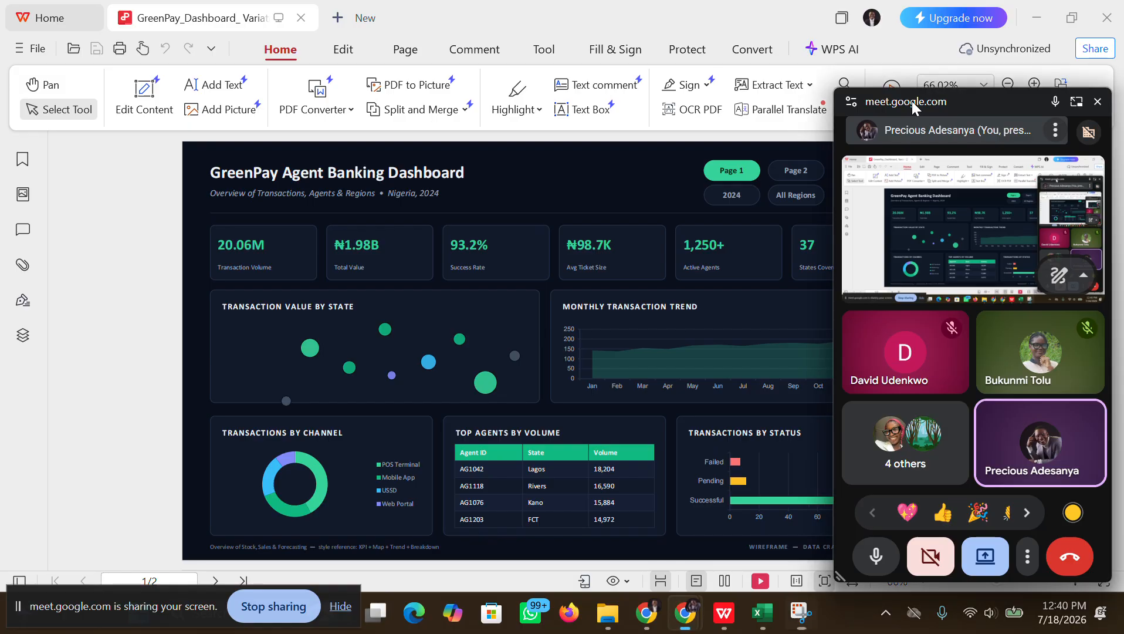
Step: Move the floating meeting window out of the way and present the GreenPay dashboard PDF full screen without the playback controls
{"action": "left_click_drag", "start_coordinate": [911, 101], "coordinate": [893, 579]}
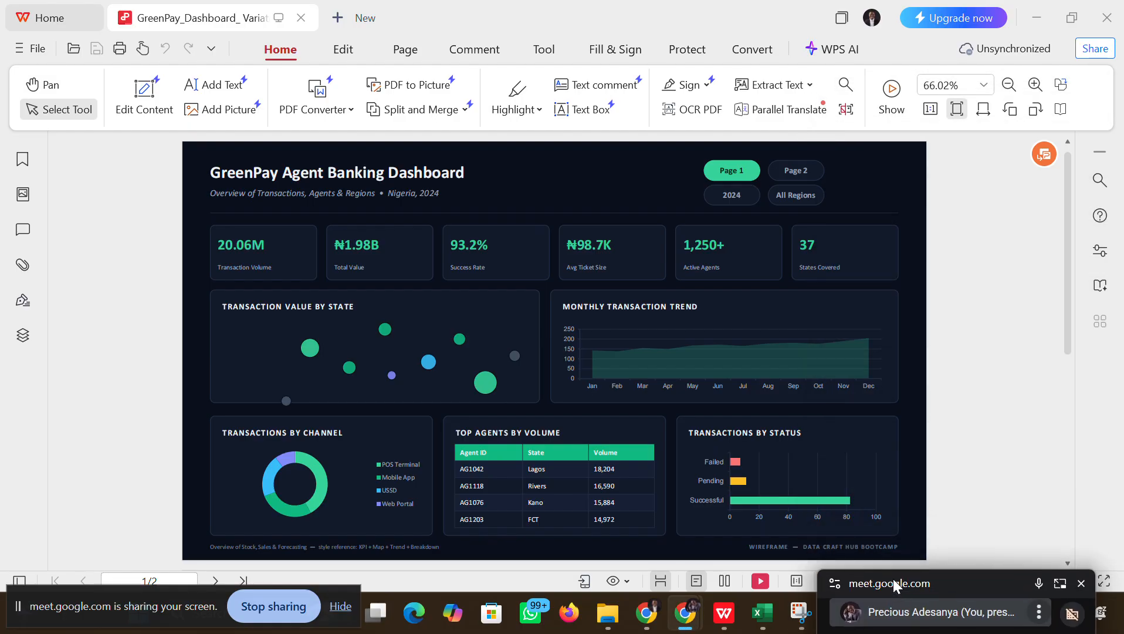
{"action": "left_click", "coordinate": [882, 101]}
{"action": "left_click", "coordinate": [882, 101]}
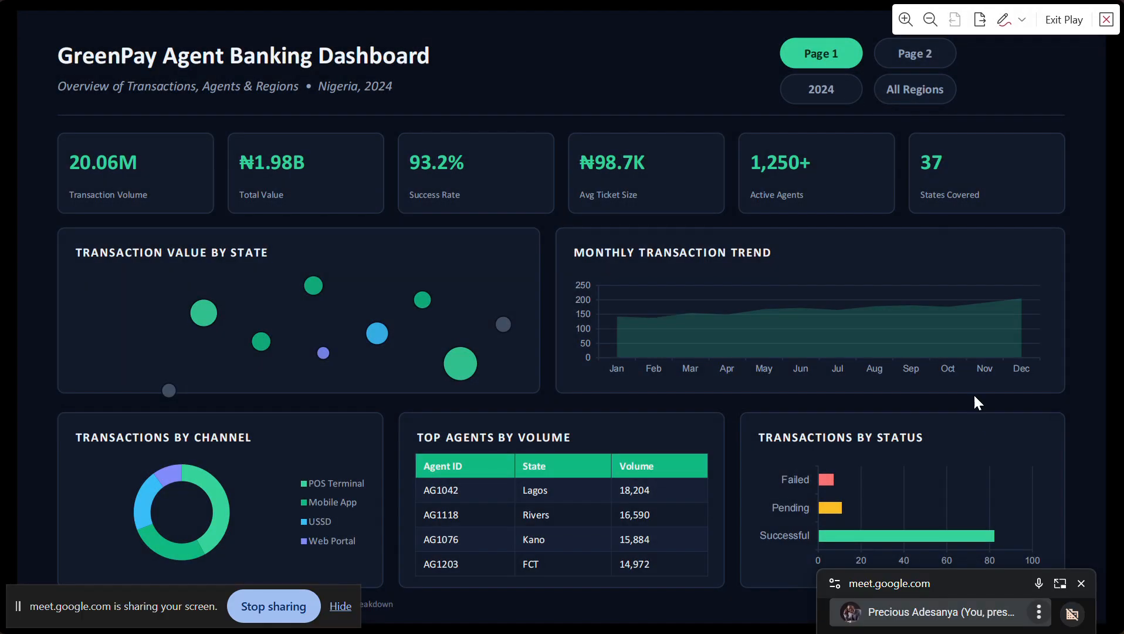
{"action": "left_click_drag", "start_coordinate": [942, 589], "coordinate": [918, 628]}
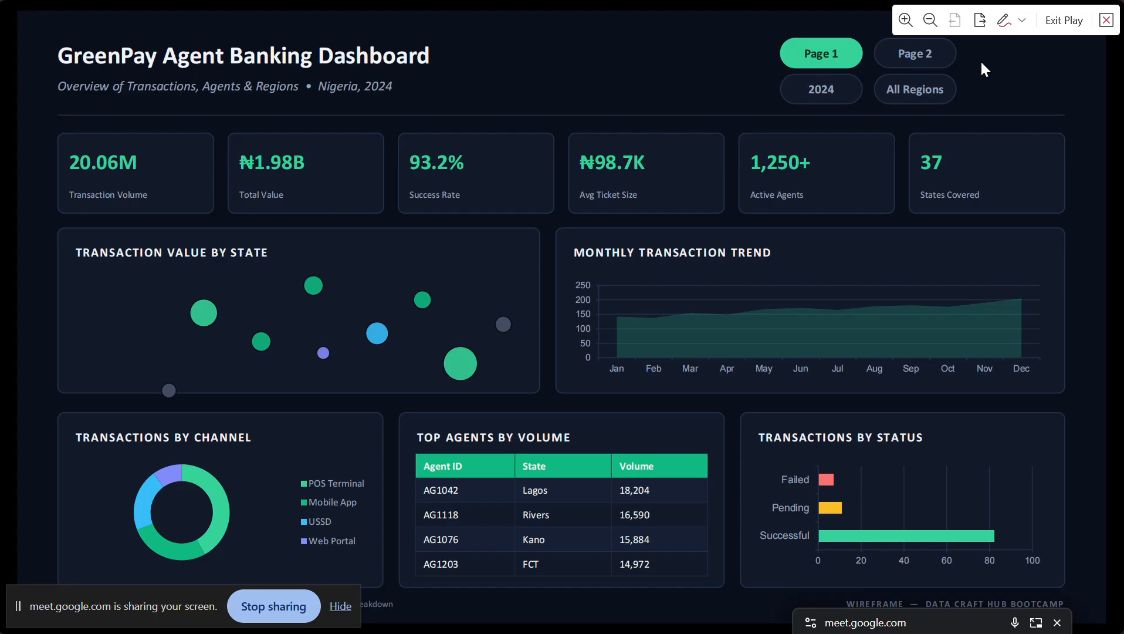
{"action": "left_click", "coordinate": [1105, 22]}
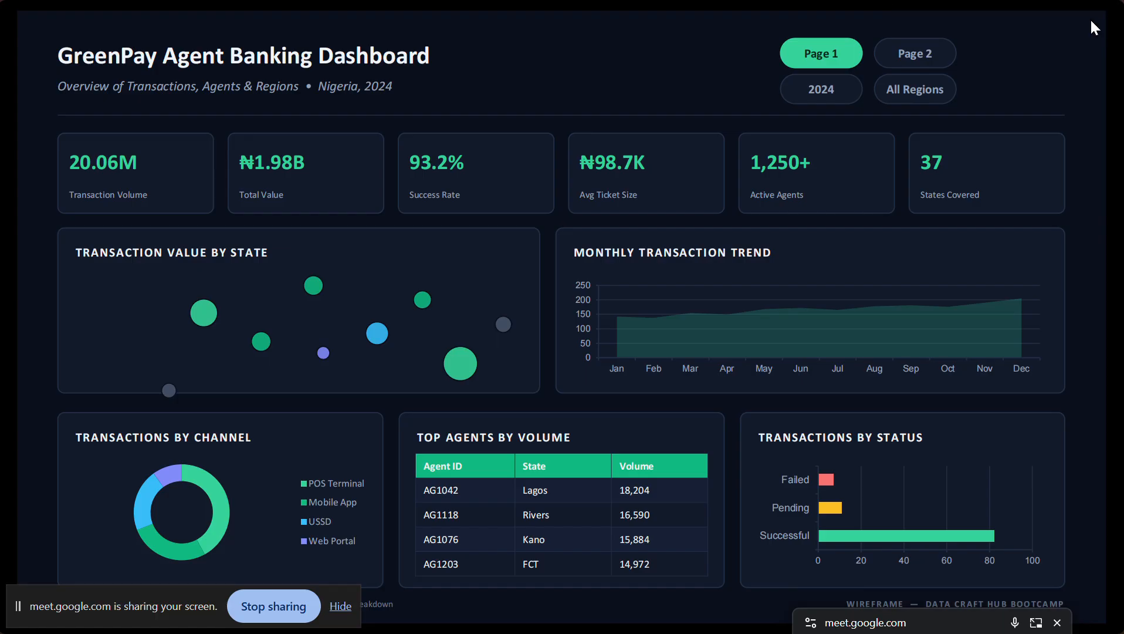
Step: Examine the layout of the dashboard's Page 1 and Page 2 by flipping between them, then end the full-screen presentation
{"action": "left_click", "coordinate": [904, 50]}
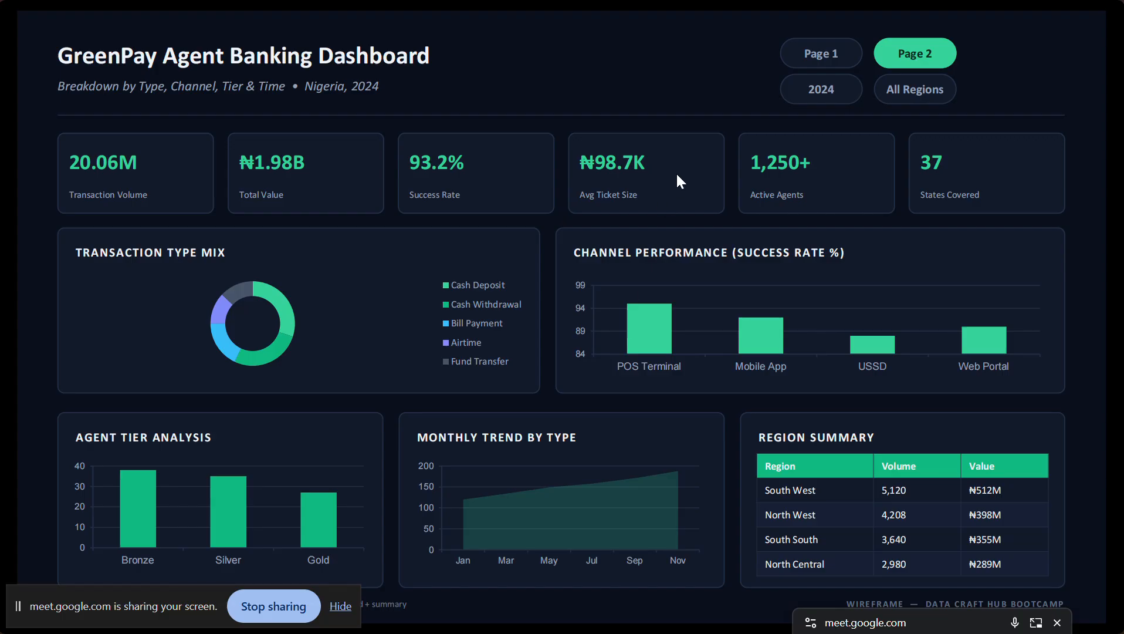
{"action": "key", "text": "Left"}
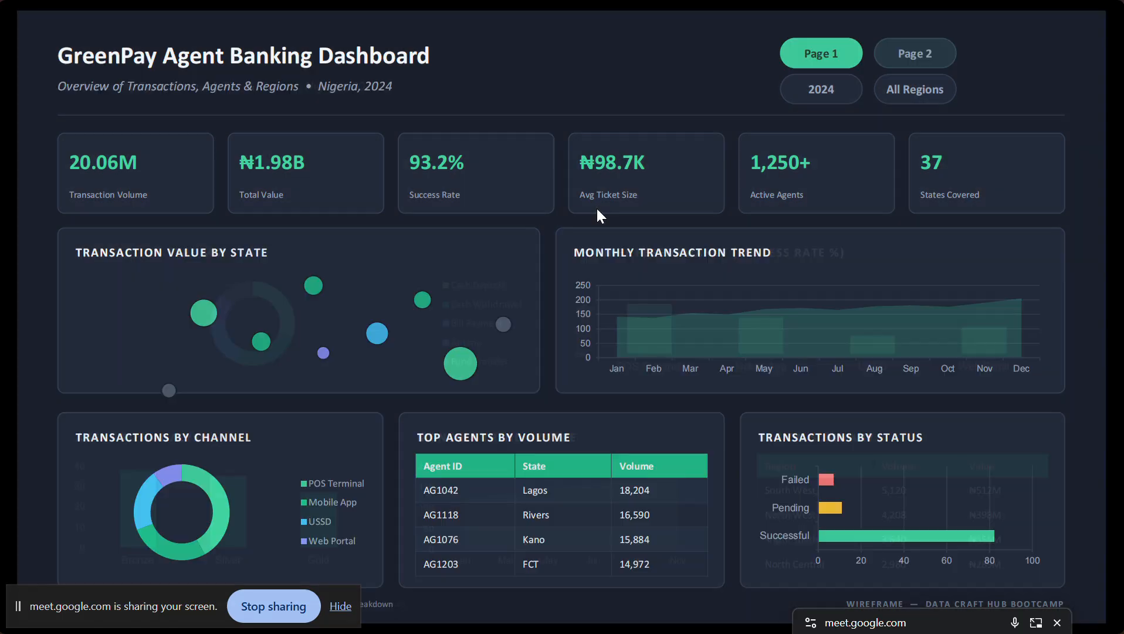
{"action": "key", "text": "Right"}
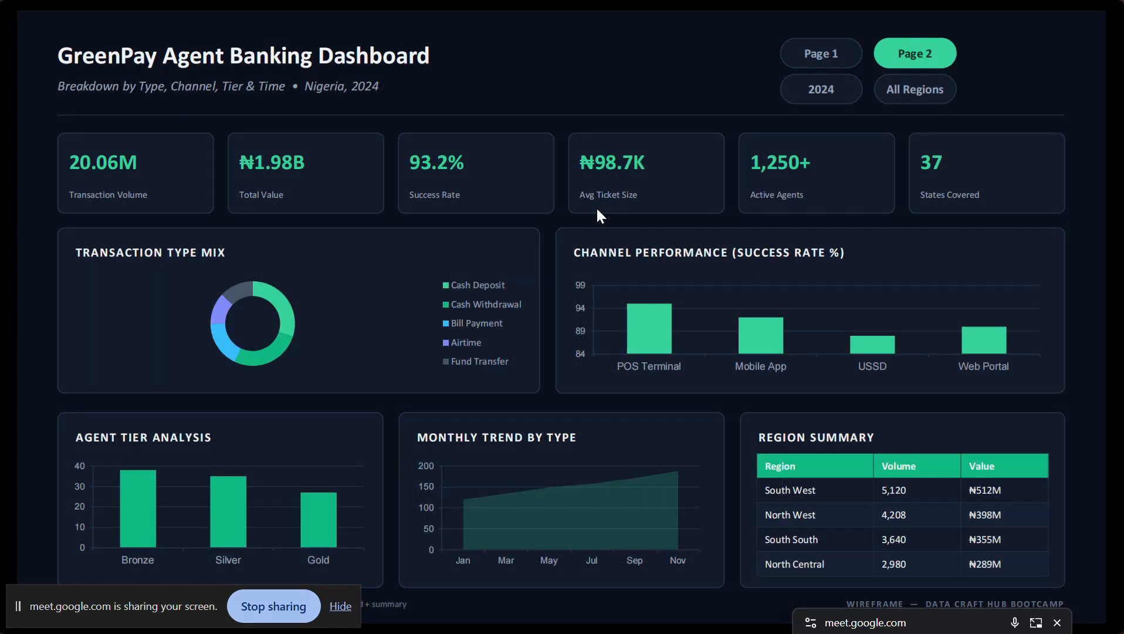
{"action": "key", "text": "Left"}
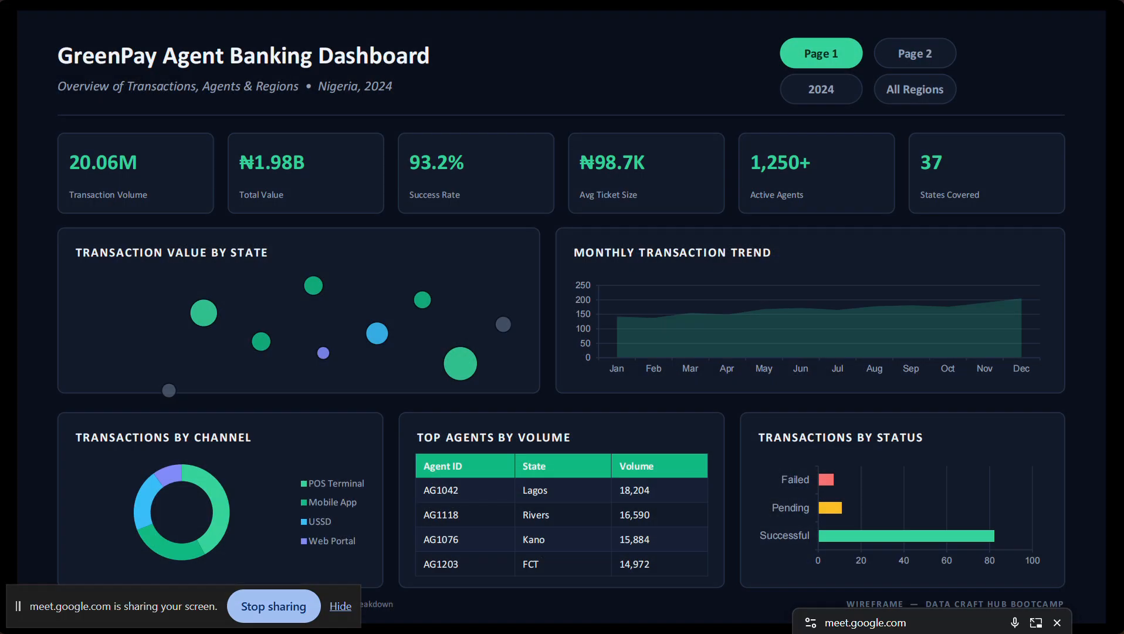
{"action": "key", "text": "Right"}
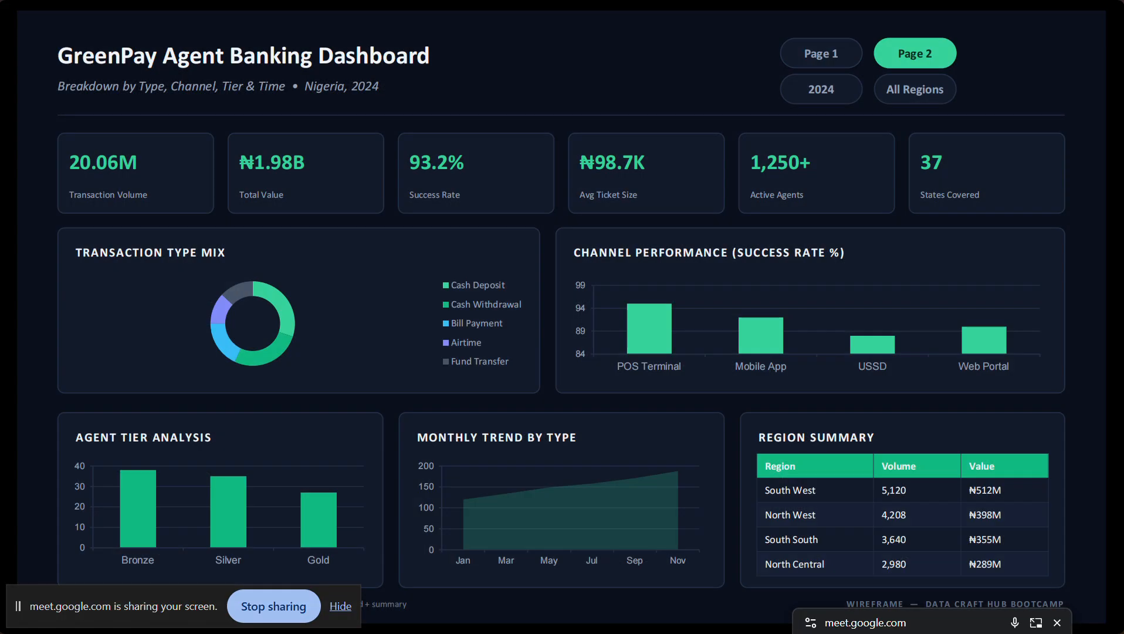
{"action": "key", "text": "Left"}
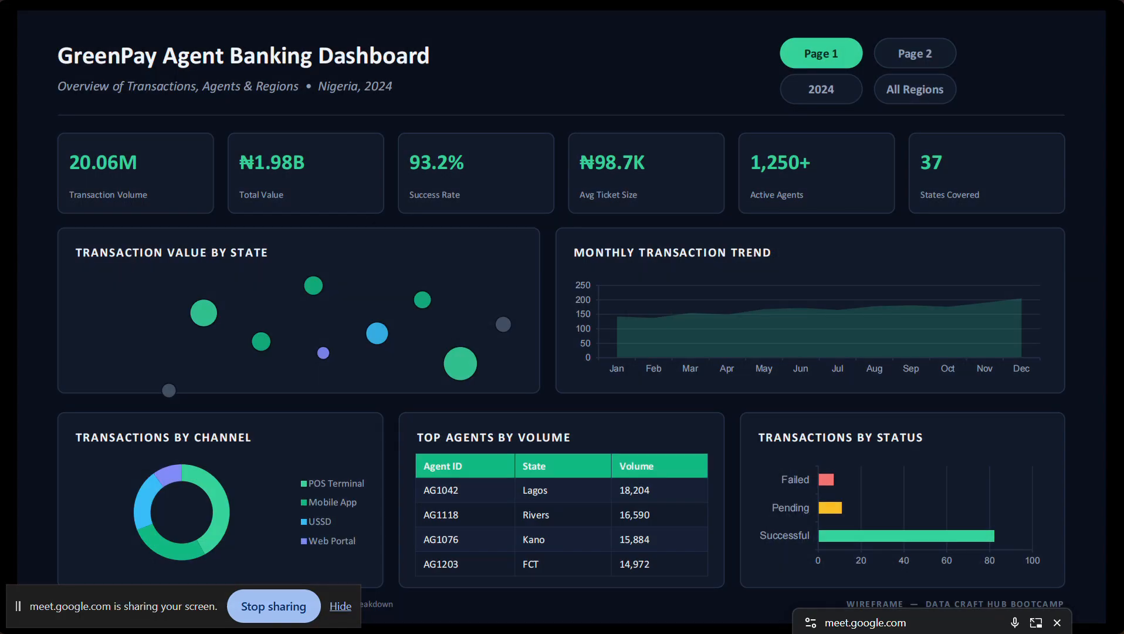
{"action": "key", "text": "Right"}
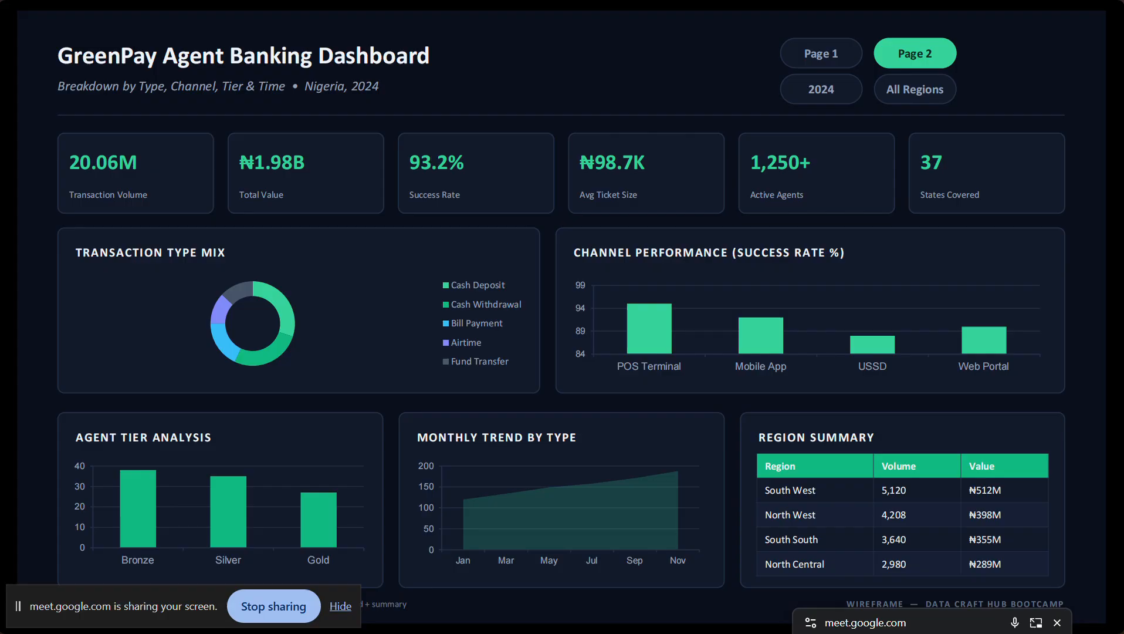
{"action": "key", "text": "Left"}
{"action": "key", "text": "Right"}
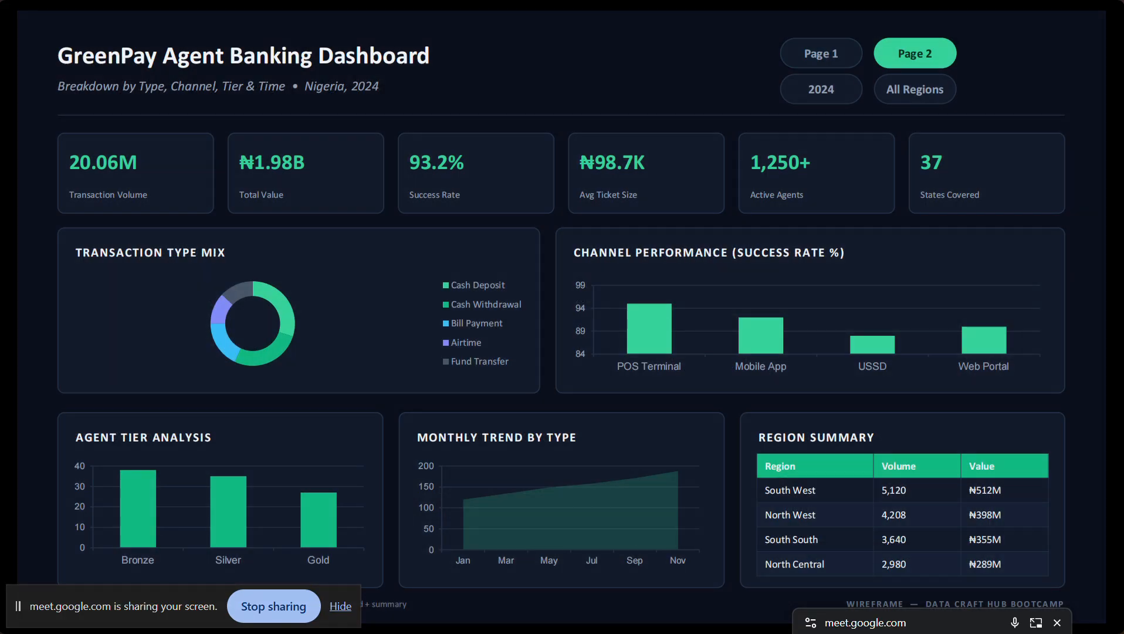
{"action": "key", "text": "Left"}
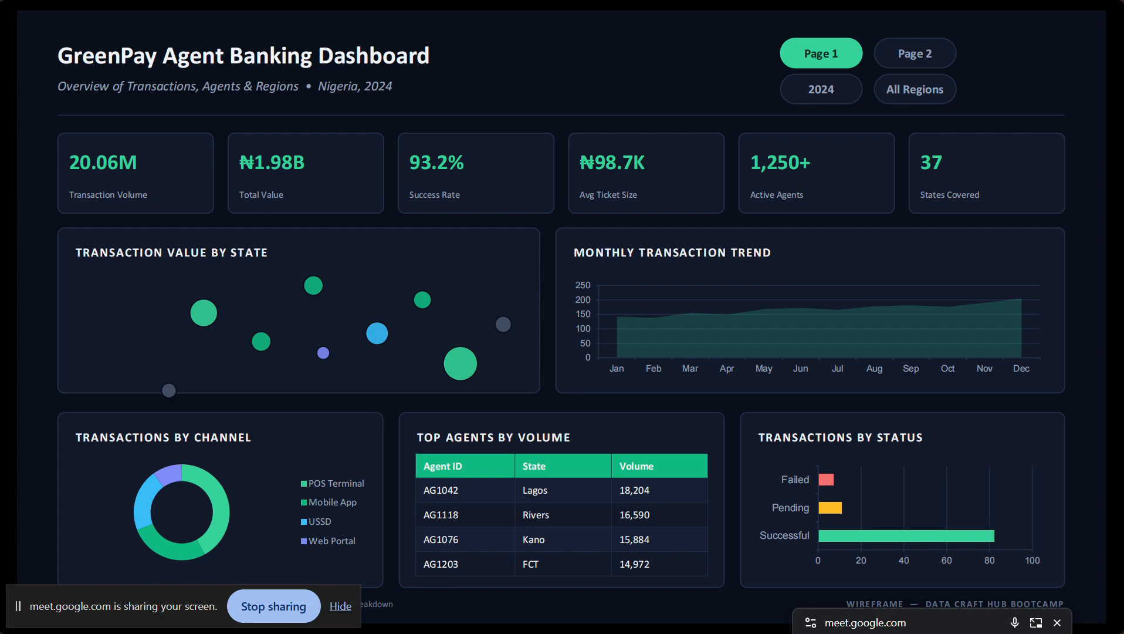
{"action": "key", "text": "Right"}
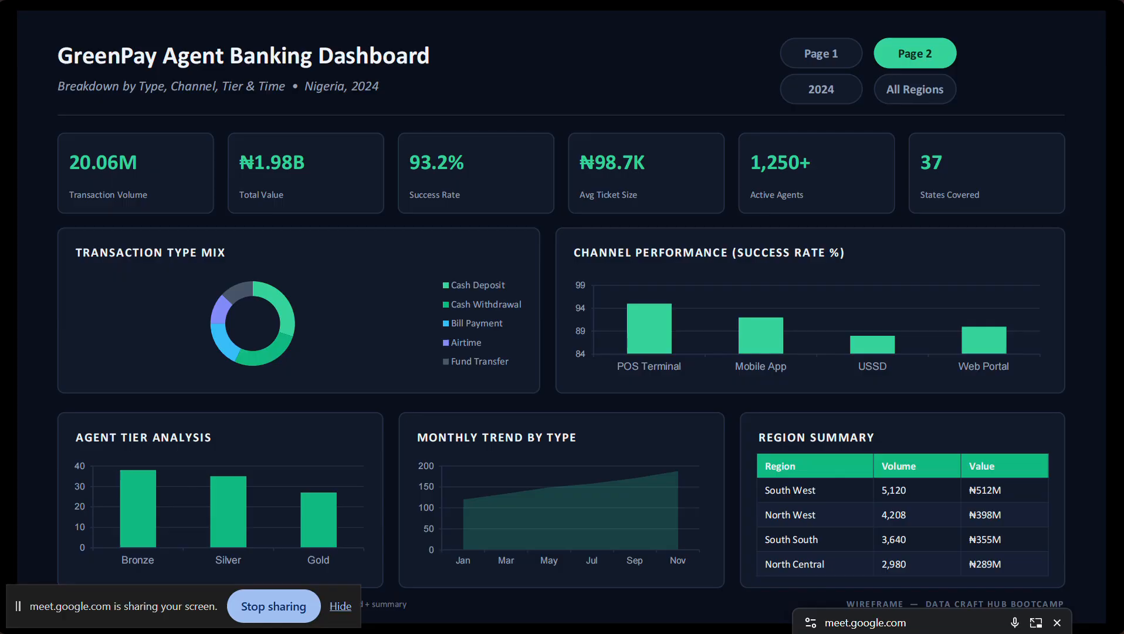
{"action": "key", "text": "Left"}
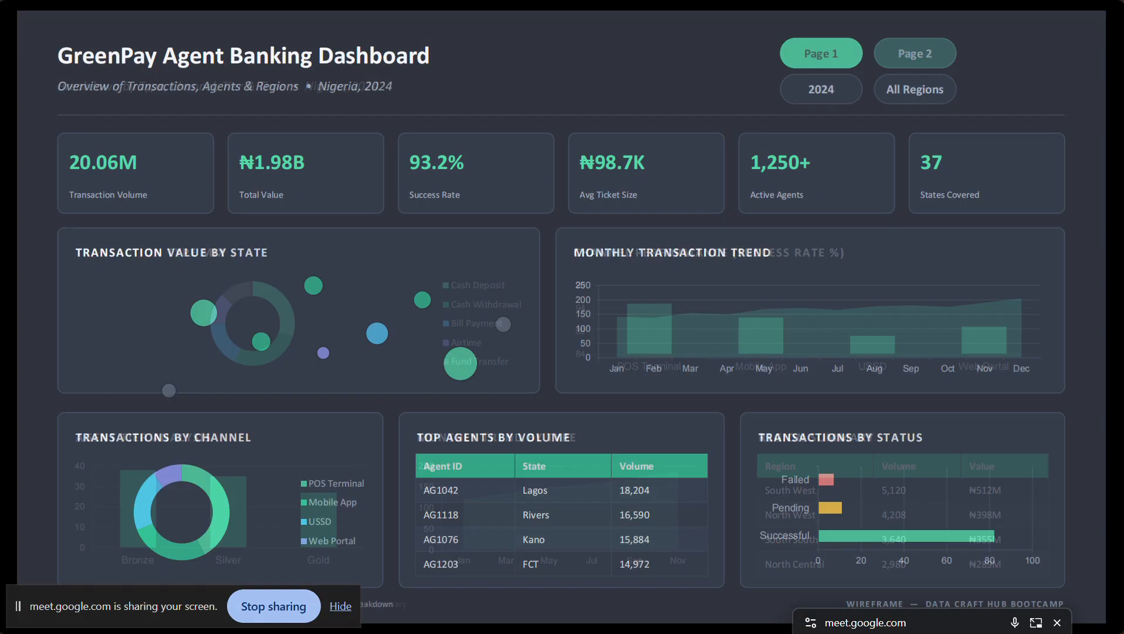
{"action": "key", "text": "Right"}
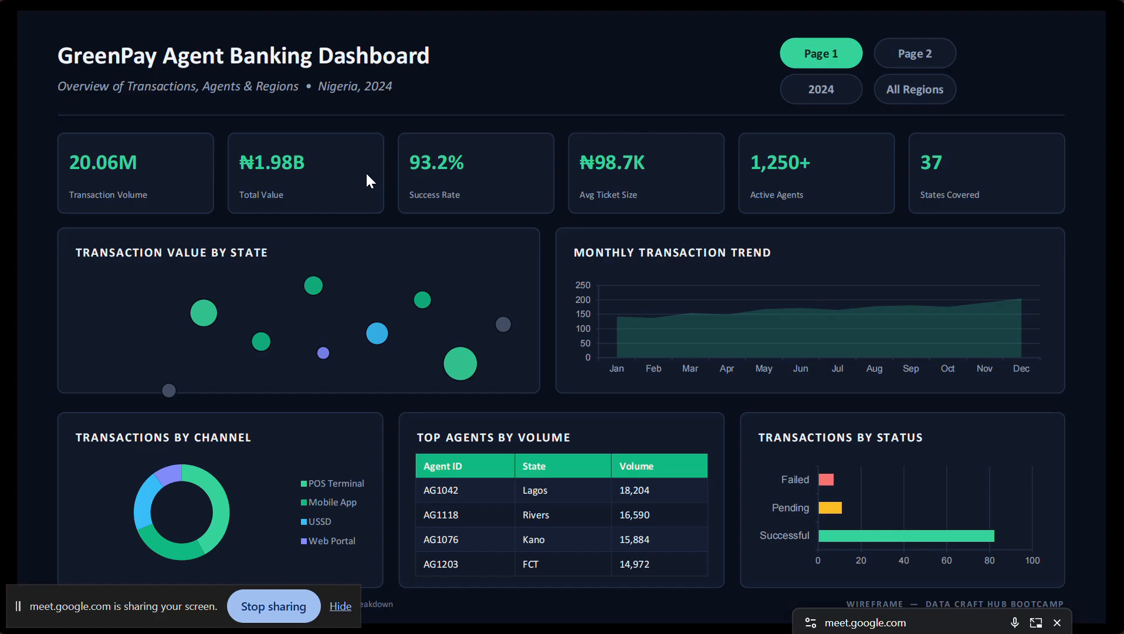
{"action": "key", "text": "Escape"}
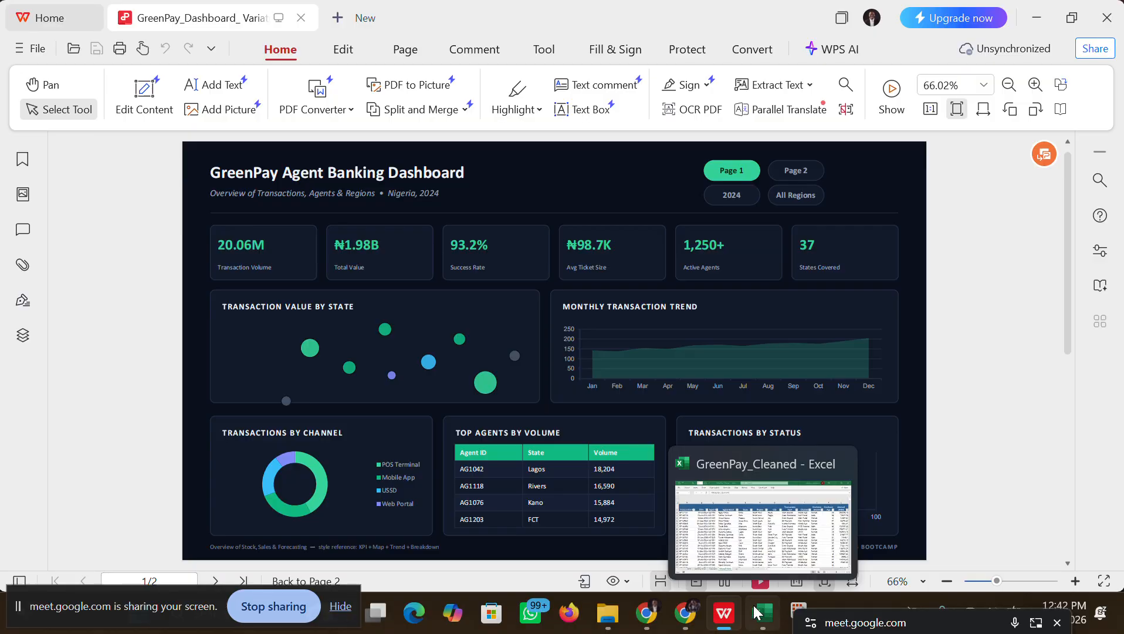
Step: Bring the floating meeting window into view to check the call, and tuck it away below the dashboard again
{"action": "mouse_move", "coordinate": [681, 606]}
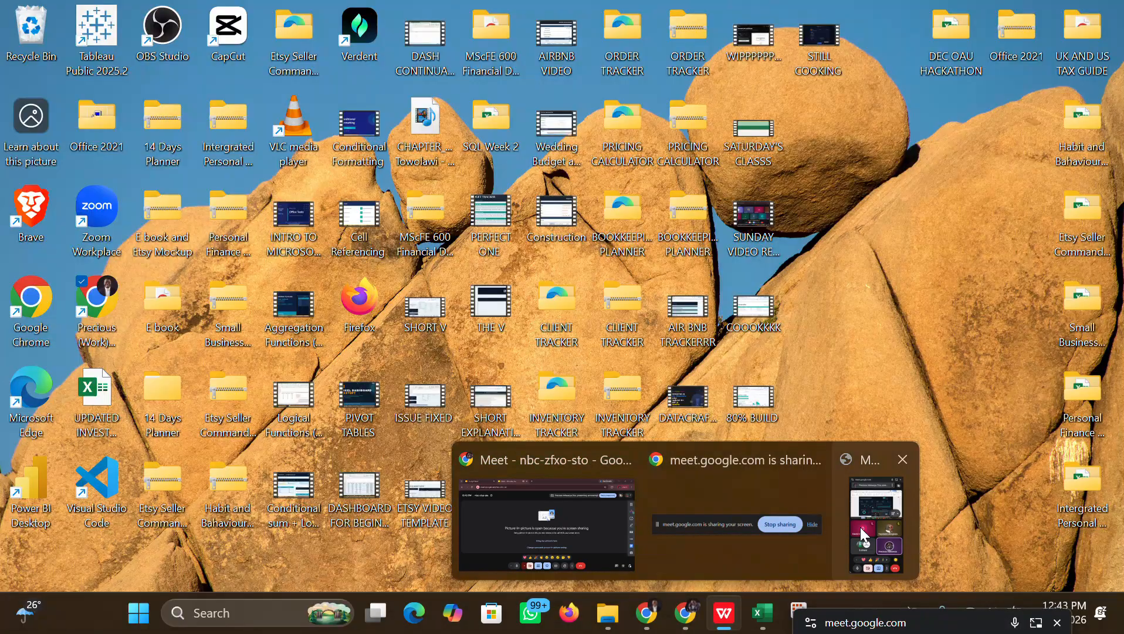
{"action": "left_click", "coordinate": [859, 527]}
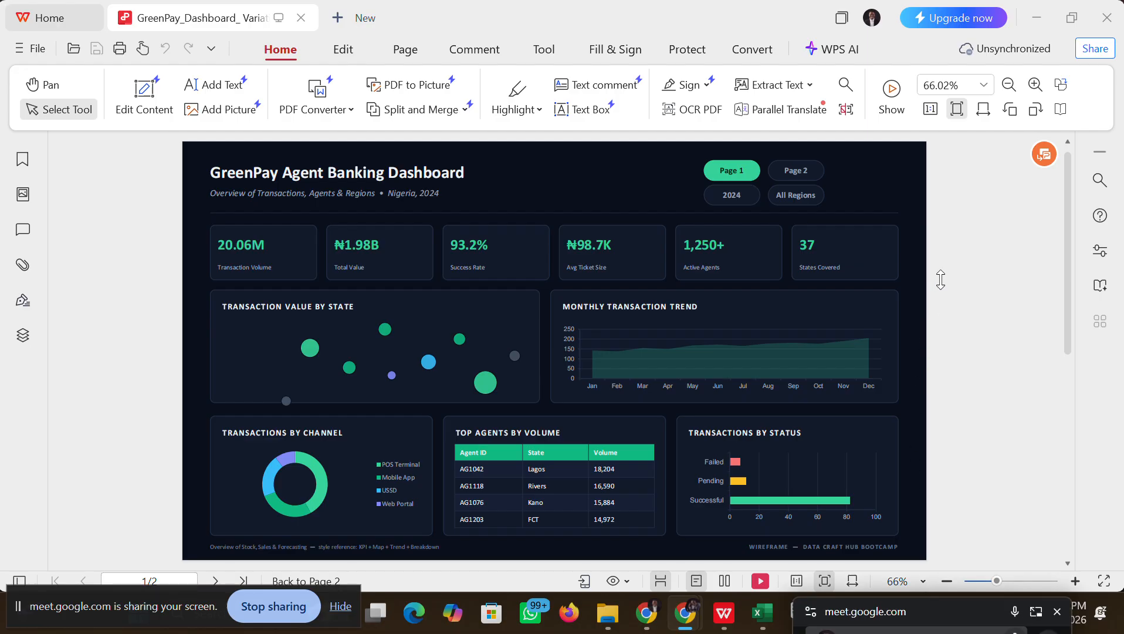
{"action": "left_click_drag", "start_coordinate": [942, 601], "coordinate": [973, 144]}
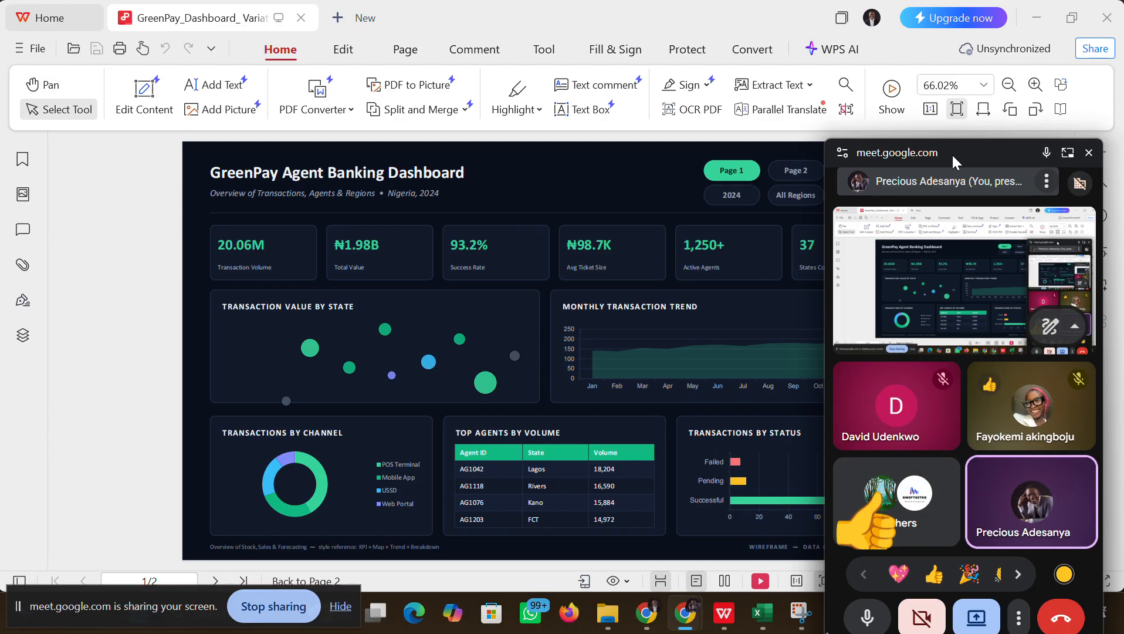
{"action": "left_click_drag", "start_coordinate": [952, 153], "coordinate": [992, 598]}
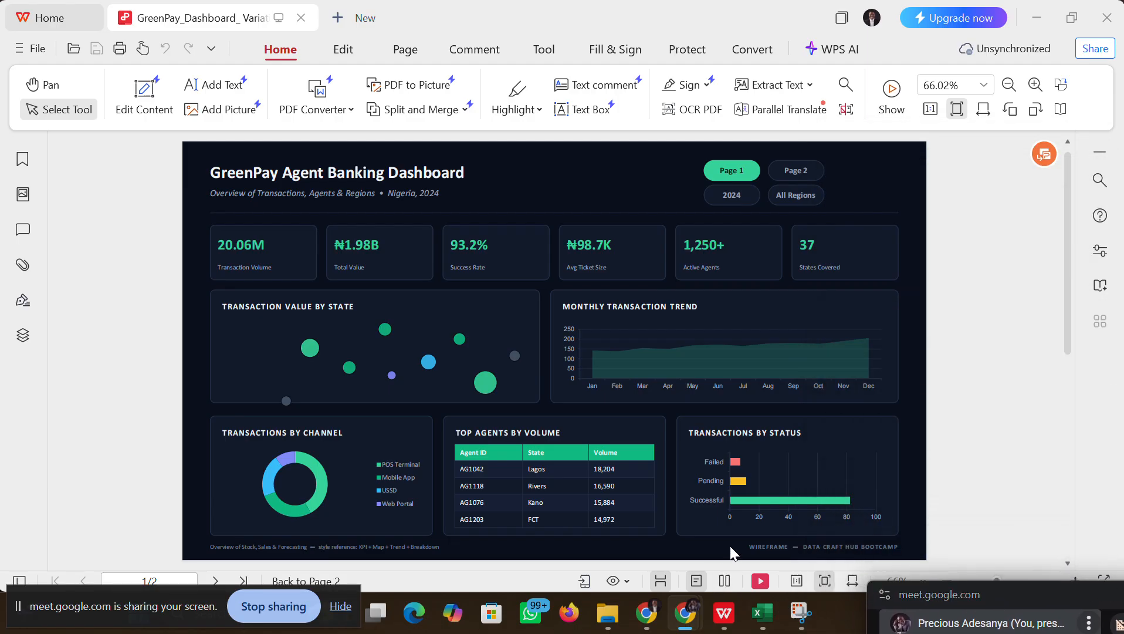
Step: Switch to the GreenPay_Cleaned workbook in Excel and read through the task and column dictionary on the Brief sheet
{"action": "mouse_move", "coordinate": [762, 613]}
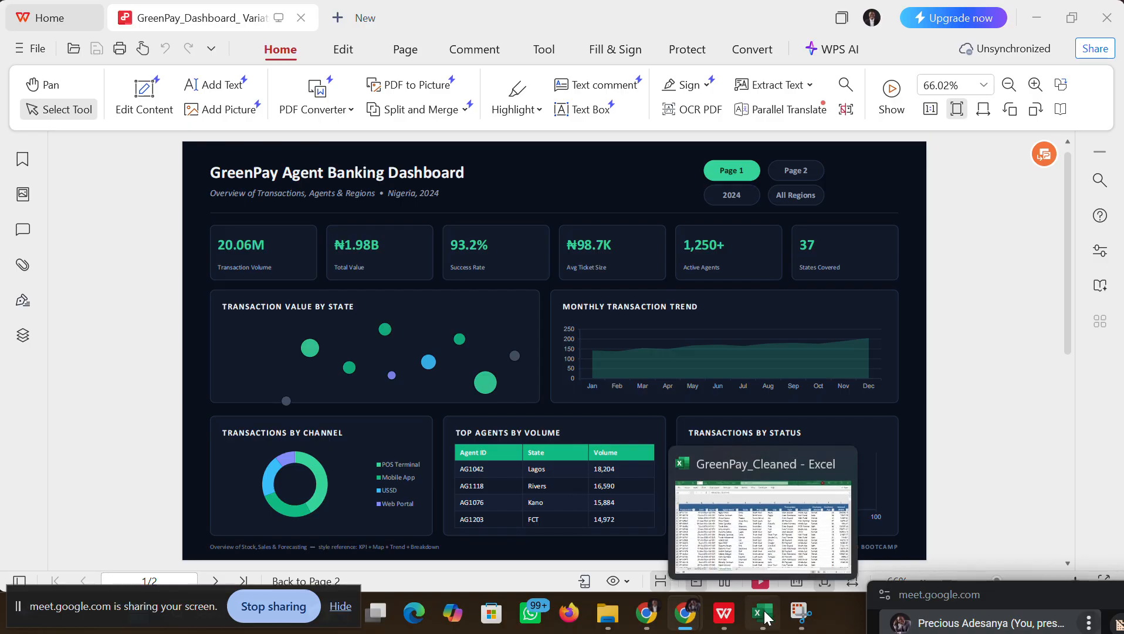
{"action": "left_click", "coordinate": [764, 613]}
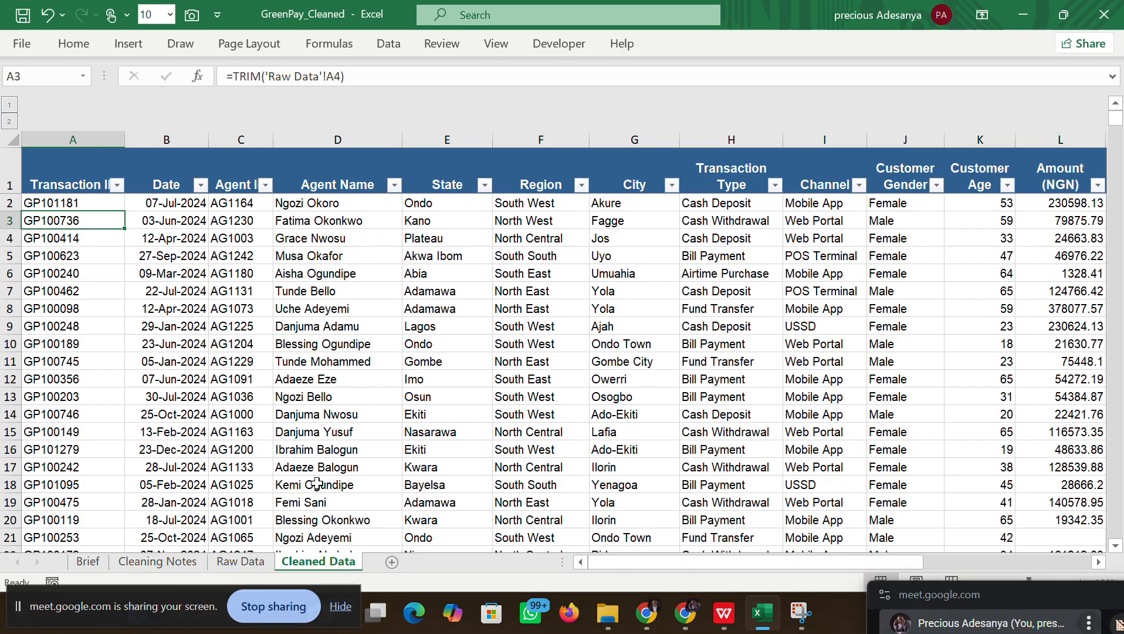
{"action": "left_click", "coordinate": [102, 559]}
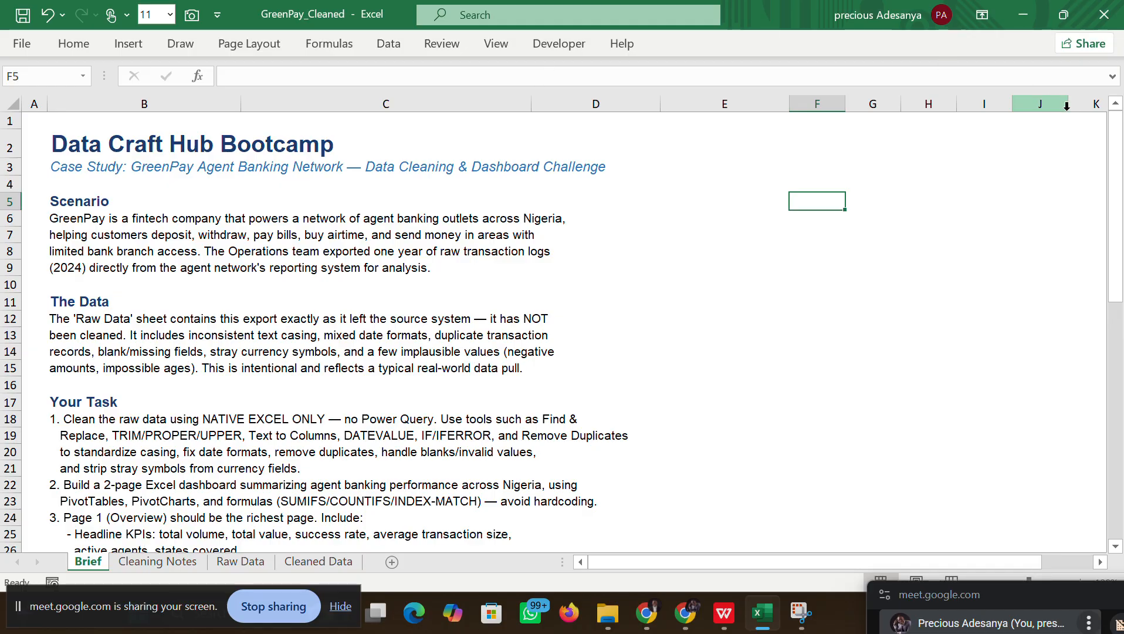
{"action": "left_click_drag", "start_coordinate": [1116, 154], "coordinate": [1115, 394]}
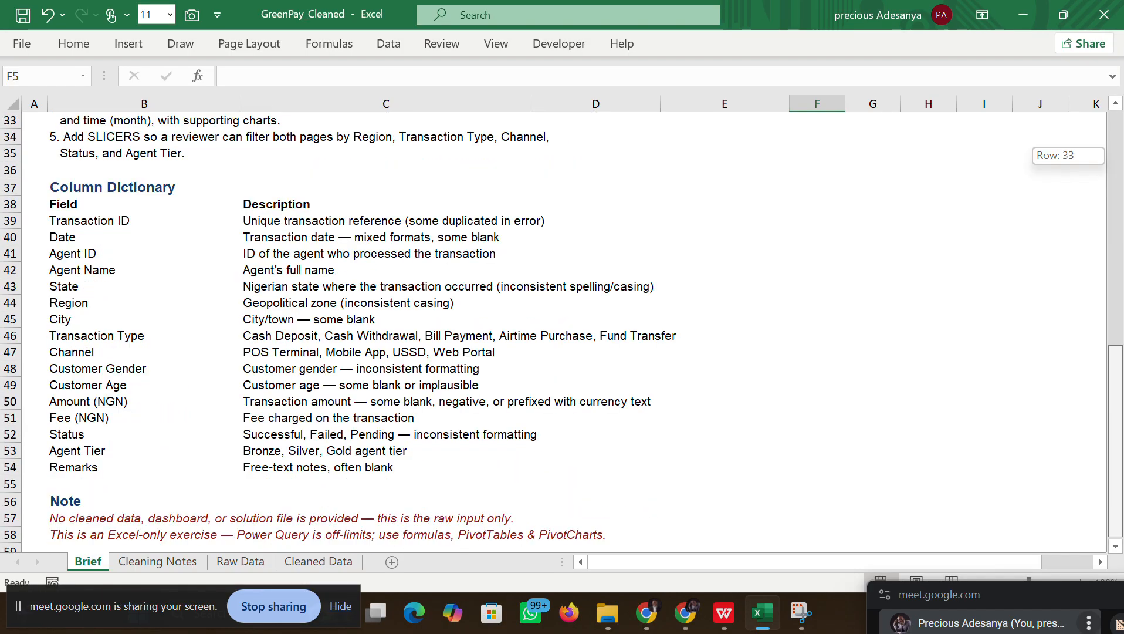
{"action": "left_click_drag", "start_coordinate": [1116, 182], "coordinate": [1117, 123]}
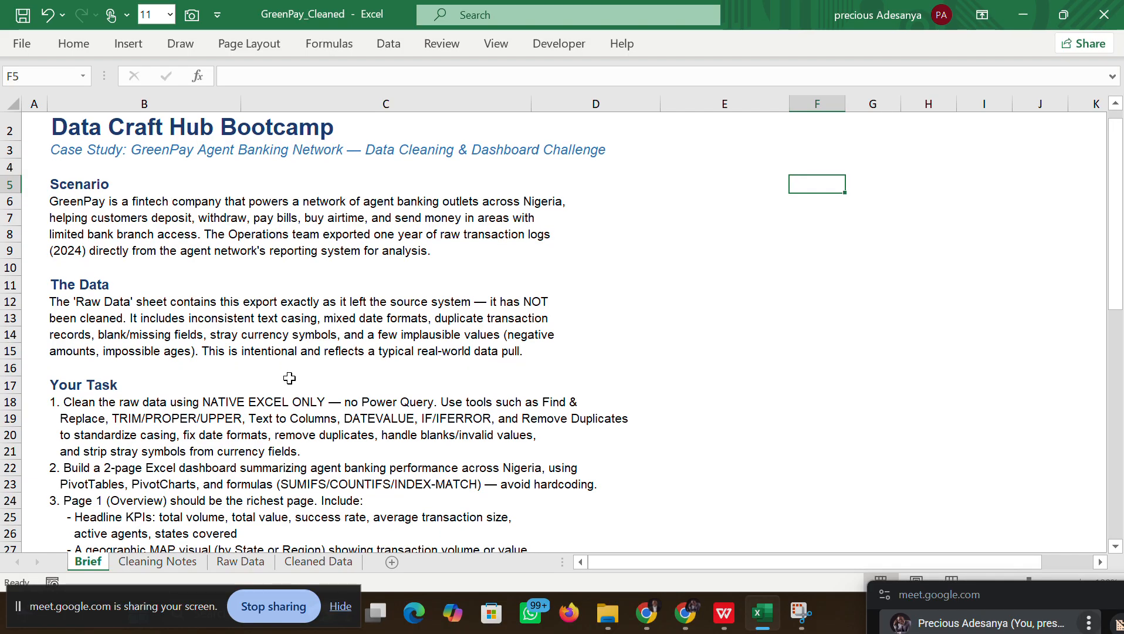
Step: Compare the Raw Data sheet with the Cleaned Data sheet, ending on Raw Data
{"action": "left_click", "coordinate": [245, 562]}
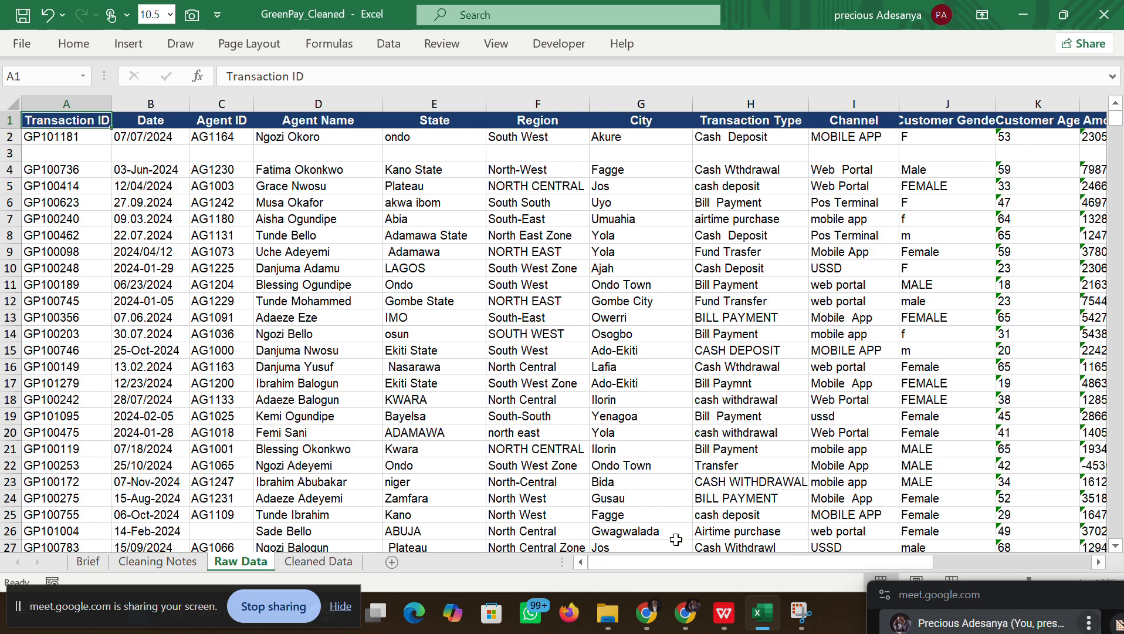
{"action": "left_click_drag", "start_coordinate": [721, 561], "coordinate": [496, 535]}
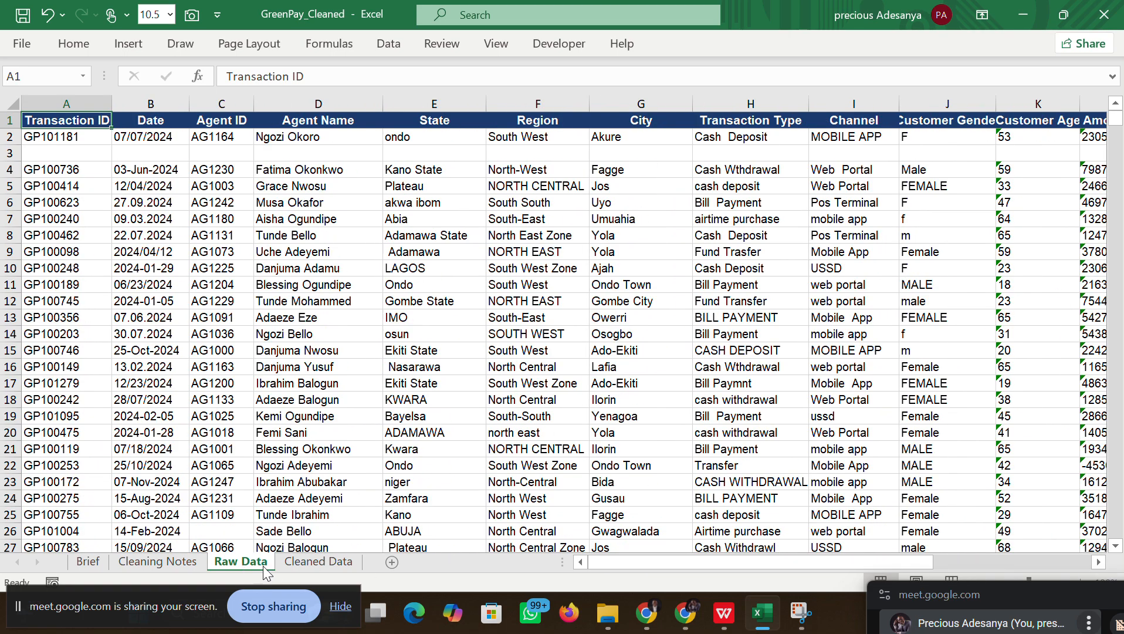
{"action": "left_click", "coordinate": [299, 562]}
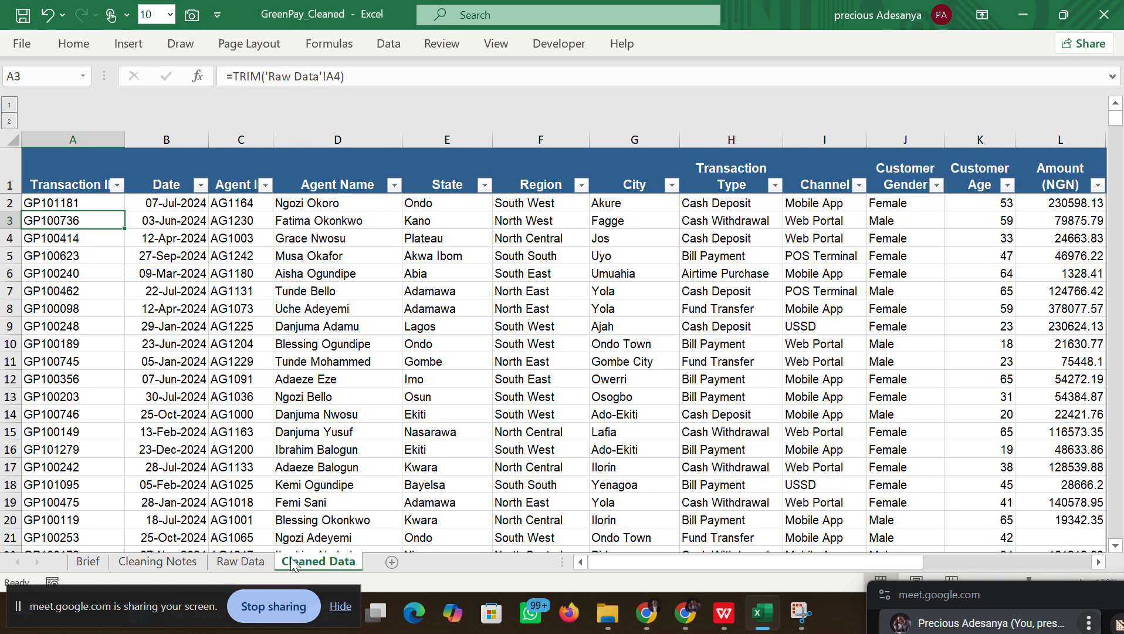
{"action": "left_click", "coordinate": [235, 560]}
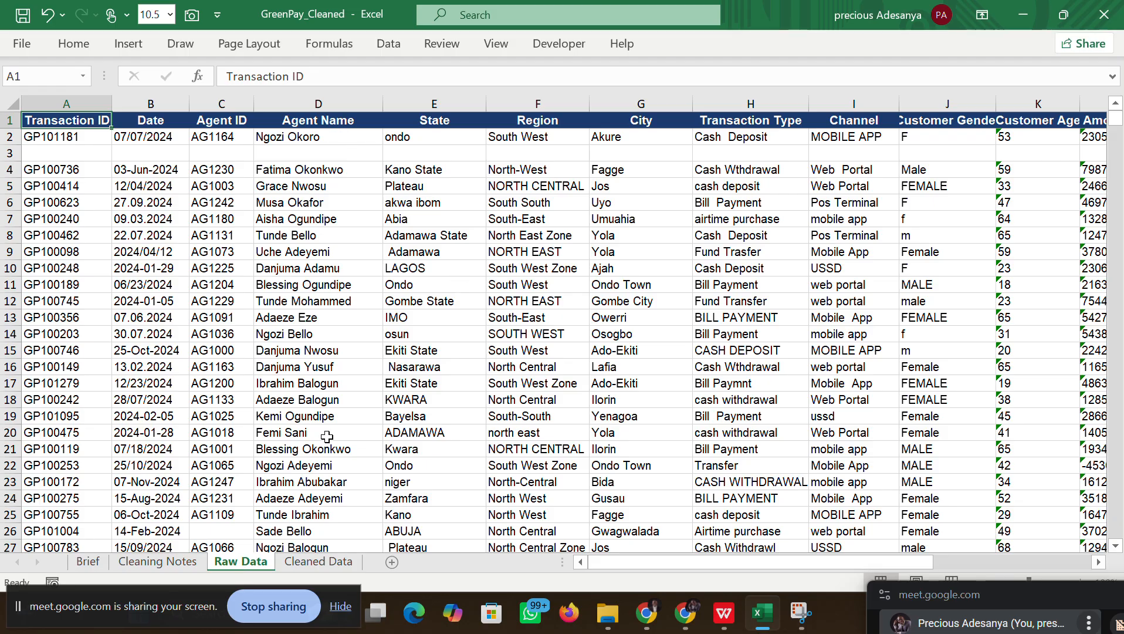
{"action": "left_click", "coordinate": [297, 562]}
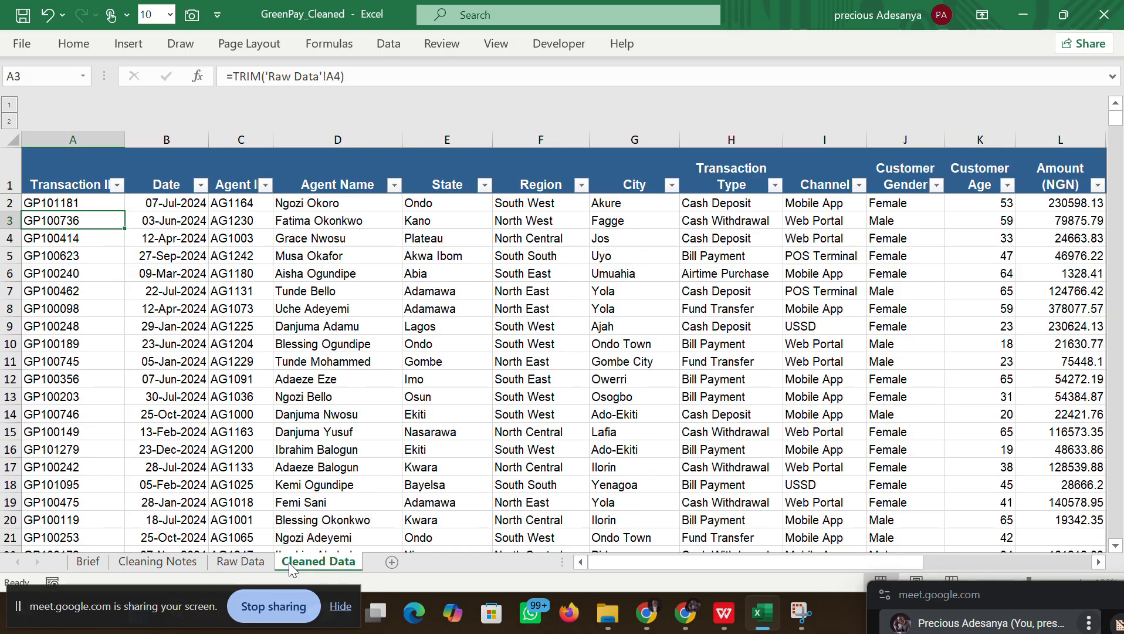
{"action": "left_click", "coordinate": [247, 563]}
Step: Switch to Chrome and bring up the ChatGPT conversation "Convert Numbers to M"
{"action": "mouse_move", "coordinate": [693, 613]}
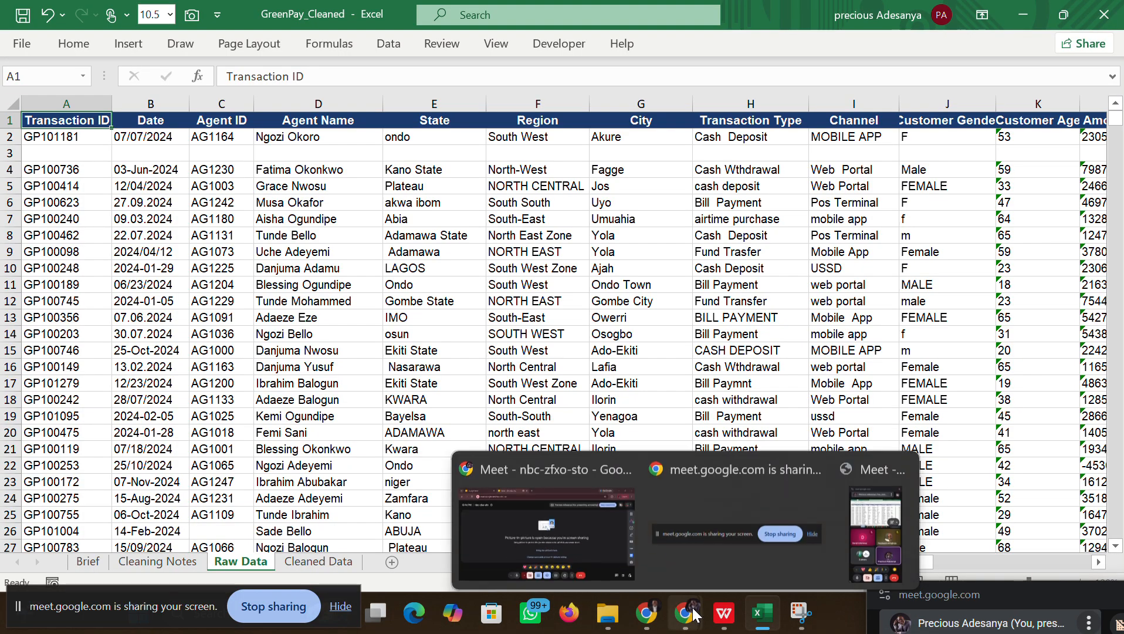
{"action": "mouse_move", "coordinate": [644, 619]}
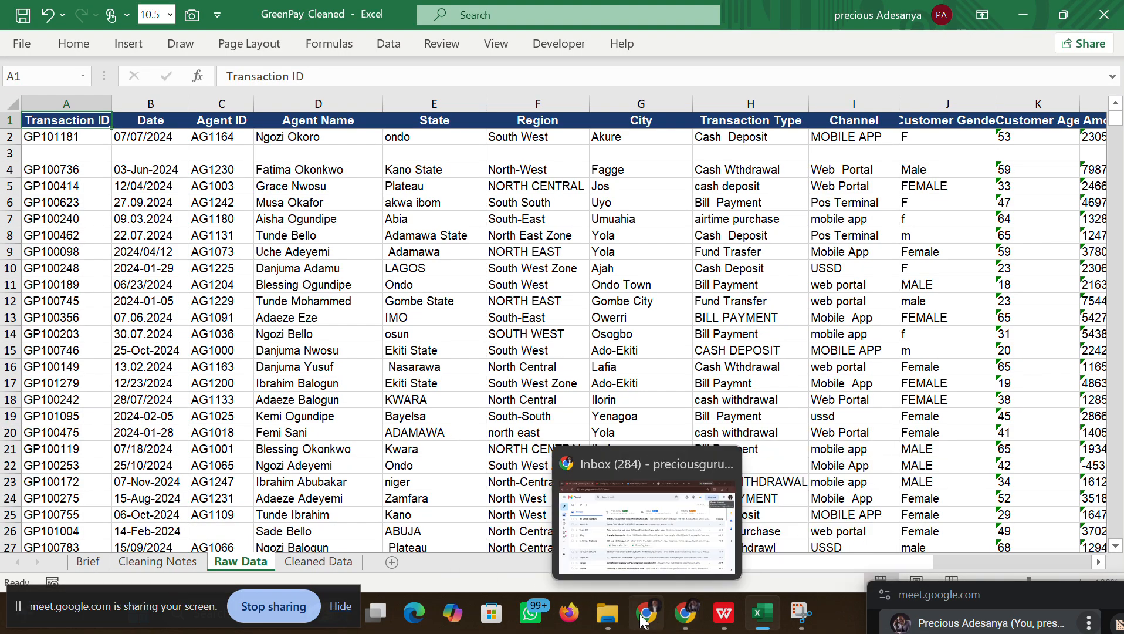
{"action": "left_click", "coordinate": [640, 569]}
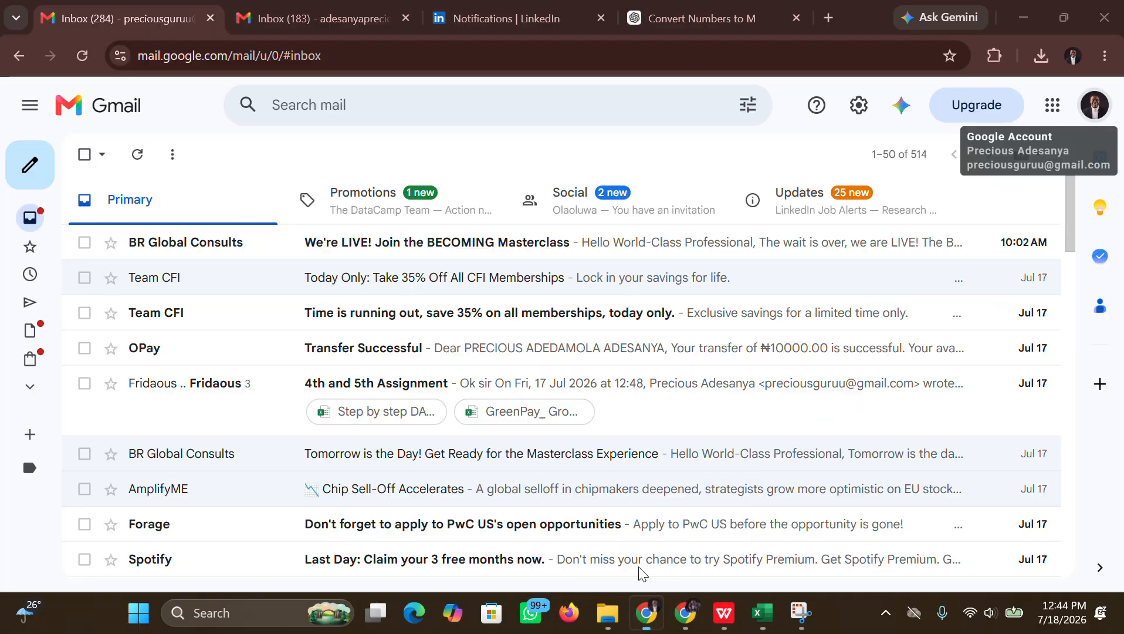
{"action": "left_click", "coordinate": [707, 19]}
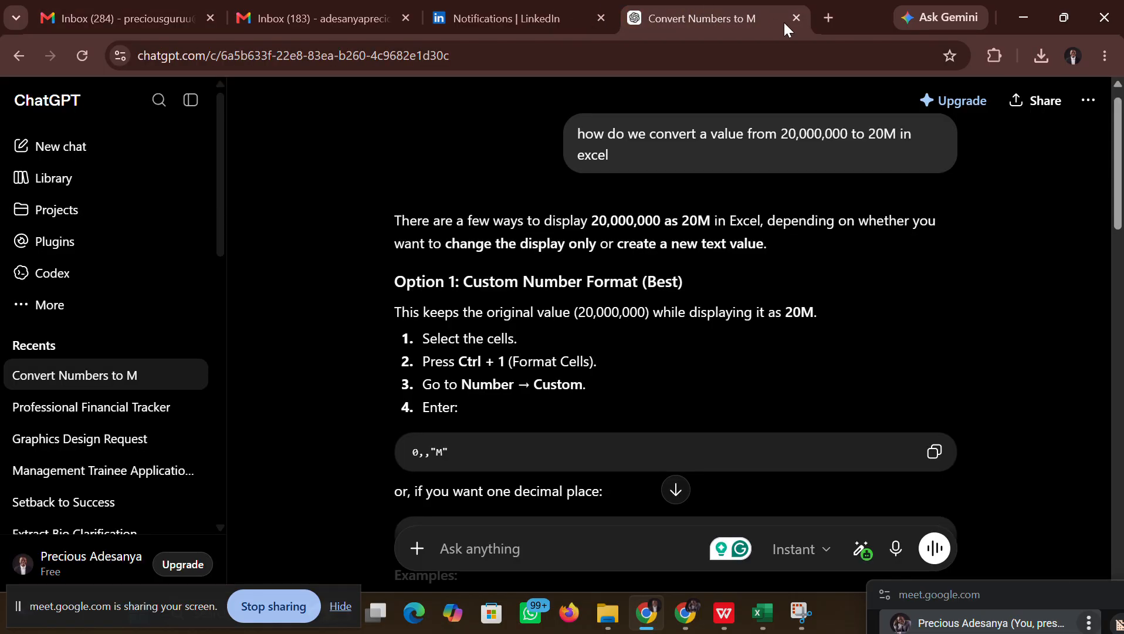
Step: Open Claude in a new browser tab and check the Google Meet window while the page loads
{"action": "left_click", "coordinate": [828, 18]}
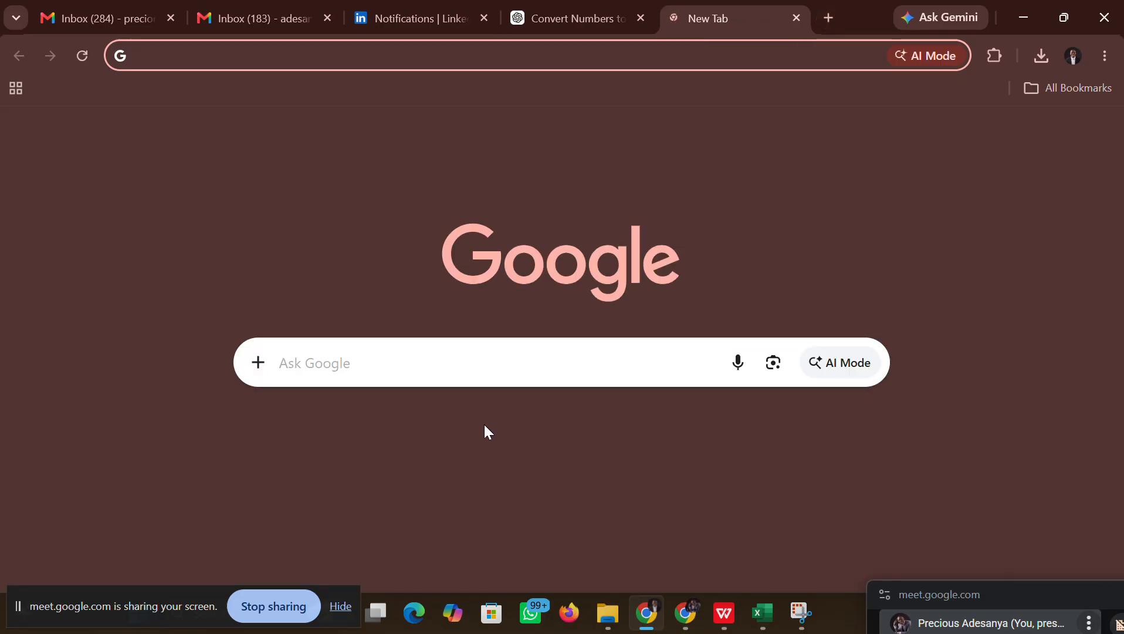
{"action": "left_click", "coordinate": [754, 445]}
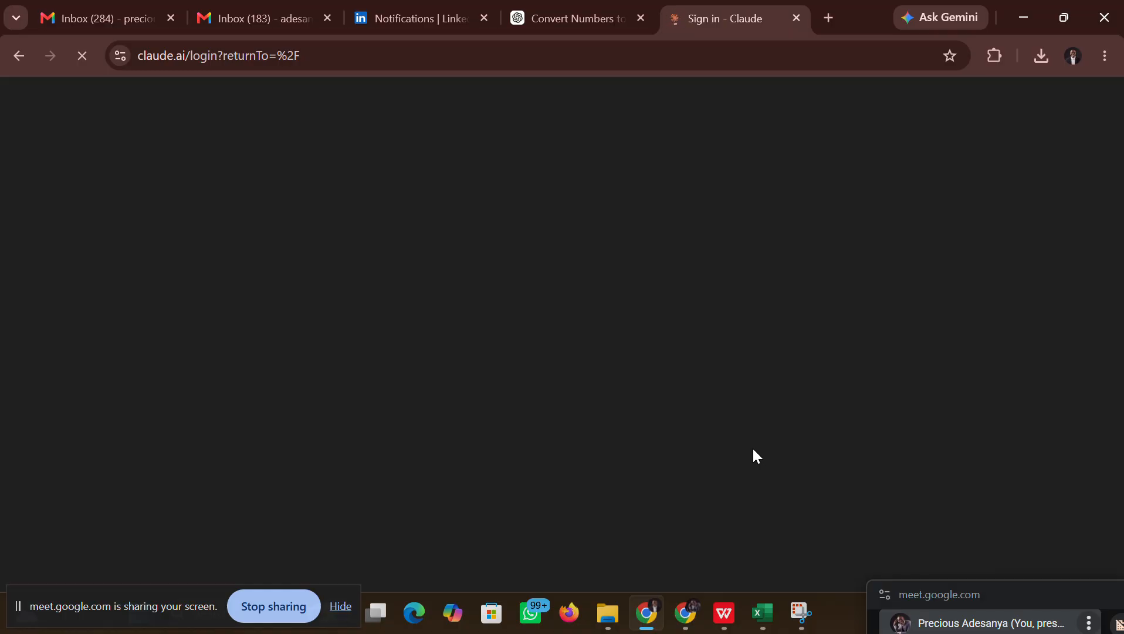
{"action": "mouse_move", "coordinate": [685, 613]}
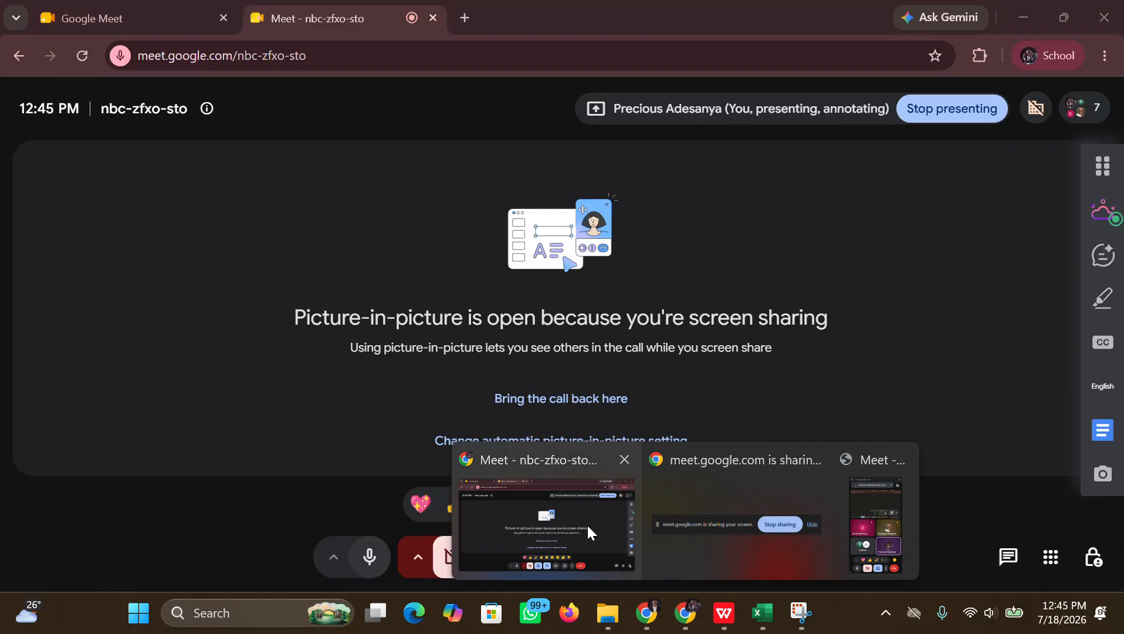
{"action": "left_click", "coordinate": [588, 529]}
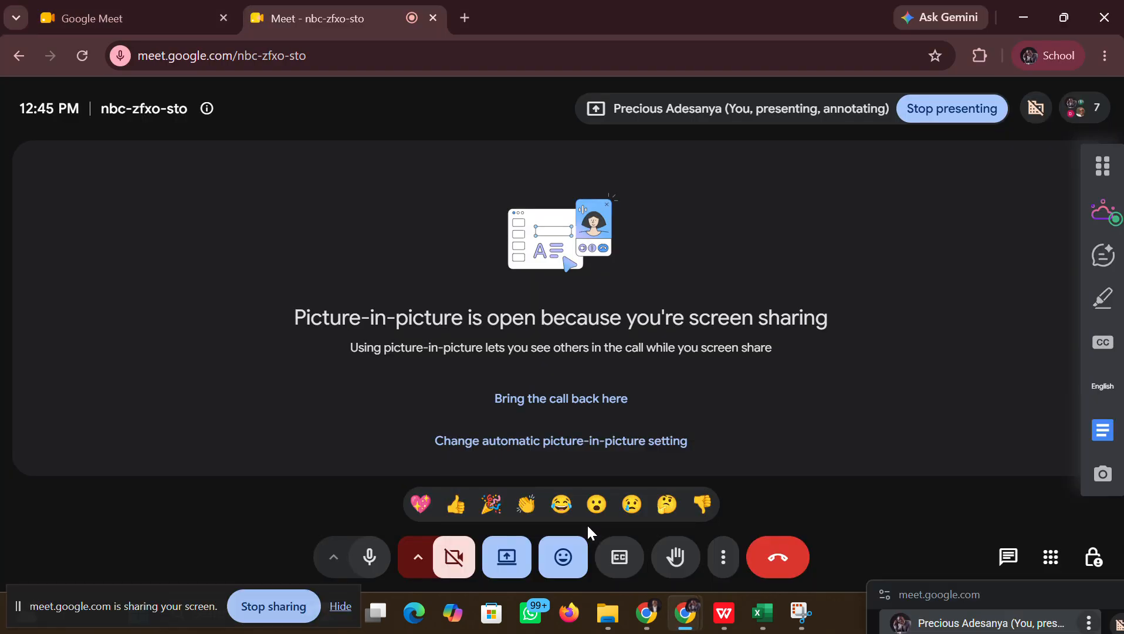
{"action": "left_click", "coordinate": [640, 619]}
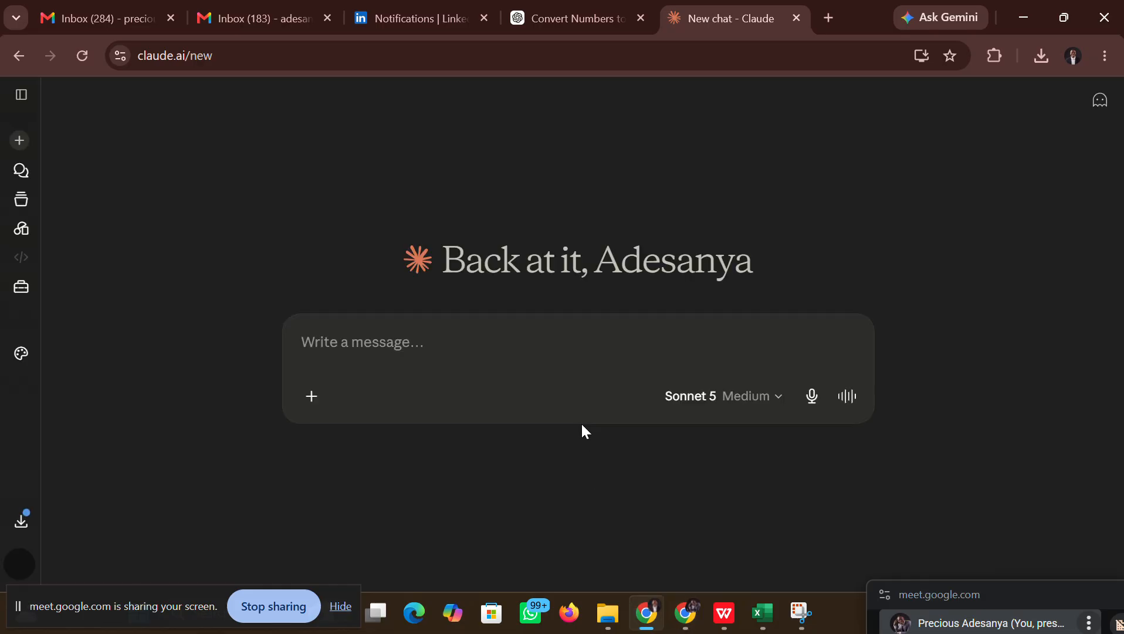
Step: Open the "Data cleaning" chat in Claude and review the conversation from the cleaning request to the Greenpay cleaned spreadsheet
{"action": "left_click", "coordinate": [24, 173]}
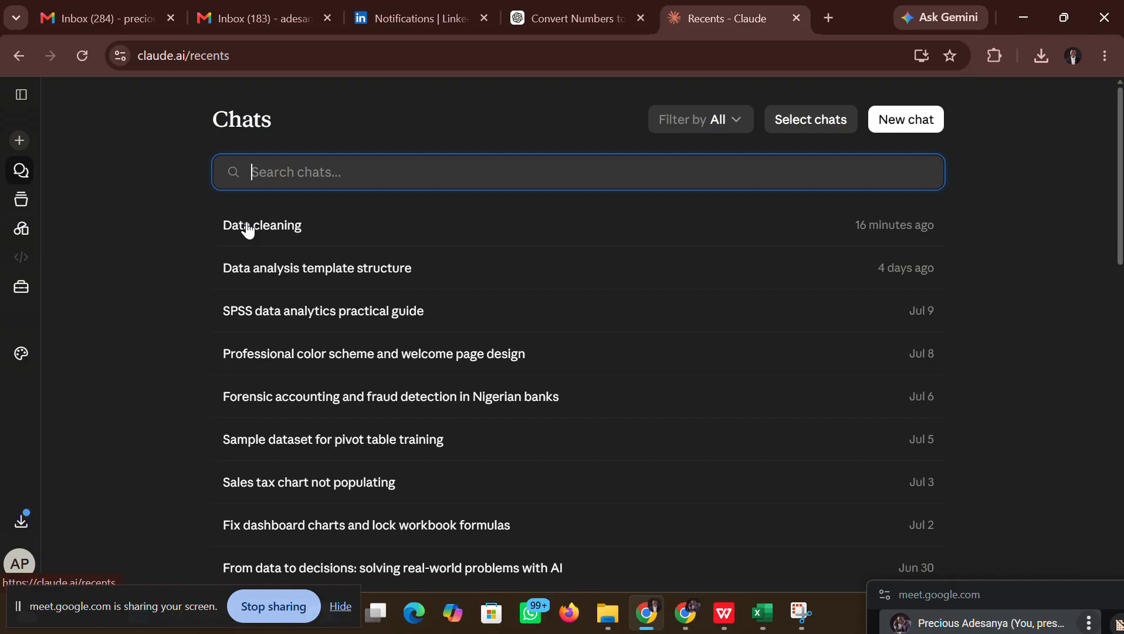
{"action": "left_click", "coordinate": [285, 231]}
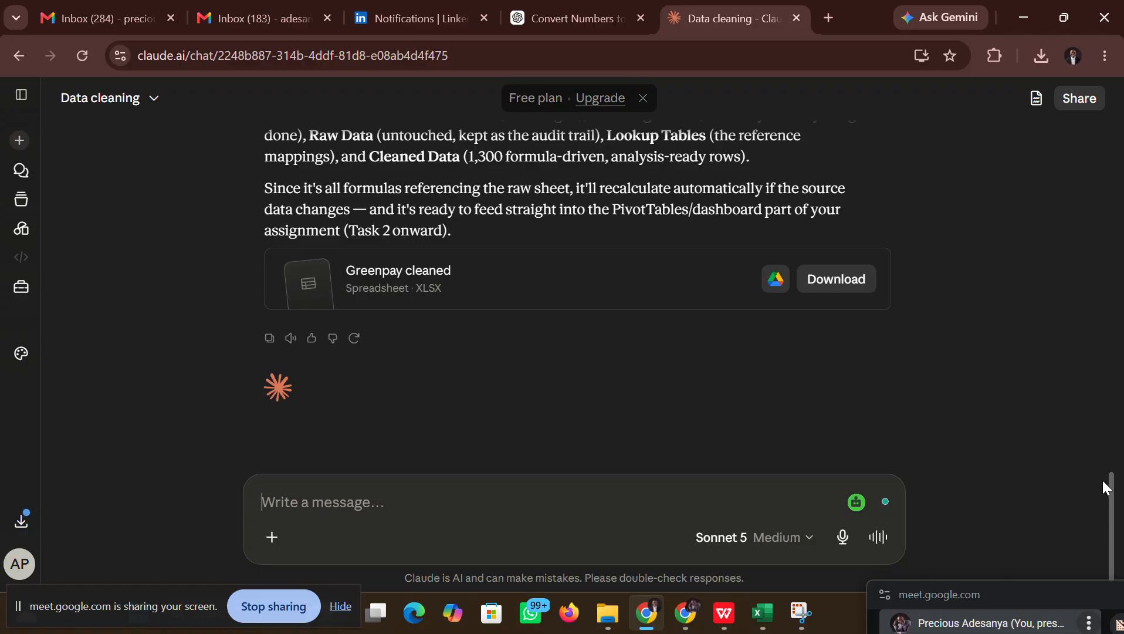
{"action": "left_click_drag", "start_coordinate": [1113, 498], "coordinate": [1112, 170]}
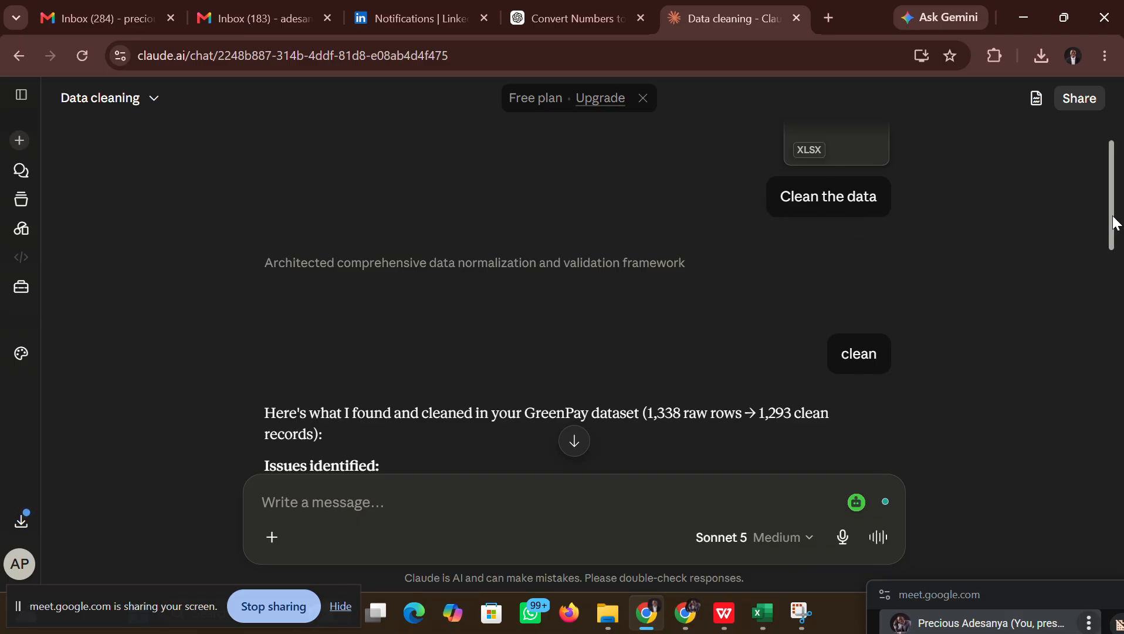
{"action": "left_click_drag", "start_coordinate": [1115, 222], "coordinate": [1104, 531]}
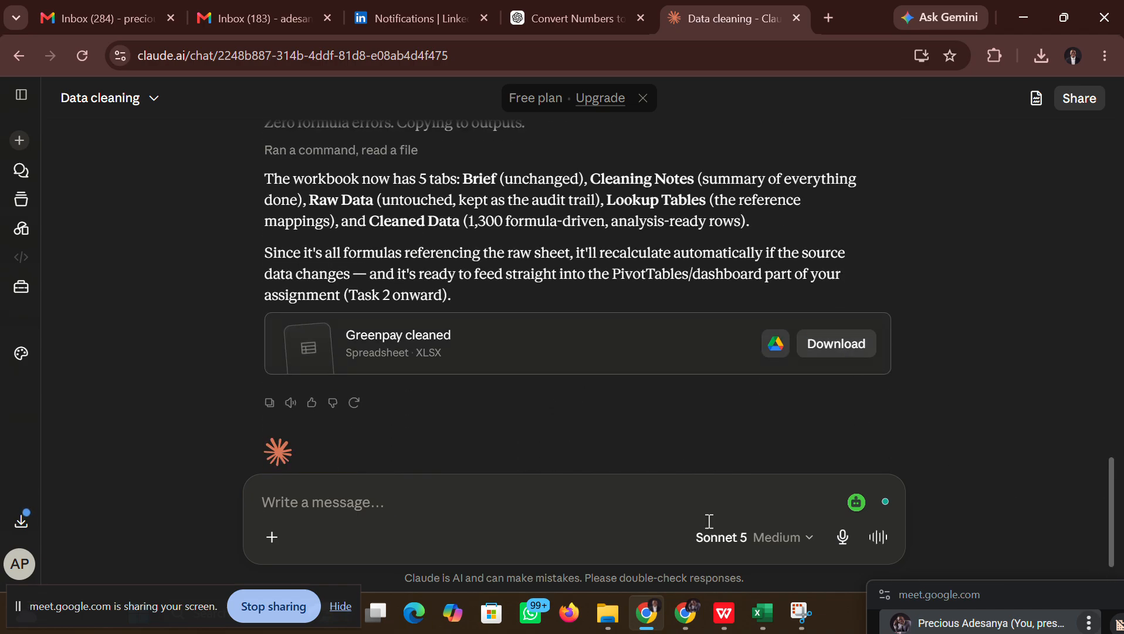
Step: Switch to the GreenPay_Cleaned workbook in Excel and look through the Brief, Cleaning Notes, Raw Data and Cleaned Data sheets
{"action": "left_click", "coordinate": [770, 614]}
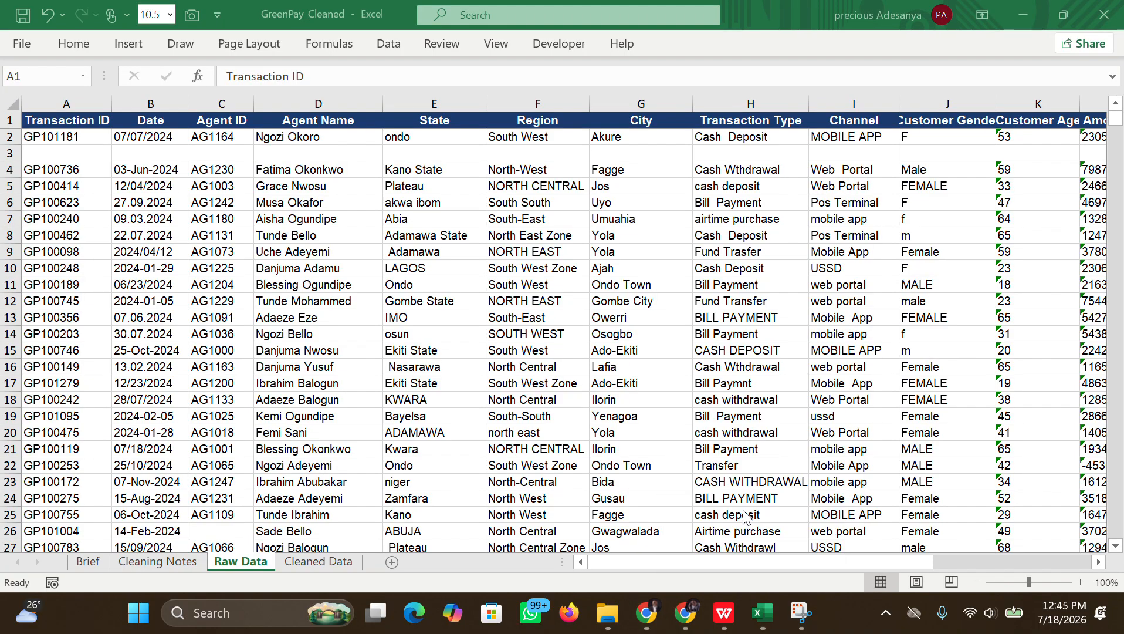
{"action": "left_click", "coordinate": [295, 562]}
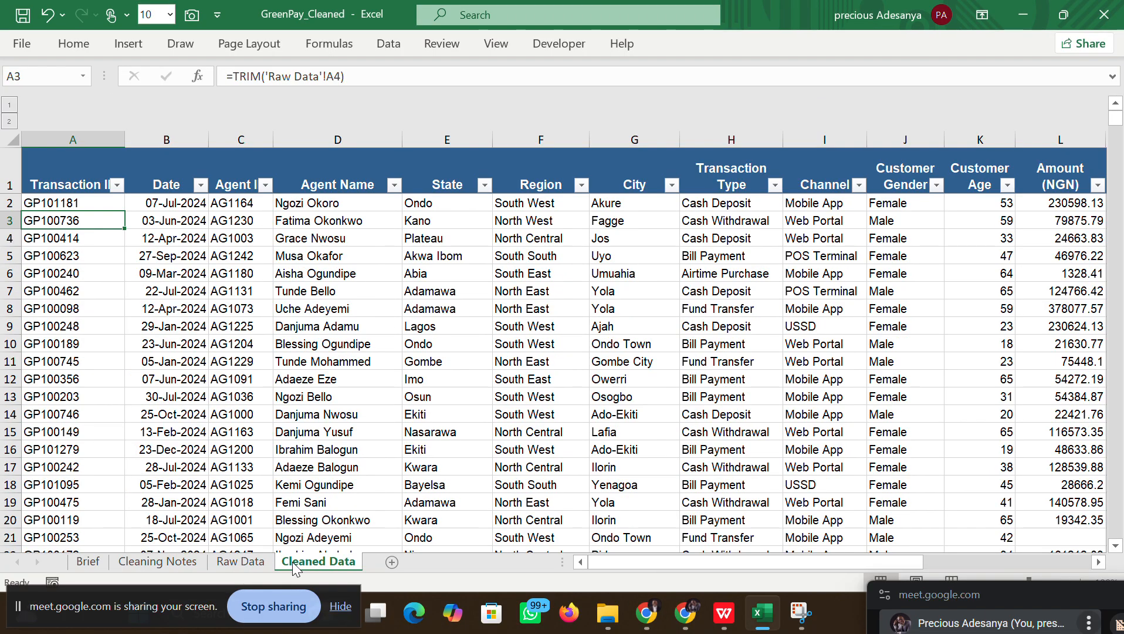
{"action": "left_click", "coordinate": [223, 565]}
{"action": "left_click", "coordinate": [160, 565]}
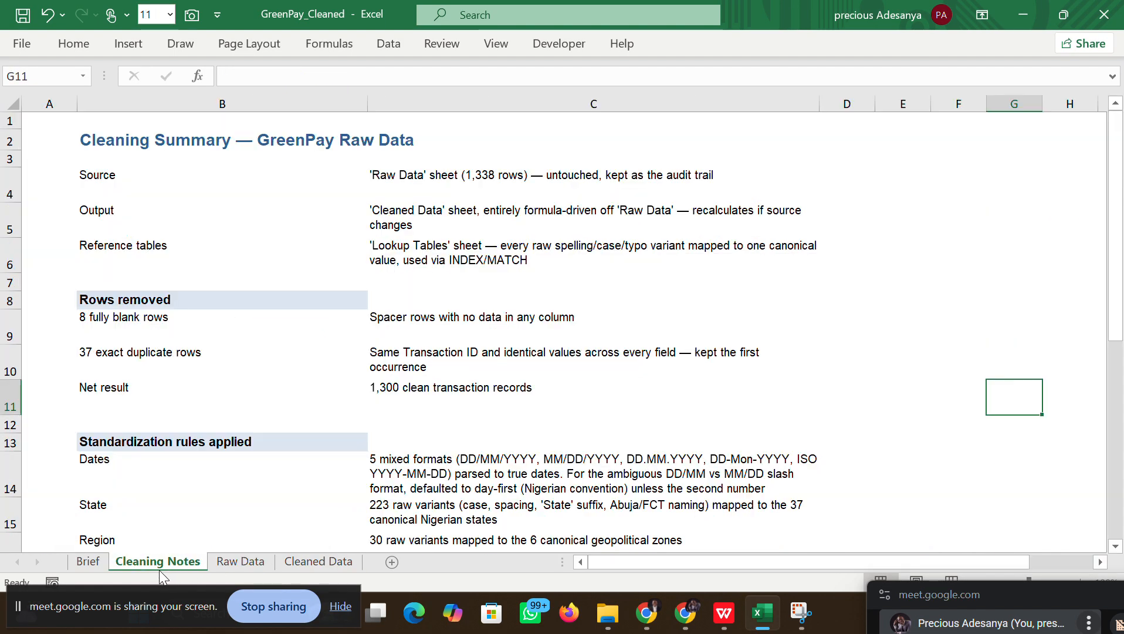
{"action": "left_click", "coordinate": [88, 566]}
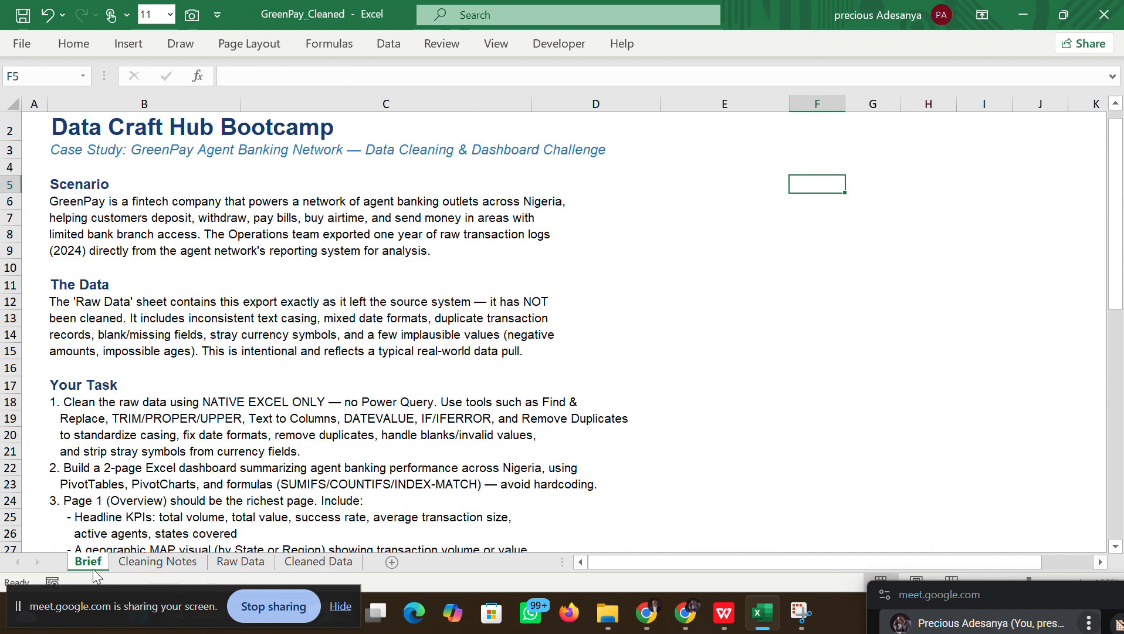
{"action": "left_click", "coordinate": [153, 561]}
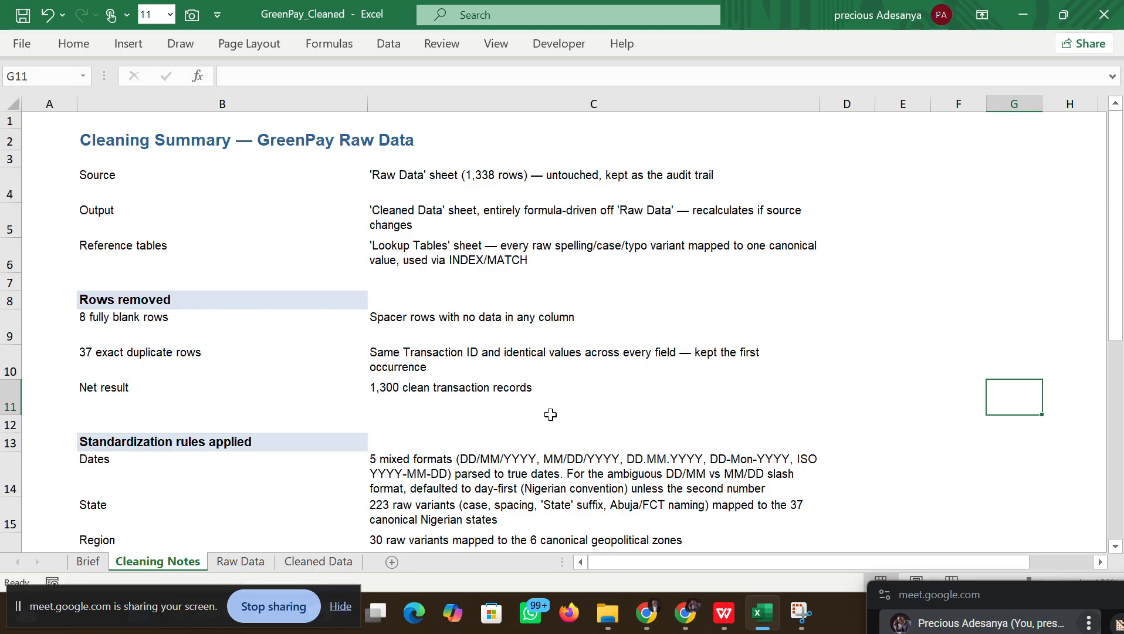
{"action": "left_click", "coordinate": [256, 564]}
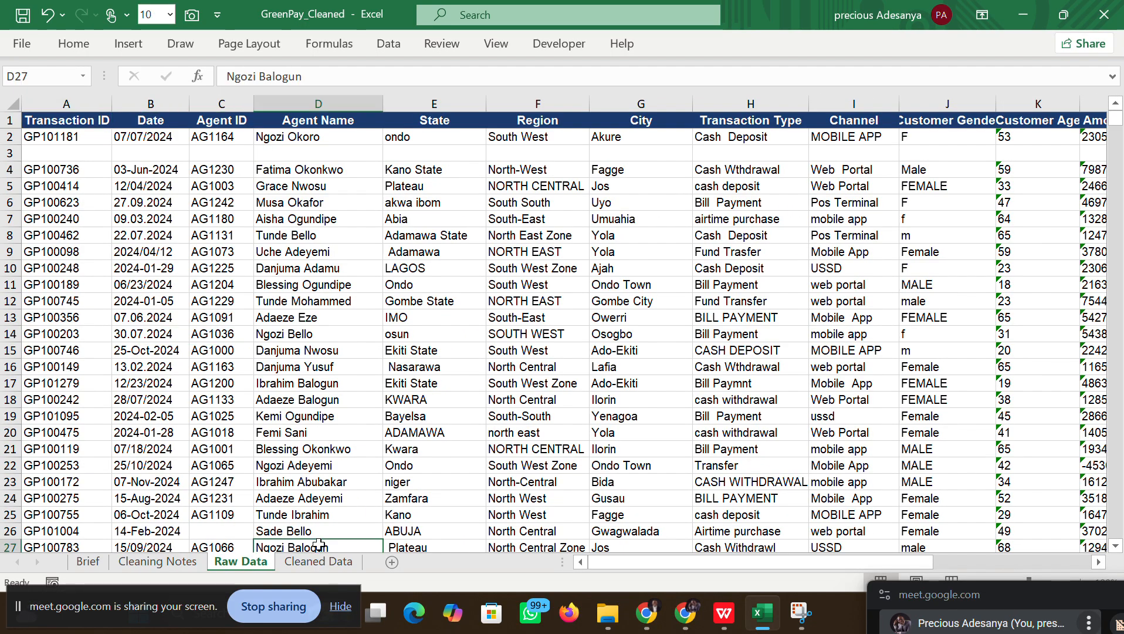
{"action": "left_click", "coordinate": [318, 562]}
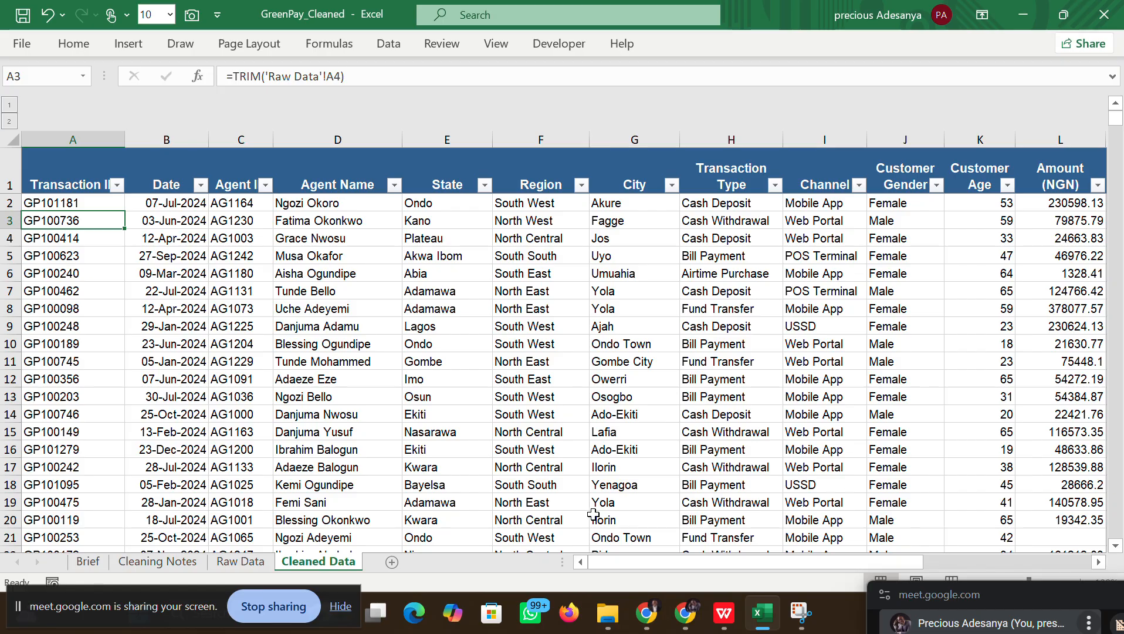
Step: Inspect the cleaning formulas behind the Date, State, City and Transaction ID columns on the Cleaned Data sheet
{"action": "left_click_drag", "start_coordinate": [616, 560], "coordinate": [626, 584]}
{"action": "left_click", "coordinate": [170, 223]}
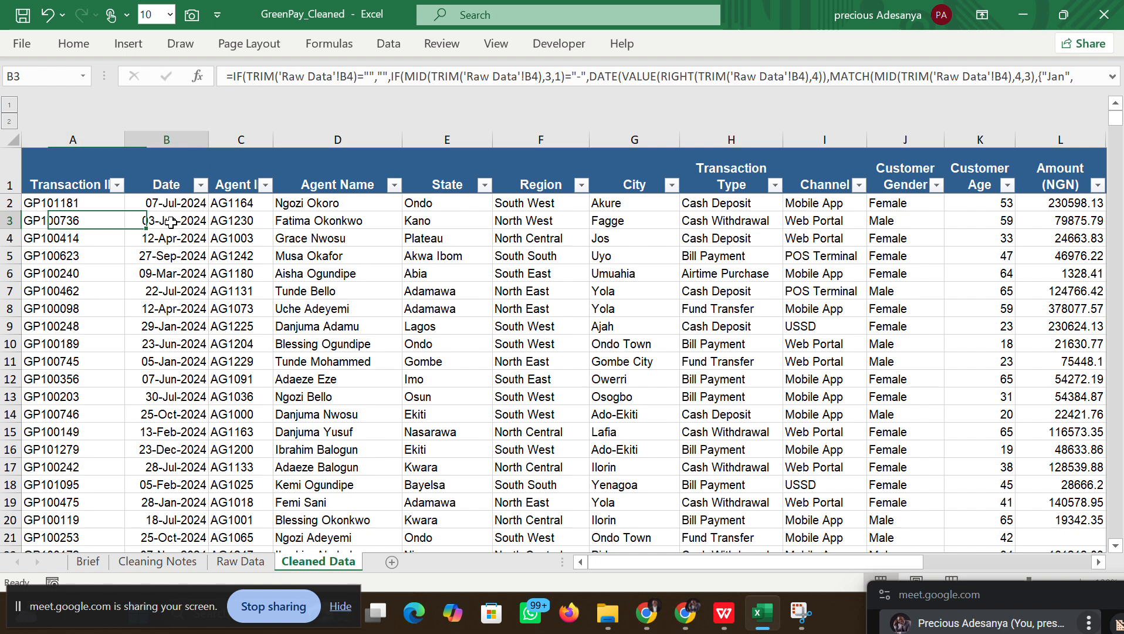
{"action": "left_click", "coordinate": [415, 289]}
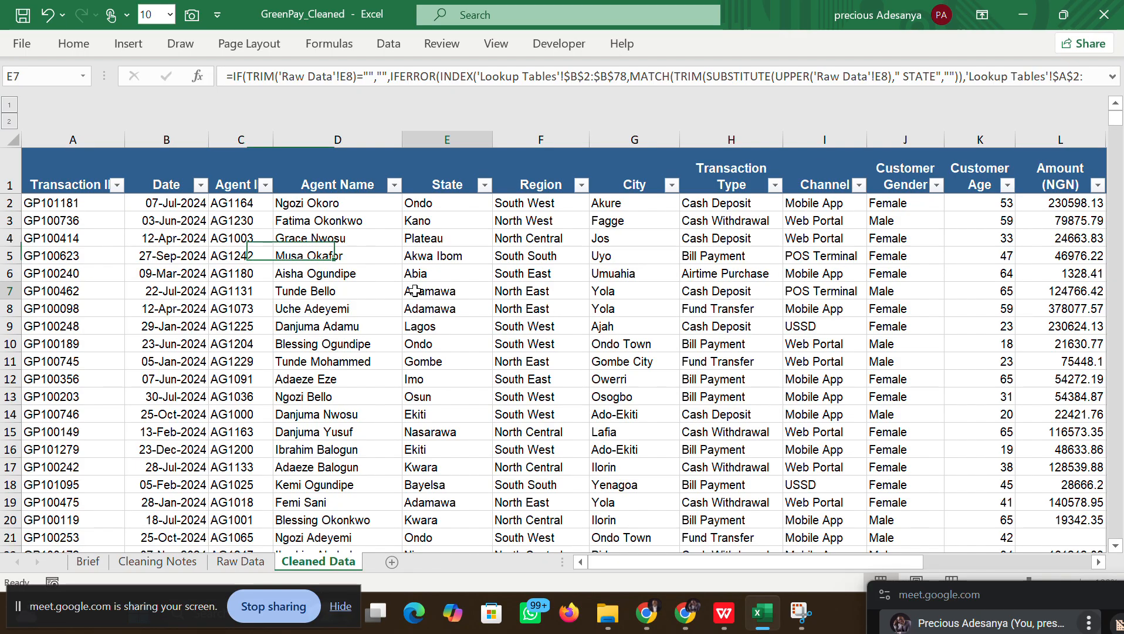
{"action": "left_click", "coordinate": [477, 202]}
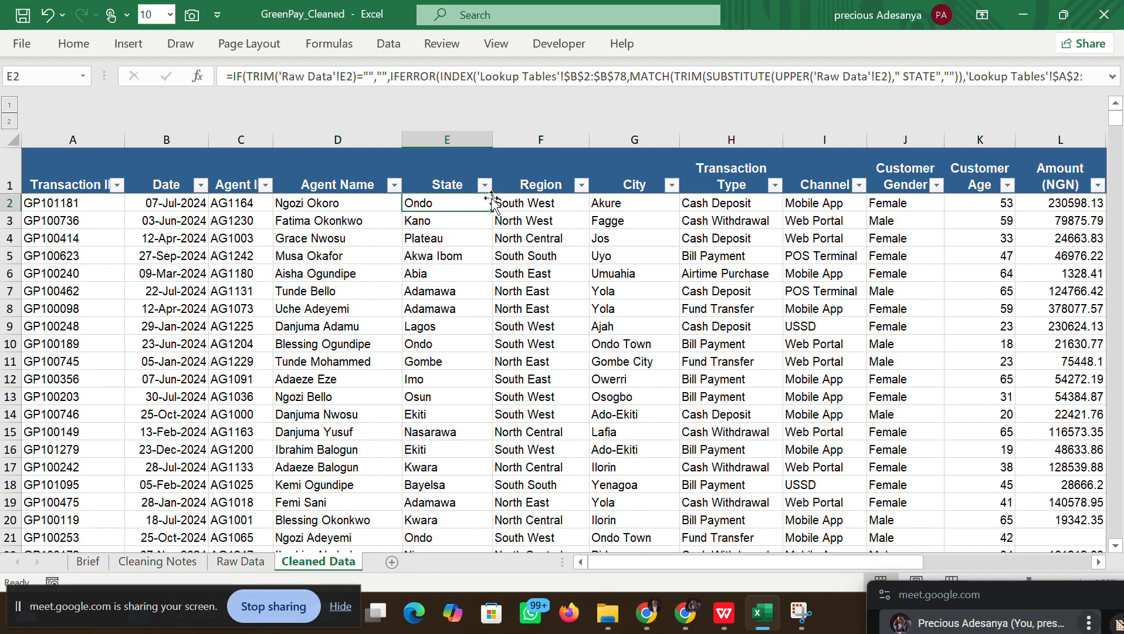
{"action": "left_click", "coordinate": [593, 240]}
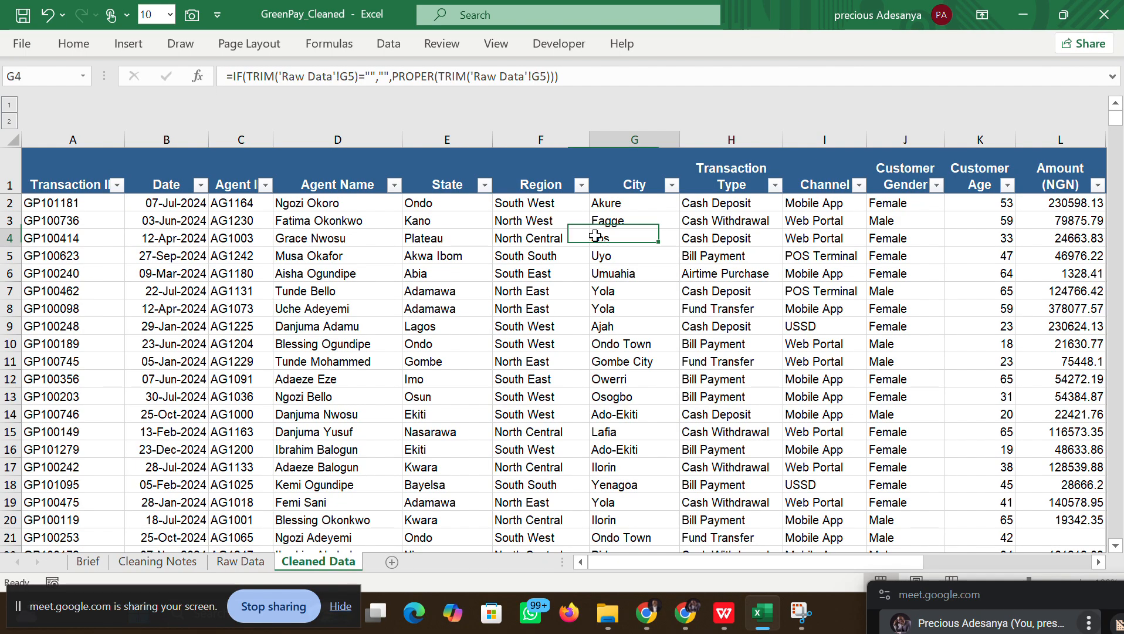
{"action": "left_click", "coordinate": [55, 206]}
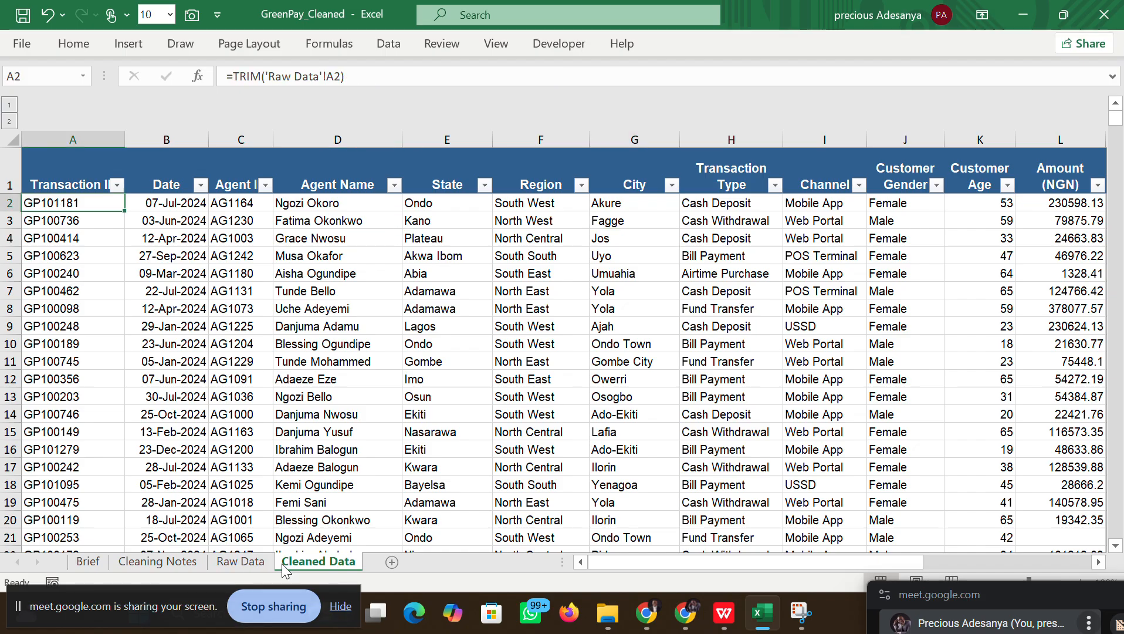
Step: Go back through the Raw Data and Cleaning Notes sheets to the Brief sheet and reread its task list
{"action": "left_click", "coordinate": [229, 562]}
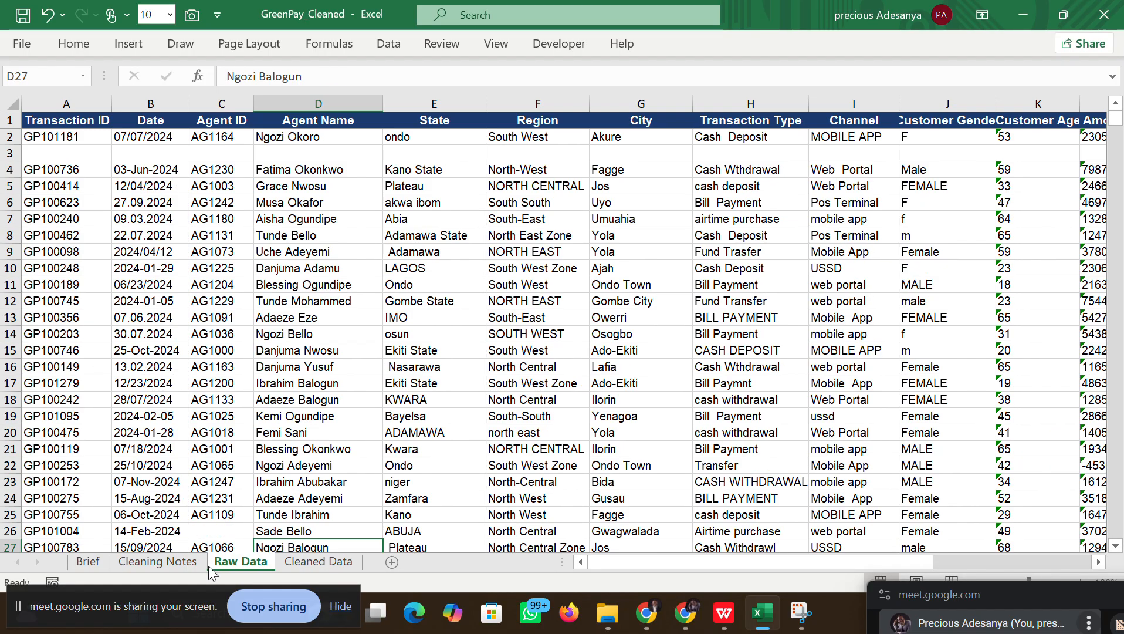
{"action": "left_click", "coordinate": [167, 567]}
{"action": "left_click", "coordinate": [91, 570]}
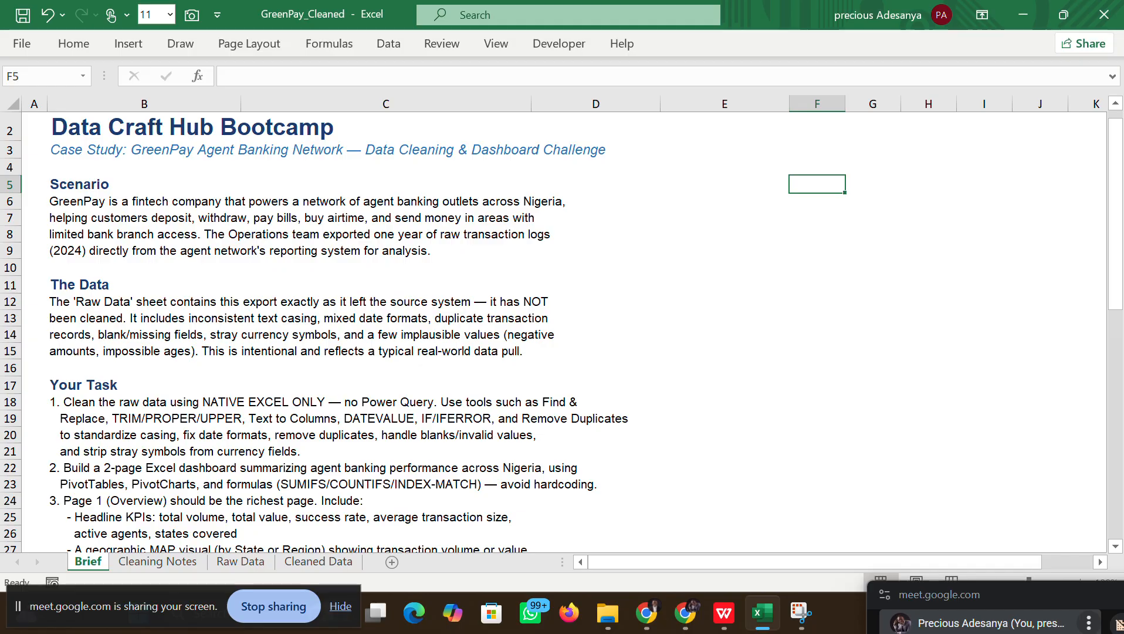
{"action": "scroll", "coordinate": [156, 301], "scroll_direction": "down", "scroll_amount": 3}
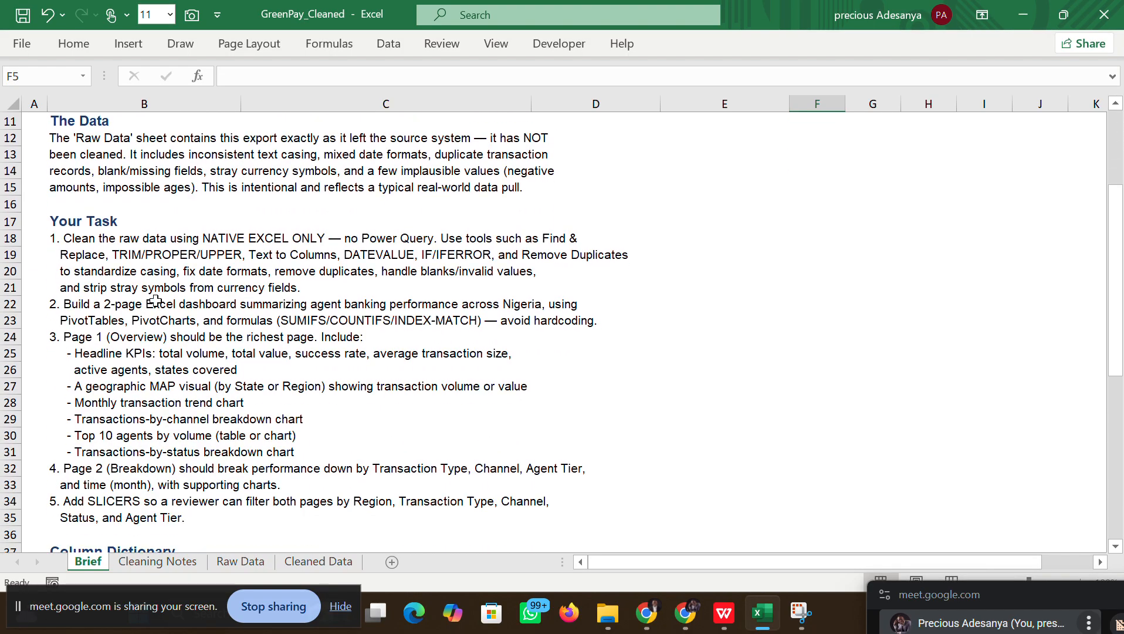
{"action": "scroll", "coordinate": [155, 301], "scroll_direction": "up", "scroll_amount": 3}
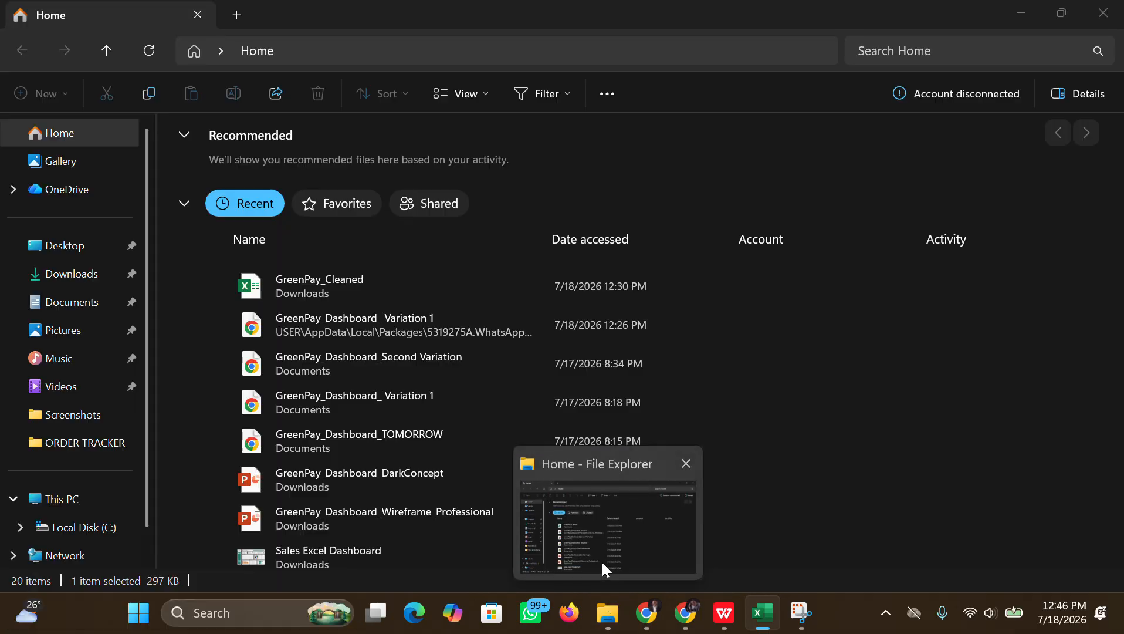
Step: Switch to File Explorer, open the recent DataCraftHub_Case Study file in Chrome, and close it again
{"action": "left_click", "coordinate": [603, 562]}
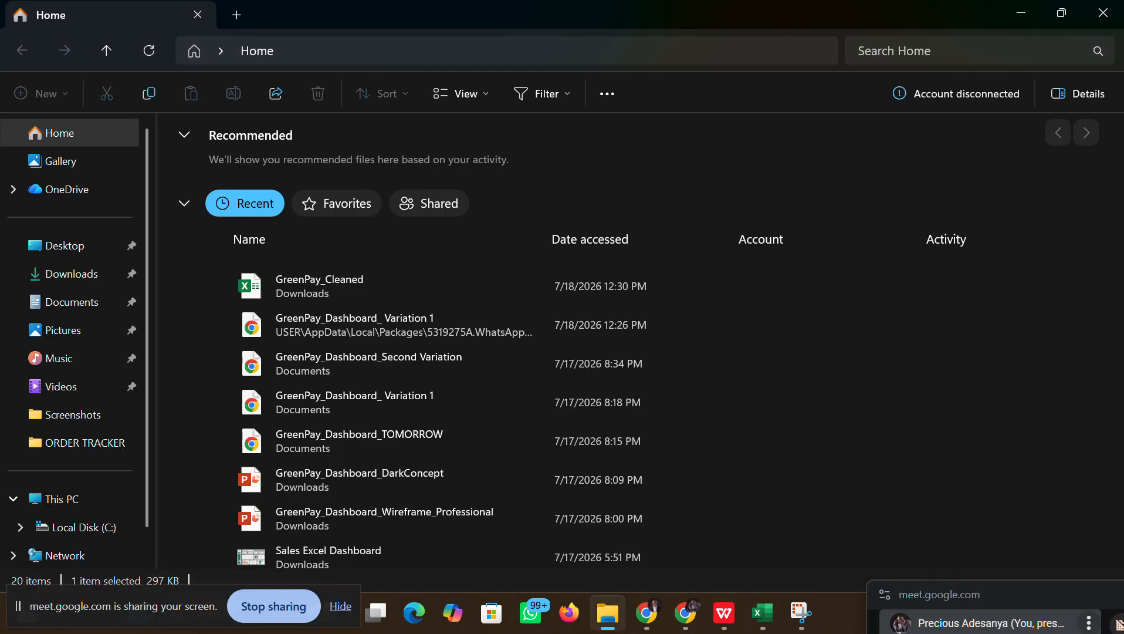
{"action": "scroll", "coordinate": [650, 345], "scroll_direction": "down", "scroll_amount": 4}
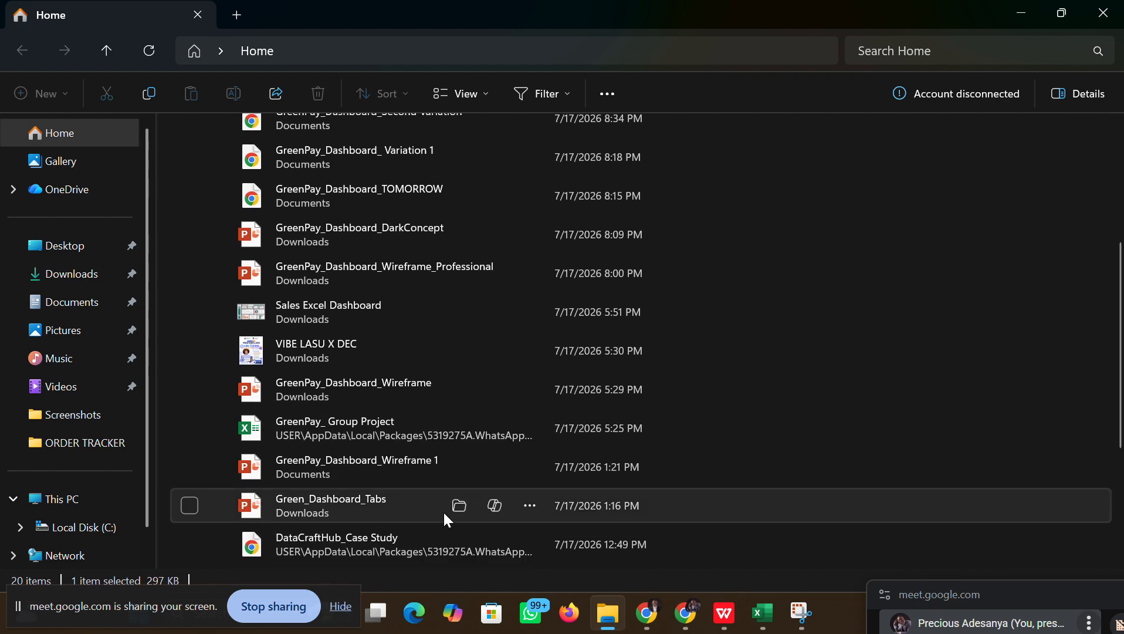
{"action": "scroll", "coordinate": [445, 509], "scroll_direction": "down", "scroll_amount": 3}
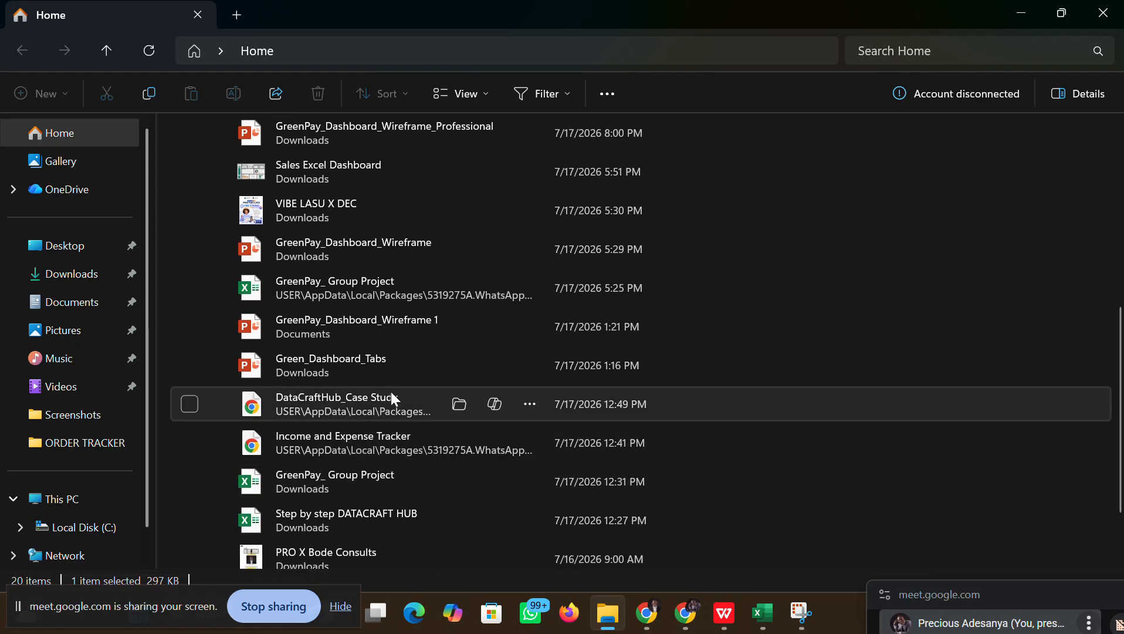
{"action": "double_click", "coordinate": [391, 389]}
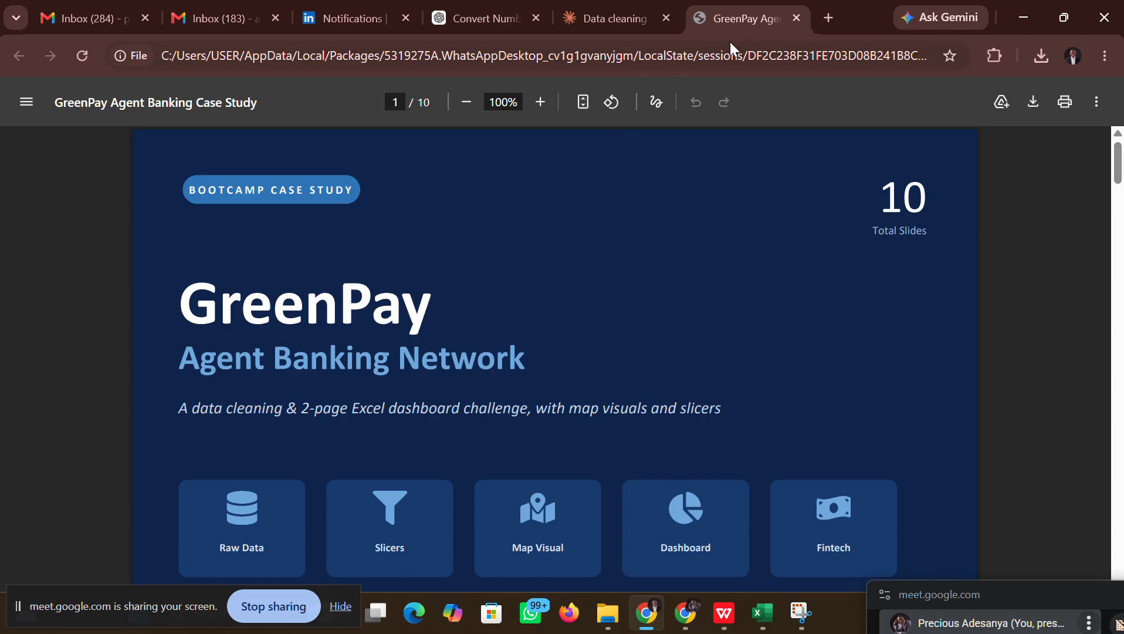
{"action": "left_click", "coordinate": [796, 18]}
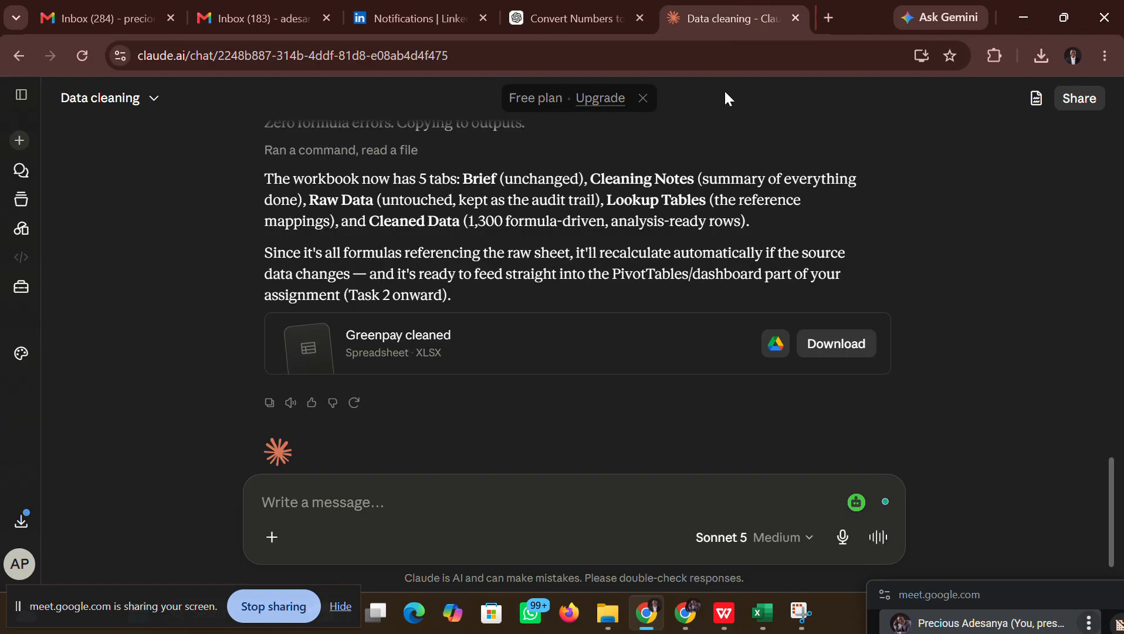
Step: Switch to File Explorer, open the recent DataCraftHub_Case Study file with WPS Office, present it full screen, and move the meeting overlays aside
{"action": "left_click", "coordinate": [611, 623]}
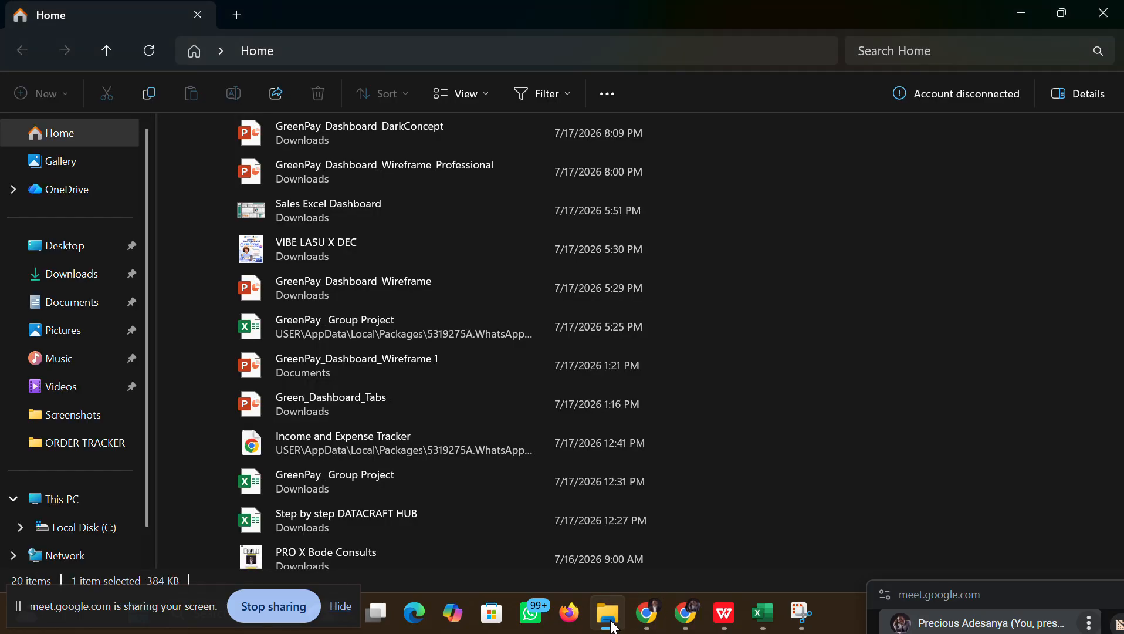
{"action": "scroll", "coordinate": [410, 249], "scroll_direction": "up", "scroll_amount": 5}
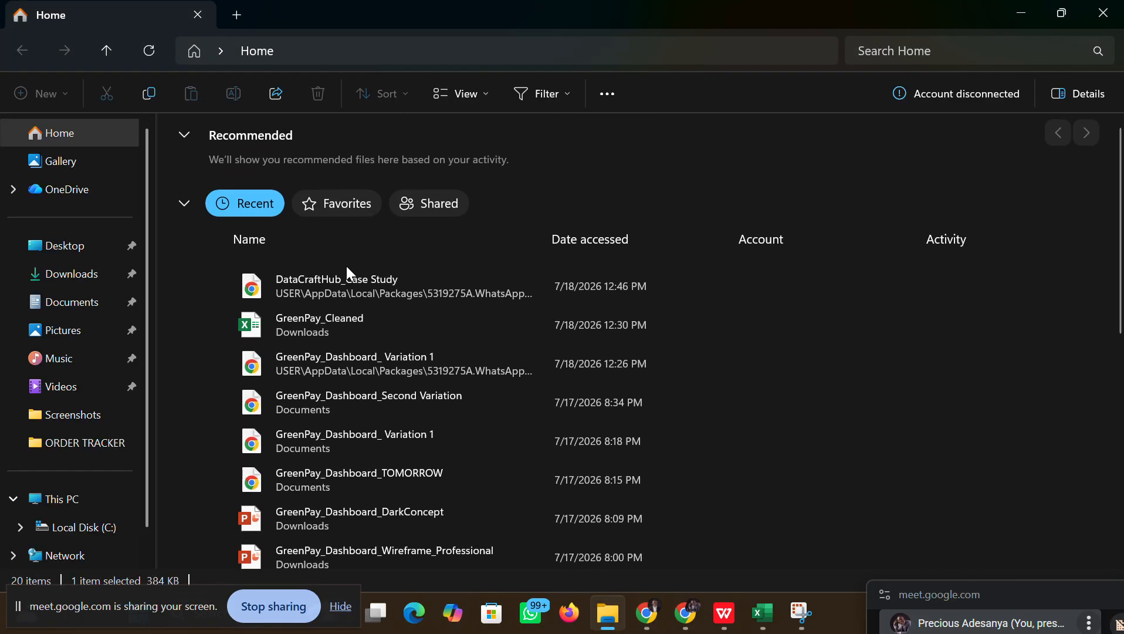
{"action": "left_click", "coordinate": [331, 281]}
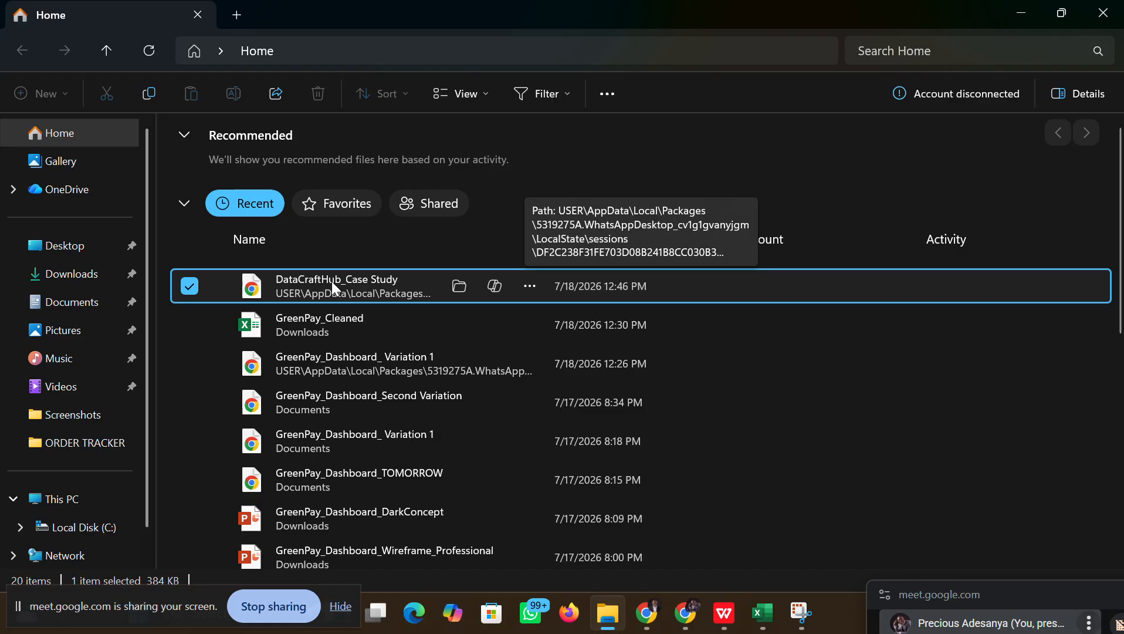
{"action": "right_click", "coordinate": [330, 281]}
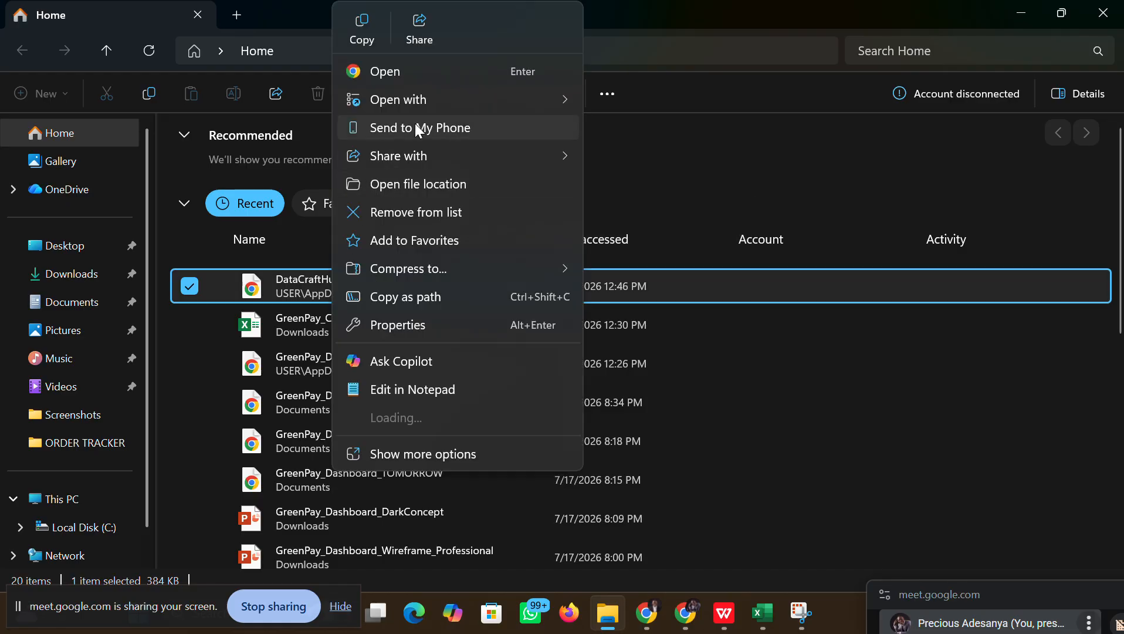
{"action": "mouse_move", "coordinate": [527, 97]}
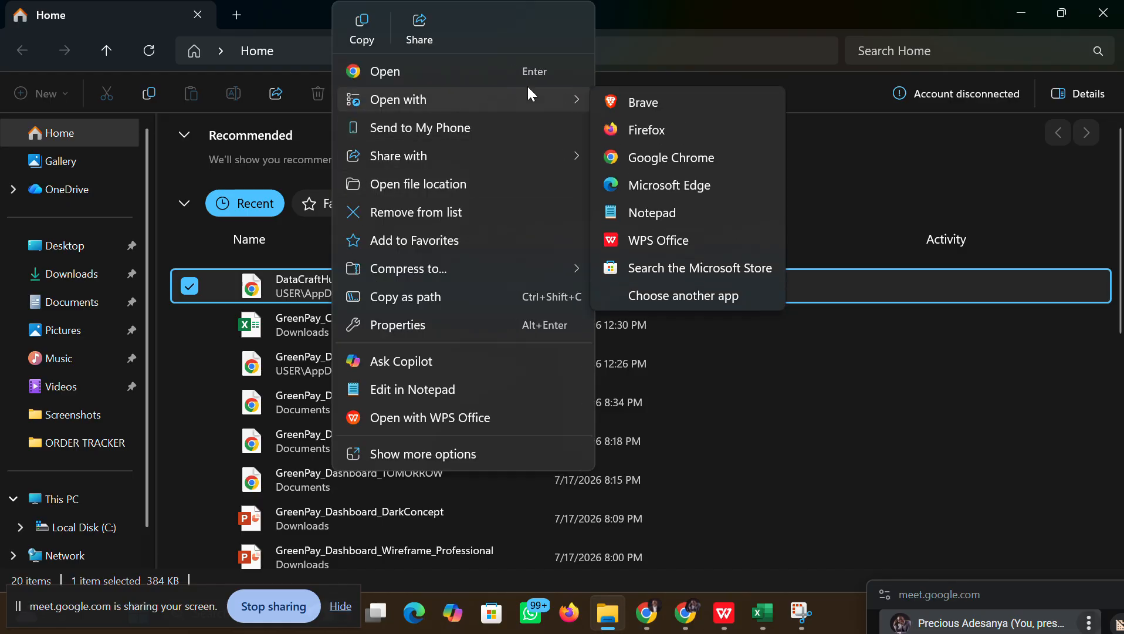
{"action": "left_click", "coordinate": [643, 240]}
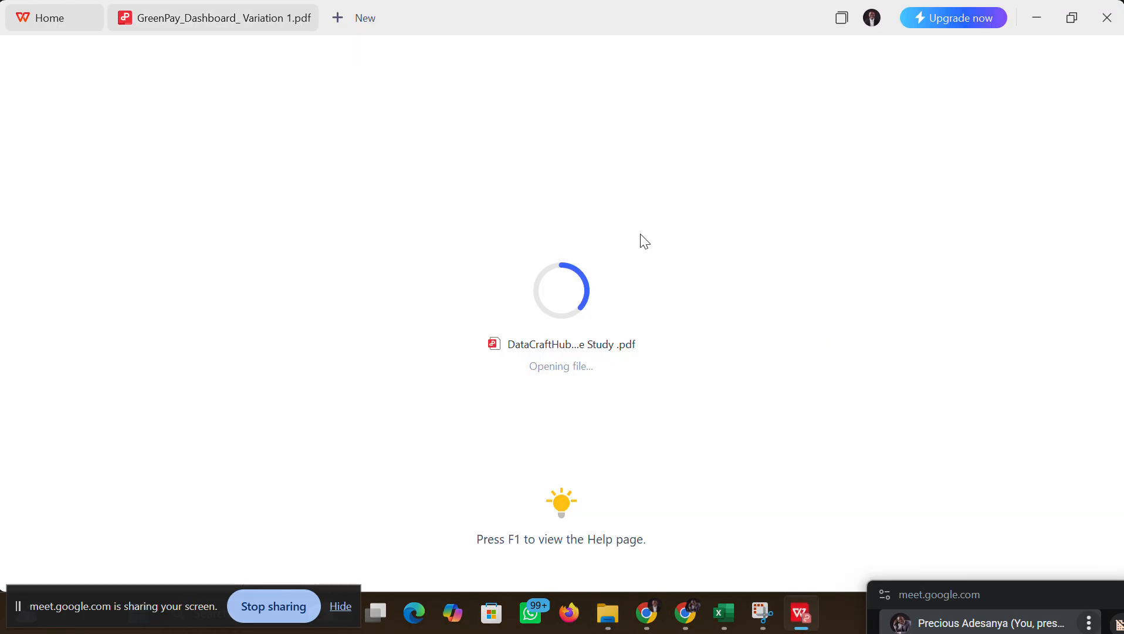
{"action": "left_click", "coordinate": [890, 104]}
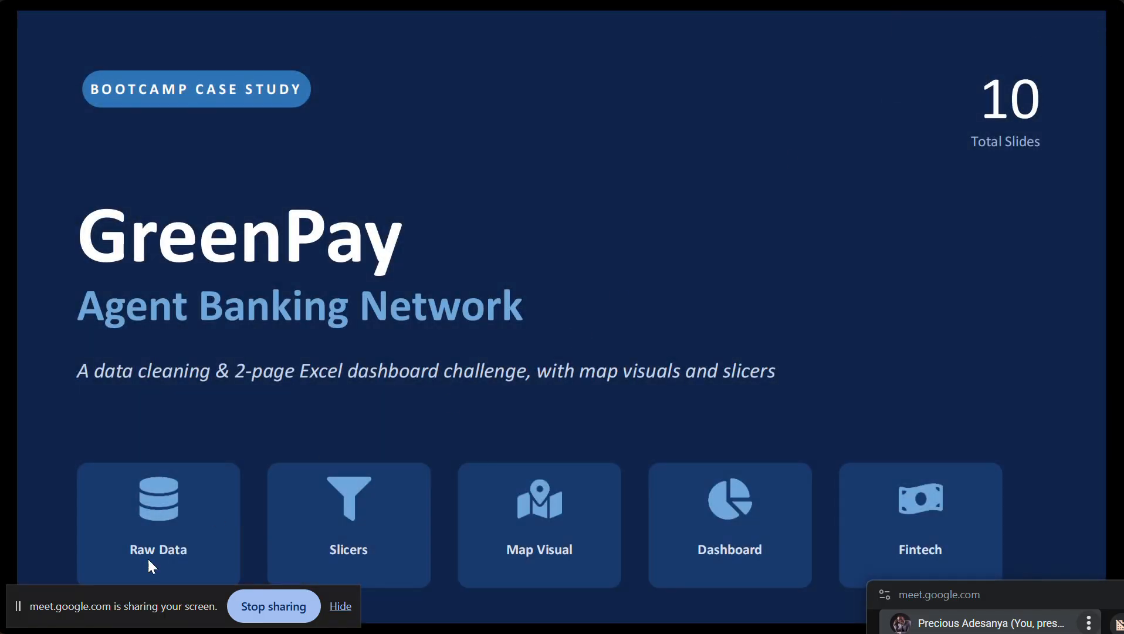
{"action": "left_click_drag", "start_coordinate": [116, 596], "coordinate": [60, 633]}
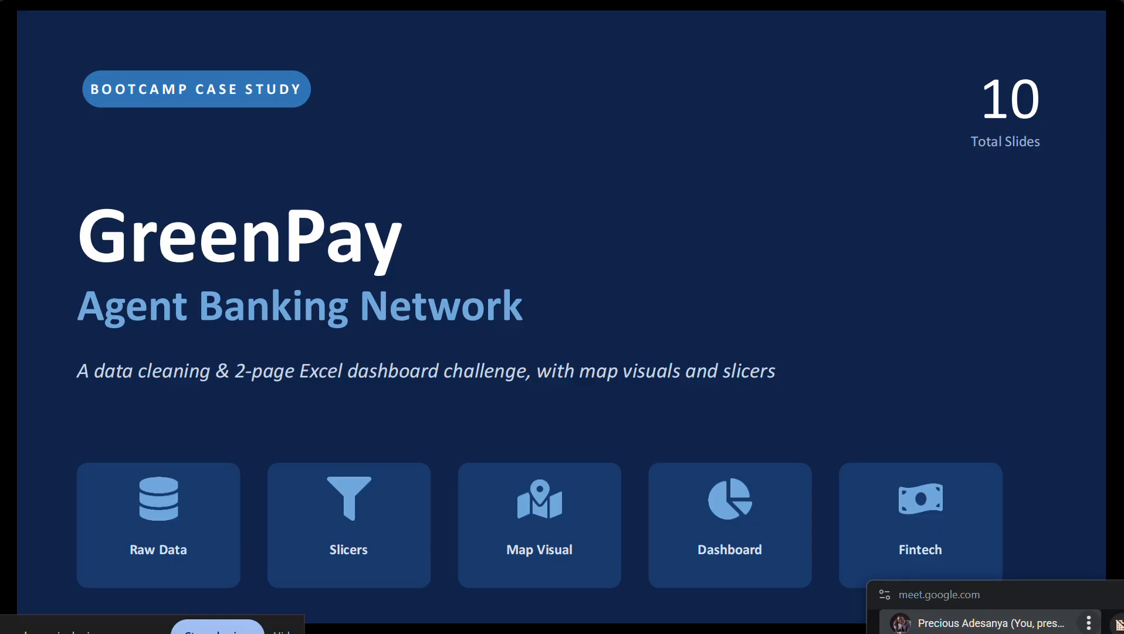
{"action": "left_click_drag", "start_coordinate": [957, 594], "coordinate": [872, 629]}
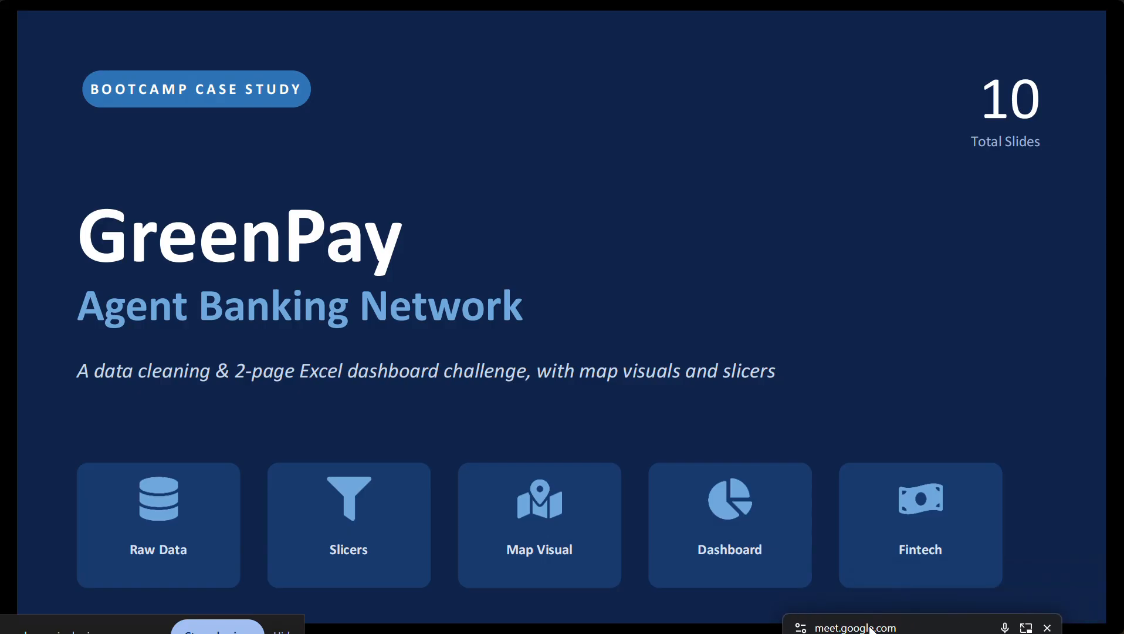
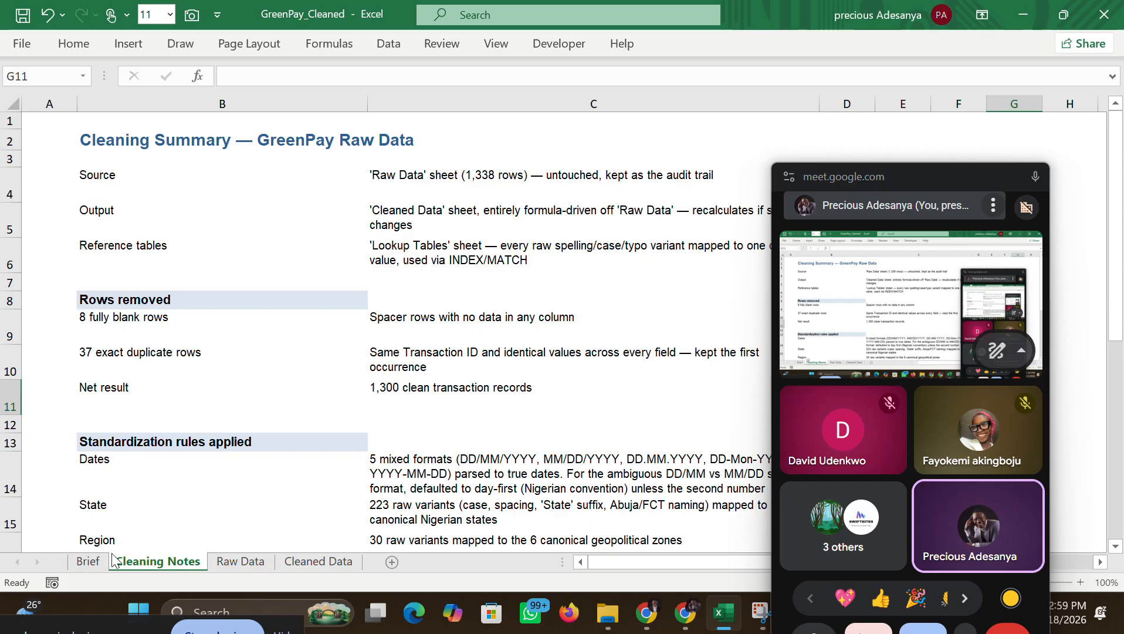
Step: Reread the task list on the Brief sheet of GreenPay_Cleaned and move the meeting window clear of it
{"action": "left_click", "coordinate": [106, 560]}
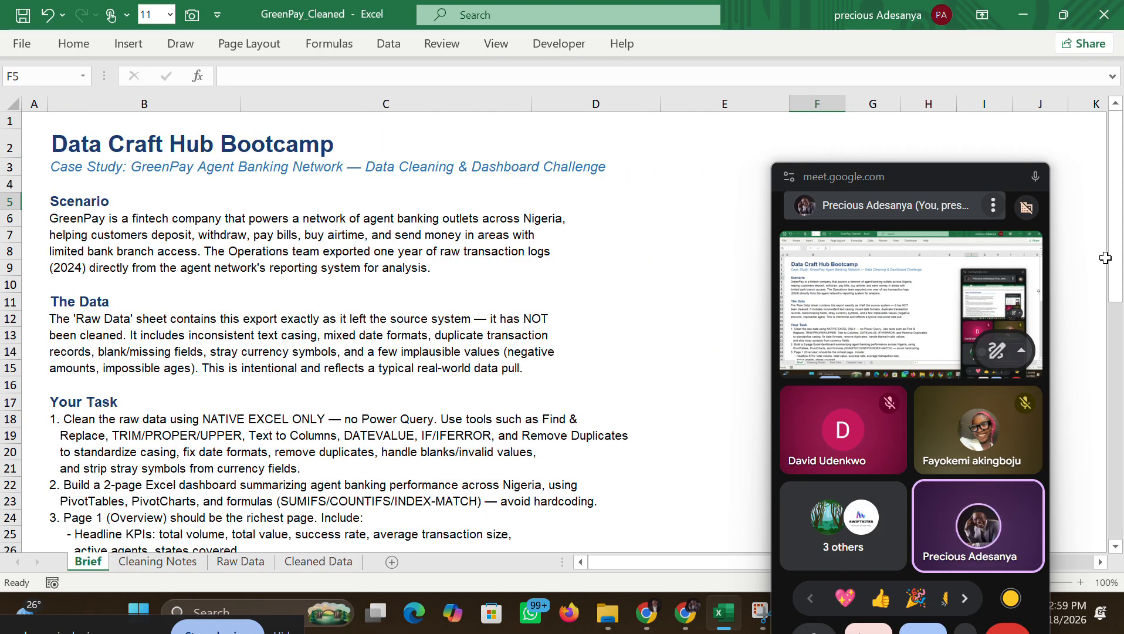
{"action": "left_click_drag", "start_coordinate": [1115, 263], "coordinate": [1116, 336]}
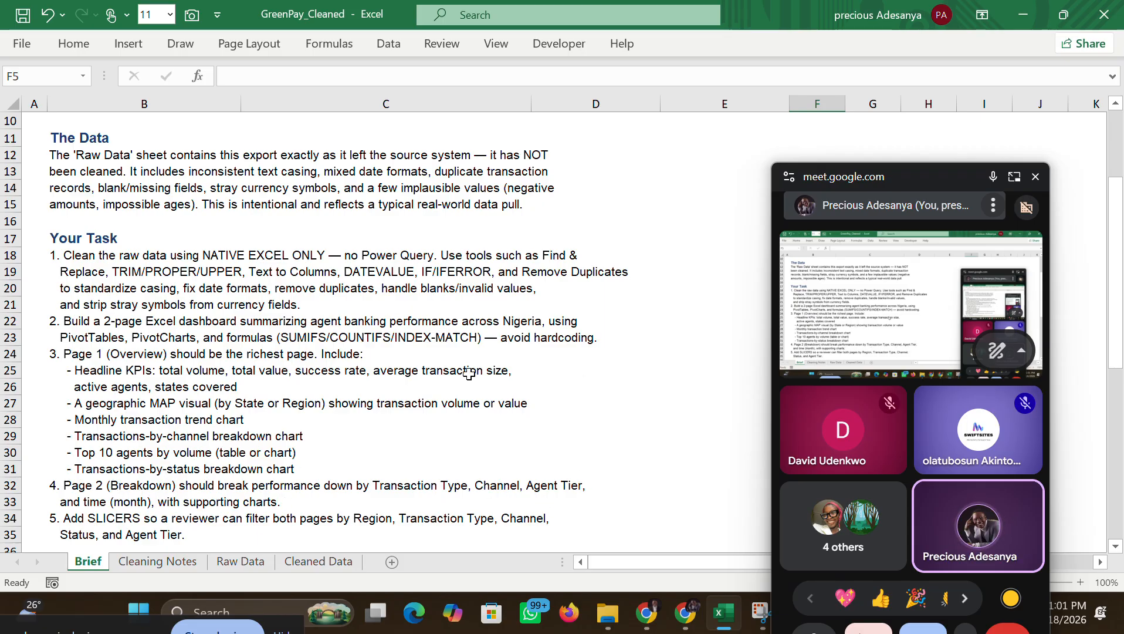
{"action": "left_click_drag", "start_coordinate": [910, 170], "coordinate": [1051, 167]}
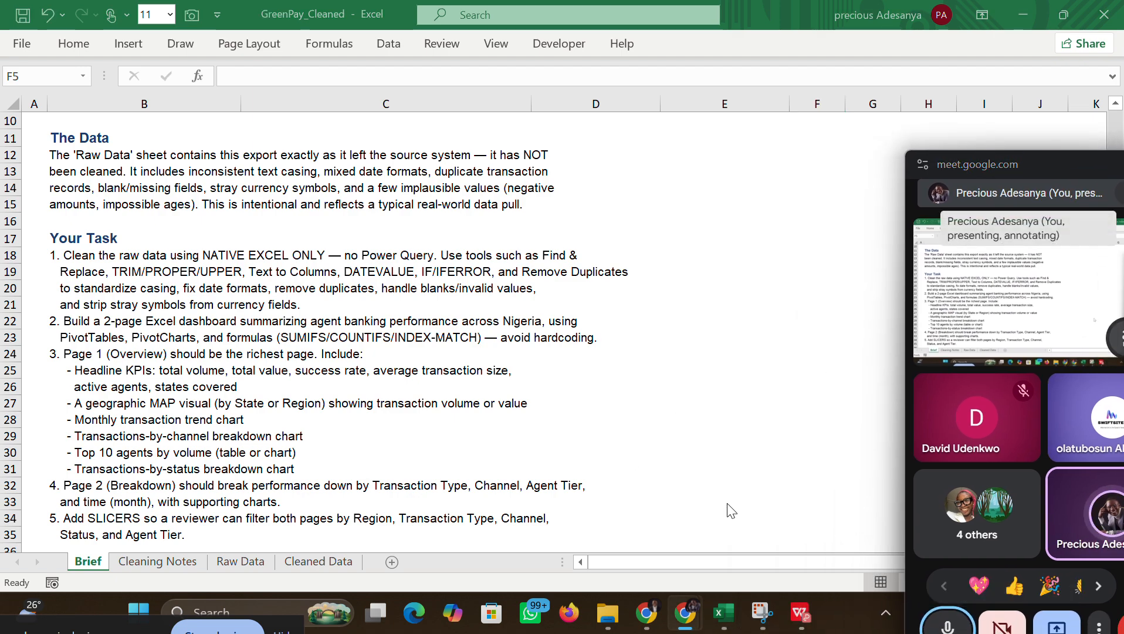
Step: Switch to WPS Office, present GreenPay_Dashboard_ Variation 1.pdf full screen to review both dashboard pages, and exit the slideshow
{"action": "mouse_move", "coordinate": [801, 610]}
{"action": "mouse_move", "coordinate": [810, 512]}
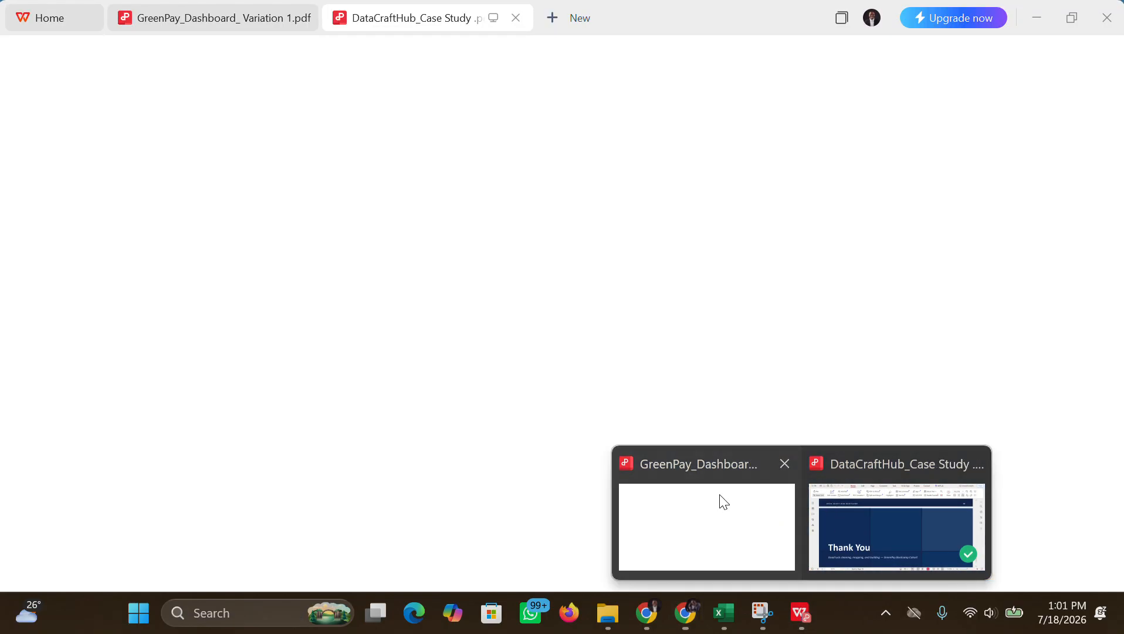
{"action": "left_click", "coordinate": [723, 502]}
{"action": "left_click", "coordinate": [190, 18]}
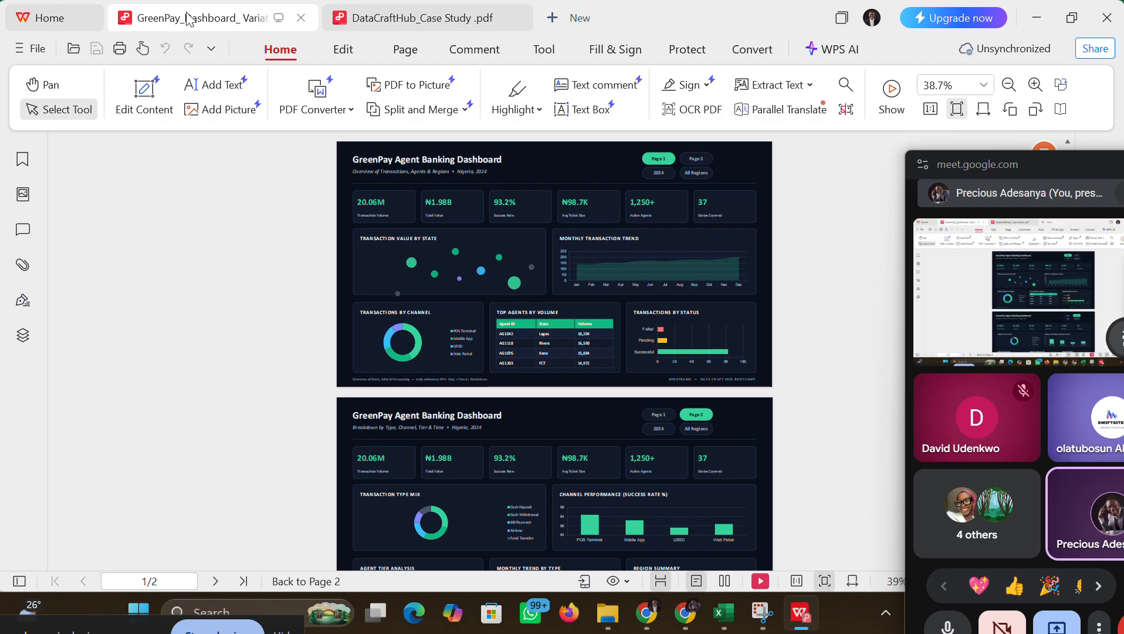
{"action": "left_click", "coordinate": [891, 97]}
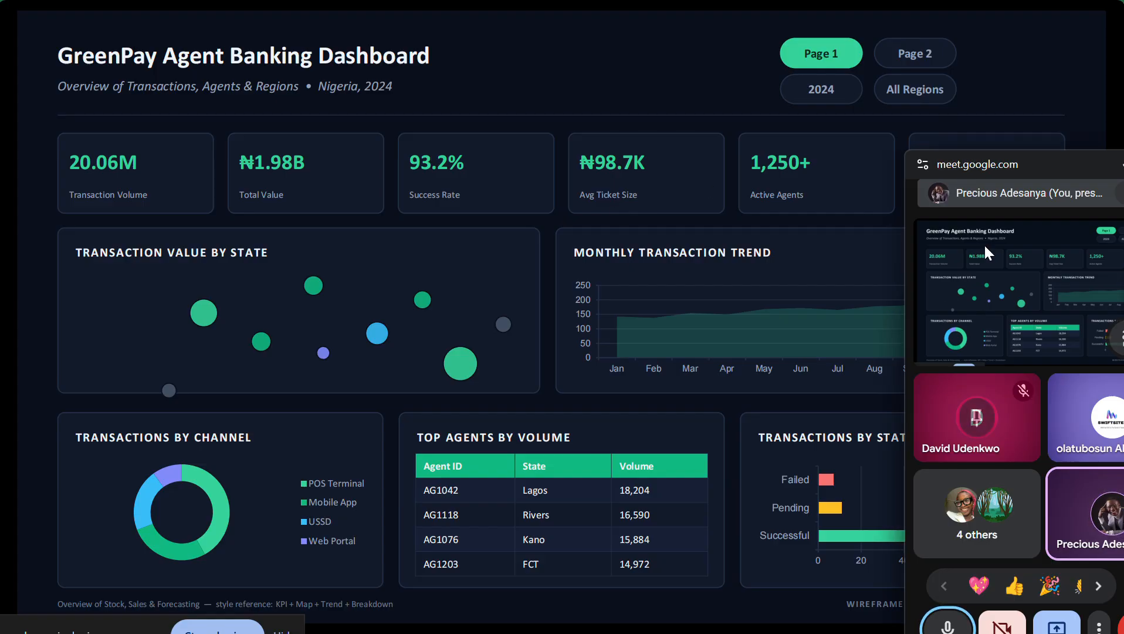
{"action": "left_click_drag", "start_coordinate": [1012, 178], "coordinate": [933, 633]}
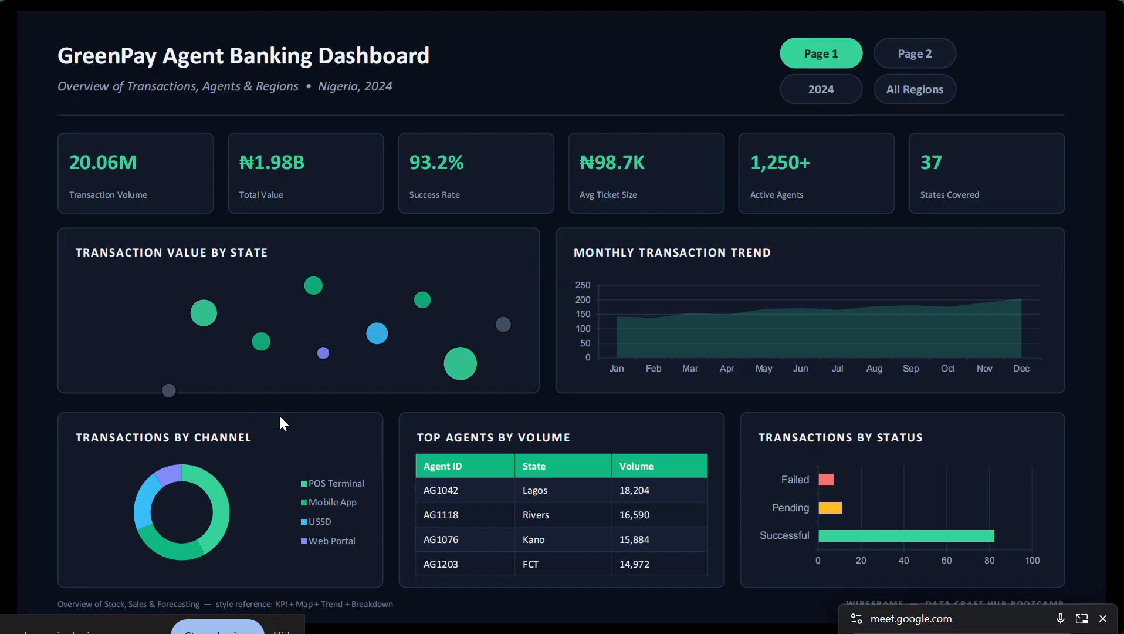
{"action": "left_click", "coordinate": [346, 413]}
{"action": "key", "text": "Escape"}
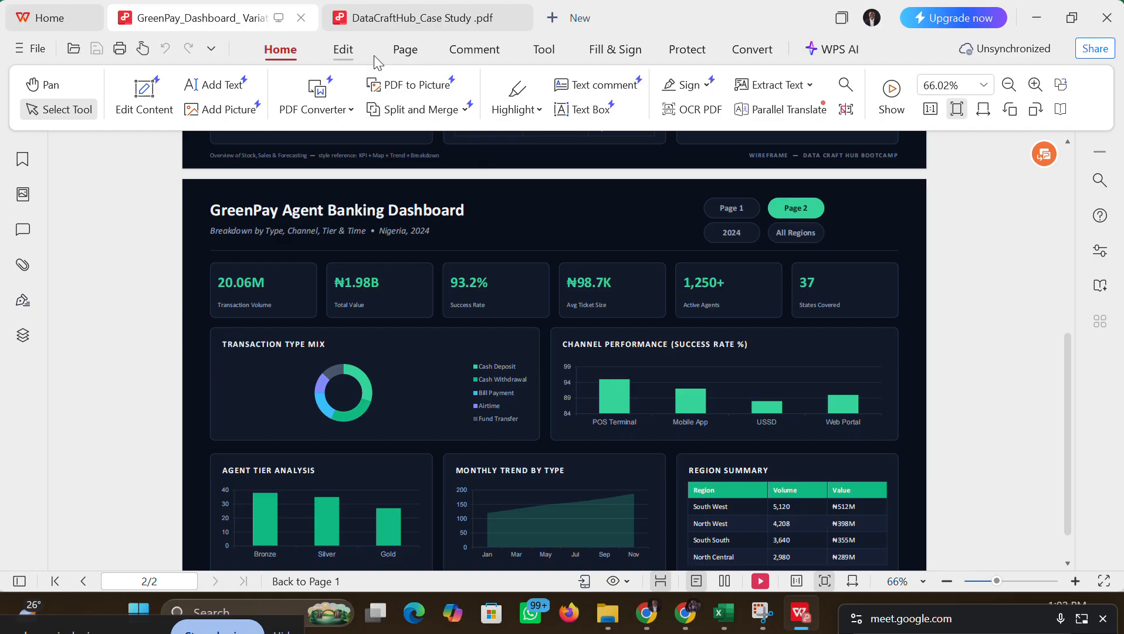
Step: Switch back to the GreenPay_Cleaned workbook in Excel and inspect the State and Transaction ID formulas on the Cleaned Data sheet
{"action": "mouse_move", "coordinate": [726, 623]}
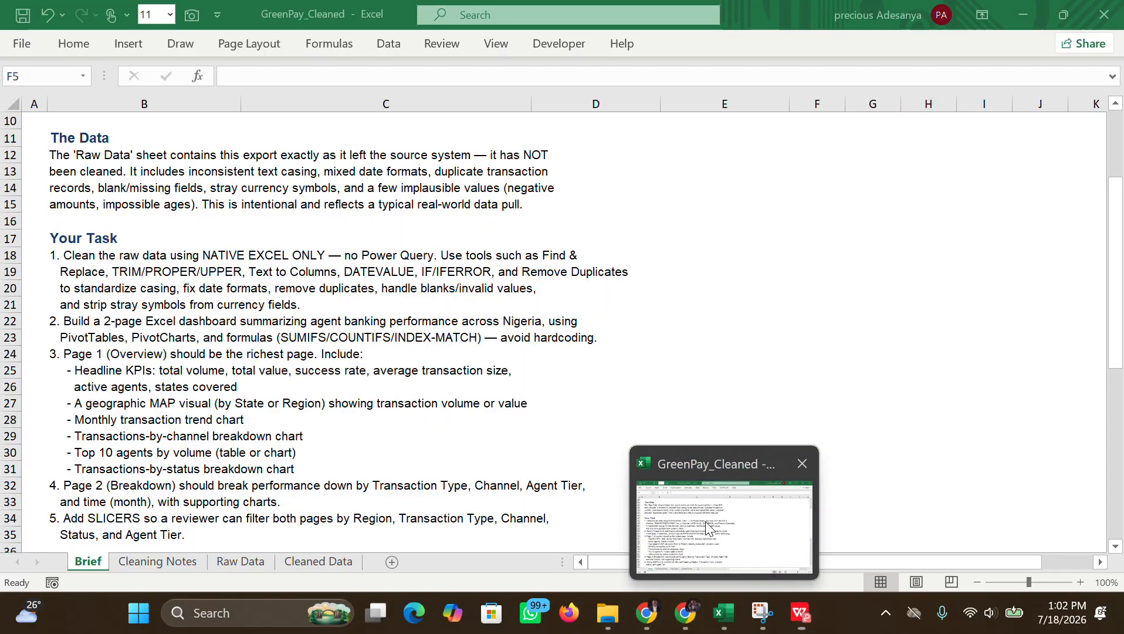
{"action": "left_click", "coordinate": [705, 521]}
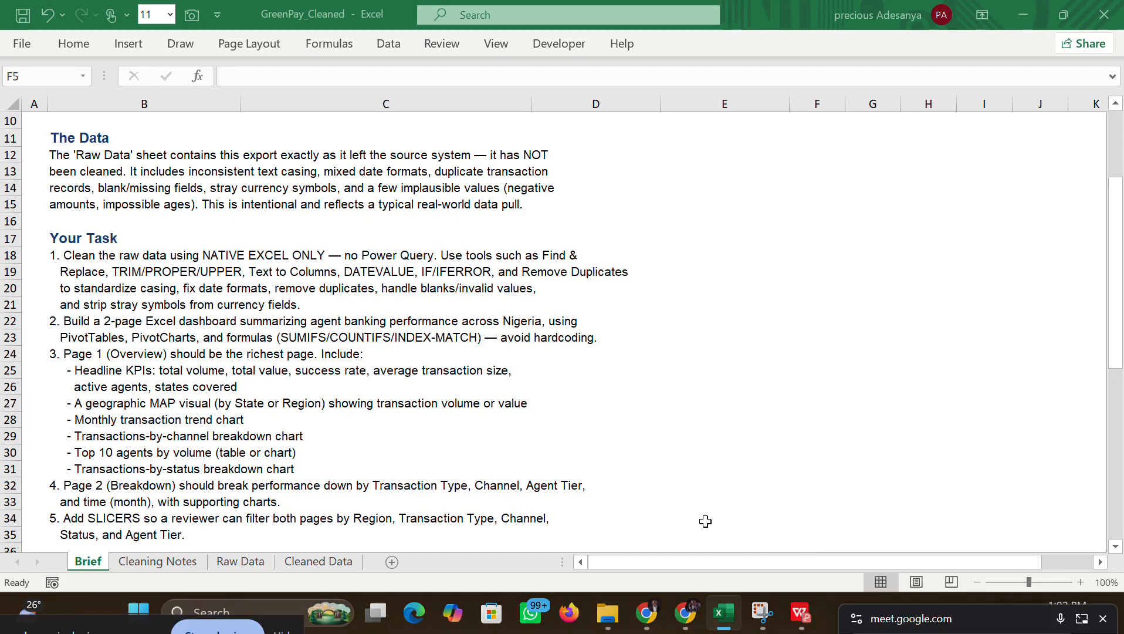
{"action": "left_click", "coordinate": [292, 561]}
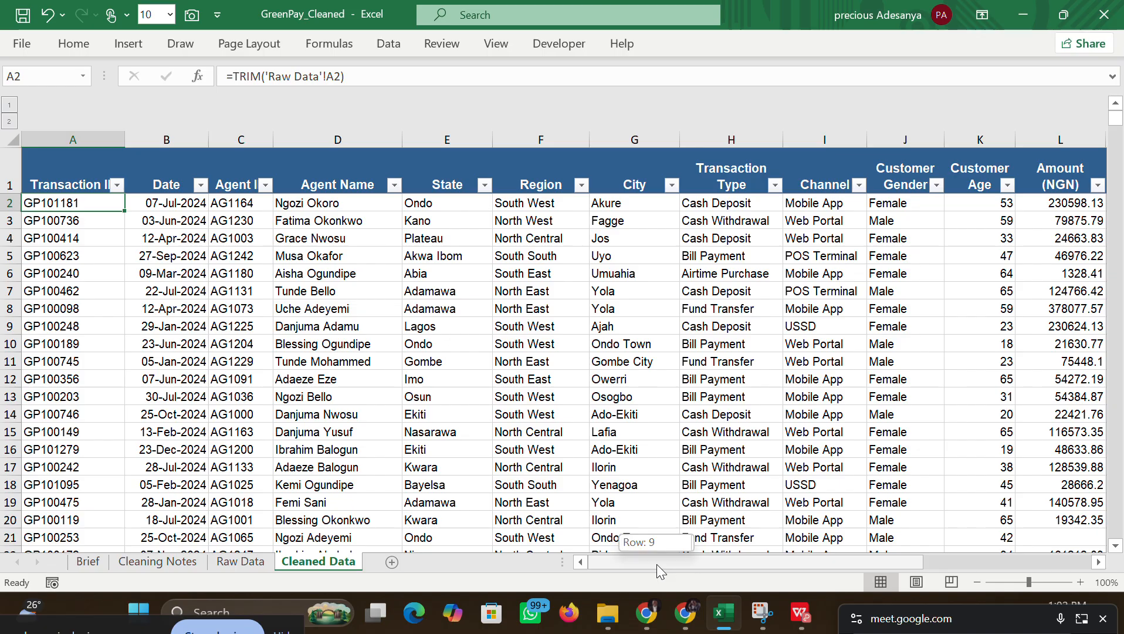
{"action": "left_click_drag", "start_coordinate": [657, 564], "coordinate": [555, 507]}
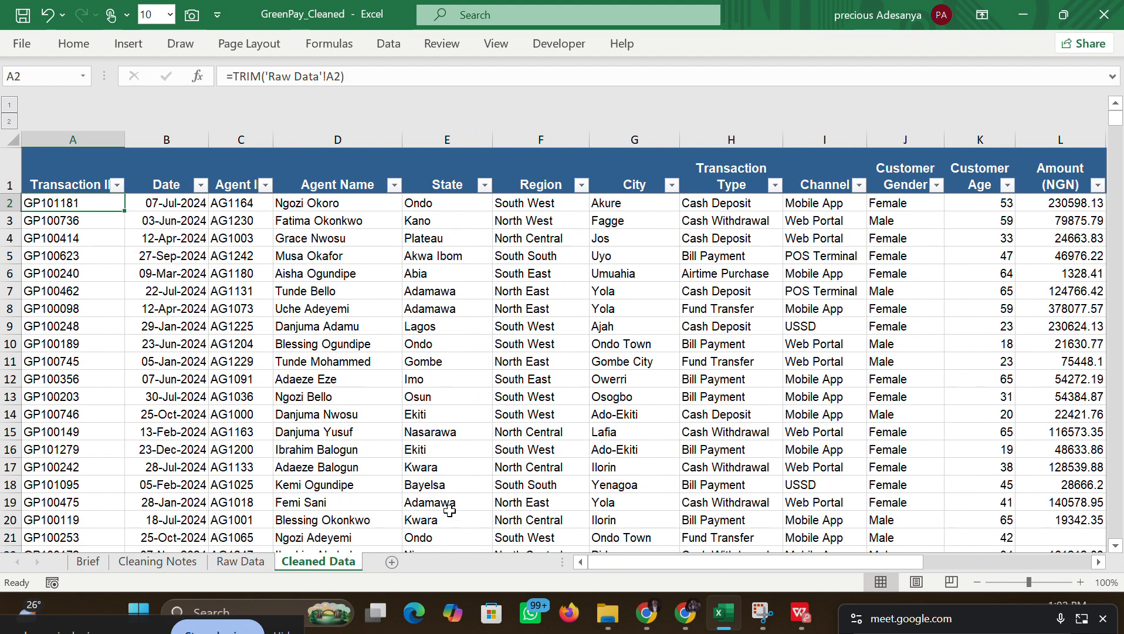
{"action": "left_click", "coordinate": [461, 292]}
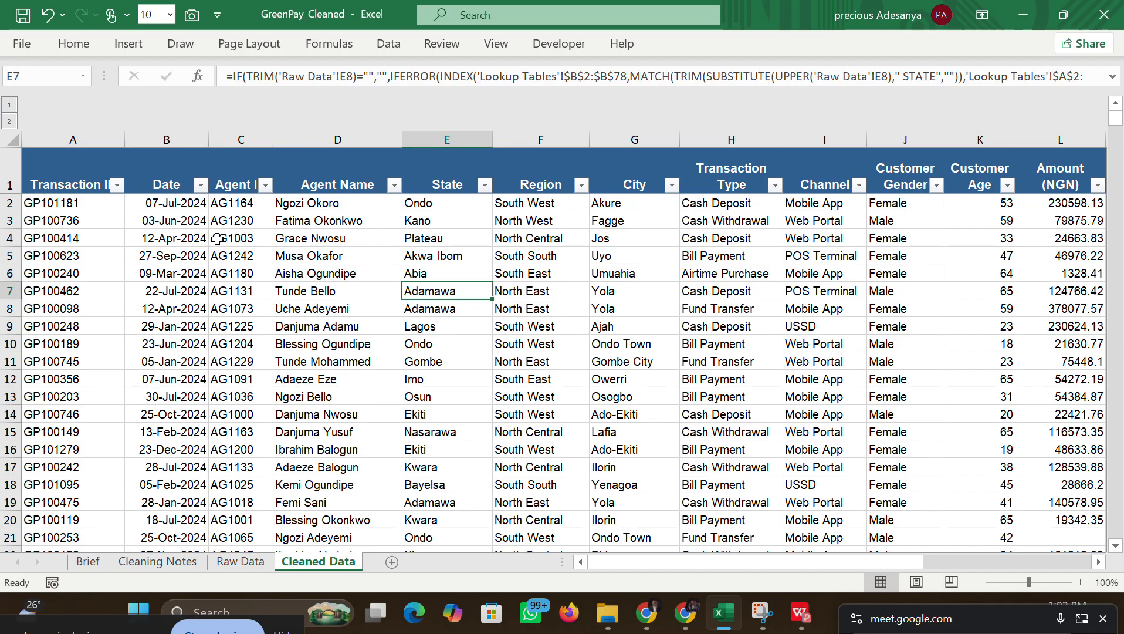
{"action": "left_click", "coordinate": [90, 200]}
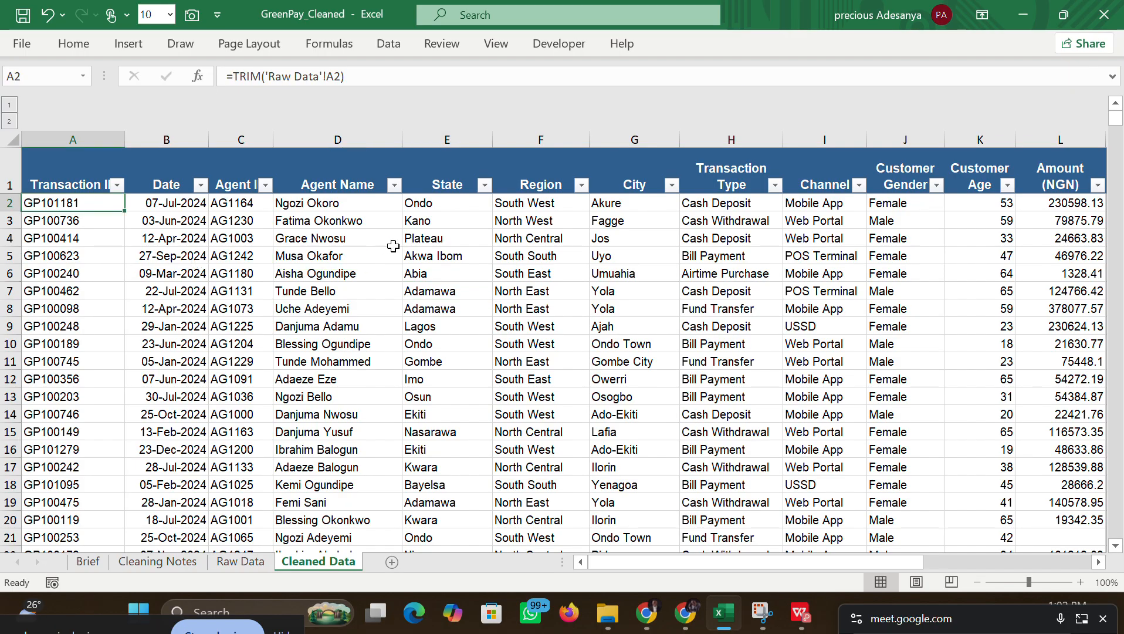
Step: Adjust the row heights on the Cleaned Data sheet, making header row 1 slightly shorter and row 2 taller
{"action": "left_click", "coordinate": [17, 195]}
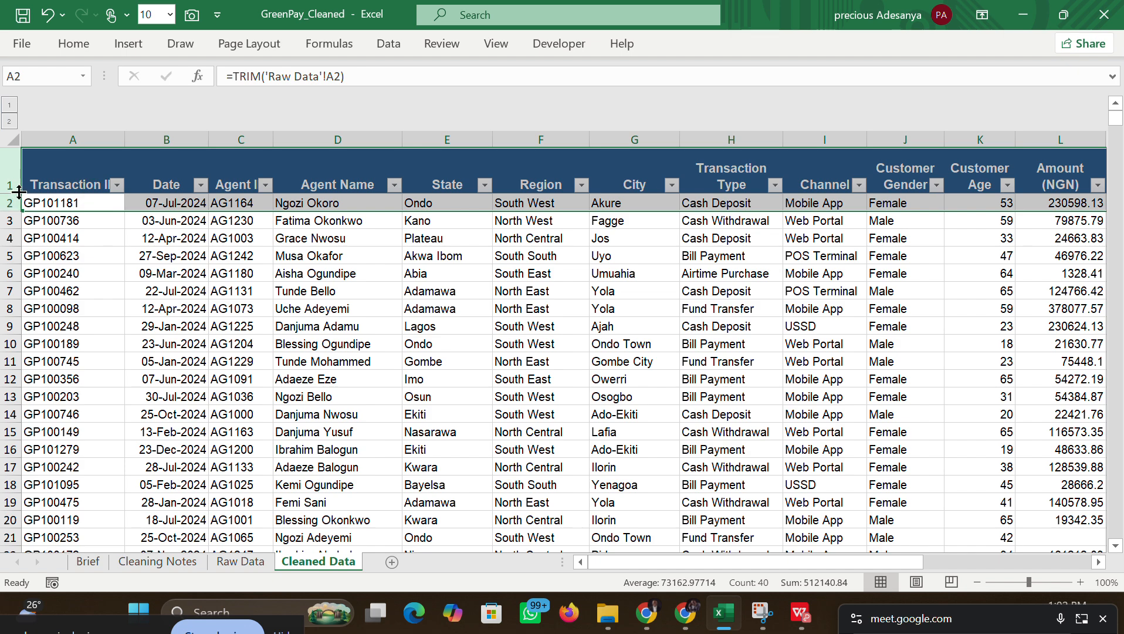
{"action": "left_click_drag", "start_coordinate": [19, 191], "coordinate": [17, 174]}
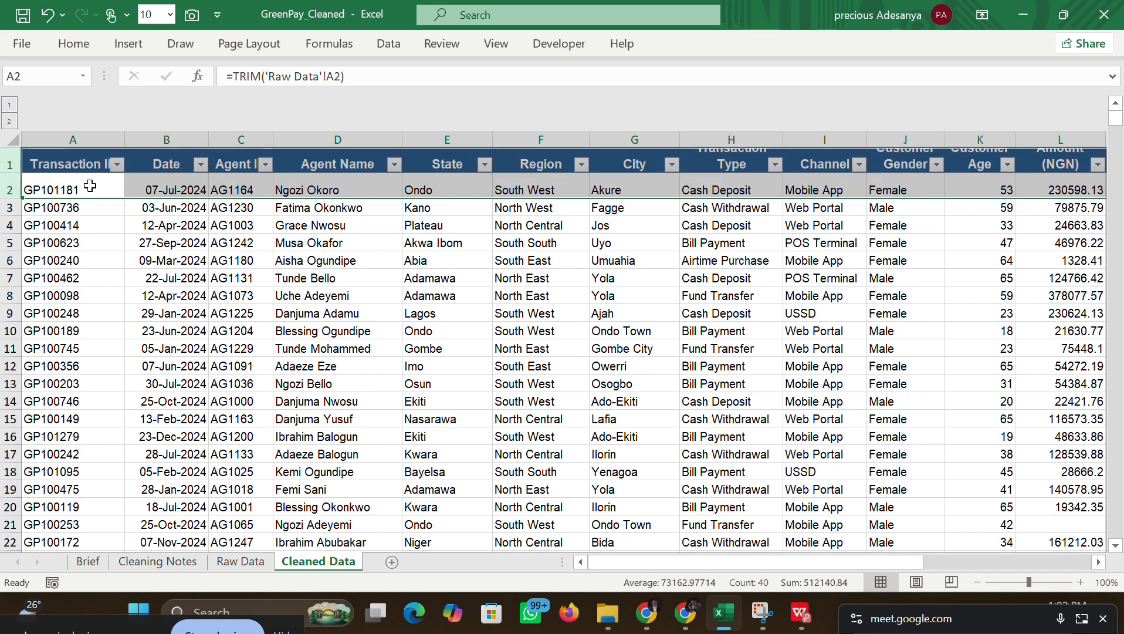
{"action": "left_click", "coordinate": [456, 311]}
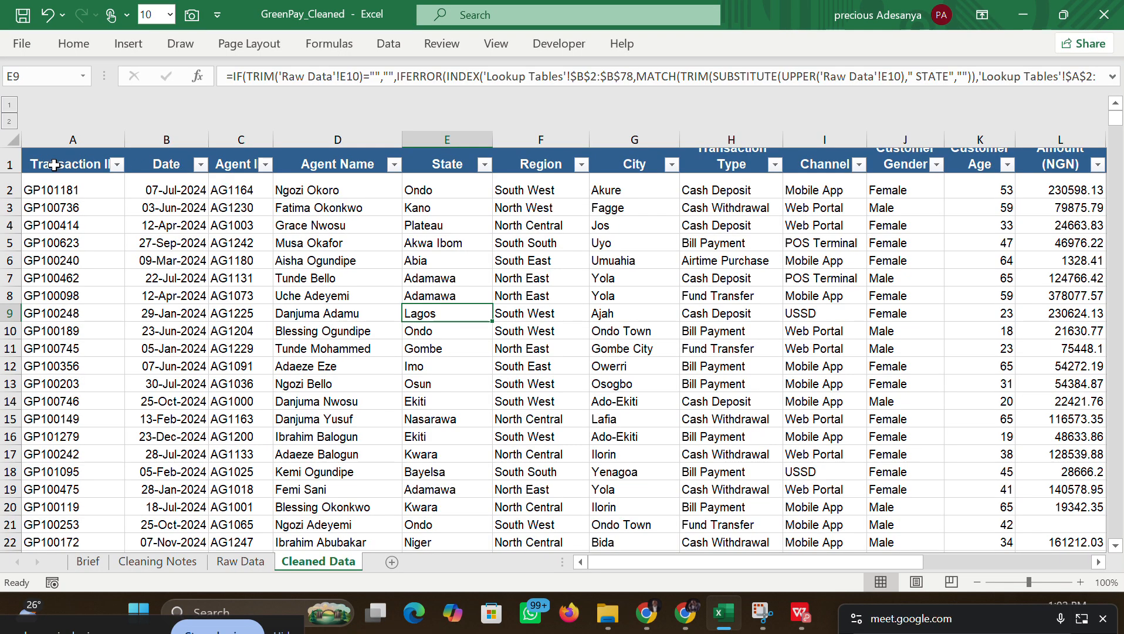
{"action": "mouse_move", "coordinate": [16, 187]}
{"action": "left_mouse_down"}
{"action": "mouse_move", "coordinate": [14, 171]}
{"action": "mouse_move", "coordinate": [16, 182]}
{"action": "left_mouse_up"}
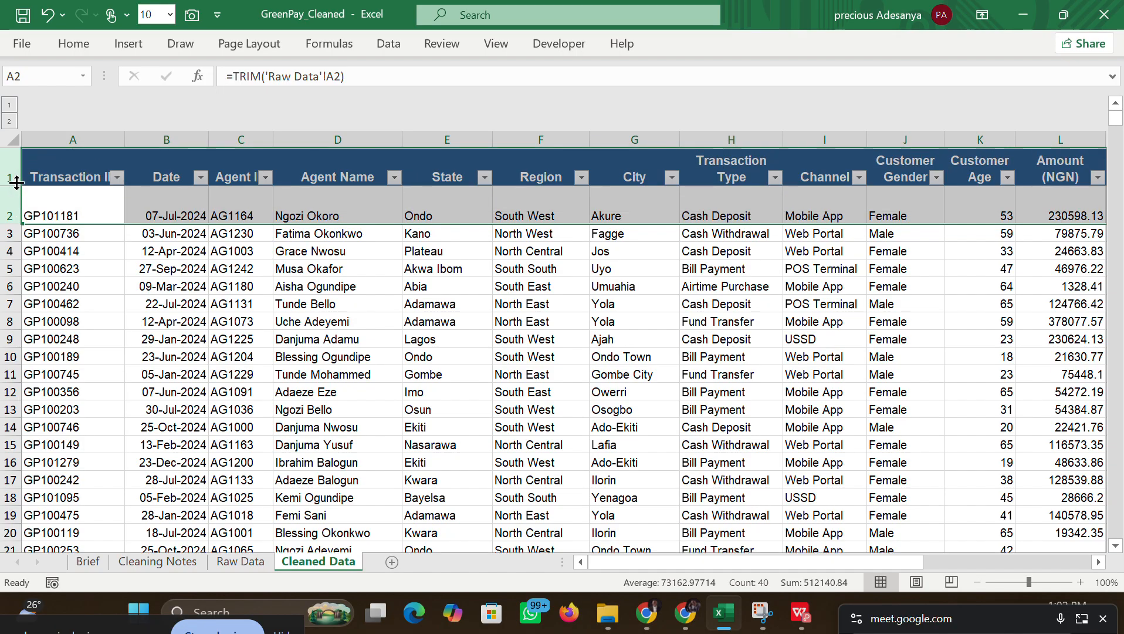
{"action": "left_click", "coordinate": [844, 285]}
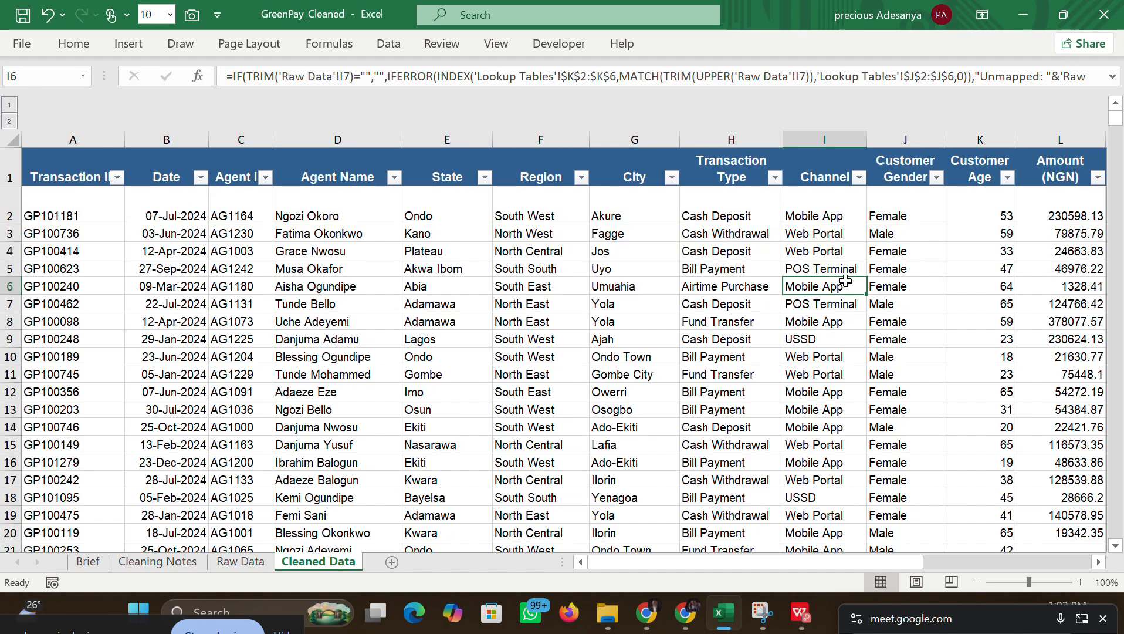
Step: Widen the Transaction Type, Customer Gender, Customer Age and Amount (NGN) columns on Cleaned Data so each header fits on one line
{"action": "left_click_drag", "start_coordinate": [783, 140], "coordinate": [812, 139]}
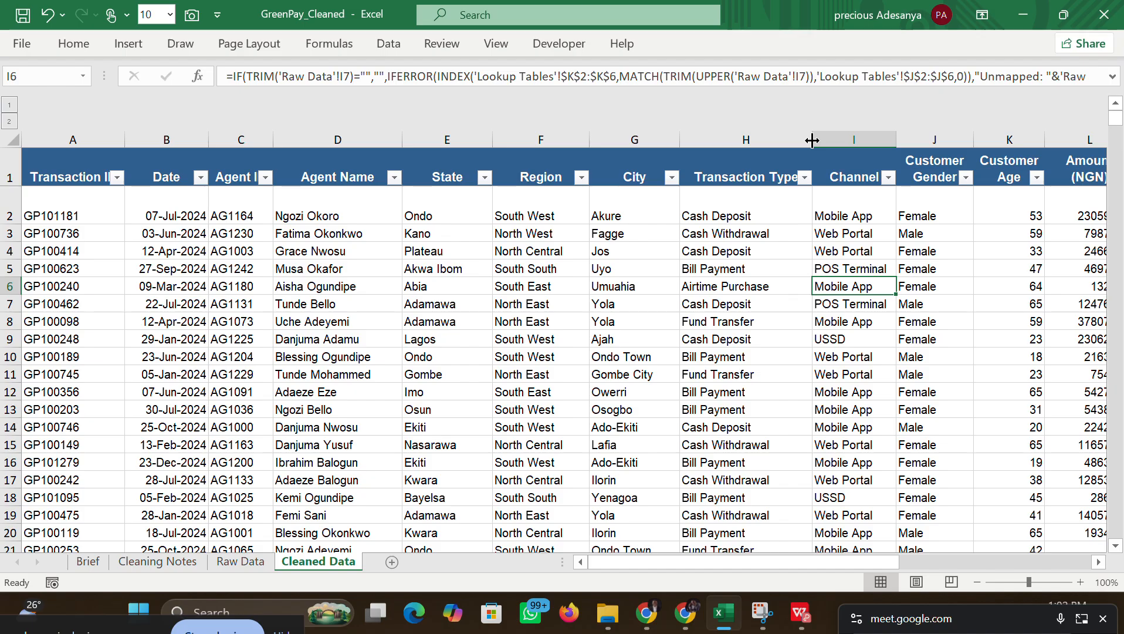
{"action": "left_click_drag", "start_coordinate": [678, 560], "coordinate": [796, 538]}
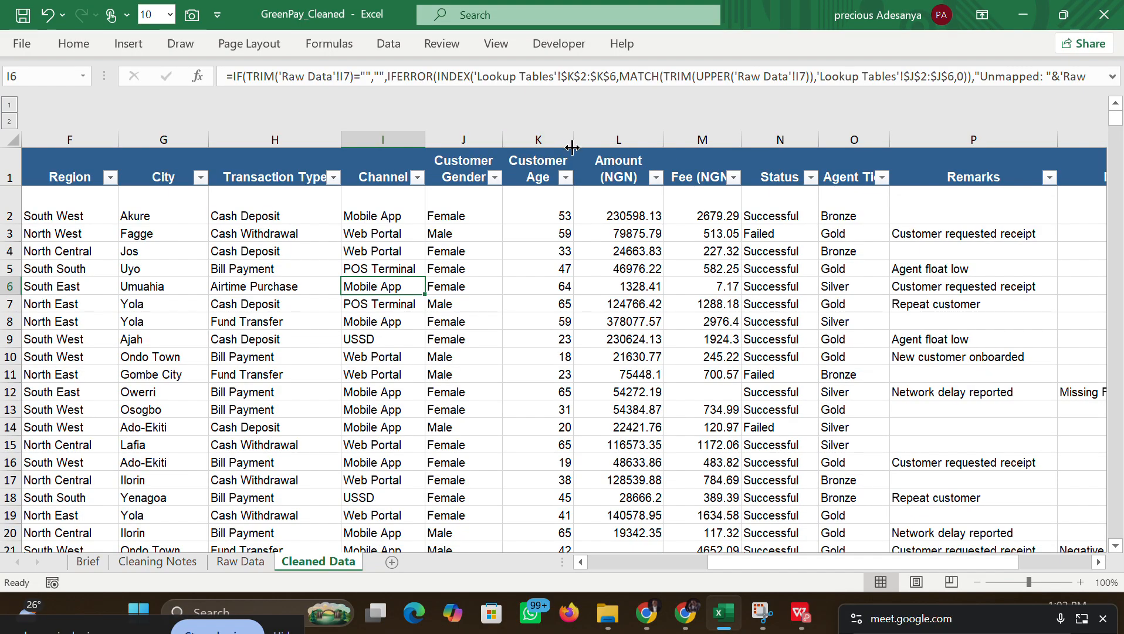
{"action": "left_click_drag", "start_coordinate": [572, 148], "coordinate": [587, 143]}
{"action": "left_click_drag", "start_coordinate": [504, 140], "coordinate": [549, 139]}
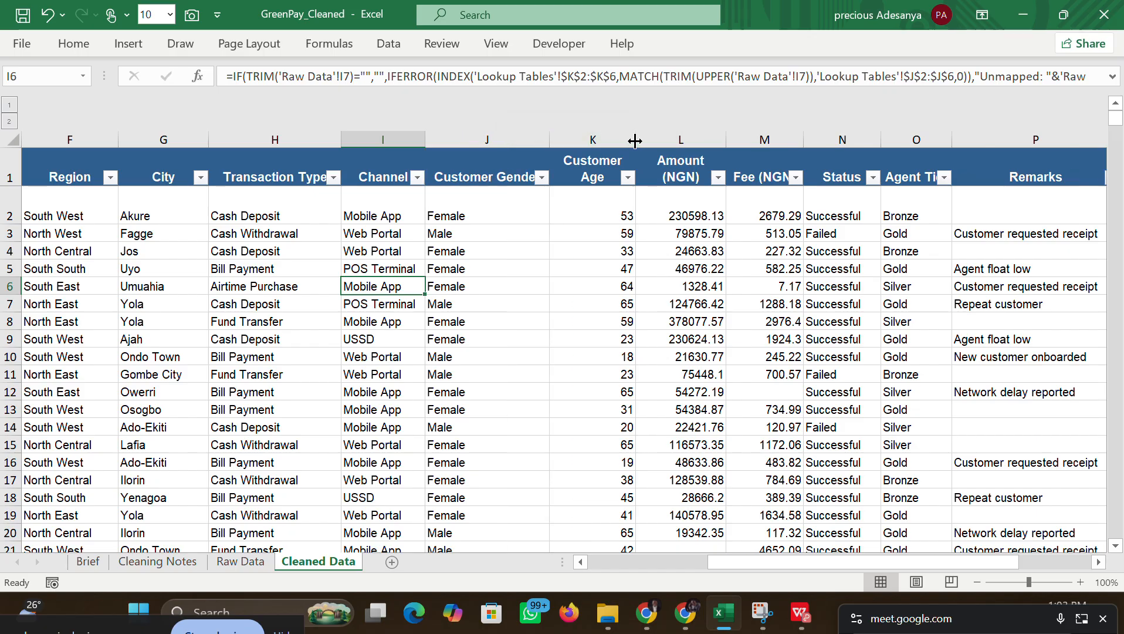
{"action": "left_click_drag", "start_coordinate": [635, 141], "coordinate": [662, 139]}
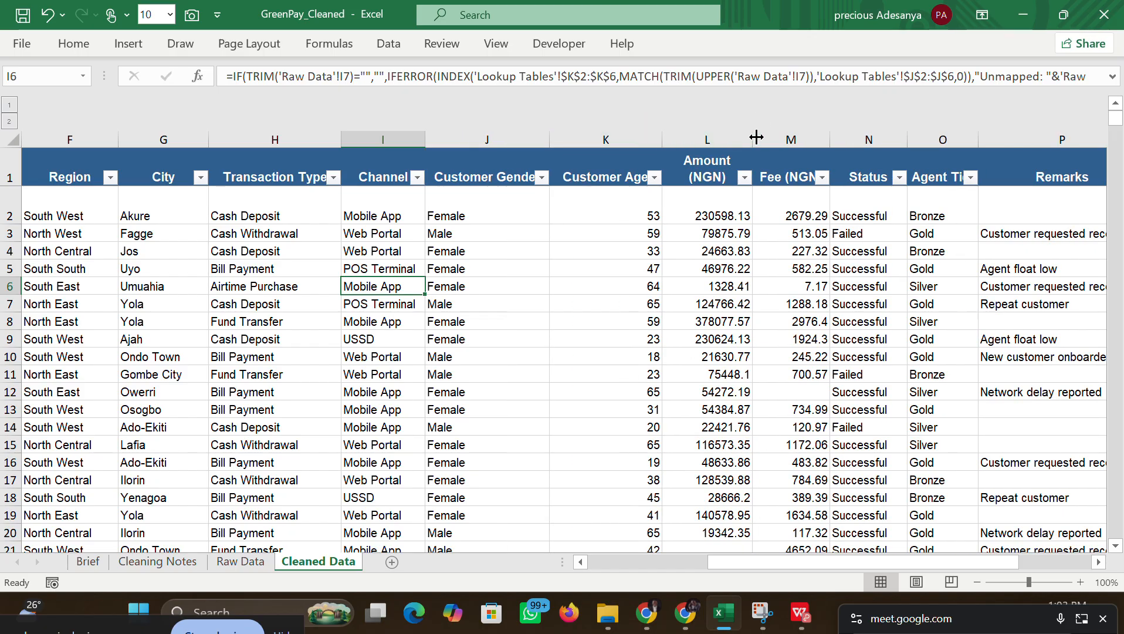
{"action": "left_click_drag", "start_coordinate": [756, 137], "coordinate": [786, 139]}
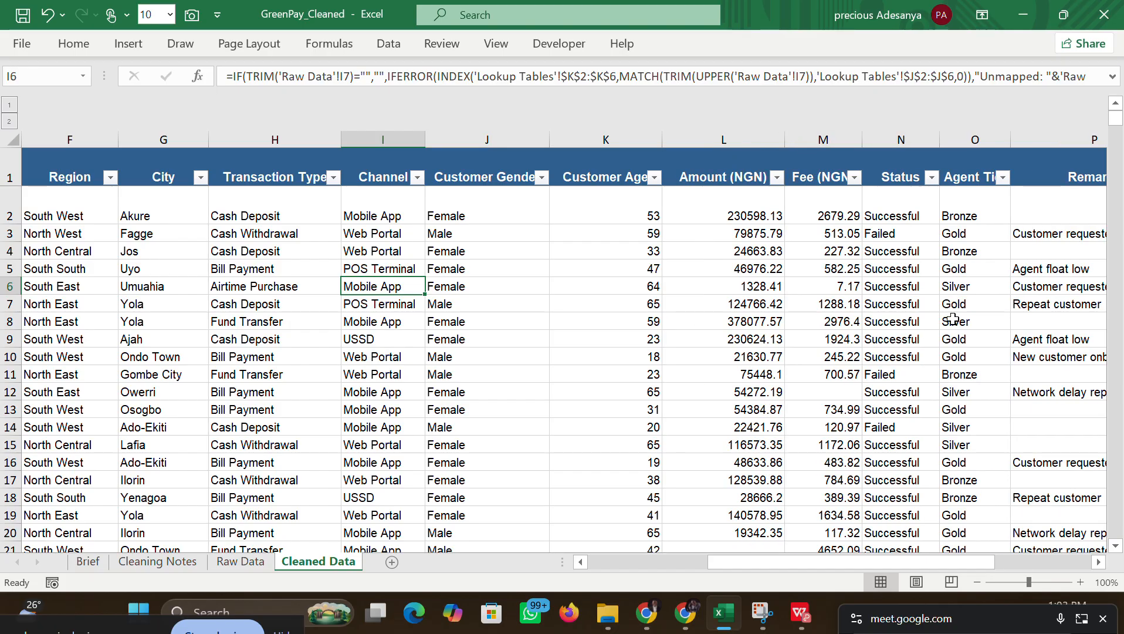
{"action": "left_click_drag", "start_coordinate": [853, 561], "coordinate": [569, 539]}
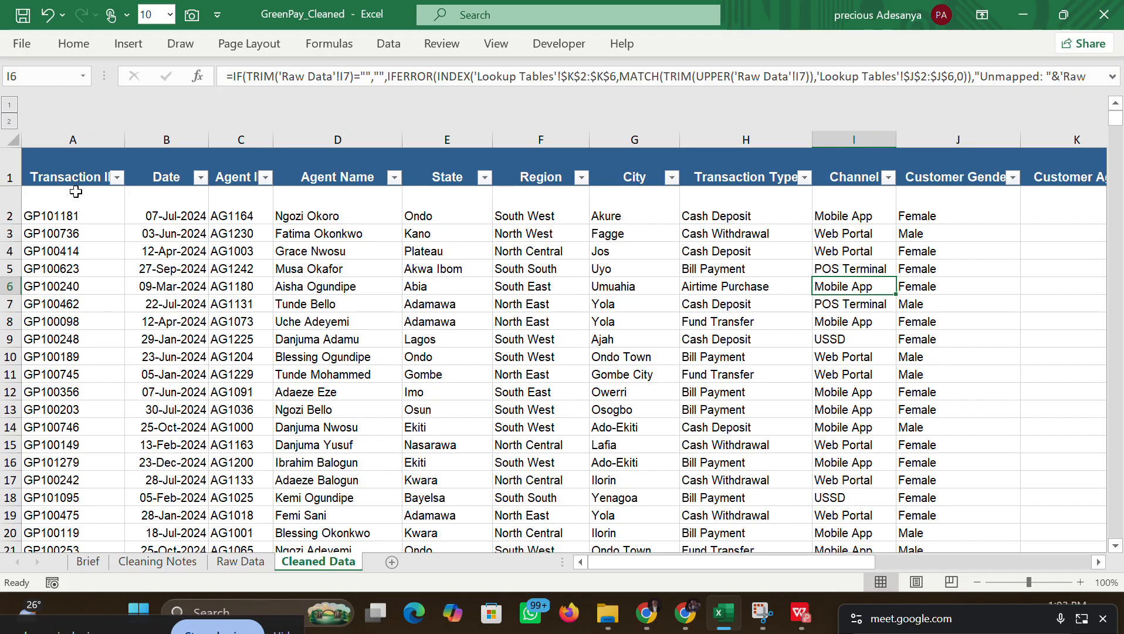
Step: Centre the contents of all cells horizontally across the entire Cleaned Data sheet
{"action": "left_click", "coordinate": [18, 141]}
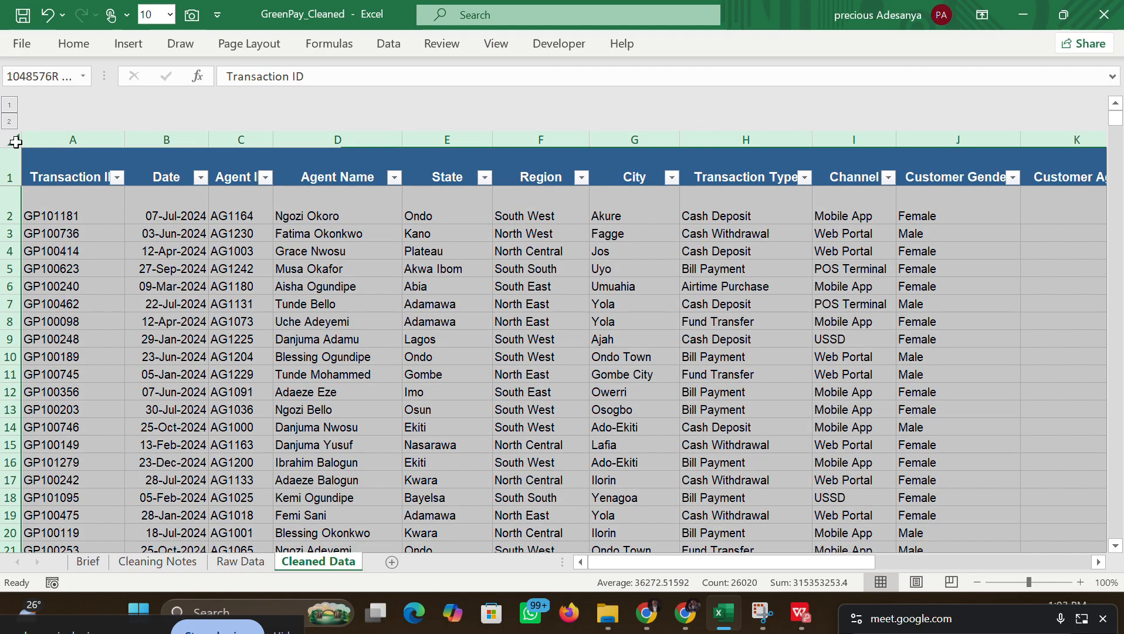
{"action": "left_click", "coordinate": [67, 49]}
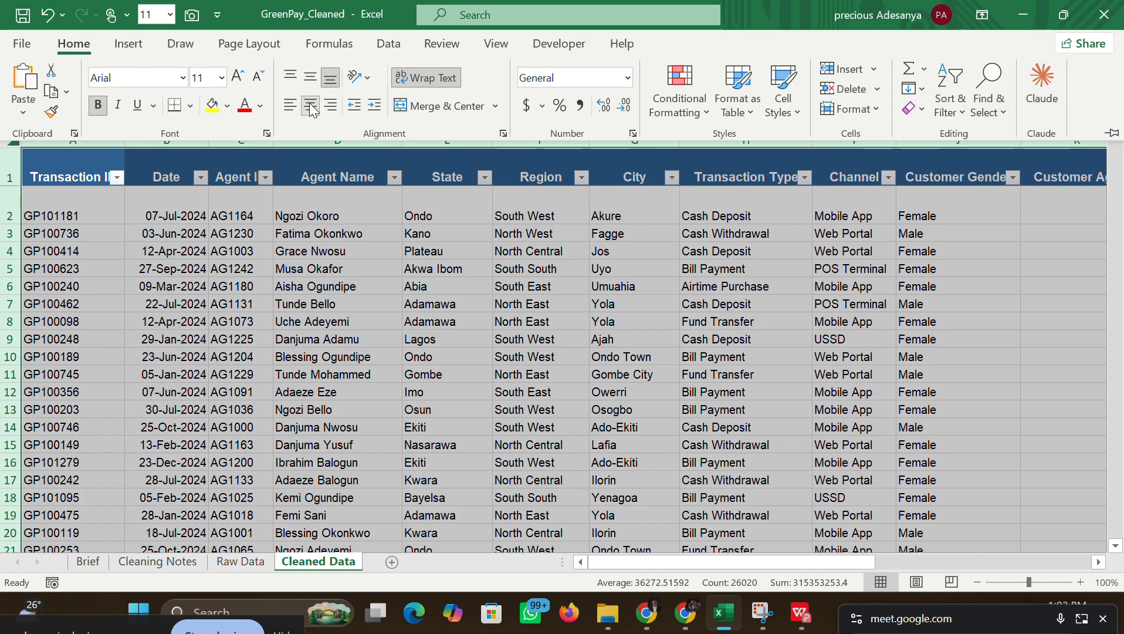
{"action": "left_click", "coordinate": [311, 107]}
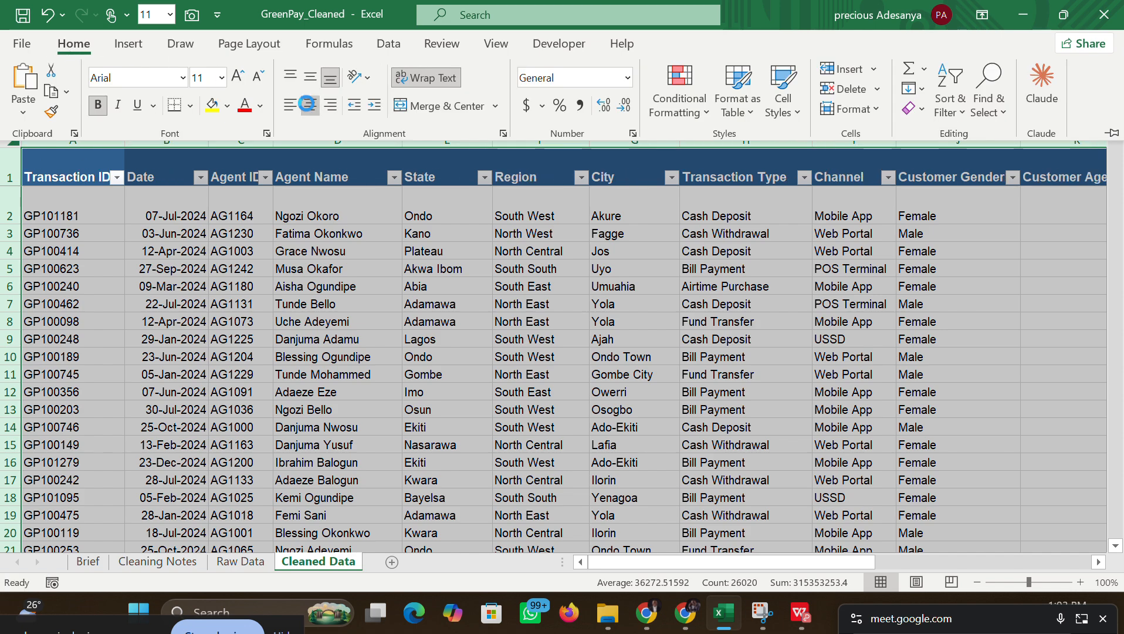
{"action": "left_click", "coordinate": [307, 105]}
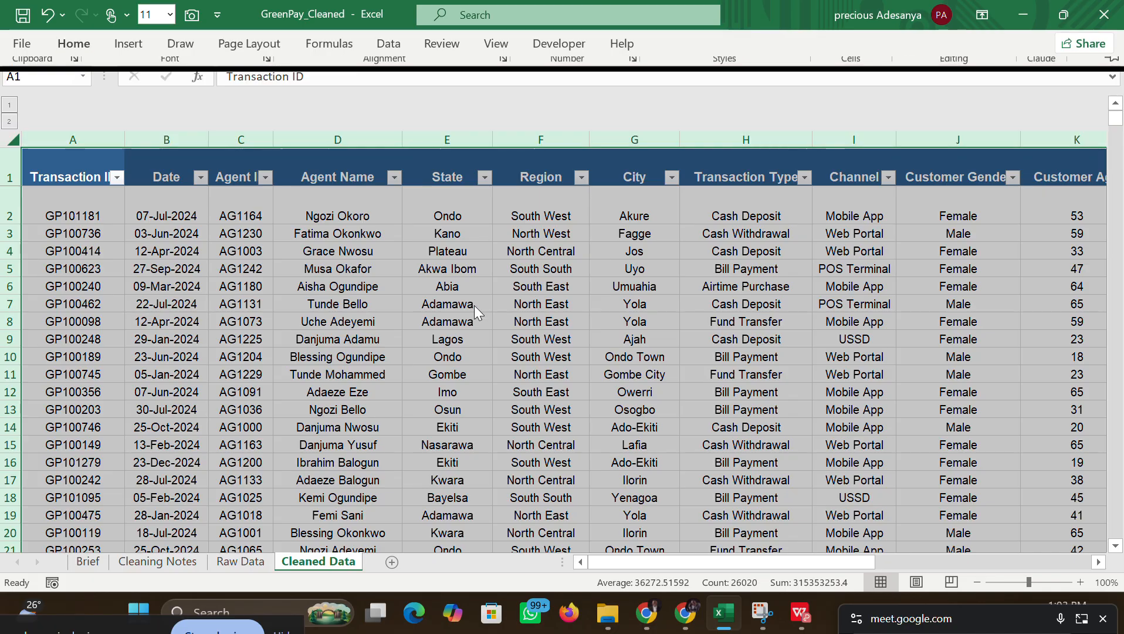
{"action": "left_click", "coordinate": [414, 267]}
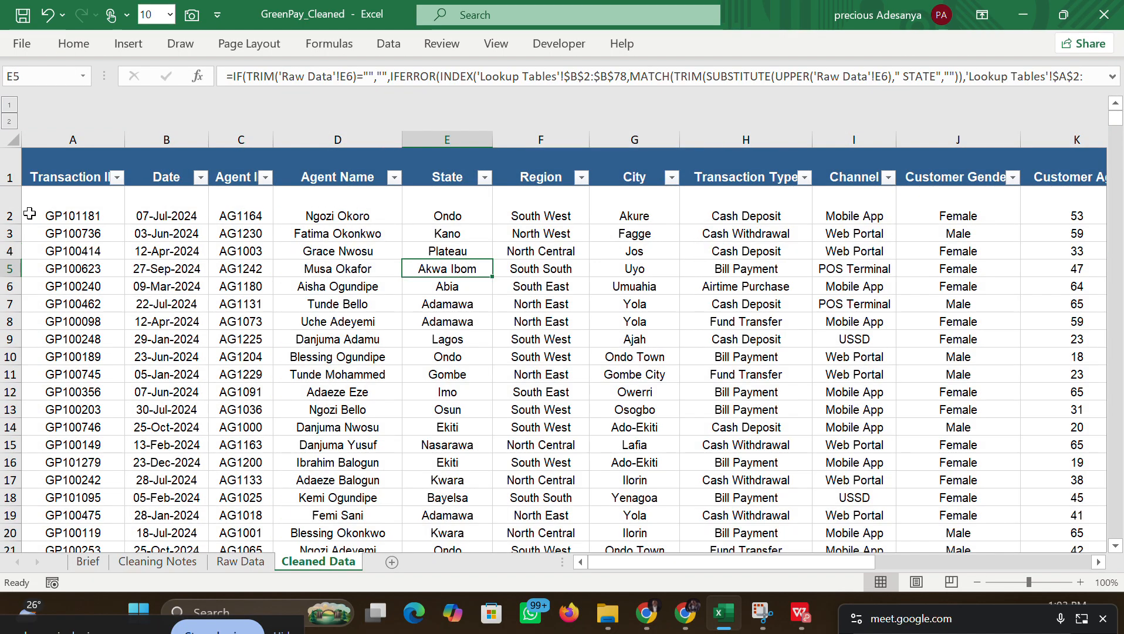
Step: Reduce the height of row 2 on the Cleaned Data sheet so it sits closer to the header
{"action": "left_click_drag", "start_coordinate": [9, 224], "coordinate": [12, 209]}
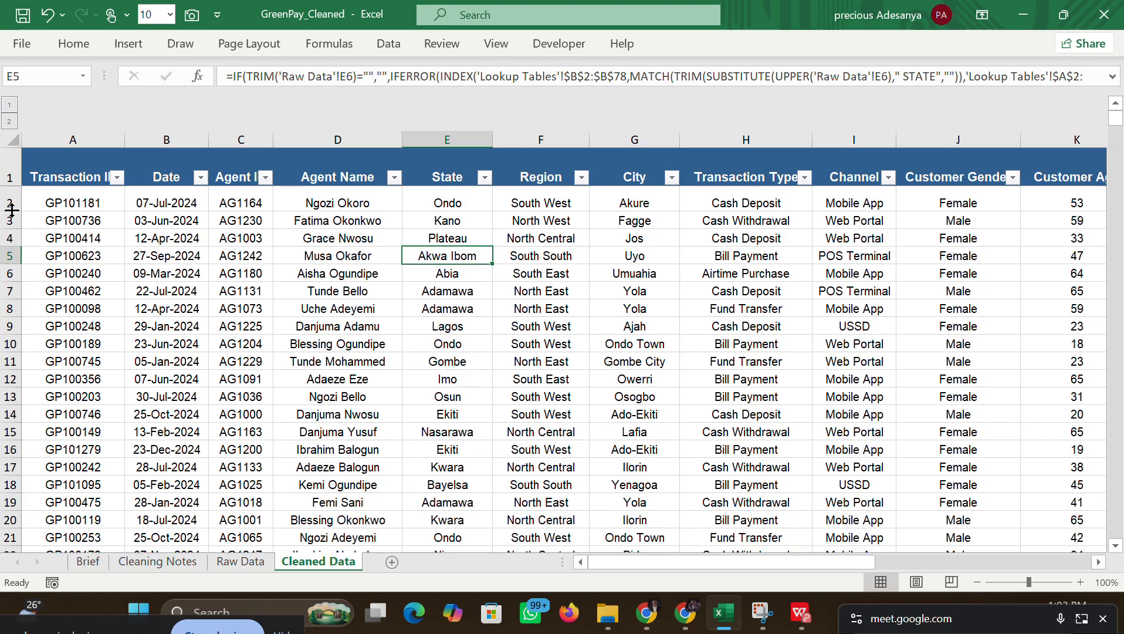
{"action": "left_click", "coordinate": [607, 380]}
{"action": "left_click", "coordinate": [599, 398]}
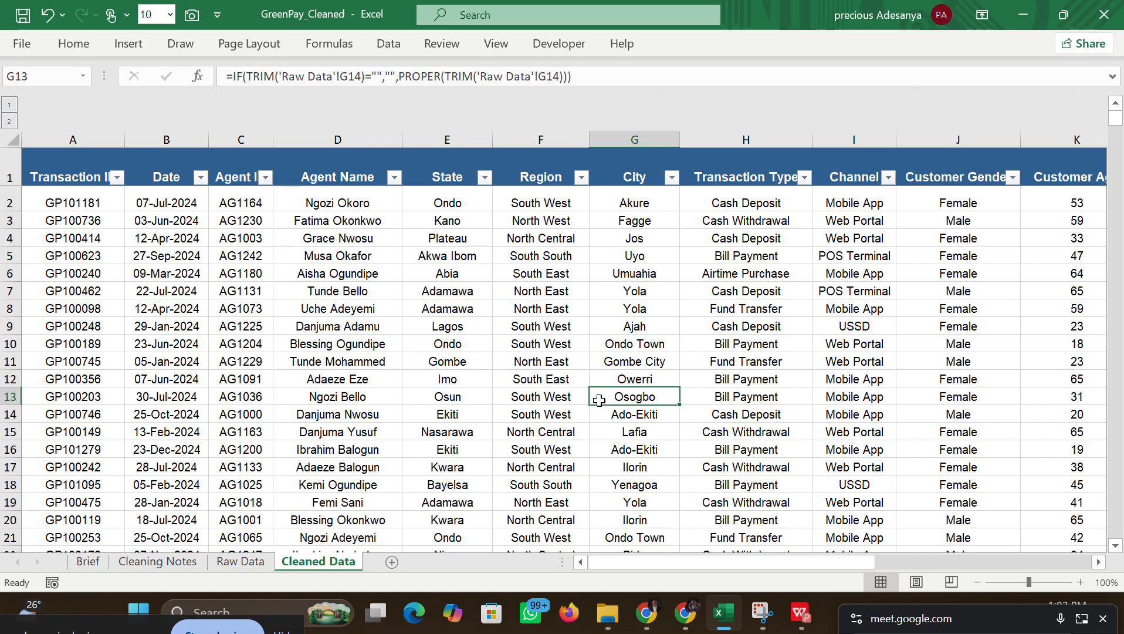
Step: Select the full Cleaned Data range A1:Q1301 to check its extent, and return to the first record
{"action": "left_click_drag", "start_coordinate": [614, 562], "coordinate": [645, 542]}
{"action": "left_click", "coordinate": [39, 155]}
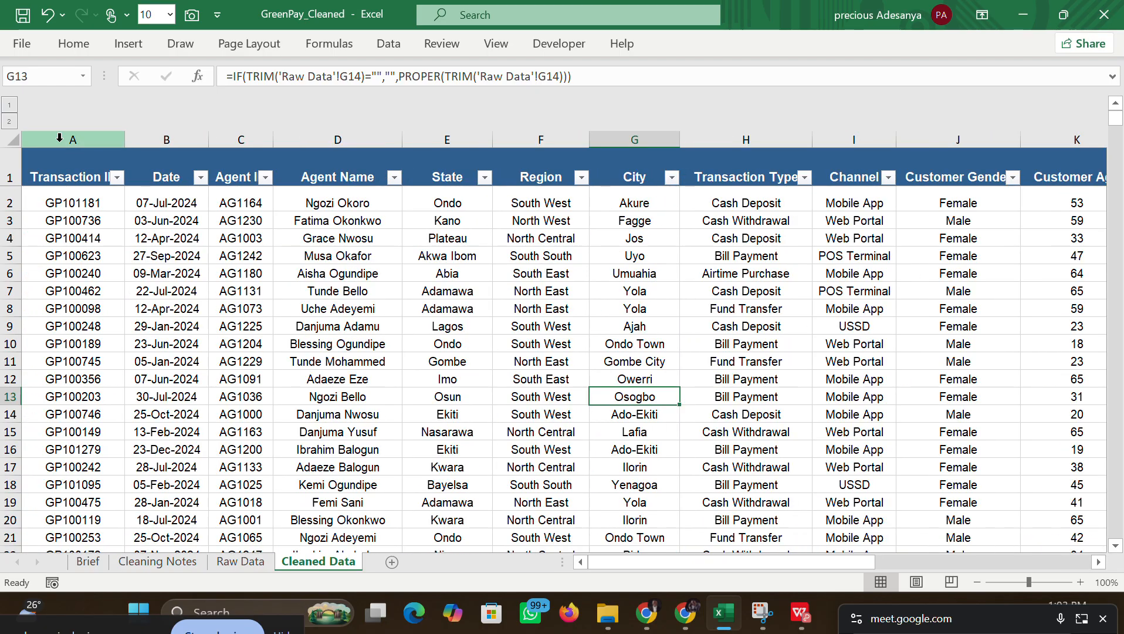
{"action": "left_click_drag", "start_coordinate": [39, 156], "coordinate": [896, 461]}
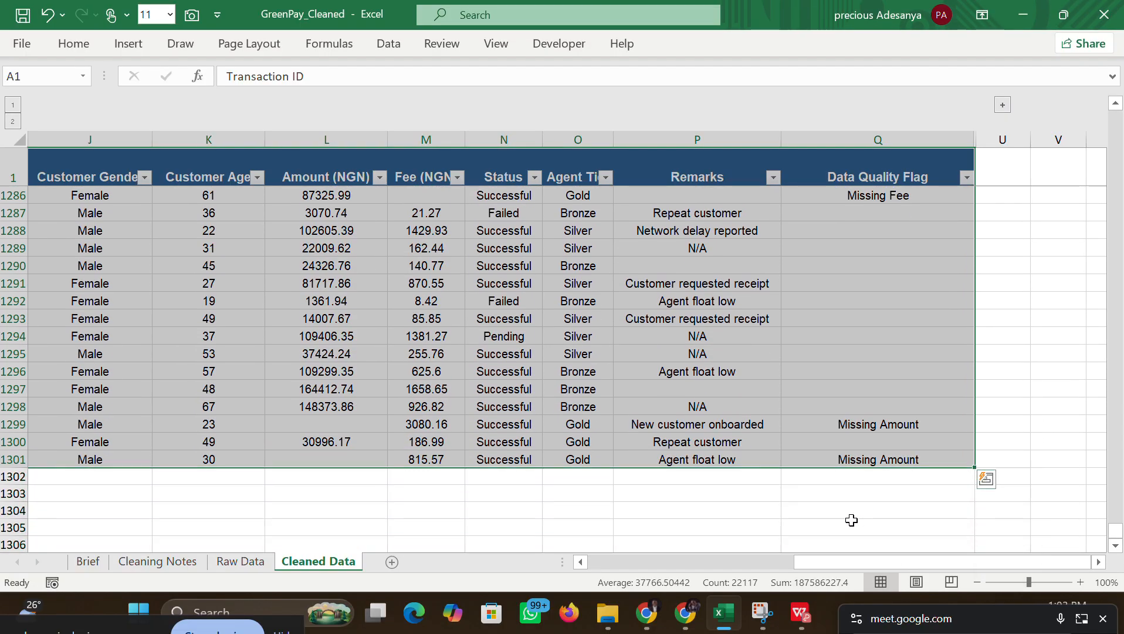
{"action": "left_click_drag", "start_coordinate": [825, 563], "coordinate": [618, 562]}
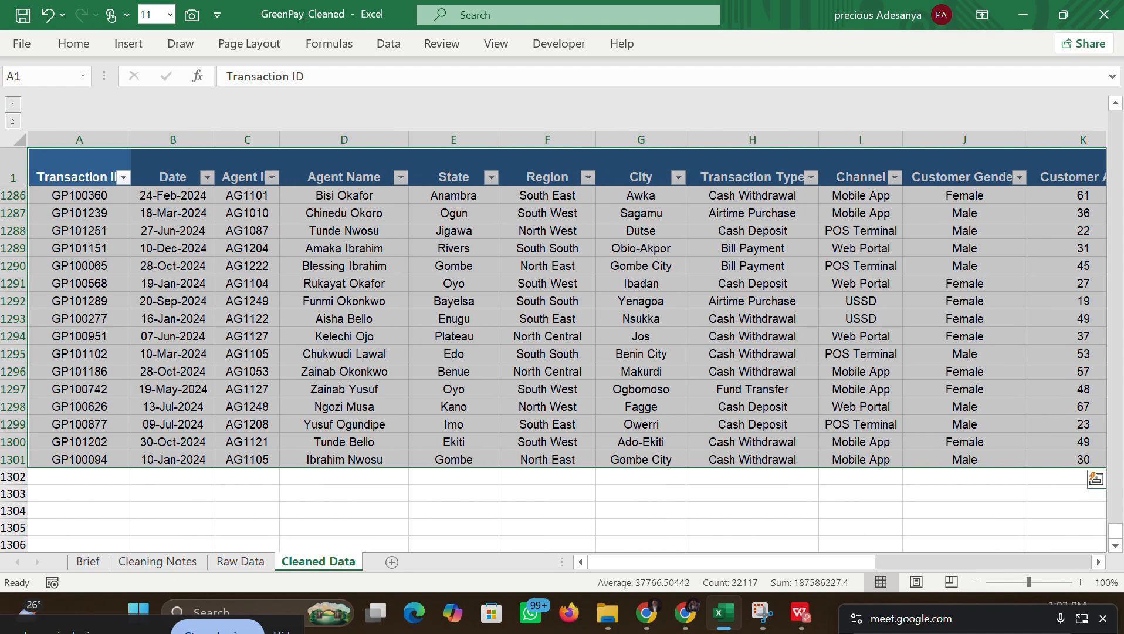
{"action": "left_click_drag", "start_coordinate": [1118, 531], "coordinate": [1095, 23]}
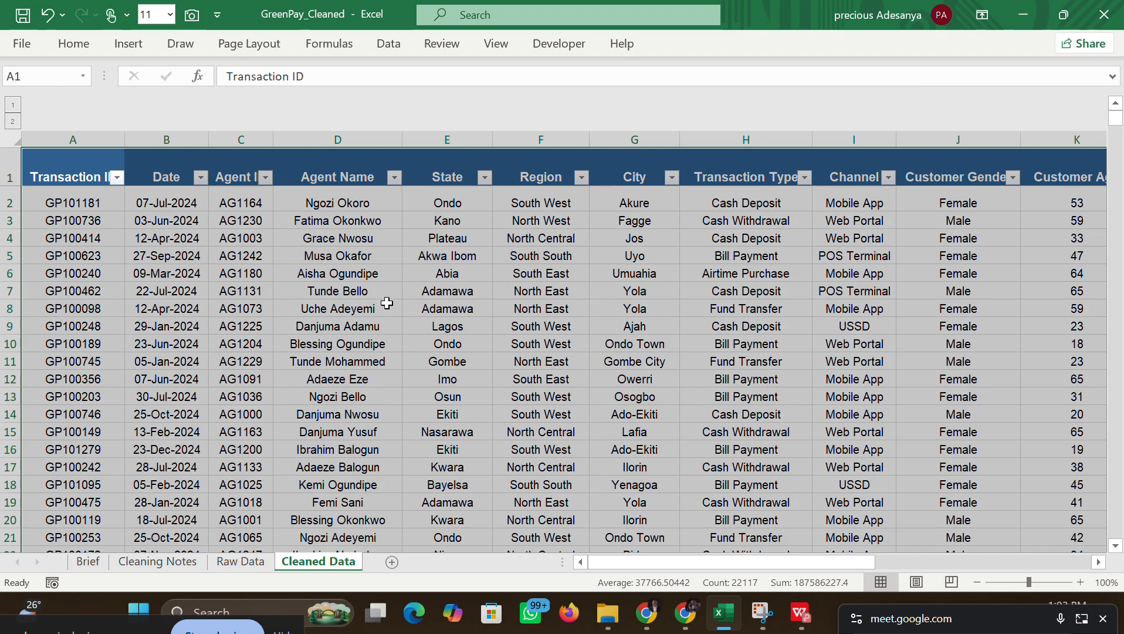
{"action": "left_click", "coordinate": [378, 205]}
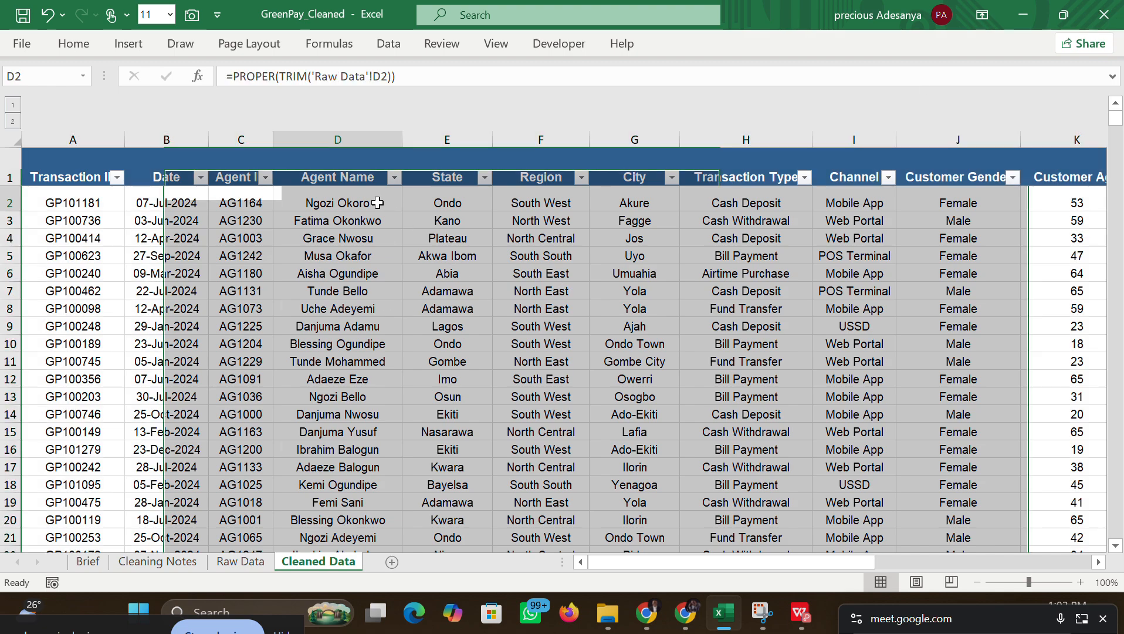
Step: Add a new worksheet after Cleaned Data, name it Pivot, and select its cell A2
{"action": "left_click", "coordinate": [391, 562]}
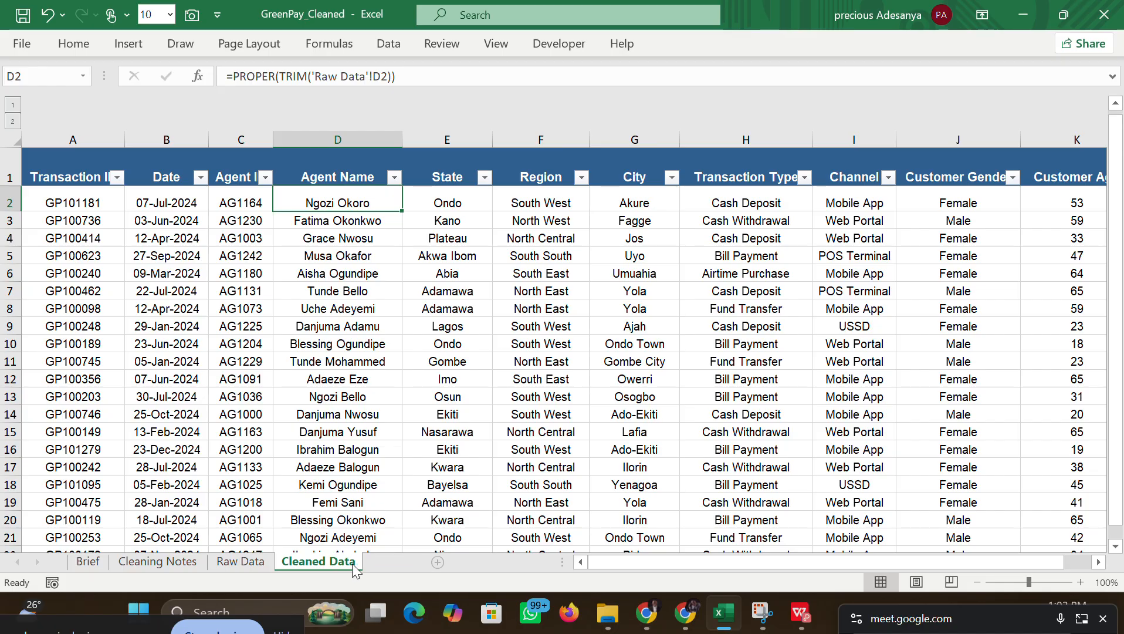
{"action": "double_click", "coordinate": [380, 562]}
{"action": "type", "text": "Pivot"}
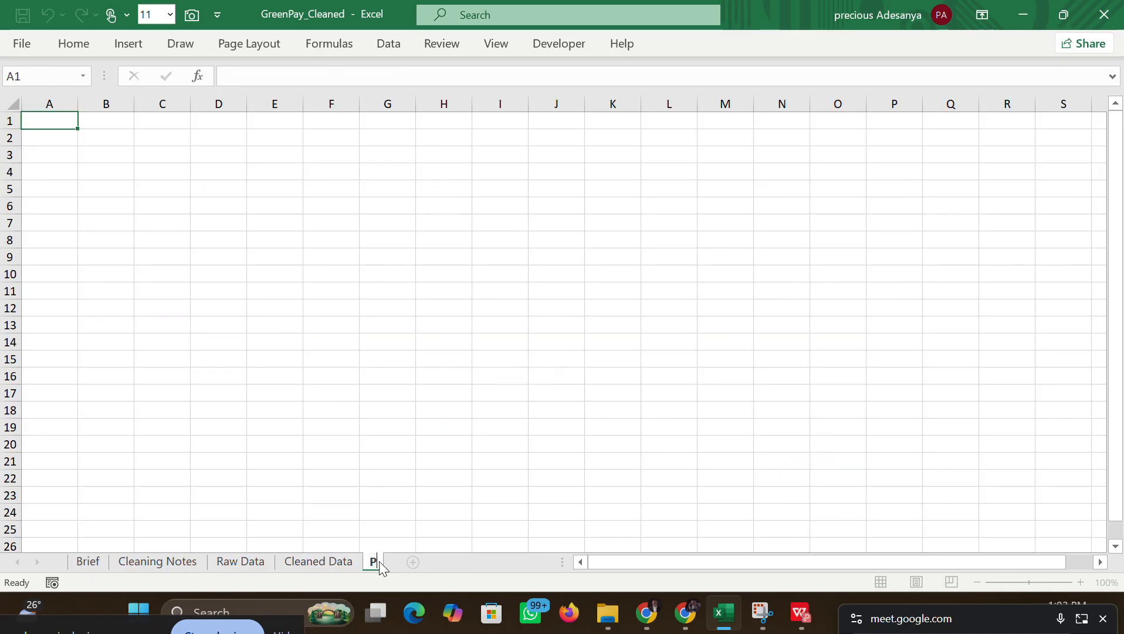
{"action": "left_click", "coordinate": [433, 471]}
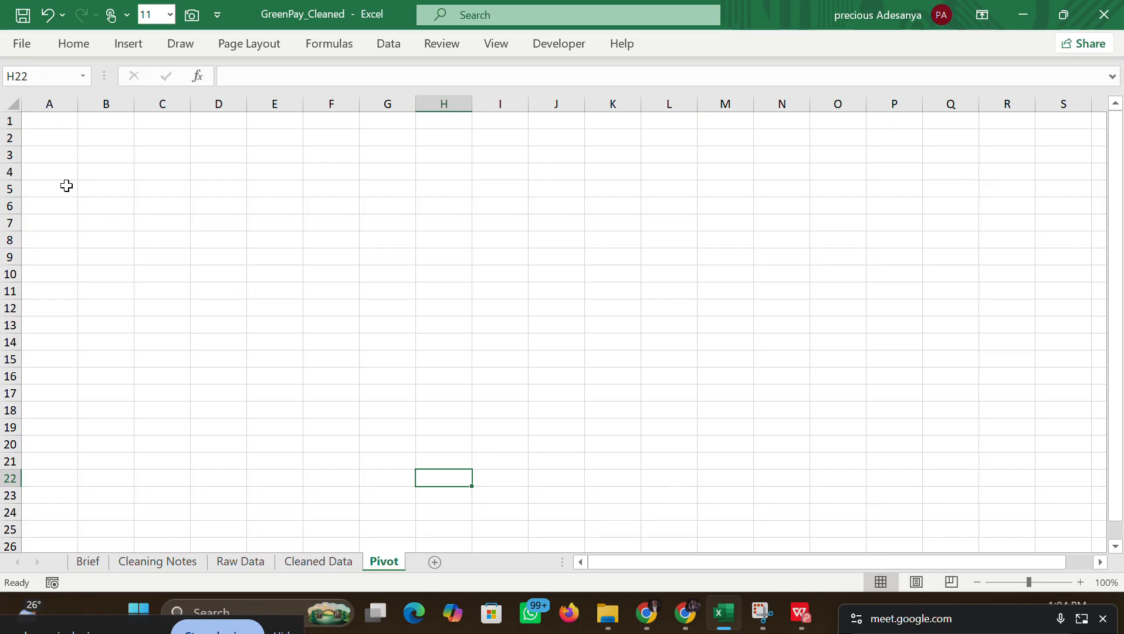
{"action": "left_click", "coordinate": [49, 134]}
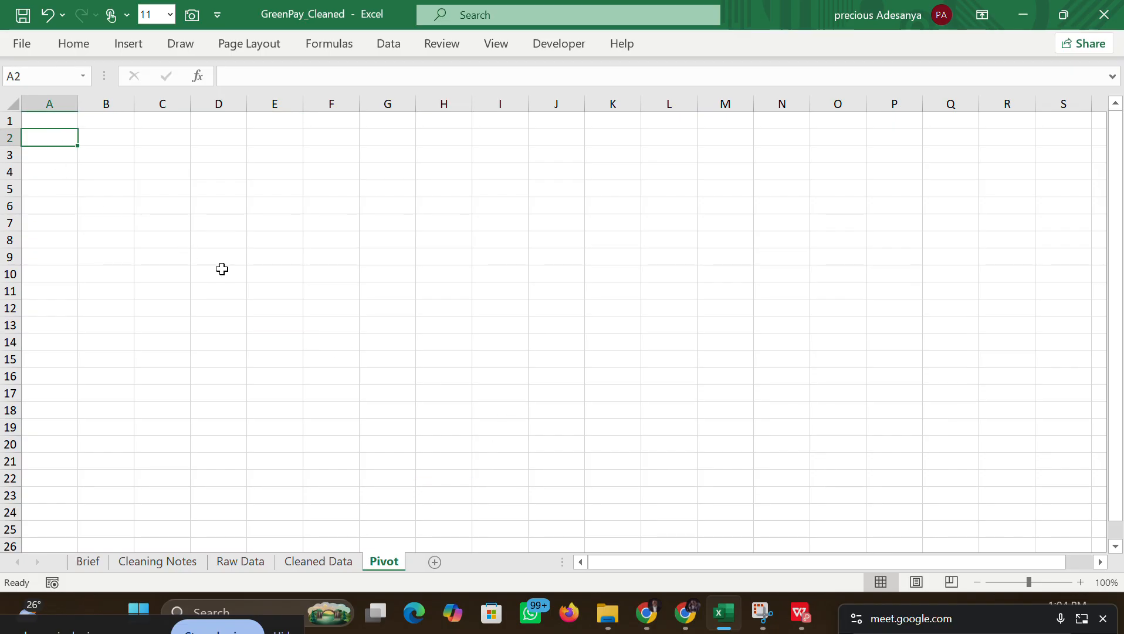
Step: Switch to WPS Office, review pages 2 and 1 of the GreenPay dashboard wireframe, and switch back to the Excel workbook
{"action": "mouse_move", "coordinate": [814, 628]}
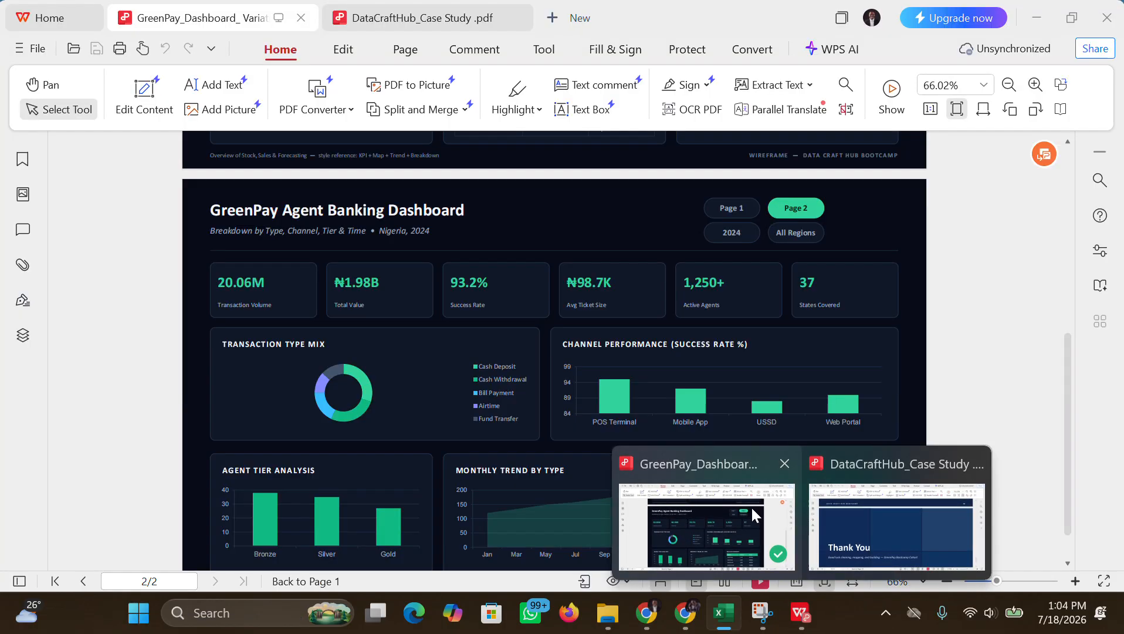
{"action": "left_click", "coordinate": [751, 508]}
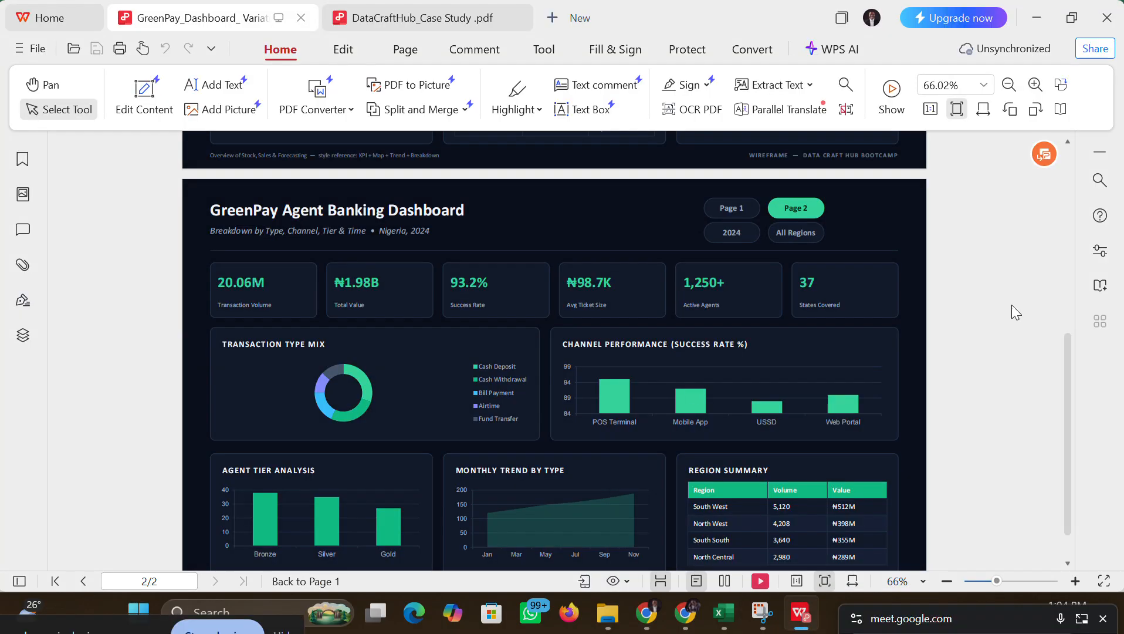
{"action": "left_click_drag", "start_coordinate": [1066, 353], "coordinate": [1056, 189]}
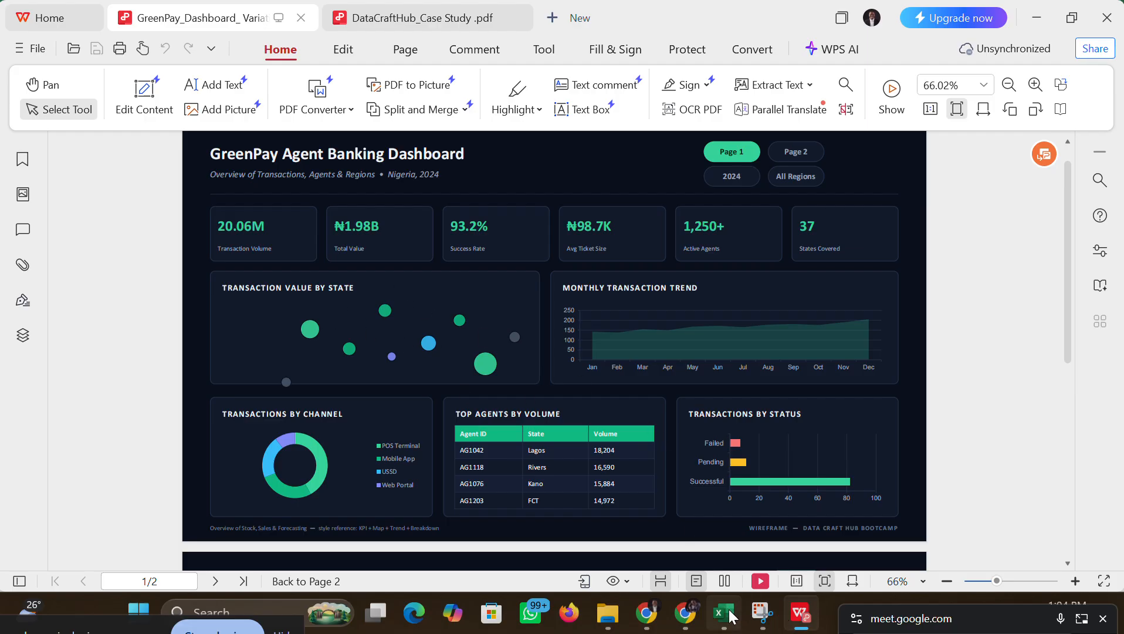
{"action": "mouse_move", "coordinate": [723, 612]}
{"action": "left_click", "coordinate": [707, 546]}
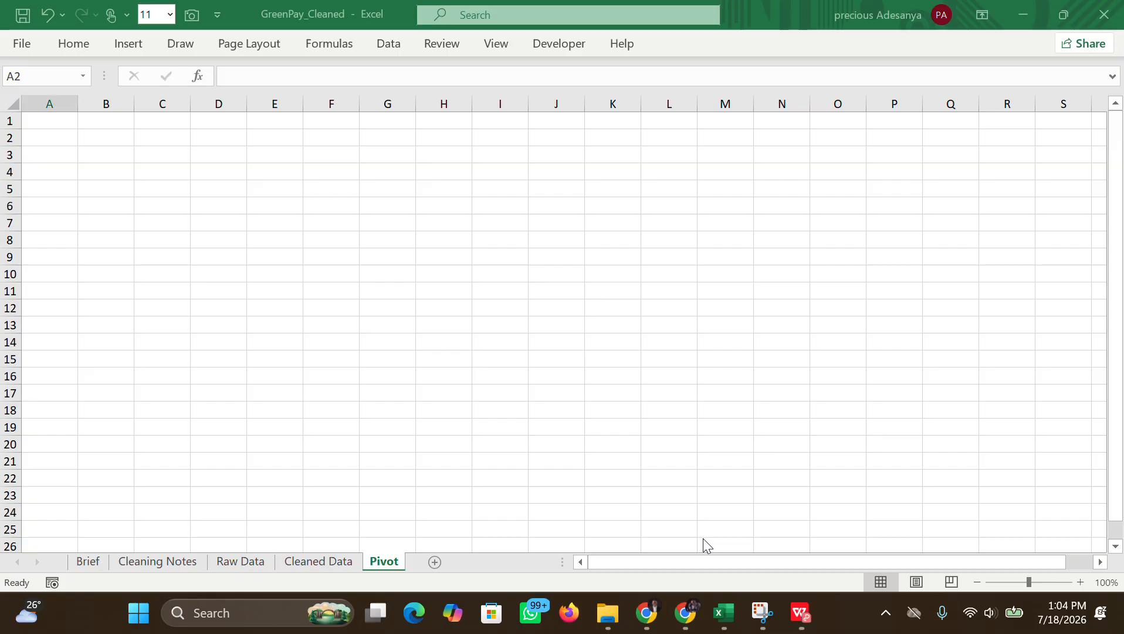
Step: Read the dashboard requirements on the Brief sheet, compare them with wireframe page 1 in WPS Office, and return to the Pivot sheet in Excel
{"action": "left_click", "coordinate": [93, 561]}
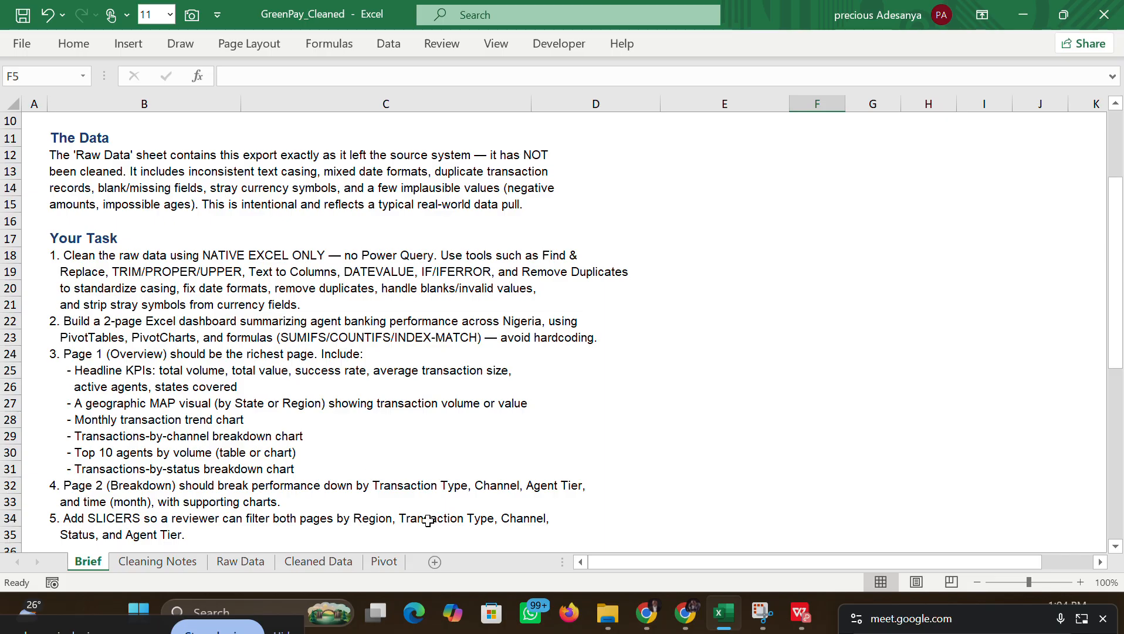
{"action": "mouse_move", "coordinate": [799, 610]}
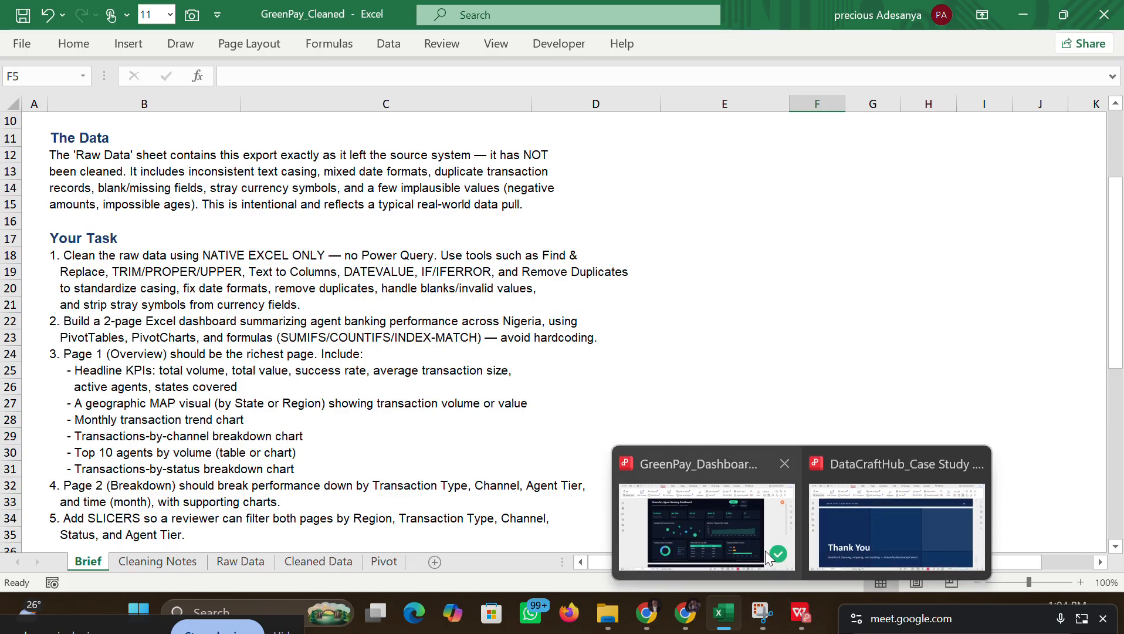
{"action": "left_click", "coordinate": [729, 528]}
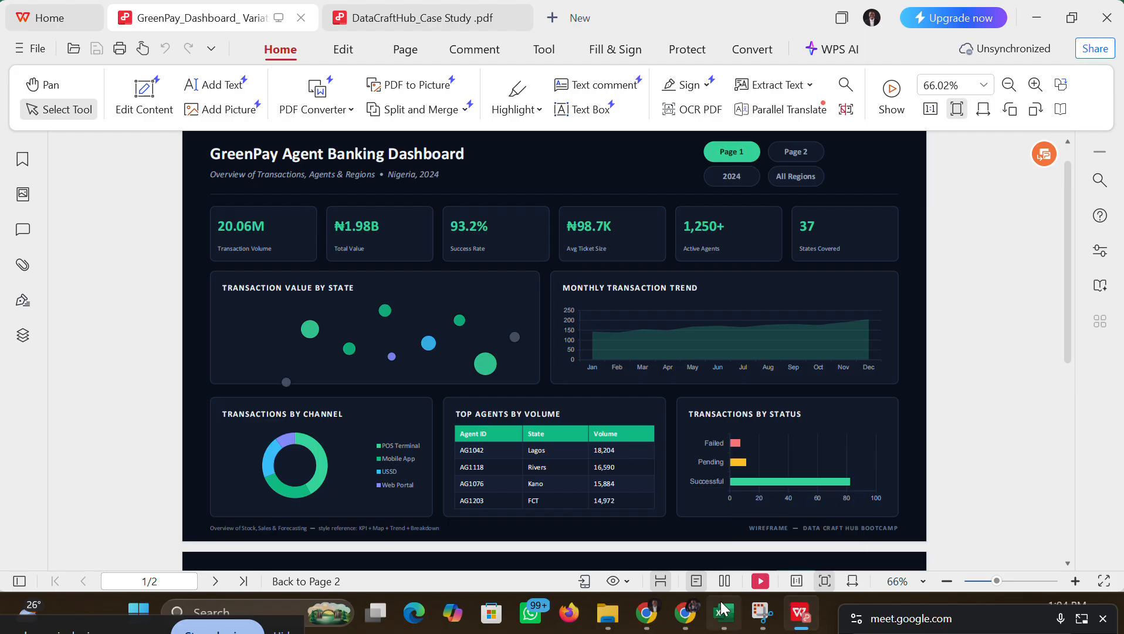
{"action": "mouse_move", "coordinate": [723, 607]}
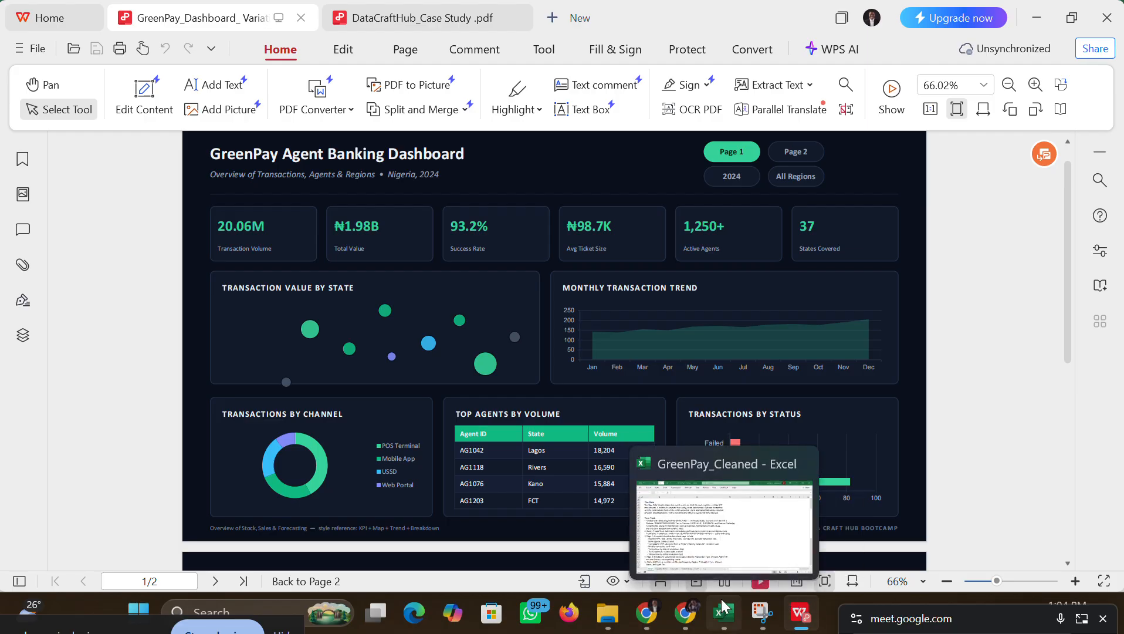
{"action": "left_click", "coordinate": [711, 524]}
{"action": "left_click", "coordinate": [378, 563]}
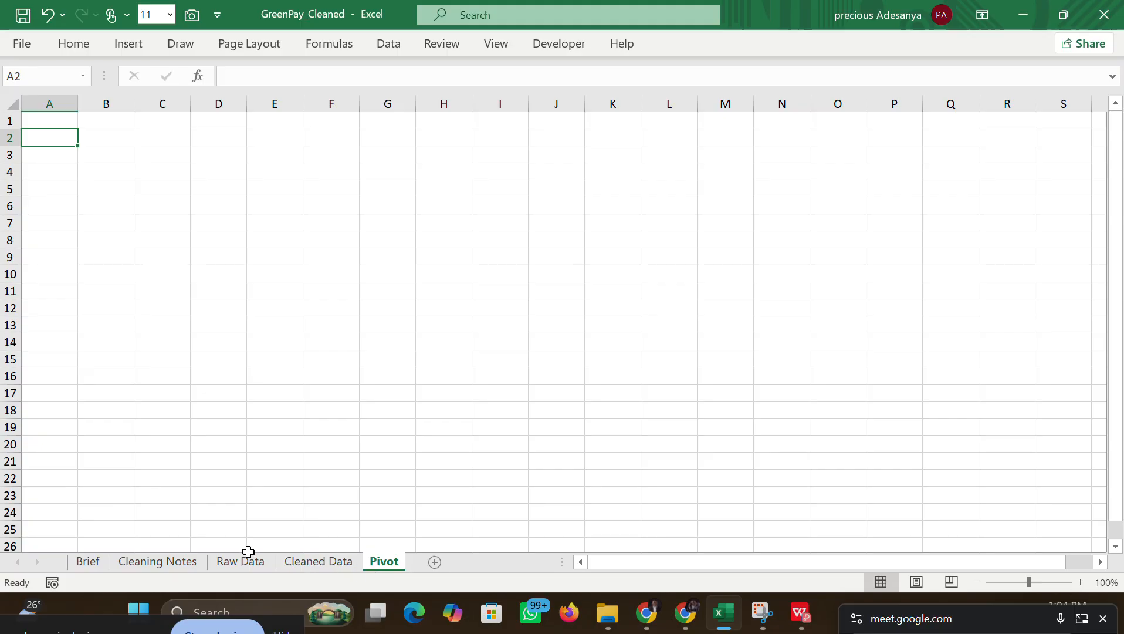
Step: Examine the Cleaned Data columns from Transaction ID through Data Quality Flag to see which fields are available for the dashboard
{"action": "left_click", "coordinate": [317, 562]}
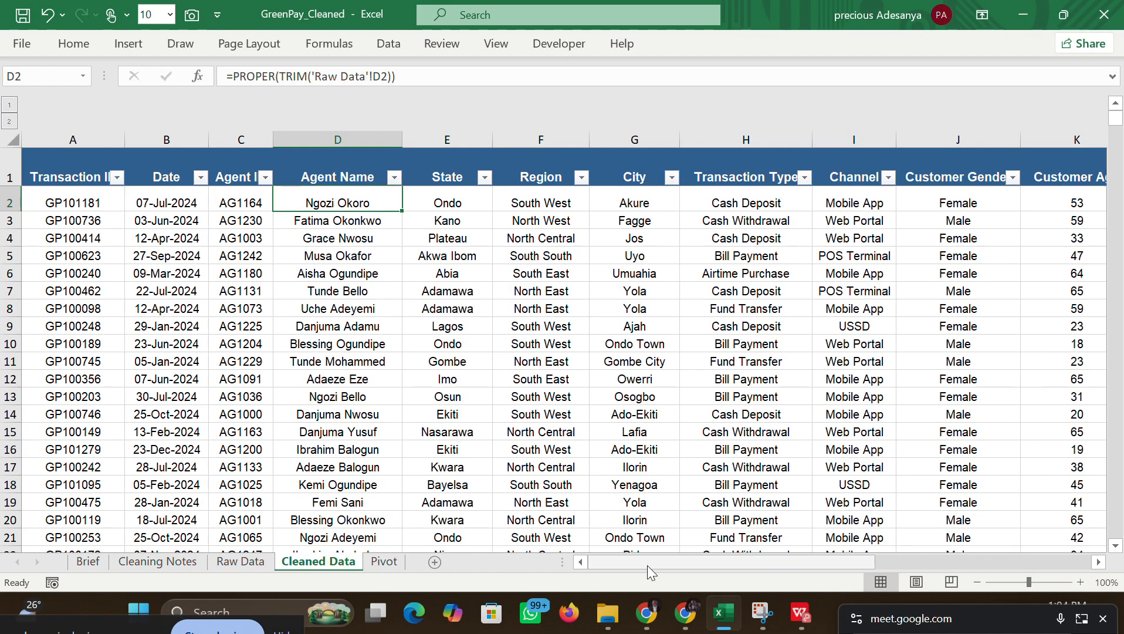
{"action": "left_click_drag", "start_coordinate": [636, 562], "coordinate": [408, 542]}
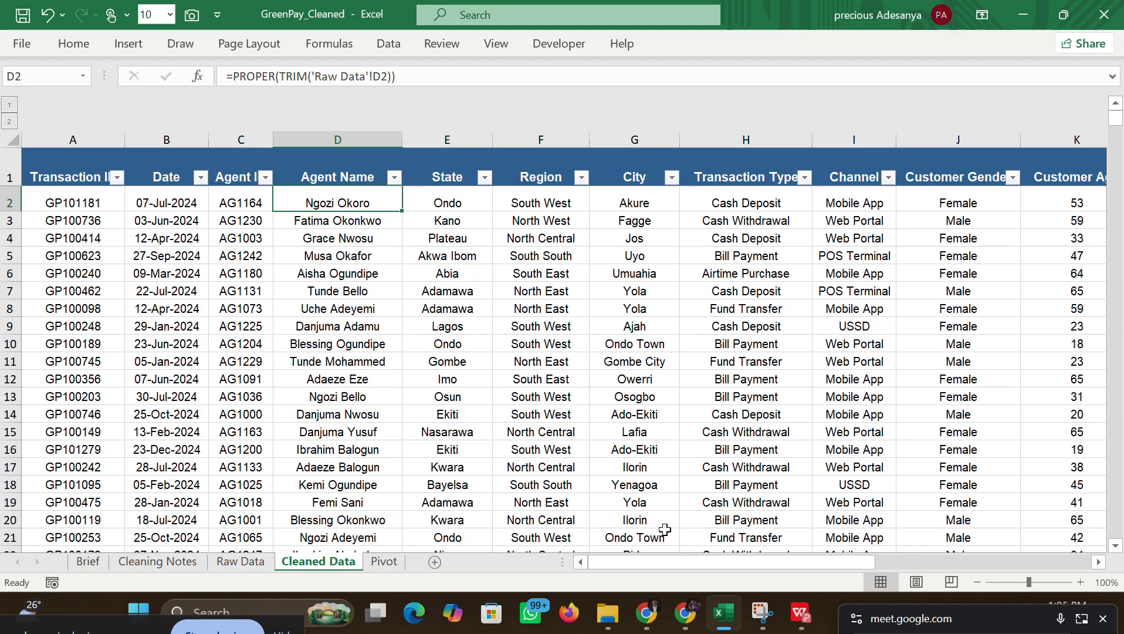
{"action": "left_click_drag", "start_coordinate": [639, 562], "coordinate": [809, 556]}
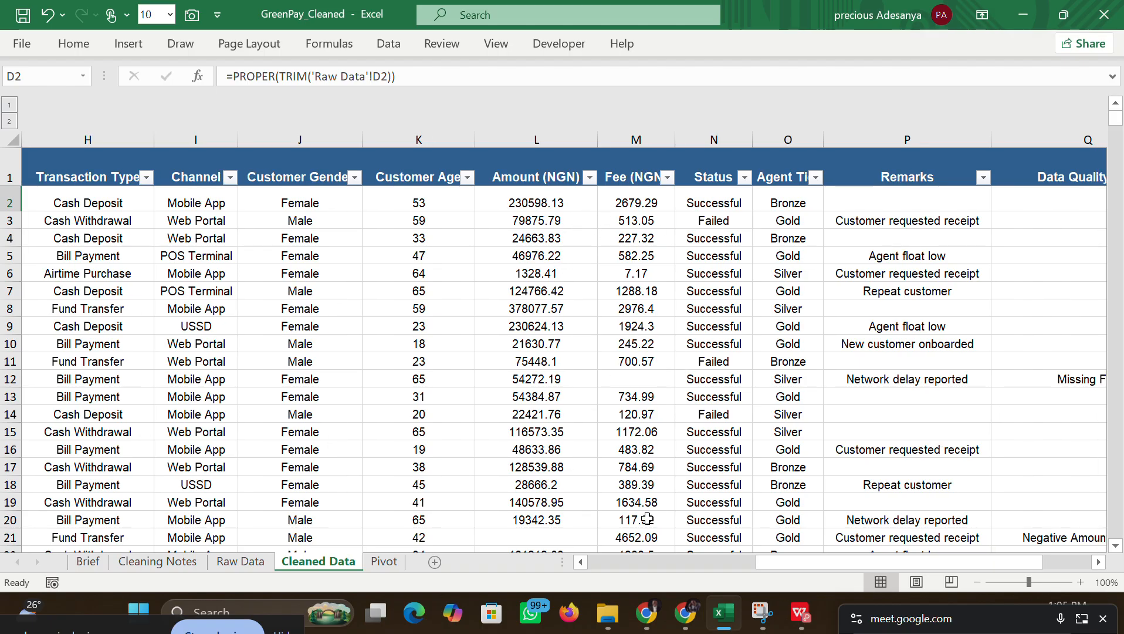
{"action": "mouse_move", "coordinate": [751, 558]}
{"action": "left_mouse_down"}
{"action": "mouse_move", "coordinate": [804, 562]}
{"action": "mouse_move", "coordinate": [752, 562]}
{"action": "left_mouse_up"}
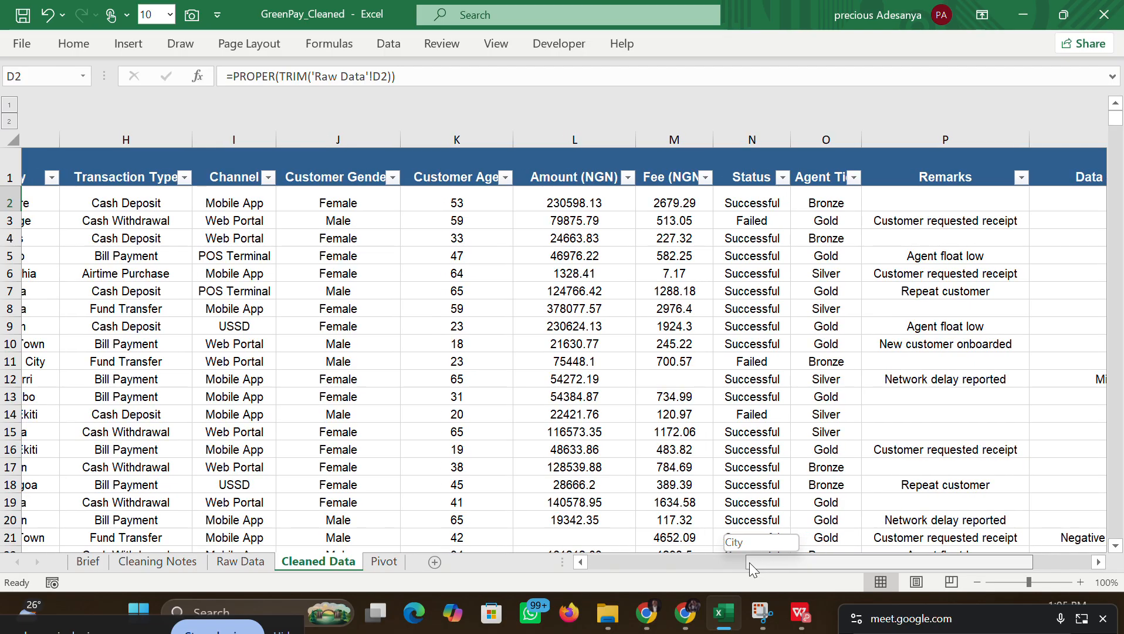
{"action": "left_click_drag", "start_coordinate": [749, 562], "coordinate": [493, 537]}
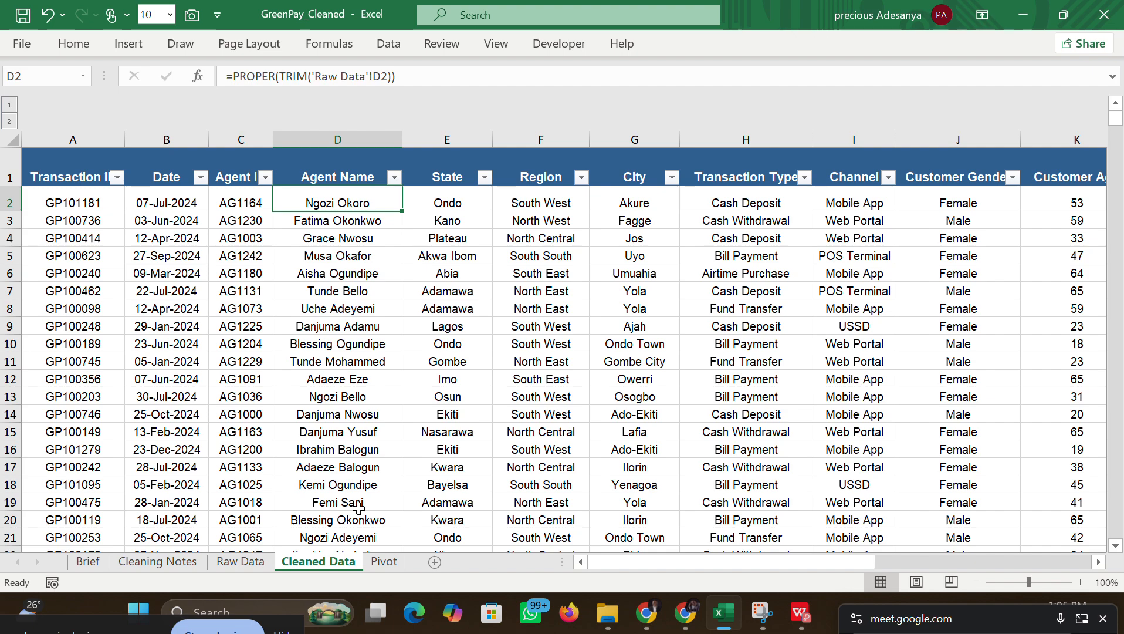
Step: Recheck the Brief sheet's task list against wireframe page 1 in WPS Office, and return to the Cleaned Data sheet in Excel
{"action": "left_click", "coordinate": [93, 559]}
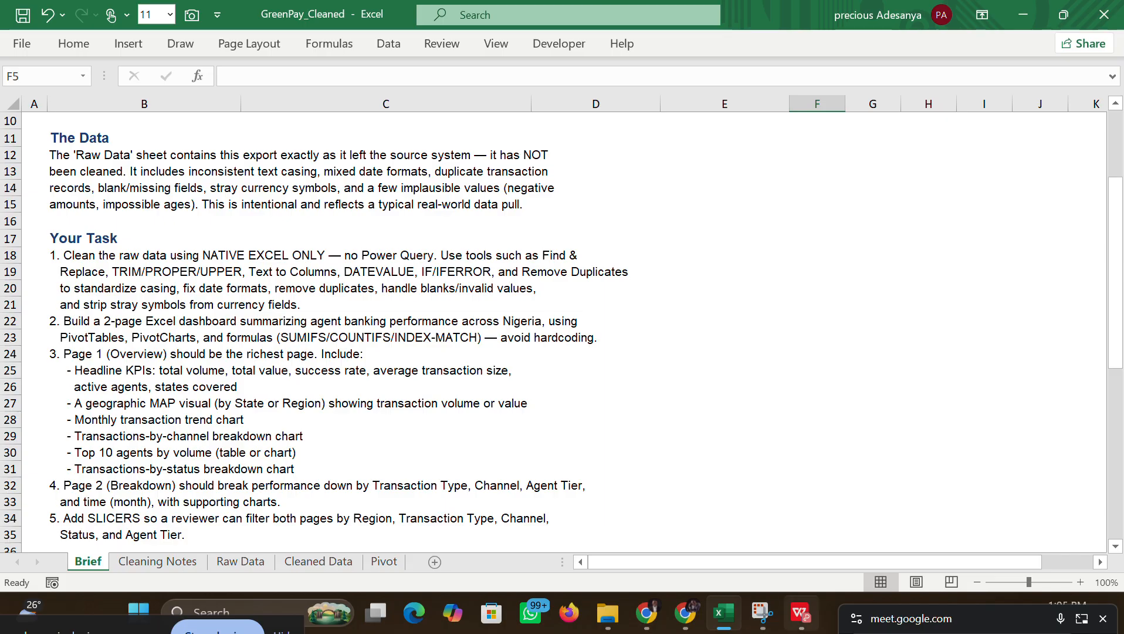
{"action": "mouse_move", "coordinate": [801, 613]}
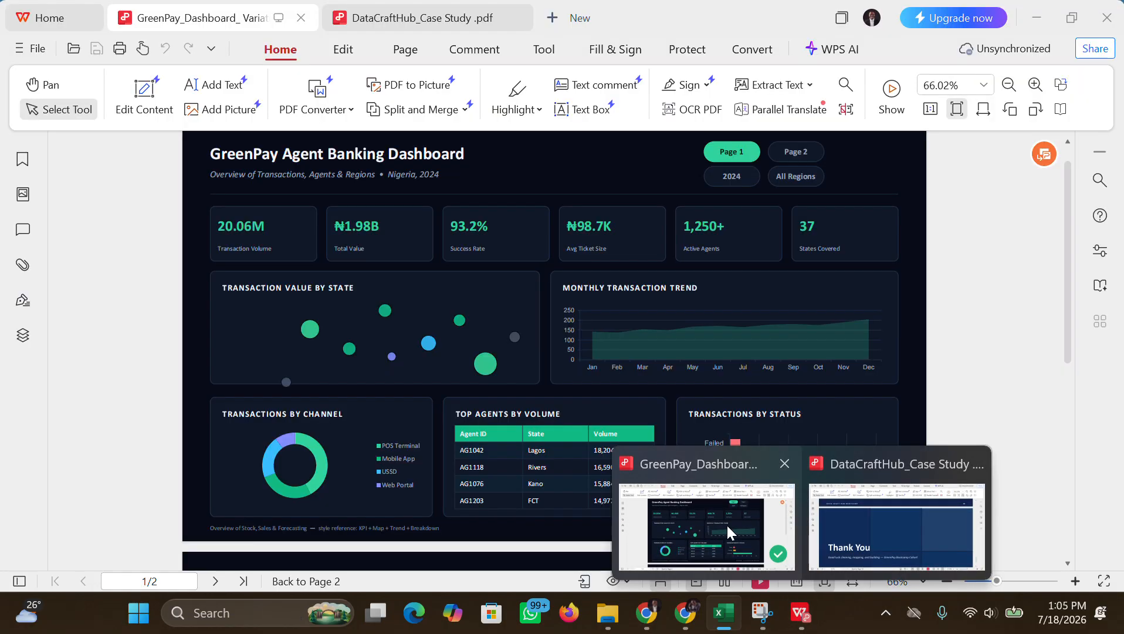
{"action": "left_click", "coordinate": [726, 523]}
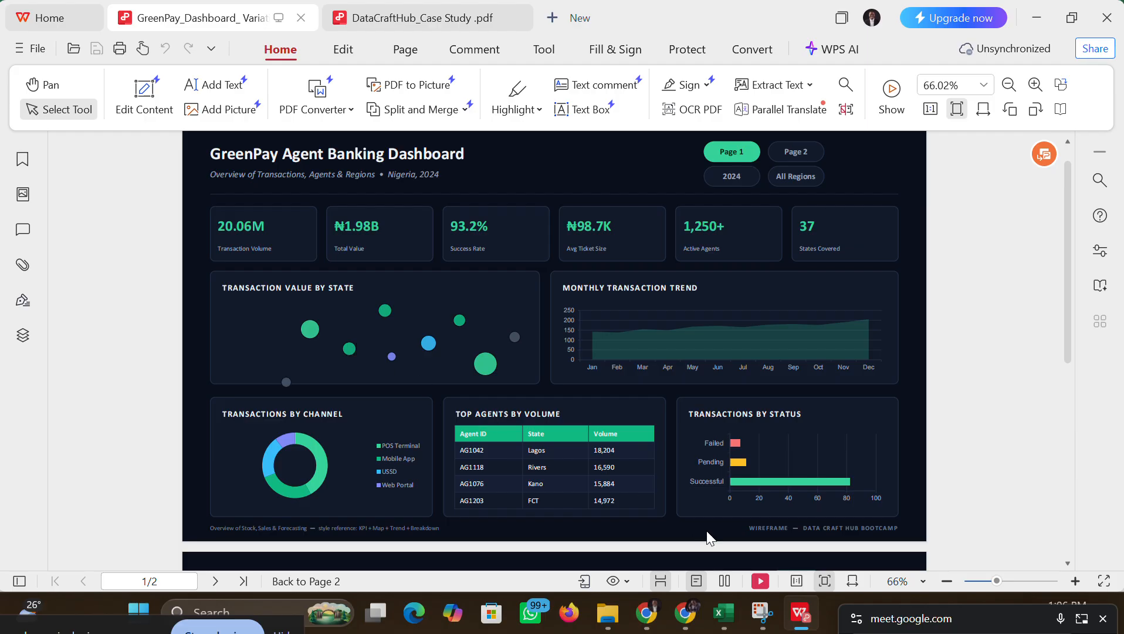
{"action": "mouse_move", "coordinate": [718, 600]}
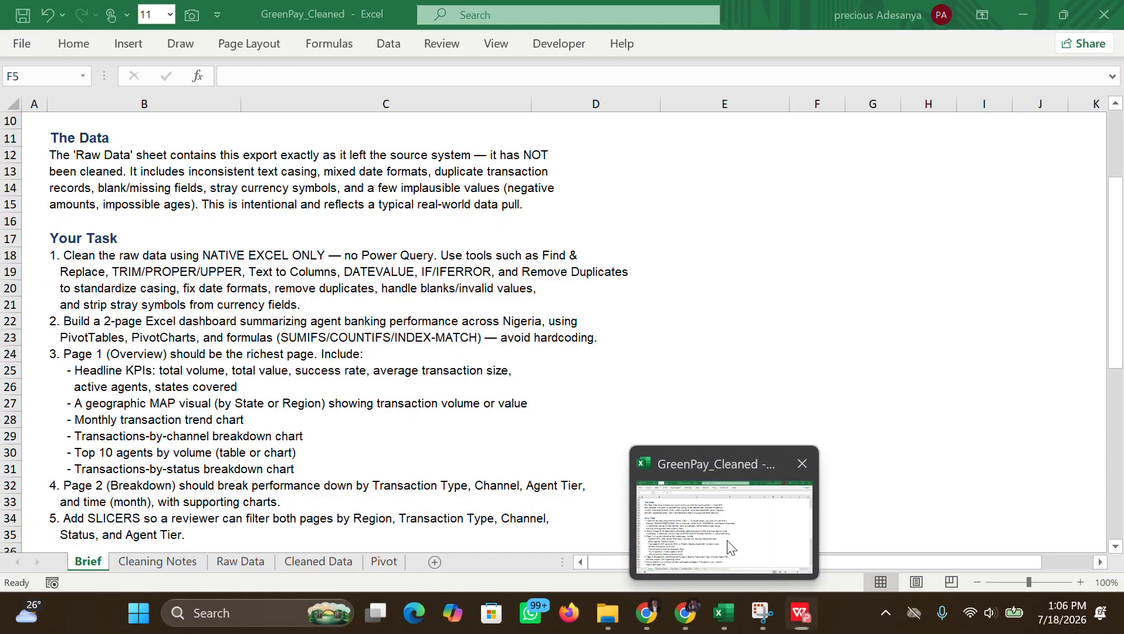
{"action": "left_click", "coordinate": [725, 522]}
{"action": "left_click", "coordinate": [315, 562]}
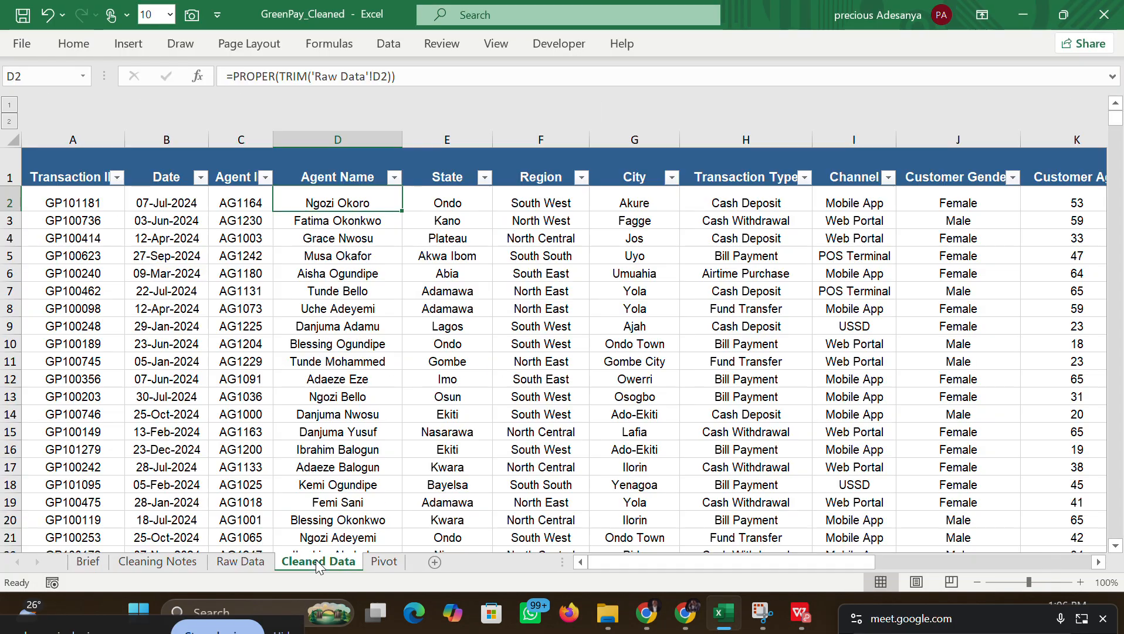
Step: Examine the Cleaned Data headers from Transaction ID through Transaction Type to review the fields available for the dashboard
{"action": "left_click", "coordinate": [84, 177]}
{"action": "left_click", "coordinate": [164, 171]}
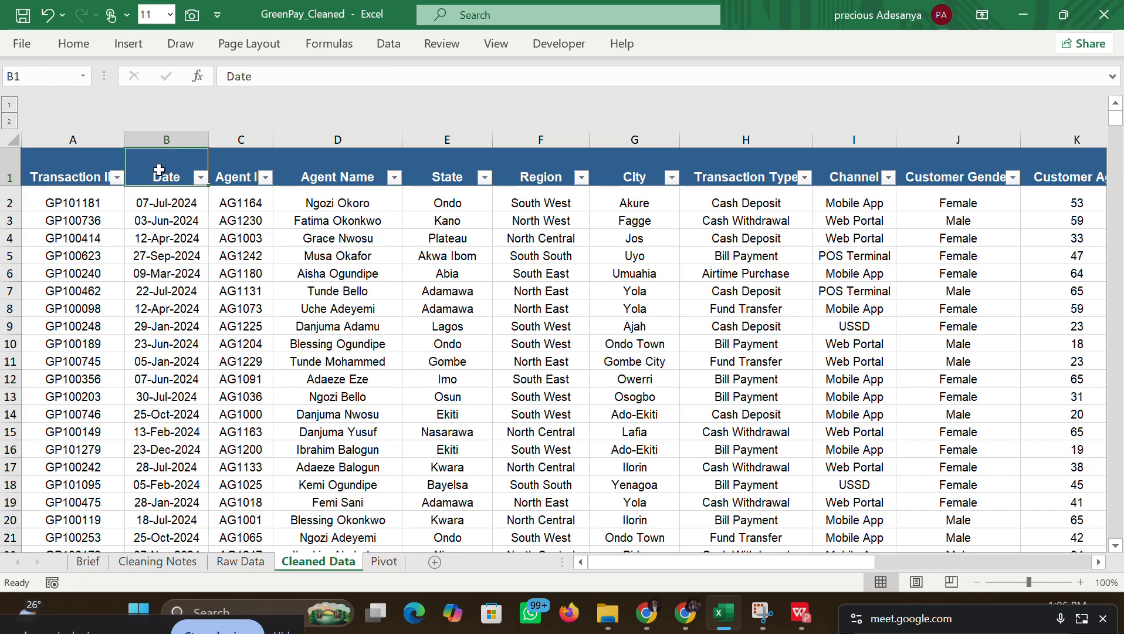
{"action": "left_click", "coordinate": [266, 169]}
{"action": "left_click", "coordinate": [321, 170]}
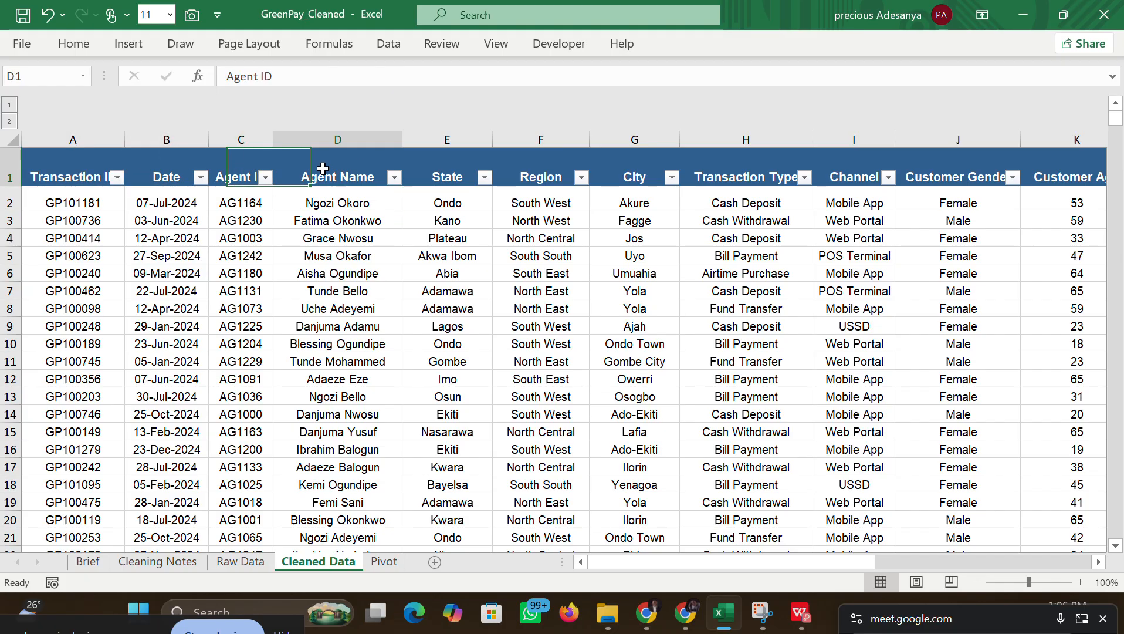
{"action": "left_click", "coordinate": [460, 174]}
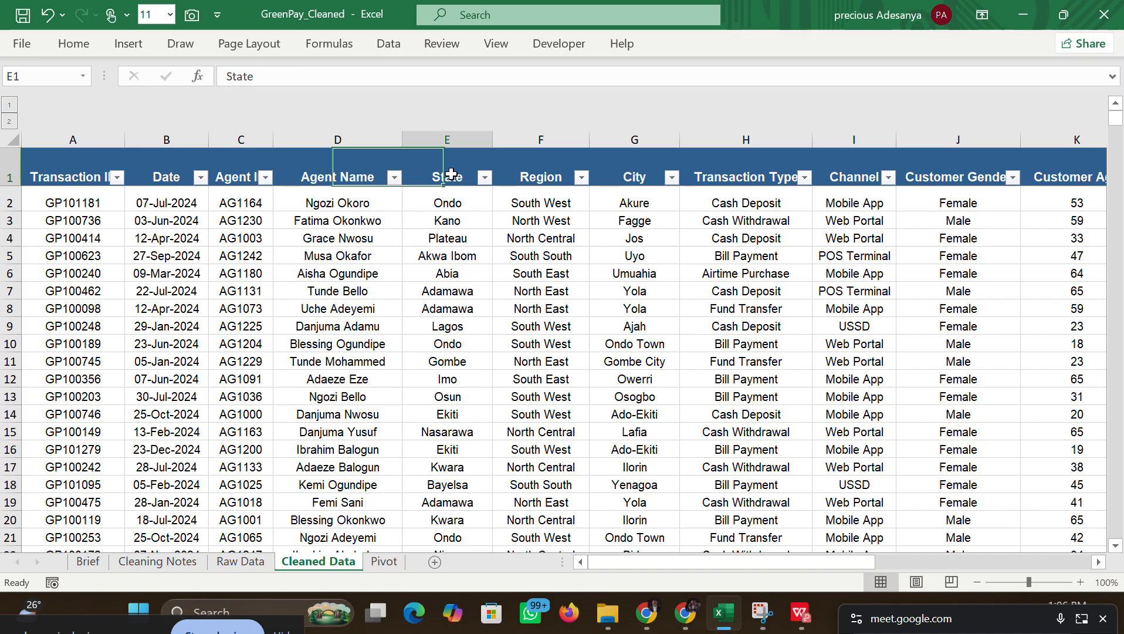
{"action": "left_click", "coordinate": [543, 171]}
{"action": "left_click", "coordinate": [636, 169]}
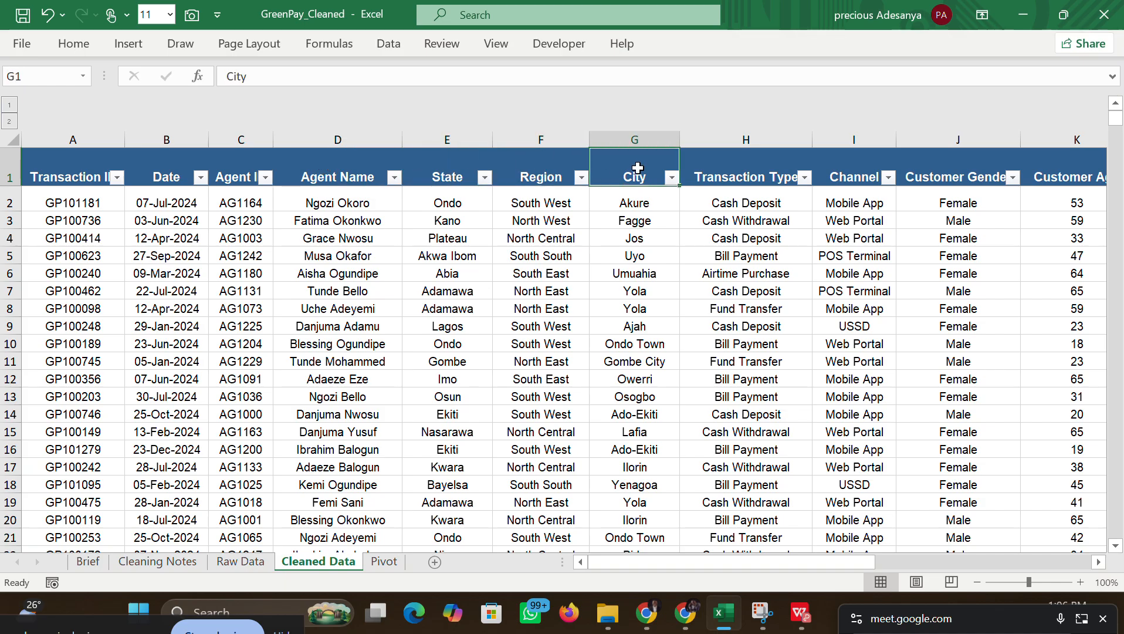
{"action": "left_click", "coordinate": [724, 168]}
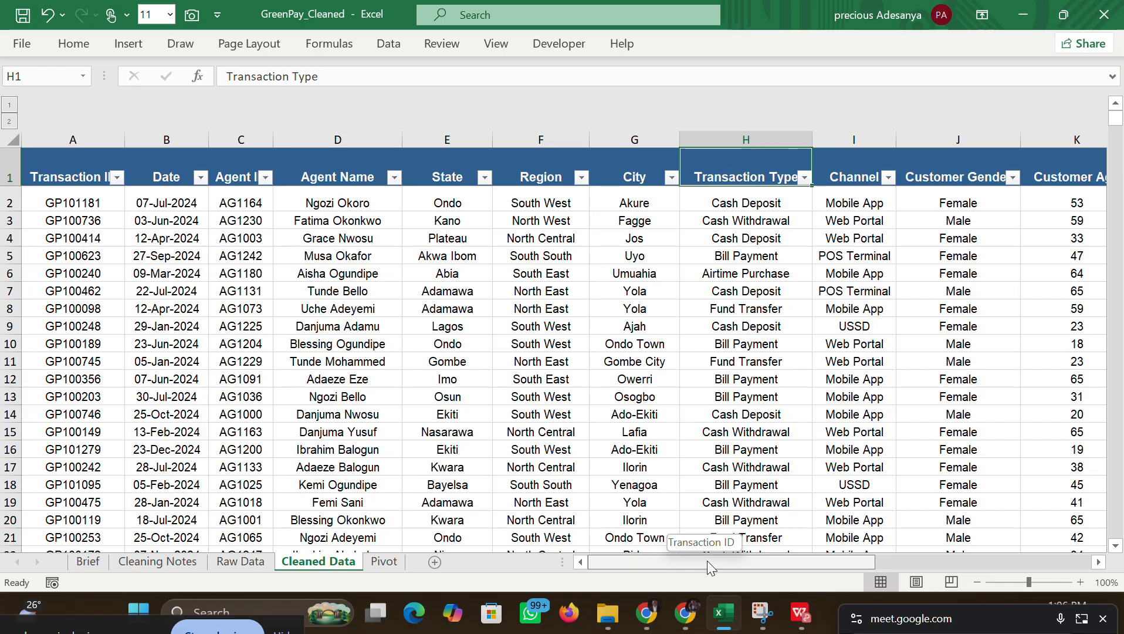
Step: Review the remaining Cleaned Data headers from Channel through Remarks, and return to the first columns
{"action": "left_click_drag", "start_coordinate": [707, 560], "coordinate": [778, 562]}
{"action": "left_click", "coordinate": [610, 173]}
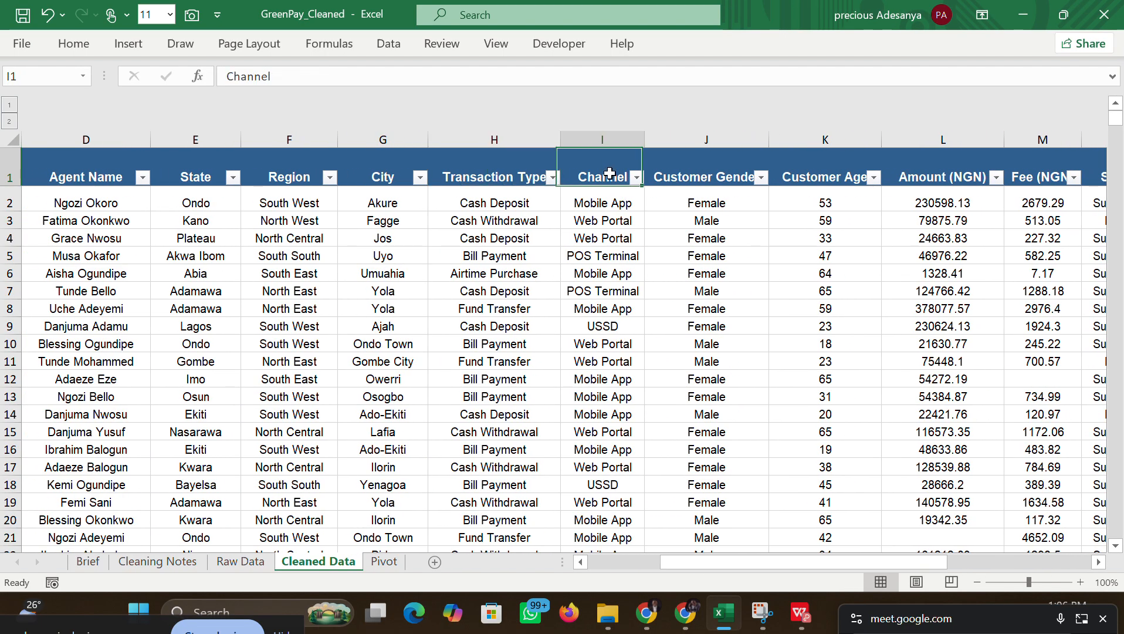
{"action": "left_click", "coordinate": [701, 180]}
{"action": "left_click", "coordinate": [818, 172]}
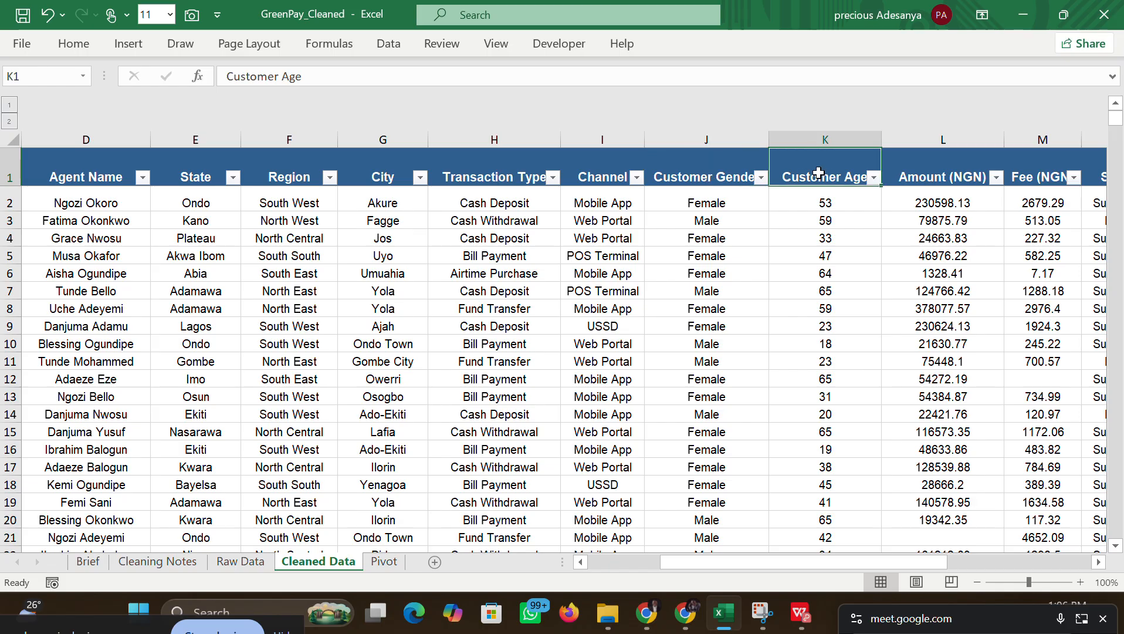
{"action": "left_click", "coordinate": [923, 182]}
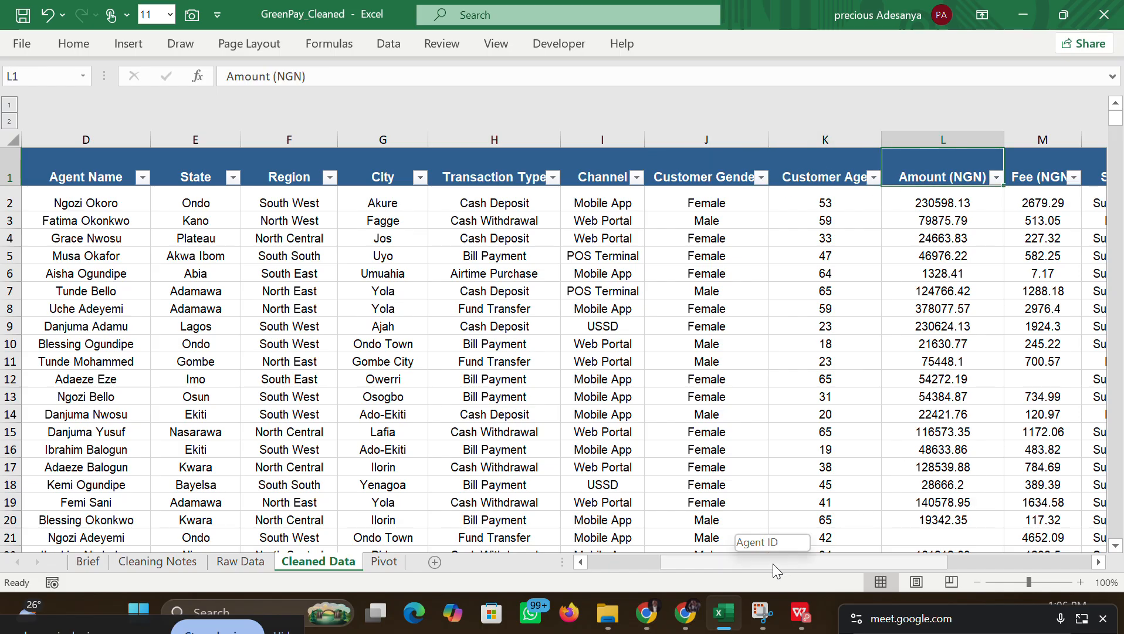
{"action": "left_click_drag", "start_coordinate": [773, 563], "coordinate": [843, 563]}
{"action": "left_click", "coordinate": [725, 179]}
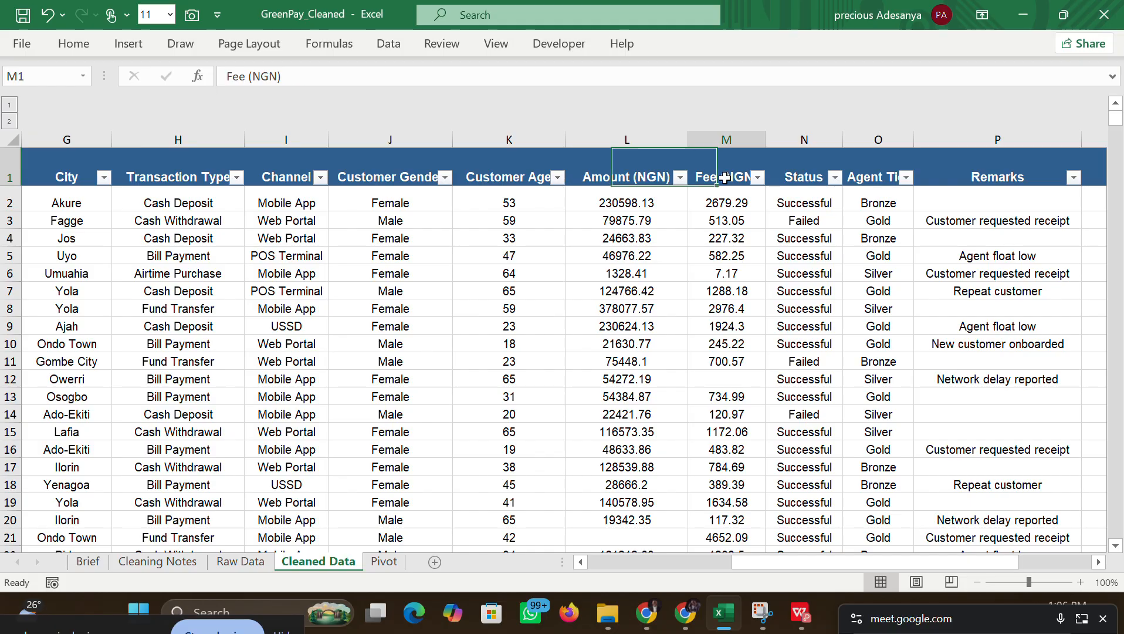
{"action": "left_click", "coordinate": [786, 177]}
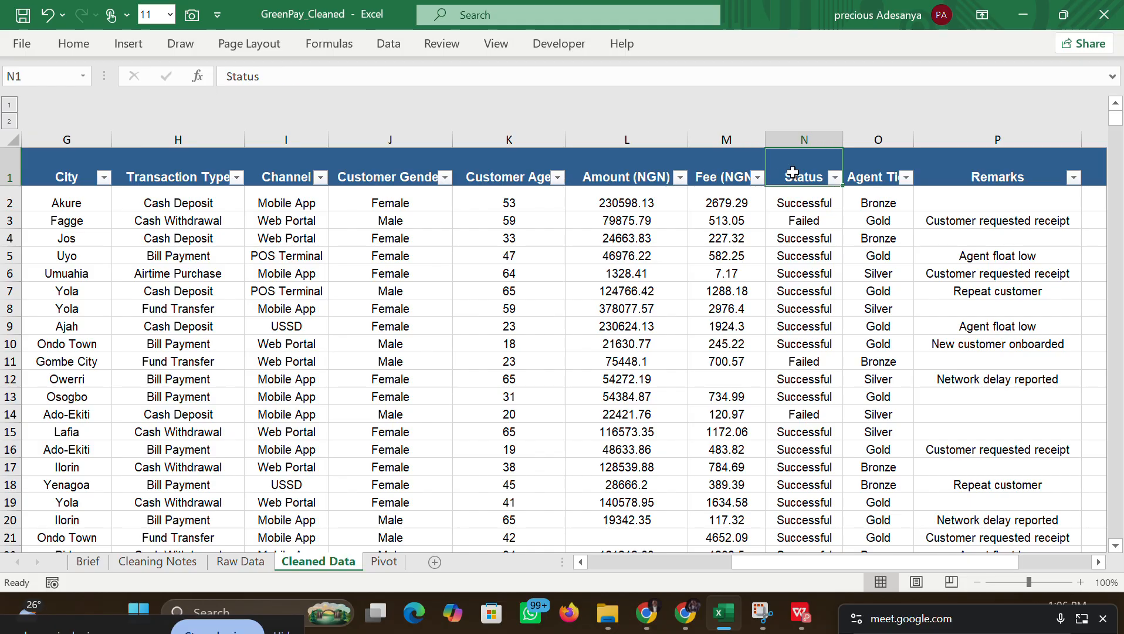
{"action": "left_click", "coordinate": [871, 170]}
{"action": "left_click", "coordinate": [965, 168]}
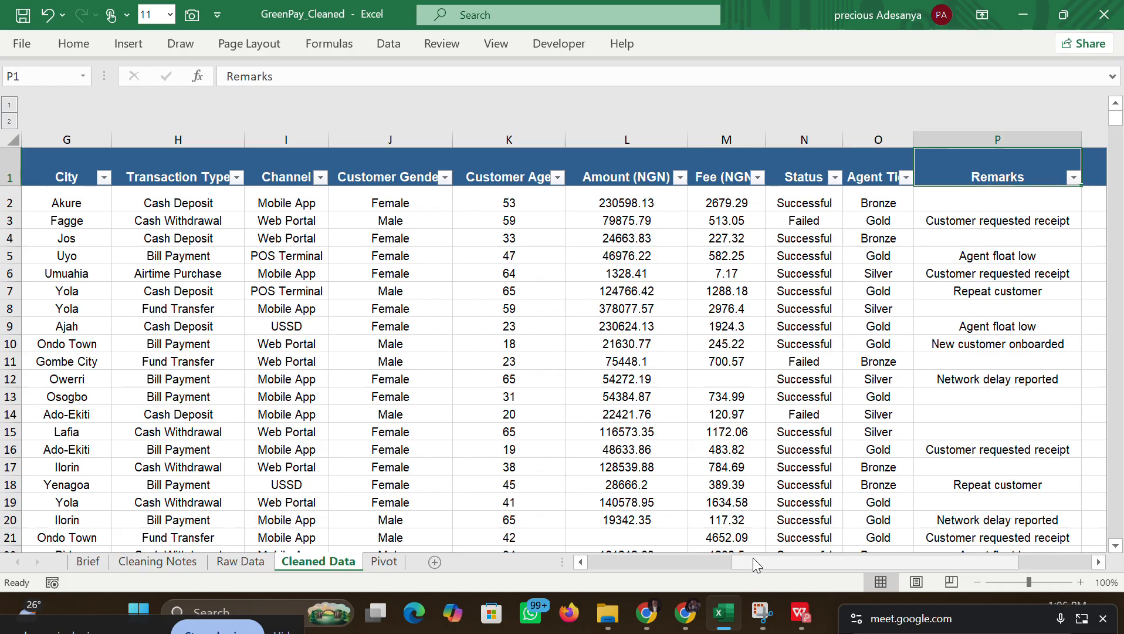
{"action": "left_click_drag", "start_coordinate": [753, 559], "coordinate": [355, 502]}
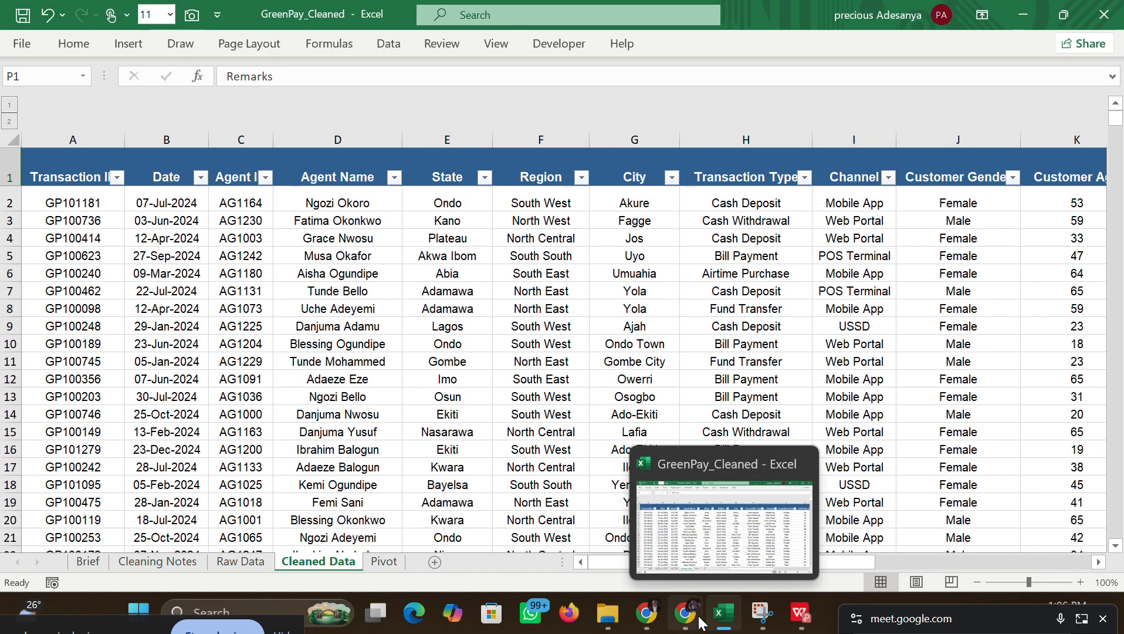
Step: Bring the floating Google Meet window up over the workbook, and move it back out of the way
{"action": "mouse_move", "coordinate": [685, 613]}
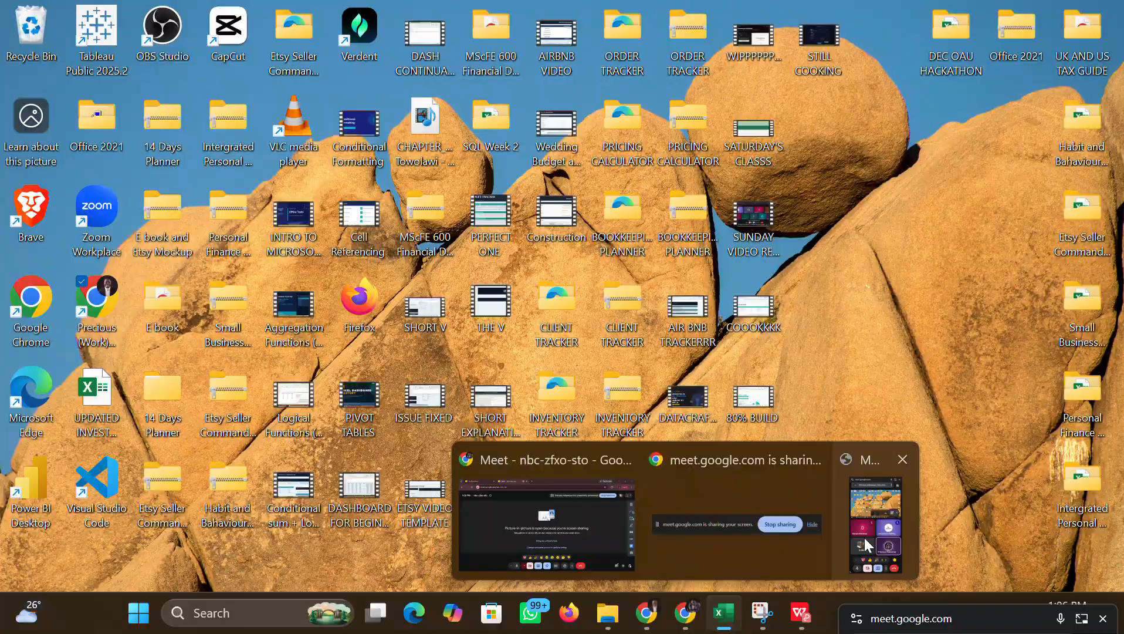
{"action": "left_click", "coordinate": [862, 546]}
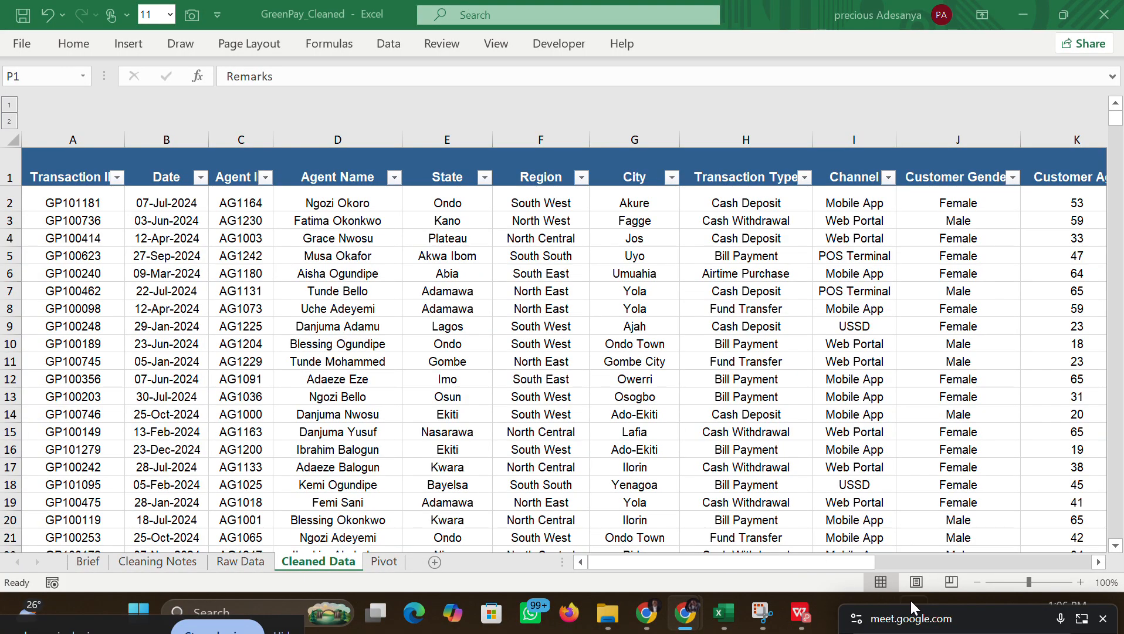
{"action": "left_click_drag", "start_coordinate": [901, 598], "coordinate": [877, 135]}
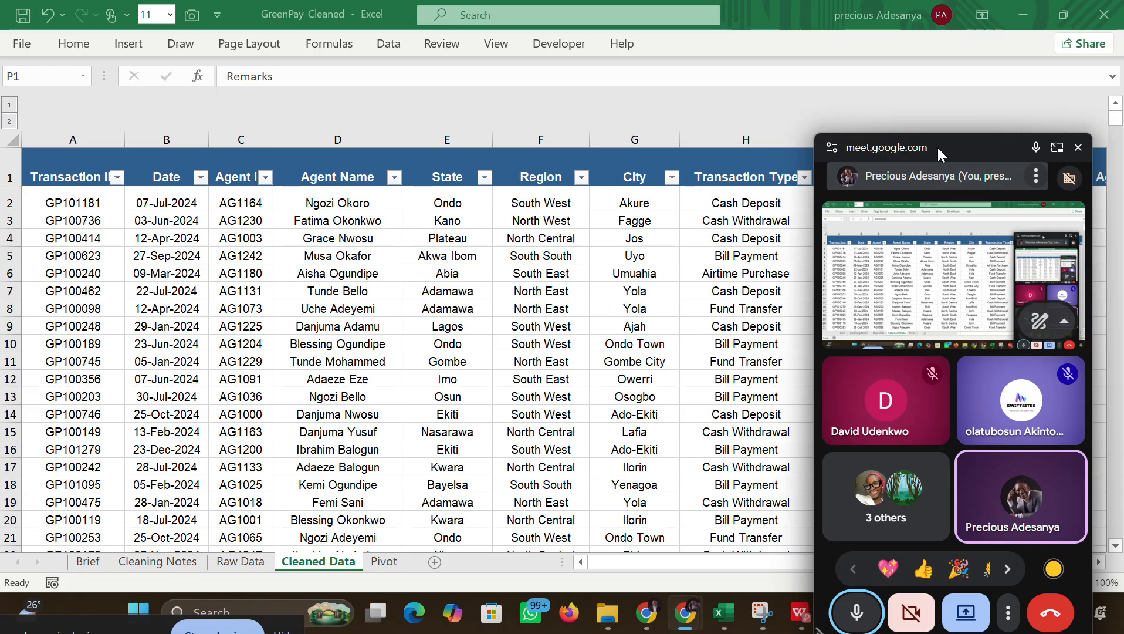
{"action": "left_click_drag", "start_coordinate": [937, 145], "coordinate": [972, 612]}
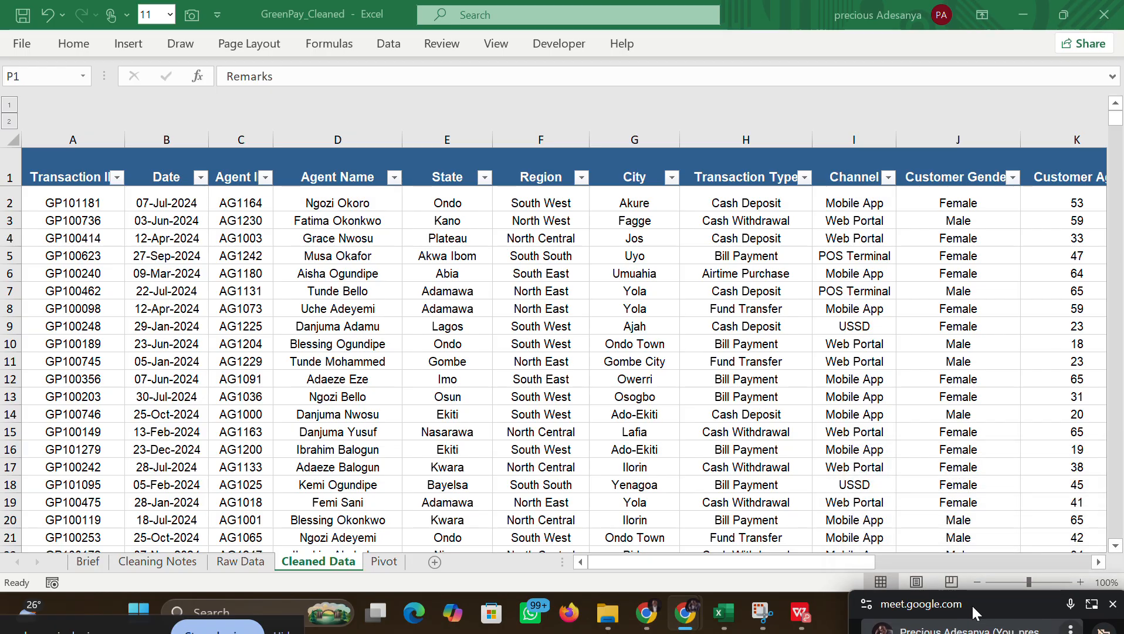
{"action": "left_click", "coordinate": [380, 562]}
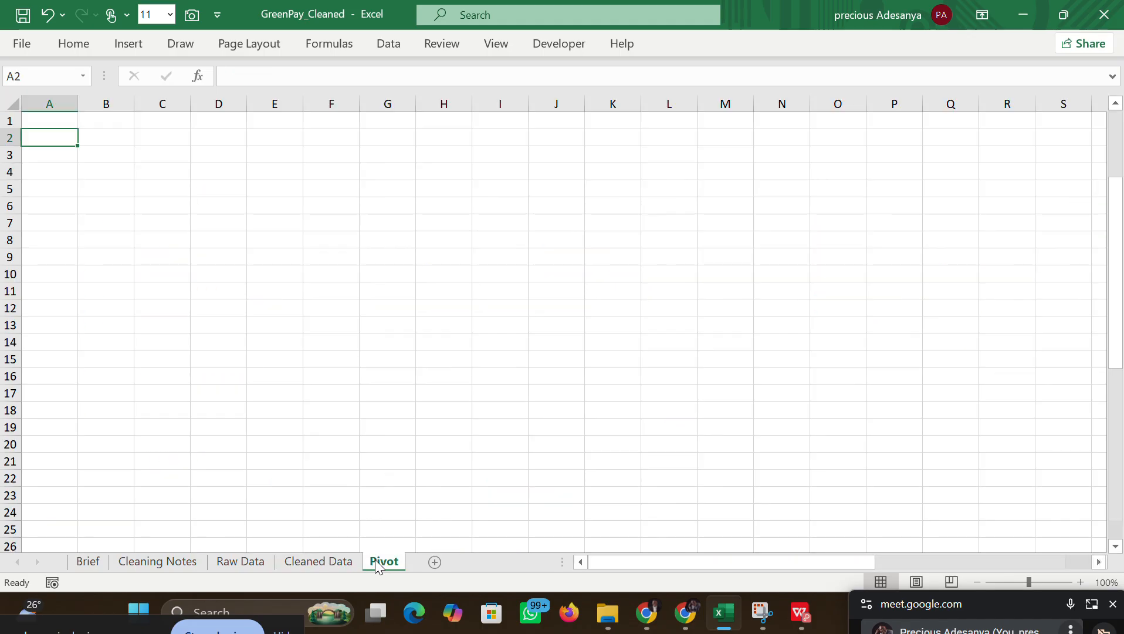
{"action": "left_click", "coordinate": [346, 562]}
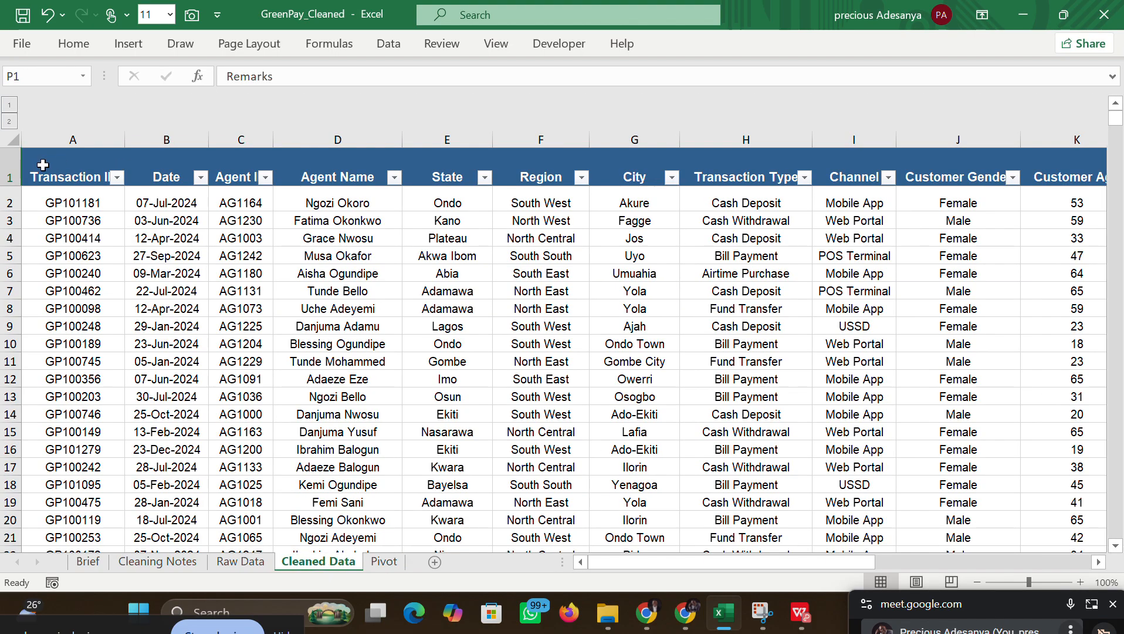
{"action": "left_click_drag", "start_coordinate": [43, 164], "coordinate": [898, 329]}
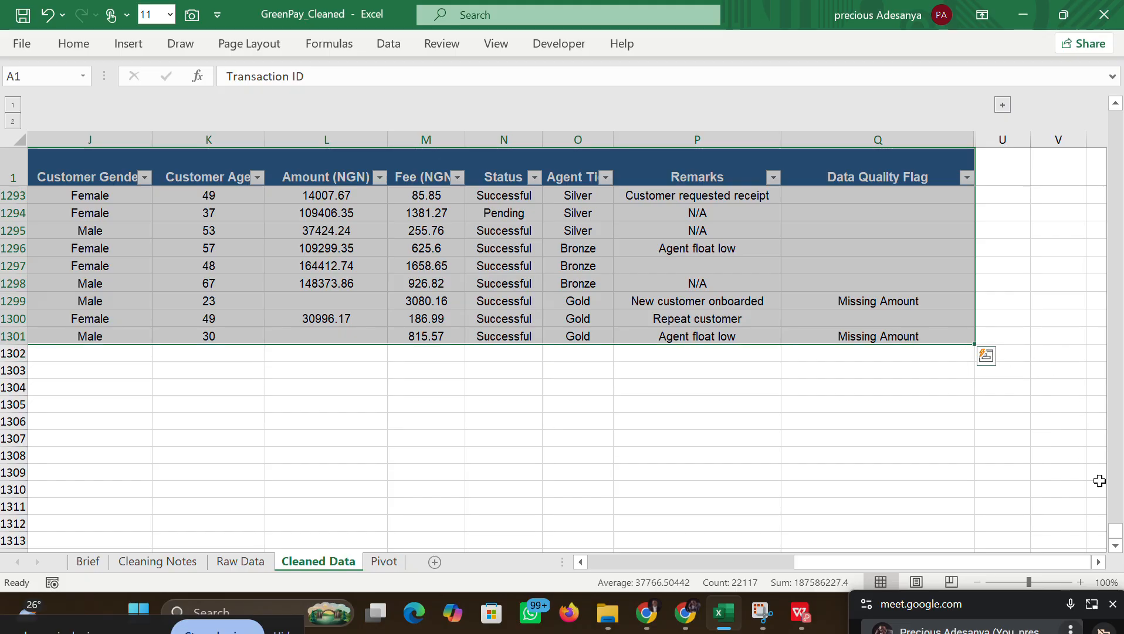
{"action": "left_click_drag", "start_coordinate": [1114, 527], "coordinate": [1114, 359]}
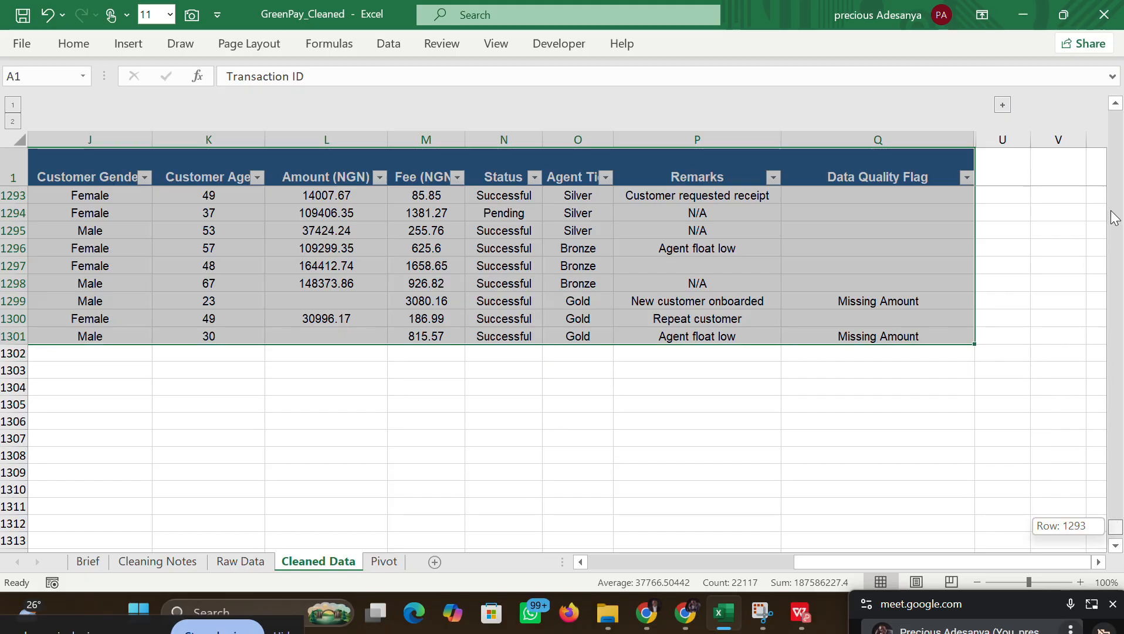
{"action": "left_click_drag", "start_coordinate": [1114, 217], "coordinate": [1115, 7]}
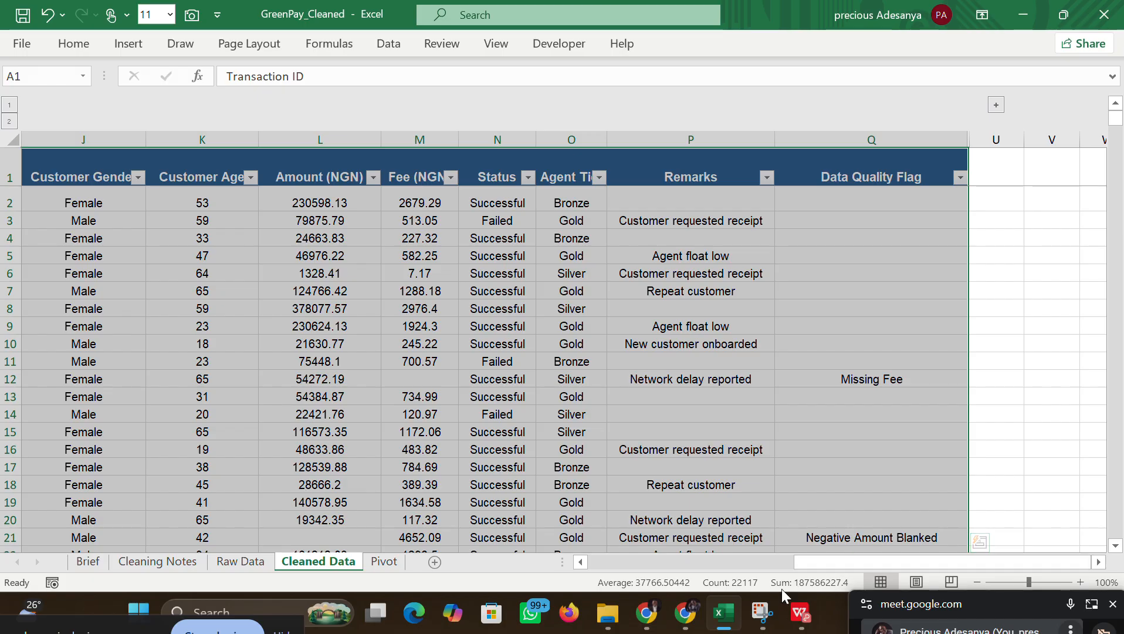
Step: Check the open wireframe file's preview, and inspect the Amount (NGN) and Region columns needed for the first pivot
{"action": "mouse_move", "coordinate": [801, 612]}
{"action": "mouse_move", "coordinate": [730, 542]}
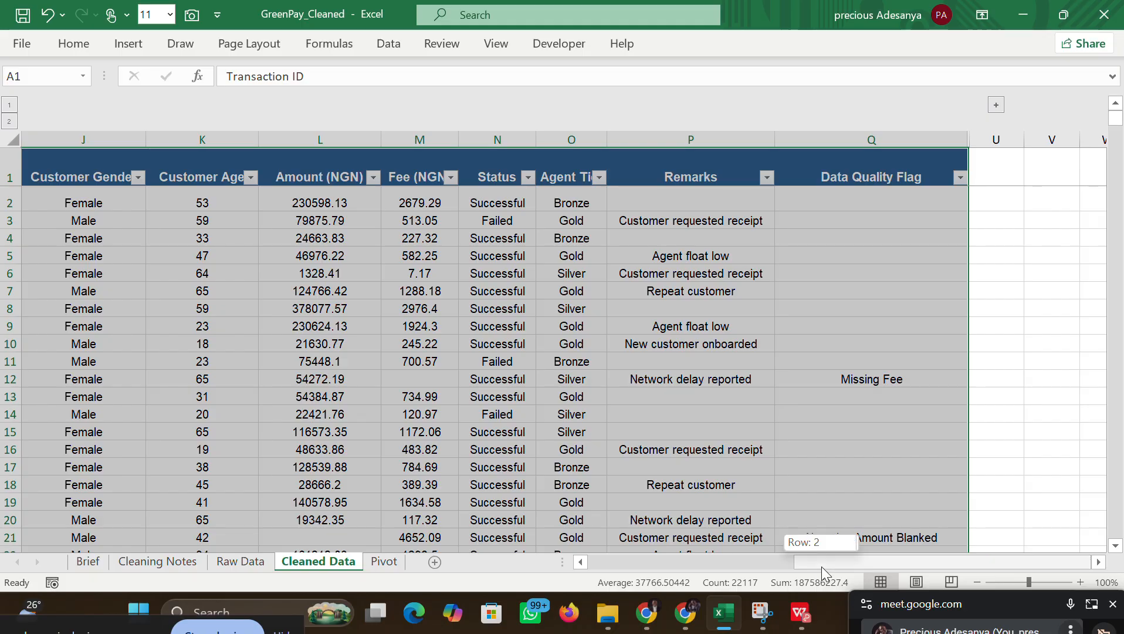
{"action": "left_click_drag", "start_coordinate": [821, 563], "coordinate": [739, 532]}
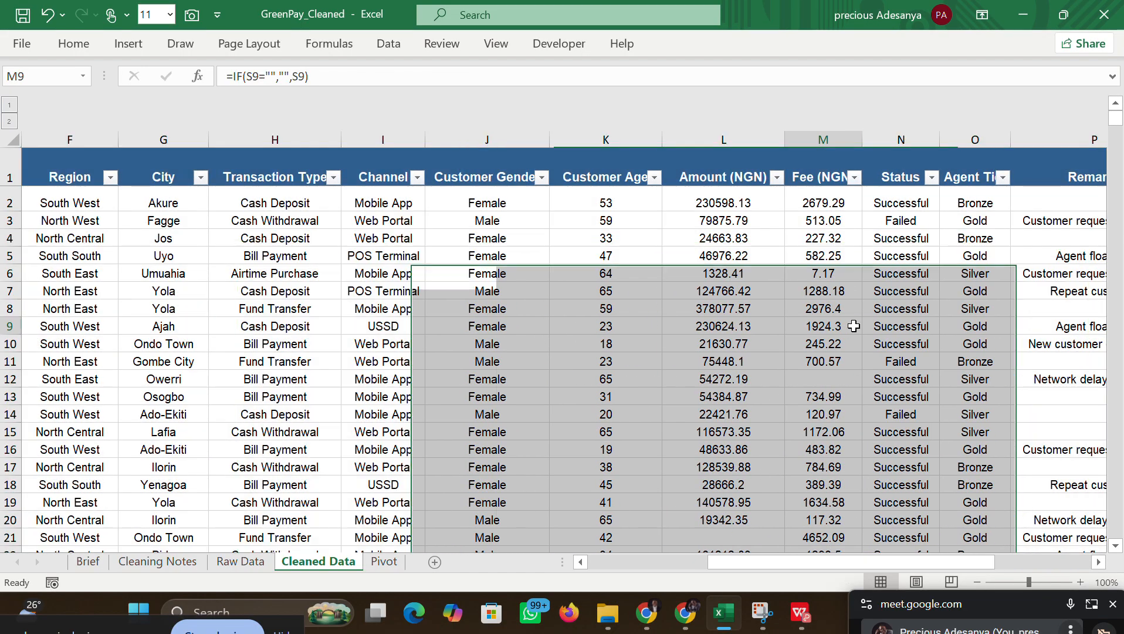
{"action": "left_click_drag", "start_coordinate": [740, 200], "coordinate": [817, 396]}
{"action": "left_click", "coordinate": [723, 171]}
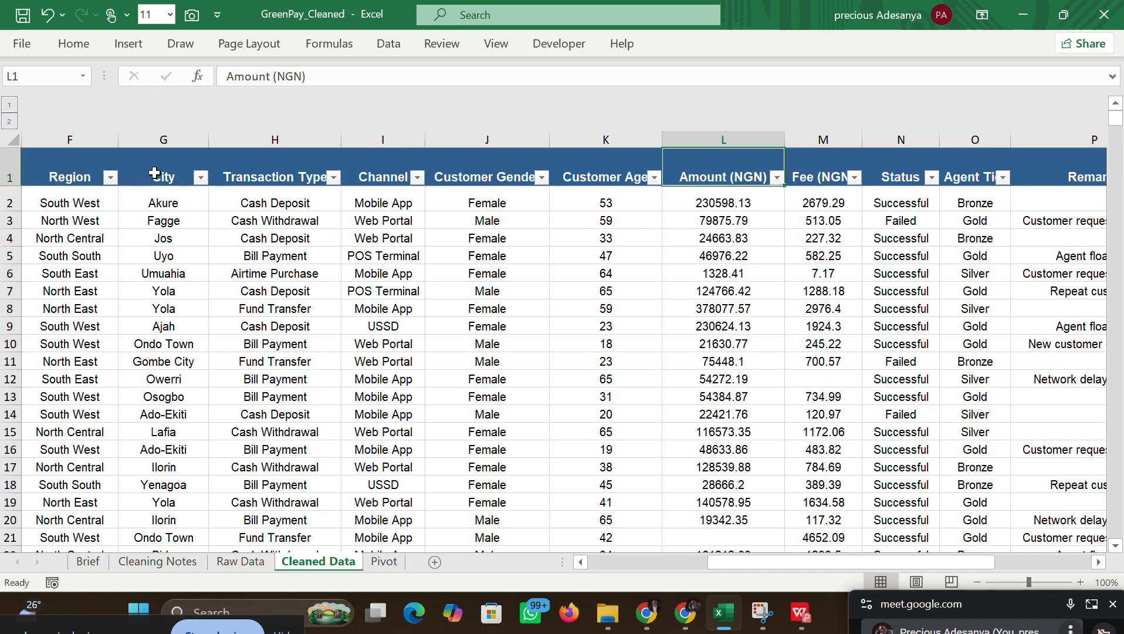
{"action": "left_click_drag", "start_coordinate": [40, 172], "coordinate": [651, 274]}
{"action": "left_click_drag", "start_coordinate": [727, 558], "coordinate": [605, 560]}
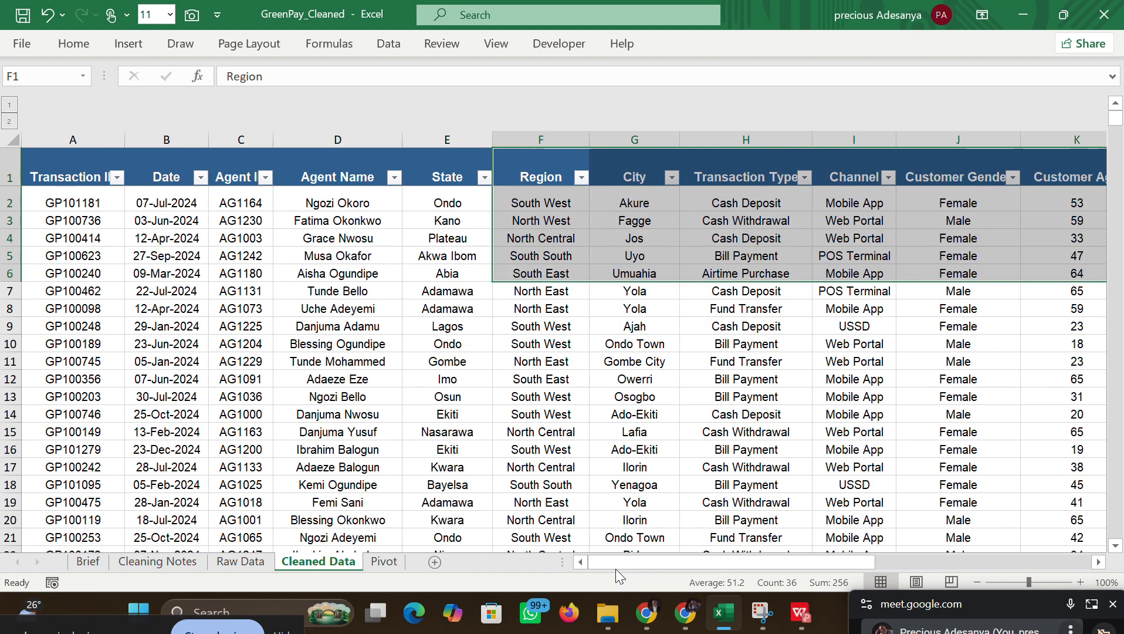
Step: Create a PivotTable from Cleaned Data range A1:Q1301, placed on the existing Pivot sheet at cell A2
{"action": "left_click_drag", "start_coordinate": [85, 177], "coordinate": [845, 496]}
{"action": "left_click_drag", "start_coordinate": [854, 563], "coordinate": [590, 487]}
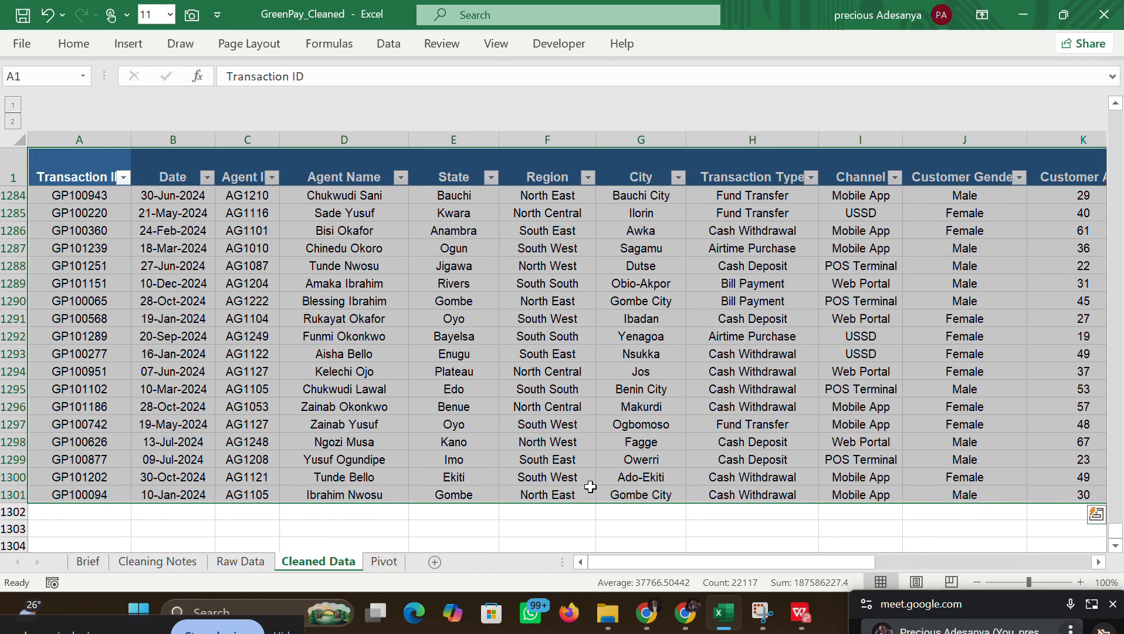
{"action": "left_click_drag", "start_coordinate": [1115, 531], "coordinate": [1109, 179]}
{"action": "left_click_drag", "start_coordinate": [1111, 101], "coordinate": [1111, 97]}
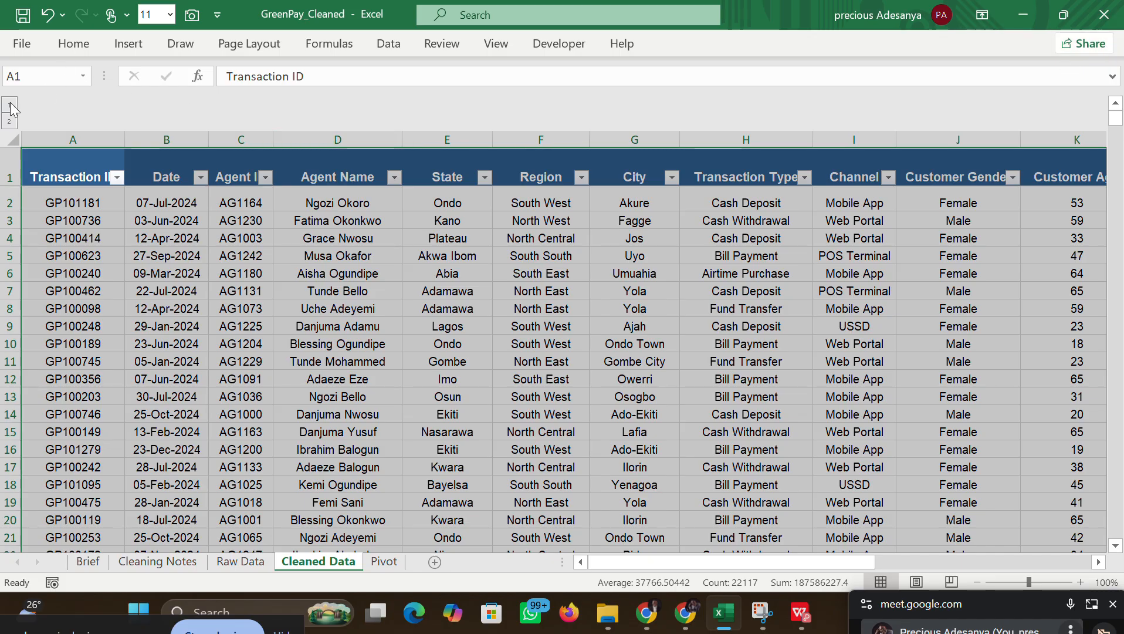
{"action": "left_click", "coordinate": [129, 43]}
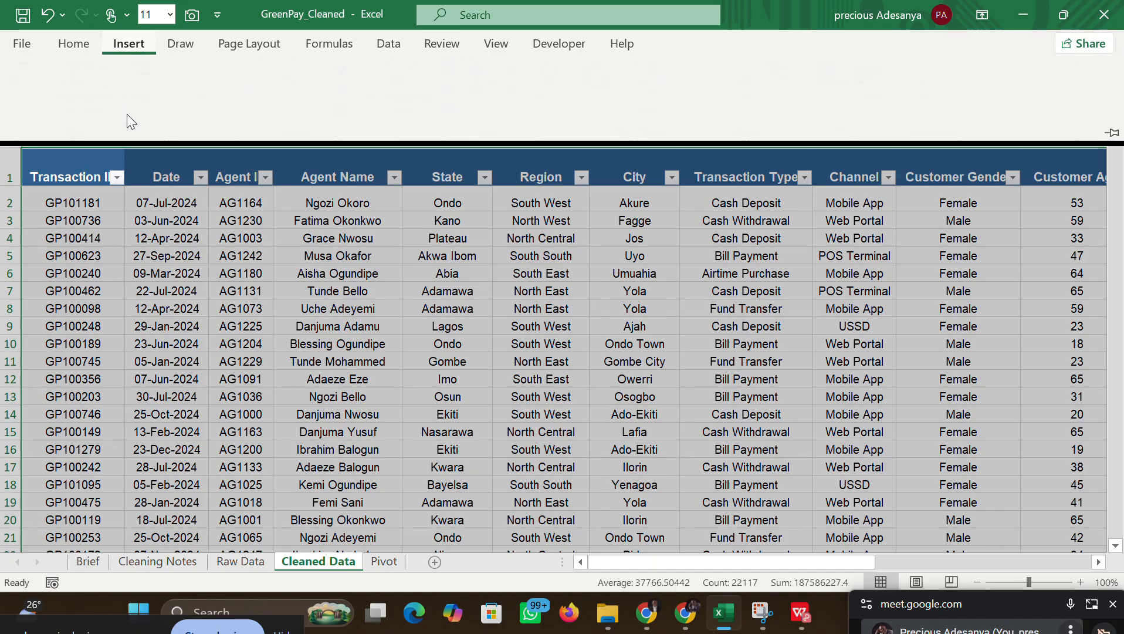
{"action": "left_click", "coordinate": [28, 93]}
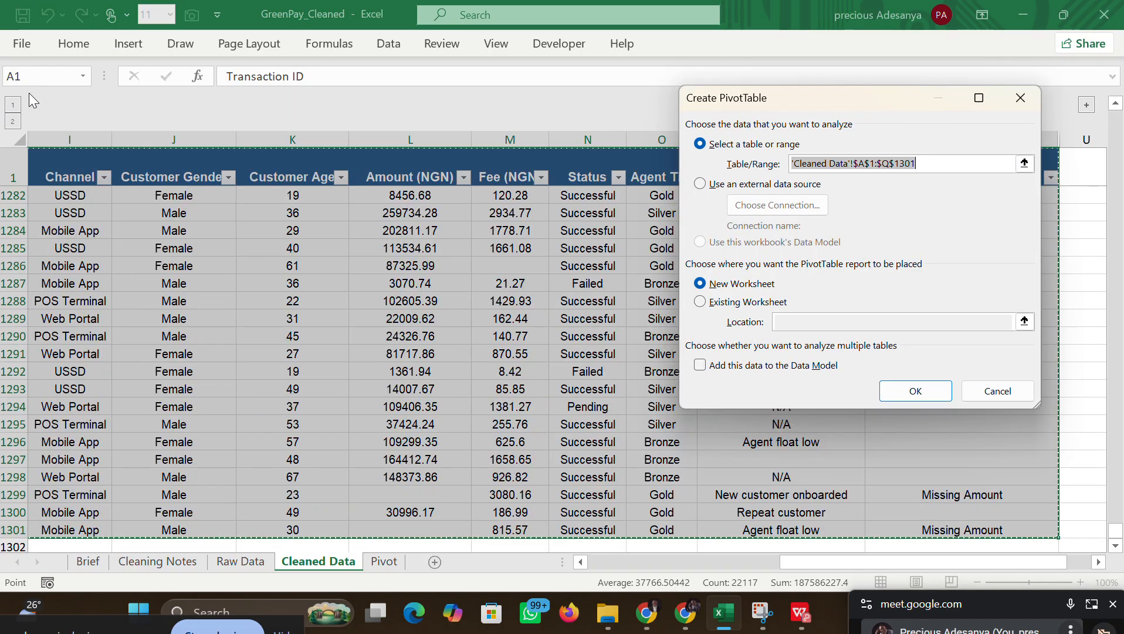
{"action": "left_click", "coordinate": [698, 303]}
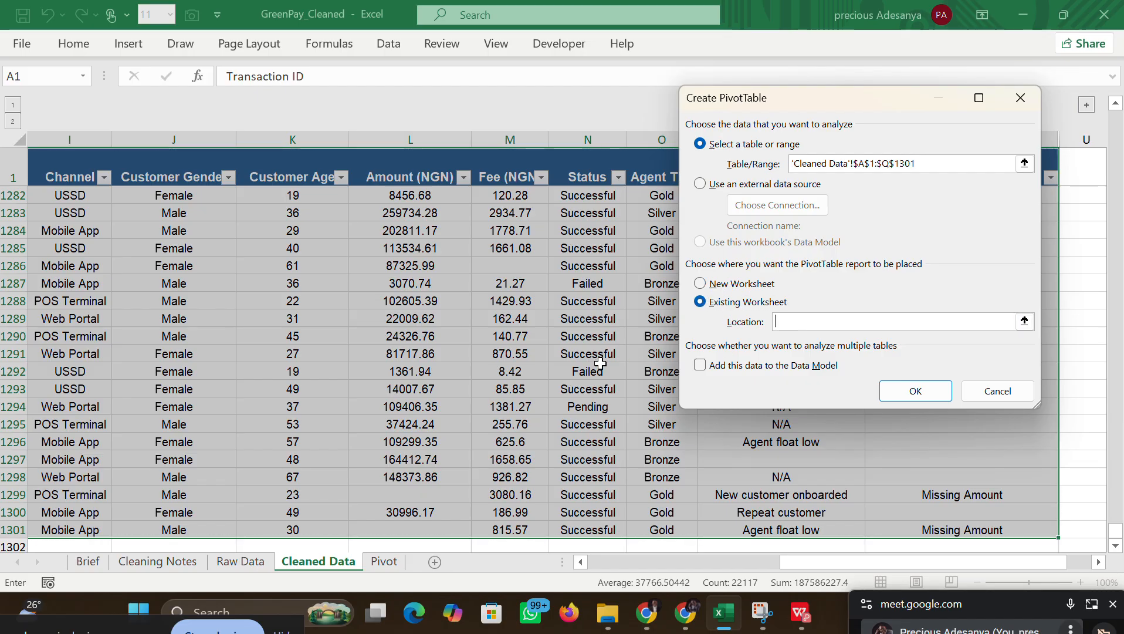
{"action": "left_click", "coordinate": [385, 562]}
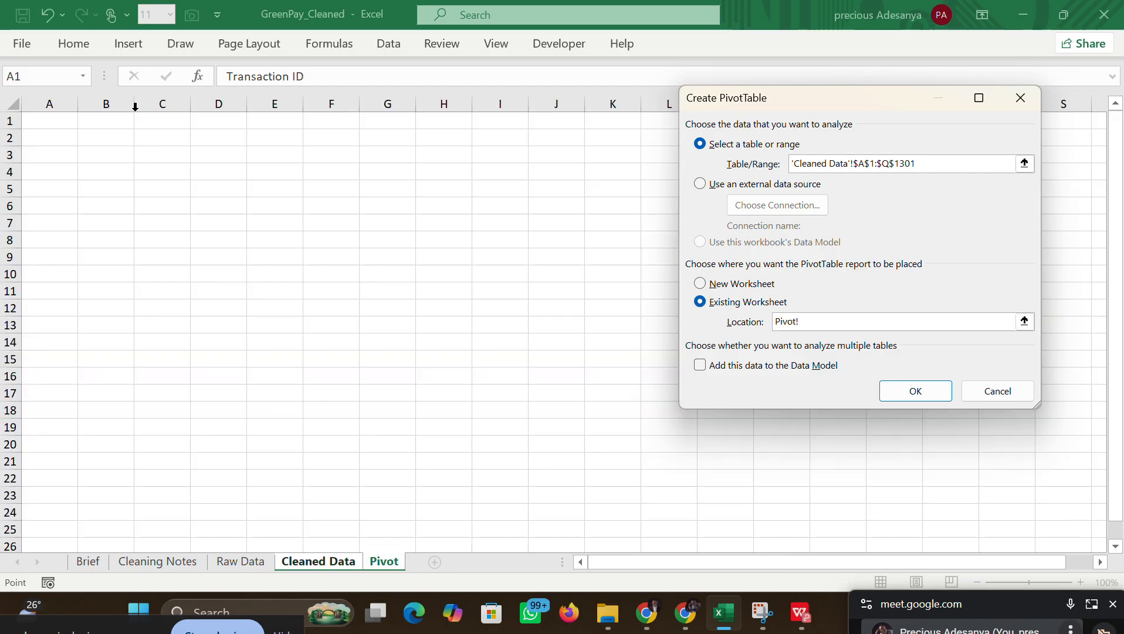
{"action": "left_click", "coordinate": [50, 139]}
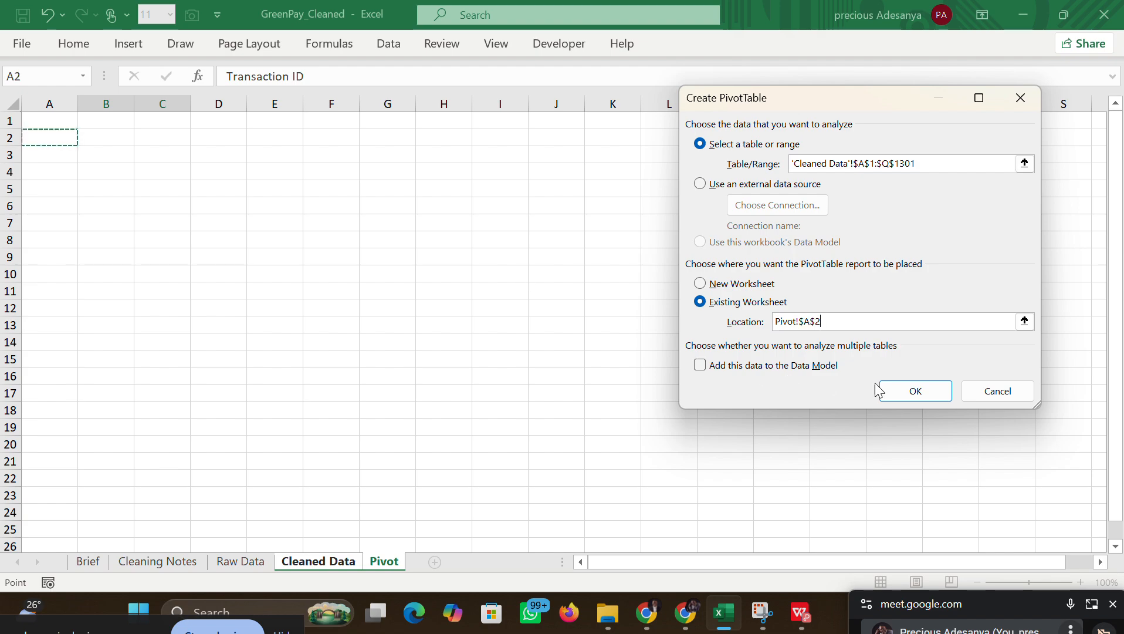
{"action": "left_click", "coordinate": [916, 390]}
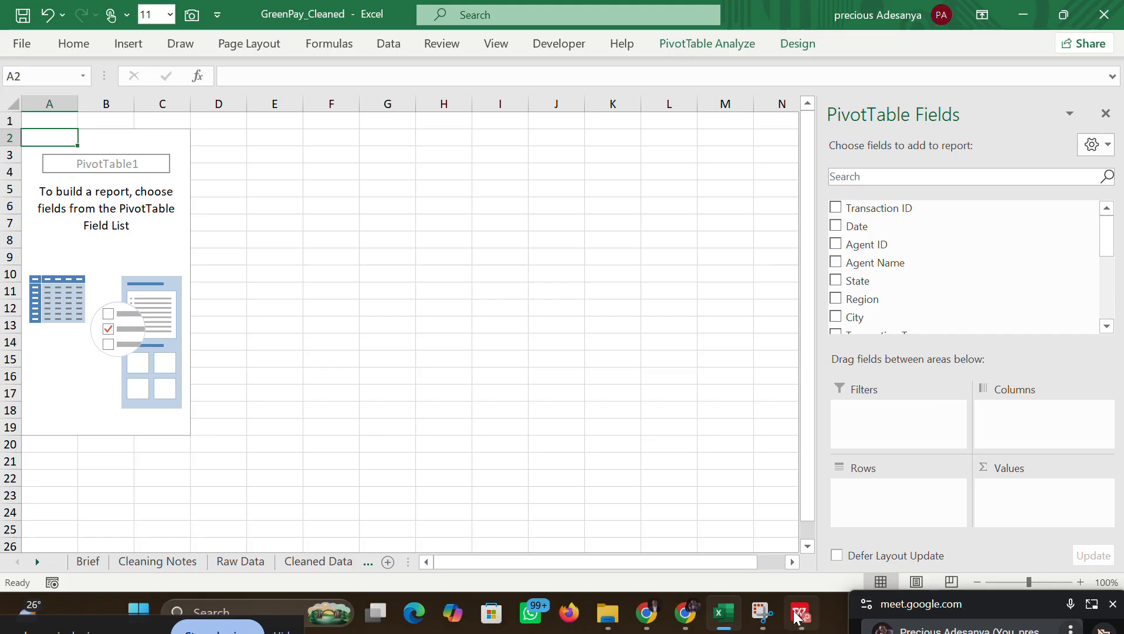
Step: Add the State field to the PivotTable's rows
{"action": "mouse_move", "coordinate": [799, 612]}
{"action": "mouse_move", "coordinate": [717, 531]}
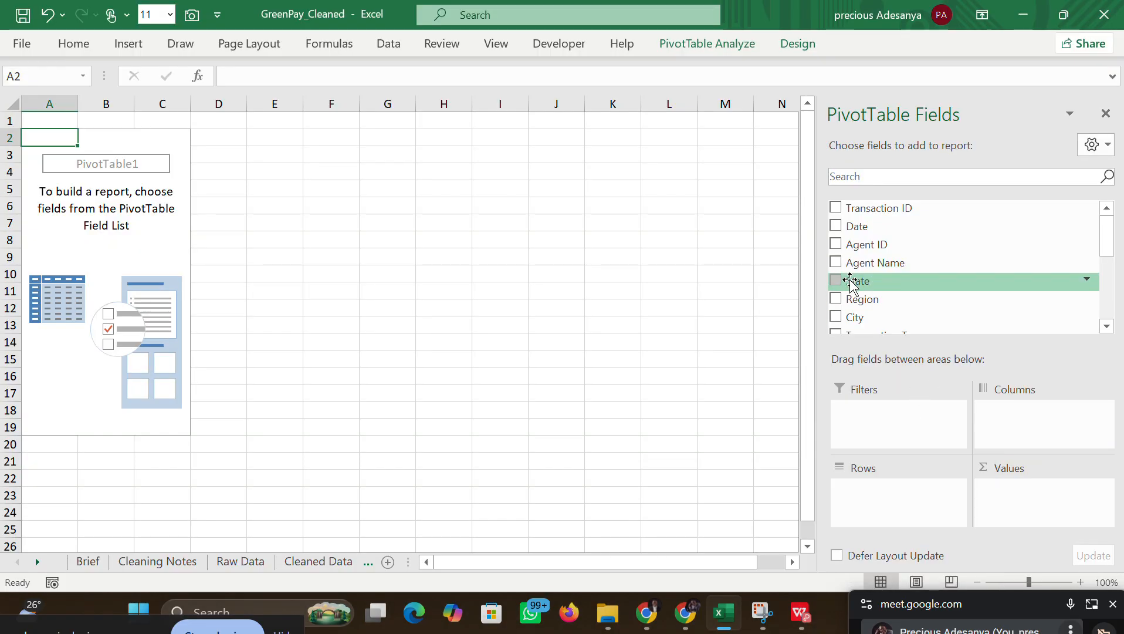
{"action": "left_click_drag", "start_coordinate": [852, 283], "coordinate": [863, 500]}
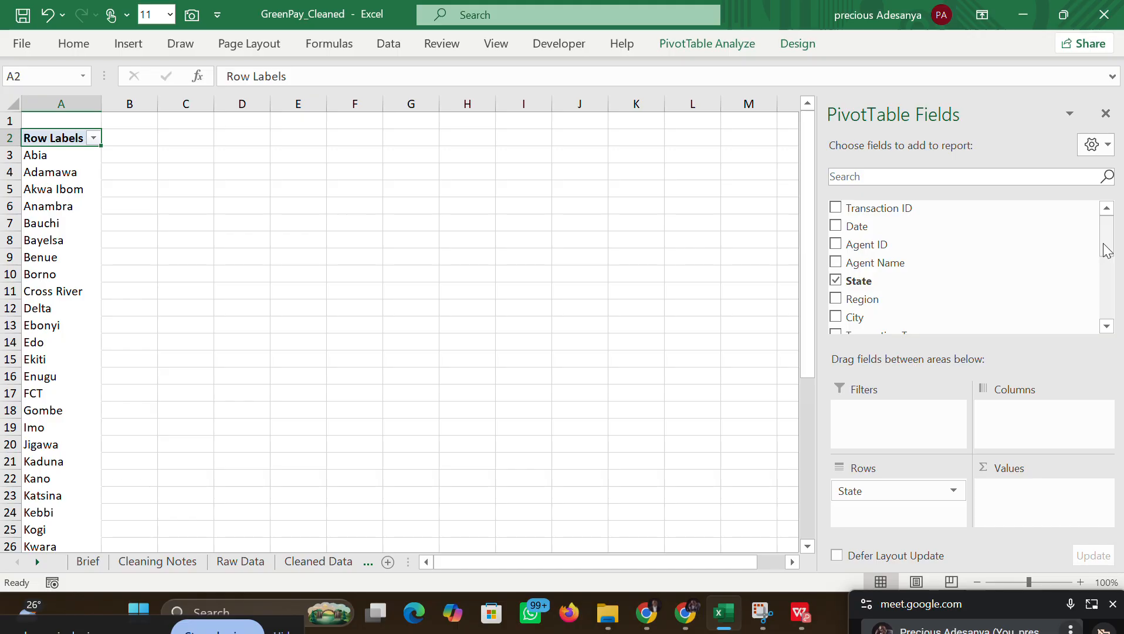
Step: Add the Amount (NGN) field to the PivotTable's values, summarize it by Sum, and check the grand total row
{"action": "left_click_drag", "start_coordinate": [1106, 250], "coordinate": [1094, 298]}
{"action": "left_click_drag", "start_coordinate": [931, 240], "coordinate": [1036, 500]}
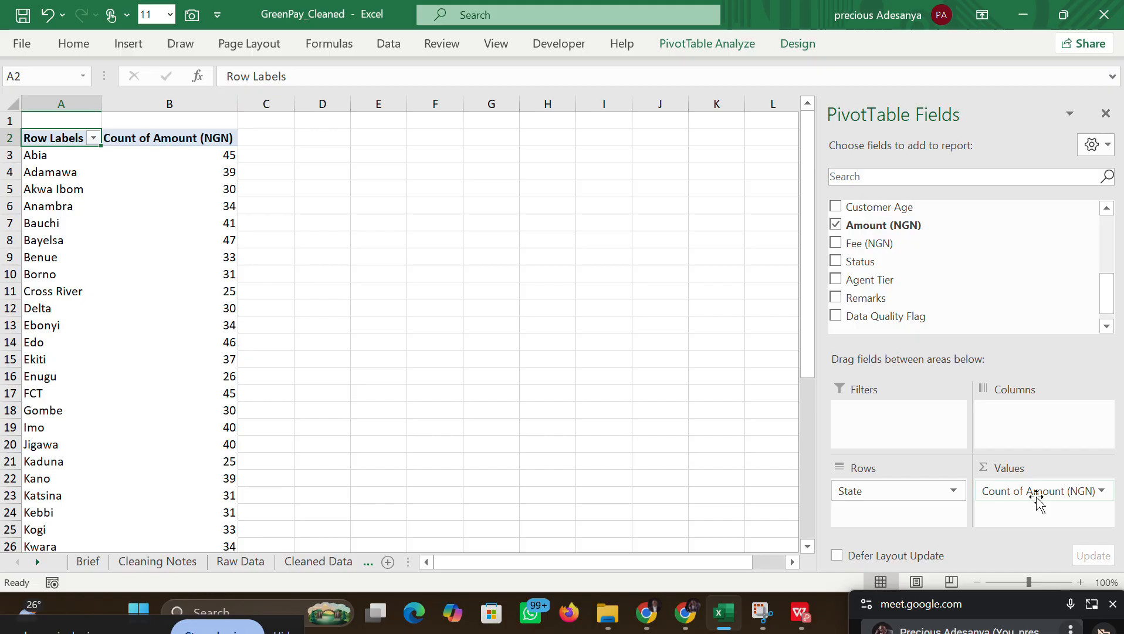
{"action": "left_click", "coordinate": [1101, 492]}
{"action": "left_click", "coordinate": [1023, 469]}
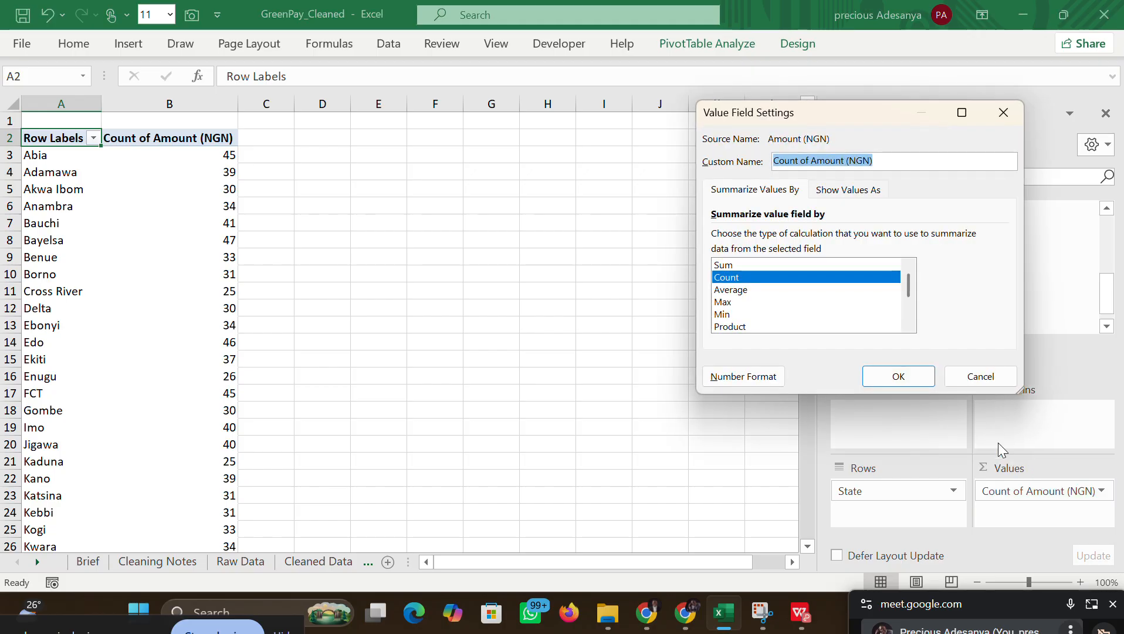
{"action": "left_click", "coordinate": [753, 264]}
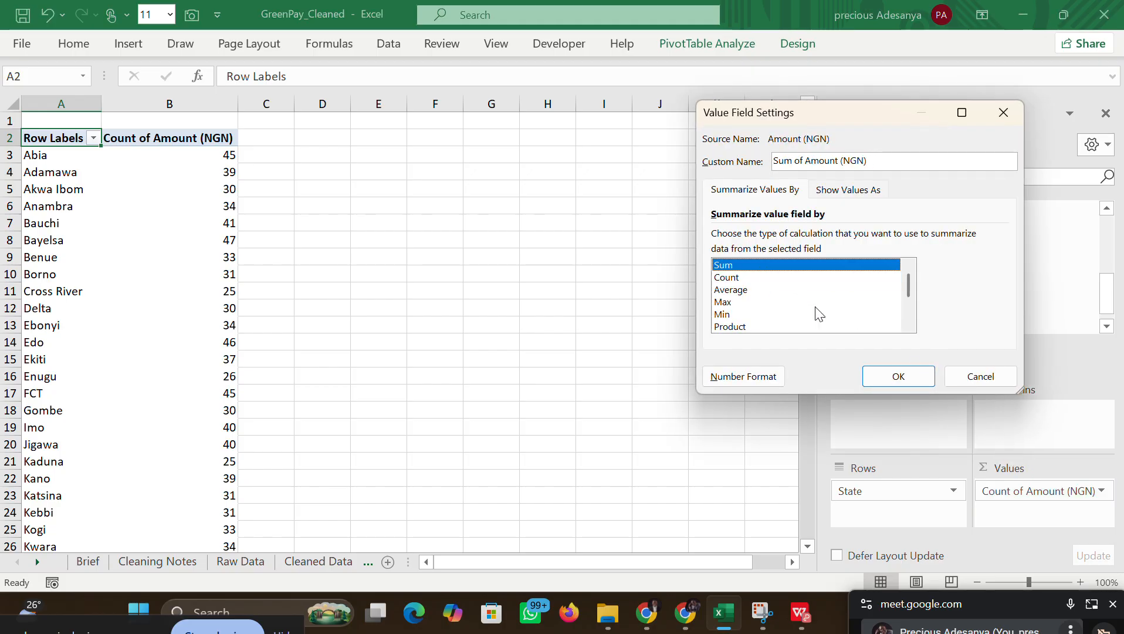
{"action": "left_click", "coordinate": [878, 376]}
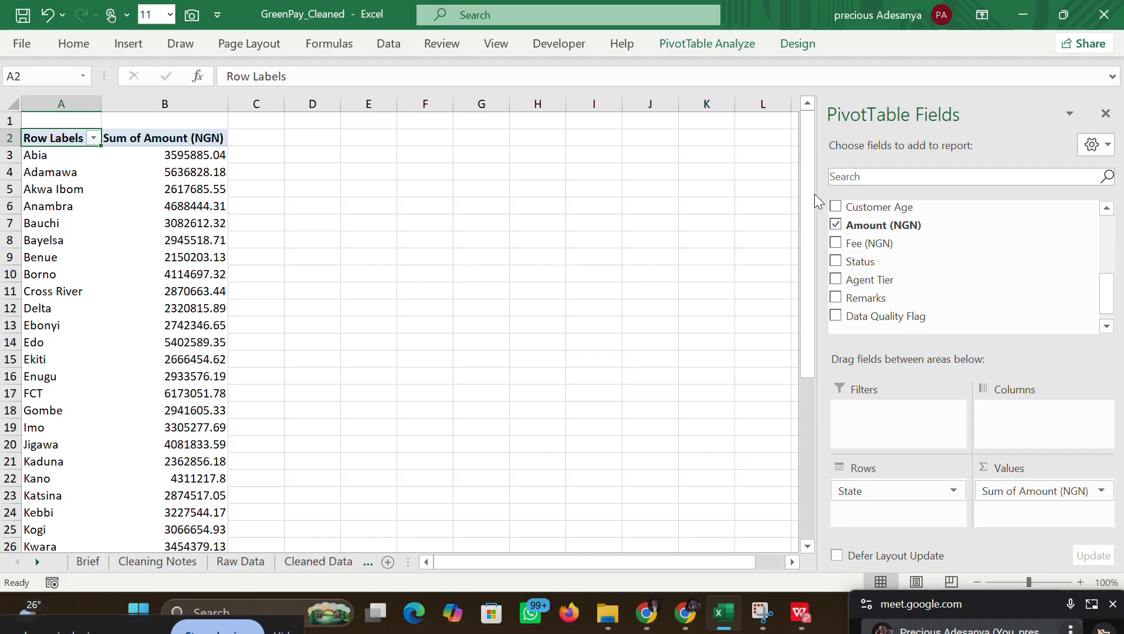
{"action": "left_click_drag", "start_coordinate": [807, 203], "coordinate": [810, 428]}
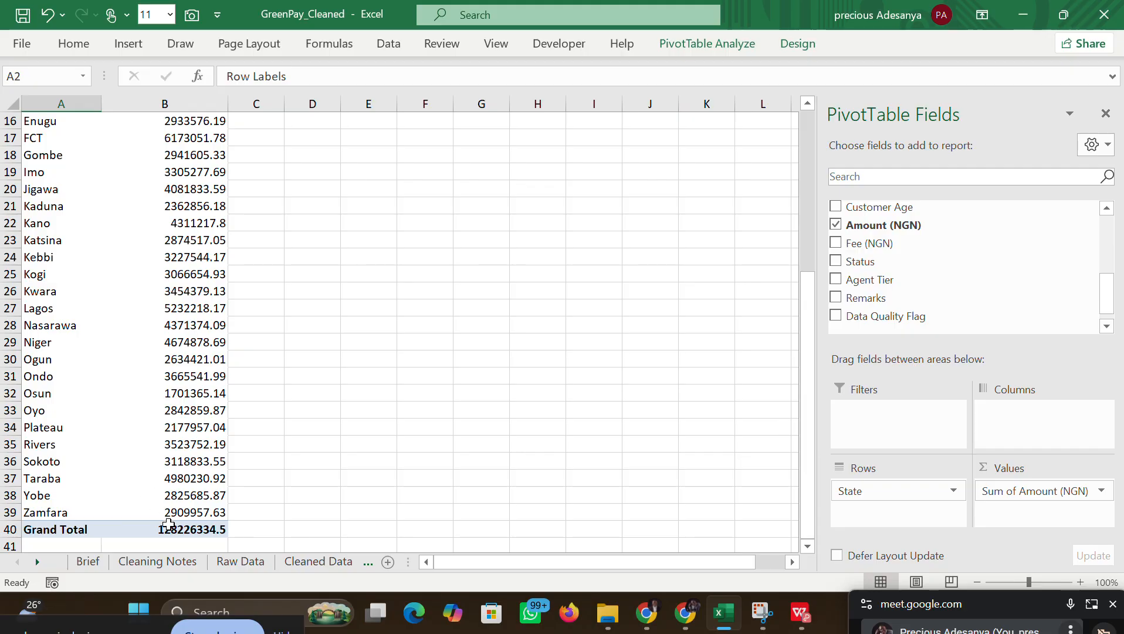
{"action": "mouse_move", "coordinate": [169, 524]}
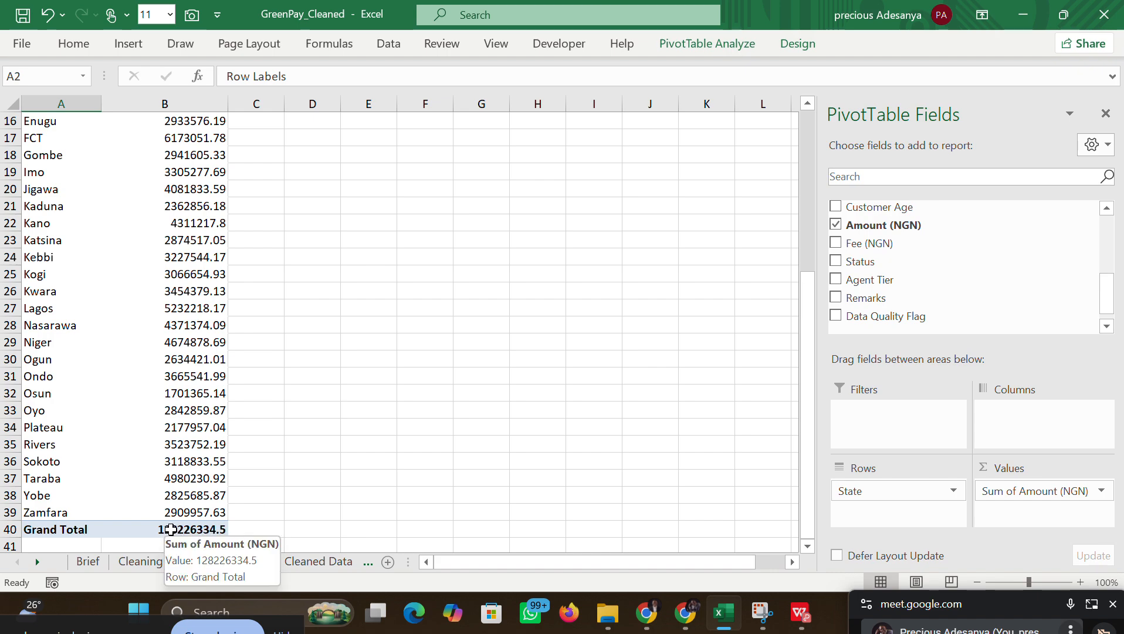
{"action": "left_click_drag", "start_coordinate": [808, 350], "coordinate": [756, 188]}
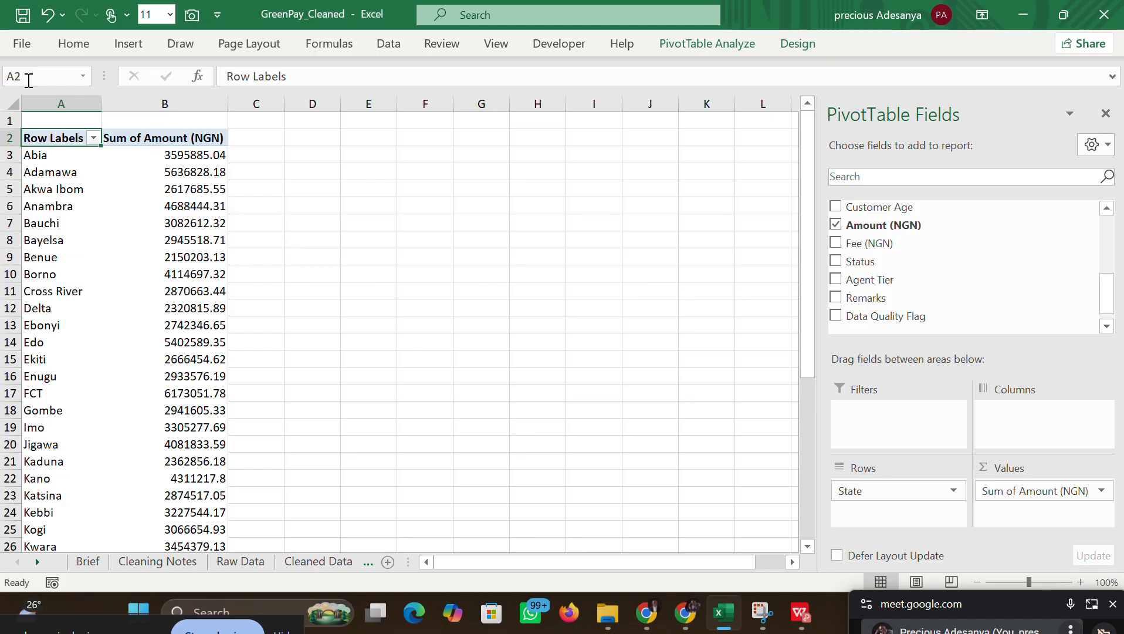
Step: Merge and center cells A1:B1 above the PivotTable, and widen column A
{"action": "left_click_drag", "start_coordinate": [50, 120], "coordinate": [207, 104]}
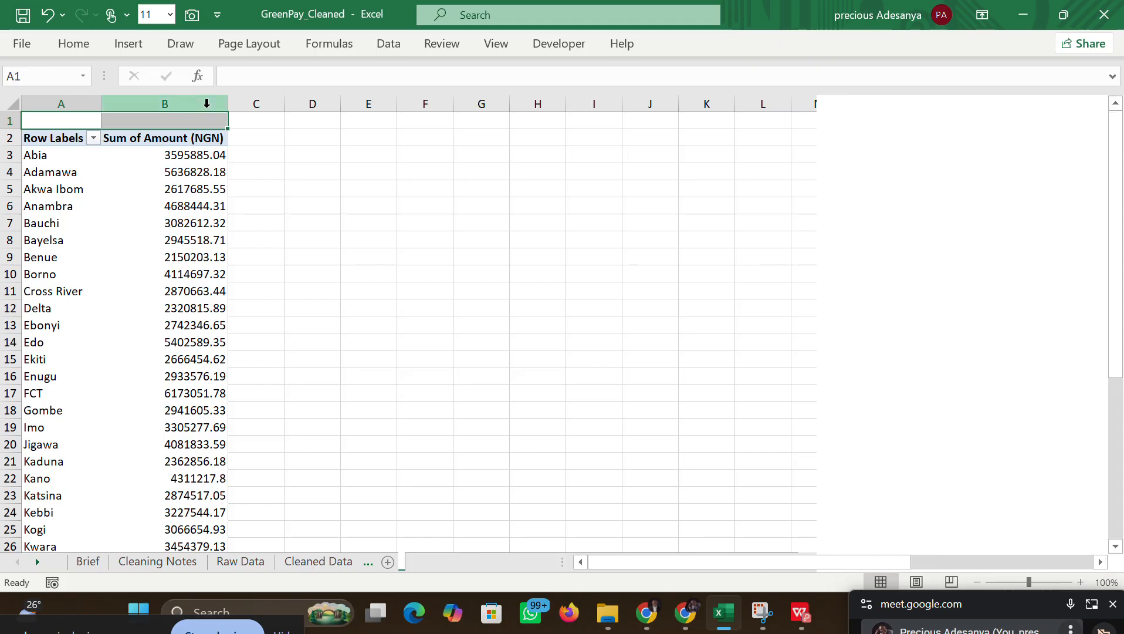
{"action": "mouse_move", "coordinate": [801, 613]}
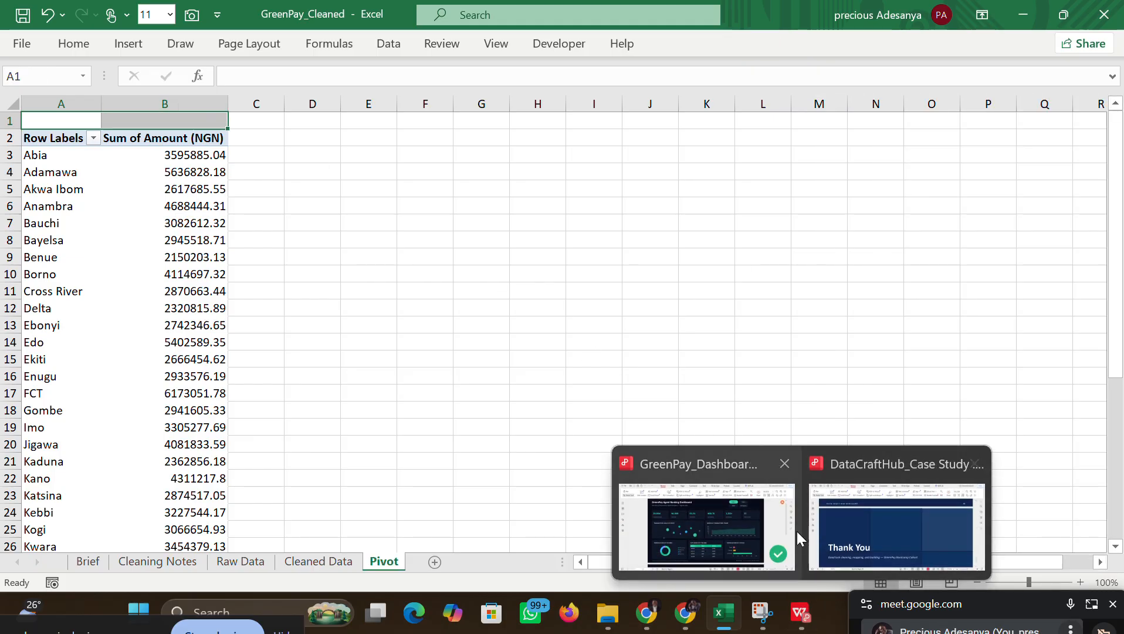
{"action": "mouse_move", "coordinate": [742, 514]}
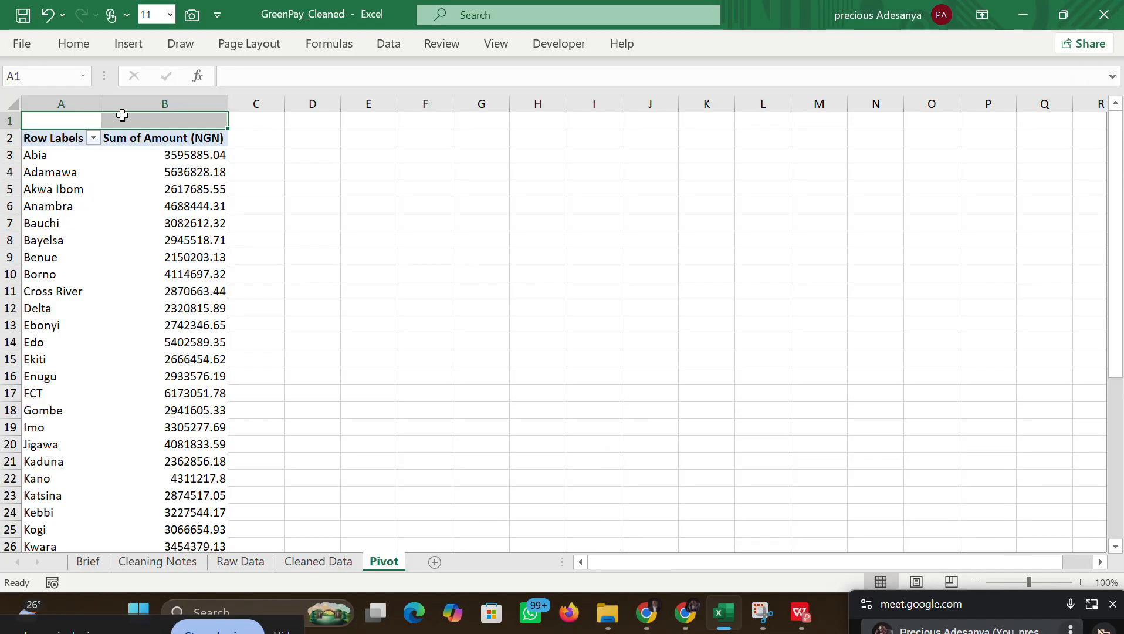
{"action": "left_click", "coordinate": [74, 44]}
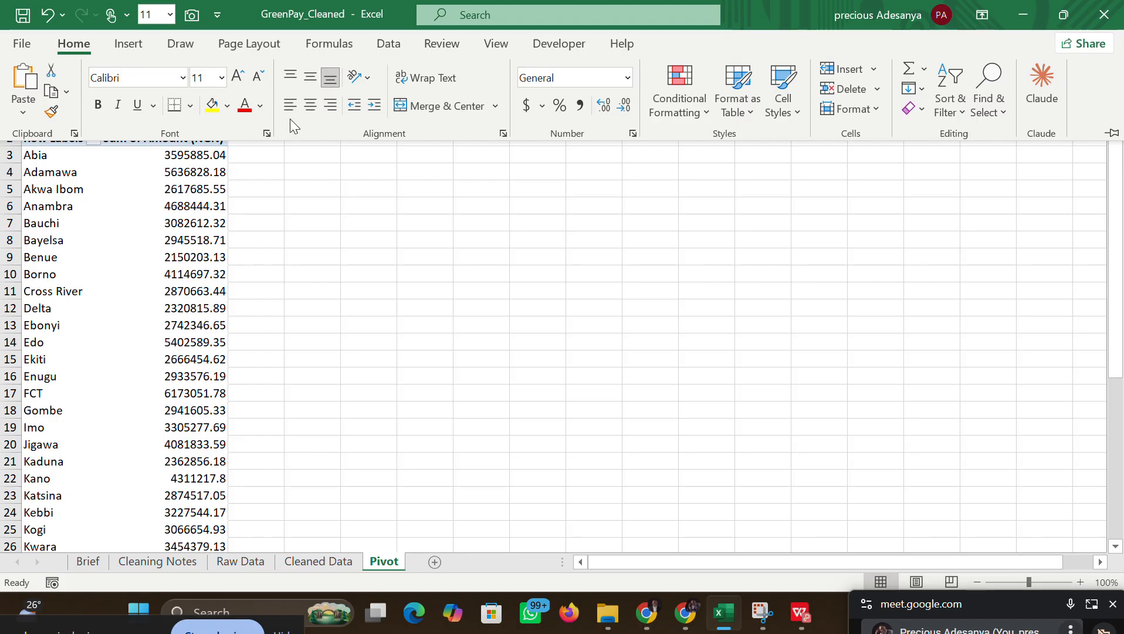
{"action": "left_click", "coordinate": [408, 107]}
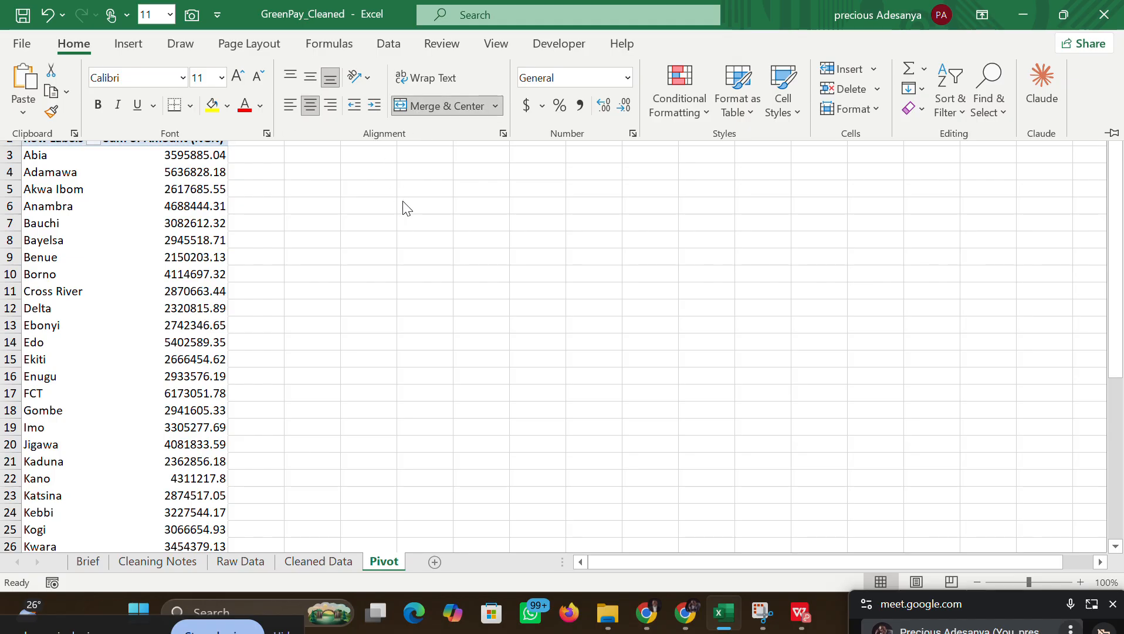
{"action": "left_click_drag", "start_coordinate": [101, 103], "coordinate": [150, 99]}
Step: Enter the title "Transaction Value by State" in the merged cell above the PivotTable
{"action": "double_click", "coordinate": [144, 116]}
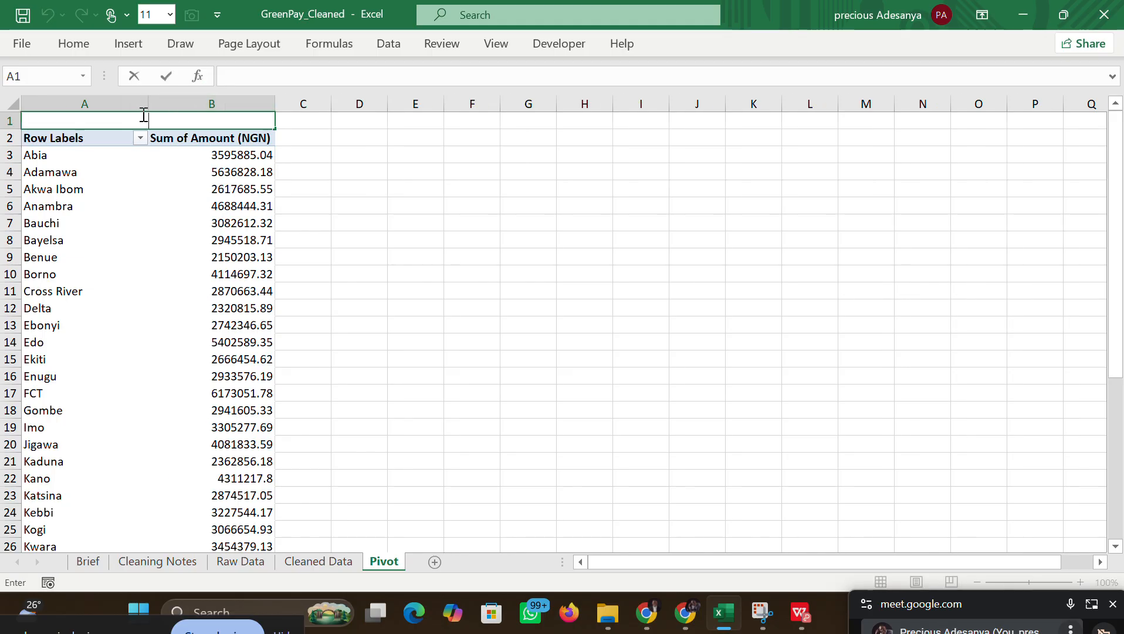
{"action": "type", "text": "Transaction"}
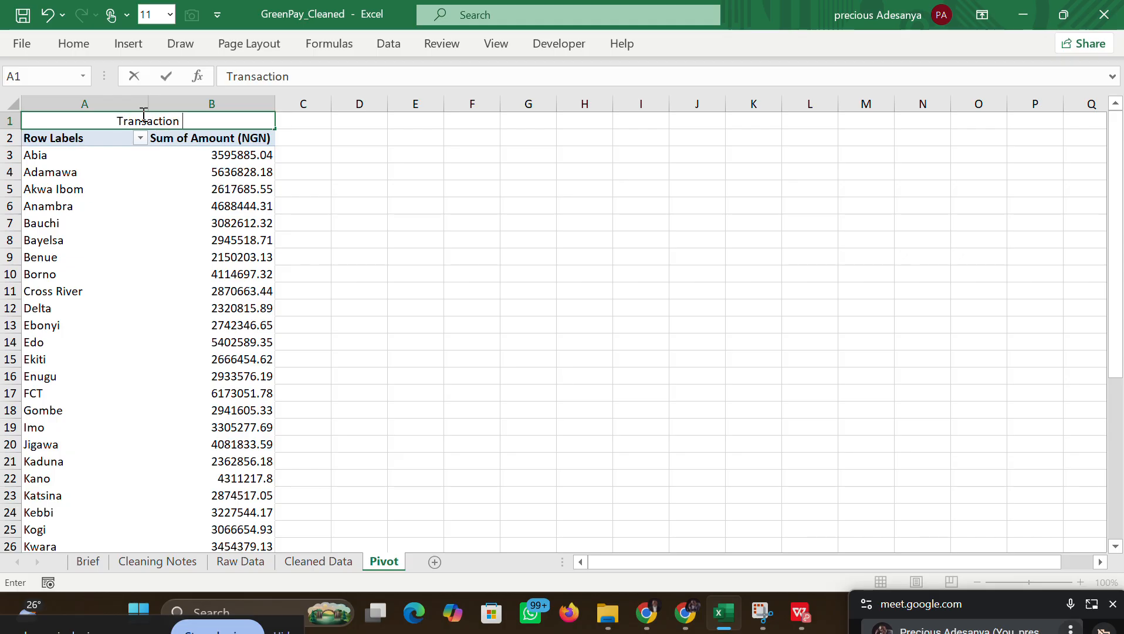
{"action": "type", "text": " Val"}
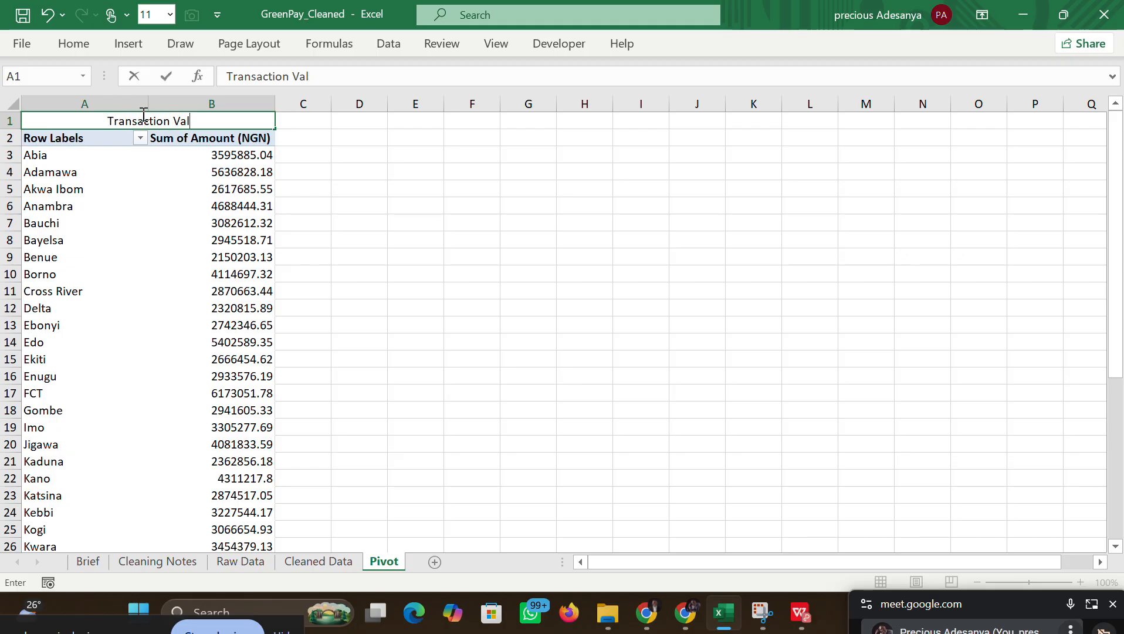
{"action": "type", "text": "ue by "}
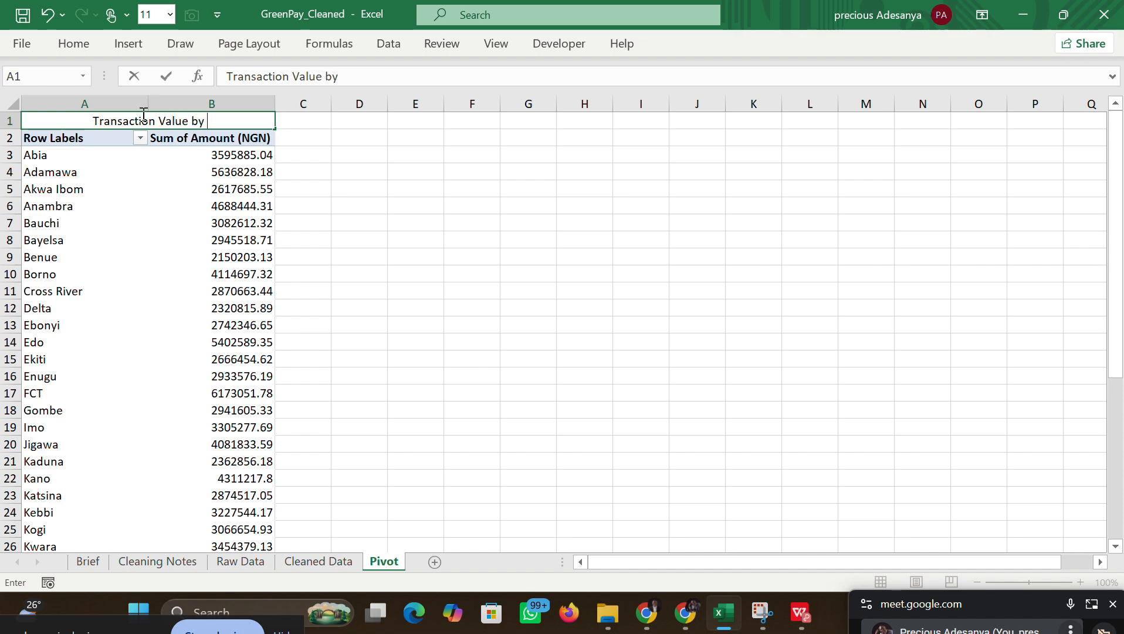
{"action": "type", "text": "State"}
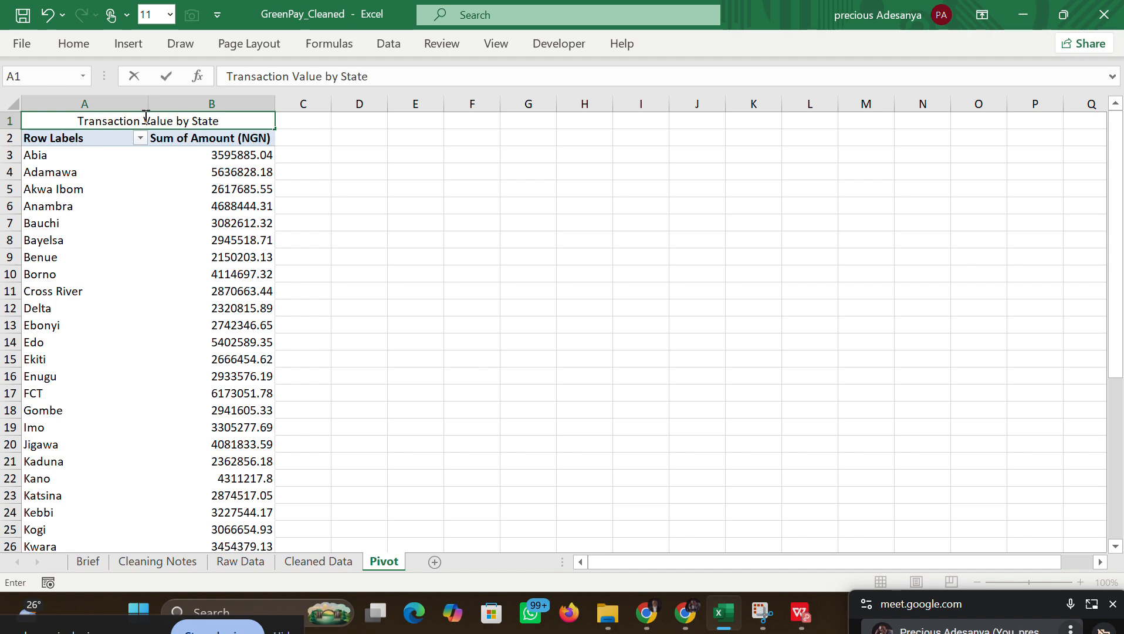
{"action": "left_click", "coordinate": [394, 195]}
Step: Give the "Transaction Value by State" title cell a black fill and white font color
{"action": "left_click", "coordinate": [235, 124]}
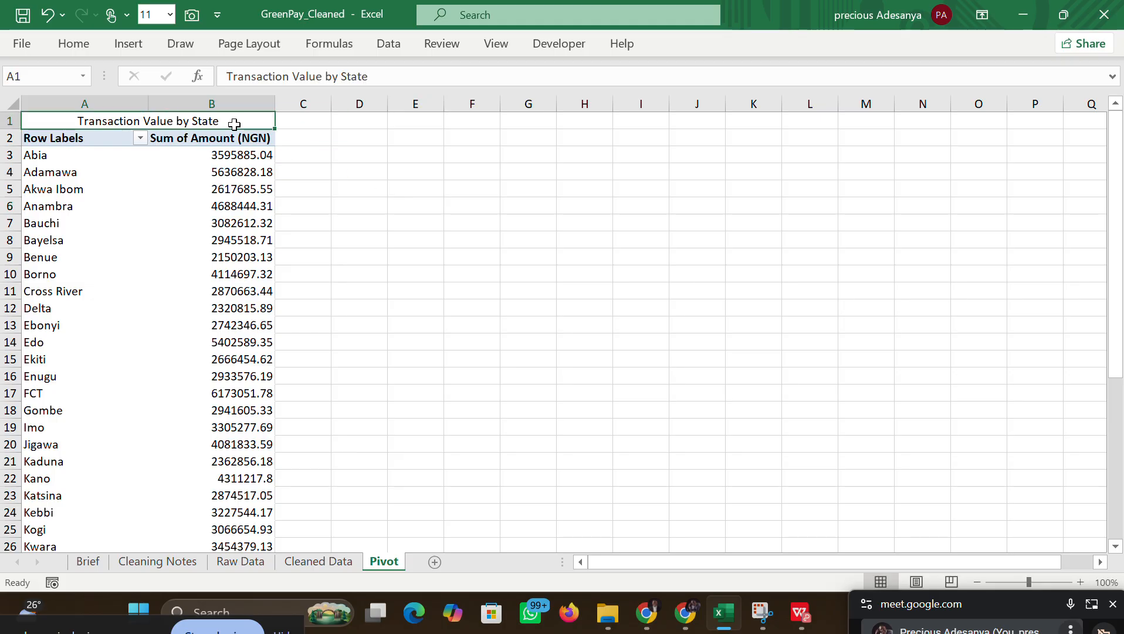
{"action": "left_click", "coordinate": [79, 43]}
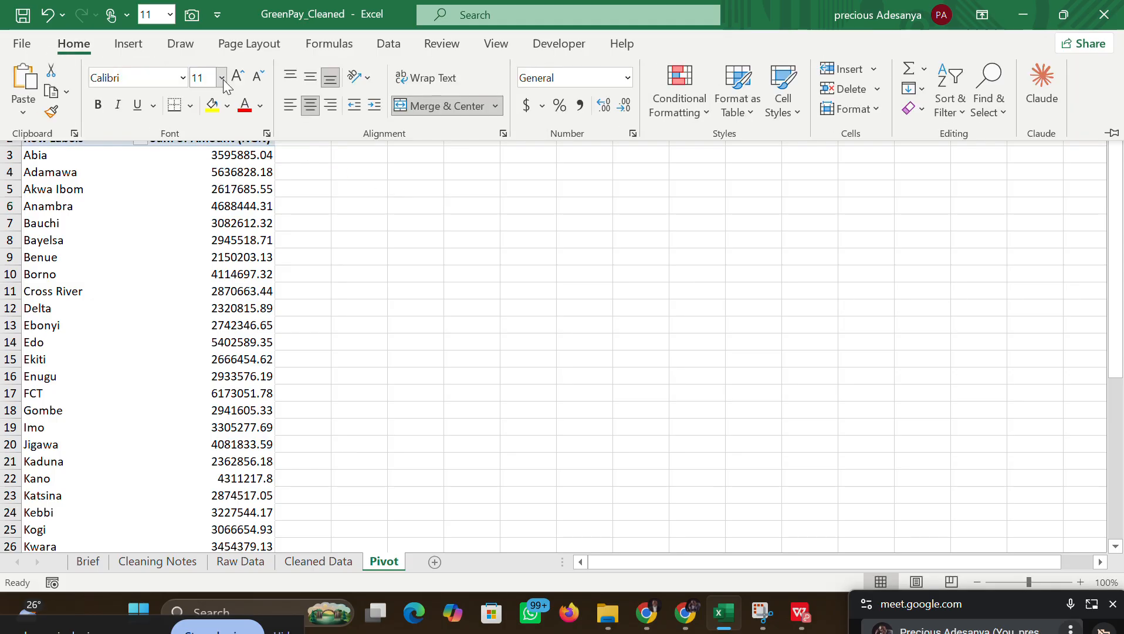
{"action": "left_click", "coordinate": [226, 107]}
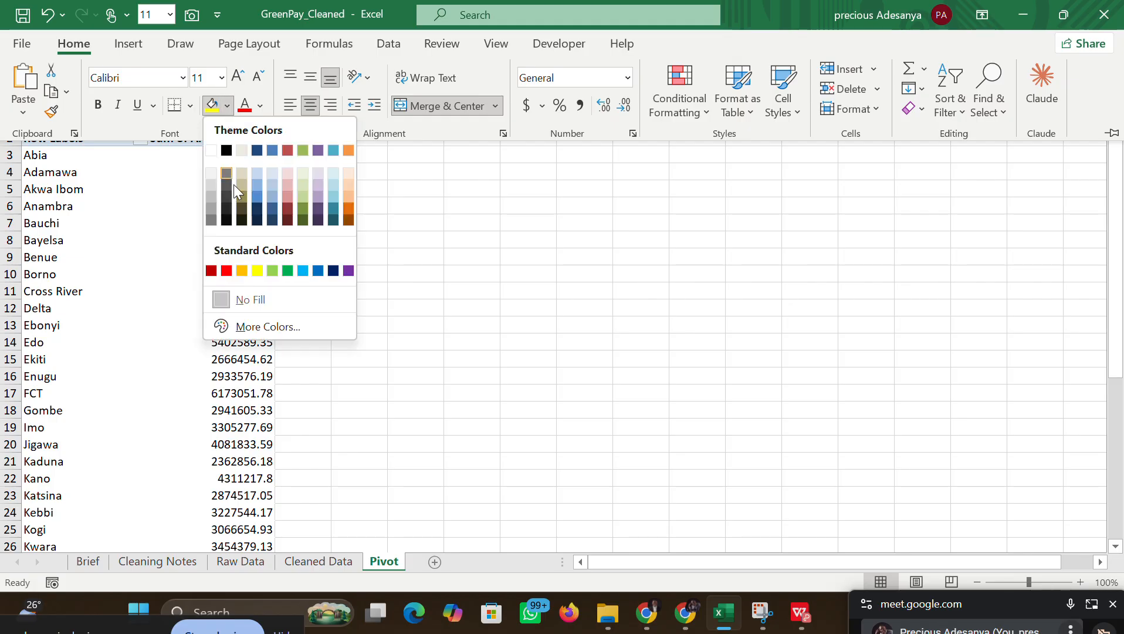
{"action": "left_click", "coordinate": [226, 151]}
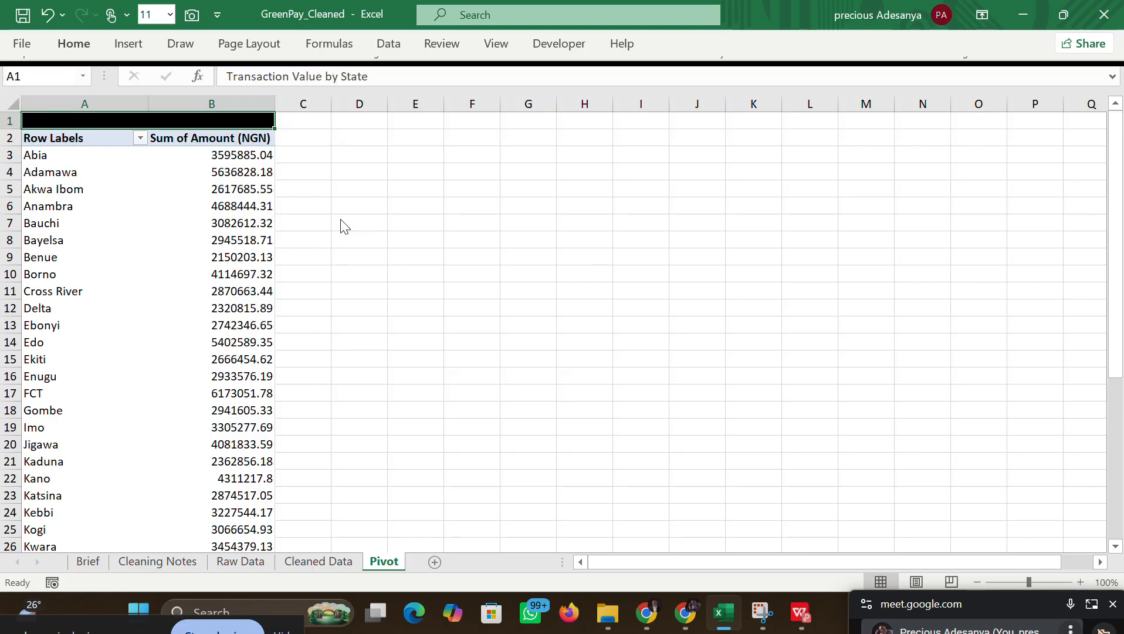
{"action": "left_click", "coordinate": [75, 46]}
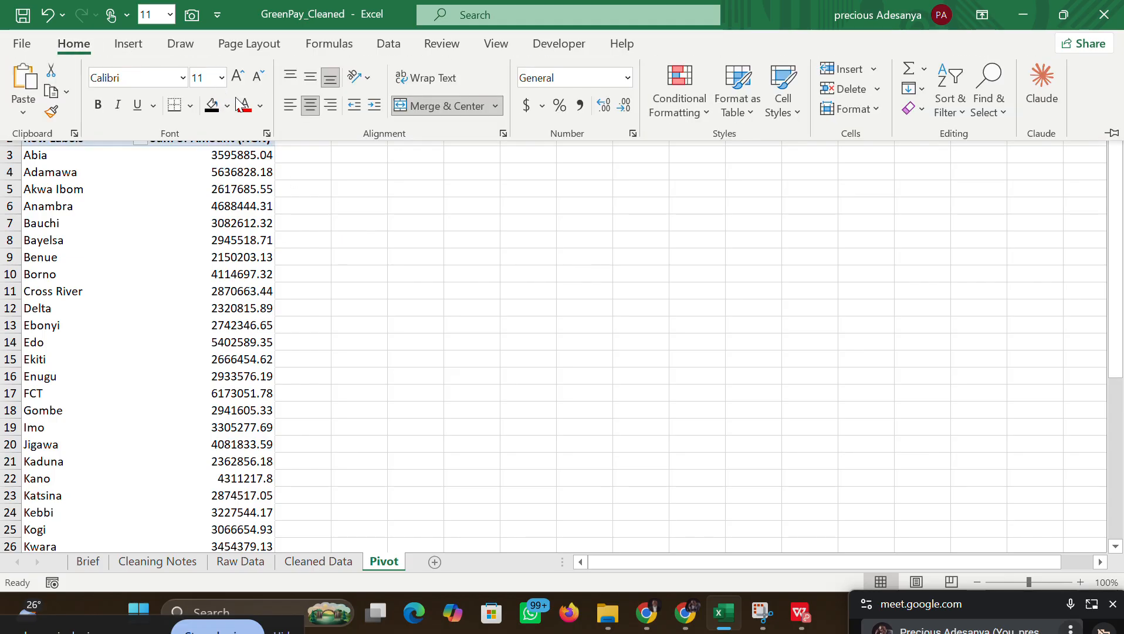
{"action": "left_click", "coordinate": [259, 106]}
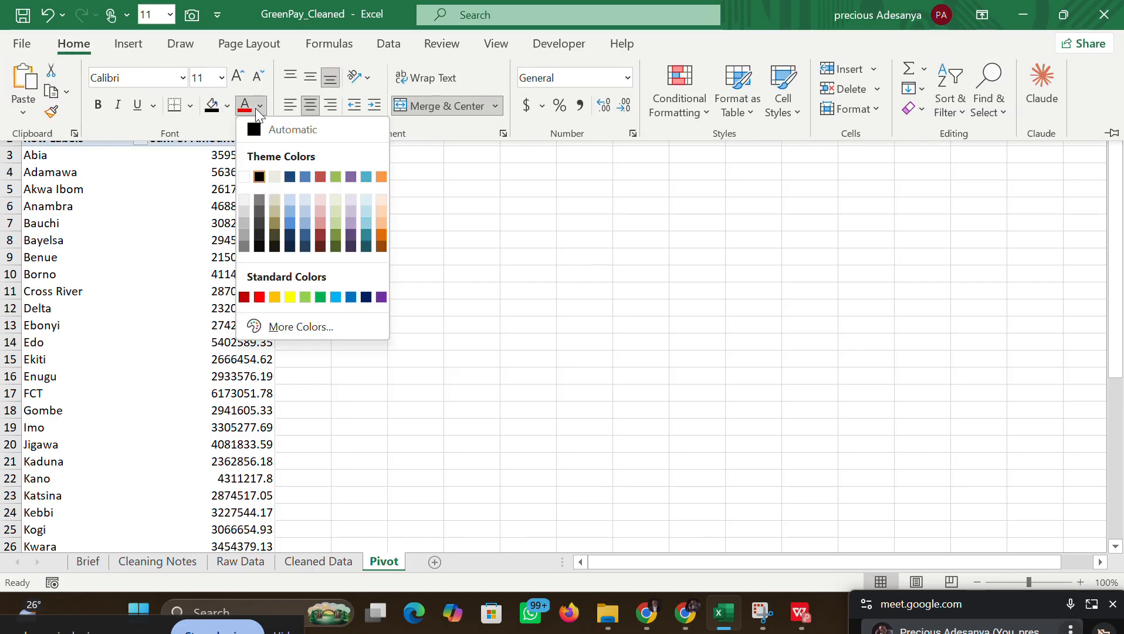
{"action": "left_click", "coordinate": [243, 178]}
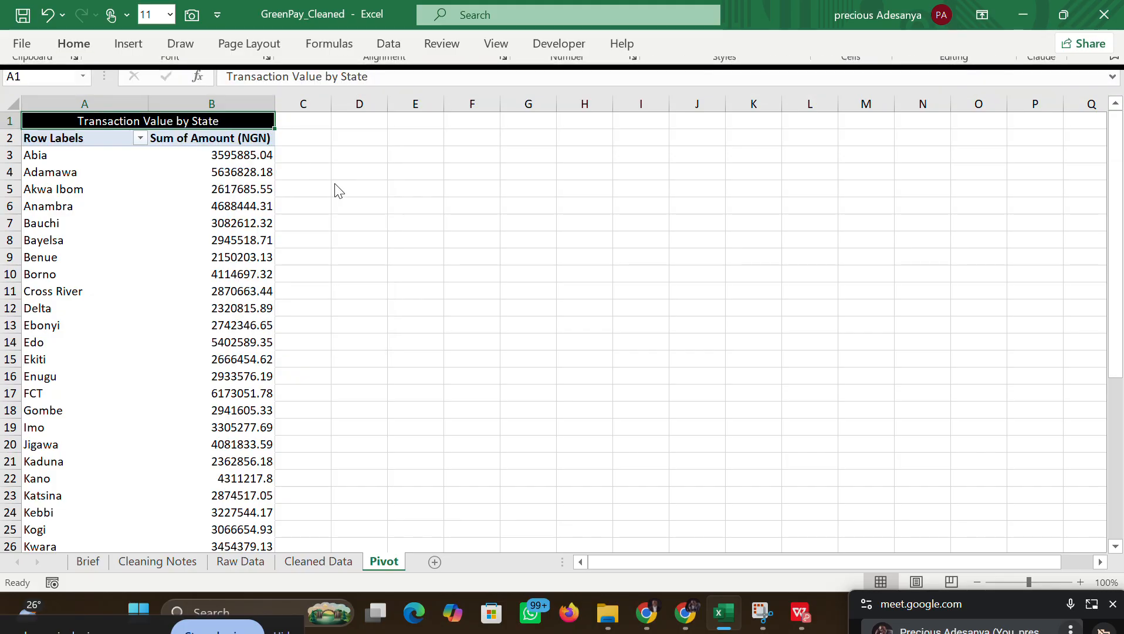
{"action": "left_click", "coordinate": [538, 170]}
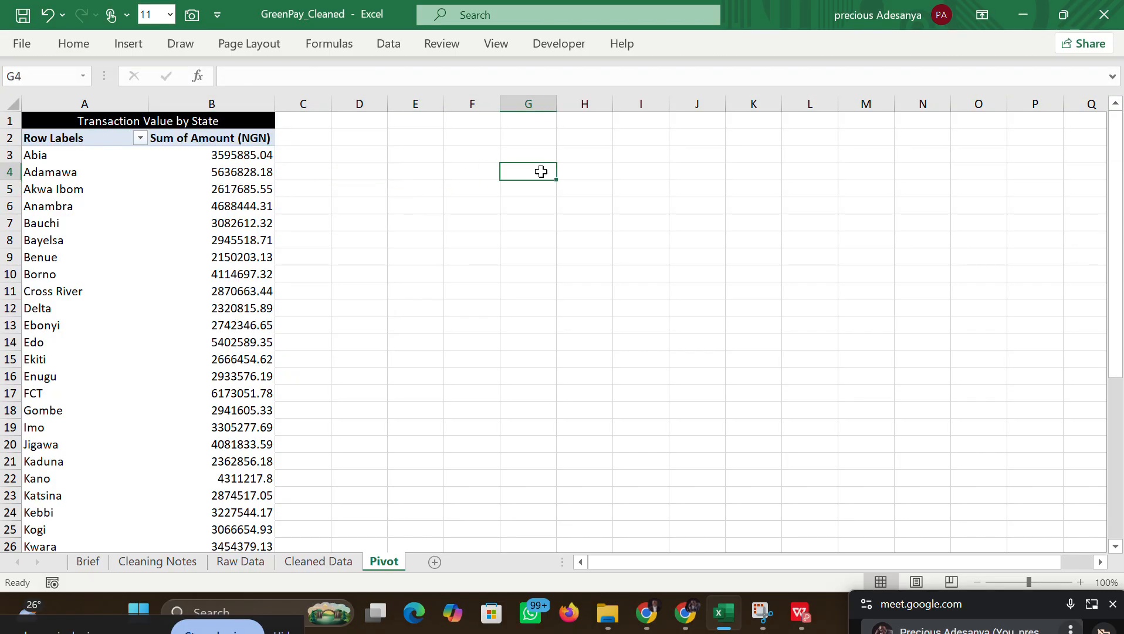
Step: Center the contents of all cells on the Pivot sheet horizontally
{"action": "left_click", "coordinate": [13, 105]}
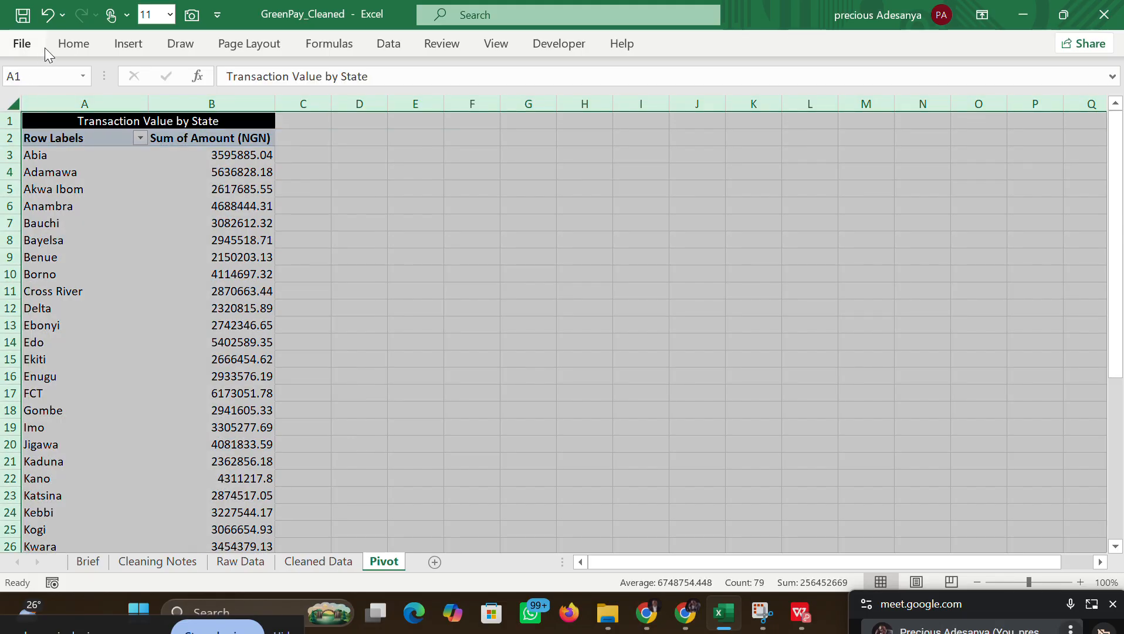
{"action": "left_click", "coordinate": [80, 44]}
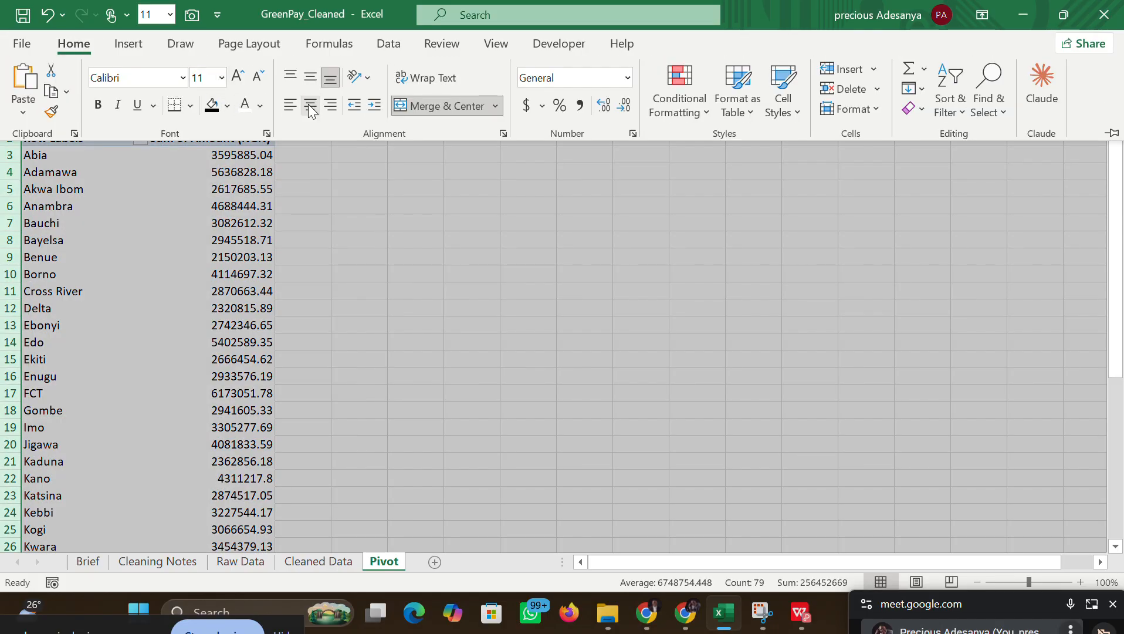
{"action": "left_click", "coordinate": [311, 107]}
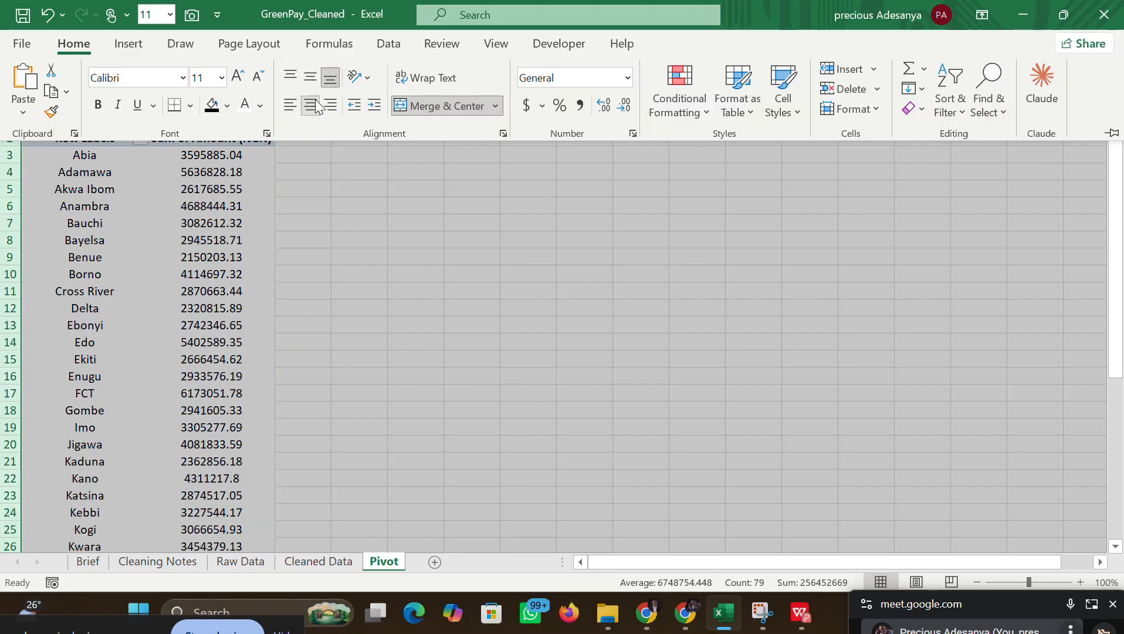
{"action": "left_click", "coordinate": [393, 273]}
{"action": "left_click", "coordinate": [504, 171]}
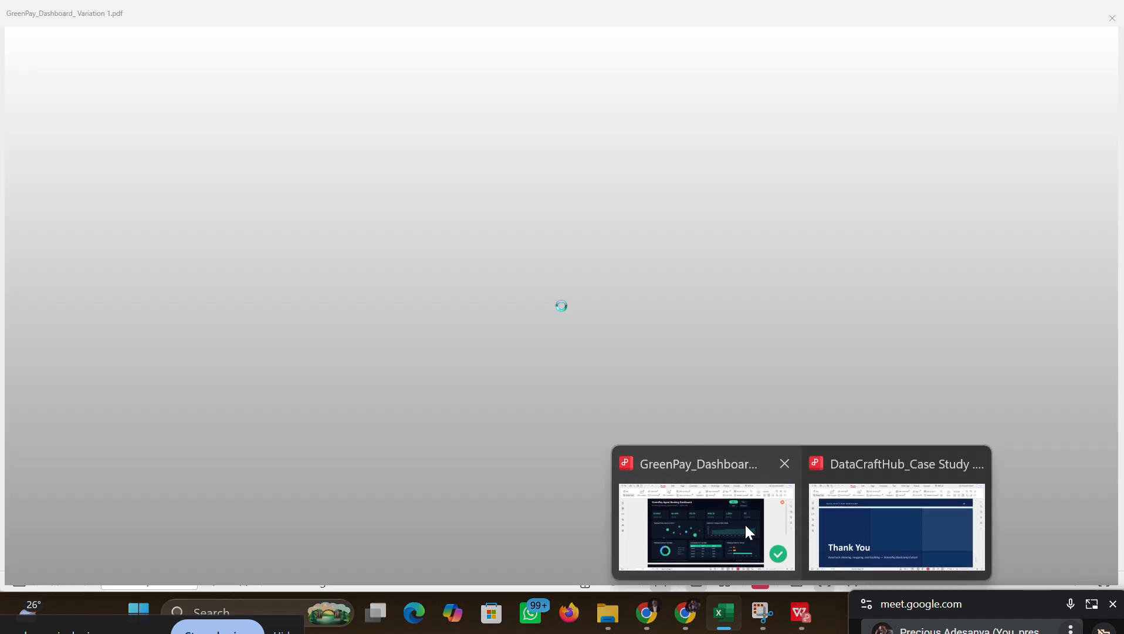
Step: Review page 1 of the GreenPay dashboard wireframe in WPS, and return to Excel to consult the Brief sheet's task list
{"action": "left_click", "coordinate": [745, 525]}
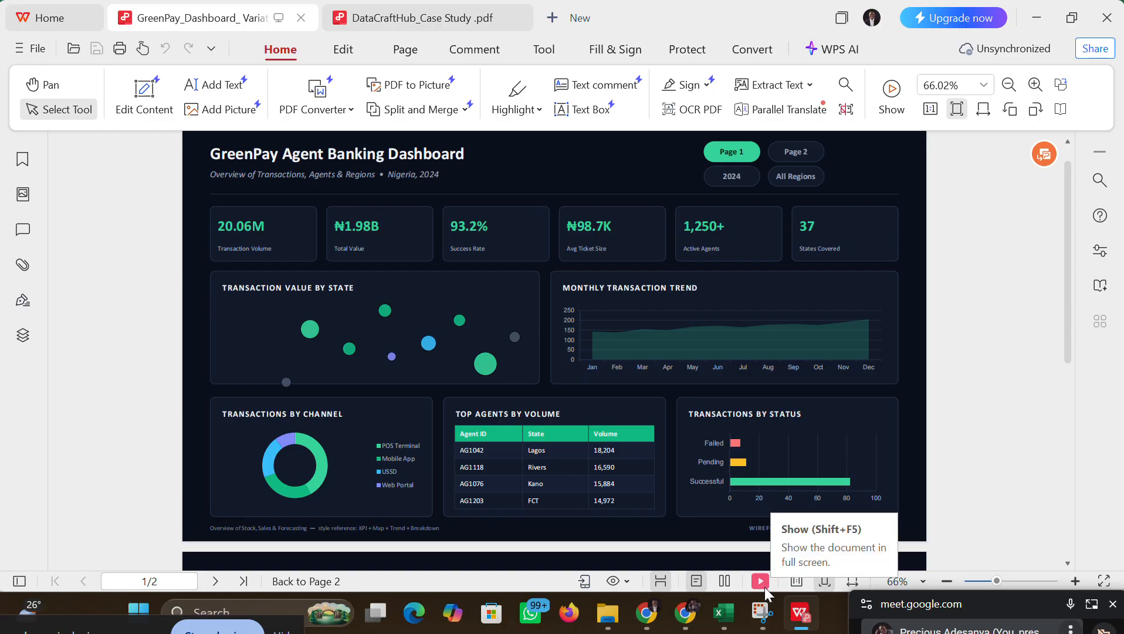
{"action": "mouse_move", "coordinate": [788, 614]}
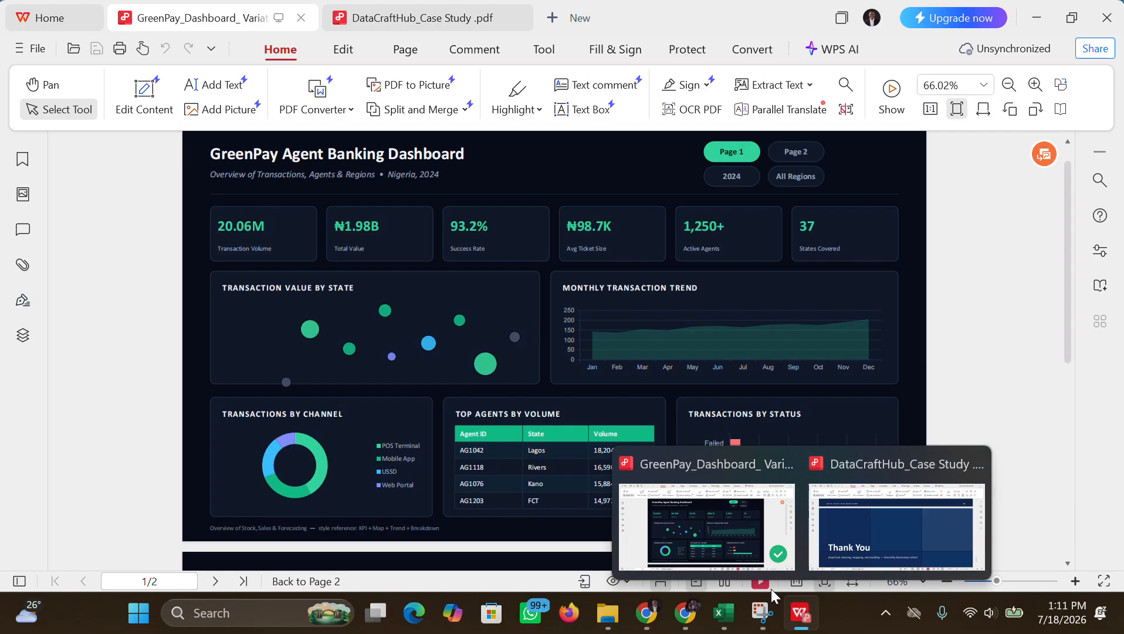
{"action": "mouse_move", "coordinate": [724, 612]}
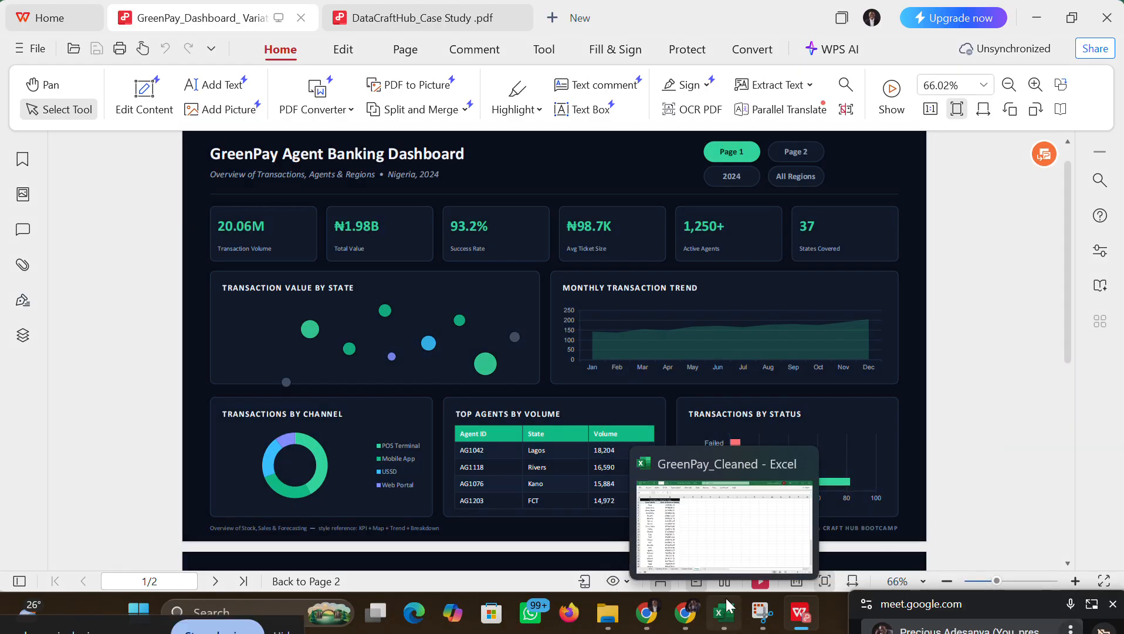
{"action": "left_click", "coordinate": [747, 538]}
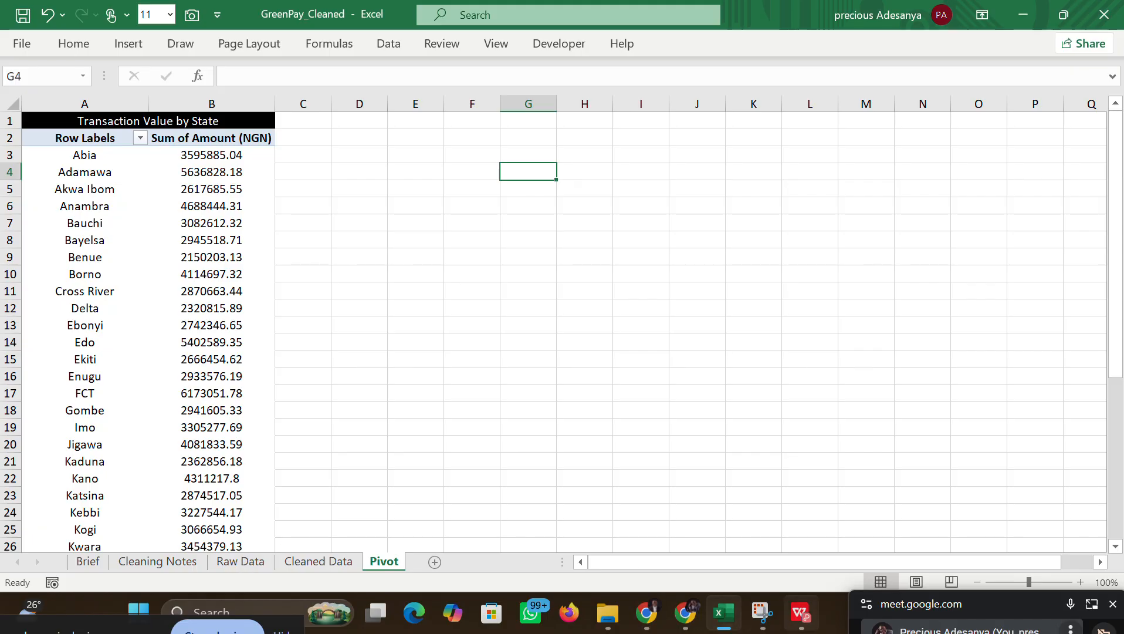
{"action": "left_click", "coordinate": [706, 511]}
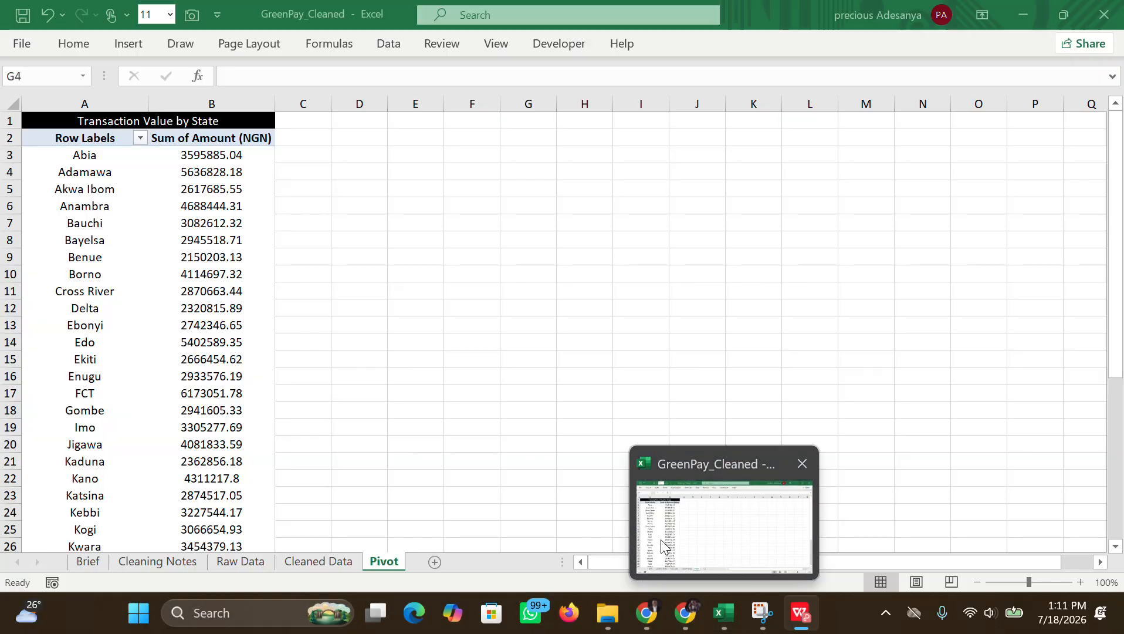
{"action": "left_click", "coordinate": [660, 539]}
{"action": "left_click", "coordinate": [88, 561]}
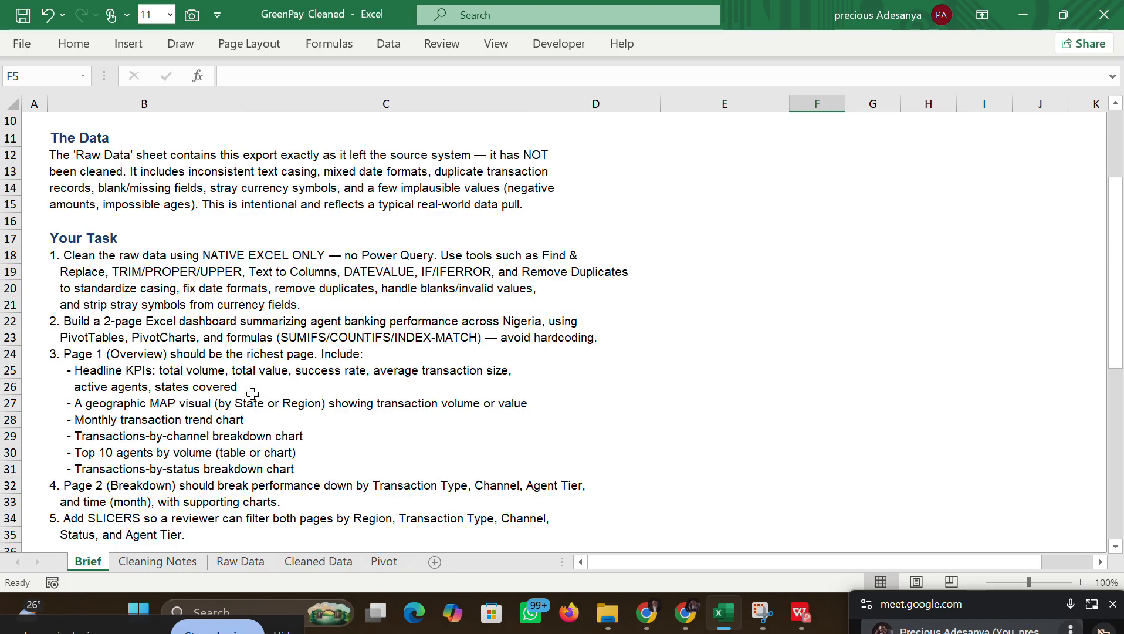
Step: Highlight the geographic MAP visual task in B27:C27 of the Brief sheet with a red fill and white font
{"action": "left_click", "coordinate": [94, 407]}
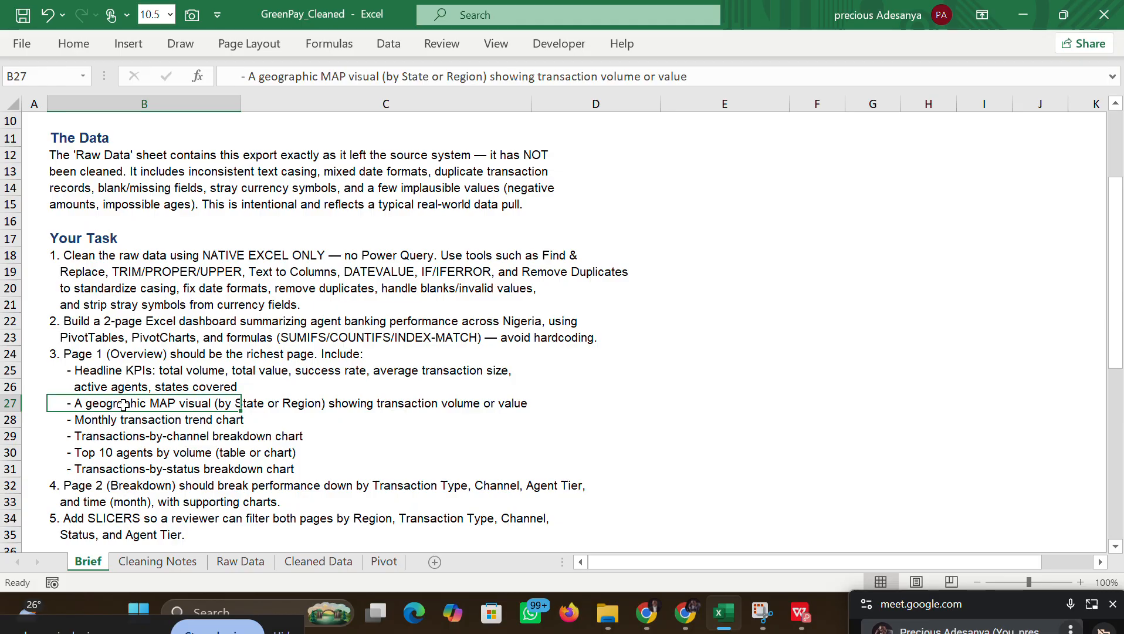
{"action": "left_click_drag", "start_coordinate": [123, 405], "coordinate": [497, 407]}
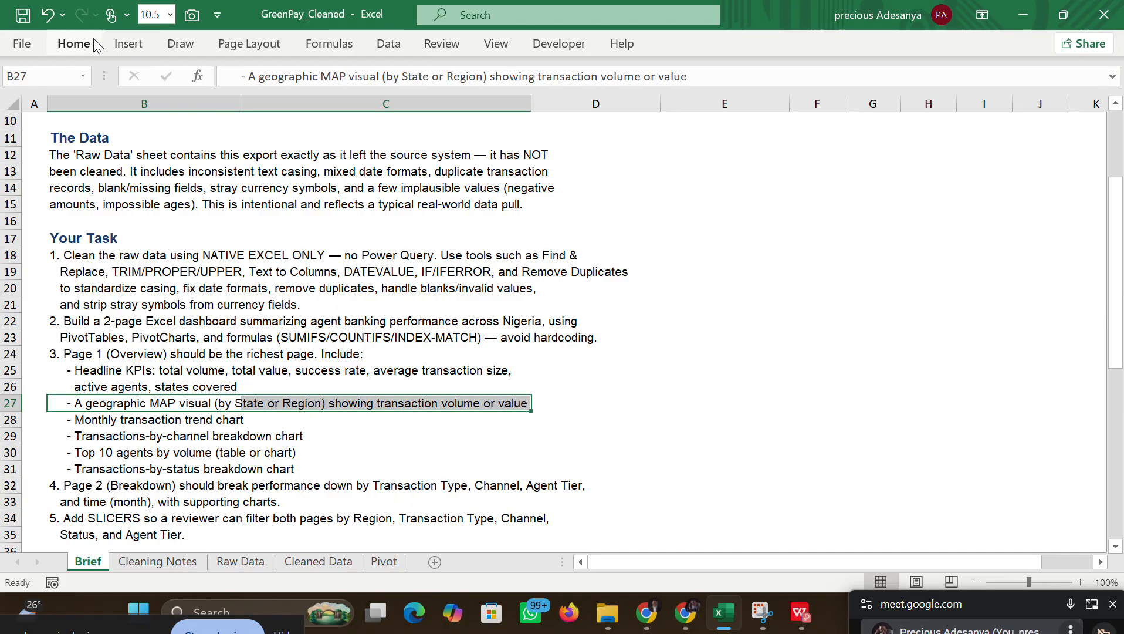
{"action": "left_click", "coordinate": [74, 43]}
{"action": "left_click", "coordinate": [229, 107]}
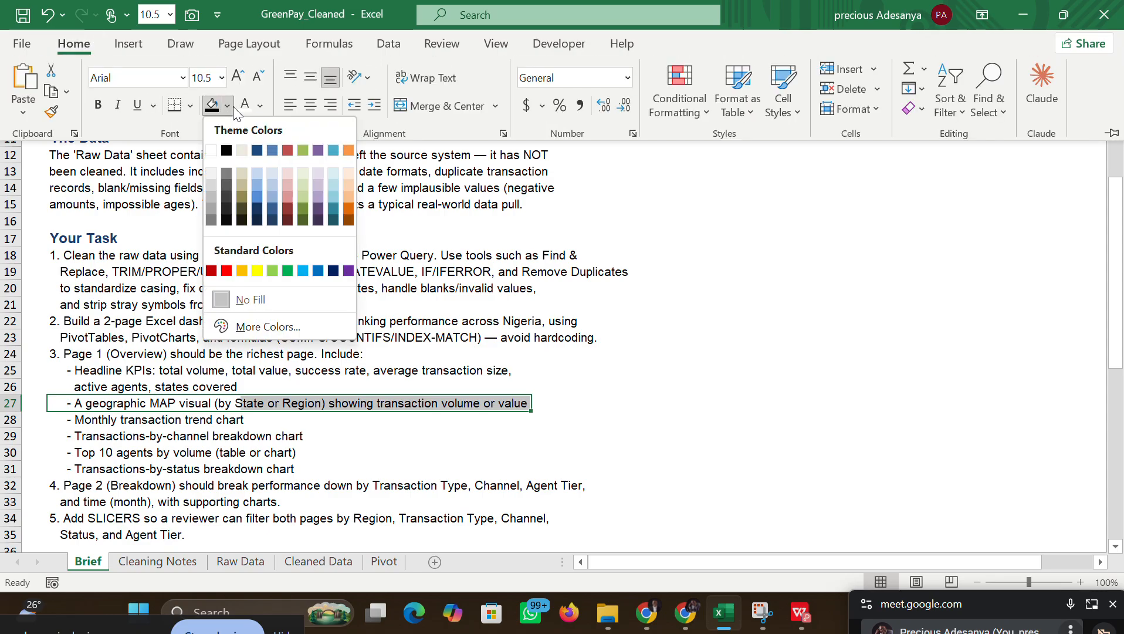
{"action": "left_click", "coordinate": [226, 270]}
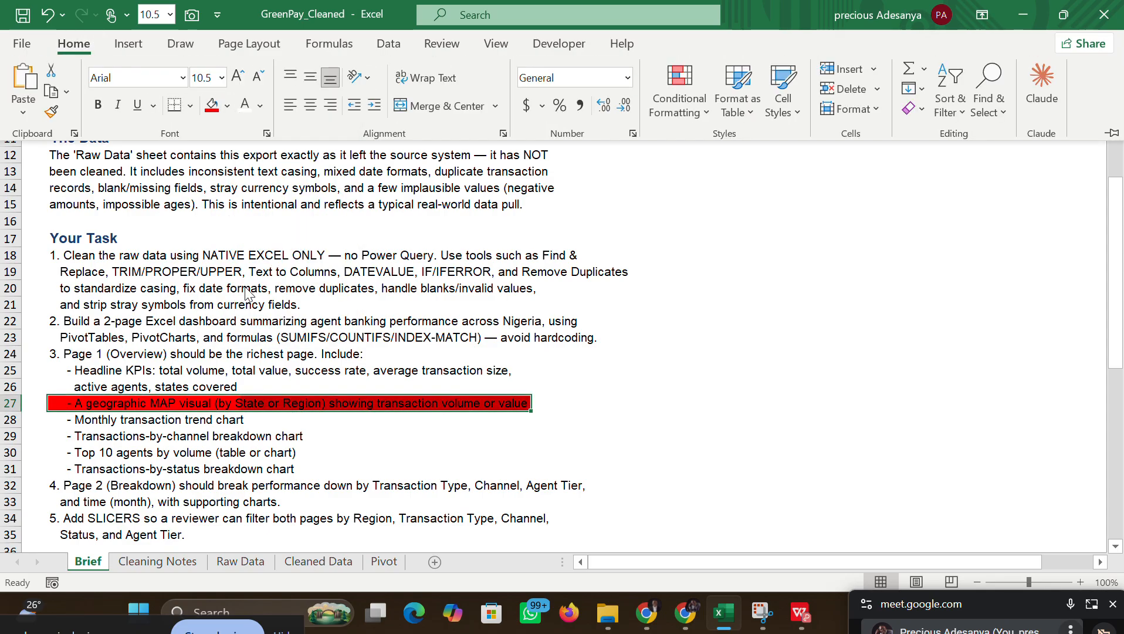
{"action": "left_click", "coordinate": [240, 111]}
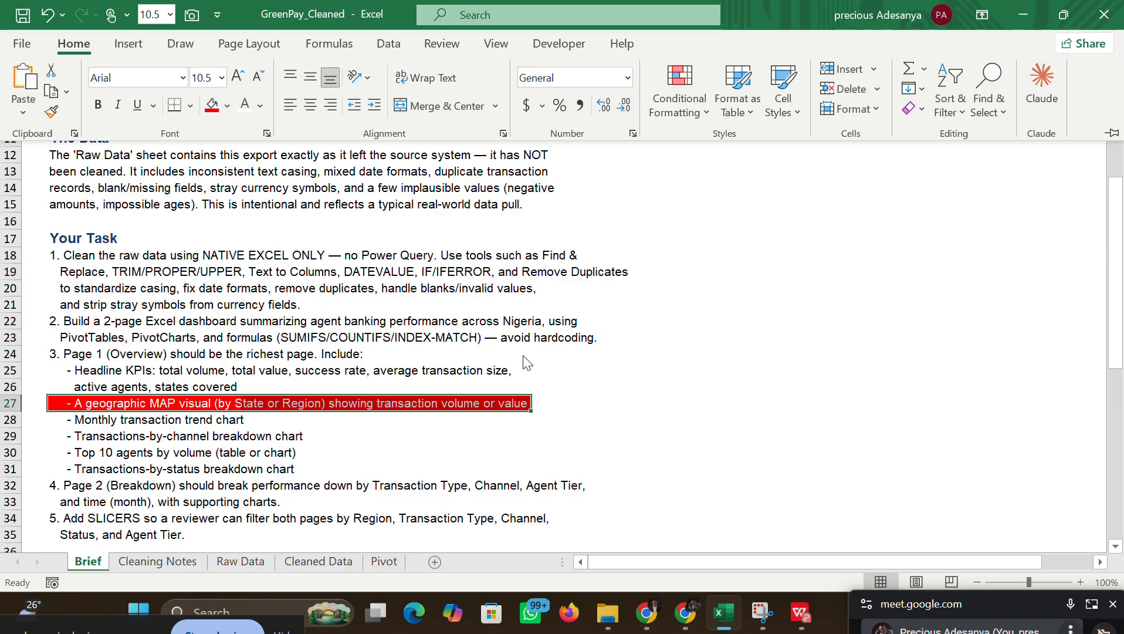
{"action": "left_click", "coordinate": [696, 377]}
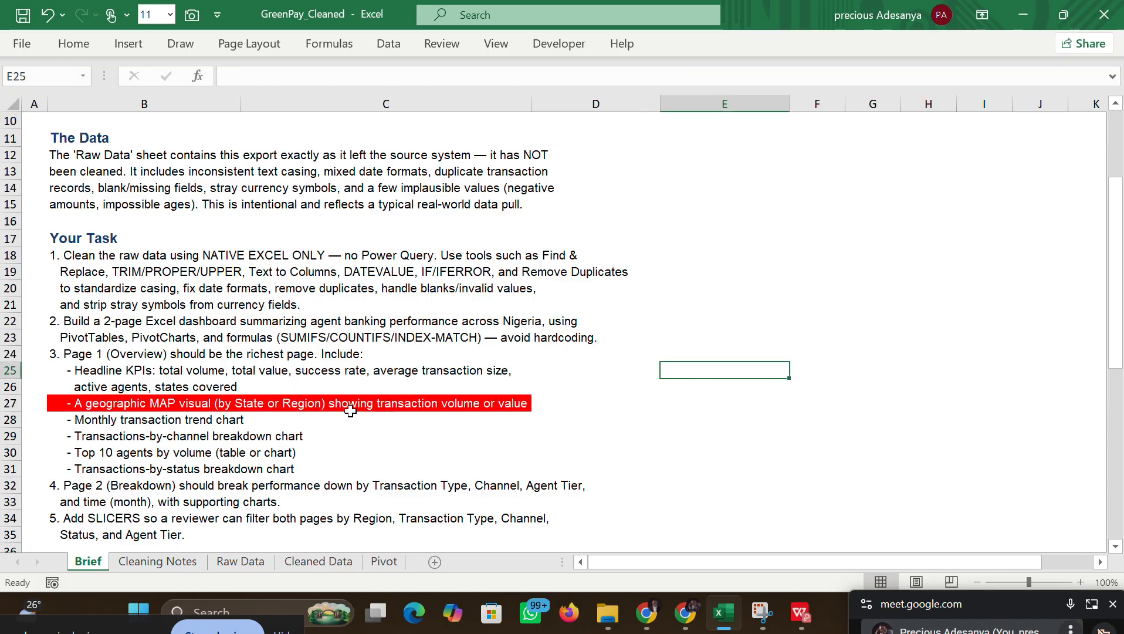
{"action": "left_click", "coordinate": [65, 422]}
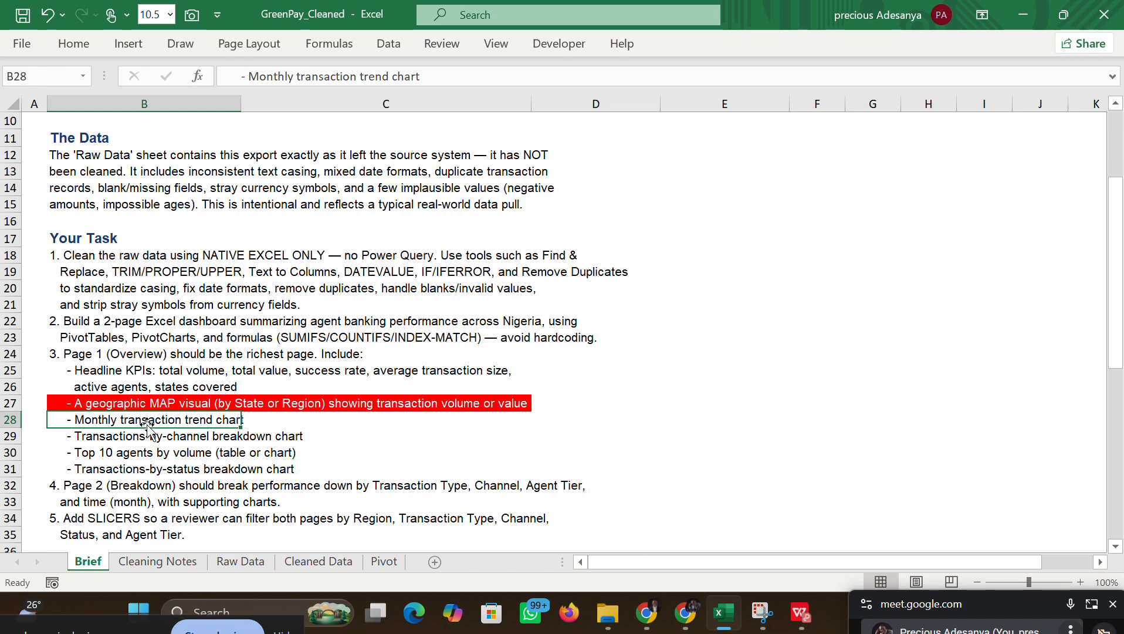
{"action": "left_click", "coordinate": [568, 407]}
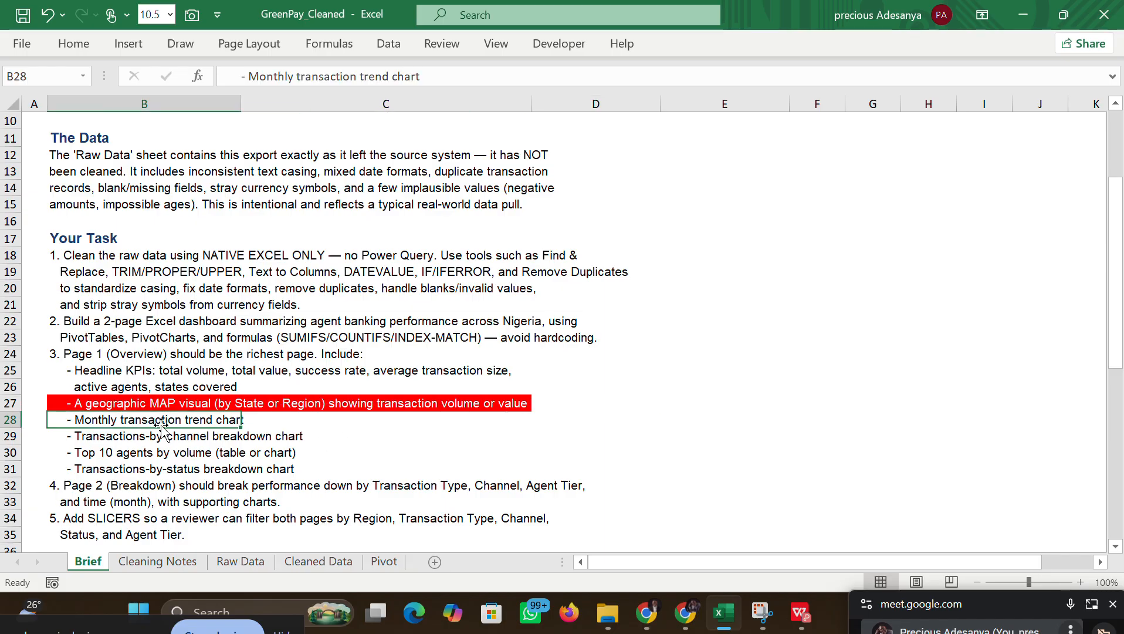
{"action": "left_click", "coordinate": [643, 422]}
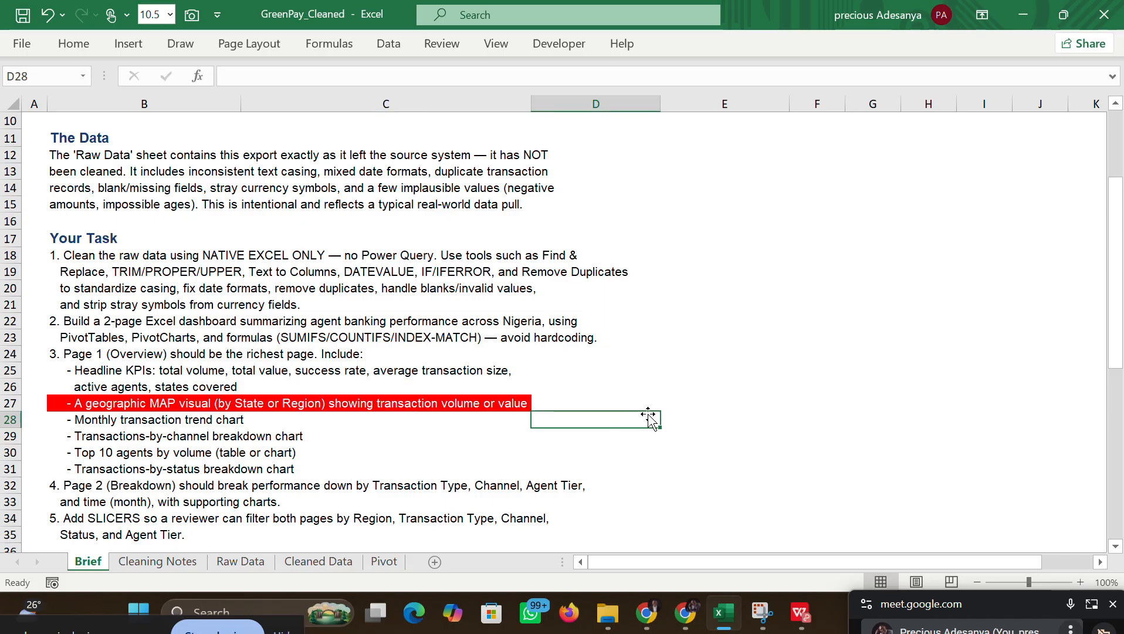
Step: Create a PivotTable from Cleaned Data A1:Q1301 at cell D2 of the Pivot sheet, with Date in the rows
{"action": "left_click", "coordinate": [322, 563]}
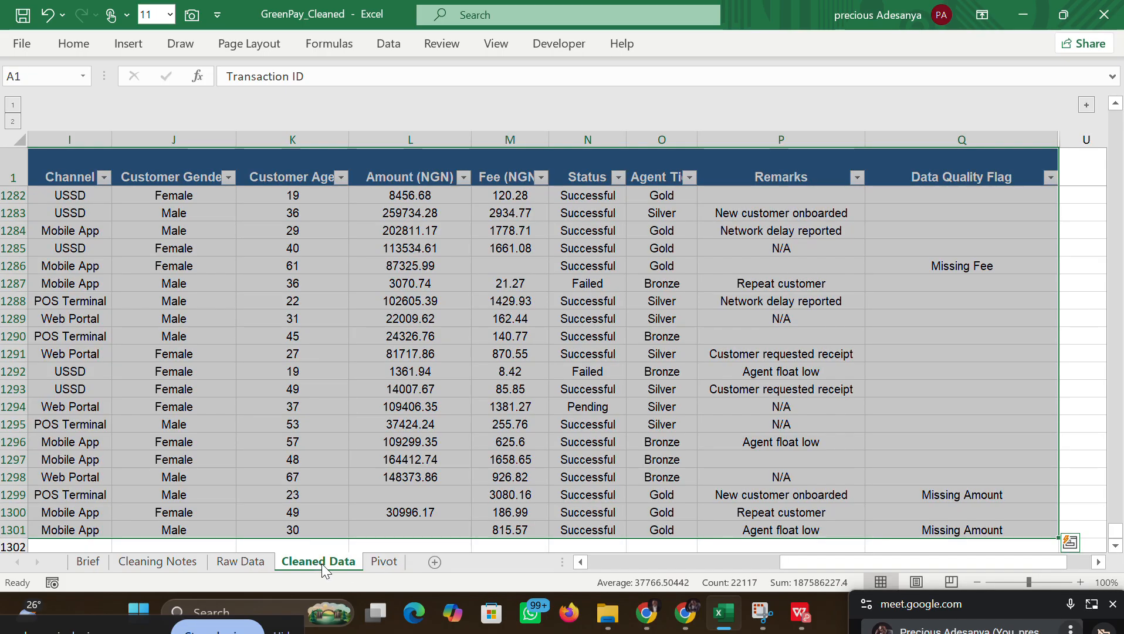
{"action": "left_click", "coordinate": [118, 47]}
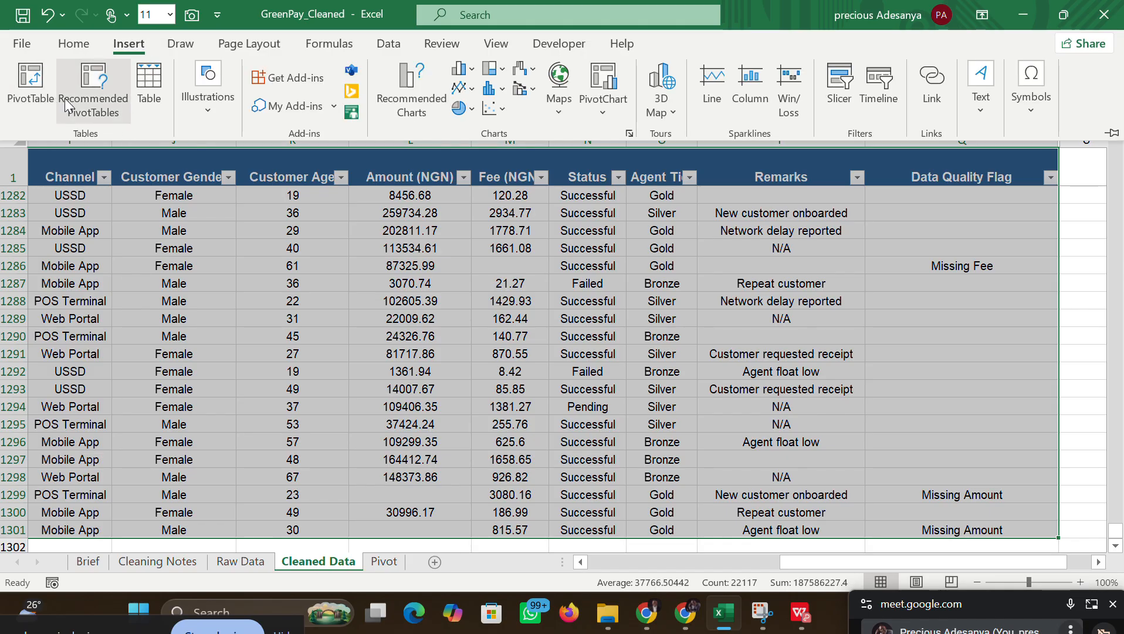
{"action": "left_click", "coordinate": [37, 99]}
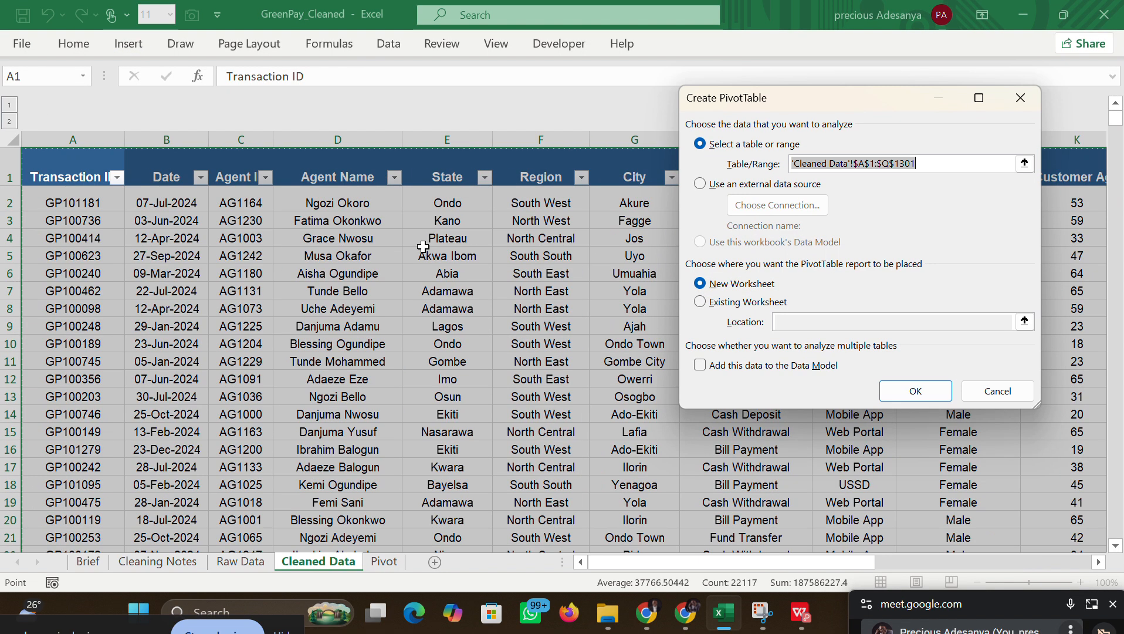
{"action": "left_click", "coordinate": [745, 302]}
{"action": "left_click", "coordinate": [789, 323]}
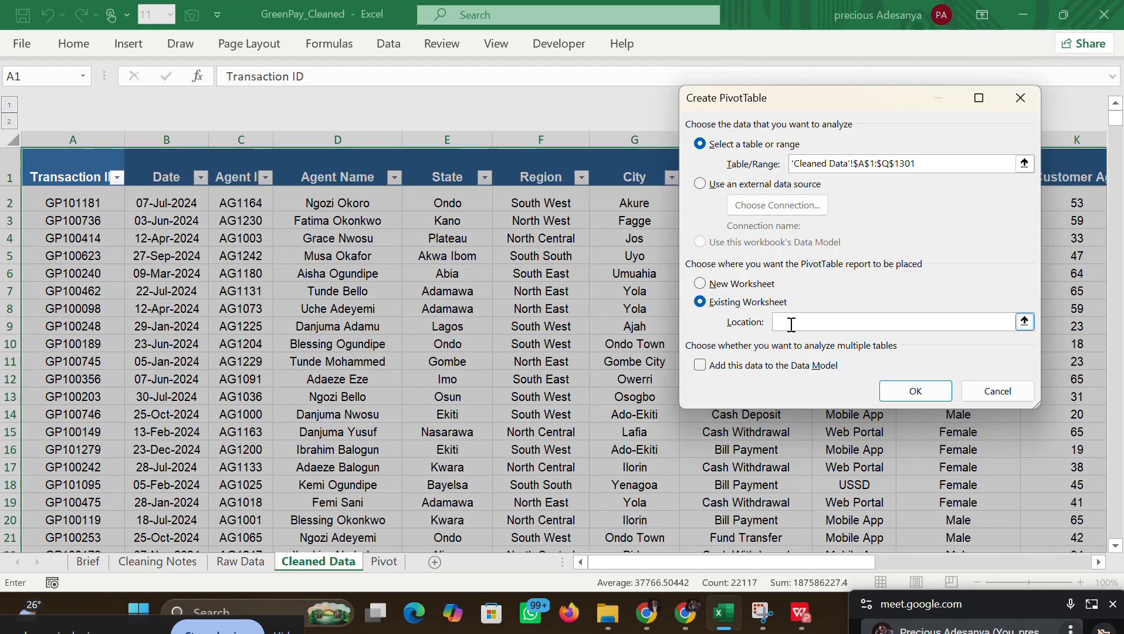
{"action": "left_click", "coordinate": [382, 561]}
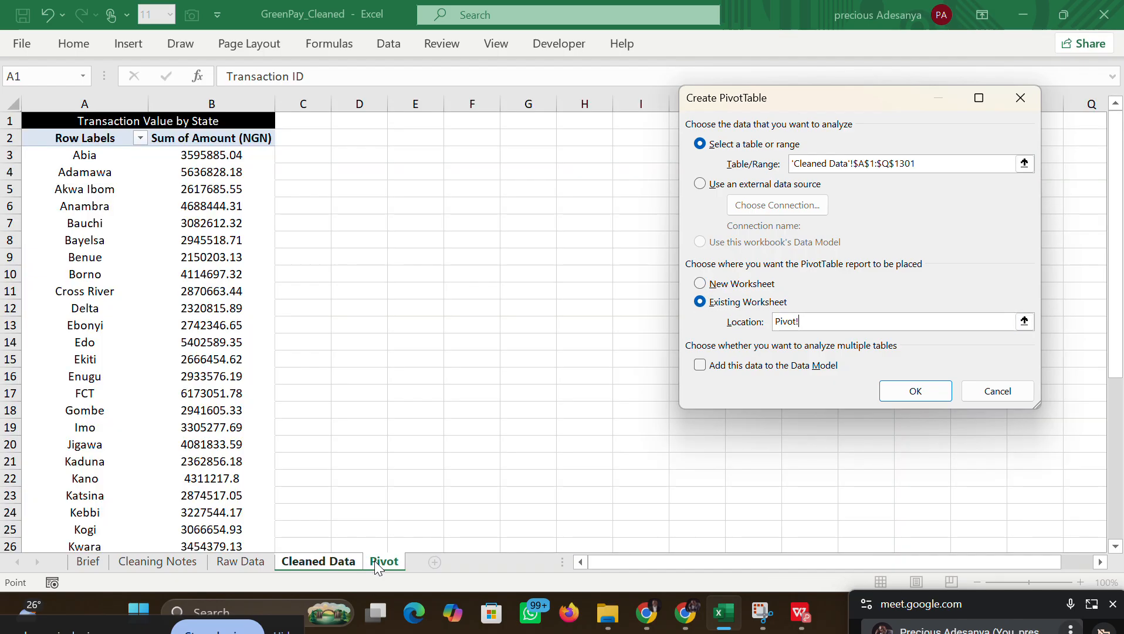
{"action": "left_click", "coordinate": [335, 139]}
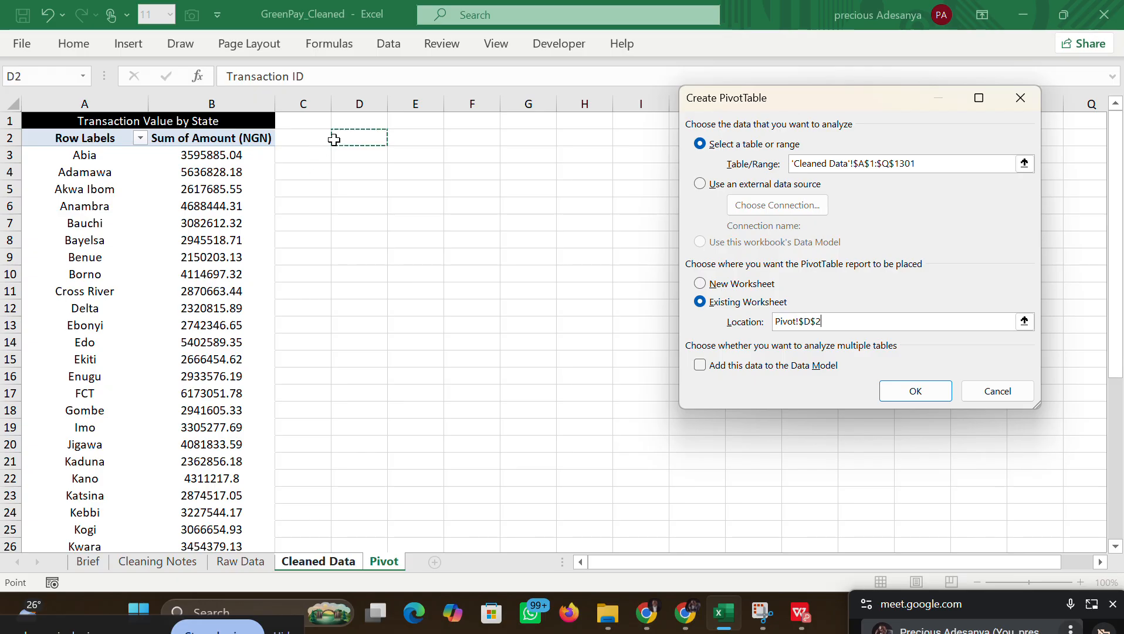
{"action": "left_click", "coordinate": [891, 393]}
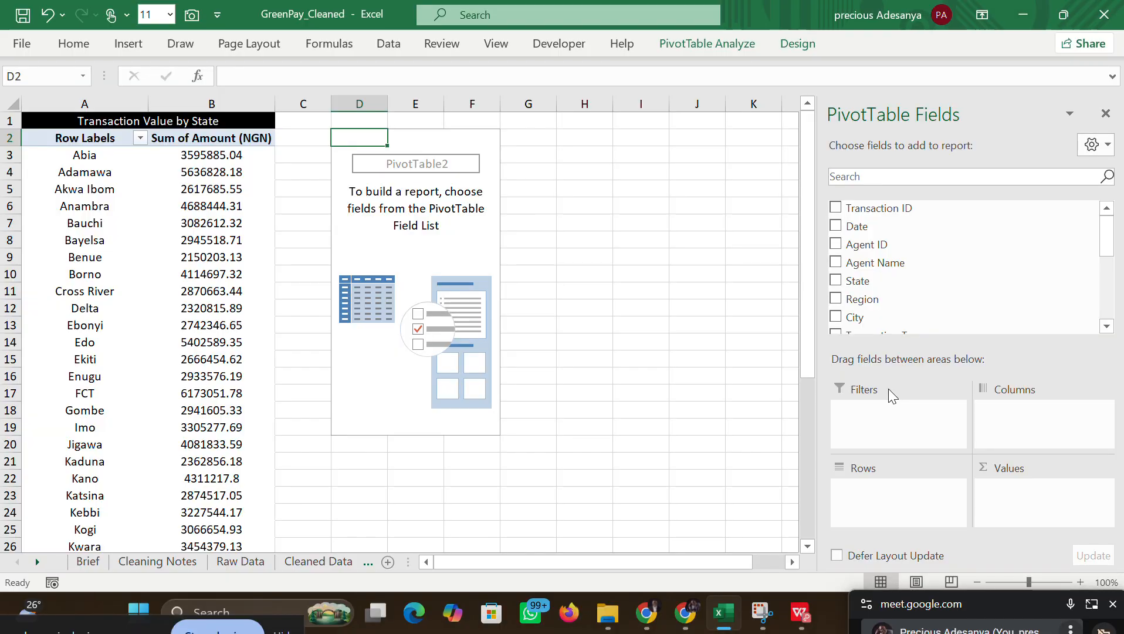
{"action": "mouse_move", "coordinate": [1107, 235]}
{"action": "left_mouse_down"}
{"action": "mouse_move", "coordinate": [1112, 328]}
{"action": "mouse_move", "coordinate": [1106, 216]}
{"action": "left_mouse_up"}
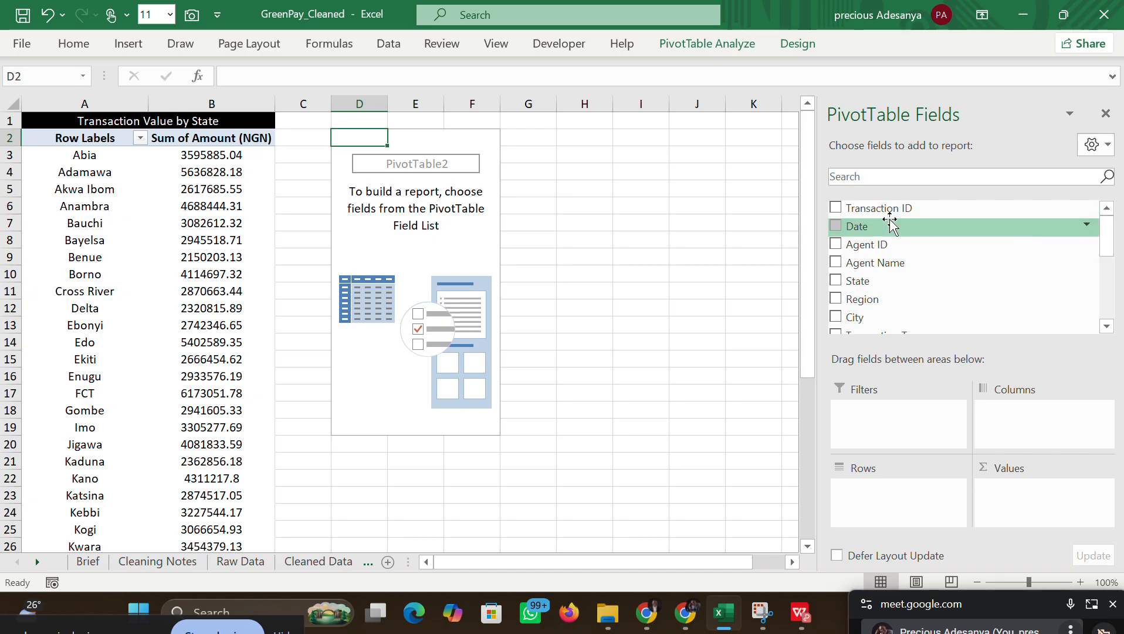
{"action": "mouse_move", "coordinate": [886, 226]}
{"action": "left_mouse_down"}
{"action": "mouse_move", "coordinate": [869, 237]}
{"action": "mouse_move", "coordinate": [904, 375]}
{"action": "mouse_move", "coordinate": [913, 494]}
{"action": "mouse_move", "coordinate": [896, 495]}
{"action": "left_mouse_up"}
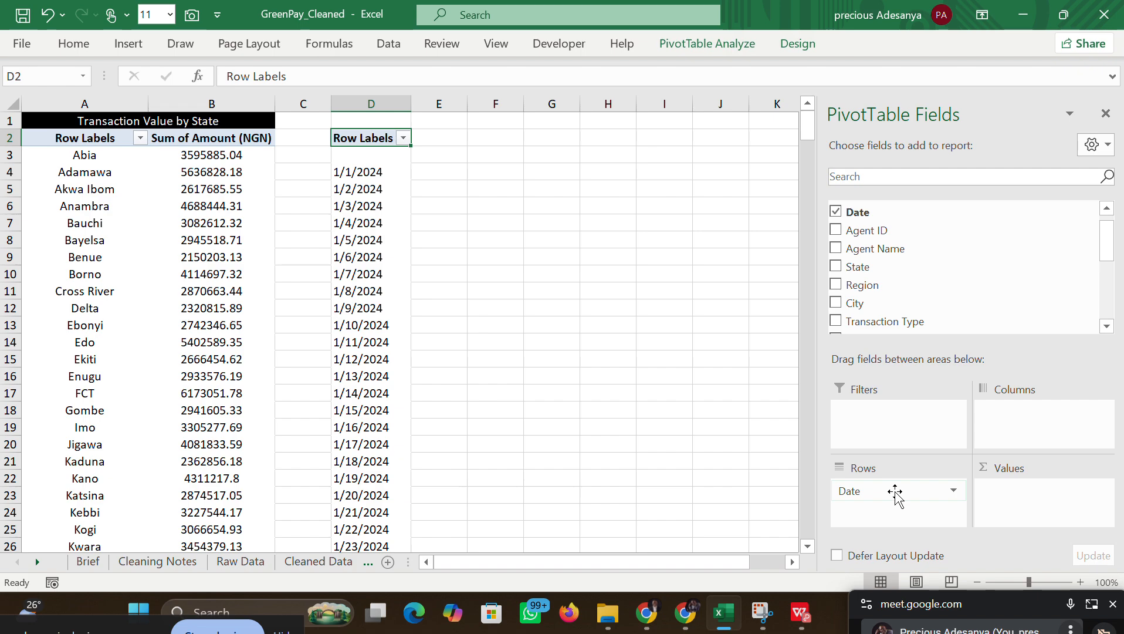
{"action": "left_click", "coordinate": [953, 488]}
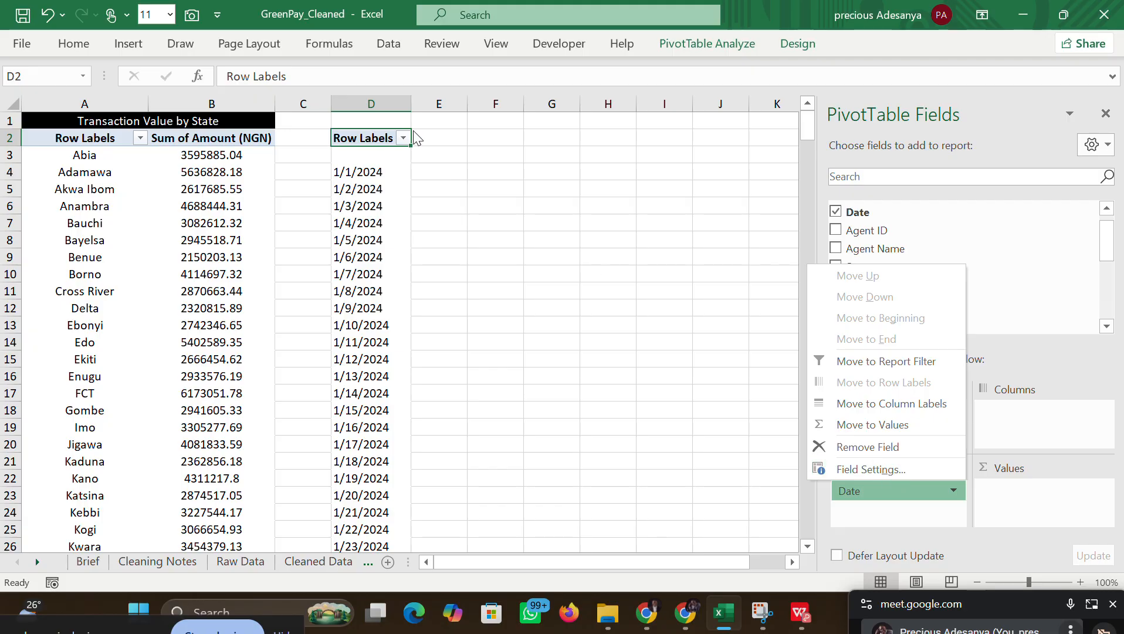
{"action": "left_click", "coordinate": [393, 139]}
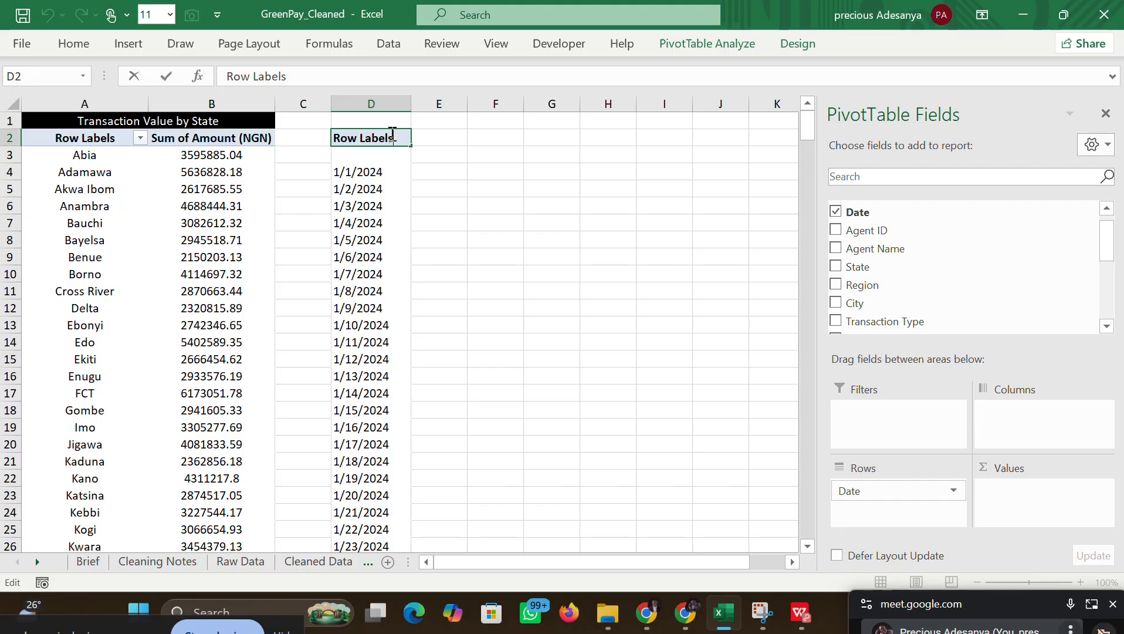
{"action": "left_click", "coordinate": [450, 151]}
{"action": "left_click", "coordinate": [377, 138]}
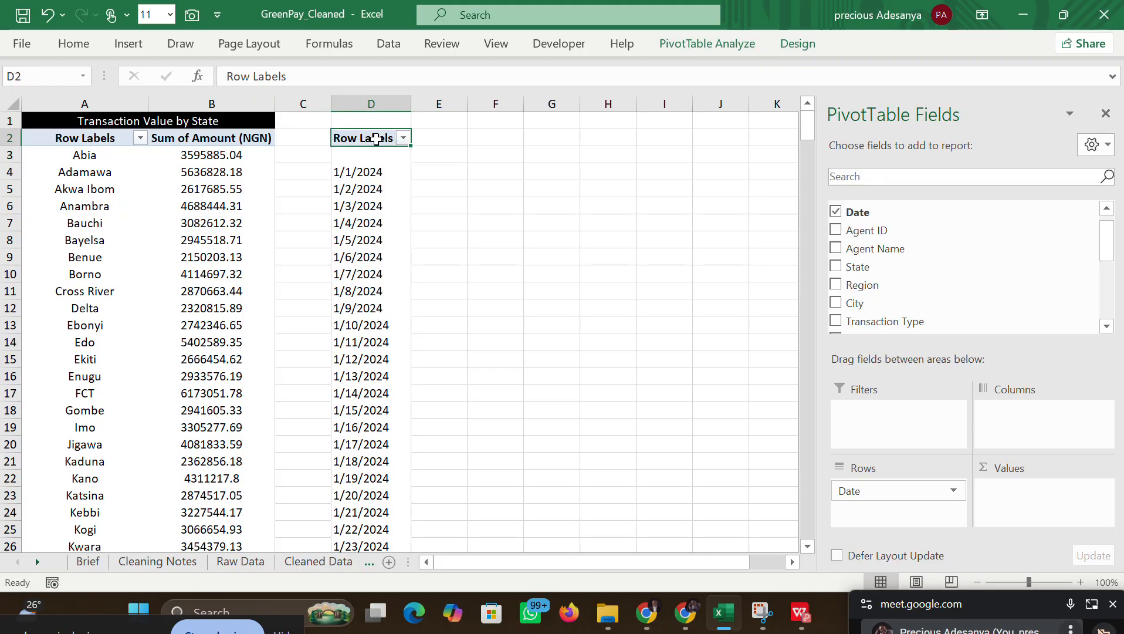
{"action": "right_click", "coordinate": [397, 140]}
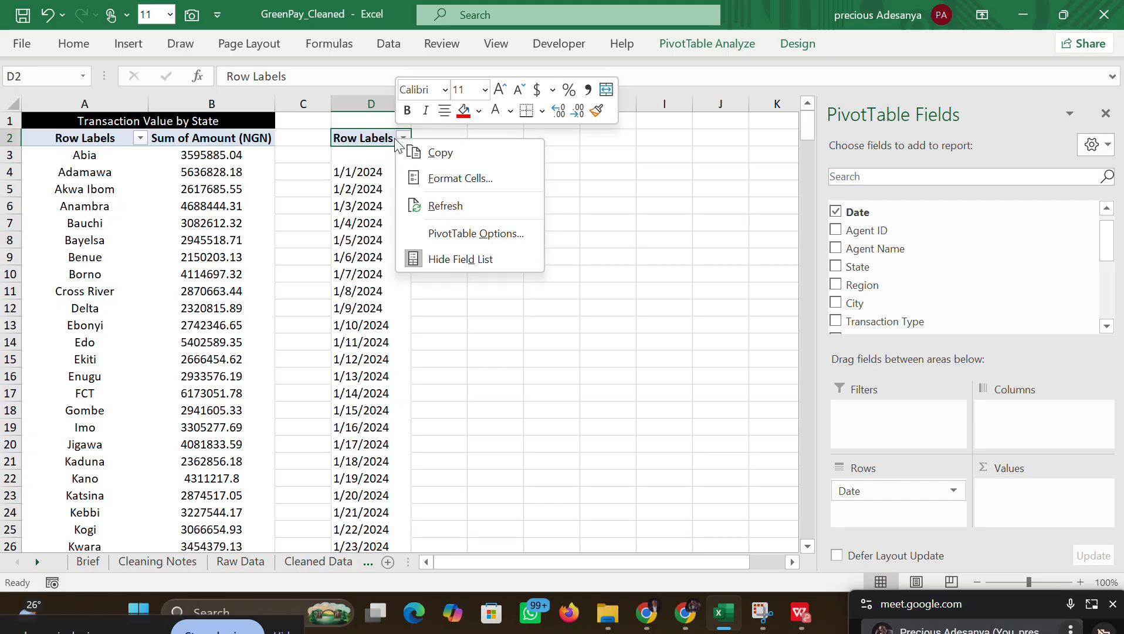
{"action": "left_click", "coordinate": [425, 177]}
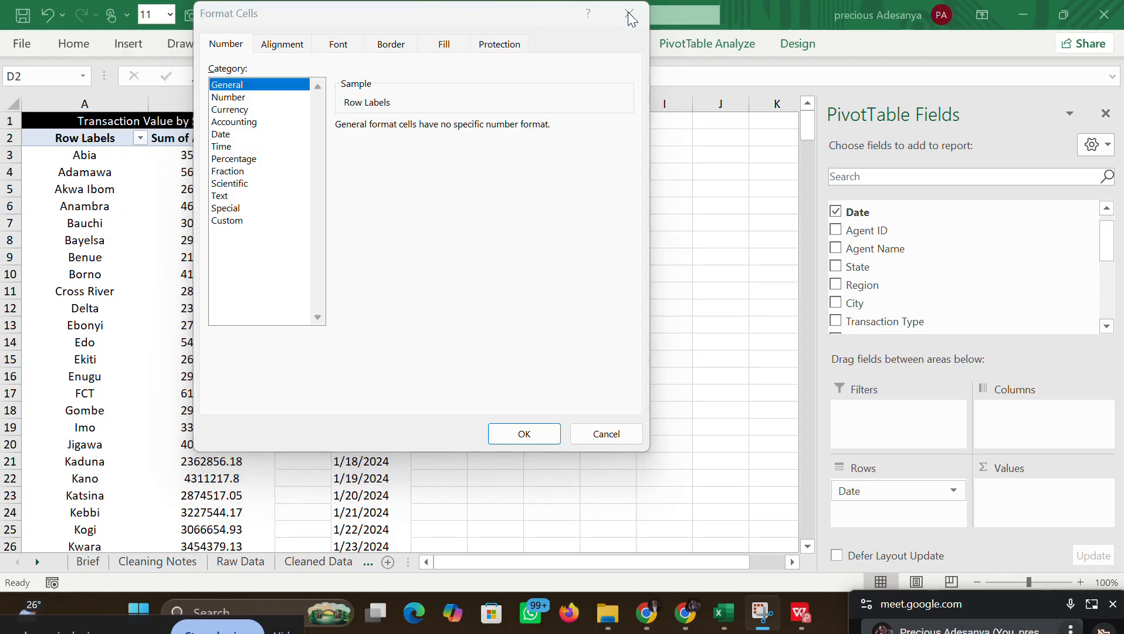
{"action": "left_click", "coordinate": [607, 435]}
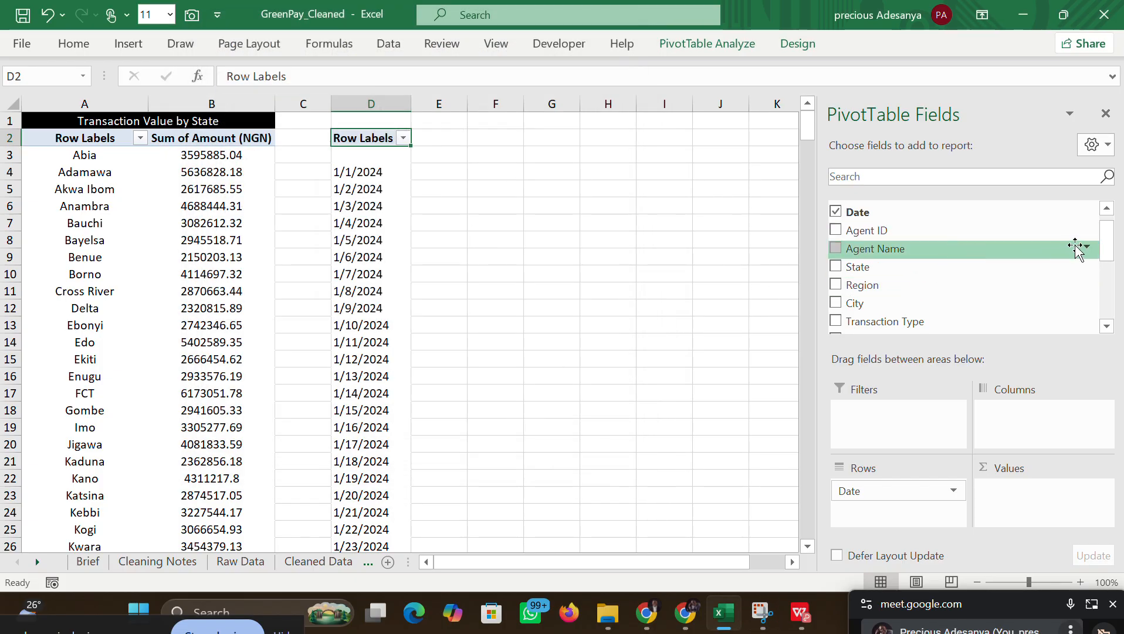
Step: Delete column D of the Pivot sheet to remove the PivotTable listing dates
{"action": "left_click_drag", "start_coordinate": [1107, 242], "coordinate": [1103, 220]}
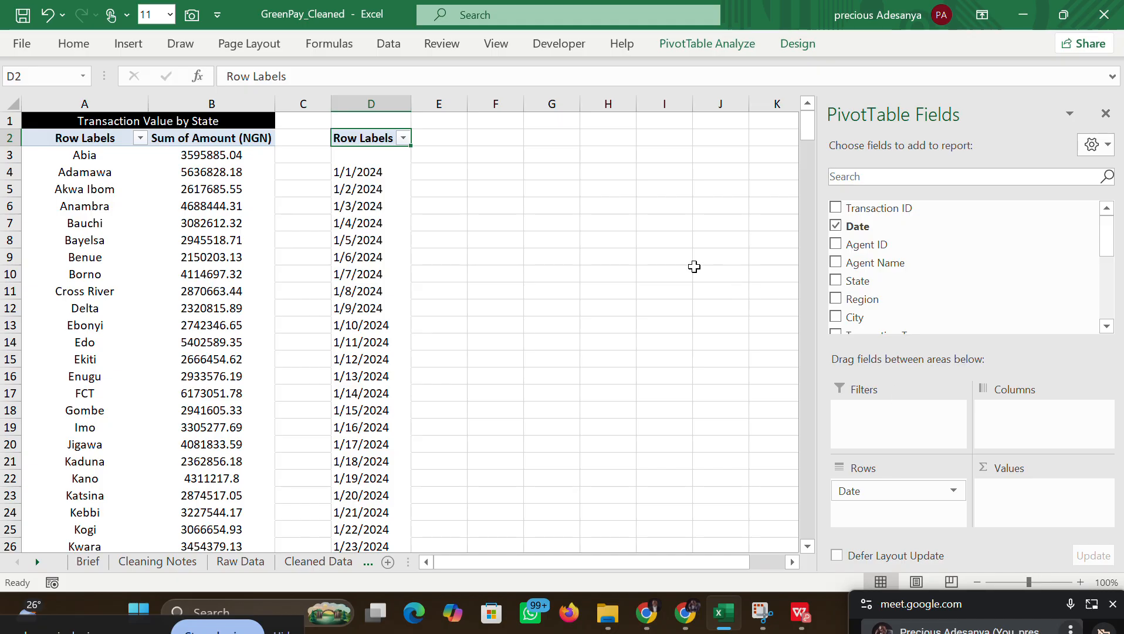
{"action": "left_click", "coordinate": [381, 101]}
{"action": "right_click", "coordinate": [389, 104]}
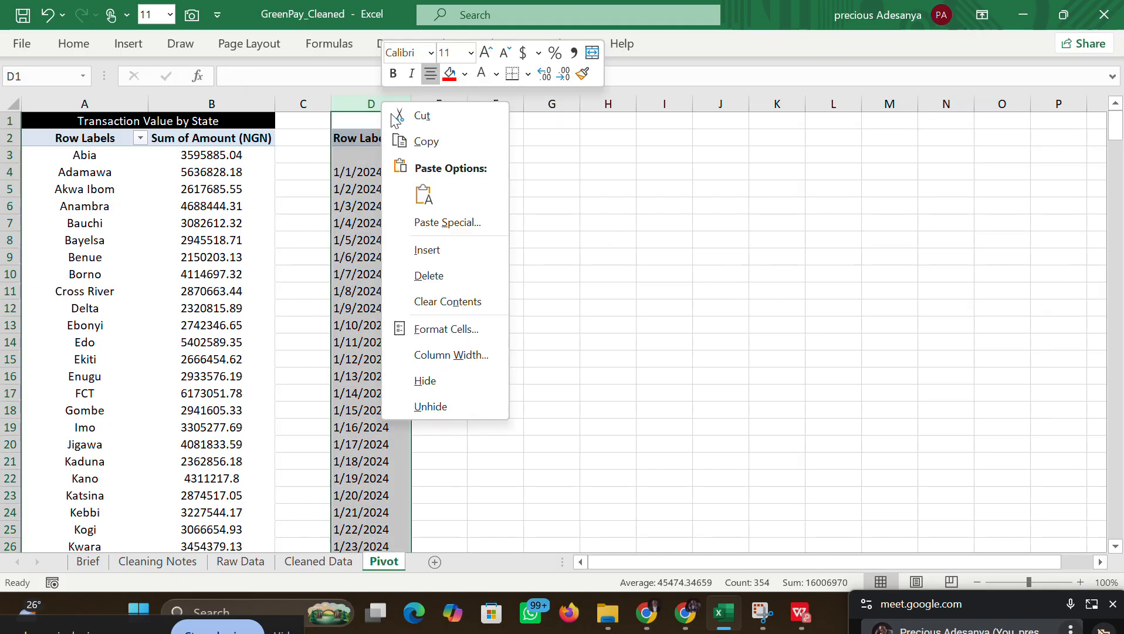
{"action": "left_click", "coordinate": [451, 275]}
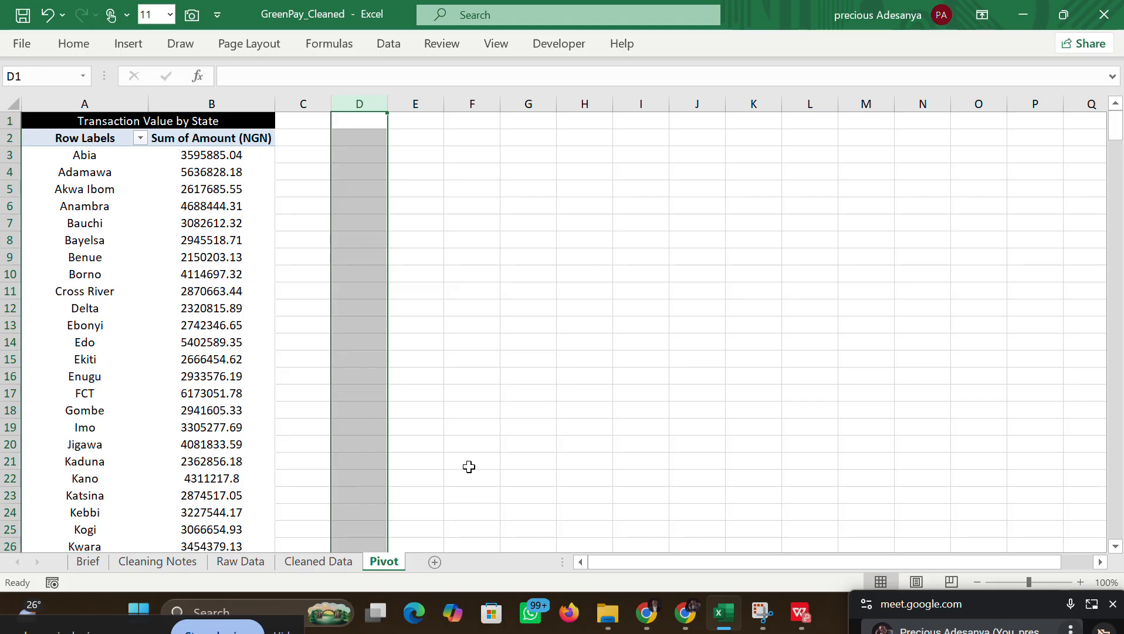
Step: Insert a new column before Agent ID on the Cleaned Data sheet and give it the header "Month"
{"action": "left_click", "coordinate": [320, 561]}
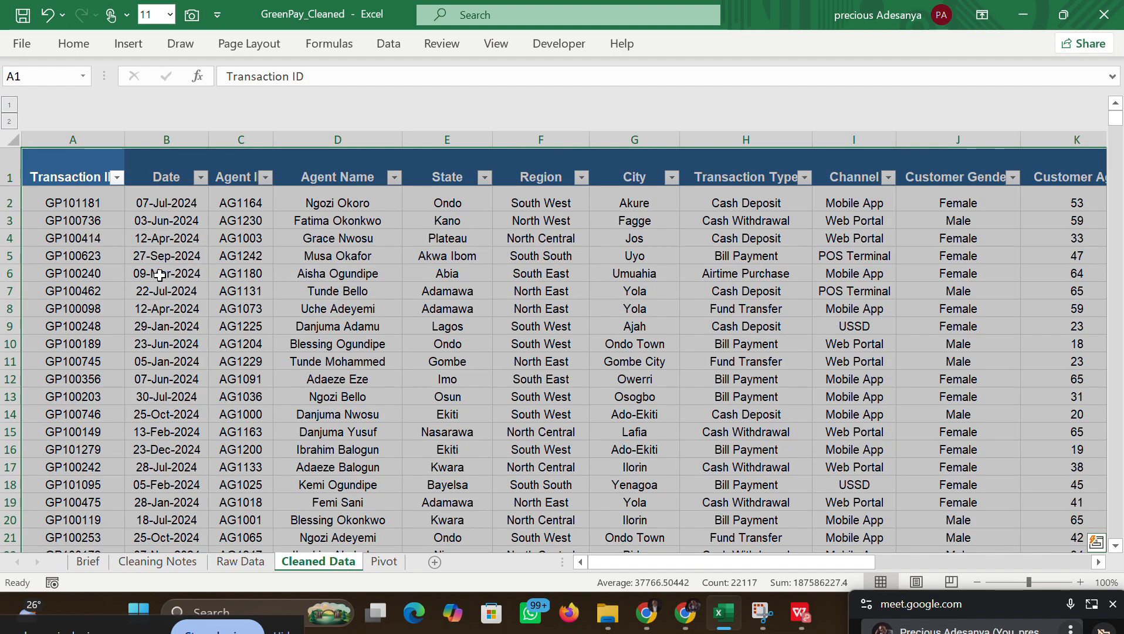
{"action": "left_click", "coordinate": [241, 139]}
{"action": "right_click", "coordinate": [241, 139]}
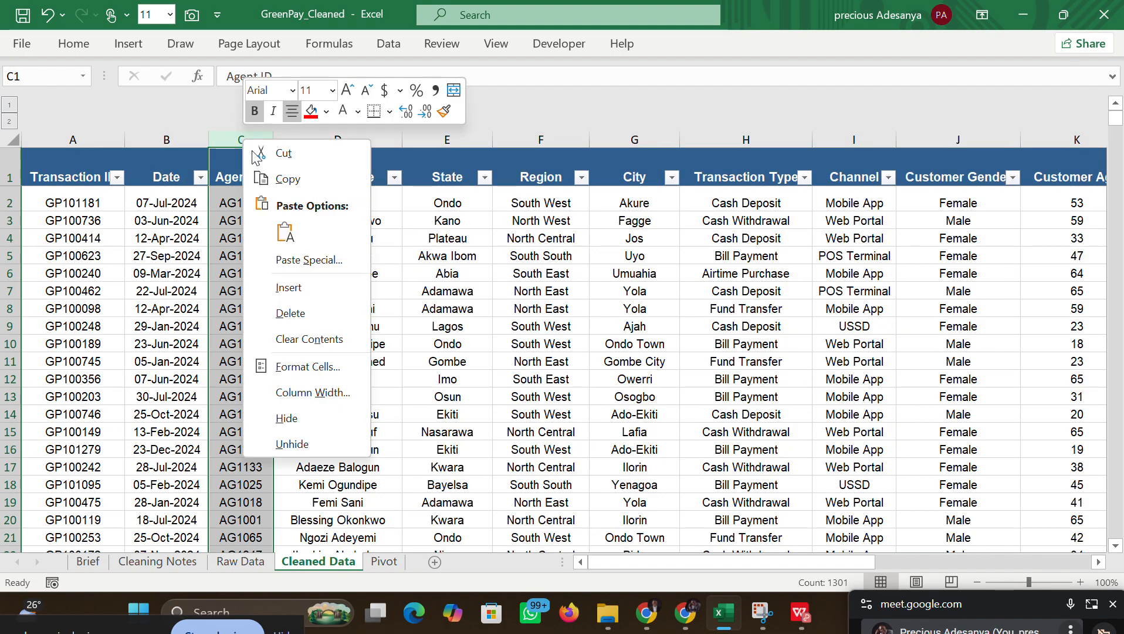
{"action": "left_click", "coordinate": [309, 286]}
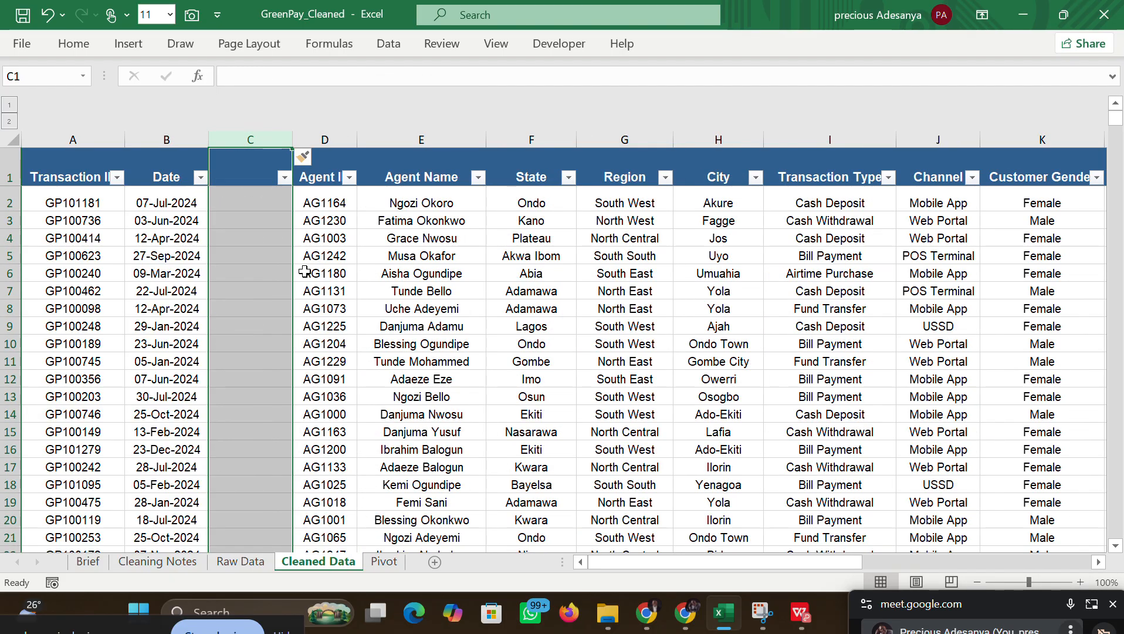
{"action": "left_click", "coordinate": [247, 175]}
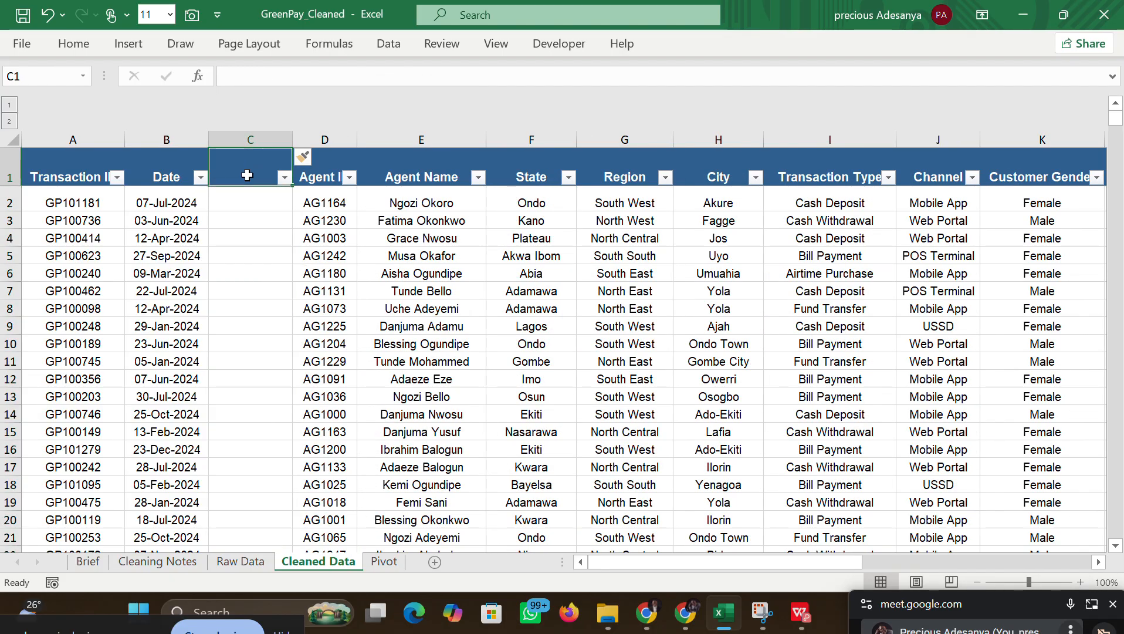
{"action": "left_click", "coordinate": [294, 220]}
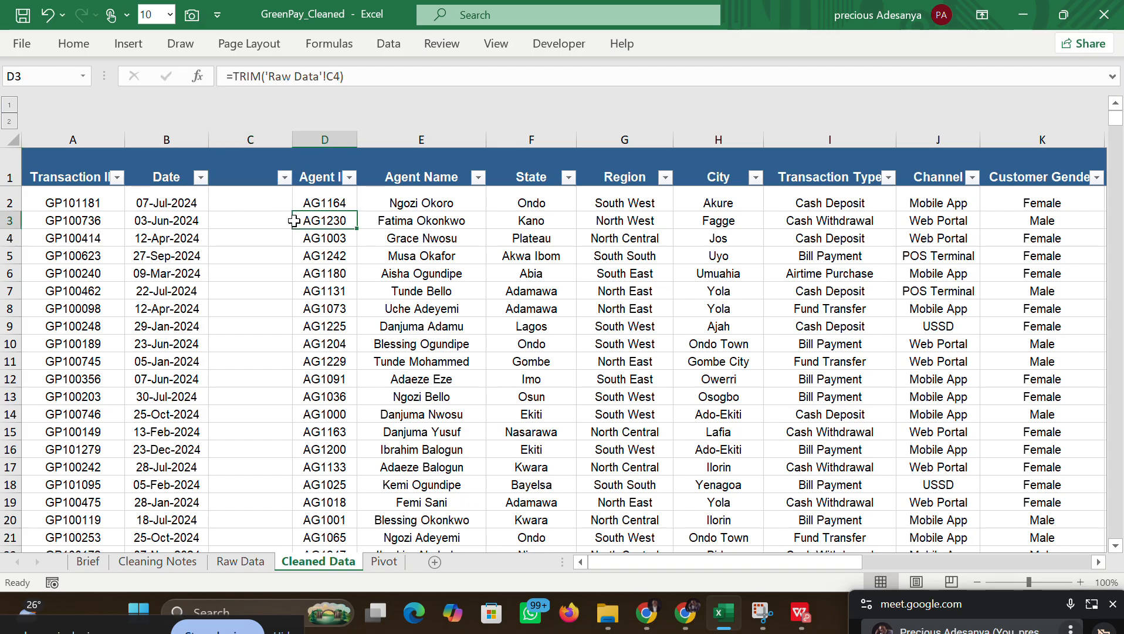
{"action": "double_click", "coordinate": [238, 179]}
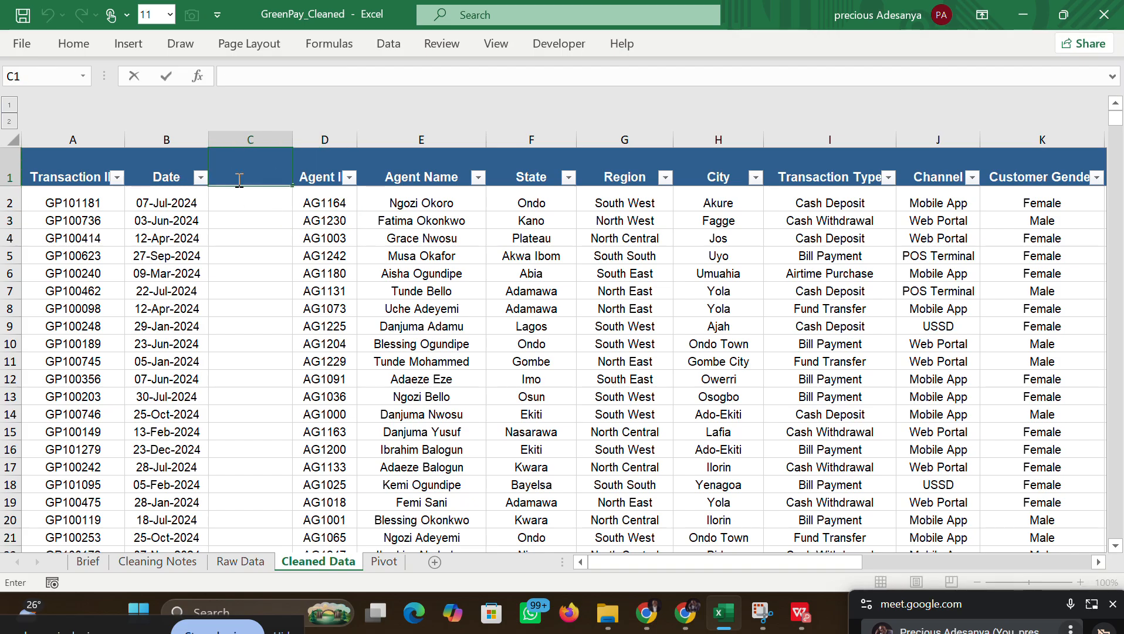
{"action": "type", "text": "Month"}
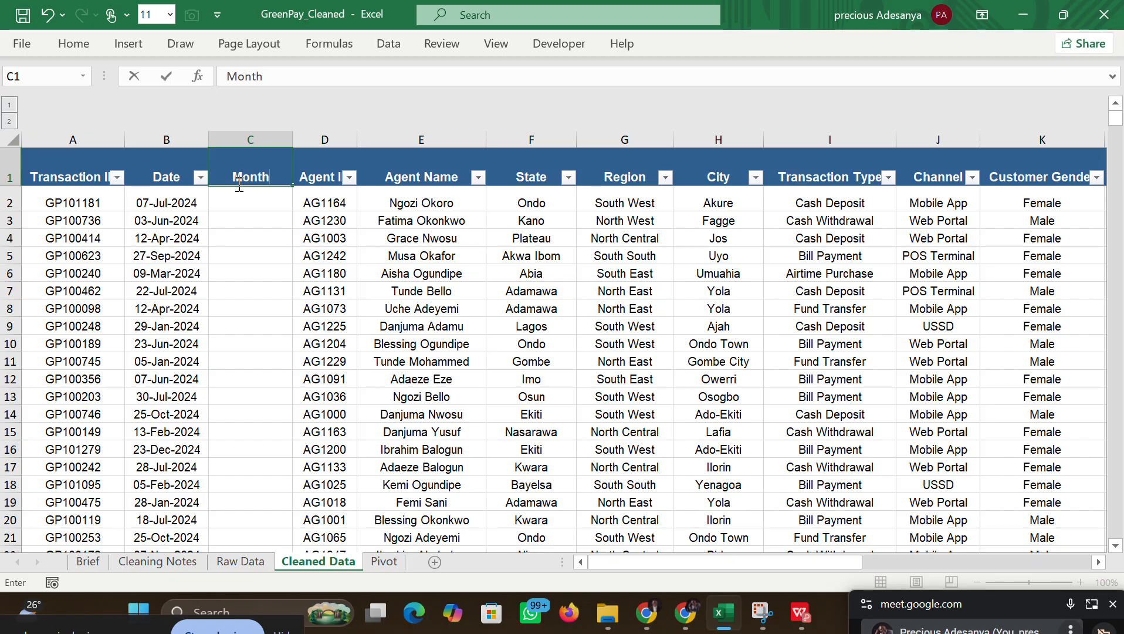
{"action": "left_click", "coordinate": [241, 194]}
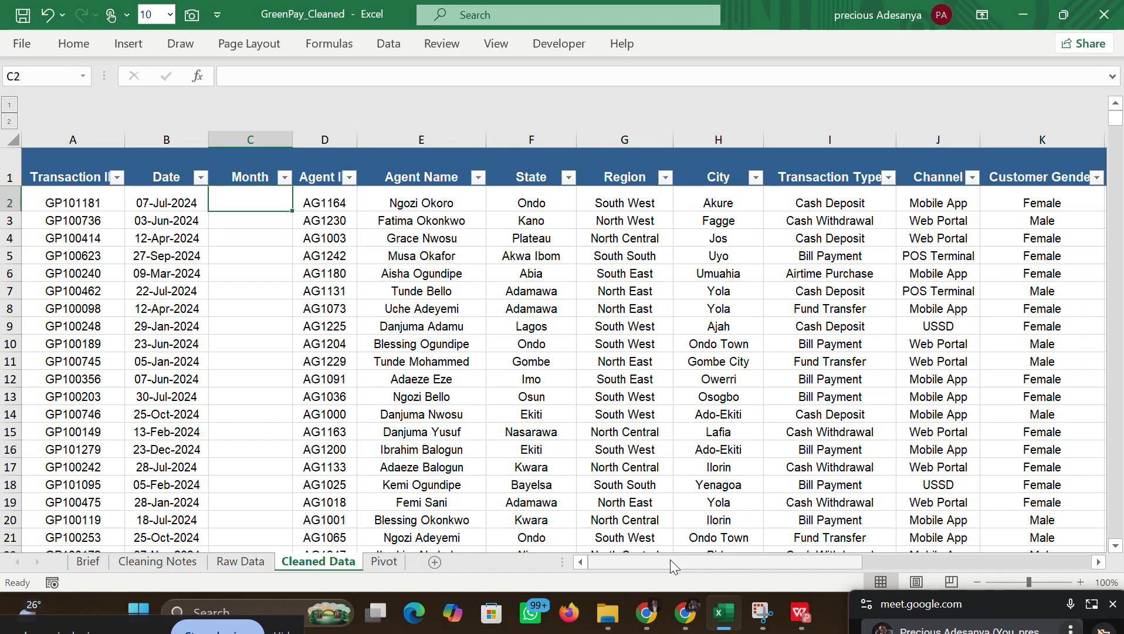
{"action": "left_click_drag", "start_coordinate": [669, 559], "coordinate": [889, 551]}
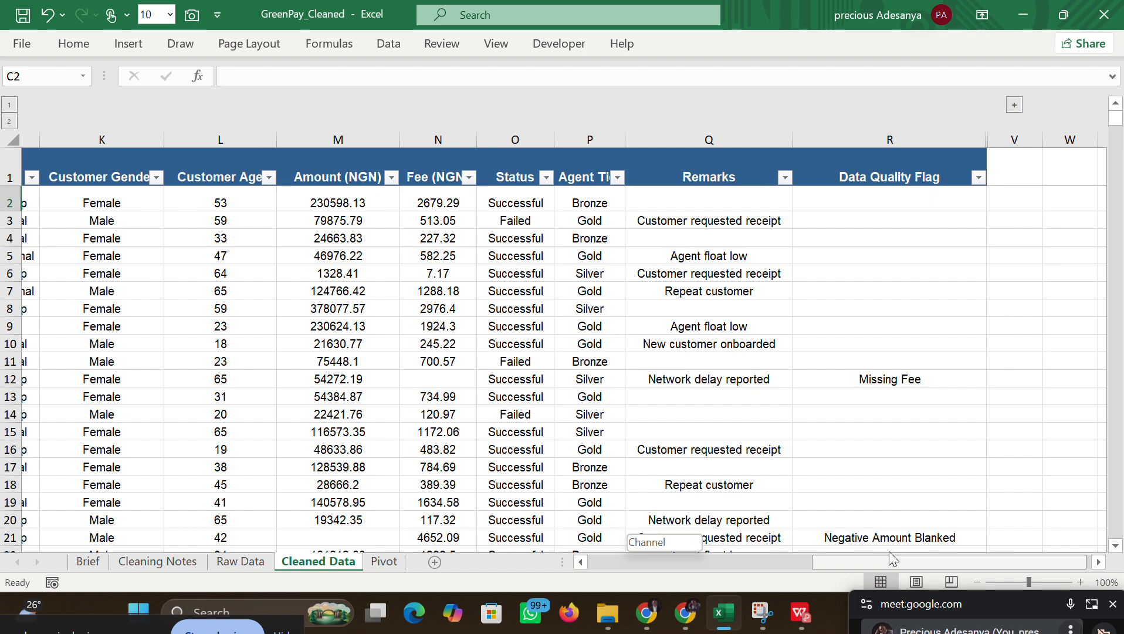
{"action": "left_click_drag", "start_coordinate": [888, 551], "coordinate": [595, 560]}
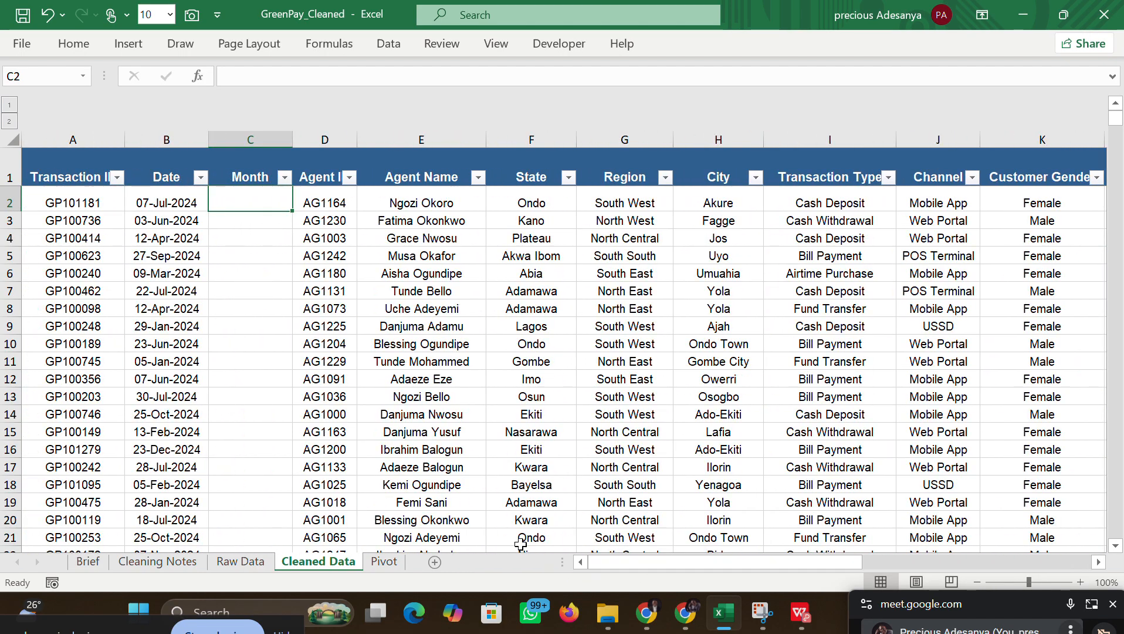
{"action": "type", "text": "-"}
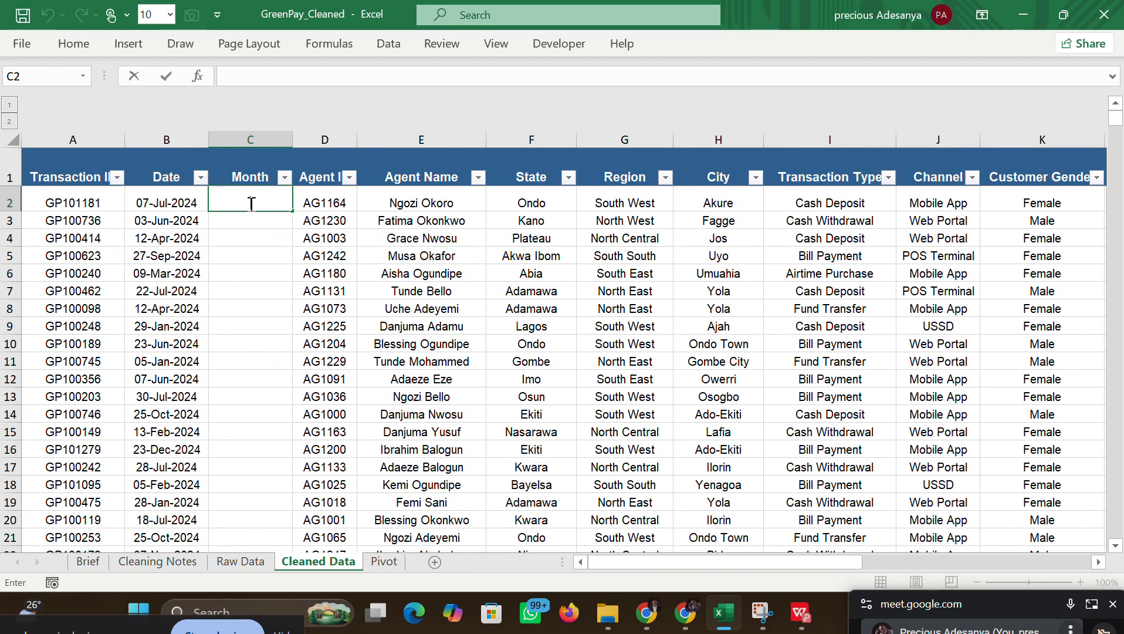
{"action": "key", "text": "BackSpace"}
{"action": "type", "text": "-"}
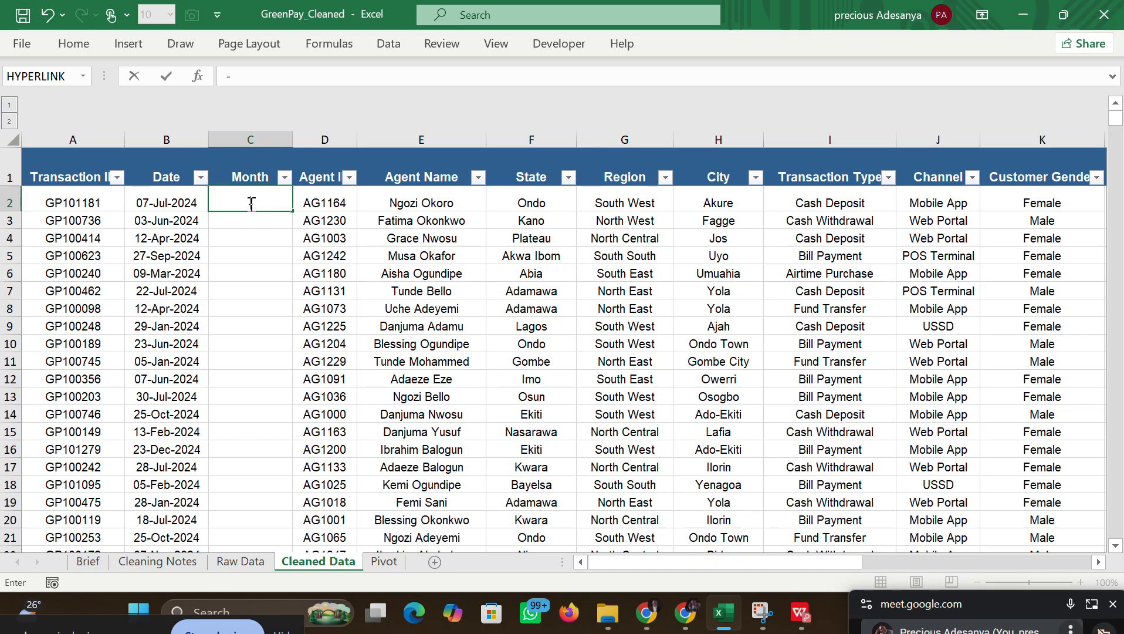
{"action": "key", "text": "BackSpace"}
{"action": "type", "text": "-"}
{"action": "key", "text": "BackSpace"}
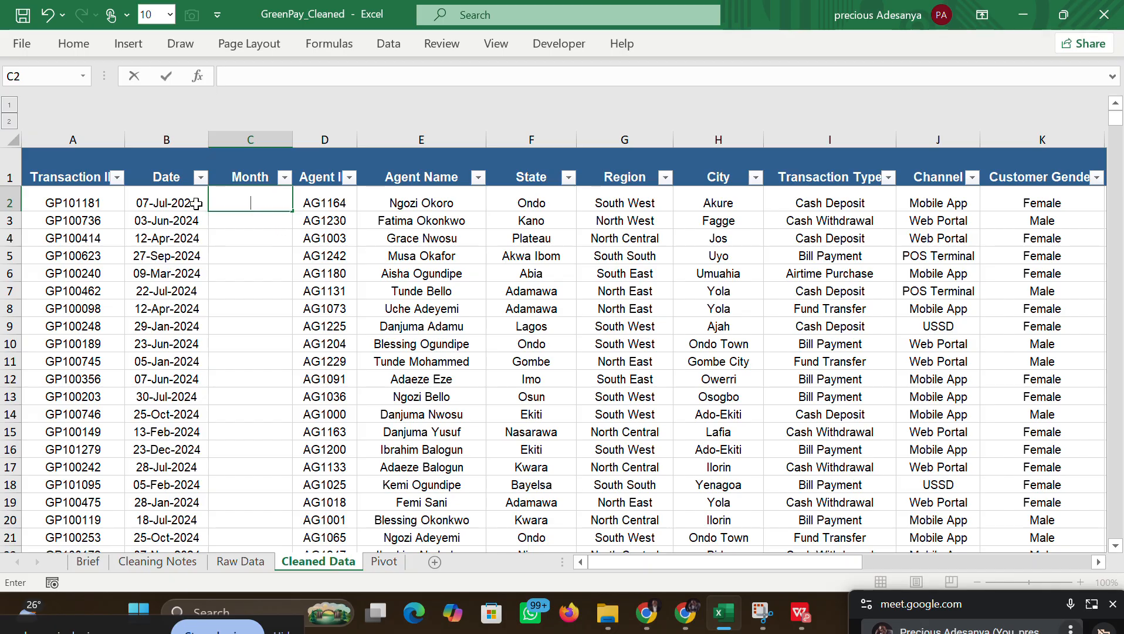
{"action": "left_click", "coordinate": [168, 204]}
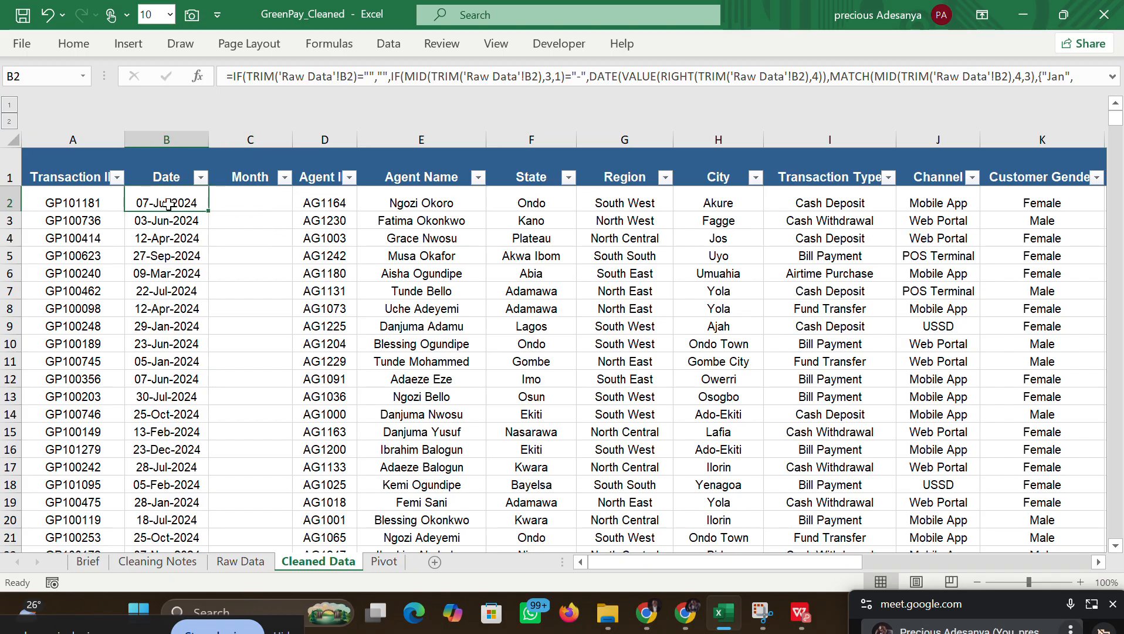
Step: Enter the formula =TEXT(B2,"mmmm") in C2 of the Month column to extract the month name from the date
{"action": "left_click", "coordinate": [224, 200]}
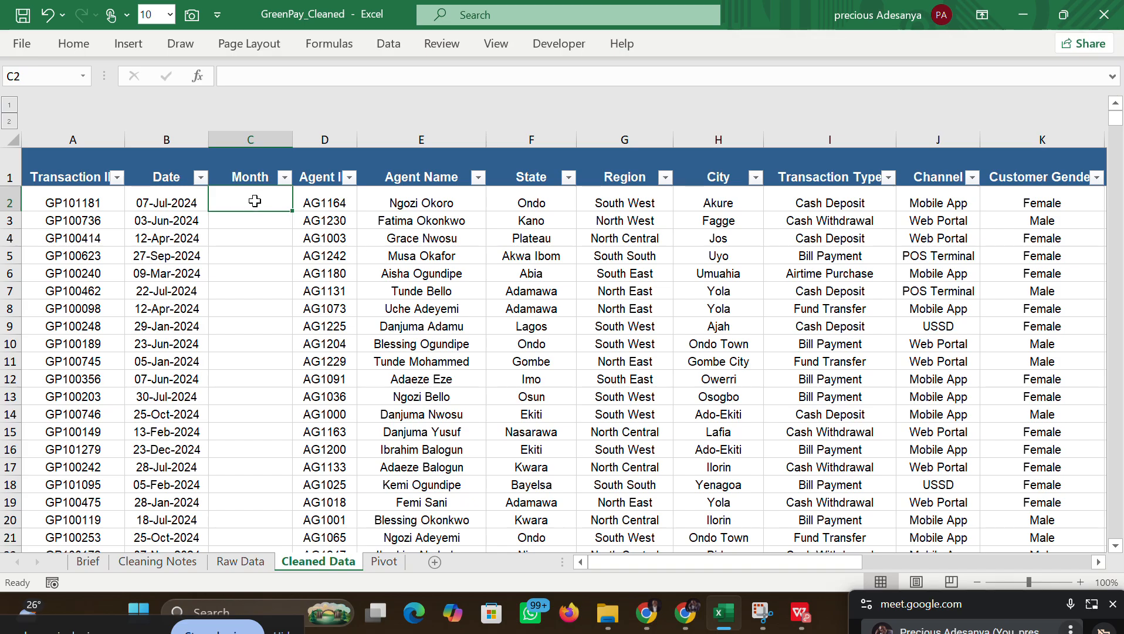
{"action": "type", "text": "="}
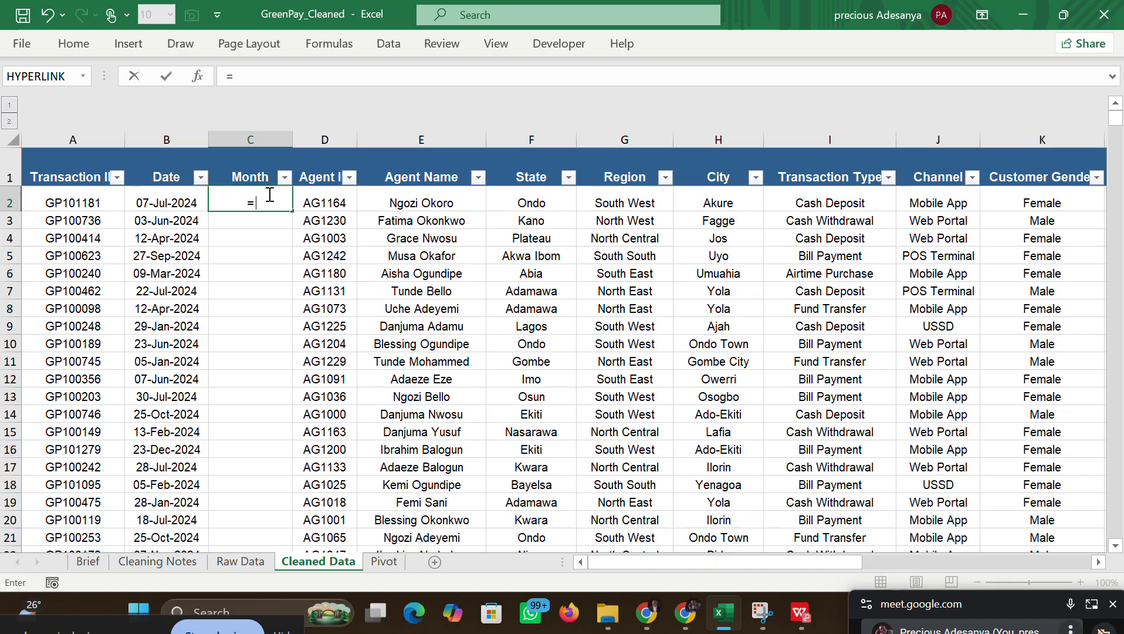
{"action": "type", "text": "t3xt=="}
{"action": "key", "text": "BackSpace"}
{"action": "key", "text": "BackSpace"}
{"action": "key", "text": "BackSpace"}
{"action": "type", "text": "et"}
{"action": "key", "text": "BackSpace"}
{"action": "type", "text": "x"}
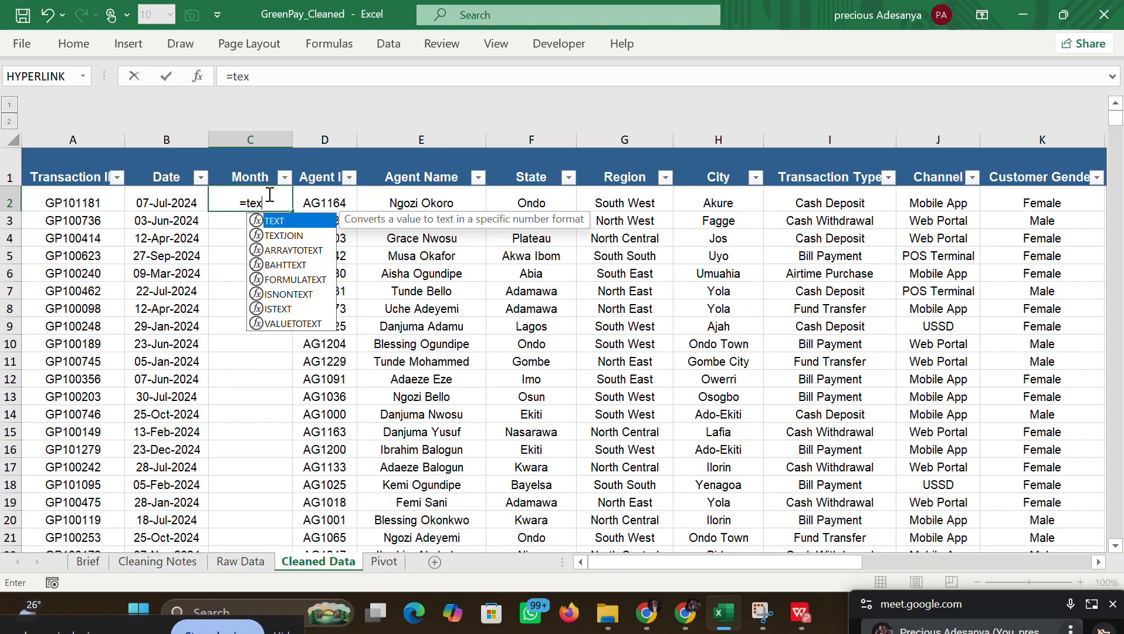
{"action": "double_click", "coordinate": [289, 228]}
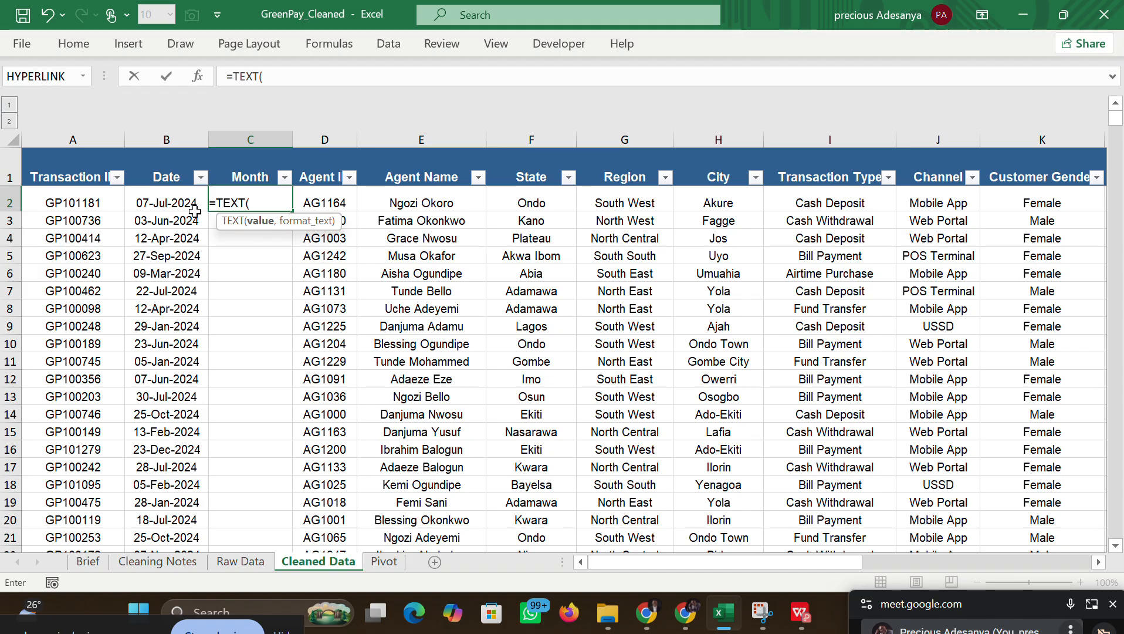
{"action": "left_click", "coordinate": [170, 201]}
{"action": "type", "text": ","}
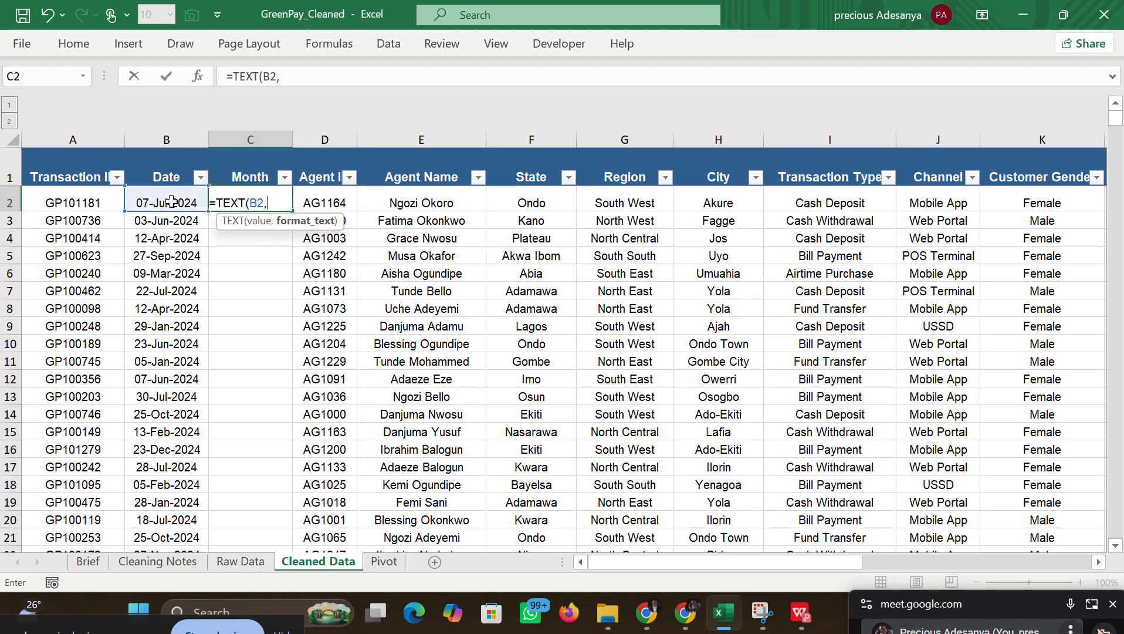
{"action": "type", "text": "\"mmmm\""}
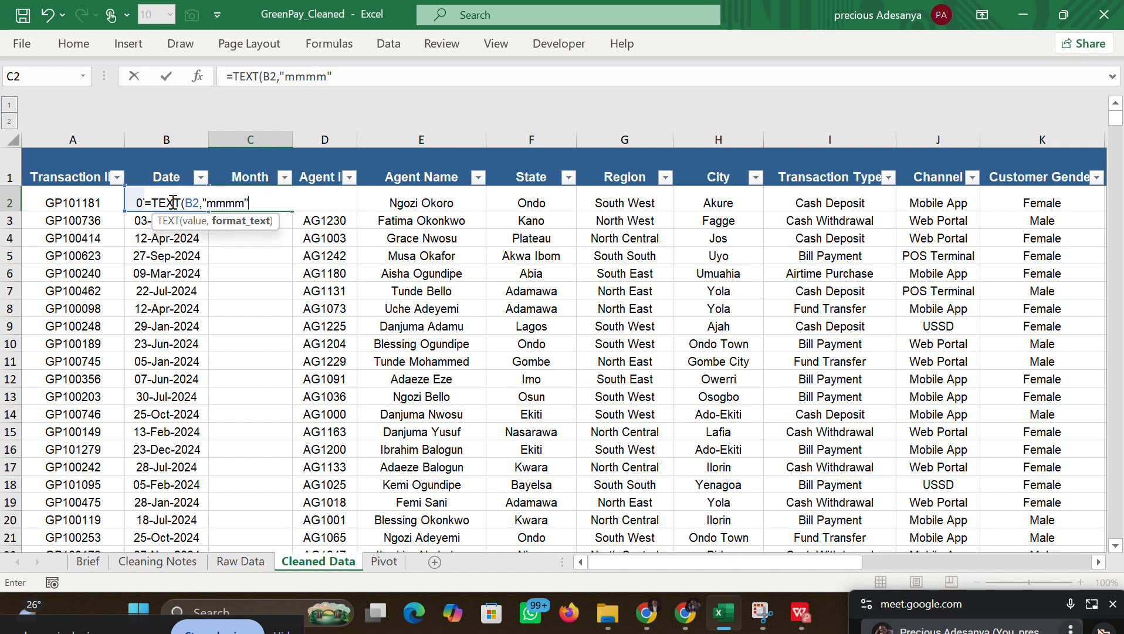
{"action": "type", "text": ")"}
{"action": "key", "text": "Return"}
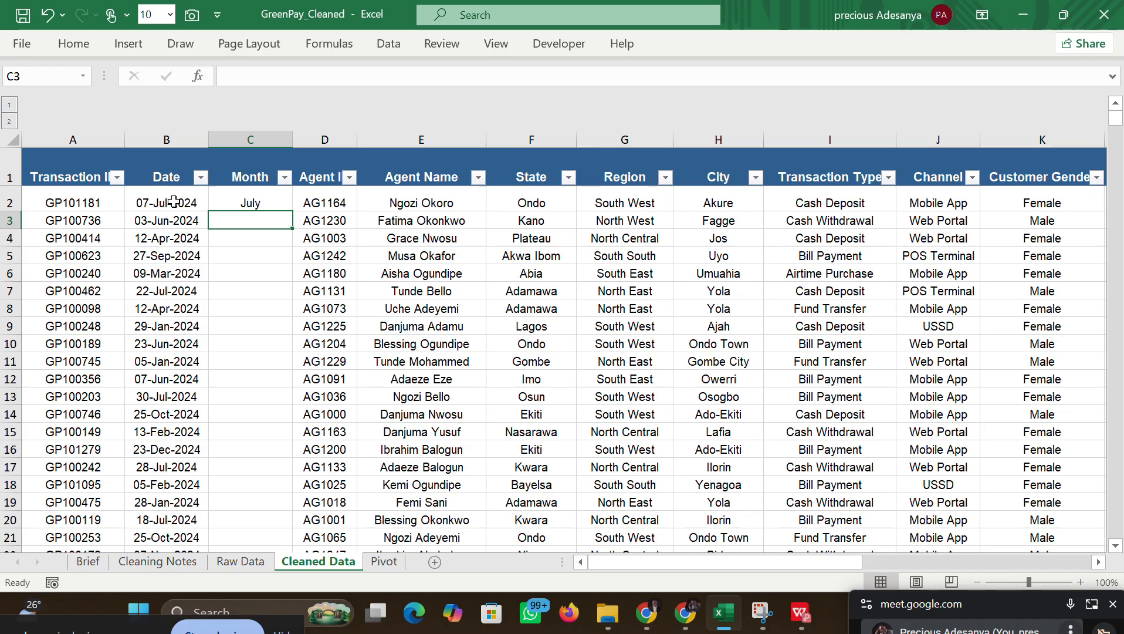
{"action": "left_click", "coordinate": [250, 200]}
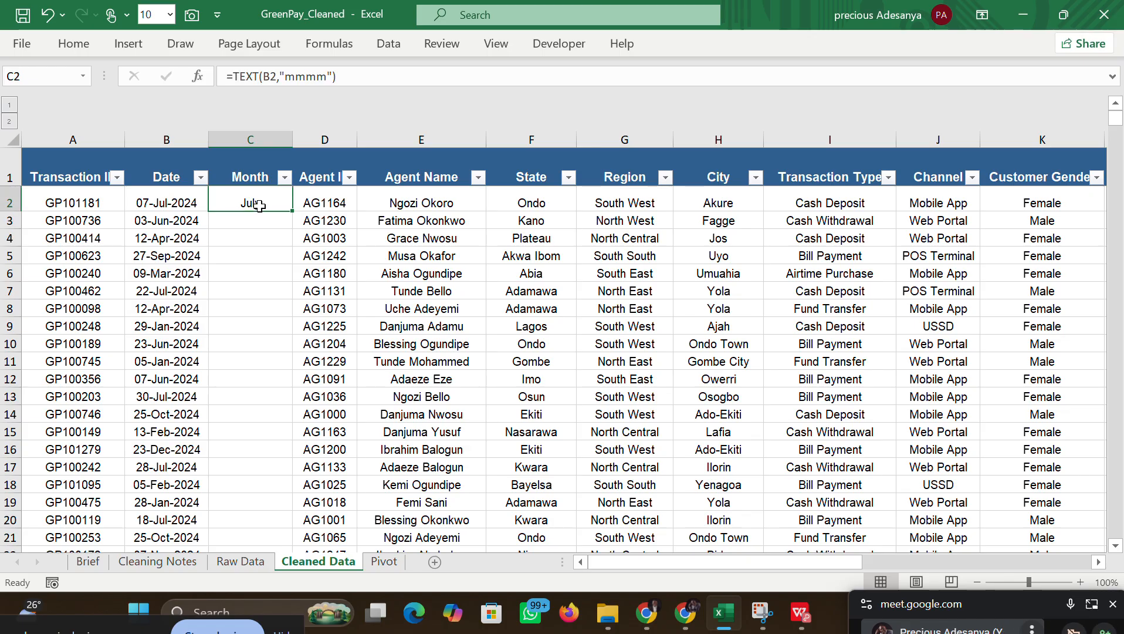
Step: Switch to the Google Meet call, admit the guest waiting to join, and return to the GreenPay_Cleaned workbook in Excel
{"action": "mouse_move", "coordinate": [685, 613]}
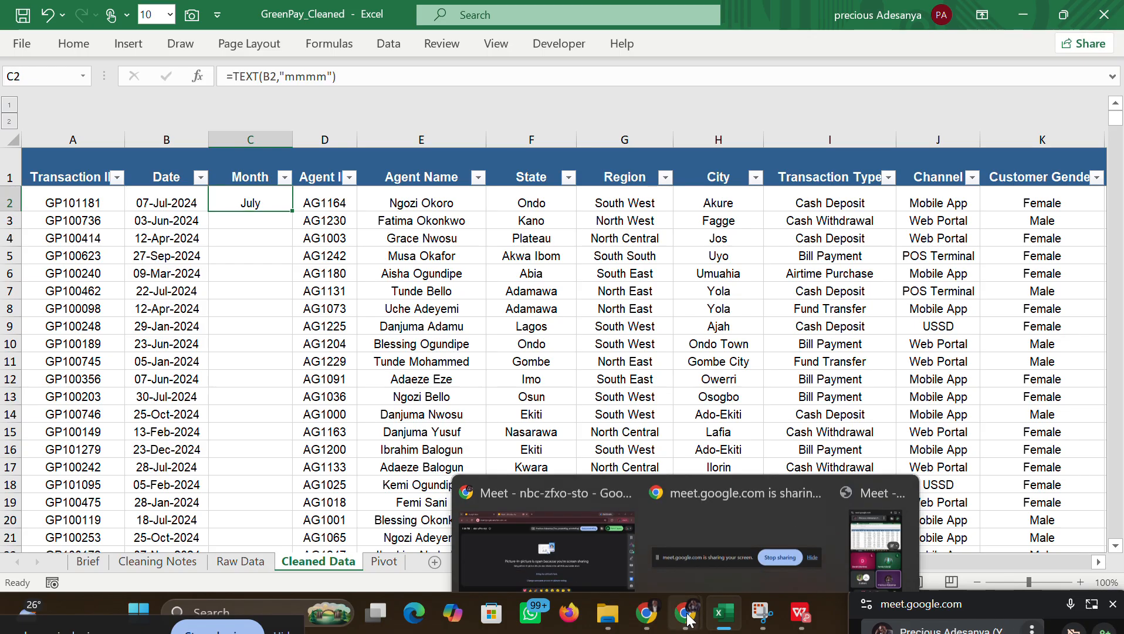
{"action": "left_click", "coordinate": [607, 520]}
{"action": "left_click", "coordinate": [994, 108]}
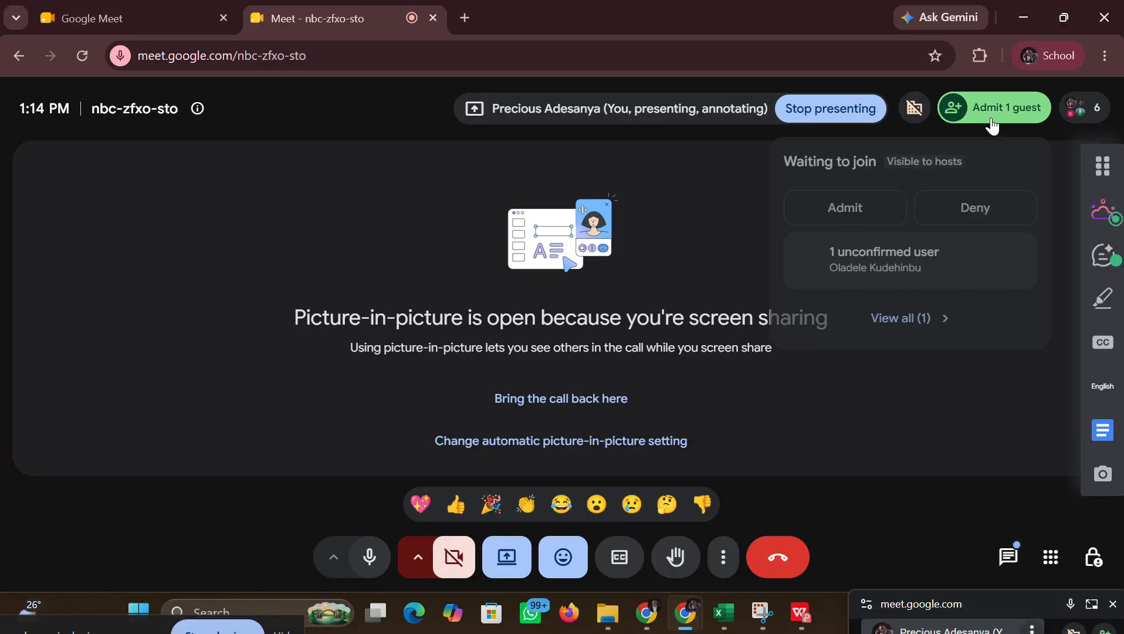
{"action": "left_click", "coordinate": [871, 211]}
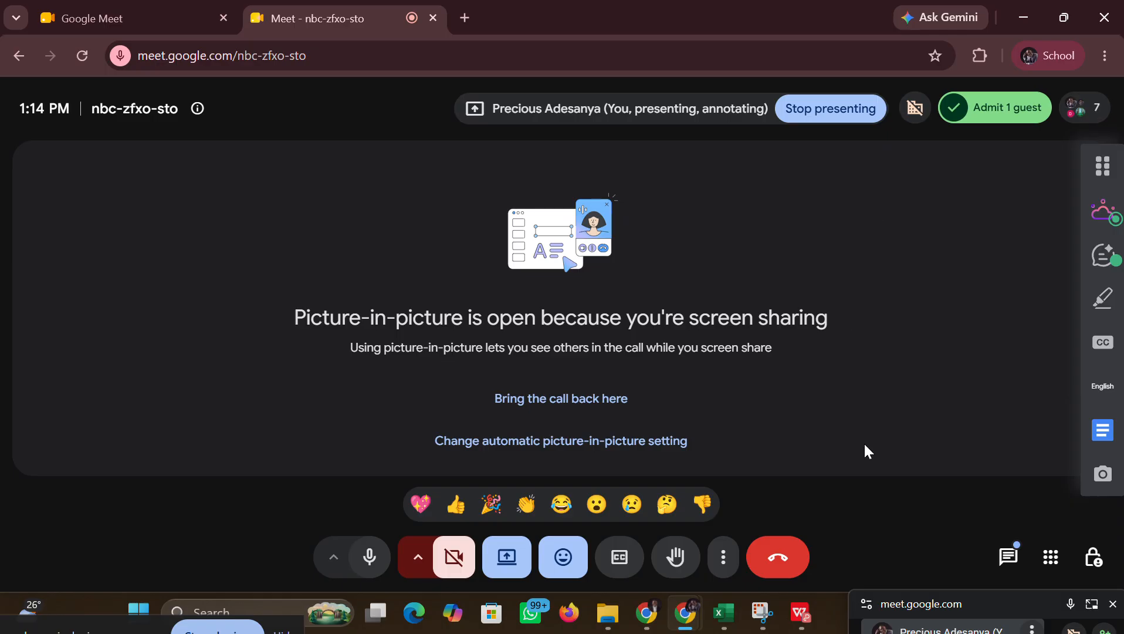
{"action": "mouse_move", "coordinate": [734, 620]}
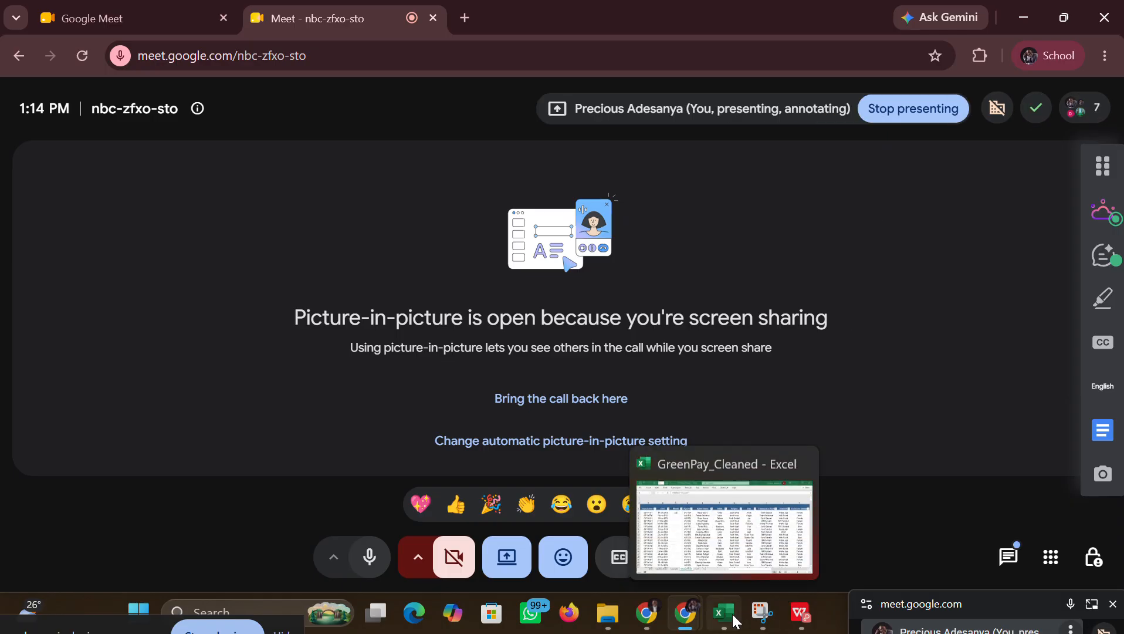
{"action": "left_click", "coordinate": [732, 548]}
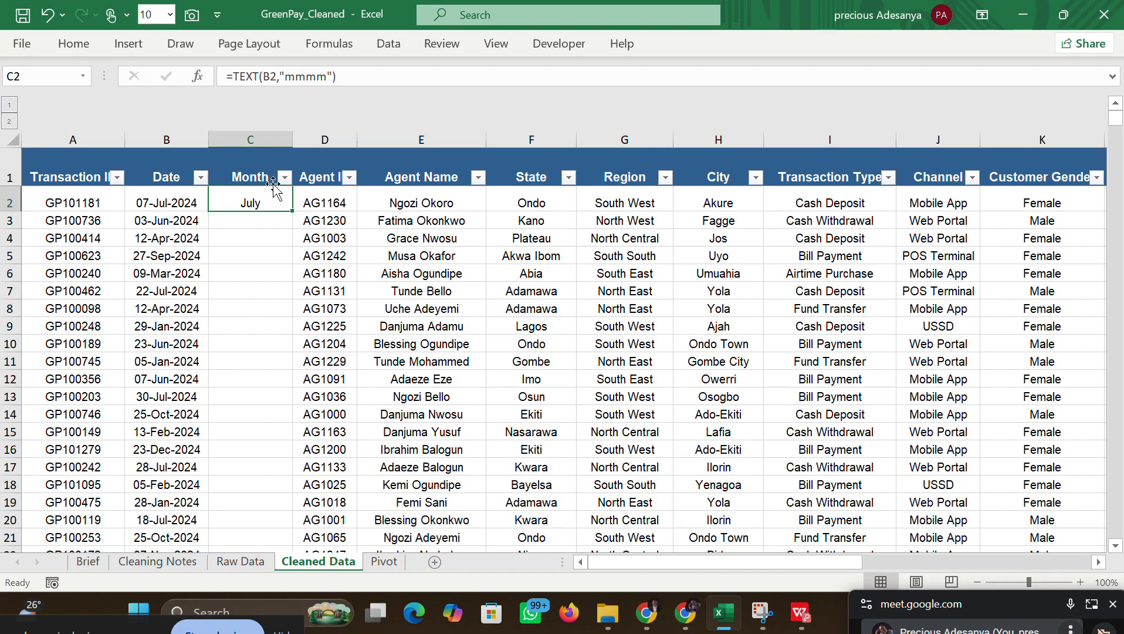
Step: Look over the Pivot sheet, and examine the date in B2 and the month formula in C2 on the Cleaned Data sheet
{"action": "left_click", "coordinate": [385, 560]}
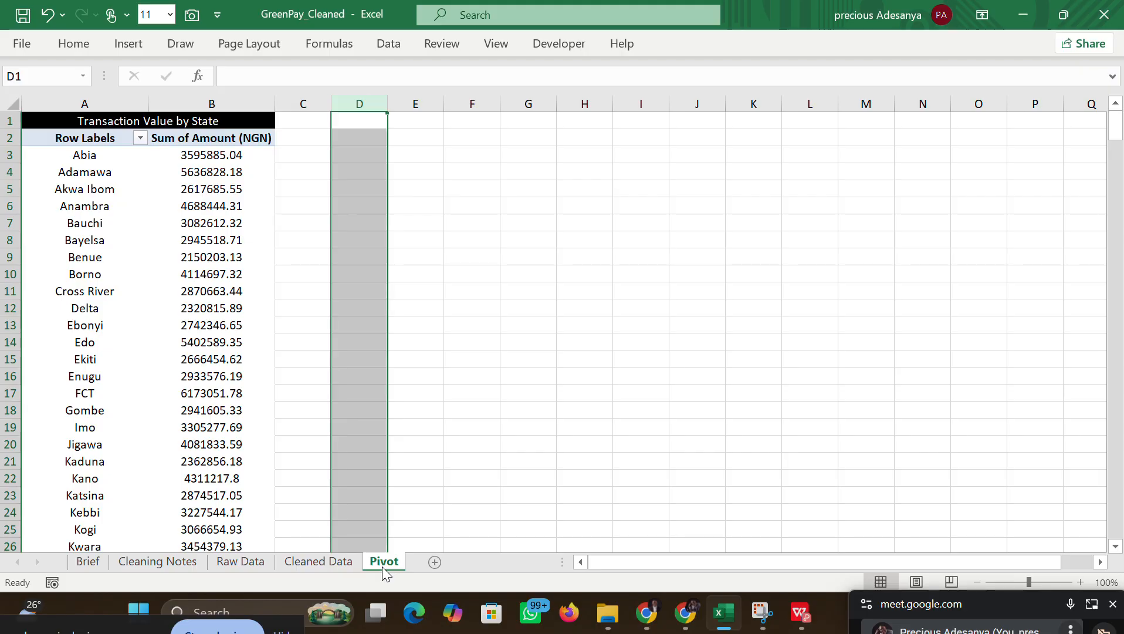
{"action": "left_click", "coordinate": [333, 564]}
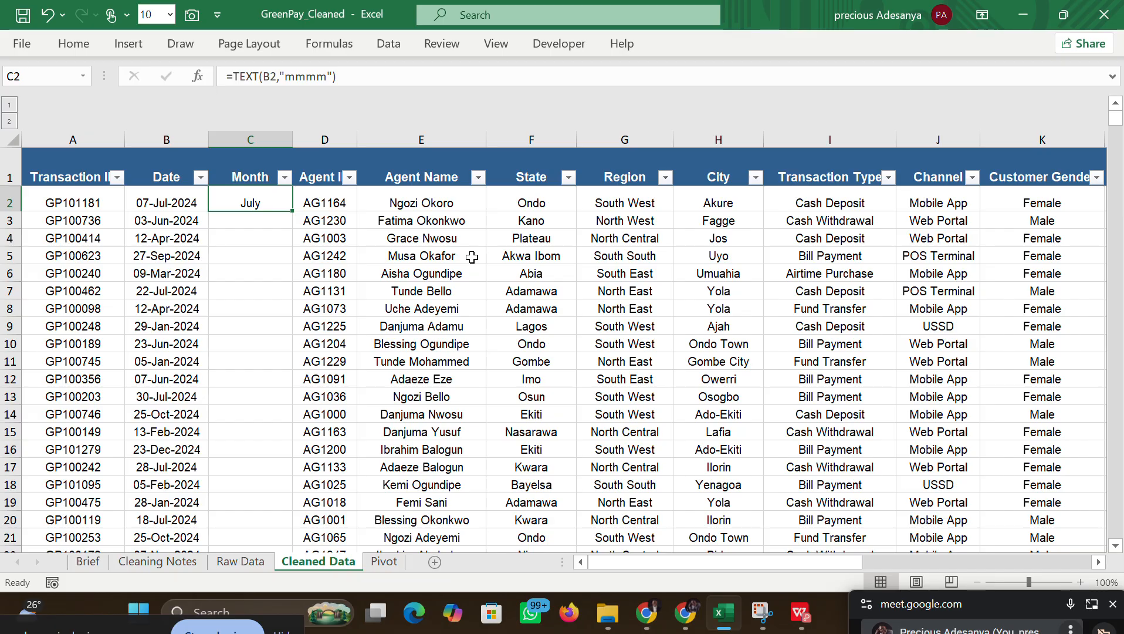
{"action": "left_click", "coordinate": [152, 204]}
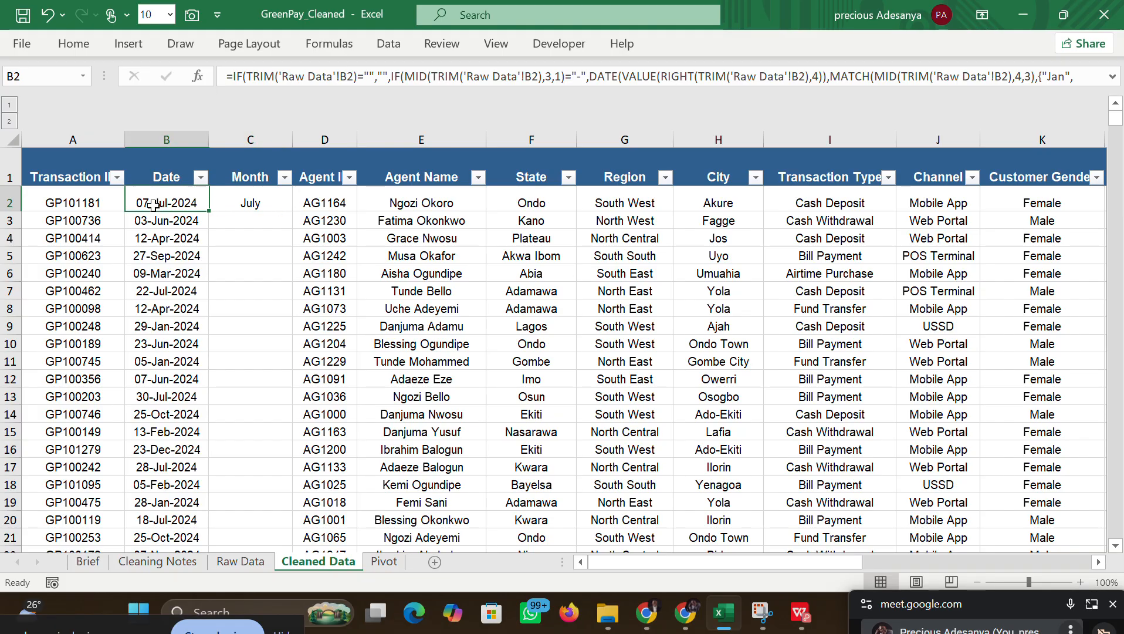
{"action": "left_click", "coordinate": [251, 202]}
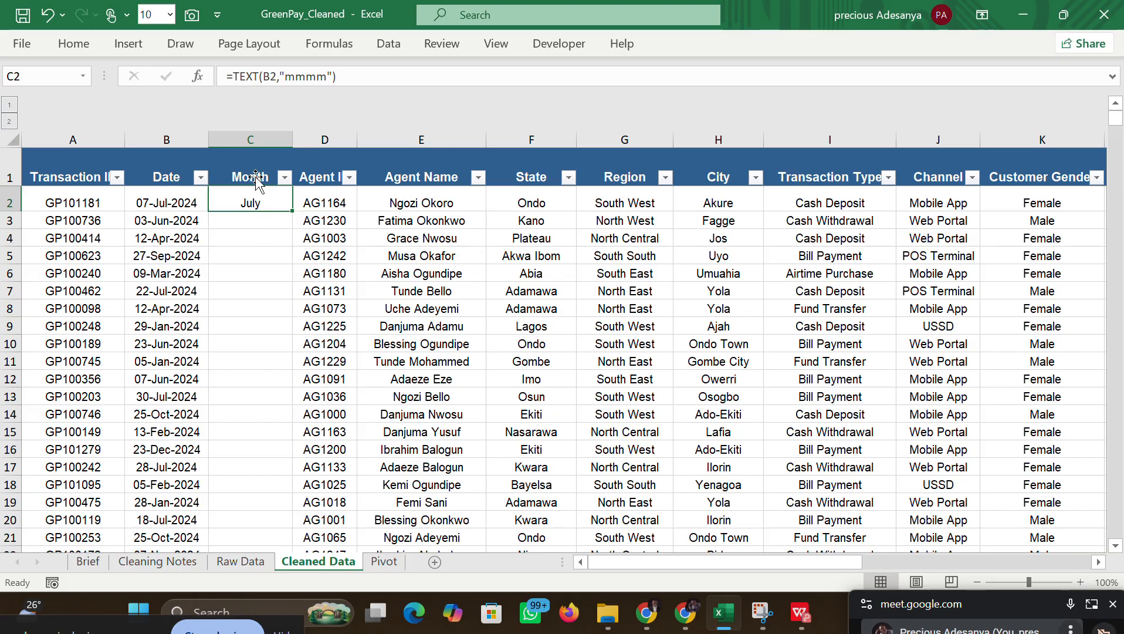
{"action": "double_click", "coordinate": [256, 204]}
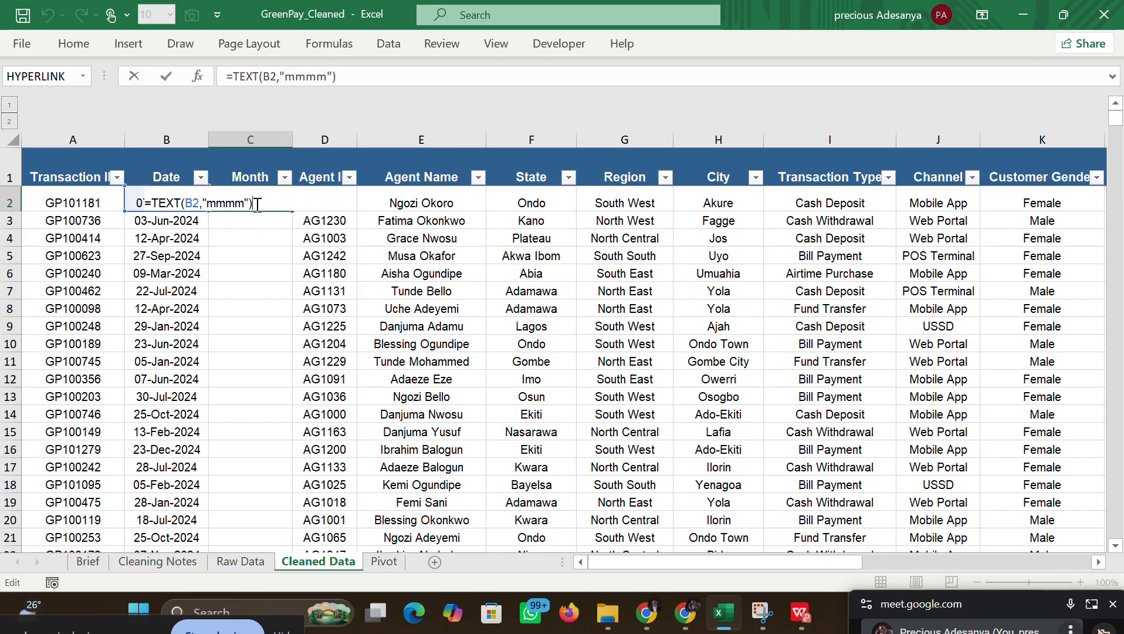
{"action": "key", "text": "Return"}
Step: Clear C2 in the Month column of the Cleaned Data sheet and re-enter the formula =TEXT(B2,"mmmm")
{"action": "left_click", "coordinate": [266, 208]}
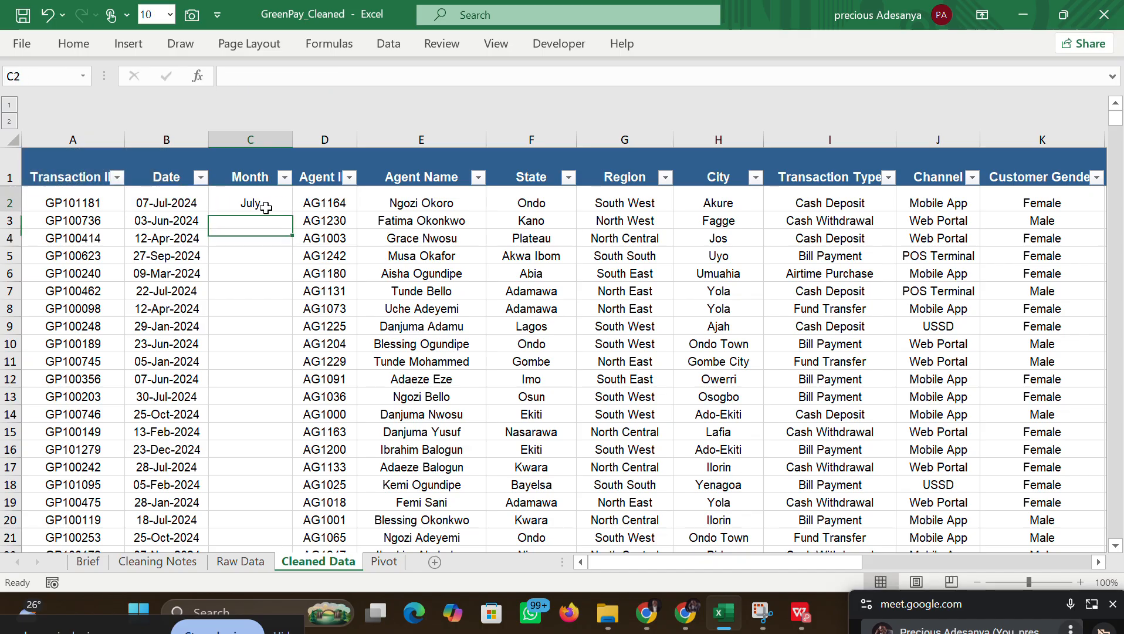
{"action": "key", "text": "Delete"}
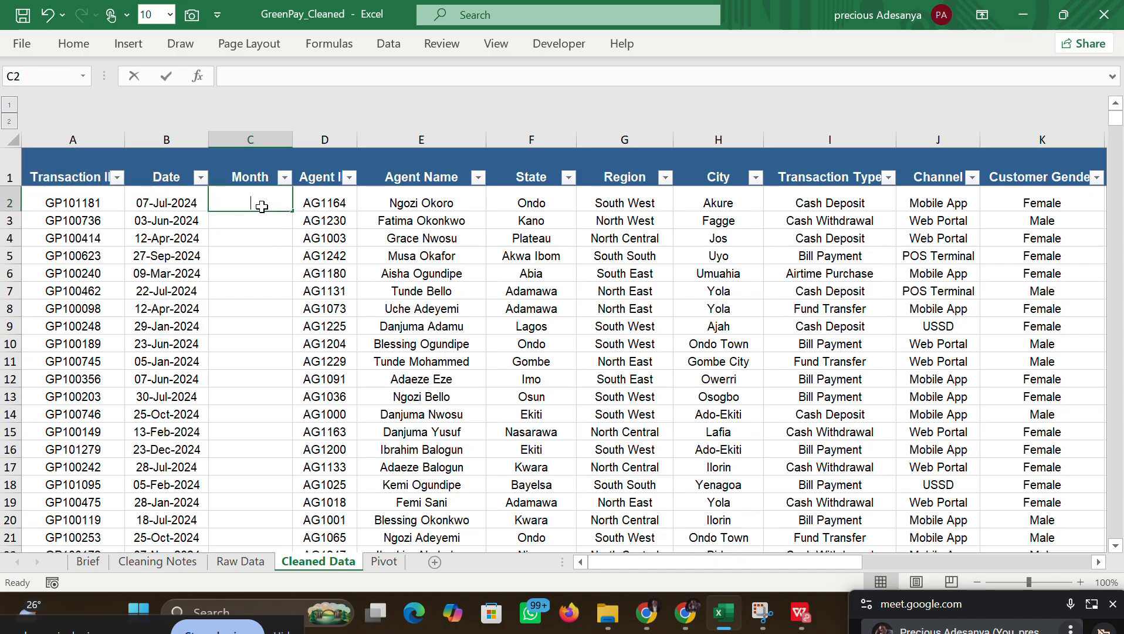
{"action": "type", "text": "=te"}
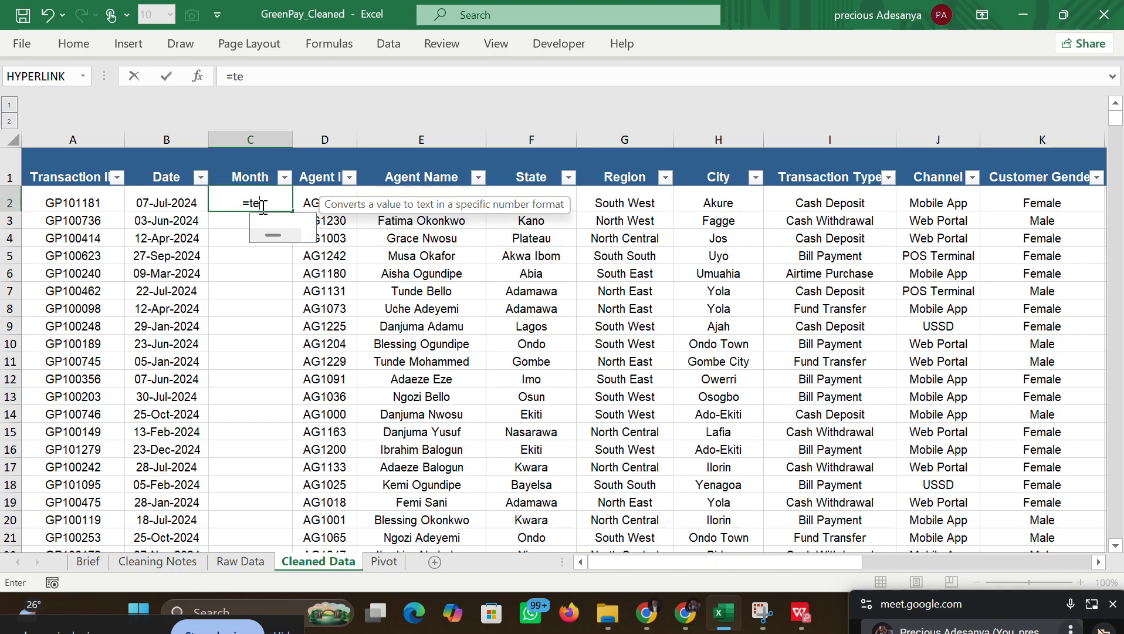
{"action": "type", "text": "x"}
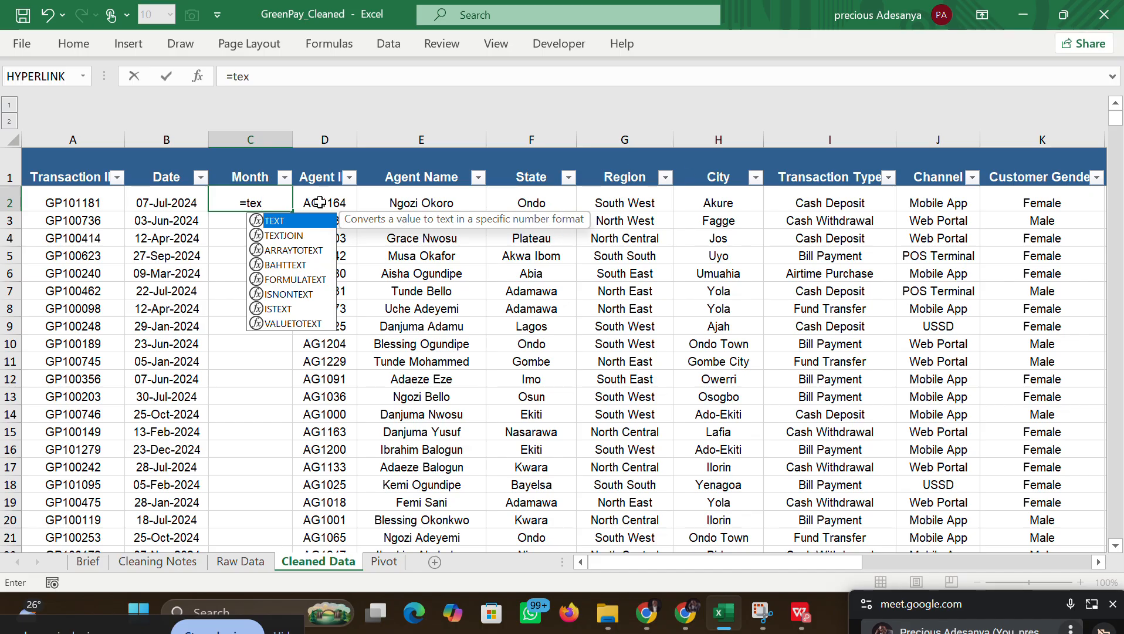
{"action": "key", "text": "Tab"}
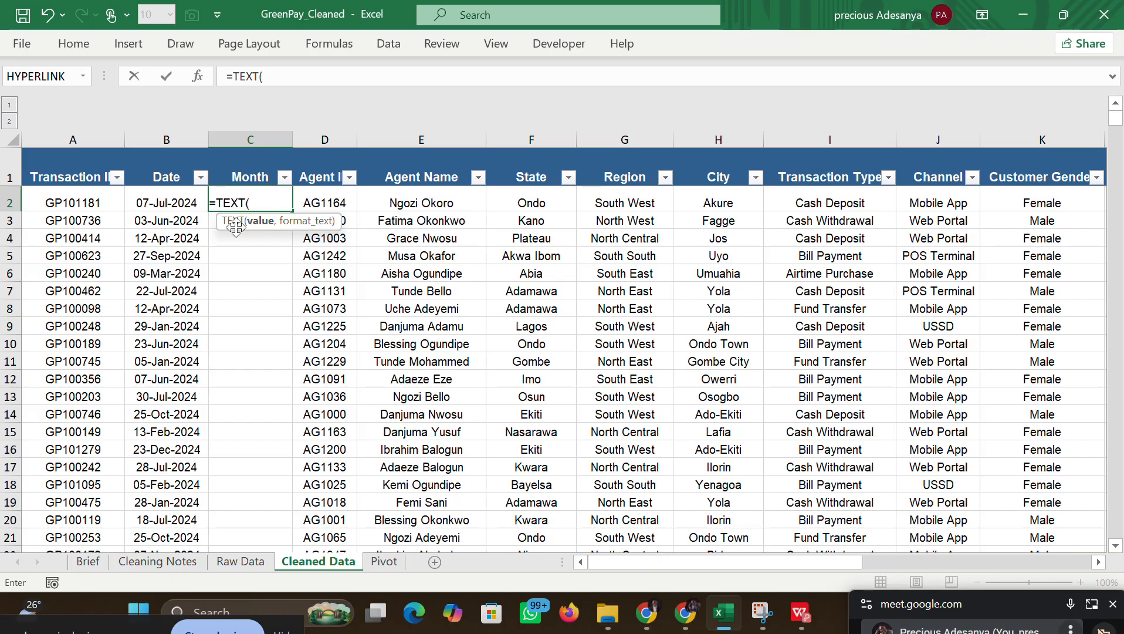
{"action": "left_click", "coordinate": [175, 205]}
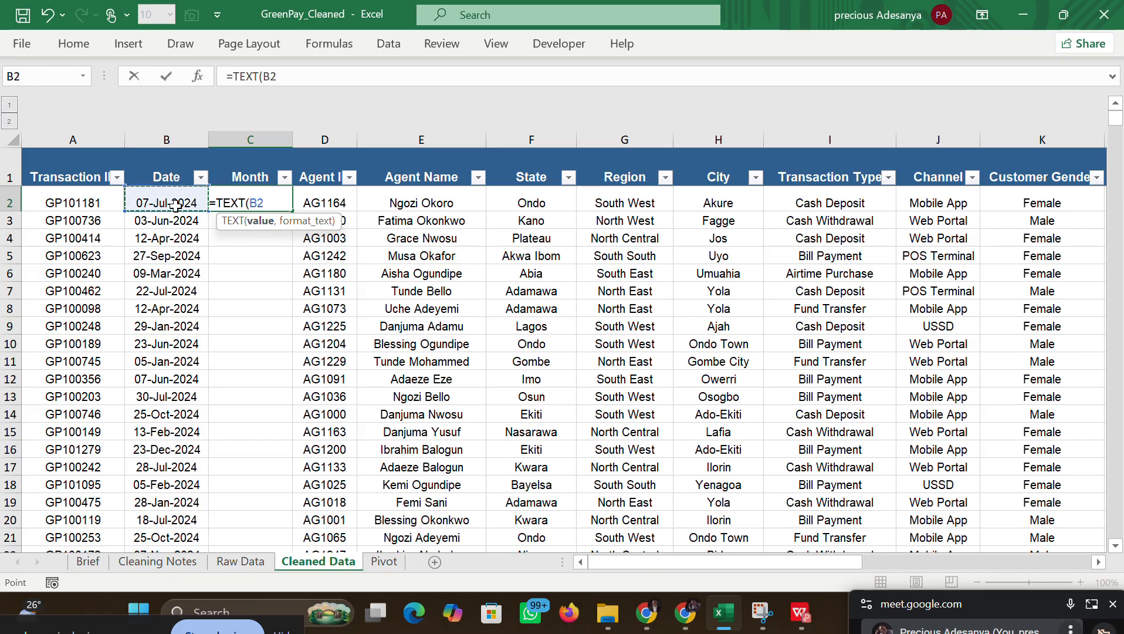
{"action": "type", "text": ","}
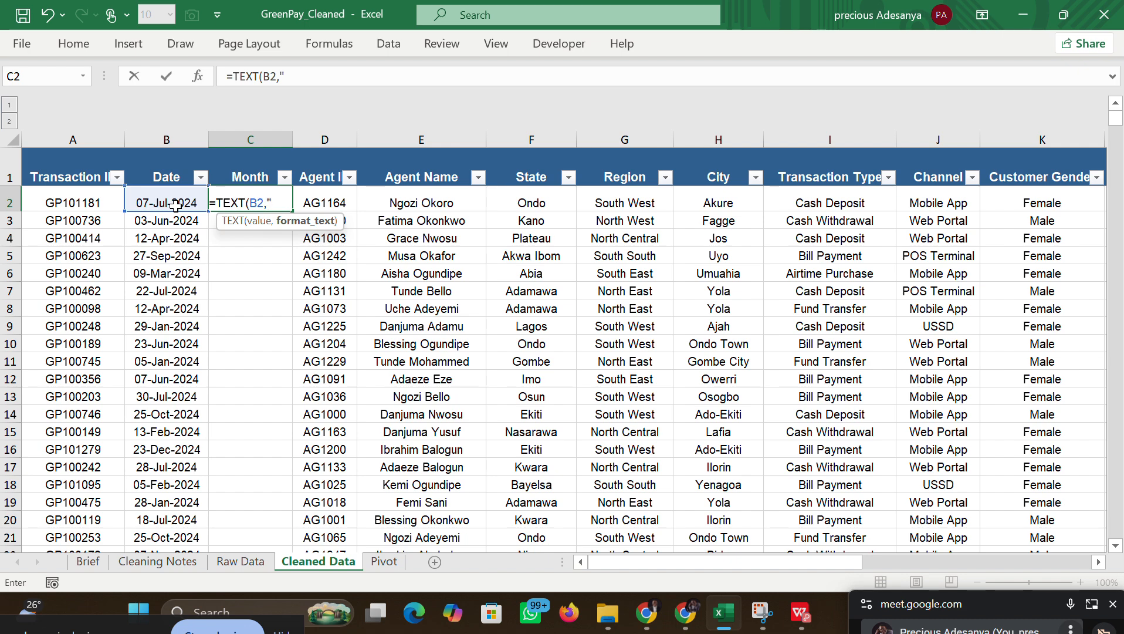
{"action": "type", "text": "mmmm"}
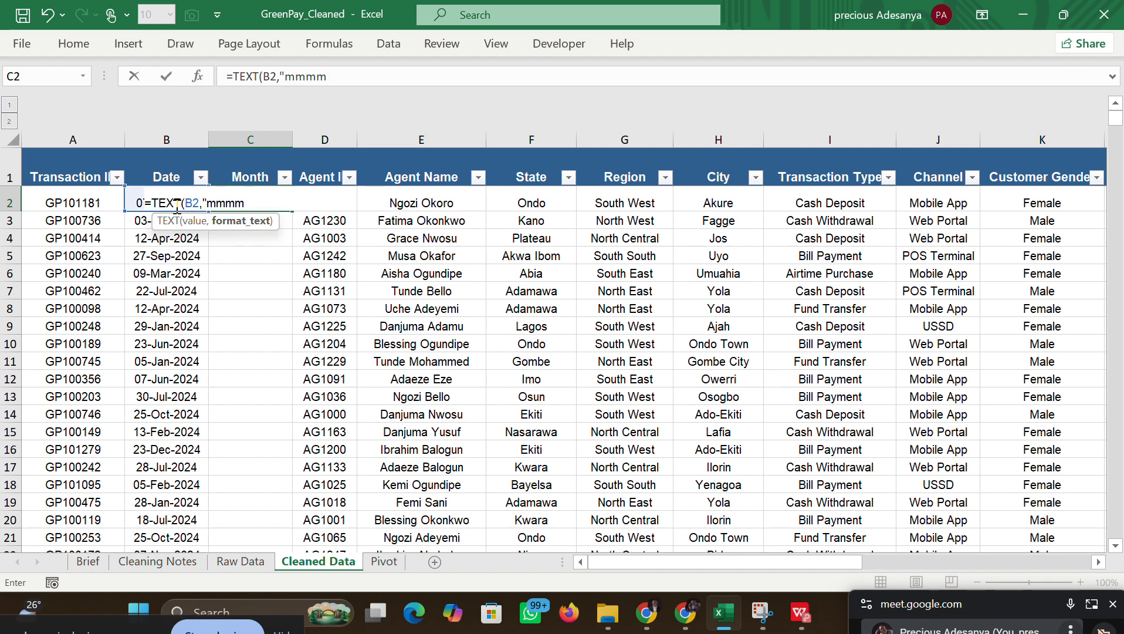
{"action": "type", "text": "\""}
{"action": "type", "text": ")"}
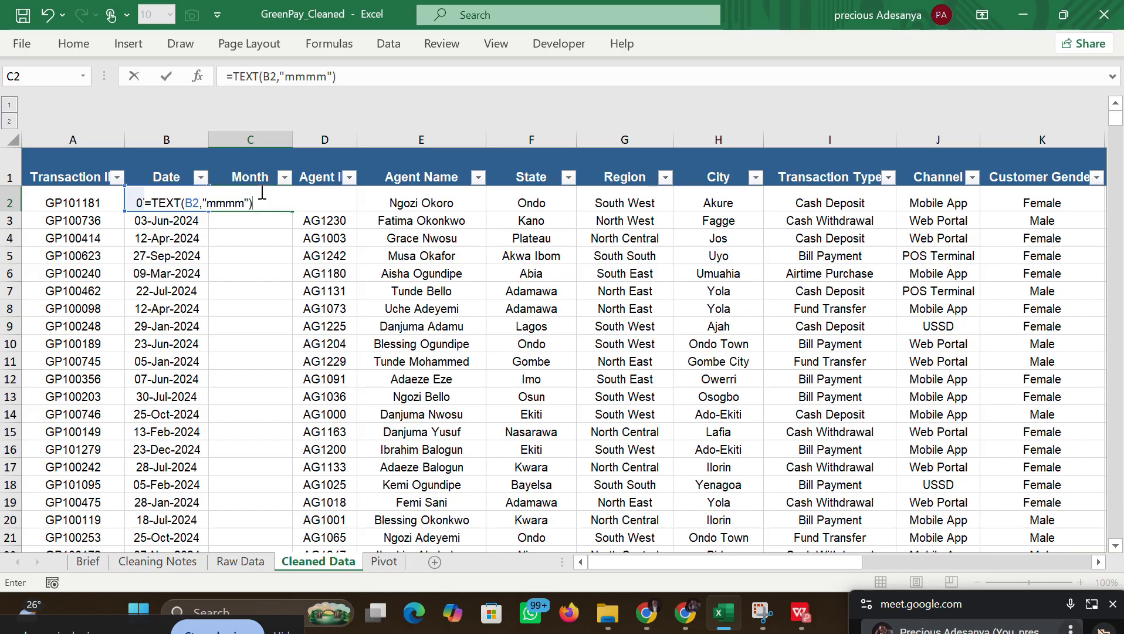
{"action": "key", "text": "Return"}
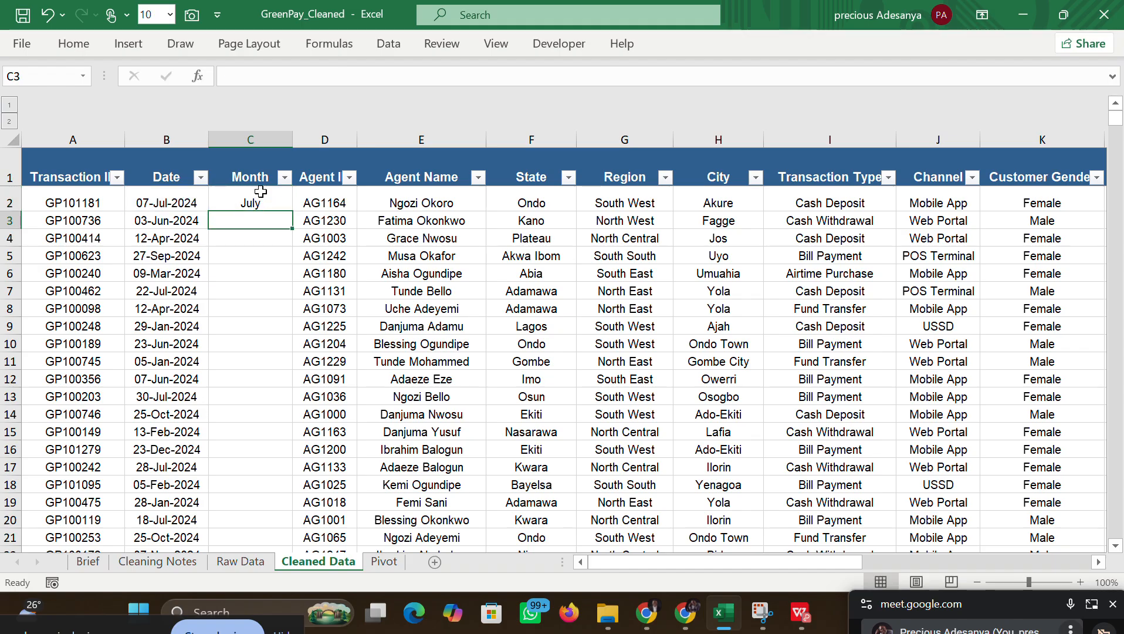
{"action": "left_click", "coordinate": [262, 198]}
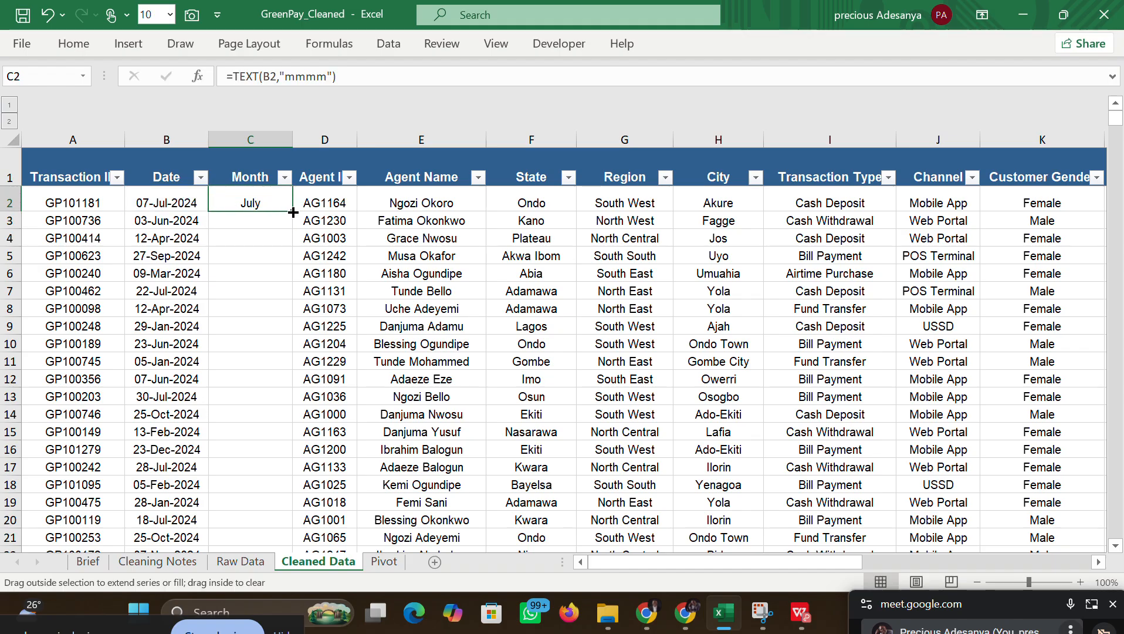
Step: Fill the C2 formula =TEXT(B2,"mmmm") down the entire Month column of the Cleaned Data sheet
{"action": "double_click", "coordinate": [292, 211]}
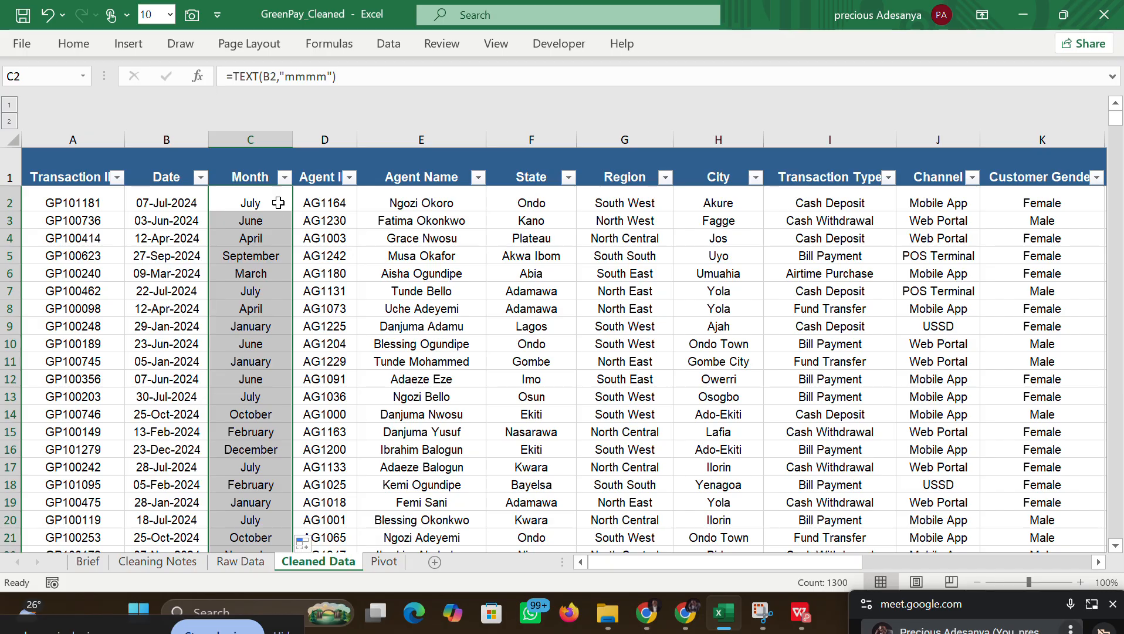
{"action": "double_click", "coordinate": [278, 202]}
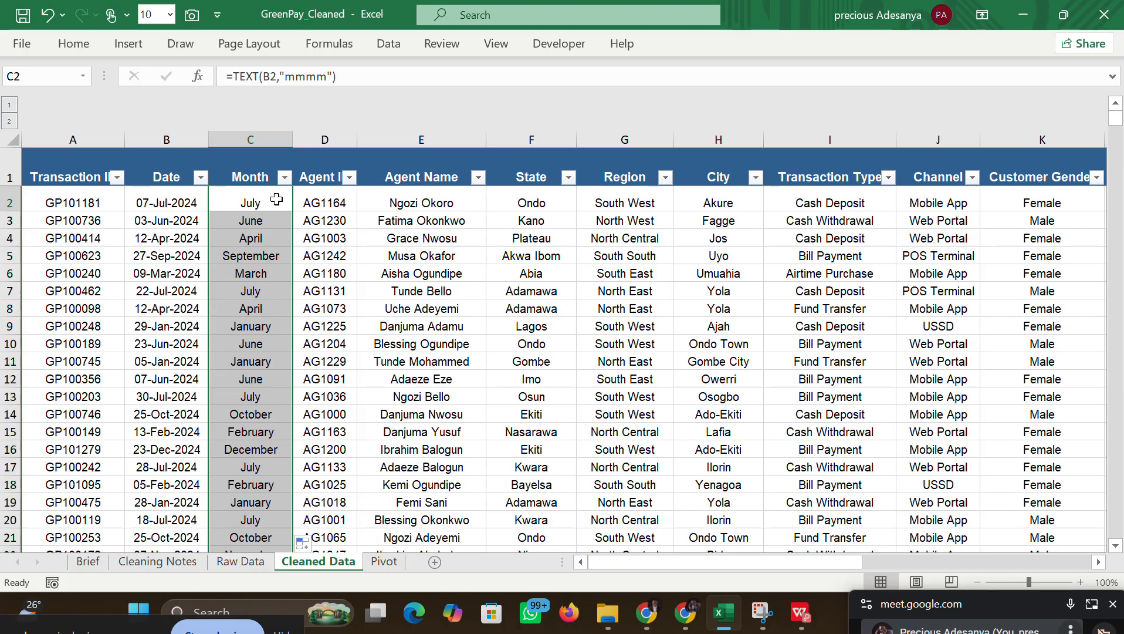
Step: Change the C2 formula to =TEXT(B2,"mmm") for abbreviated month names and fill it down the Month column
{"action": "left_click", "coordinate": [324, 76]}
{"action": "key", "text": "BackSpace"}
{"action": "key", "text": "Return"}
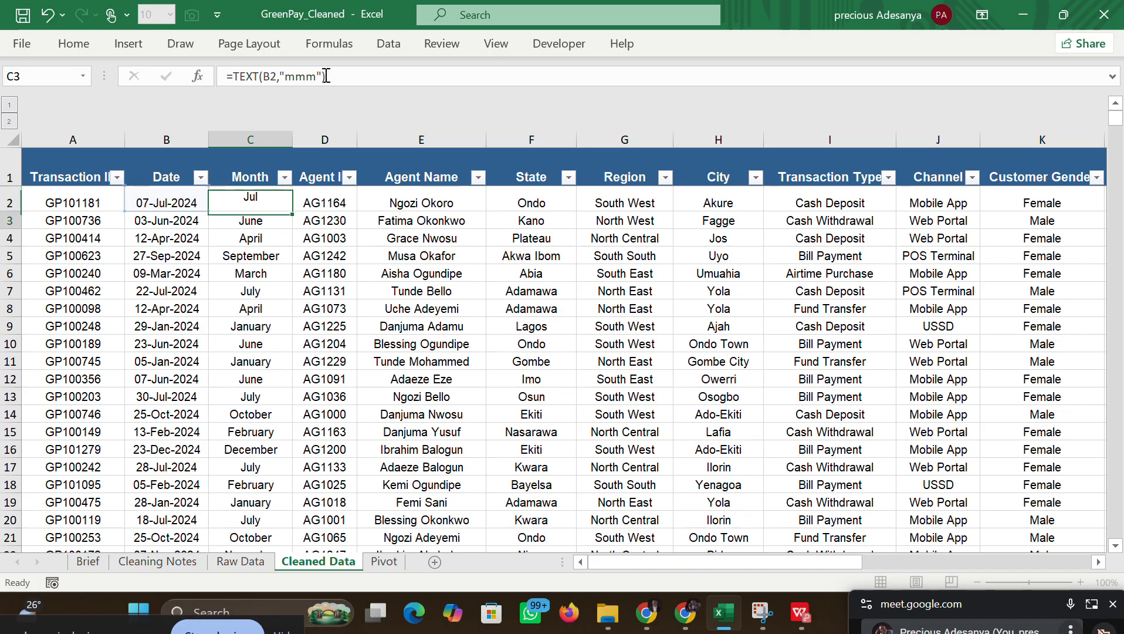
{"action": "left_click", "coordinate": [267, 203]}
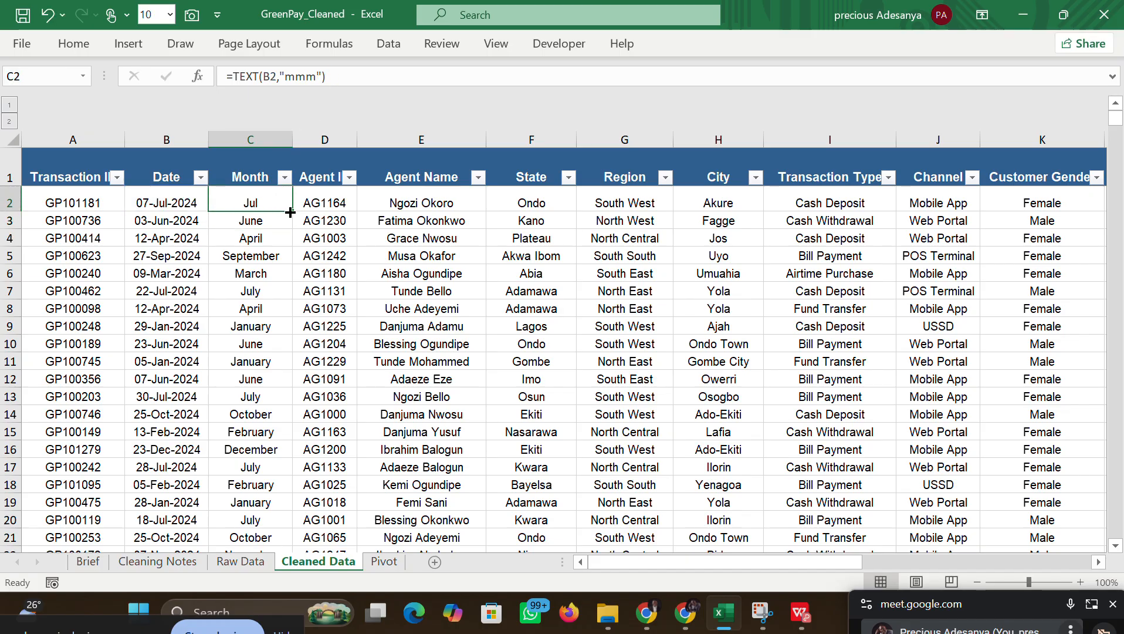
{"action": "double_click", "coordinate": [292, 212]}
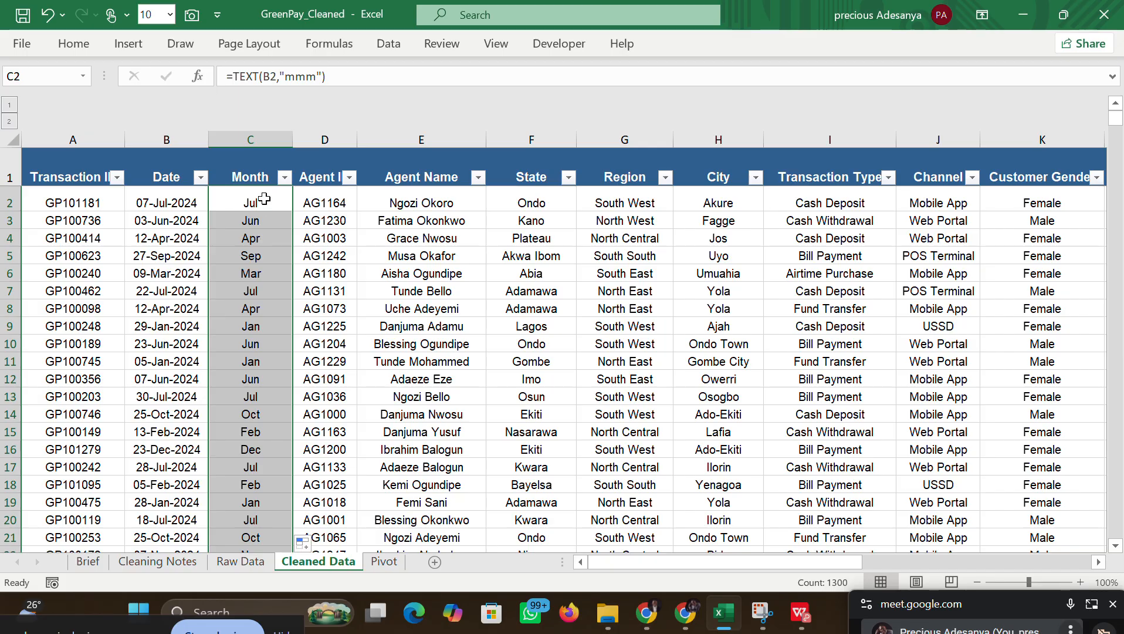
Step: Set the C2 formula back to =TEXT(B2,"mmmm") for full month names and refill the Month column with it
{"action": "left_click", "coordinate": [315, 76]}
{"action": "type", "text": "m"}
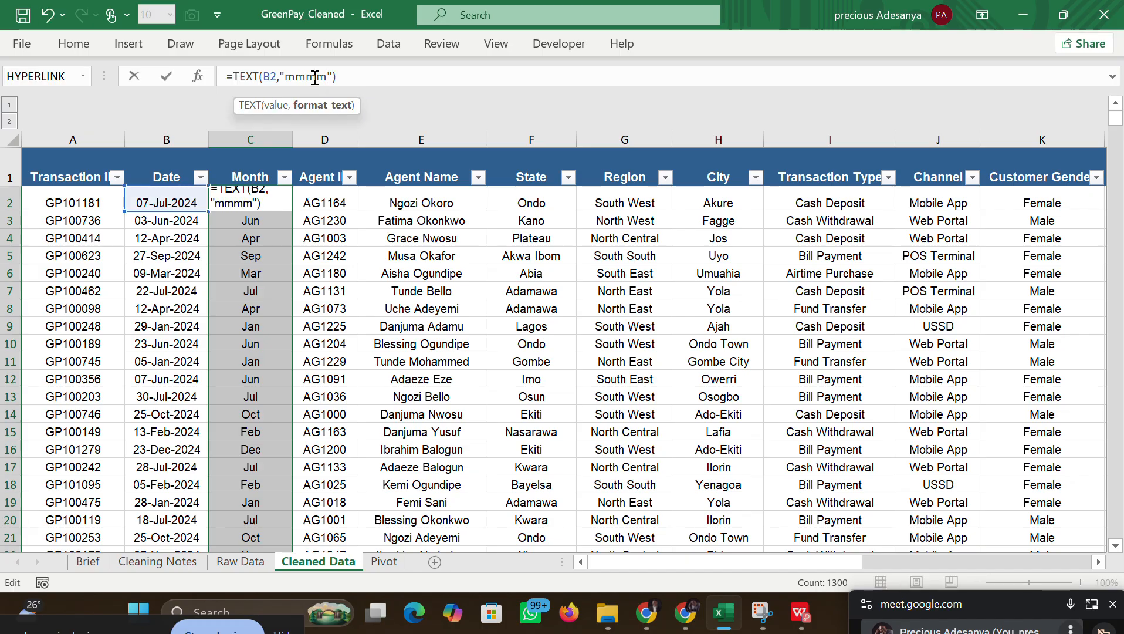
{"action": "key", "text": "Return"}
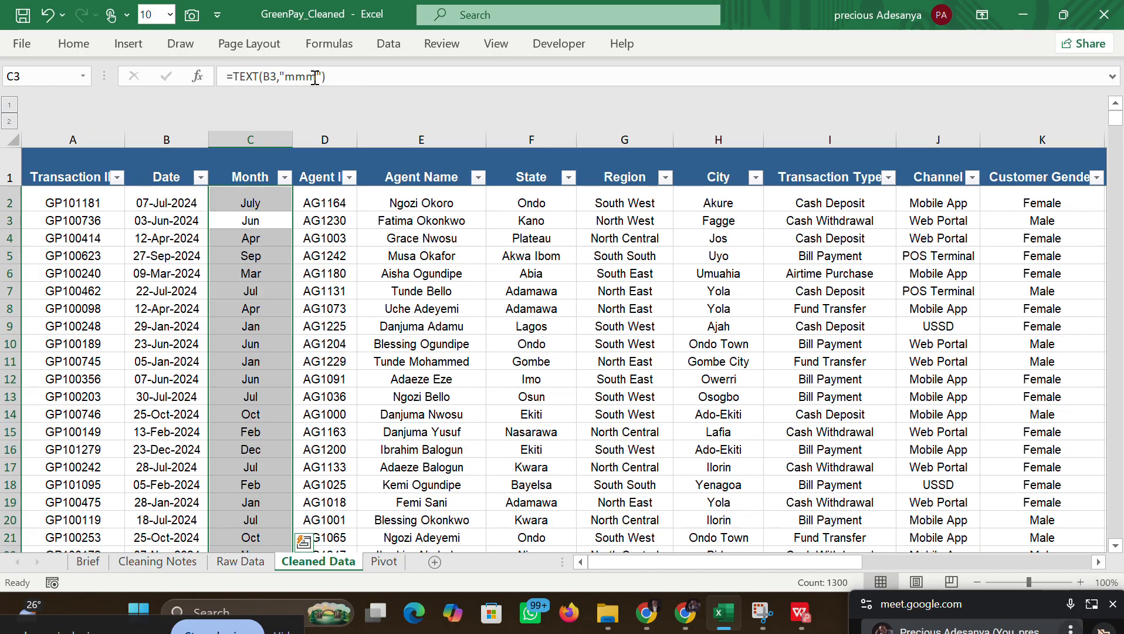
{"action": "left_click", "coordinate": [272, 210]}
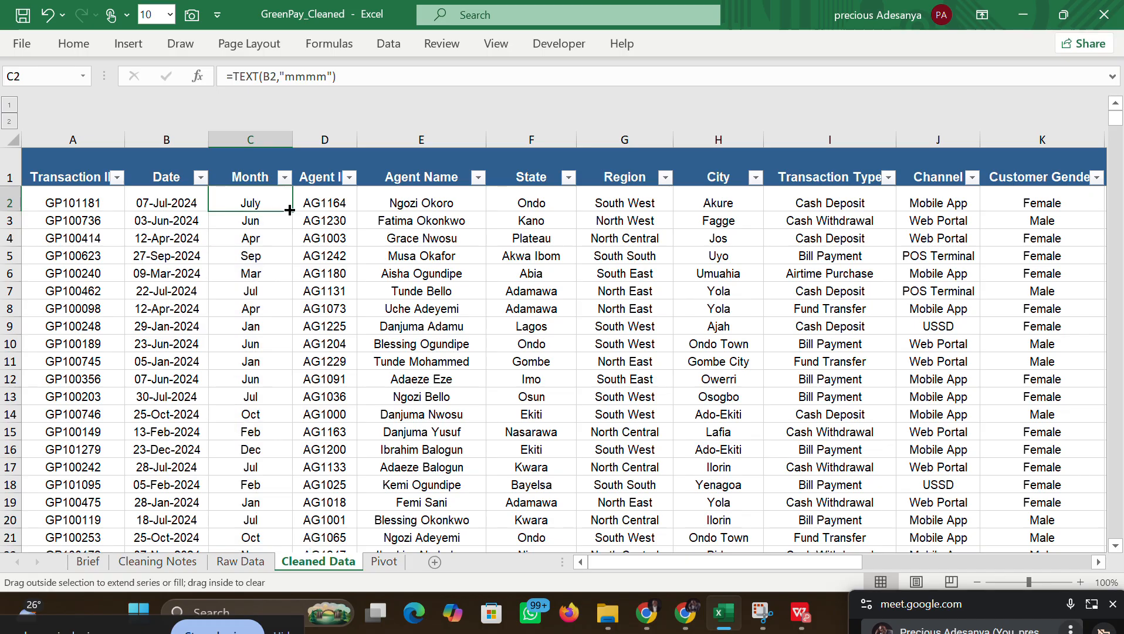
{"action": "double_click", "coordinate": [290, 211]}
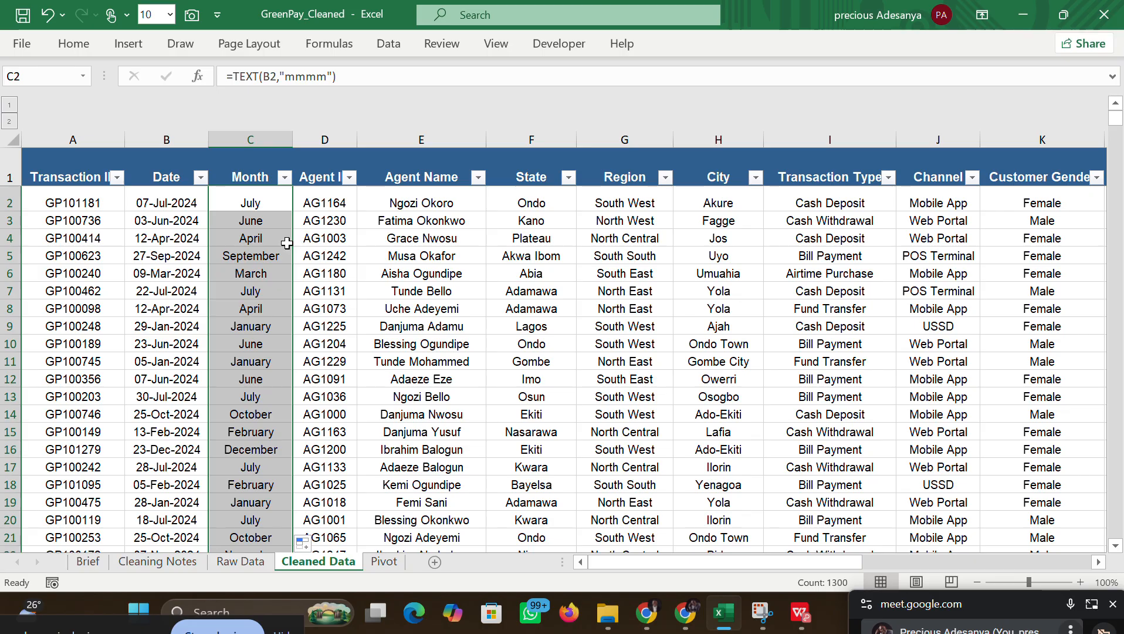
{"action": "left_click", "coordinate": [270, 222]}
{"action": "left_click", "coordinate": [262, 204]}
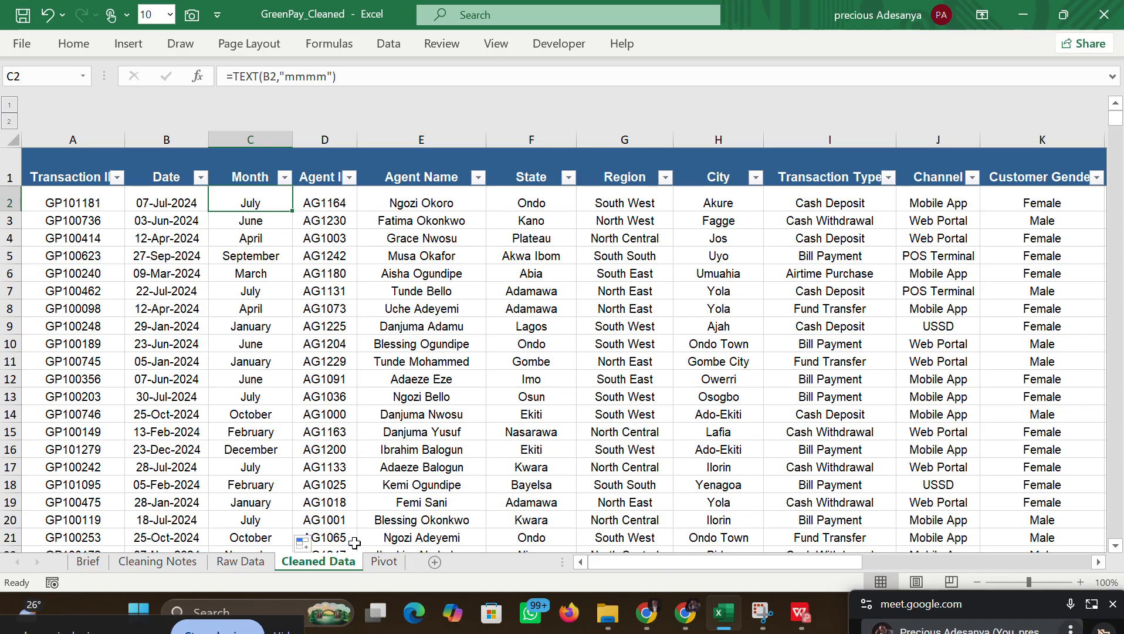
Step: Look over the Pivot sheet, the Cleaned Data and Raw Data columns, and the dashboard task list on the Brief sheet
{"action": "left_click", "coordinate": [376, 566]}
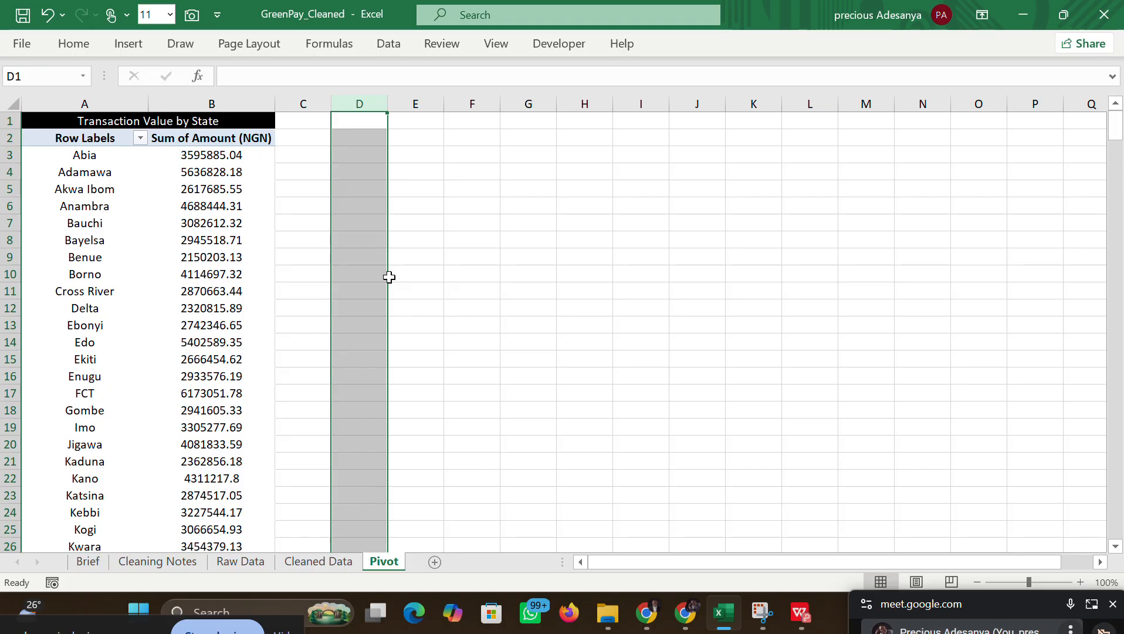
{"action": "left_click_drag", "start_coordinate": [359, 122], "coordinate": [423, 116]}
{"action": "left_click", "coordinate": [363, 139]}
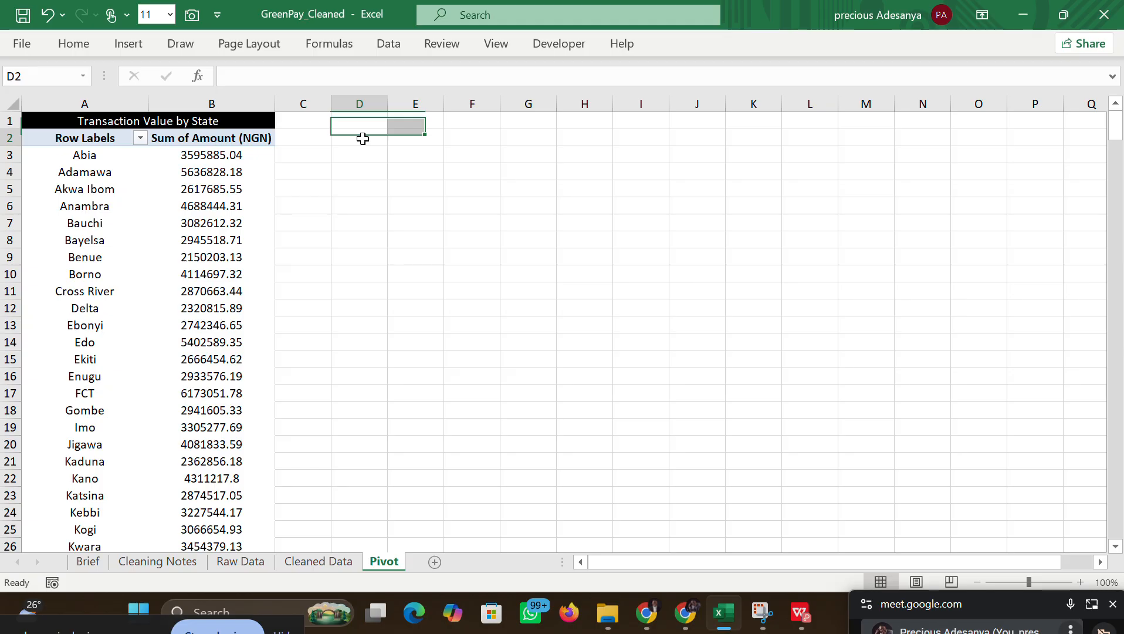
{"action": "left_click", "coordinate": [323, 562]}
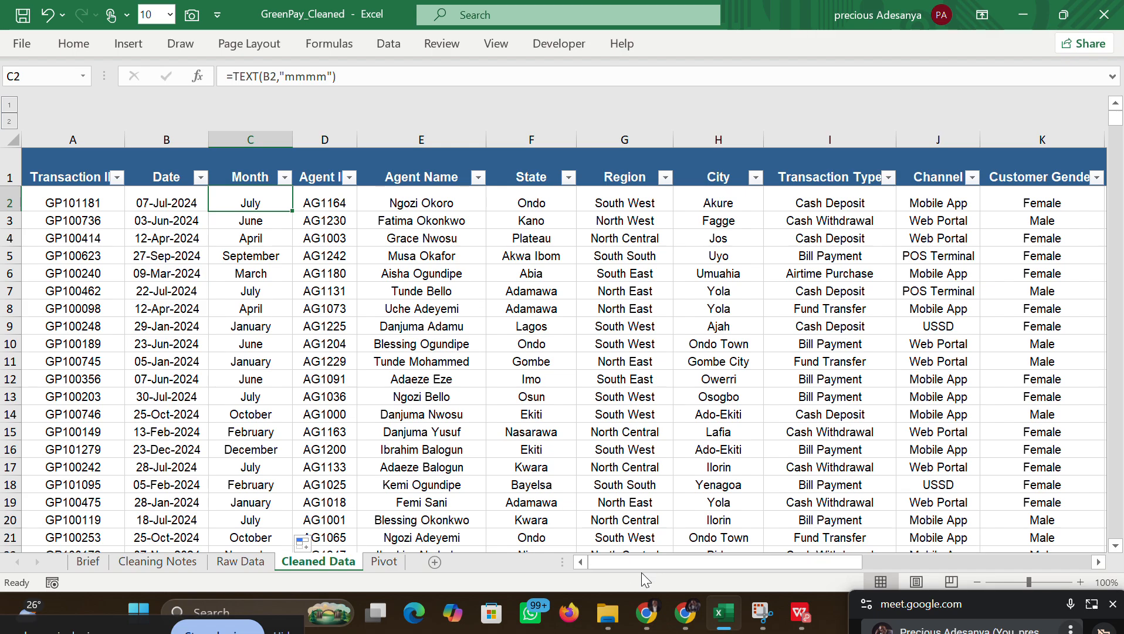
{"action": "left_click_drag", "start_coordinate": [636, 563], "coordinate": [769, 562]}
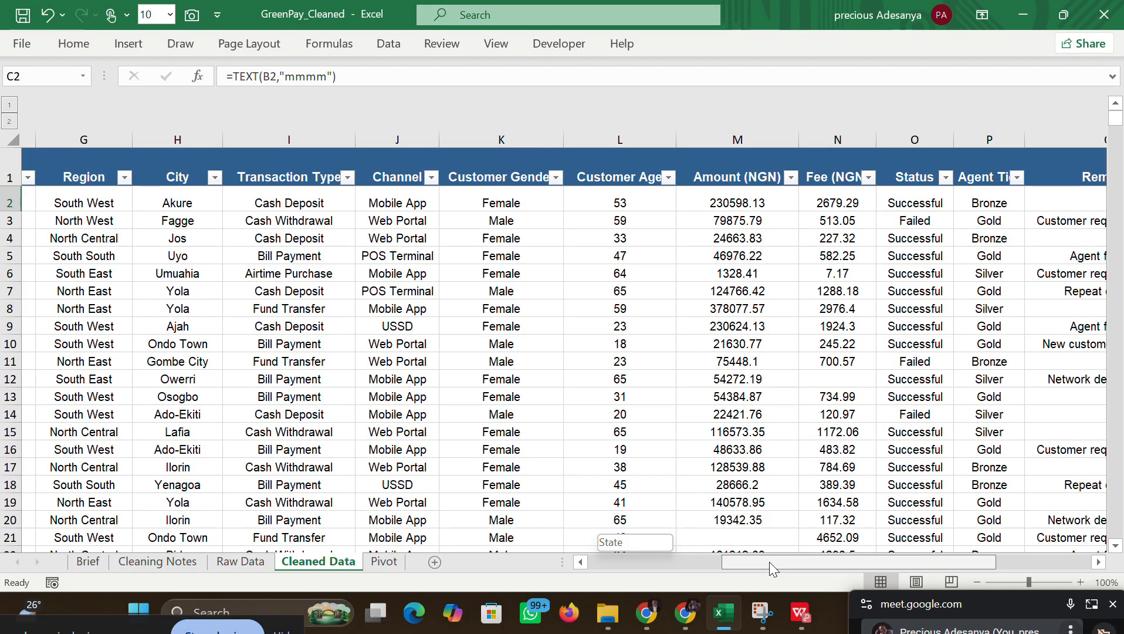
{"action": "left_click_drag", "start_coordinate": [770, 561], "coordinate": [631, 560]}
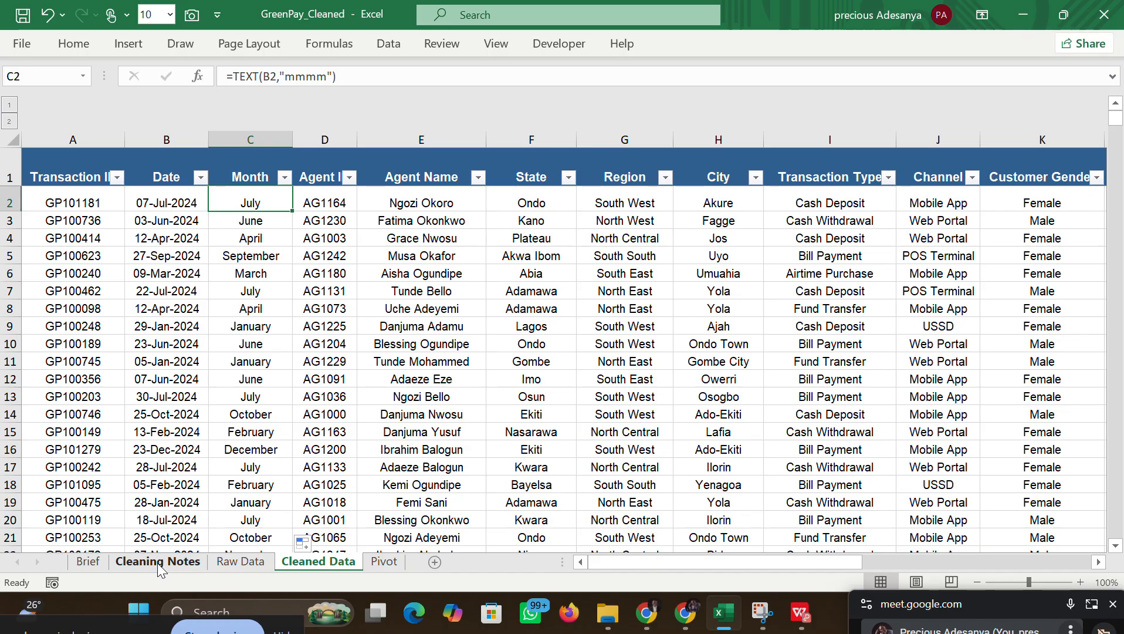
{"action": "left_click", "coordinate": [89, 561]}
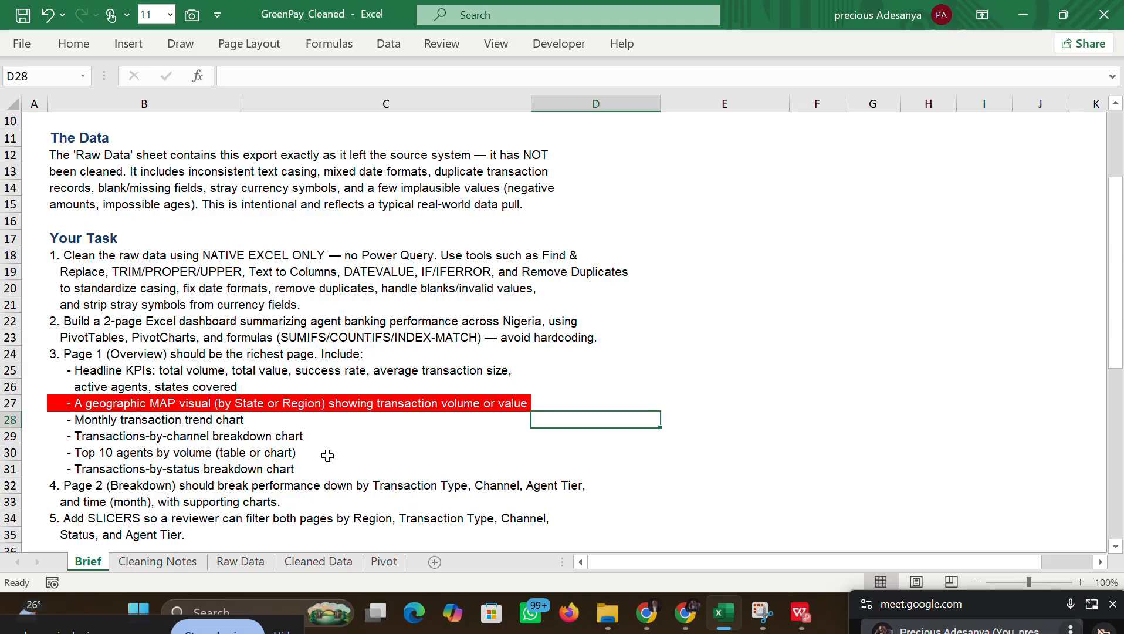
{"action": "left_click", "coordinate": [270, 561]}
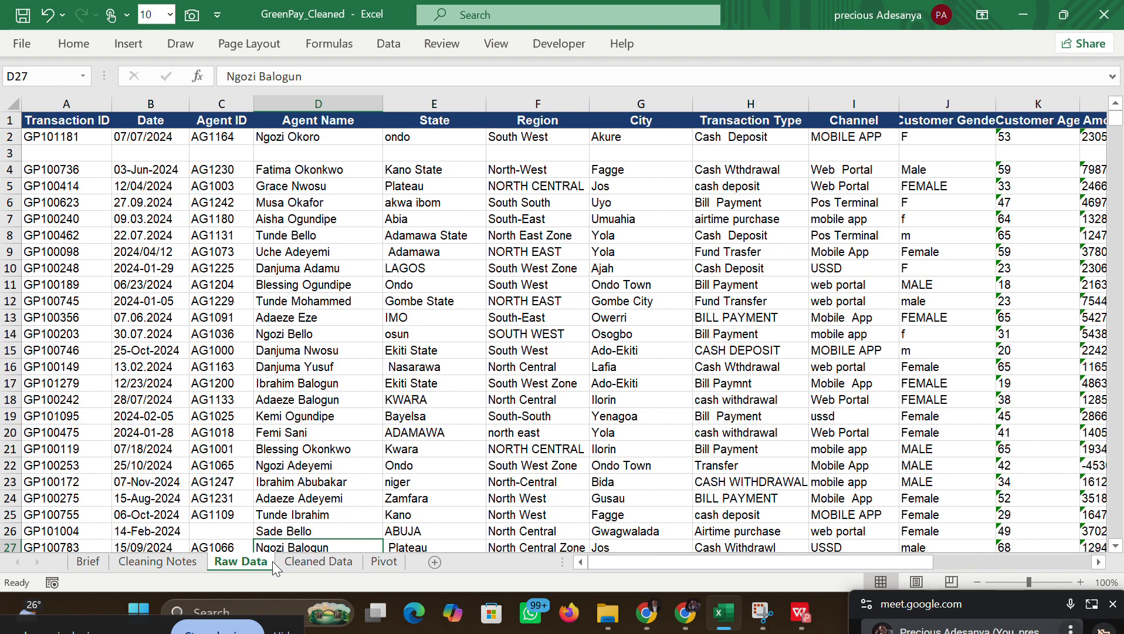
{"action": "left_click_drag", "start_coordinate": [645, 560], "coordinate": [778, 563]}
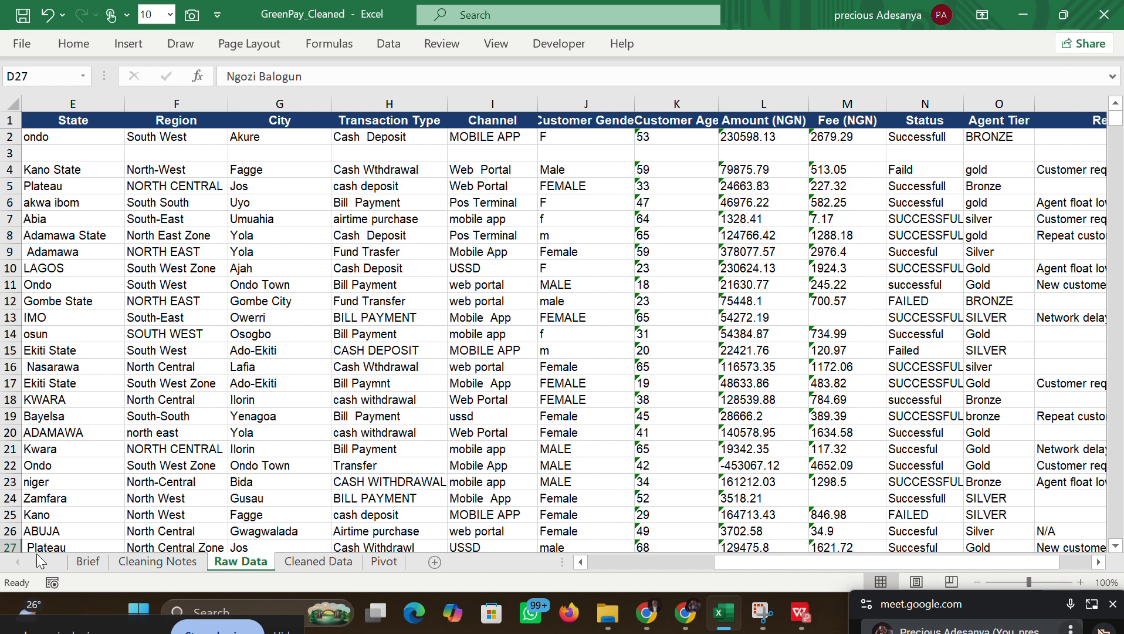
{"action": "left_click", "coordinate": [297, 564]}
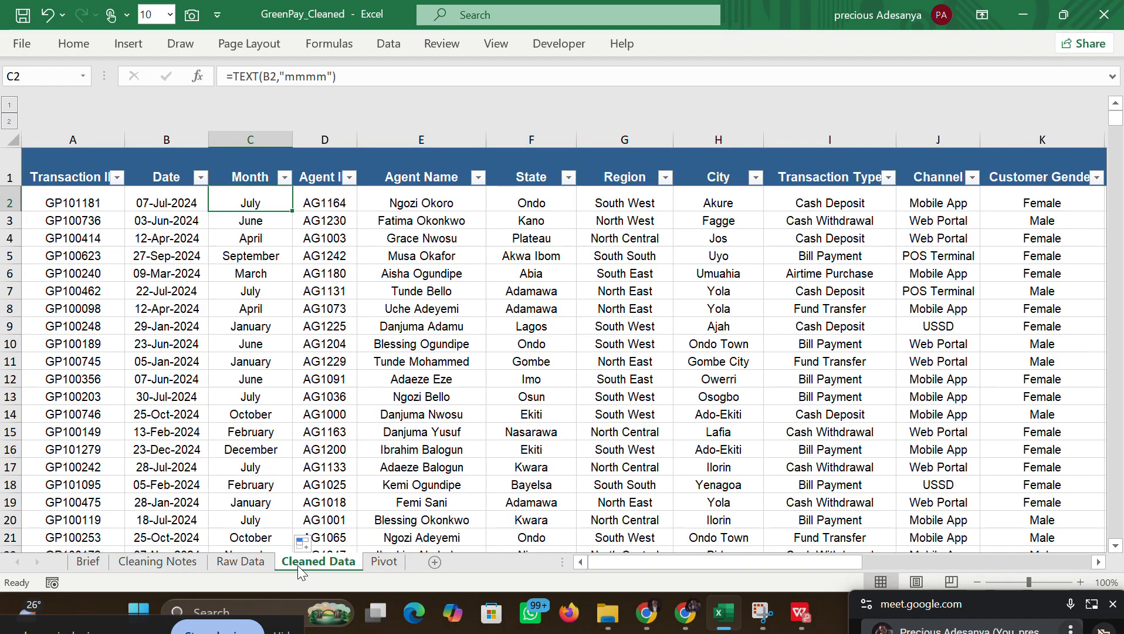
{"action": "left_click", "coordinate": [372, 561]}
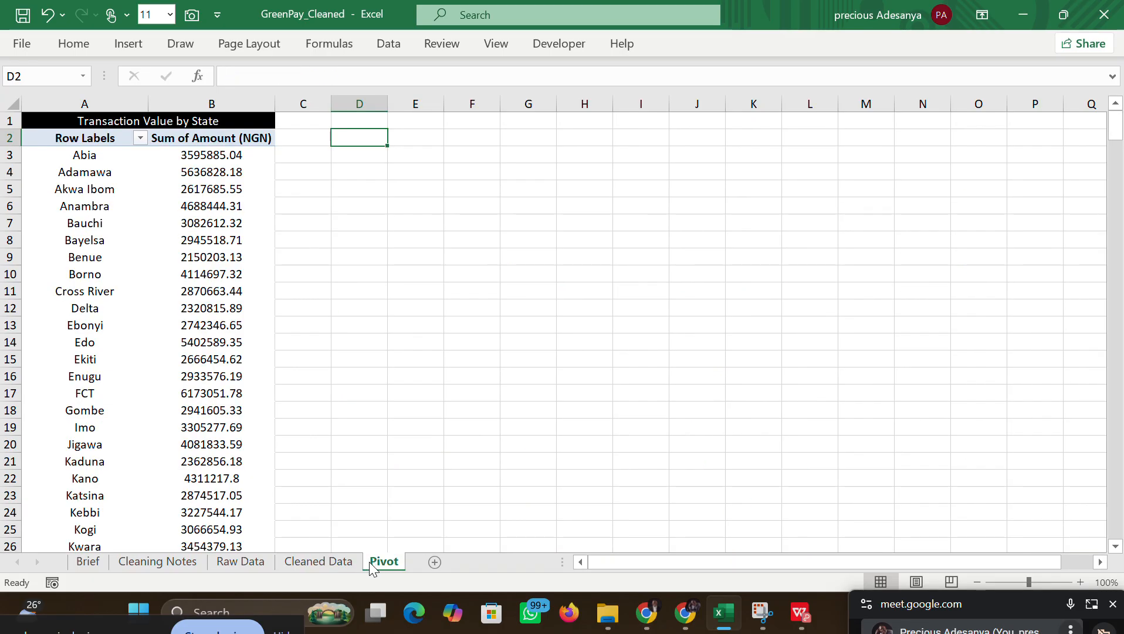
Step: Create a PivotTable from range A1:R1301 of the Cleaned Data sheet, placed on the existing Pivot sheet at D2
{"action": "left_click", "coordinate": [315, 561]}
{"action": "left_click", "coordinate": [54, 177]}
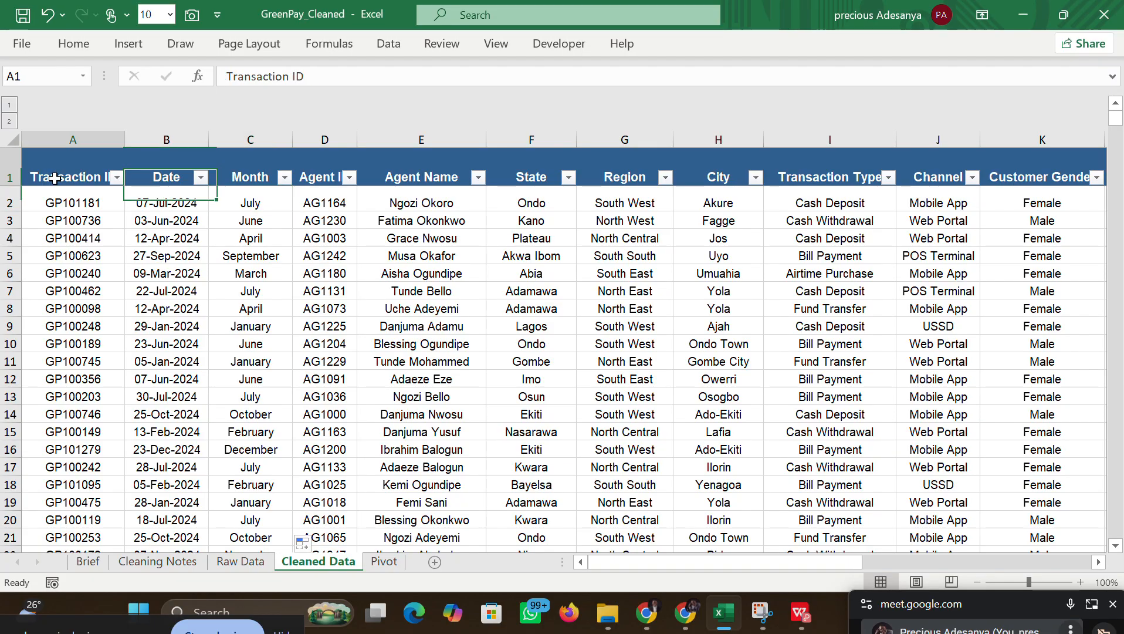
{"action": "left_click_drag", "start_coordinate": [55, 177], "coordinate": [886, 460]}
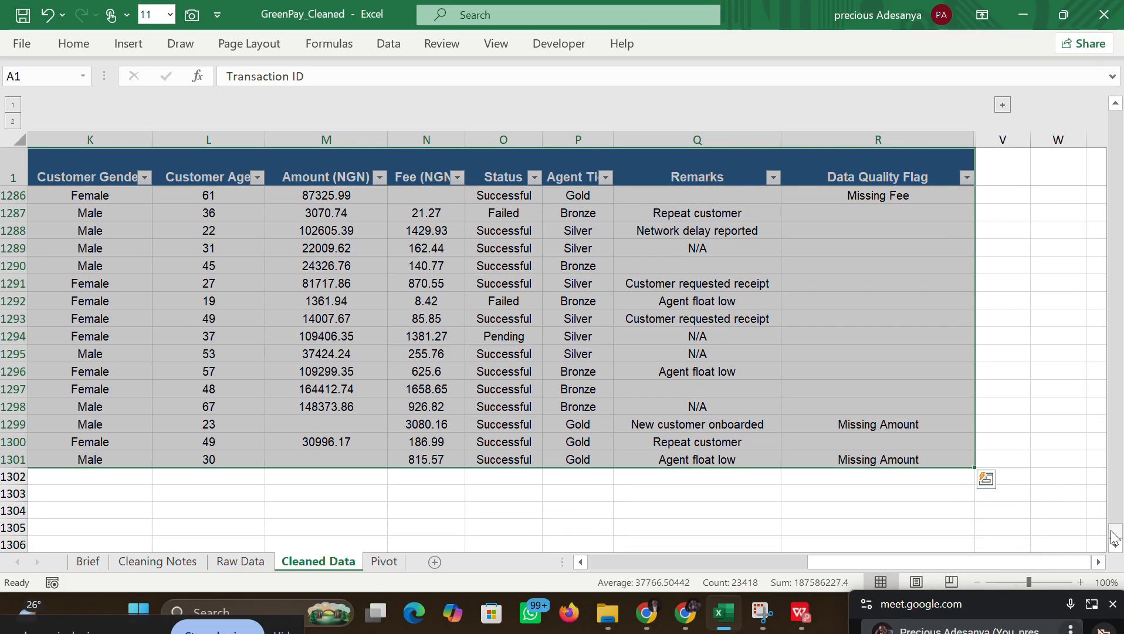
{"action": "left_click_drag", "start_coordinate": [1113, 536], "coordinate": [1110, 7]}
{"action": "left_click_drag", "start_coordinate": [840, 562], "coordinate": [541, 549]}
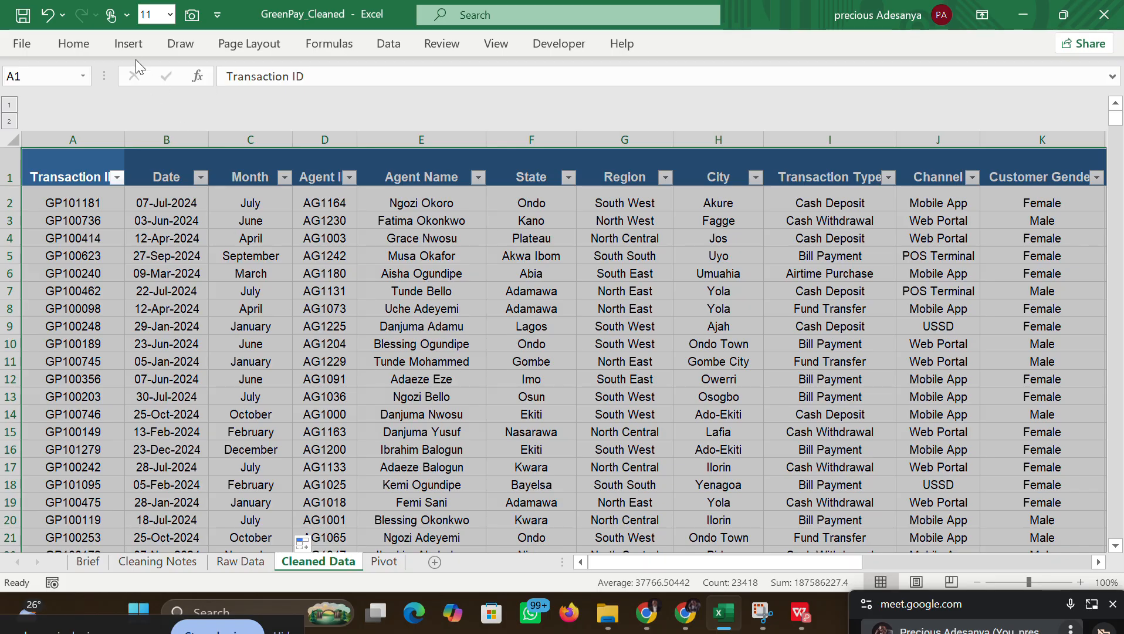
{"action": "left_click", "coordinate": [125, 45]}
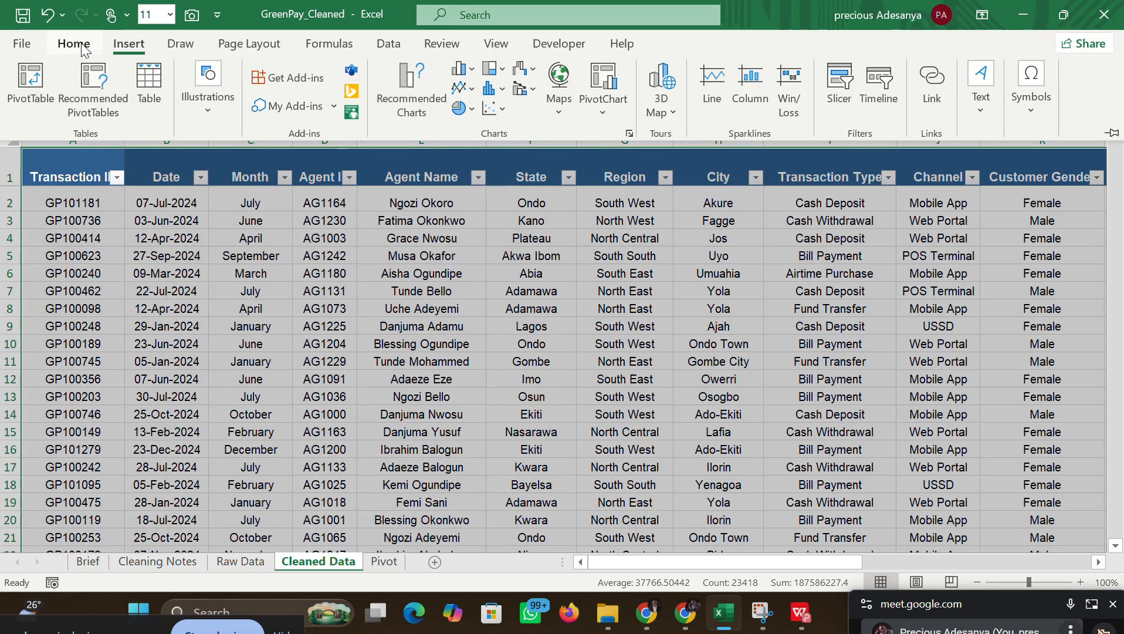
{"action": "left_click", "coordinate": [28, 87]}
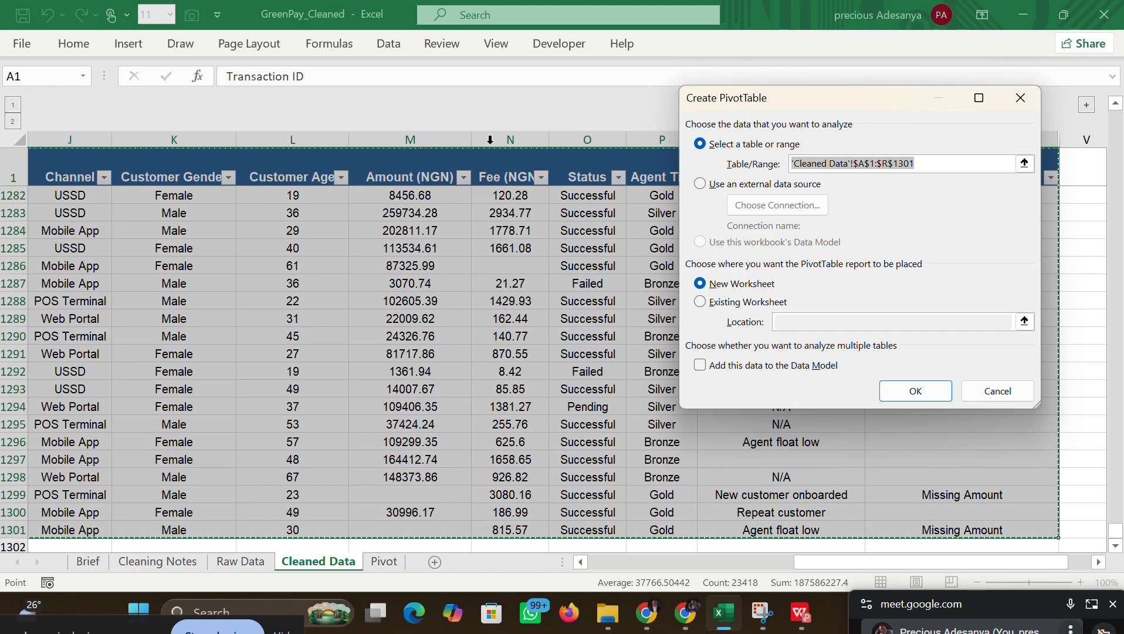
{"action": "left_click", "coordinate": [710, 301]}
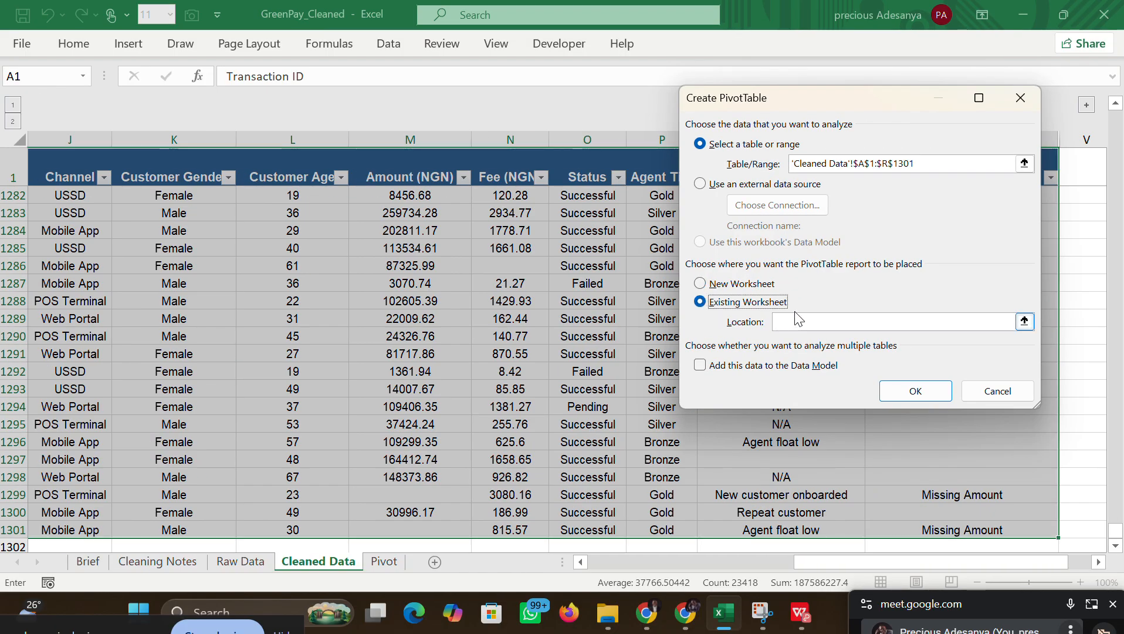
{"action": "left_click", "coordinate": [789, 320]}
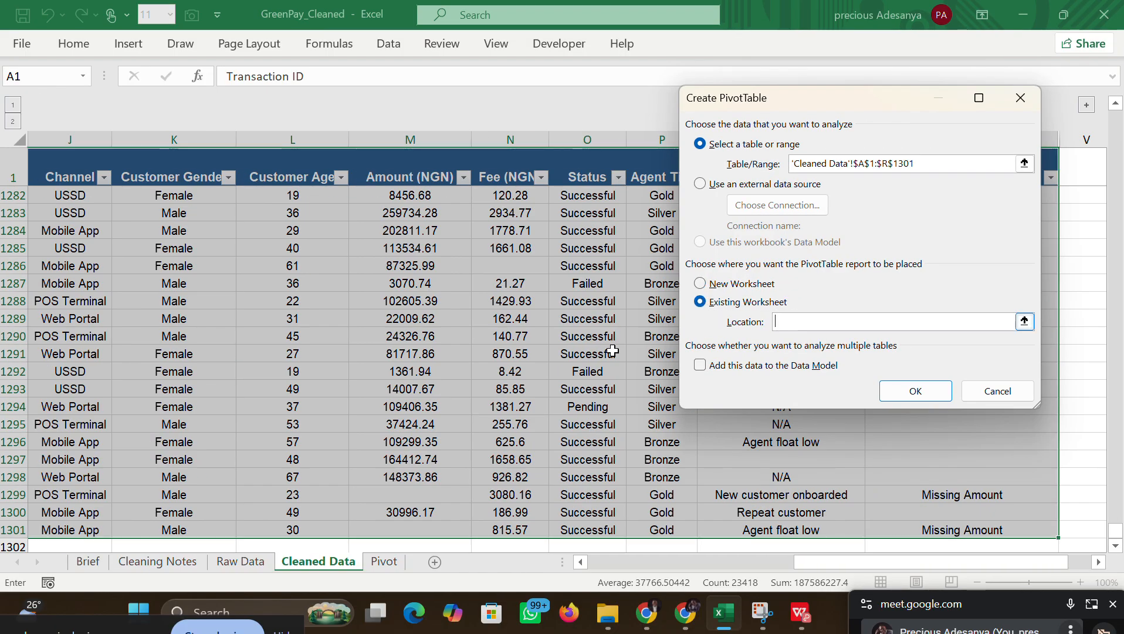
{"action": "left_click", "coordinate": [384, 561]}
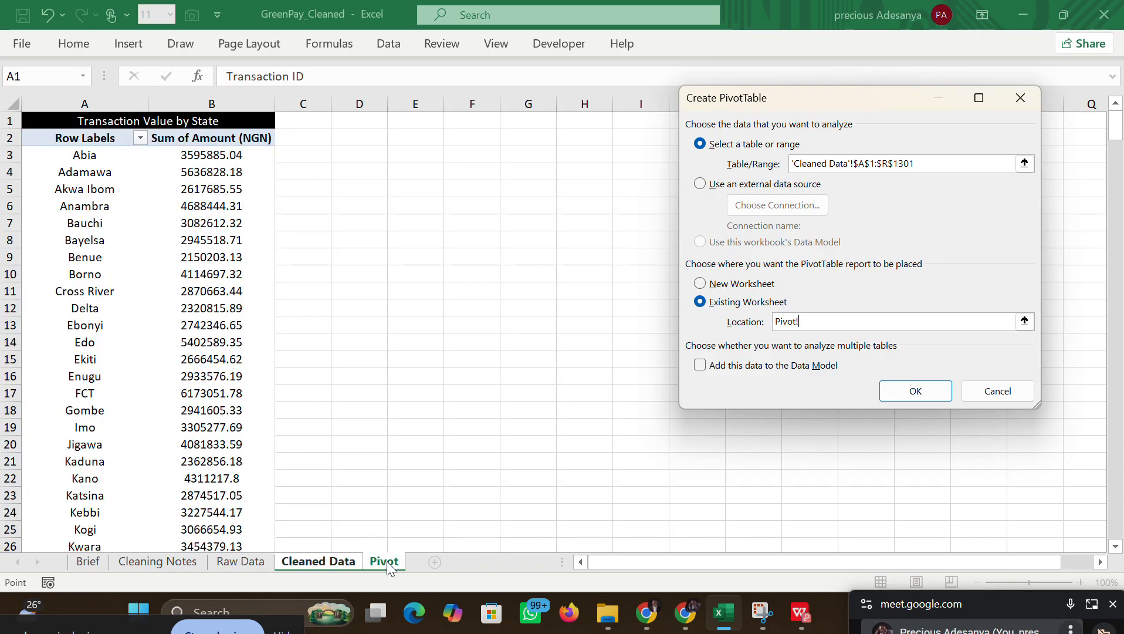
{"action": "left_click", "coordinate": [357, 138]}
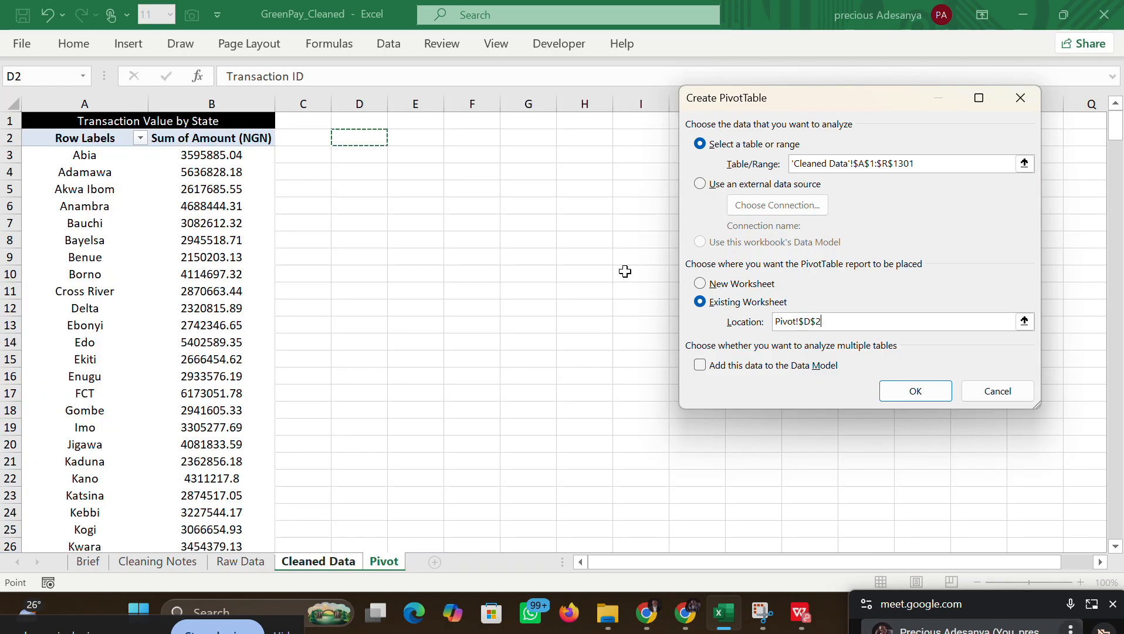
{"action": "left_click", "coordinate": [892, 393]}
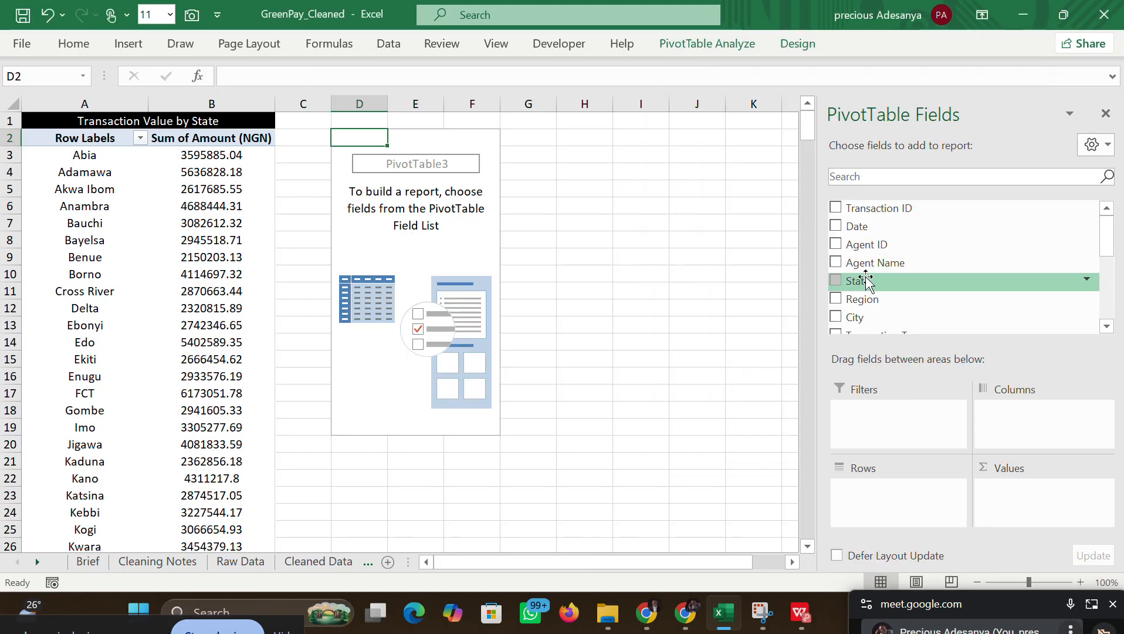
Step: Check the new PivotTable's field list for the month field and add Date to its Rows area
{"action": "left_click_drag", "start_coordinate": [1114, 244], "coordinate": [1108, 216]}
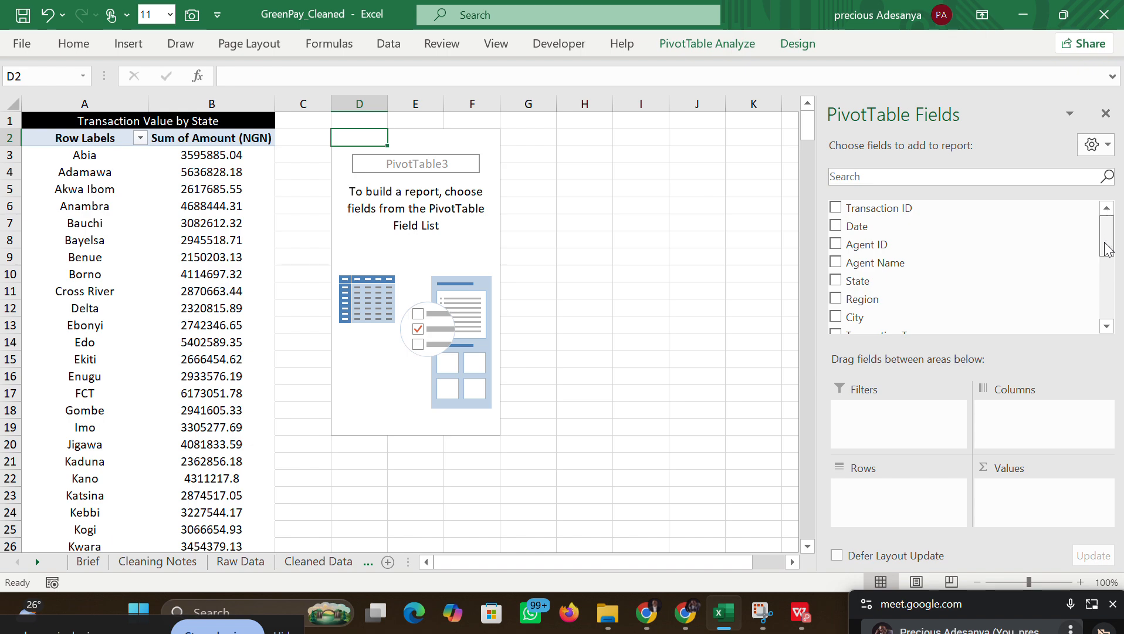
{"action": "left_click_drag", "start_coordinate": [1107, 249], "coordinate": [1107, 222]}
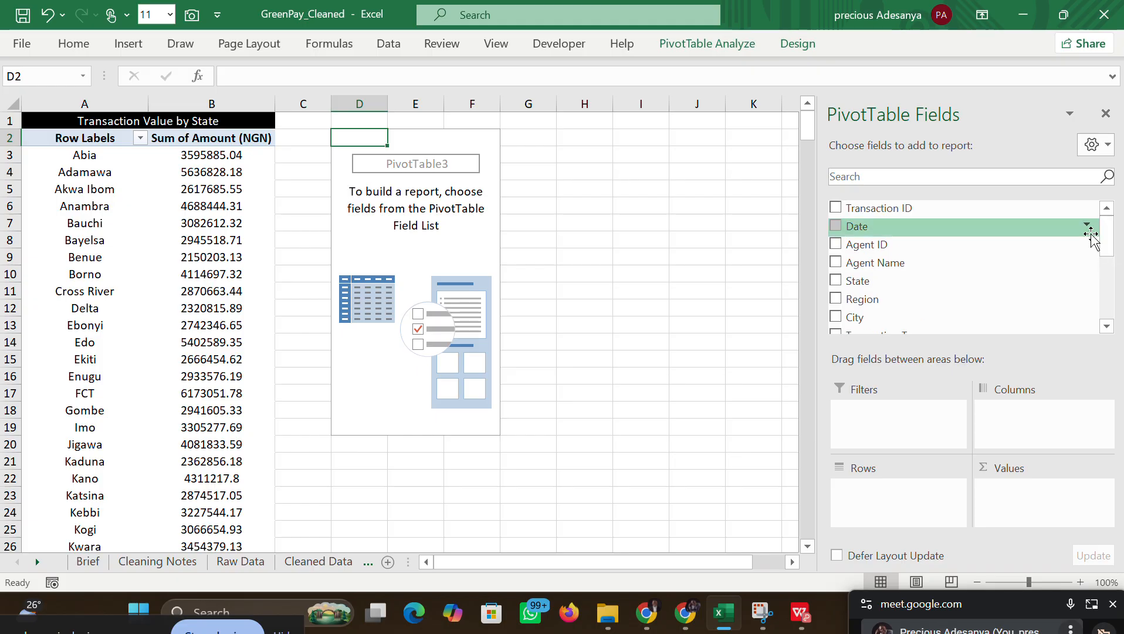
{"action": "left_click_drag", "start_coordinate": [871, 224], "coordinate": [883, 501]}
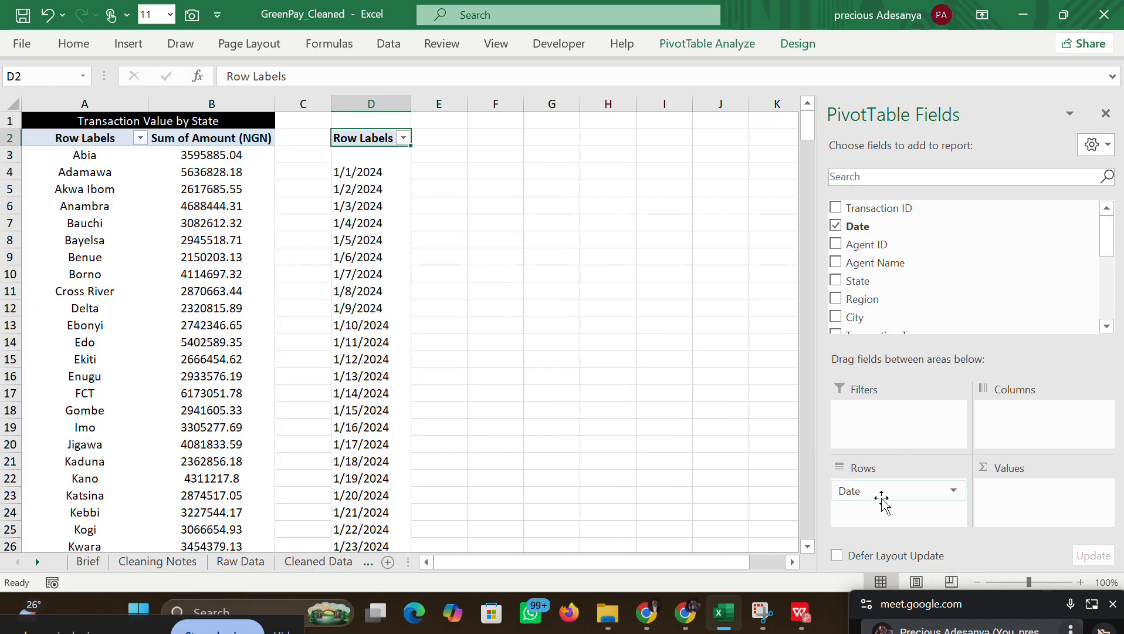
{"action": "left_click_drag", "start_coordinate": [882, 229], "coordinate": [933, 432]}
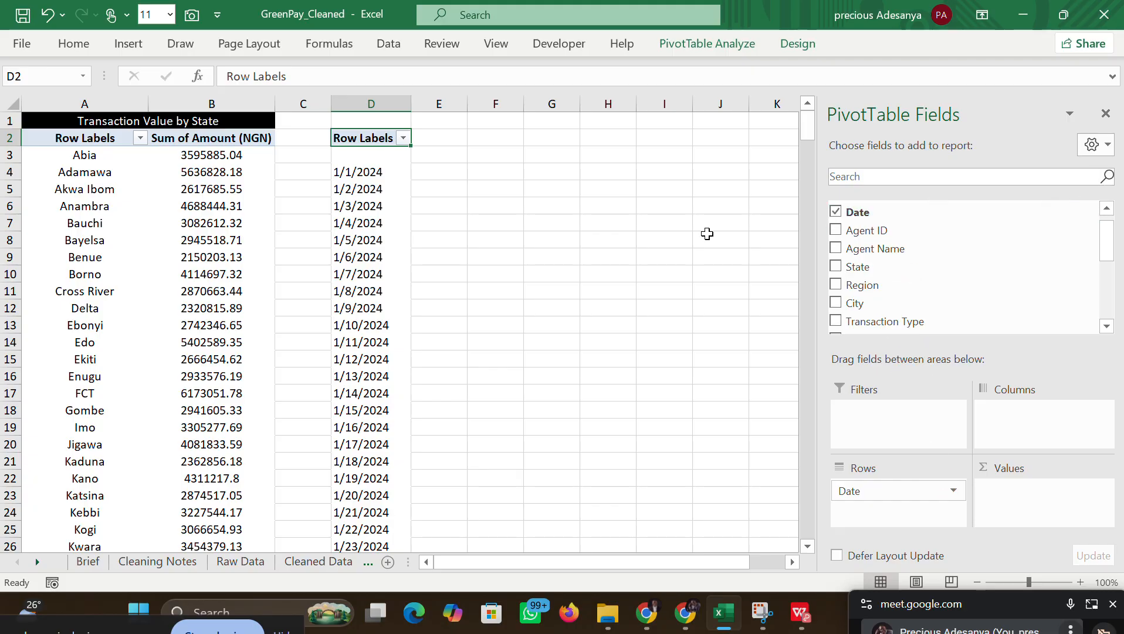
Step: Delete column D, which holds the date PivotTable, from the Pivot sheet
{"action": "left_click", "coordinate": [375, 104]}
{"action": "right_click", "coordinate": [378, 105]}
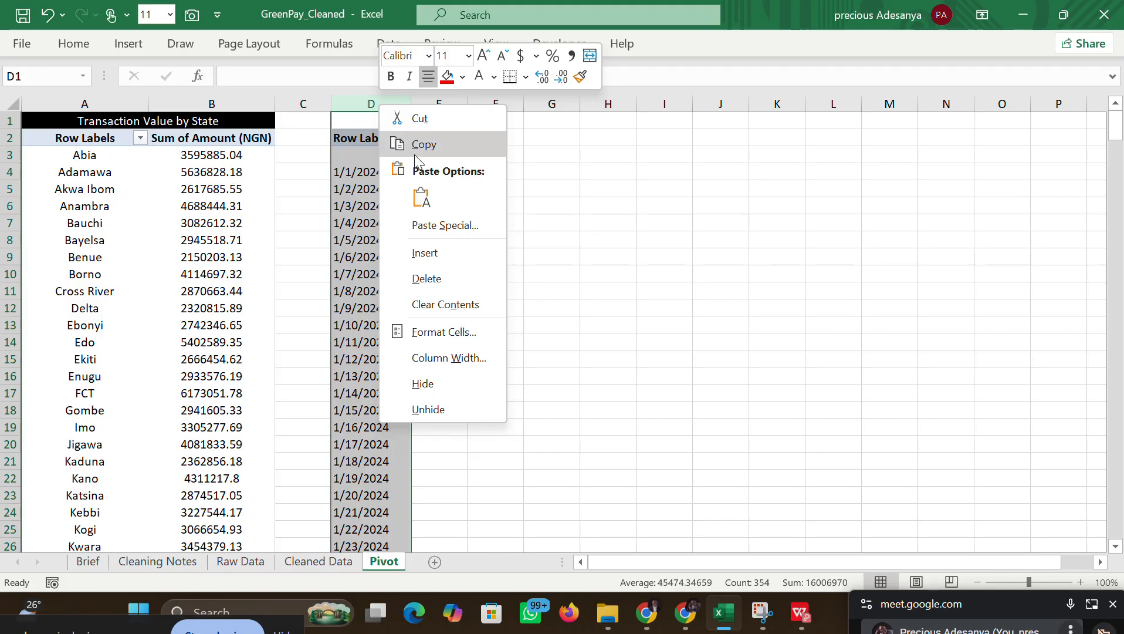
{"action": "left_click", "coordinate": [456, 280]}
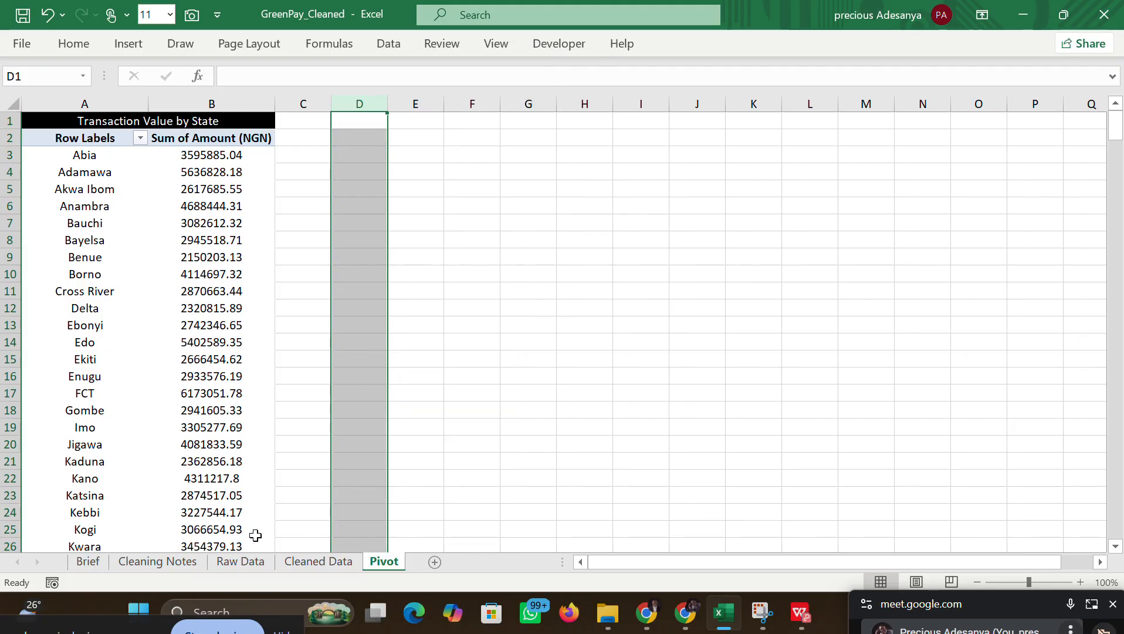
Step: Check the Month column on the Cleaned Data sheet and copy the sheet's entire data table, including the headers
{"action": "left_click", "coordinate": [305, 562]}
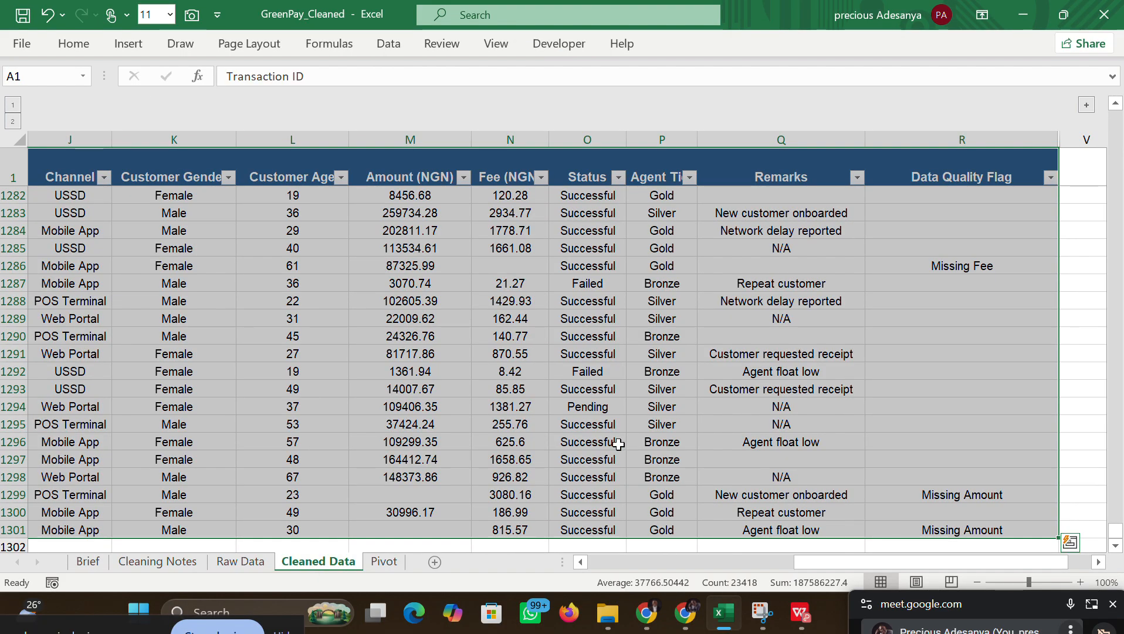
{"action": "left_click_drag", "start_coordinate": [820, 564], "coordinate": [448, 528]}
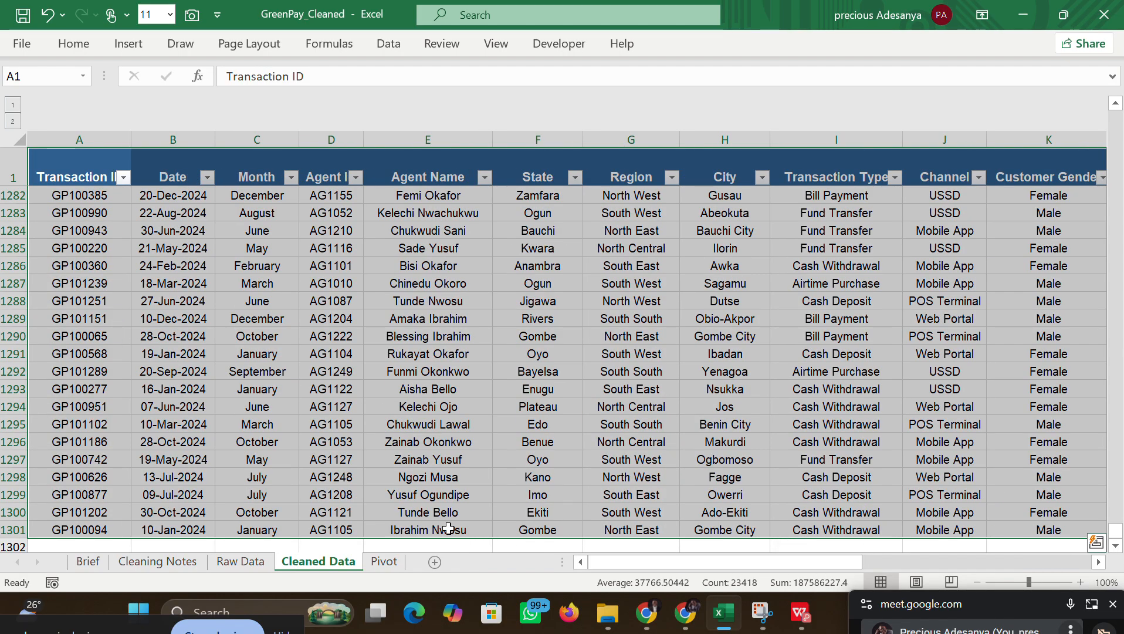
{"action": "left_click", "coordinate": [448, 528]}
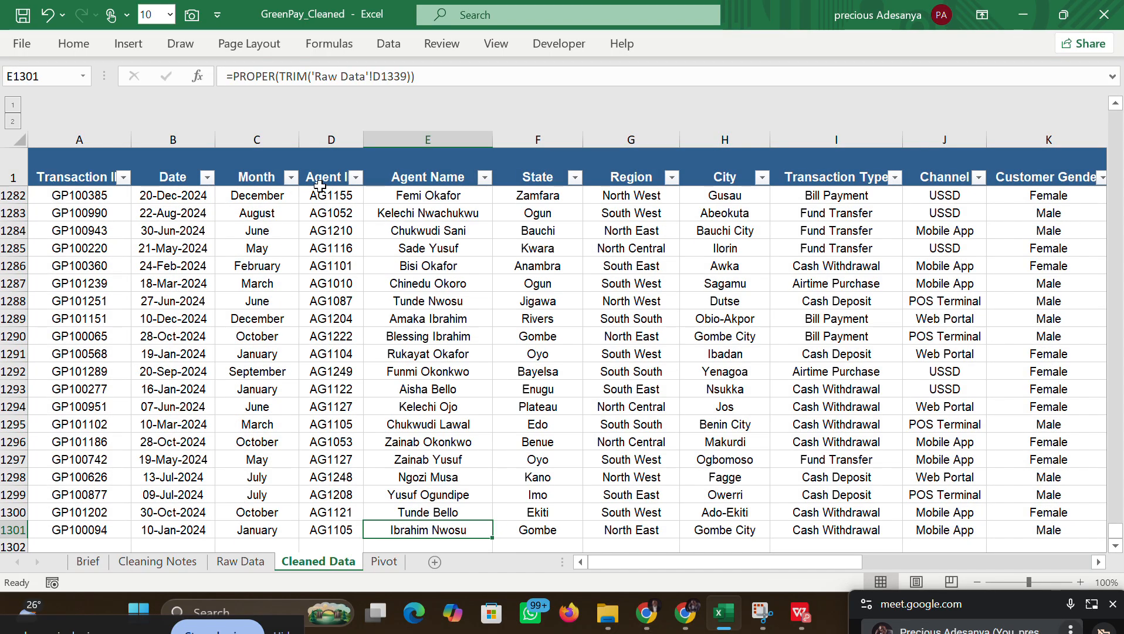
{"action": "left_click", "coordinate": [273, 181]}
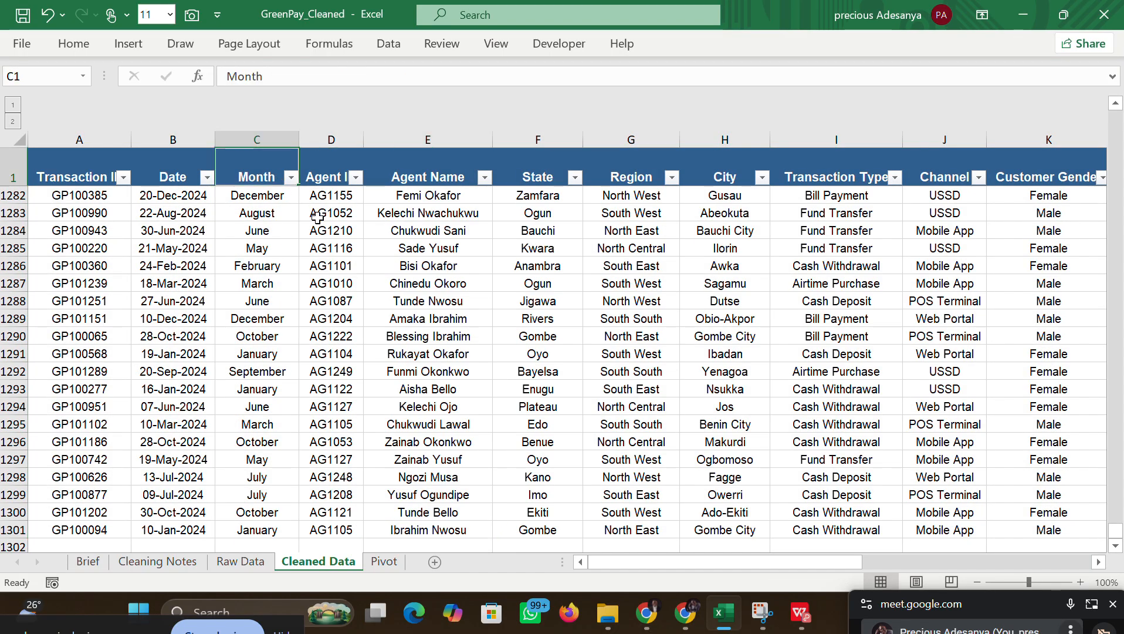
{"action": "left_click_drag", "start_coordinate": [637, 560], "coordinate": [346, 500]}
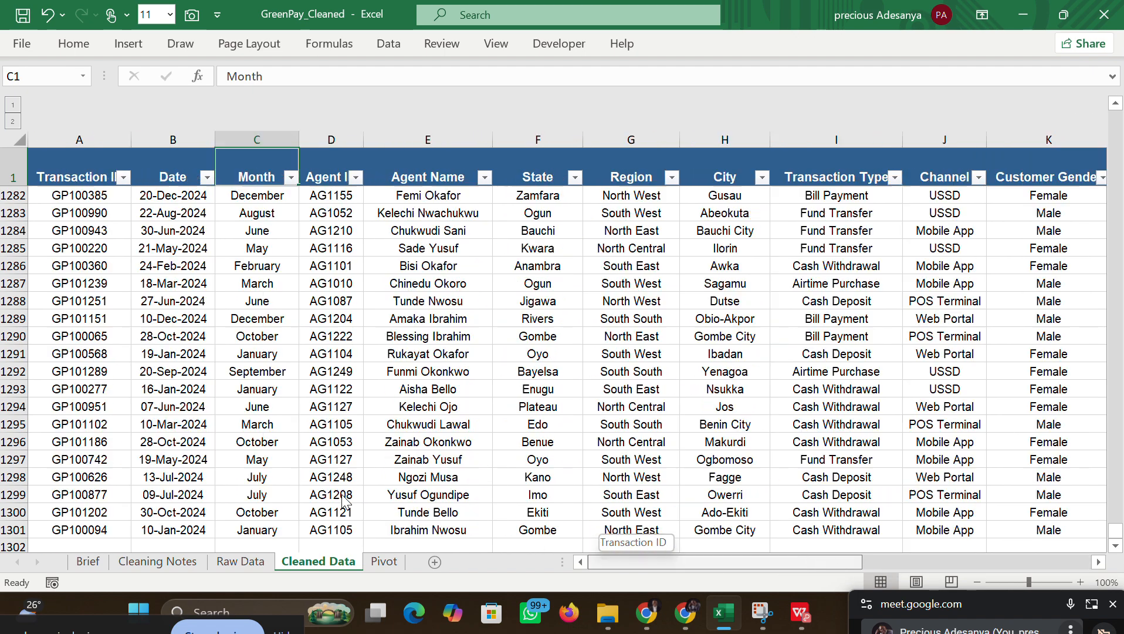
{"action": "left_click_drag", "start_coordinate": [231, 495], "coordinate": [165, 446]}
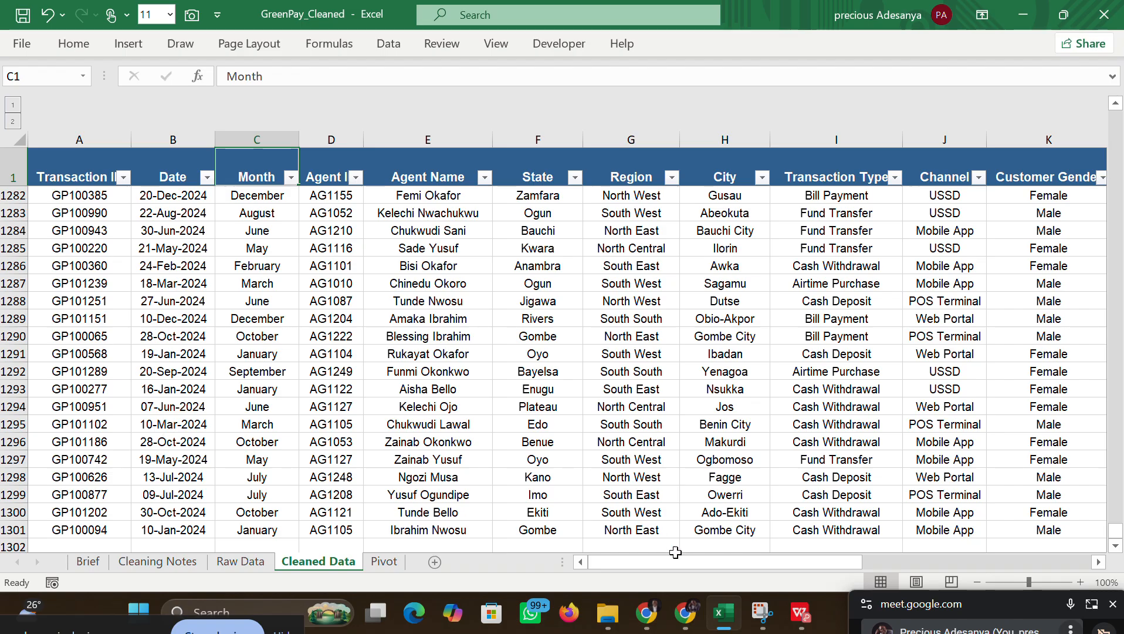
{"action": "key", "text": "ctrl+a"}
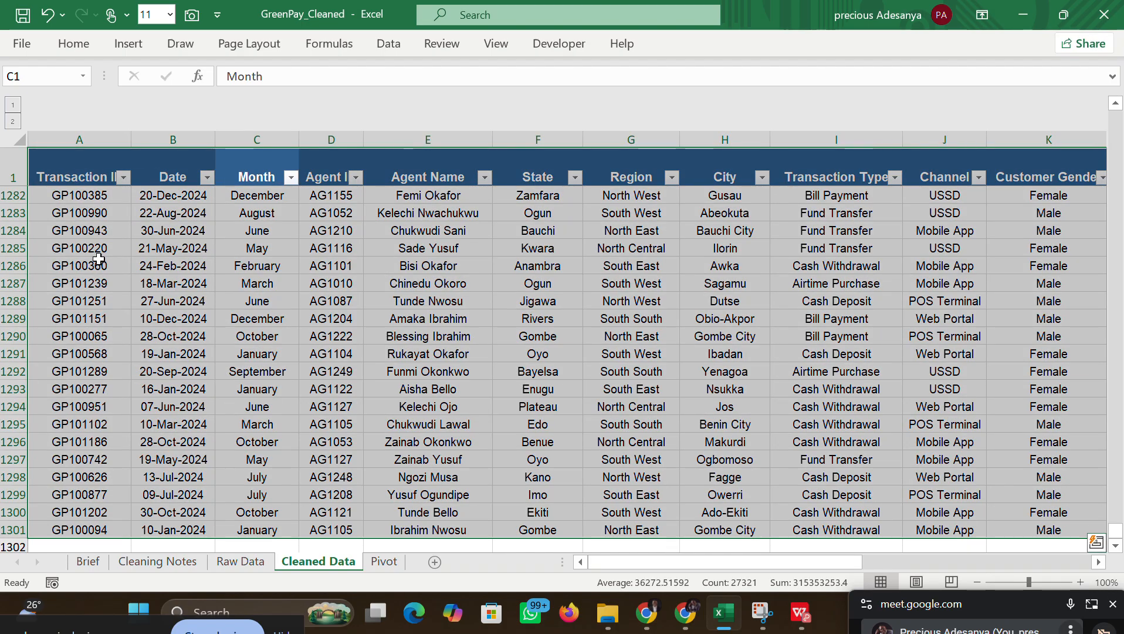
{"action": "right_click", "coordinate": [61, 176]}
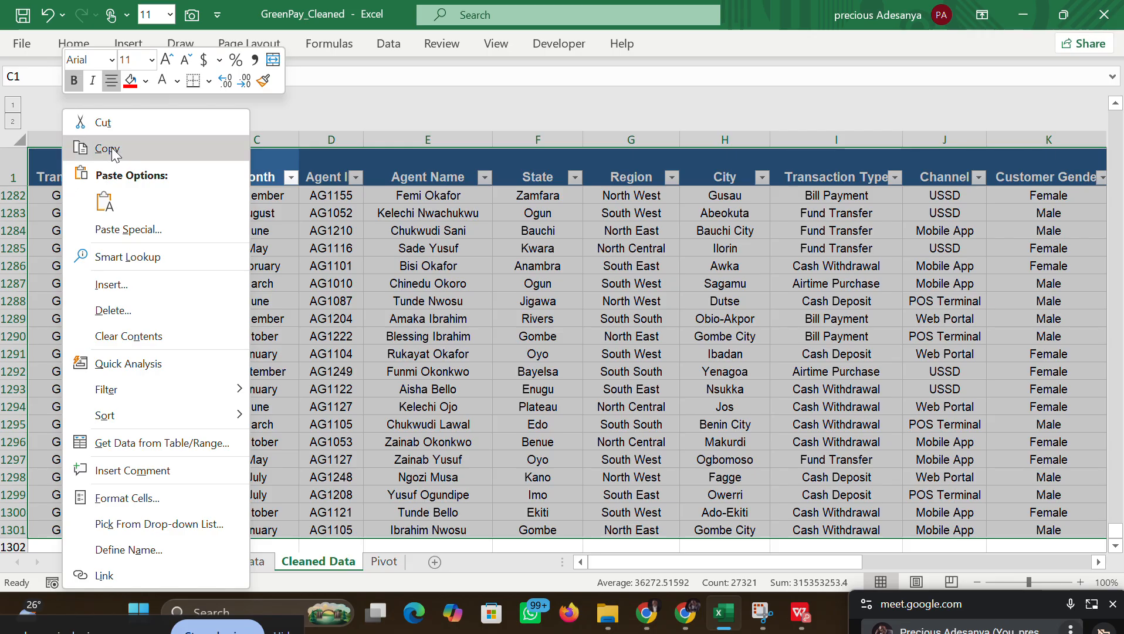
{"action": "left_click", "coordinate": [109, 145]}
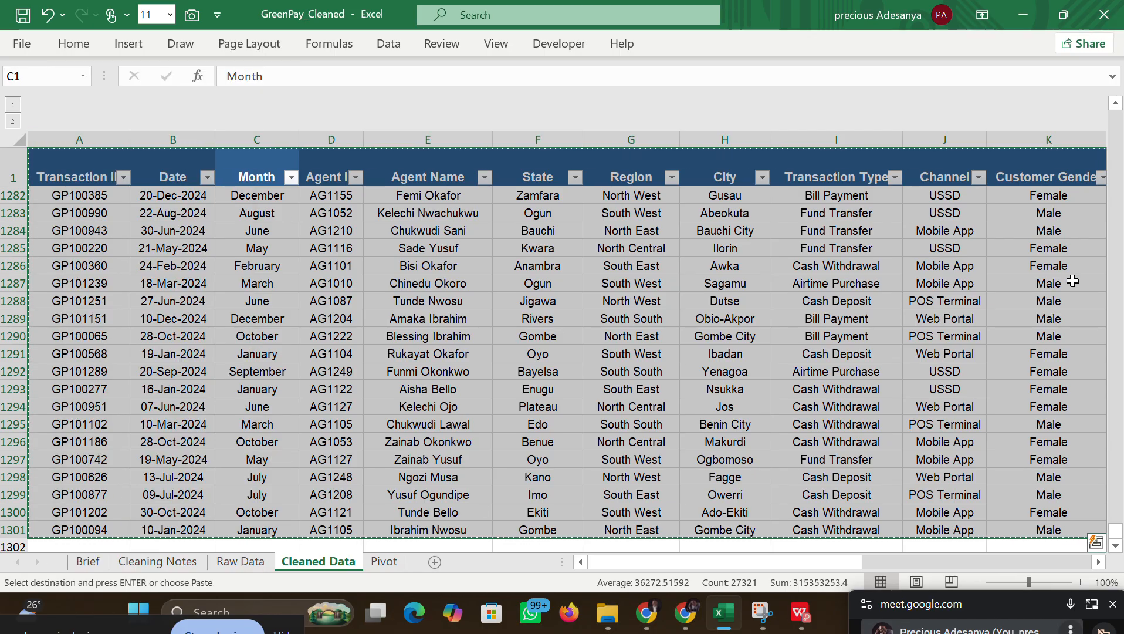
{"action": "left_click_drag", "start_coordinate": [1115, 530], "coordinate": [1118, 96]}
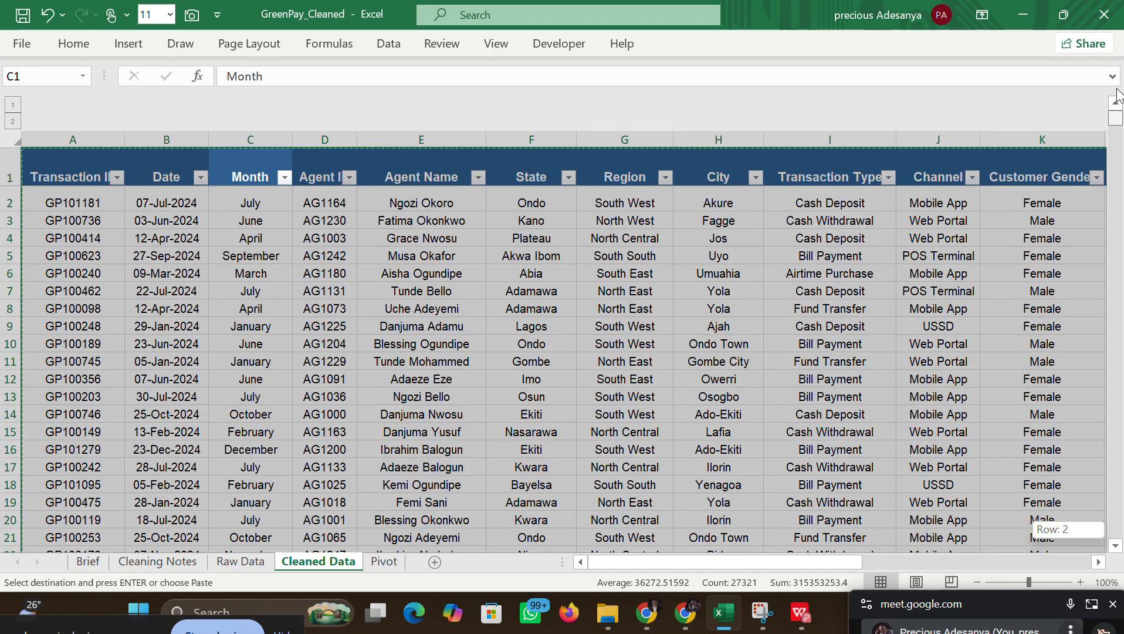
Step: Add a new worksheet before the Pivot sheet and paste the copied table at A1 as values only
{"action": "left_click", "coordinate": [434, 562]}
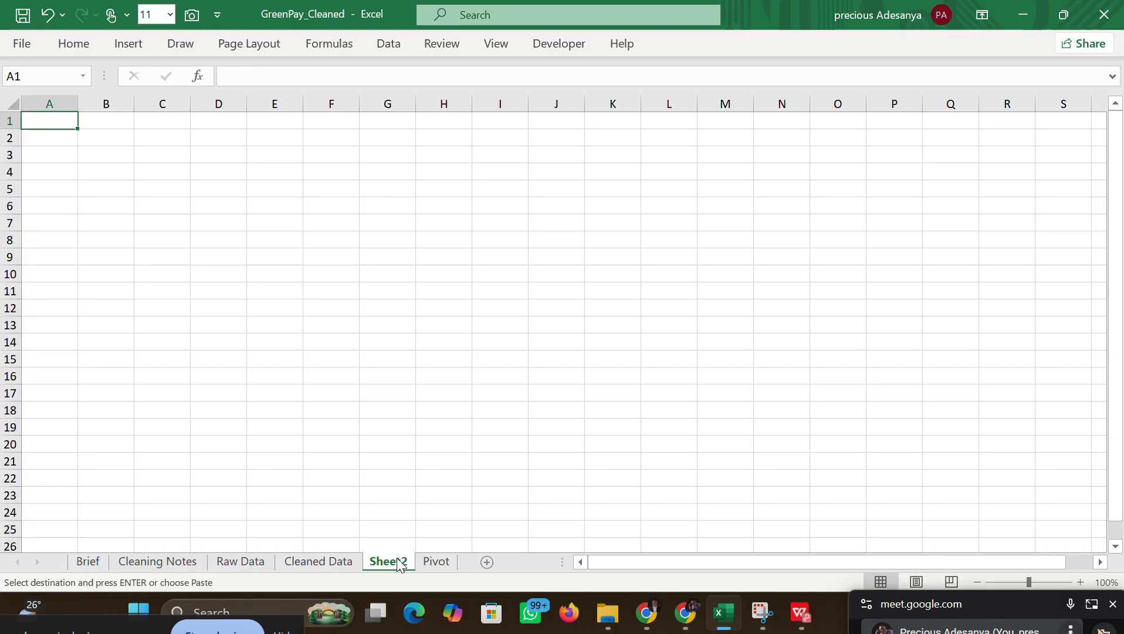
{"action": "right_click", "coordinate": [64, 119]}
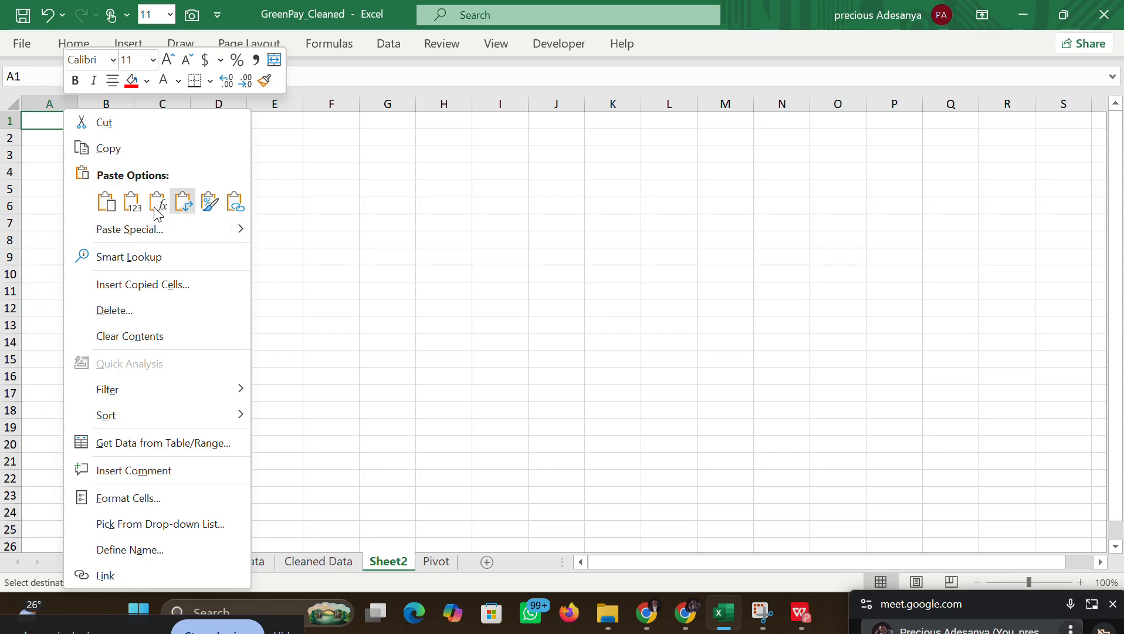
{"action": "left_click", "coordinate": [130, 204]}
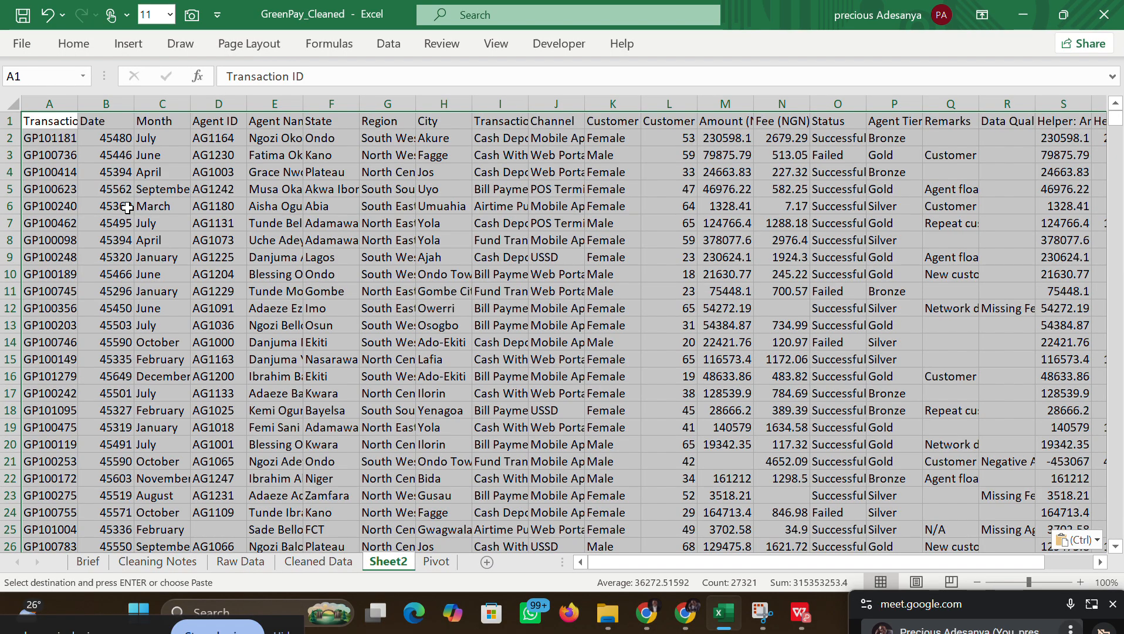
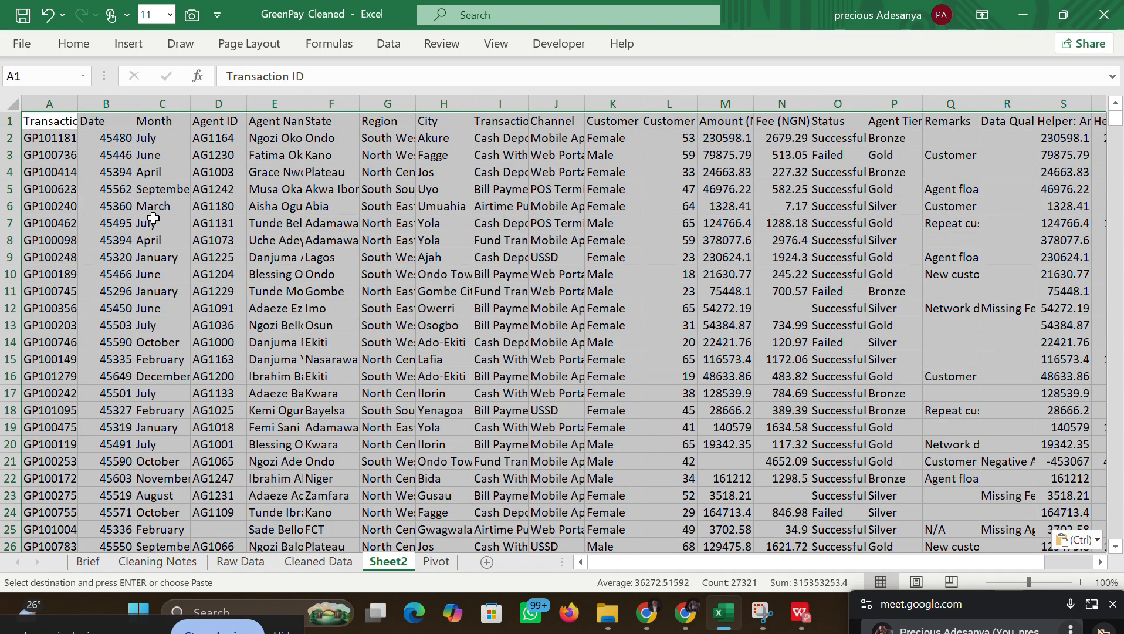
Step: Format the Date column B of the pasted values table as Short Date
{"action": "left_click", "coordinate": [106, 102]}
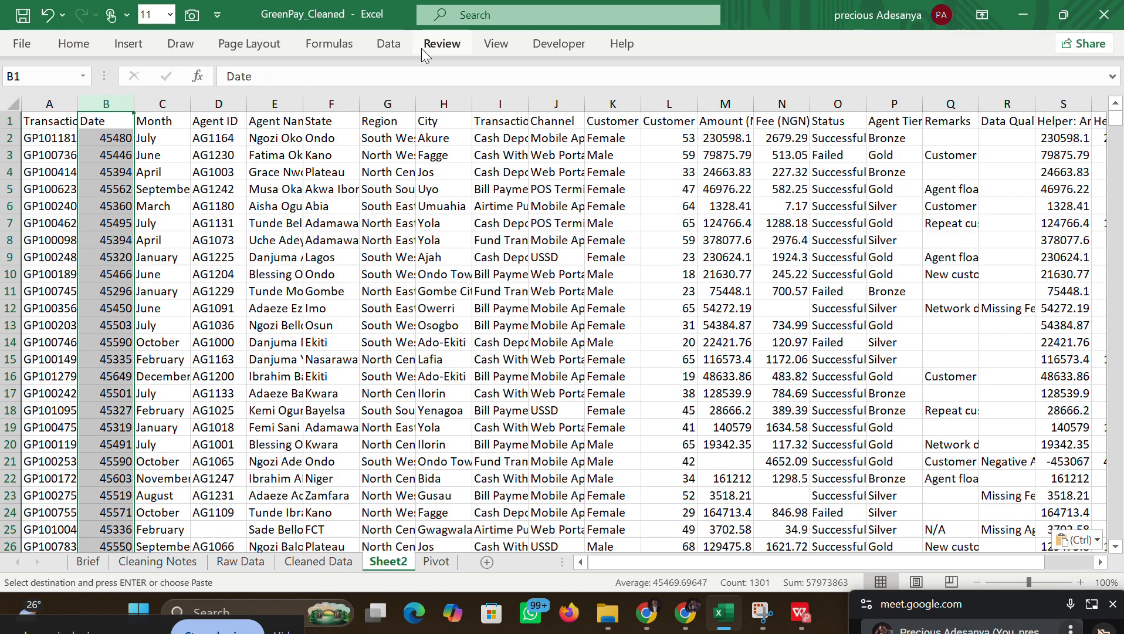
{"action": "left_click", "coordinate": [400, 44]}
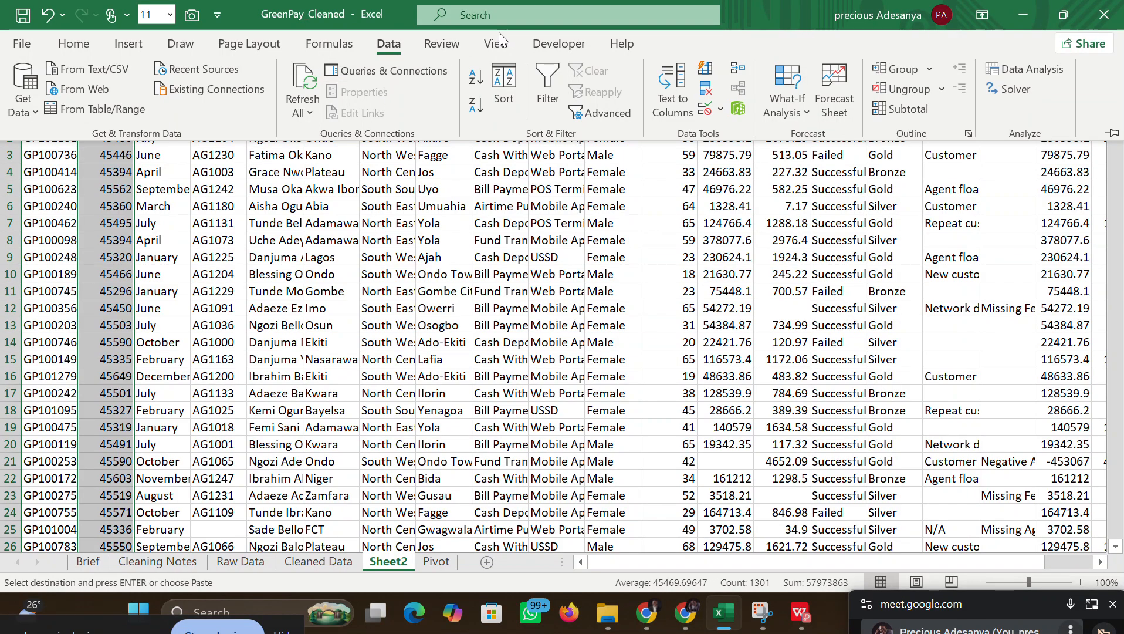
{"action": "left_click", "coordinate": [79, 49]}
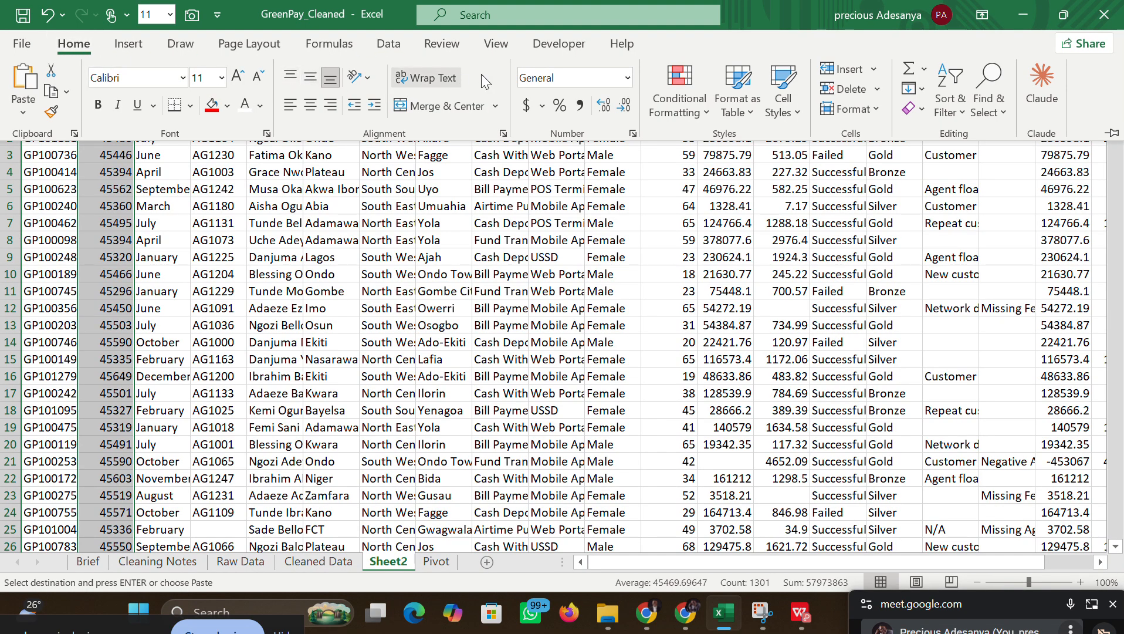
{"action": "left_click", "coordinate": [627, 78]}
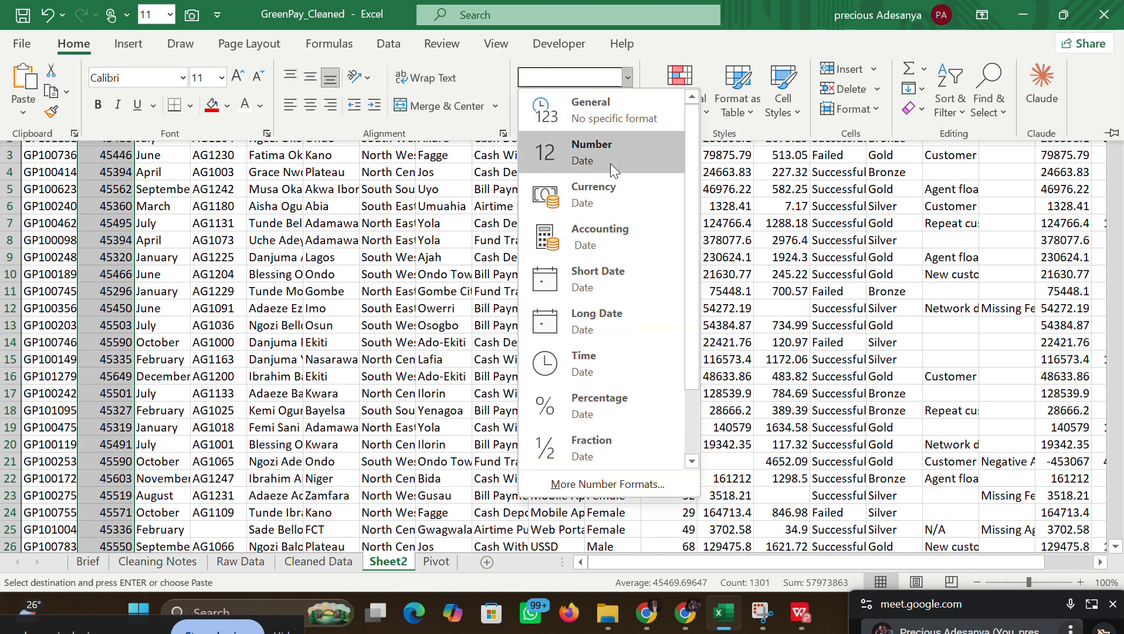
{"action": "left_click", "coordinate": [579, 247]}
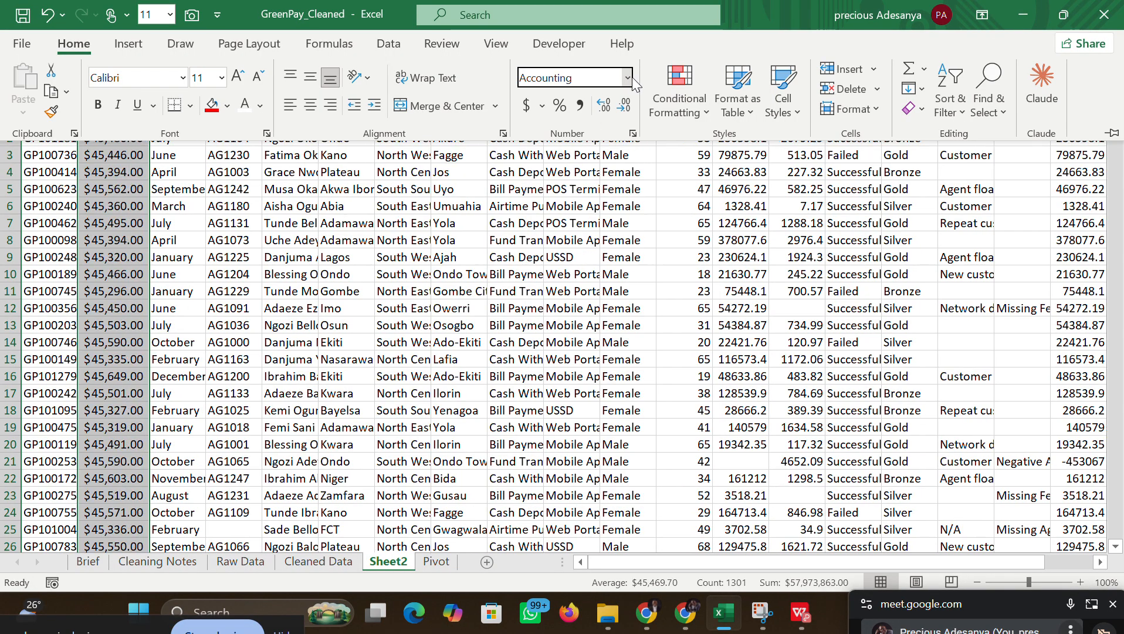
{"action": "left_click", "coordinate": [631, 78]}
{"action": "left_click", "coordinate": [596, 272]}
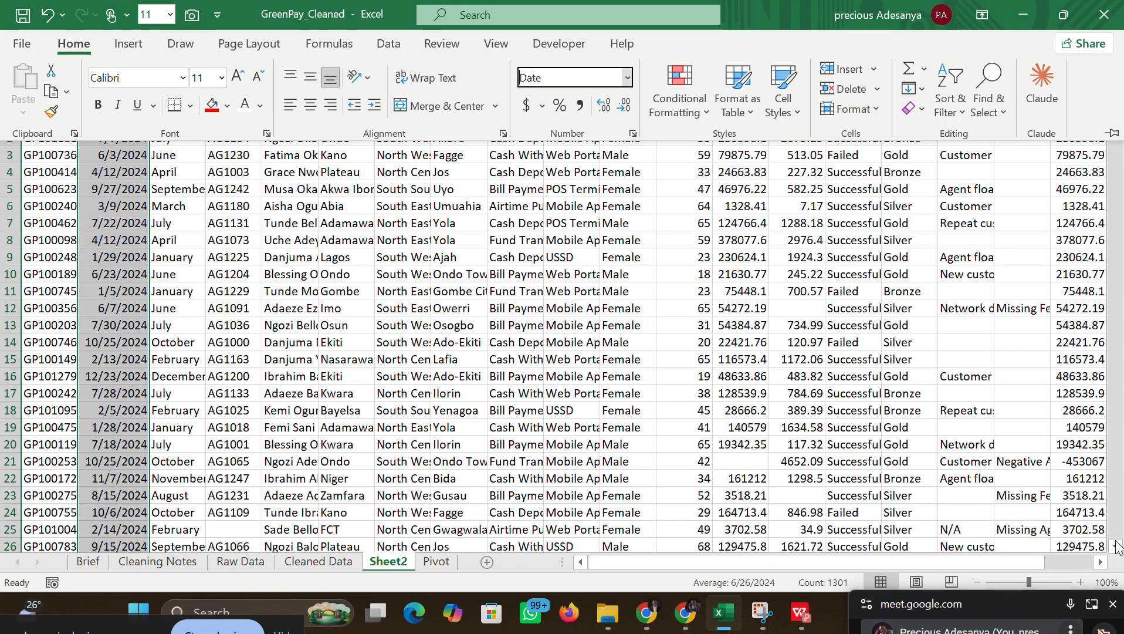
{"action": "left_click", "coordinate": [1049, 241]}
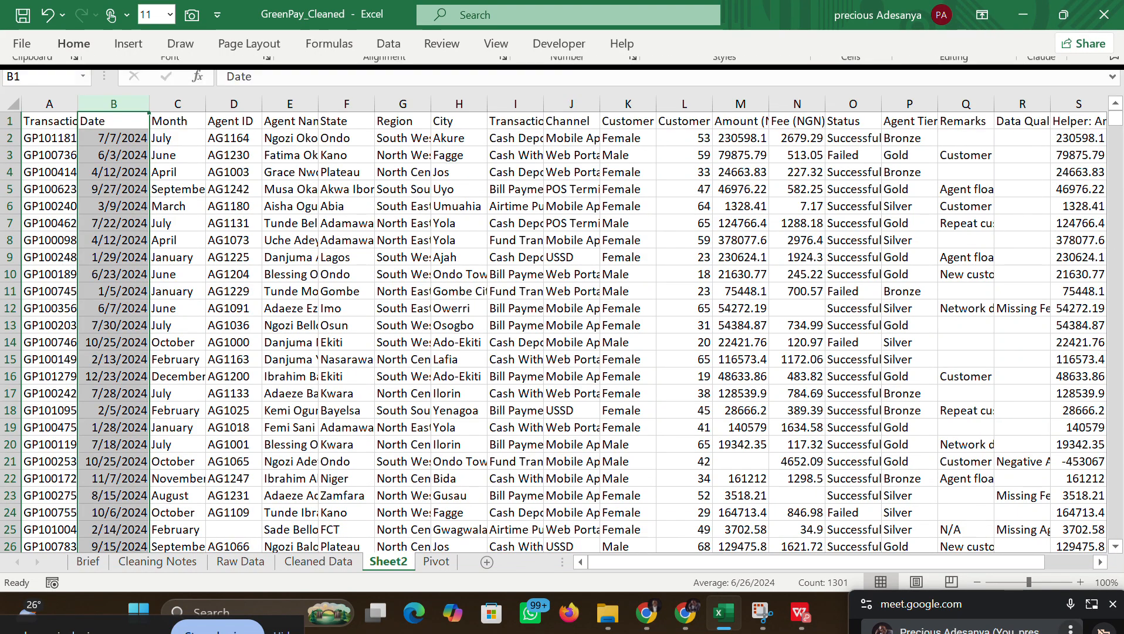
{"action": "scroll", "coordinate": [1049, 242], "scroll_direction": "up", "scroll_amount": 3}
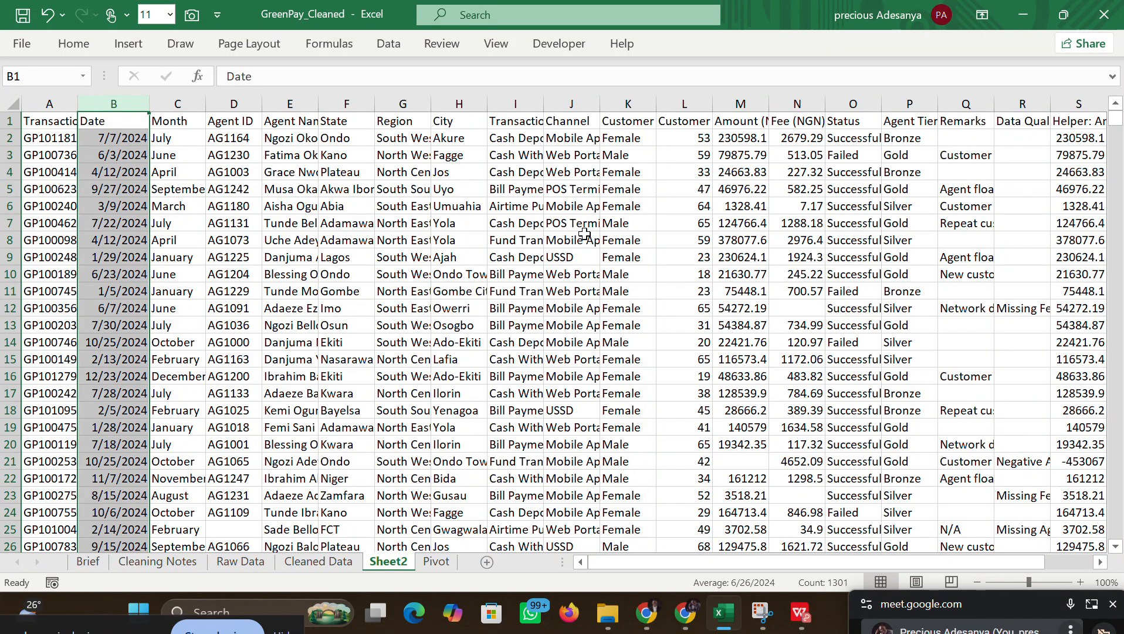
{"action": "left_click", "coordinate": [321, 562]}
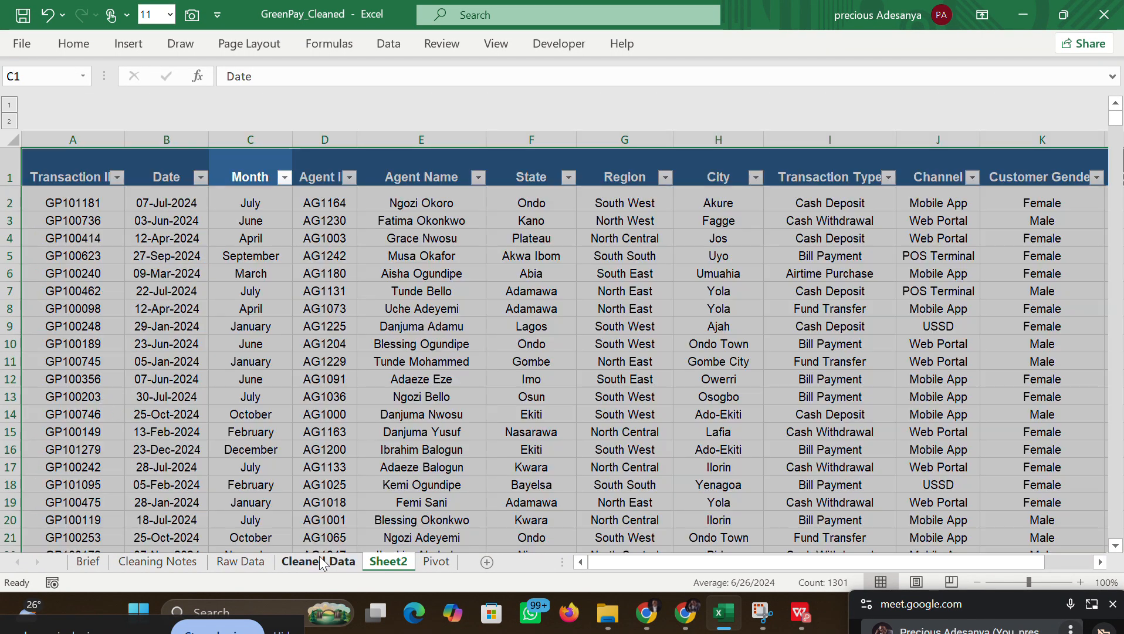
{"action": "left_click", "coordinate": [421, 362]}
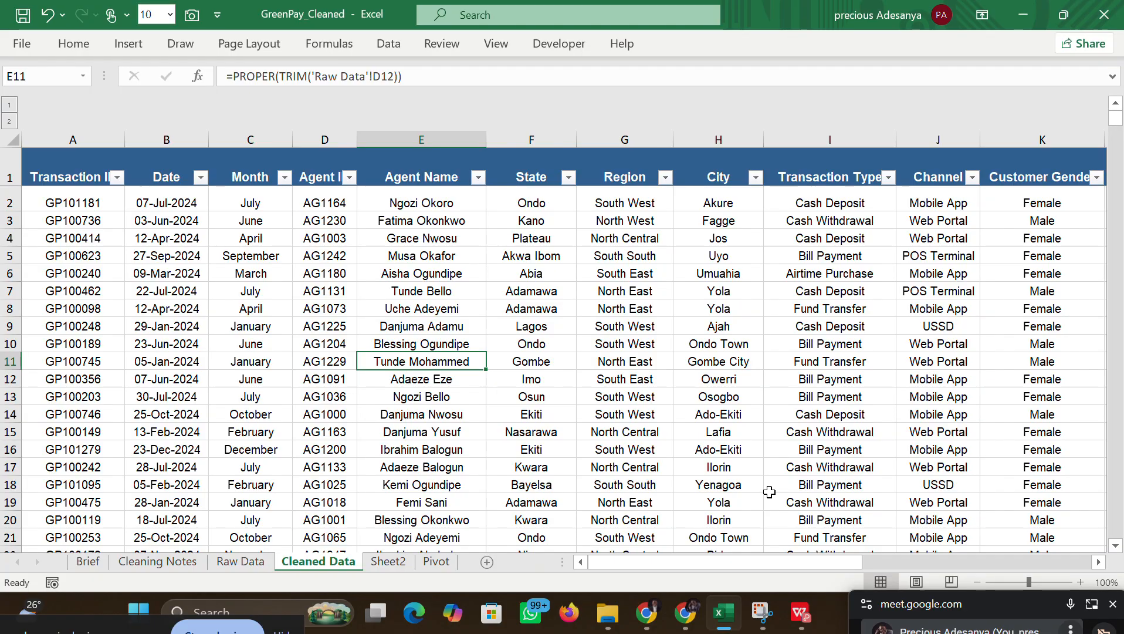
{"action": "left_click_drag", "start_coordinate": [679, 561], "coordinate": [546, 535]}
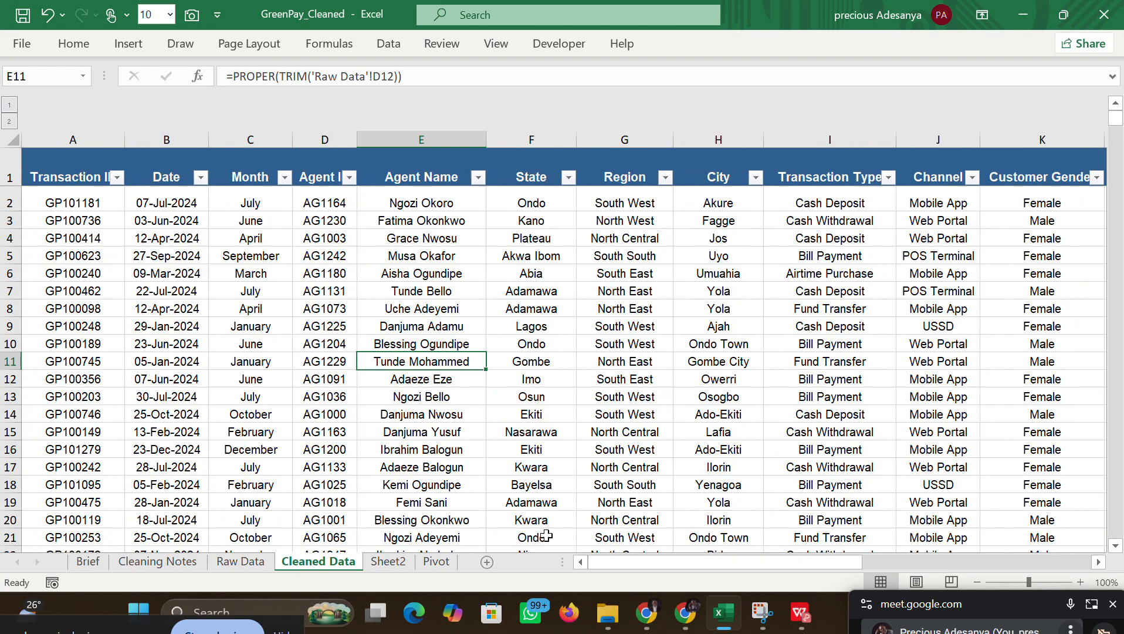
Step: Rename the Sheet2 worksheet as Cleaned and widen its Region column
{"action": "double_click", "coordinate": [382, 562]}
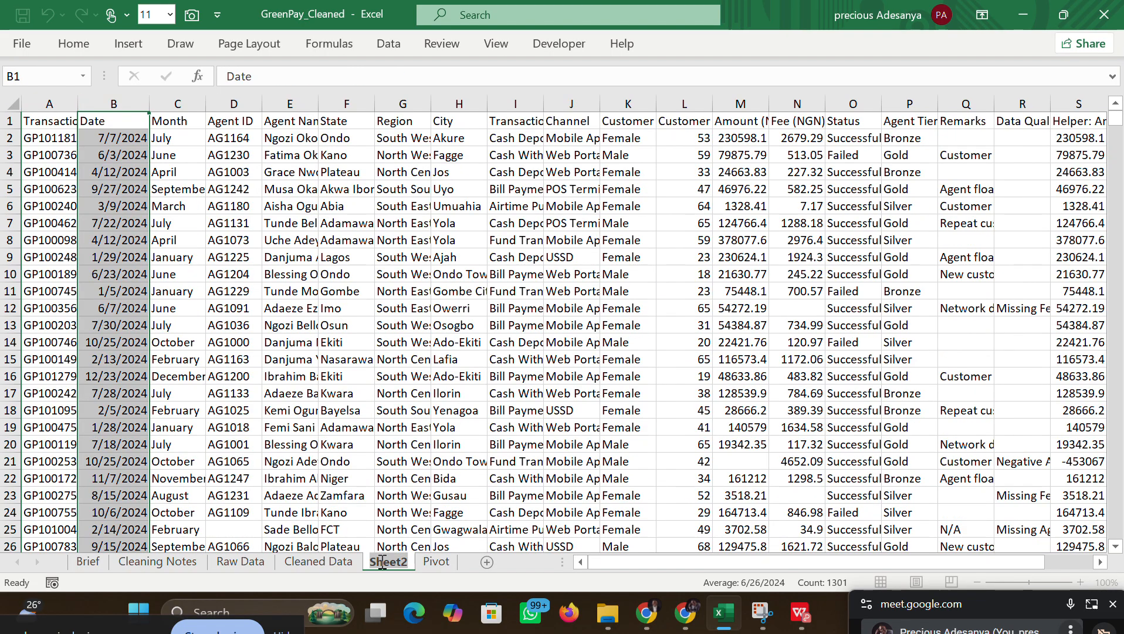
{"action": "type", "text": "Cleaned"}
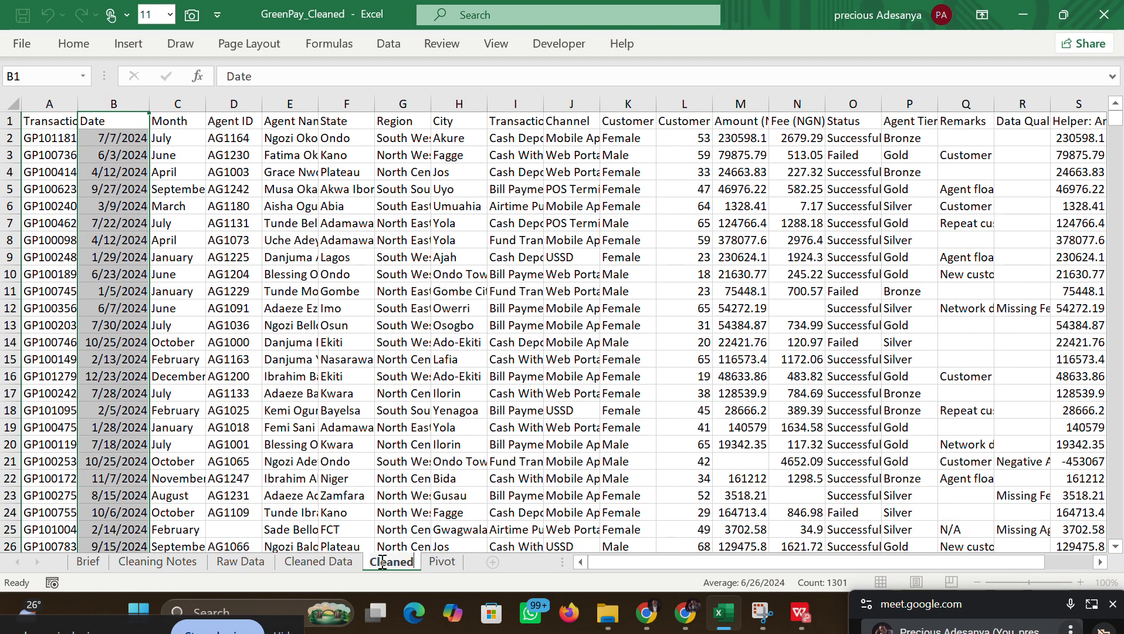
{"action": "left_click", "coordinate": [473, 497]}
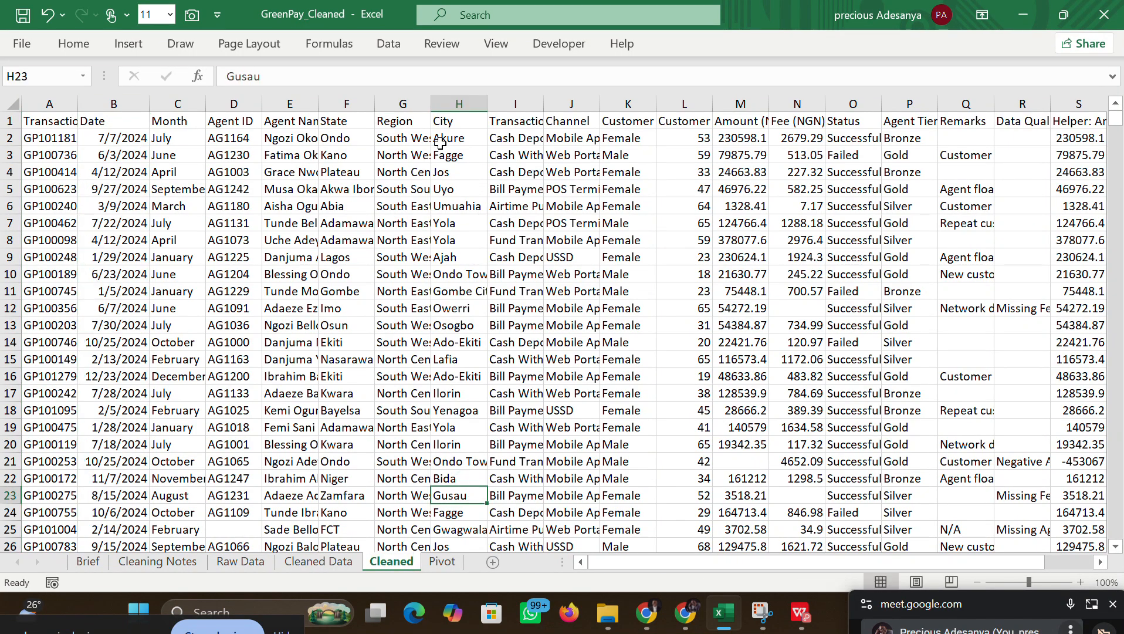
{"action": "left_click_drag", "start_coordinate": [438, 102], "coordinate": [450, 102]}
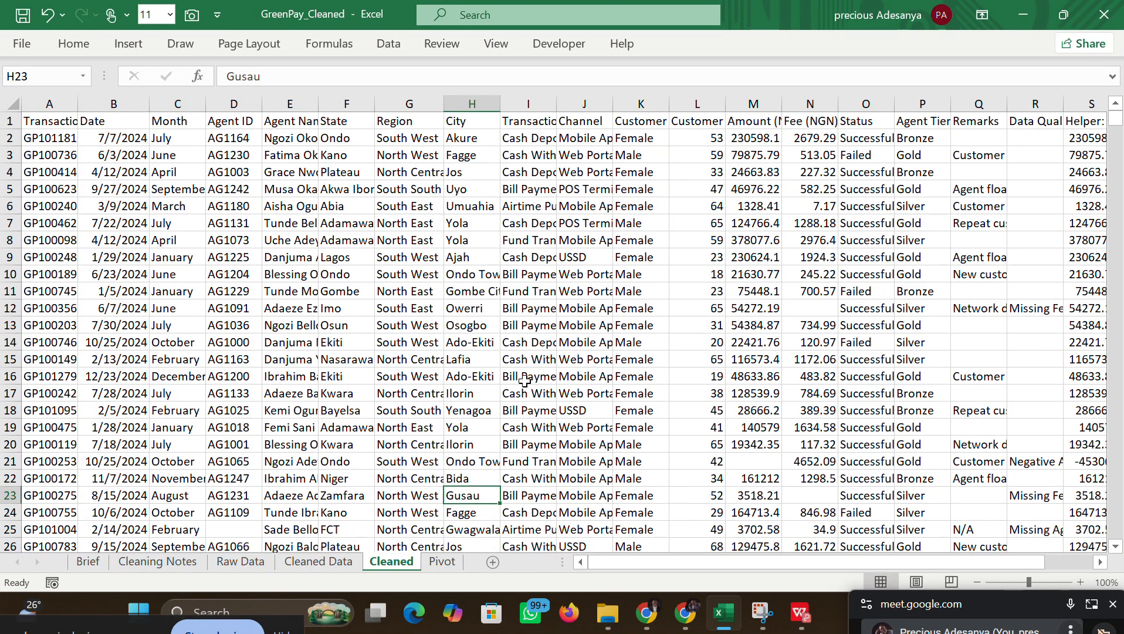
Step: Inspect the formulas in the Month and Date columns of the Cleaned Data sheet
{"action": "left_click", "coordinate": [305, 563]}
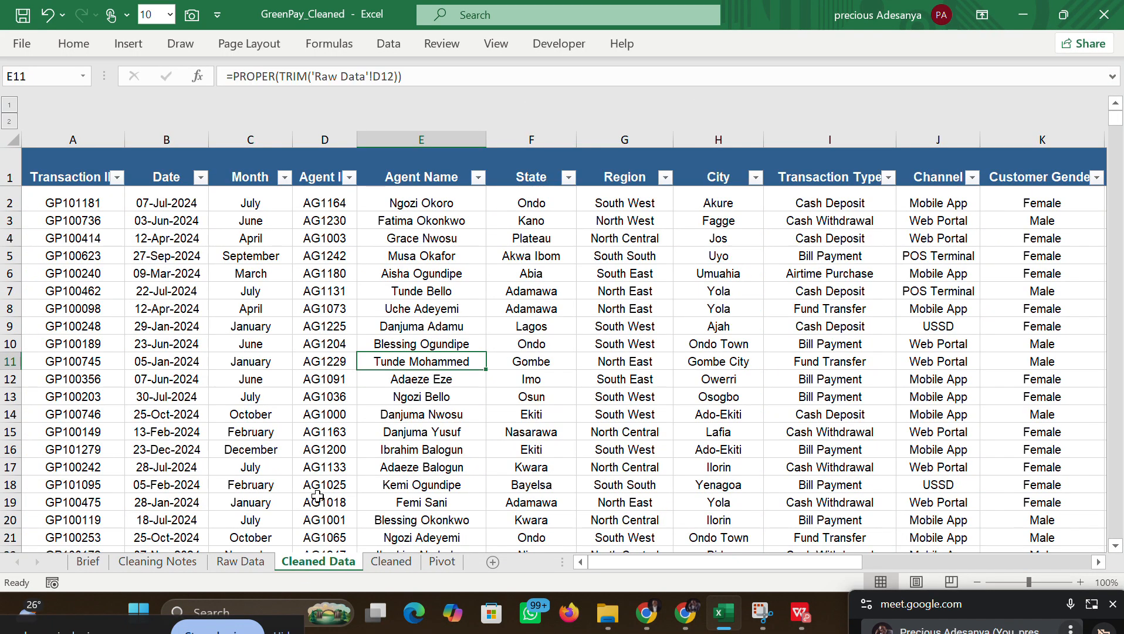
{"action": "left_click", "coordinate": [286, 177]}
{"action": "key", "text": "Escape"}
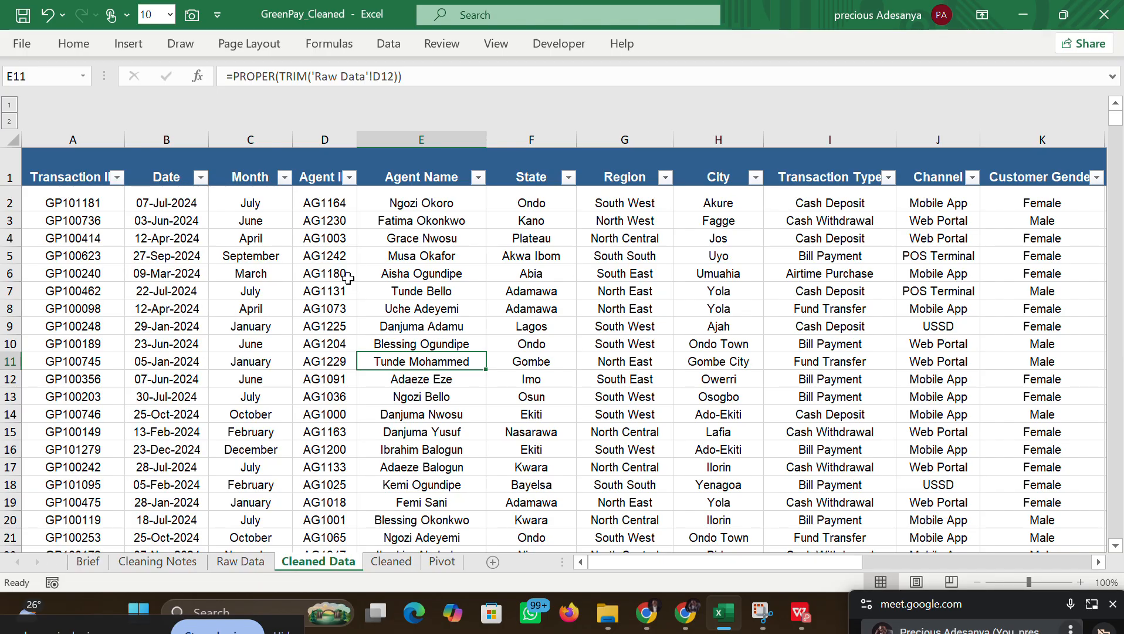
{"action": "left_click", "coordinate": [245, 205]}
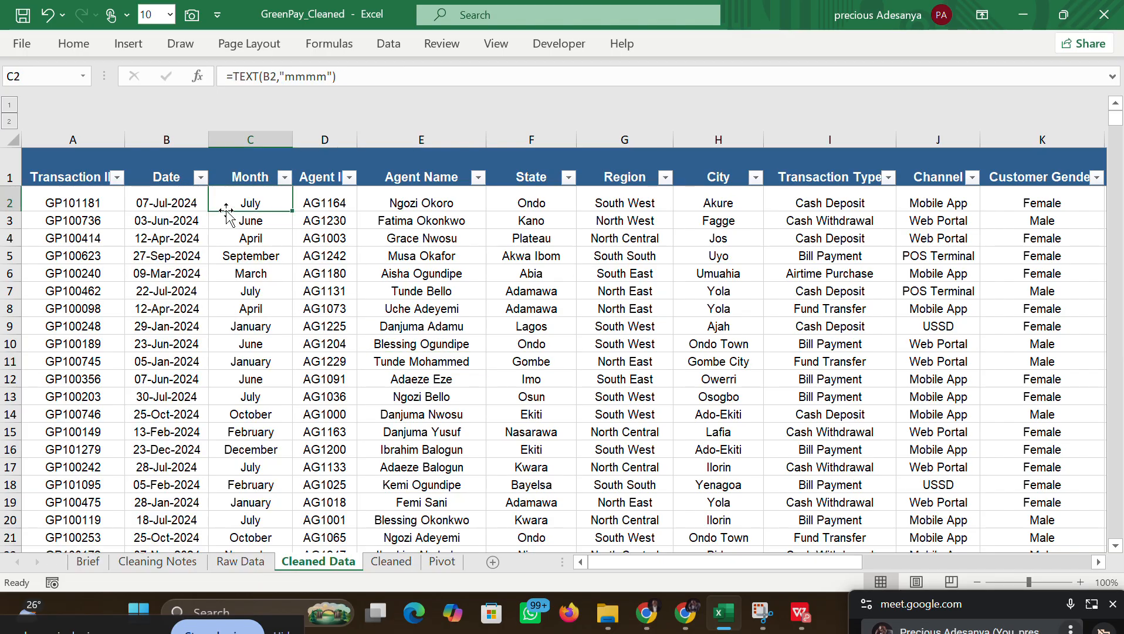
{"action": "left_click", "coordinate": [139, 222]}
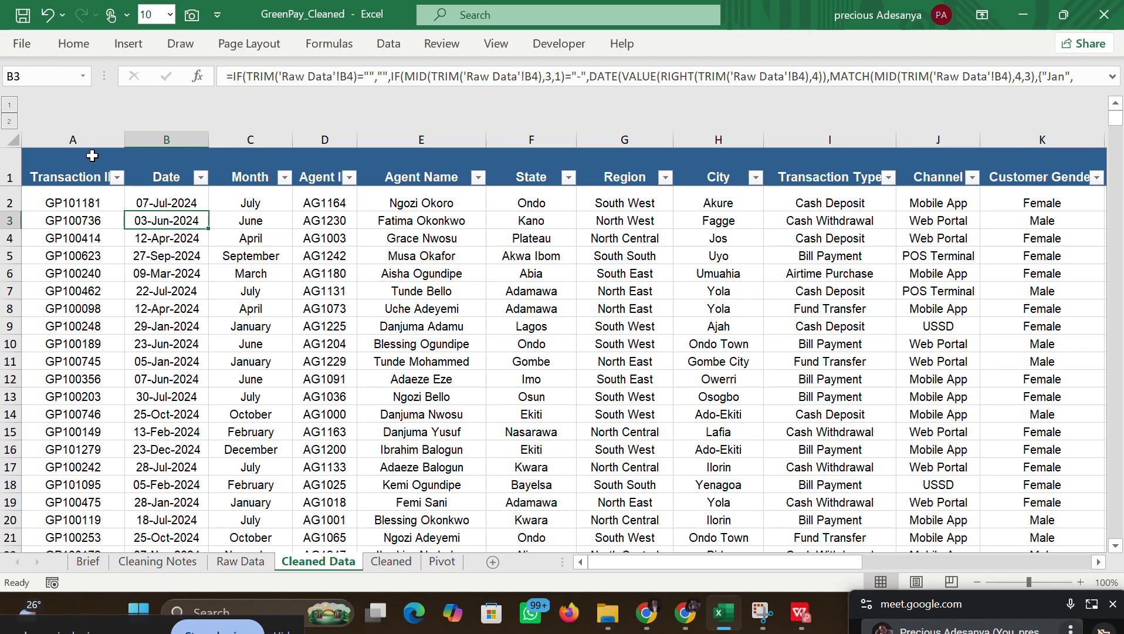
Step: Create a PivotTable from the Cleaned Data range A1:R1301, placed on the existing Pivot sheet at cell D2
{"action": "left_click_drag", "start_coordinate": [54, 172], "coordinate": [941, 502]}
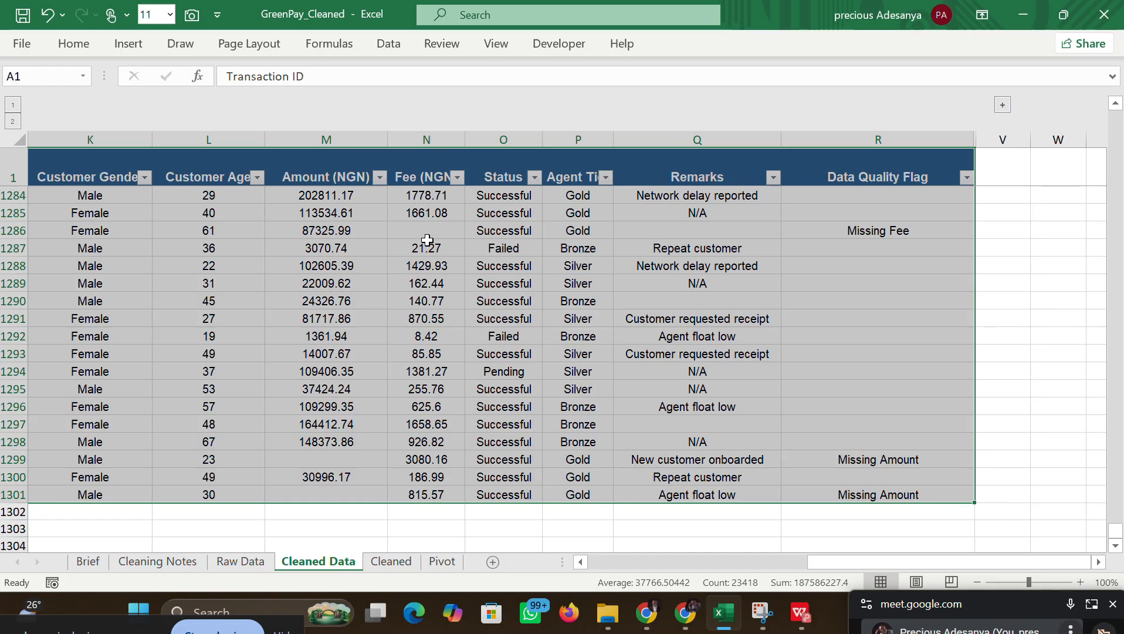
{"action": "left_click", "coordinate": [128, 44]}
{"action": "left_click", "coordinate": [30, 118]}
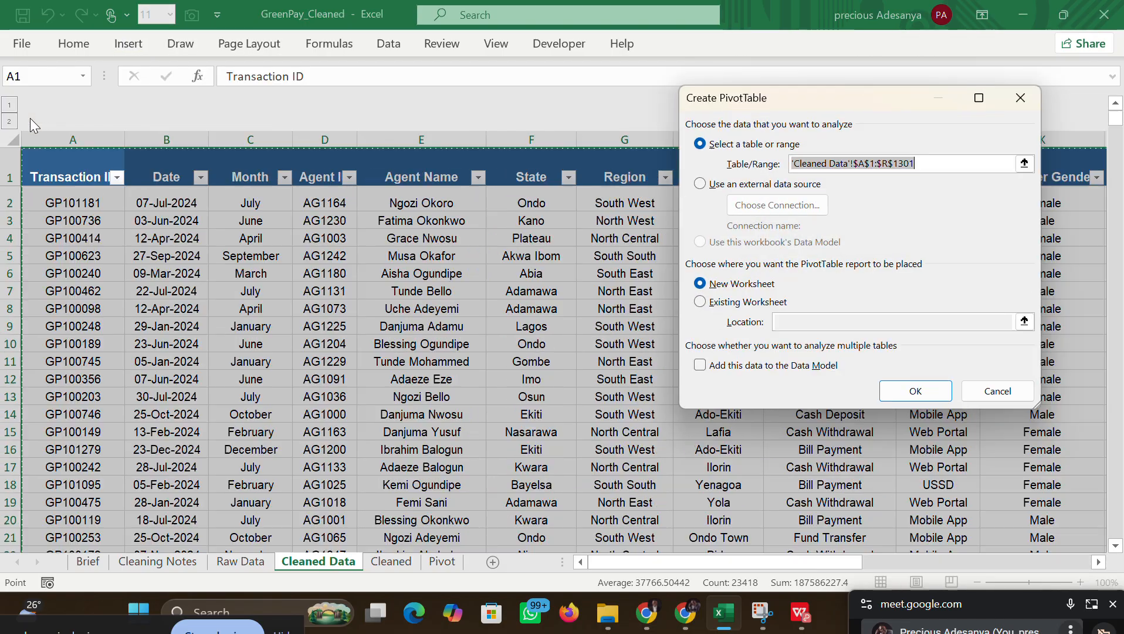
{"action": "left_click", "coordinate": [710, 308]}
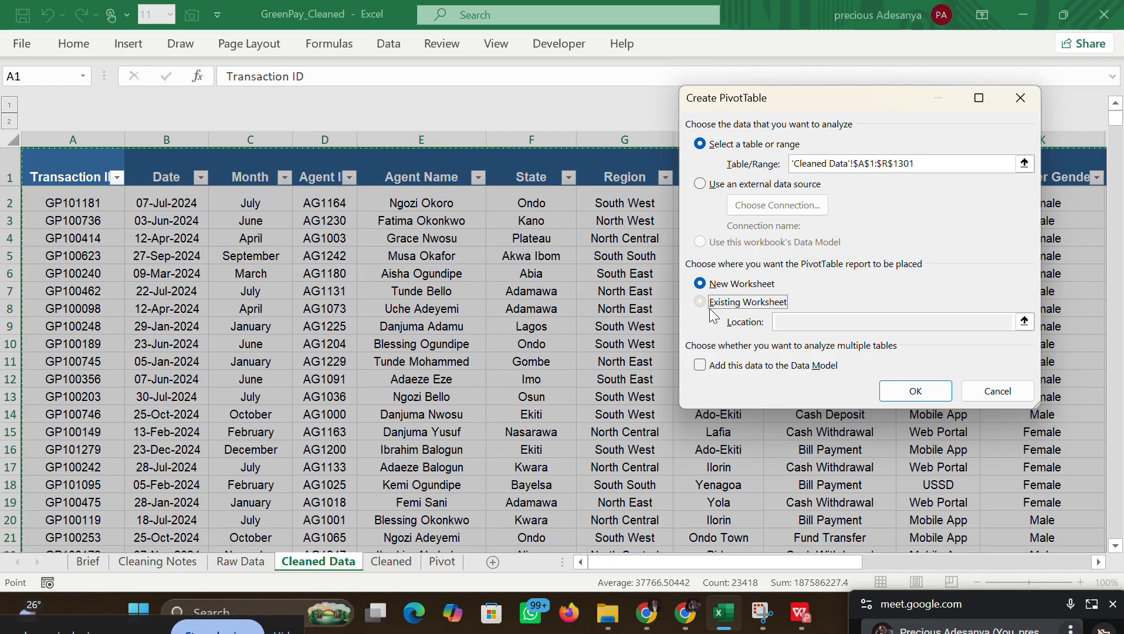
{"action": "left_click", "coordinate": [806, 327]}
{"action": "left_click", "coordinate": [444, 561]}
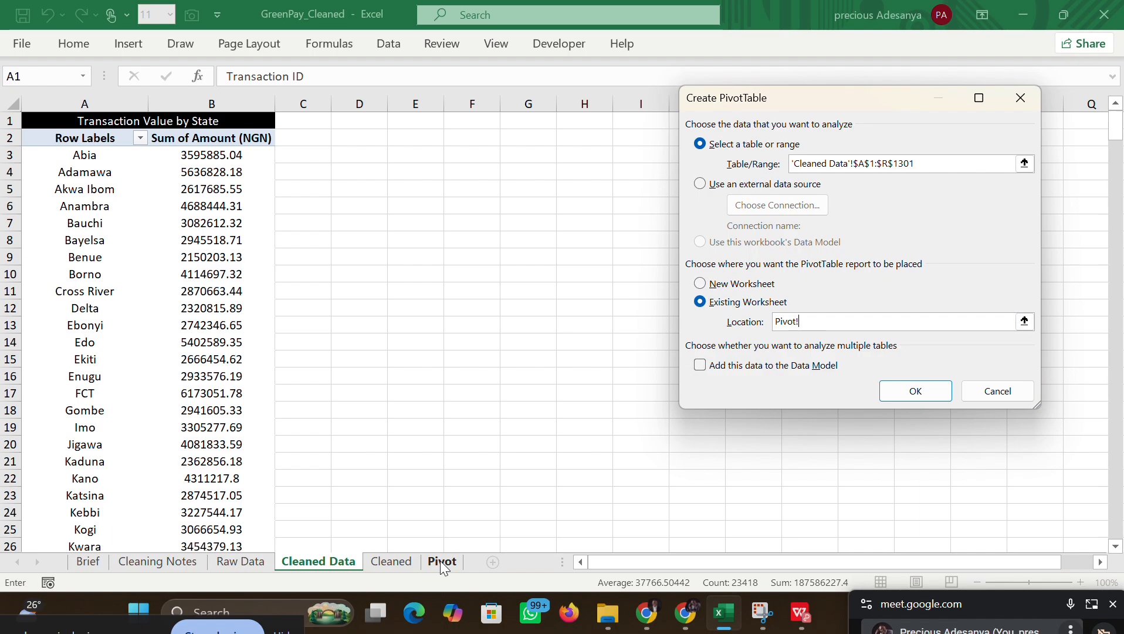
{"action": "left_click", "coordinate": [342, 139]}
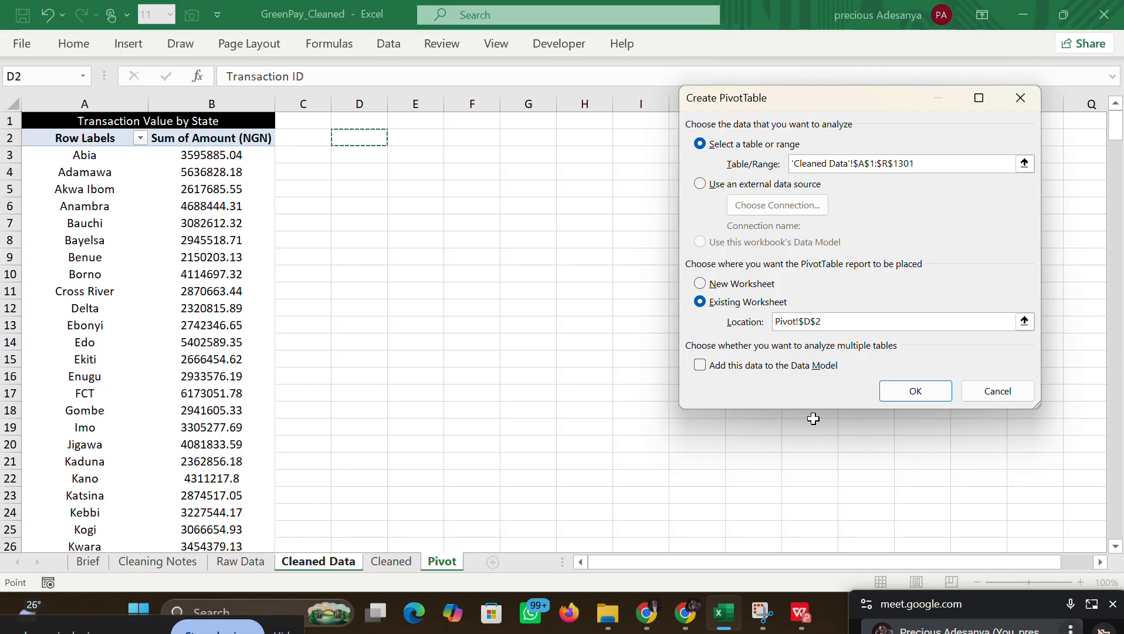
{"action": "left_click", "coordinate": [900, 401]}
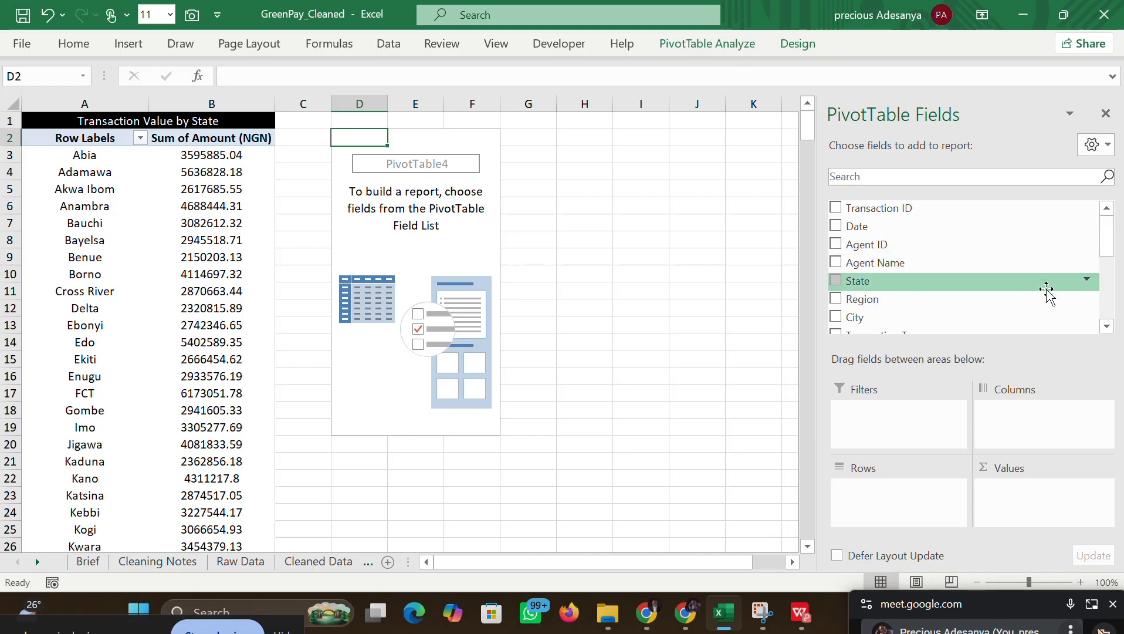
Step: Look through the new PivotTable's available fields and check for more tables, declining to create another PivotTable
{"action": "scroll", "coordinate": [1105, 247], "scroll_direction": "down", "scroll_amount": 2}
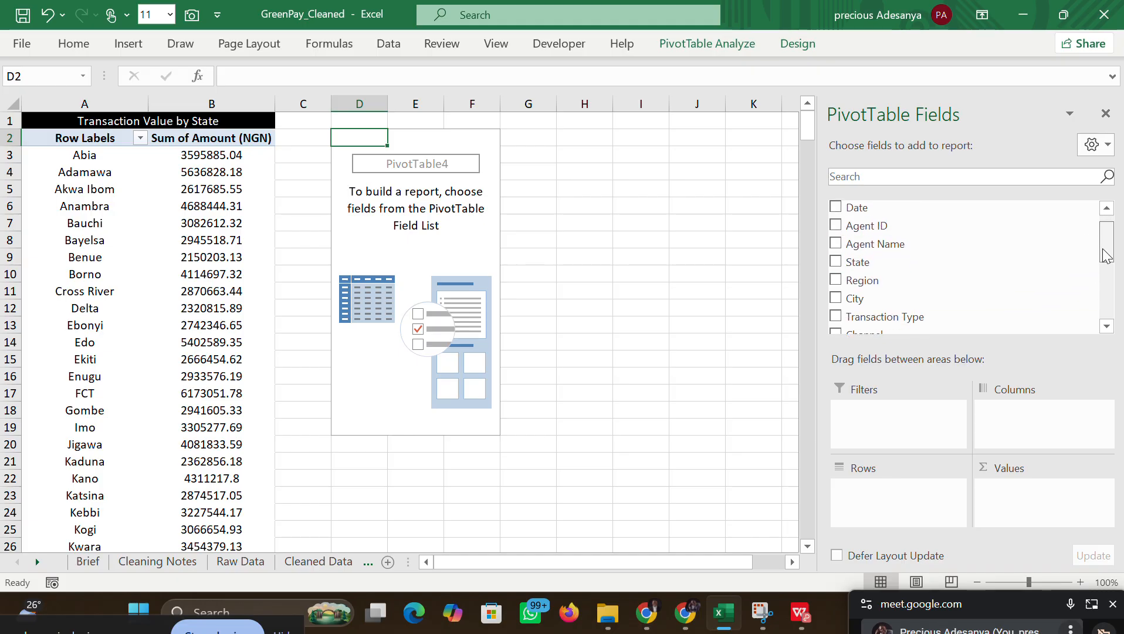
{"action": "scroll", "coordinate": [1106, 259], "scroll_direction": "down", "scroll_amount": 3}
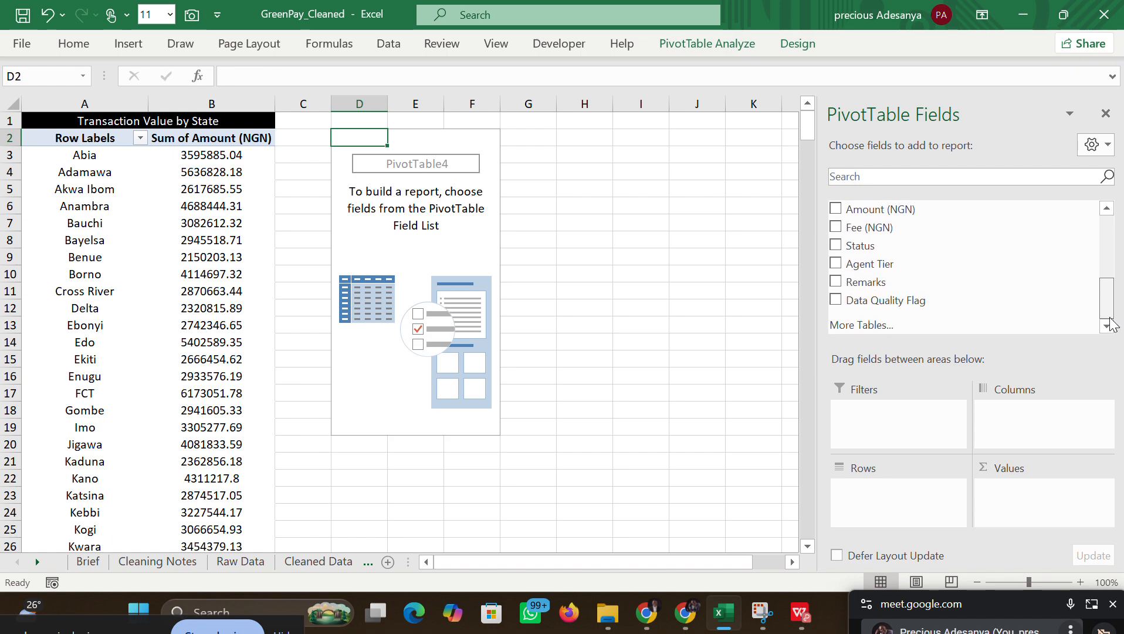
{"action": "left_click", "coordinate": [870, 326]}
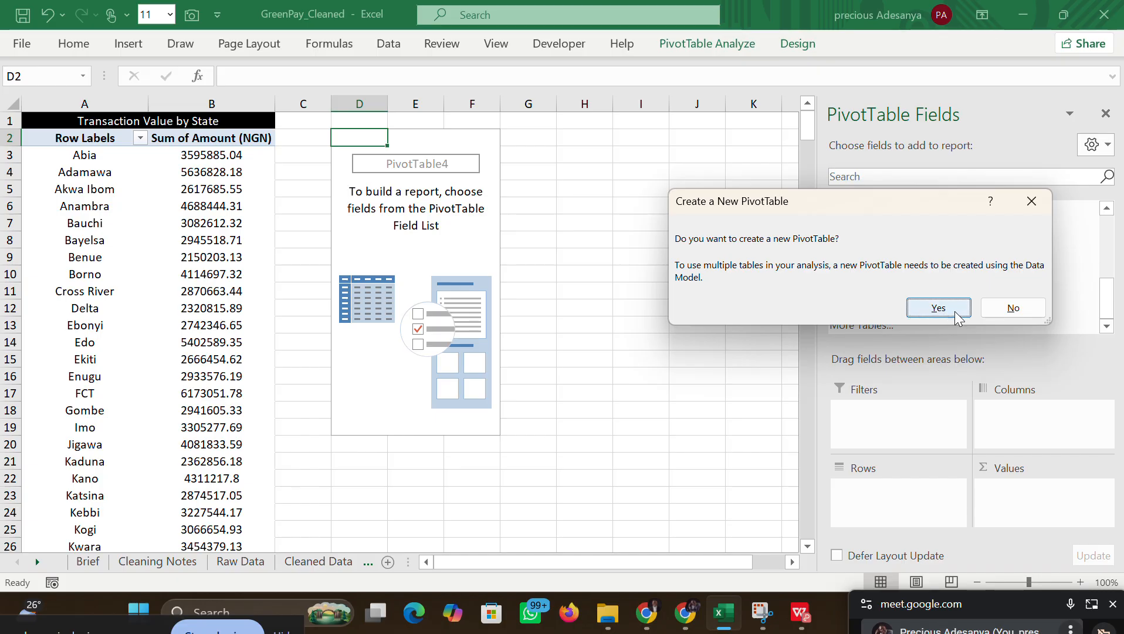
{"action": "left_click", "coordinate": [1013, 308]}
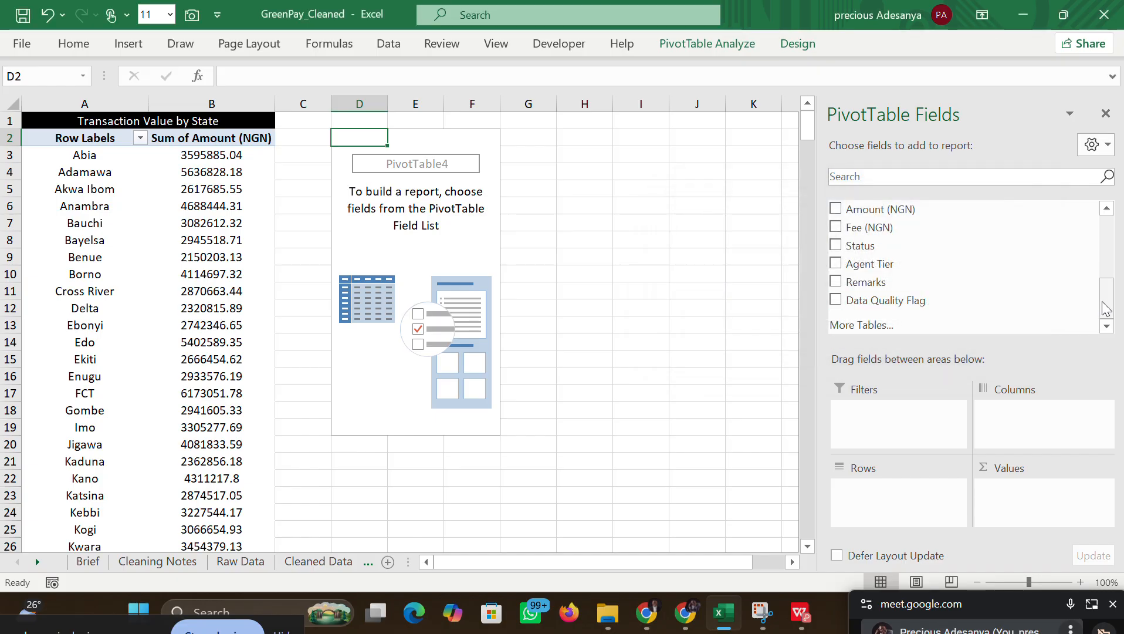
{"action": "left_click_drag", "start_coordinate": [1108, 308], "coordinate": [1104, 226]}
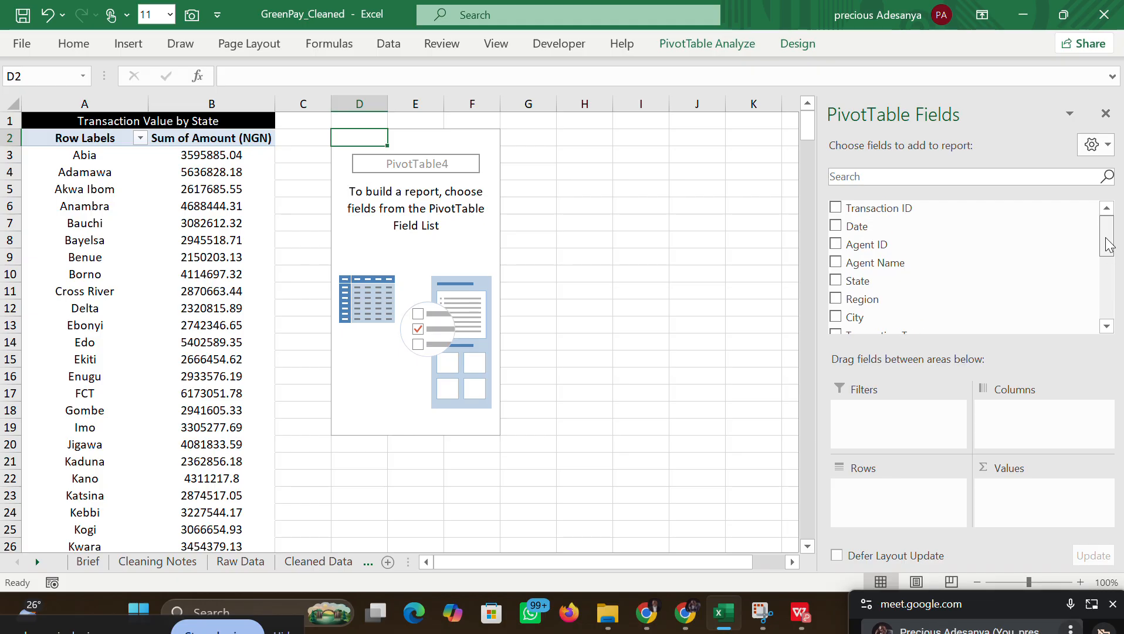
Step: Close the PivotTable field list and try to delete the empty PivotTable at D2
{"action": "left_click", "coordinate": [1106, 113]}
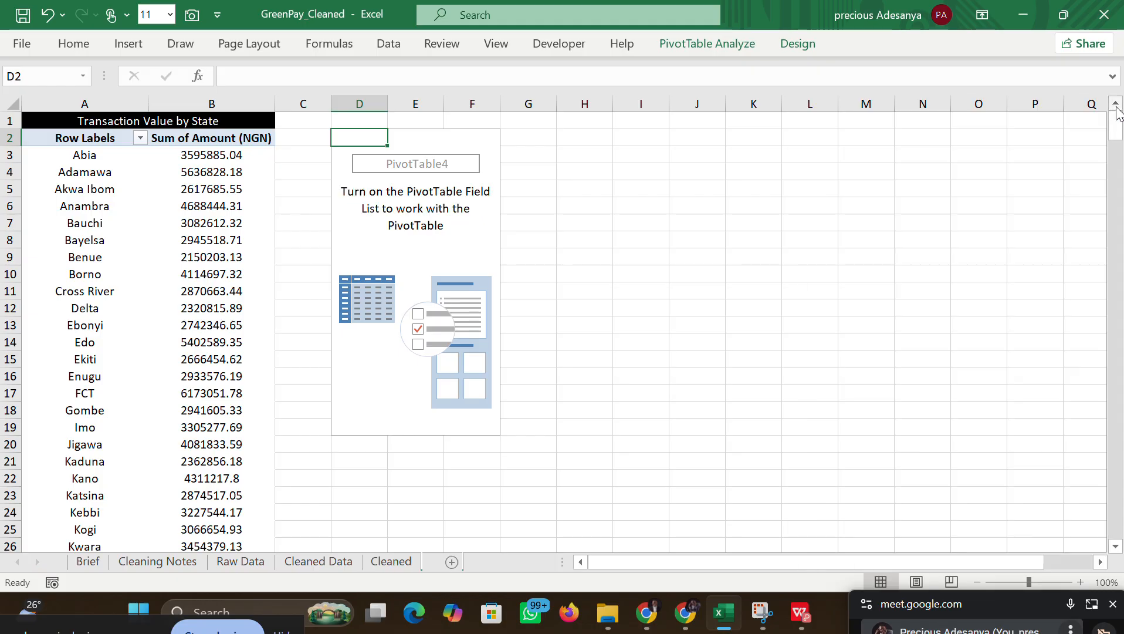
{"action": "left_click", "coordinate": [612, 218]}
{"action": "left_click", "coordinate": [463, 145]}
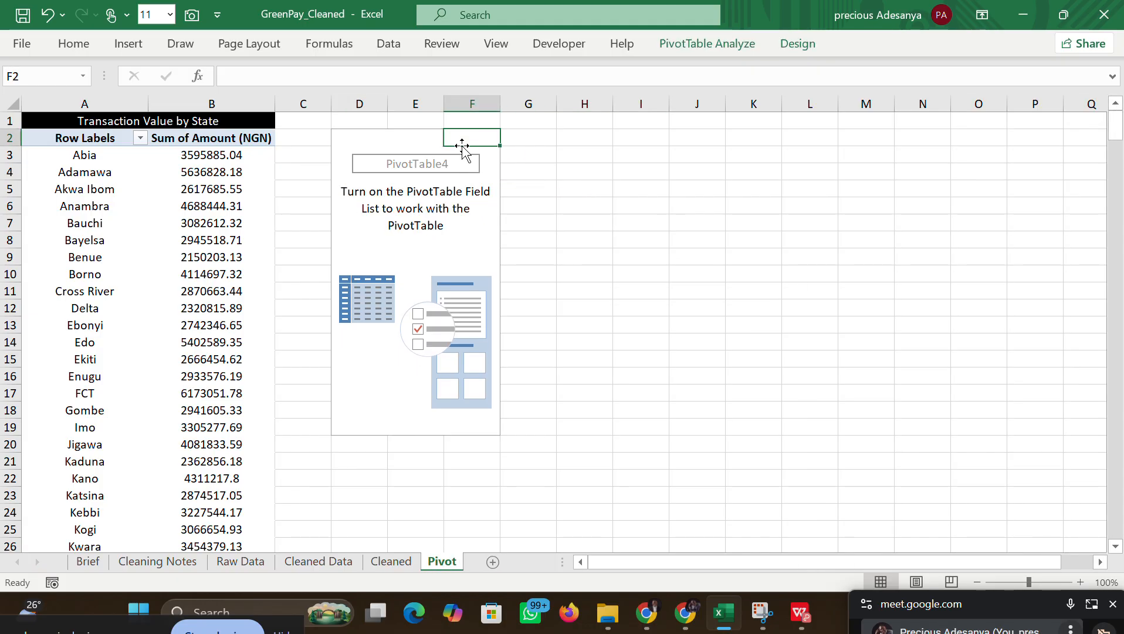
{"action": "key", "text": "Delete"}
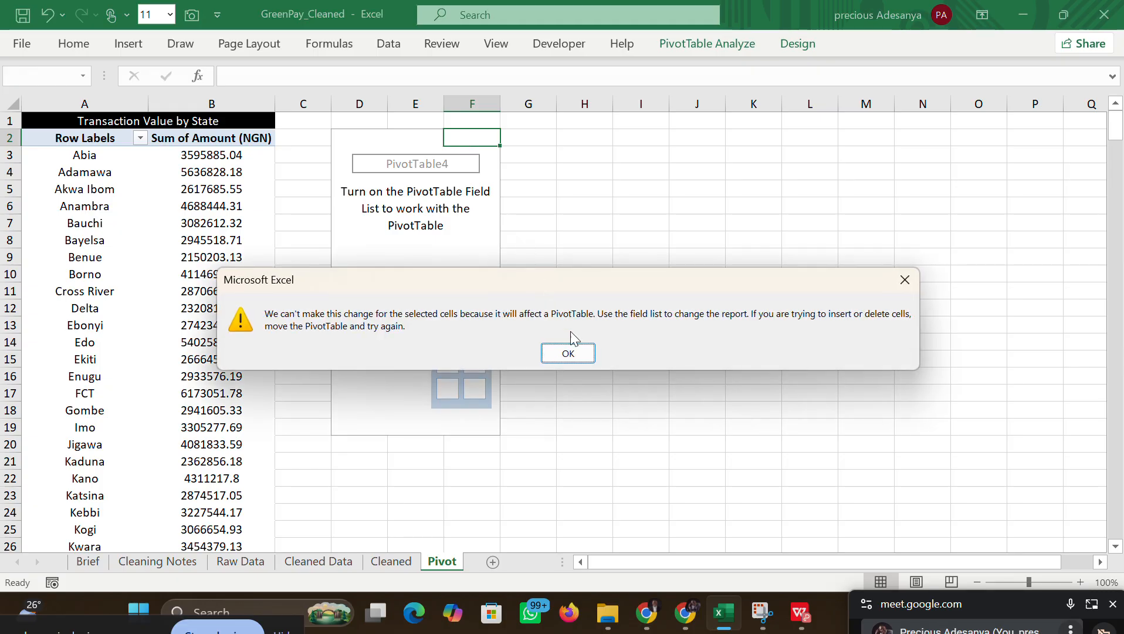
{"action": "left_click", "coordinate": [568, 352]}
{"action": "left_click", "coordinate": [470, 410]}
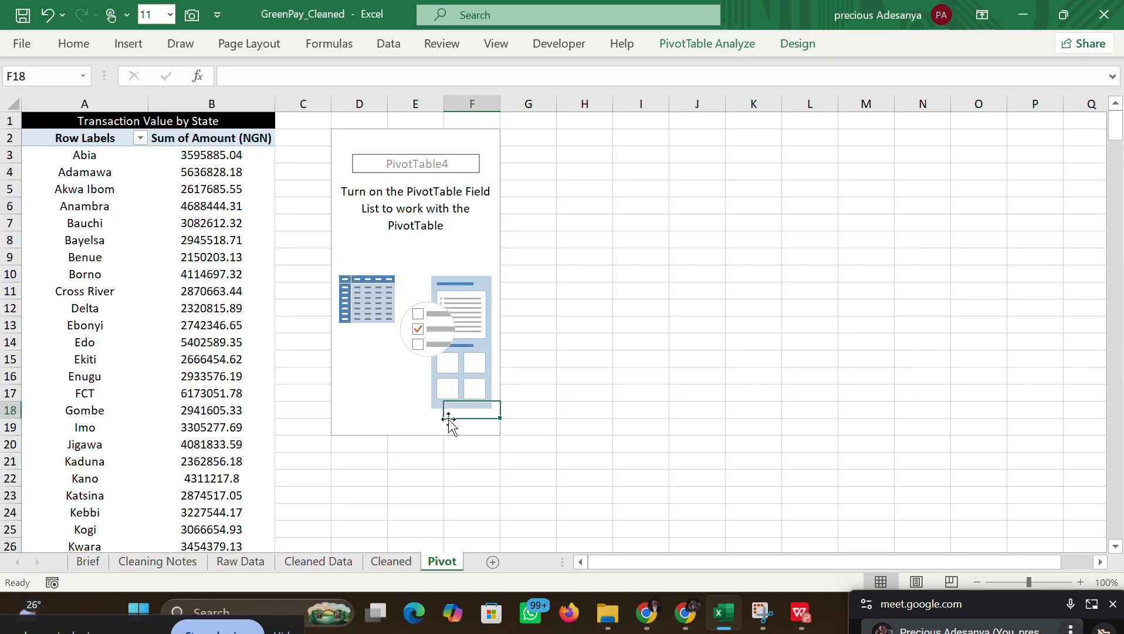
Step: Autofit the width of all columns on the Cleaned sheet
{"action": "left_click", "coordinate": [413, 562]}
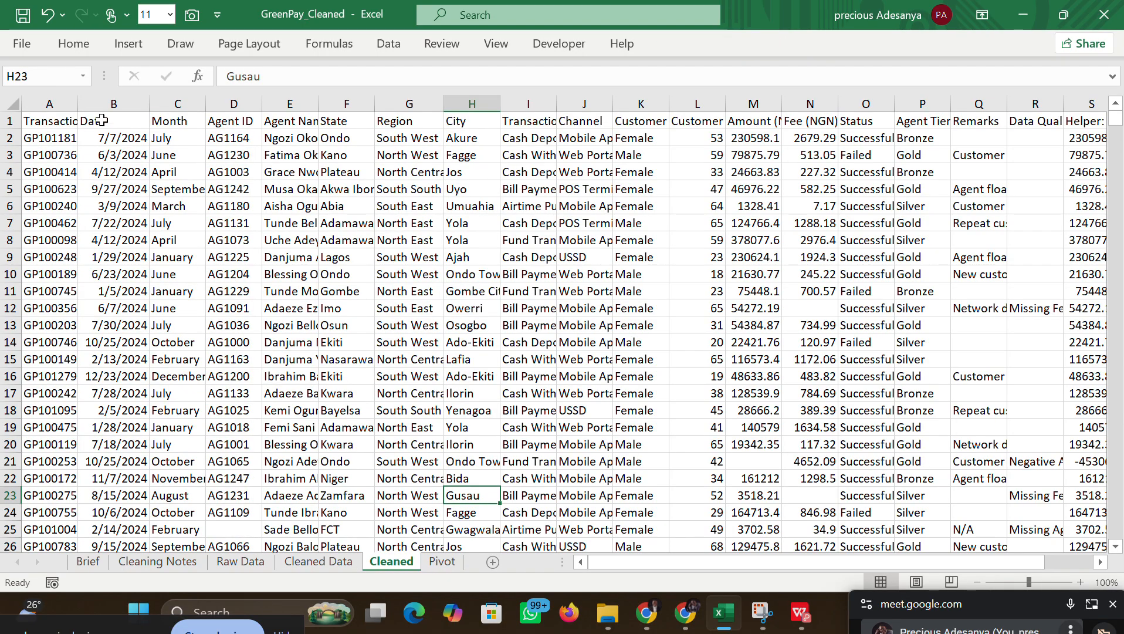
{"action": "left_click", "coordinate": [11, 103]}
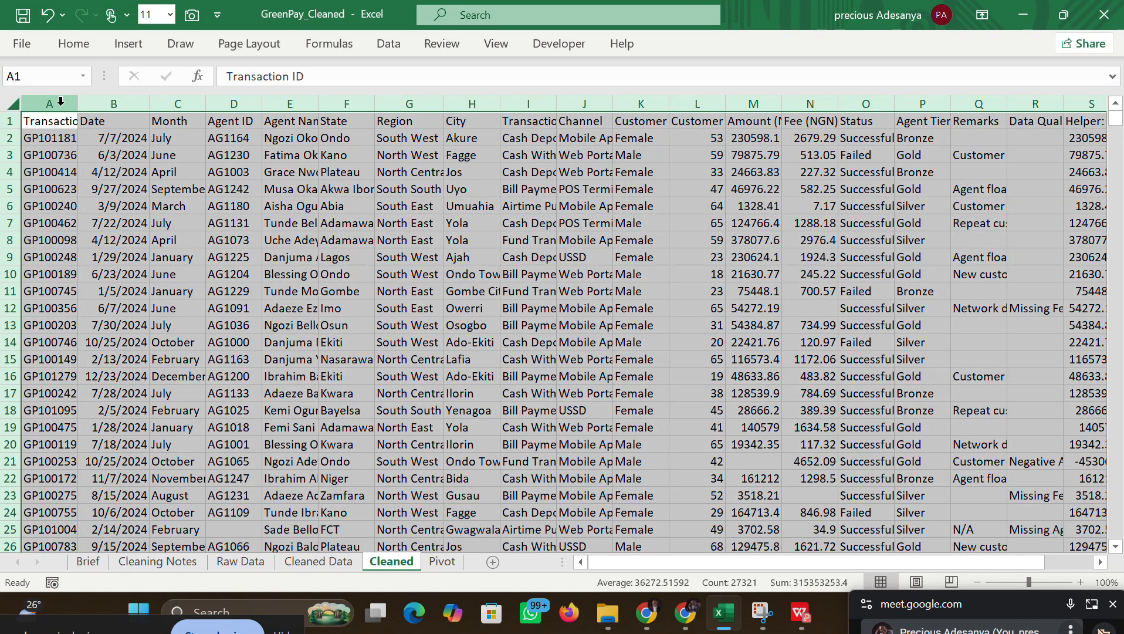
{"action": "left_click_drag", "start_coordinate": [77, 107], "coordinate": [91, 106]}
{"action": "double_click", "coordinate": [92, 105]}
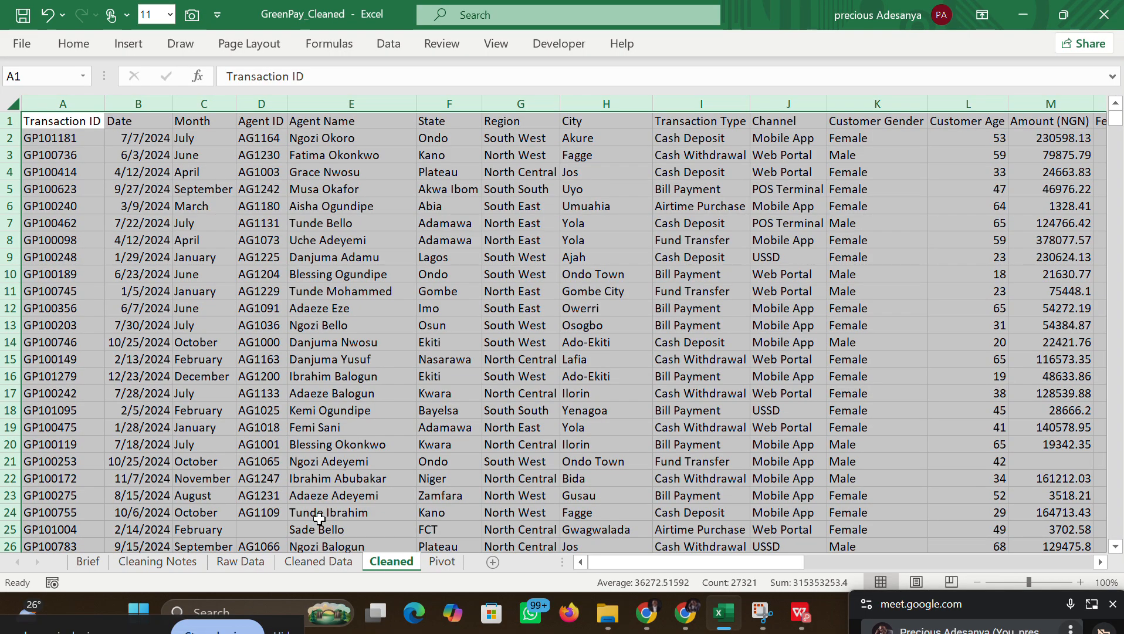
Step: Center the contents of all cells on the Cleaned sheet horizontally
{"action": "left_click", "coordinate": [306, 562]}
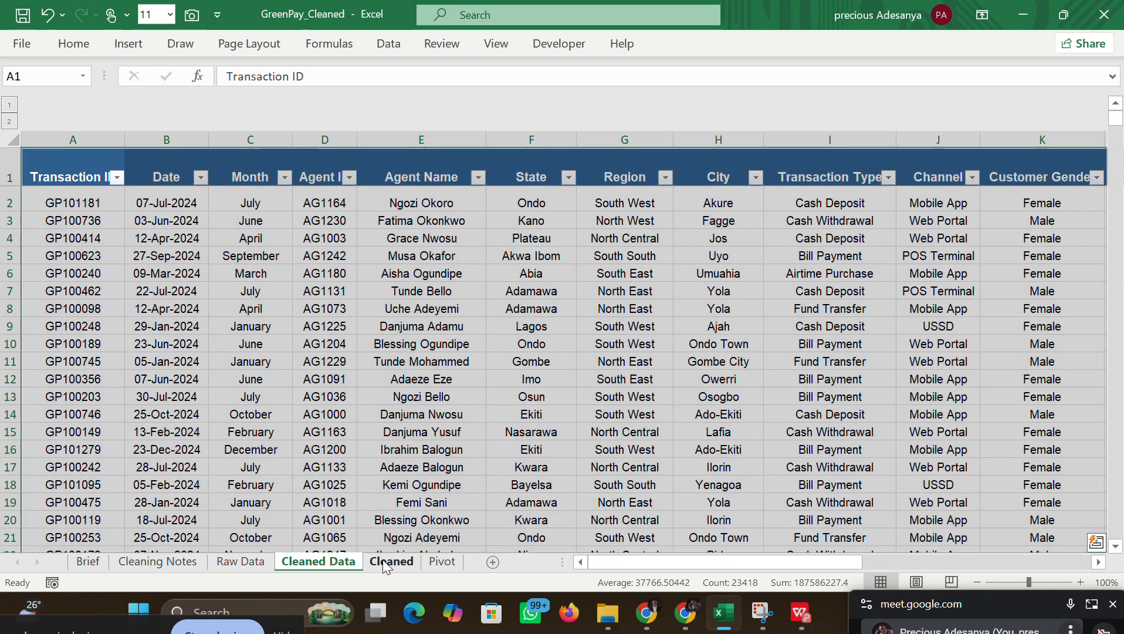
{"action": "left_click", "coordinate": [390, 561]}
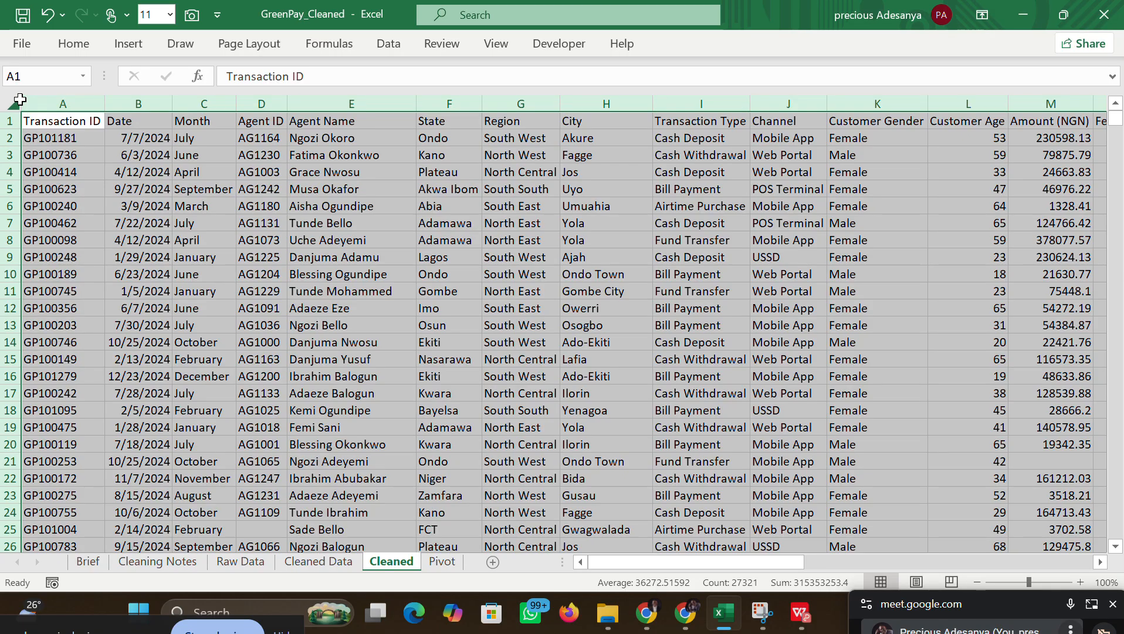
{"action": "left_click", "coordinate": [85, 46]}
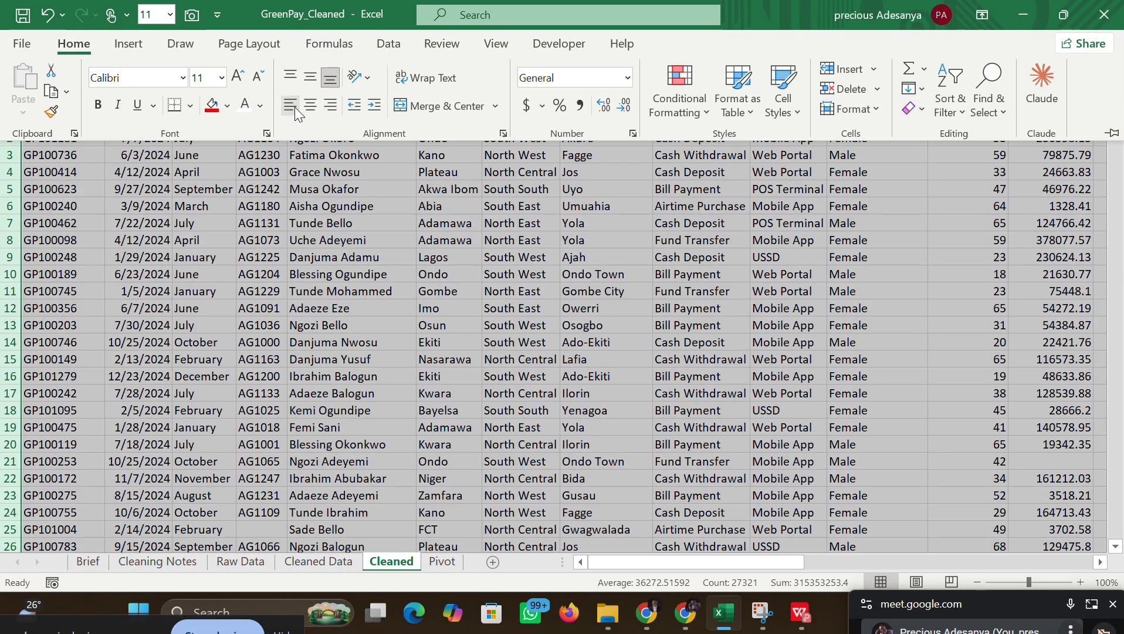
{"action": "left_click", "coordinate": [306, 110]}
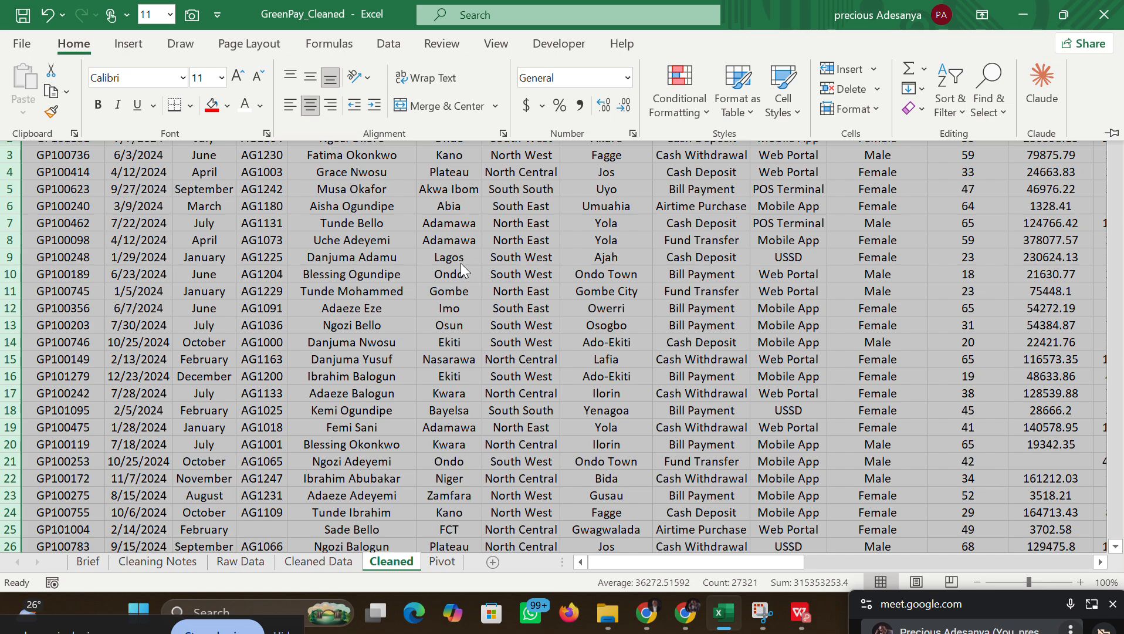
{"action": "left_click", "coordinate": [578, 250]}
{"action": "left_click", "coordinate": [579, 253]}
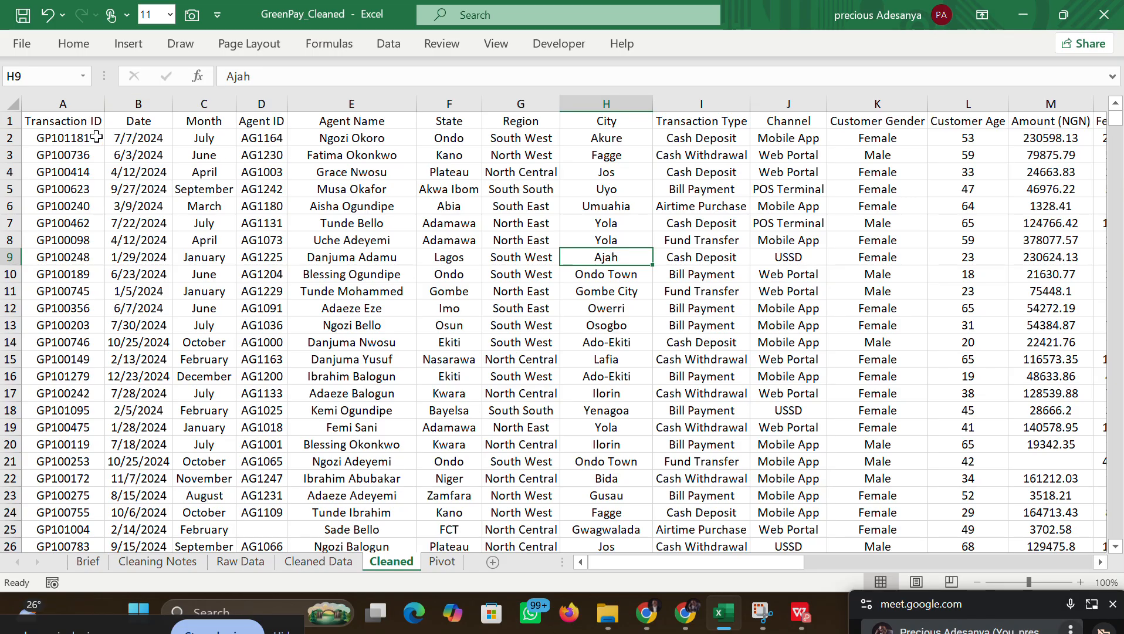
Step: Fill the header row A1:U1 on the Cleaned sheet with dark blue and set its text to white
{"action": "left_click_drag", "start_coordinate": [34, 120], "coordinate": [921, 122]}
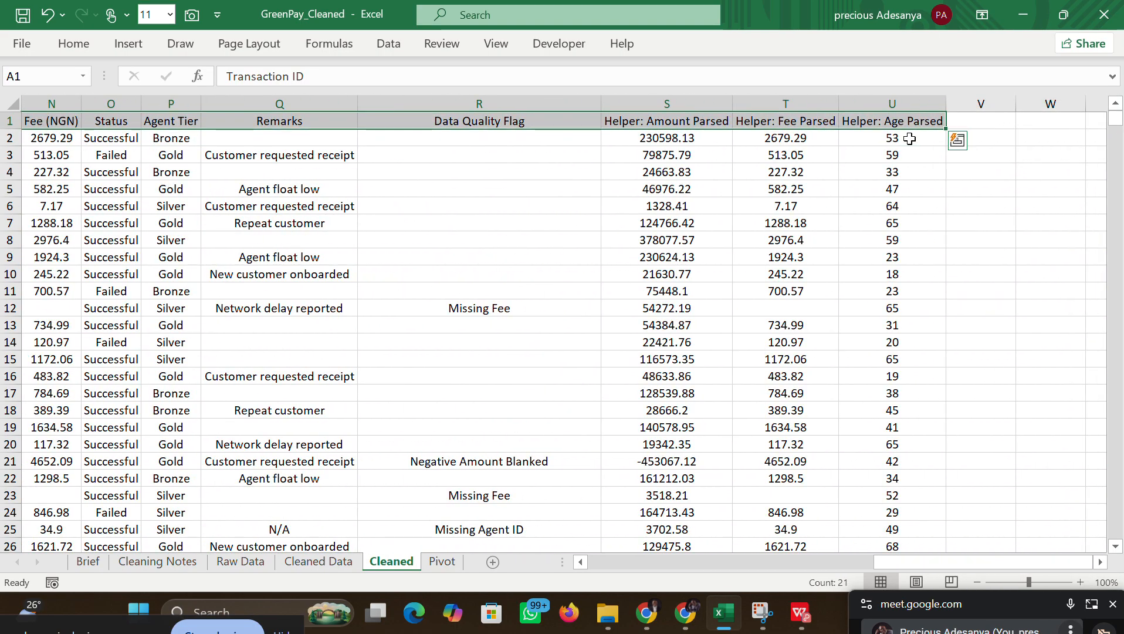
{"action": "left_click_drag", "start_coordinate": [895, 557], "coordinate": [344, 446]}
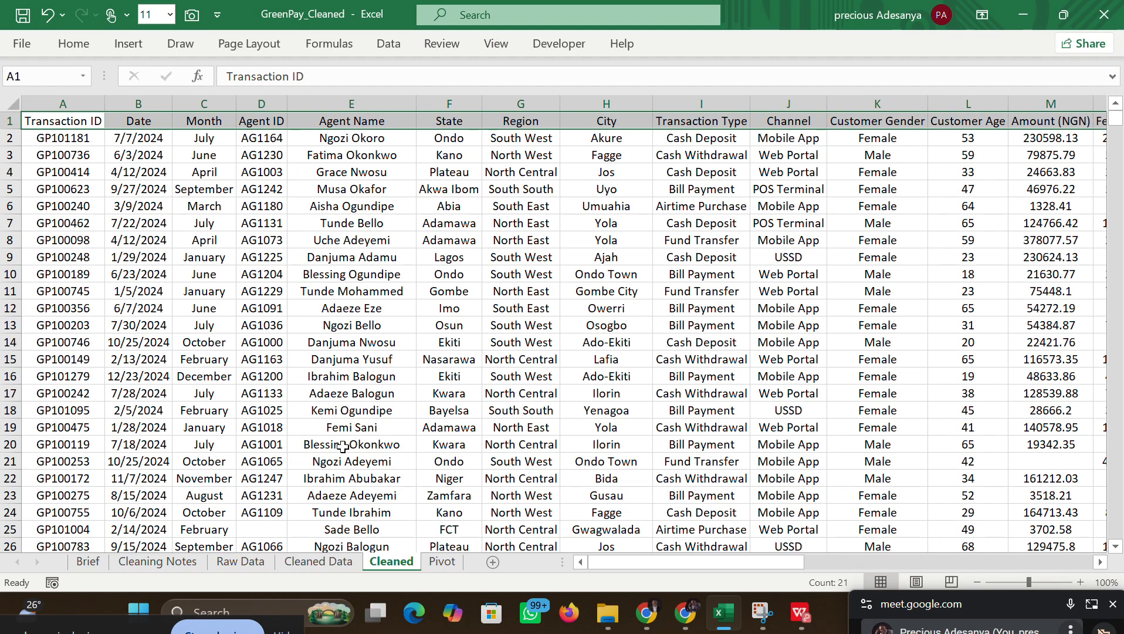
{"action": "left_click", "coordinate": [76, 46]}
{"action": "left_click", "coordinate": [227, 105]}
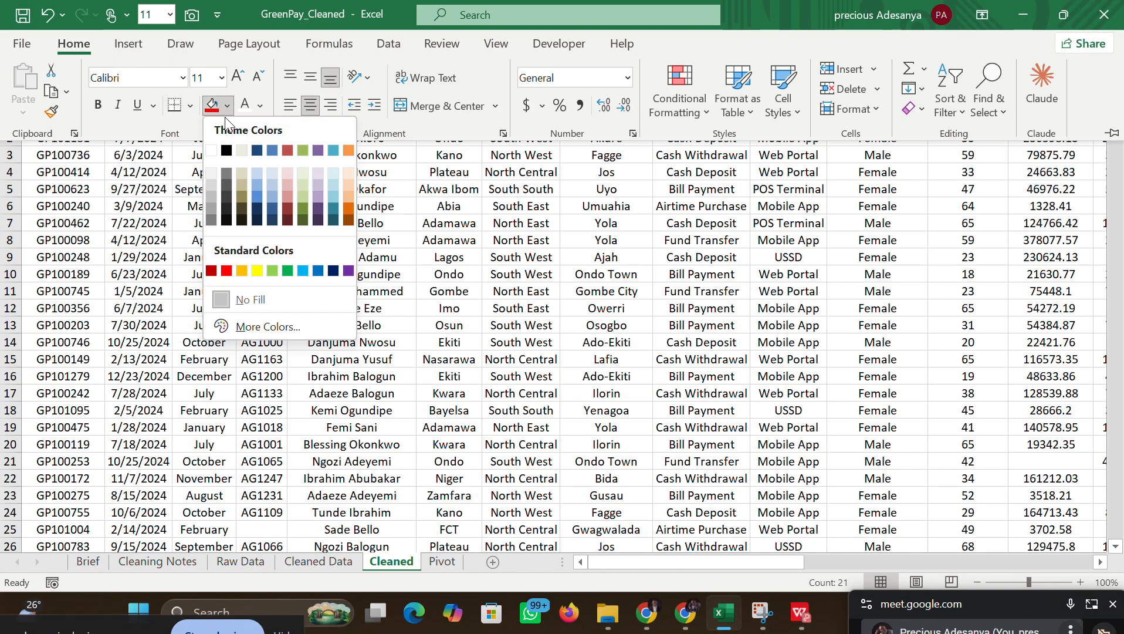
{"action": "left_click", "coordinate": [332, 271]}
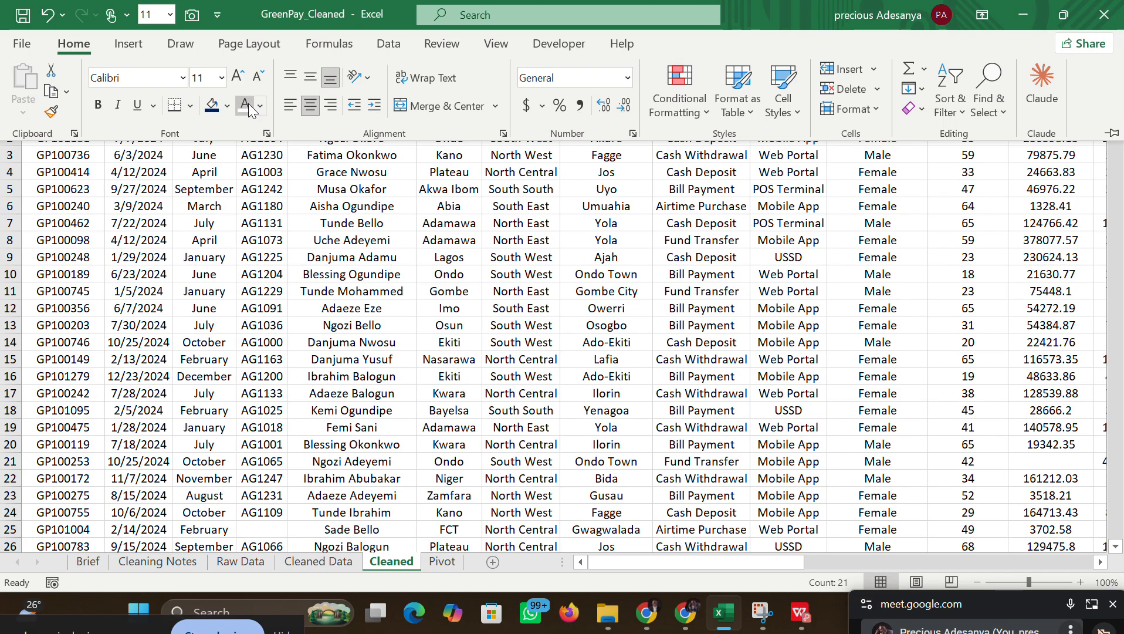
{"action": "left_click", "coordinate": [411, 273]}
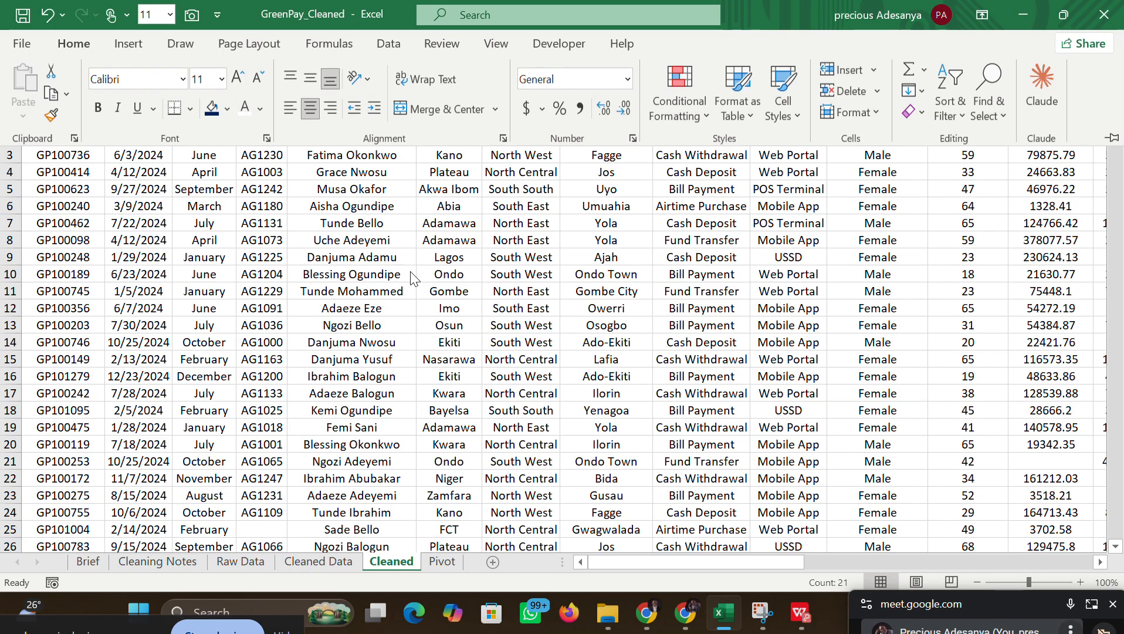
{"action": "left_click", "coordinate": [410, 271]}
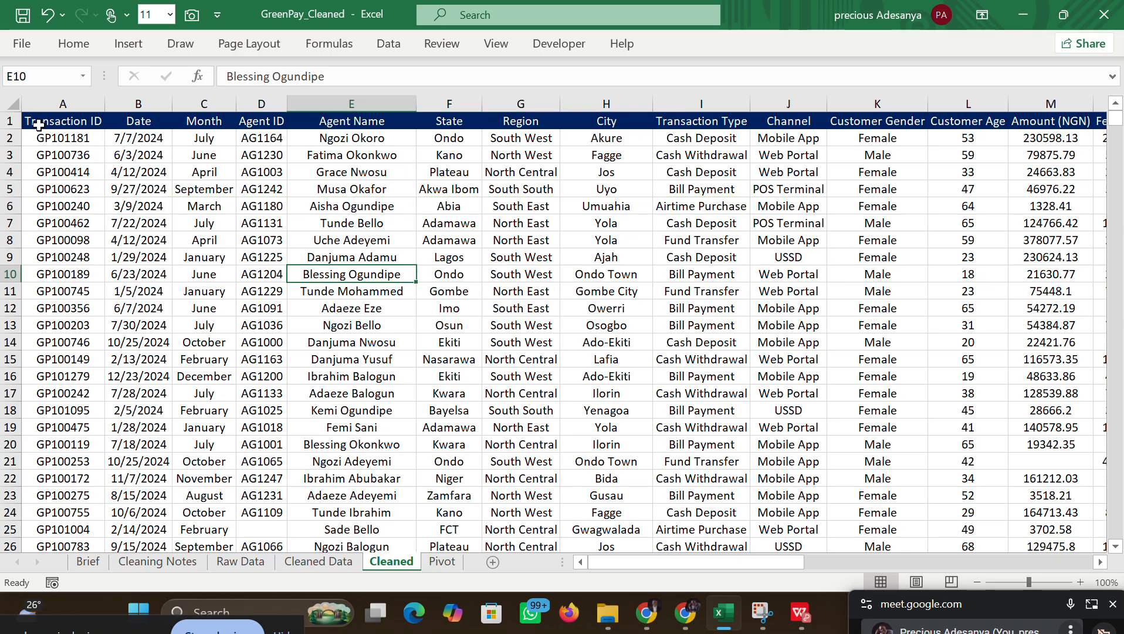
Step: Change the fill of the header row A1:U1 on the Cleaned sheet to black
{"action": "left_click_drag", "start_coordinate": [39, 125], "coordinate": [1017, 121]}
{"action": "left_click", "coordinate": [66, 44]}
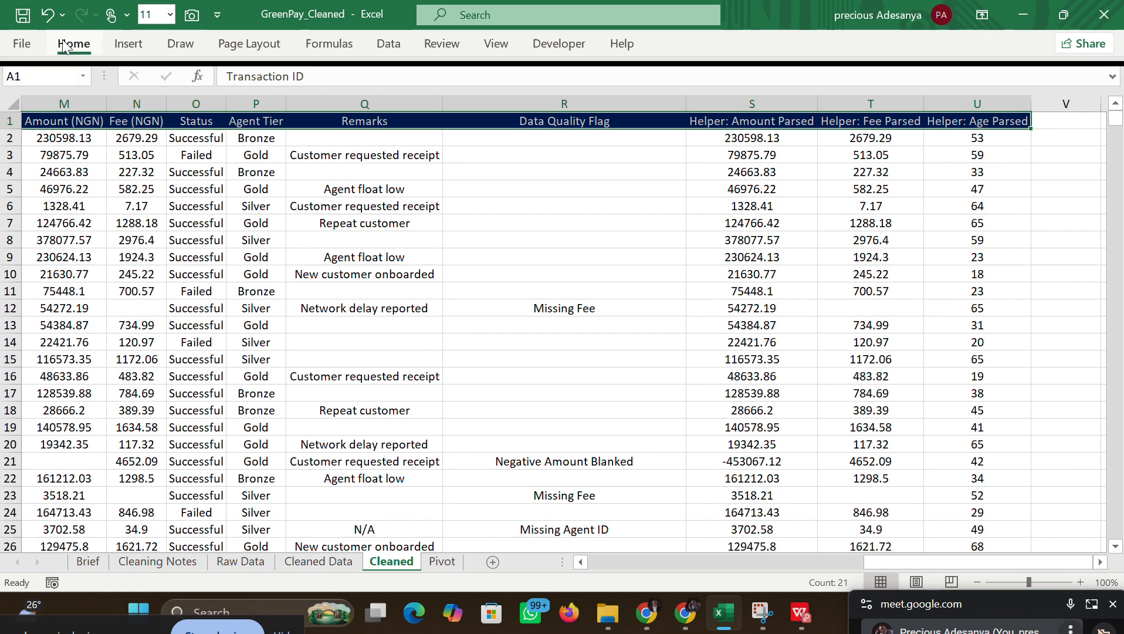
{"action": "left_click", "coordinate": [229, 108]}
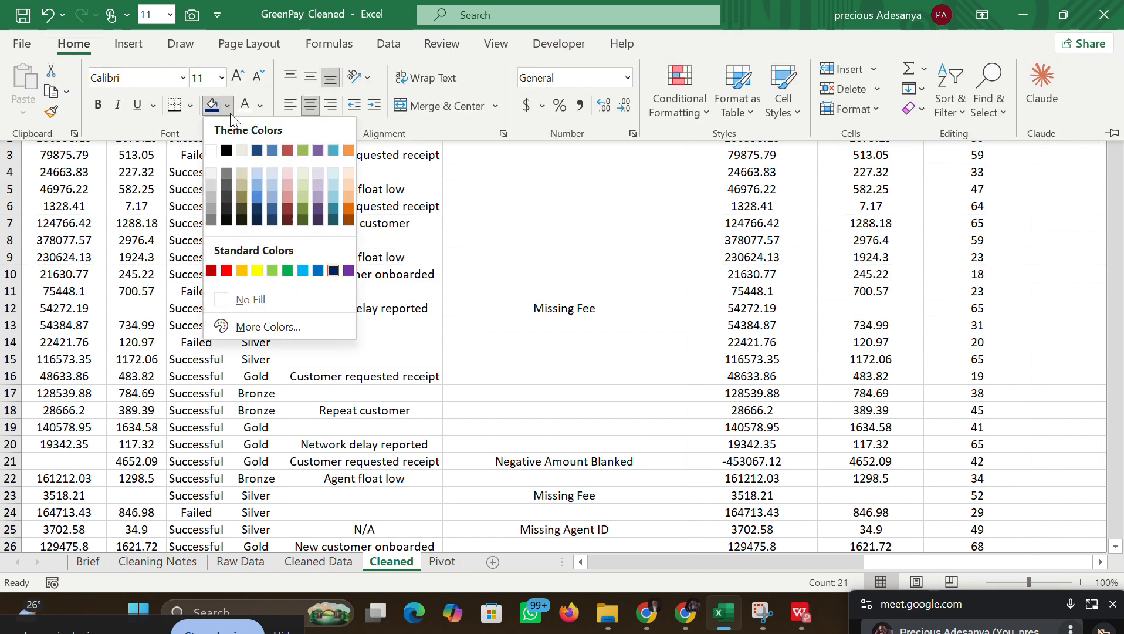
{"action": "left_click", "coordinate": [227, 150]}
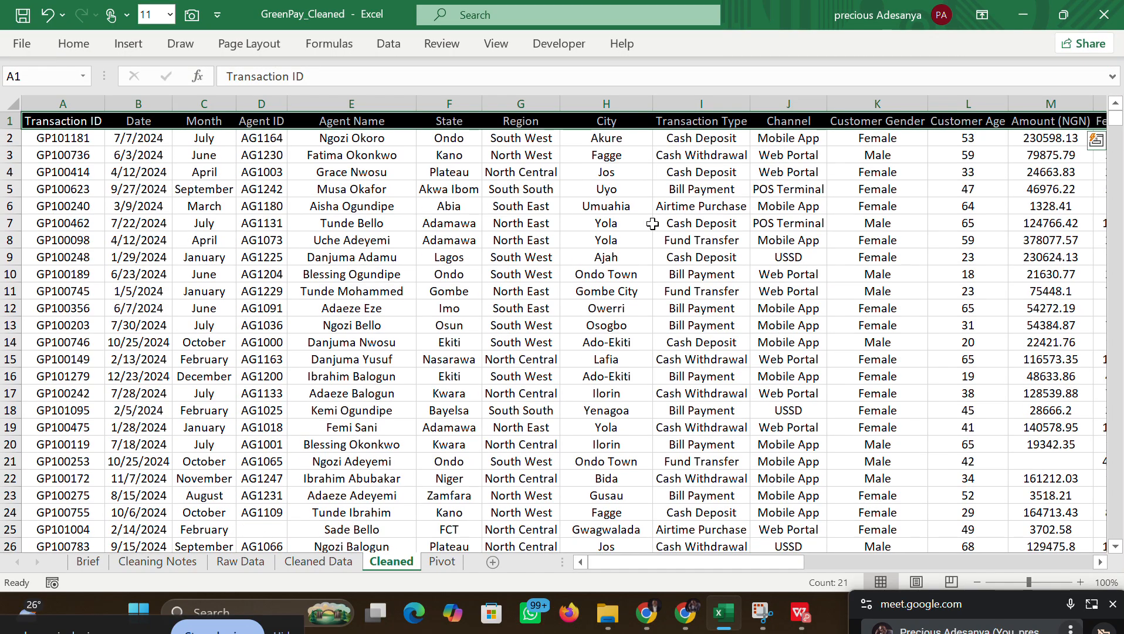
{"action": "left_click", "coordinate": [627, 227]}
{"action": "left_click_drag", "start_coordinate": [640, 566], "coordinate": [607, 567]}
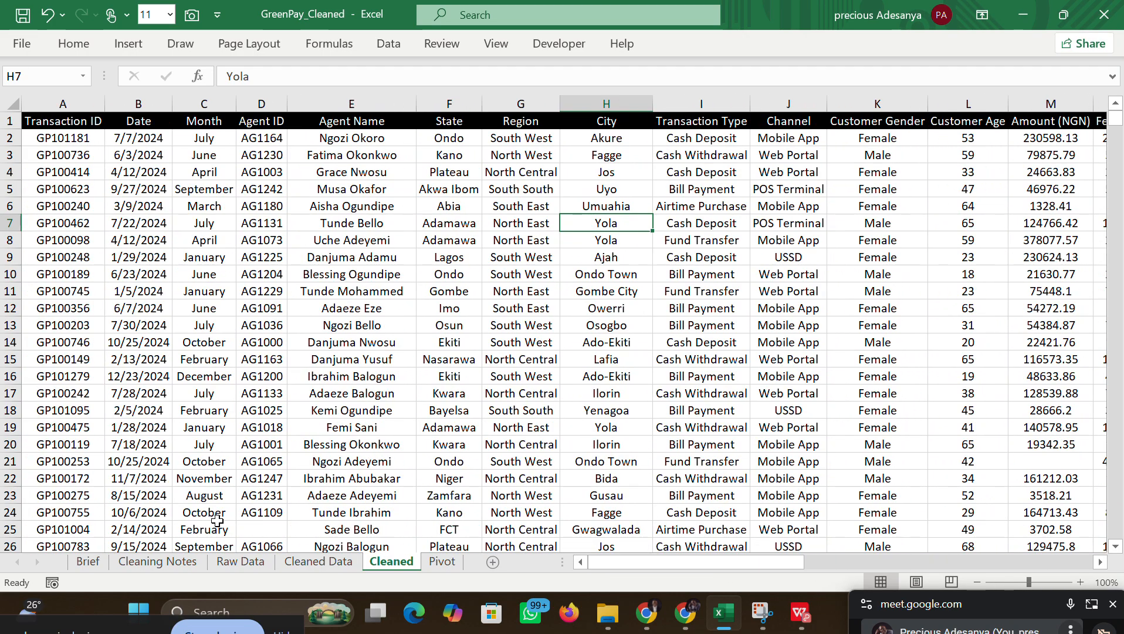
Step: Delete the Cleaned Data sheet from the workbook
{"action": "right_click", "coordinate": [312, 567]}
{"action": "left_click", "coordinate": [354, 345]}
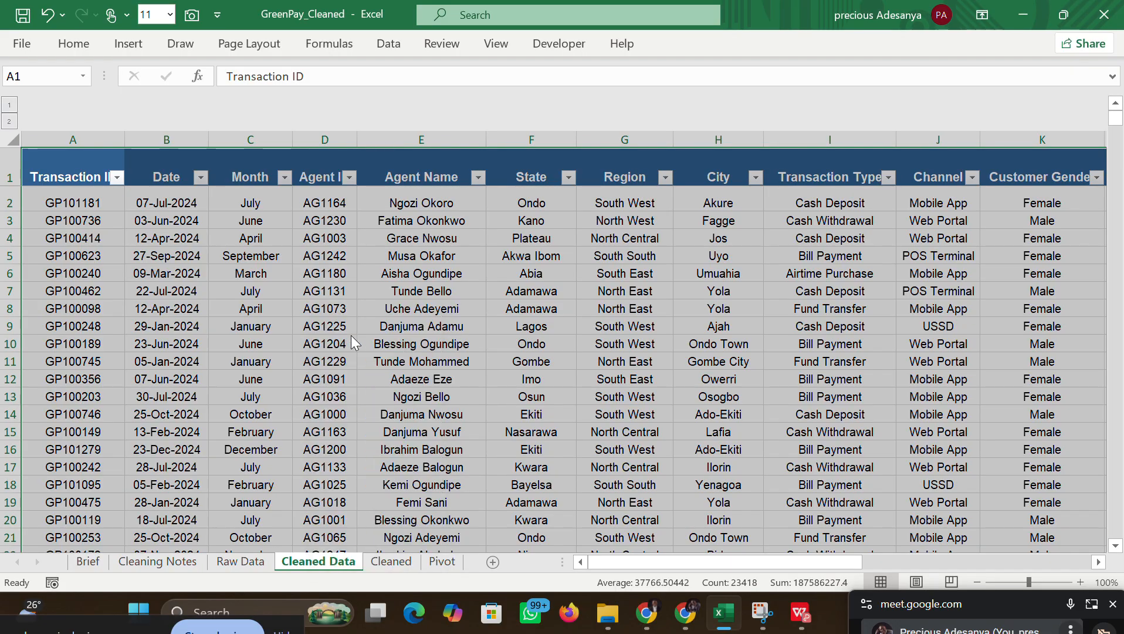
{"action": "left_click", "coordinate": [535, 353]}
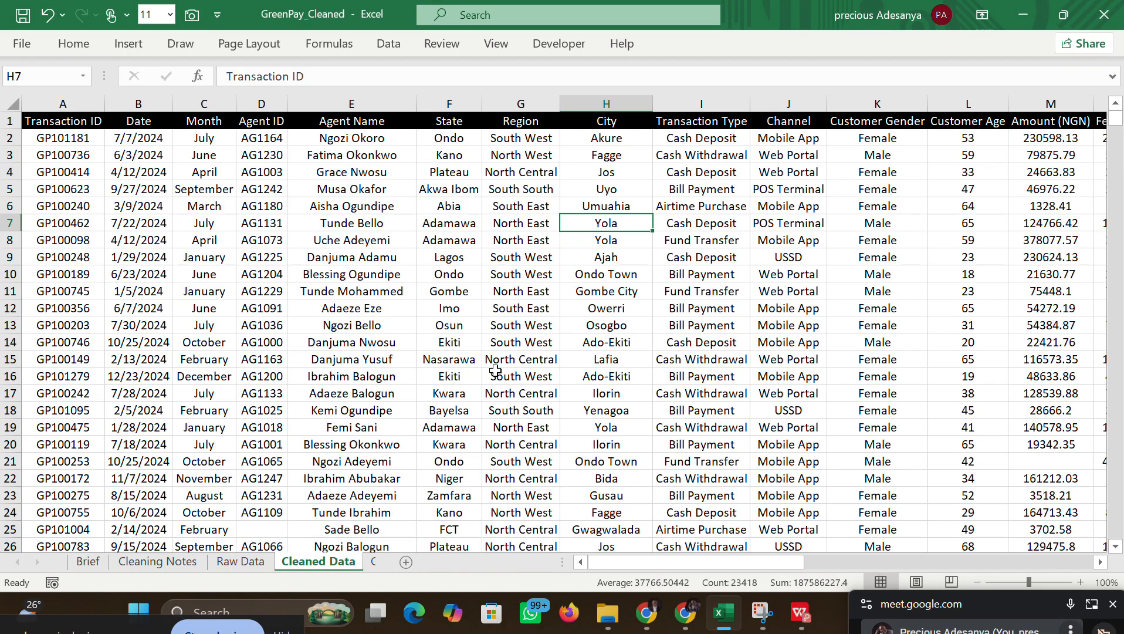
{"action": "left_click", "coordinate": [681, 361]}
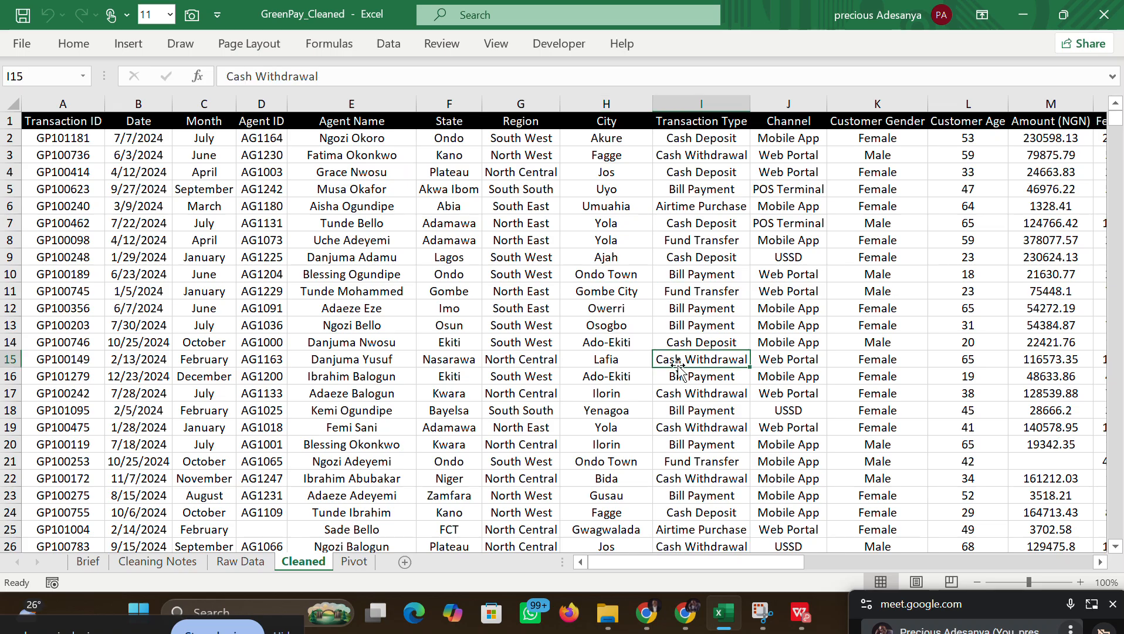
Step: Delete columns A and B with the Transaction Value by State PivotTable from the Pivot sheet
{"action": "left_click", "coordinate": [355, 561]}
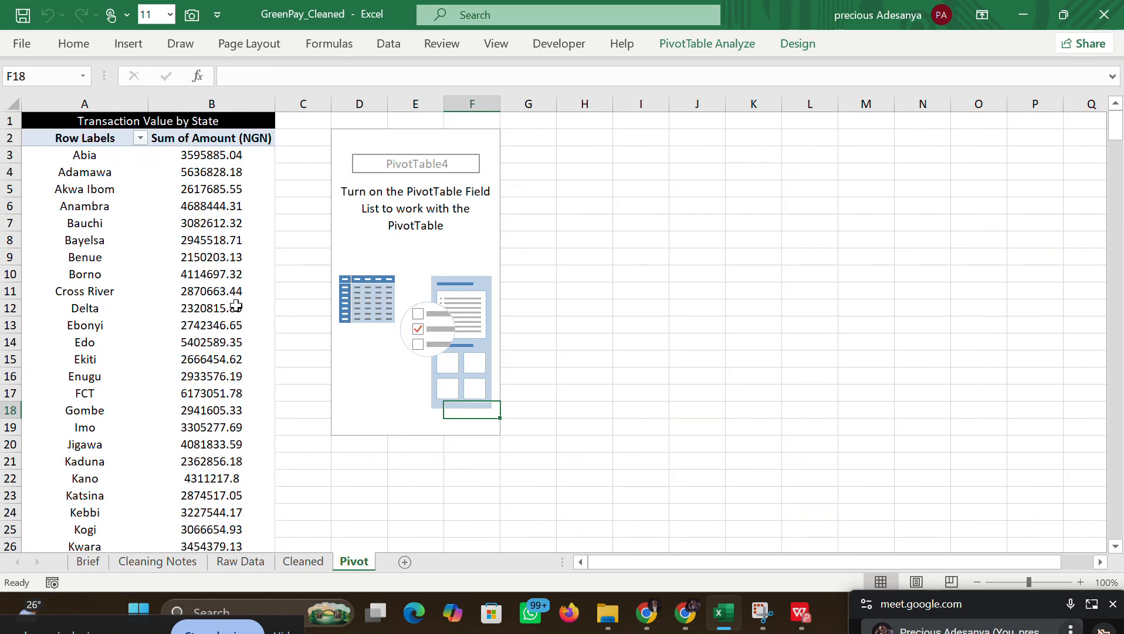
{"action": "left_click", "coordinate": [219, 150]}
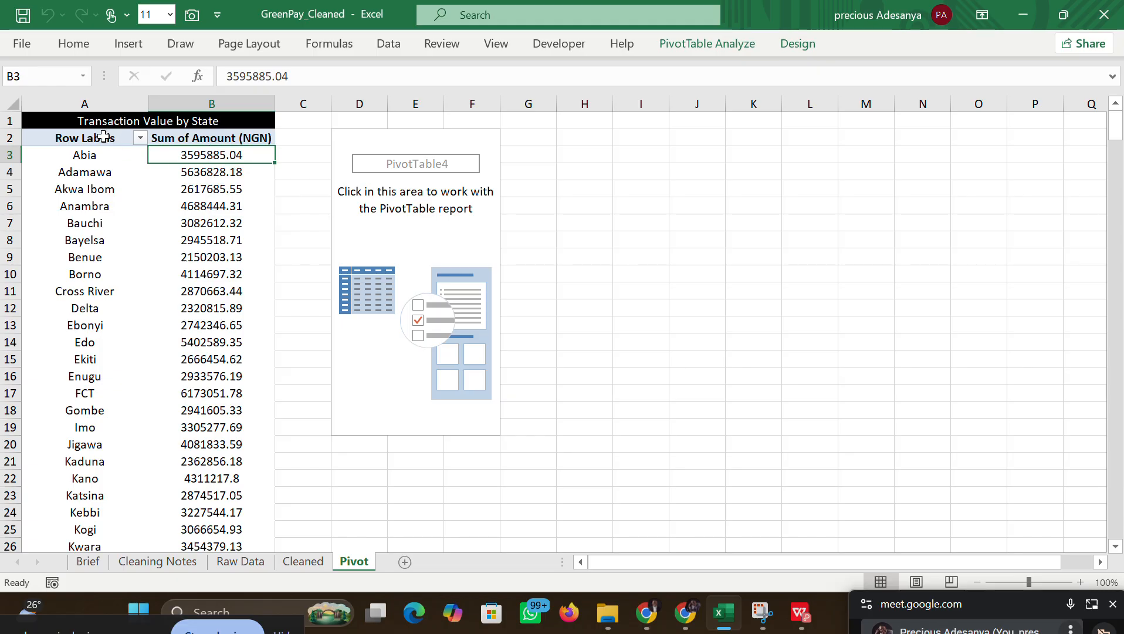
{"action": "left_click_drag", "start_coordinate": [73, 105], "coordinate": [235, 104]}
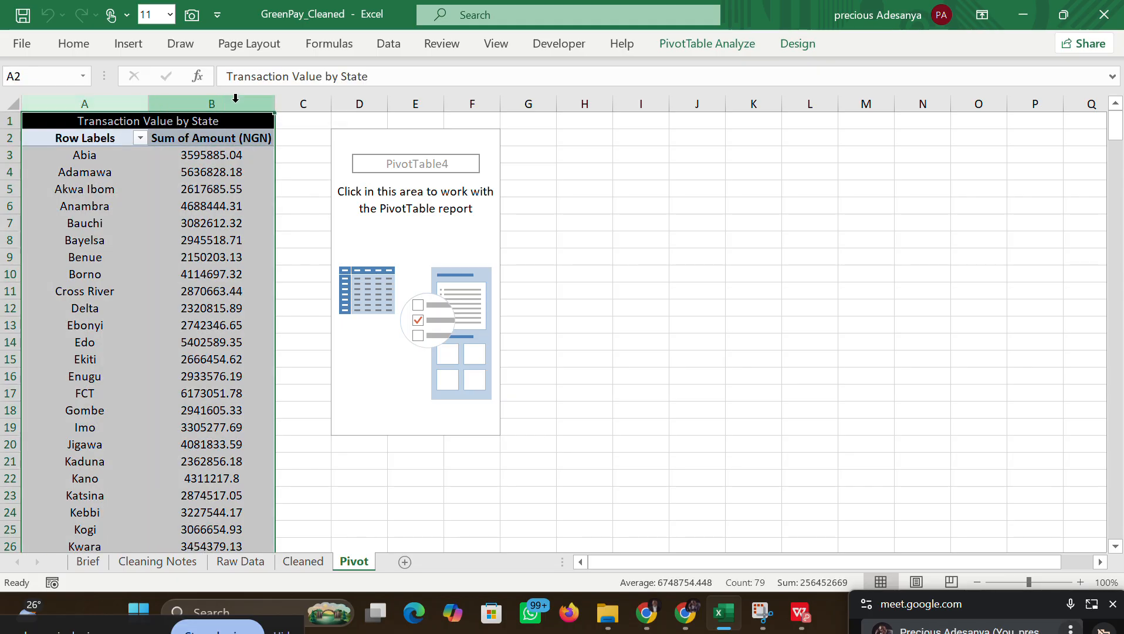
{"action": "right_click", "coordinate": [238, 106]}
{"action": "left_click", "coordinate": [301, 278]}
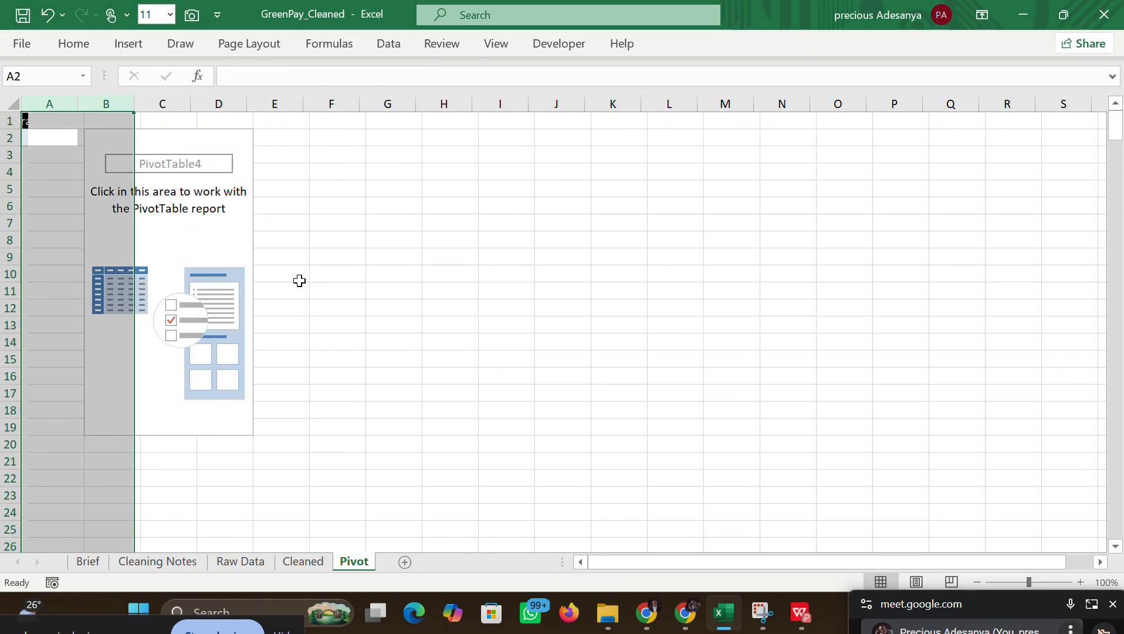
Step: Delete the Pivot sheet, including its leftover empty PivotTable
{"action": "right_click", "coordinate": [351, 560]}
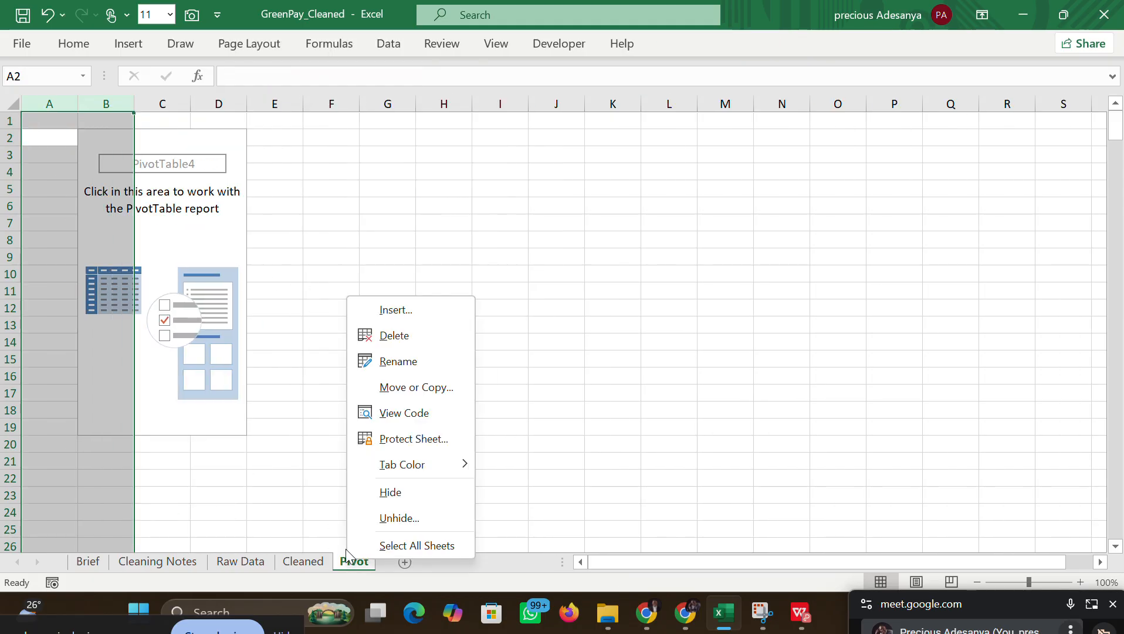
{"action": "left_click", "coordinate": [387, 341]}
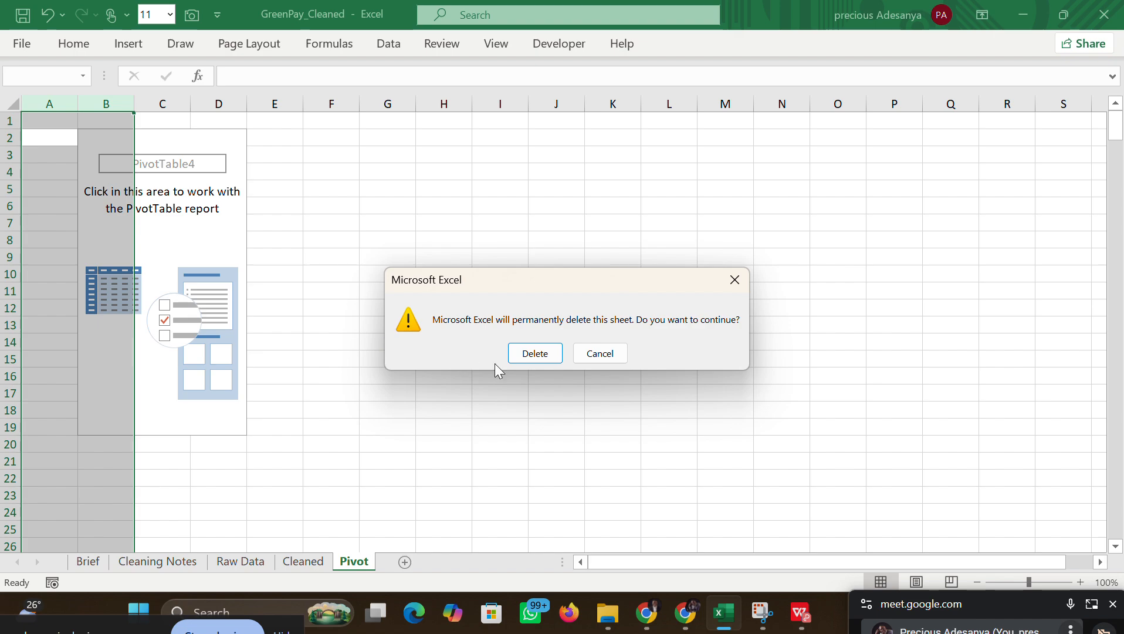
{"action": "left_click", "coordinate": [517, 362]}
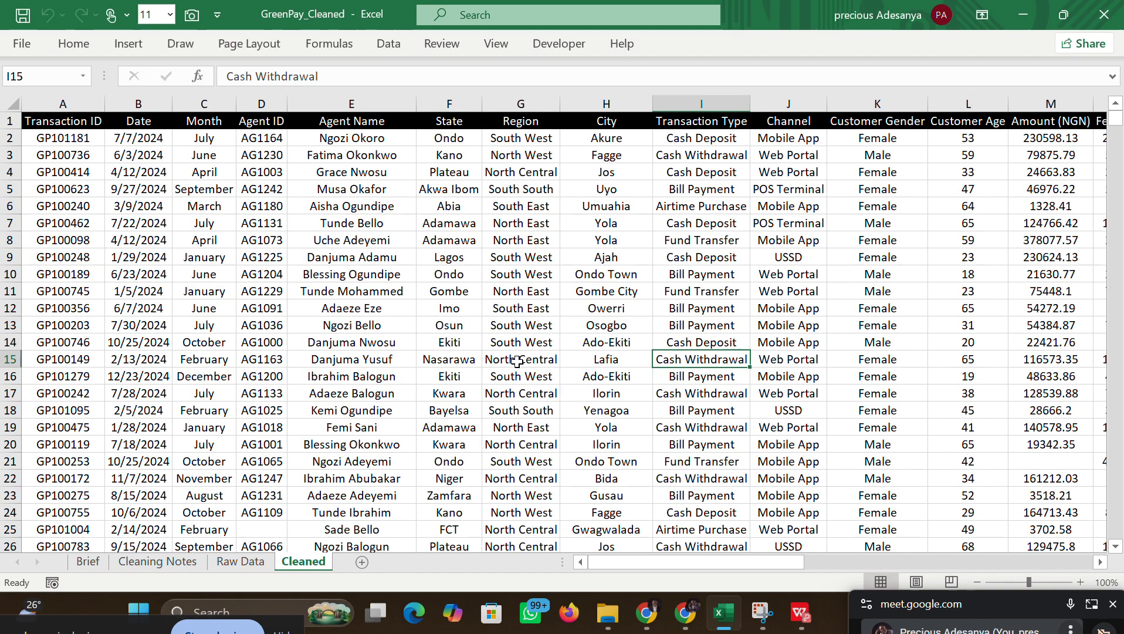
Step: Add a new worksheet after the Cleaned sheet and name it Pivot
{"action": "left_click", "coordinate": [362, 561]}
{"action": "double_click", "coordinate": [349, 562]}
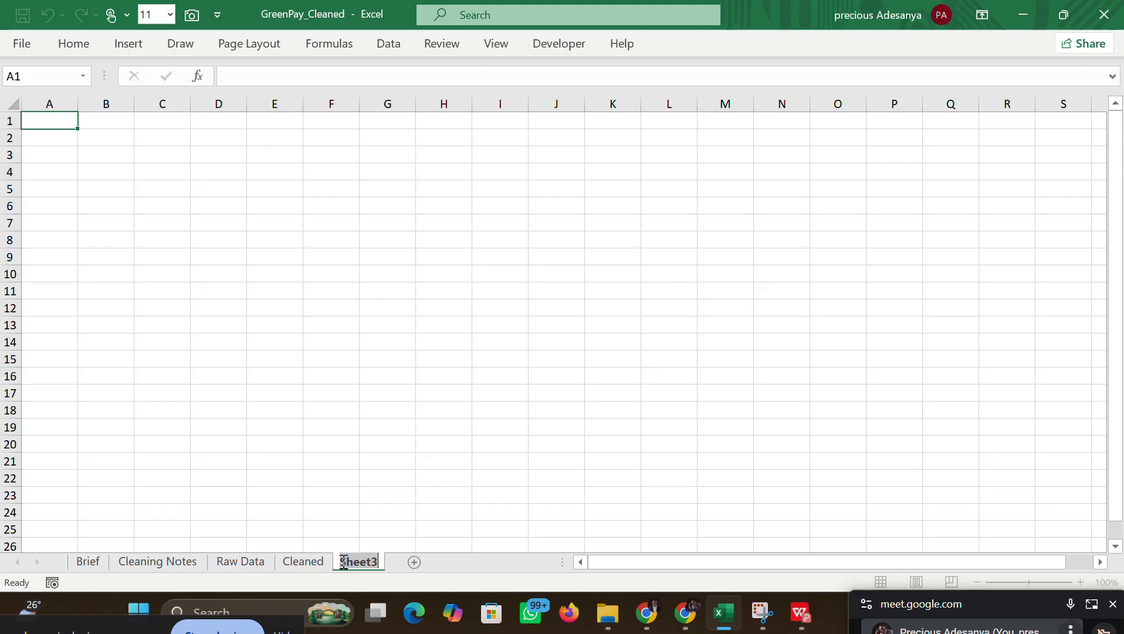
{"action": "type", "text": "Pivot"}
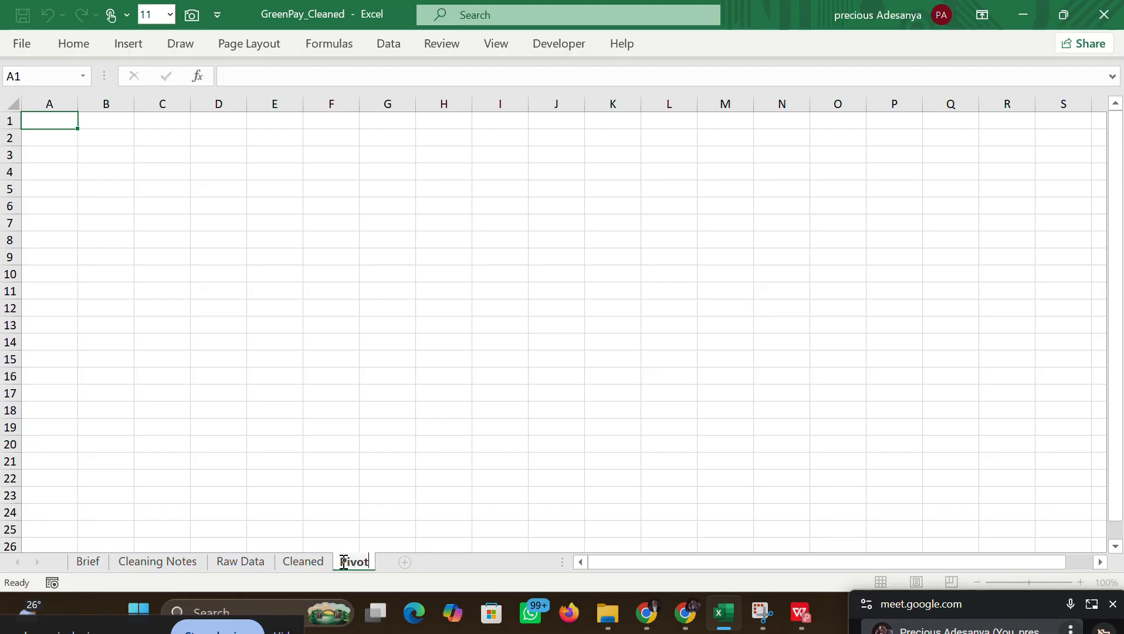
{"action": "key", "text": "Return"}
{"action": "left_click", "coordinate": [330, 529]}
{"action": "left_click", "coordinate": [318, 562]}
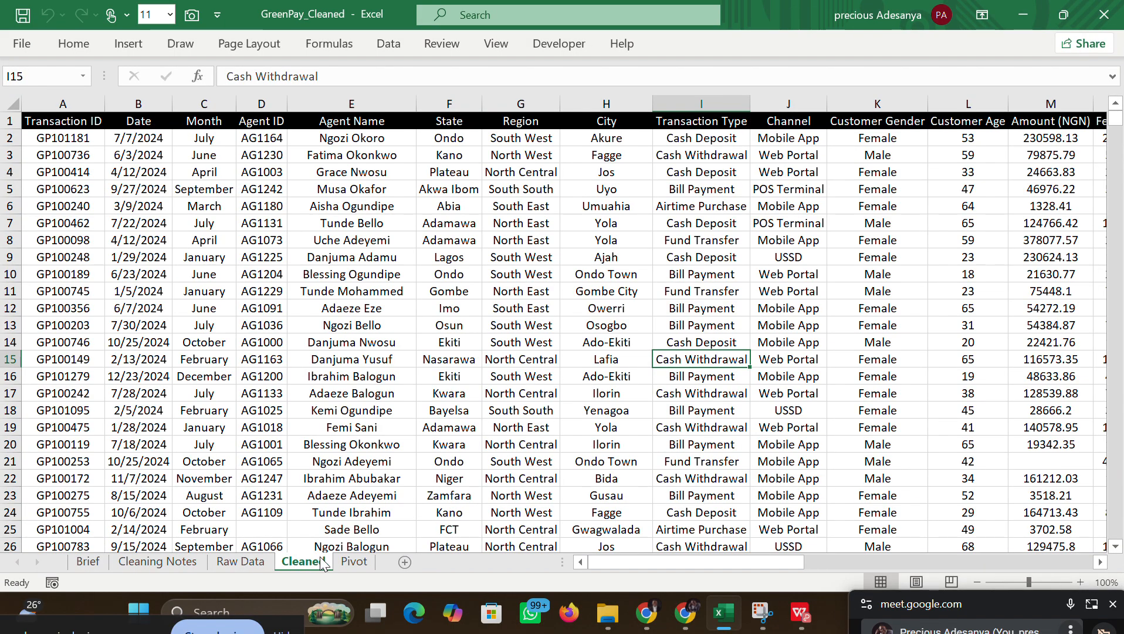
{"action": "left_click", "coordinate": [357, 559]}
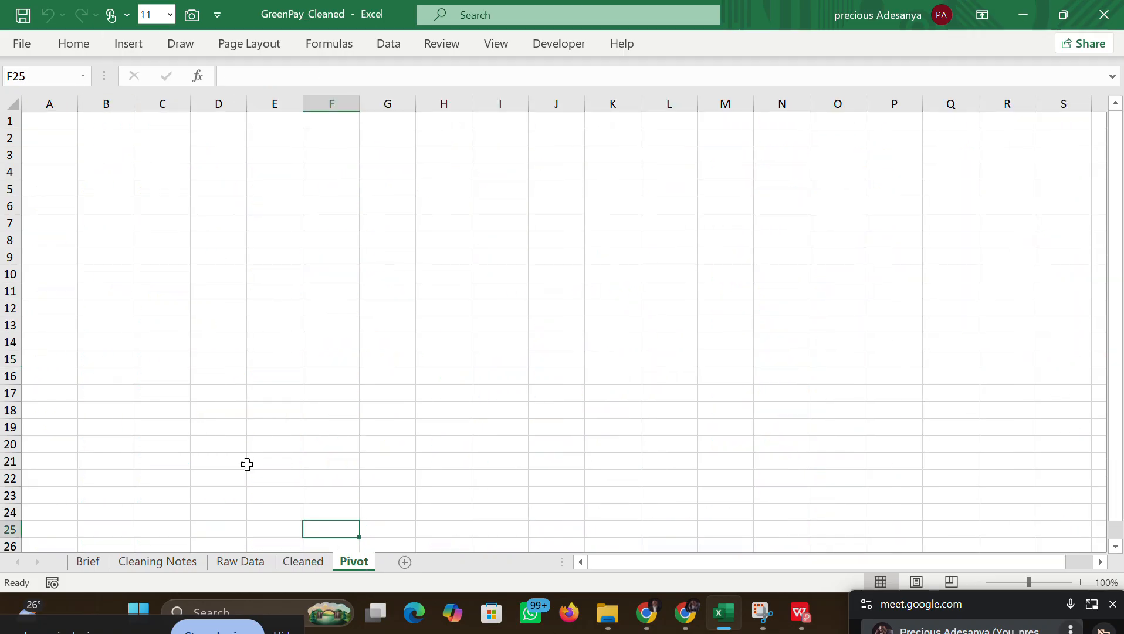
Step: Create a PivotTable from the range A1:U1301 on the Cleaned sheet and place it at cell A2 of the existing Pivot sheet
{"action": "left_click", "coordinate": [314, 561]}
{"action": "left_click_drag", "start_coordinate": [72, 127], "coordinate": [991, 497]}
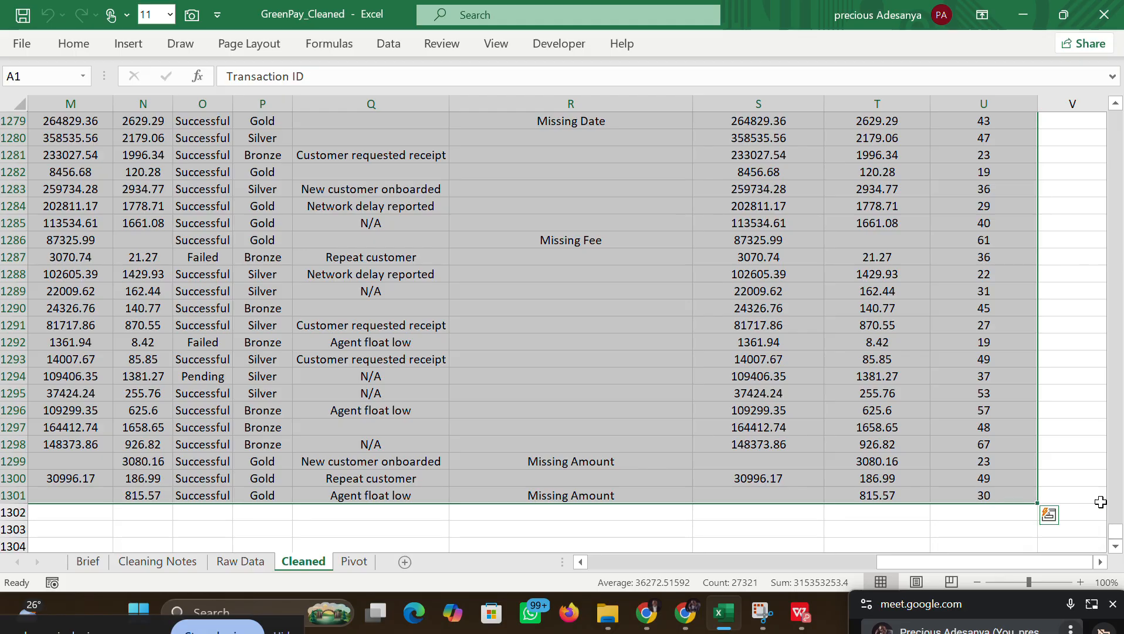
{"action": "left_click_drag", "start_coordinate": [1119, 533], "coordinate": [1078, 9]}
{"action": "left_click_drag", "start_coordinate": [897, 562], "coordinate": [339, 455]}
{"action": "left_click", "coordinate": [128, 43]}
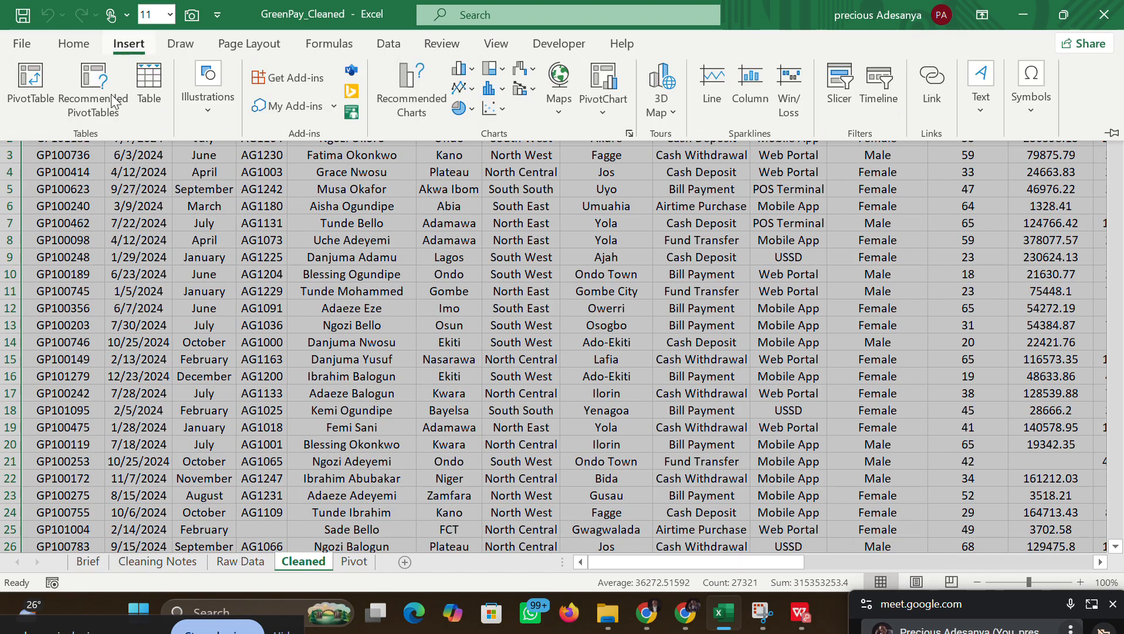
{"action": "left_click", "coordinate": [23, 99]}
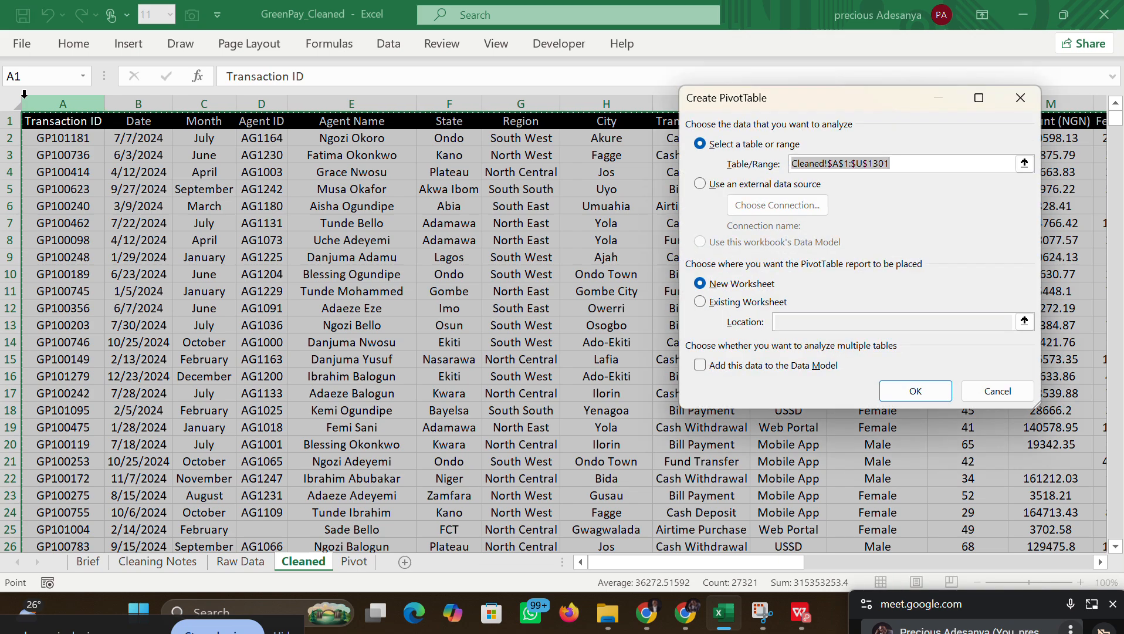
{"action": "left_click", "coordinate": [711, 301]}
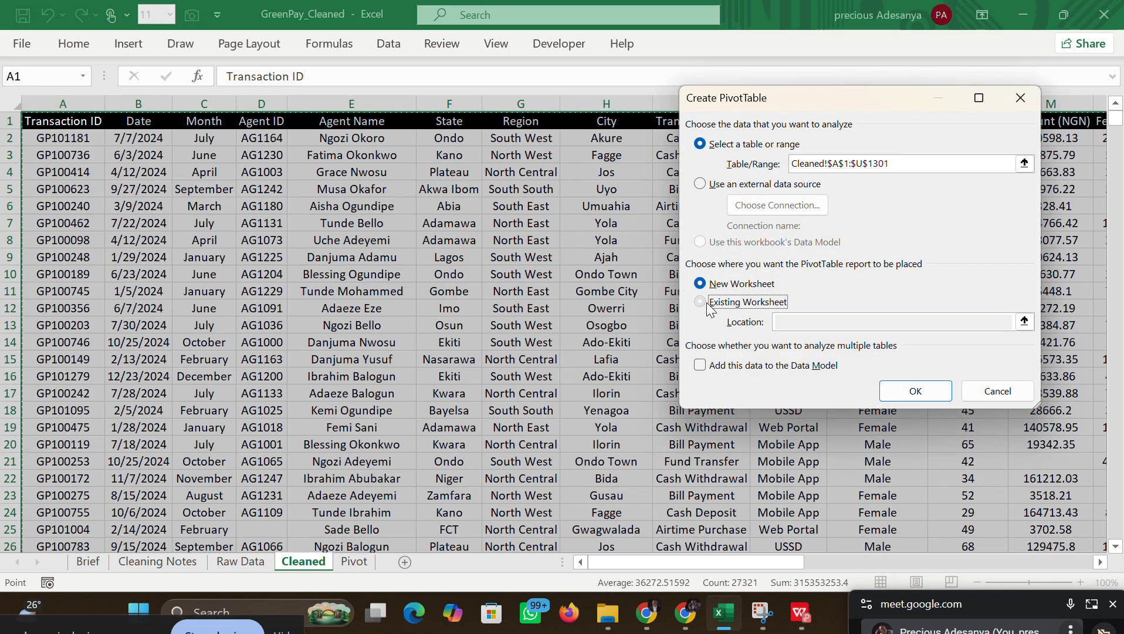
{"action": "left_click", "coordinate": [798, 321]}
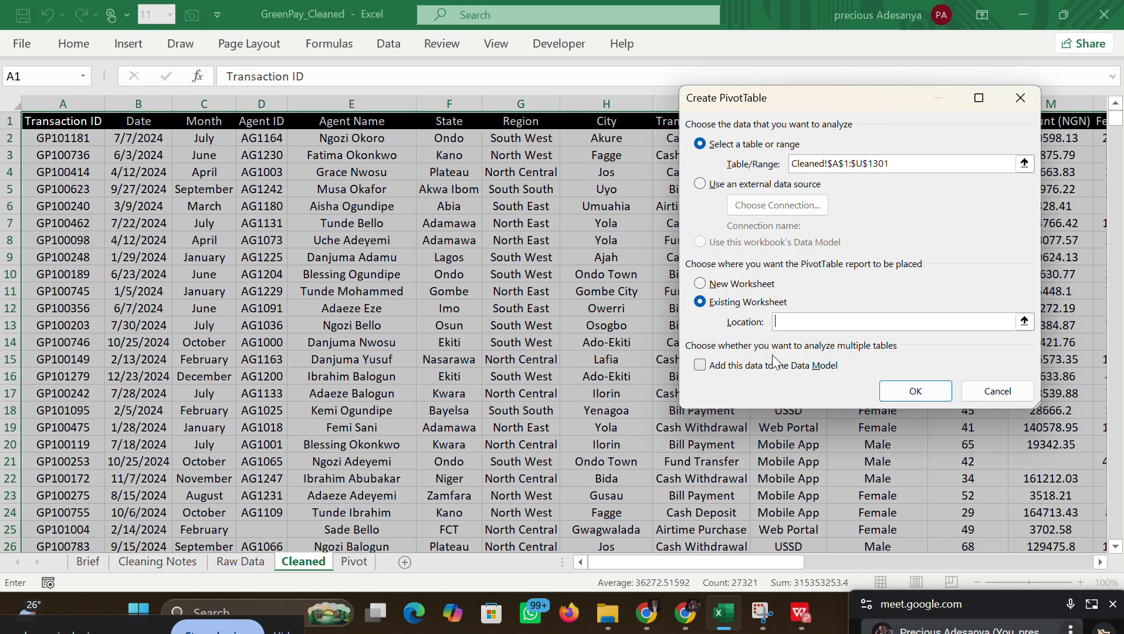
{"action": "left_click", "coordinate": [357, 561]}
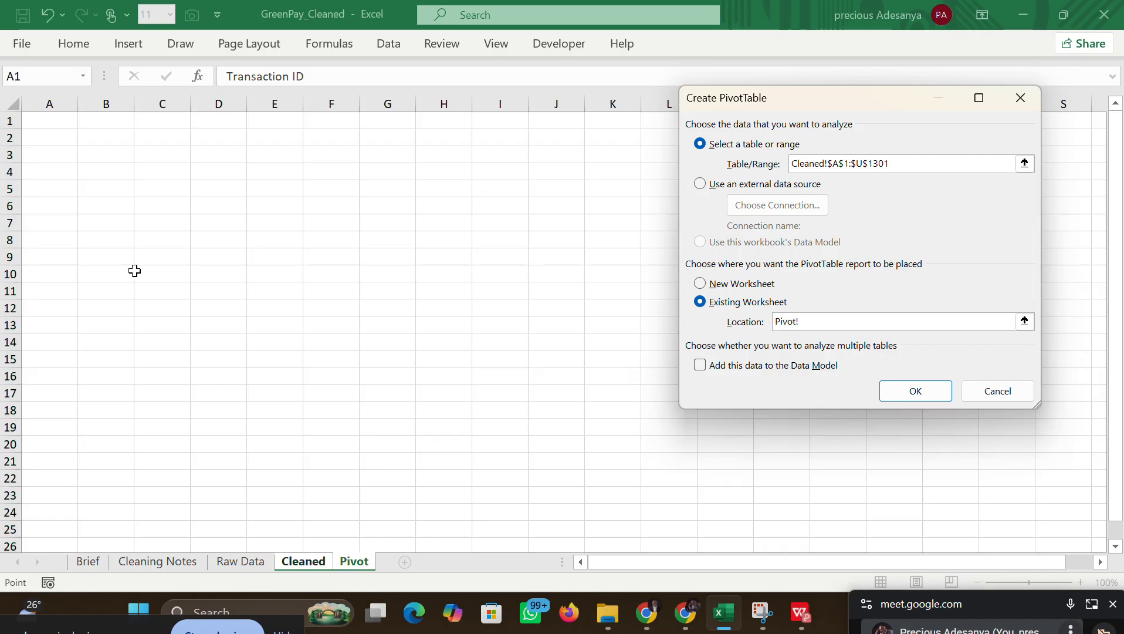
{"action": "left_click", "coordinate": [73, 139]}
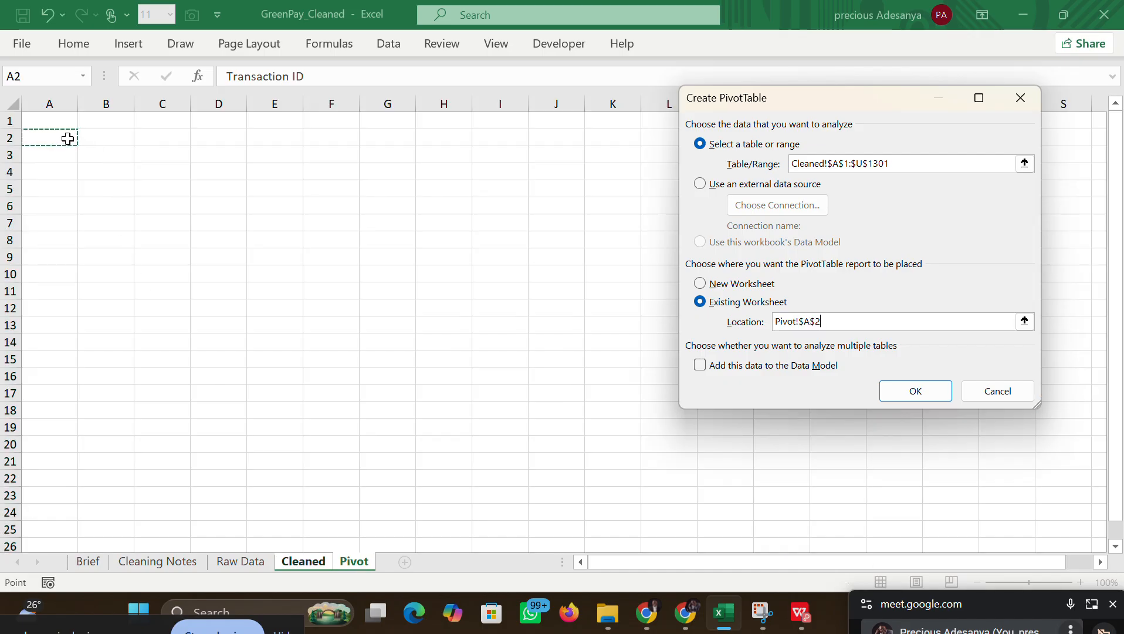
{"action": "left_click", "coordinate": [899, 386]}
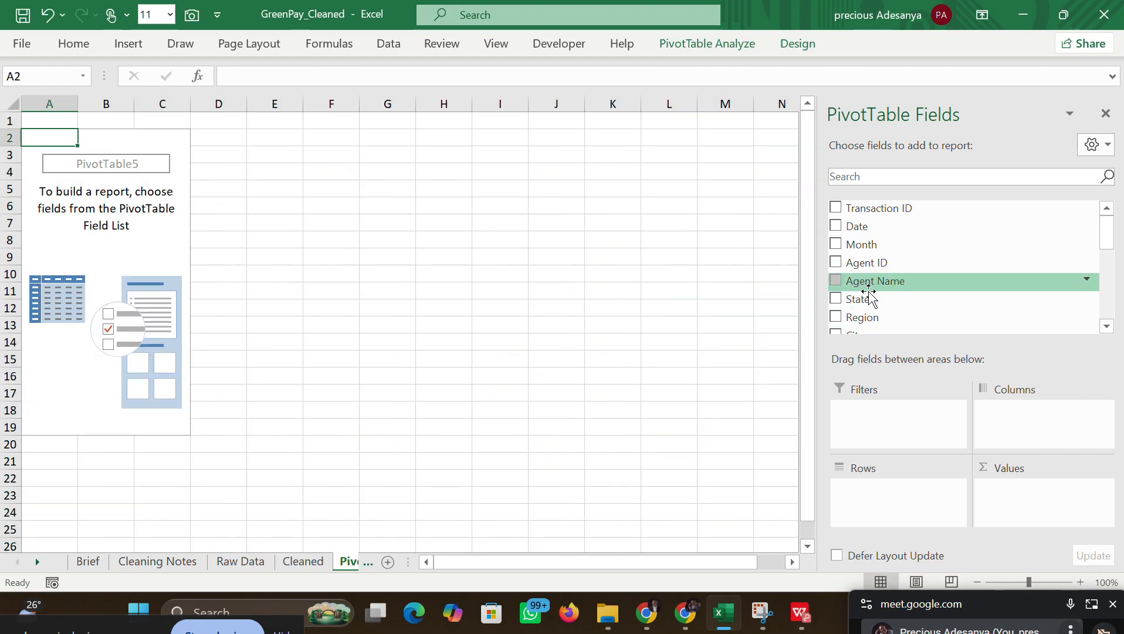
Step: Build the PivotTable at A2 with State as rows and Amount (NGN) as values, summarized by Sum
{"action": "left_click_drag", "start_coordinate": [871, 298], "coordinate": [885, 495]}
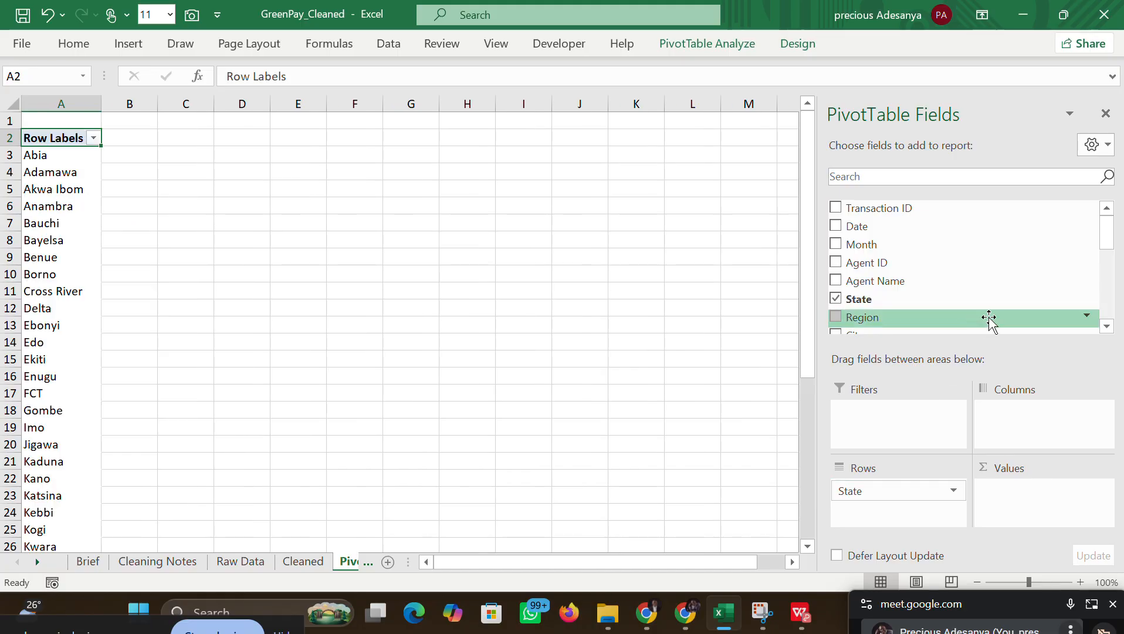
{"action": "left_click_drag", "start_coordinate": [1105, 243], "coordinate": [1110, 288]}
{"action": "left_click_drag", "start_coordinate": [921, 254], "coordinate": [1011, 505]}
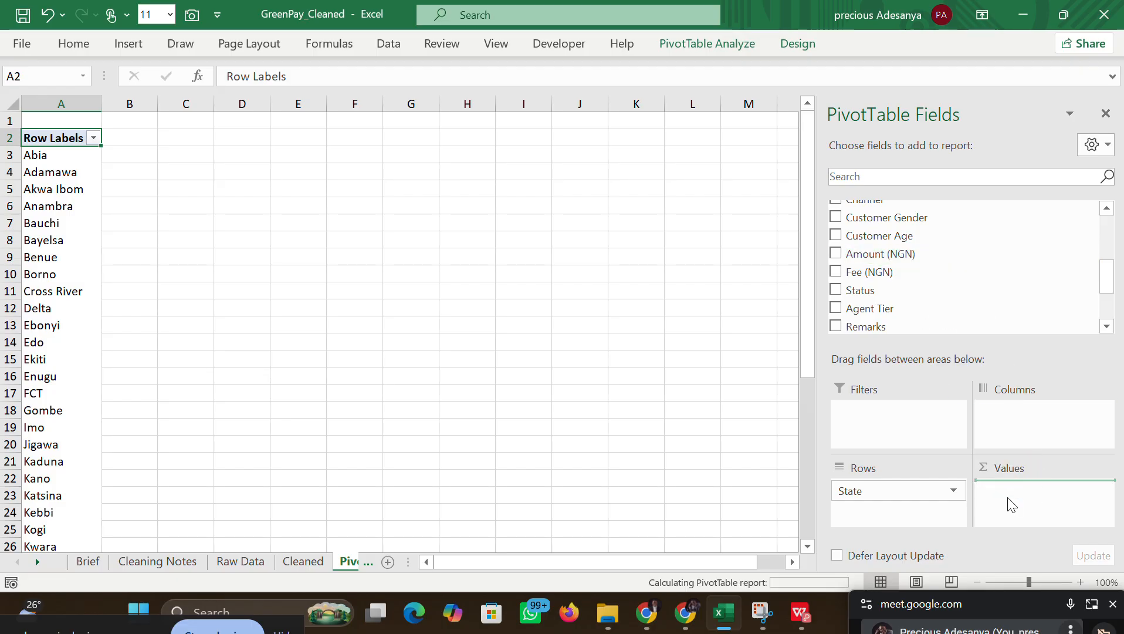
{"action": "left_click", "coordinate": [1101, 491]}
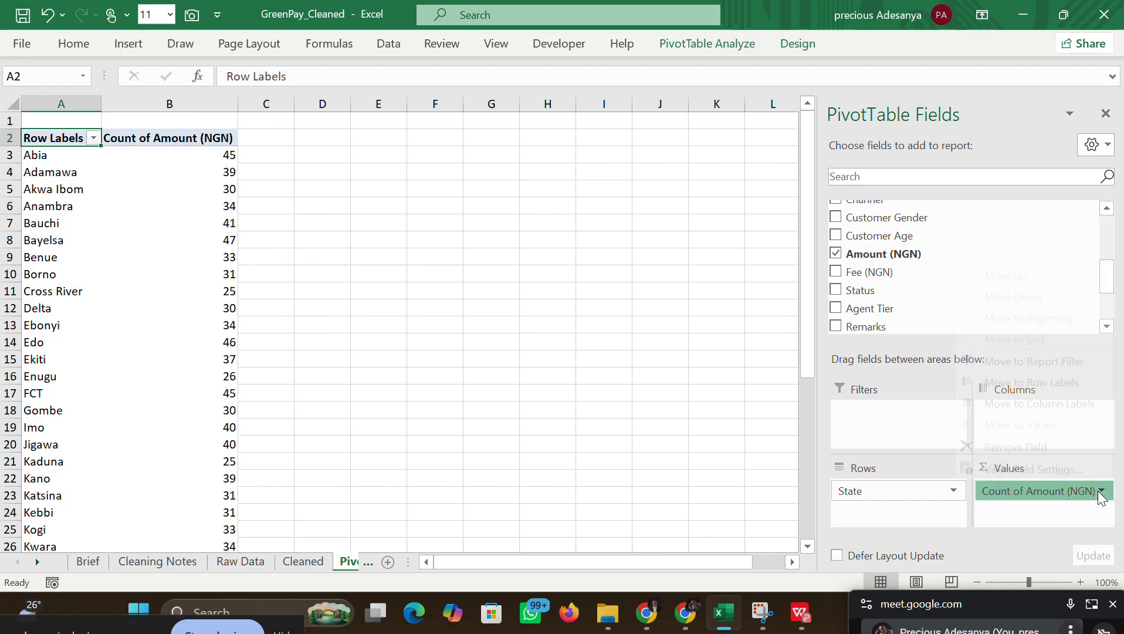
{"action": "left_click", "coordinate": [996, 468]}
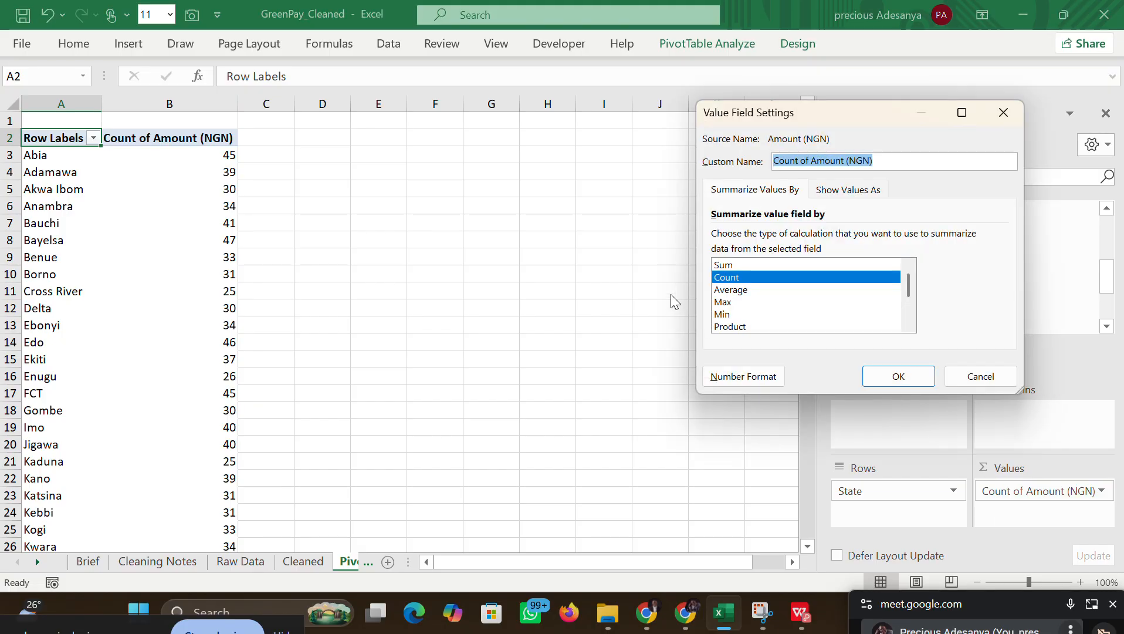
{"action": "left_click", "coordinate": [745, 266]}
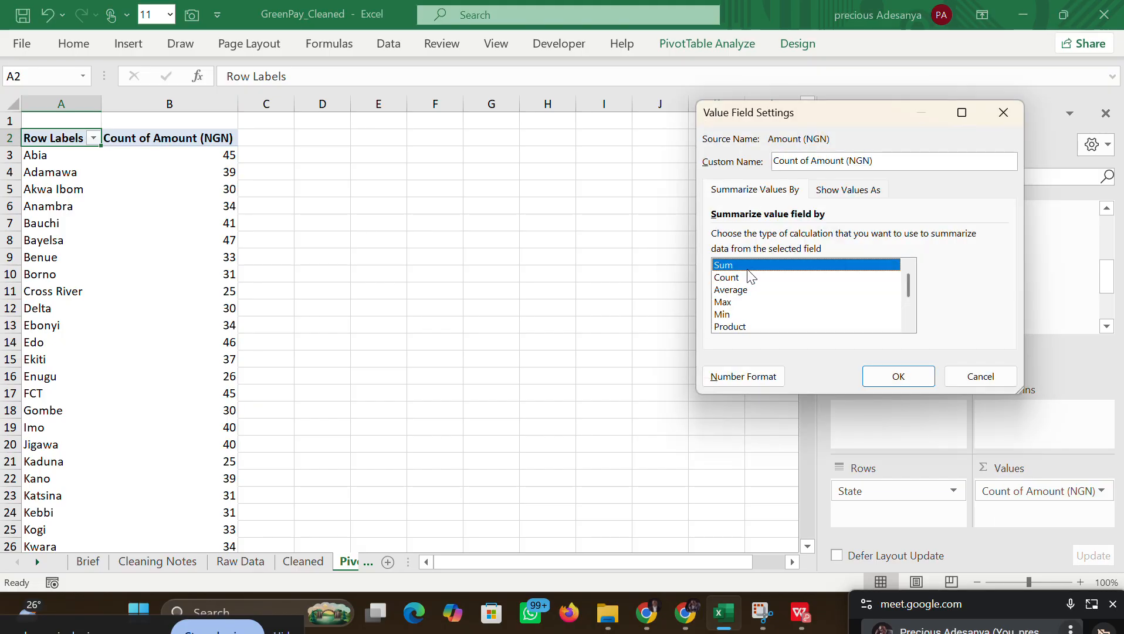
{"action": "left_click", "coordinate": [896, 375]}
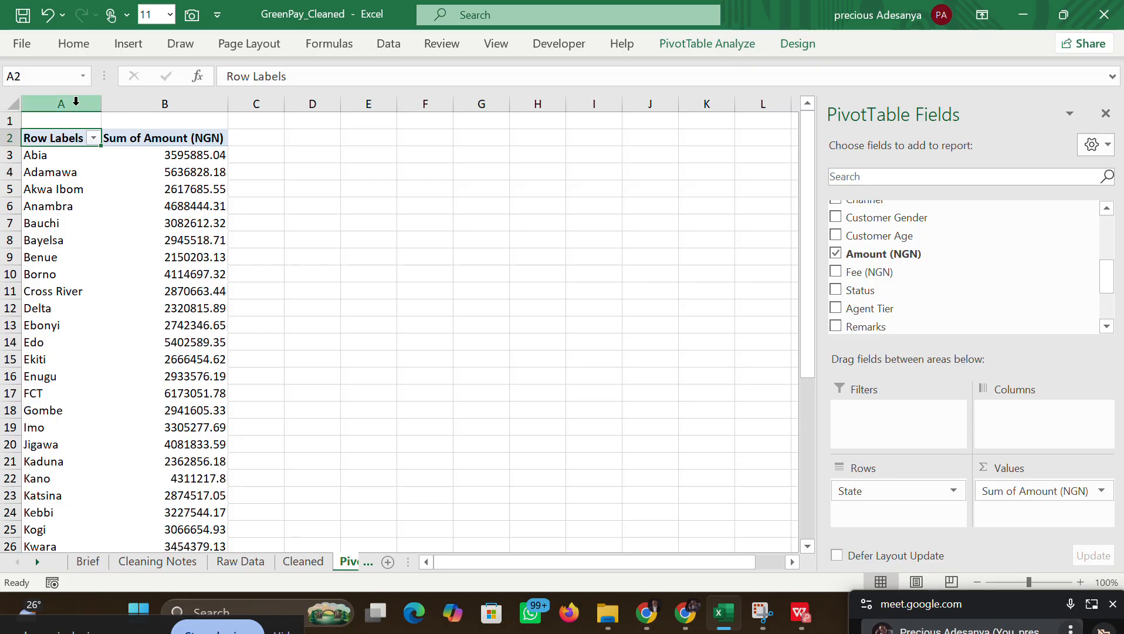
Step: Center the contents of columns A and B on the Pivot sheet and widen column A
{"action": "left_click", "coordinate": [61, 103]}
{"action": "left_click_drag", "start_coordinate": [61, 103], "coordinate": [165, 103]}
{"action": "left_click", "coordinate": [74, 43]}
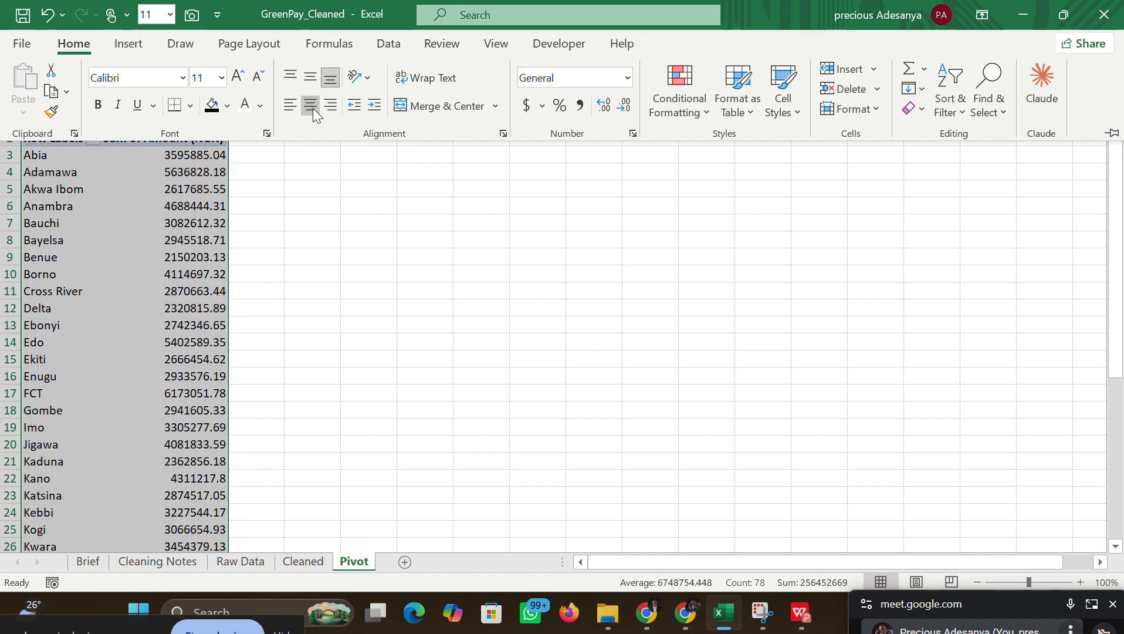
{"action": "left_click", "coordinate": [312, 107]}
{"action": "left_click", "coordinate": [376, 306]}
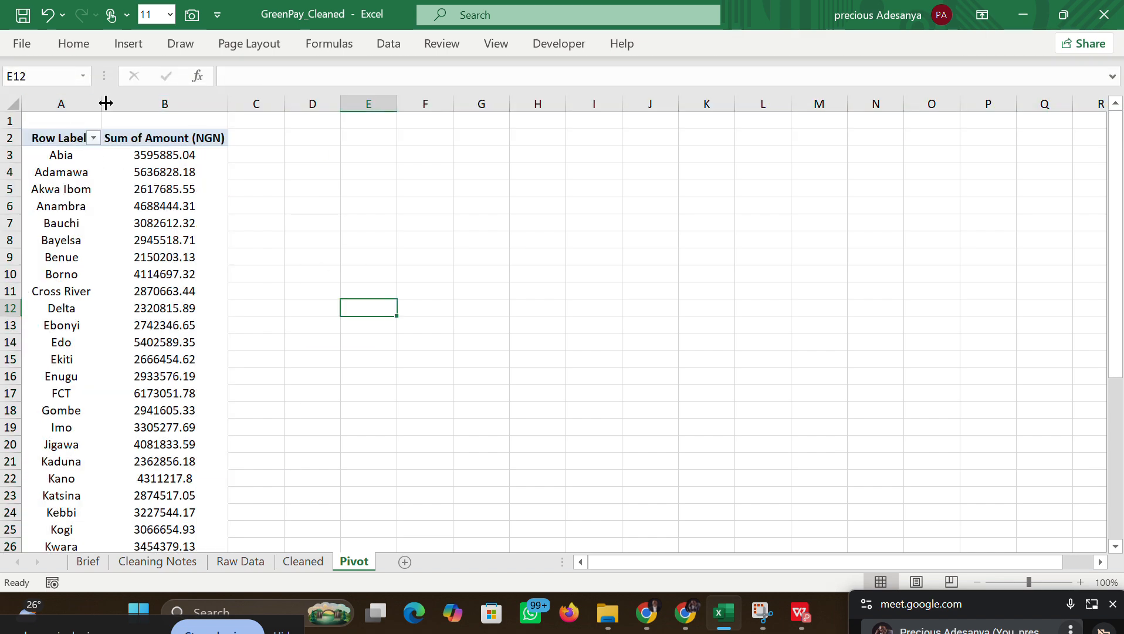
{"action": "left_click_drag", "start_coordinate": [105, 103], "coordinate": [165, 105]}
Step: Merge and center cells A1:B1 above the state PivotTable
{"action": "left_click_drag", "start_coordinate": [102, 122], "coordinate": [248, 112]}
{"action": "left_click", "coordinate": [75, 44]}
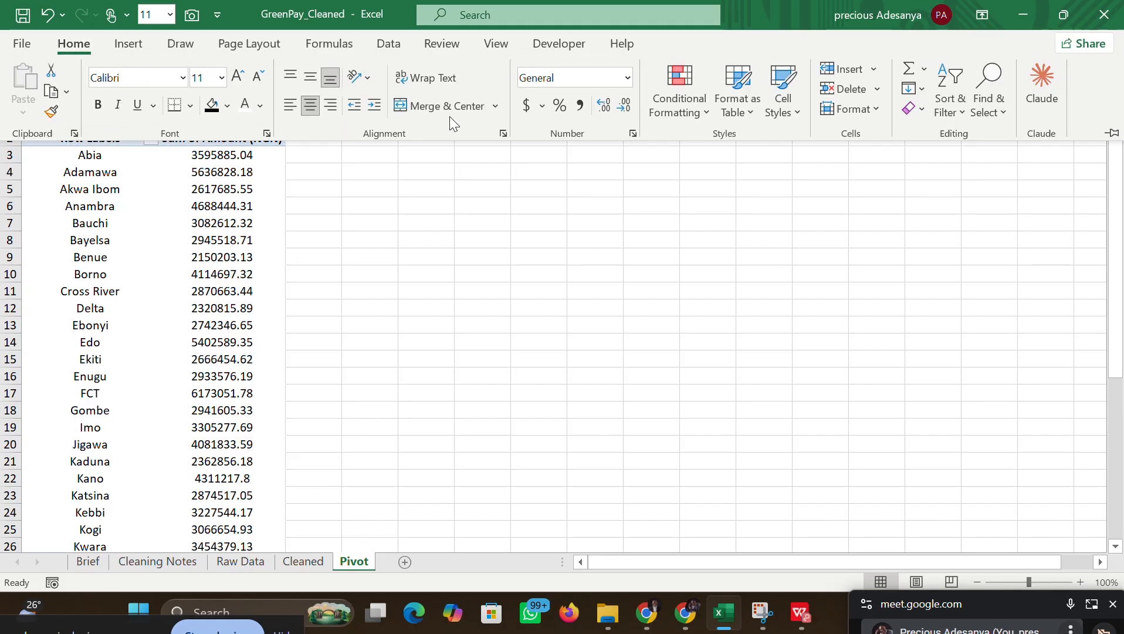
{"action": "left_click", "coordinate": [434, 107]}
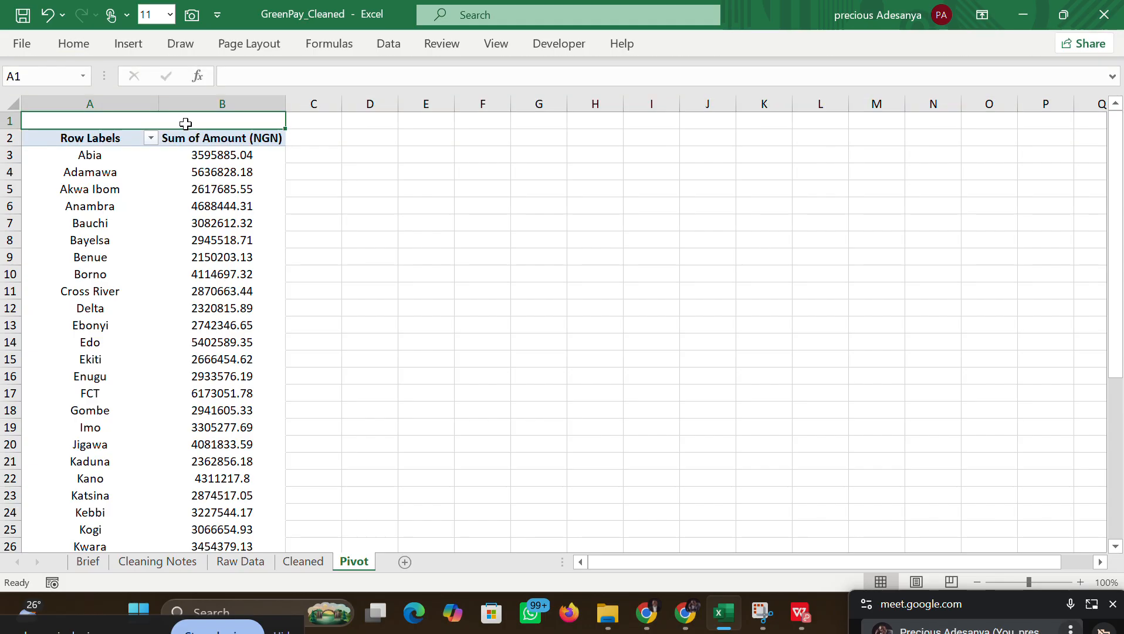
Step: Enter the title "Transaction Value by State" in the merged cell above the state PivotTable
{"action": "double_click", "coordinate": [156, 121]}
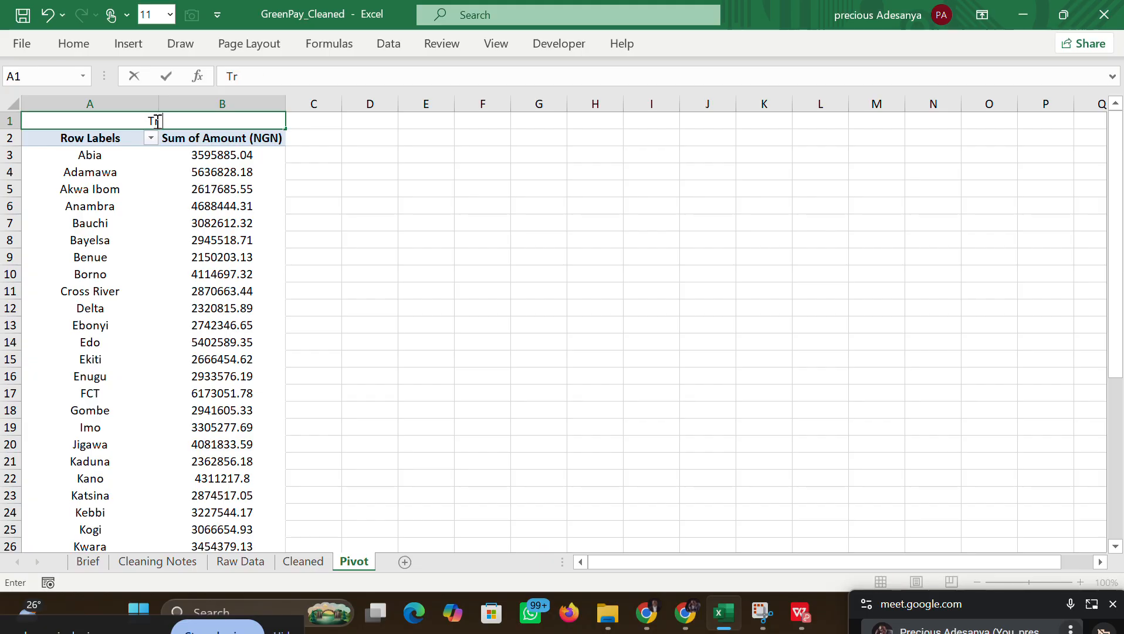
{"action": "type", "text": "Transaction "}
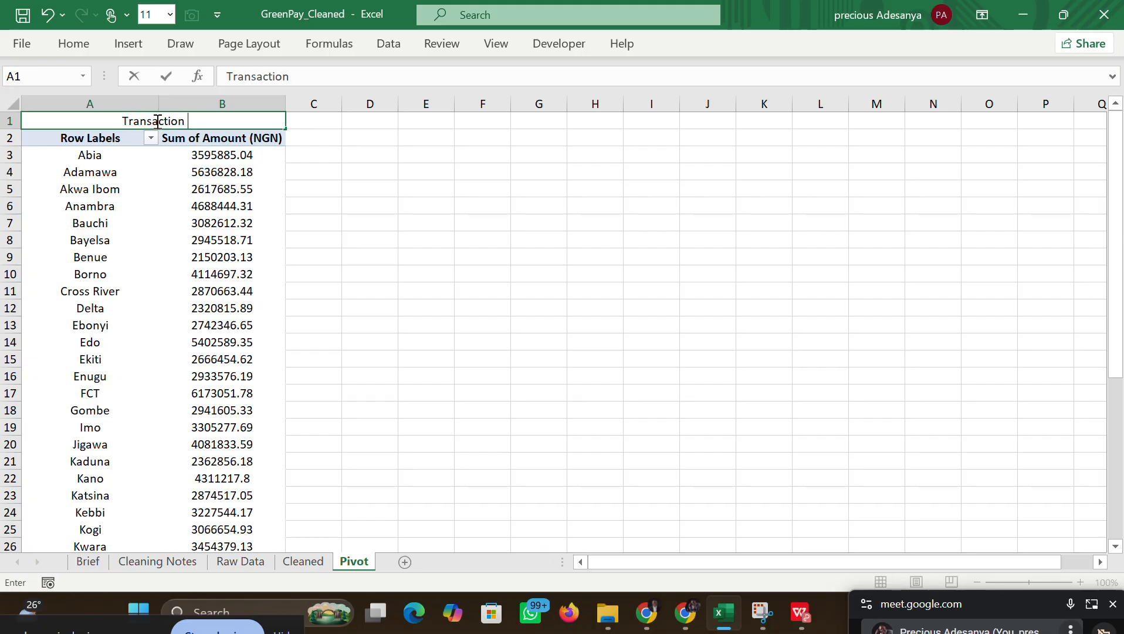
{"action": "type", "text": "Value by"}
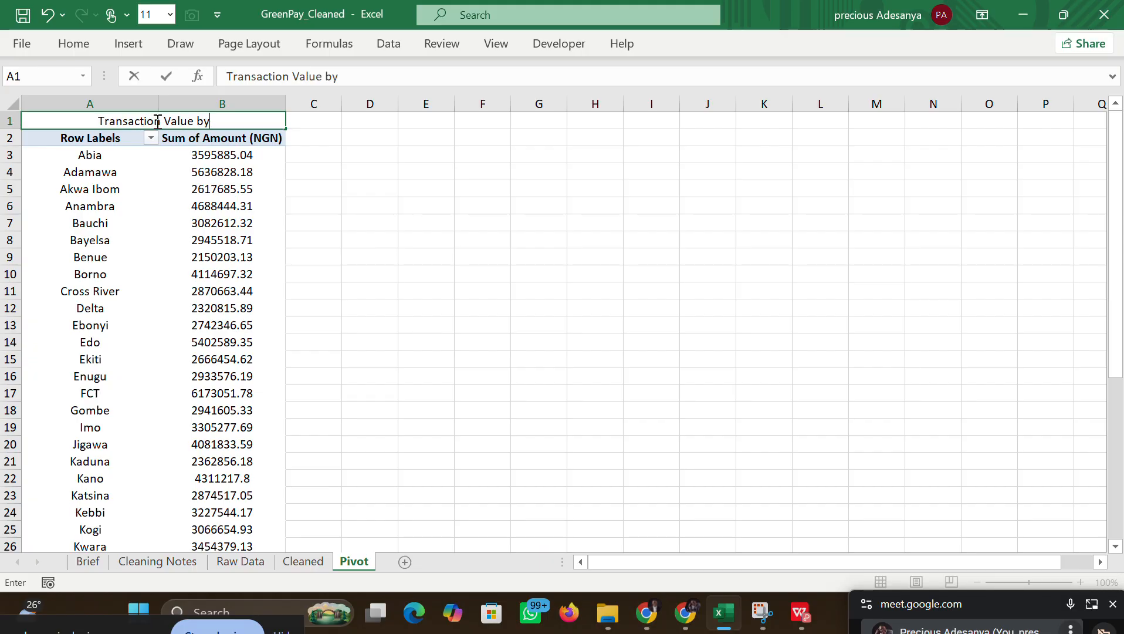
{"action": "type", "text": " Pe"}
{"action": "key", "text": "BackSpace"}
{"action": "key", "text": "BackSpace"}
{"action": "key", "text": "BackSpace"}
{"action": "key", "text": "BackSpace"}
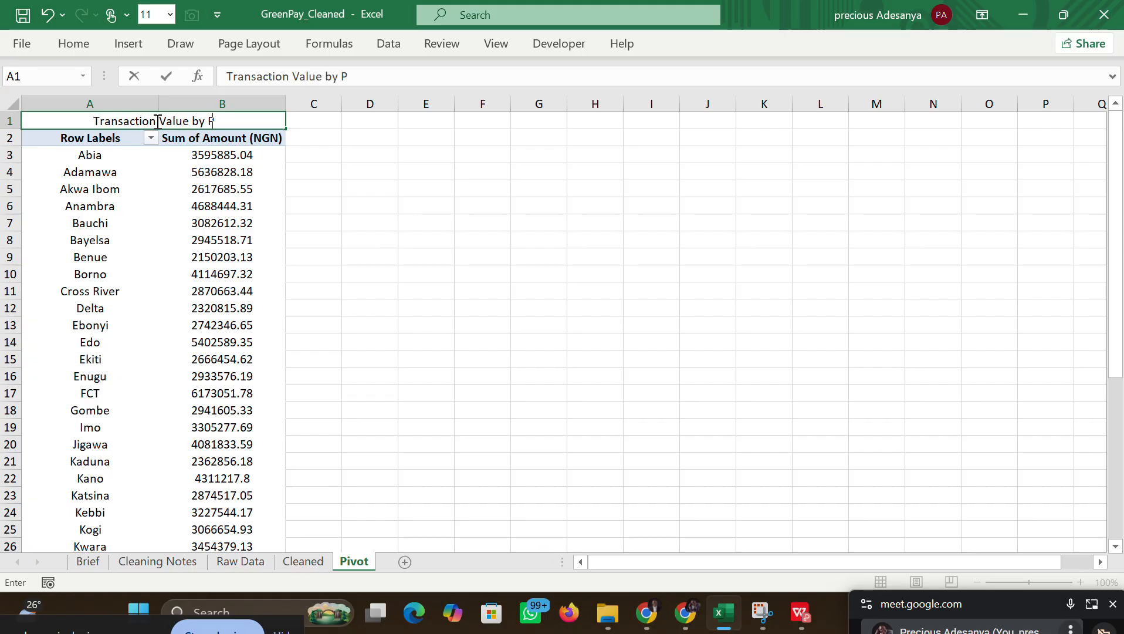
{"action": "type", "text": "y "}
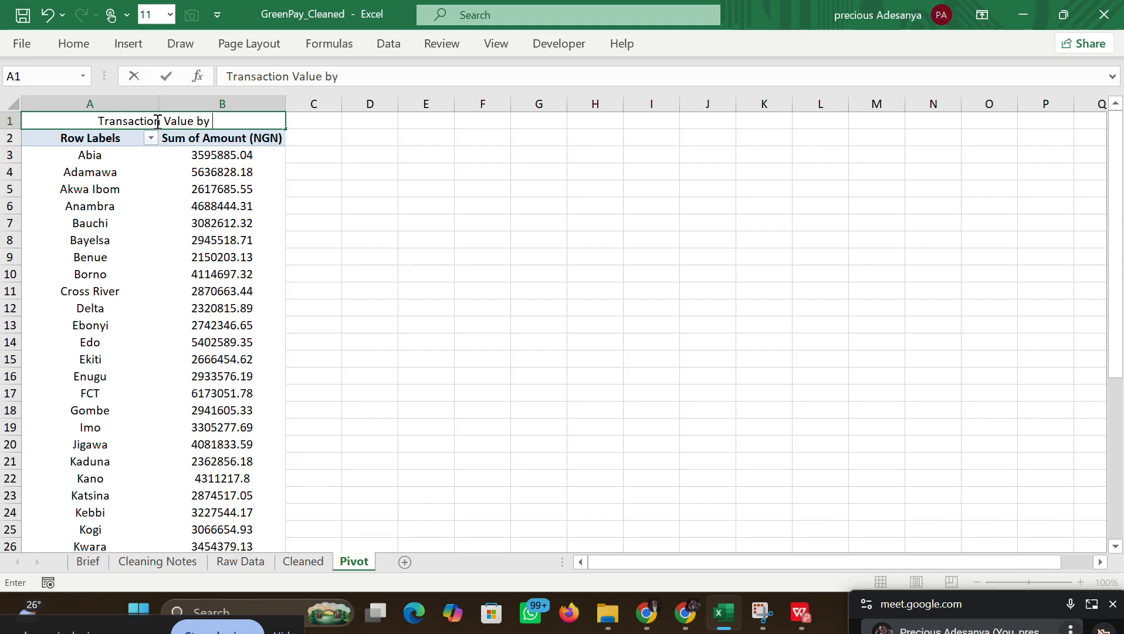
{"action": "type", "text": "State"}
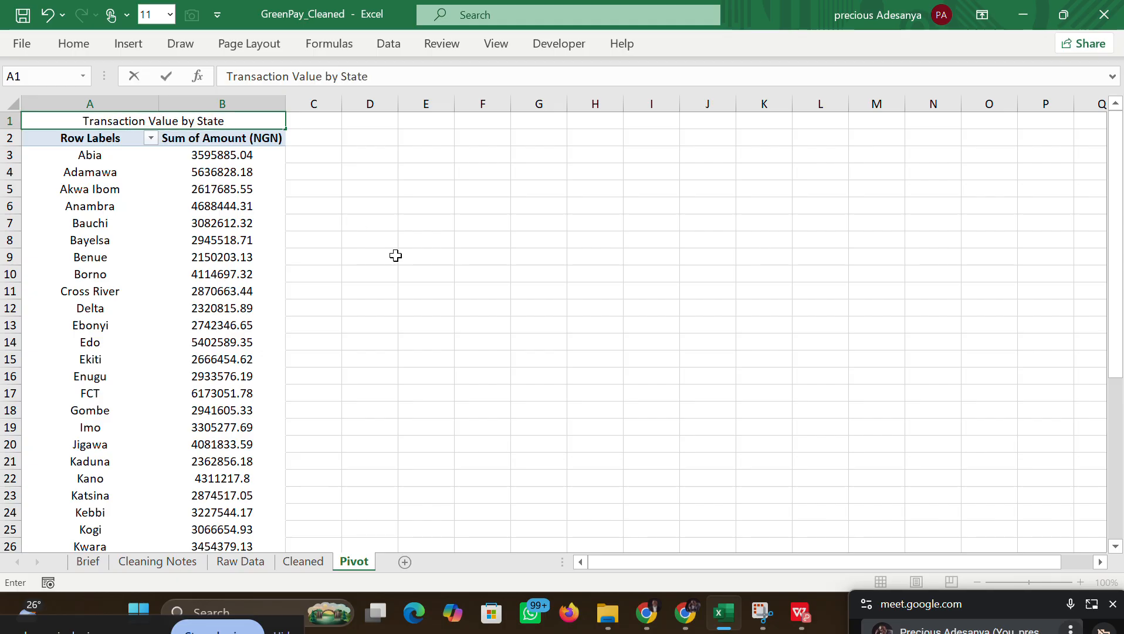
{"action": "left_click", "coordinate": [395, 255]}
Step: Format the title cell A1 with a black fill and white text
{"action": "left_click", "coordinate": [240, 119]}
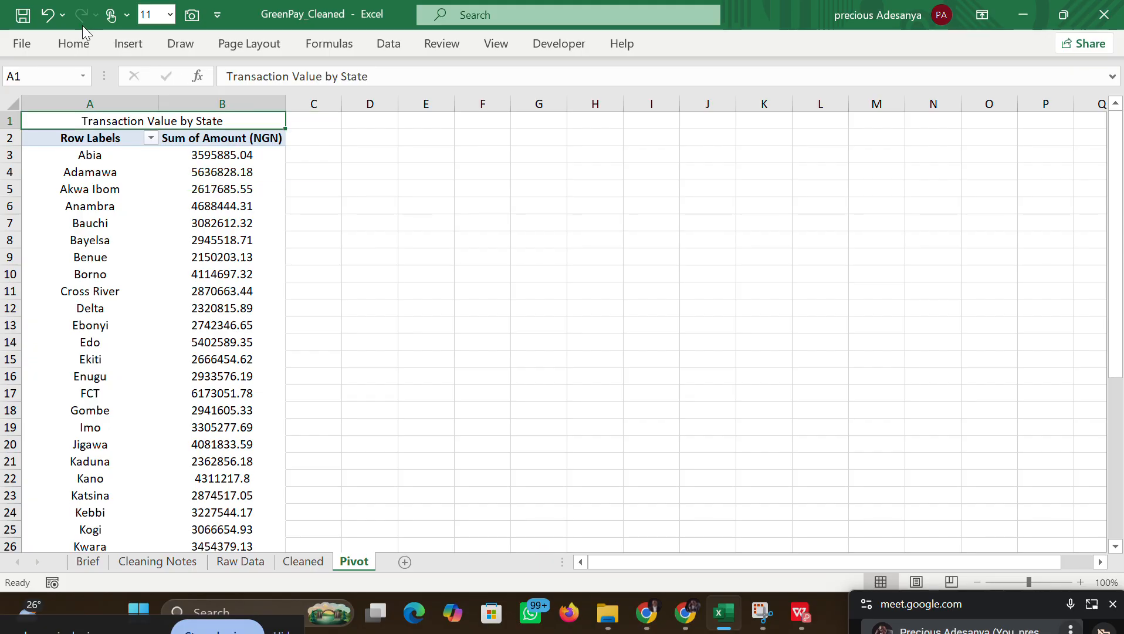
{"action": "left_click", "coordinate": [74, 42]}
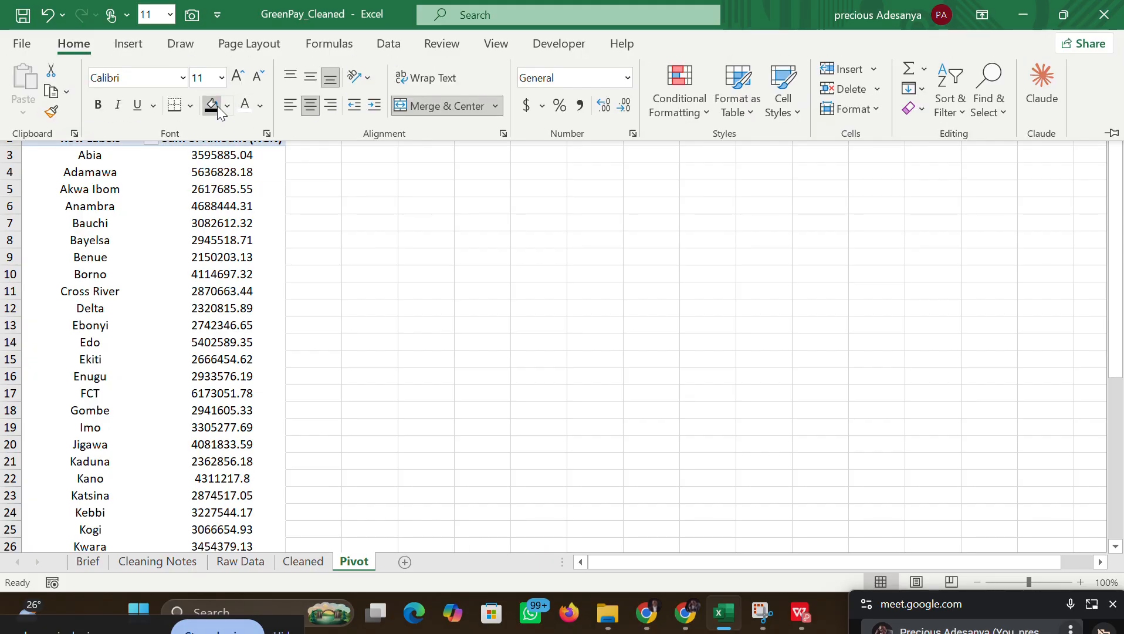
{"action": "left_click", "coordinate": [405, 209]}
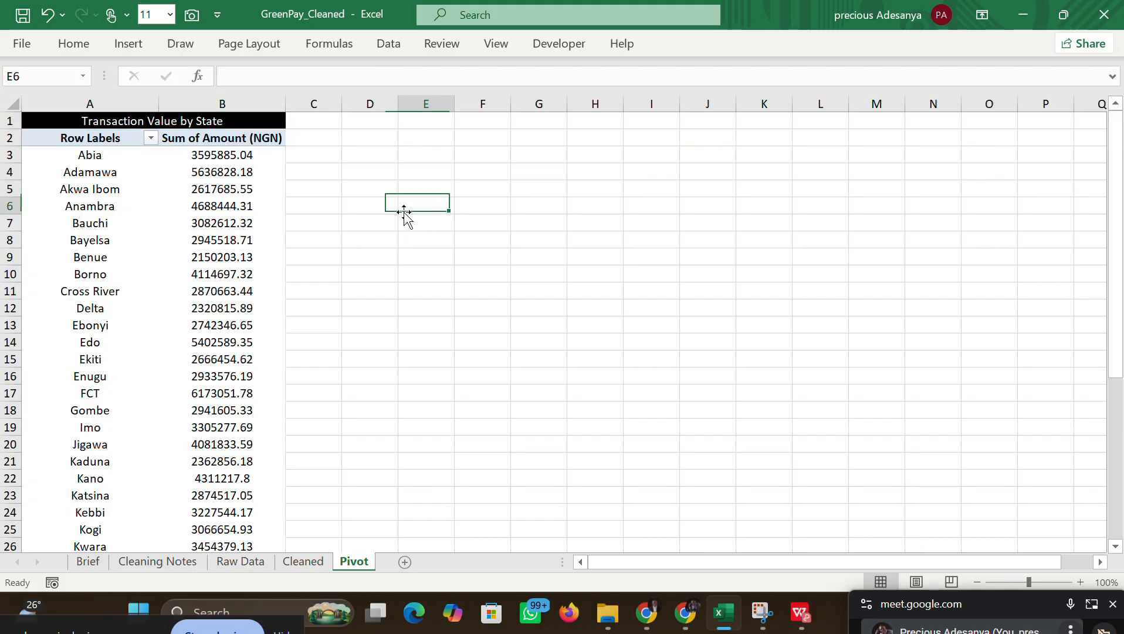
Step: Create another PivotTable from the range A1:U1301 on the Cleaned sheet and place it at cell D2 of the existing Pivot sheet
{"action": "left_click", "coordinate": [370, 139]}
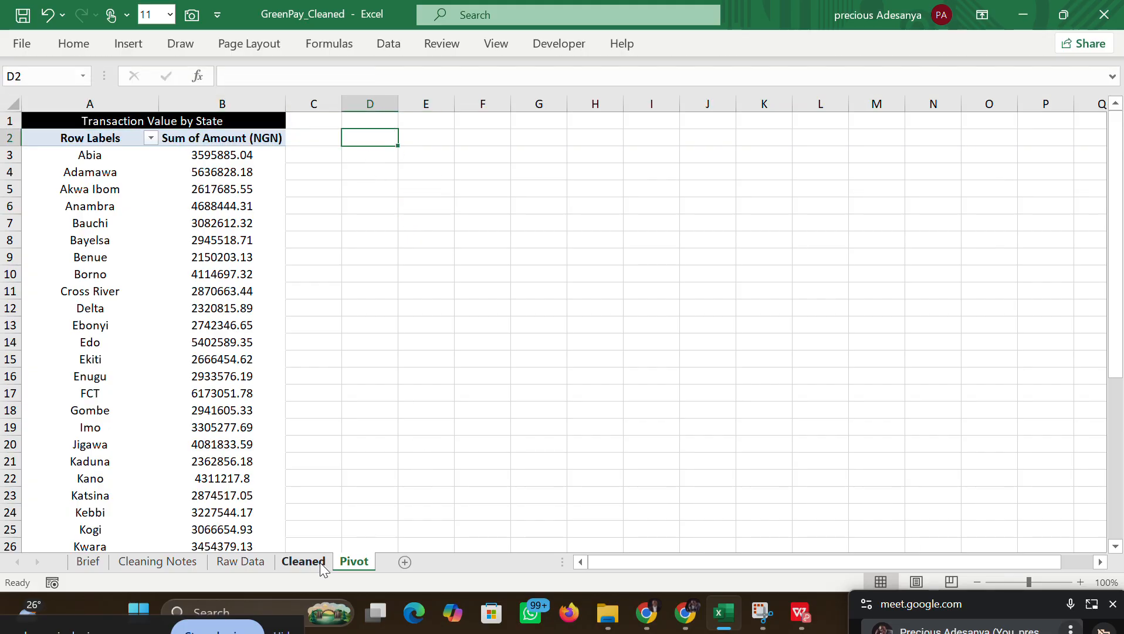
{"action": "left_click", "coordinate": [301, 561]}
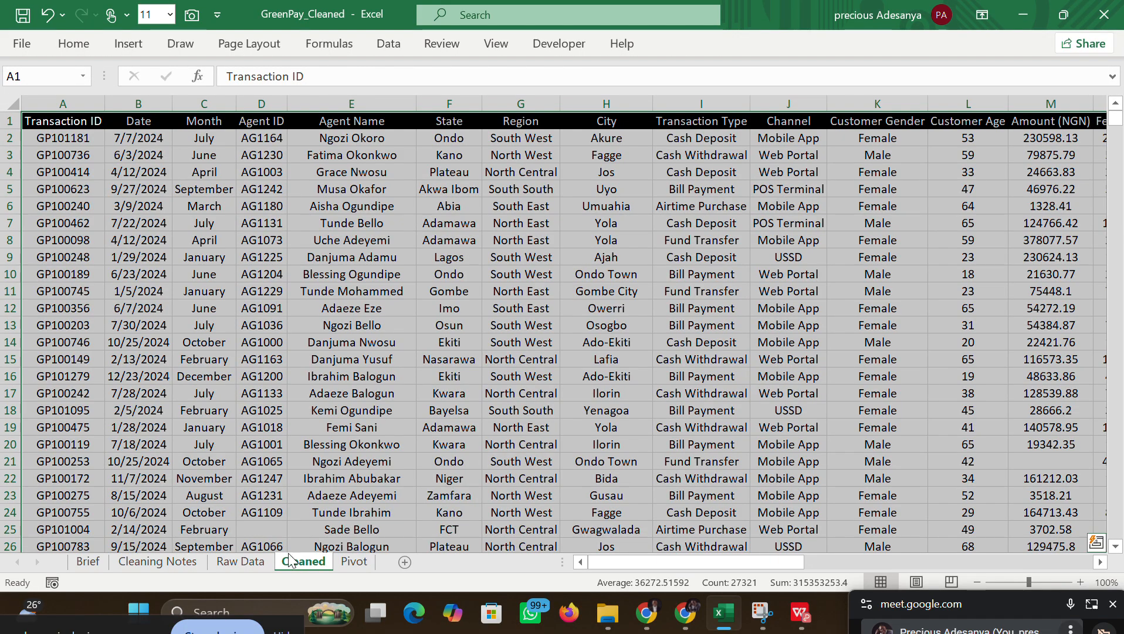
{"action": "left_click", "coordinate": [129, 49]}
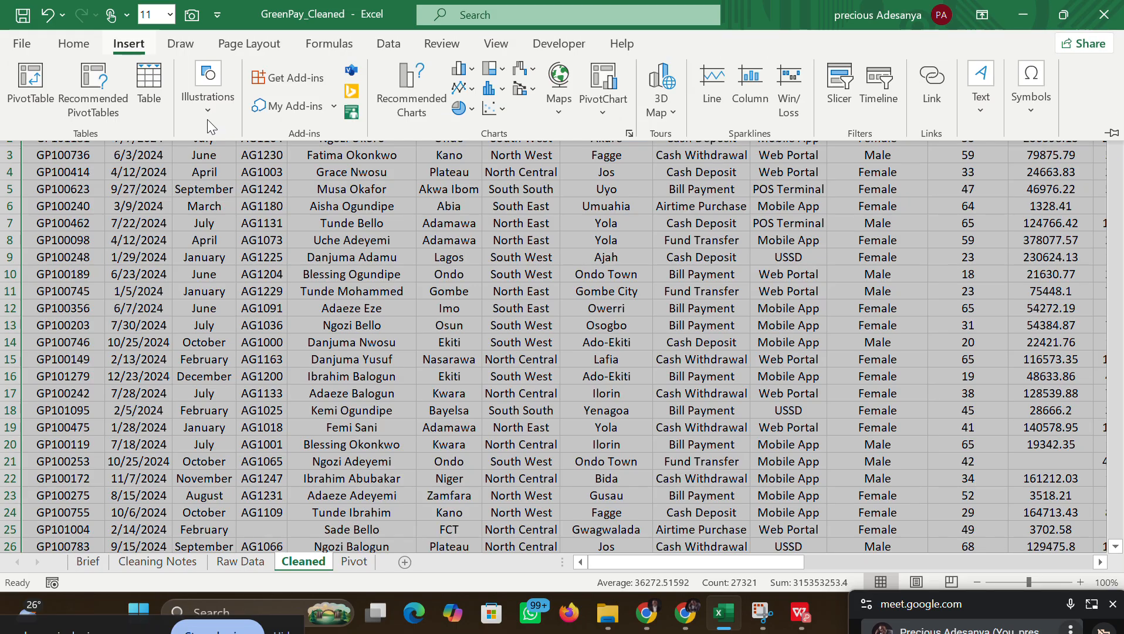
{"action": "left_click", "coordinate": [23, 88]}
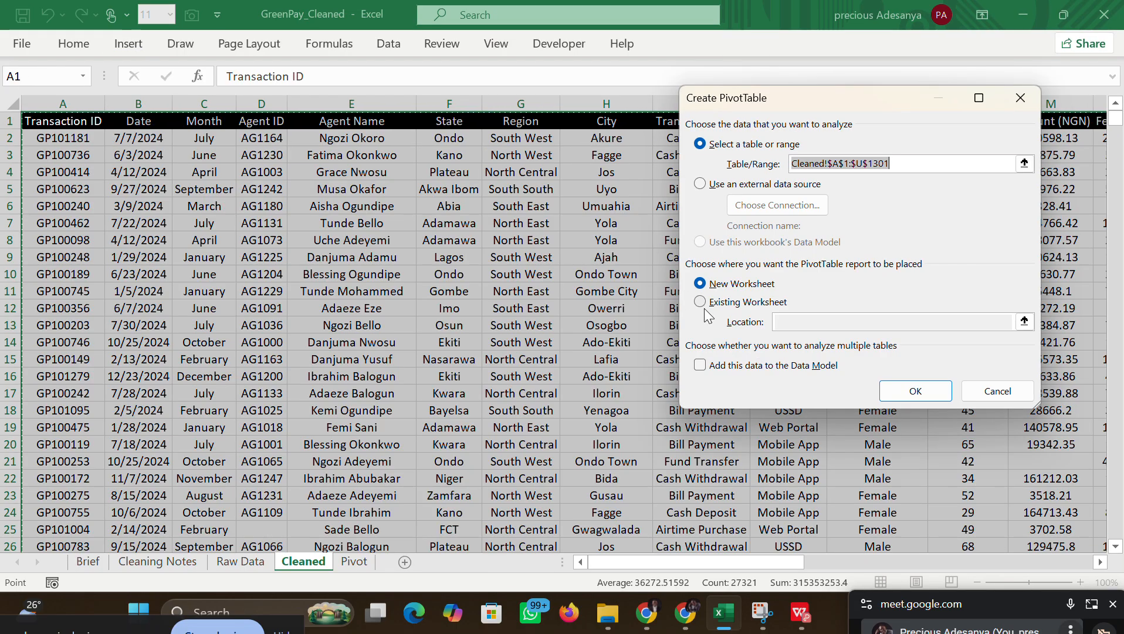
{"action": "left_click", "coordinate": [706, 309]}
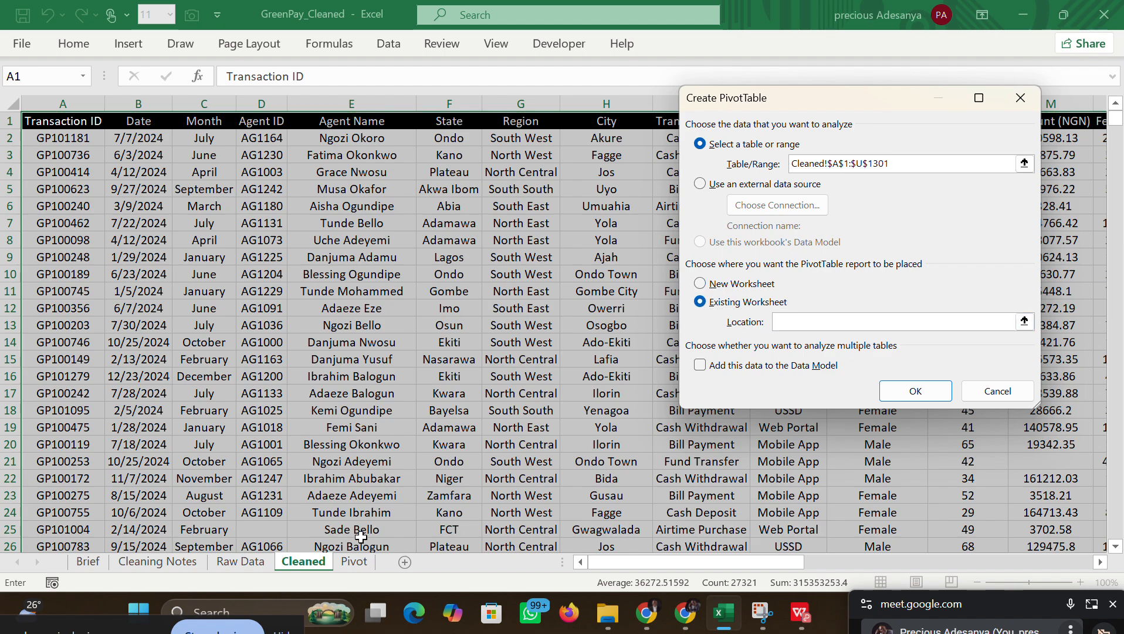
{"action": "left_click", "coordinate": [354, 561]}
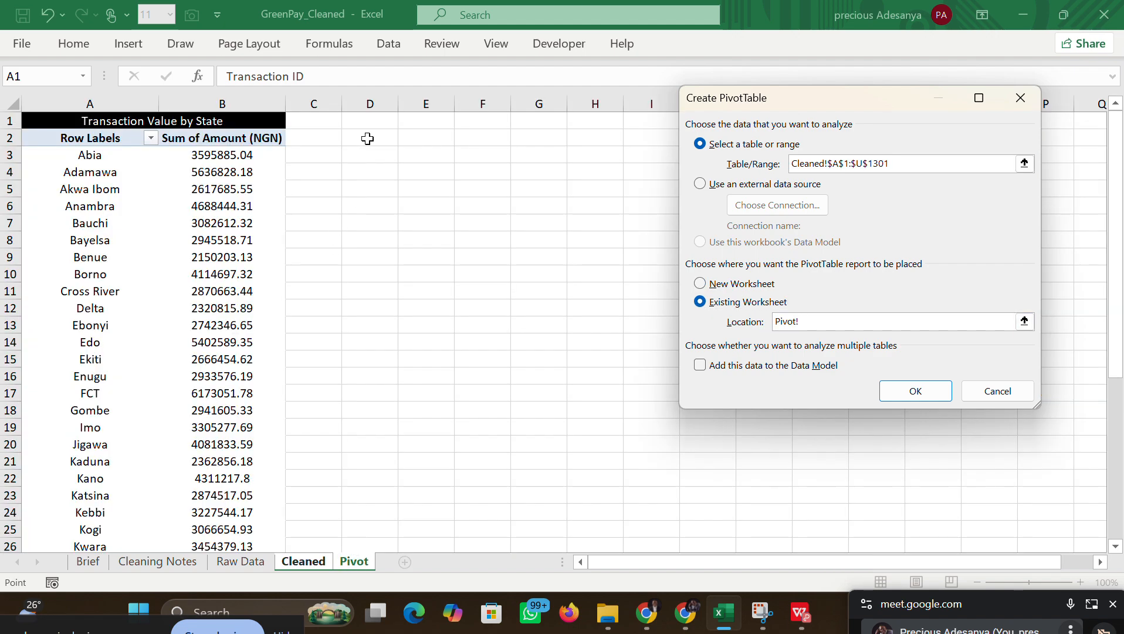
{"action": "left_click", "coordinate": [368, 138]}
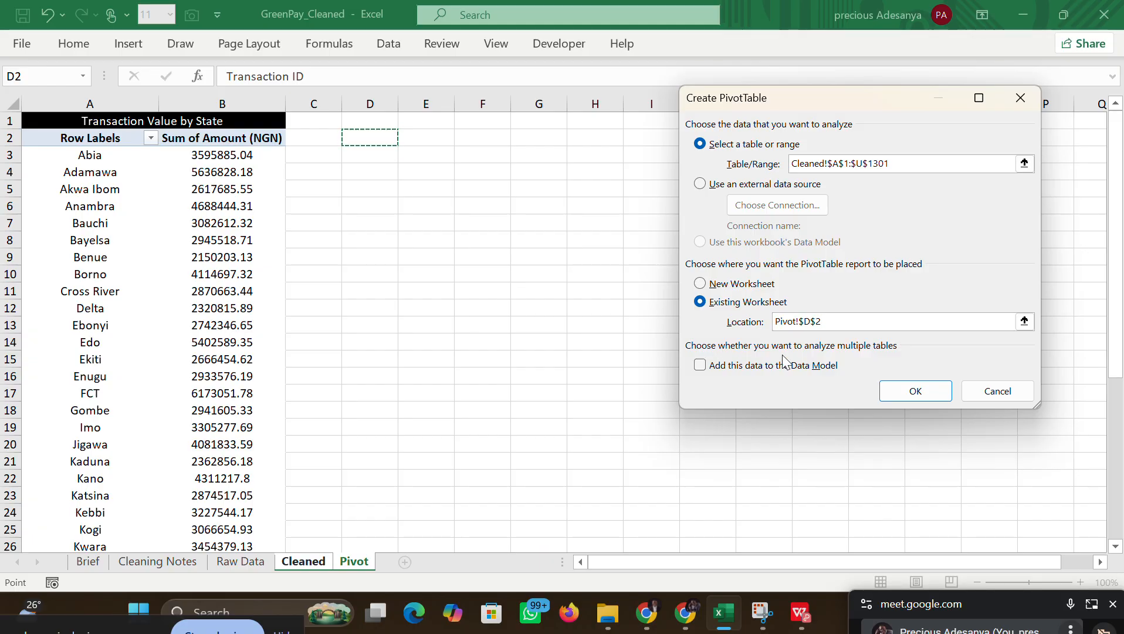
{"action": "left_click", "coordinate": [914, 390]}
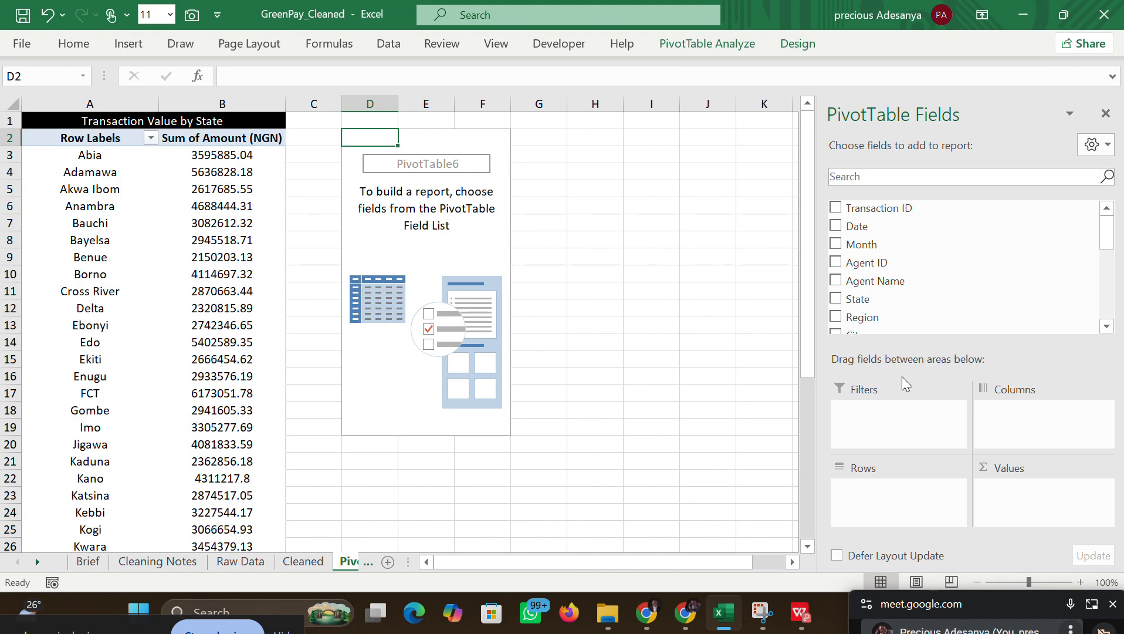
Step: Build the PivotTable at D2 with Month as rows and the Sum of Amount (NGN) as values, and close its field list
{"action": "left_click_drag", "start_coordinate": [883, 244], "coordinate": [884, 489]}
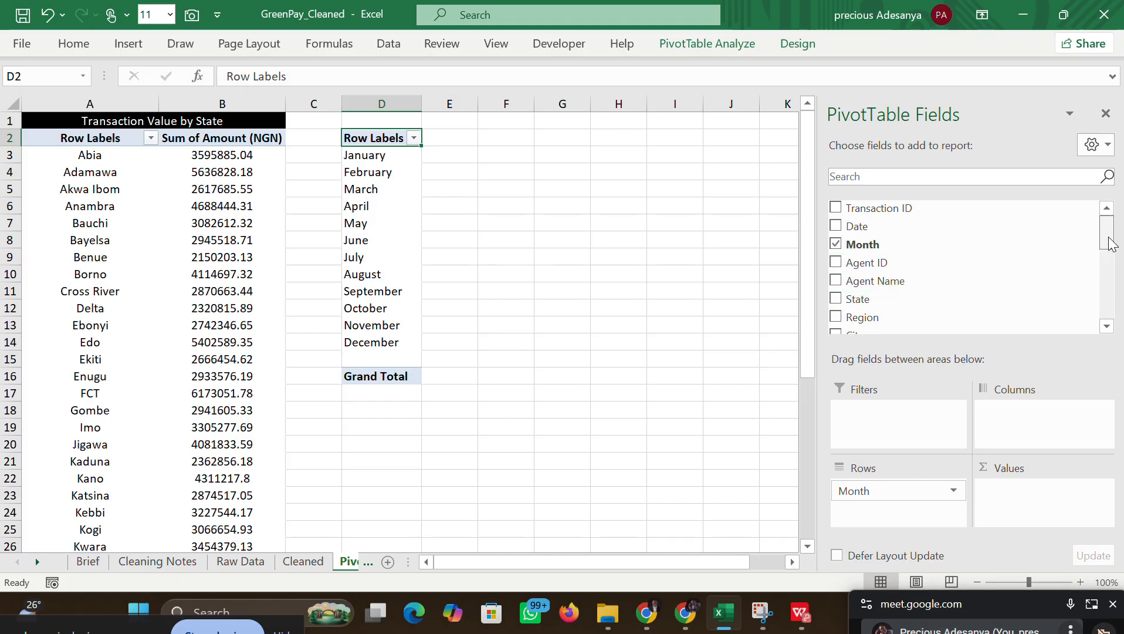
{"action": "left_click_drag", "start_coordinate": [1107, 230], "coordinate": [1094, 268]}
{"action": "left_click_drag", "start_coordinate": [985, 282], "coordinate": [1047, 510]}
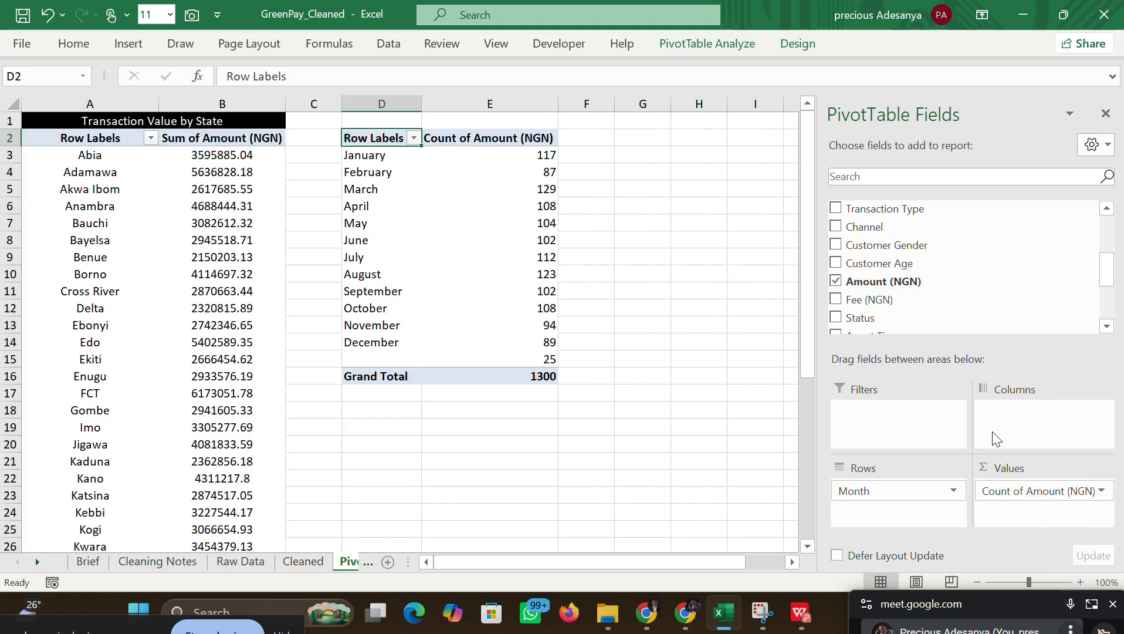
{"action": "left_click", "coordinate": [1100, 491]}
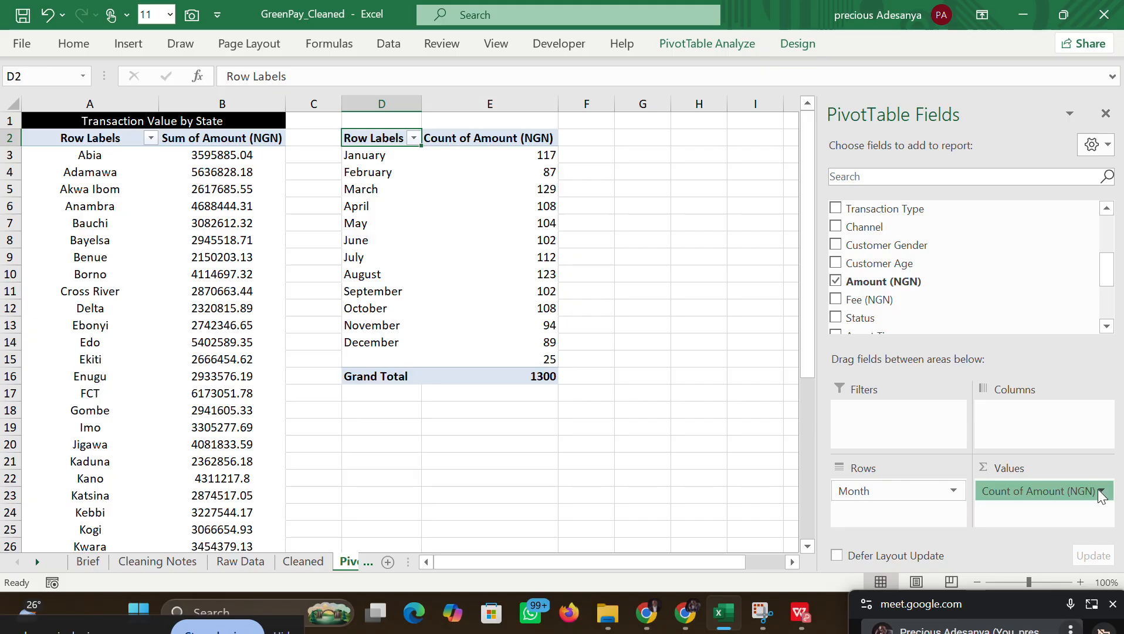
{"action": "left_click", "coordinate": [1023, 469]}
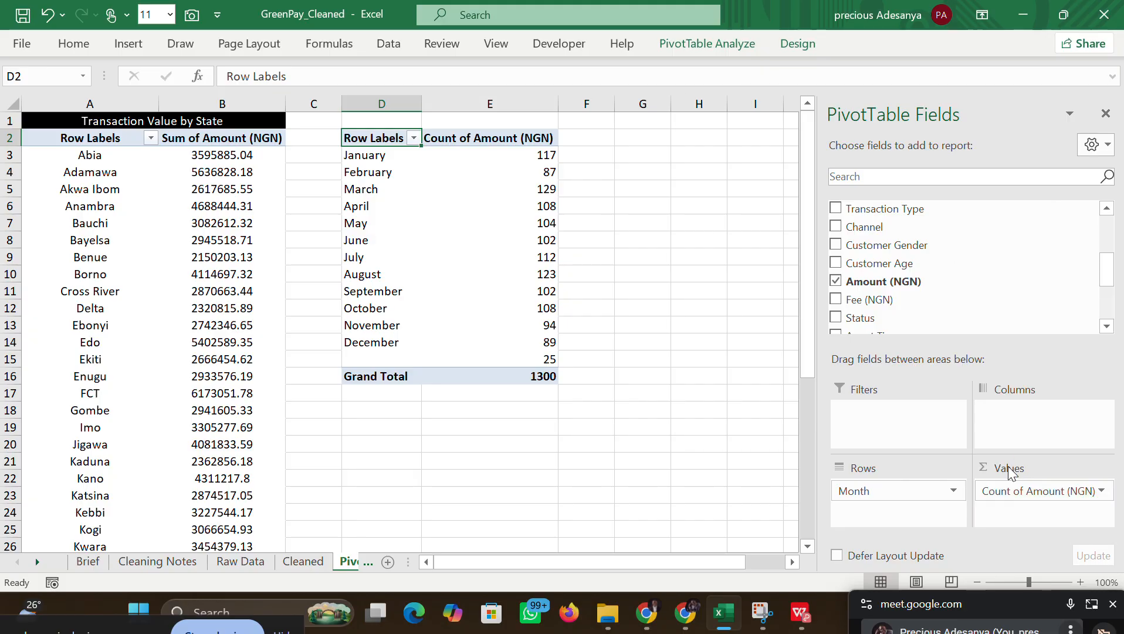
{"action": "left_click", "coordinate": [749, 268]}
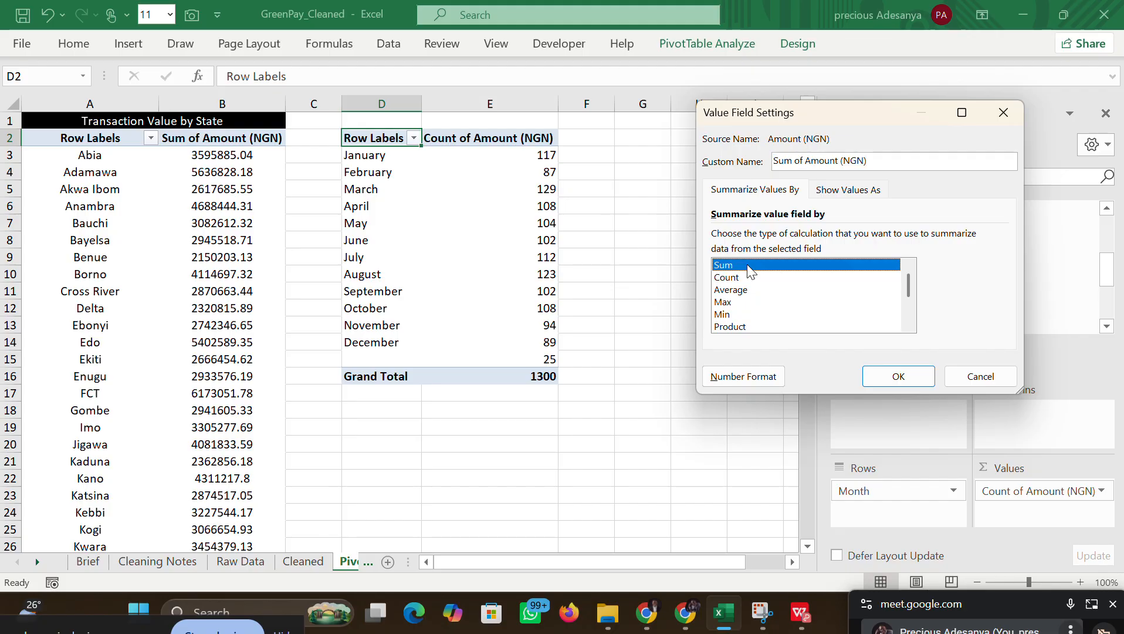
{"action": "left_click", "coordinate": [895, 376]}
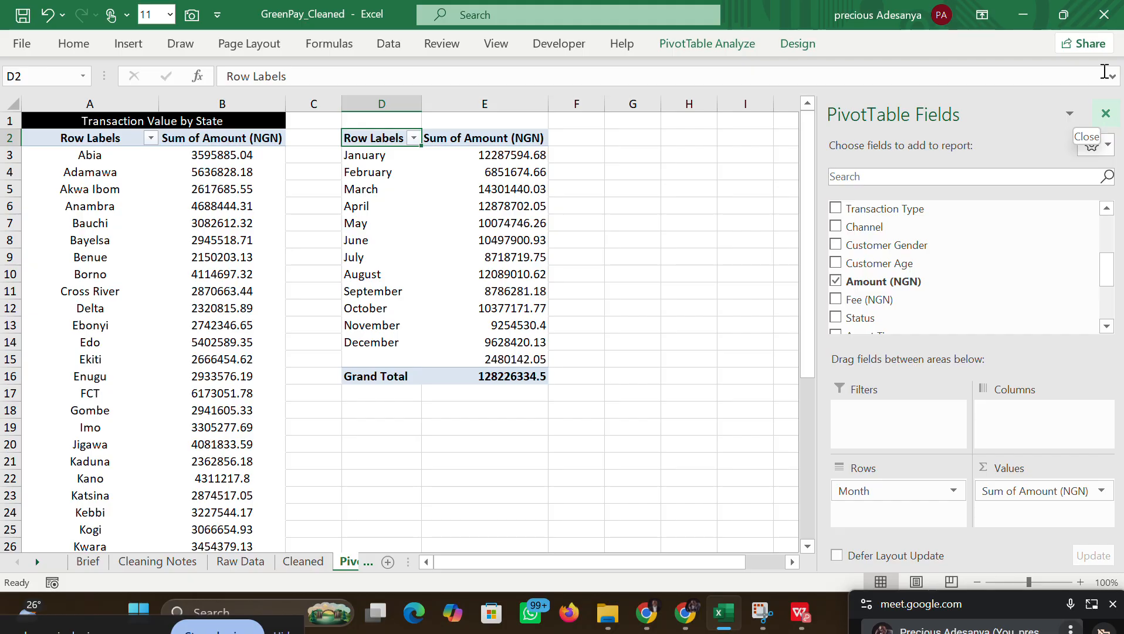
{"action": "left_click", "coordinate": [1105, 114]}
{"action": "left_click", "coordinate": [757, 155]}
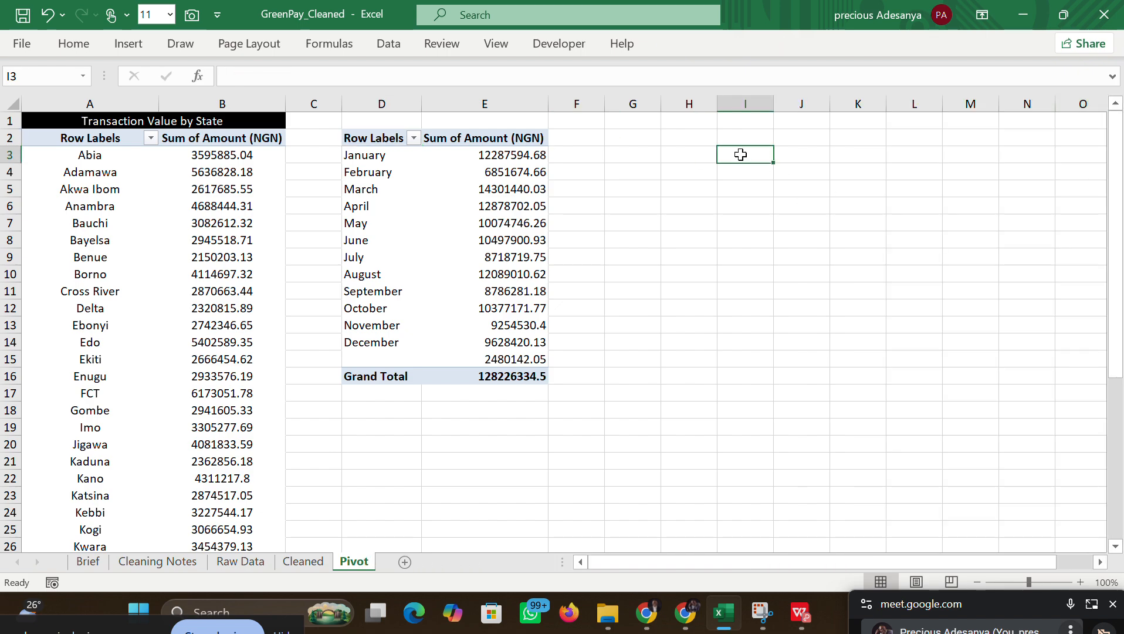
Step: Merge and center D1:E1 above the month PivotTable and enter the title "Transactions Per Month"
{"action": "left_click_drag", "start_coordinate": [381, 121], "coordinate": [488, 121]}
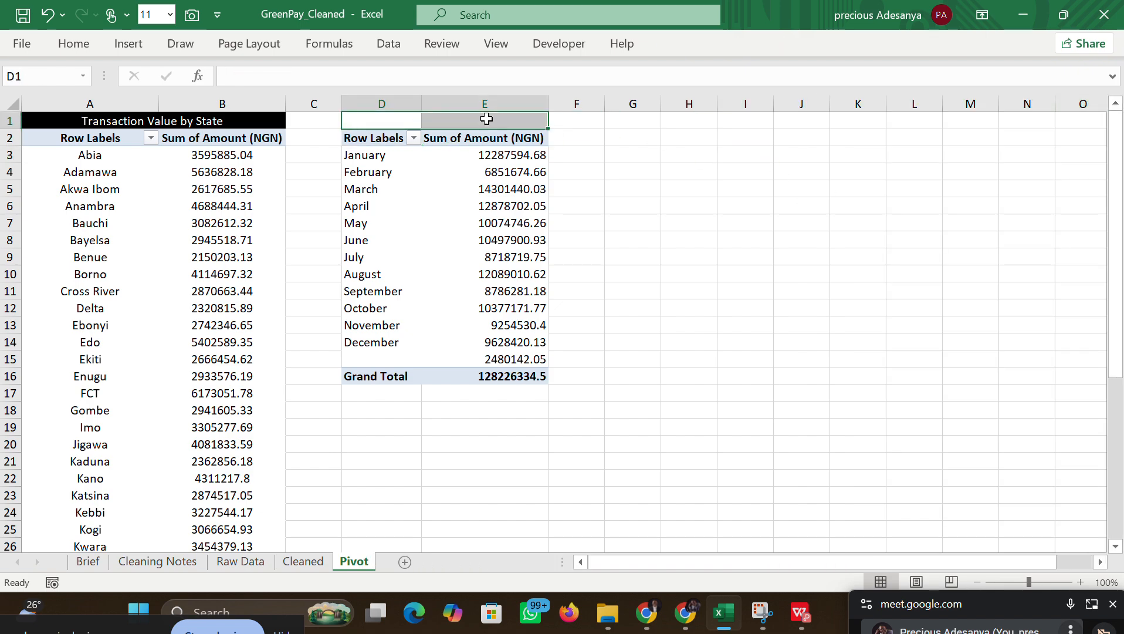
{"action": "left_click", "coordinate": [85, 40]}
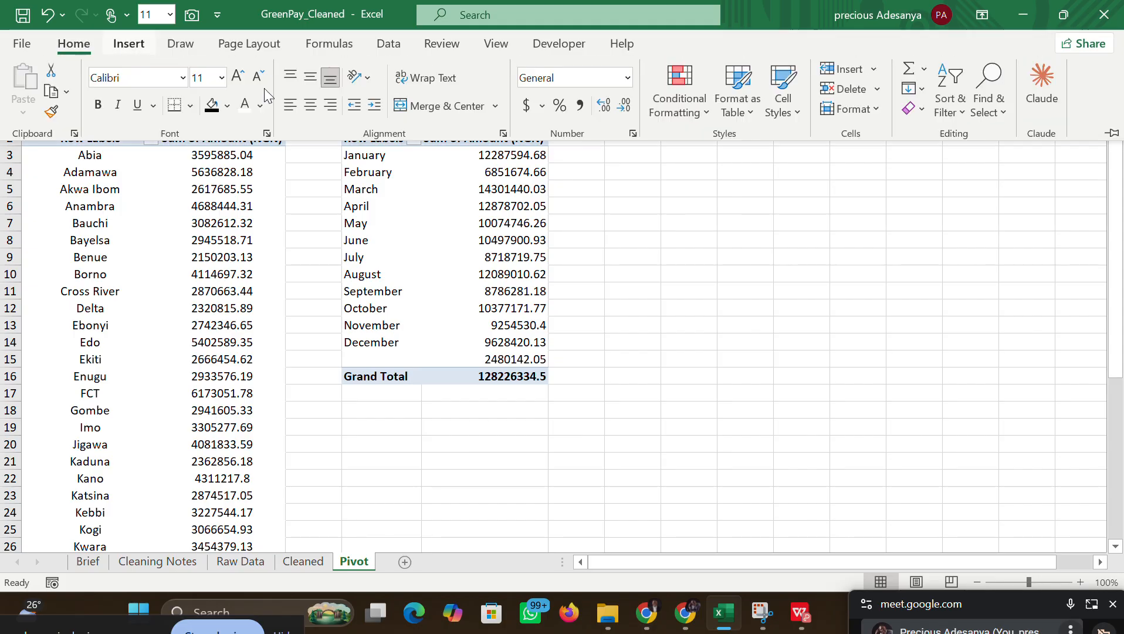
{"action": "left_click", "coordinate": [417, 107]}
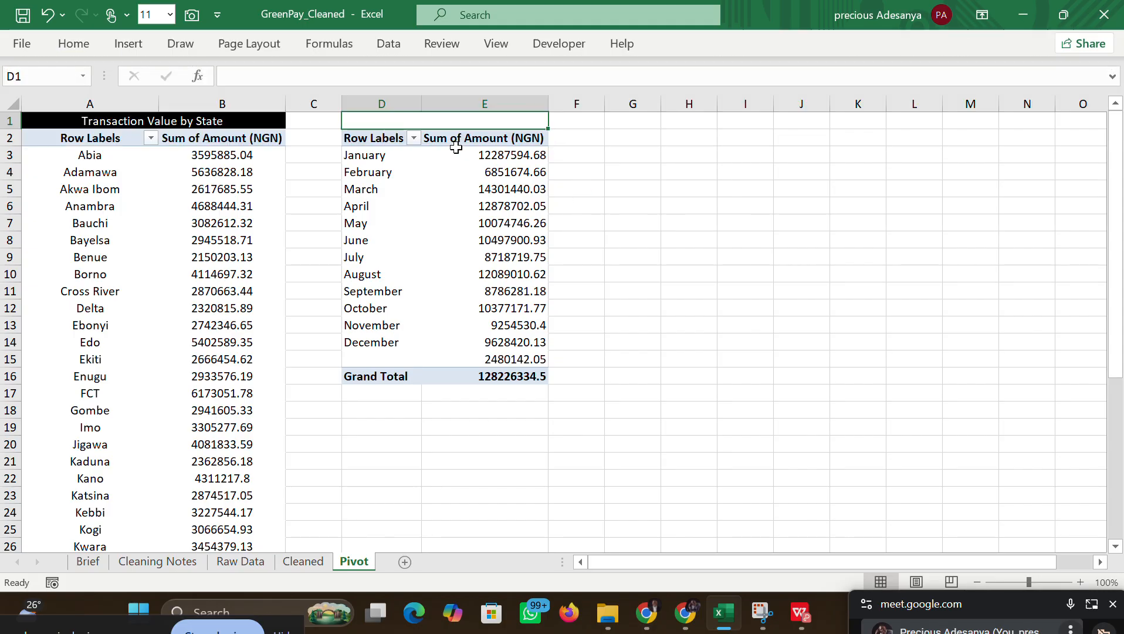
{"action": "double_click", "coordinate": [411, 125]}
{"action": "type", "text": "T"}
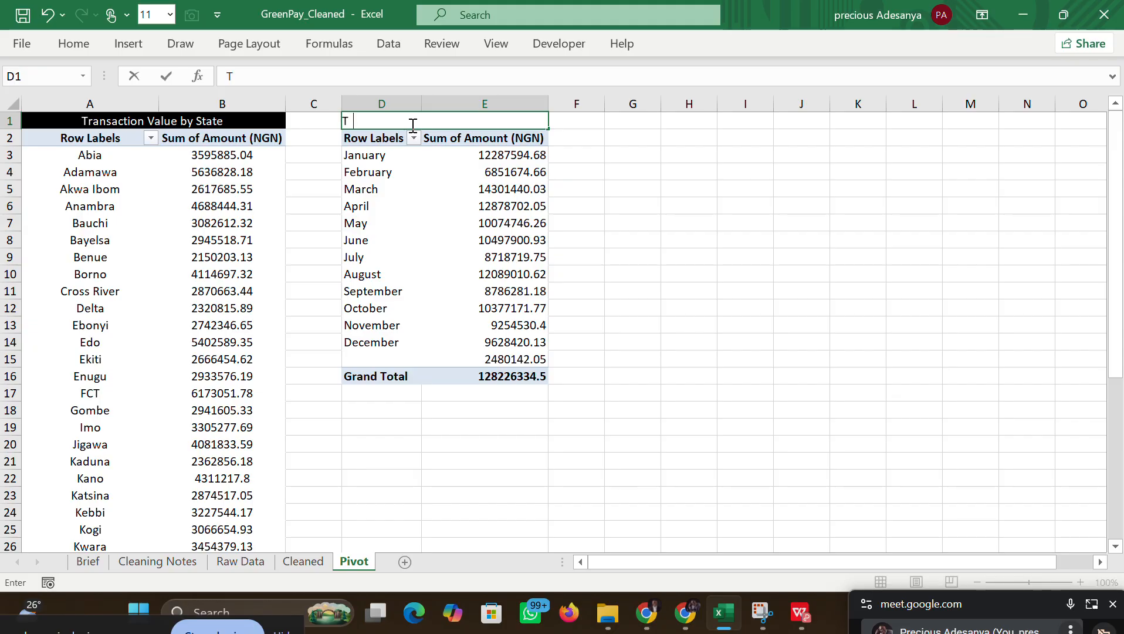
{"action": "type", "text": "ransactions P"}
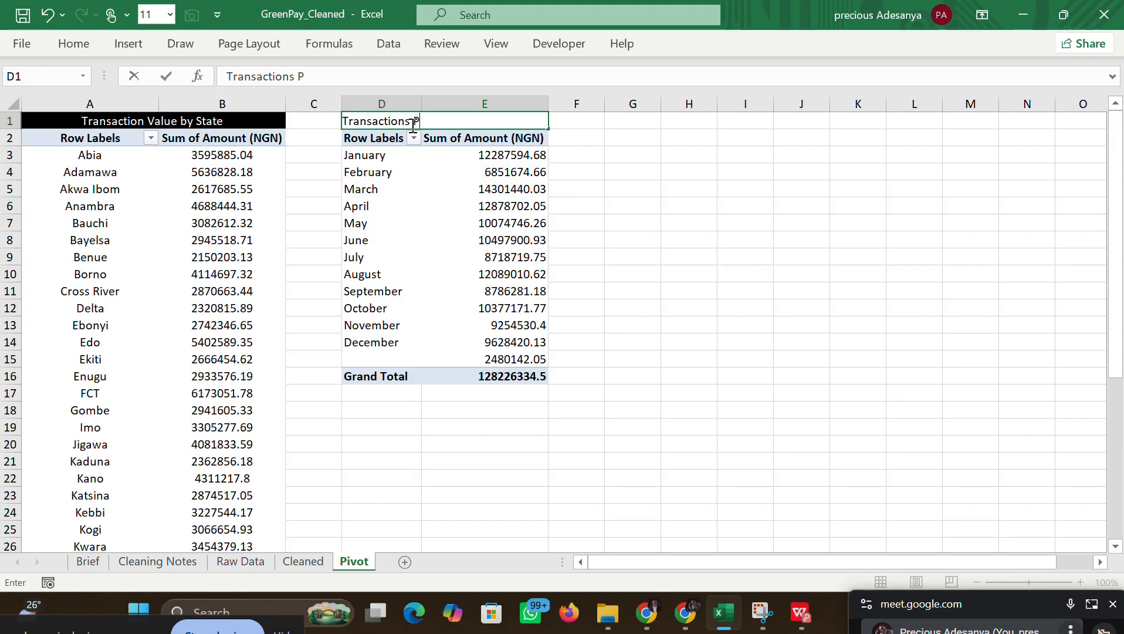
{"action": "type", "text": "er Month"}
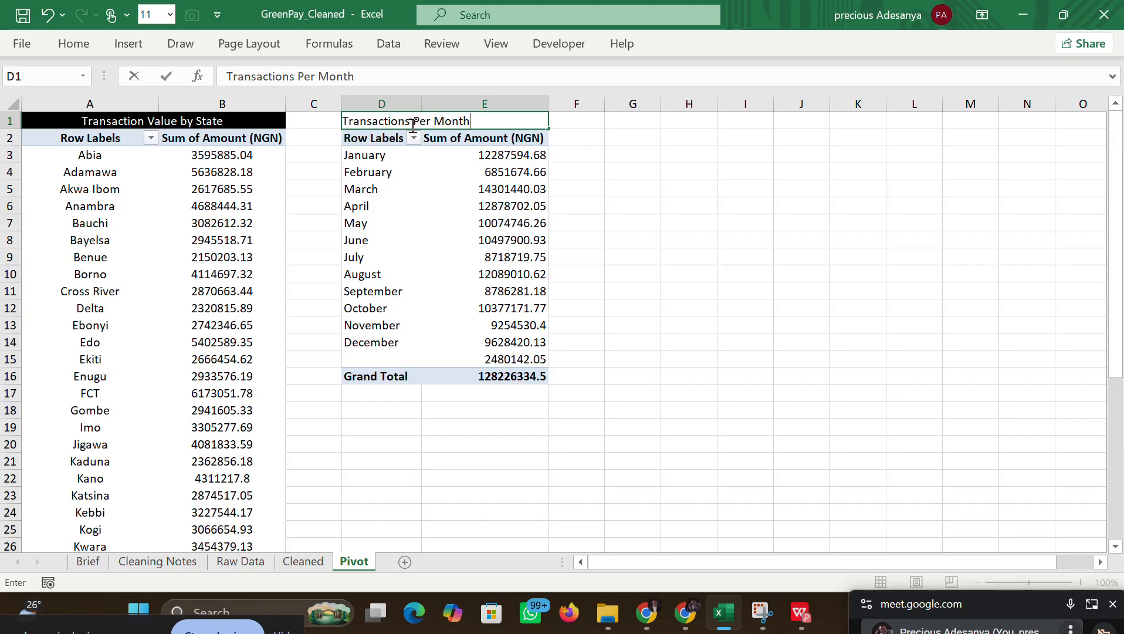
{"action": "left_click", "coordinate": [576, 188]}
Step: Format the "Transactions Per Month" title cell with a black fill and white text
{"action": "left_click", "coordinate": [489, 125]}
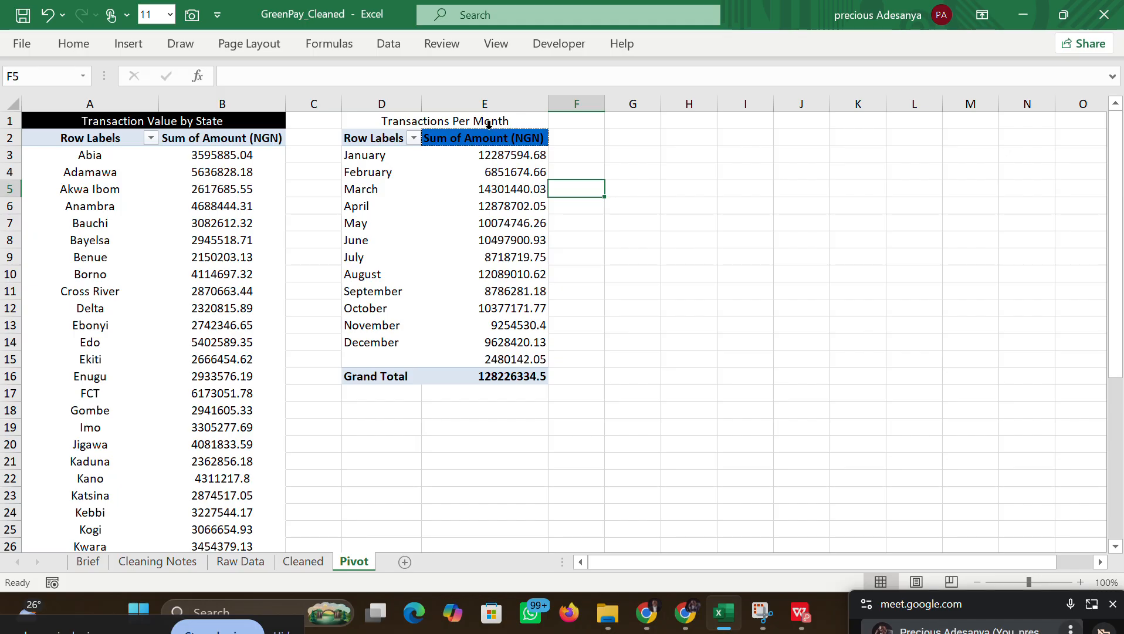
{"action": "left_click", "coordinate": [477, 121]}
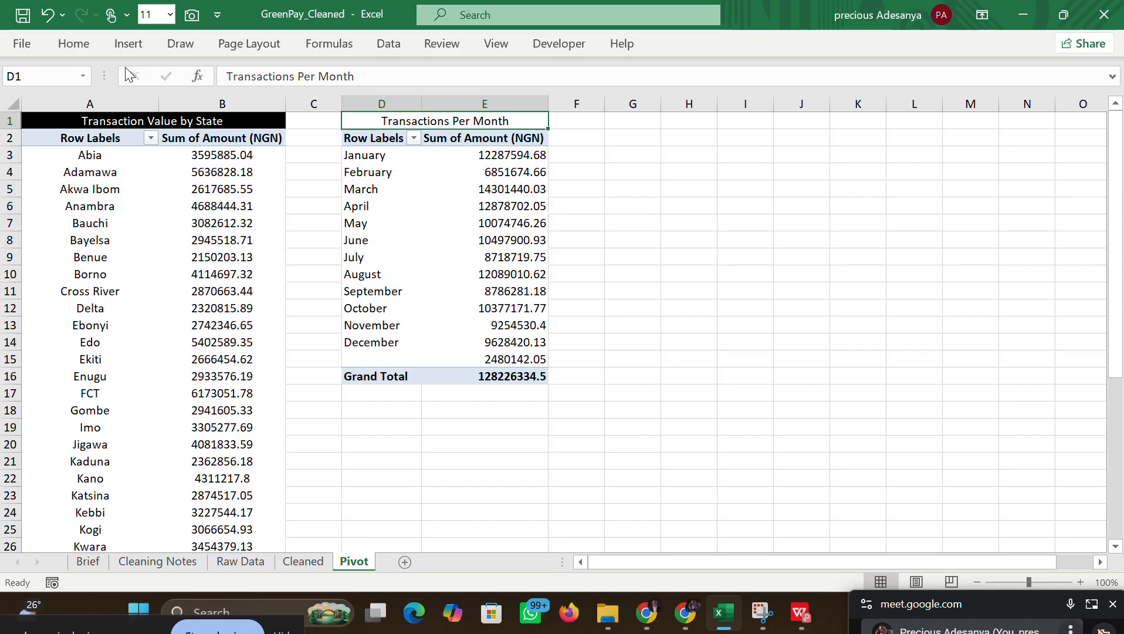
{"action": "left_click", "coordinate": [73, 43]}
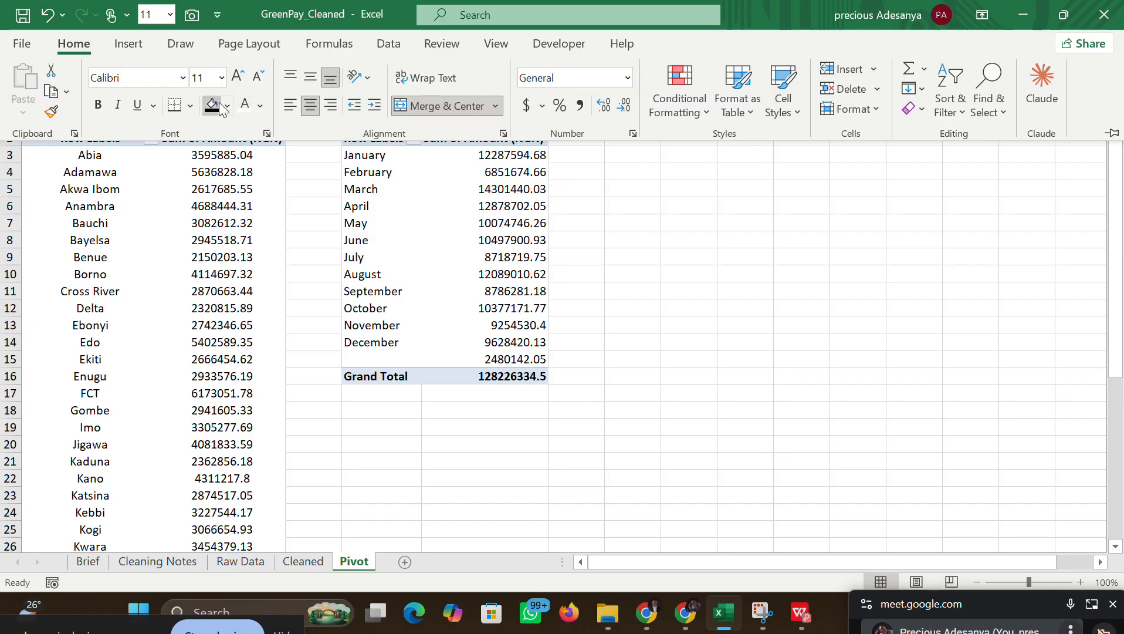
{"action": "left_click", "coordinate": [219, 103]}
{"action": "left_click", "coordinate": [247, 106]}
{"action": "left_click", "coordinate": [698, 249]}
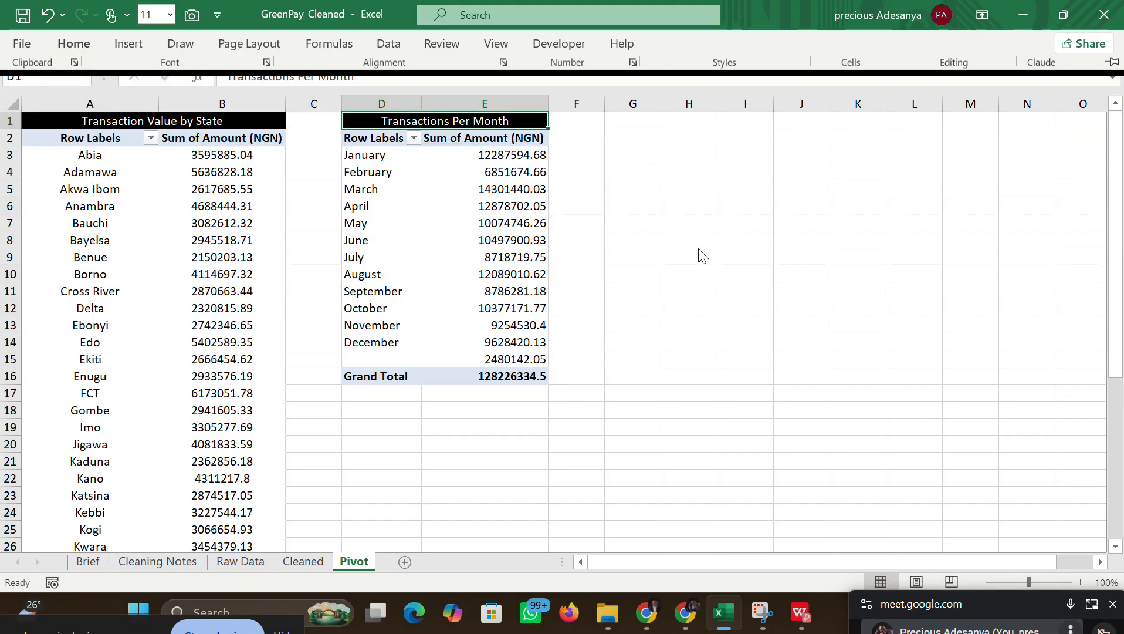
{"action": "left_click", "coordinate": [684, 607]}
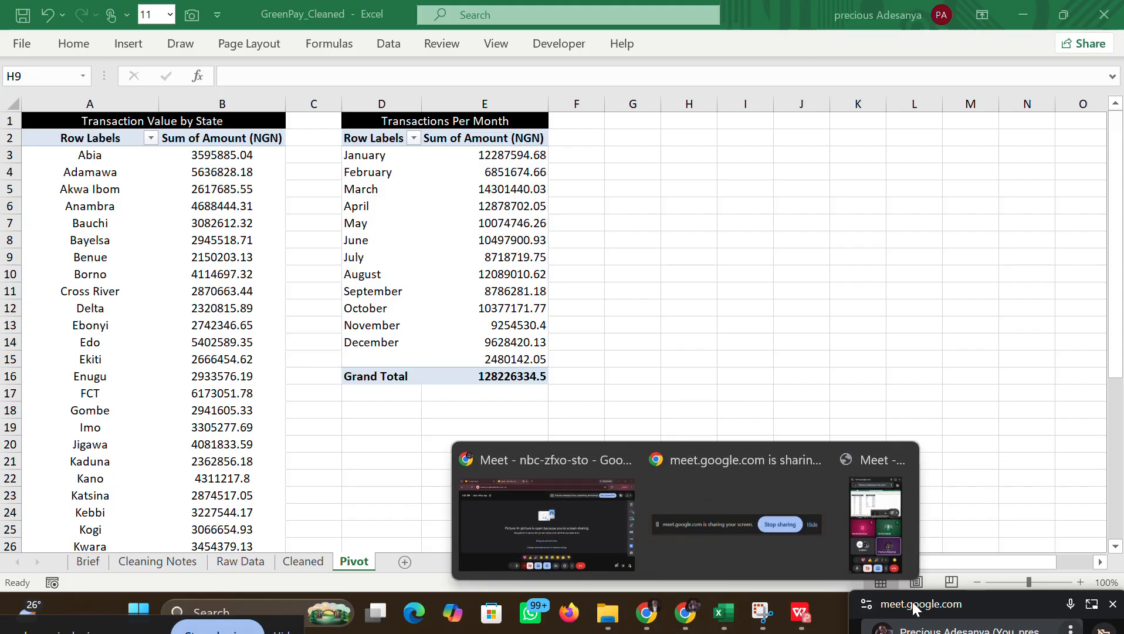
{"action": "left_click_drag", "start_coordinate": [851, 606], "coordinate": [873, 102]}
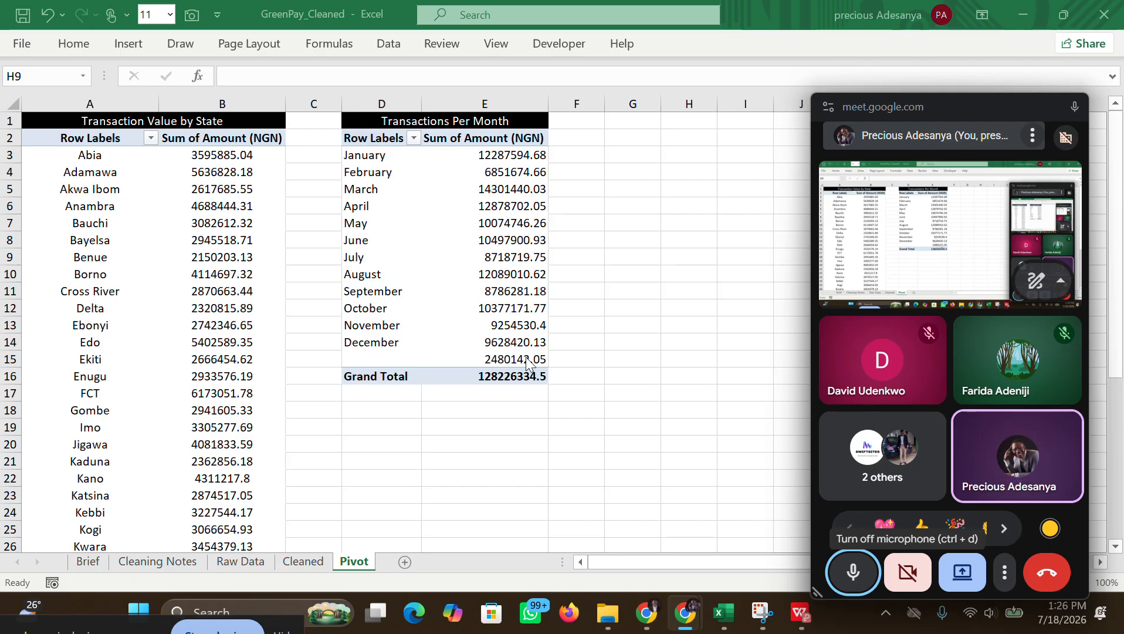
{"action": "left_click_drag", "start_coordinate": [919, 111], "coordinate": [996, 603]}
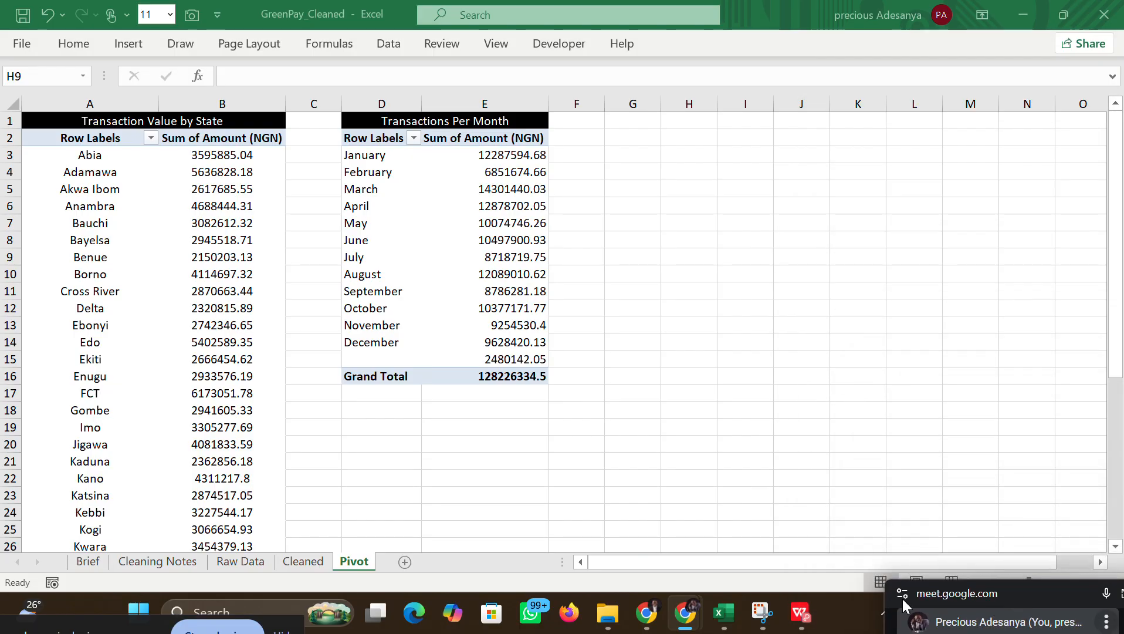
{"action": "left_click", "coordinate": [292, 563]}
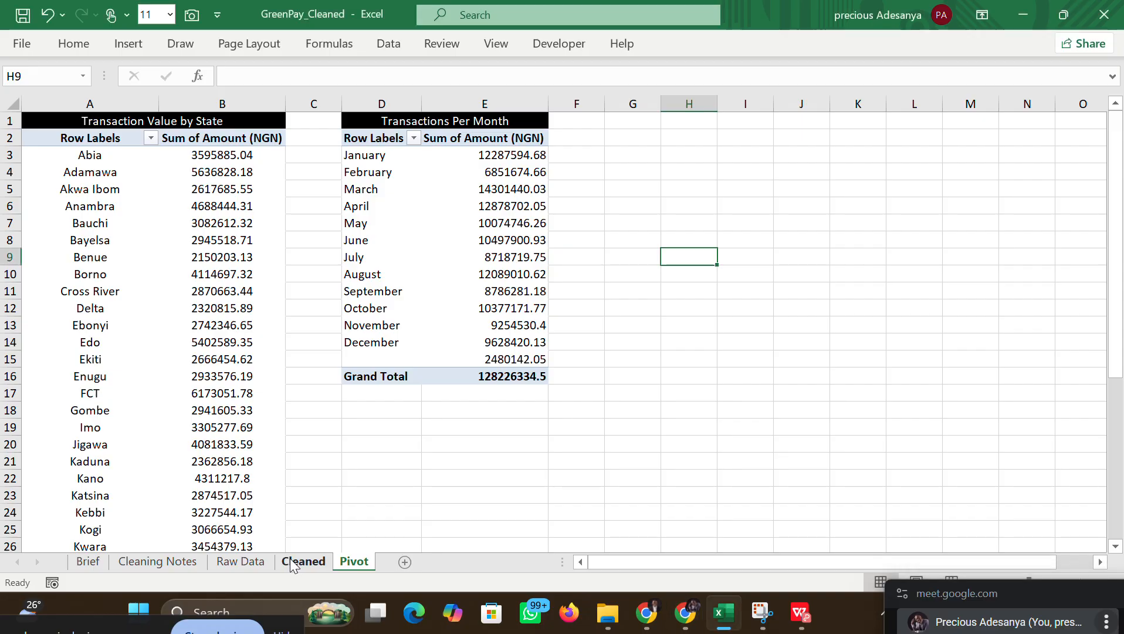
{"action": "left_click", "coordinate": [252, 560]}
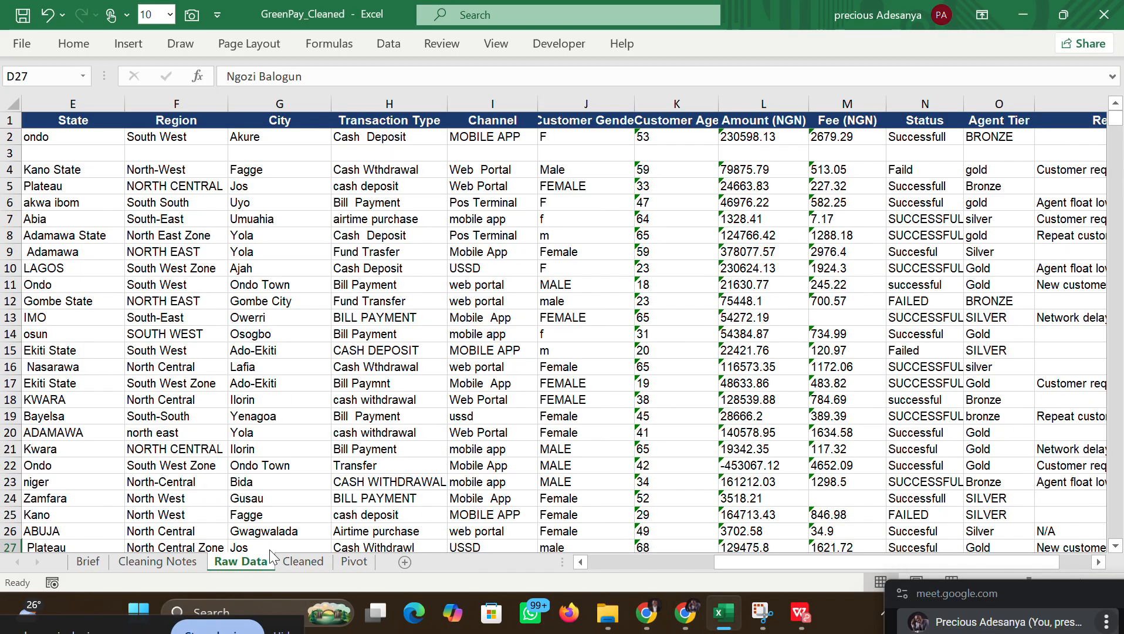
{"action": "left_click", "coordinate": [303, 561]}
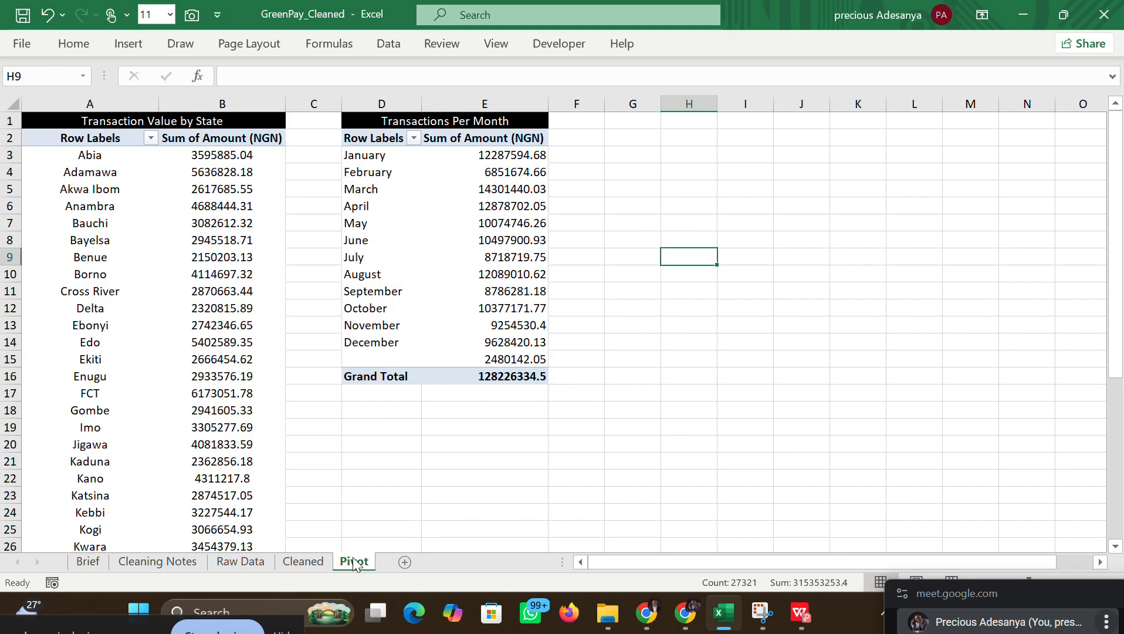
{"action": "left_click", "coordinate": [354, 561]}
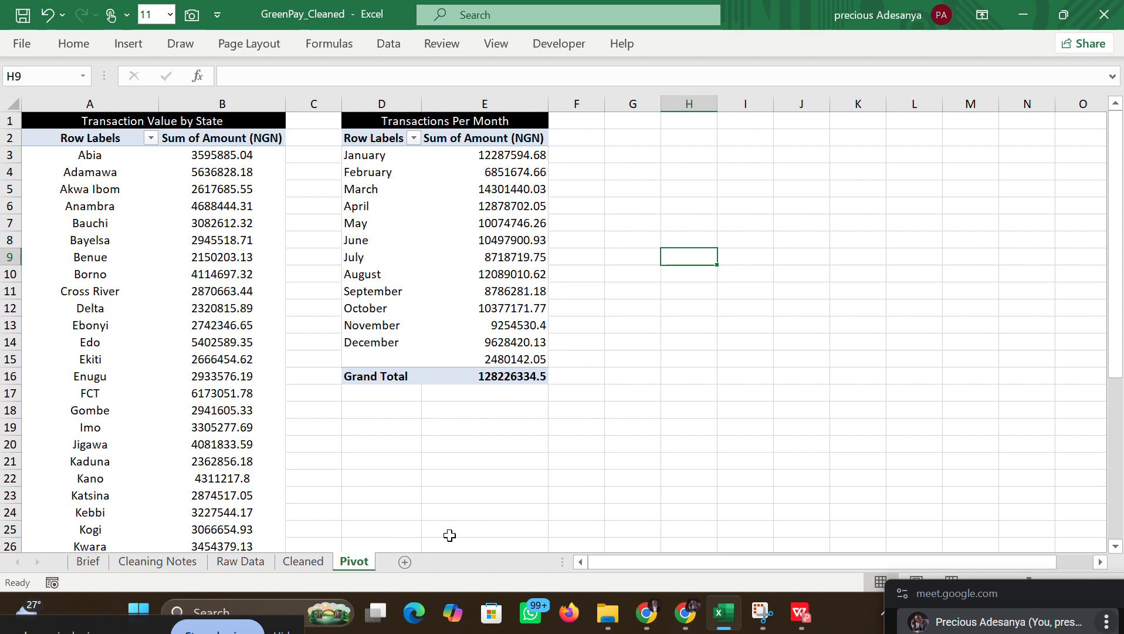
Step: Move the floating Google Meet window fully into view and switch to the "Data cleaning" chat with Claude in Chrome
{"action": "left_click", "coordinate": [987, 594]}
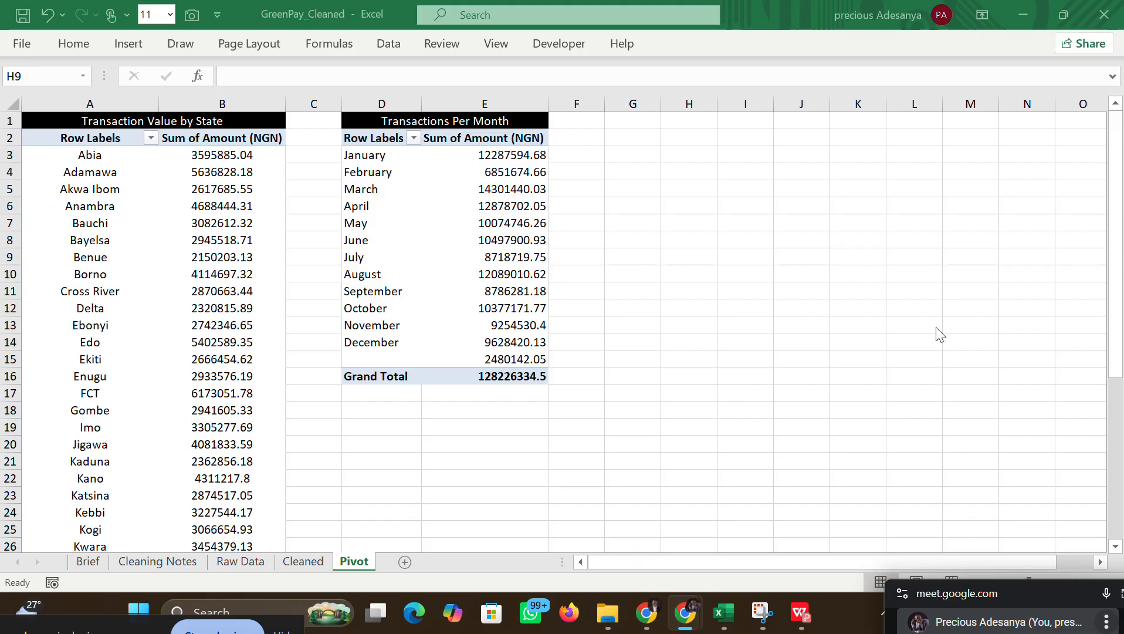
{"action": "left_click_drag", "start_coordinate": [986, 581], "coordinate": [930, 58]}
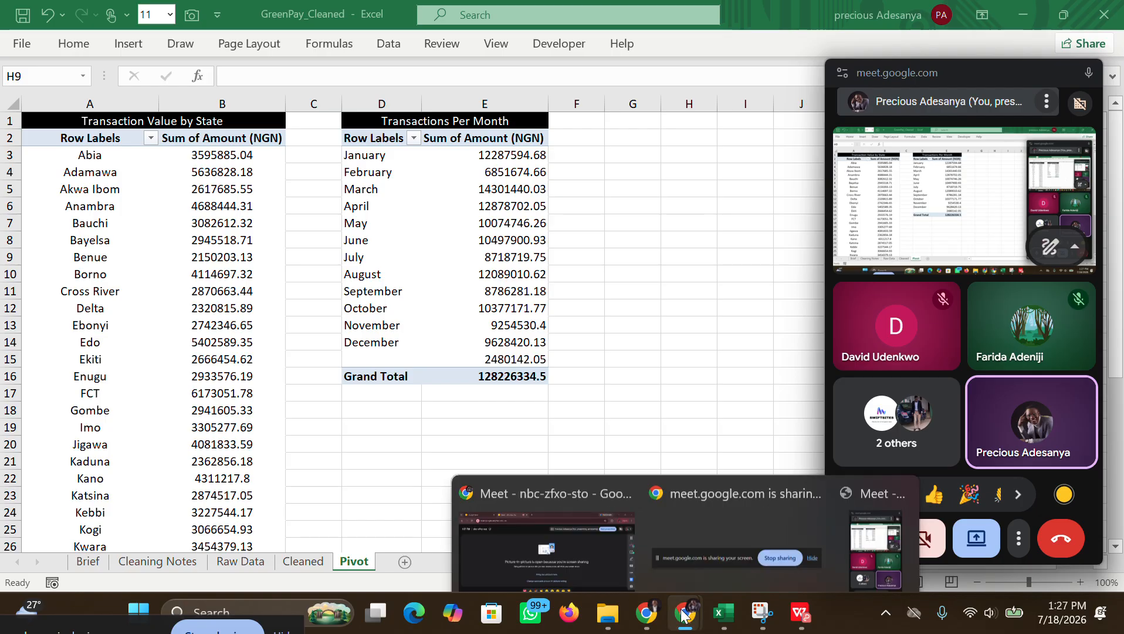
{"action": "mouse_move", "coordinate": [656, 614]}
{"action": "left_click", "coordinate": [643, 536]}
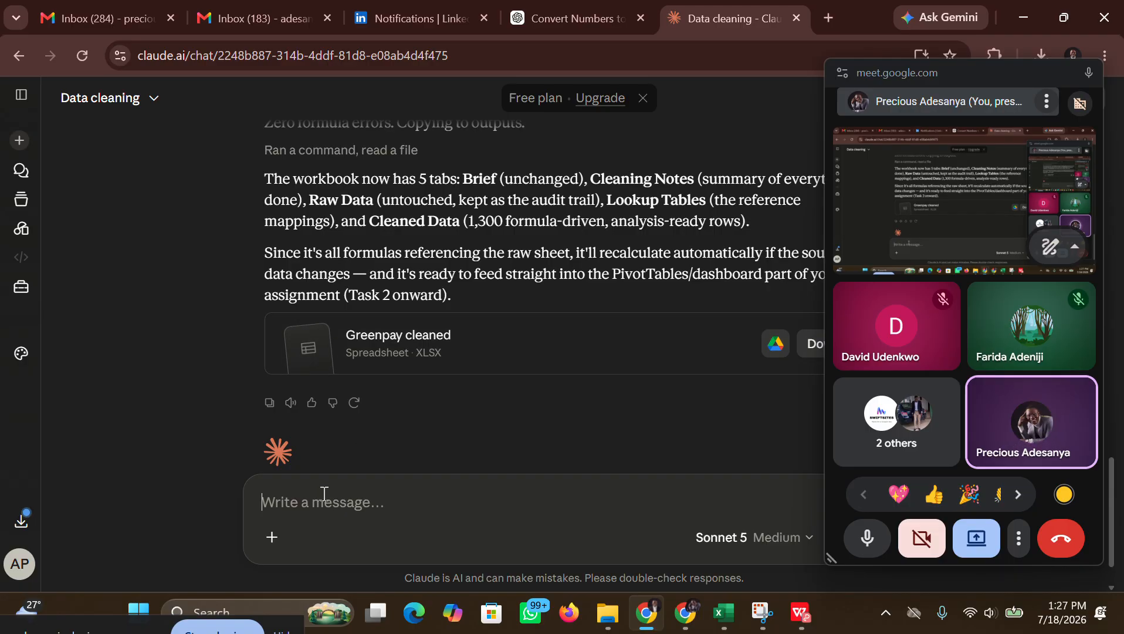
Step: Ask Claude "what are the pivots i need to create for my first dashboard page" and request a quick answer
{"action": "type", "text": "what are the "}
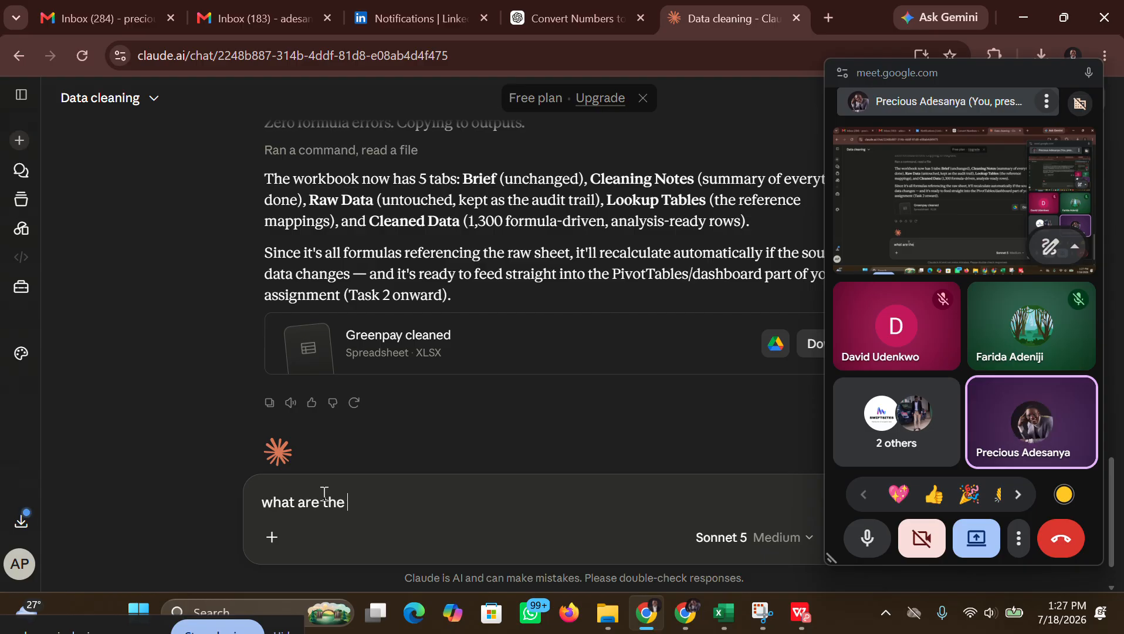
{"action": "type", "text": "pivots i eee"}
{"action": "key", "text": "BackSpace"}
{"action": "key", "text": "BackSpace"}
{"action": "key", "text": "BackSpace"}
{"action": "type", "text": "bee"}
{"action": "type", "text": " ne"}
{"action": "type", "text": "ed too"}
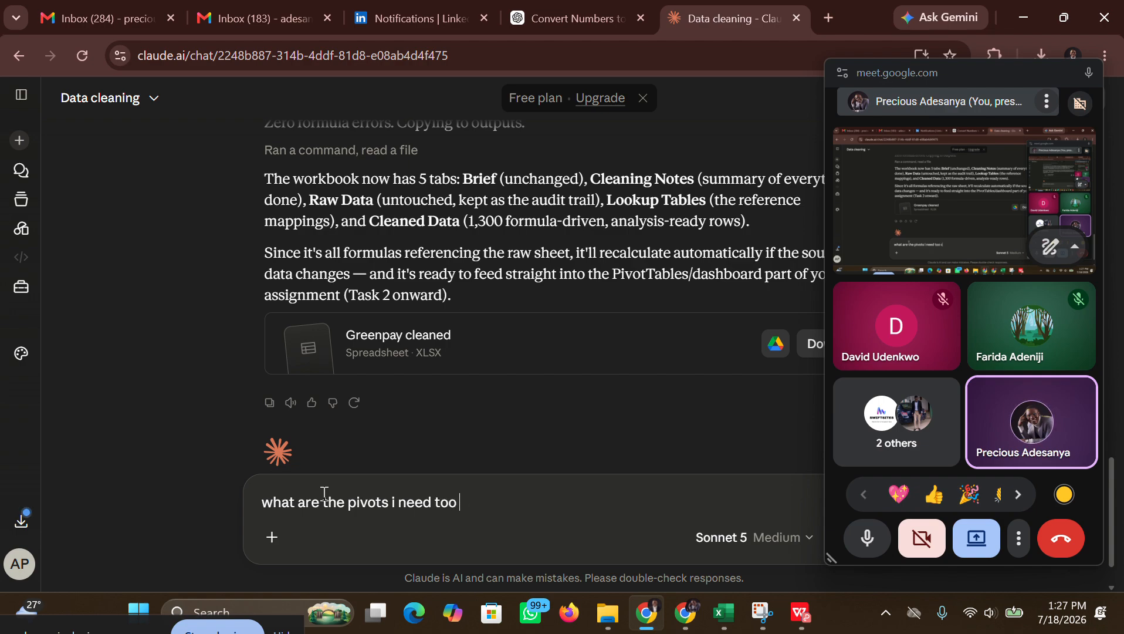
{"action": "key", "text": "BackSpace"}
{"action": "key", "text": "BackSpace"}
{"action": "type", "text": " create for myf"}
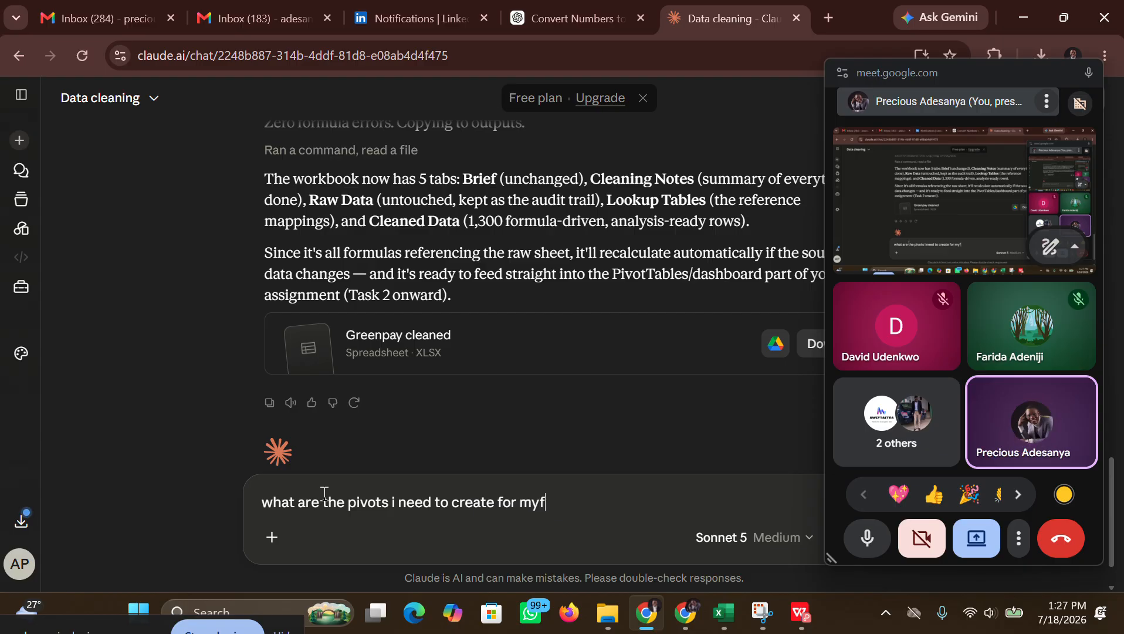
{"action": "type", "text": "irst dashboard poa"}
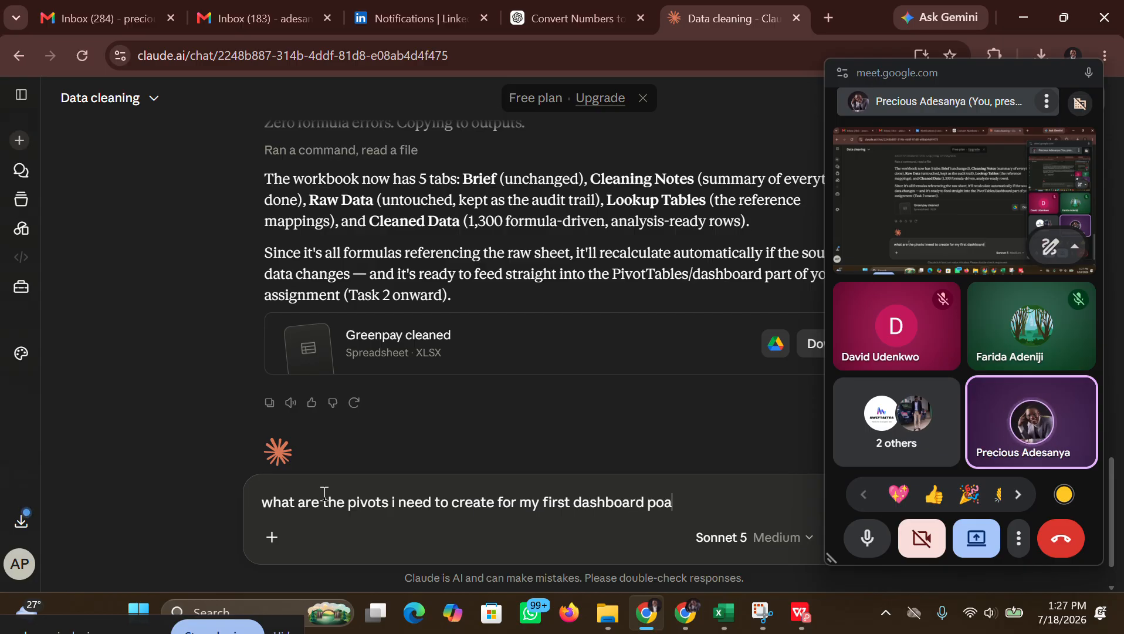
{"action": "key", "text": "BackSpace"}
{"action": "key", "text": "BackSpace"}
{"action": "type", "text": "age"}
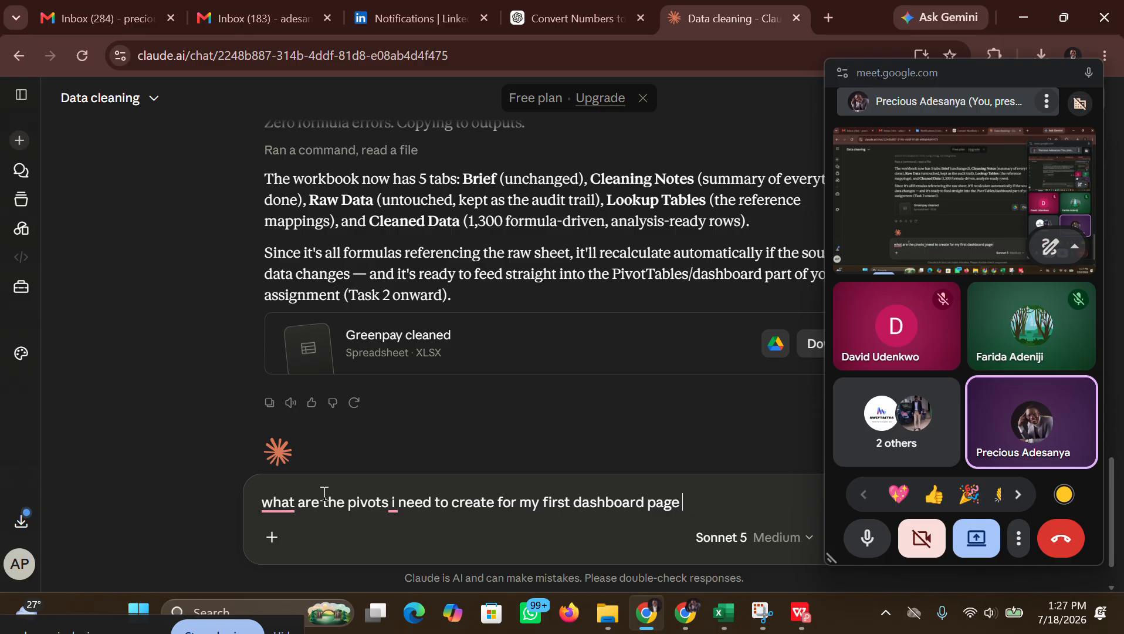
{"action": "key", "text": "Return"}
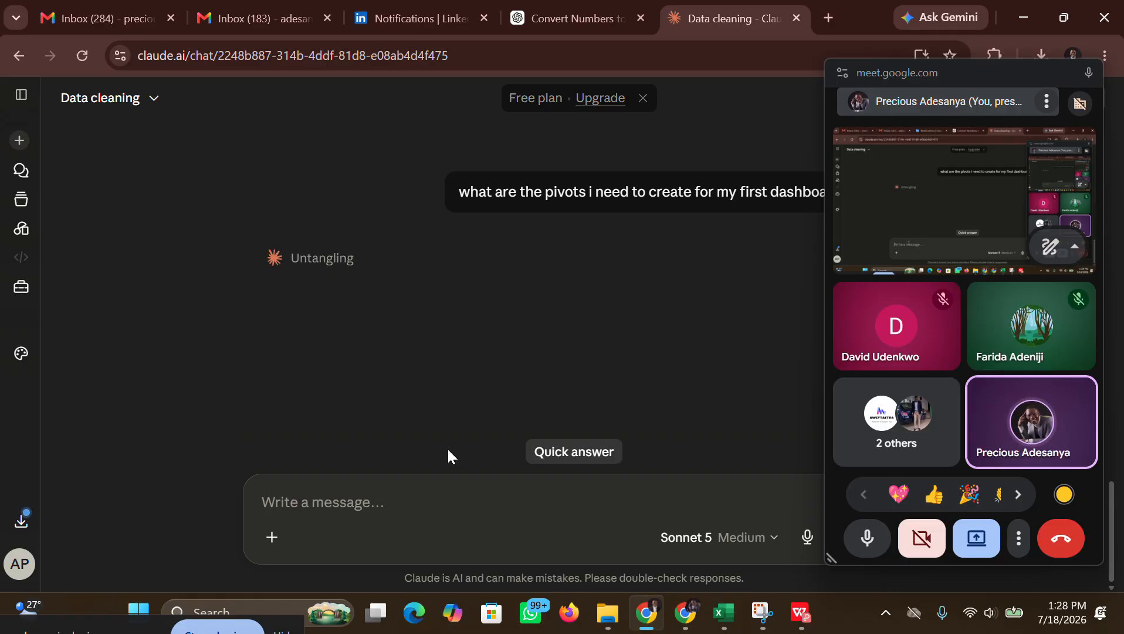
{"action": "left_click", "coordinate": [551, 452]}
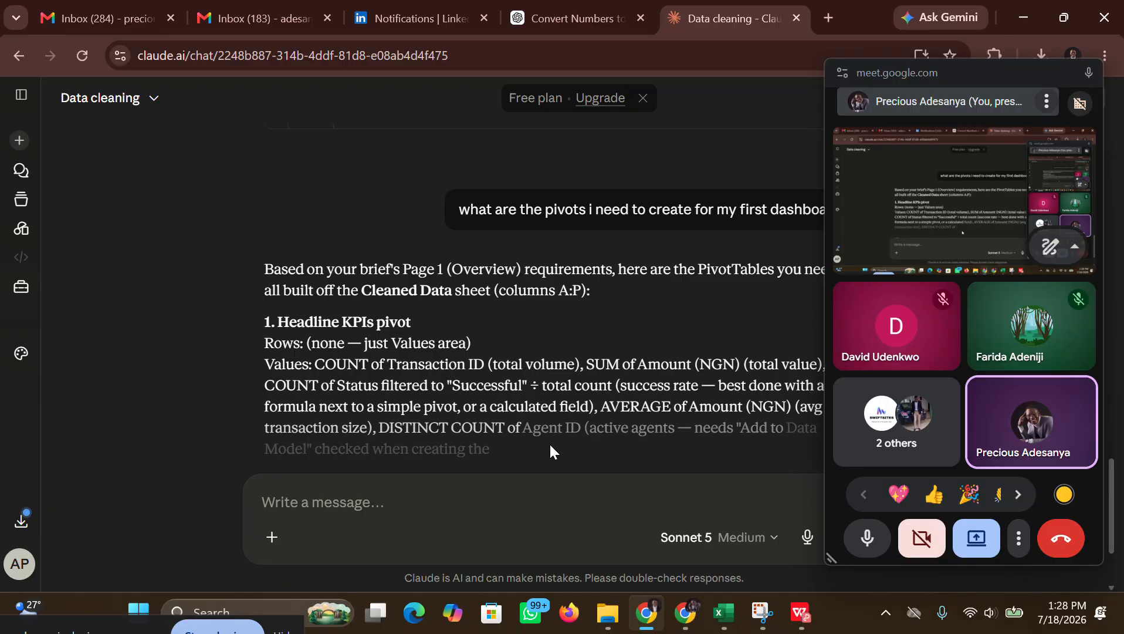
Step: Read the reply to see which rows and values it suggests for each PivotTable on the first dashboard page
{"action": "scroll", "coordinate": [551, 445], "scroll_direction": "down", "scroll_amount": 2}
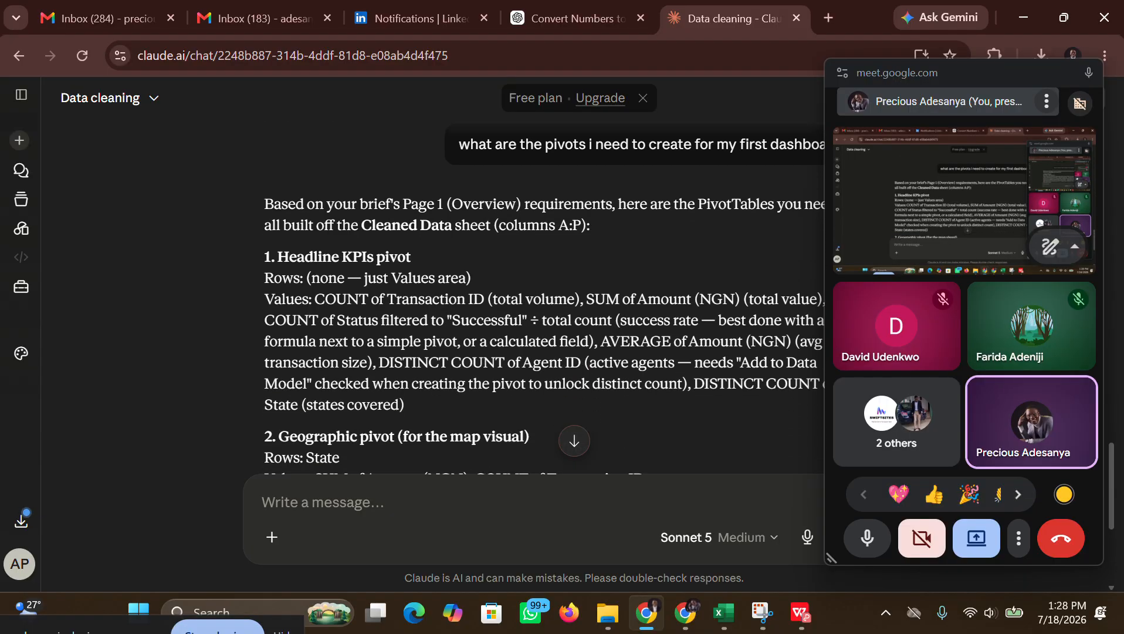
{"action": "scroll", "coordinate": [551, 444], "scroll_direction": "down", "scroll_amount": 2}
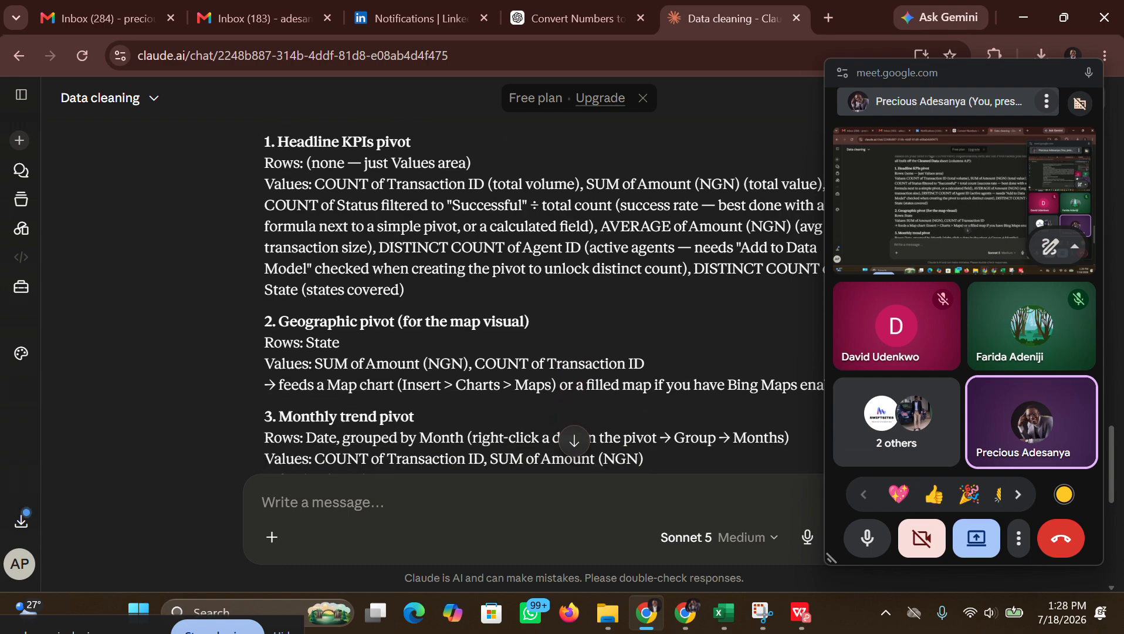
{"action": "scroll", "coordinate": [552, 445], "scroll_direction": "down", "scroll_amount": 2}
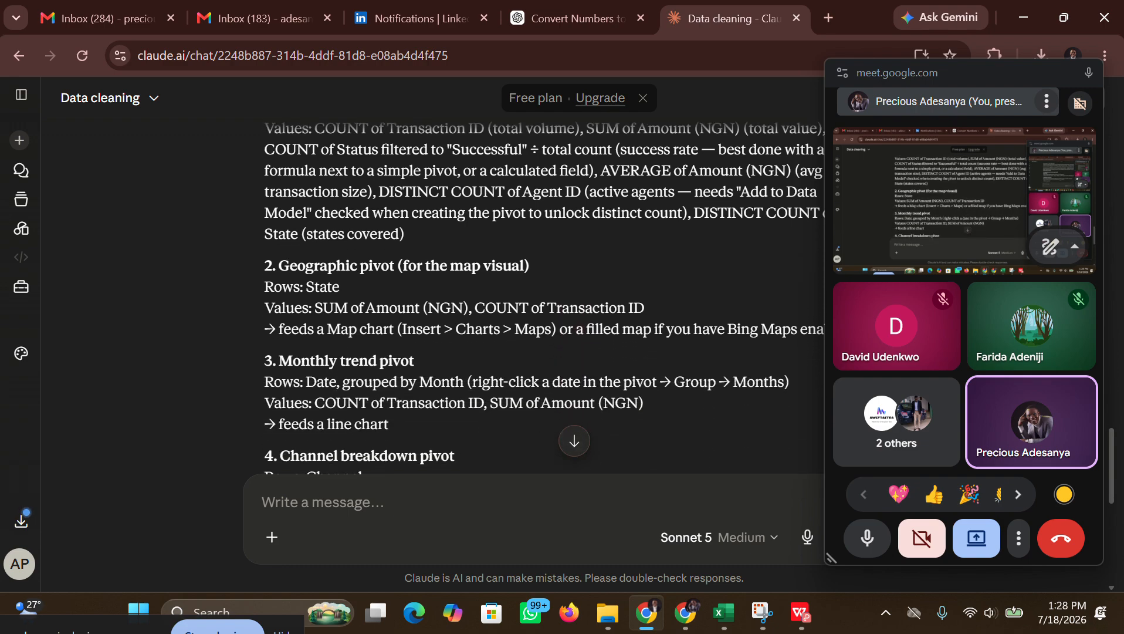
{"action": "scroll", "coordinate": [548, 457], "scroll_direction": "down", "scroll_amount": 2}
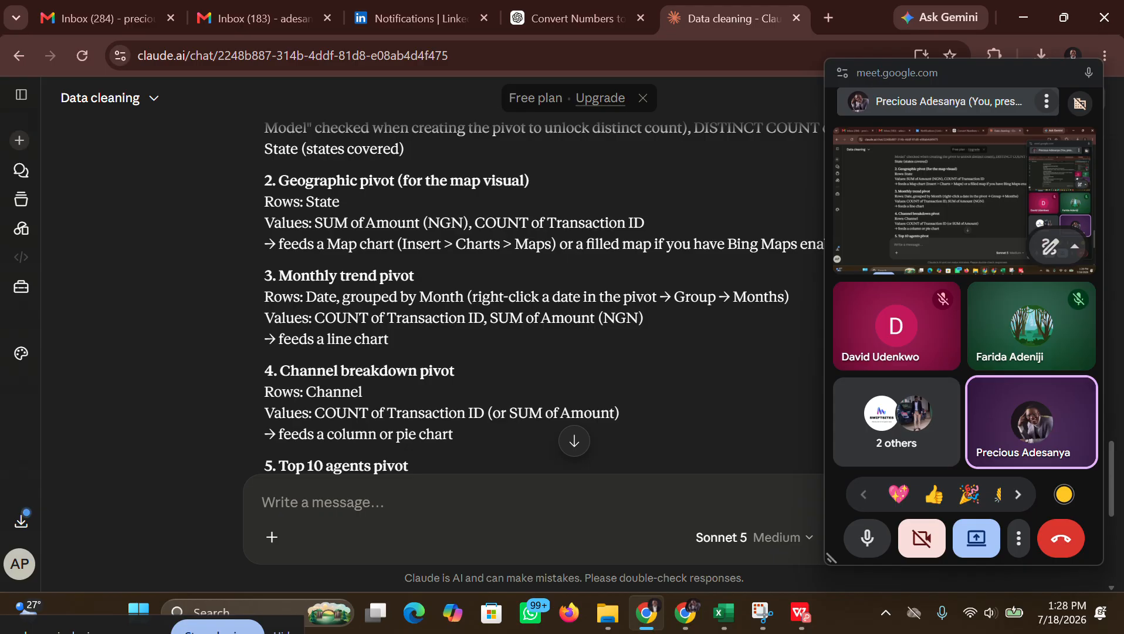
{"action": "scroll", "coordinate": [545, 298], "scroll_direction": "up", "scroll_amount": 1}
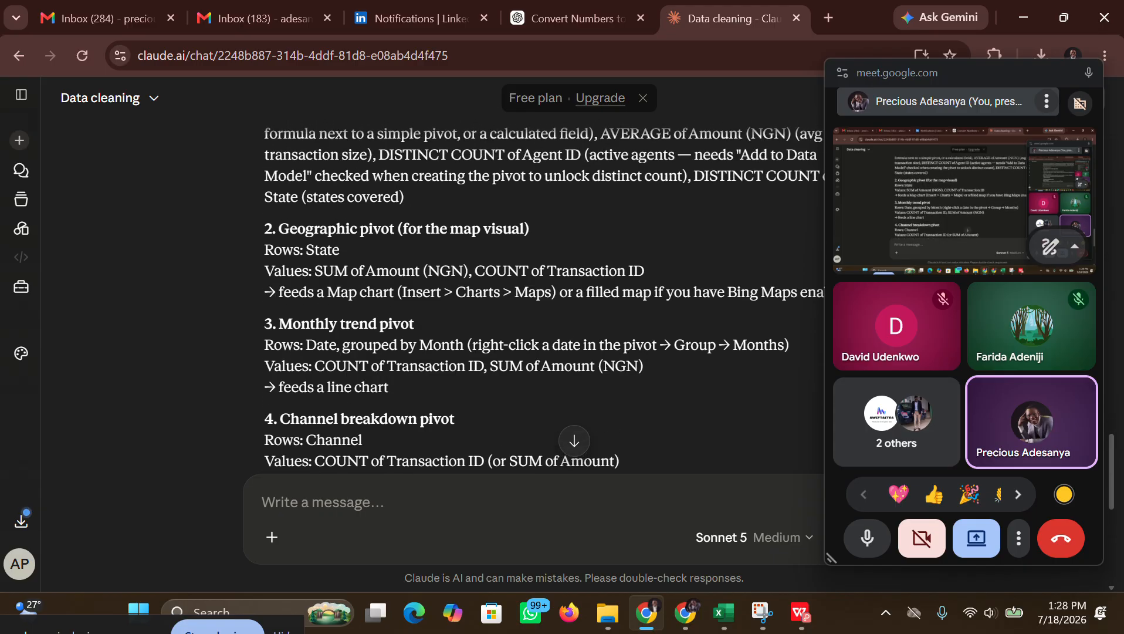
{"action": "scroll", "coordinate": [545, 298], "scroll_direction": "down", "scroll_amount": 1}
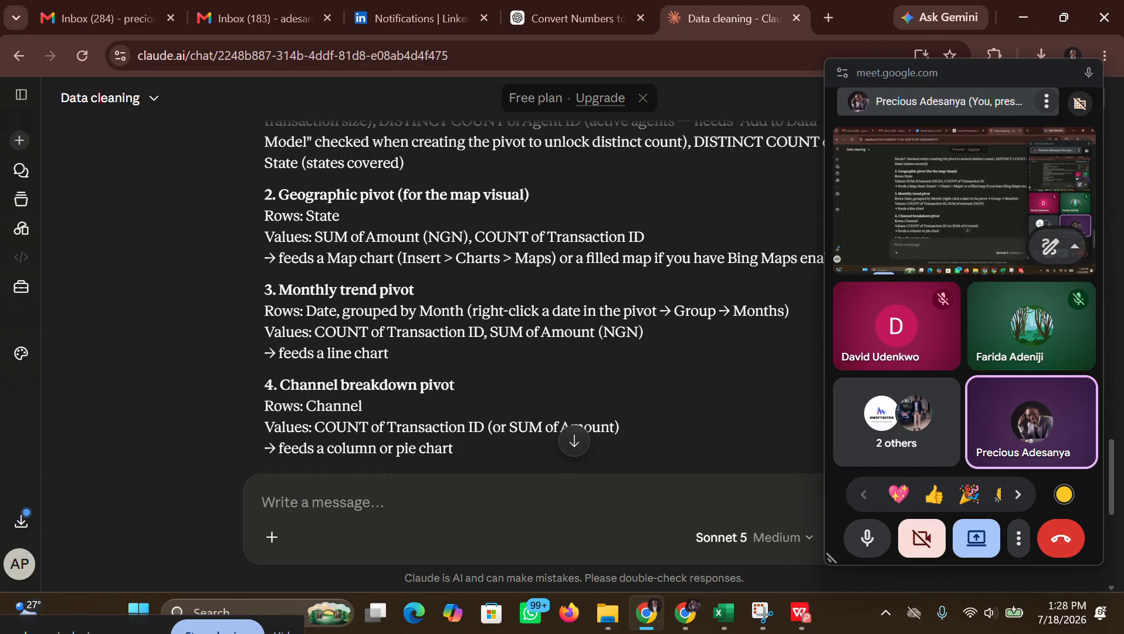
{"action": "scroll", "coordinate": [402, 224], "scroll_direction": "up", "scroll_amount": 1}
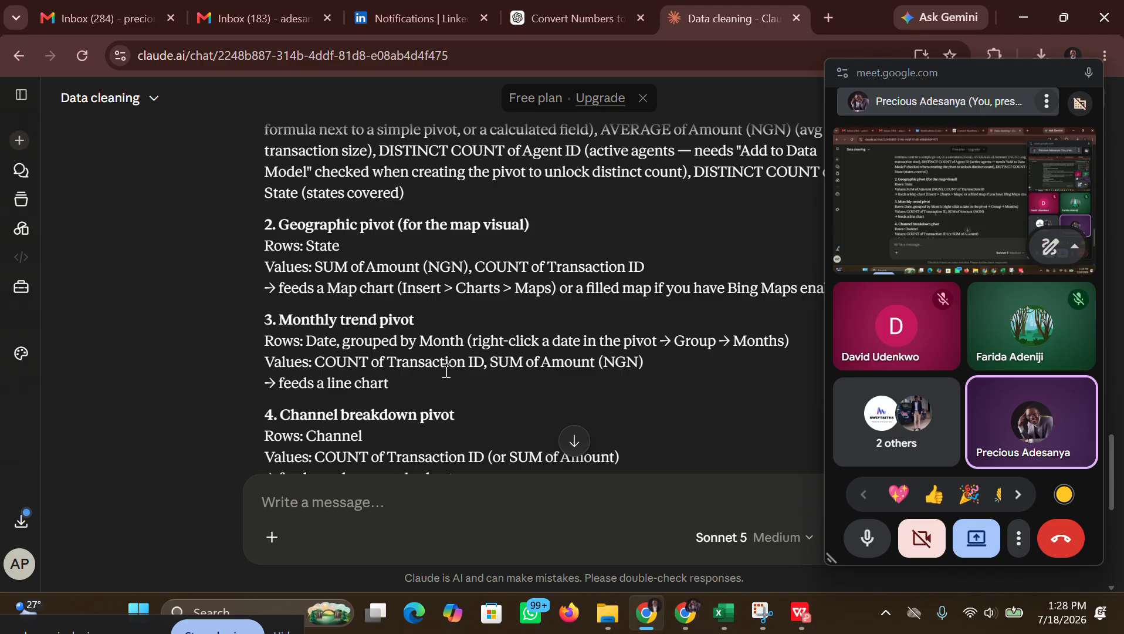
{"action": "scroll", "coordinate": [581, 385], "scroll_direction": "down", "scroll_amount": 2}
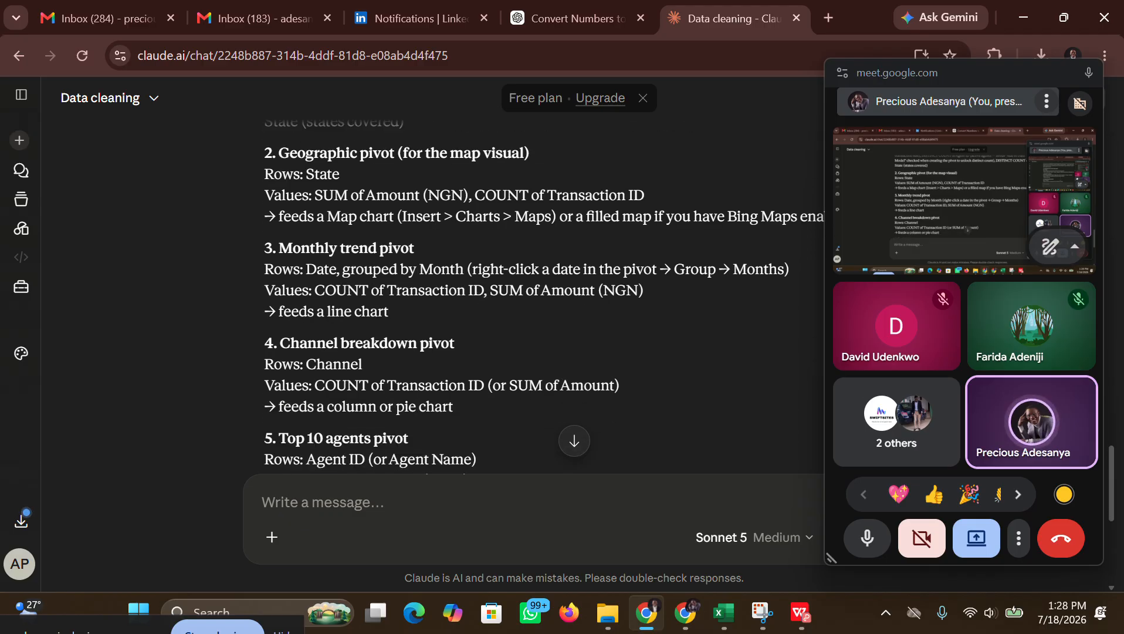
Step: Review Claude's suggested trend, channel, top-agents and status pivots, including the closing tip on connecting slicers
{"action": "scroll", "coordinate": [581, 385], "scroll_direction": "down", "scroll_amount": 1}
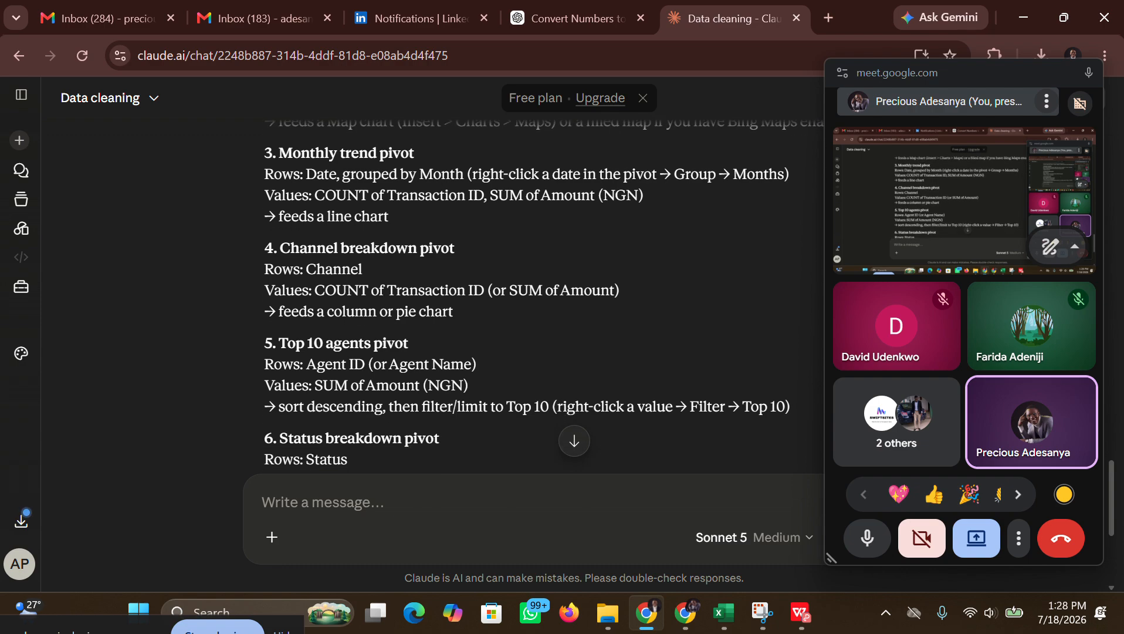
{"action": "scroll", "coordinate": [581, 385], "scroll_direction": "up", "scroll_amount": 1}
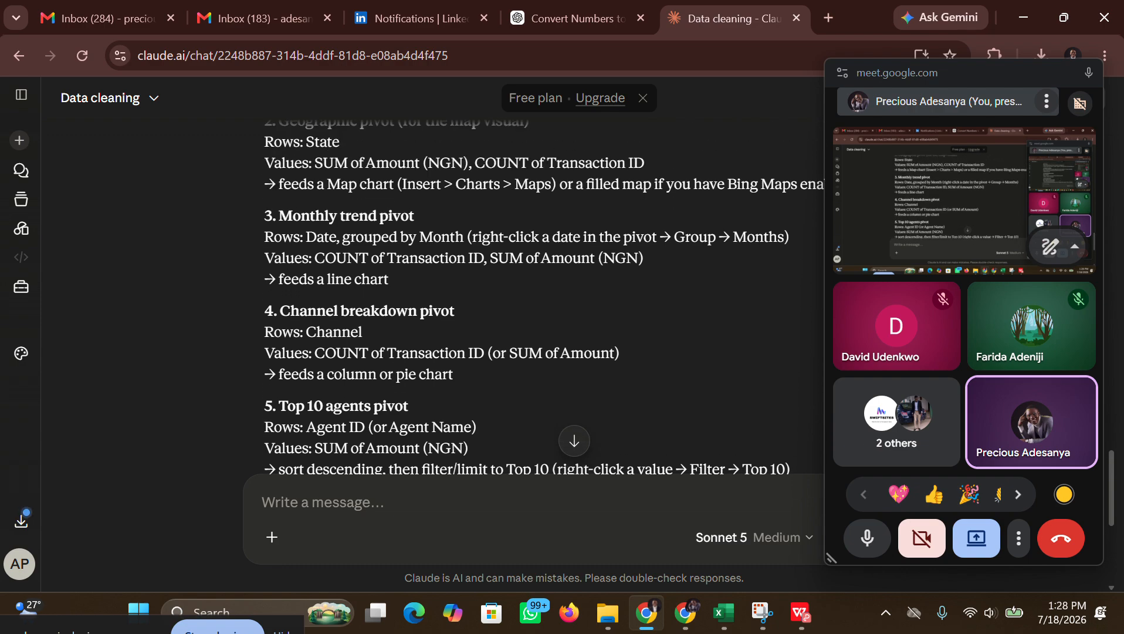
{"action": "scroll", "coordinate": [580, 385], "scroll_direction": "down", "scroll_amount": 1}
{"action": "scroll", "coordinate": [581, 386], "scroll_direction": "up", "scroll_amount": 3}
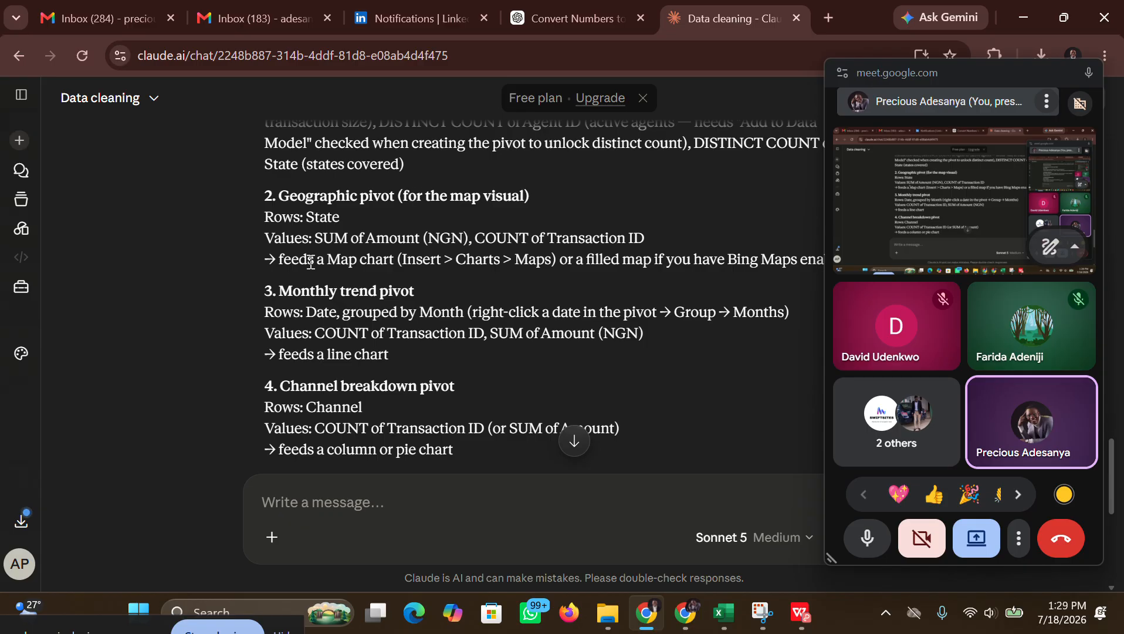
{"action": "scroll", "coordinate": [334, 311], "scroll_direction": "down", "scroll_amount": 1}
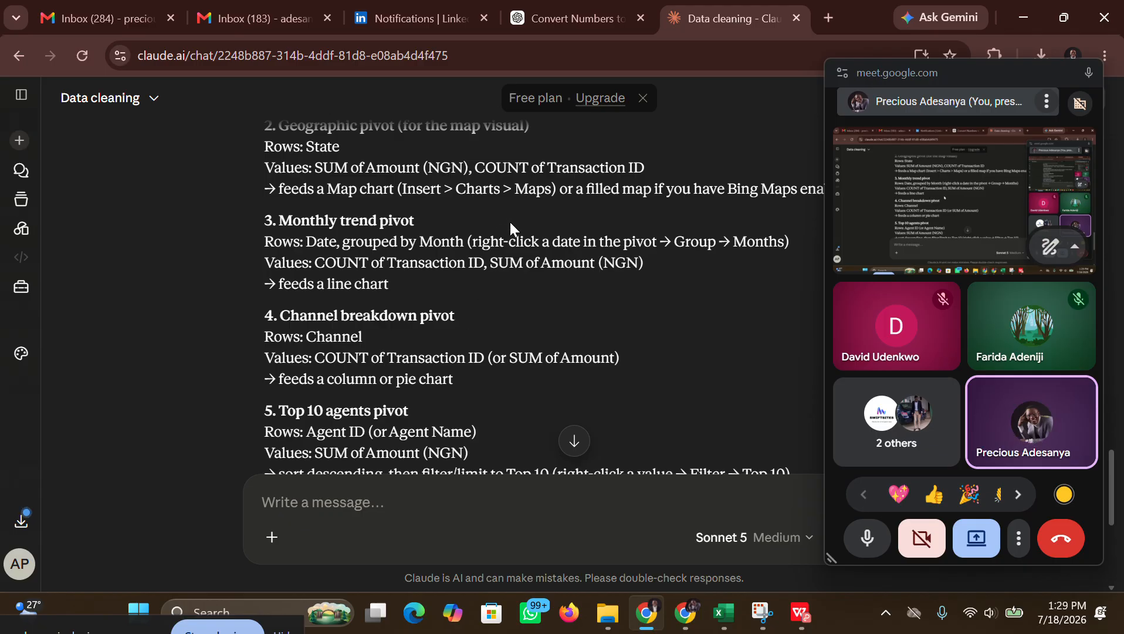
{"action": "scroll", "coordinate": [528, 294], "scroll_direction": "down", "scroll_amount": 1}
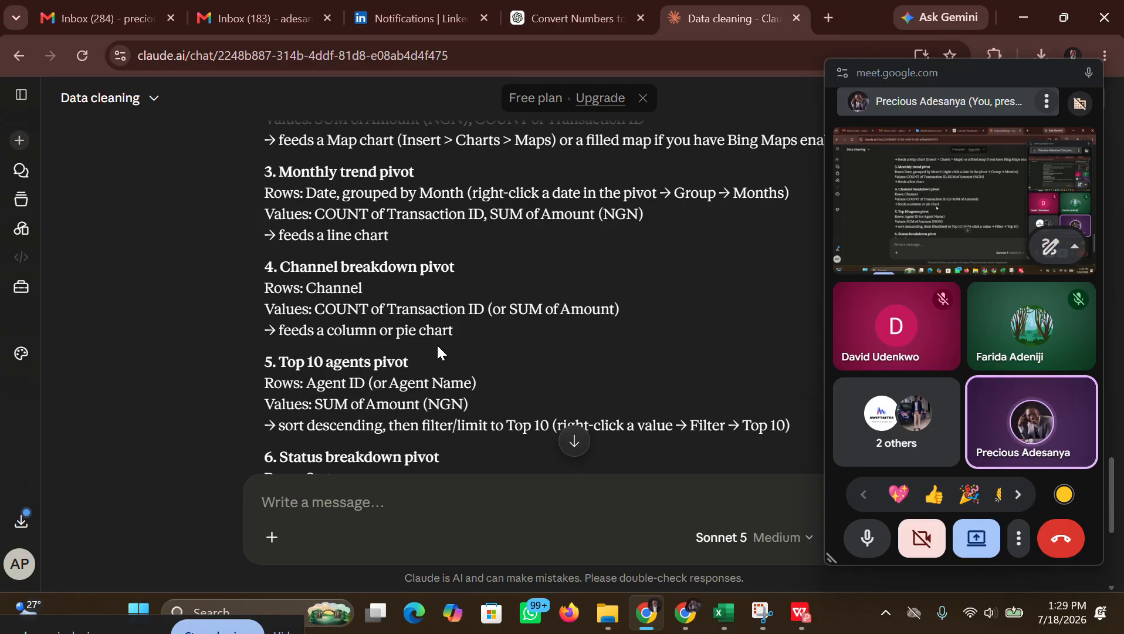
{"action": "scroll", "coordinate": [437, 343], "scroll_direction": "down", "scroll_amount": 1}
{"action": "scroll", "coordinate": [423, 270], "scroll_direction": "down", "scroll_amount": 1}
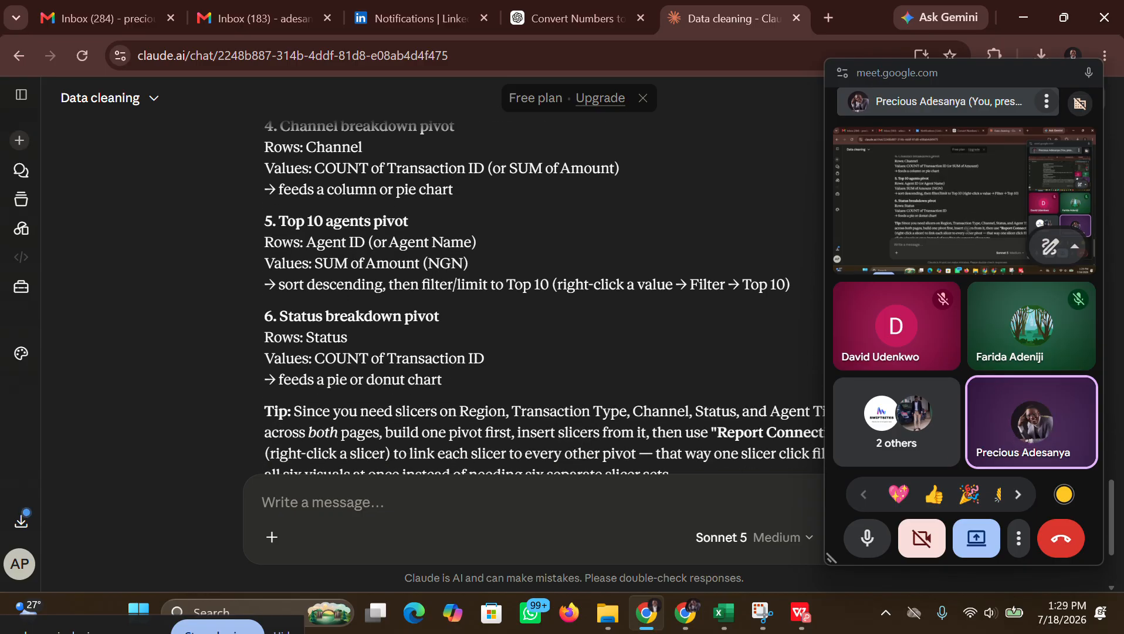
{"action": "scroll", "coordinate": [403, 229], "scroll_direction": "down", "scroll_amount": 1}
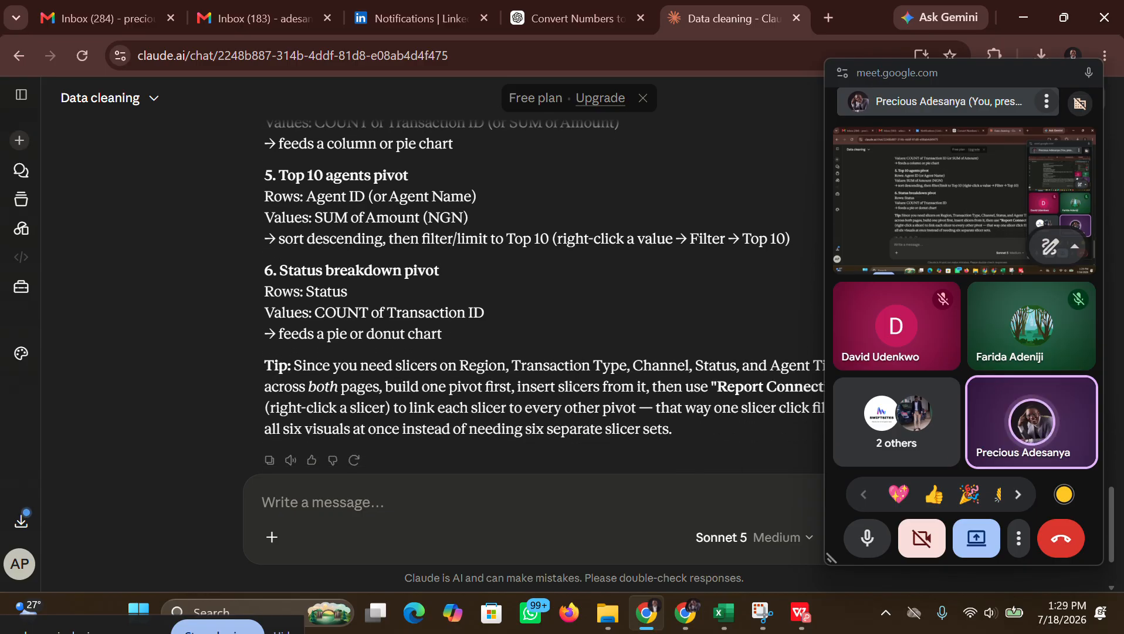
{"action": "scroll", "coordinate": [436, 294], "scroll_direction": "down", "scroll_amount": 1}
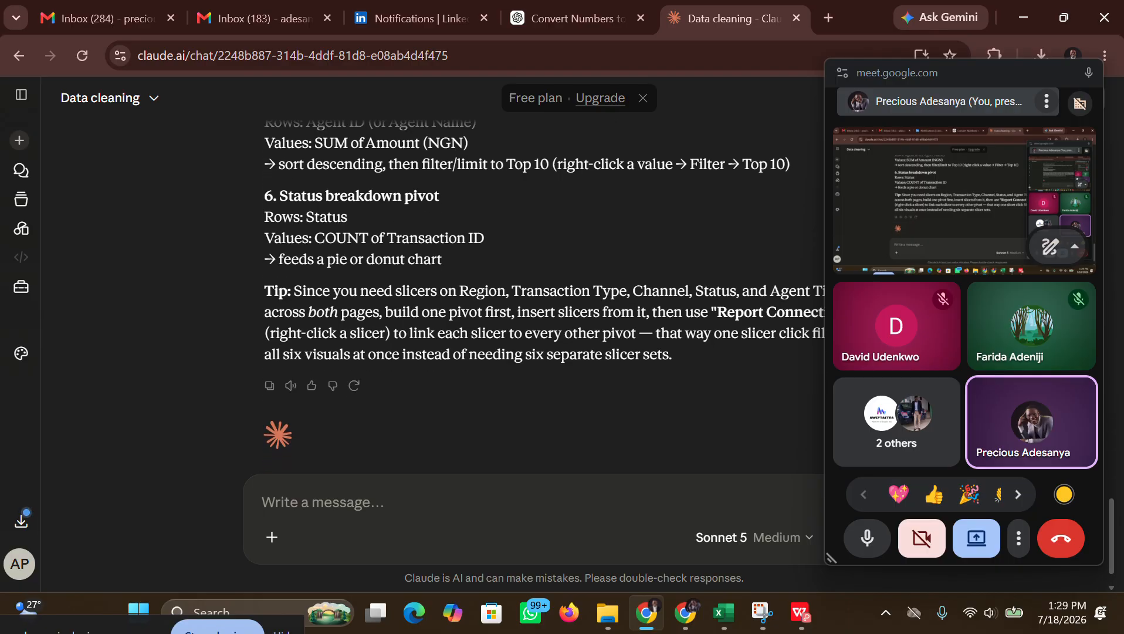
{"action": "scroll", "coordinate": [436, 293], "scroll_direction": "down", "scroll_amount": 1}
{"action": "scroll", "coordinate": [436, 293], "scroll_direction": "up", "scroll_amount": 7}
{"action": "scroll", "coordinate": [528, 282], "scroll_direction": "up", "scroll_amount": 15}
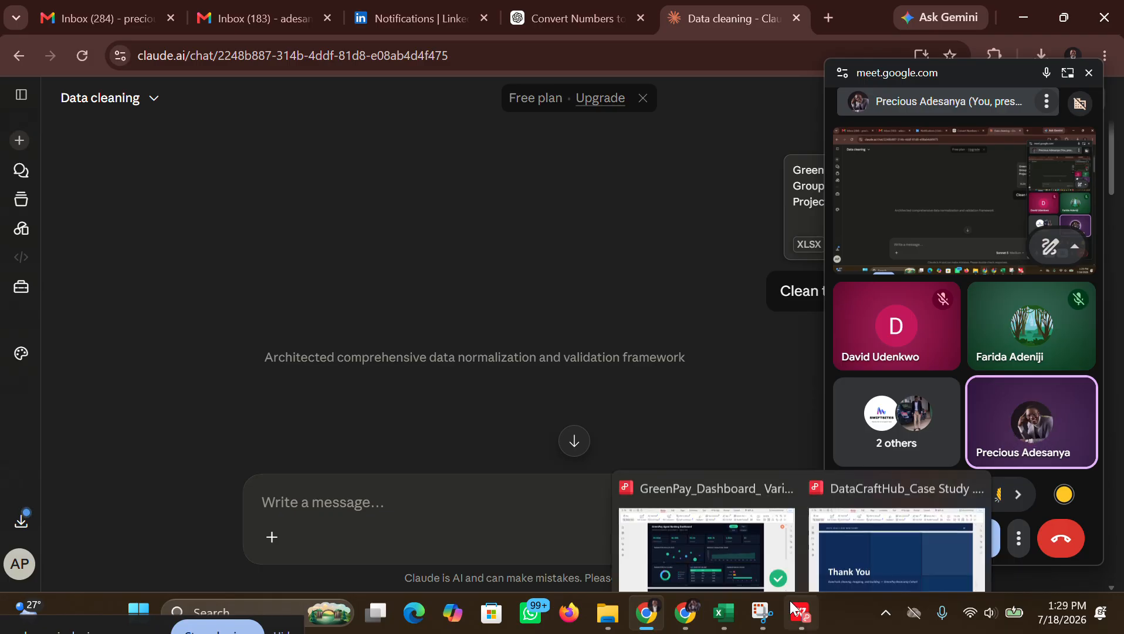
Step: Look at the GreenPay dashboard wireframe PDF in WPS, and return to the GreenPay_Cleaned workbook in Excel
{"action": "mouse_move", "coordinate": [801, 613]}
{"action": "left_click", "coordinate": [741, 521]}
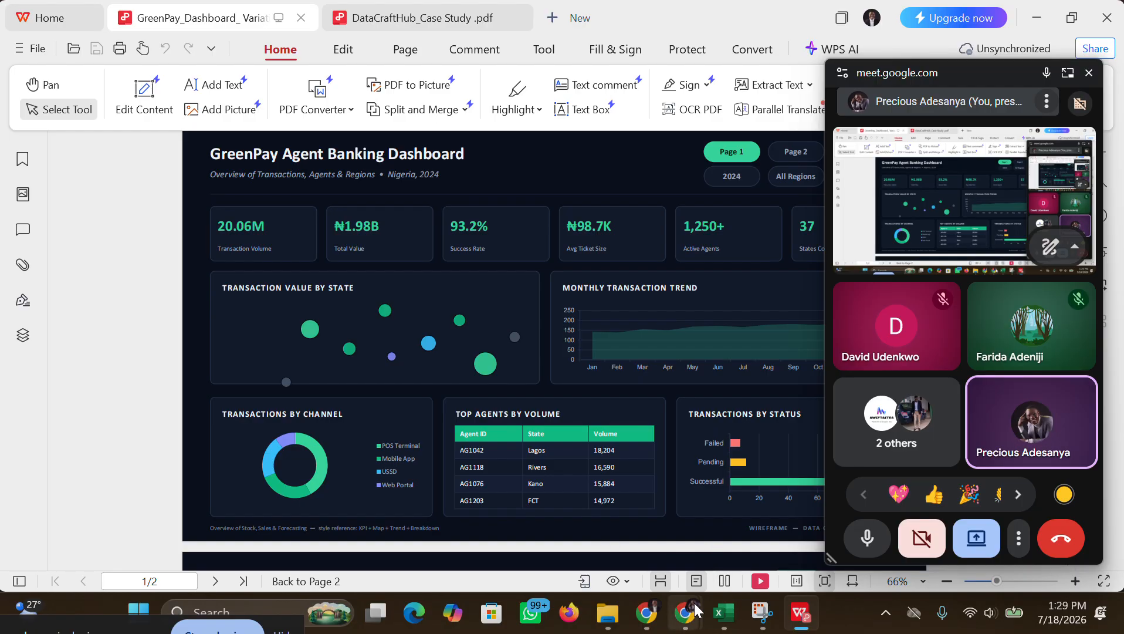
{"action": "mouse_move", "coordinate": [697, 601]}
{"action": "mouse_move", "coordinate": [725, 613]}
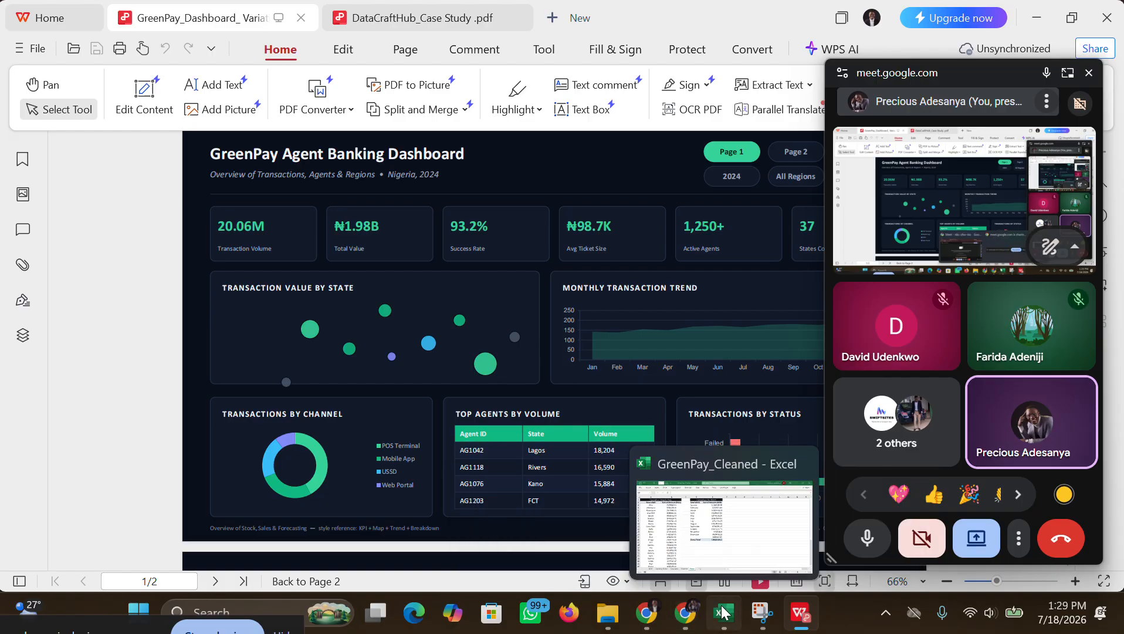
{"action": "left_click", "coordinate": [717, 551]}
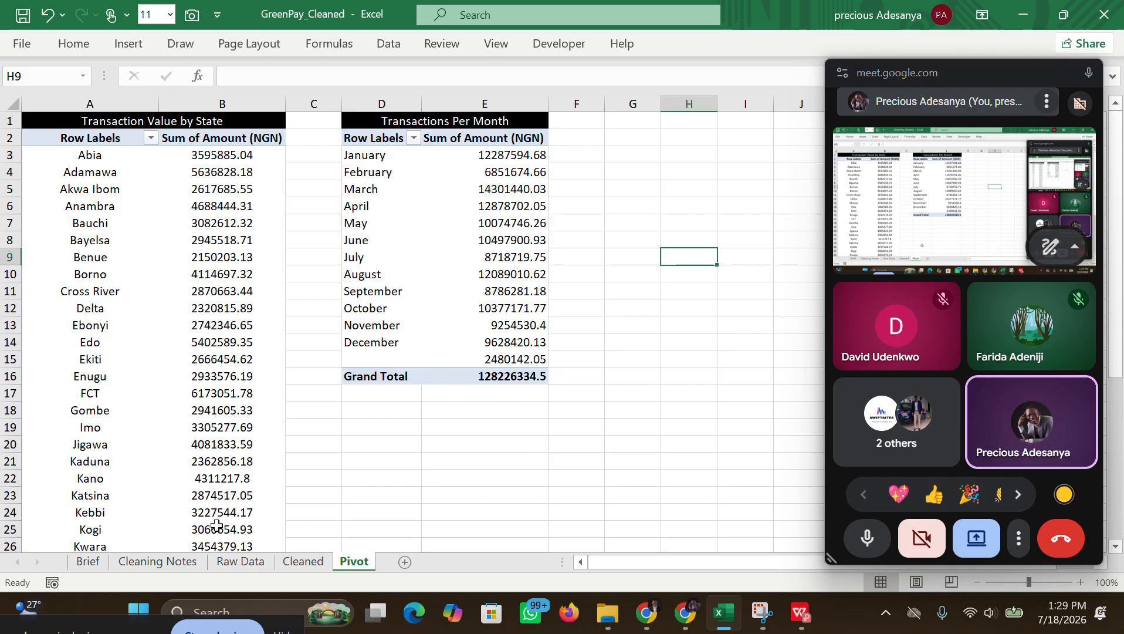
Step: Examine the columns of the Cleaned sheet from Transaction ID to Status, and return to the Pivot sheet
{"action": "left_click", "coordinate": [285, 563]}
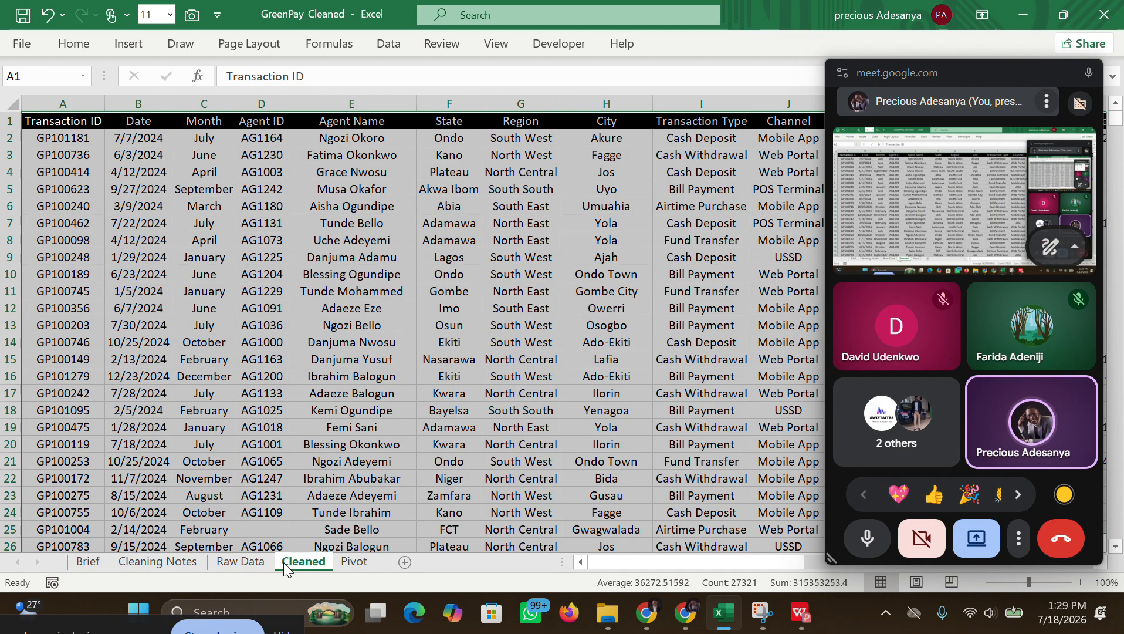
{"action": "left_click_drag", "start_coordinate": [603, 563], "coordinate": [733, 566]}
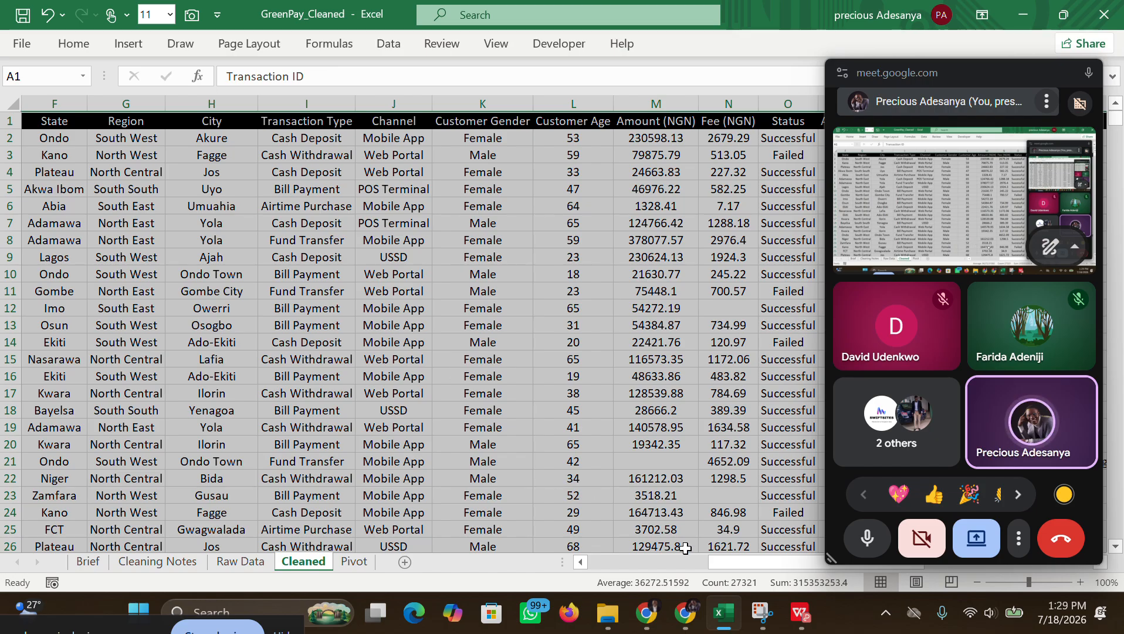
{"action": "left_click_drag", "start_coordinate": [713, 562], "coordinate": [527, 566]}
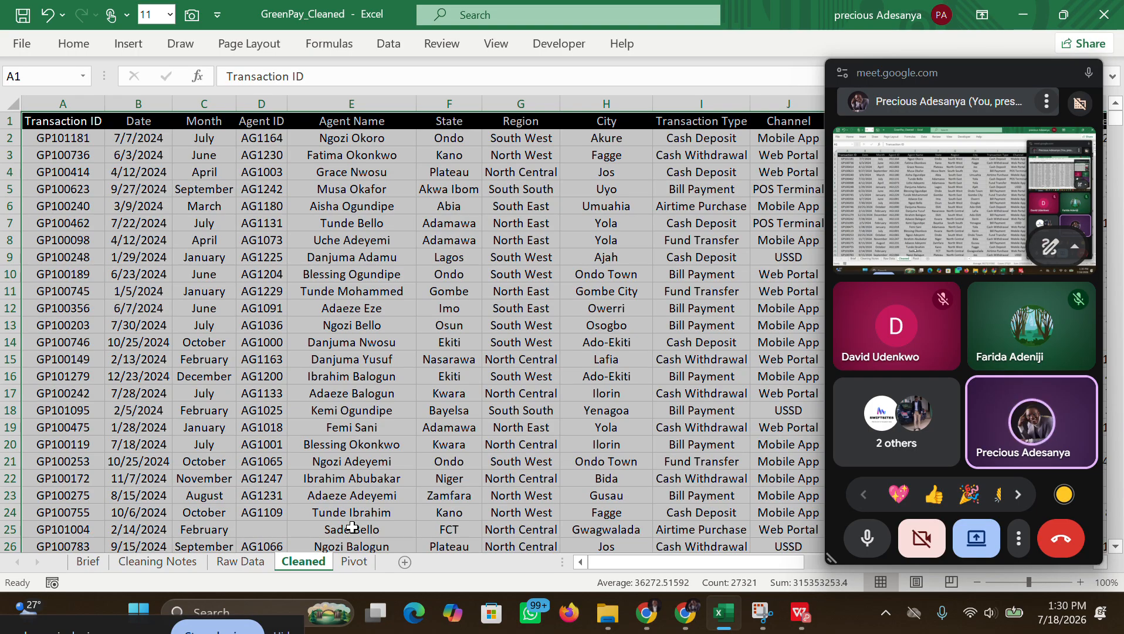
{"action": "left_click", "coordinate": [352, 527]}
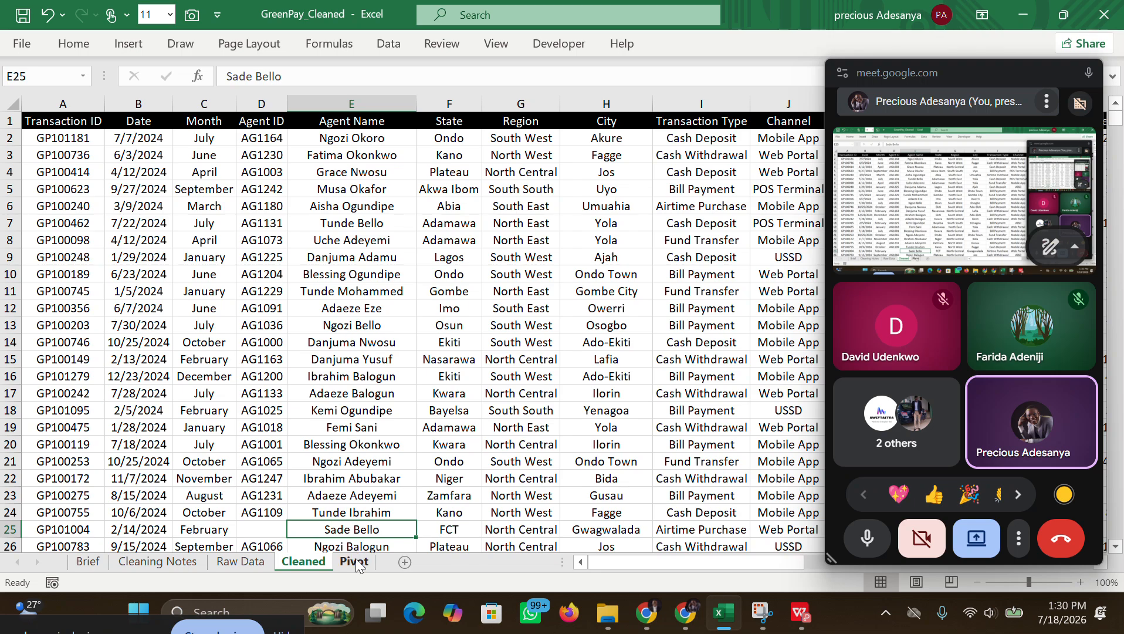
{"action": "left_click", "coordinate": [355, 561]}
{"action": "left_click", "coordinate": [303, 562]}
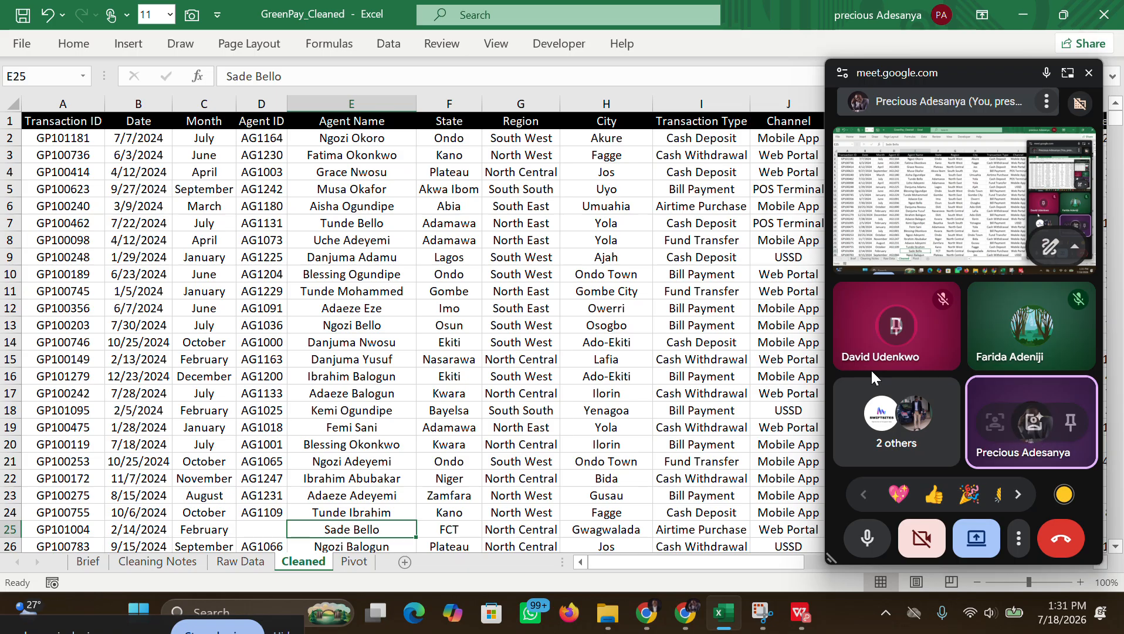
{"action": "left_click", "coordinate": [338, 566]}
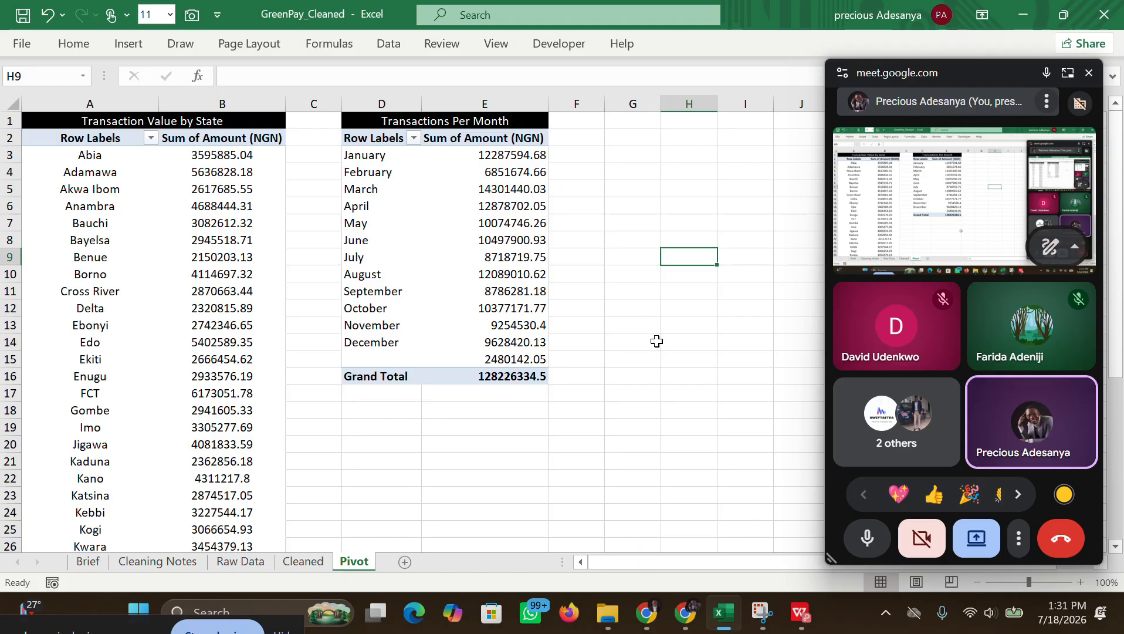
Step: Move the floating Google Meet window off the worksheet and bring the GreenPay_Cleaned workbook back into focus
{"action": "left_click_drag", "start_coordinate": [906, 74], "coordinate": [934, 627]}
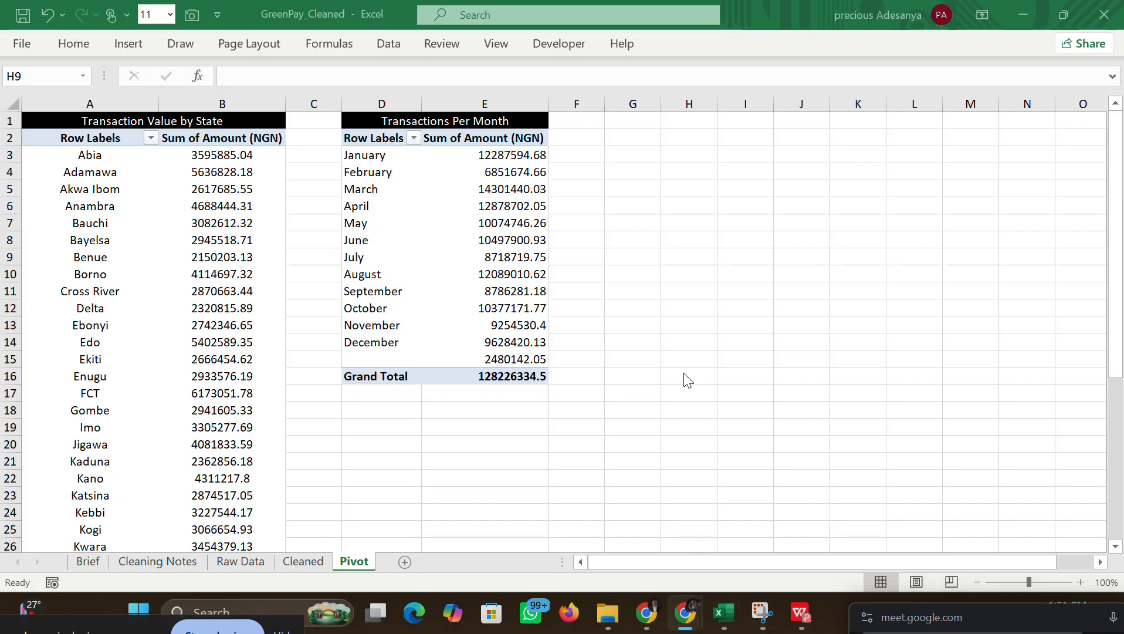
{"action": "mouse_move", "coordinate": [728, 611]}
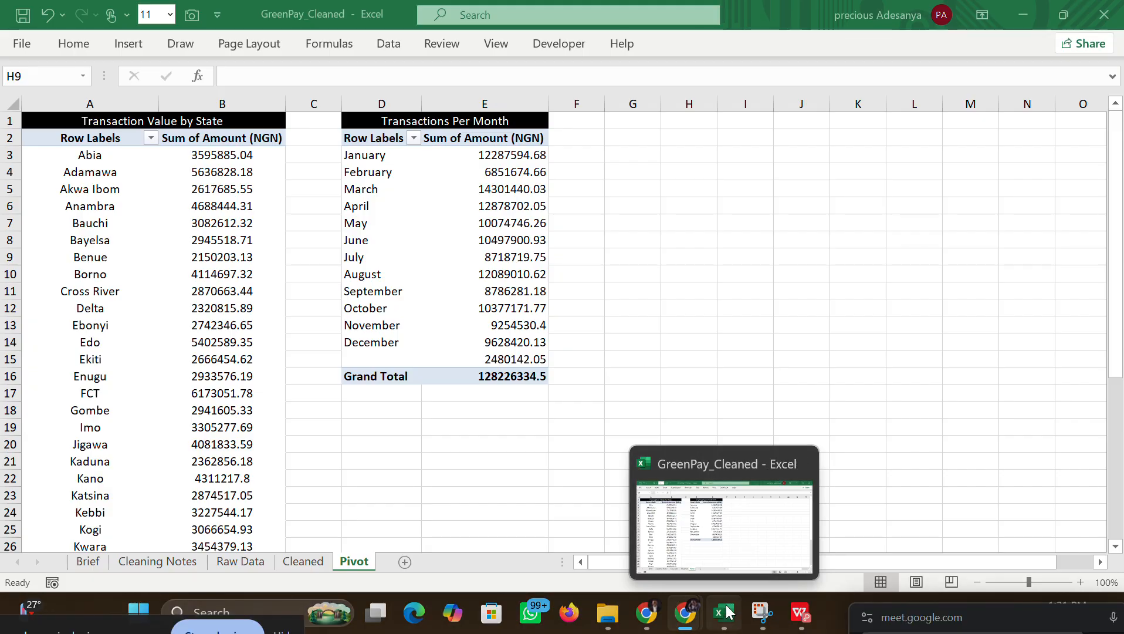
{"action": "left_click", "coordinate": [718, 555]}
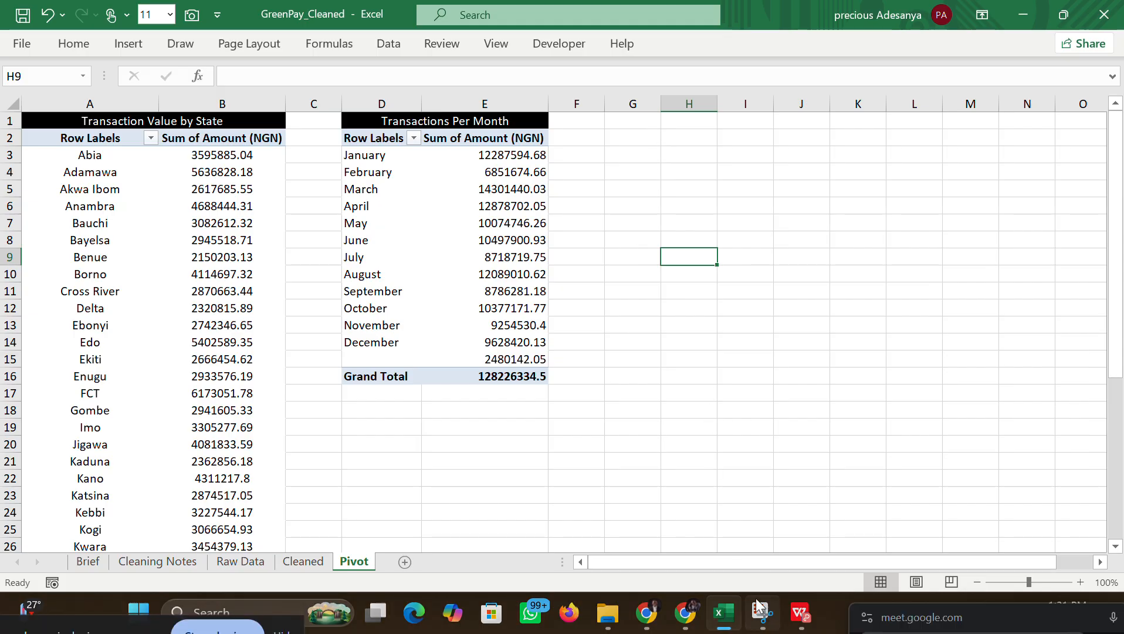
Step: Check the chart titles on page 1 of the GreenPay dashboard PDF and go back to the Pivot sheet
{"action": "mouse_move", "coordinate": [791, 613]}
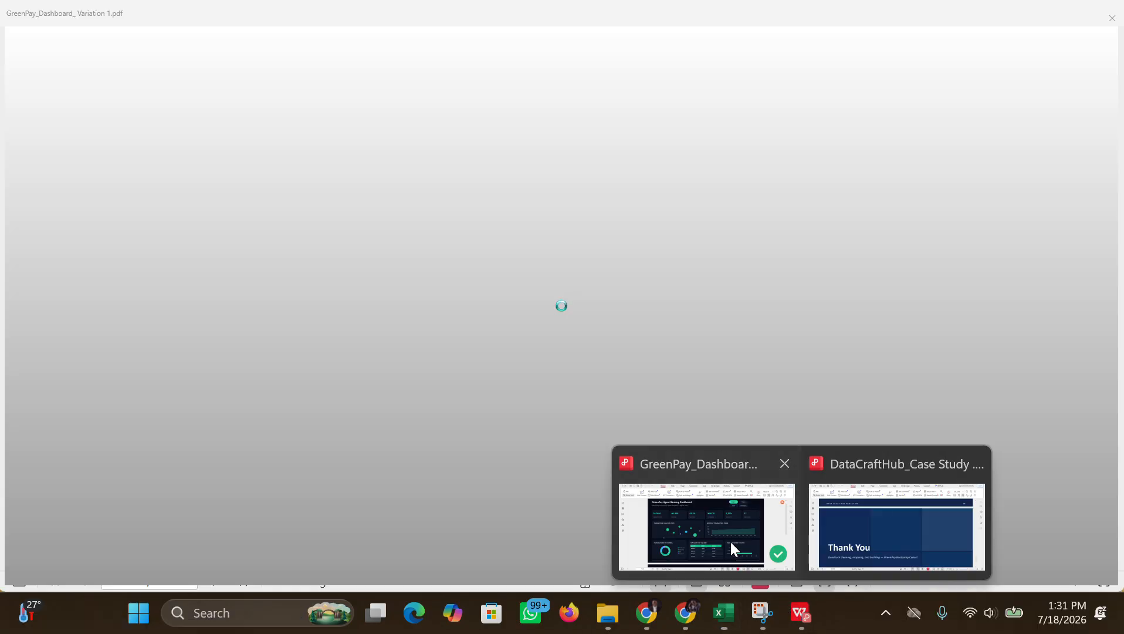
{"action": "left_click", "coordinate": [730, 542]}
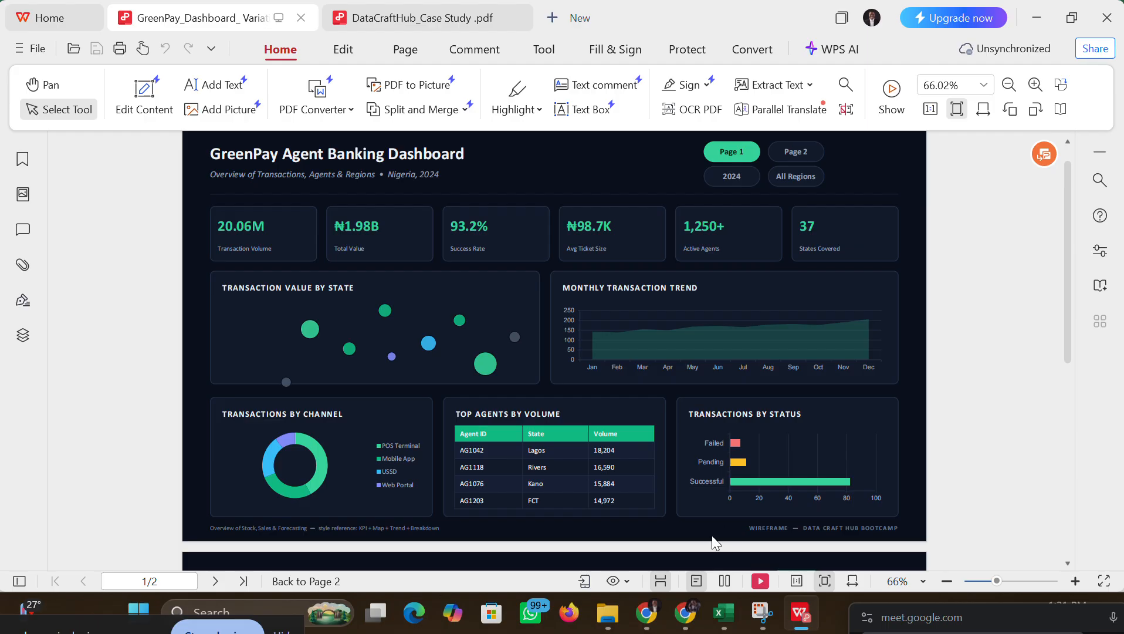
{"action": "left_click", "coordinate": [712, 600]}
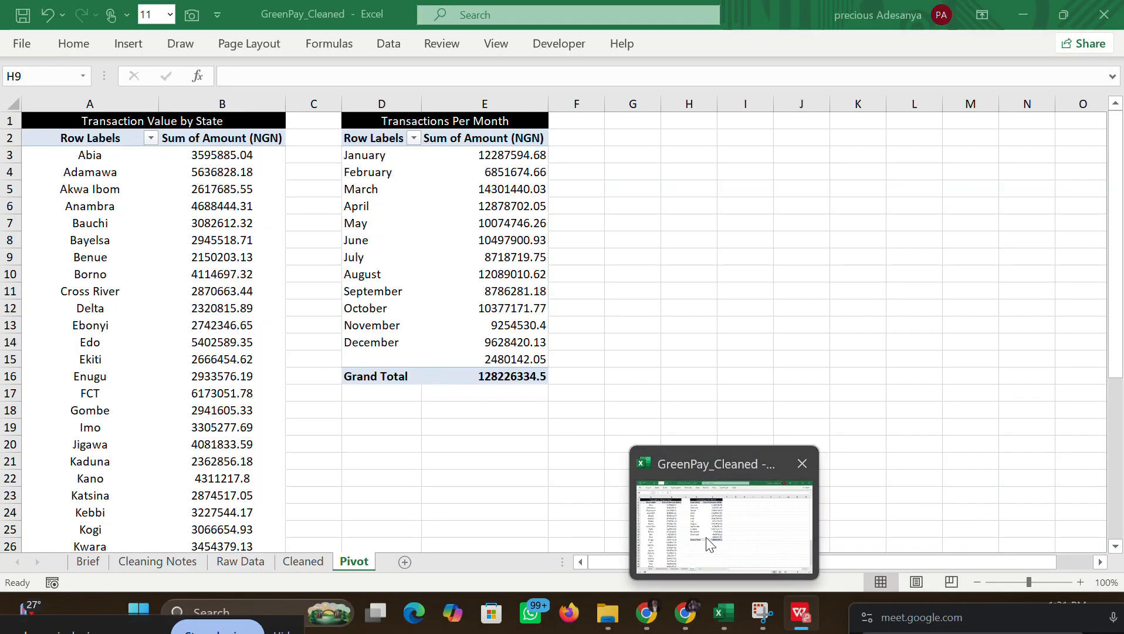
Step: Change the title above the monthly PivotTable in D1 to "Monthly Transactions Trend"
{"action": "double_click", "coordinate": [487, 123]}
{"action": "left_click_drag", "start_coordinate": [481, 120], "coordinate": [337, 104]}
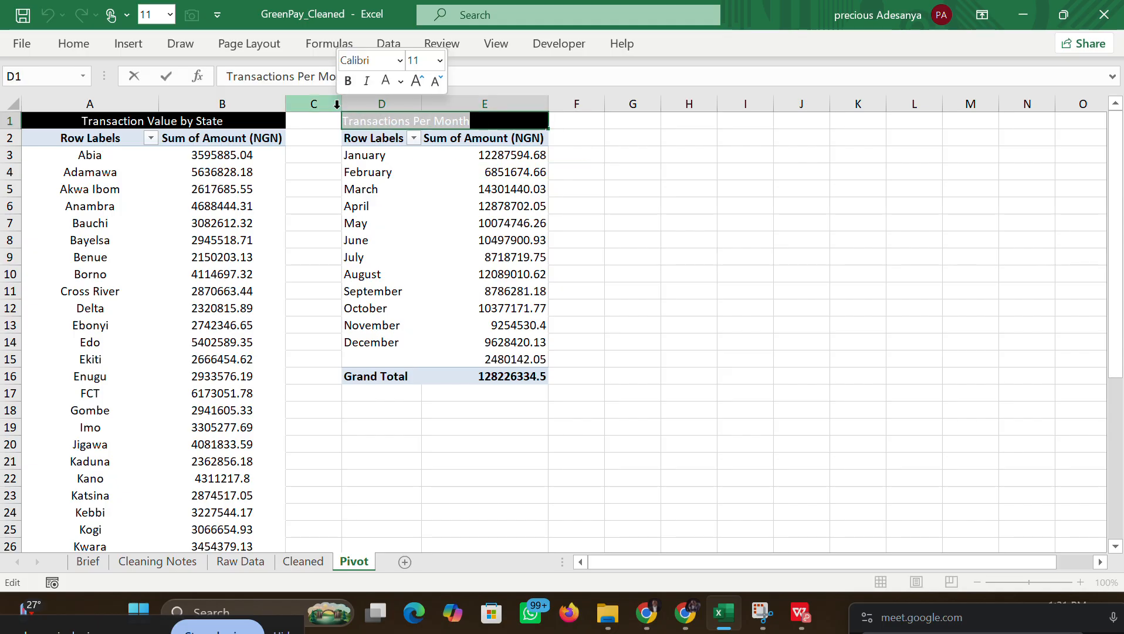
{"action": "type", "text": "Monthl"}
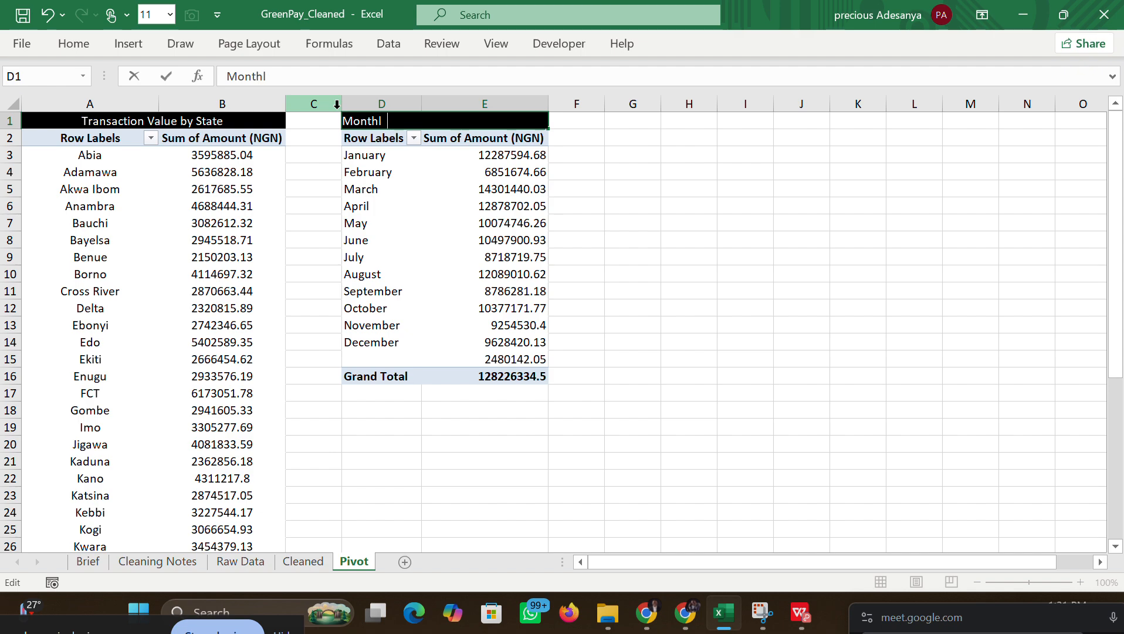
{"action": "type", "text": "y Transaction"}
{"action": "key", "text": "BackSpace"}
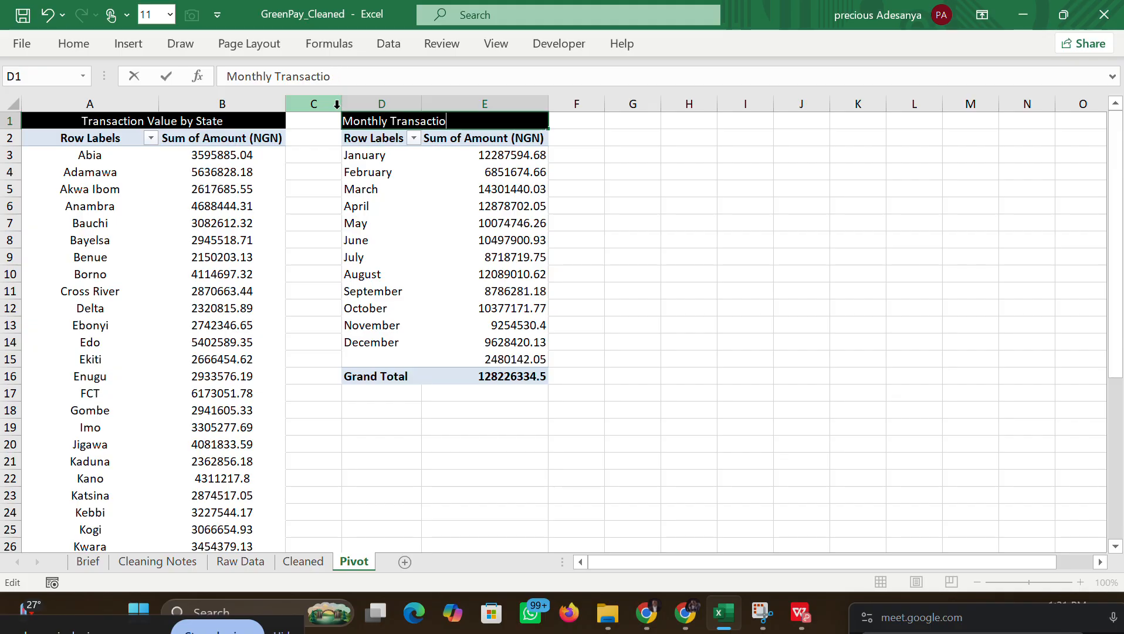
{"action": "type", "text": "on"}
{"action": "key", "text": "BackSpace"}
{"action": "key", "text": "BackSpace"}
{"action": "key", "text": "BackSpace"}
{"action": "type", "text": "ions Trend"}
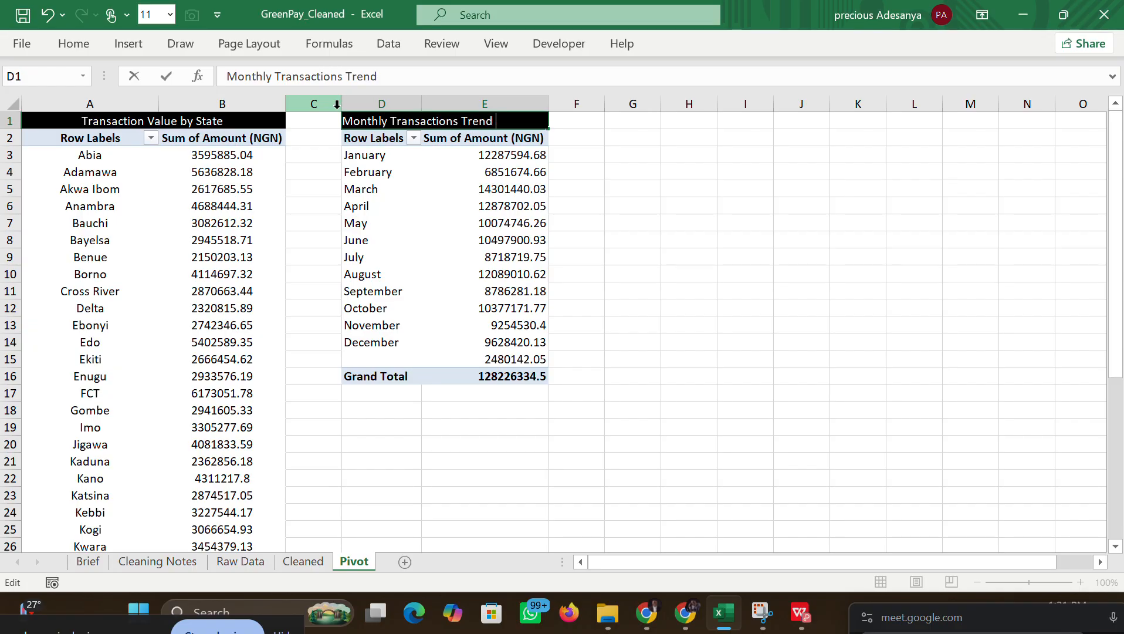
{"action": "left_click", "coordinate": [692, 249]}
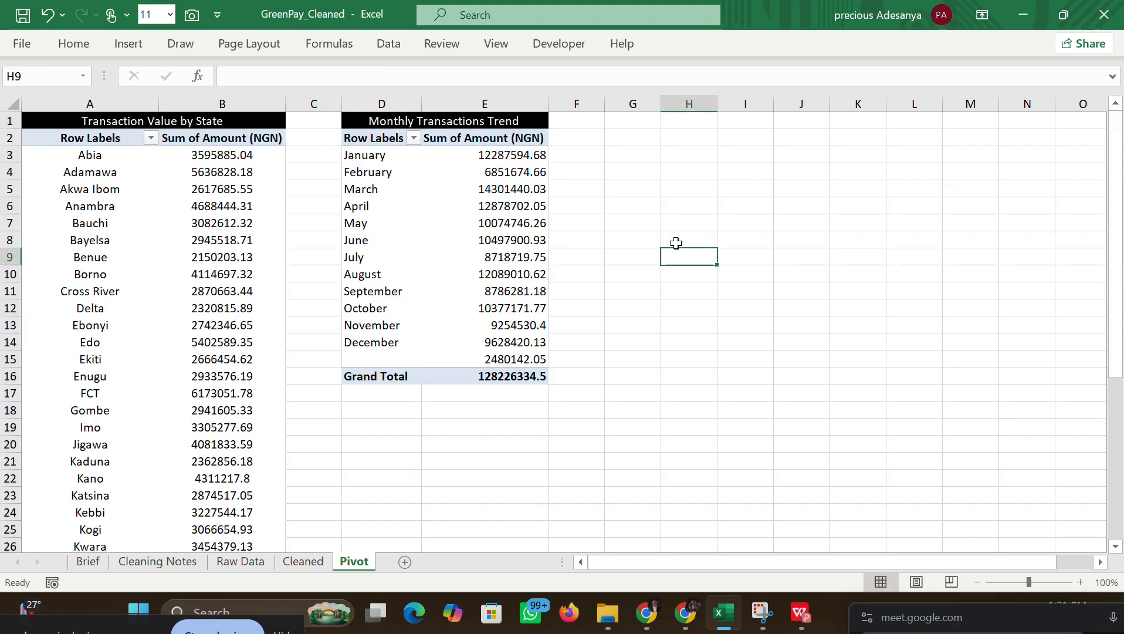
{"action": "left_click", "coordinate": [73, 46]}
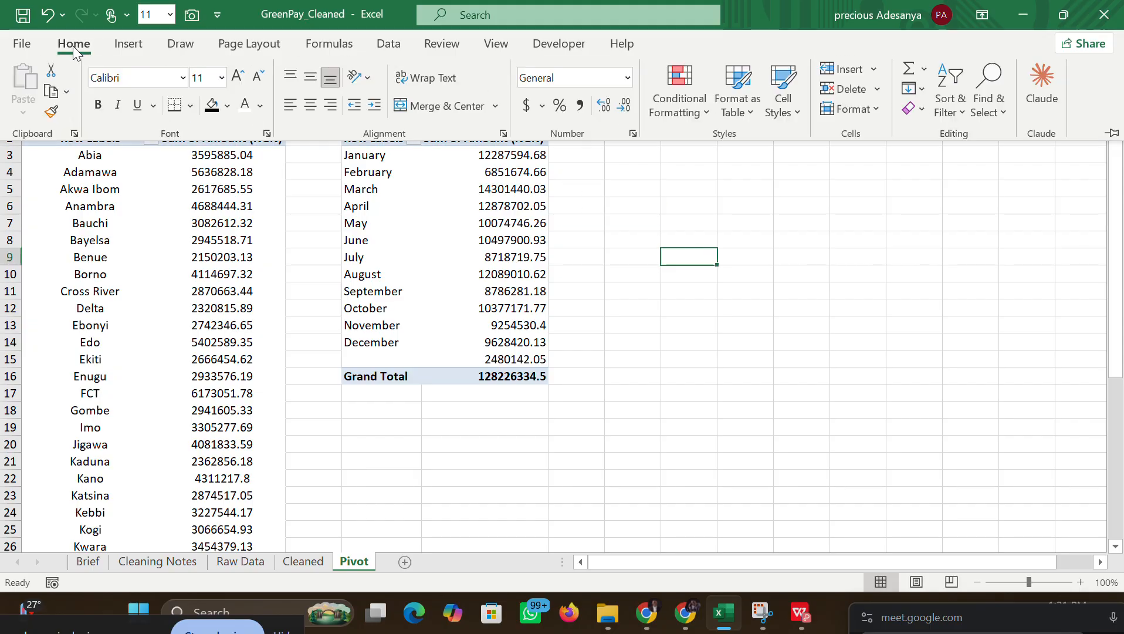
{"action": "left_click", "coordinate": [760, 206]}
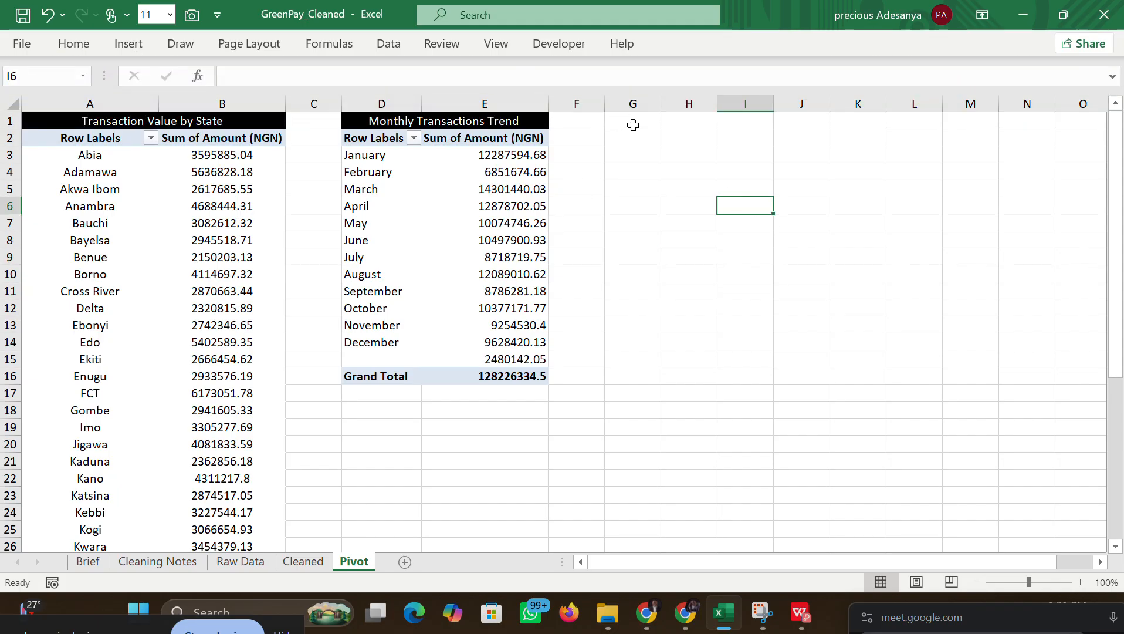
{"action": "left_click_drag", "start_coordinate": [635, 123], "coordinate": [707, 125]}
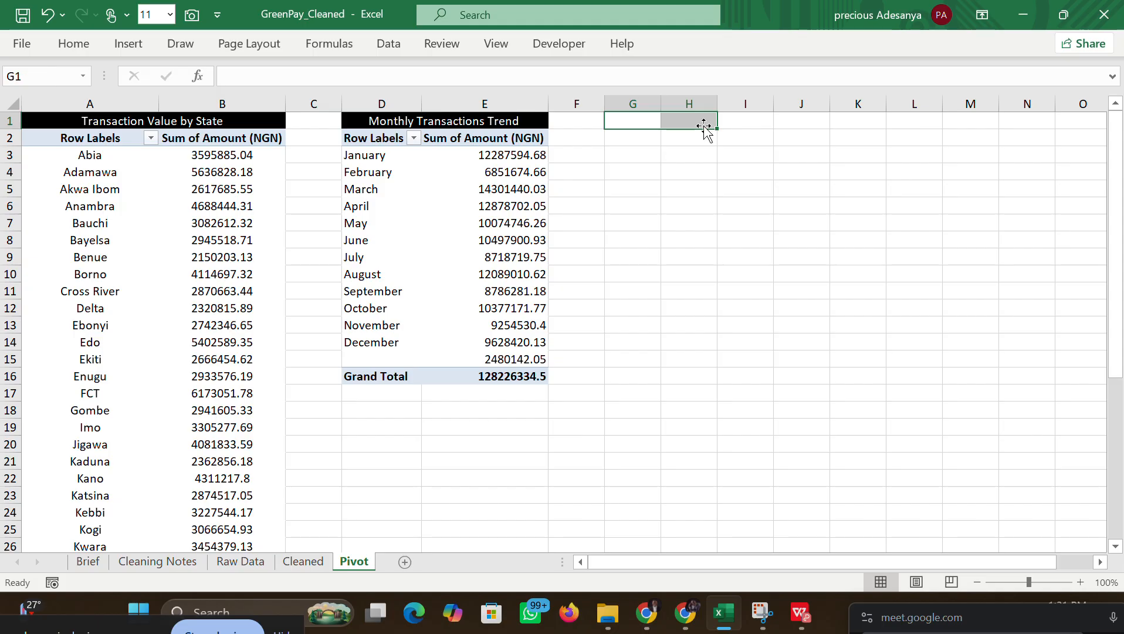
{"action": "left_click", "coordinate": [745, 252]}
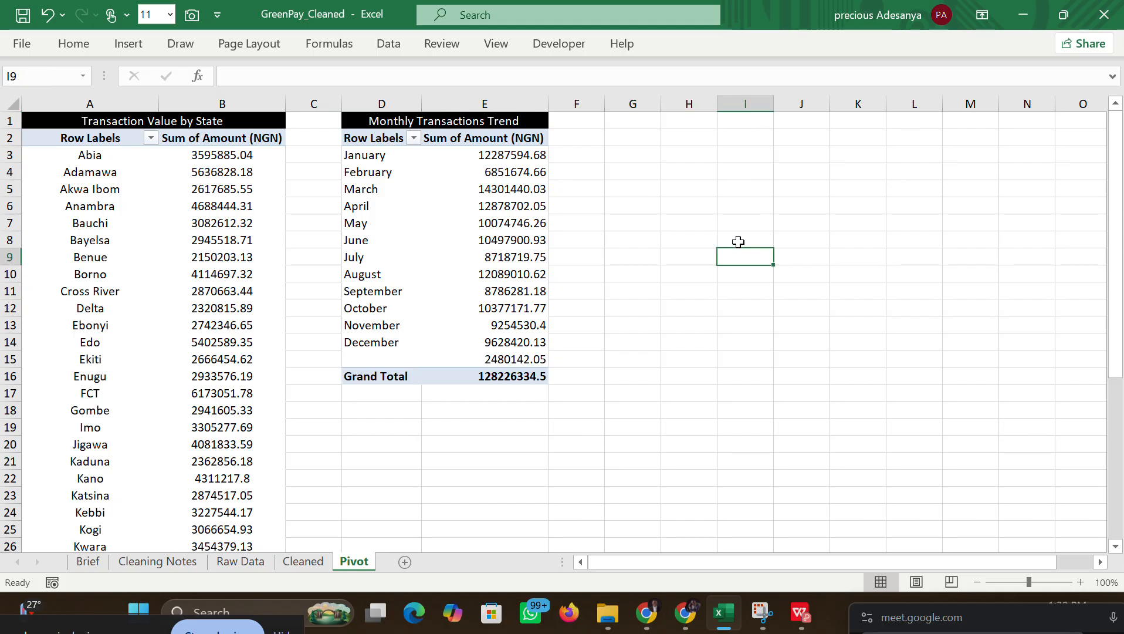
{"action": "left_click", "coordinate": [632, 136]}
{"action": "left_click", "coordinate": [86, 42]}
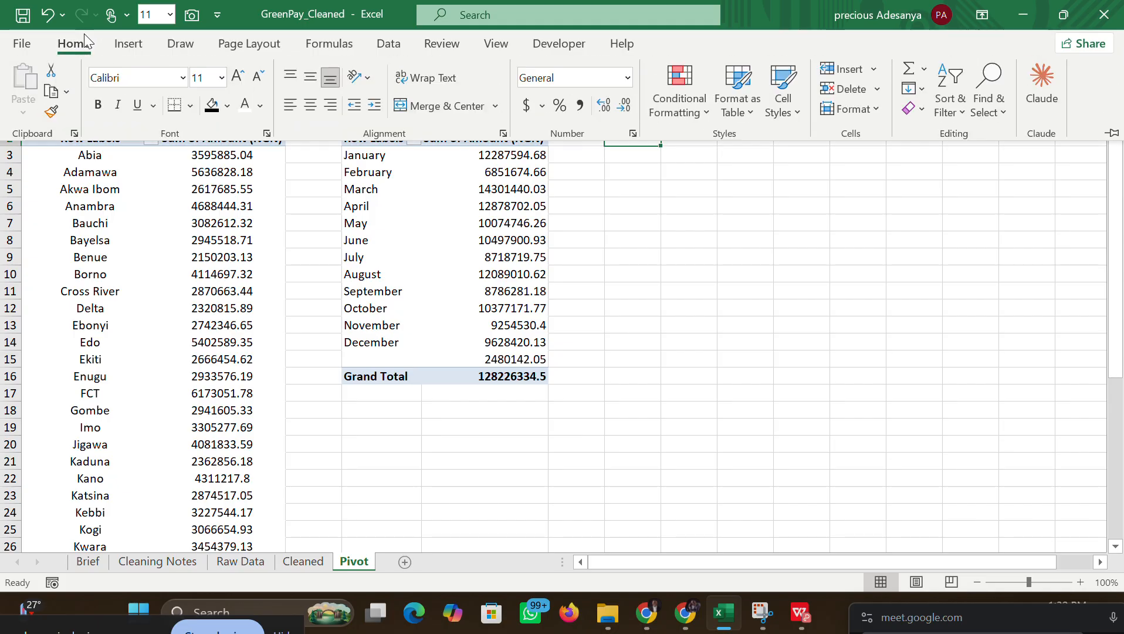
{"action": "left_click", "coordinate": [557, 195]}
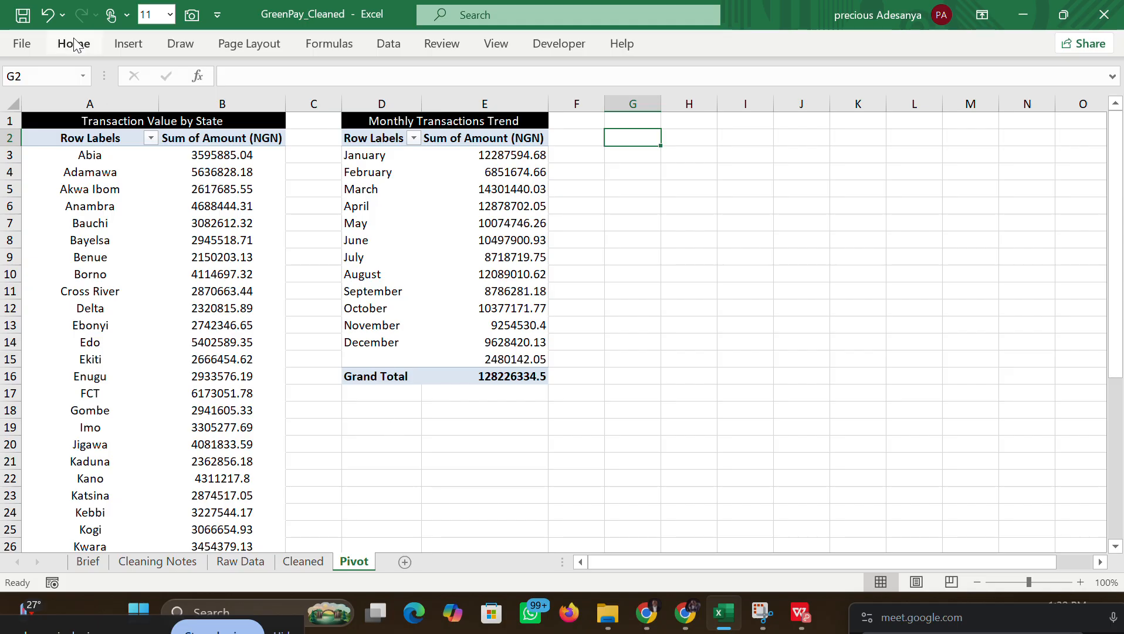
{"action": "left_click", "coordinate": [131, 37]}
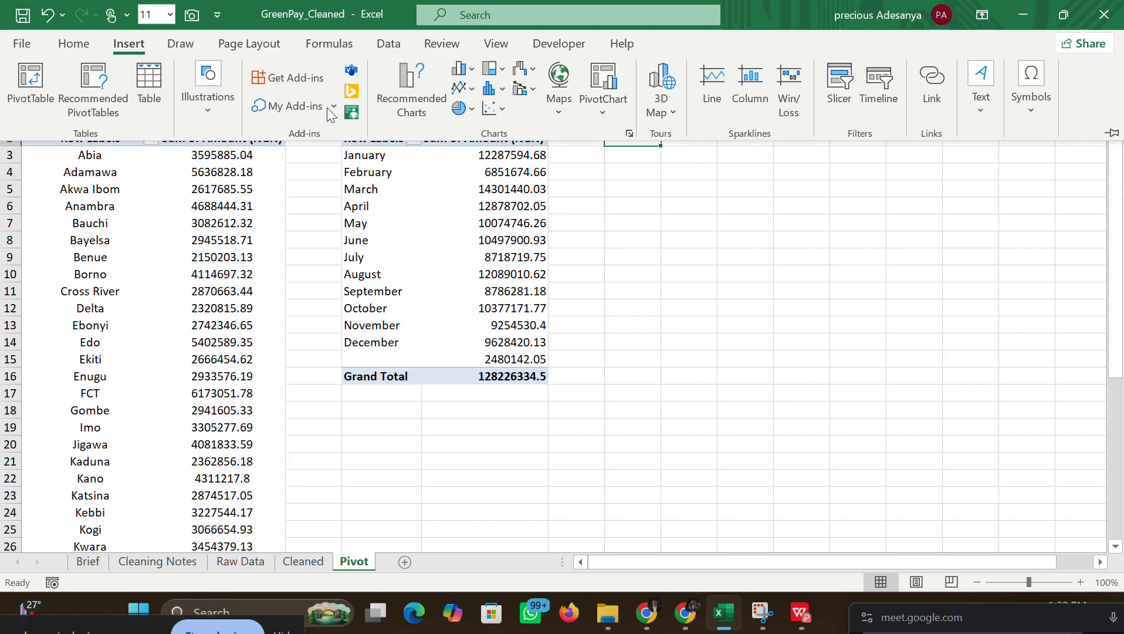
{"action": "left_click", "coordinate": [201, 116]}
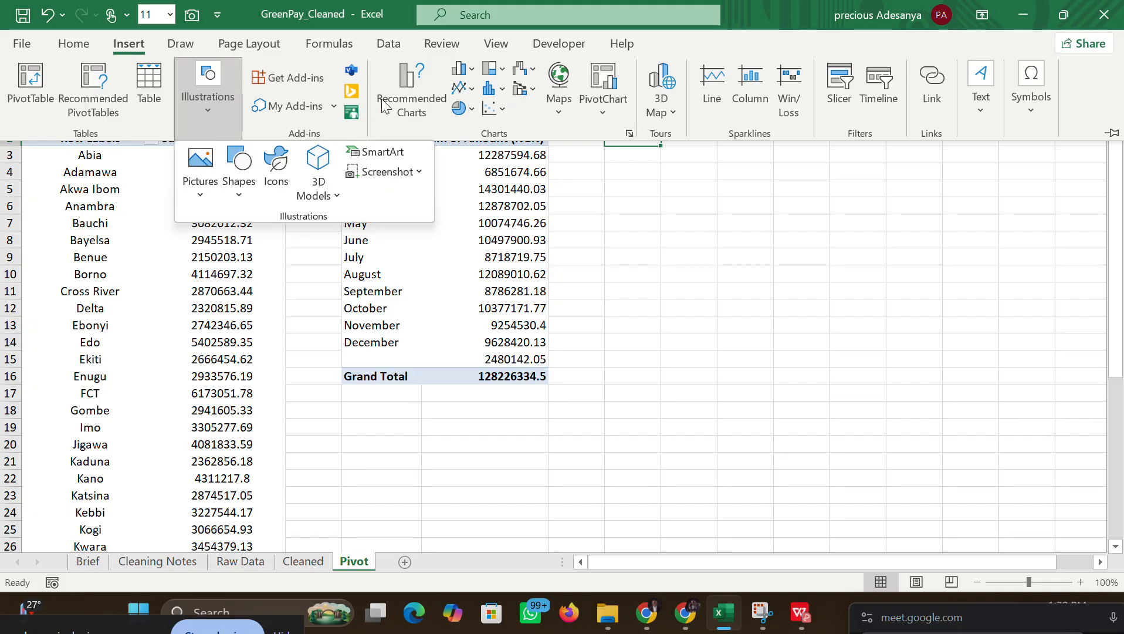
{"action": "left_click", "coordinate": [410, 104]}
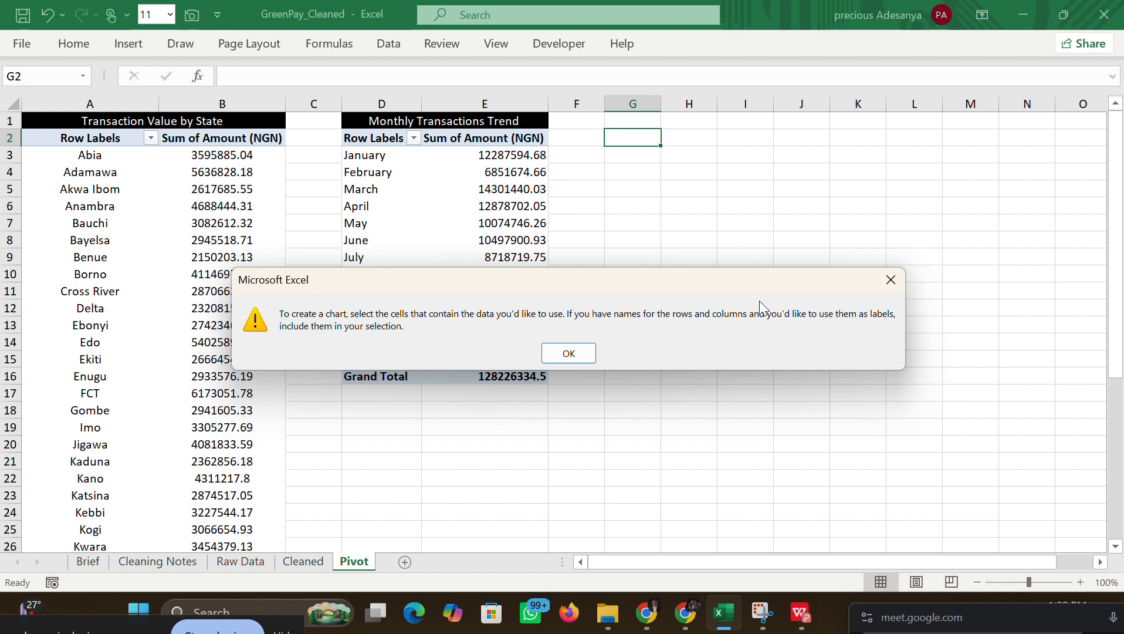
{"action": "left_click", "coordinate": [891, 281]}
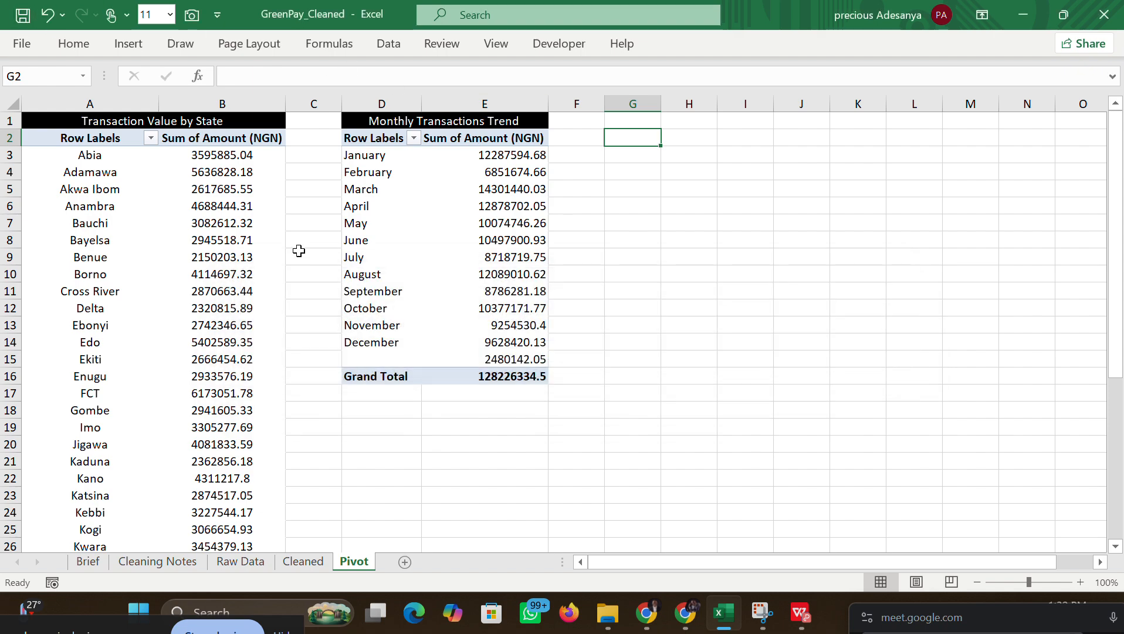
Step: Create a PivotTable from the Cleaned sheet's range A1:U1301, placed on the existing Pivot sheet at cell G2
{"action": "left_click", "coordinate": [303, 562]}
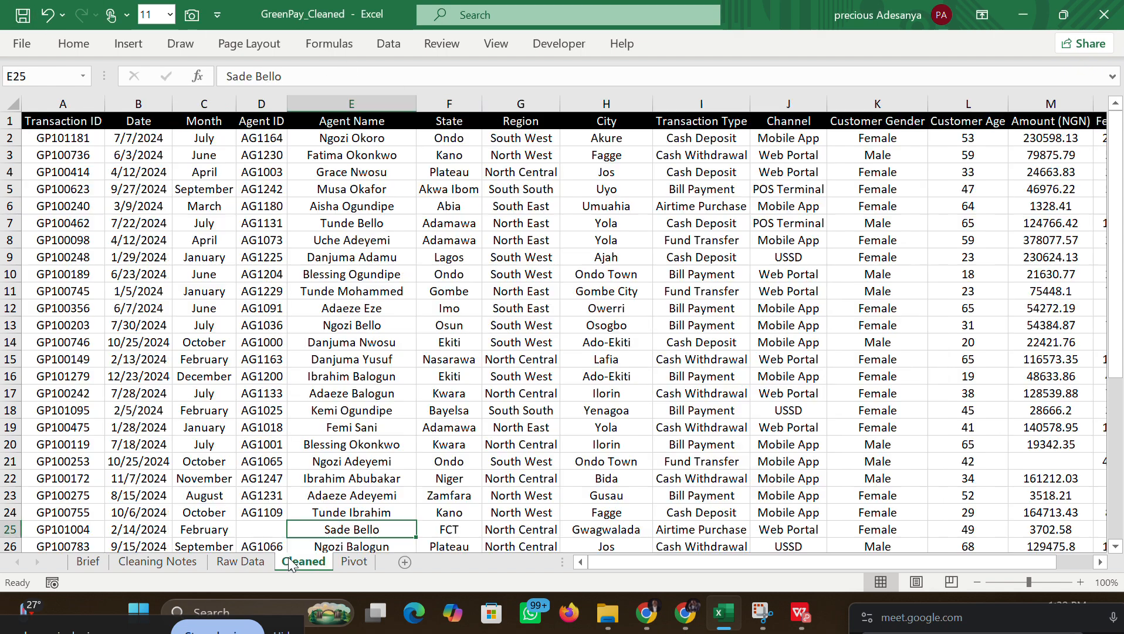
{"action": "left_click_drag", "start_coordinate": [56, 122], "coordinate": [953, 630]}
{"action": "left_click_drag", "start_coordinate": [954, 631], "coordinate": [971, 356]}
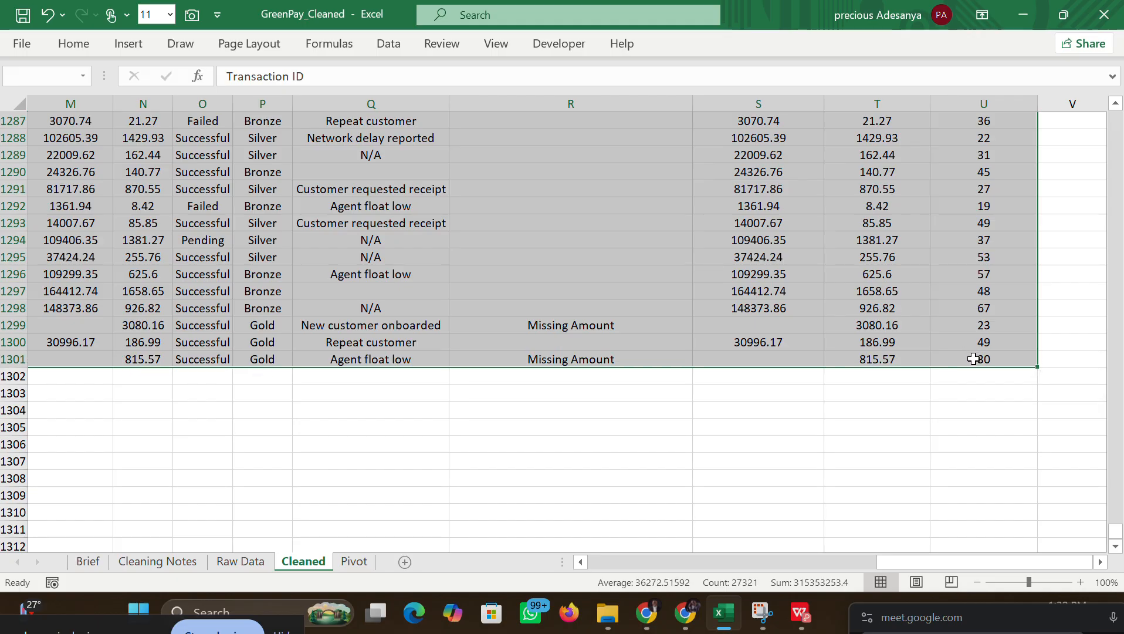
{"action": "left_click", "coordinate": [139, 50]}
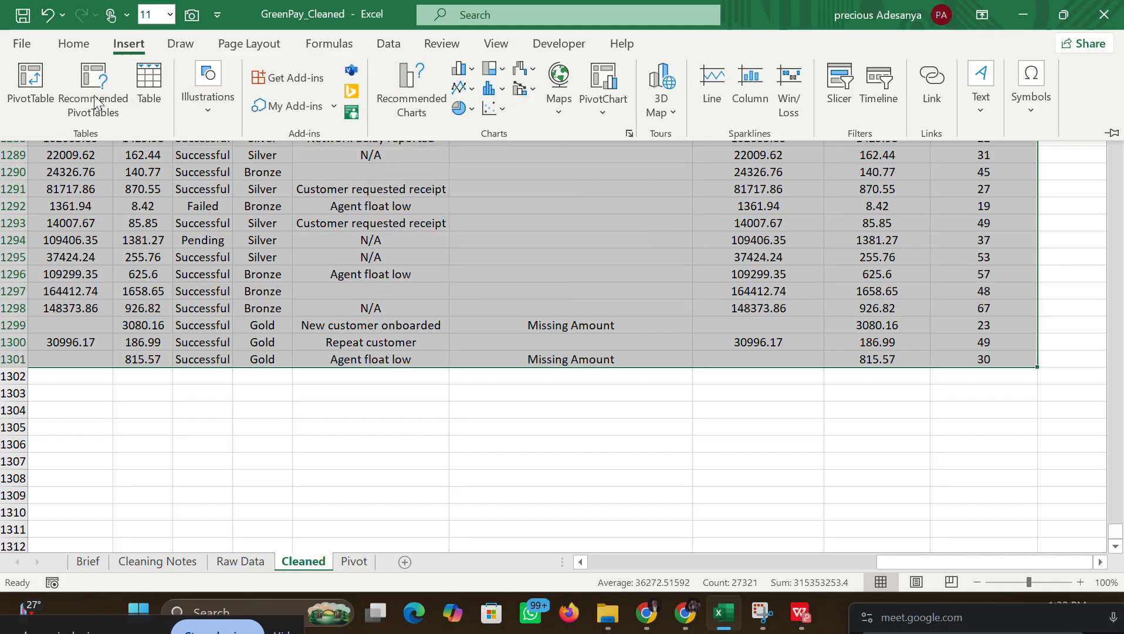
{"action": "left_click", "coordinate": [30, 77]}
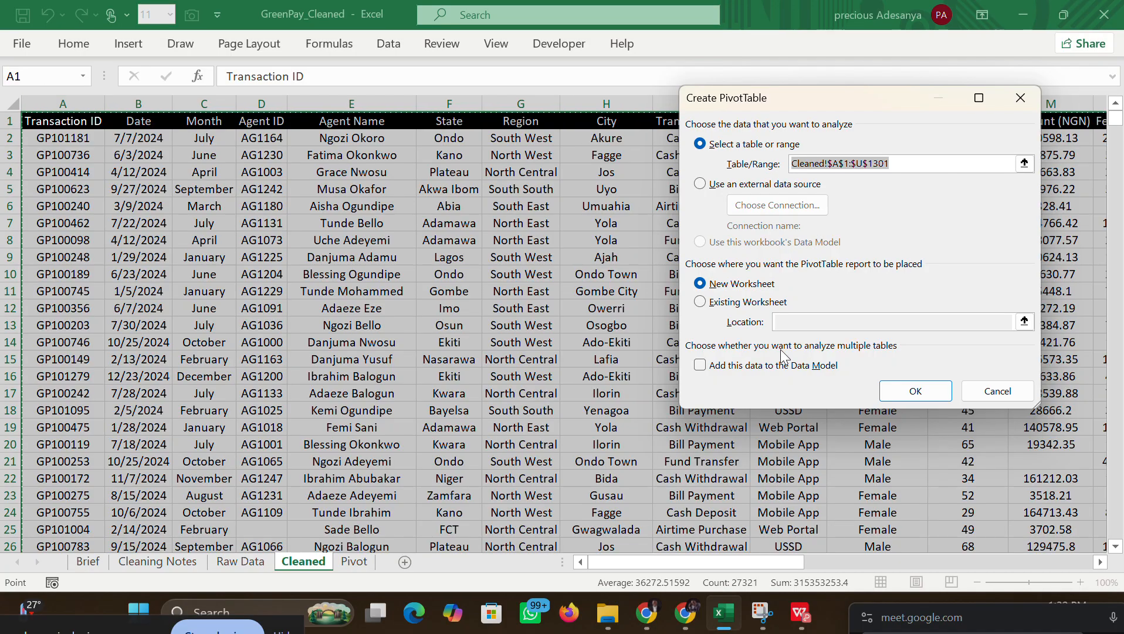
{"action": "left_click", "coordinate": [712, 304]}
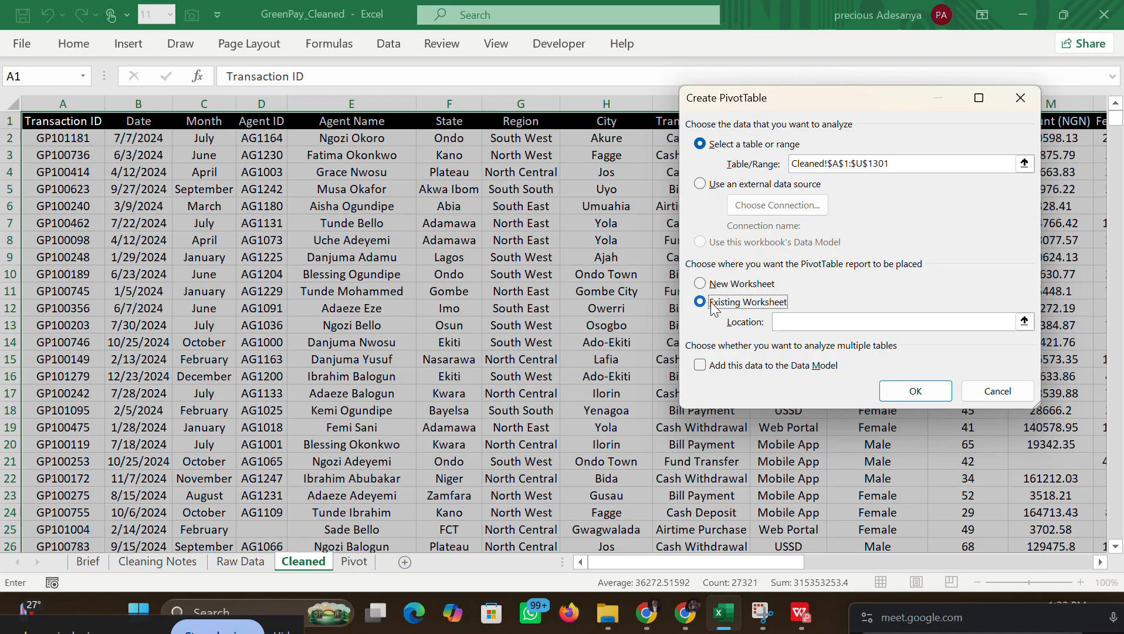
{"action": "left_click", "coordinate": [800, 323]}
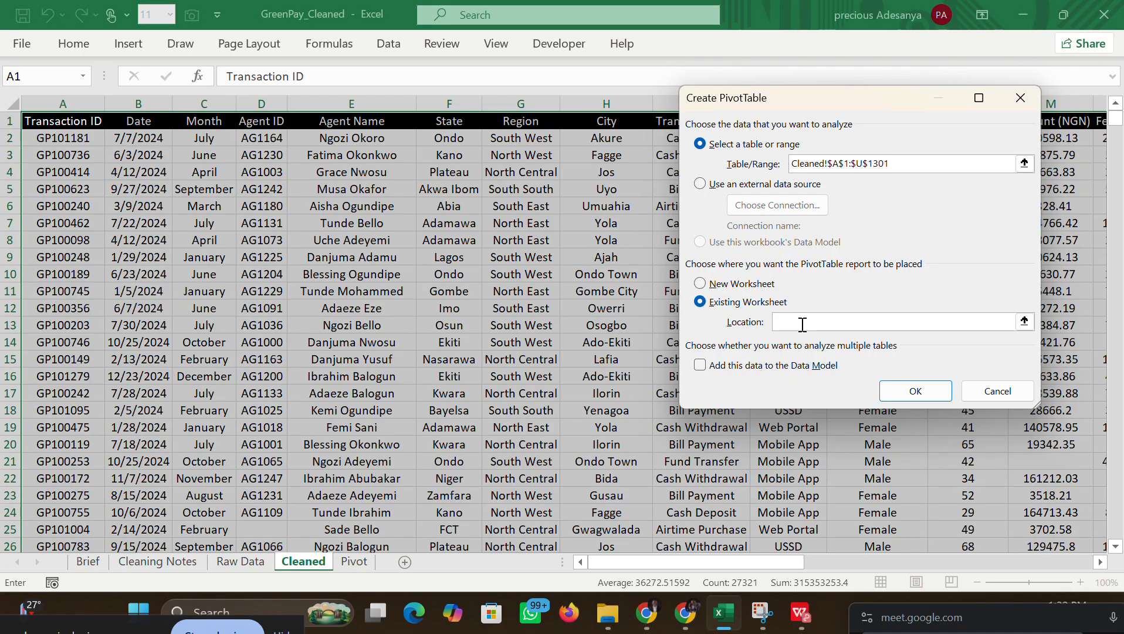
{"action": "left_click", "coordinate": [372, 564]}
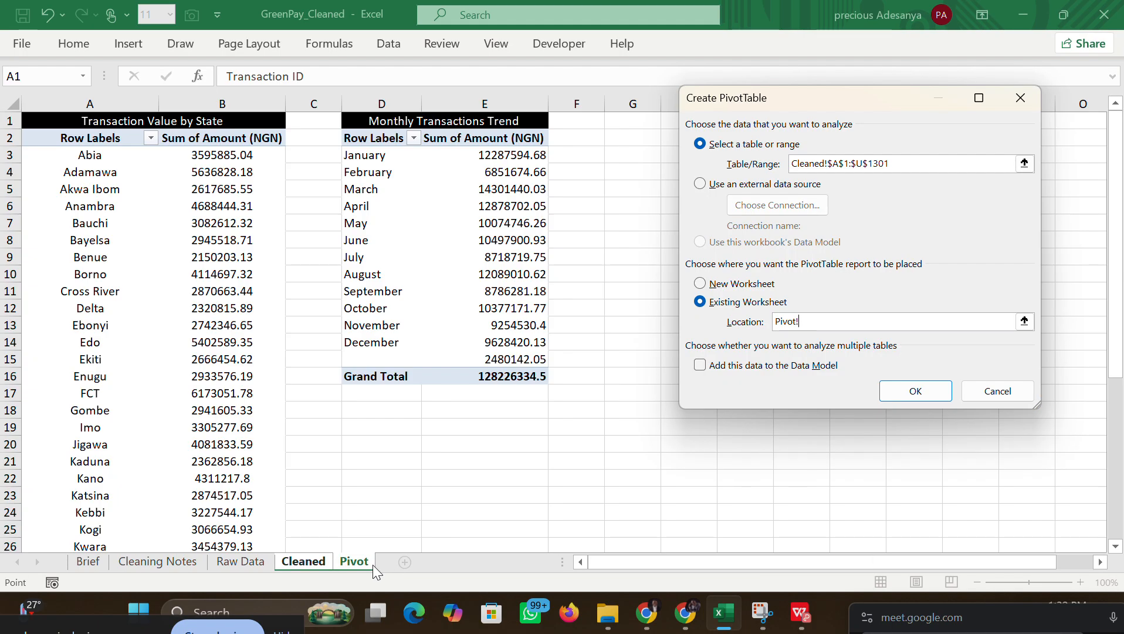
{"action": "left_click", "coordinate": [633, 135]}
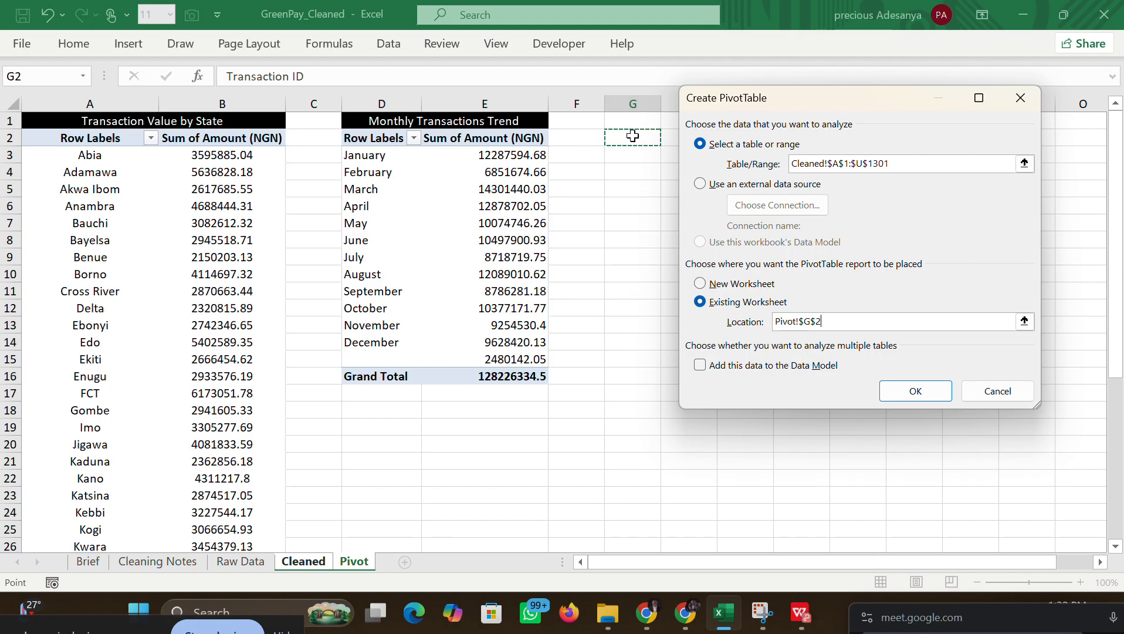
{"action": "left_click", "coordinate": [906, 390]}
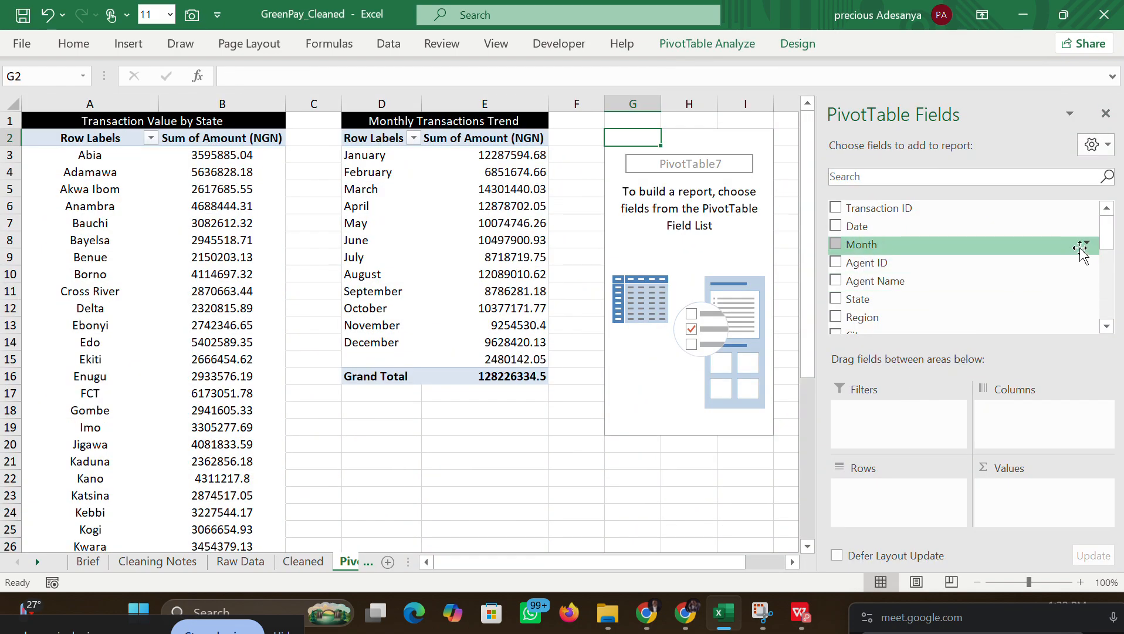
Step: Set the PivotTable in G2 to show Channel as rows and Count of Transaction ID as values, then close the field list
{"action": "left_click_drag", "start_coordinate": [1105, 241], "coordinate": [1101, 276]}
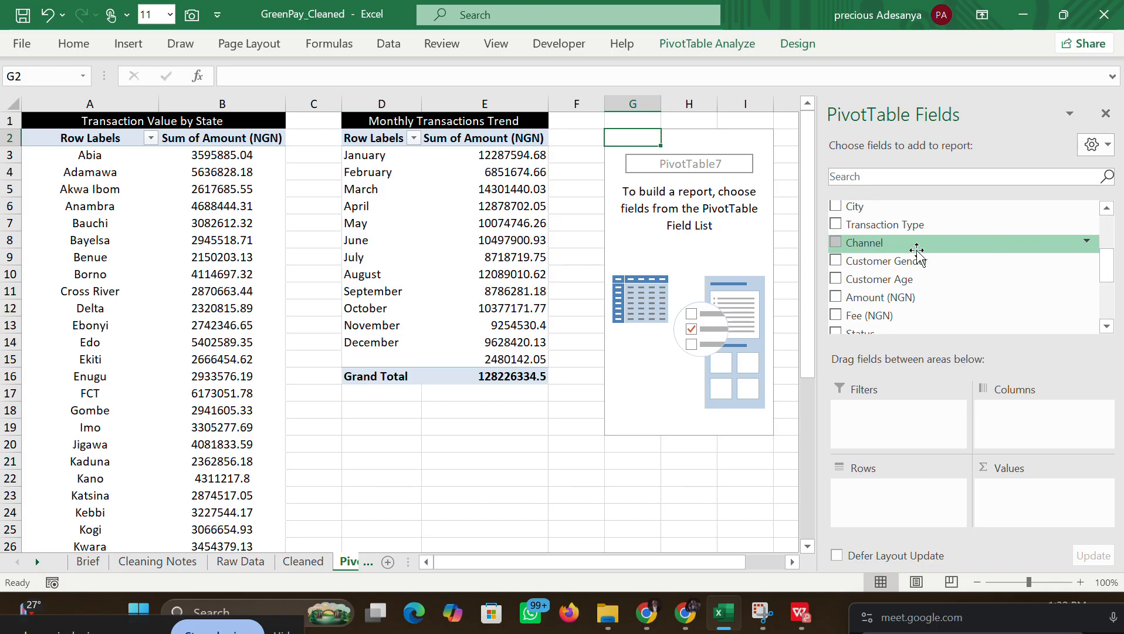
{"action": "left_click_drag", "start_coordinate": [916, 244], "coordinate": [918, 495]}
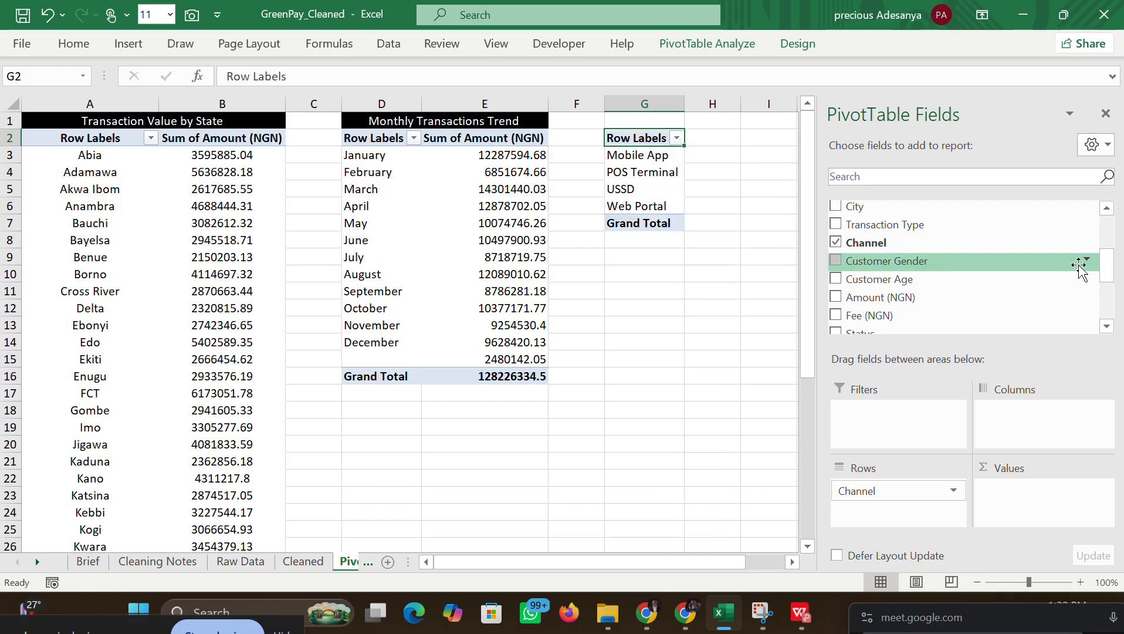
{"action": "scroll", "coordinate": [1105, 246], "scroll_direction": "up", "scroll_amount": 3}
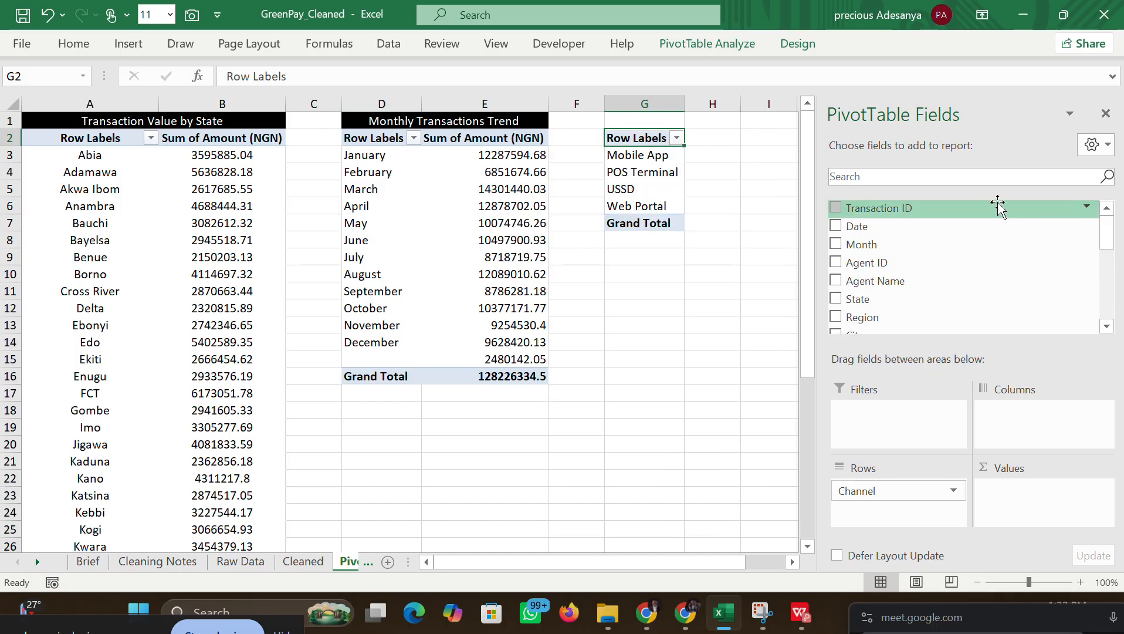
{"action": "left_click_drag", "start_coordinate": [996, 206], "coordinate": [1049, 508]}
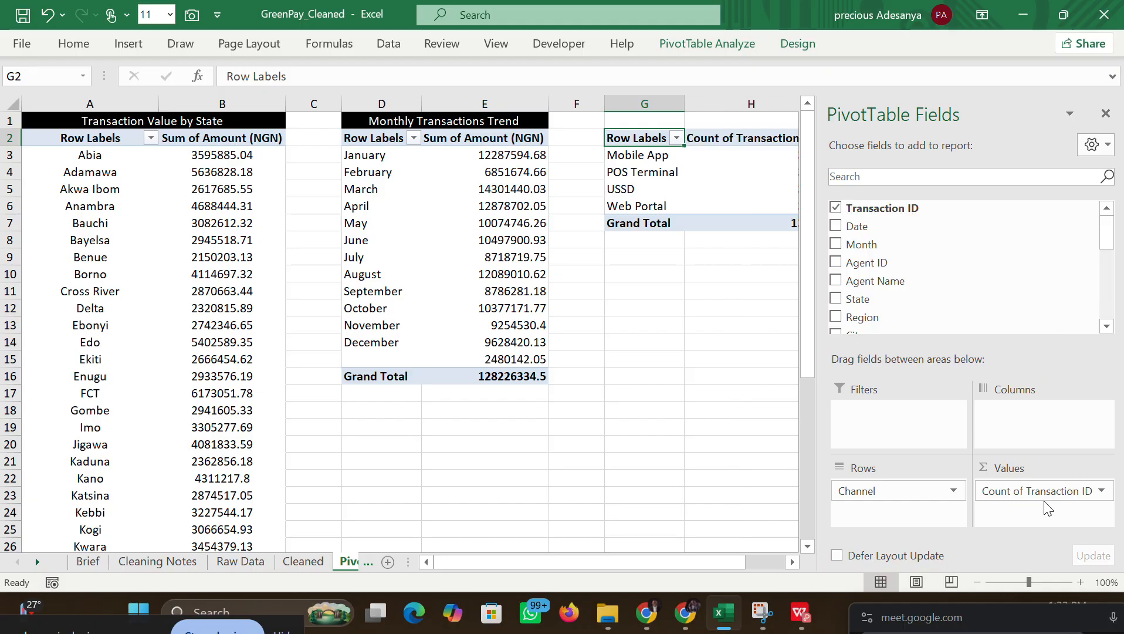
{"action": "left_click", "coordinate": [631, 562]}
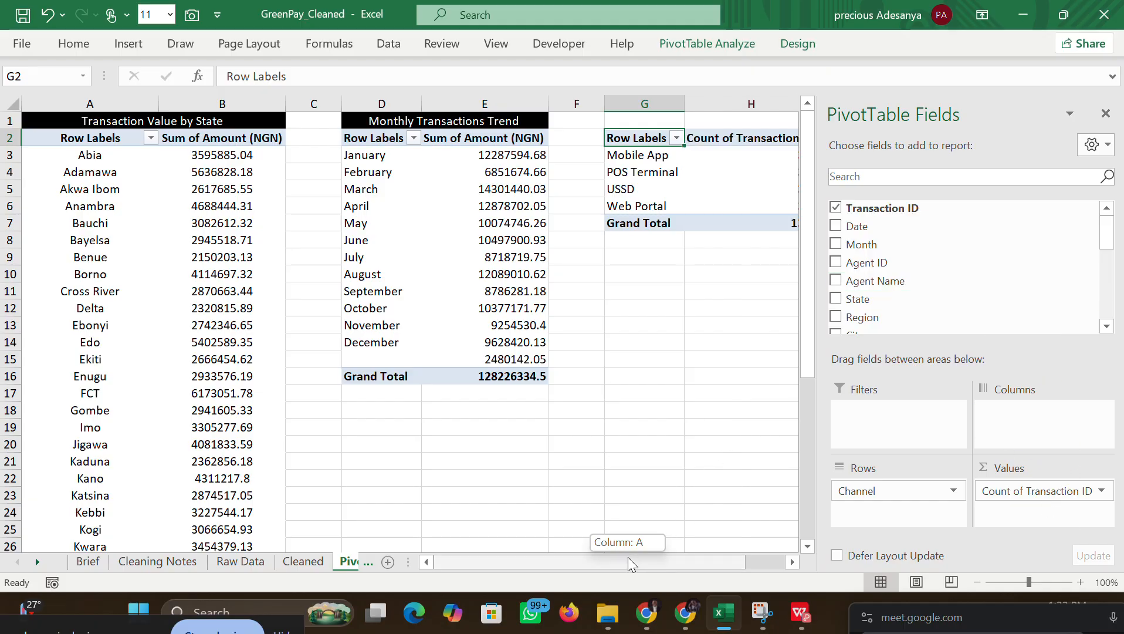
{"action": "left_click_drag", "start_coordinate": [631, 562], "coordinate": [745, 554]}
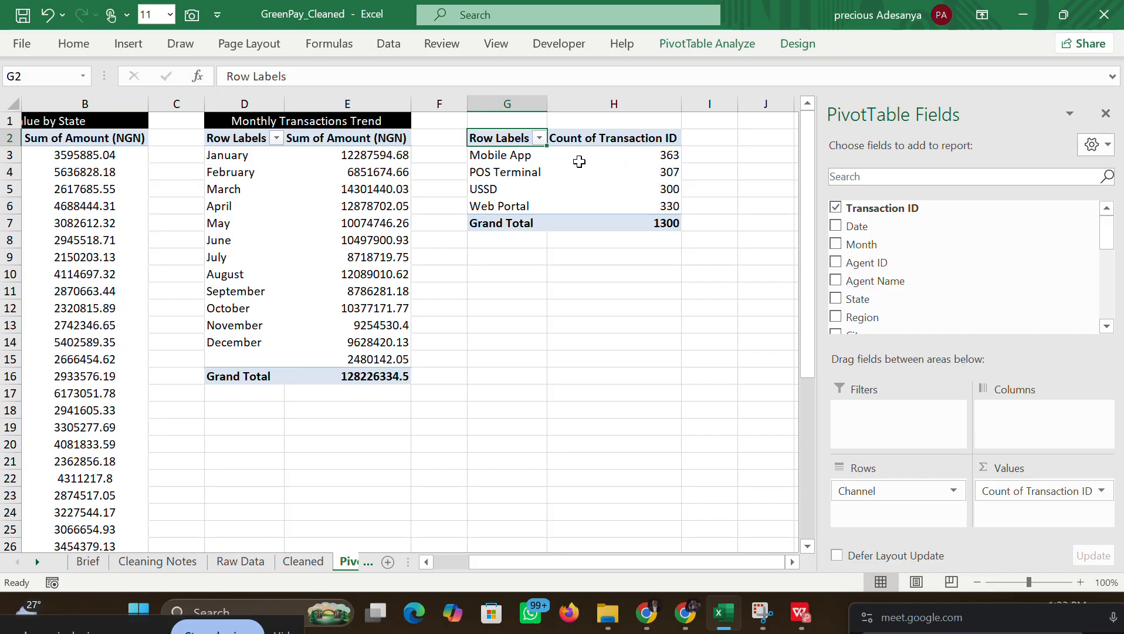
{"action": "mouse_move", "coordinate": [561, 162]}
{"action": "left_click", "coordinate": [1106, 113]}
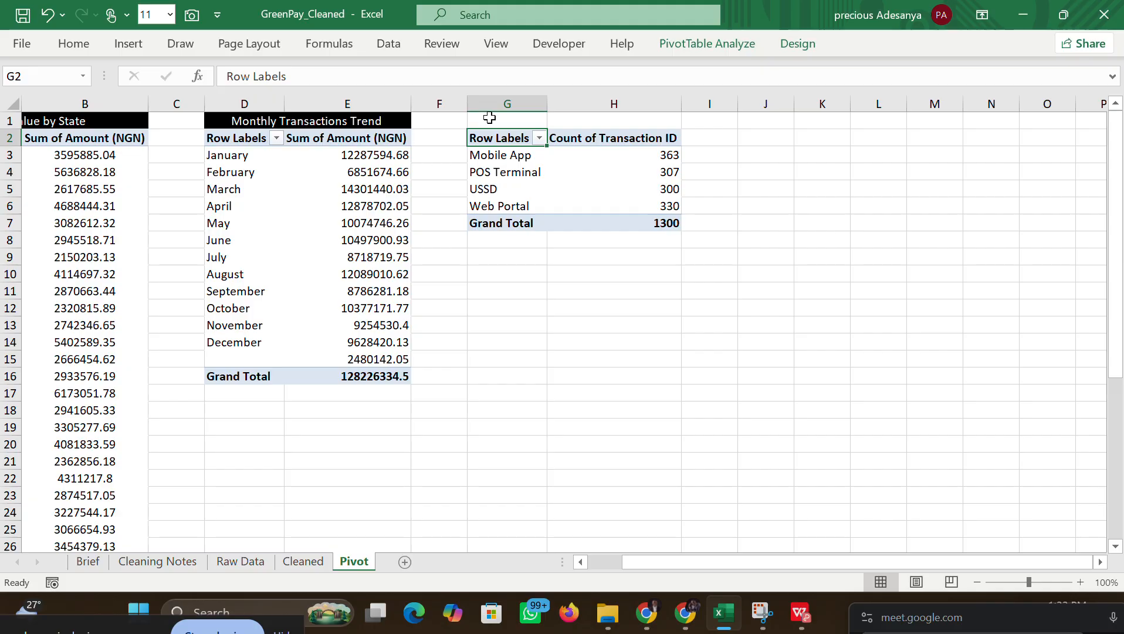
Step: Merge and center G1:H1 above the channel PivotTable and enter the title "Tranasactions by Channel"
{"action": "left_click", "coordinate": [509, 118]}
{"action": "mouse_move", "coordinate": [509, 118]}
{"action": "left_mouse_down"}
{"action": "mouse_move", "coordinate": [651, 132]}
{"action": "mouse_move", "coordinate": [504, 119]}
{"action": "left_mouse_up"}
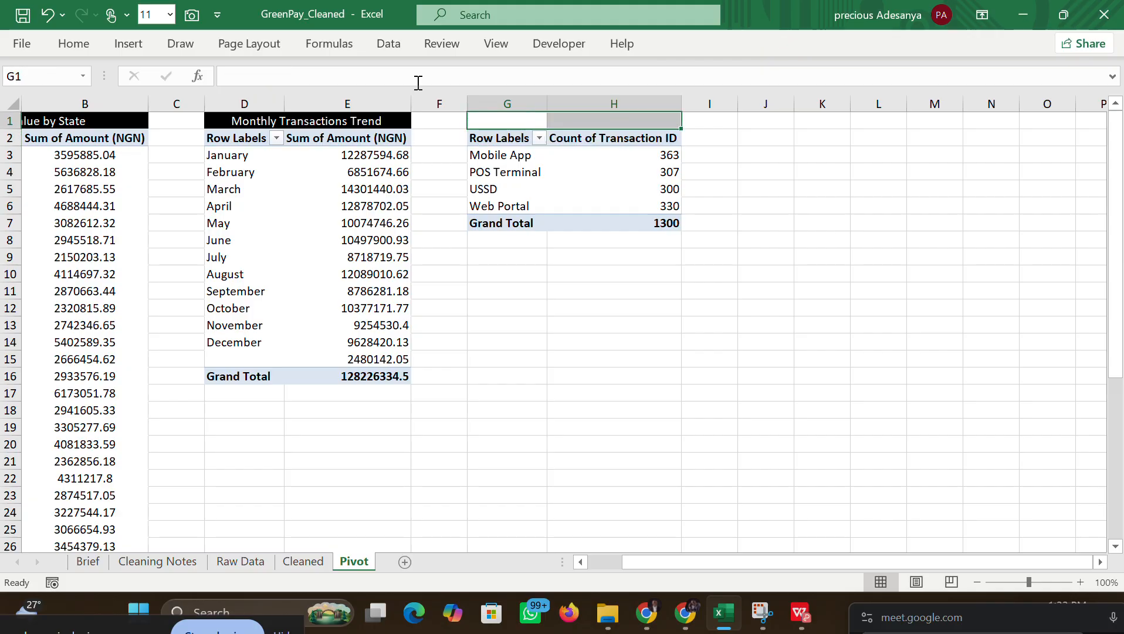
{"action": "left_click", "coordinate": [73, 44]}
{"action": "left_click", "coordinate": [444, 106]}
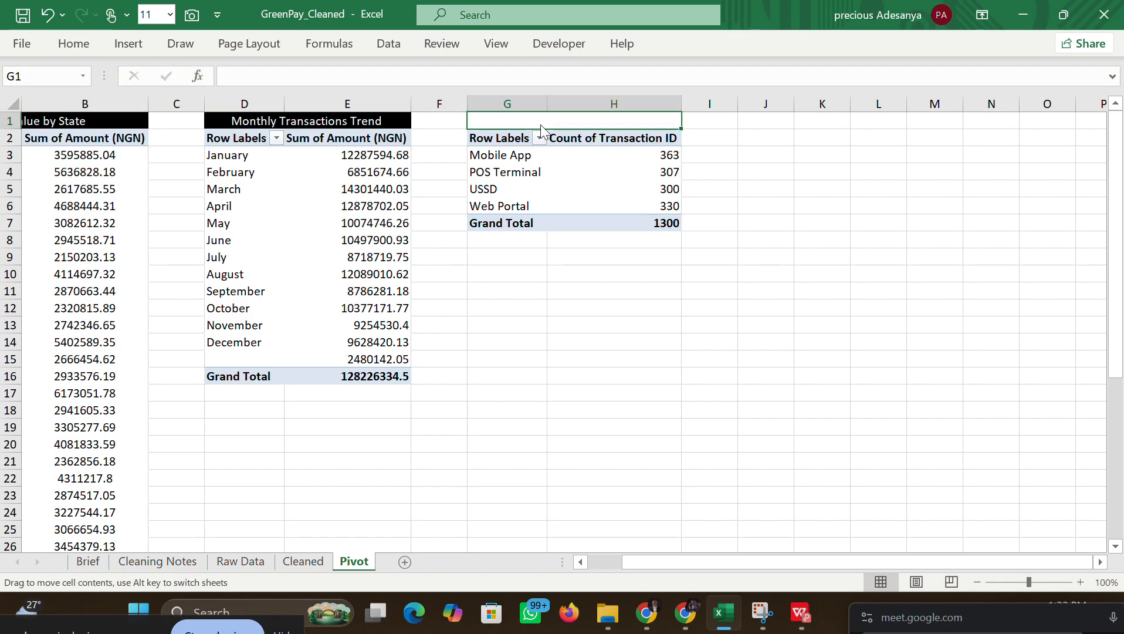
{"action": "double_click", "coordinate": [541, 122]}
{"action": "type", "text": "Tranas"}
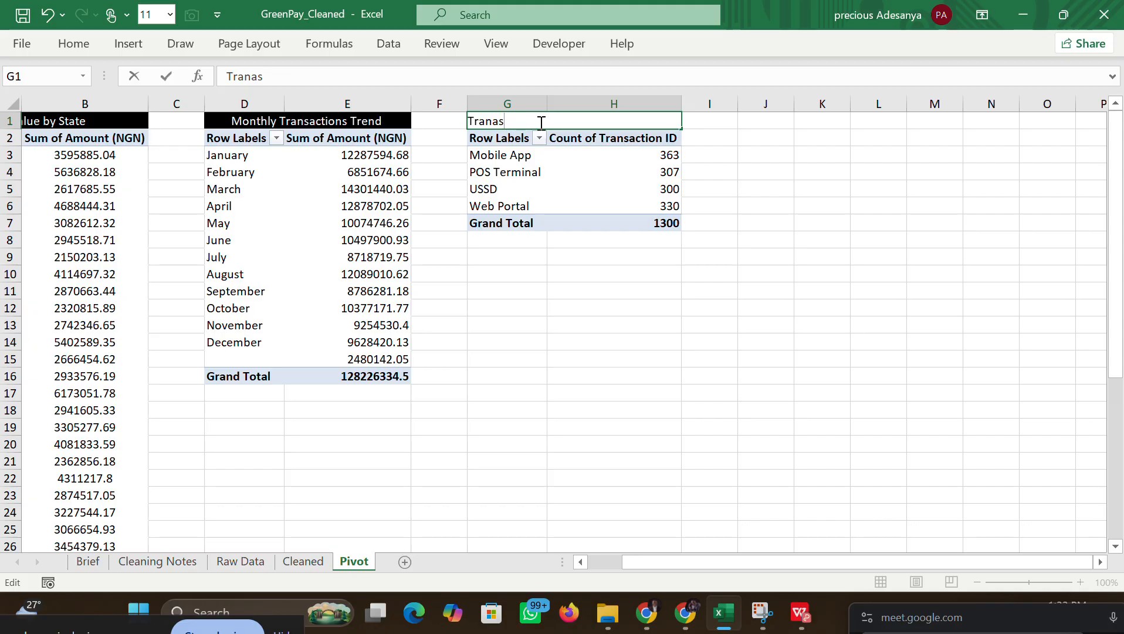
{"action": "type", "text": "actions by Cha"}
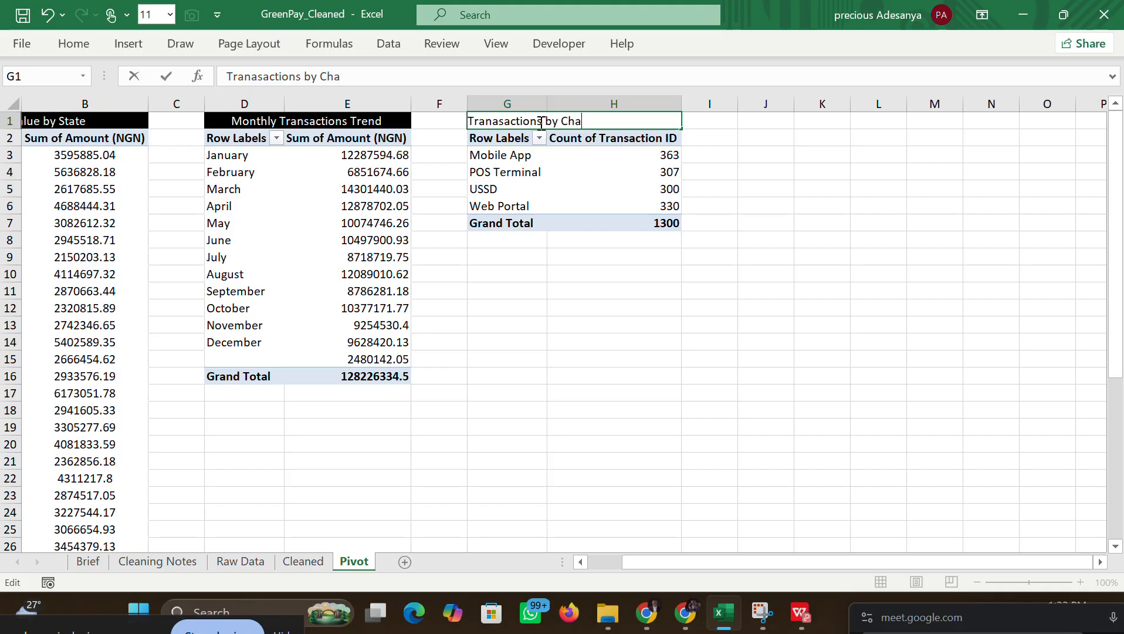
{"action": "type", "text": "nne"}
{"action": "left_click", "coordinate": [720, 276]}
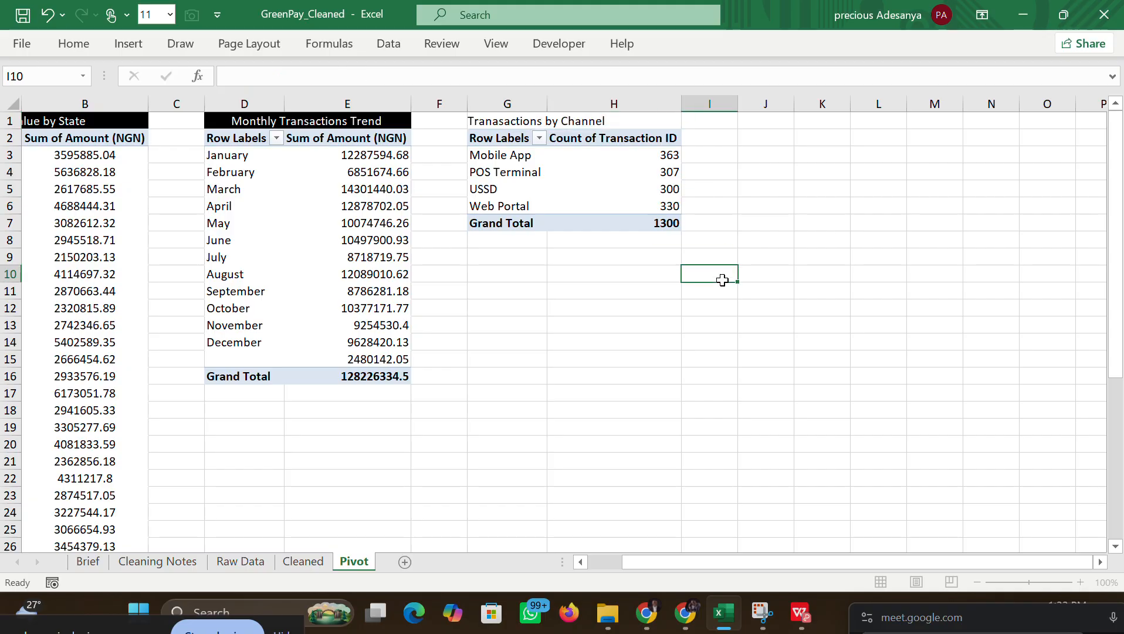
Step: Format the channel PivotTable's title in G1 with a black fill and white font, matching the other titles
{"action": "left_click", "coordinate": [607, 119]}
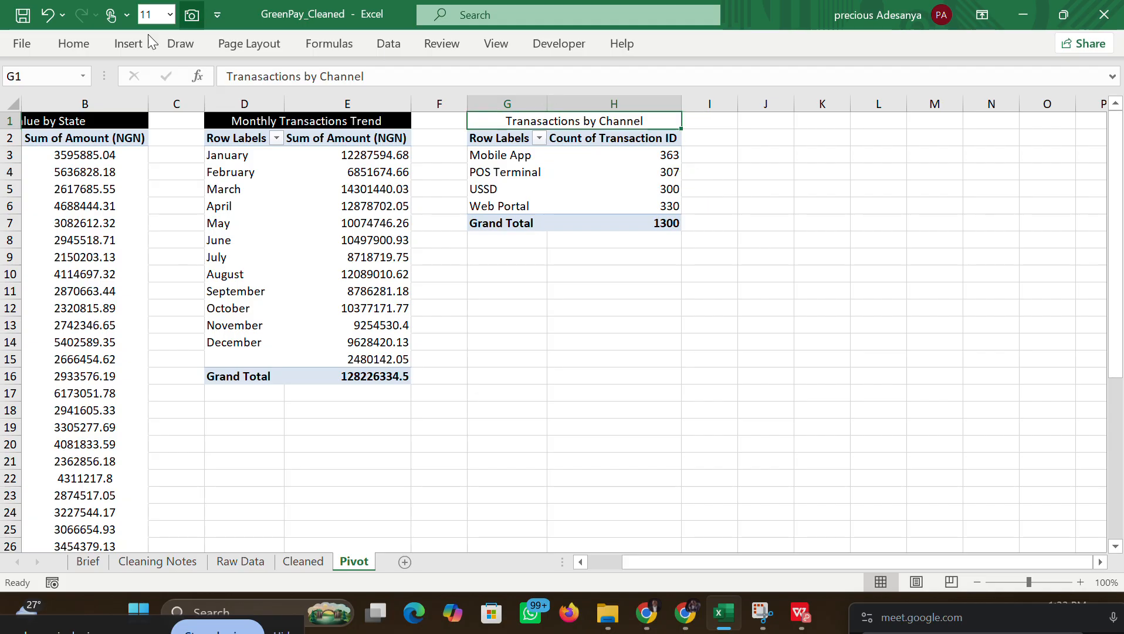
{"action": "left_click", "coordinate": [75, 43]}
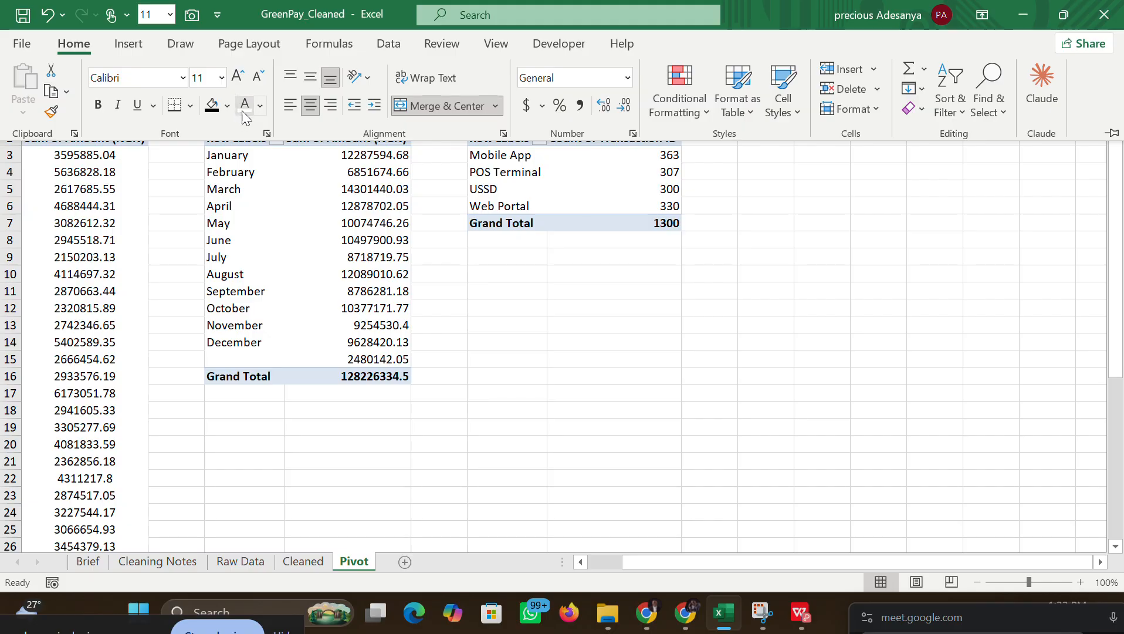
{"action": "left_click", "coordinate": [777, 284]}
{"action": "left_click", "coordinate": [774, 277]}
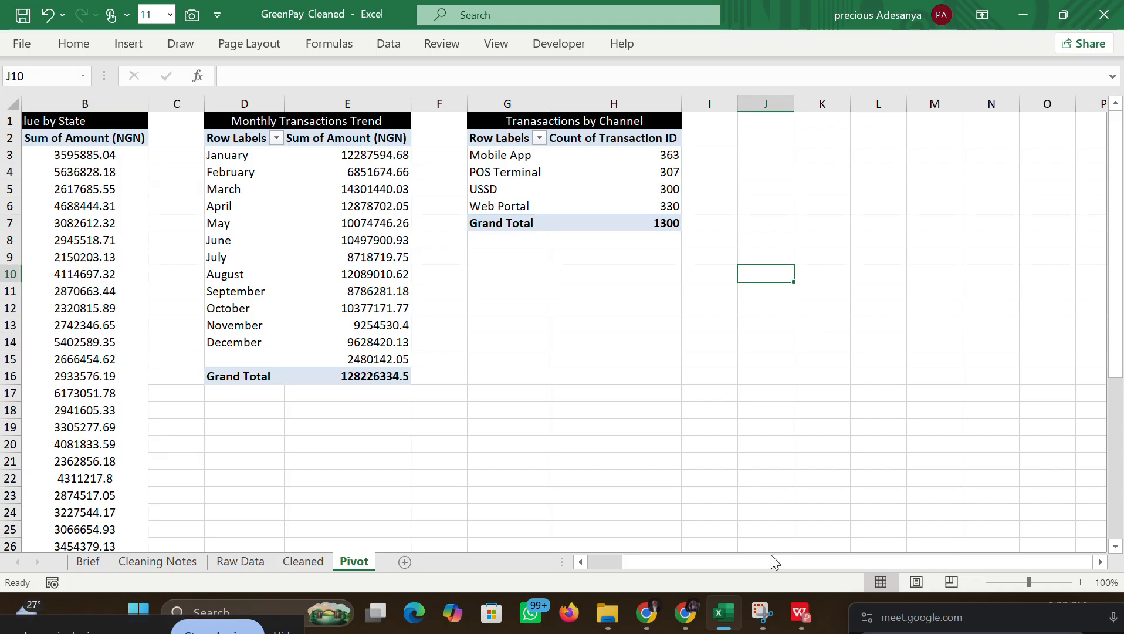
Step: Check page 1 of the GreenPay dashboard PDF for the chart that follows Transactions by Channel, and return to the Pivot sheet
{"action": "mouse_move", "coordinate": [800, 613]}
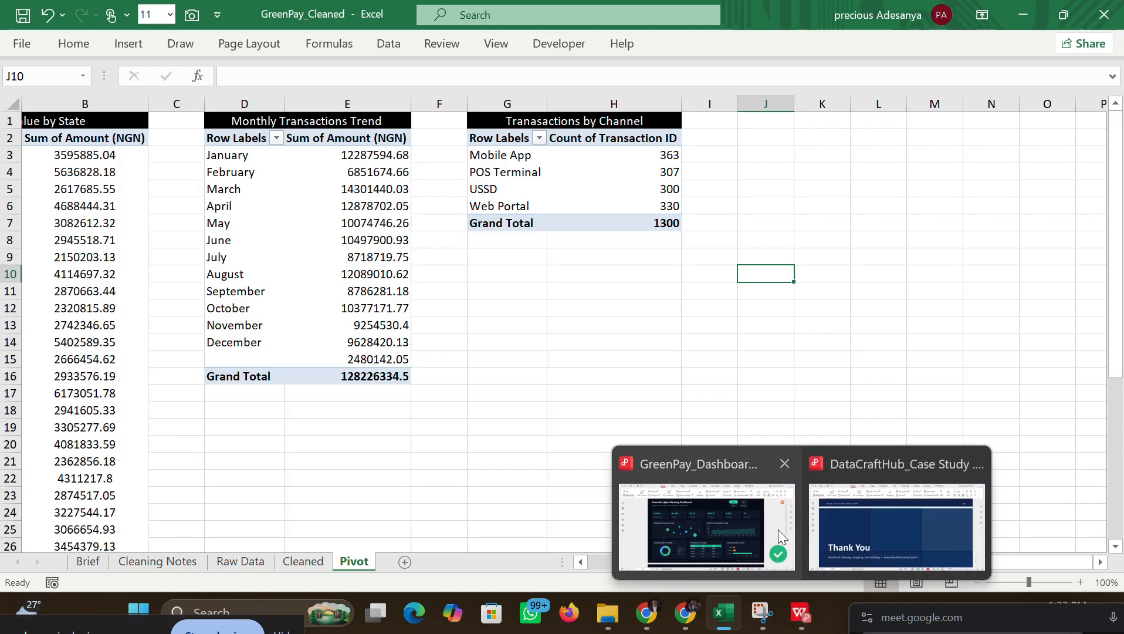
{"action": "left_click", "coordinate": [728, 518]}
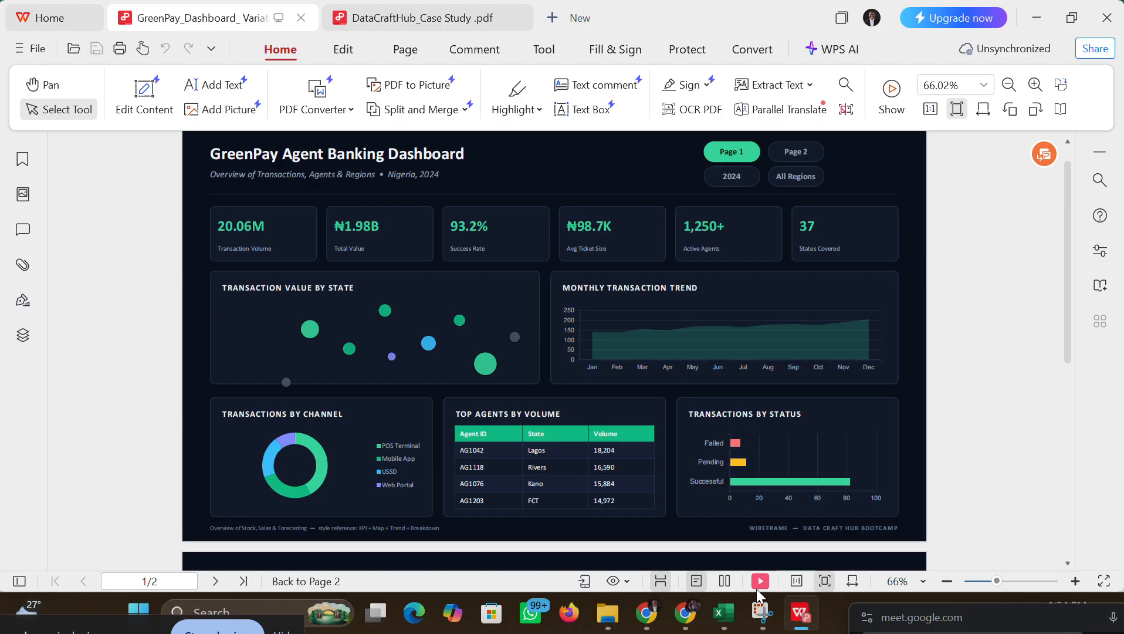
{"action": "mouse_move", "coordinate": [723, 612]}
{"action": "left_click", "coordinate": [711, 540]}
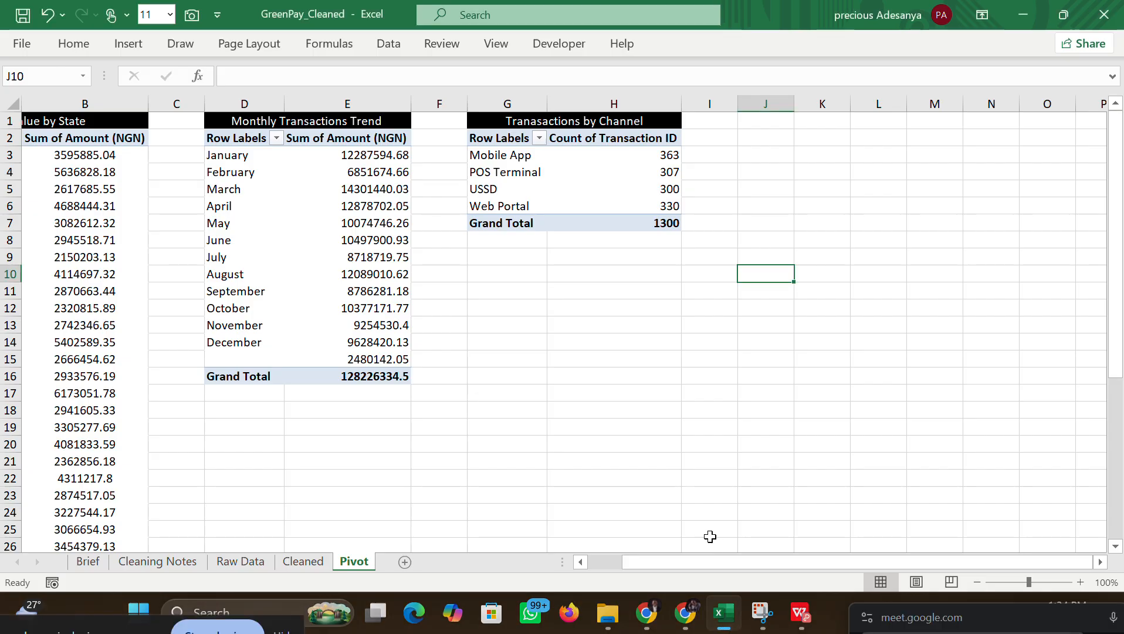
Step: Insert a PivotTable from the Cleaned sheet's data range A1:U1301 into the existing Pivot sheet at cell J2
{"action": "left_click", "coordinate": [772, 126]}
{"action": "left_click", "coordinate": [765, 139]}
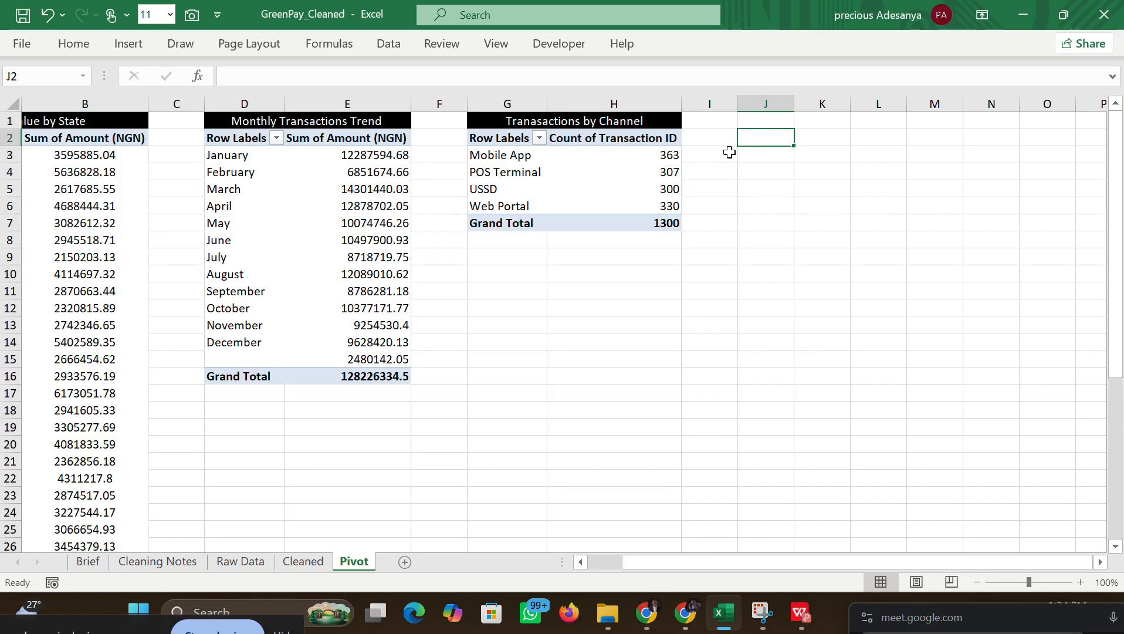
{"action": "left_click", "coordinate": [289, 564]}
{"action": "left_click", "coordinate": [130, 50]}
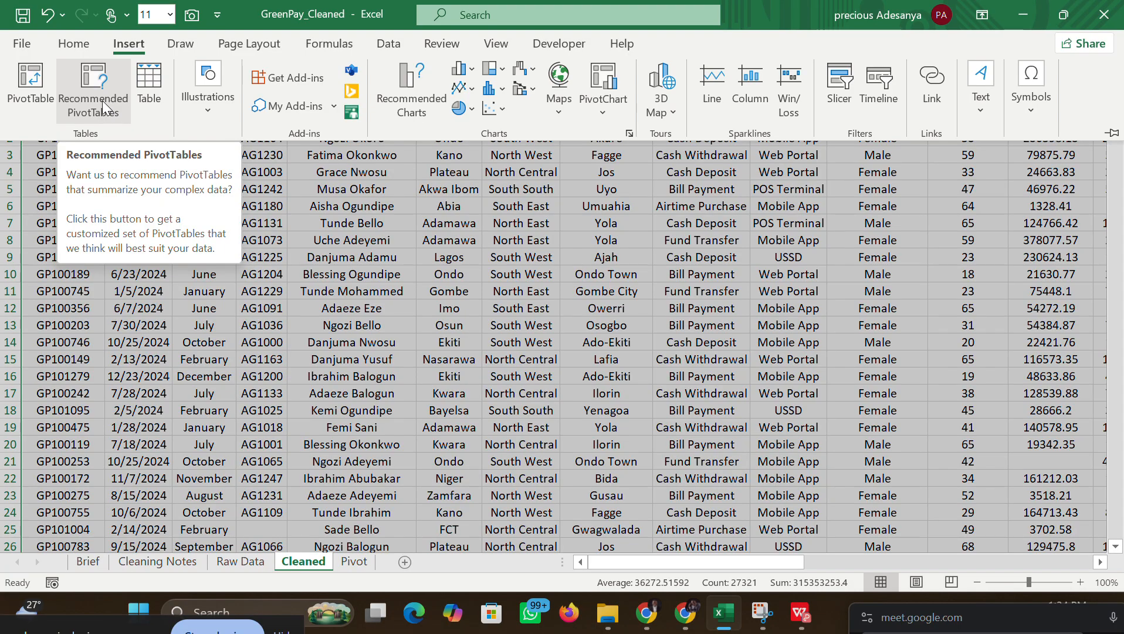
{"action": "left_click", "coordinate": [50, 99]}
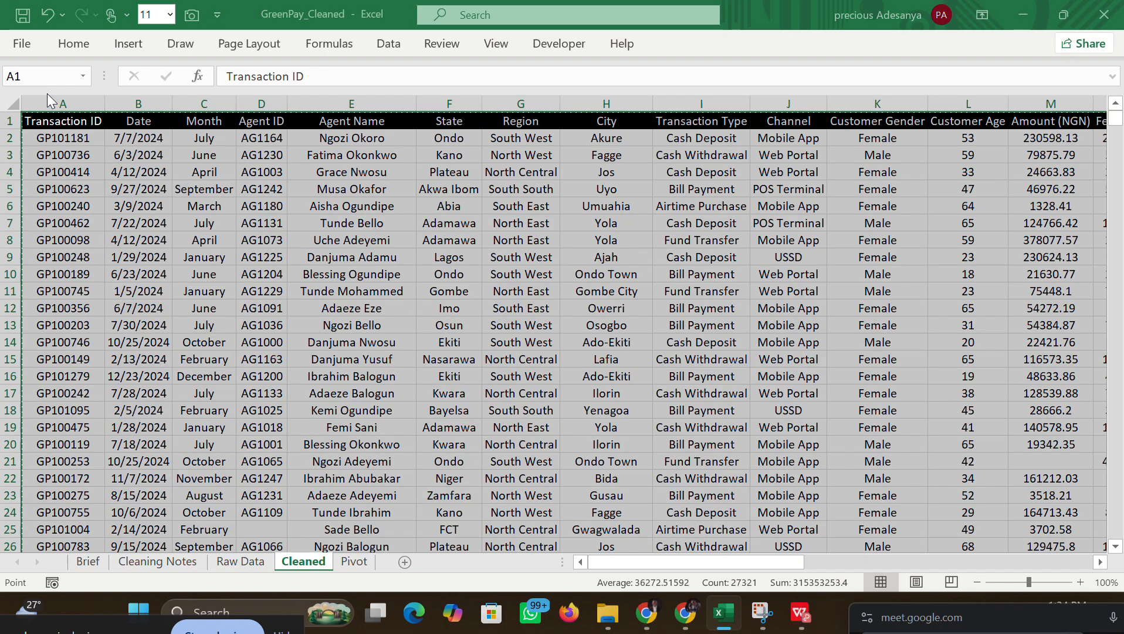
{"action": "left_click", "coordinate": [704, 301]}
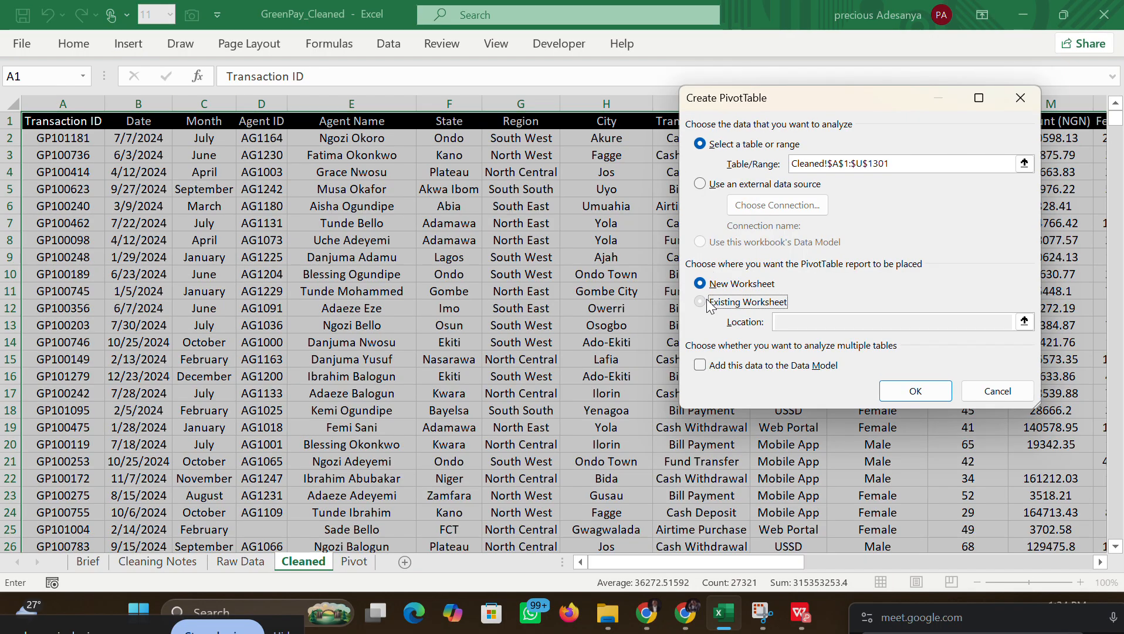
{"action": "left_click", "coordinate": [785, 321]}
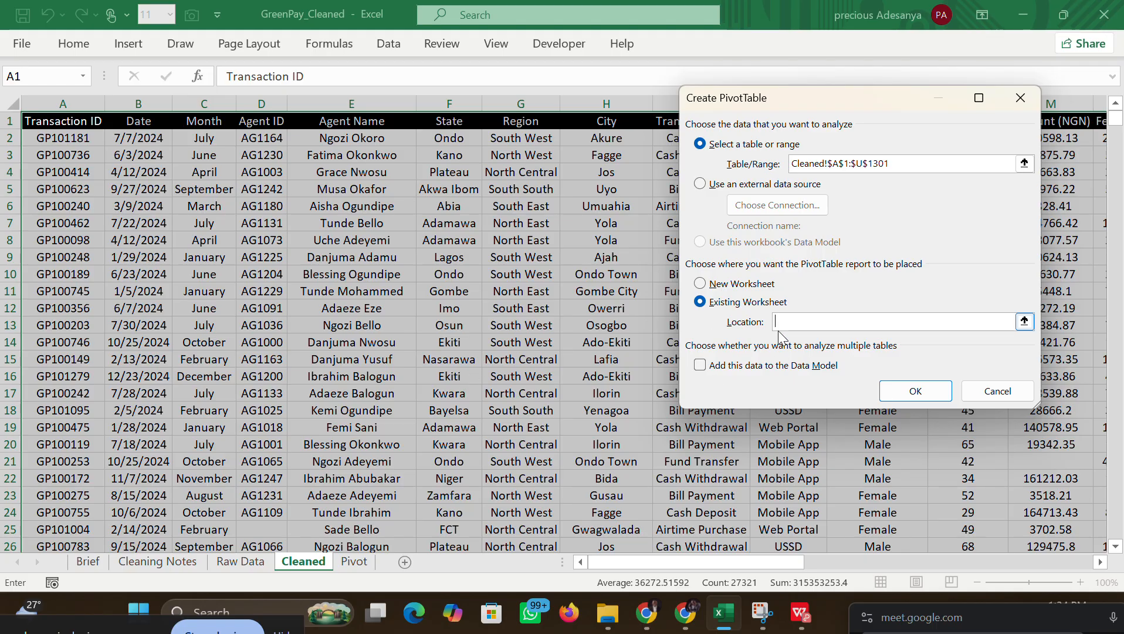
{"action": "left_click", "coordinate": [354, 561]}
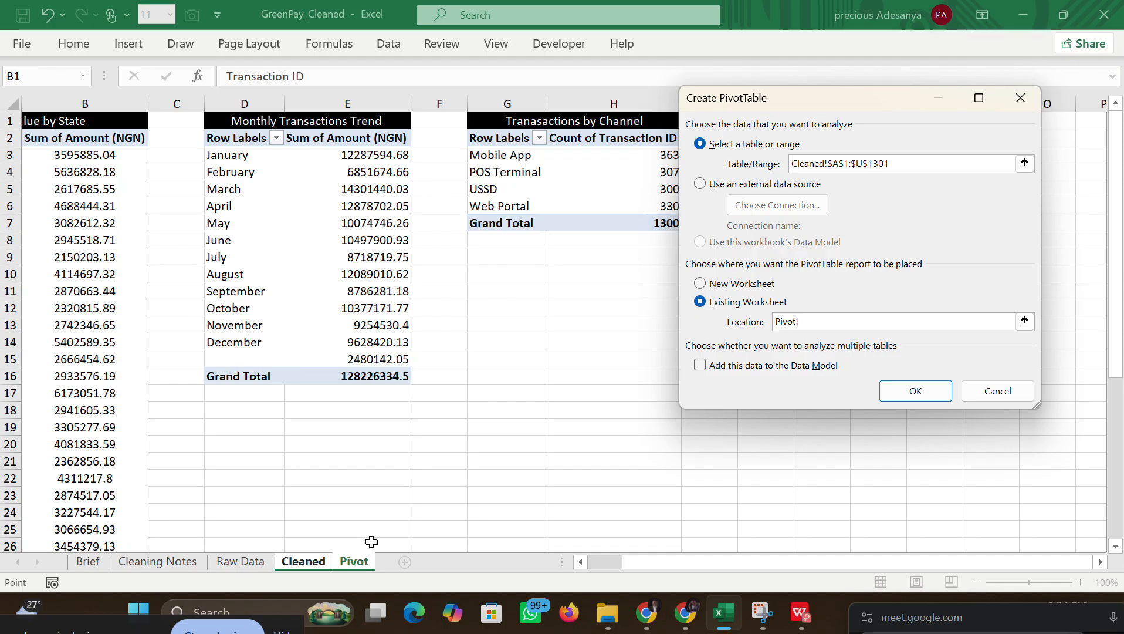
{"action": "left_click", "coordinate": [1100, 561]}
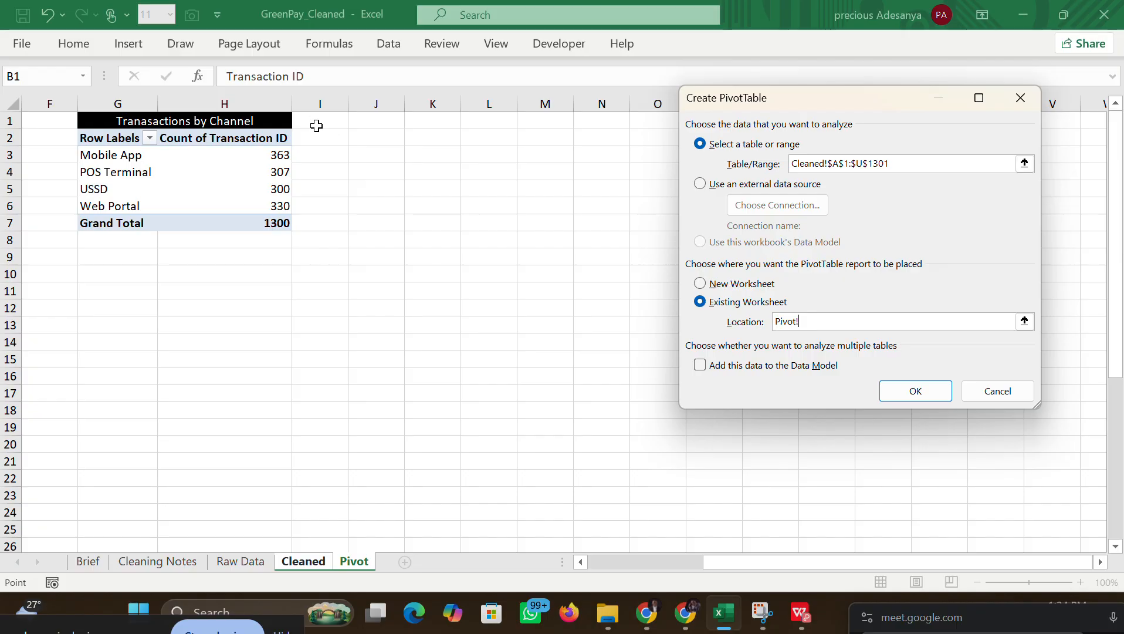
{"action": "left_click", "coordinate": [380, 137]}
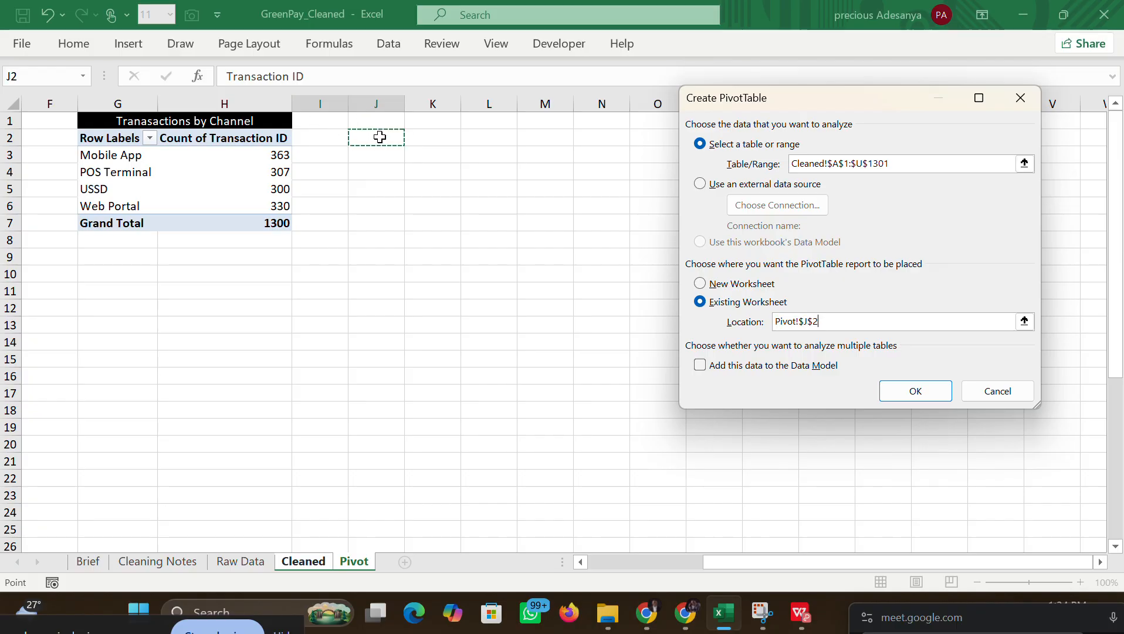
{"action": "left_click", "coordinate": [890, 394]}
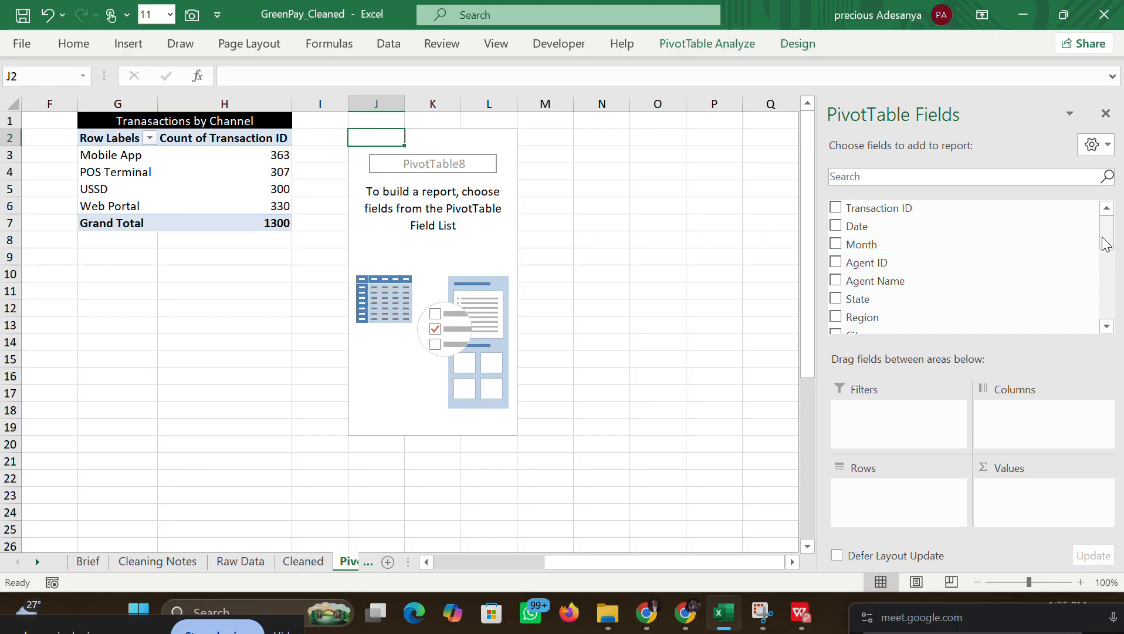
Step: Set the PivotTable in J2 to show Status as rows and Count of Transaction ID as values
{"action": "mouse_move", "coordinate": [1104, 226]}
{"action": "left_mouse_down"}
{"action": "mouse_move", "coordinate": [1105, 261]}
{"action": "mouse_move", "coordinate": [1105, 234]}
{"action": "left_mouse_up"}
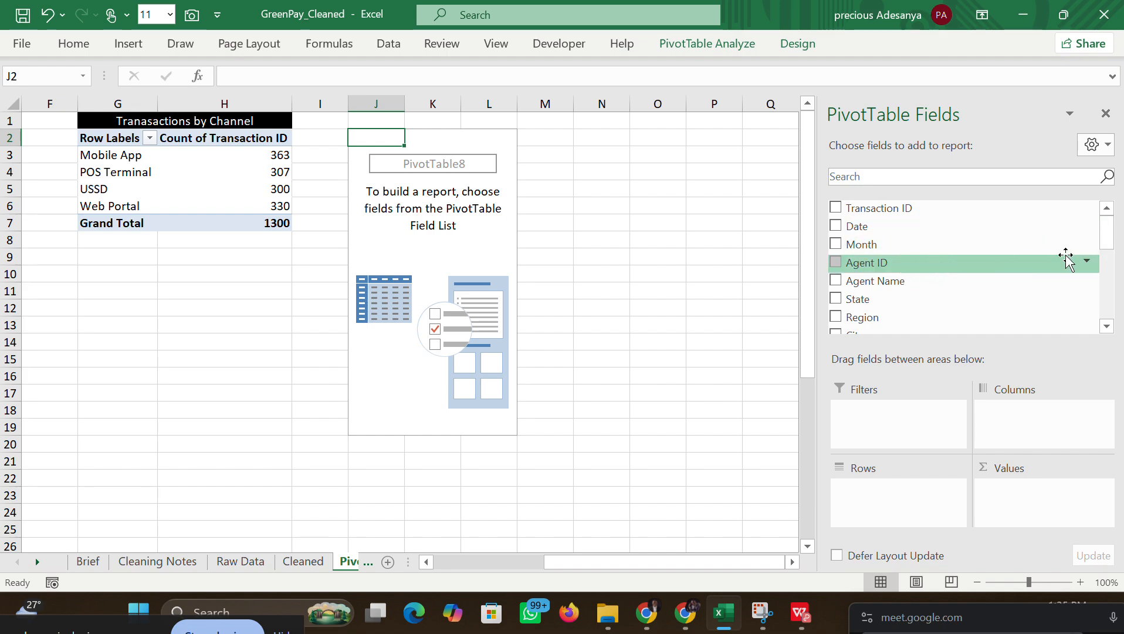
{"action": "left_click_drag", "start_coordinate": [1107, 240], "coordinate": [1109, 290]}
{"action": "left_click_drag", "start_coordinate": [961, 278], "coordinate": [909, 475]}
{"action": "left_click_drag", "start_coordinate": [1106, 288], "coordinate": [1105, 237]}
{"action": "left_click_drag", "start_coordinate": [1032, 209], "coordinate": [1025, 513]}
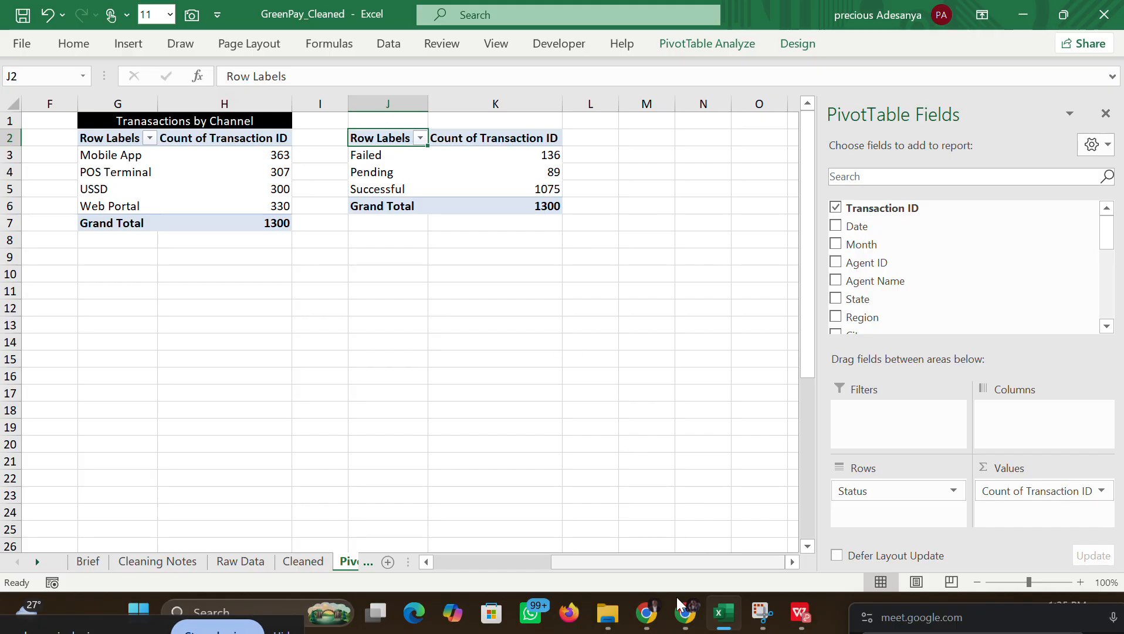
{"action": "mouse_move", "coordinate": [803, 615]}
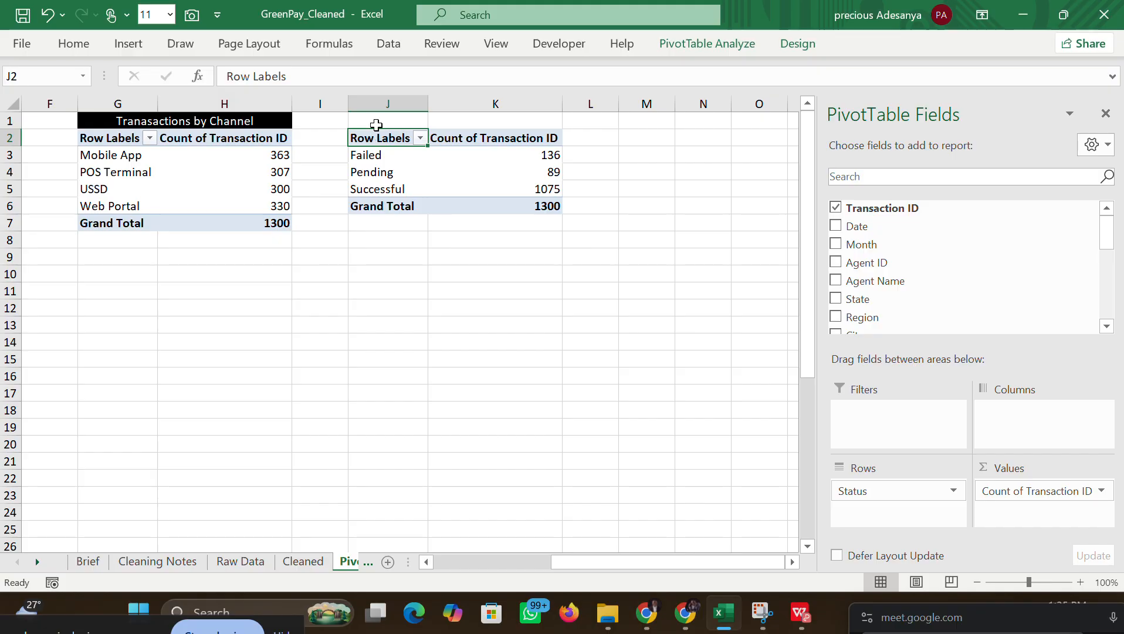
Step: Merge and center J1:K1 above the status PivotTable and enter the title "Transactions By Status"
{"action": "left_click_drag", "start_coordinate": [375, 122], "coordinate": [519, 115]}
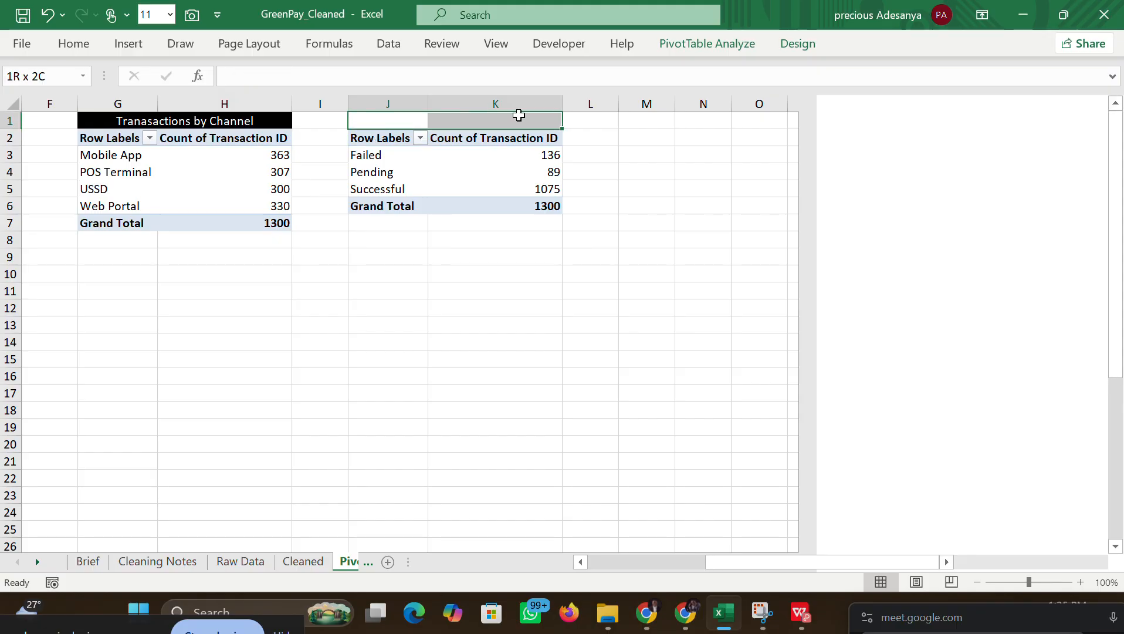
{"action": "left_click", "coordinate": [75, 45]}
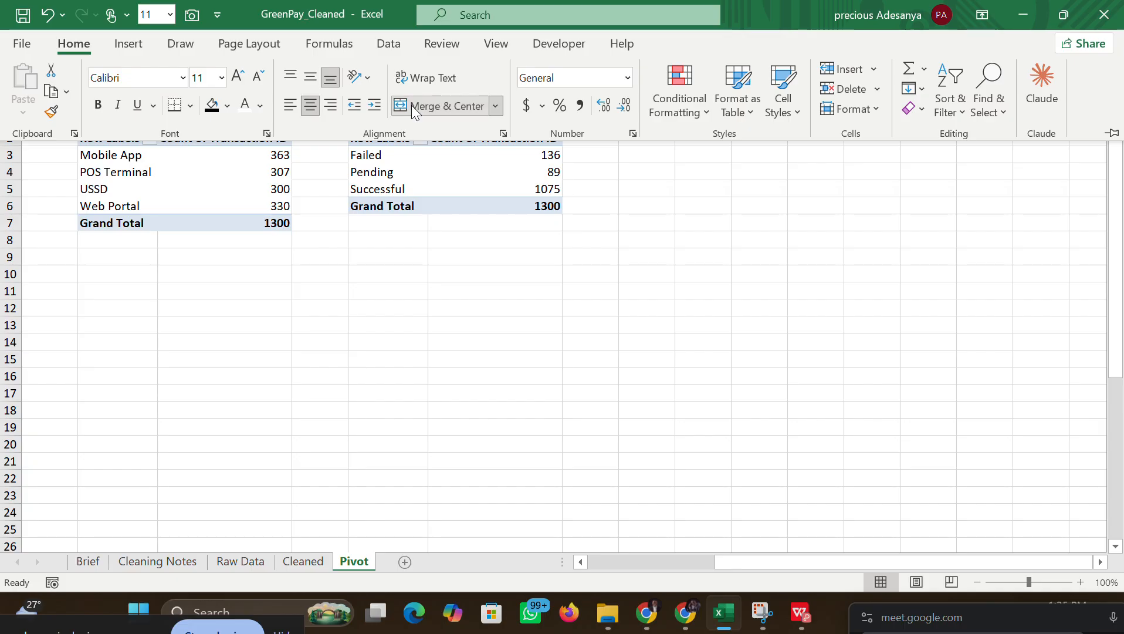
{"action": "left_click", "coordinate": [411, 105]}
{"action": "double_click", "coordinate": [459, 121]}
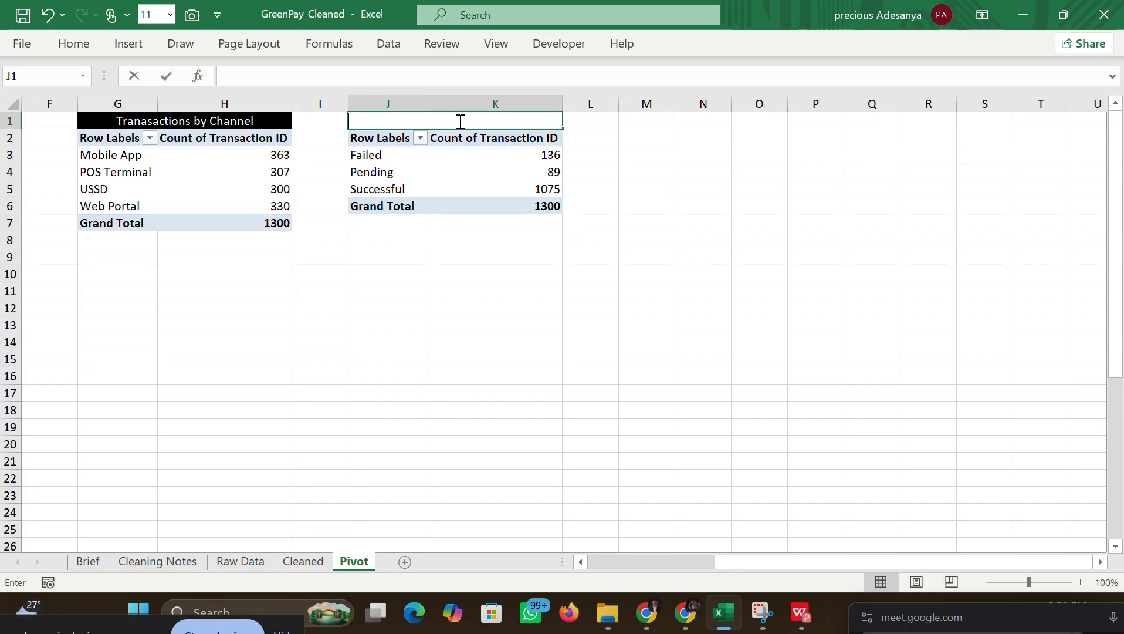
{"action": "type", "text": "Tra"}
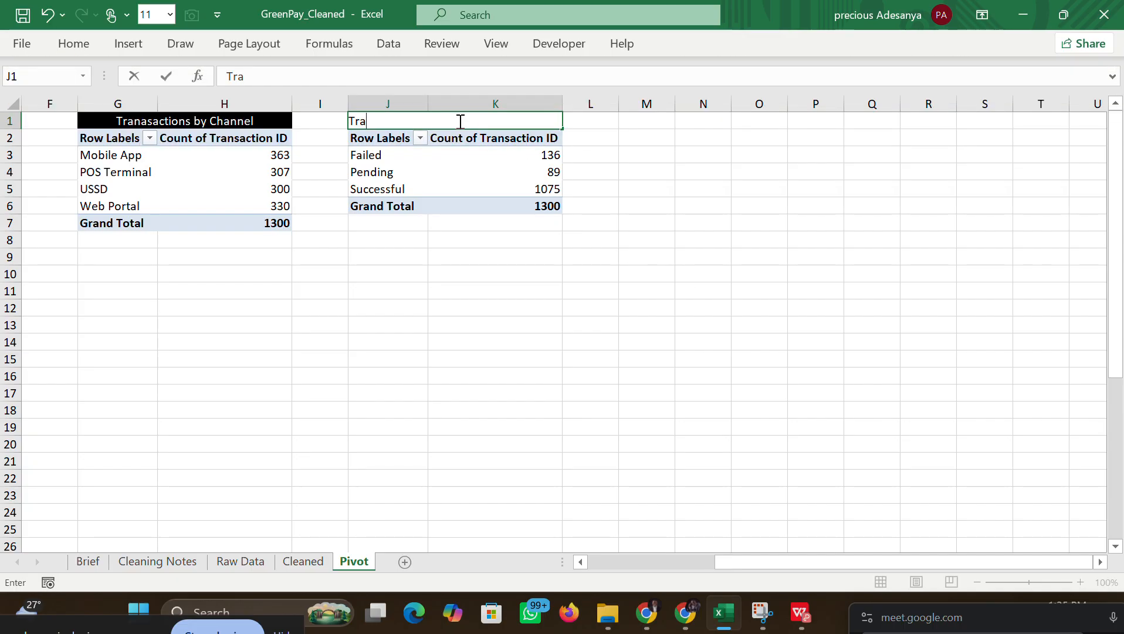
{"action": "type", "text": "nsact"}
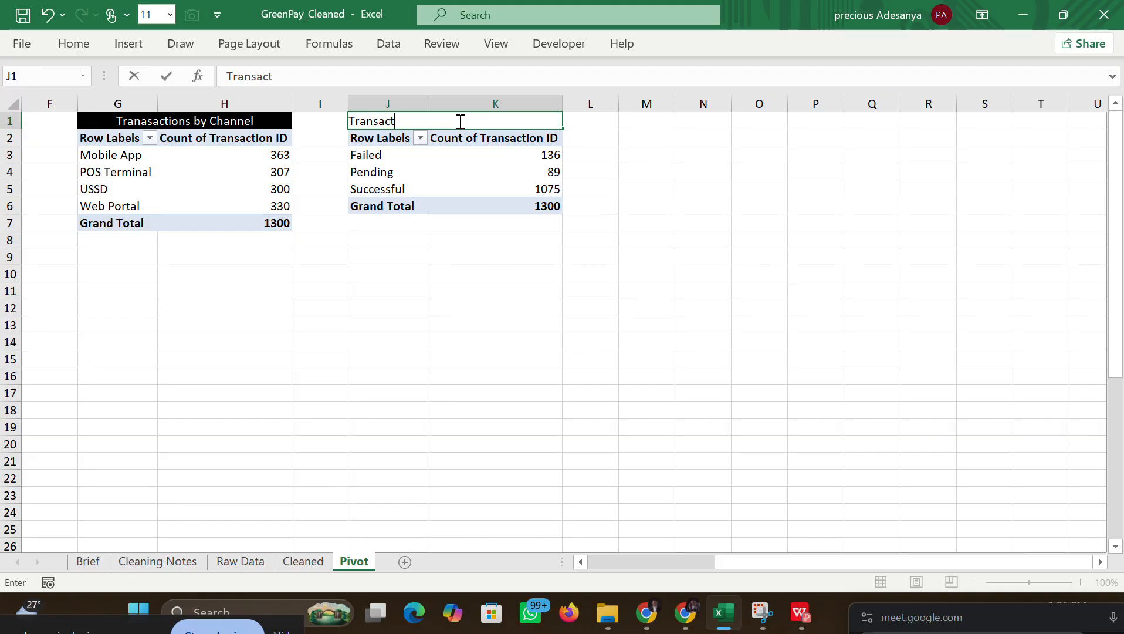
{"action": "type", "text": "nsactions by"}
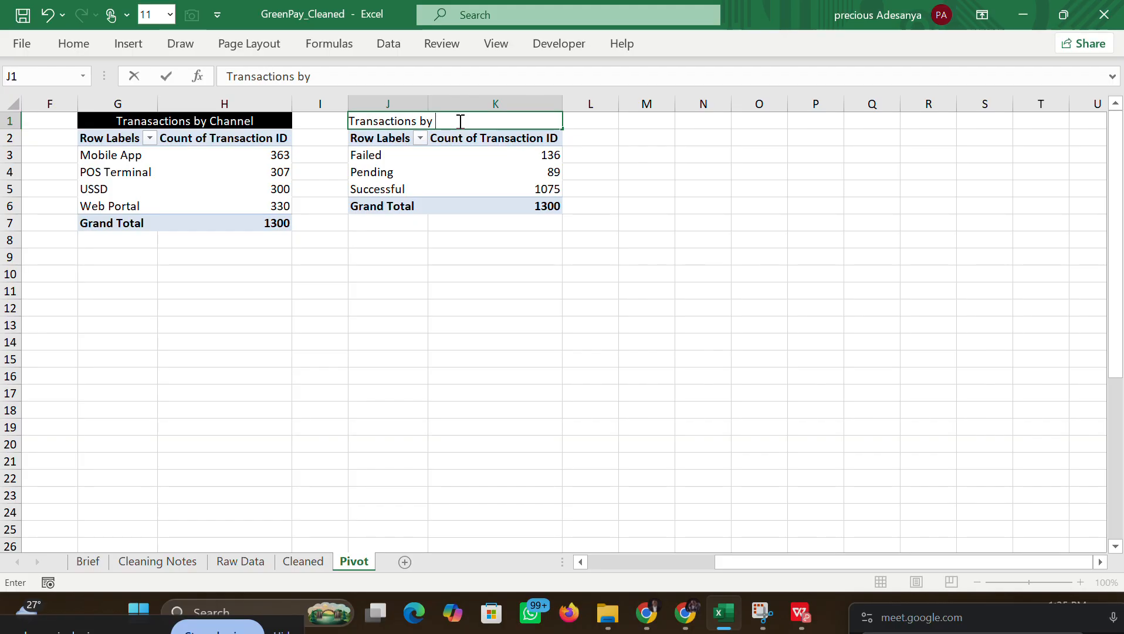
{"action": "key", "text": "BackSpace"}
{"action": "key", "text": "BackSpace"}
{"action": "type", "text": "By Status"}
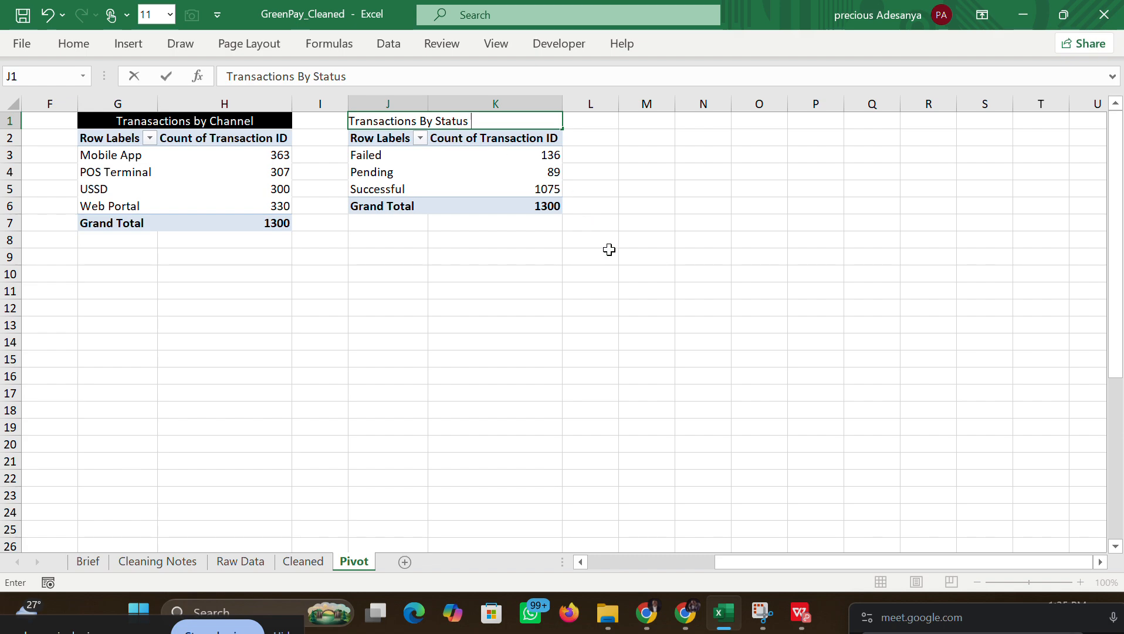
{"action": "left_click", "coordinate": [610, 250]}
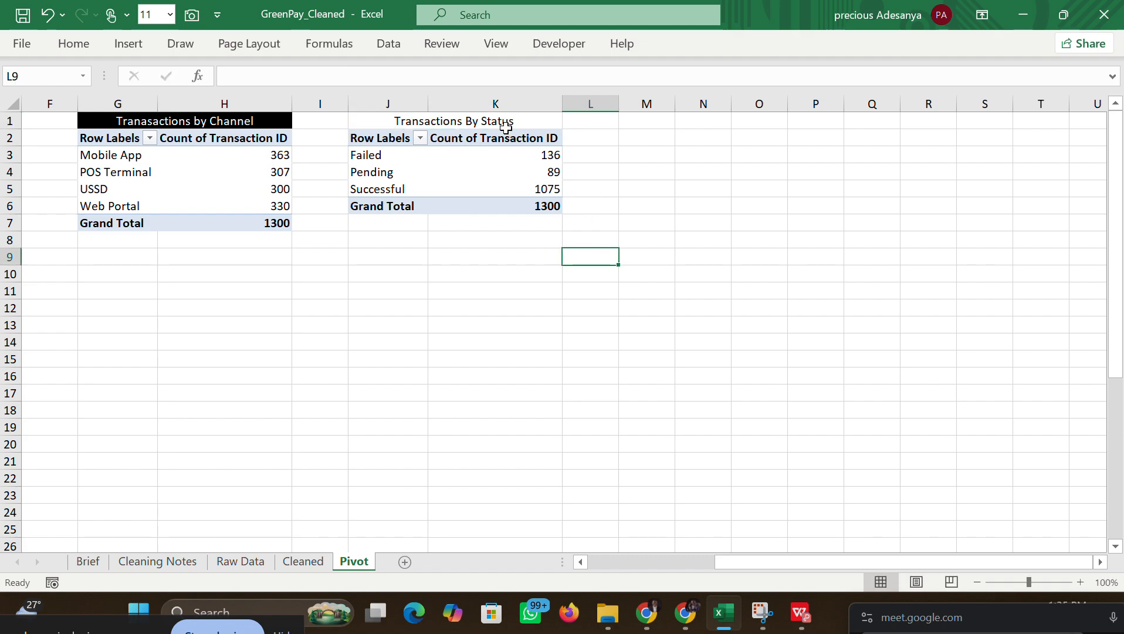
Step: Format the status PivotTable's title in J1 with a black fill and white font, matching the other titles
{"action": "left_click", "coordinate": [493, 116]}
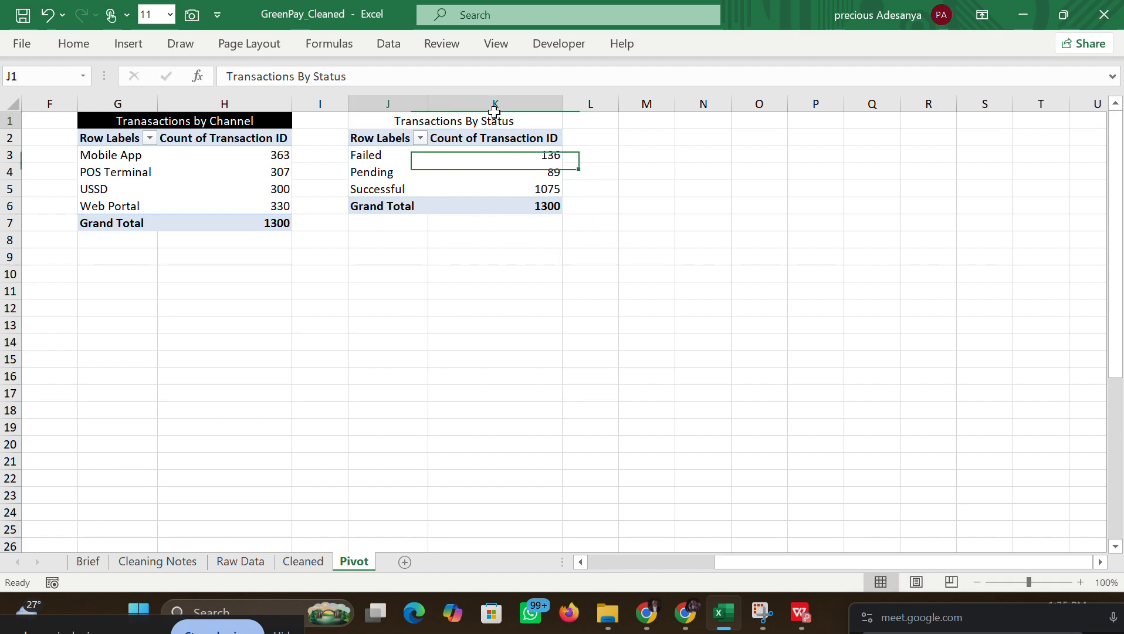
{"action": "left_click", "coordinate": [96, 37]}
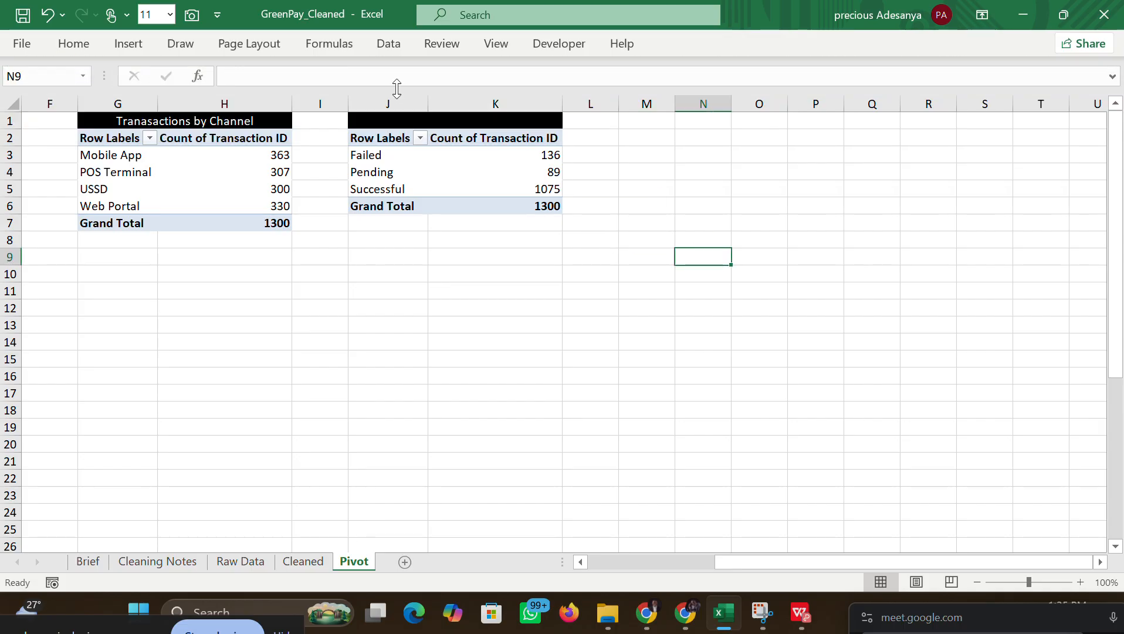
{"action": "left_click", "coordinate": [405, 119]}
{"action": "left_click", "coordinate": [74, 44]}
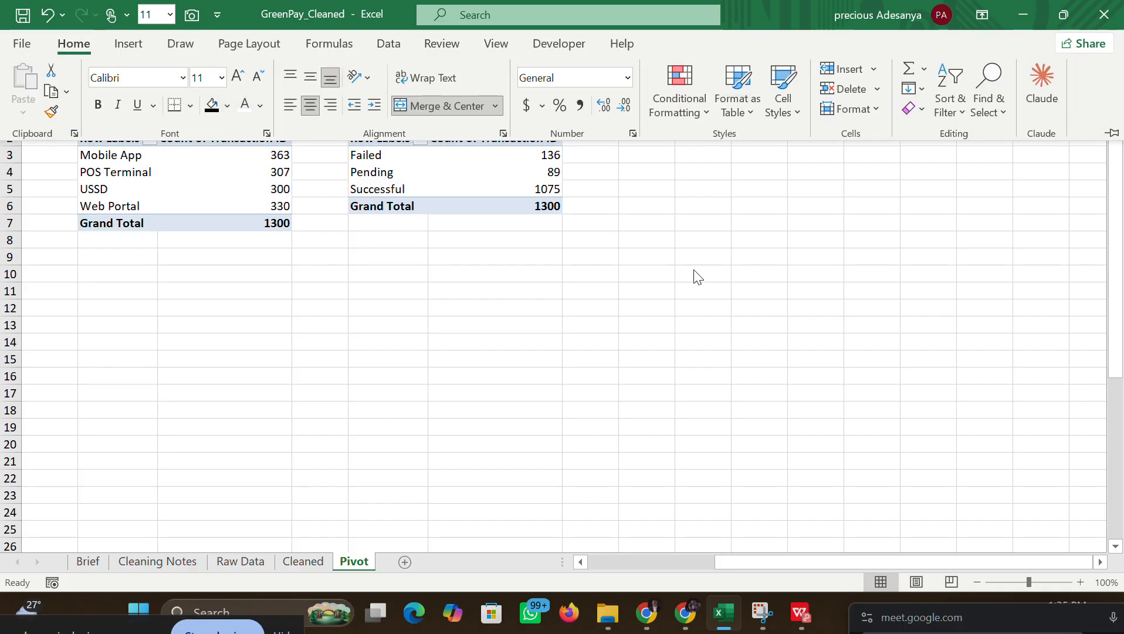
{"action": "left_click", "coordinate": [714, 277]}
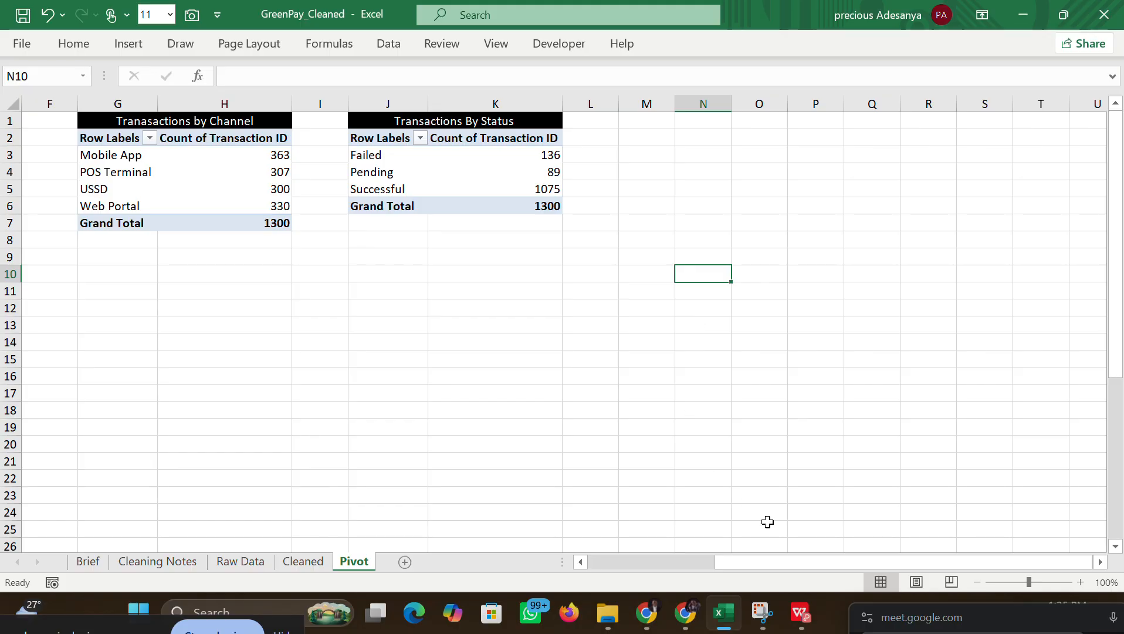
Step: Review the titled PivotTables across the Pivot sheet, from Transaction Value by State to Transactions By Status
{"action": "scroll", "coordinate": [606, 542], "scroll_direction": "left", "scroll_amount": 5}
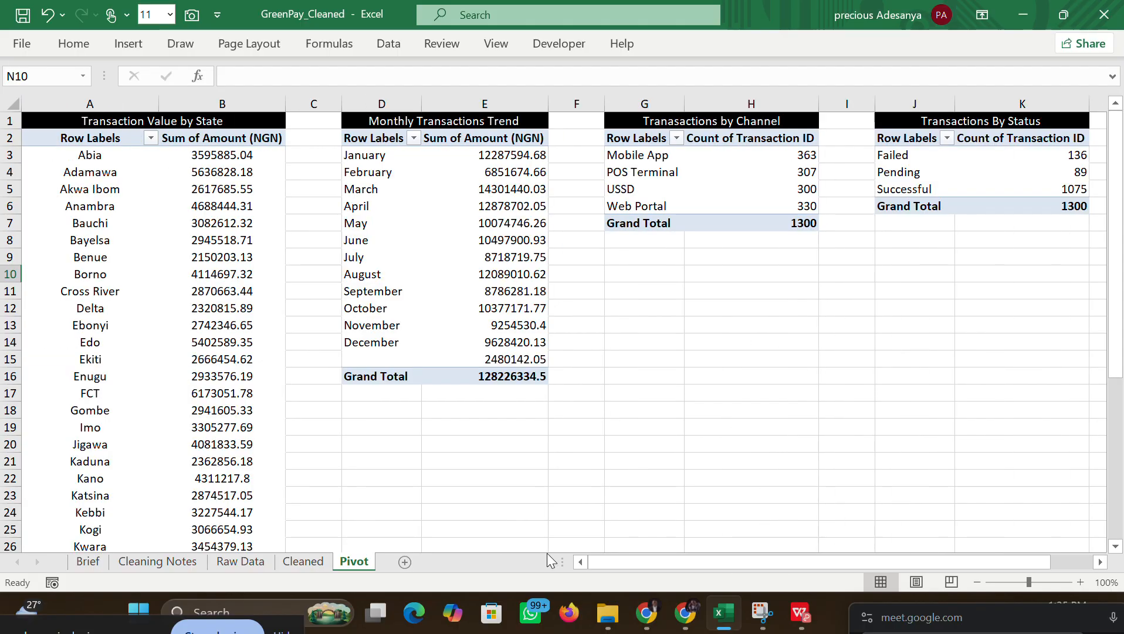
{"action": "left_click_drag", "start_coordinate": [663, 560], "coordinate": [856, 564]}
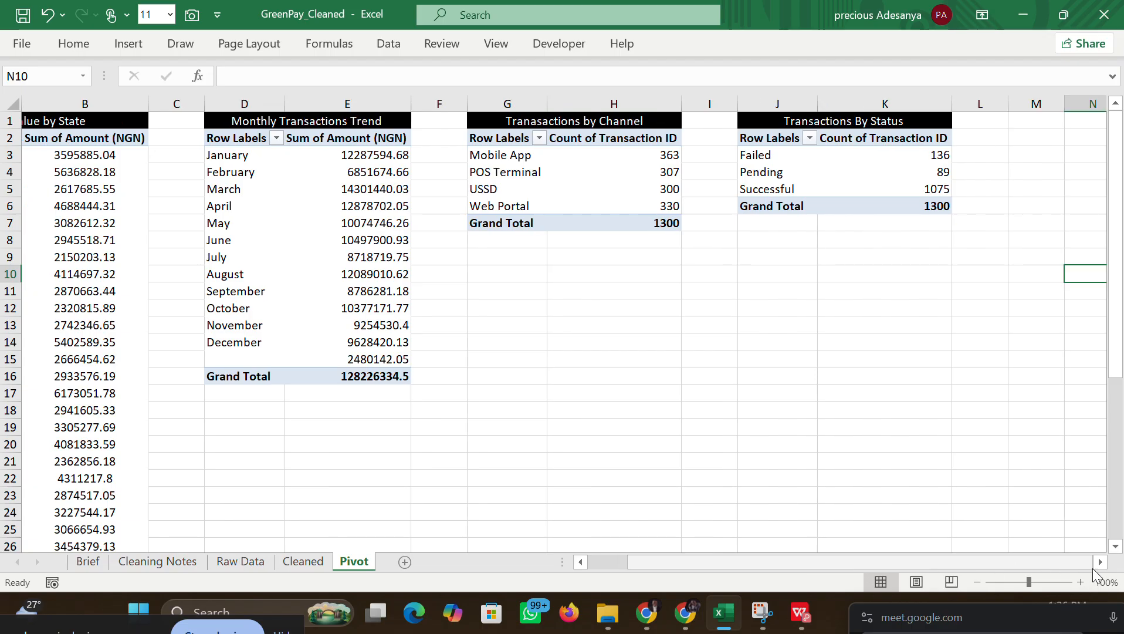
{"action": "scroll", "coordinate": [1094, 568], "scroll_direction": "right", "scroll_amount": 8}
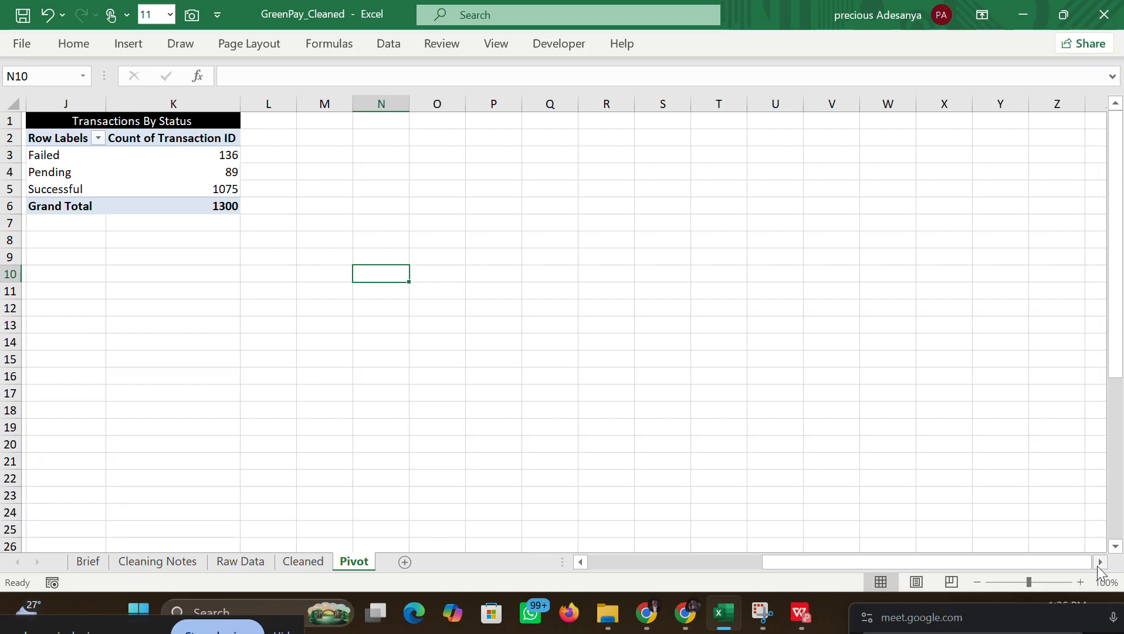
{"action": "scroll", "coordinate": [1099, 568], "scroll_direction": "right", "scroll_amount": 2}
{"action": "left_click_drag", "start_coordinate": [952, 560], "coordinate": [671, 567]}
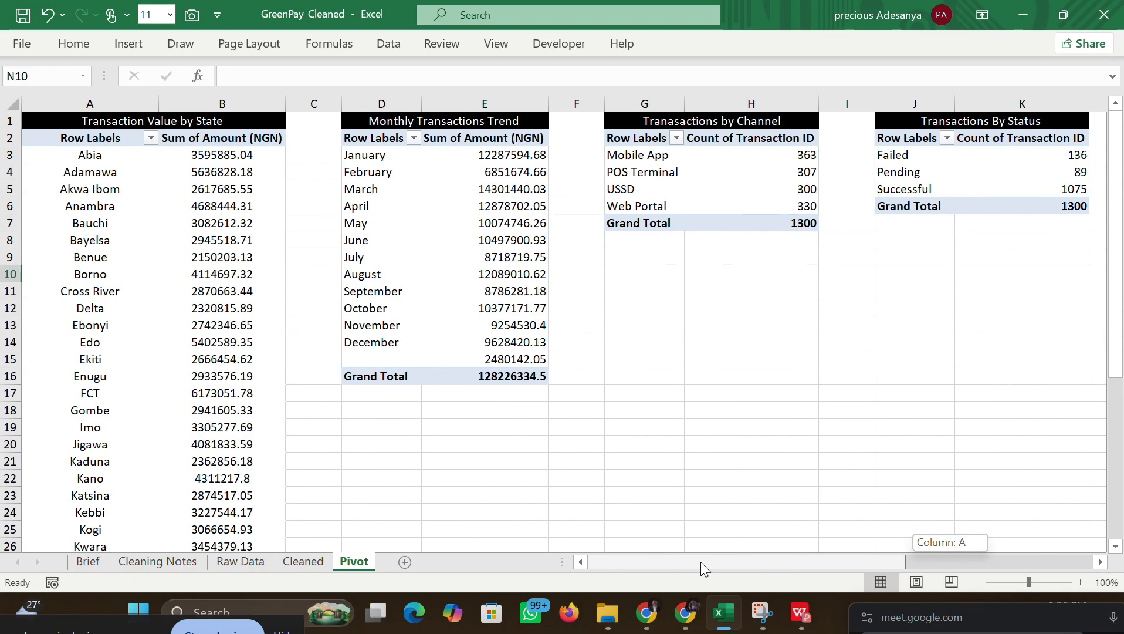
{"action": "mouse_move", "coordinate": [739, 556]}
{"action": "left_mouse_down"}
{"action": "mouse_move", "coordinate": [957, 565]}
{"action": "mouse_move", "coordinate": [884, 578]}
{"action": "mouse_move", "coordinate": [725, 574]}
{"action": "left_mouse_up"}
{"action": "left_click_drag", "start_coordinate": [632, 573], "coordinate": [750, 563]}
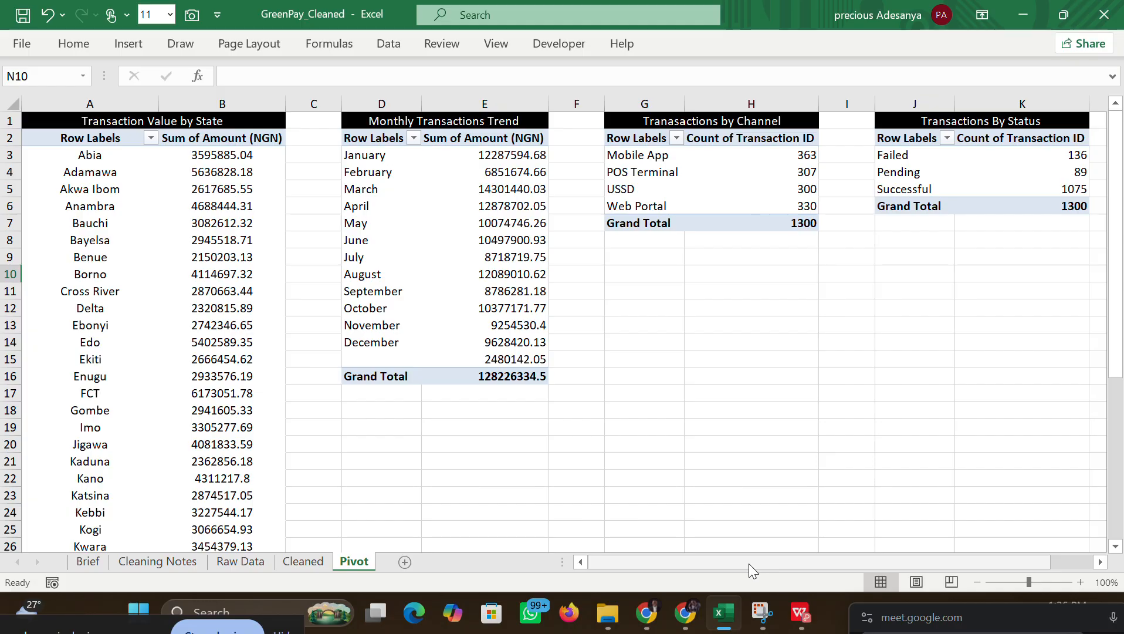
{"action": "left_click_drag", "start_coordinate": [748, 563], "coordinate": [836, 568]}
{"action": "scroll", "coordinate": [1090, 566], "scroll_direction": "right", "scroll_amount": 5}
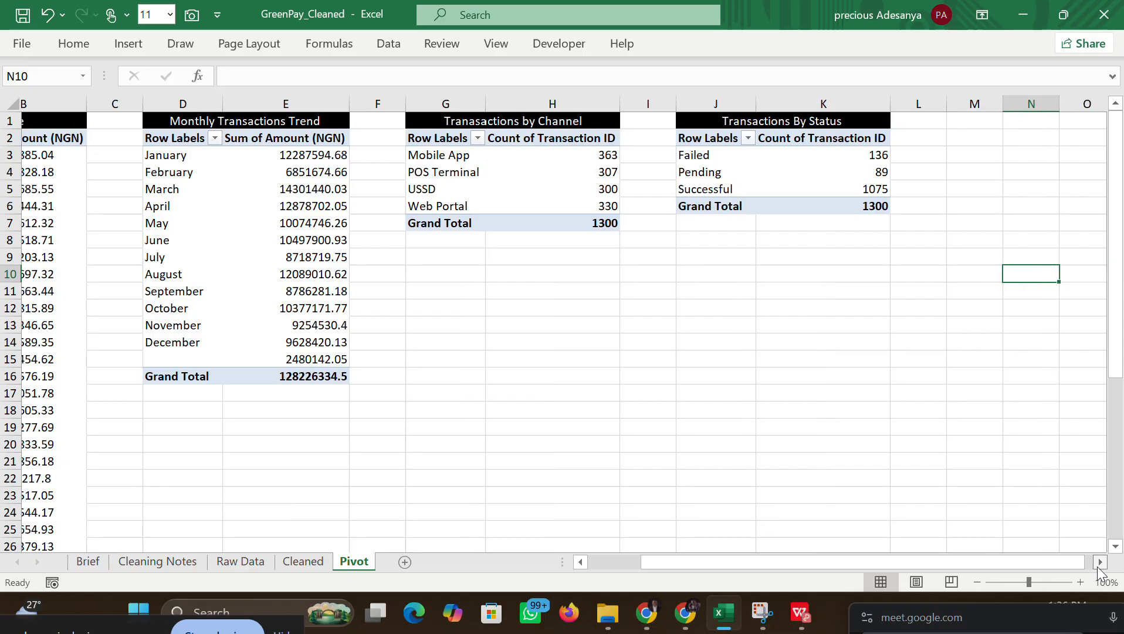
{"action": "scroll", "coordinate": [1099, 572], "scroll_direction": "right", "scroll_amount": 2}
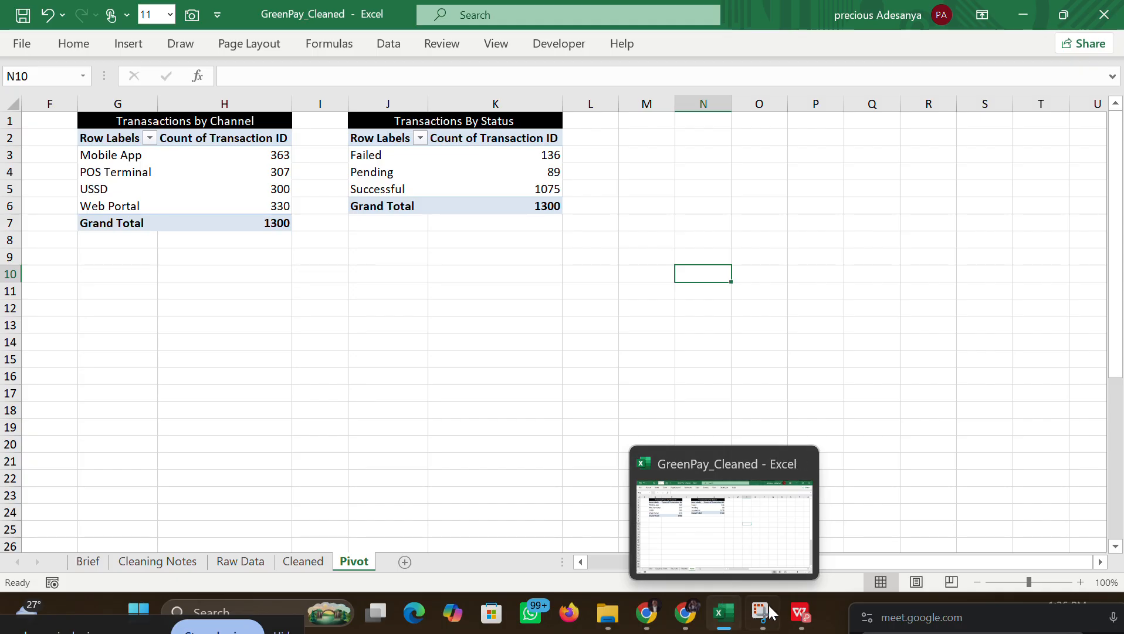
Step: Check page 1 of the GreenPay dashboard PDF for the chart still lacking a PivotTable, and return to the Pivot sheet
{"action": "mouse_move", "coordinate": [803, 615]}
{"action": "left_click", "coordinate": [732, 540]}
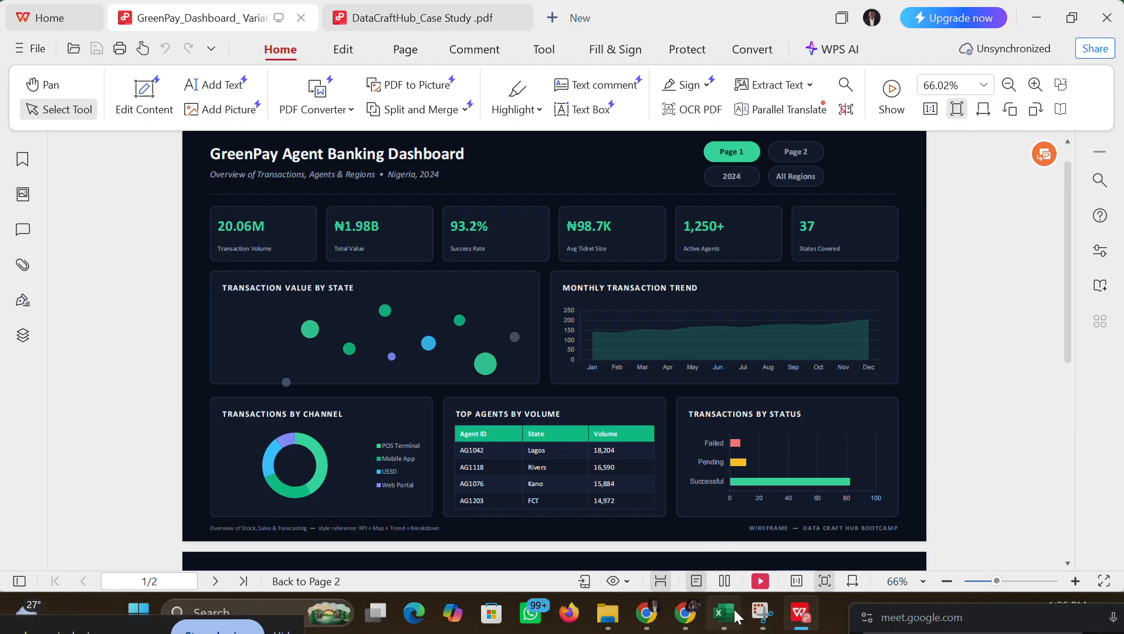
{"action": "mouse_move", "coordinate": [723, 612]}
{"action": "left_click", "coordinate": [720, 552]}
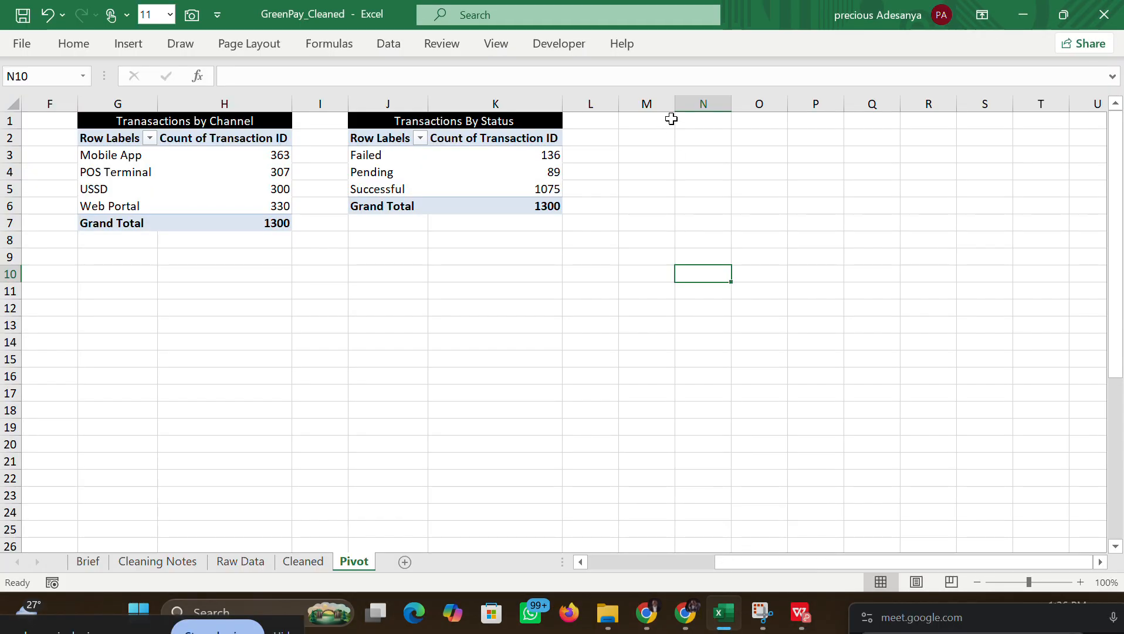
Step: Insert a PivotTable from the Cleaned sheet's A1:U1301 range at cell M2 of the existing Pivot sheet
{"action": "left_click", "coordinate": [677, 137]}
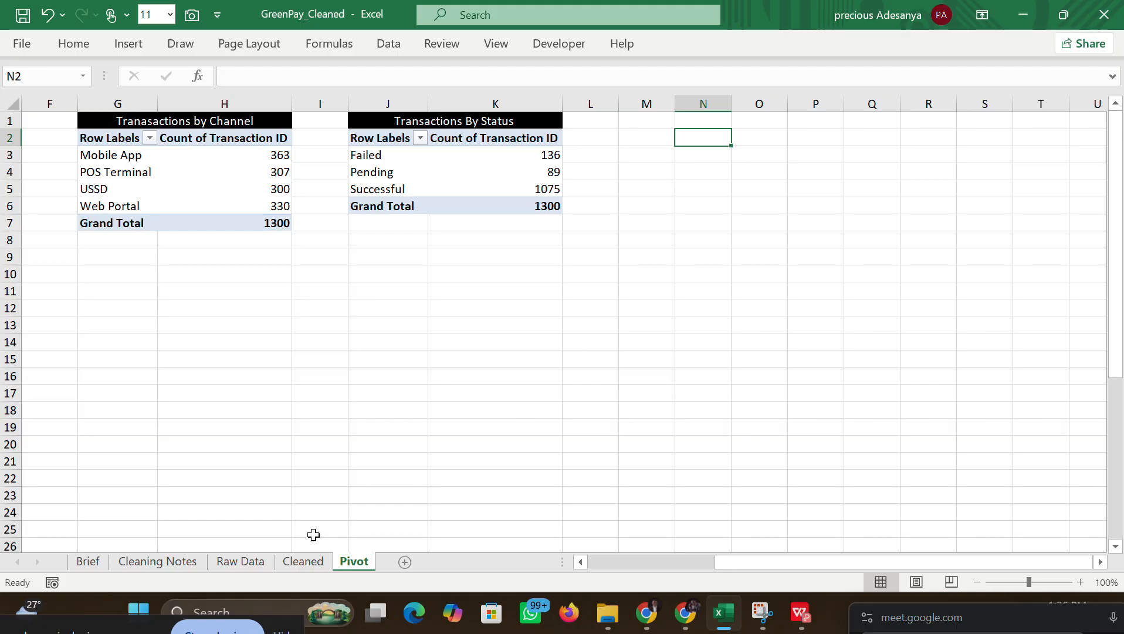
{"action": "left_click", "coordinate": [304, 561]}
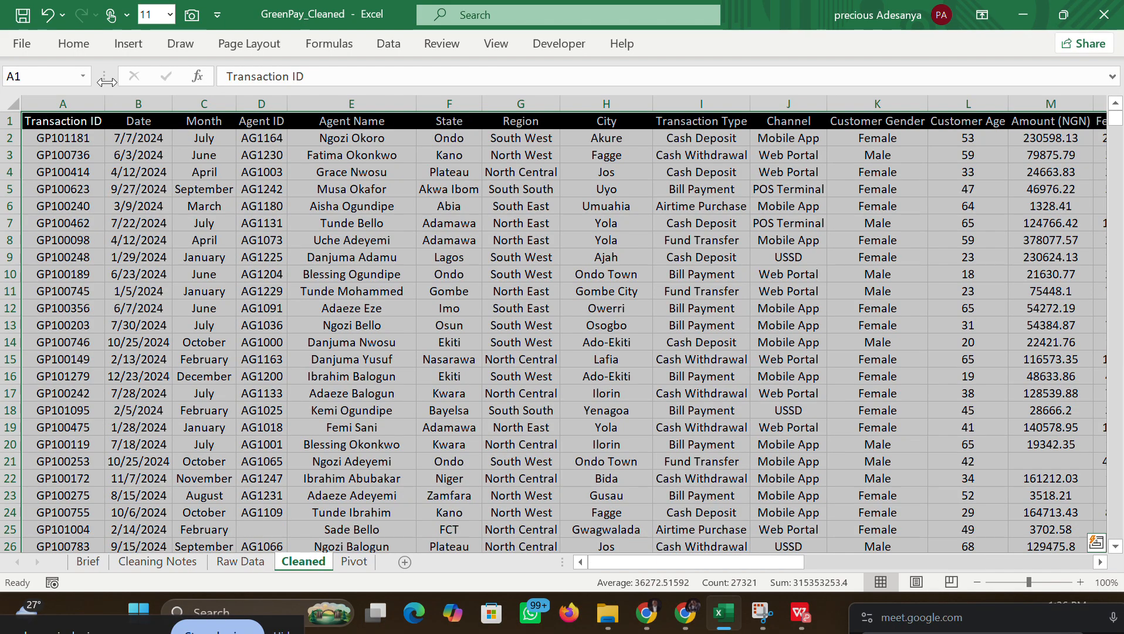
{"action": "left_click", "coordinate": [73, 45]}
{"action": "left_click", "coordinate": [123, 47]}
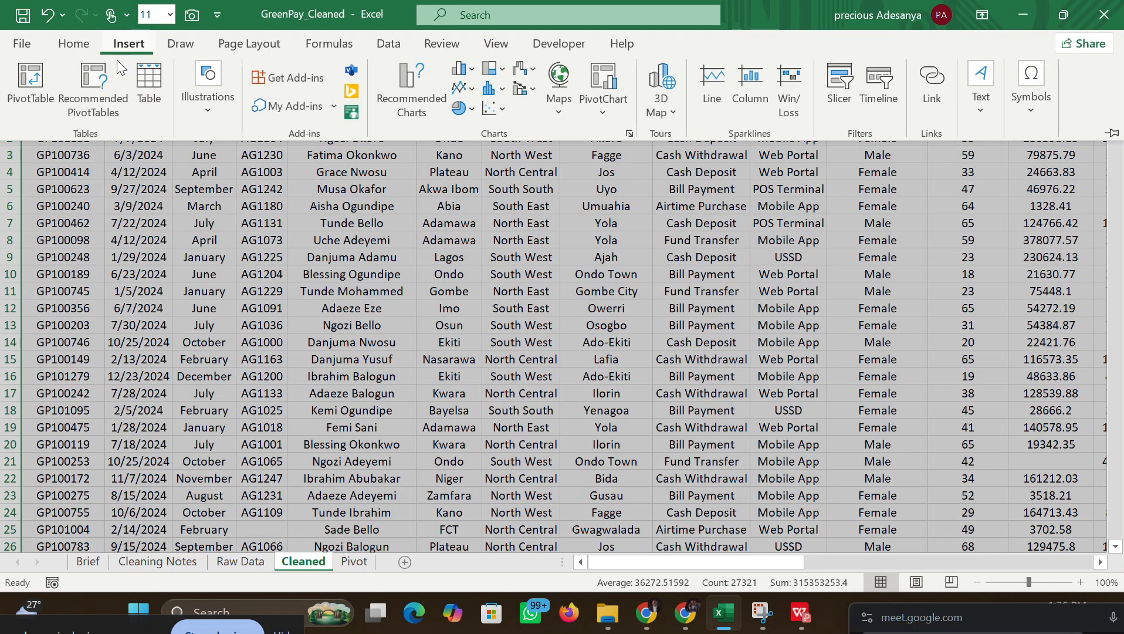
{"action": "left_click", "coordinate": [30, 82]}
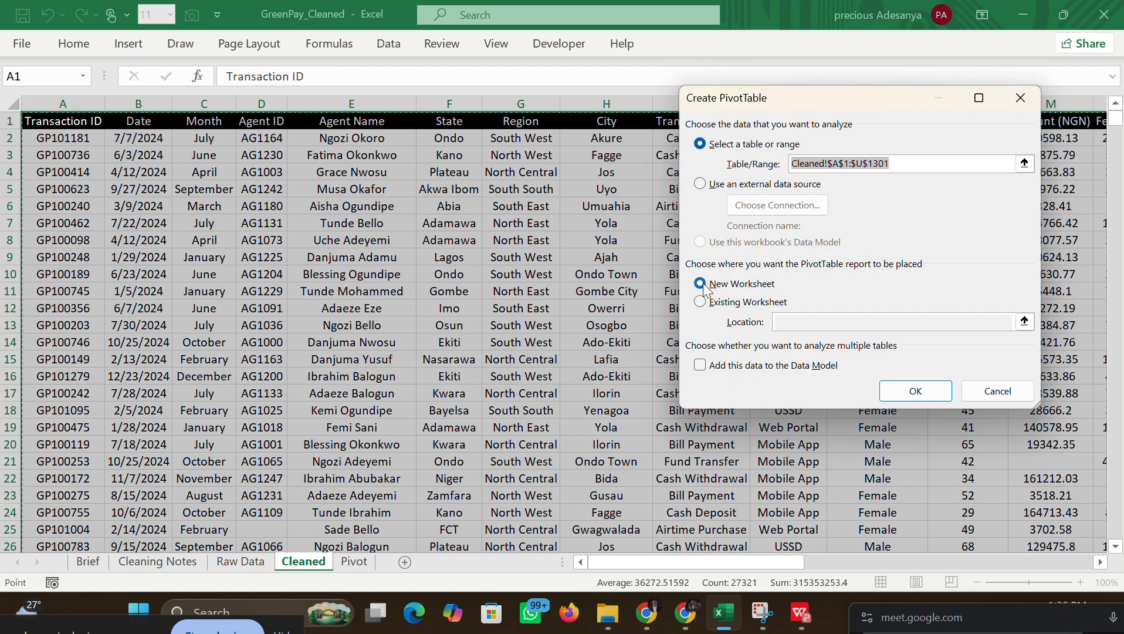
{"action": "left_click", "coordinate": [704, 302]}
{"action": "left_click", "coordinate": [786, 322]}
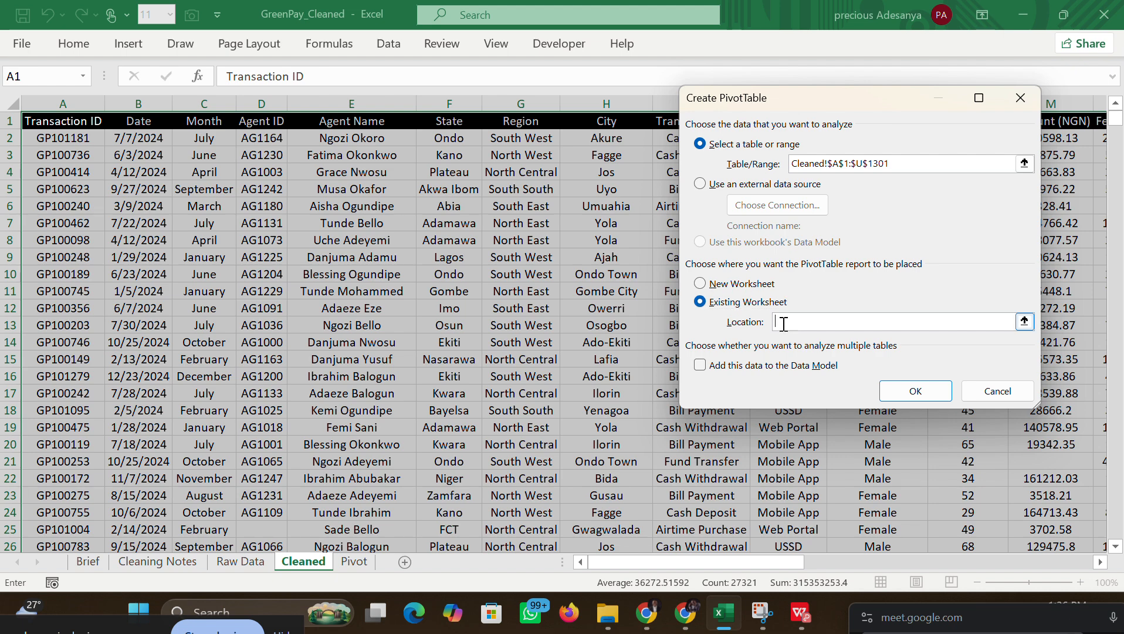
{"action": "left_click", "coordinate": [353, 562]}
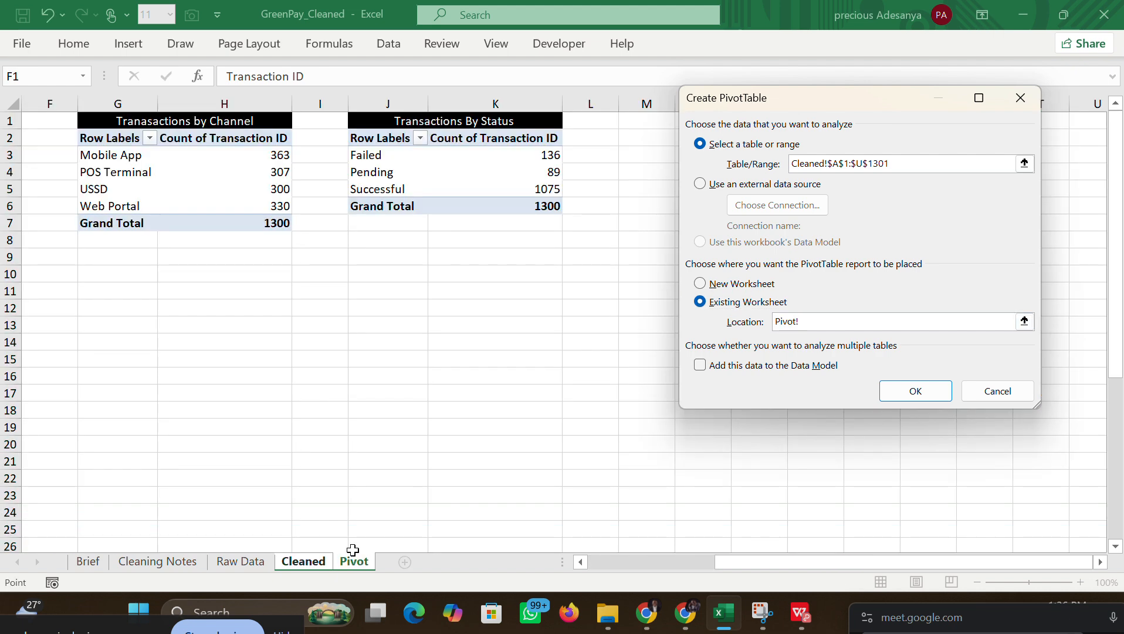
{"action": "left_click", "coordinate": [643, 137]}
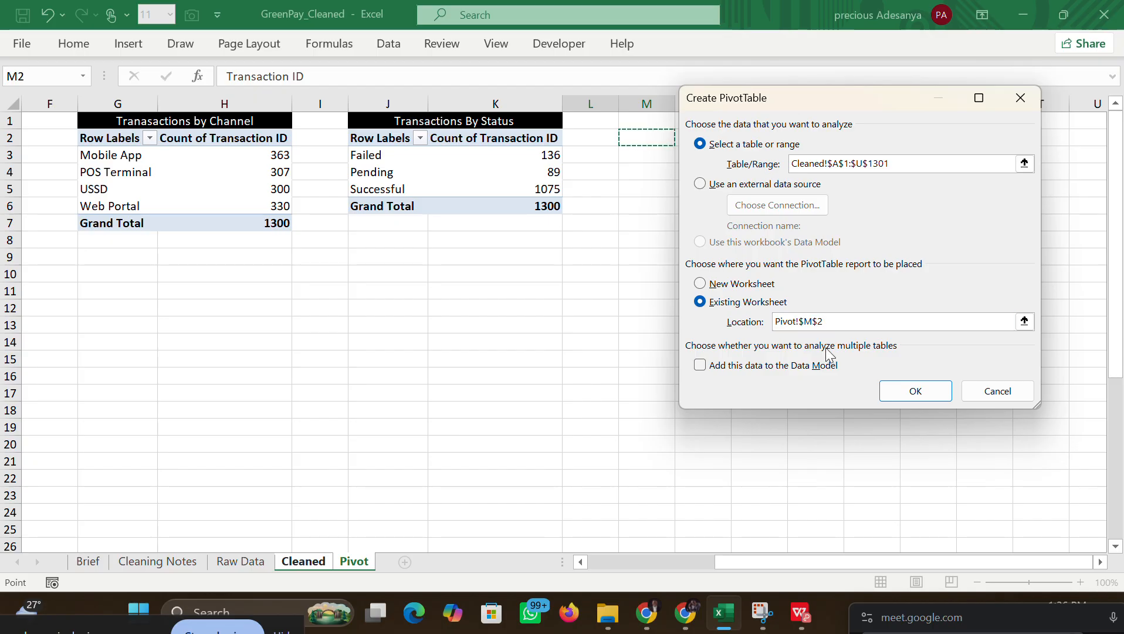
{"action": "left_click", "coordinate": [898, 392]}
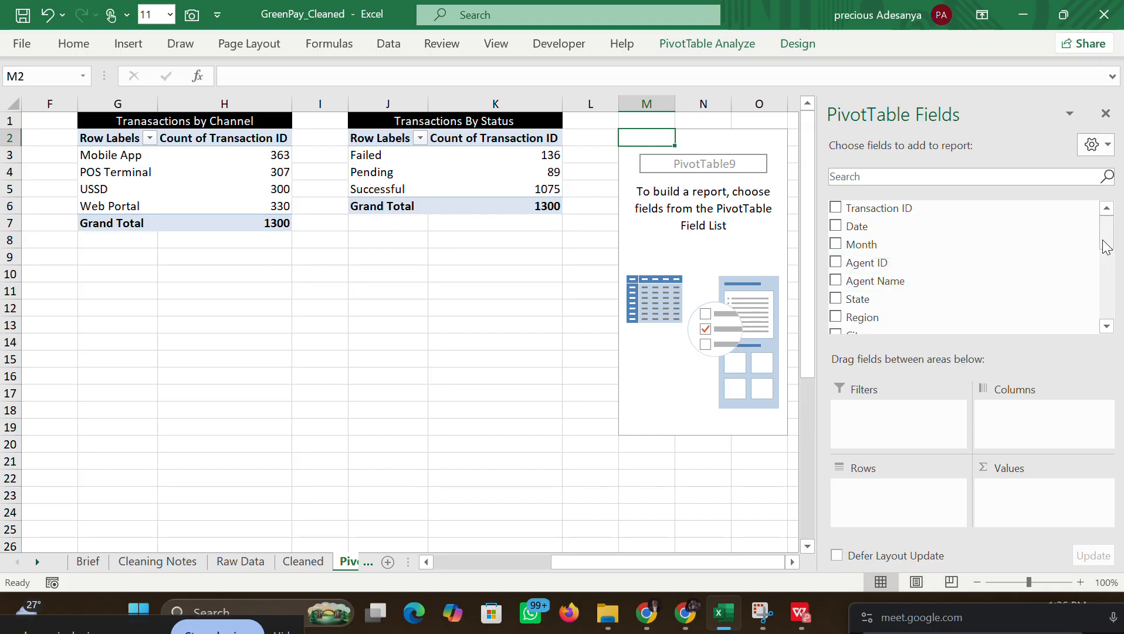
Step: Add Agent ID to the new PivotTable's rows and State to its values as a count
{"action": "mouse_move", "coordinate": [1105, 241]}
{"action": "left_mouse_down"}
{"action": "mouse_move", "coordinate": [1109, 327]}
{"action": "mouse_move", "coordinate": [1112, 244]}
{"action": "left_mouse_up"}
{"action": "left_click_drag", "start_coordinate": [916, 263], "coordinate": [898, 492]}
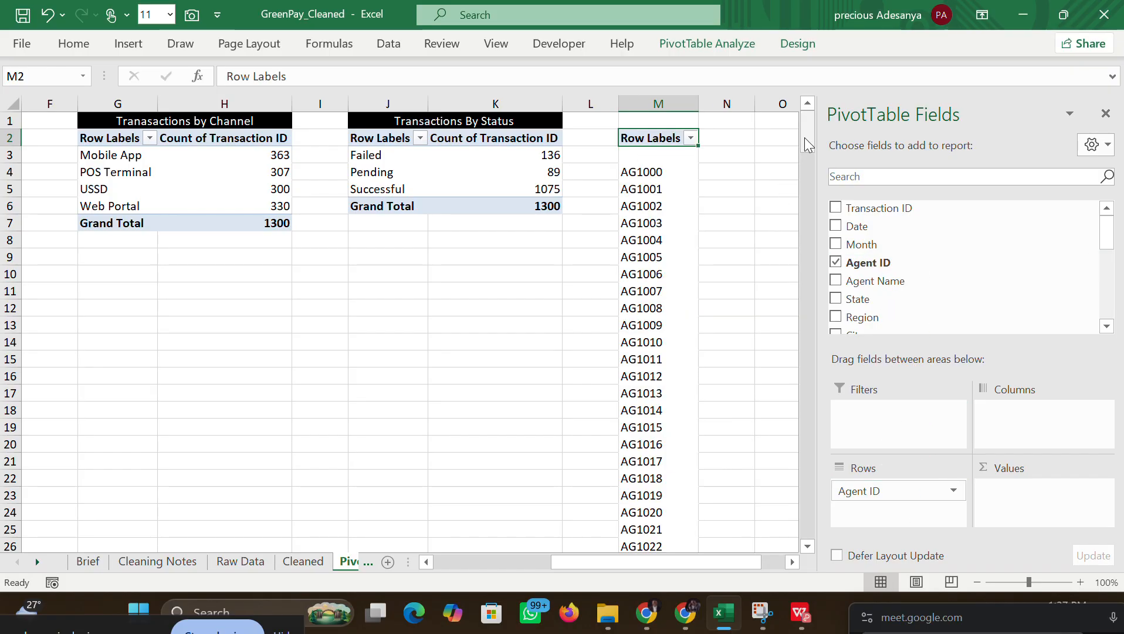
{"action": "left_click_drag", "start_coordinate": [805, 137], "coordinate": [823, 226]}
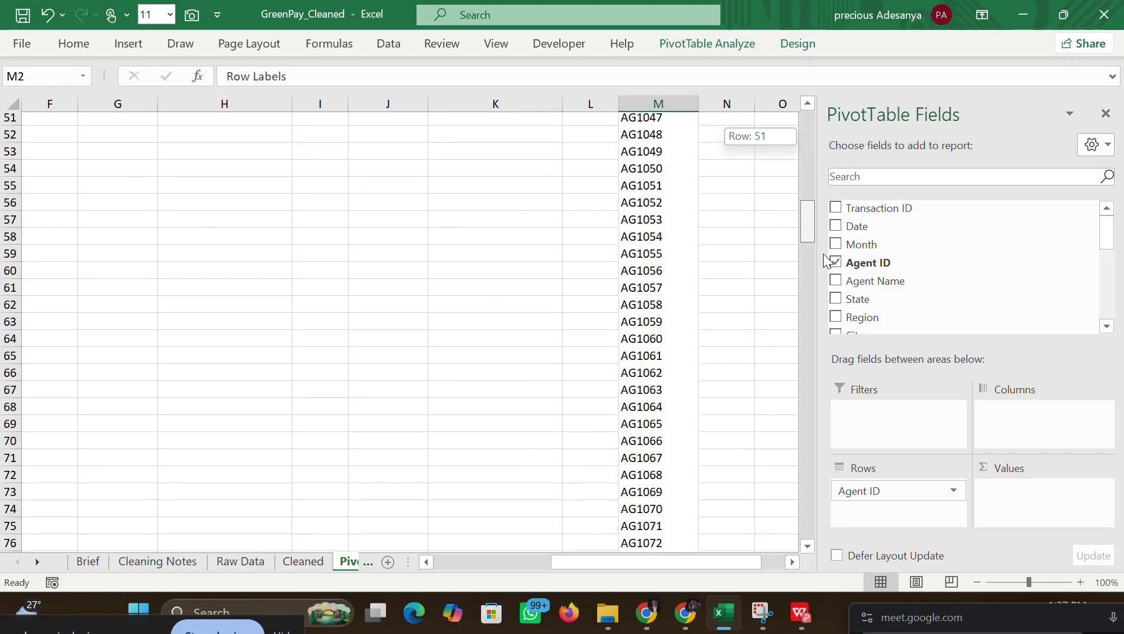
{"action": "left_click_drag", "start_coordinate": [805, 540], "coordinate": [797, 246]}
{"action": "left_click_drag", "start_coordinate": [802, 114], "coordinate": [803, 83]}
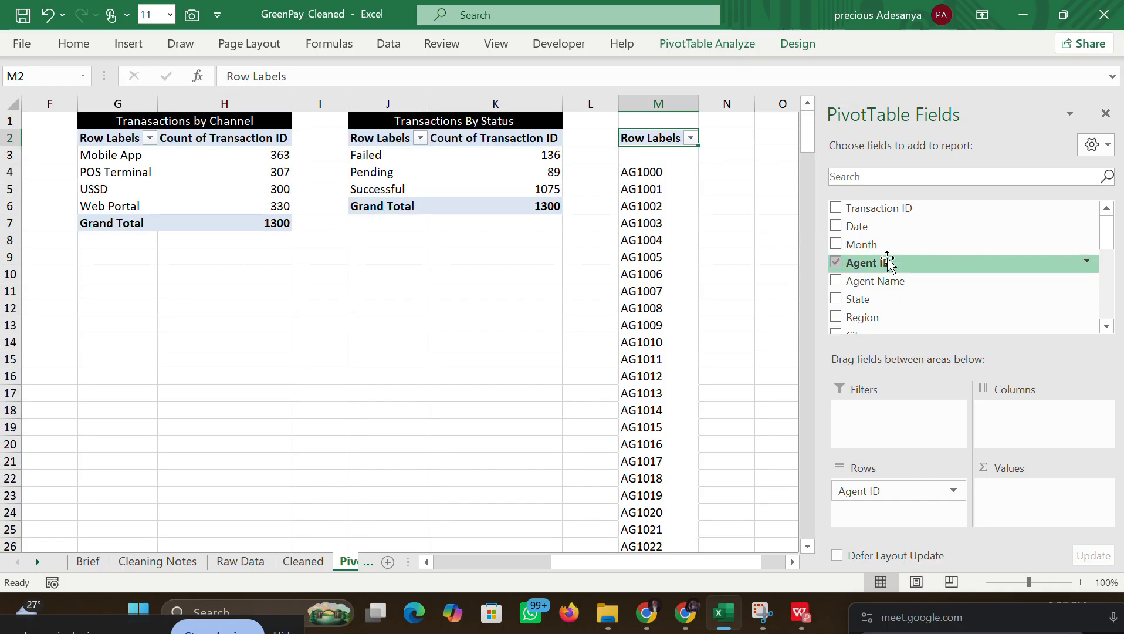
{"action": "left_click_drag", "start_coordinate": [882, 299], "coordinate": [1000, 493]}
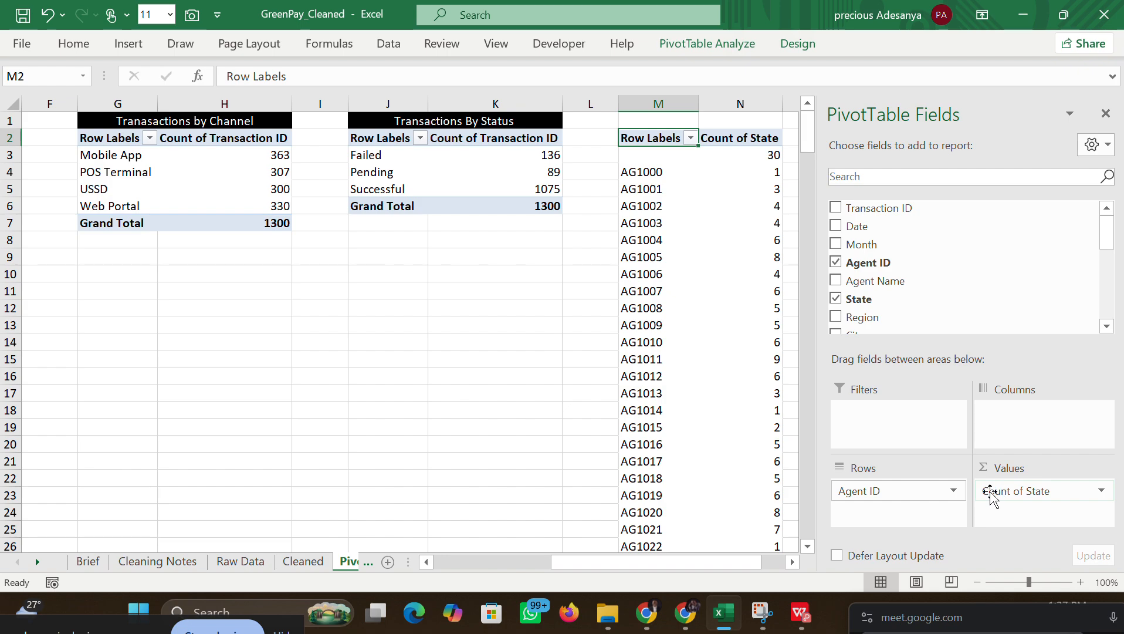
Step: Remove State from the agent PivotTable's values and add it back as a count
{"action": "mouse_move", "coordinate": [726, 619]}
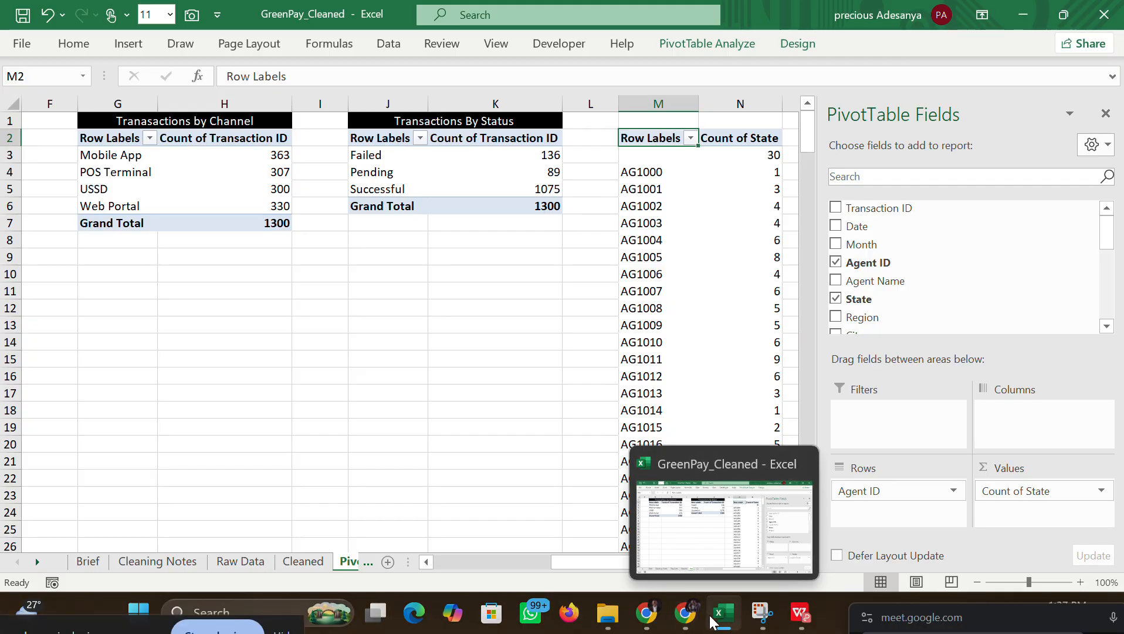
{"action": "mouse_move", "coordinate": [792, 616]}
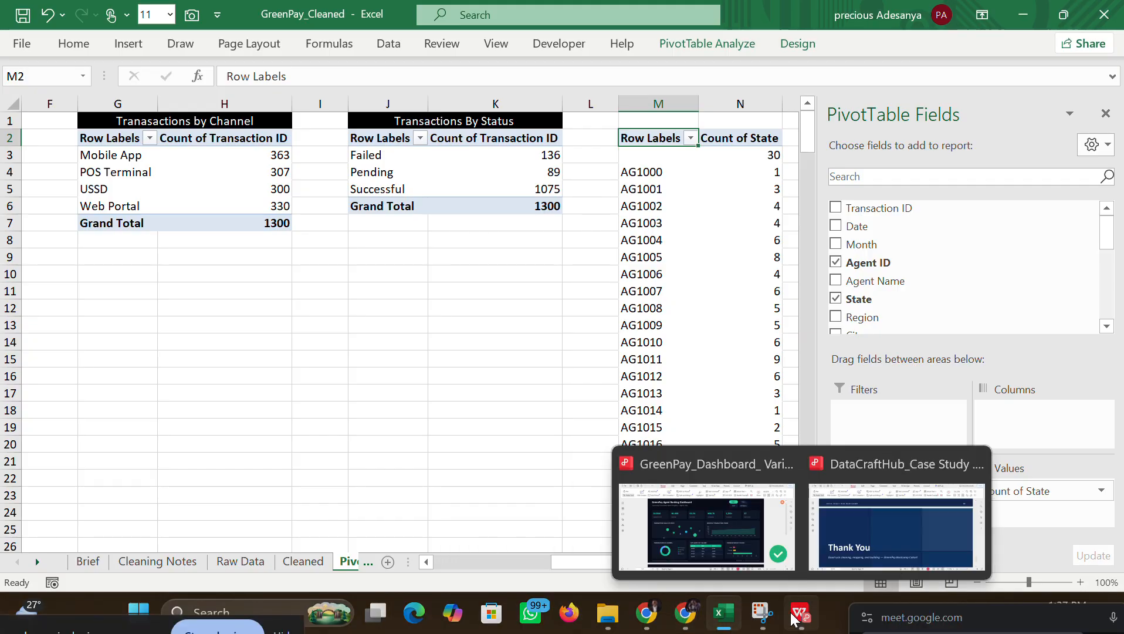
{"action": "mouse_move", "coordinate": [742, 547]}
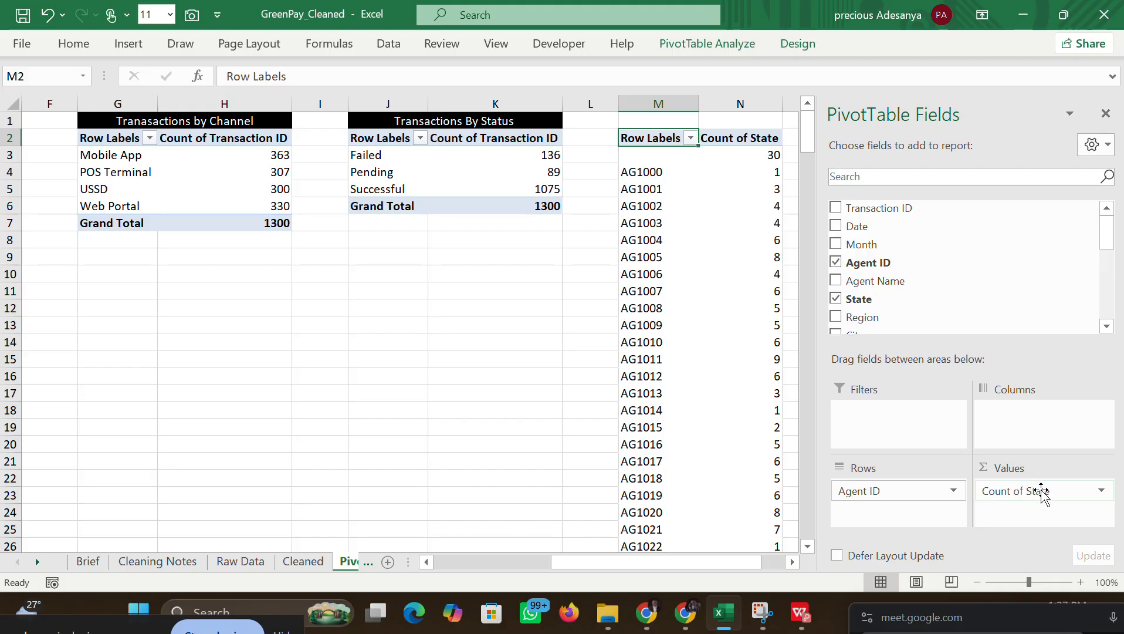
{"action": "left_click", "coordinate": [1101, 492]}
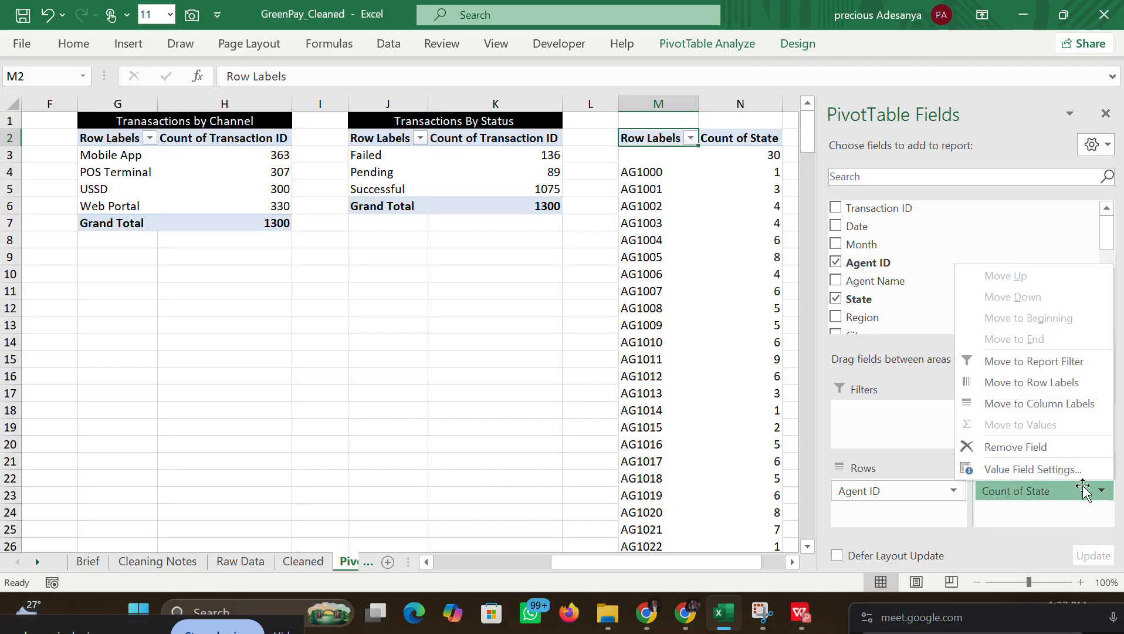
{"action": "left_click", "coordinate": [1032, 462]}
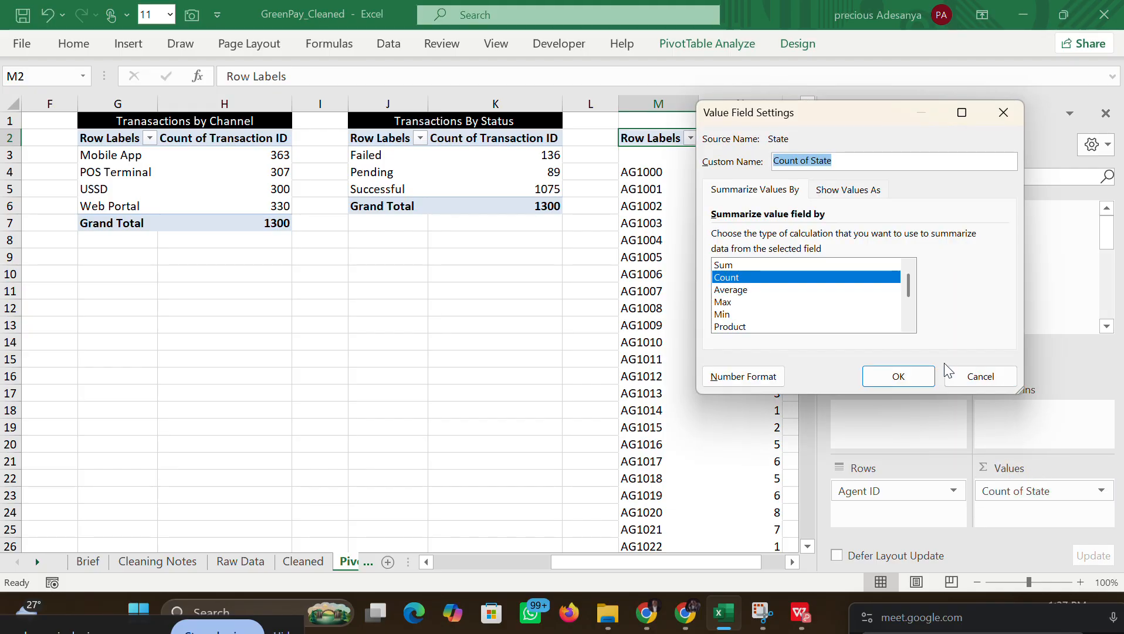
{"action": "left_click", "coordinate": [976, 377]}
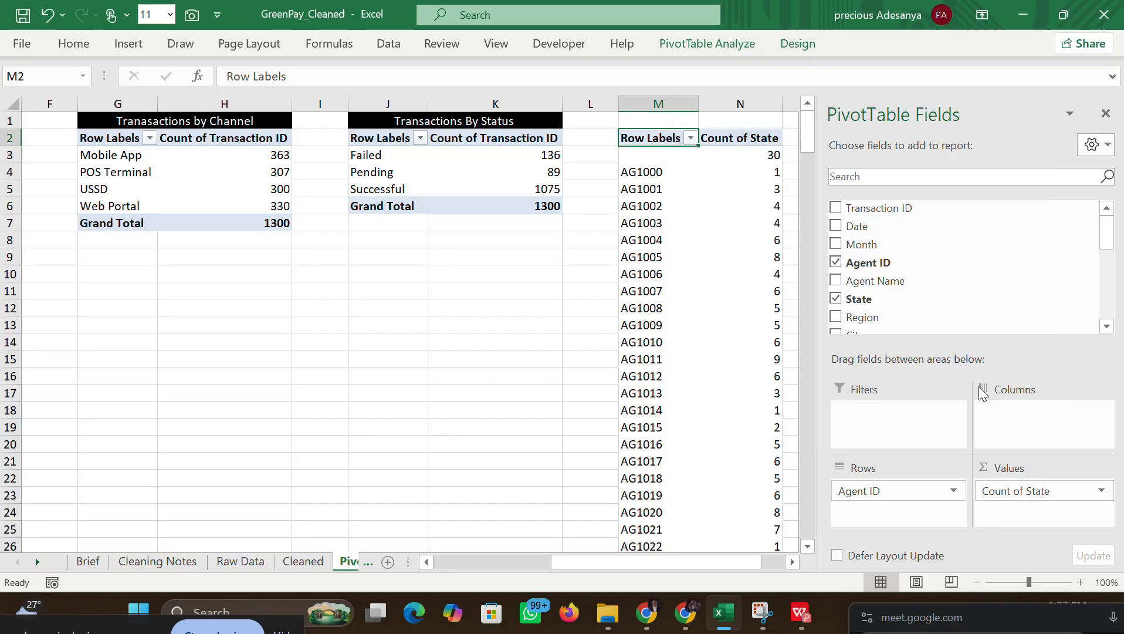
{"action": "left_click", "coordinate": [1071, 492]}
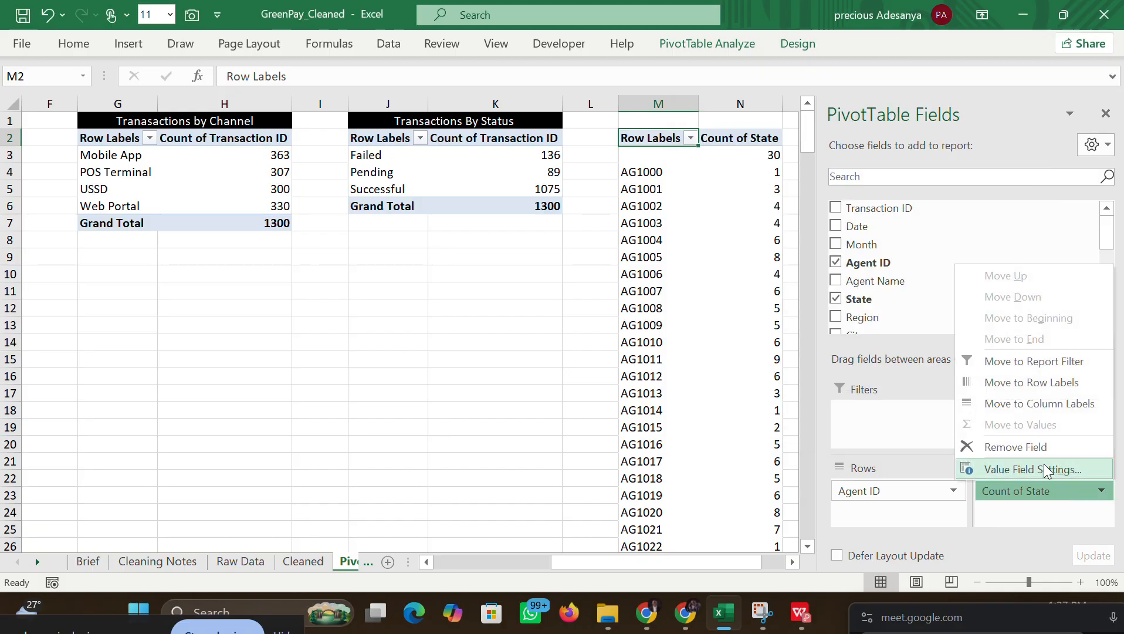
{"action": "left_click", "coordinate": [1015, 447]}
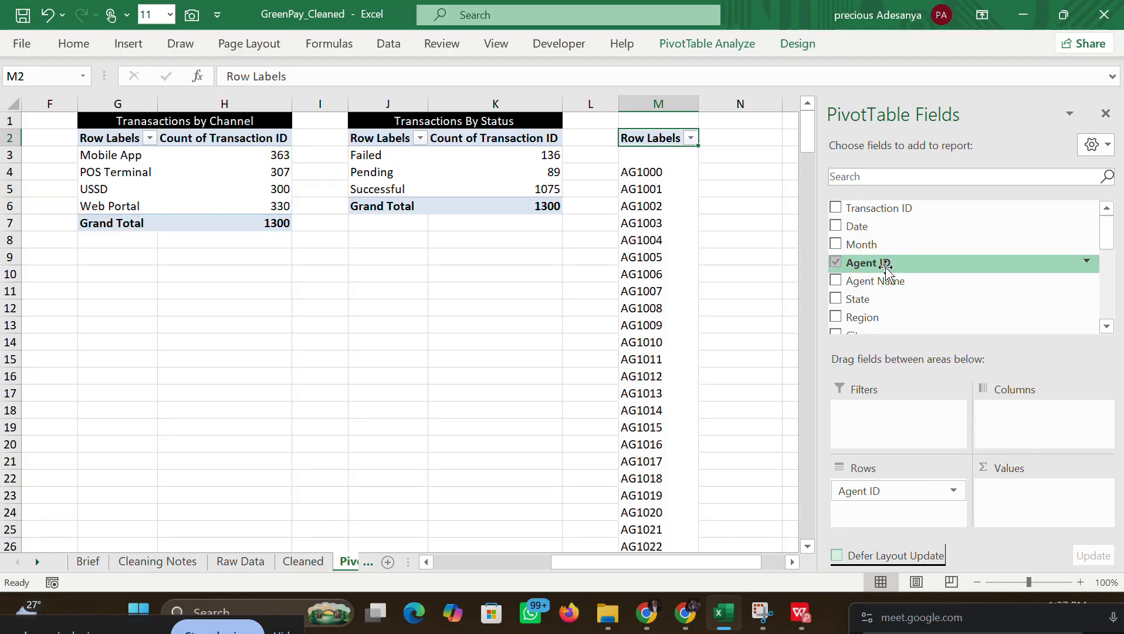
{"action": "left_click_drag", "start_coordinate": [879, 300], "coordinate": [1006, 498]}
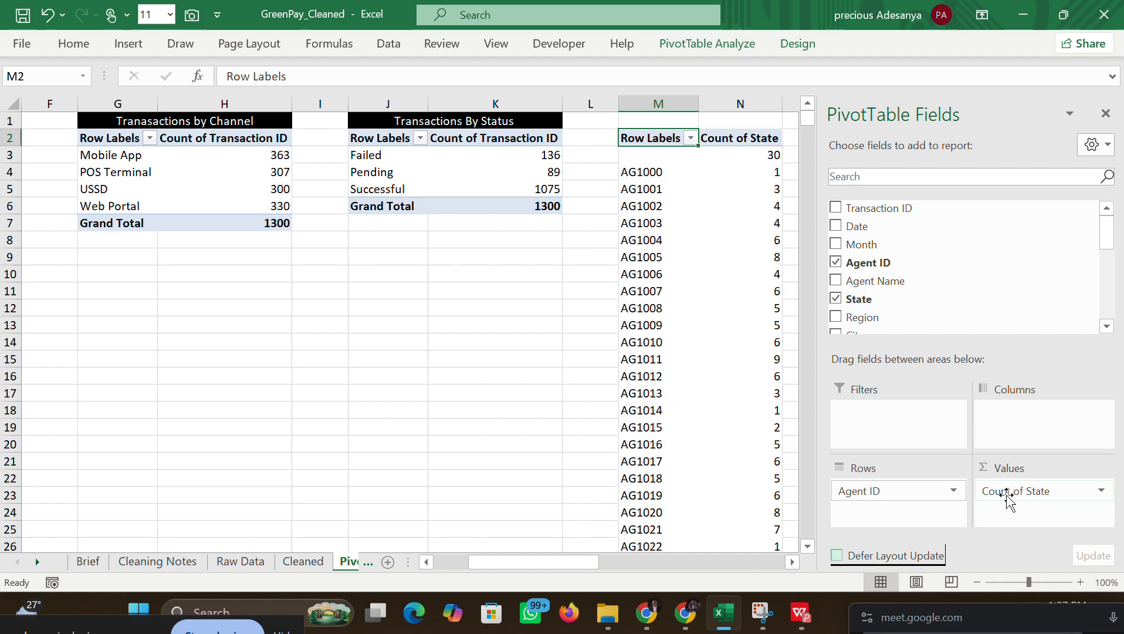
Step: Check the calculation types available in the value field settings for Count of State
{"action": "left_click", "coordinate": [1101, 491]}
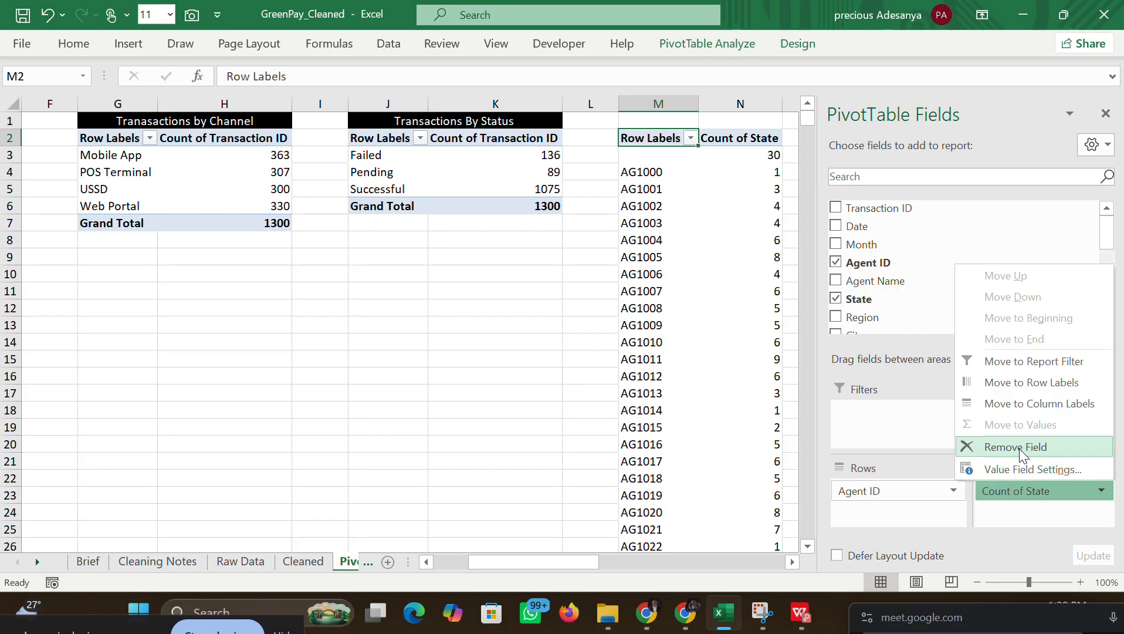
{"action": "left_click", "coordinate": [1022, 470]}
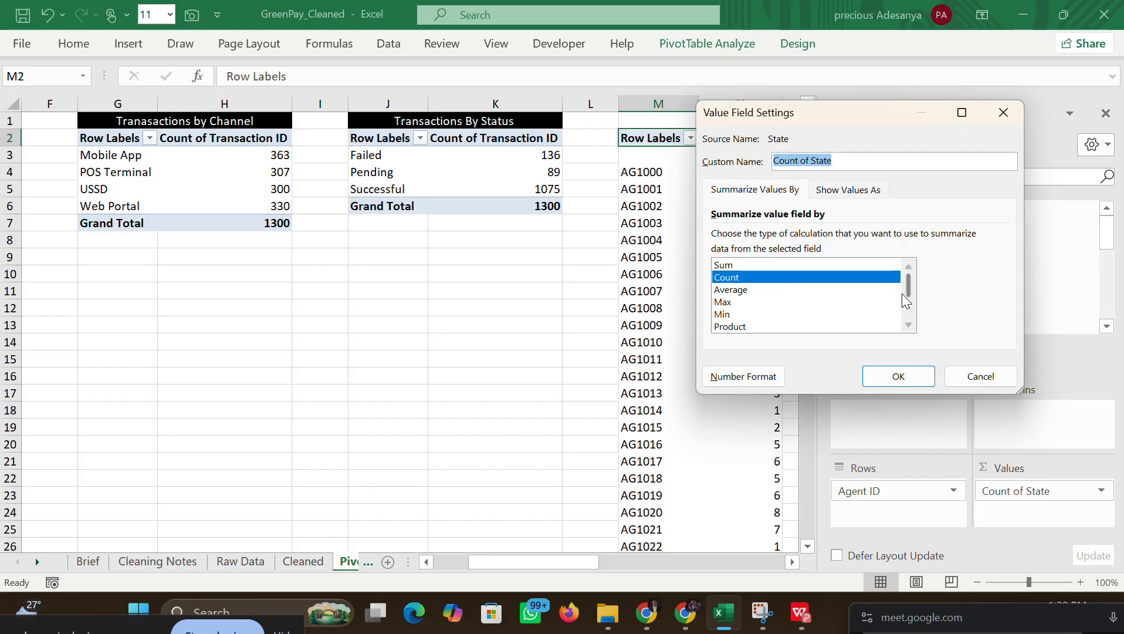
{"action": "scroll", "coordinate": [903, 296], "scroll_direction": "down", "scroll_amount": 2}
{"action": "scroll", "coordinate": [903, 299], "scroll_direction": "up", "scroll_amount": 2}
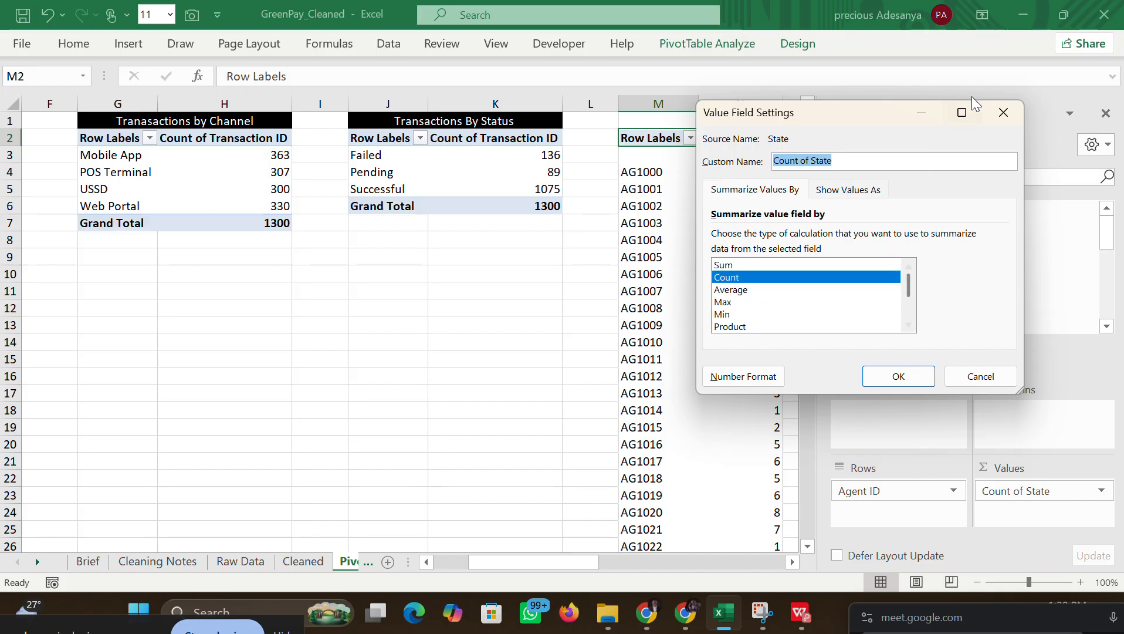
{"action": "left_click", "coordinate": [1003, 112]}
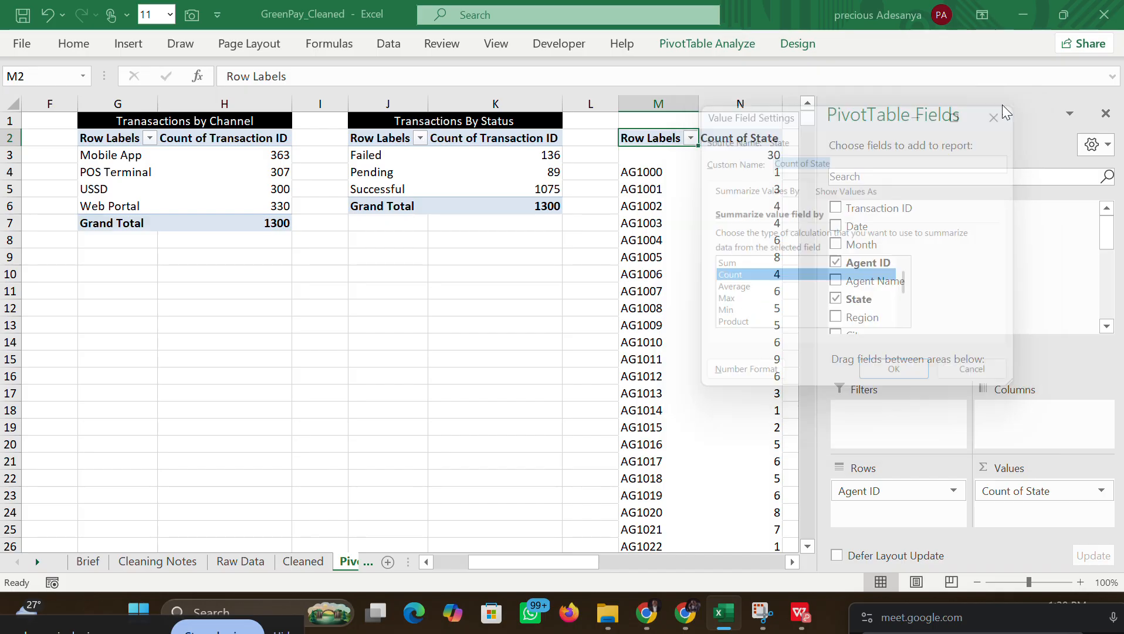
Step: Delete columns M:N, which hold the Agent ID PivotTable, from the Pivot sheet
{"action": "left_click", "coordinate": [1105, 113]}
{"action": "left_click_drag", "start_coordinate": [650, 105], "coordinate": [763, 109]}
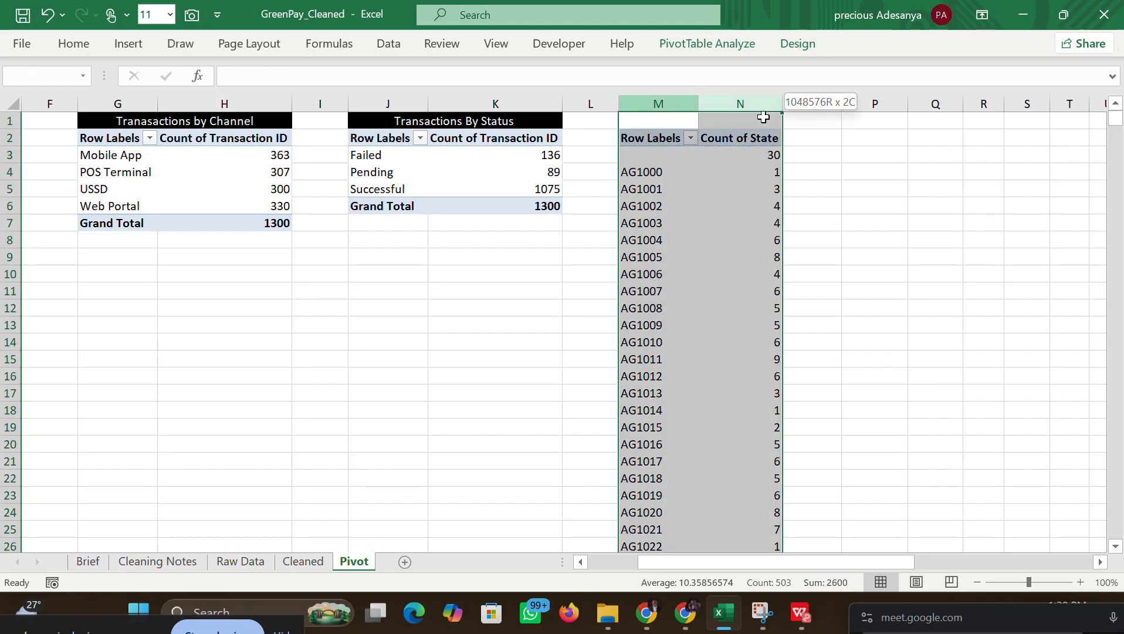
{"action": "right_click", "coordinate": [733, 142]}
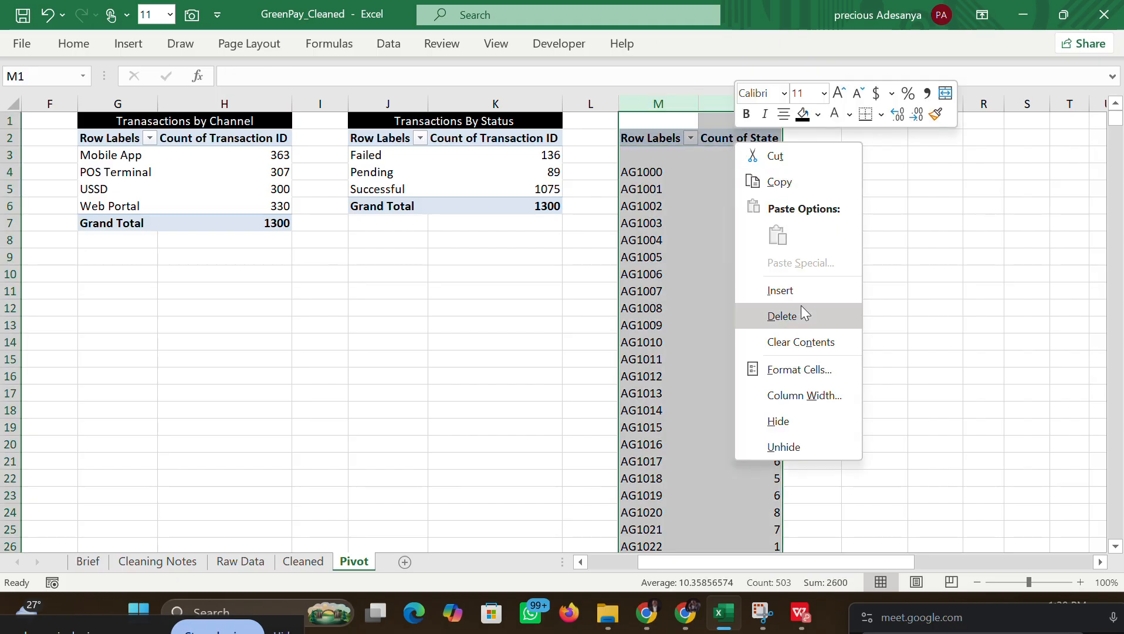
{"action": "left_click", "coordinate": [782, 316]}
{"action": "left_click", "coordinate": [902, 326]}
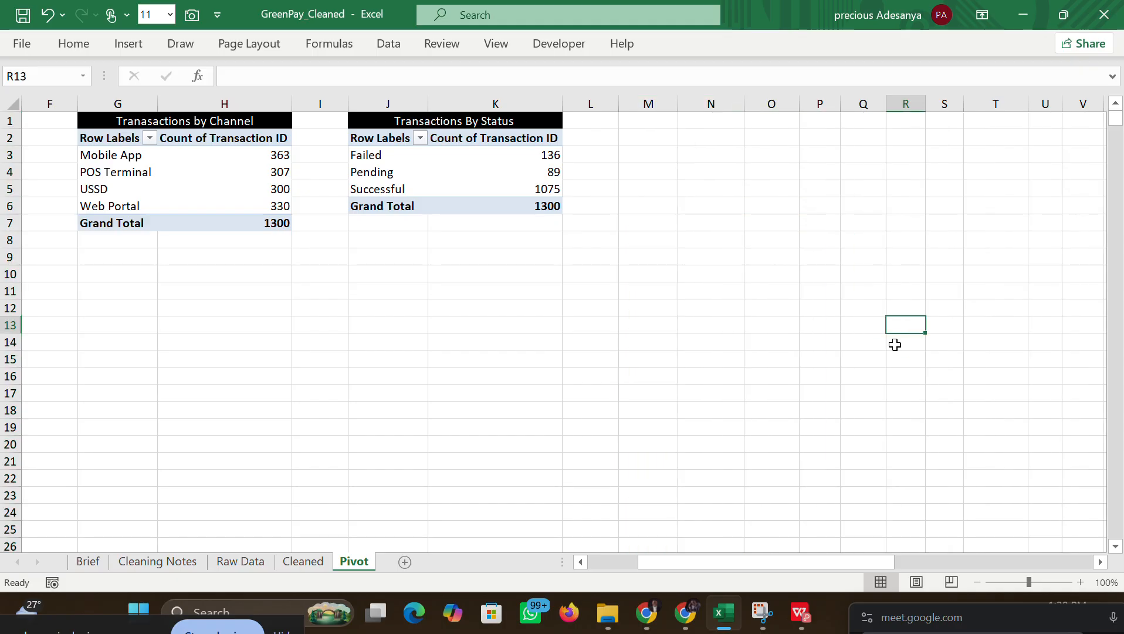
Step: Review the four remaining PivotTables, and compare them with pages 1 and 2 of the GreenPay dashboard PDF
{"action": "left_click_drag", "start_coordinate": [675, 558], "coordinate": [433, 540]}
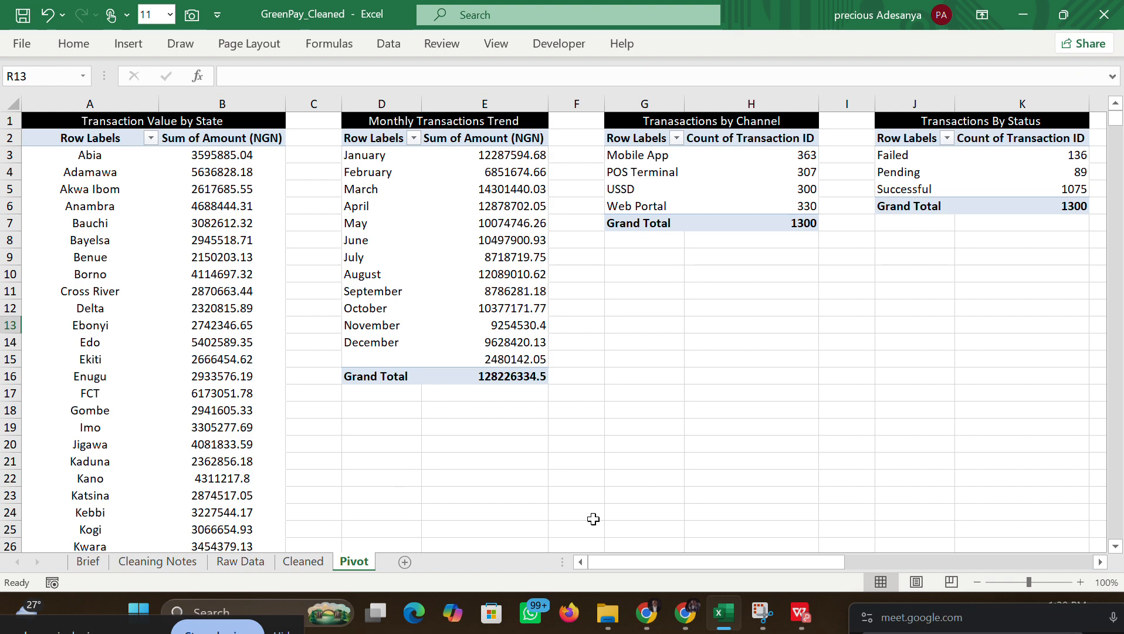
{"action": "left_click_drag", "start_coordinate": [647, 557], "coordinate": [560, 549]}
{"action": "mouse_move", "coordinate": [791, 616]}
{"action": "left_click", "coordinate": [738, 527]}
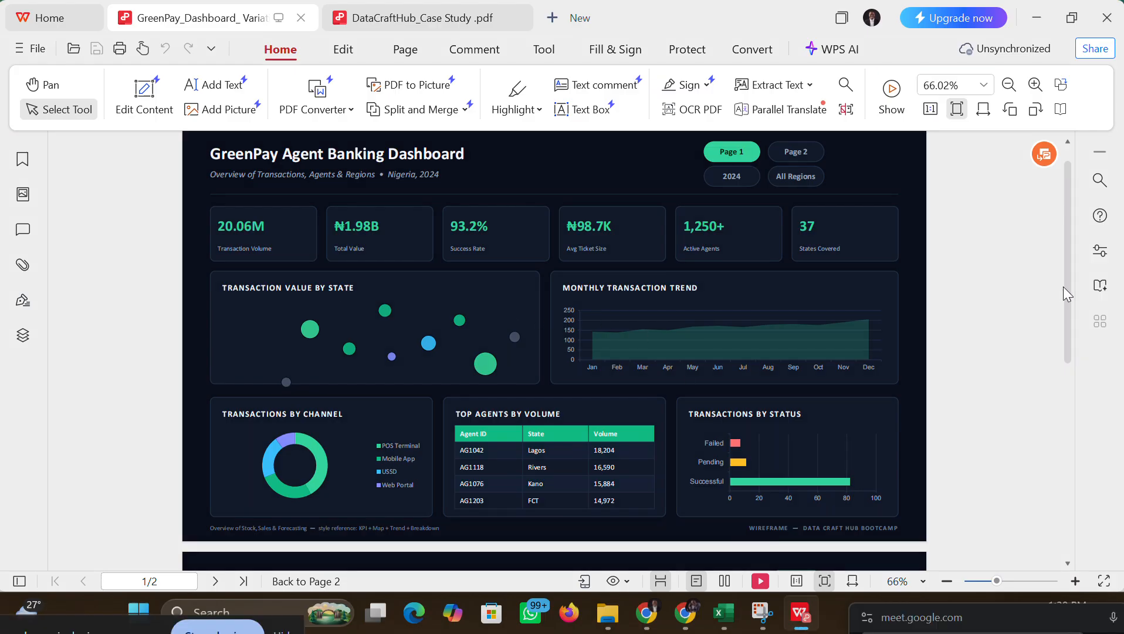
{"action": "left_click_drag", "start_coordinate": [1064, 287], "coordinate": [1035, 499]}
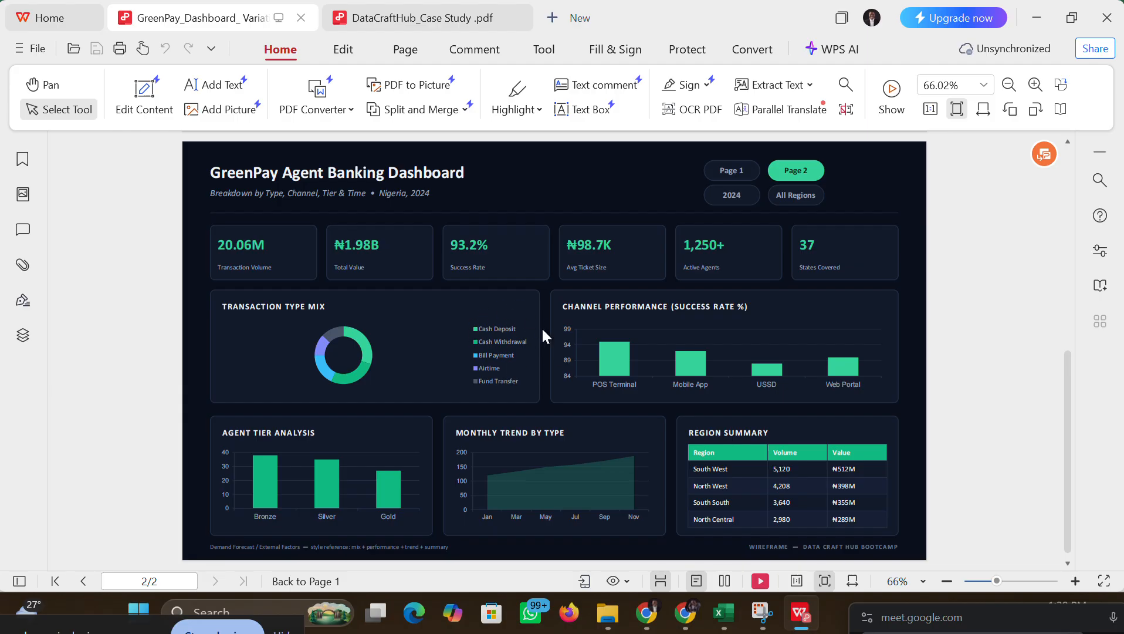
Step: Switch to the Claude chat in Chrome and ask "what are the pivots i need to create for my second dashboard page"
{"action": "mouse_move", "coordinate": [685, 613]}
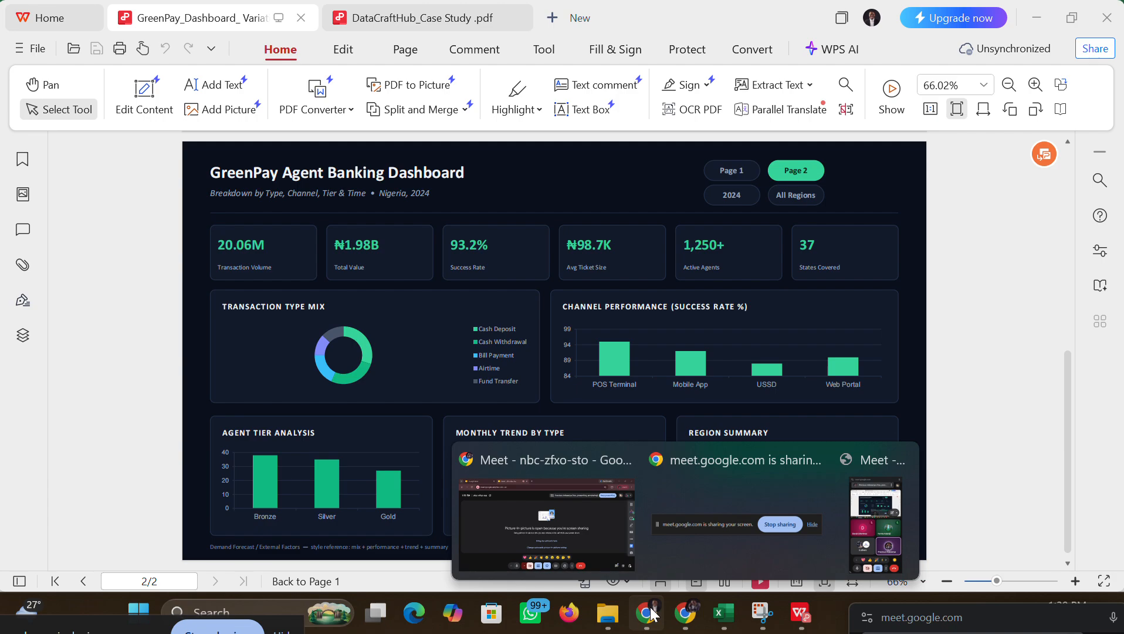
{"action": "left_click", "coordinate": [647, 613]}
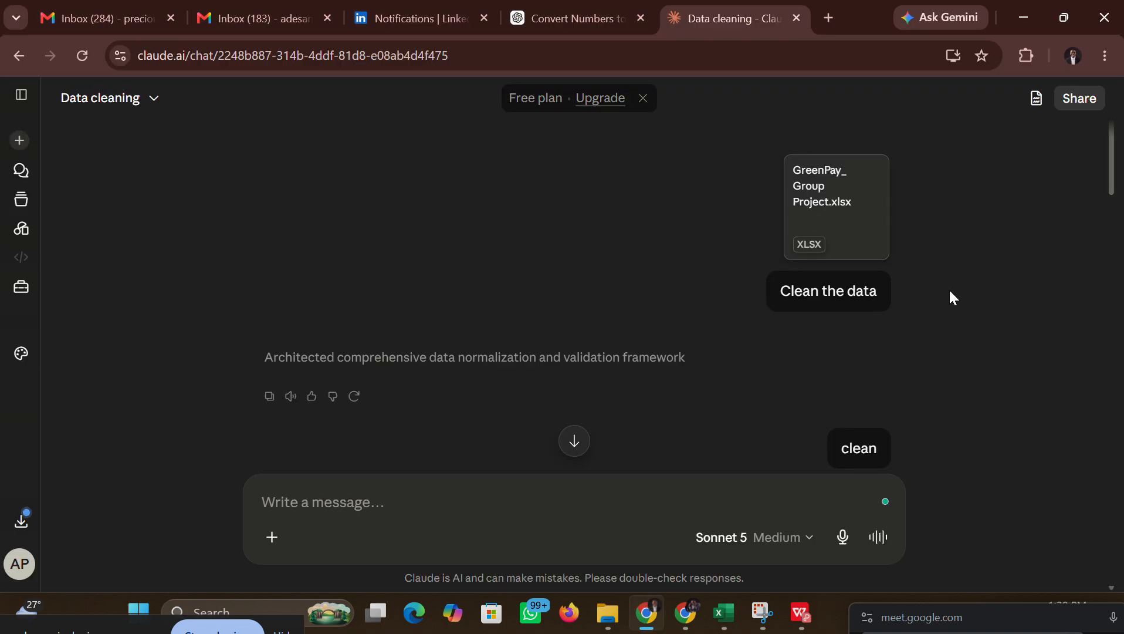
{"action": "left_click_drag", "start_coordinate": [1109, 184], "coordinate": [1077, 435]}
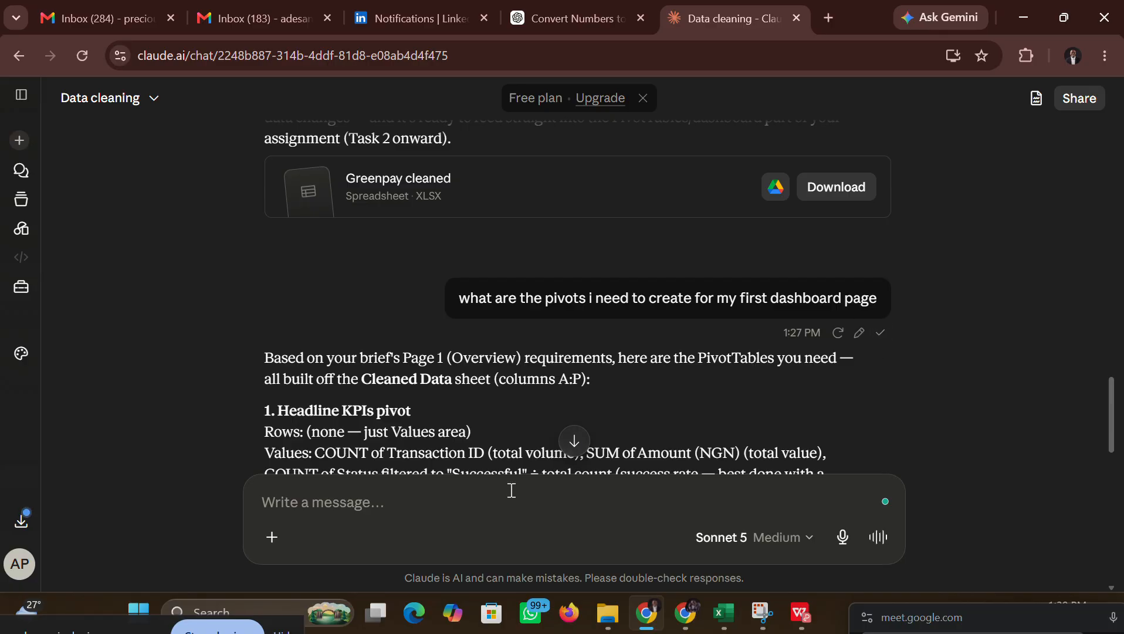
{"action": "type", "text": "what are the pivots i need to create for my first dashboard page"}
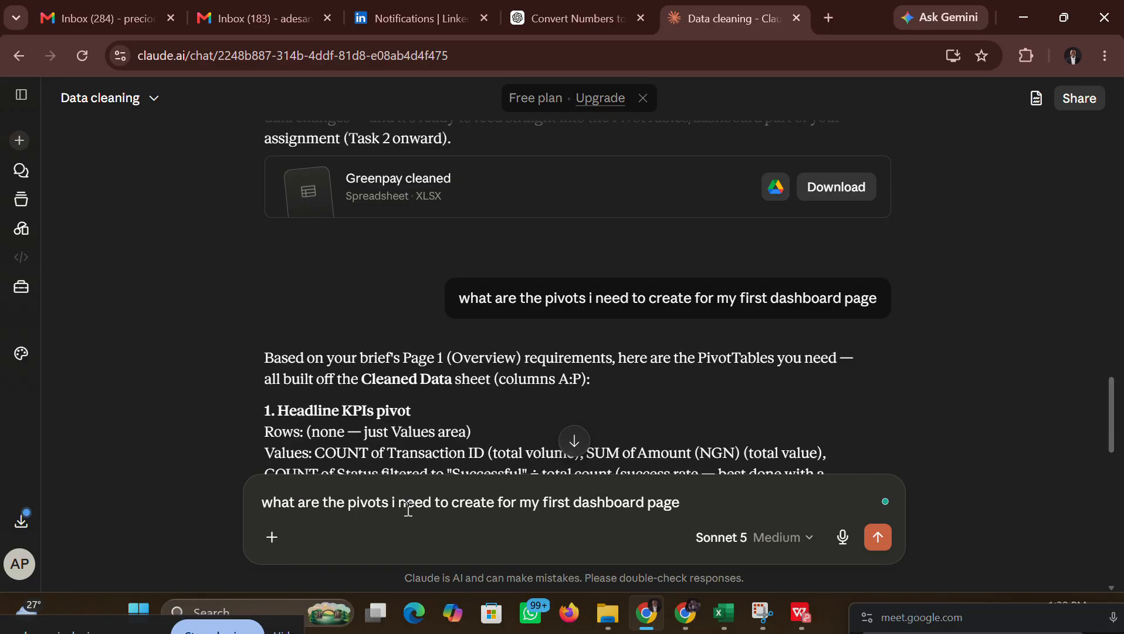
{"action": "left_click", "coordinate": [573, 501]}
{"action": "key", "text": "BackSpace"}
{"action": "key", "text": "BackSpace"}
{"action": "key", "text": "BackSpace"}
{"action": "key", "text": "BackSpace"}
{"action": "key", "text": "BackSpace"}
{"action": "key", "text": "BackSpace"}
{"action": "type", "text": "second"}
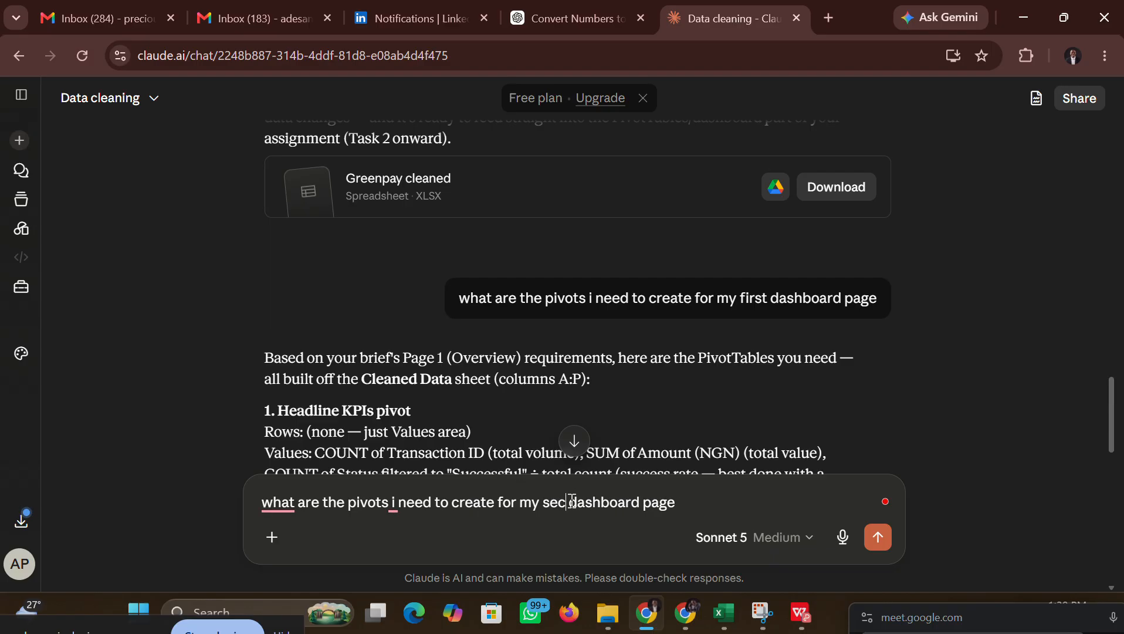
{"action": "key", "text": "Return"}
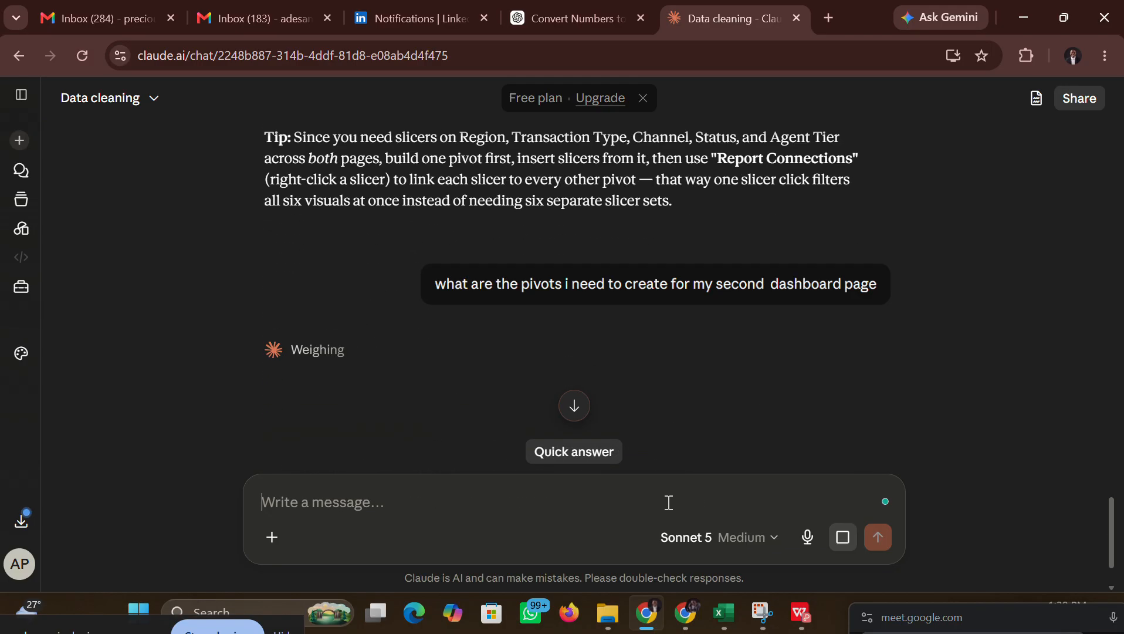
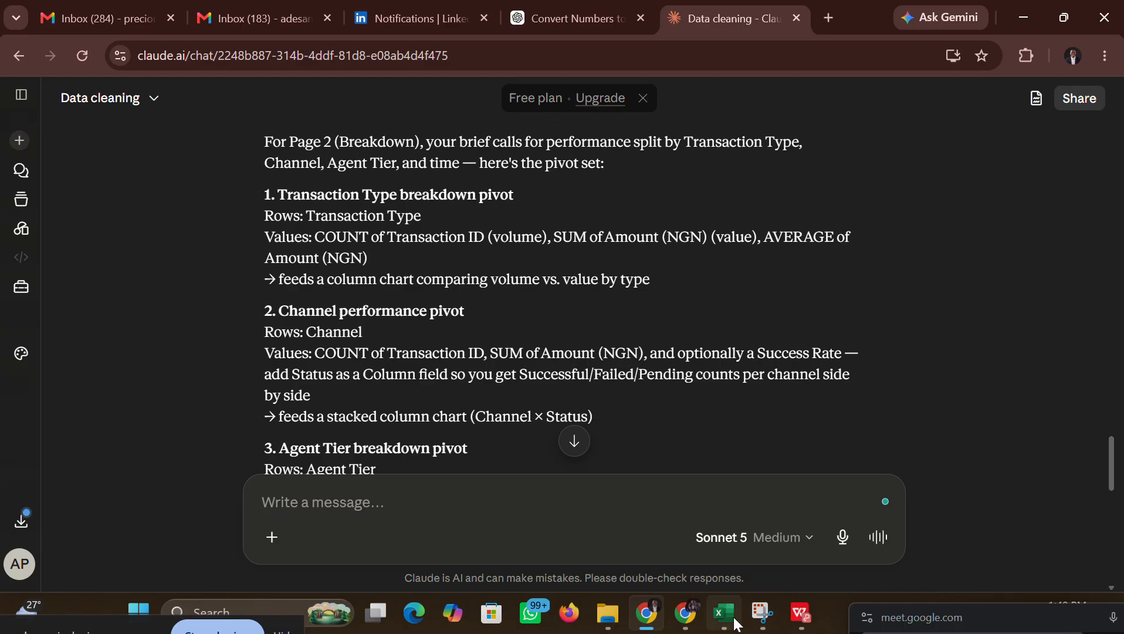
Step: Switch to the GreenPay_Cleaned workbook in Excel and insert a PivotTable from Cleaned!$A$1:$U$1301 at cell N2 of the Pivot sheet
{"action": "mouse_move", "coordinate": [796, 617]}
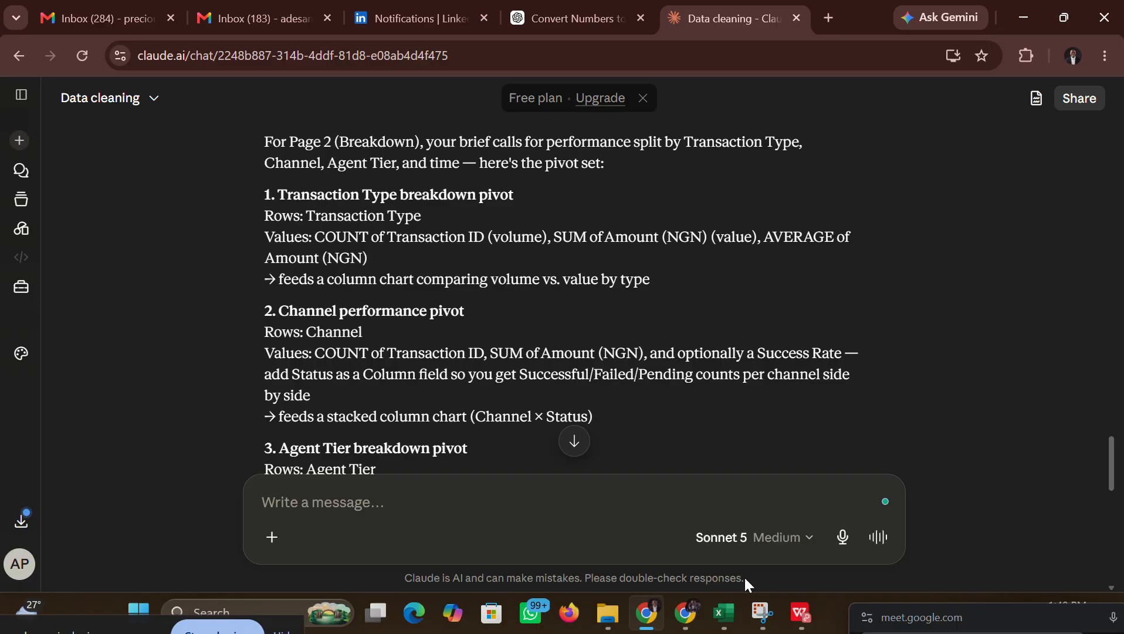
{"action": "mouse_move", "coordinate": [725, 612]}
{"action": "left_click", "coordinate": [725, 545]}
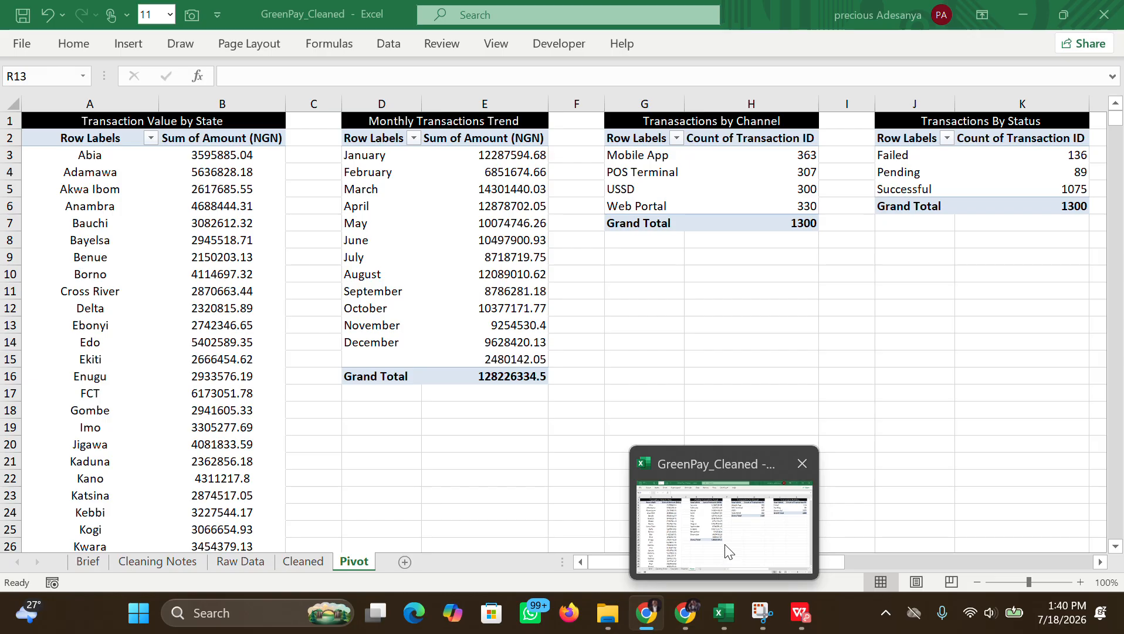
{"action": "left_click_drag", "start_coordinate": [690, 564], "coordinate": [746, 537]}
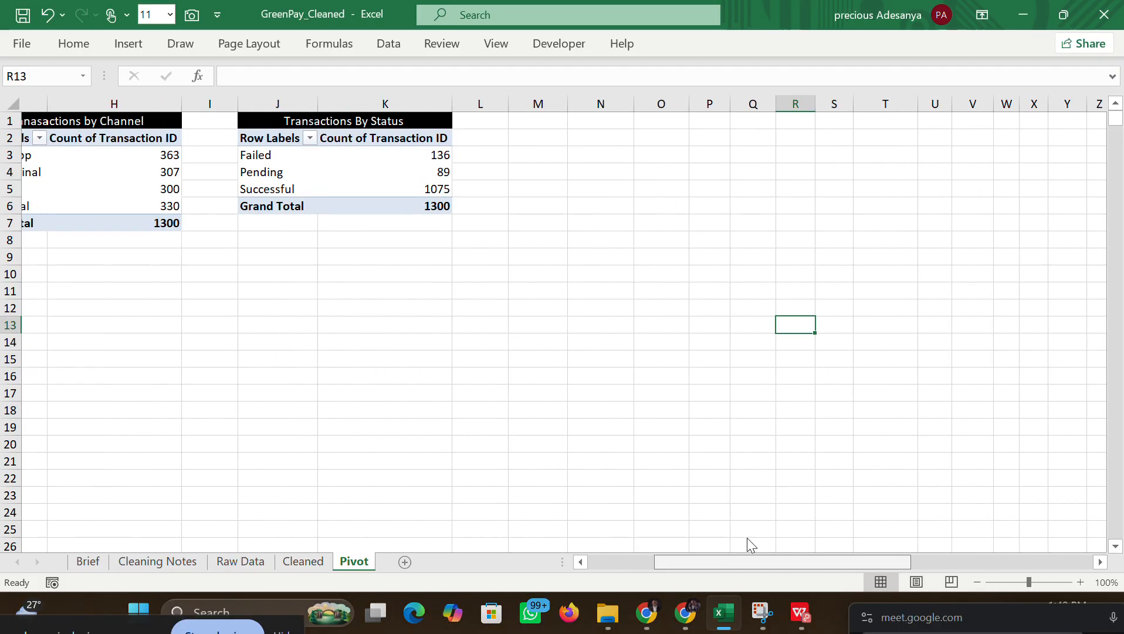
{"action": "left_click", "coordinate": [595, 136]}
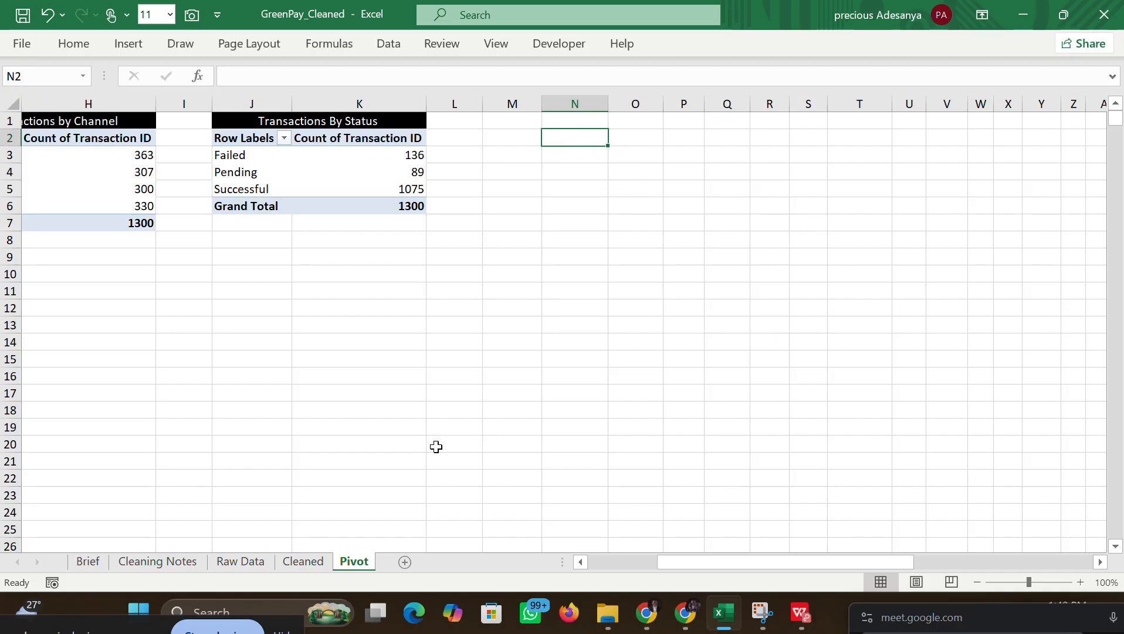
{"action": "left_click", "coordinate": [292, 563]}
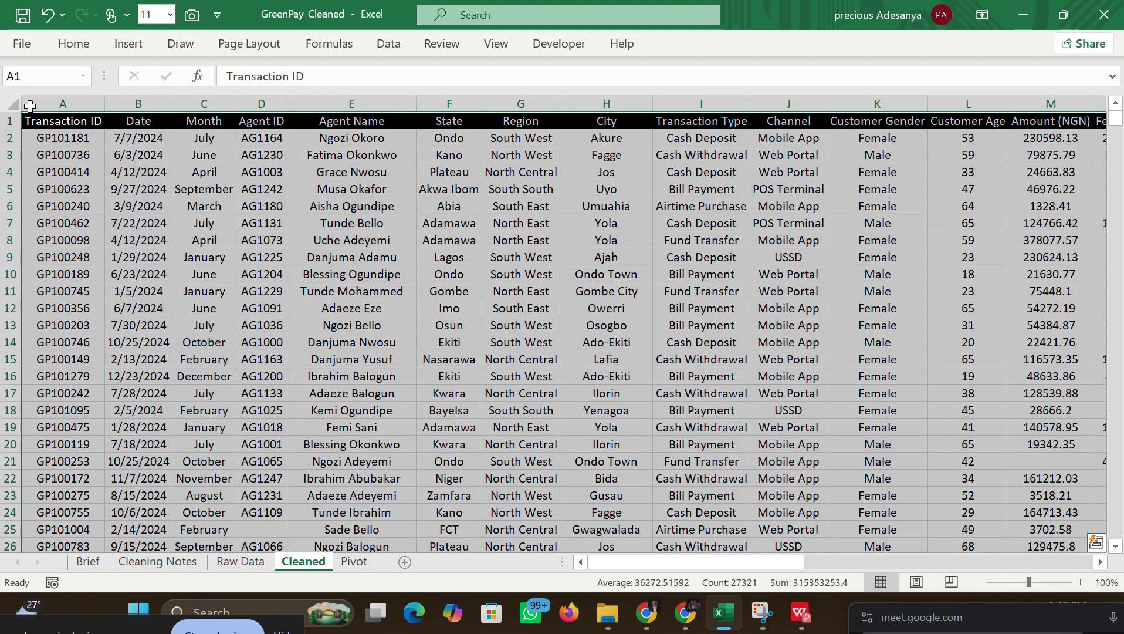
{"action": "left_click", "coordinate": [124, 44]}
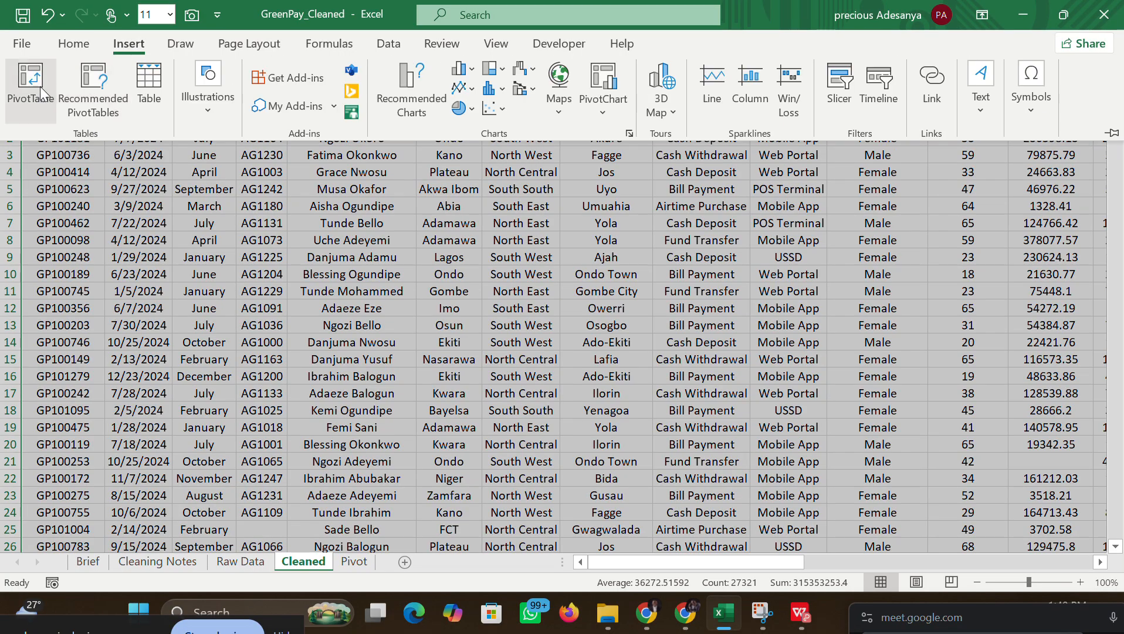
{"action": "left_click", "coordinate": [39, 86]}
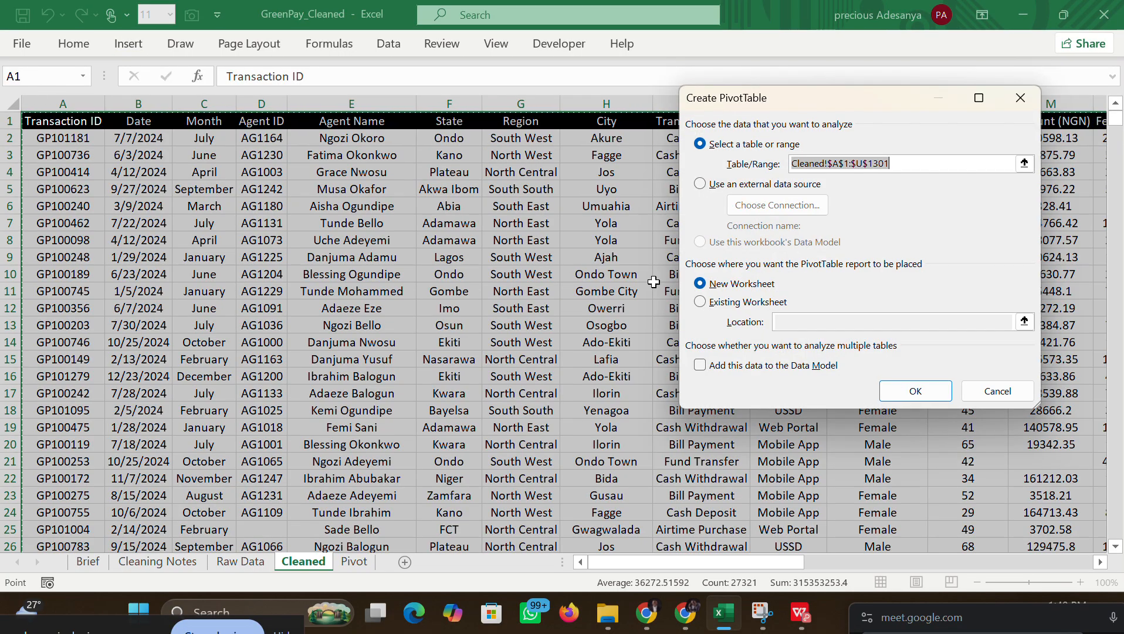
{"action": "left_click", "coordinate": [748, 301]}
{"action": "left_click", "coordinate": [786, 323]}
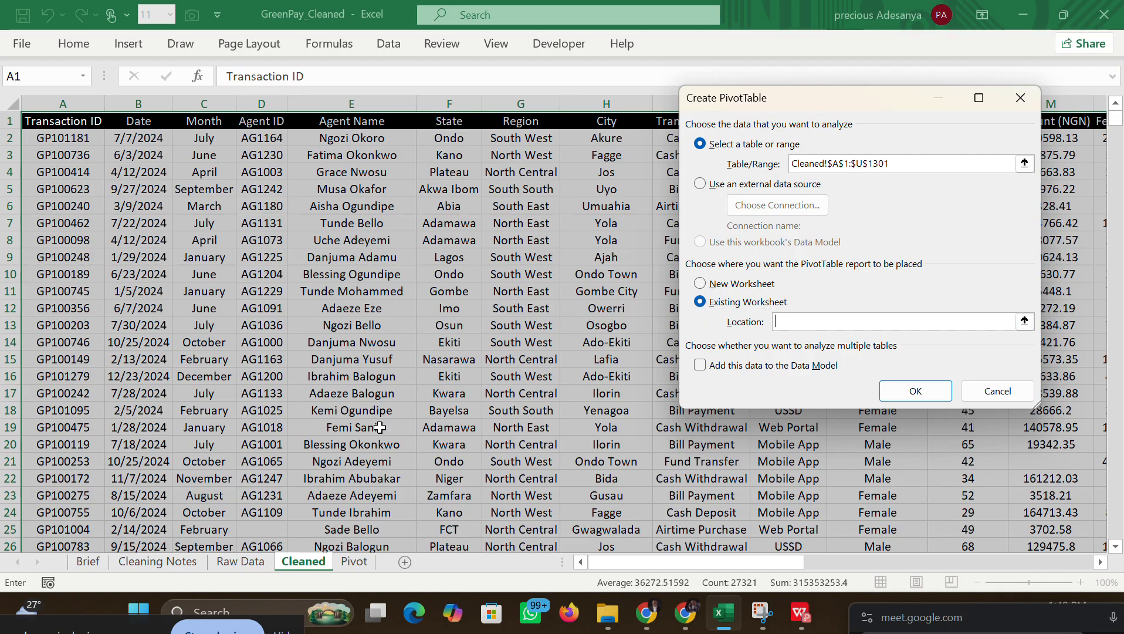
{"action": "left_click", "coordinate": [349, 562]}
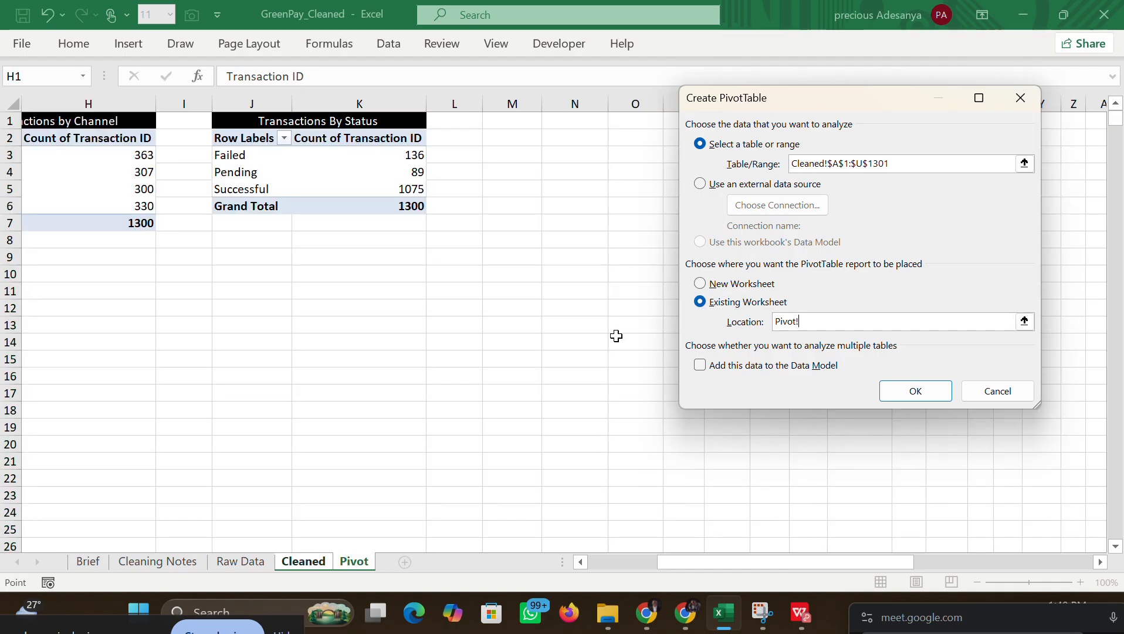
{"action": "left_click", "coordinate": [568, 141]}
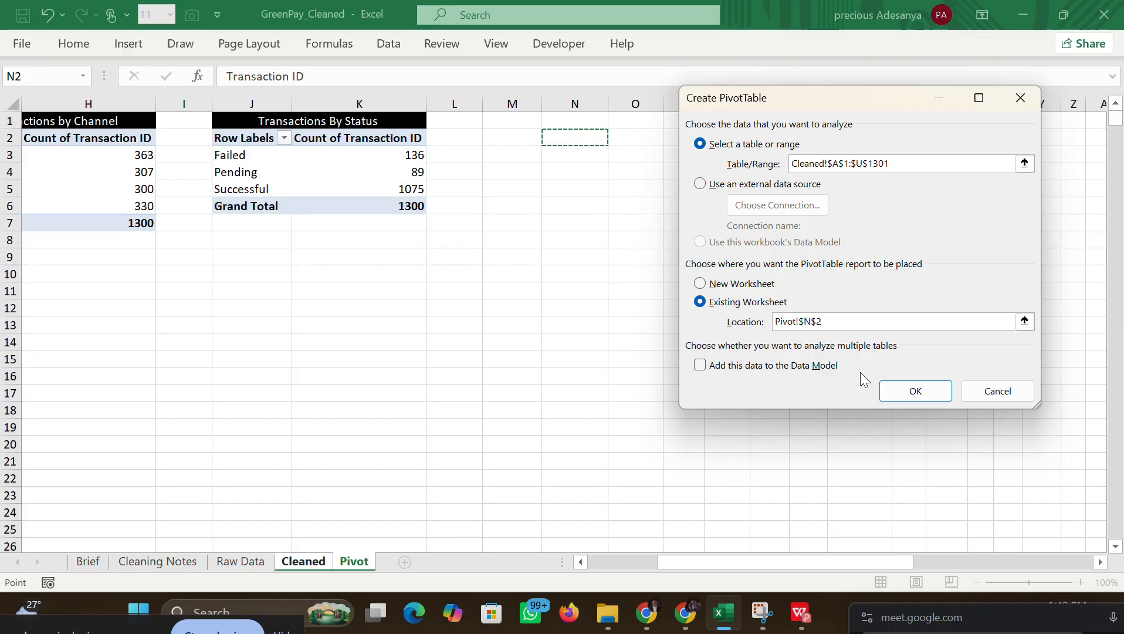
{"action": "left_click", "coordinate": [889, 386]}
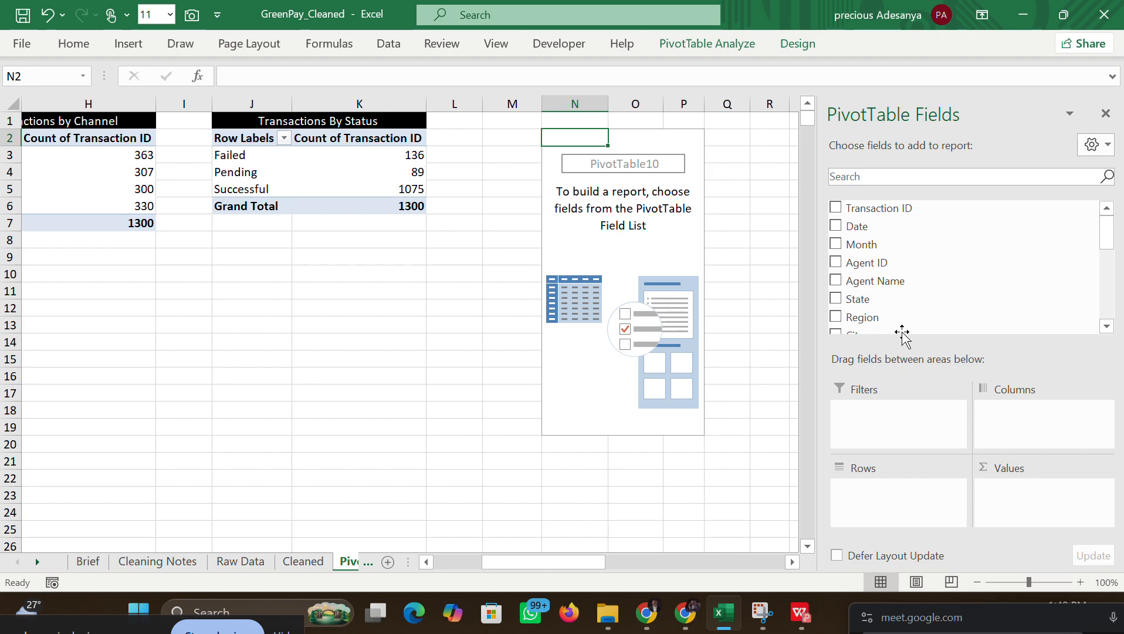
Step: Set Transaction Type as the new PivotTable's rows and the count of Transaction ID as its values
{"action": "left_click_drag", "start_coordinate": [1104, 245], "coordinate": [1105, 278]}
{"action": "left_click_drag", "start_coordinate": [906, 225], "coordinate": [882, 508]}
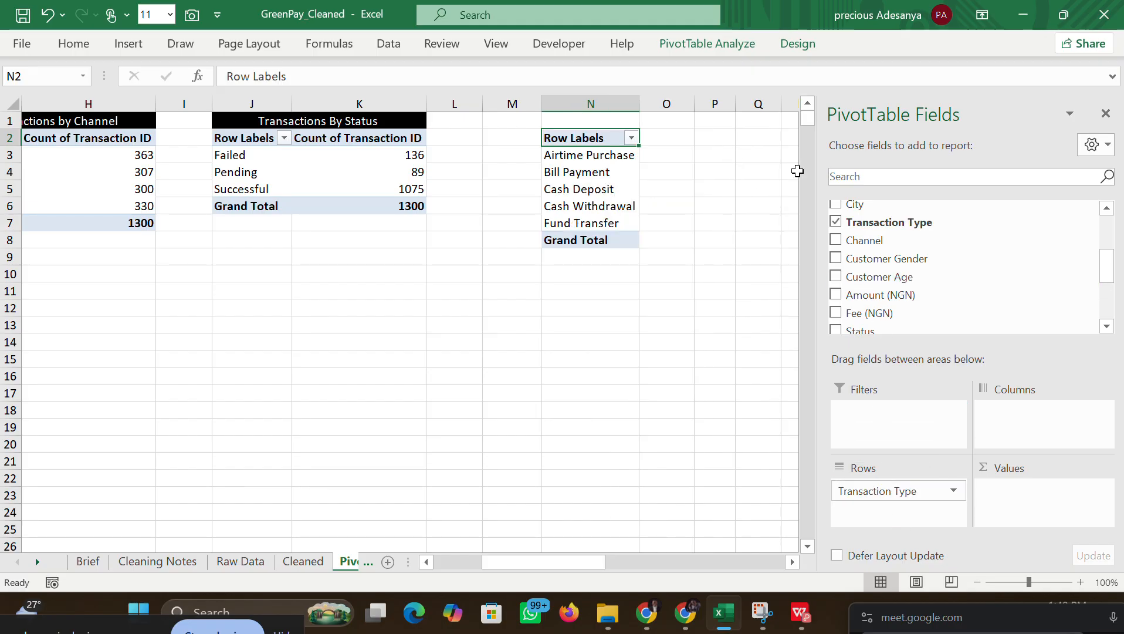
{"action": "left_click_drag", "start_coordinate": [1105, 263], "coordinate": [1106, 230]}
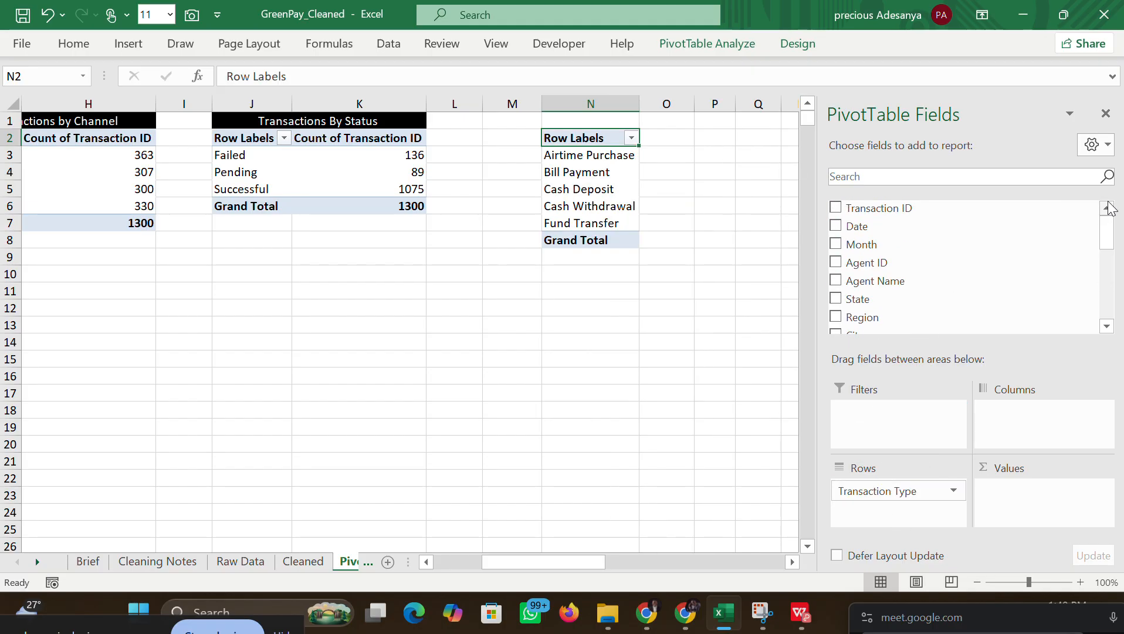
{"action": "left_click_drag", "start_coordinate": [930, 208], "coordinate": [1050, 505]}
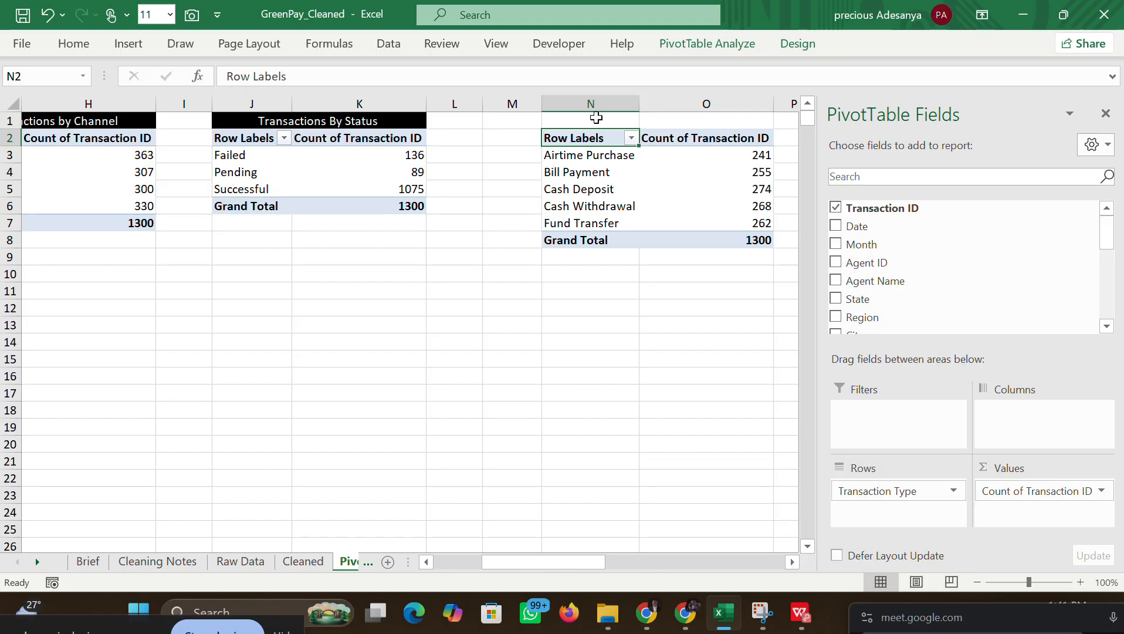
Step: Merge and center cells N1:O1 above the new PivotTable and enter the title "Transaction Type Mix"
{"action": "left_click_drag", "start_coordinate": [596, 118], "coordinate": [753, 120]}
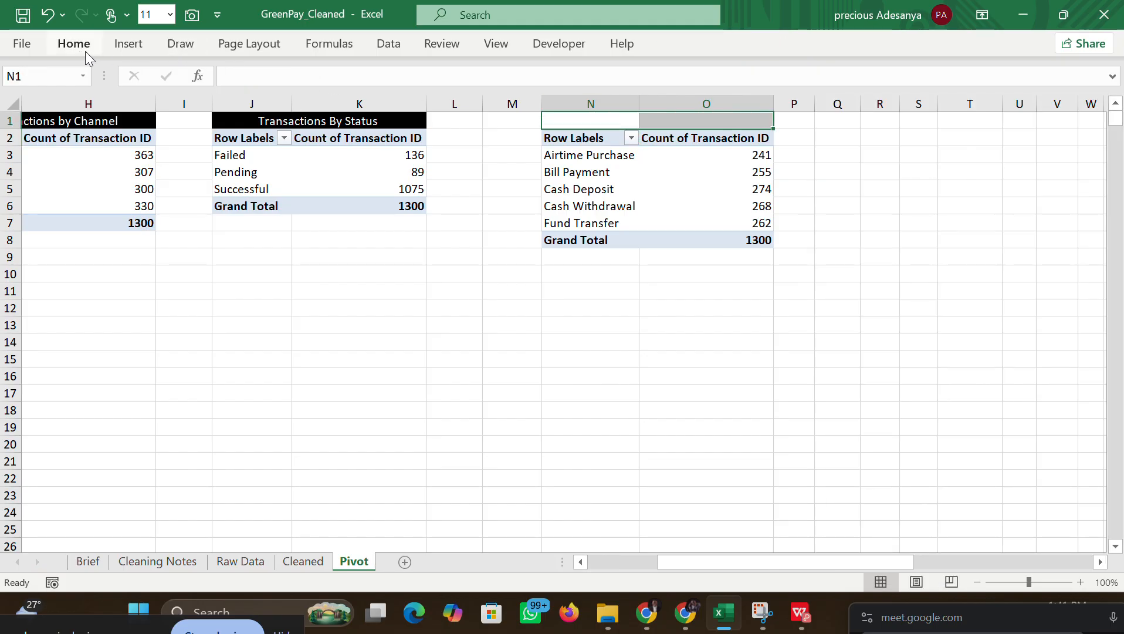
{"action": "left_click", "coordinate": [74, 43]}
{"action": "left_click", "coordinate": [411, 112]}
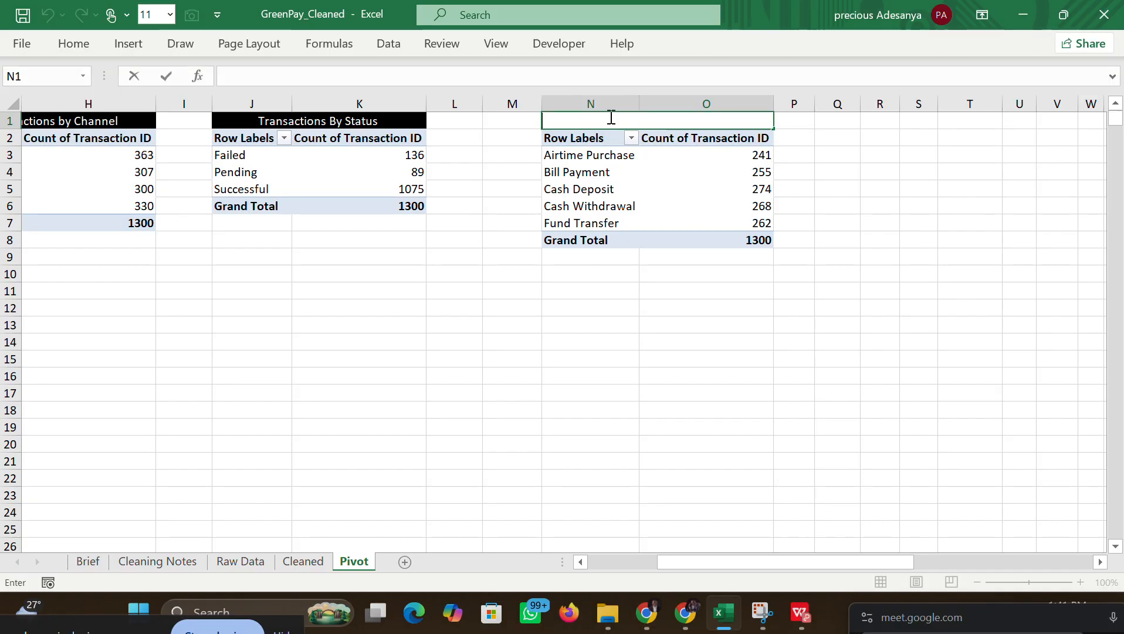
{"action": "type", "text": "Transact"}
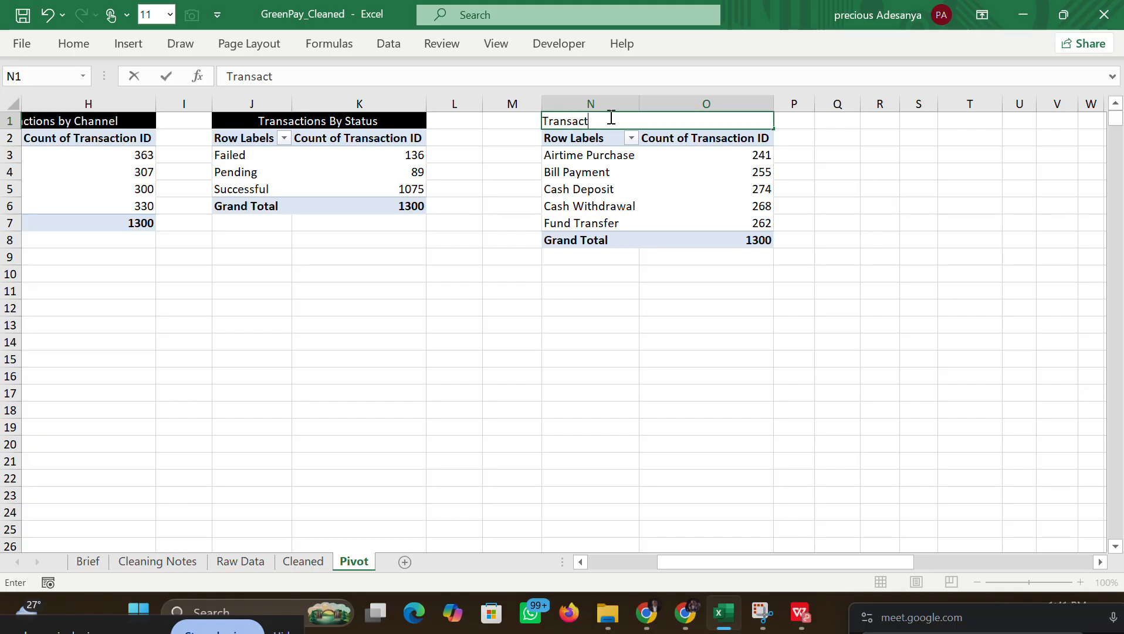
{"action": "type", "text": "ion Type Midcx"}
{"action": "key", "text": "BackSpace"}
{"action": "key", "text": "BackSpace"}
{"action": "key", "text": "BackSpace"}
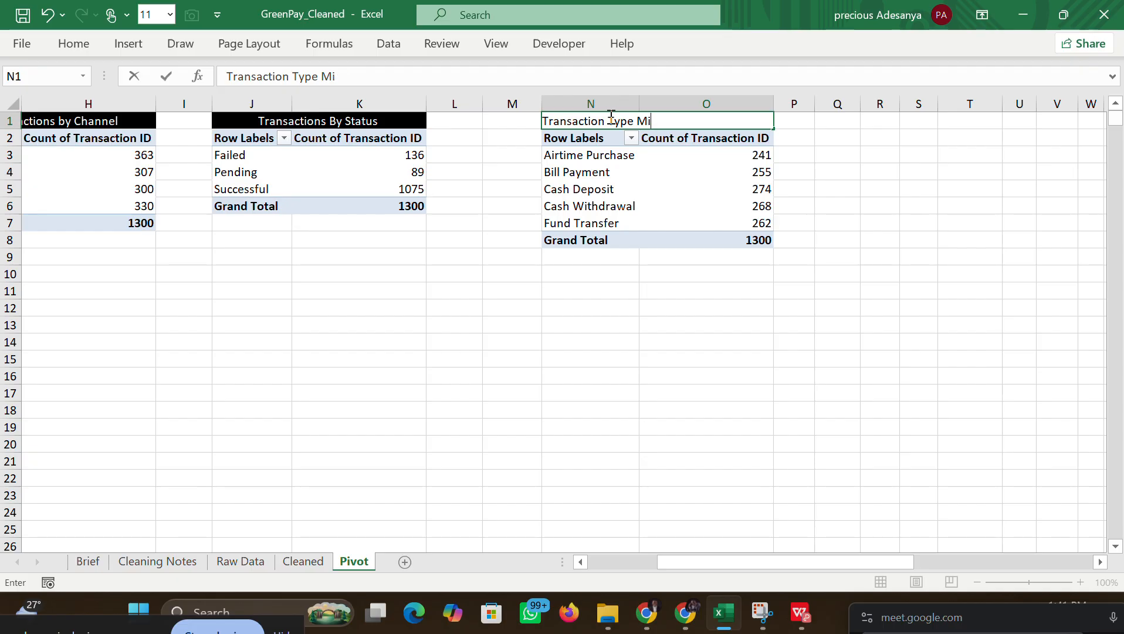
{"action": "type", "text": "ixx"}
{"action": "key", "text": "BackSpace"}
{"action": "left_click", "coordinate": [809, 345]}
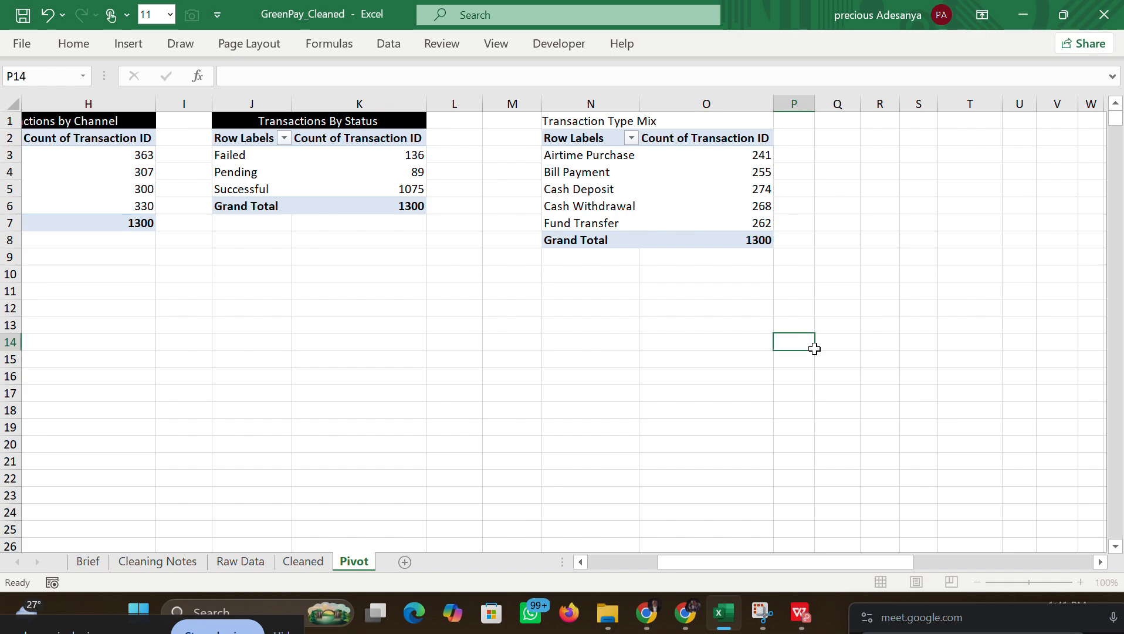
Step: Fill the Transaction Type Mix title cell with red and make its text white
{"action": "left_click", "coordinate": [669, 119]}
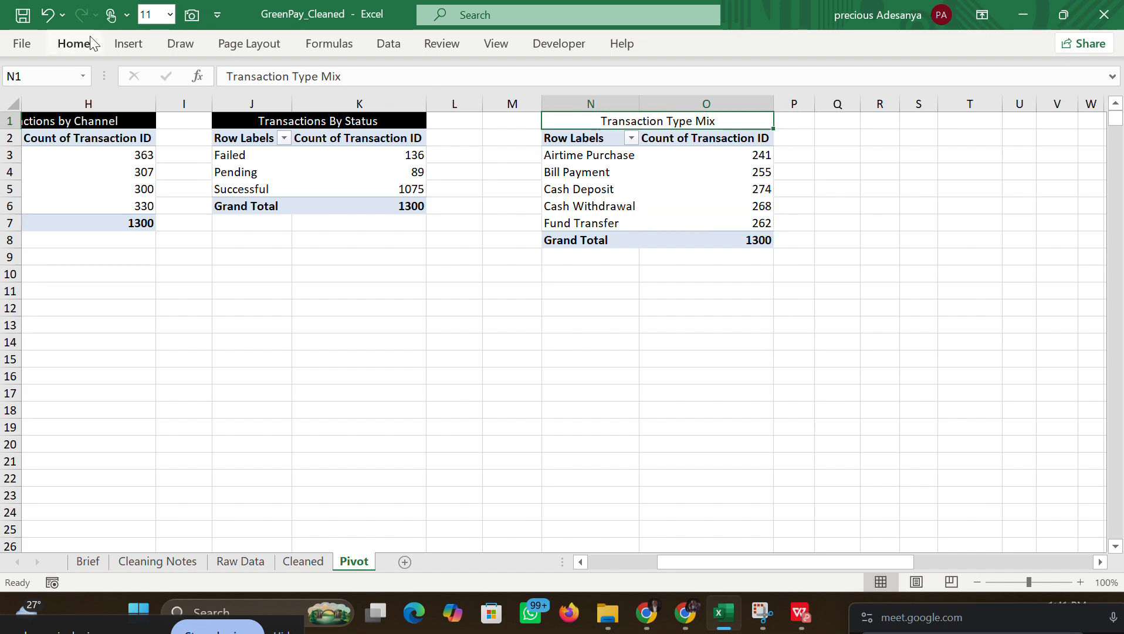
{"action": "left_click", "coordinate": [85, 38]}
{"action": "left_click", "coordinate": [227, 105]}
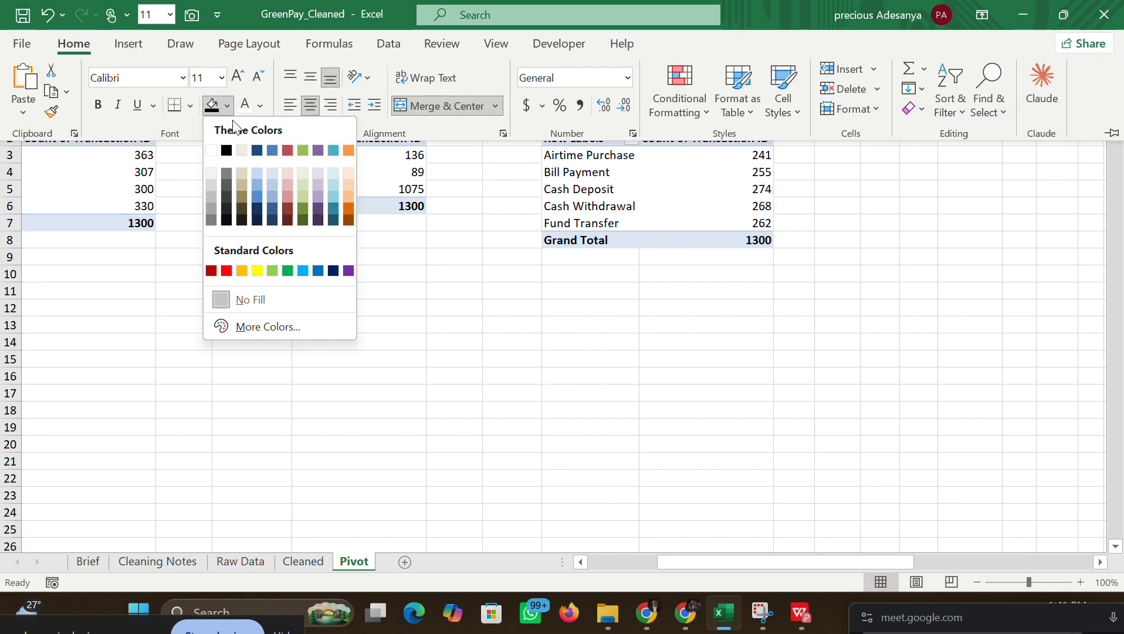
{"action": "left_click", "coordinate": [226, 271]}
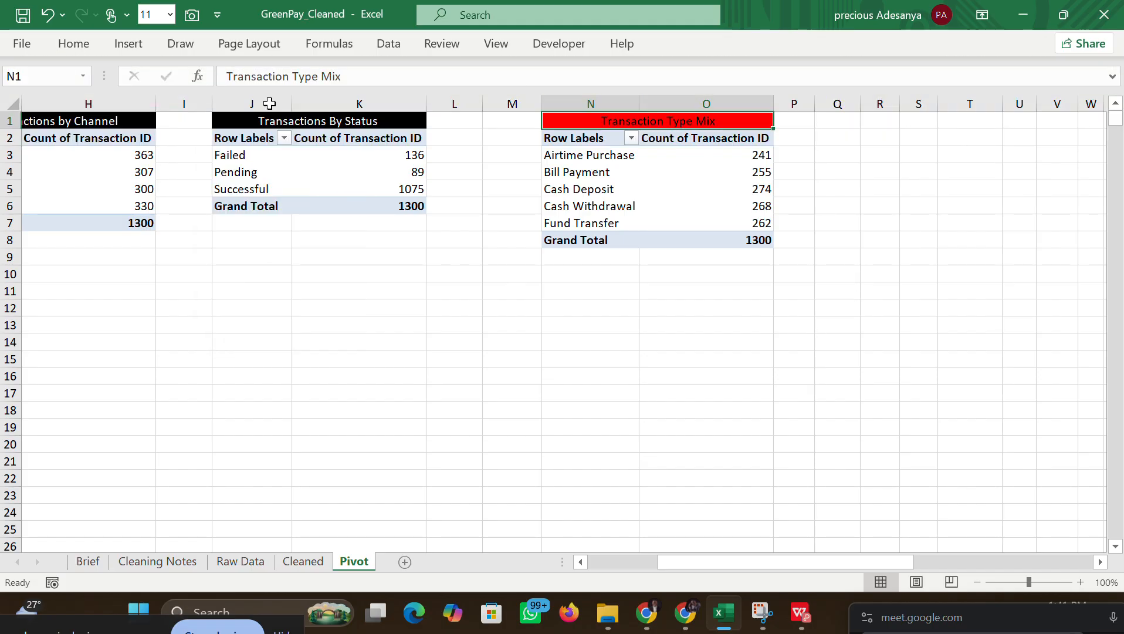
{"action": "left_click", "coordinate": [70, 45]}
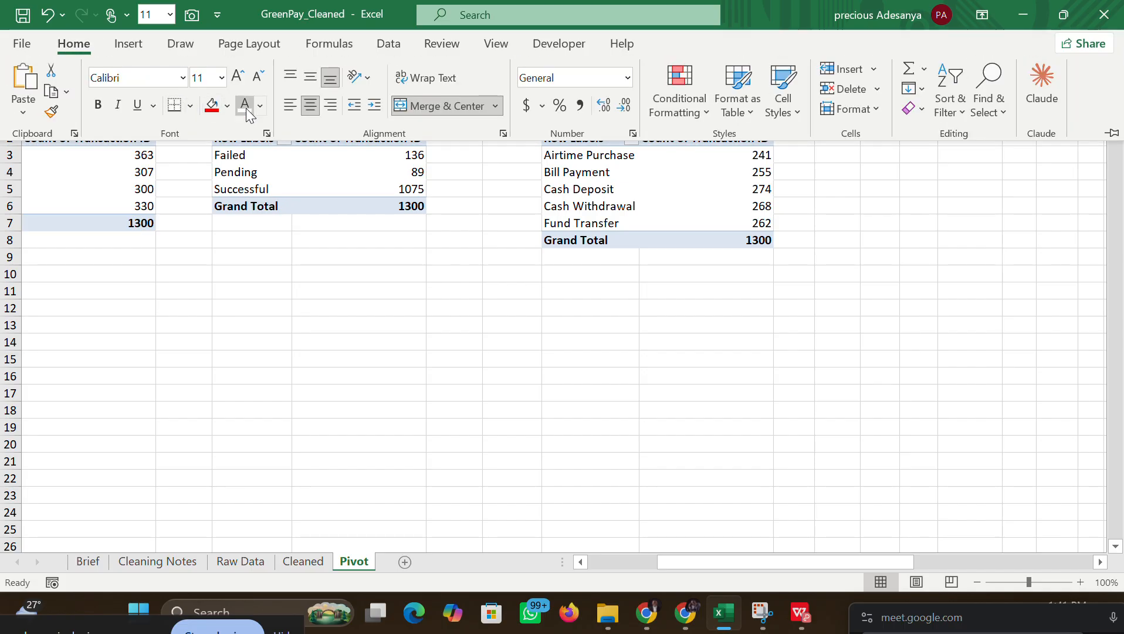
{"action": "left_click", "coordinate": [981, 346]}
{"action": "left_click", "coordinate": [970, 340]}
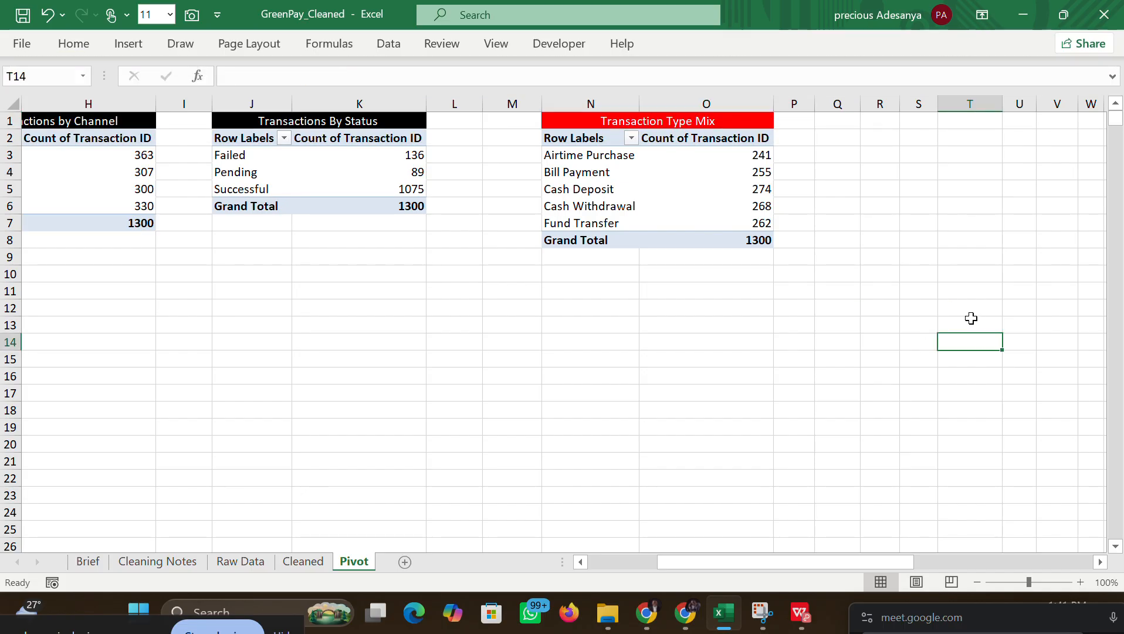
Step: Check the Page 2 wireframe in the GreenPay dashboard PDF and the Page 2 pivot recommendations in the Claude chat
{"action": "left_click", "coordinate": [965, 196]}
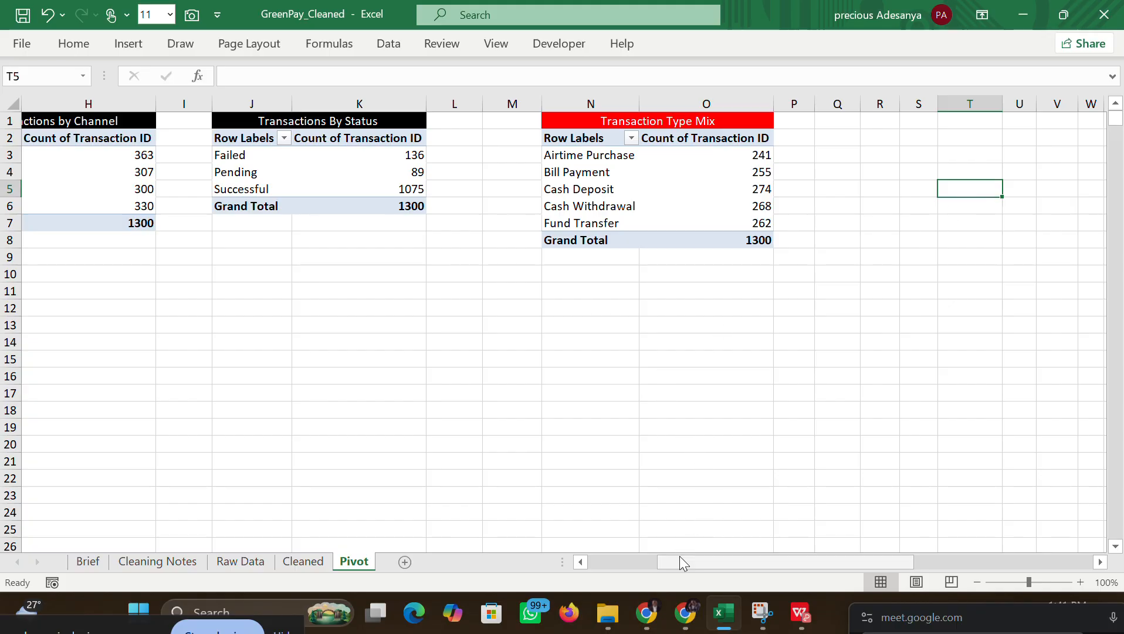
{"action": "mouse_move", "coordinate": [682, 562]}
{"action": "left_mouse_down"}
{"action": "mouse_move", "coordinate": [751, 570]}
{"action": "mouse_move", "coordinate": [683, 568]}
{"action": "left_mouse_up"}
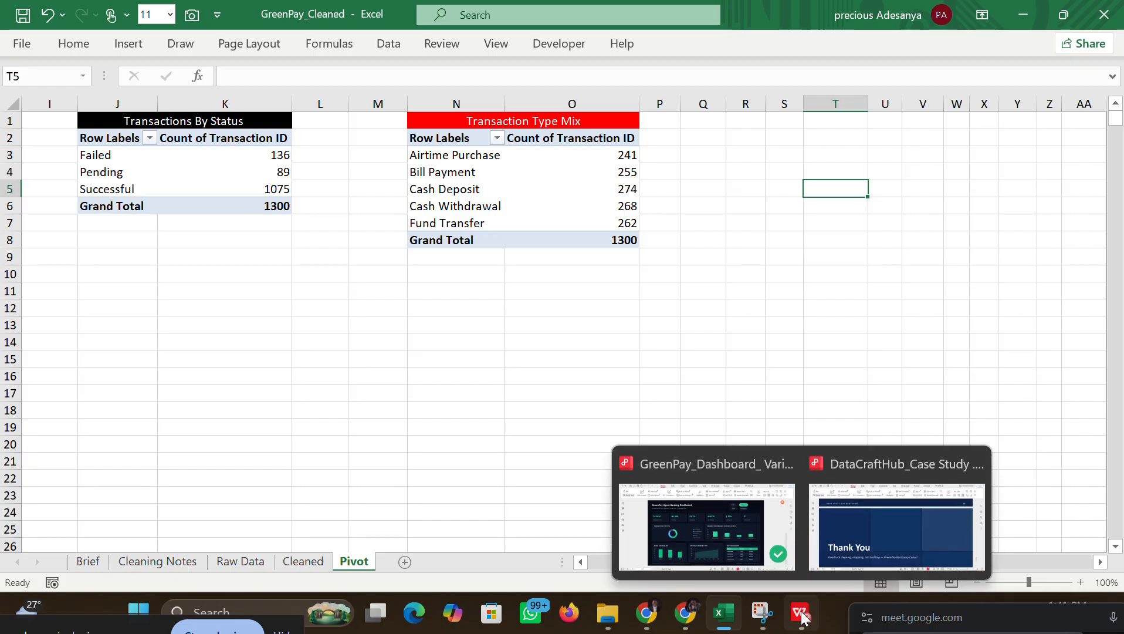
{"action": "mouse_move", "coordinate": [800, 613]}
{"action": "left_click", "coordinate": [741, 528]}
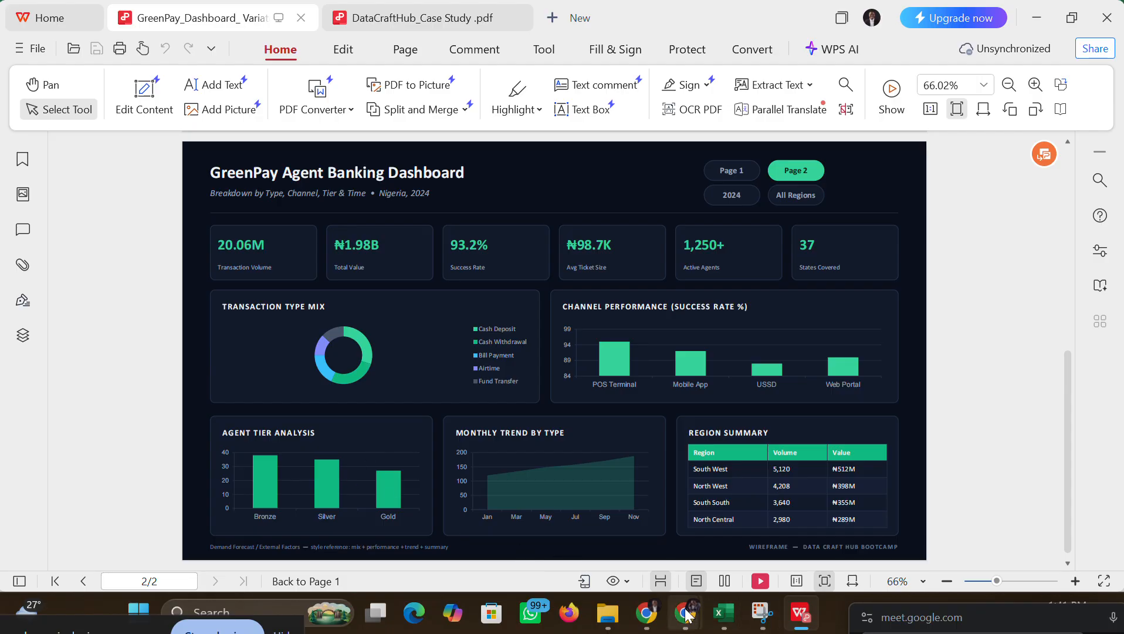
{"action": "mouse_move", "coordinate": [651, 614]}
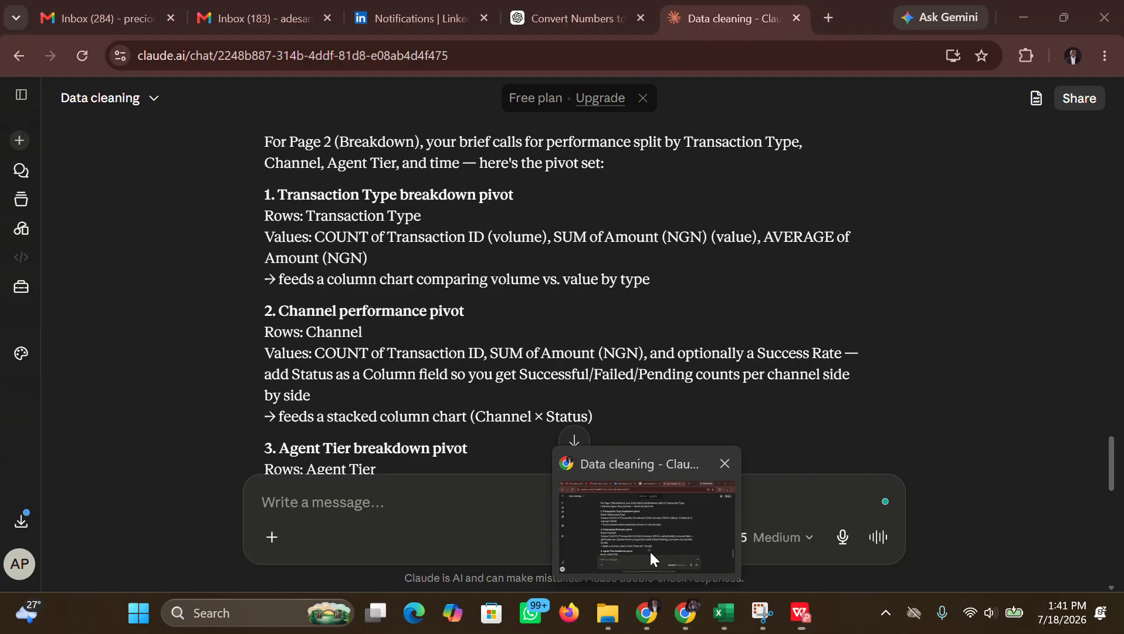
{"action": "left_click", "coordinate": [650, 550]}
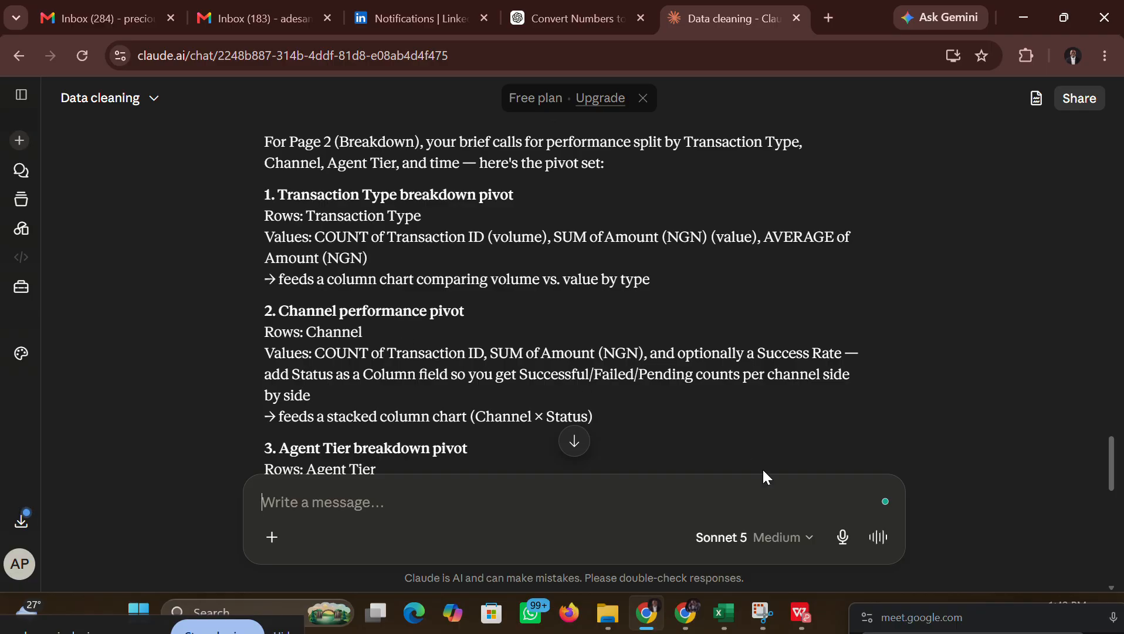
{"action": "mouse_move", "coordinate": [696, 611]}
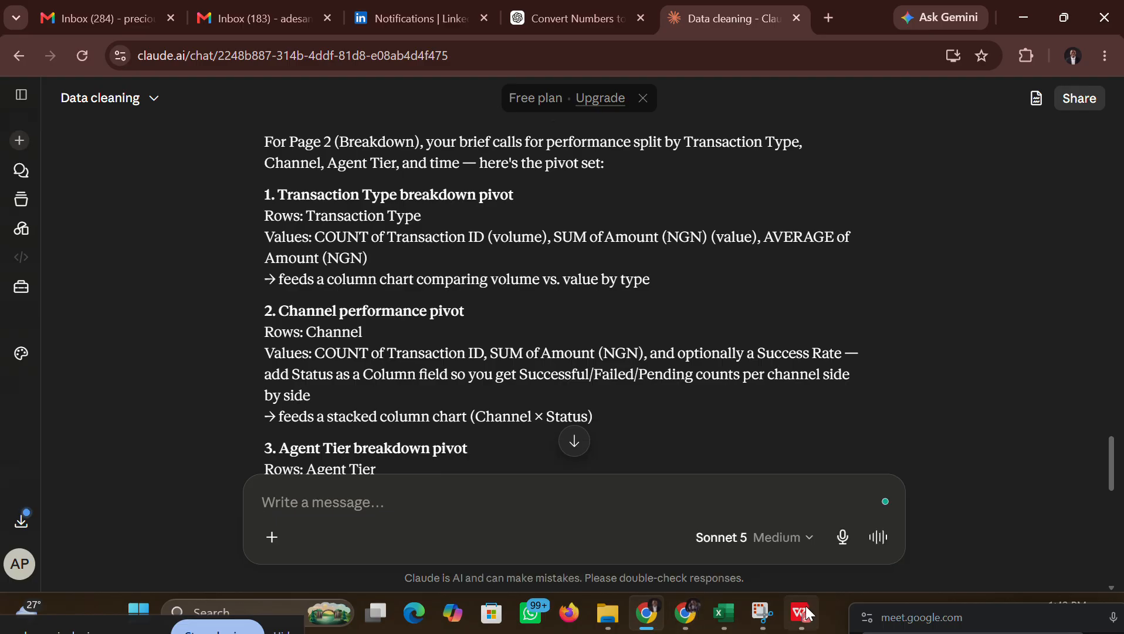
{"action": "mouse_move", "coordinate": [808, 613]}
{"action": "mouse_move", "coordinate": [744, 552]}
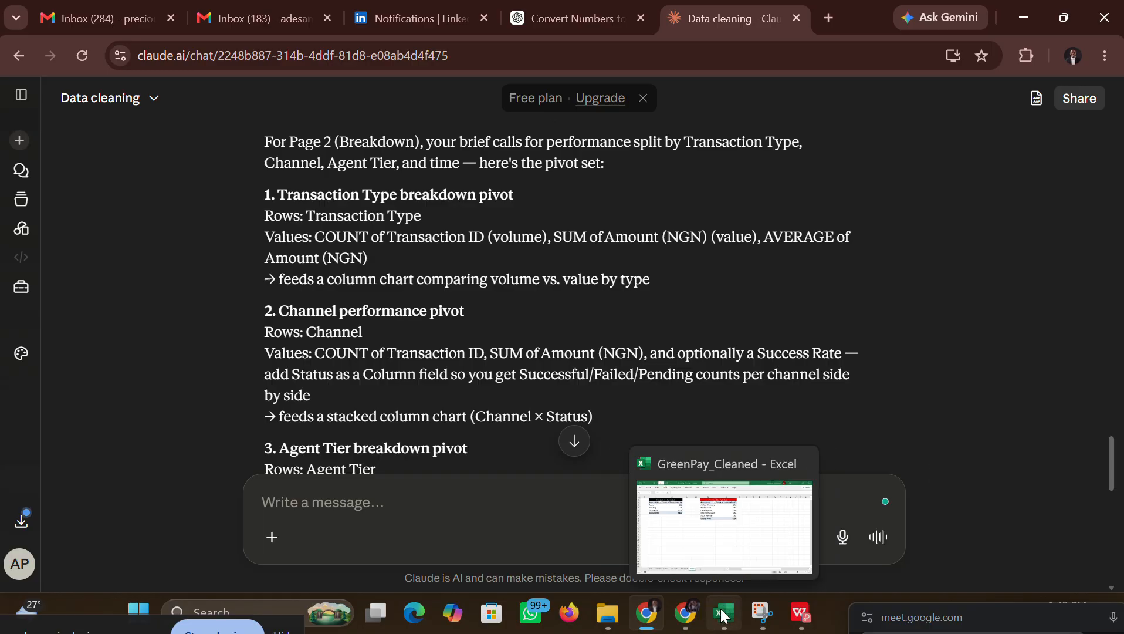
Step: Switch to the GreenPay_Cleaned workbook in Excel and insert a PivotTable from Cleaned!$A$1:$U$1301 at cell Q2 of the Pivot sheet
{"action": "left_click", "coordinate": [710, 543]}
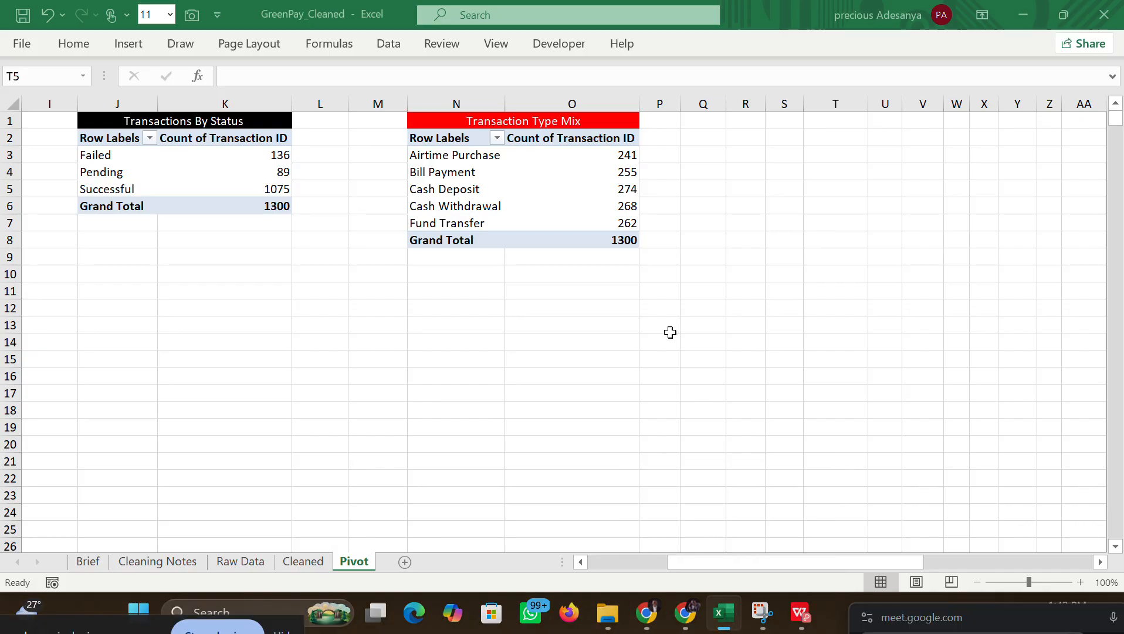
{"action": "left_click", "coordinate": [696, 145]}
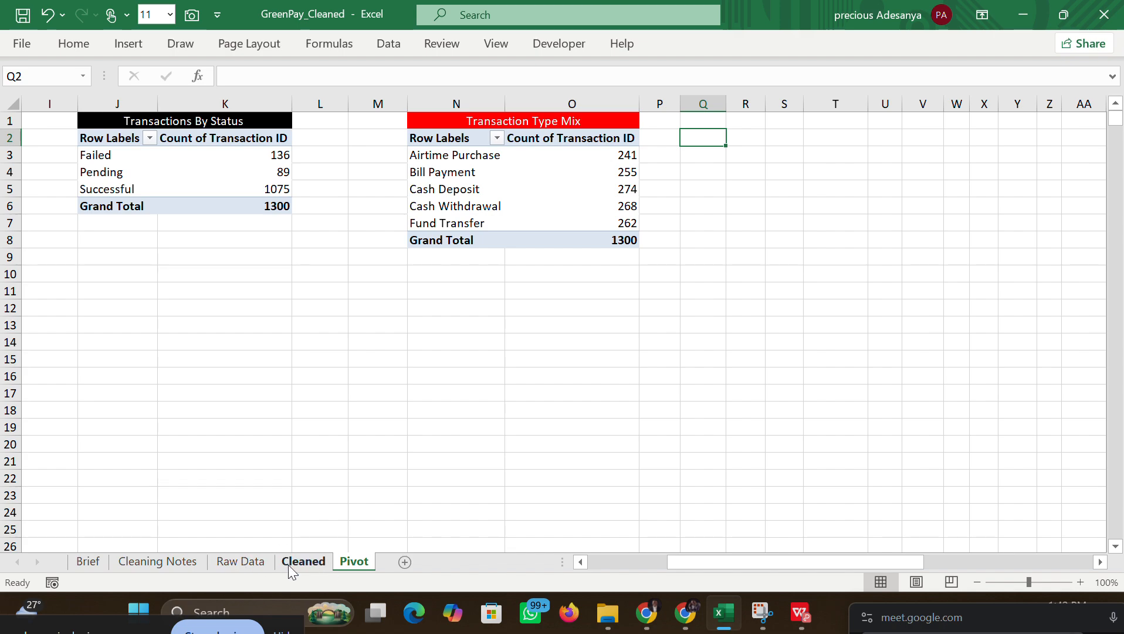
{"action": "mouse_move", "coordinate": [801, 613]}
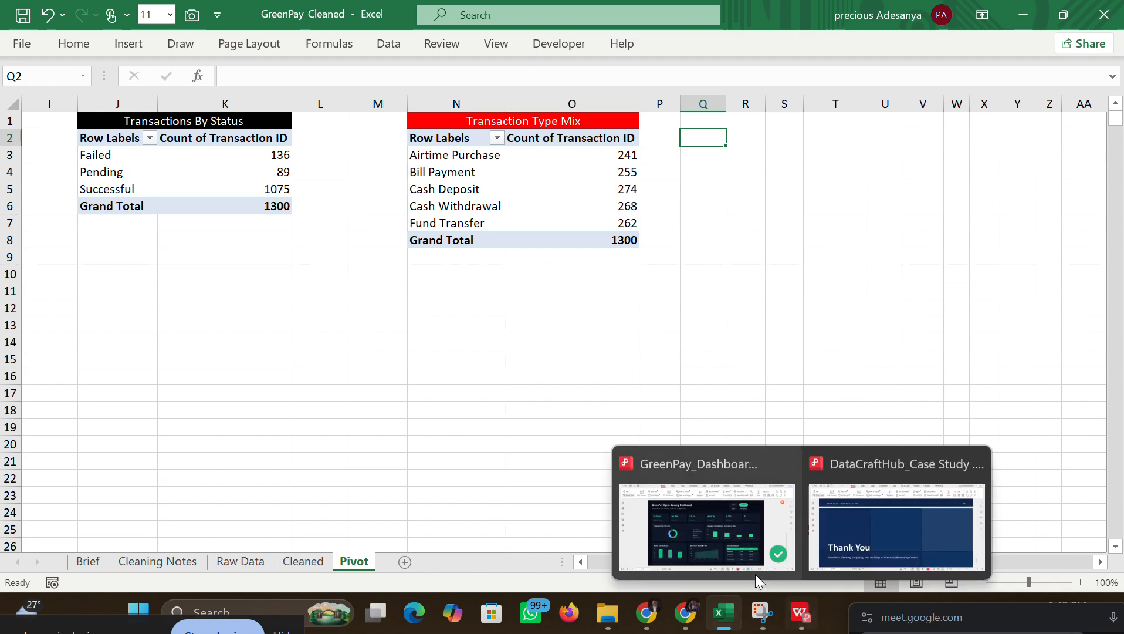
{"action": "mouse_move", "coordinate": [709, 546]}
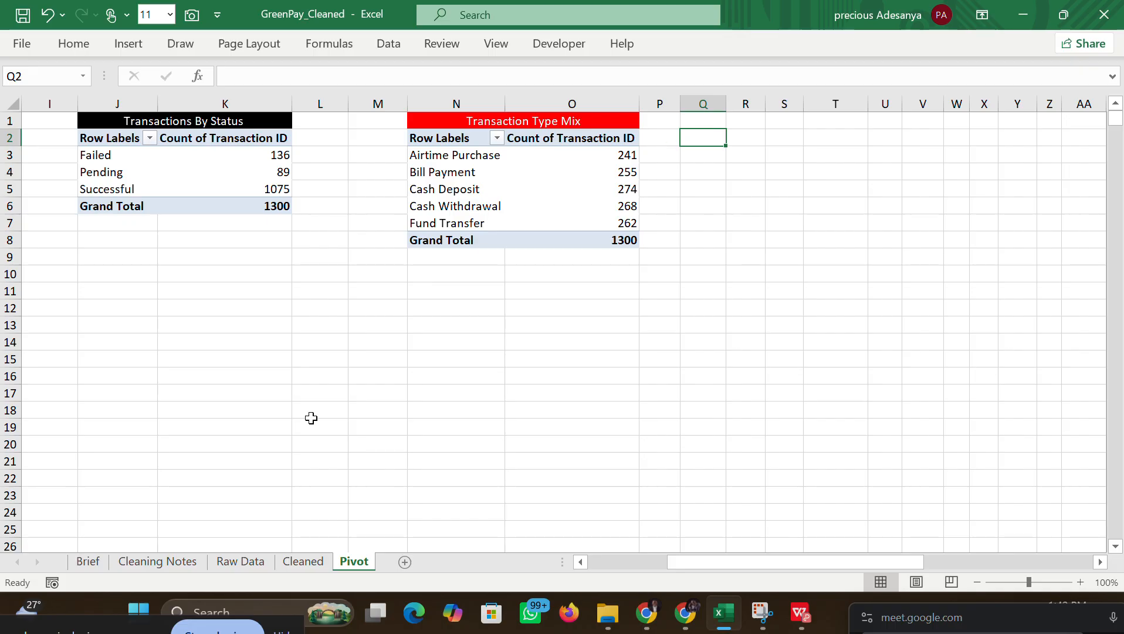
{"action": "left_click", "coordinate": [304, 561]}
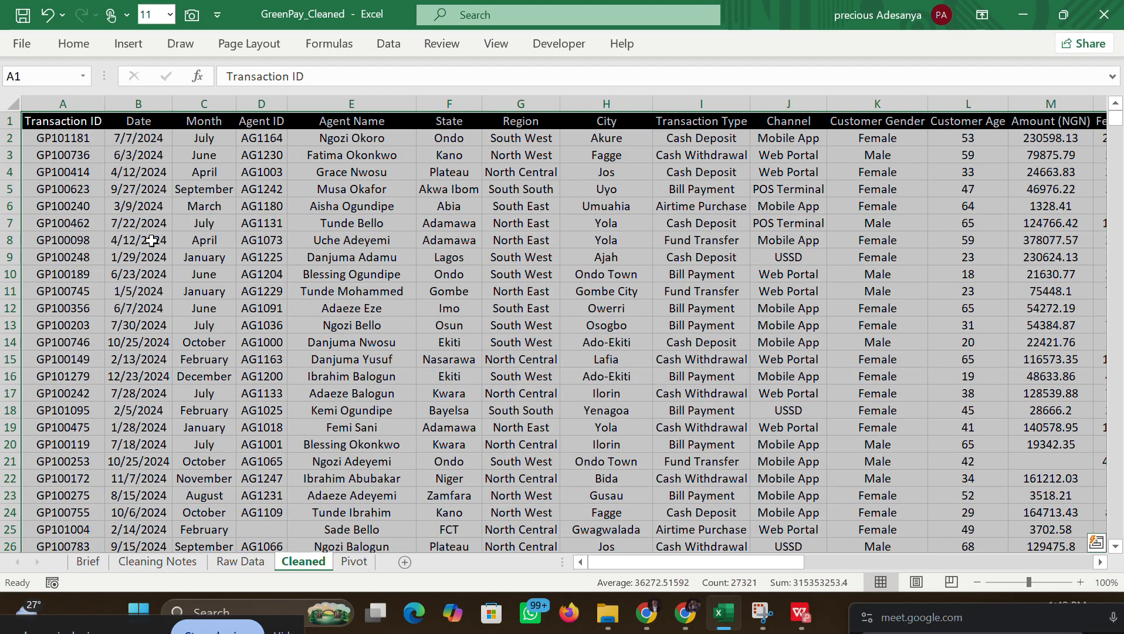
{"action": "left_click", "coordinate": [128, 45]}
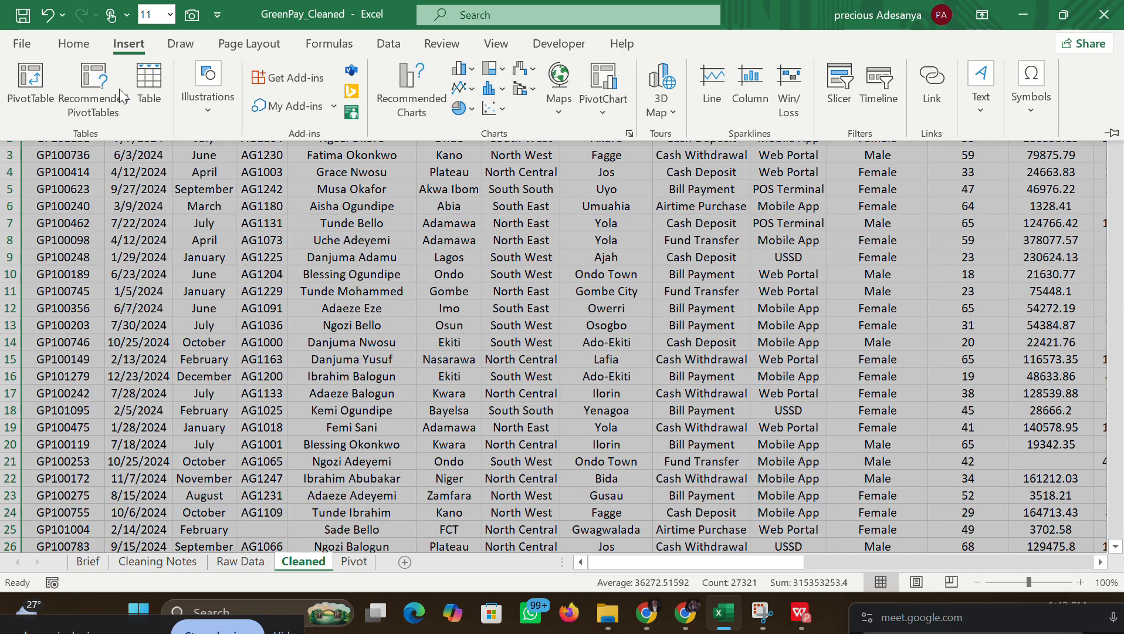
{"action": "left_click", "coordinate": [14, 74]}
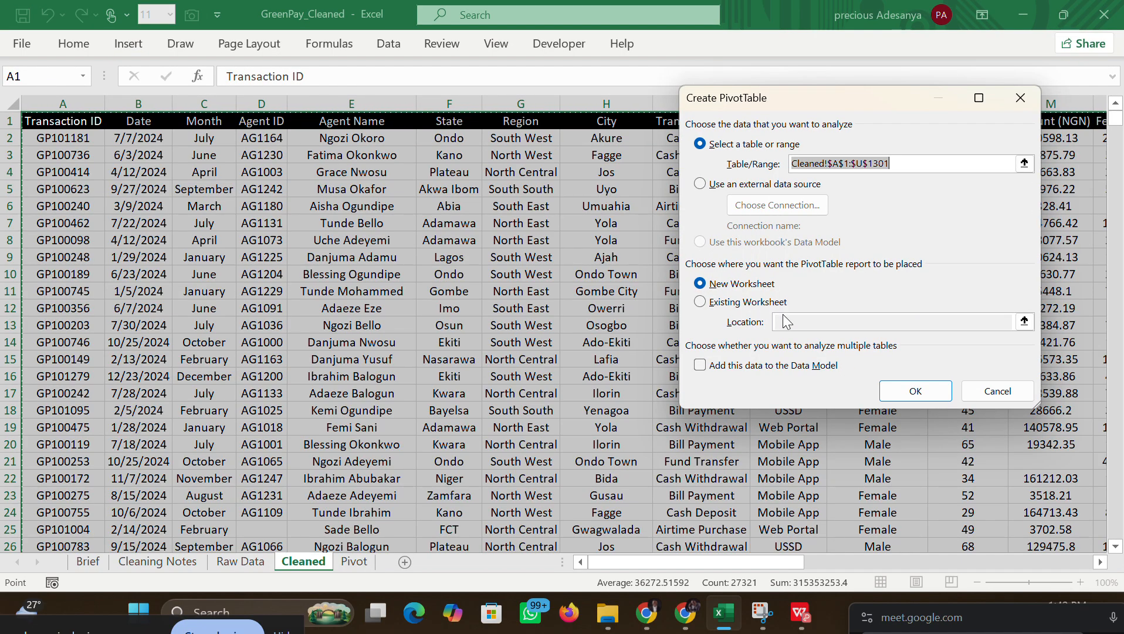
{"action": "left_click", "coordinate": [747, 301]}
{"action": "left_click", "coordinate": [779, 321]}
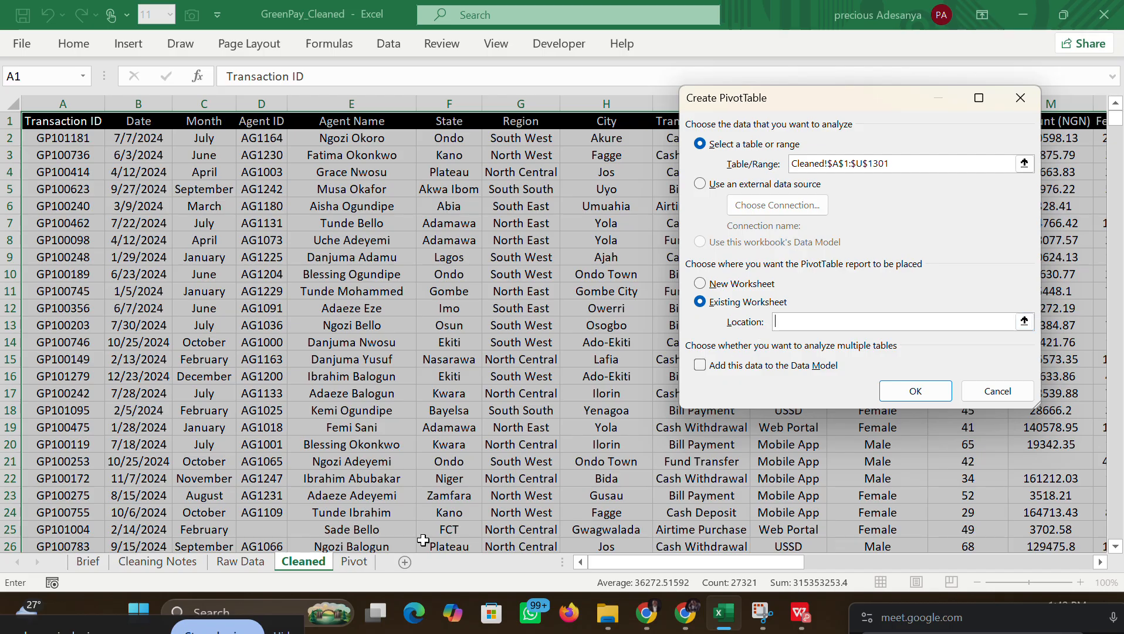
{"action": "left_click", "coordinate": [356, 565]}
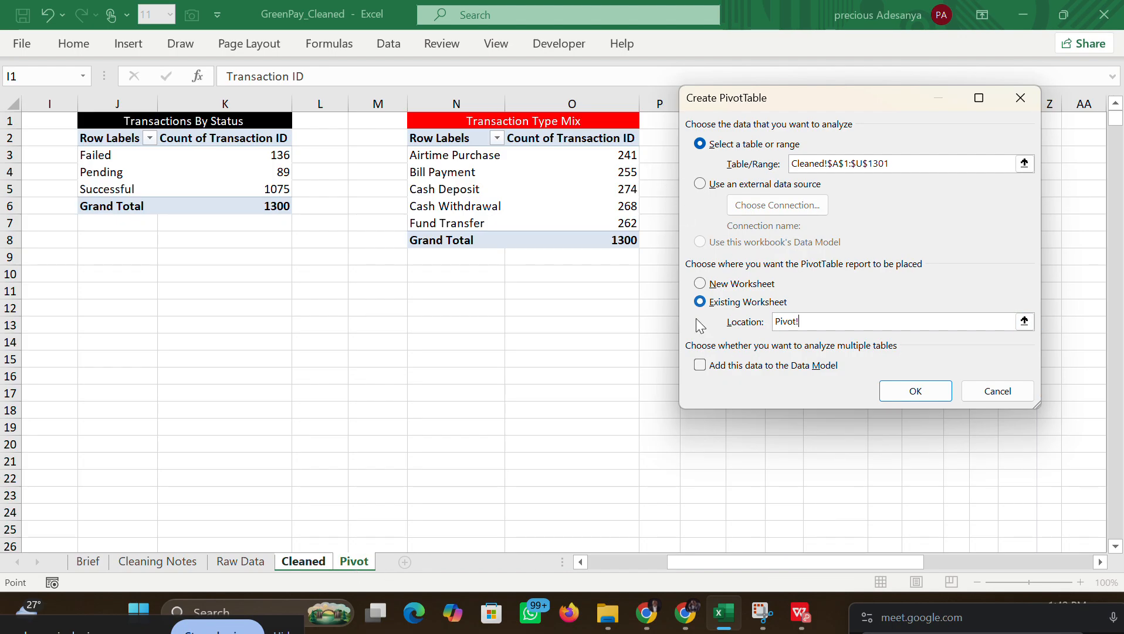
{"action": "left_click_drag", "start_coordinate": [694, 555], "coordinate": [727, 564]}
{"action": "left_click", "coordinate": [379, 138]}
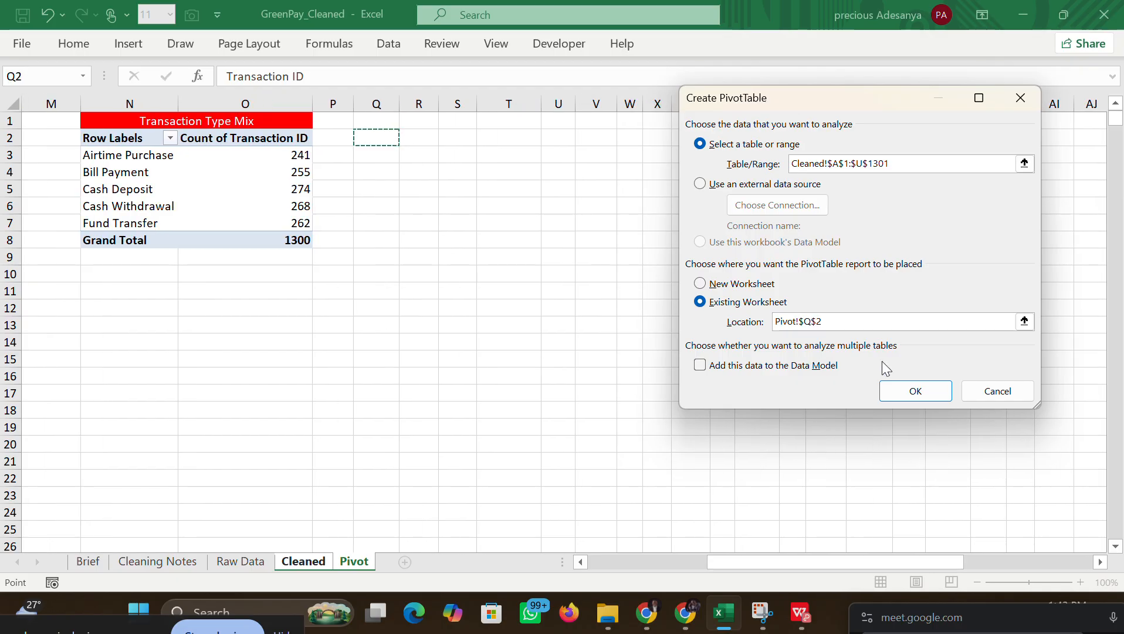
{"action": "left_click", "coordinate": [895, 392]}
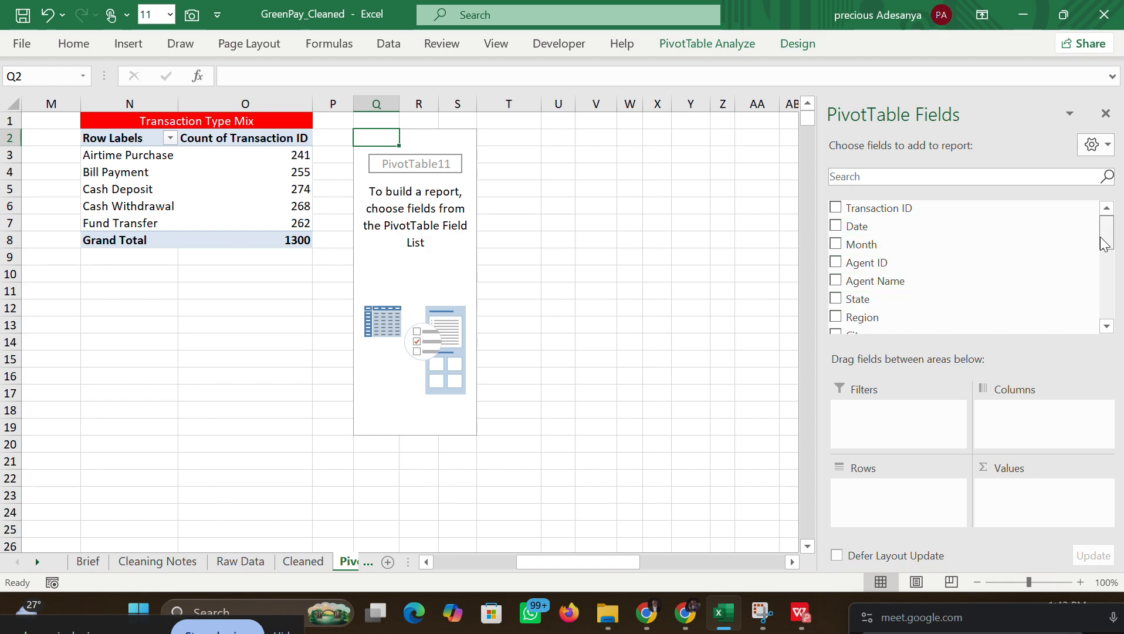
Step: Set Channel as the new PivotTable's rows and the count of Transaction ID as its values
{"action": "left_click_drag", "start_coordinate": [1104, 234], "coordinate": [1103, 287]}
{"action": "left_click_drag", "start_coordinate": [898, 218], "coordinate": [892, 483]}
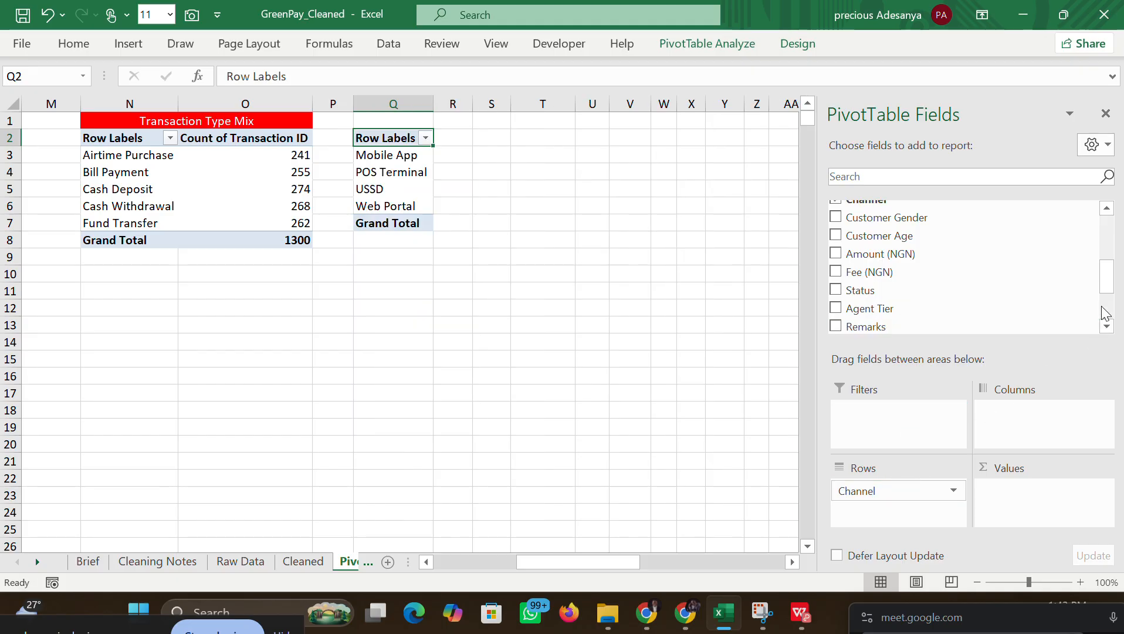
{"action": "left_click_drag", "start_coordinate": [1105, 288], "coordinate": [1108, 244]}
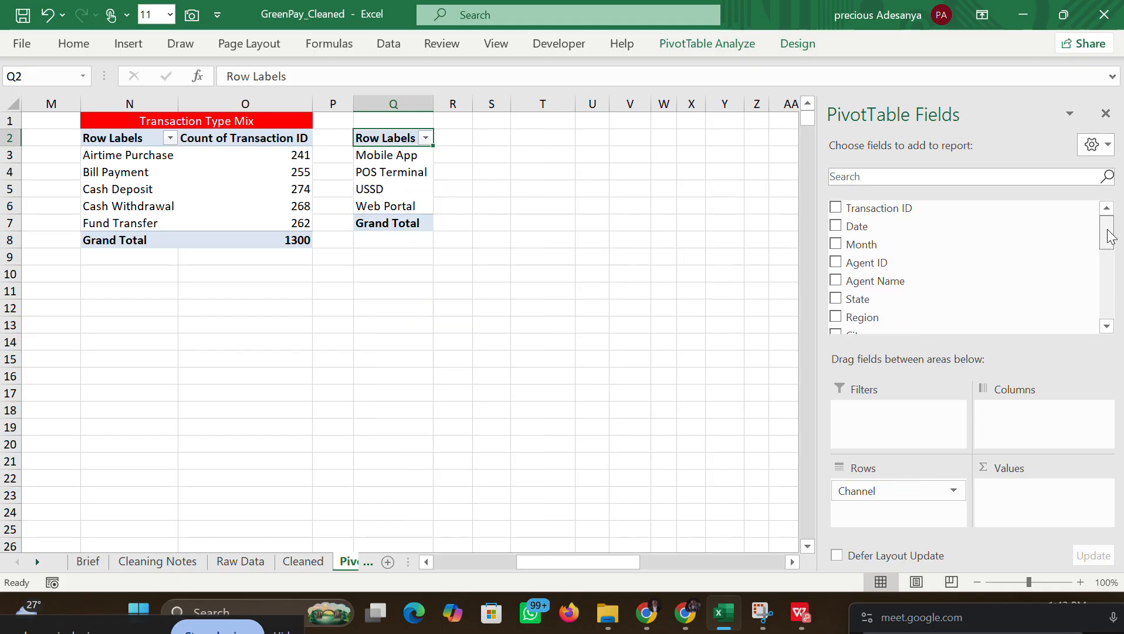
{"action": "left_click_drag", "start_coordinate": [951, 211], "coordinate": [1007, 506]}
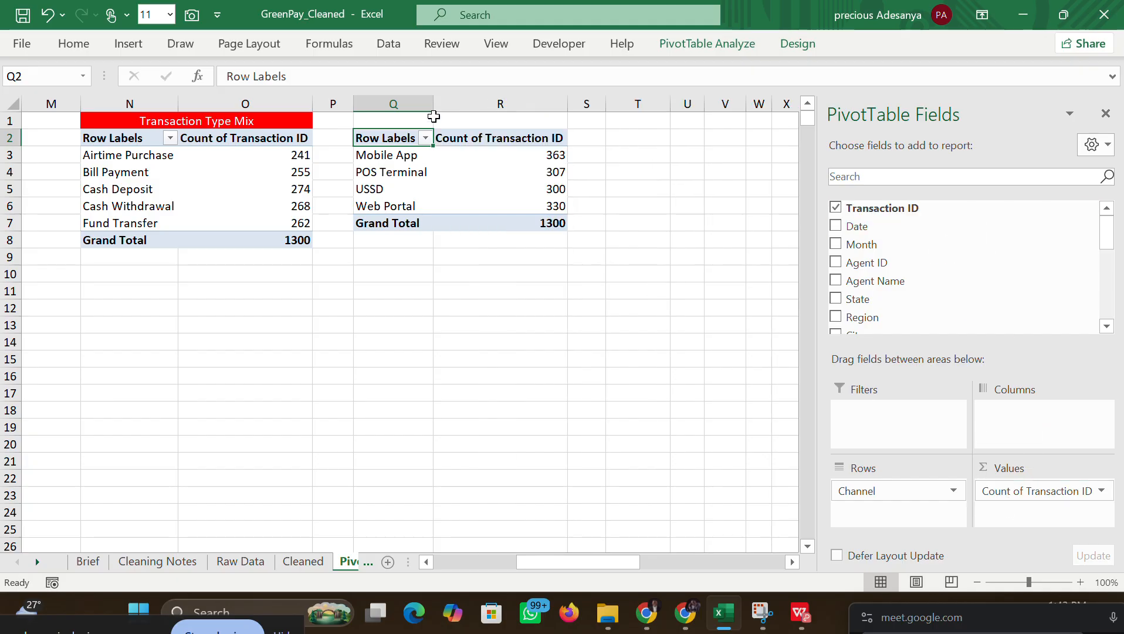
Step: Center the contents of columns Q and R, which hold the channel PivotTable
{"action": "left_click_drag", "start_coordinate": [398, 104], "coordinate": [494, 103]}
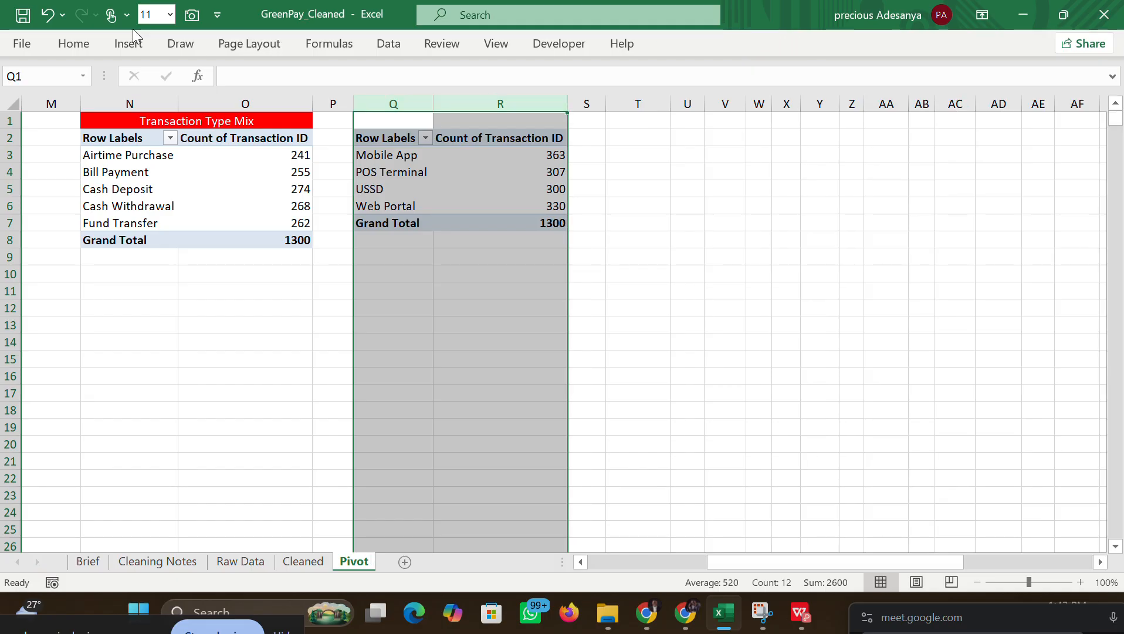
{"action": "left_click", "coordinate": [75, 44]}
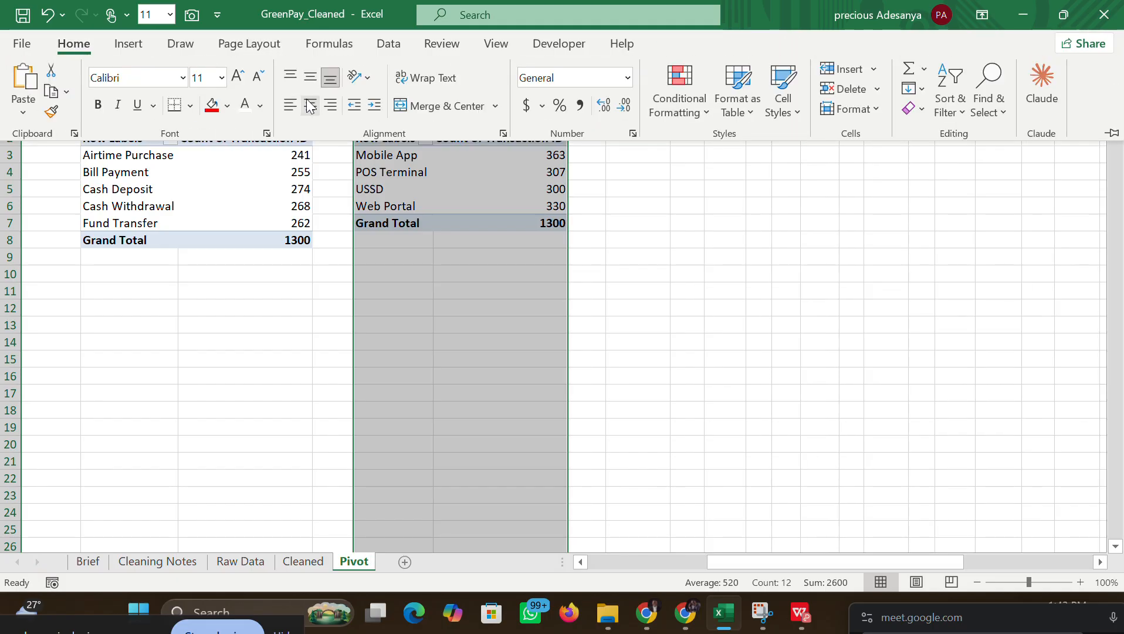
{"action": "left_click", "coordinate": [308, 100]}
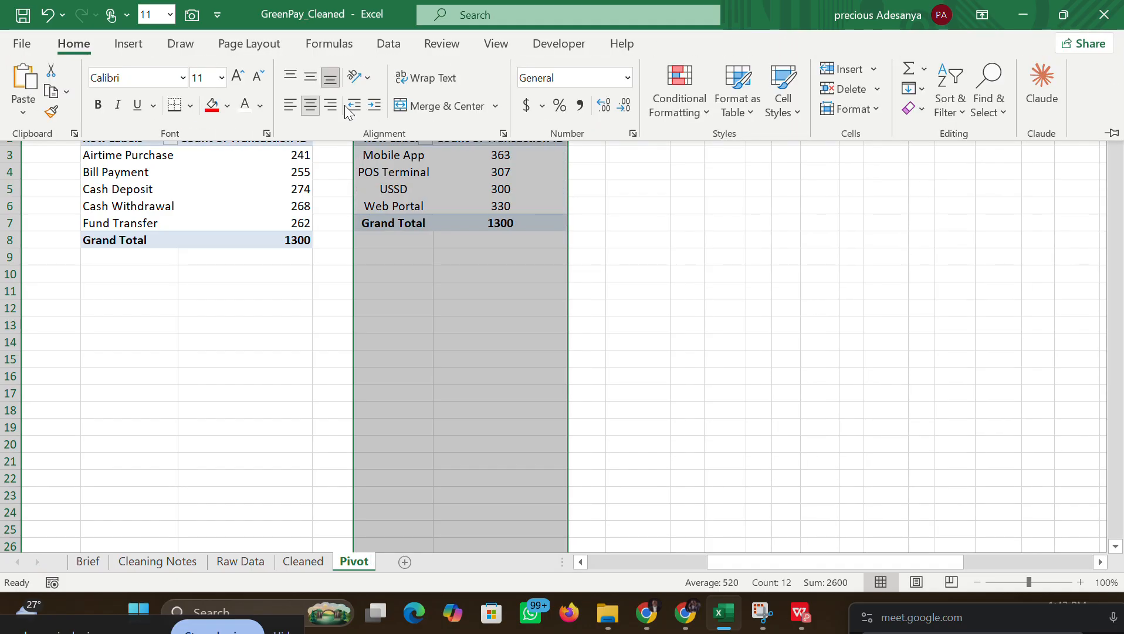
{"action": "left_click", "coordinate": [749, 257]}
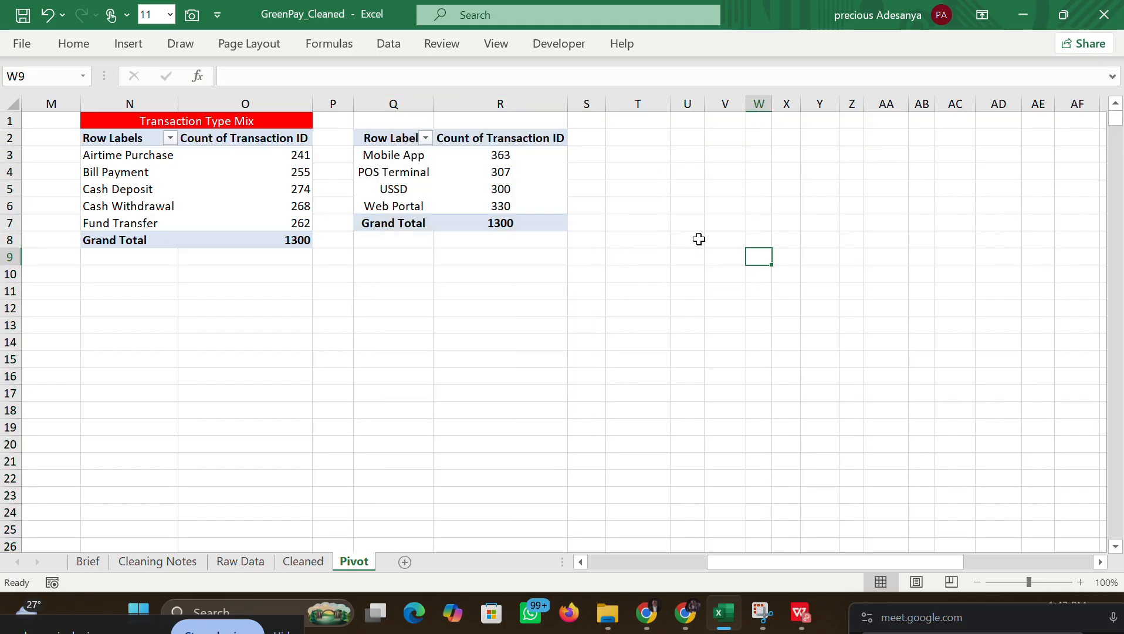
Step: Merge and center cells Q1:R1 above the channel PivotTable
{"action": "left_click_drag", "start_coordinate": [391, 119], "coordinate": [467, 117]}
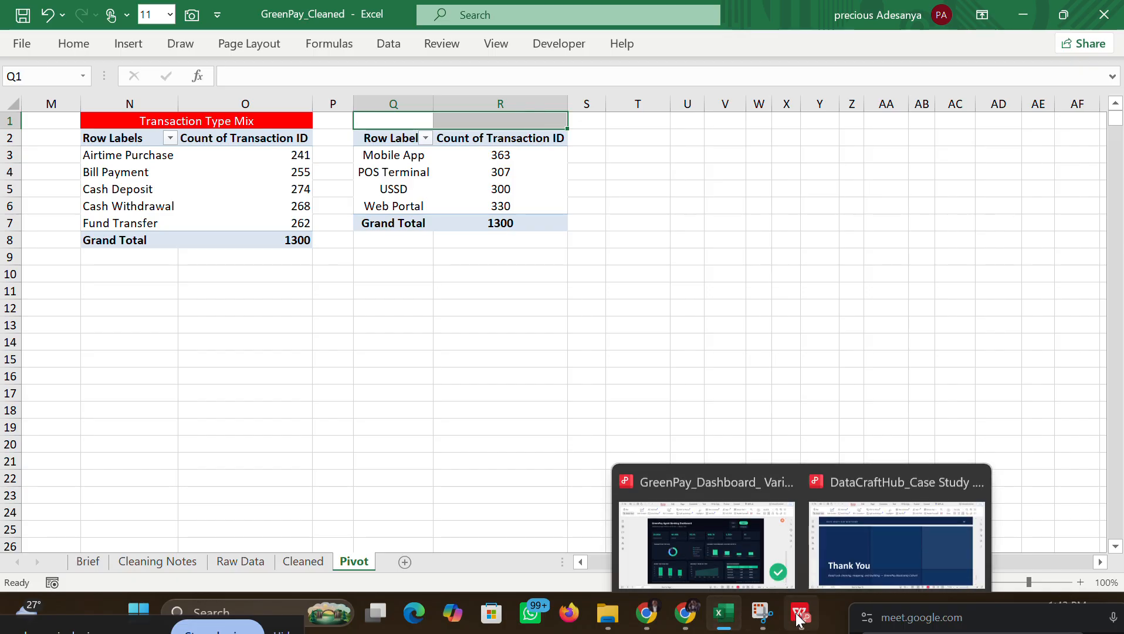
{"action": "mouse_move", "coordinate": [727, 523]}
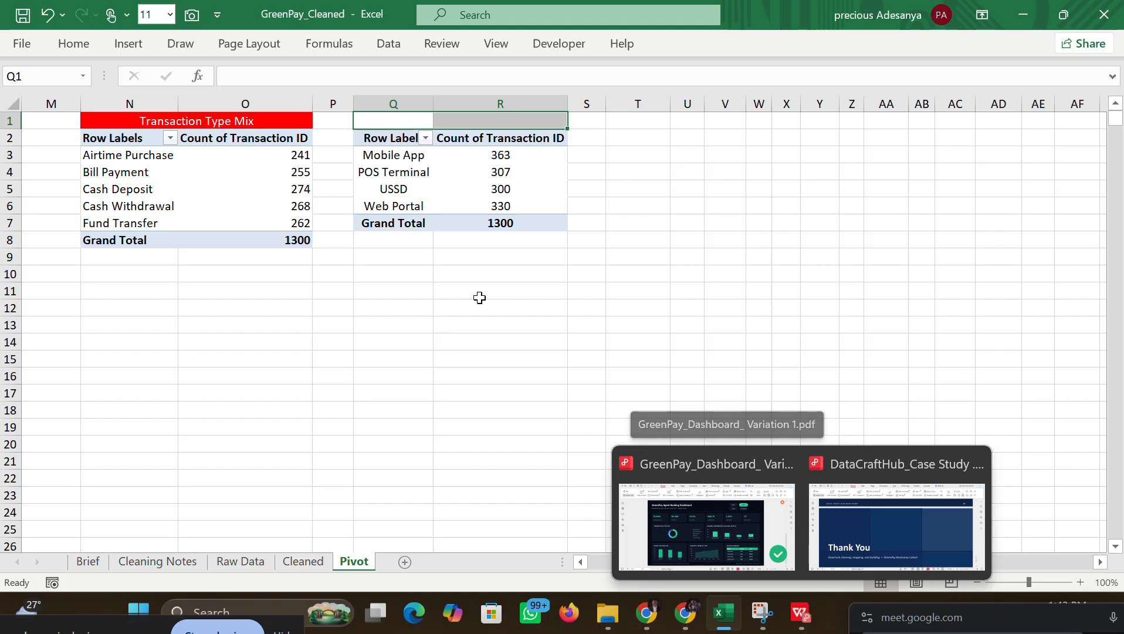
{"action": "left_click", "coordinate": [88, 45]}
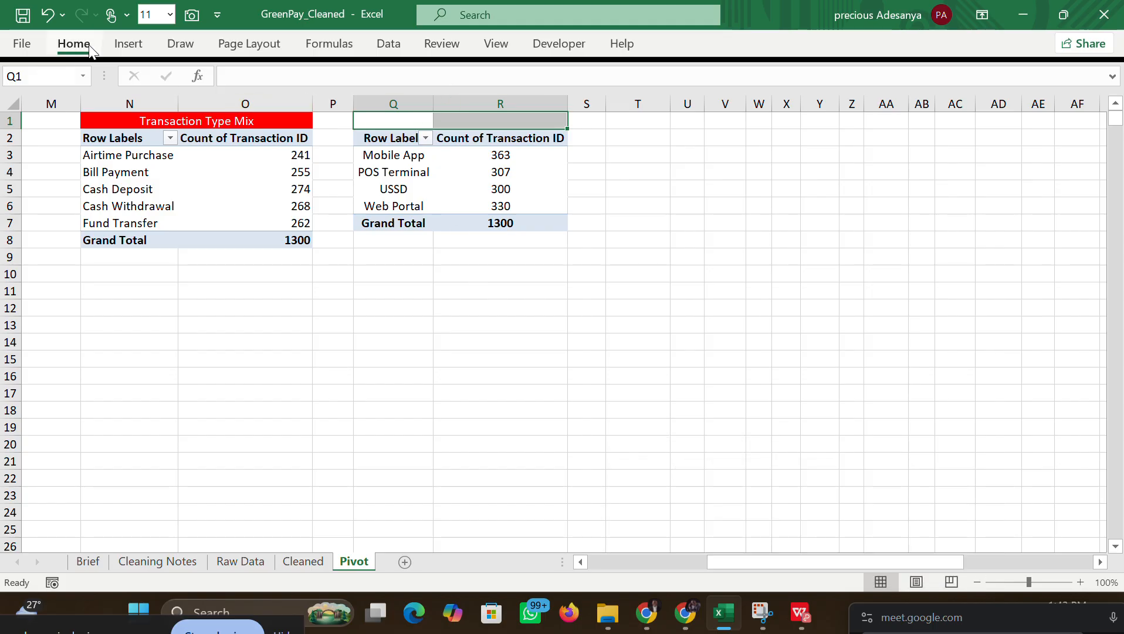
{"action": "left_click", "coordinate": [412, 111]}
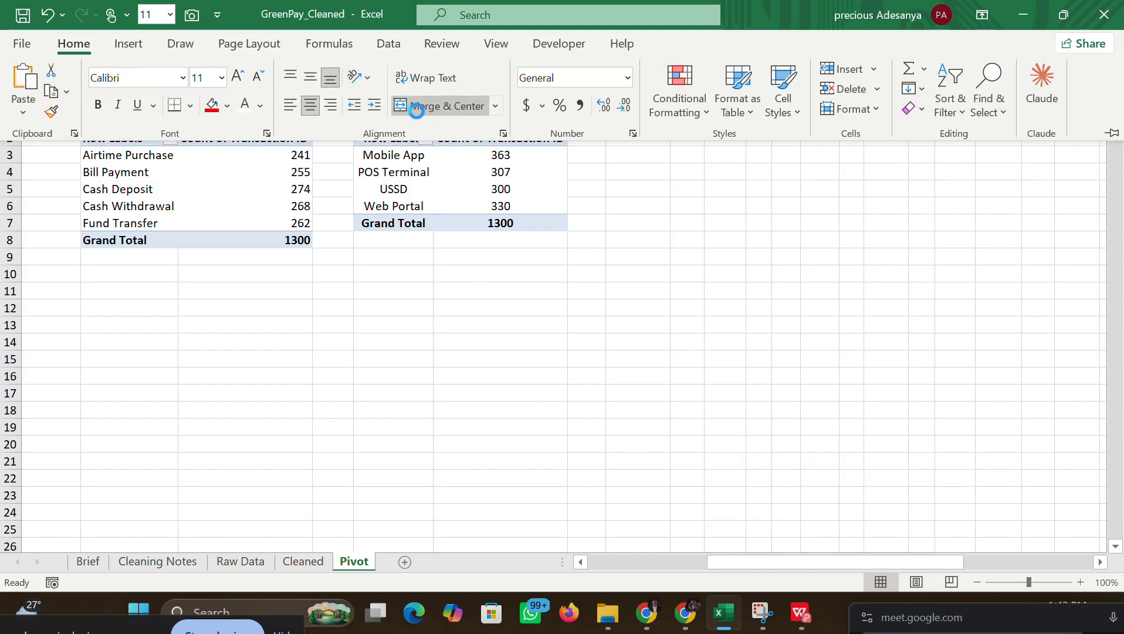
{"action": "left_click", "coordinate": [625, 237]}
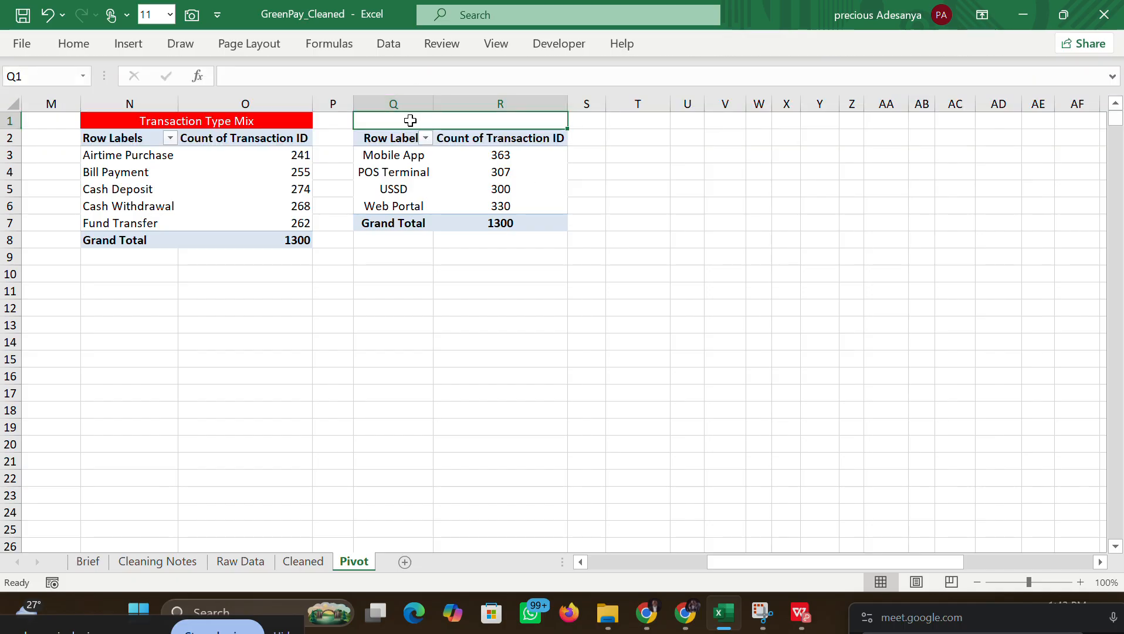
Step: Enter the title "Channel Performance" in the merged cell above the channel PivotTable
{"action": "type", "text": "Chell"}
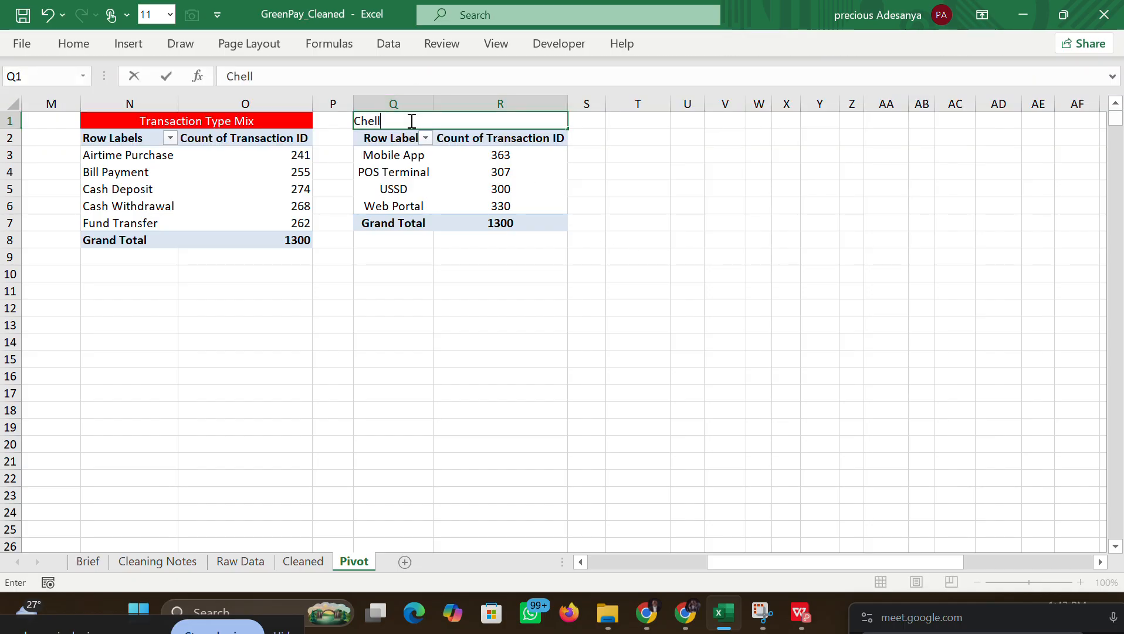
{"action": "key", "text": "BackSpace"}
{"action": "key", "text": "BackSpace"}
{"action": "key", "text": "BackSpace"}
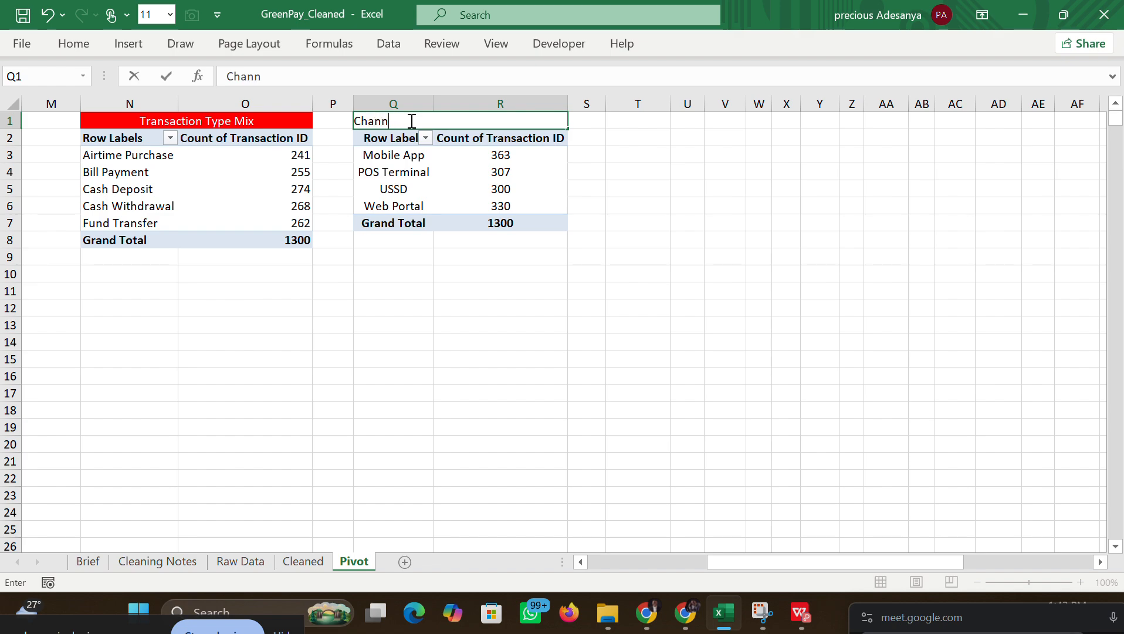
{"action": "type", "text": "annel Perfrom"}
{"action": "key", "text": "BackSpace"}
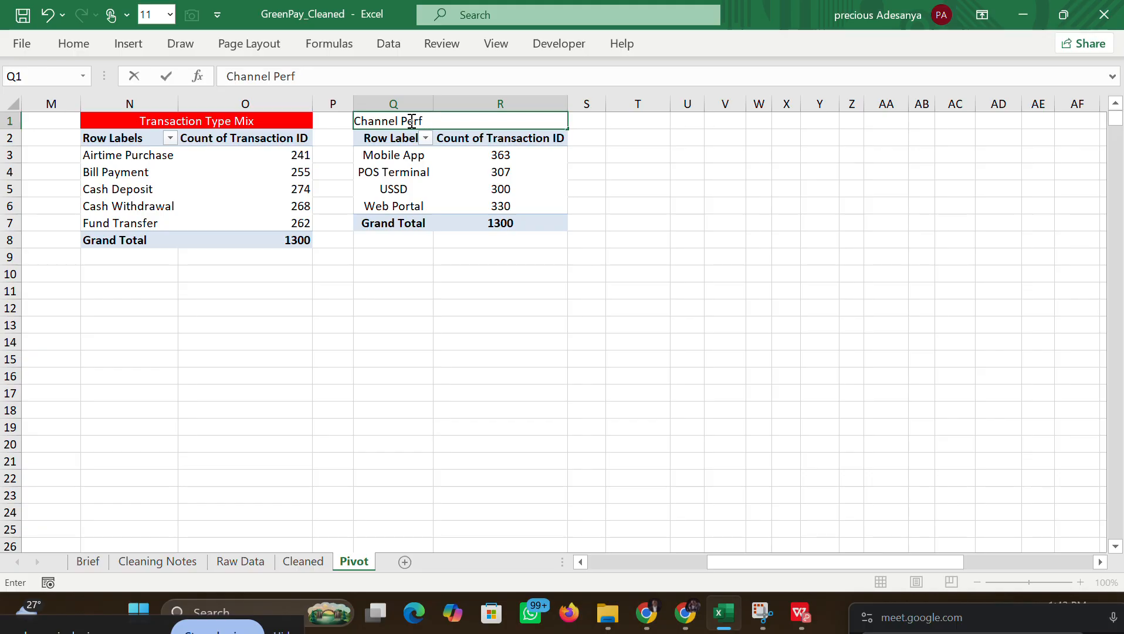
{"action": "type", "text": "ormance"}
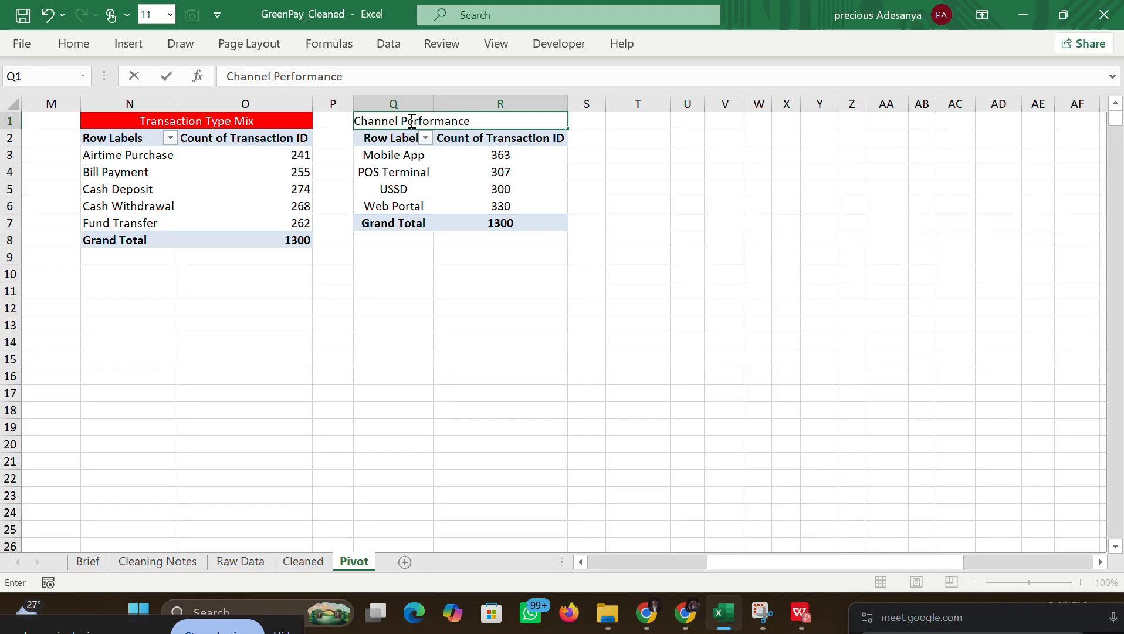
{"action": "left_click", "coordinate": [479, 306]}
Step: Select the Channel Performance title cell and bring up its fill and font color options
{"action": "left_click", "coordinate": [472, 122]}
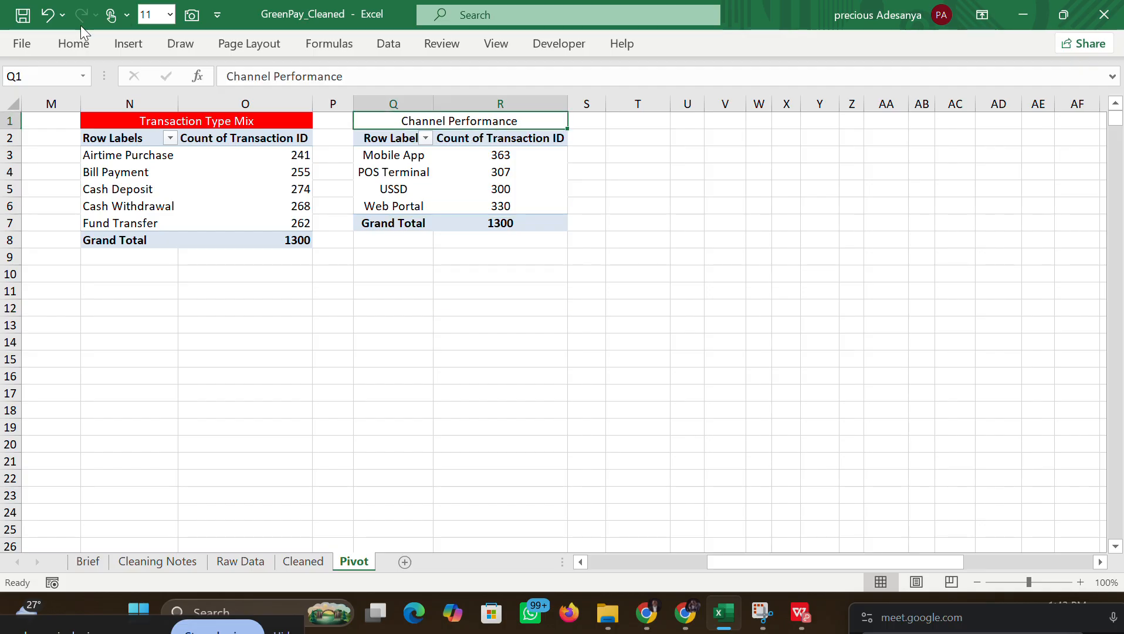
{"action": "left_click", "coordinate": [73, 44]}
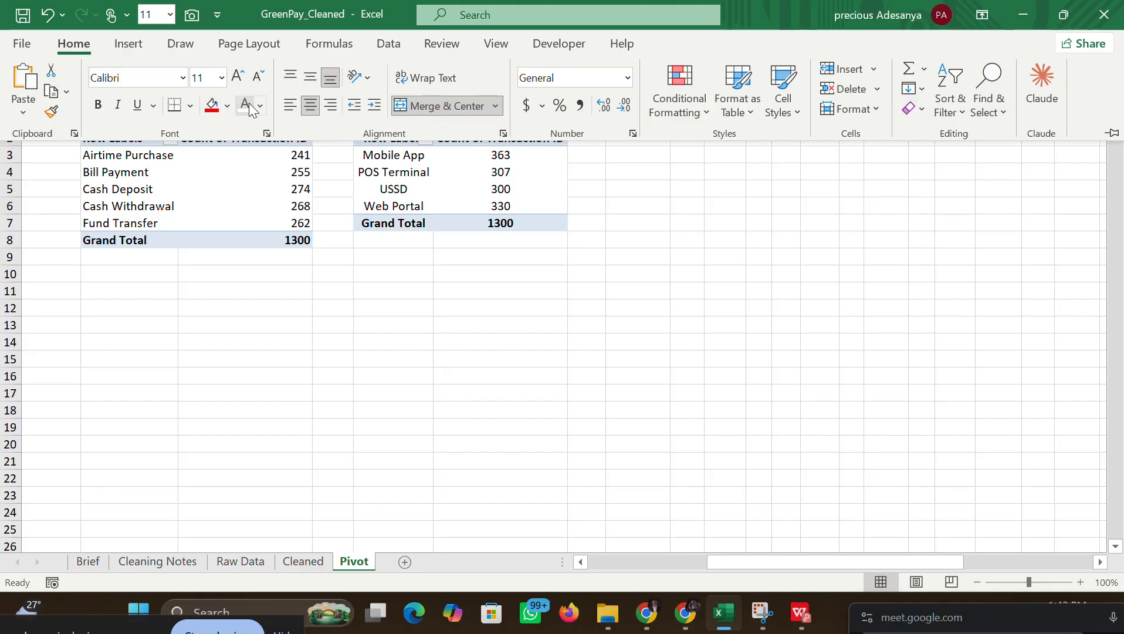
Step: Read the Agent Tier breakdown pivot instructions in the Claude chat in Chrome, and return to the Excel workbook
{"action": "left_click", "coordinate": [681, 278]}
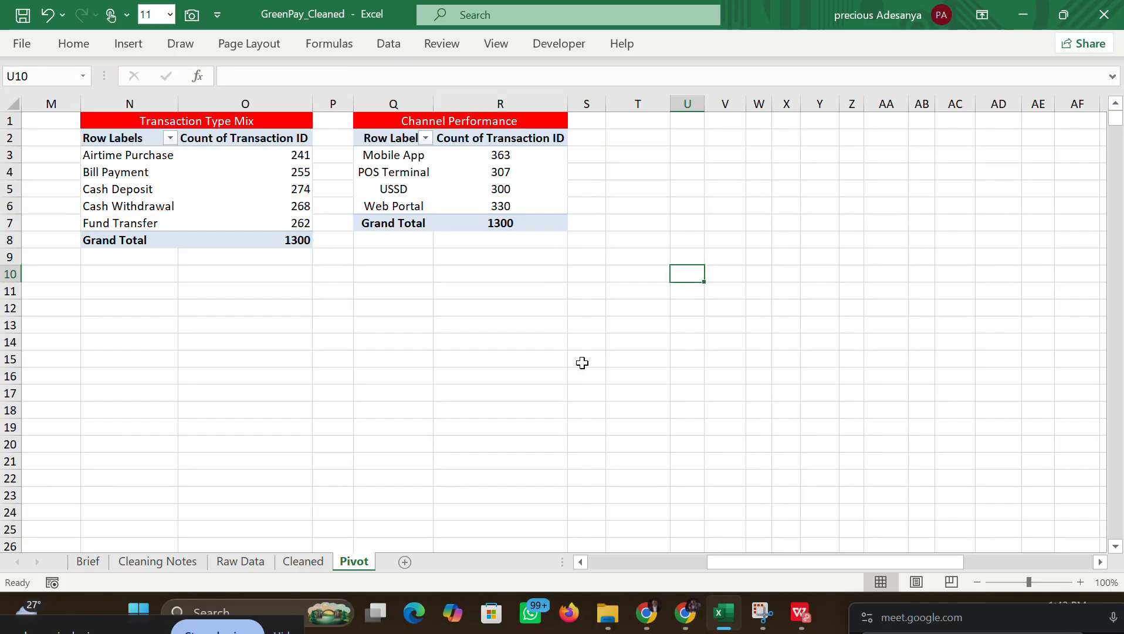
{"action": "mouse_move", "coordinate": [799, 610]}
{"action": "mouse_move", "coordinate": [706, 548]}
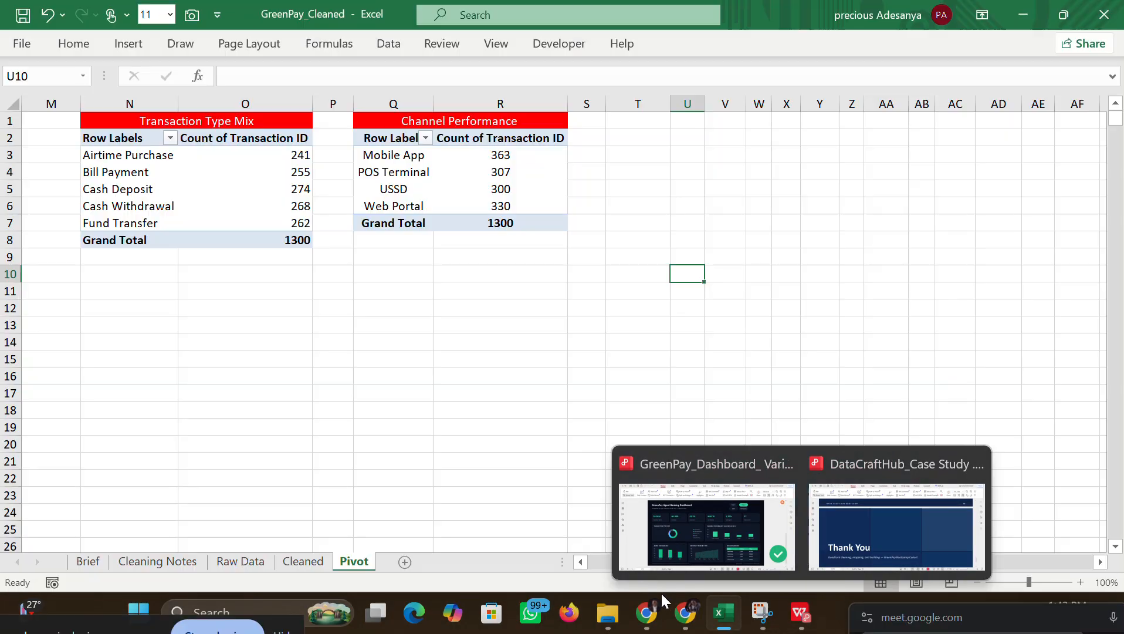
{"action": "left_click", "coordinate": [653, 613]}
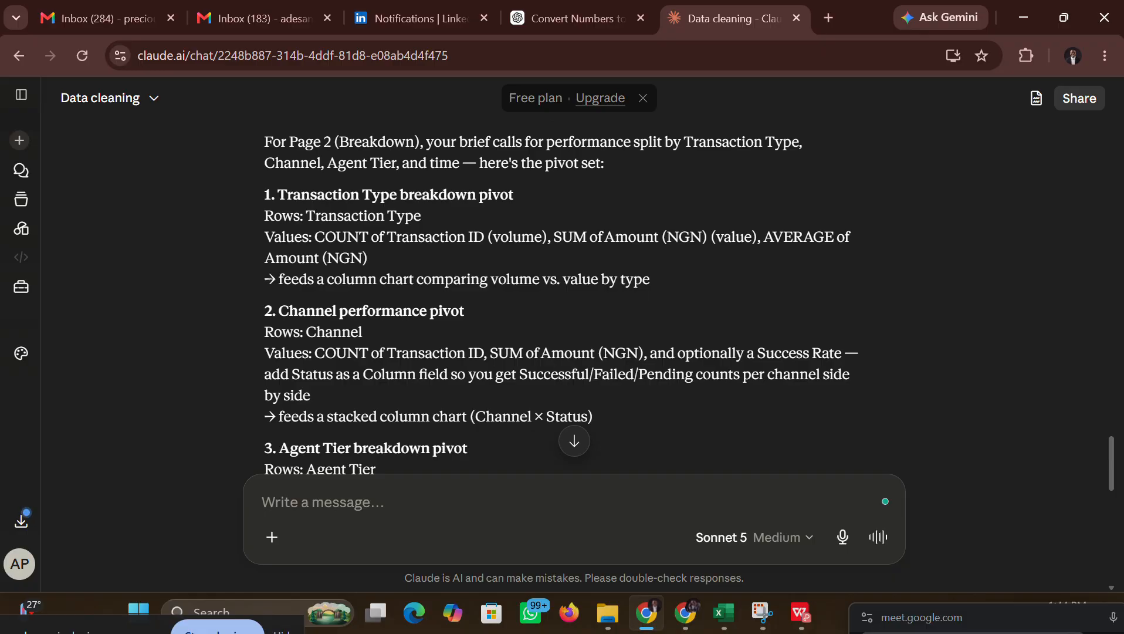
{"action": "scroll", "coordinate": [562, 293], "scroll_direction": "down", "scroll_amount": 3}
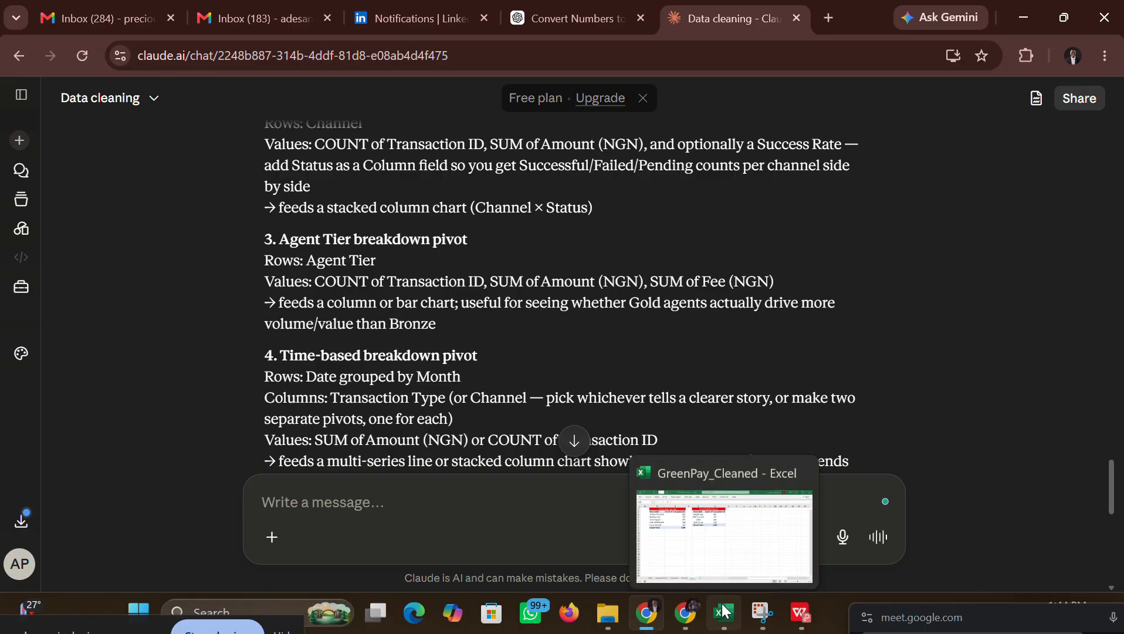
{"action": "left_click", "coordinate": [684, 526]}
Step: Insert a PivotTable from the Cleaned sheet's data at cell T2 of the Pivot sheet, with Agent Tier as rows
{"action": "left_click", "coordinate": [617, 141]}
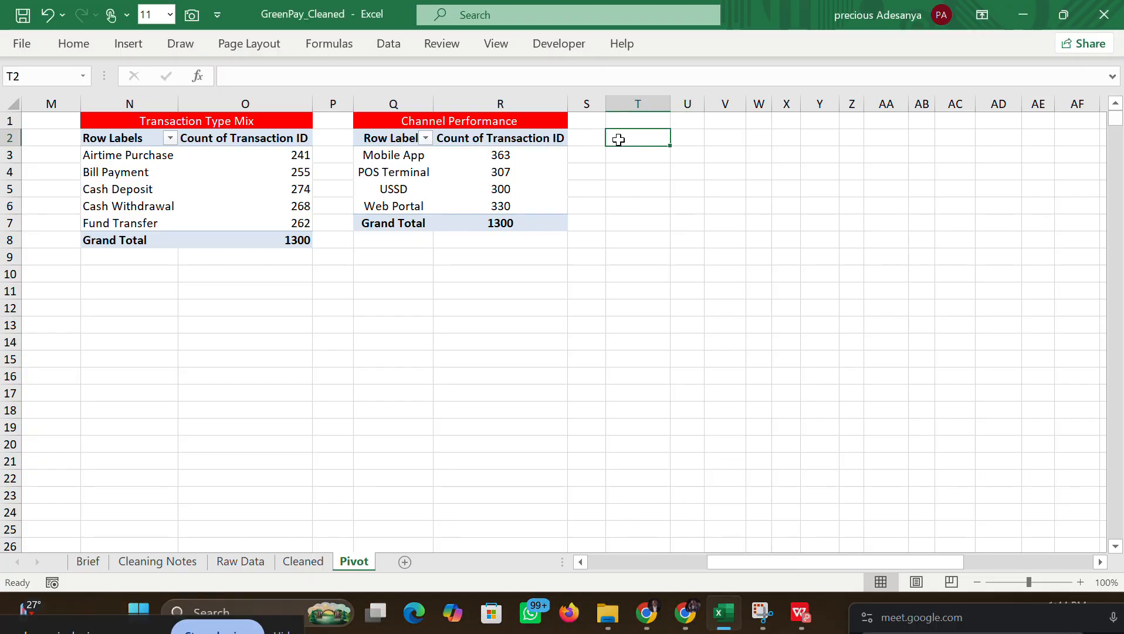
{"action": "left_click", "coordinate": [291, 563]}
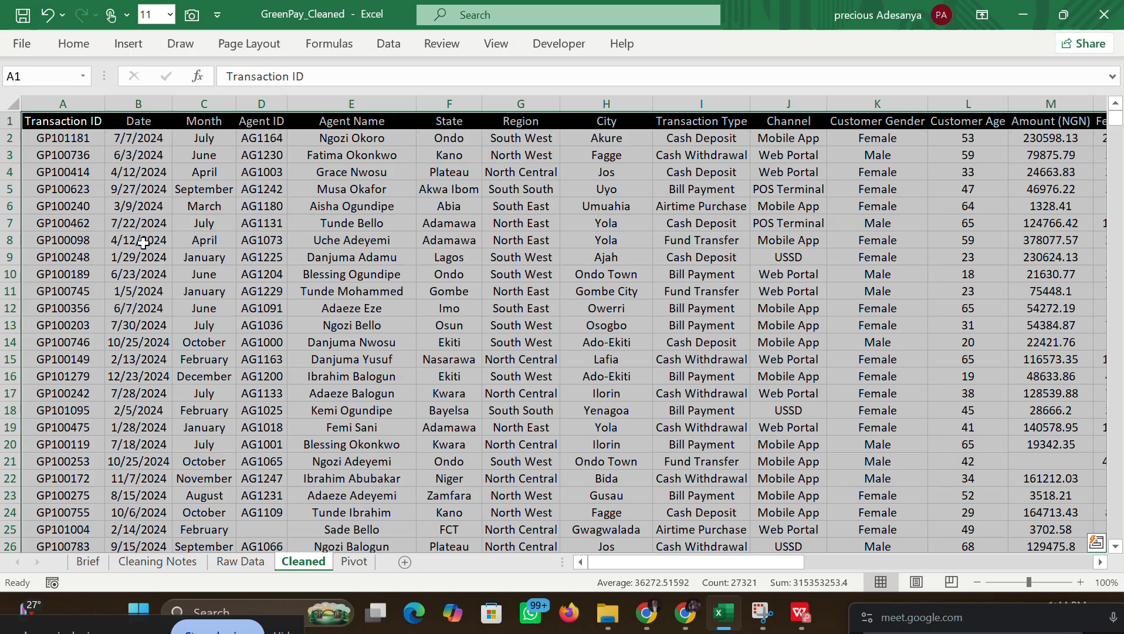
{"action": "left_click", "coordinate": [125, 51]}
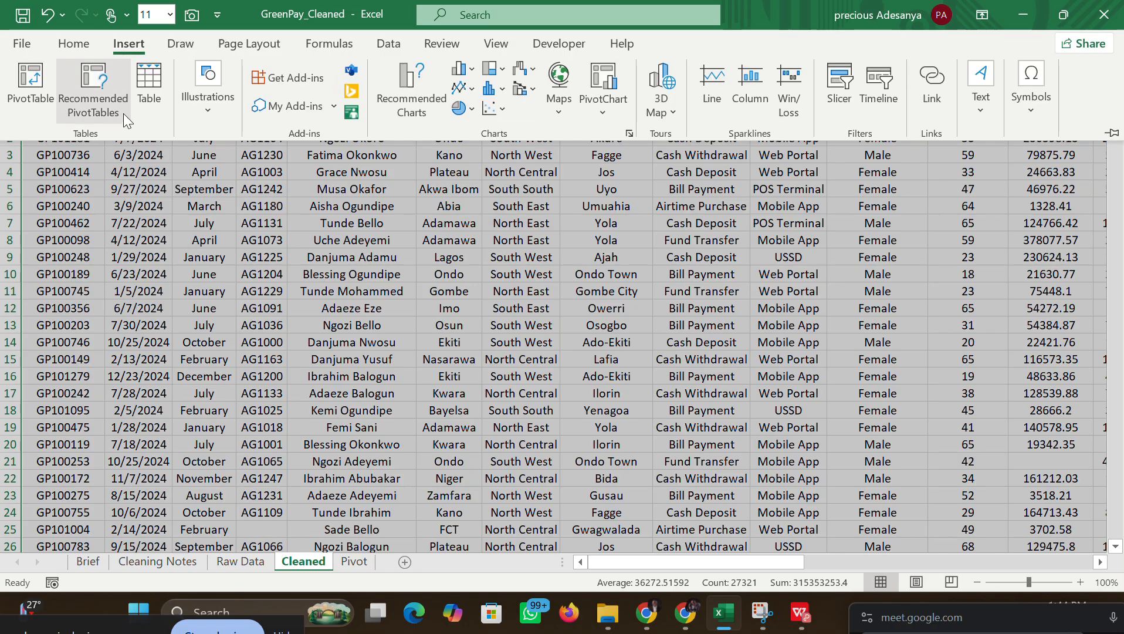
{"action": "left_click", "coordinate": [31, 88]}
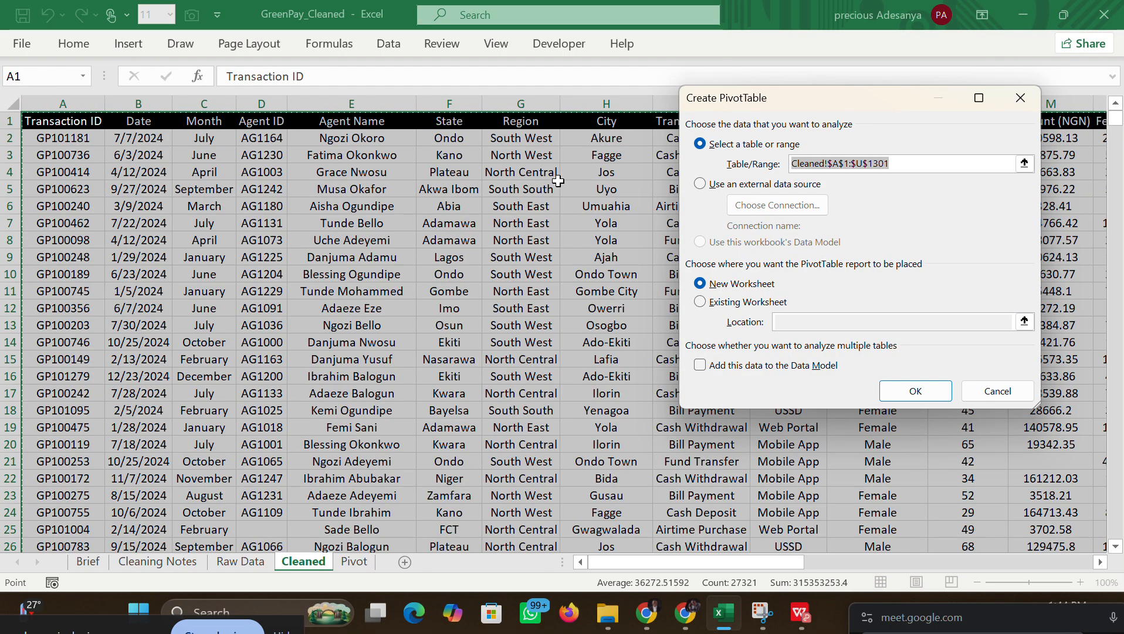
{"action": "left_click", "coordinate": [706, 303]}
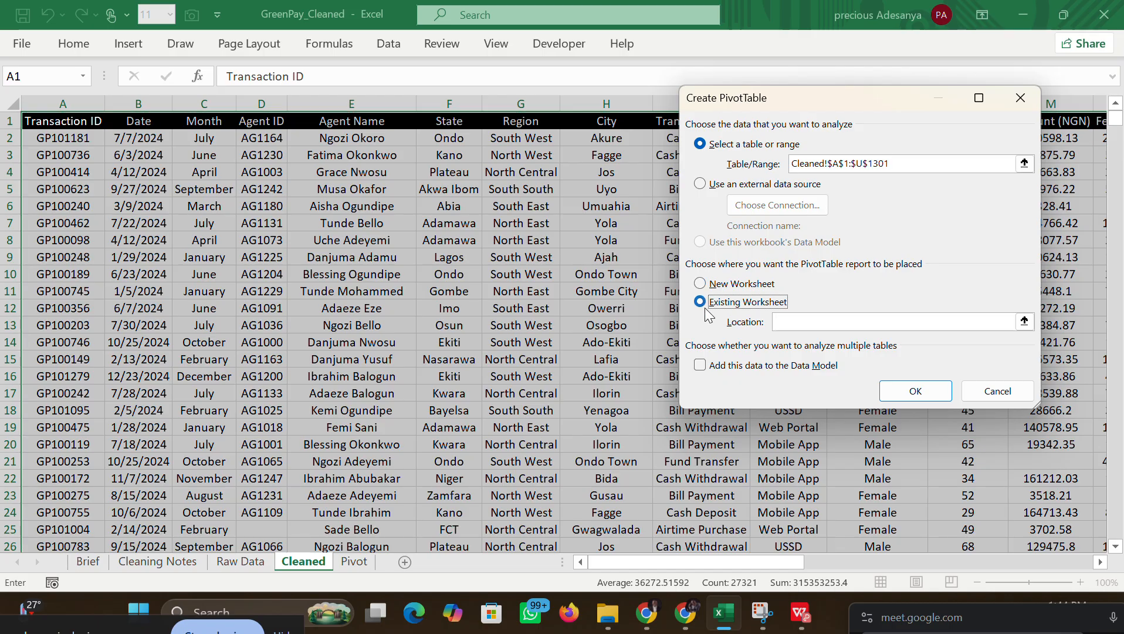
{"action": "left_click", "coordinate": [351, 561]}
{"action": "left_click", "coordinate": [616, 154]}
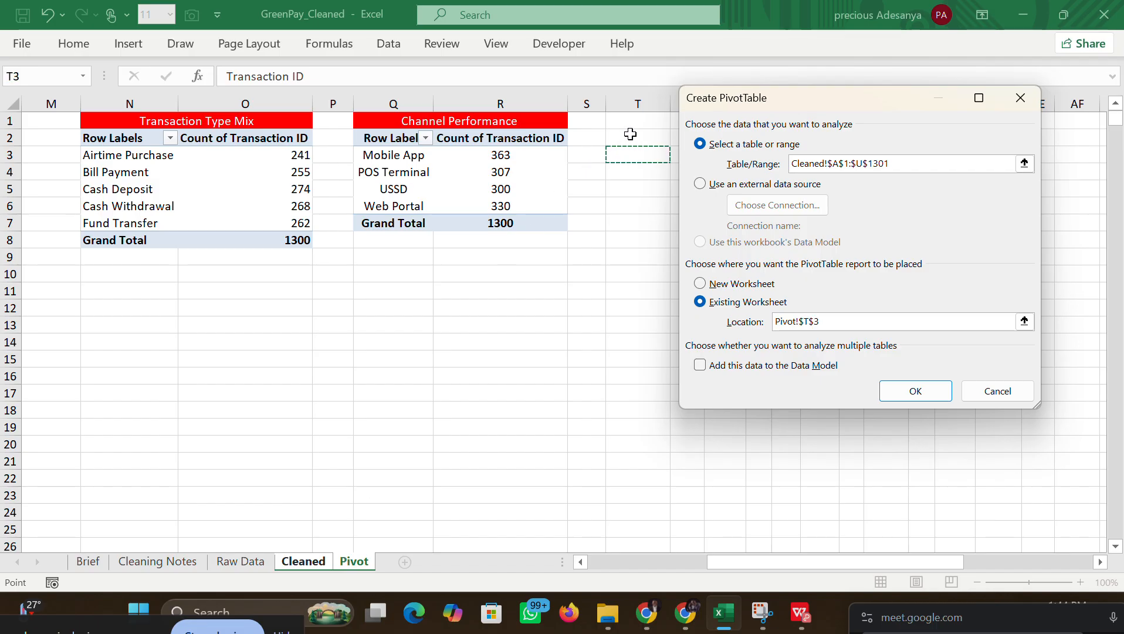
{"action": "left_click", "coordinate": [633, 136]}
{"action": "left_click", "coordinate": [915, 391]}
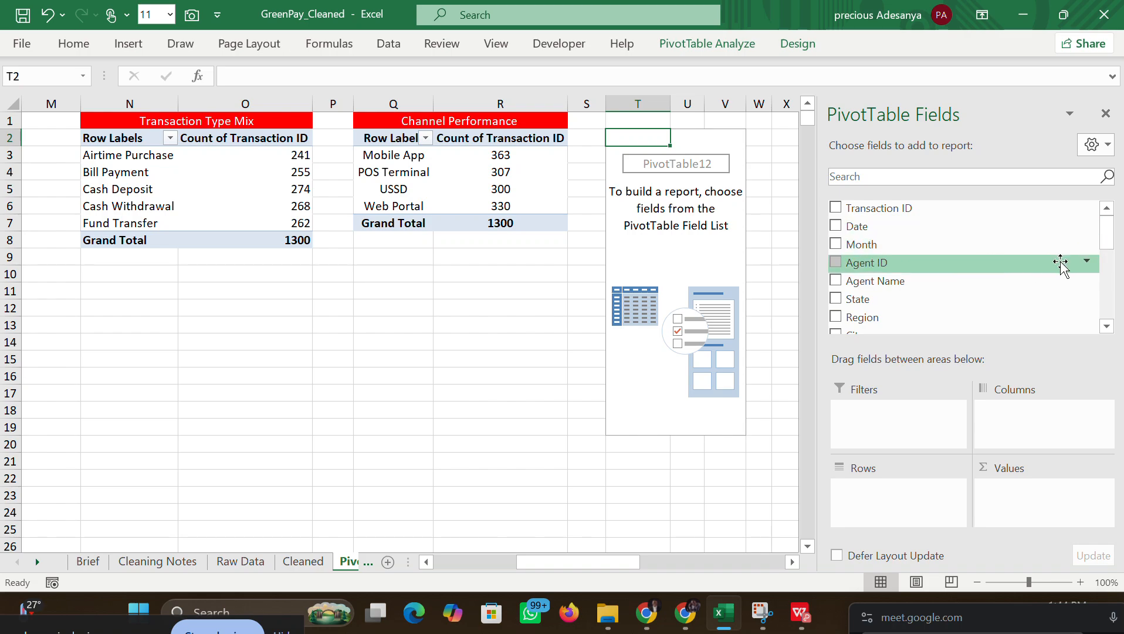
{"action": "left_click_drag", "start_coordinate": [1105, 241], "coordinate": [1103, 305]}
{"action": "left_click_drag", "start_coordinate": [915, 246], "coordinate": [916, 478]}
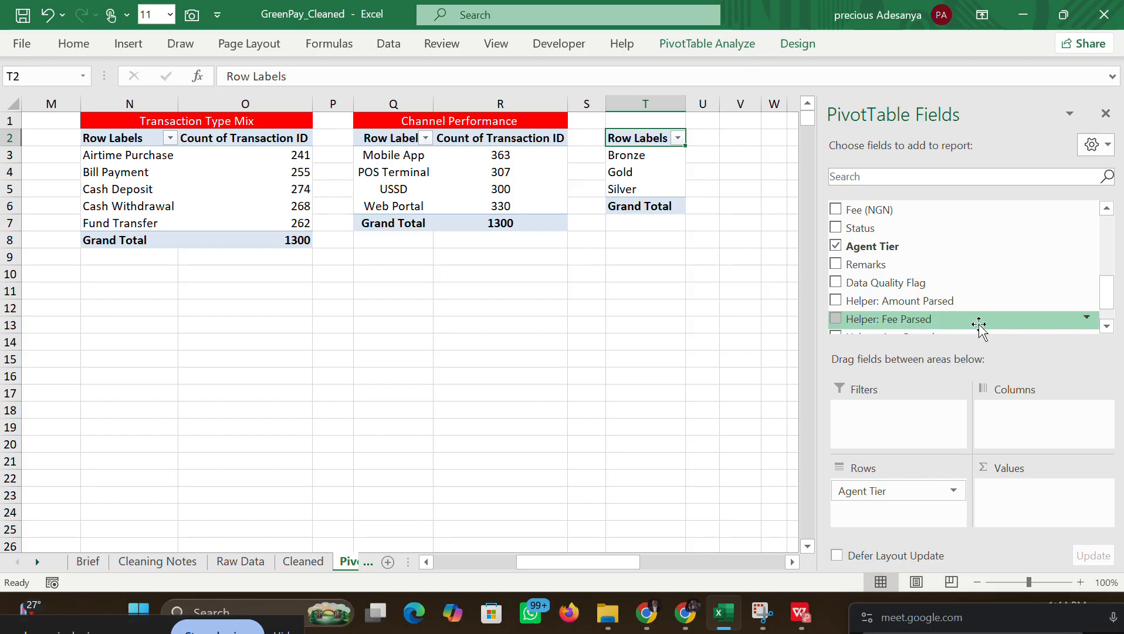
Step: Add Amount (NGN) to the Agent Tier pivot's values, summarized by Sum
{"action": "scroll", "coordinate": [1056, 285], "scroll_direction": "up", "scroll_amount": 4}
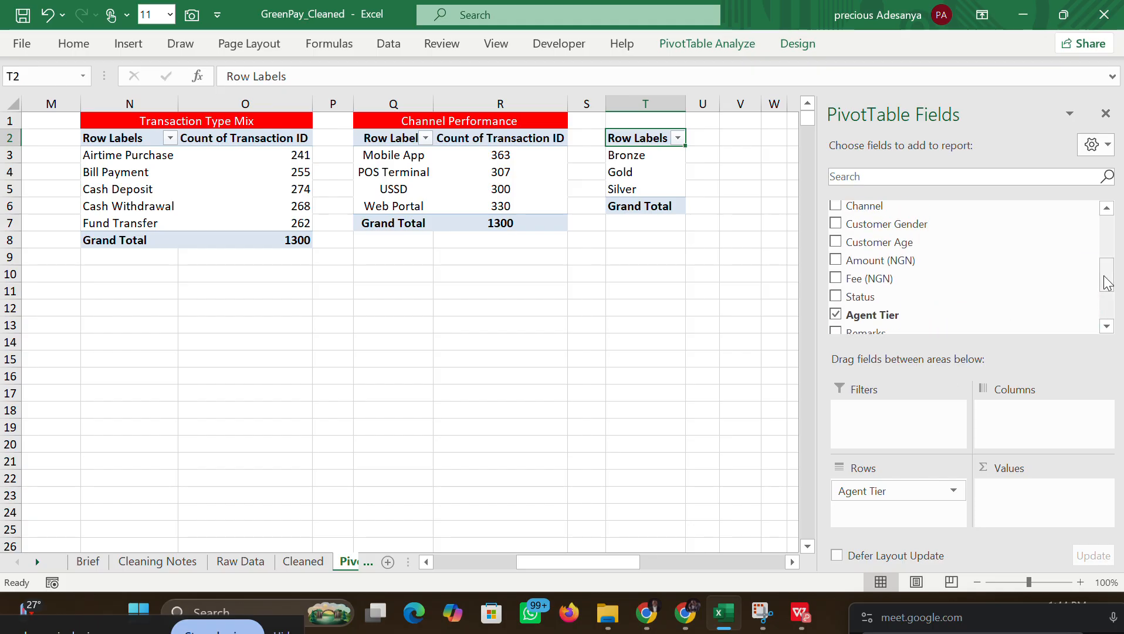
{"action": "left_click_drag", "start_coordinate": [1021, 260], "coordinate": [1010, 498]}
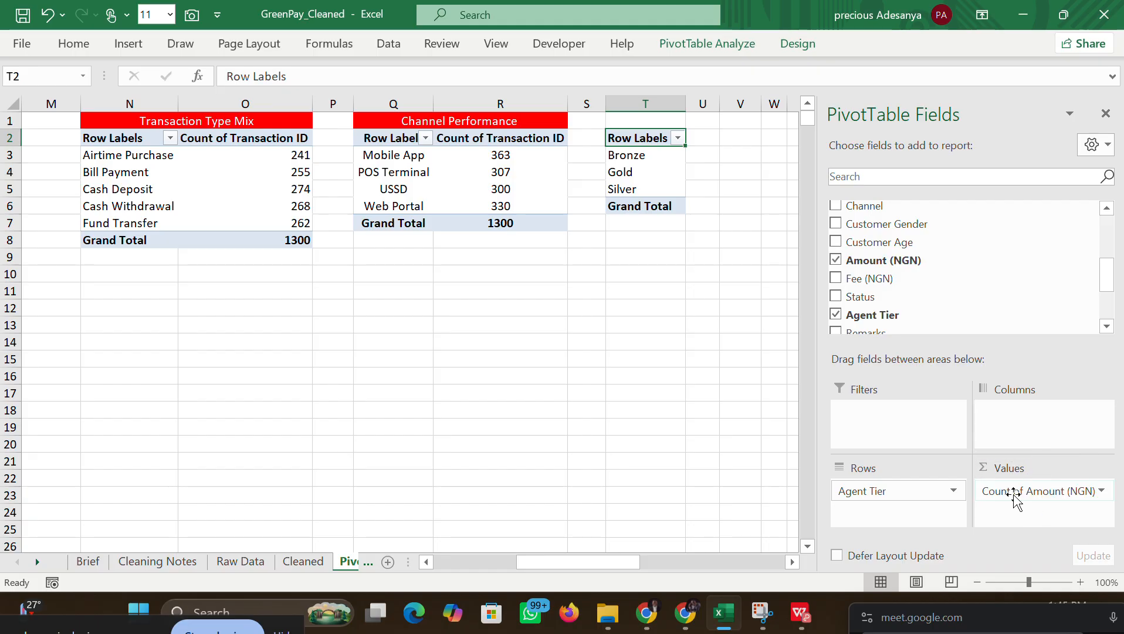
{"action": "mouse_move", "coordinate": [580, 561]}
{"action": "left_mouse_down"}
{"action": "mouse_move", "coordinate": [654, 568]}
{"action": "mouse_move", "coordinate": [589, 561]}
{"action": "left_mouse_up"}
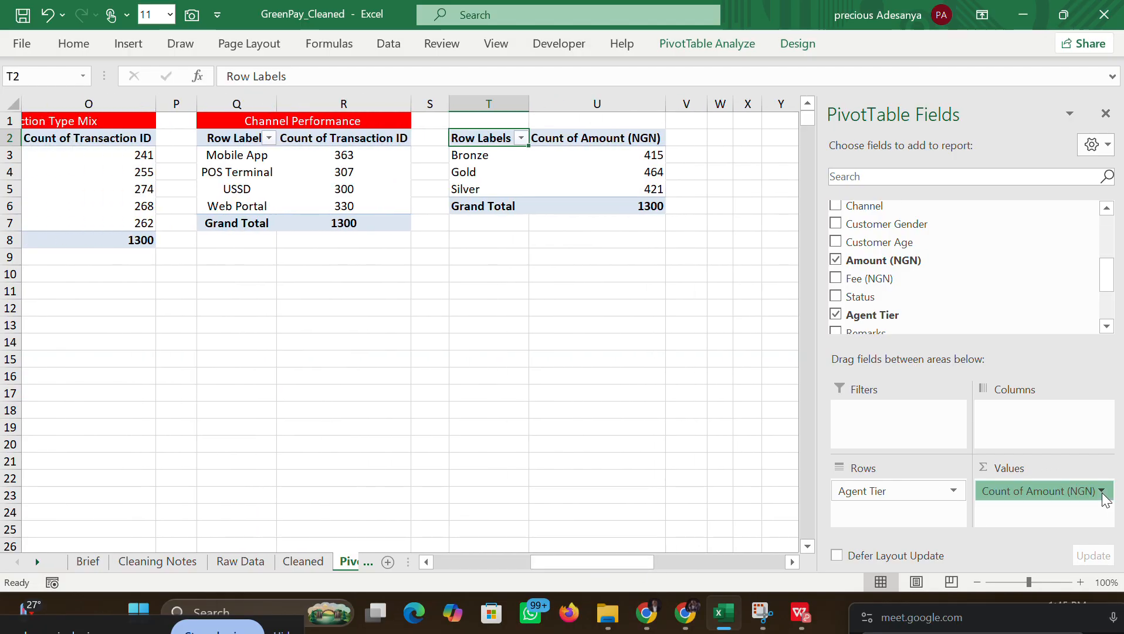
{"action": "left_click", "coordinate": [1082, 491]}
{"action": "left_click", "coordinate": [1019, 470]}
{"action": "left_click", "coordinate": [789, 265]}
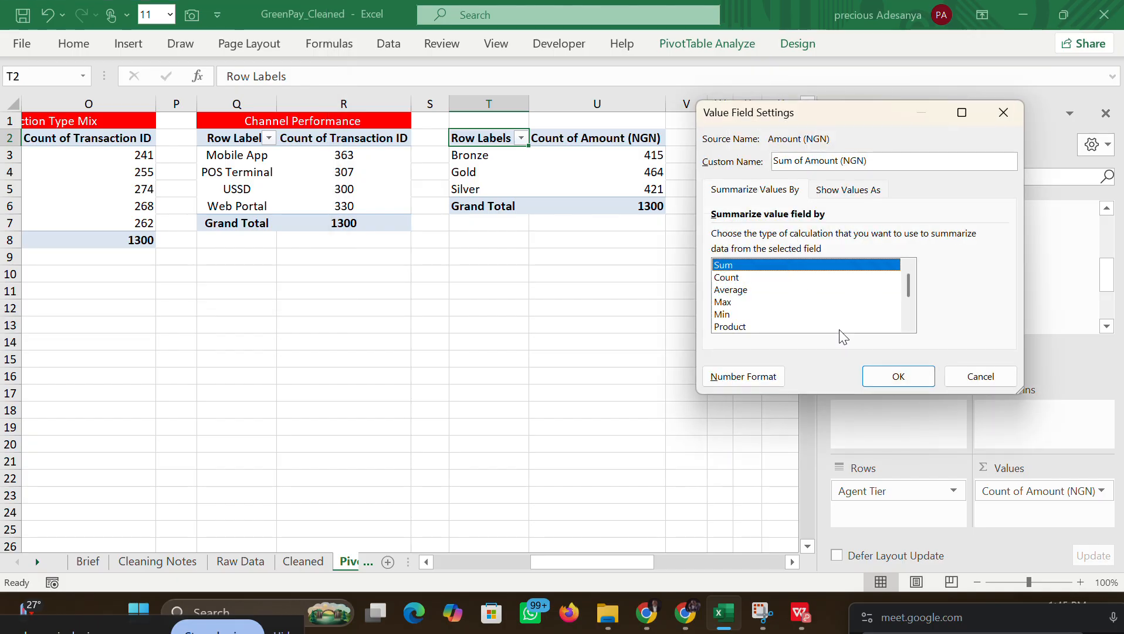
{"action": "left_click", "coordinate": [897, 376]}
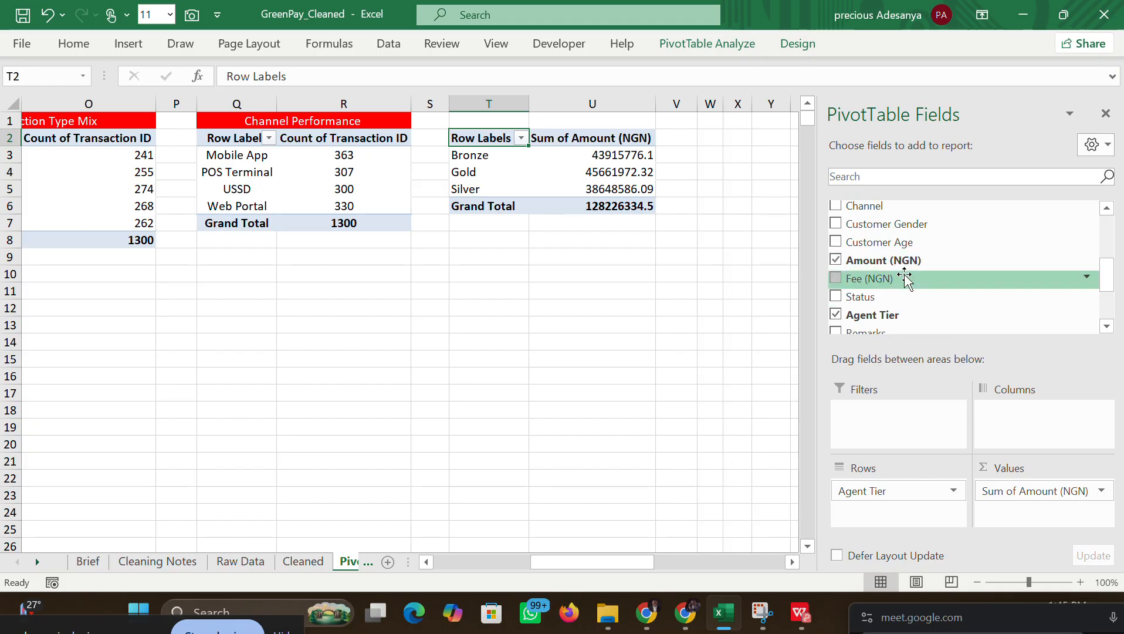
Step: Replace the Amount (NGN) value in the Agent Tier pivot with a count of Transaction ID
{"action": "left_click", "coordinate": [1103, 496]}
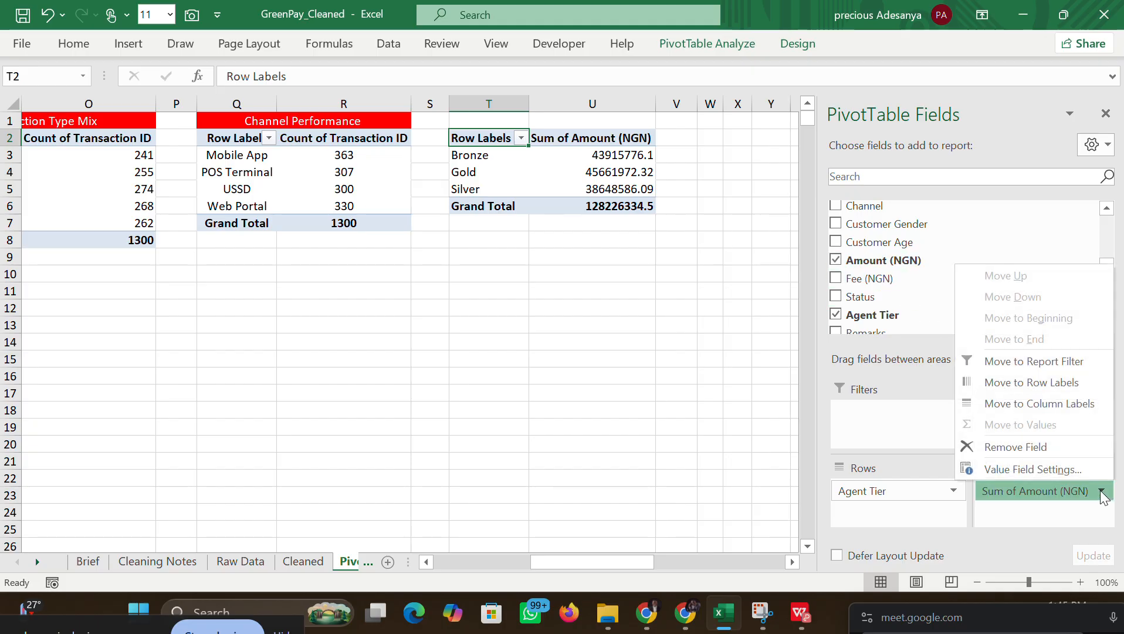
{"action": "left_click", "coordinate": [1034, 450]}
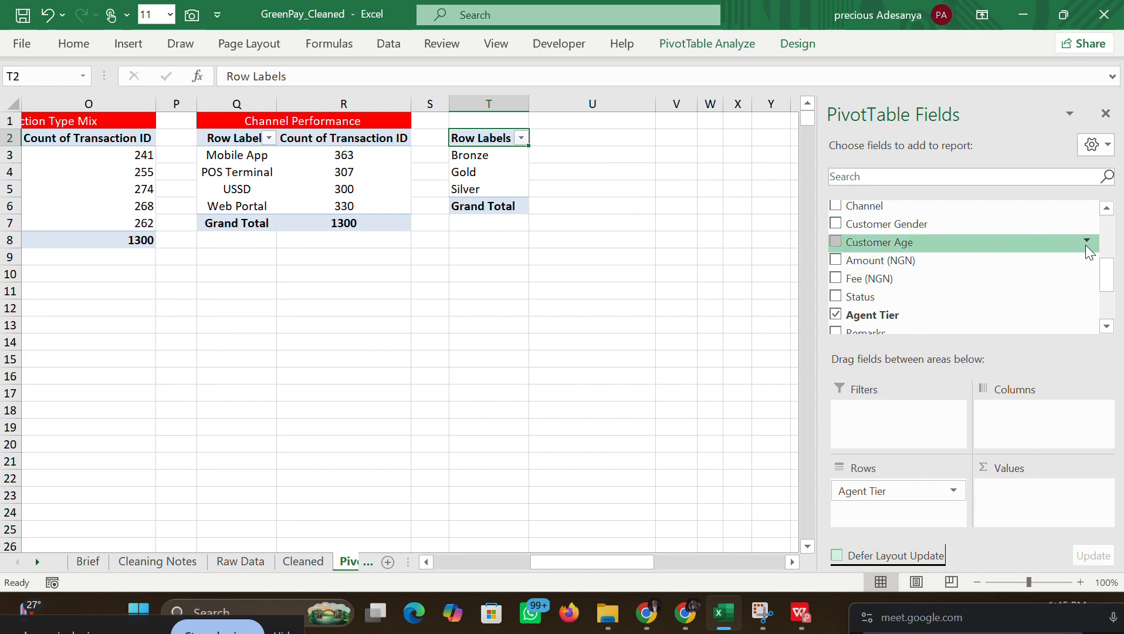
{"action": "left_click_drag", "start_coordinate": [1107, 272], "coordinate": [1107, 229]}
{"action": "left_click_drag", "start_coordinate": [949, 207], "coordinate": [997, 491]}
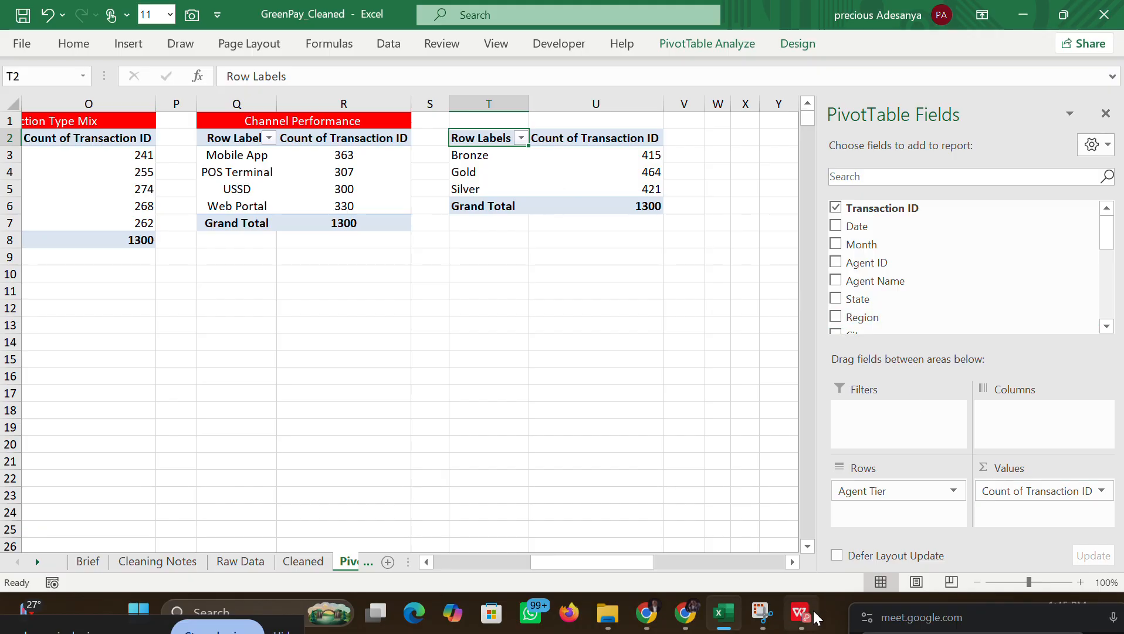
Step: Merge and center T1:U1 above the Agent Tier pivot and enter the title "Agent Tier Analysis"
{"action": "mouse_move", "coordinate": [814, 613]}
{"action": "mouse_move", "coordinate": [786, 529]}
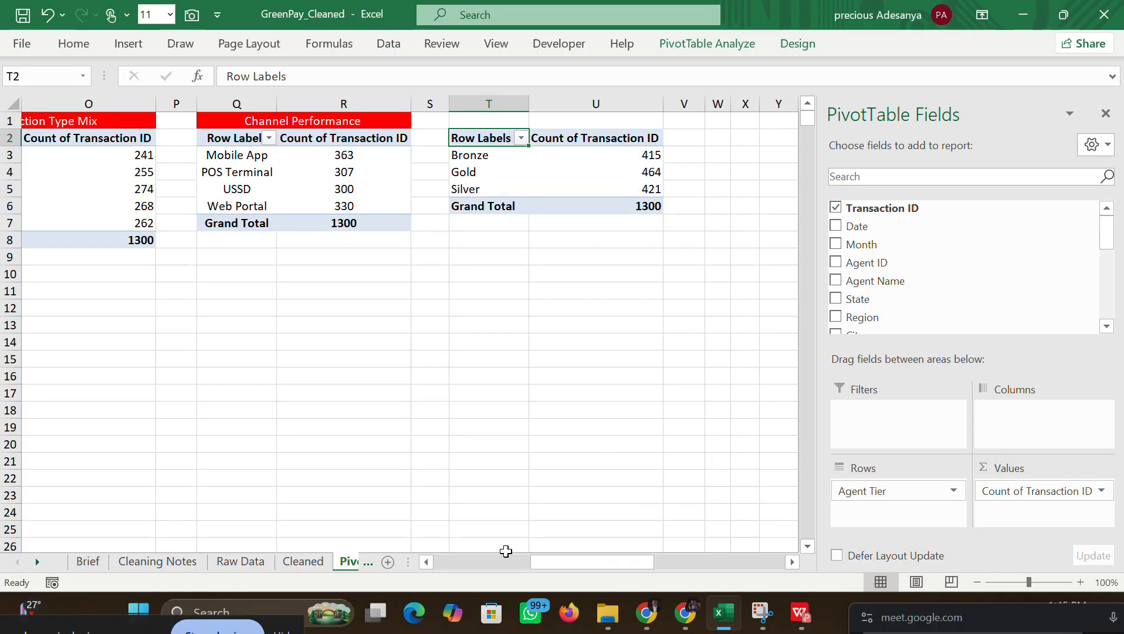
{"action": "left_click_drag", "start_coordinate": [477, 118], "coordinate": [625, 118]}
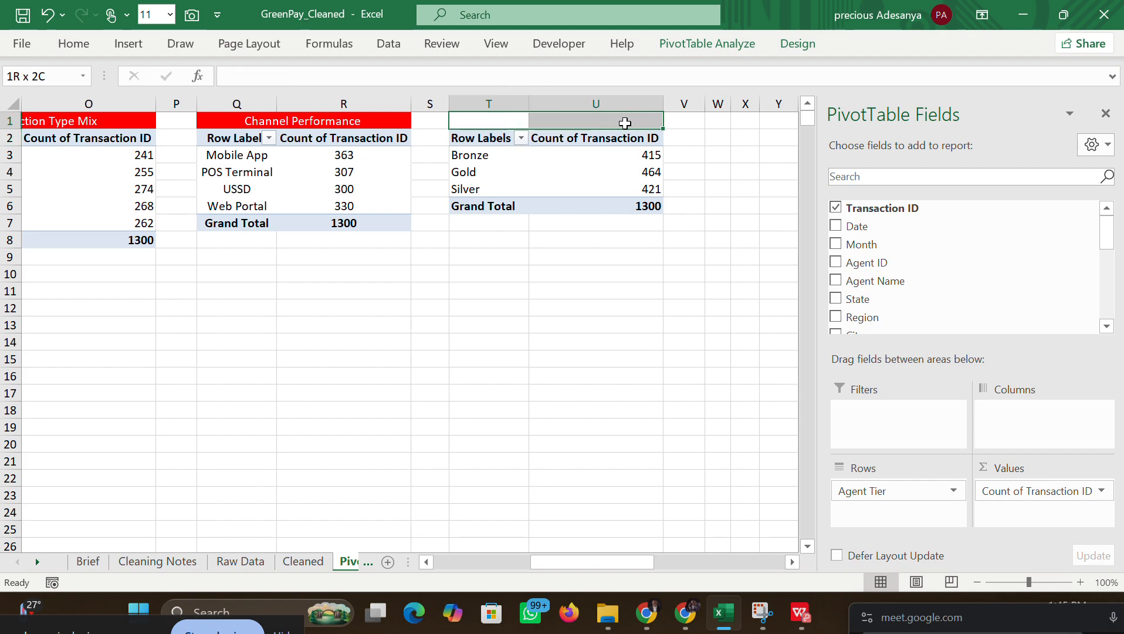
{"action": "left_click", "coordinate": [73, 43]}
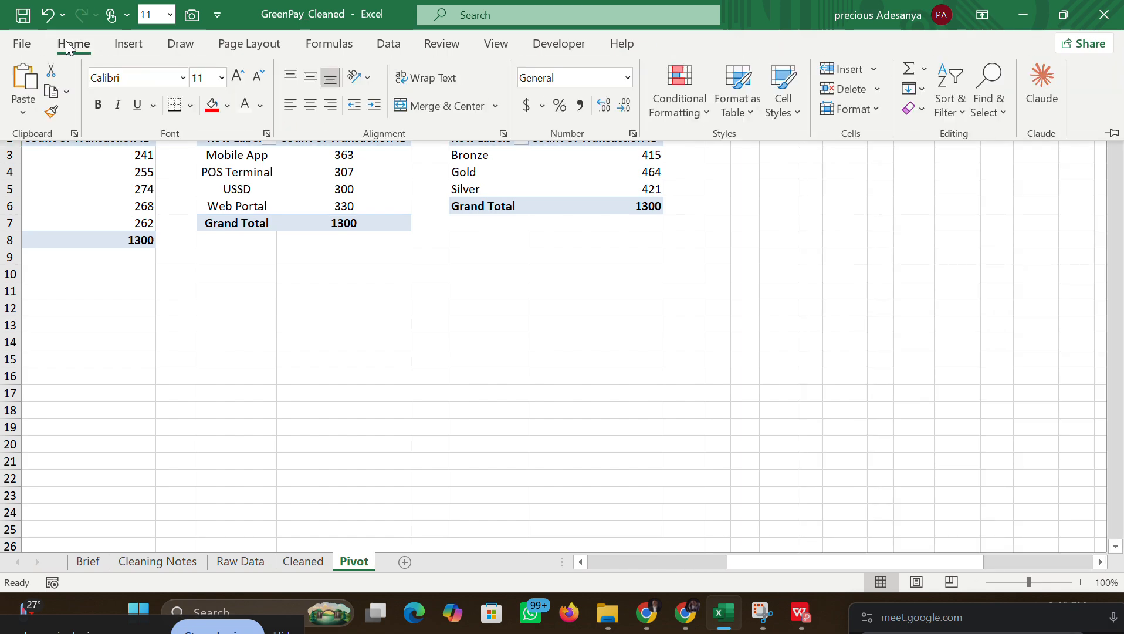
{"action": "left_click", "coordinate": [430, 105]}
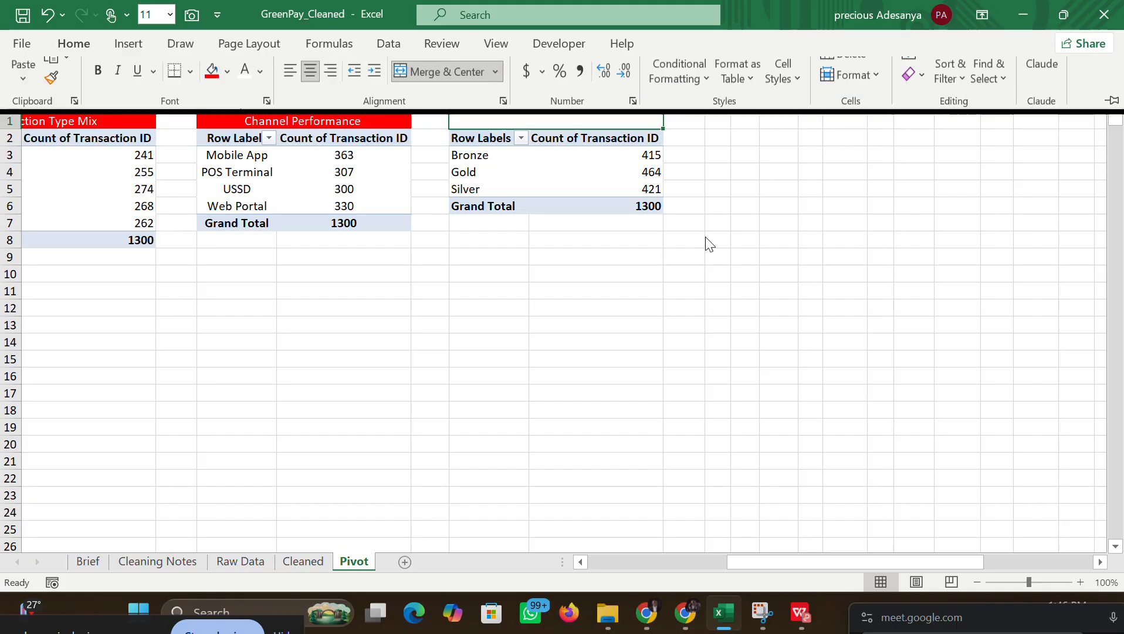
{"action": "double_click", "coordinate": [537, 118]}
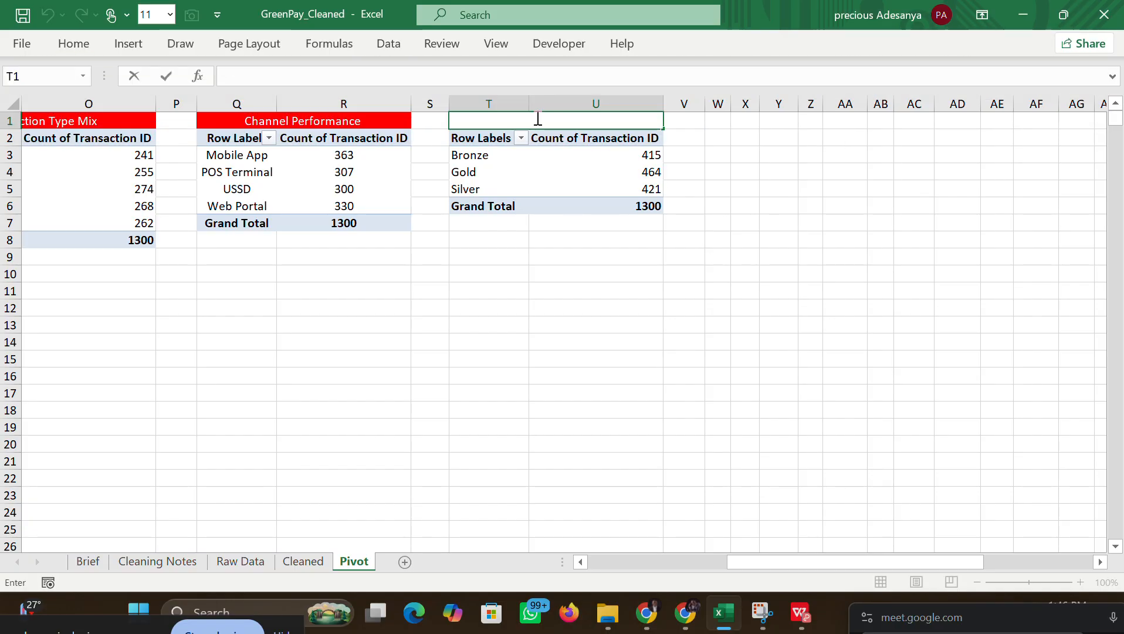
{"action": "type", "text": "Agen"}
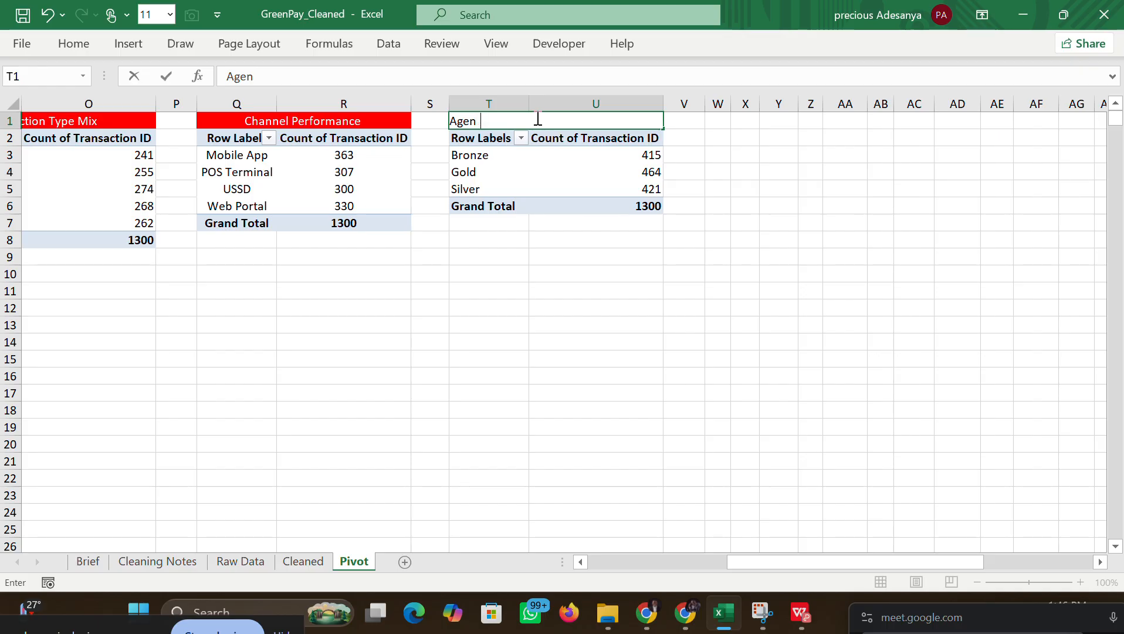
{"action": "type", "text": "t Tier Analysis"}
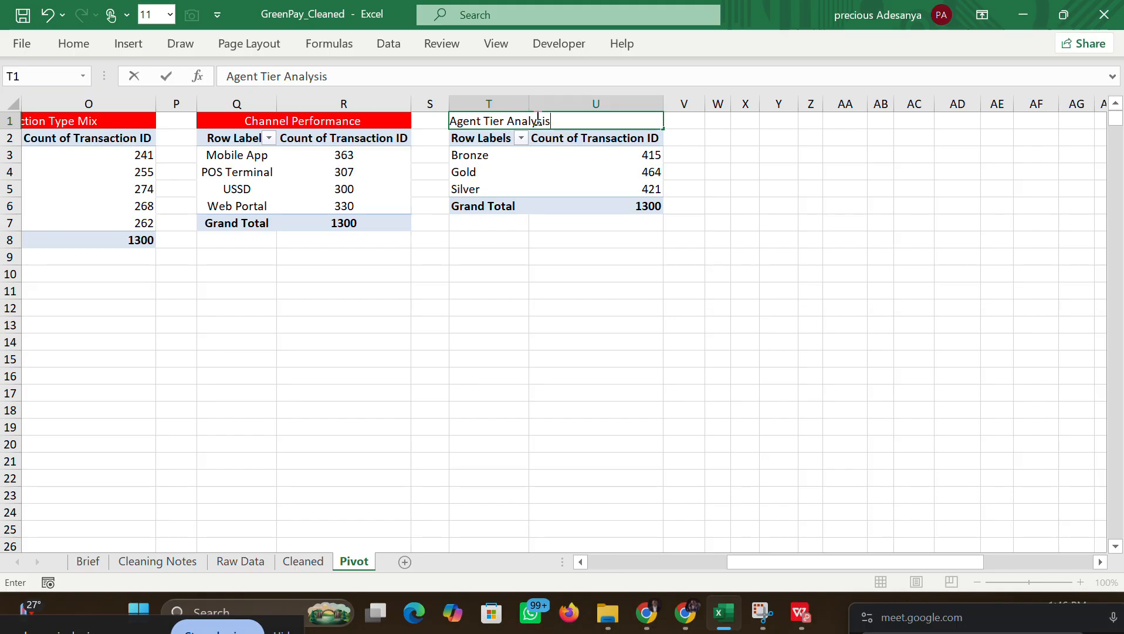
{"action": "left_click", "coordinate": [559, 260]}
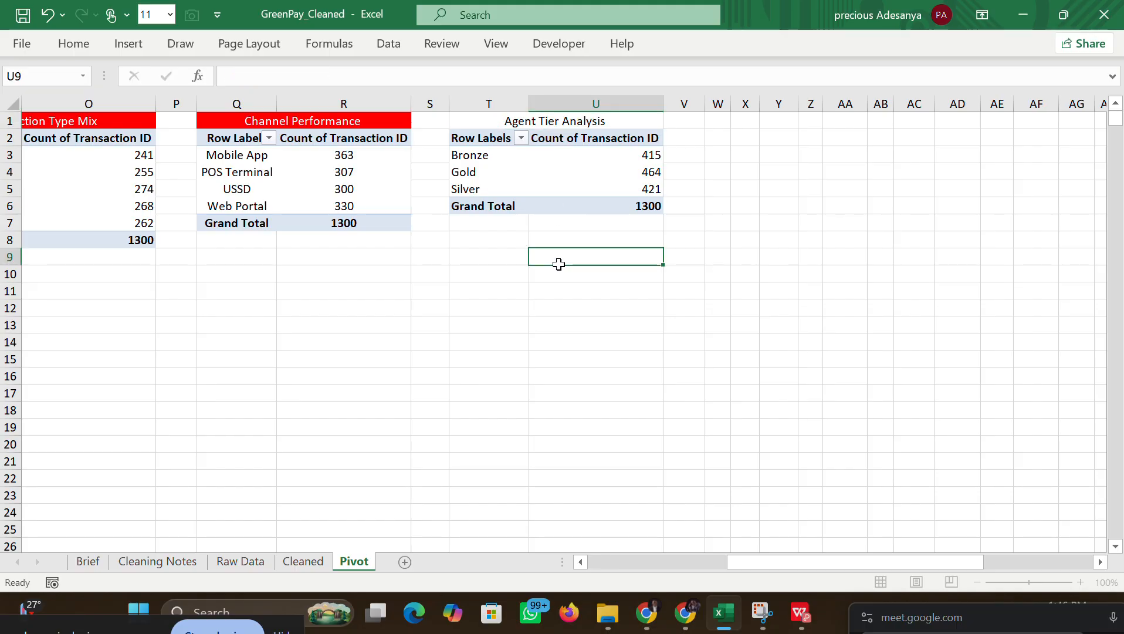
Step: Format the Agent Tier Analysis title with a red fill and white text
{"action": "left_click", "coordinate": [527, 132]}
{"action": "left_click", "coordinate": [513, 120]}
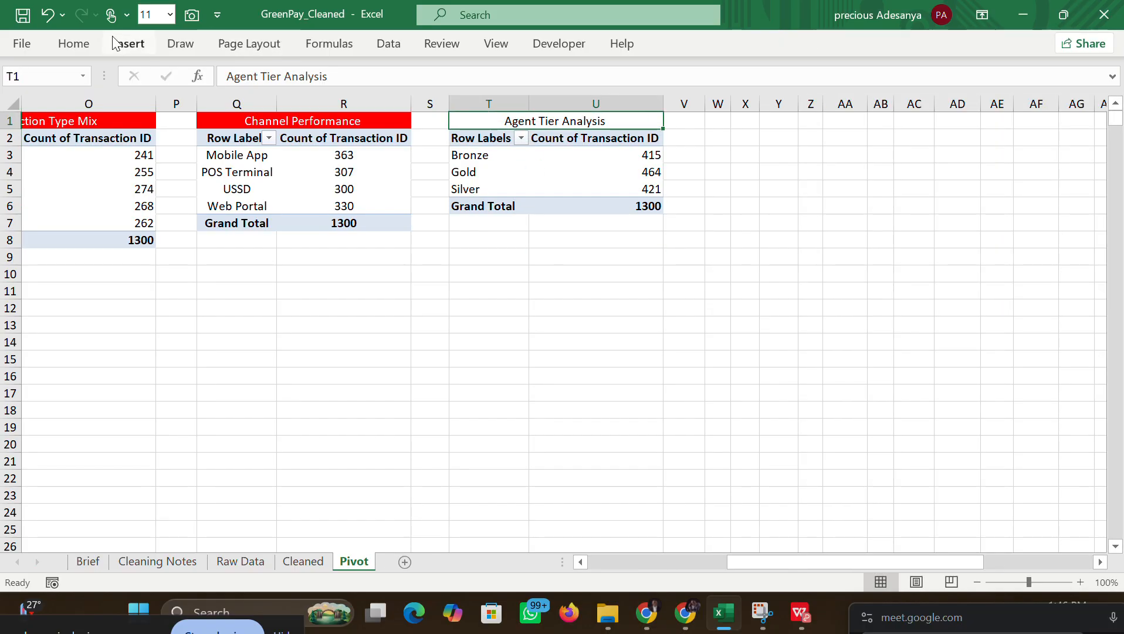
{"action": "left_click", "coordinate": [85, 36]}
{"action": "left_click", "coordinate": [210, 104]}
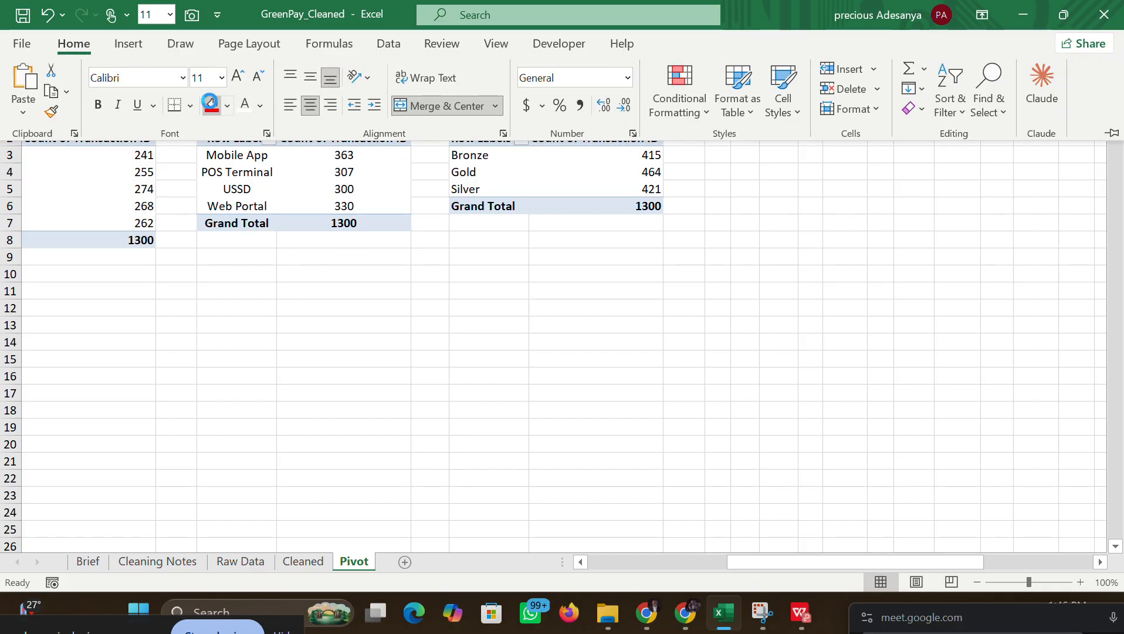
{"action": "left_click", "coordinate": [672, 326]}
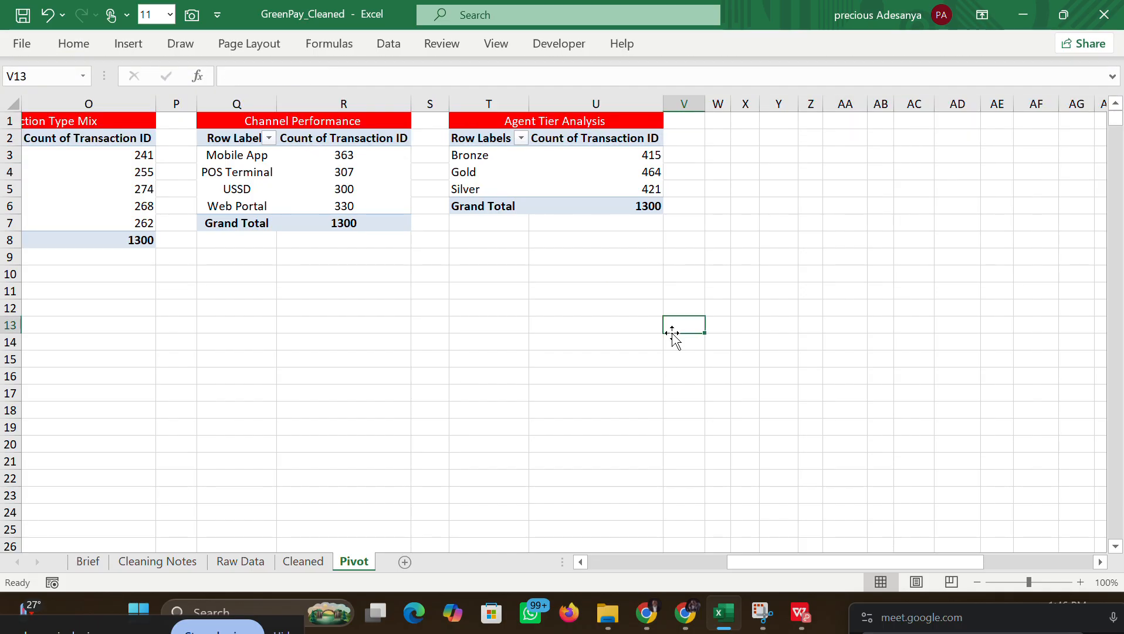
Step: Review page 2 of the GreenPay dashboard PDF in WPS and the time-based breakdown pivot instructions in the Claude chat
{"action": "left_click", "coordinate": [719, 120]}
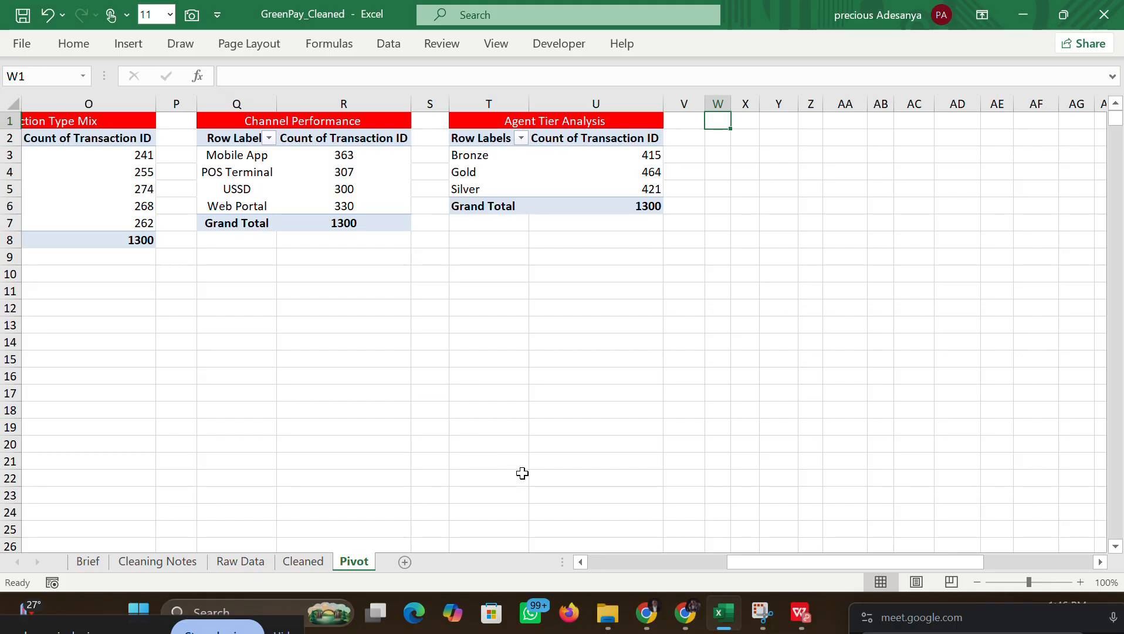
{"action": "mouse_move", "coordinate": [800, 601]}
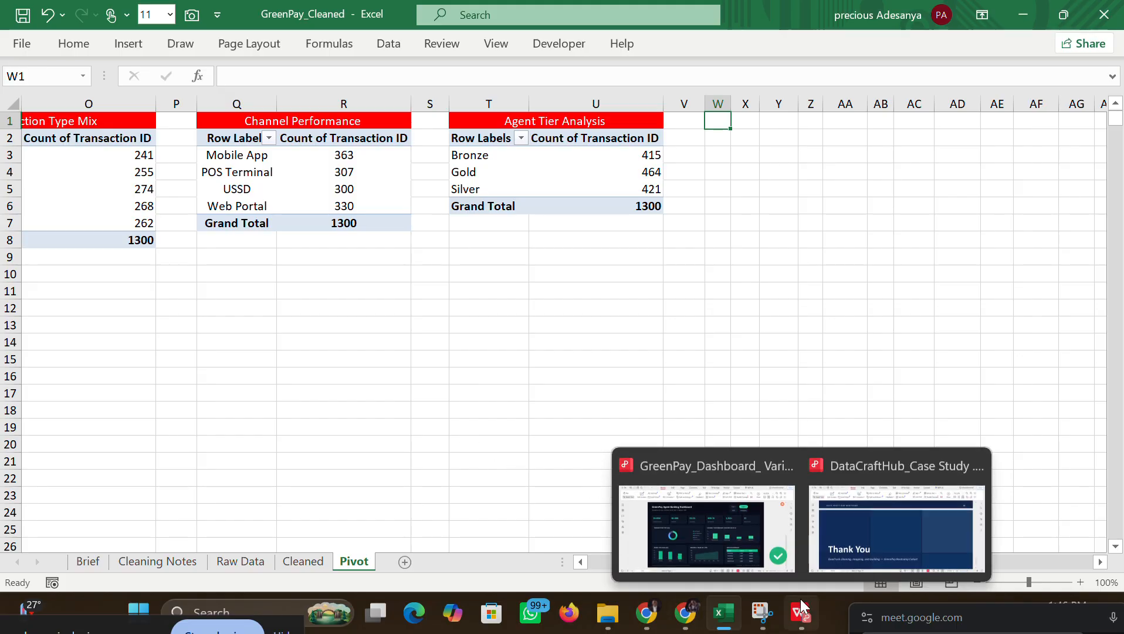
{"action": "left_click", "coordinate": [718, 508]}
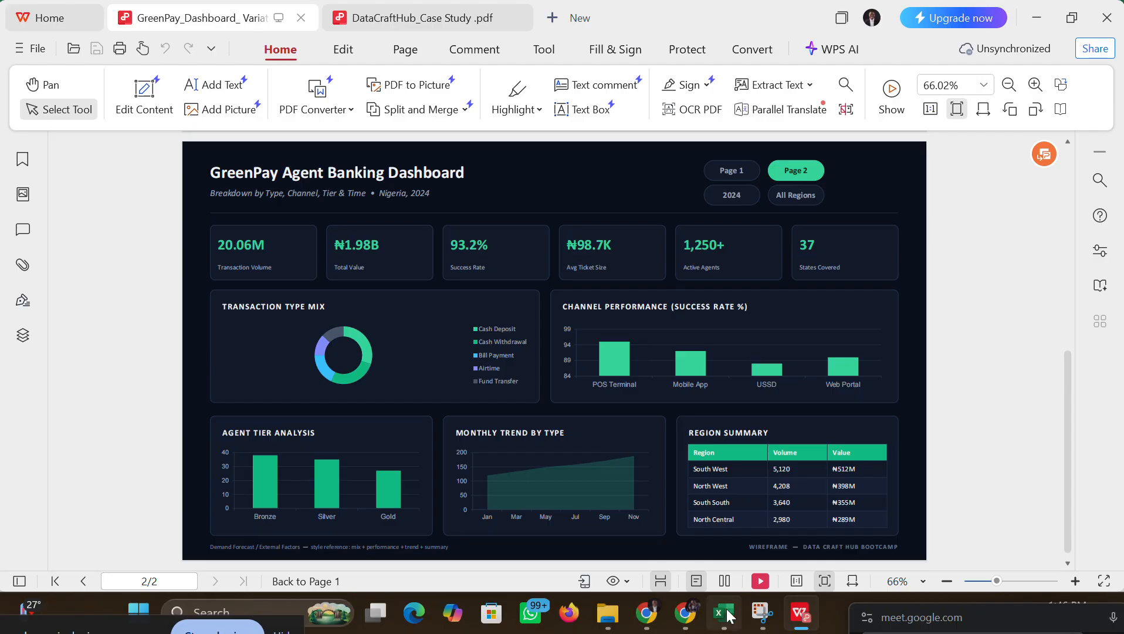
{"action": "left_click", "coordinate": [649, 615]}
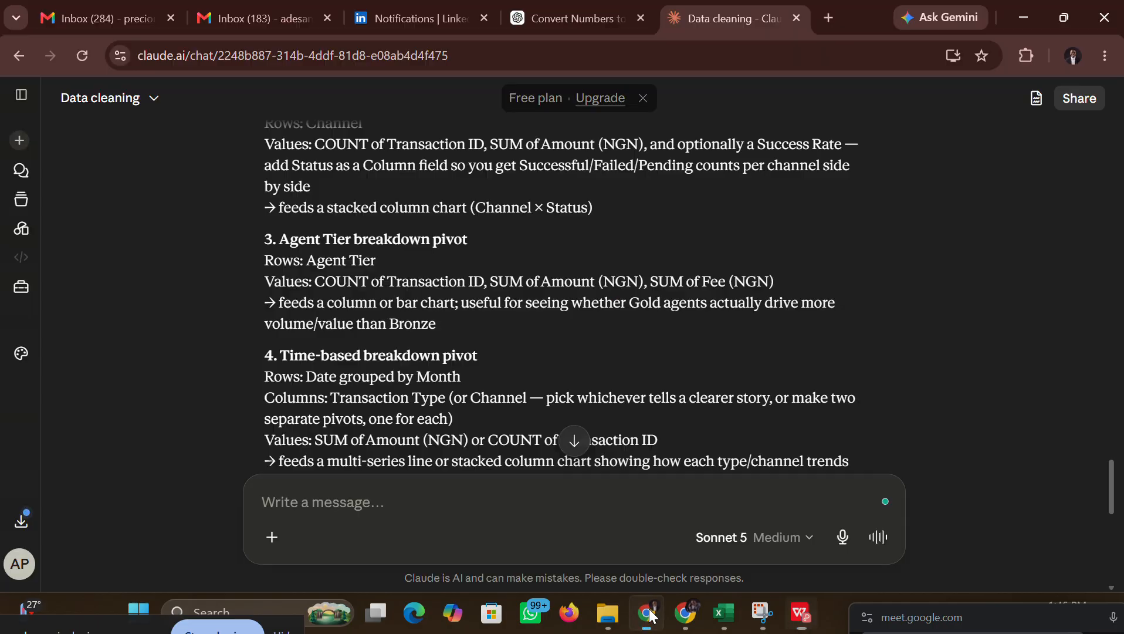
Step: Read the time-based breakdown pivot and Transaction Type × Agent Tier cross-tab instructions in the Claude chat
{"action": "scroll", "coordinate": [546, 511], "scroll_direction": "down", "scroll_amount": 3}
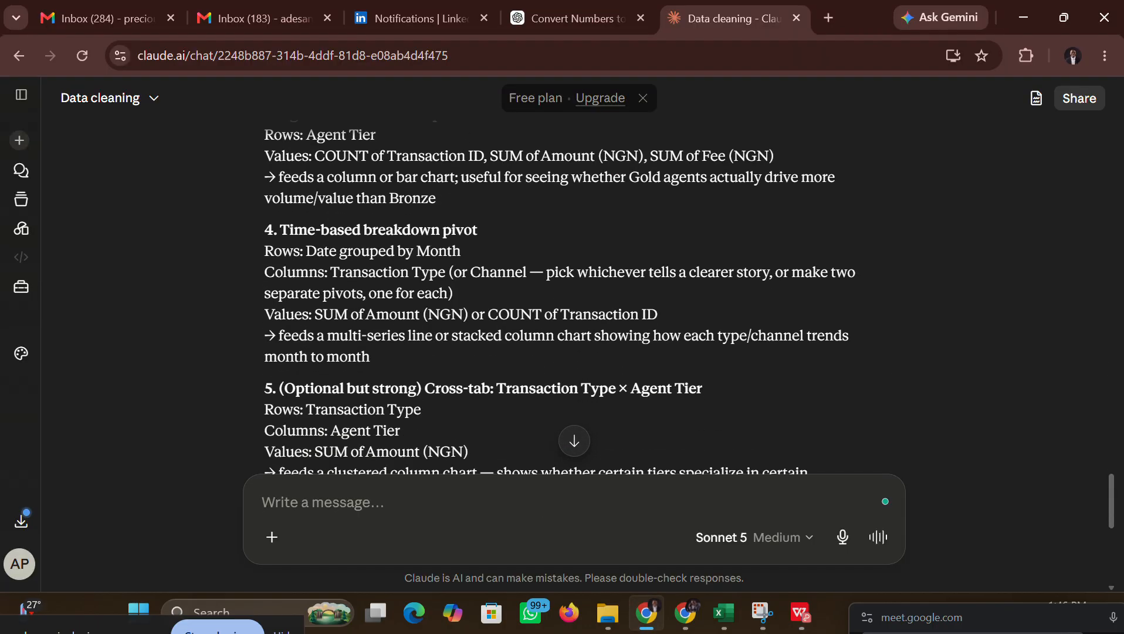
{"action": "scroll", "coordinate": [568, 294], "scroll_direction": "down", "scroll_amount": 1}
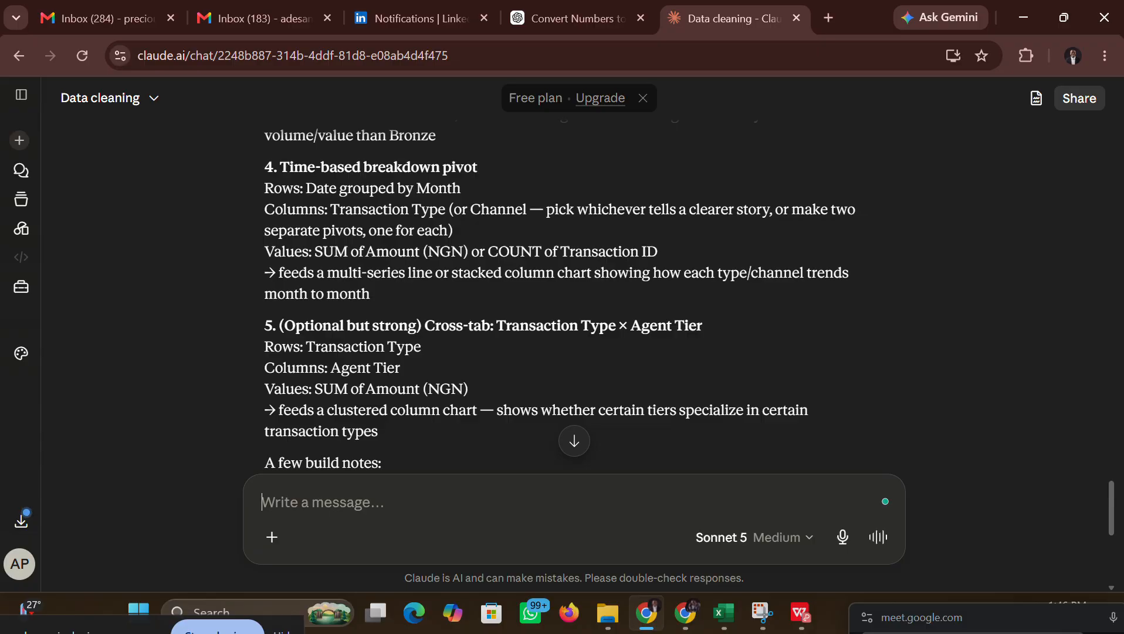
{"action": "scroll", "coordinate": [559, 293], "scroll_direction": "up", "scroll_amount": 1}
{"action": "scroll", "coordinate": [559, 293], "scroll_direction": "down", "scroll_amount": 2}
{"action": "scroll", "coordinate": [559, 293], "scroll_direction": "up", "scroll_amount": 2}
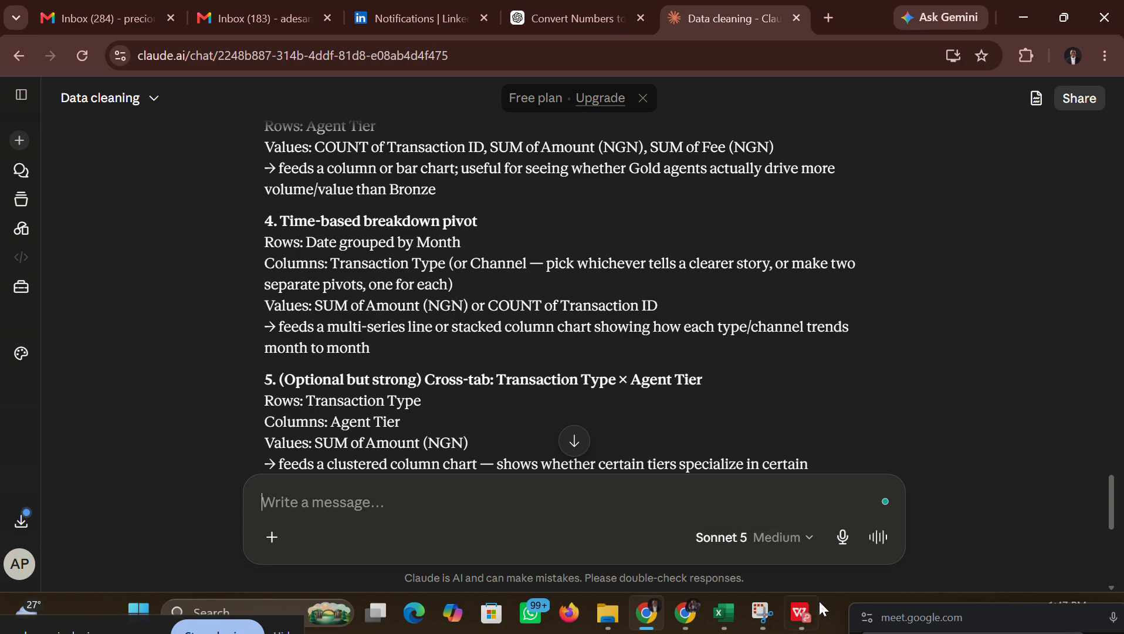
{"action": "mouse_move", "coordinate": [801, 613]}
{"action": "left_click", "coordinate": [762, 569]}
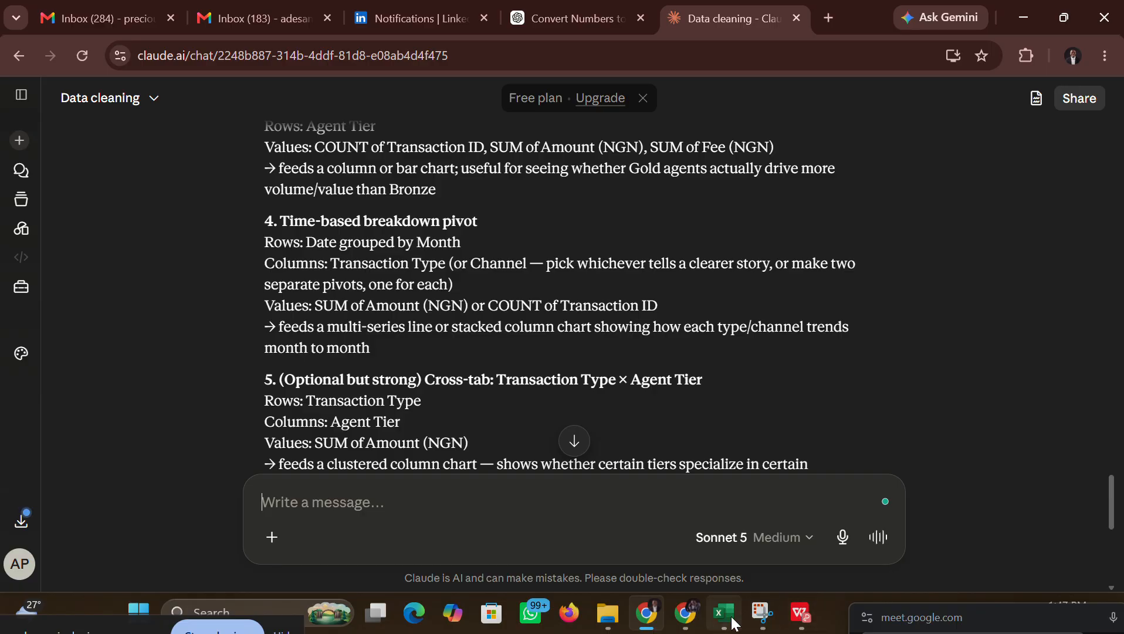
Step: Switch to the Excel workbook and create a PivotTable from Cleaned!$A$1:$U$1301 at cell W2 of the existing Pivot sheet
{"action": "mouse_move", "coordinate": [724, 613]}
{"action": "left_click", "coordinate": [725, 571]}
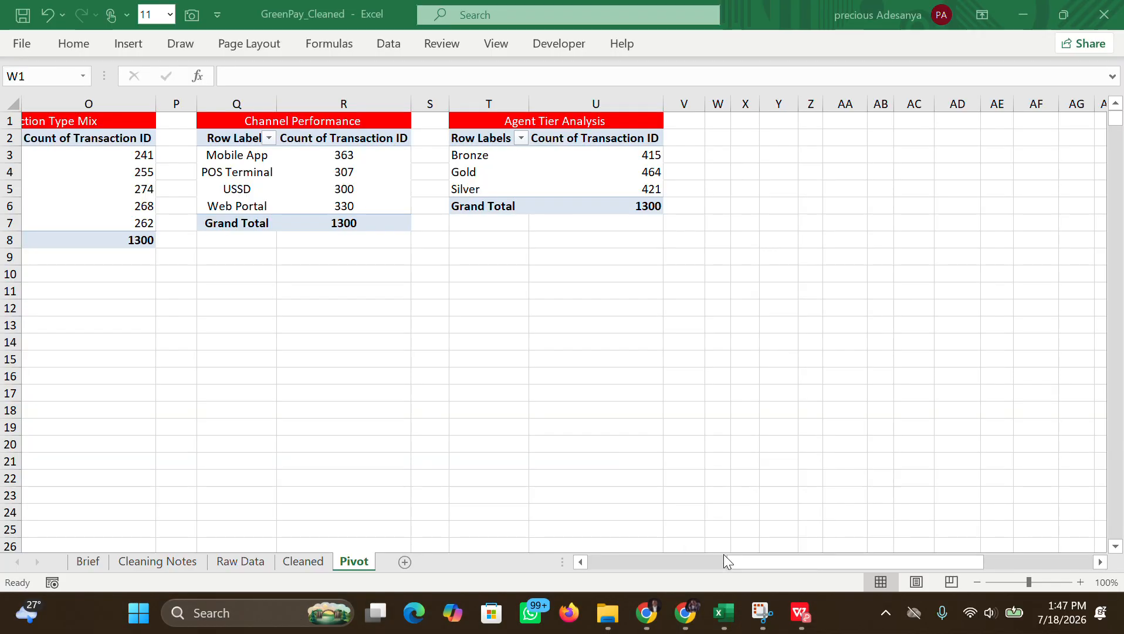
{"action": "left_click", "coordinate": [717, 136]}
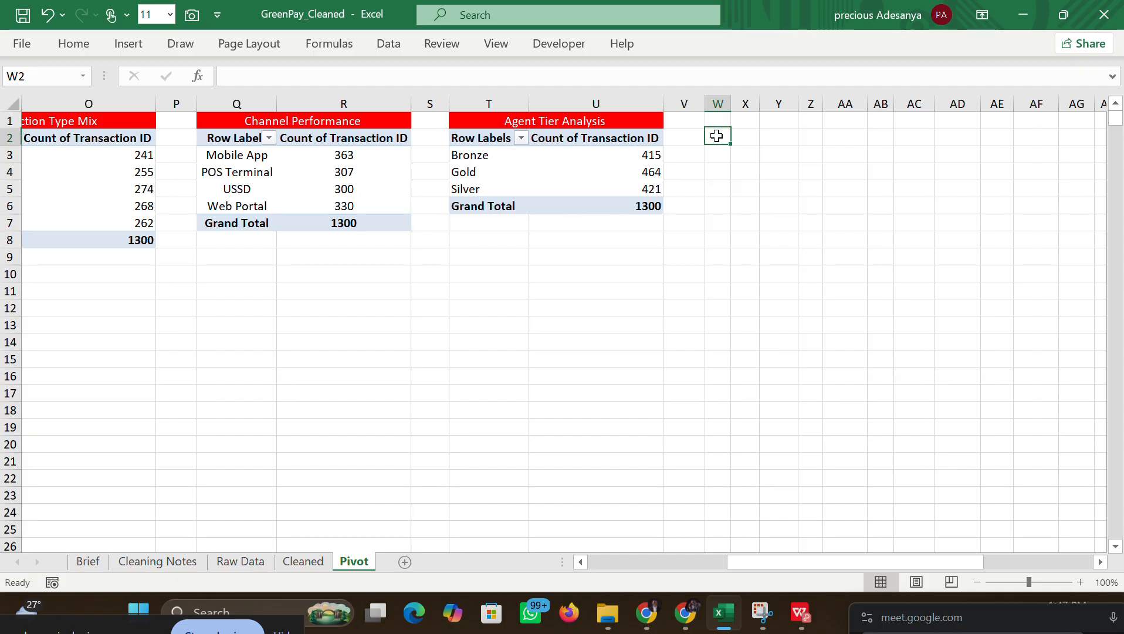
{"action": "left_click", "coordinate": [302, 561]}
{"action": "left_click", "coordinate": [129, 45]}
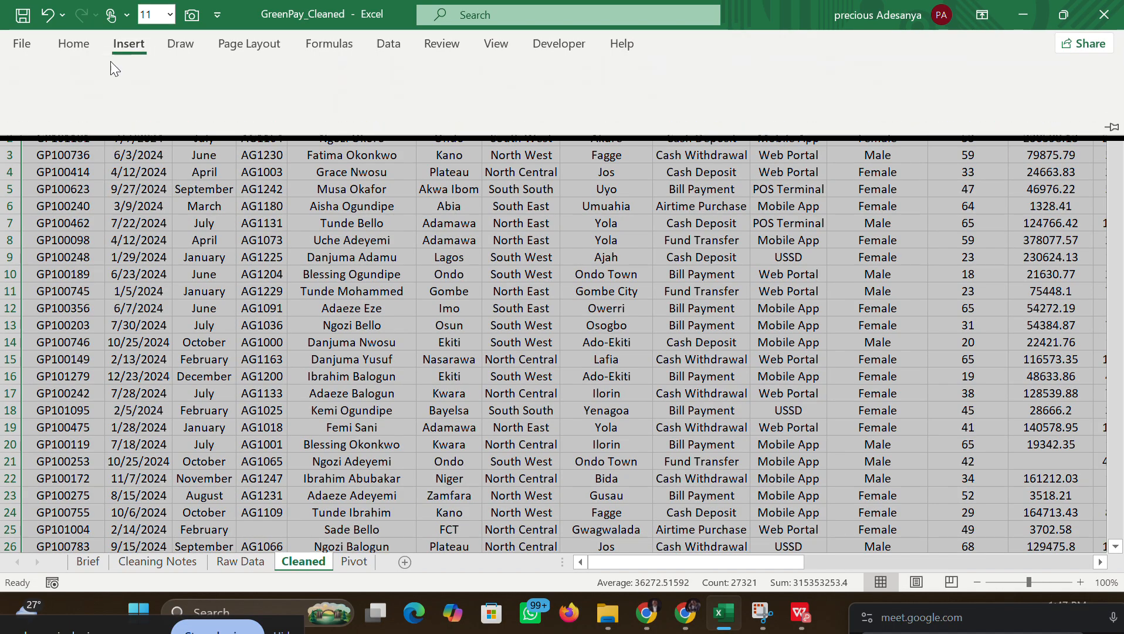
{"action": "left_click", "coordinate": [46, 87]}
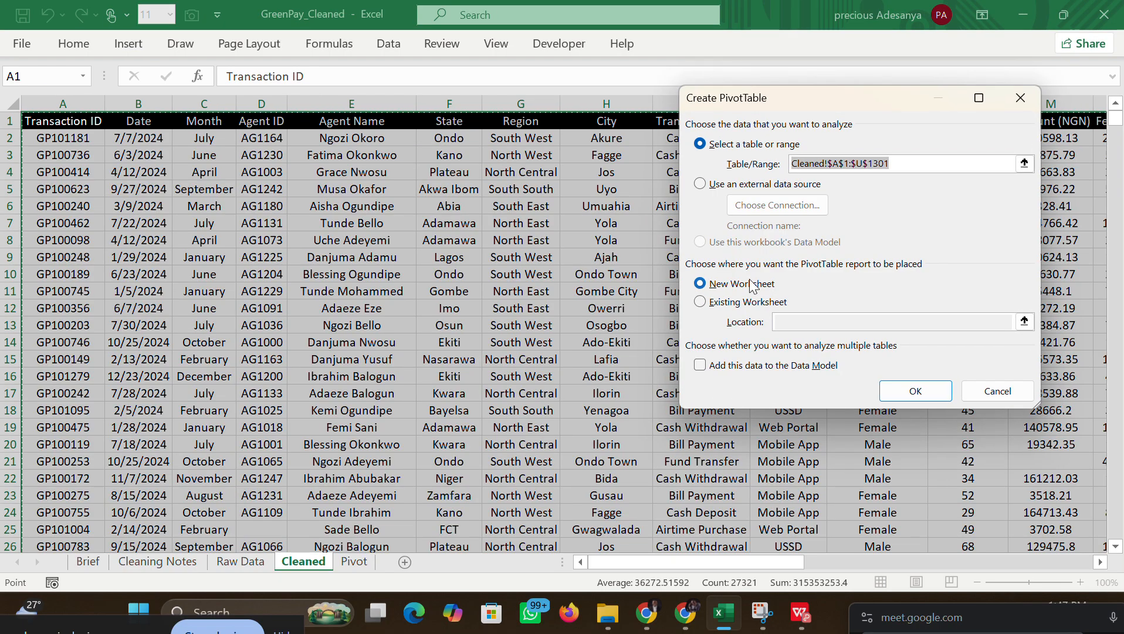
{"action": "left_click", "coordinate": [743, 305]}
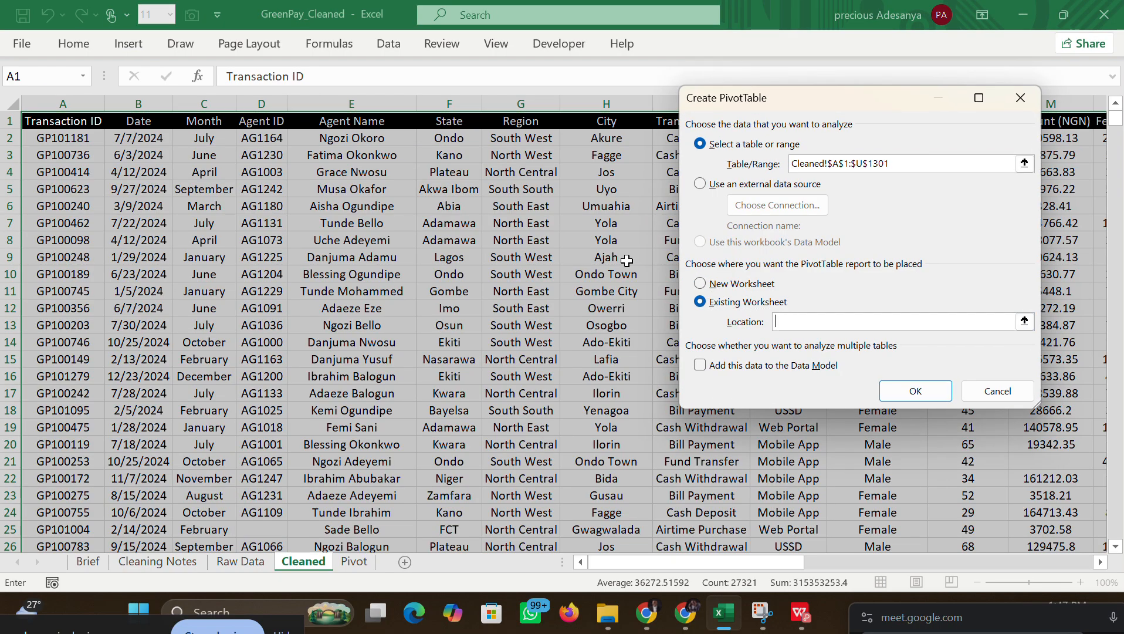
{"action": "left_click", "coordinate": [354, 562]}
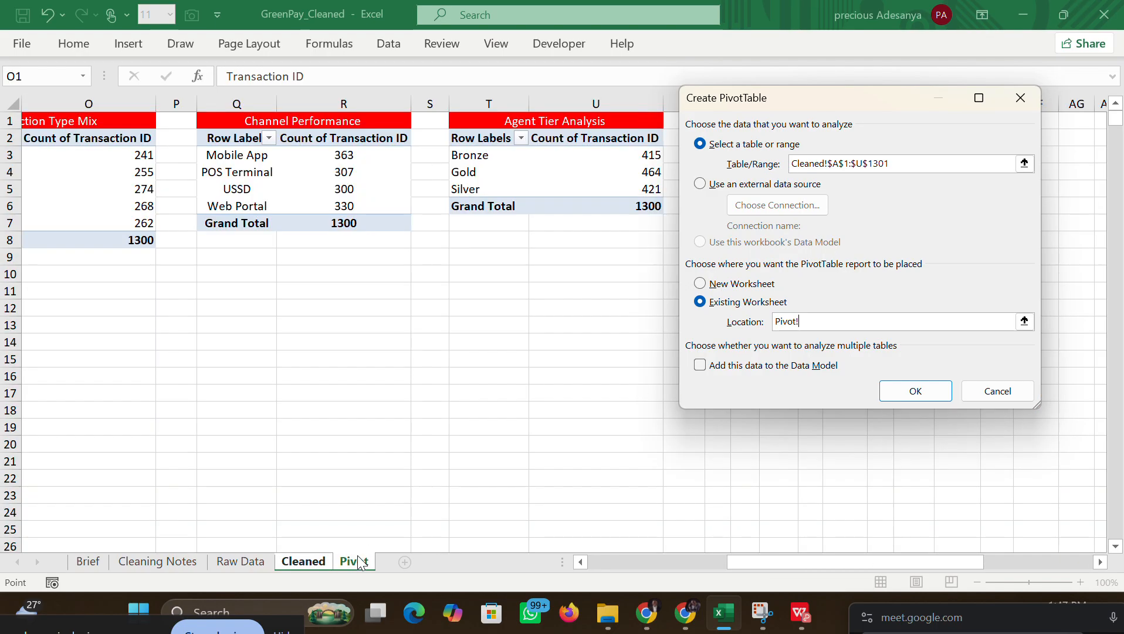
{"action": "left_click_drag", "start_coordinate": [731, 561], "coordinate": [761, 565]}
{"action": "left_click", "coordinate": [477, 136]}
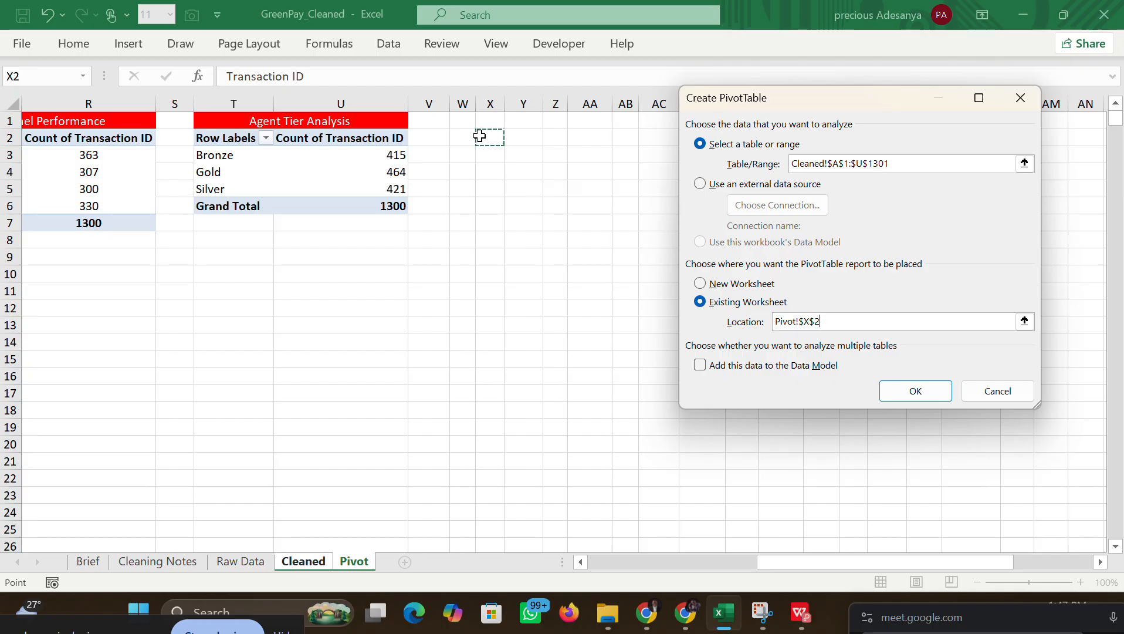
{"action": "left_click", "coordinate": [472, 136]}
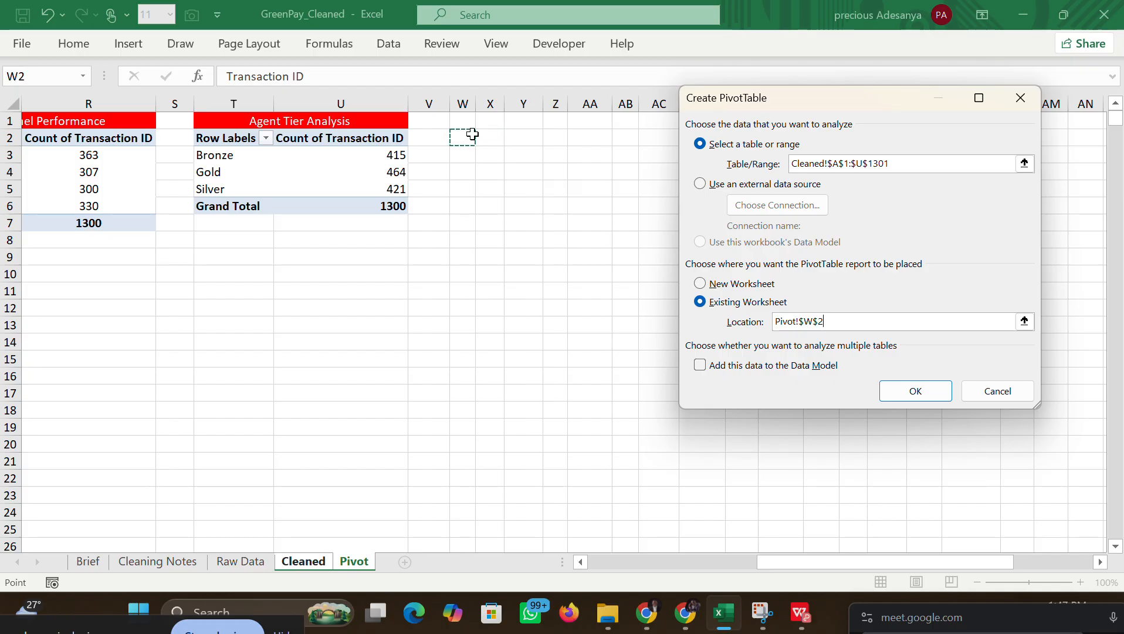
{"action": "left_click", "coordinate": [902, 391]}
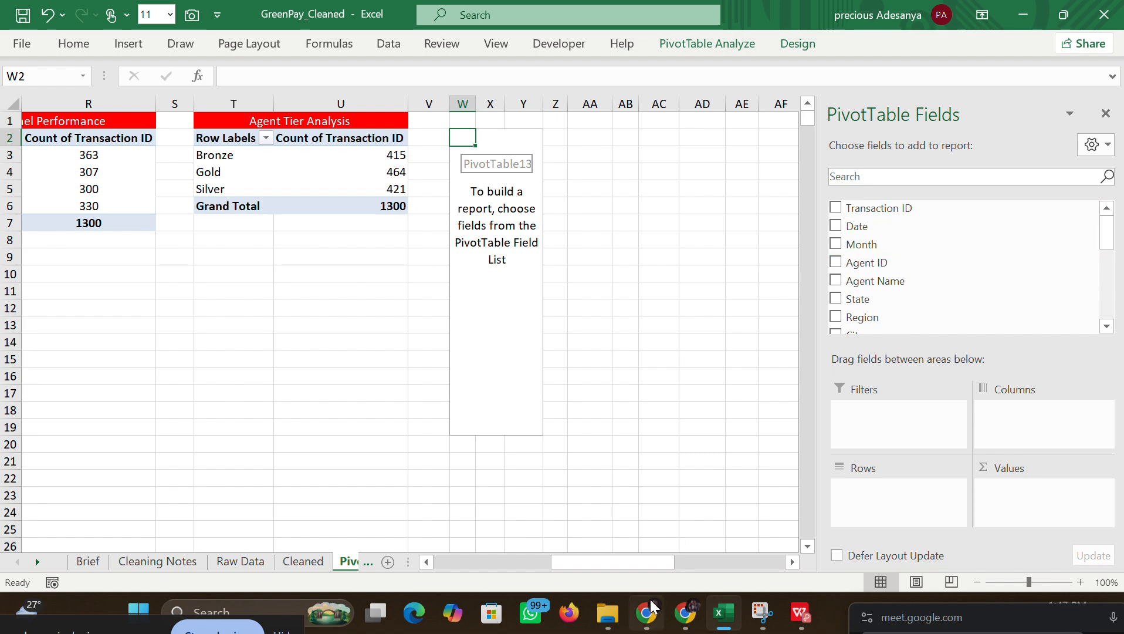
Step: Lay out the new pivot at W2 with Month as rows and a count of Transaction ID as values
{"action": "mouse_move", "coordinate": [648, 610]}
{"action": "left_click", "coordinate": [611, 532]}
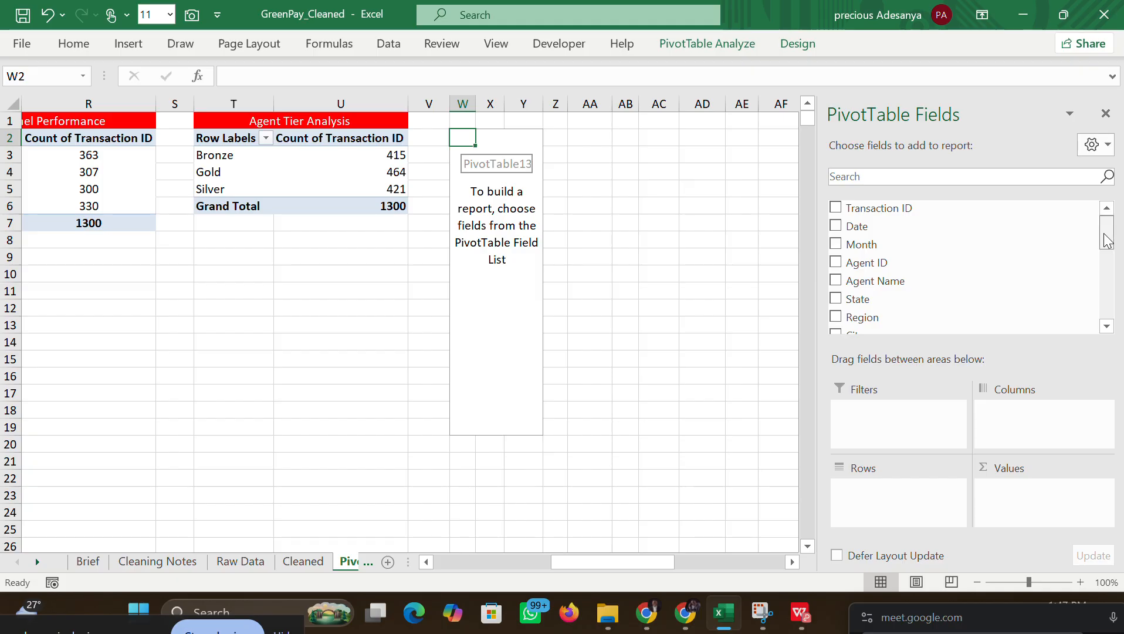
{"action": "mouse_move", "coordinate": [1104, 233]}
{"action": "left_mouse_down"}
{"action": "mouse_move", "coordinate": [1105, 271]}
{"action": "mouse_move", "coordinate": [1106, 225]}
{"action": "left_mouse_up"}
{"action": "left_click_drag", "start_coordinate": [912, 244], "coordinate": [891, 492]}
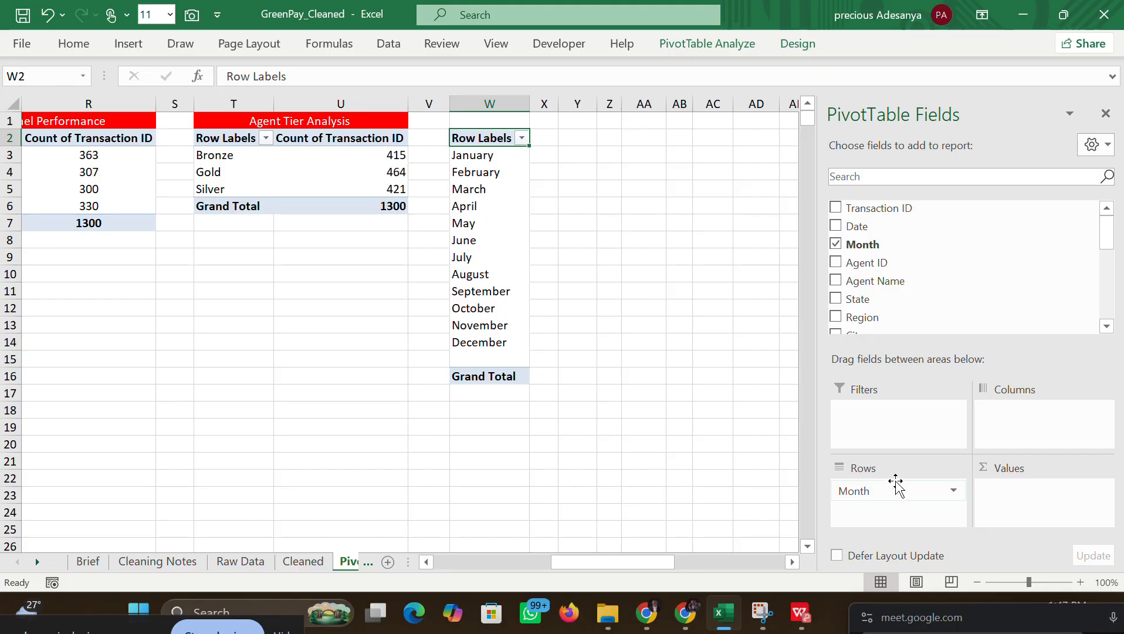
{"action": "scroll", "coordinate": [1106, 240], "scroll_direction": "down", "scroll_amount": 3}
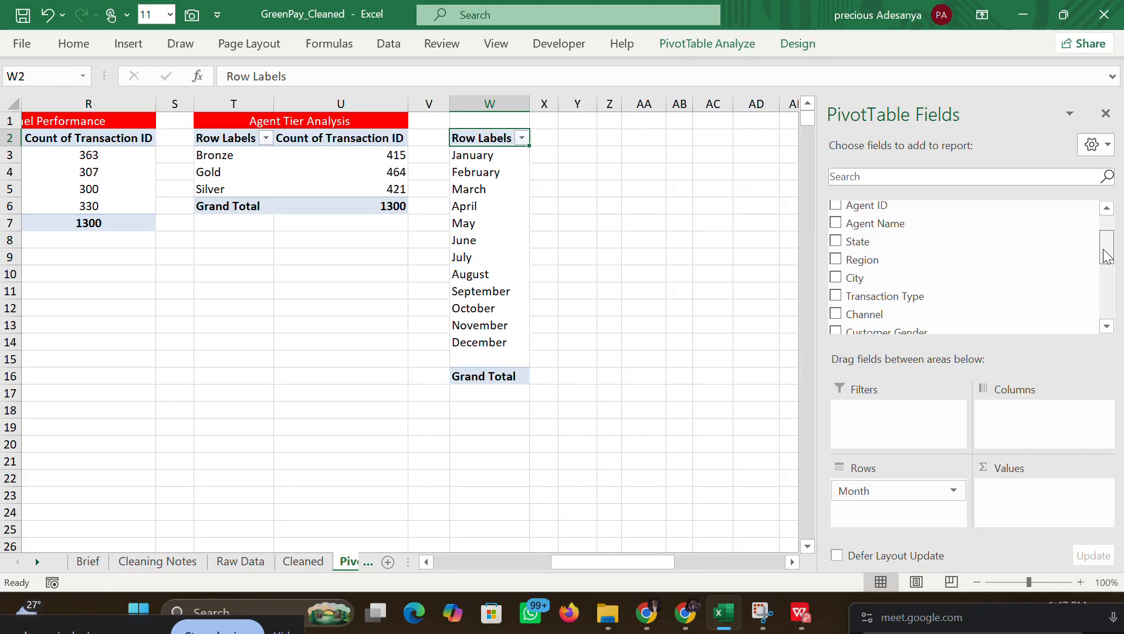
{"action": "scroll", "coordinate": [1107, 240], "scroll_direction": "up", "scroll_amount": 3}
{"action": "scroll", "coordinate": [1107, 240], "scroll_direction": "up", "scroll_amount": 1}
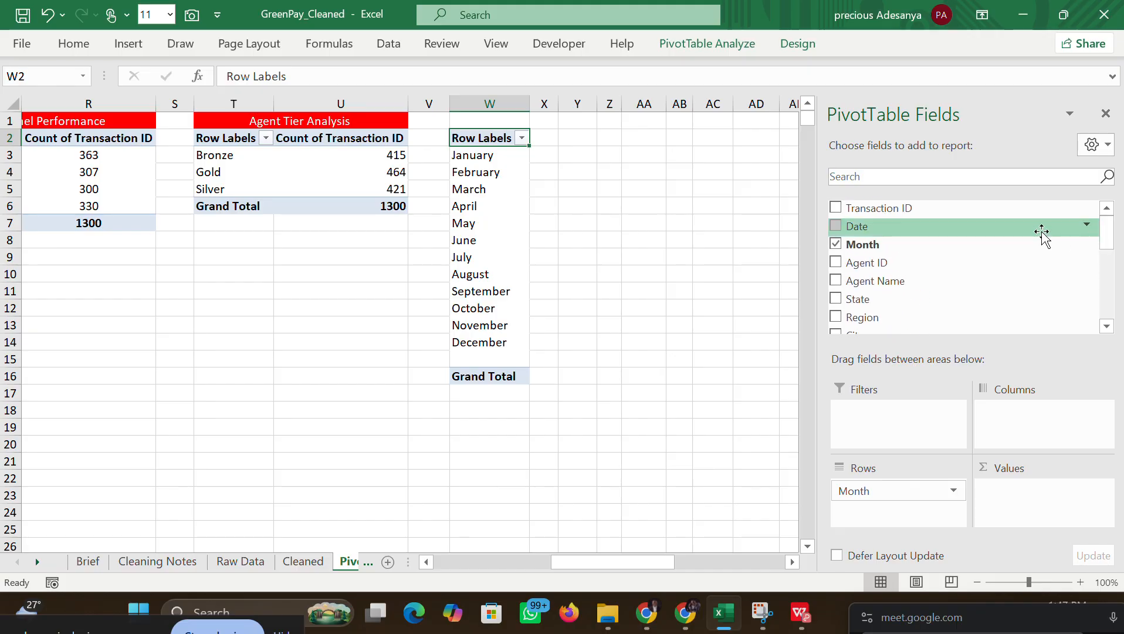
{"action": "left_click_drag", "start_coordinate": [986, 209], "coordinate": [1054, 506]}
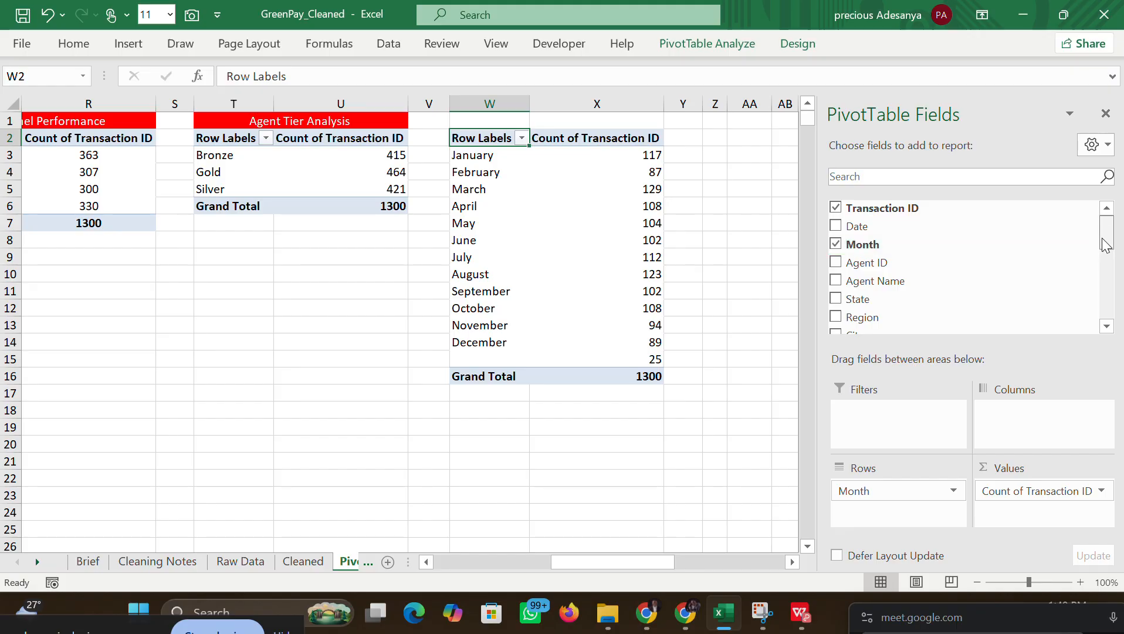
Step: Try Channel as the column field of the monthly pivot, and remove it from the layout again
{"action": "left_click_drag", "start_coordinate": [1105, 230], "coordinate": [1105, 277]}
{"action": "left_click_drag", "start_coordinate": [882, 242], "coordinate": [1015, 409]}
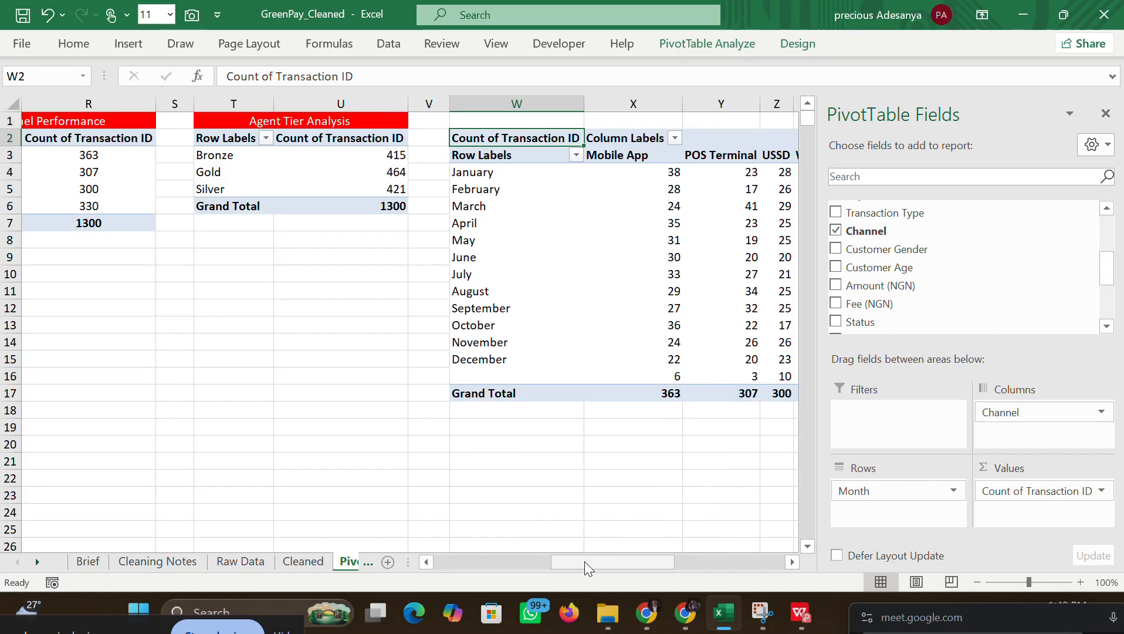
{"action": "mouse_move", "coordinate": [583, 562]}
{"action": "left_mouse_down"}
{"action": "mouse_move", "coordinate": [652, 564]}
{"action": "mouse_move", "coordinate": [605, 566]}
{"action": "left_mouse_up"}
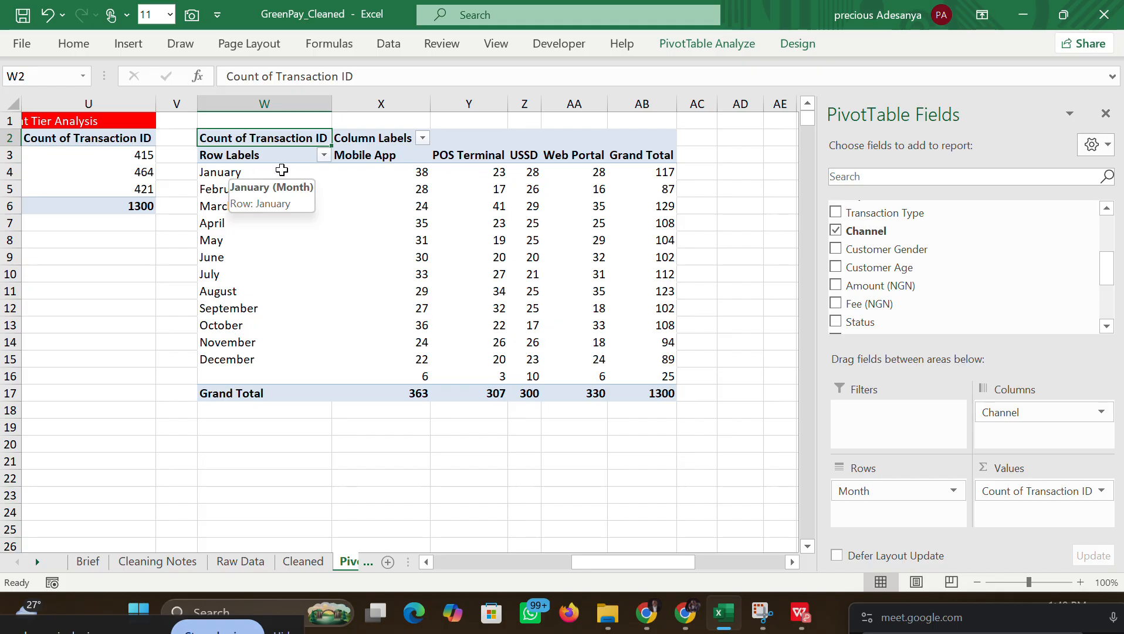
{"action": "mouse_move", "coordinate": [413, 181]}
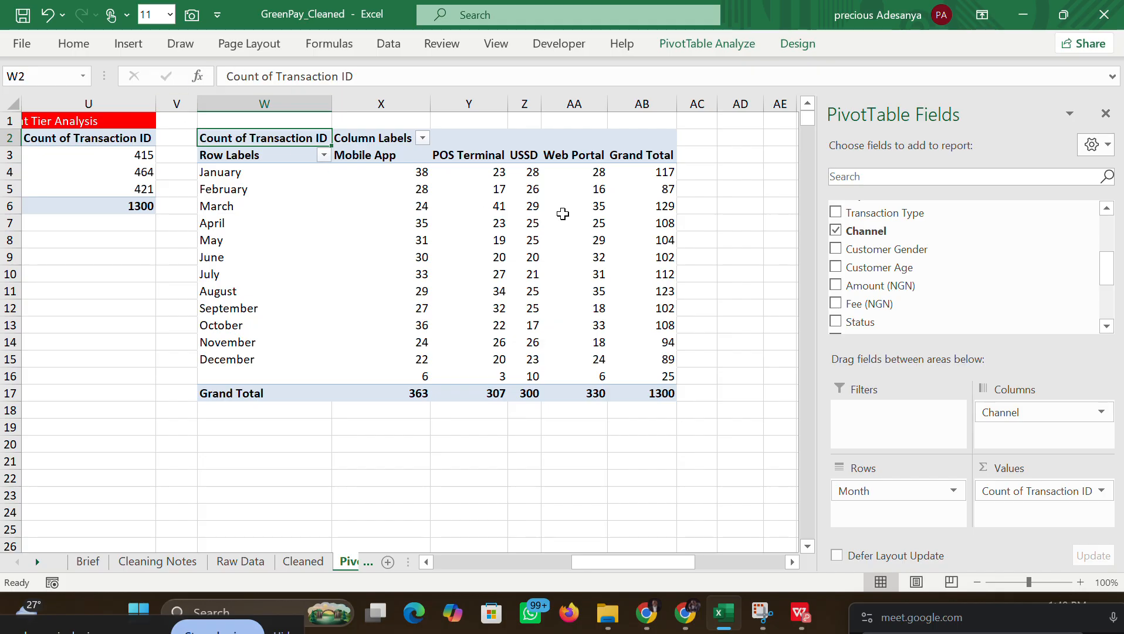
{"action": "left_click_drag", "start_coordinate": [1107, 270], "coordinate": [1103, 206]}
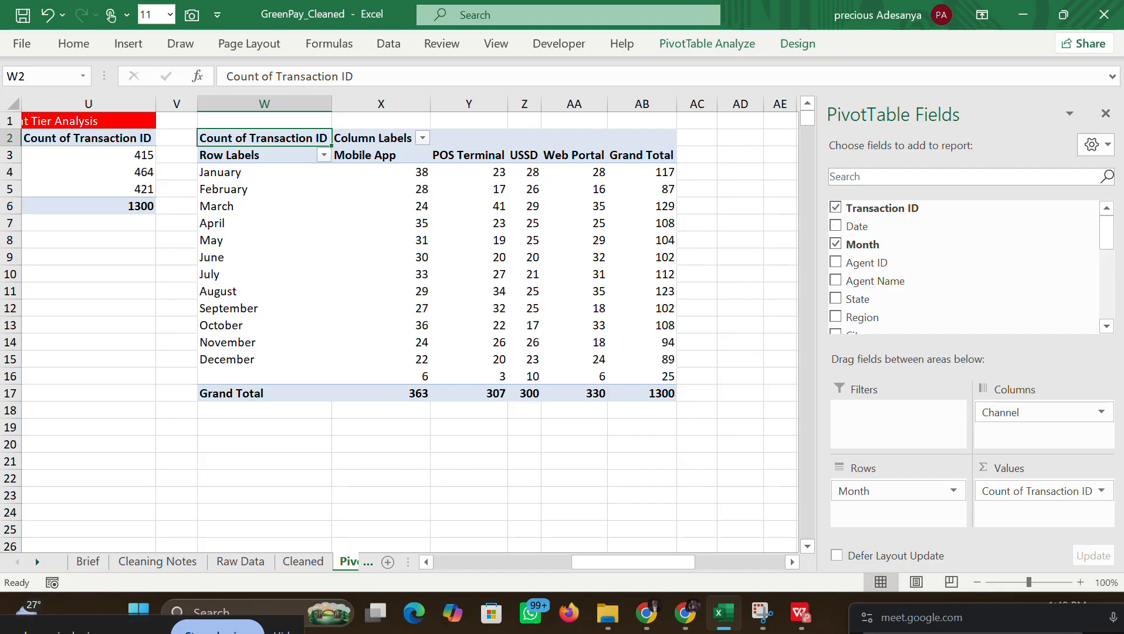
{"action": "left_click_drag", "start_coordinate": [1020, 413], "coordinate": [719, 431]}
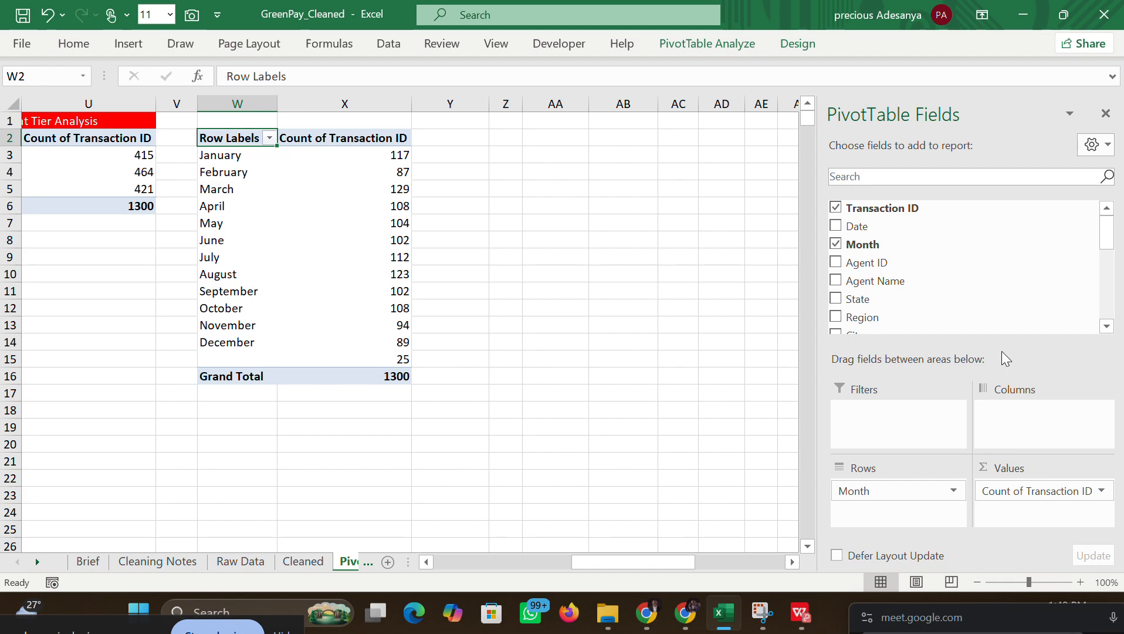
Step: Break down the monthly transaction counts by Channel in the pivot's columns
{"action": "left_click_drag", "start_coordinate": [1105, 251], "coordinate": [1105, 276]}
{"action": "left_click_drag", "start_coordinate": [995, 290], "coordinate": [1007, 414]}
{"action": "left_click", "coordinate": [1002, 412]}
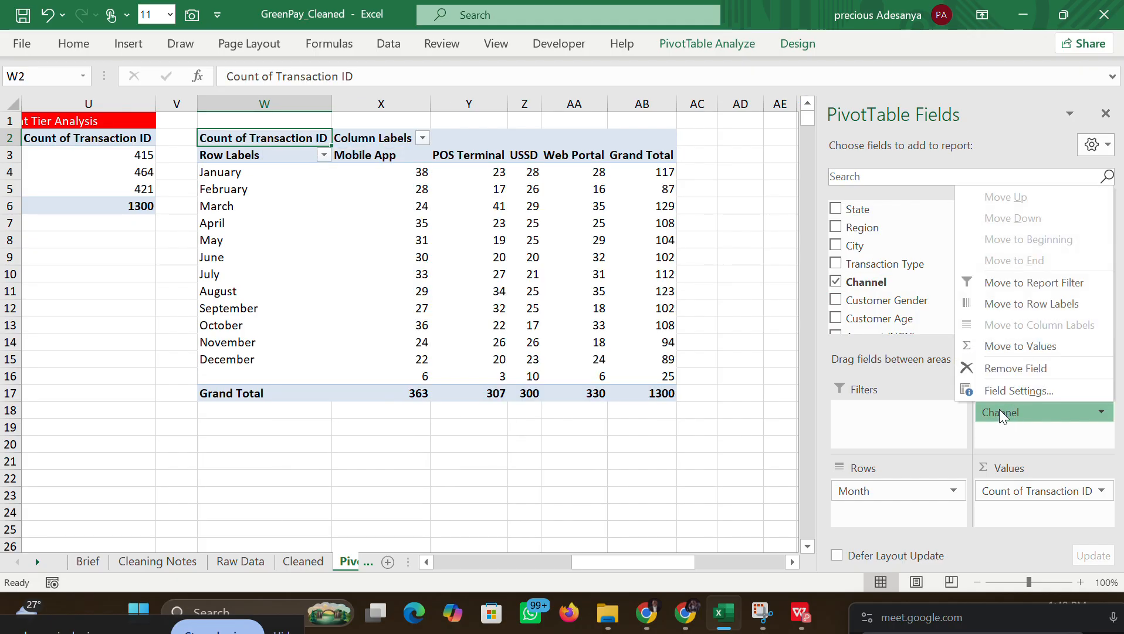
{"action": "left_click", "coordinate": [790, 318]}
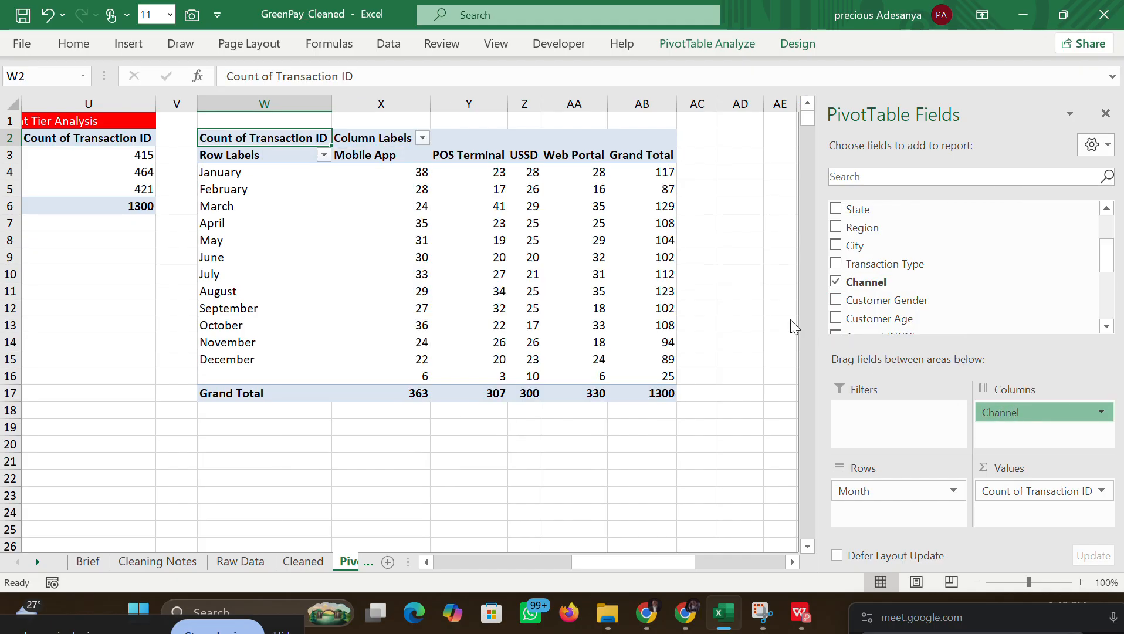
{"action": "left_click", "coordinate": [786, 324]}
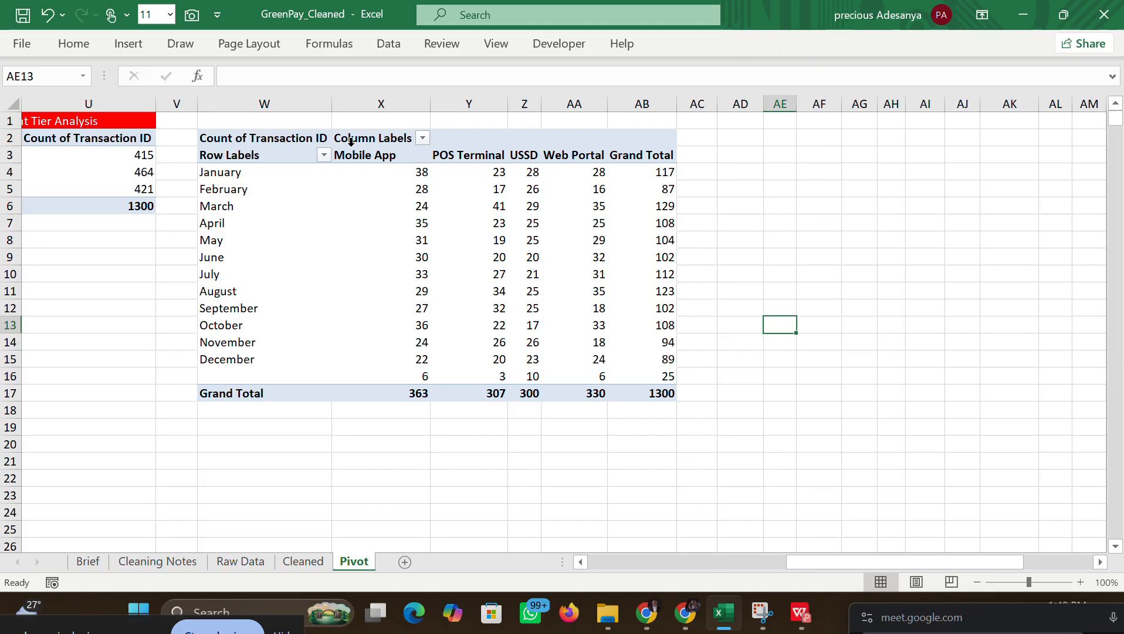
Step: Center-align cells W2:AB16 of the monthly channel pivot
{"action": "left_click_drag", "start_coordinate": [261, 139], "coordinate": [634, 376]}
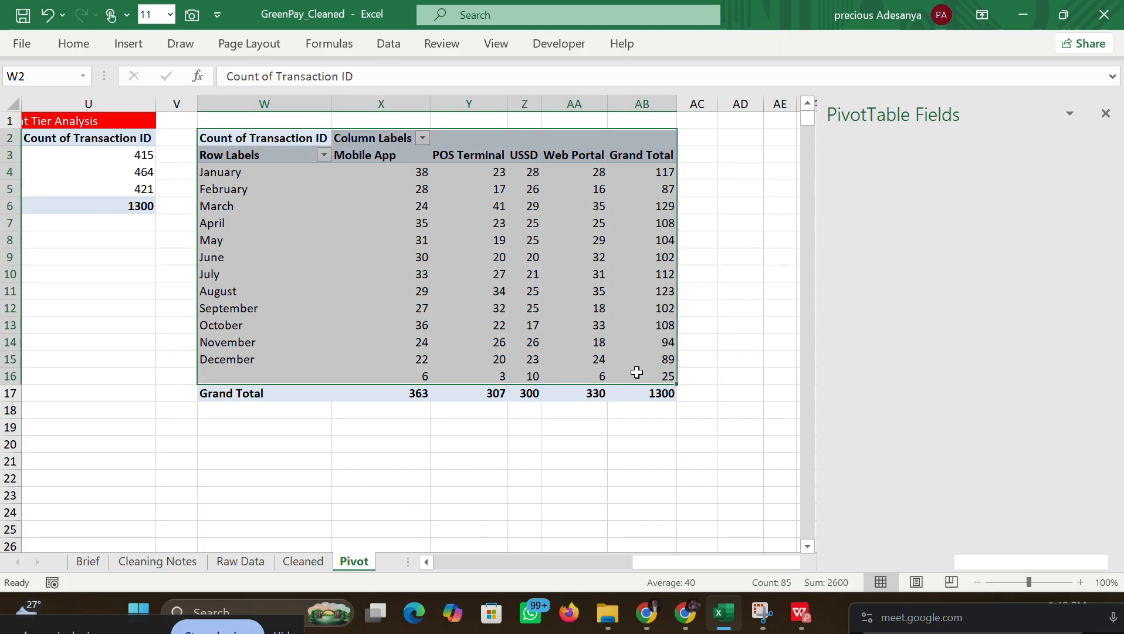
{"action": "left_click", "coordinate": [84, 44]}
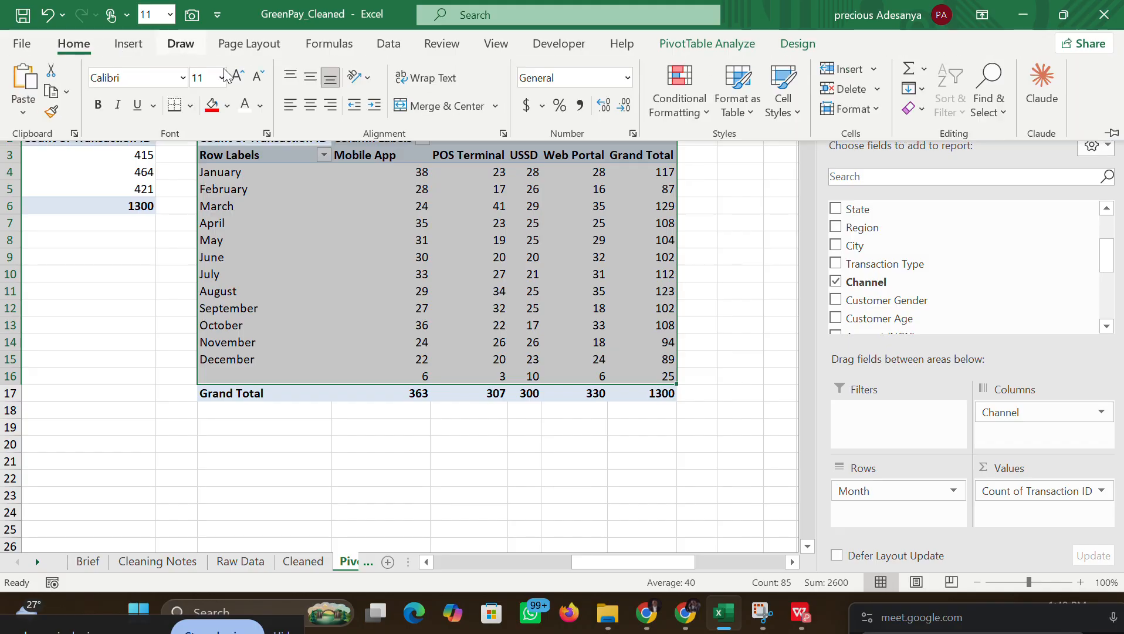
{"action": "left_click", "coordinate": [318, 107]}
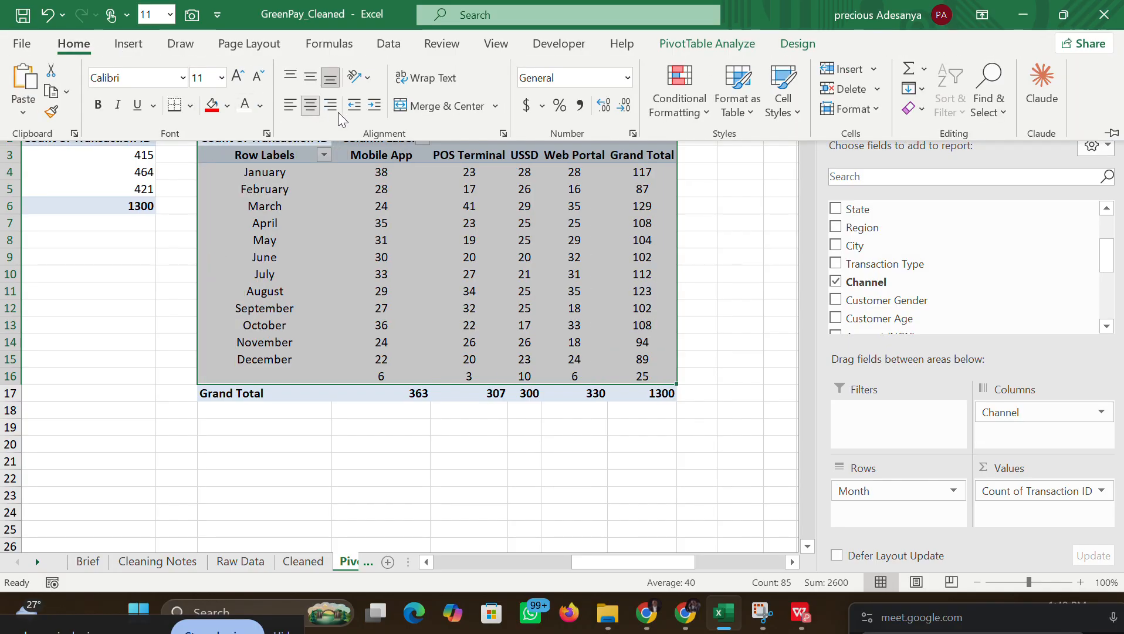
{"action": "left_click", "coordinate": [775, 319]}
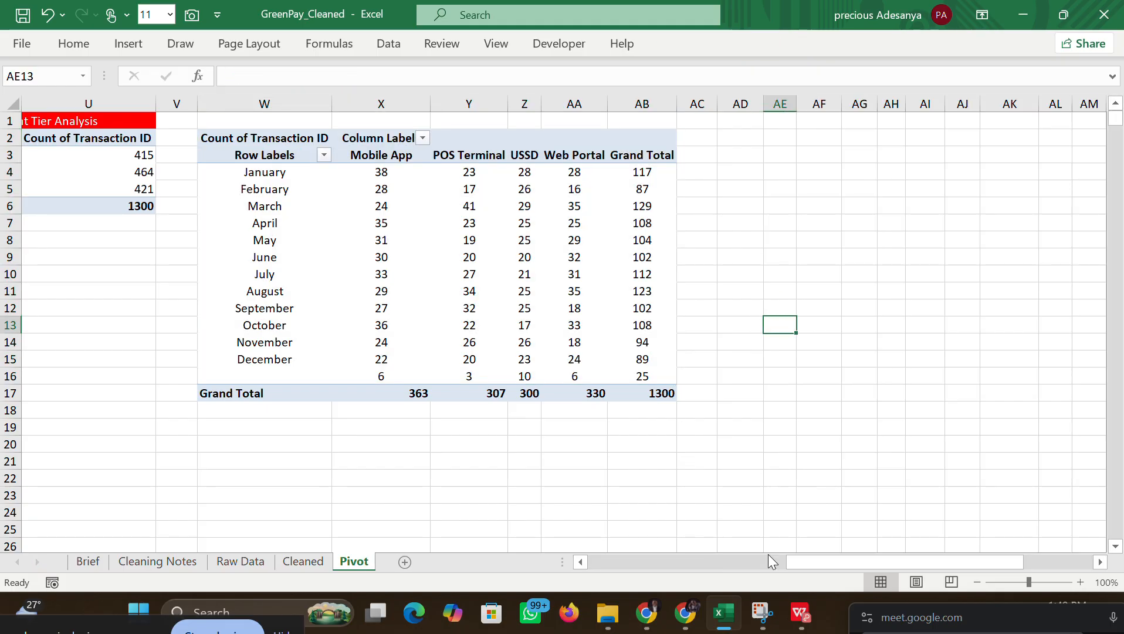
Step: Review both pages of the GreenPay dashboard PDF in WPS and the closing build notes in the Claude chat
{"action": "mouse_move", "coordinate": [676, 615]}
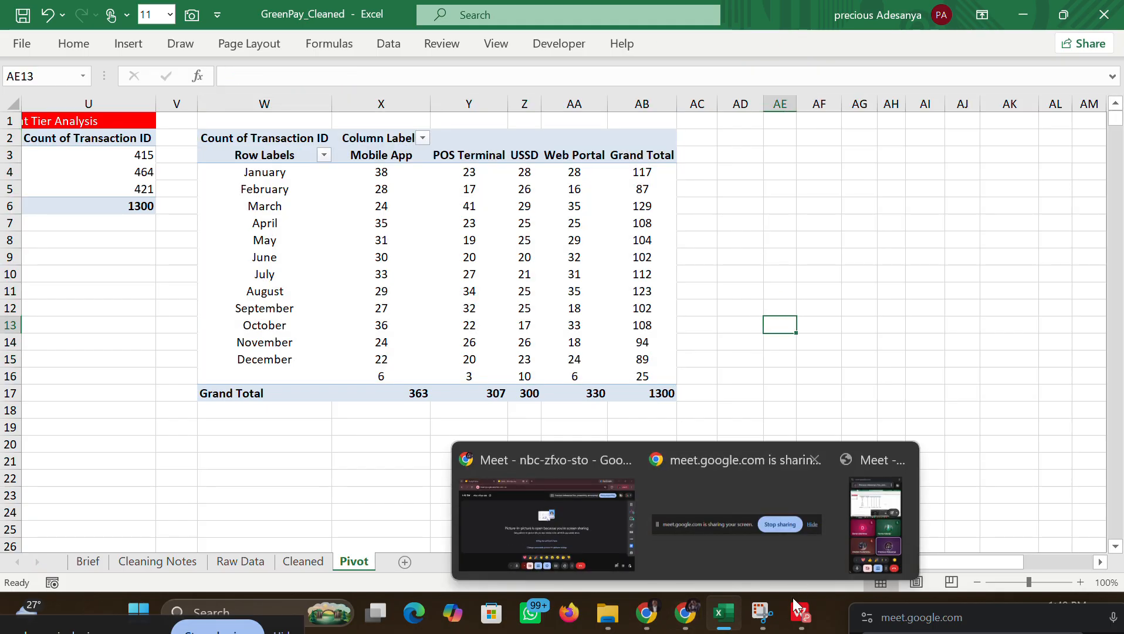
{"action": "mouse_move", "coordinate": [800, 613]}
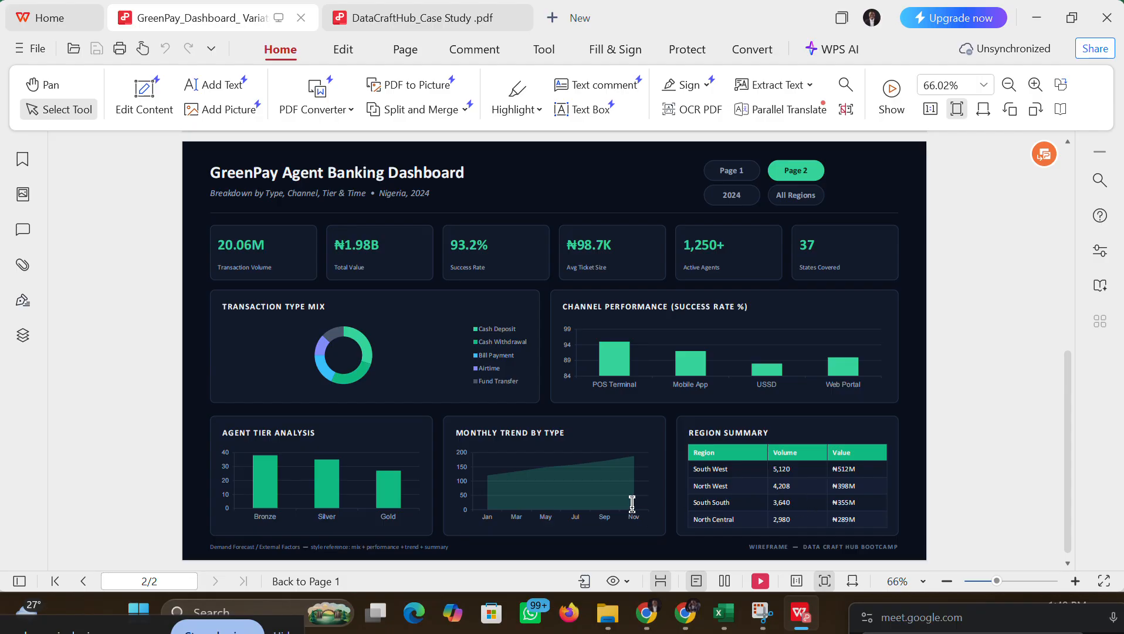
{"action": "left_click_drag", "start_coordinate": [1069, 387], "coordinate": [1072, 177]}
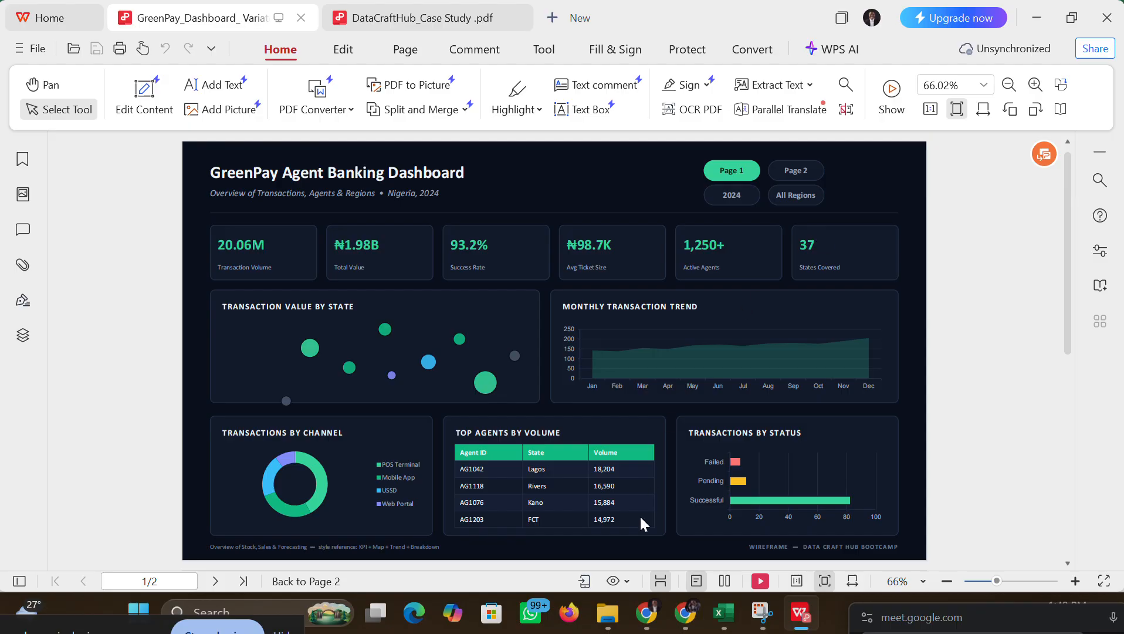
{"action": "left_click", "coordinate": [647, 612]}
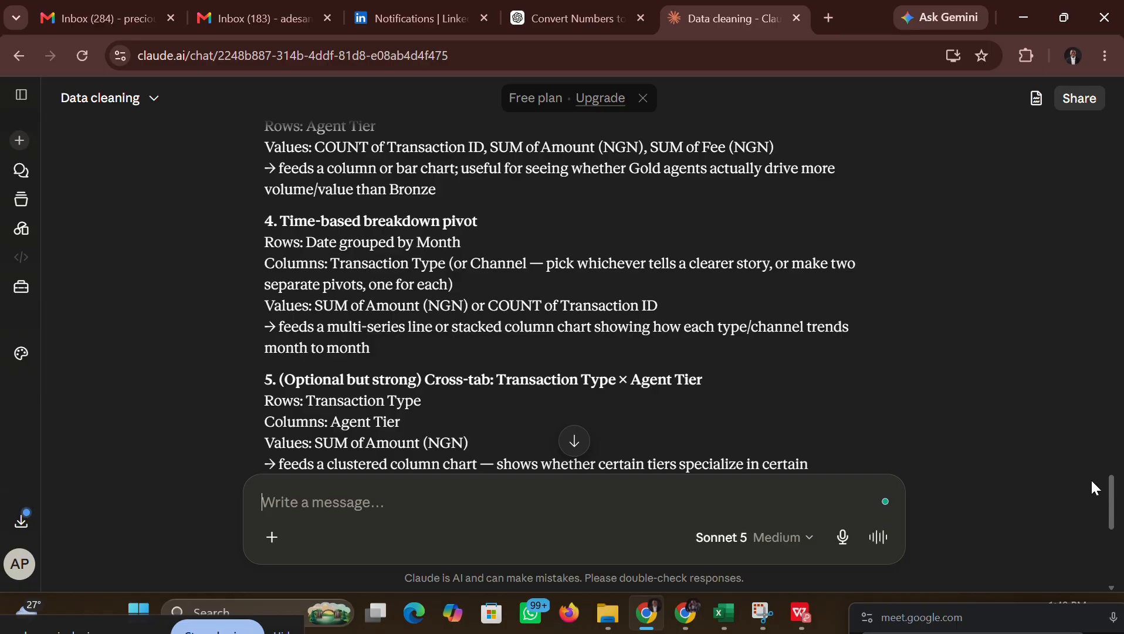
{"action": "left_click_drag", "start_coordinate": [1108, 487], "coordinate": [1061, 556]}
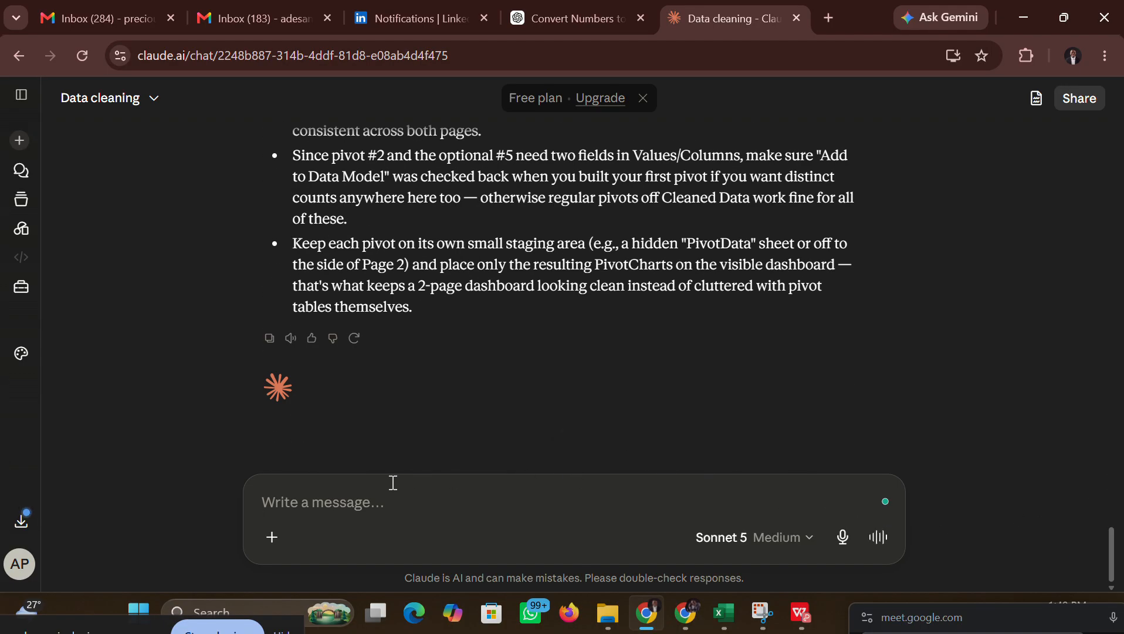
Step: Ask Claude in the Data cleaning chat what the formulas for the 5 KPI cards are
{"action": "type", "text": "what c"}
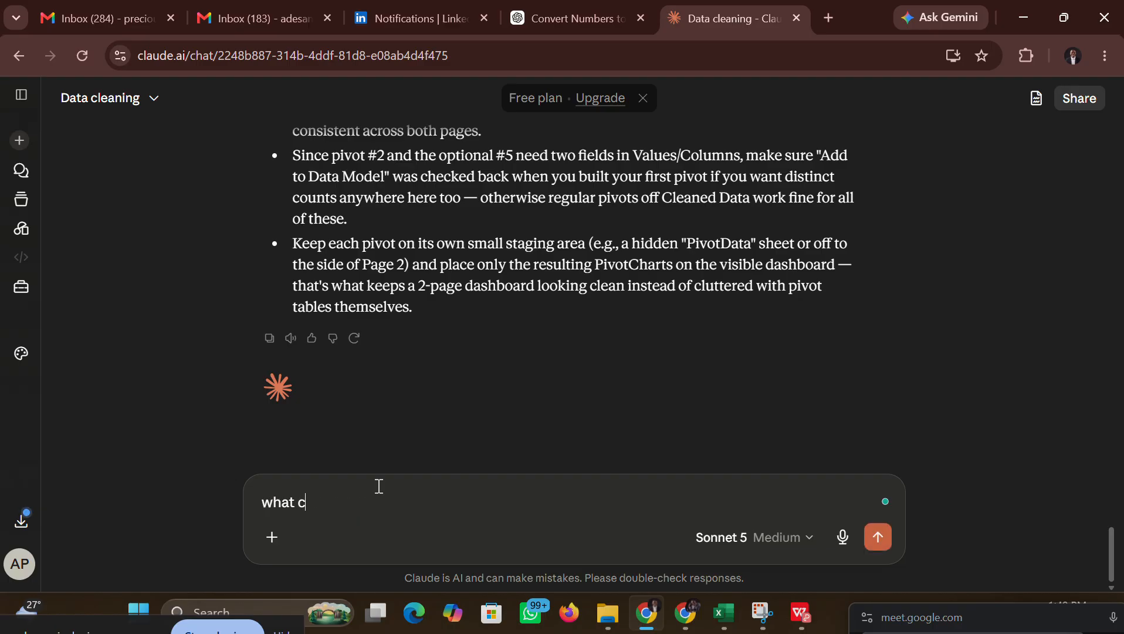
{"action": "key", "text": "BackSpace"}
{"action": "type", "text": "are the formulas d"}
{"action": "key", "text": "BackSpace"}
{"action": "type", "text": "fo"}
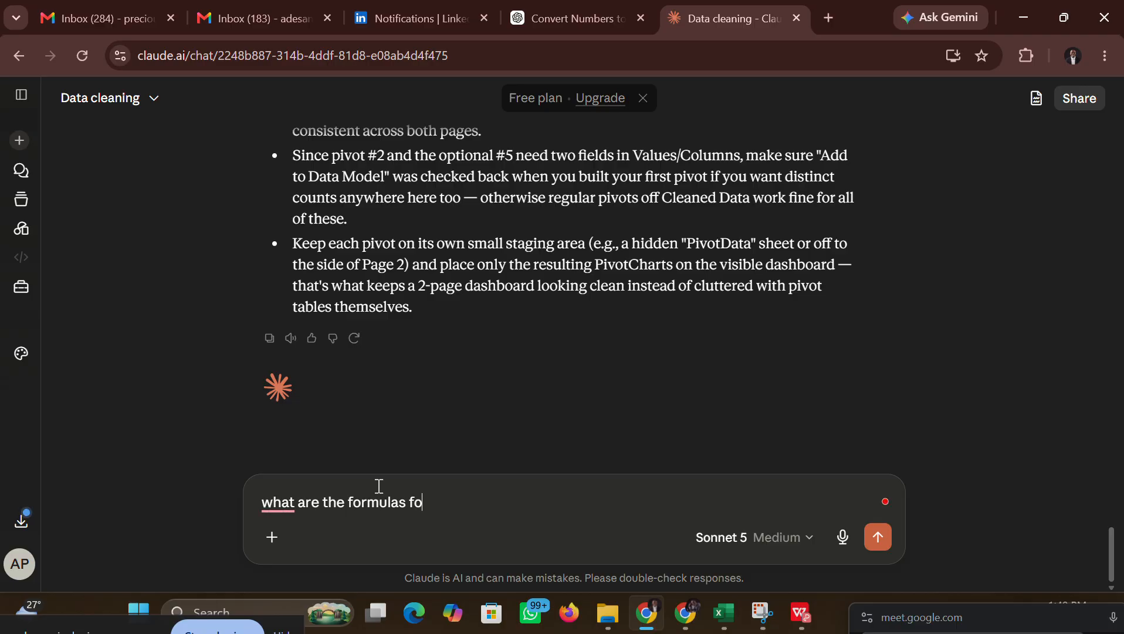
{"action": "type", "text": "r the 5 kpi cards"}
{"action": "key", "text": "Return"}
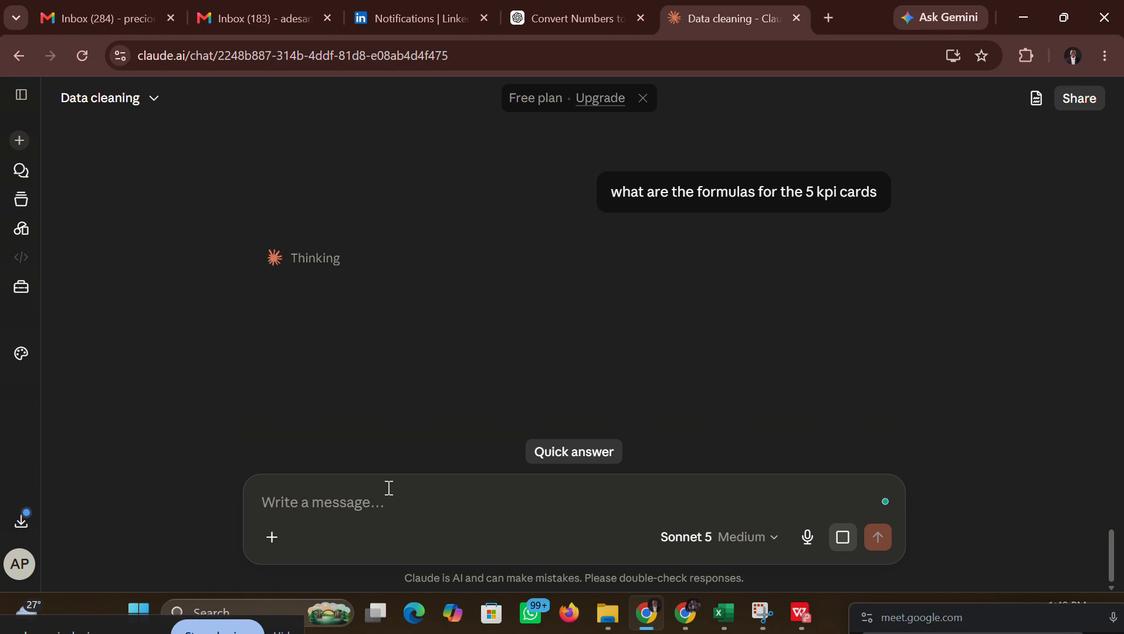
Step: Check page 2 of the GreenPay dashboard PDF in WPS for the monthly chart's title, and return to the Excel workbook
{"action": "left_click", "coordinate": [717, 614]}
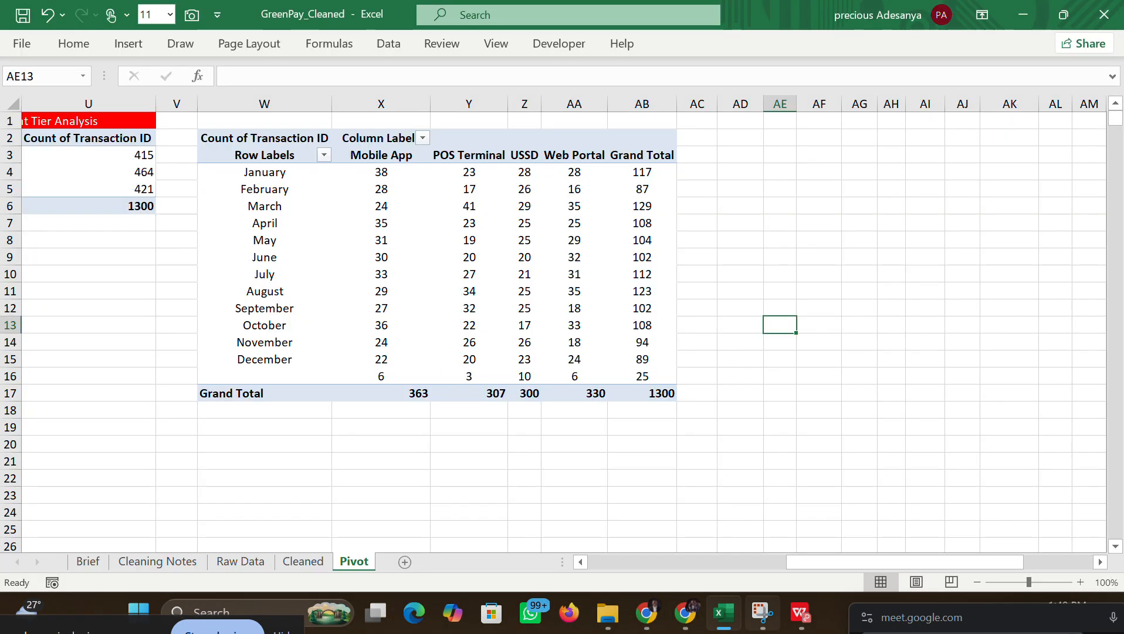
{"action": "left_click", "coordinate": [800, 613]}
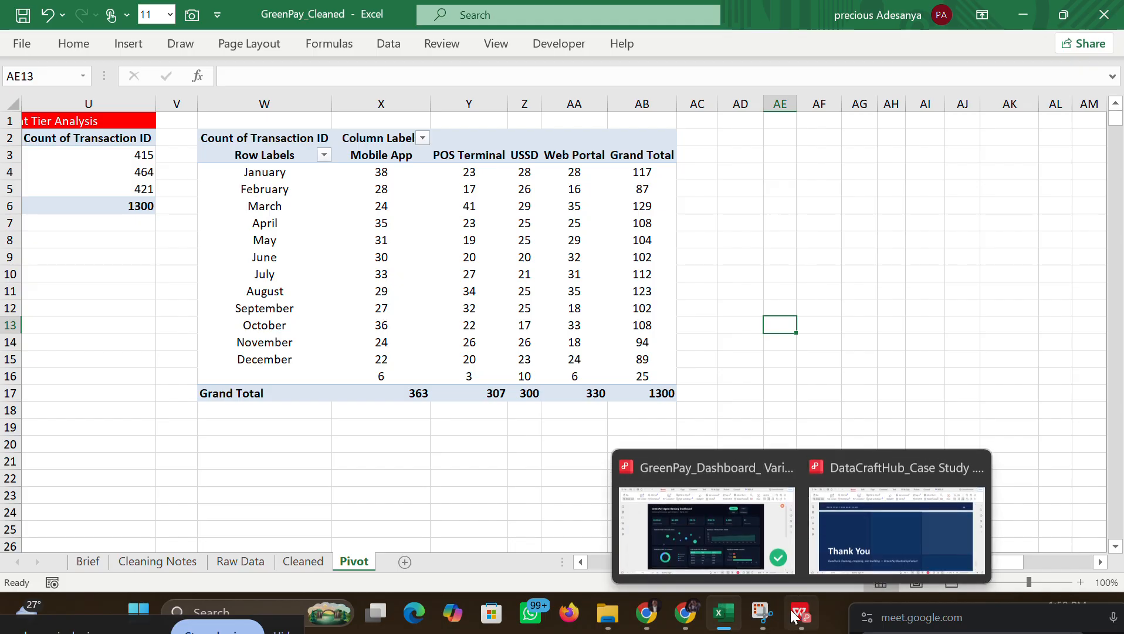
{"action": "left_click", "coordinate": [748, 528]}
{"action": "scroll", "coordinate": [554, 350], "scroll_direction": "down", "scroll_amount": 5}
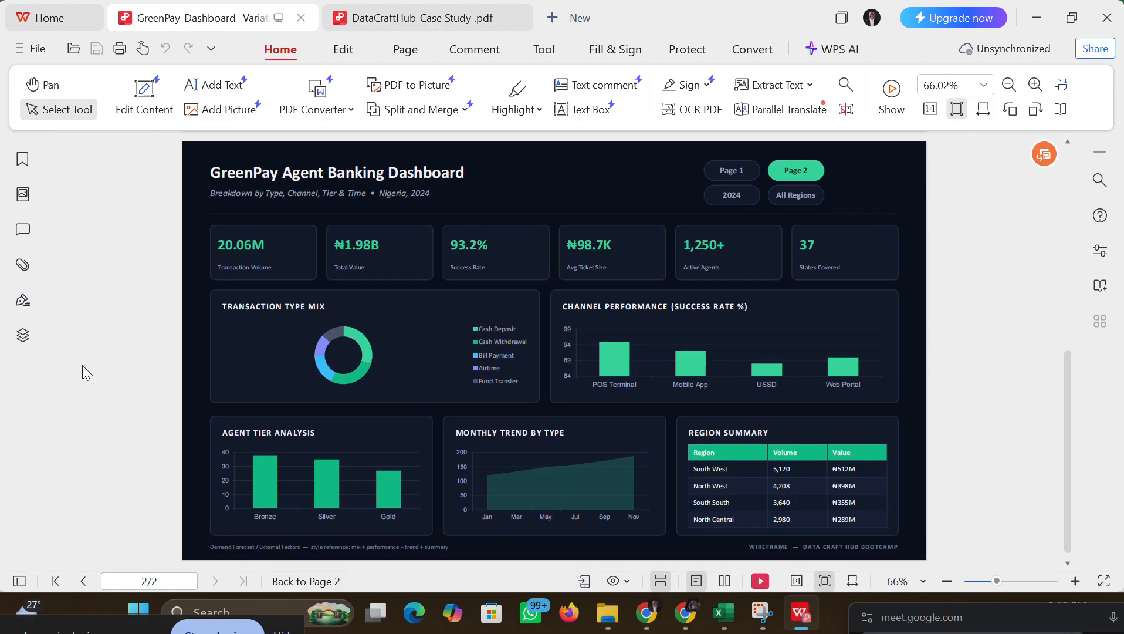
{"action": "mouse_move", "coordinate": [724, 624]}
{"action": "left_click", "coordinate": [695, 544]}
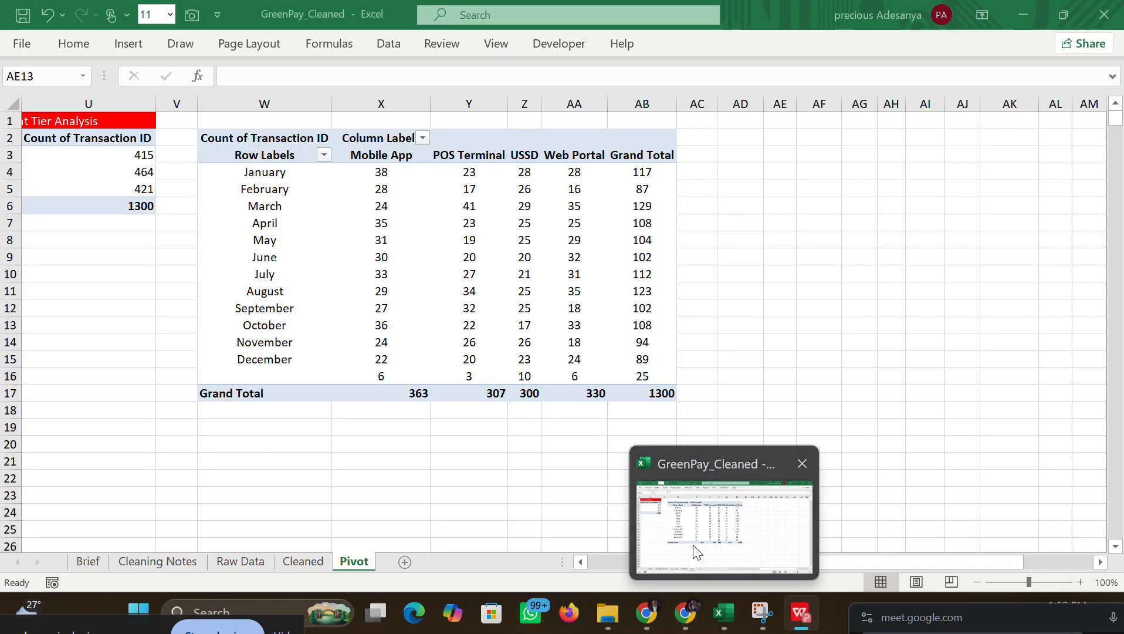
Step: Merge and center cells W1:AB1 above the monthly channel pivot
{"action": "left_click", "coordinate": [286, 111]}
{"action": "left_click_drag", "start_coordinate": [285, 111], "coordinate": [642, 114]}
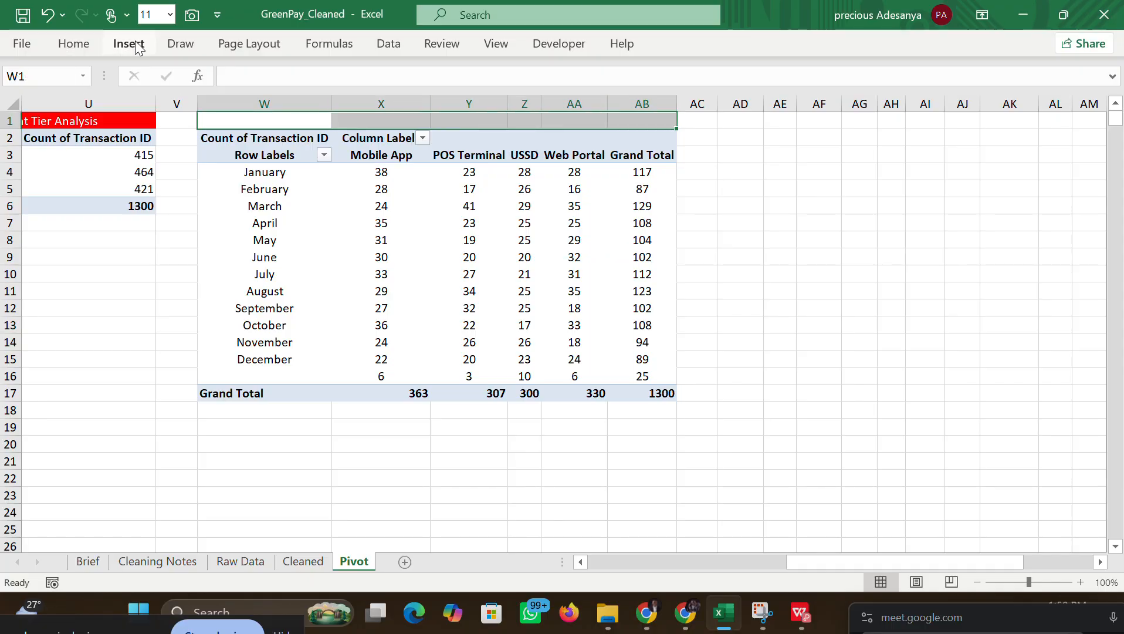
{"action": "left_click", "coordinate": [79, 45]}
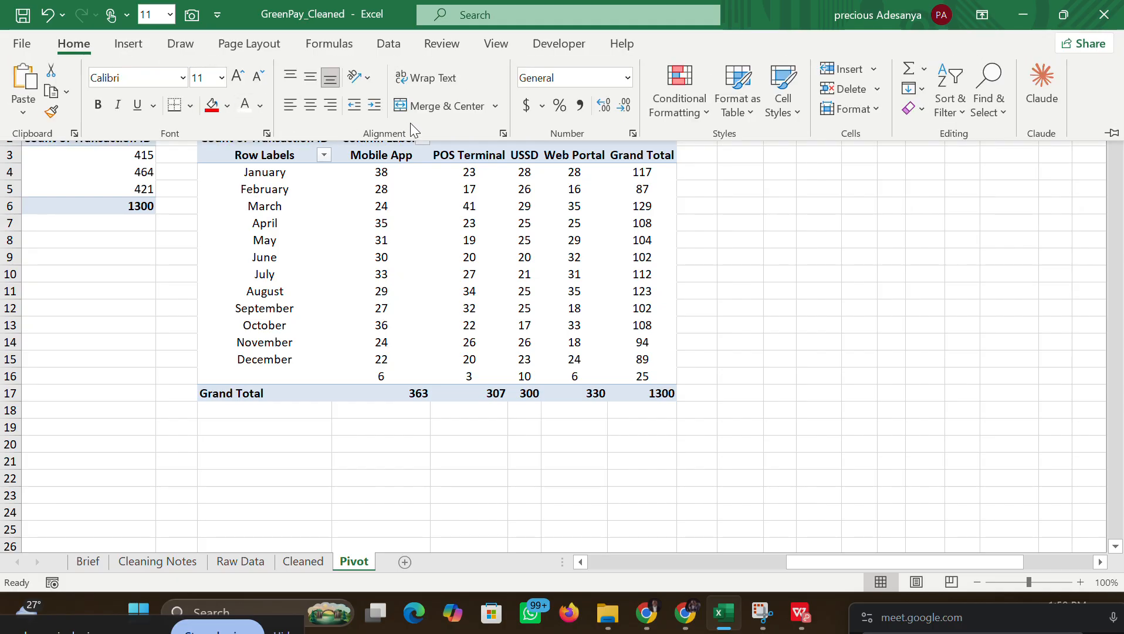
{"action": "left_click", "coordinate": [420, 112]}
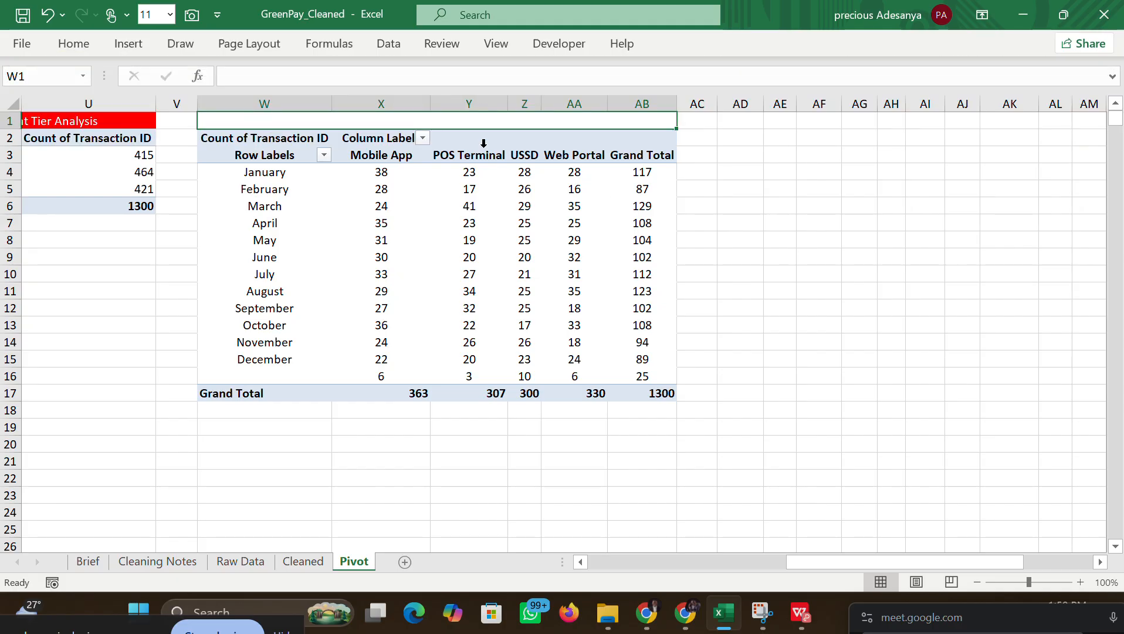
Step: Enter the title "Monthly Trend by Type" in the merged cell above the monthly pivot
{"action": "type", "text": "Mo"}
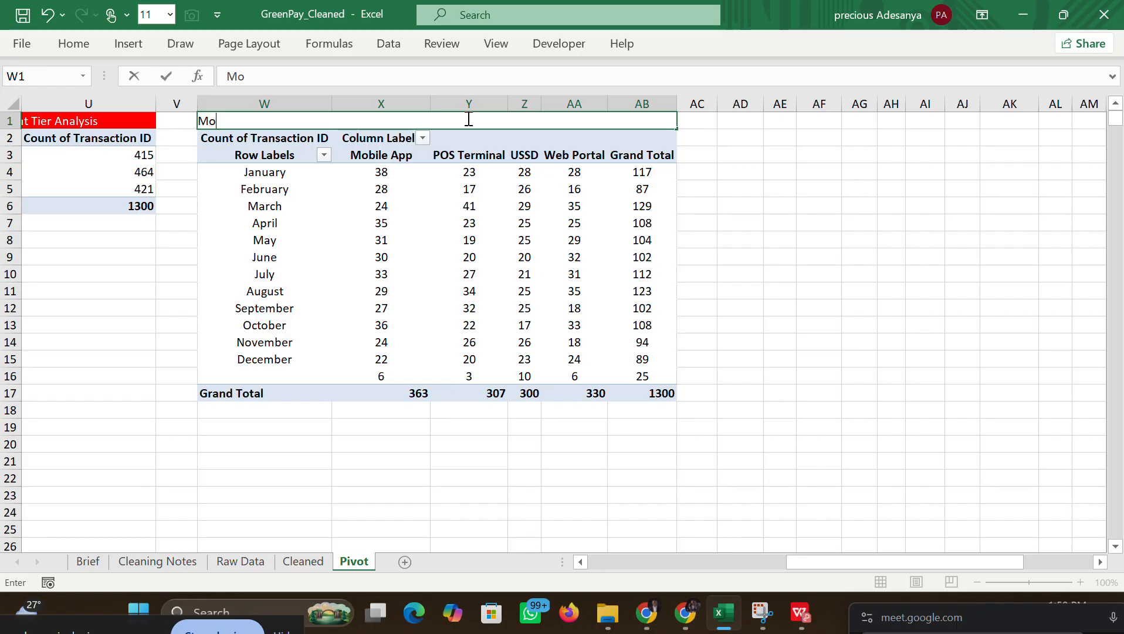
{"action": "type", "text": "nythly"}
{"action": "key", "text": "BackSpace"}
{"action": "key", "text": "BackSpace"}
{"action": "key", "text": "BackSpace"}
{"action": "key", "text": "BackSpace"}
{"action": "type", "text": "thly Trend by typoe"}
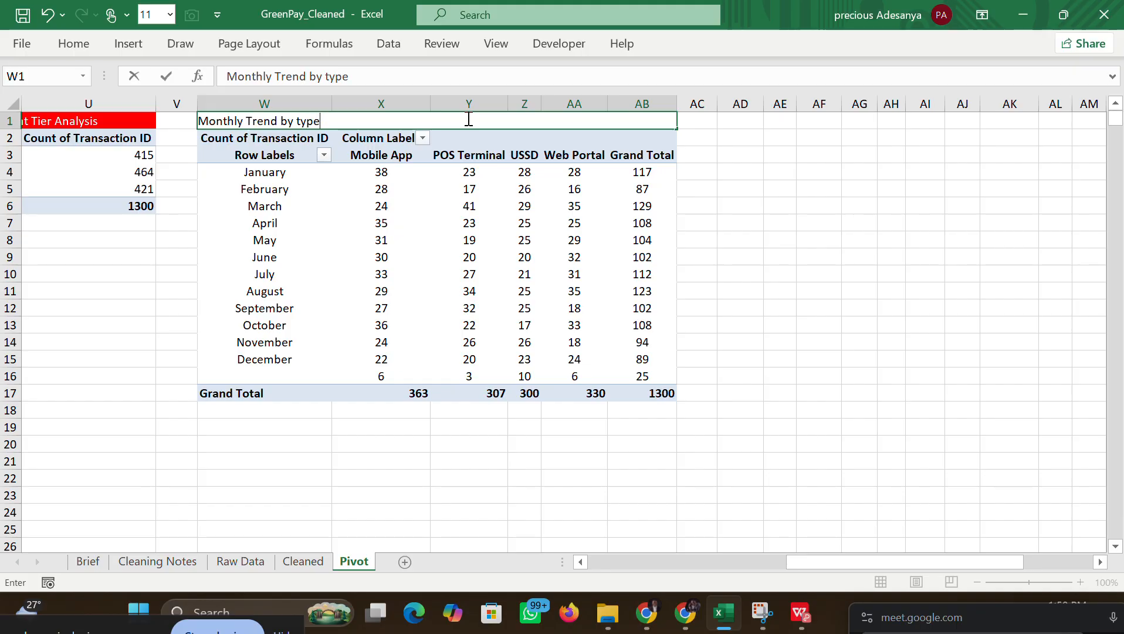
{"action": "left_click", "coordinate": [304, 120]}
{"action": "key", "text": "BackSpace"}
{"action": "type", "text": "T"}
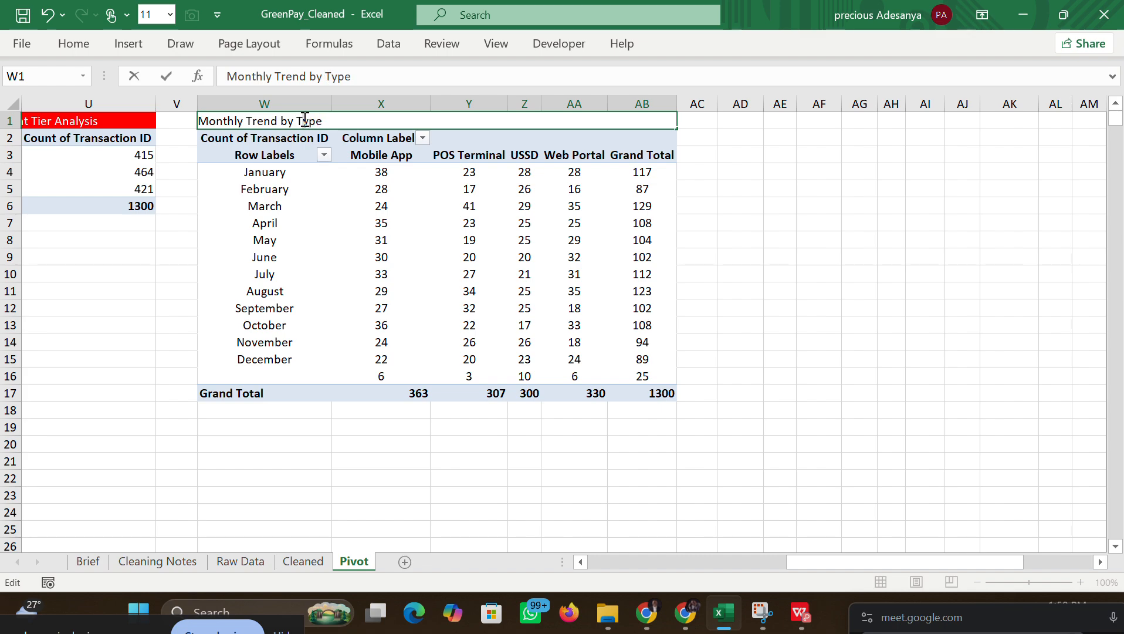
{"action": "key", "text": "Return"}
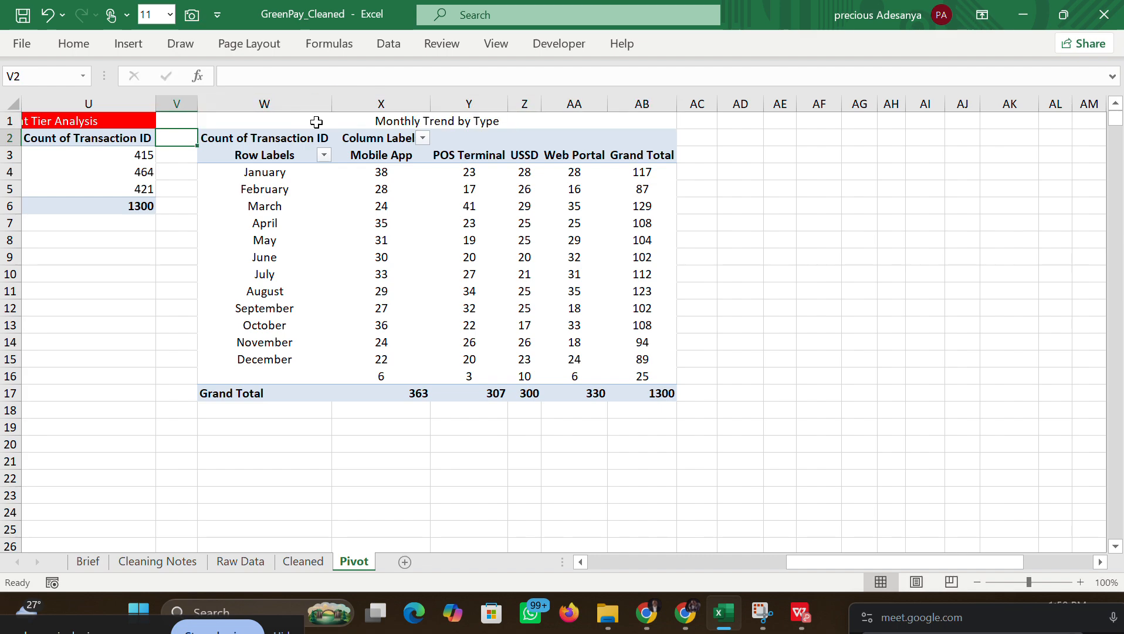
Step: Format the Monthly Trend by Type title with a red fill and white text
{"action": "left_click", "coordinate": [312, 125]}
{"action": "left_click", "coordinate": [75, 44]}
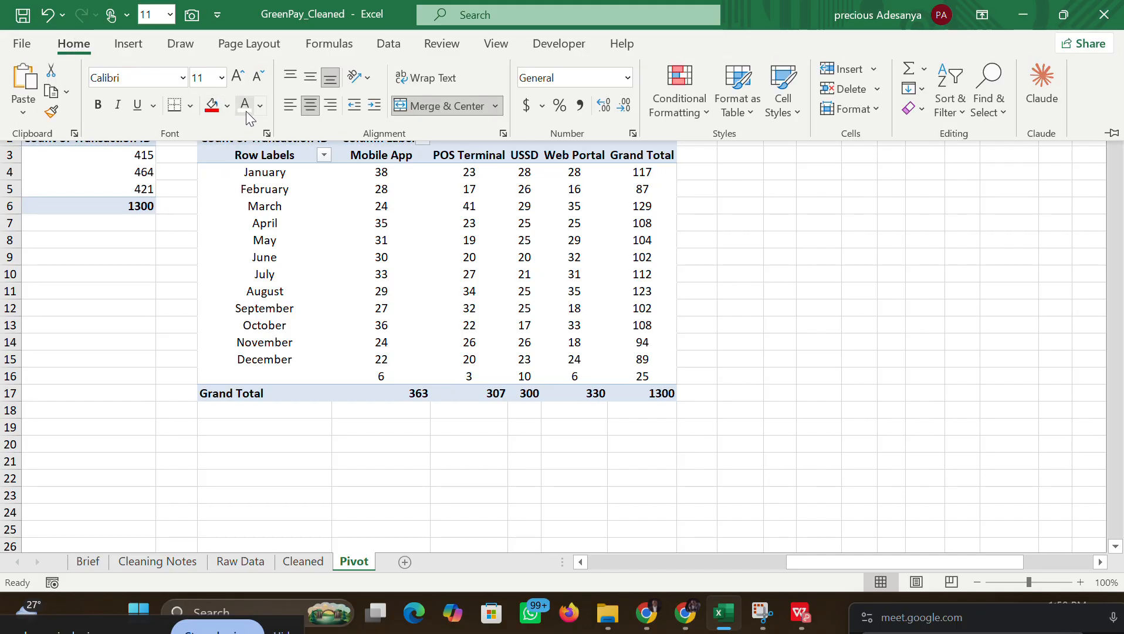
{"action": "left_click", "coordinate": [779, 278]}
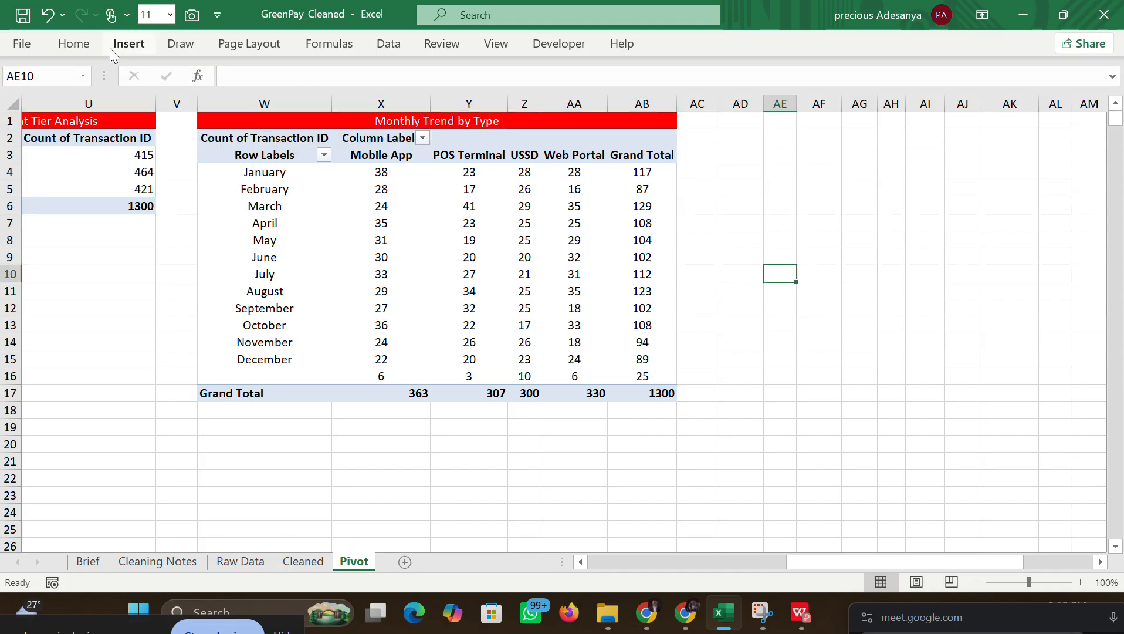
{"action": "left_click_drag", "start_coordinate": [793, 561], "coordinate": [632, 530]}
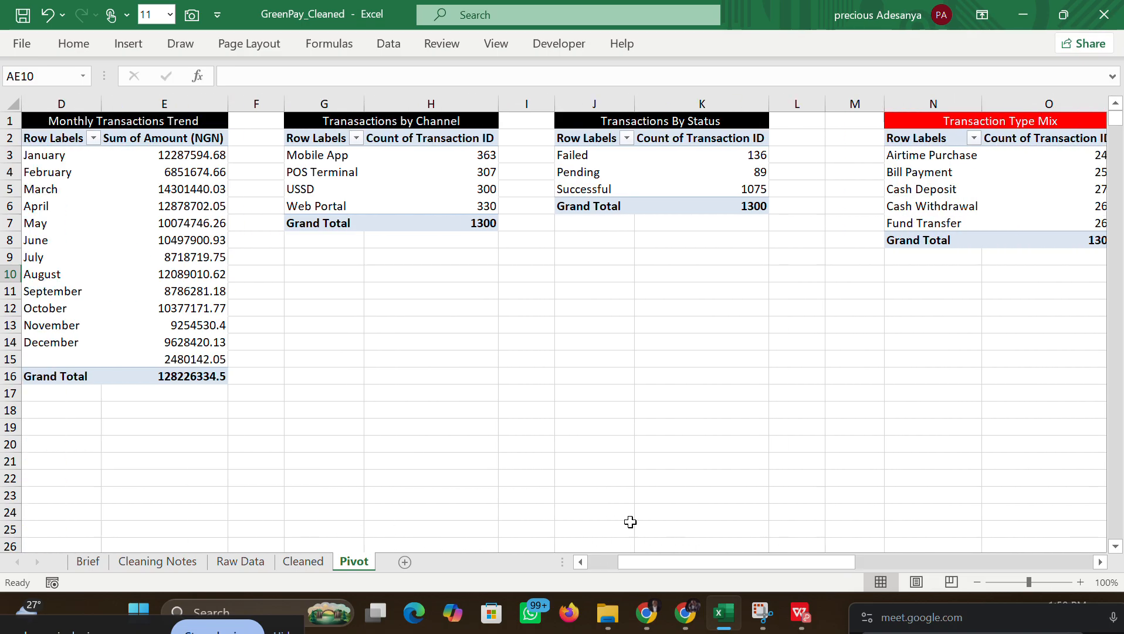
{"action": "left_click_drag", "start_coordinate": [320, 277], "coordinate": [468, 280]}
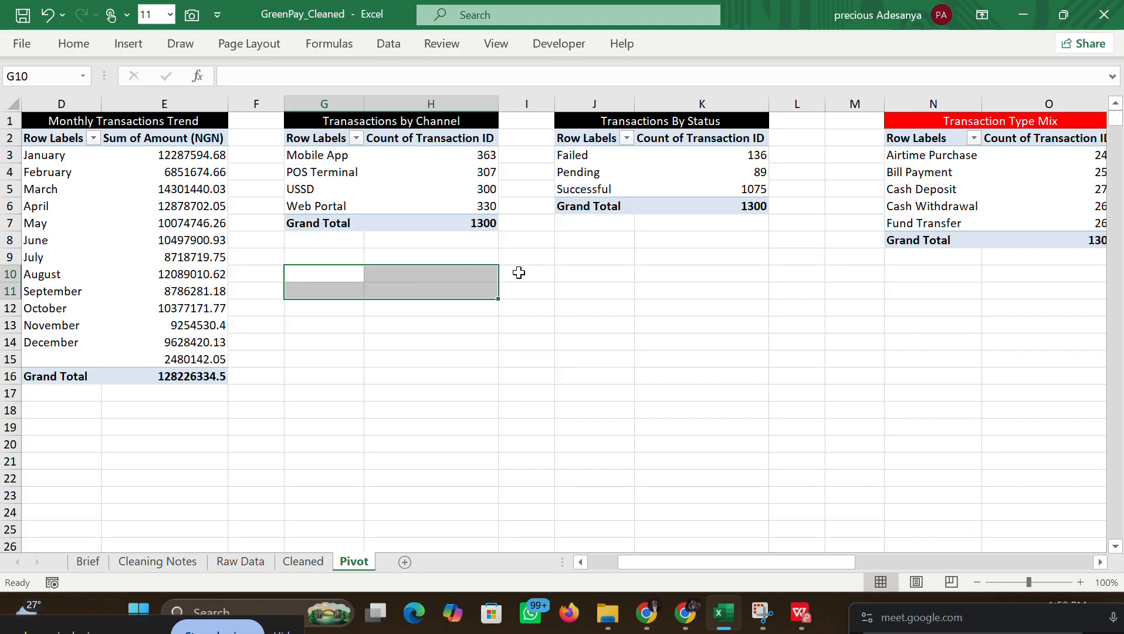
{"action": "left_click", "coordinate": [638, 289]}
{"action": "left_click_drag", "start_coordinate": [706, 563], "coordinate": [898, 560]}
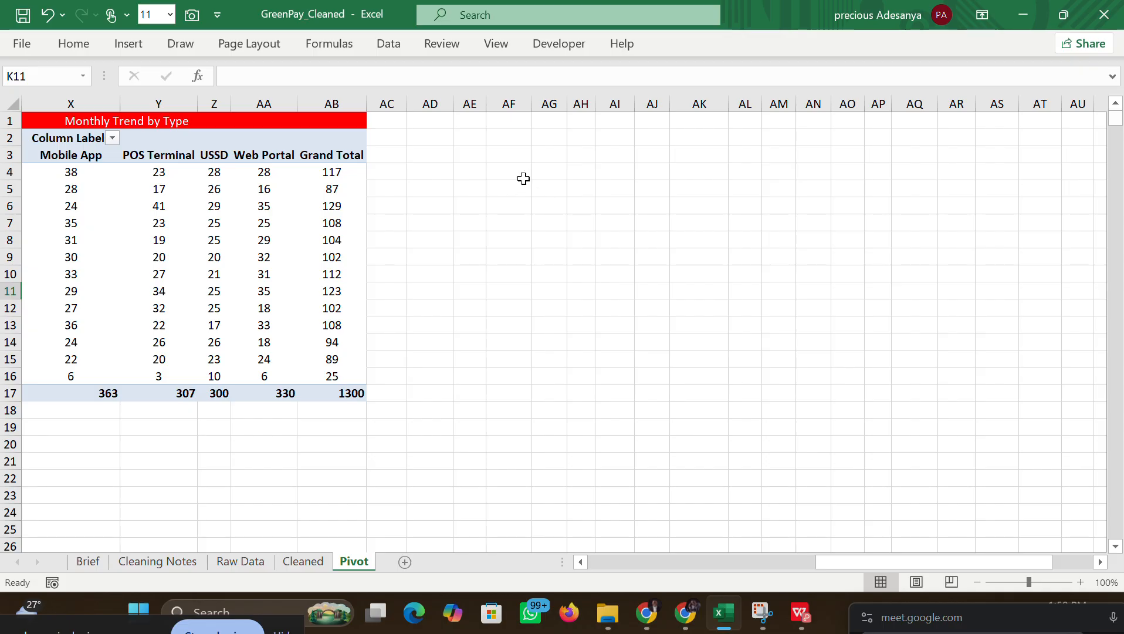
Step: Widen column AF and enter the KPI label "Transaction Volume" in cell AF3
{"action": "left_click", "coordinate": [525, 154]}
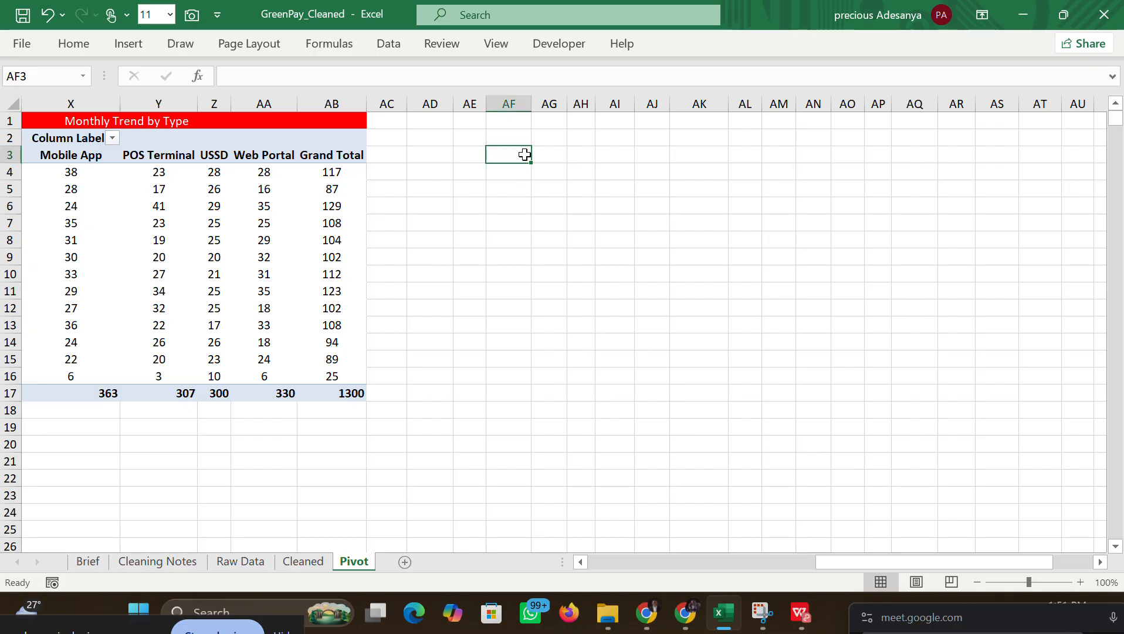
{"action": "left_click_drag", "start_coordinate": [542, 98], "coordinate": [655, 97]}
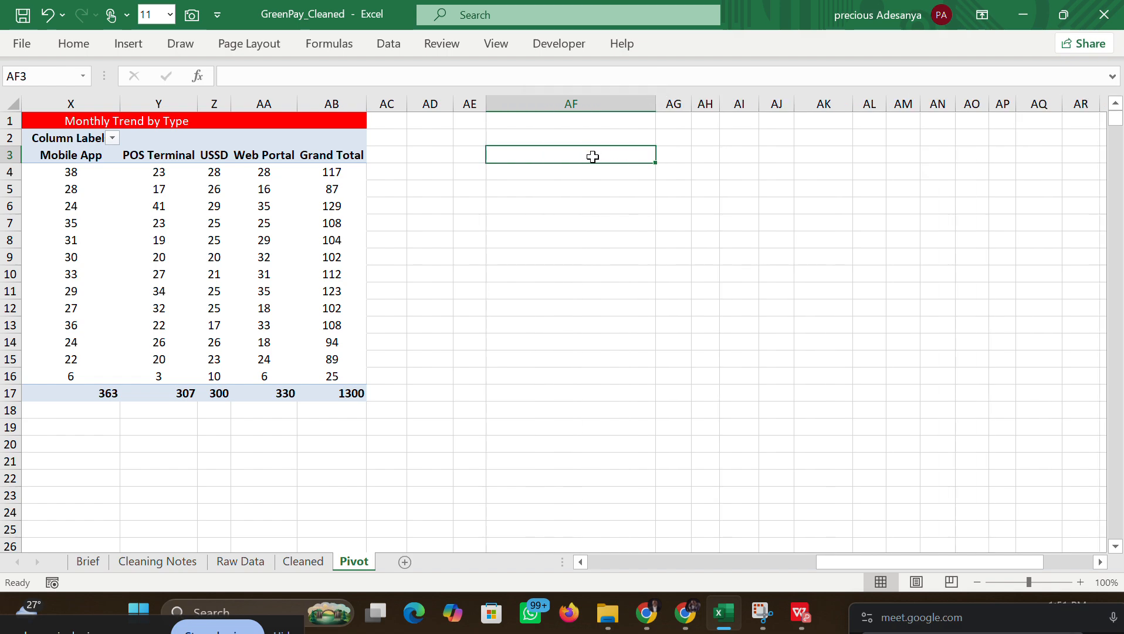
{"action": "mouse_move", "coordinate": [798, 625]}
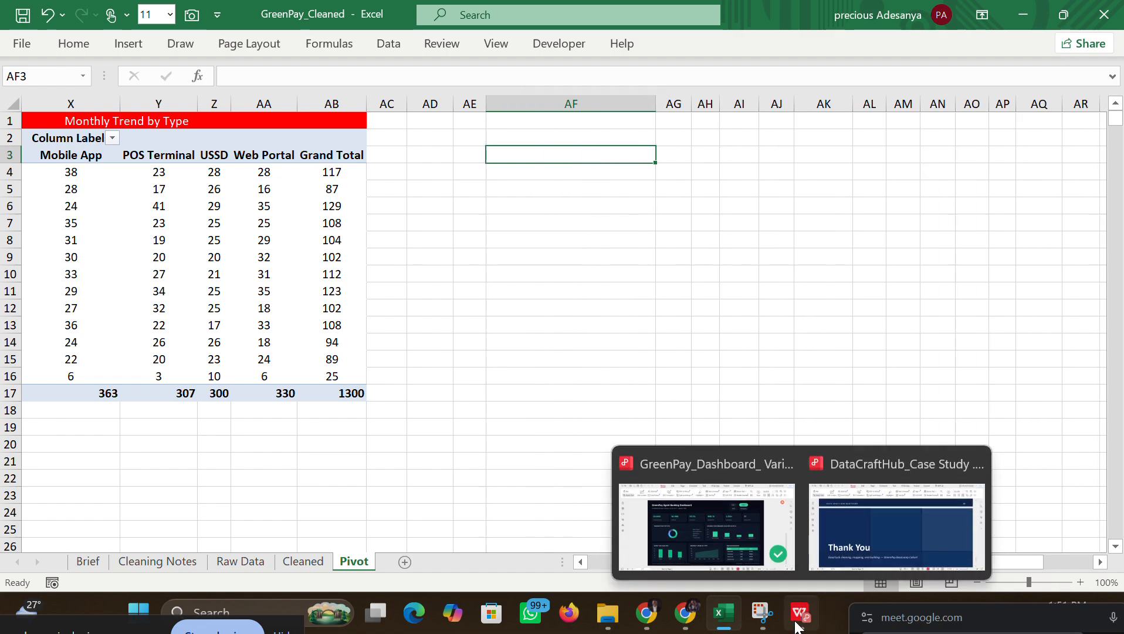
{"action": "mouse_move", "coordinate": [746, 536]}
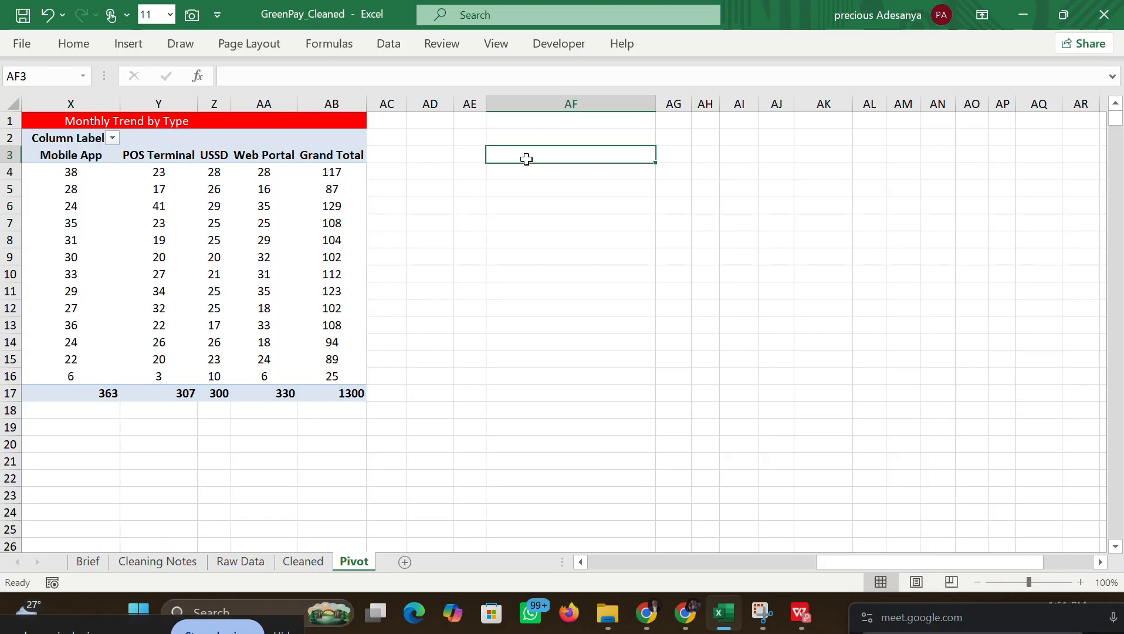
{"action": "double_click", "coordinate": [528, 159]}
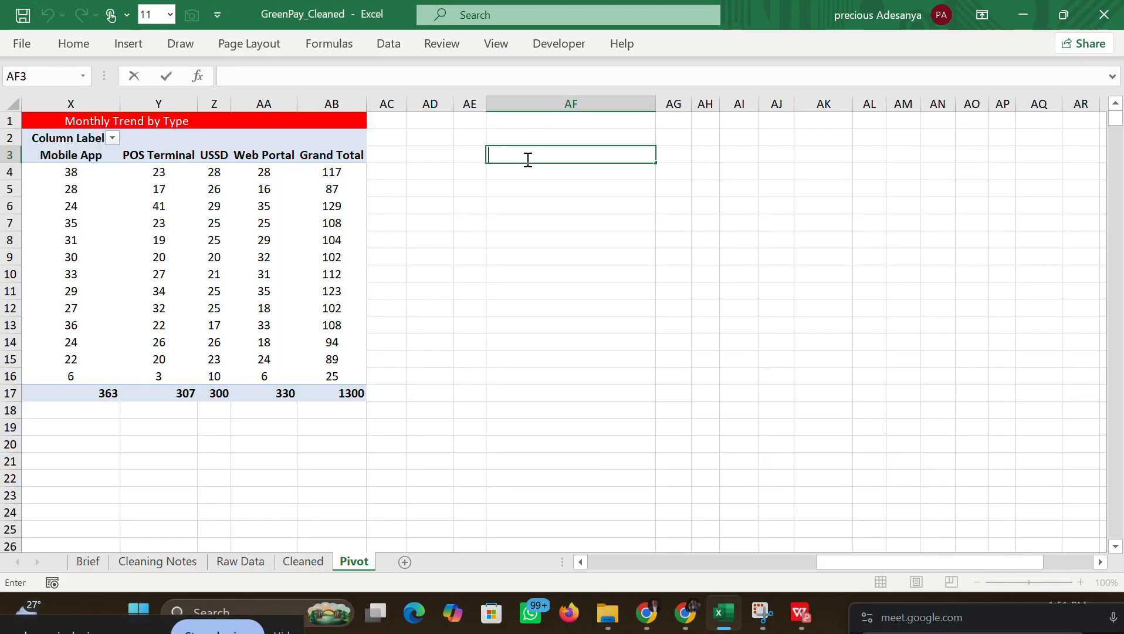
{"action": "type", "text": "Transaction"}
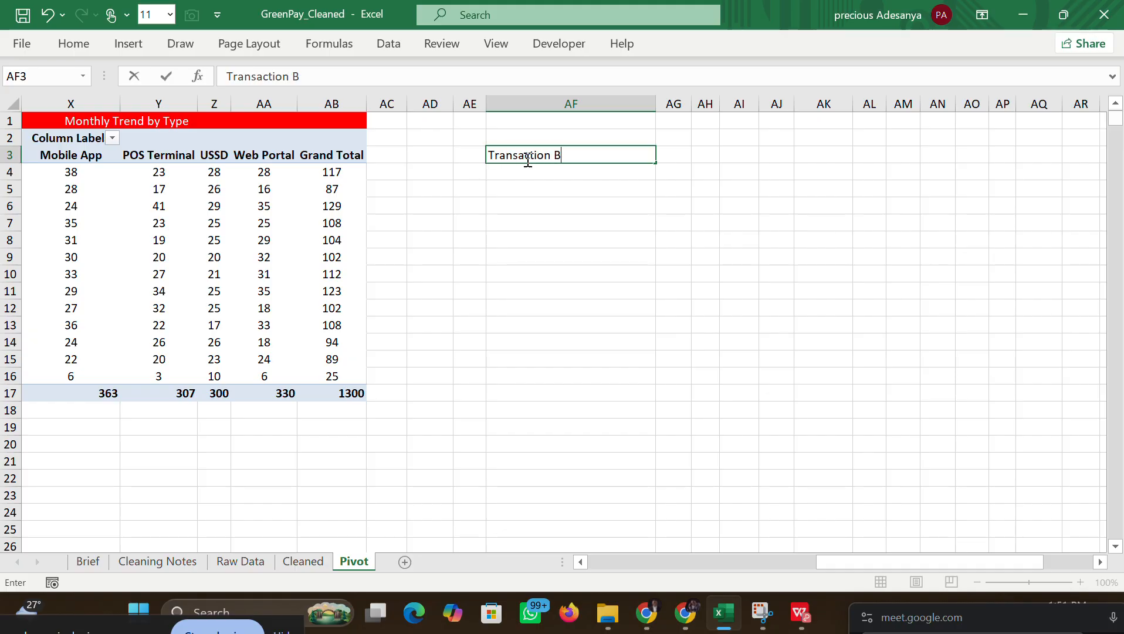
{"action": "type", "text": " Volume"}
{"action": "left_click", "coordinate": [520, 305]}
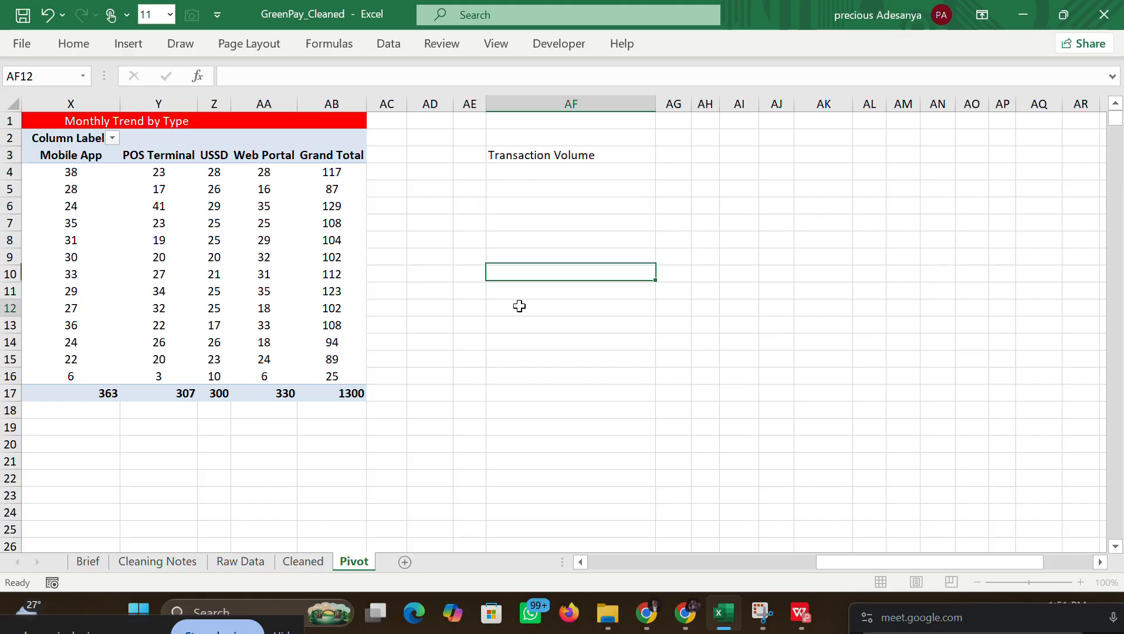
Step: Review all the pivot tables on the Pivot sheet, from Transaction Value by State through Monthly Trend by Type
{"action": "left_click_drag", "start_coordinate": [827, 562], "coordinate": [500, 544]}
{"action": "scroll", "coordinate": [551, 329], "scroll_direction": "down", "scroll_amount": 4}
{"action": "scroll", "coordinate": [551, 329], "scroll_direction": "down", "scroll_amount": 8}
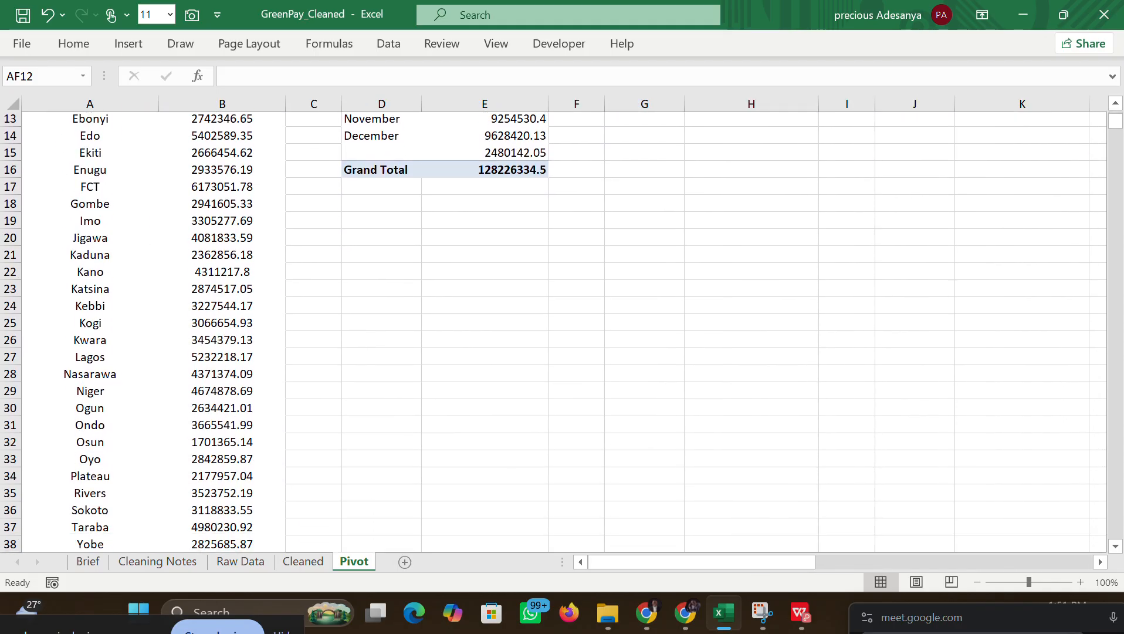
{"action": "scroll", "coordinate": [551, 329], "scroll_direction": "up", "scroll_amount": 2}
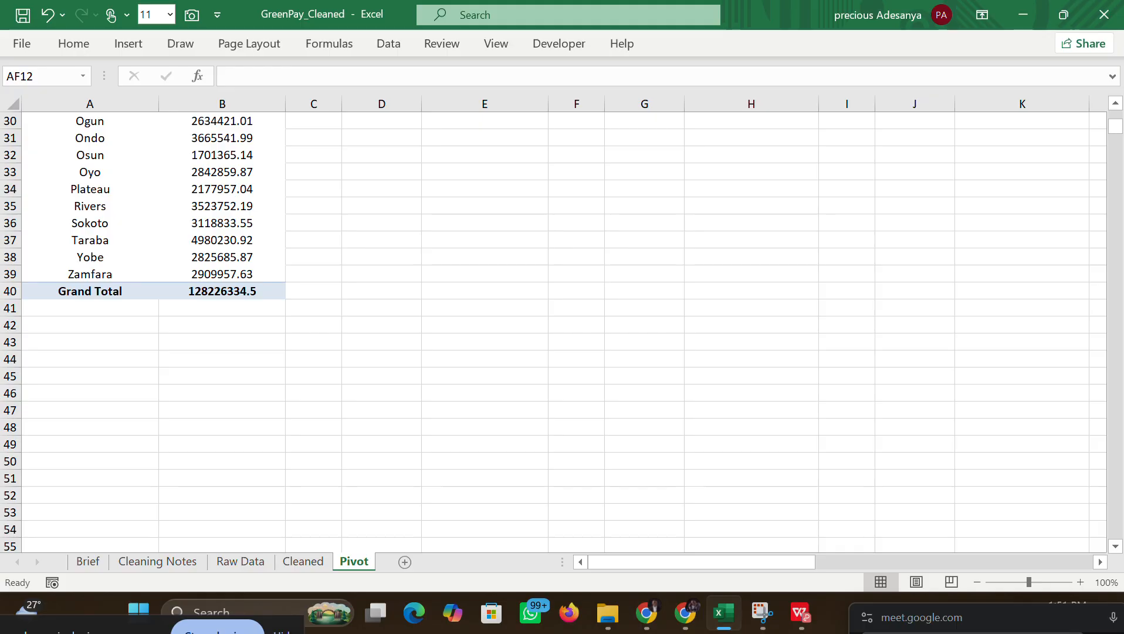
{"action": "scroll", "coordinate": [553, 332], "scroll_direction": "up", "scroll_amount": 9}
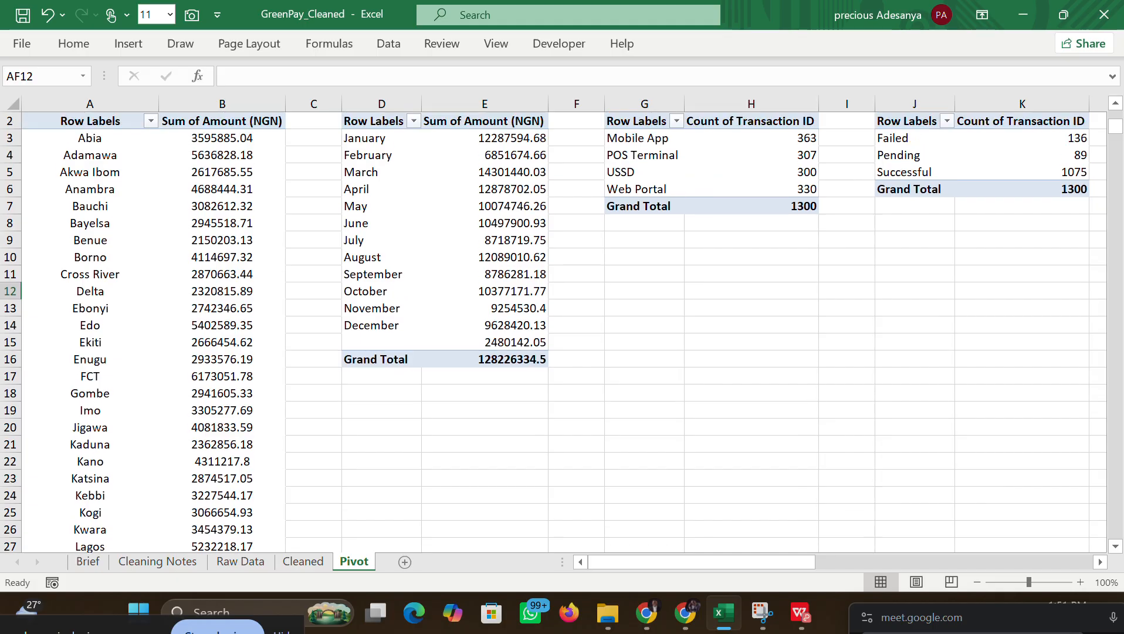
{"action": "scroll", "coordinate": [553, 331], "scroll_direction": "up", "scroll_amount": 1}
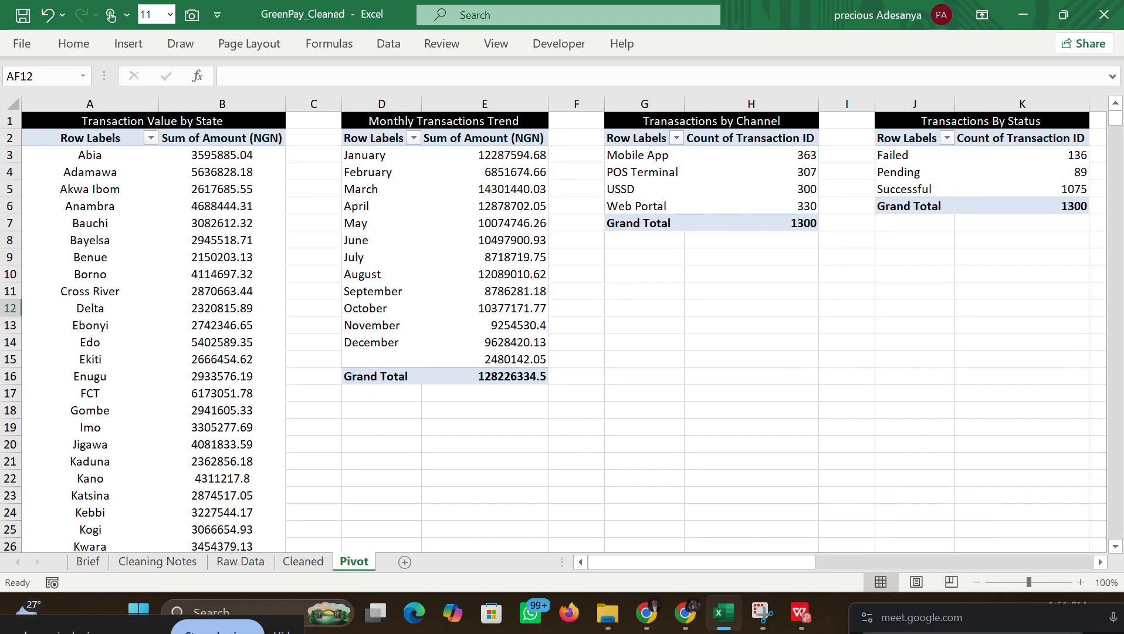
{"action": "scroll", "coordinate": [553, 332], "scroll_direction": "right", "scroll_amount": 5}
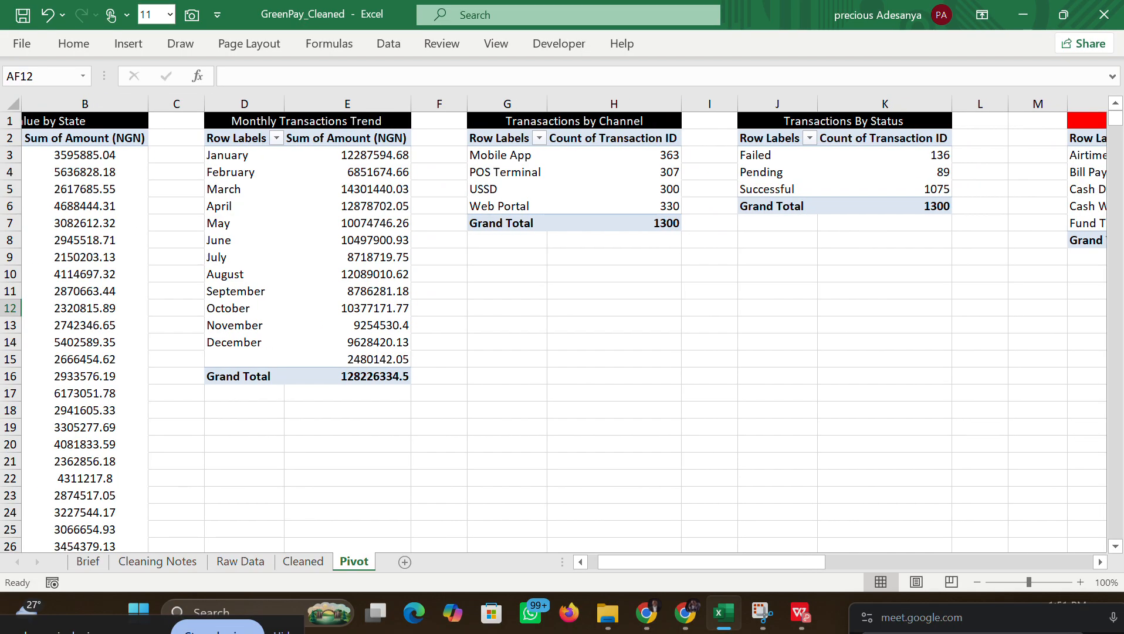
{"action": "scroll", "coordinate": [554, 331], "scroll_direction": "right", "scroll_amount": 6}
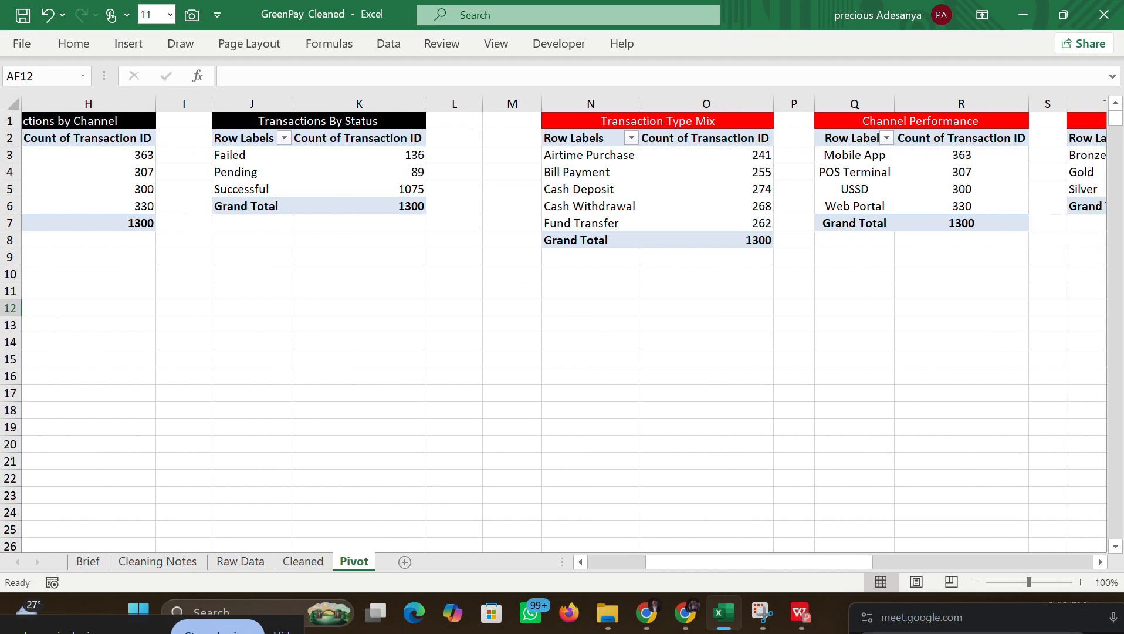
{"action": "scroll", "coordinate": [553, 331], "scroll_direction": "right", "scroll_amount": 7}
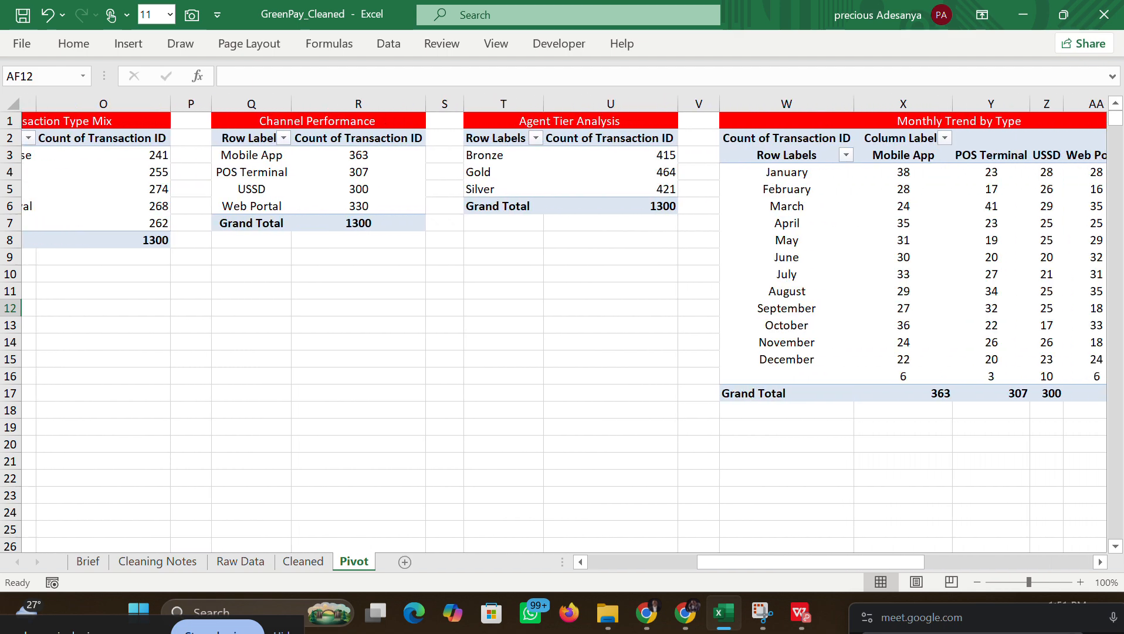
{"action": "scroll", "coordinate": [553, 331], "scroll_direction": "right", "scroll_amount": 5}
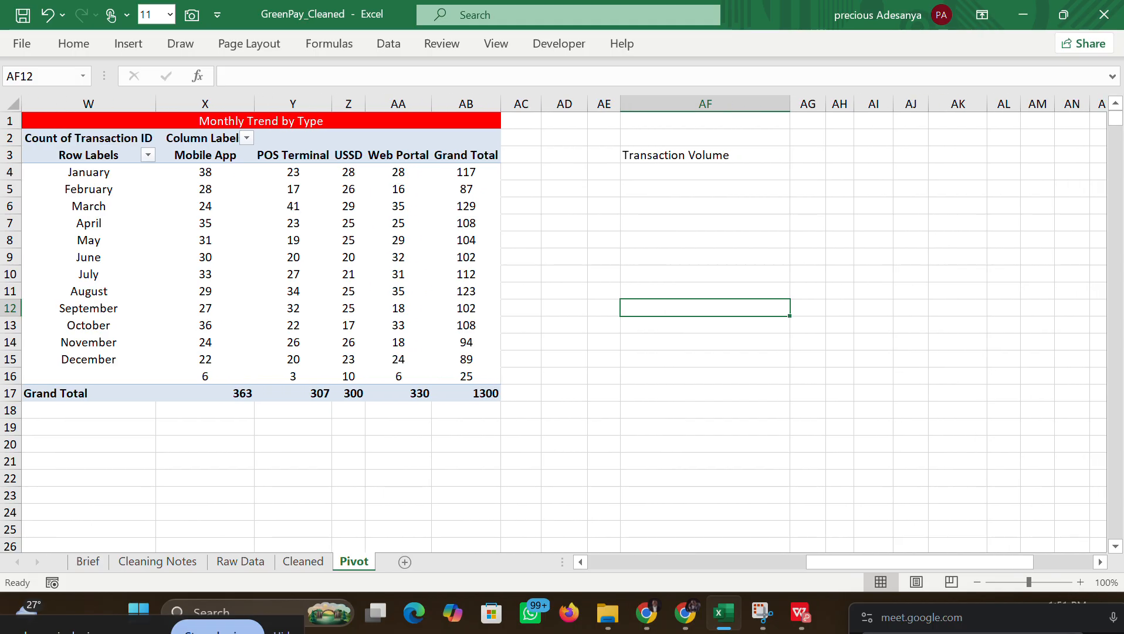
{"action": "scroll", "coordinate": [553, 331], "scroll_direction": "down", "scroll_amount": 1}
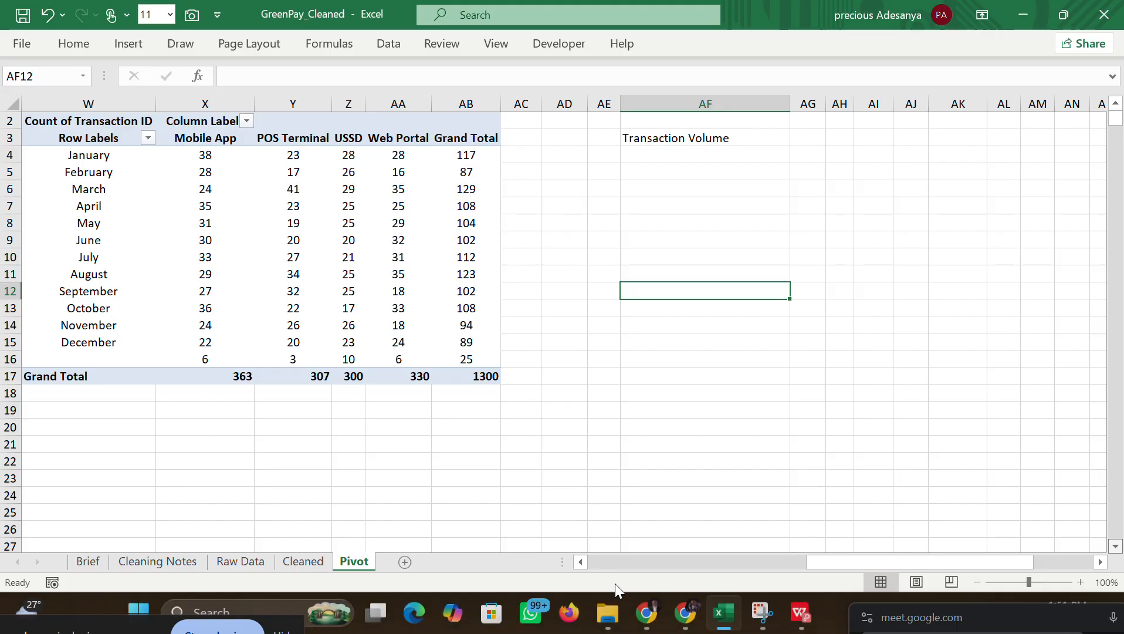
Step: Switch to the Claude chat in Chrome and review the suggested KPI card formulas, from Total Volume through States Covered
{"action": "left_click", "coordinate": [648, 621]}
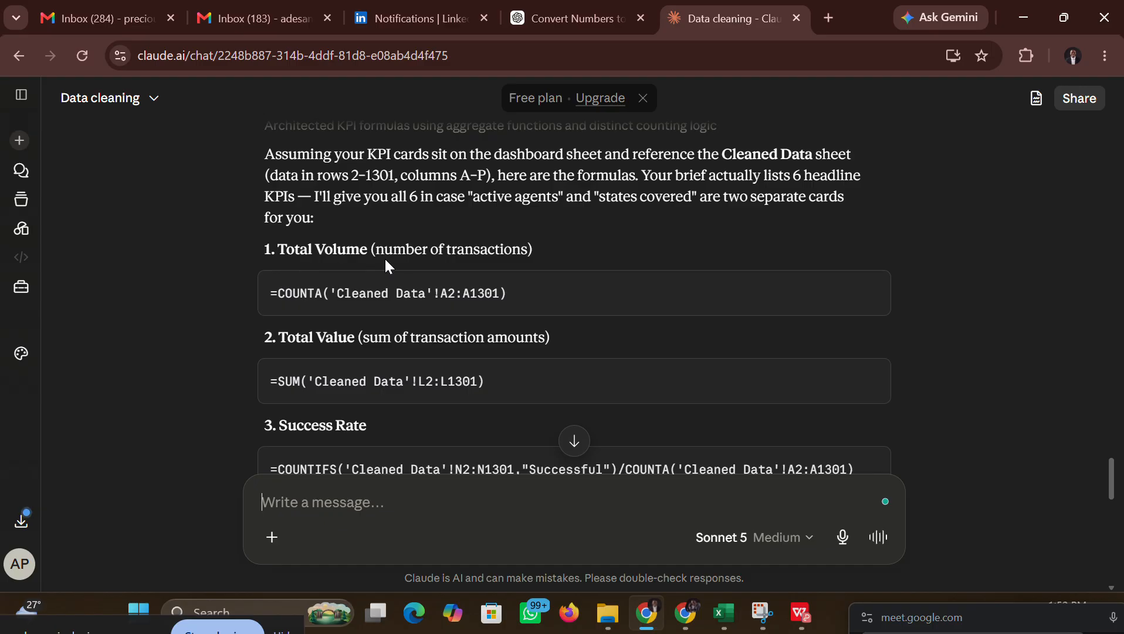
{"action": "scroll", "coordinate": [385, 264], "scroll_direction": "up", "scroll_amount": 1}
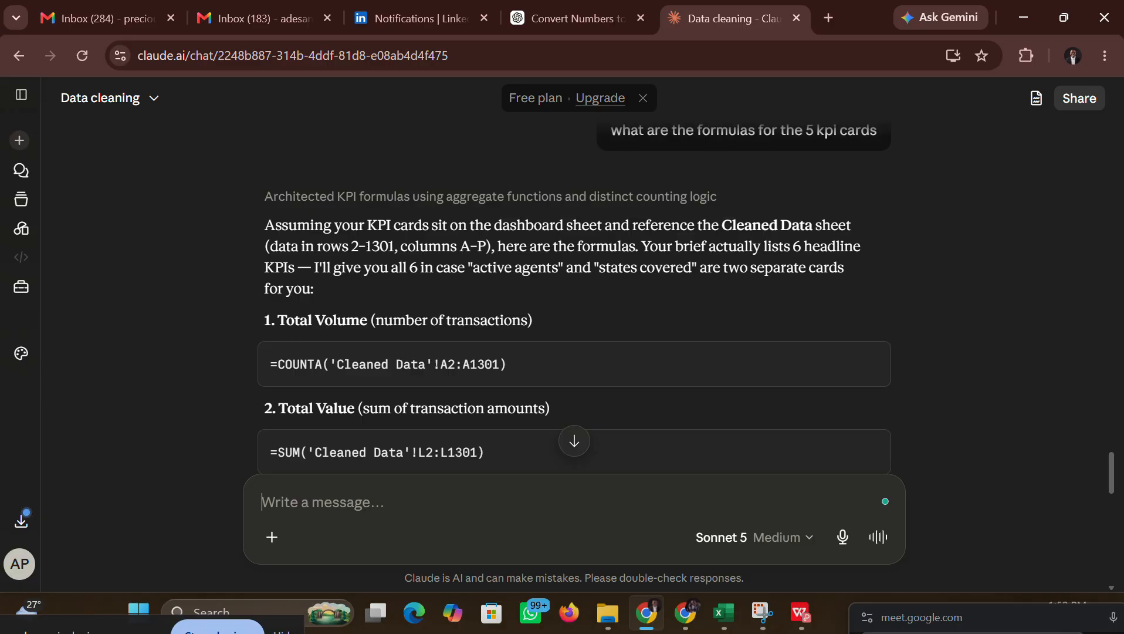
{"action": "scroll", "coordinate": [574, 298], "scroll_direction": "down", "scroll_amount": 1}
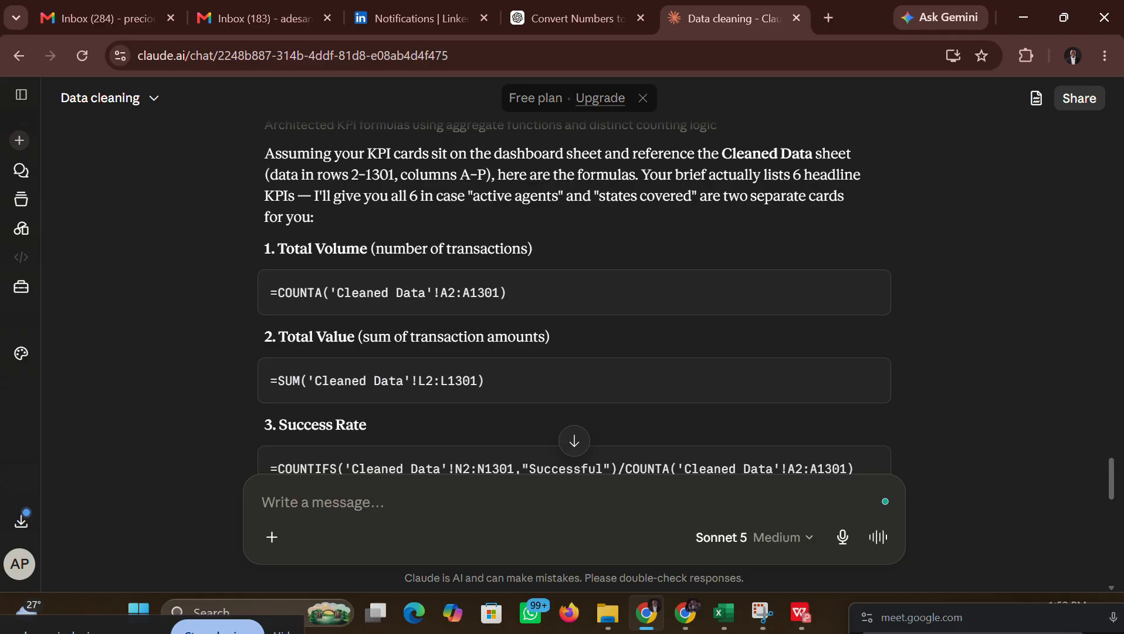
{"action": "scroll", "coordinate": [575, 298], "scroll_direction": "down", "scroll_amount": 3}
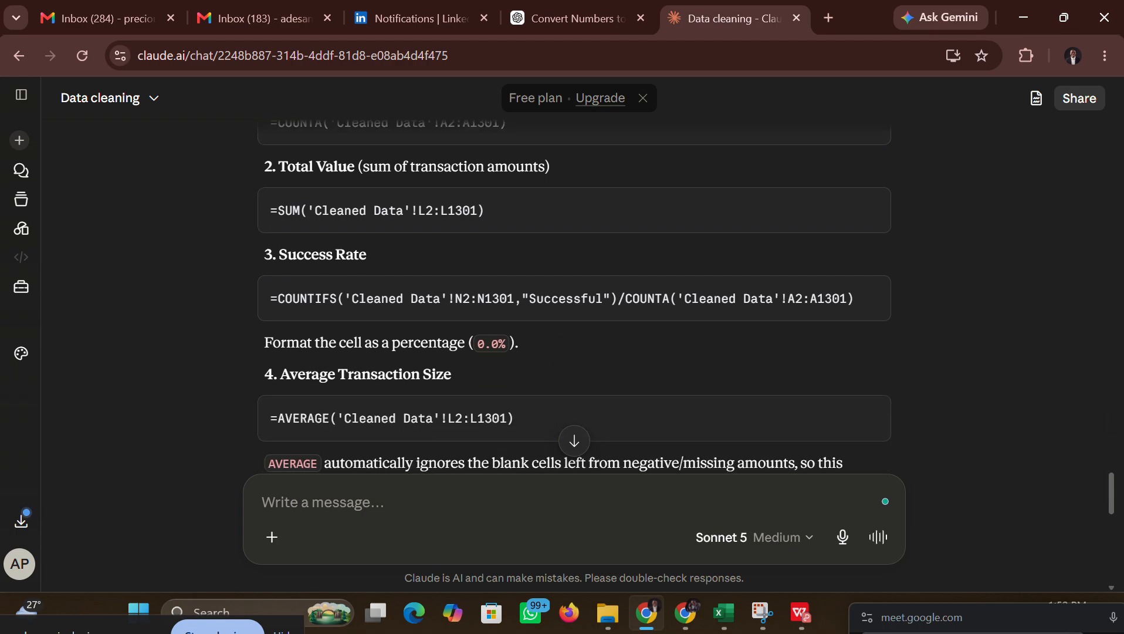
{"action": "scroll", "coordinate": [575, 320], "scroll_direction": "down", "scroll_amount": 2}
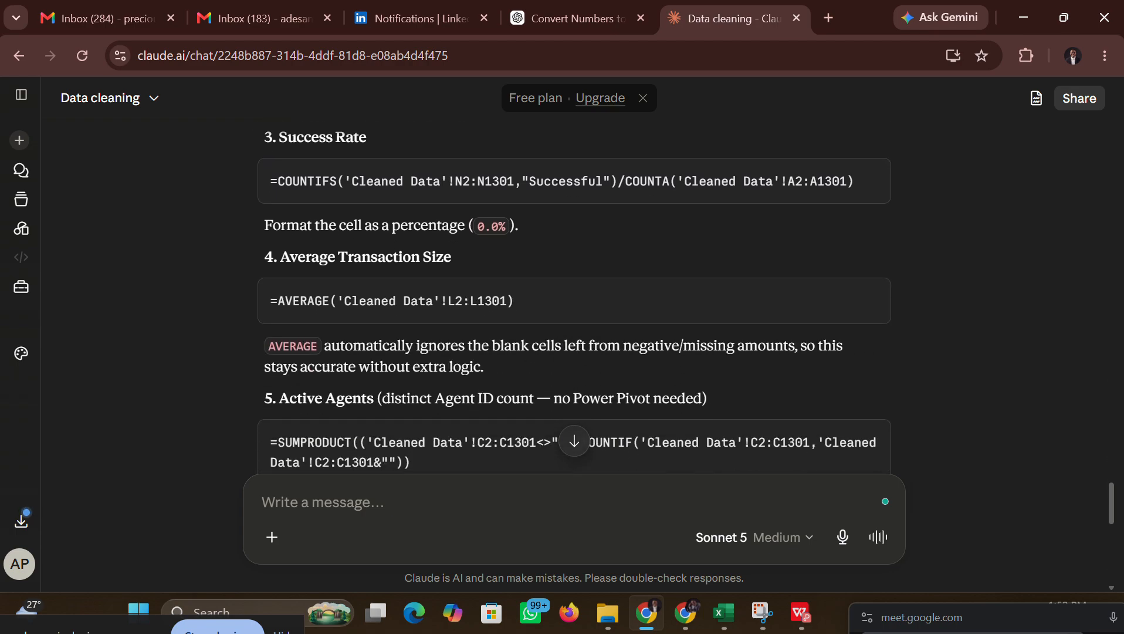
{"action": "scroll", "coordinate": [574, 301], "scroll_direction": "down", "scroll_amount": 4}
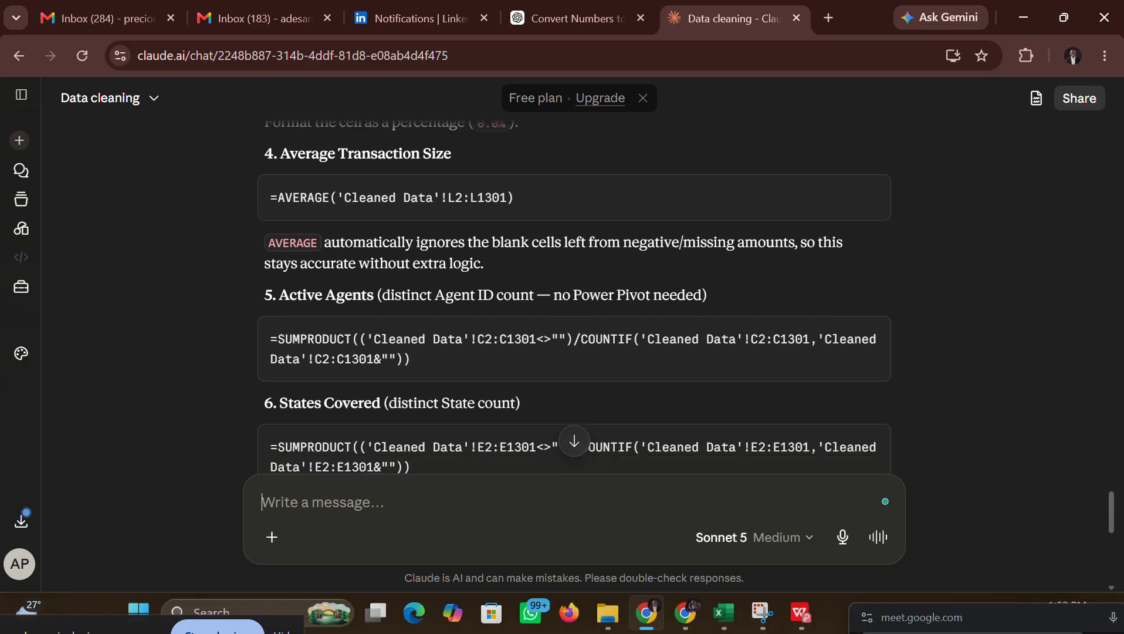
{"action": "scroll", "coordinate": [574, 296], "scroll_direction": "up", "scroll_amount": 6}
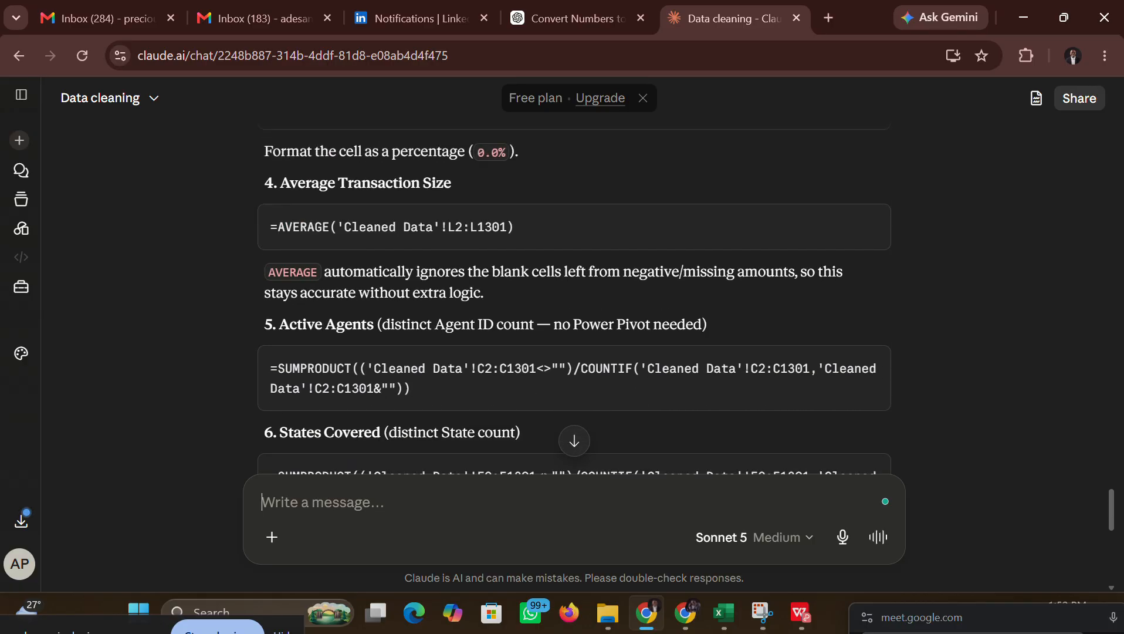
{"action": "scroll", "coordinate": [574, 296], "scroll_direction": "up", "scroll_amount": 1}
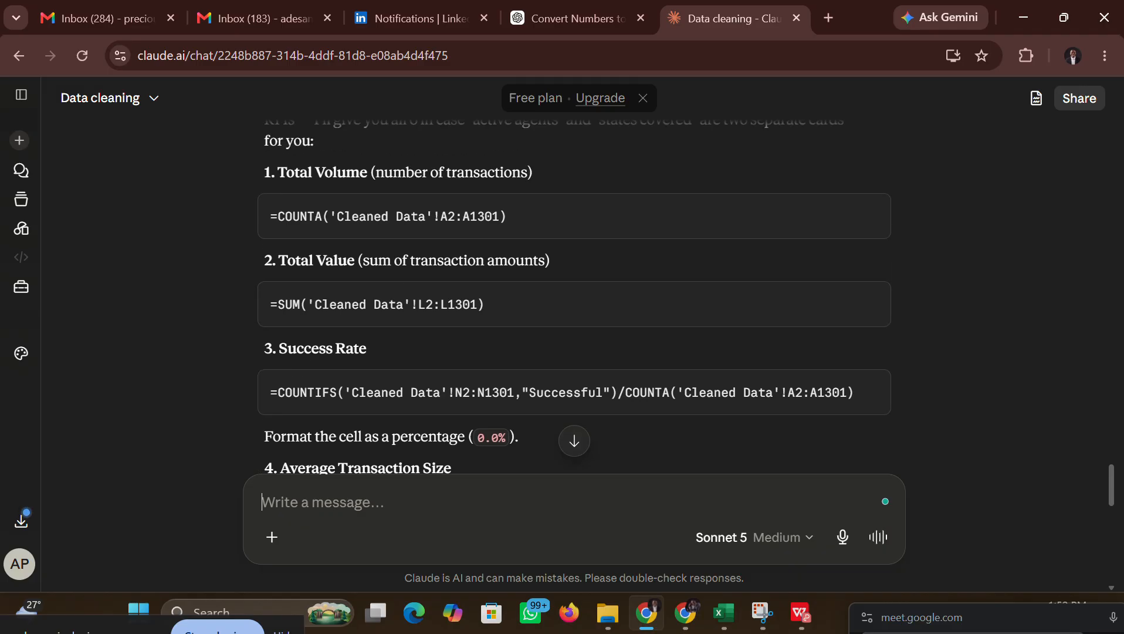
{"action": "scroll", "coordinate": [574, 296], "scroll_direction": "up", "scroll_amount": 4}
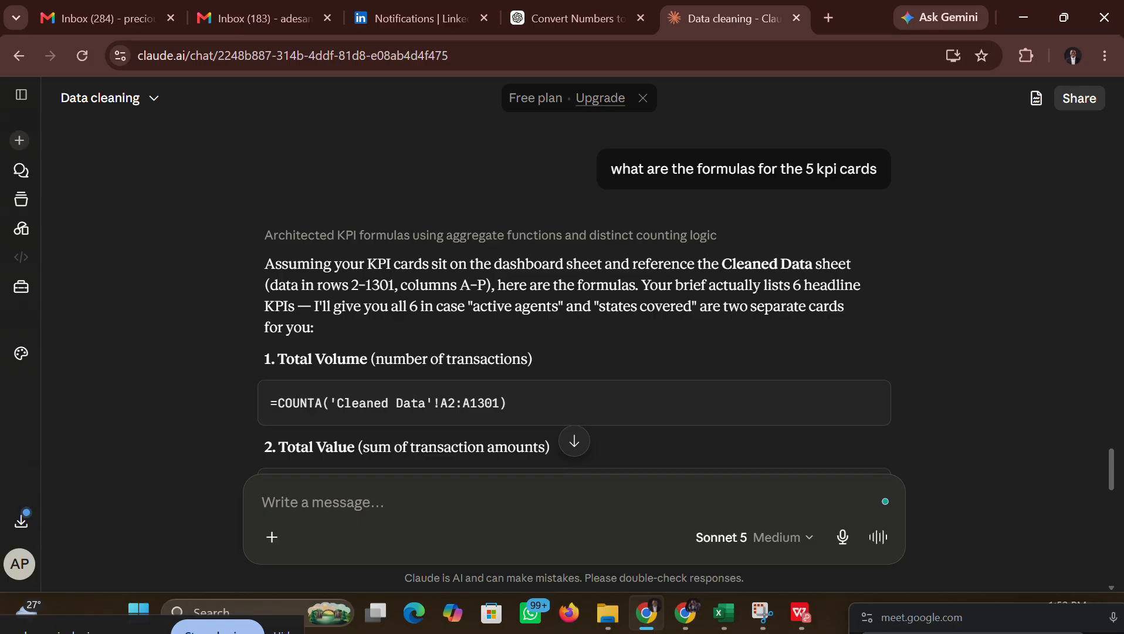
{"action": "scroll", "coordinate": [575, 297], "scroll_direction": "down", "scroll_amount": 3}
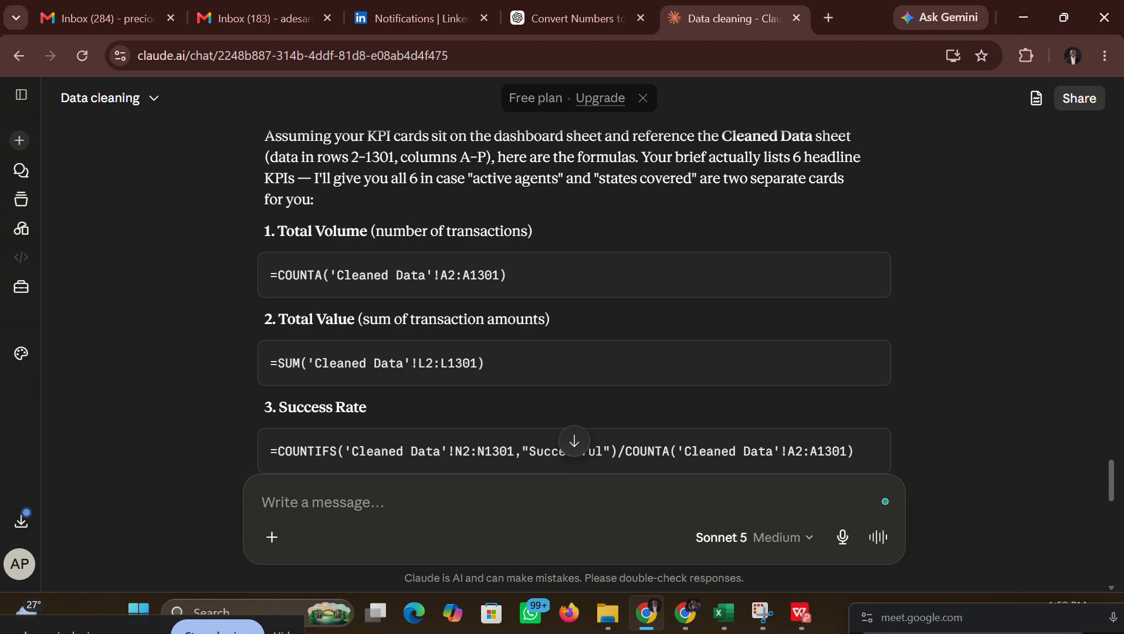
{"action": "key", "text": "alt+Tab"}
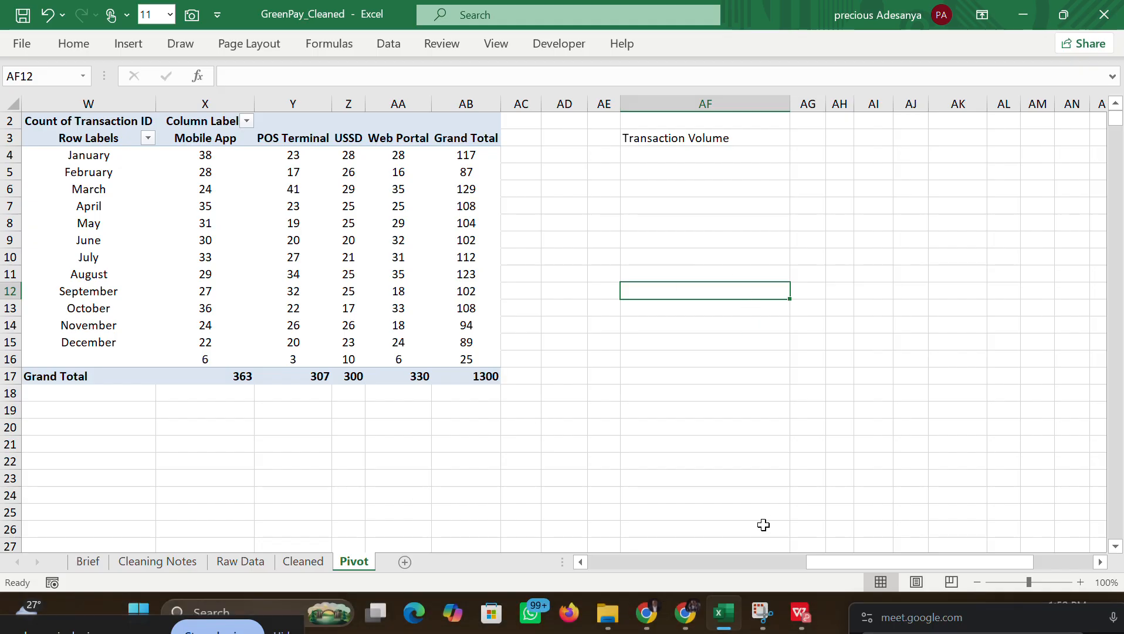
Step: Switch to the dashboard wireframe PDF in WPS and check its KPI cards against the KPI list in the Claude chat
{"action": "left_click", "coordinate": [801, 613]}
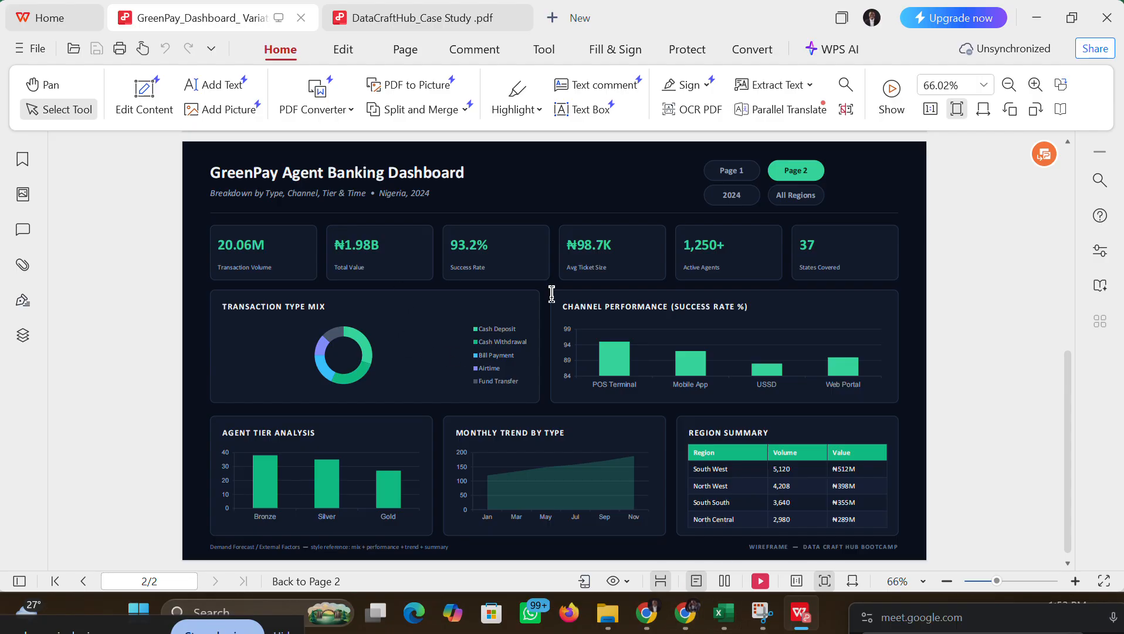
{"action": "mouse_move", "coordinate": [683, 620]}
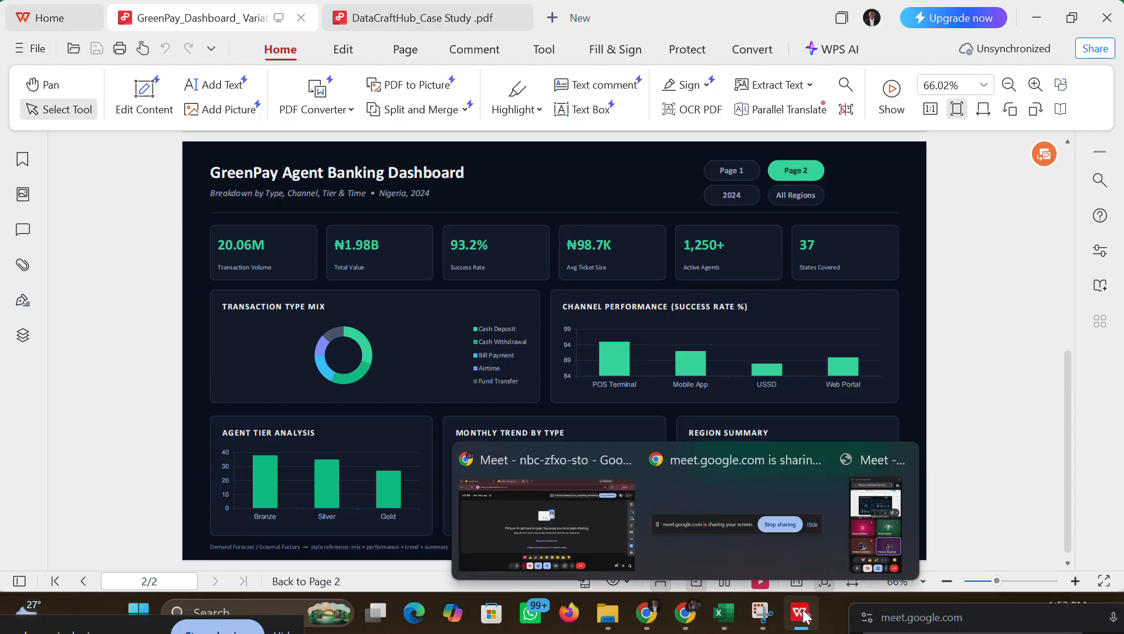
{"action": "mouse_move", "coordinate": [801, 613]}
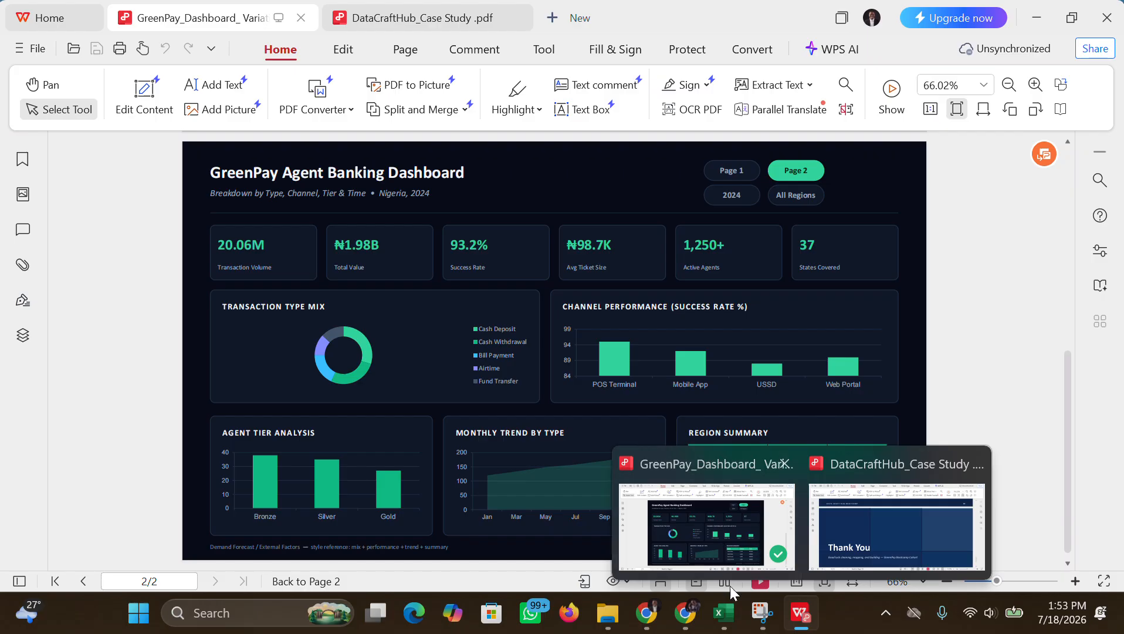
{"action": "mouse_move", "coordinate": [647, 621]}
{"action": "left_click", "coordinate": [658, 544]}
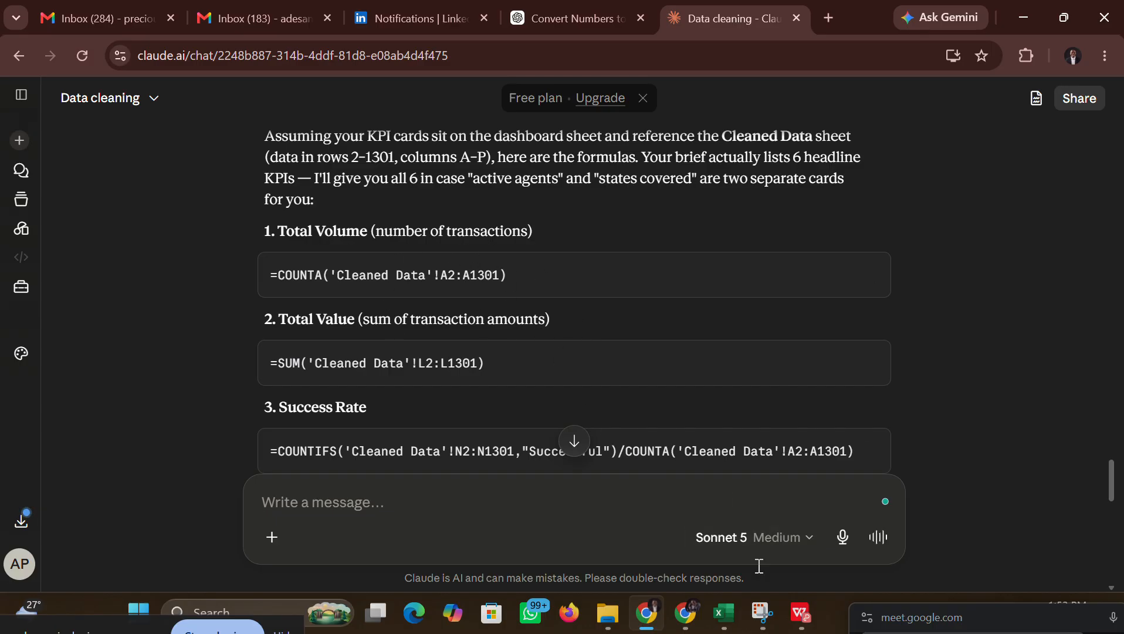
{"action": "left_click", "coordinate": [800, 609]}
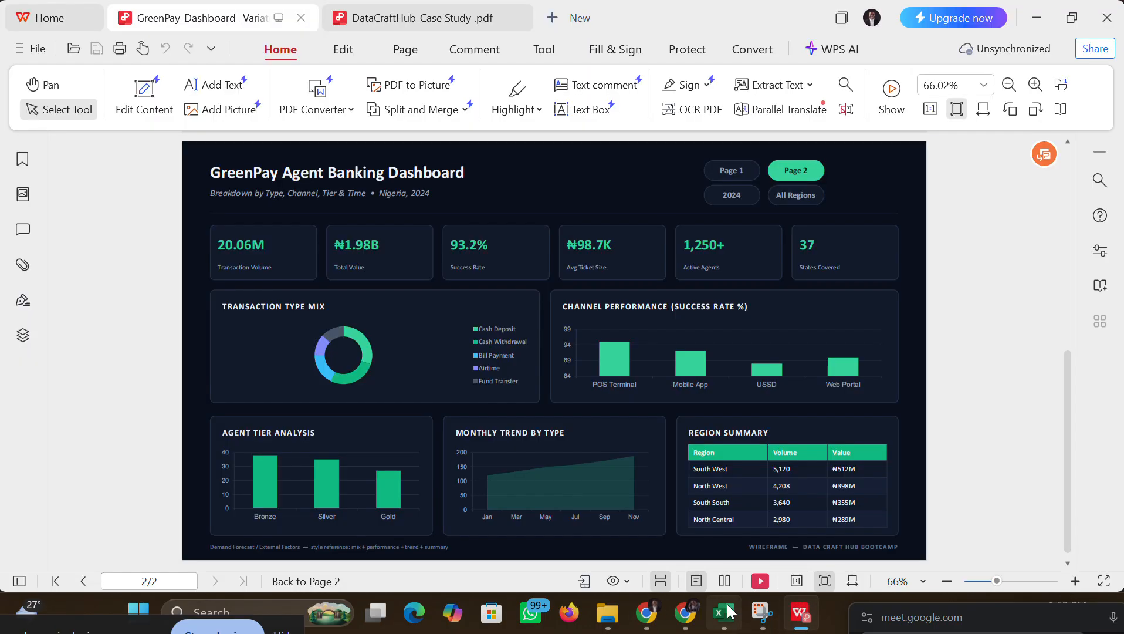
Step: Switch back to the GreenPay_Cleaned workbook in Excel and widen column AG on the Pivot sheet
{"action": "mouse_move", "coordinate": [723, 612]}
{"action": "left_click", "coordinate": [719, 522]}
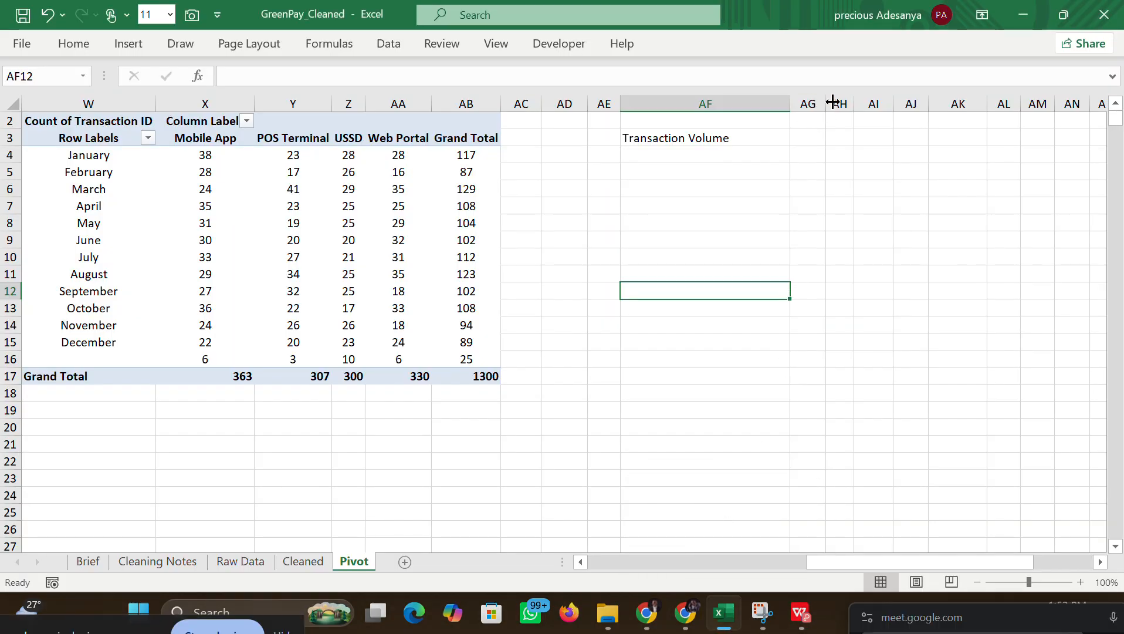
{"action": "left_click_drag", "start_coordinate": [826, 104], "coordinate": [863, 104]}
{"action": "left_click", "coordinate": [718, 154]}
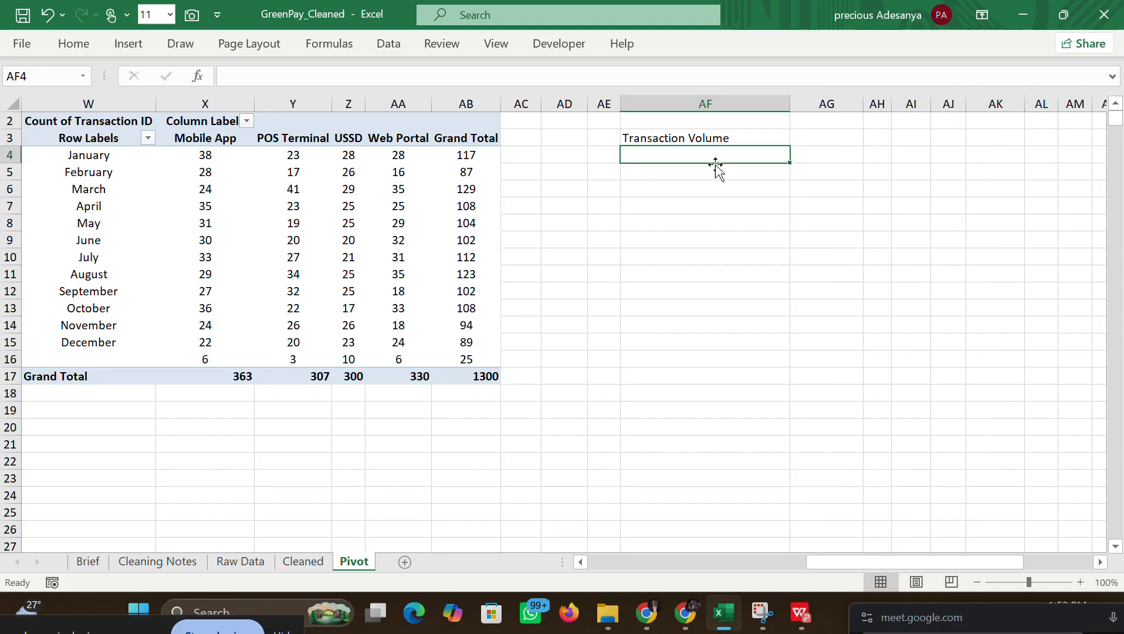
Step: Copy the KPI name "Total Volume" from the Claude chat and replace the label in cell AF3 of the Excel Pivot sheet with it
{"action": "left_click", "coordinate": [647, 611]}
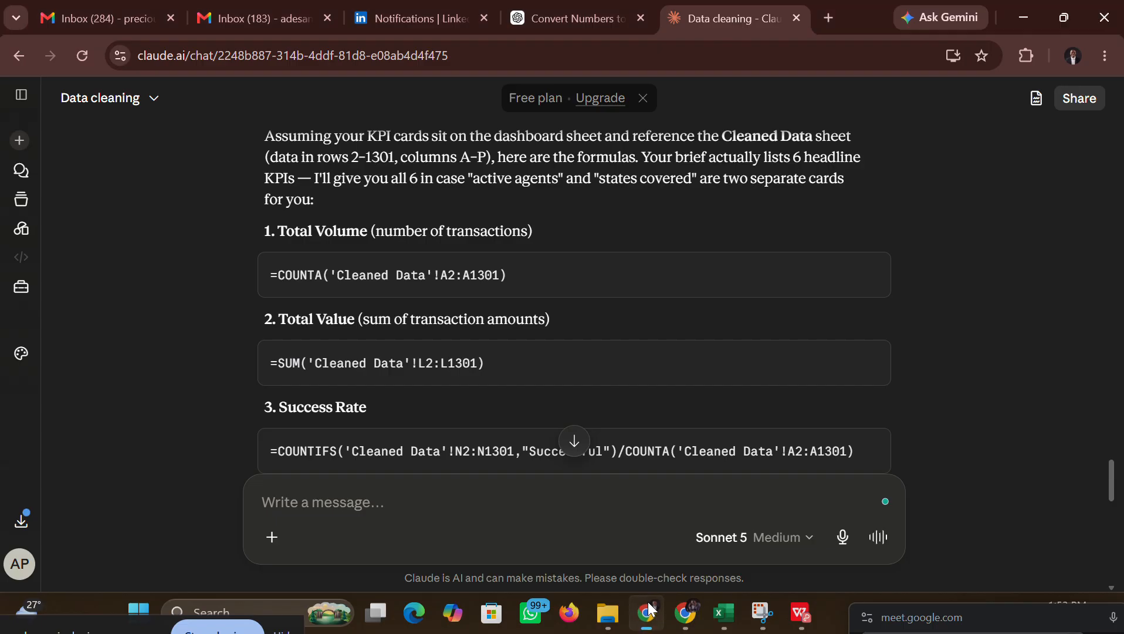
{"action": "scroll", "coordinate": [481, 418], "scroll_direction": "down", "scroll_amount": 2}
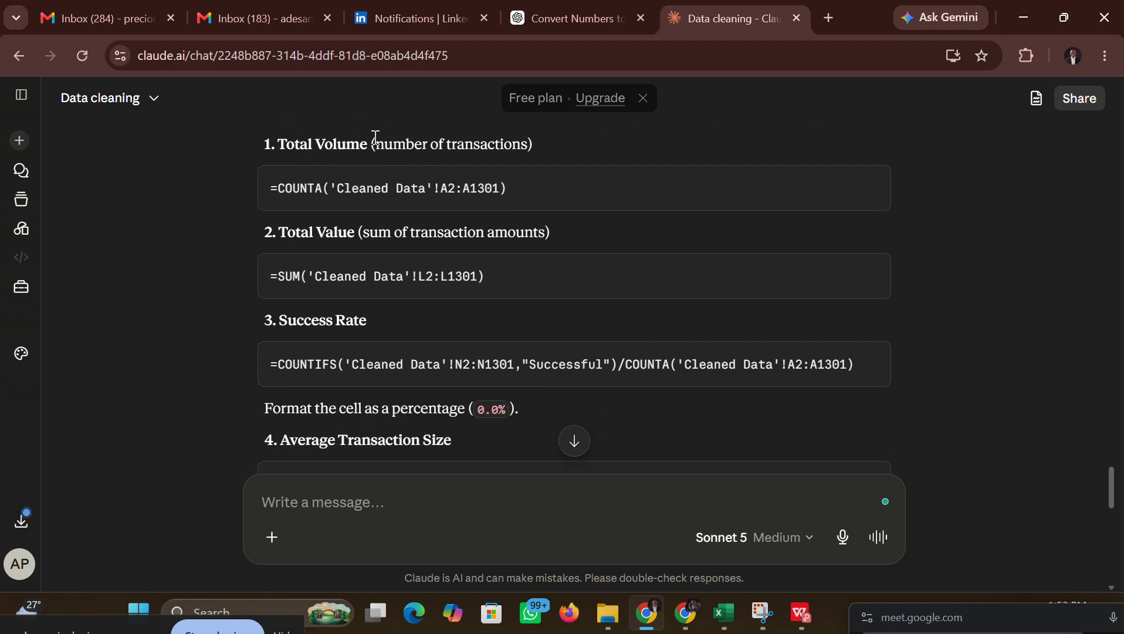
{"action": "left_click_drag", "start_coordinate": [370, 144], "coordinate": [283, 144]}
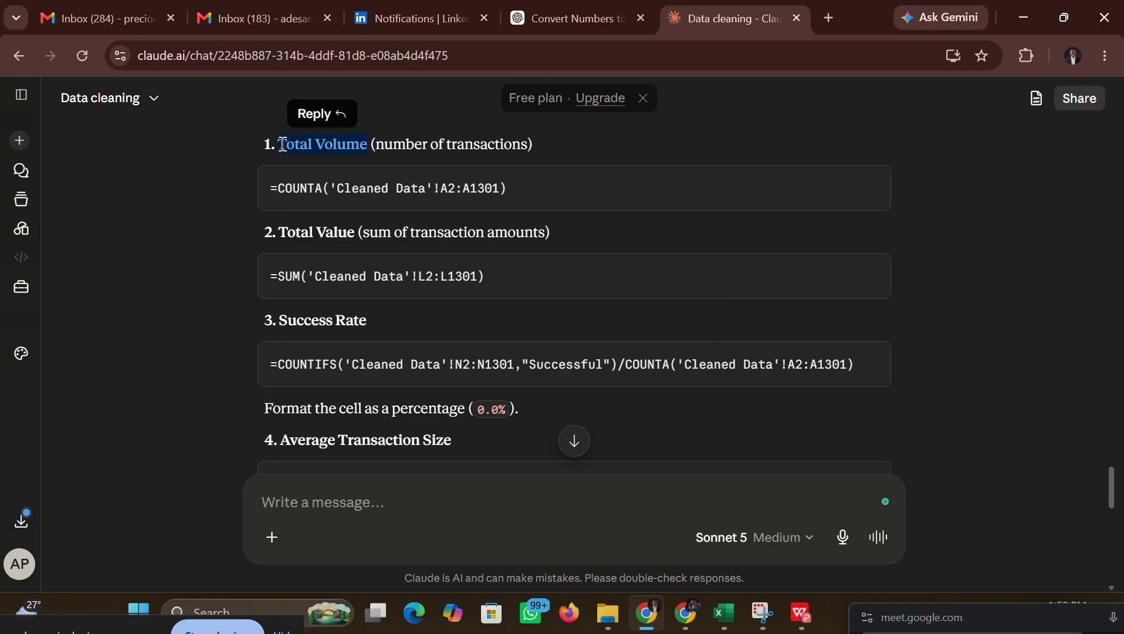
{"action": "right_click", "coordinate": [293, 151]}
{"action": "left_click", "coordinate": [317, 165]}
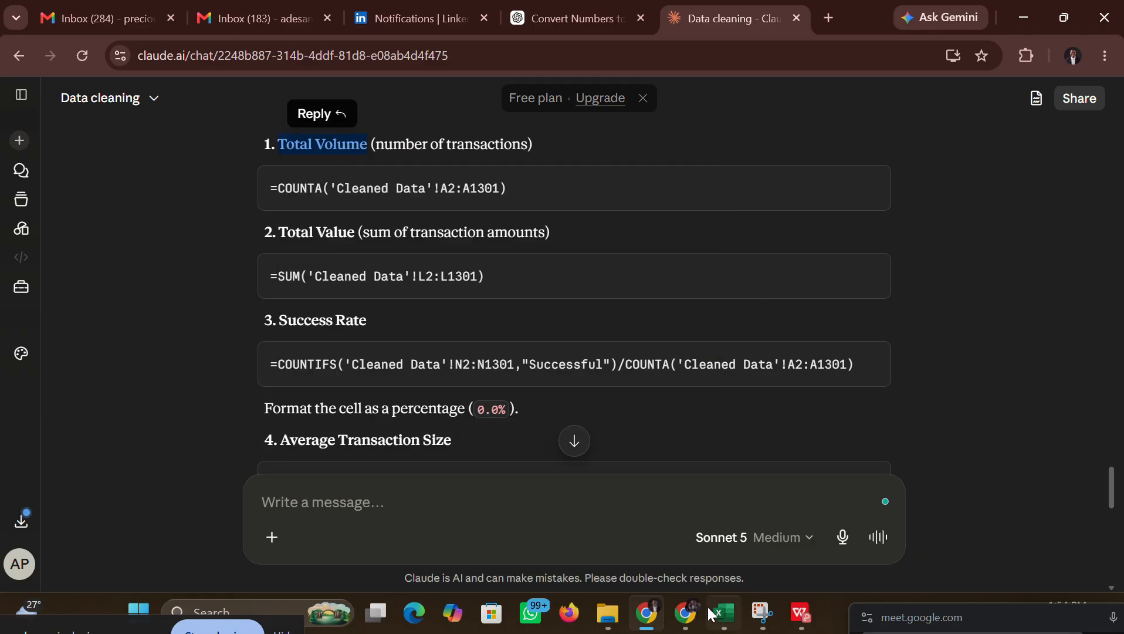
{"action": "mouse_move", "coordinate": [728, 616]}
{"action": "left_click", "coordinate": [734, 538]}
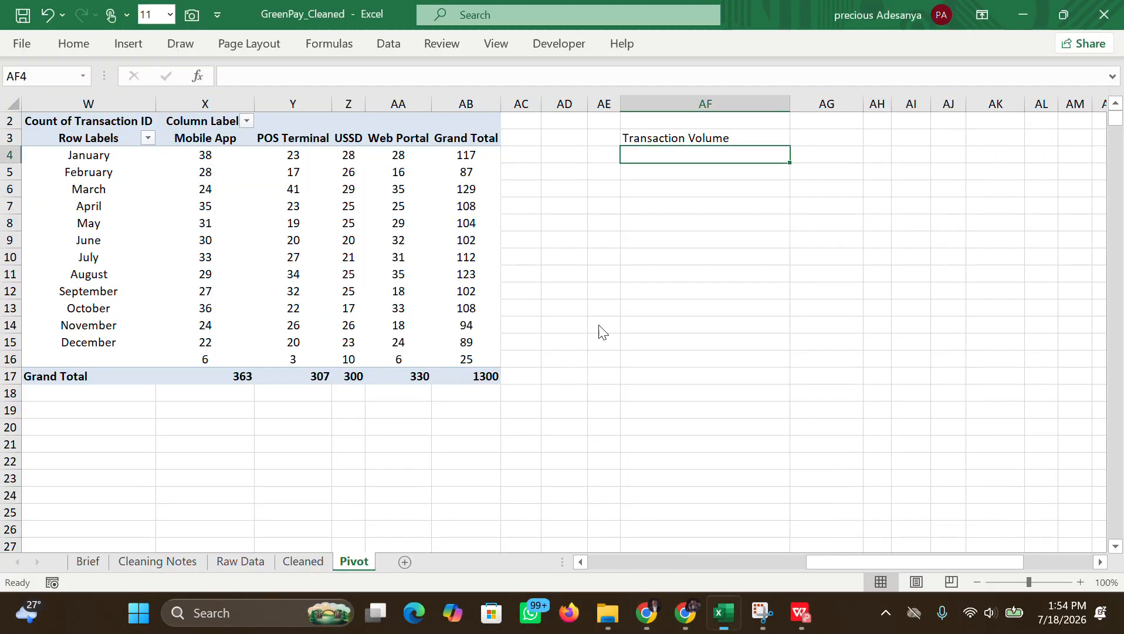
{"action": "left_click", "coordinate": [652, 140]}
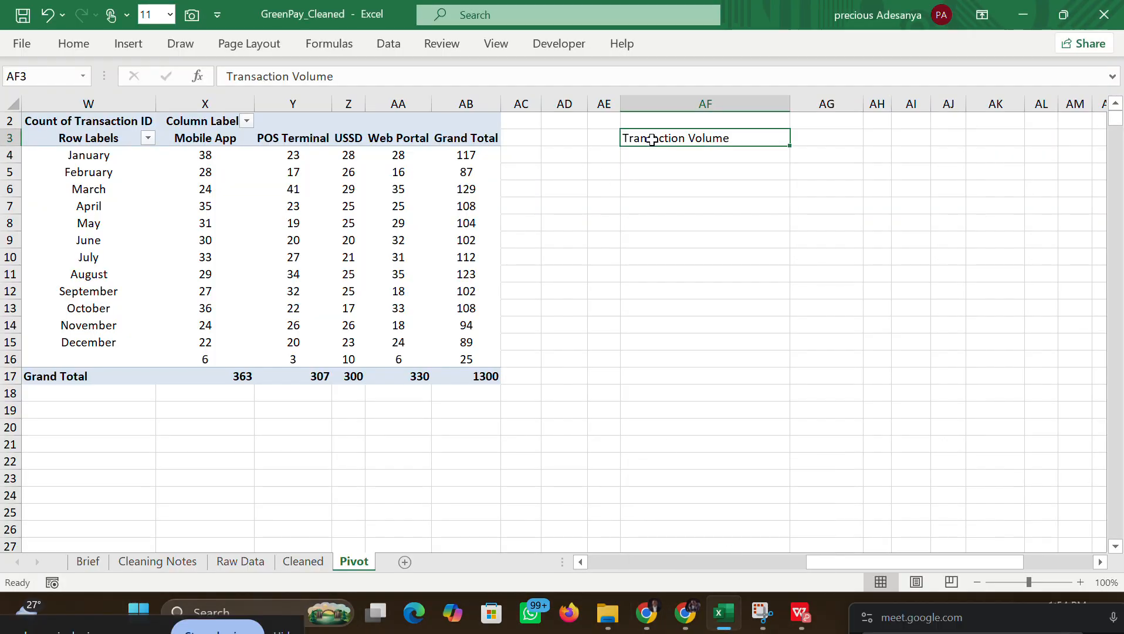
{"action": "key", "text": "Delete"}
{"action": "type", "text": "Total Volume"}
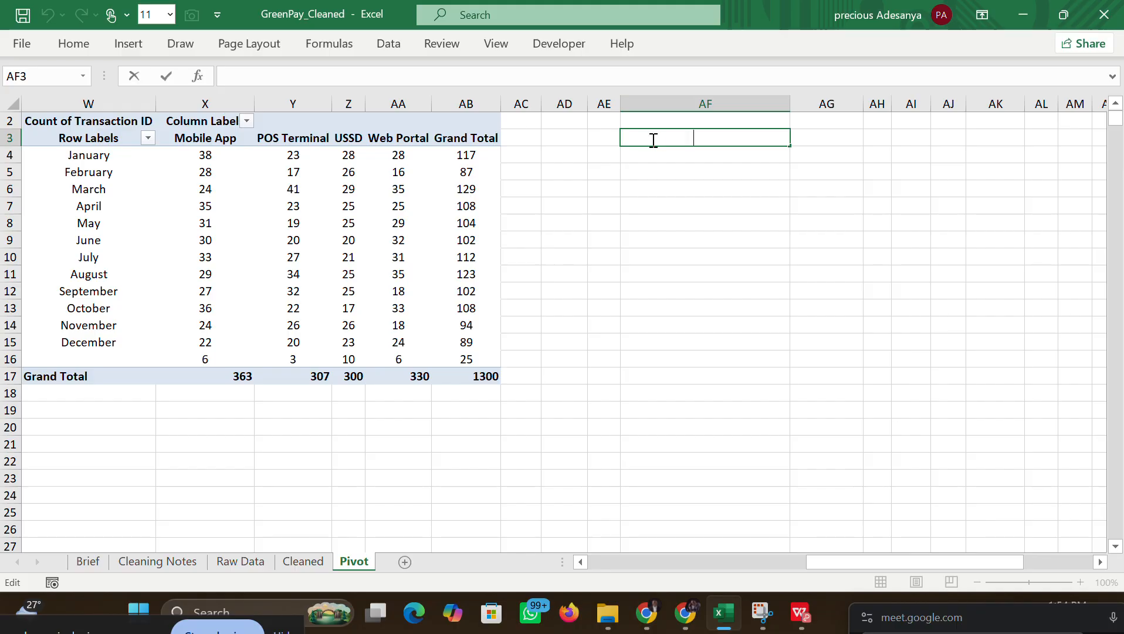
{"action": "key", "text": "Return"}
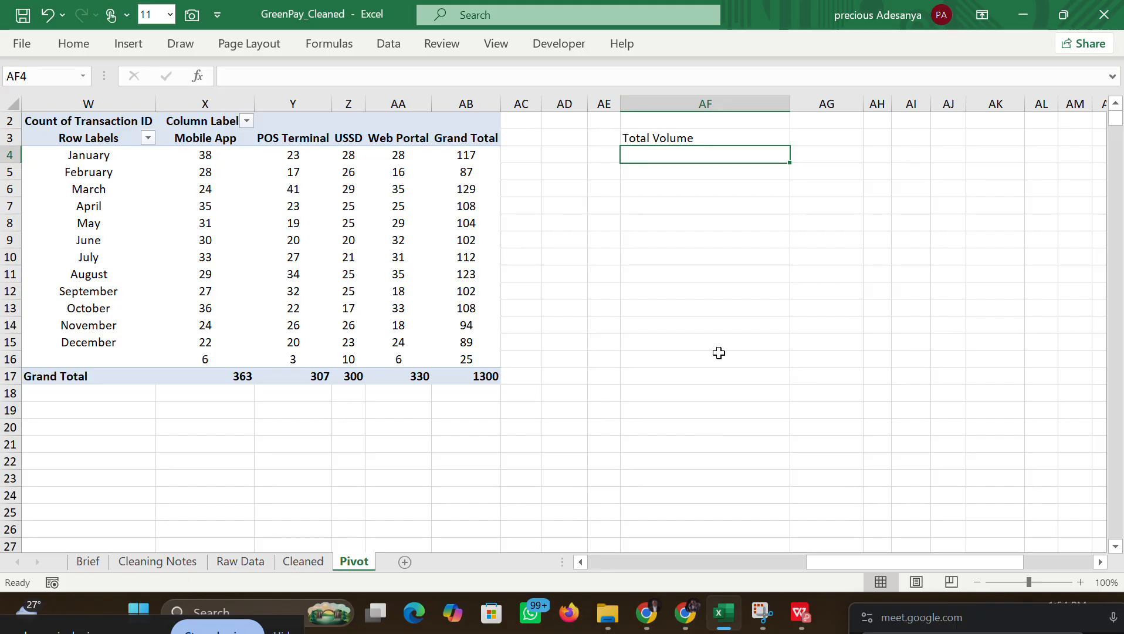
Step: Copy the KPI name "Total Value" from the Claude chat and enter it in cell AF4 of the Excel Pivot sheet
{"action": "left_click_drag", "start_coordinate": [814, 561], "coordinate": [582, 536]}
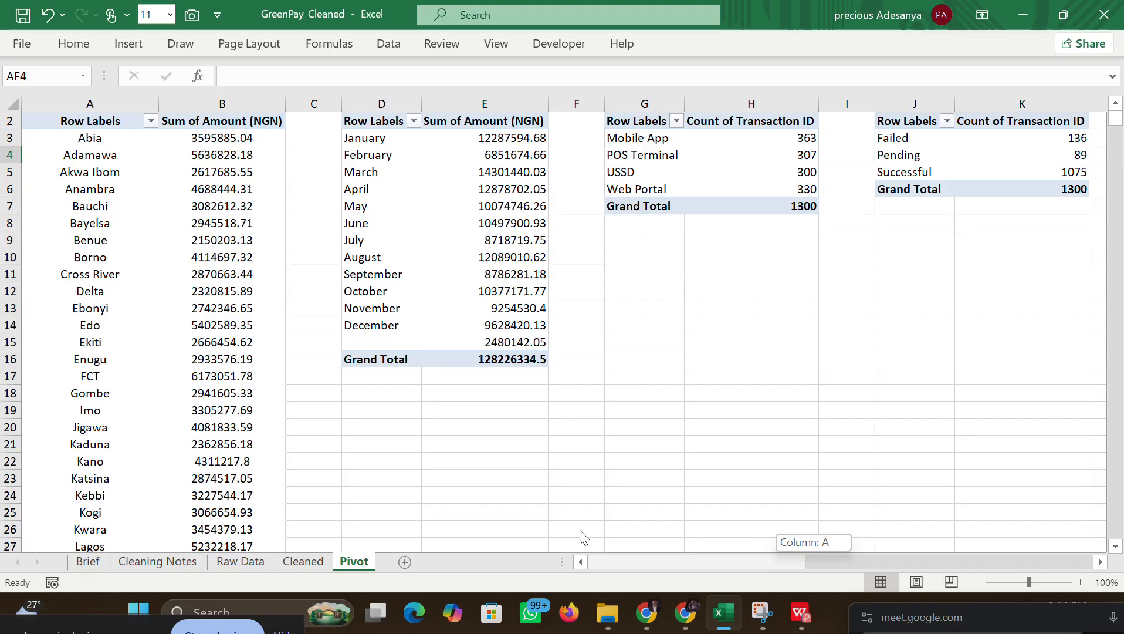
{"action": "left_click_drag", "start_coordinate": [582, 536], "coordinate": [840, 540]}
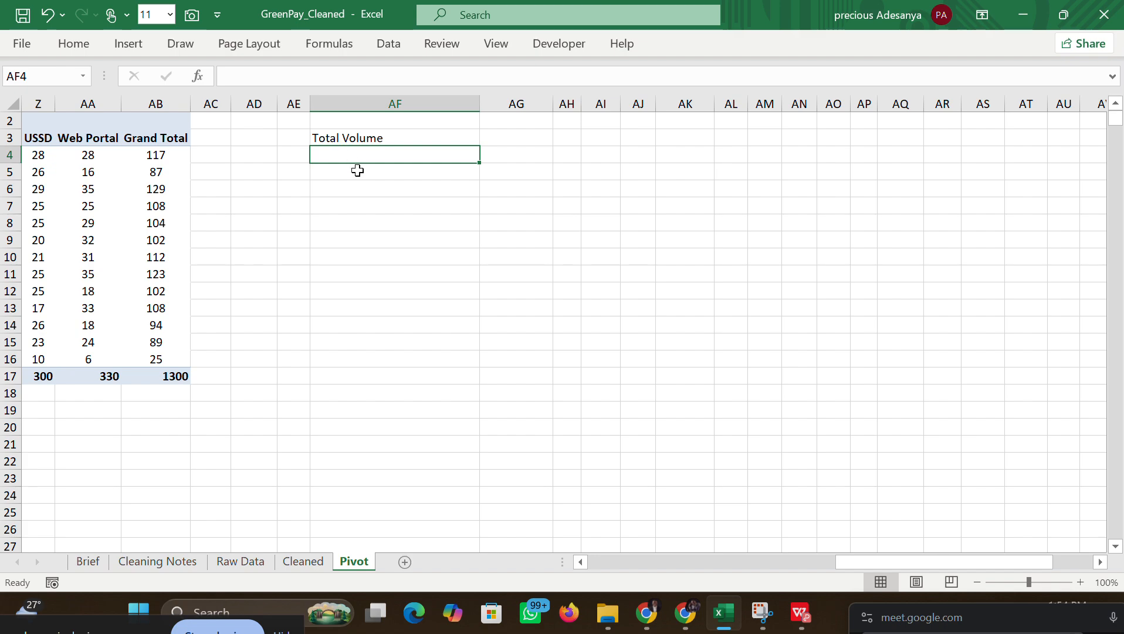
{"action": "left_click", "coordinate": [646, 613]}
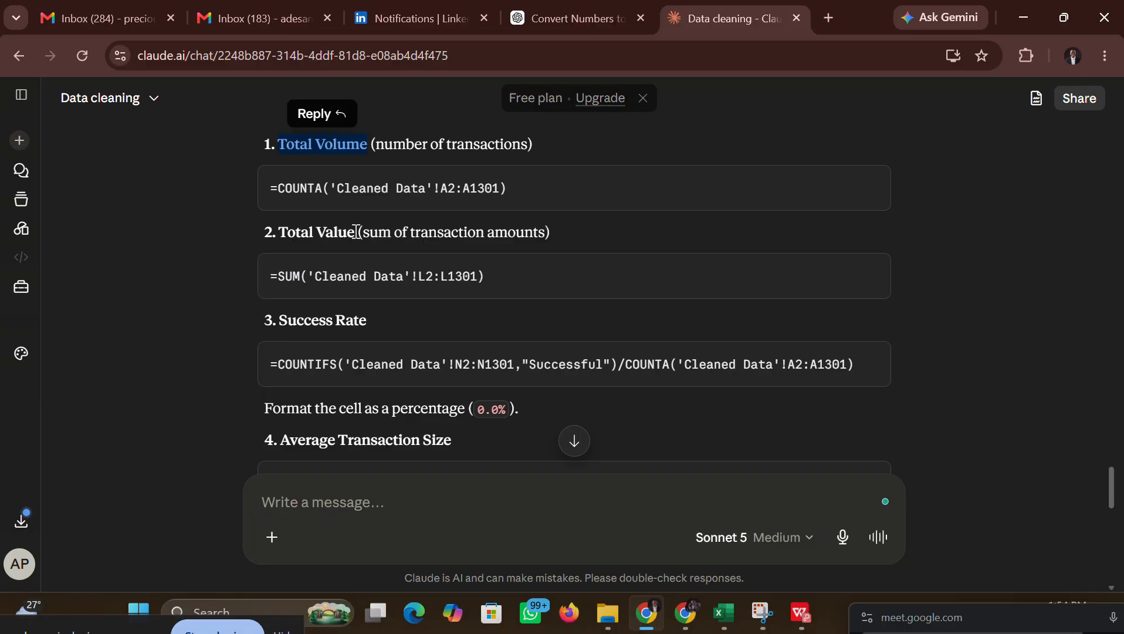
{"action": "left_click_drag", "start_coordinate": [355, 232], "coordinate": [290, 232]}
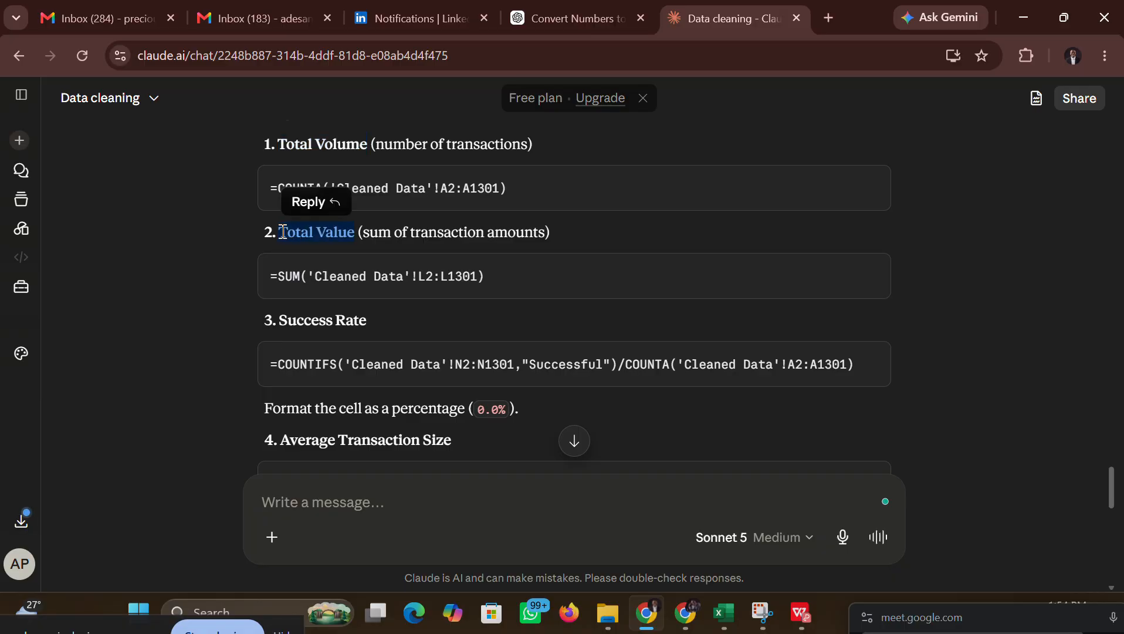
{"action": "right_click", "coordinate": [301, 234]}
{"action": "left_click", "coordinate": [331, 247]}
{"action": "mouse_move", "coordinate": [723, 613]}
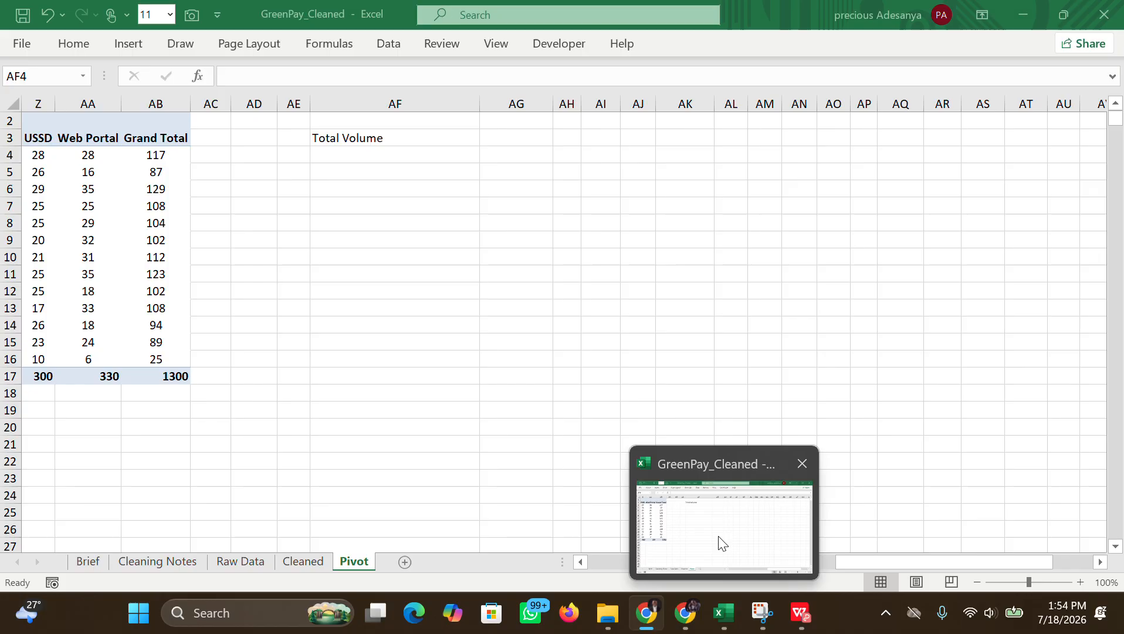
{"action": "left_click", "coordinate": [720, 540]}
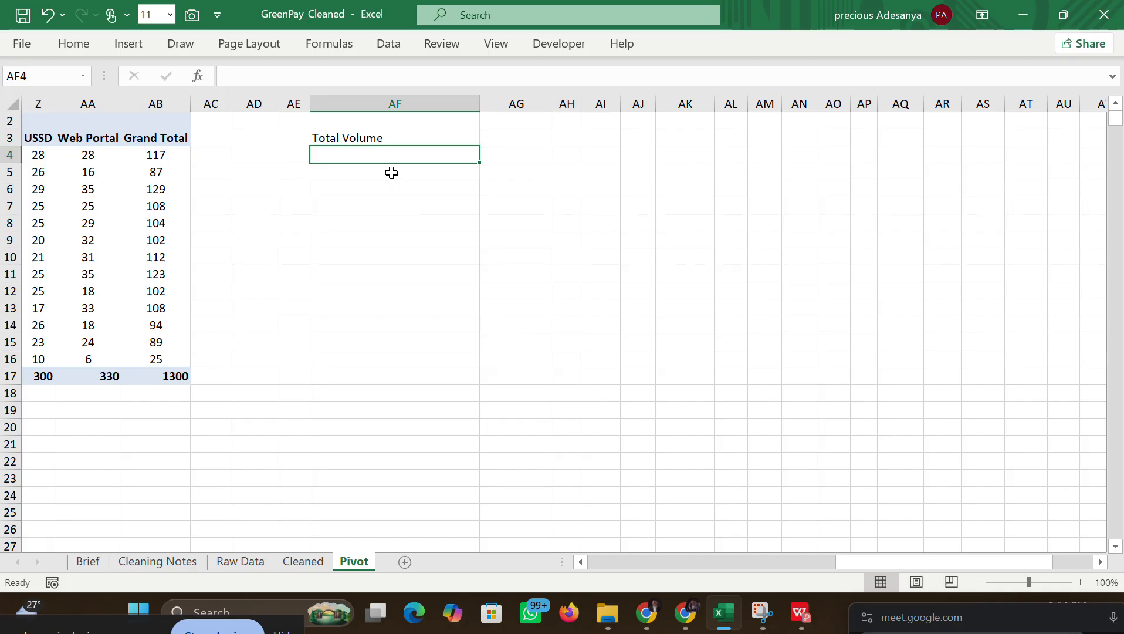
{"action": "double_click", "coordinate": [378, 157]}
{"action": "type", "text": "Total Value"}
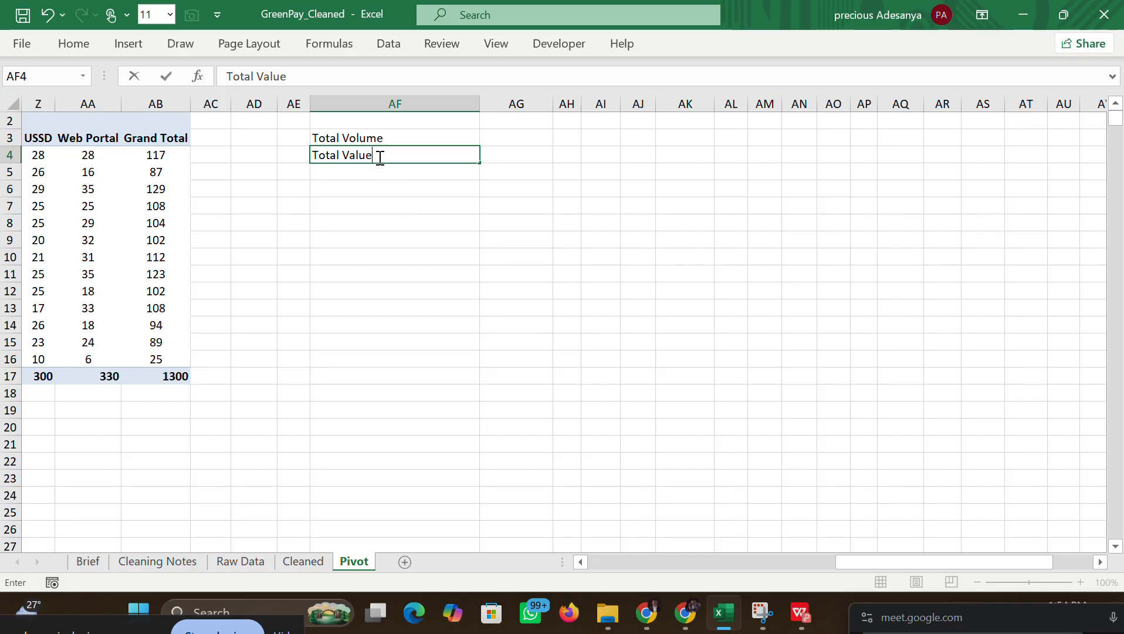
{"action": "left_click", "coordinate": [374, 176]}
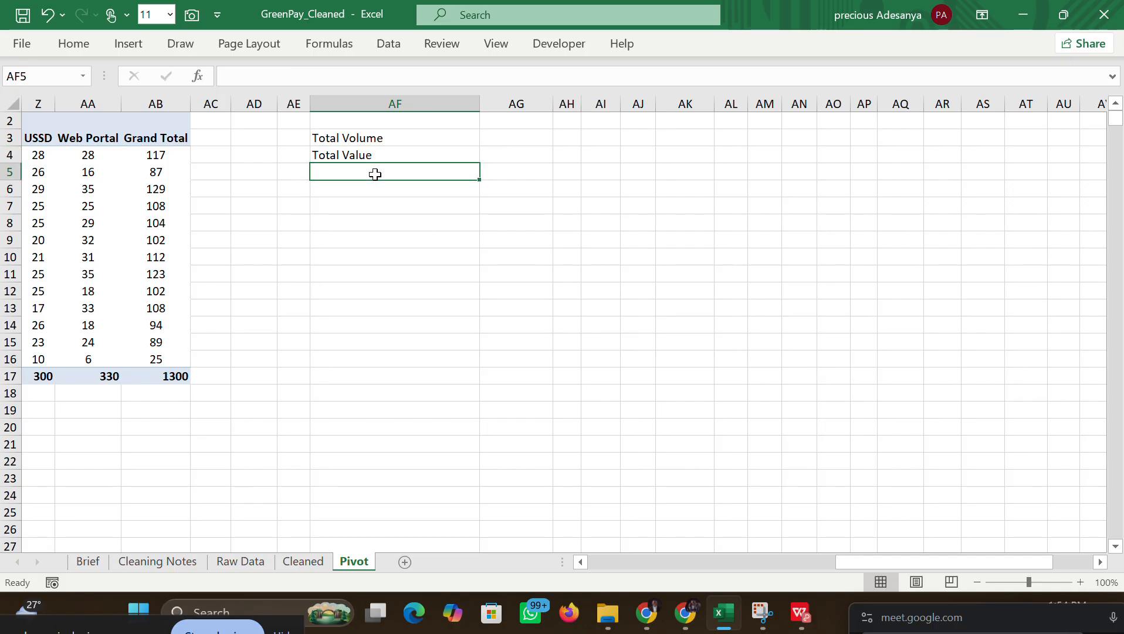
{"action": "left_click", "coordinate": [390, 136]}
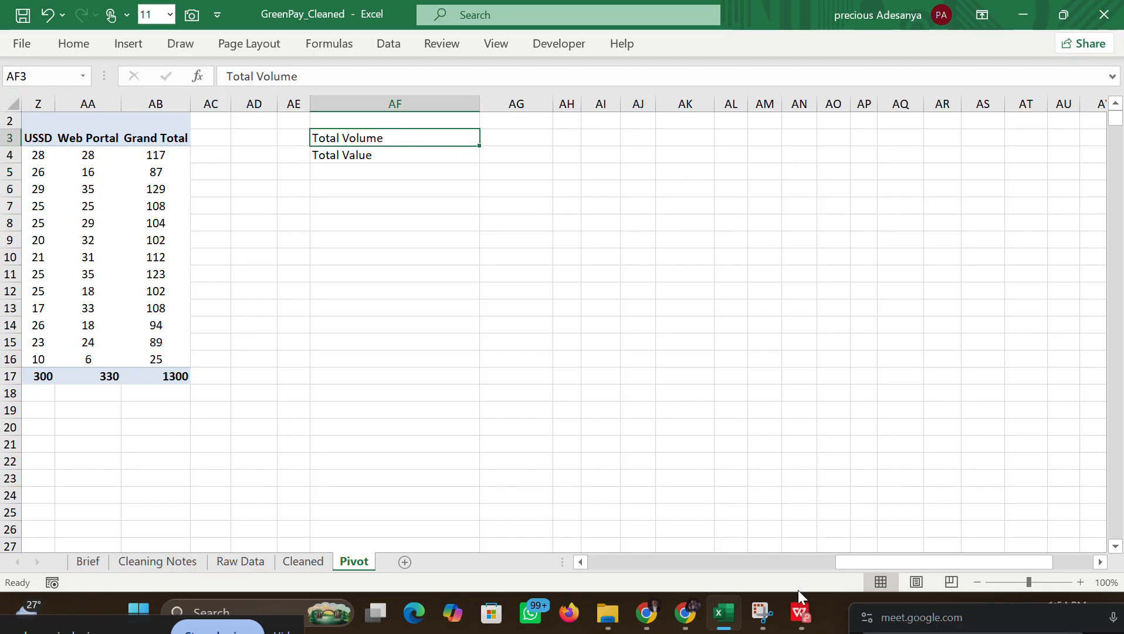
Step: Copy "number of transactions" from the Claude chat, extend the Excel label in AF3 to "Total Volume(number of transactions)", and widen column AF to fit
{"action": "left_click", "coordinate": [800, 613]}
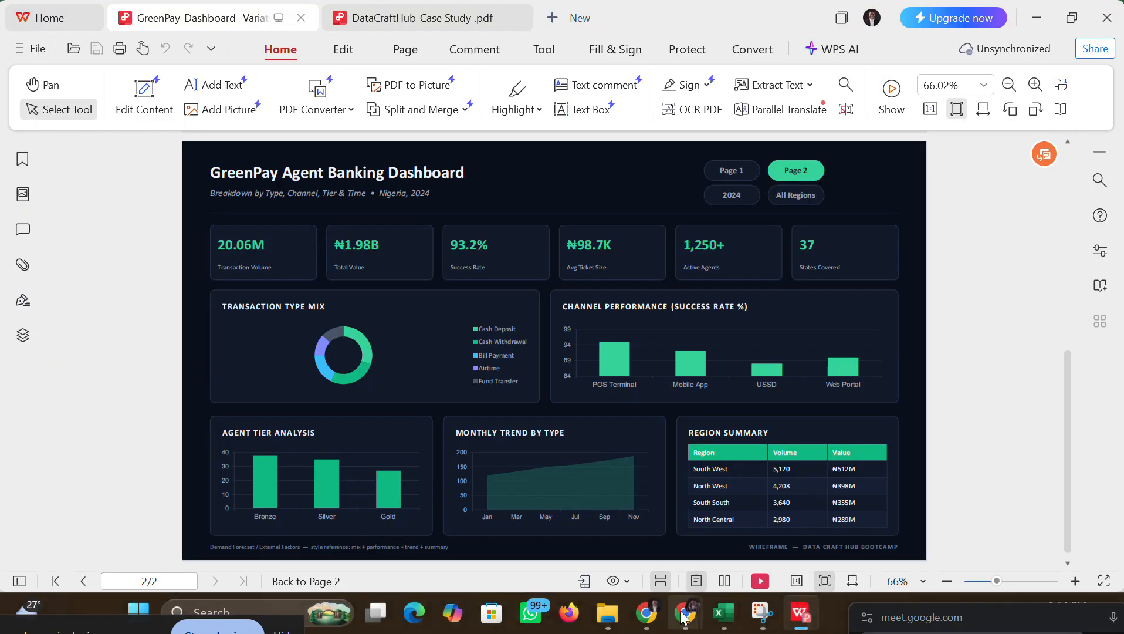
{"action": "left_click", "coordinate": [645, 617]}
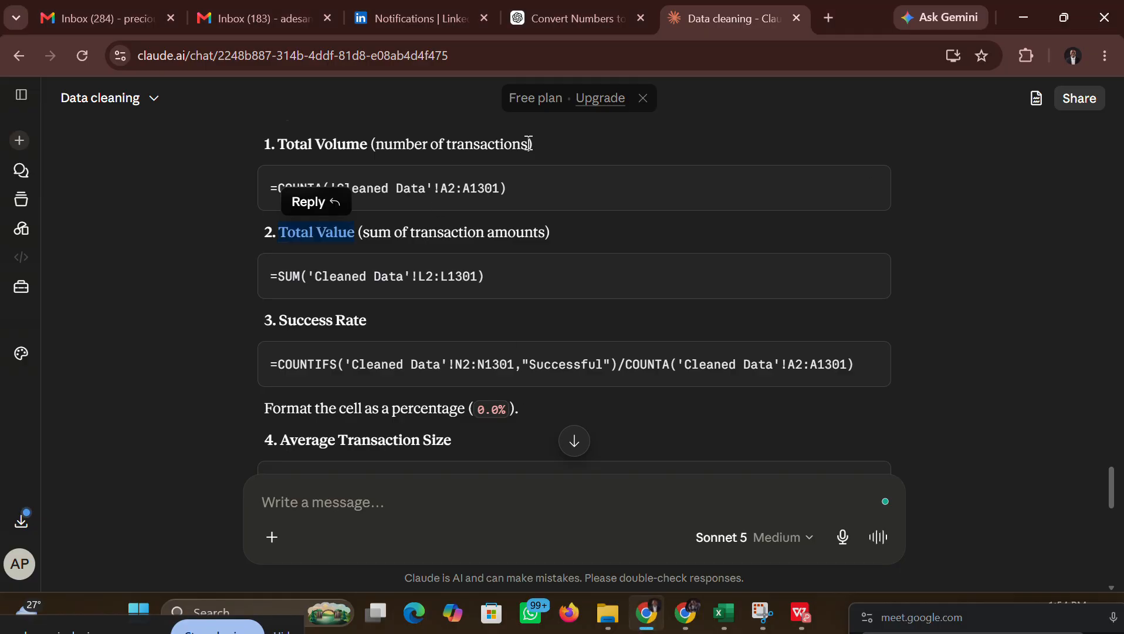
{"action": "left_click_drag", "start_coordinate": [528, 143], "coordinate": [379, 144]}
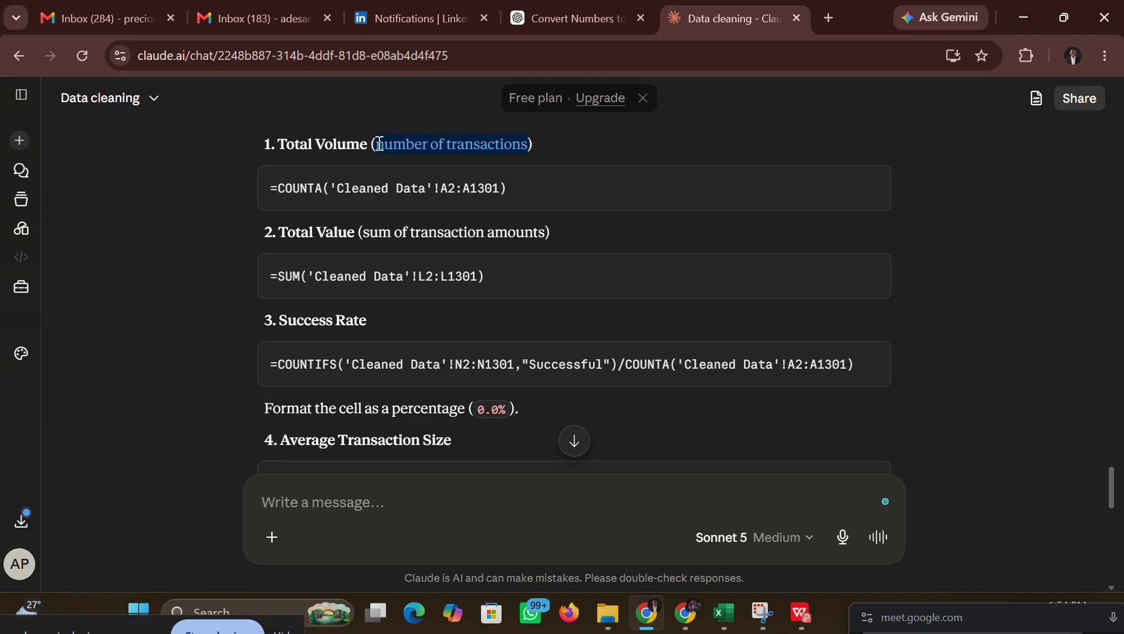
{"action": "right_click", "coordinate": [380, 144]}
{"action": "left_click", "coordinate": [421, 164]}
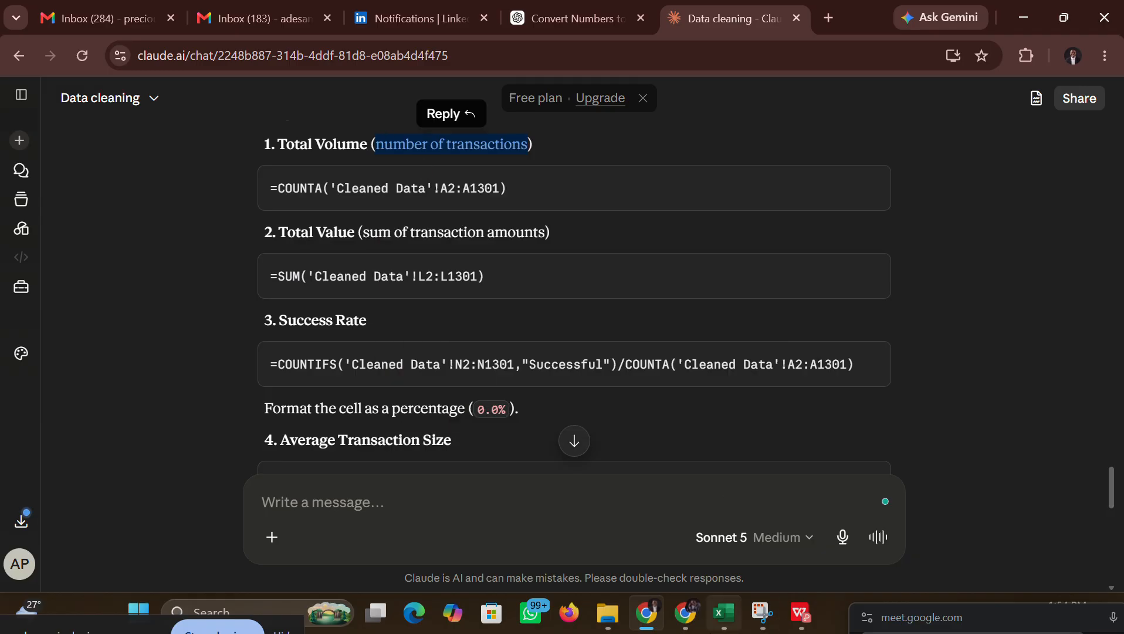
{"action": "left_click", "coordinate": [728, 601]}
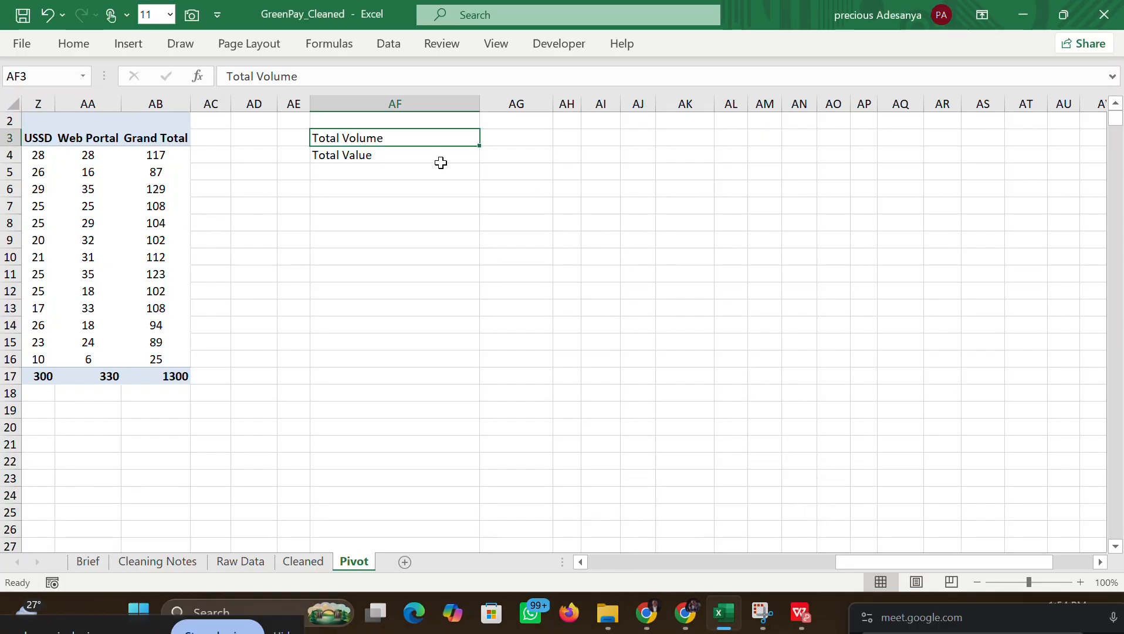
{"action": "double_click", "coordinate": [409, 136]}
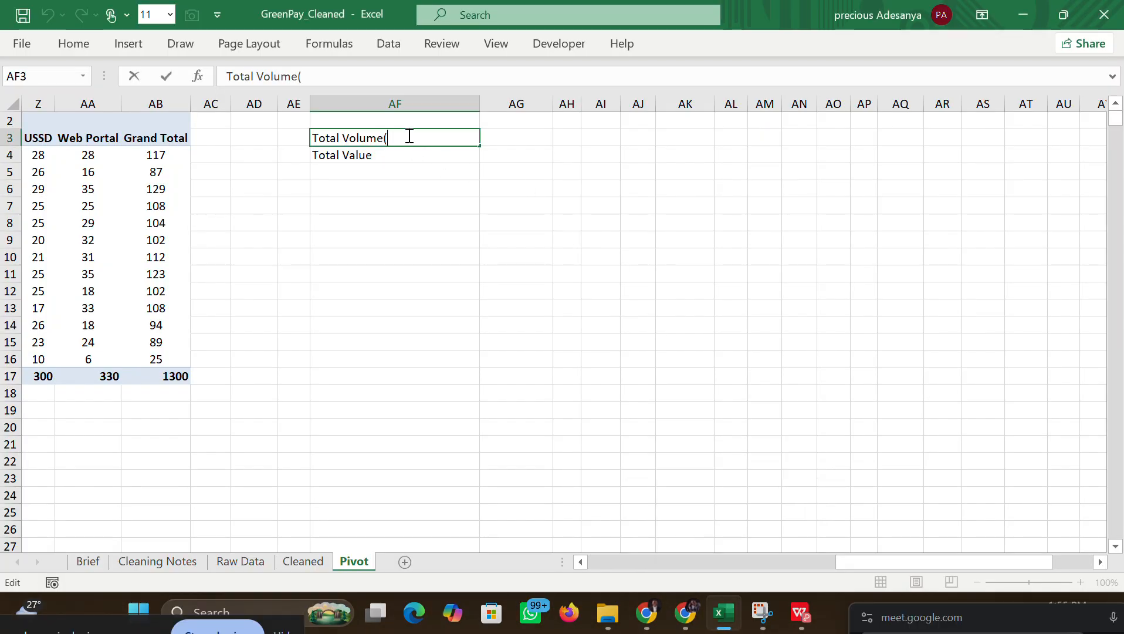
{"action": "type", "text": "("}
{"action": "key", "text": "ctrl+v"}
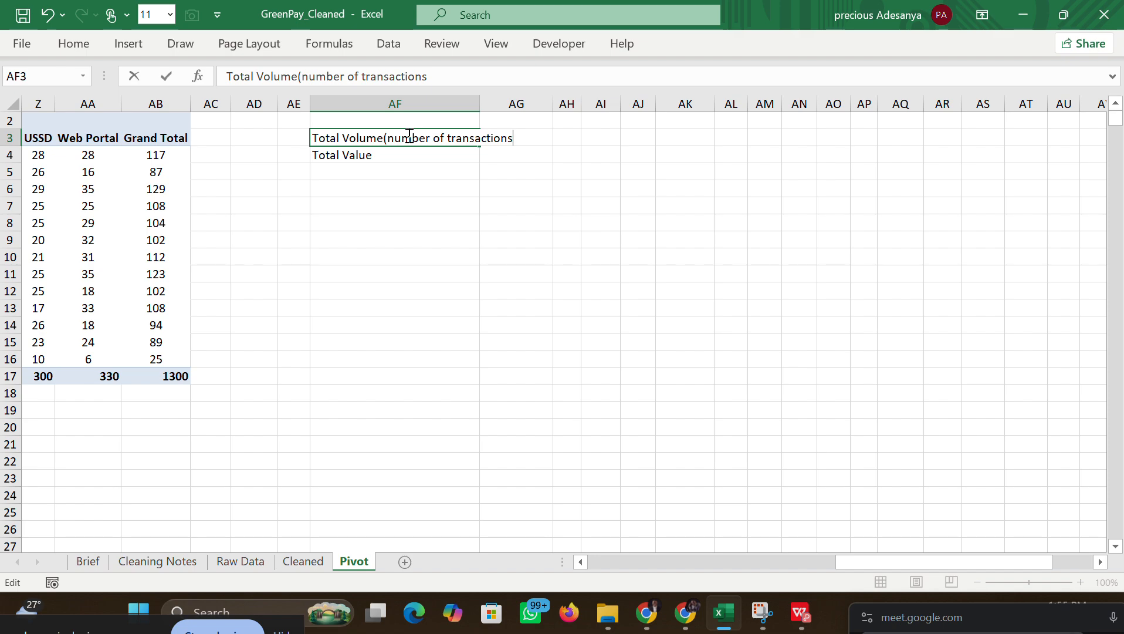
{"action": "key", "text": "Return"}
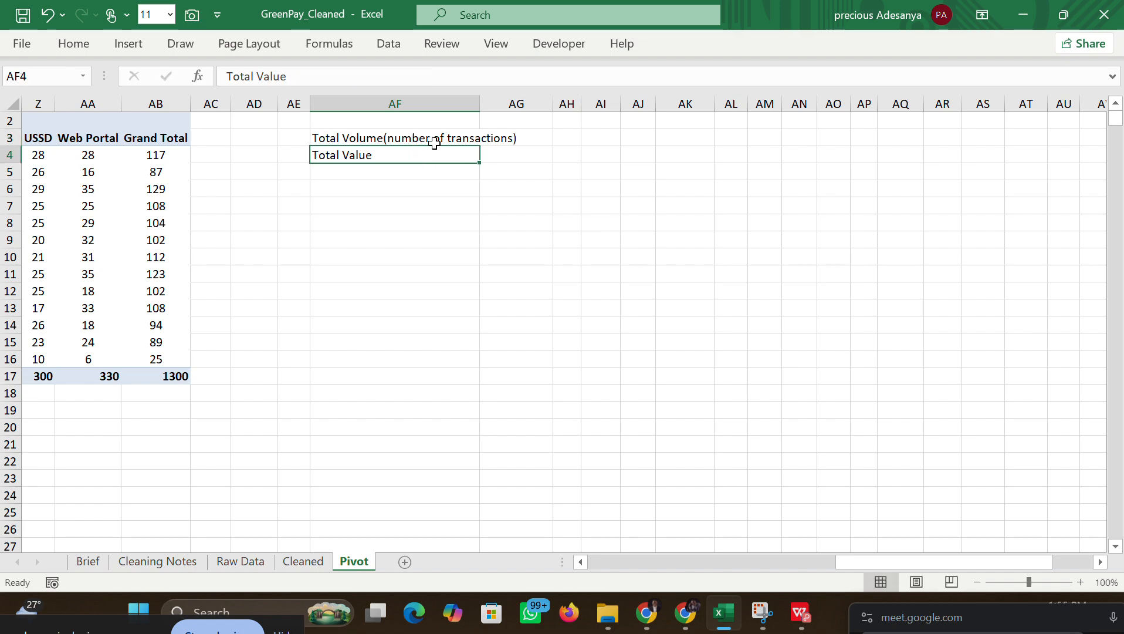
{"action": "left_click_drag", "start_coordinate": [479, 108], "coordinate": [519, 111]}
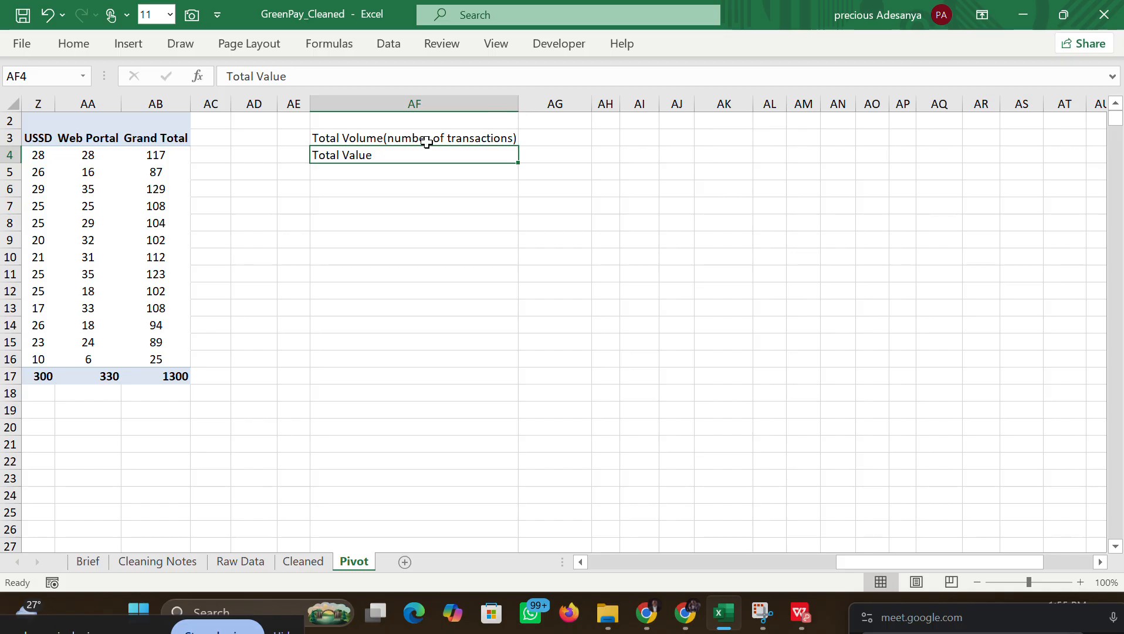
Step: Copy "sum of transaction amounts" from the Claude chat, extend the Excel label in AF4 to "Total Value (sum of transaction amounts)", and widen column AF to fit
{"action": "double_click", "coordinate": [389, 154]}
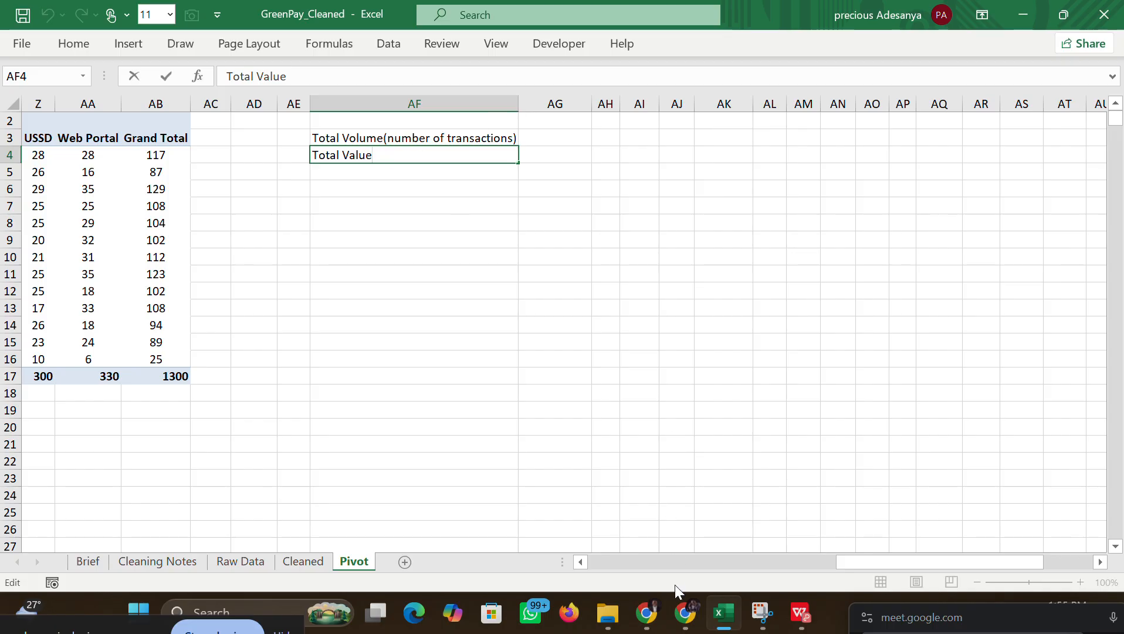
{"action": "left_click", "coordinate": [646, 613]}
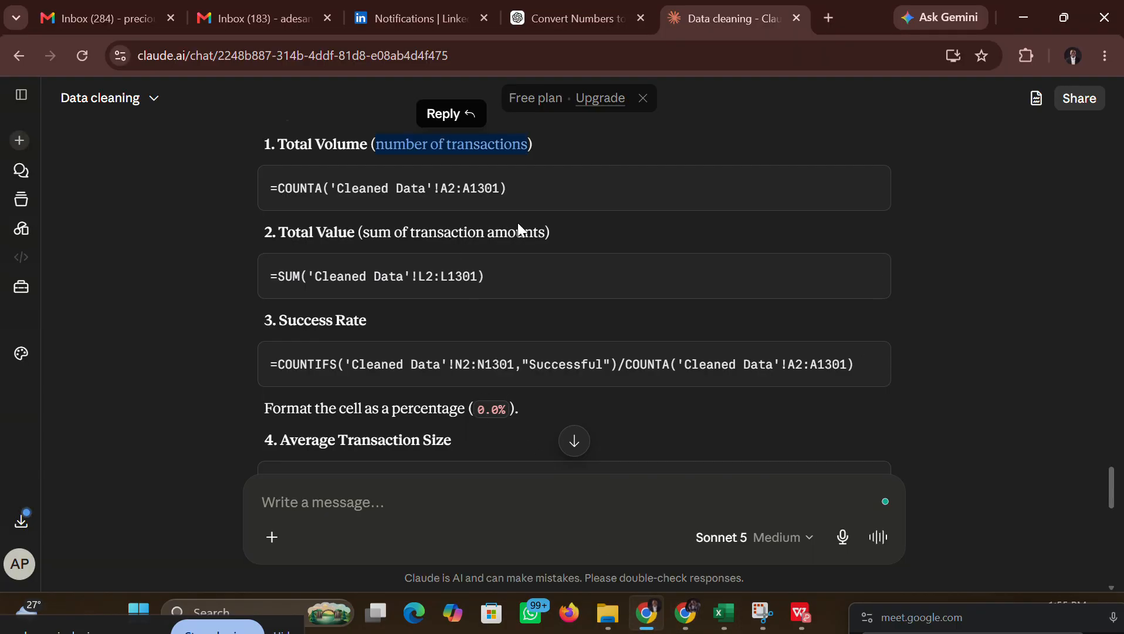
{"action": "left_click_drag", "start_coordinate": [545, 233], "coordinate": [364, 231]}
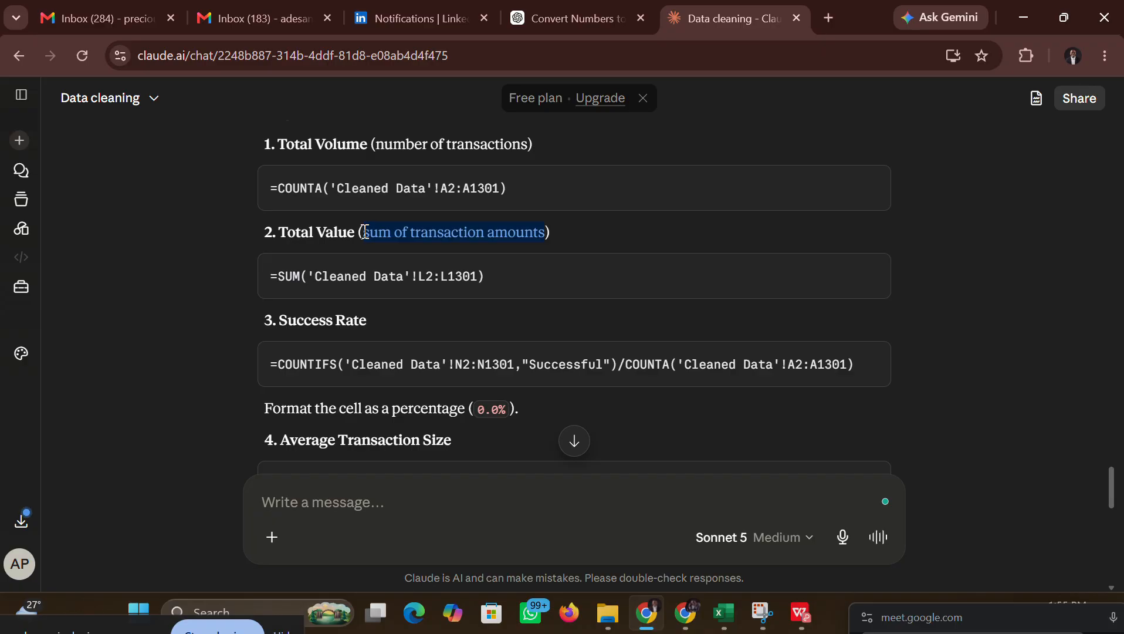
{"action": "right_click", "coordinate": [364, 231]}
{"action": "left_click", "coordinate": [447, 250]}
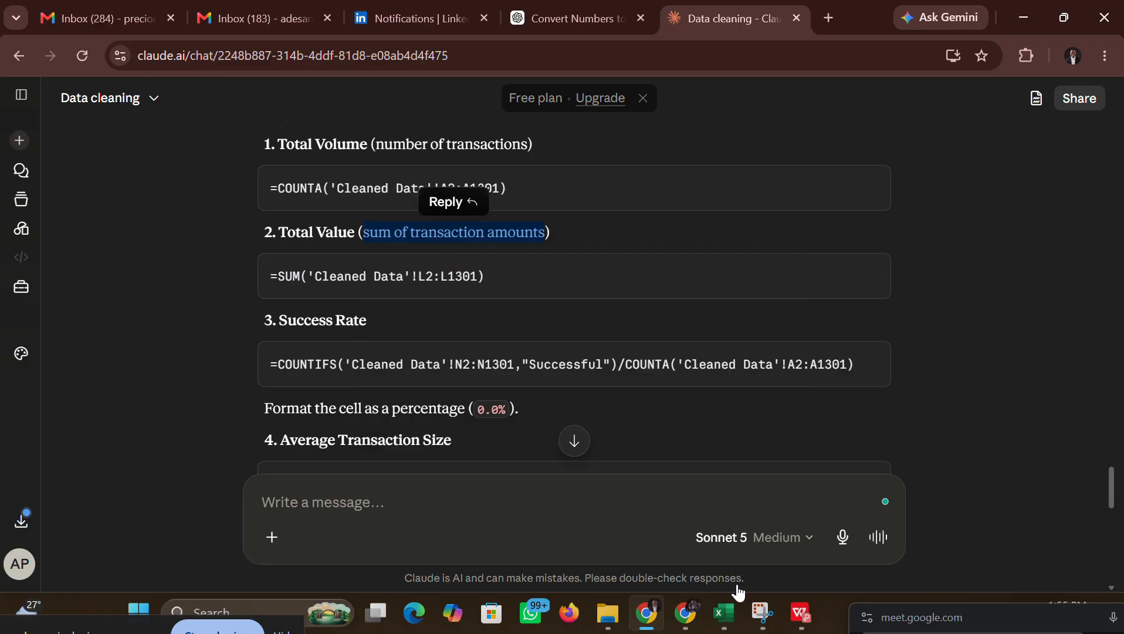
{"action": "mouse_move", "coordinate": [690, 616]}
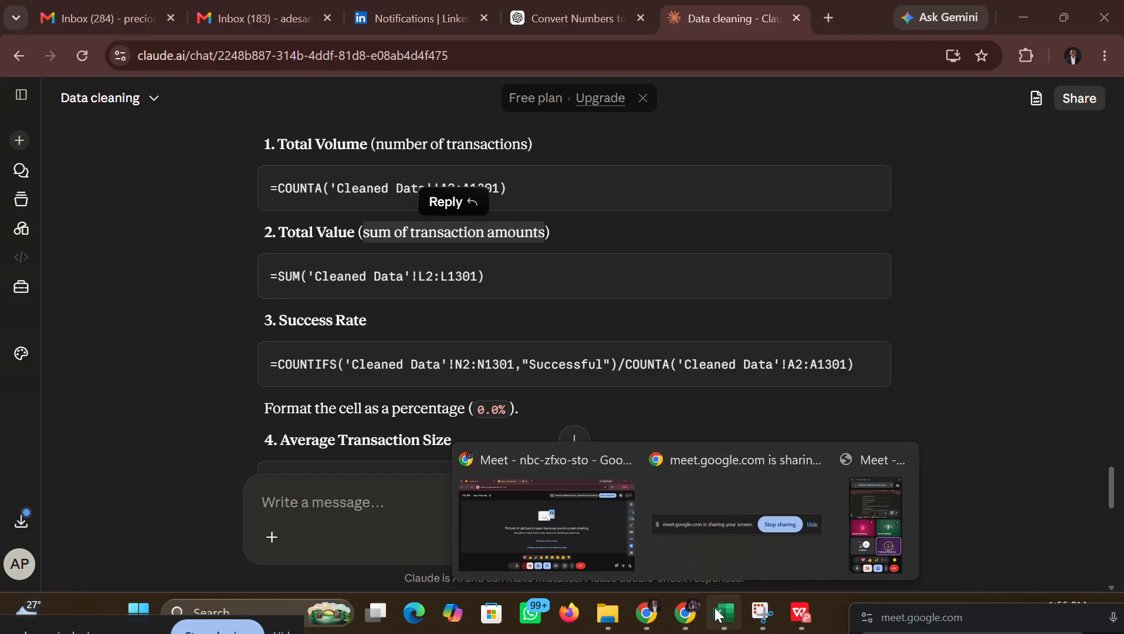
{"action": "left_click", "coordinate": [719, 613]}
{"action": "double_click", "coordinate": [400, 159]}
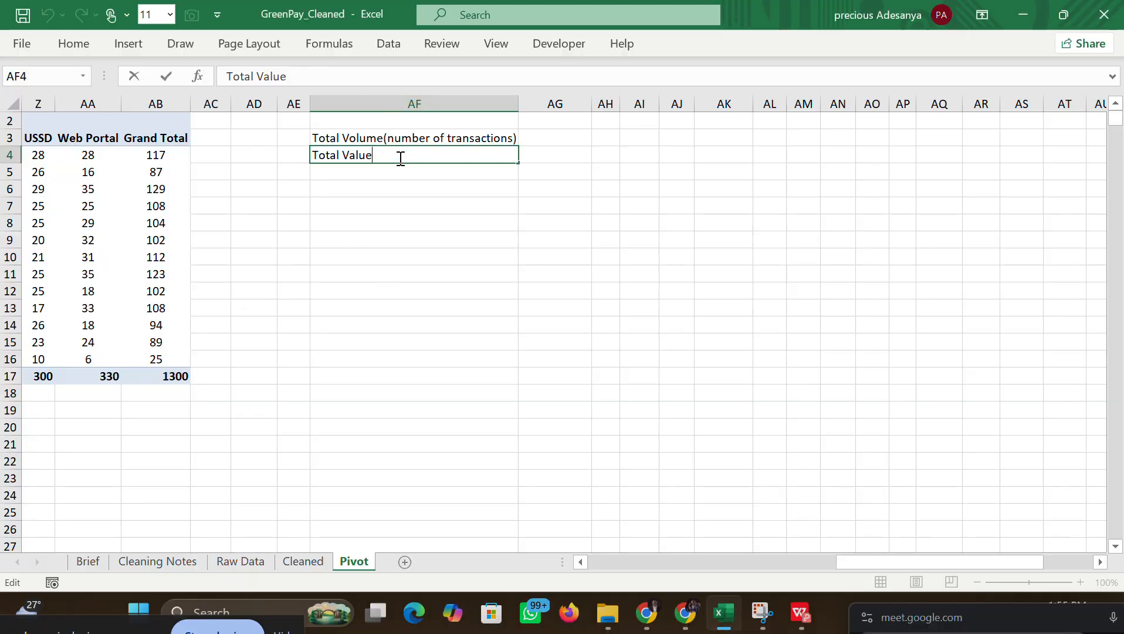
{"action": "type", "text": "(sum of transaction amounts)"}
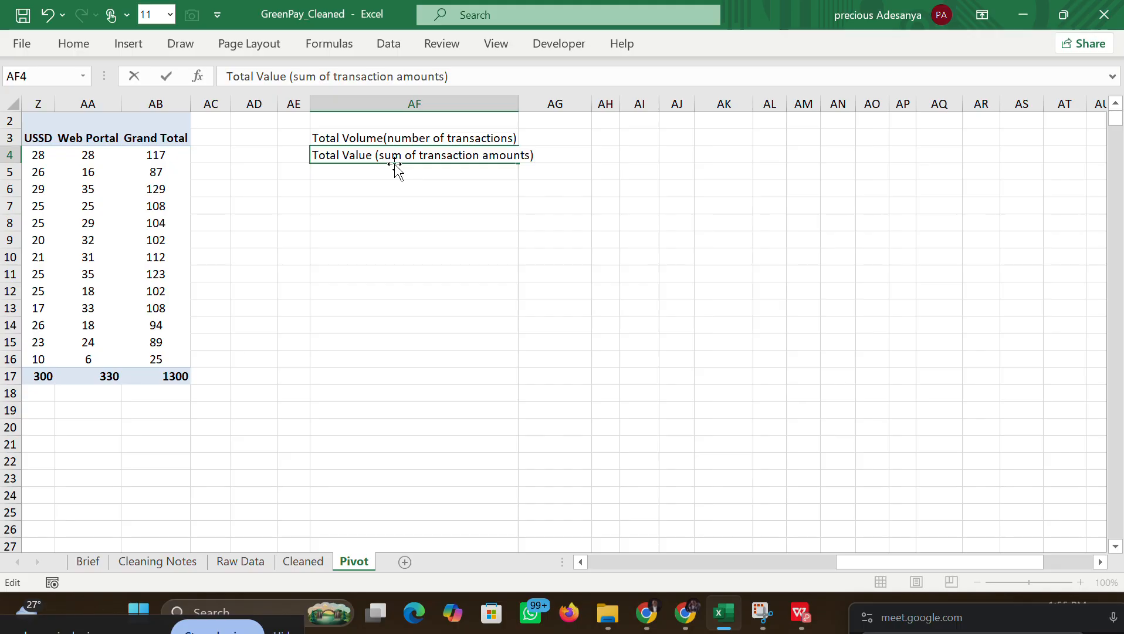
{"action": "left_click", "coordinate": [514, 226]}
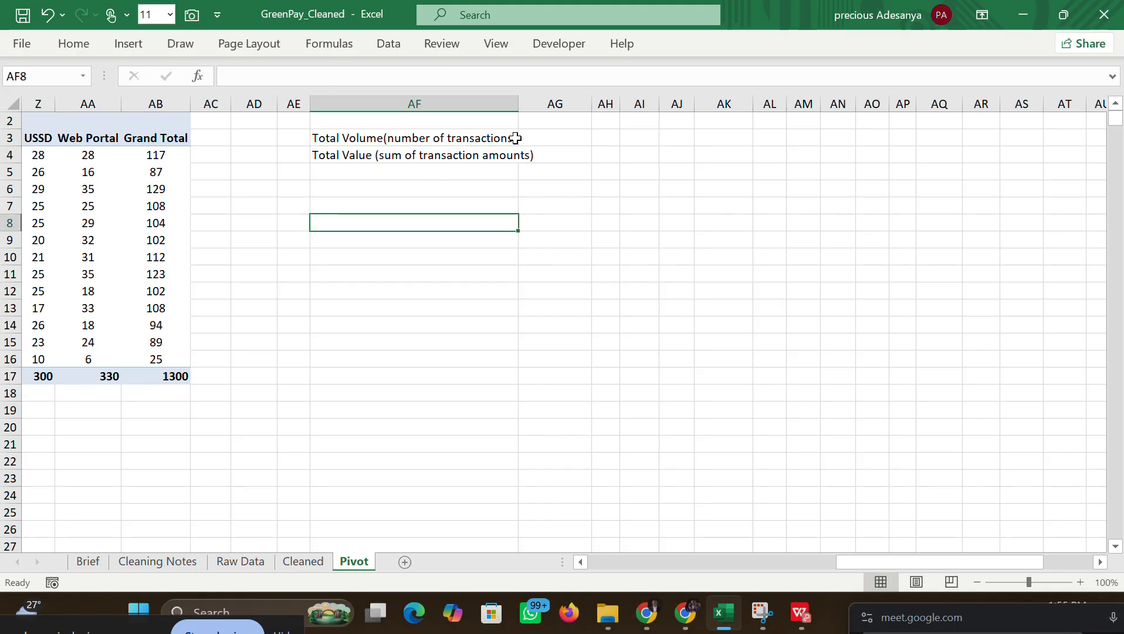
{"action": "left_click_drag", "start_coordinate": [519, 110], "coordinate": [543, 103]}
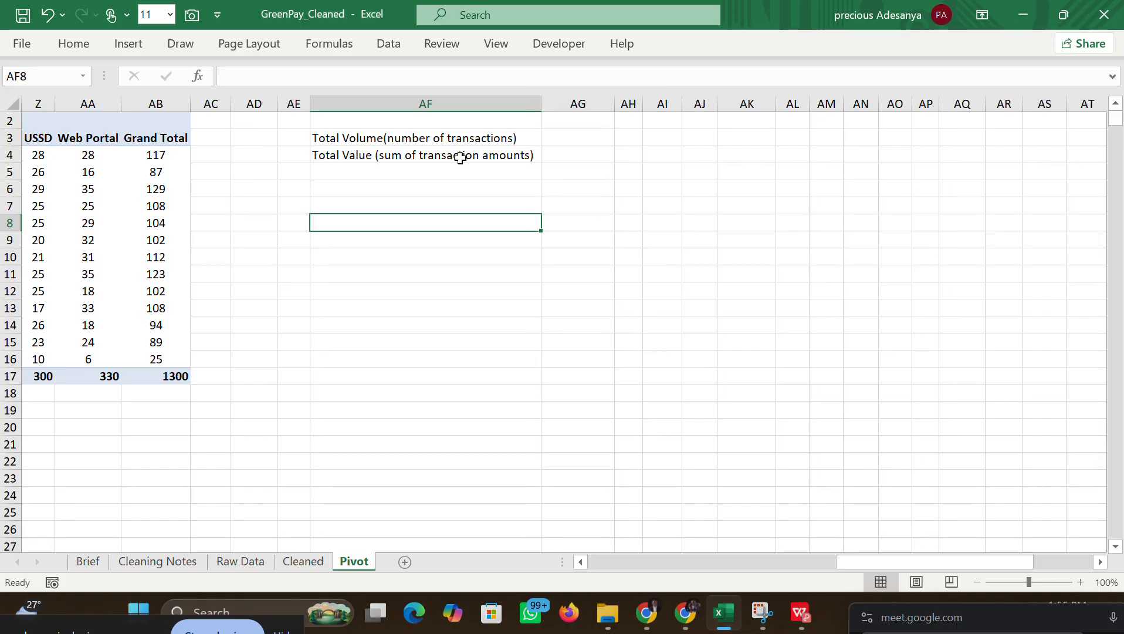
Step: Select cell AF5 for the third KPI label and copy the KPI name "Success Rate" from the Claude chat
{"action": "left_click", "coordinate": [419, 166]}
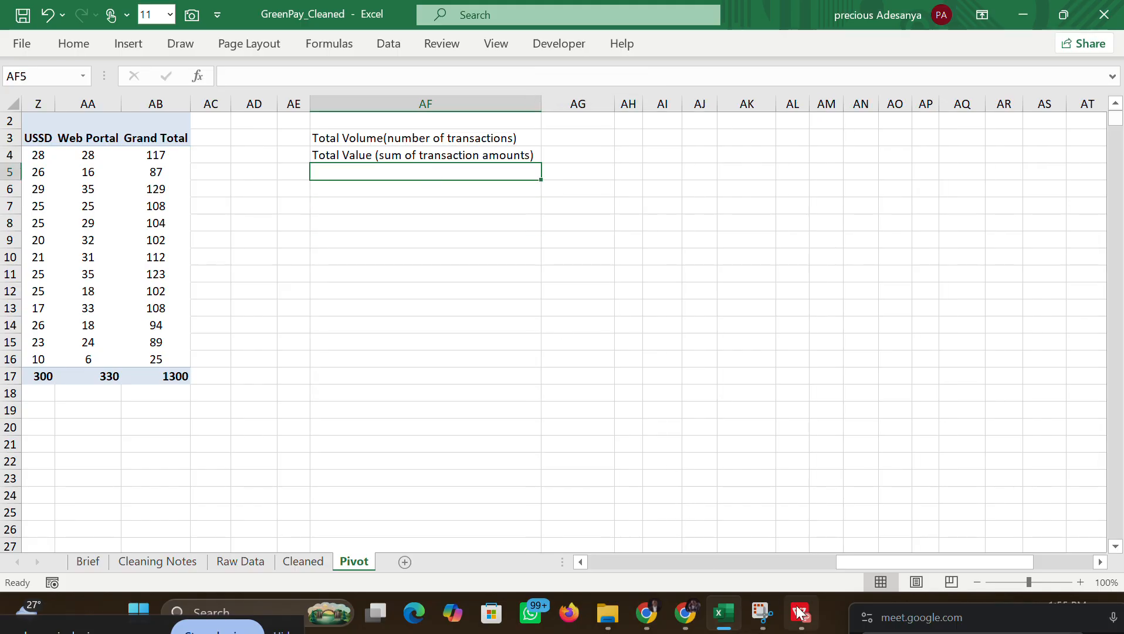
{"action": "mouse_move", "coordinate": [694, 618]}
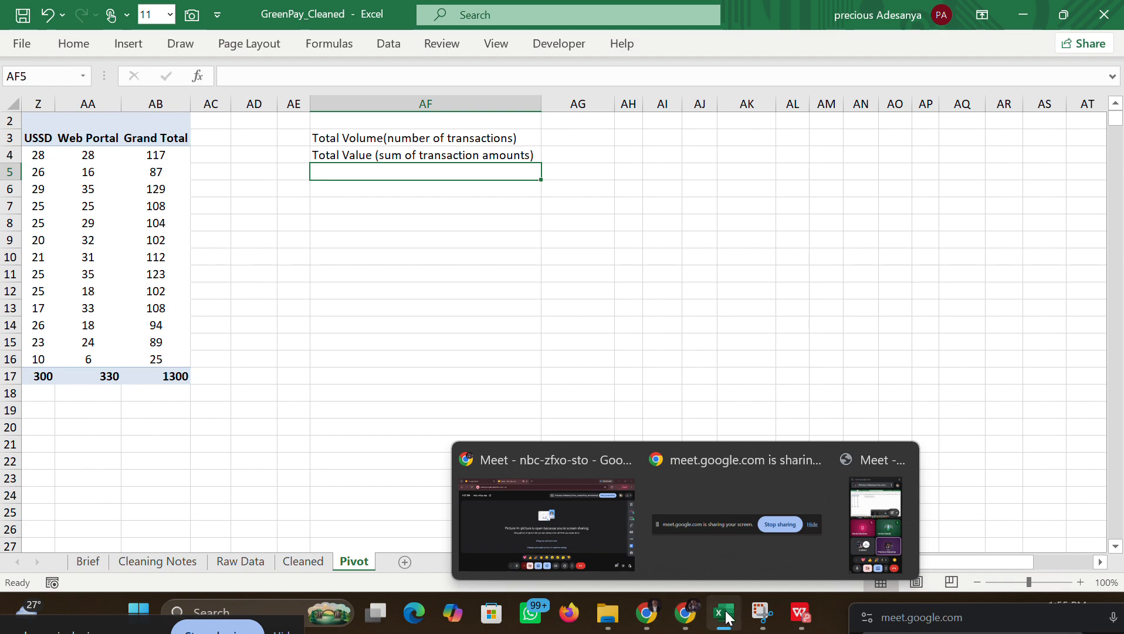
{"action": "left_click", "coordinate": [713, 555]}
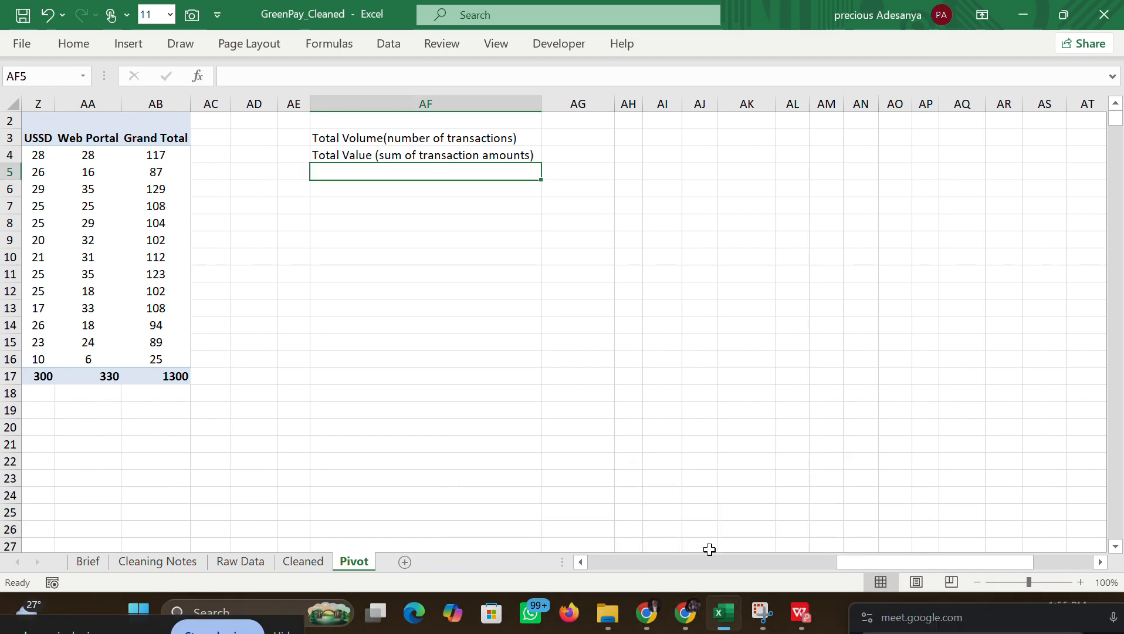
{"action": "mouse_move", "coordinate": [786, 627]}
{"action": "left_click", "coordinate": [648, 613]}
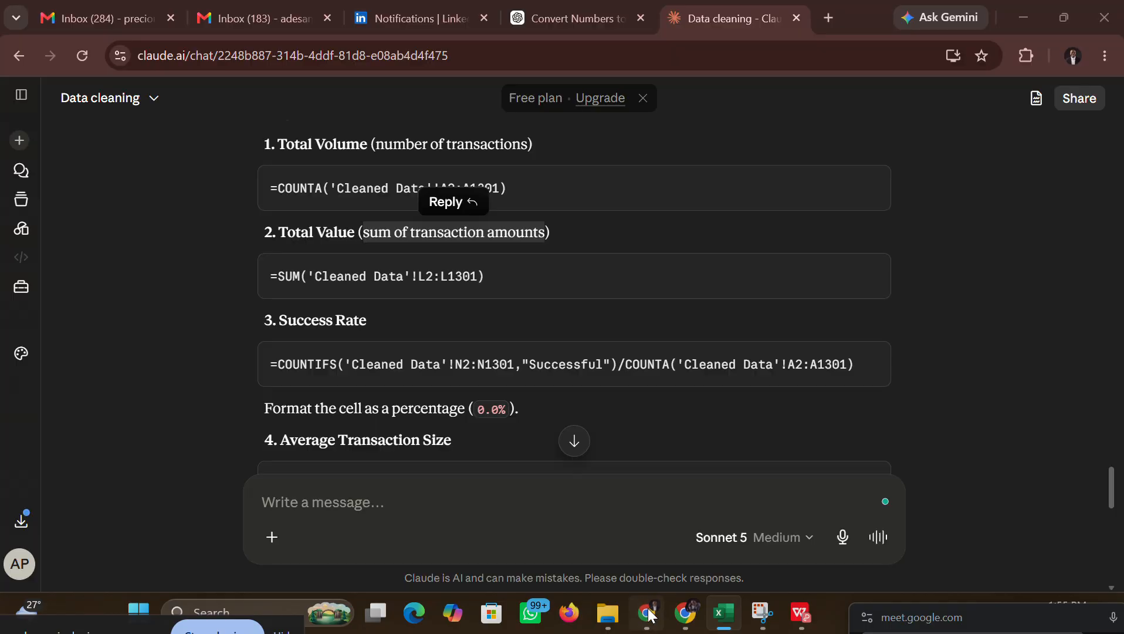
{"action": "left_click_drag", "start_coordinate": [374, 318], "coordinate": [295, 314]}
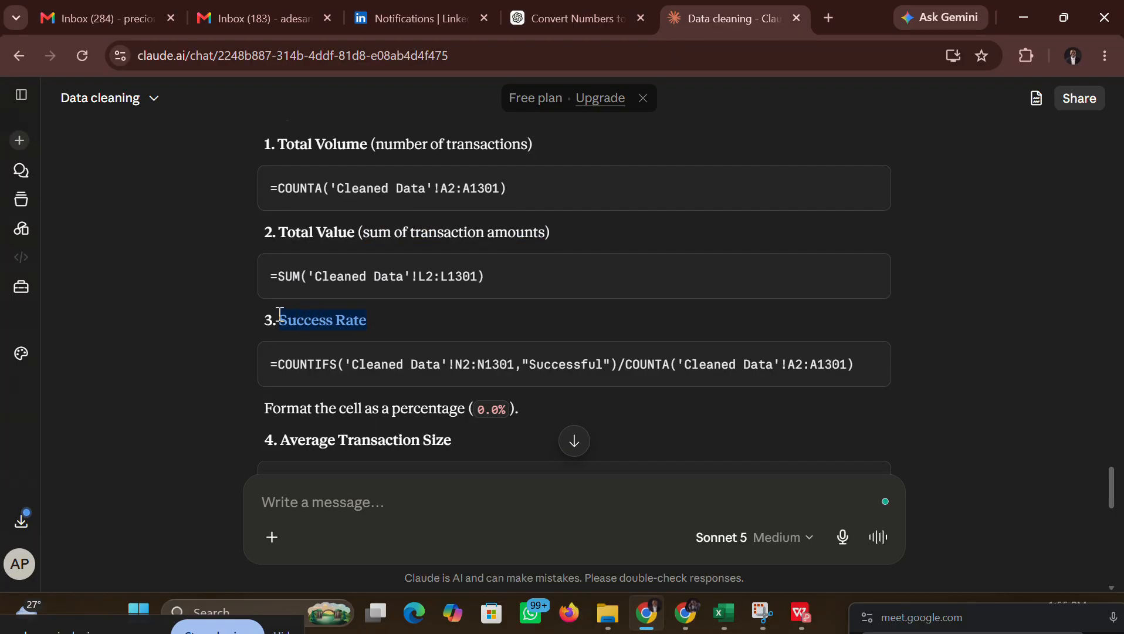
{"action": "right_click", "coordinate": [279, 312]}
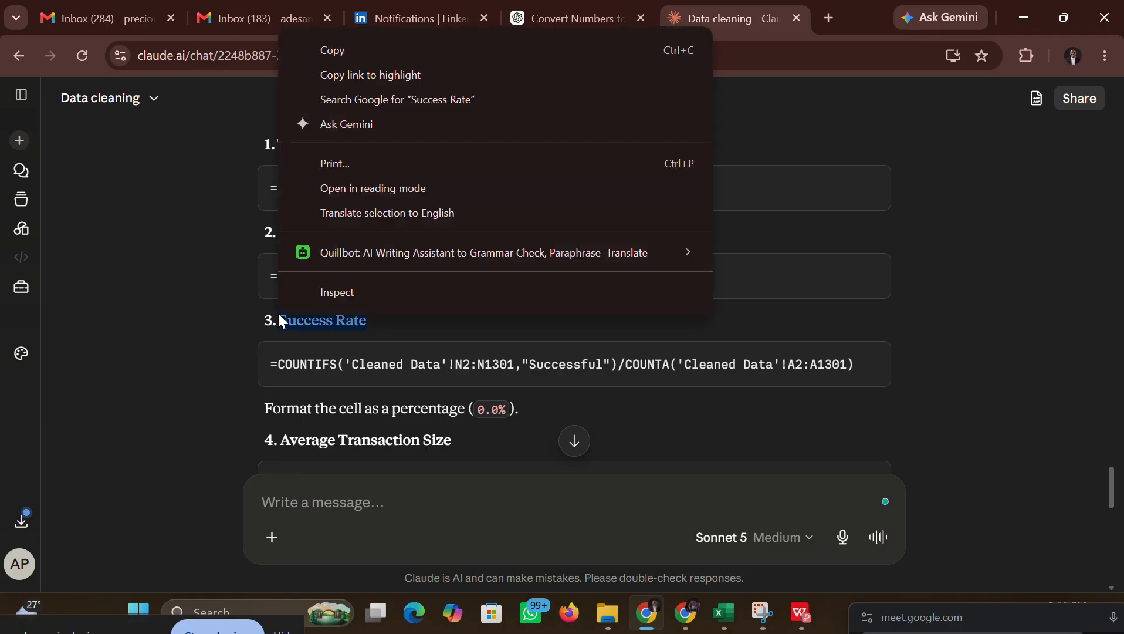
{"action": "left_click", "coordinate": [350, 51]}
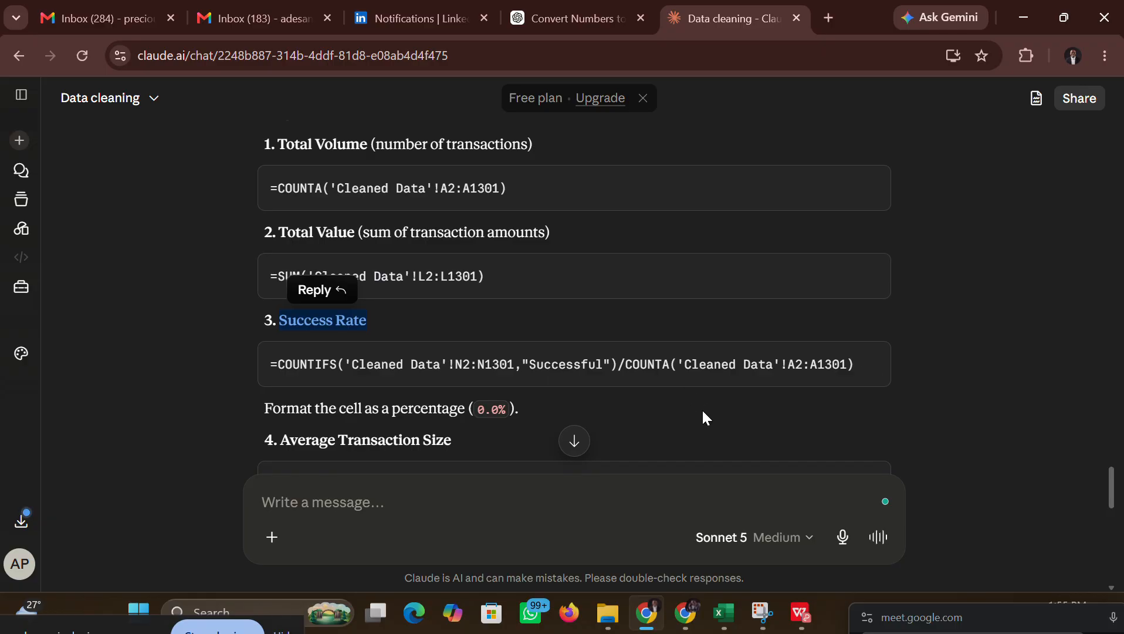
Step: Review the remaining KPI formulas and the notes on slicer filtering in the Claude chat's answer
{"action": "scroll", "coordinate": [703, 412], "scroll_direction": "down", "scroll_amount": 2}
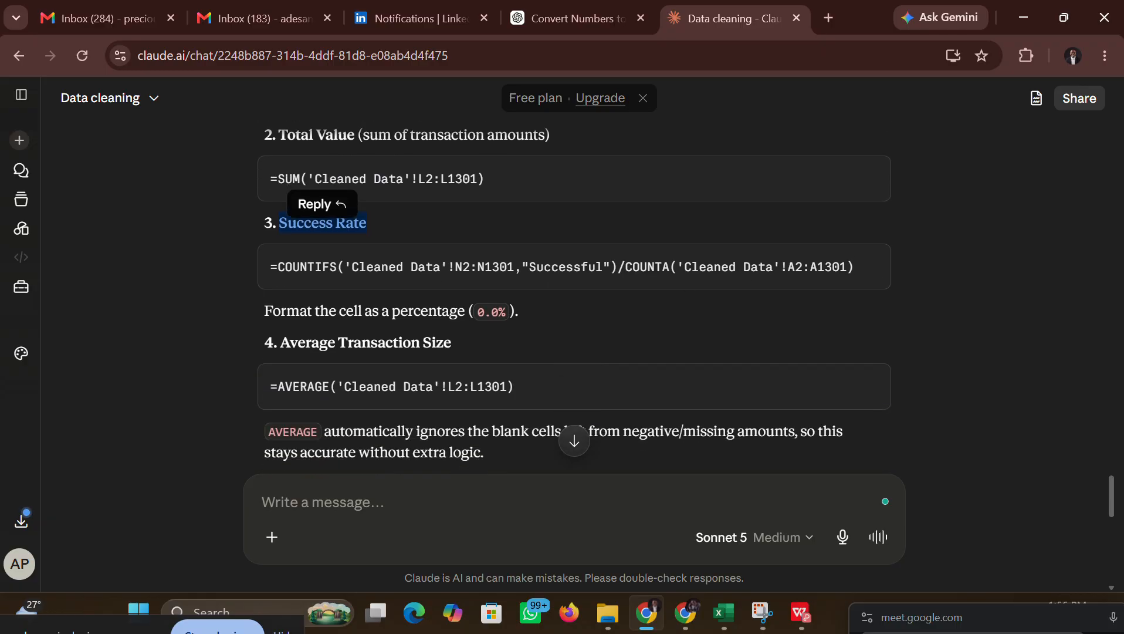
{"action": "scroll", "coordinate": [574, 301], "scroll_direction": "down", "scroll_amount": 5}
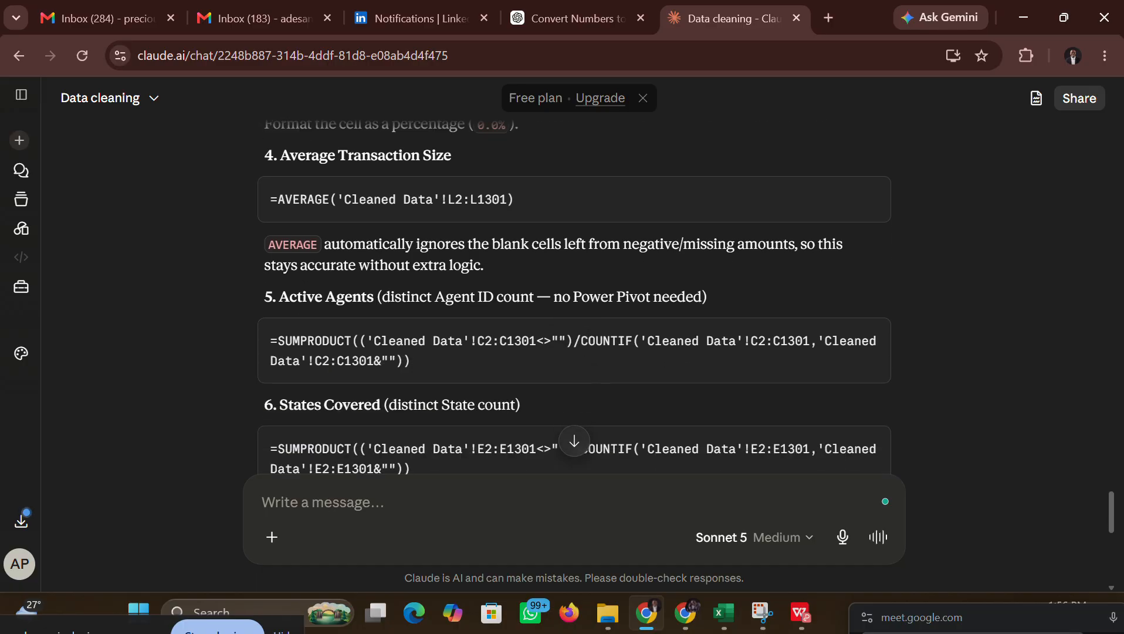
{"action": "scroll", "coordinate": [574, 300], "scroll_direction": "down", "scroll_amount": 3}
{"action": "scroll", "coordinate": [574, 301], "scroll_direction": "up", "scroll_amount": 15}
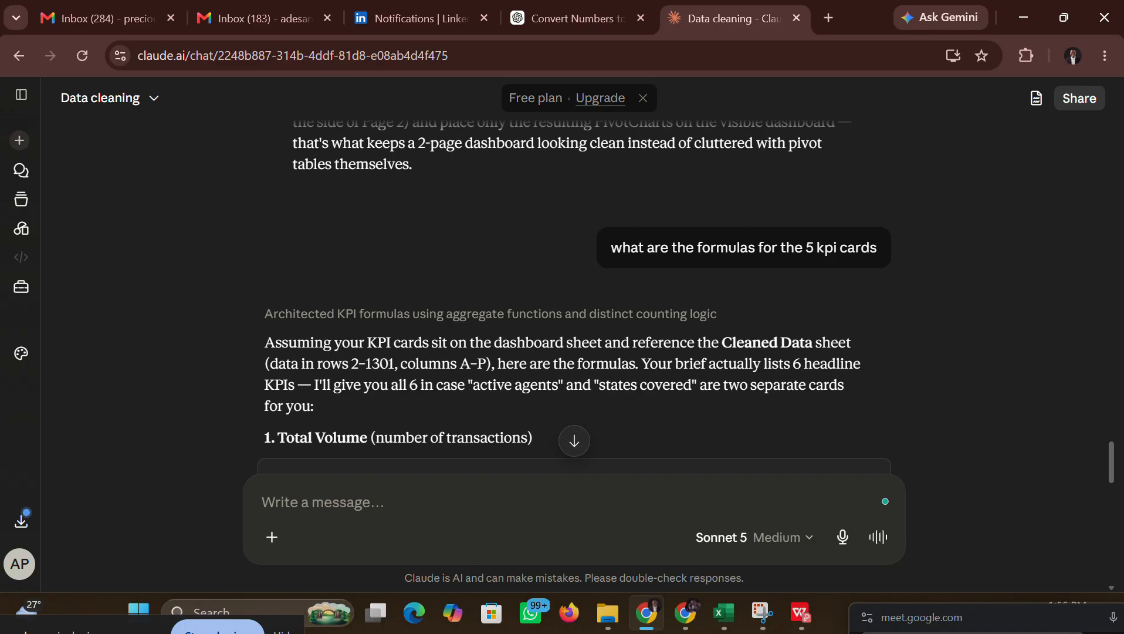
{"action": "scroll", "coordinate": [575, 301], "scroll_direction": "down", "scroll_amount": 14}
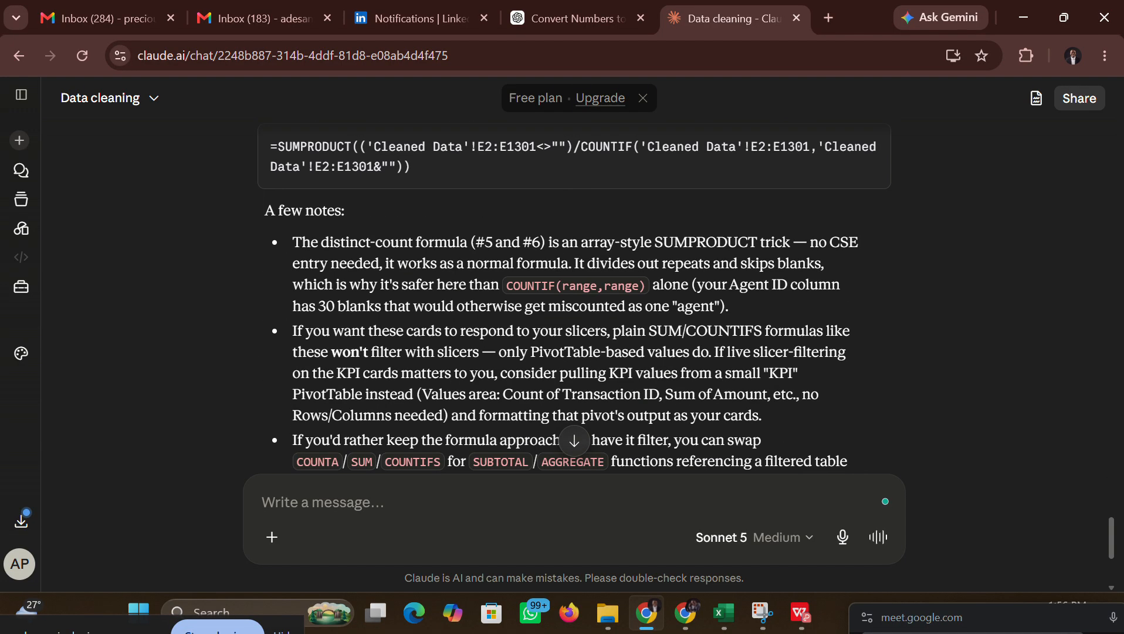
{"action": "scroll", "coordinate": [575, 301], "scroll_direction": "up", "scroll_amount": 5}
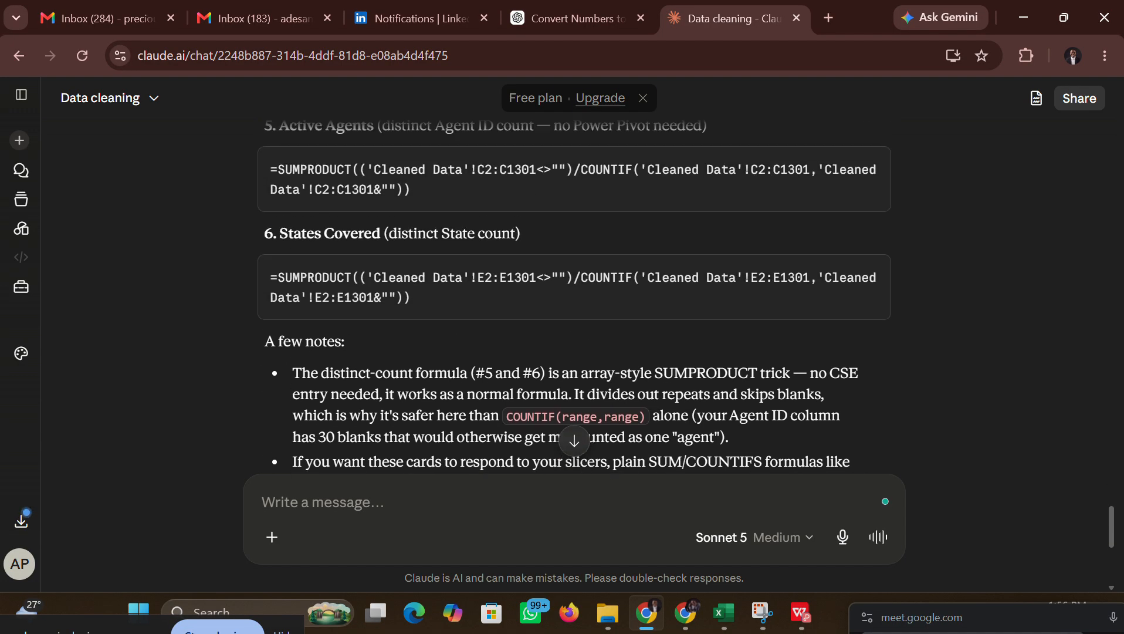
{"action": "scroll", "coordinate": [648, 400], "scroll_direction": "up", "scroll_amount": 4}
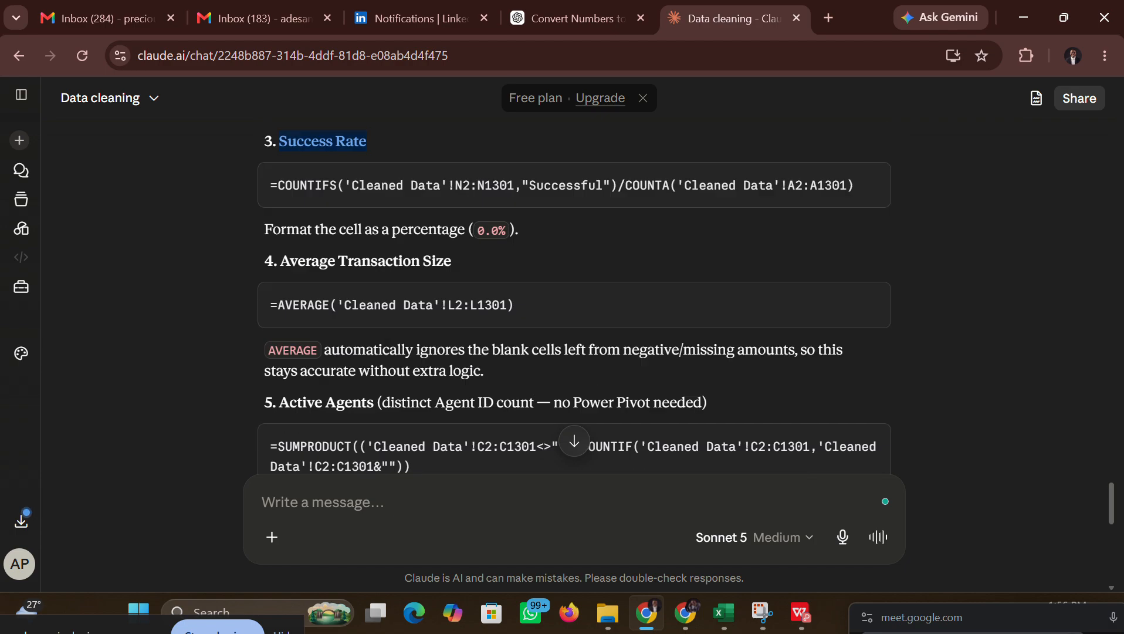
Step: Send Claude the message "i want to use pivots to get the KPI's too, soo the slicer can also affect the cards"
{"action": "left_click", "coordinate": [344, 496]}
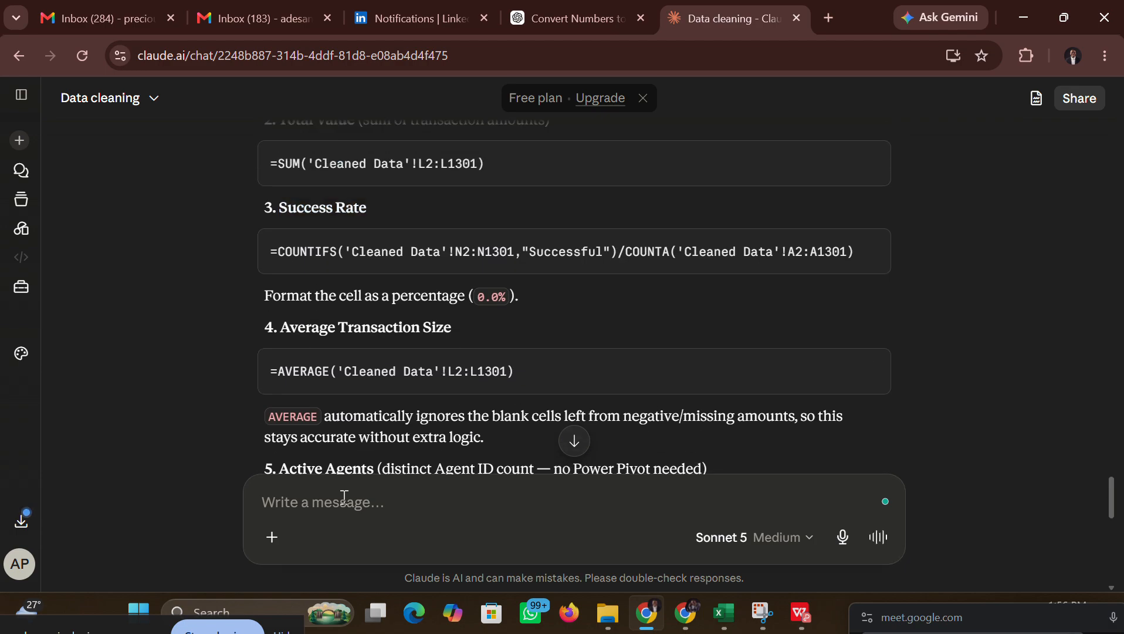
{"action": "type", "text": "i want"}
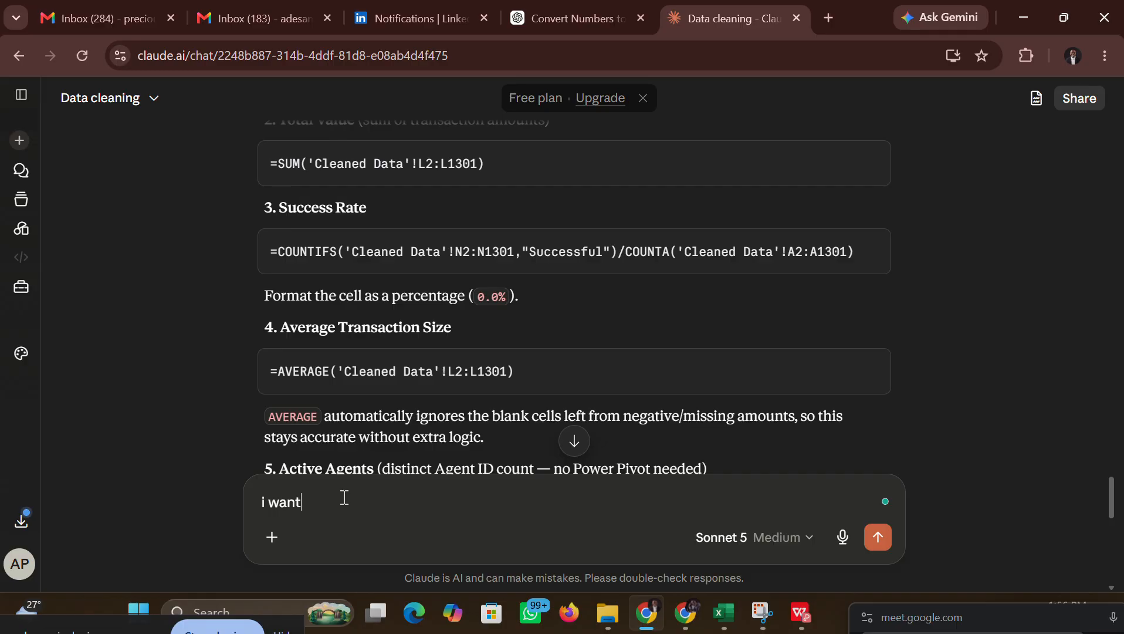
{"action": "type", "text": " to y"}
{"action": "key", "text": "BackSpace"}
{"action": "key", "text": "BackSpace"}
{"action": "type", "text": "se pivots to get the KP"}
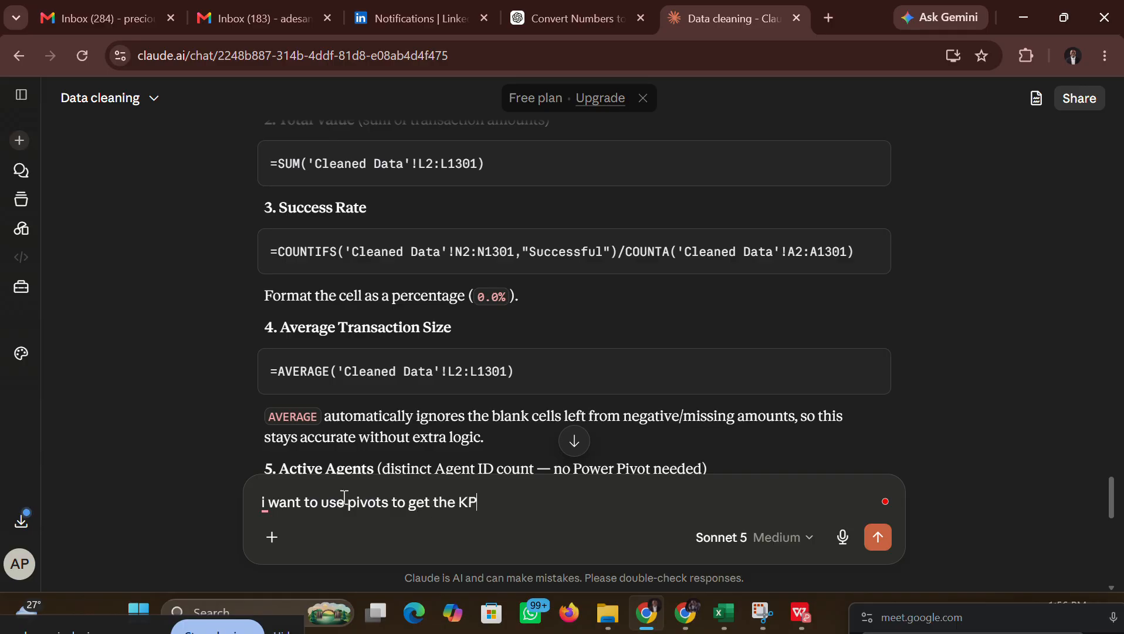
{"action": "type", "text": "I's too, soo the sl"}
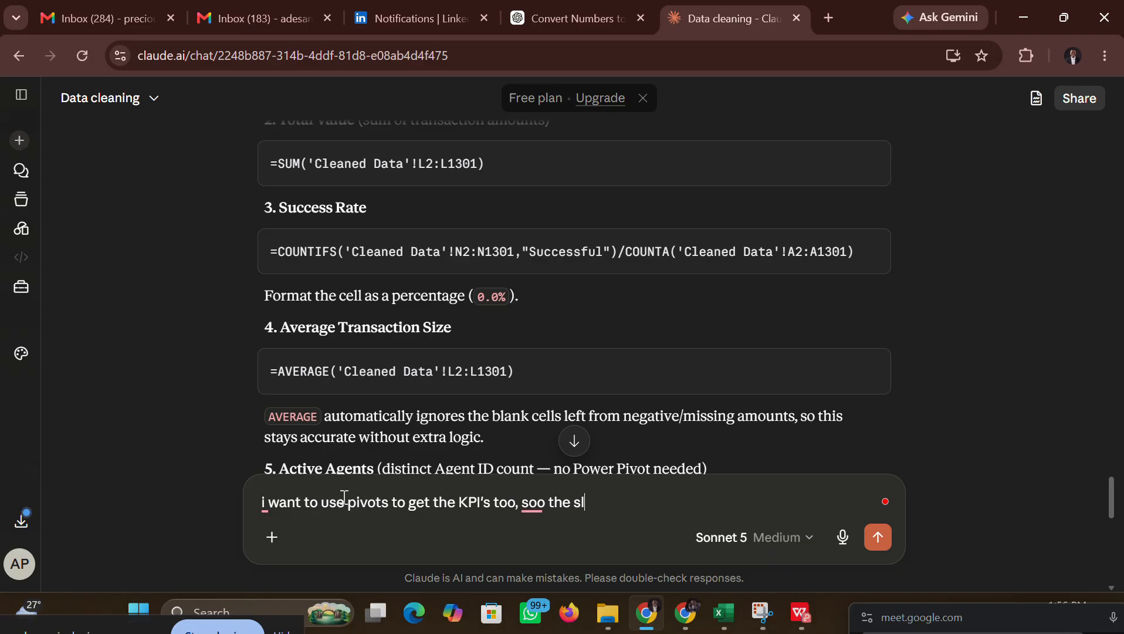
{"action": "type", "text": "icer can also aftec"}
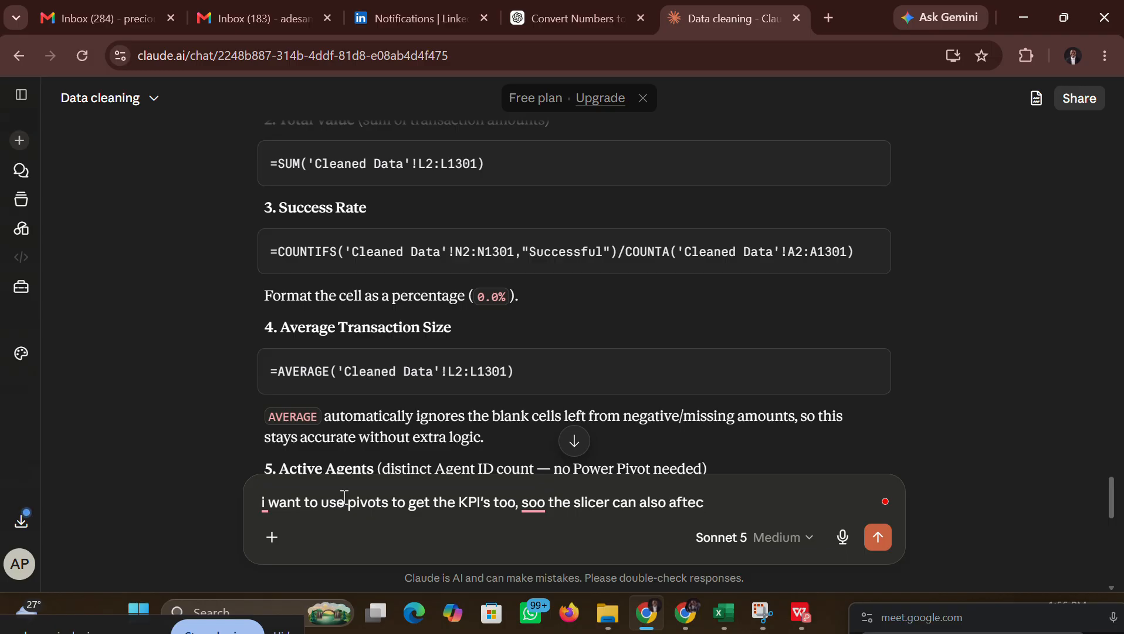
{"action": "type", "text": "tect the cards"}
{"action": "key", "text": "Return"}
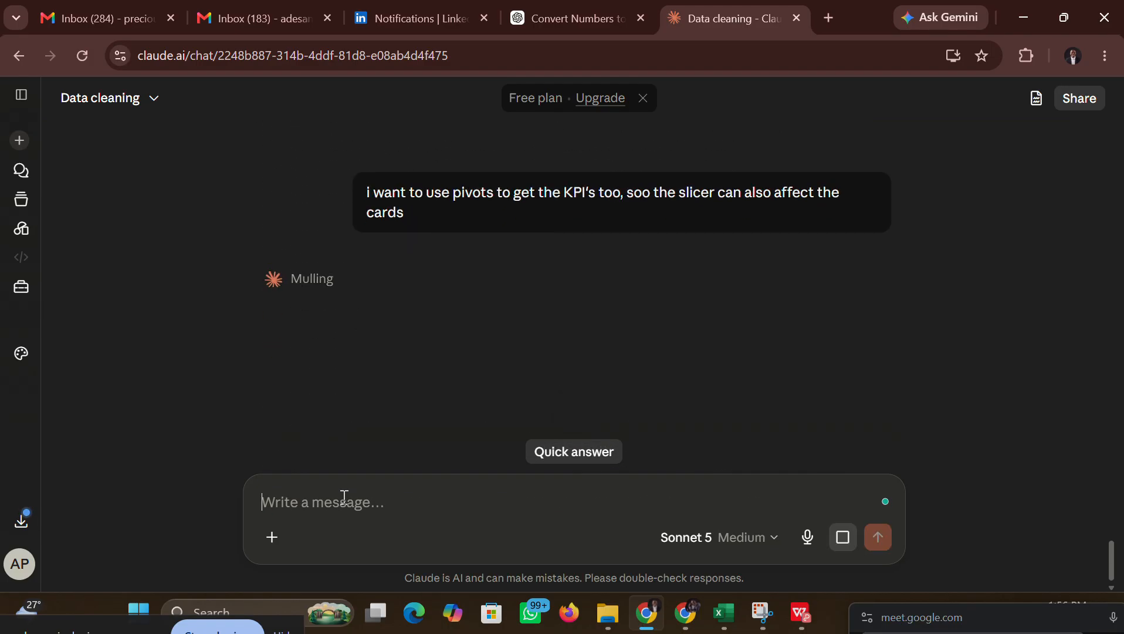
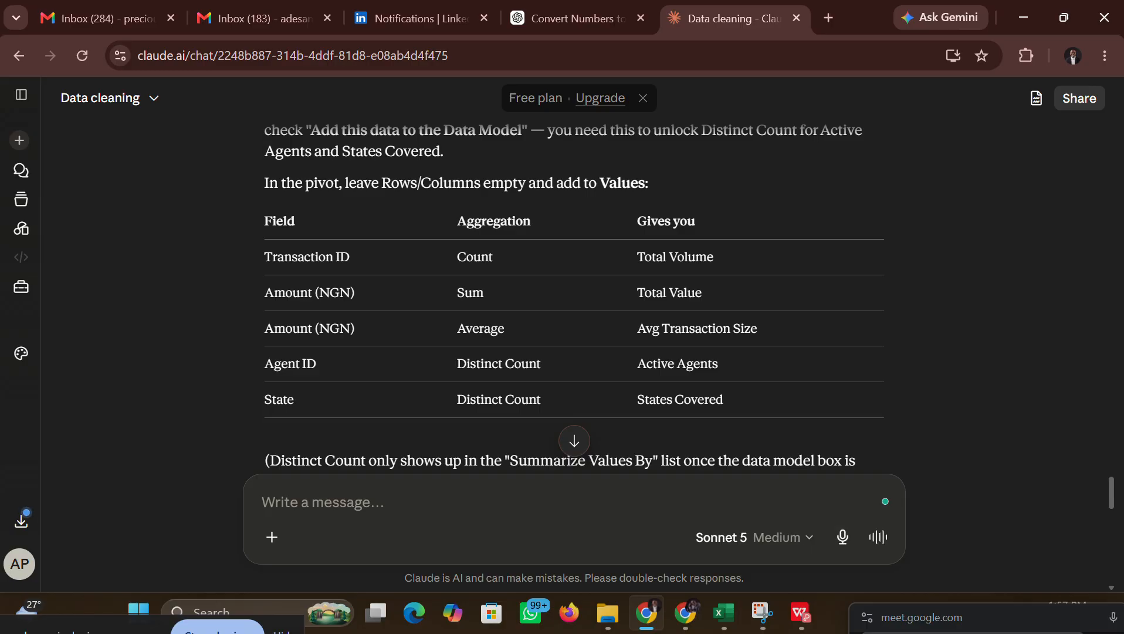
Step: Review Claude's answer on the KPI pivot fields, the Success Rate workaround and connecting the slicers
{"action": "scroll", "coordinate": [575, 301], "scroll_direction": "down", "scroll_amount": 3}
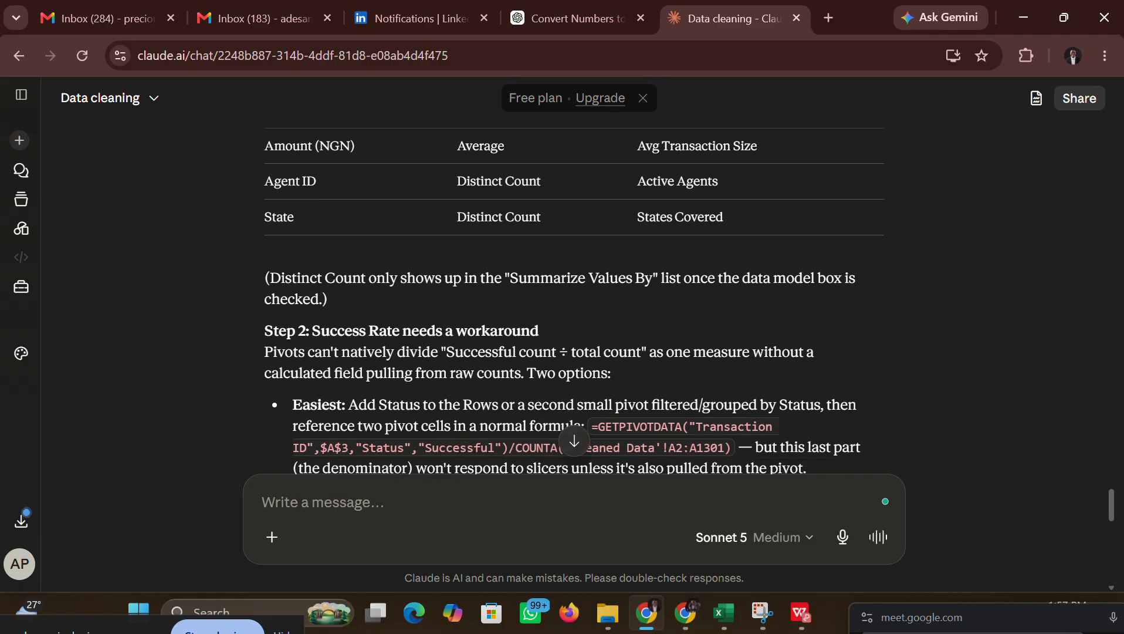
{"action": "scroll", "coordinate": [575, 300], "scroll_direction": "down", "scroll_amount": 1}
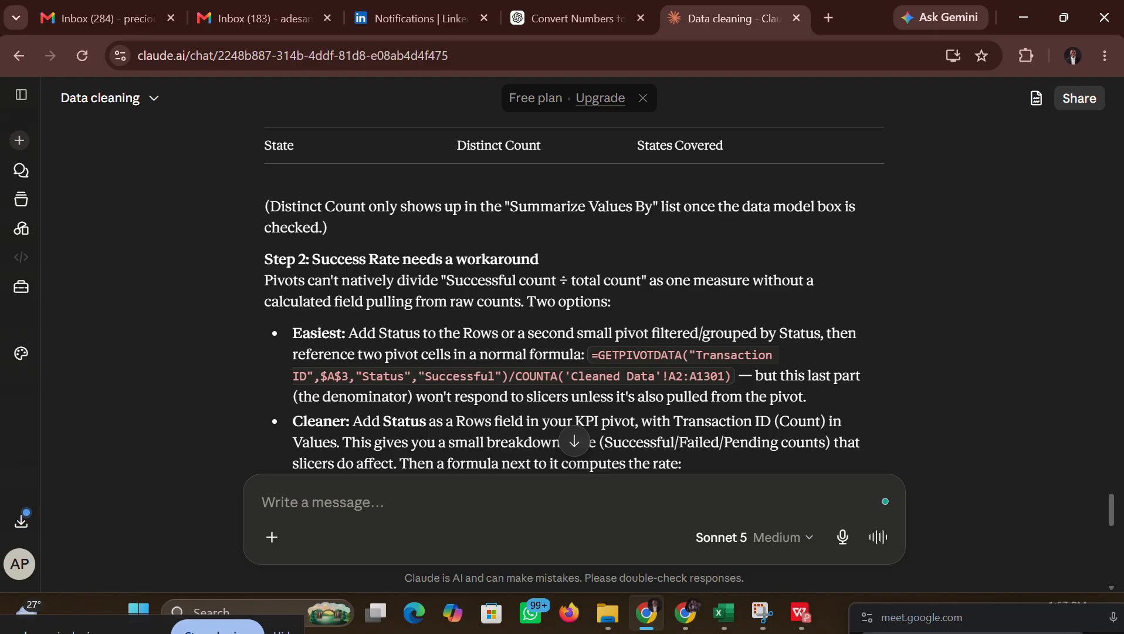
{"action": "scroll", "coordinate": [574, 301], "scroll_direction": "down", "scroll_amount": 4}
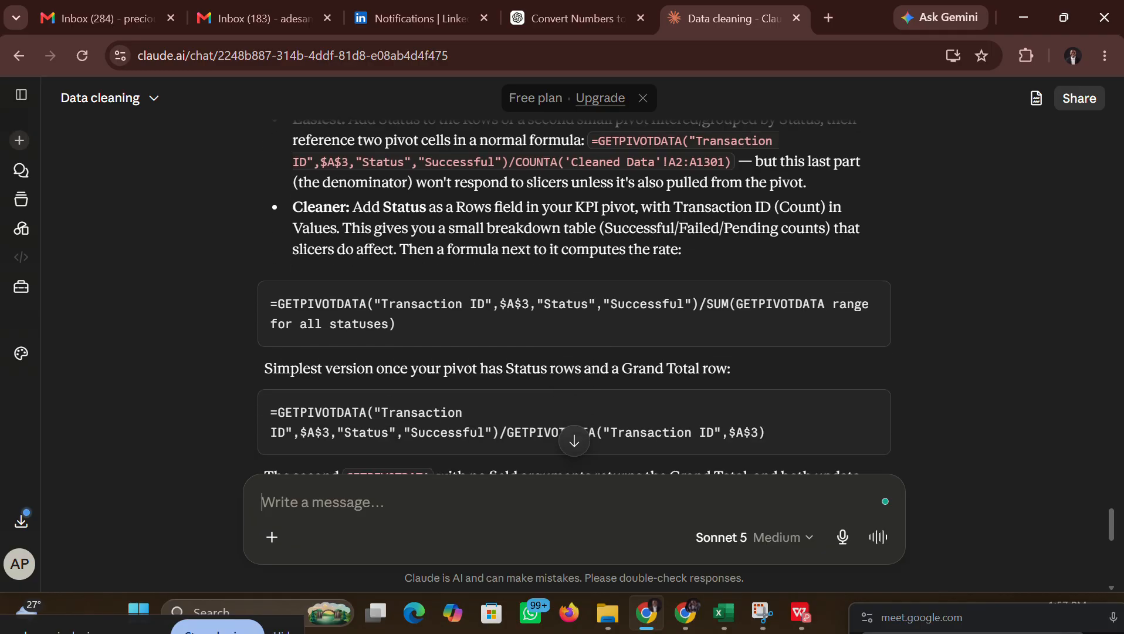
{"action": "scroll", "coordinate": [574, 301], "scroll_direction": "down", "scroll_amount": 4}
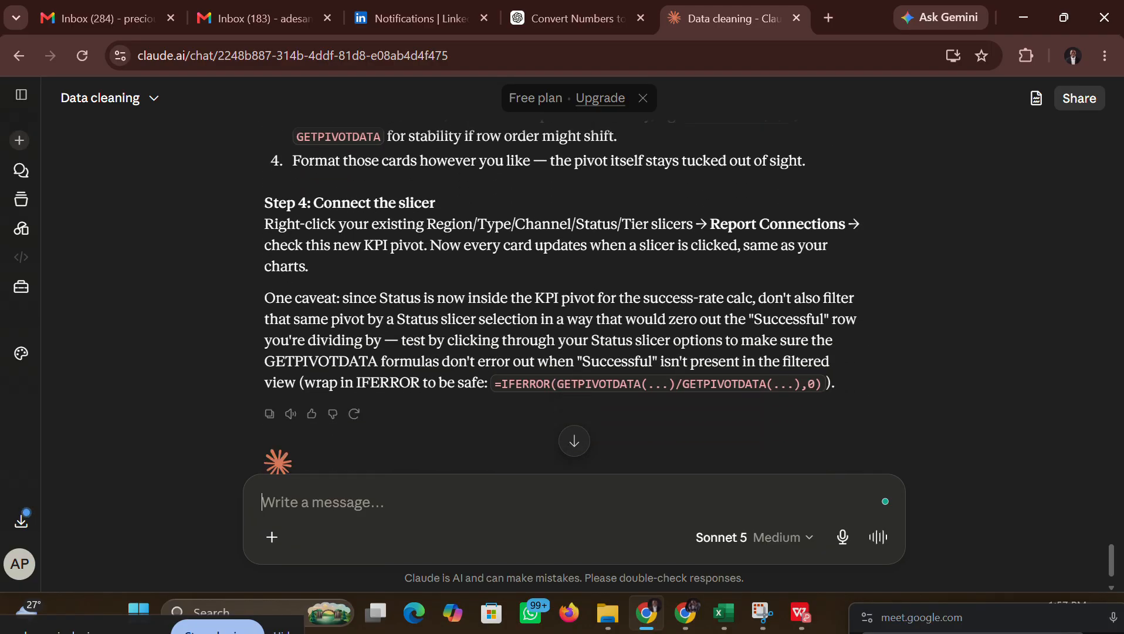
{"action": "scroll", "coordinate": [575, 301], "scroll_direction": "up", "scroll_amount": 15}
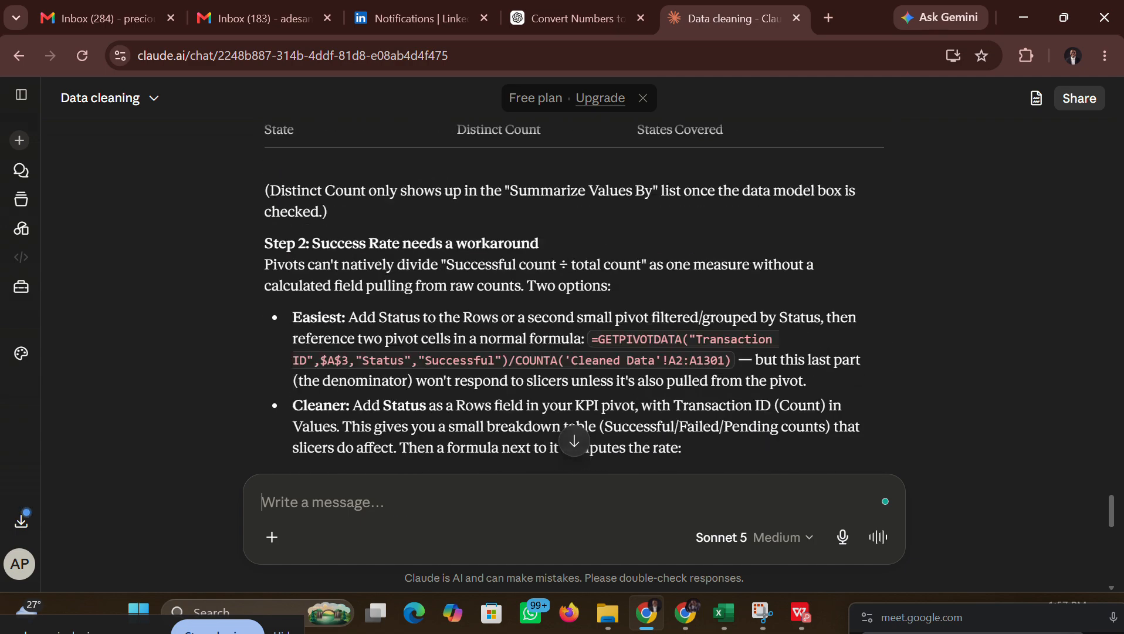
{"action": "scroll", "coordinate": [574, 301], "scroll_direction": "up", "scroll_amount": 3}
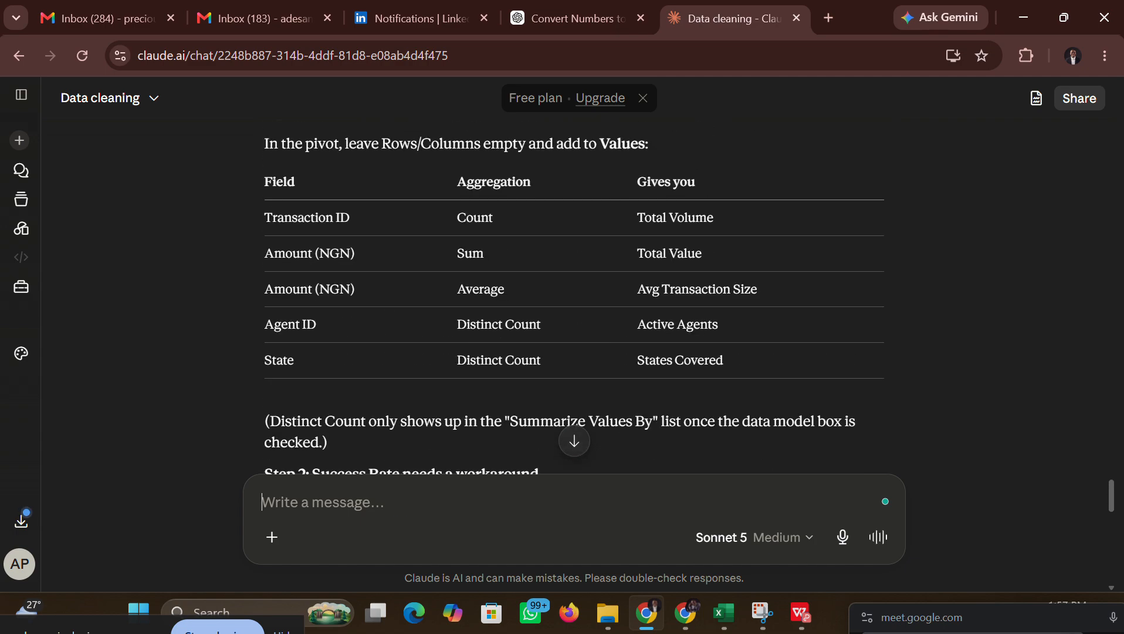
{"action": "scroll", "coordinate": [575, 299], "scroll_direction": "up", "scroll_amount": 1}
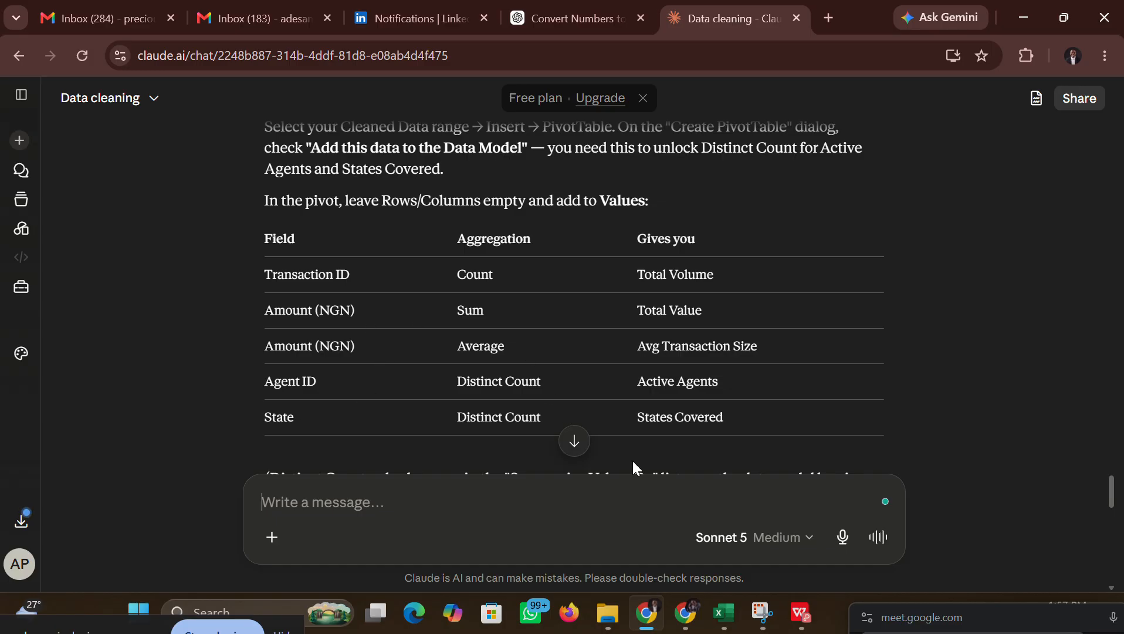
Step: Switch to the GreenPay_Cleaned workbook in Excel and clear the two KPI labels in AF3:AF4 on the Pivot sheet
{"action": "mouse_move", "coordinate": [791, 610]}
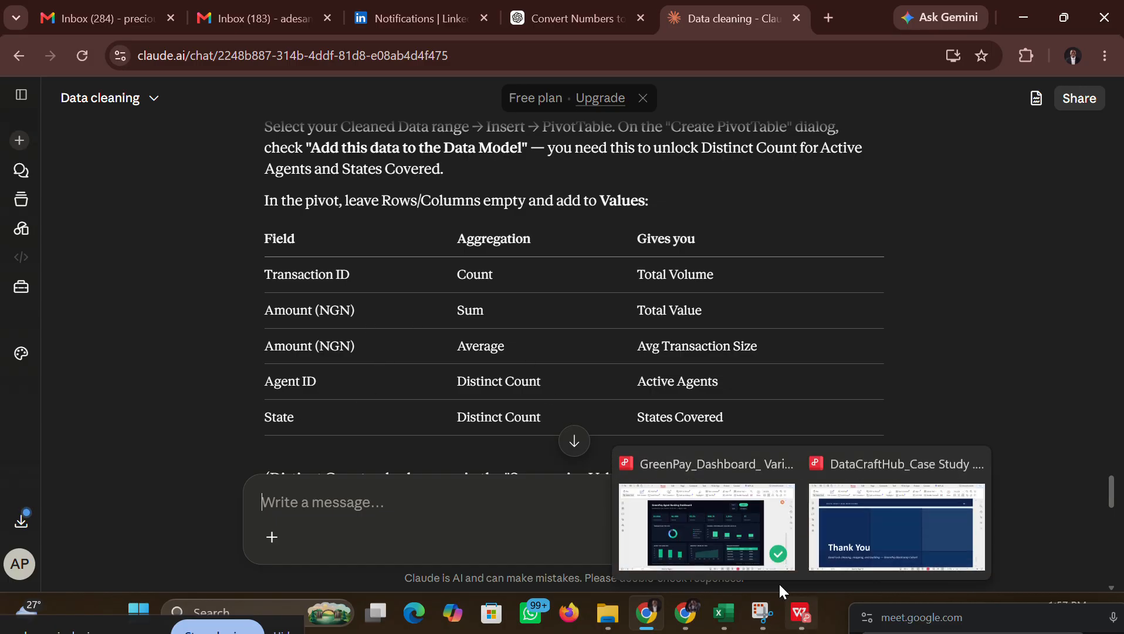
{"action": "mouse_move", "coordinate": [724, 612]}
{"action": "left_click", "coordinate": [709, 538]}
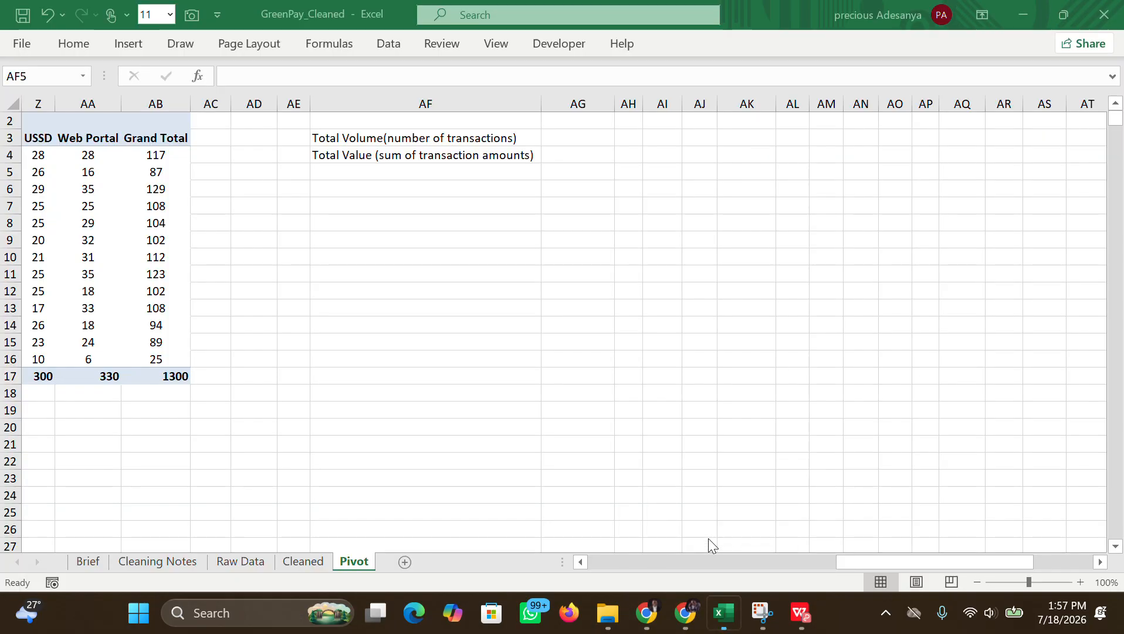
{"action": "left_click_drag", "start_coordinate": [358, 140], "coordinate": [459, 158]}
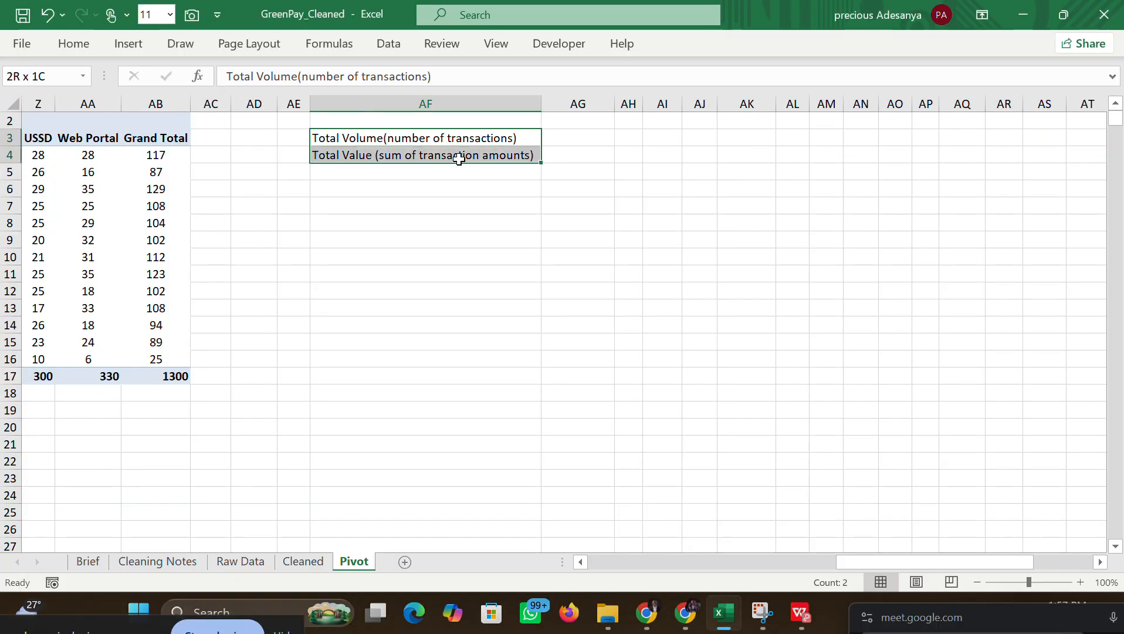
{"action": "key", "text": "Delete"}
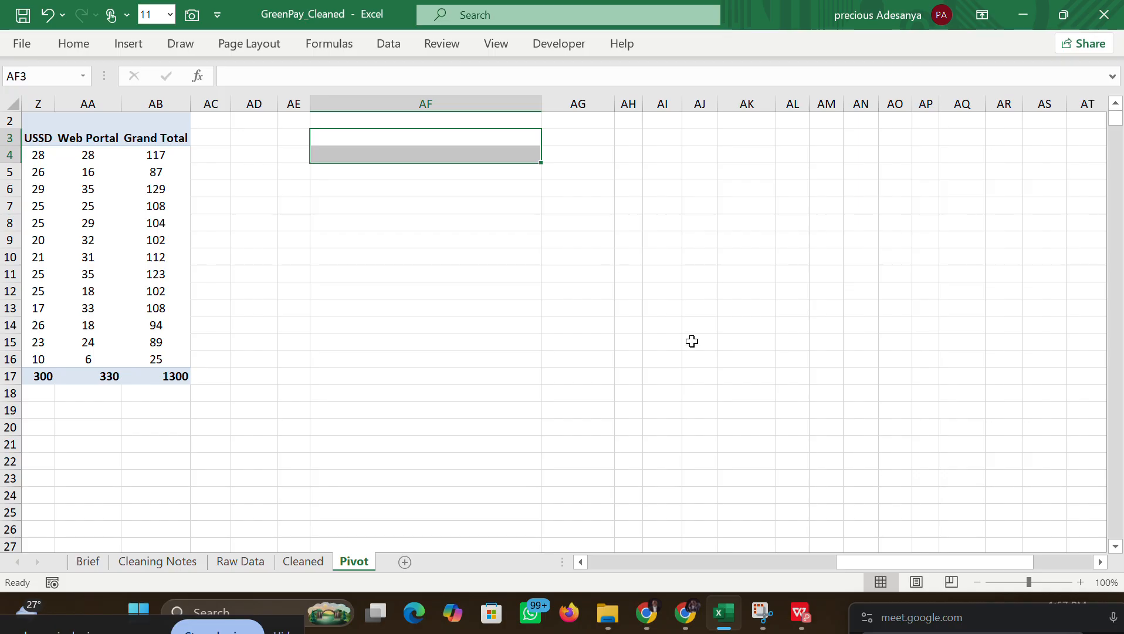
Step: Copy "Total Volume" from the table in the Claude chat and paste it into cell AF3 of the Excel Pivot sheet
{"action": "mouse_move", "coordinate": [649, 590]}
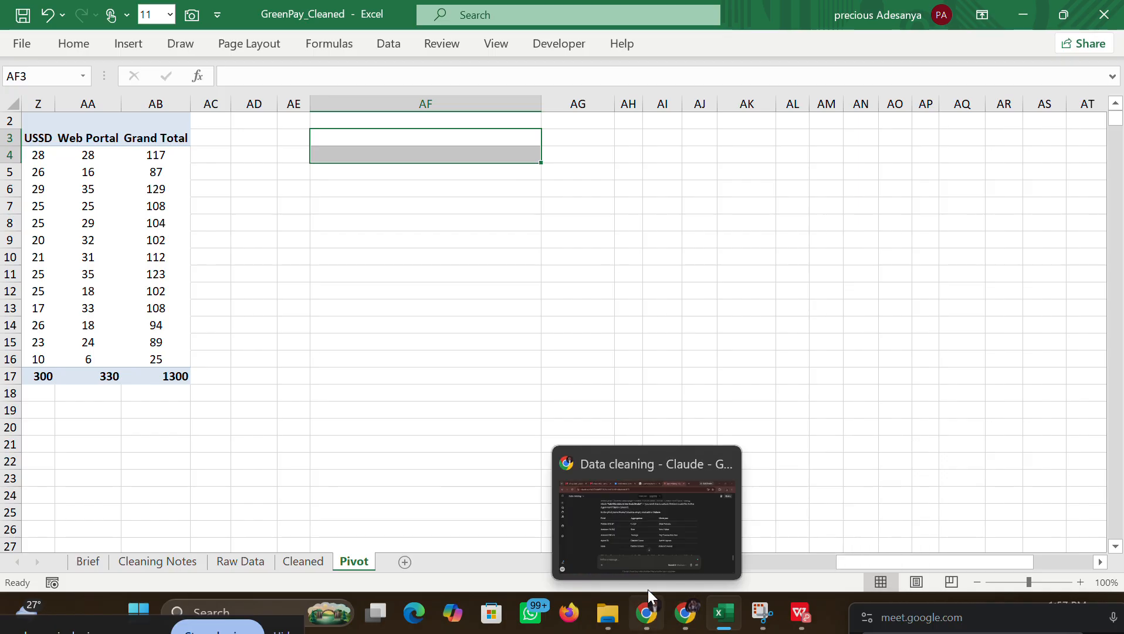
{"action": "left_click", "coordinate": [631, 544]}
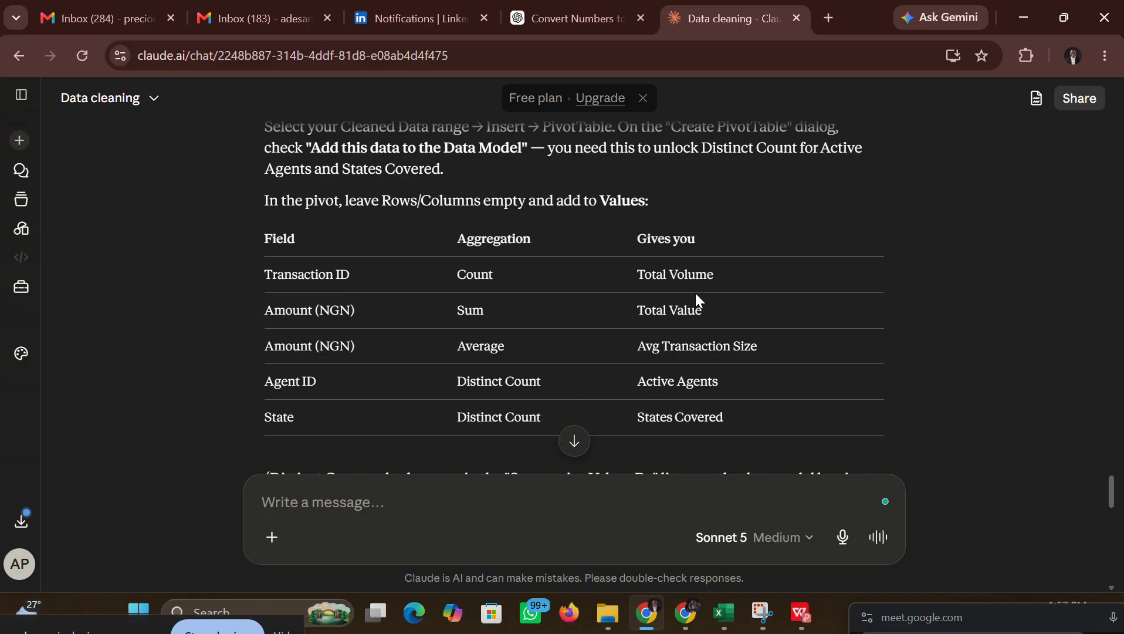
{"action": "left_click_drag", "start_coordinate": [729, 275], "coordinate": [640, 274]}
{"action": "right_click", "coordinate": [639, 273]}
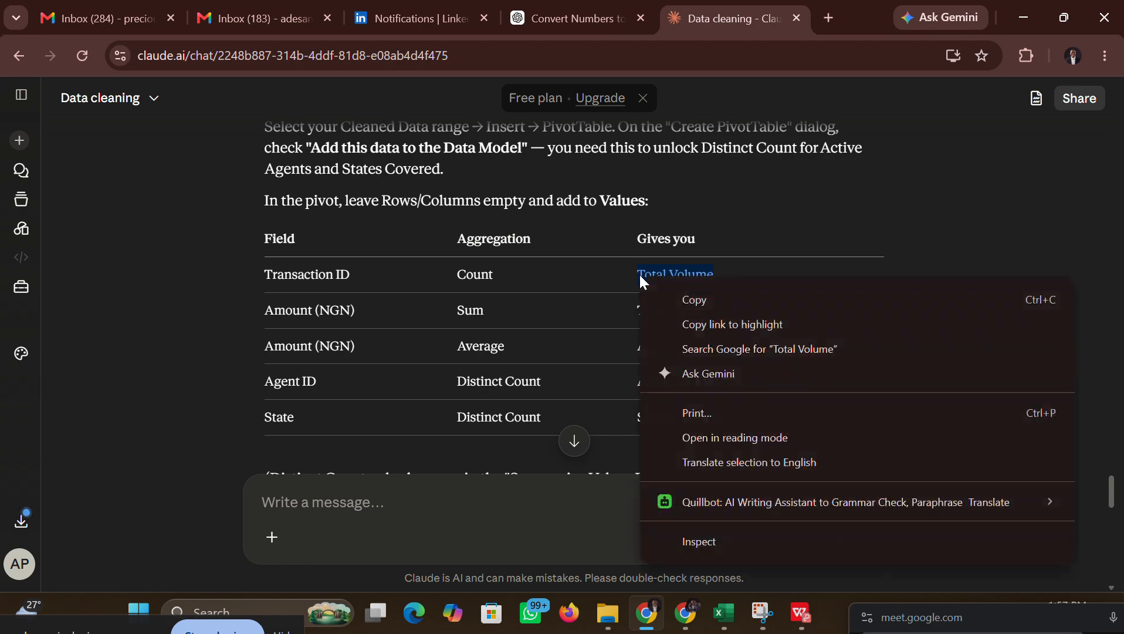
{"action": "left_click", "coordinate": [691, 301]}
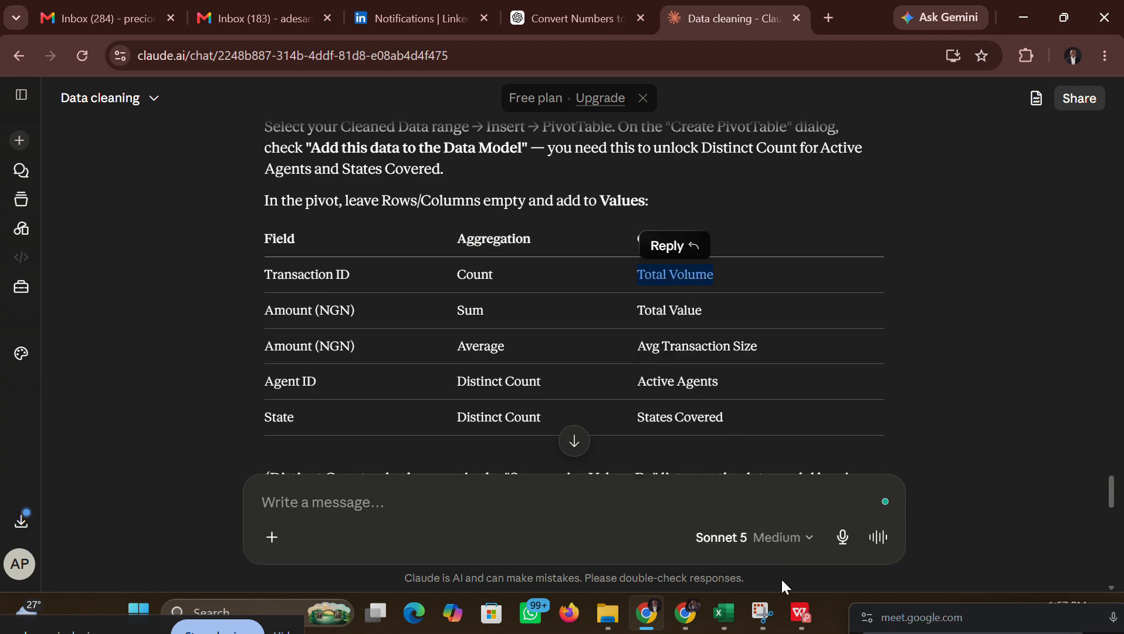
{"action": "mouse_move", "coordinate": [724, 610]}
{"action": "left_click", "coordinate": [713, 546]}
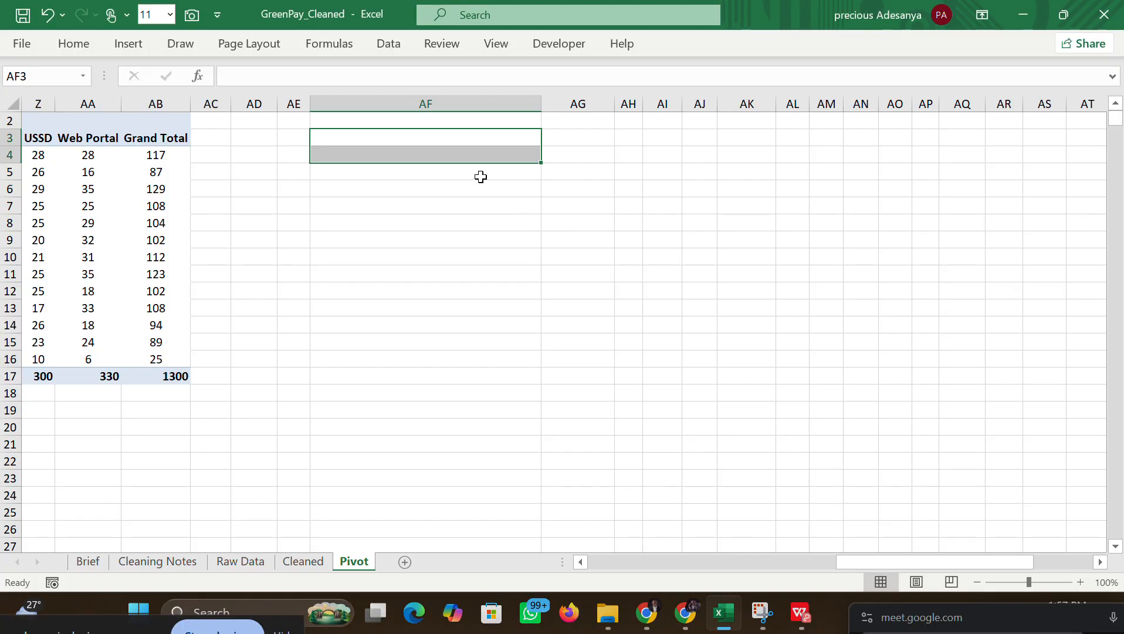
{"action": "double_click", "coordinate": [427, 136]}
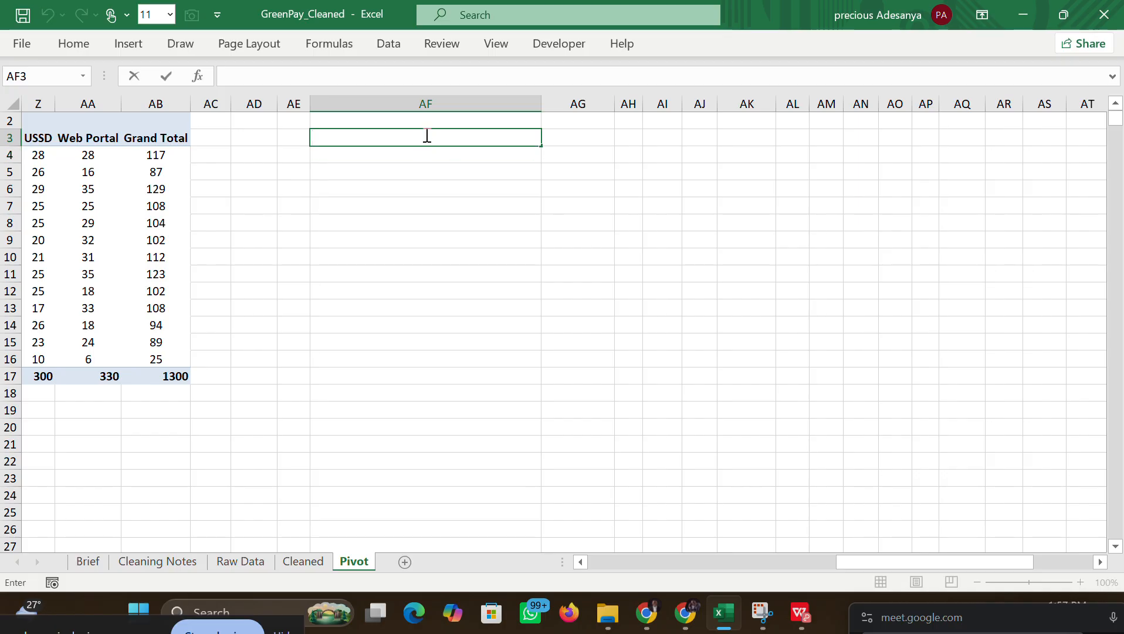
{"action": "key", "text": "ctrl+v"}
{"action": "key", "text": "Return"}
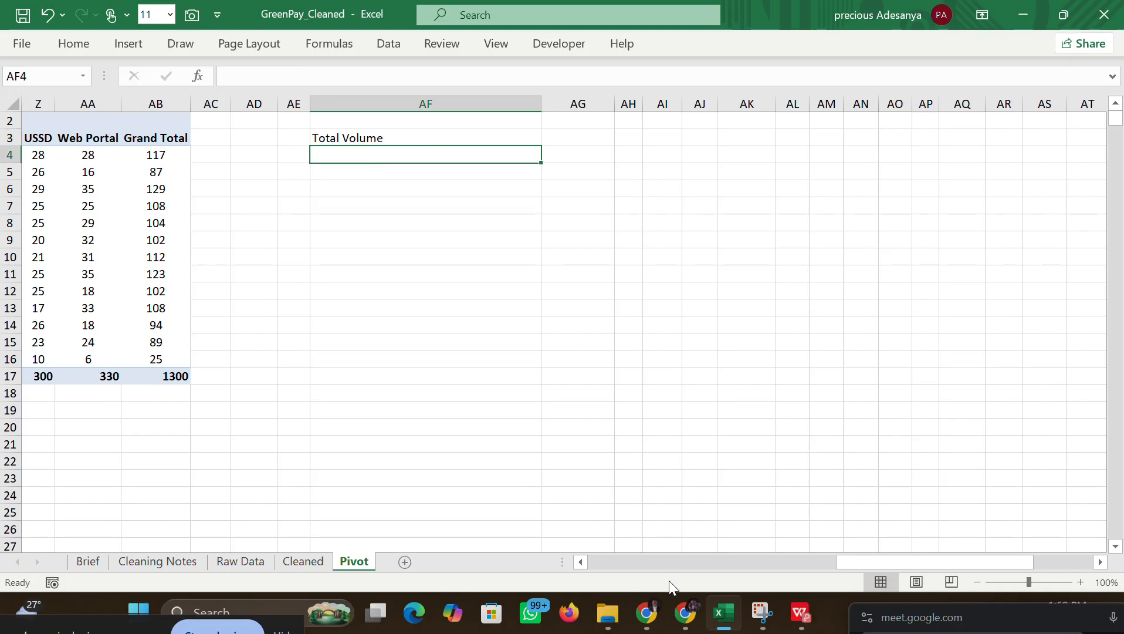
{"action": "left_click", "coordinate": [685, 613]}
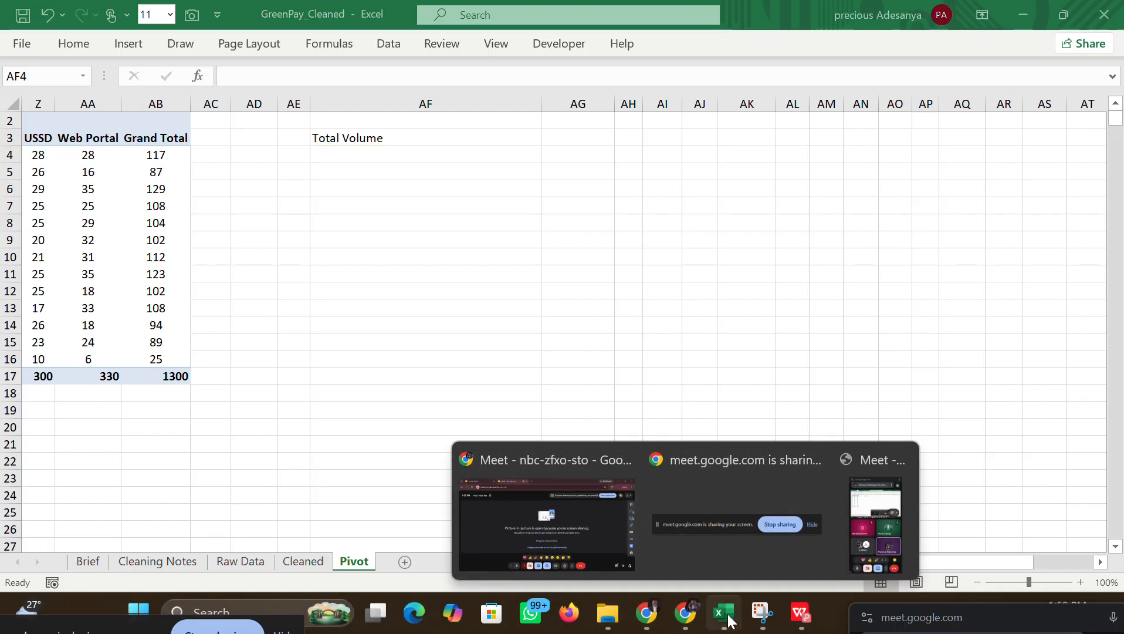
{"action": "left_click", "coordinate": [622, 542]}
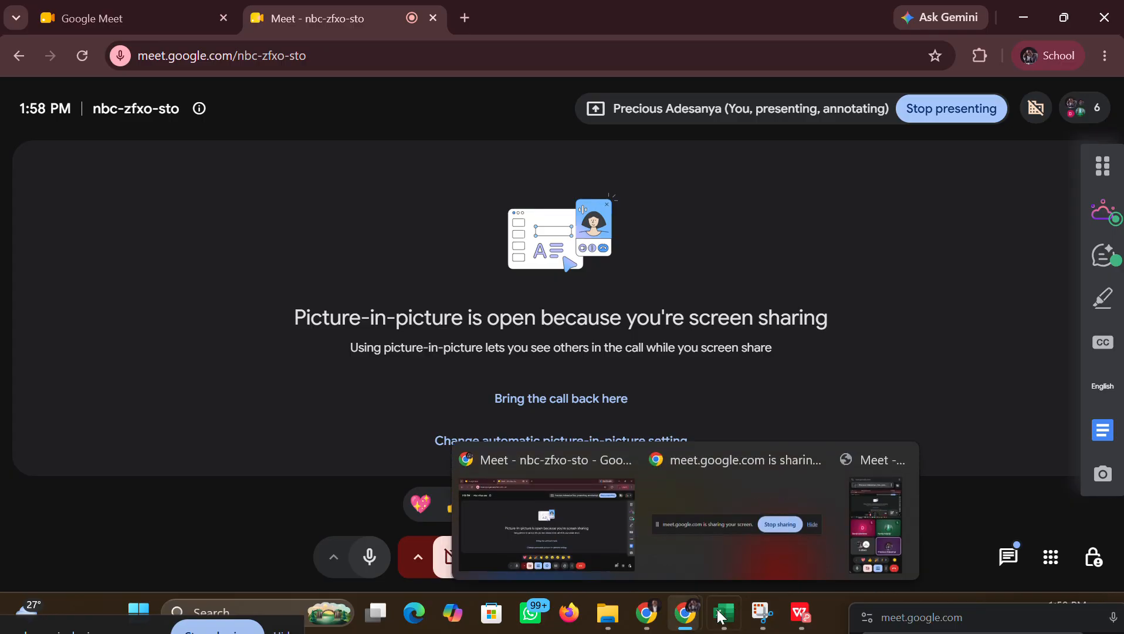
{"action": "mouse_move", "coordinate": [774, 619]}
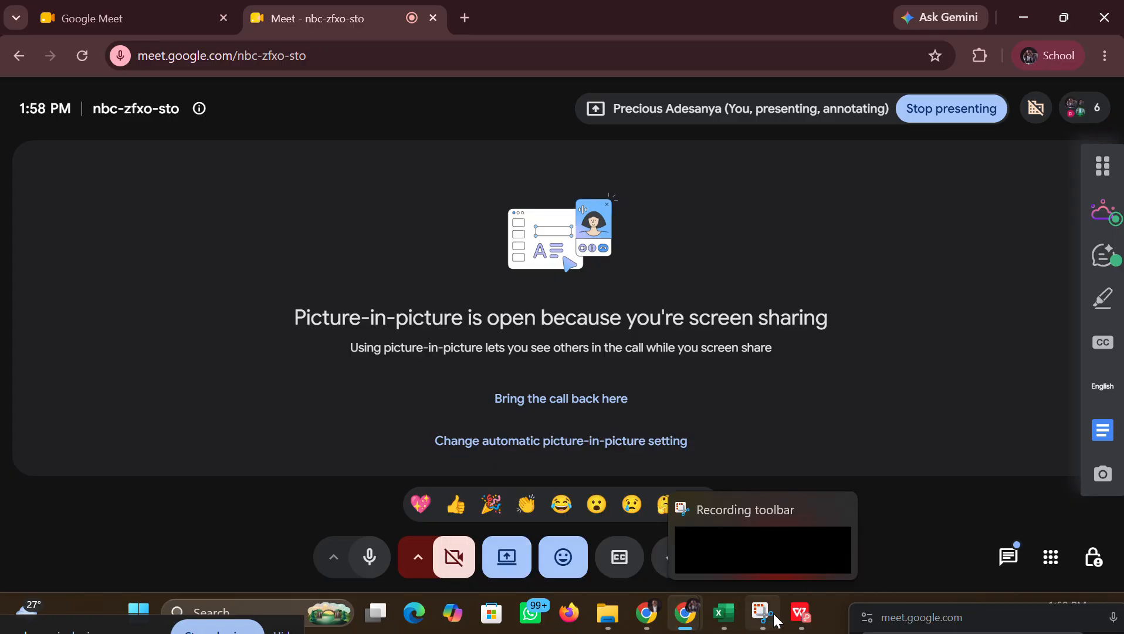
Step: Copy "Total Value" from the table in the Claude chat and paste it into cell AF4 of the Excel Pivot sheet
{"action": "left_click", "coordinate": [647, 613]}
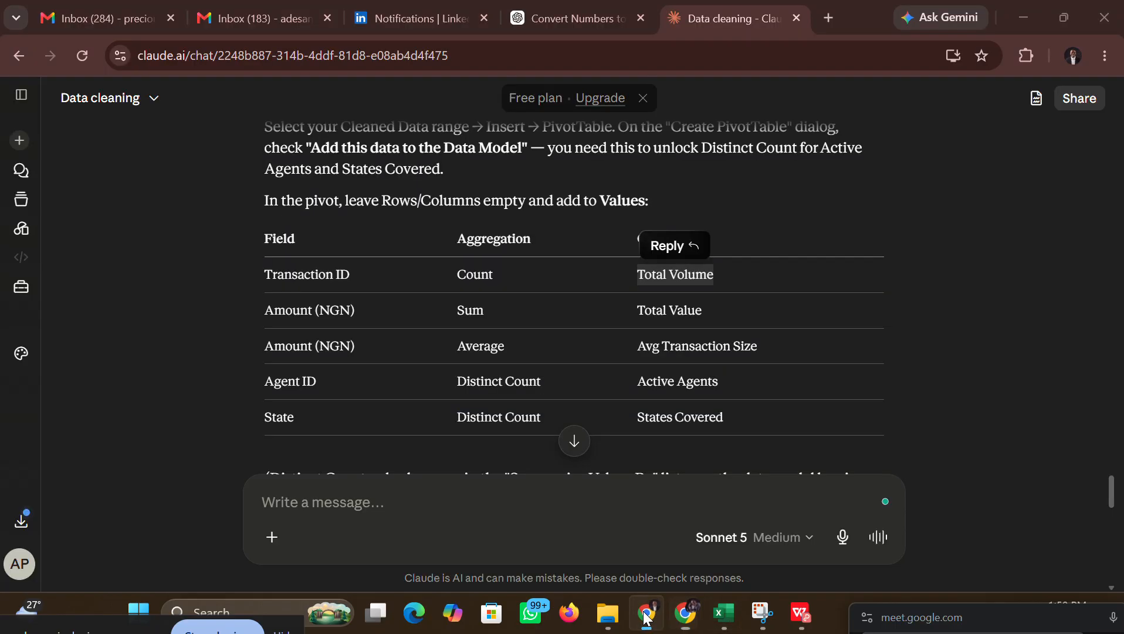
{"action": "left_click_drag", "start_coordinate": [704, 308], "coordinate": [636, 306]}
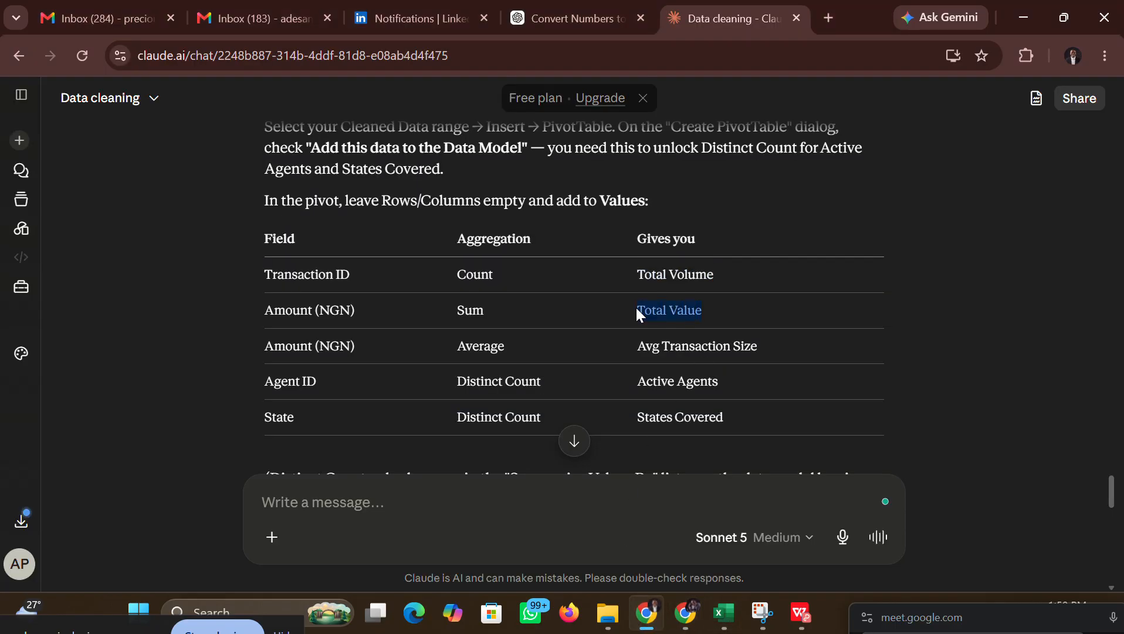
{"action": "right_click", "coordinate": [636, 306]}
{"action": "left_click", "coordinate": [691, 46]}
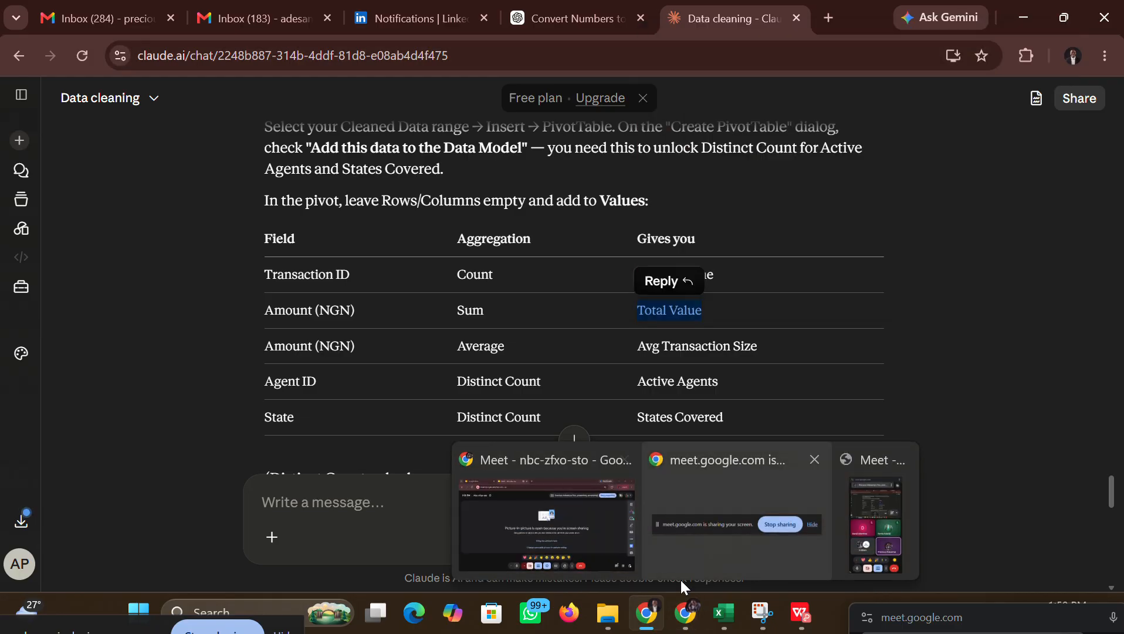
{"action": "left_click", "coordinate": [721, 612]}
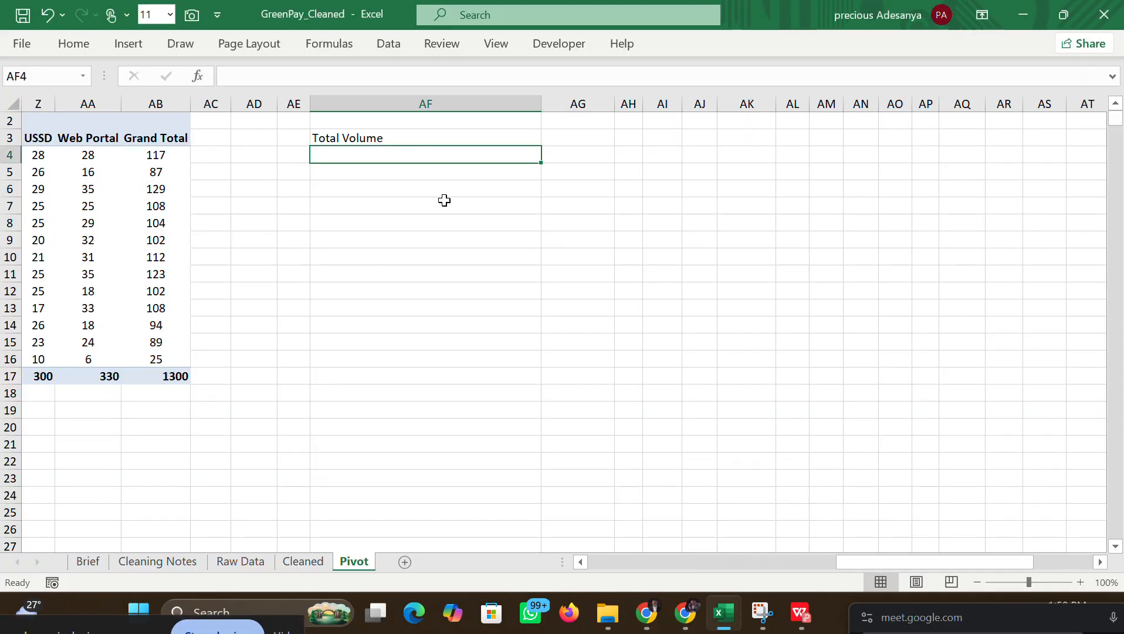
{"action": "key", "text": "ctrl+v"}
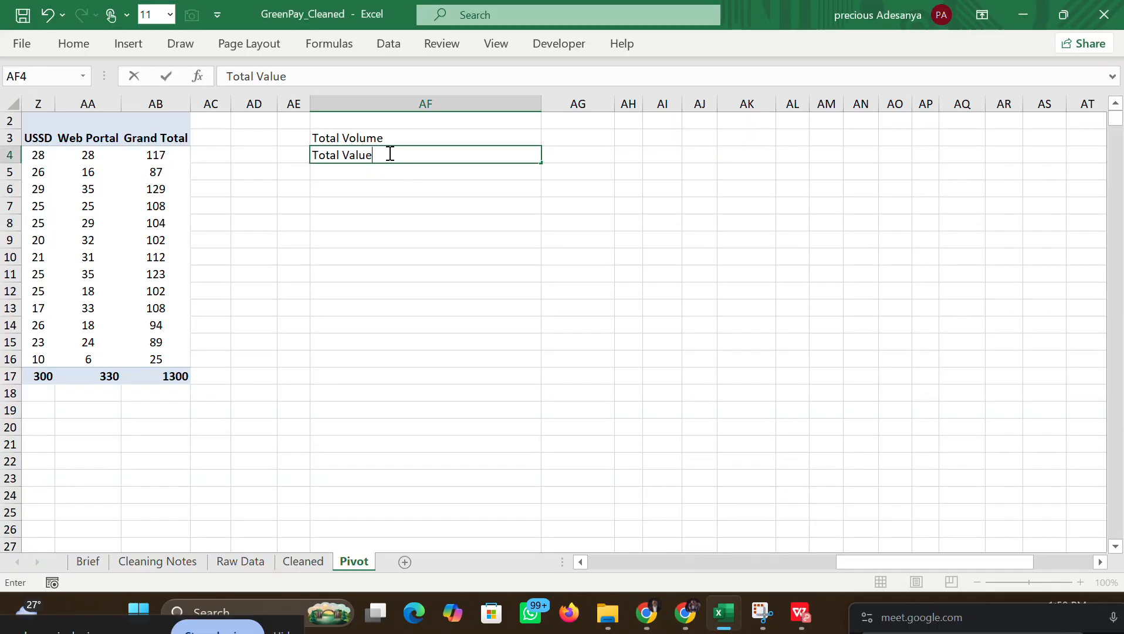
{"action": "left_click", "coordinate": [377, 173]}
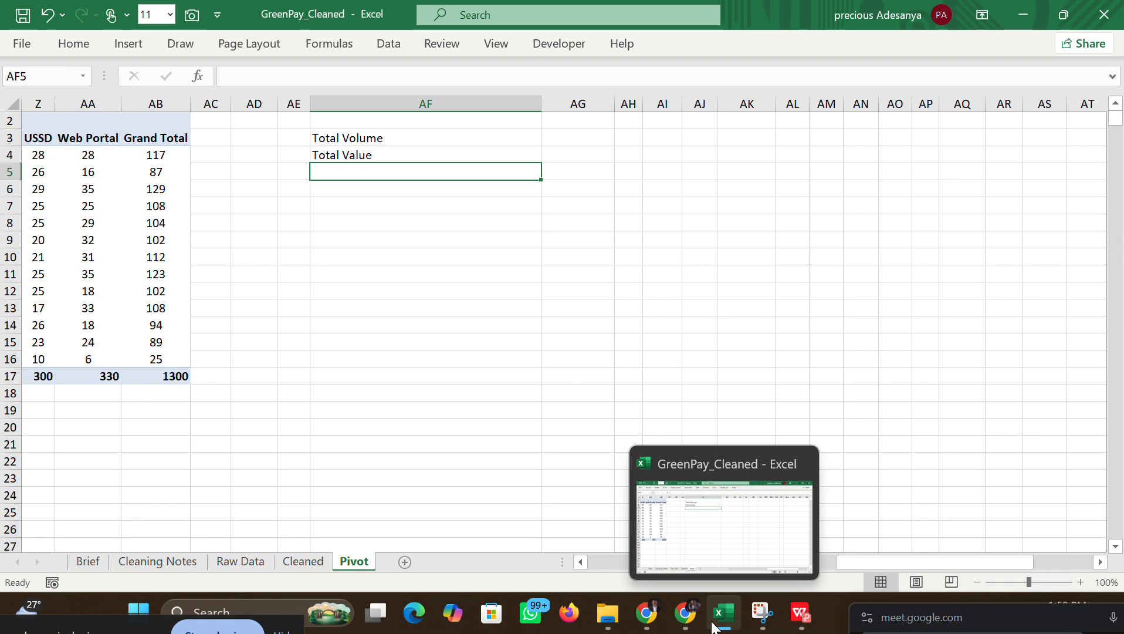
Step: Copy "Avg Transaction Size" from the table in the Claude chat and paste it into cell AF5 of the Excel Pivot sheet
{"action": "left_click", "coordinate": [655, 616]}
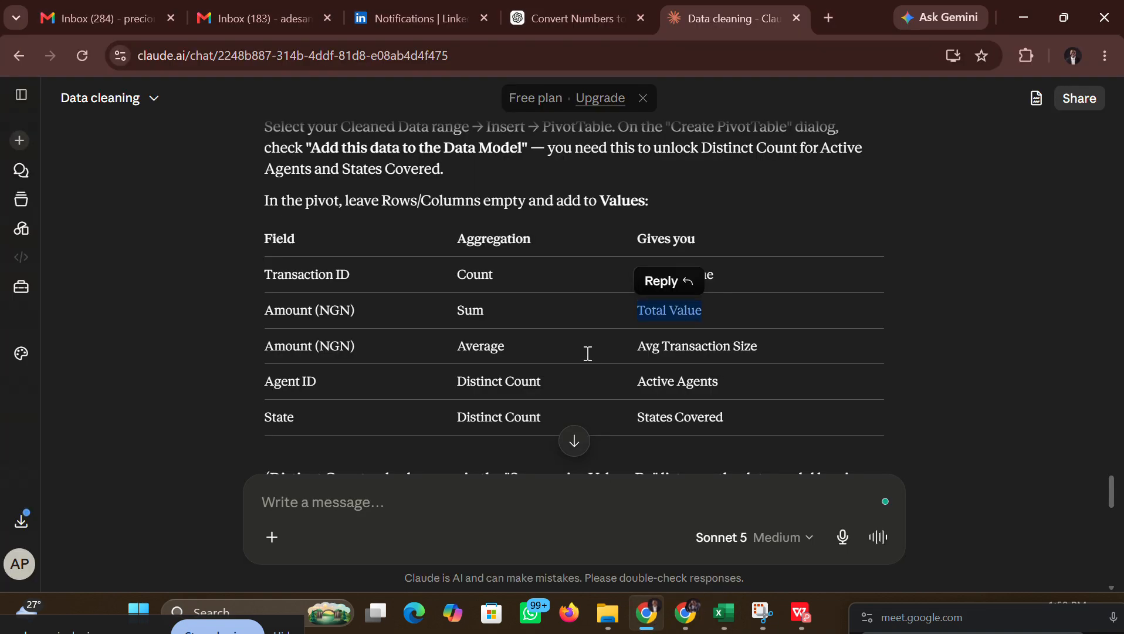
{"action": "left_click_drag", "start_coordinate": [769, 346], "coordinate": [666, 343]}
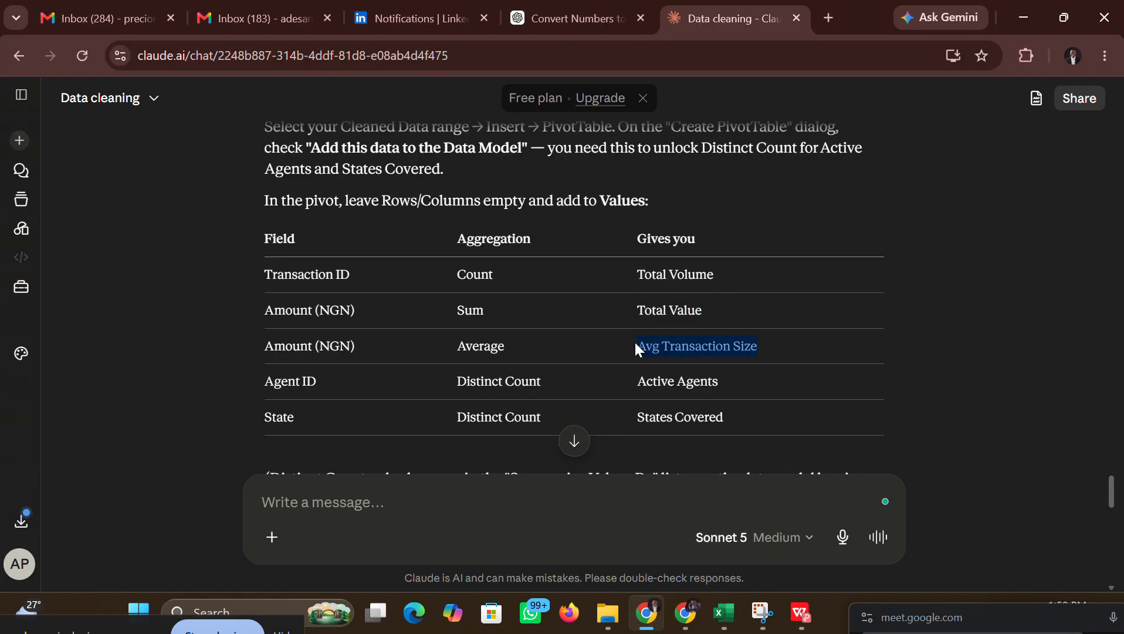
{"action": "right_click", "coordinate": [651, 343]}
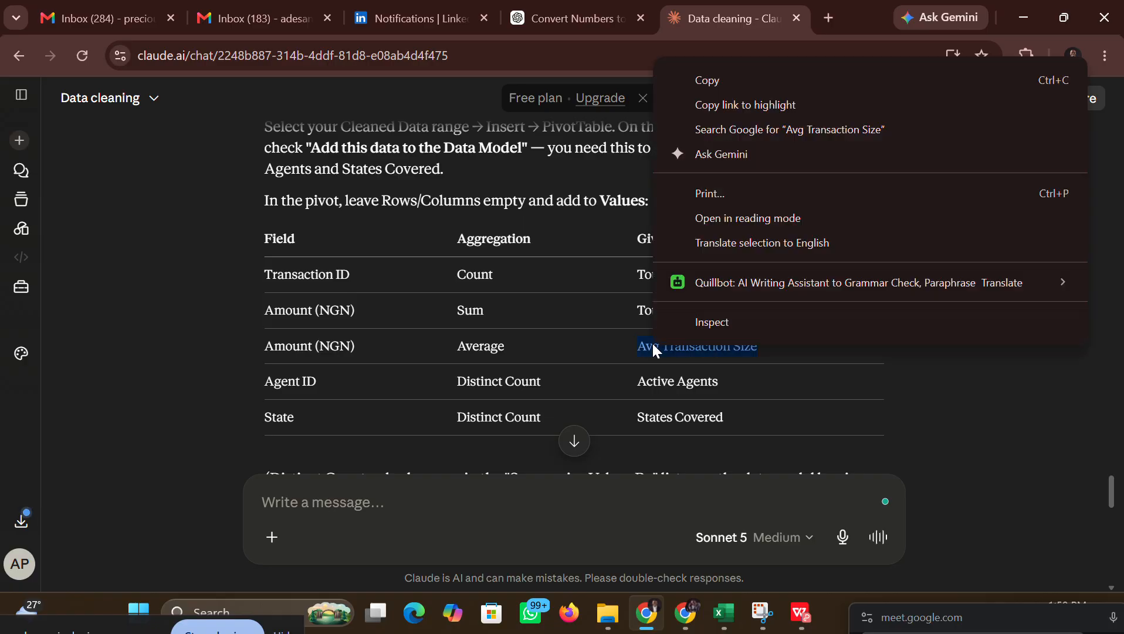
{"action": "left_click", "coordinate": [726, 81]}
{"action": "mouse_move", "coordinate": [694, 614]}
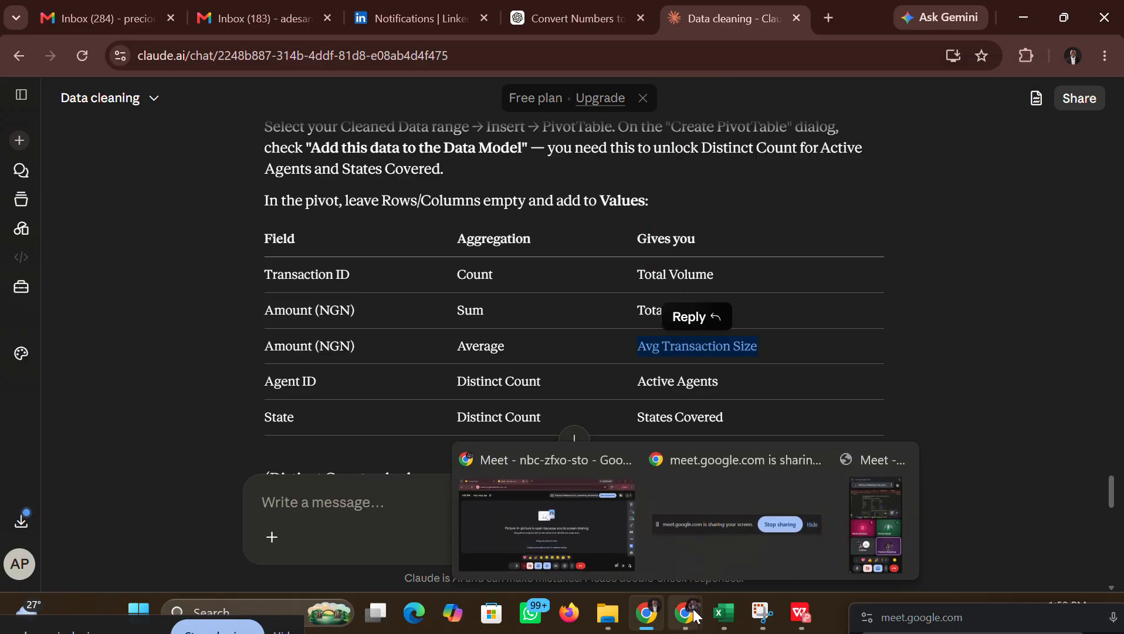
{"action": "mouse_move", "coordinate": [722, 601]}
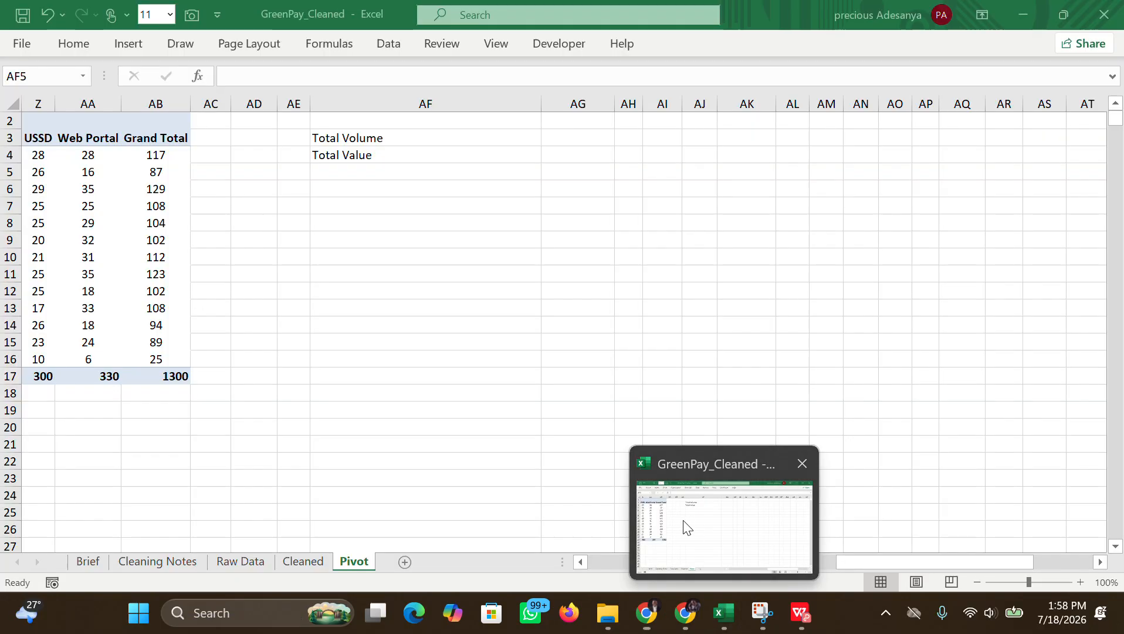
{"action": "left_click", "coordinate": [687, 526]}
{"action": "double_click", "coordinate": [395, 169]}
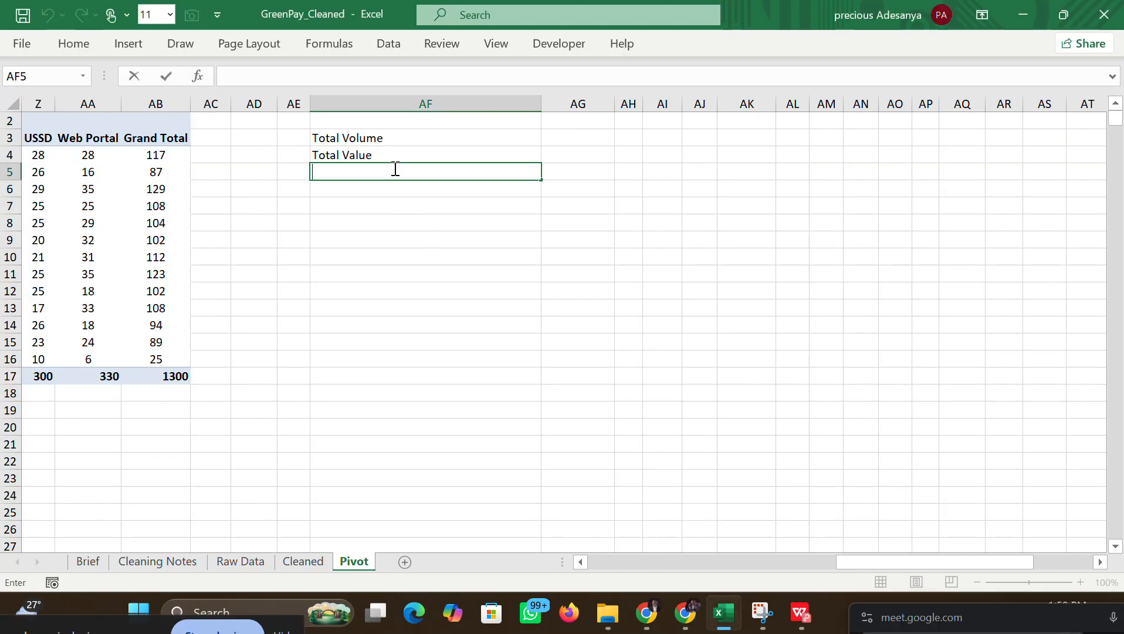
{"action": "type", "text": "Avg Transaction Size"}
{"action": "left_click", "coordinate": [396, 189]}
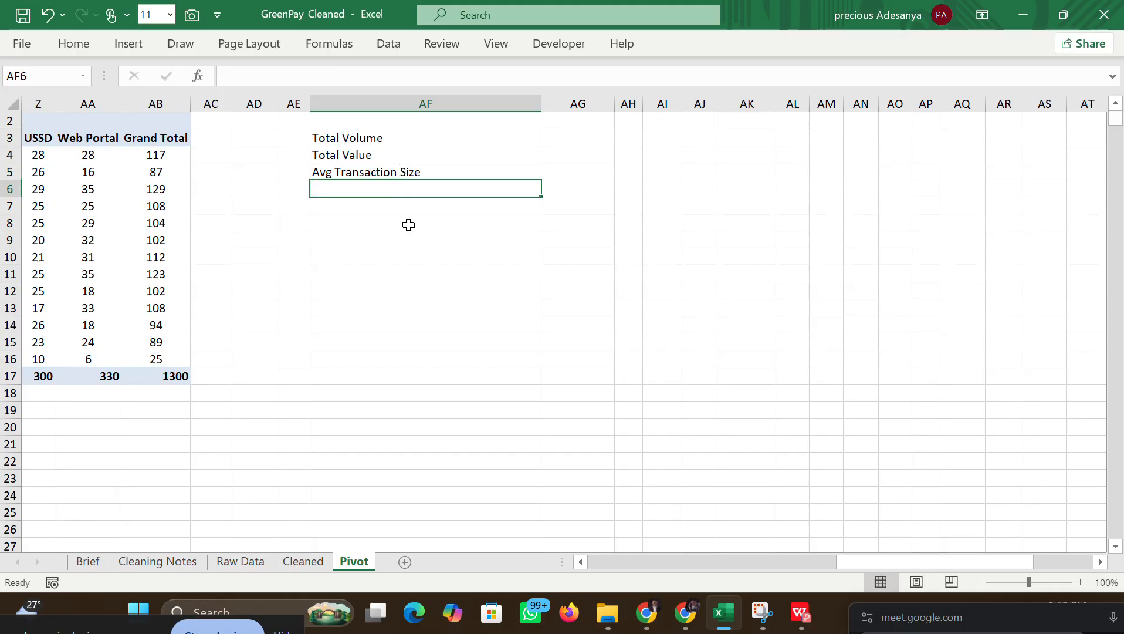
Step: Copy "Active Agents" from the table in the Claude chat and paste it into cell AF6 of the Excel Pivot sheet
{"action": "mouse_move", "coordinate": [698, 616]}
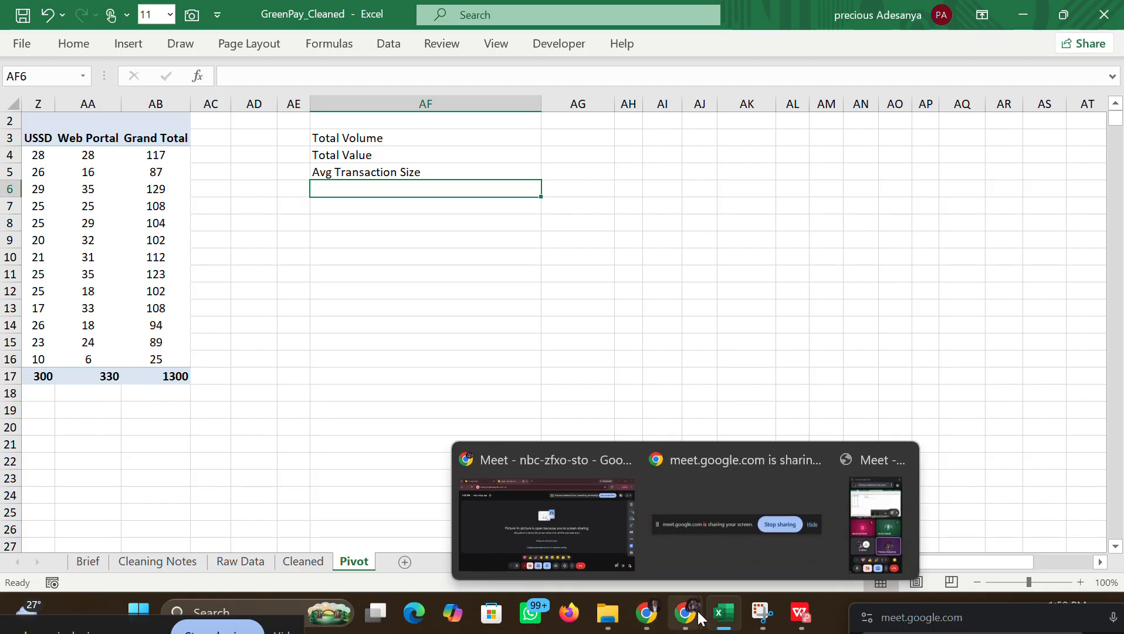
{"action": "left_click", "coordinate": [628, 528]}
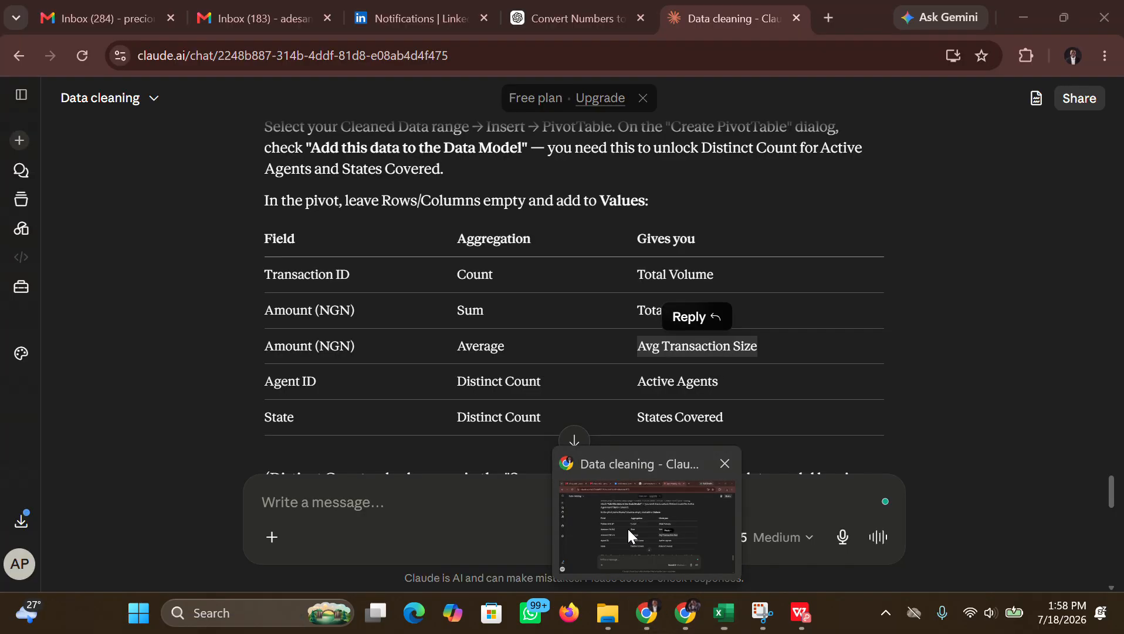
{"action": "left_click_drag", "start_coordinate": [722, 382], "coordinate": [640, 385]}
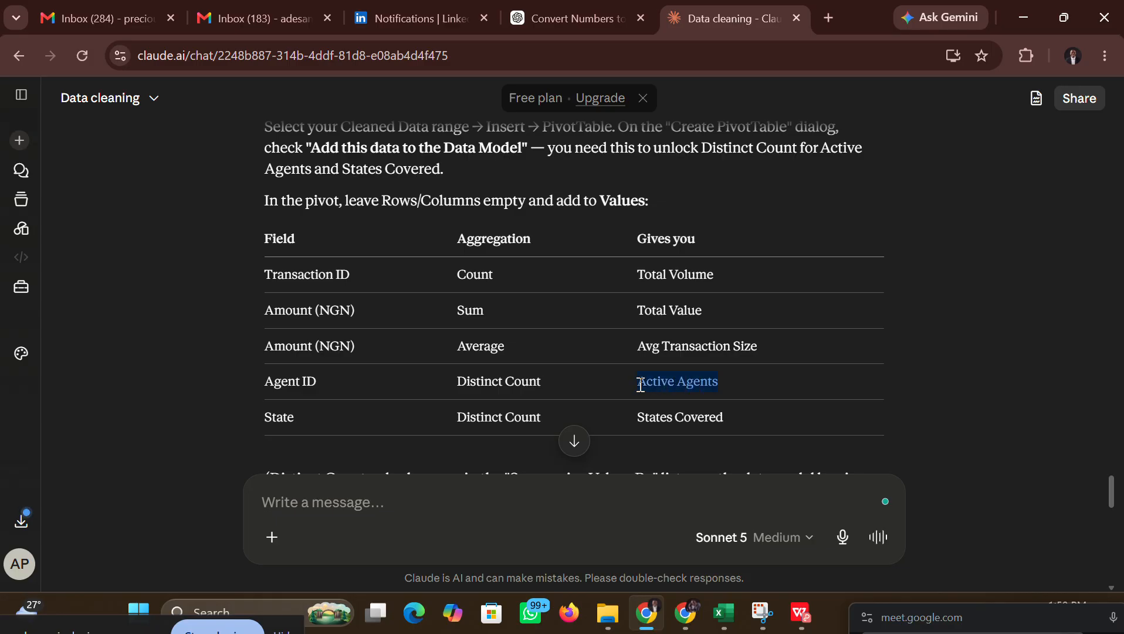
{"action": "right_click", "coordinate": [642, 382]}
{"action": "left_click", "coordinate": [691, 123]}
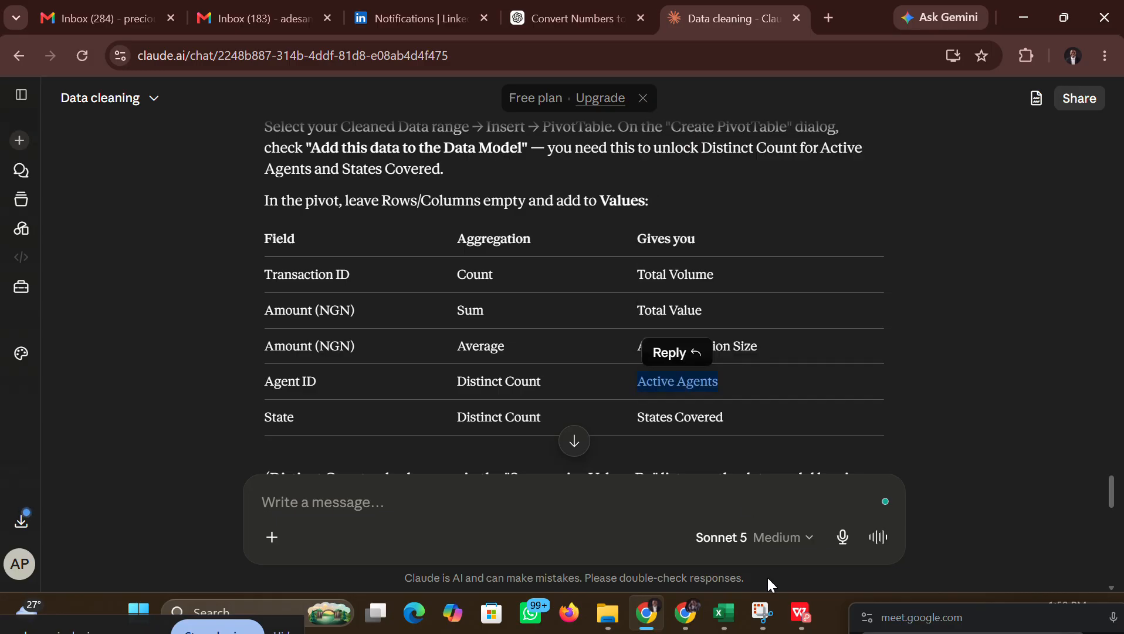
{"action": "left_click", "coordinate": [724, 613]}
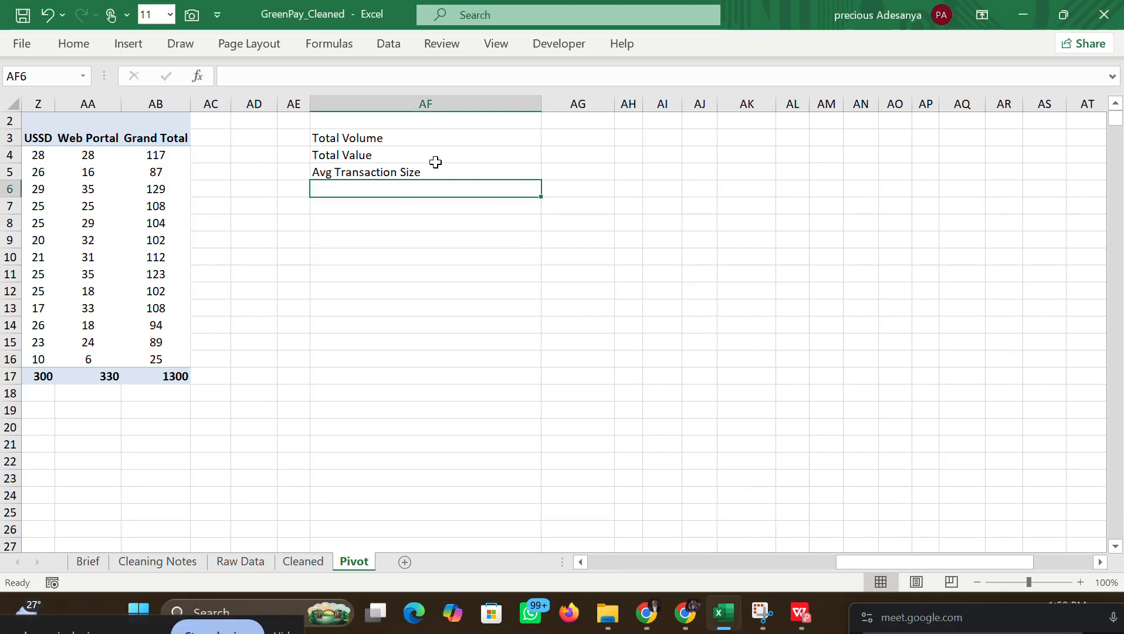
{"action": "double_click", "coordinate": [398, 186]}
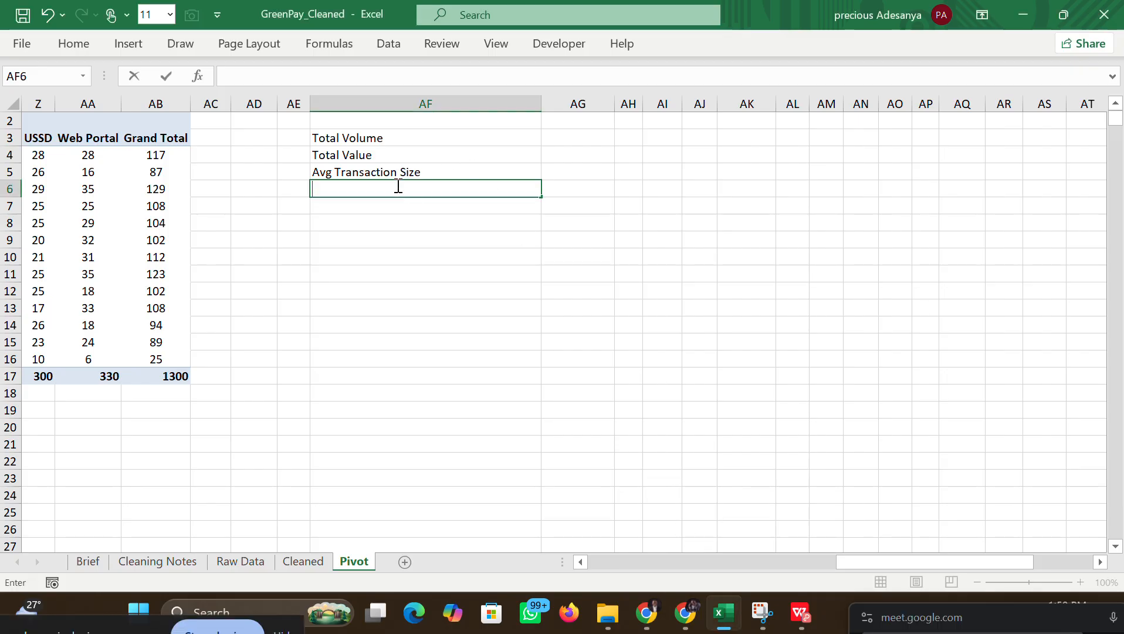
{"action": "key", "text": "ctrl+v"}
{"action": "left_click", "coordinate": [361, 210]}
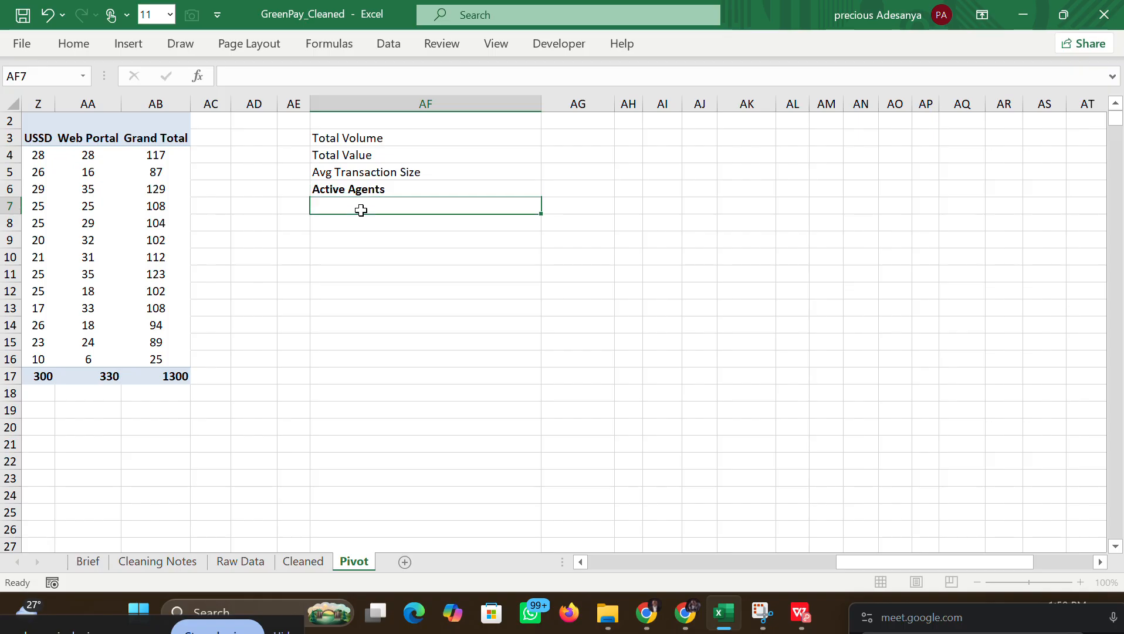
Step: Remove the bold formatting from the "Active Agents" label in cell AF6
{"action": "left_click", "coordinate": [351, 191]}
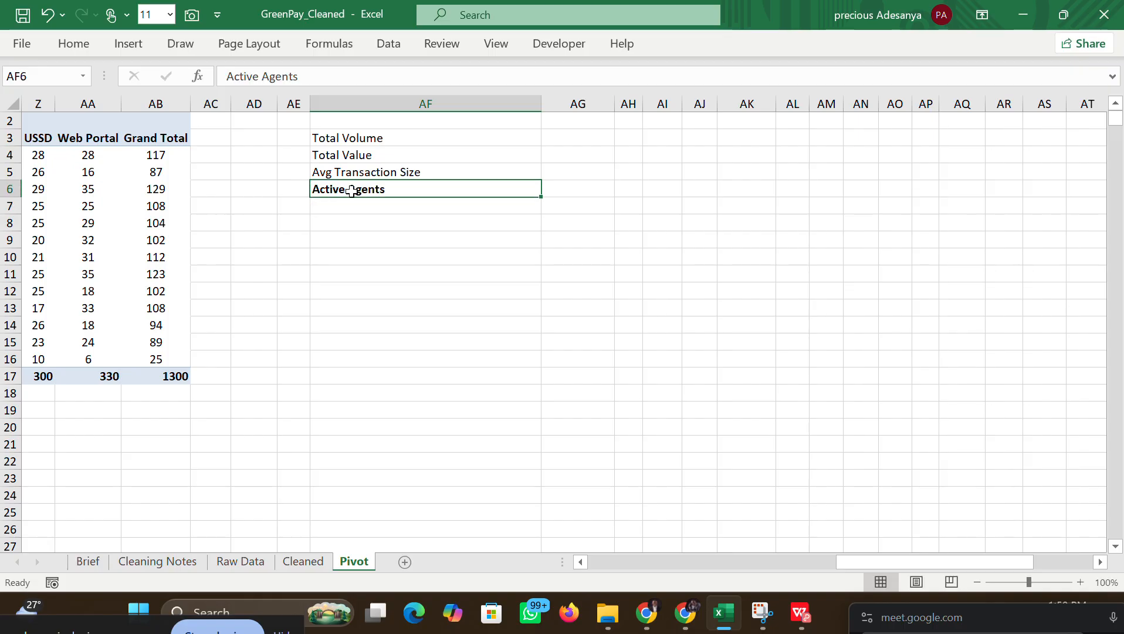
{"action": "left_click", "coordinate": [66, 45]}
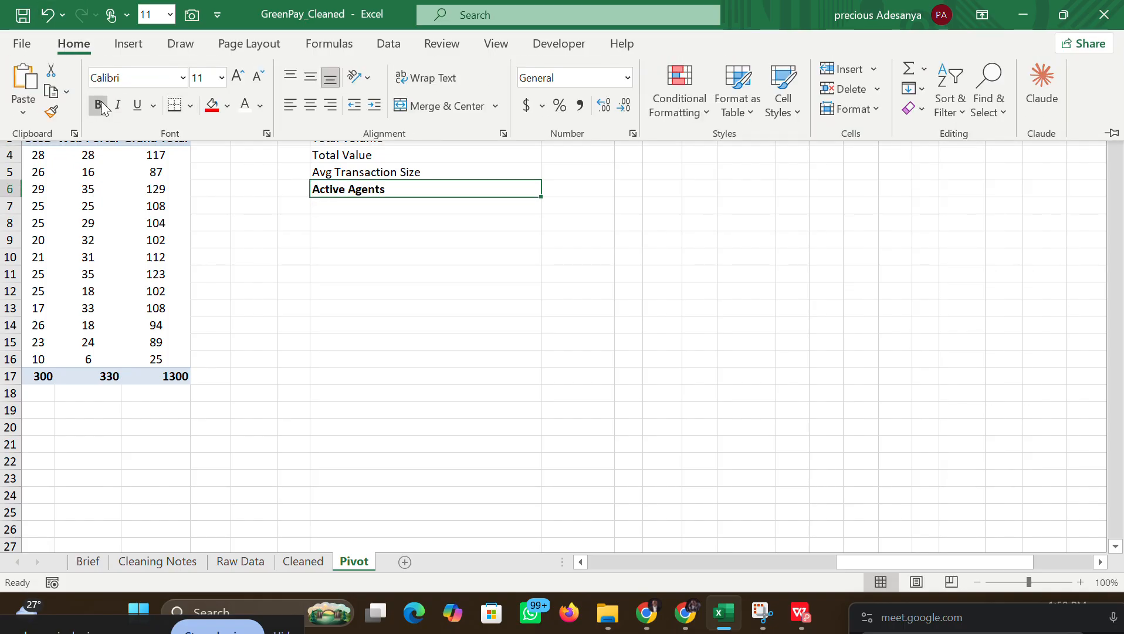
{"action": "left_click", "coordinate": [100, 102]}
{"action": "left_click", "coordinate": [328, 206]}
{"action": "left_click", "coordinate": [329, 202]}
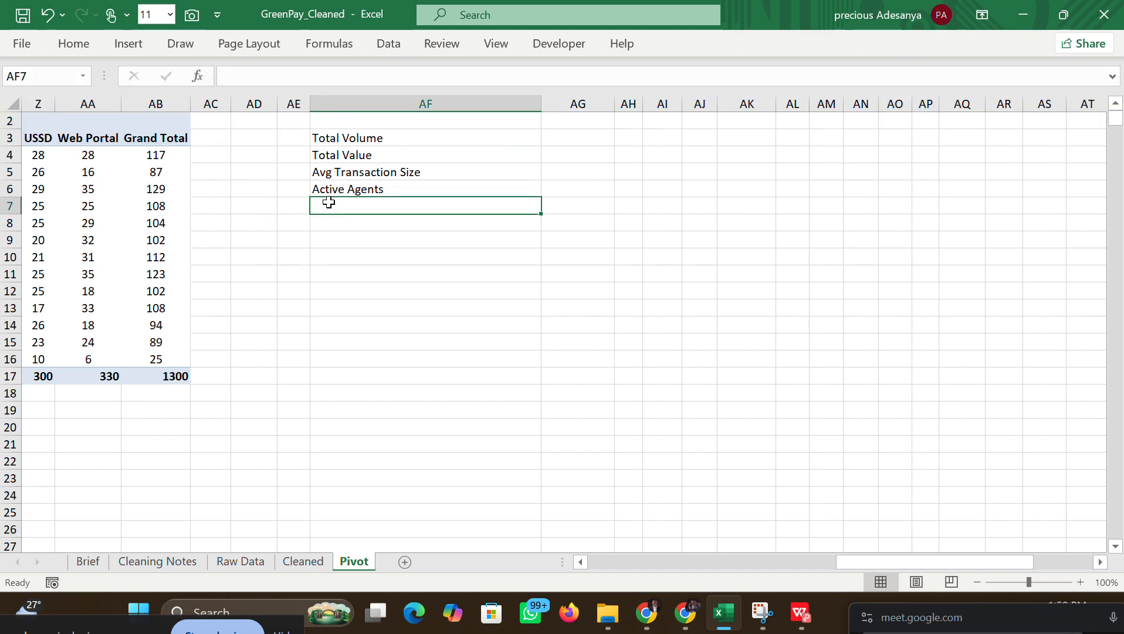
Step: Copy "States Covered" from the table in the Claude chat and paste it into cell AF7 of the Excel Pivot sheet
{"action": "double_click", "coordinate": [329, 202]}
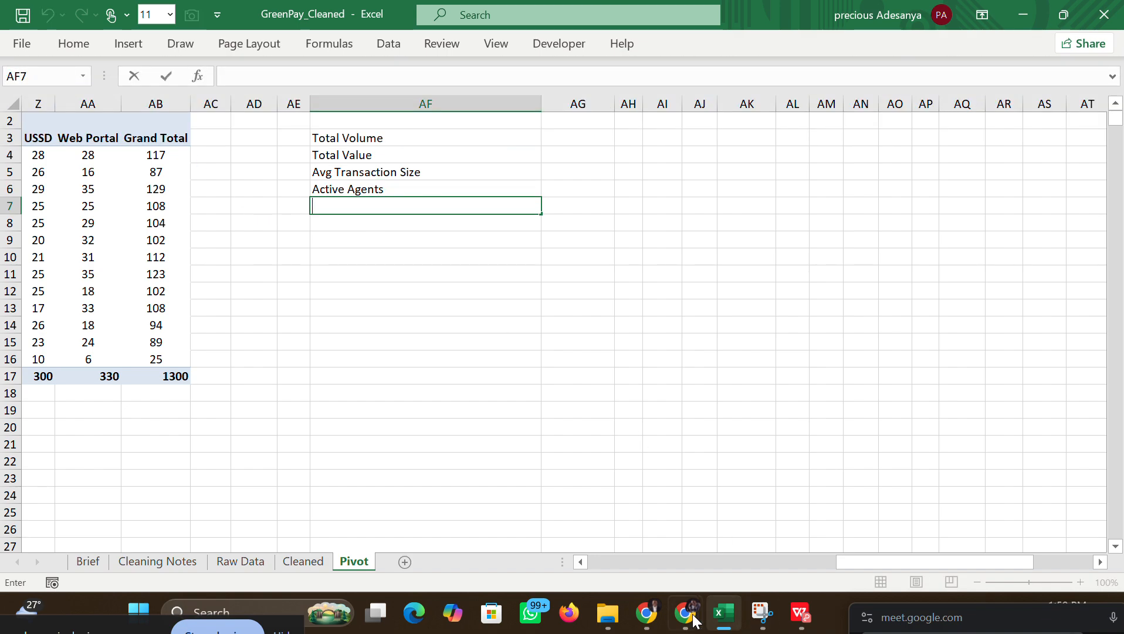
{"action": "left_click", "coordinate": [660, 621]}
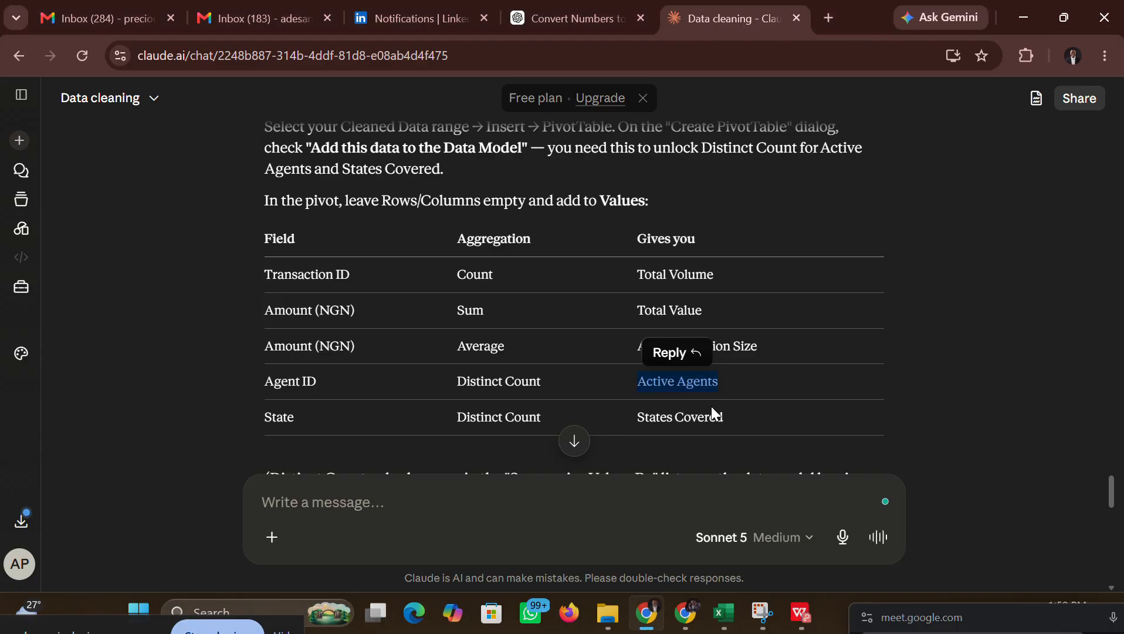
{"action": "left_click_drag", "start_coordinate": [730, 424], "coordinate": [653, 418]}
{"action": "right_click", "coordinate": [640, 418]}
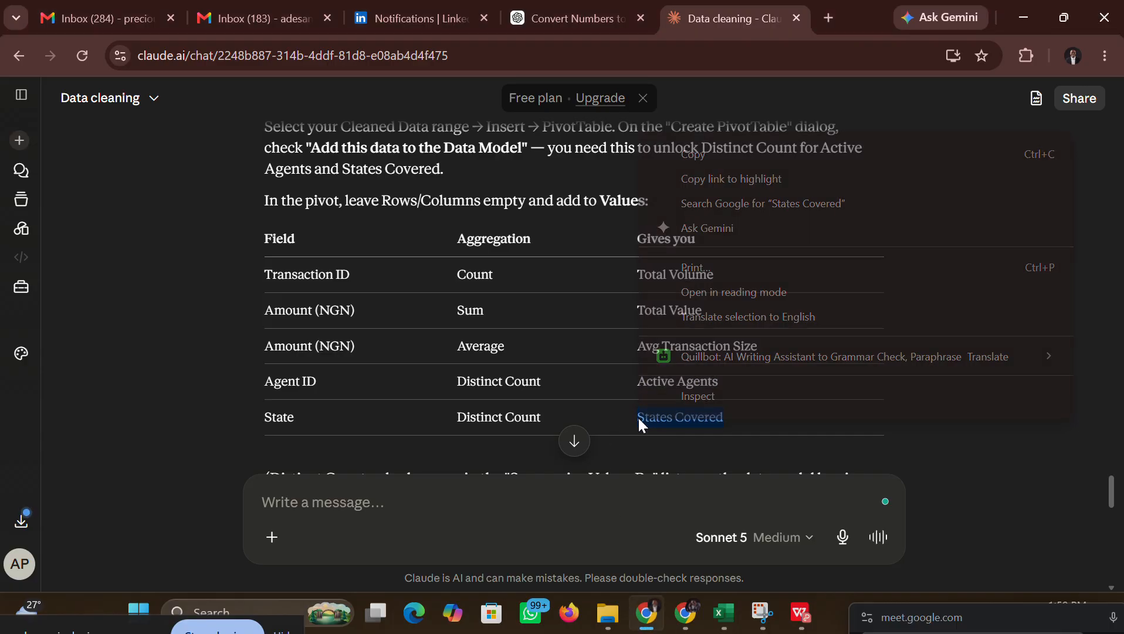
{"action": "left_click", "coordinate": [685, 153]}
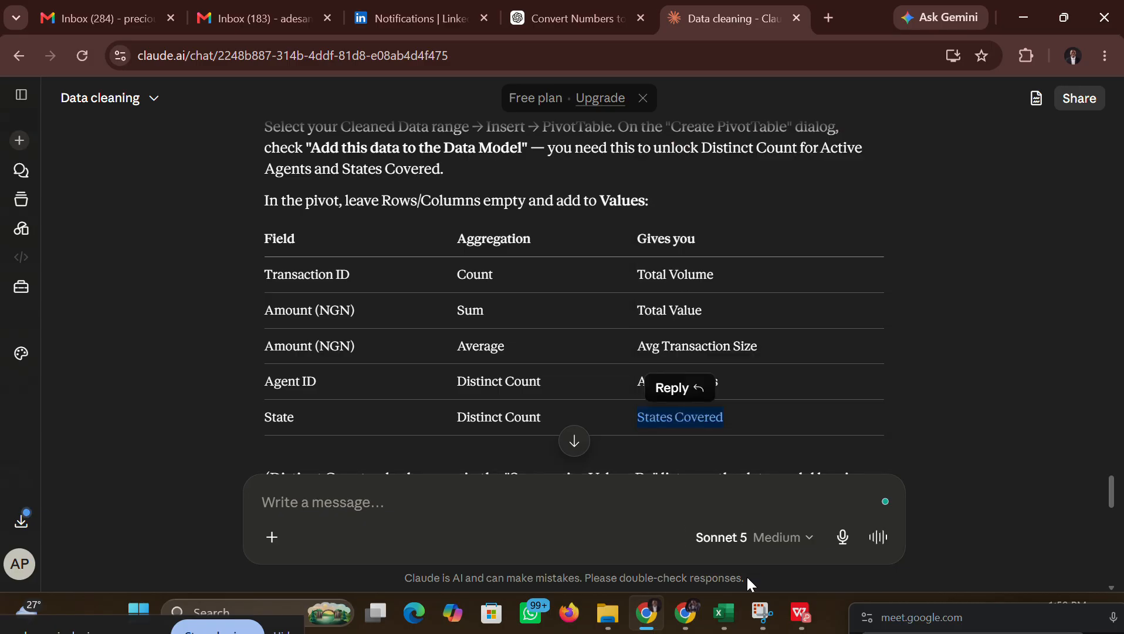
{"action": "mouse_move", "coordinate": [724, 612]}
{"action": "left_click", "coordinate": [706, 555]}
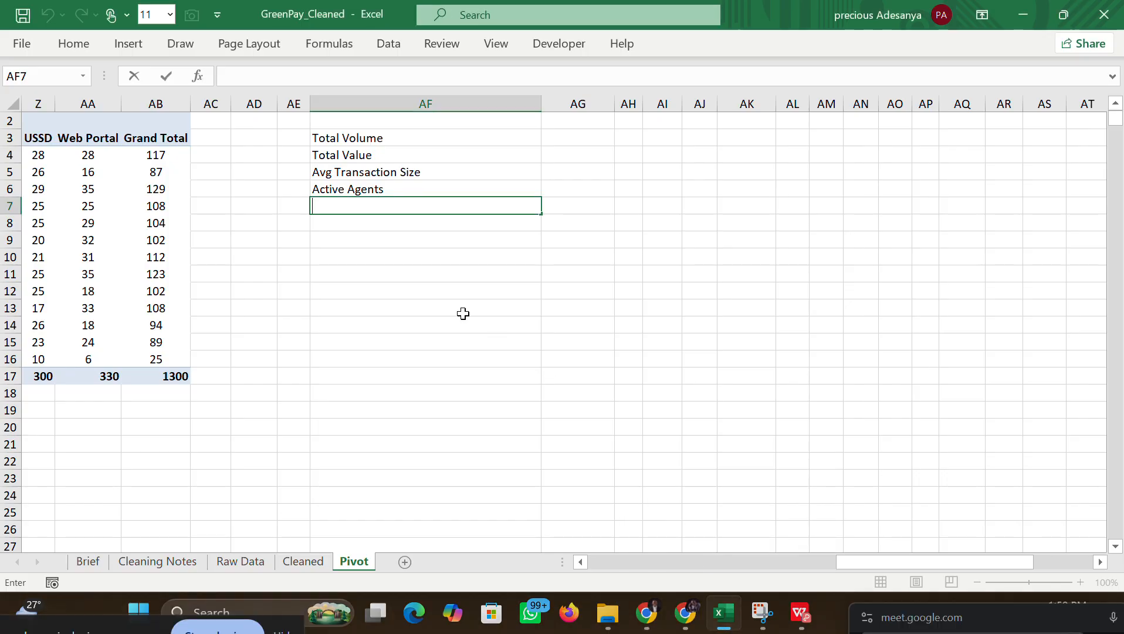
{"action": "key", "text": "ctrl+v"}
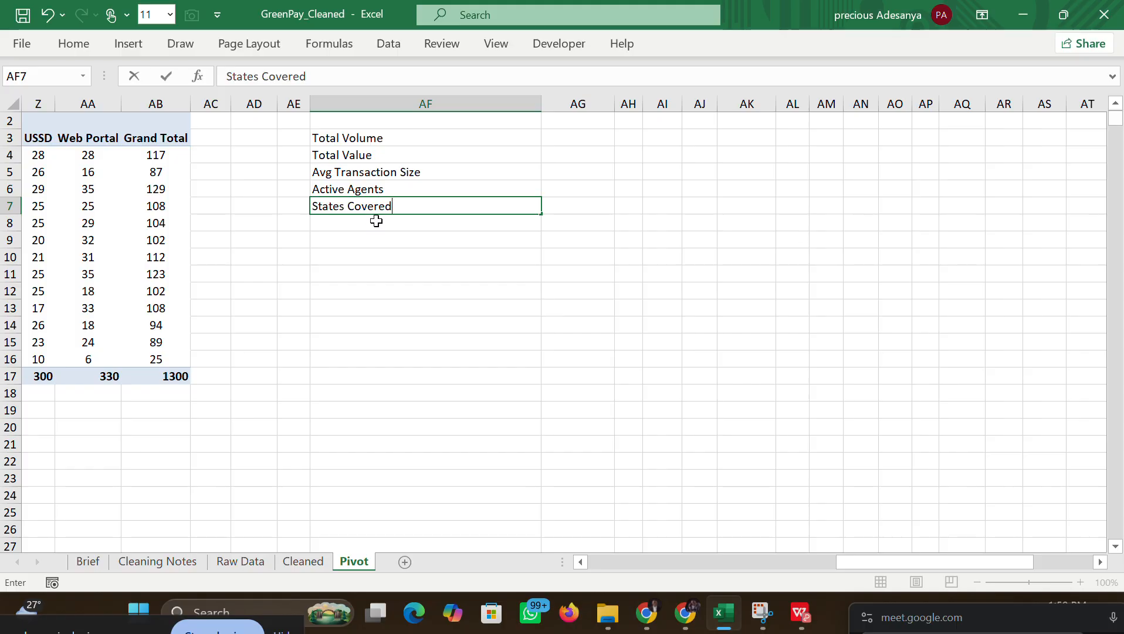
{"action": "left_click", "coordinate": [816, 511]}
{"action": "left_click", "coordinate": [698, 137]}
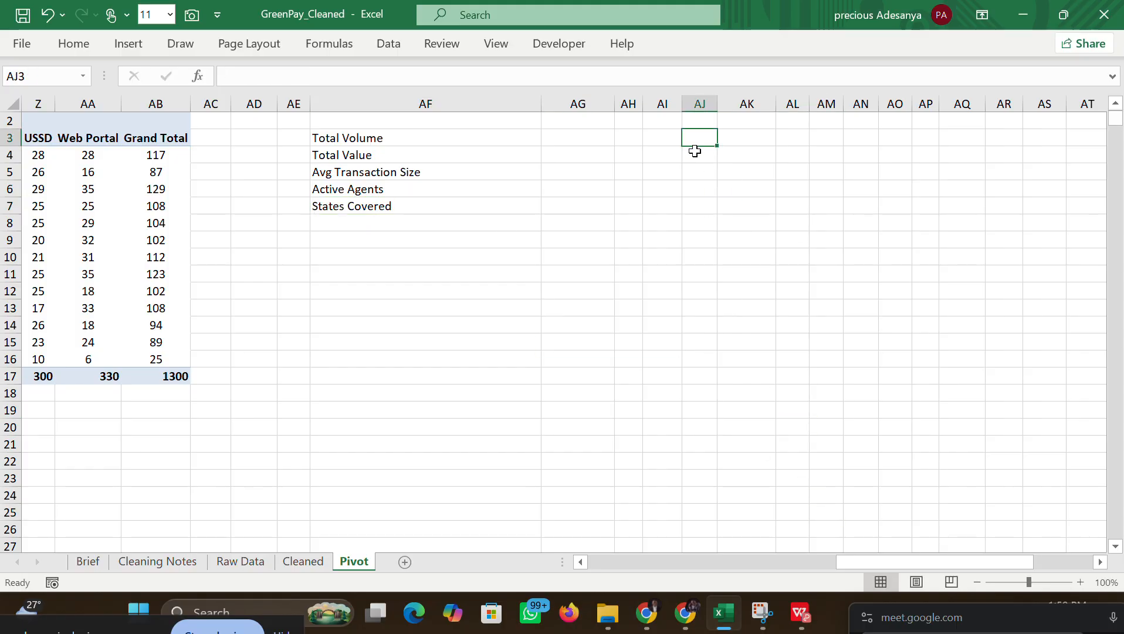
Step: Recheck the pivot instructions in the Claude chat and create an Excel PivotTable from Cleaned!$A$1:$U$1301 at cell AH3 of the existing Pivot sheet
{"action": "mouse_move", "coordinate": [643, 614]}
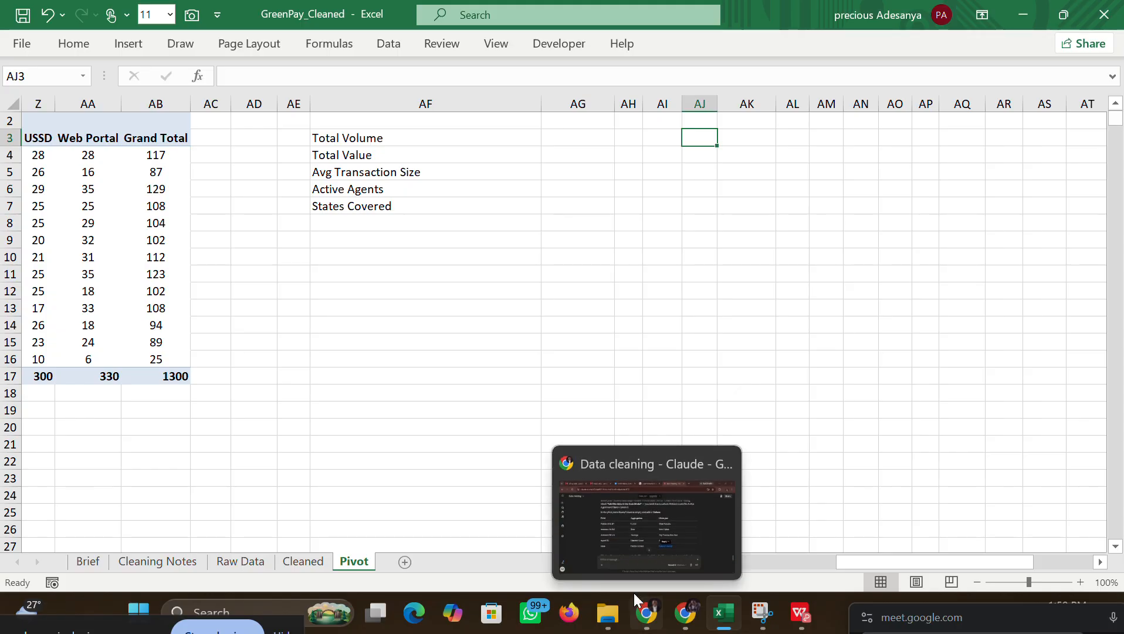
{"action": "mouse_move", "coordinate": [630, 524]}
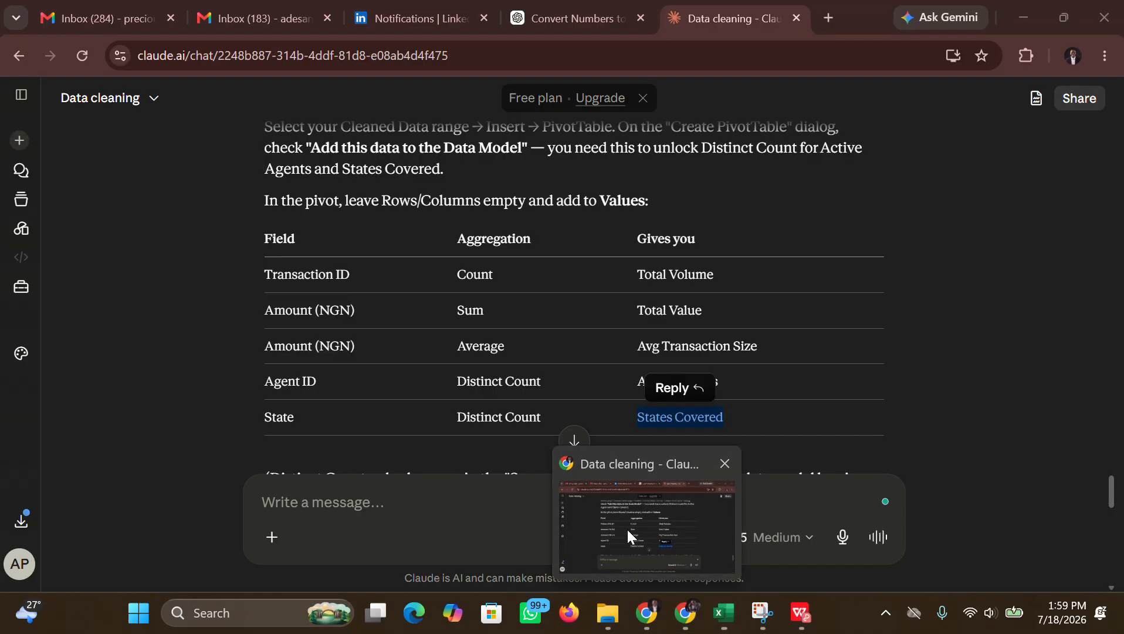
{"action": "left_click", "coordinate": [626, 527]}
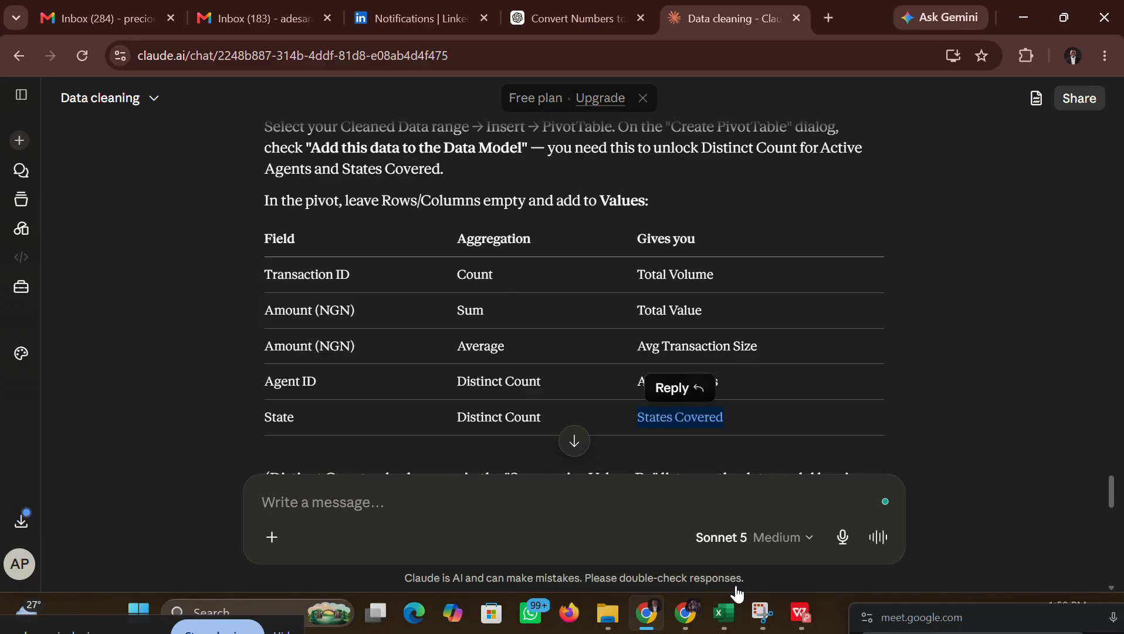
{"action": "mouse_move", "coordinate": [732, 611]}
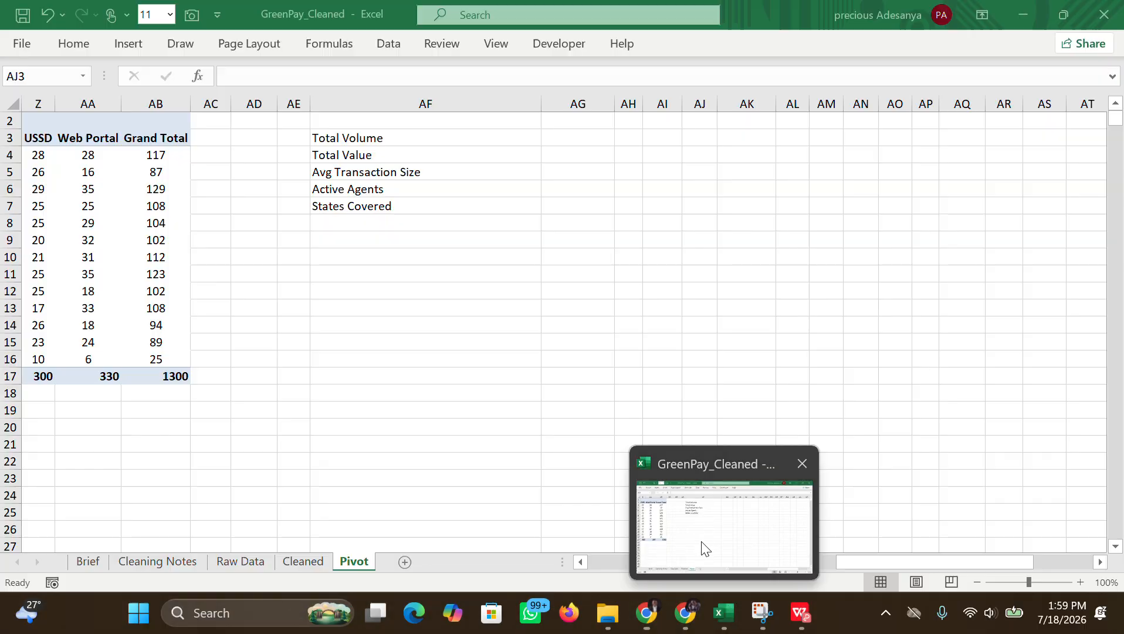
{"action": "left_click", "coordinate": [702, 545]}
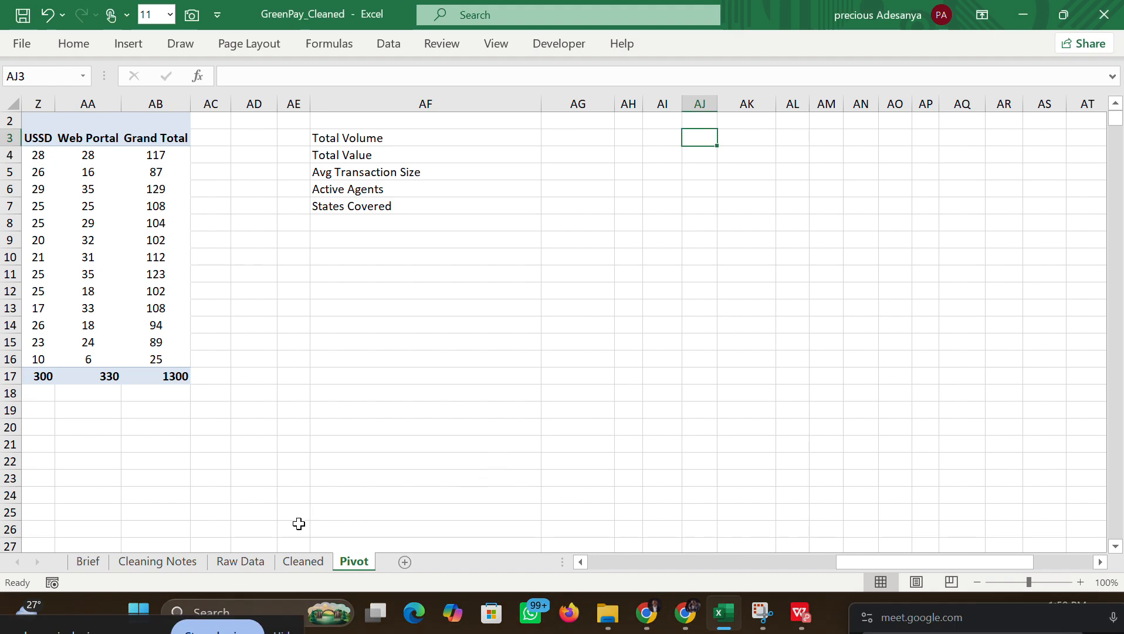
{"action": "left_click", "coordinate": [287, 561]}
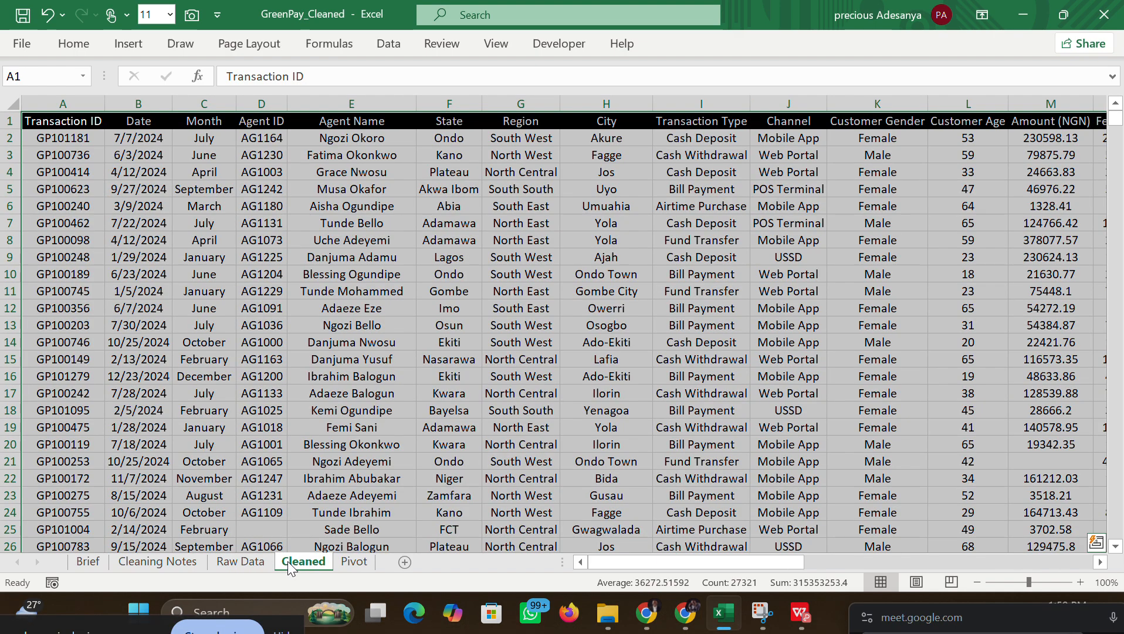
{"action": "left_click", "coordinate": [125, 52]}
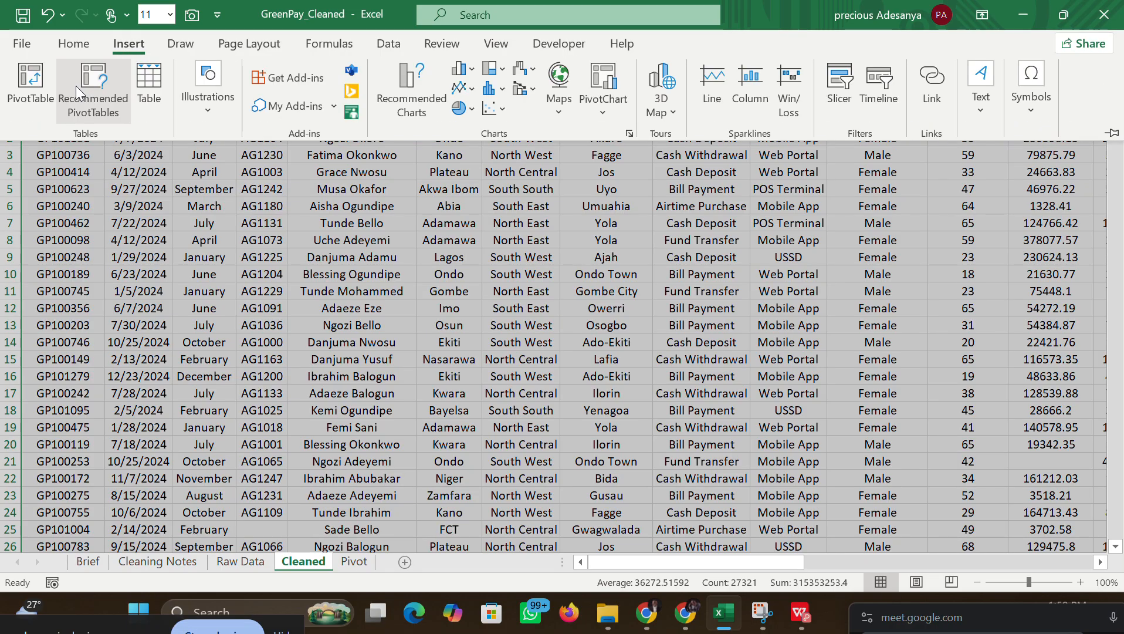
{"action": "left_click", "coordinate": [49, 91]}
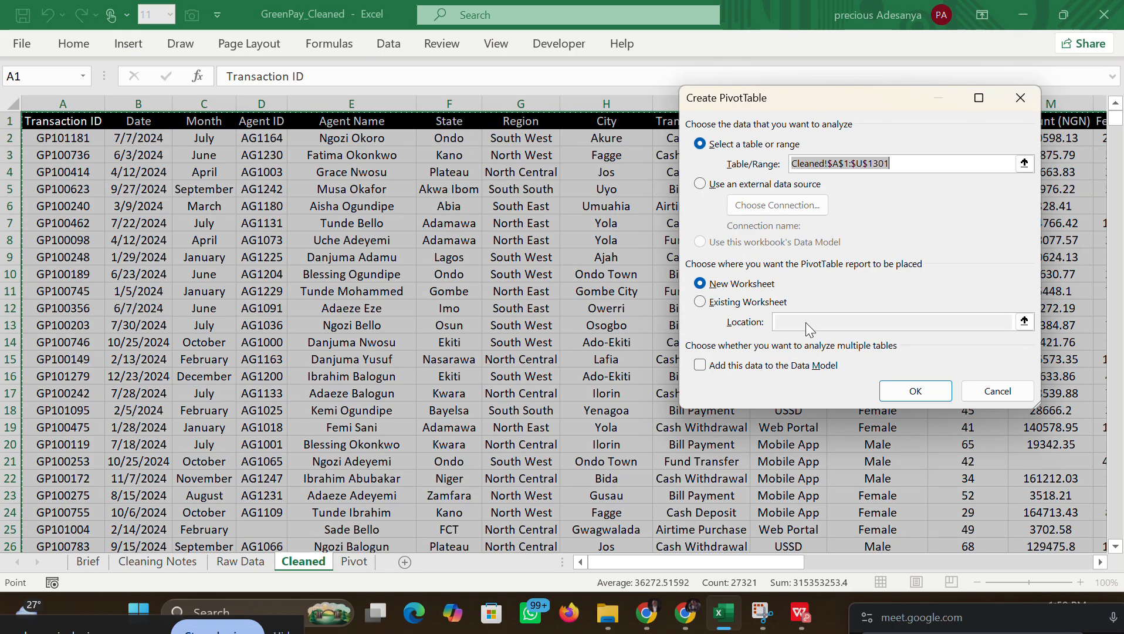
{"action": "left_click", "coordinate": [751, 302]}
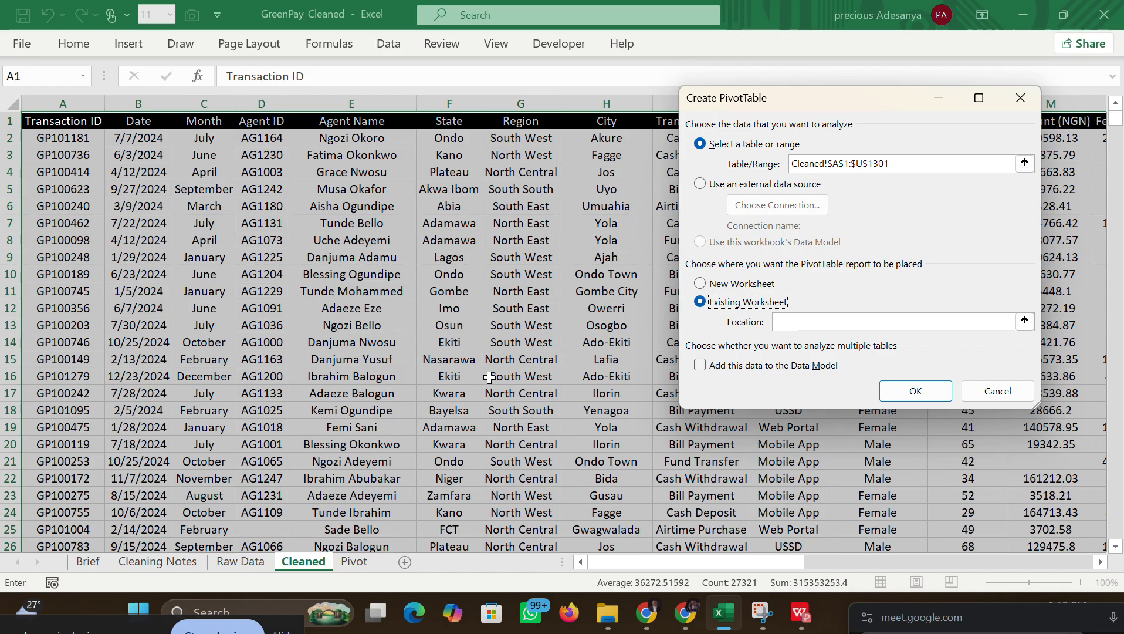
{"action": "left_click", "coordinate": [352, 562]}
{"action": "left_click", "coordinate": [616, 131]}
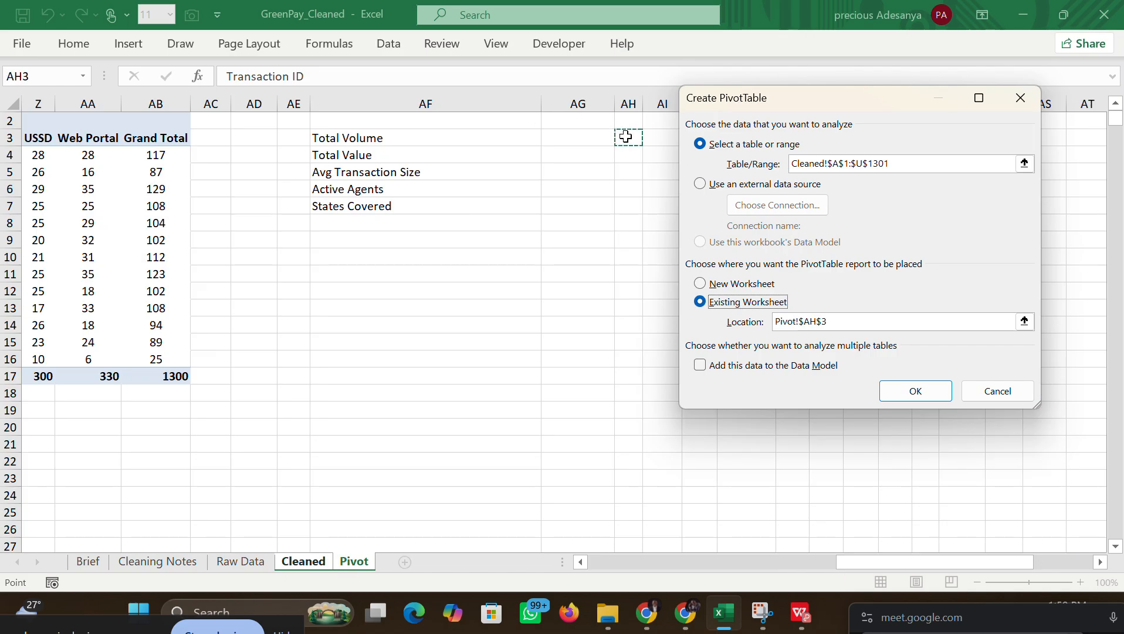
{"action": "left_click", "coordinate": [885, 389]}
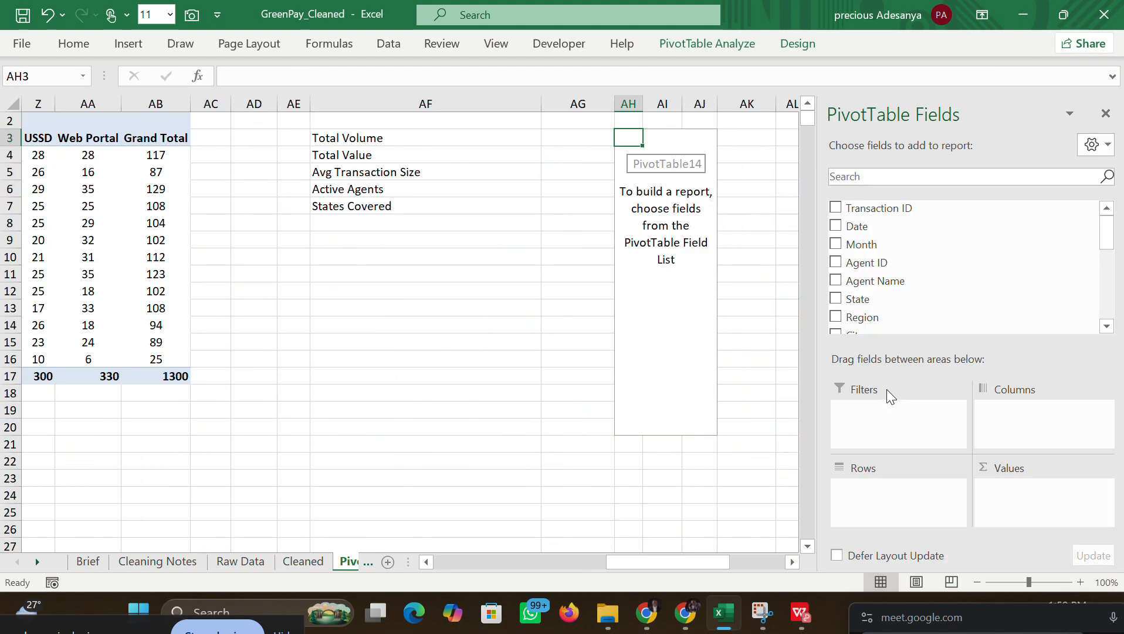
Step: Add Transaction ID to the values of the PivotTable at AH3 as a count and close the field list
{"action": "left_click_drag", "start_coordinate": [928, 213], "coordinate": [1024, 497]}
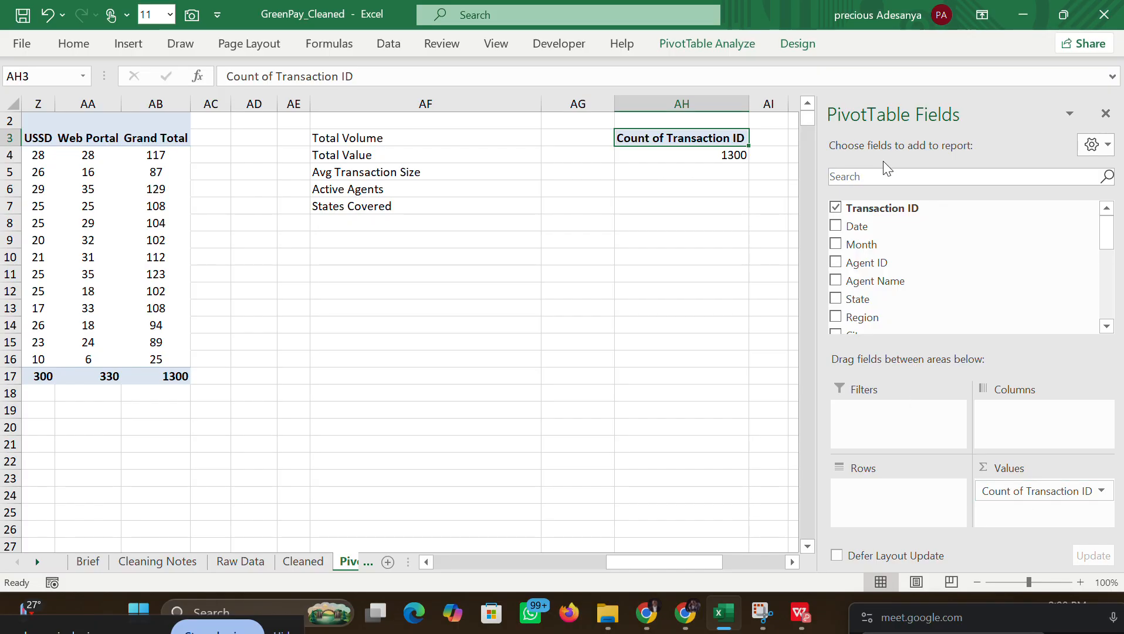
{"action": "left_click", "coordinate": [1102, 120]}
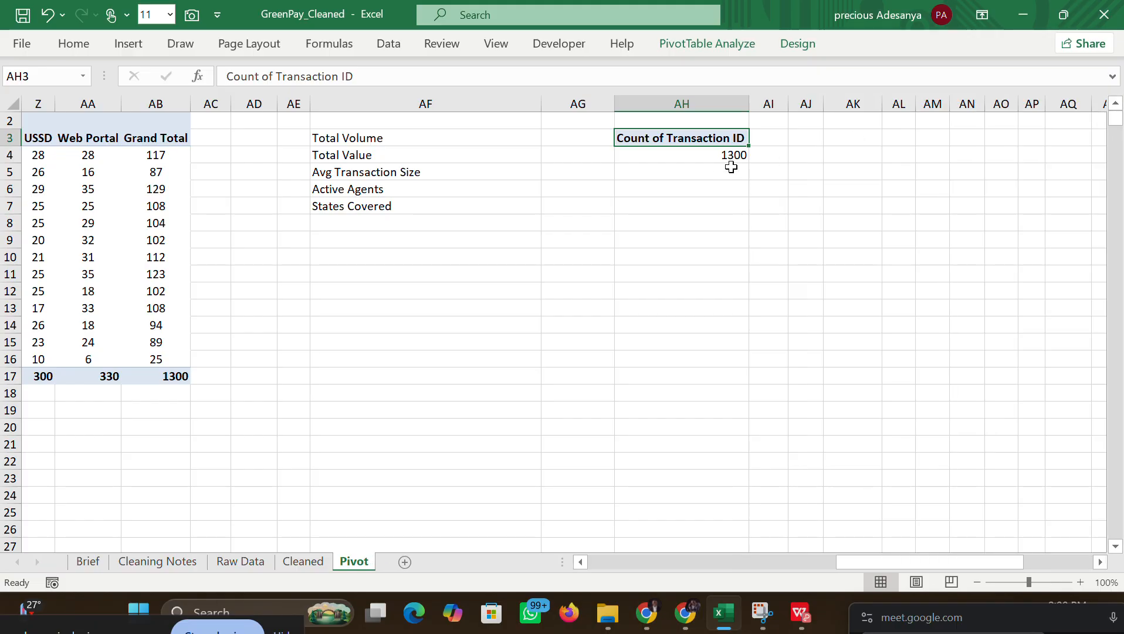
{"action": "left_click", "coordinate": [707, 169]}
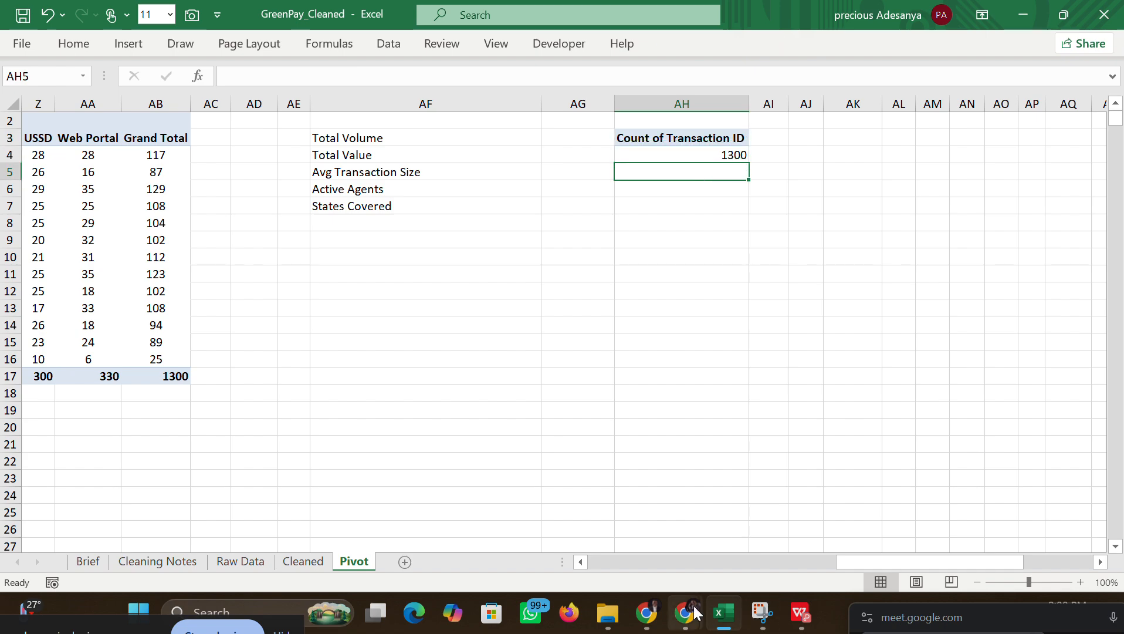
Step: Recheck the aggregation table in the Claude chat and create an Excel PivotTable from Cleaned!$A$1:$U$1301 at cell AH5 of the existing Pivot sheet
{"action": "left_click", "coordinate": [629, 537]}
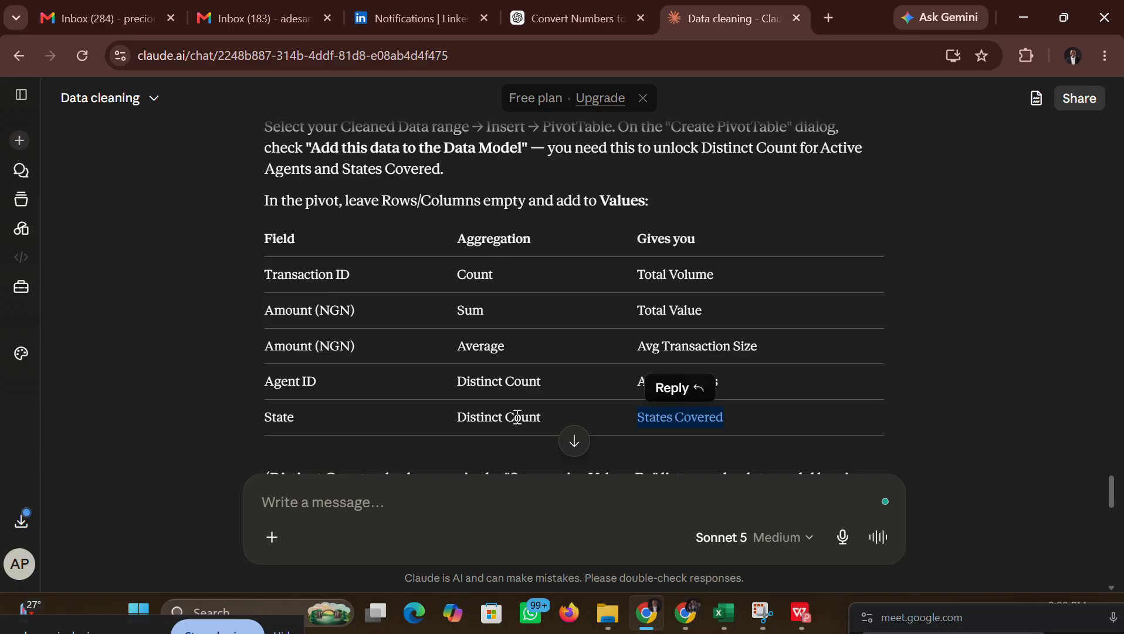
{"action": "mouse_move", "coordinate": [724, 613]}
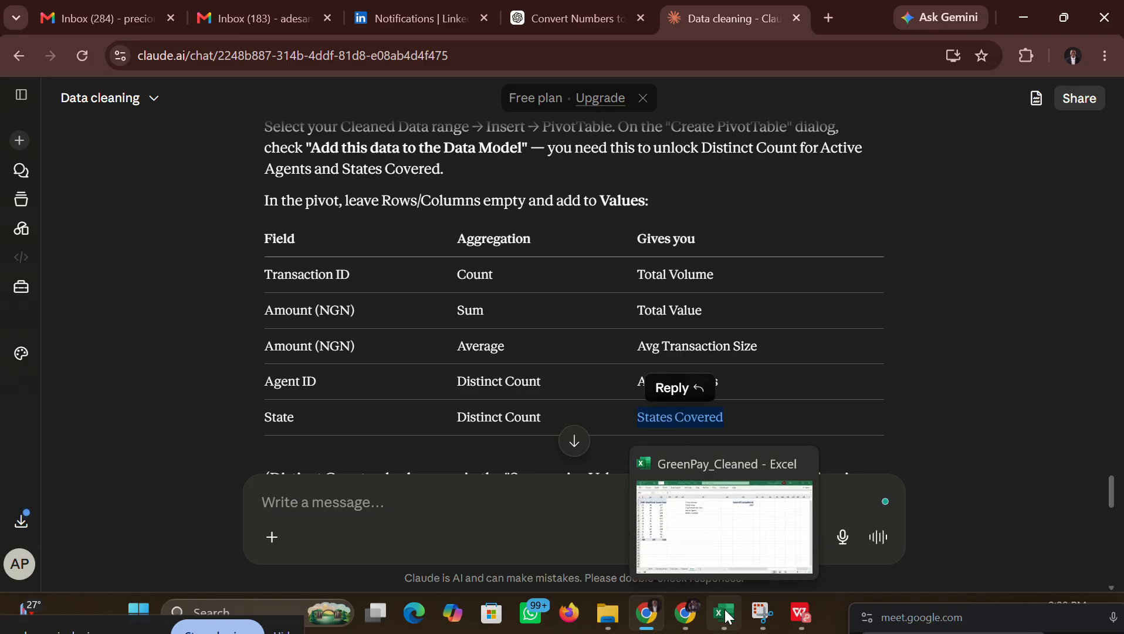
{"action": "left_click", "coordinate": [704, 564]}
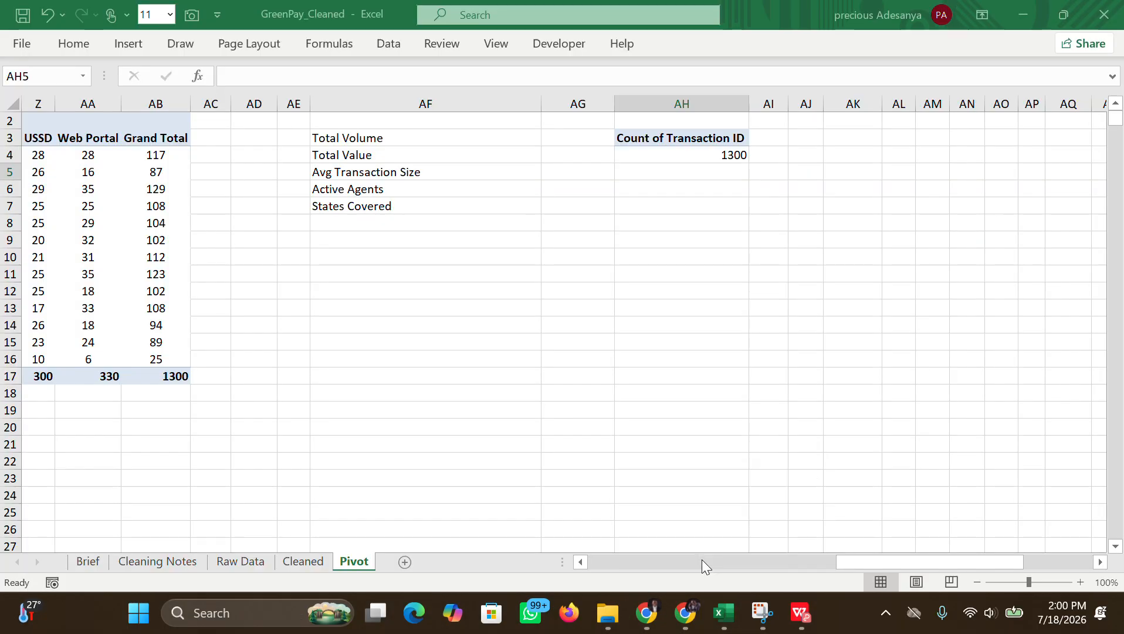
{"action": "left_click", "coordinate": [67, 45]}
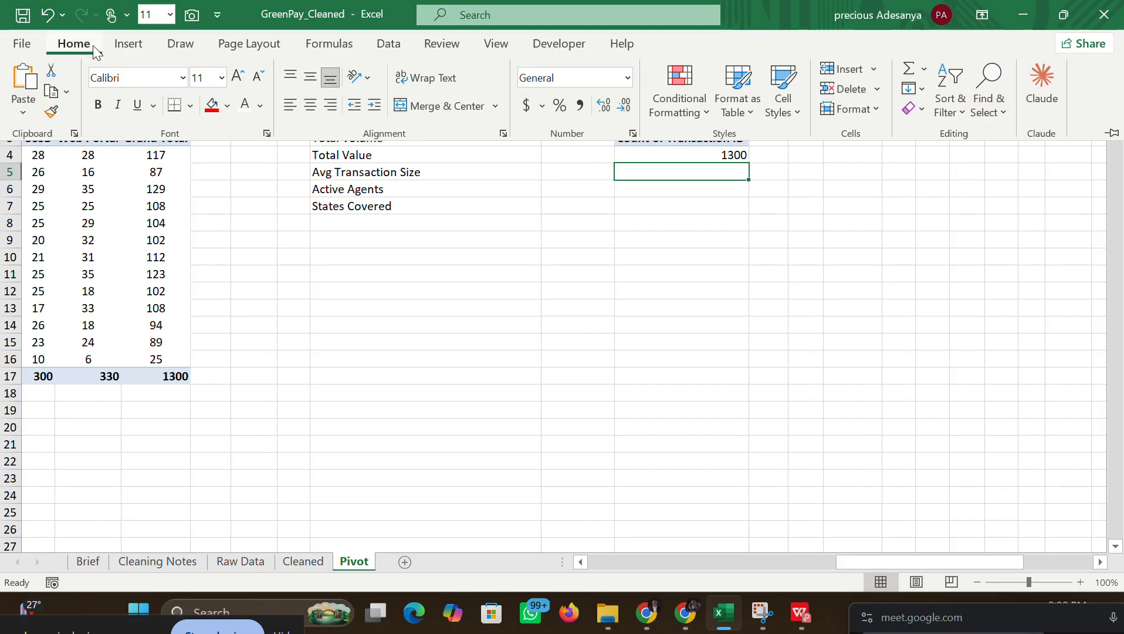
{"action": "left_click", "coordinate": [93, 44]}
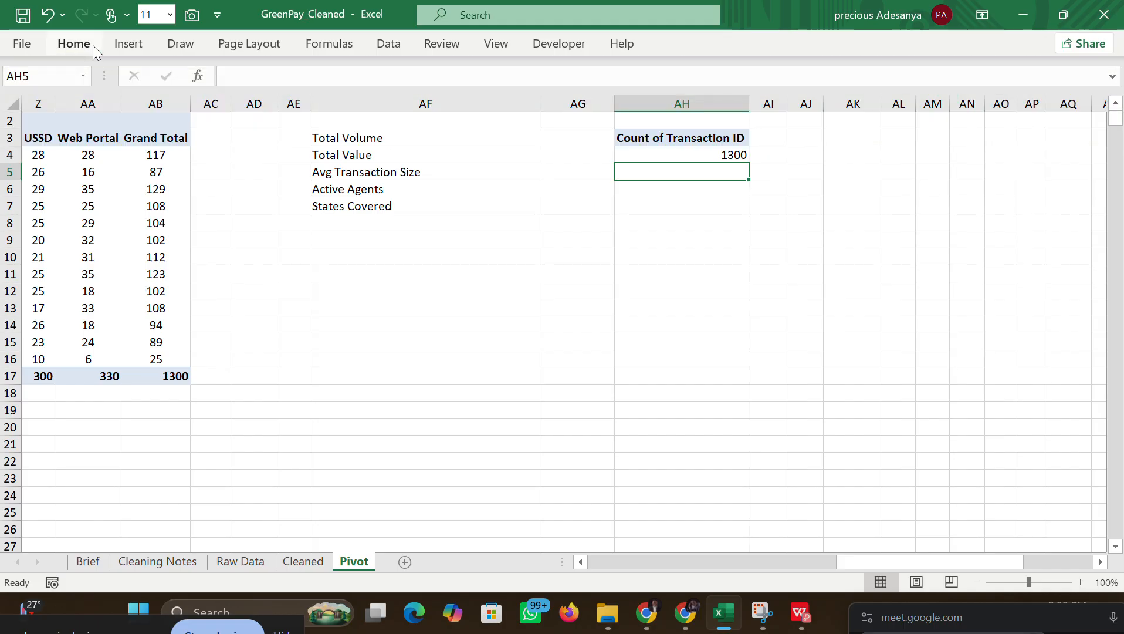
{"action": "left_click", "coordinate": [300, 563]}
{"action": "left_click", "coordinate": [140, 47]}
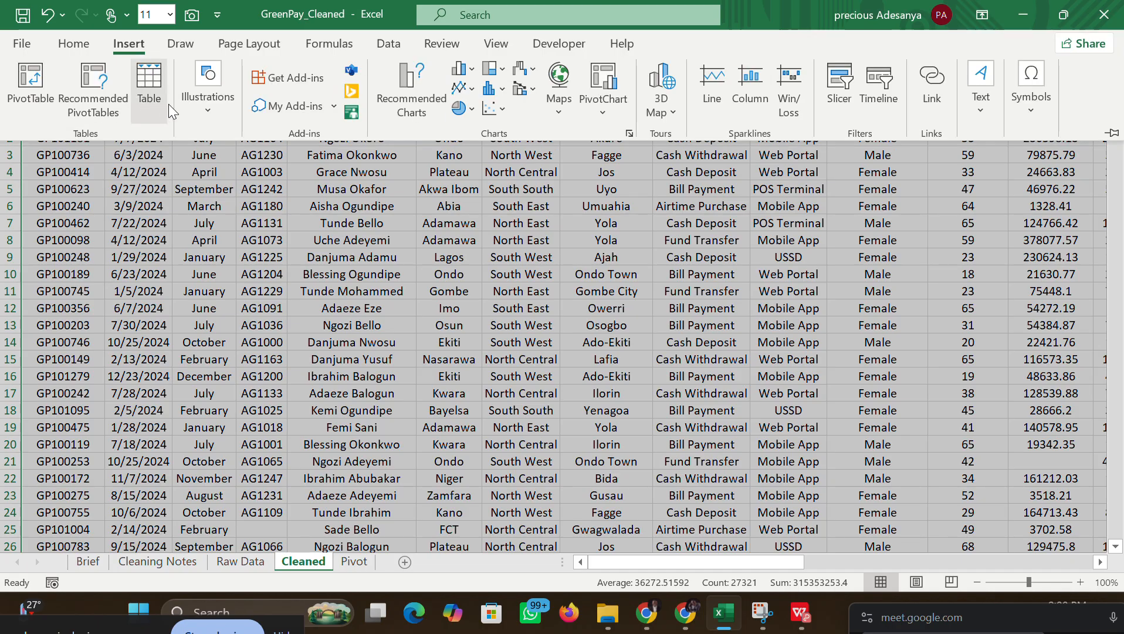
{"action": "left_click", "coordinate": [52, 93]}
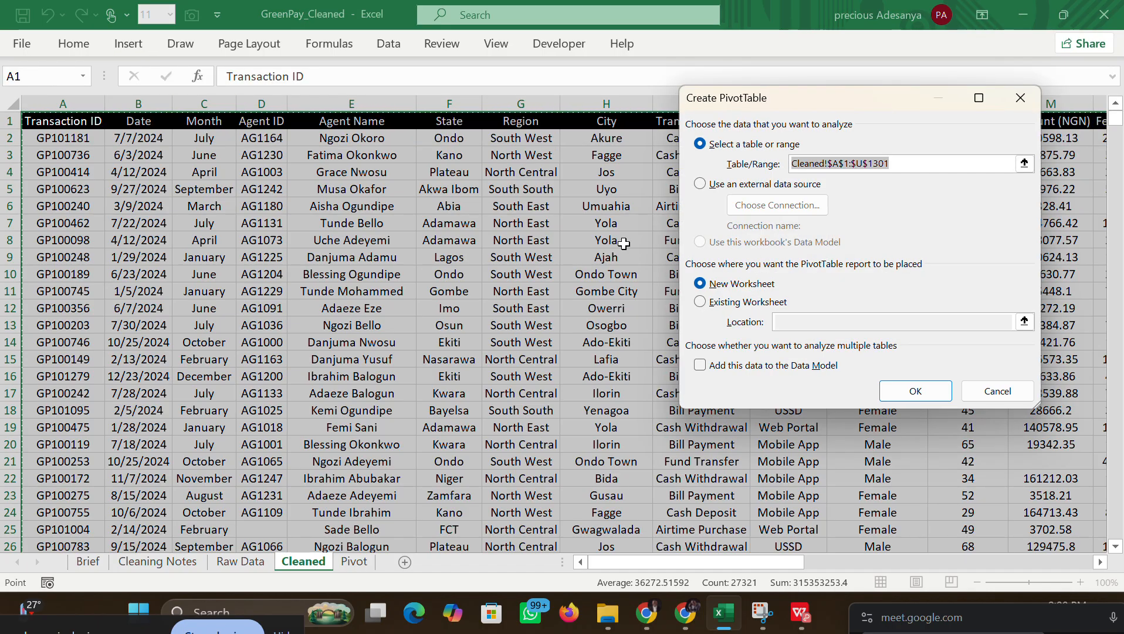
{"action": "left_click", "coordinate": [701, 301]}
{"action": "left_click", "coordinate": [796, 320]}
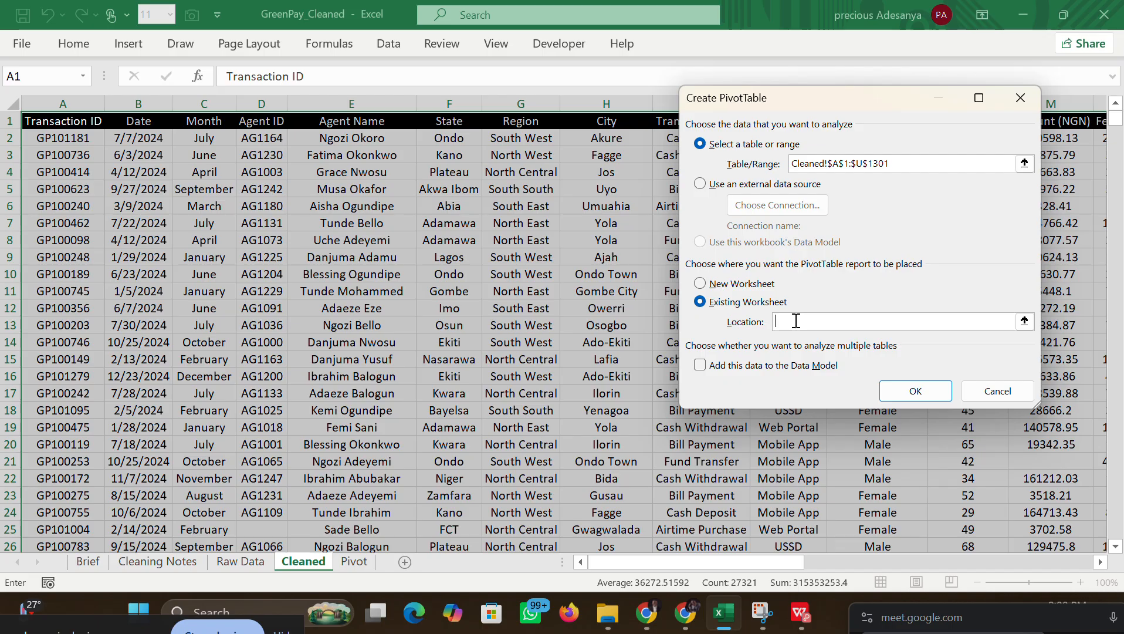
{"action": "left_click", "coordinate": [364, 558]}
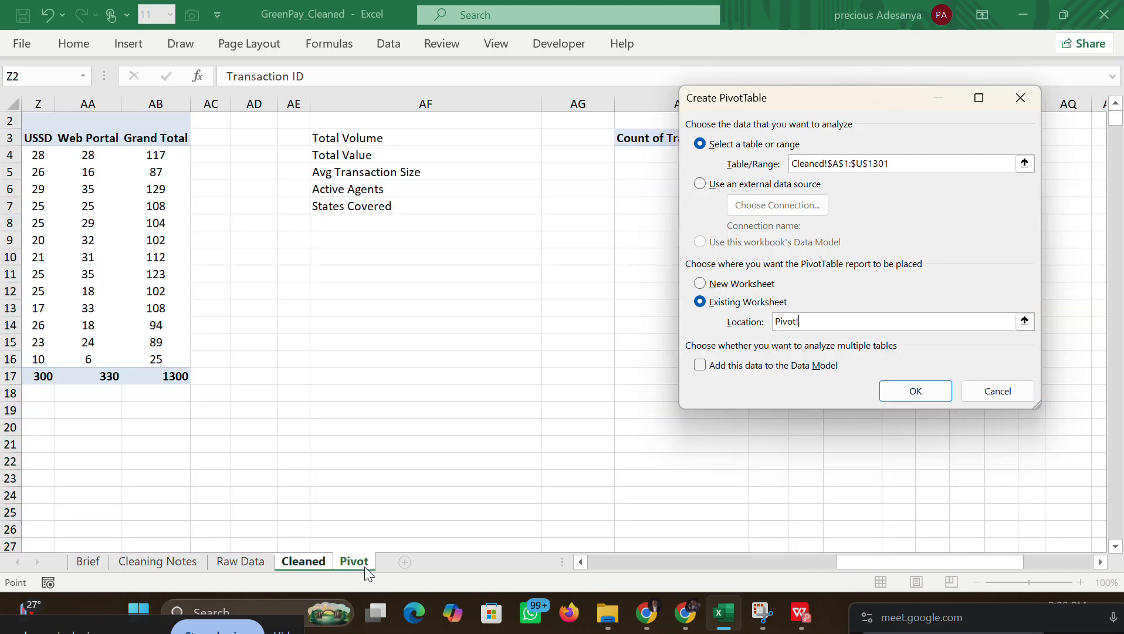
{"action": "left_click", "coordinate": [641, 173]}
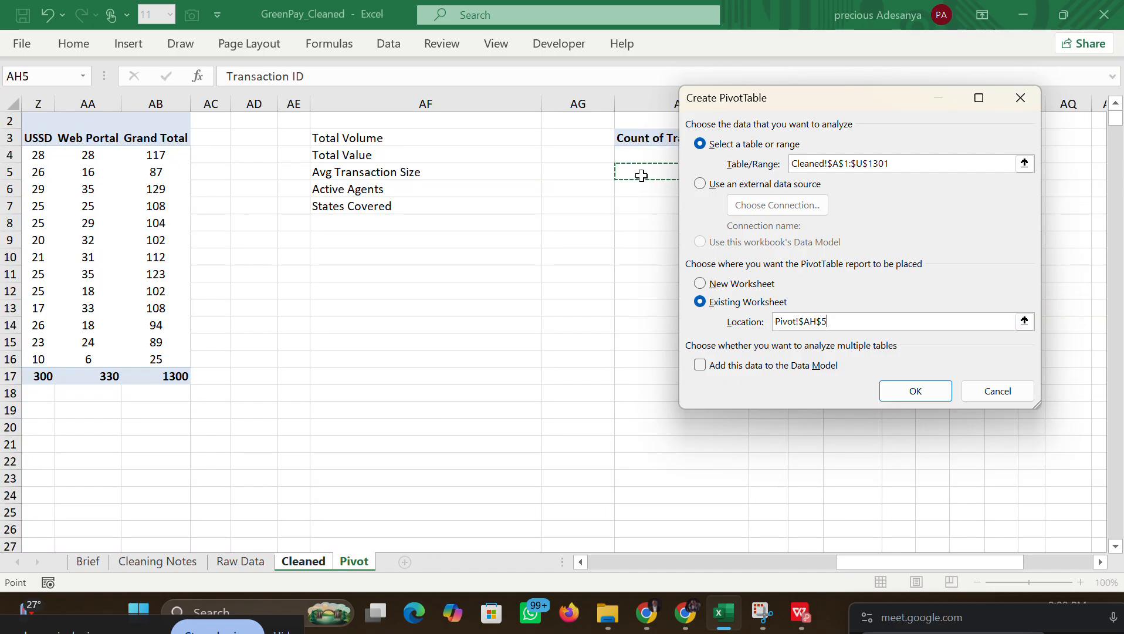
{"action": "left_click", "coordinate": [884, 392]}
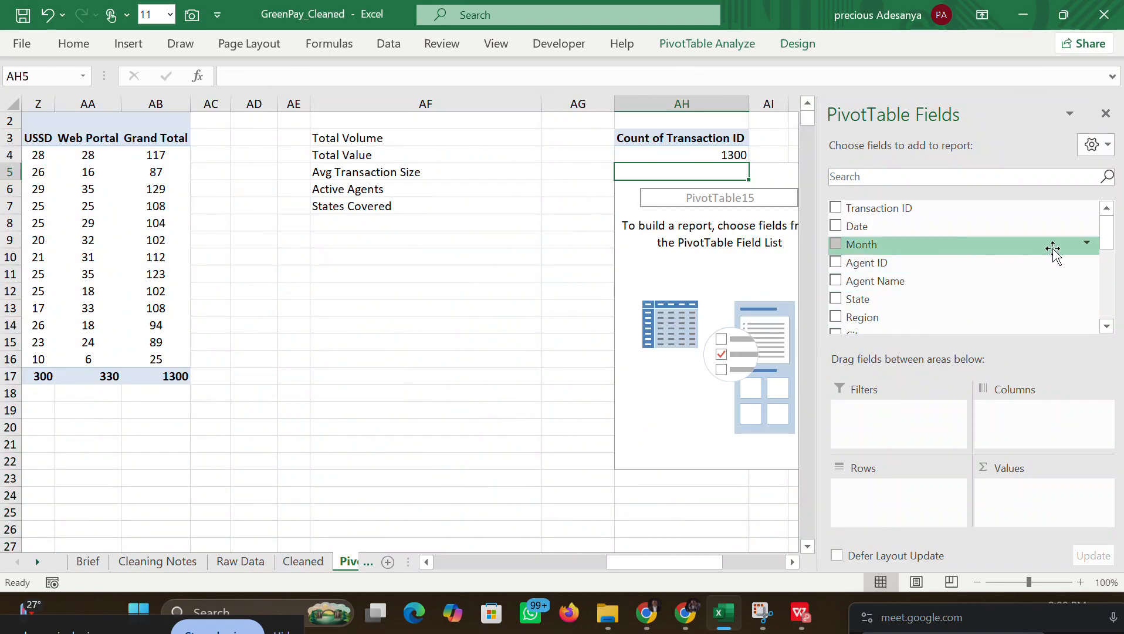
Step: Add Amount (NGN) to the values of the PivotTable at AH5 and summarize it by Sum
{"action": "left_click_drag", "start_coordinate": [1105, 249], "coordinate": [1105, 290]}
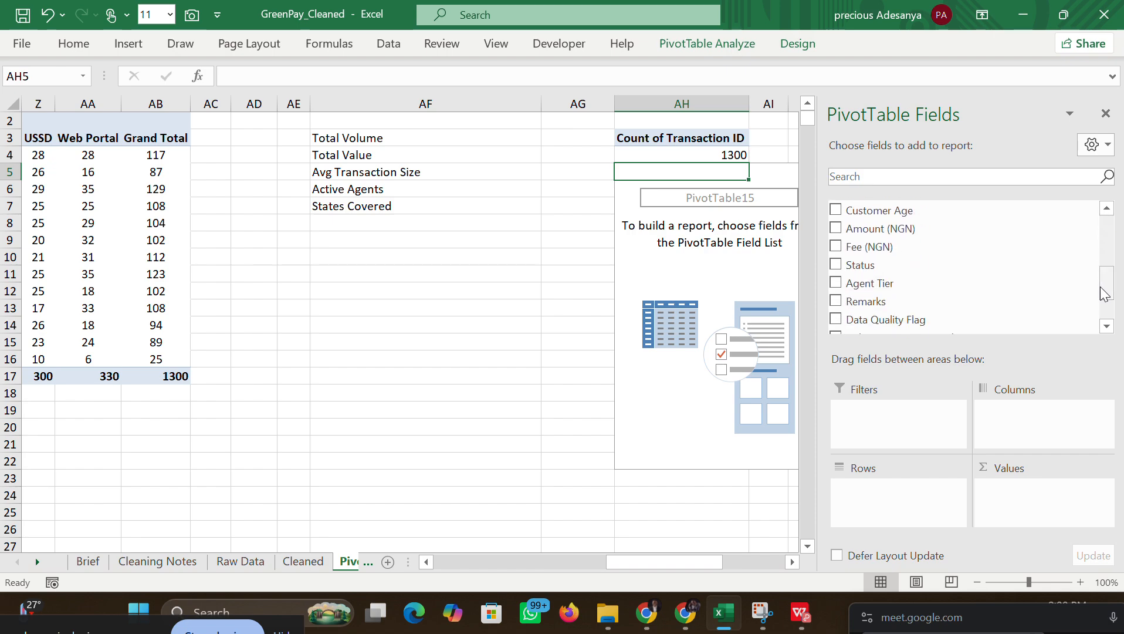
{"action": "left_click_drag", "start_coordinate": [898, 232], "coordinate": [1028, 500]}
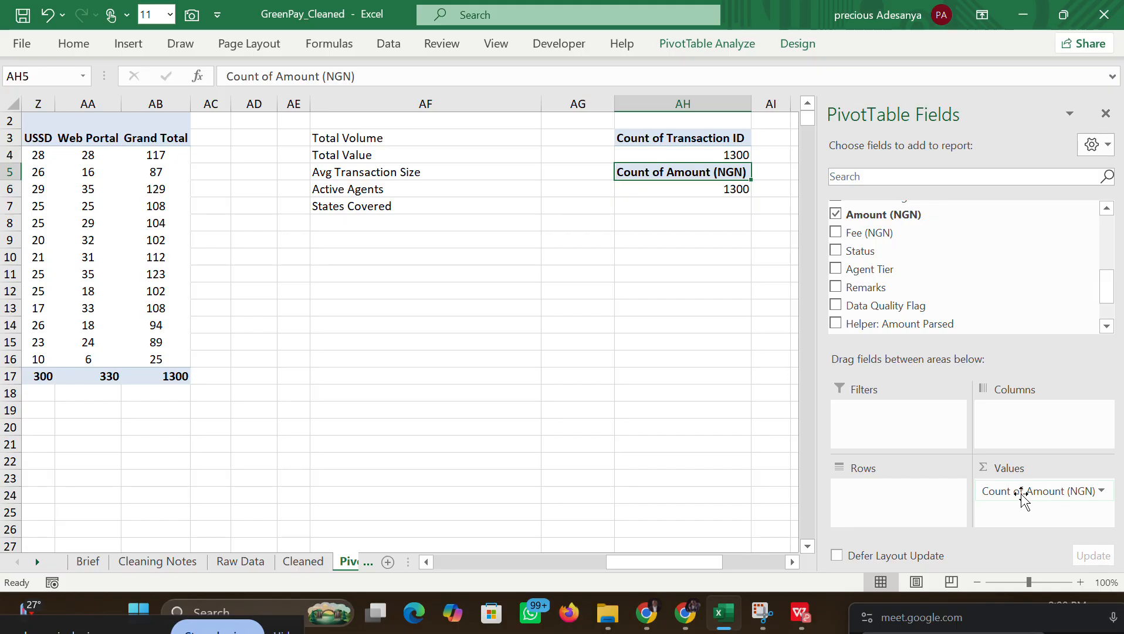
{"action": "left_click", "coordinate": [1102, 494]}
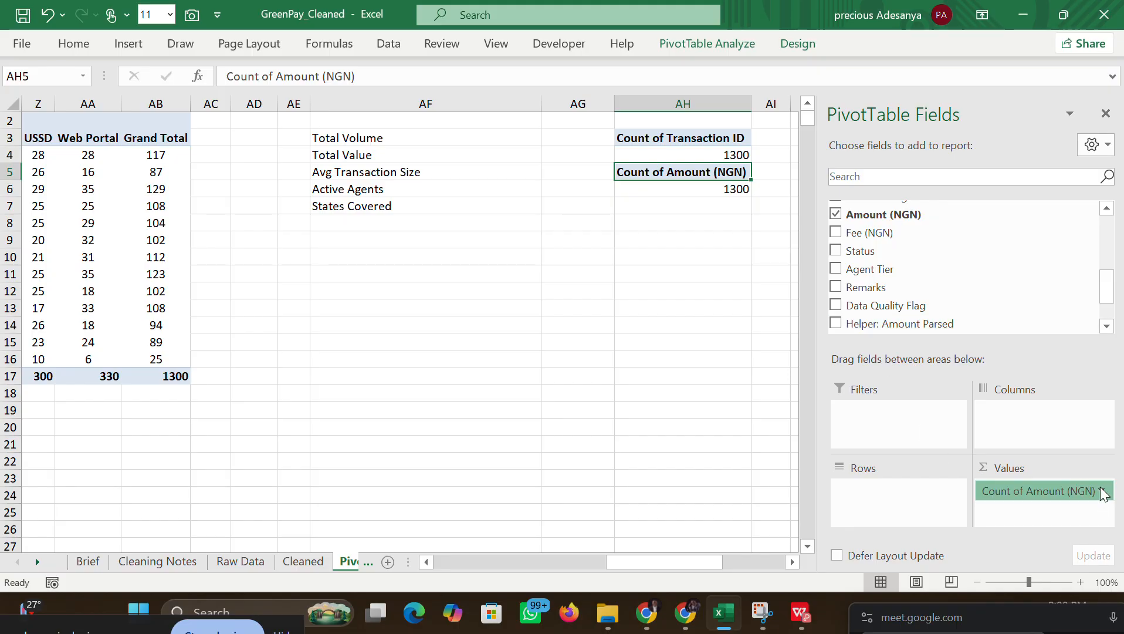
{"action": "left_click", "coordinate": [1021, 468]}
{"action": "left_click", "coordinate": [761, 267]}
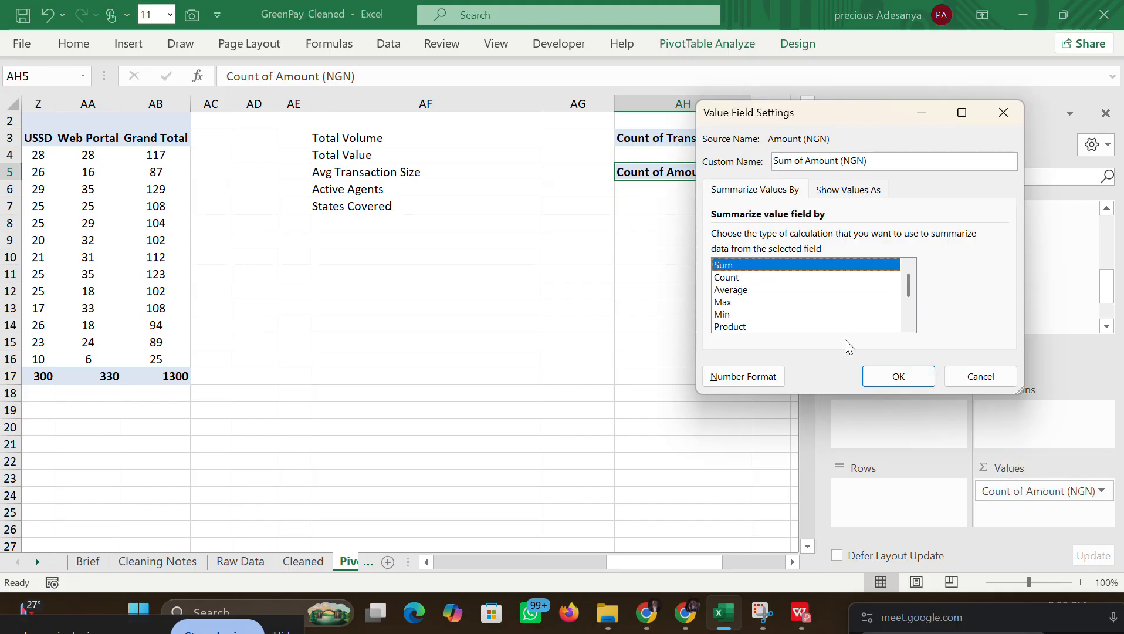
{"action": "left_click", "coordinate": [895, 378]}
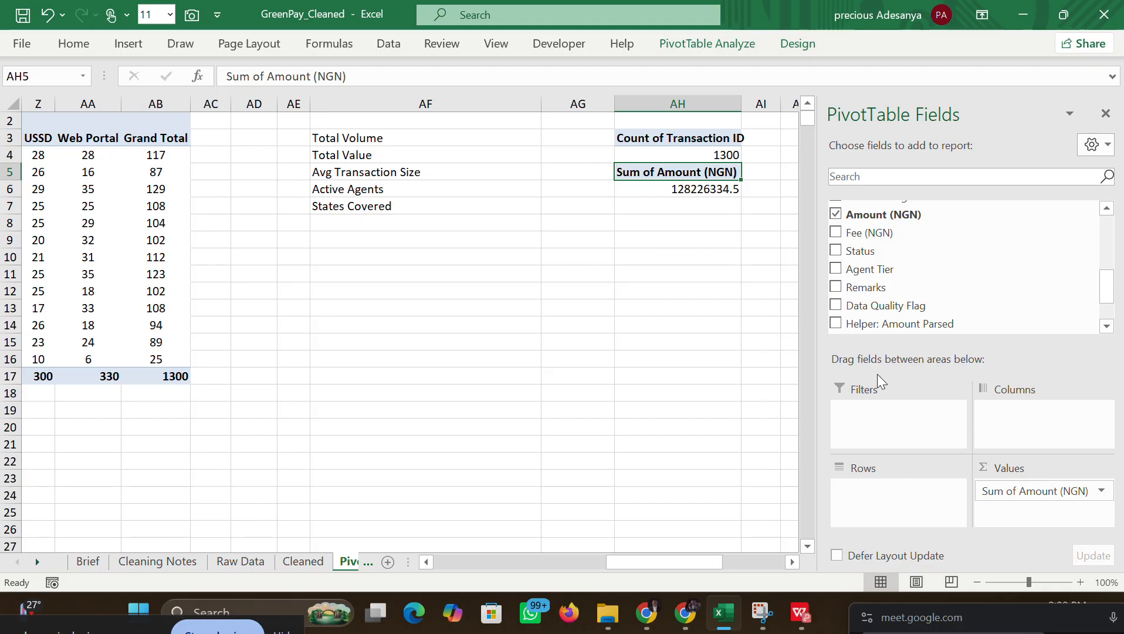
{"action": "left_click", "coordinate": [663, 208]}
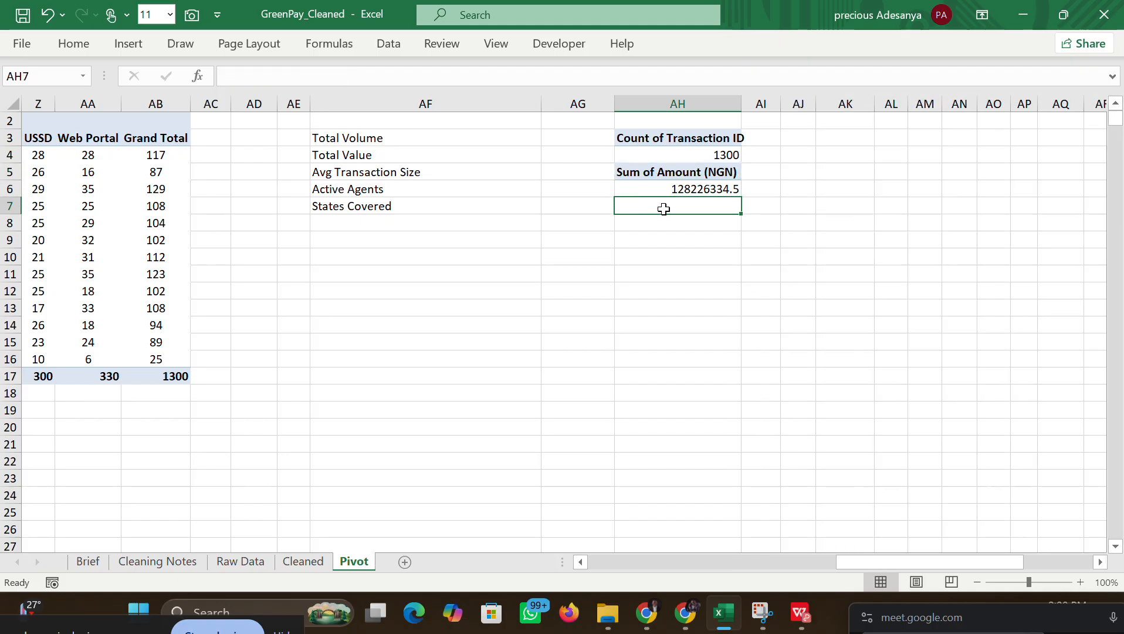
Step: Check the next aggregation in the Claude chat and create an Excel PivotTable from Cleaned!$A$1:$U$1301 at cell AH7 of the Pivot sheet
{"action": "left_click", "coordinate": [646, 616]}
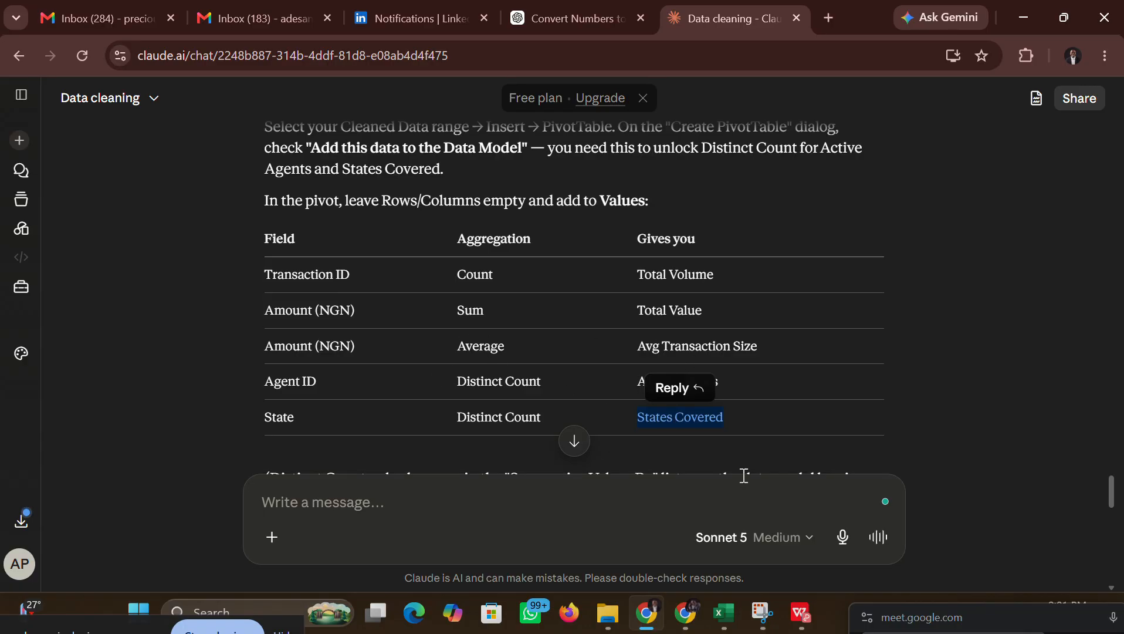
{"action": "left_click", "coordinate": [723, 615]}
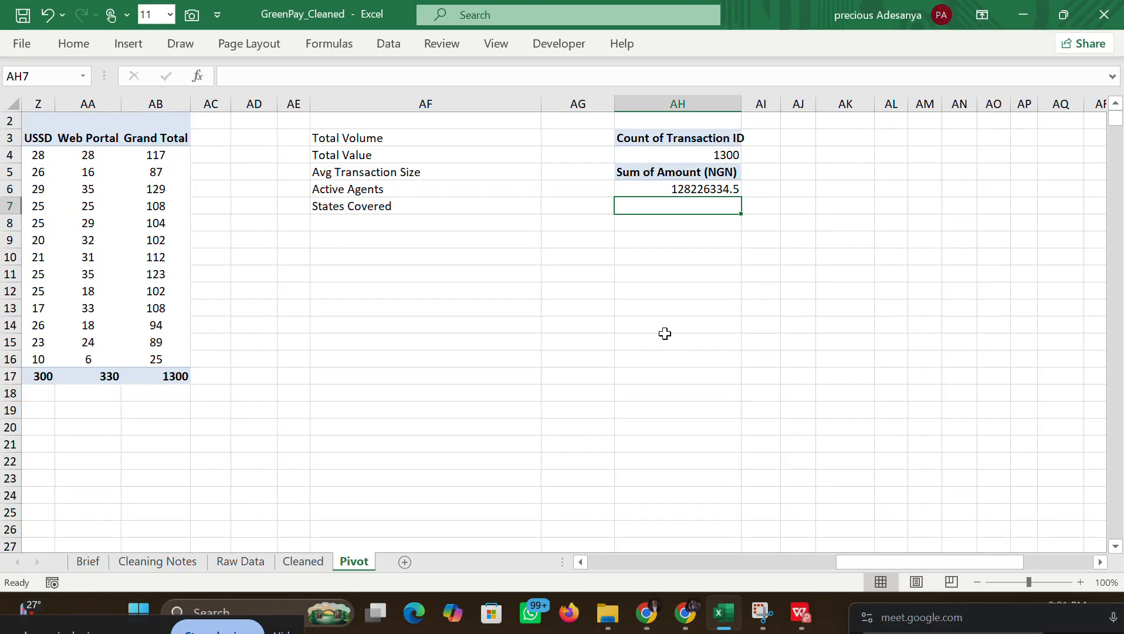
{"action": "left_click", "coordinate": [303, 562]}
{"action": "left_click", "coordinate": [132, 52]}
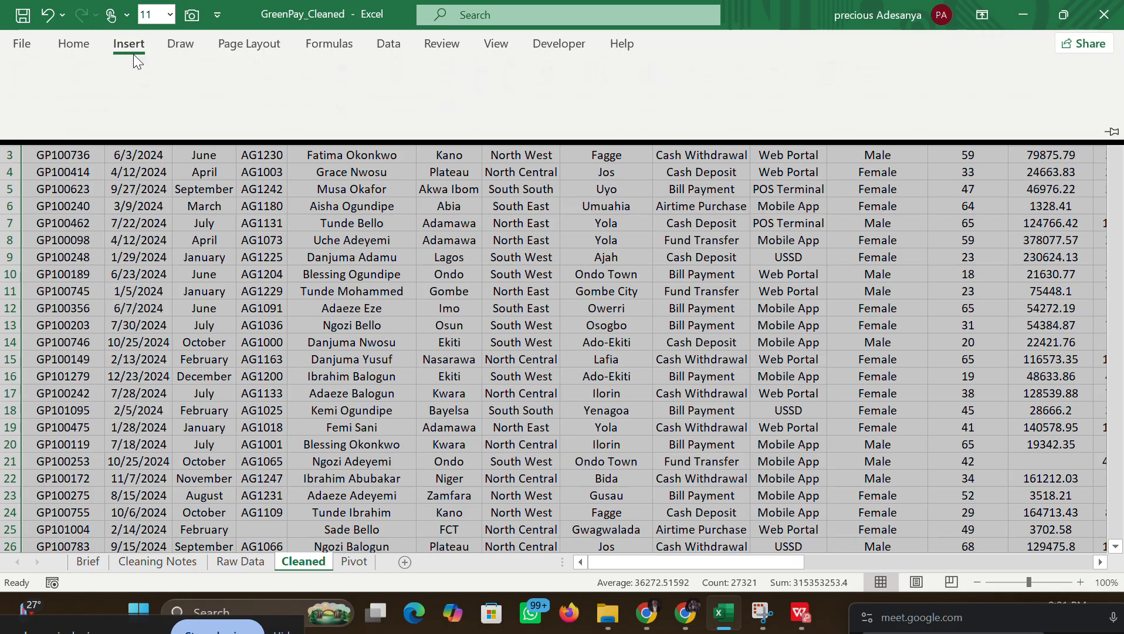
{"action": "left_click", "coordinate": [43, 104]}
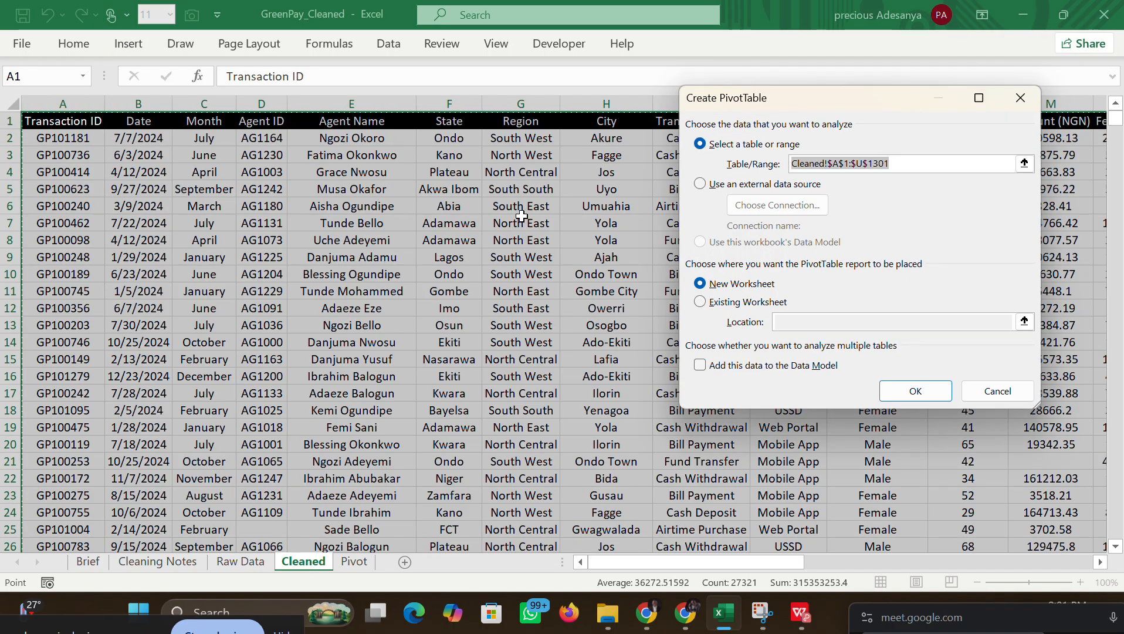
{"action": "left_click", "coordinate": [742, 302]}
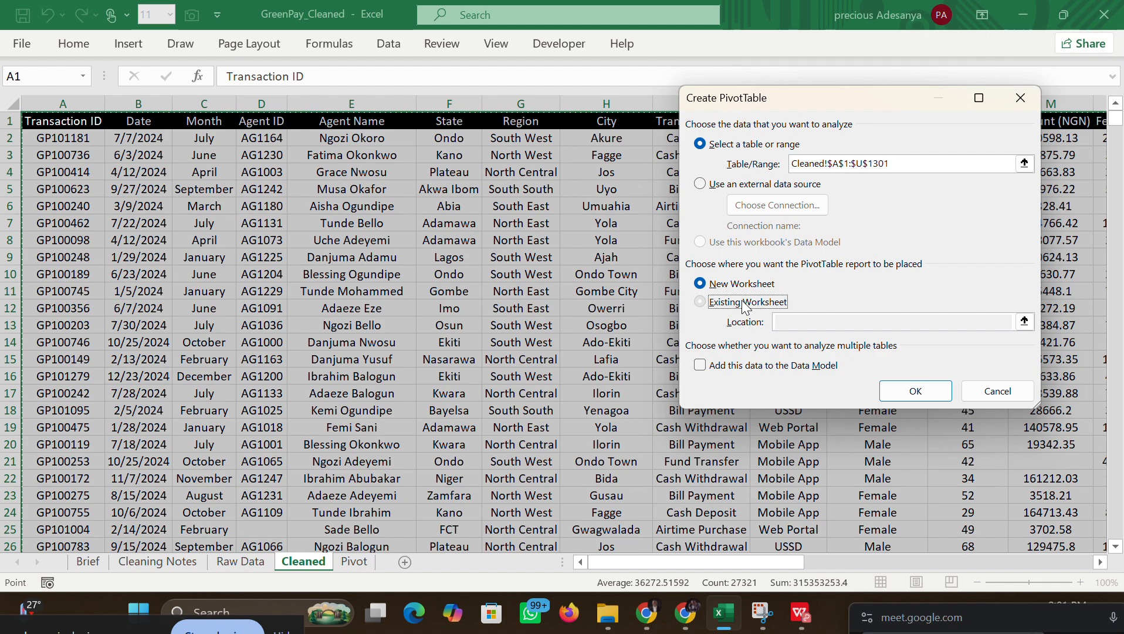
{"action": "left_click", "coordinate": [366, 562]}
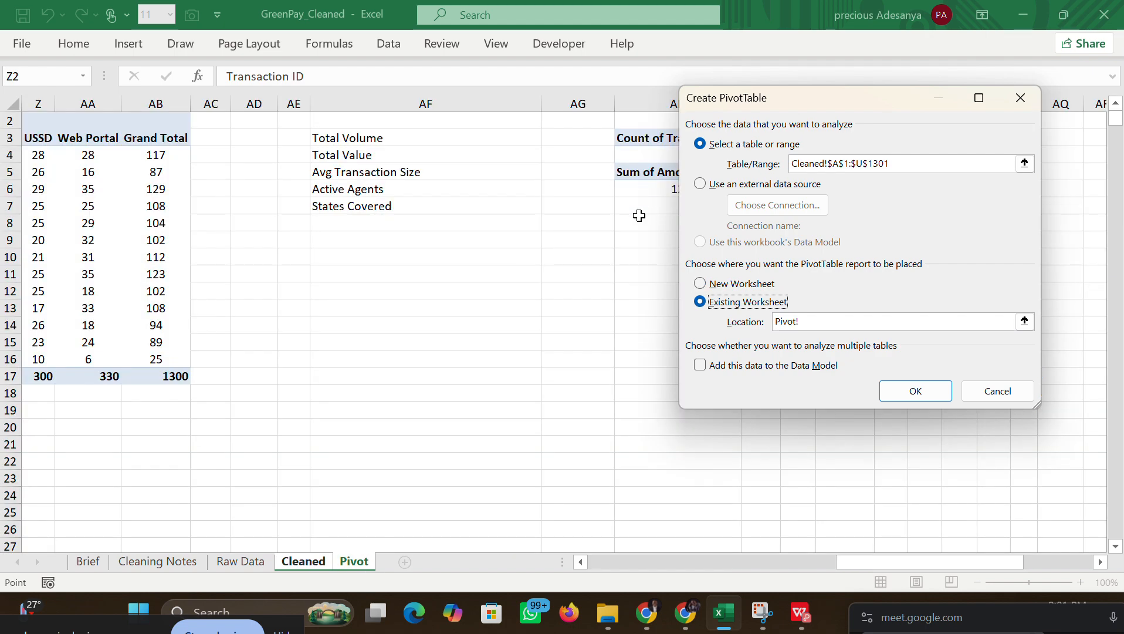
{"action": "left_click", "coordinate": [638, 215]}
{"action": "left_click", "coordinate": [906, 393]}
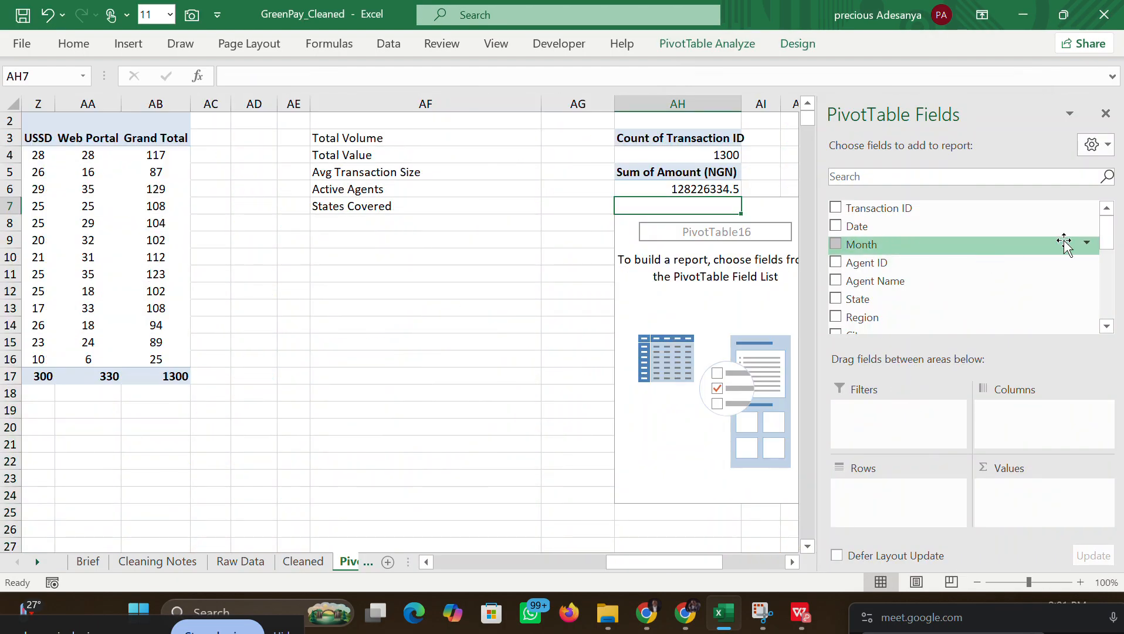
Step: Add Amount (NGN) to the values of the PivotTable at AH7 and summarize it by Average
{"action": "left_click_drag", "start_coordinate": [1105, 234], "coordinate": [1101, 283]}
{"action": "left_click_drag", "start_coordinate": [941, 261], "coordinate": [1029, 491]}
{"action": "left_click", "coordinate": [1101, 491]}
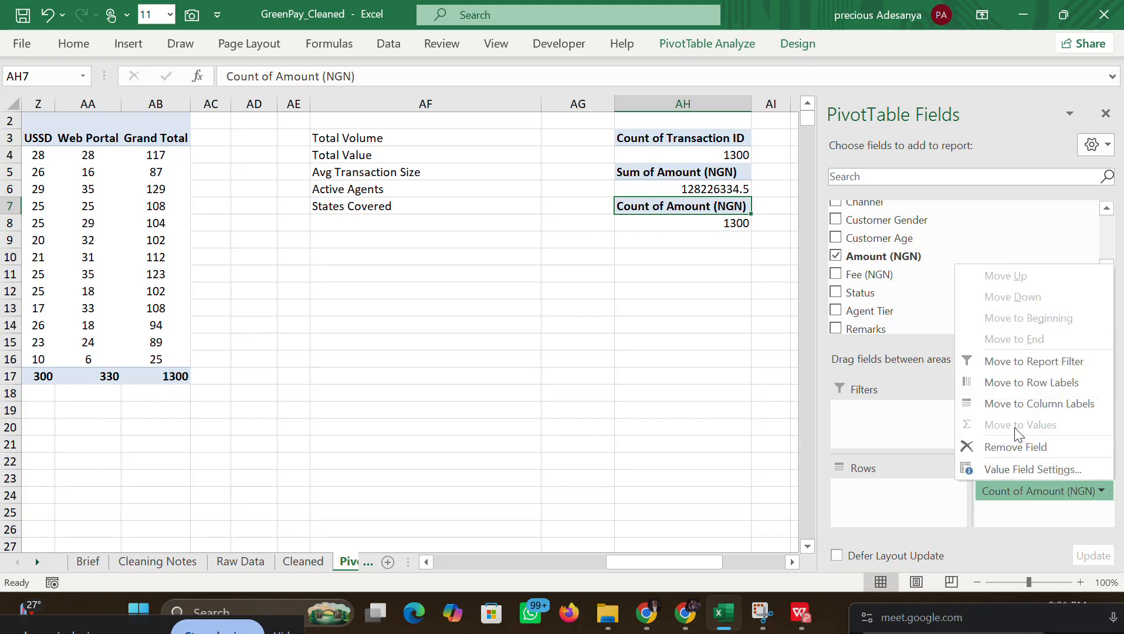
{"action": "left_click", "coordinate": [1013, 471]}
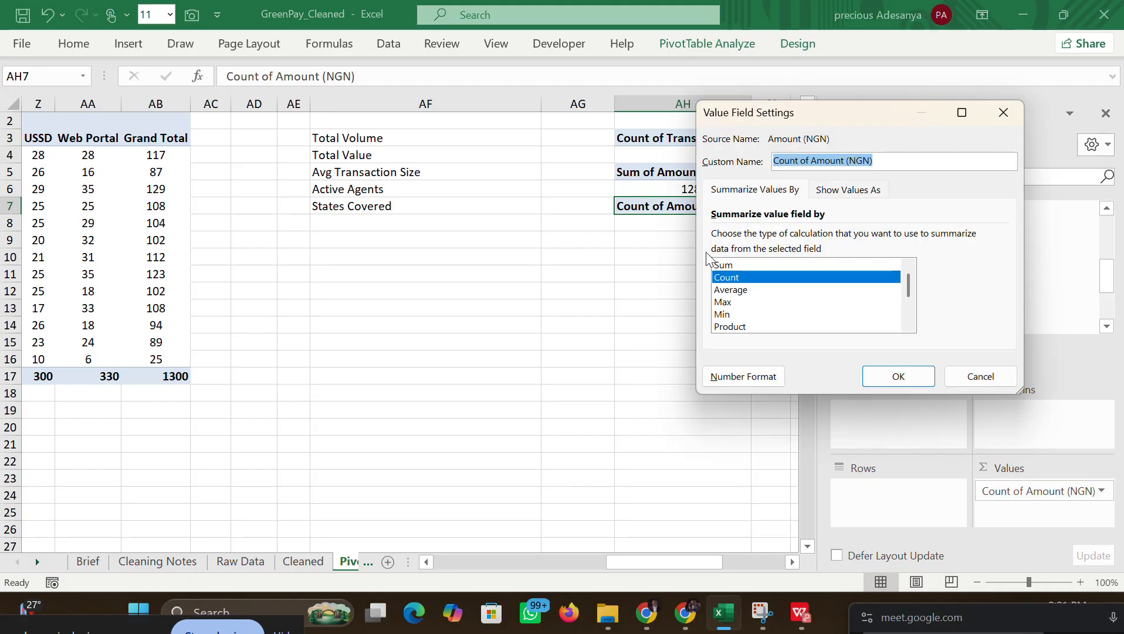
{"action": "left_click", "coordinate": [730, 290]}
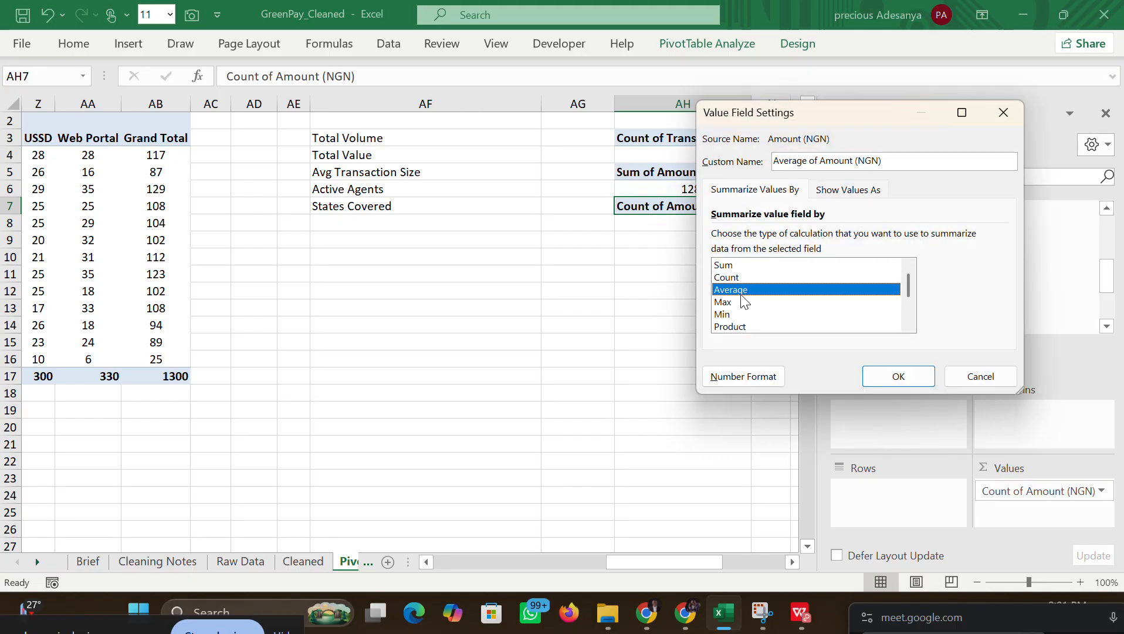
{"action": "left_click", "coordinate": [889, 379]}
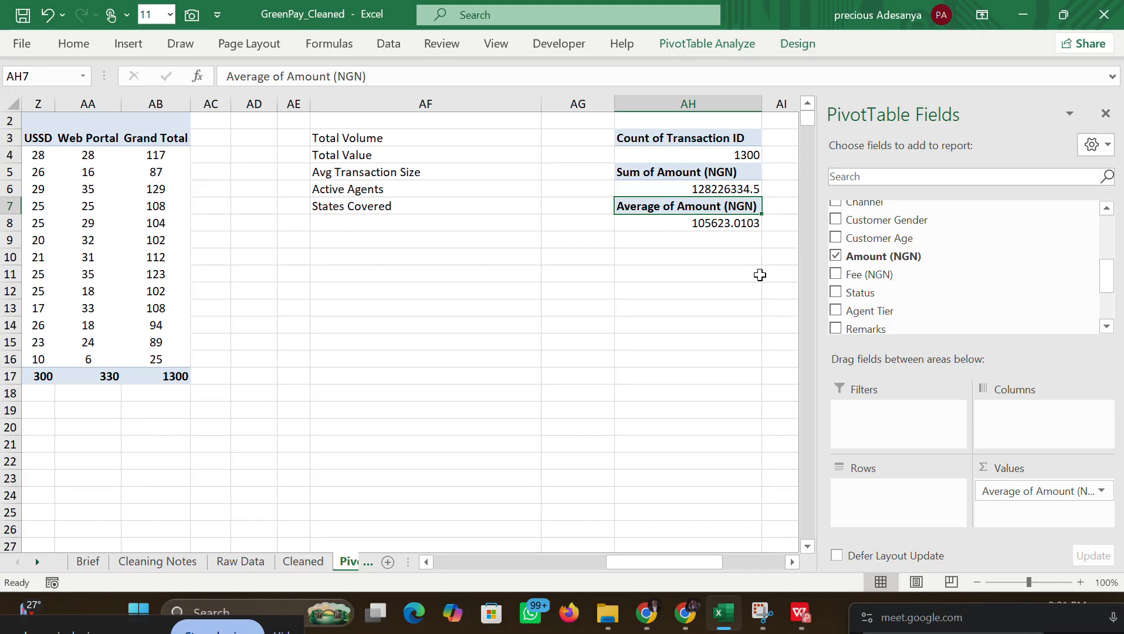
{"action": "left_click", "coordinate": [685, 239]}
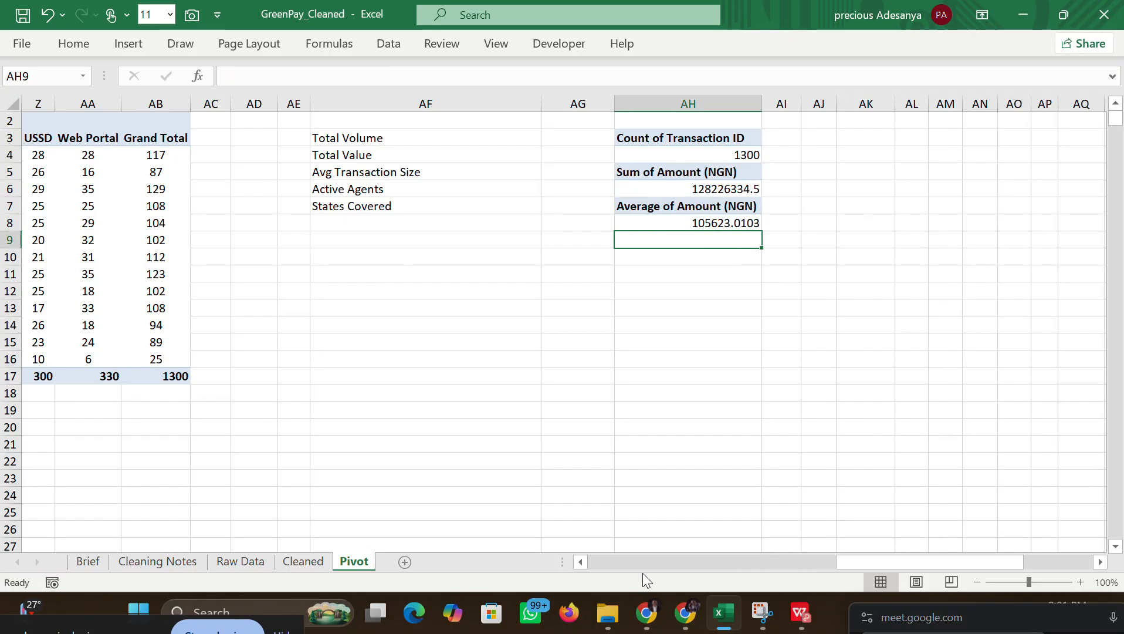
Step: Check the field and aggregation for the Active Agents KPI in the Claude chat's table
{"action": "left_click", "coordinate": [645, 613]}
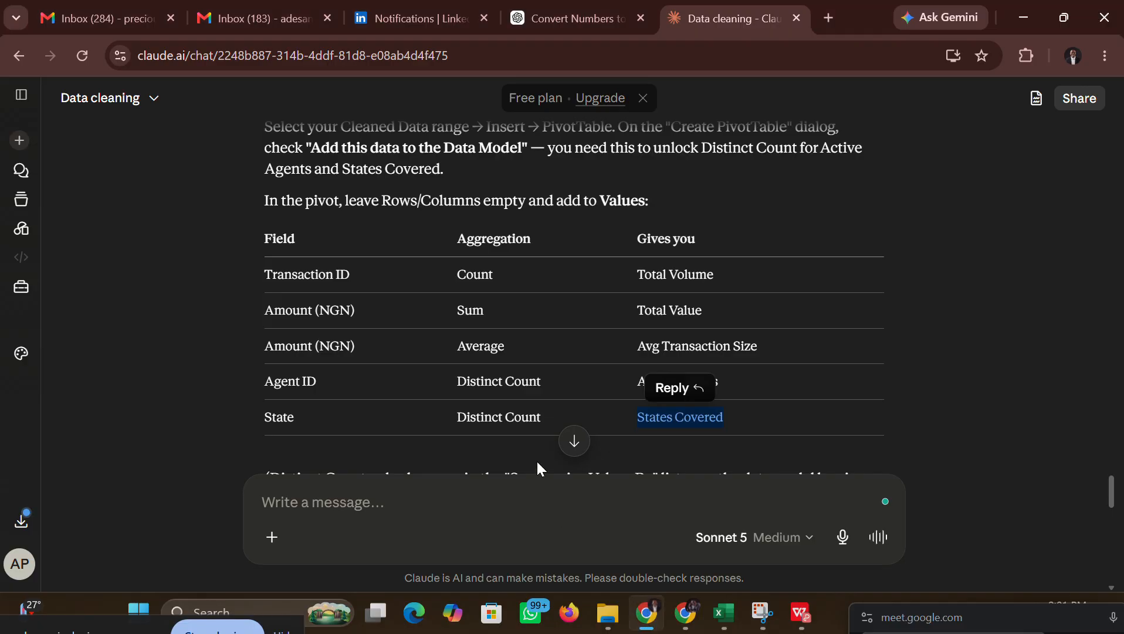
{"action": "left_click", "coordinate": [917, 414]}
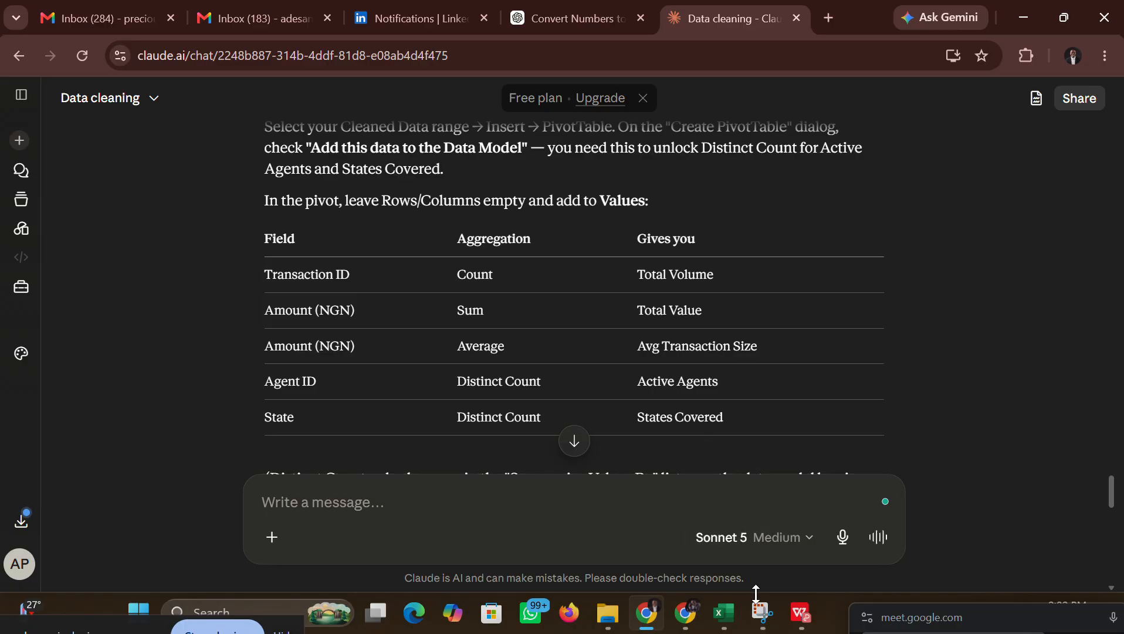
Step: Switch to the Google Meet call and admit the guests waiting to join
{"action": "mouse_move", "coordinate": [697, 614]}
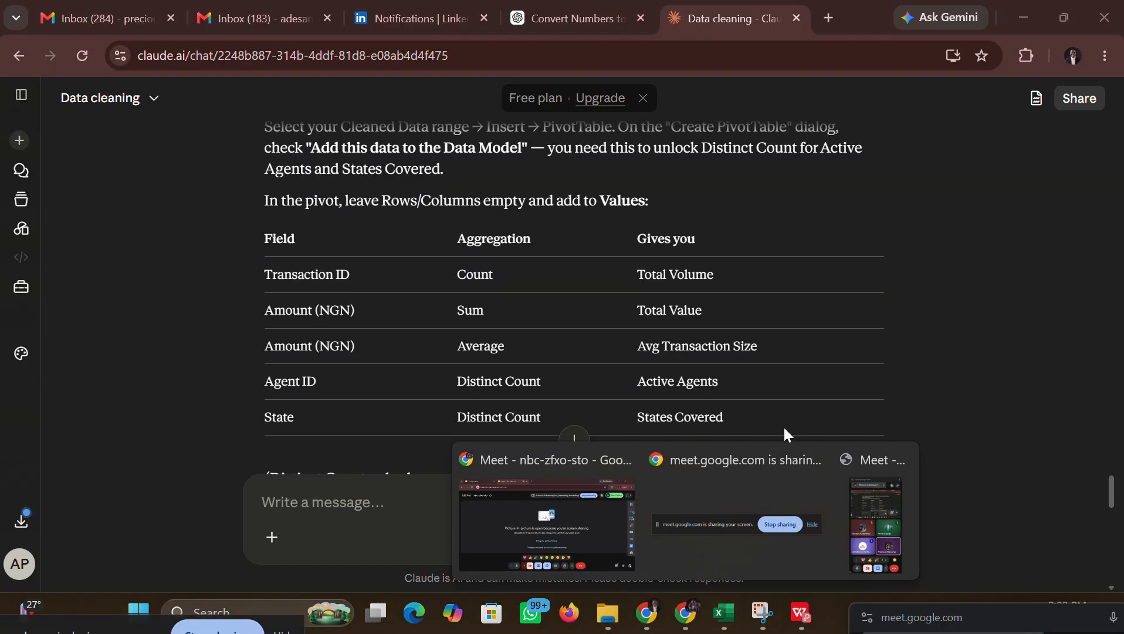
{"action": "left_click", "coordinate": [597, 505]}
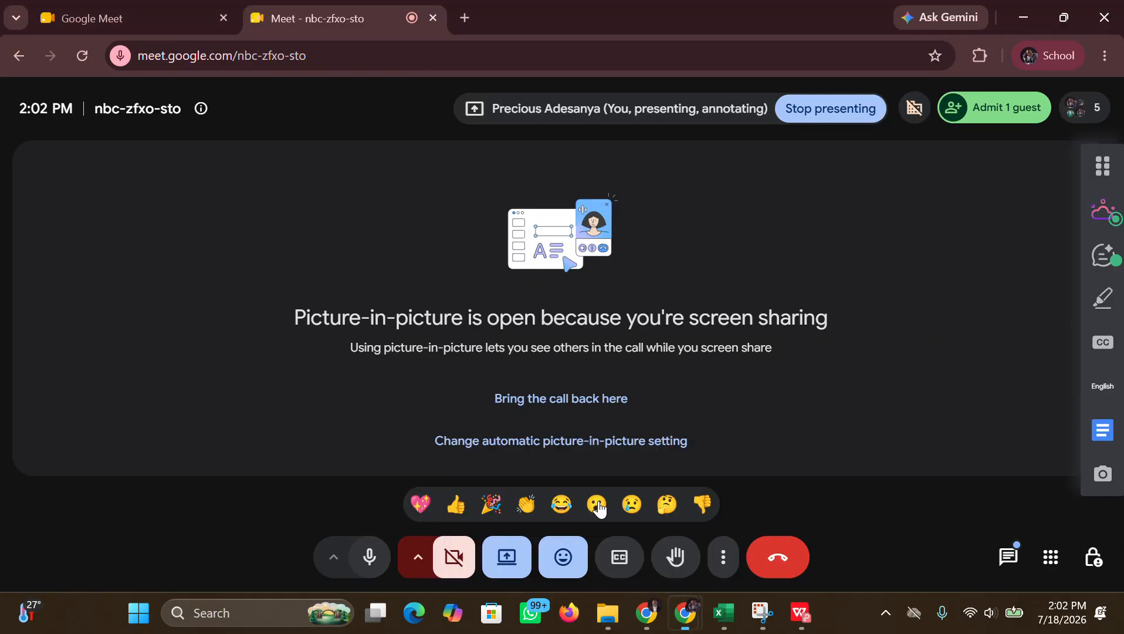
{"action": "mouse_move", "coordinate": [986, 108]}
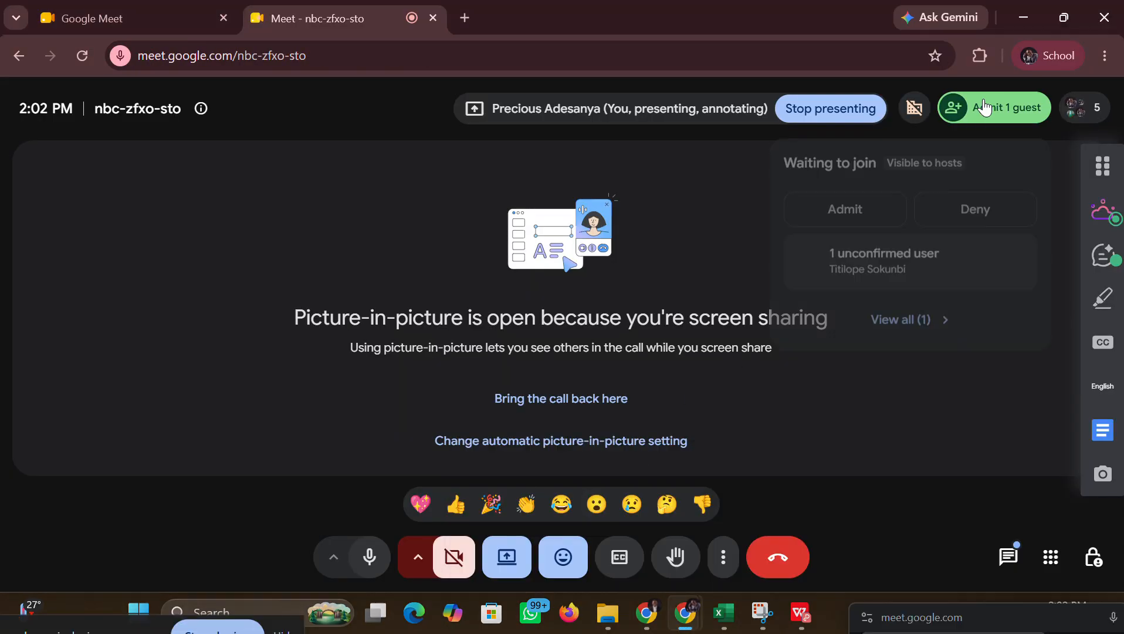
{"action": "left_click", "coordinate": [868, 217]}
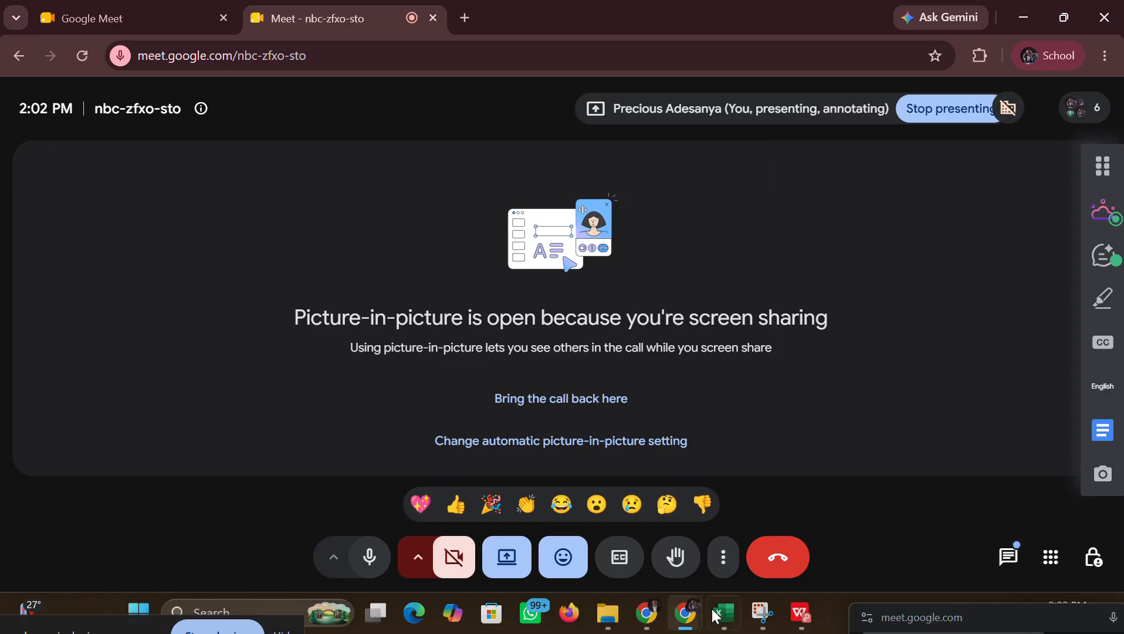
{"action": "left_click", "coordinate": [696, 556]}
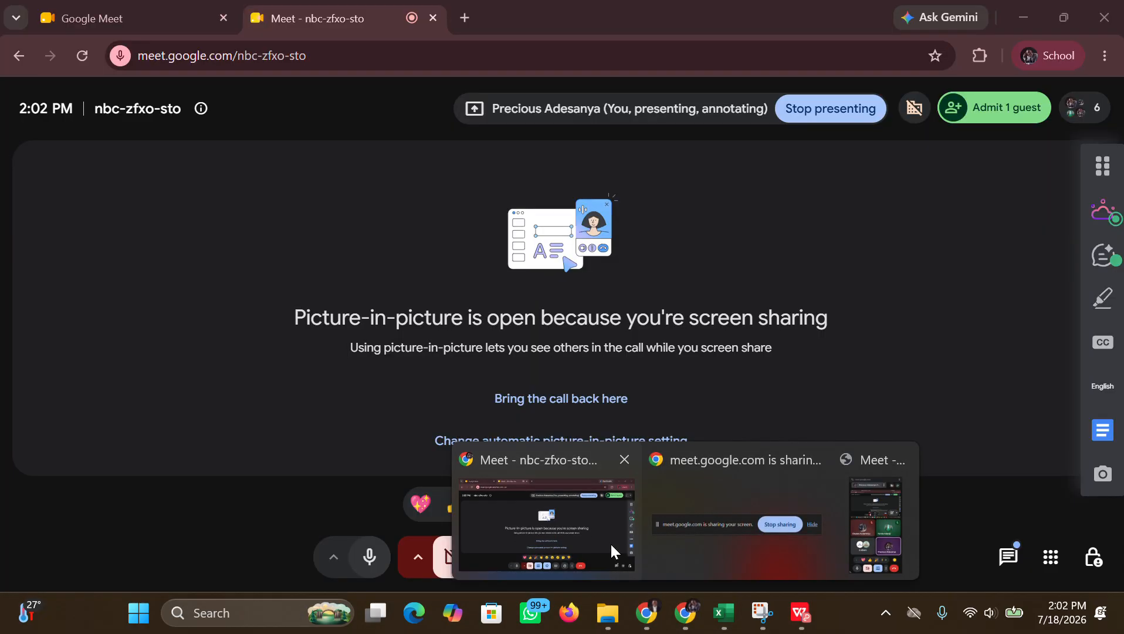
{"action": "left_click", "coordinate": [610, 542]}
{"action": "left_click", "coordinate": [963, 120]}
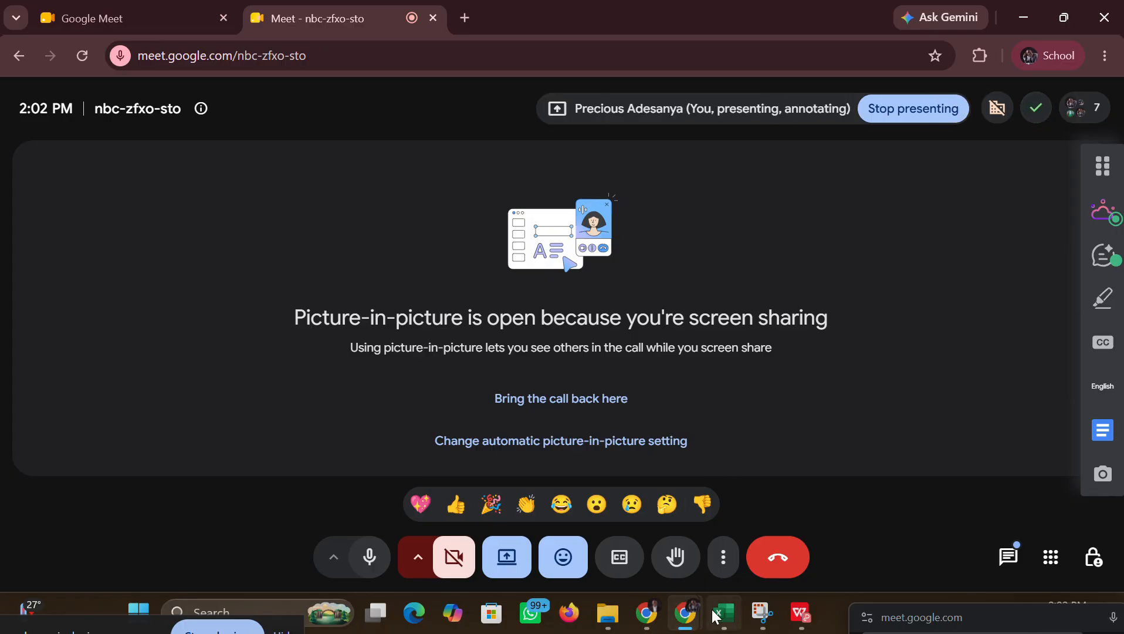
Step: Return to the Excel workbook and recheck the Agent ID aggregation in the Claude chat
{"action": "mouse_move", "coordinate": [723, 613]}
{"action": "left_click", "coordinate": [702, 537]}
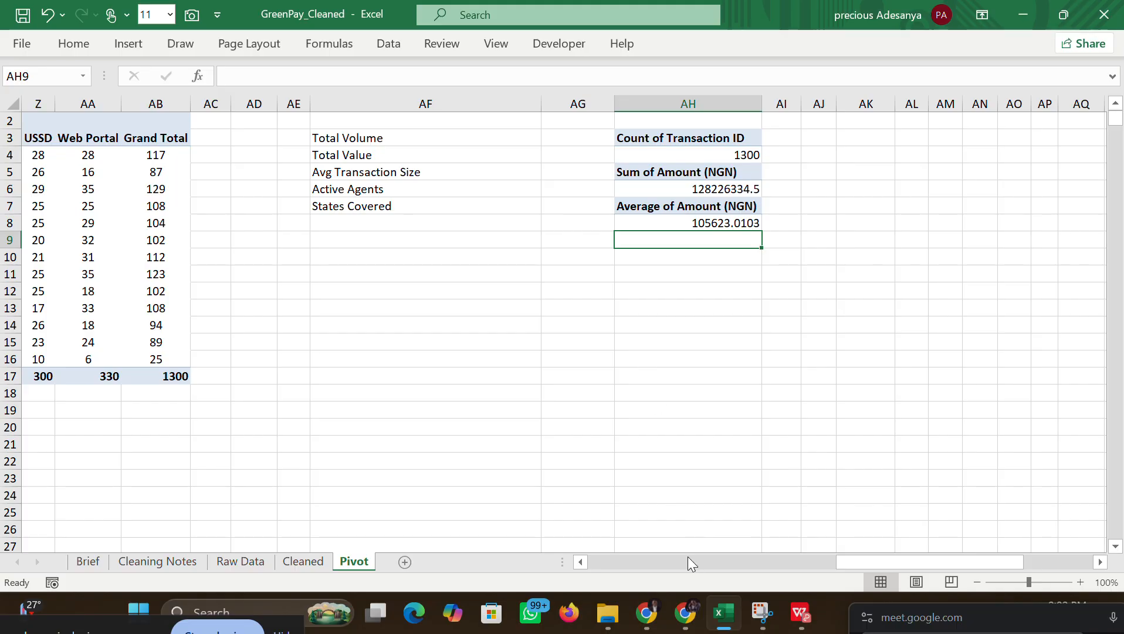
{"action": "left_click", "coordinate": [660, 612]}
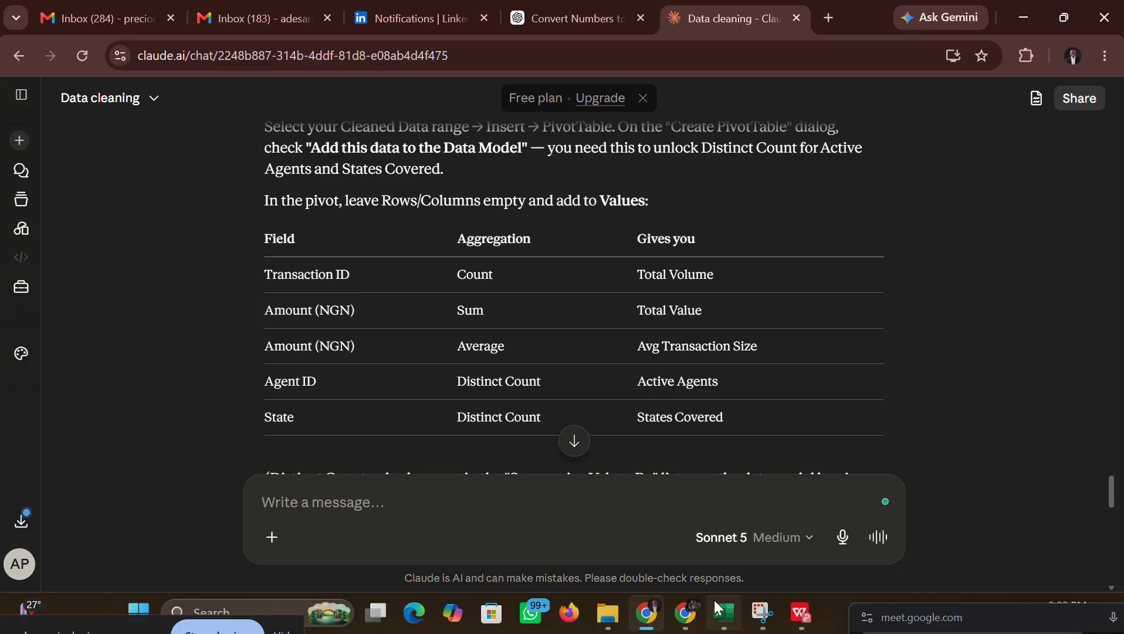
{"action": "mouse_move", "coordinate": [715, 601]}
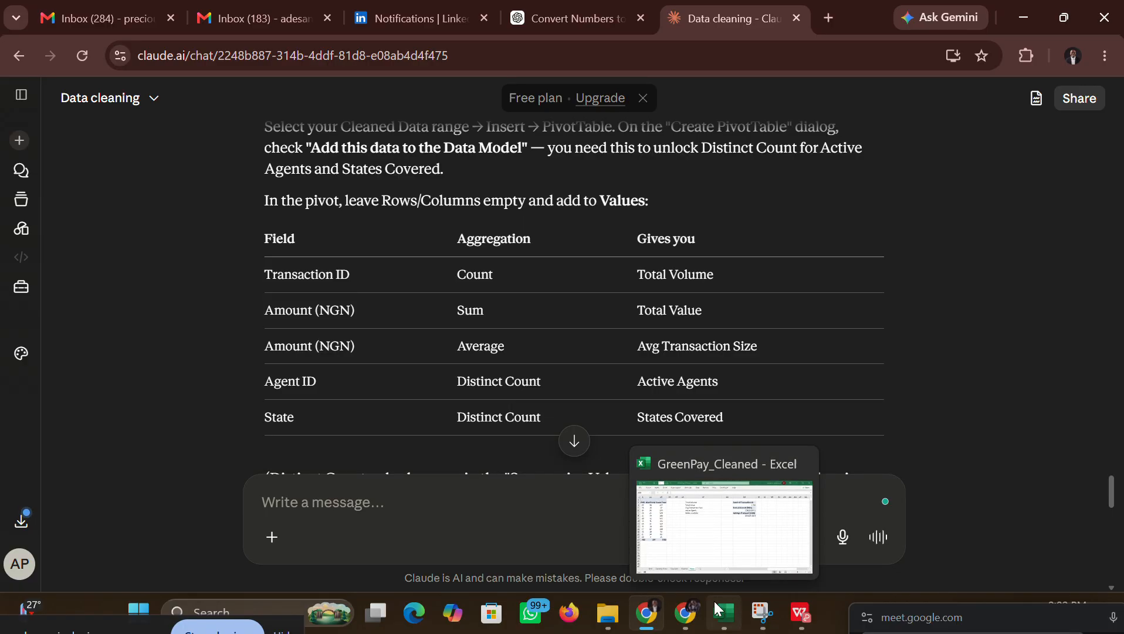
{"action": "left_click", "coordinate": [715, 603]}
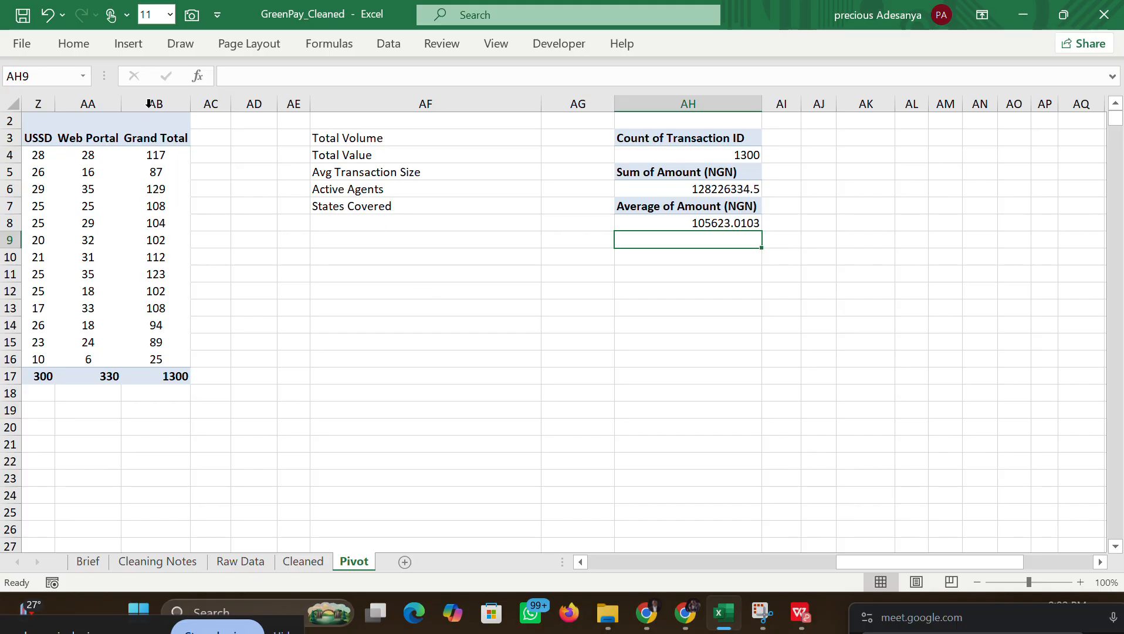
{"action": "left_click", "coordinate": [77, 46]}
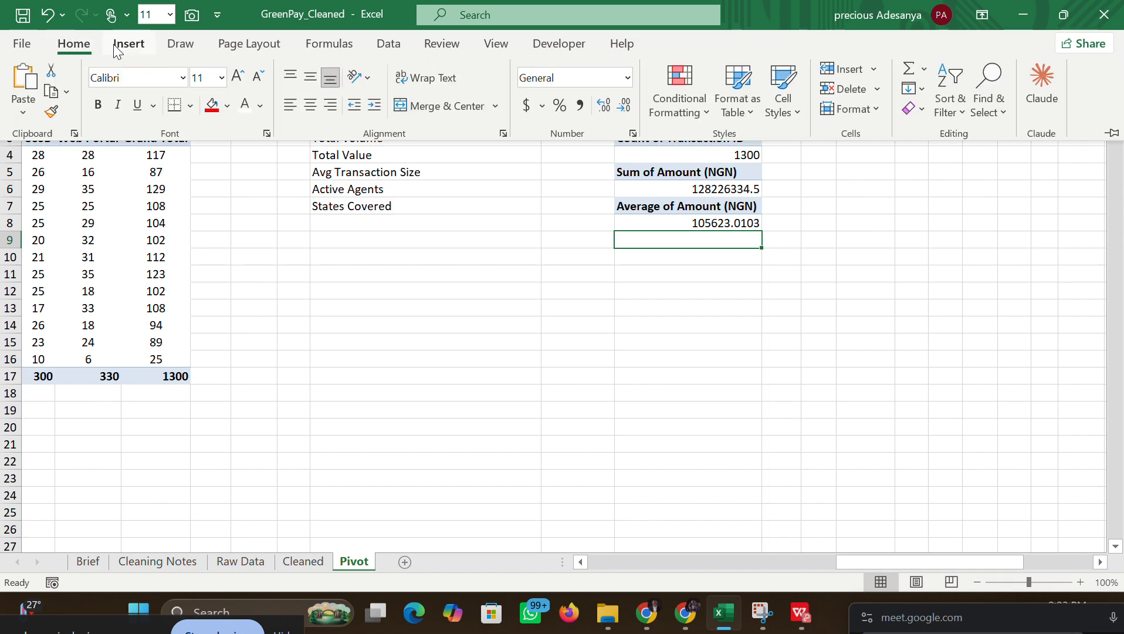
{"action": "left_click", "coordinate": [115, 47]}
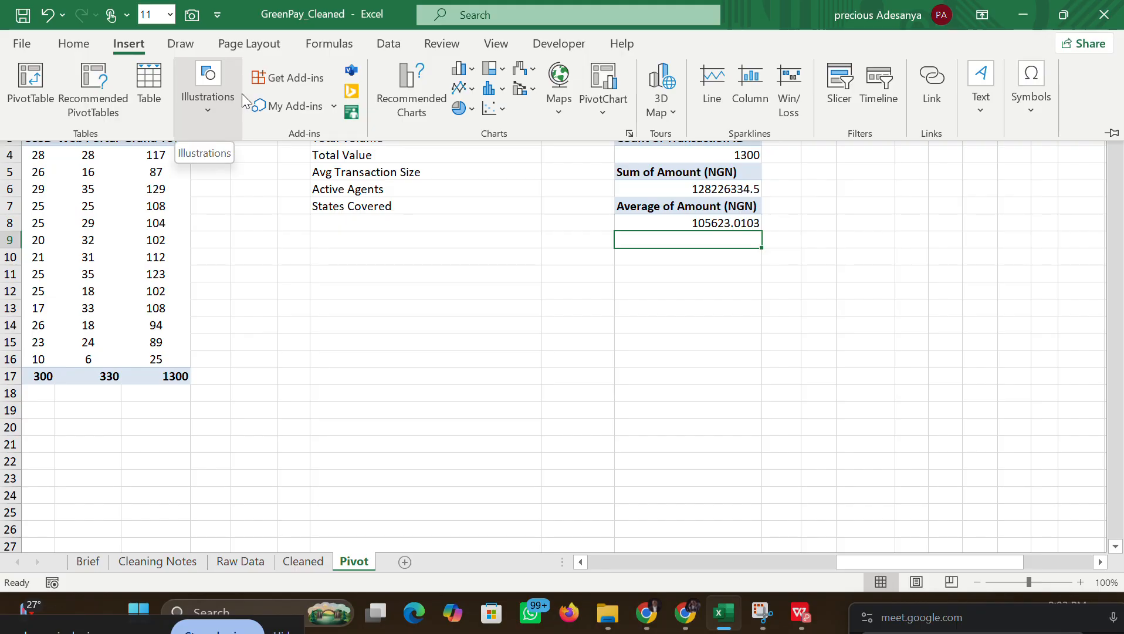
{"action": "left_click", "coordinate": [33, 91]}
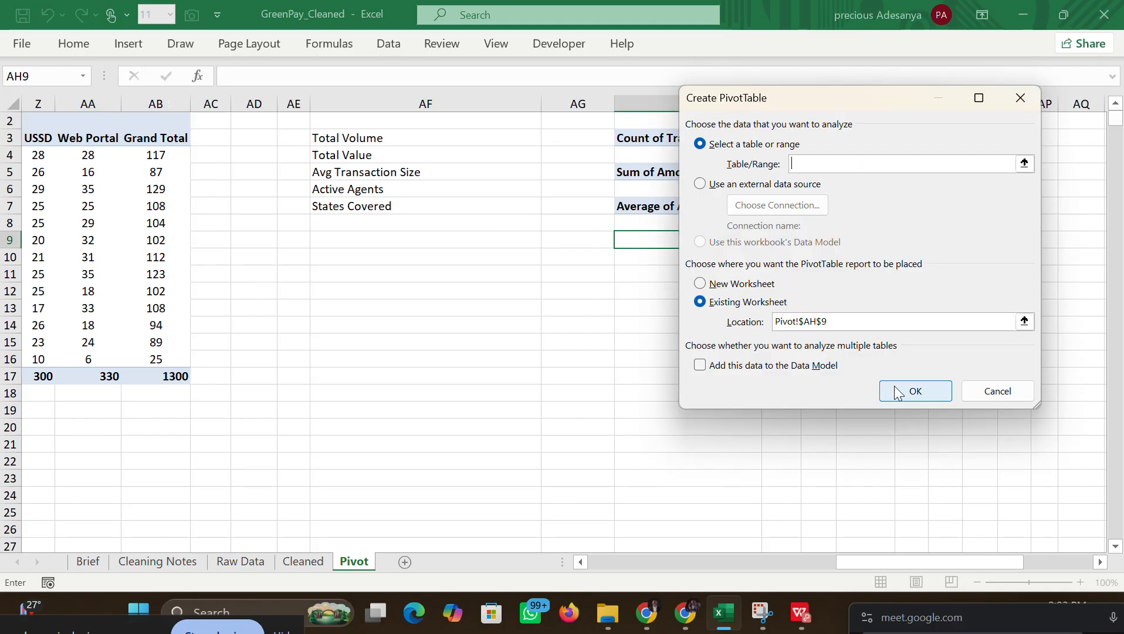
{"action": "left_click", "coordinate": [1020, 94]}
Step: Create a PivotTable from Cleaned!$A$1:$U$1301 at cell AH10 of the existing Pivot sheet
{"action": "left_click", "coordinate": [294, 558]}
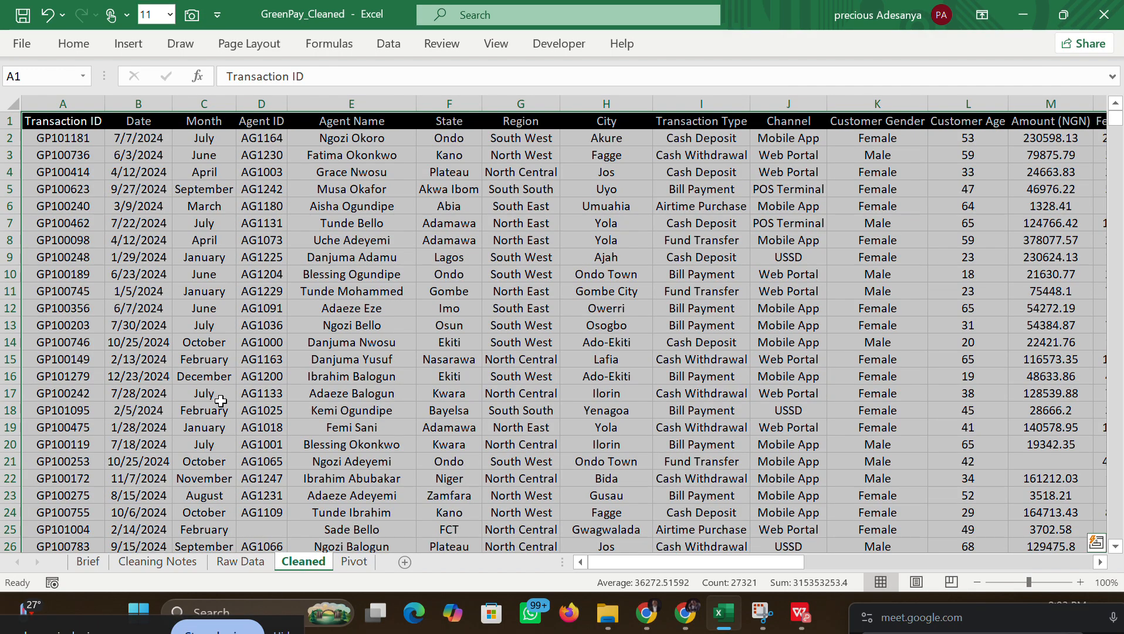
{"action": "left_click", "coordinate": [129, 44]}
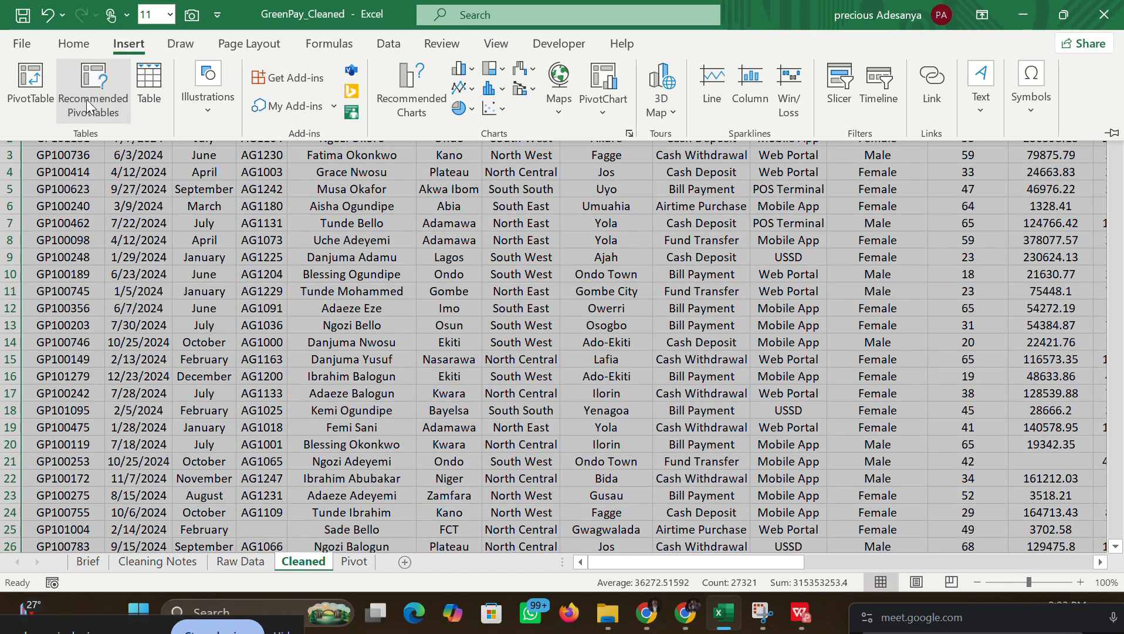
{"action": "left_click", "coordinate": [47, 92]}
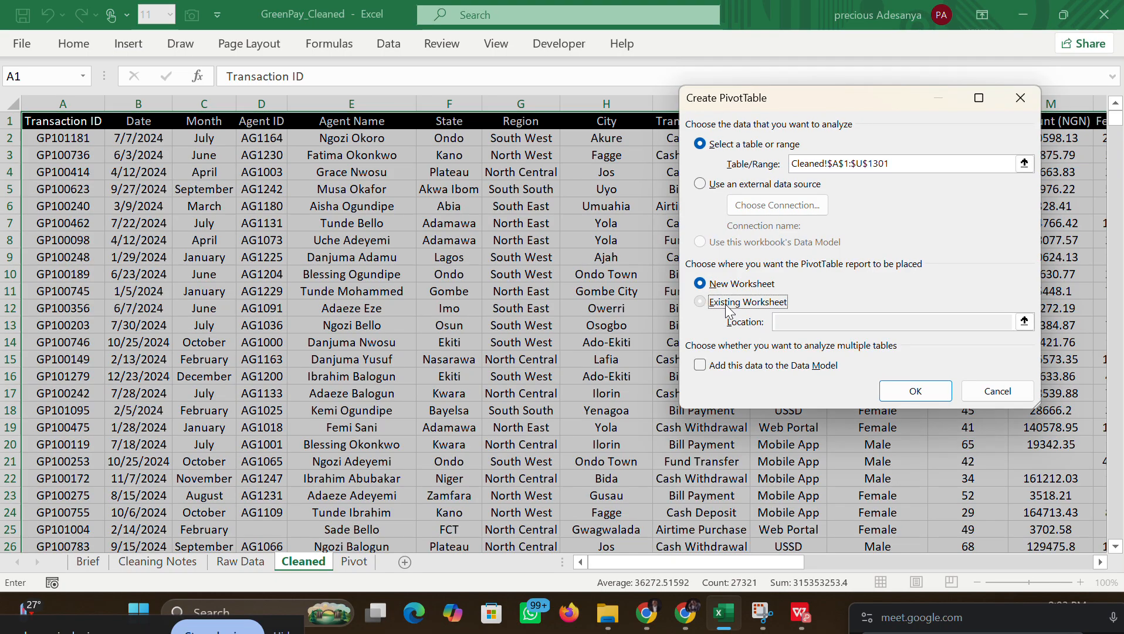
{"action": "left_click", "coordinate": [707, 301]}
{"action": "left_click", "coordinate": [892, 389]}
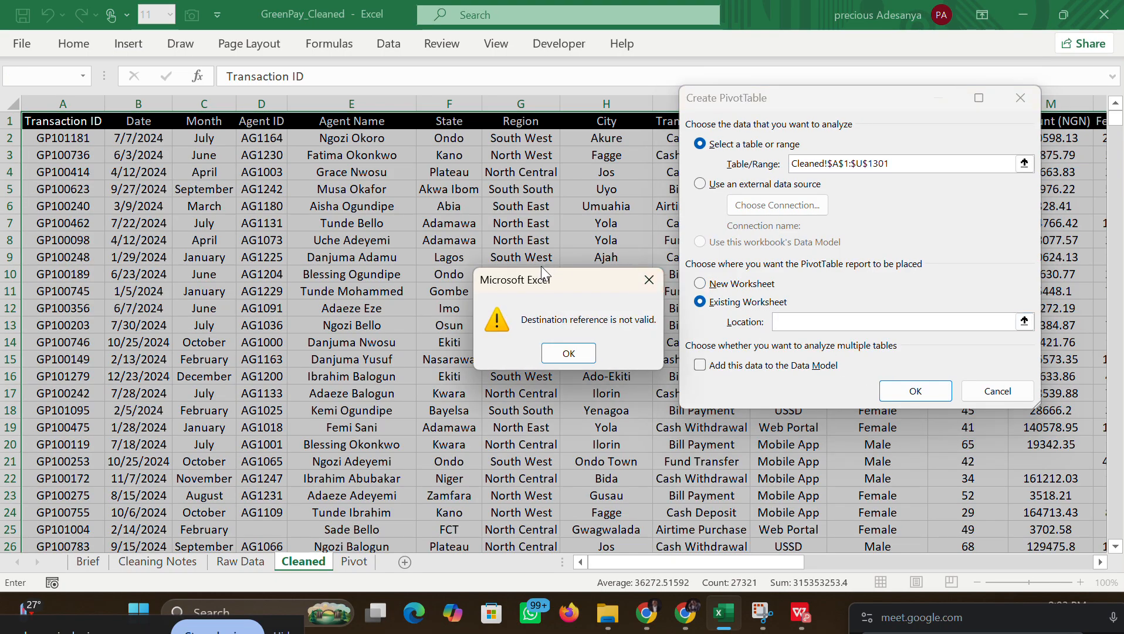
{"action": "left_click", "coordinate": [572, 352]}
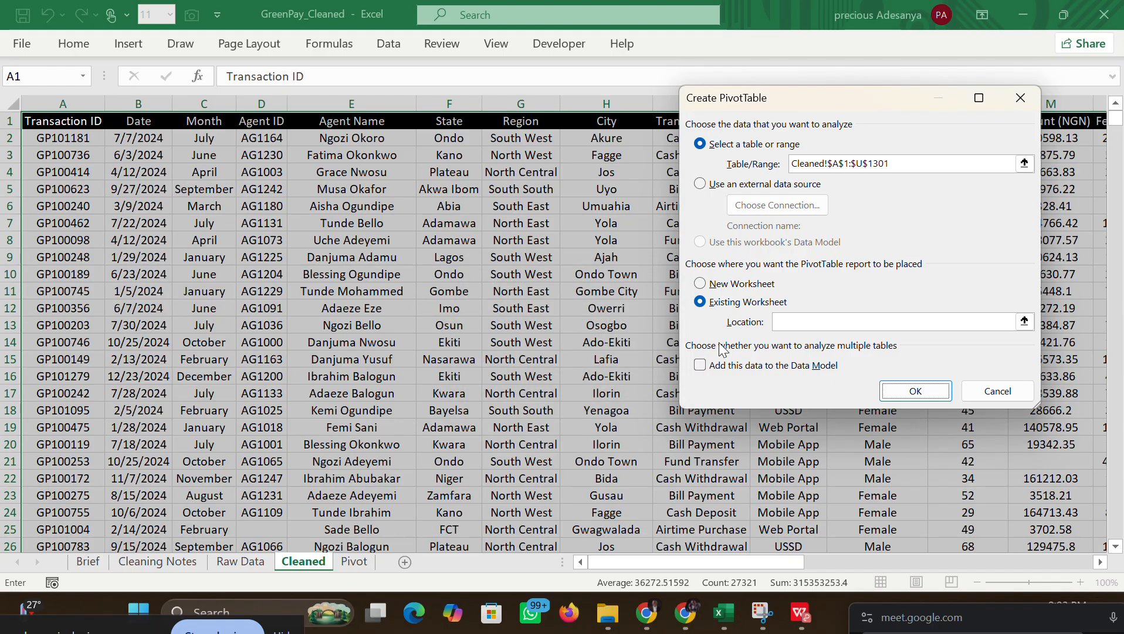
{"action": "left_click", "coordinate": [776, 322]}
{"action": "left_click", "coordinate": [360, 558]}
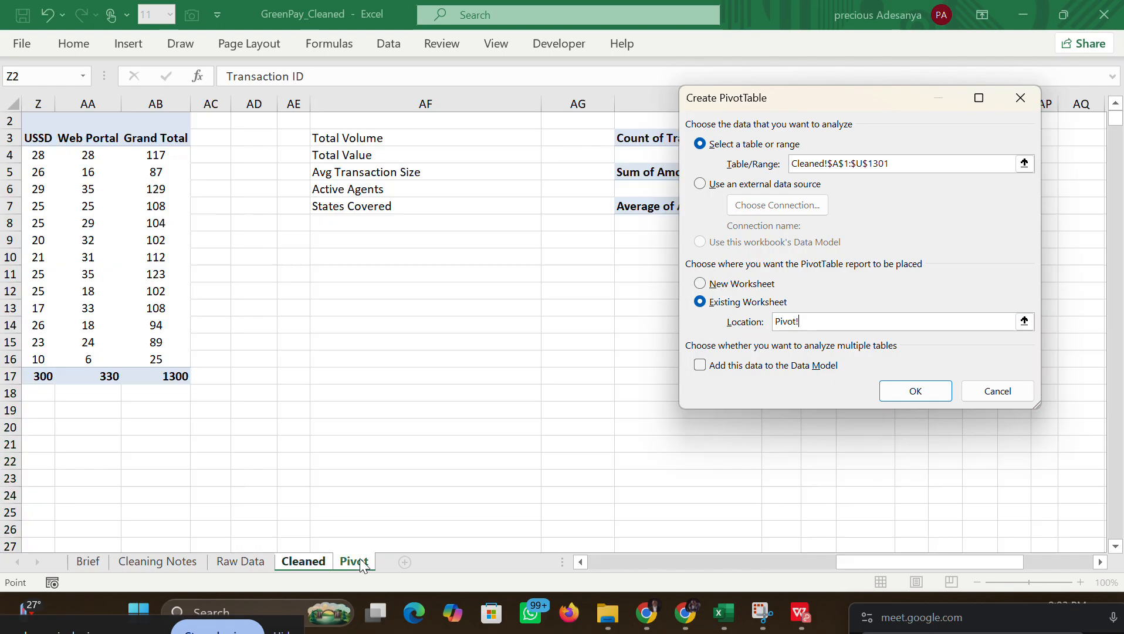
{"action": "left_click", "coordinate": [632, 250]}
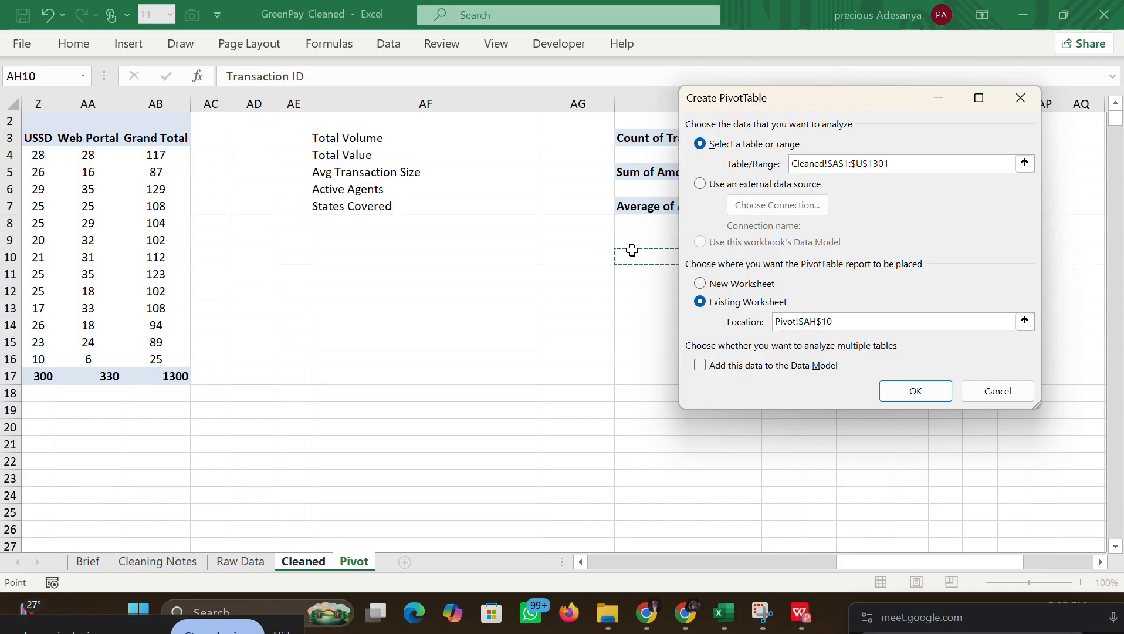
{"action": "left_click", "coordinate": [908, 394]}
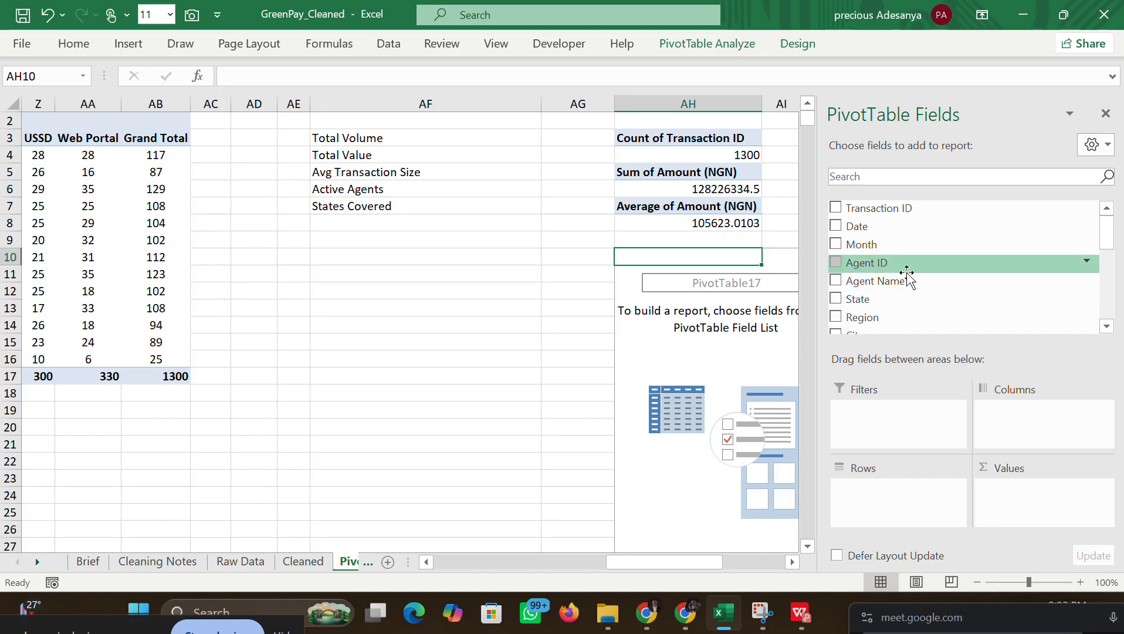
Step: Add Agent ID to the values of the PivotTable at AH10 and look for Distinct Count in its value field settings
{"action": "mouse_move", "coordinate": [906, 267]}
{"action": "left_mouse_down"}
{"action": "mouse_move", "coordinate": [976, 271]}
{"action": "mouse_move", "coordinate": [944, 267]}
{"action": "mouse_move", "coordinate": [964, 437]}
{"action": "mouse_move", "coordinate": [988, 488]}
{"action": "left_mouse_up"}
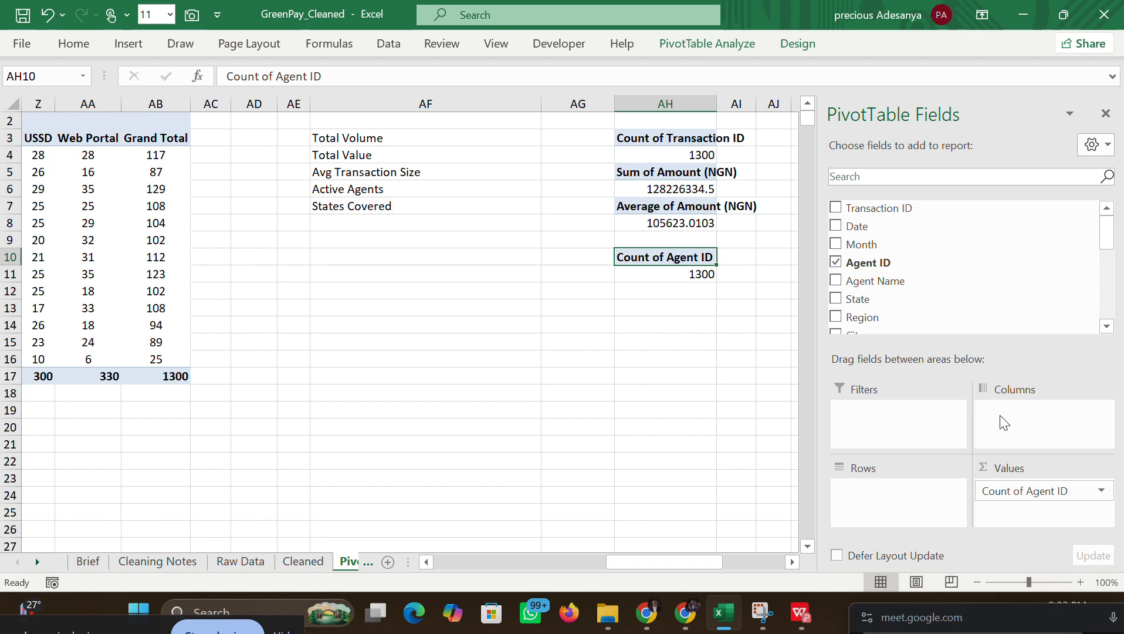
{"action": "left_click", "coordinate": [1105, 494]}
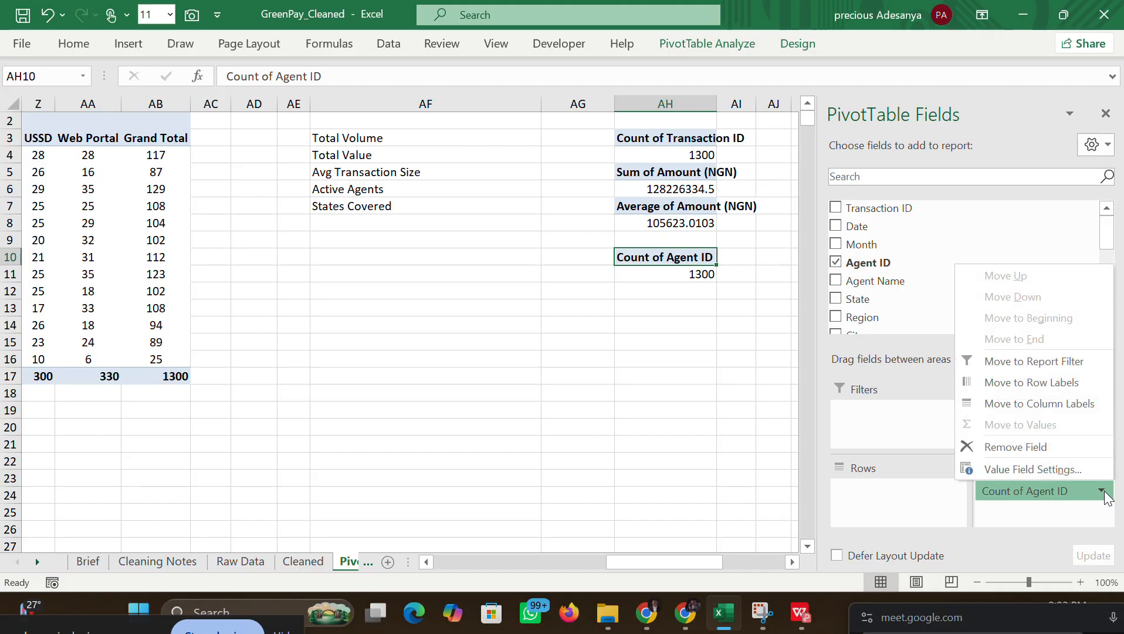
{"action": "left_click", "coordinate": [1024, 468]}
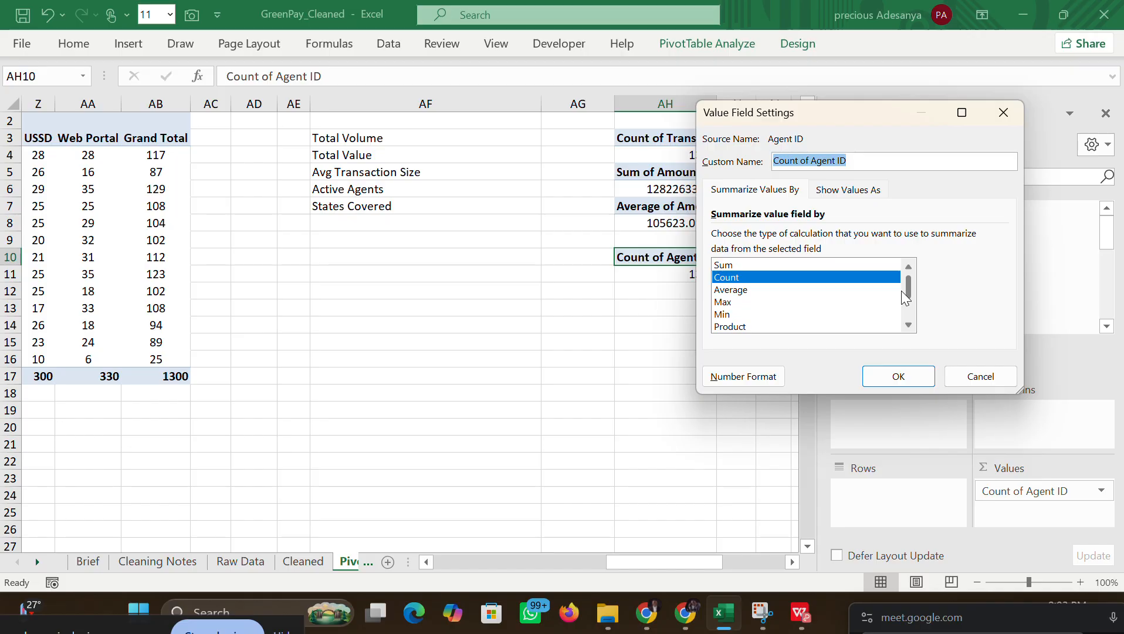
{"action": "scroll", "coordinate": [901, 290], "scroll_direction": "down", "scroll_amount": 2}
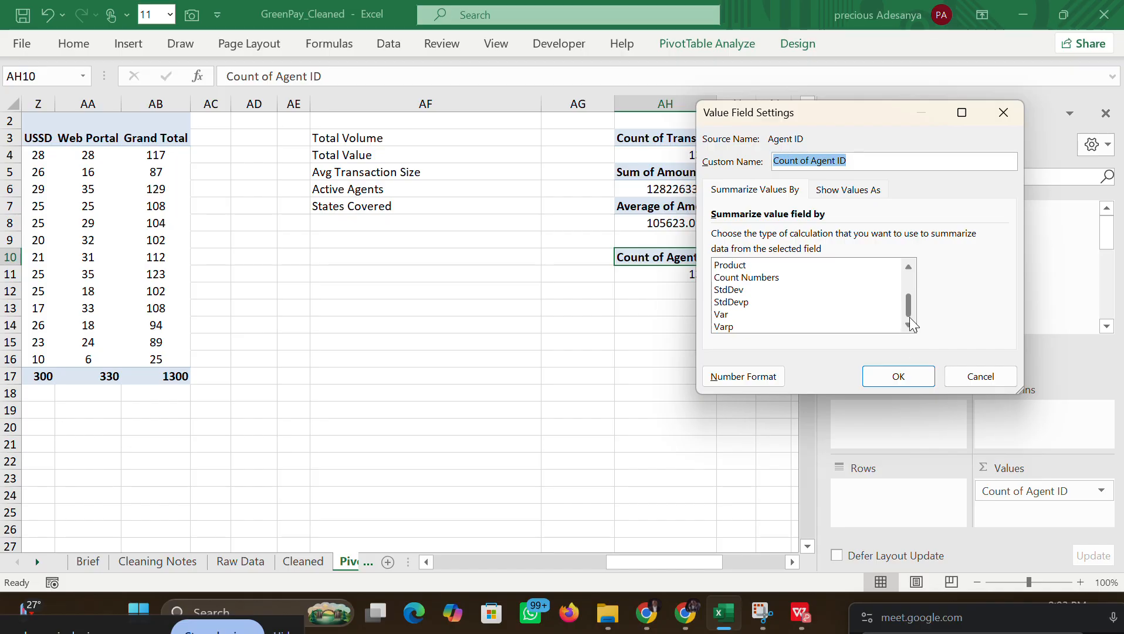
{"action": "left_click_drag", "start_coordinate": [910, 315], "coordinate": [909, 286]}
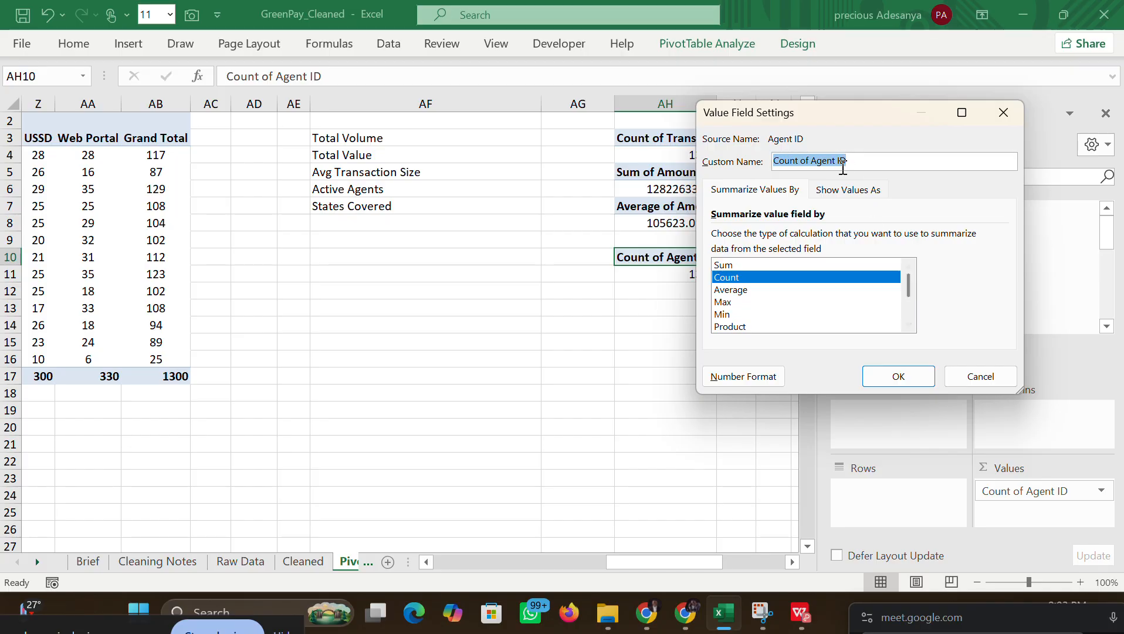
{"action": "left_click", "coordinate": [842, 191]}
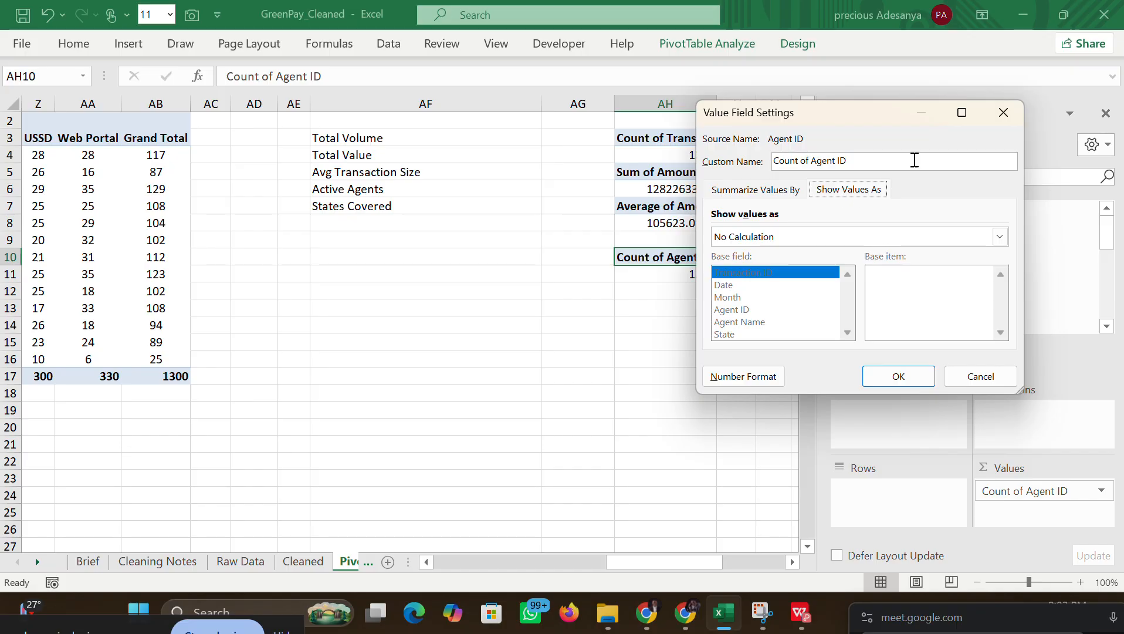
{"action": "left_click", "coordinate": [1004, 112]}
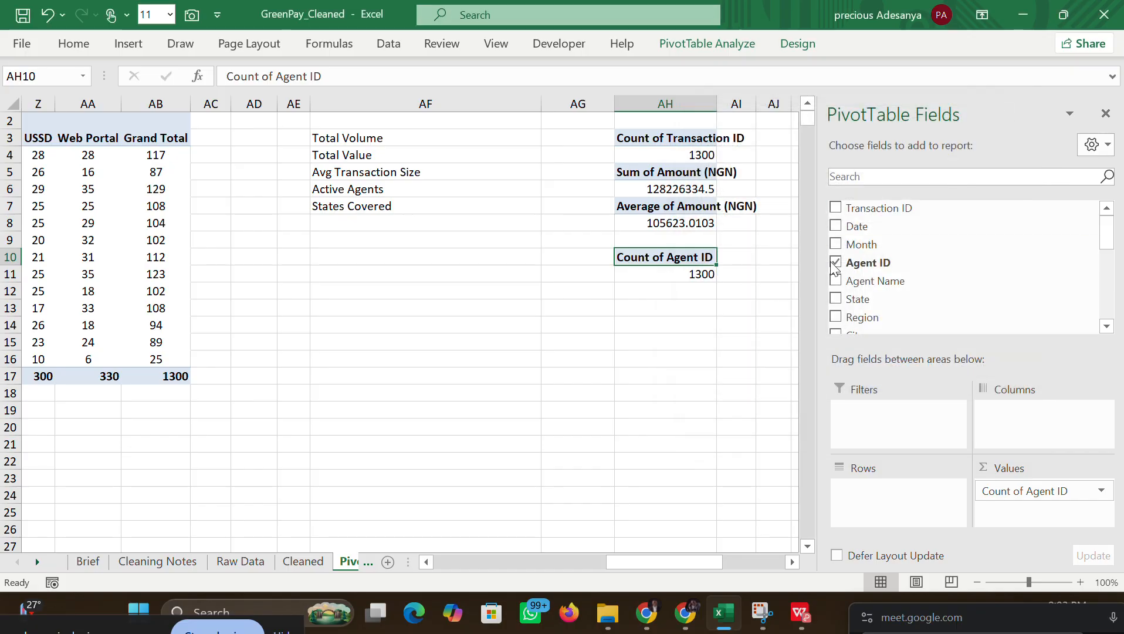
Step: Close the PivotTable field list and delete the Agent ID PivotTable in AH10:AH11
{"action": "left_click", "coordinate": [1104, 114]}
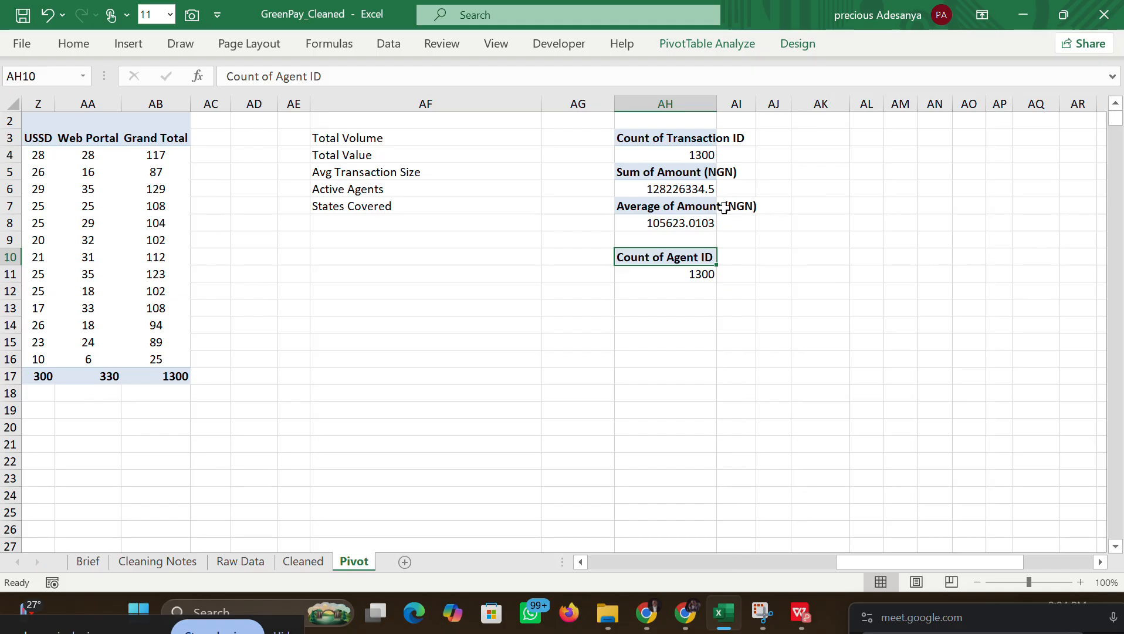
{"action": "left_click", "coordinate": [737, 289]}
{"action": "left_click_drag", "start_coordinate": [654, 253], "coordinate": [706, 267]}
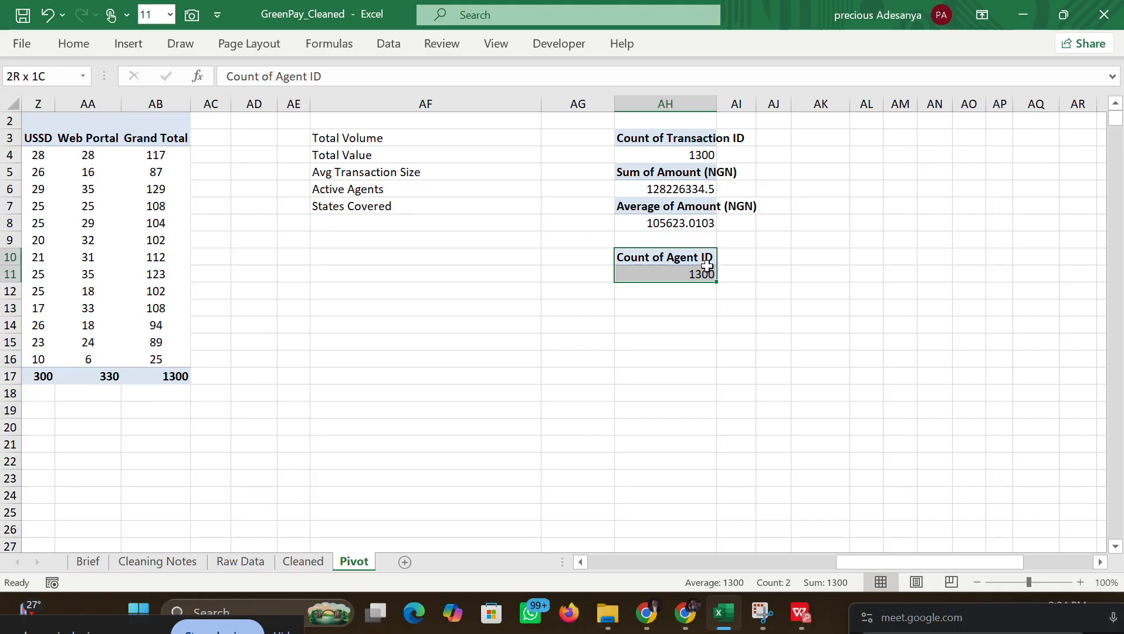
{"action": "left_click", "coordinate": [692, 271]}
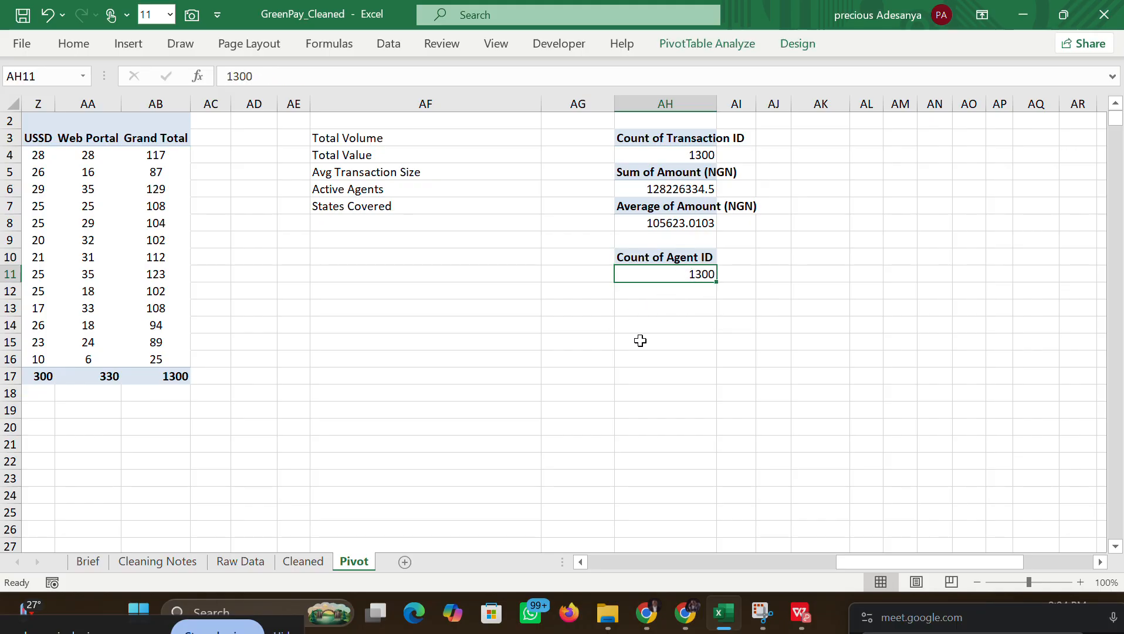
{"action": "left_click", "coordinate": [686, 613]}
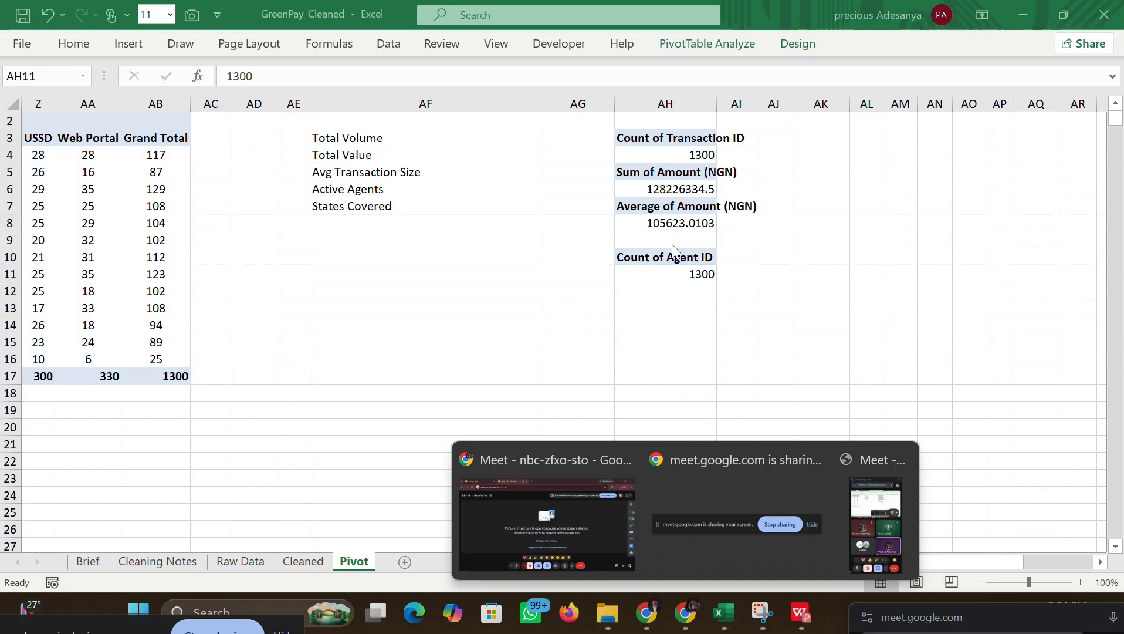
{"action": "left_click_drag", "start_coordinate": [654, 255], "coordinate": [695, 270]}
{"action": "key", "text": "Delete"}
{"action": "left_click", "coordinate": [774, 327]}
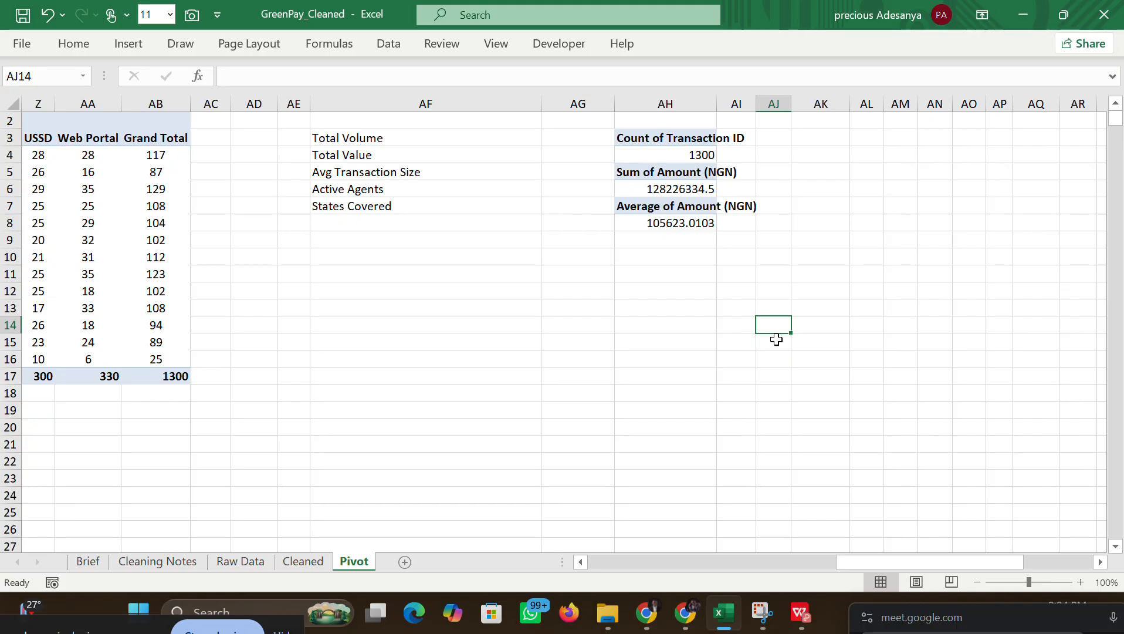
Step: Switch to the Claude chat and review its worksheet formulas for the KPI cards, from Total Volume through States Covered
{"action": "mouse_move", "coordinate": [646, 613]}
{"action": "left_click", "coordinate": [596, 517]}
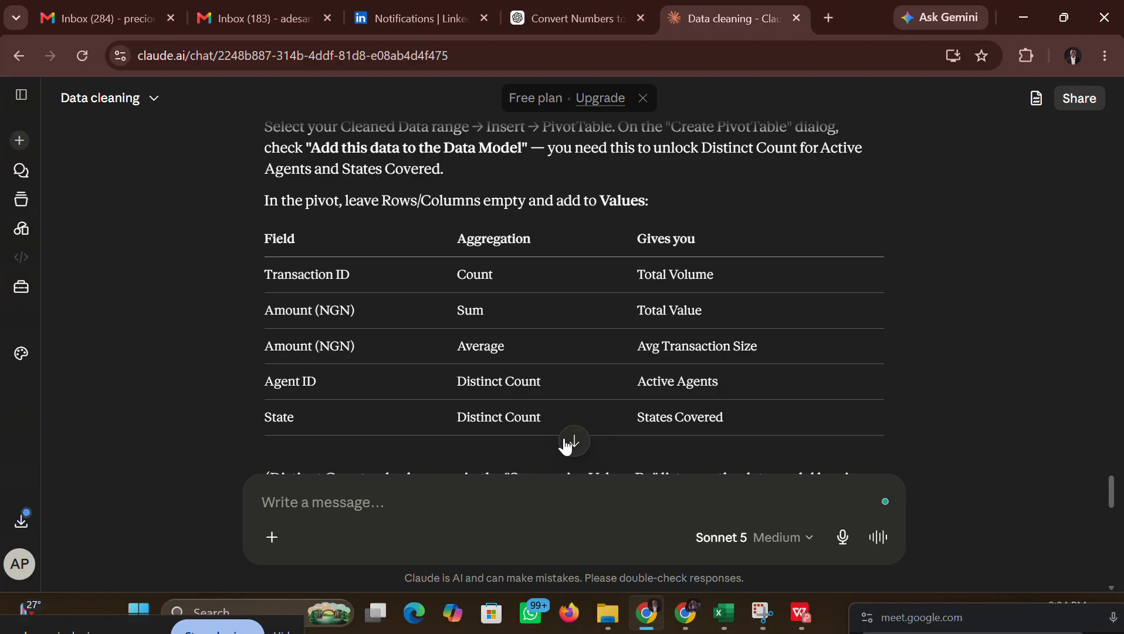
{"action": "scroll", "coordinate": [567, 446], "scroll_direction": "up", "scroll_amount": 15}
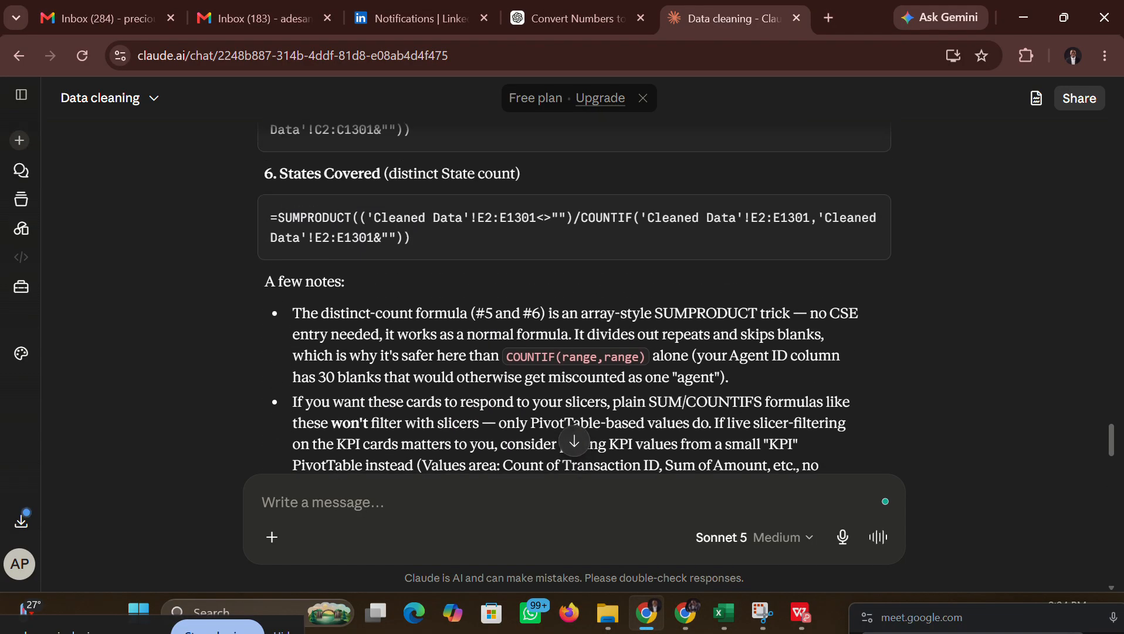
{"action": "scroll", "coordinate": [575, 303], "scroll_direction": "up", "scroll_amount": 6}
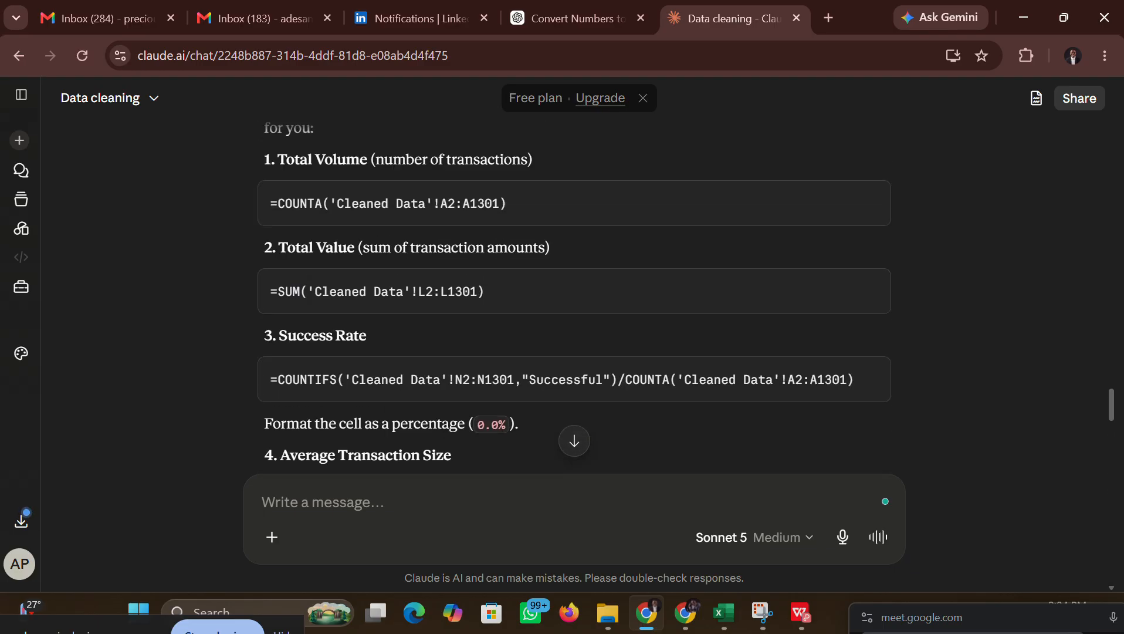
{"action": "scroll", "coordinate": [574, 304], "scroll_direction": "down", "scroll_amount": 1}
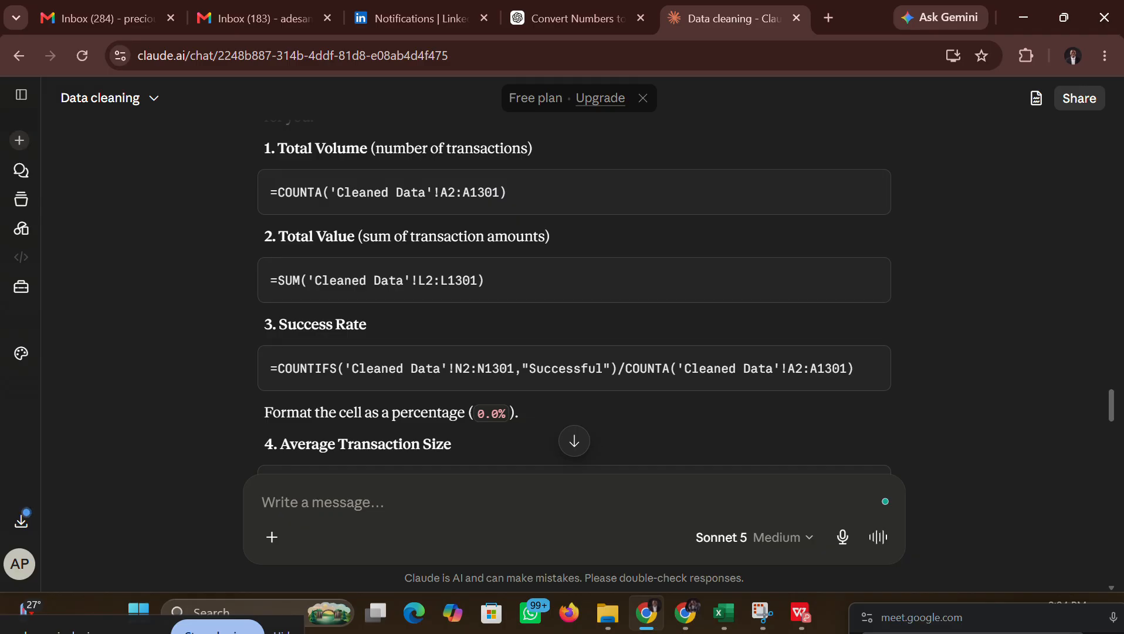
{"action": "scroll", "coordinate": [575, 304], "scroll_direction": "down", "scroll_amount": 1}
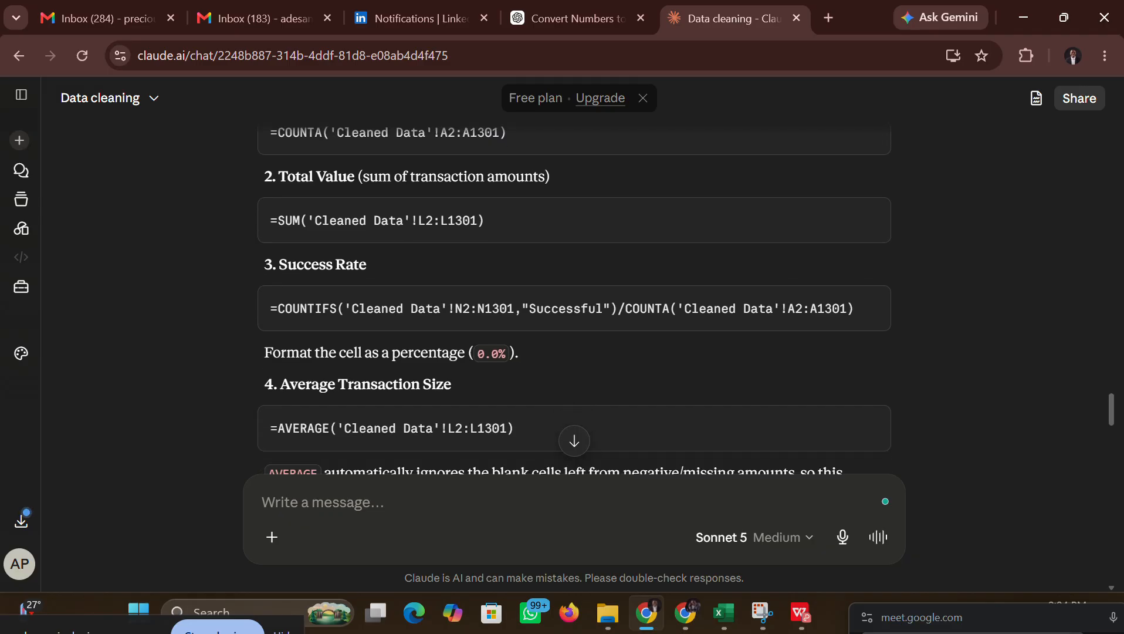
{"action": "scroll", "coordinate": [574, 304], "scroll_direction": "down", "scroll_amount": 3}
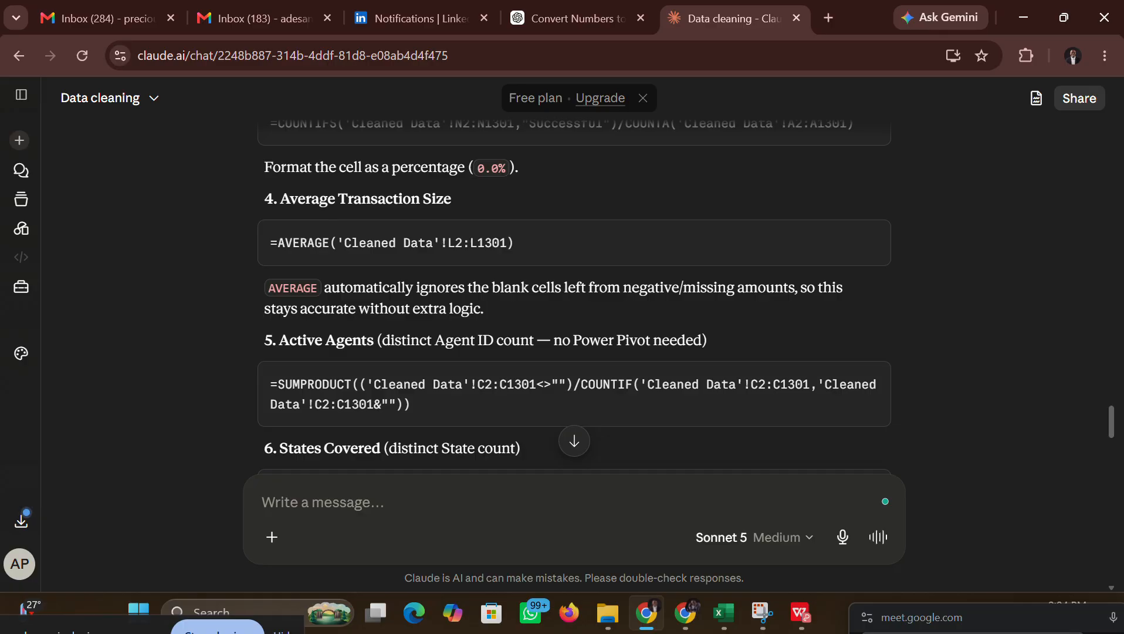
{"action": "scroll", "coordinate": [574, 297], "scroll_direction": "down", "scroll_amount": 2}
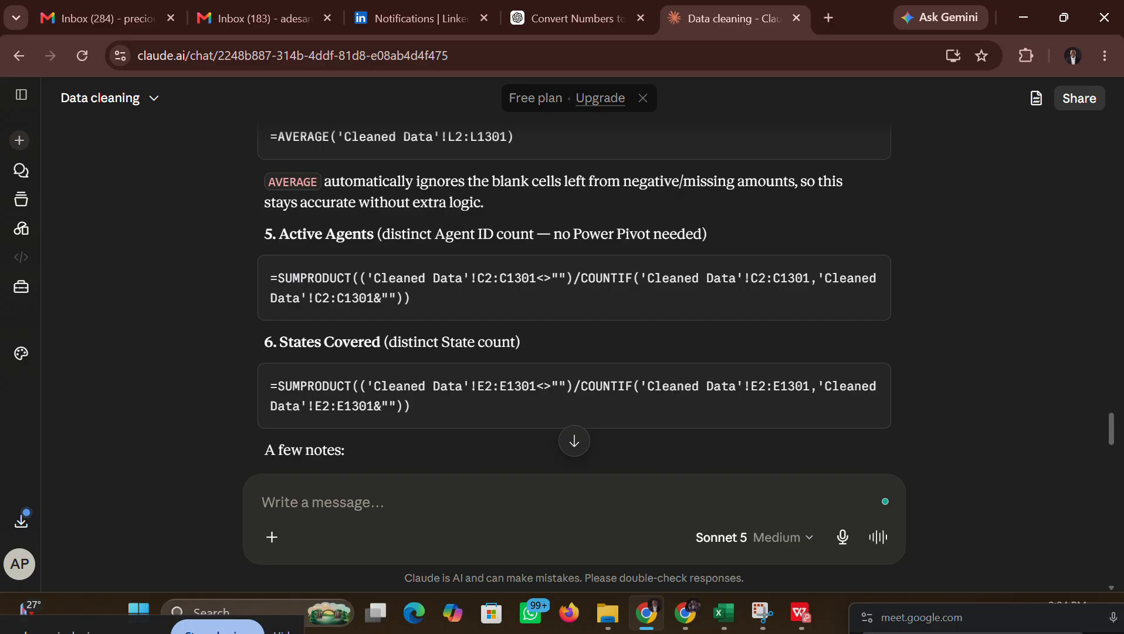
{"action": "scroll", "coordinate": [574, 299], "scroll_direction": "up", "scroll_amount": 1}
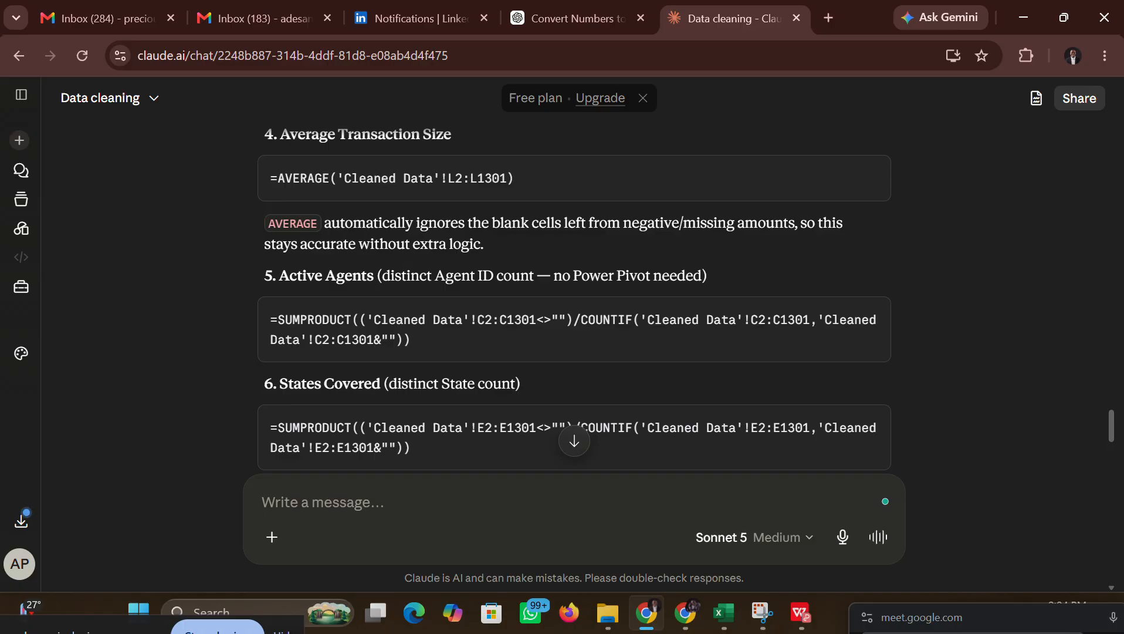
{"action": "scroll", "coordinate": [574, 293], "scroll_direction": "up", "scroll_amount": 2}
{"action": "scroll", "coordinate": [574, 294], "scroll_direction": "up", "scroll_amount": 4}
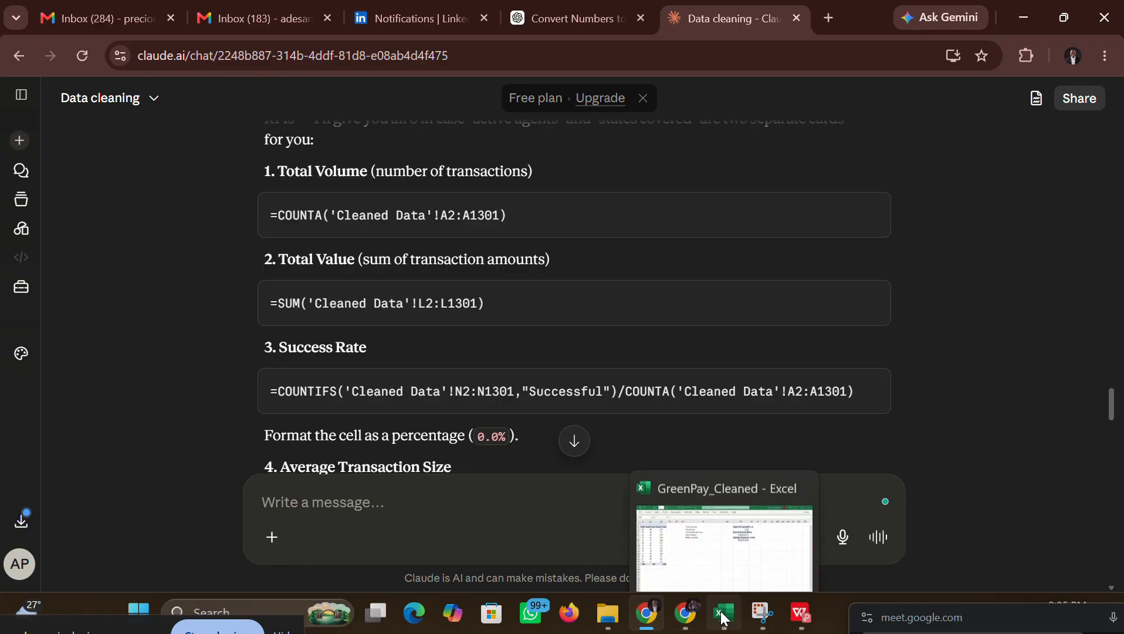
Step: Return to the Excel workbook and link Total Volume in AG3 to AH4 and Total Value in AG4 to AH6
{"action": "left_click", "coordinate": [698, 522]}
{"action": "left_click", "coordinate": [570, 136]}
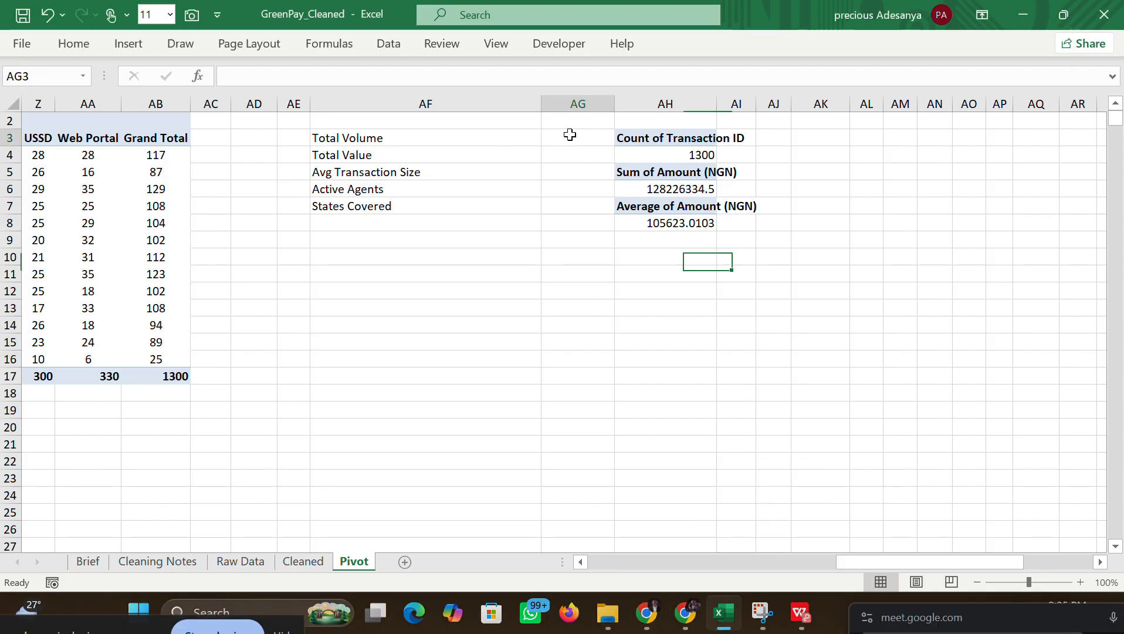
{"action": "type", "text": "="}
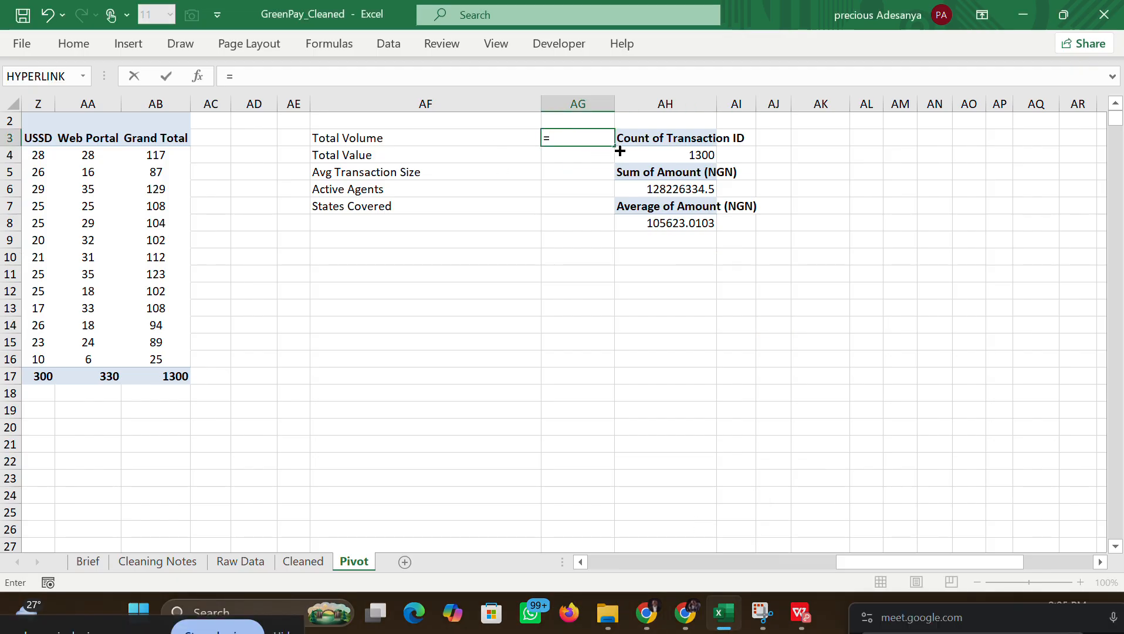
{"action": "left_click", "coordinate": [685, 152]}
{"action": "key", "text": "Return"}
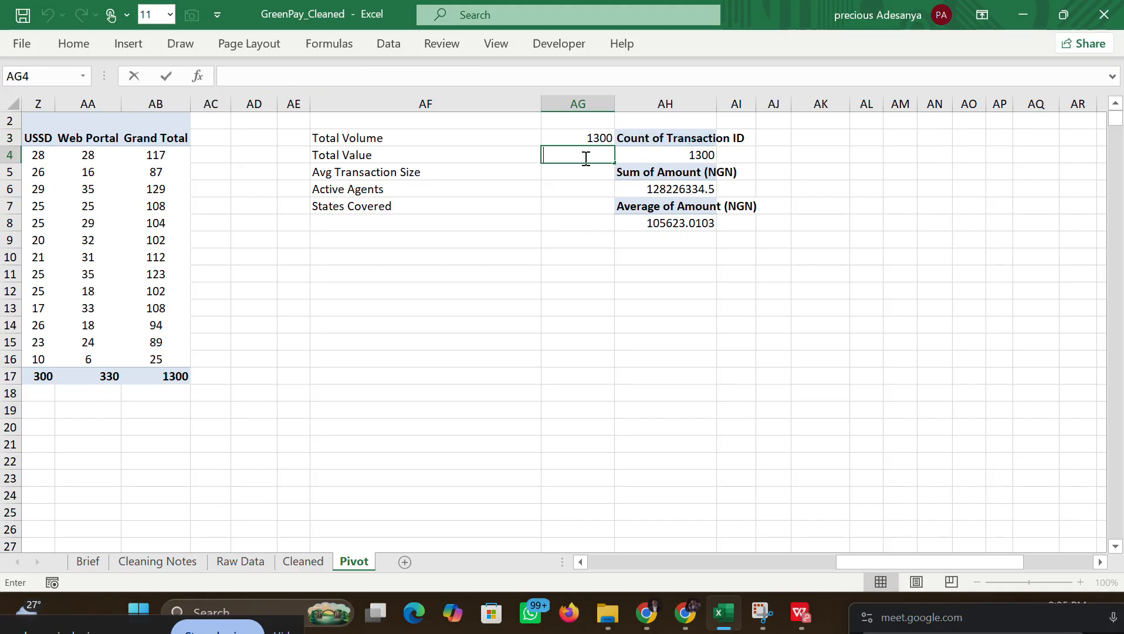
{"action": "type", "text": "="}
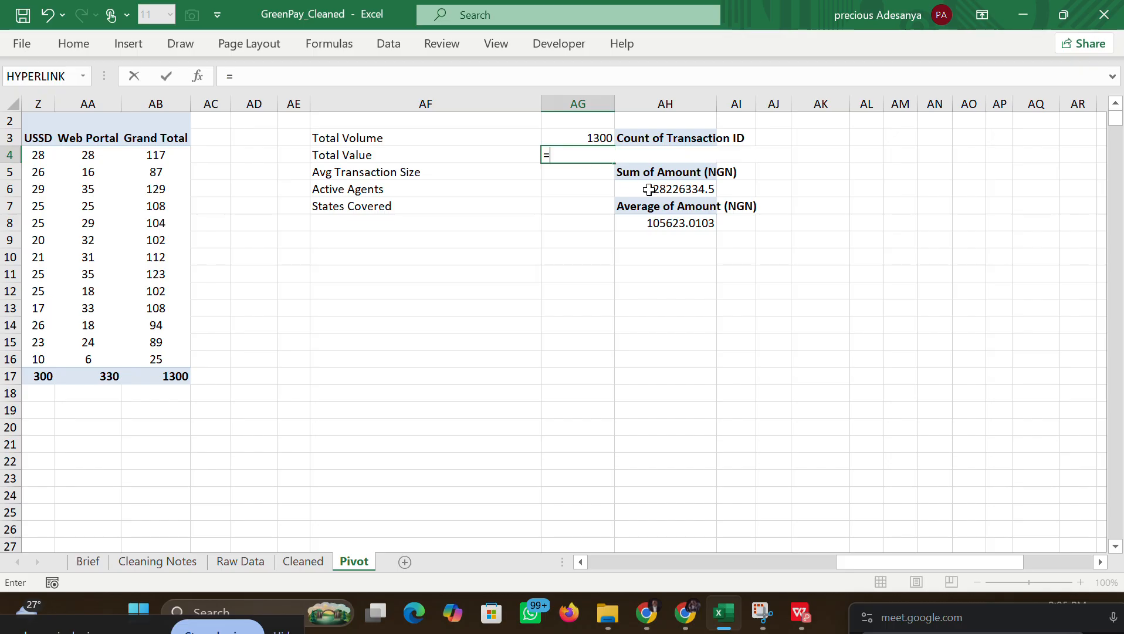
{"action": "left_click", "coordinate": [645, 188]}
{"action": "key", "text": "Return"}
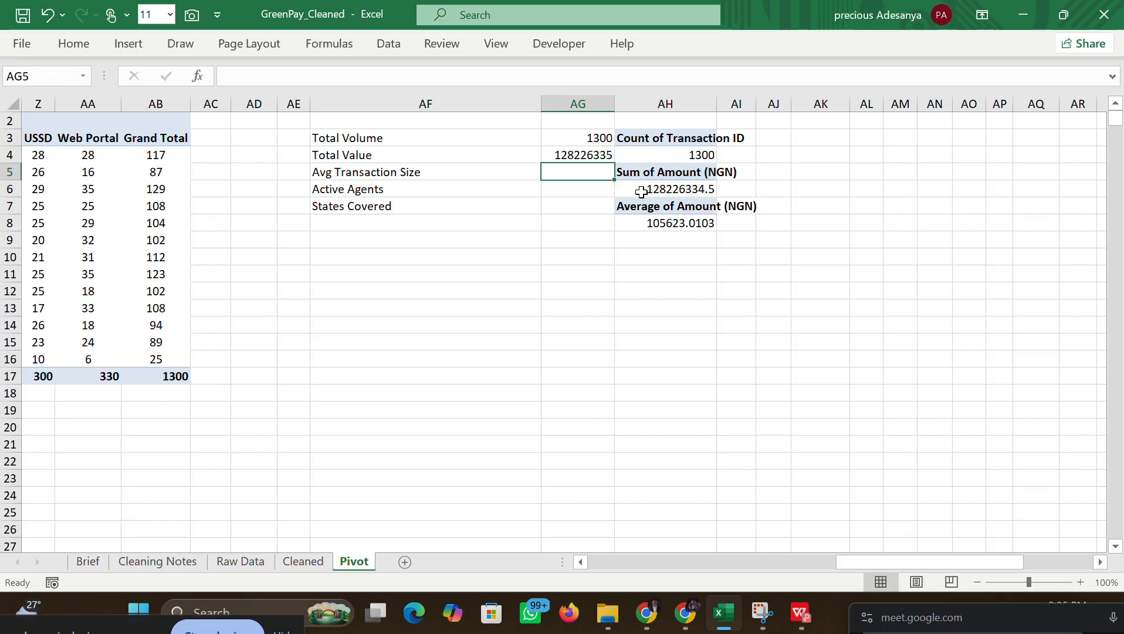
Step: Link Avg Transaction Size in AG5 to the average amount in AH8 and widen column AG to fit the values
{"action": "double_click", "coordinate": [560, 172]}
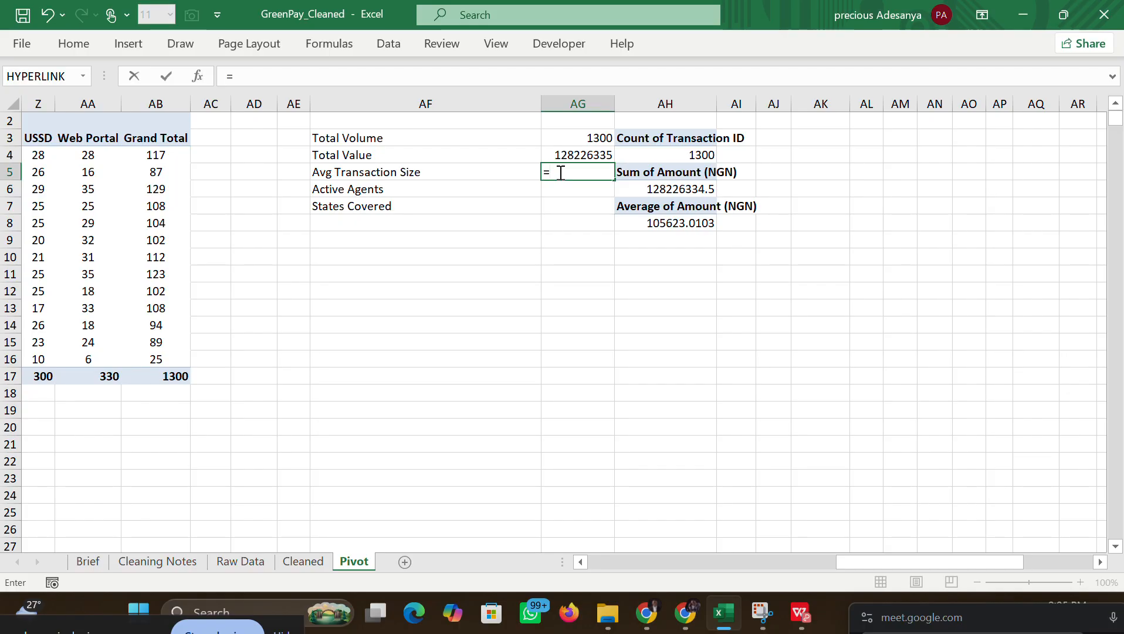
{"action": "left_click", "coordinate": [637, 225]}
{"action": "key", "text": "Return"}
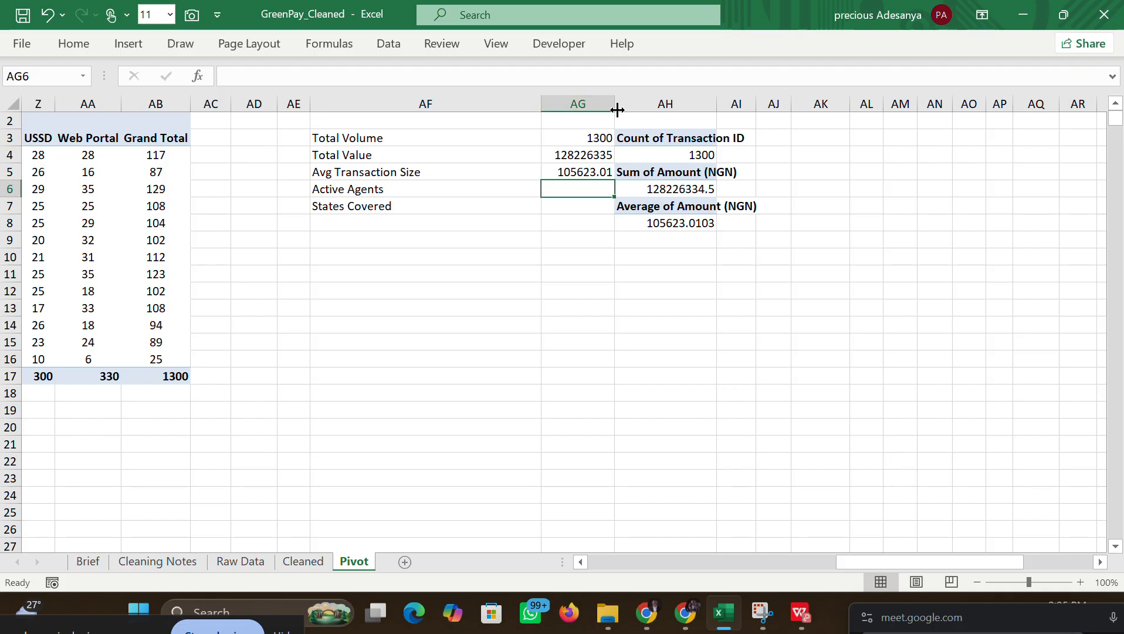
{"action": "left_click_drag", "start_coordinate": [617, 110], "coordinate": [649, 108]}
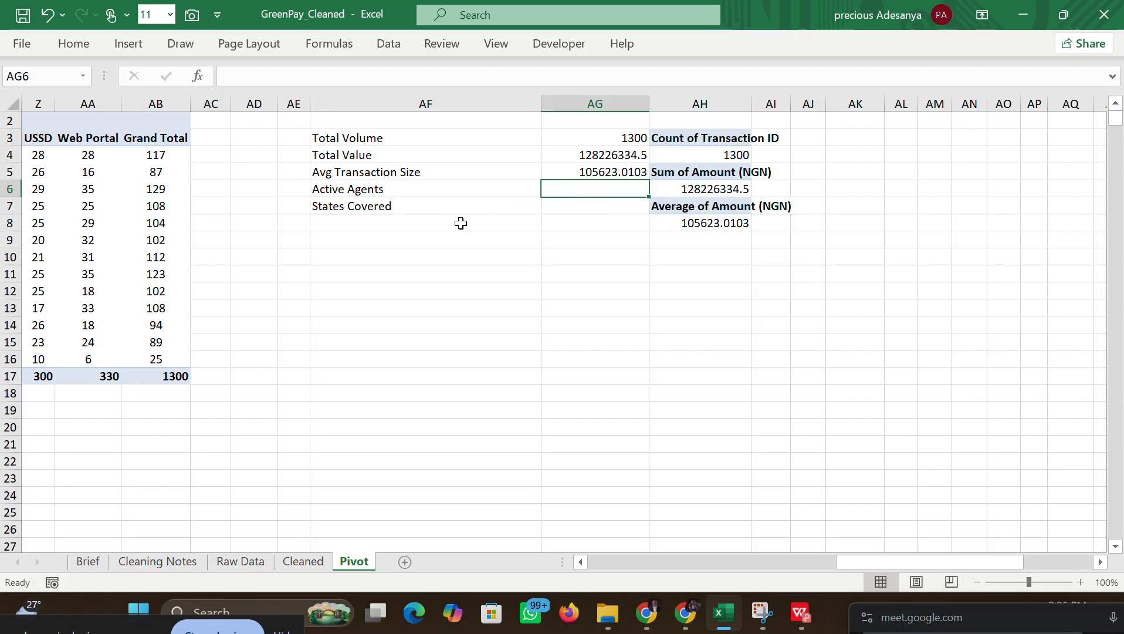
Step: Switch to the Claude chat and examine the SUMPRODUCT distinct-count formulas for Active Agents and States Covered
{"action": "left_click", "coordinate": [647, 612]}
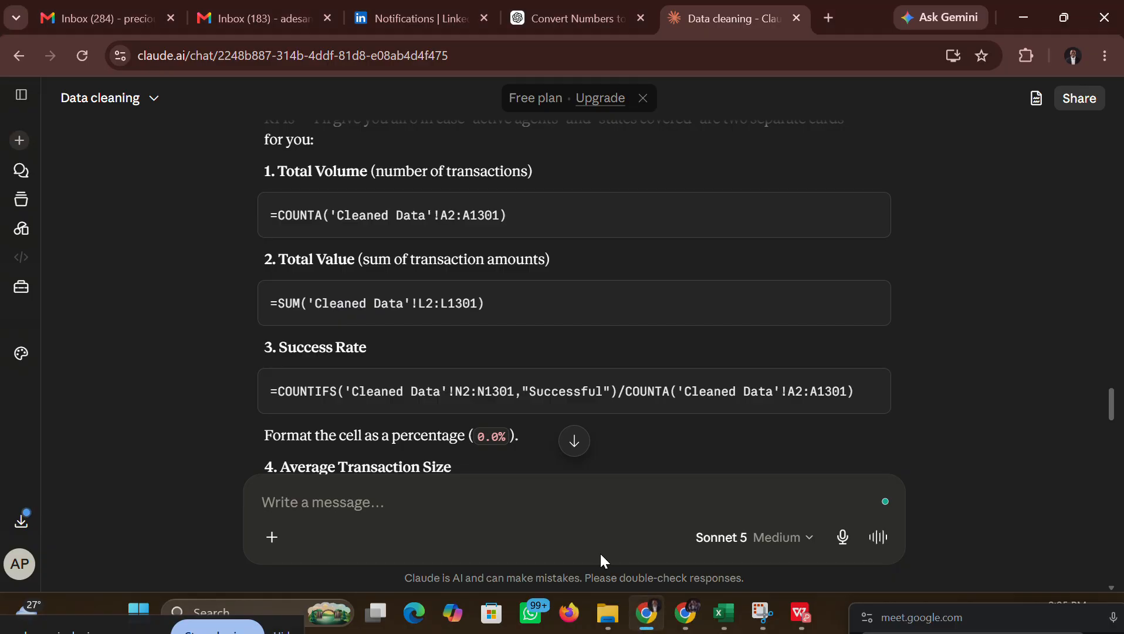
{"action": "scroll", "coordinate": [460, 374], "scroll_direction": "down", "scroll_amount": 5}
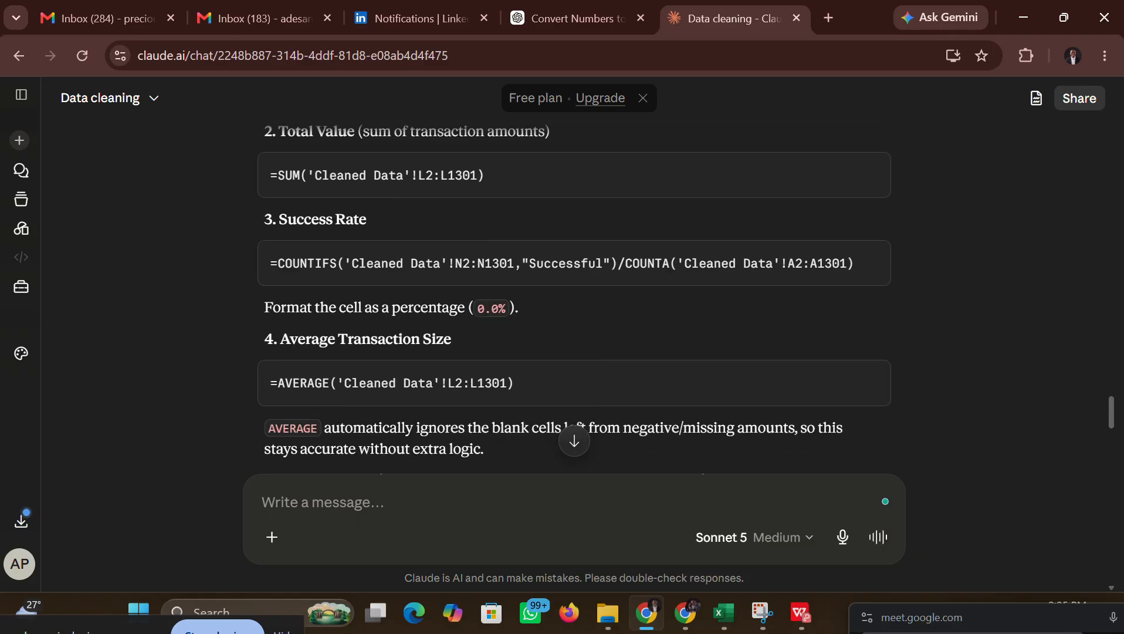
{"action": "scroll", "coordinate": [574, 322], "scroll_direction": "down", "scroll_amount": 2}
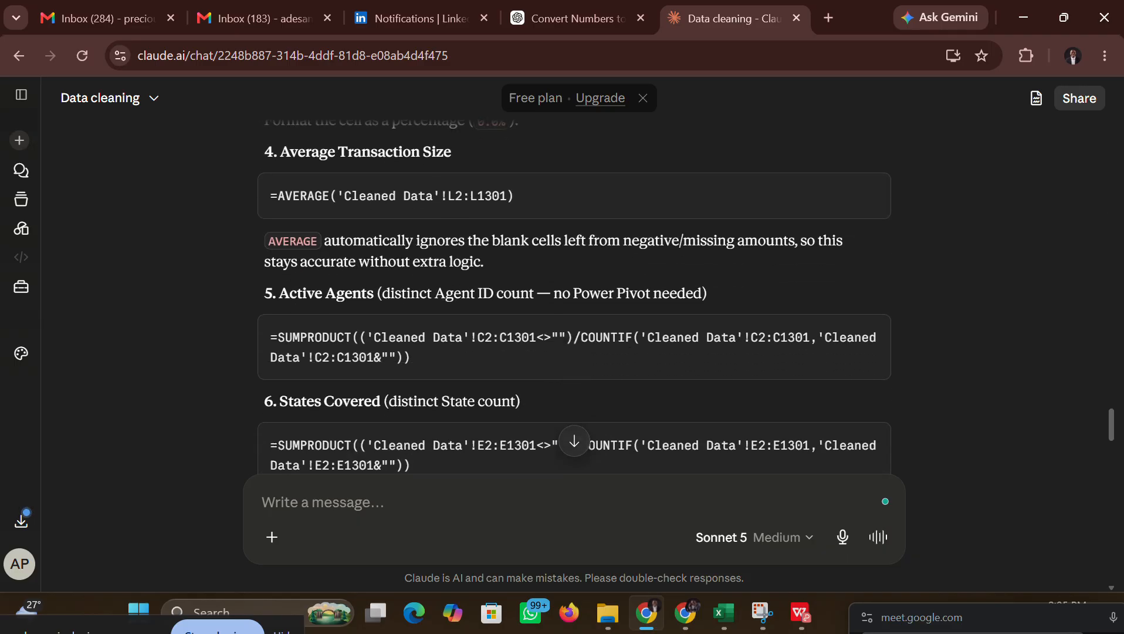
{"action": "scroll", "coordinate": [574, 322], "scroll_direction": "up", "scroll_amount": 3}
{"action": "scroll", "coordinate": [573, 299], "scroll_direction": "down", "scroll_amount": 2}
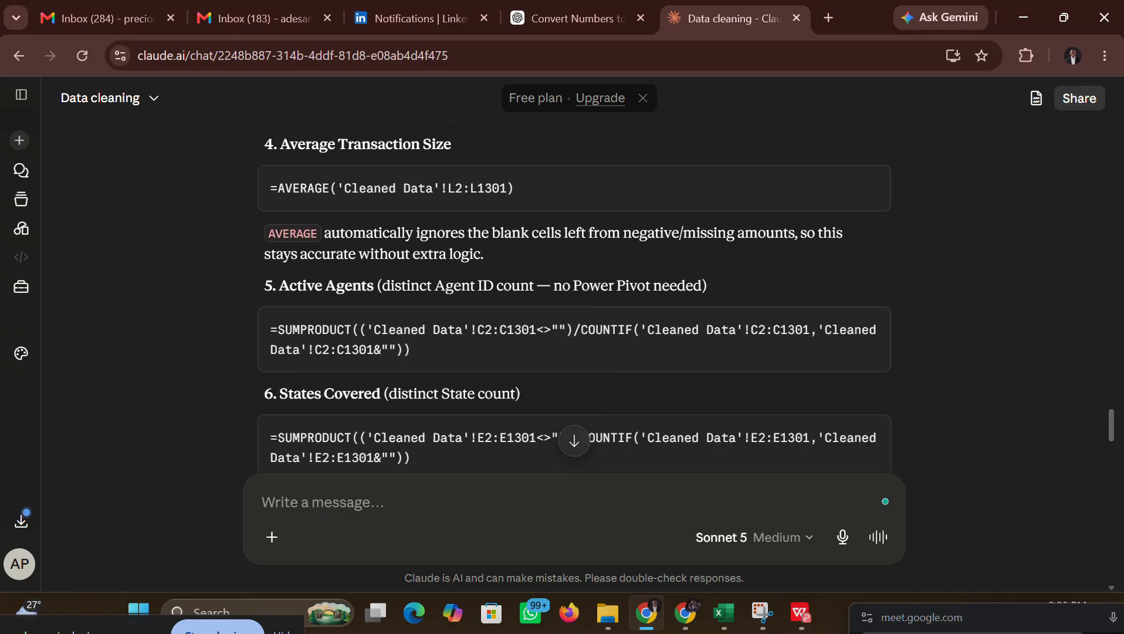
{"action": "scroll", "coordinate": [574, 299], "scroll_direction": "up", "scroll_amount": 3}
{"action": "scroll", "coordinate": [574, 293], "scroll_direction": "down", "scroll_amount": 3}
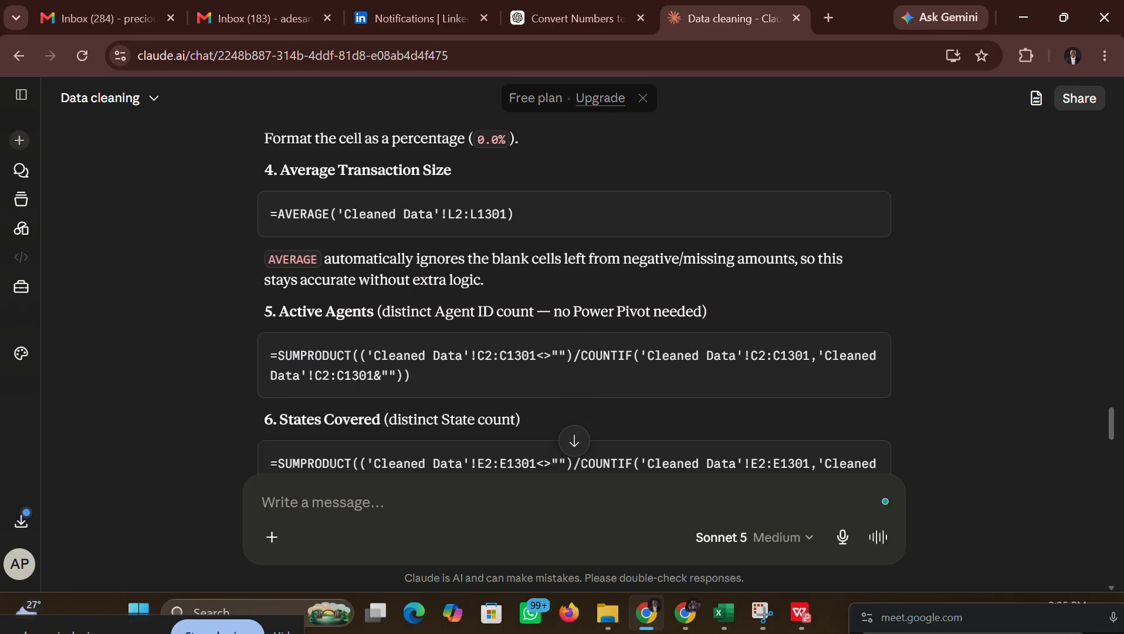
{"action": "scroll", "coordinate": [574, 293], "scroll_direction": "down", "scroll_amount": 1}
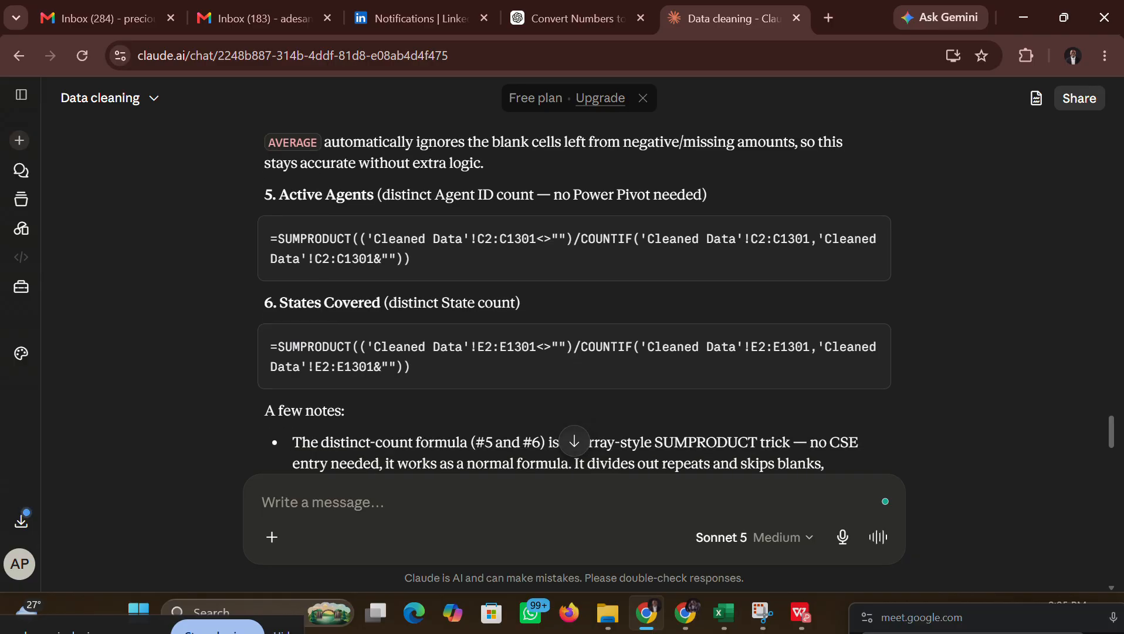
{"action": "scroll", "coordinate": [574, 299], "scroll_direction": "down", "scroll_amount": 1}
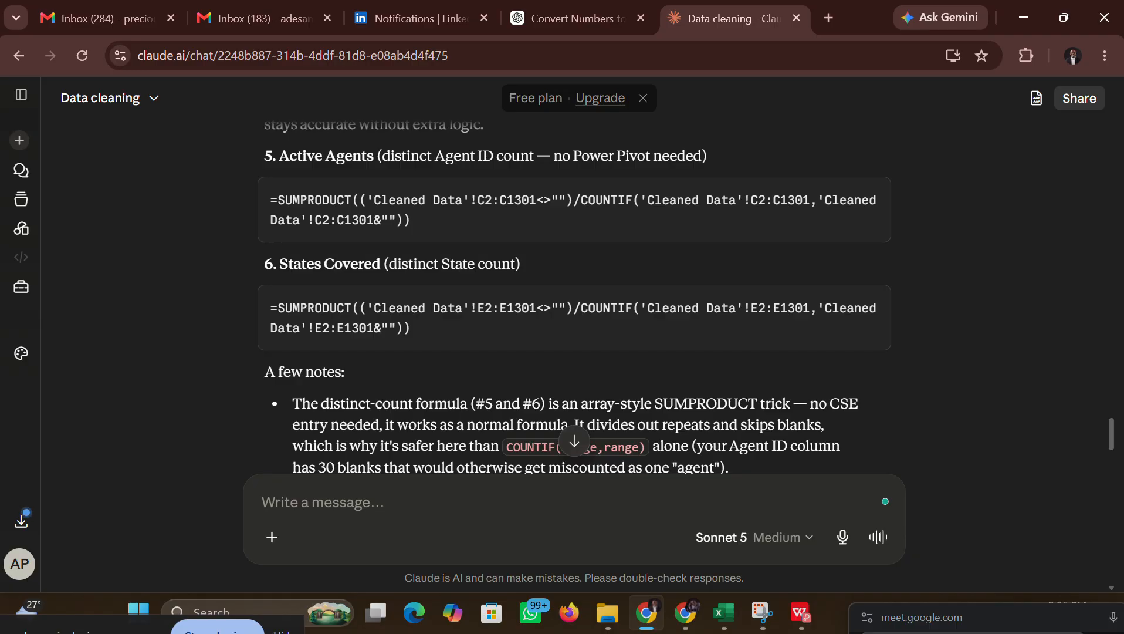
{"action": "scroll", "coordinate": [574, 293], "scroll_direction": "up", "scroll_amount": 2}
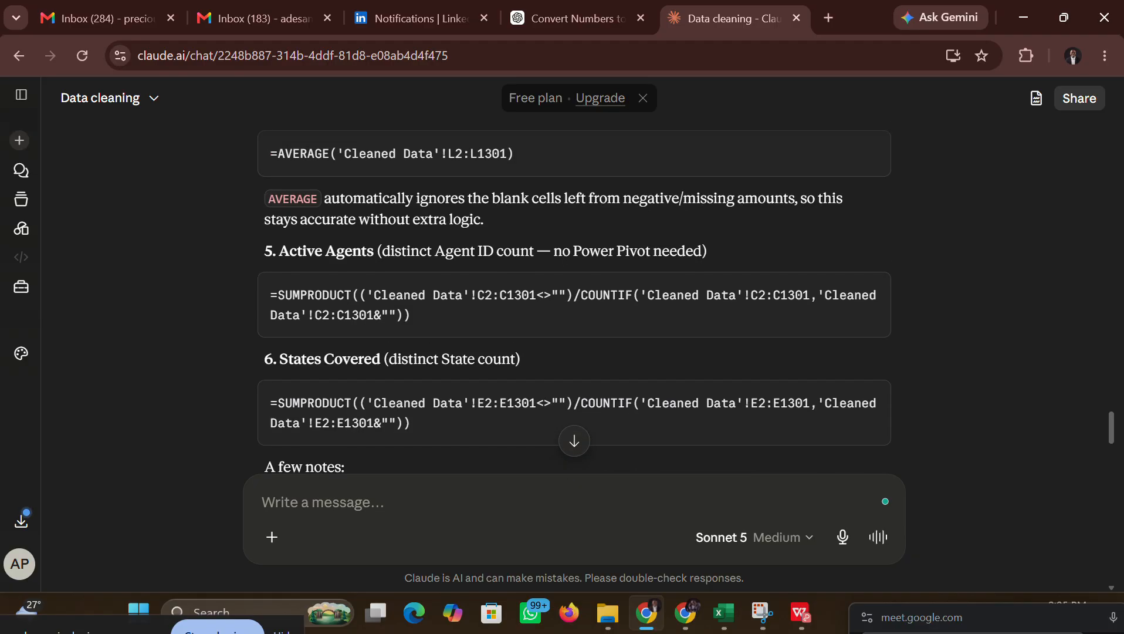
Step: Copy the suggested Active Agents distinct-count formula from the Claude chat
{"action": "scroll", "coordinate": [574, 294], "scroll_direction": "up", "scroll_amount": 1}
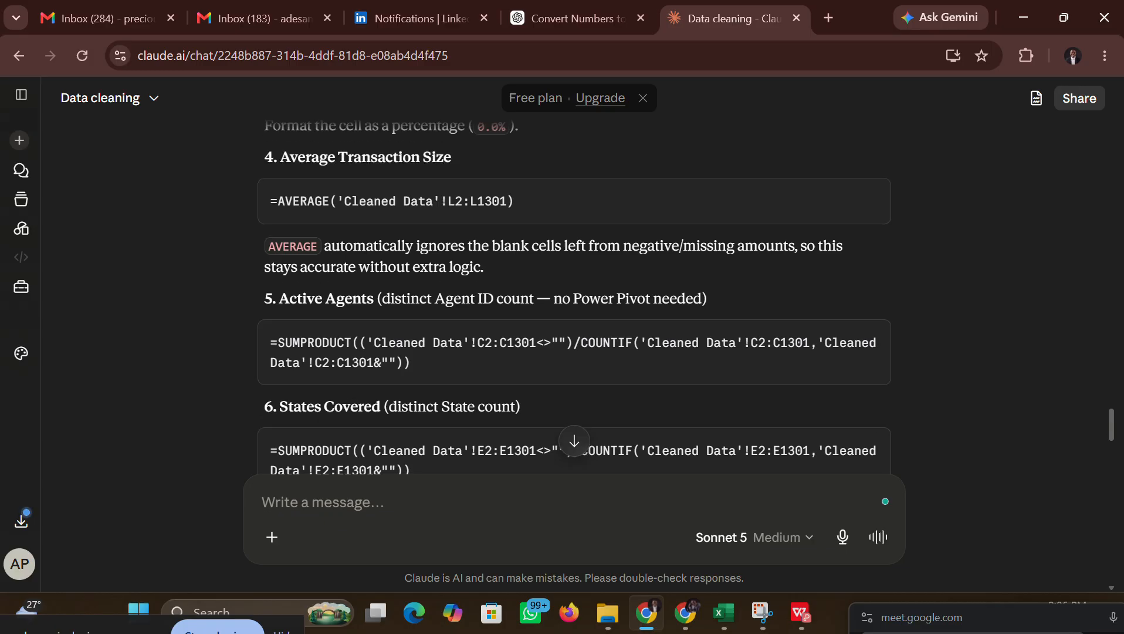
{"action": "scroll", "coordinate": [573, 294], "scroll_direction": "up", "scroll_amount": 2}
{"action": "scroll", "coordinate": [574, 293], "scroll_direction": "down", "scroll_amount": 4}
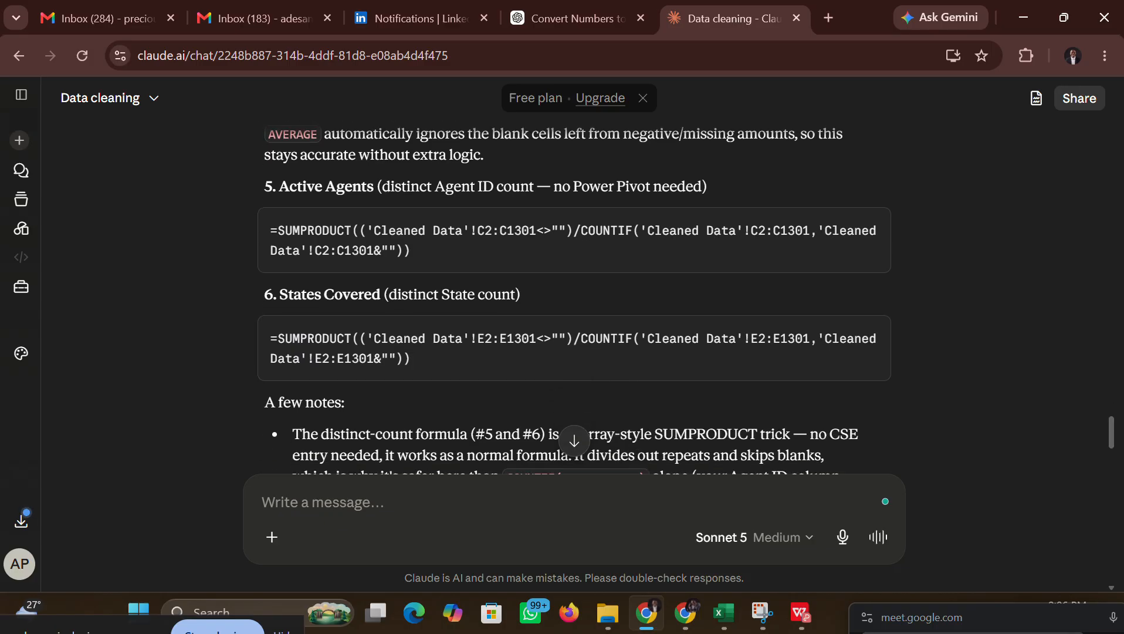
{"action": "left_click", "coordinate": [868, 229]}
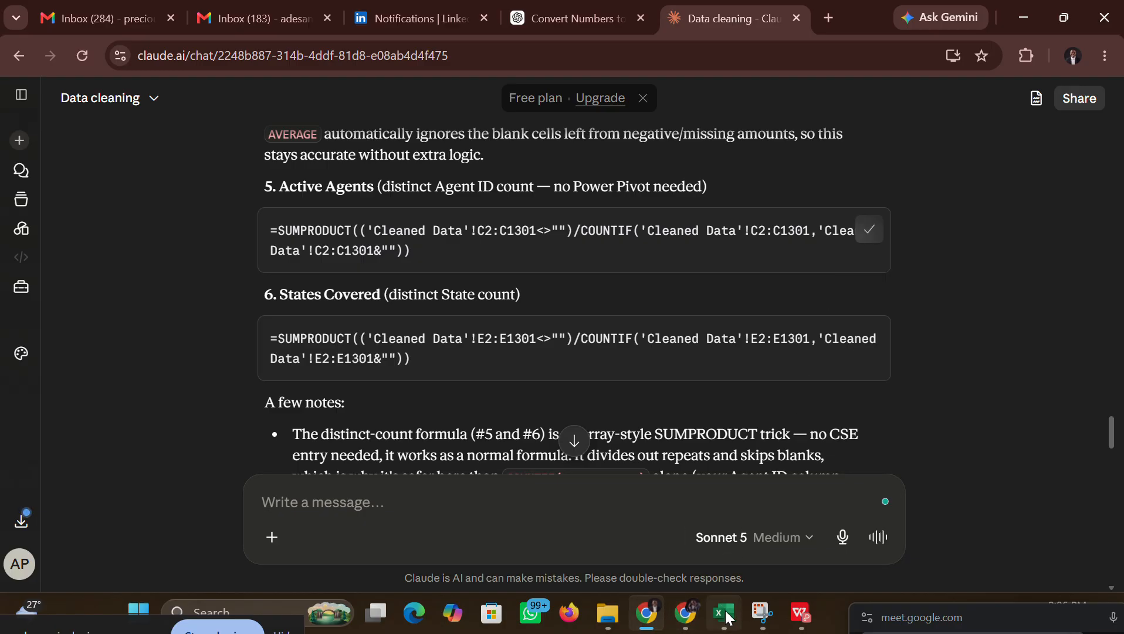
Step: Switch to the Excel workbook and paste the copied formula into the Active Agents cell AG6
{"action": "mouse_move", "coordinate": [727, 616]}
{"action": "left_click", "coordinate": [706, 553]}
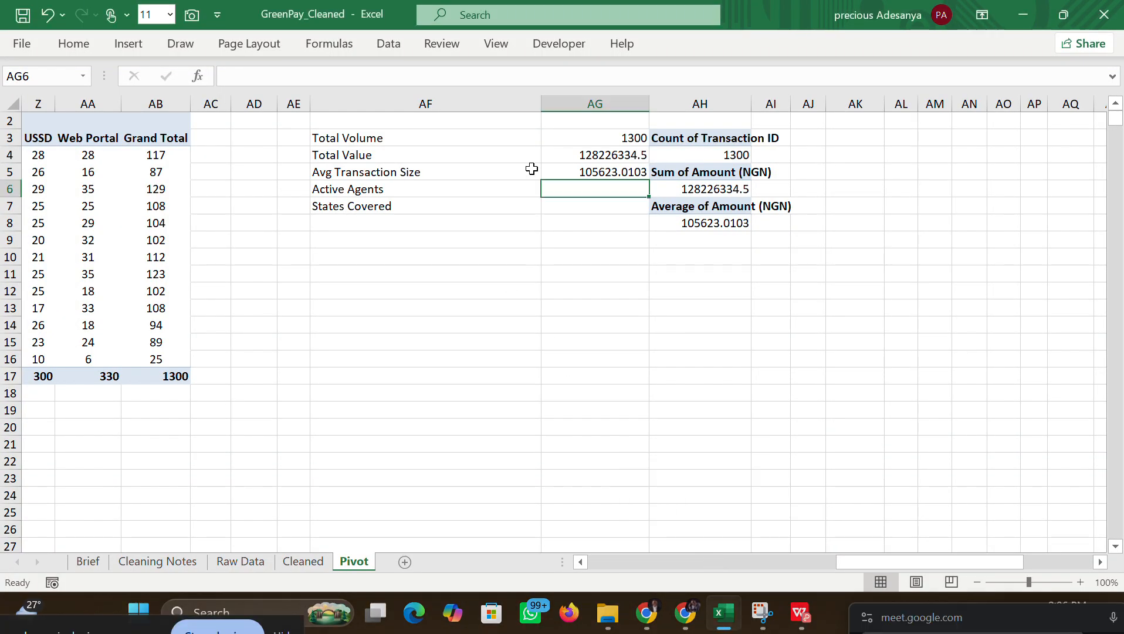
{"action": "double_click", "coordinate": [579, 189]}
{"action": "key", "text": "ctrl+v"}
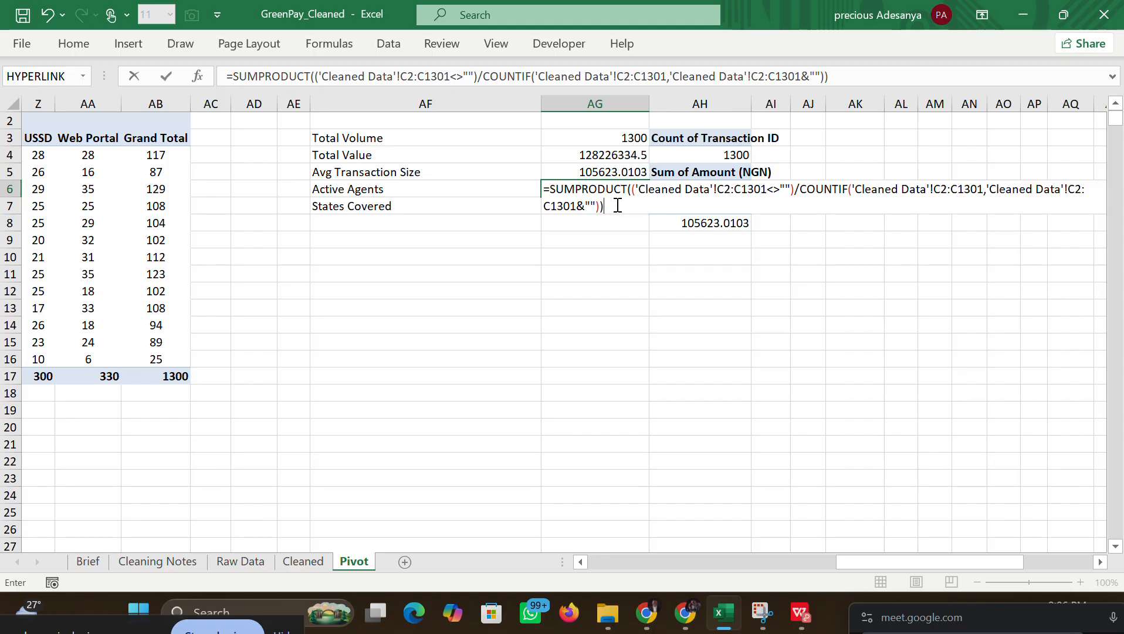
Step: Correct the sheet name from 'Cleaned Data' to 'Cleaned' in all three references of the Active Agents formula and enter it
{"action": "left_click", "coordinate": [708, 192]}
{"action": "key", "text": "BackSpace"}
{"action": "key", "text": "BackSpace"}
{"action": "key", "text": "BackSpace"}
{"action": "key", "text": "BackSpace"}
{"action": "key", "text": "BackSpace"}
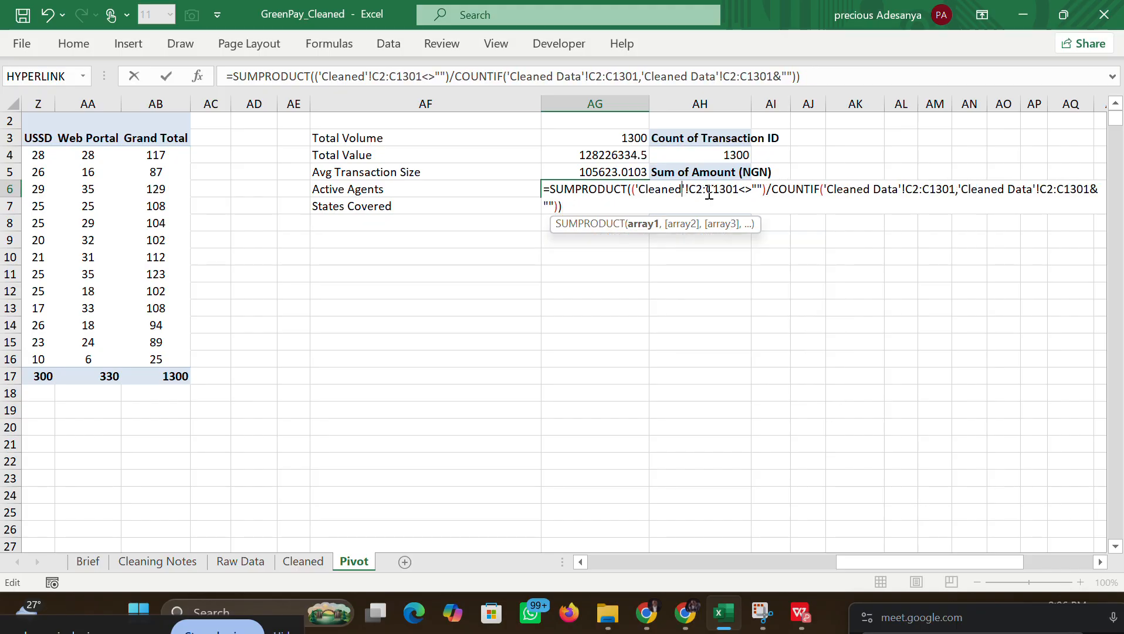
{"action": "left_click", "coordinate": [898, 189]}
{"action": "key", "text": "BackSpace"}
{"action": "key", "text": "BackSpace"}
{"action": "key", "text": "BackSpace"}
{"action": "key", "text": "BackSpace"}
{"action": "key", "text": "BackSpace"}
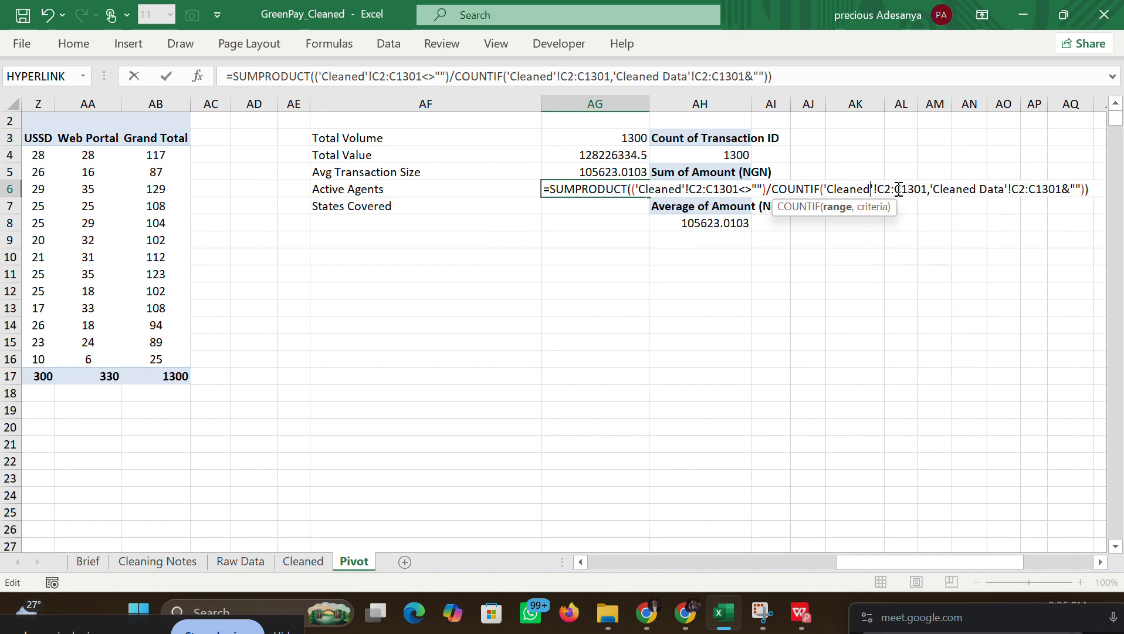
{"action": "left_click", "coordinate": [1005, 186]}
{"action": "key", "text": "BackSpace"}
{"action": "key", "text": "BackSpace"}
{"action": "key", "text": "BackSpace"}
{"action": "key", "text": "BackSpace"}
{"action": "key", "text": "BackSpace"}
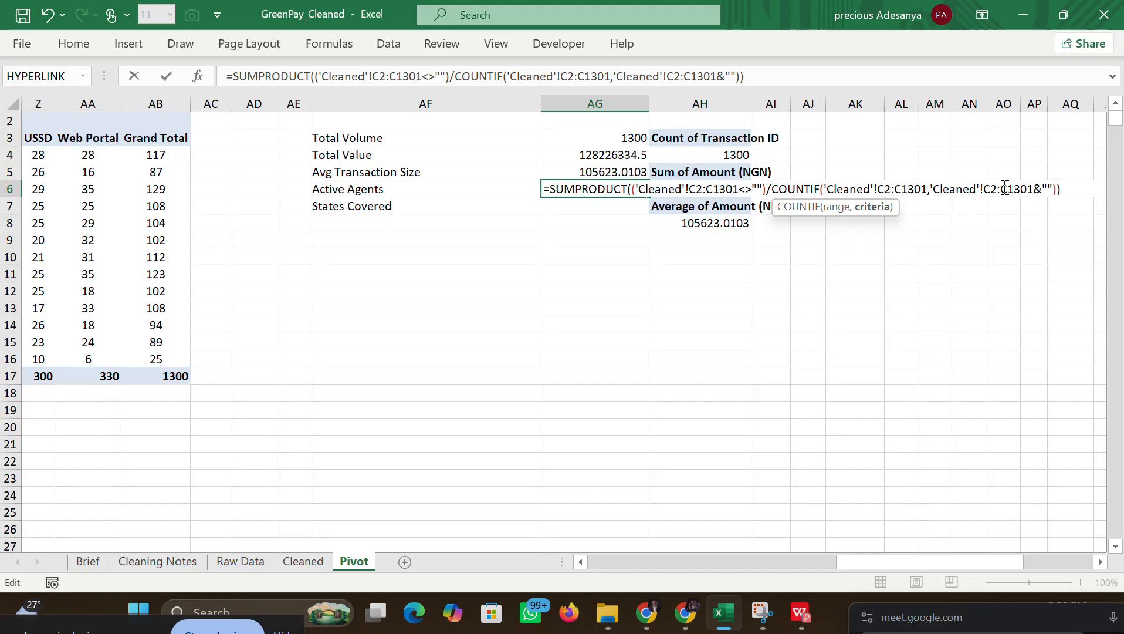
{"action": "key", "text": "Return"}
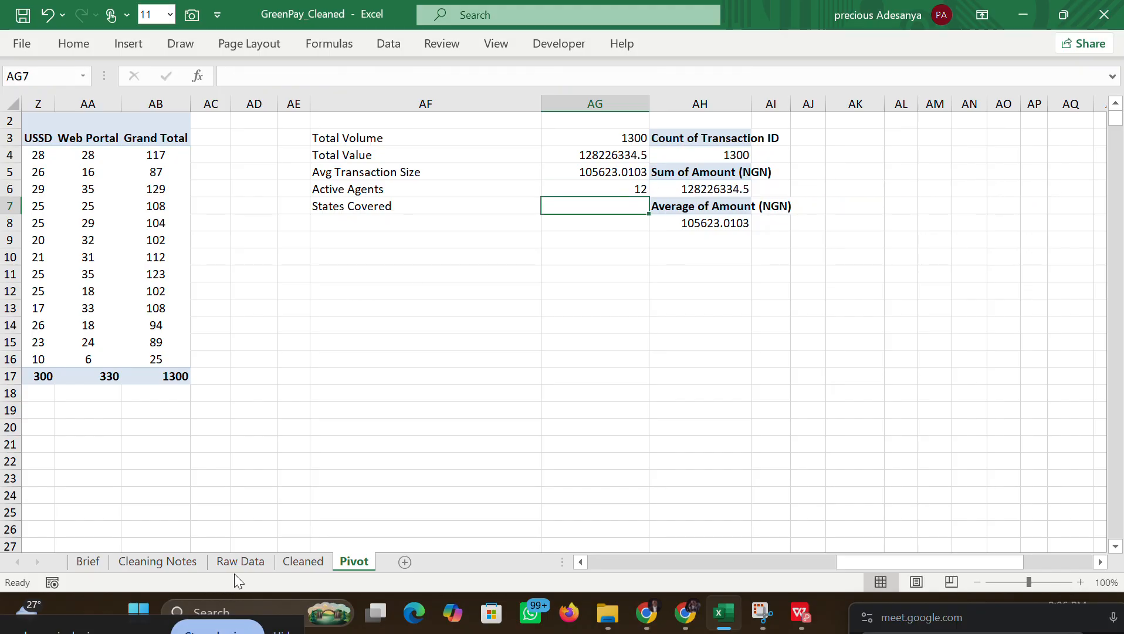
Step: Examine the Cleaned and Raw Data sheets to check which column holds the Agent ID
{"action": "left_click", "coordinate": [281, 559]}
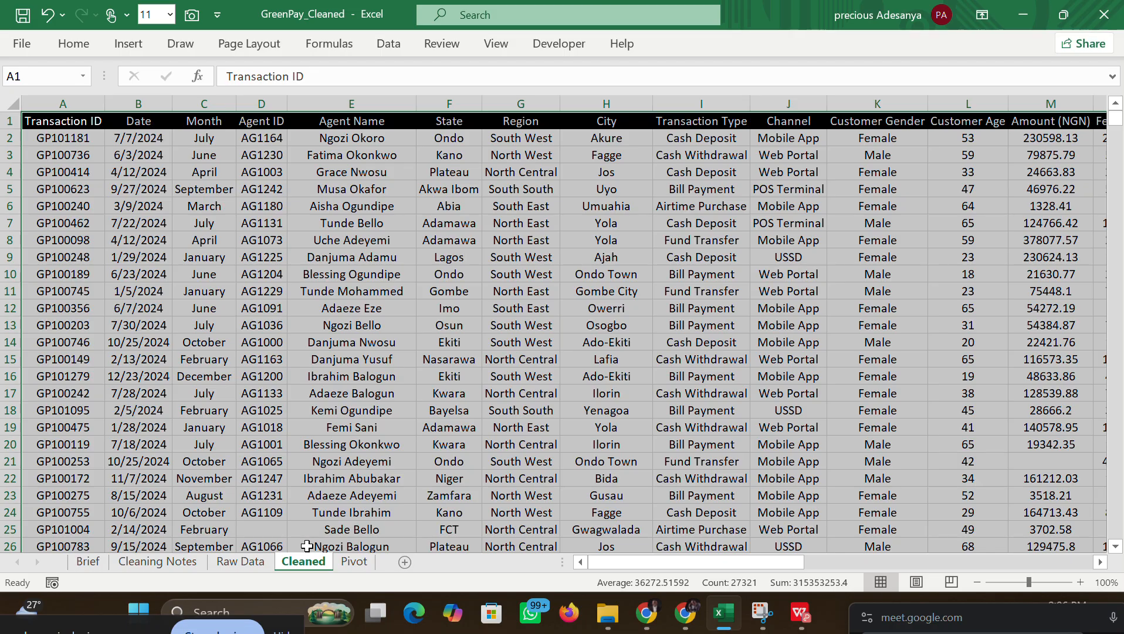
{"action": "left_click", "coordinate": [241, 562]}
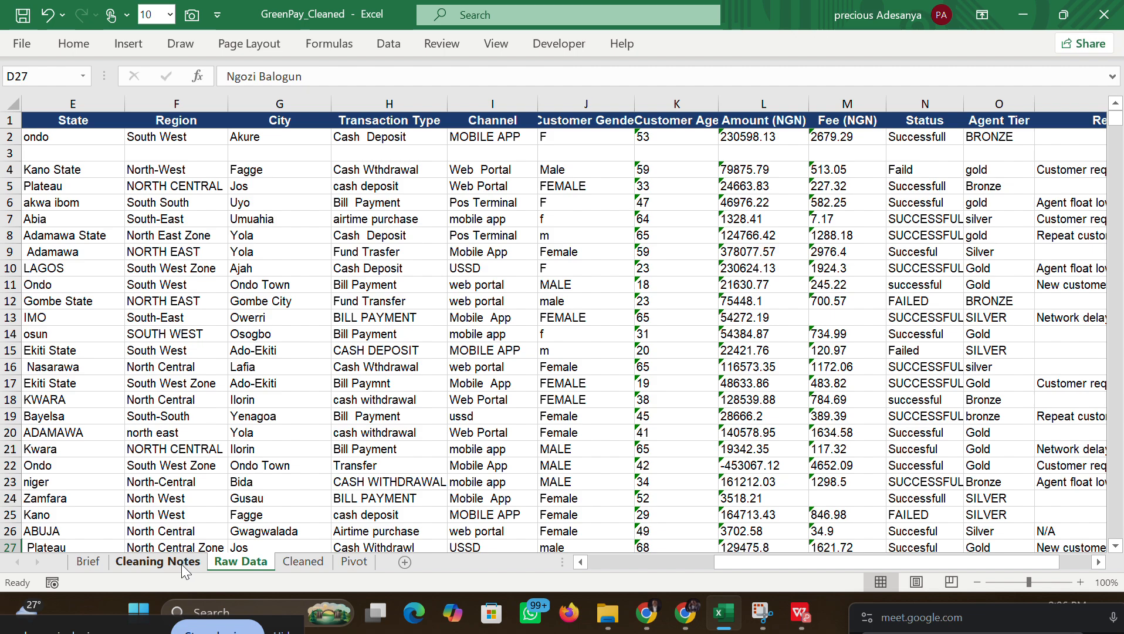
{"action": "left_click", "coordinate": [288, 564]}
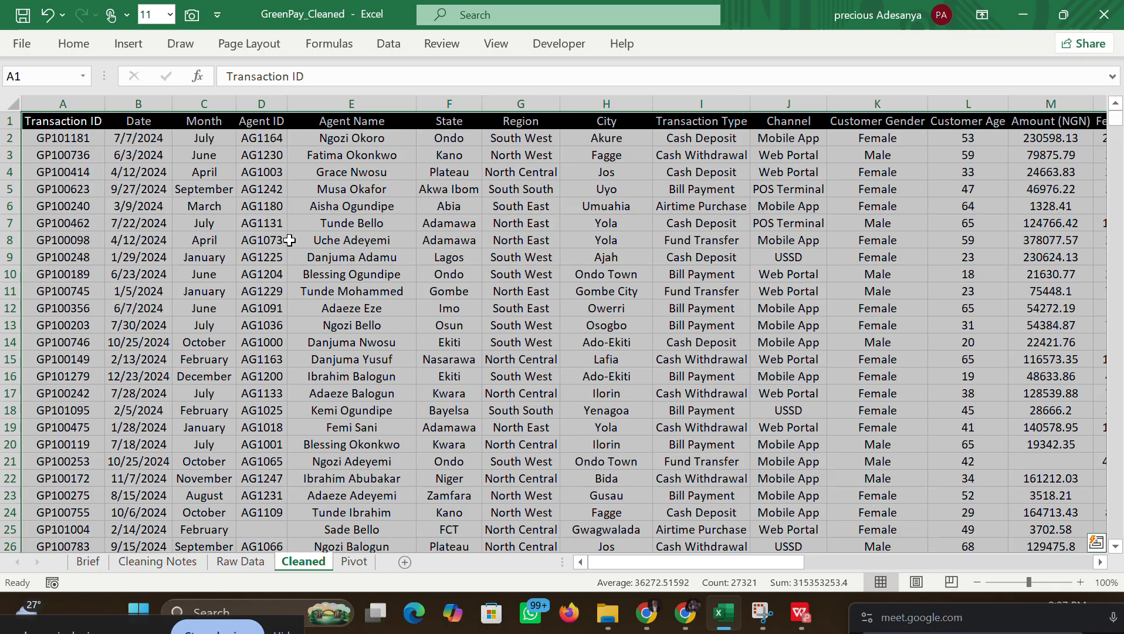
{"action": "left_click", "coordinate": [351, 562]}
Step: Change the first range in the AG6 Active Agents formula to Cleaned!D2:D1301
{"action": "left_click", "coordinate": [600, 188]}
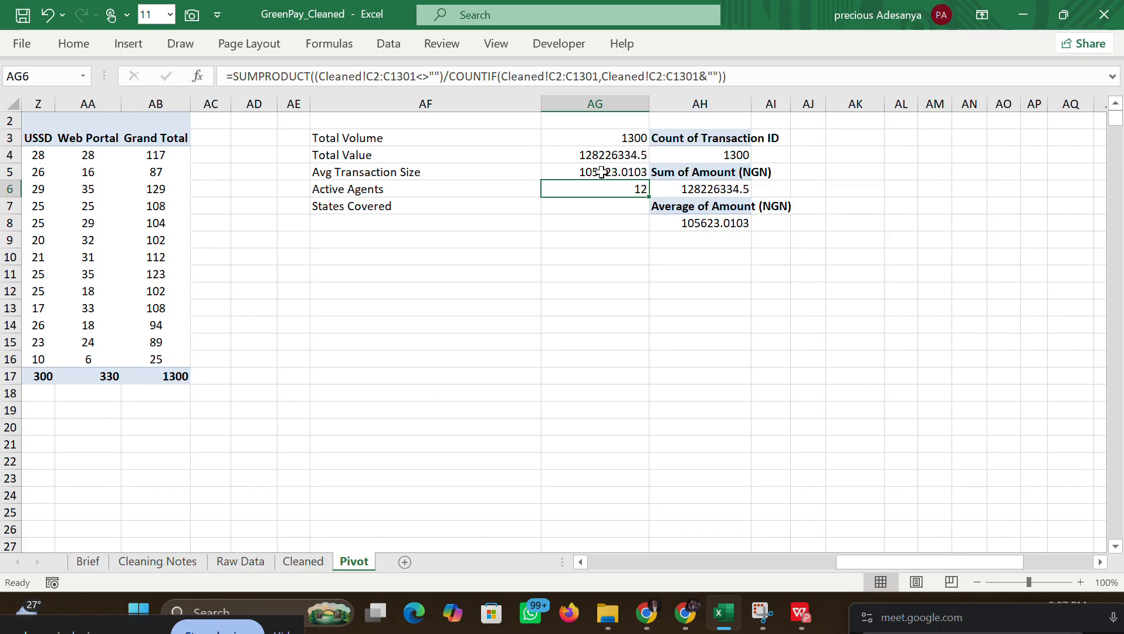
{"action": "left_click", "coordinate": [374, 75]}
{"action": "key", "text": "BackSpace"}
{"action": "type", "text": "d"}
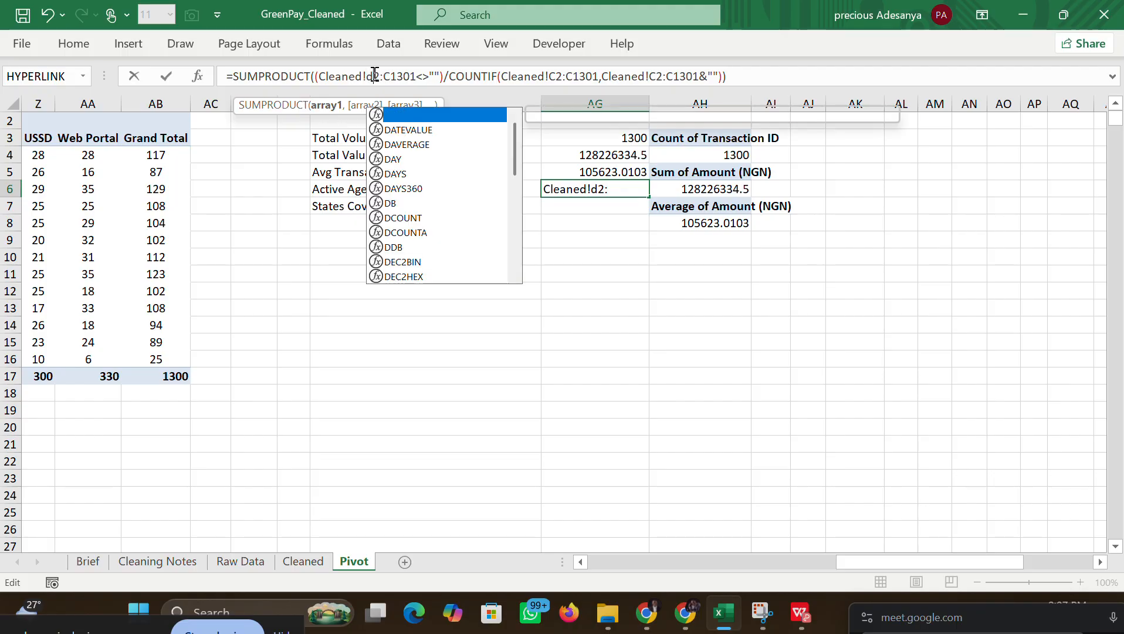
{"action": "left_click", "coordinate": [390, 76]}
{"action": "key", "text": "BackSpace"}
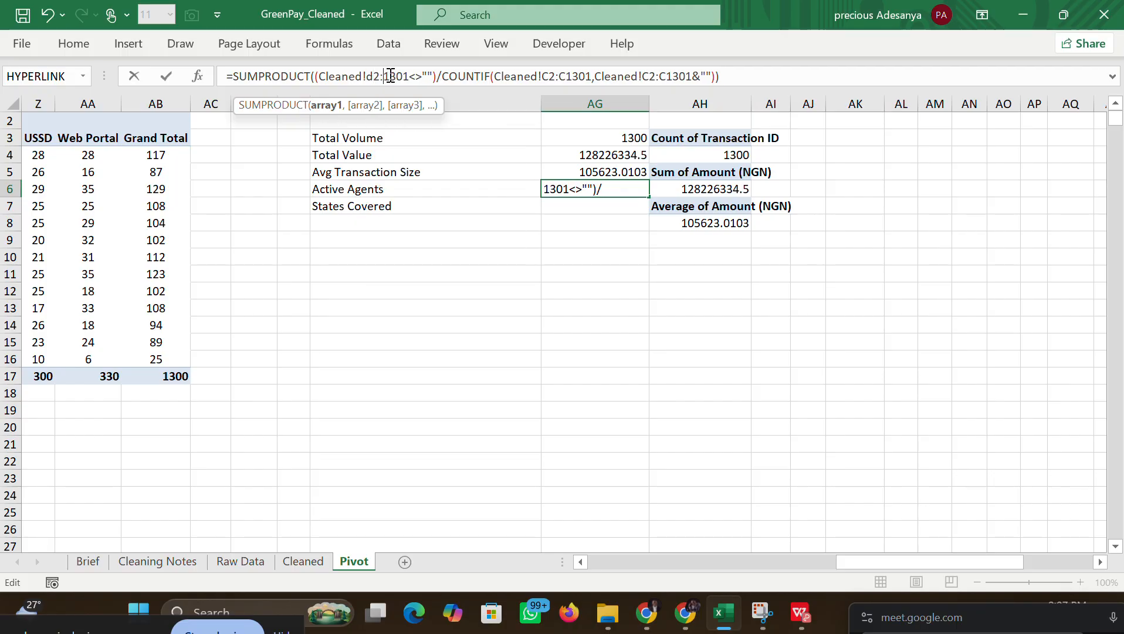
{"action": "type", "text": "d"}
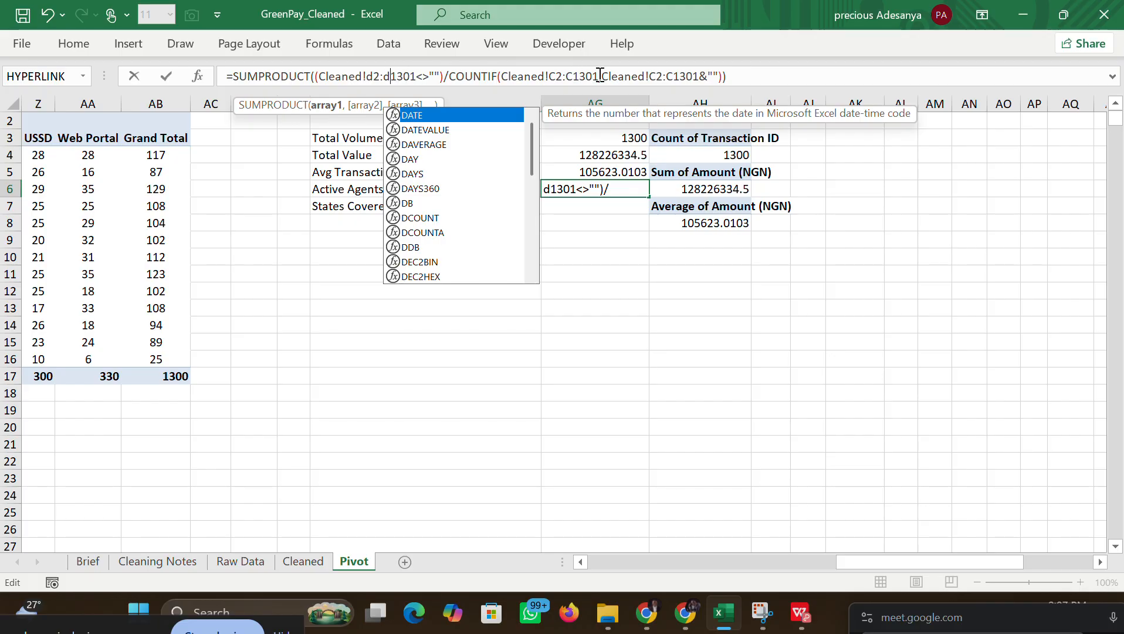
Step: Change both COUNTIF ranges in the Active Agents formula to Cleaned!D2:D1301 and enter the formula
{"action": "left_click", "coordinate": [557, 77]}
{"action": "key", "text": "BackSpace"}
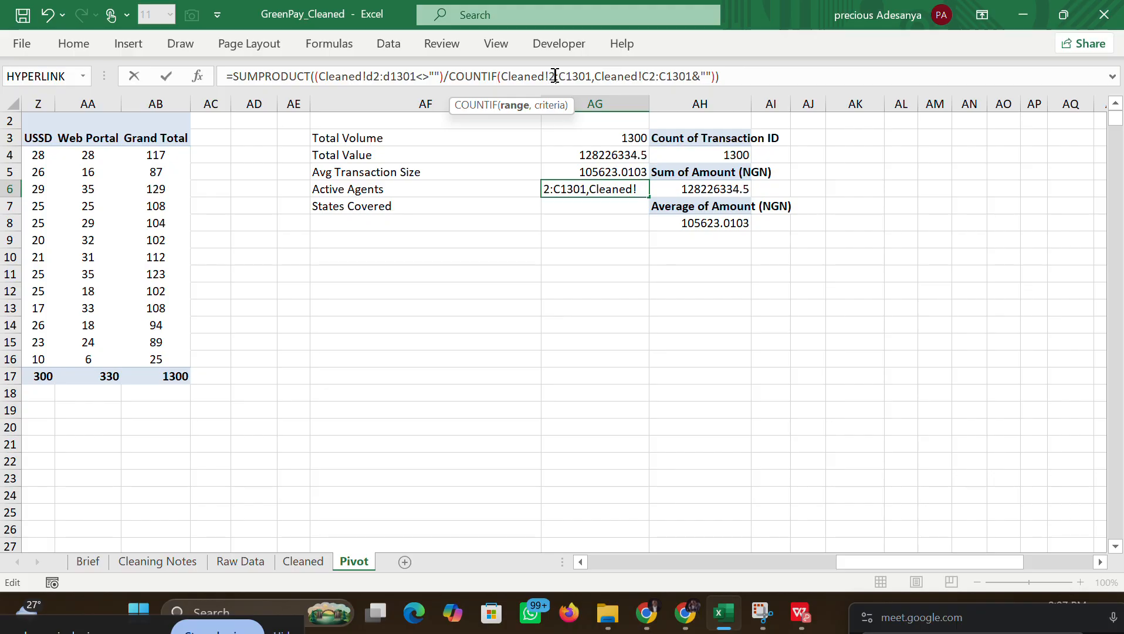
{"action": "type", "text": "d"}
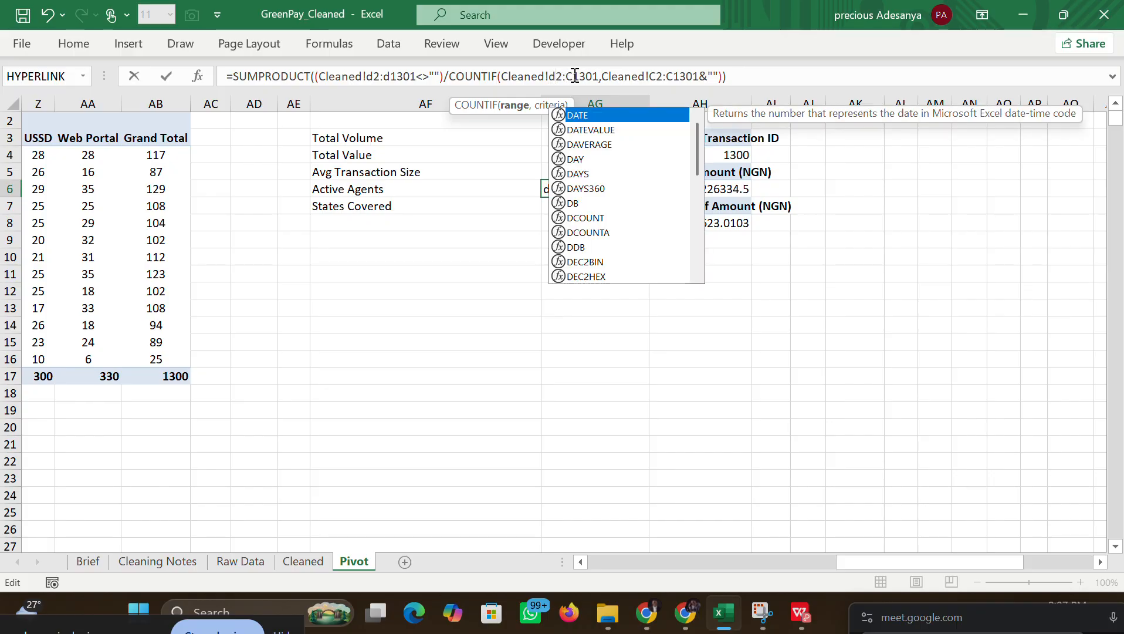
{"action": "left_click", "coordinate": [574, 76]}
{"action": "key", "text": "BackSpace"}
{"action": "type", "text": "d"}
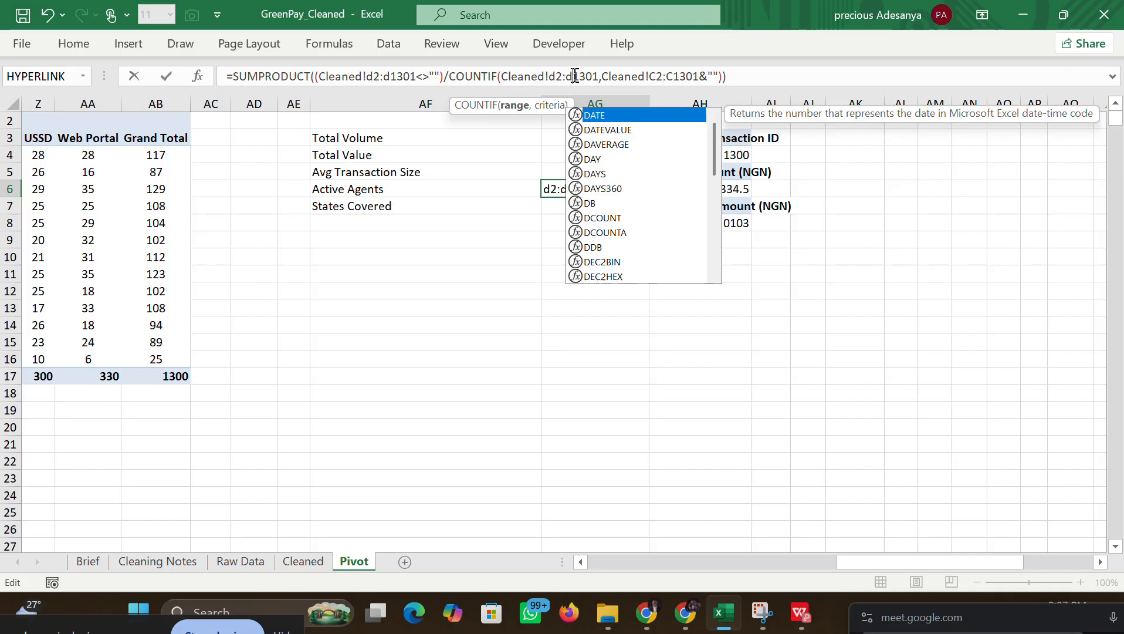
{"action": "left_click", "coordinate": [655, 76]}
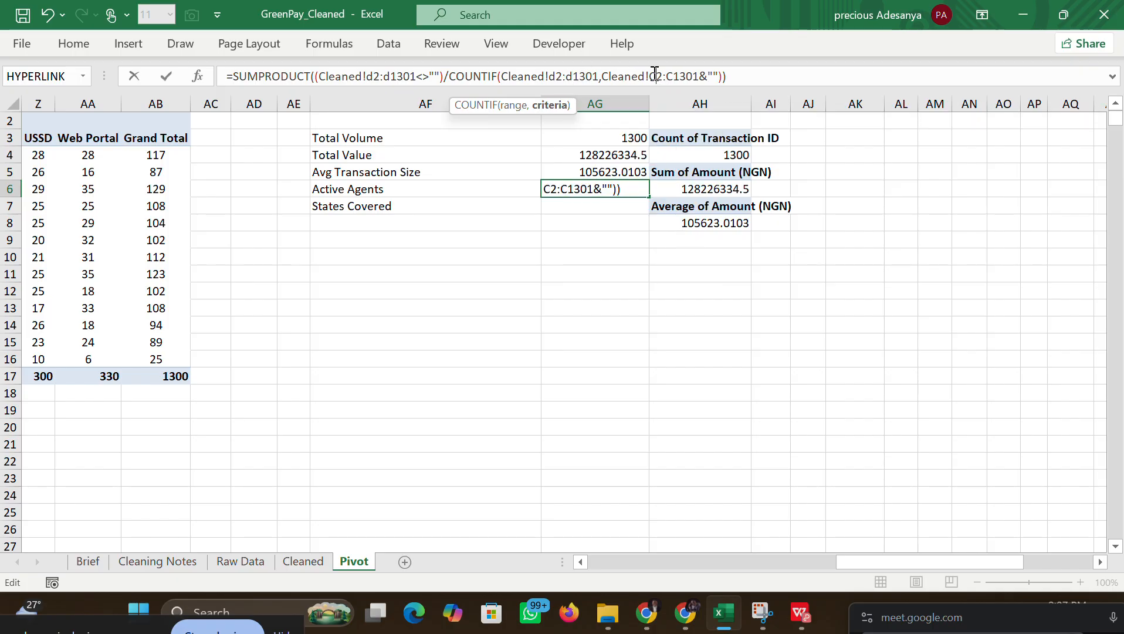
{"action": "key", "text": "BackSpace"}
{"action": "type", "text": "d"}
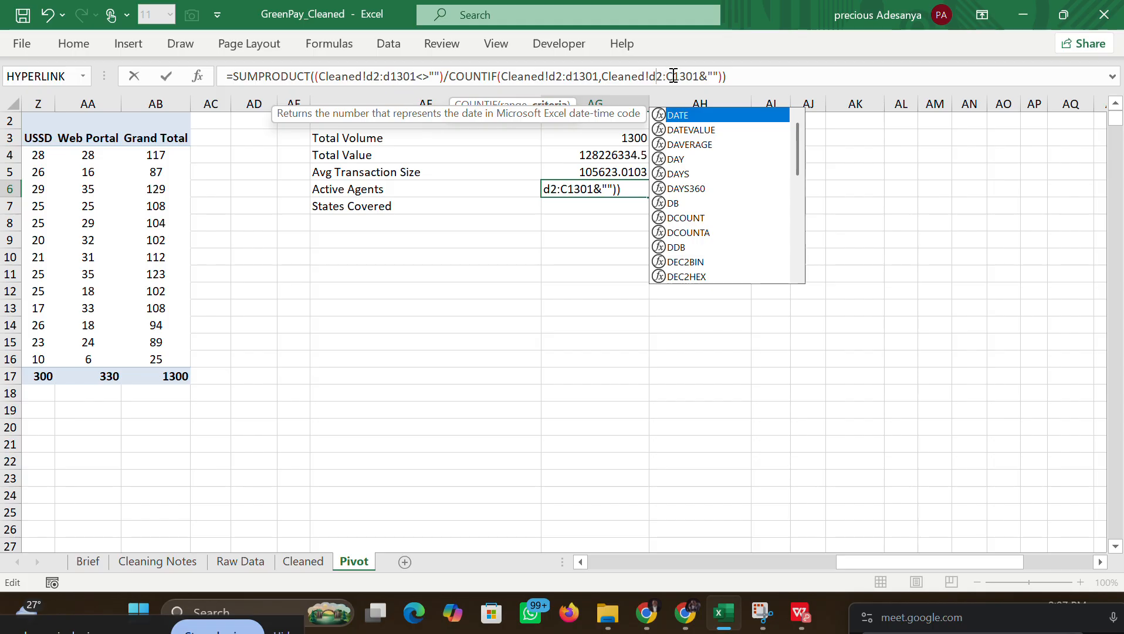
{"action": "left_click", "coordinate": [674, 76]}
{"action": "key", "text": "BackSpace"}
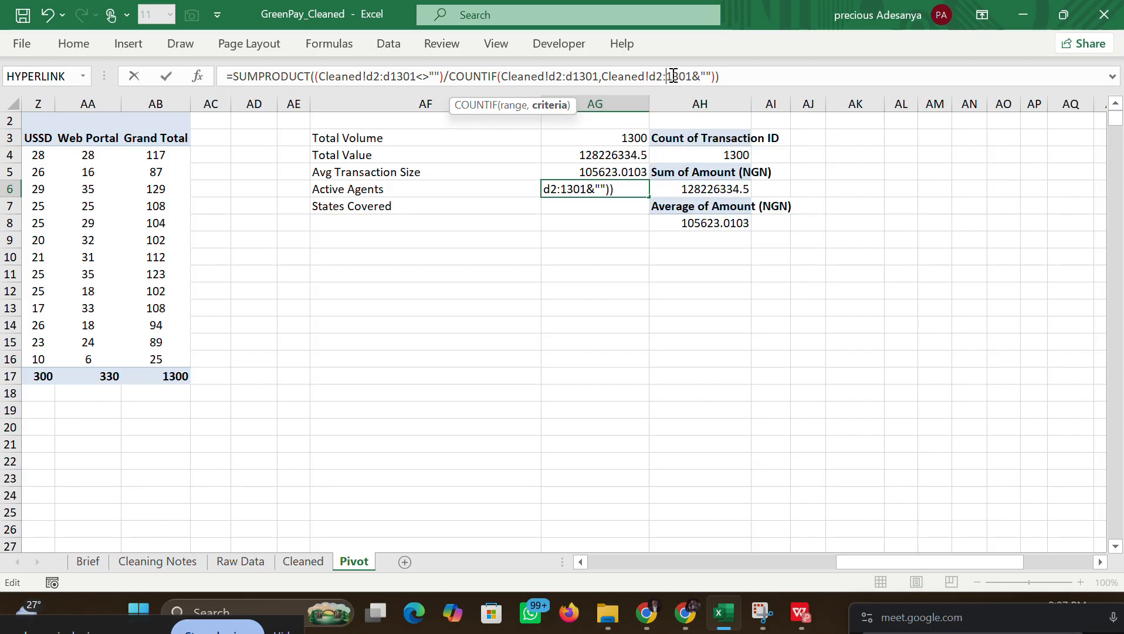
{"action": "type", "text": "d"}
{"action": "left_click", "coordinate": [739, 77]}
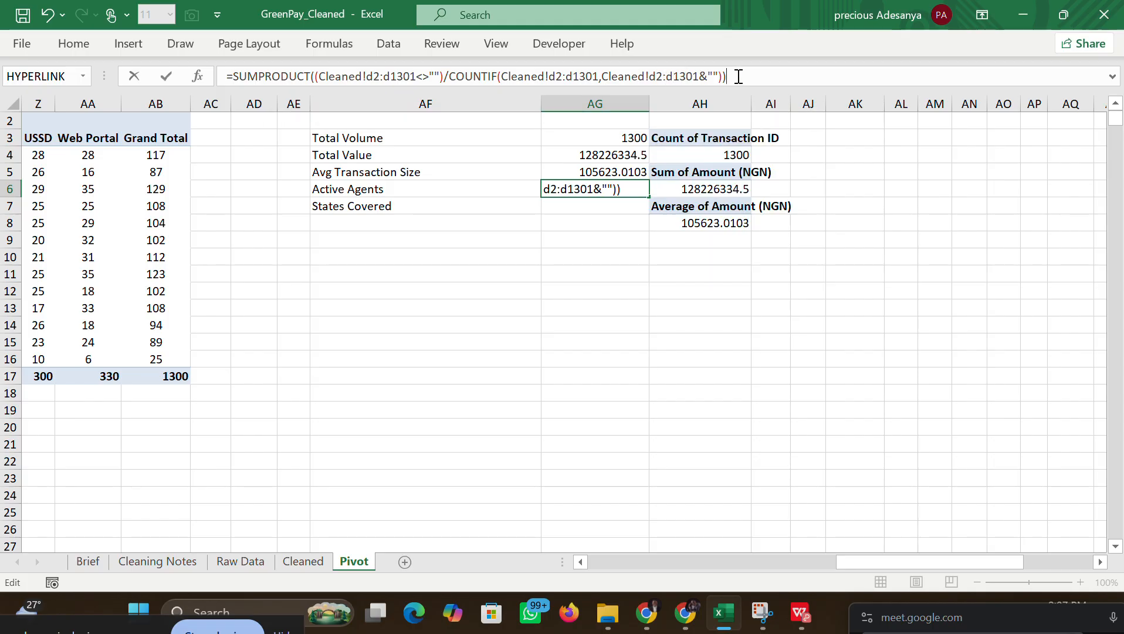
{"action": "key", "text": "Return"}
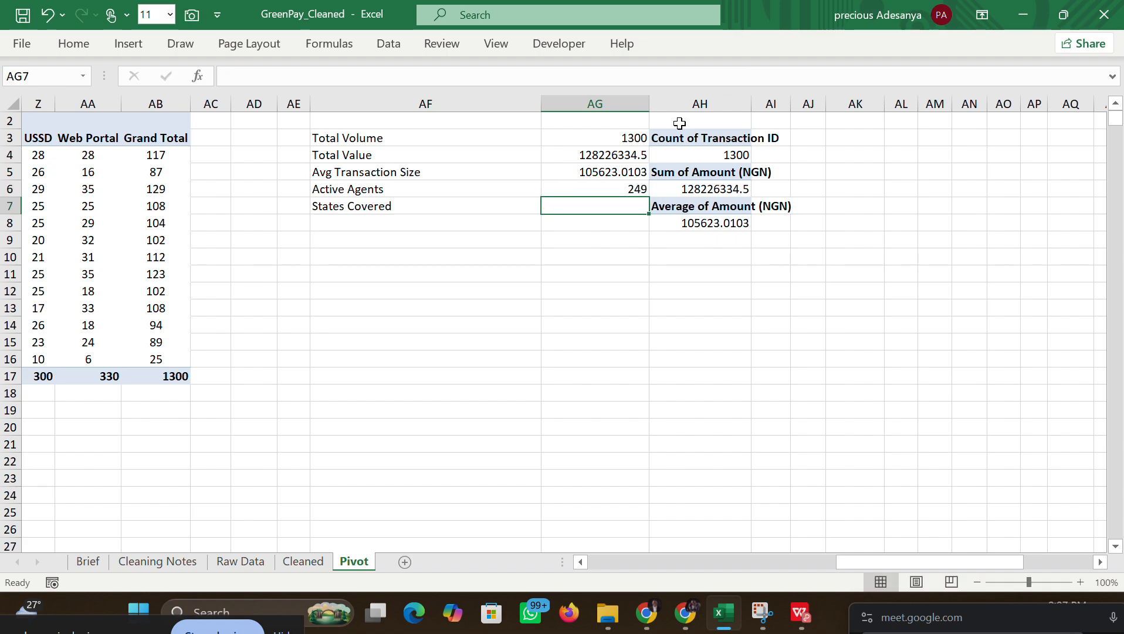
Step: Check the Cleaned sheet's columns, then switch to the Claude chat and copy the States Covered distinct-count formula
{"action": "left_click", "coordinate": [594, 187]}
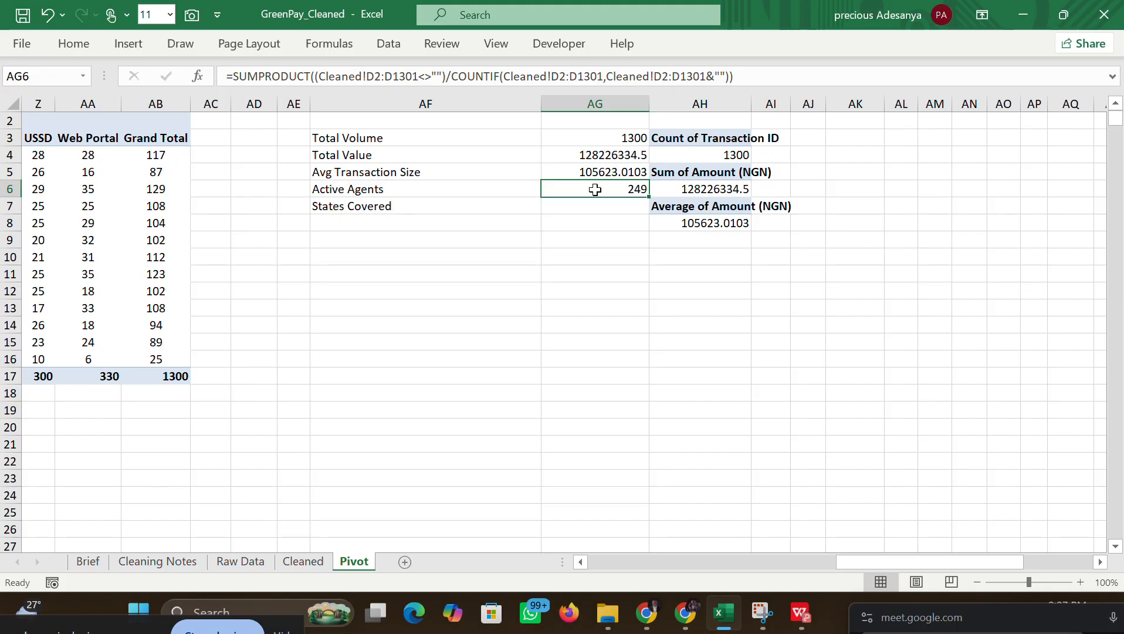
{"action": "left_click", "coordinate": [289, 559]}
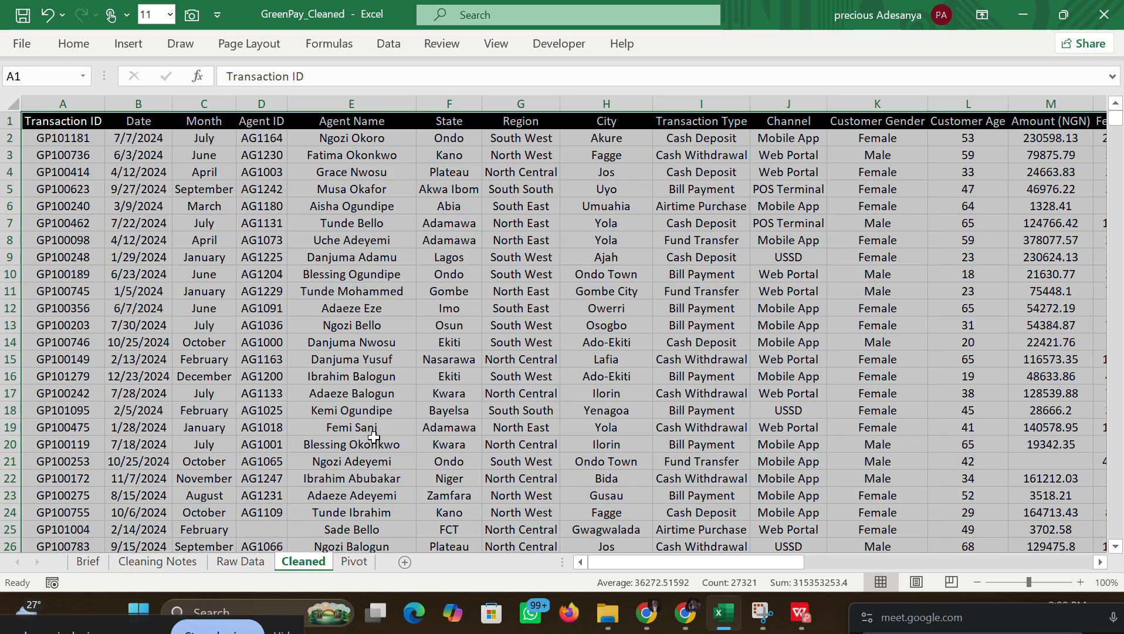
{"action": "left_click", "coordinate": [646, 613]}
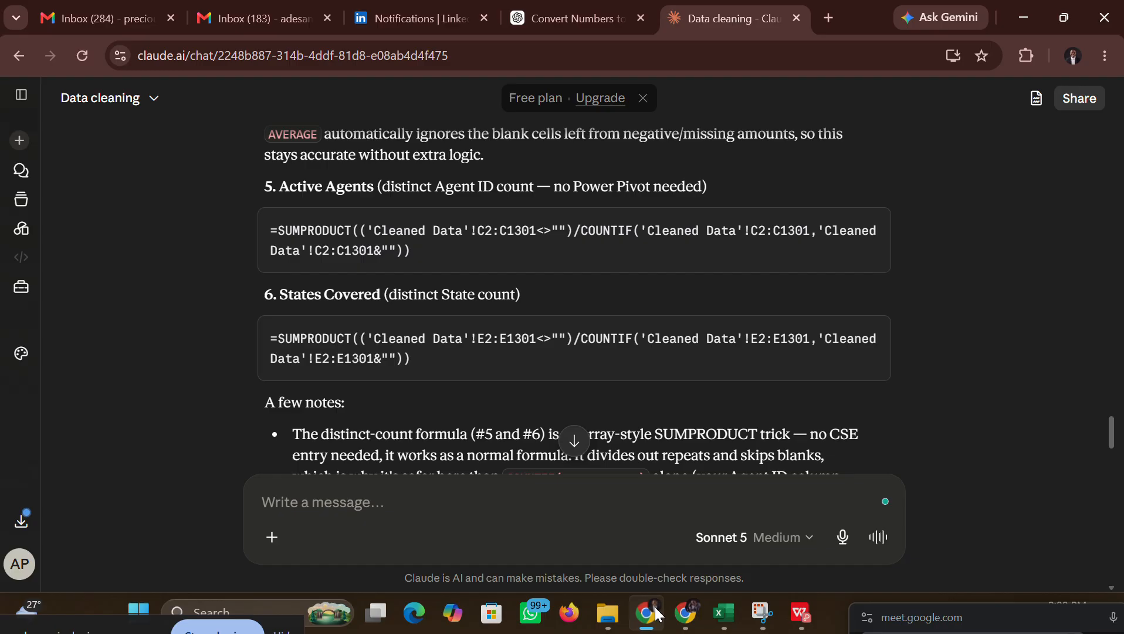
{"action": "scroll", "coordinate": [533, 427], "scroll_direction": "down", "scroll_amount": 2}
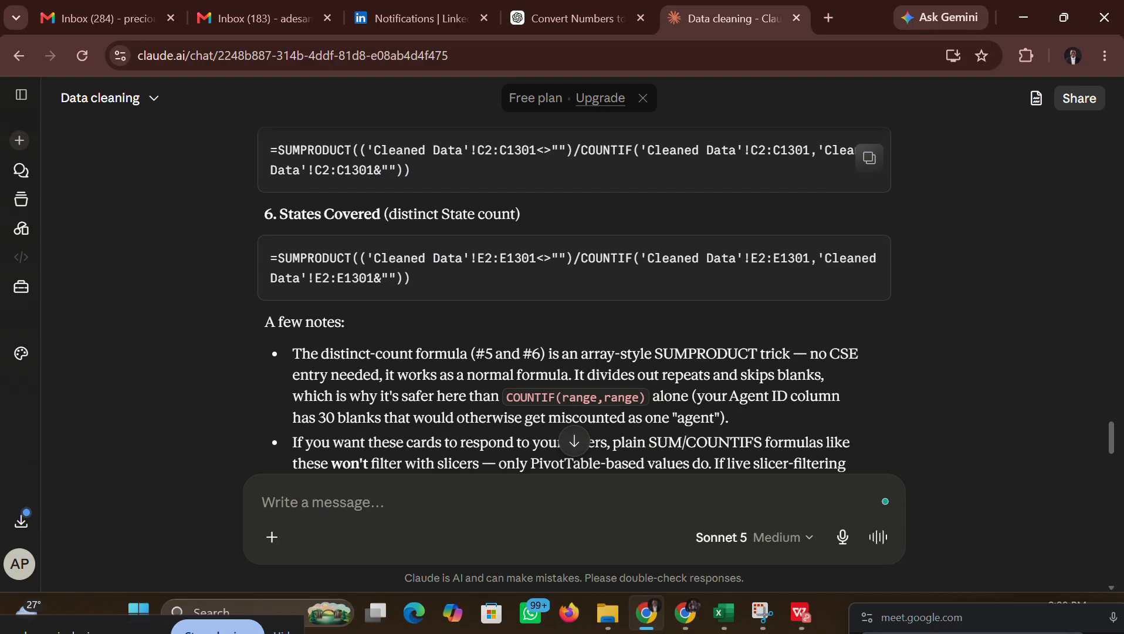
{"action": "scroll", "coordinate": [575, 298], "scroll_direction": "up", "scroll_amount": 2}
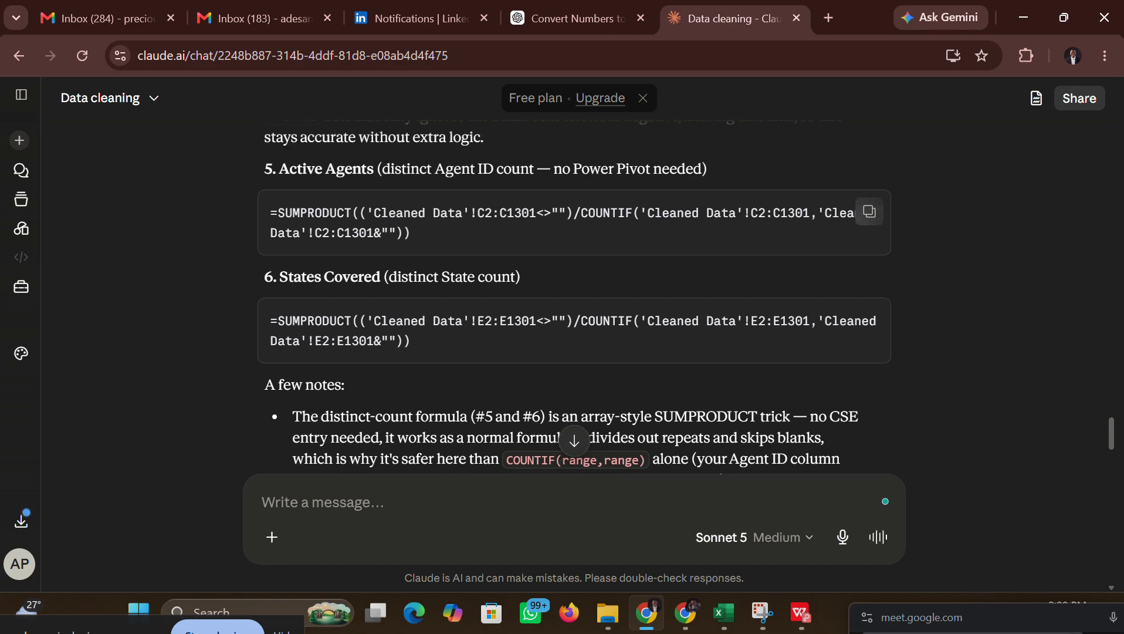
{"action": "scroll", "coordinate": [868, 218], "scroll_direction": "up", "scroll_amount": 1}
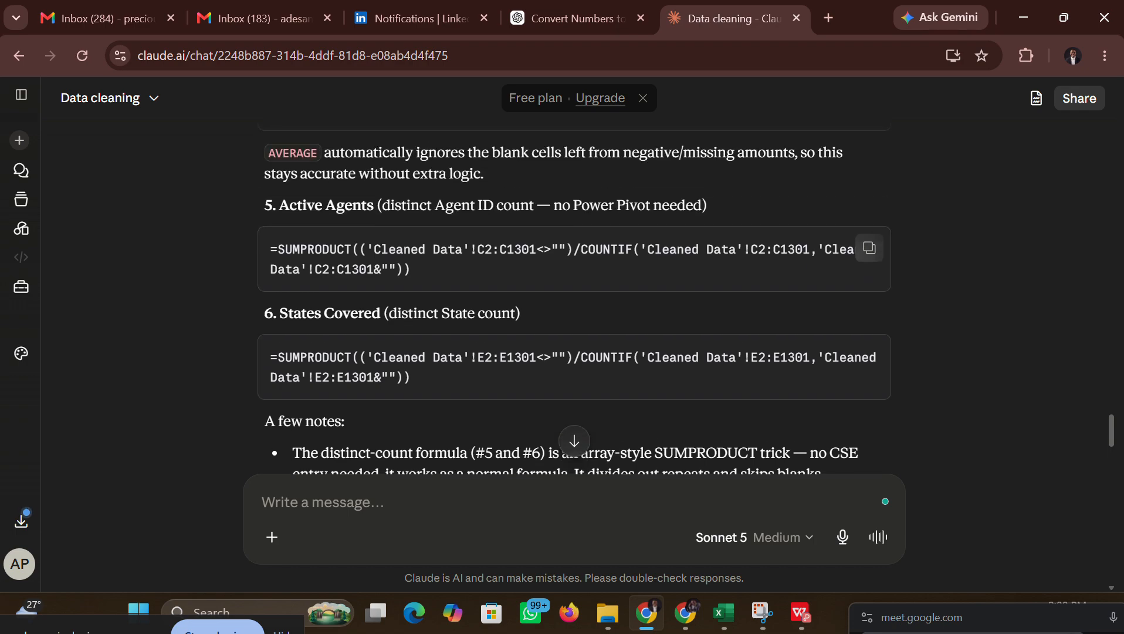
{"action": "left_click", "coordinate": [869, 355]}
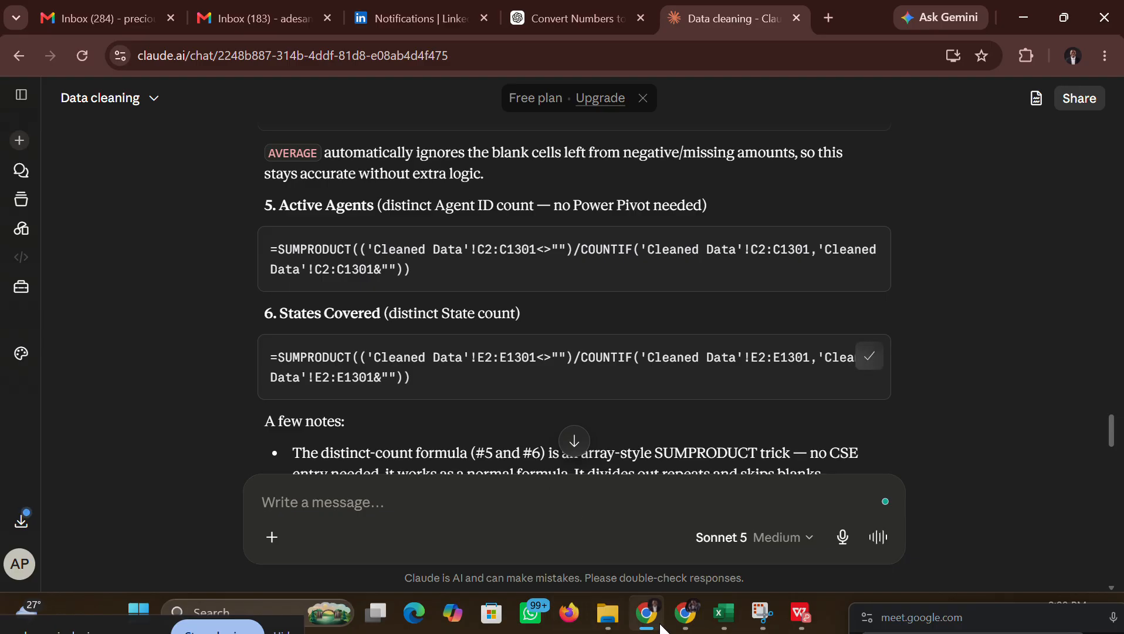
Step: Return to the Pivot sheet in Excel and paste the copied formula into the States Covered cell AG7
{"action": "mouse_move", "coordinate": [719, 622]}
{"action": "left_click", "coordinate": [692, 559]}
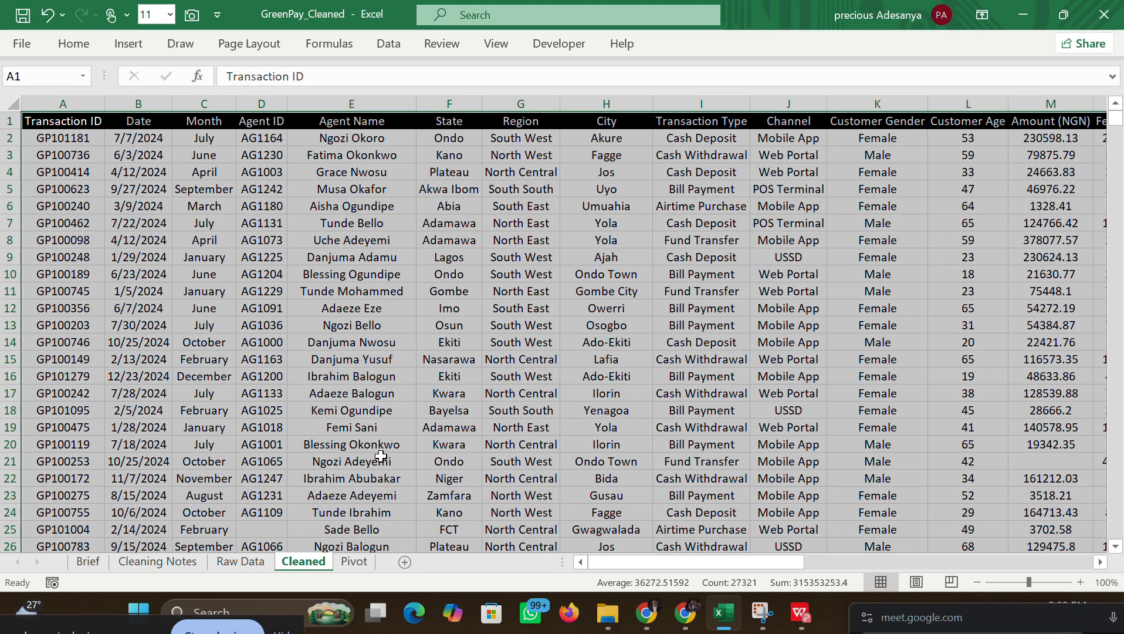
{"action": "left_click", "coordinate": [354, 561]}
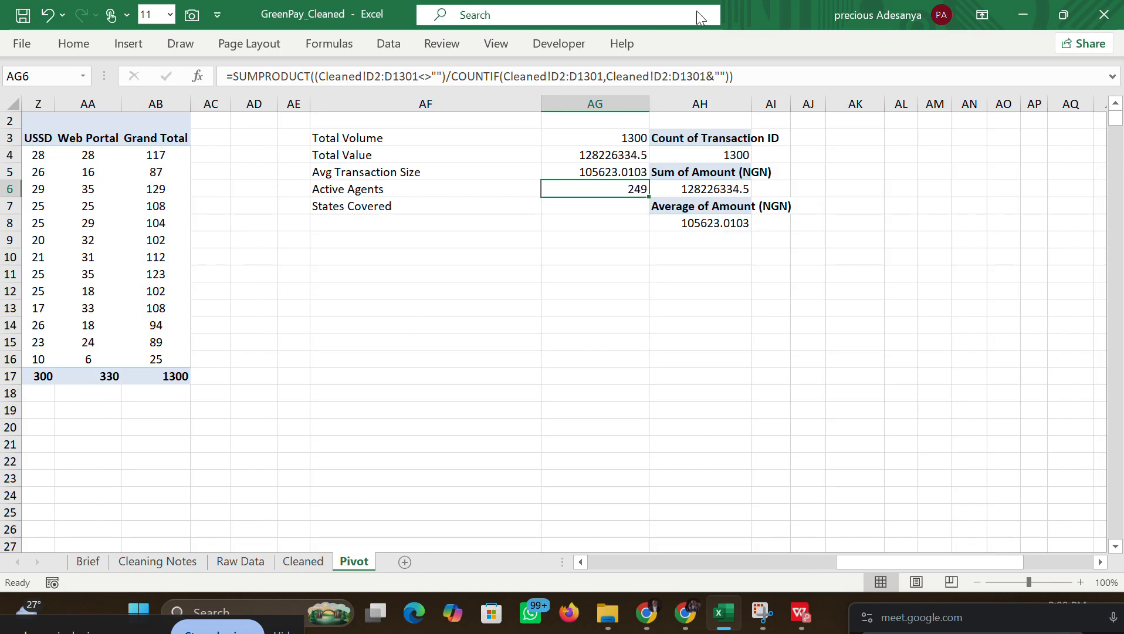
{"action": "left_click", "coordinate": [595, 201]}
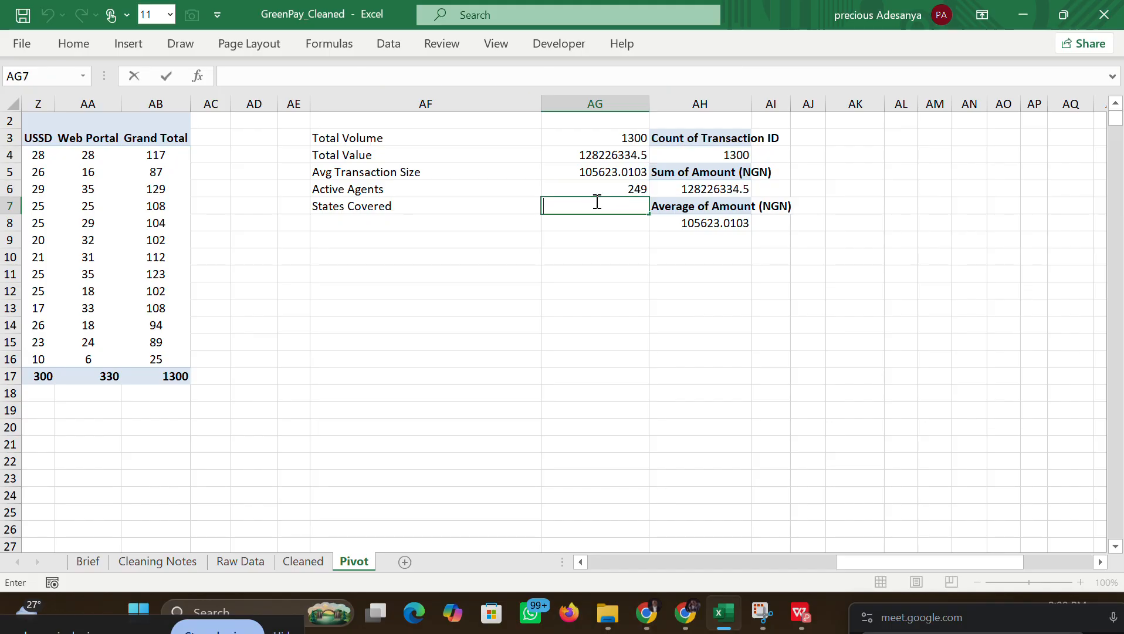
{"action": "double_click", "coordinate": [596, 202]}
{"action": "key", "text": "ctrl+v"}
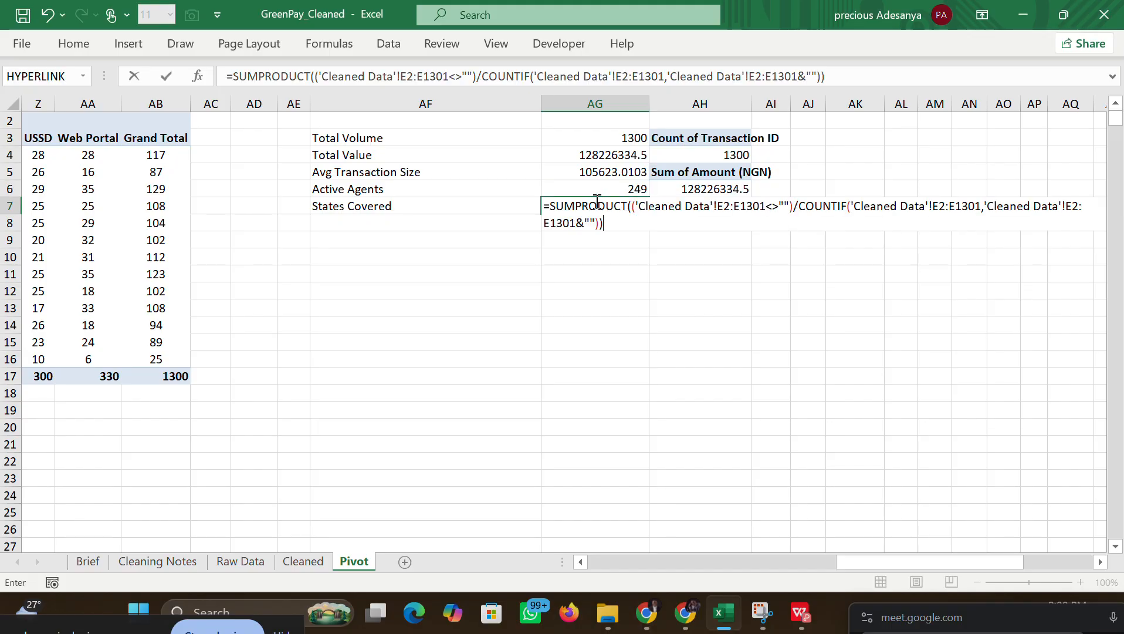
Step: Change the sheet name from Cleaned Data to Cleaned in the first two ranges of the States Covered formula in AG7
{"action": "left_click", "coordinate": [709, 207]}
{"action": "key", "text": "BackSpace"}
{"action": "key", "text": "BackSpace"}
{"action": "key", "text": "BackSpace"}
{"action": "key", "text": "BackSpace"}
{"action": "key", "text": "BackSpace"}
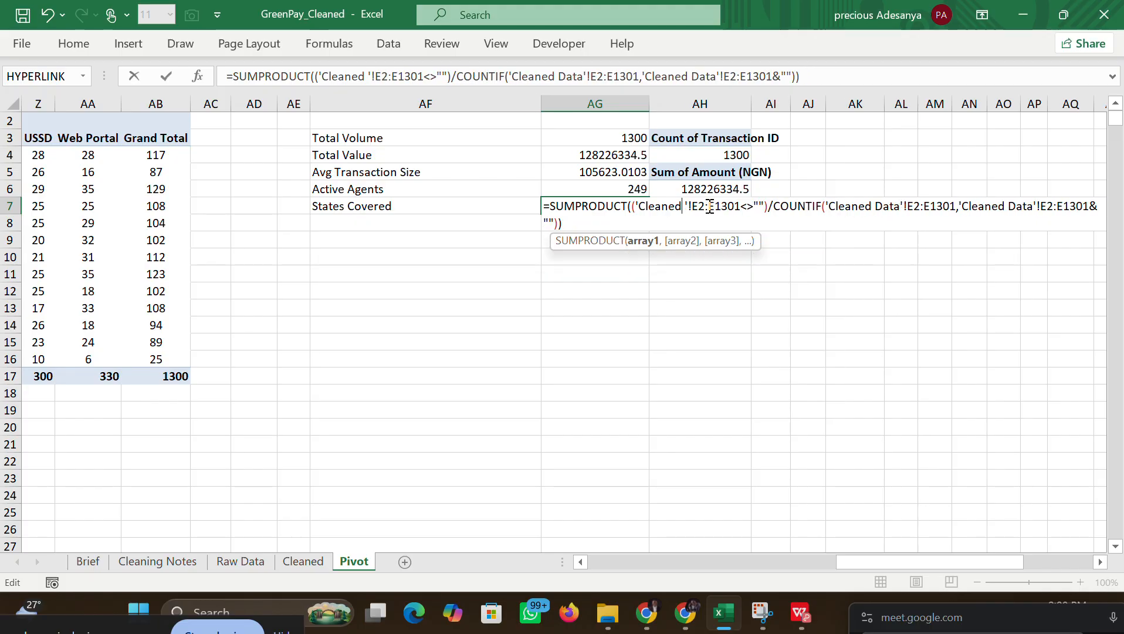
{"action": "left_click", "coordinate": [896, 206]}
{"action": "key", "text": "BackSpace"}
{"action": "key", "text": "BackSpace"}
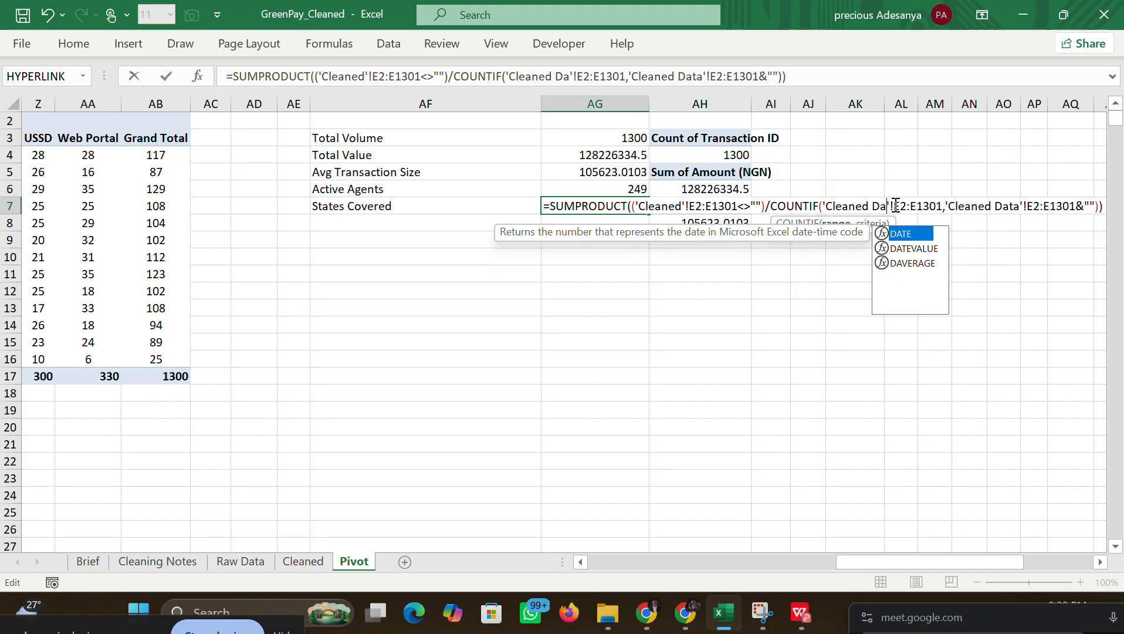
{"action": "key", "text": "BackSpace"}
{"action": "key", "text": "BackSpace"}
{"action": "key", "text": "BackSpace"}
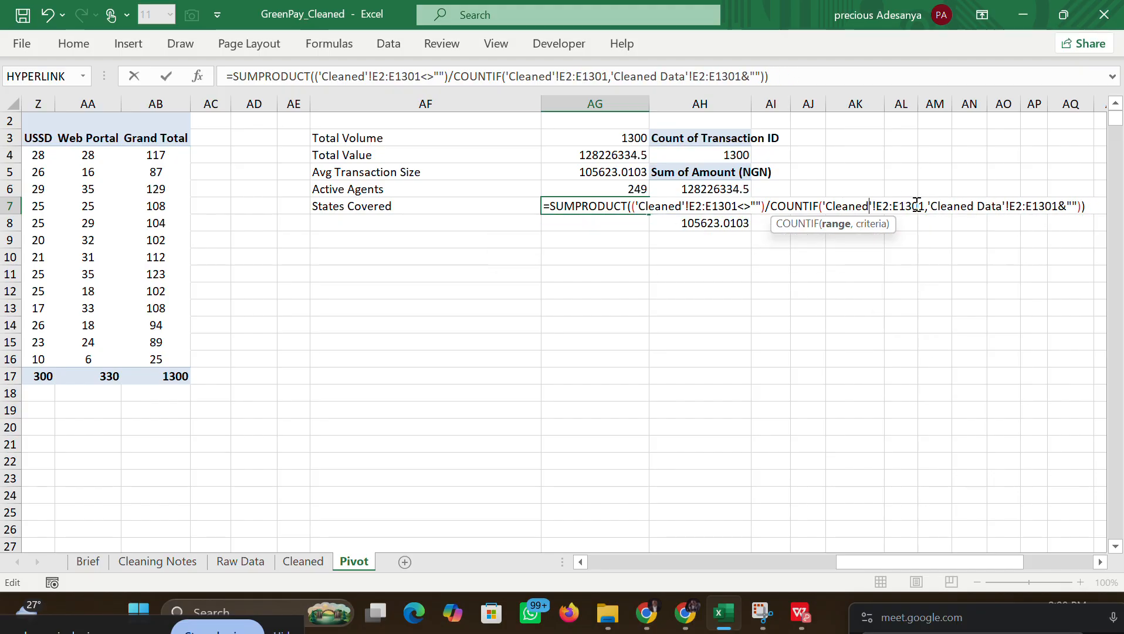
Step: Change the first COUNTIF range in the States Covered formula to columns F2:F1301
{"action": "left_click", "coordinate": [882, 206]}
{"action": "key", "text": "BackSpace"}
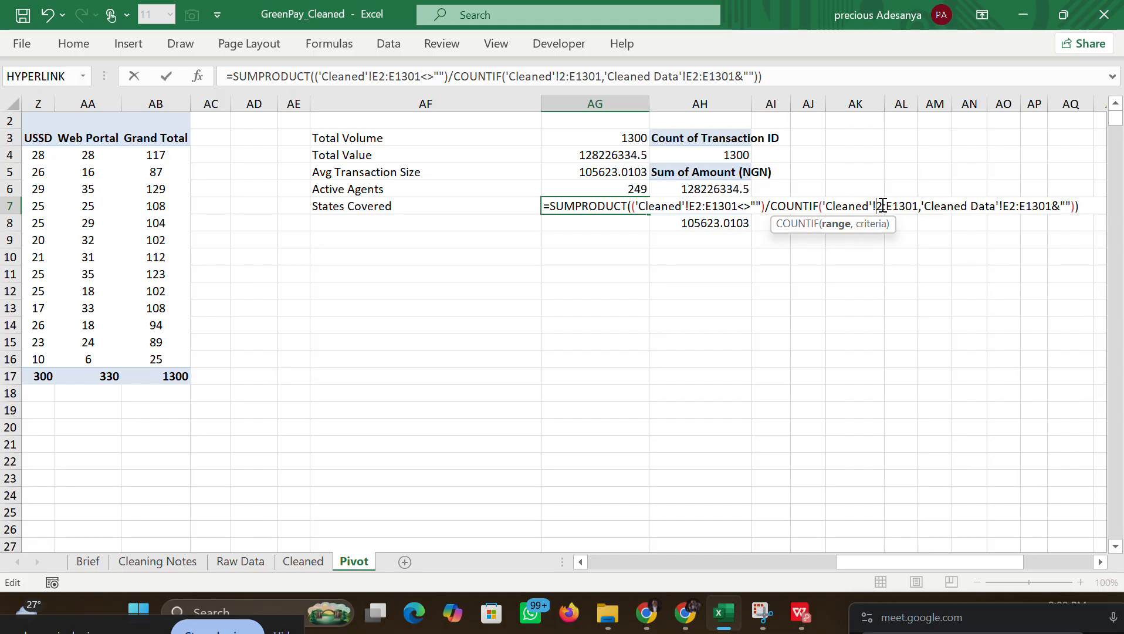
{"action": "type", "text": "F"}
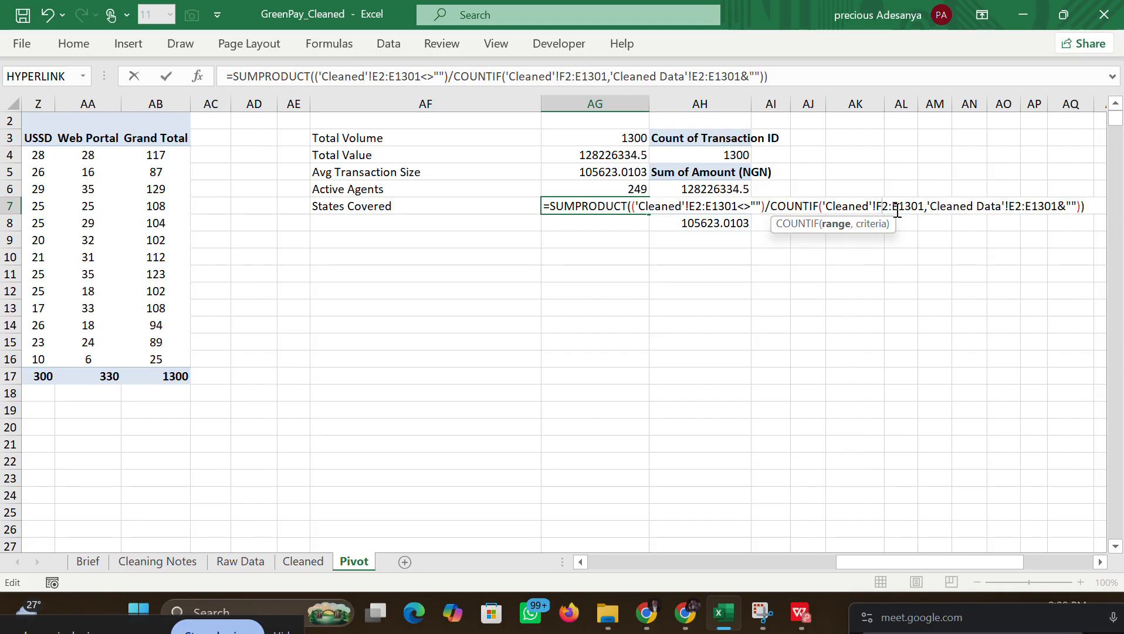
{"action": "left_click", "coordinate": [897, 211]}
{"action": "key", "text": "BackSpace"}
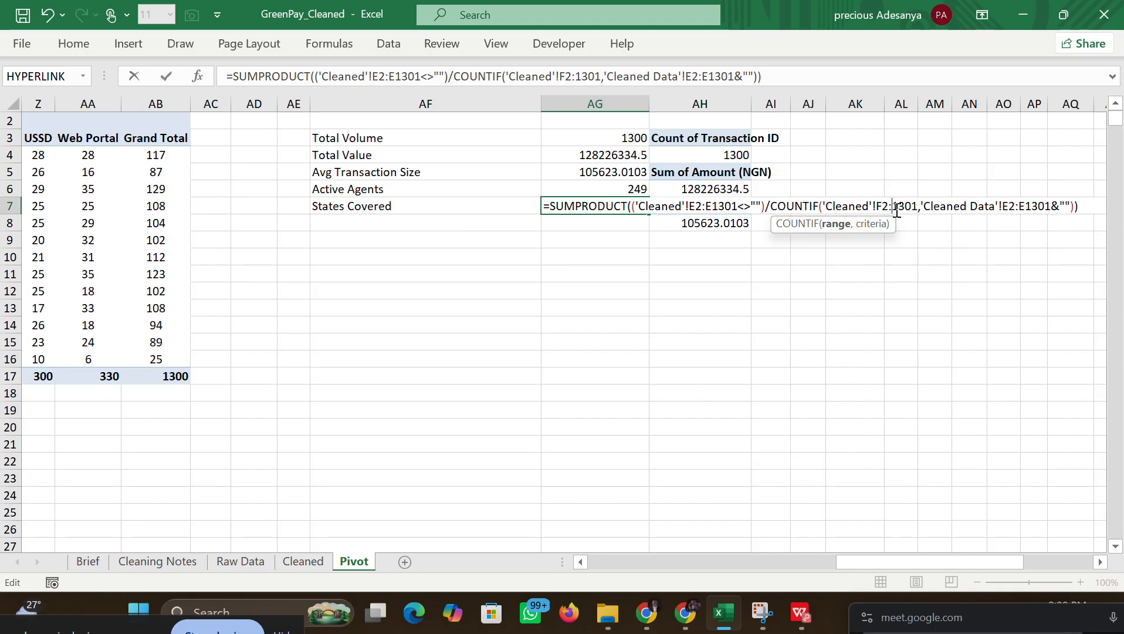
{"action": "type", "text": "F"}
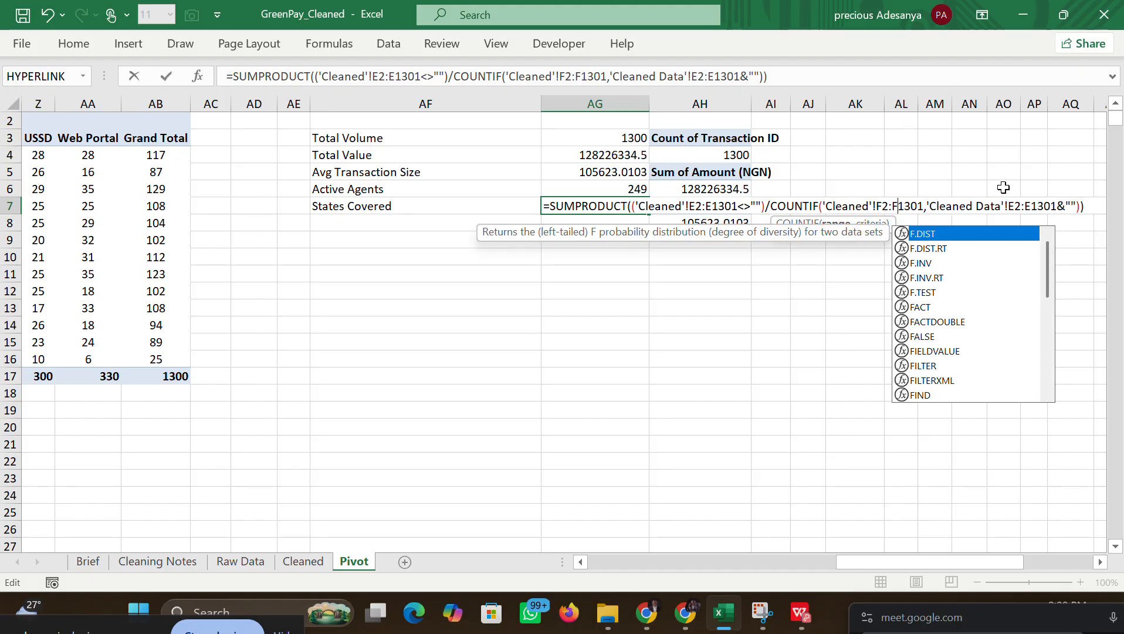
Step: Change the COUNTIF criteria range in the States Covered formula to F2:F1301, keeping its Cleaned Data sheet name
{"action": "left_click", "coordinate": [1014, 205]}
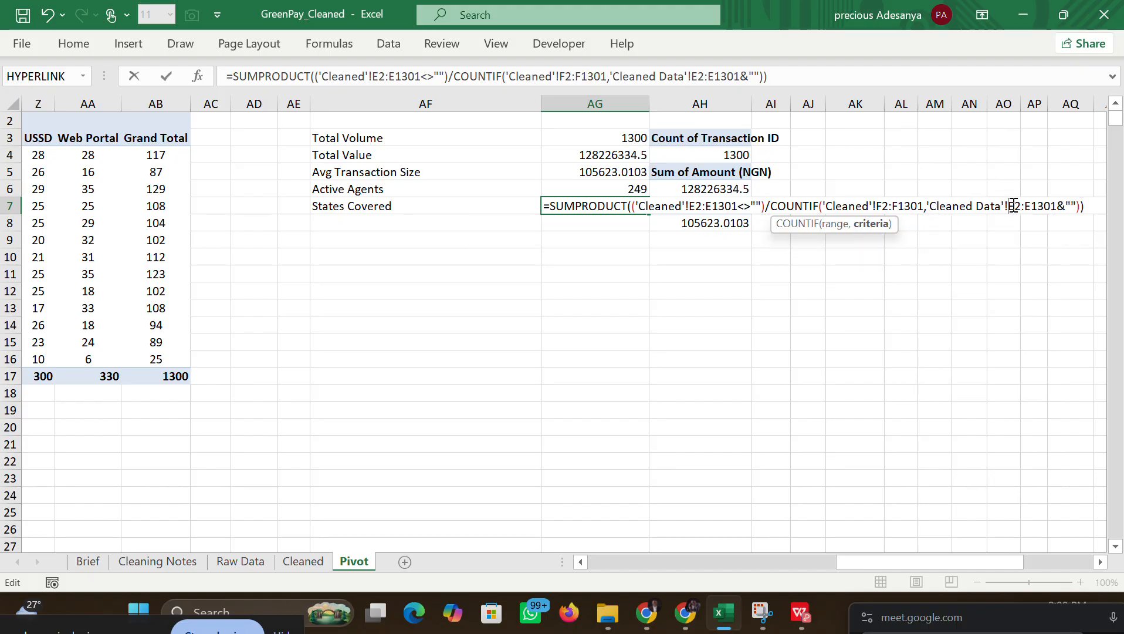
{"action": "key", "text": "BackSpace"}
{"action": "type", "text": "F"}
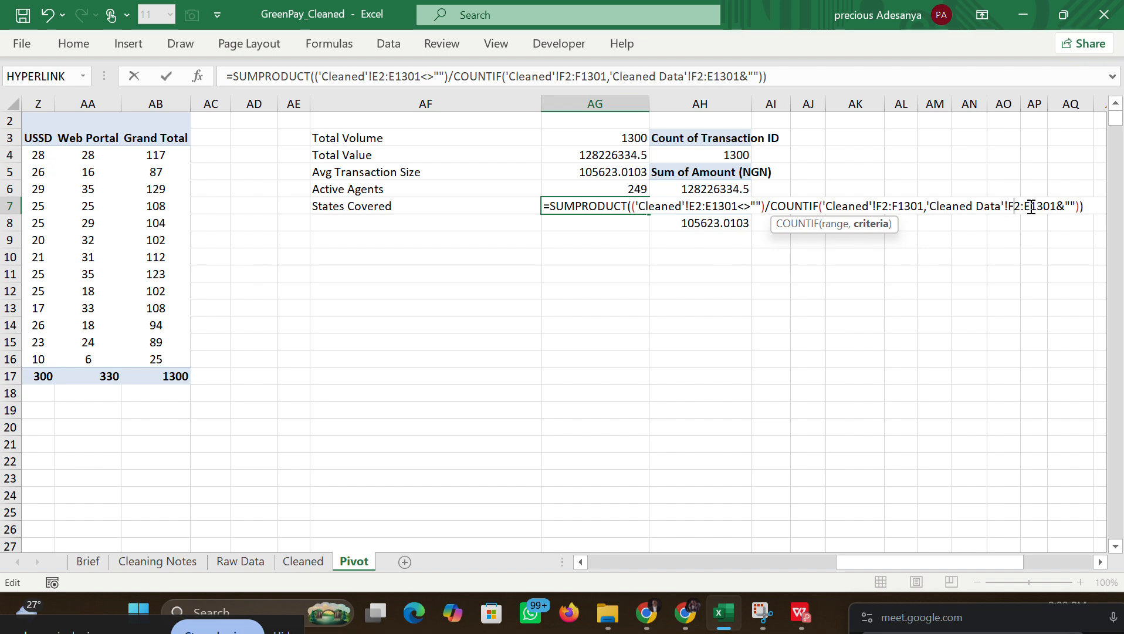
{"action": "left_click", "coordinate": [1031, 206]}
{"action": "key", "text": "BackSpace"}
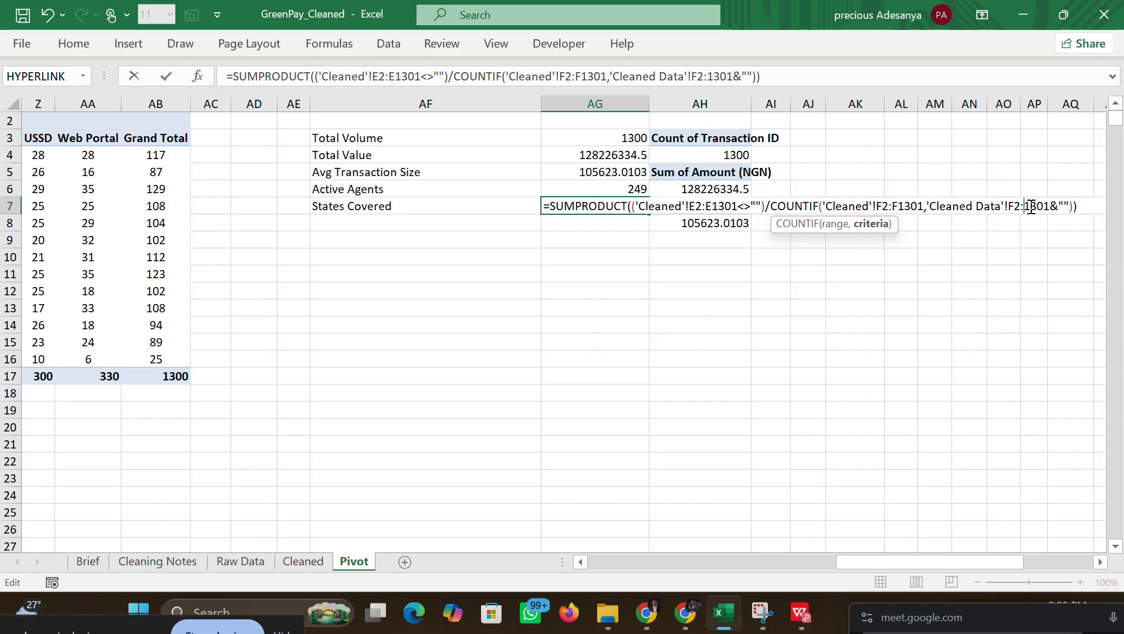
{"action": "type", "text": "F"}
{"action": "left_click", "coordinate": [1087, 206]}
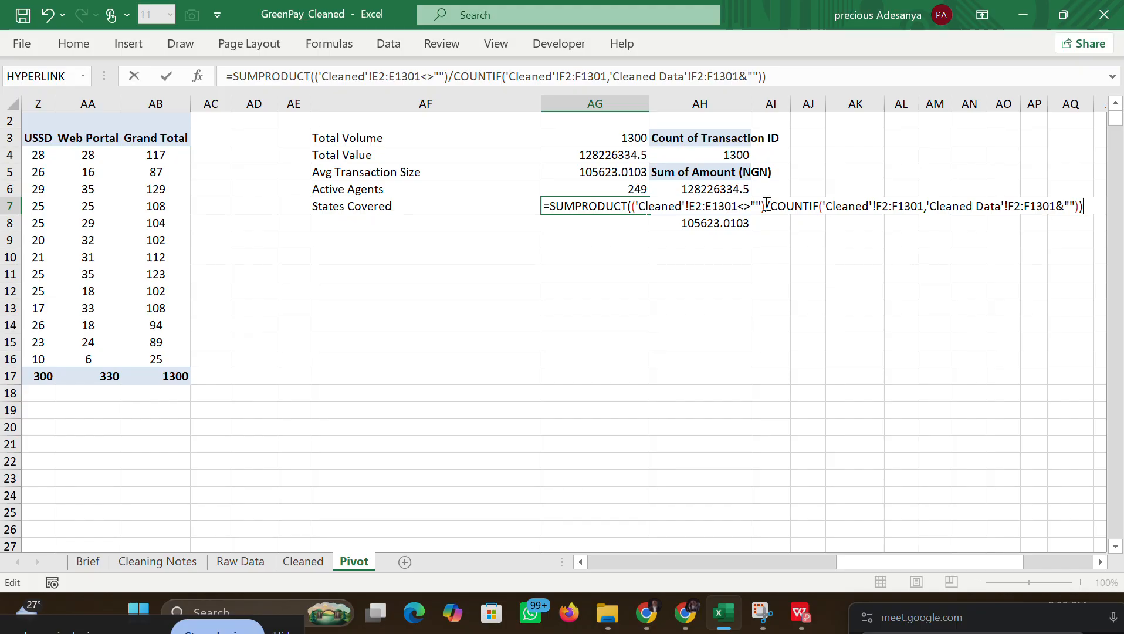
Step: Change the non-blank test range at the start of the States Covered formula to Cleaned!F2:F1301
{"action": "left_click", "coordinate": [694, 205]}
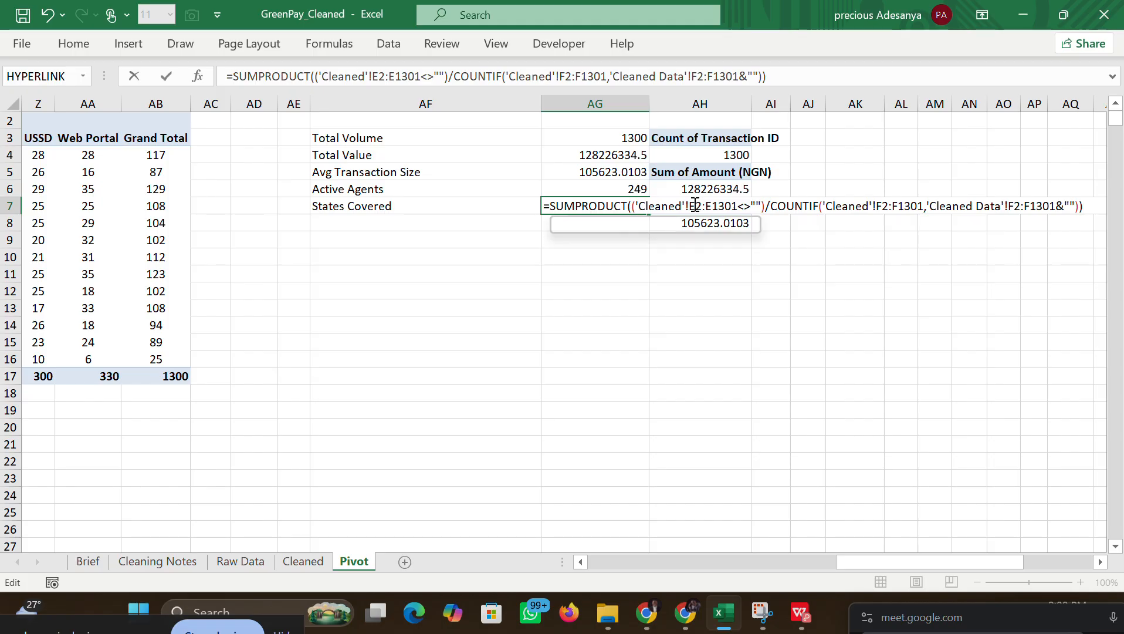
{"action": "key", "text": "BackSpace"}
{"action": "type", "text": "\\F"}
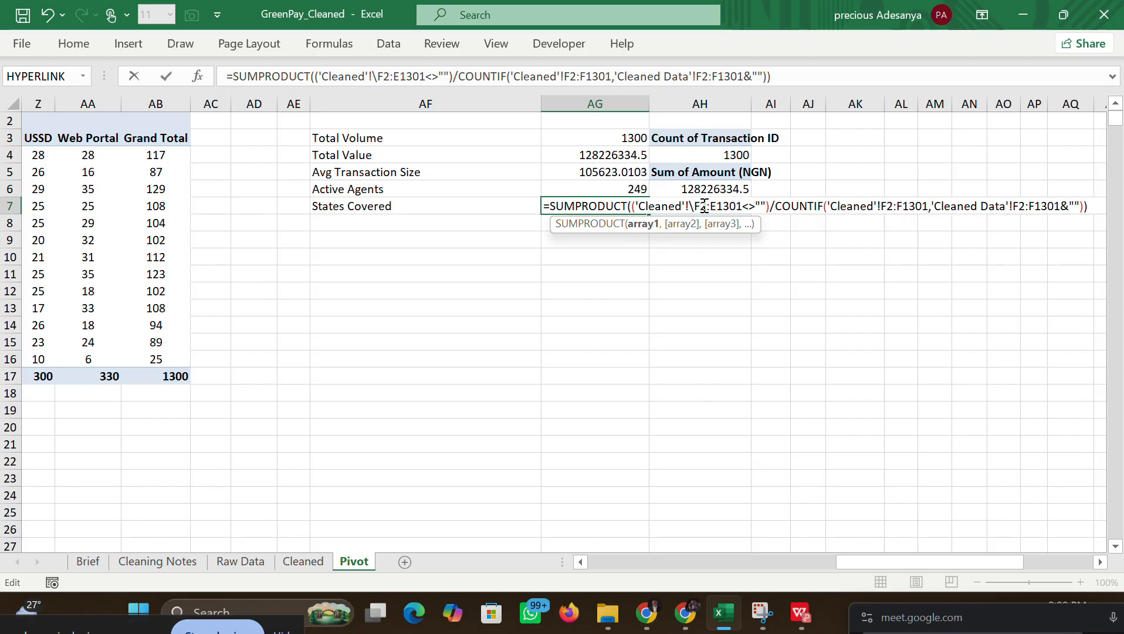
{"action": "left_click", "coordinate": [719, 207]}
{"action": "key", "text": "BackSpace"}
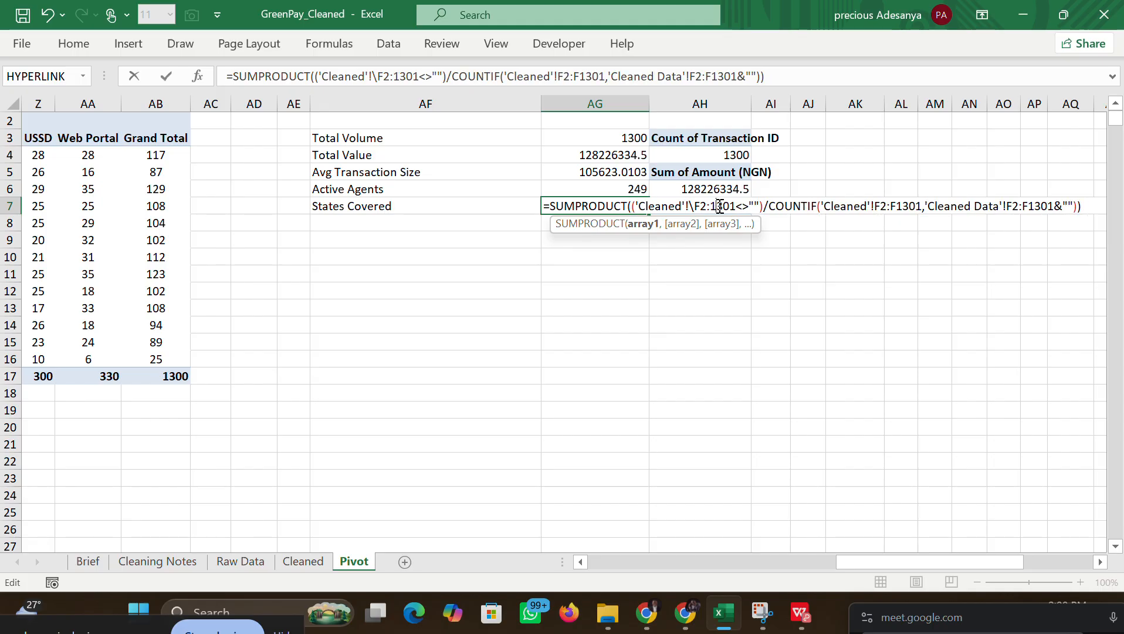
{"action": "type", "text": "F"}
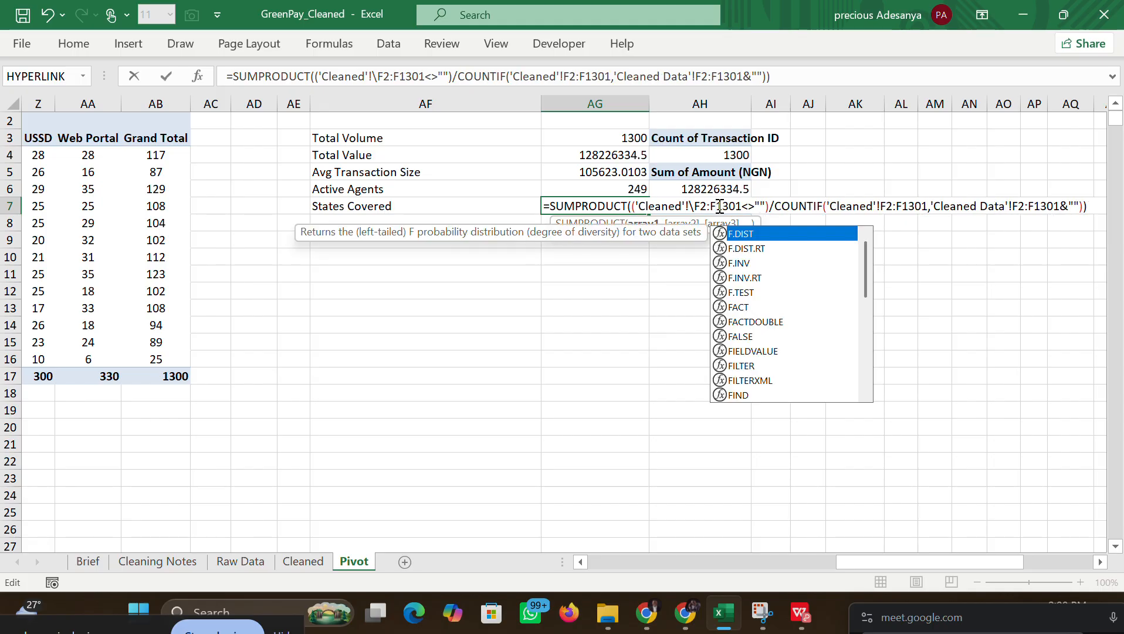
{"action": "left_click", "coordinate": [694, 207]}
{"action": "key", "text": "BackSpace"}
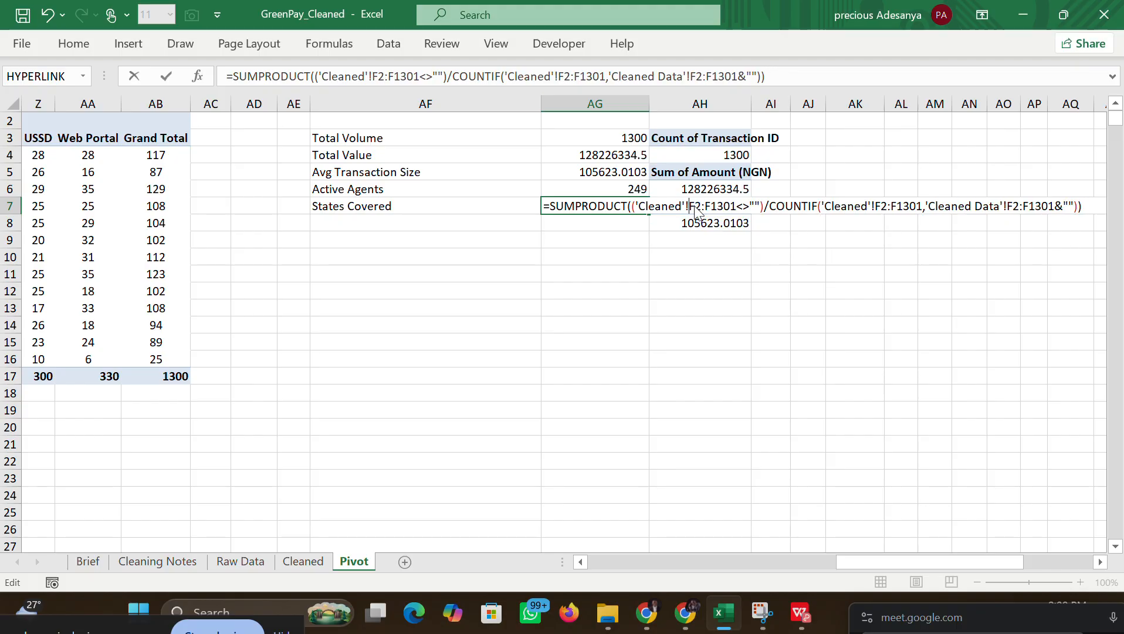
Step: Try to enter the States Covered formula, reopen it for review and enter it again, dismissing the Update Values dialog each time
{"action": "key", "text": "Return"}
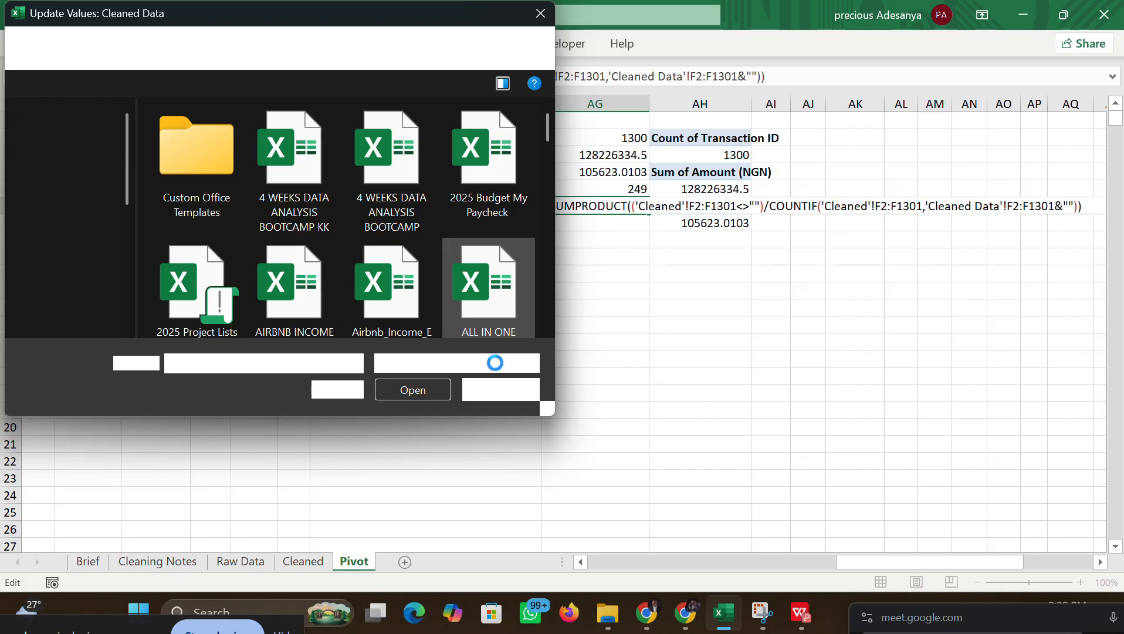
{"action": "left_click", "coordinate": [489, 397]}
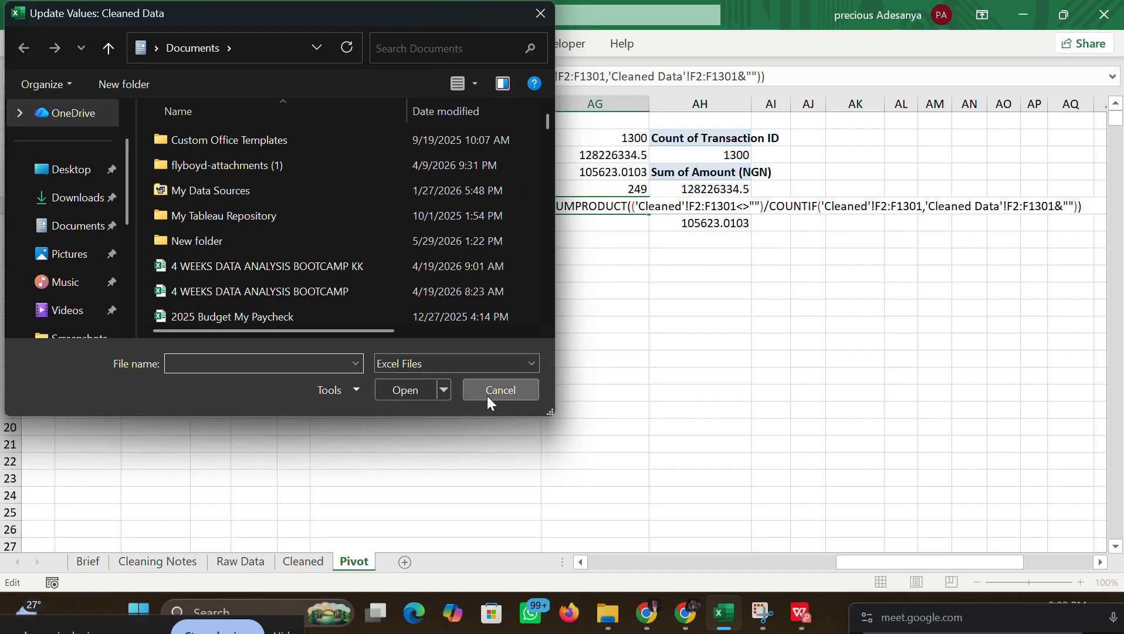
{"action": "left_click", "coordinate": [613, 206]}
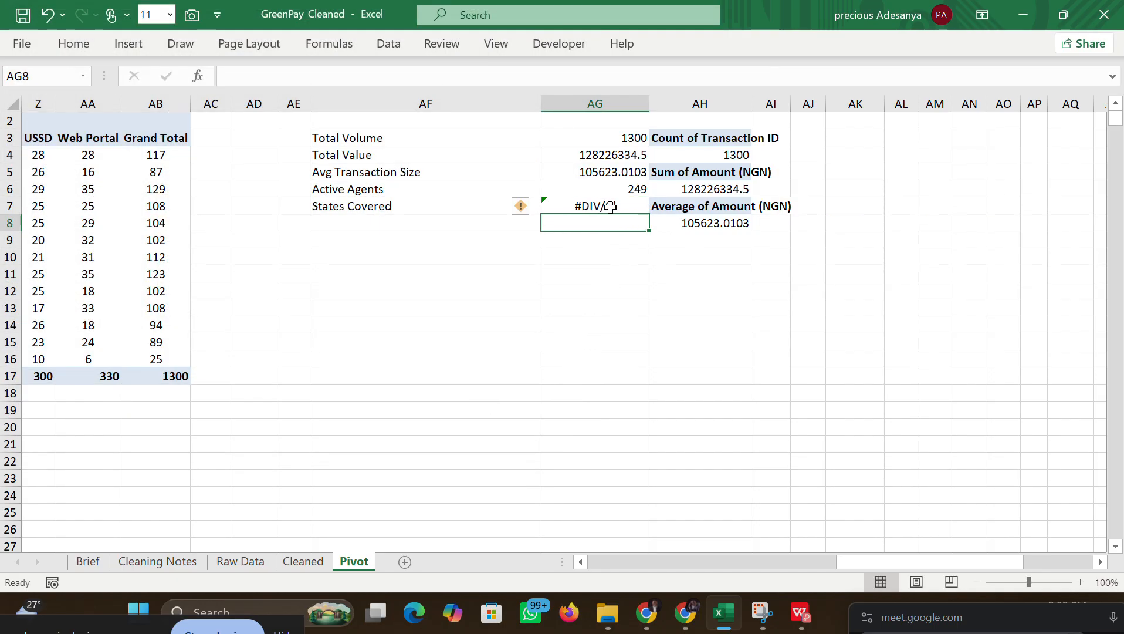
{"action": "double_click", "coordinate": [612, 207]}
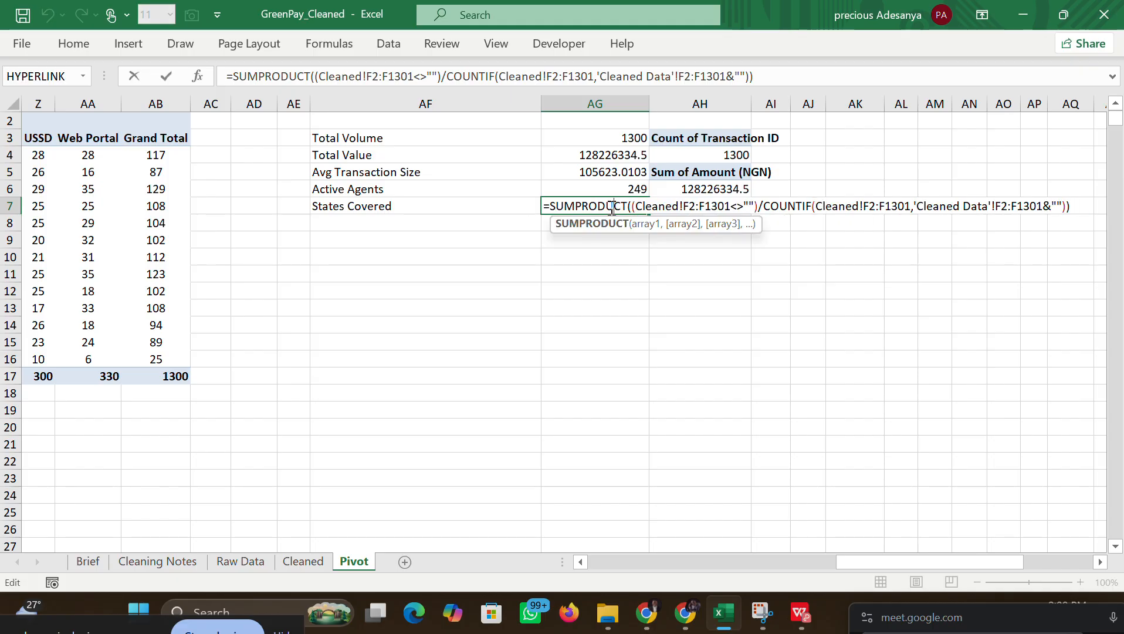
{"action": "left_click", "coordinate": [769, 254]}
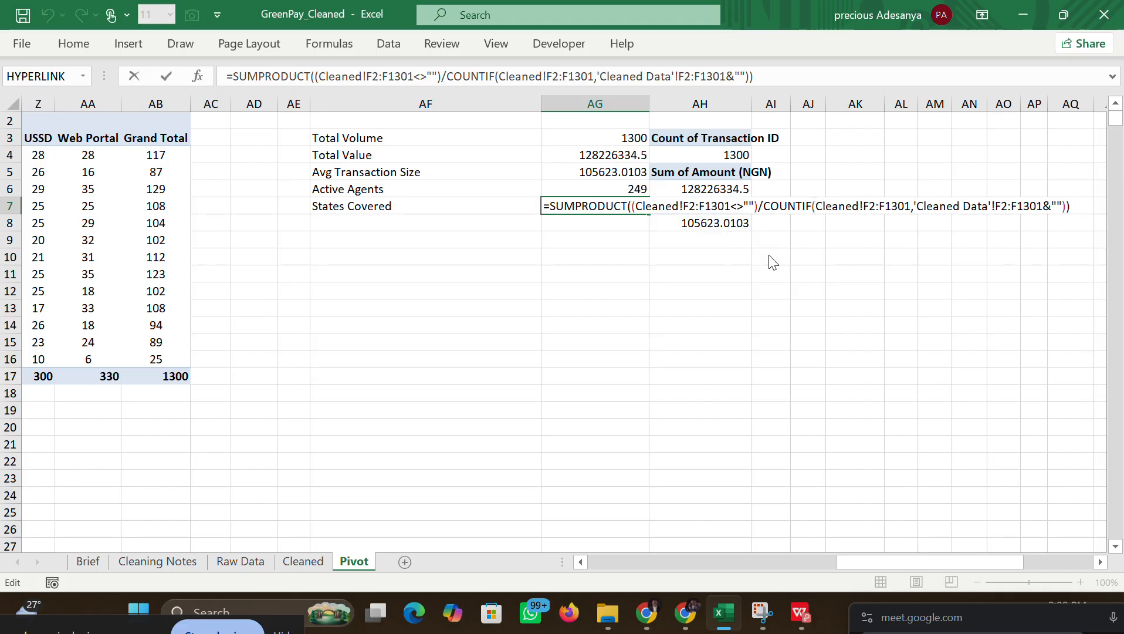
{"action": "key", "text": "Return"}
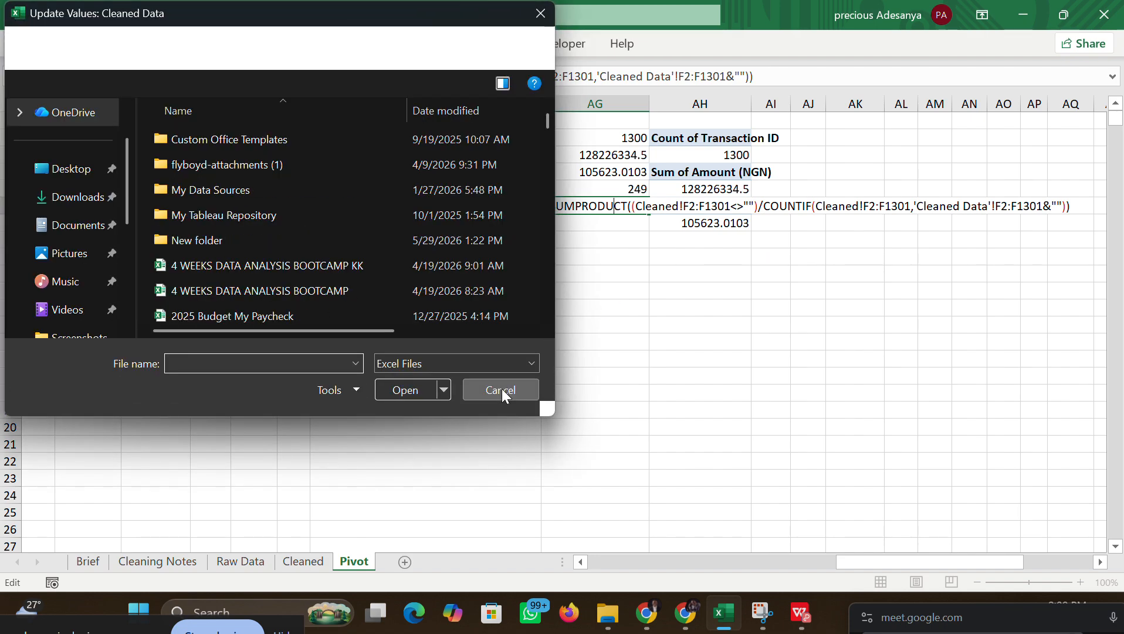
{"action": "left_click", "coordinate": [501, 389]}
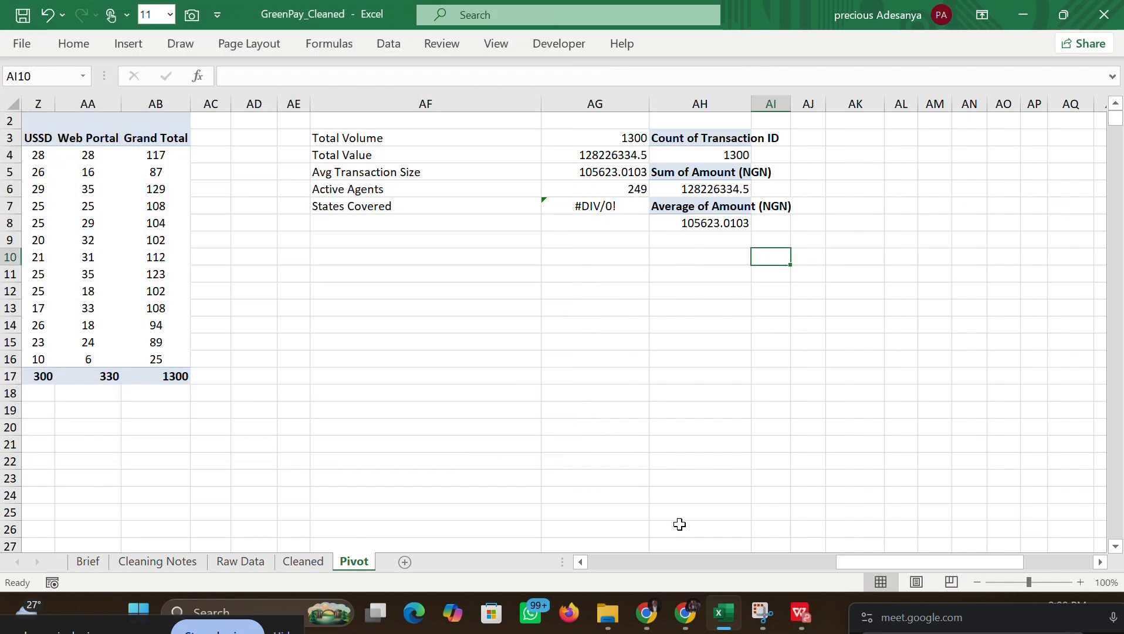
Step: Review Claude's States Covered formula in the chat, return to Excel and clear cell AG7
{"action": "left_click", "coordinate": [656, 616]}
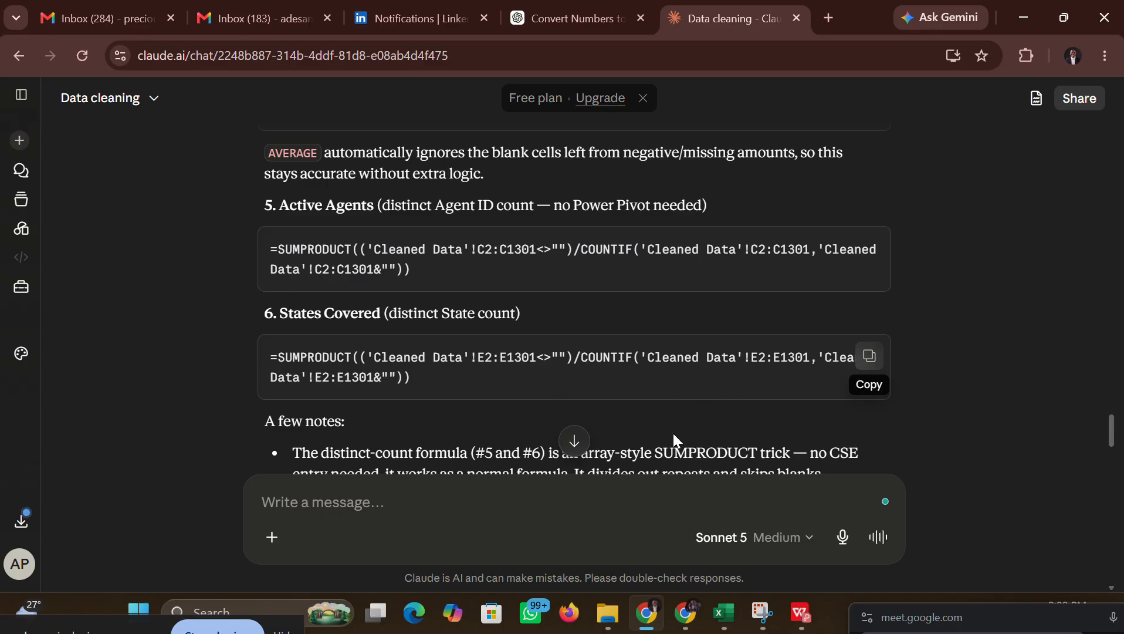
{"action": "left_click", "coordinate": [725, 616]}
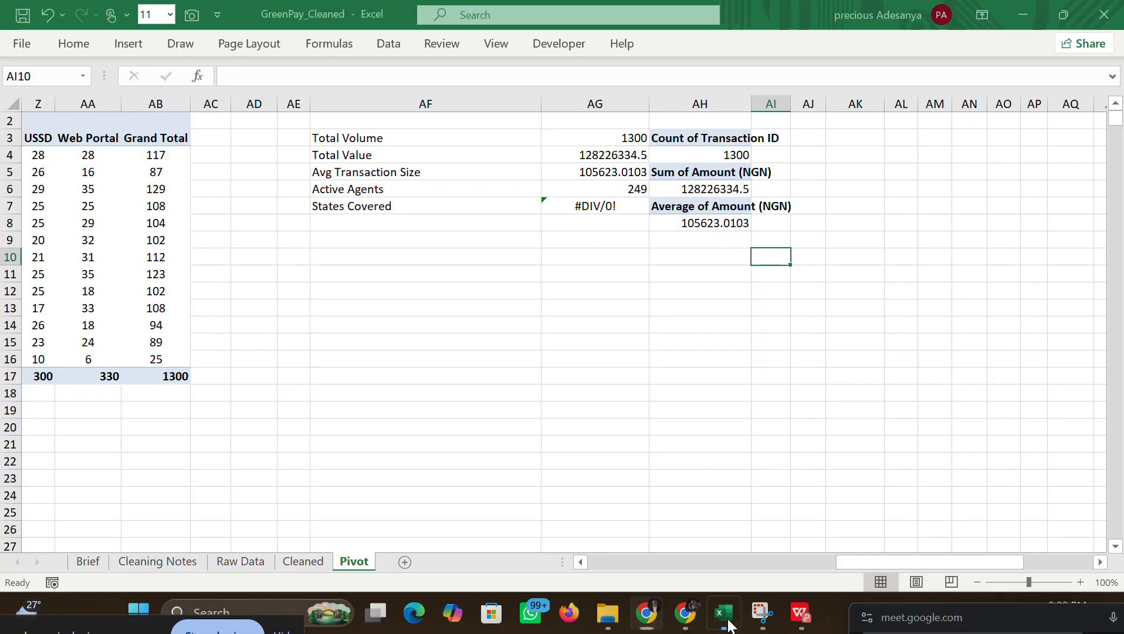
{"action": "left_click", "coordinate": [609, 211]}
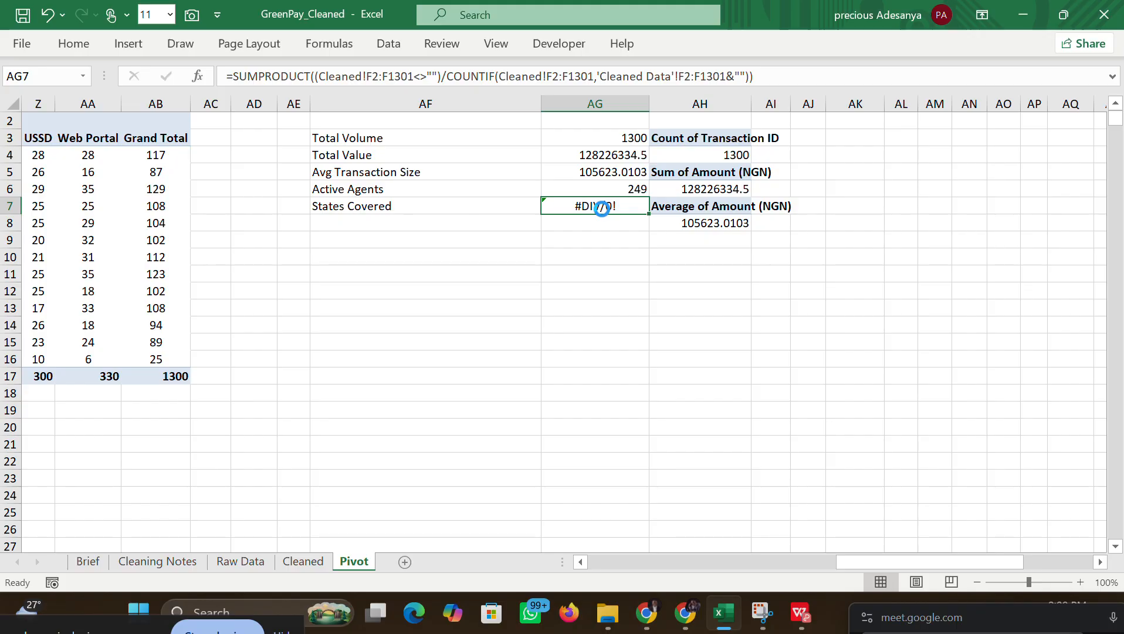
{"action": "key", "text": "Delete"}
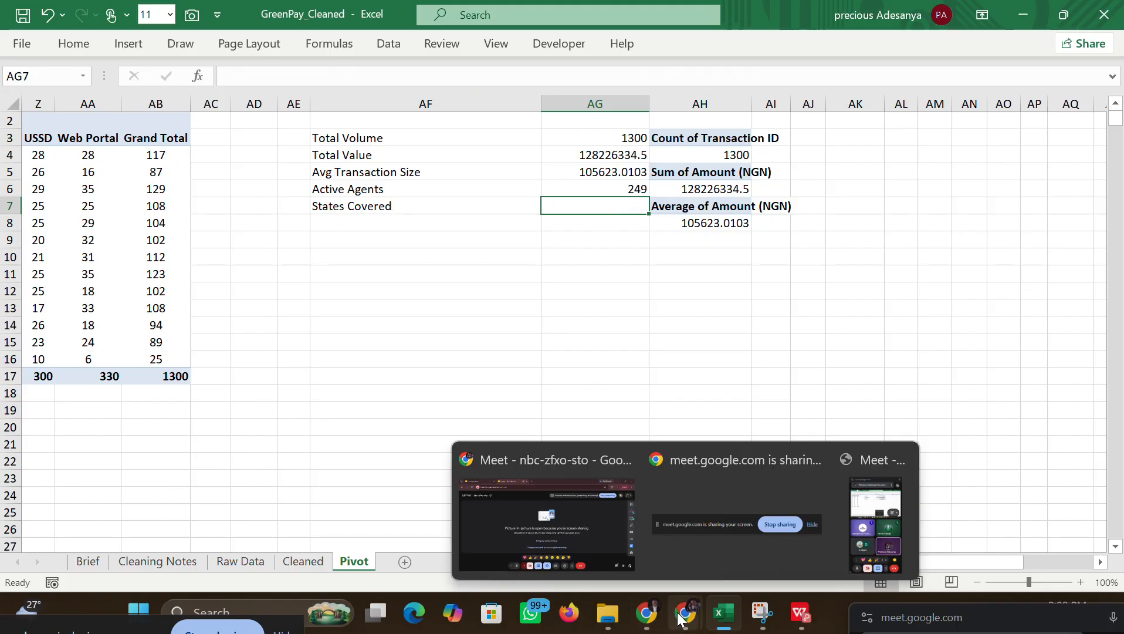
Step: Copy the States Covered distinct-count formula again from the Claude chat, read its notes and return to Excel
{"action": "left_click", "coordinate": [647, 613]}
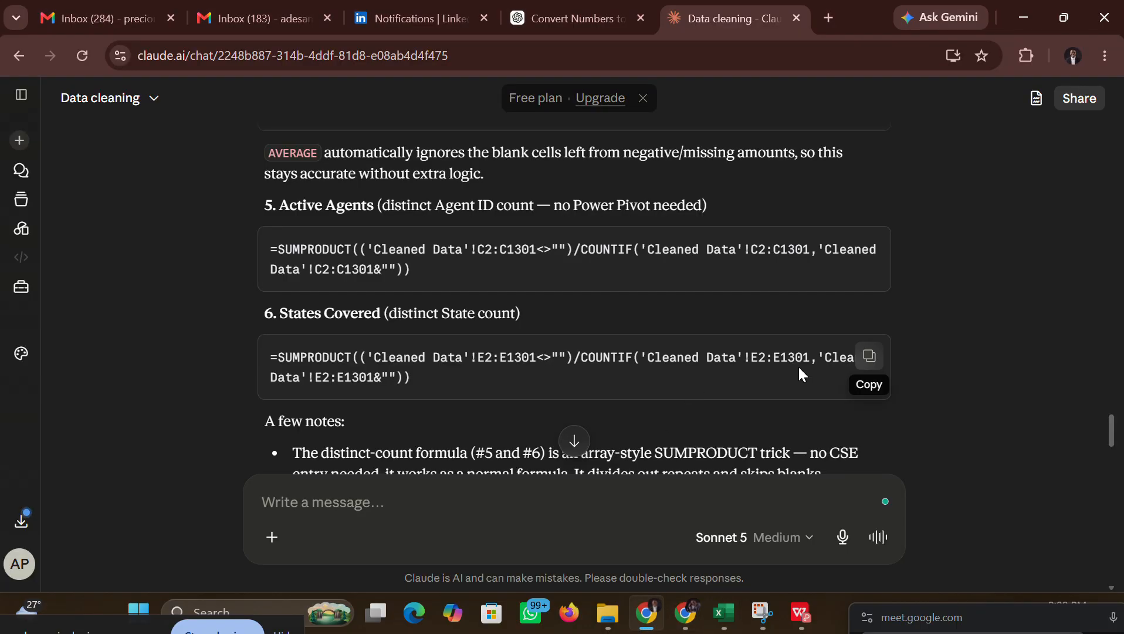
{"action": "left_click", "coordinate": [869, 364]}
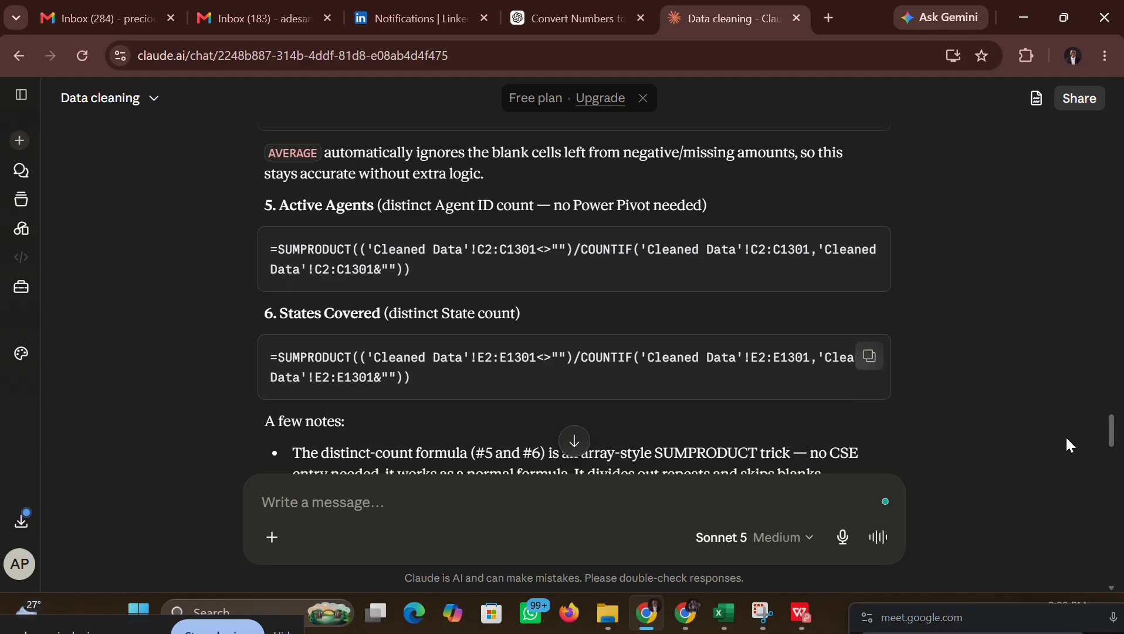
{"action": "left_click_drag", "start_coordinate": [1113, 435], "coordinate": [1112, 441]}
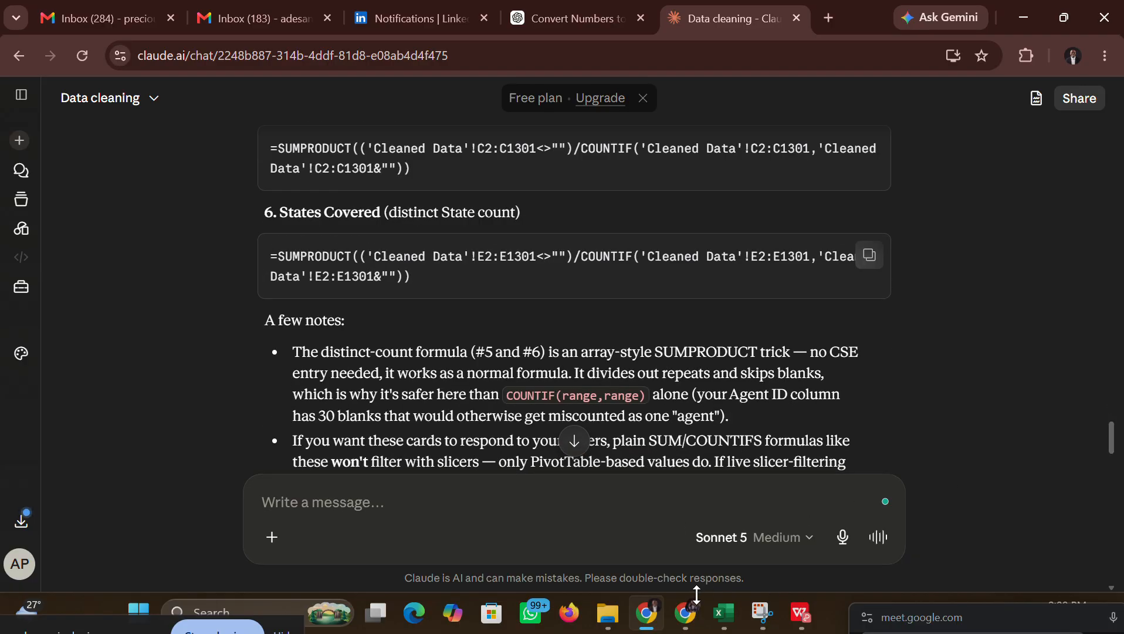
{"action": "left_click", "coordinate": [726, 617]}
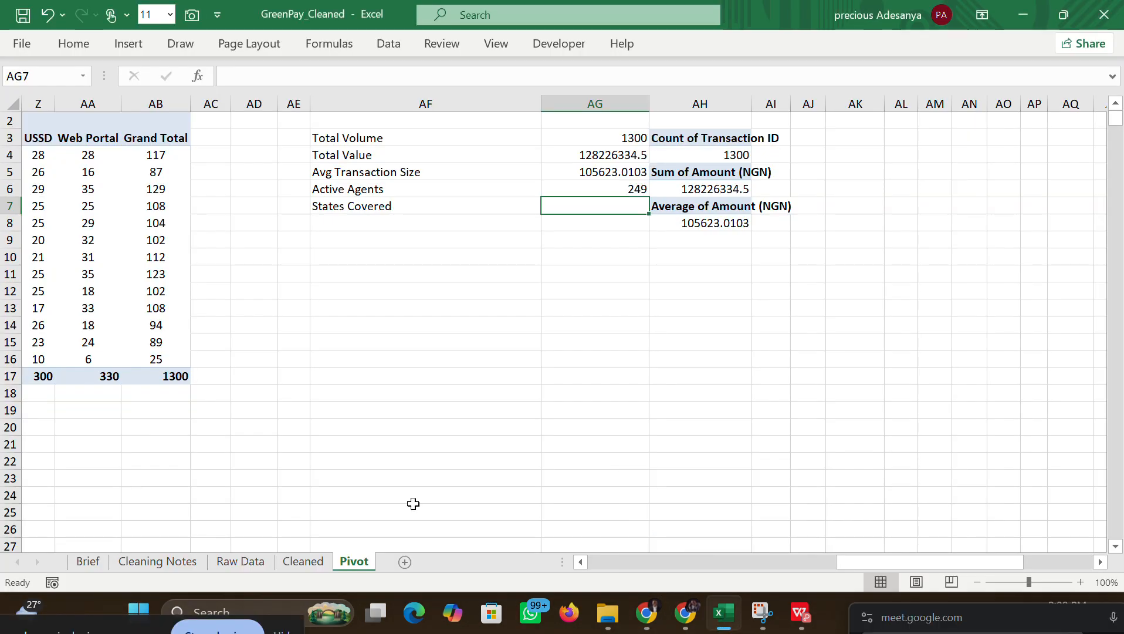
Step: Check the Cleaned sheet, then paste Claude's States Covered distinct-count formula into cell AG7 of the Pivot sheet
{"action": "left_click", "coordinate": [309, 561]}
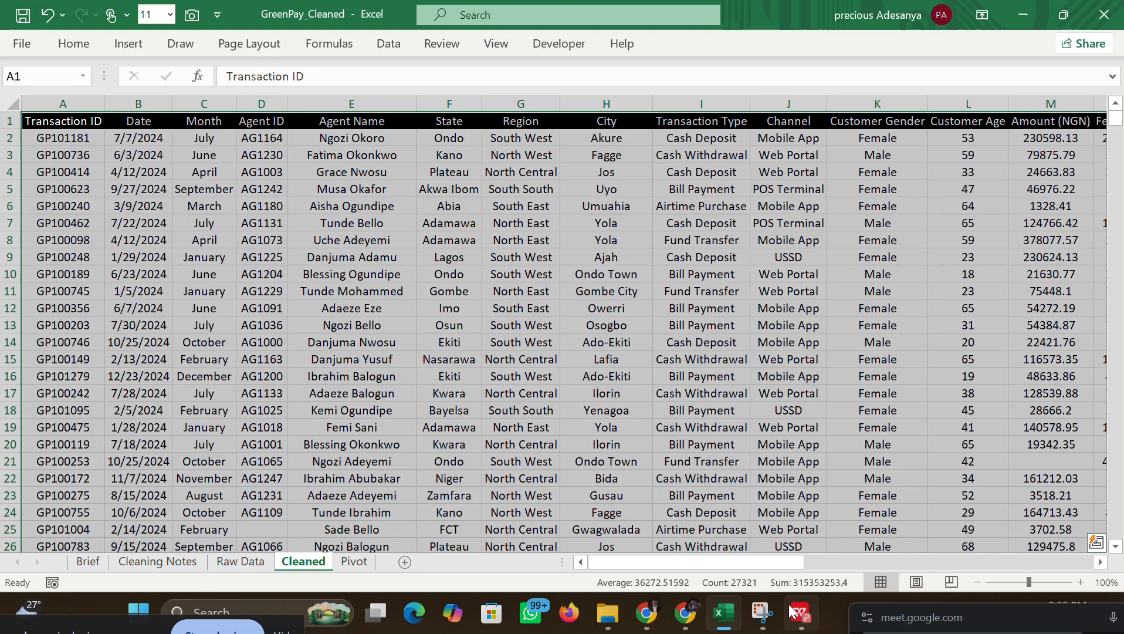
{"action": "mouse_move", "coordinate": [722, 611]}
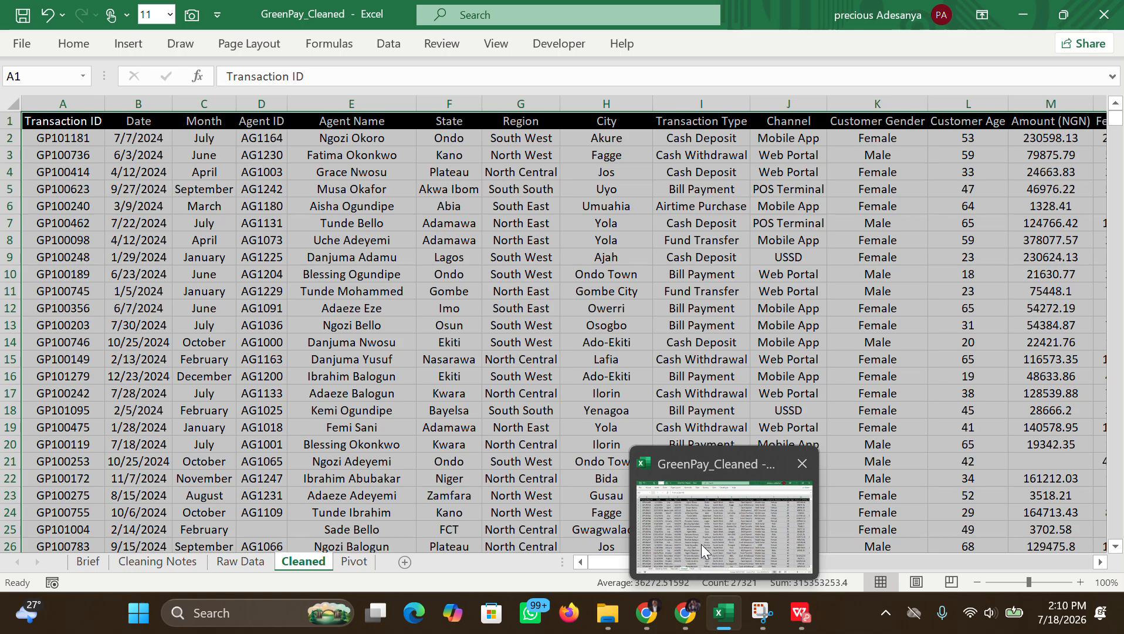
{"action": "left_click", "coordinate": [342, 561]}
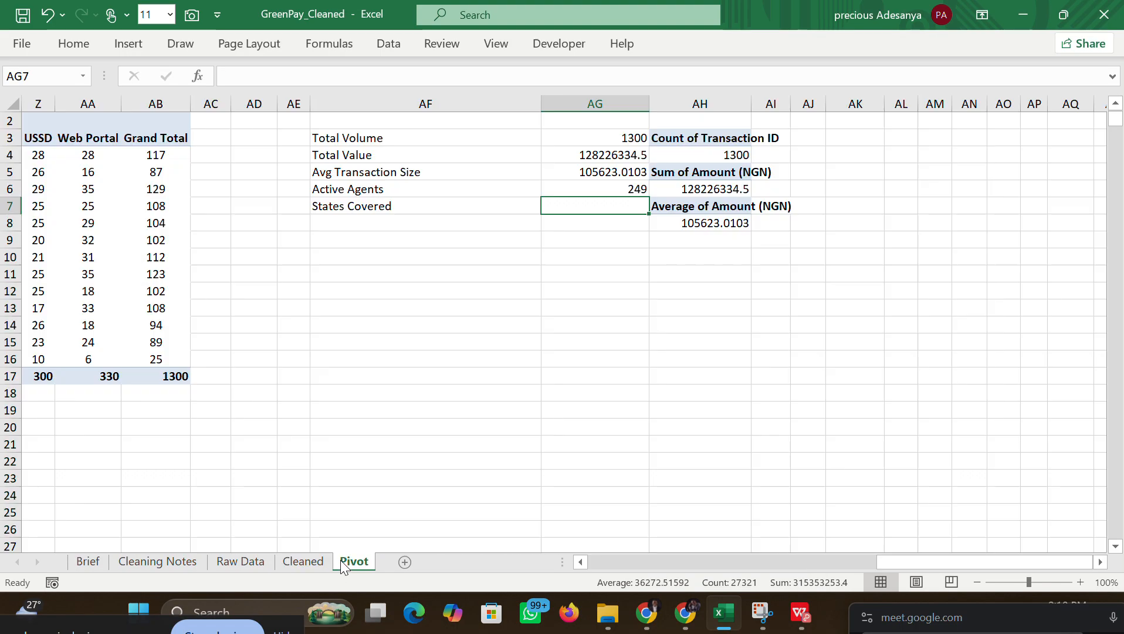
{"action": "double_click", "coordinate": [587, 210]}
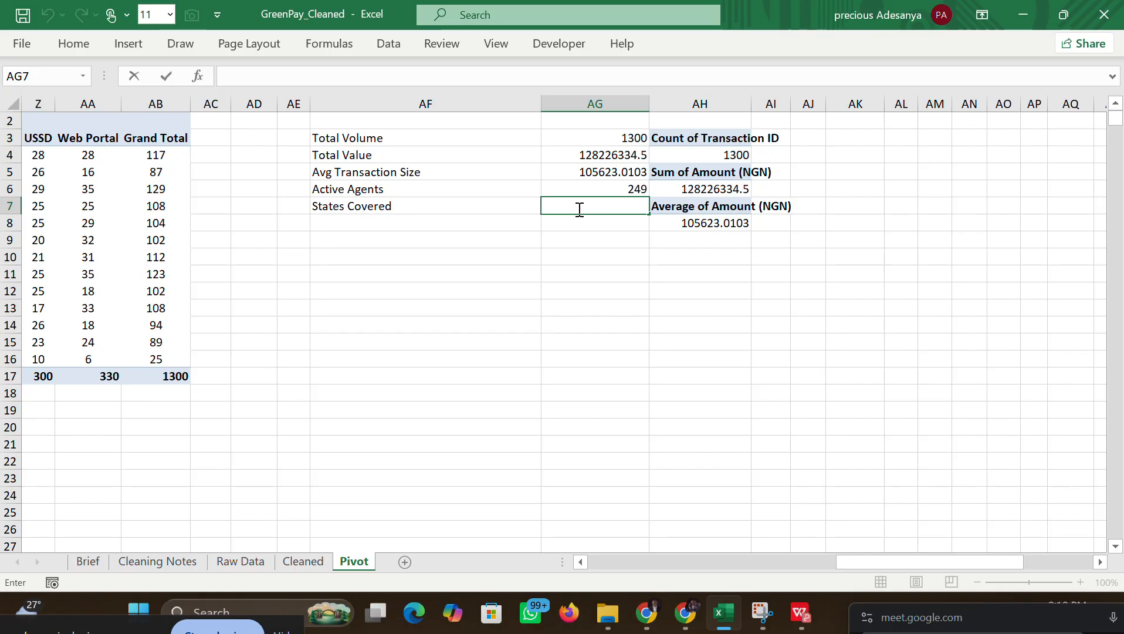
{"action": "key", "text": "ctrl+v"}
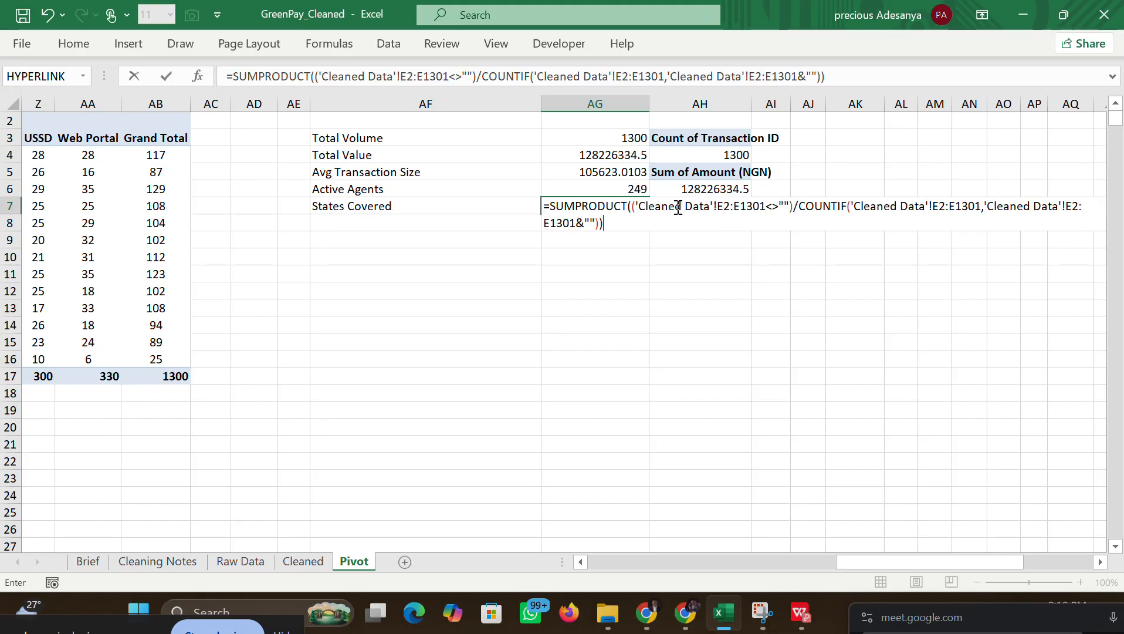
Step: Change the COUNTIF range argument in the States Covered formula to F2:F1301
{"action": "left_click", "coordinate": [940, 208]}
{"action": "key", "text": "BackSpace"}
{"action": "type", "text": "f"}
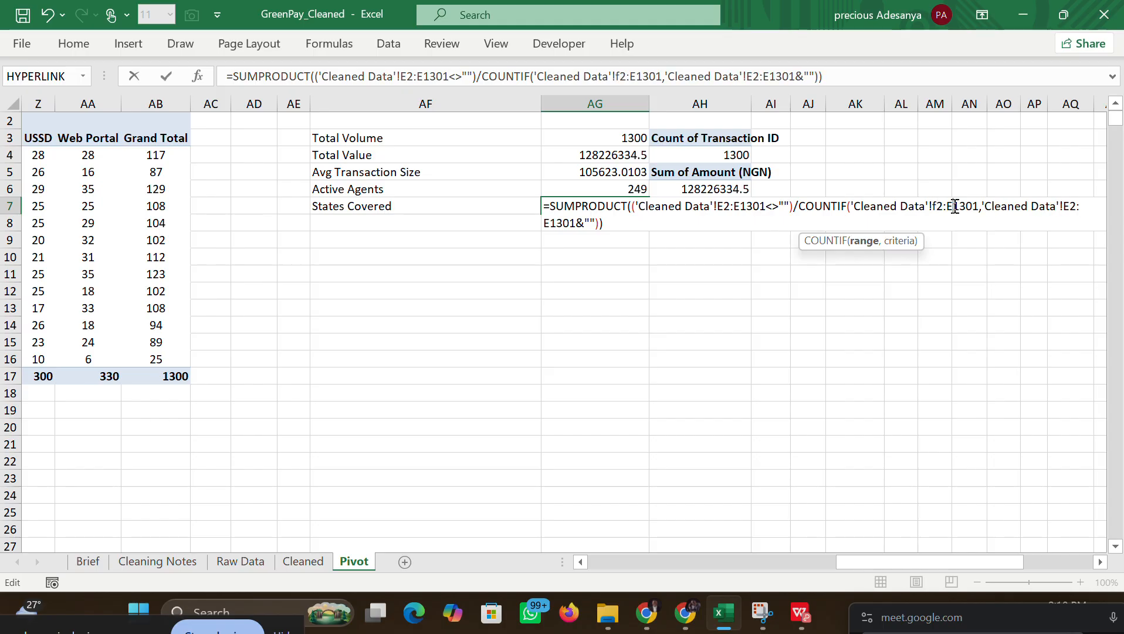
{"action": "key", "text": "BackSpace"}
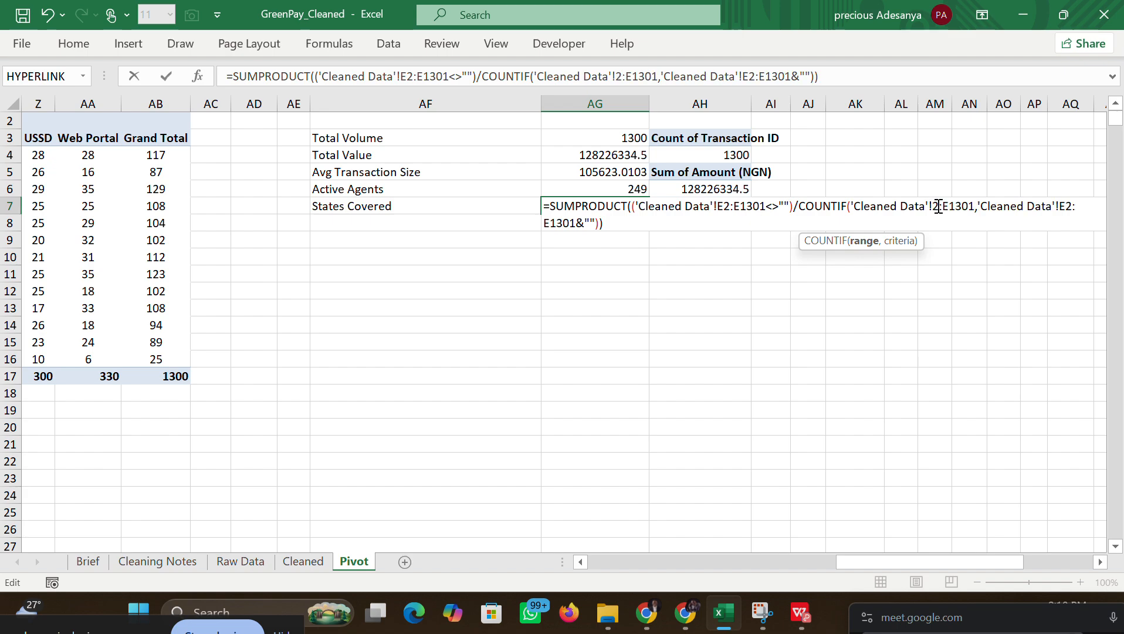
{"action": "type", "text": "F"}
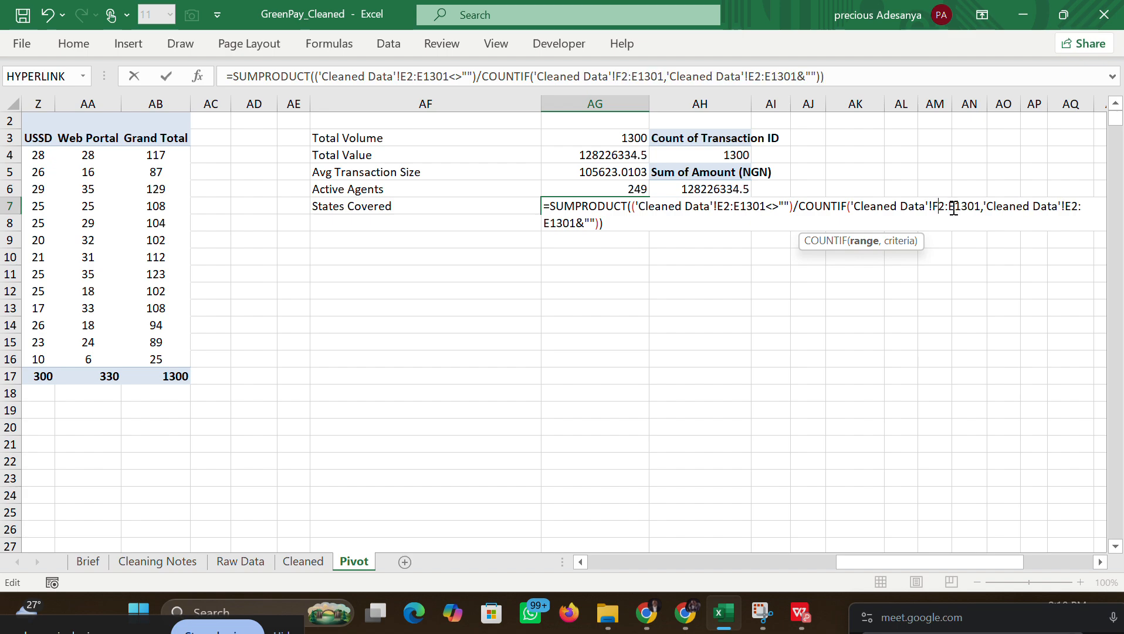
{"action": "left_click", "coordinate": [954, 209]}
{"action": "key", "text": "BackSpace"}
{"action": "type", "text": "F"}
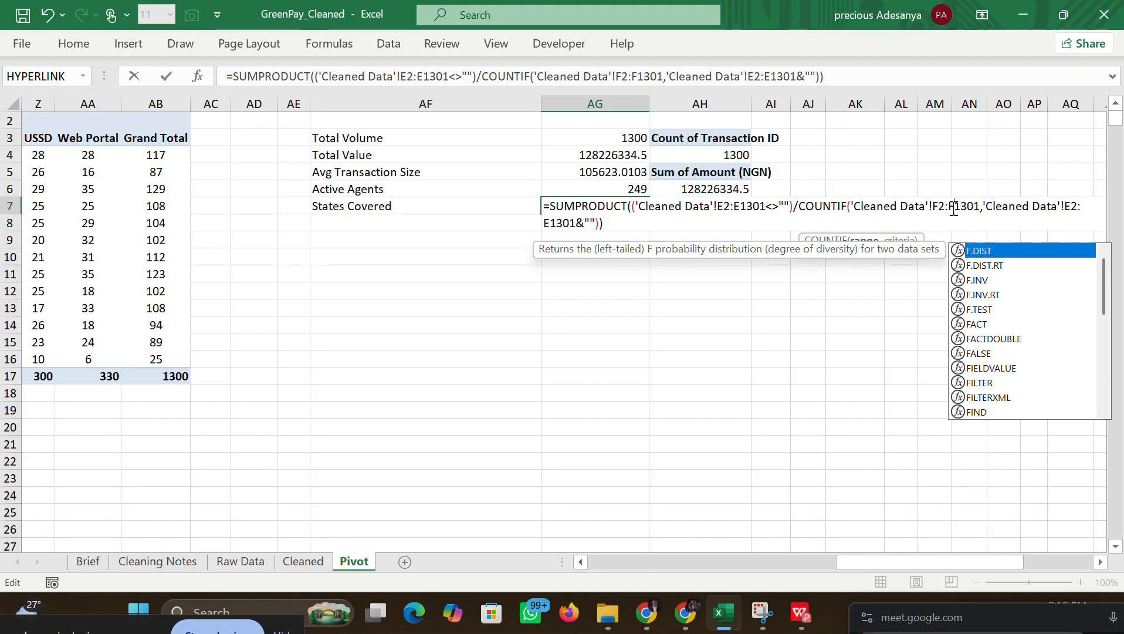
Step: Change the COUNTIF criteria range in the States Covered formula to F2:F1301
{"action": "left_click", "coordinate": [1070, 200]}
{"action": "key", "text": "BackSpace"}
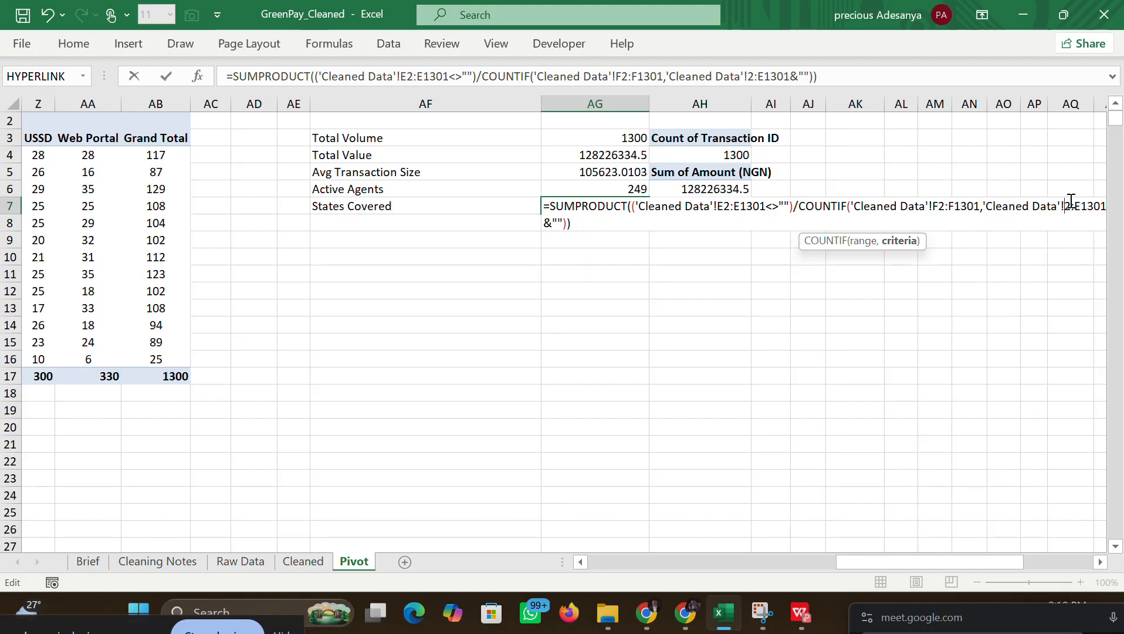
{"action": "type", "text": "F"}
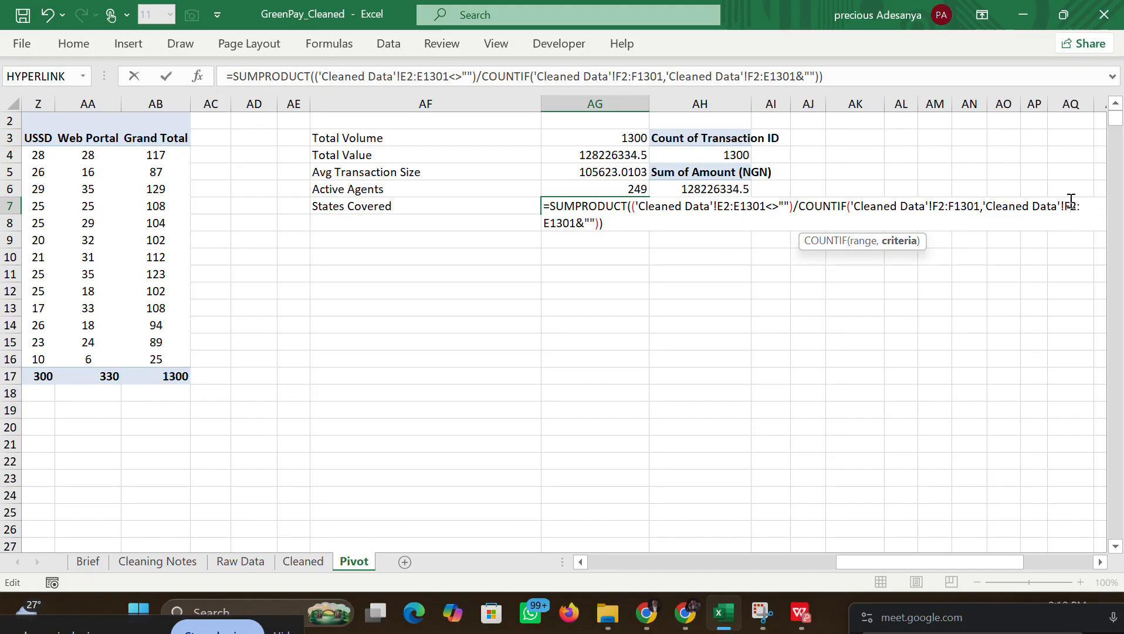
{"action": "left_click", "coordinate": [550, 224]}
{"action": "key", "text": "BackSpace"}
{"action": "type", "text": "F"}
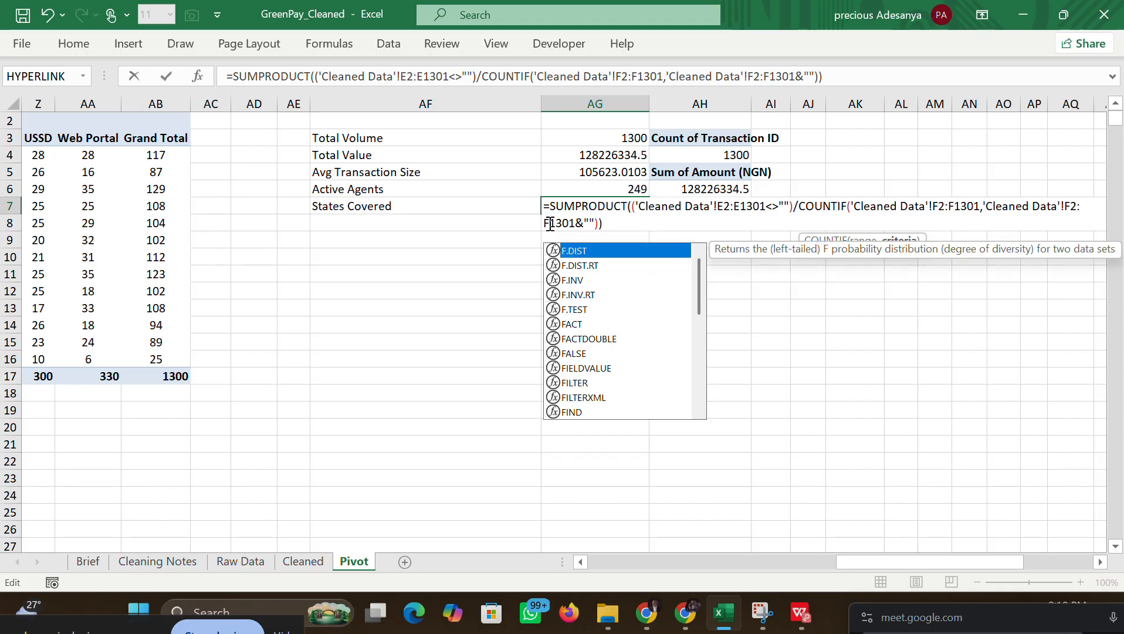
Step: Change the cell range in the formula's opening non-blank test to F2:F1301
{"action": "left_click", "coordinate": [724, 205]}
{"action": "key", "text": "BackSpace"}
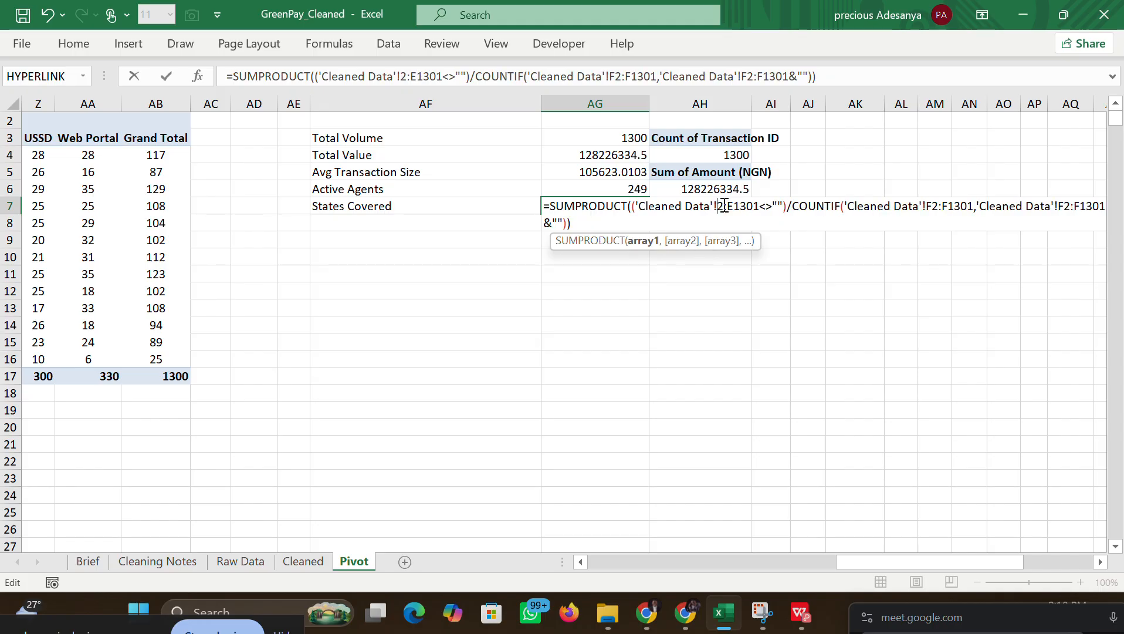
{"action": "type", "text": "F"}
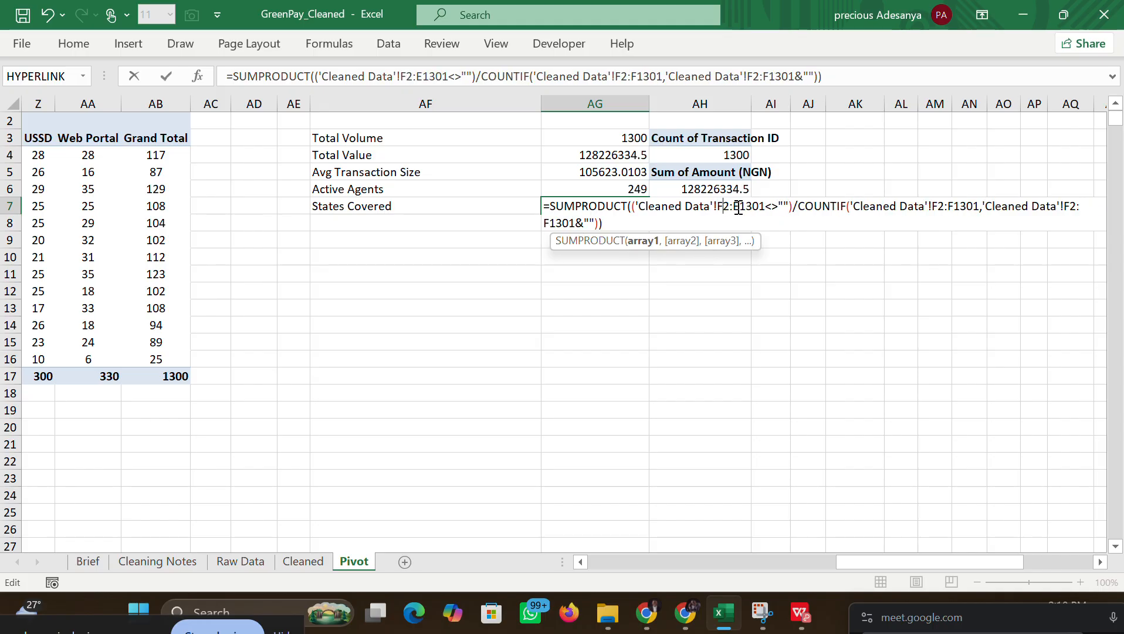
{"action": "left_click", "coordinate": [738, 207]}
{"action": "key", "text": "BackSpace"}
{"action": "type", "text": "F"}
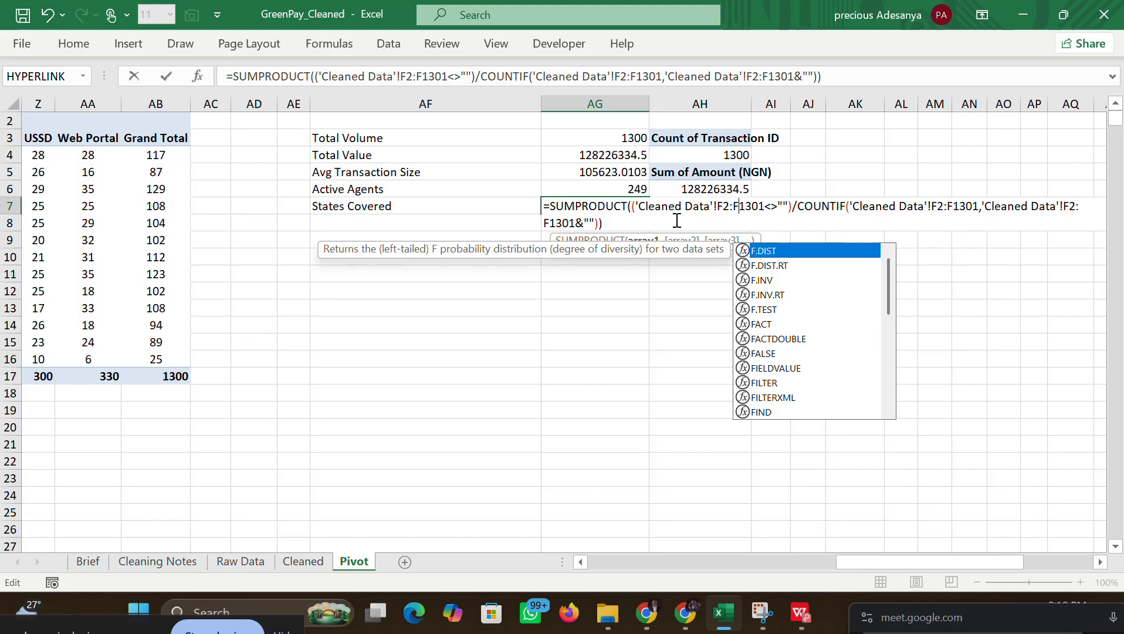
Step: Shorten the sheet name in the formula's non-blank test to 'Cleaned'
{"action": "left_click", "coordinate": [711, 213]}
{"action": "key", "text": "BackSpace"}
{"action": "key", "text": "BackSpace"}
{"action": "key", "text": "BackSpace"}
{"action": "key", "text": "BackSpace"}
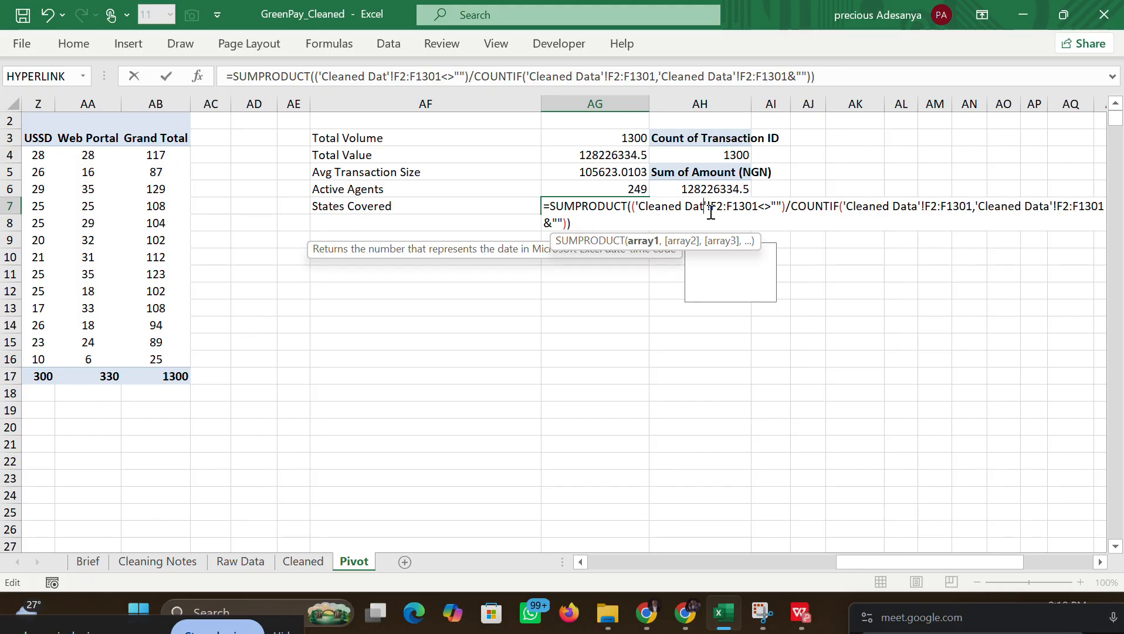
{"action": "key", "text": "BackSpace"}
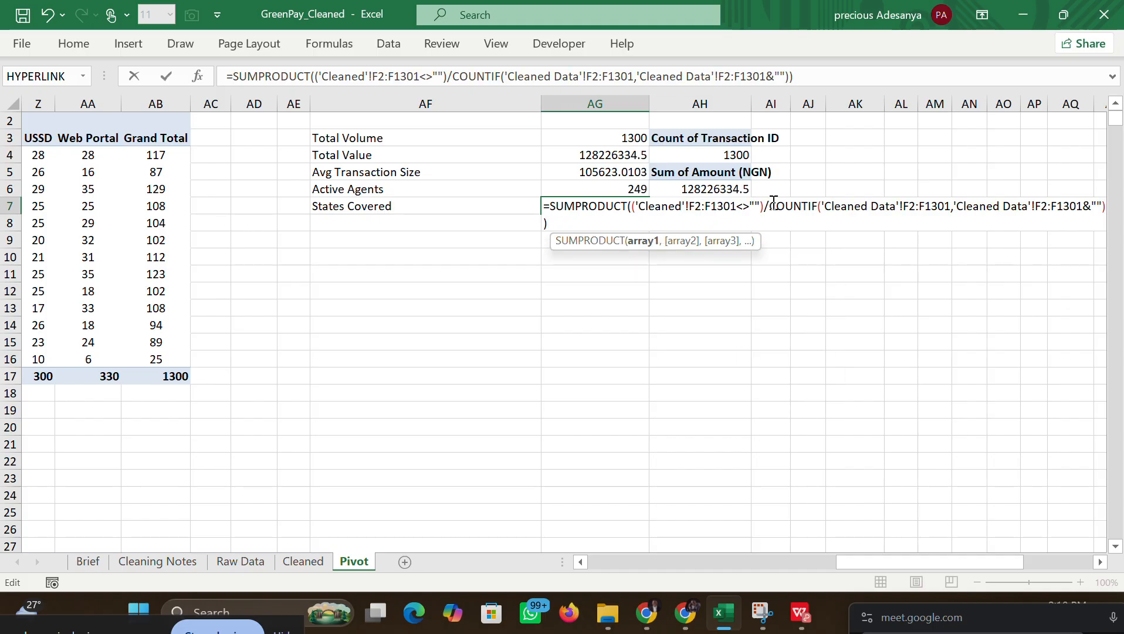
Step: Shorten the sheet name in the COUNTIF range argument to 'Cleaned'
{"action": "left_click", "coordinate": [897, 208]}
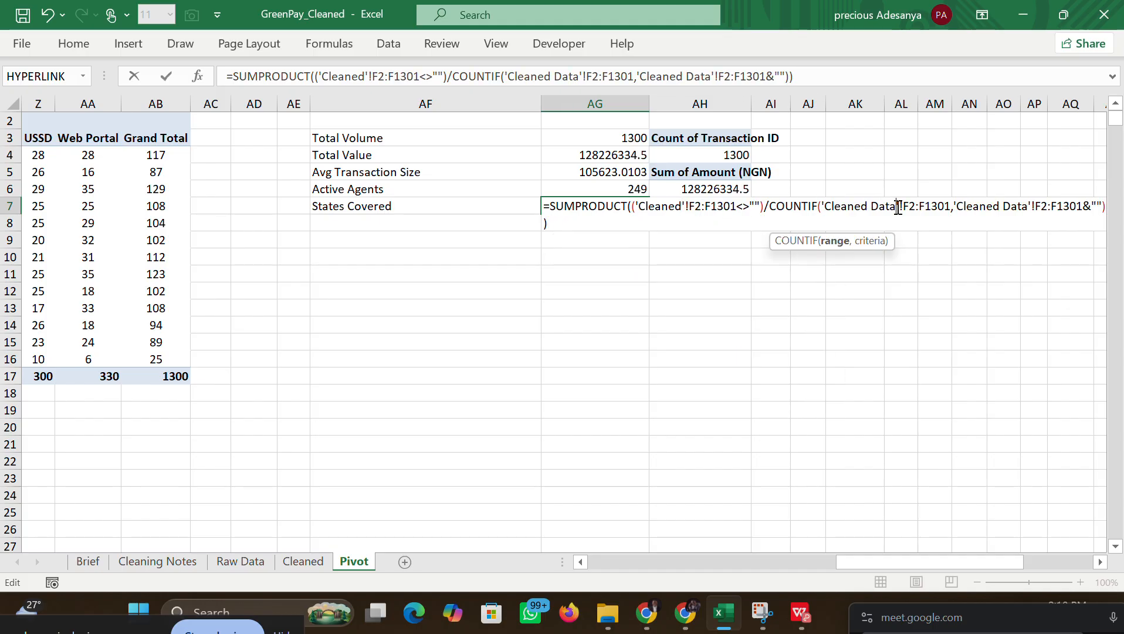
{"action": "key", "text": "BackSpace"}
{"action": "key", "text": "BackSpace"}
{"action": "key", "text": "BackSpace"}
{"action": "key", "text": "BackSpace"}
{"action": "key", "text": "BackSpace"}
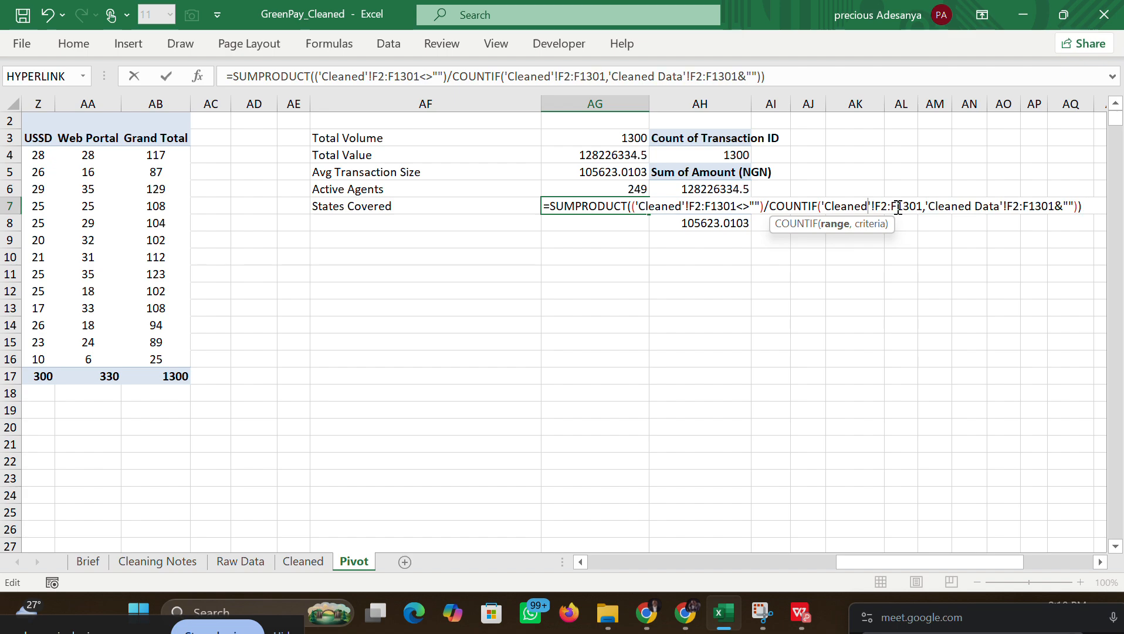
Step: Shorten the sheet name in the COUNTIF criteria to 'Cleaned' and enter the States Covered formula in AG7
{"action": "left_click", "coordinate": [1001, 205]}
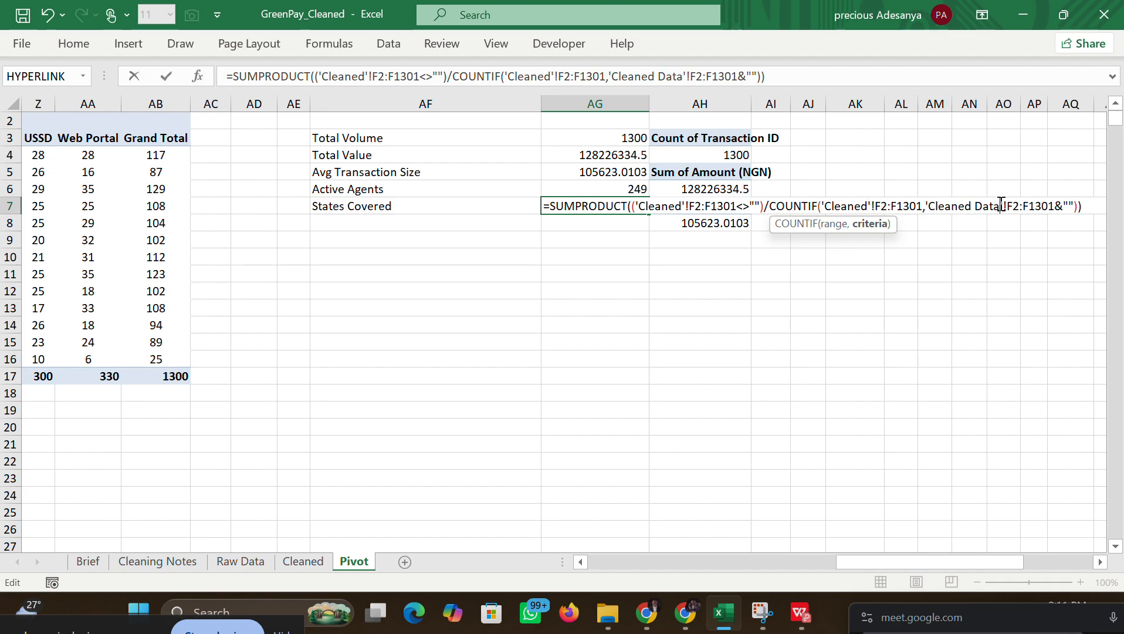
{"action": "key", "text": "BackSpace"}
{"action": "key", "text": "BackSpace"}
{"action": "key", "text": "BackSpace"}
{"action": "key", "text": "BackSpace"}
{"action": "key", "text": "BackSpace"}
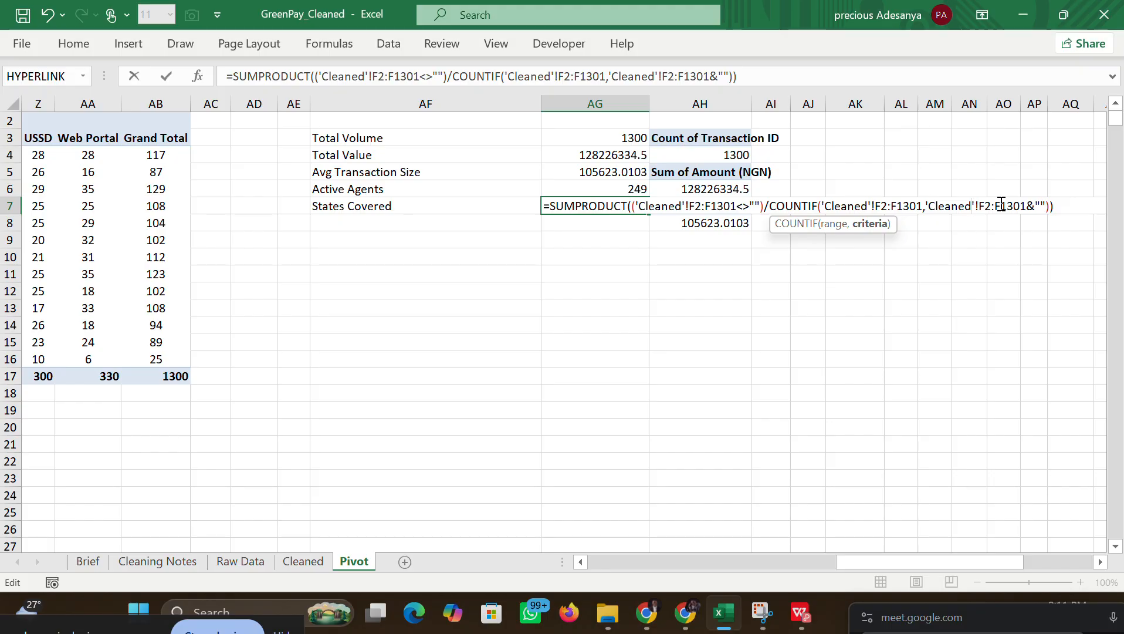
{"action": "key", "text": "Return"}
{"action": "left_click", "coordinate": [880, 195]}
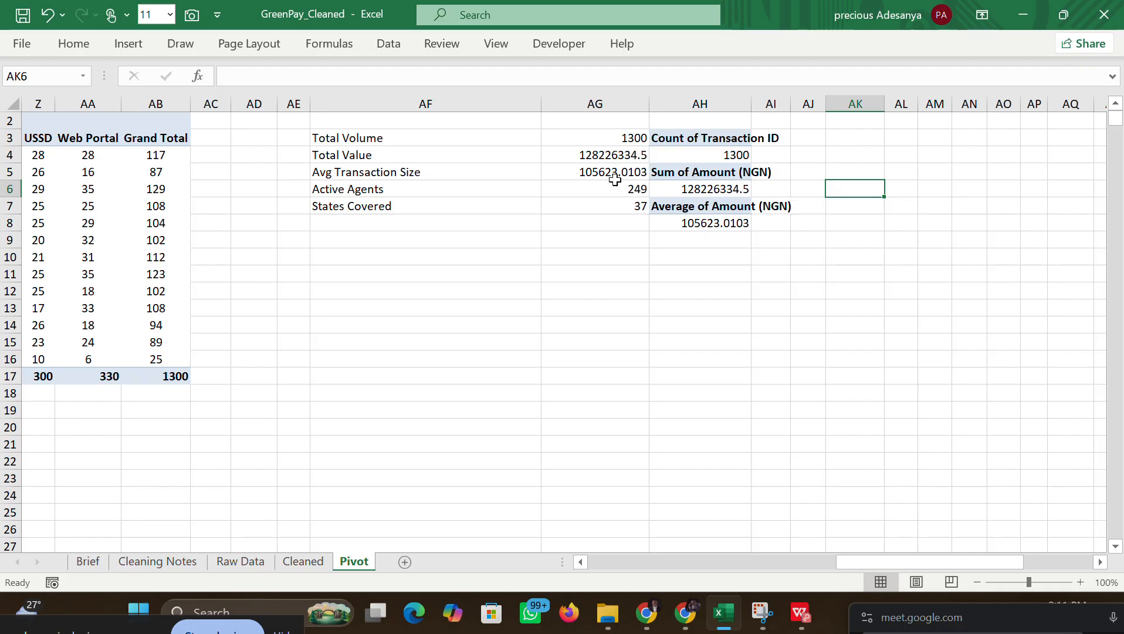
{"action": "left_click", "coordinate": [630, 208]}
{"action": "left_click", "coordinate": [902, 172]}
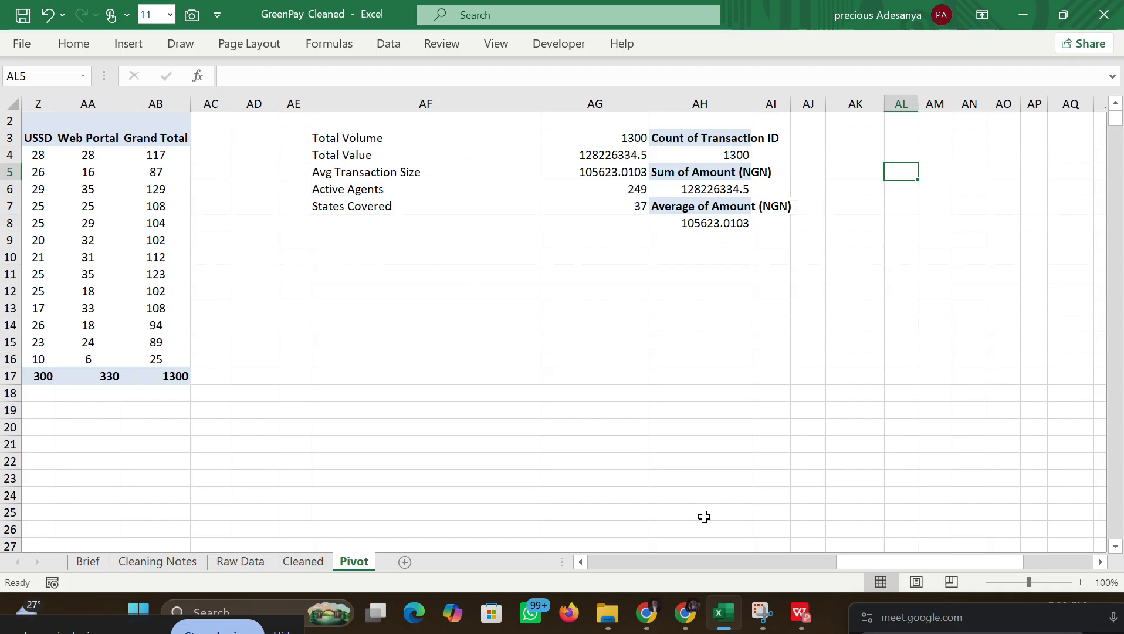
Step: Switch to the GreenPay dashboard PDF in WPS to review page 2's Region Summary layout, then return to the Pivot sheet in Excel
{"action": "left_click_drag", "start_coordinate": [845, 561], "coordinate": [879, 560]}
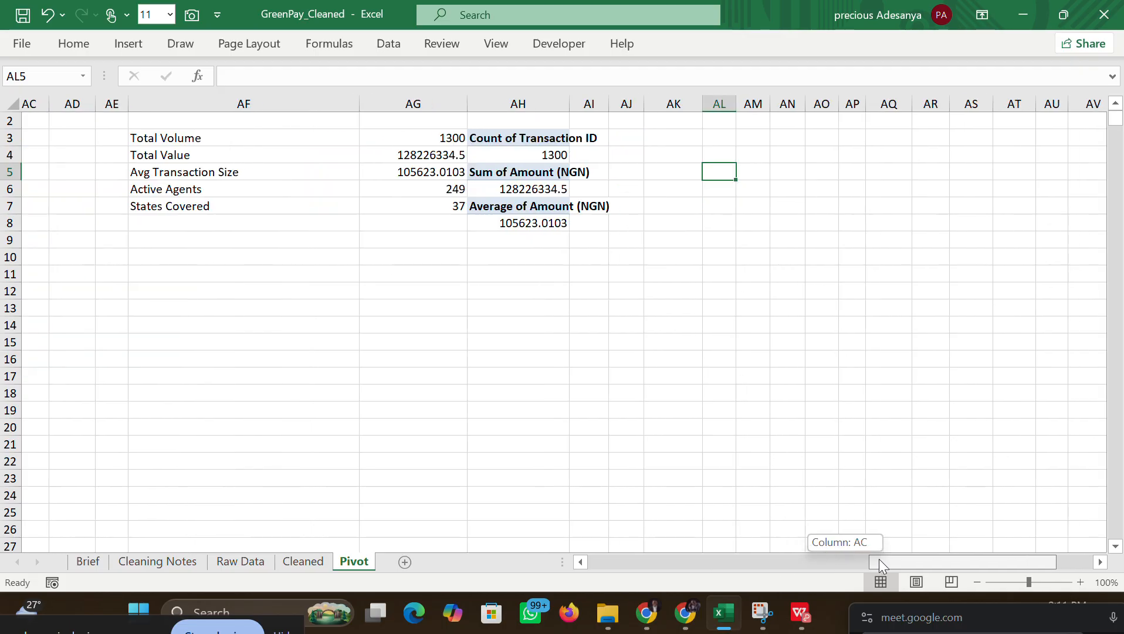
{"action": "left_click", "coordinate": [801, 611]}
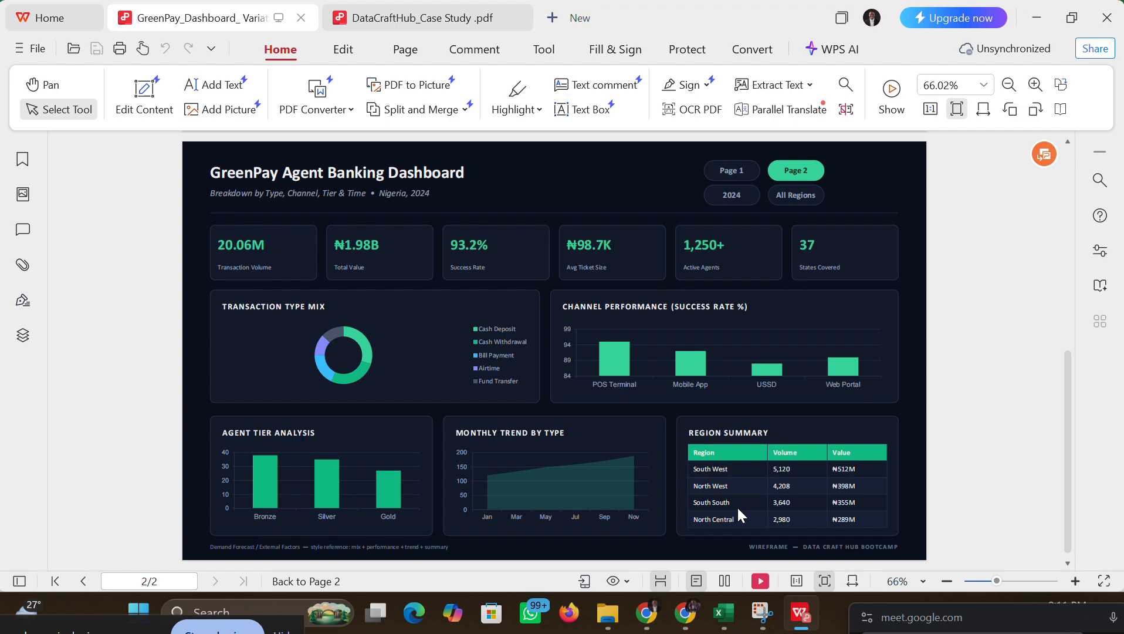
{"action": "left_click", "coordinate": [647, 612]}
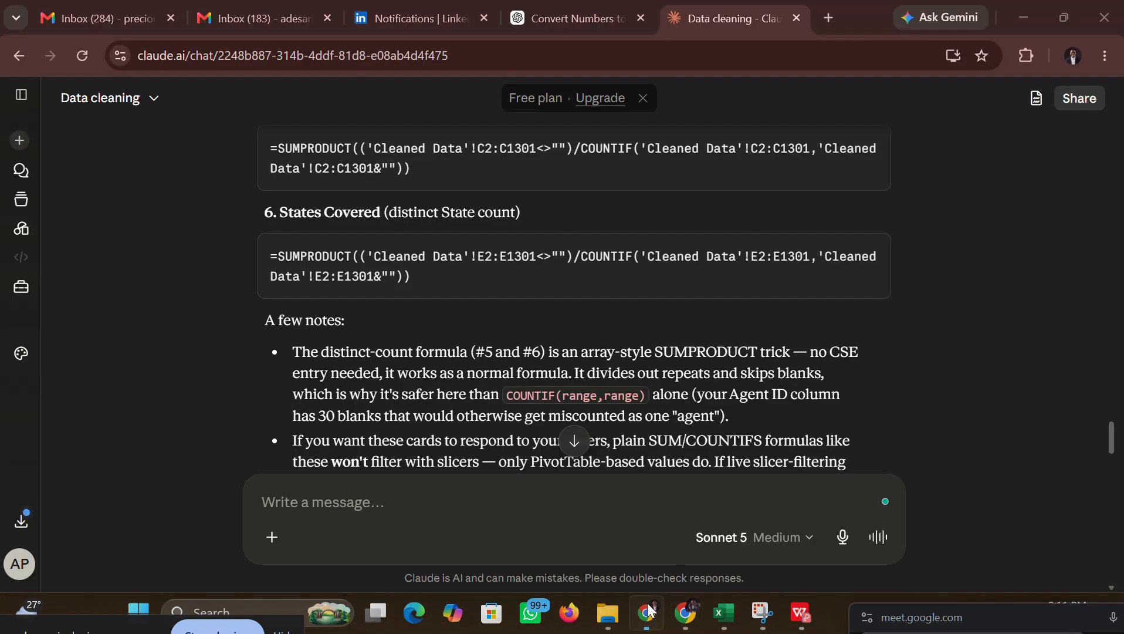
{"action": "left_click", "coordinate": [723, 612]}
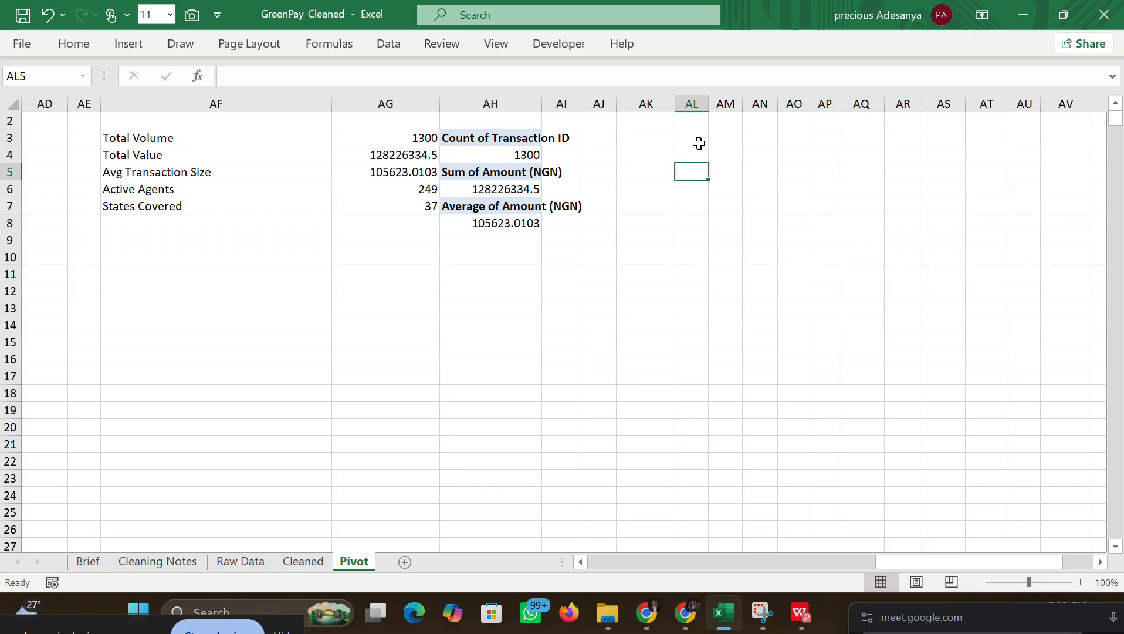
Step: Enter the table headers Region in cell AL3 and Volume in cell AM3 of the Pivot sheet
{"action": "left_click_drag", "start_coordinate": [699, 142], "coordinate": [775, 143]}
{"action": "left_click", "coordinate": [880, 200]}
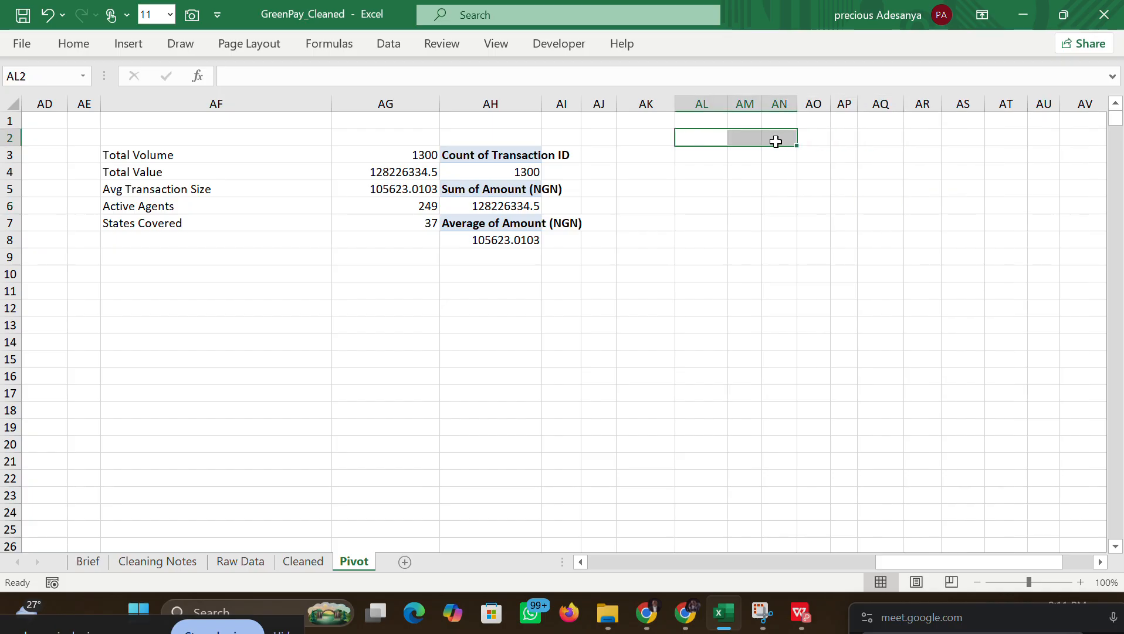
{"action": "double_click", "coordinate": [714, 155]}
{"action": "type", "text": "Region"}
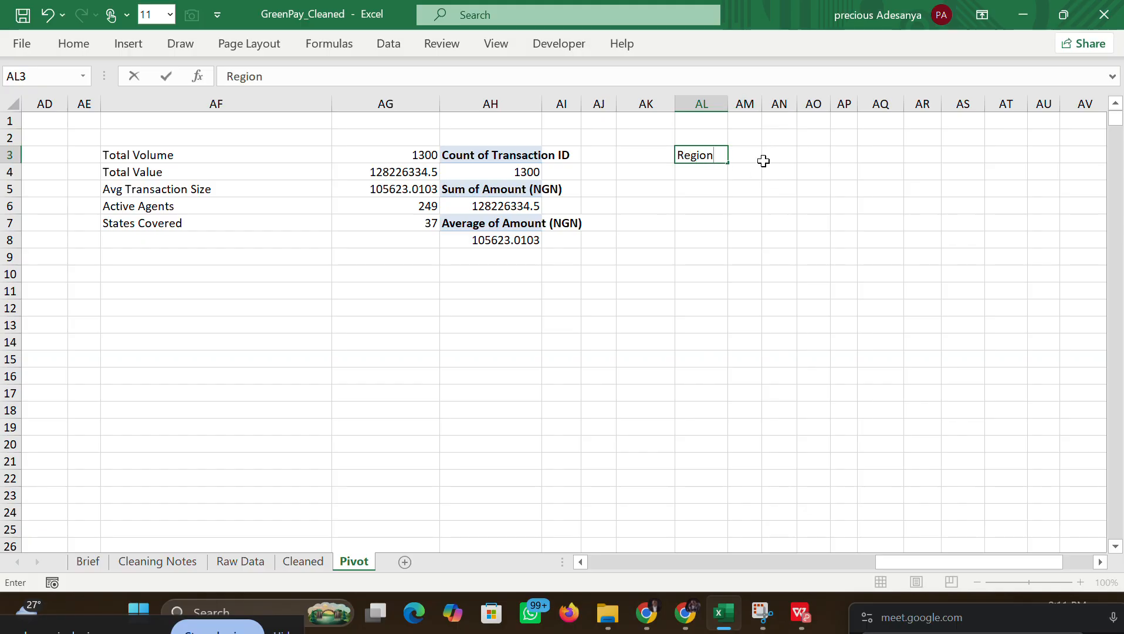
{"action": "left_click", "coordinate": [748, 155]}
{"action": "type", "text": "Volume"}
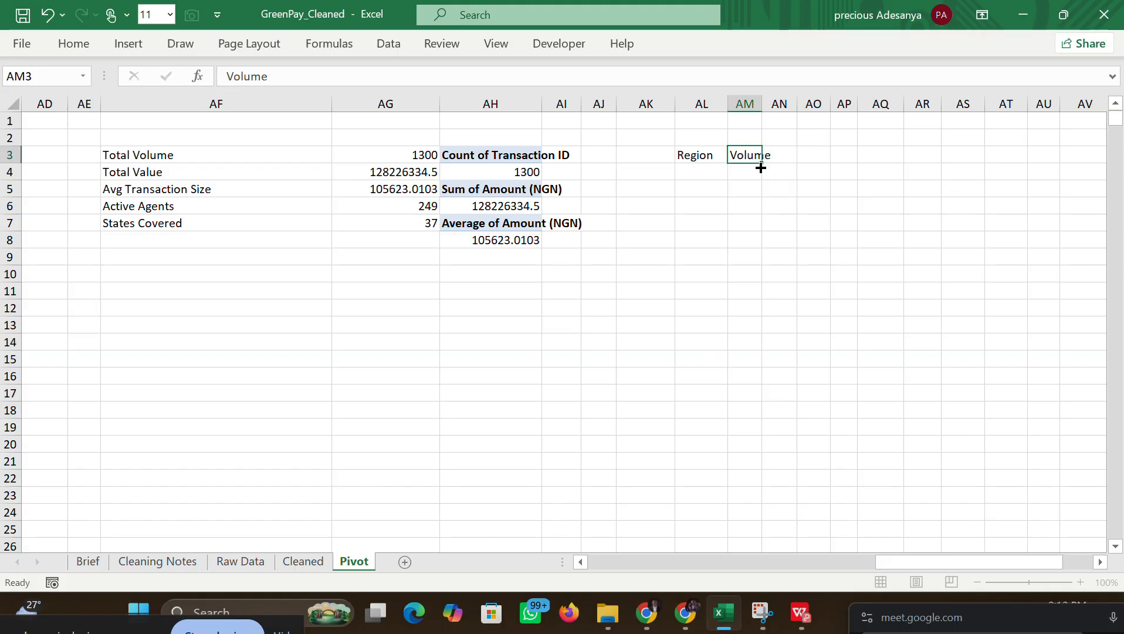
Step: Widen column AM to fit its header and enter the header Value in cell AN3
{"action": "left_click", "coordinate": [765, 189]}
{"action": "left_click_drag", "start_coordinate": [762, 104], "coordinate": [780, 105]}
{"action": "left_click", "coordinate": [801, 159]}
{"action": "double_click", "coordinate": [801, 159]}
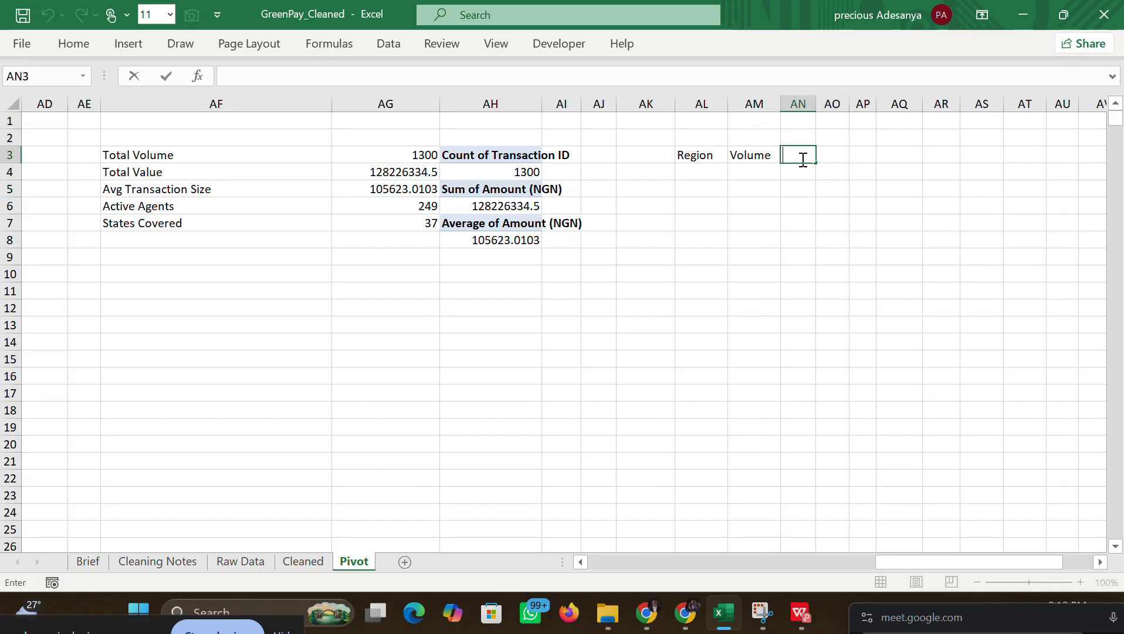
{"action": "type", "text": "Value"}
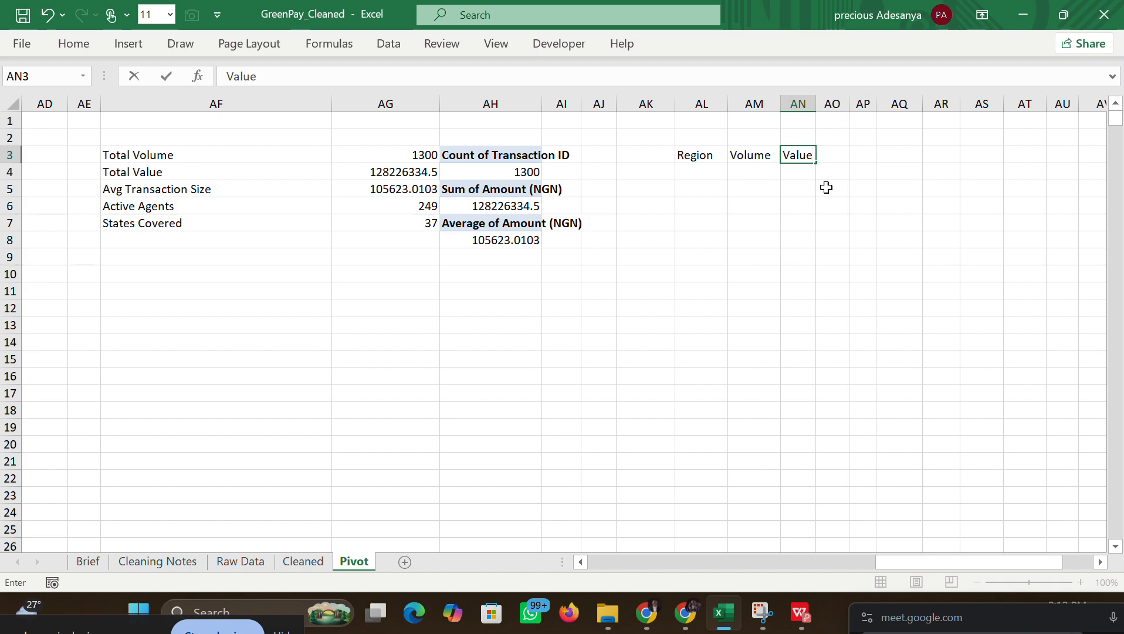
{"action": "left_click", "coordinate": [849, 215]}
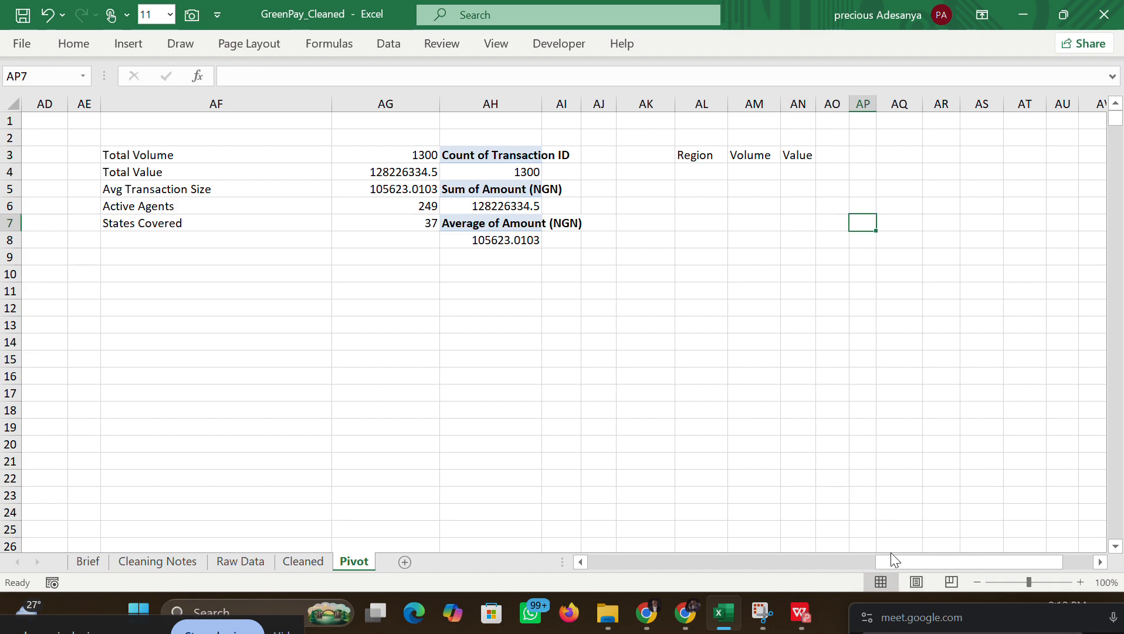
Step: Review the existing pivot tables across the Pivot sheet, from Transaction Value by State through to the new Region table
{"action": "left_click_drag", "start_coordinate": [889, 561], "coordinate": [423, 503]}
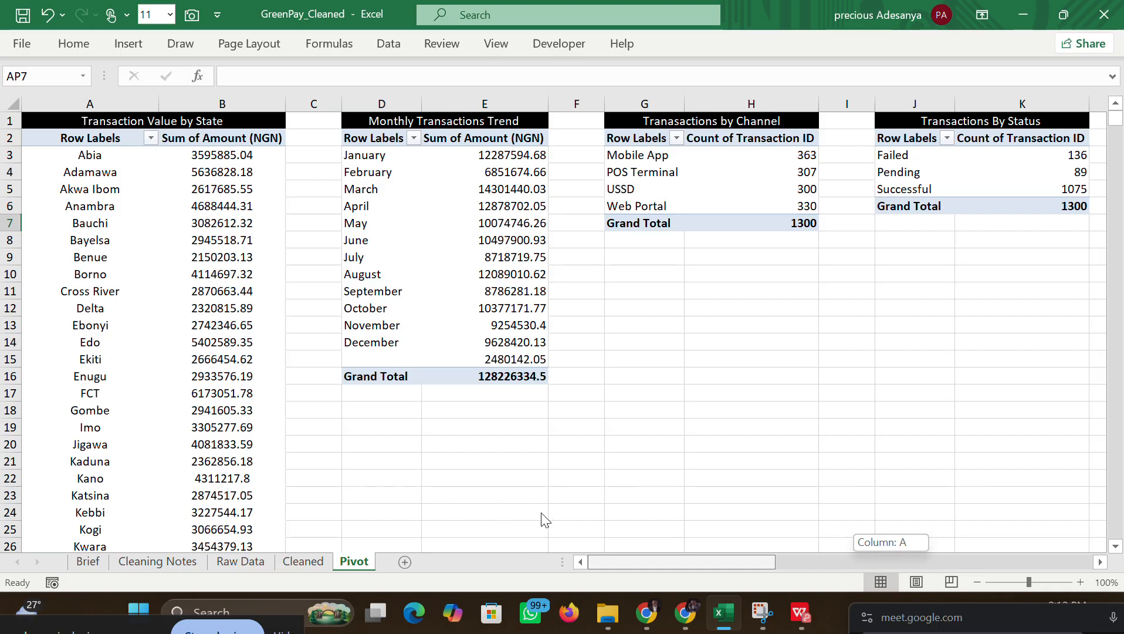
{"action": "scroll", "coordinate": [587, 529], "scroll_direction": "right", "scroll_amount": 3}
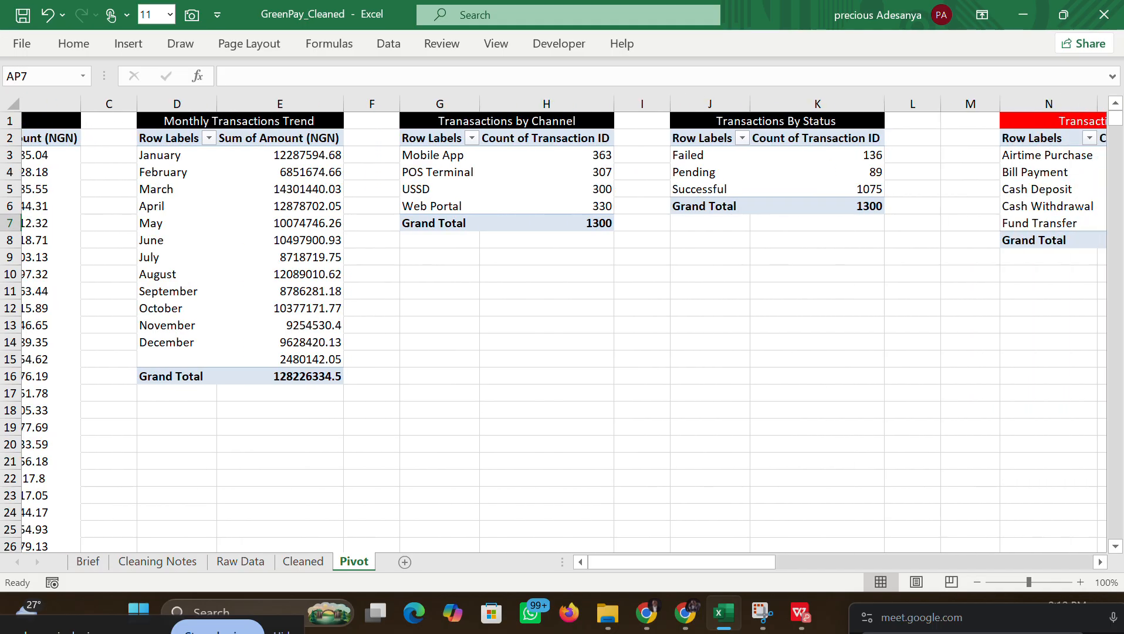
{"action": "scroll", "coordinate": [564, 324], "scroll_direction": "right", "scroll_amount": 10}
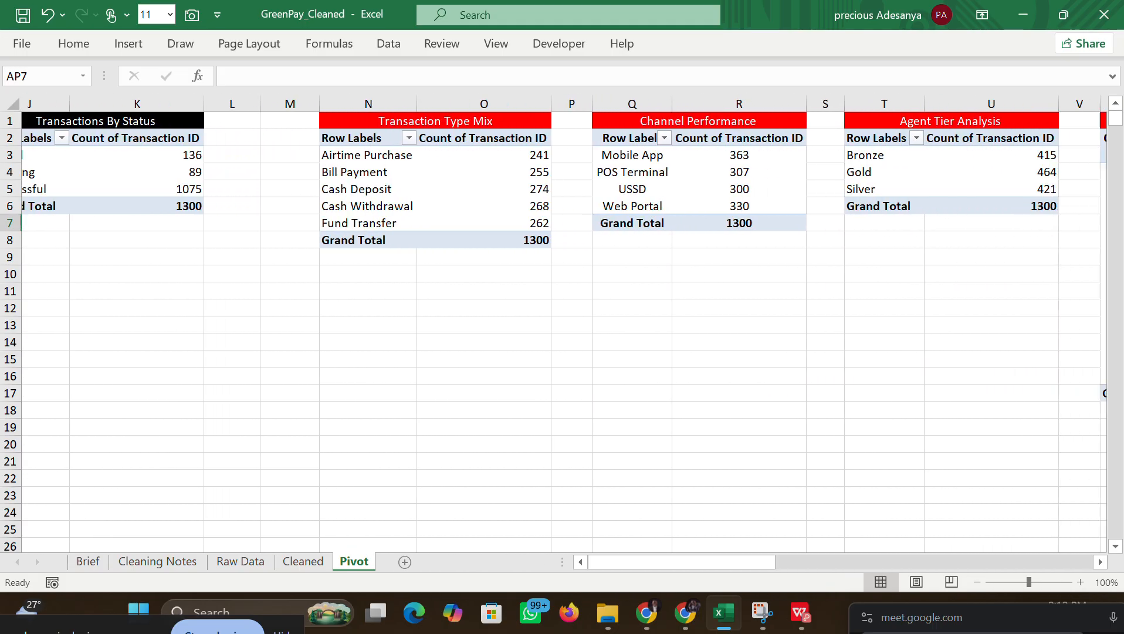
{"action": "scroll", "coordinate": [564, 325], "scroll_direction": "right", "scroll_amount": 12}
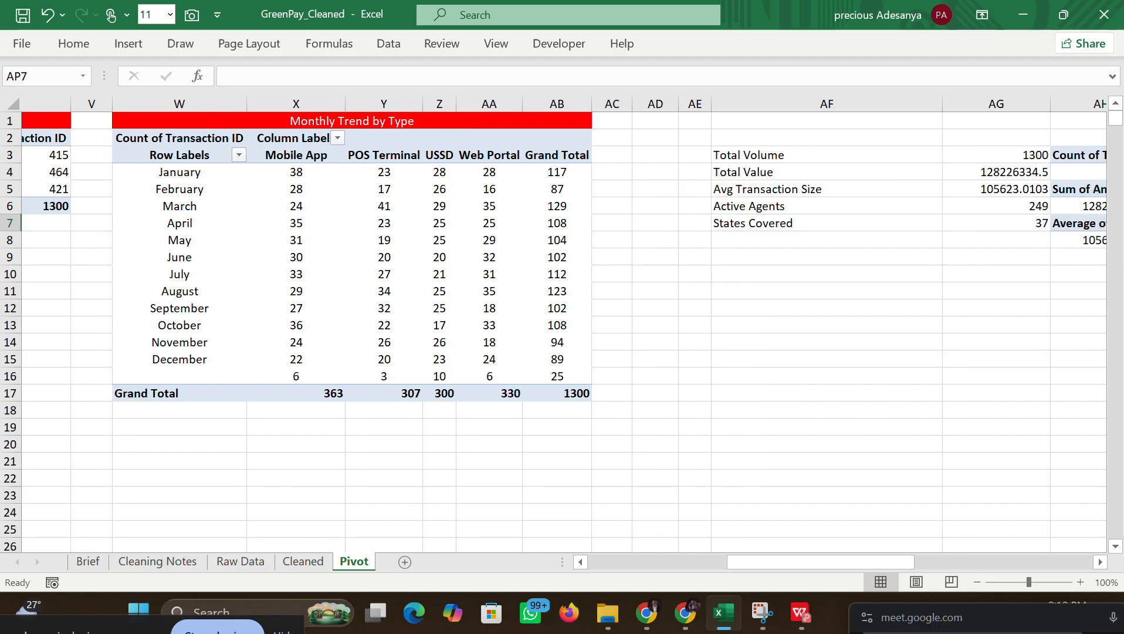
{"action": "scroll", "coordinate": [264, 382], "scroll_direction": "right", "scroll_amount": 10}
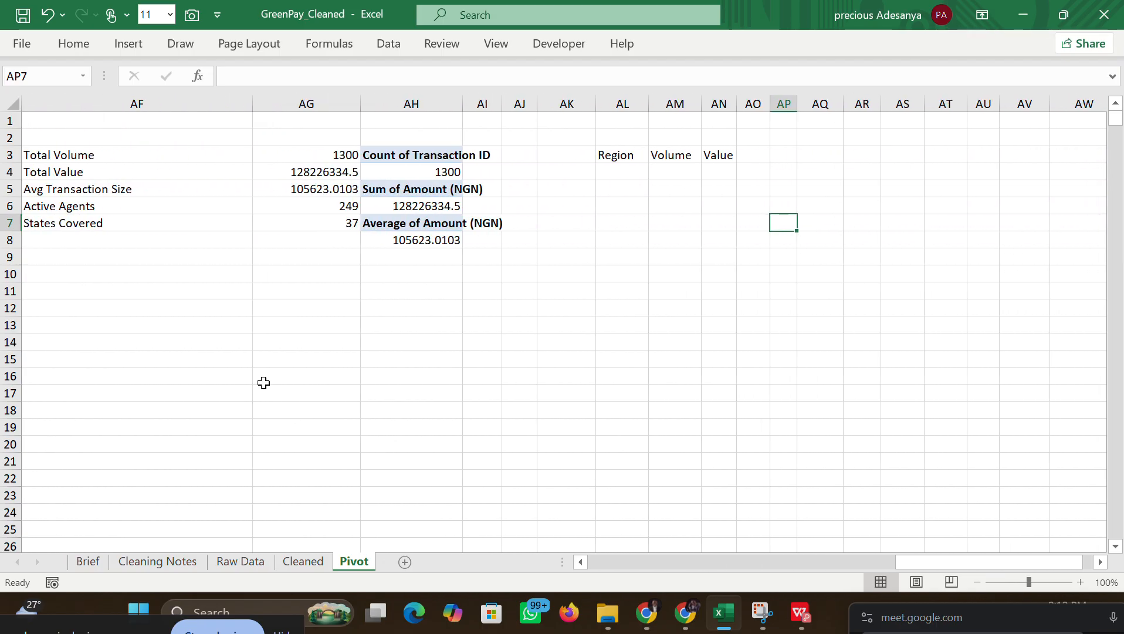
{"action": "double_click", "coordinate": [612, 172]}
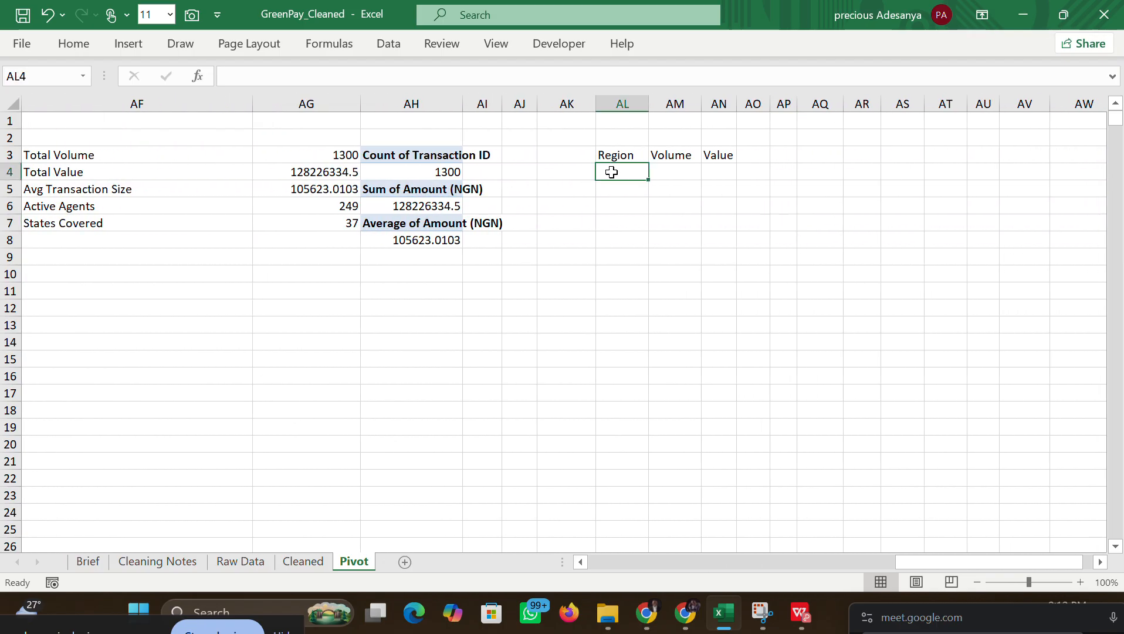
{"action": "type", "text": "="}
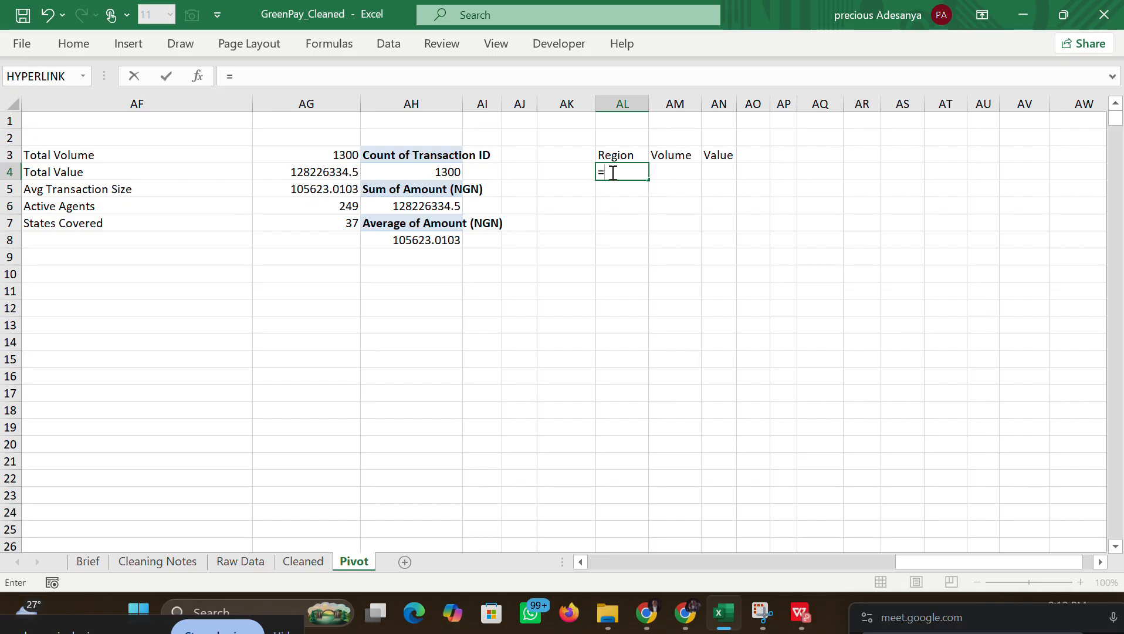
{"action": "type", "text": "uniq"}
{"action": "double_click", "coordinate": [635, 190]}
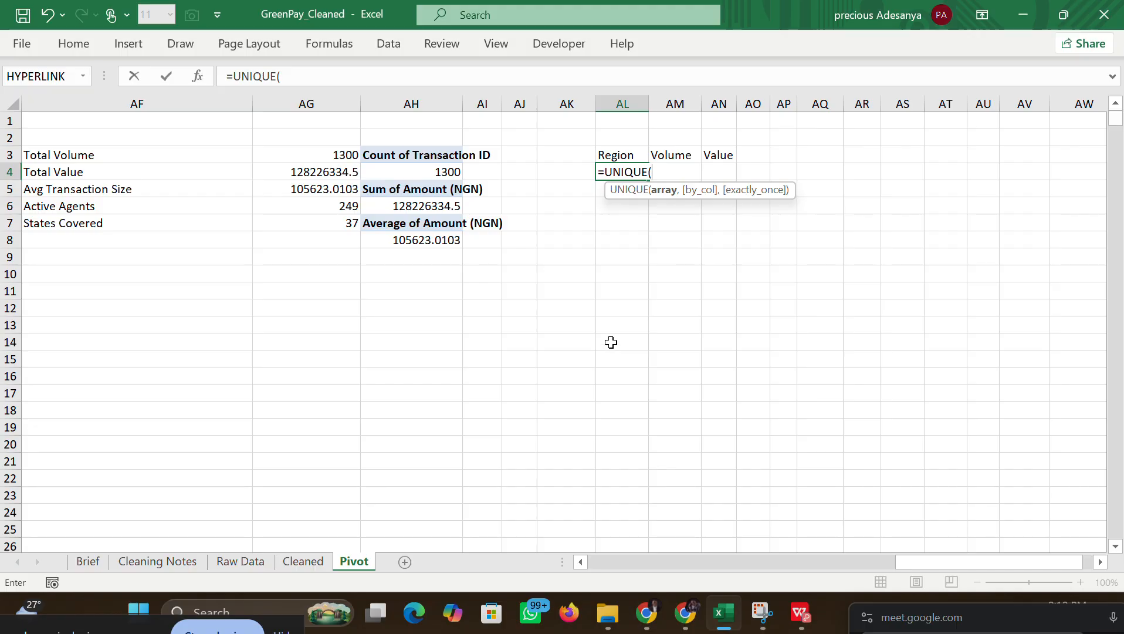
{"action": "key", "text": "BackSpace"}
{"action": "key", "text": "BackSpace"}
{"action": "key", "text": "BackSpace"}
{"action": "key", "text": "BackSpace"}
{"action": "key", "text": "BackSpace"}
{"action": "key", "text": "BackSpace"}
{"action": "key", "text": "BackSpace"}
{"action": "key", "text": "BackSpace"}
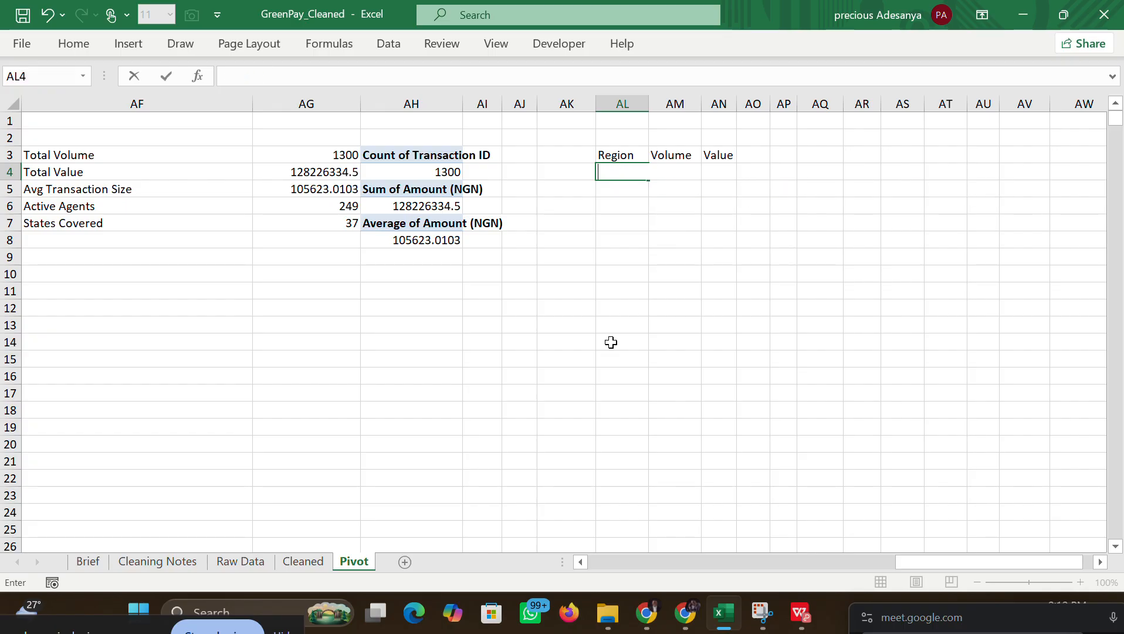
{"action": "key", "text": "Escape"}
{"action": "left_click", "coordinate": [784, 392]}
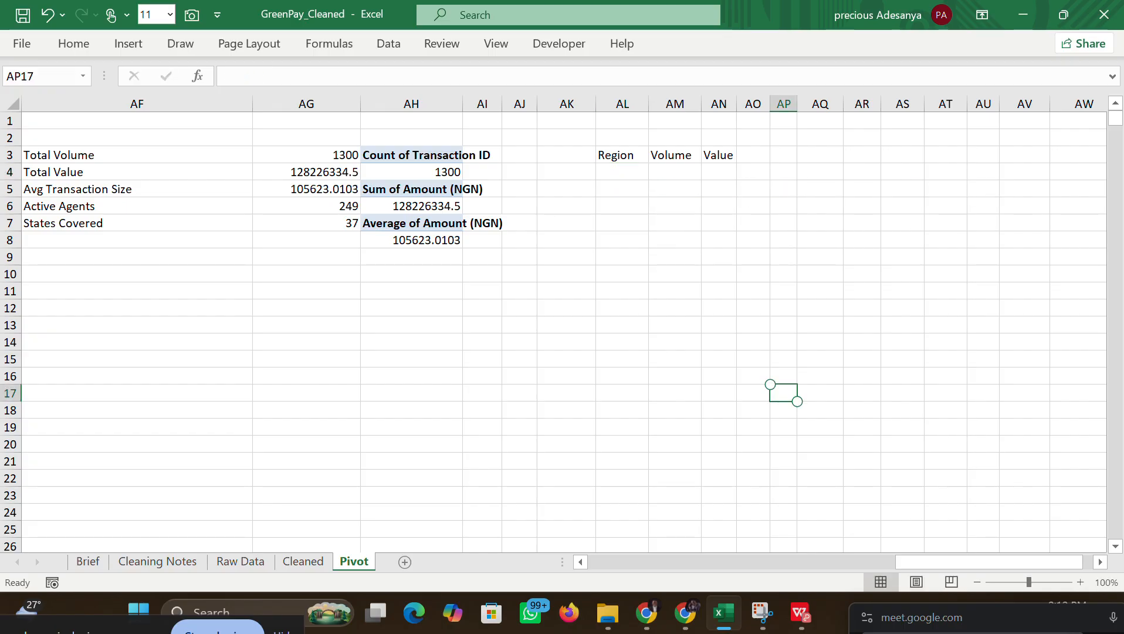
Step: Examine the region names in the Region column of the Cleaned sheet
{"action": "left_click", "coordinate": [298, 560]}
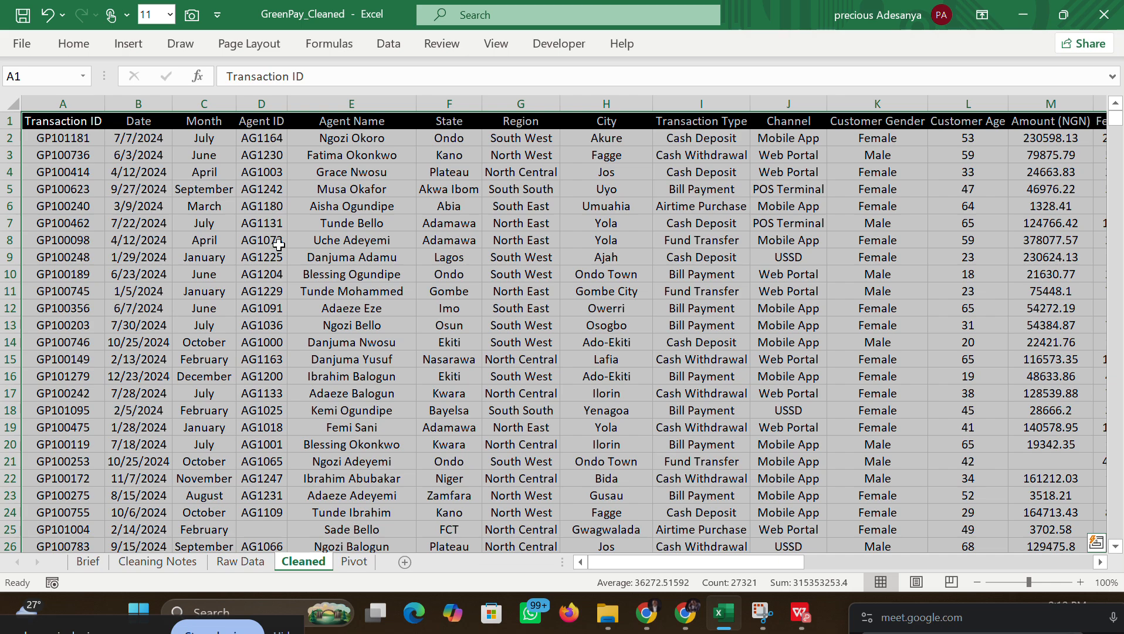
{"action": "left_click", "coordinate": [332, 169]}
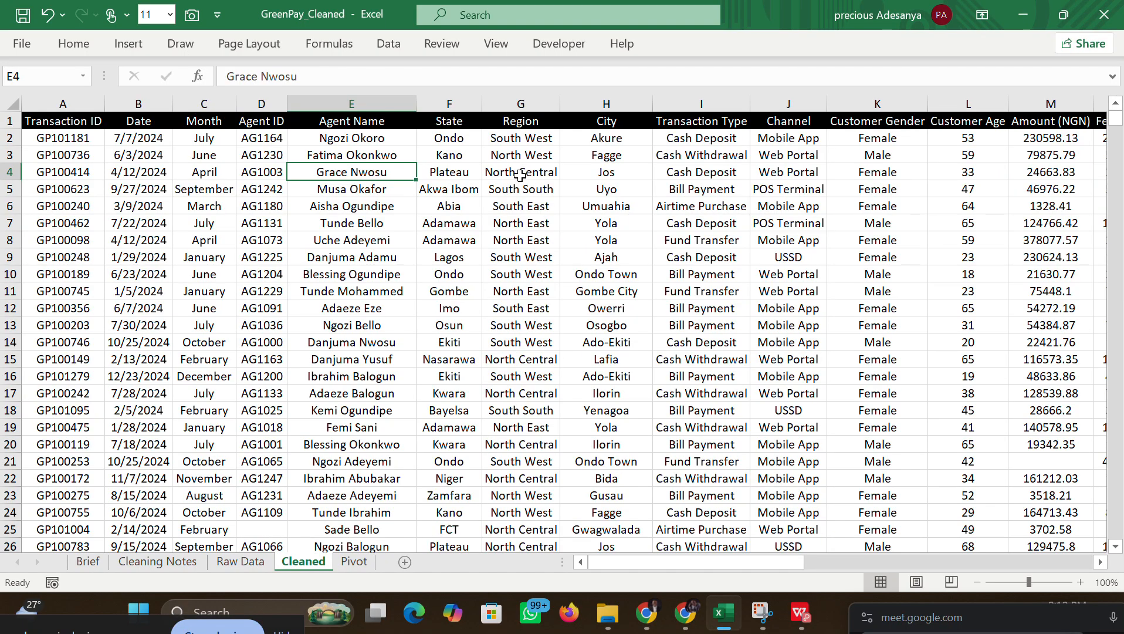
{"action": "scroll", "coordinate": [521, 376], "scroll_direction": "down", "scroll_amount": 16}
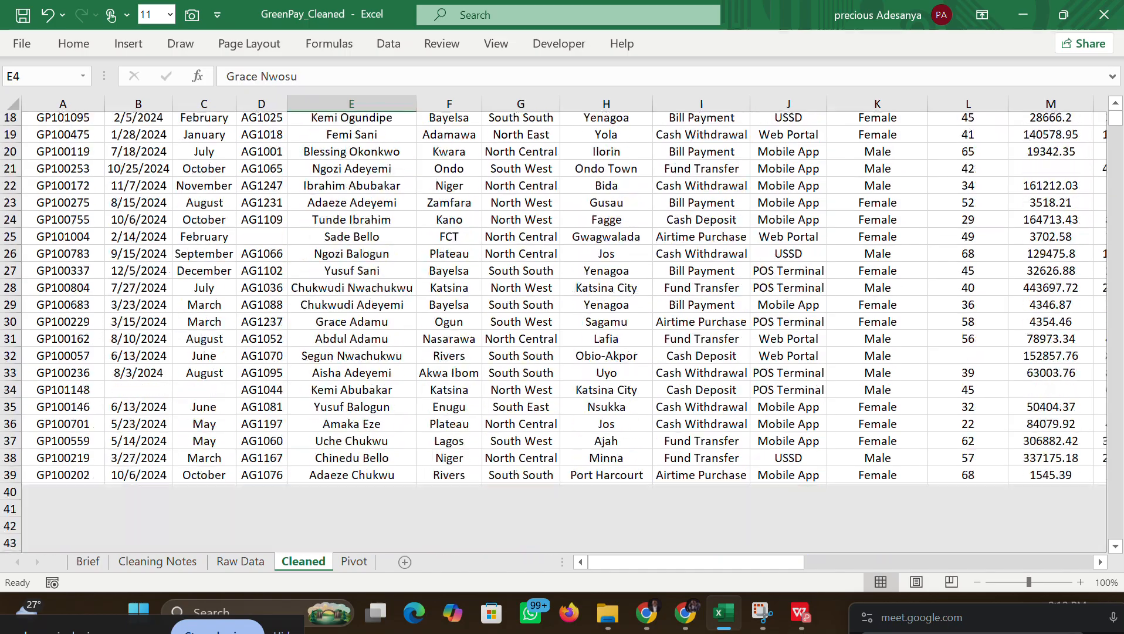
{"action": "scroll", "coordinate": [553, 332], "scroll_direction": "down", "scroll_amount": 4}
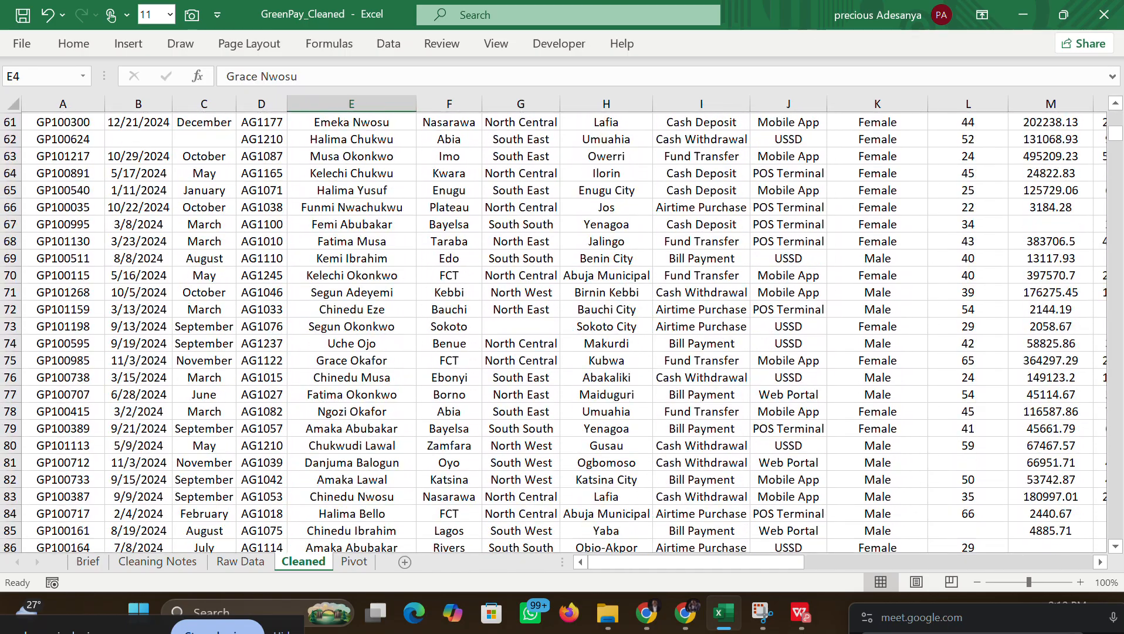
{"action": "scroll", "coordinate": [553, 333], "scroll_direction": "up", "scroll_amount": 20}
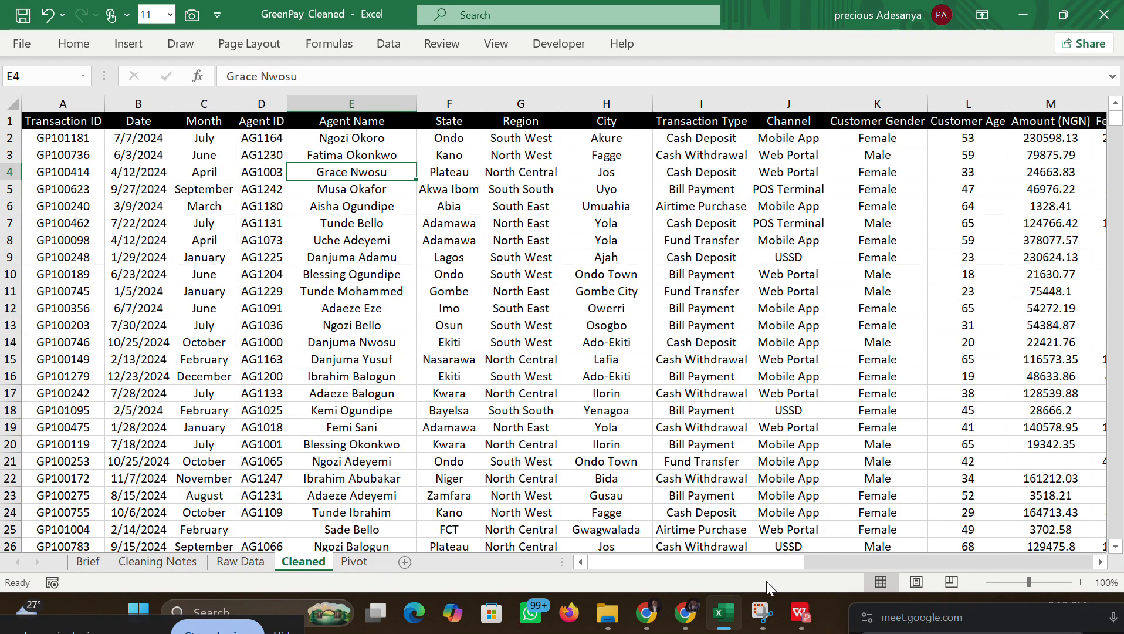
Step: Check the regions in the Region Summary on page 2 of the GreenPay dashboard PDF in WPS, then return to Excel's Pivot sheet
{"action": "left_click", "coordinate": [801, 613]}
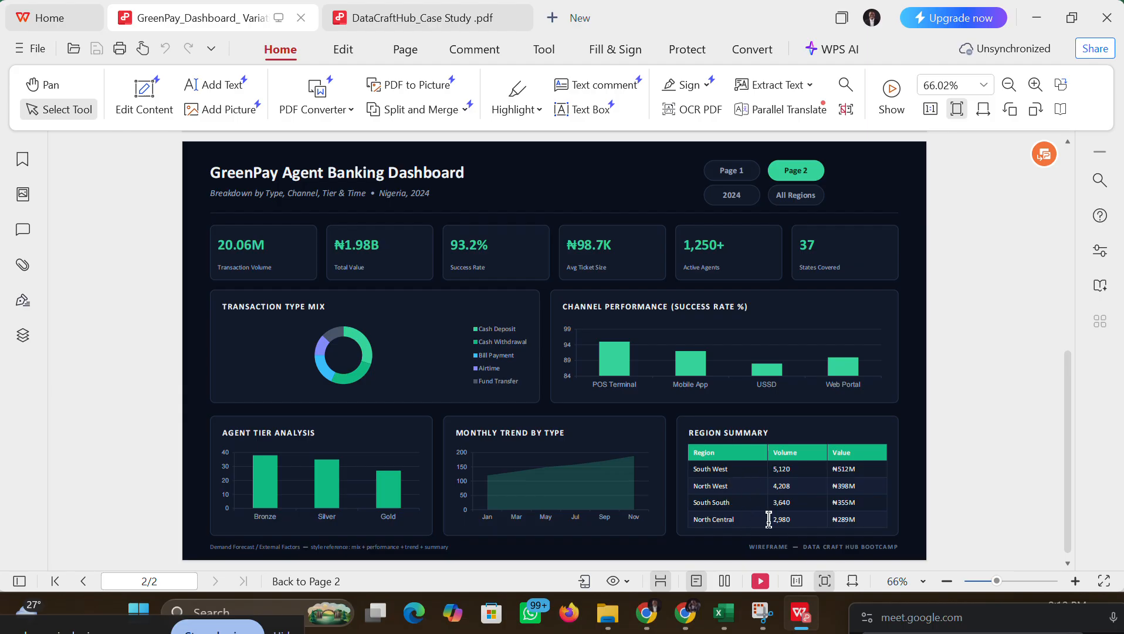
{"action": "left_click", "coordinate": [646, 612]}
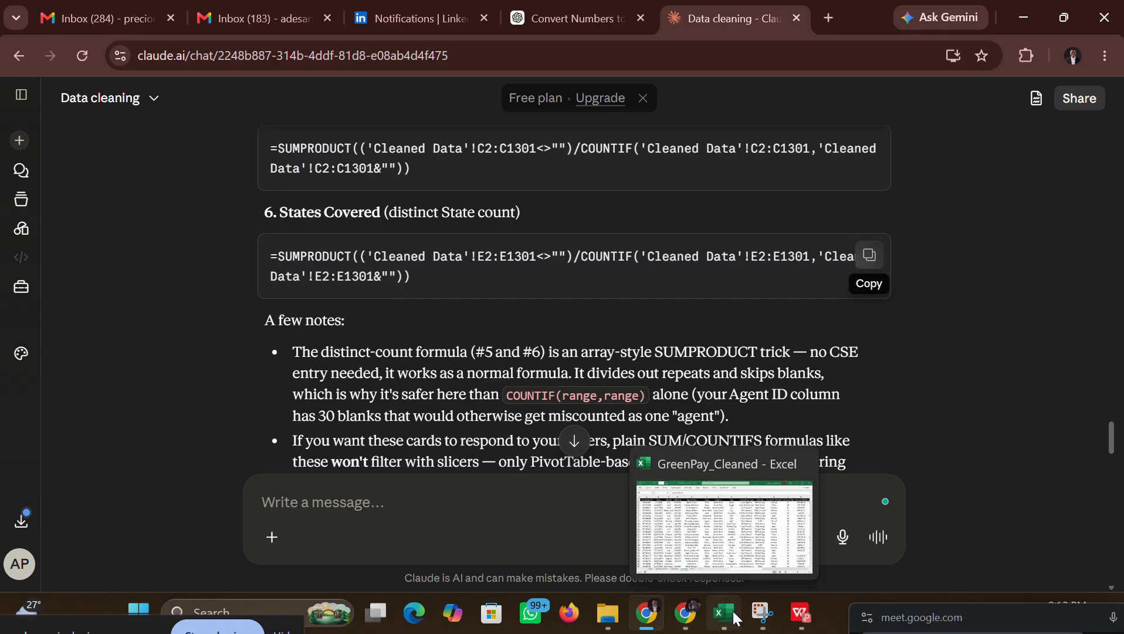
{"action": "left_click", "coordinate": [726, 550]}
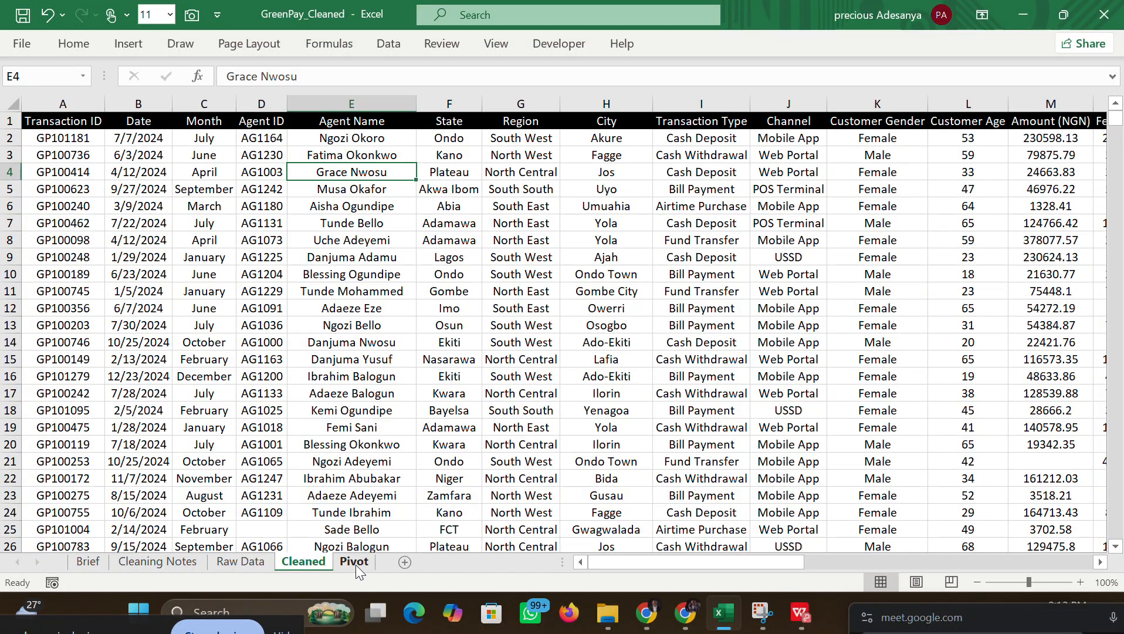
{"action": "left_click", "coordinate": [360, 562]}
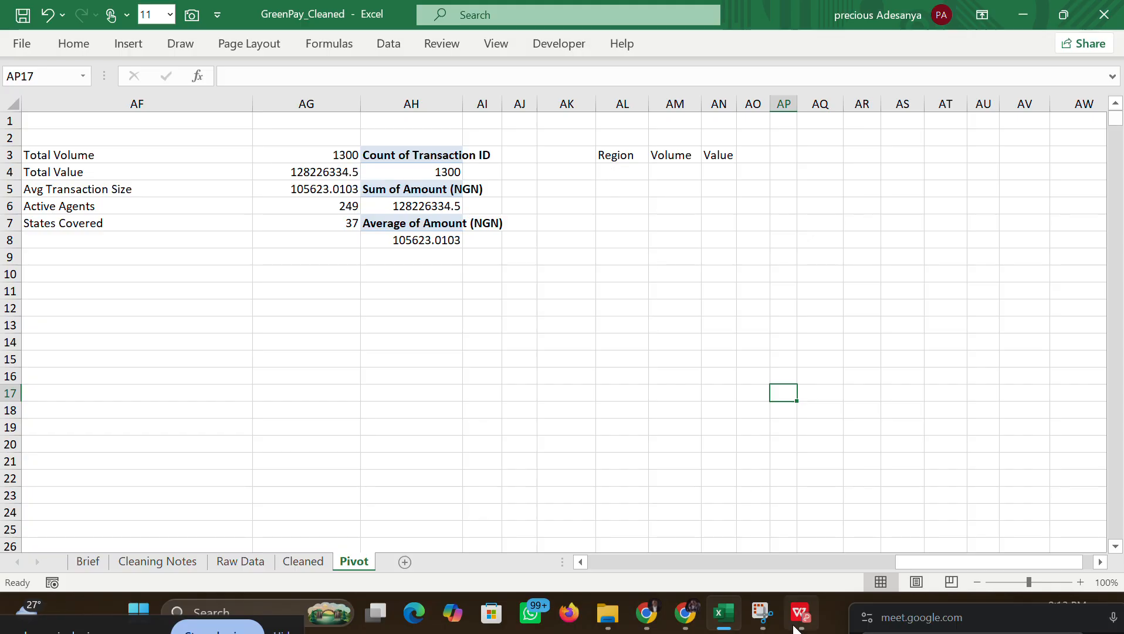
{"action": "mouse_move", "coordinate": [793, 613]}
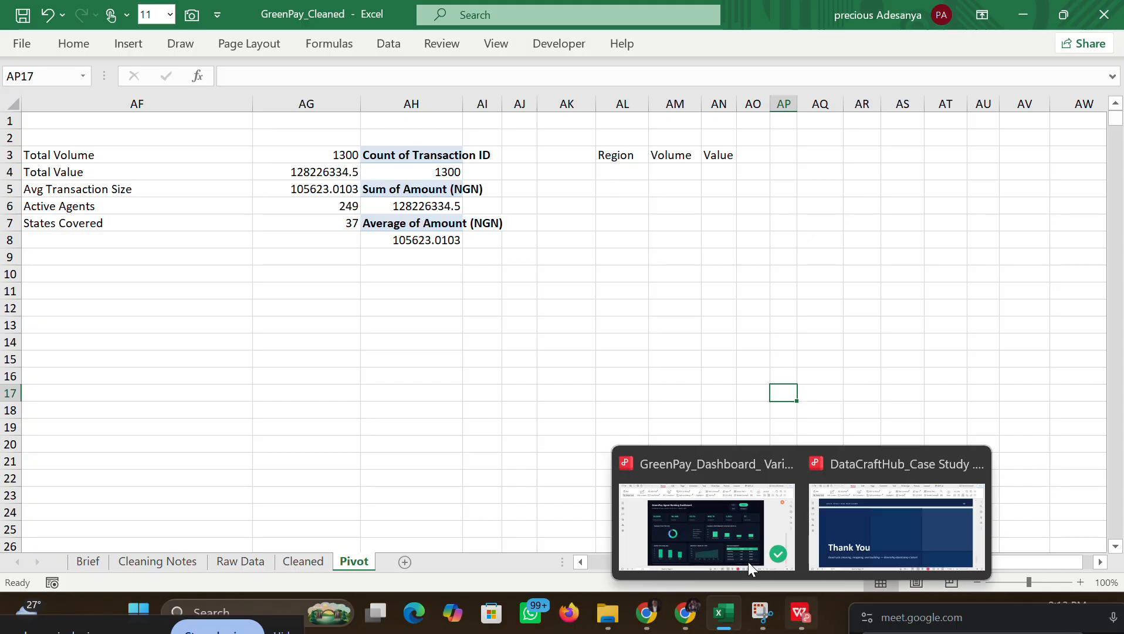
{"action": "left_click", "coordinate": [728, 541]}
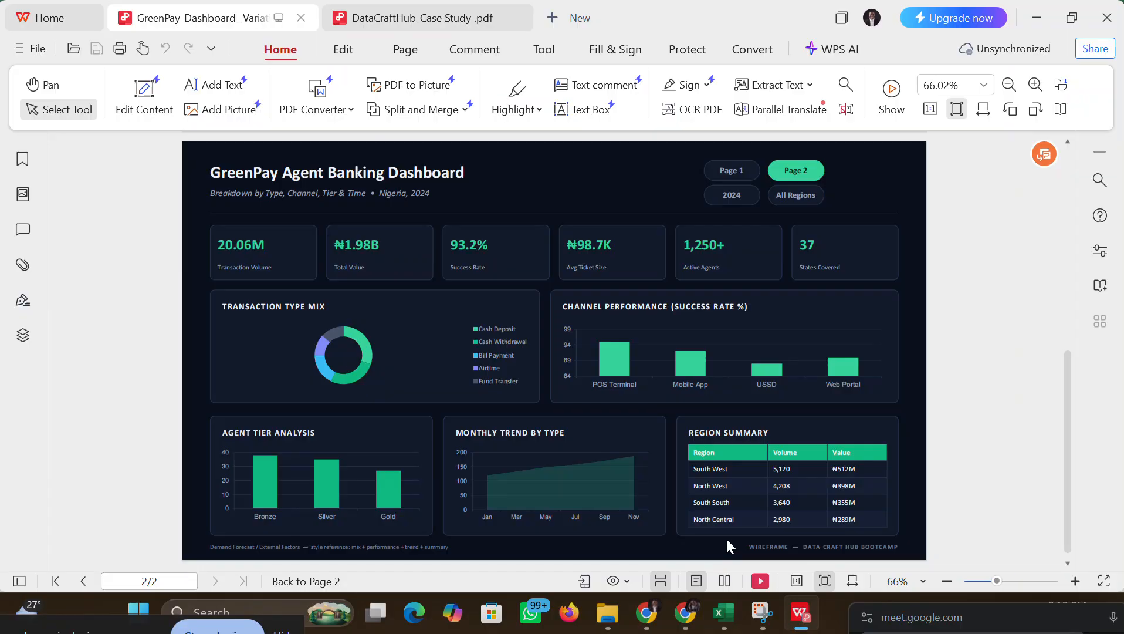
{"action": "left_click", "coordinate": [723, 612]}
Step: Enter South West as the first region in cell AL4 of the Pivot sheet
{"action": "left_click", "coordinate": [630, 172]}
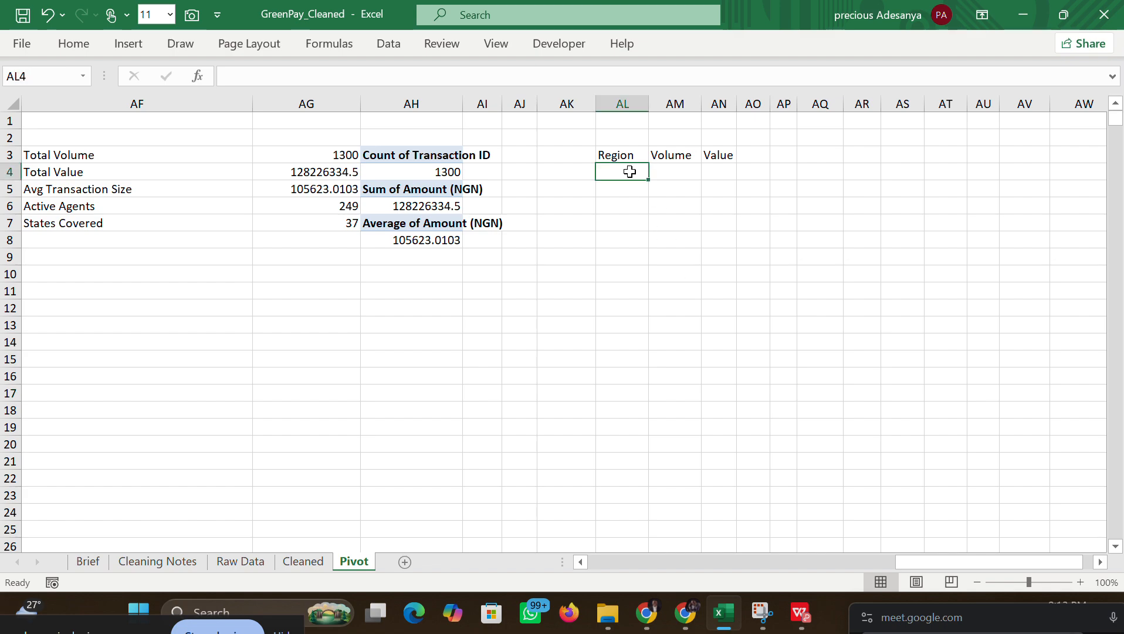
{"action": "type", "text": "South"}
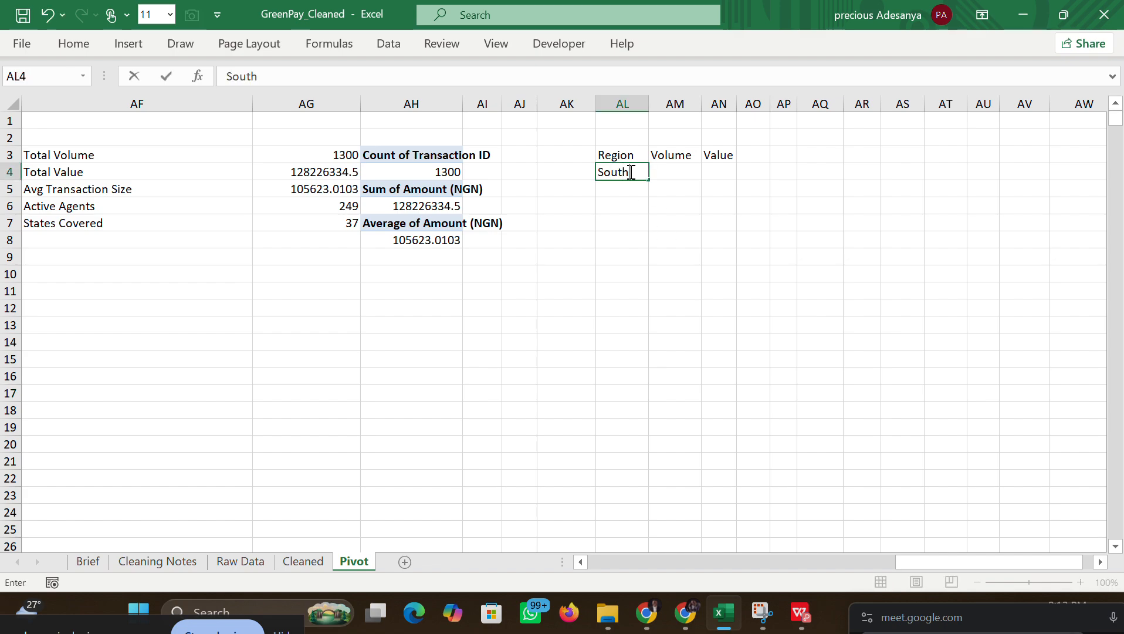
{"action": "type", "text": " West"}
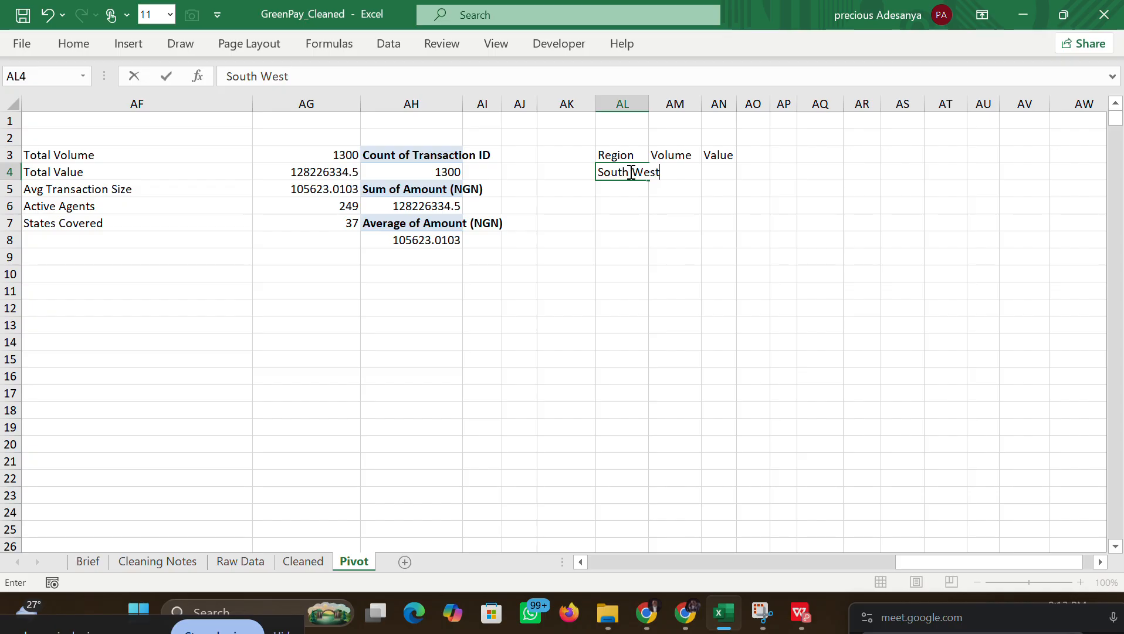
{"action": "left_click", "coordinate": [609, 241]}
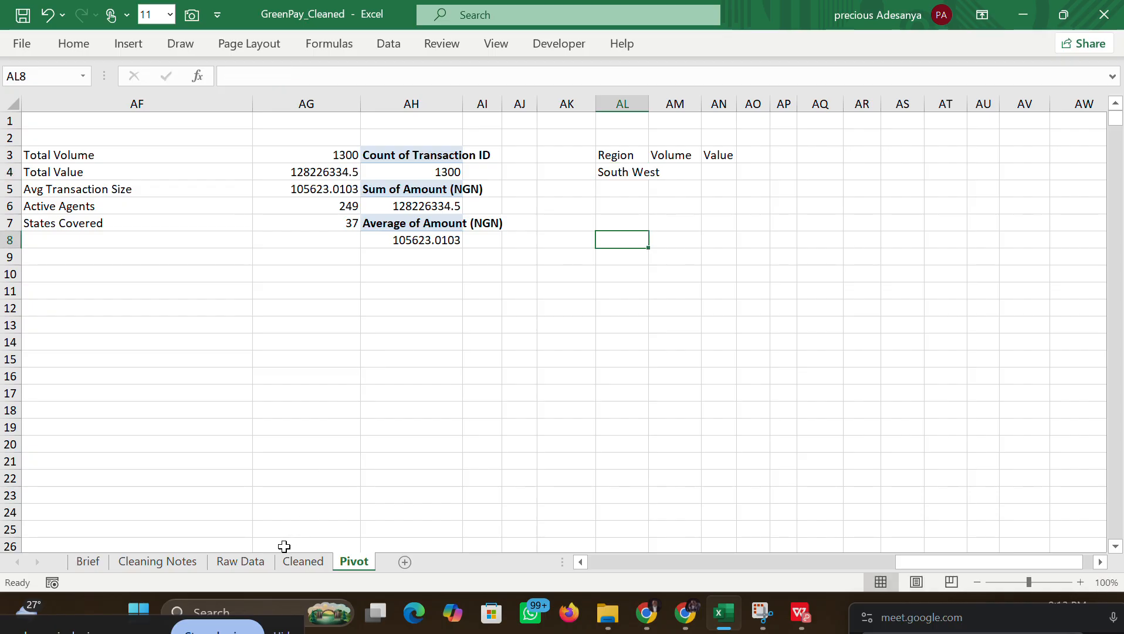
Step: Copy the region name North West from cell G3 of the Cleaned sheet
{"action": "left_click", "coordinate": [303, 561]}
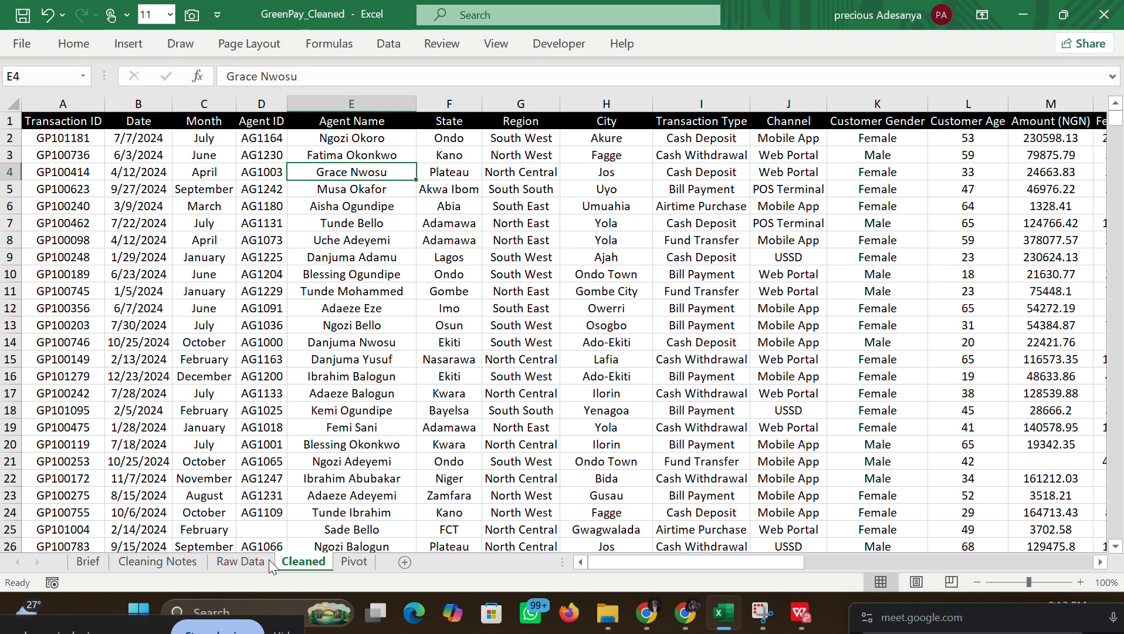
{"action": "left_click", "coordinate": [259, 563]}
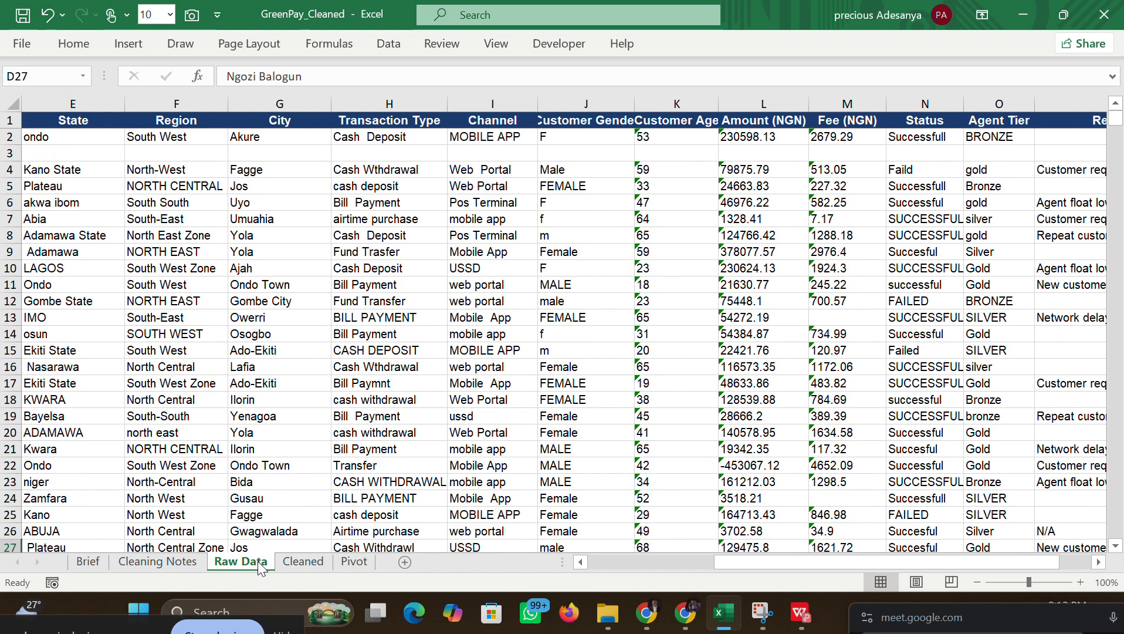
{"action": "left_click", "coordinate": [294, 564]}
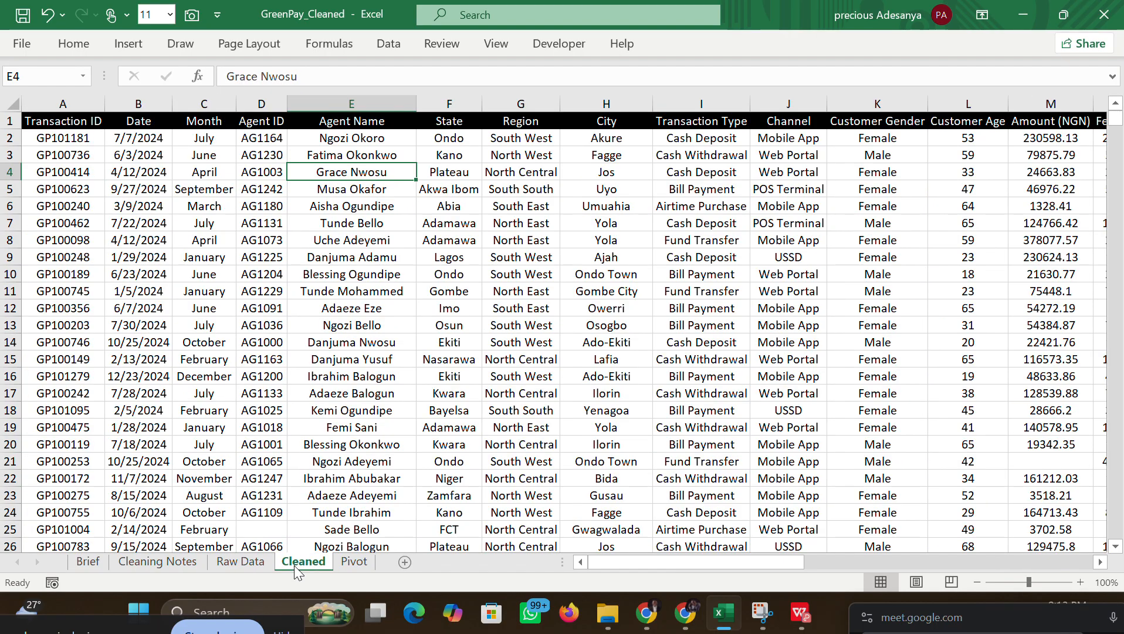
{"action": "left_click", "coordinate": [532, 157]}
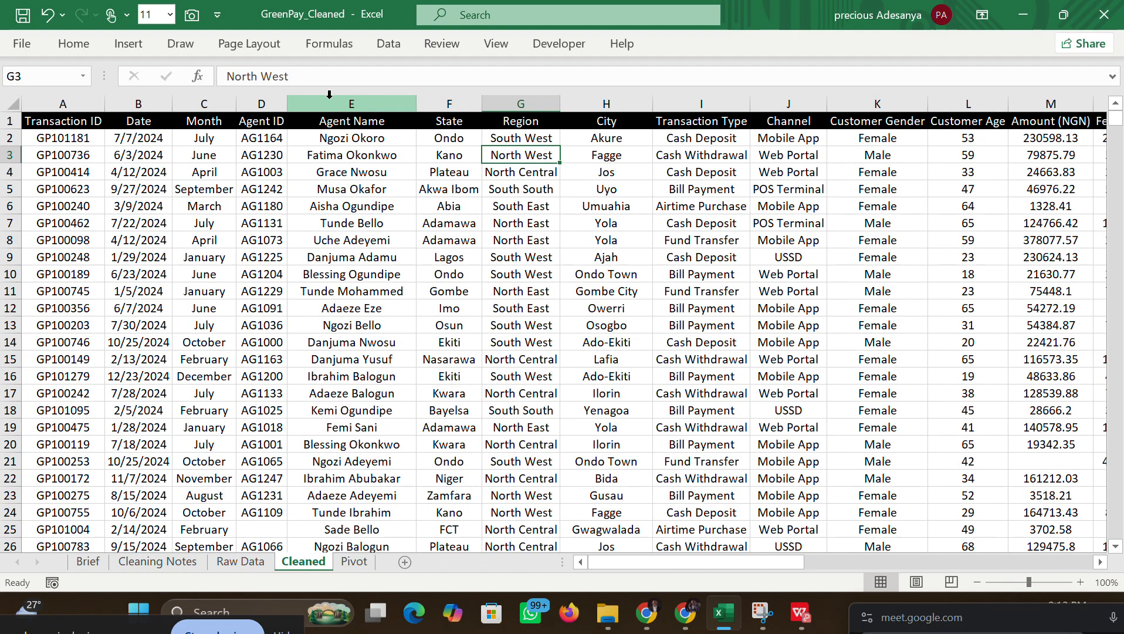
{"action": "left_click_drag", "start_coordinate": [314, 77], "coordinate": [227, 76]}
{"action": "right_click", "coordinate": [239, 76]}
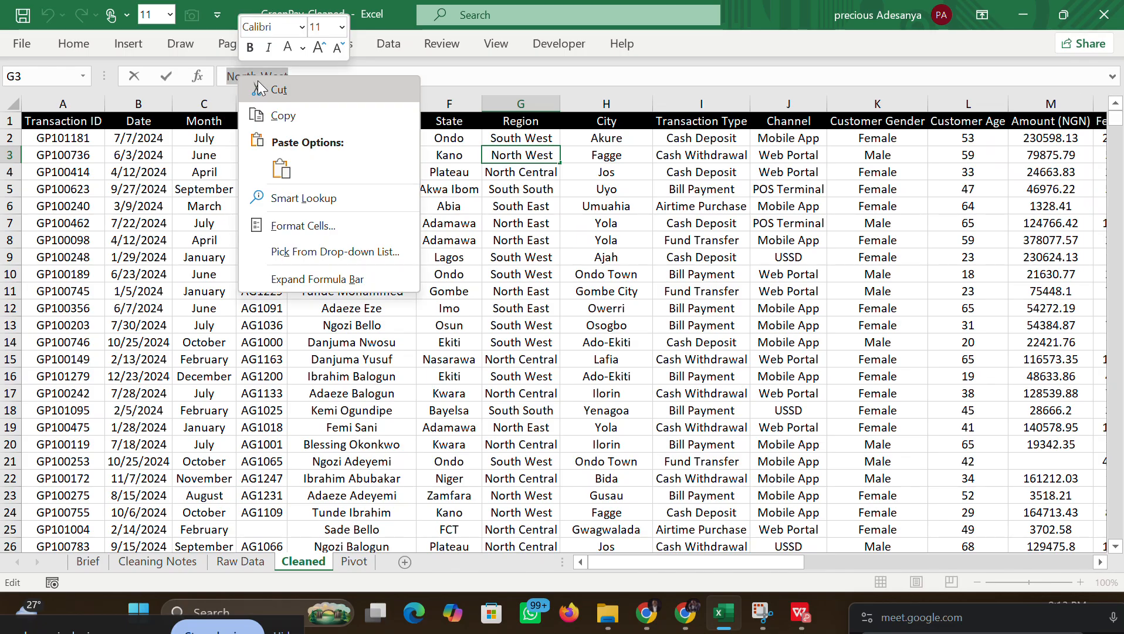
{"action": "left_click", "coordinate": [327, 122]}
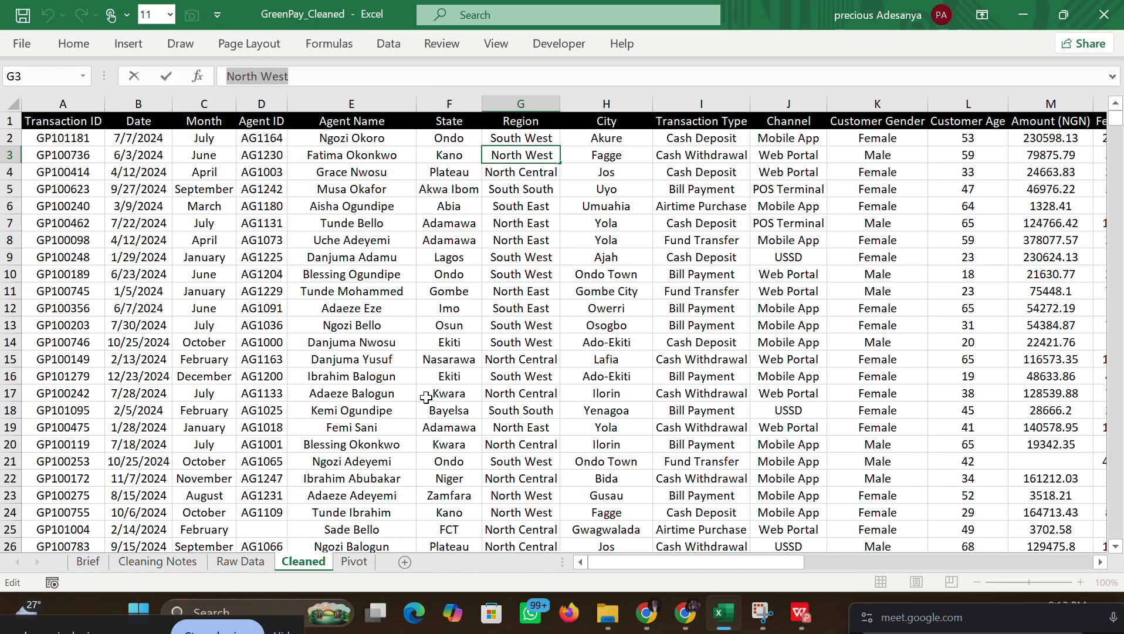
Step: Enter North West in cell AL5 of the Pivot sheet and widen column AL to fit the region names
{"action": "left_click", "coordinate": [351, 561]}
{"action": "left_click", "coordinate": [631, 191]}
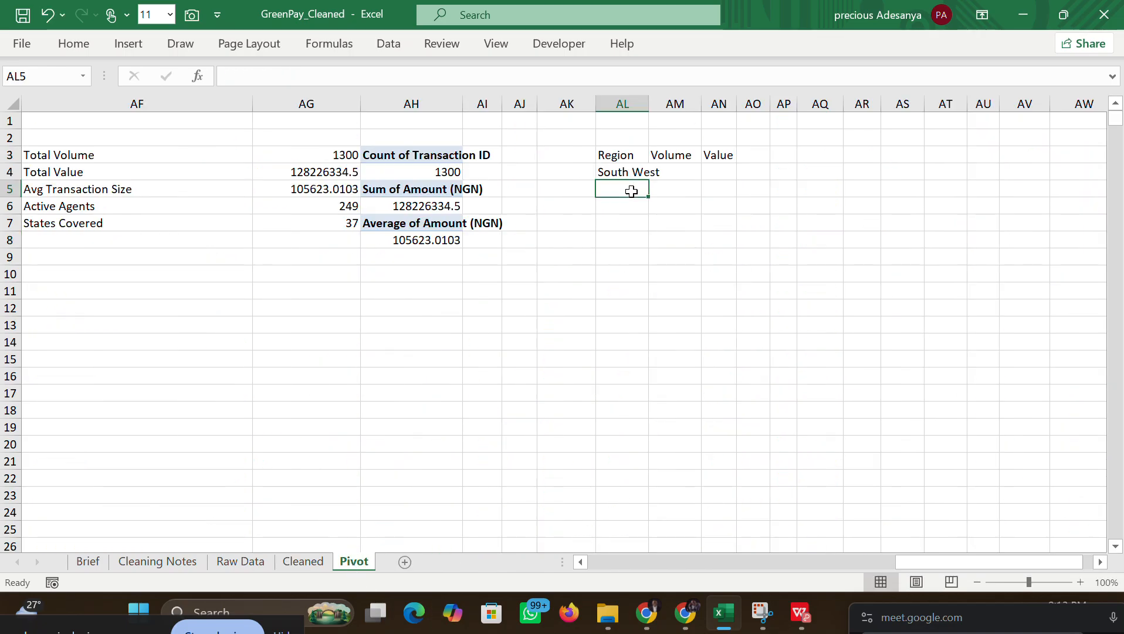
{"action": "type", "text": "North West"}
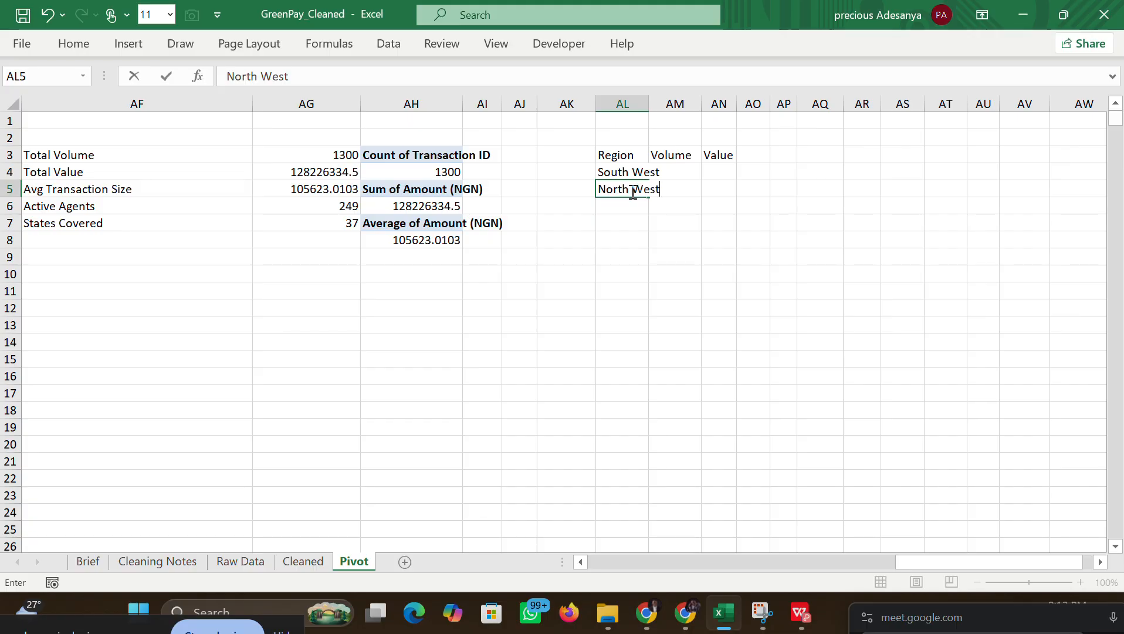
{"action": "left_click", "coordinate": [670, 230]}
{"action": "left_click_drag", "start_coordinate": [649, 104], "coordinate": [683, 104]}
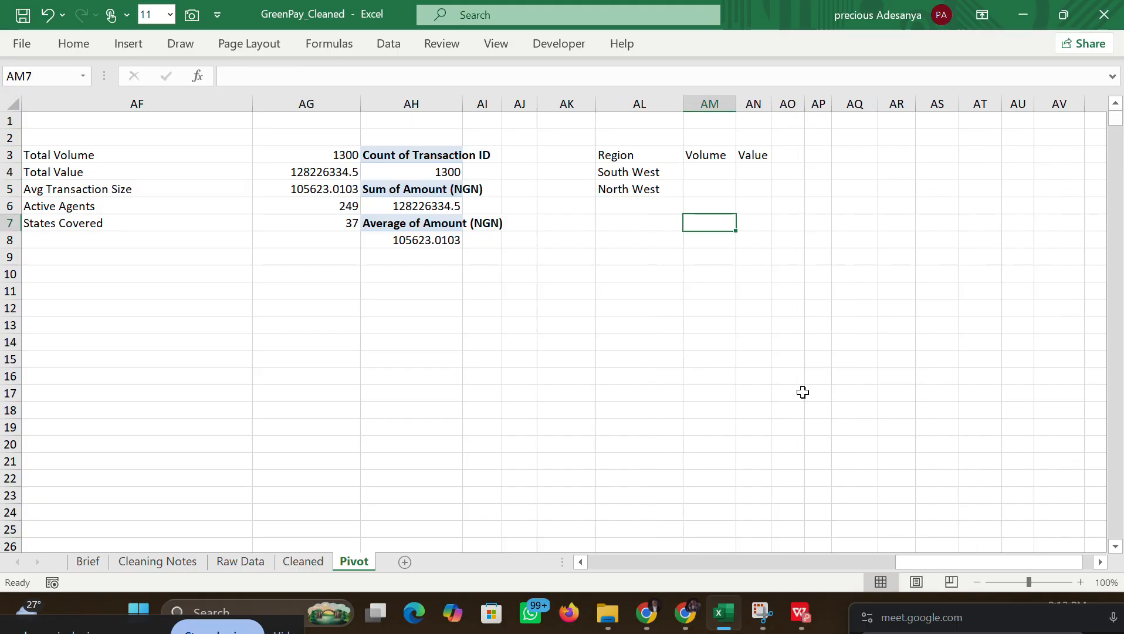
Step: Look up the next region in the dashboard PDF's Region Summary in WPS, then switch back to the Excel workbook
{"action": "mouse_move", "coordinate": [801, 612]}
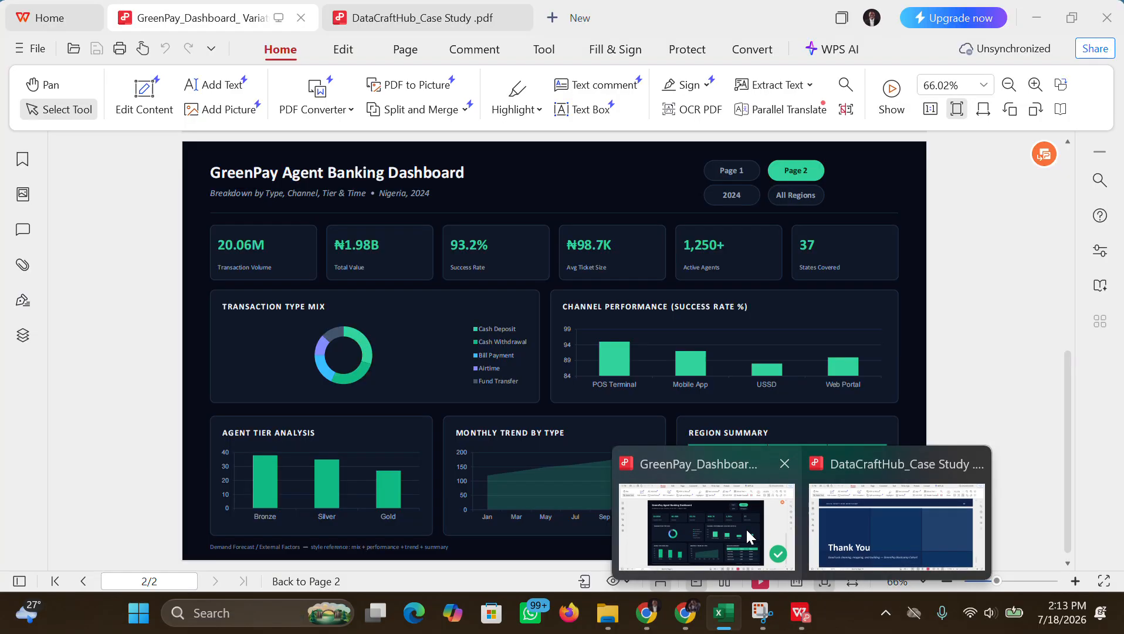
{"action": "left_click", "coordinate": [746, 528]}
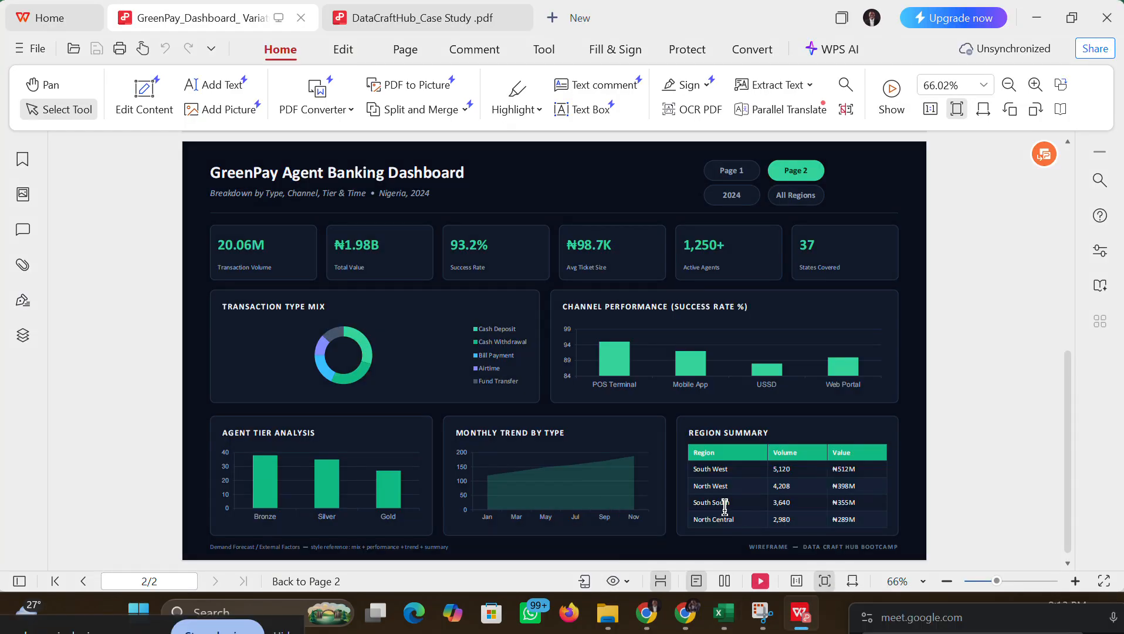
{"action": "mouse_move", "coordinate": [684, 610]}
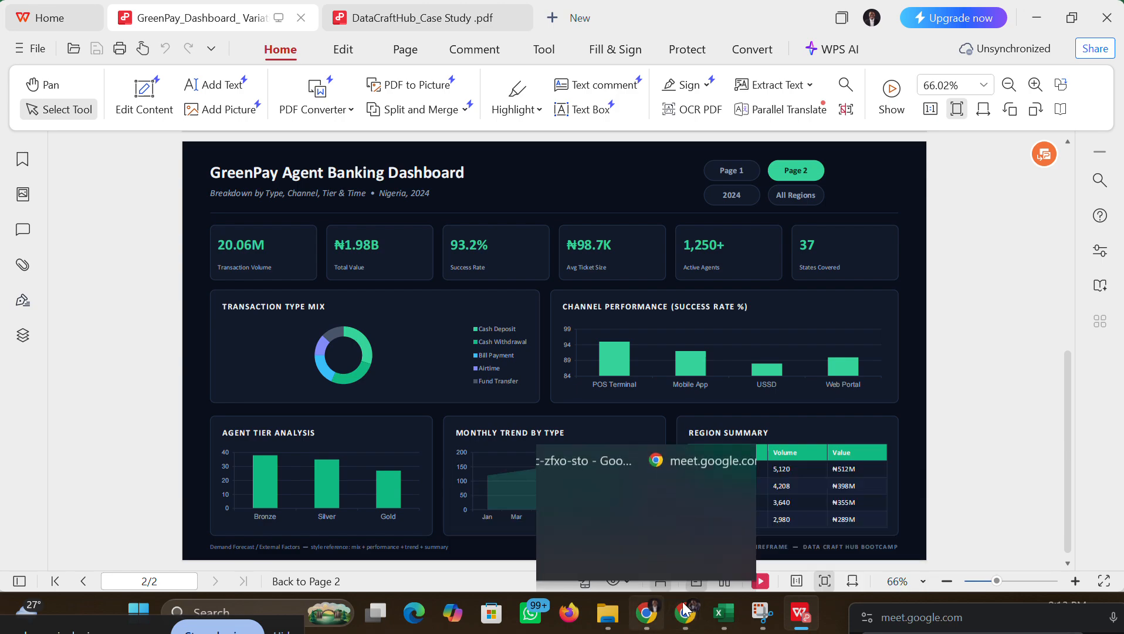
{"action": "mouse_move", "coordinate": [723, 612]}
{"action": "left_click", "coordinate": [695, 531]}
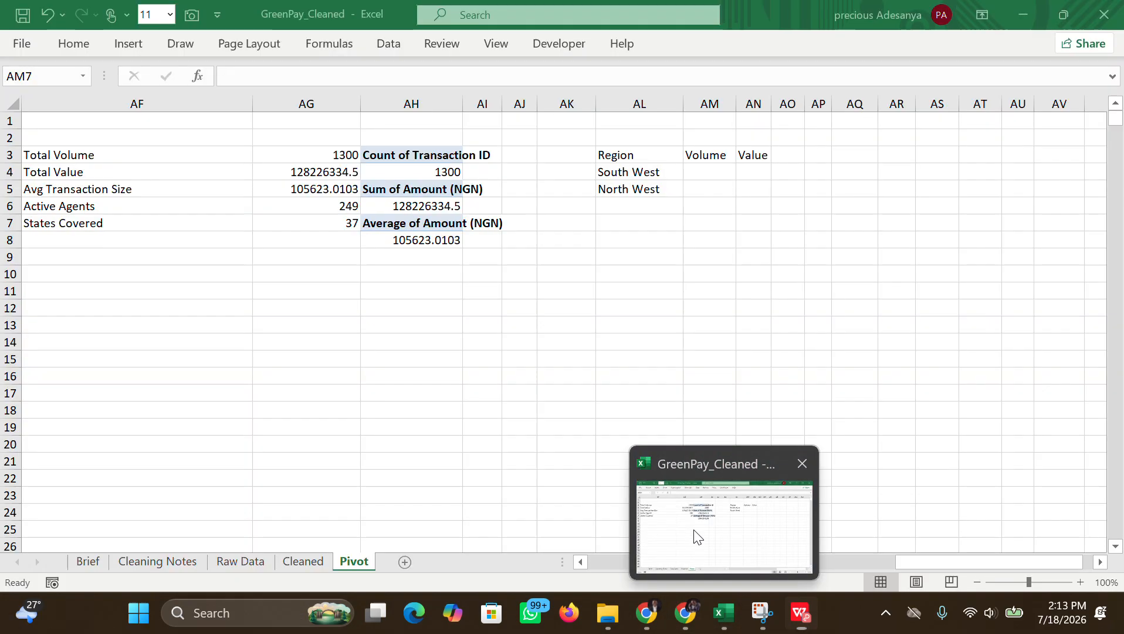
Step: Locate the South South region in cell G5 of the Cleaned sheet
{"action": "left_click", "coordinate": [265, 558]}
{"action": "left_click", "coordinate": [303, 561]}
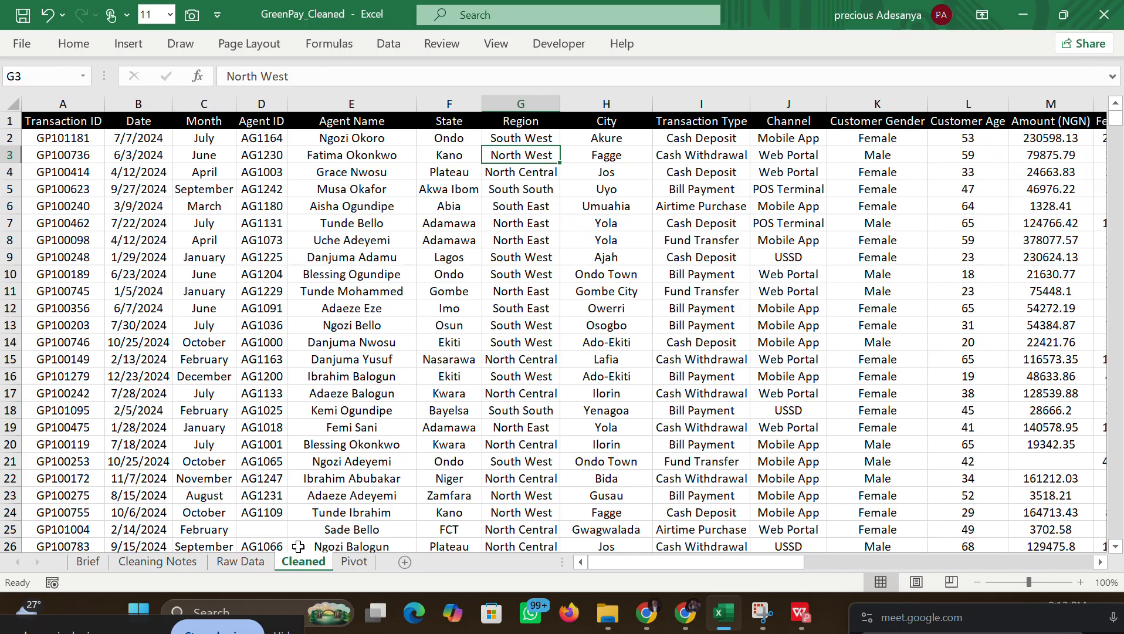
{"action": "left_click", "coordinate": [510, 195]}
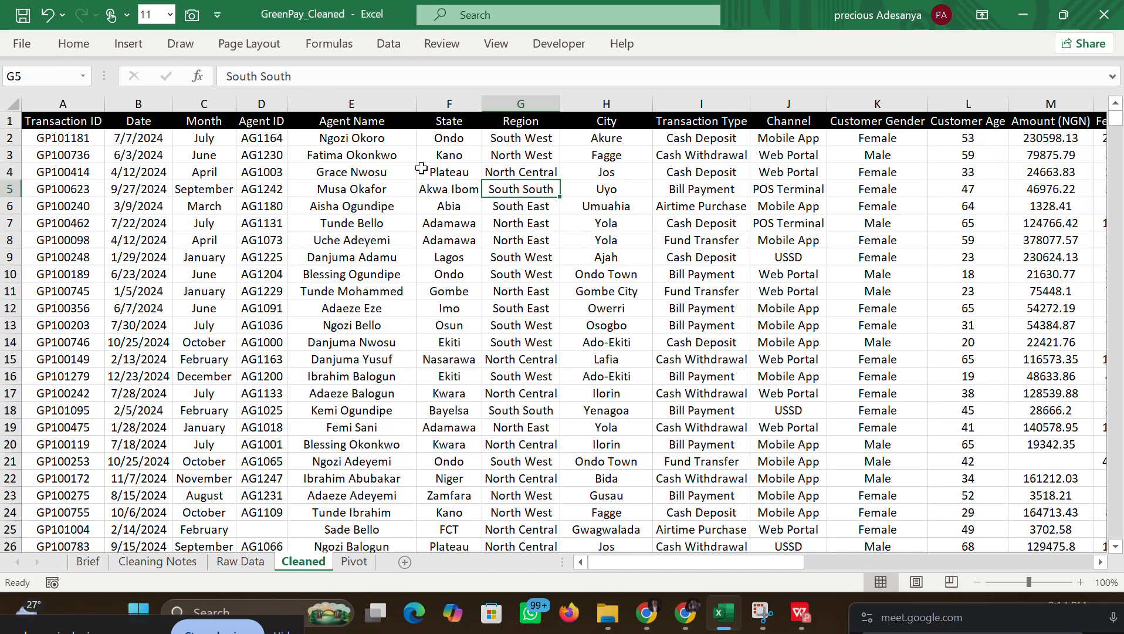
Step: Clear the region names from cells AL4:AL5 of the Pivot sheet and leave AL4 ready for entry
{"action": "left_click", "coordinate": [354, 561]}
{"action": "left_click_drag", "start_coordinate": [640, 178], "coordinate": [640, 183]}
{"action": "key", "text": "Delete"}
{"action": "key", "text": "BackSpace"}
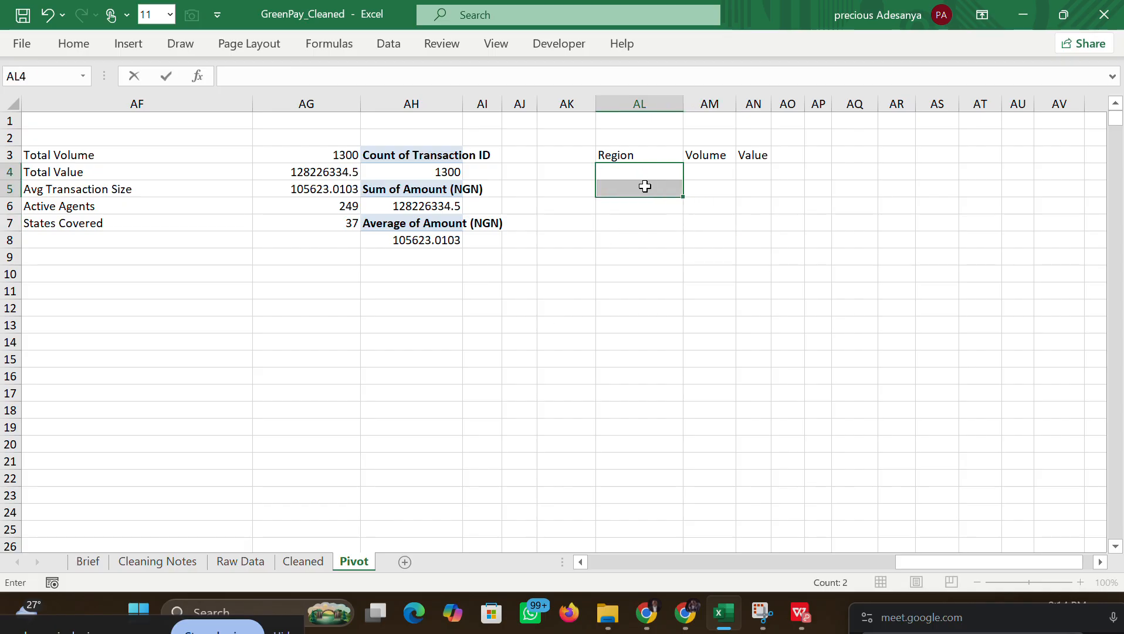
{"action": "left_click", "coordinate": [727, 226]}
{"action": "left_click", "coordinate": [619, 176]}
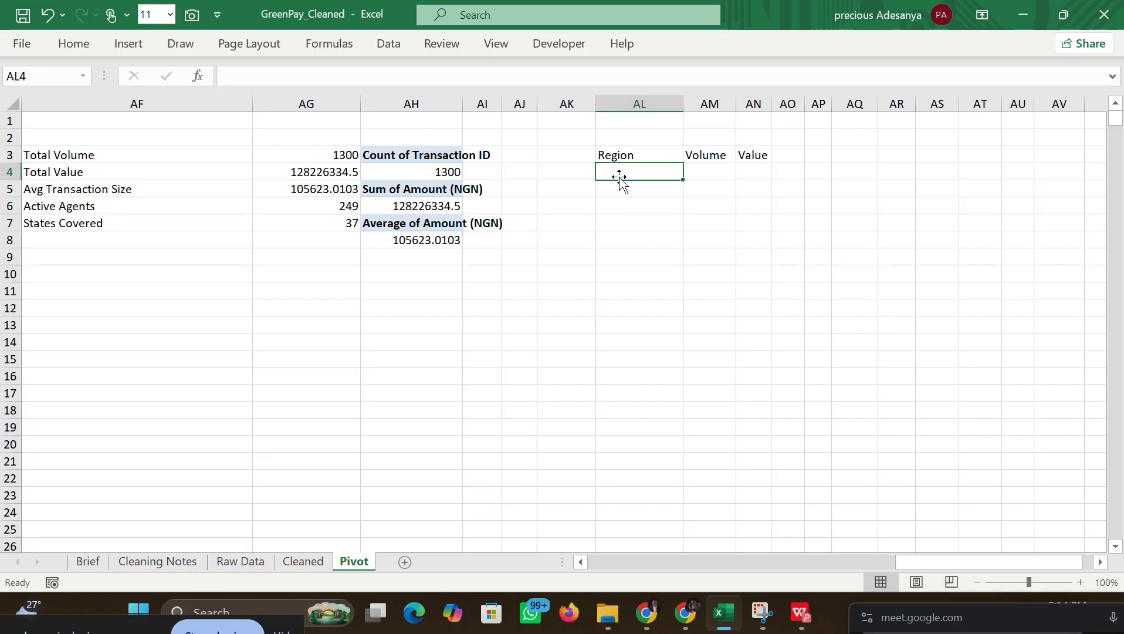
{"action": "double_click", "coordinate": [614, 171]}
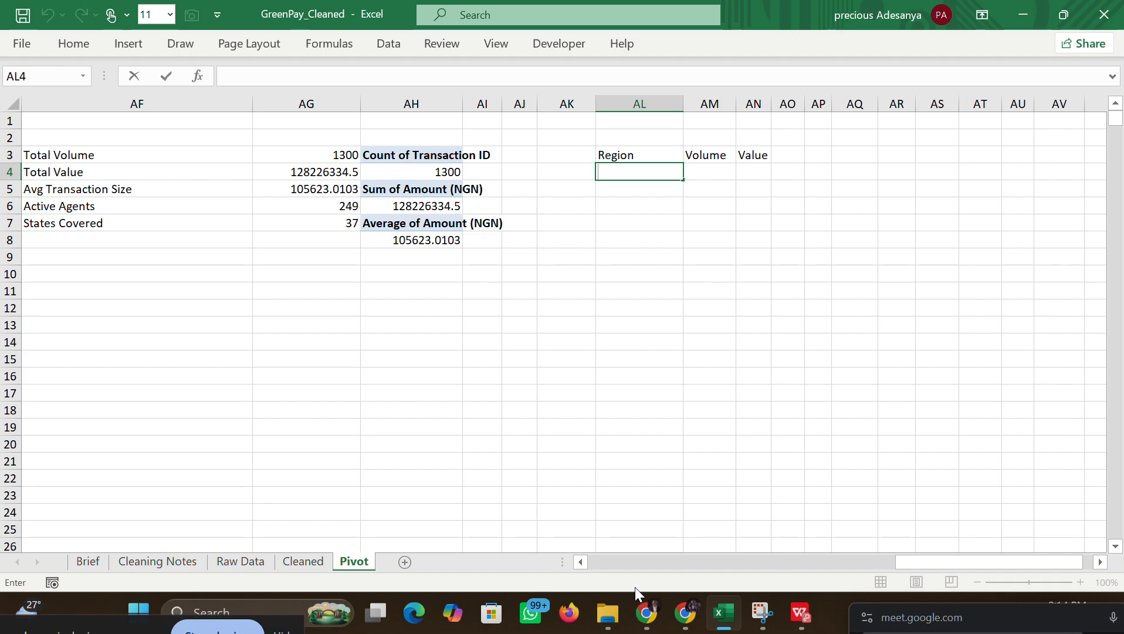
Step: Switch to the Claude chat in Chrome and draft "what is the formula that i can use to pull dinstinct or unique regions from"
{"action": "left_click", "coordinate": [645, 615]}
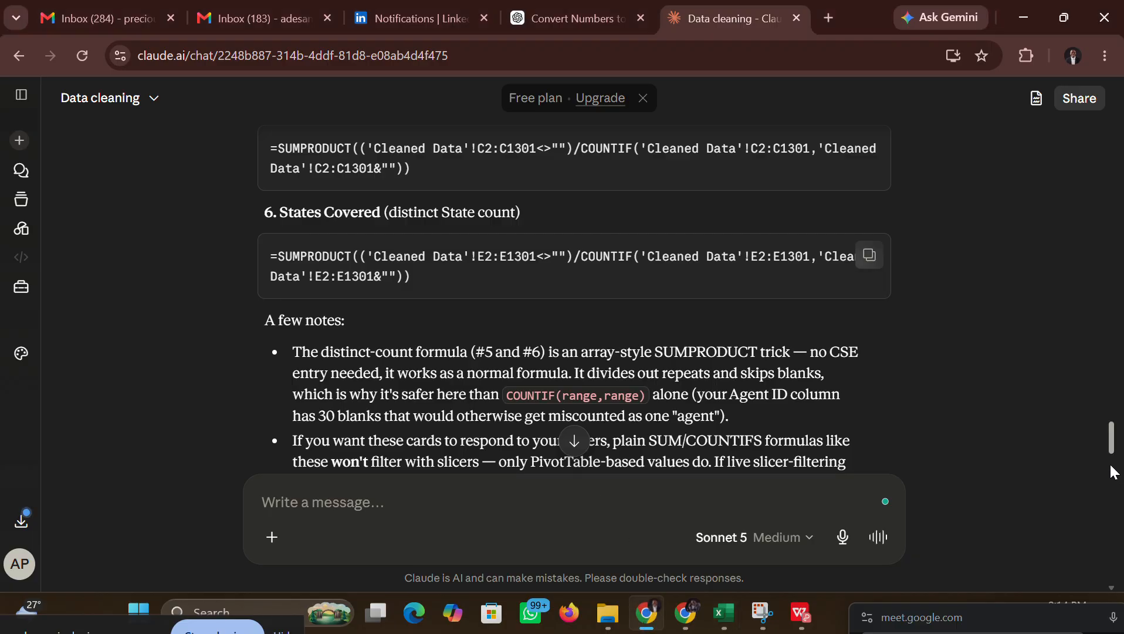
{"action": "left_click_drag", "start_coordinate": [1111, 449], "coordinate": [1107, 570]}
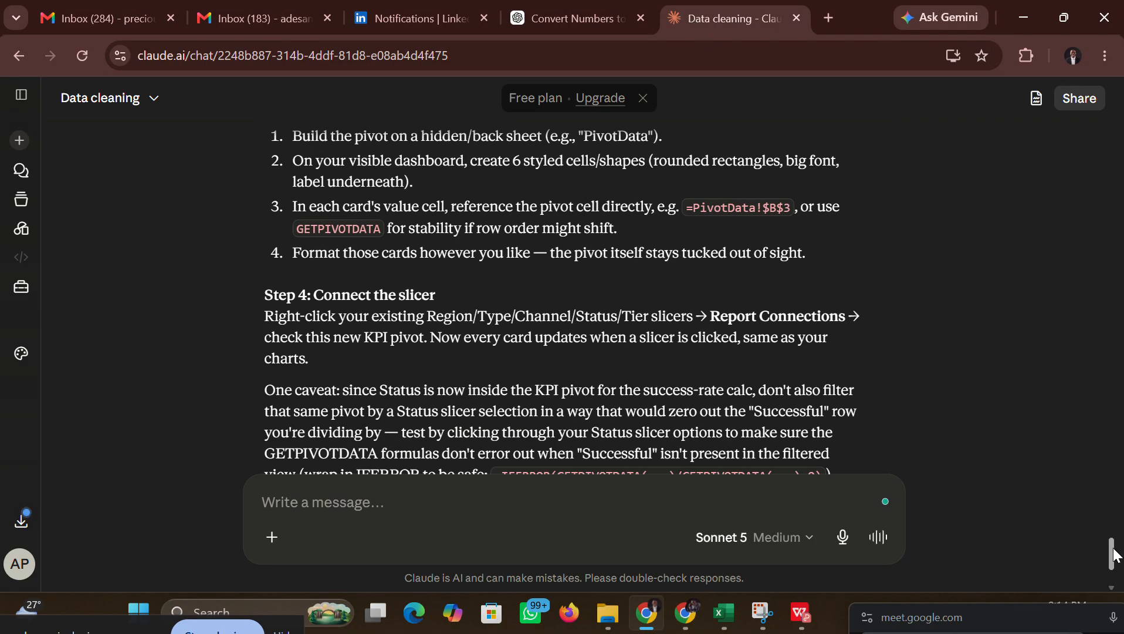
{"action": "scroll", "coordinate": [1117, 551], "scroll_direction": "down", "scroll_amount": 3}
{"action": "type", "text": "what"}
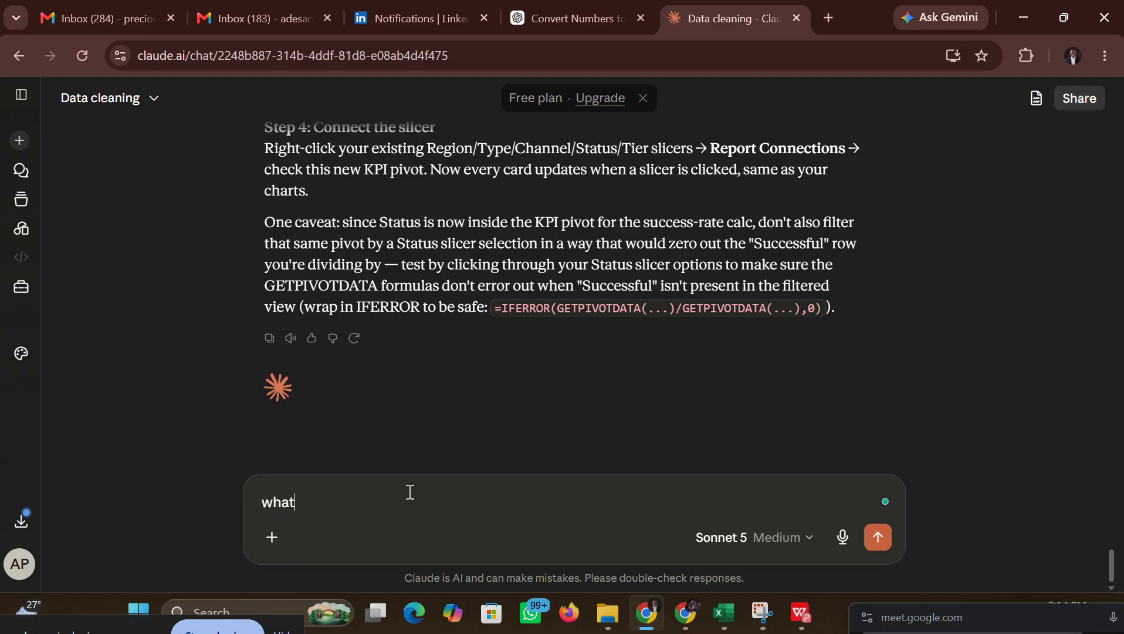
{"action": "type", "text": " is the formula that c"}
{"action": "key", "text": "BackSpace"}
{"action": "key", "text": "BackSpace"}
{"action": "key", "text": "BackSpace"}
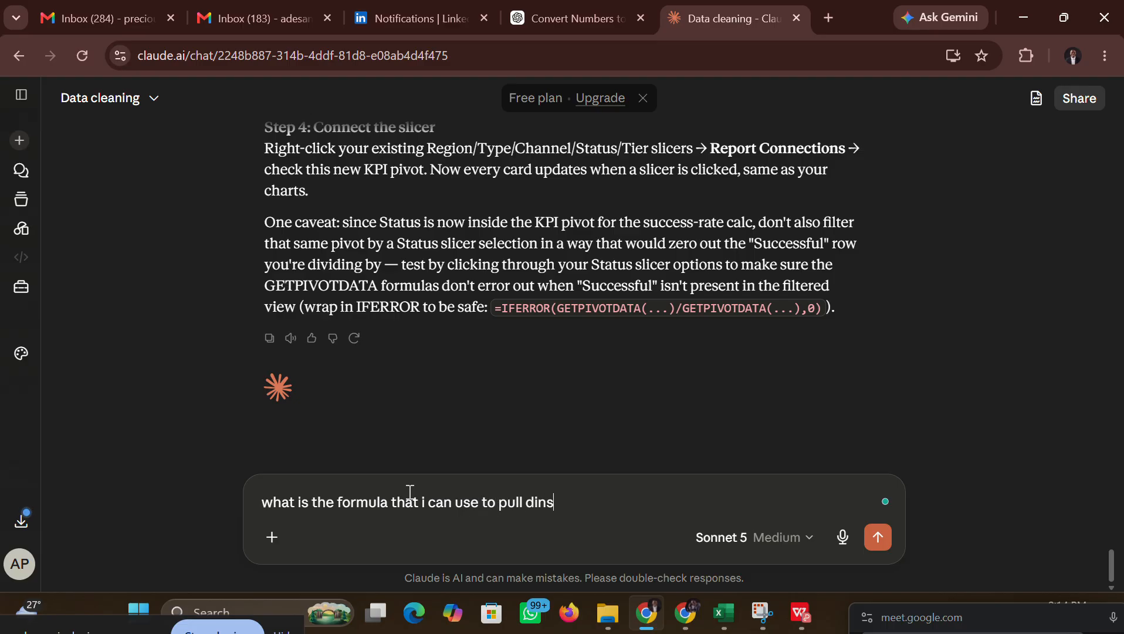
{"action": "key", "text": "BackSpace"}
{"action": "key", "text": "BackSpace"}
{"action": "key", "text": "BackSpace"}
{"action": "type", "text": "e"}
{"action": "key", "text": "BackSpace"}
{"action": "type", "text": "ue"}
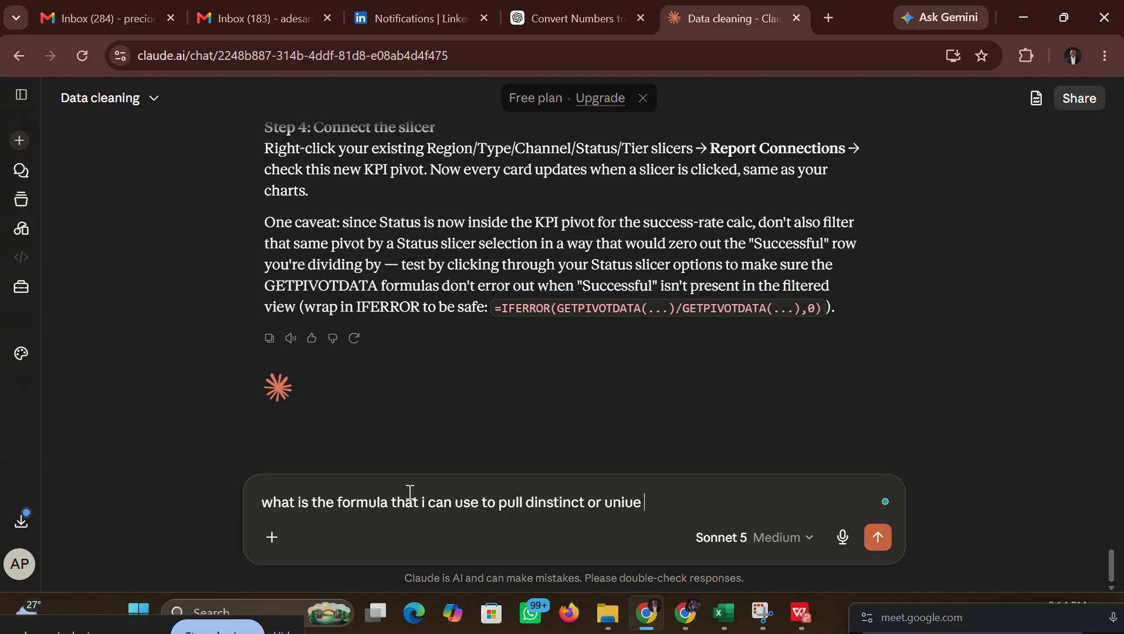
{"action": "key", "text": "BackSpace"}
{"action": "key", "text": "BackSpace"}
{"action": "key", "text": "BackSpace"}
{"action": "type", "text": "que "}
{"action": "type", "text": "m"}
{"action": "key", "text": "BackSpace"}
{"action": "type", "text": "regions from"}
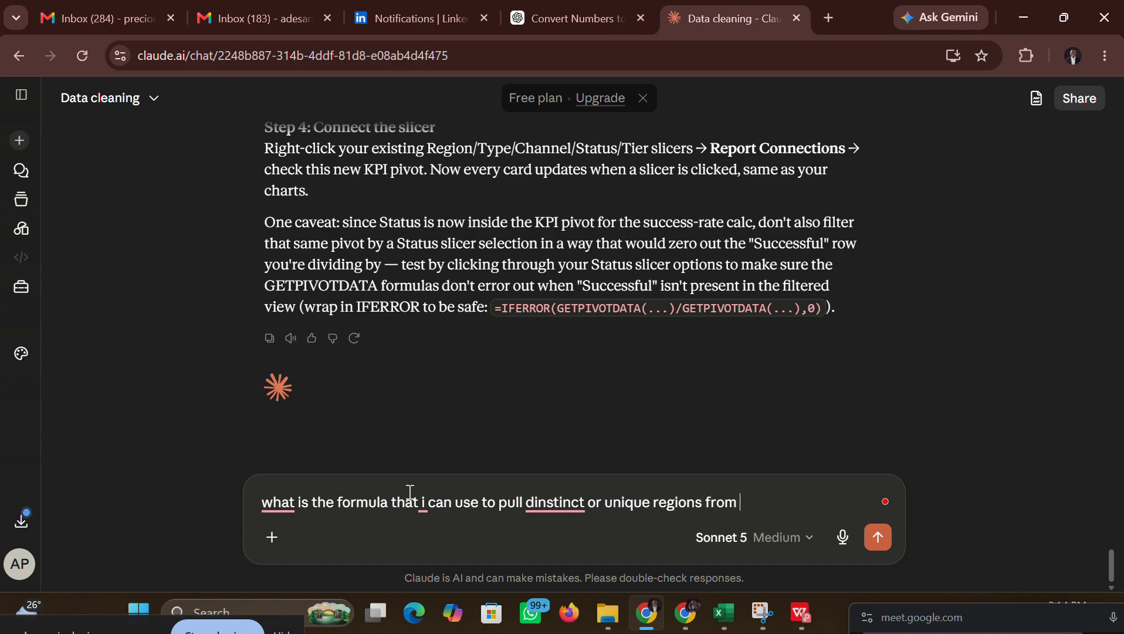
Step: Check the Region column's letter in Excel's Cleaned sheet, then complete the Claude question with "G2 till G" and send it
{"action": "mouse_move", "coordinate": [724, 613]}
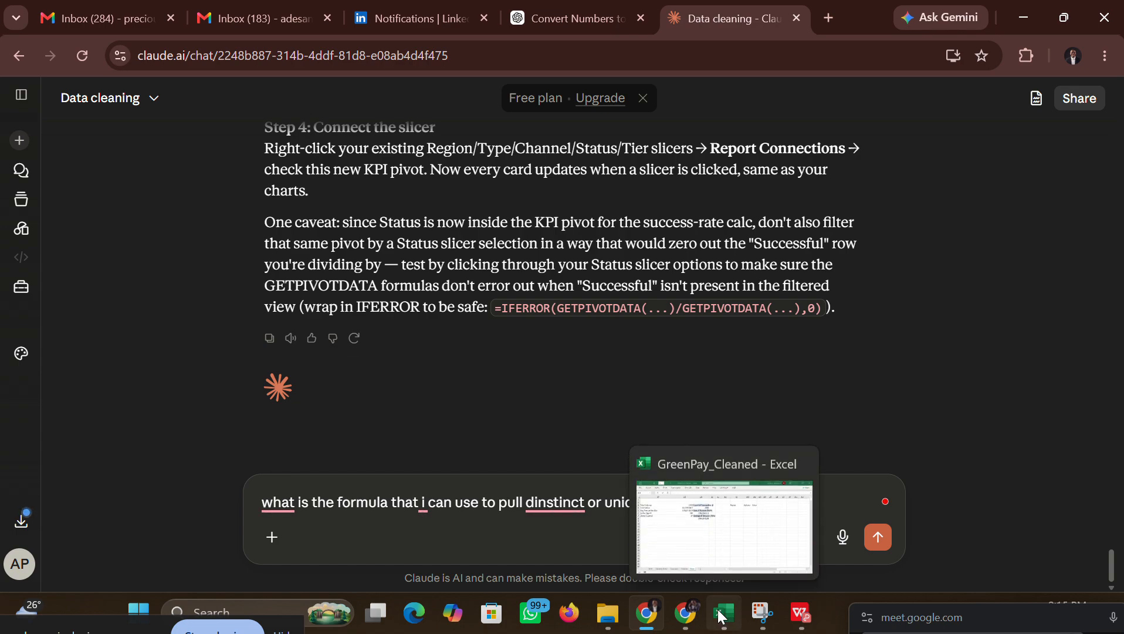
{"action": "left_click", "coordinate": [678, 538]}
{"action": "left_click", "coordinate": [295, 564]}
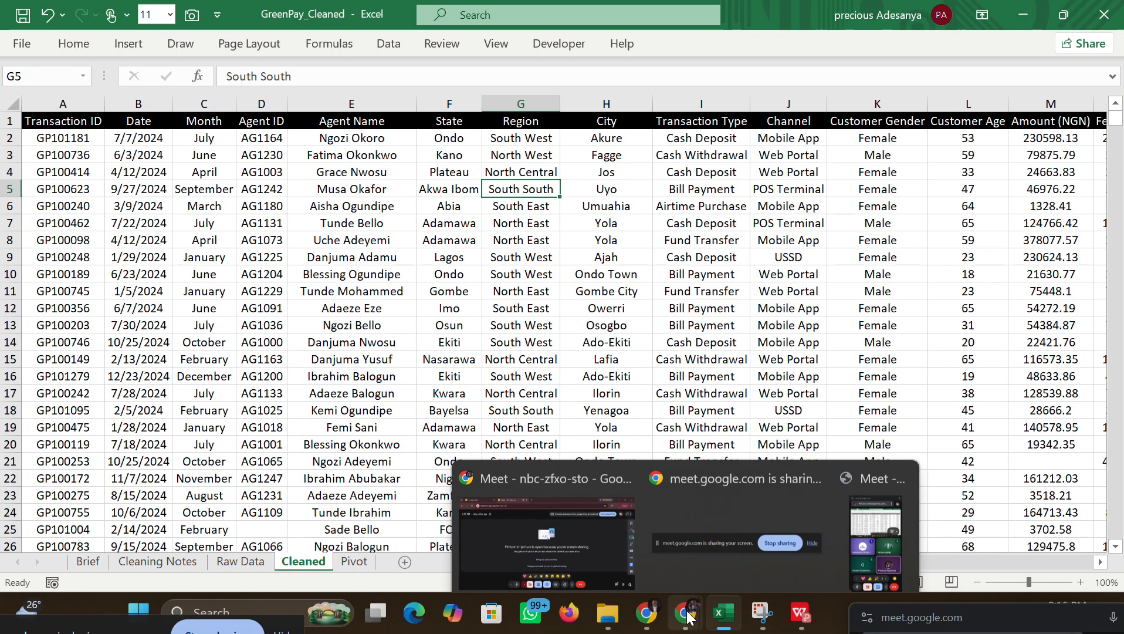
{"action": "left_click", "coordinate": [629, 527]}
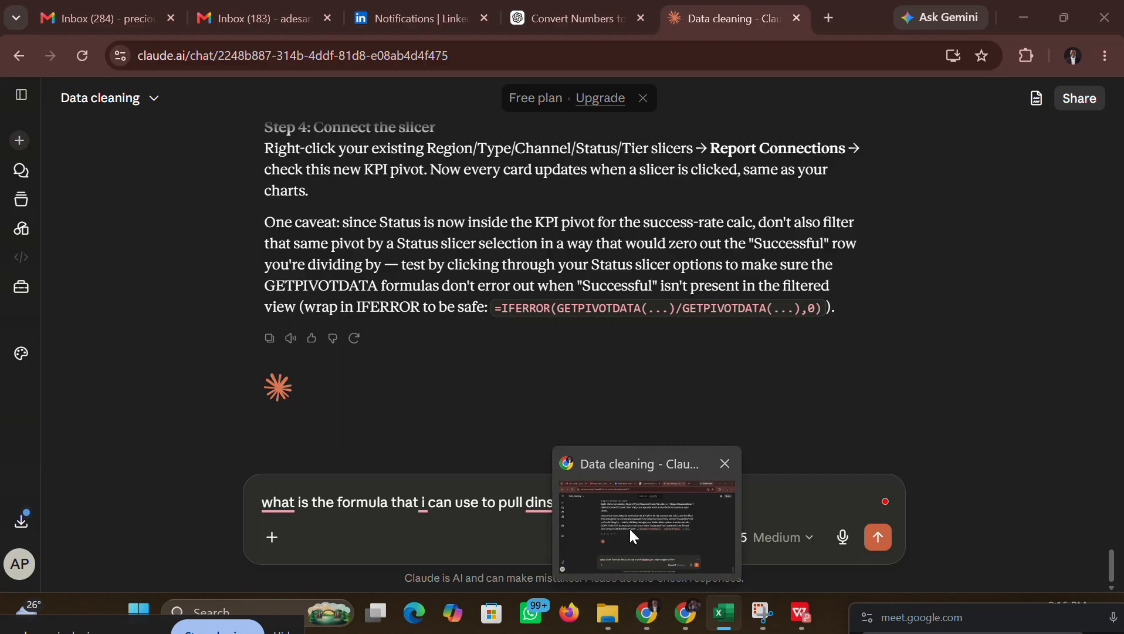
{"action": "type", "text": "C2 till G"}
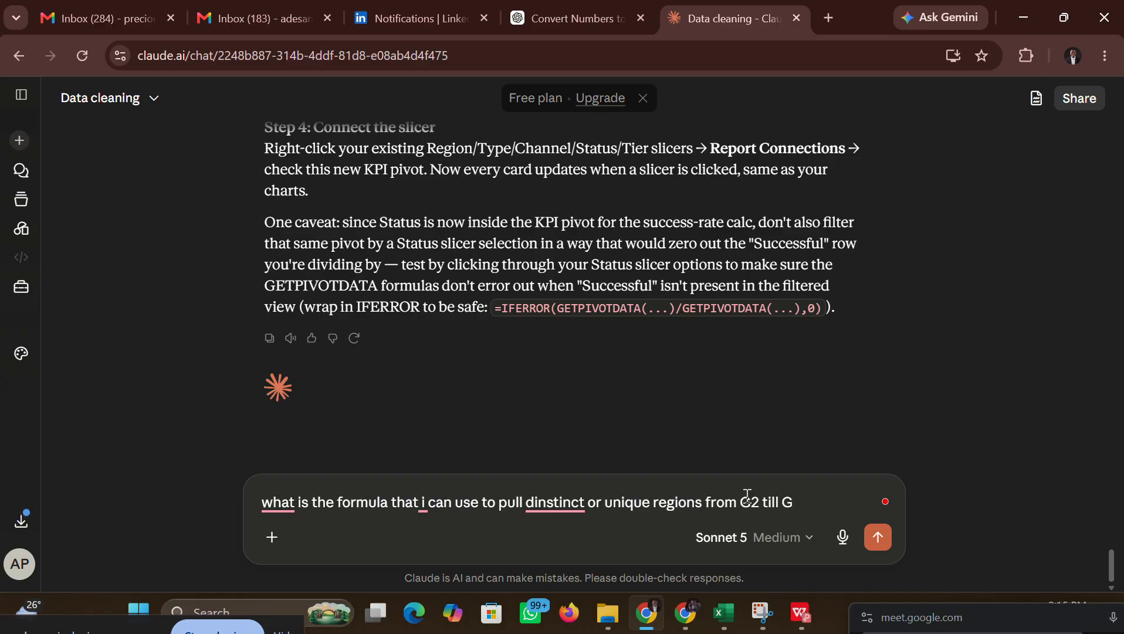
{"action": "key", "text": "Return"}
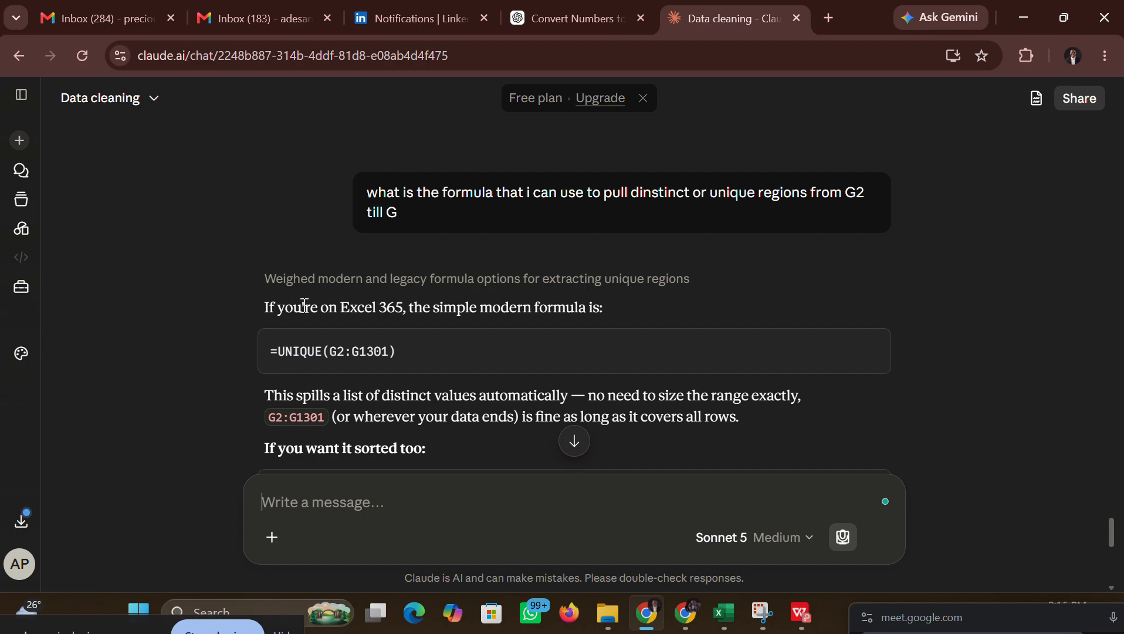
Step: Read Claude's formula options and send the follow-up "give me the formula that will work on excel 2021"
{"action": "scroll", "coordinate": [575, 299], "scroll_direction": "down", "scroll_amount": 4}
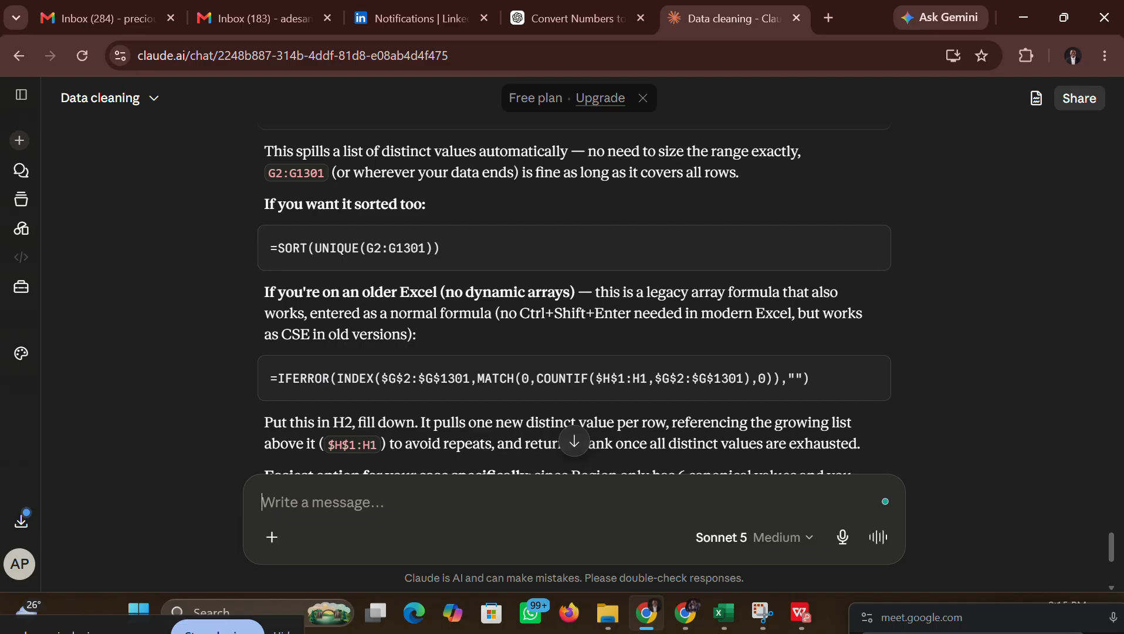
{"action": "scroll", "coordinate": [574, 300], "scroll_direction": "down", "scroll_amount": 5}
{"action": "scroll", "coordinate": [574, 299], "scroll_direction": "up", "scroll_amount": 5}
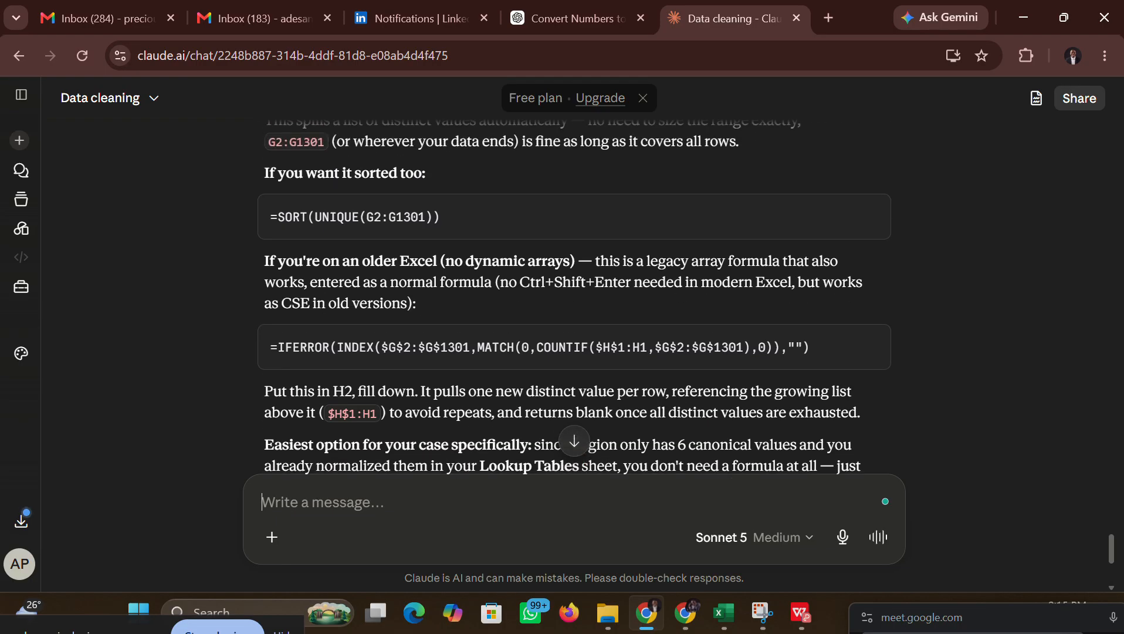
{"action": "scroll", "coordinate": [574, 299], "scroll_direction": "up", "scroll_amount": 2}
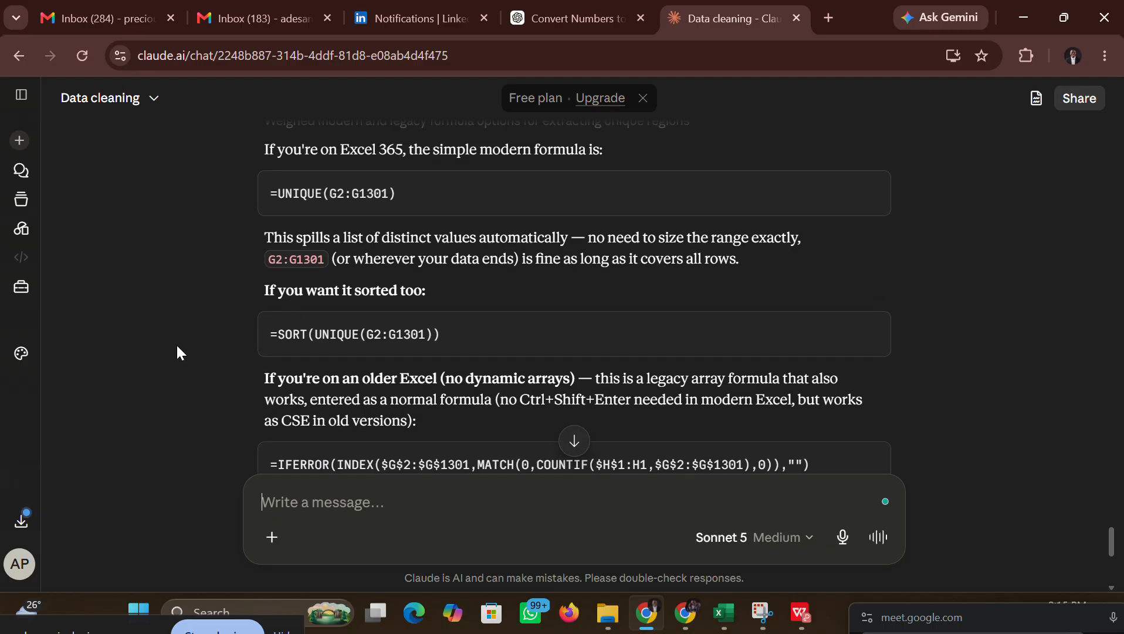
{"action": "left_click", "coordinate": [315, 521]}
{"action": "type", "text": "give me rthe f"}
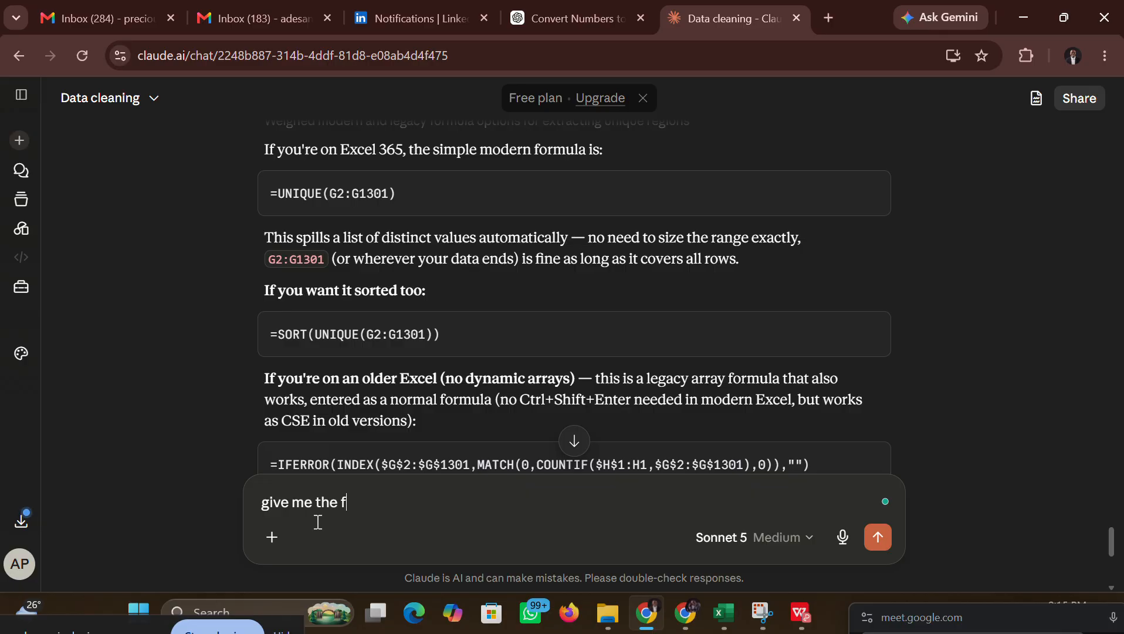
{"action": "type", "text": "orm"}
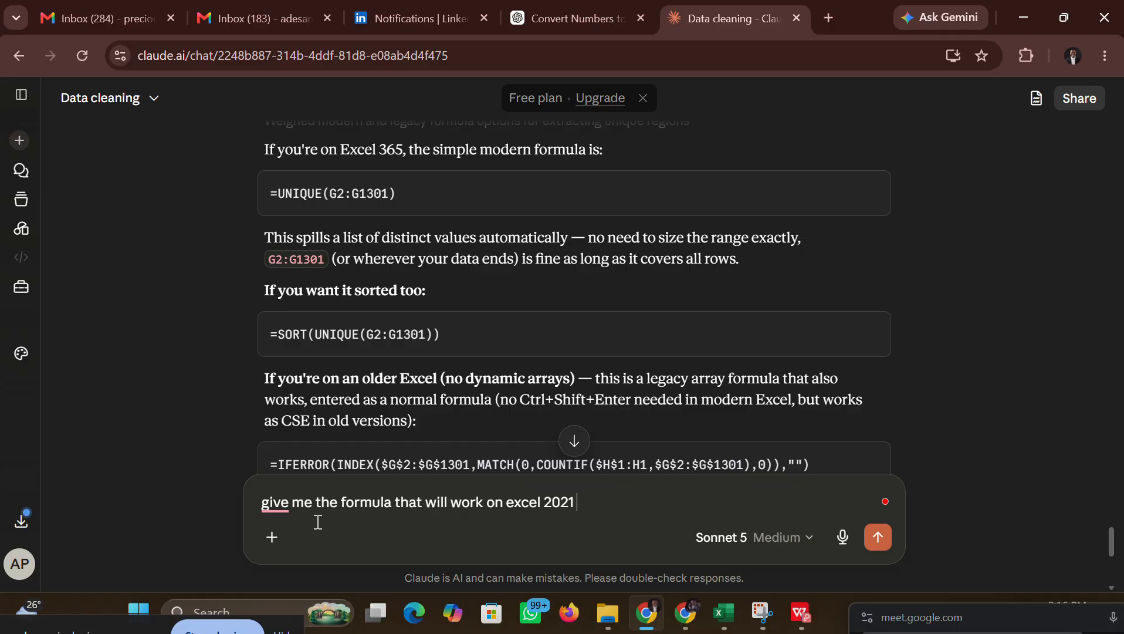
{"action": "key", "text": "Return"}
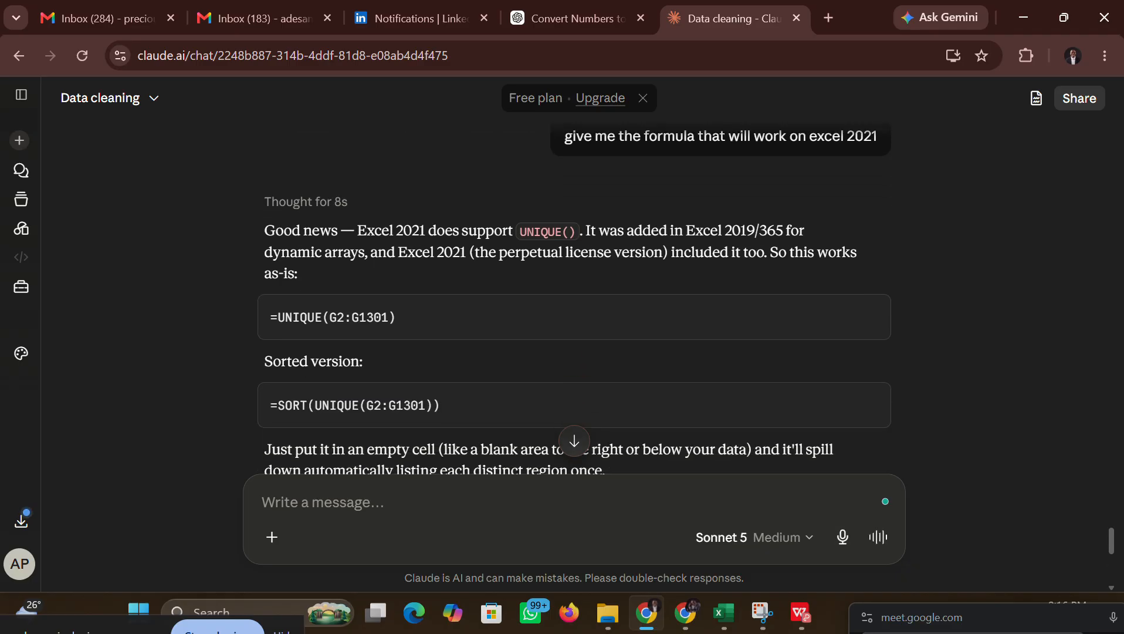
Step: Review the Excel 2021 formulas in Claude's reply and copy =SORT(UNIQUE(G2:G1301))
{"action": "scroll", "coordinate": [574, 301], "scroll_direction": "down", "scroll_amount": 1}
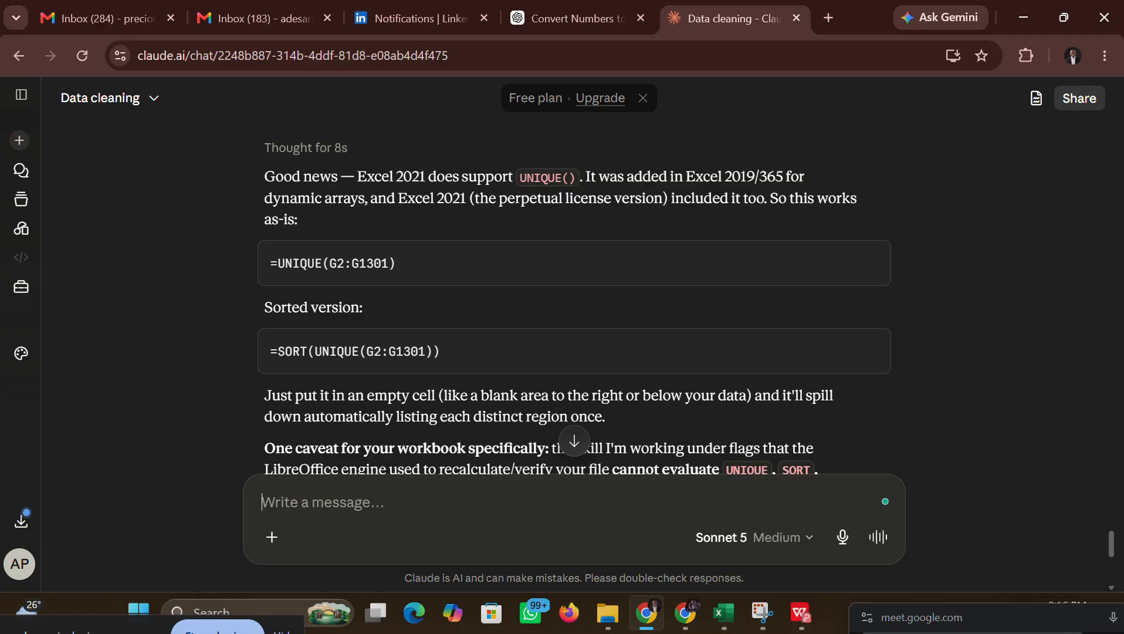
{"action": "scroll", "coordinate": [573, 300], "scroll_direction": "down", "scroll_amount": 10}
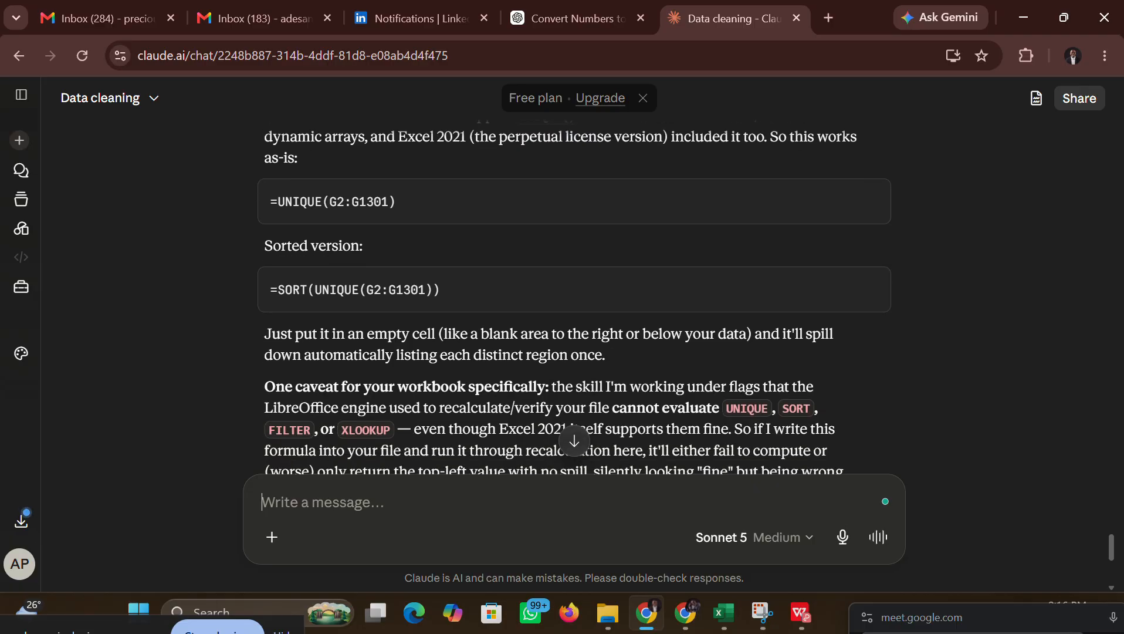
{"action": "scroll", "coordinate": [573, 300], "scroll_direction": "up", "scroll_amount": 1}
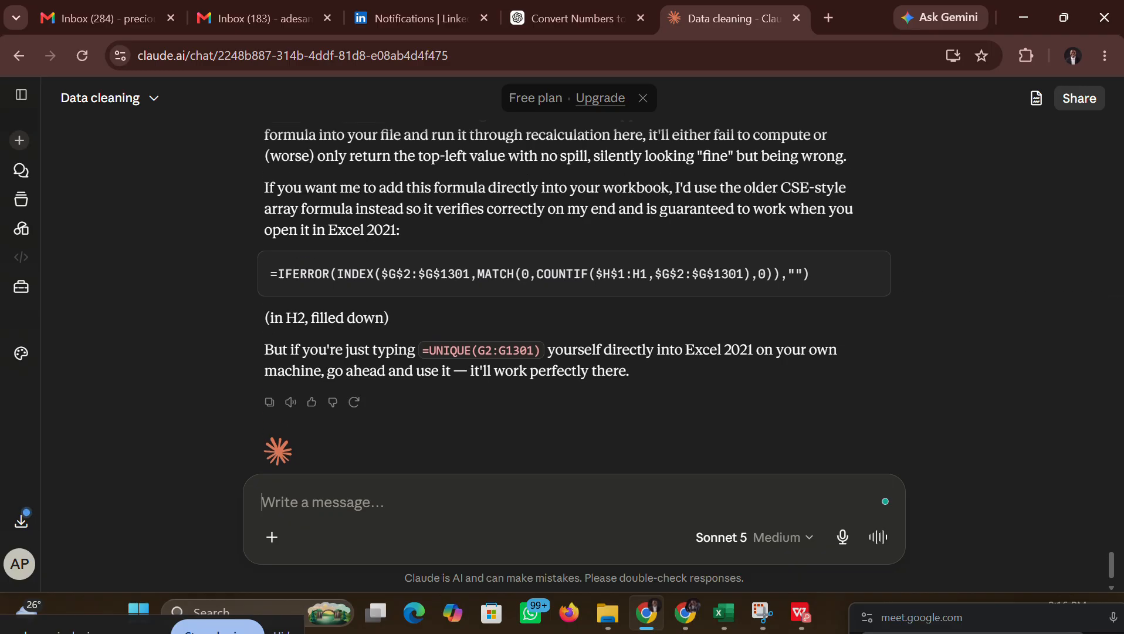
{"action": "scroll", "coordinate": [574, 301], "scroll_direction": "up", "scroll_amount": 1}
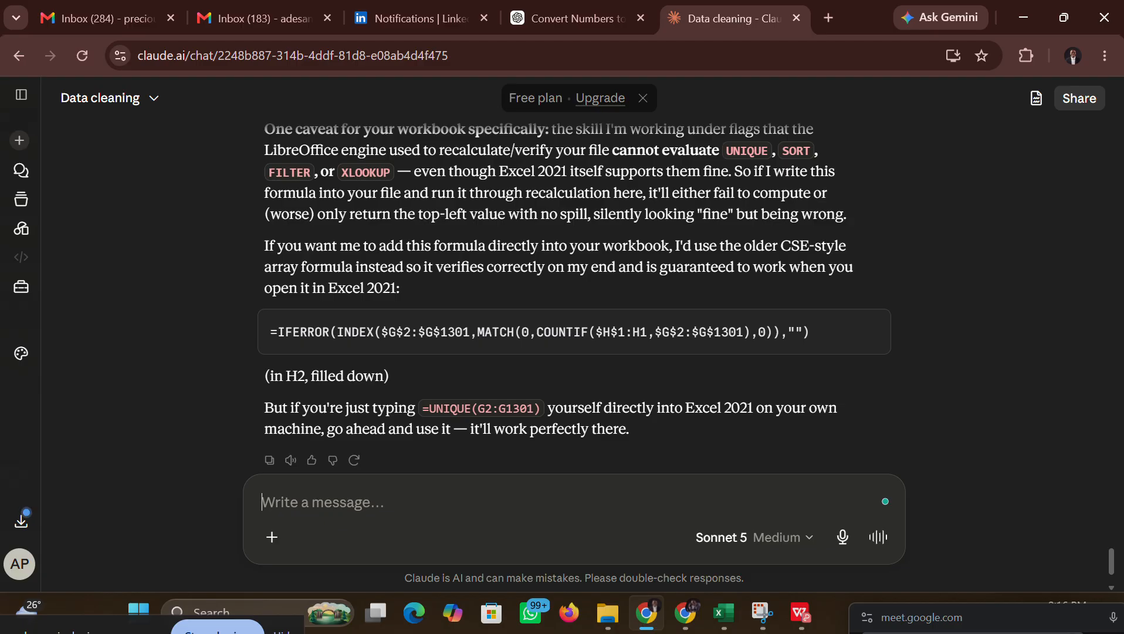
{"action": "scroll", "coordinate": [573, 301], "scroll_direction": "up", "scroll_amount": 1}
{"action": "scroll", "coordinate": [574, 301], "scroll_direction": "up", "scroll_amount": 5}
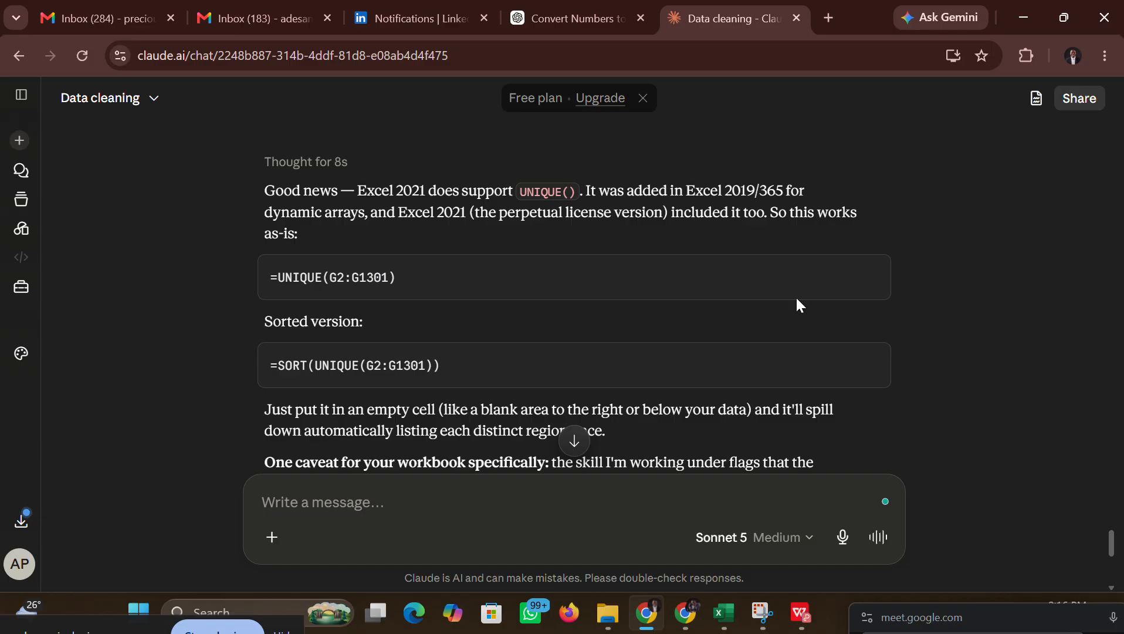
{"action": "left_click", "coordinate": [869, 365]}
Step: Return to Excel's Pivot sheet and enter =UNIQUE(Cleaned!G2:G1301) in AL4 to list the distinct regions
{"action": "left_click", "coordinate": [724, 613]}
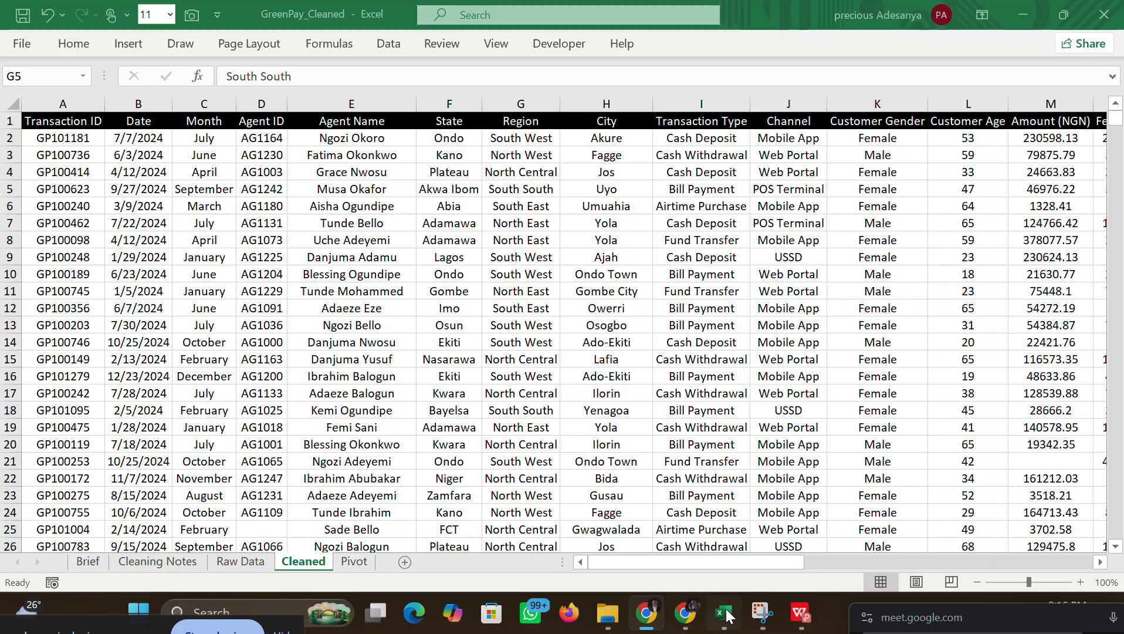
{"action": "left_click", "coordinate": [355, 561]}
{"action": "type", "text": "="}
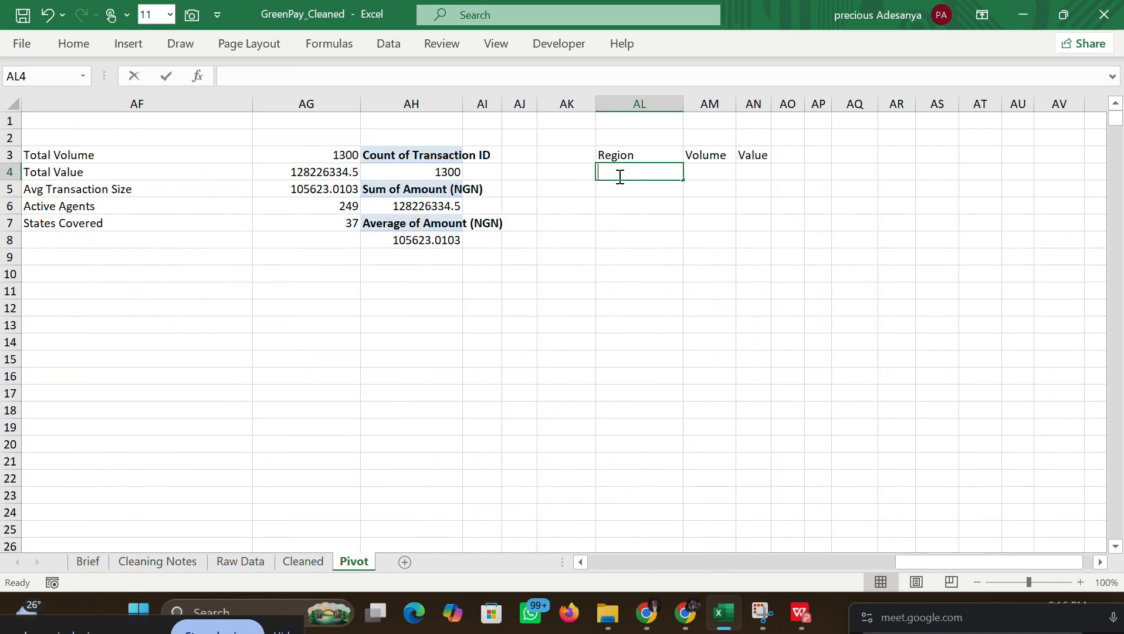
{"action": "type", "text": "un"}
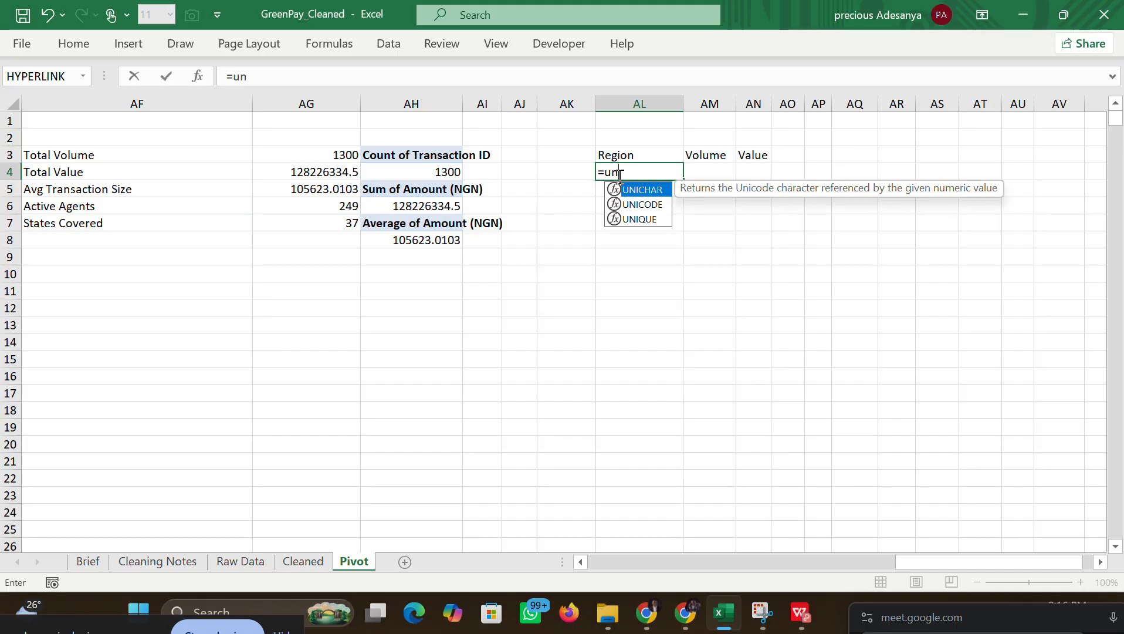
{"action": "double_click", "coordinate": [644, 218]}
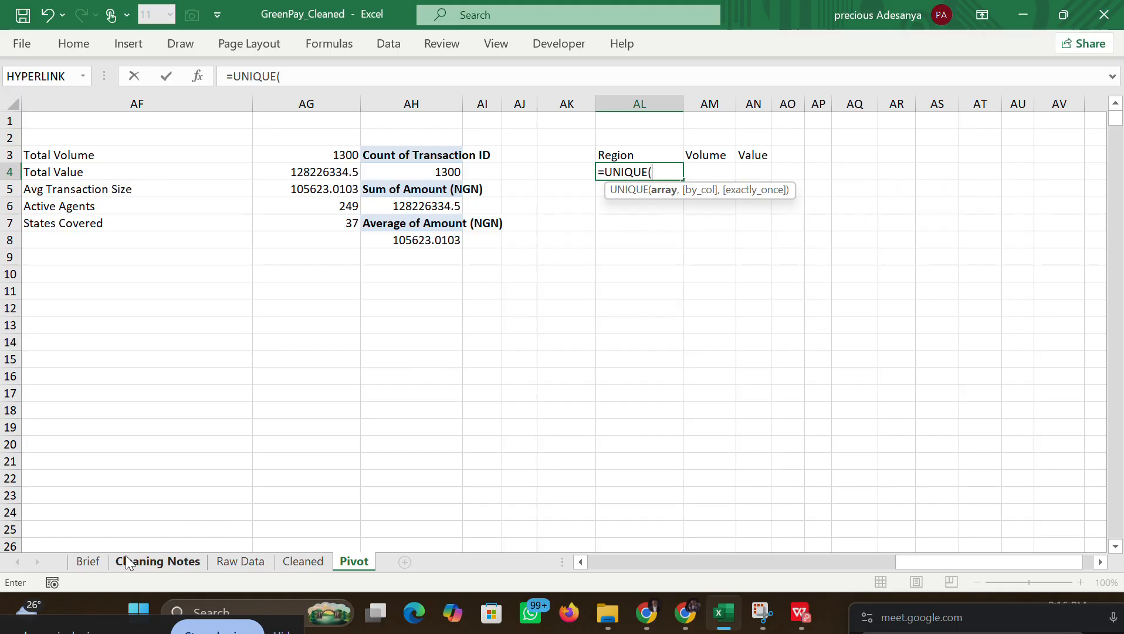
{"action": "left_click", "coordinate": [239, 561]}
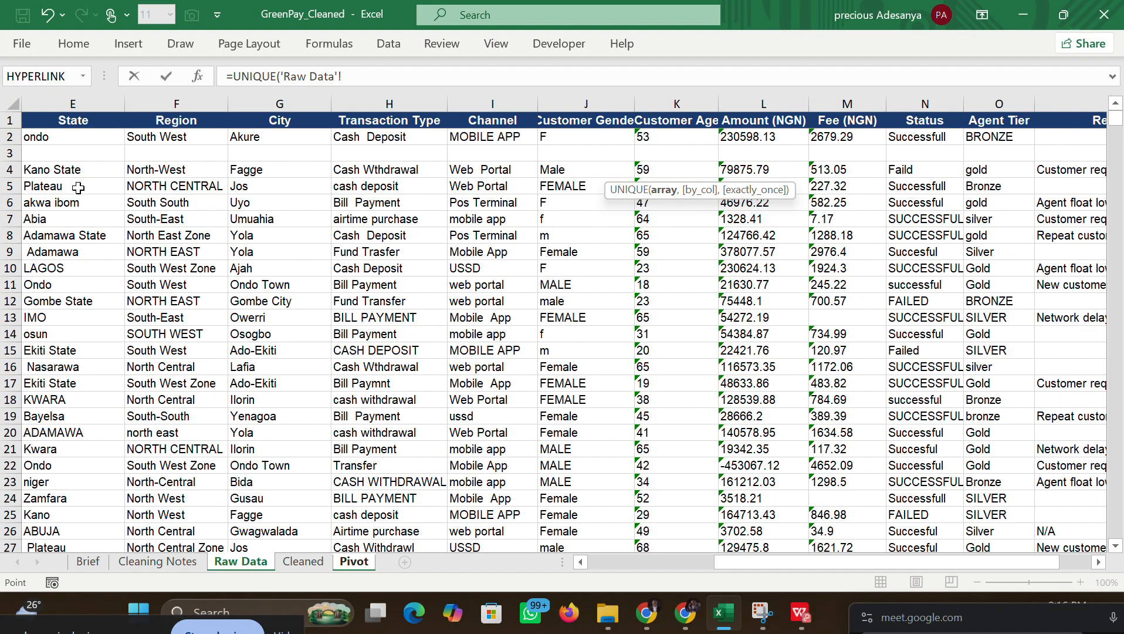
{"action": "left_click", "coordinate": [303, 561]}
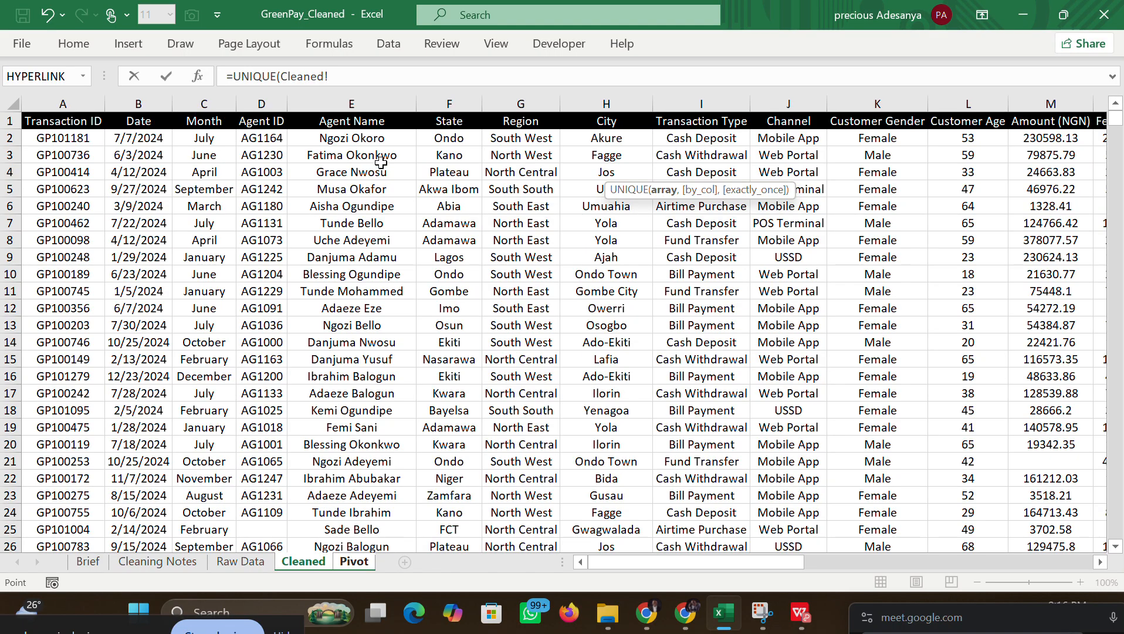
{"action": "left_click", "coordinate": [453, 140]}
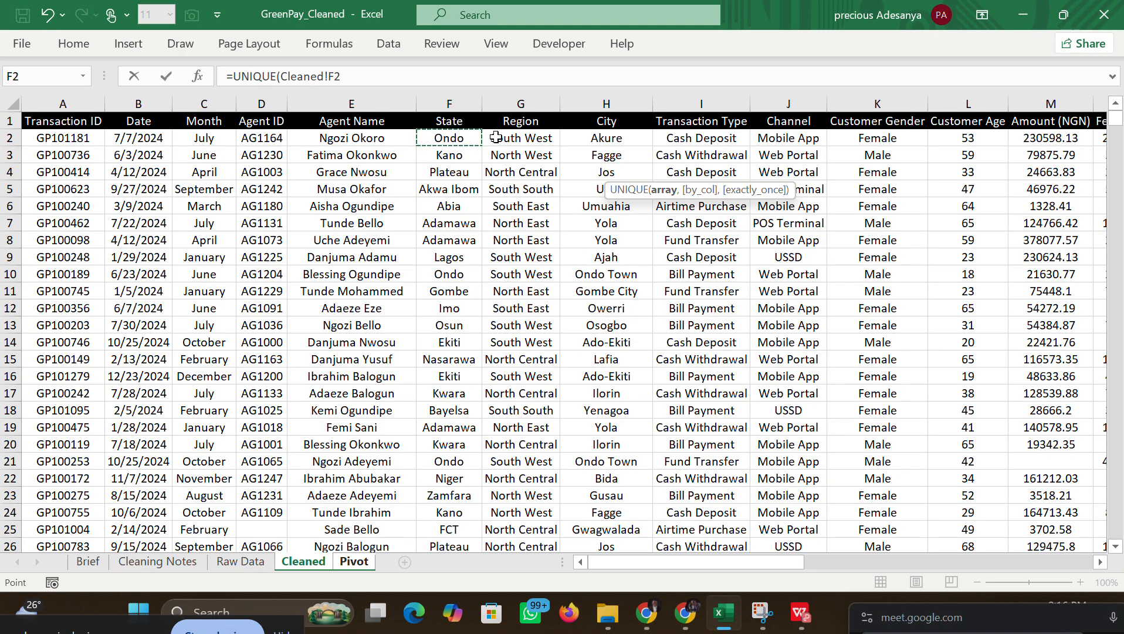
{"action": "left_click_drag", "start_coordinate": [497, 138], "coordinate": [515, 410]}
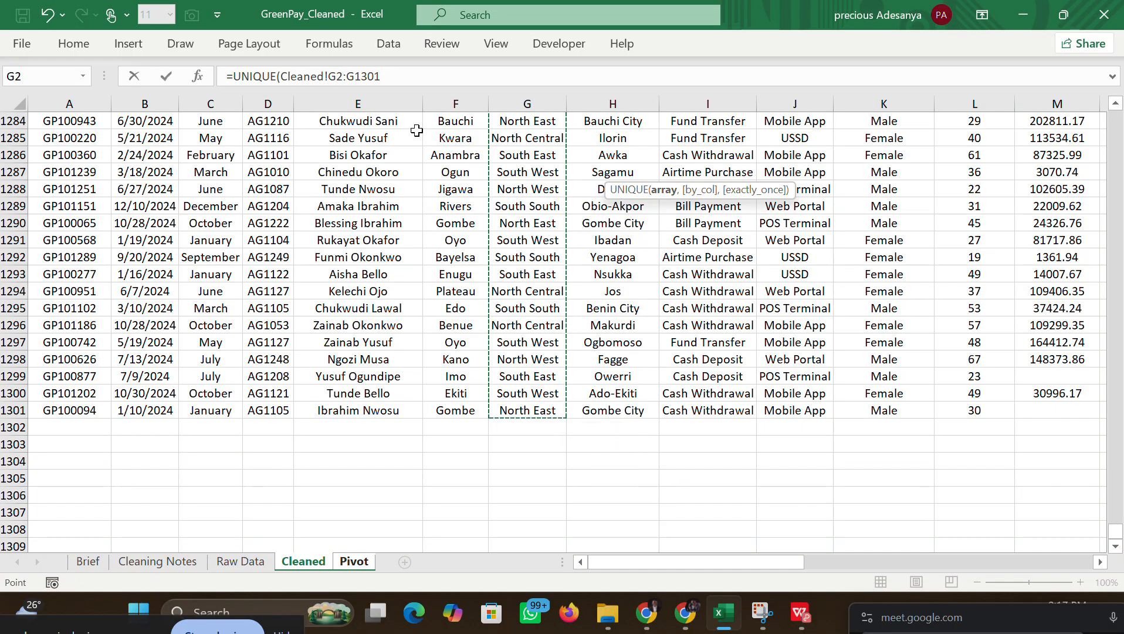
{"action": "left_click", "coordinate": [396, 73]}
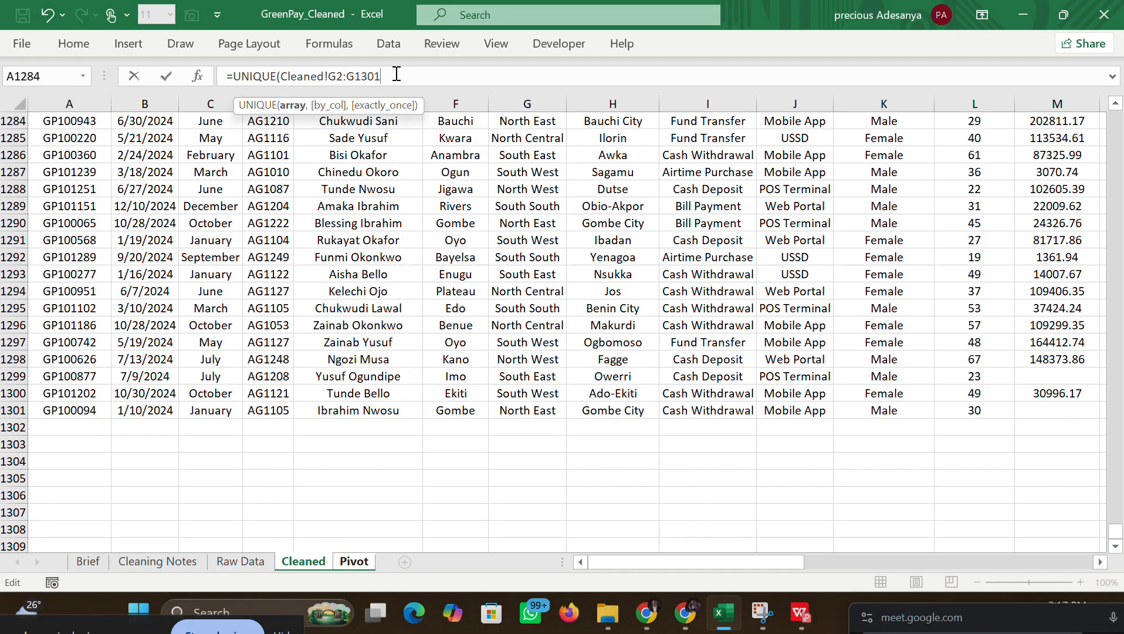
{"action": "type", "text": ")"}
{"action": "key", "text": "Return"}
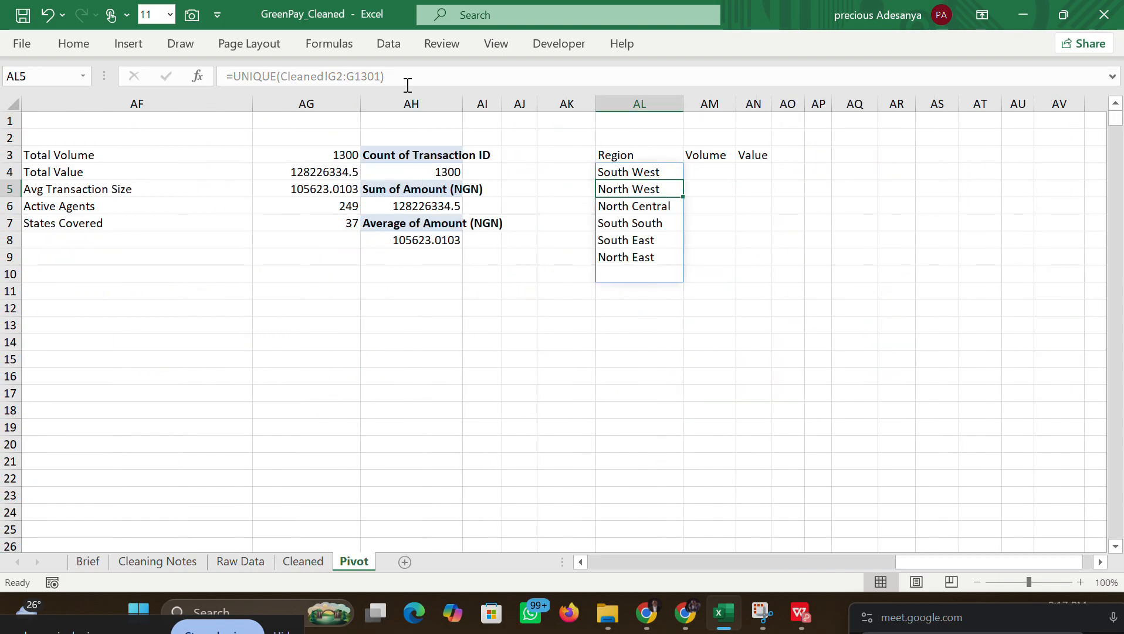
Step: Widen the Volume and Value columns, AM and AN, of the region table
{"action": "left_click", "coordinate": [818, 188]}
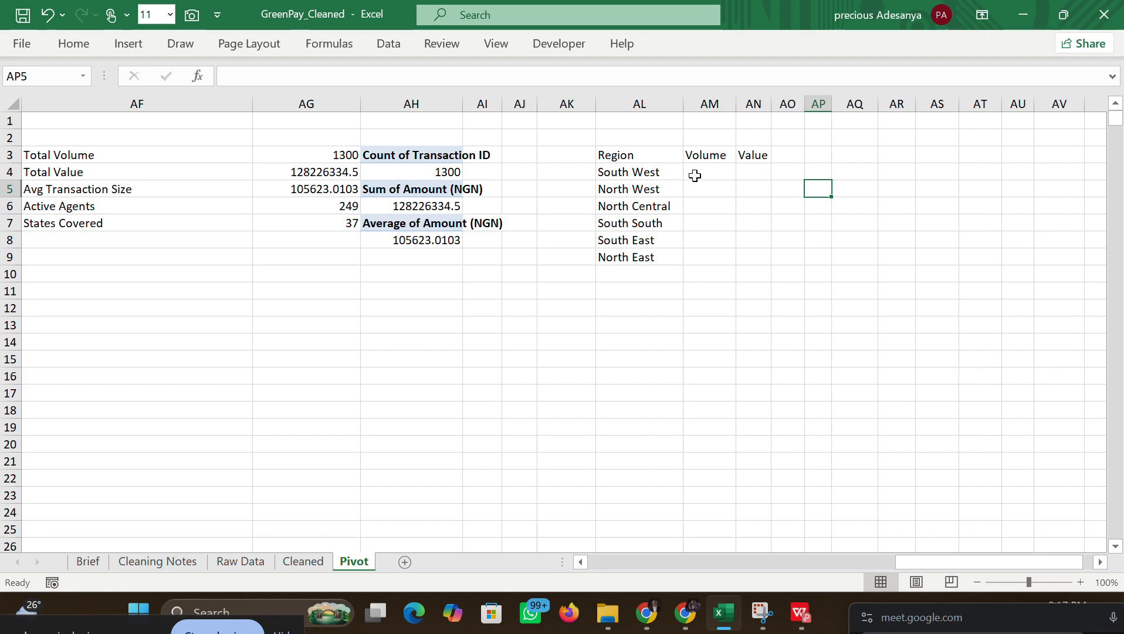
{"action": "left_click", "coordinate": [669, 178]}
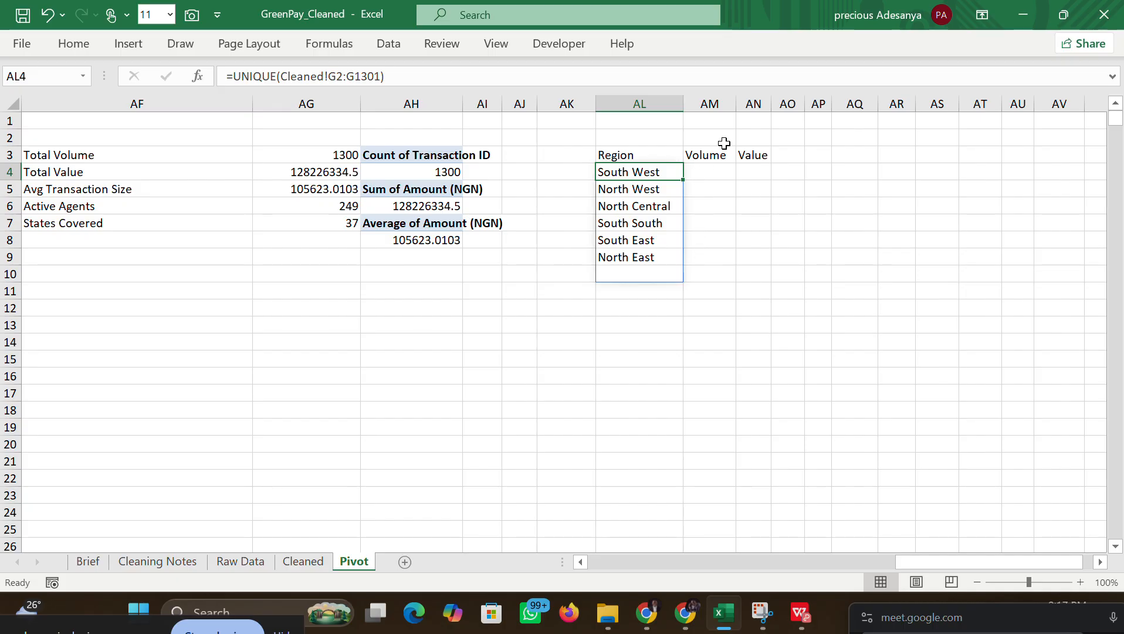
{"action": "left_click_drag", "start_coordinate": [738, 105], "coordinate": [811, 104]}
{"action": "left_click", "coordinate": [724, 172]}
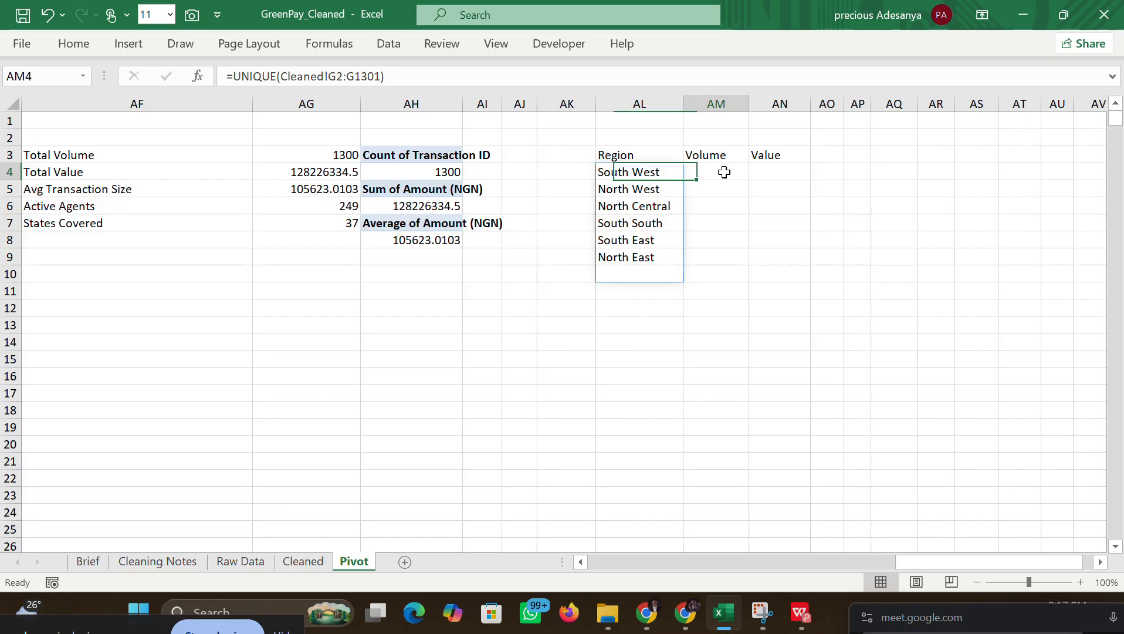
{"action": "double_click", "coordinate": [724, 172]}
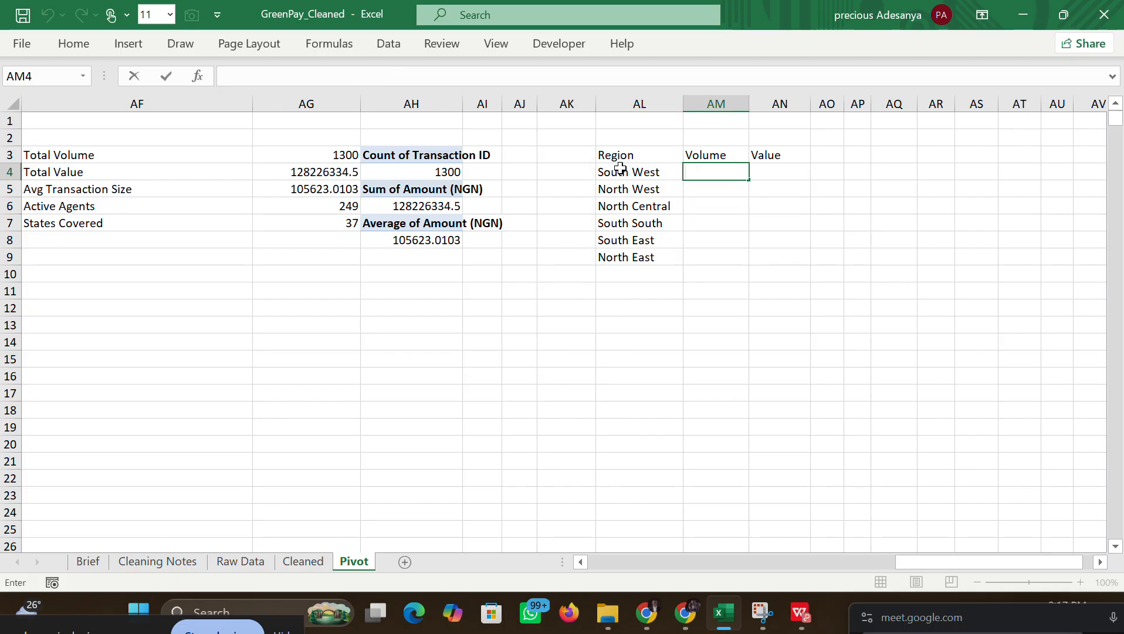
Step: Center the headers and region names horizontally across the region table in AL3:AN9
{"action": "left_click_drag", "start_coordinate": [628, 156], "coordinate": [763, 154]}
{"action": "left_click", "coordinate": [87, 41]}
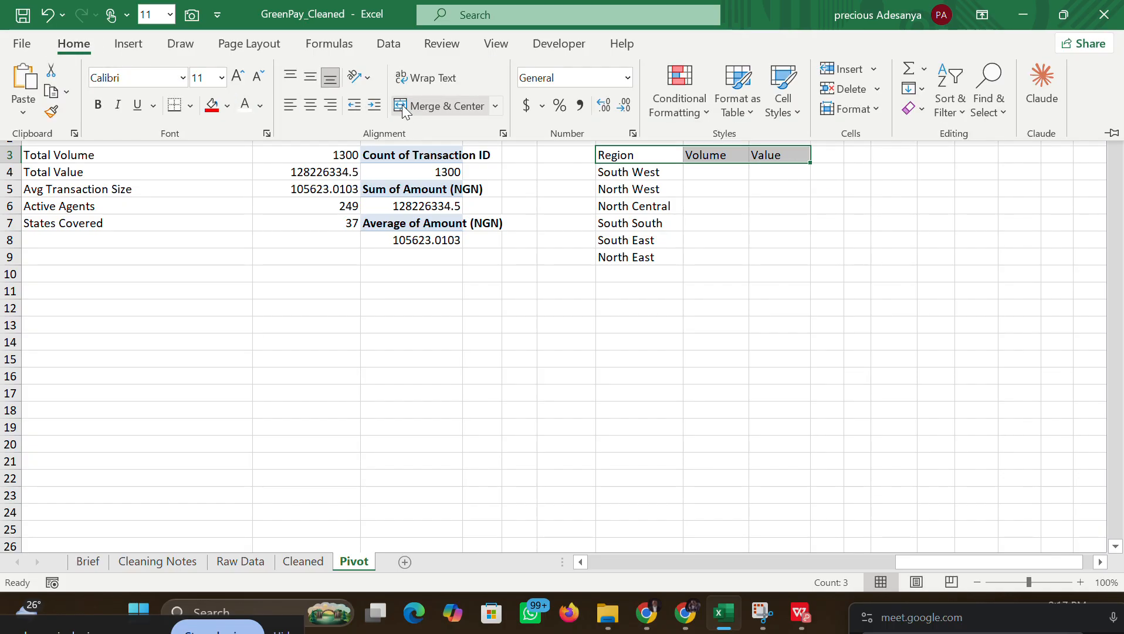
{"action": "left_click", "coordinate": [301, 100]}
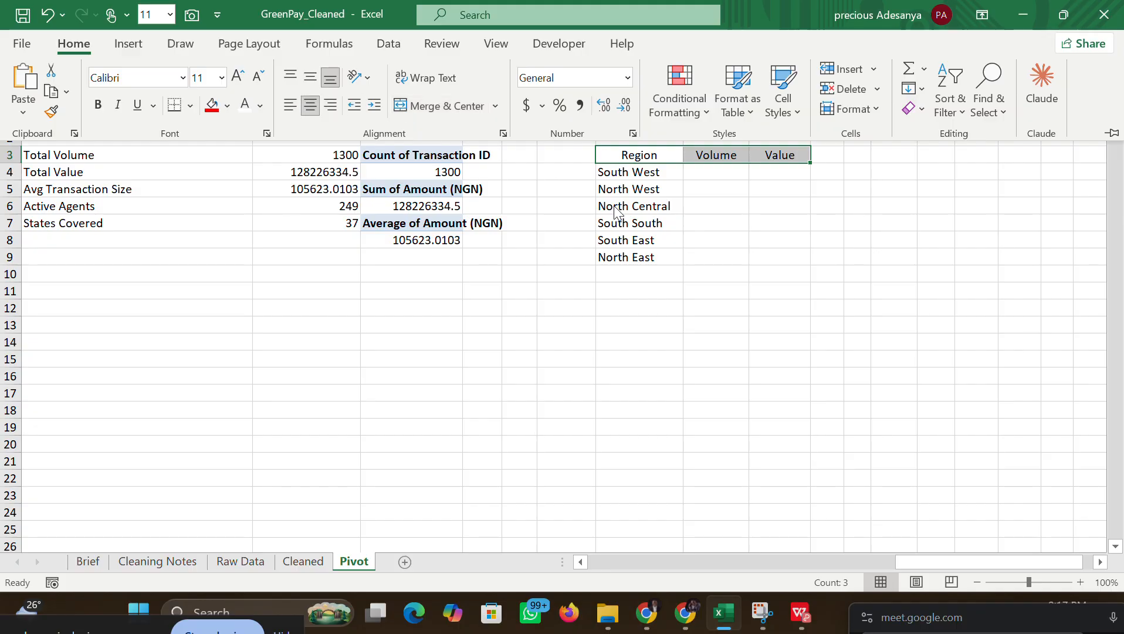
{"action": "left_click", "coordinate": [824, 238]}
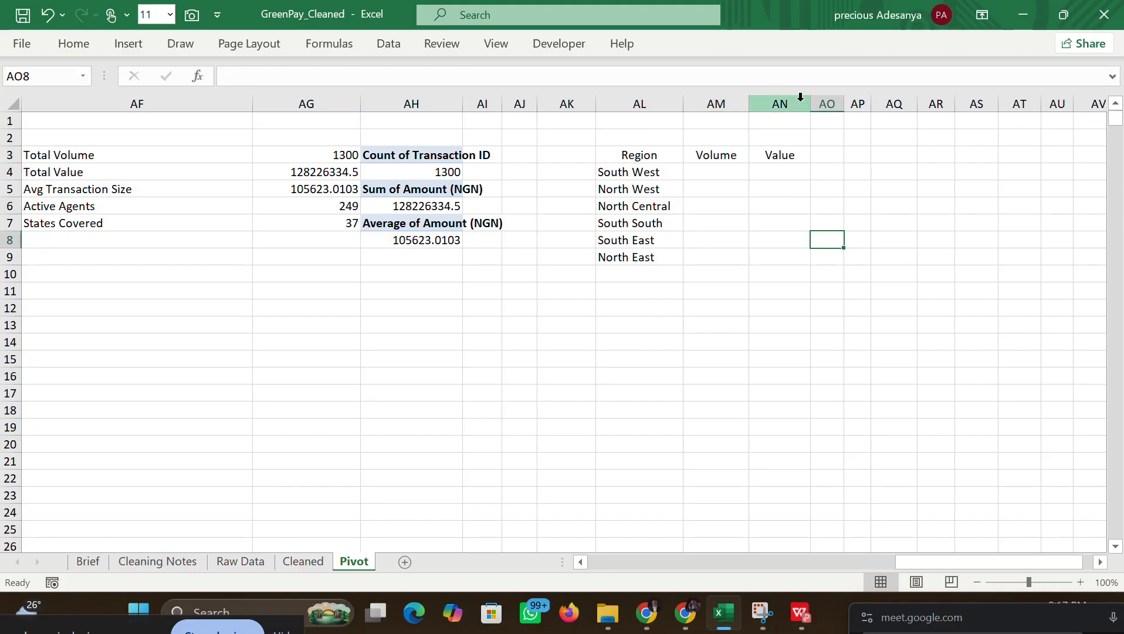
{"action": "left_click", "coordinate": [680, 158]}
{"action": "left_click_drag", "start_coordinate": [685, 159], "coordinate": [768, 256]}
{"action": "left_click", "coordinate": [86, 44]}
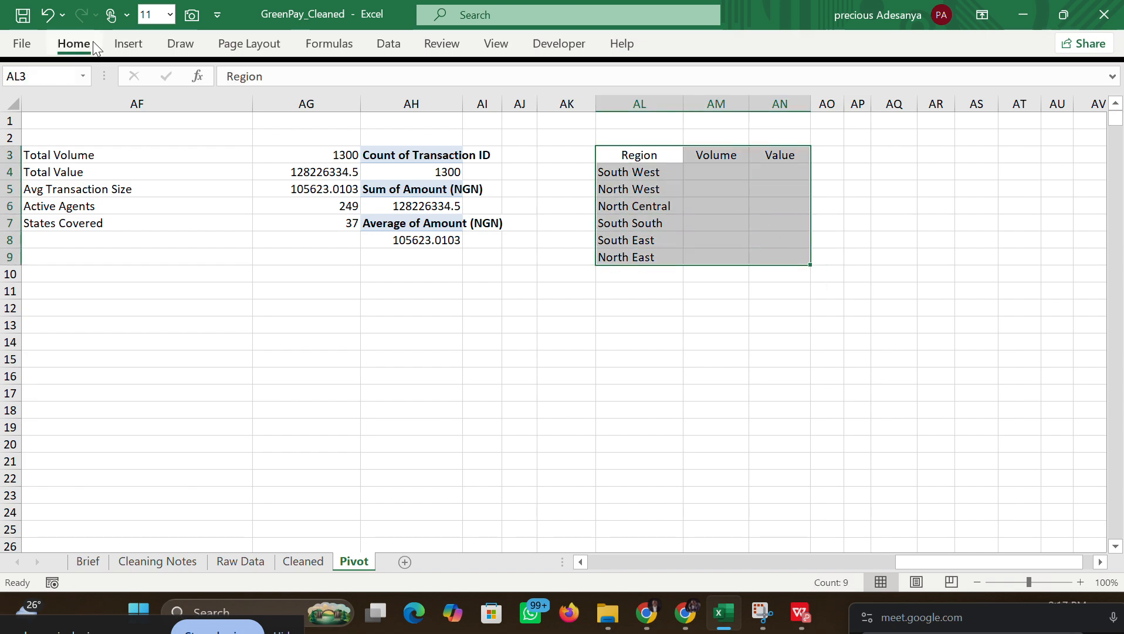
{"action": "left_click", "coordinate": [311, 105]}
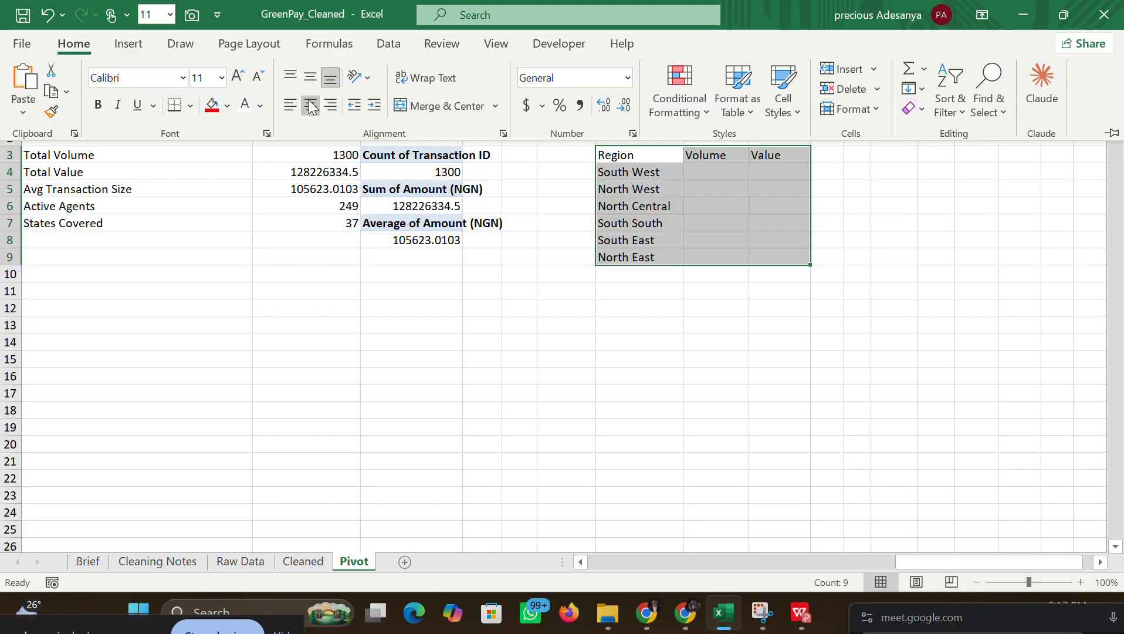
{"action": "left_click", "coordinate": [311, 106]}
{"action": "left_click", "coordinate": [798, 346]}
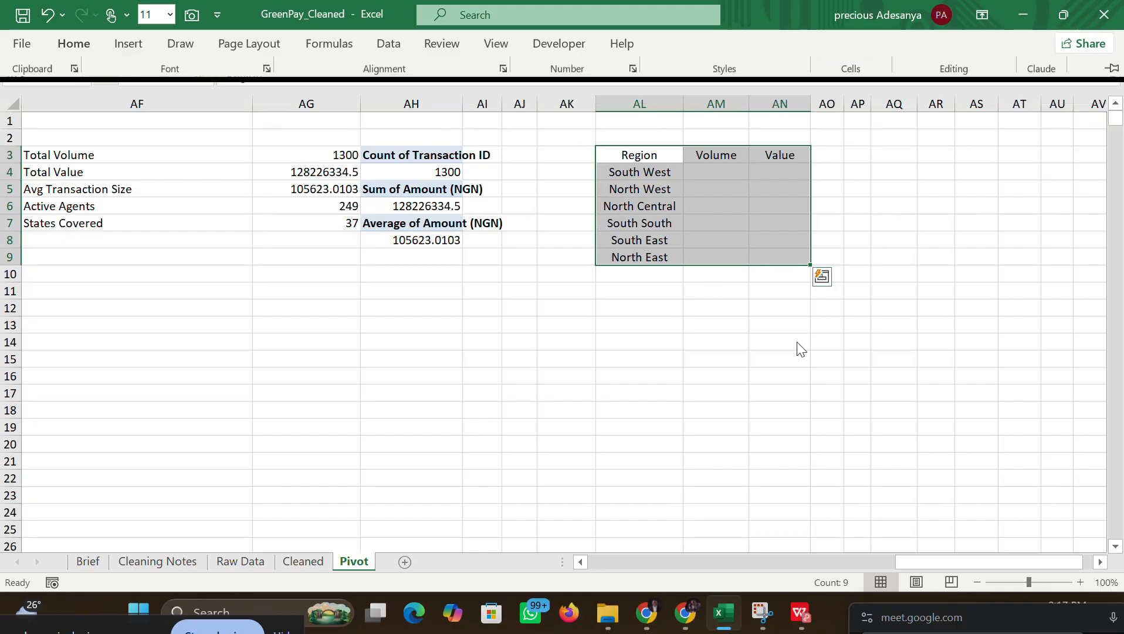
Step: Check the Region Summary table on page 2 of the GreenPay dashboard PDF in WPS, and return to the Excel workbook
{"action": "left_click", "coordinate": [712, 172]}
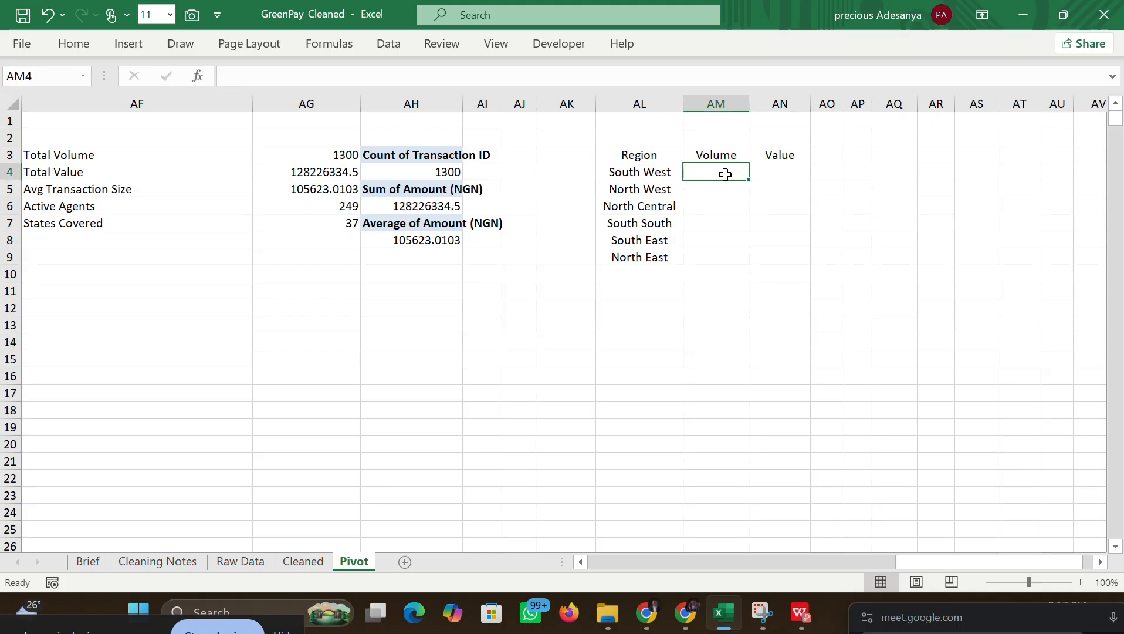
{"action": "left_click", "coordinate": [766, 175]}
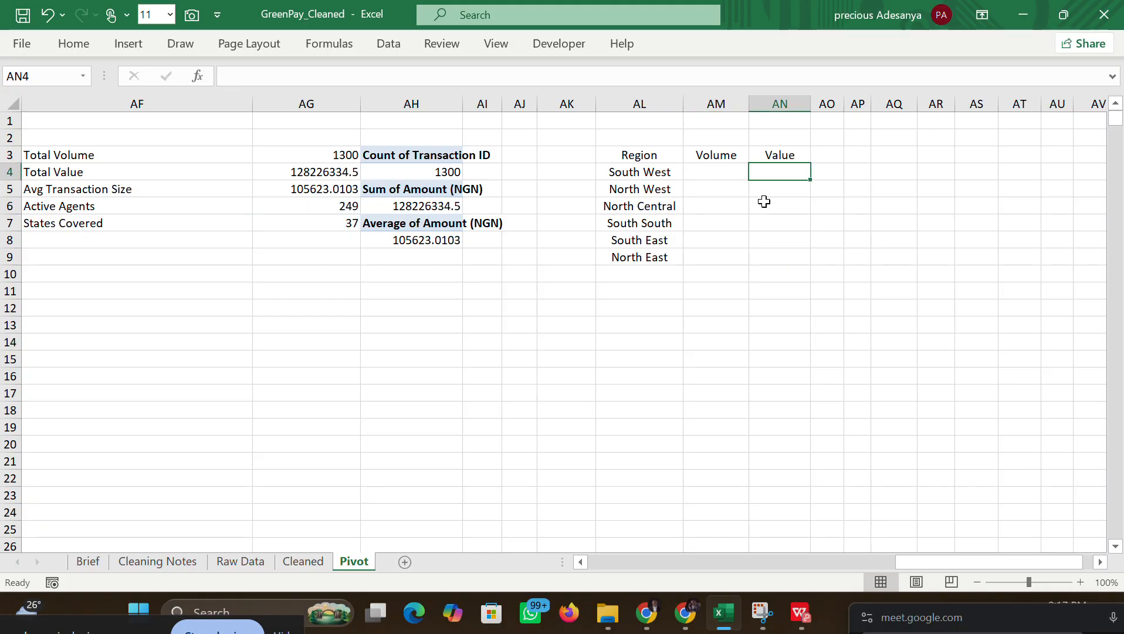
{"action": "left_click", "coordinate": [648, 615]}
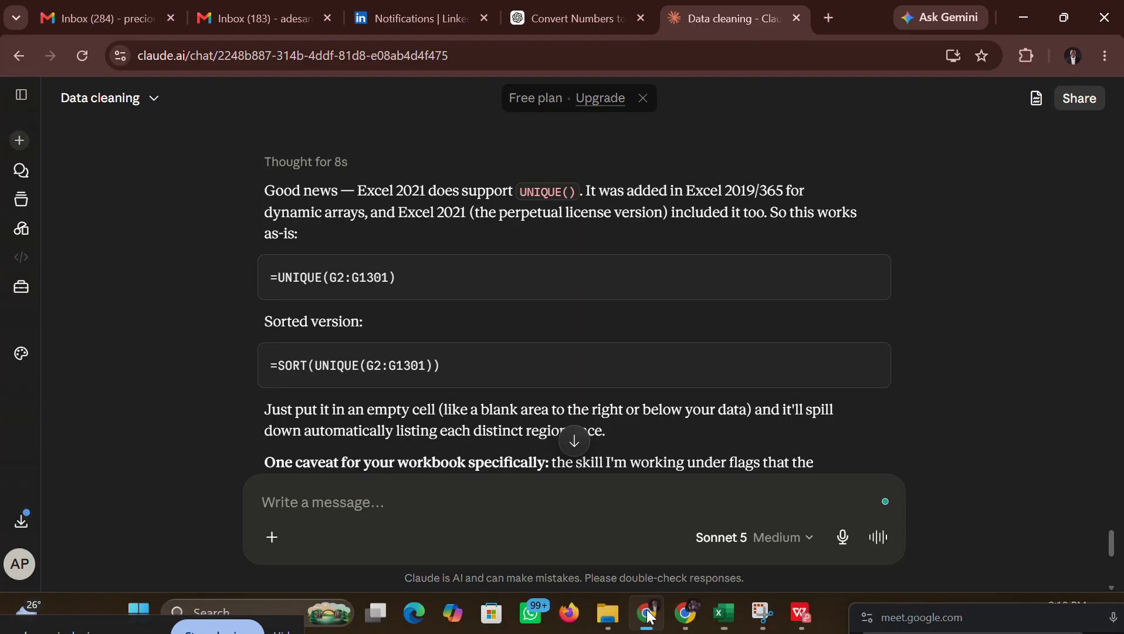
{"action": "mouse_move", "coordinate": [801, 613]}
{"action": "left_click", "coordinate": [707, 545]}
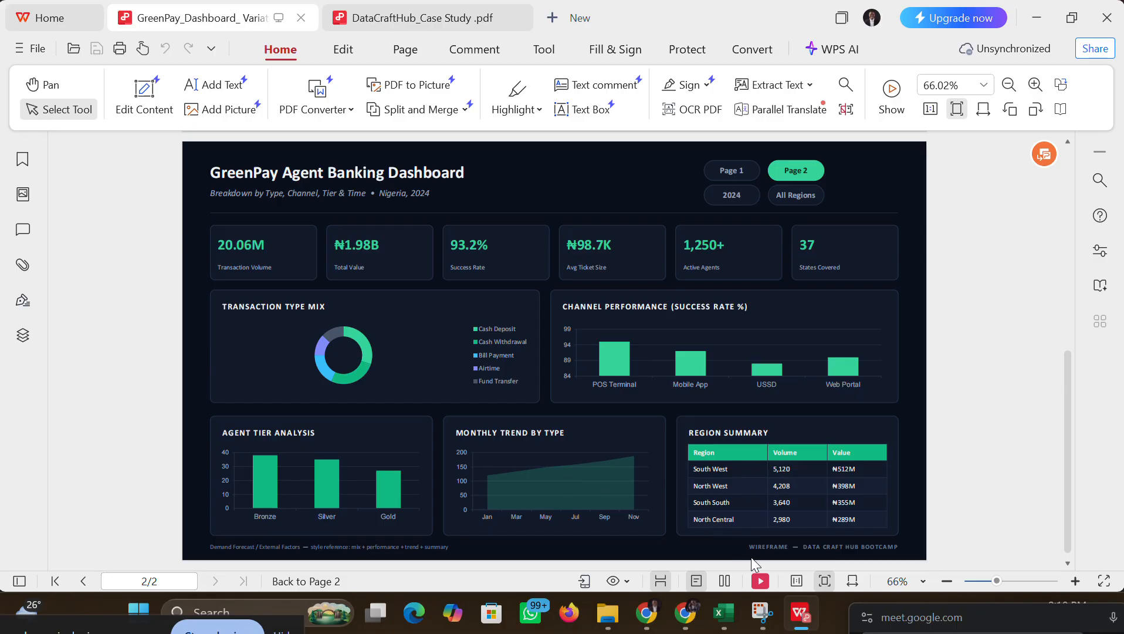
{"action": "left_click", "coordinate": [646, 613]}
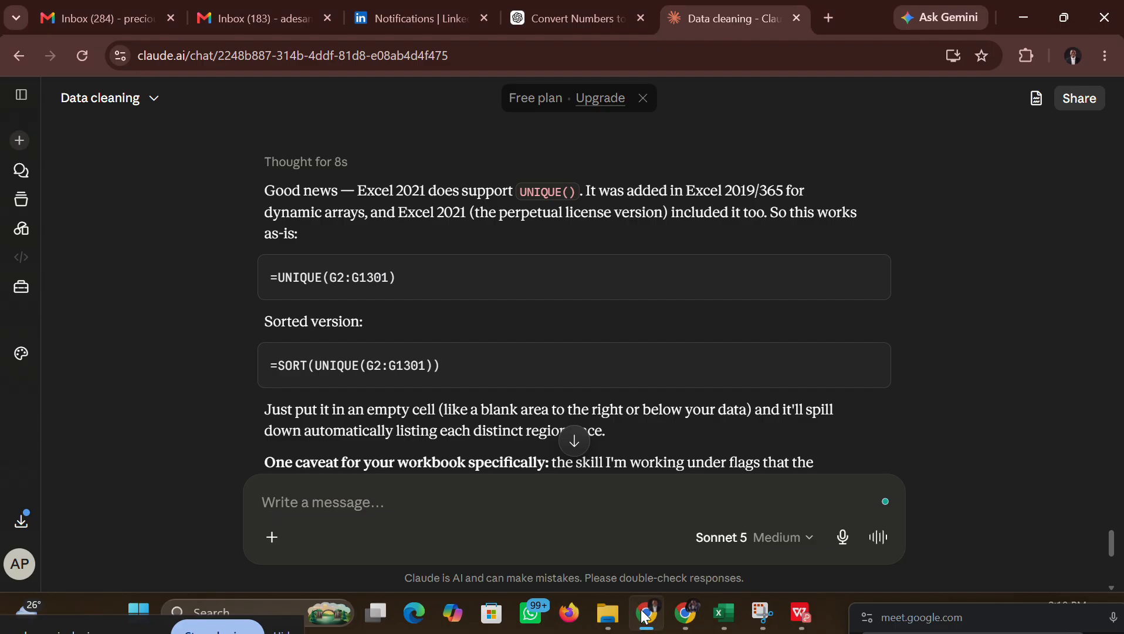
{"action": "mouse_move", "coordinate": [724, 614]}
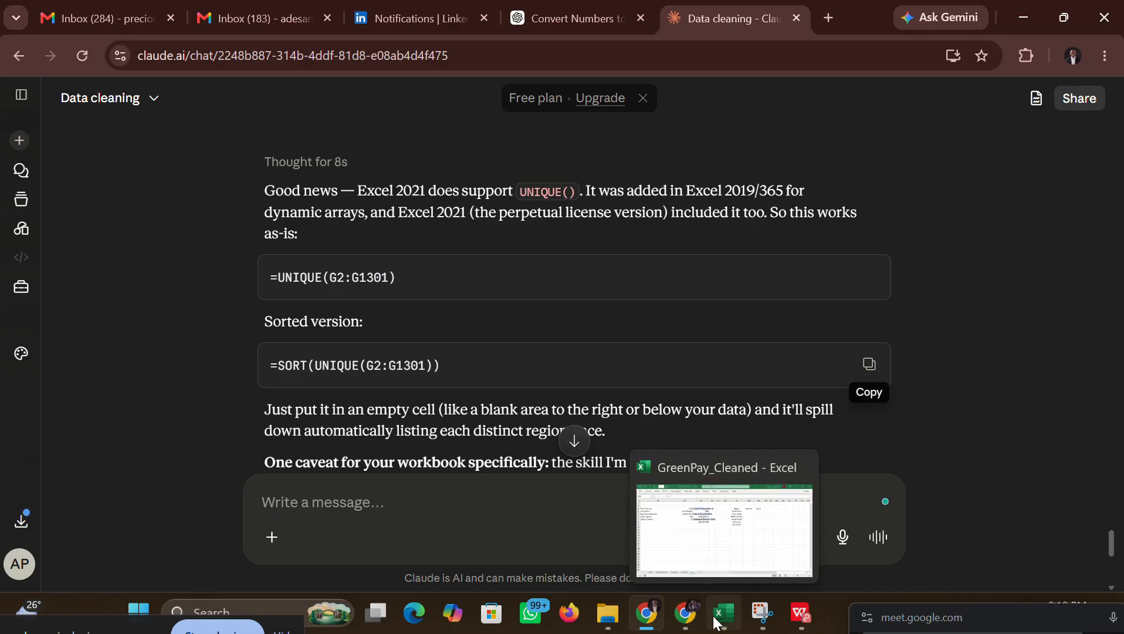
{"action": "left_click", "coordinate": [707, 530]}
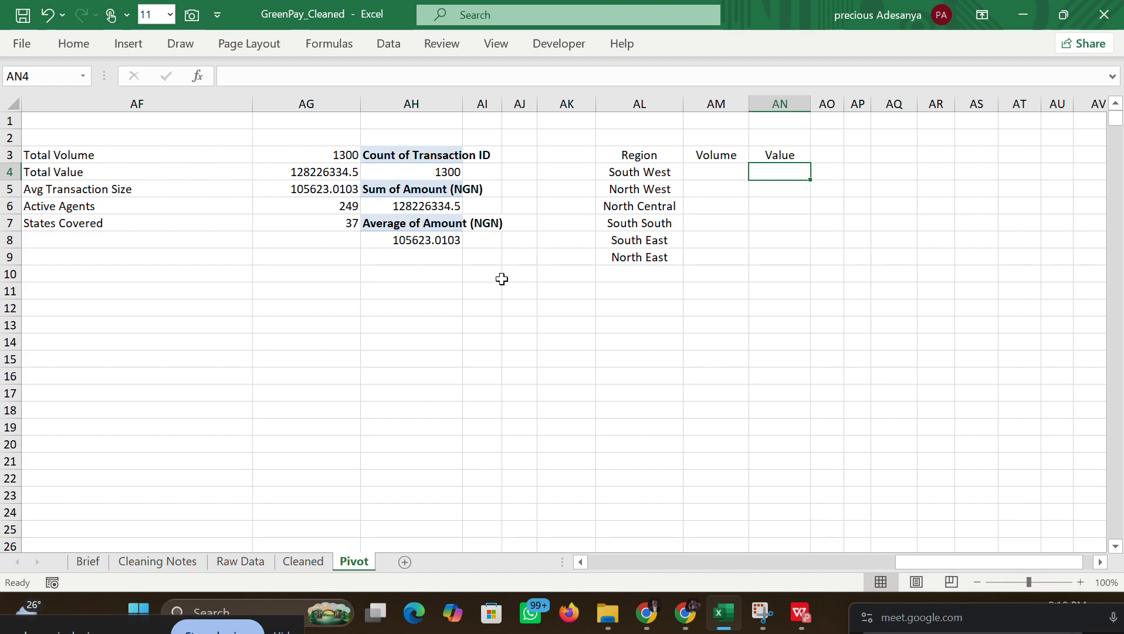
{"action": "double_click", "coordinate": [771, 172]}
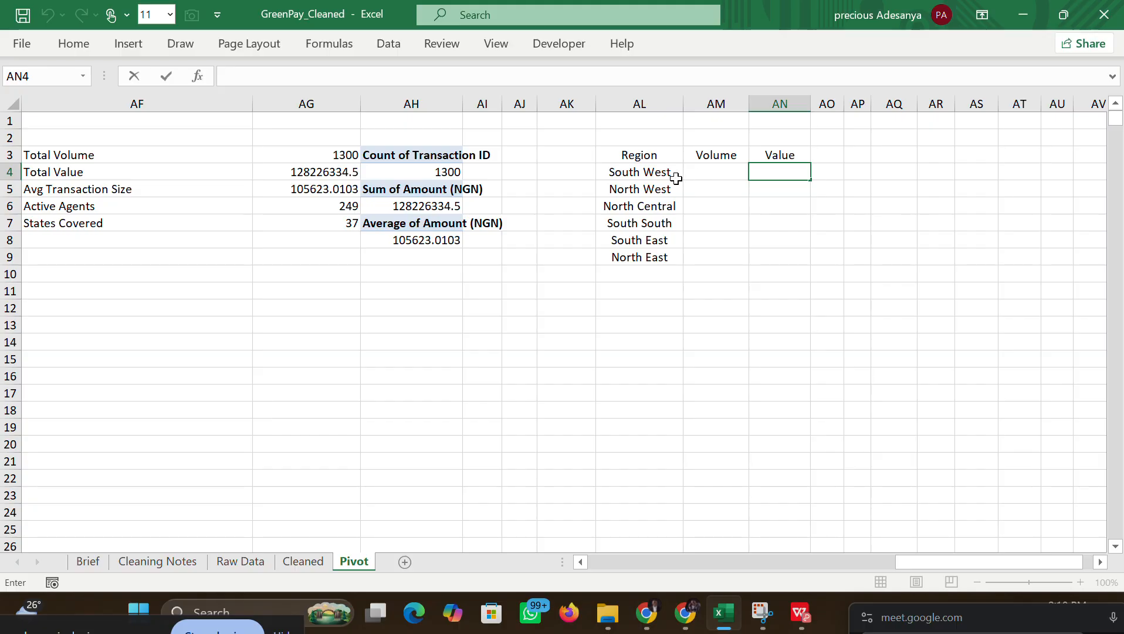
{"action": "left_click", "coordinate": [716, 172]}
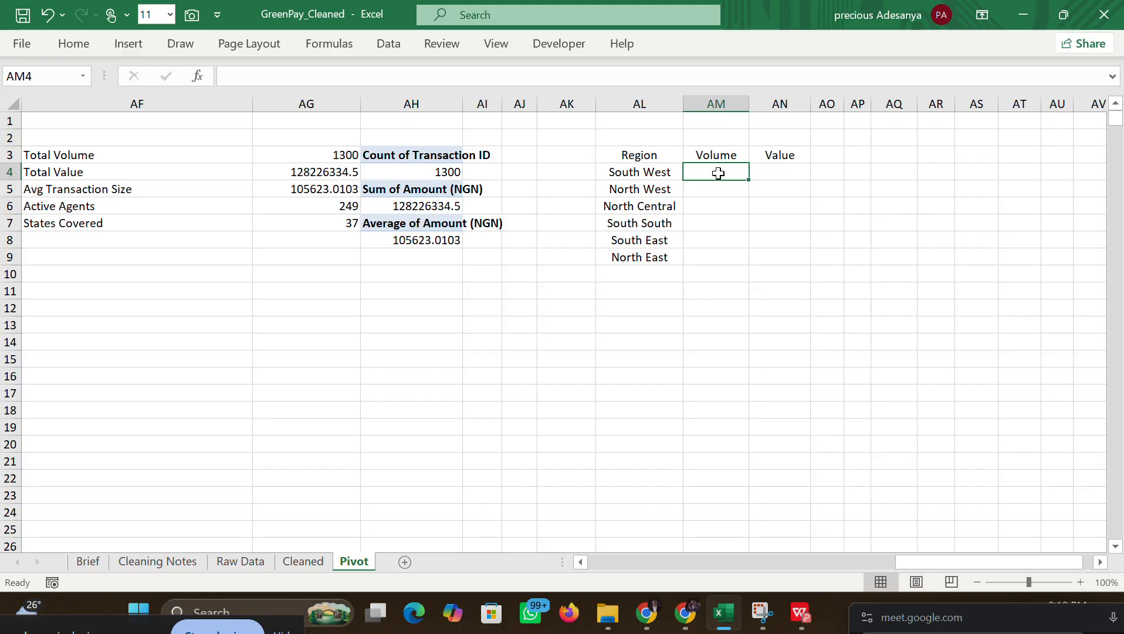
{"action": "double_click", "coordinate": [768, 172]}
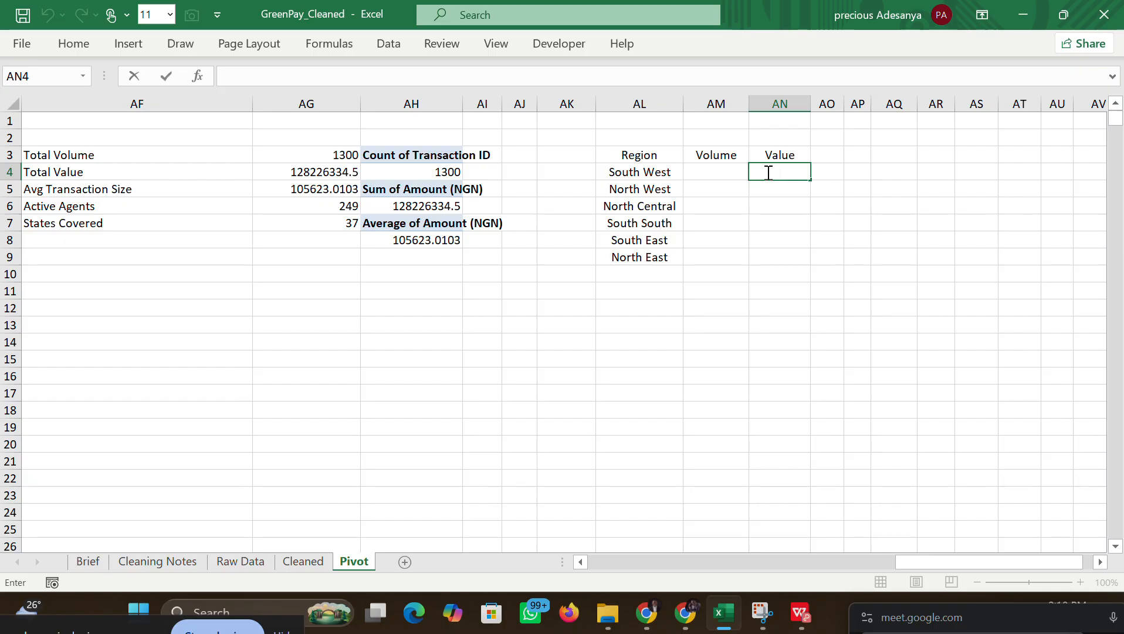
{"action": "type", "text": "="}
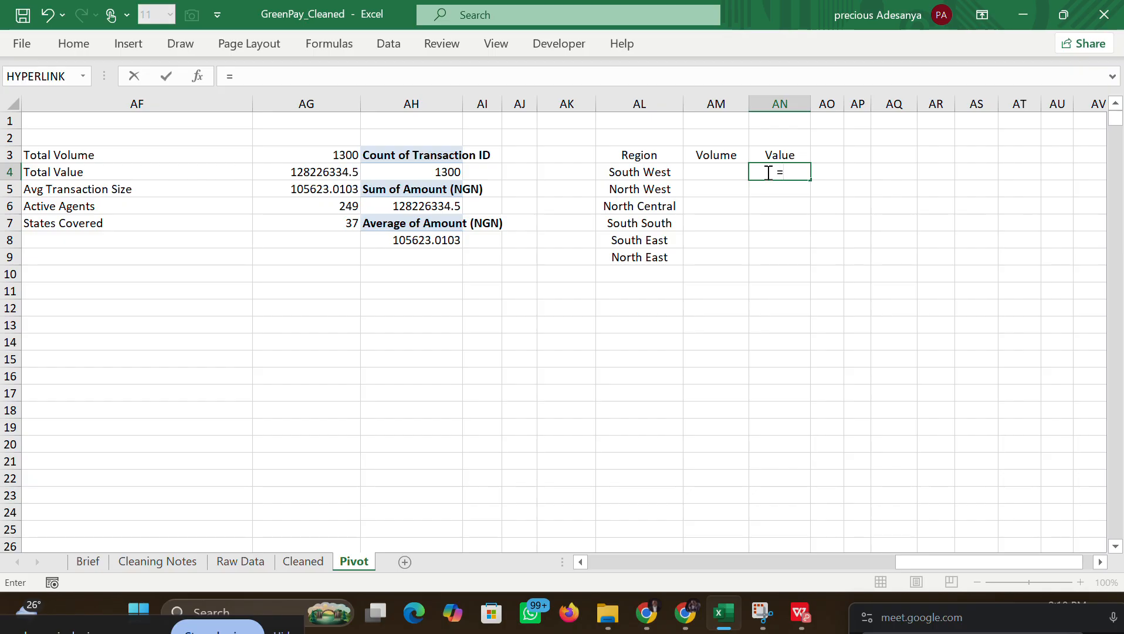
{"action": "type", "text": "coun"}
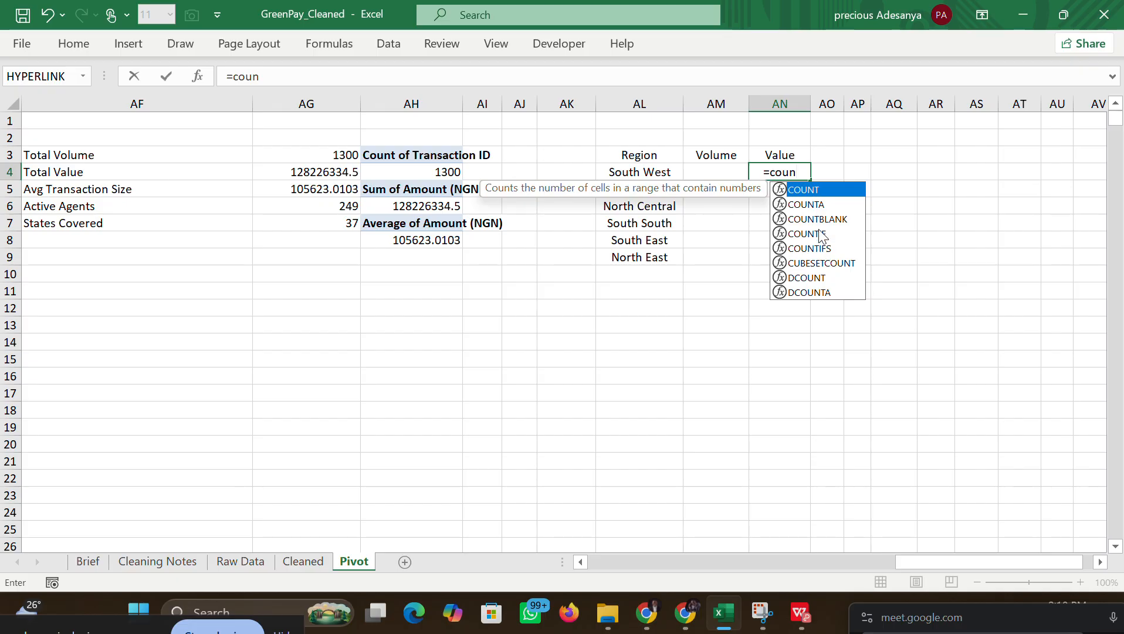
{"action": "double_click", "coordinate": [818, 235]}
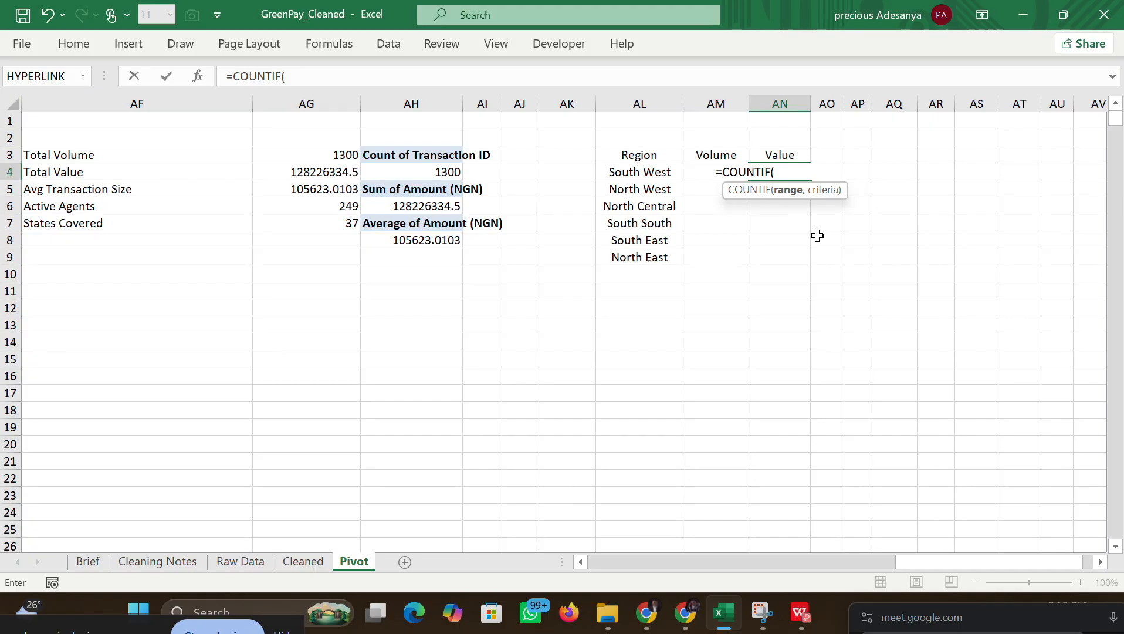
{"action": "key", "text": "BackSpace"}
{"action": "key", "text": "BackSpace"}
{"action": "key", "text": "BackSpace"}
{"action": "key", "text": "BackSpace"}
{"action": "key", "text": "BackSpace"}
{"action": "key", "text": "BackSpace"}
{"action": "key", "text": "BackSpace"}
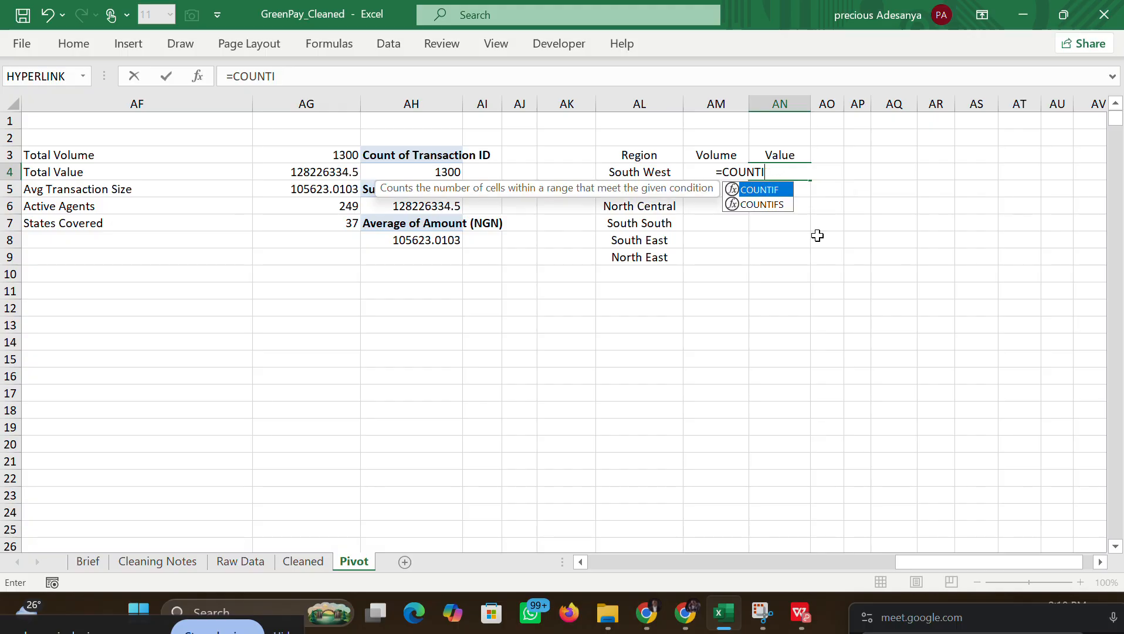
Step: Start a SUMIF formula in AN4 with Cleaned!G2:G1301 as the range and Pivot!AL4 as the criteria
{"action": "type", "text": "sum"}
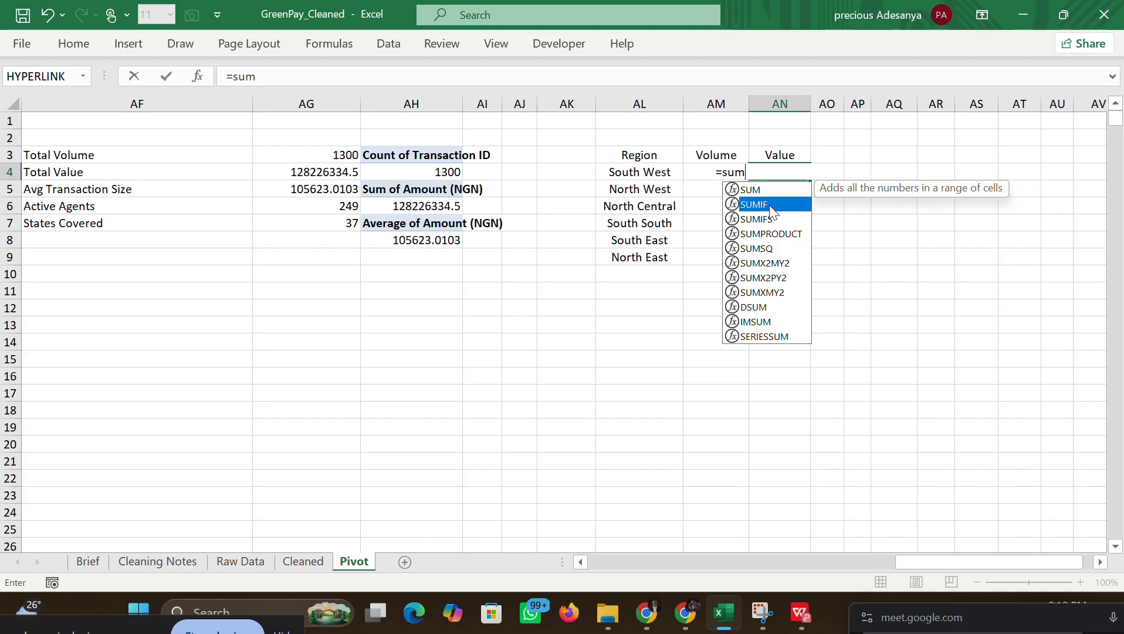
{"action": "double_click", "coordinate": [769, 204]}
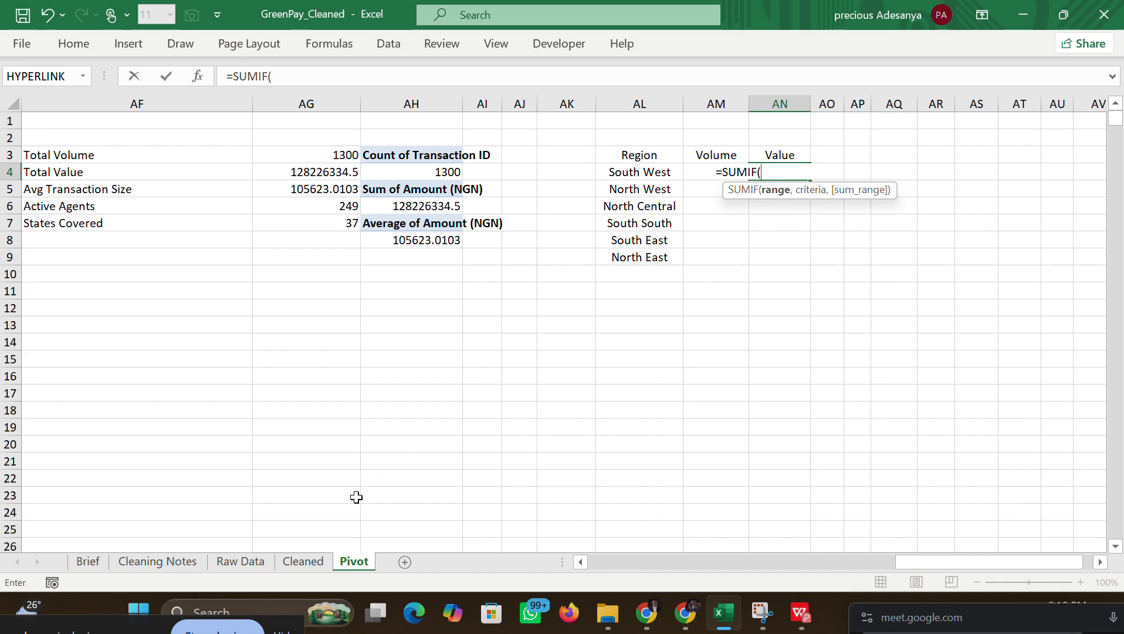
{"action": "left_click", "coordinate": [291, 563]}
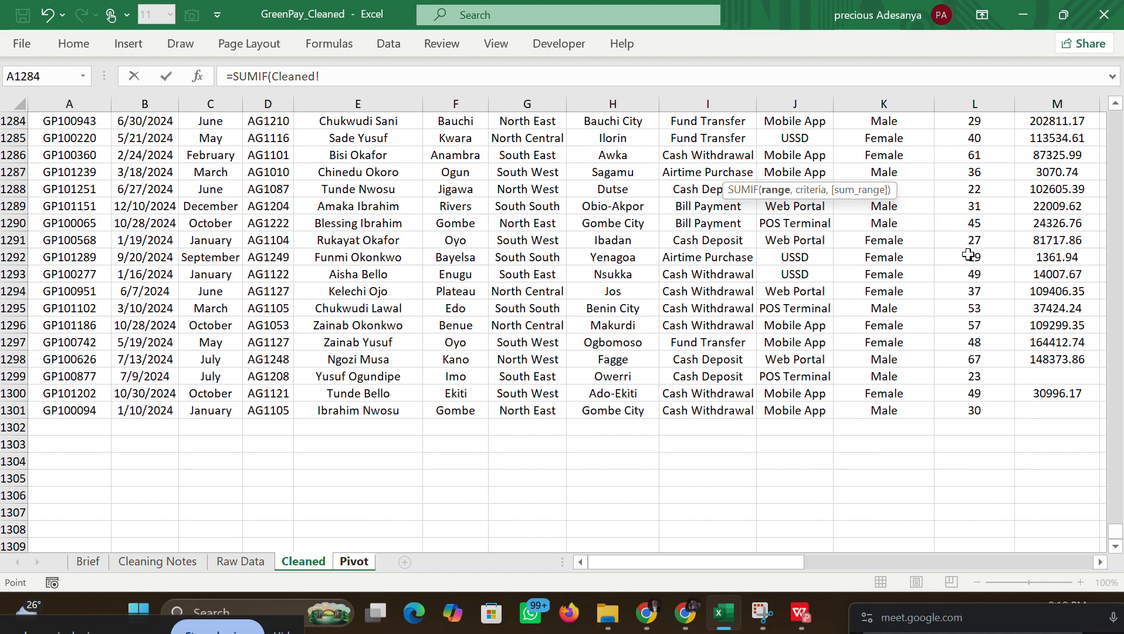
{"action": "left_click_drag", "start_coordinate": [1115, 531], "coordinate": [1119, 7]}
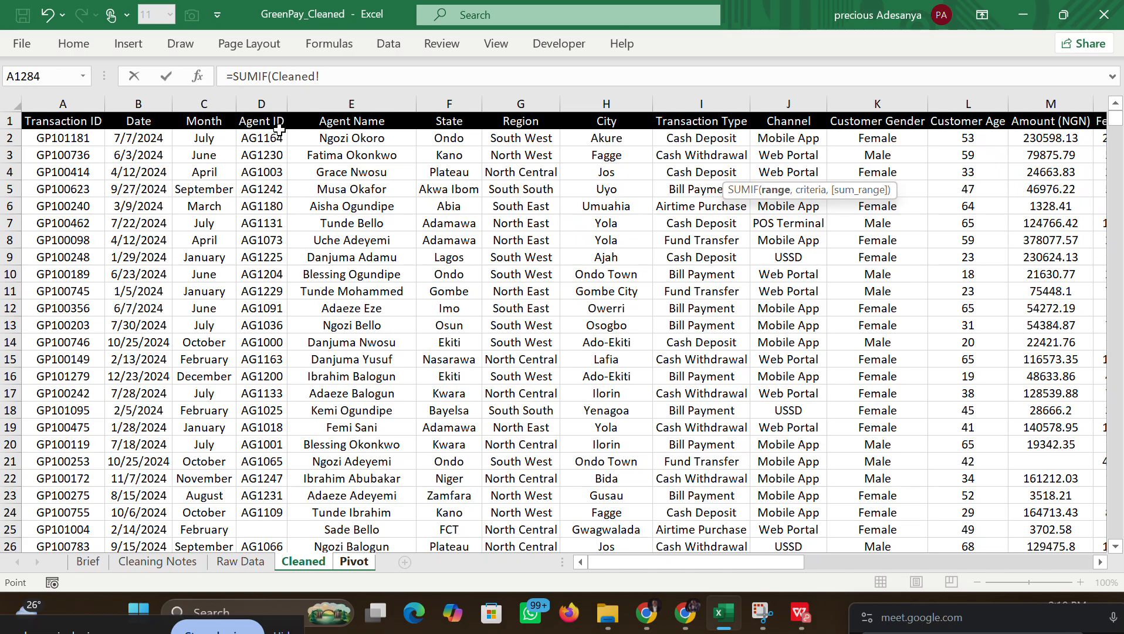
{"action": "left_click_drag", "start_coordinate": [512, 140], "coordinate": [519, 378]}
{"action": "left_click_drag", "start_coordinate": [524, 604], "coordinate": [527, 483]}
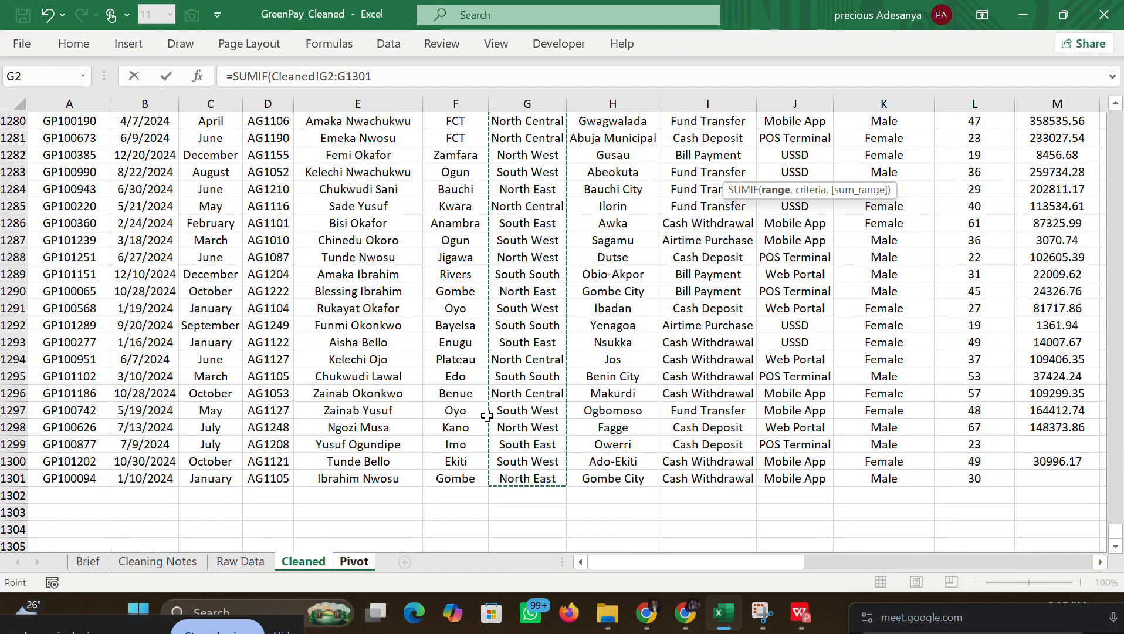
{"action": "left_click", "coordinate": [383, 78]}
{"action": "type", "text": ","}
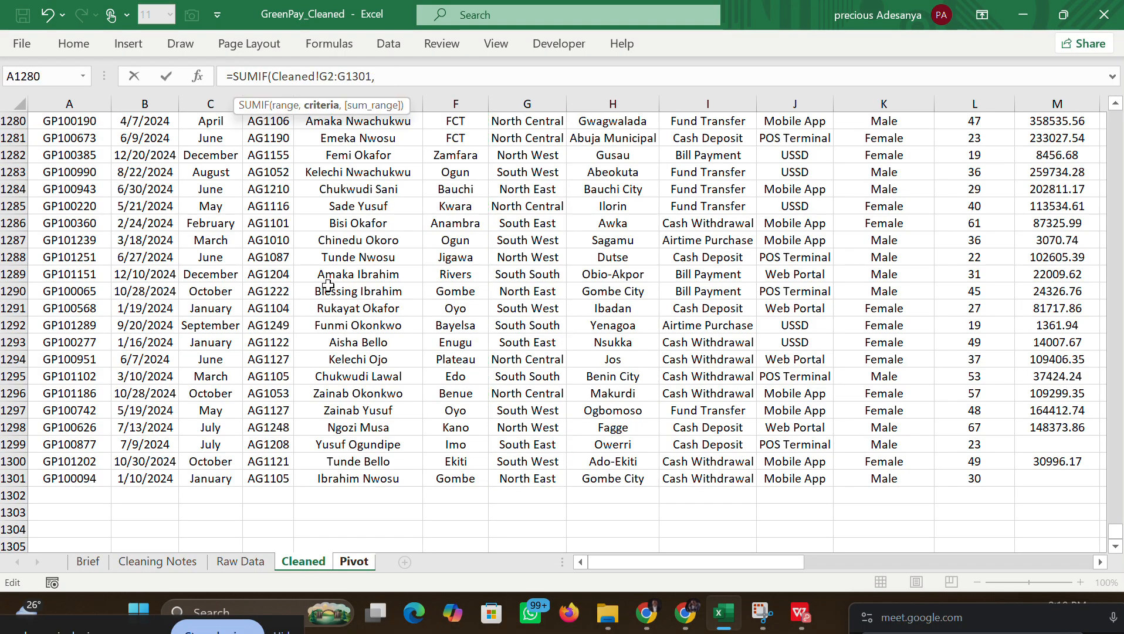
{"action": "left_click", "coordinate": [345, 564]}
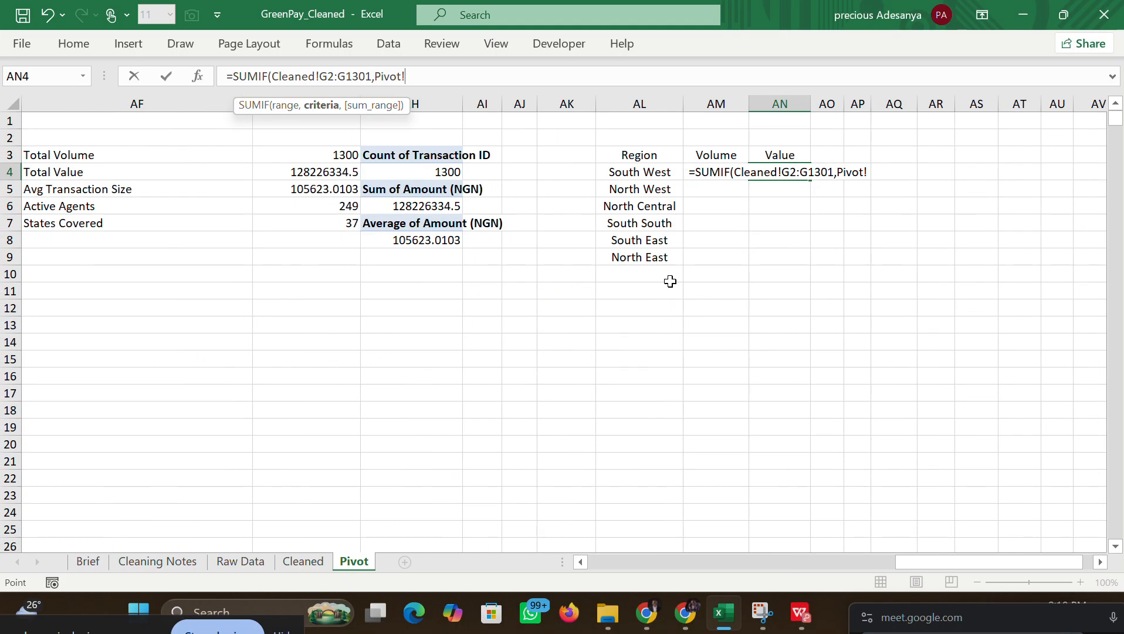
{"action": "left_click", "coordinate": [652, 172]}
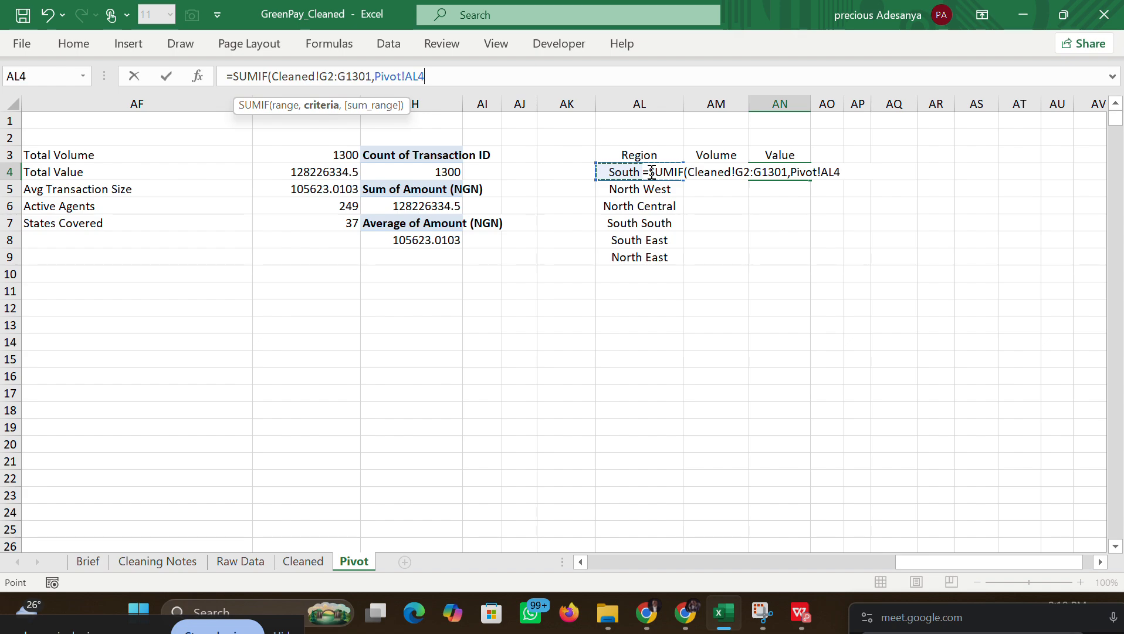
{"action": "type", "text": ","}
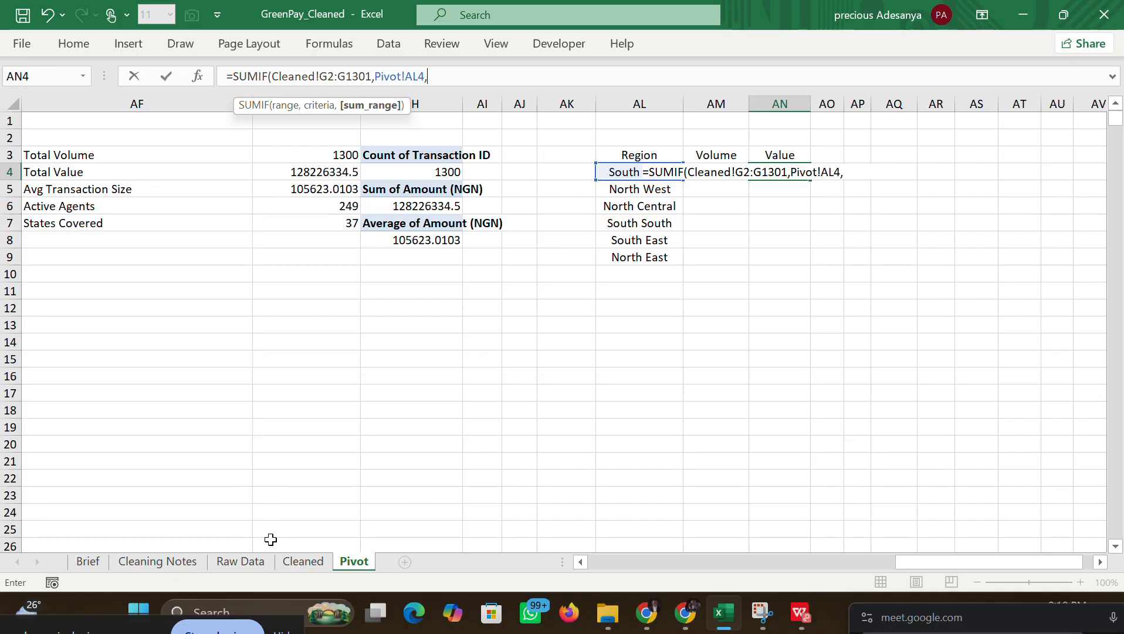
Step: Complete the SUMIF formula in AN4 with Cleaned!M2:M1301 as the sum range
{"action": "left_click", "coordinate": [286, 565]}
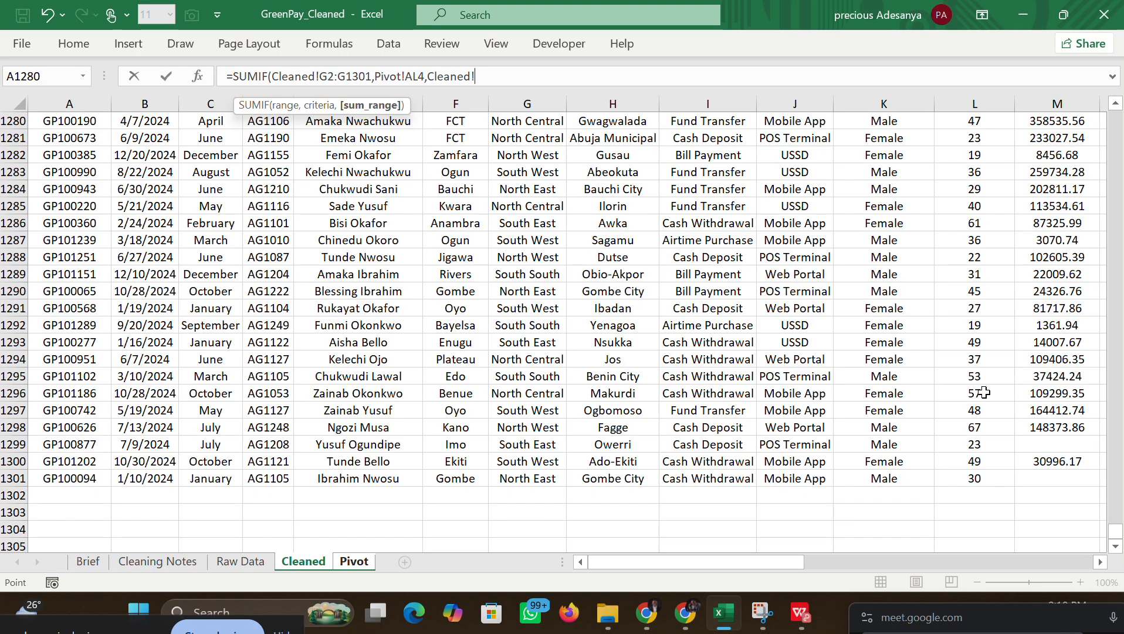
{"action": "left_click", "coordinate": [1113, 541]}
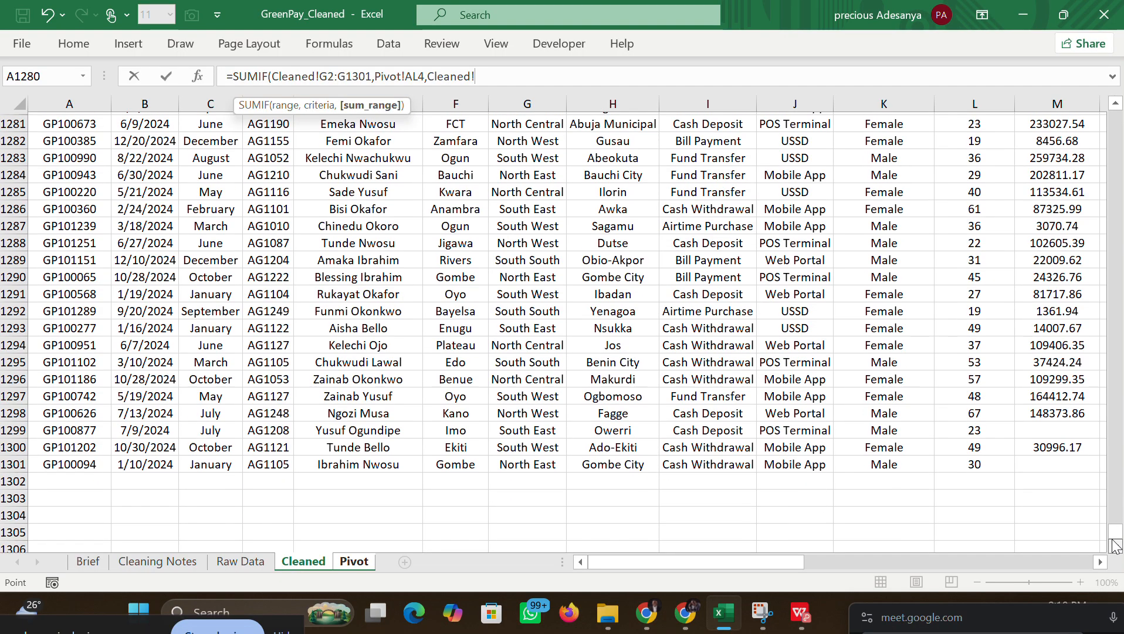
{"action": "left_click", "coordinate": [1114, 541]}
{"action": "left_click", "coordinate": [1113, 541]}
{"action": "left_click_drag", "start_coordinate": [1115, 537], "coordinate": [1116, 116]}
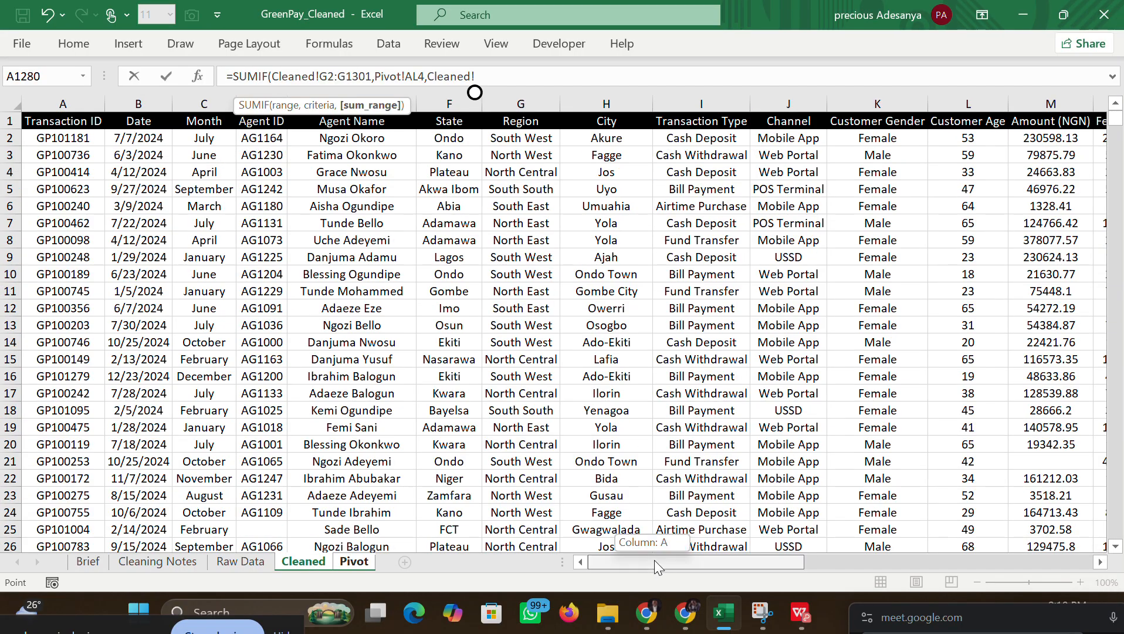
{"action": "left_click_drag", "start_coordinate": [654, 559], "coordinate": [701, 567]}
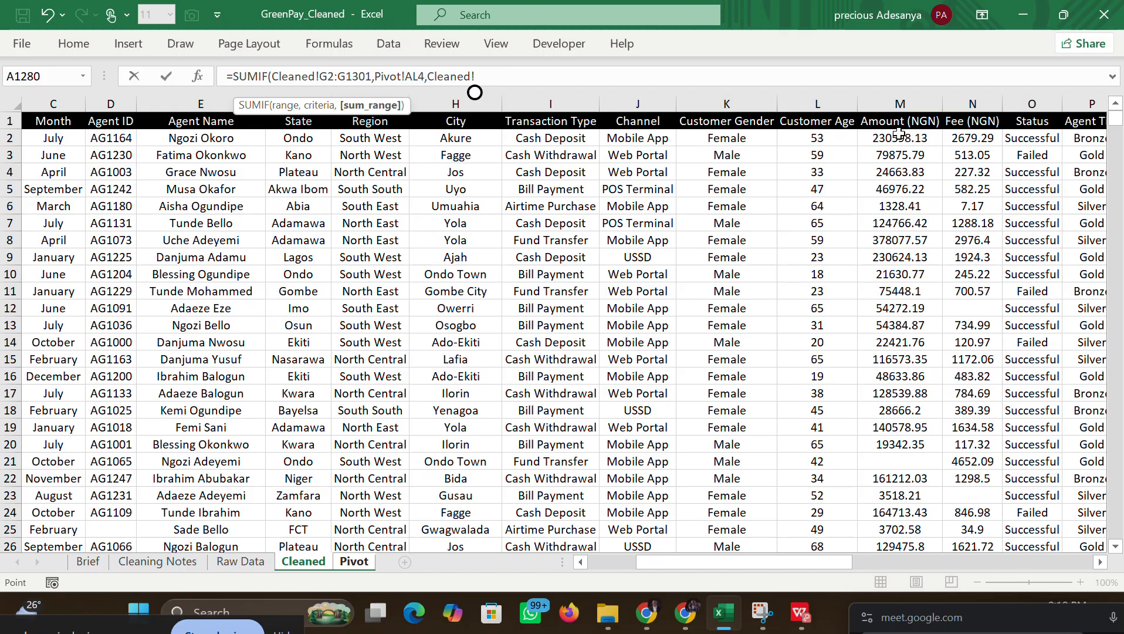
{"action": "left_click_drag", "start_coordinate": [900, 135], "coordinate": [899, 513]}
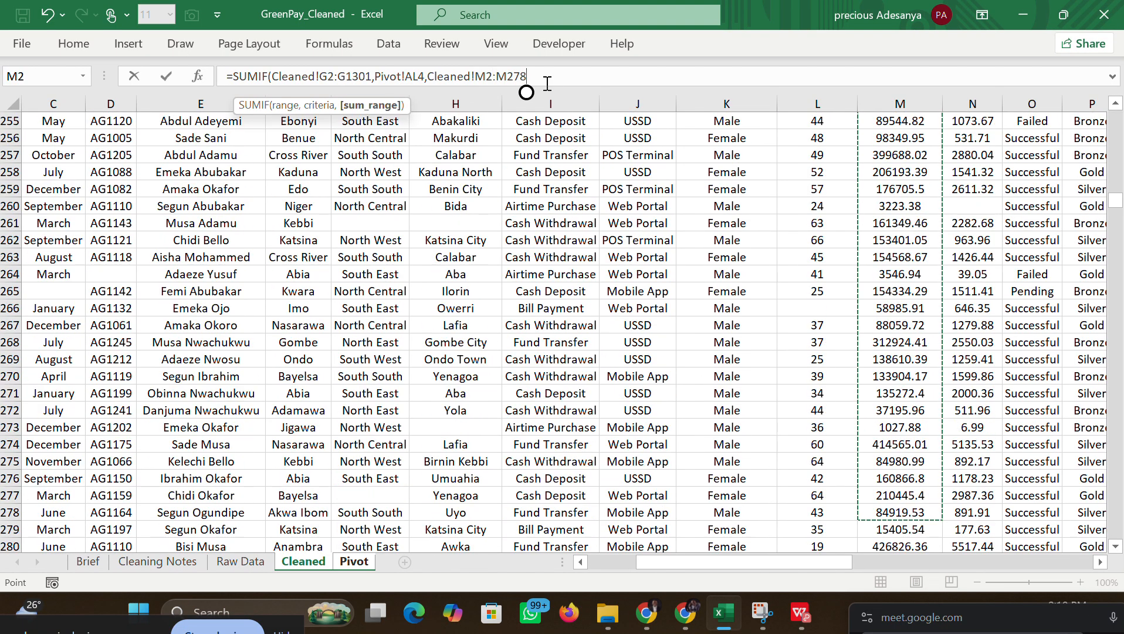
{"action": "key", "text": "BackSpace"}
{"action": "key", "text": "BackSpace"}
{"action": "key", "text": "BackSpace"}
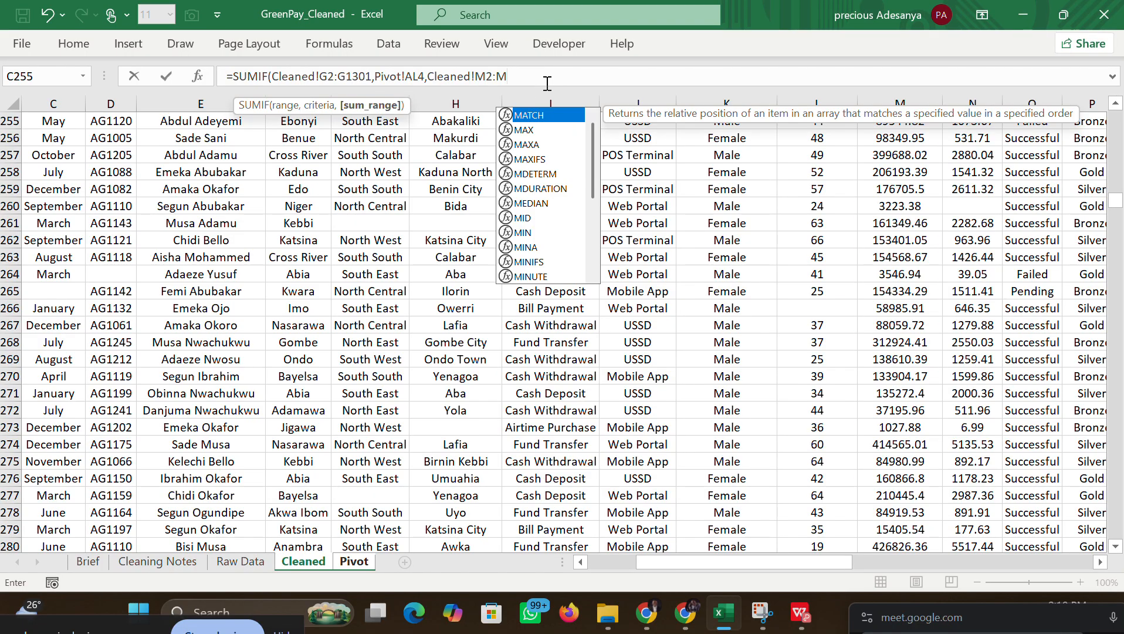
{"action": "type", "text": "1301"}
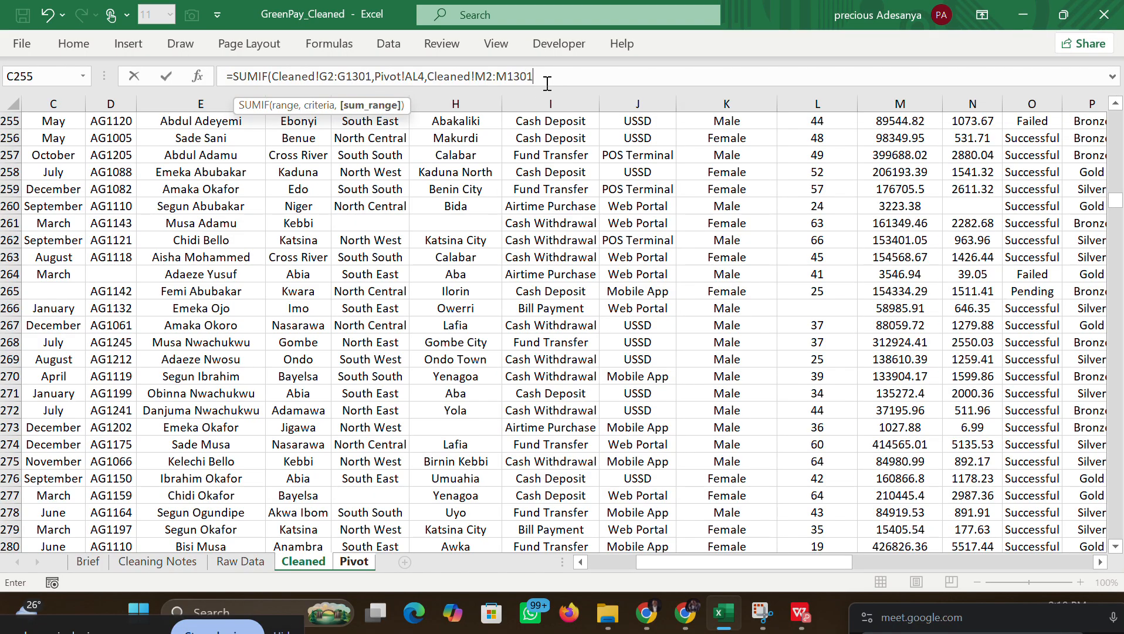
{"action": "type", "text": ")"}
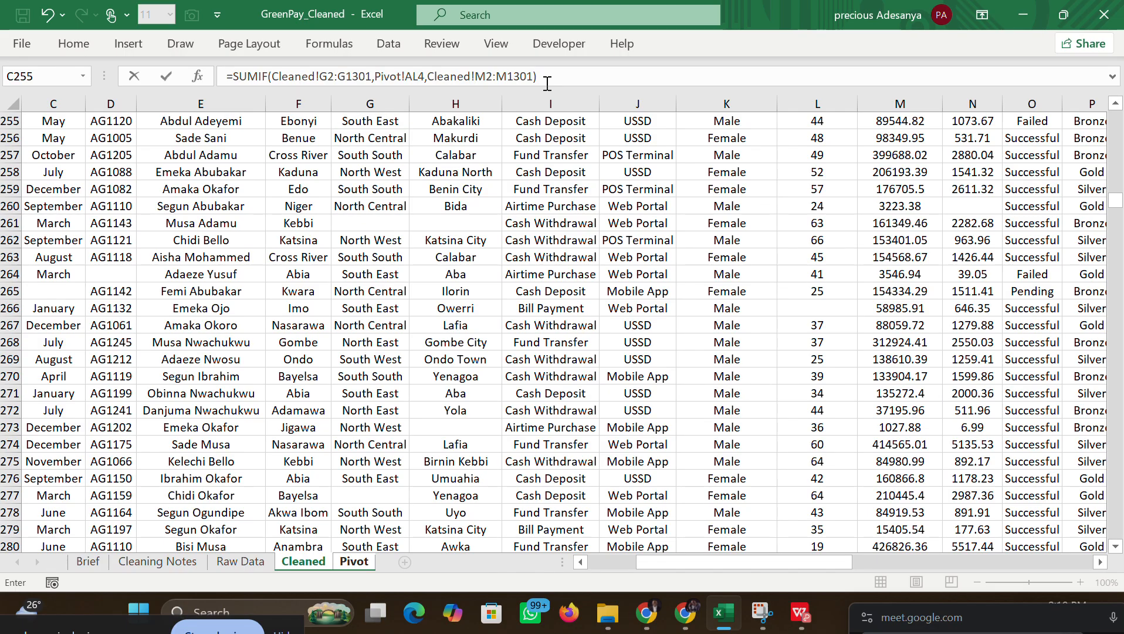
{"action": "key", "text": "Return"}
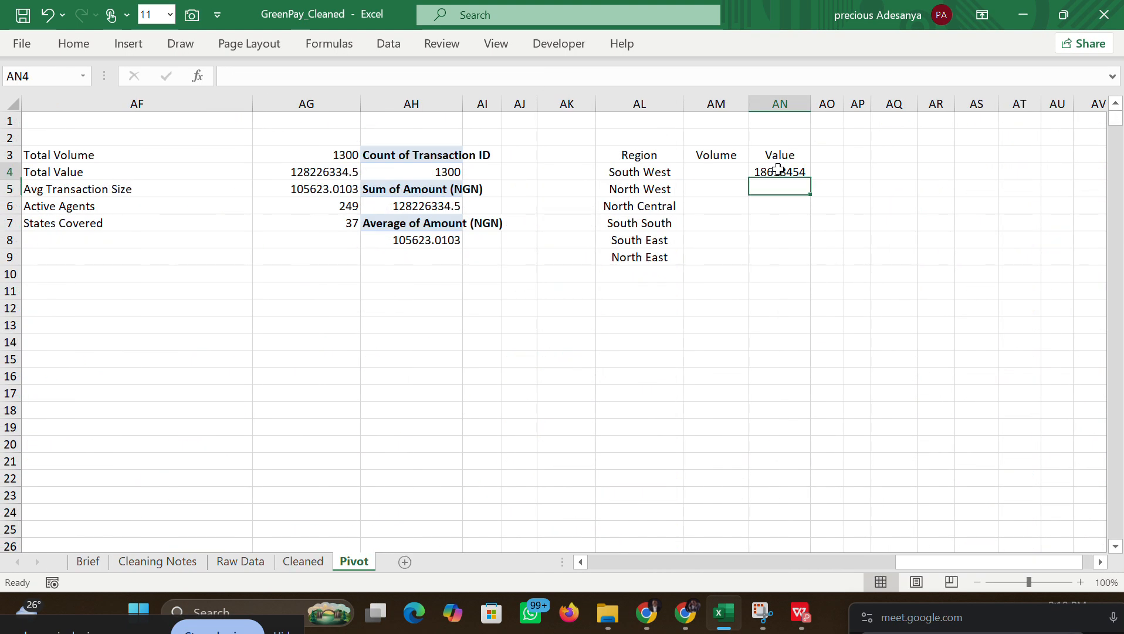
Step: Make the criteria range in AN4's SUMIF formula absolute as Cleaned!$G$2:$G$1301
{"action": "left_click", "coordinate": [778, 169]}
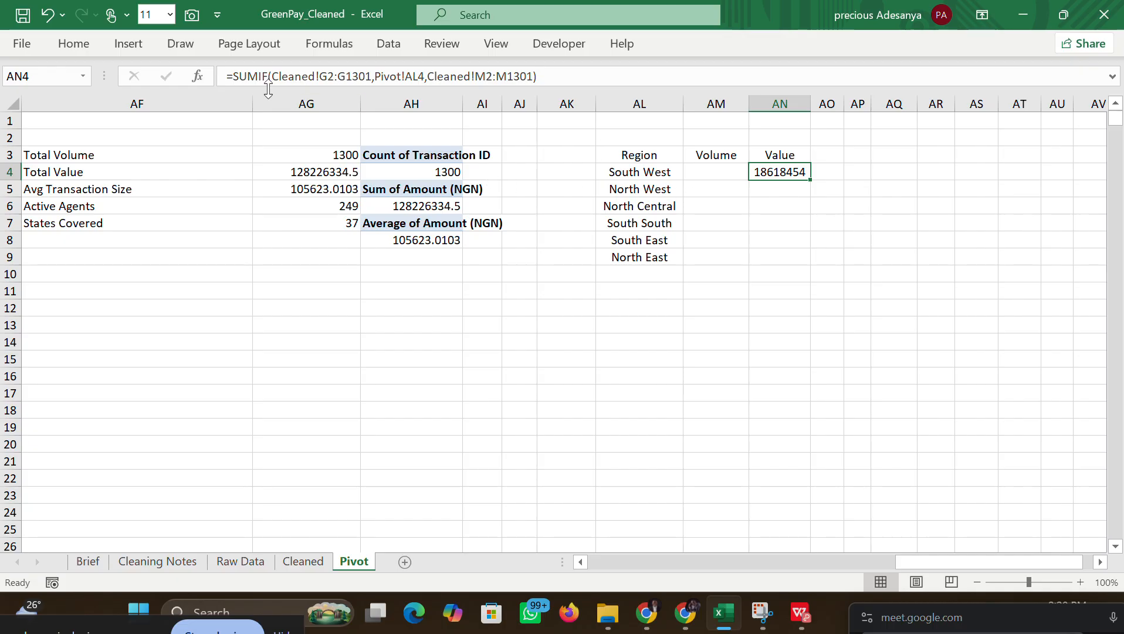
{"action": "left_click", "coordinate": [321, 75]}
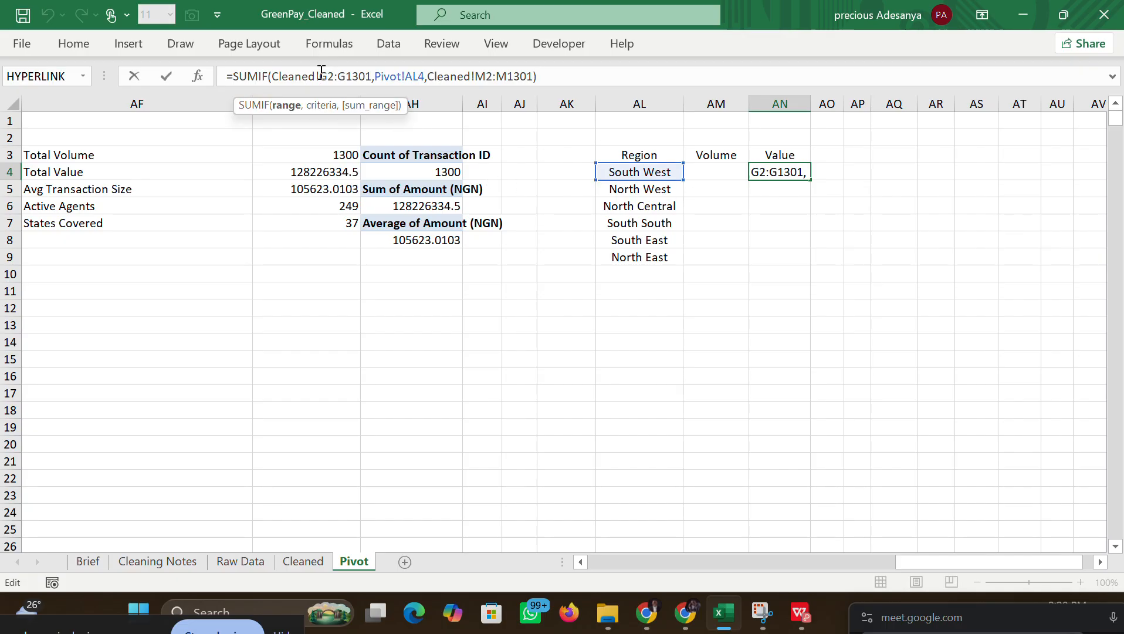
{"action": "type", "text": "$"}
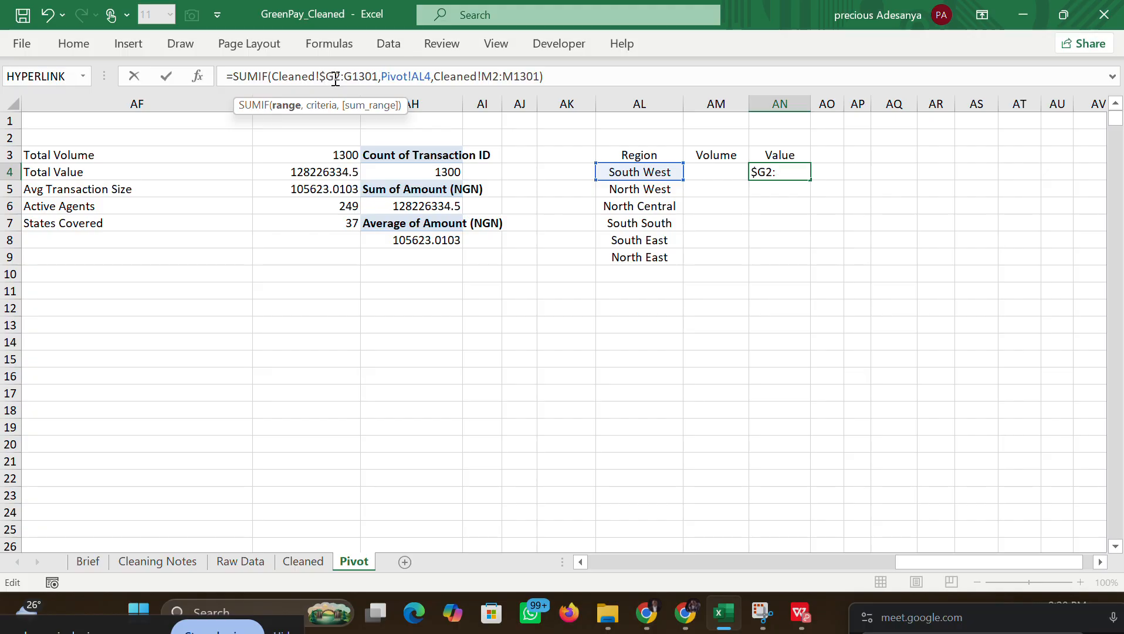
{"action": "left_click", "coordinate": [335, 76]}
{"action": "type", "text": "$"}
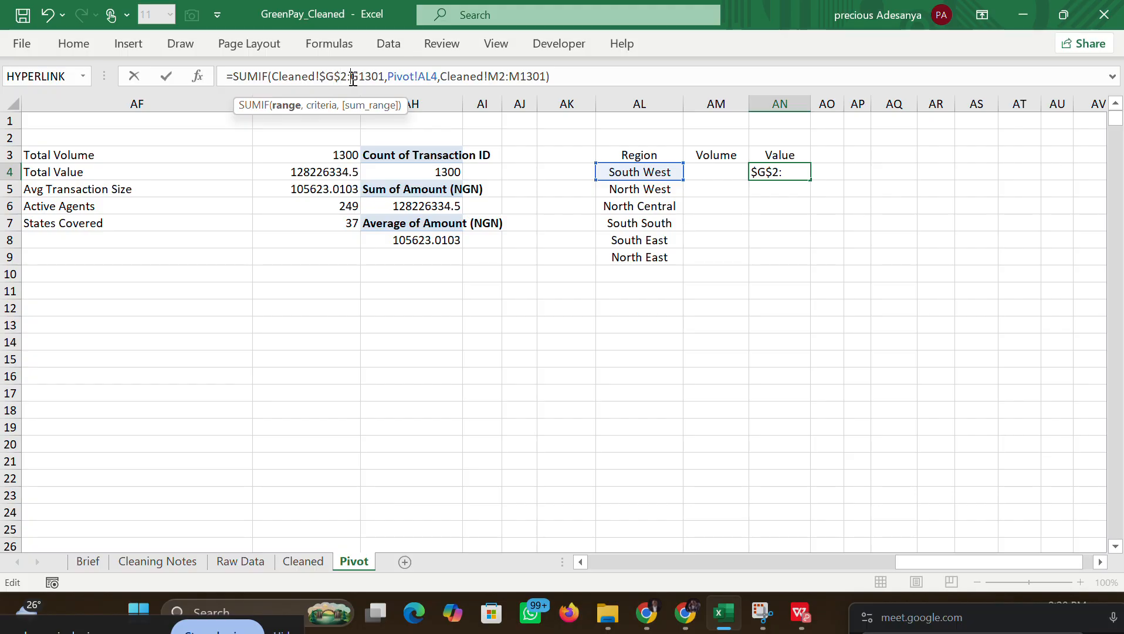
{"action": "left_click", "coordinate": [353, 79]}
{"action": "type", "text": "$"}
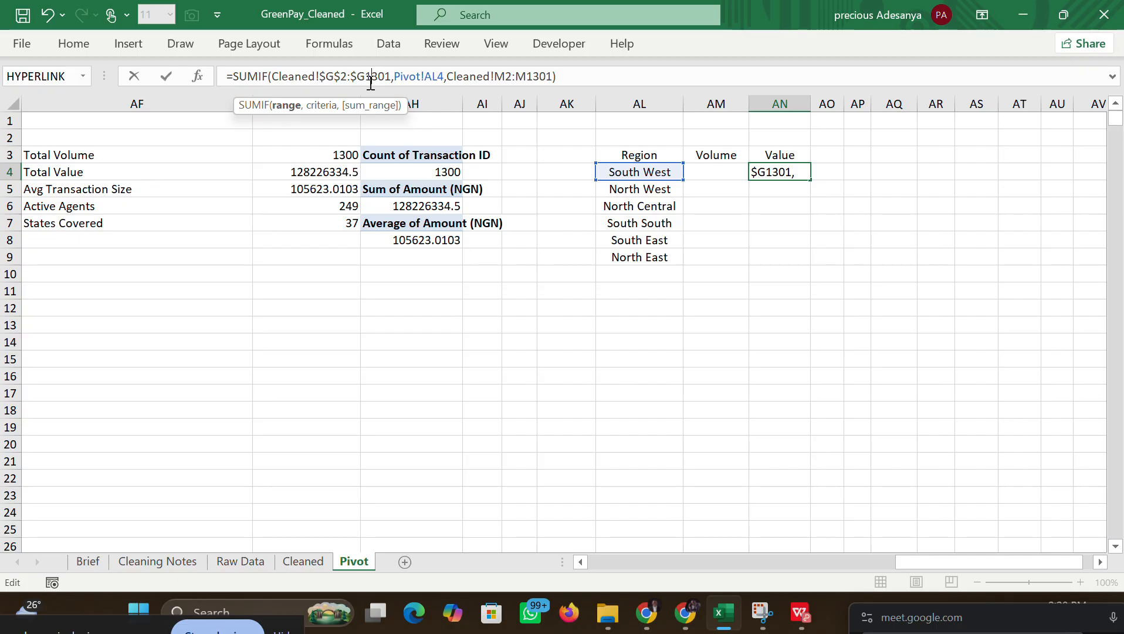
{"action": "left_click", "coordinate": [370, 78]}
{"action": "type", "text": "$"}
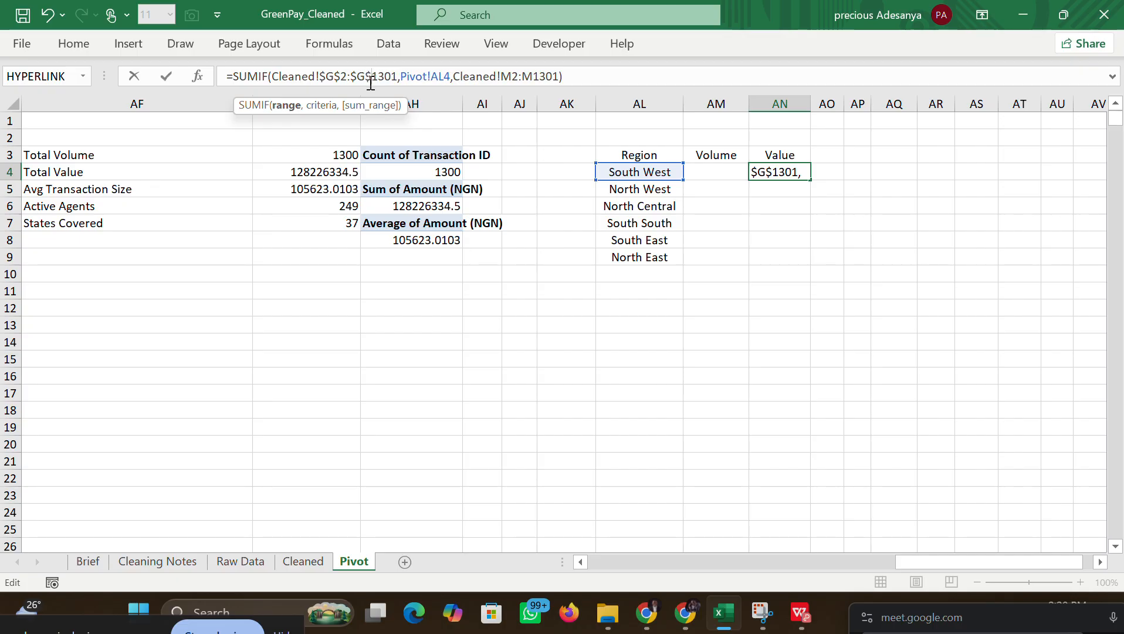
Step: Make the sum range in AN4's SUMIF formula absolute as Cleaned!$M$2:$M$1301
{"action": "left_click", "coordinate": [502, 78]}
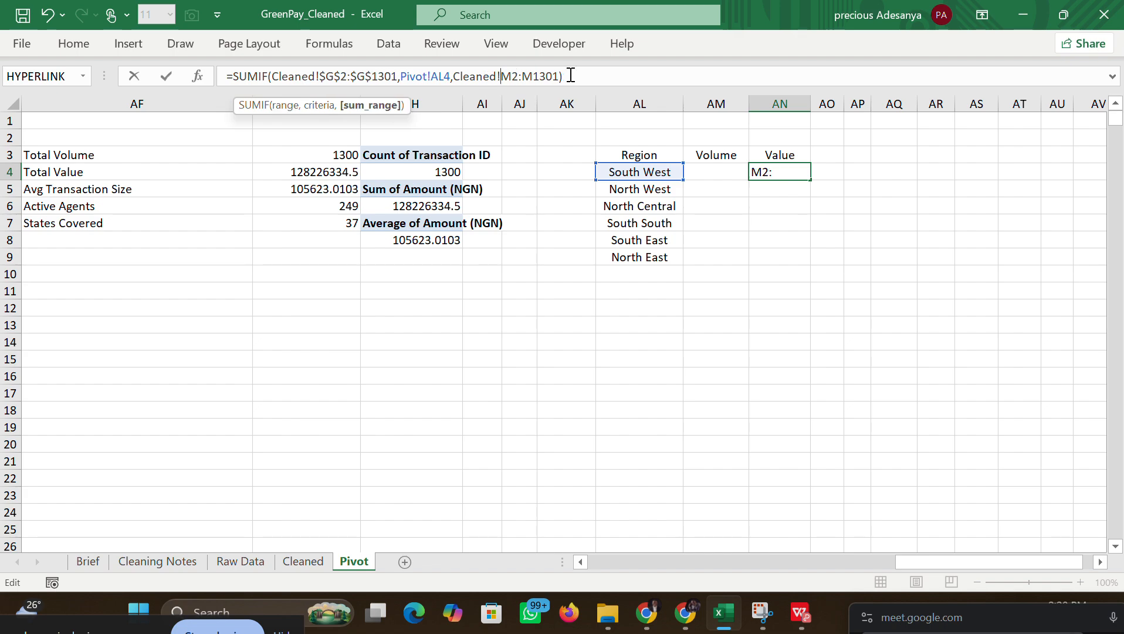
{"action": "type", "text": "$"}
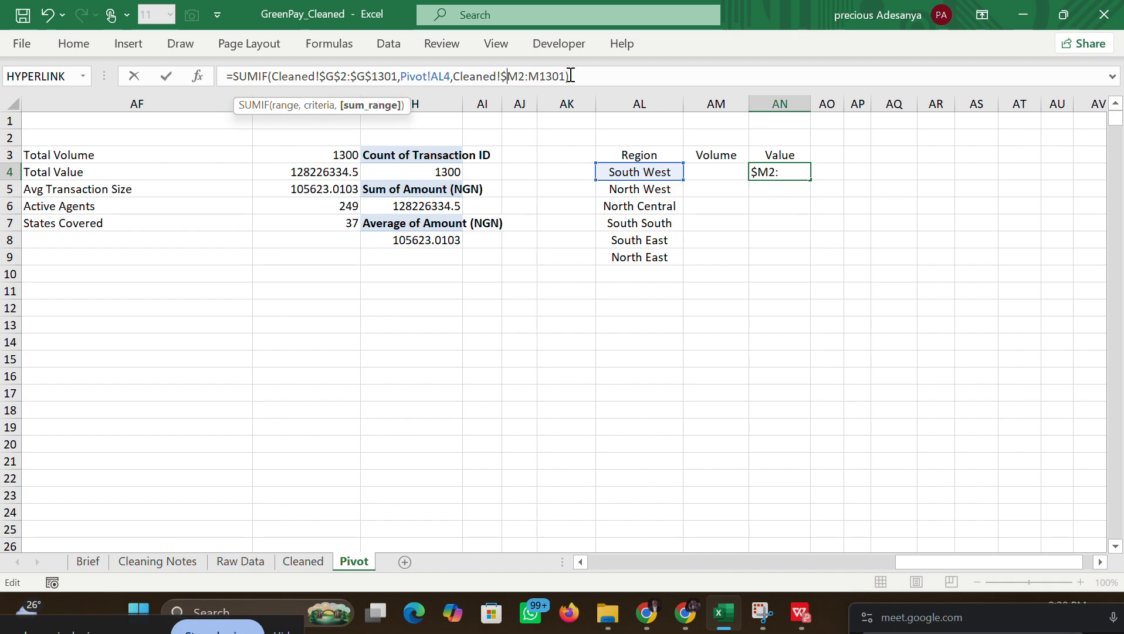
{"action": "left_click", "coordinate": [519, 77]}
{"action": "type", "text": "$"}
{"action": "left_click", "coordinate": [539, 77]}
{"action": "type", "text": "$"}
{"action": "left_click", "coordinate": [549, 76]}
{"action": "type", "text": "$"}
{"action": "left_click", "coordinate": [580, 77]}
{"action": "left_click", "coordinate": [600, 77]}
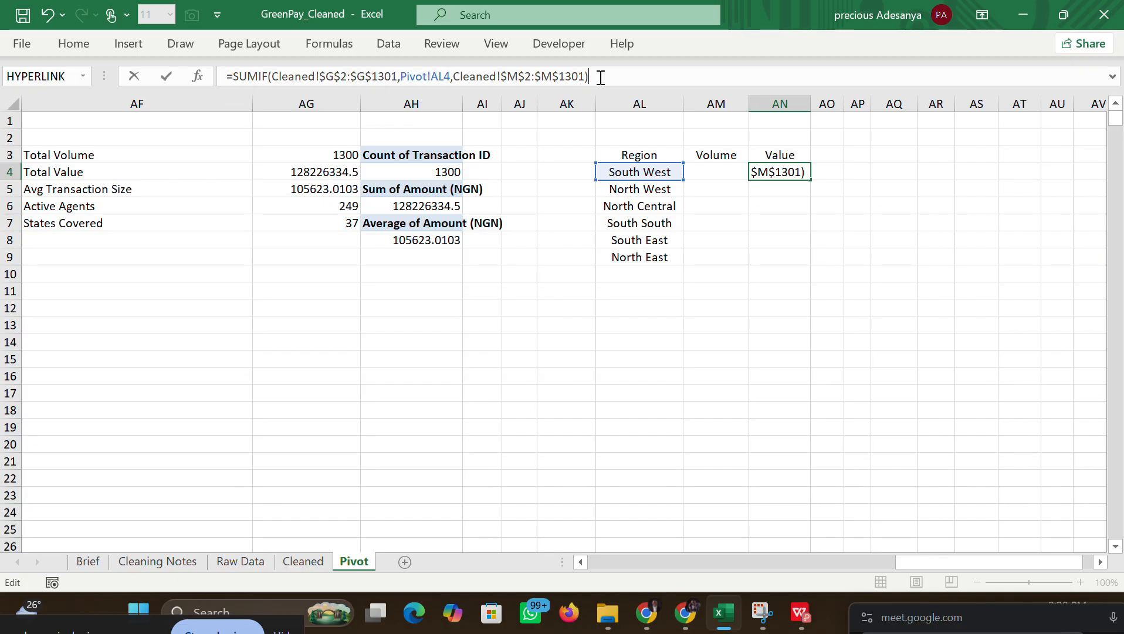
{"action": "key", "text": "Return"}
Step: Fill the SUMIF formula from AN4 down through AN9 and widen the Value column to fit the decimals
{"action": "left_click", "coordinate": [781, 173]}
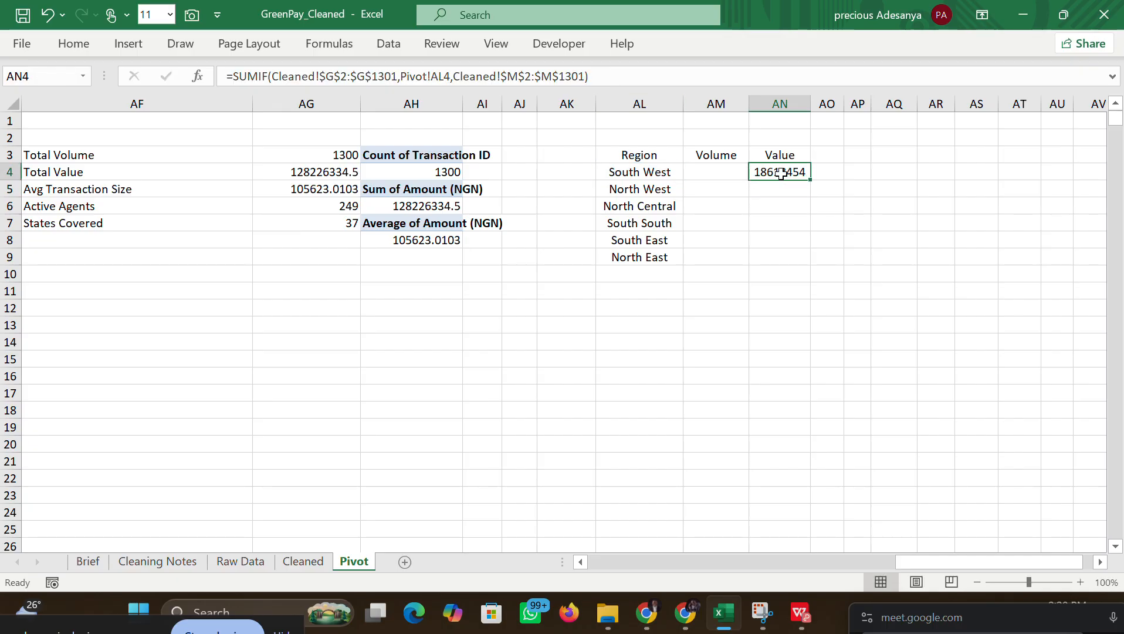
{"action": "left_click_drag", "start_coordinate": [809, 179], "coordinate": [797, 263]}
{"action": "left_click", "coordinate": [784, 253]}
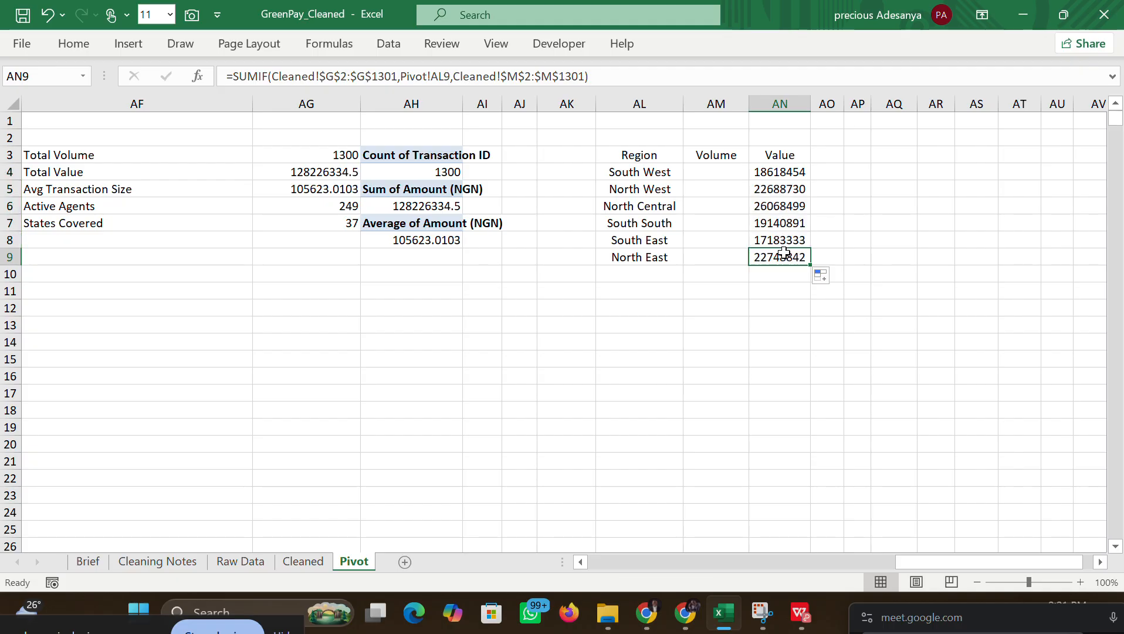
{"action": "left_click", "coordinate": [773, 239]}
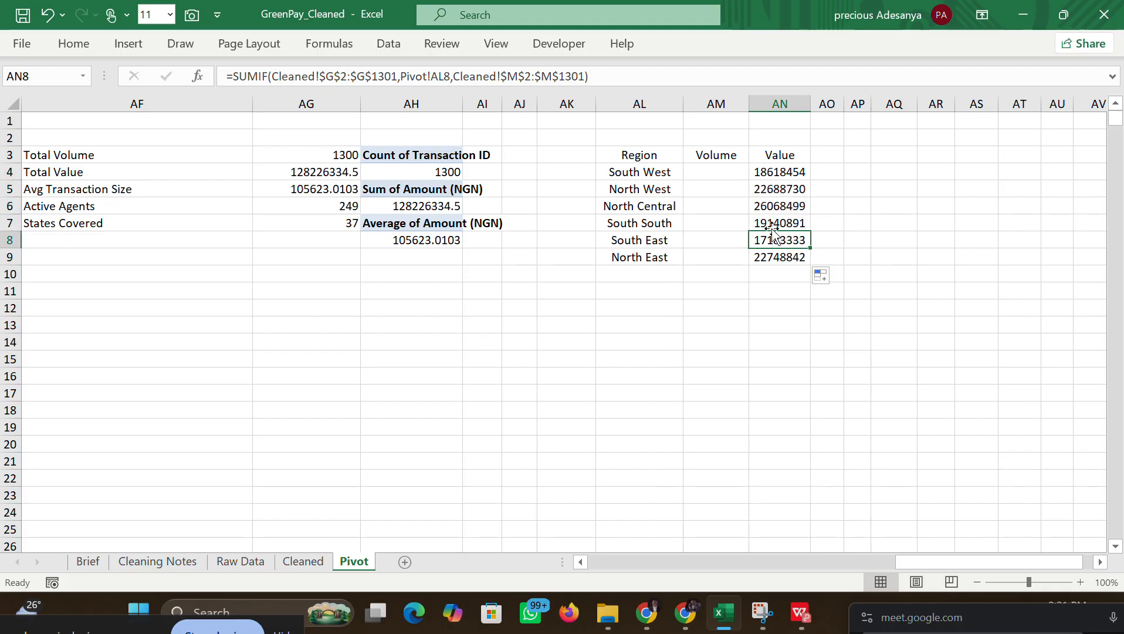
{"action": "left_click", "coordinate": [764, 210]}
{"action": "left_click", "coordinate": [906, 188]}
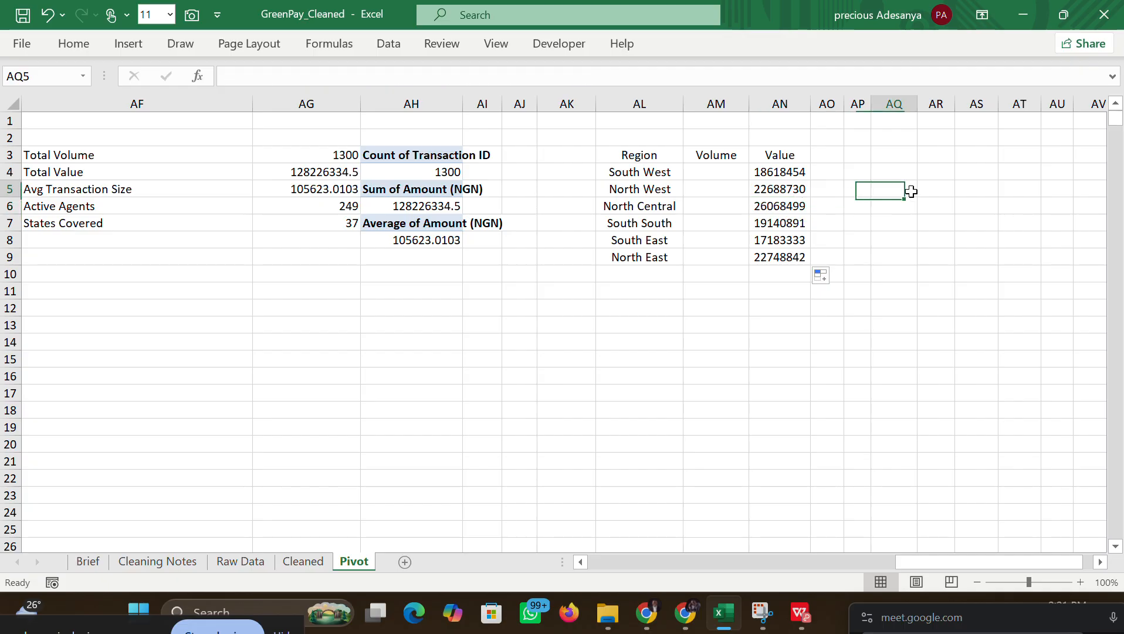
{"action": "left_click_drag", "start_coordinate": [812, 104], "coordinate": [835, 104]}
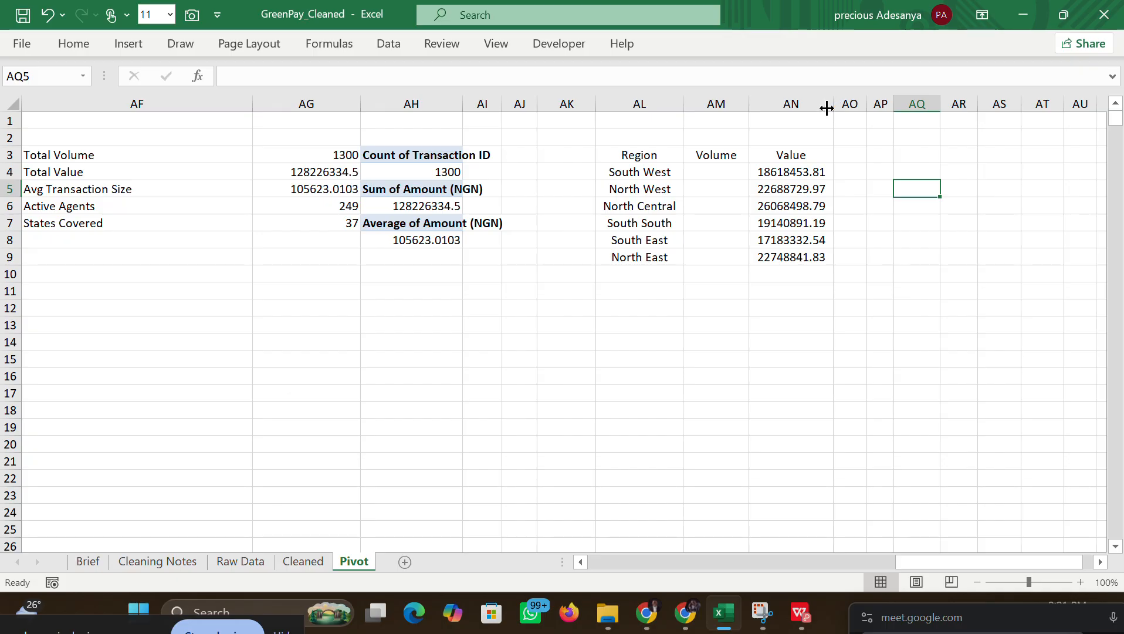
Step: Start a COUNTIF formula in AM4, the Volume cell for South West
{"action": "double_click", "coordinate": [714, 172]}
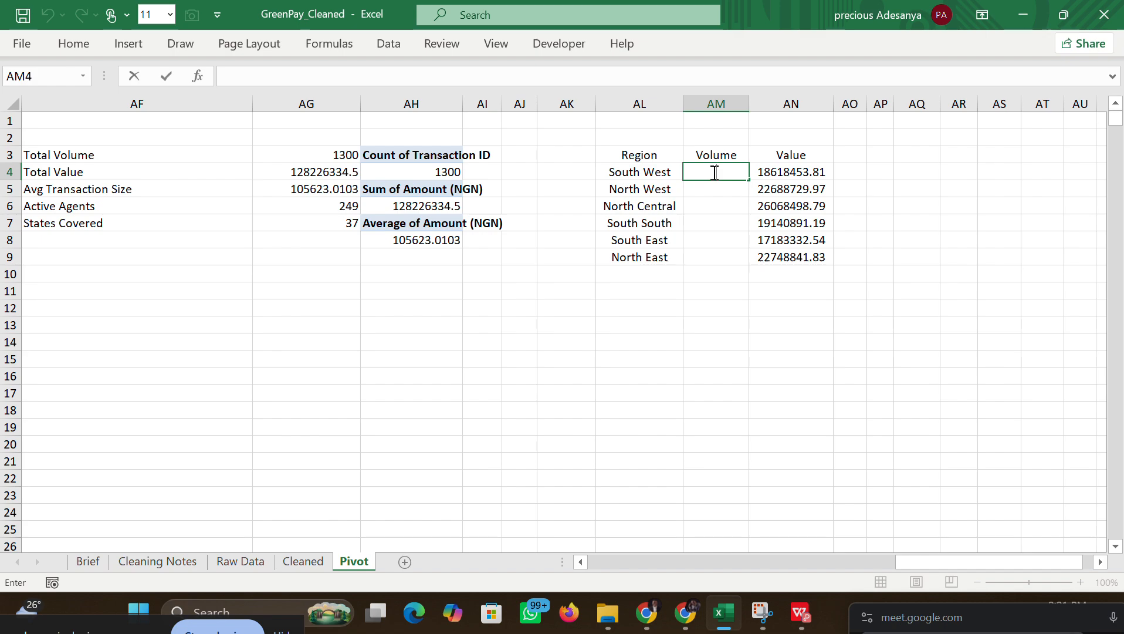
{"action": "type", "text": "="}
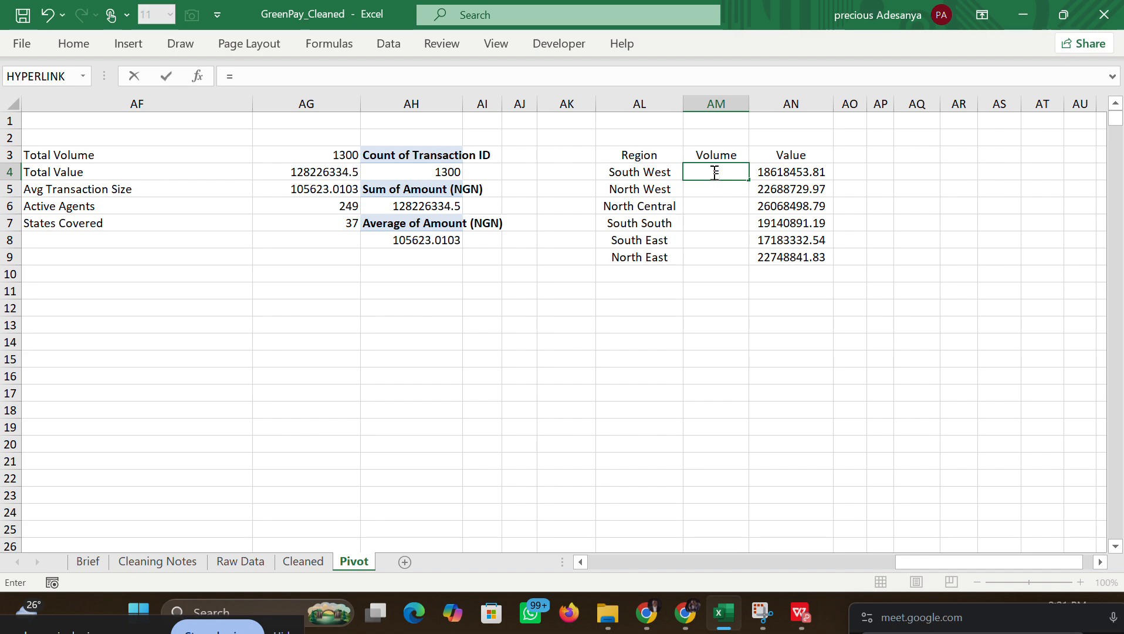
{"action": "type", "text": "co"}
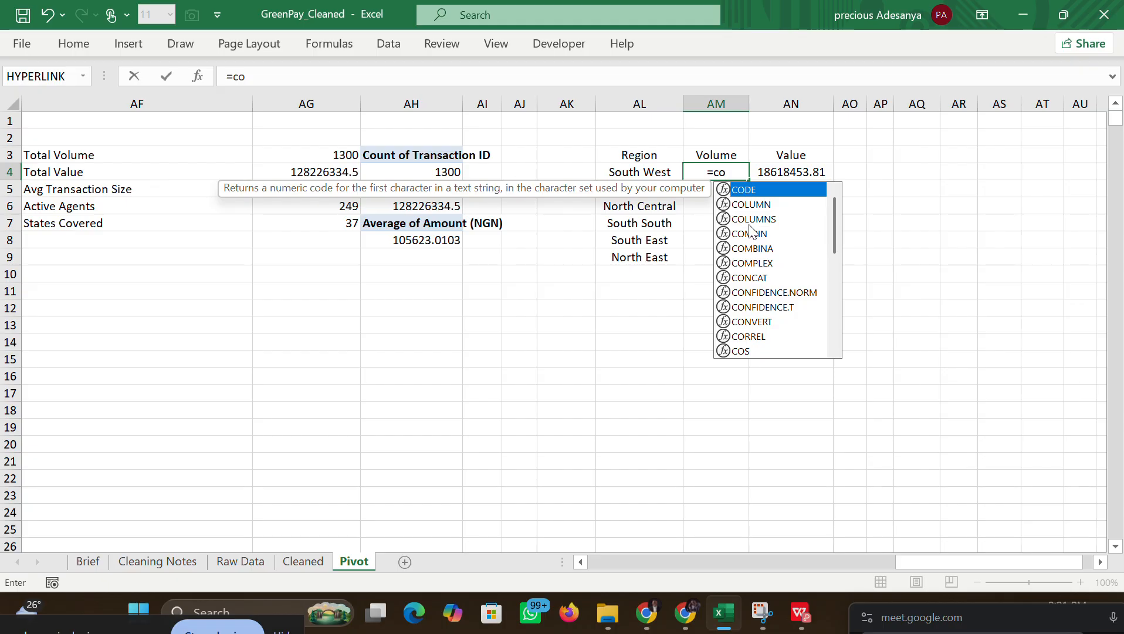
{"action": "type", "text": "un"}
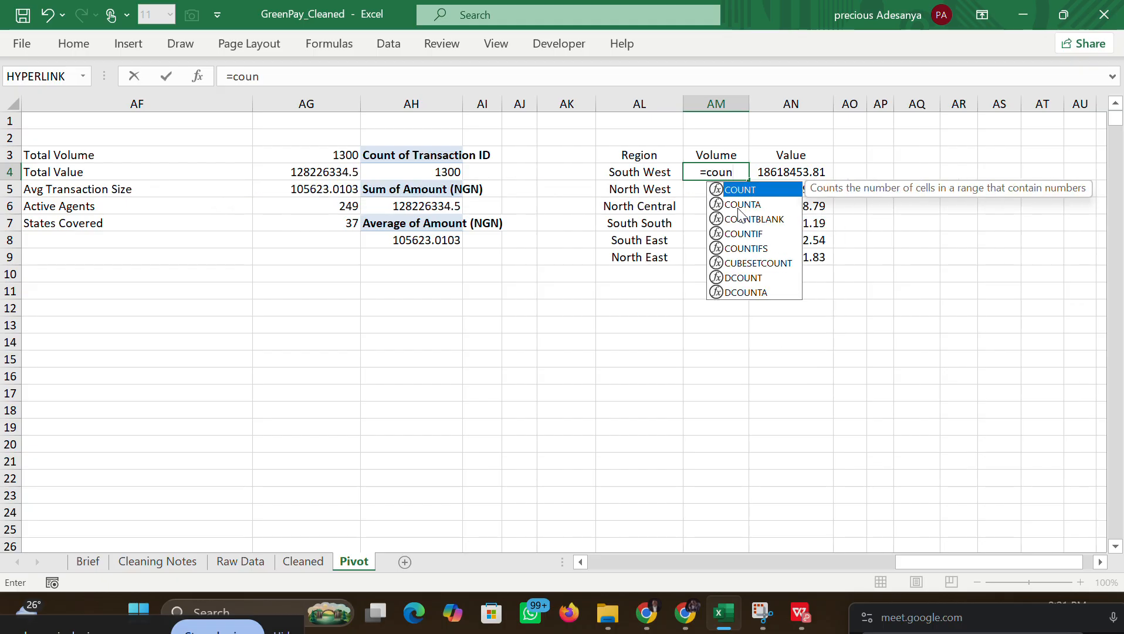
{"action": "double_click", "coordinate": [745, 230]}
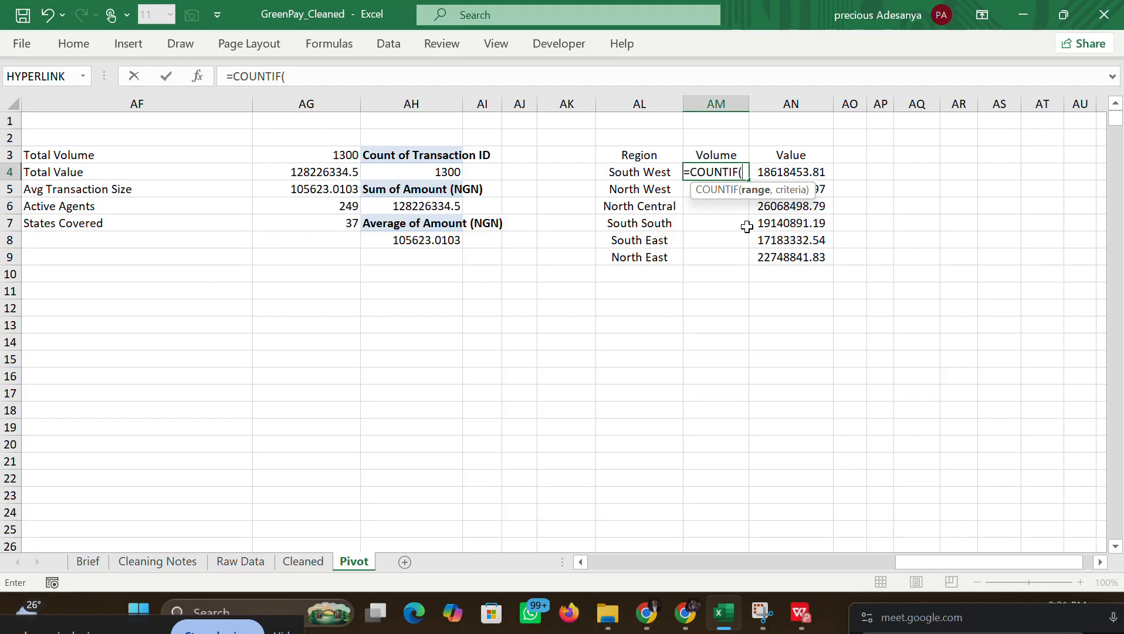
Step: Set the COUNTIF range in AM4 to the Region data Cleaned!G2:G1301
{"action": "left_click", "coordinate": [245, 561]}
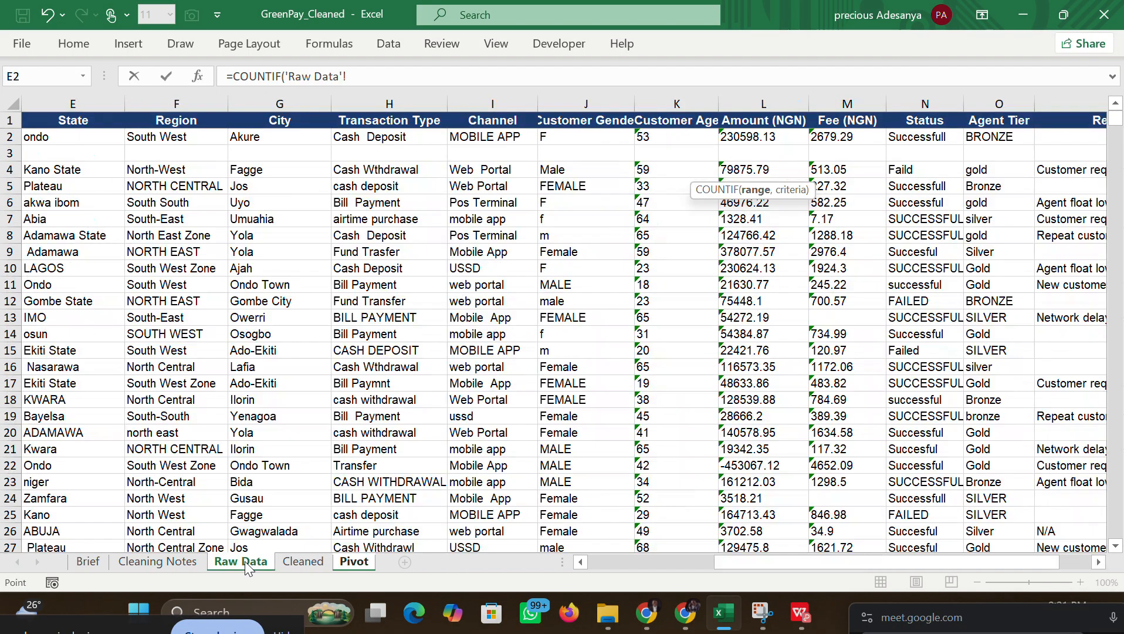
{"action": "left_click", "coordinate": [285, 564]}
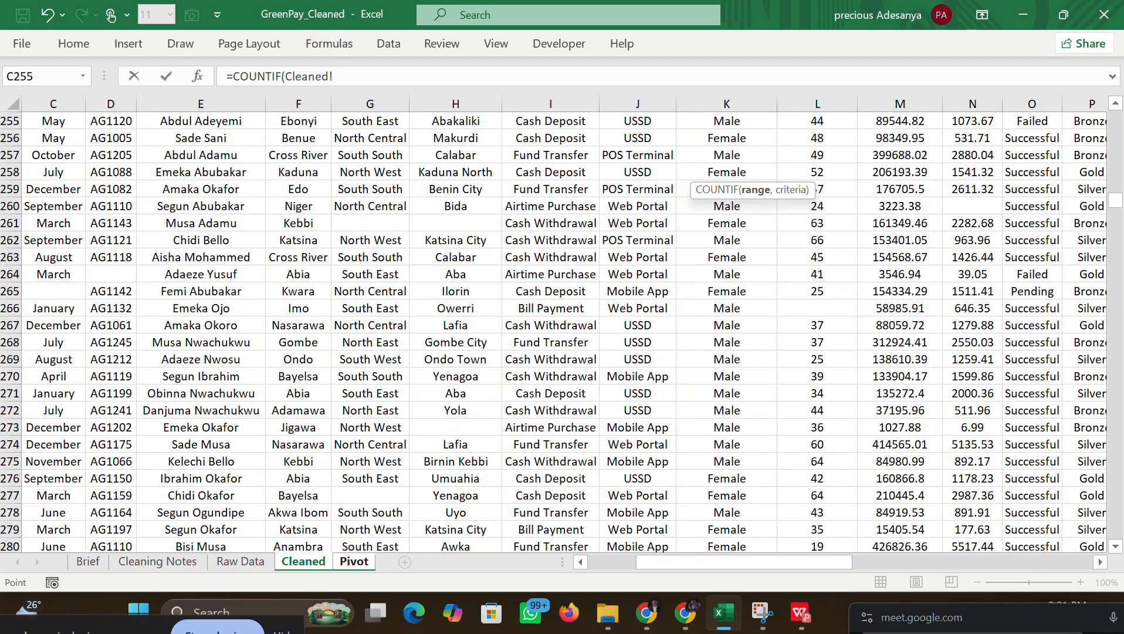
{"action": "left_click_drag", "start_coordinate": [1115, 202], "coordinate": [1110, 80]}
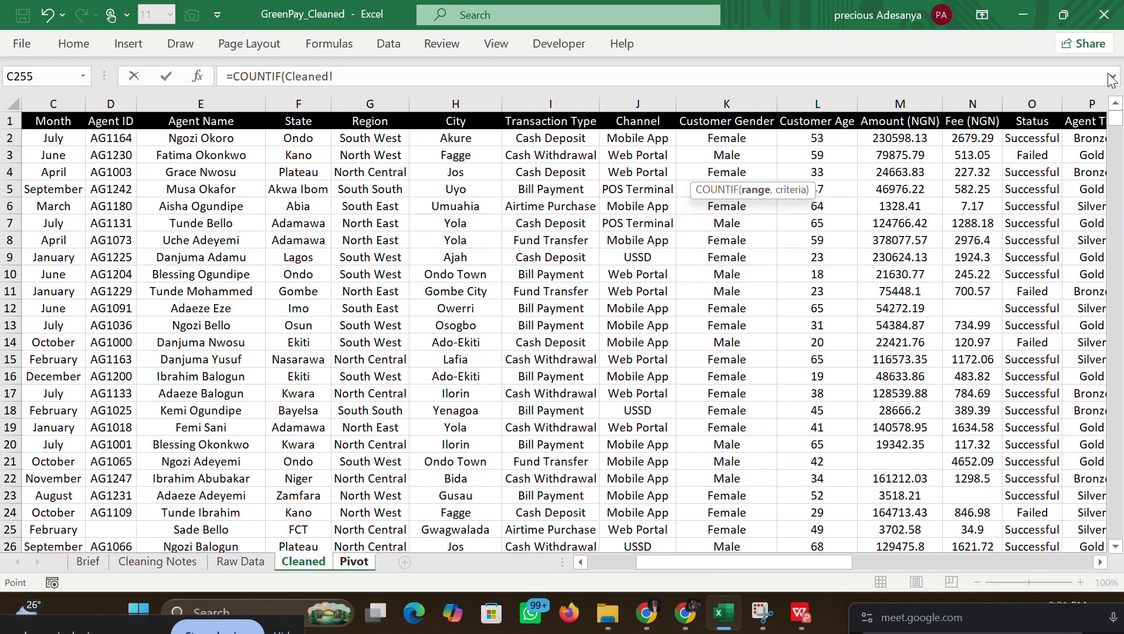
{"action": "left_click", "coordinate": [390, 136]}
{"action": "left_click_drag", "start_coordinate": [390, 136], "coordinate": [370, 512]}
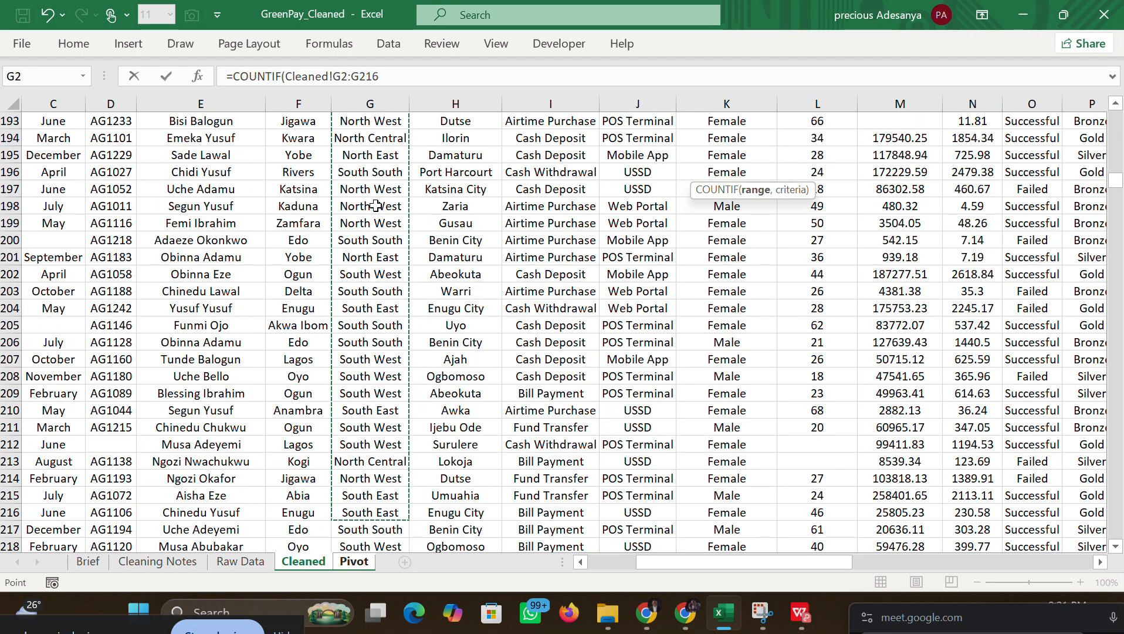
{"action": "left_click", "coordinate": [386, 81]}
{"action": "key", "text": "BackSpace"}
{"action": "key", "text": "BackSpace"}
{"action": "key", "text": "BackSpace"}
{"action": "type", "text": "13"}
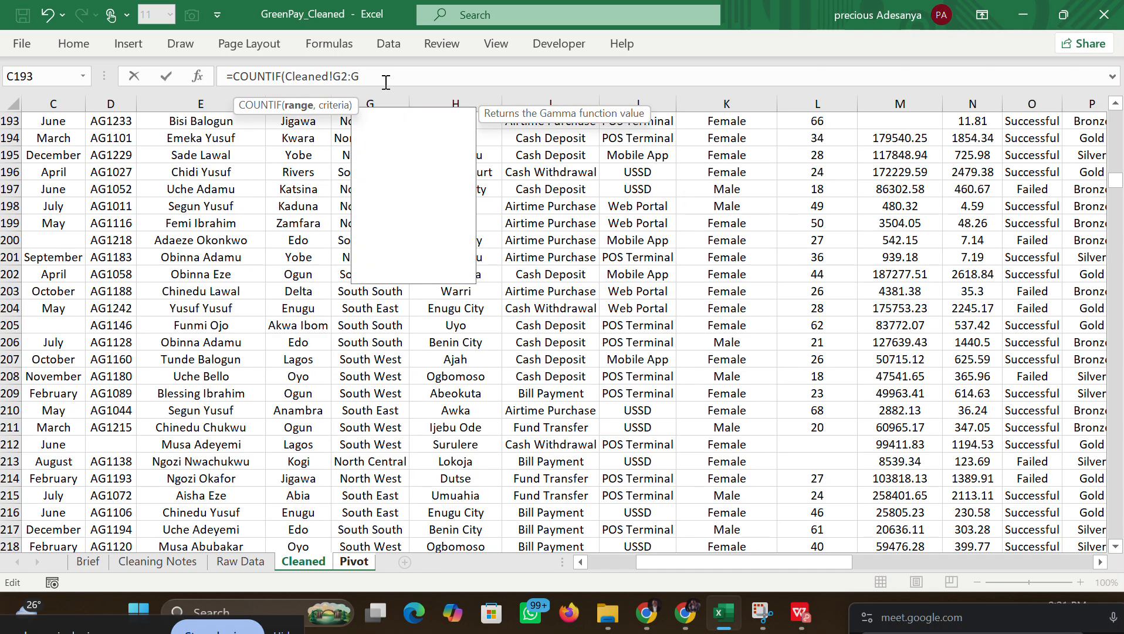
{"action": "type", "text": "01"}
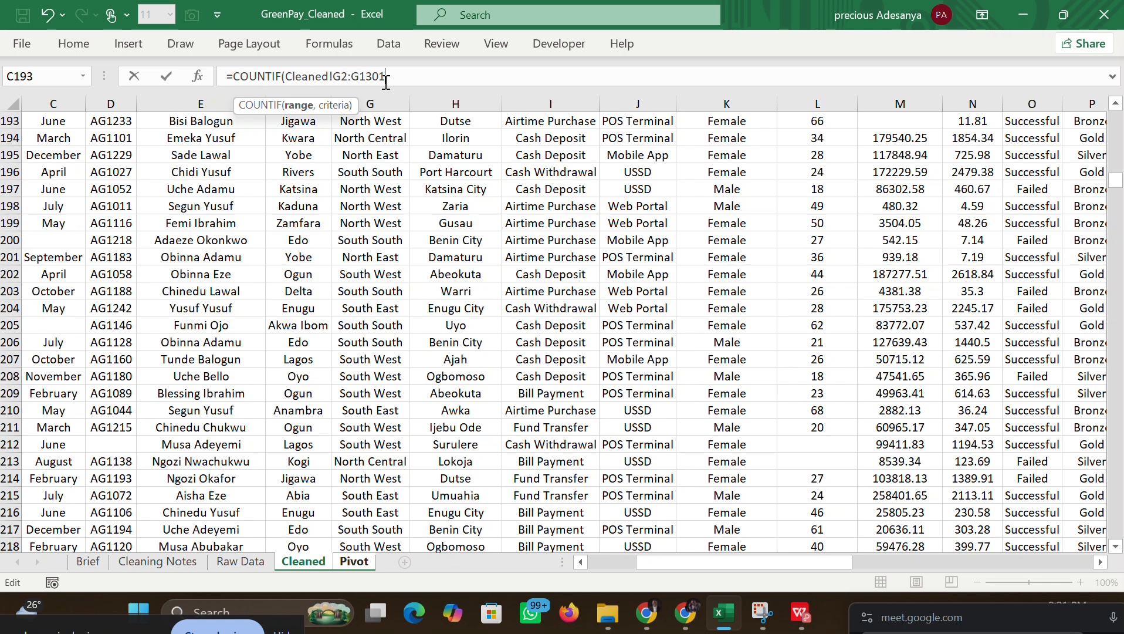
{"action": "type", "text": ","}
Step: Complete the COUNTIF formula in AM4 with Pivot!AL4 as the criteria
{"action": "left_click", "coordinate": [354, 561]}
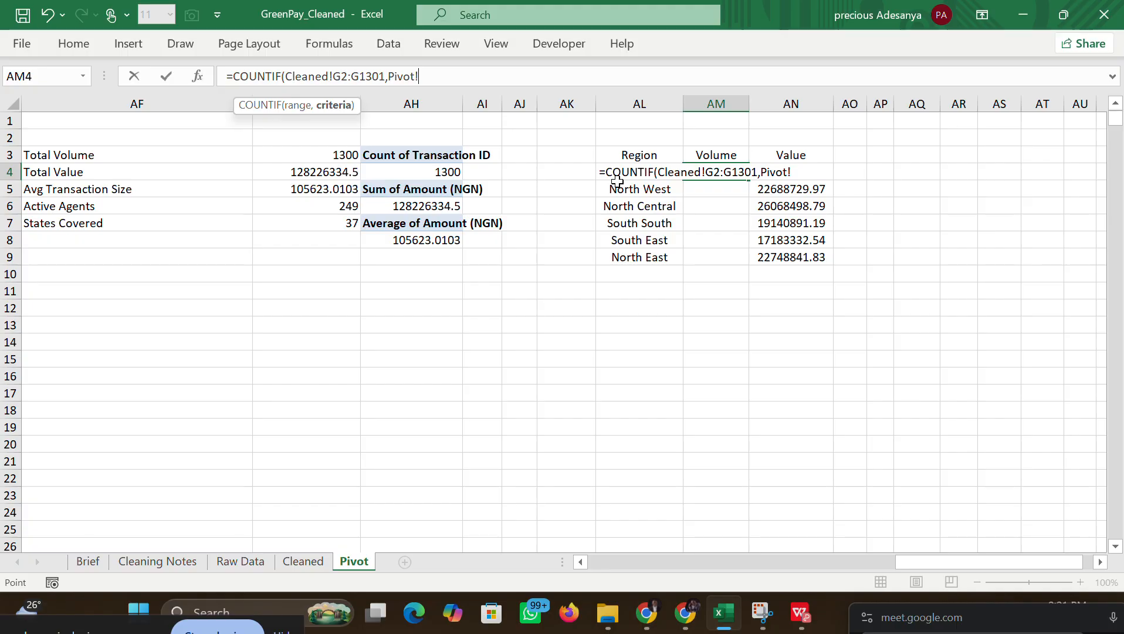
{"action": "left_click", "coordinate": [797, 170]}
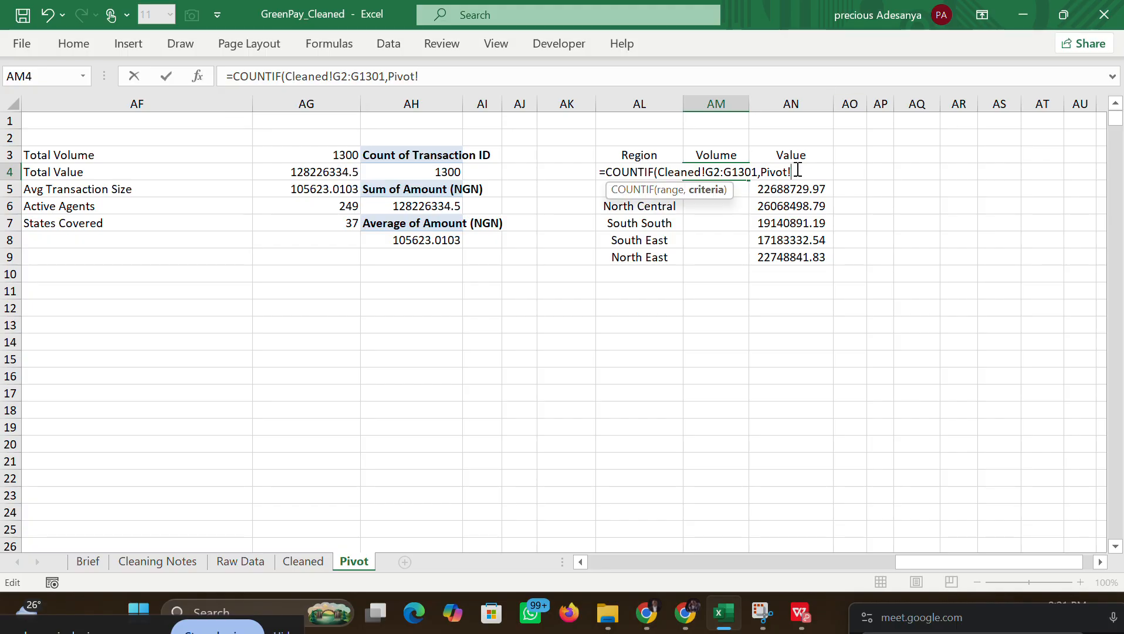
{"action": "type", "text": "AL3"}
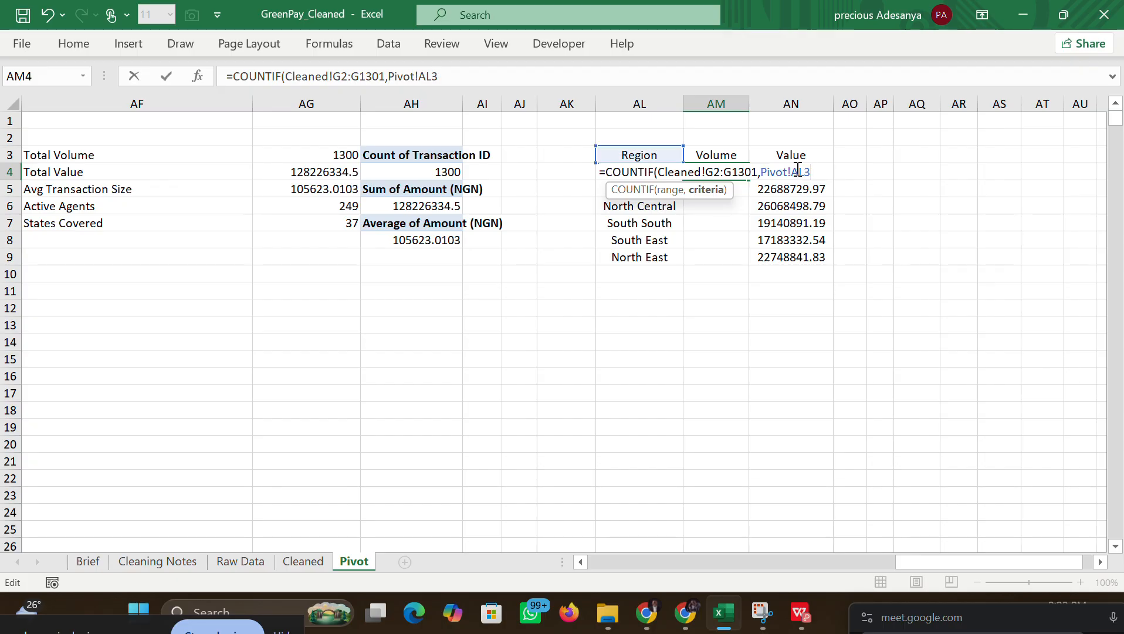
{"action": "key", "text": "BackSpace"}
{"action": "type", "text": "4"}
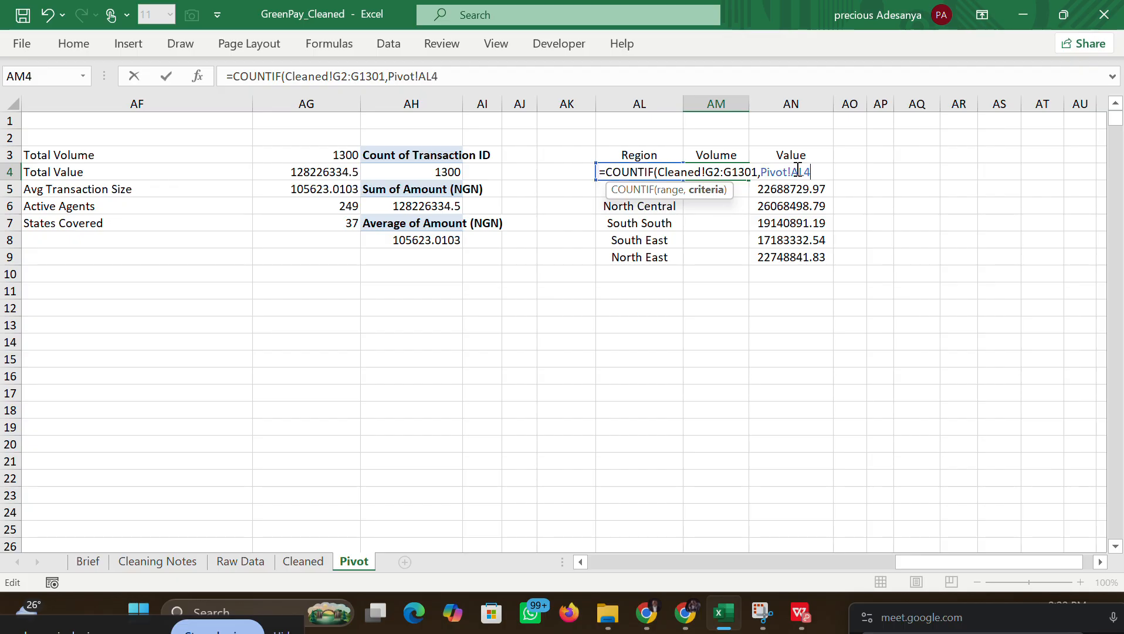
{"action": "type", "text": ")"}
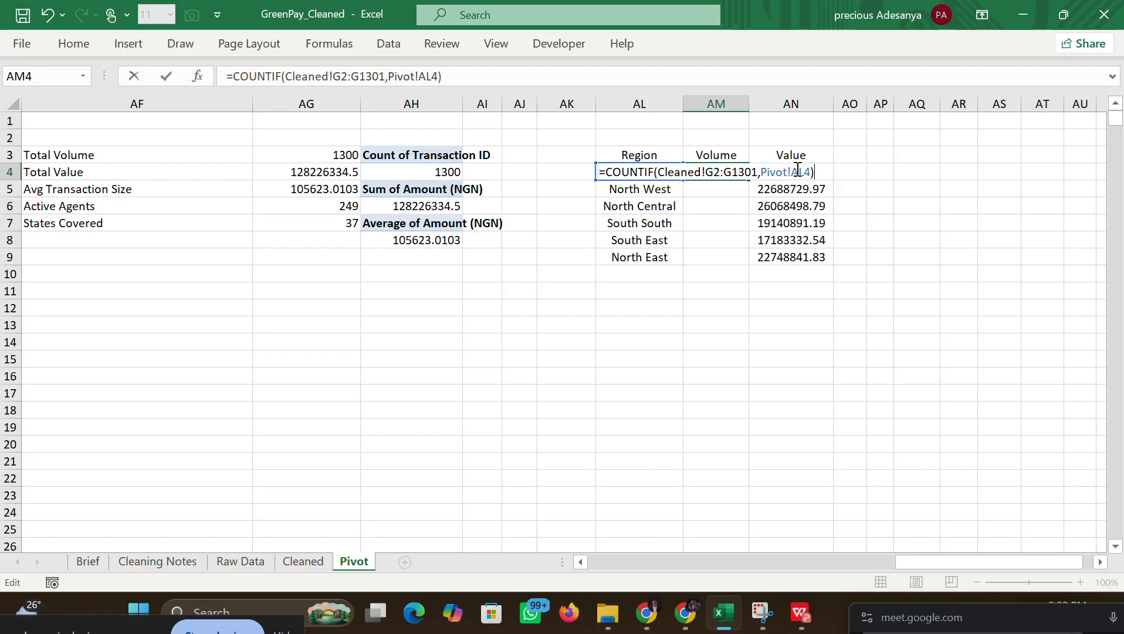
{"action": "key", "text": "Return"}
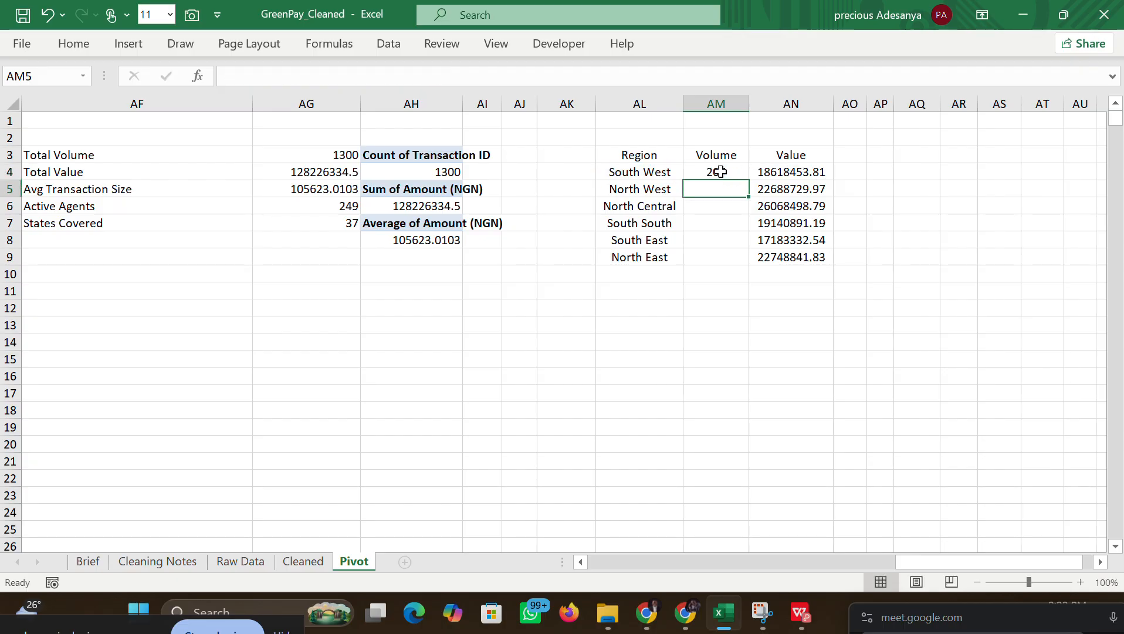
Step: Make the range in AM4's COUNTIF formula absolute as Cleaned!$G$2:$G$1301
{"action": "left_click", "coordinate": [720, 171]}
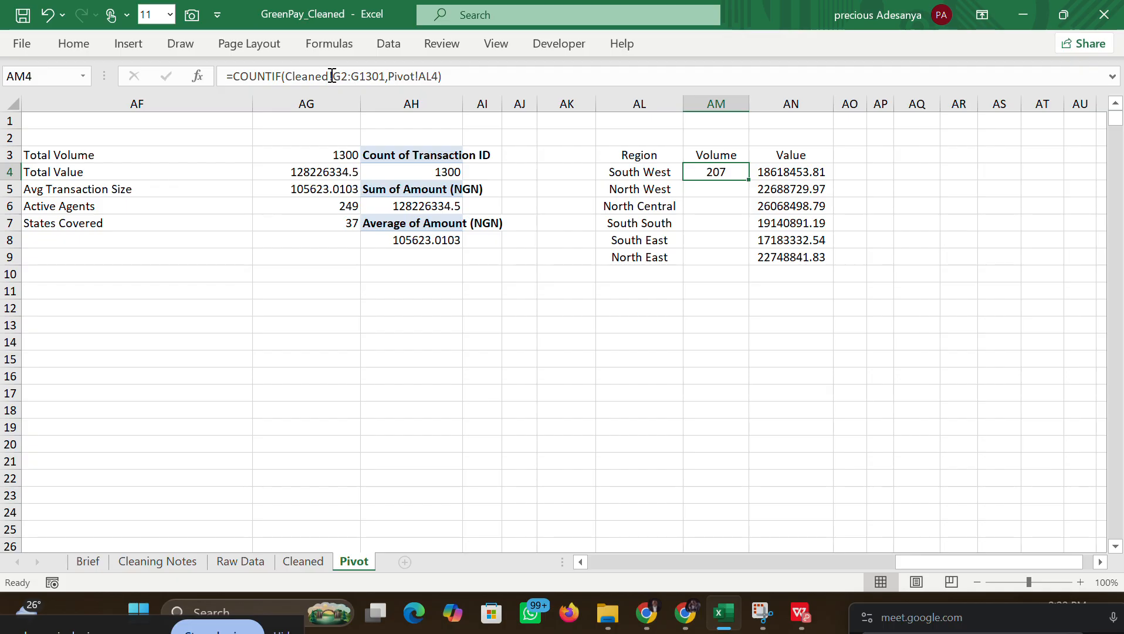
{"action": "left_click", "coordinate": [337, 76]}
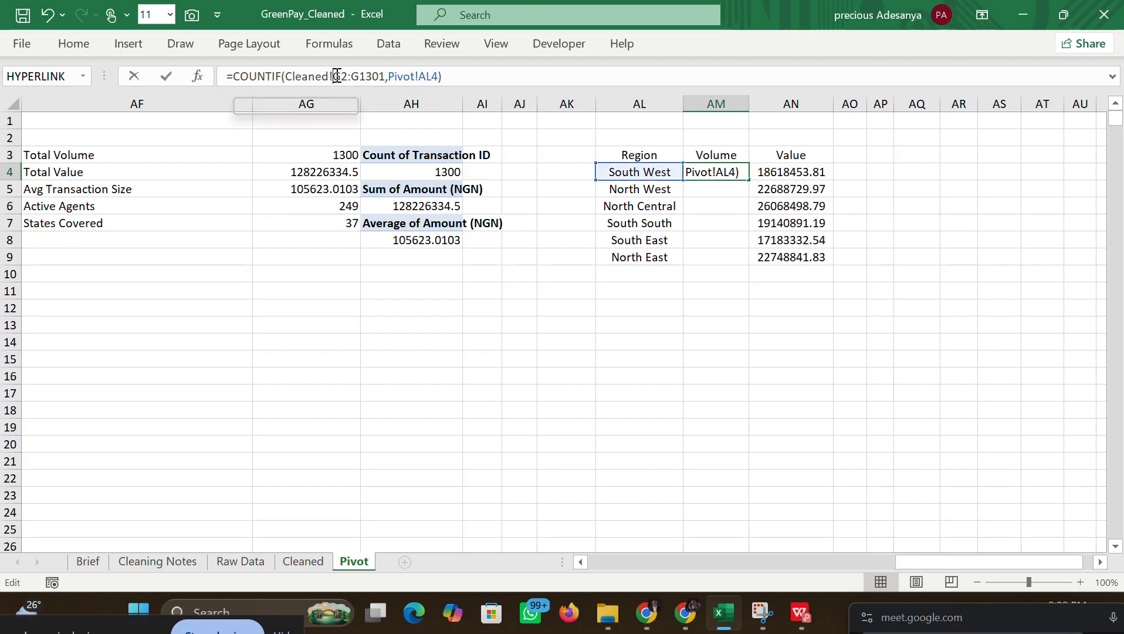
{"action": "type", "text": "$"}
{"action": "key", "text": "Right"}
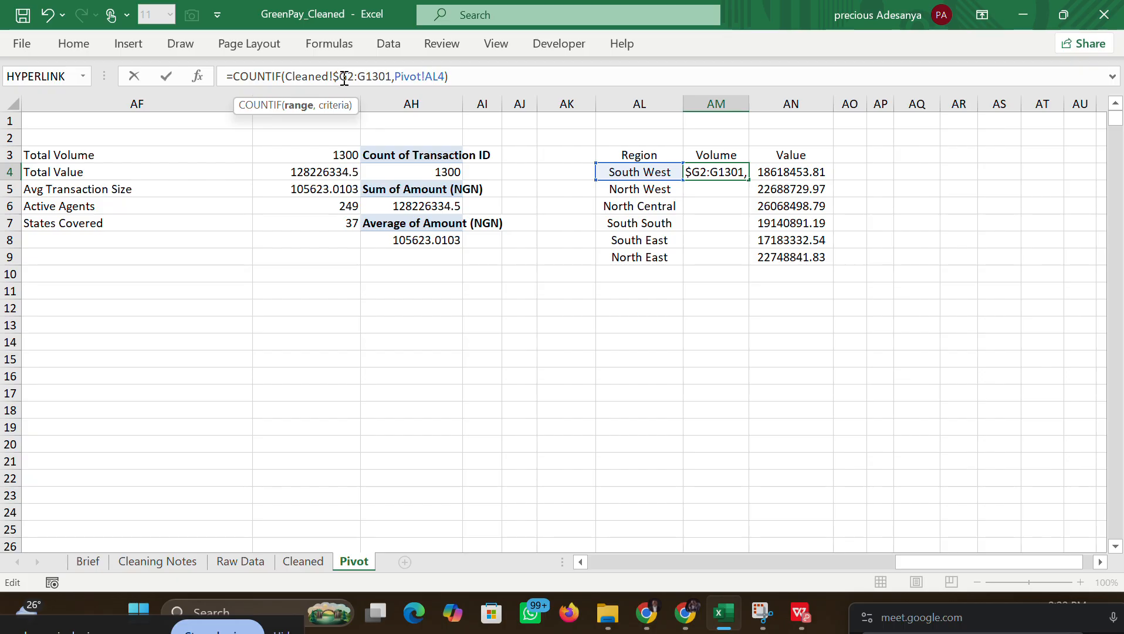
{"action": "type", "text": "$"}
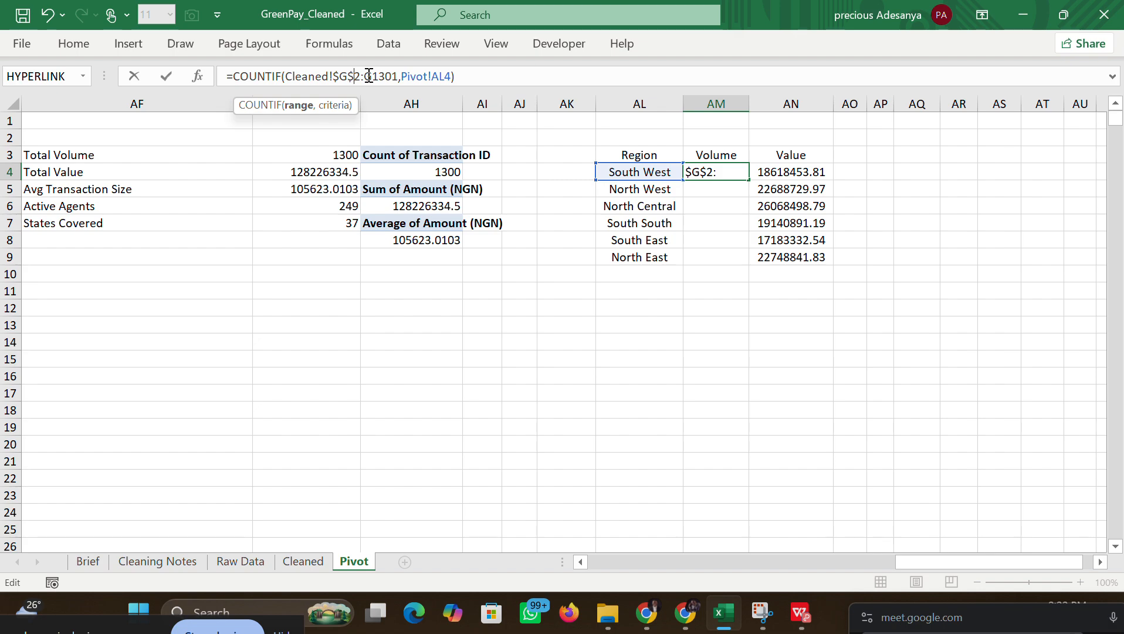
{"action": "left_click", "coordinate": [368, 76]}
{"action": "type", "text": "$"}
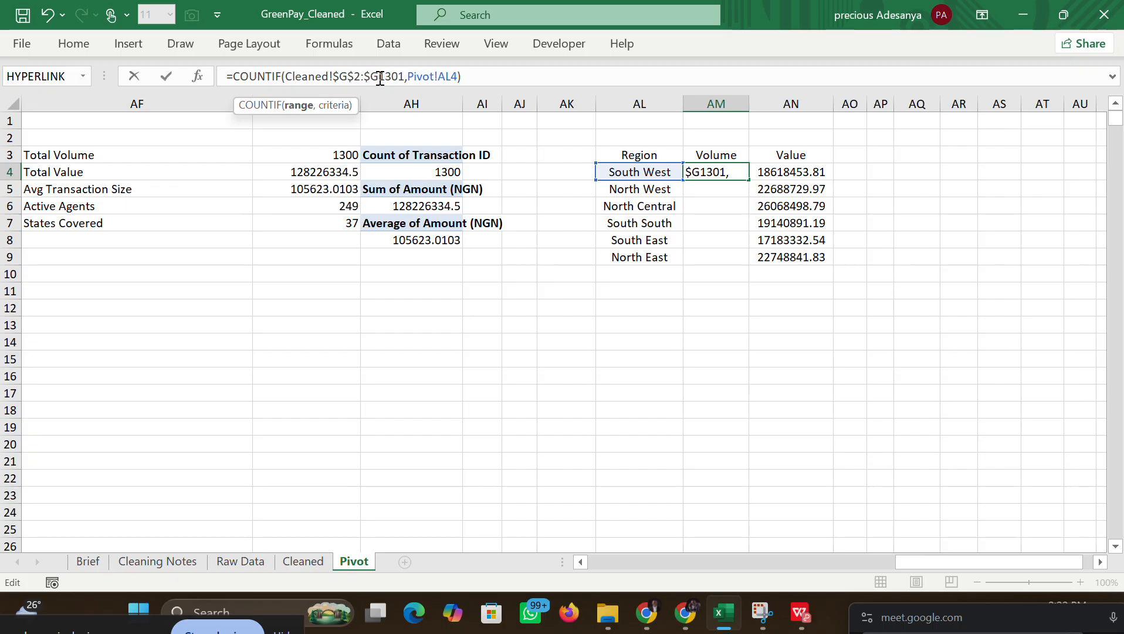
{"action": "left_click", "coordinate": [380, 77]}
{"action": "type", "text": "$"}
{"action": "left_click", "coordinate": [482, 78]}
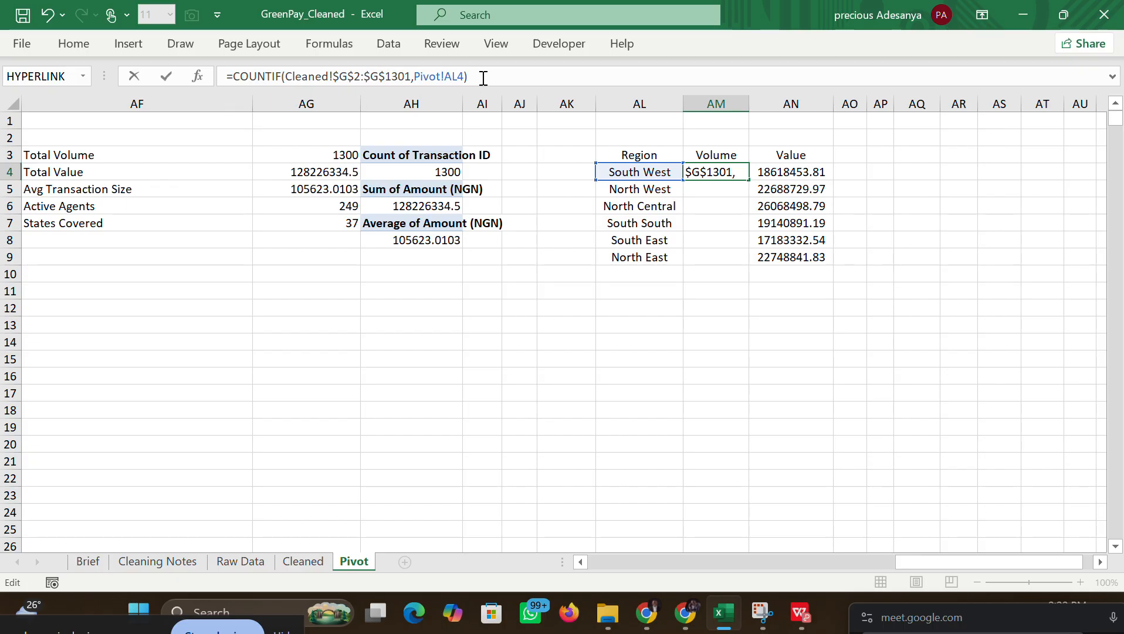
{"action": "key", "text": "Return"}
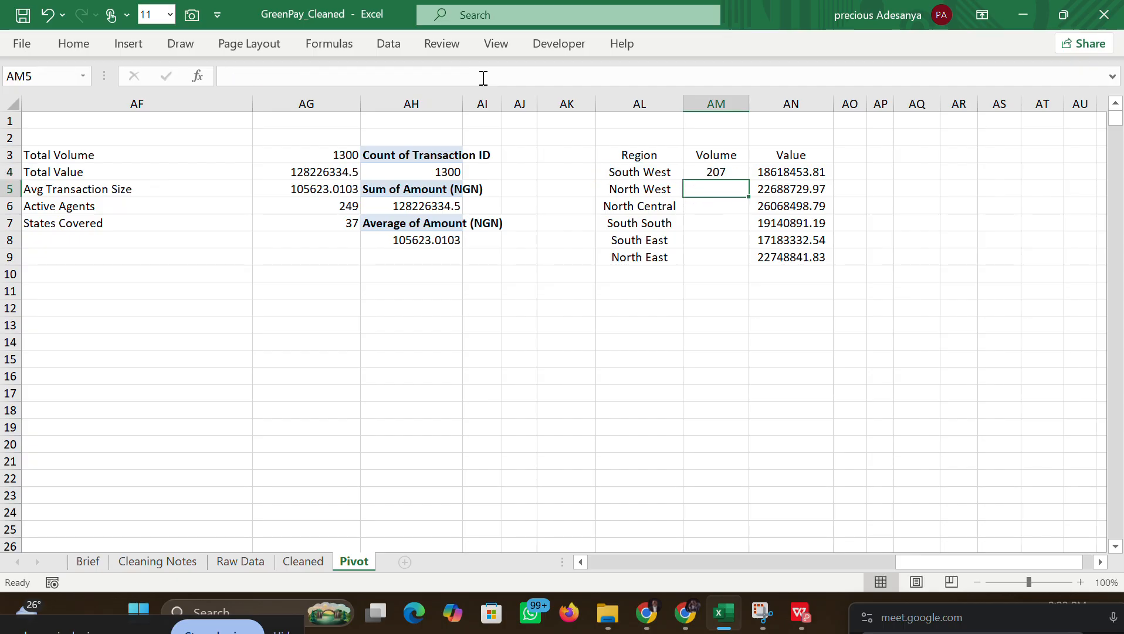
Step: Fill the COUNTIF formula from AM4 down through AM9
{"action": "left_click", "coordinate": [716, 171]}
{"action": "left_click_drag", "start_coordinate": [748, 178], "coordinate": [740, 260]}
{"action": "left_click", "coordinate": [896, 271]}
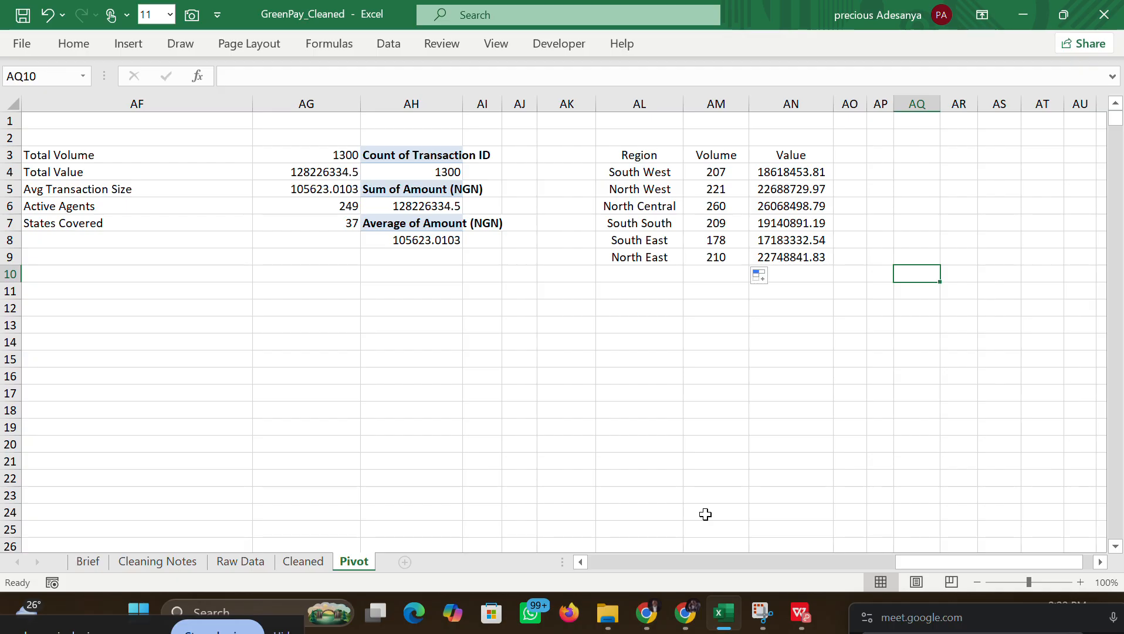
Step: Check the Value column of the Region Summary in the dashboard PDF in WPS and return to the Excel workbook
{"action": "mouse_move", "coordinate": [801, 613]}
{"action": "left_click", "coordinate": [787, 565]}
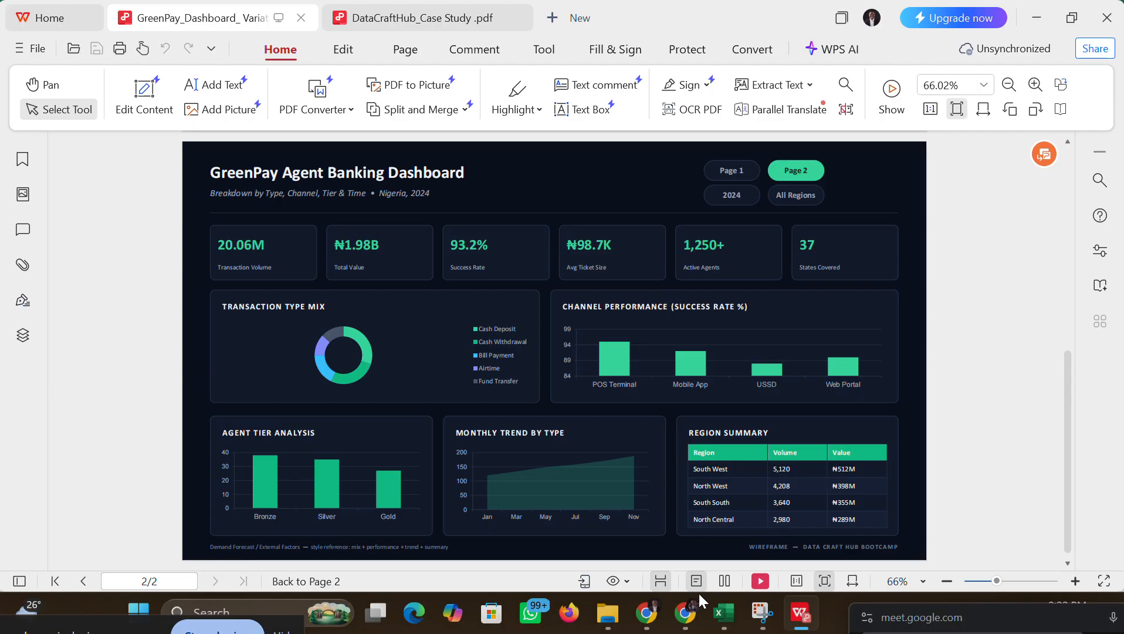
{"action": "mouse_move", "coordinate": [685, 613]}
{"action": "left_click_drag", "start_coordinate": [837, 477], "coordinate": [809, 504]}
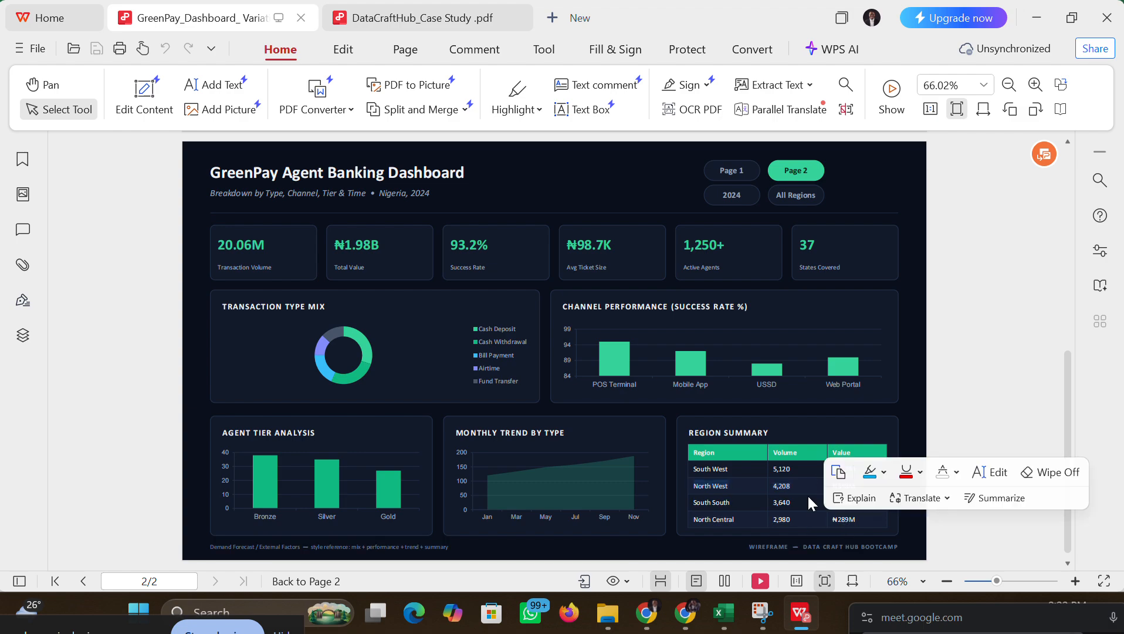
{"action": "left_click", "coordinate": [644, 615]}
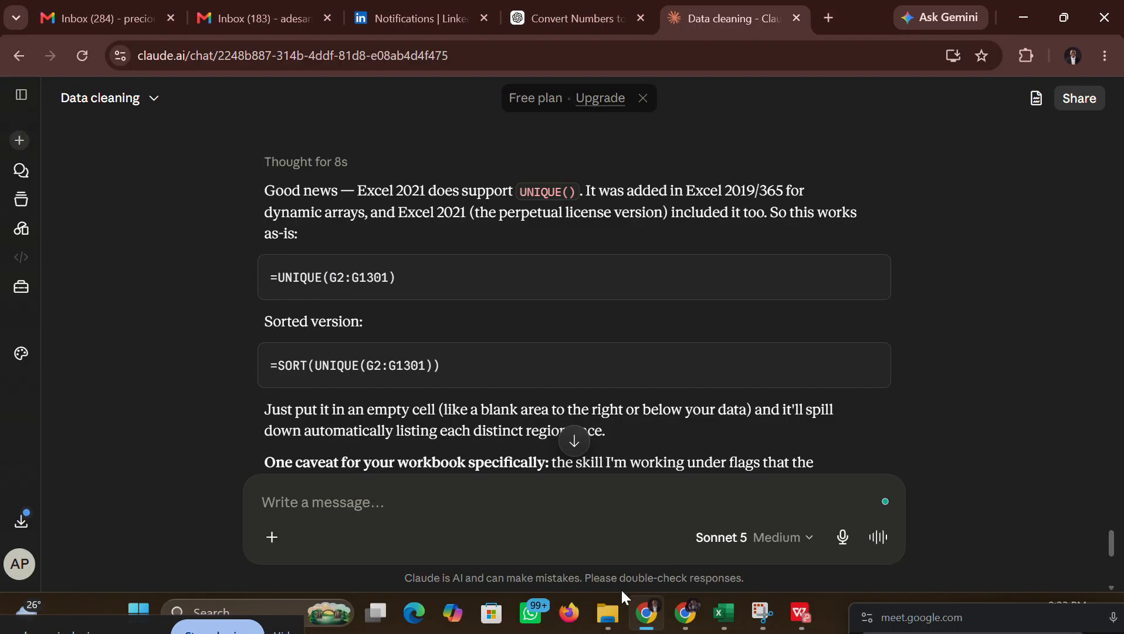
{"action": "left_click", "coordinate": [723, 613]}
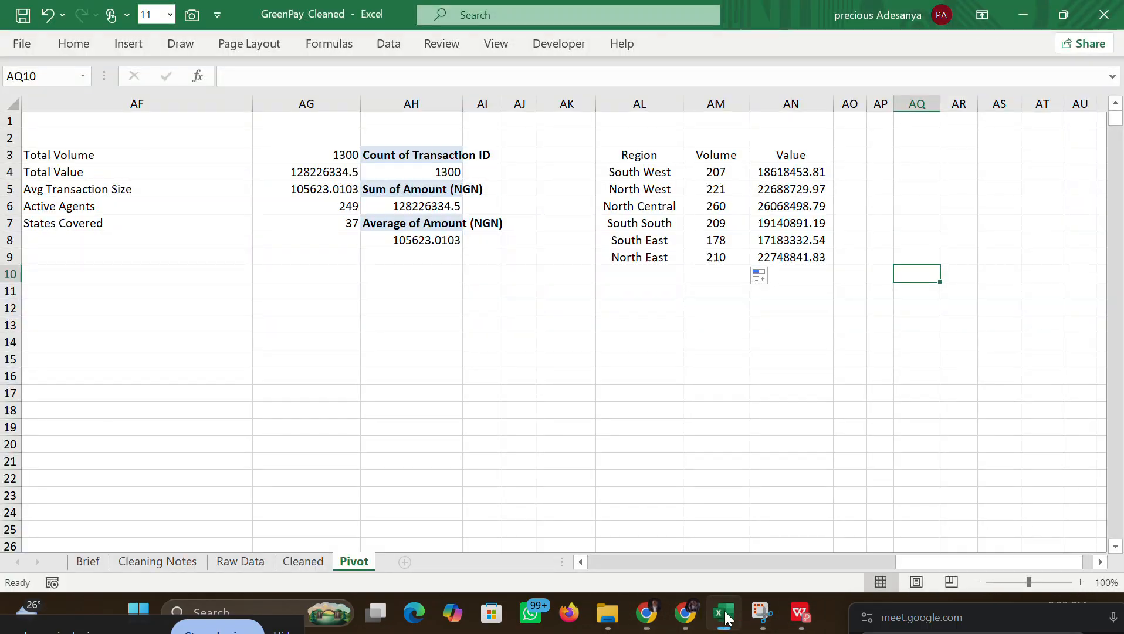
Step: Apply the Accounting number format to the values in AN4:AN9 and widen column AN to fit them
{"action": "left_click_drag", "start_coordinate": [775, 169], "coordinate": [814, 261]}
{"action": "left_click", "coordinate": [63, 44]}
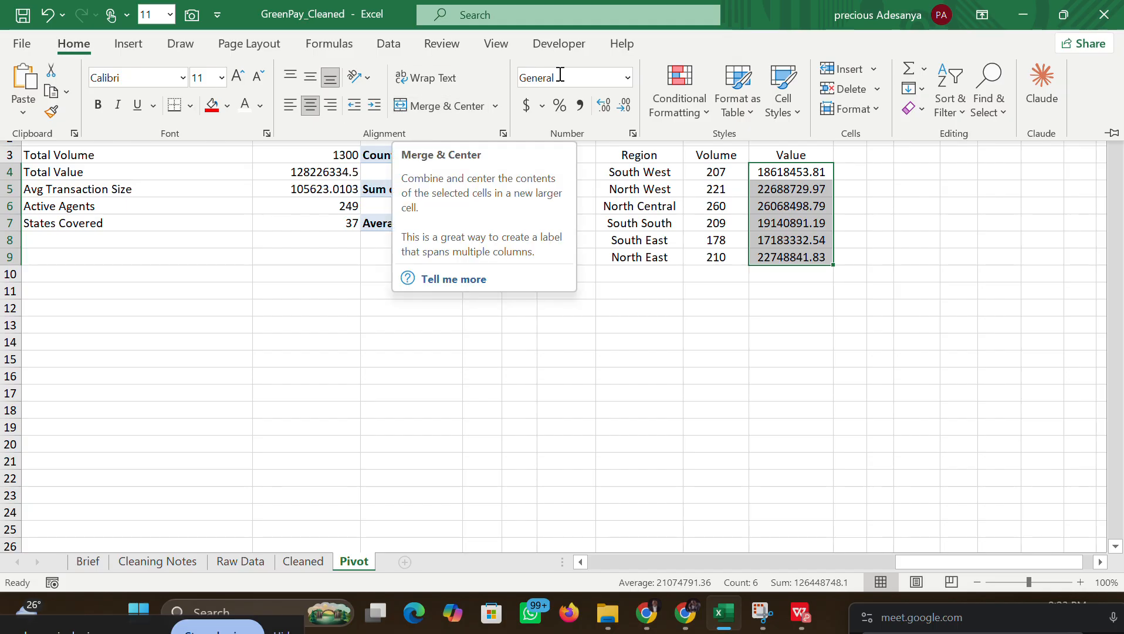
{"action": "left_click", "coordinate": [626, 77]}
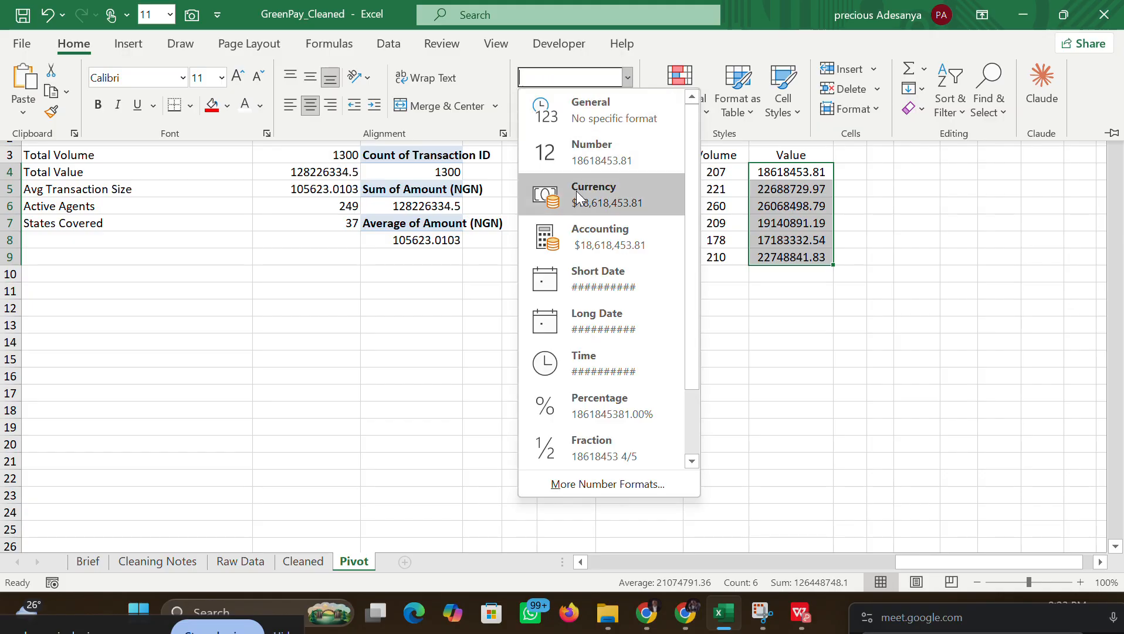
{"action": "left_click", "coordinate": [569, 231]}
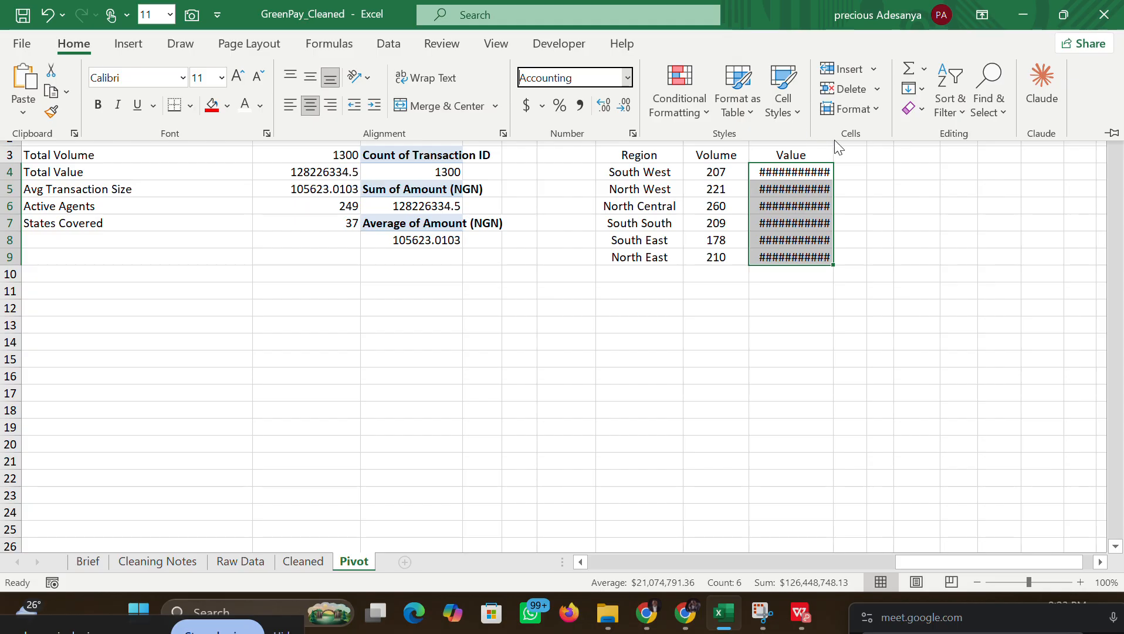
{"action": "left_click", "coordinate": [1100, 495]}
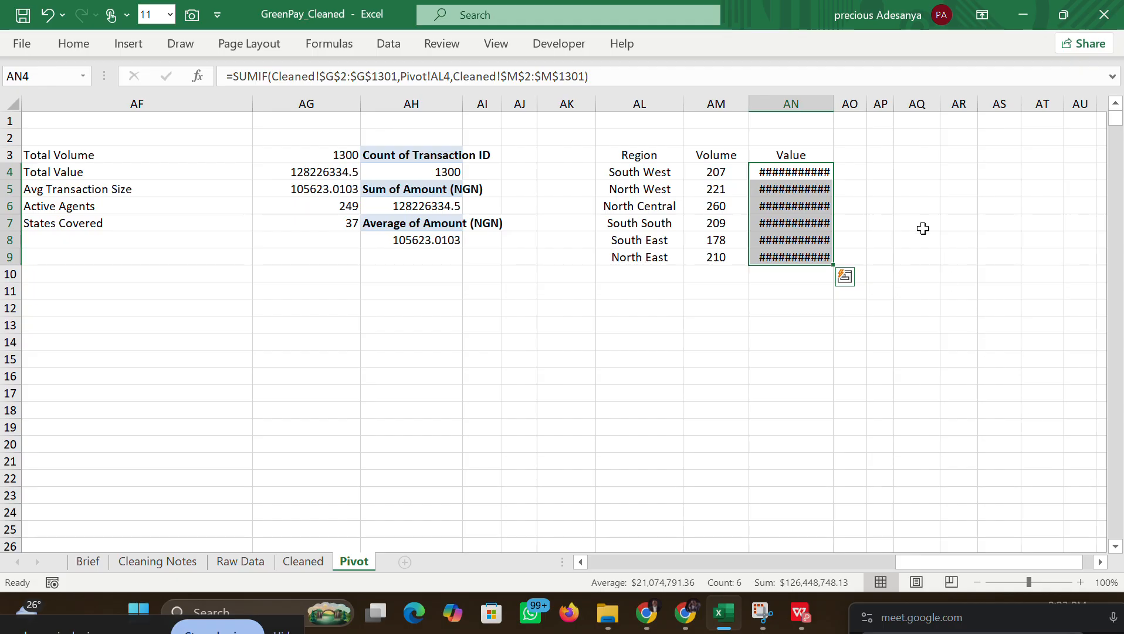
{"action": "left_click_drag", "start_coordinate": [835, 110], "coordinate": [880, 113]}
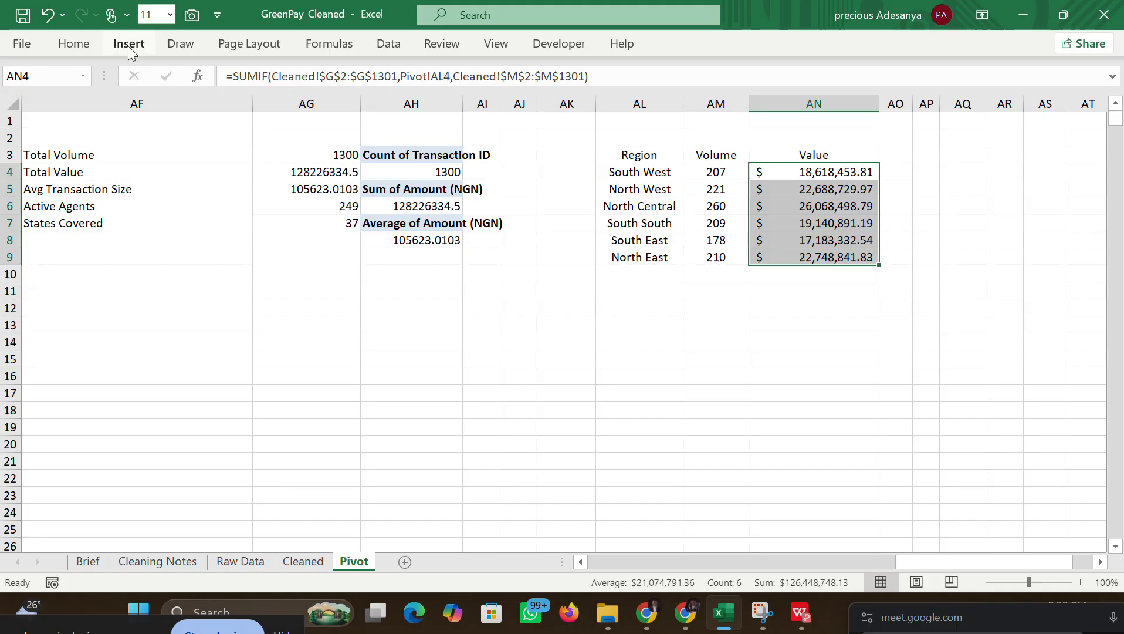
Step: Apply the Currency number format to the regional values in AN4:AN9
{"action": "left_click", "coordinate": [87, 41]}
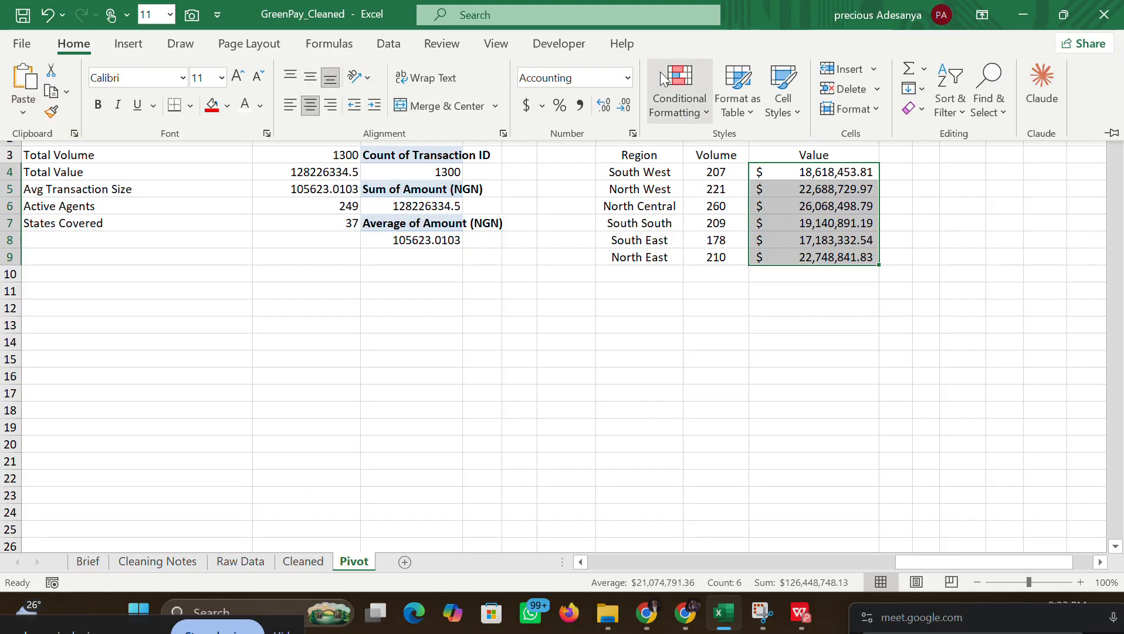
{"action": "left_click", "coordinate": [627, 78]}
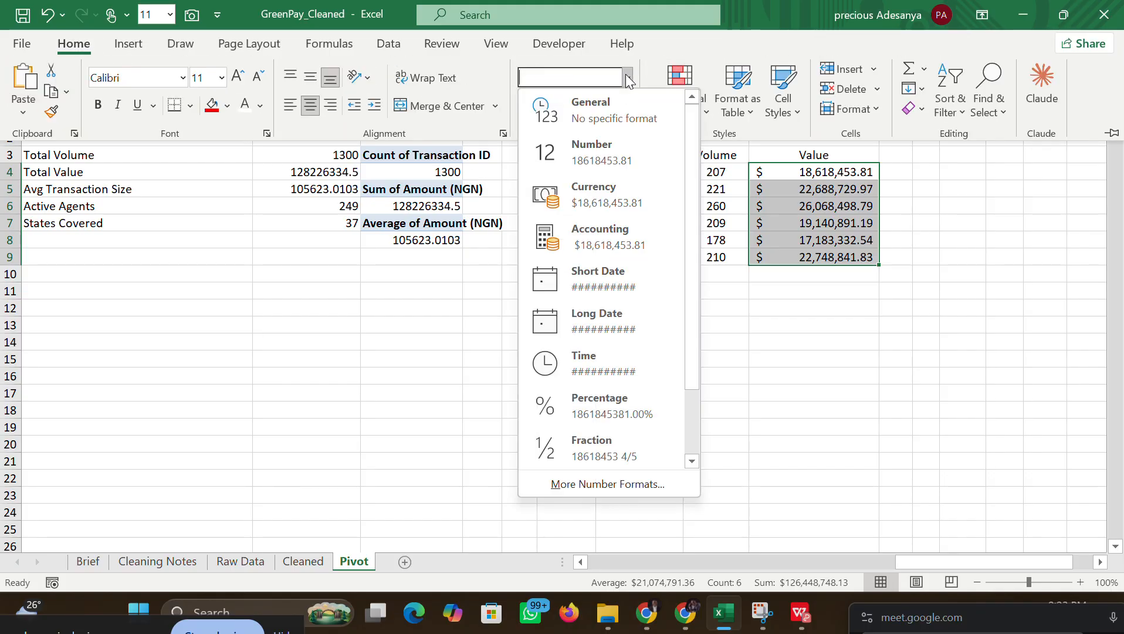
{"action": "left_click", "coordinate": [595, 202]}
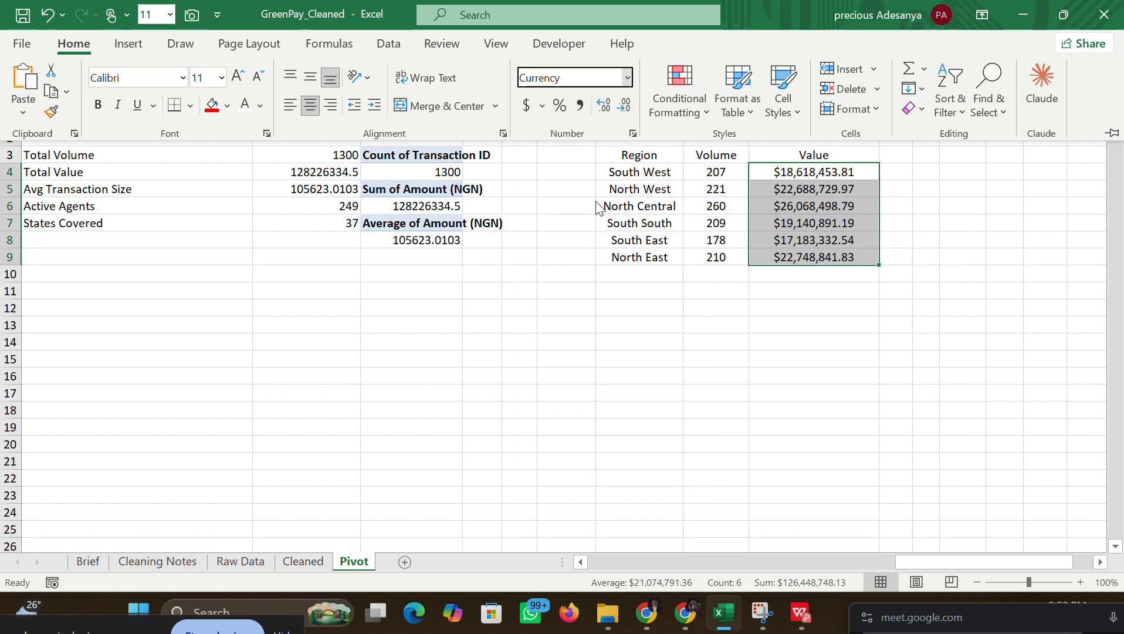
Step: Set the currency symbol of AN4:AN9 to ₦ Fulah (Nigeria) in the cell format options
{"action": "left_click", "coordinate": [627, 78]}
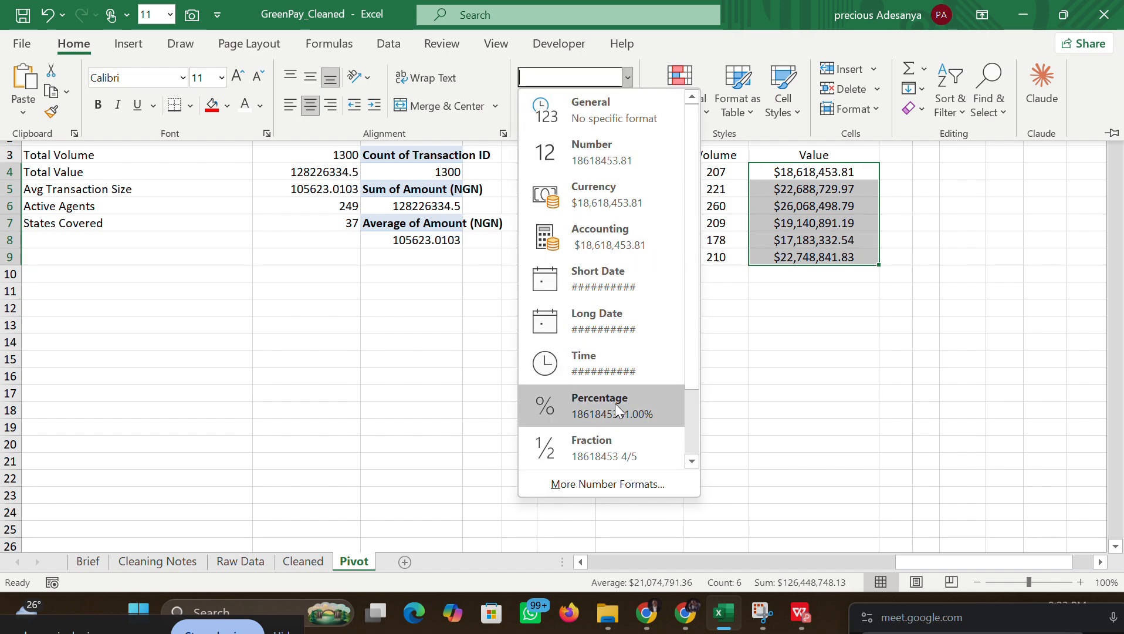
{"action": "left_click", "coordinate": [617, 478]}
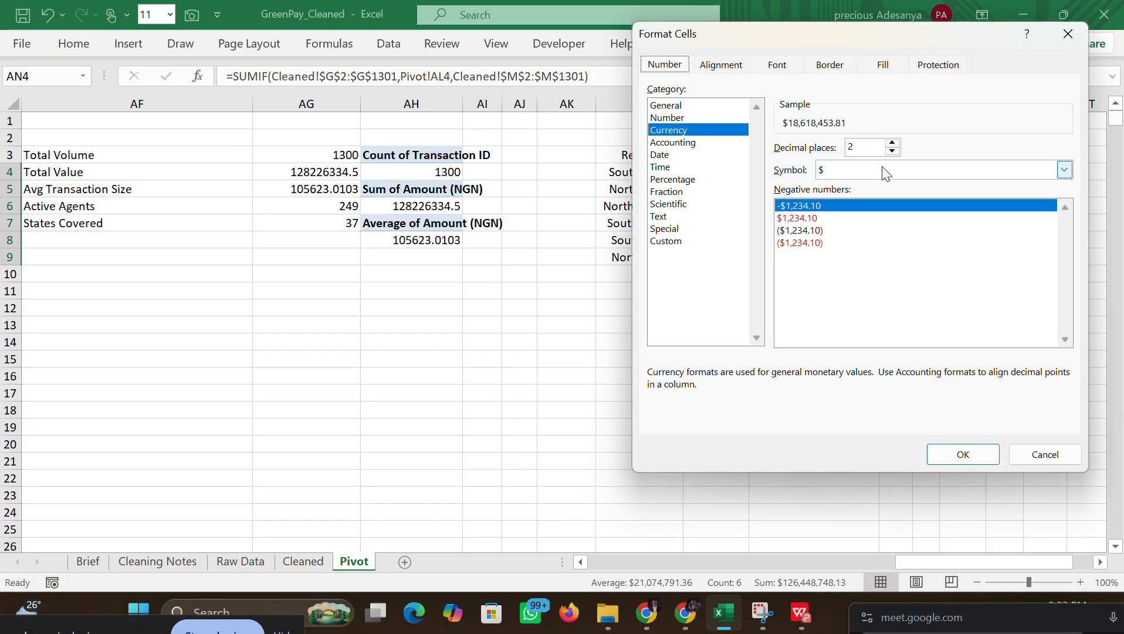
{"action": "left_click", "coordinate": [1065, 170]}
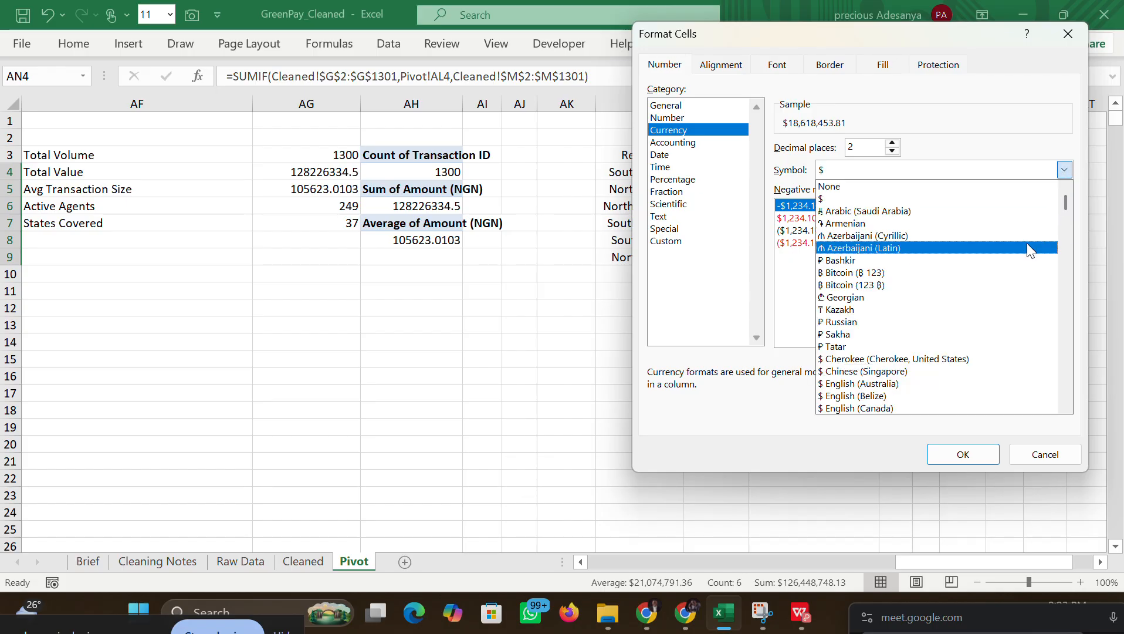
{"action": "scroll", "coordinate": [915, 358], "scroll_direction": "down", "scroll_amount": 16}
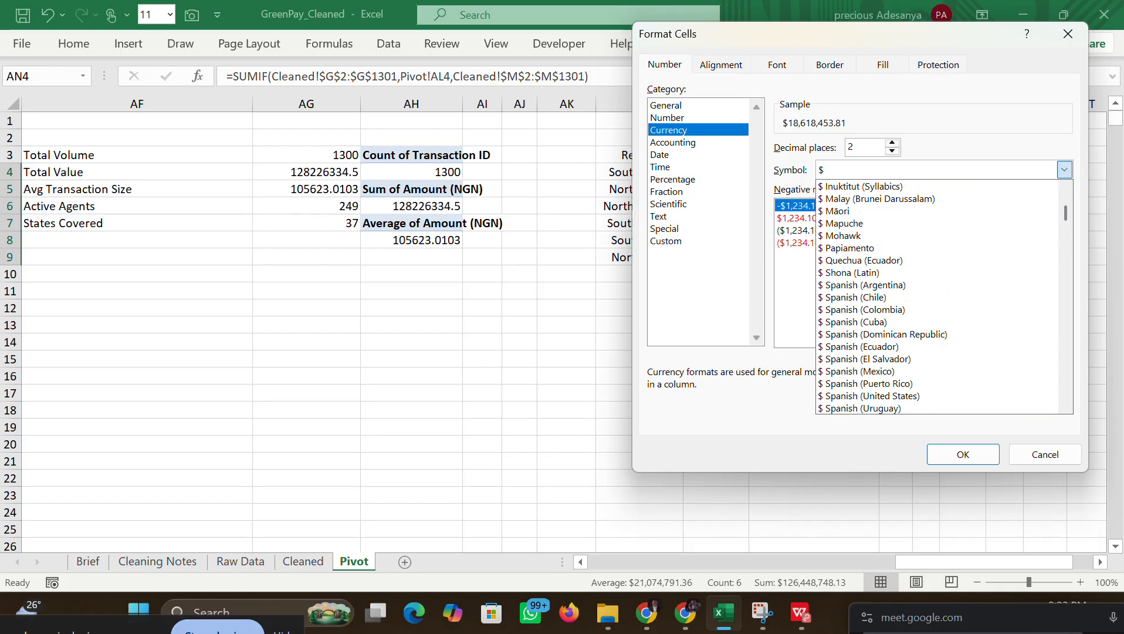
{"action": "left_click", "coordinate": [915, 358]}
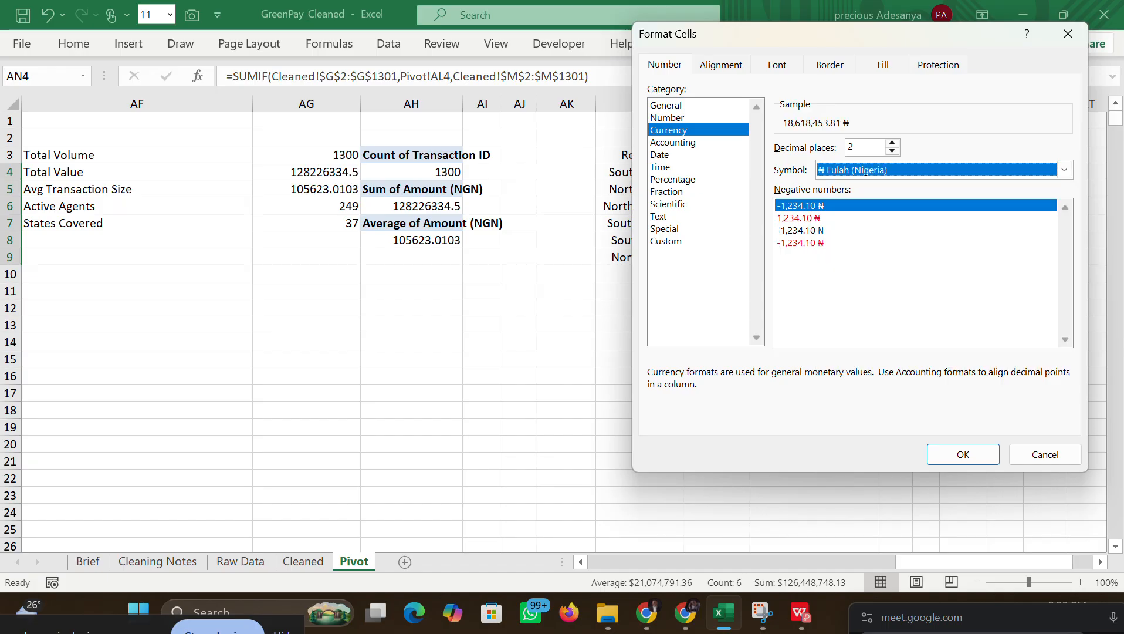
{"action": "left_click", "coordinate": [962, 454]}
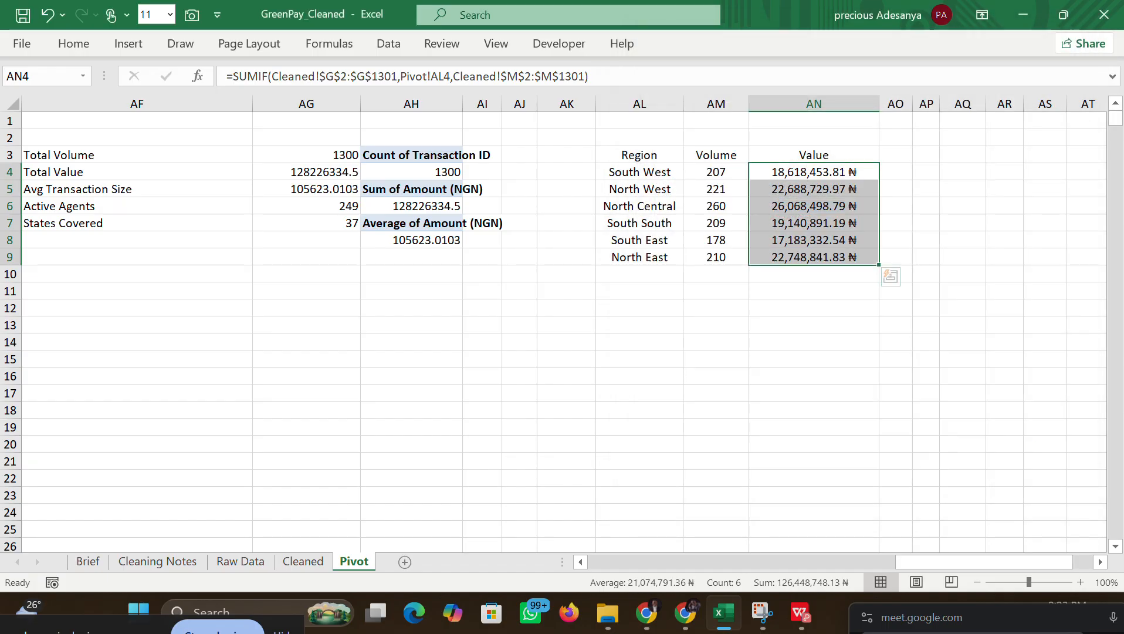
Step: Set the currency symbol of AN4:AN9 to ₦ Yoruba so the naira sign precedes each amount
{"action": "left_click", "coordinate": [69, 48]}
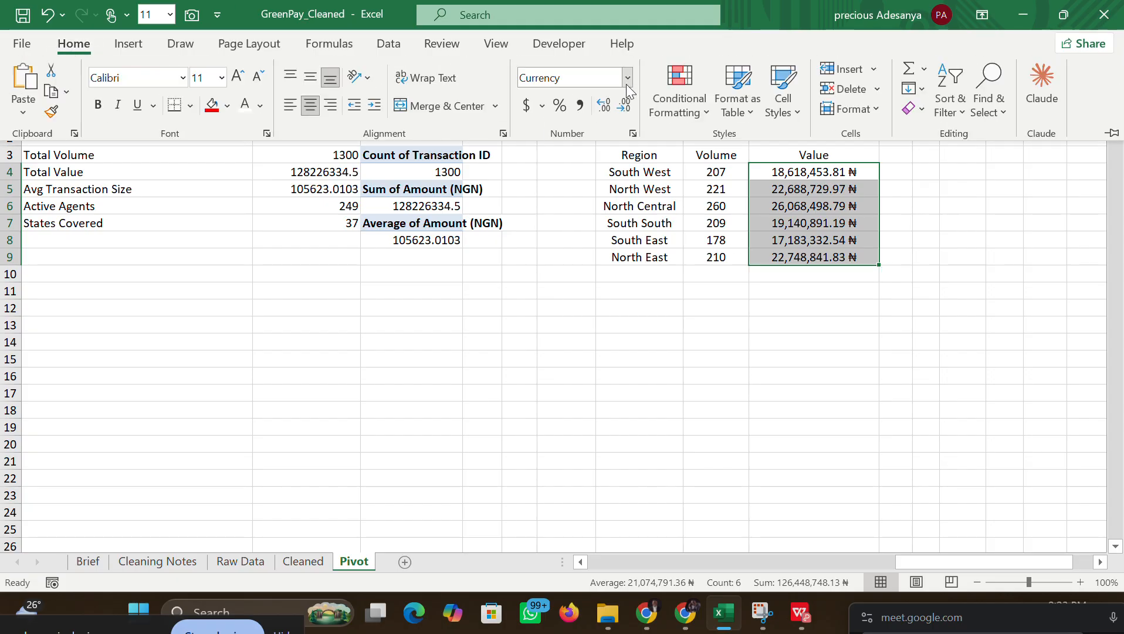
{"action": "left_click", "coordinate": [628, 80]}
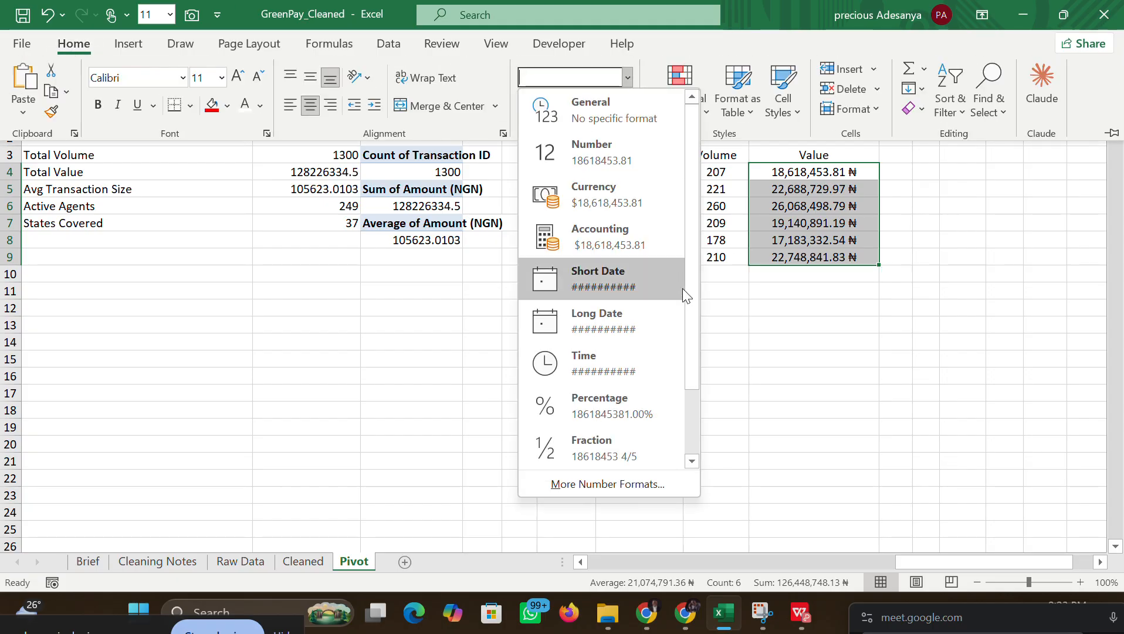
{"action": "left_click", "coordinate": [630, 481]}
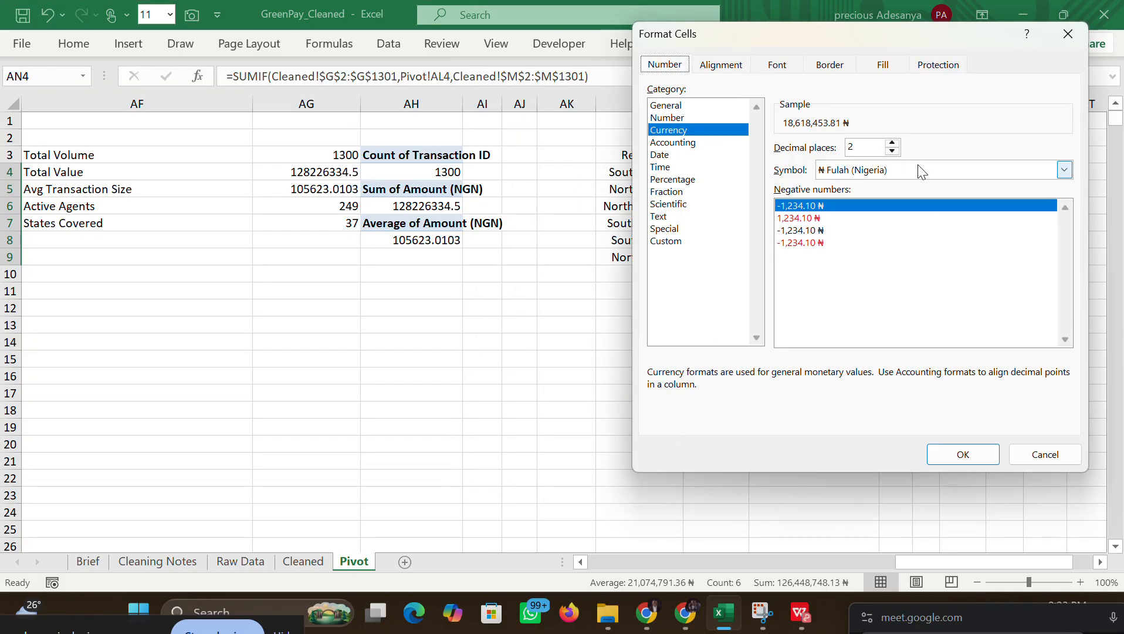
{"action": "left_click", "coordinate": [919, 171]}
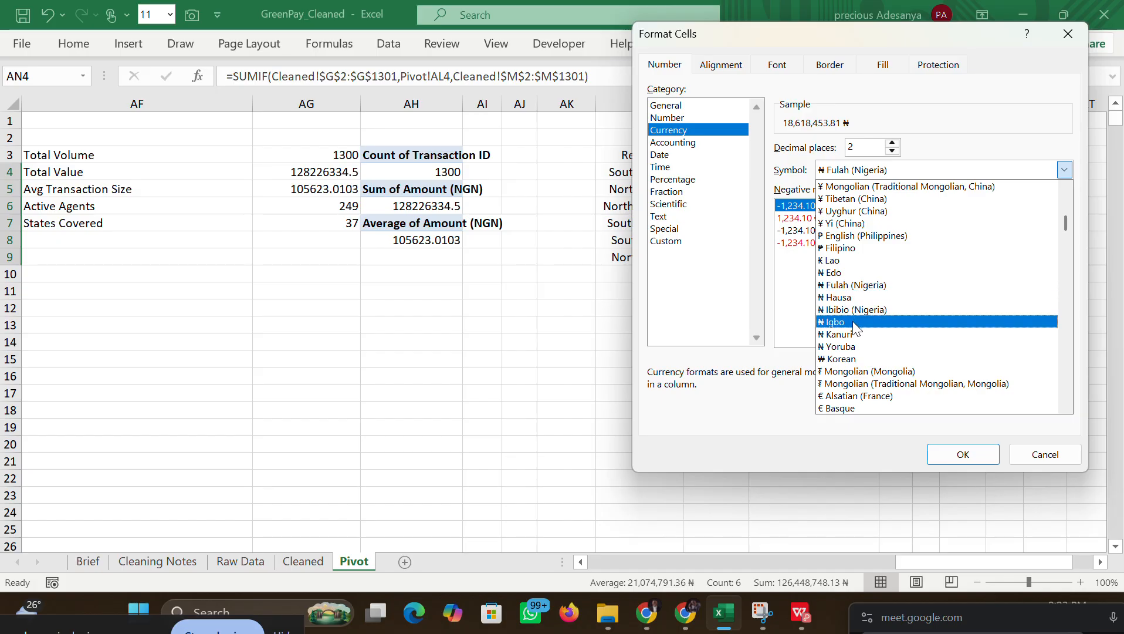
{"action": "left_click", "coordinate": [852, 347]}
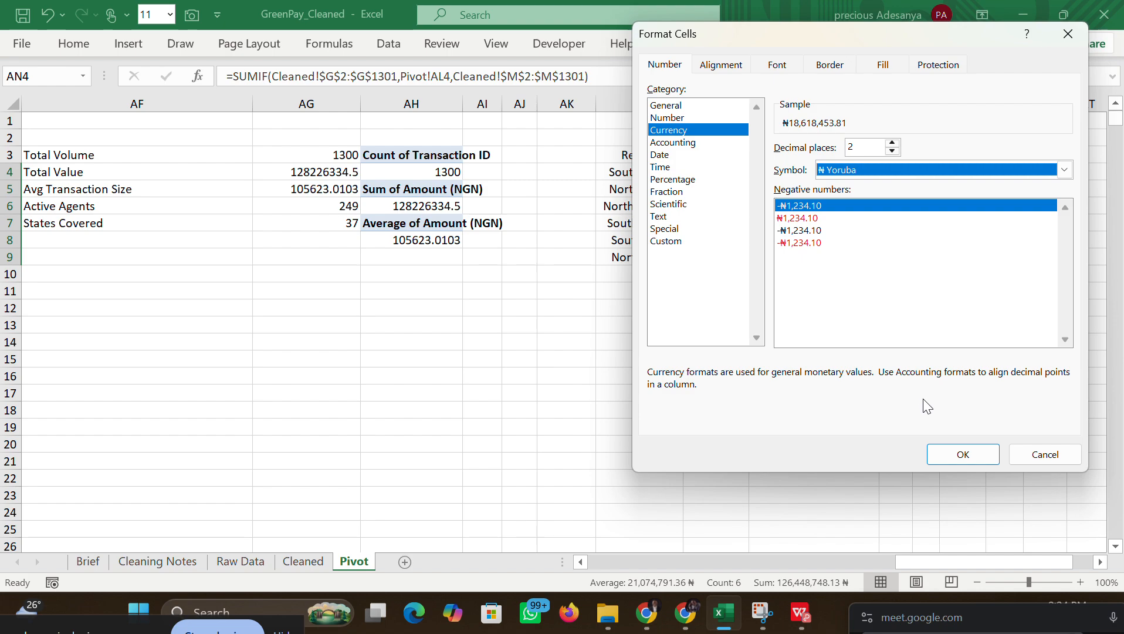
{"action": "left_click", "coordinate": [941, 454]}
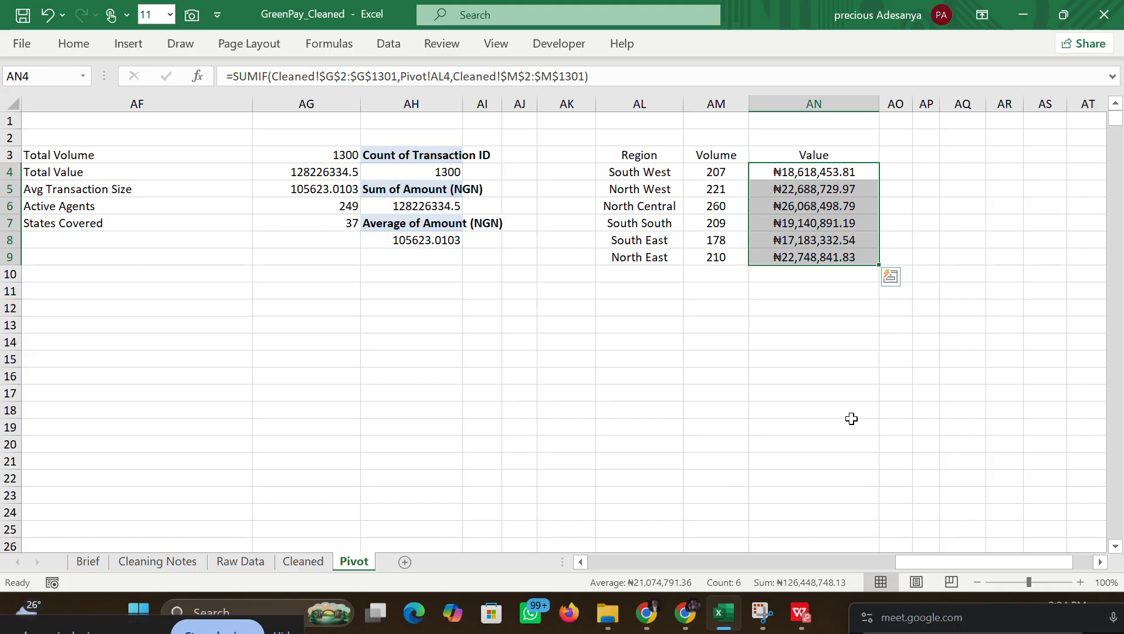
{"action": "left_click", "coordinate": [828, 396]}
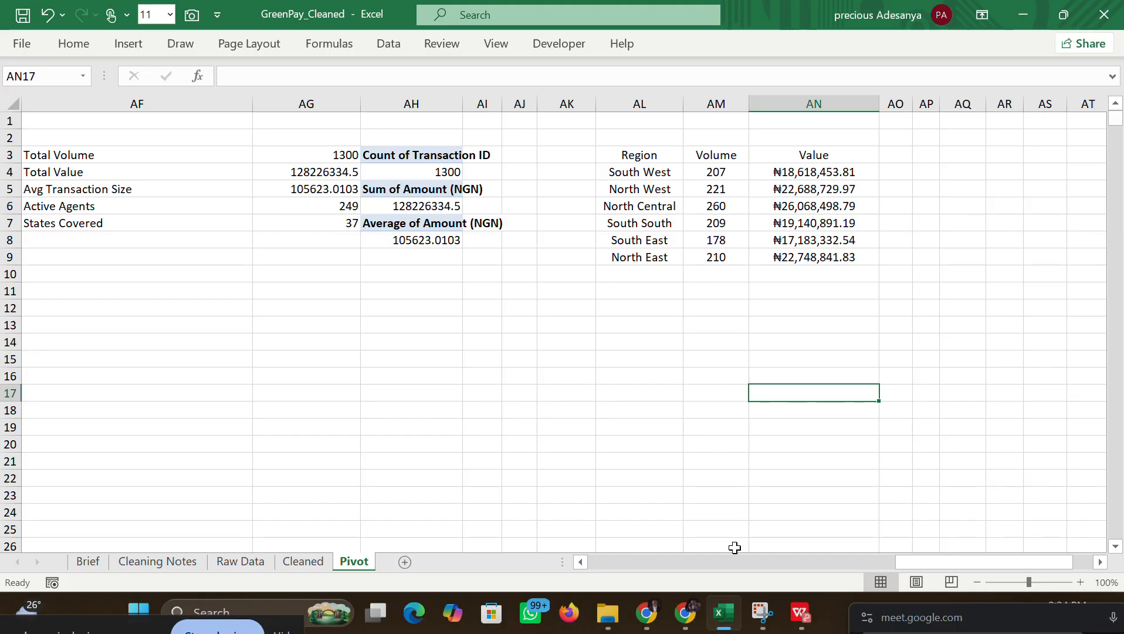
Step: Check the Region Summary in the dashboard PDF in WPS, view the Google Meet window in Chrome, and return to the Value figures in Excel
{"action": "mouse_move", "coordinate": [801, 613]}
{"action": "left_click", "coordinate": [738, 530]}
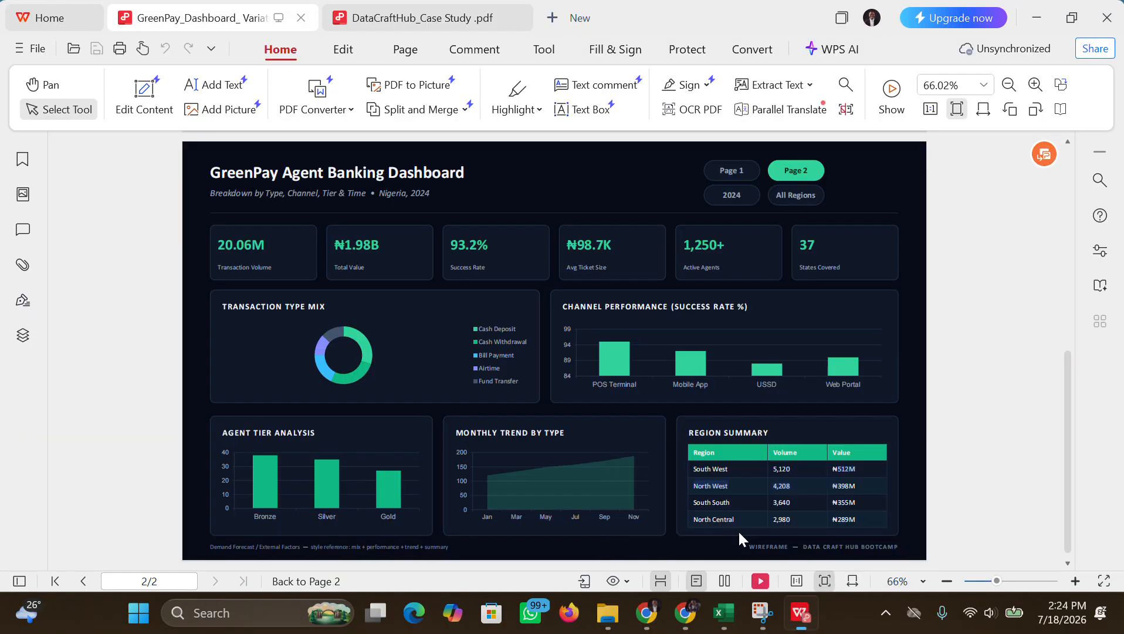
{"action": "mouse_move", "coordinate": [688, 592]}
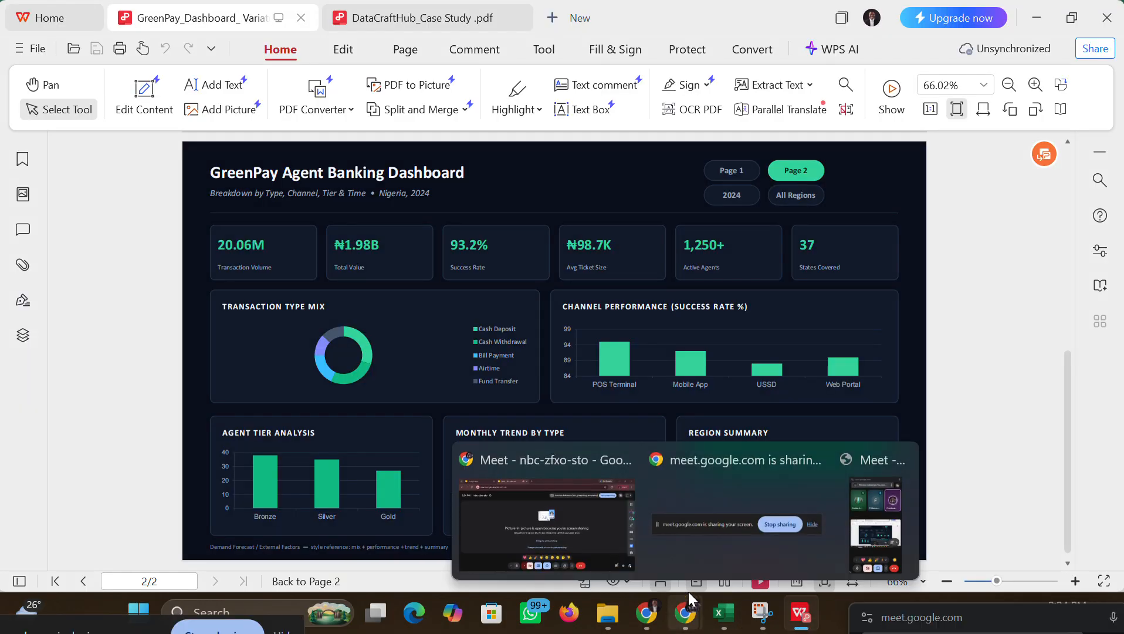
{"action": "left_click", "coordinate": [619, 525]}
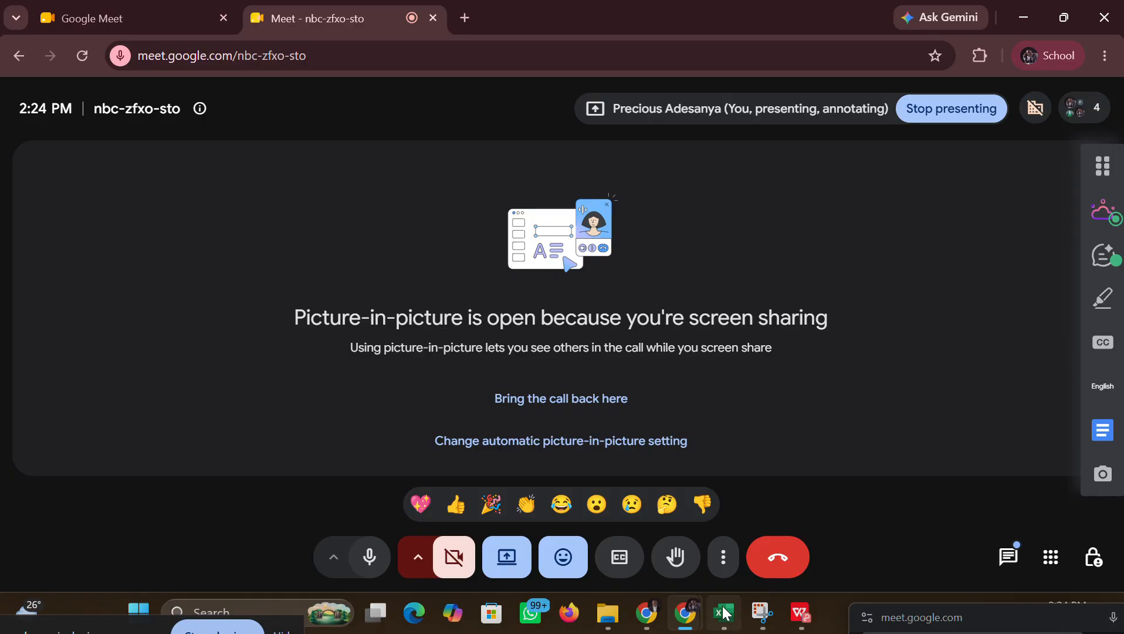
{"action": "mouse_move", "coordinate": [723, 613]}
{"action": "left_click", "coordinate": [717, 556]}
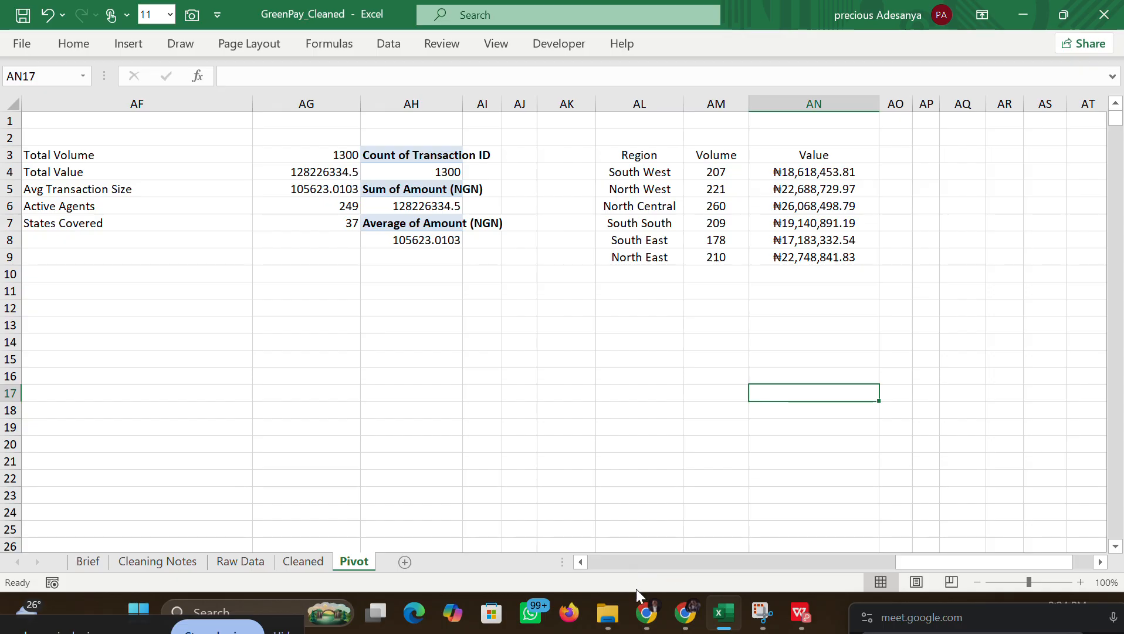
{"action": "left_click", "coordinate": [803, 176]}
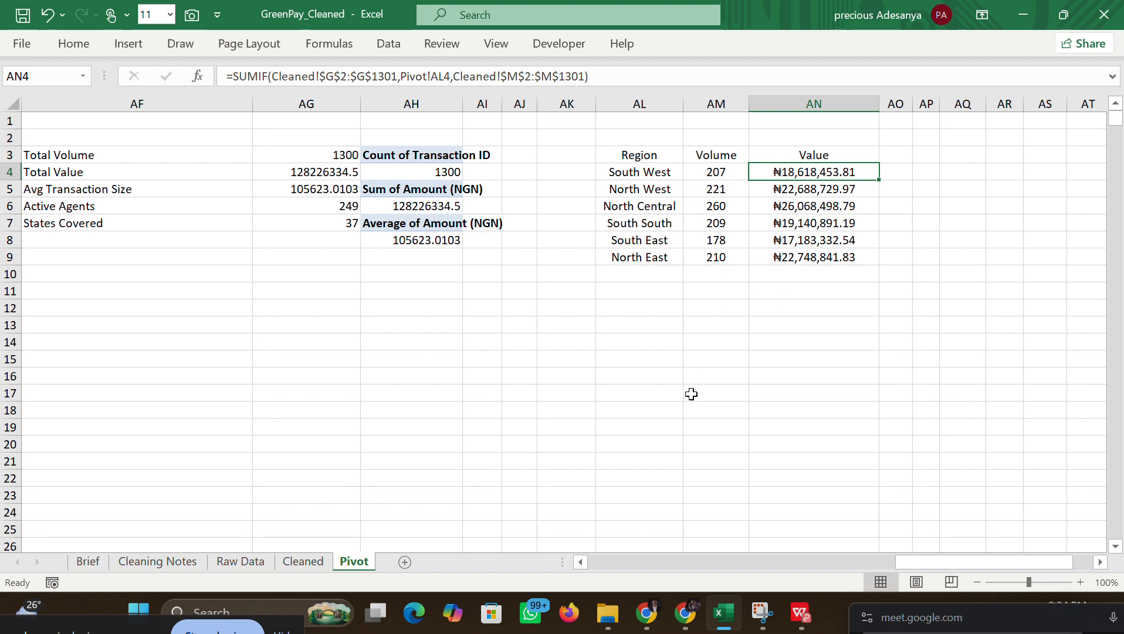
Step: Check the Region Summary heading in the WPS dashboard PDF, then merge and center AL2:AN2 above the table headers in Excel
{"action": "left_click_drag", "start_coordinate": [637, 136], "coordinate": [807, 138]}
{"action": "left_click", "coordinate": [799, 615]}
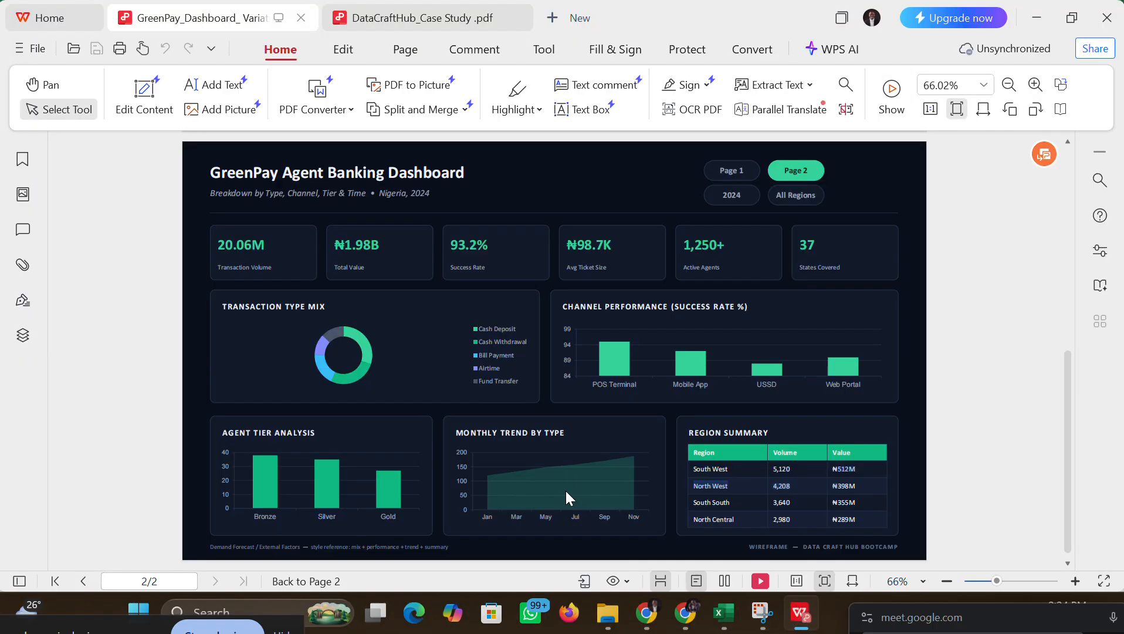
{"action": "mouse_move", "coordinate": [724, 613]}
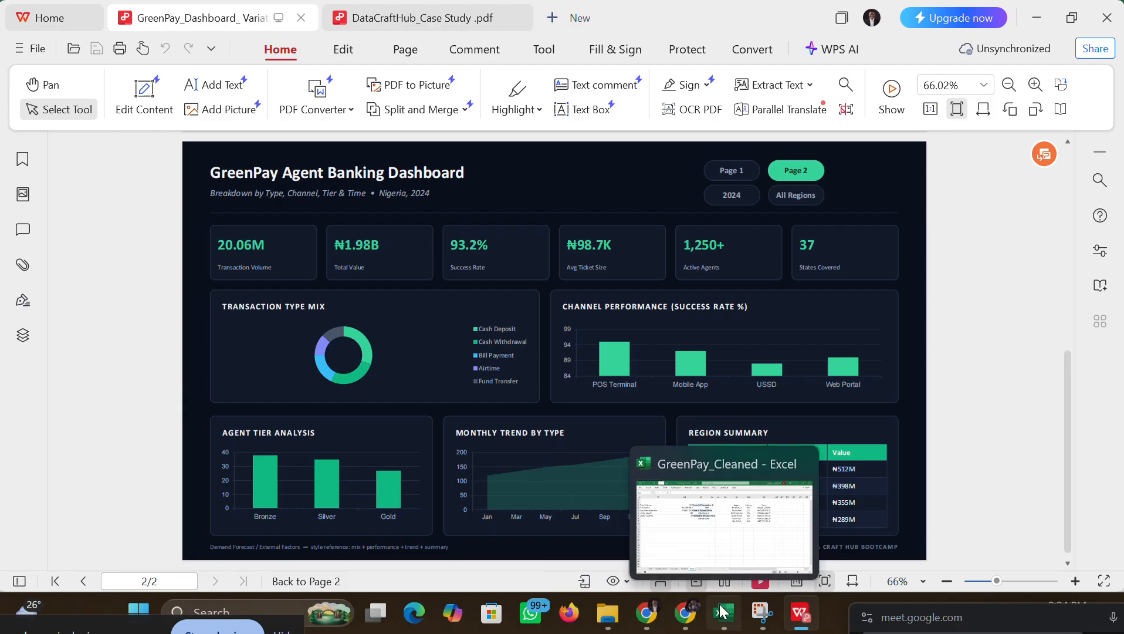
{"action": "left_click", "coordinate": [688, 527]}
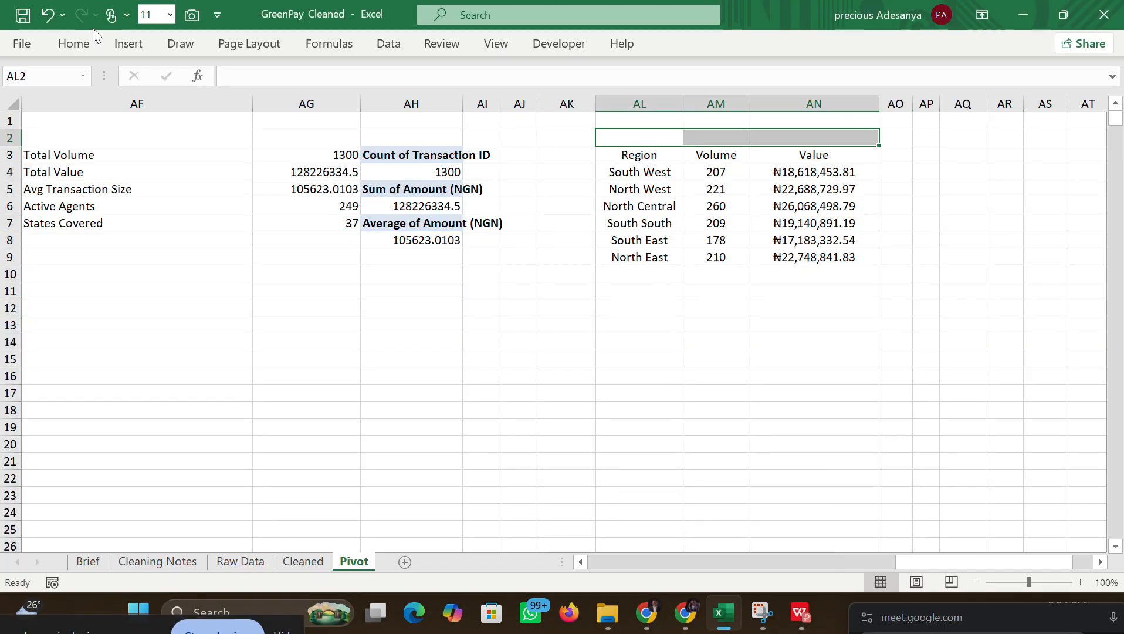
{"action": "left_click", "coordinate": [82, 41]}
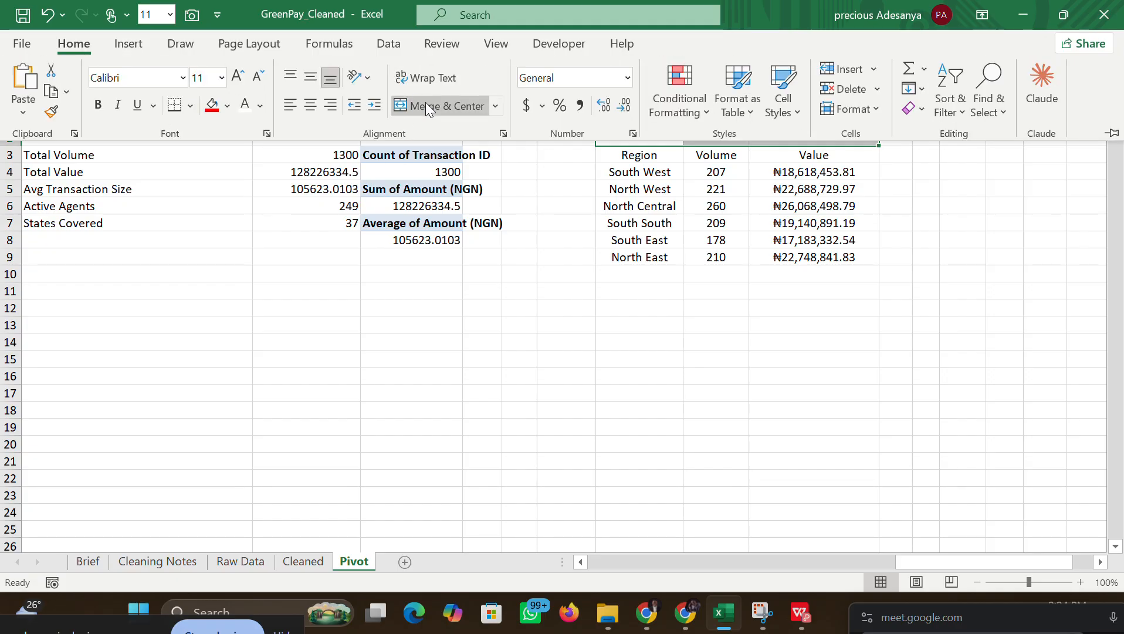
{"action": "left_click", "coordinate": [838, 317]}
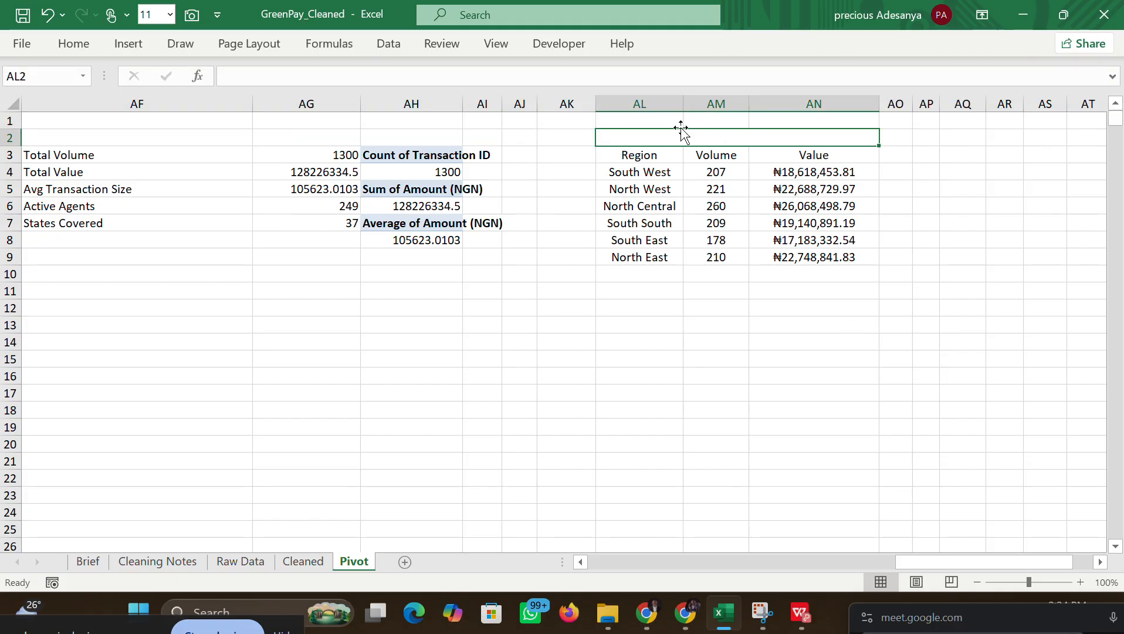
Step: Enter the title REGION SUMMARY in the merged cell above the Region, Volume and Value headers
{"action": "type", "text": "Re"}
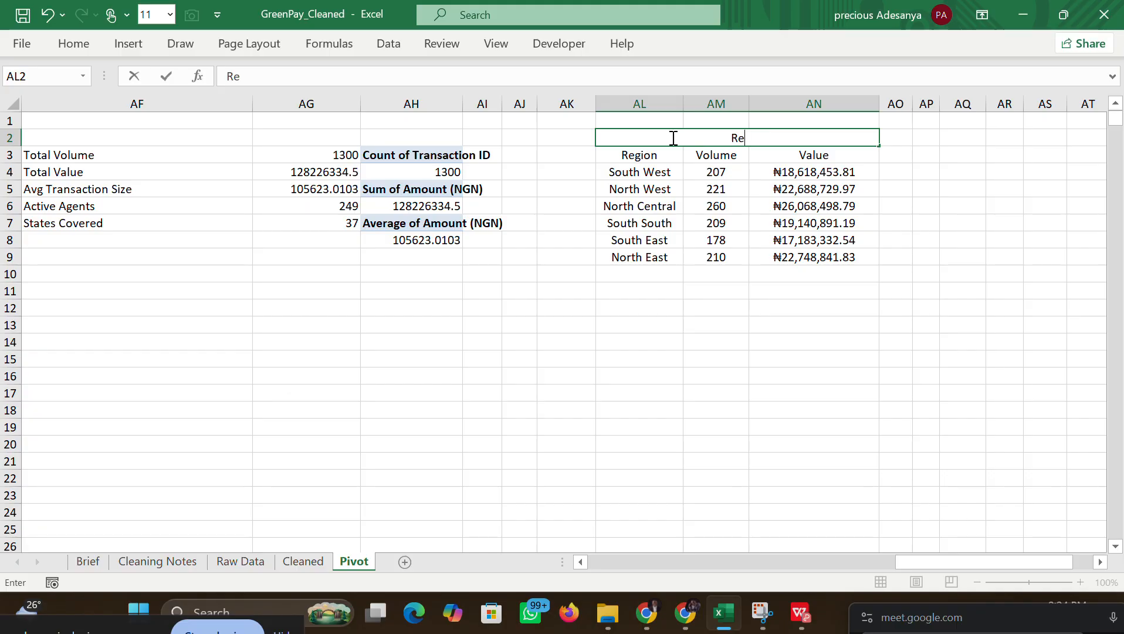
{"action": "type", "text": "gion"}
{"action": "key", "text": "BackSpace"}
{"action": "key", "text": "BackSpace"}
{"action": "key", "text": "BackSpace"}
{"action": "key", "text": "BackSpace"}
{"action": "type", "text": "EGION "}
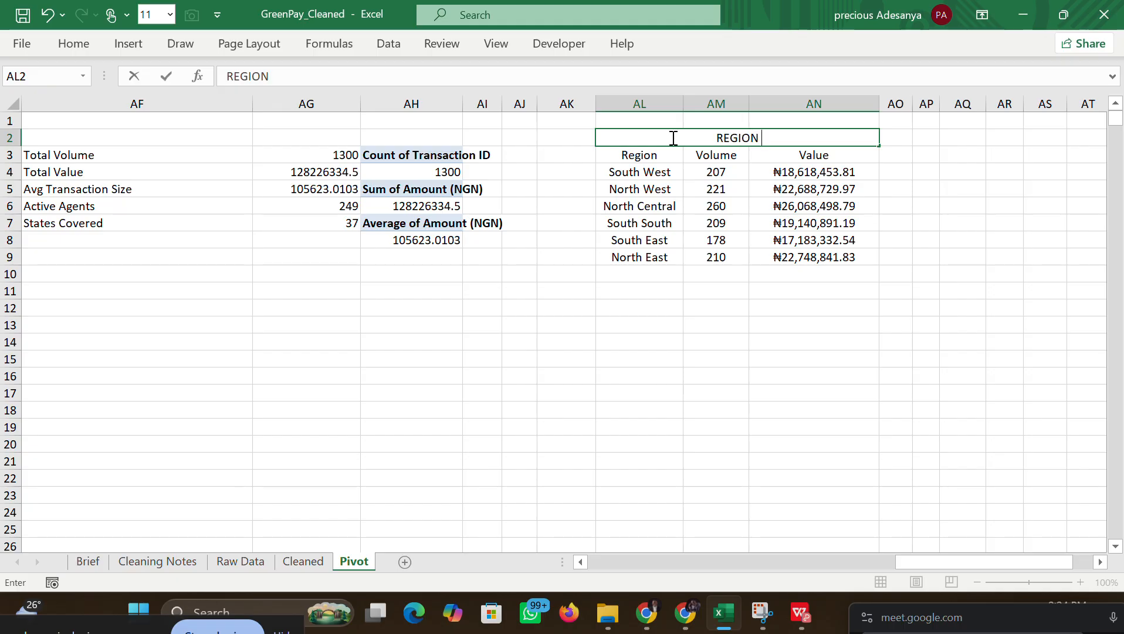
{"action": "type", "text": "SUMMARY"}
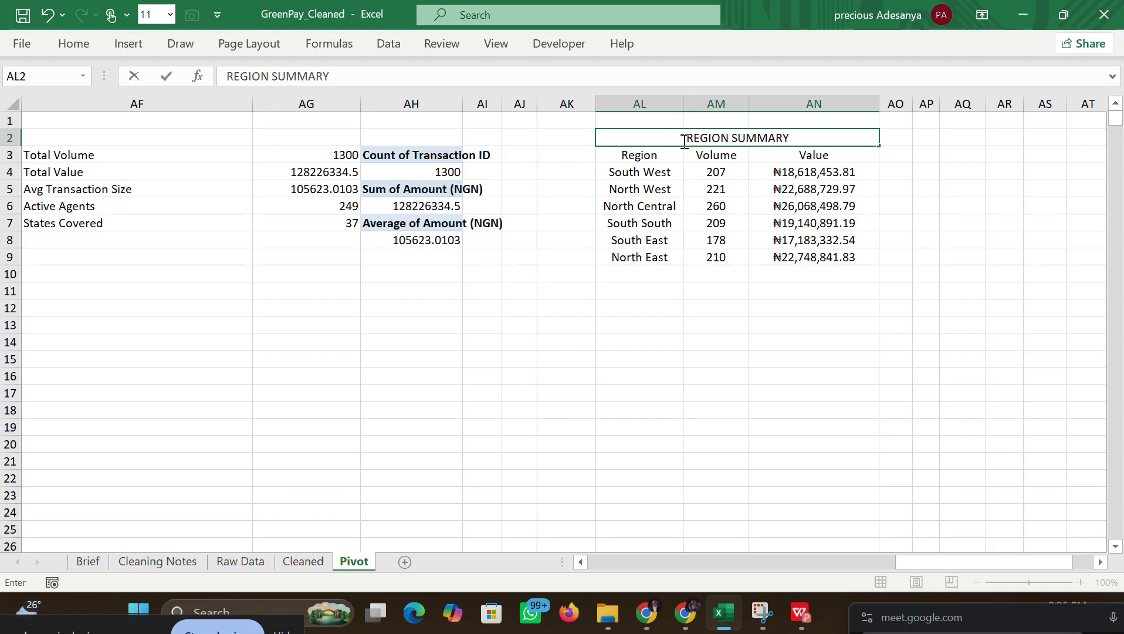
{"action": "left_click", "coordinate": [870, 357]}
Step: Left-align the REGION SUMMARY title and make it bold
{"action": "left_click", "coordinate": [737, 133]}
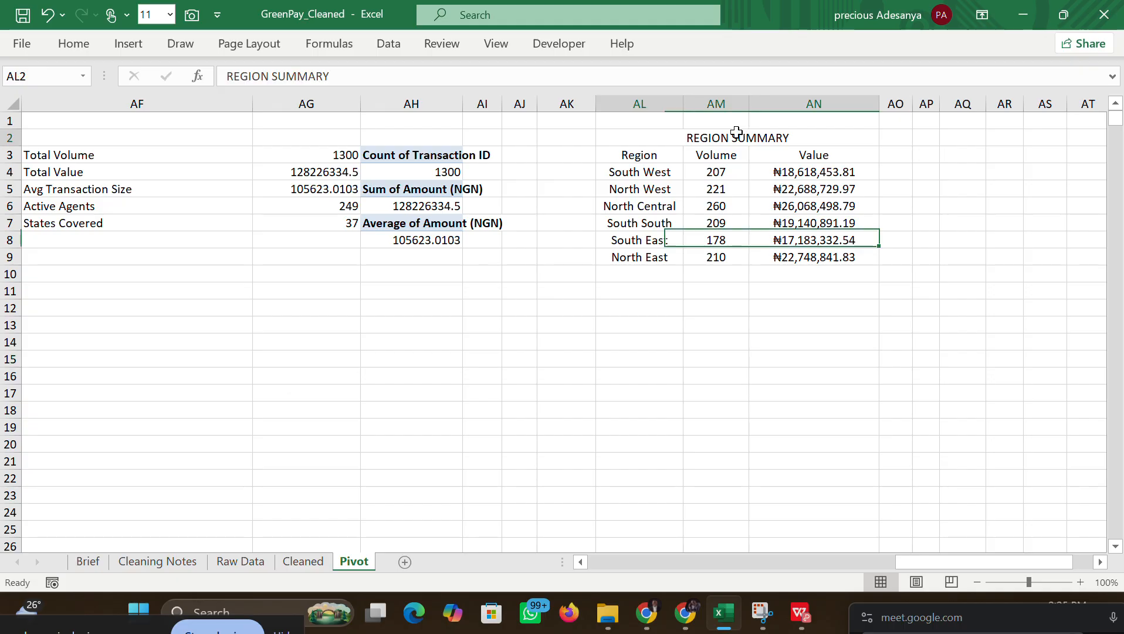
{"action": "left_click", "coordinate": [84, 46]}
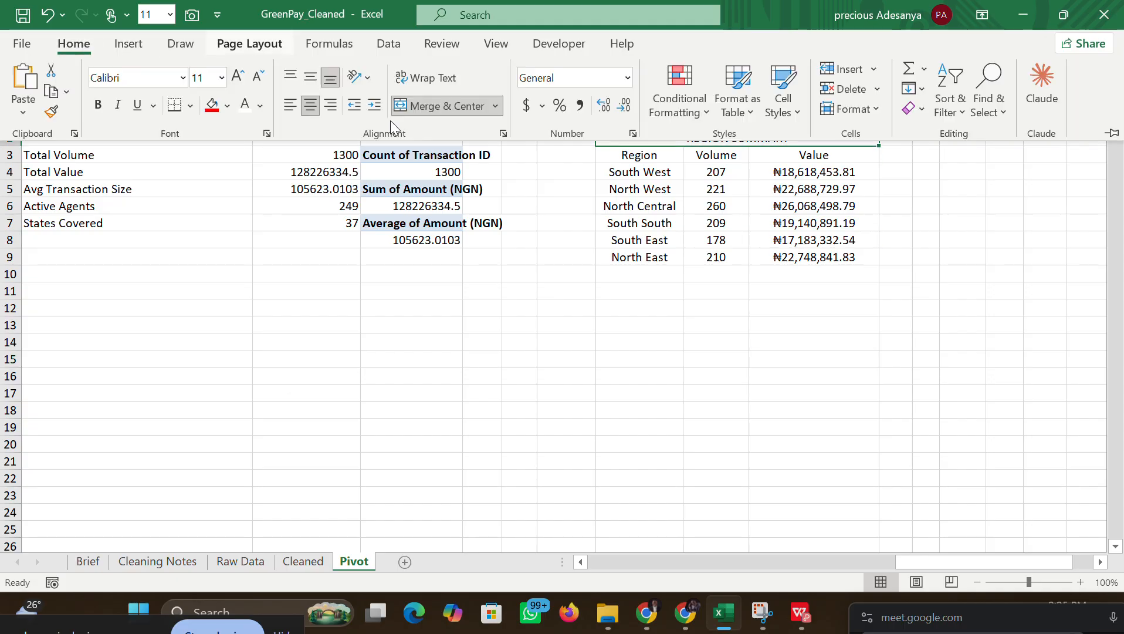
{"action": "left_click", "coordinate": [284, 110]}
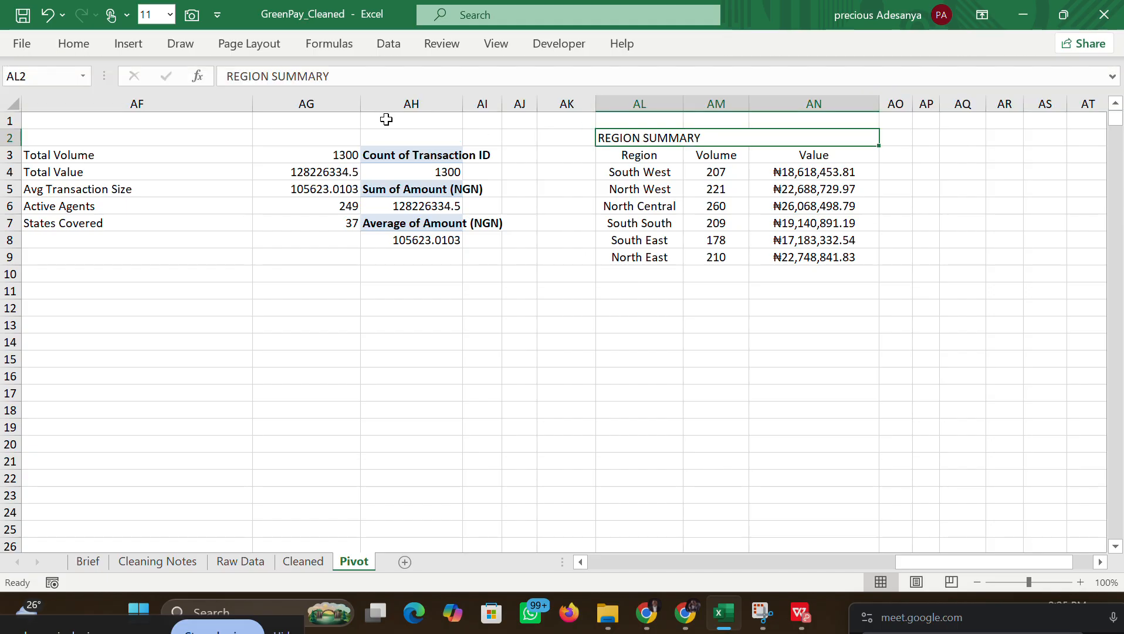
{"action": "left_click", "coordinate": [80, 45]}
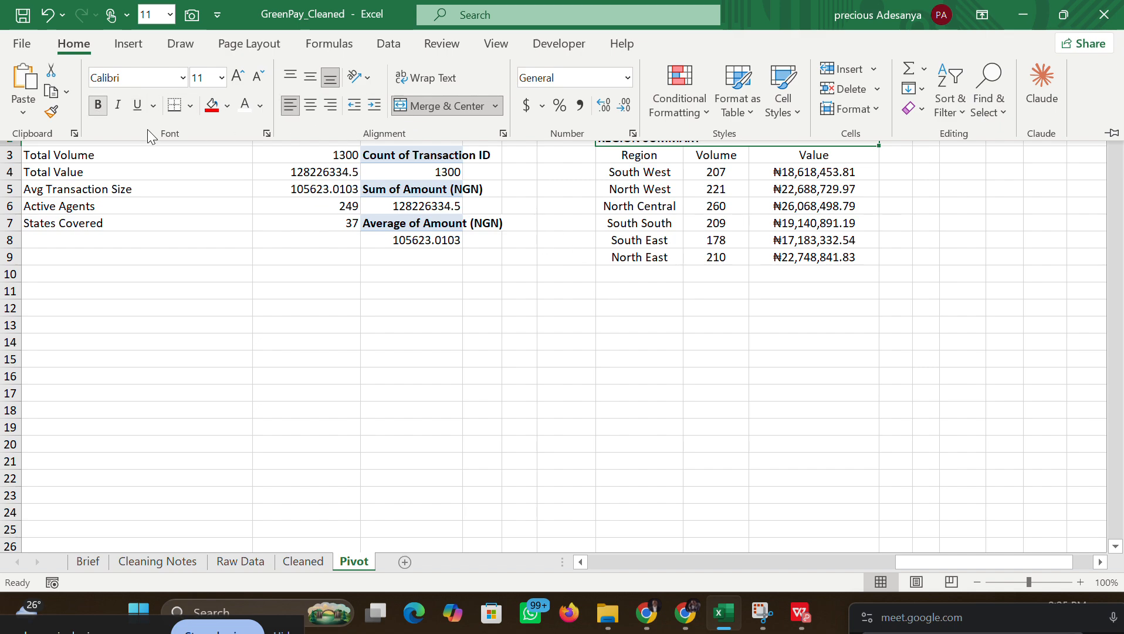
{"action": "left_click", "coordinate": [618, 375]}
{"action": "left_click", "coordinate": [617, 375]}
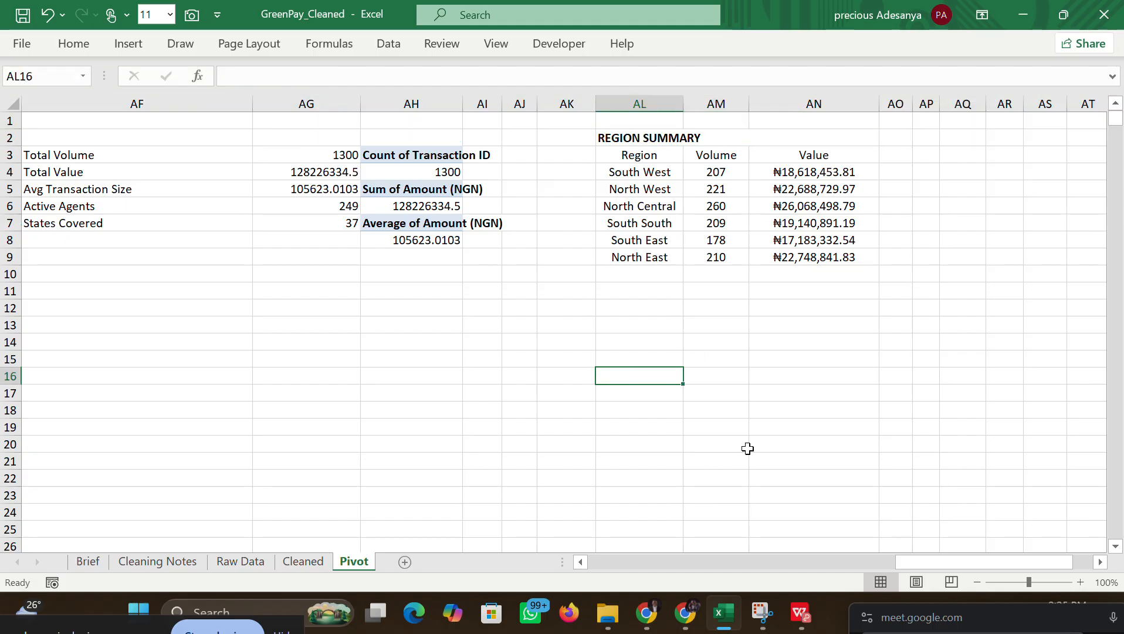
{"action": "left_click", "coordinate": [965, 258]}
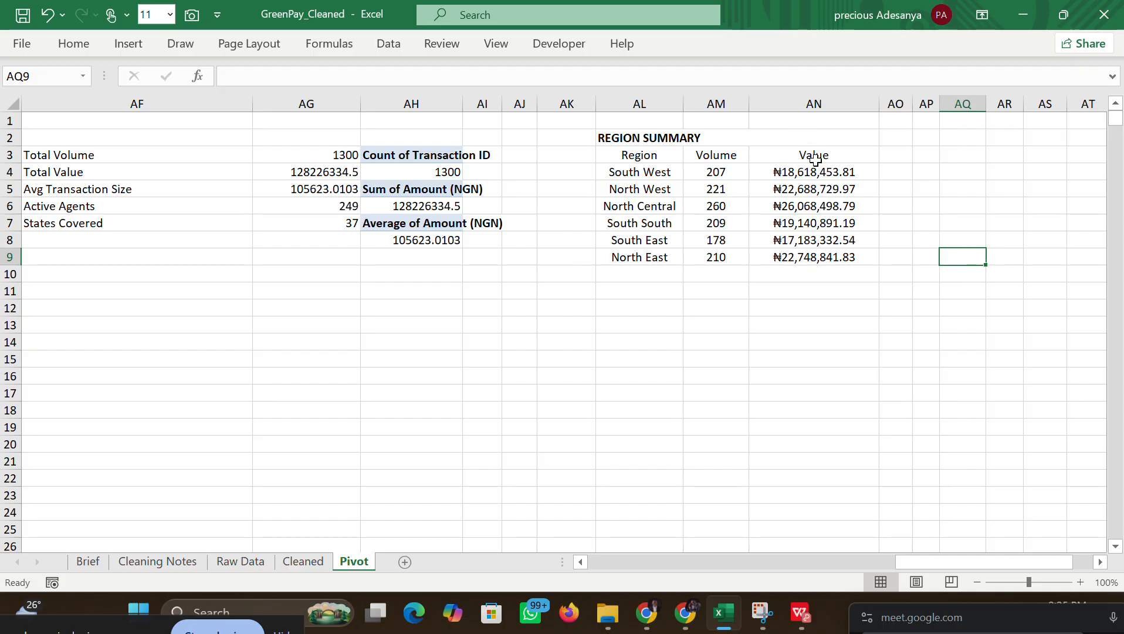
Step: Apply the Currency number format to the Total Value figure in AG4
{"action": "left_click", "coordinate": [319, 170]}
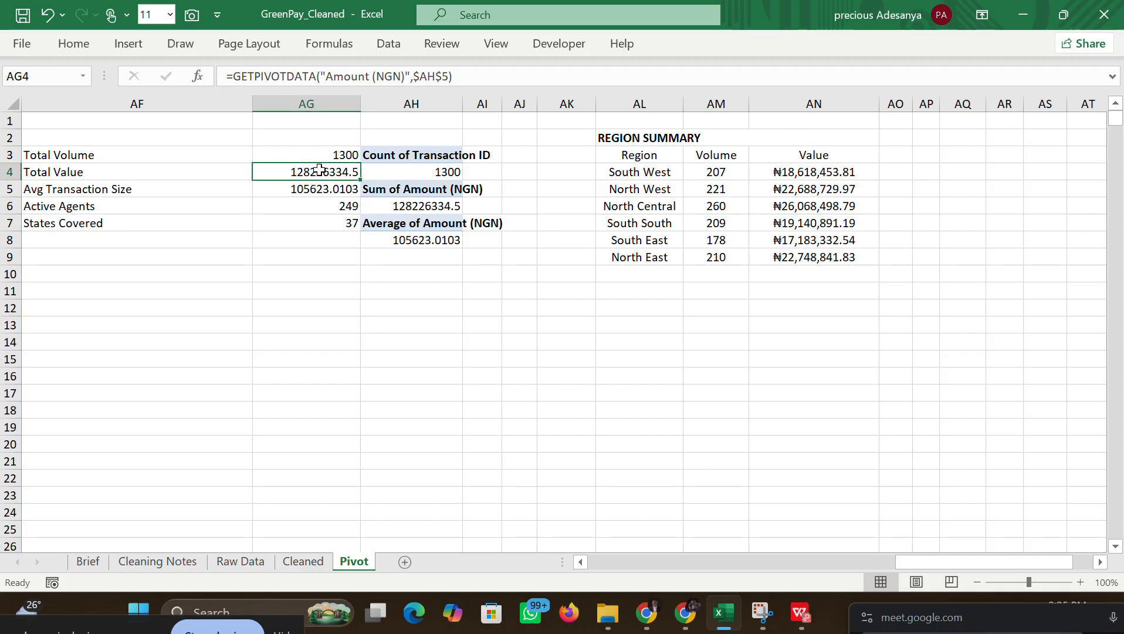
{"action": "left_click", "coordinate": [72, 44]}
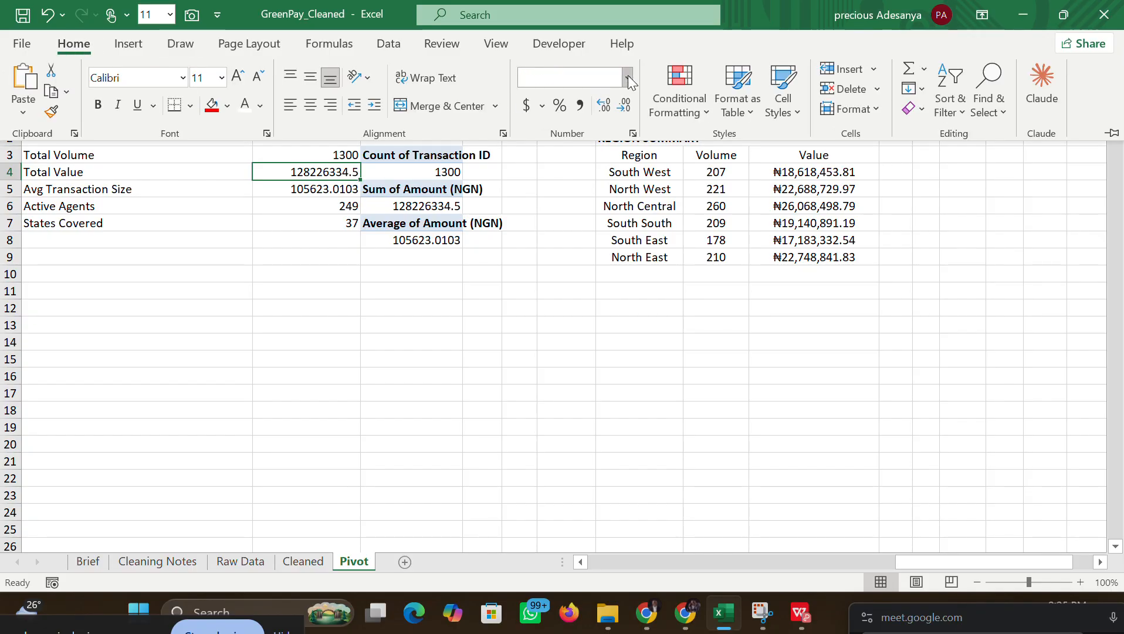
{"action": "left_click", "coordinate": [627, 77]}
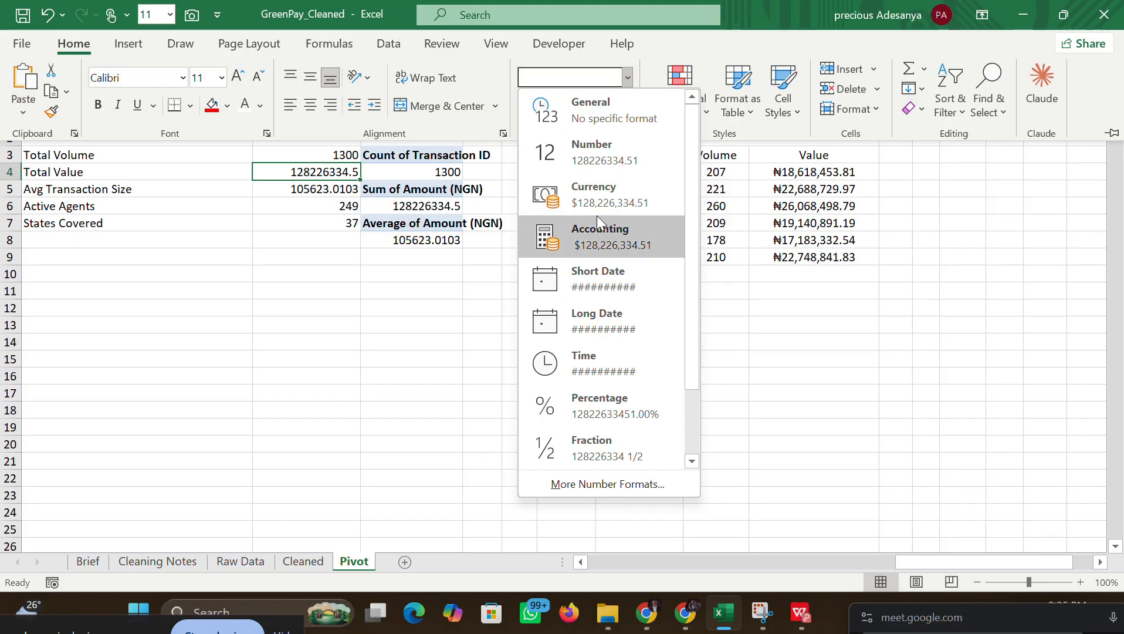
{"action": "left_click", "coordinate": [568, 204]}
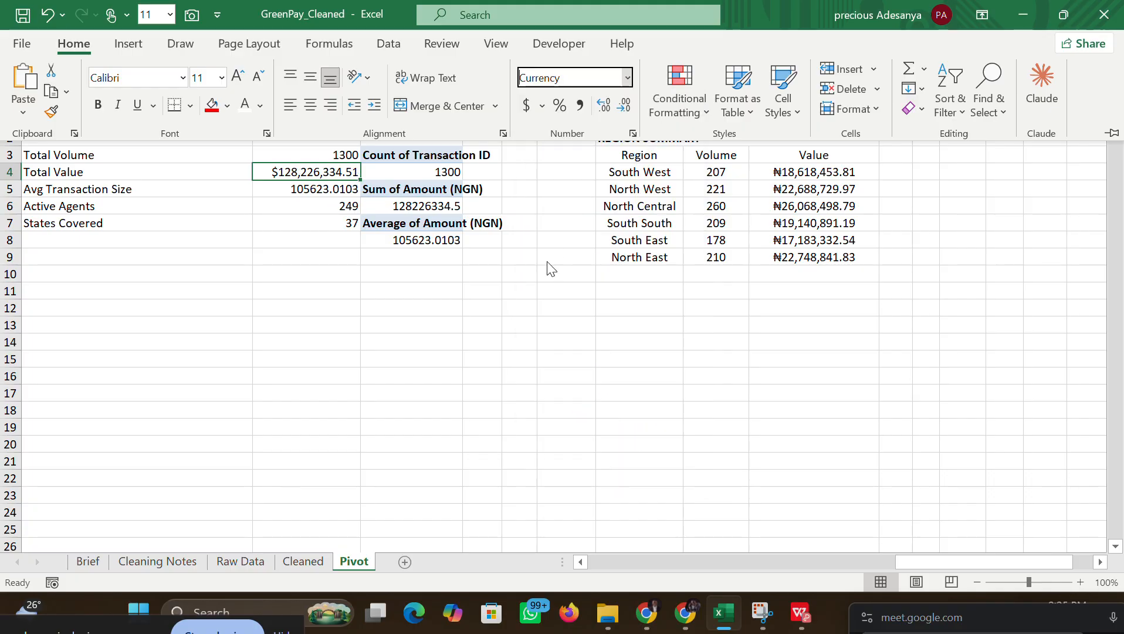
Step: Change the currency symbol of the Total Value figure to ₦ Yoruba in the cell format settings
{"action": "left_click", "coordinate": [628, 77]}
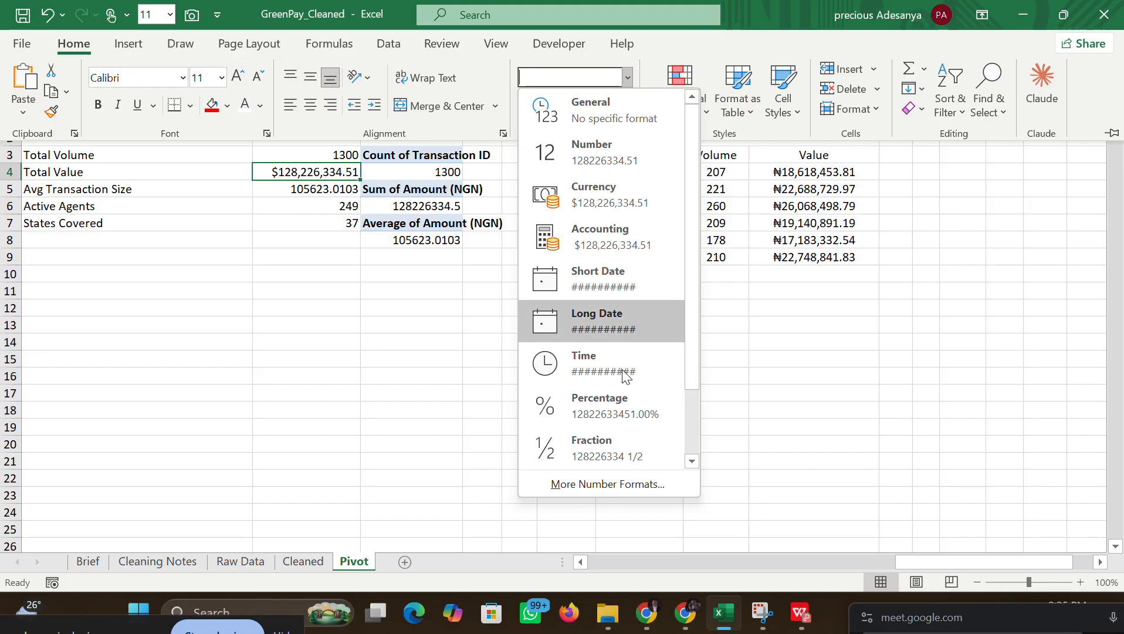
{"action": "left_click", "coordinate": [591, 486]}
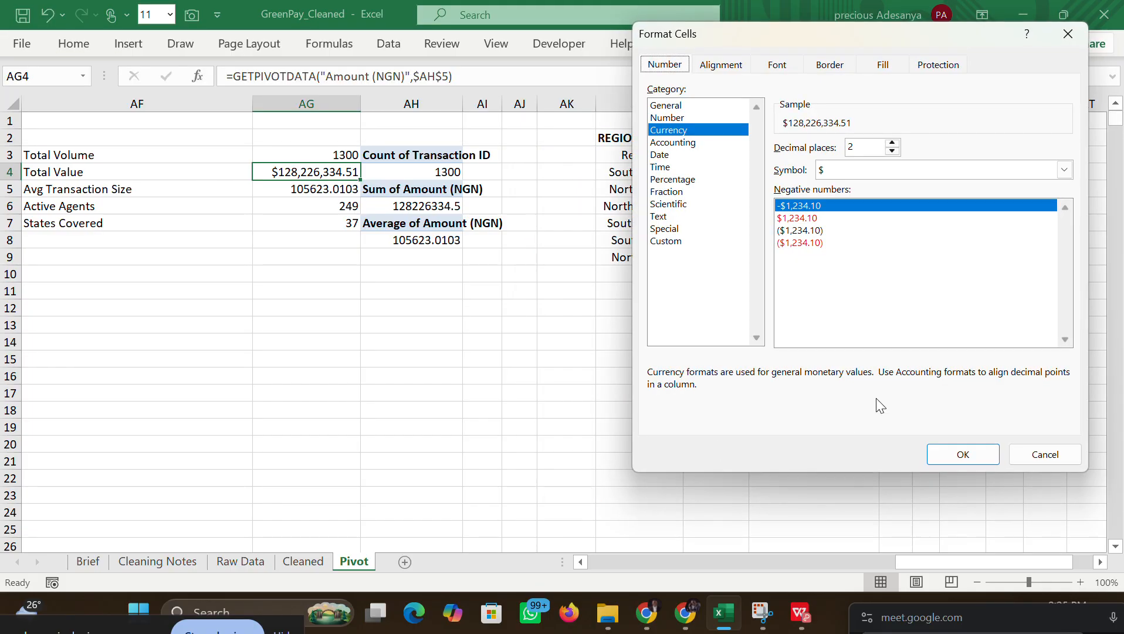
{"action": "left_click", "coordinate": [870, 176]}
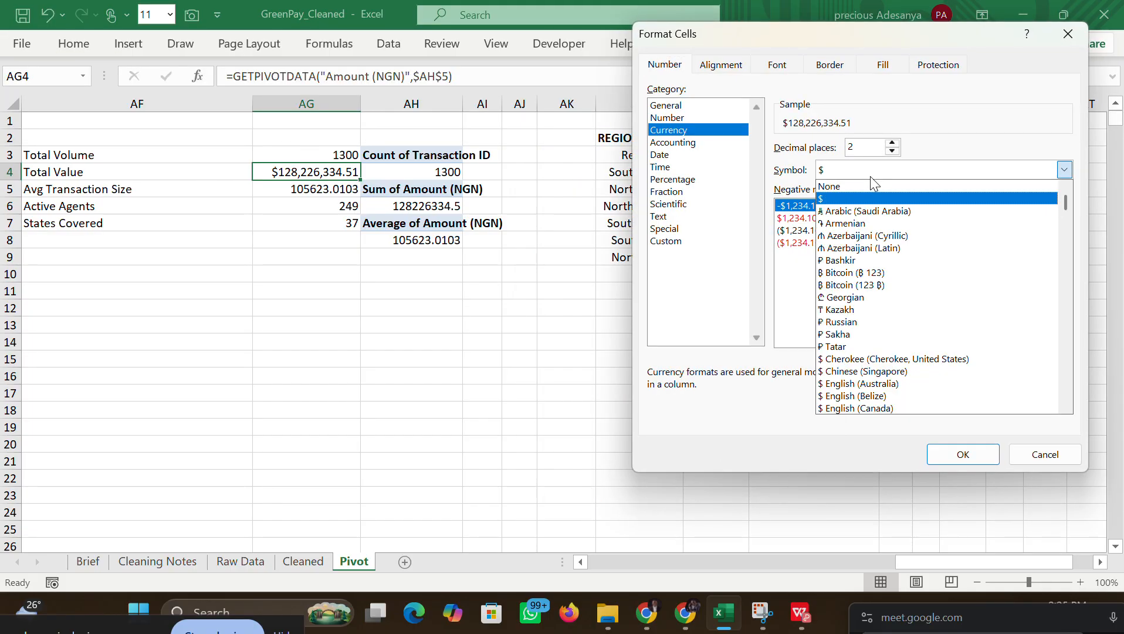
{"action": "scroll", "coordinate": [945, 297], "scroll_direction": "down", "scroll_amount": 3}
{"action": "scroll", "coordinate": [944, 297], "scroll_direction": "down", "scroll_amount": 12}
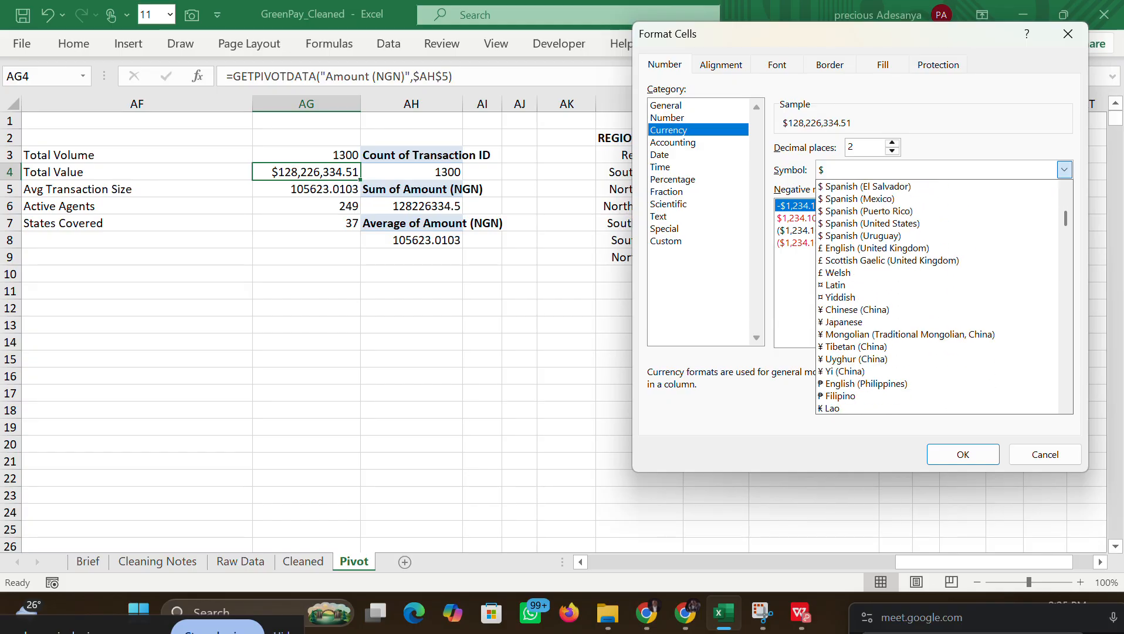
{"action": "scroll", "coordinate": [945, 296], "scroll_direction": "down", "scroll_amount": 1}
{"action": "left_click", "coordinate": [841, 322]}
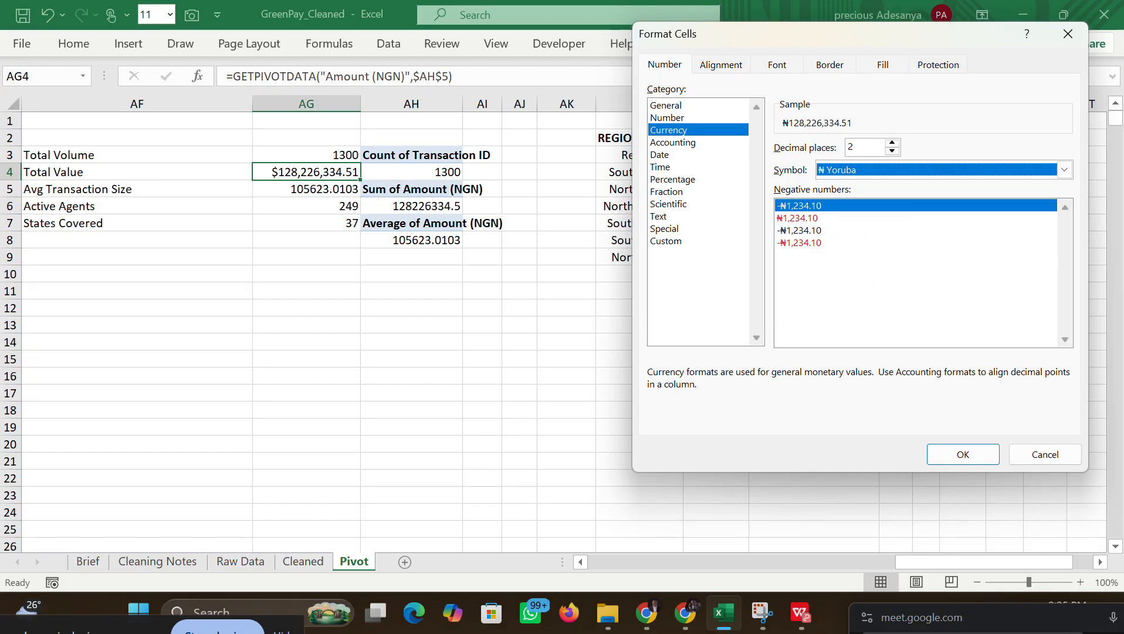
{"action": "key", "text": "Return"}
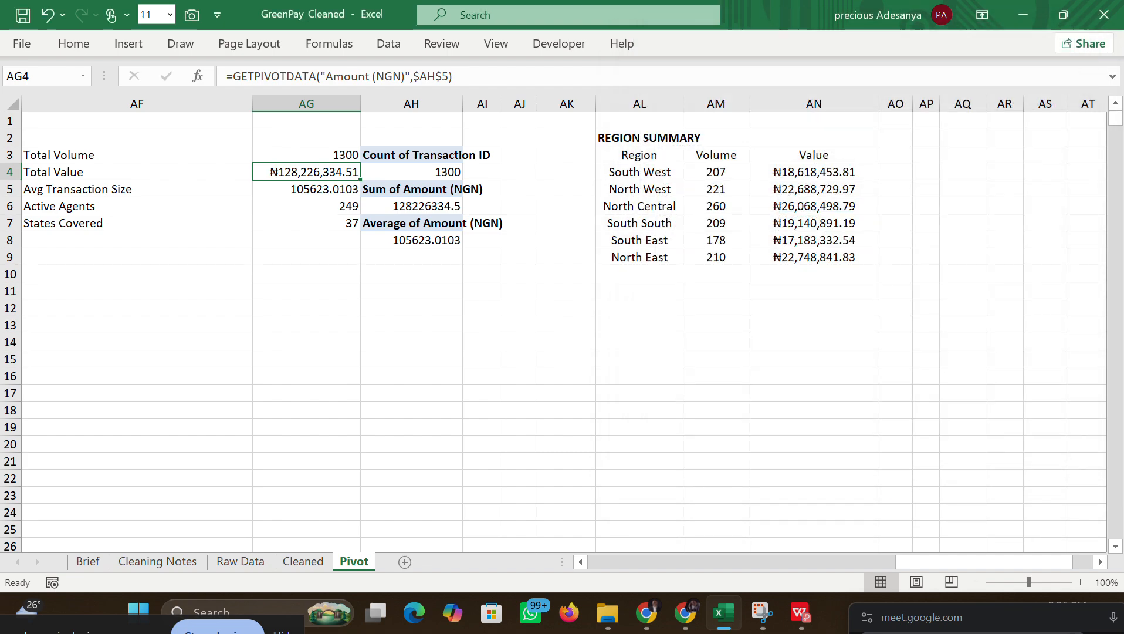
{"action": "left_click", "coordinate": [1007, 193]}
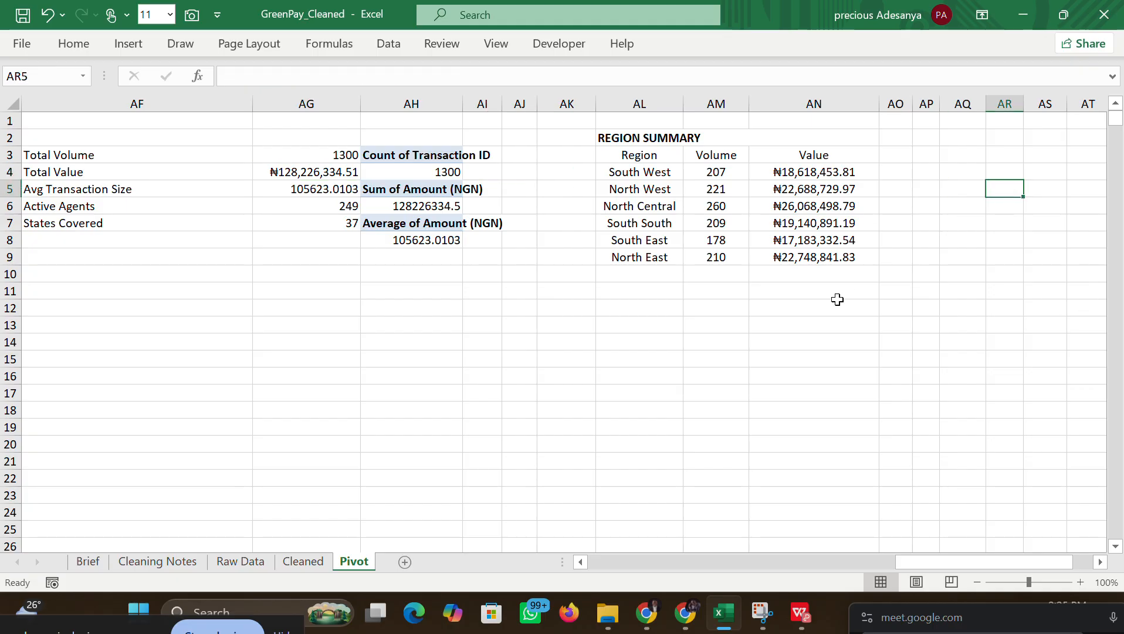
Step: Switch to the Data cleaning chat with Claude in Chrome and begin a message with "how do we convert"
{"action": "left_click", "coordinate": [651, 607]}
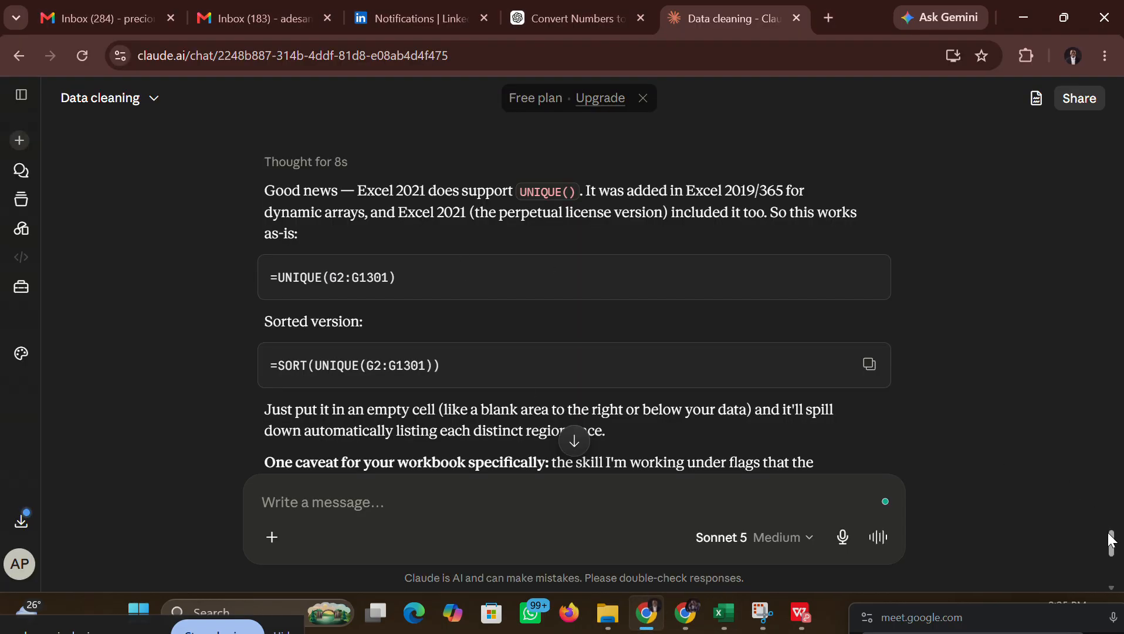
{"action": "left_click_drag", "start_coordinate": [1101, 525], "coordinate": [1080, 609]}
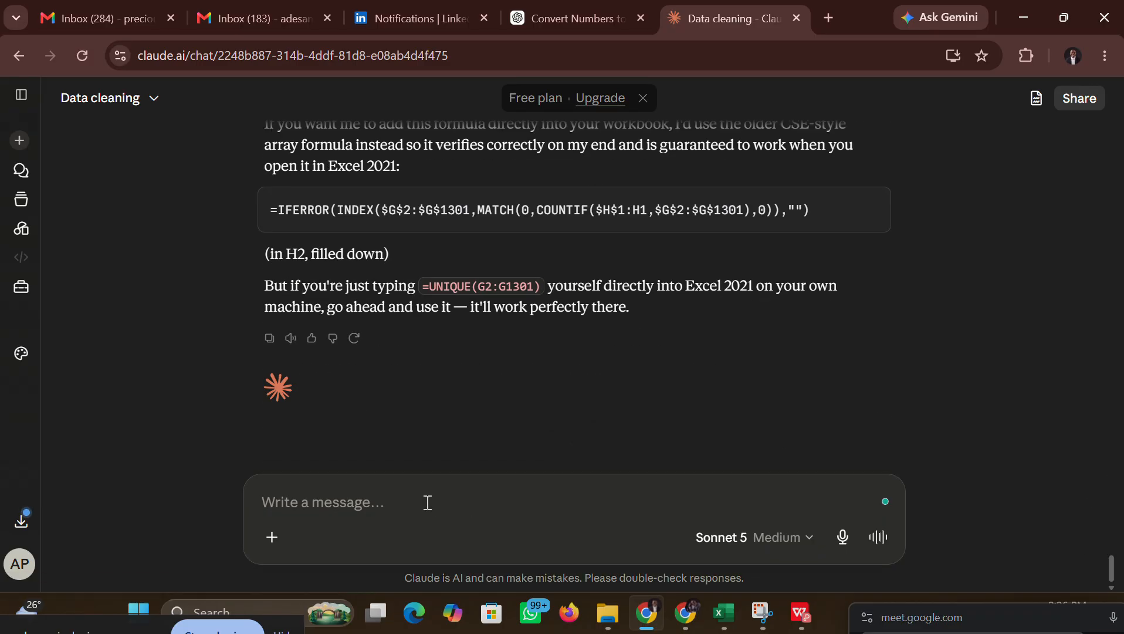
{"action": "type", "text": "so"}
{"action": "key", "text": "BackSpace"}
{"action": "key", "text": "BackSpace"}
{"action": "type", "text": "h"}
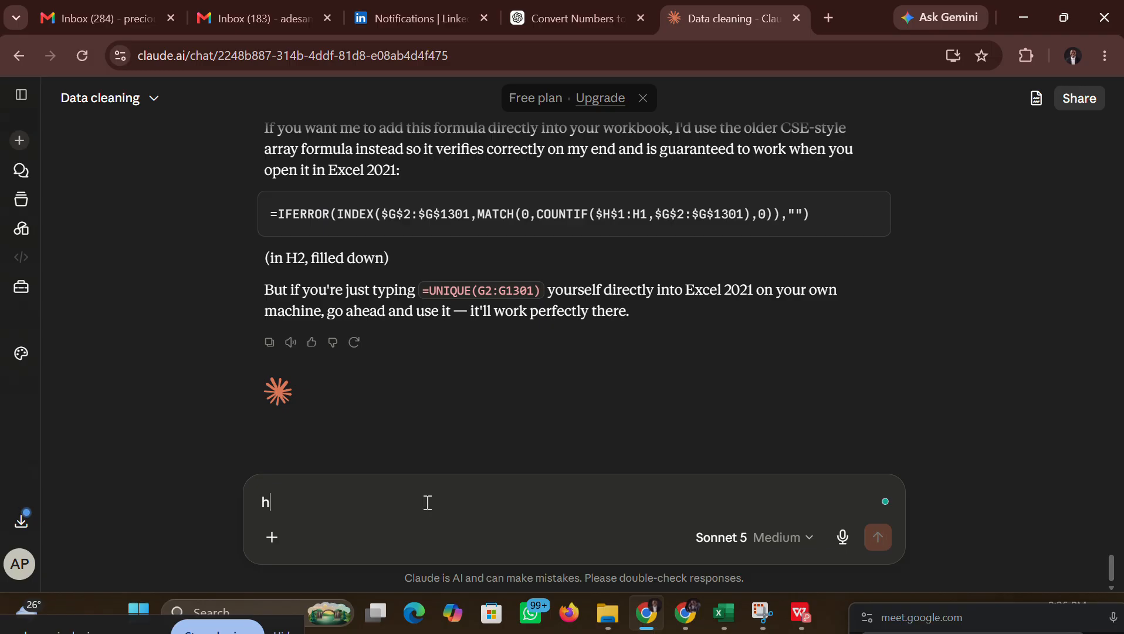
{"action": "type", "text": "ow do we convert"}
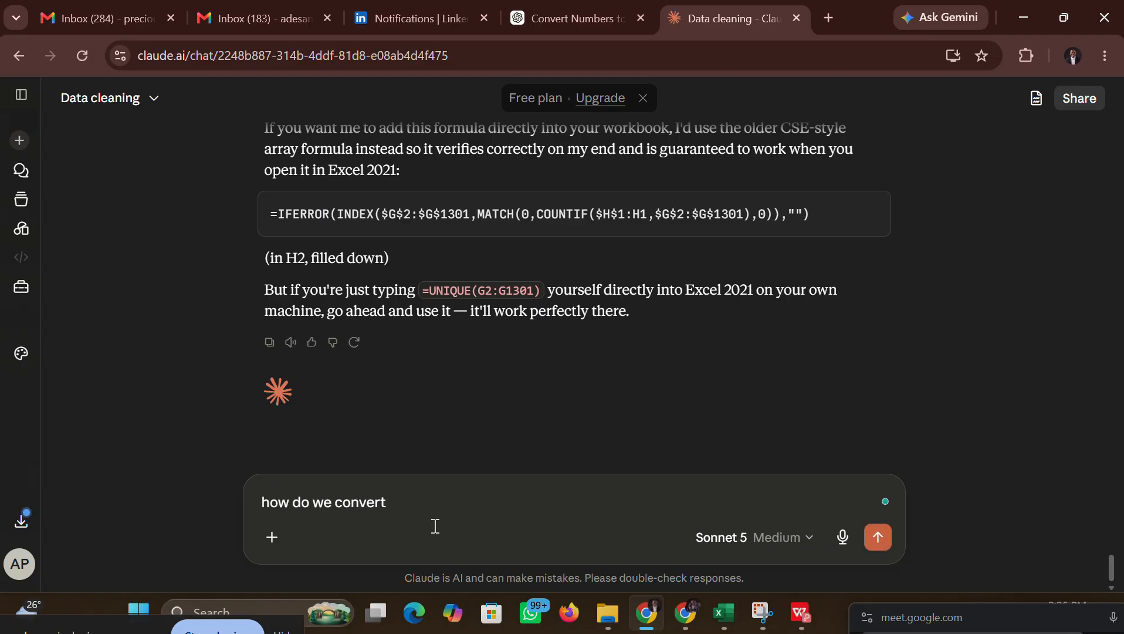
Step: Copy the South West Value from AN4 in Excel and paste it into the unfinished message in the Claude chat
{"action": "mouse_move", "coordinate": [721, 618]}
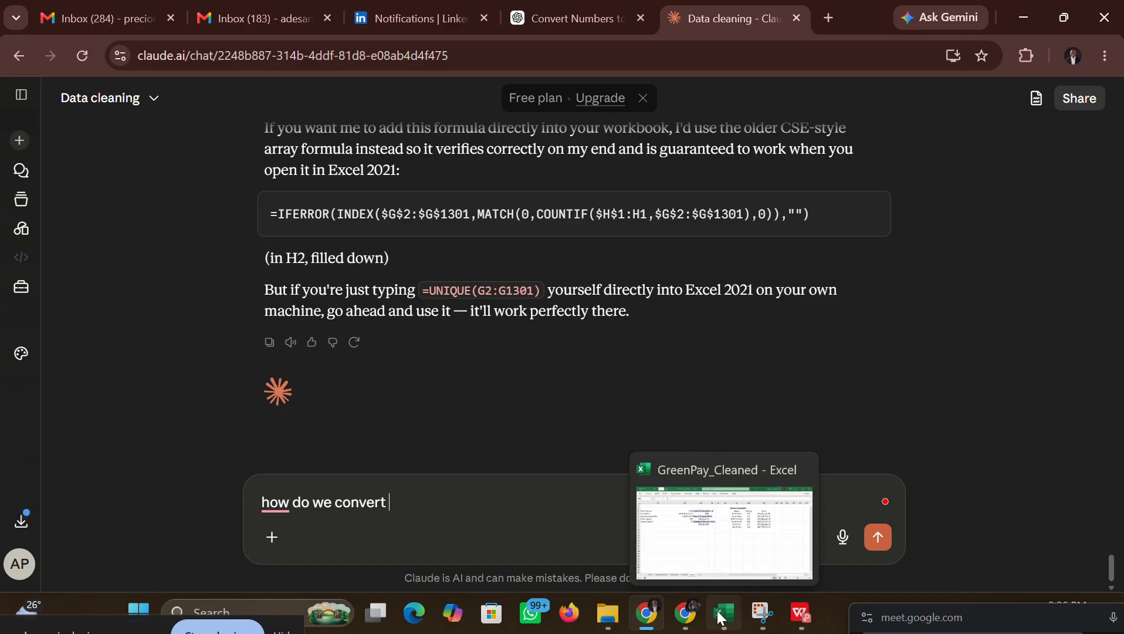
{"action": "left_click", "coordinate": [712, 533]}
{"action": "left_click", "coordinate": [810, 170]}
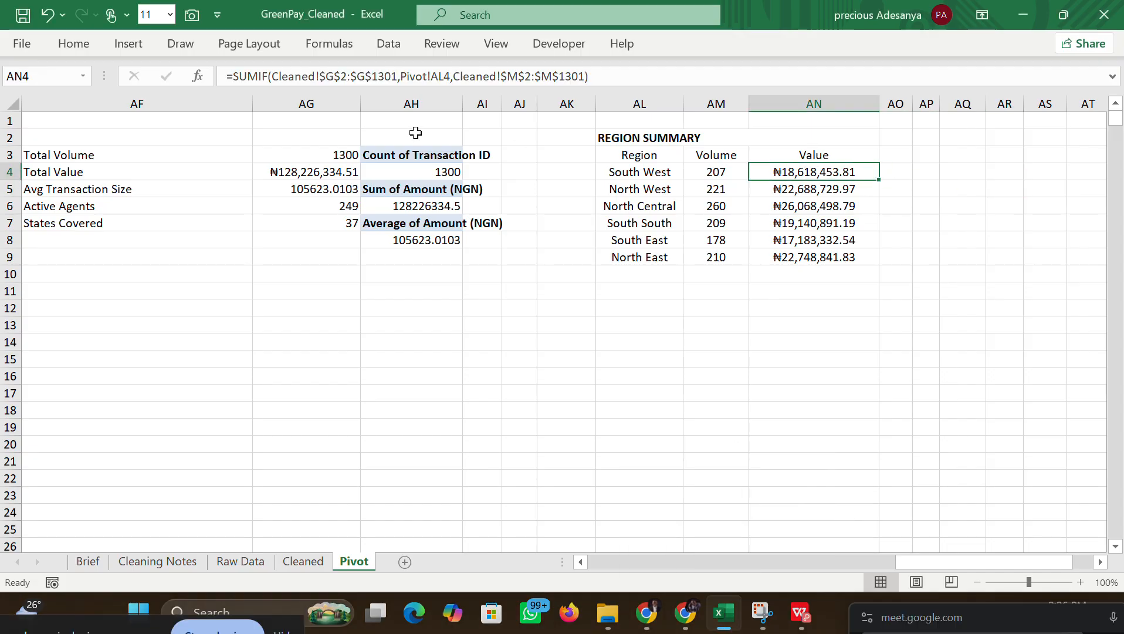
{"action": "right_click", "coordinate": [787, 172]}
{"action": "key", "text": "Escape"}
{"action": "key", "text": "ctrl+c"}
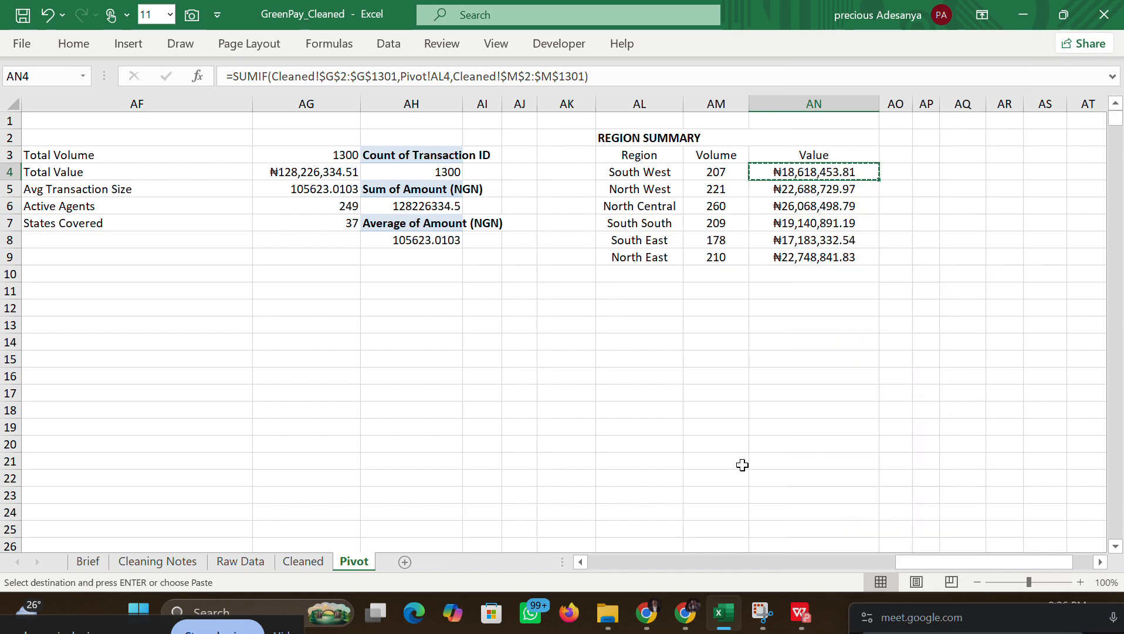
{"action": "left_click", "coordinate": [503, 472]}
{"action": "left_click", "coordinate": [426, 504]}
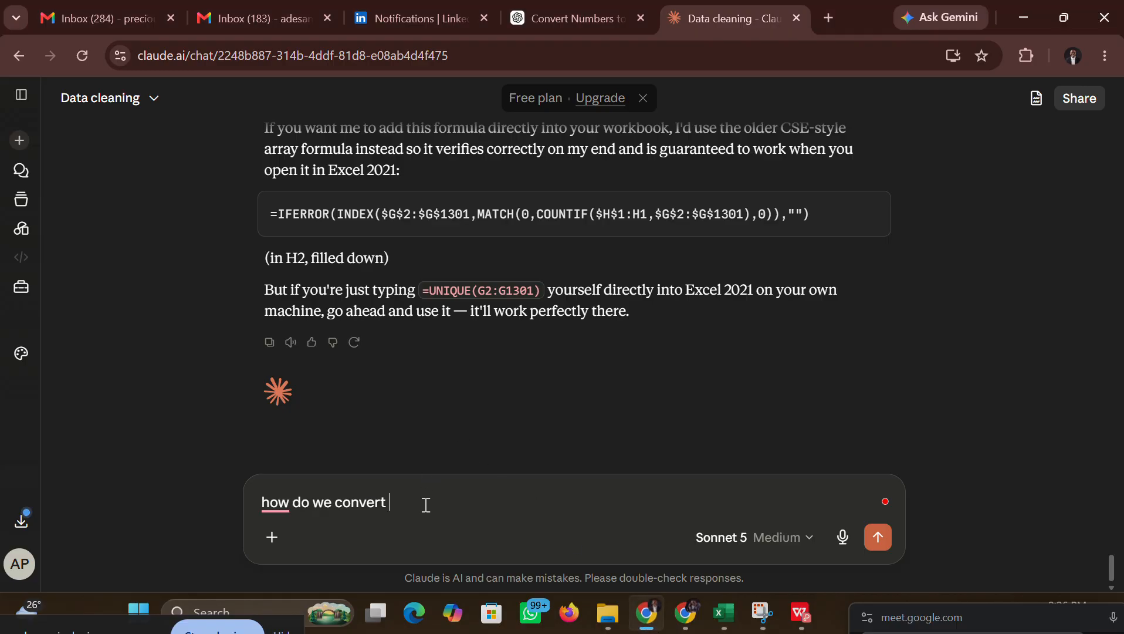
{"action": "key", "text": "ctrl+v"}
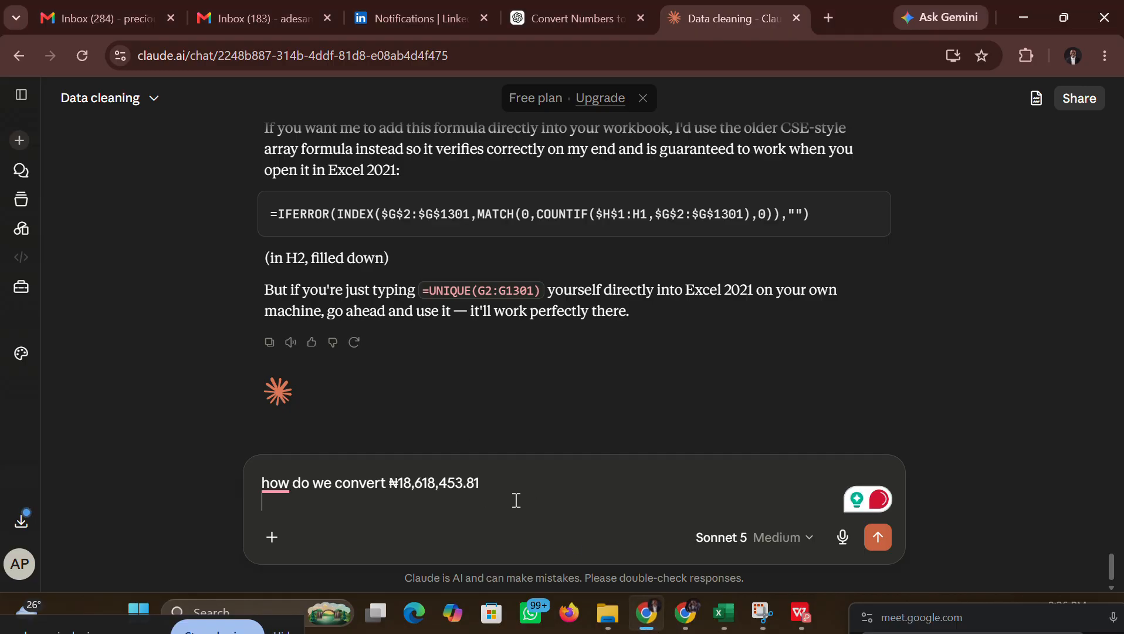
Step: Complete the question with "too like 18.6M in excel" after the pasted amount and send it to Claude
{"action": "key", "text": "BackSpace"}
{"action": "type", "text": "too "}
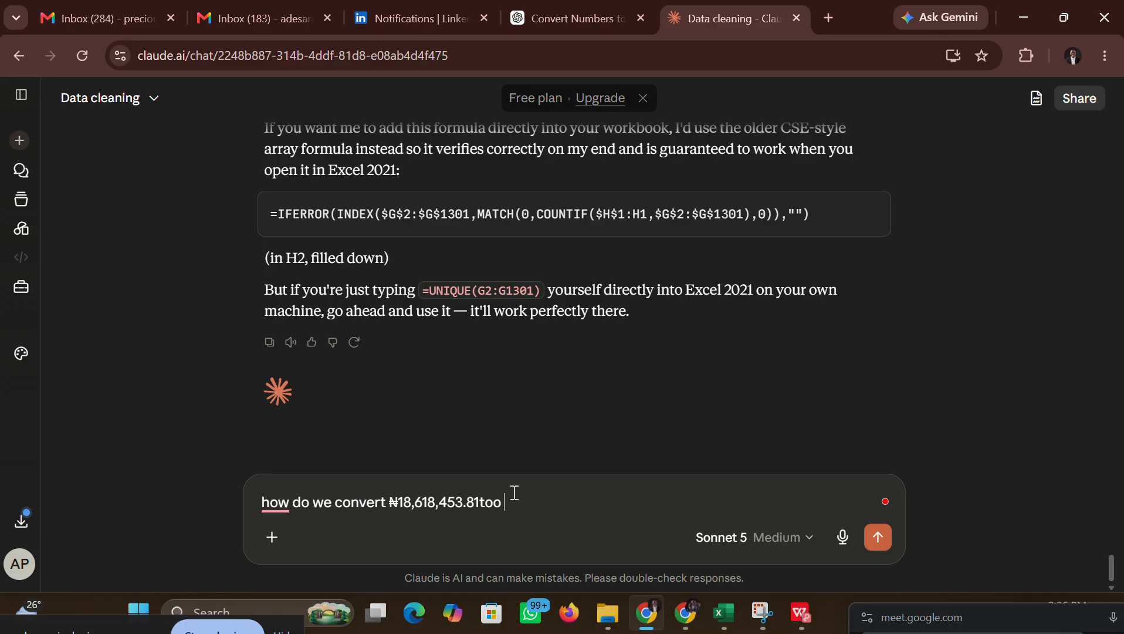
{"action": "type", "text": "like"}
{"action": "left_click", "coordinate": [483, 502]}
{"action": "type", "text": "18"}
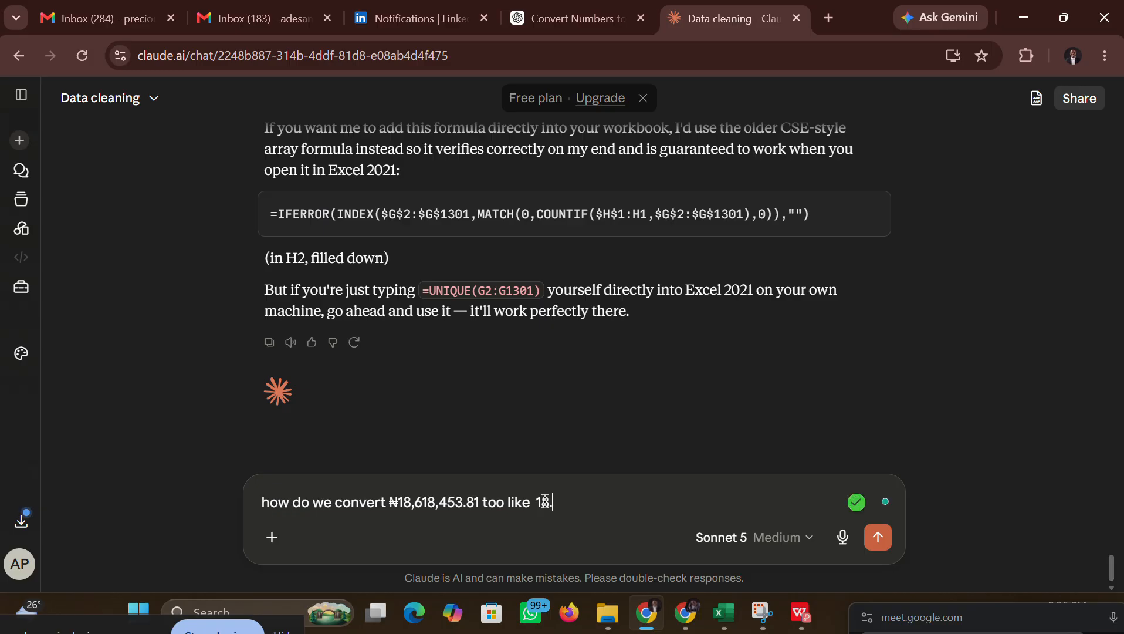
{"action": "type", "text": ".6m"}
{"action": "key", "text": "BackSpace"}
{"action": "type", "text": "M in excel"}
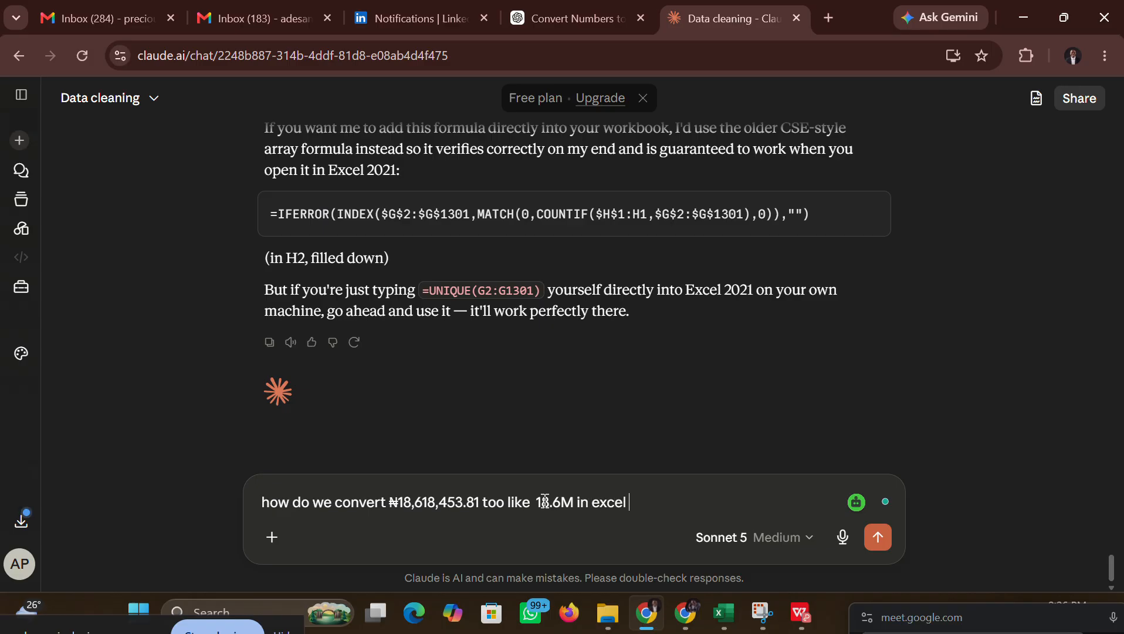
{"action": "key", "text": "Return"}
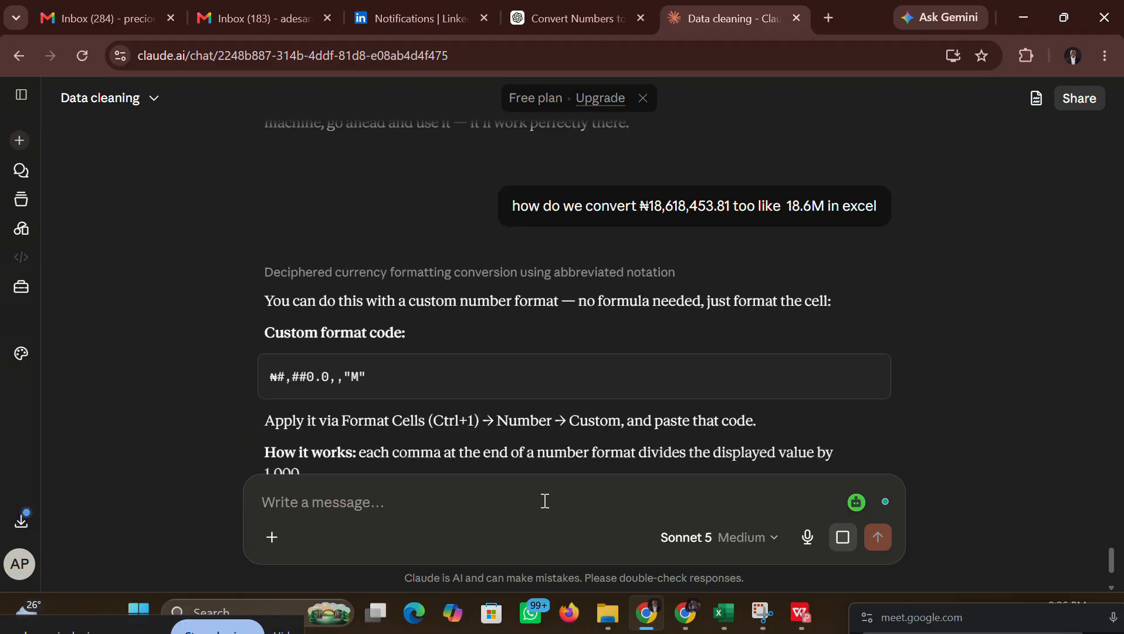
Step: Read Claude's answer on showing naira amounts in millions, including the custom format code, its explanation and the variations
{"action": "scroll", "coordinate": [545, 501], "scroll_direction": "down", "scroll_amount": 3}
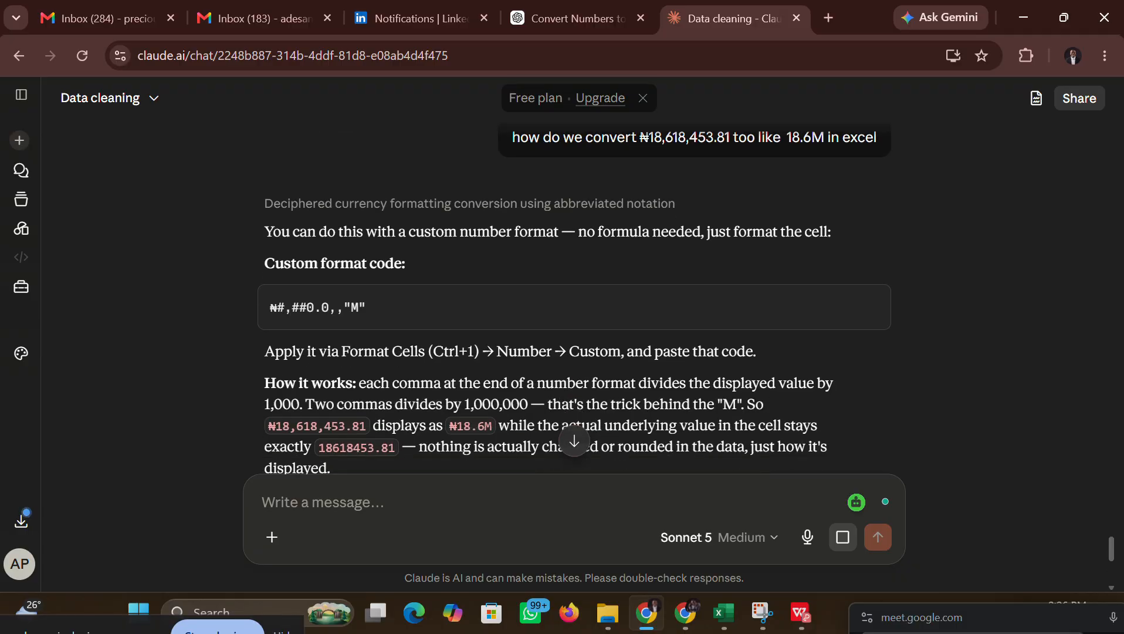
{"action": "scroll", "coordinate": [574, 303], "scroll_direction": "down", "scroll_amount": 1}
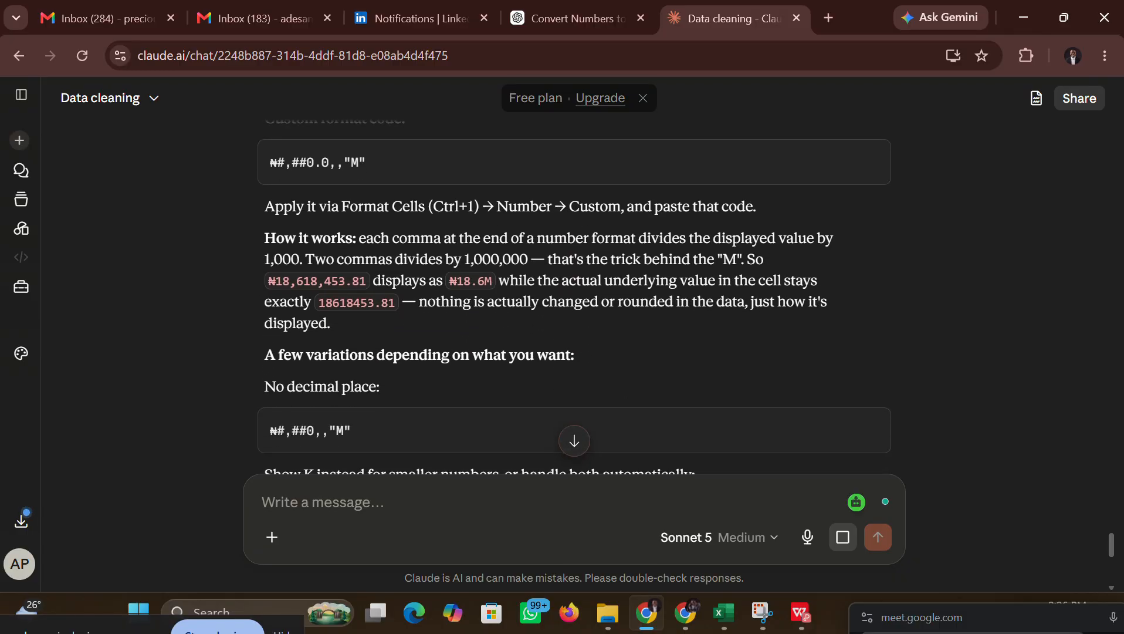
{"action": "scroll", "coordinate": [574, 302], "scroll_direction": "down", "scroll_amount": 1}
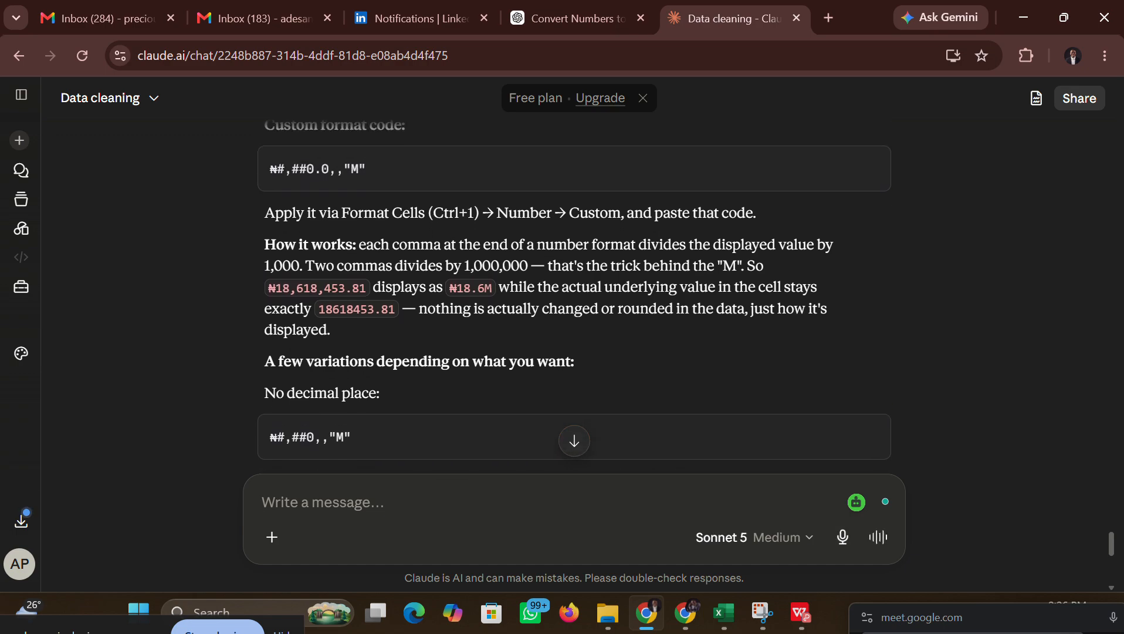
{"action": "scroll", "coordinate": [575, 297], "scroll_direction": "down", "scroll_amount": 2}
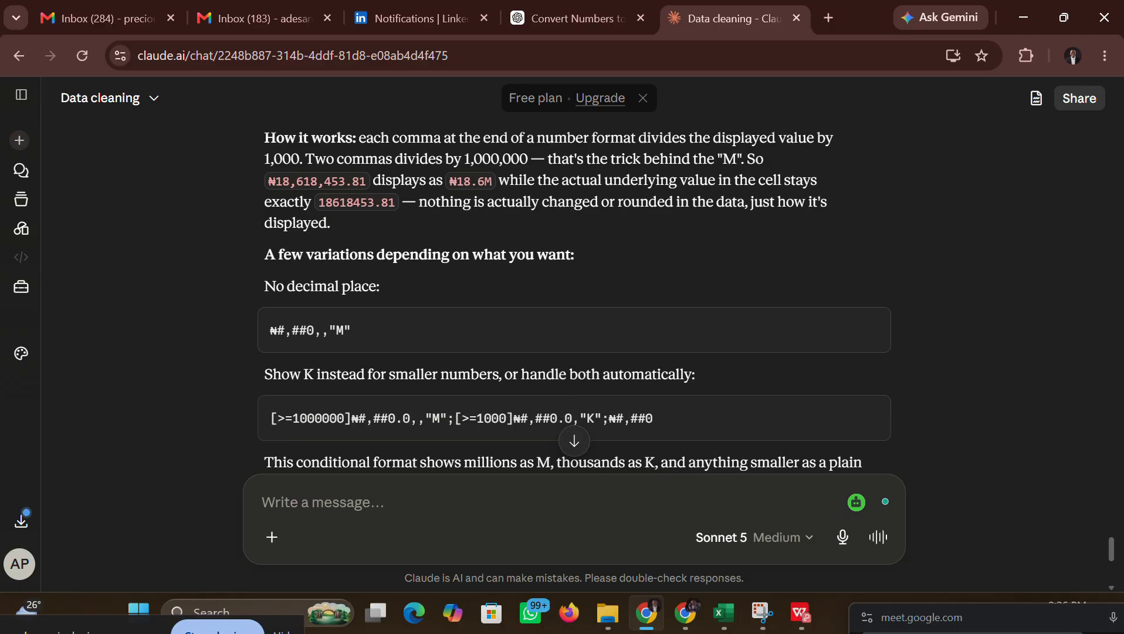
{"action": "scroll", "coordinate": [574, 298], "scroll_direction": "up", "scroll_amount": 4}
{"action": "scroll", "coordinate": [574, 297], "scroll_direction": "up", "scroll_amount": 1}
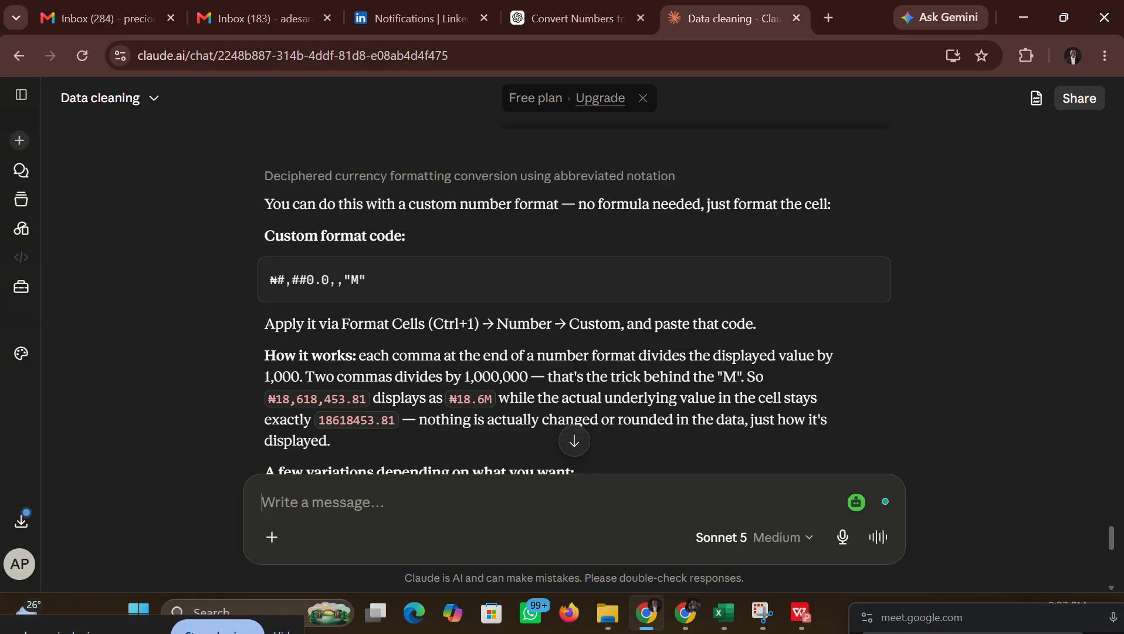
{"action": "scroll", "coordinate": [575, 334], "scroll_direction": "down", "scroll_amount": 1}
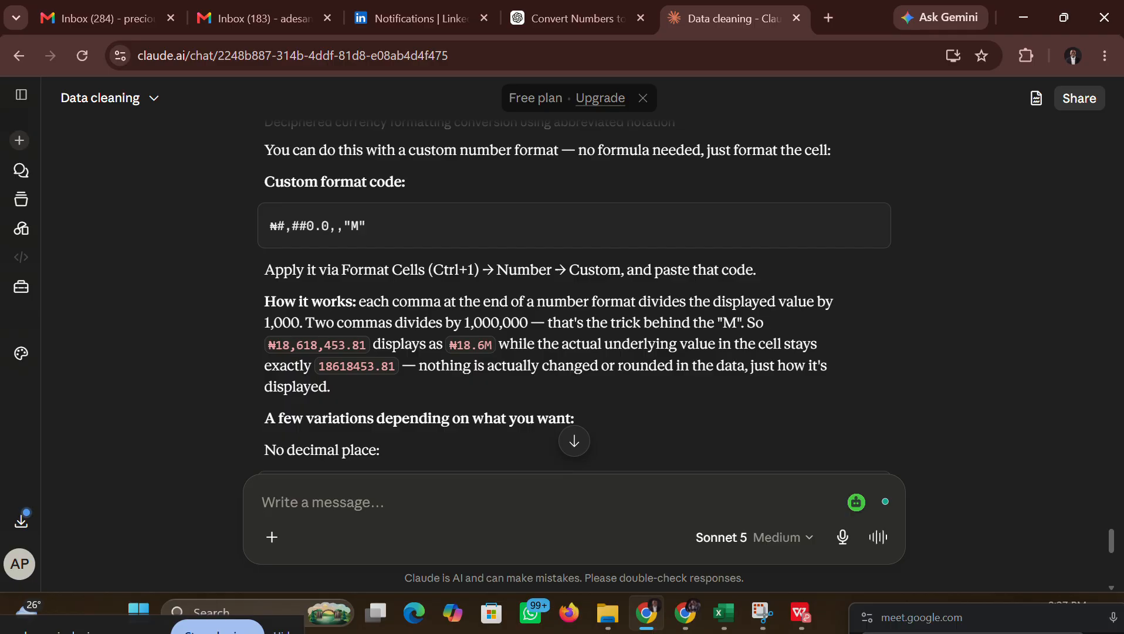
{"action": "scroll", "coordinate": [575, 296], "scroll_direction": "down", "scroll_amount": 1}
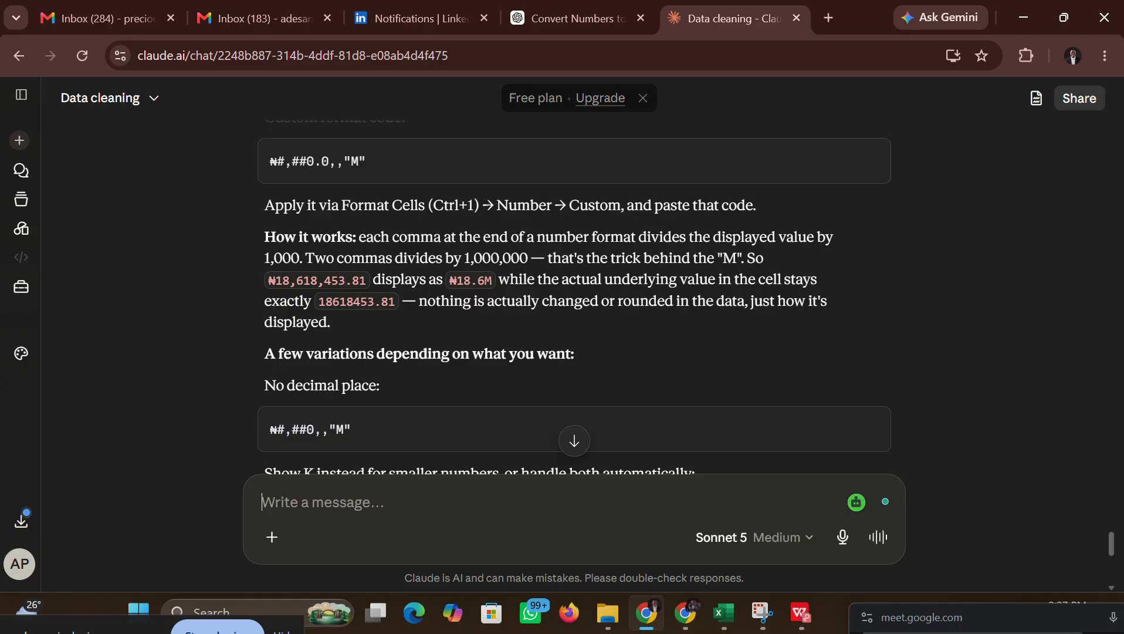
{"action": "scroll", "coordinate": [574, 297], "scroll_direction": "down", "scroll_amount": 1}
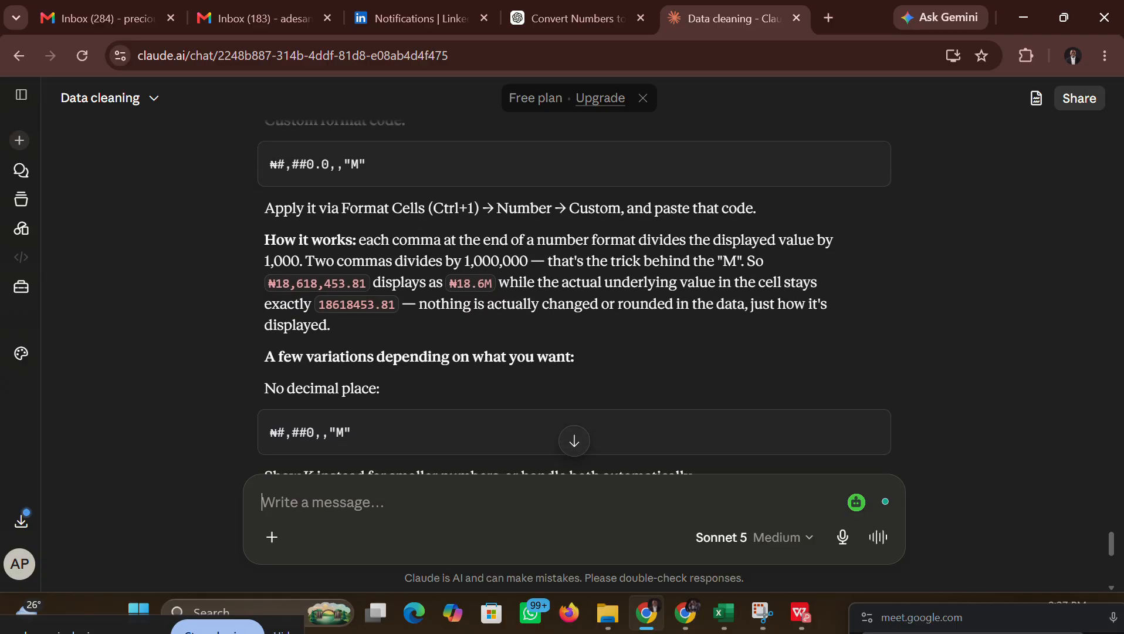
Step: Copy the custom format code ₦#,##0.0,,"M" from Claude's answer and return to the GreenPay_Cleaned workbook in Excel
{"action": "scroll", "coordinate": [575, 298], "scroll_direction": "up", "scroll_amount": 3}
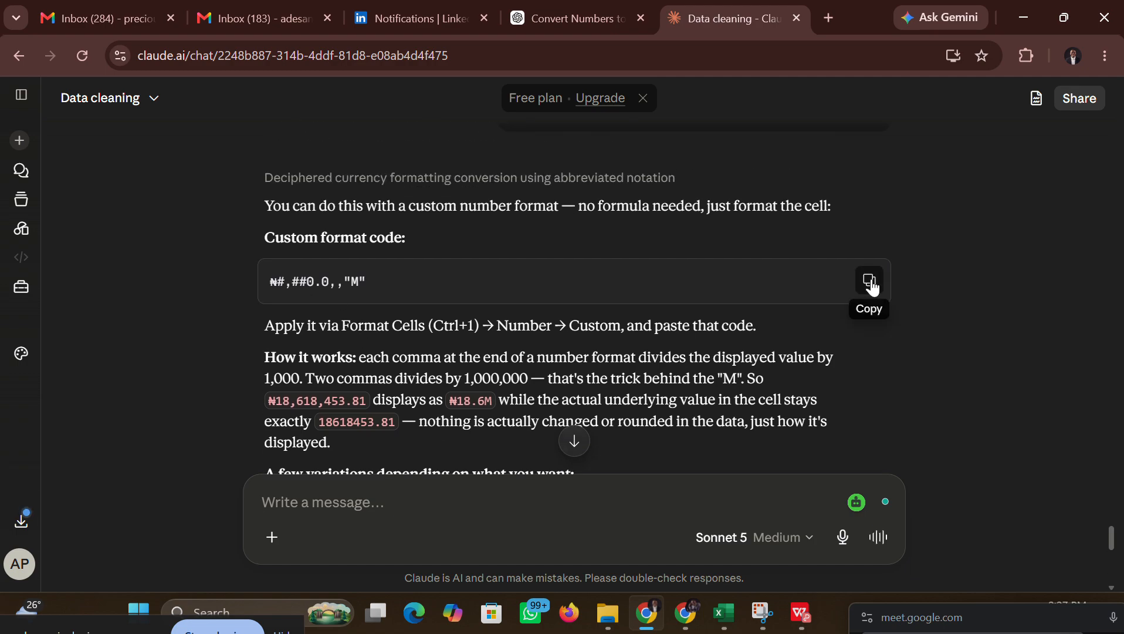
{"action": "left_click", "coordinate": [869, 281]}
{"action": "left_click", "coordinate": [726, 612]}
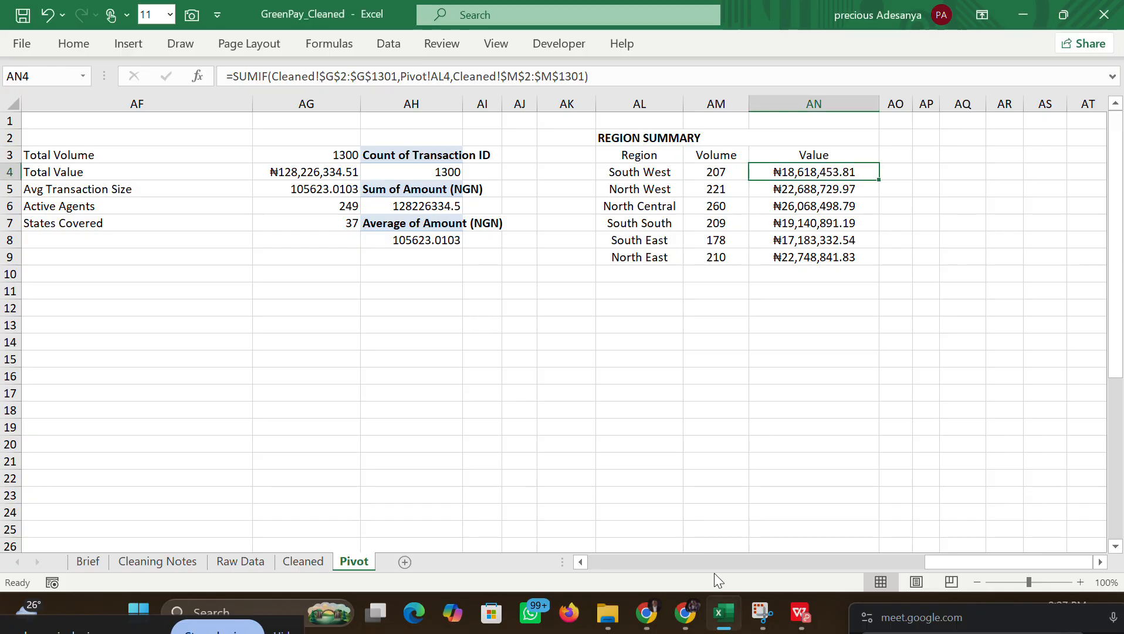
Step: Format the Region Summary values in AN4:AN9 with the custom number format ₦#,##0.0,,"M"
{"action": "left_click_drag", "start_coordinate": [783, 172], "coordinate": [806, 258]}
{"action": "key", "text": "ctrl+1"}
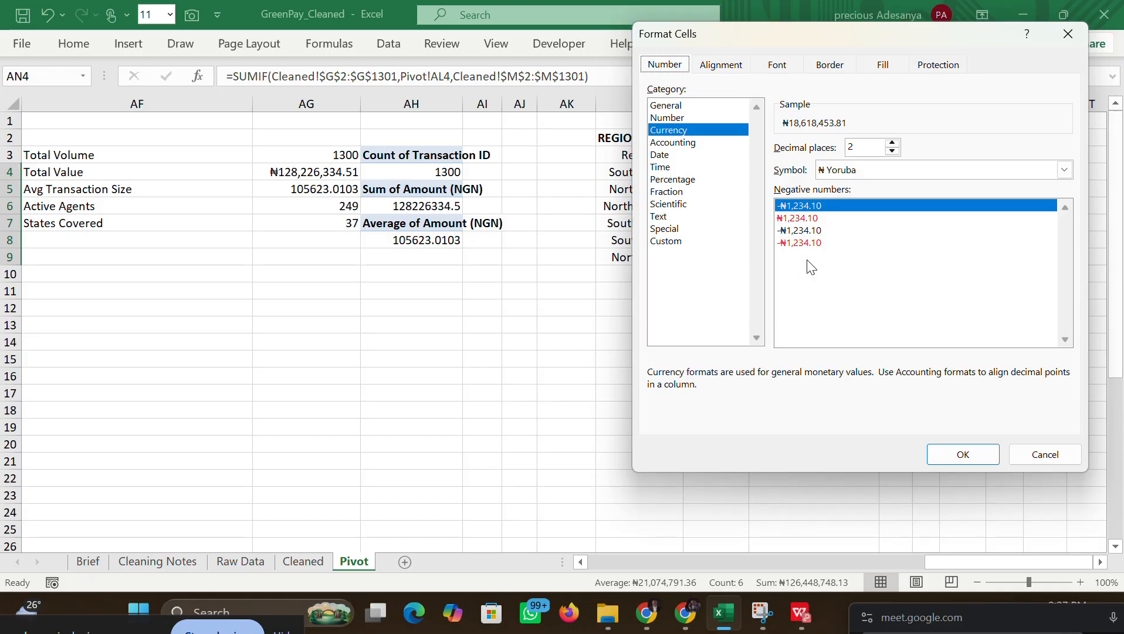
{"action": "left_click", "coordinate": [687, 246]}
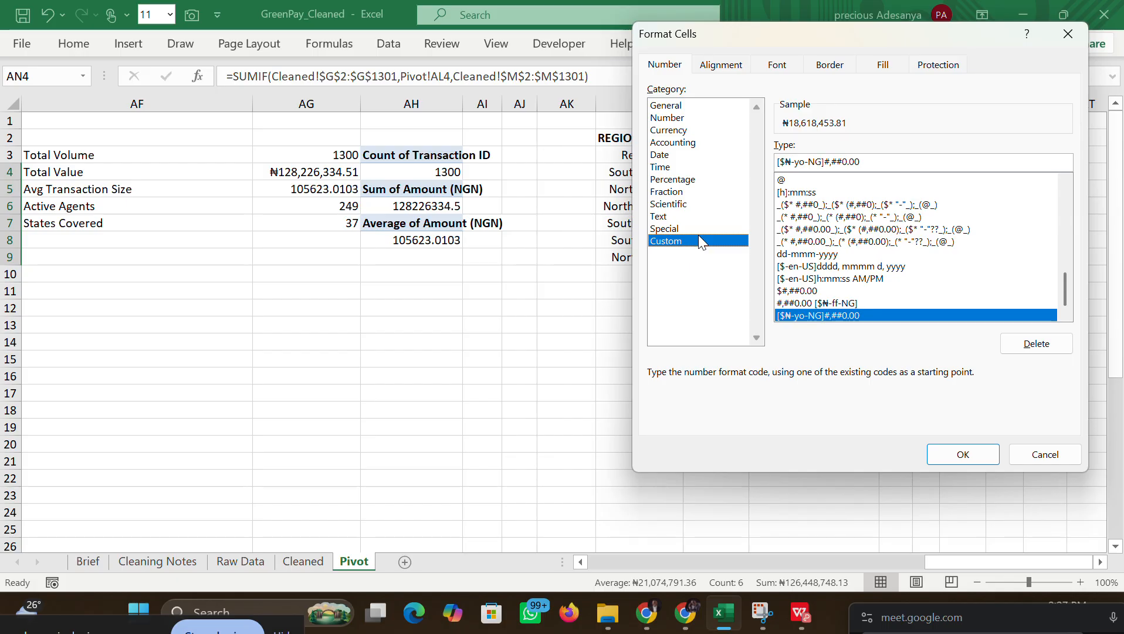
{"action": "left_click_drag", "start_coordinate": [876, 160], "coordinate": [768, 168]}
{"action": "left_click_drag", "start_coordinate": [874, 162], "coordinate": [776, 161]}
{"action": "key", "text": "BackSpace"}
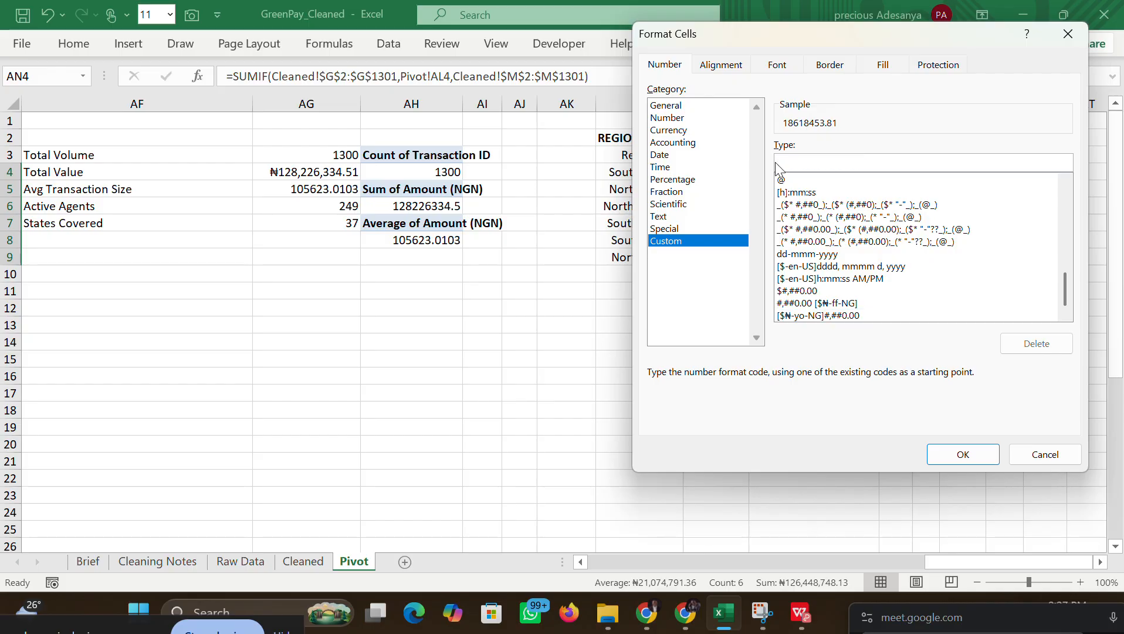
{"action": "key", "text": "ctrl+v"}
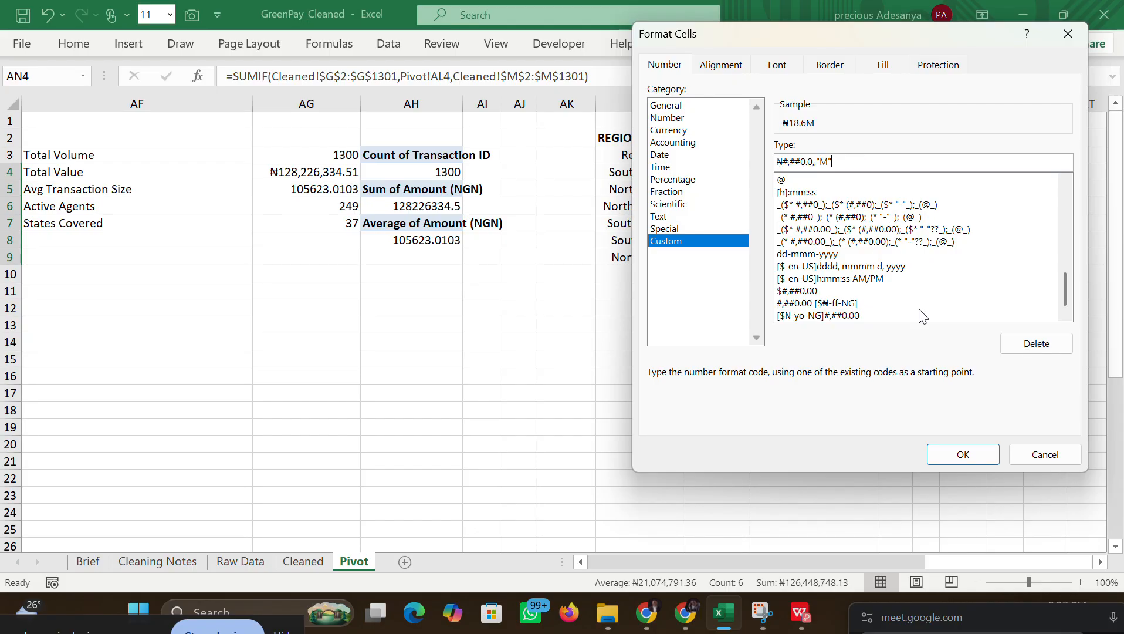
{"action": "left_click", "coordinate": [945, 455]}
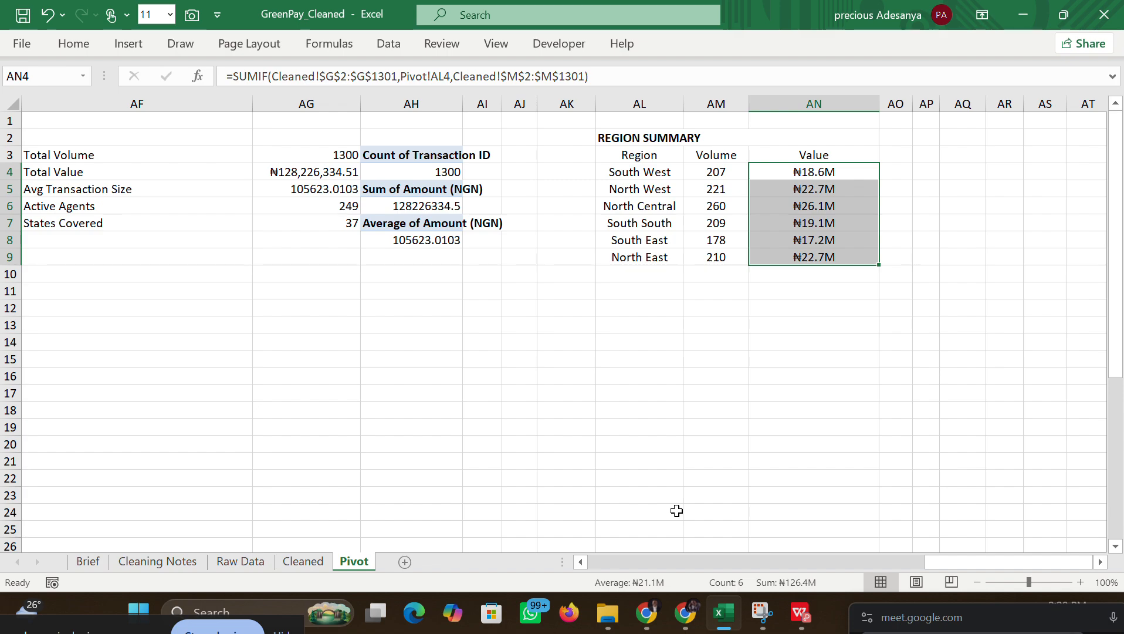
Step: Apply the custom number format ₦#,##0.0,,"M" to the Total Value figure in AG4
{"action": "left_click", "coordinate": [325, 174]}
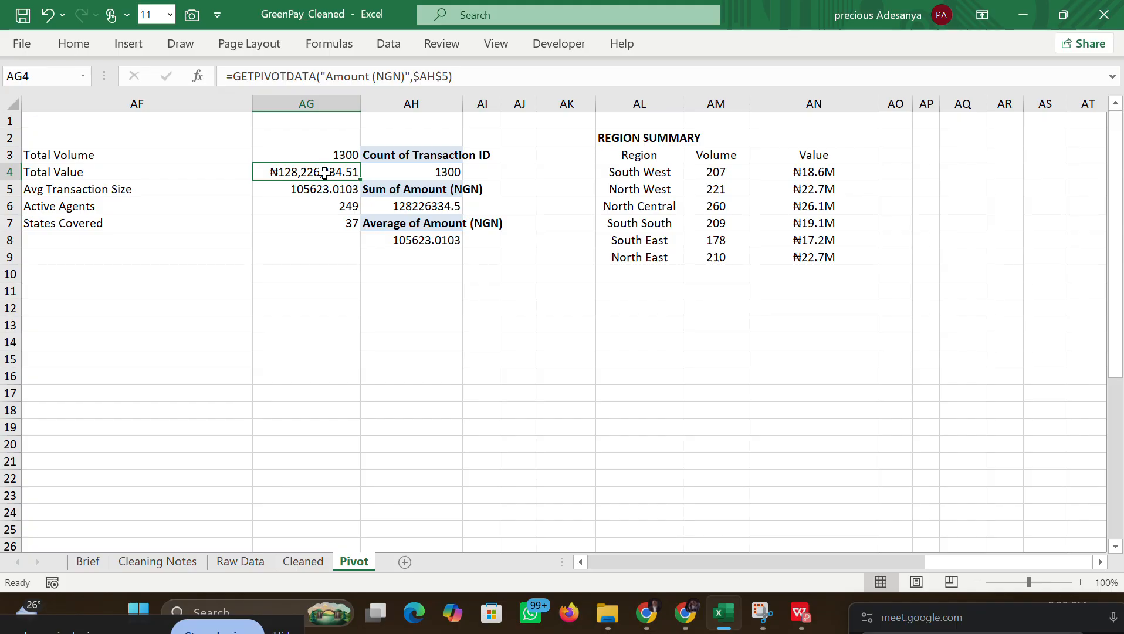
{"action": "key", "text": "ctrl+1"}
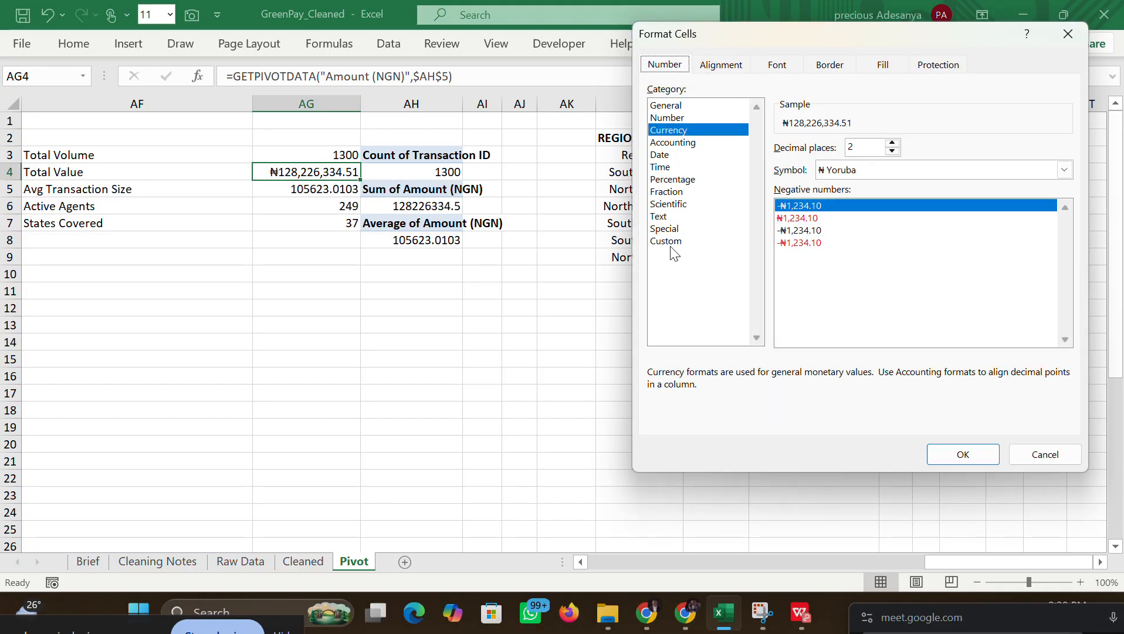
{"action": "left_click", "coordinate": [686, 241]}
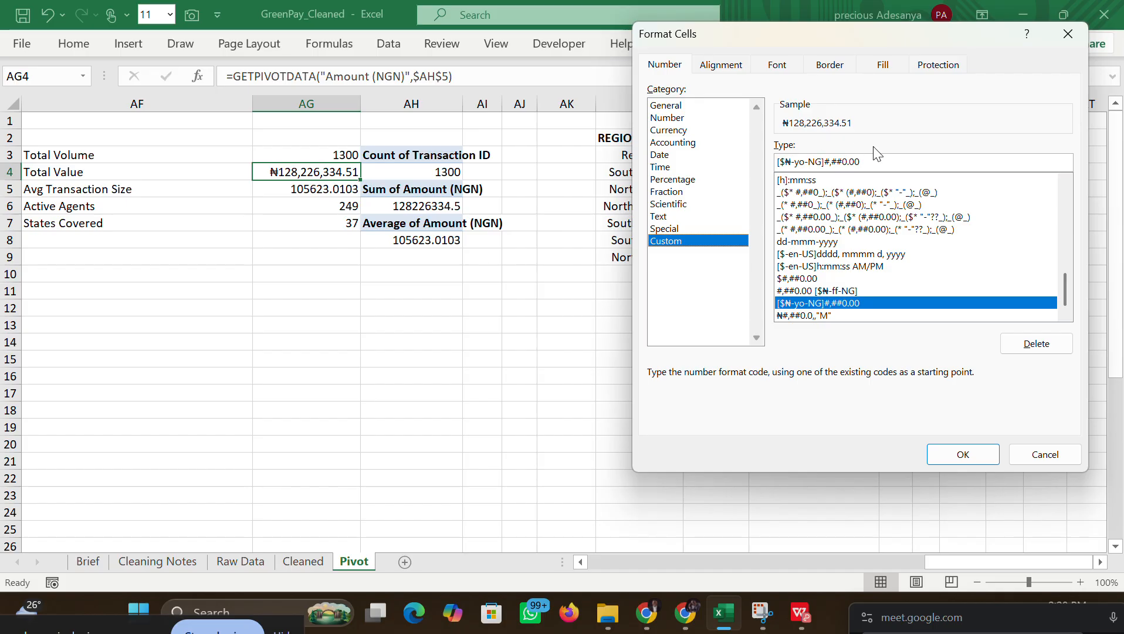
{"action": "left_click_drag", "start_coordinate": [866, 156], "coordinate": [748, 144]}
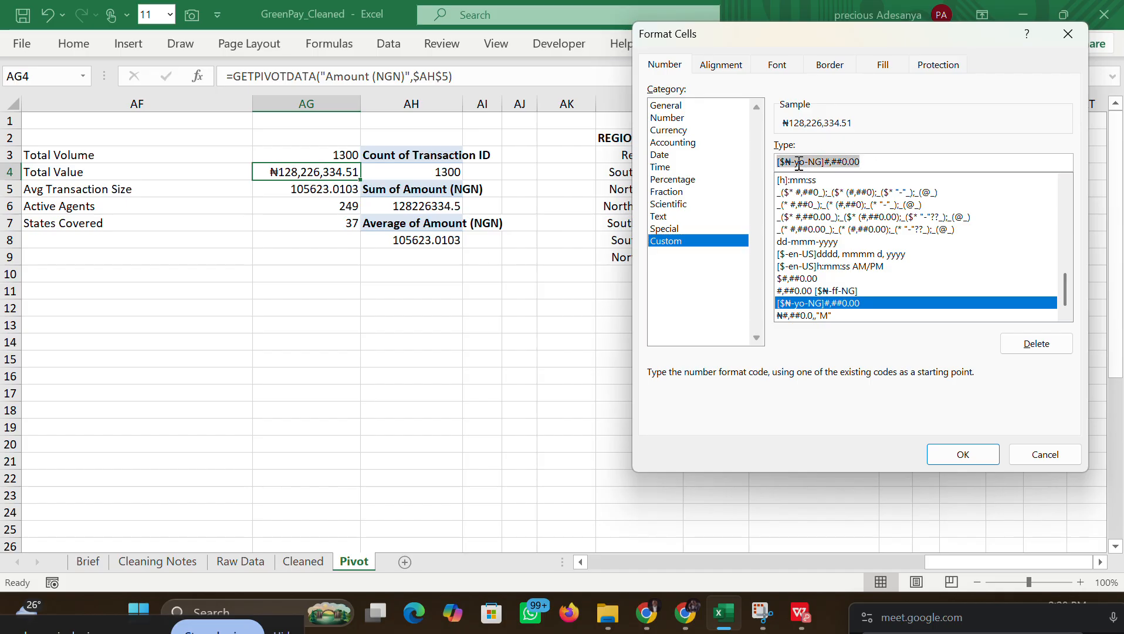
{"action": "key", "text": "ctrl+v"}
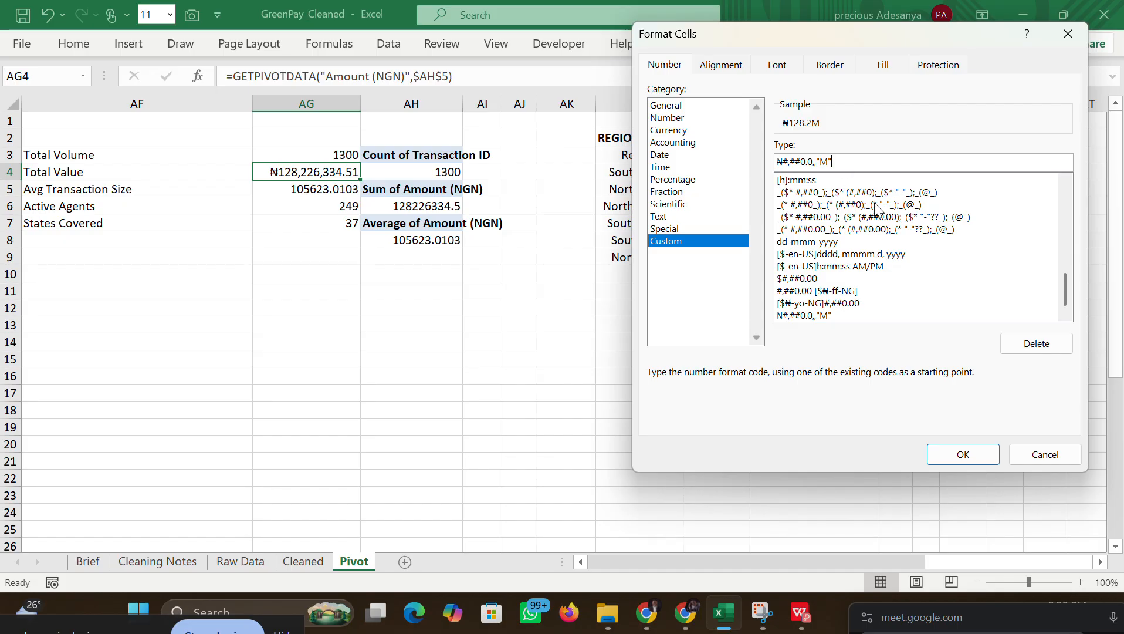
{"action": "left_click", "coordinate": [946, 454]}
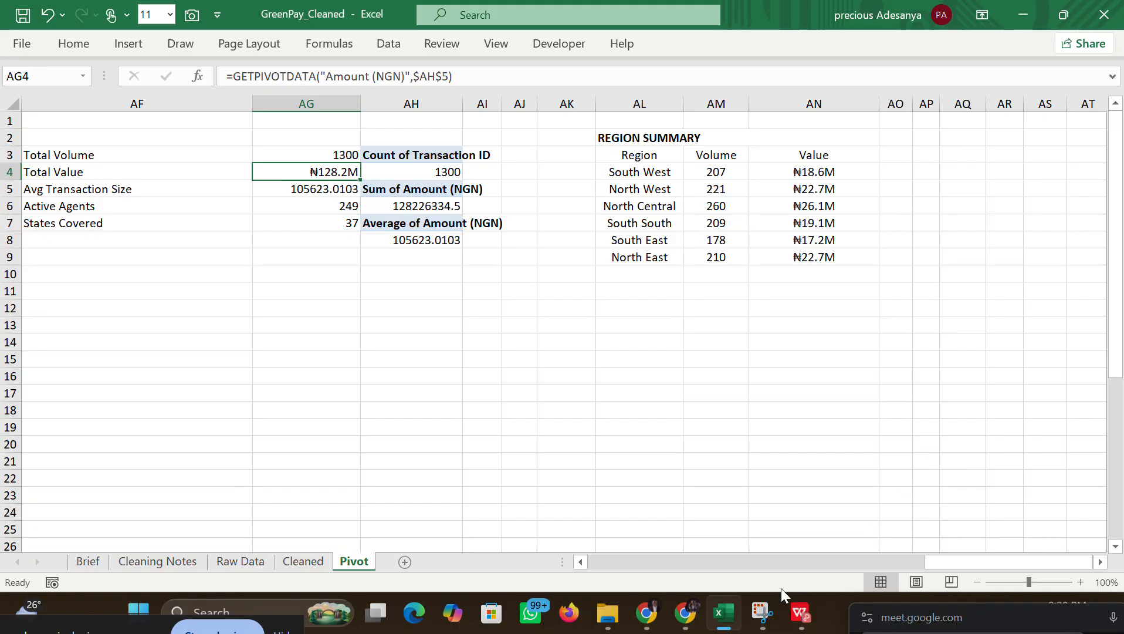
Step: Check how the KPI figures are abbreviated in the GreenPay dashboard PDF, with the Avg Transaction Size cell AG5 selected
{"action": "mouse_move", "coordinate": [800, 613]}
{"action": "left_click", "coordinate": [744, 520]}
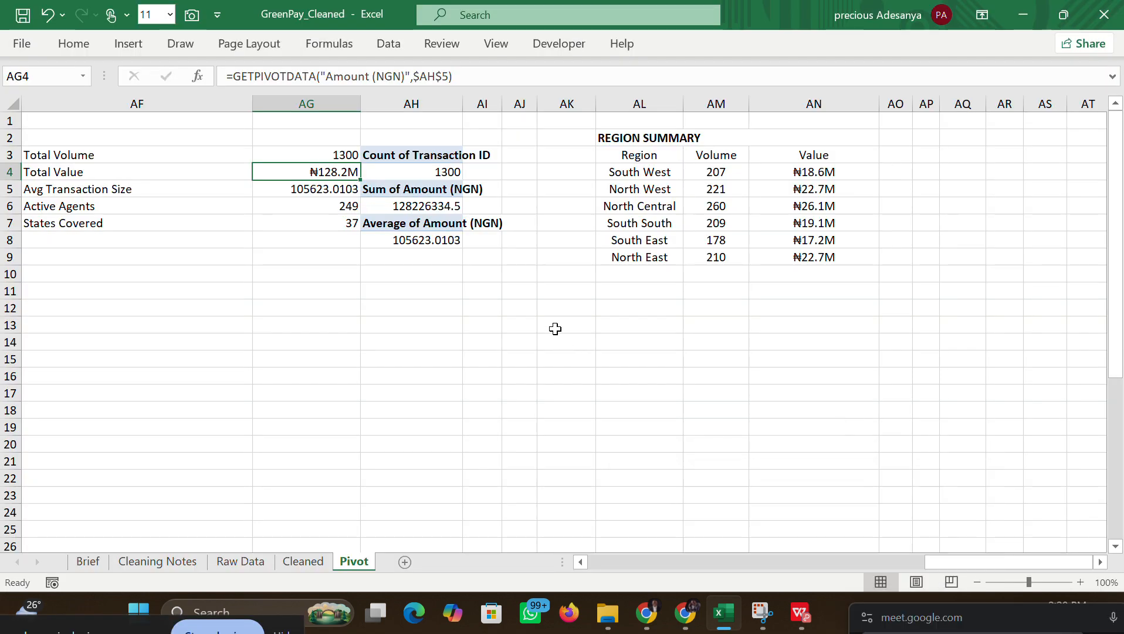
{"action": "left_click", "coordinate": [333, 192]}
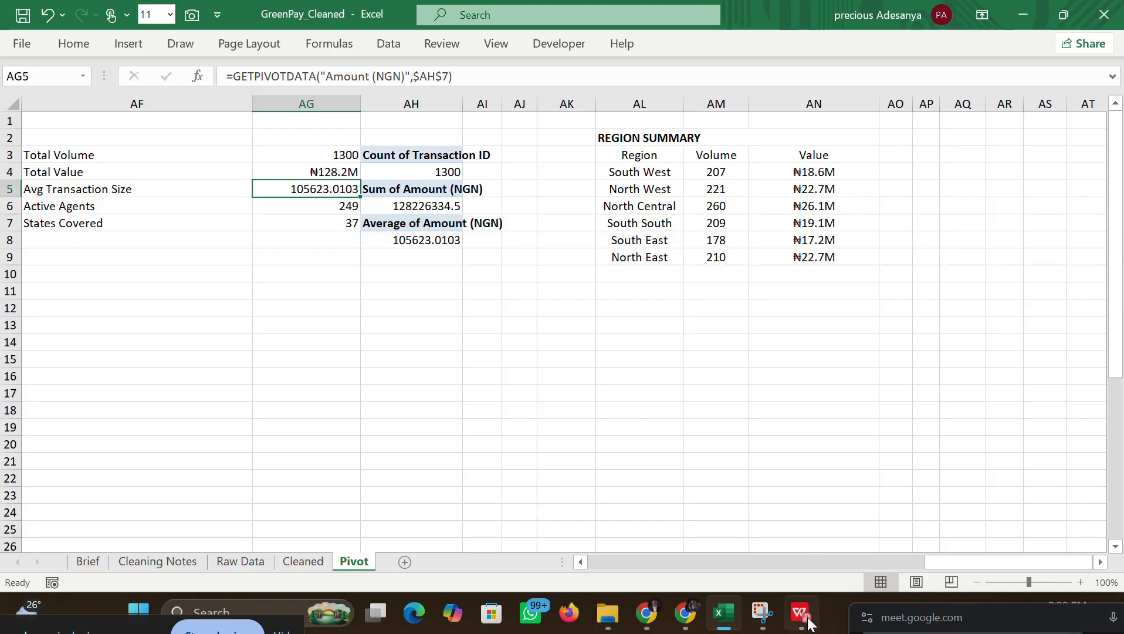
{"action": "mouse_move", "coordinate": [798, 600]}
{"action": "mouse_move", "coordinate": [744, 521]}
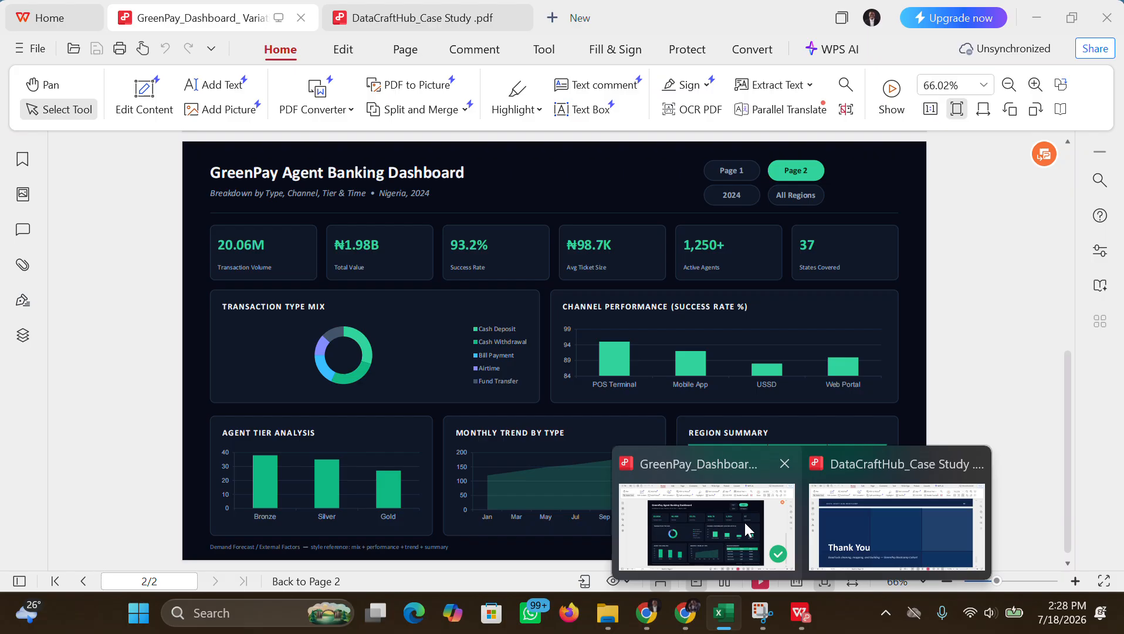
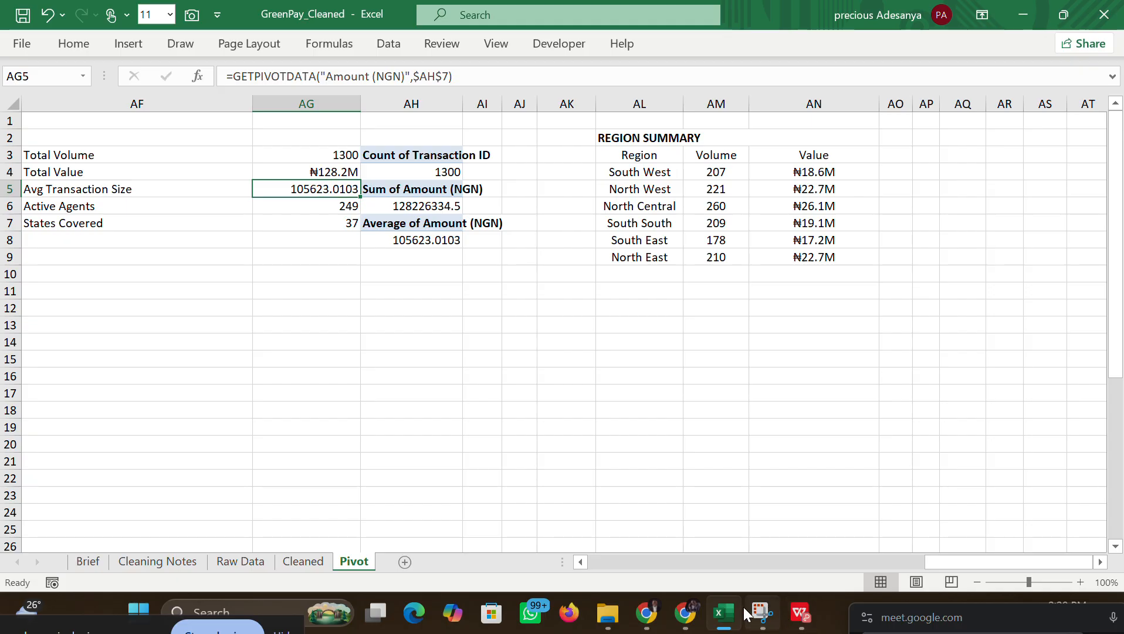
Step: Switch to the Claude chat in Chrome and review the custom number format answer and its variations
{"action": "left_click", "coordinate": [646, 612]}
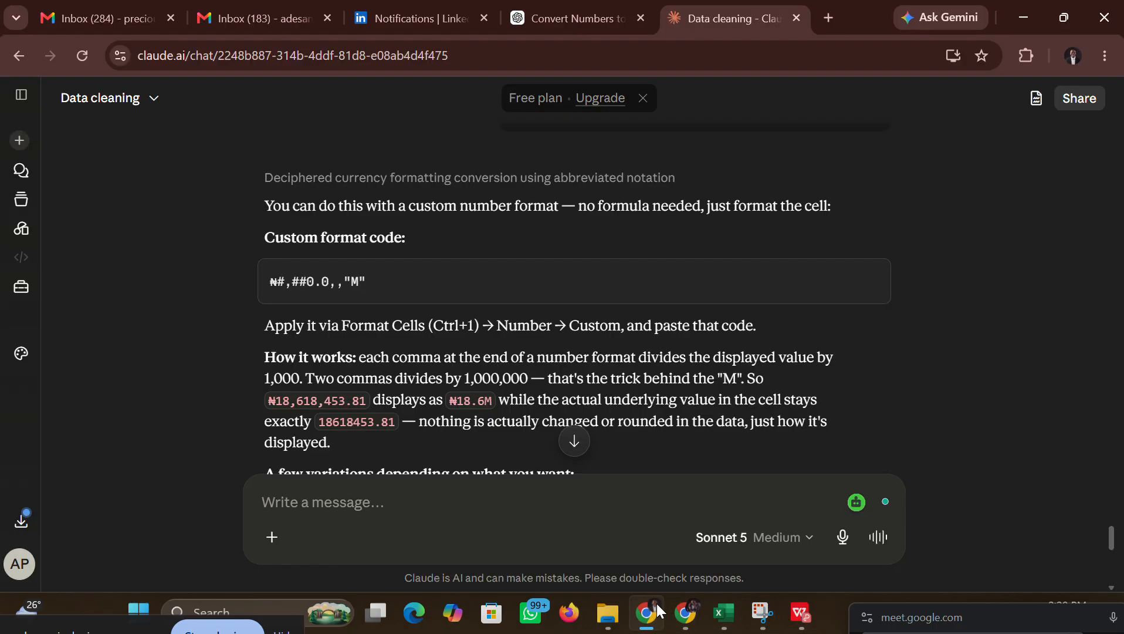
{"action": "scroll", "coordinate": [869, 282], "scroll_direction": "down", "scroll_amount": 1}
{"action": "scroll", "coordinate": [869, 282], "scroll_direction": "down", "scroll_amount": 6}
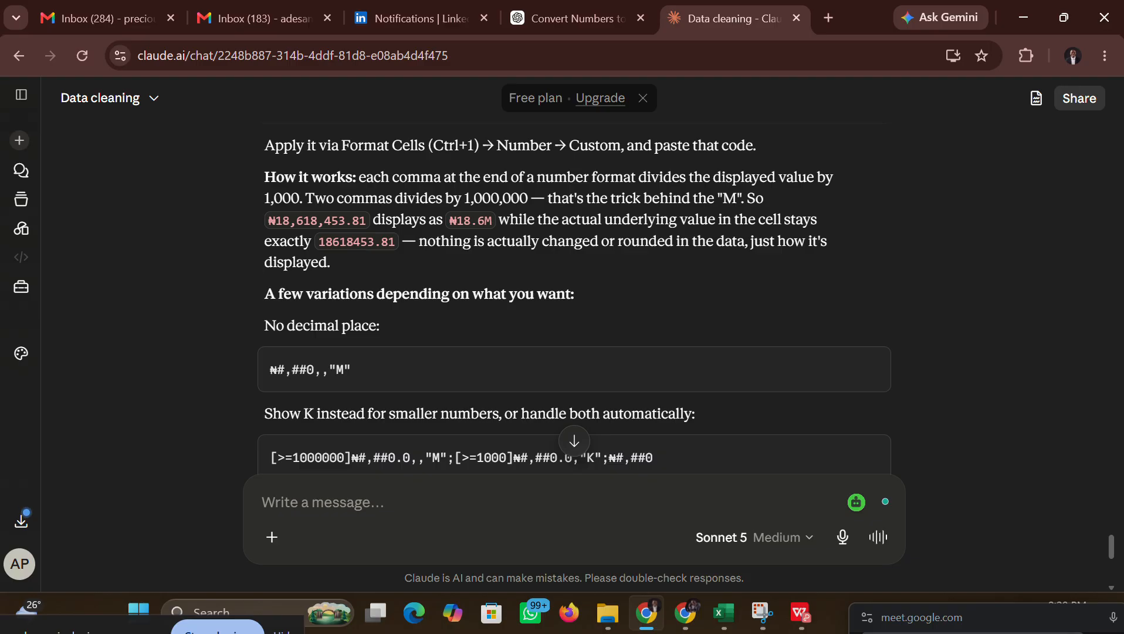
{"action": "scroll", "coordinate": [573, 299], "scroll_direction": "down", "scroll_amount": 1}
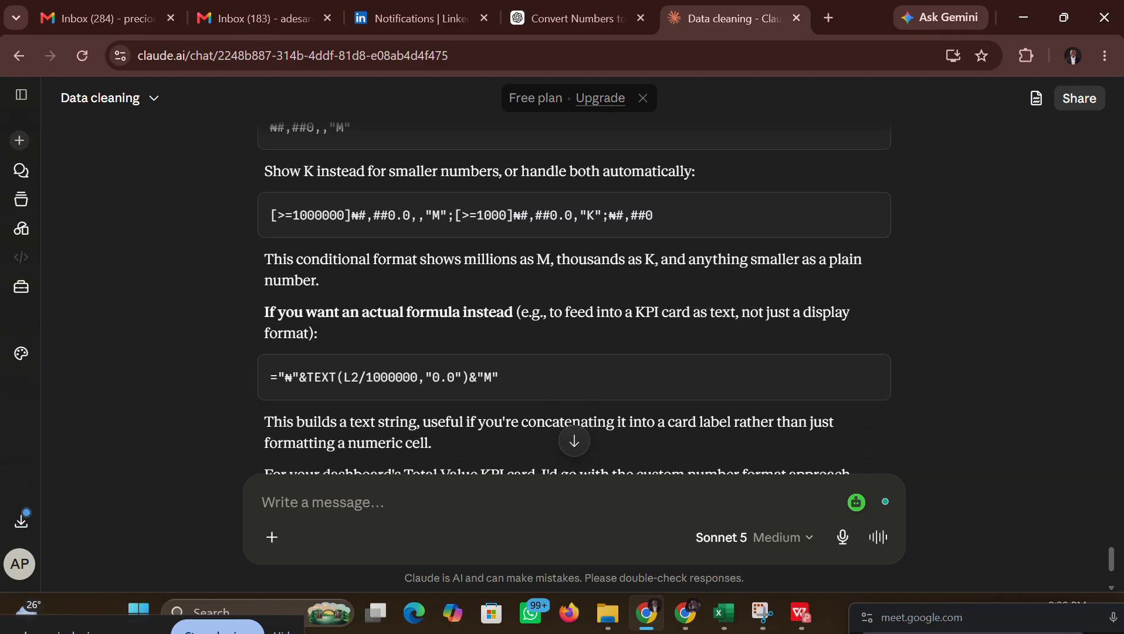
{"action": "scroll", "coordinate": [574, 299], "scroll_direction": "down", "scroll_amount": 3}
{"action": "scroll", "coordinate": [573, 300], "scroll_direction": "up", "scroll_amount": 6}
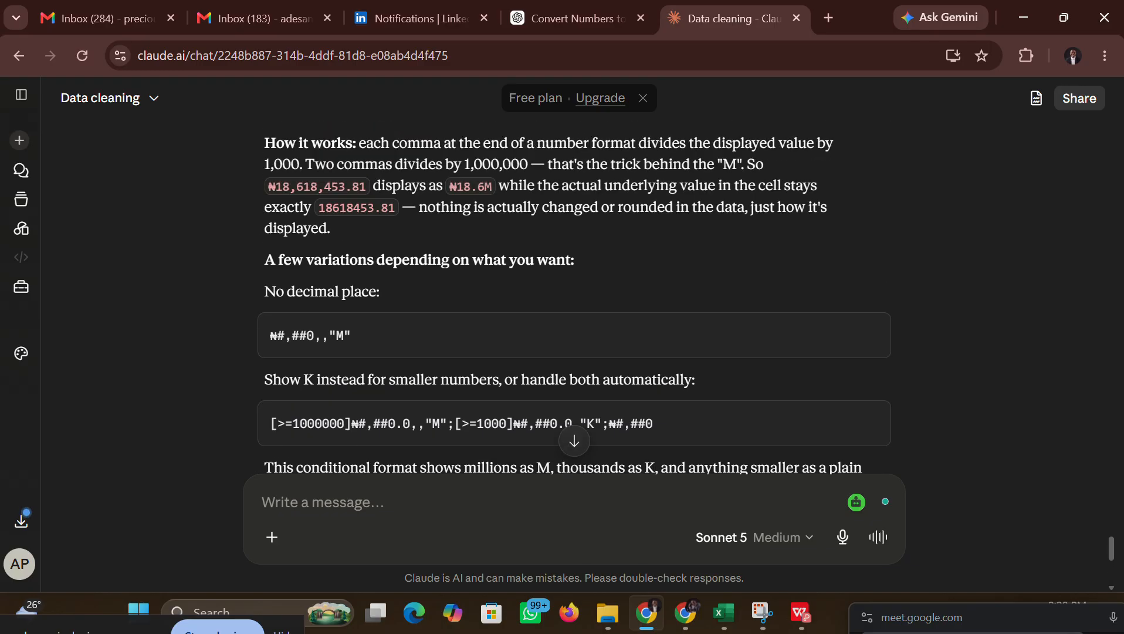
{"action": "scroll", "coordinate": [574, 299], "scroll_direction": "up", "scroll_amount": 4}
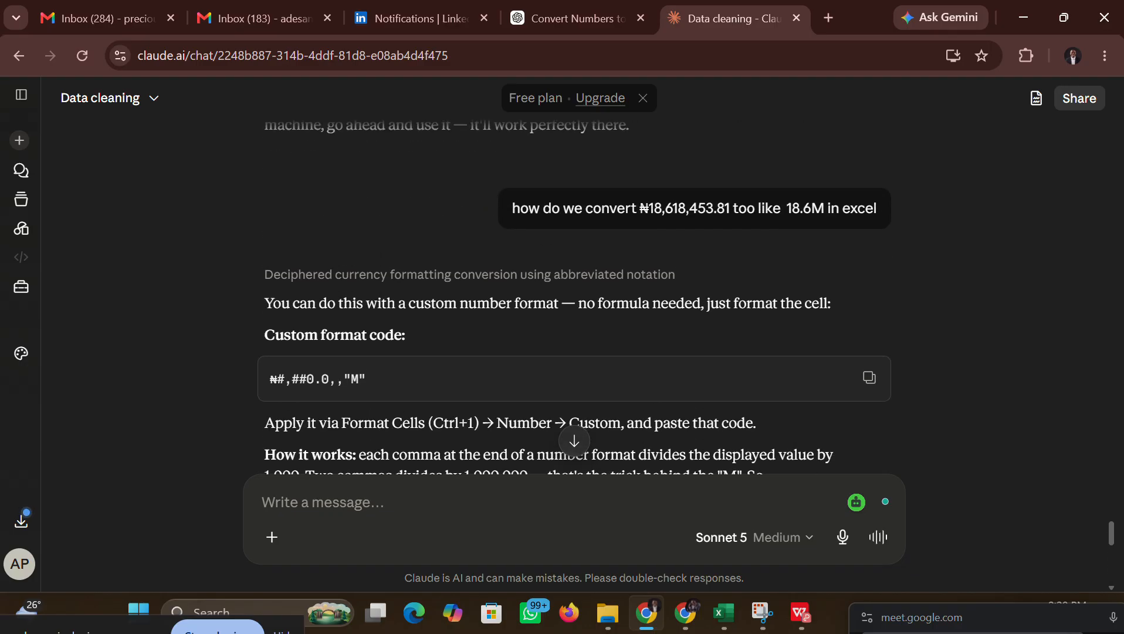
Step: Ask Claude '₦#,##0.0,,"M" for thousand' and copy the suggested format code ₦#,##0.0,"K"
{"action": "left_click", "coordinate": [869, 377]}
{"action": "left_click", "coordinate": [564, 503]}
{"action": "key", "text": "ctrl+v"}
{"action": "type", "text": "for"}
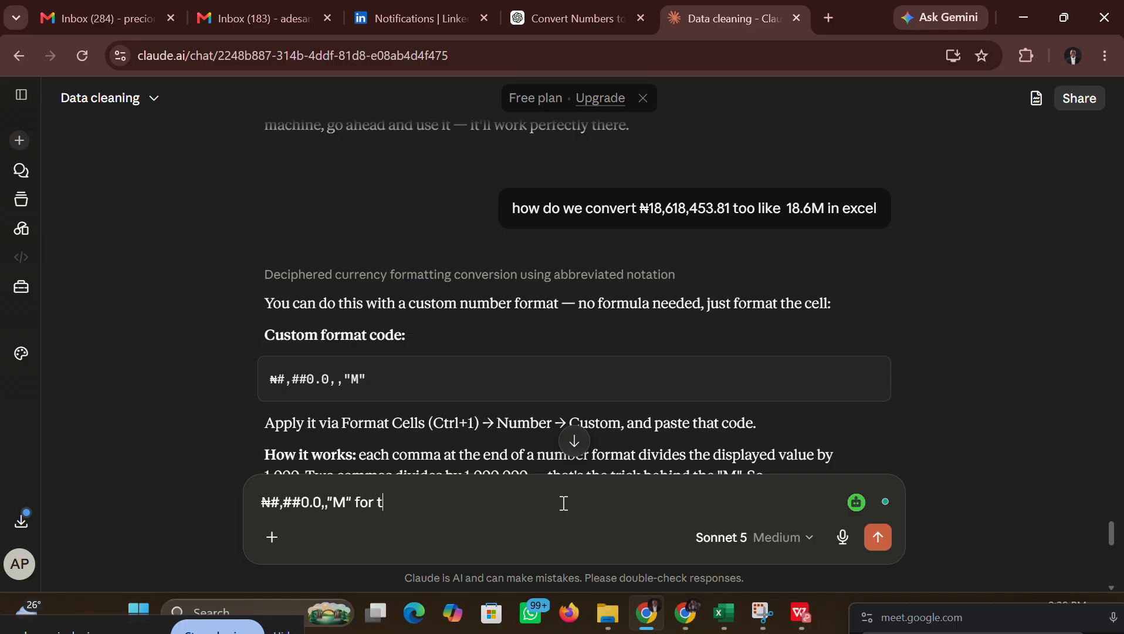
{"action": "type", "text": " thousea"}
{"action": "type", "text": "and"}
{"action": "key", "text": "Return"}
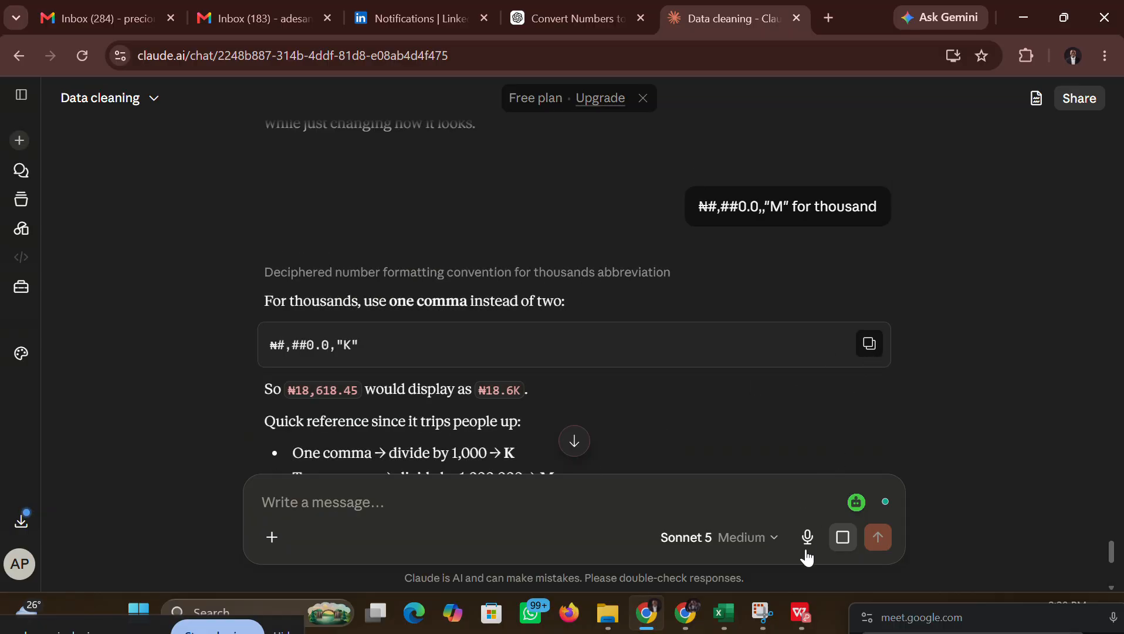
{"action": "left_click", "coordinate": [869, 344]}
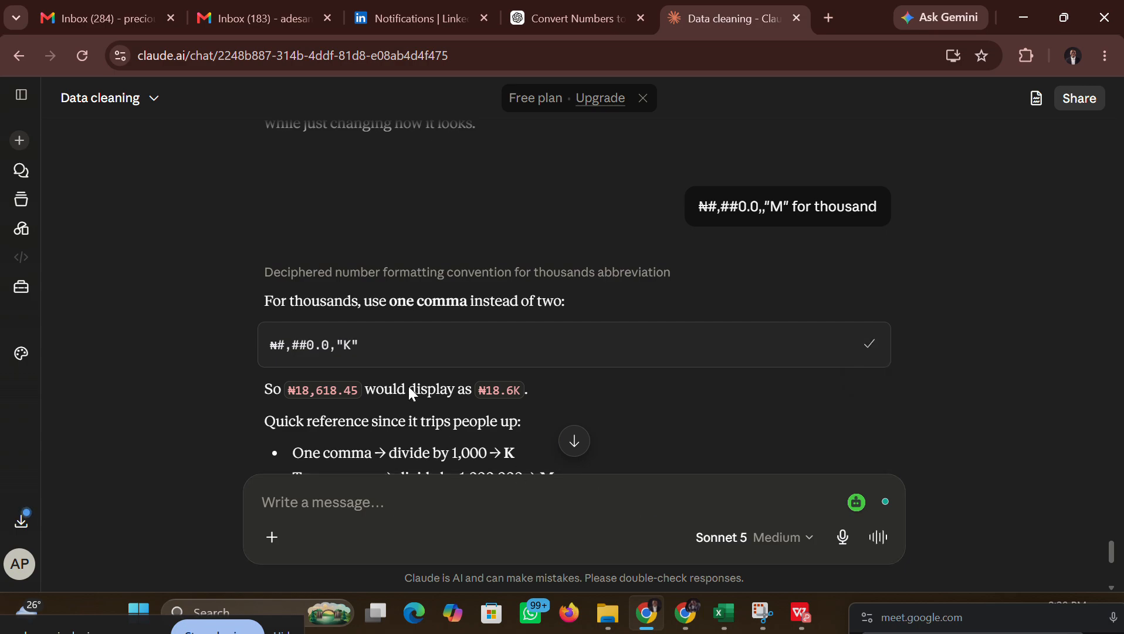
Step: Switch back to Excel and format the Avg Transaction Size in AG5 with the custom number format ₦#,##0.0,"K"
{"action": "left_click", "coordinate": [733, 621]}
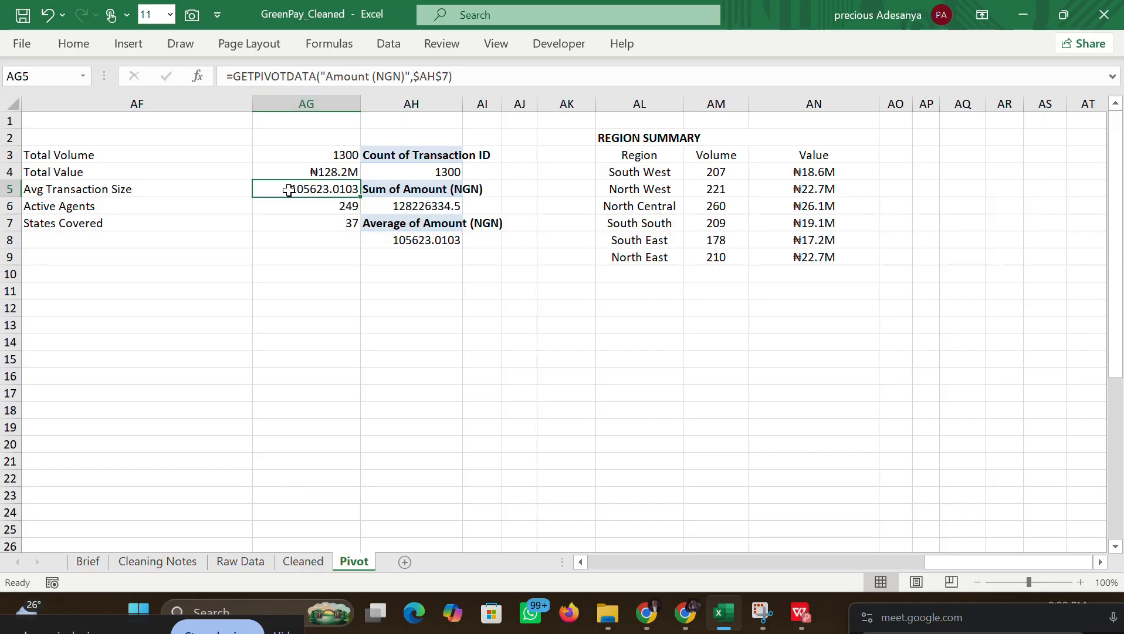
{"action": "key", "text": "ctrl+1"}
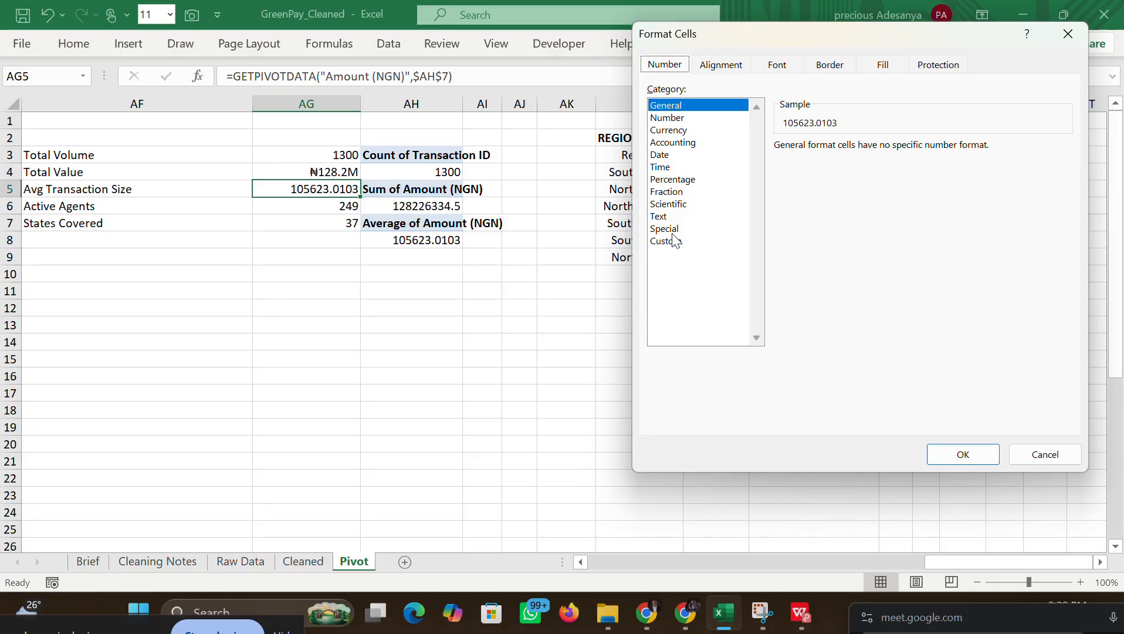
{"action": "left_click", "coordinate": [678, 240]}
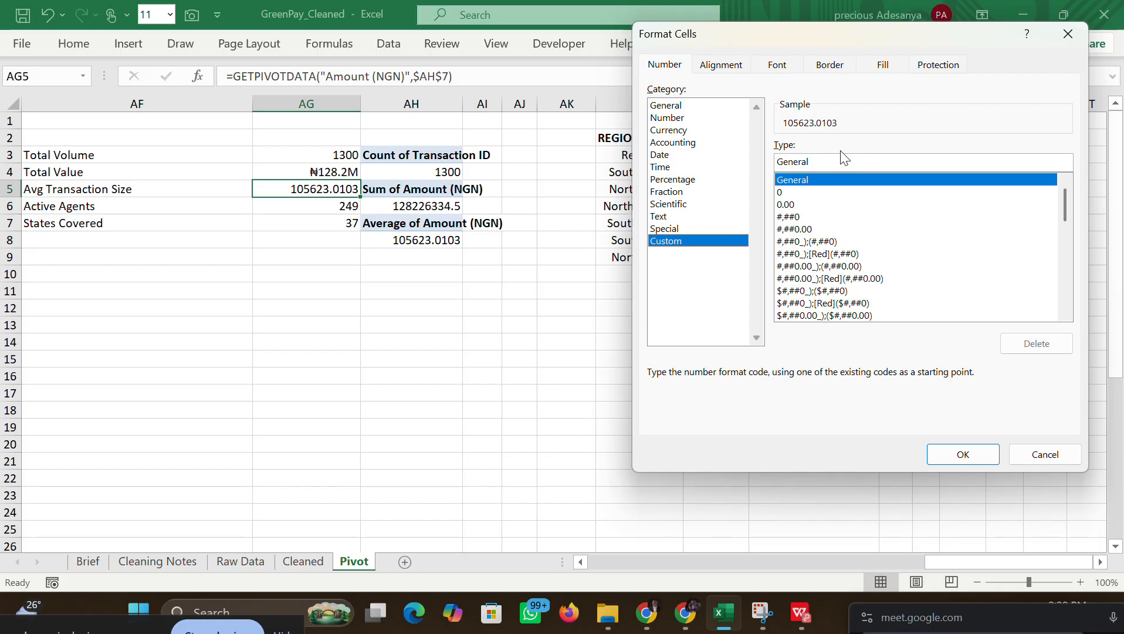
{"action": "left_click_drag", "start_coordinate": [824, 162], "coordinate": [778, 164]}
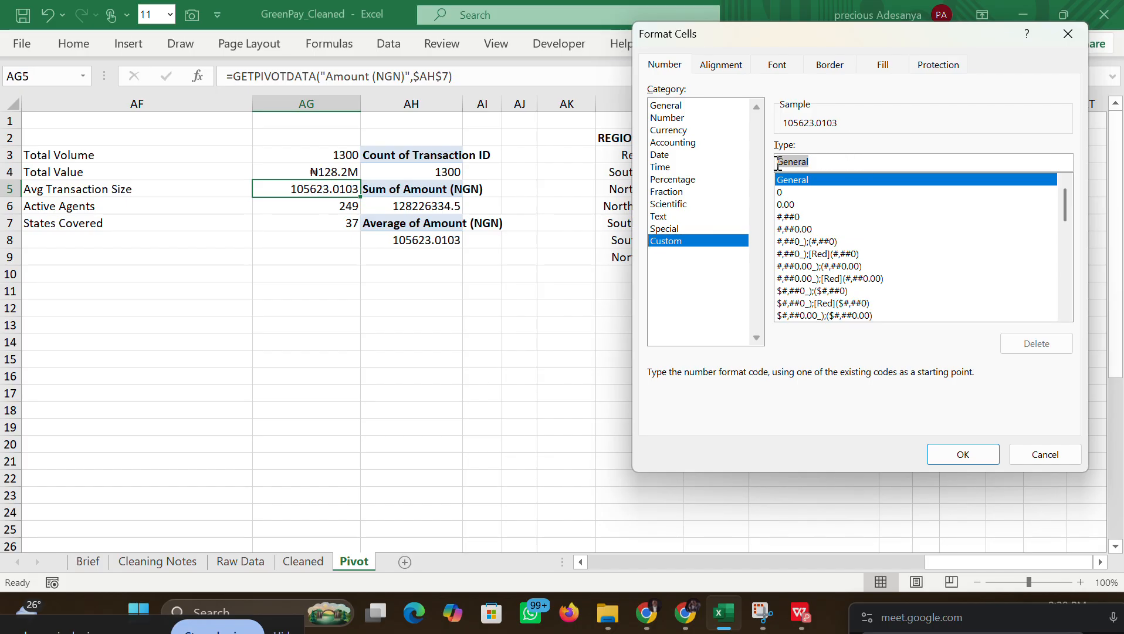
{"action": "left_click", "coordinate": [666, 243]}
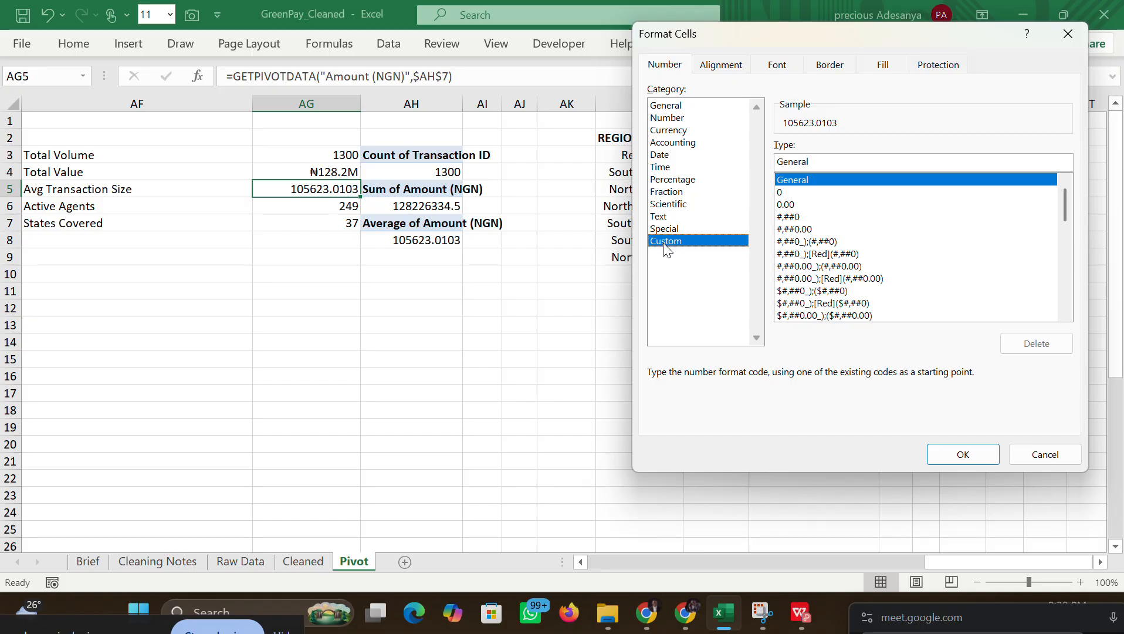
{"action": "double_click", "coordinate": [805, 160]}
{"action": "key", "text": "BackSpace"}
{"action": "key", "text": "ctrl+v"}
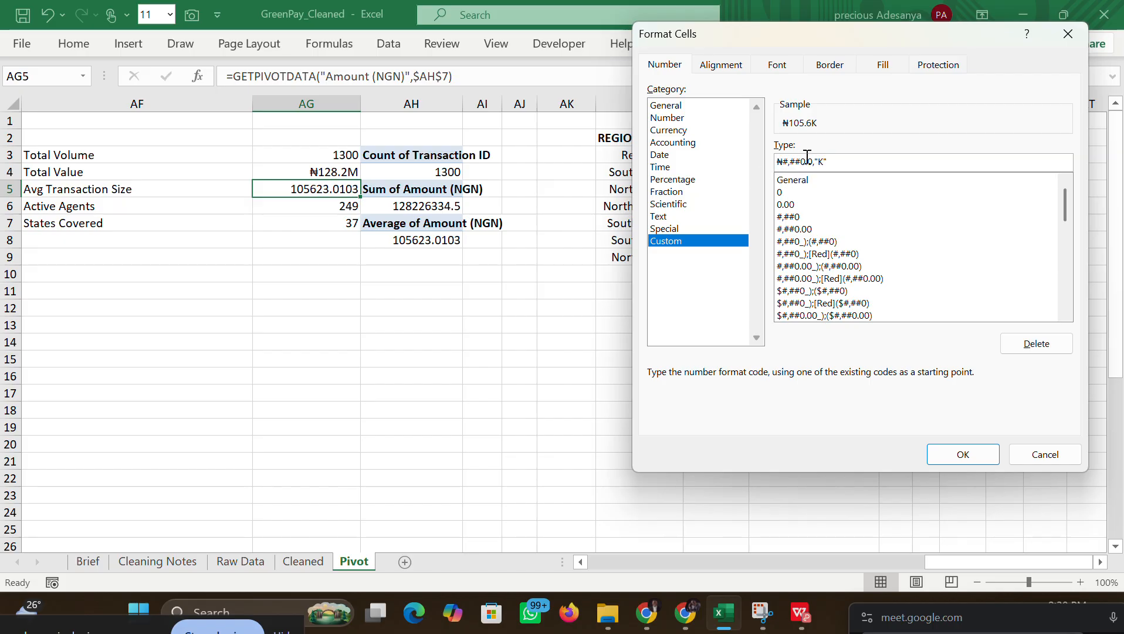
{"action": "left_click", "coordinate": [962, 456]}
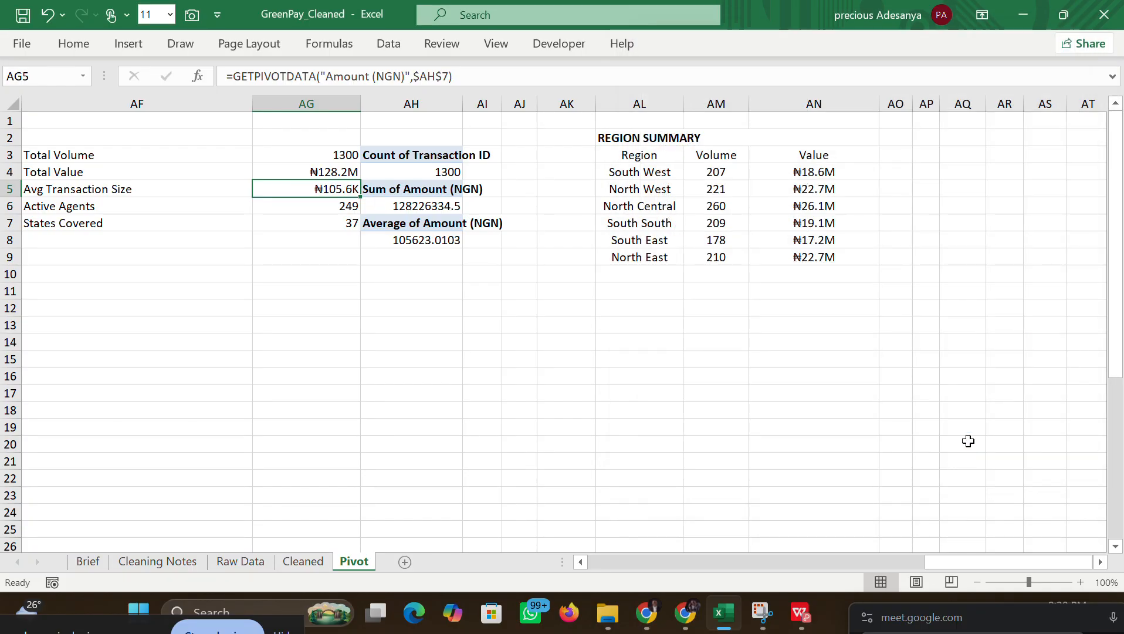
{"action": "left_click", "coordinate": [1008, 323]}
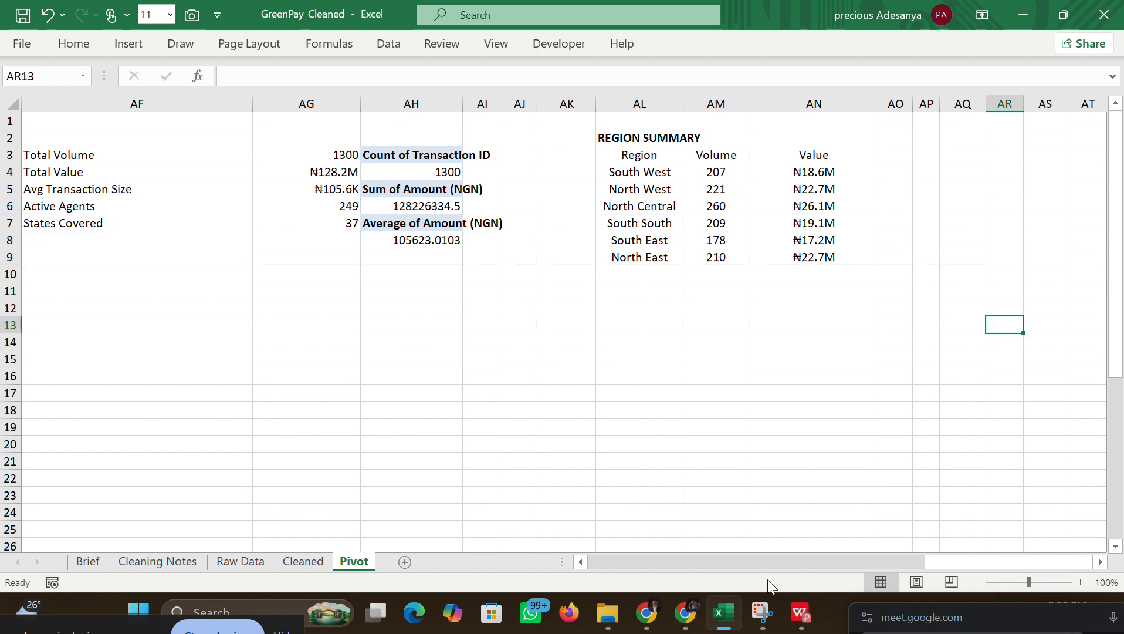
Step: Enlarge the floating Google Meet window and reposition it over the worksheet
{"action": "left_click", "coordinate": [883, 617]}
{"action": "left_click_drag", "start_coordinate": [839, 348], "coordinate": [833, 35]}
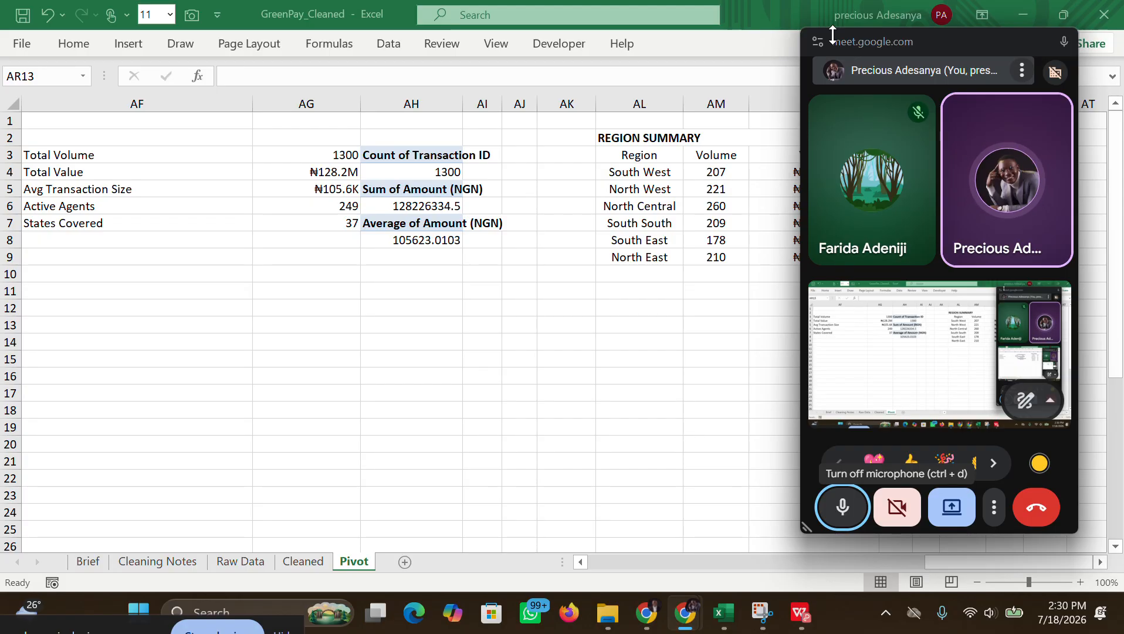
{"action": "left_click_drag", "start_coordinate": [832, 35], "coordinate": [860, 66]}
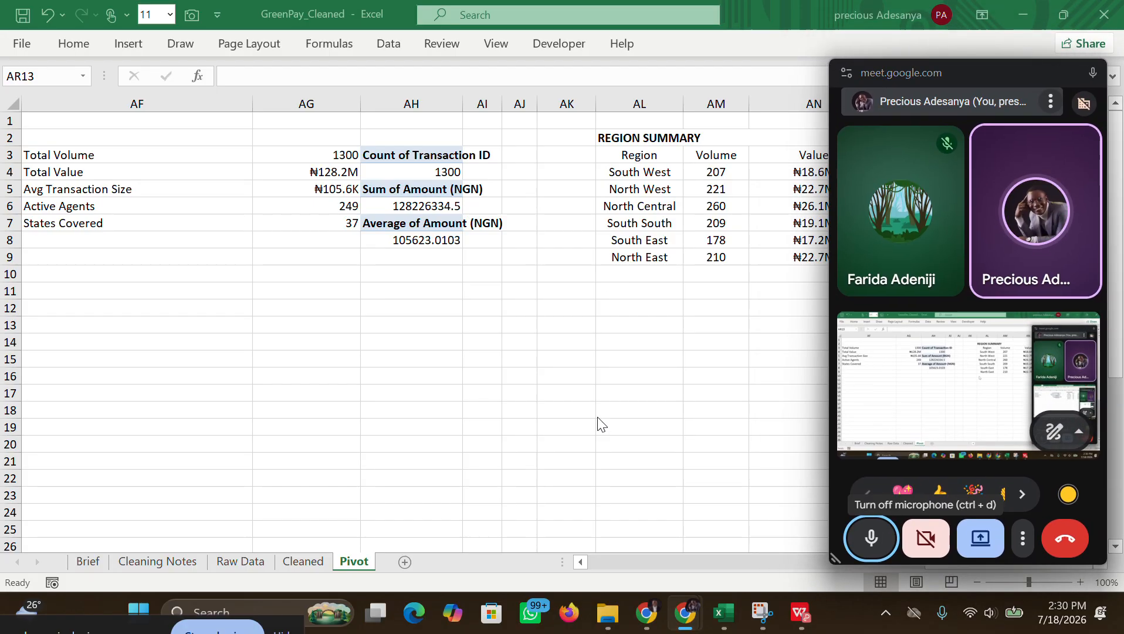
Step: Switch to the GreenPay dashboard PDF in WPS to view the reference layout
{"action": "left_click", "coordinate": [798, 613]}
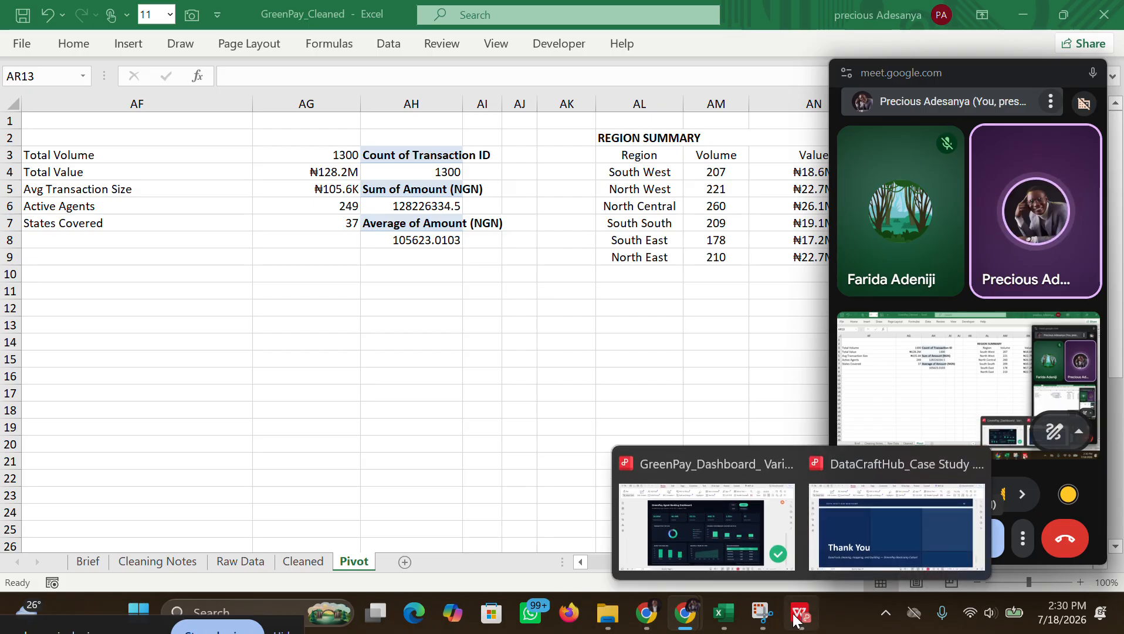
{"action": "left_click", "coordinate": [720, 523]}
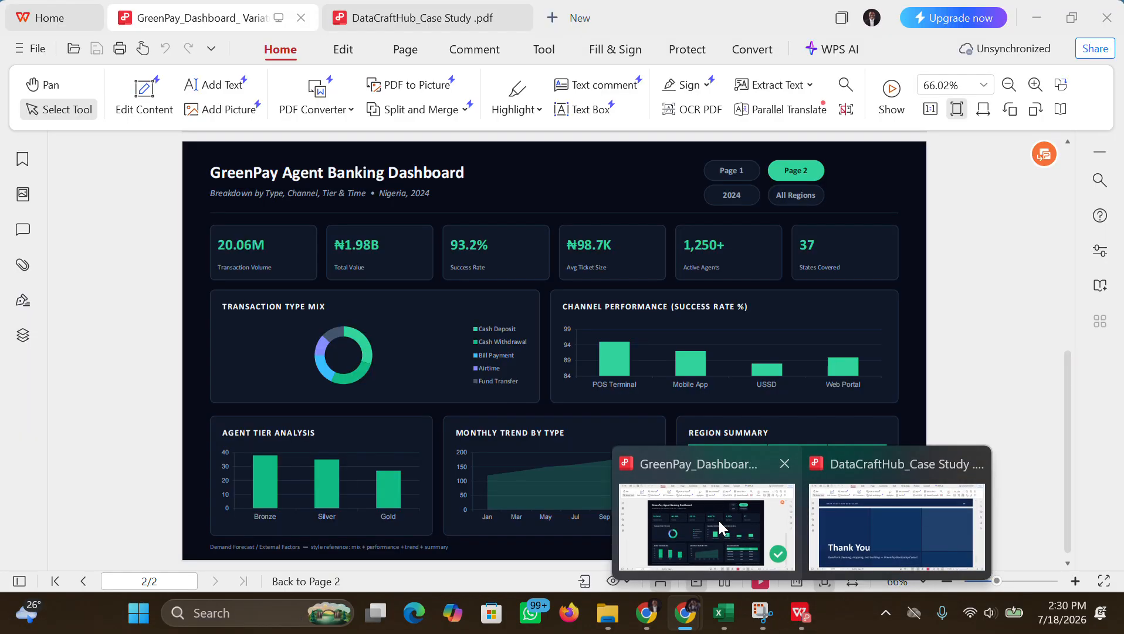
Step: Move the floating Google Meet window clear of the GreenPay dashboard PDF and examine the page 1 layout
{"action": "left_click", "coordinate": [718, 521]}
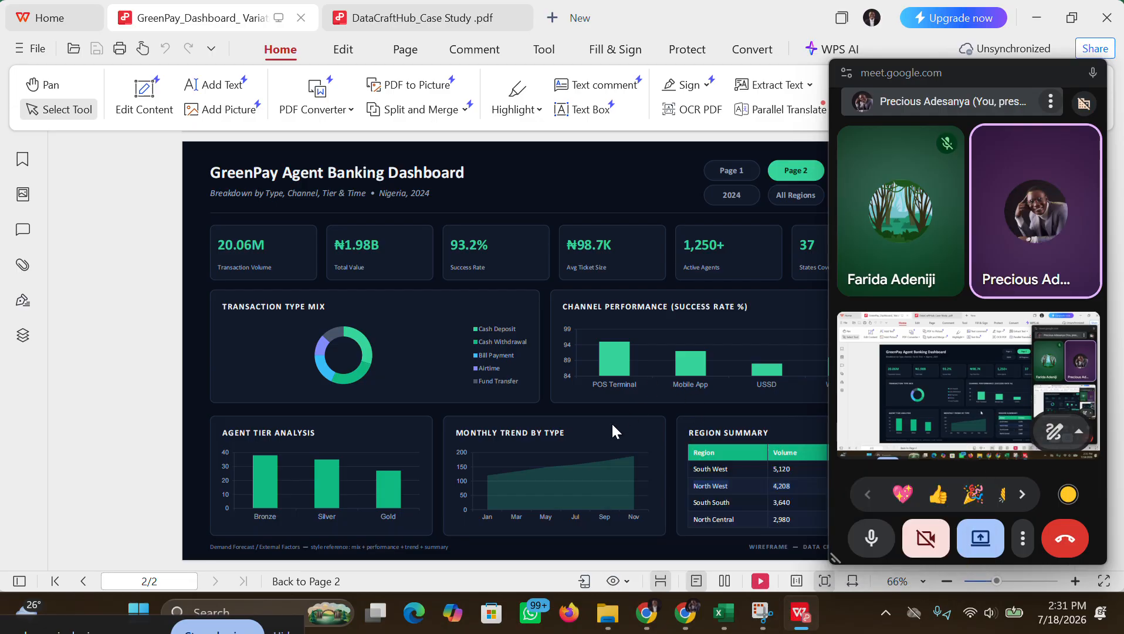
{"action": "scroll", "coordinate": [612, 421], "scroll_direction": "down", "scroll_amount": 1}
{"action": "scroll", "coordinate": [611, 421], "scroll_direction": "up", "scroll_amount": 1}
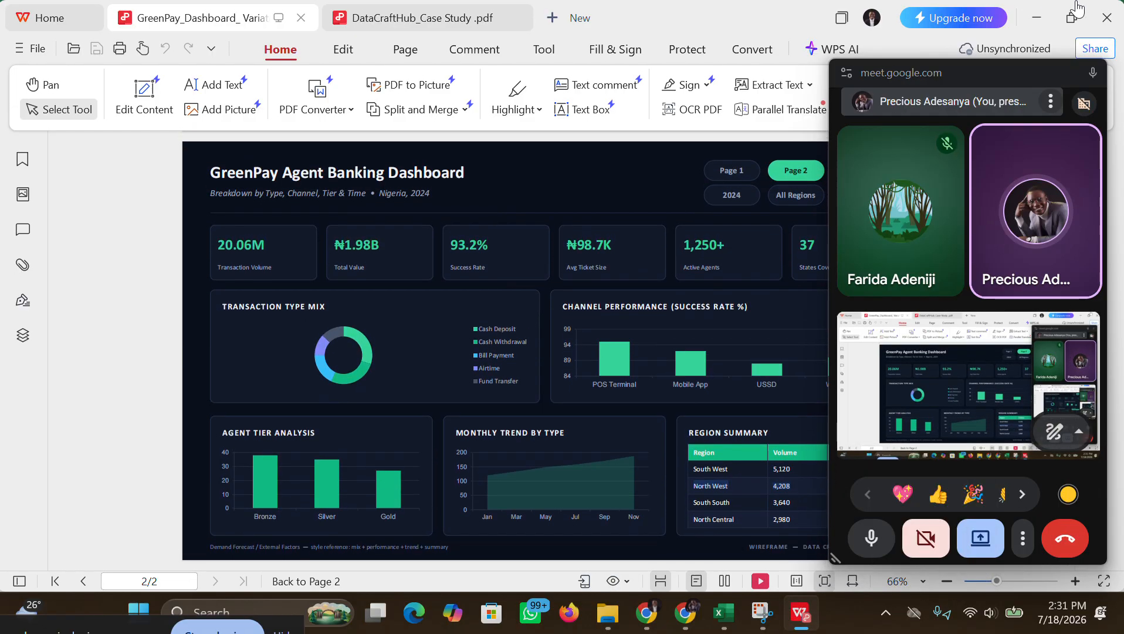
{"action": "left_click_drag", "start_coordinate": [977, 80], "coordinate": [1015, 592]}
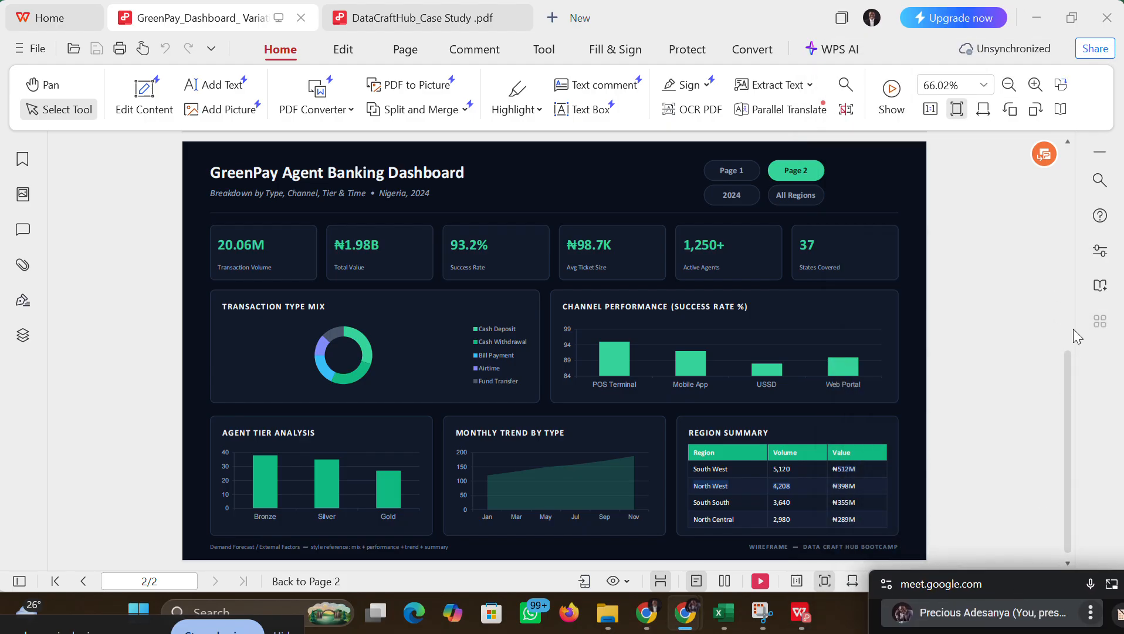
{"action": "left_click", "coordinate": [1068, 381]}
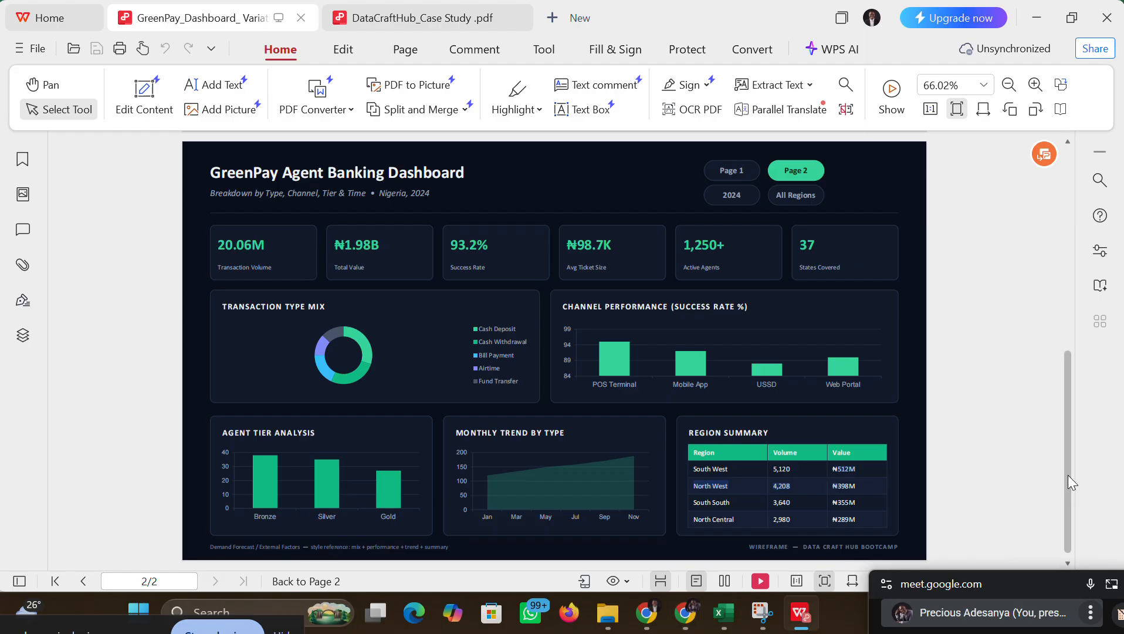
{"action": "left_click_drag", "start_coordinate": [1068, 474], "coordinate": [1048, 245]}
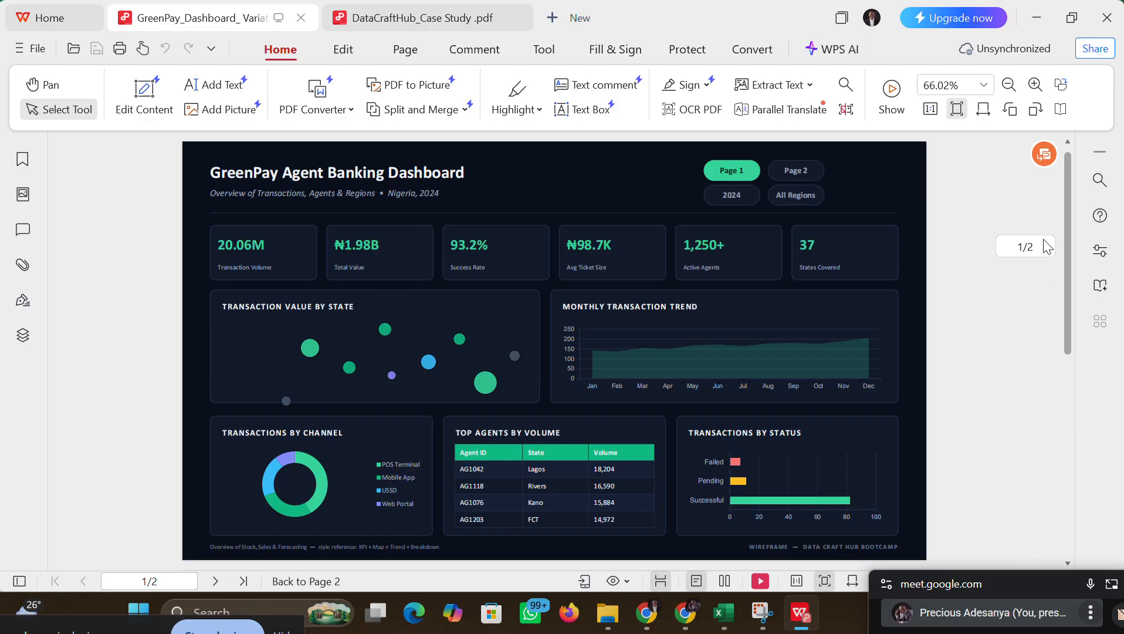
{"action": "scroll", "coordinate": [1046, 282], "scroll_direction": "down", "scroll_amount": 1}
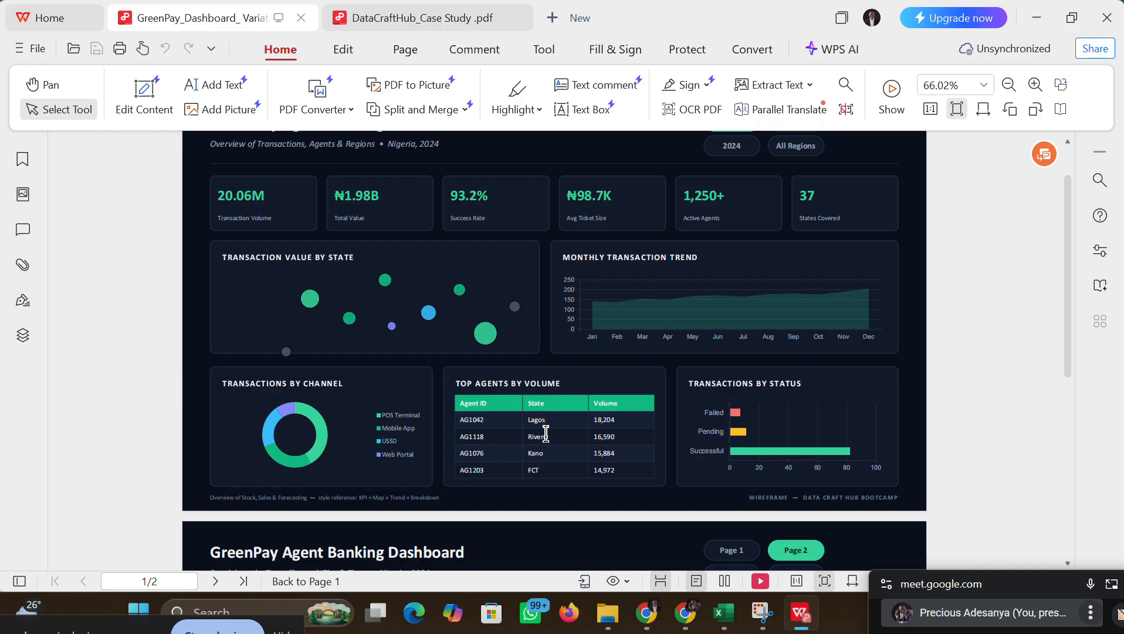
Step: Switch to Google Meet, check who has joined the call and shift the floating call window further out of the way
{"action": "mouse_move", "coordinate": [691, 607]}
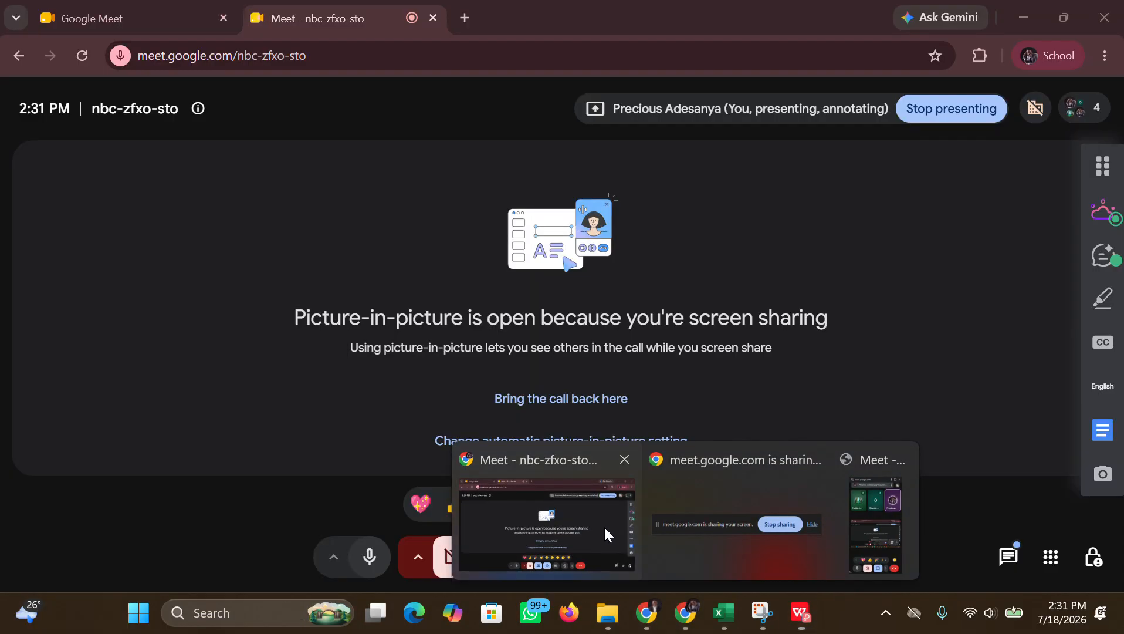
{"action": "left_click", "coordinate": [603, 525]}
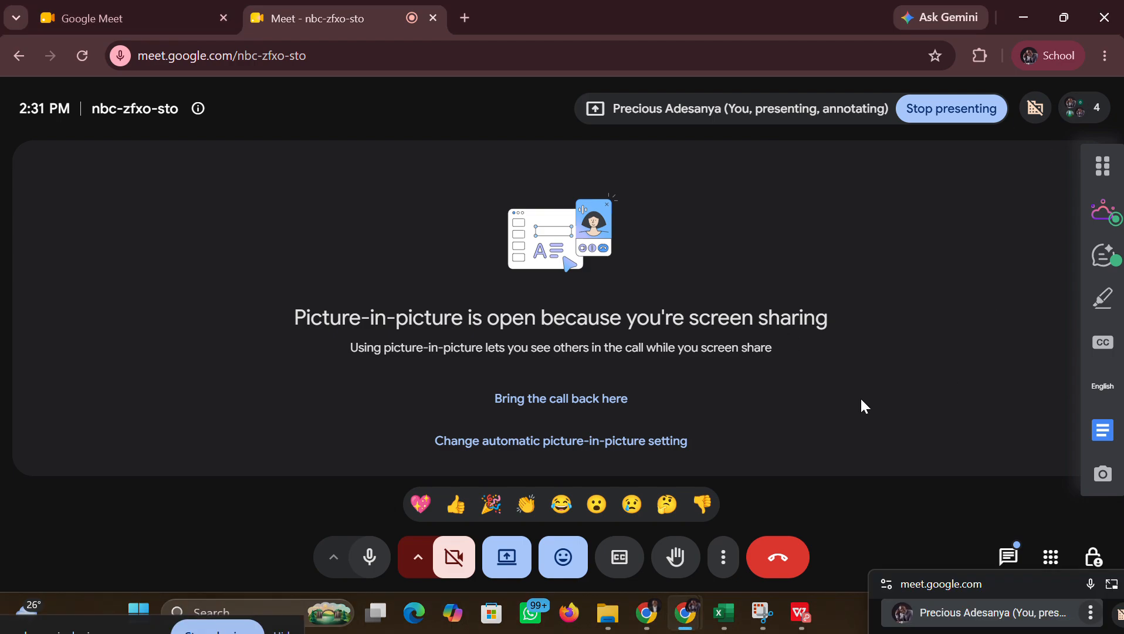
{"action": "mouse_move", "coordinate": [1034, 120]}
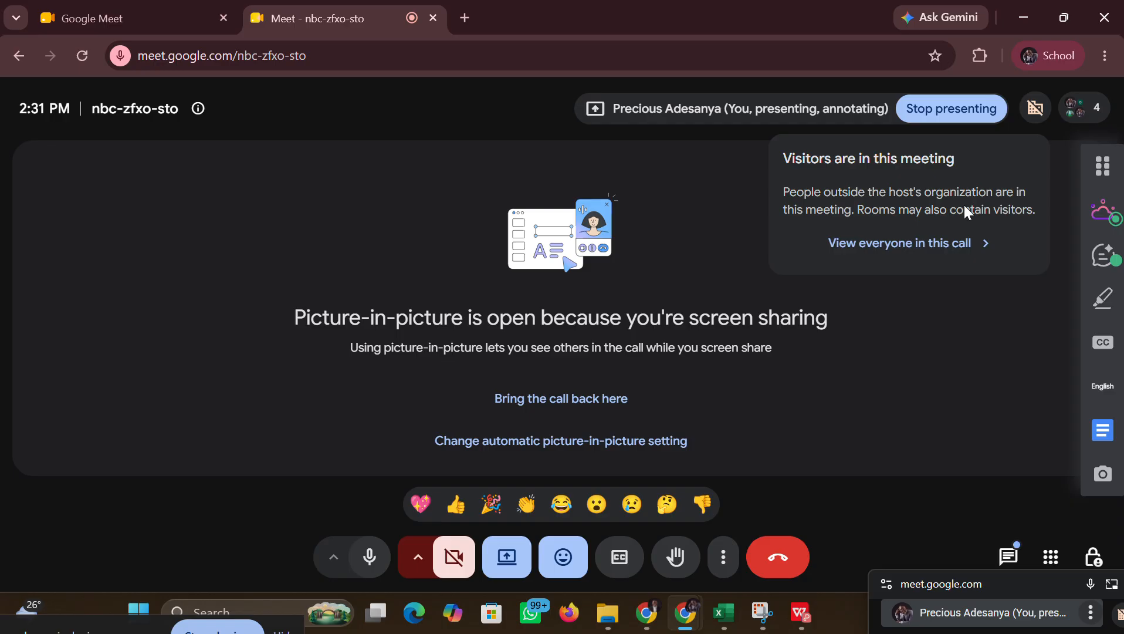
{"action": "left_click", "coordinate": [1068, 117]}
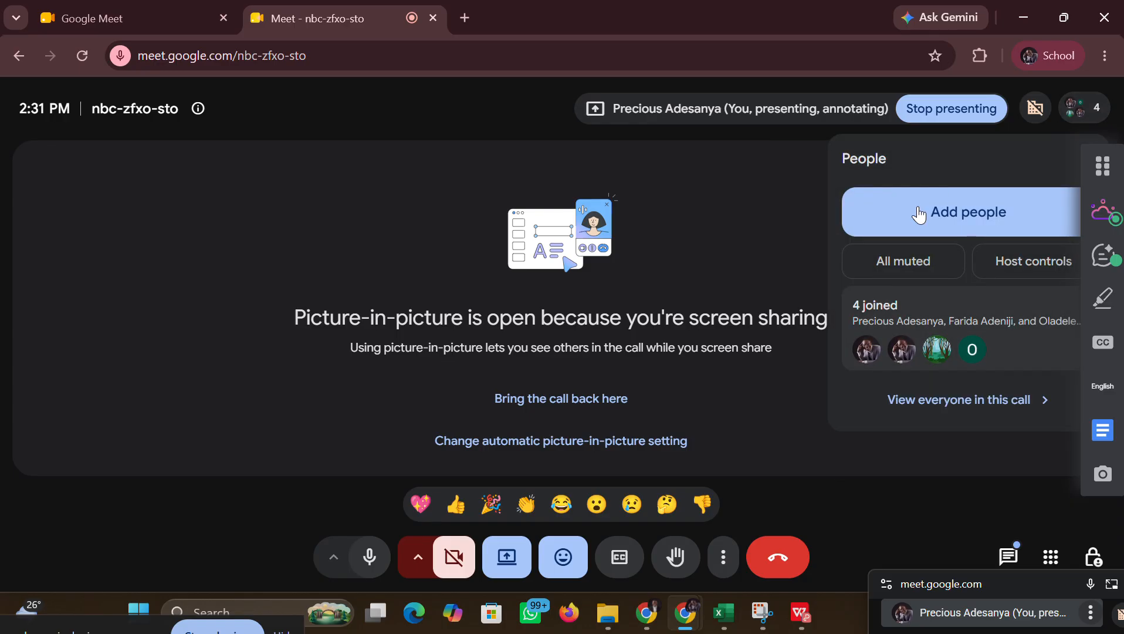
{"action": "left_click", "coordinate": [820, 282]}
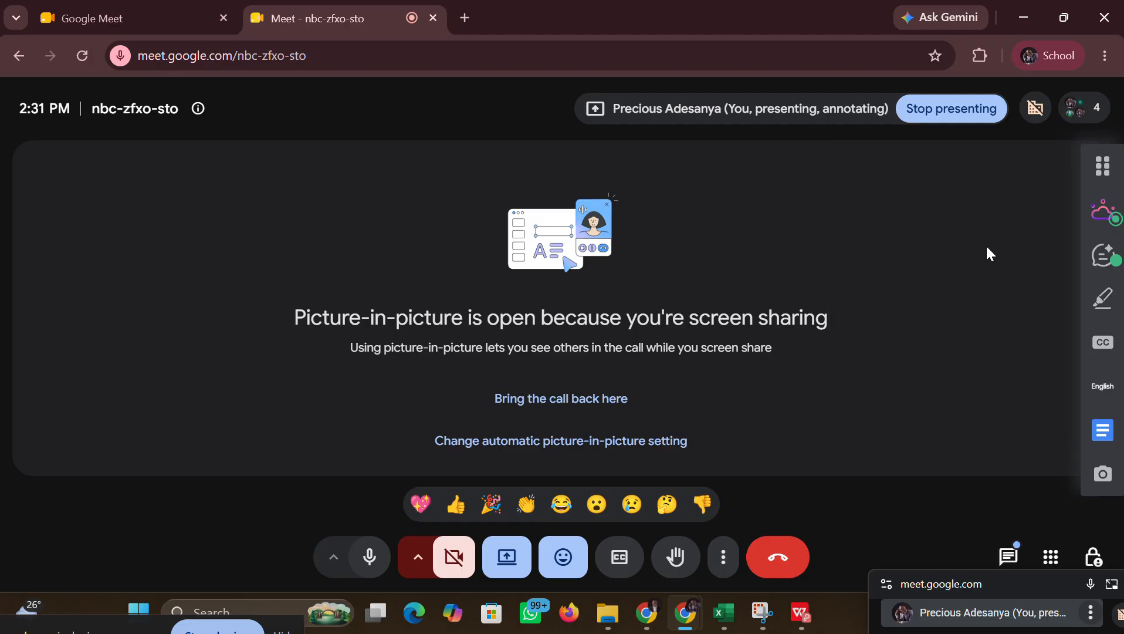
{"action": "mouse_move", "coordinate": [1036, 108]}
{"action": "left_click_drag", "start_coordinate": [966, 586], "coordinate": [983, 607]}
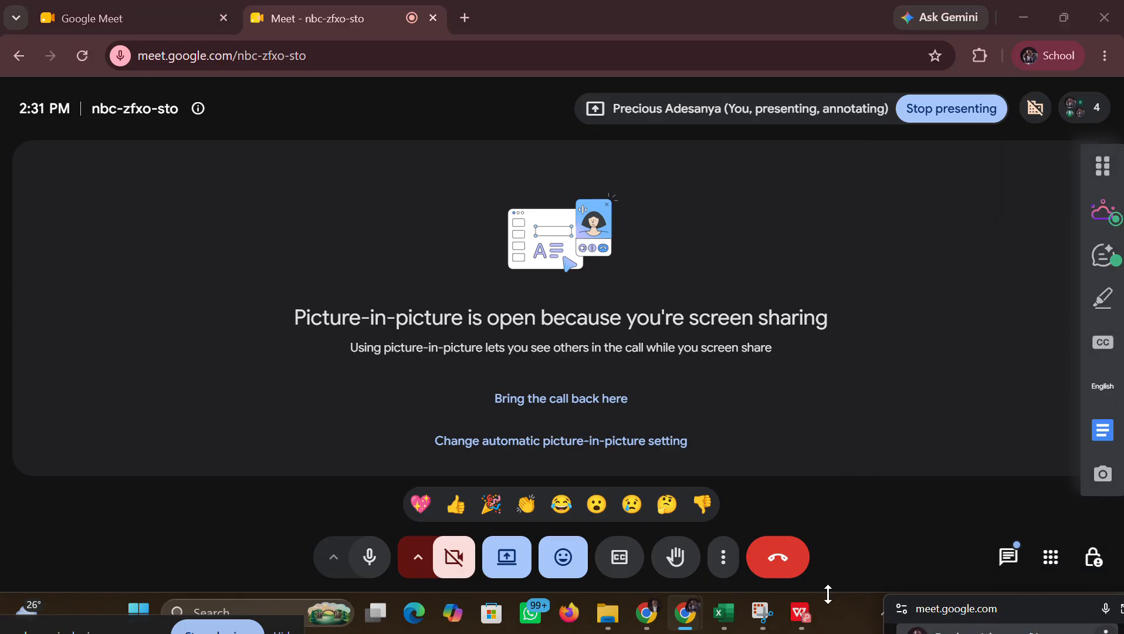
Step: Compare the Pivot sheet summaries in Excel with page 1 of the GreenPay dashboard PDF in WPS
{"action": "mouse_move", "coordinate": [727, 615]}
{"action": "left_click", "coordinate": [715, 538]}
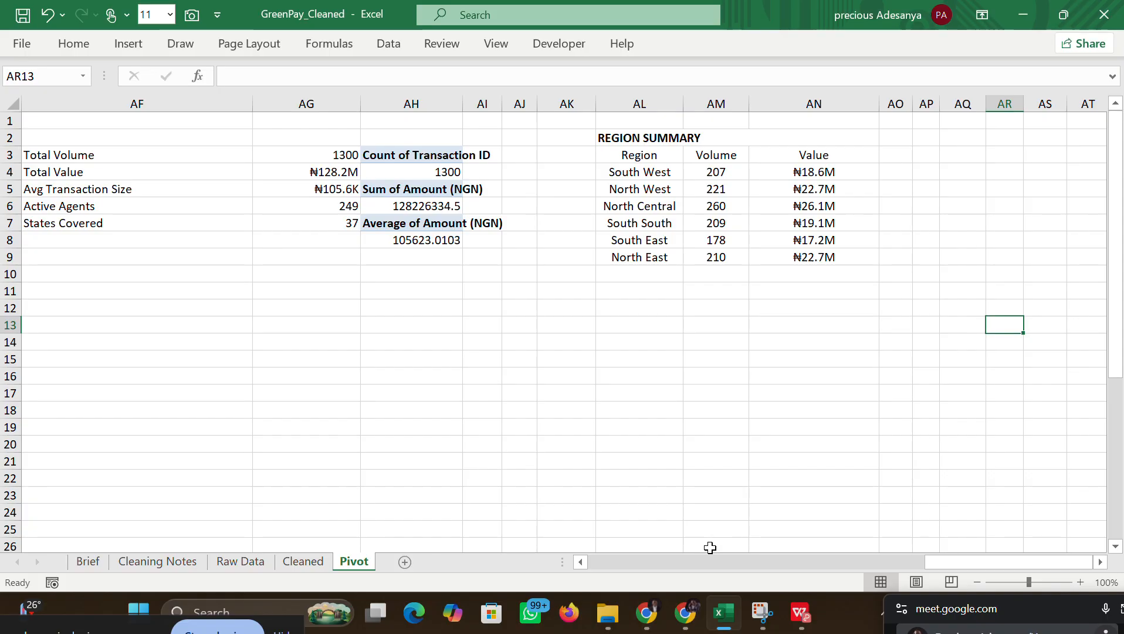
{"action": "mouse_move", "coordinate": [686, 620]}
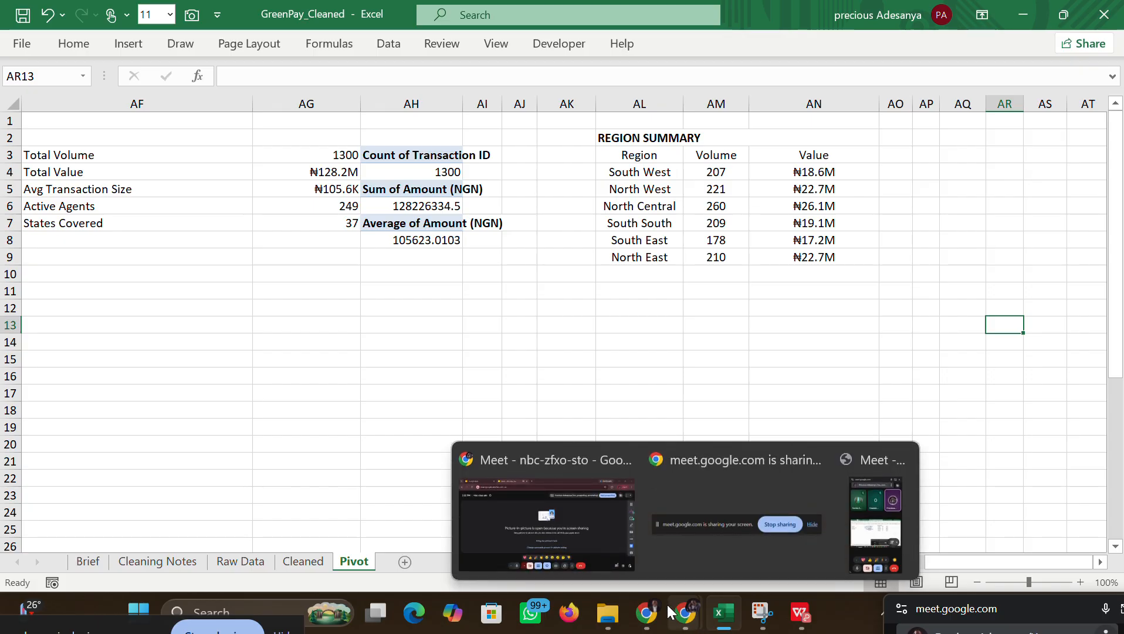
{"action": "mouse_move", "coordinate": [651, 610]}
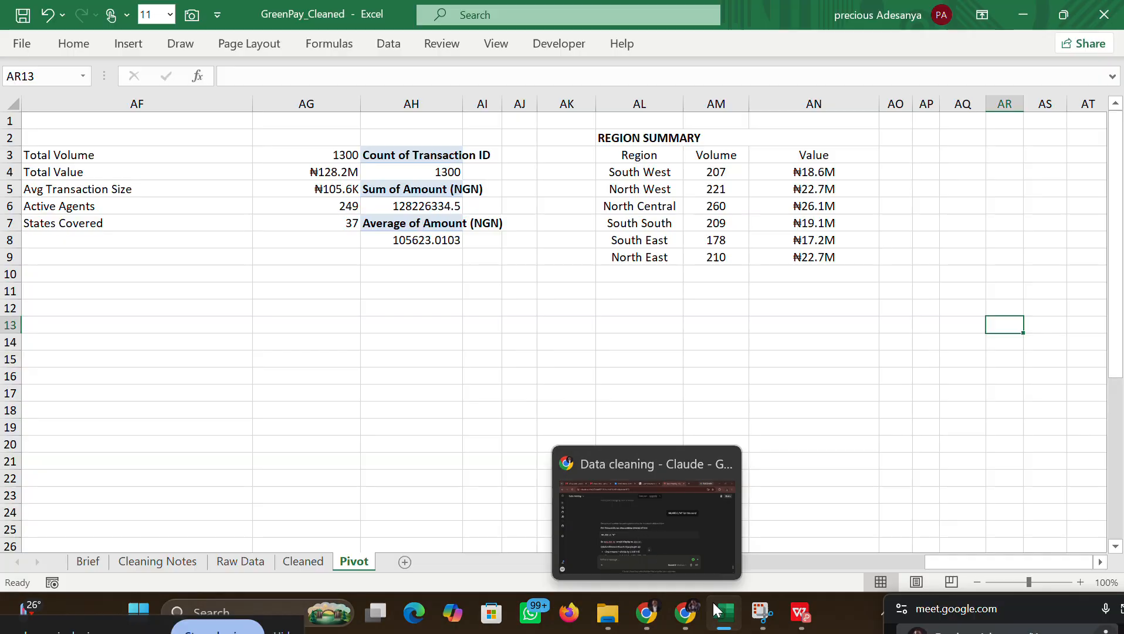
{"action": "mouse_move", "coordinate": [799, 623]}
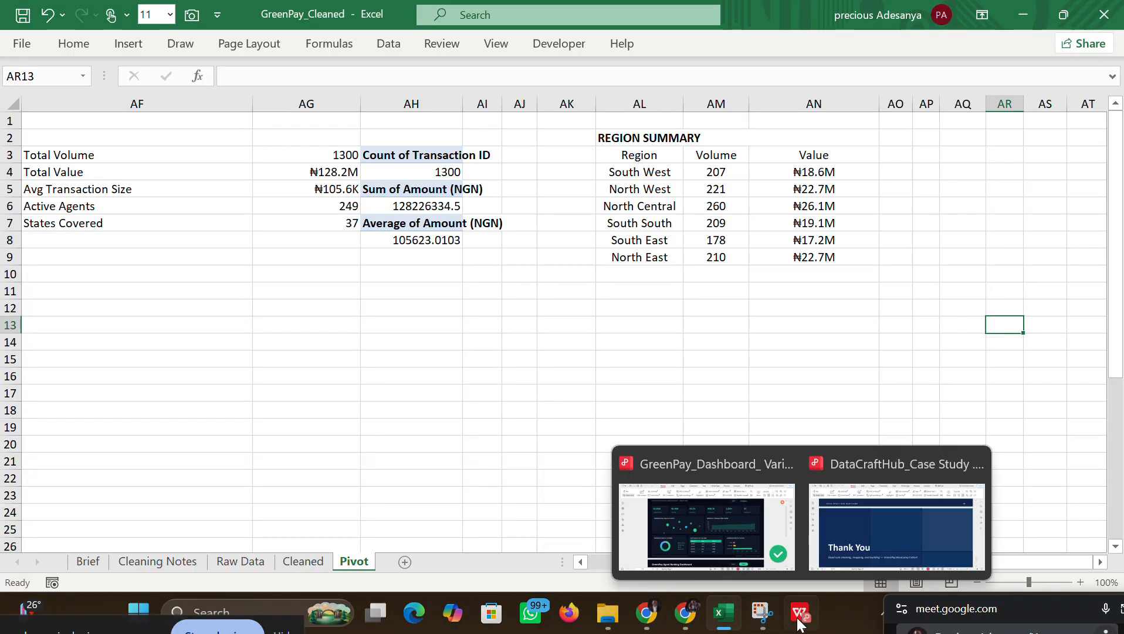
{"action": "left_click", "coordinate": [721, 527]}
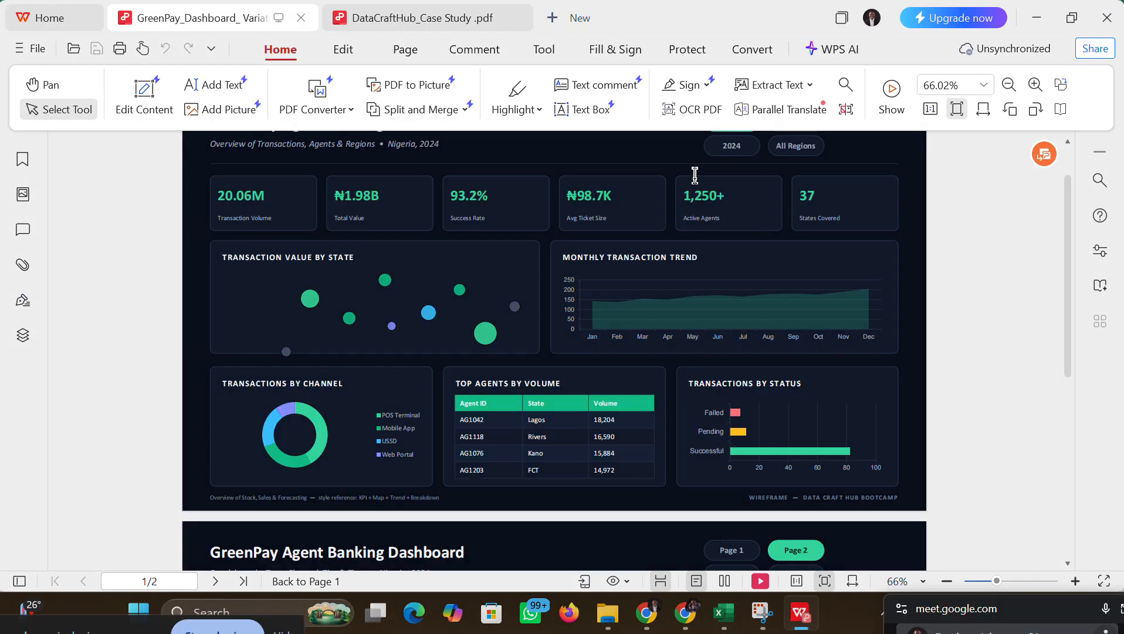
{"action": "left_click_drag", "start_coordinate": [1070, 250], "coordinate": [1067, 213]}
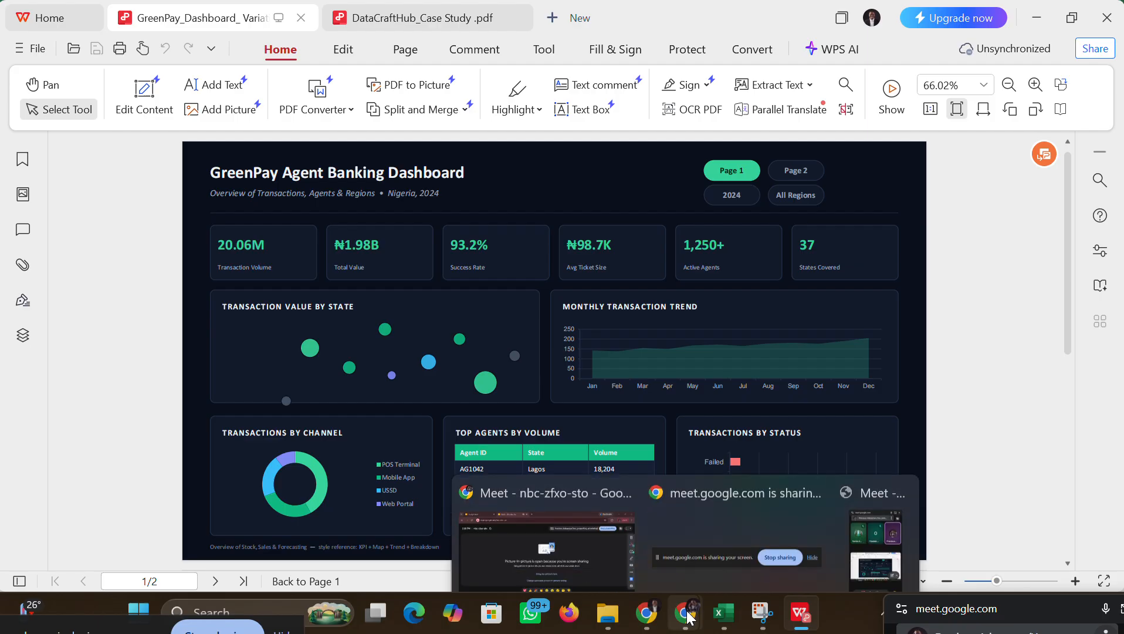
{"action": "mouse_move", "coordinate": [719, 609]}
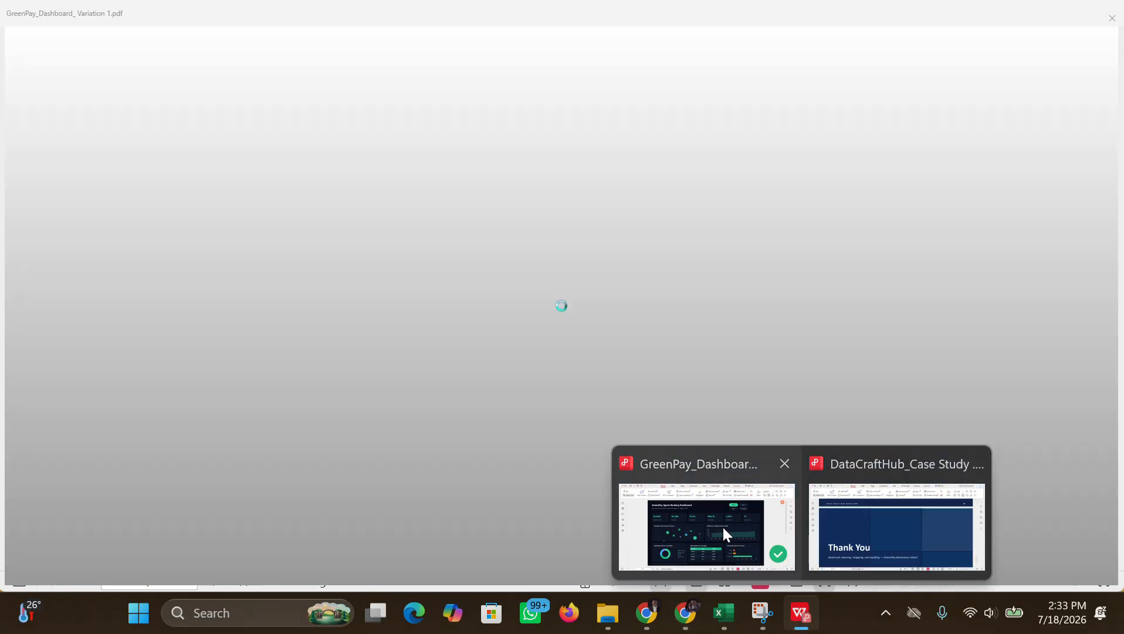
{"action": "left_click", "coordinate": [722, 533]}
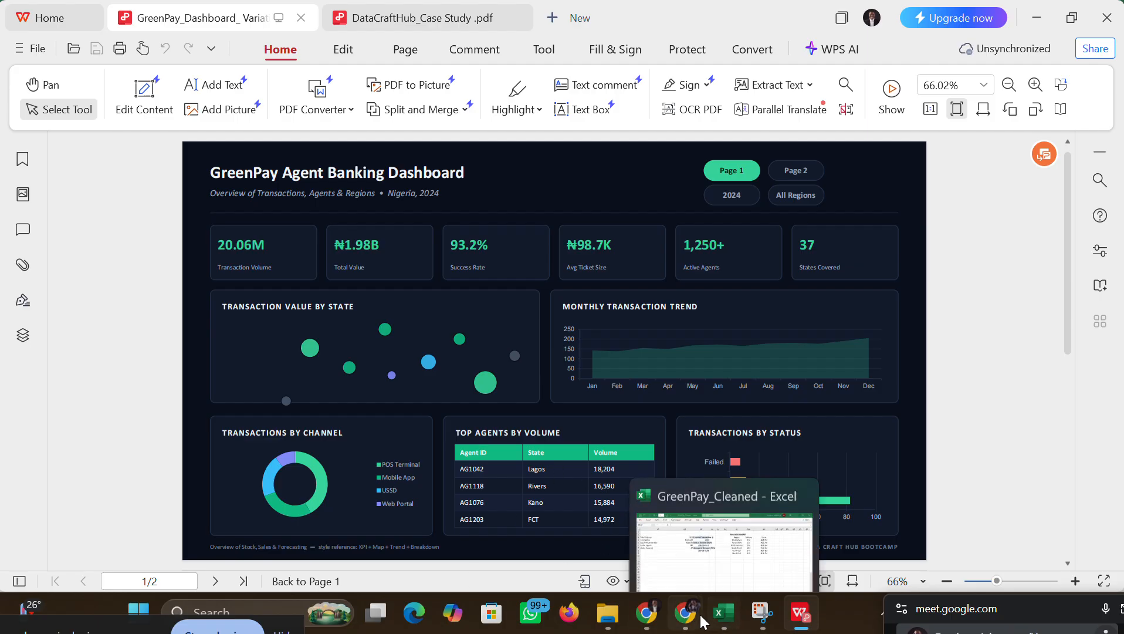
Step: Switch back to Excel and select the empty cell AQ2 beside the Region Summary on the Pivot sheet
{"action": "mouse_move", "coordinate": [697, 621]}
{"action": "mouse_move", "coordinate": [801, 622]}
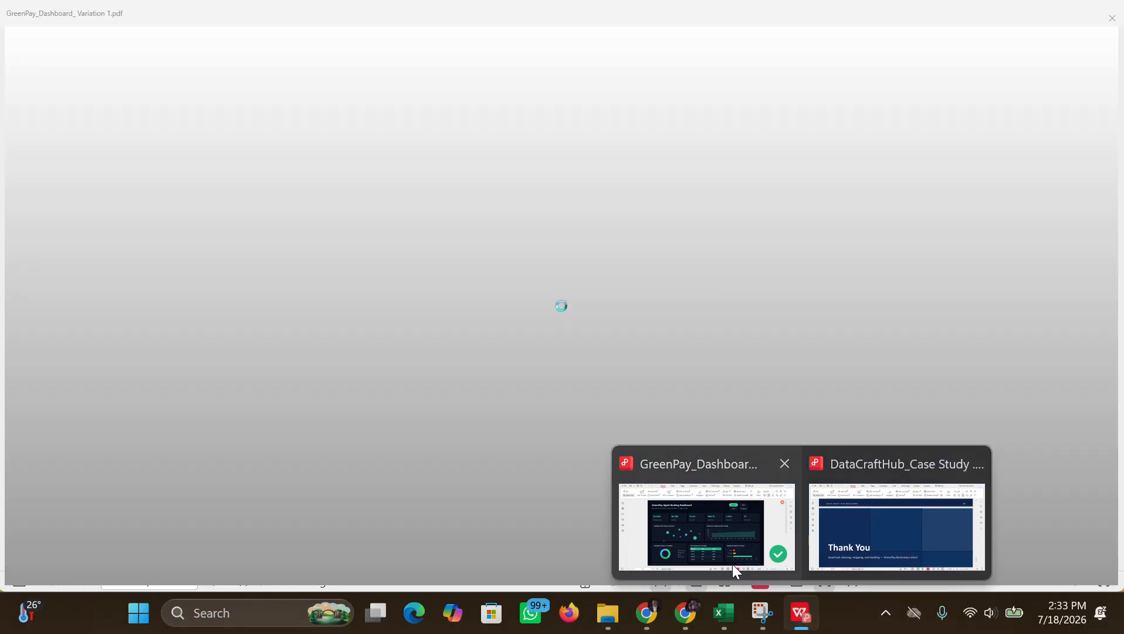
{"action": "mouse_move", "coordinate": [713, 601]}
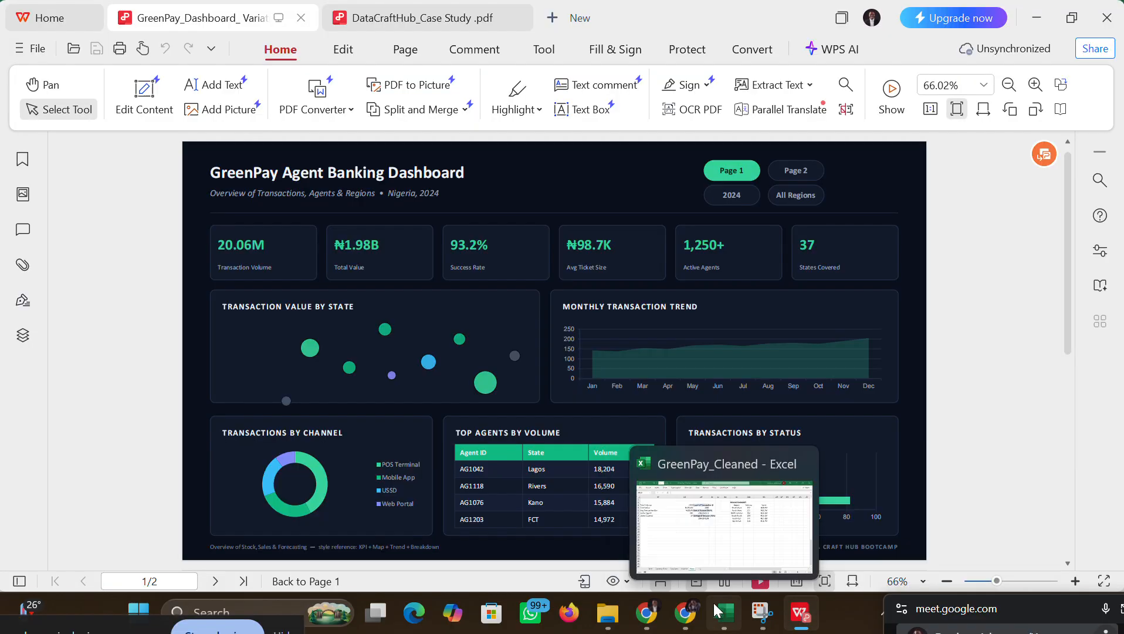
{"action": "left_click", "coordinate": [706, 542]}
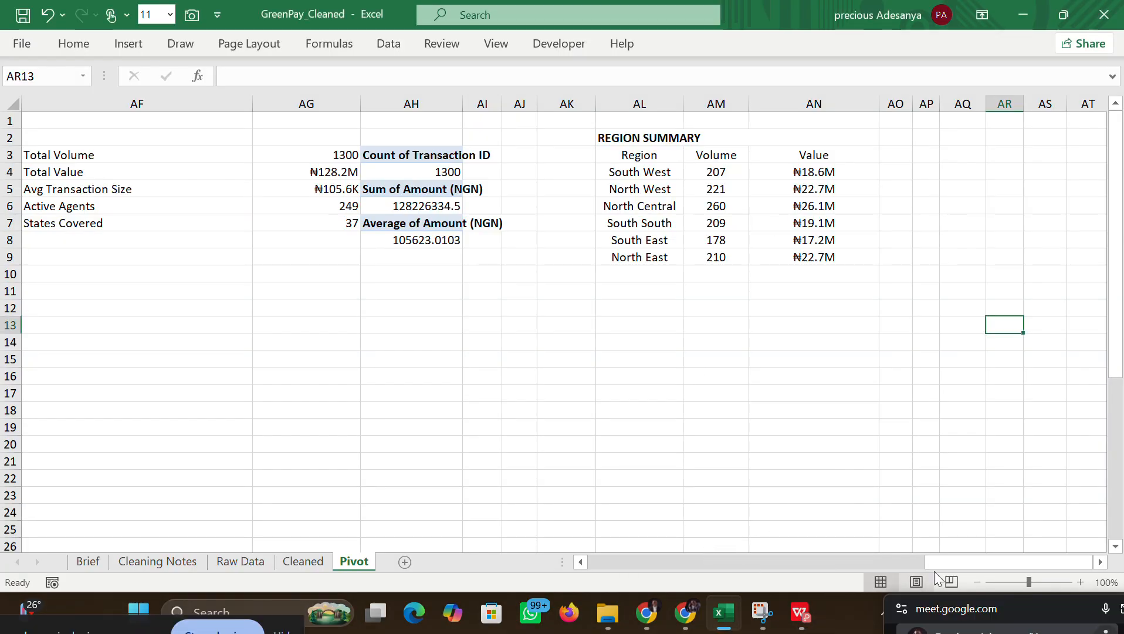
{"action": "left_click", "coordinate": [1100, 562]}
{"action": "left_click", "coordinate": [1100, 562]}
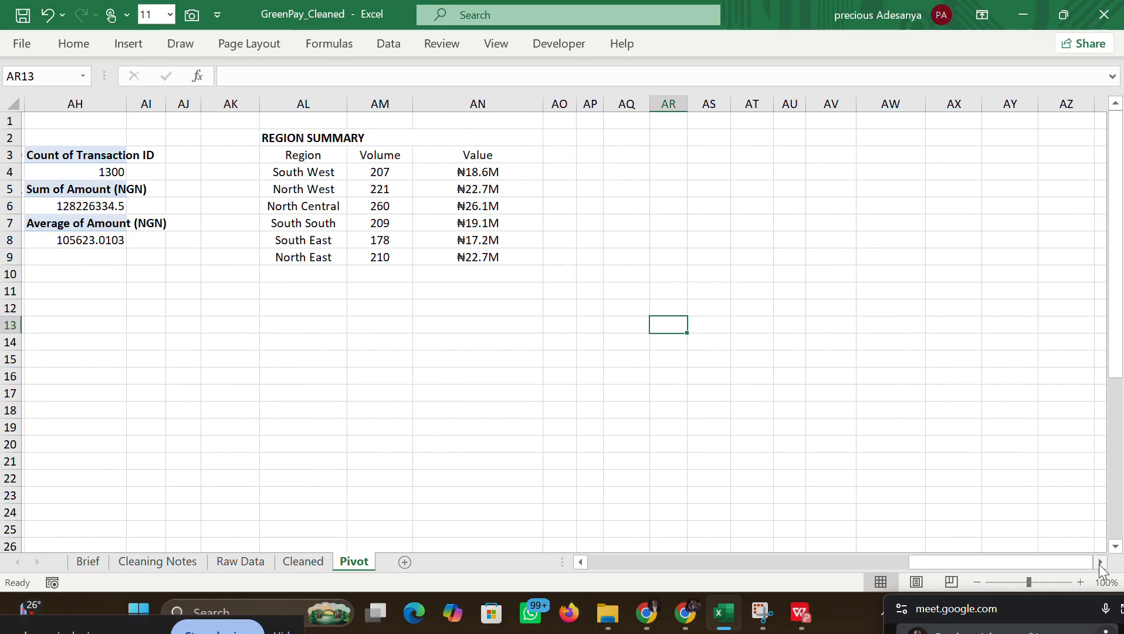
{"action": "left_click", "coordinate": [625, 138]}
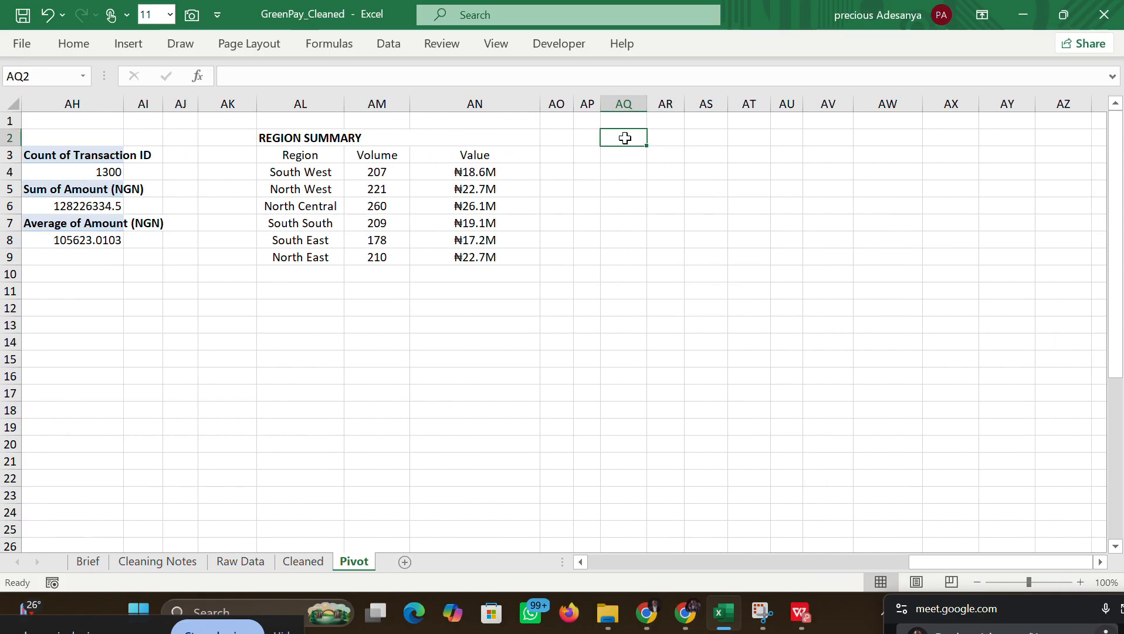
Step: Select the complete data range A1:U1301 on the Cleaned sheet, including the header row
{"action": "left_click", "coordinate": [298, 561]}
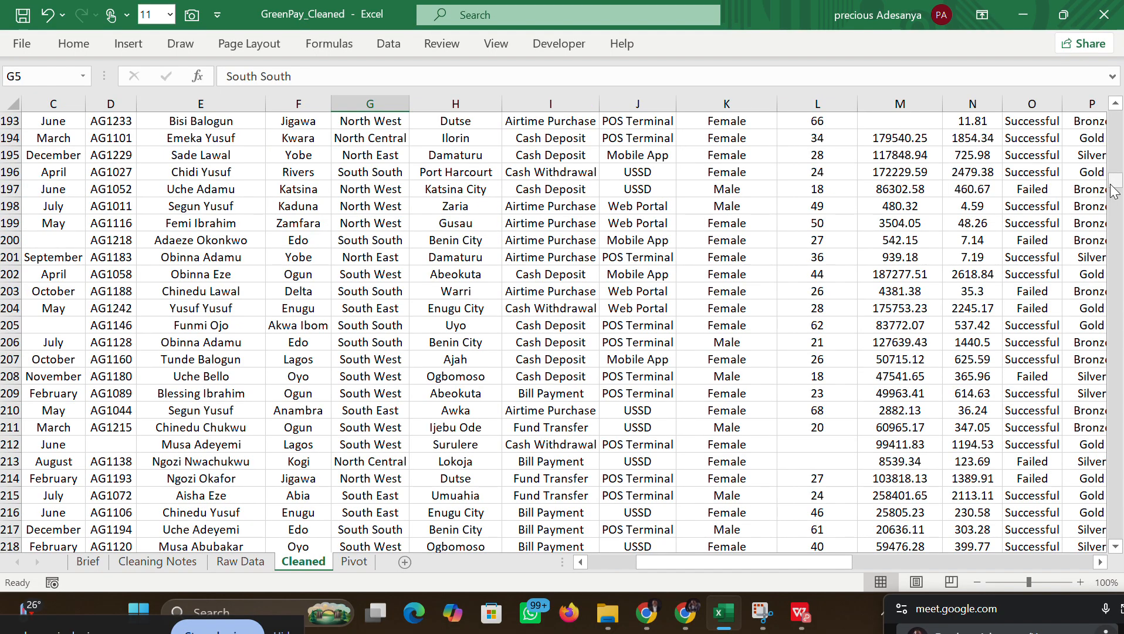
{"action": "left_click_drag", "start_coordinate": [1112, 189], "coordinate": [1114, 118]}
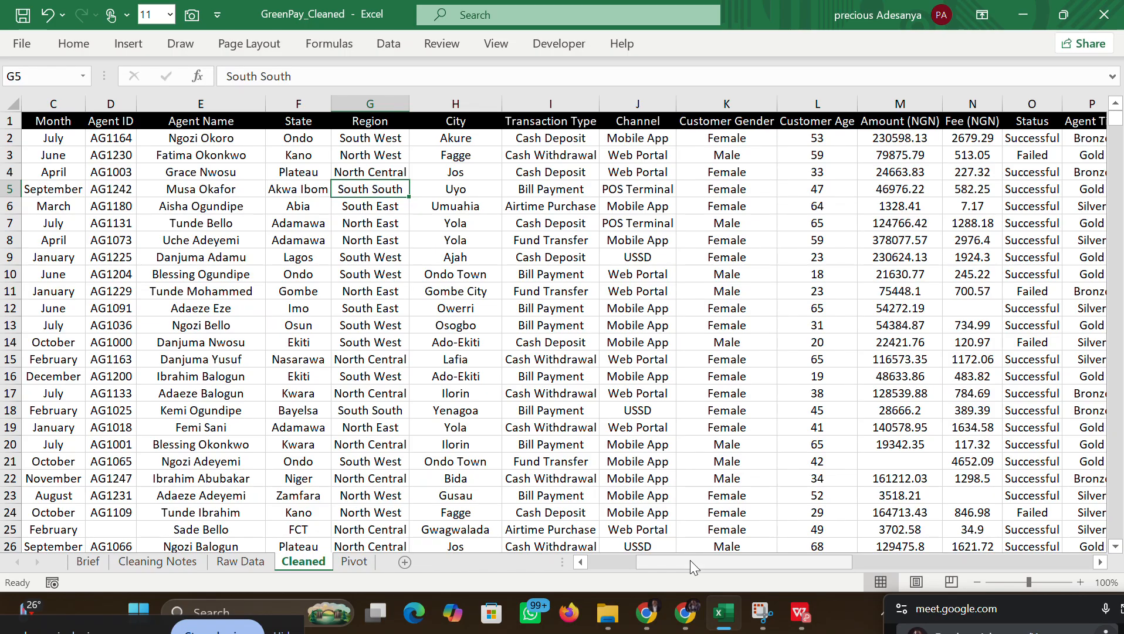
{"action": "left_click_drag", "start_coordinate": [691, 564], "coordinate": [642, 564]}
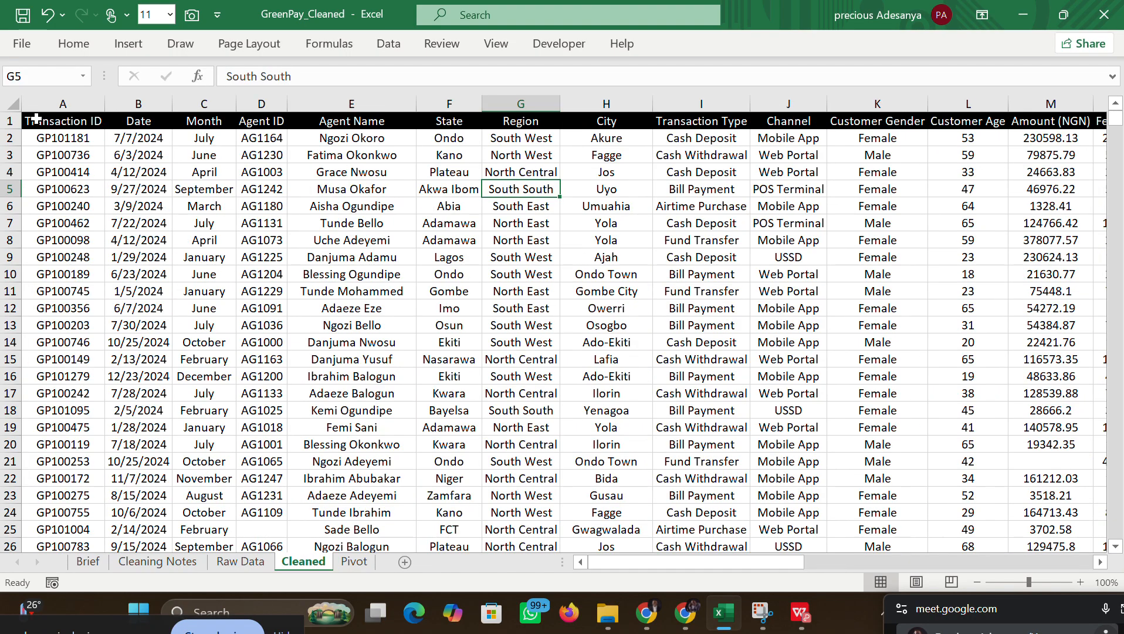
{"action": "left_click_drag", "start_coordinate": [36, 119], "coordinate": [943, 479]}
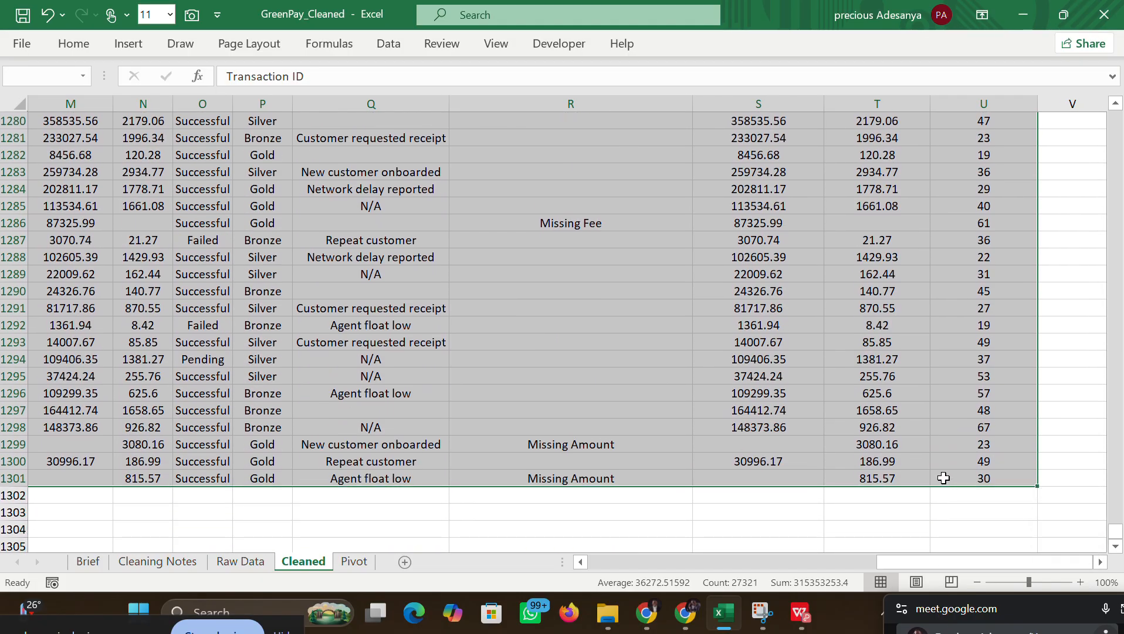
{"action": "left_click_drag", "start_coordinate": [1115, 528], "coordinate": [1060, 4]}
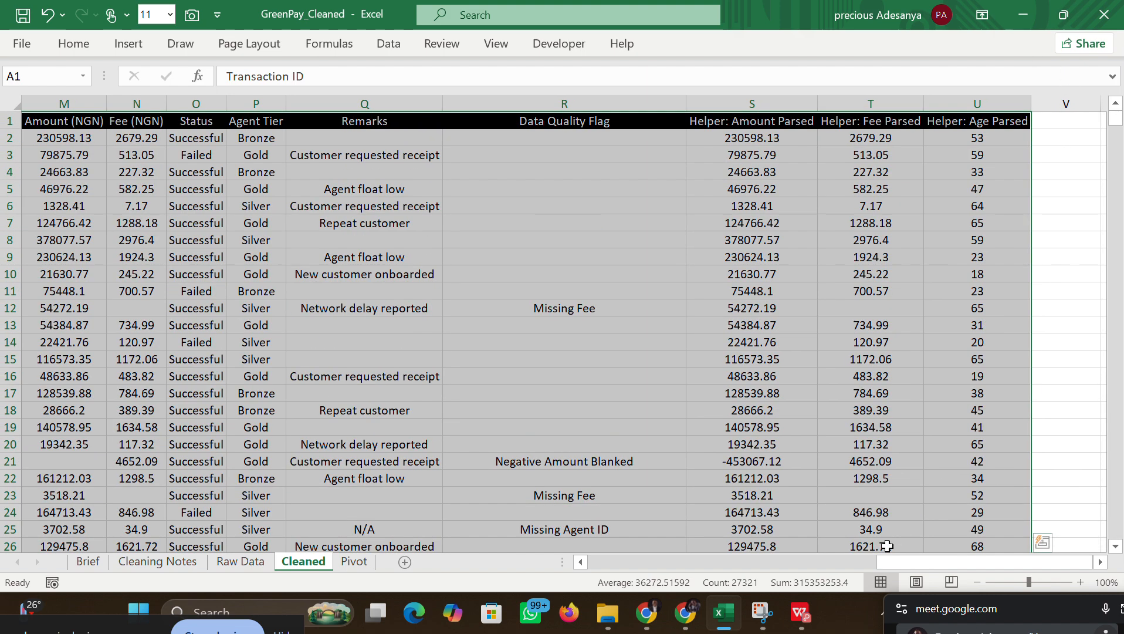
{"action": "left_click_drag", "start_coordinate": [885, 561], "coordinate": [552, 532]}
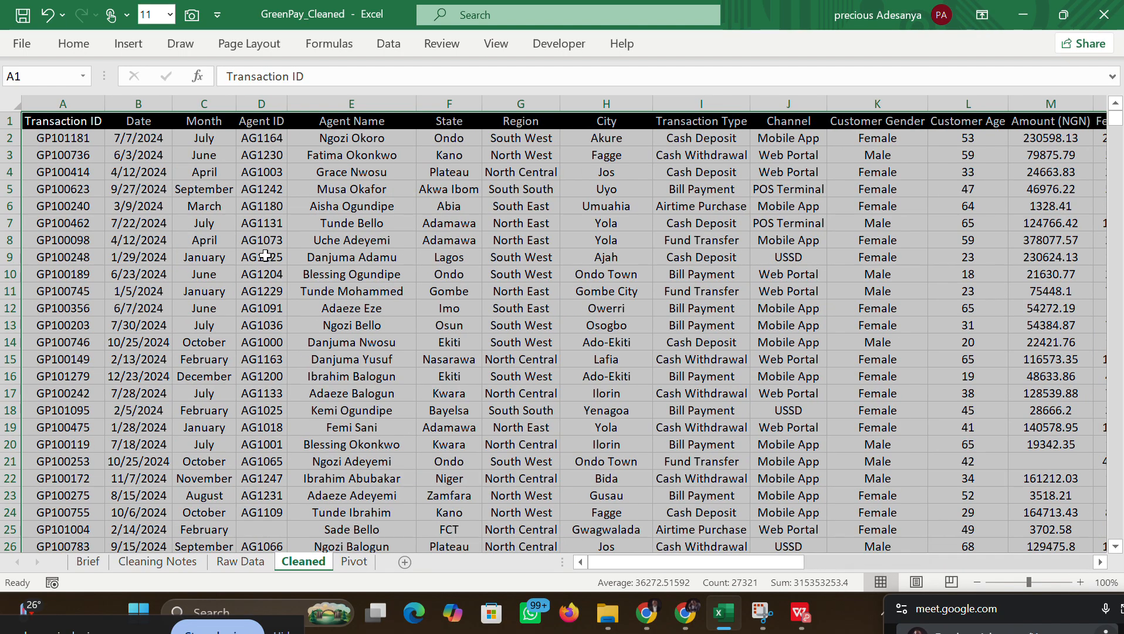
Step: Insert a PivotTable from the selected Cleaned data into the existing worksheet at cell AP2 of the Pivot sheet
{"action": "left_click", "coordinate": [116, 50]}
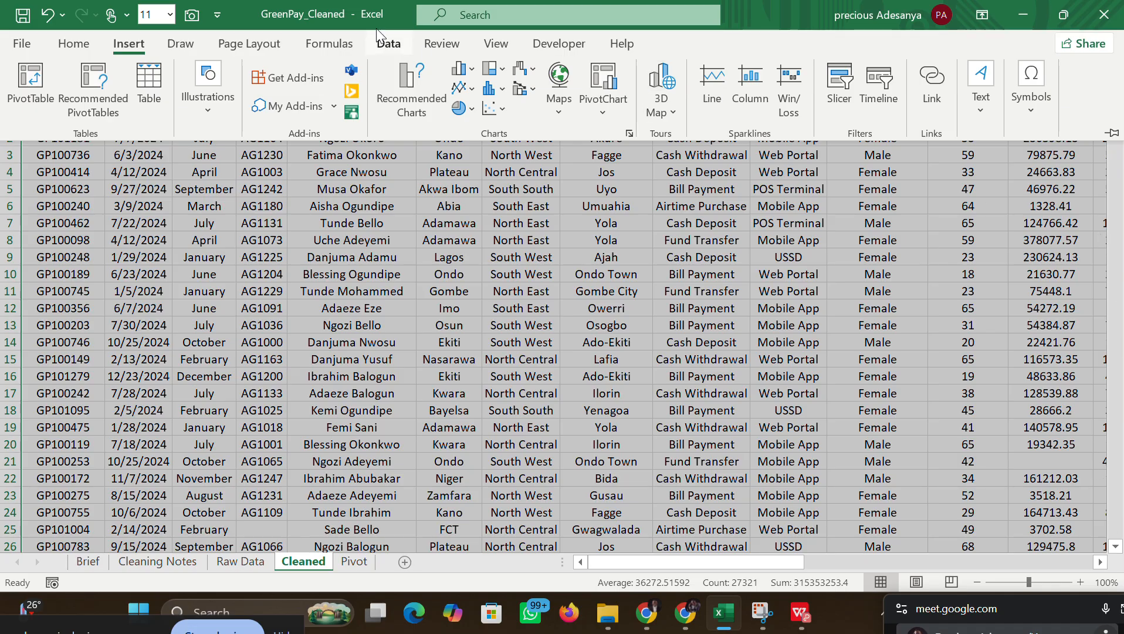
{"action": "left_click", "coordinate": [50, 78]}
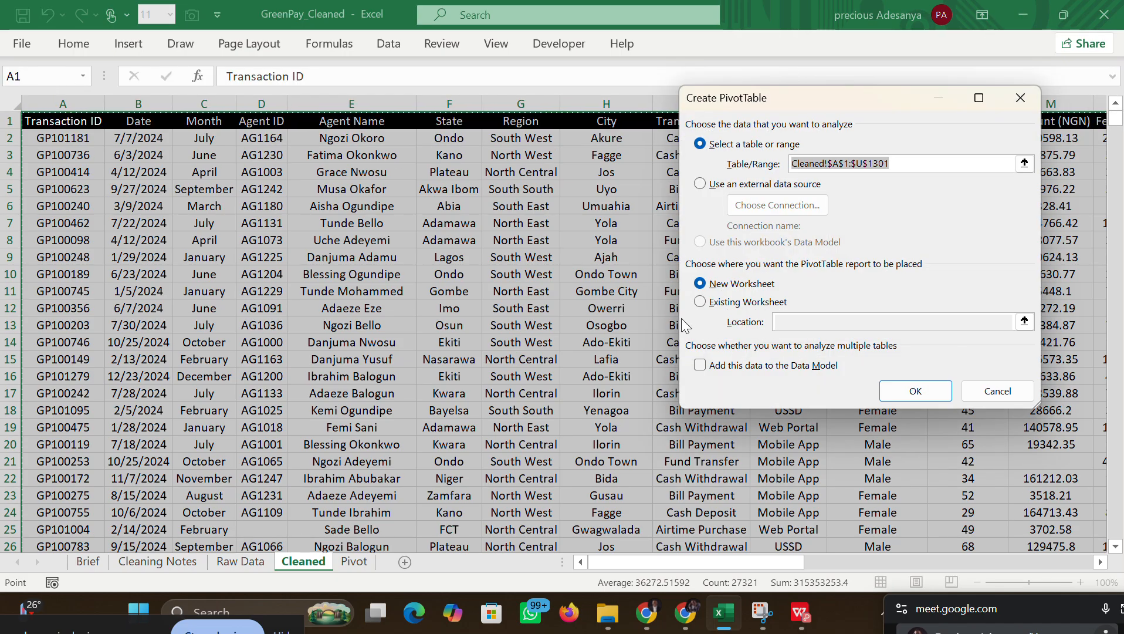
{"action": "left_click", "coordinate": [700, 303]}
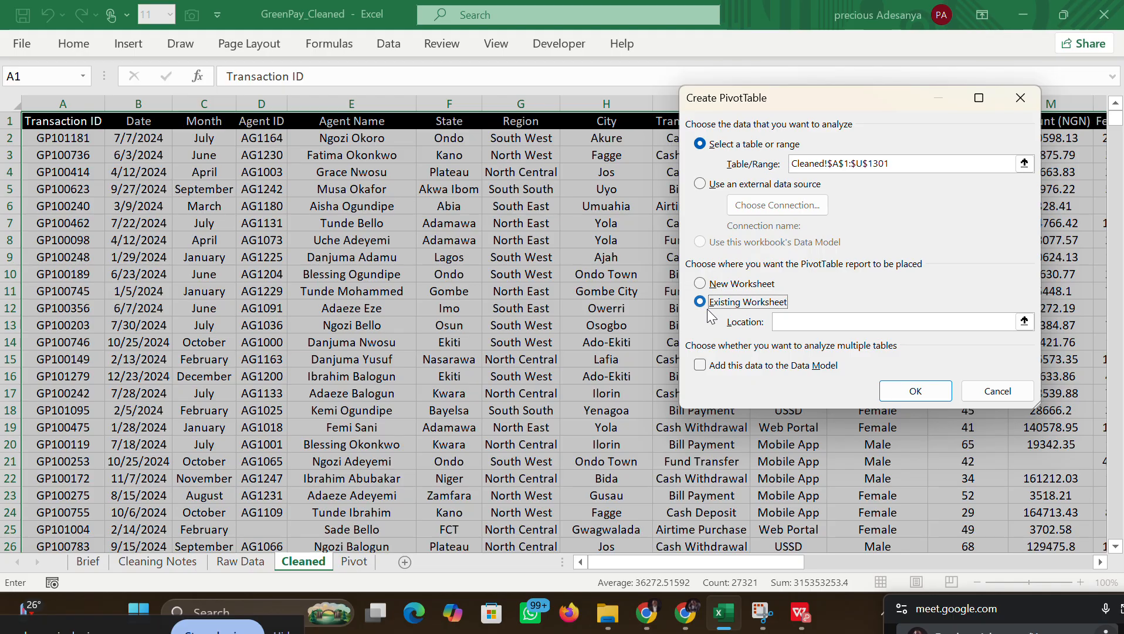
{"action": "left_click", "coordinate": [780, 324]}
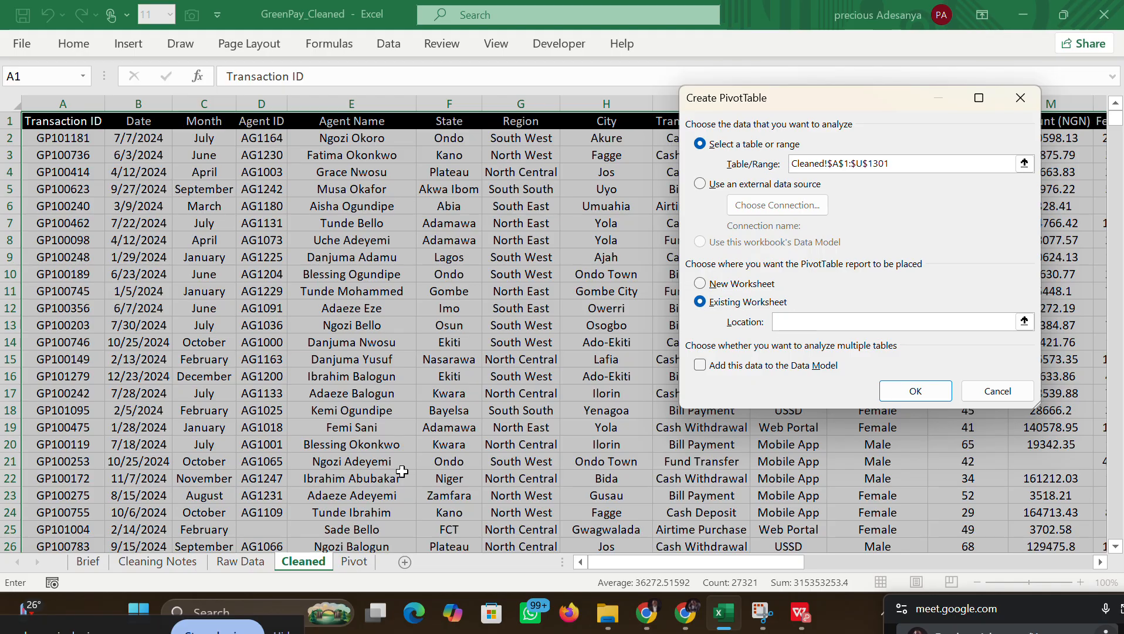
{"action": "left_click", "coordinate": [355, 563]}
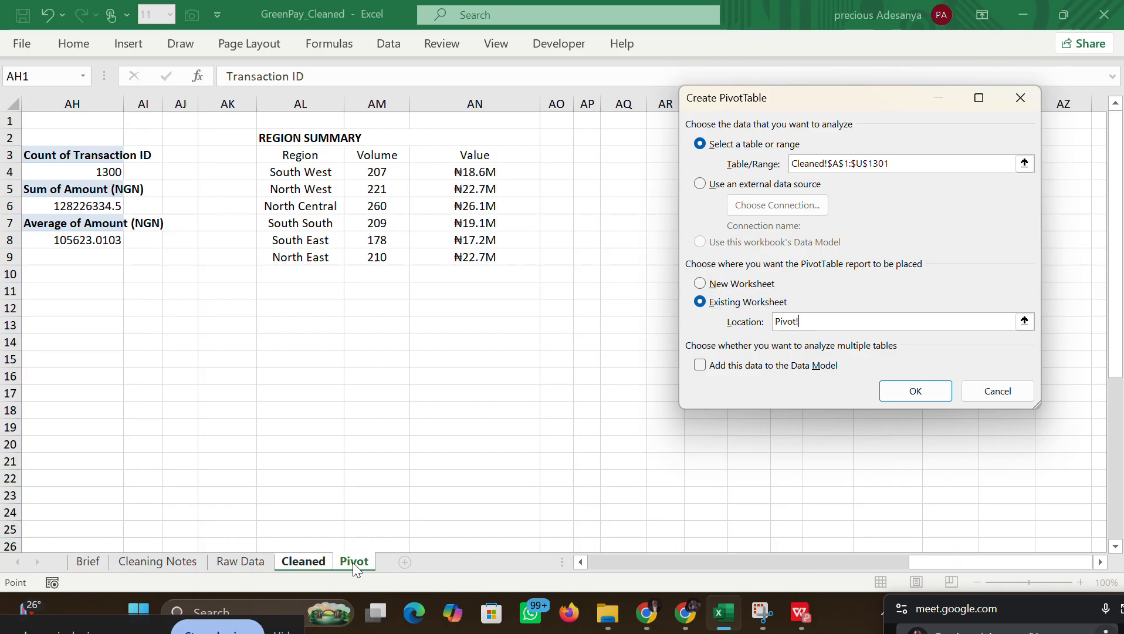
{"action": "left_click", "coordinate": [583, 134]}
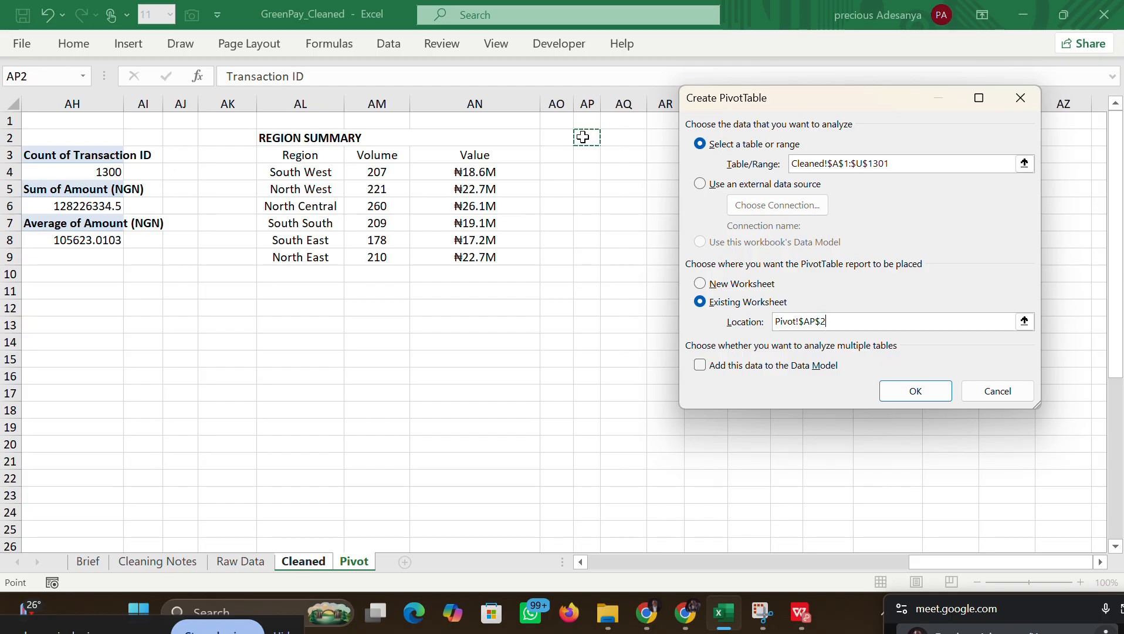
{"action": "left_click", "coordinate": [907, 391]}
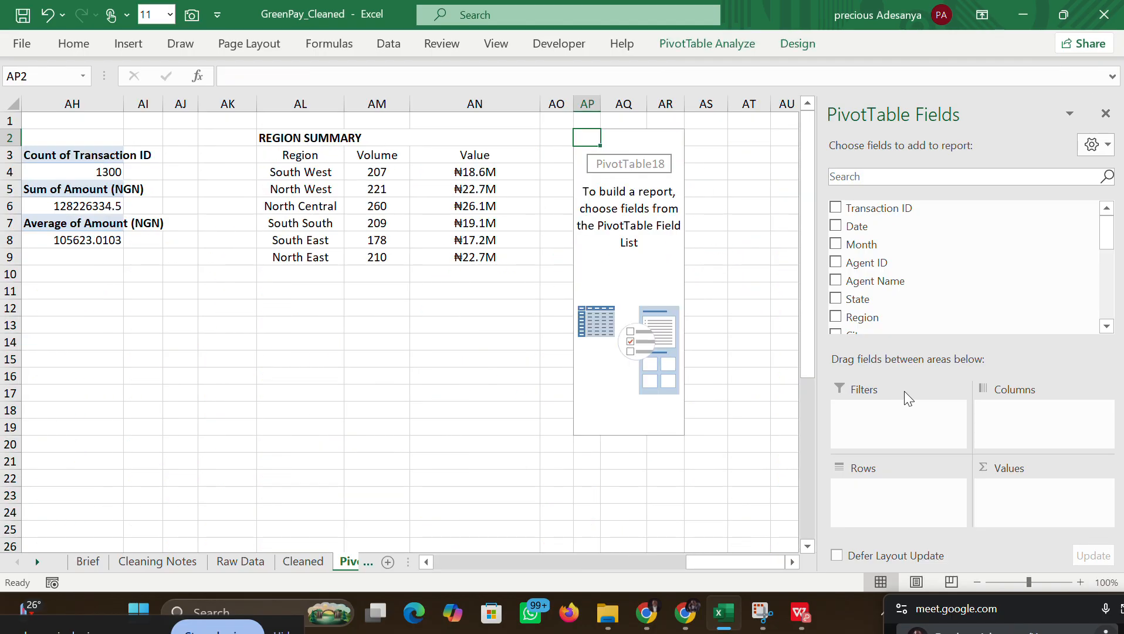
Step: Check the Top Agents by Volume table in the GreenPay dashboard PDF in WPS and return to Excel
{"action": "mouse_move", "coordinate": [799, 612]}
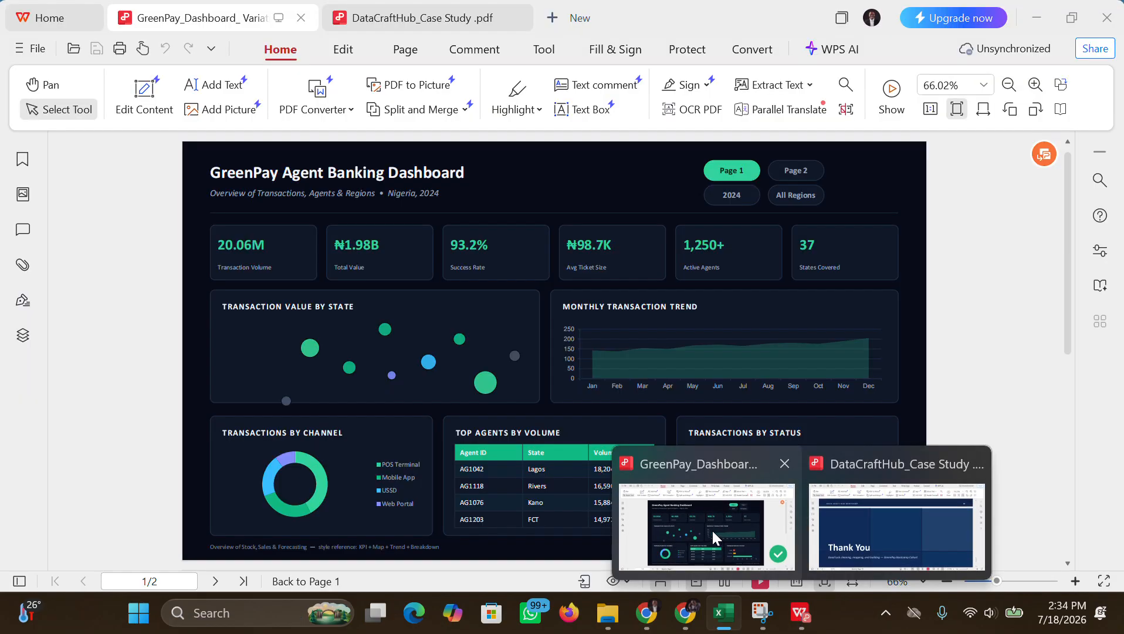
{"action": "left_click", "coordinate": [713, 531]}
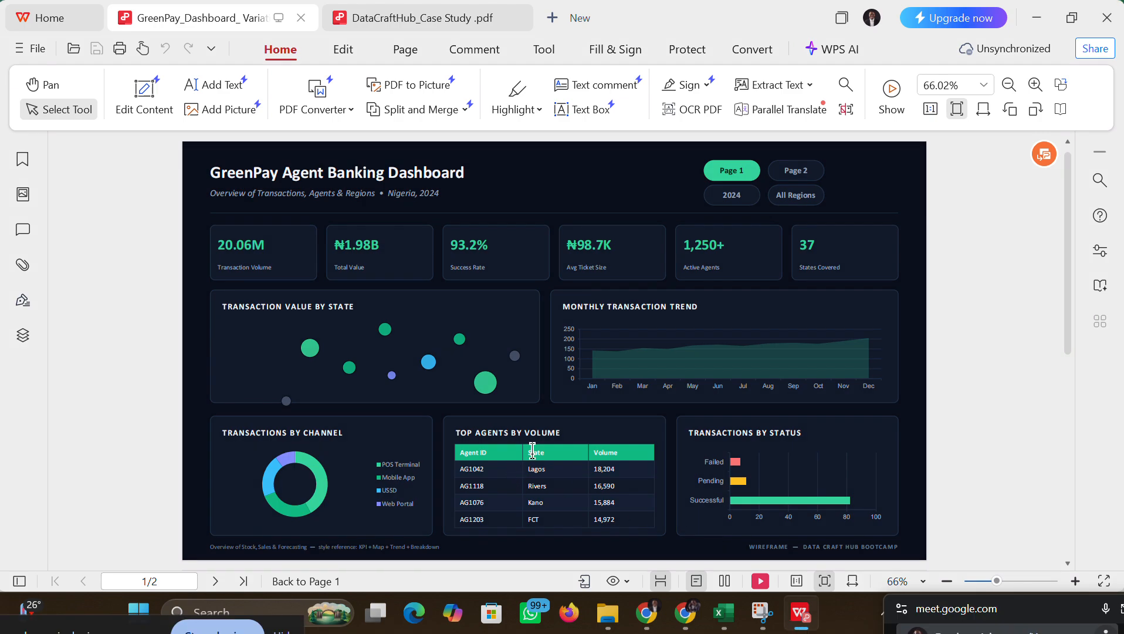
{"action": "mouse_move", "coordinate": [729, 620]}
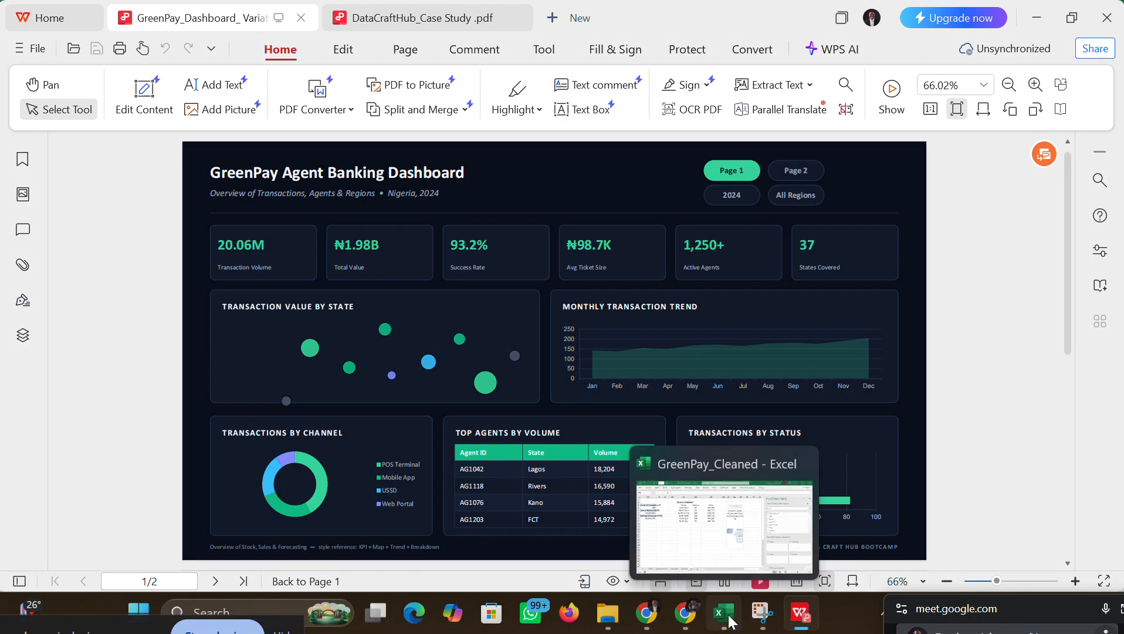
{"action": "left_click", "coordinate": [721, 546]}
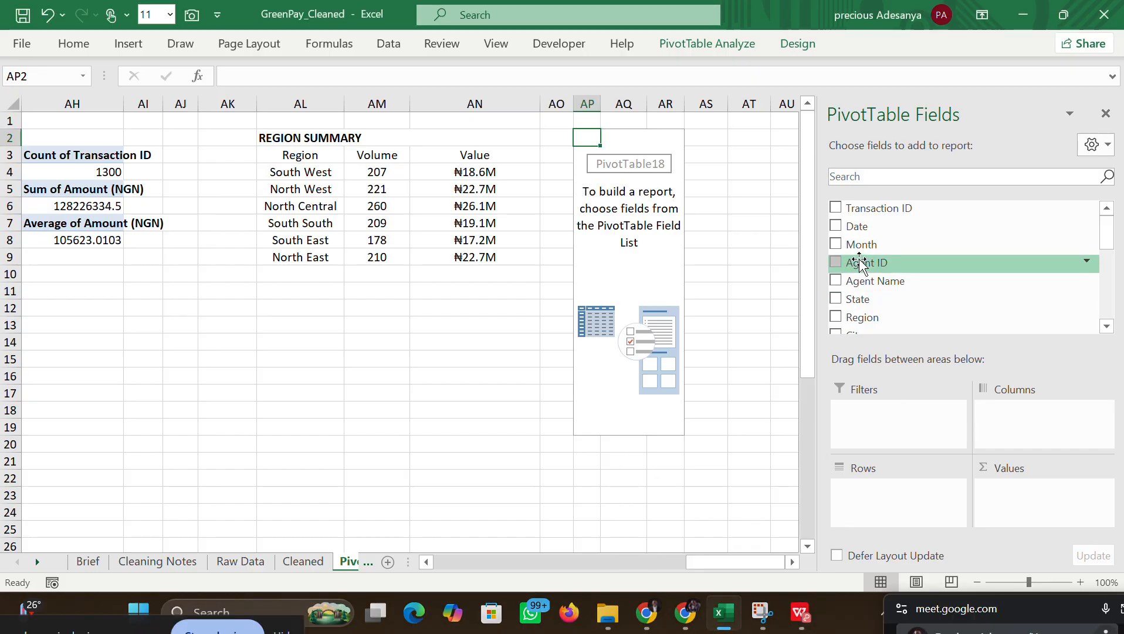
Step: Place Agent ID in the rows of the new PivotTable and look through the listed agents
{"action": "left_click_drag", "start_coordinate": [905, 262], "coordinate": [988, 412]}
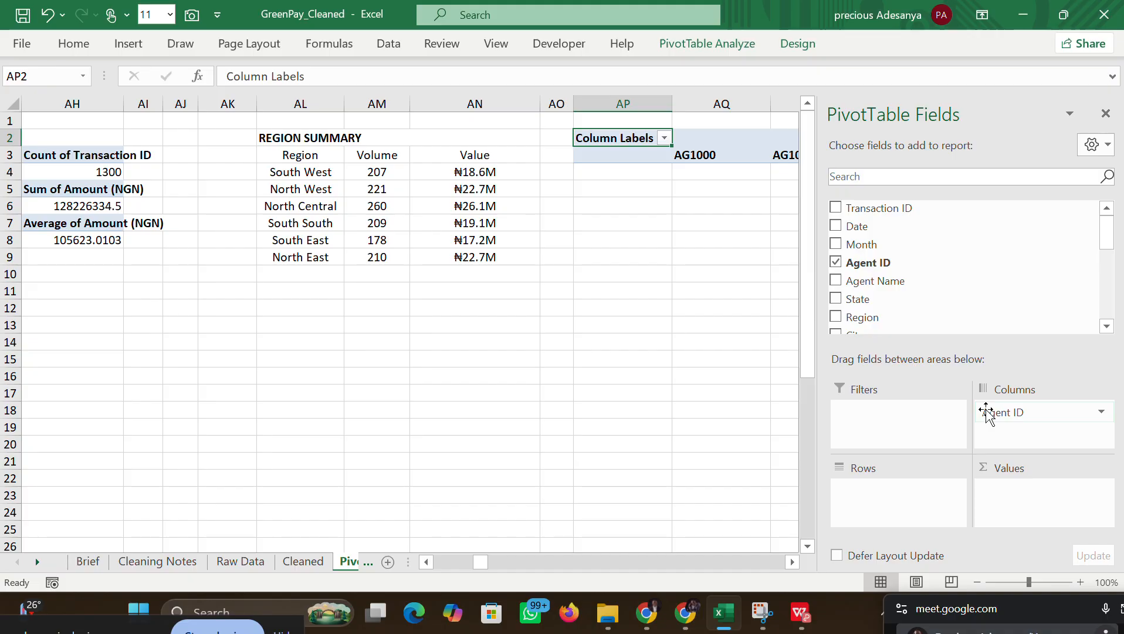
{"action": "left_click", "coordinate": [986, 413]}
{"action": "left_click_drag", "start_coordinate": [986, 412], "coordinate": [849, 485]}
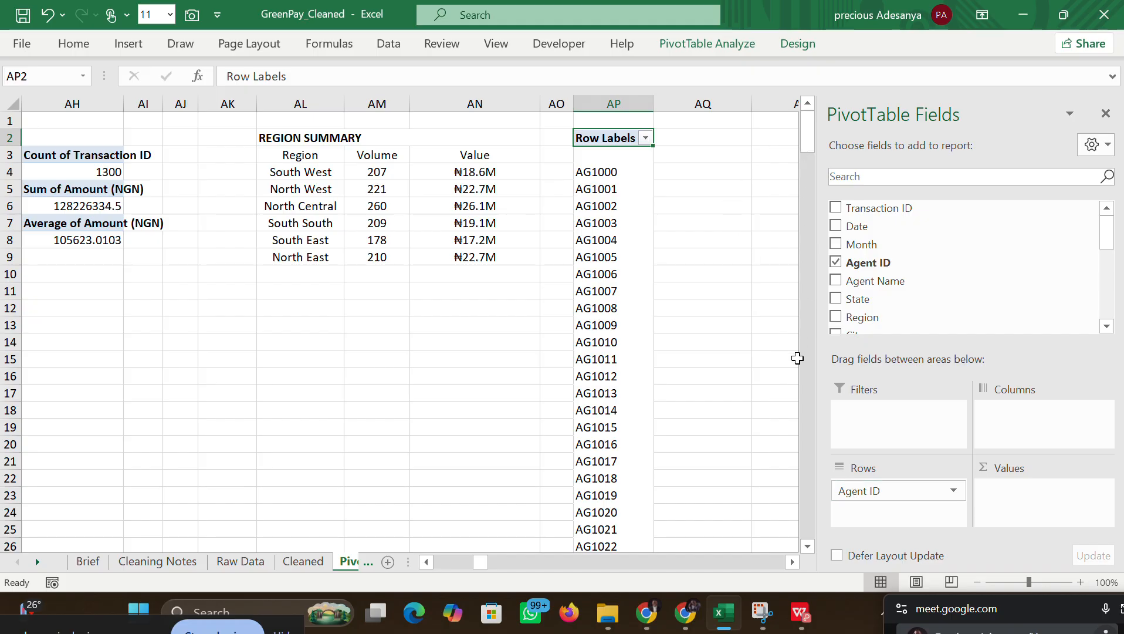
{"action": "left_click", "coordinate": [807, 149]}
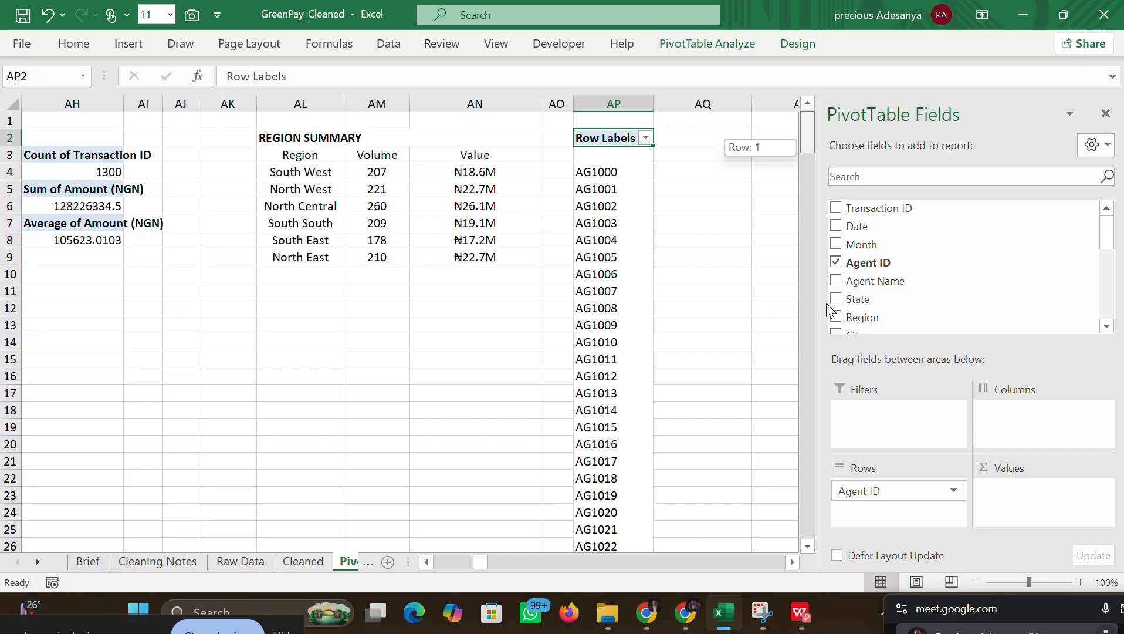
{"action": "mouse_move", "coordinate": [829, 496]}
{"action": "left_mouse_down"}
{"action": "mouse_move", "coordinate": [824, 544]}
{"action": "mouse_move", "coordinate": [807, 497]}
{"action": "left_mouse_up"}
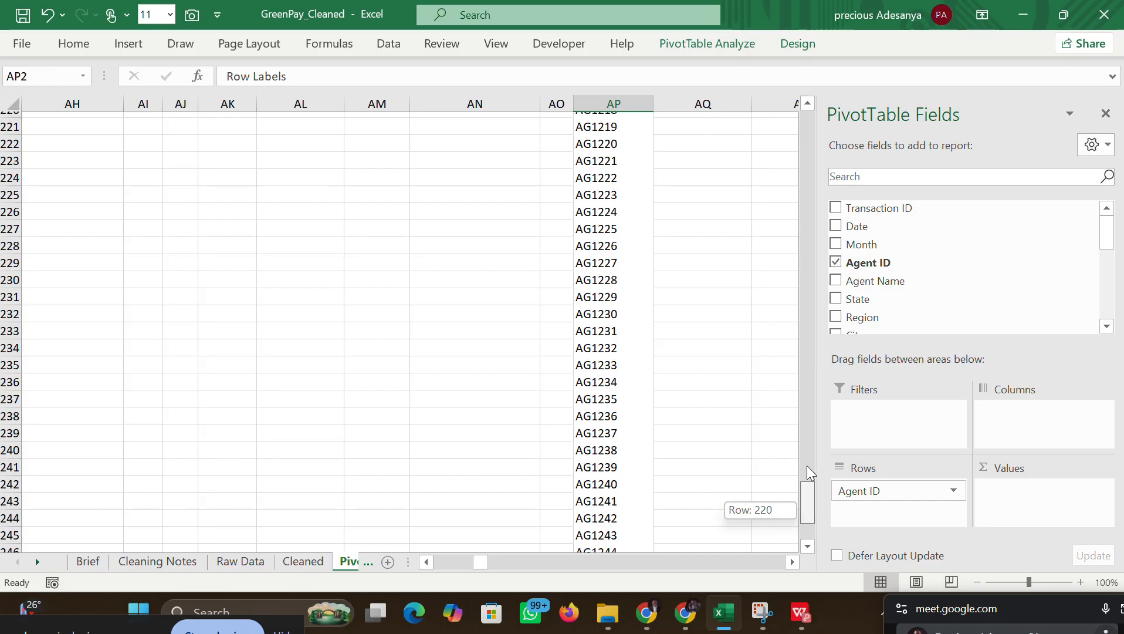
{"action": "left_click_drag", "start_coordinate": [793, 419], "coordinate": [797, 301]}
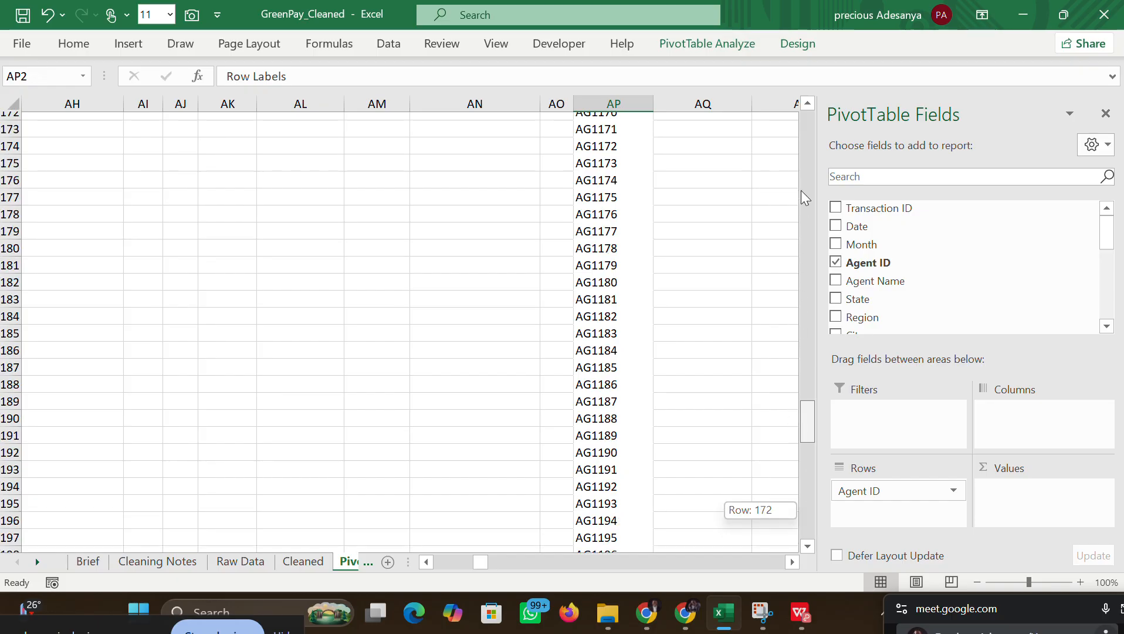
{"action": "left_click_drag", "start_coordinate": [801, 127], "coordinate": [801, 58]}
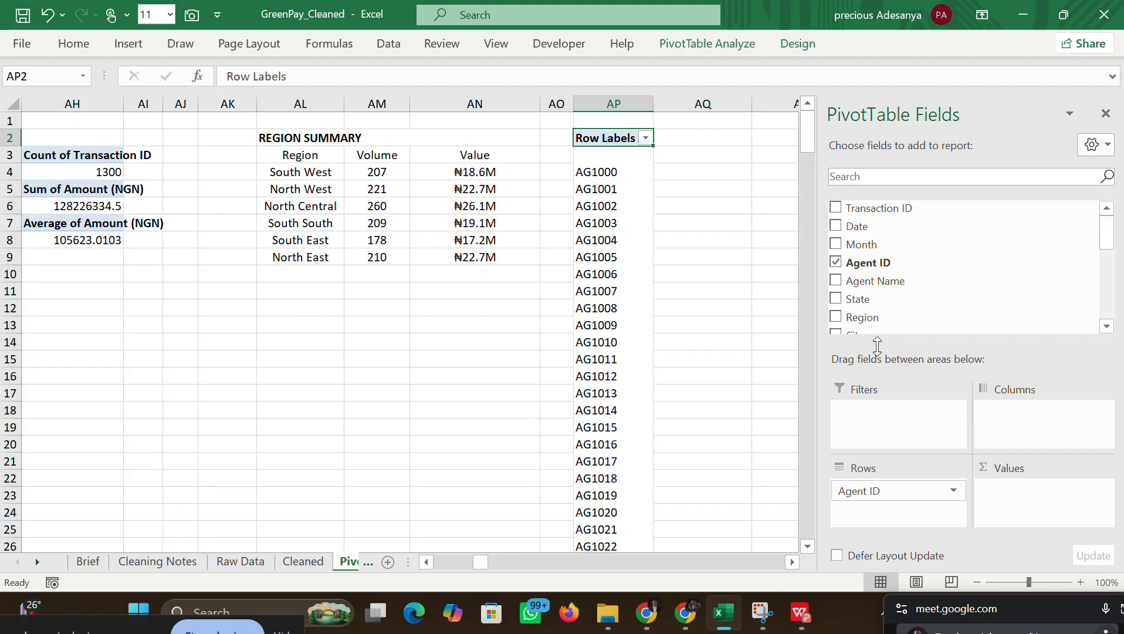
Step: Try the State field in the PivotTable's rows and values, ending with it as a filter
{"action": "left_click_drag", "start_coordinate": [876, 300], "coordinate": [883, 516]}
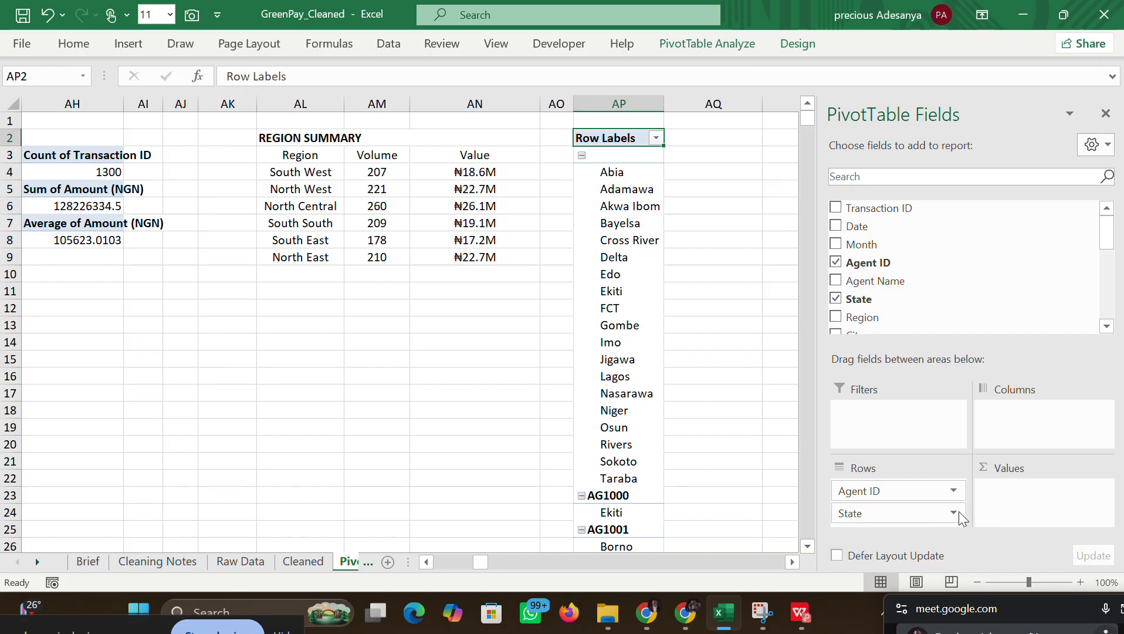
{"action": "left_click_drag", "start_coordinate": [881, 513], "coordinate": [1023, 512]}
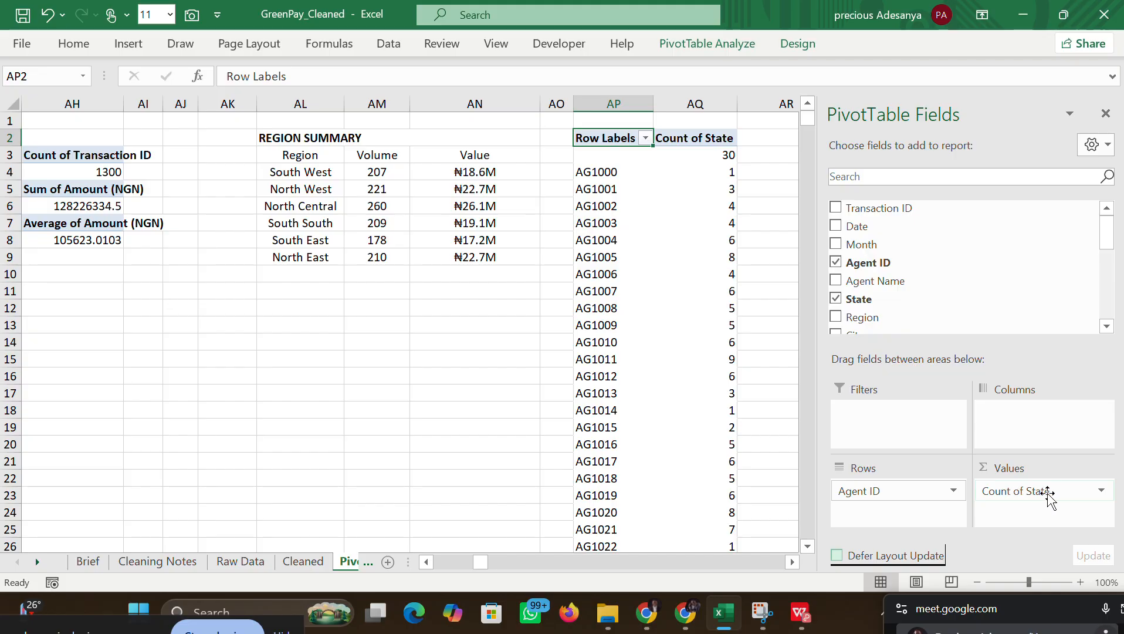
{"action": "left_click", "coordinate": [1044, 496]}
{"action": "left_click_drag", "start_coordinate": [1044, 496], "coordinate": [892, 431]}
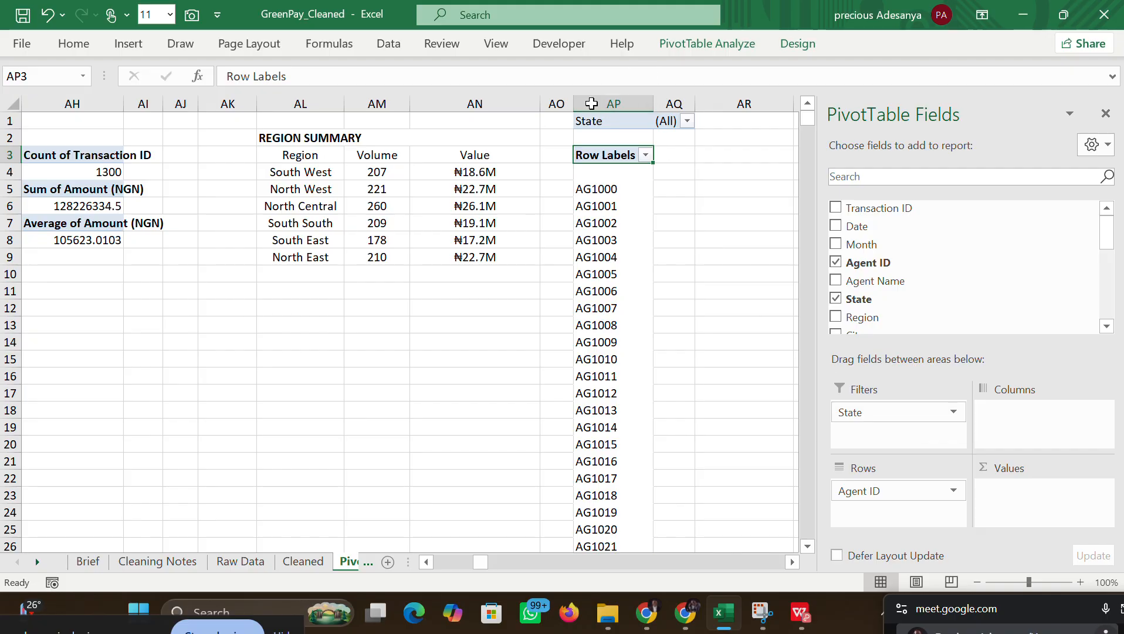
Step: Delete columns AP and AQ to remove the agent PivotTable from the Pivot sheet
{"action": "left_click_drag", "start_coordinate": [606, 103], "coordinate": [670, 105]}
{"action": "right_click", "coordinate": [670, 104]}
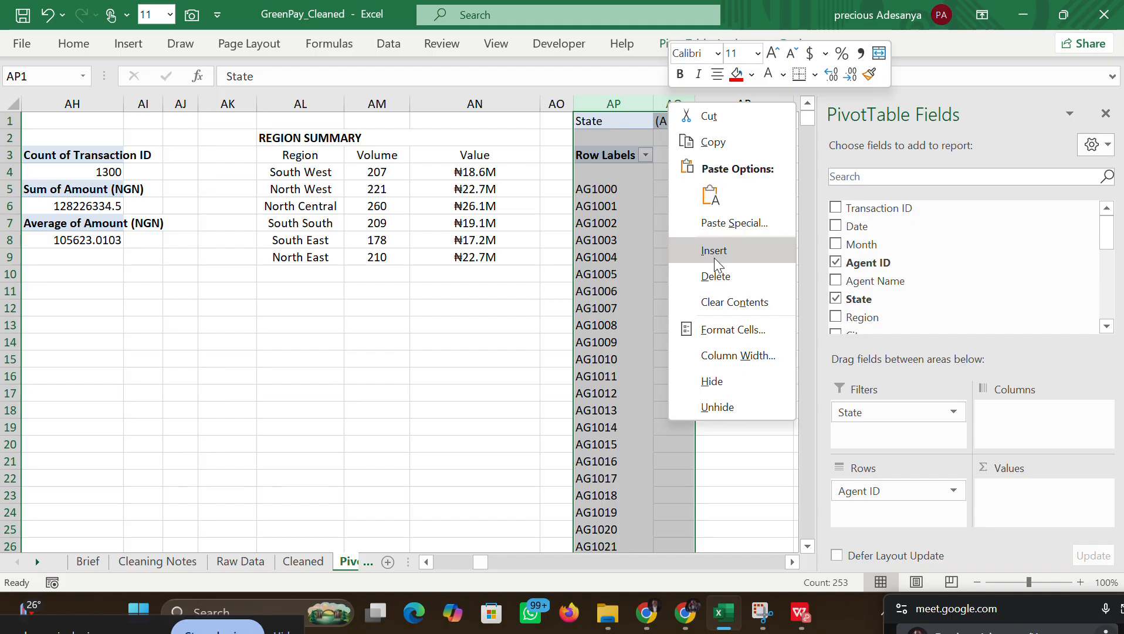
{"action": "left_click", "coordinate": [715, 275]}
{"action": "left_click", "coordinate": [865, 303]}
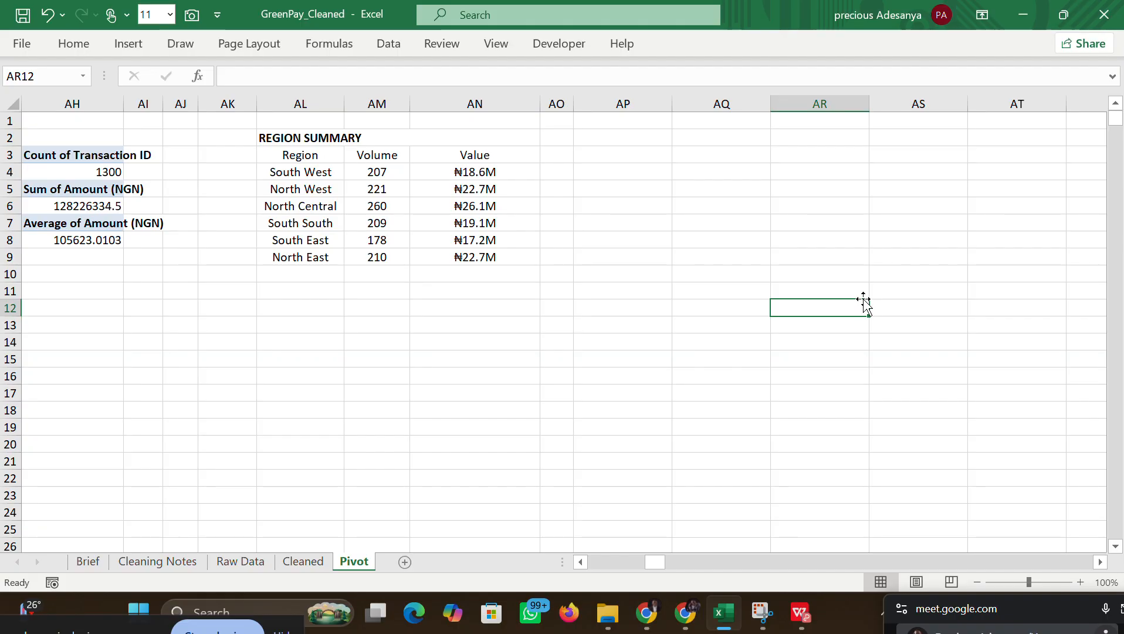
Step: Recheck page 1 of the GreenPay dashboard PDF in WPS, glance at the Google Meet call and return to Excel
{"action": "double_click", "coordinate": [591, 138]}
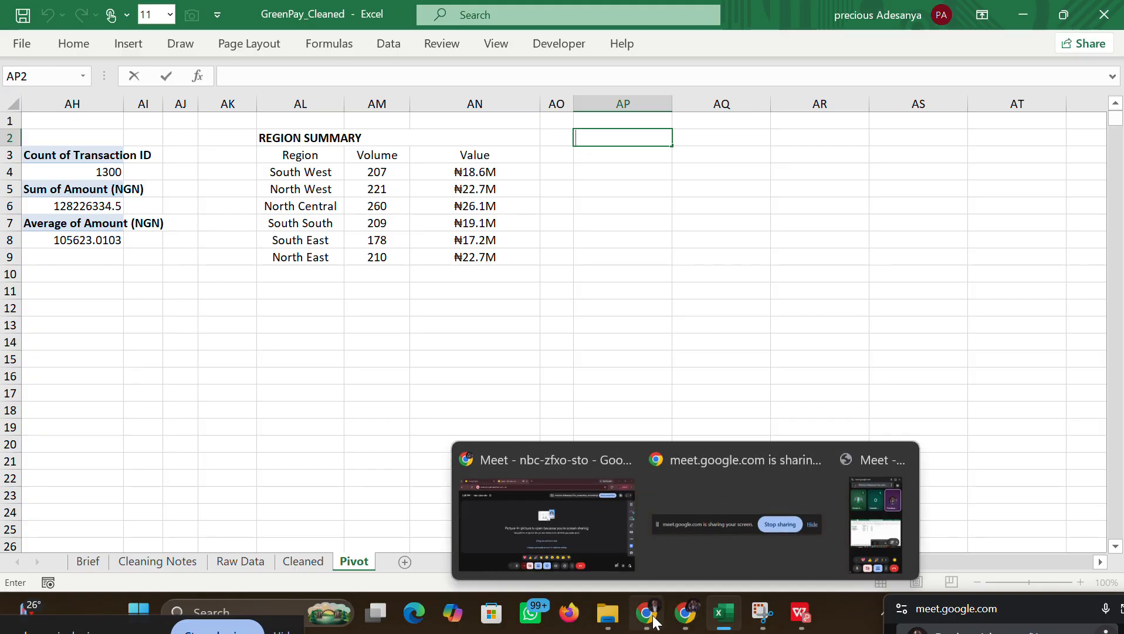
{"action": "mouse_move", "coordinate": [718, 620]}
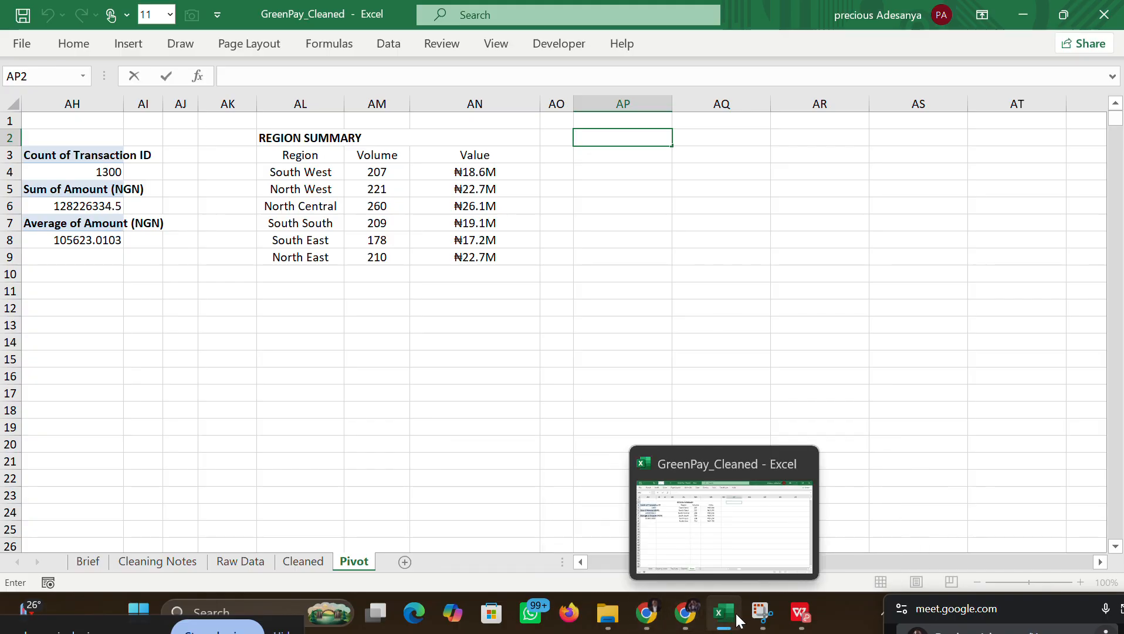
{"action": "mouse_move", "coordinate": [799, 613]}
{"action": "left_click", "coordinate": [711, 526]}
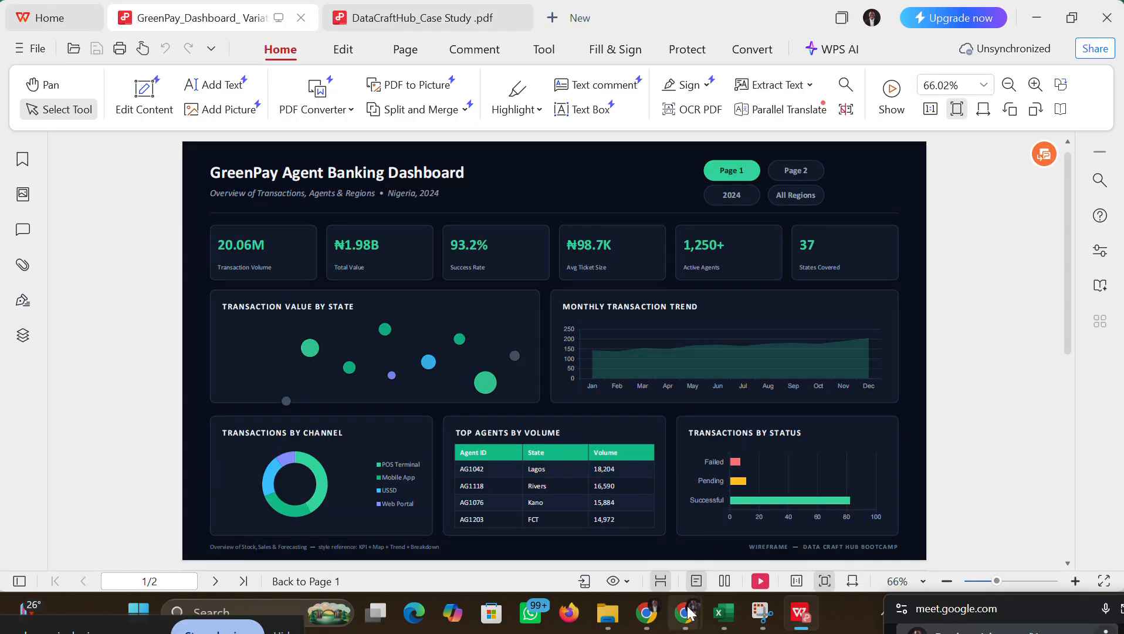
{"action": "mouse_move", "coordinate": [691, 613]}
{"action": "left_click", "coordinate": [580, 514]}
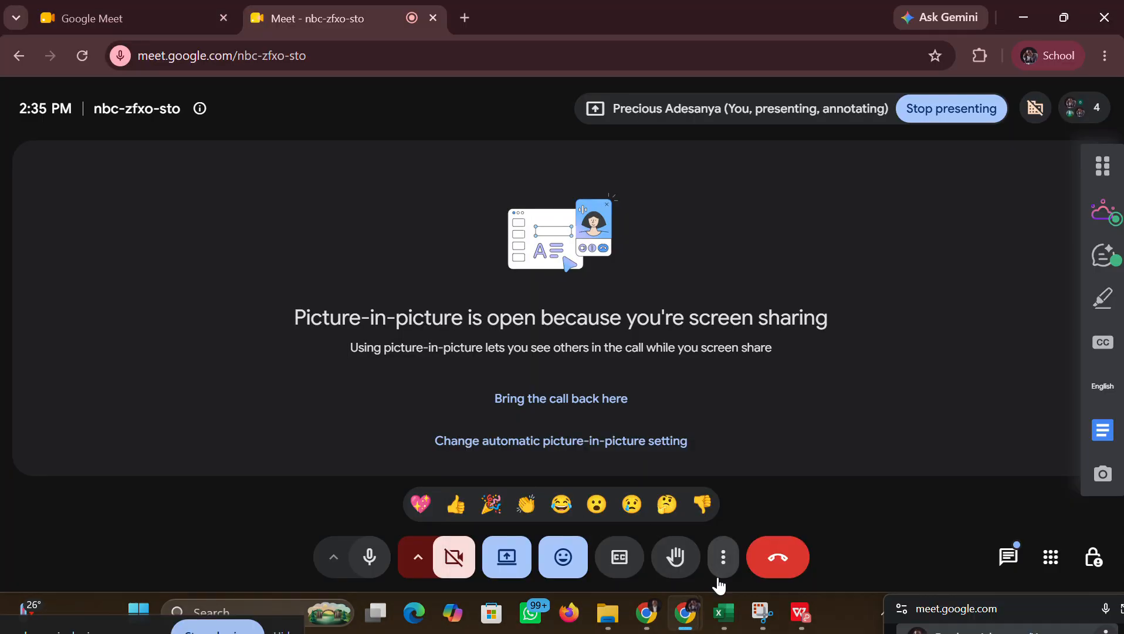
{"action": "mouse_move", "coordinate": [723, 595]}
{"action": "left_click", "coordinate": [715, 557]}
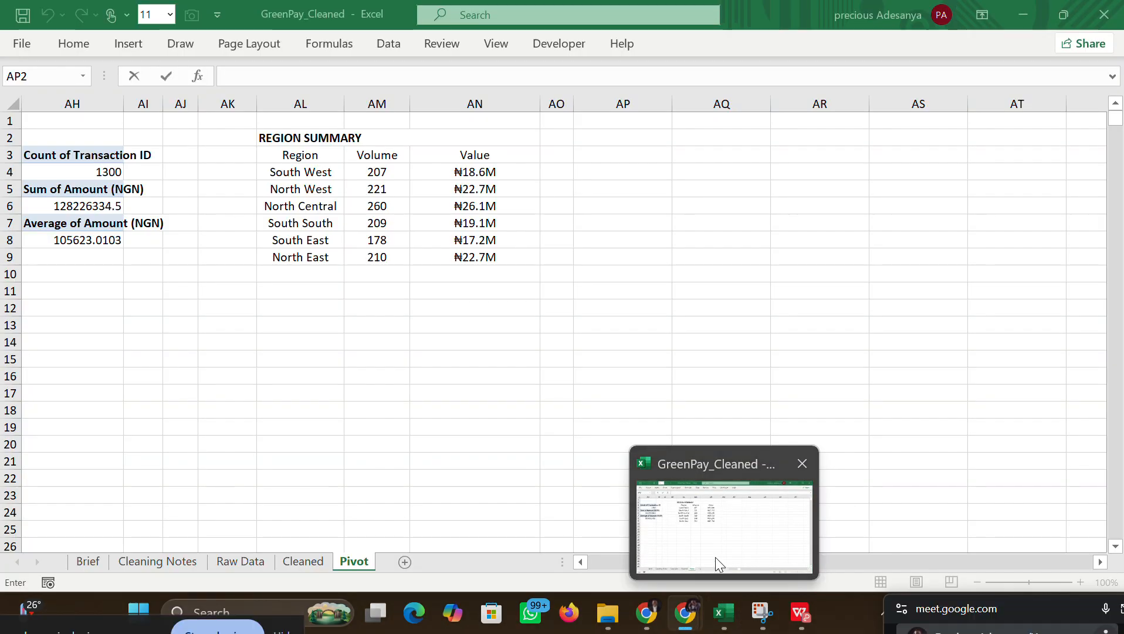
Step: Enter the headers Agent ID, State and Volume in cells AP3, AQ3 and AR3 of the Pivot sheet
{"action": "left_click", "coordinate": [598, 153]}
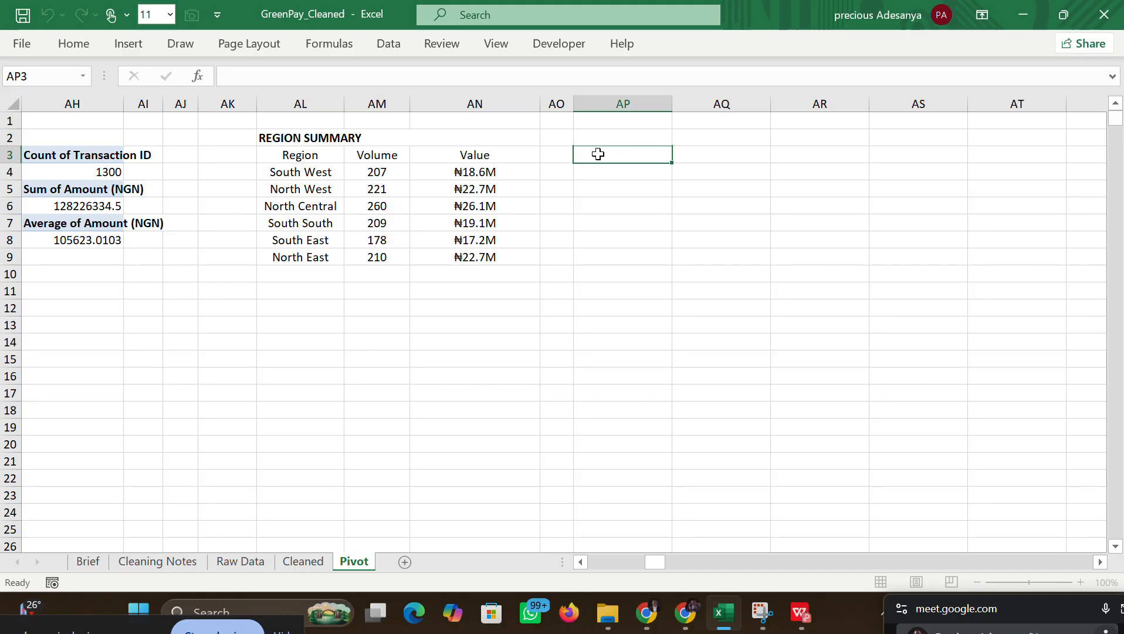
{"action": "double_click", "coordinate": [598, 154]}
{"action": "type", "text": "AG"}
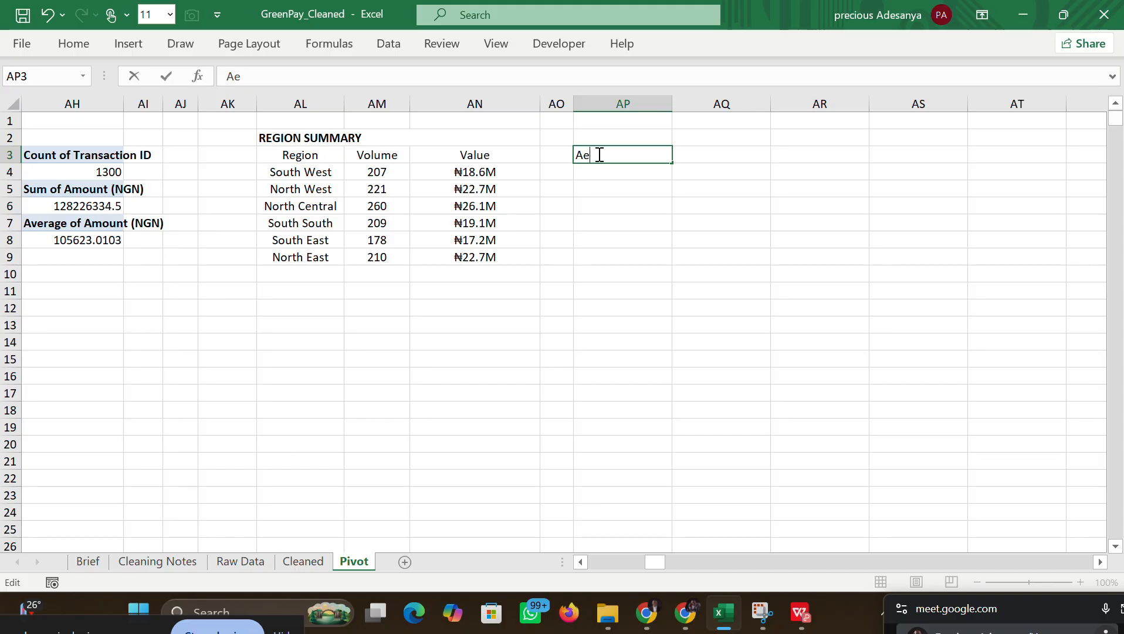
{"action": "type", "text": "ent ID"}
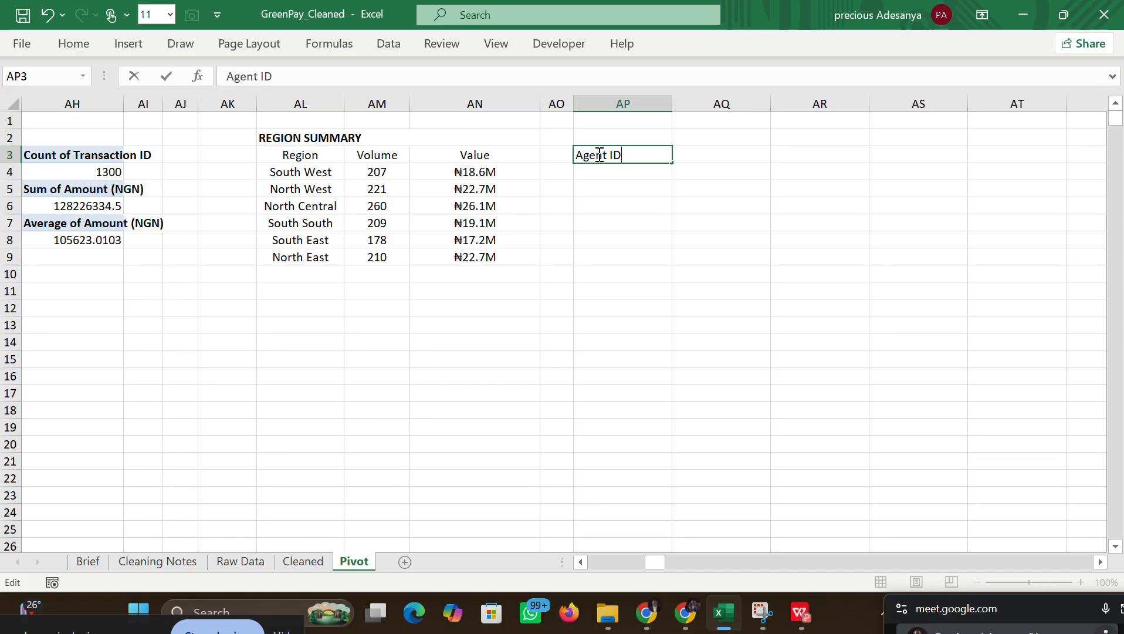
{"action": "left_click", "coordinate": [716, 158]}
{"action": "type", "text": "S"}
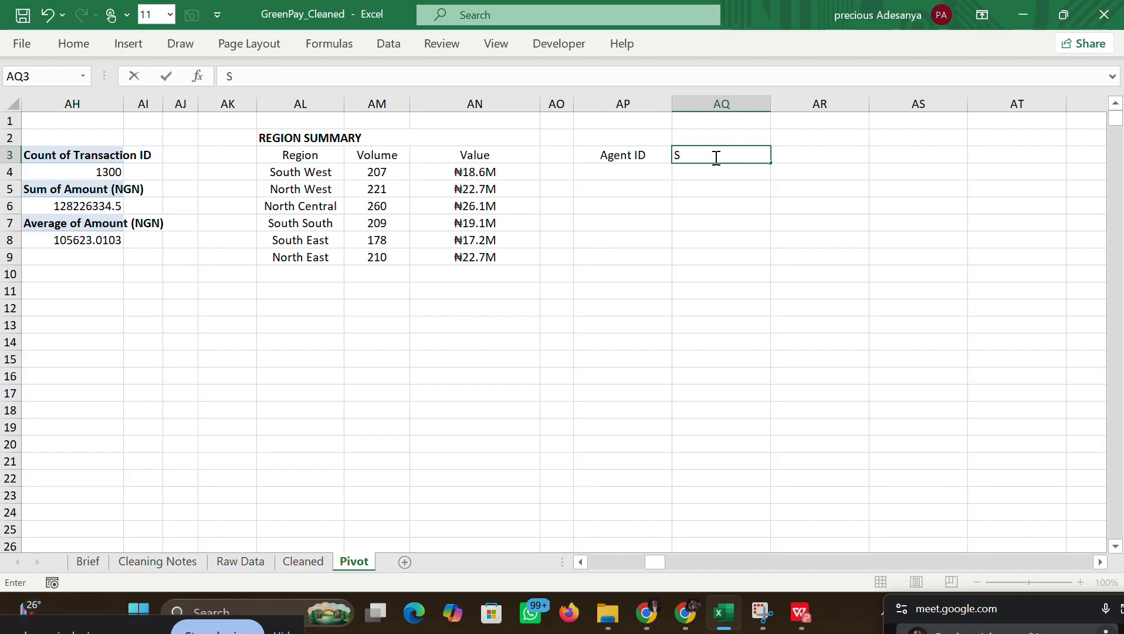
{"action": "type", "text": "tate"}
{"action": "key", "text": "BackSpace"}
{"action": "key", "text": "BackSpace"}
{"action": "key", "text": "BackSpace"}
{"action": "key", "text": "BackSpace"}
{"action": "type", "text": "ate"}
{"action": "left_click", "coordinate": [793, 152]}
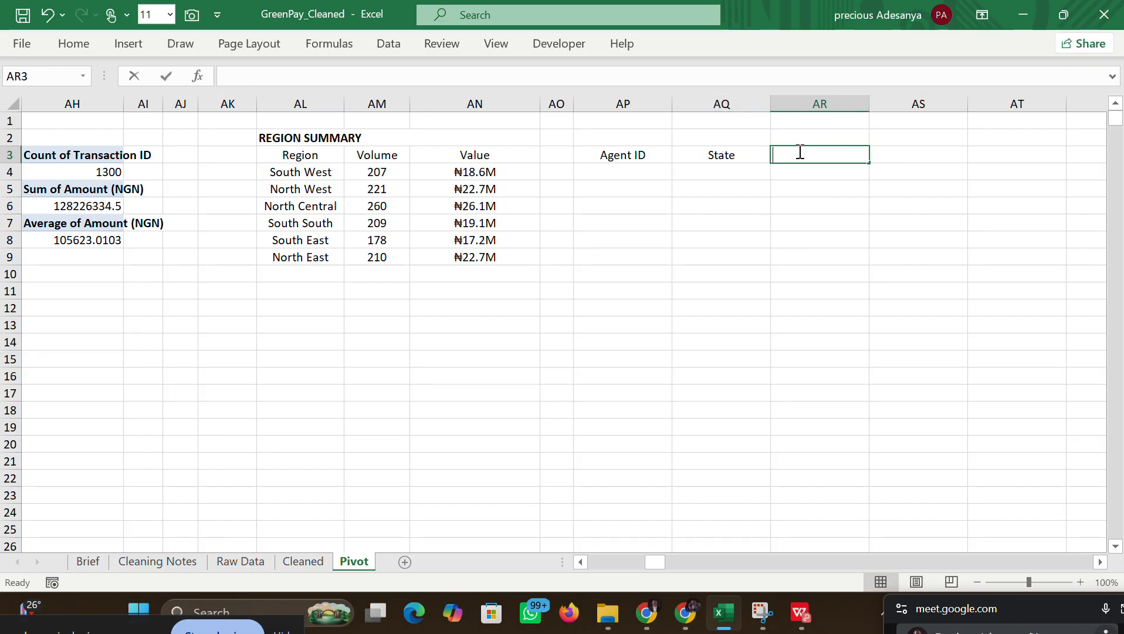
{"action": "type", "text": "Volum"}
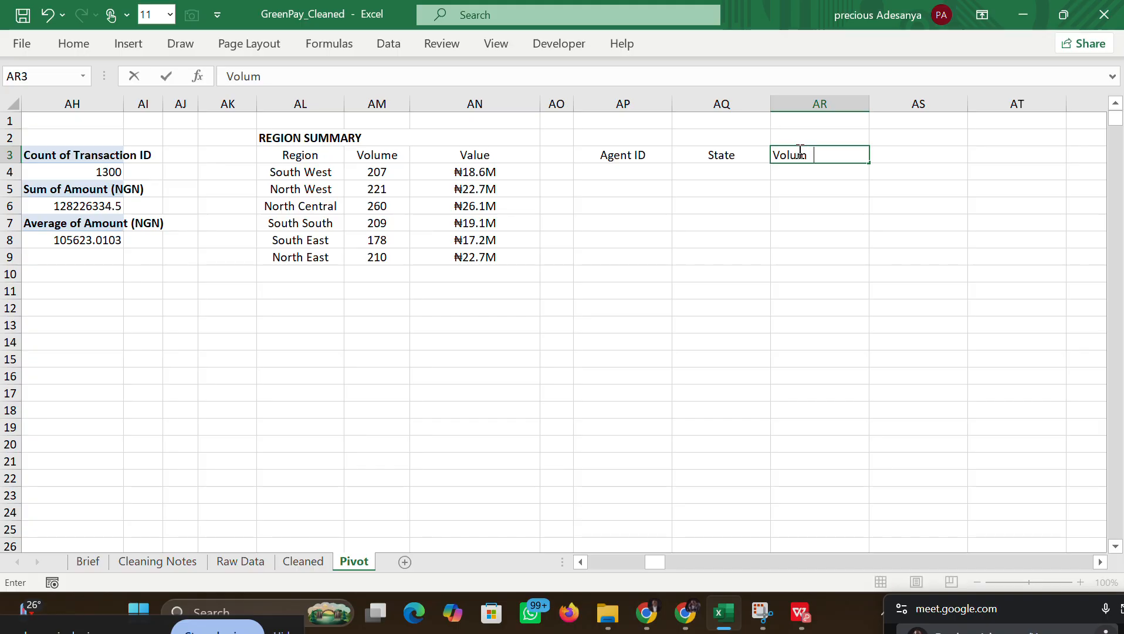
{"action": "type", "text": "e"}
{"action": "left_click", "coordinate": [927, 252]}
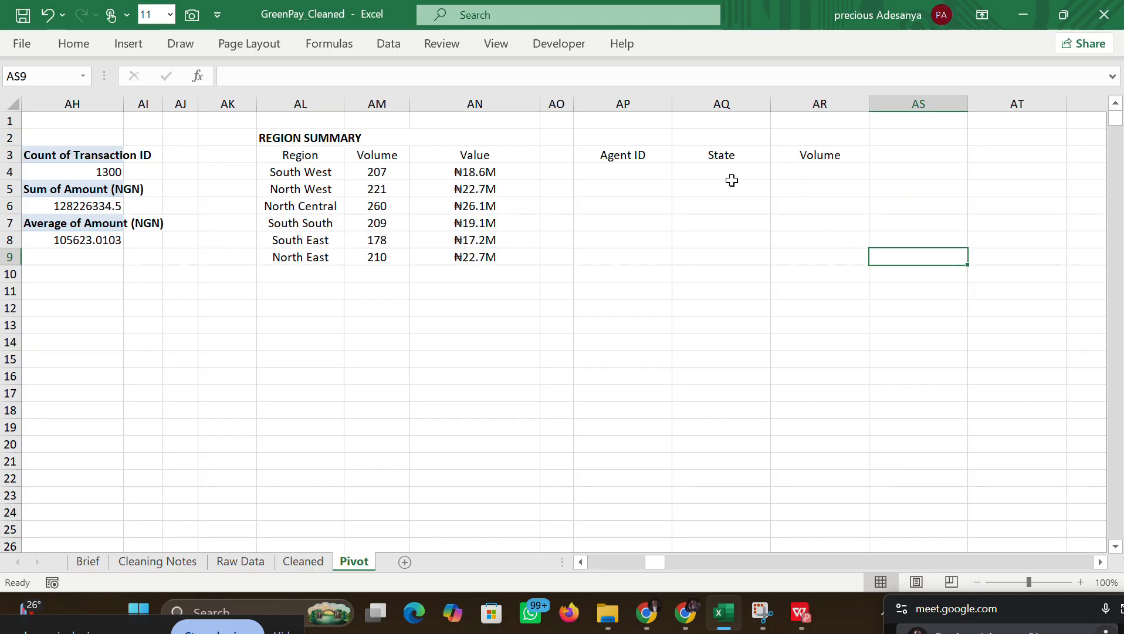
Step: Check the top agents table on page 1 of the GreenPay dashboard PDF in WPS and return to Excel
{"action": "left_click", "coordinate": [633, 172]}
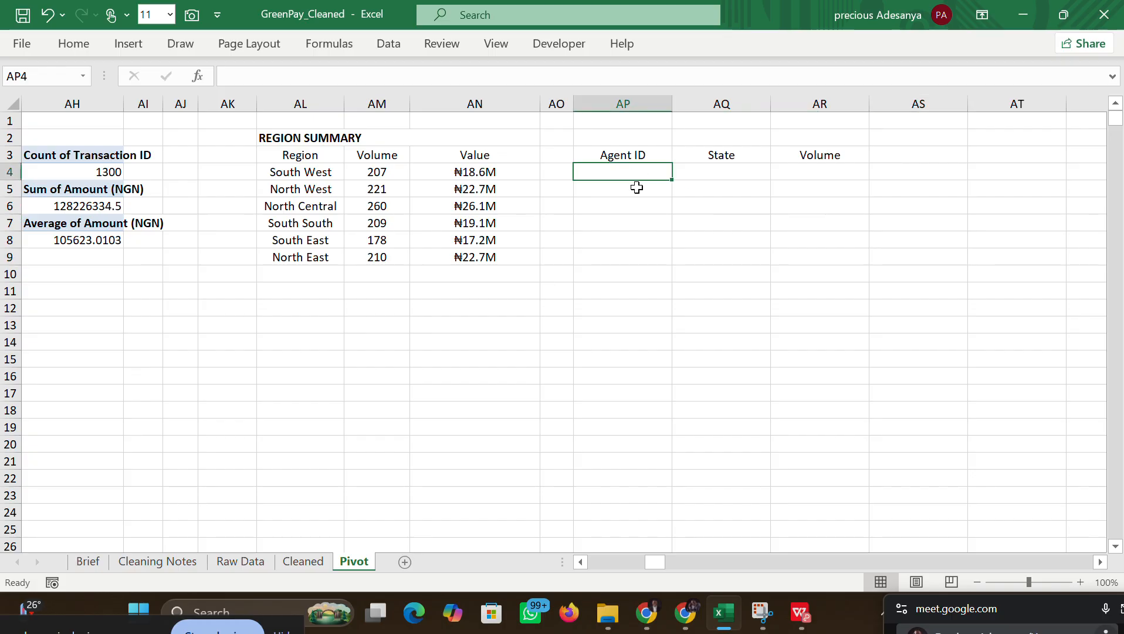
{"action": "left_click", "coordinate": [650, 611]}
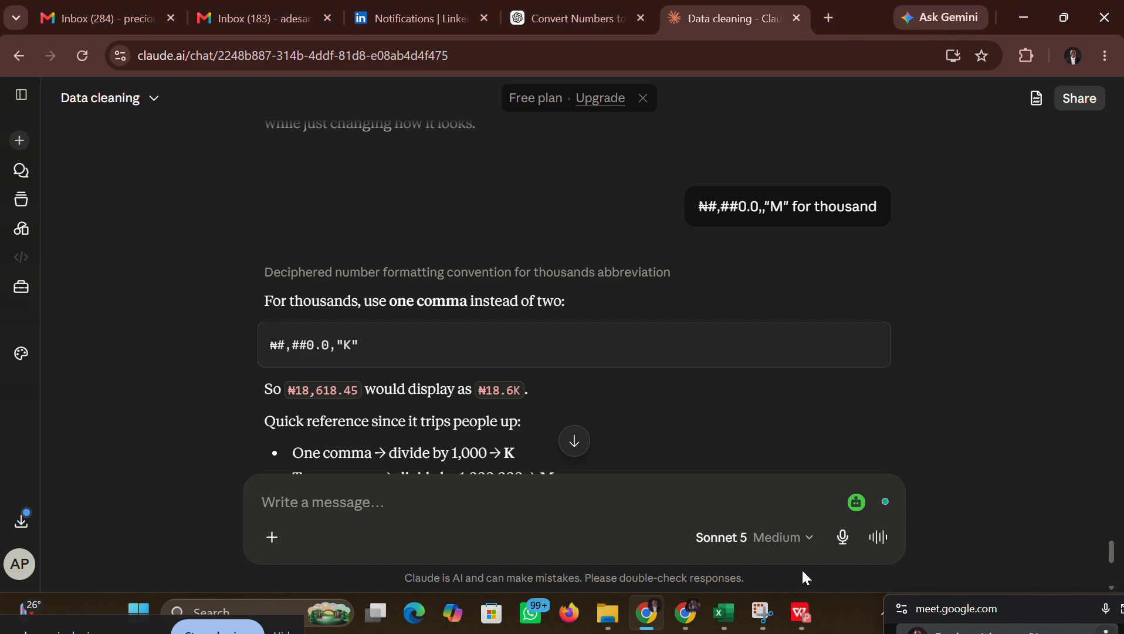
{"action": "left_click", "coordinate": [723, 612]}
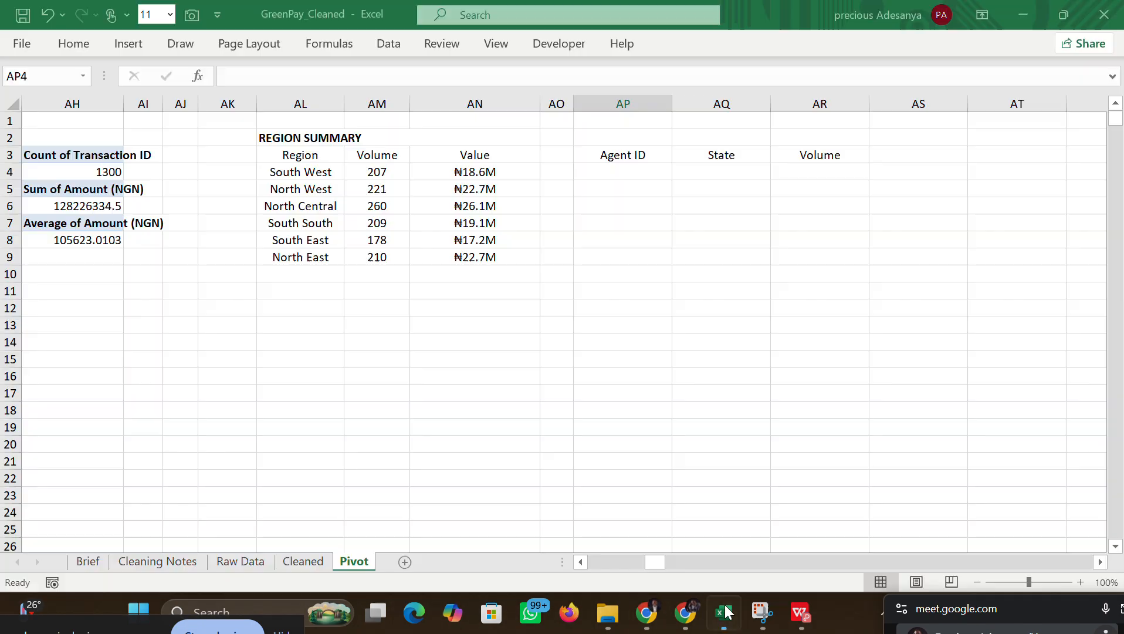
{"action": "mouse_move", "coordinate": [799, 611]}
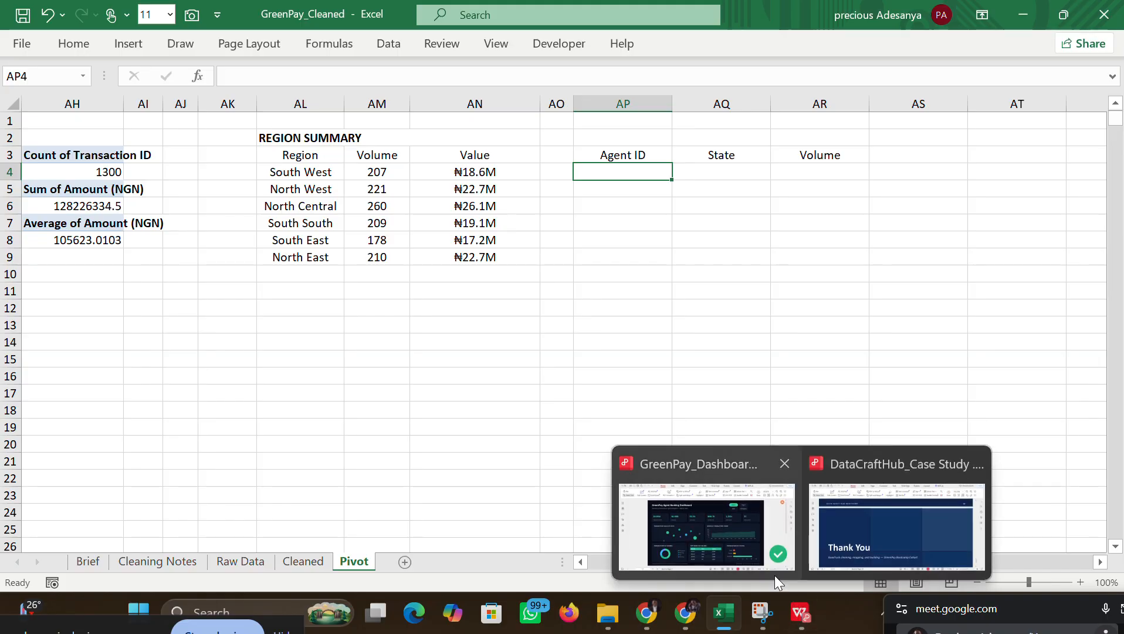
{"action": "left_click", "coordinate": [716, 533]}
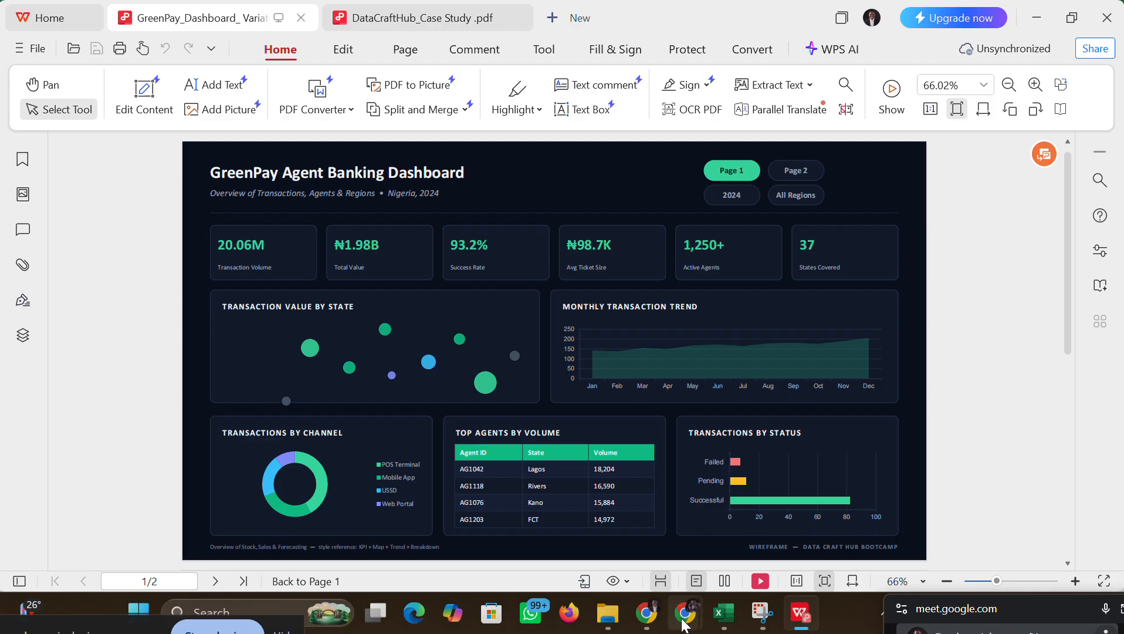
{"action": "mouse_move", "coordinate": [721, 598]}
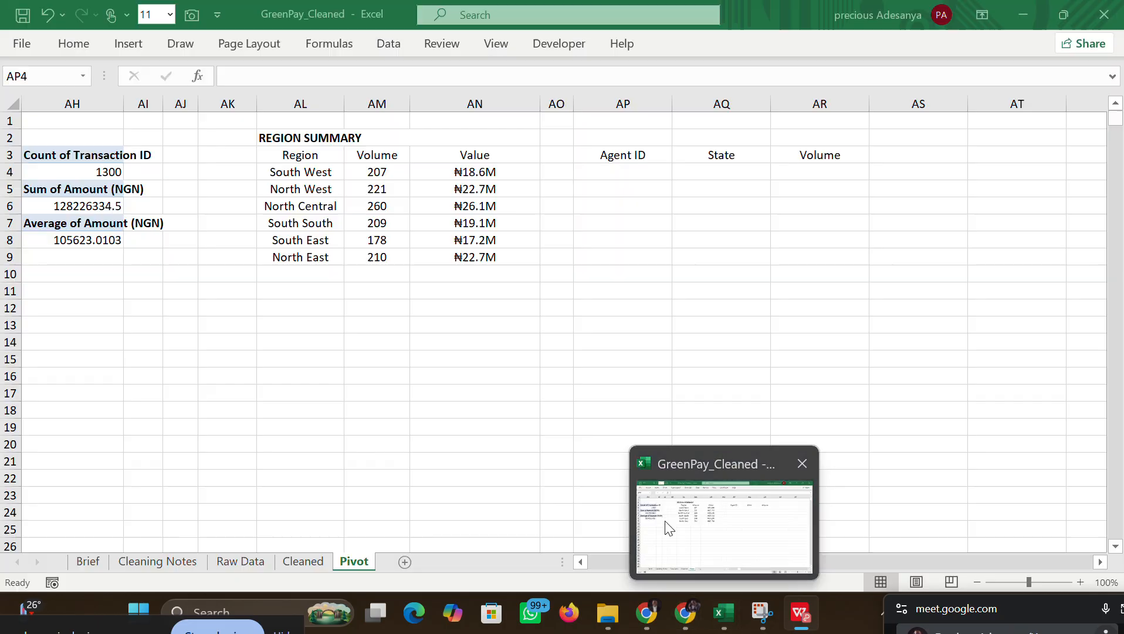
{"action": "left_click", "coordinate": [669, 526]}
Step: Merge and center AP2:AR2 above the agent headers and enter the title TOP AGENTS BY VOLUME
{"action": "left_click_drag", "start_coordinate": [615, 138], "coordinate": [810, 137]}
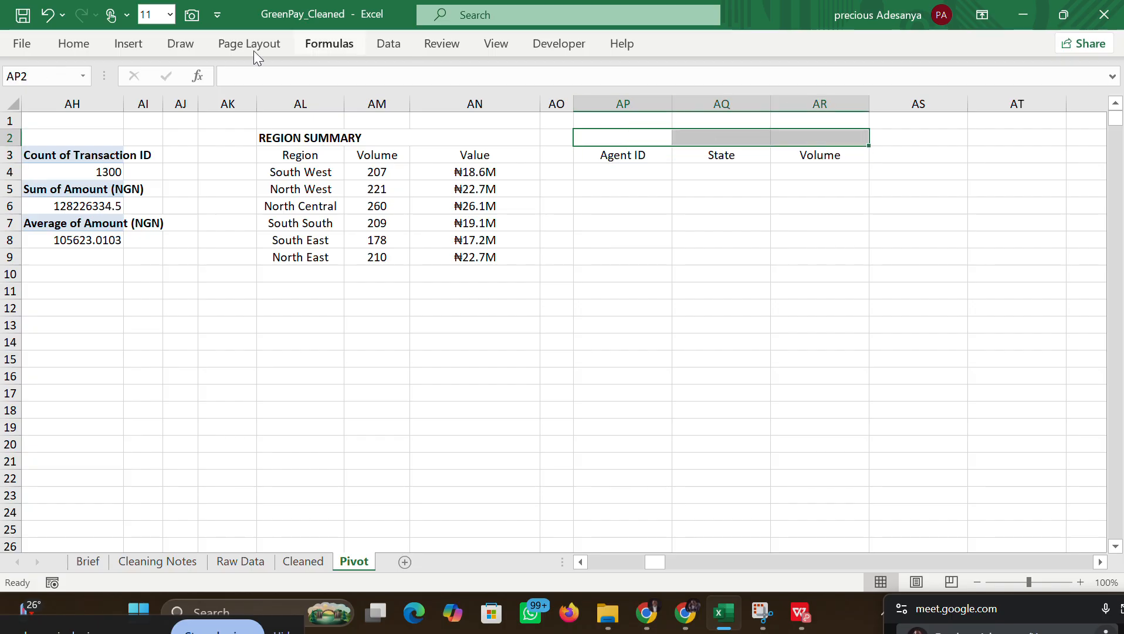
{"action": "left_click", "coordinate": [74, 43]}
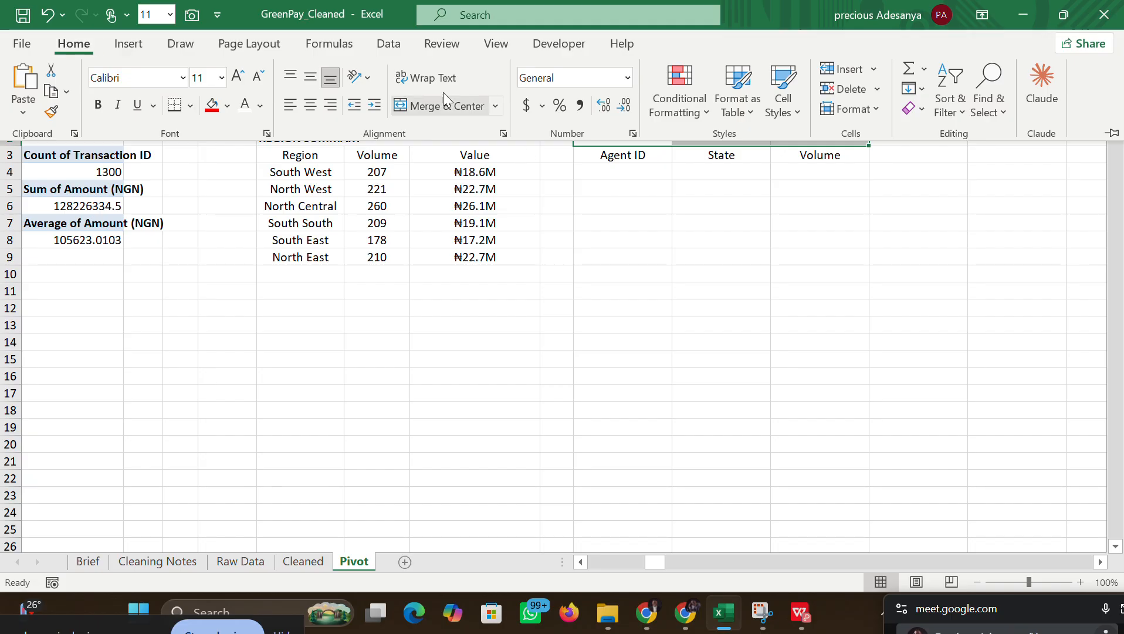
{"action": "left_click", "coordinate": [421, 109]}
{"action": "left_click", "coordinate": [712, 271]}
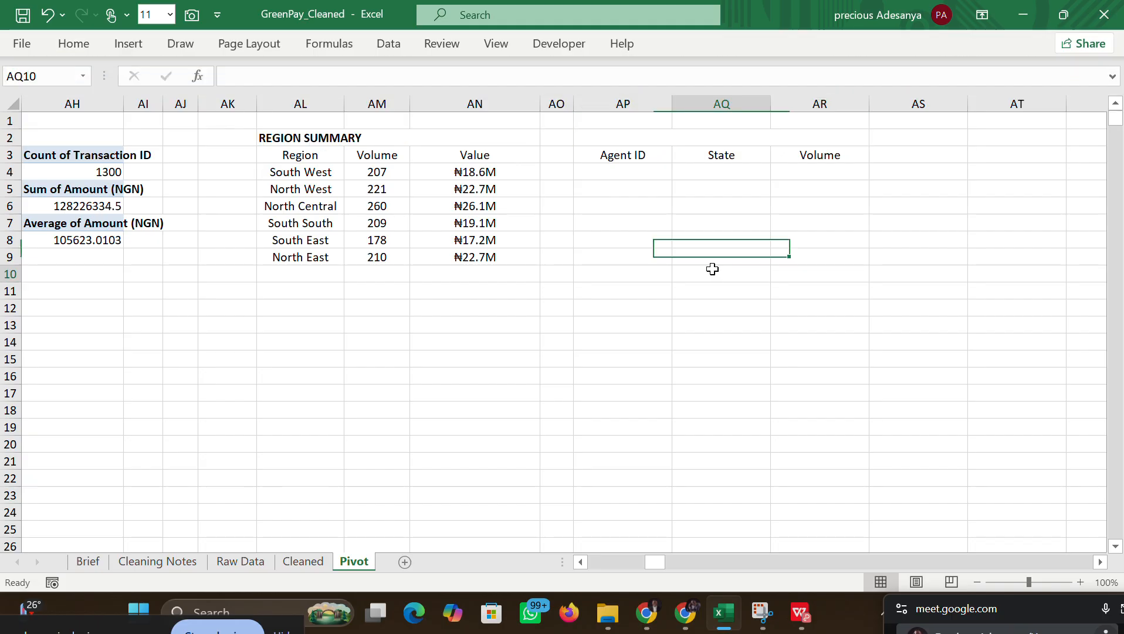
{"action": "left_click", "coordinate": [622, 133]}
{"action": "double_click", "coordinate": [622, 133]}
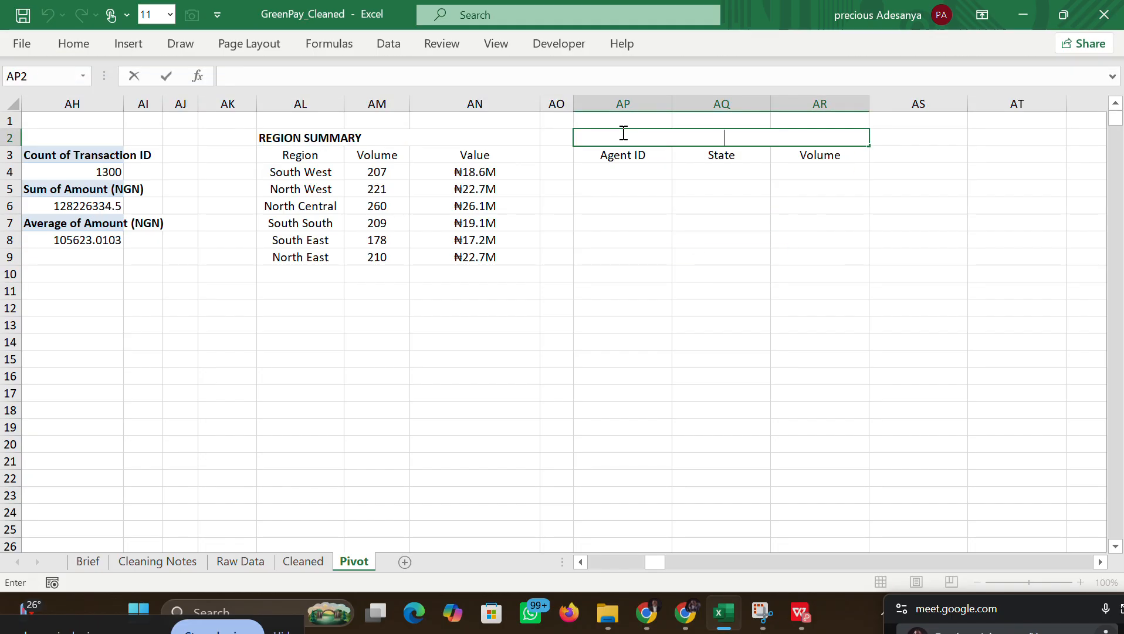
{"action": "type", "text": "TOP AGENTS BY V"}
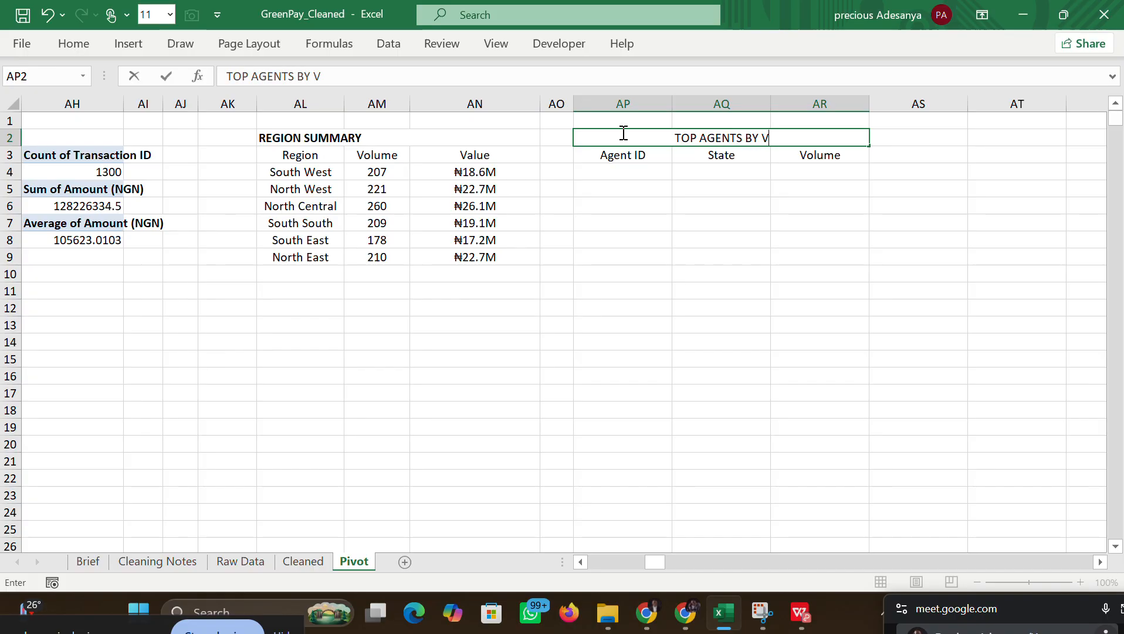
{"action": "type", "text": "OLUME"}
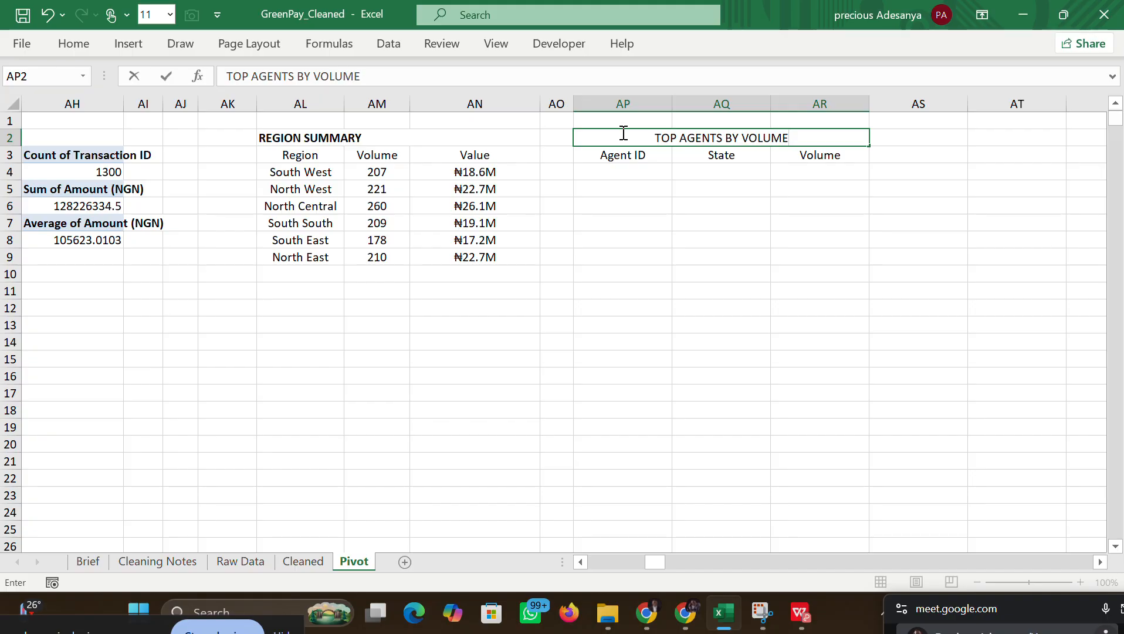
{"action": "left_click", "coordinate": [855, 326]}
Step: Left-align the TOP AGENTS BY VOLUME title and make it bold
{"action": "left_click", "coordinate": [720, 135]}
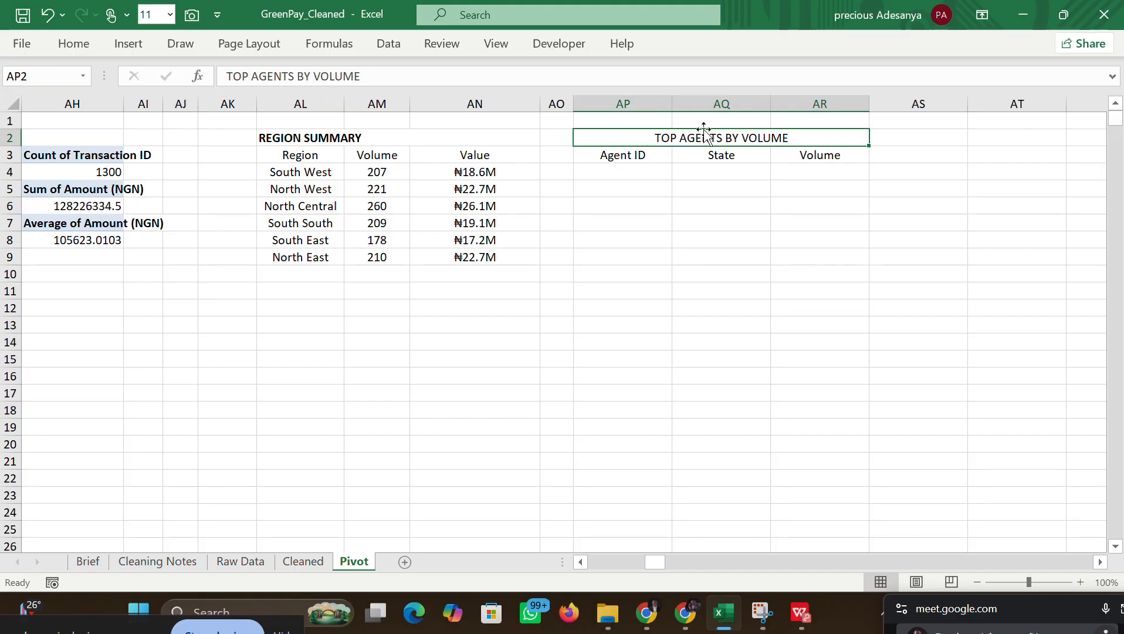
{"action": "left_click", "coordinate": [84, 43]}
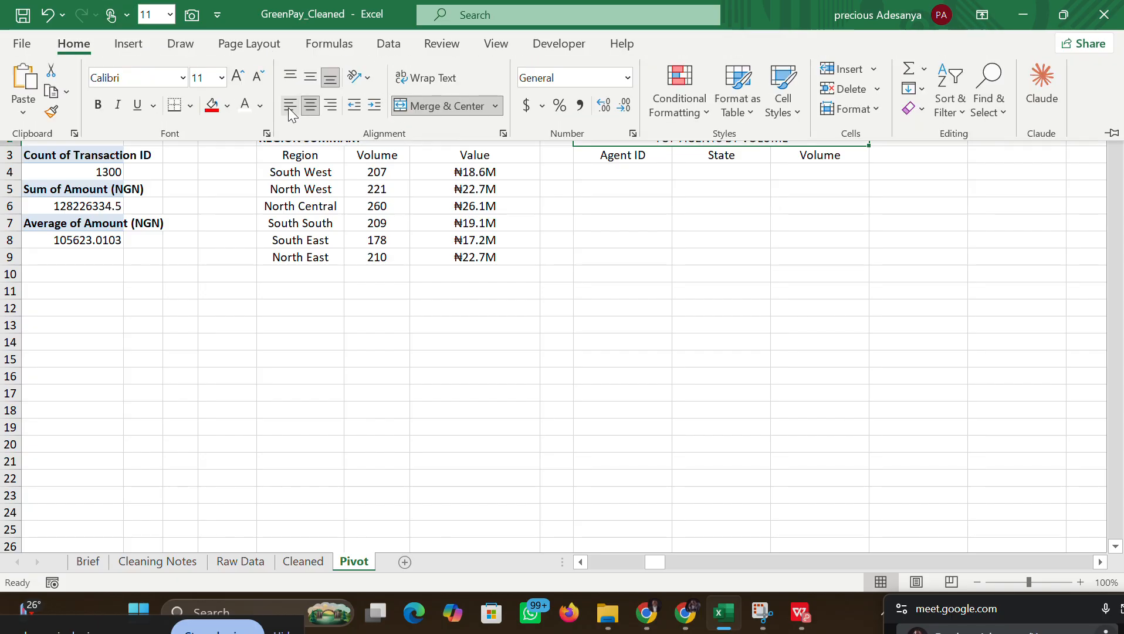
{"action": "left_click", "coordinate": [289, 107]}
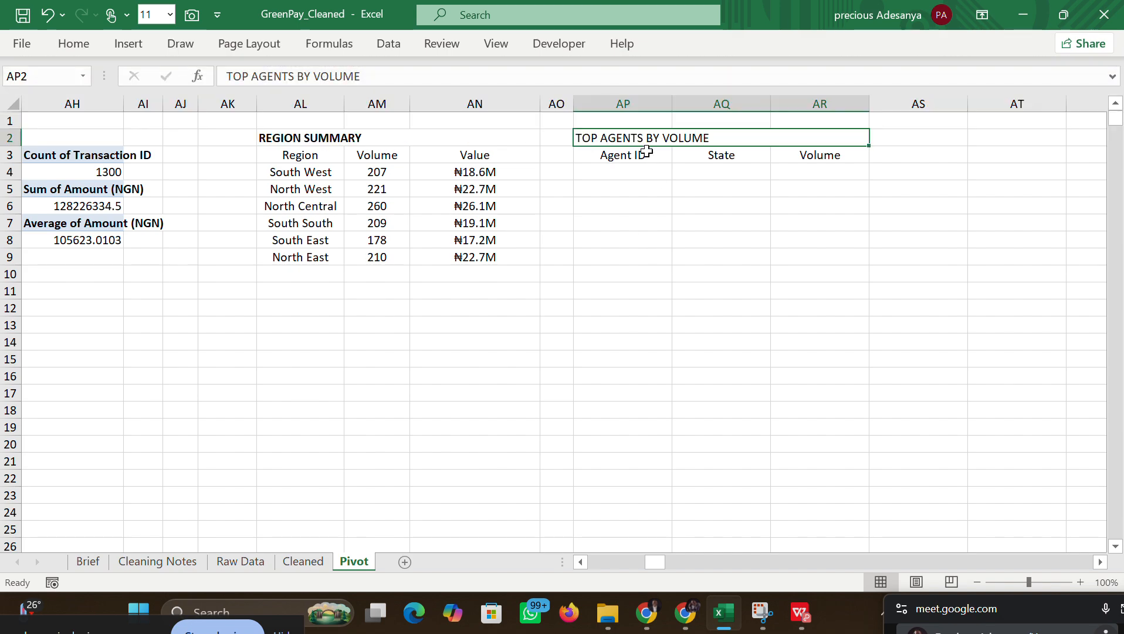
{"action": "left_click", "coordinate": [74, 43]}
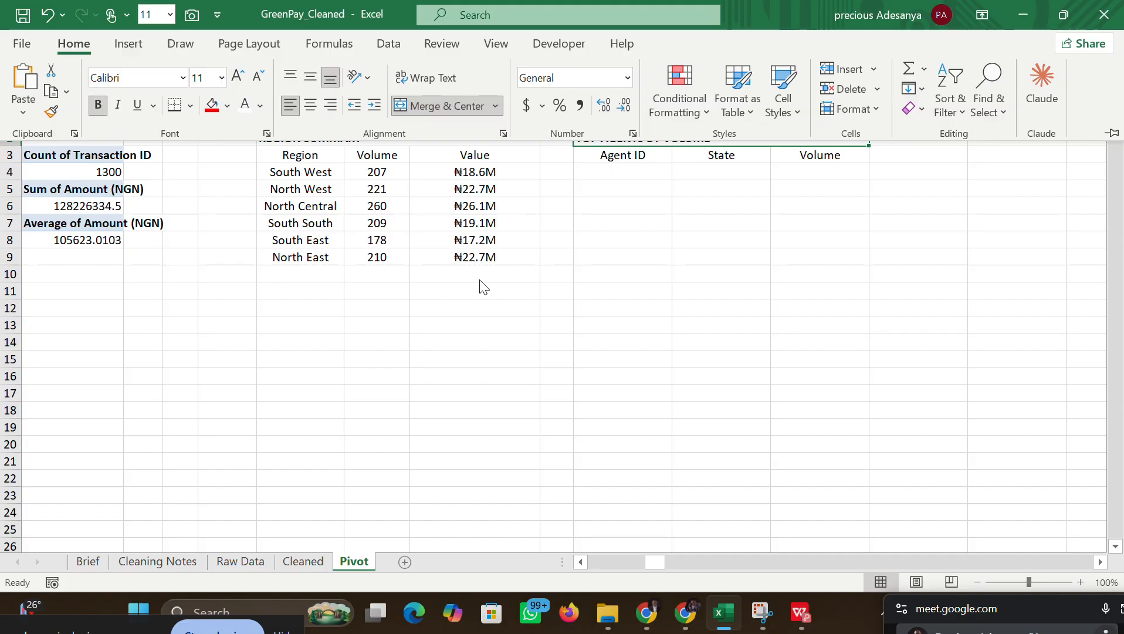
{"action": "left_click", "coordinate": [665, 307]}
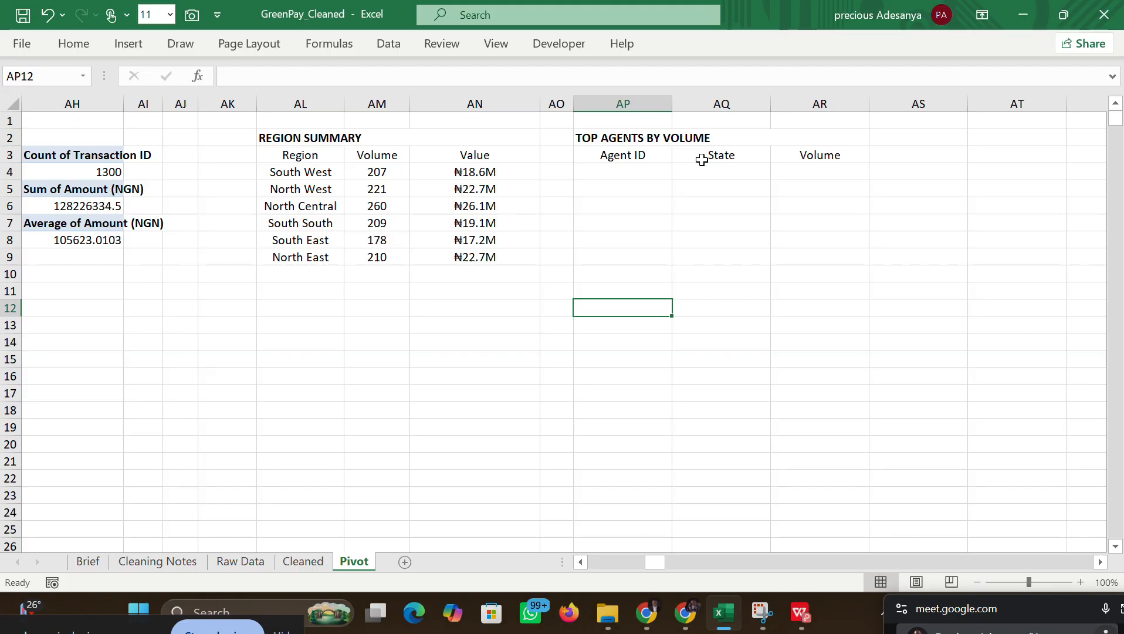
{"action": "left_click", "coordinate": [654, 176]}
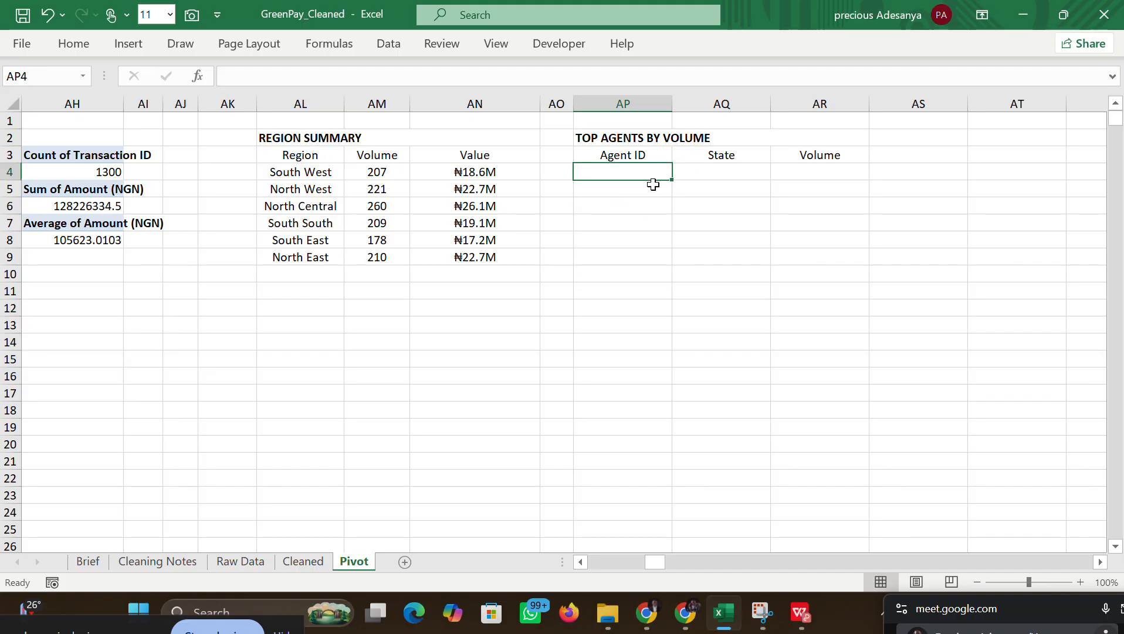
{"action": "double_click", "coordinate": [637, 173]}
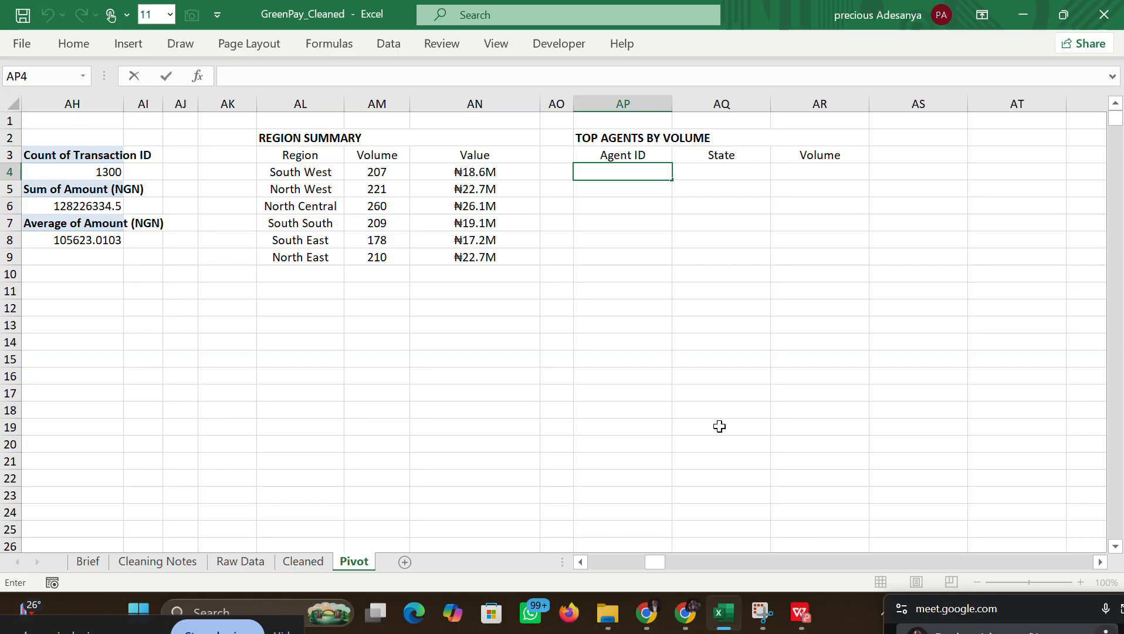
{"action": "left_click", "coordinate": [809, 175]}
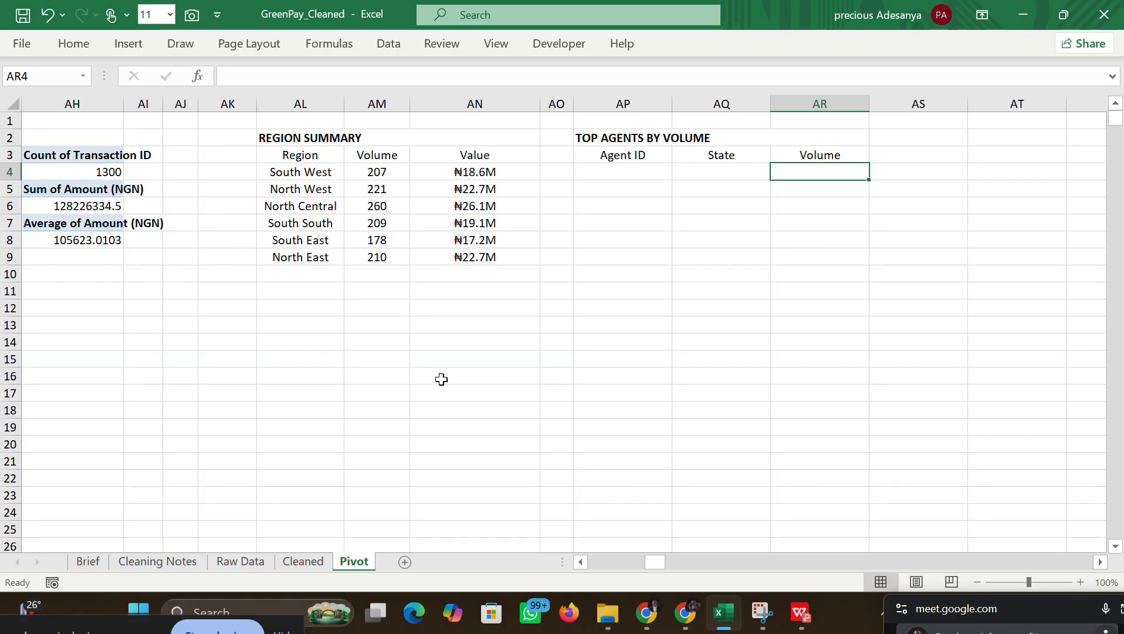
Step: Locate the Agent ID column on the Cleaned sheet and select its first data cell, D2
{"action": "left_click", "coordinate": [299, 560]}
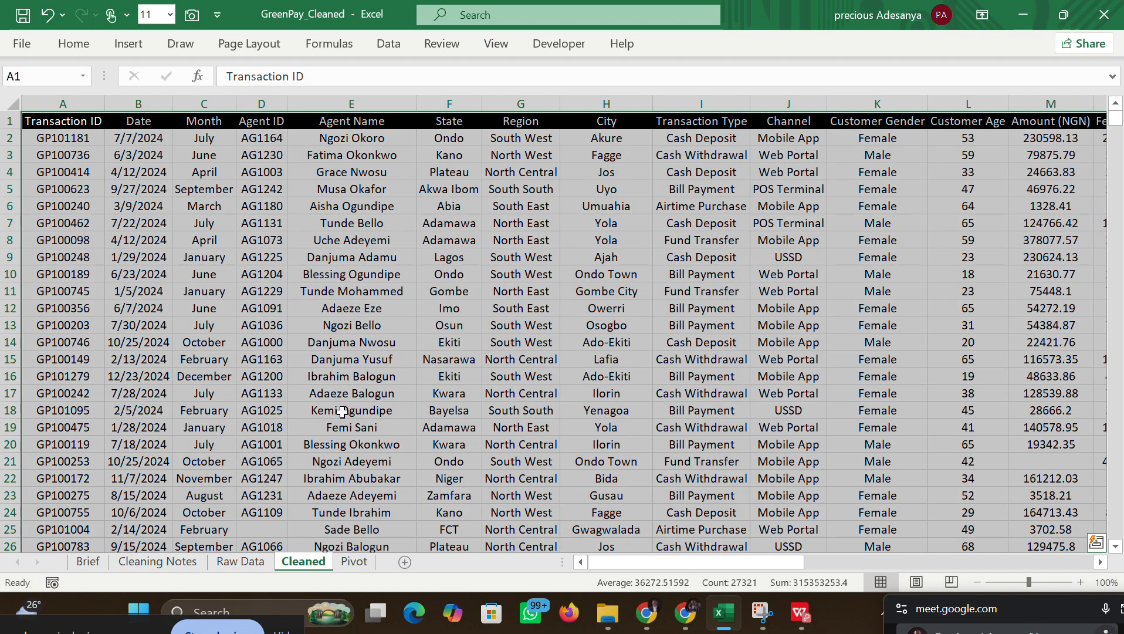
{"action": "left_click_drag", "start_coordinate": [273, 136], "coordinate": [352, 172]}
{"action": "left_click", "coordinate": [273, 136]}
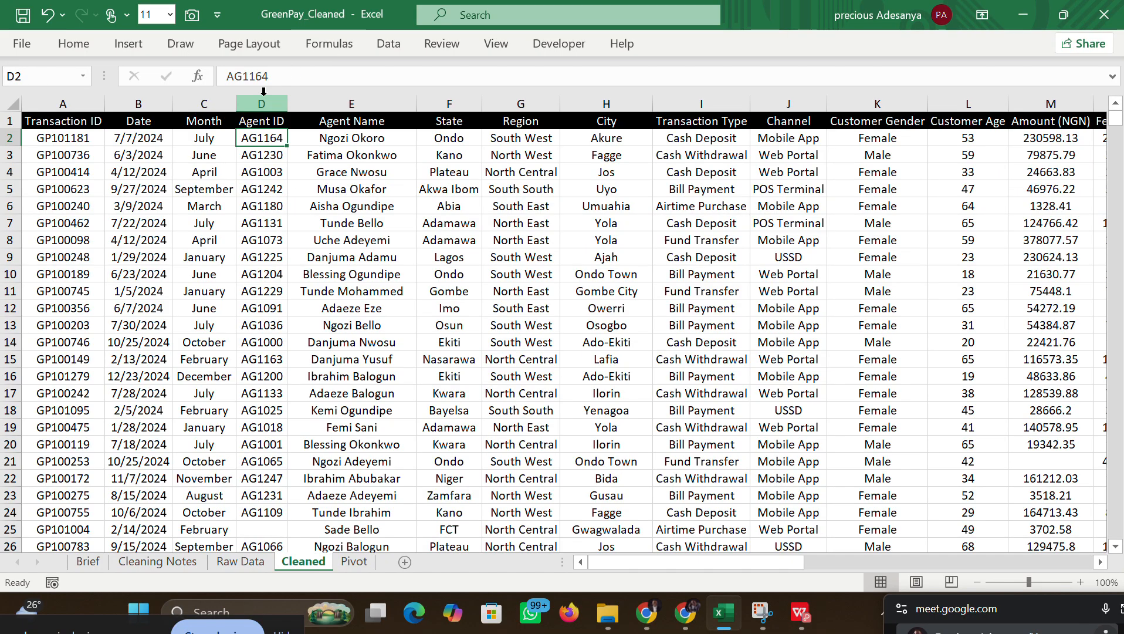
Step: Switch to the Claude chat and draft a message beginning "AGENT ID is D2 ,", checking the column letter on the Cleaned sheet in Excel
{"action": "left_click", "coordinate": [647, 612]}
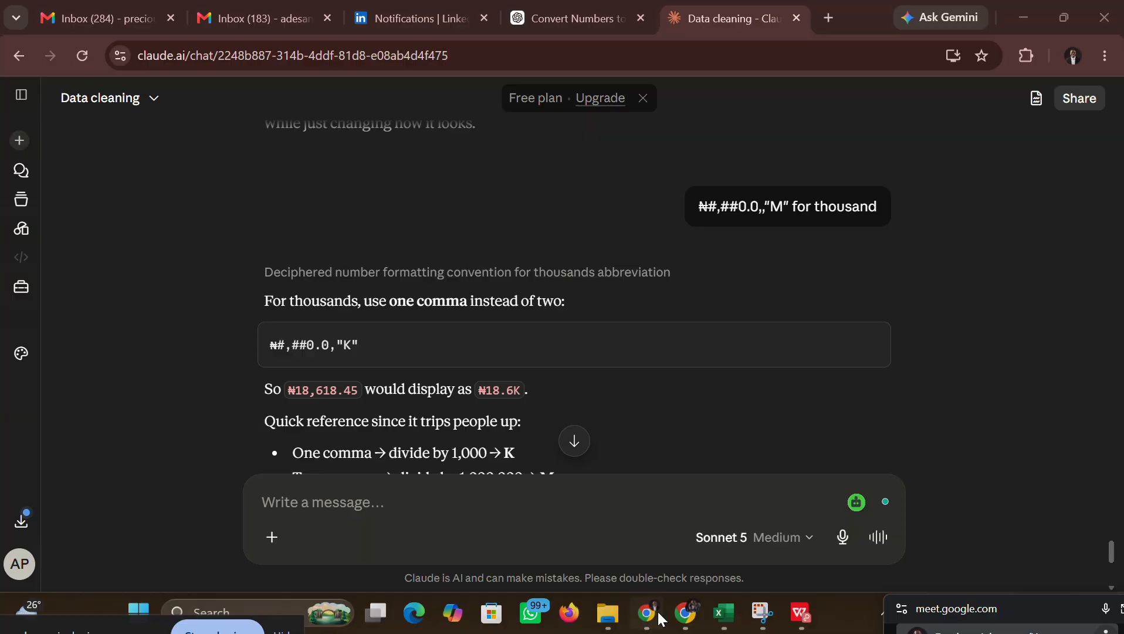
{"action": "type", "text": "aGEN"}
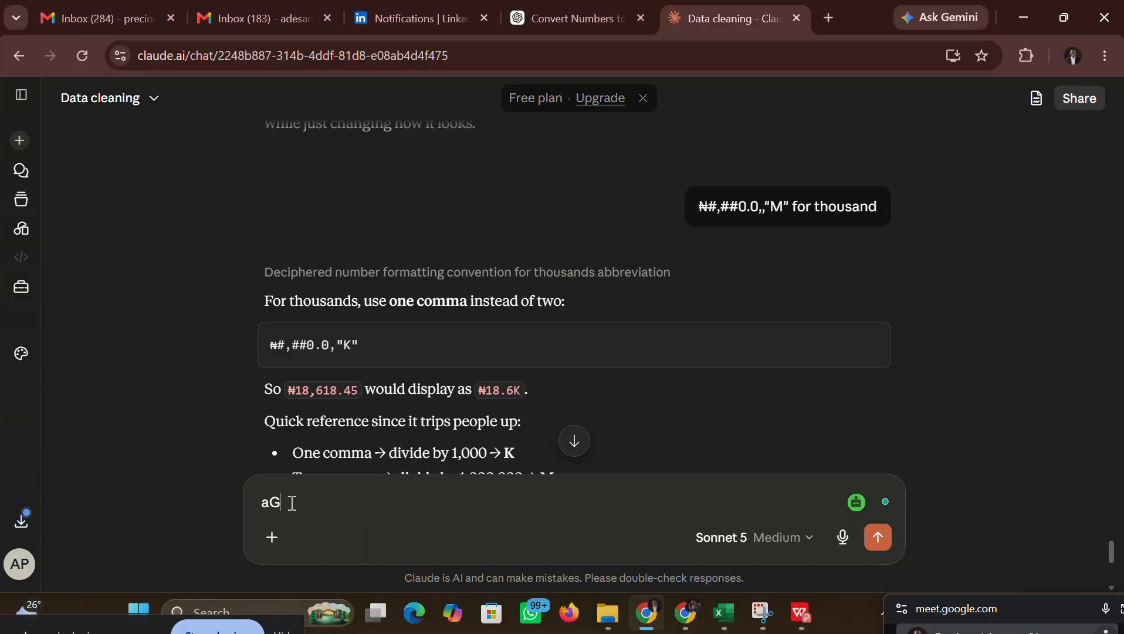
{"action": "key", "text": "BackSpace"}
{"action": "key", "text": "BackSpace"}
{"action": "key", "text": "BackSpace"}
{"action": "key", "text": "BackSpace"}
{"action": "type", "text": "AGENT ID is"}
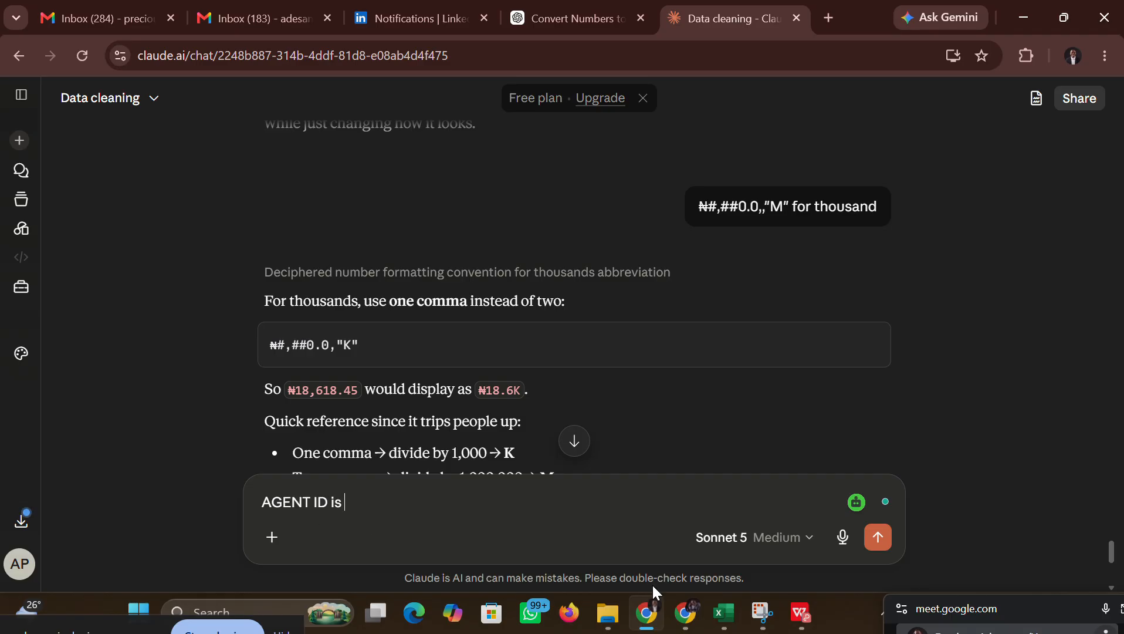
{"action": "mouse_move", "coordinate": [723, 610]}
{"action": "left_click", "coordinate": [692, 551]}
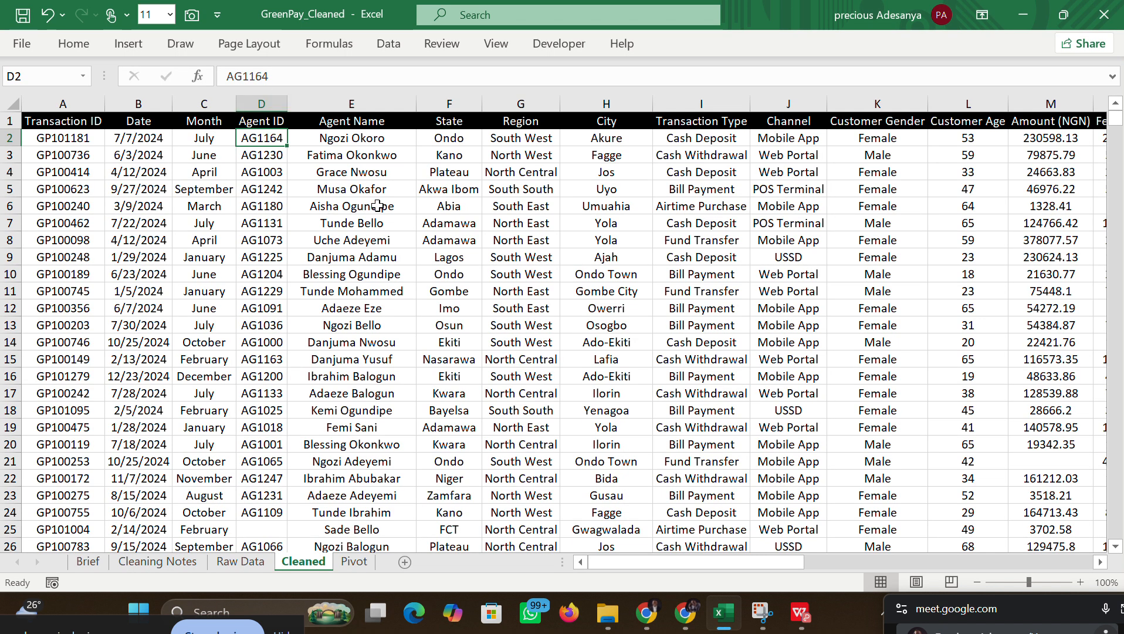
{"action": "left_click", "coordinate": [645, 629]}
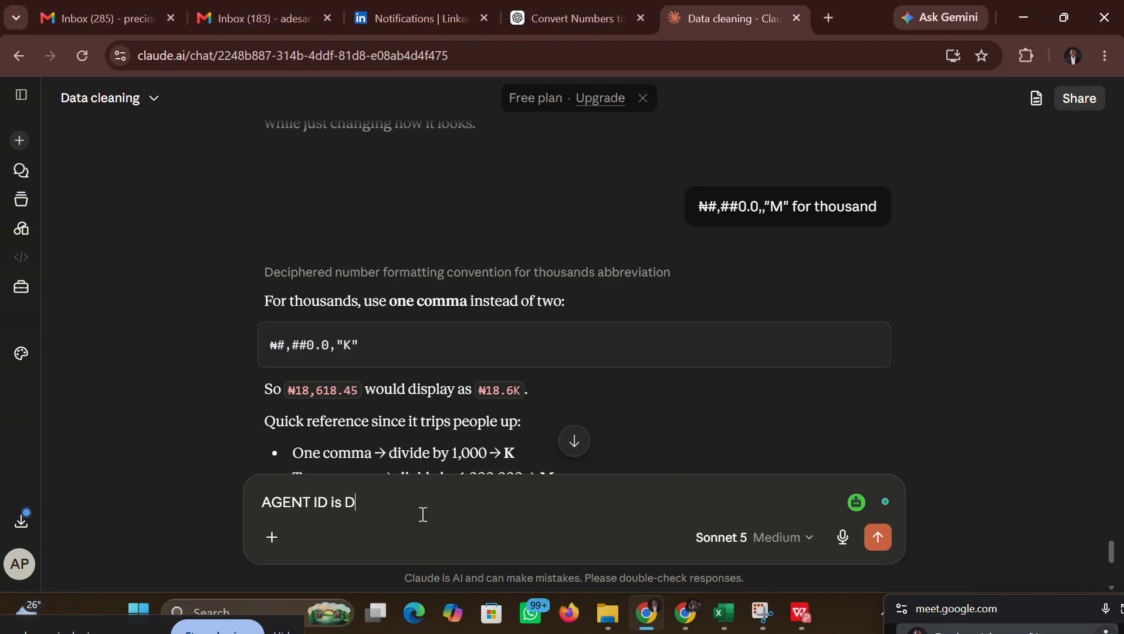
{"action": "type", "text": "2 ,"}
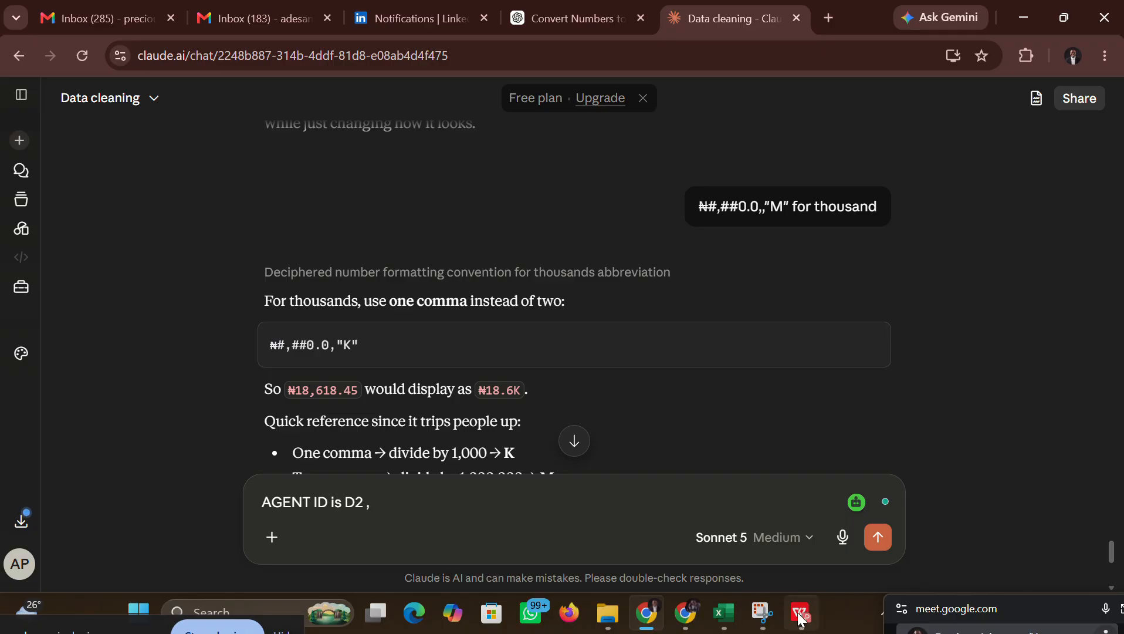
Step: Check the agent table headers on the Pivot sheet and the State column on Cleaned, and extend the Claude draft with "State F2 , Volume"
{"action": "mouse_move", "coordinate": [724, 613]}
{"action": "left_click", "coordinate": [704, 542]}
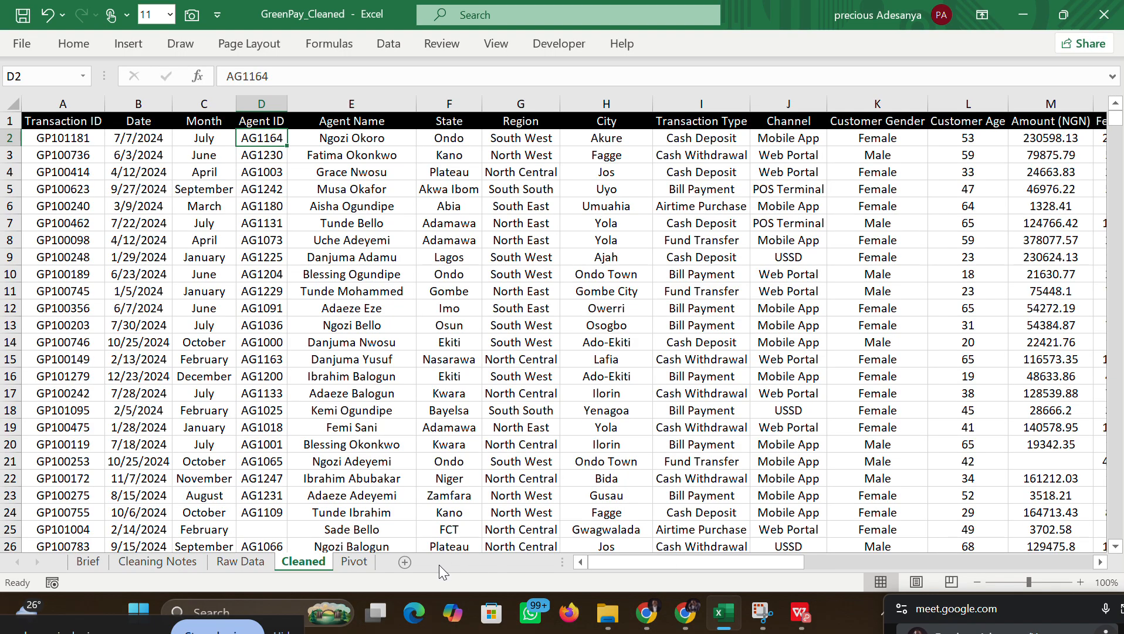
{"action": "left_click", "coordinate": [353, 561]}
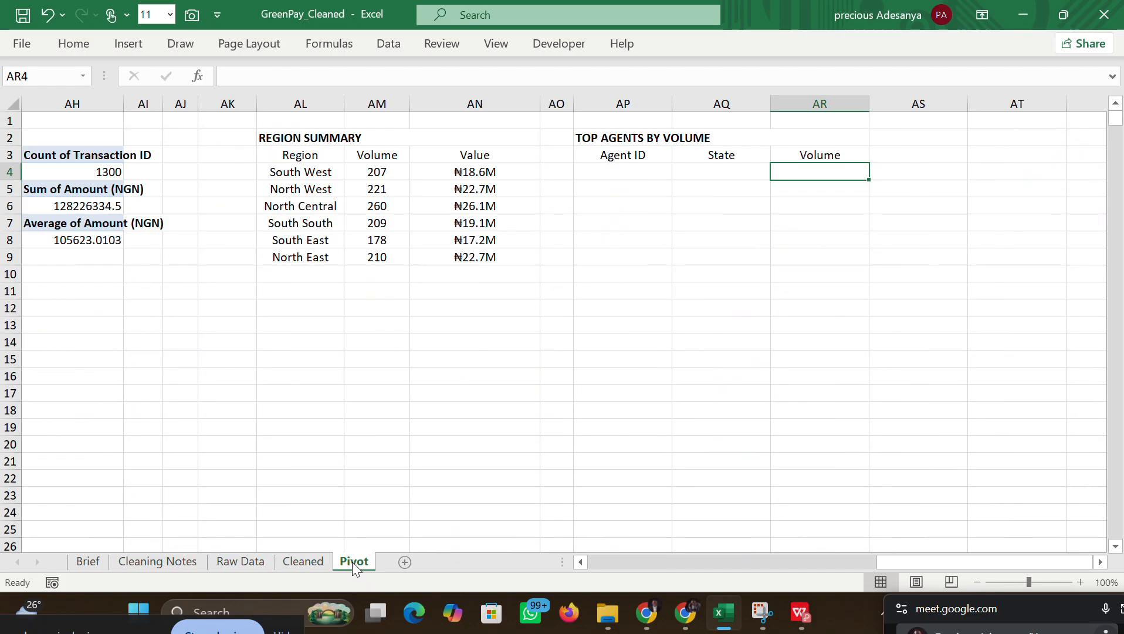
{"action": "left_click", "coordinate": [311, 562]}
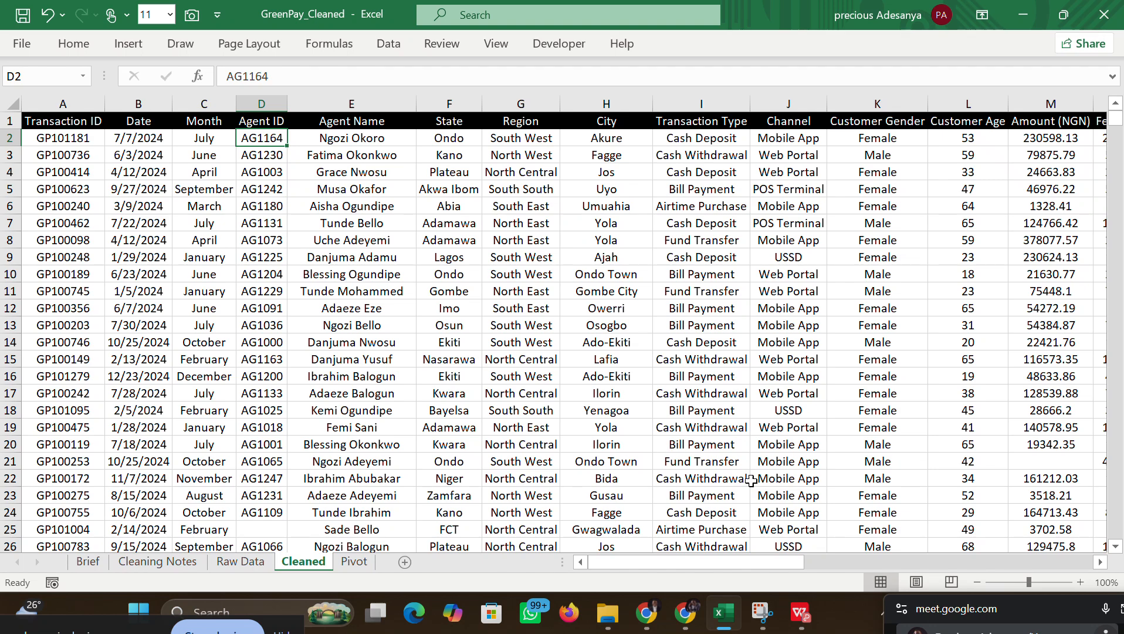
{"action": "left_click", "coordinate": [657, 618]}
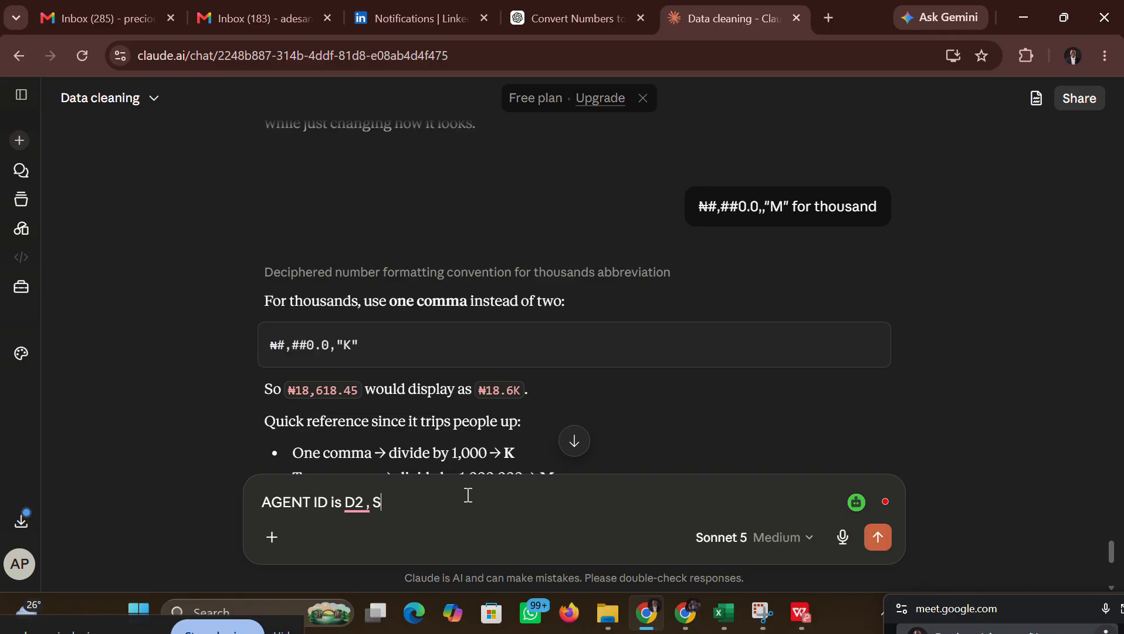
{"action": "type", "text": "tw"}
{"action": "type", "text": "2 , Vol"}
{"action": "type", "text": "ume"}
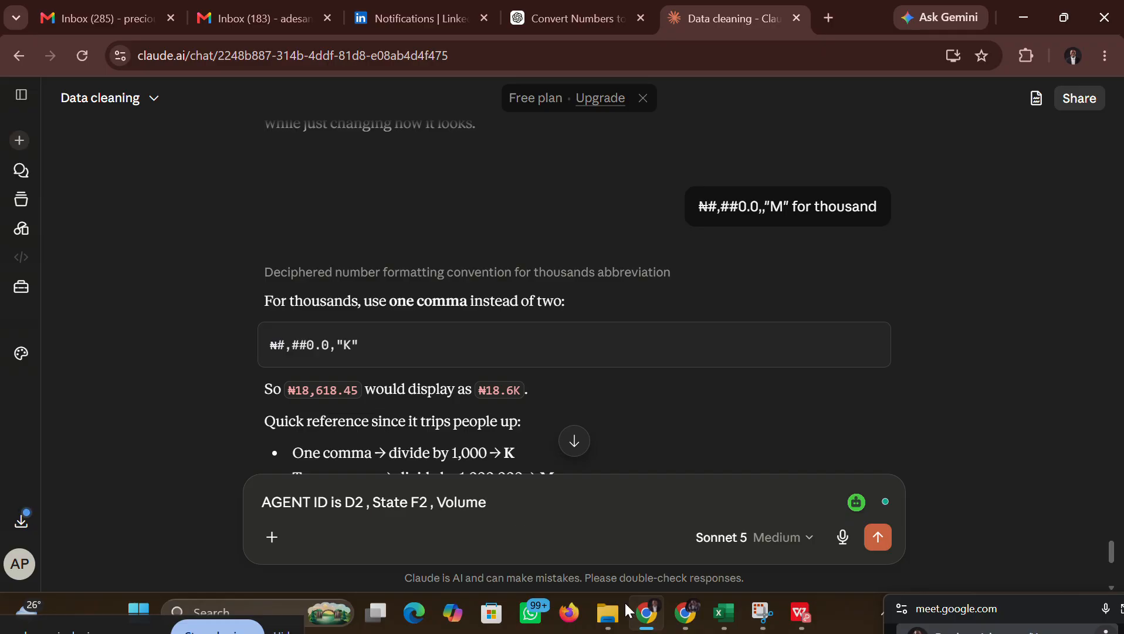
Step: Look through the columns of the Cleaned sheet in Excel for the field that represents agent volume
{"action": "mouse_move", "coordinate": [724, 613]}
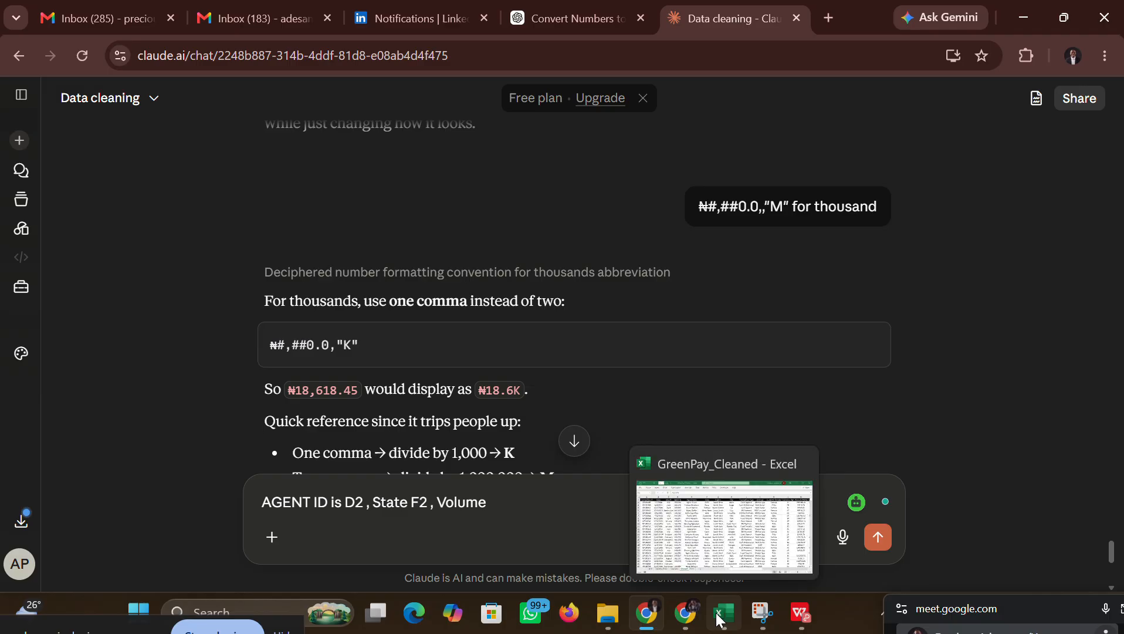
{"action": "left_click", "coordinate": [696, 541]}
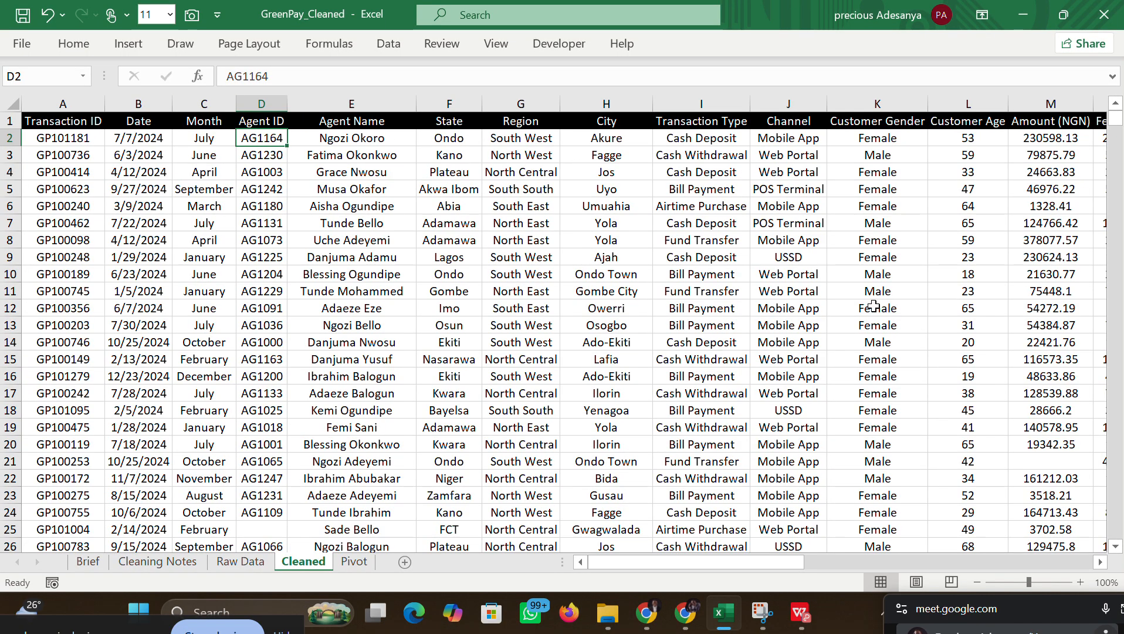
{"action": "scroll", "coordinate": [563, 329], "scroll_direction": "right", "scroll_amount": 5}
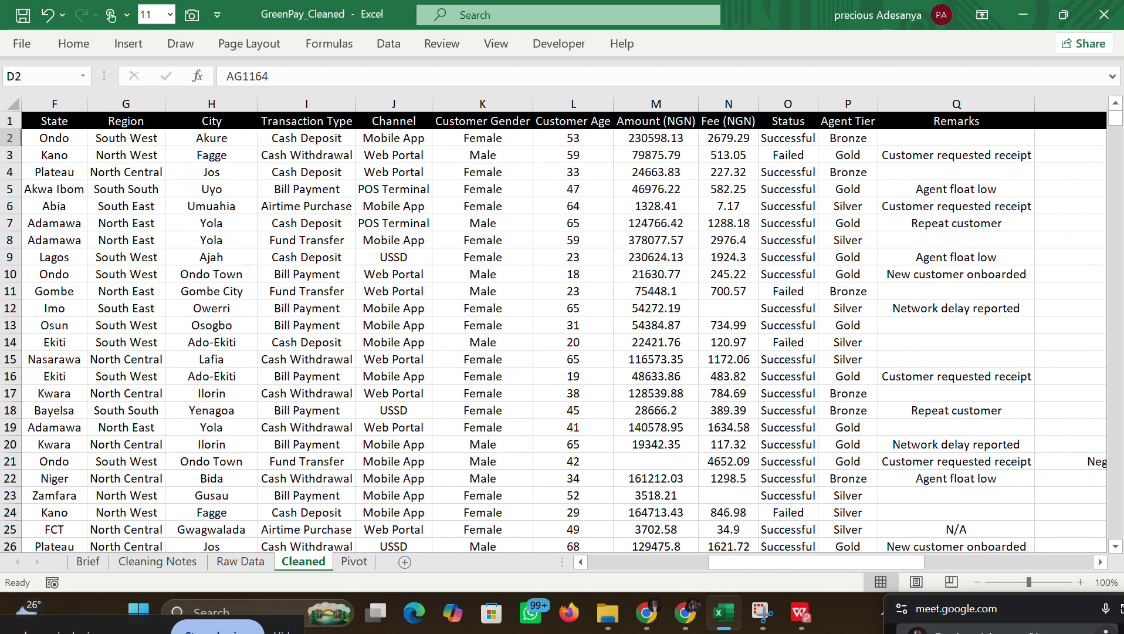
{"action": "scroll", "coordinate": [564, 328], "scroll_direction": "right", "scroll_amount": 3}
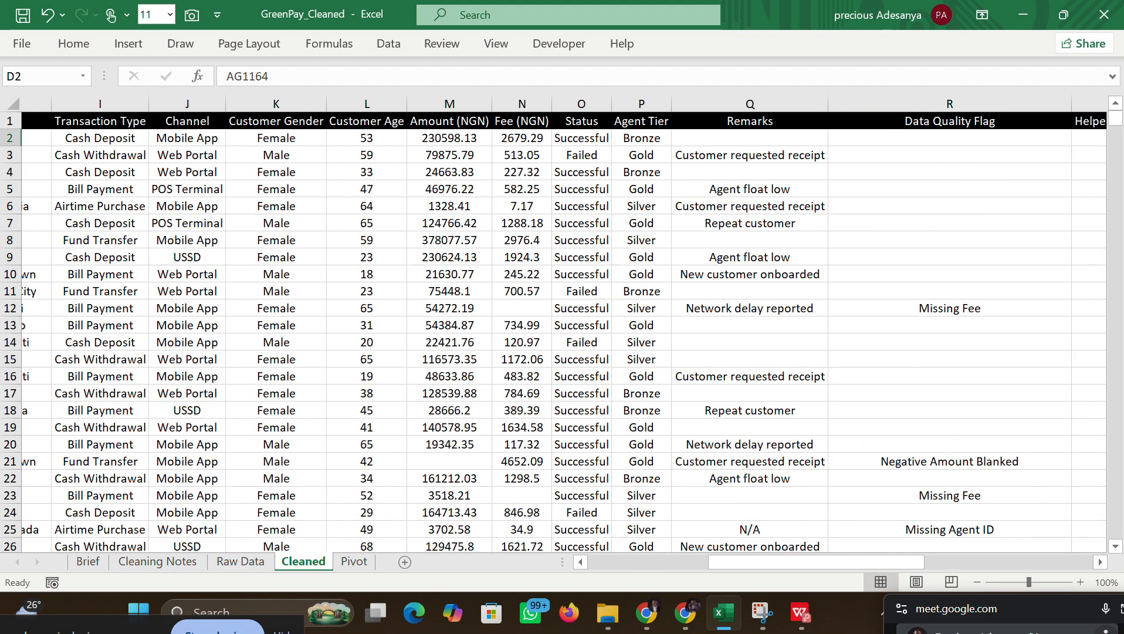
{"action": "scroll", "coordinate": [563, 329], "scroll_direction": "left", "scroll_amount": 3}
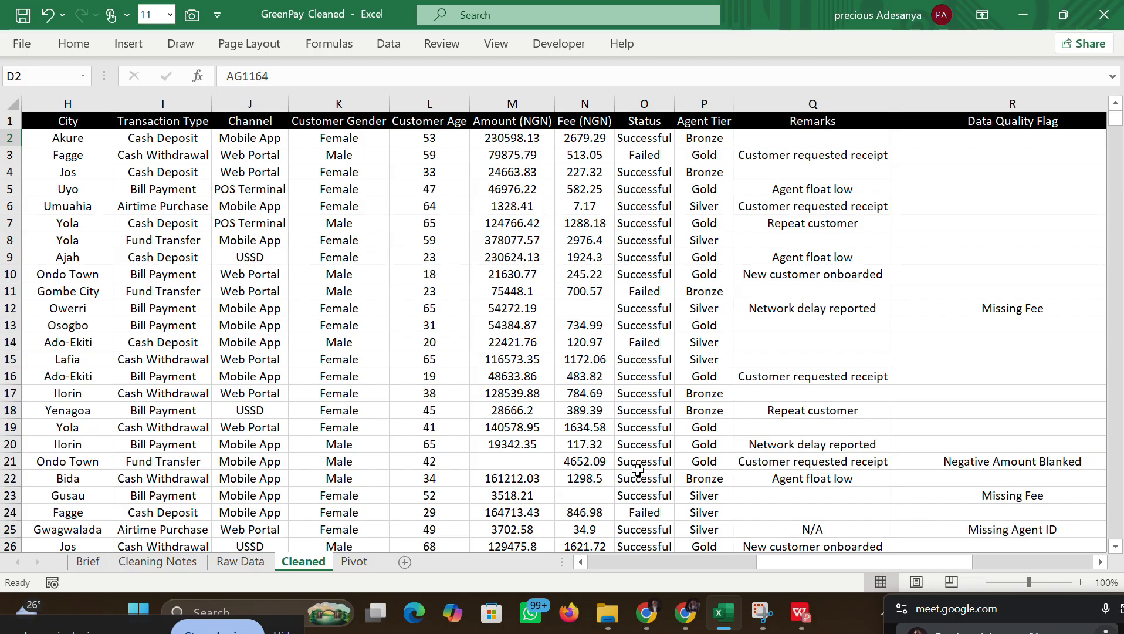
{"action": "left_click_drag", "start_coordinate": [770, 560], "coordinate": [625, 566]}
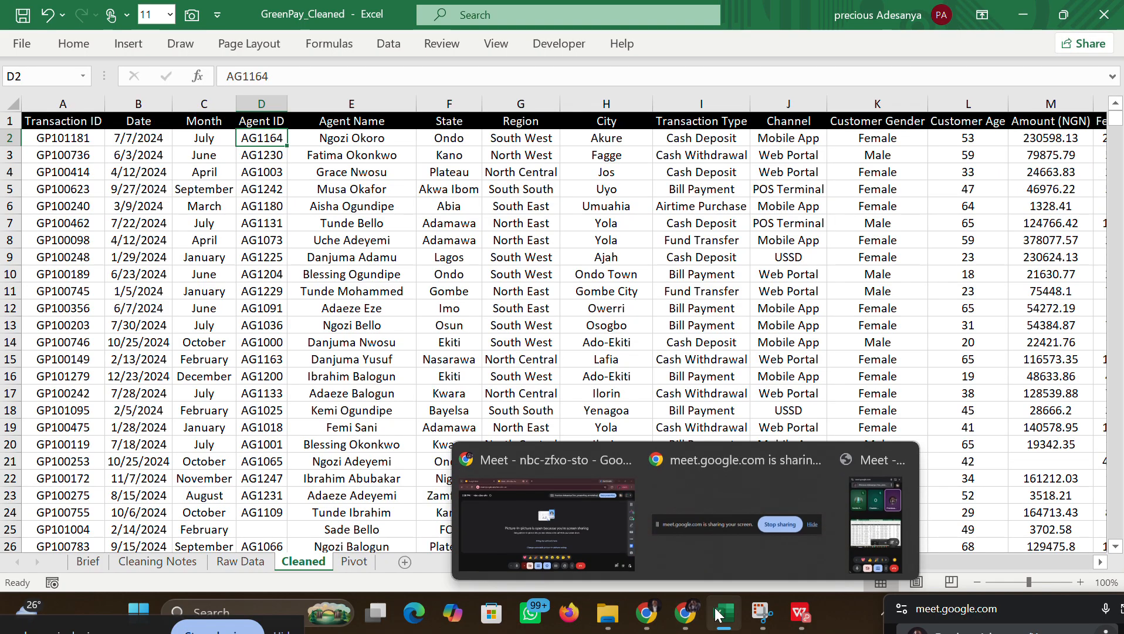
{"action": "mouse_move", "coordinate": [716, 608]}
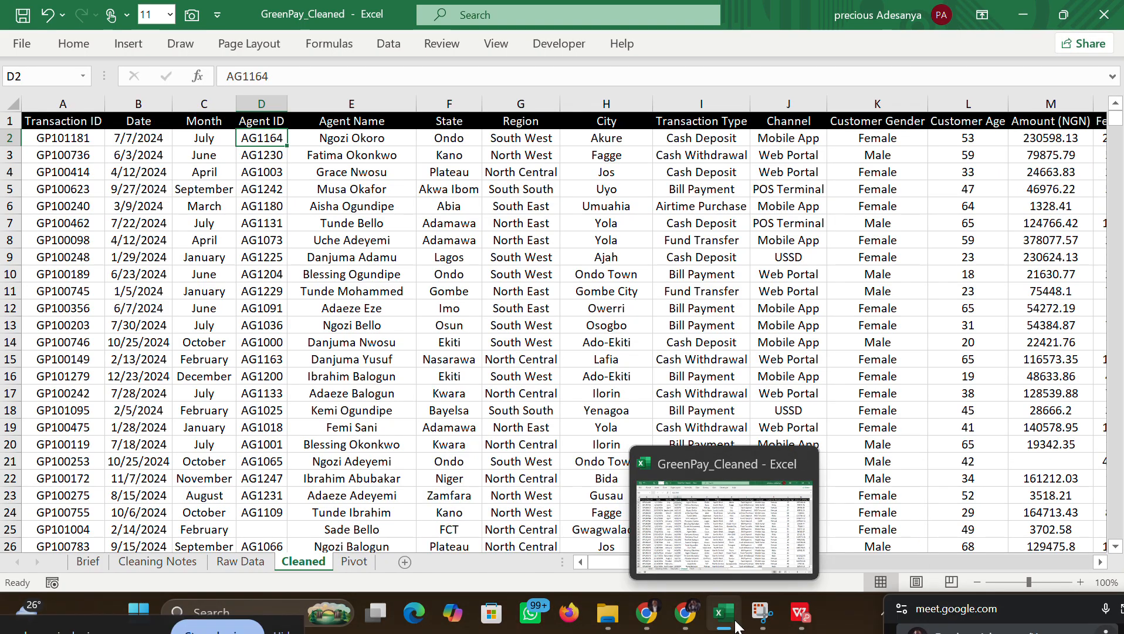
{"action": "mouse_move", "coordinate": [695, 623]}
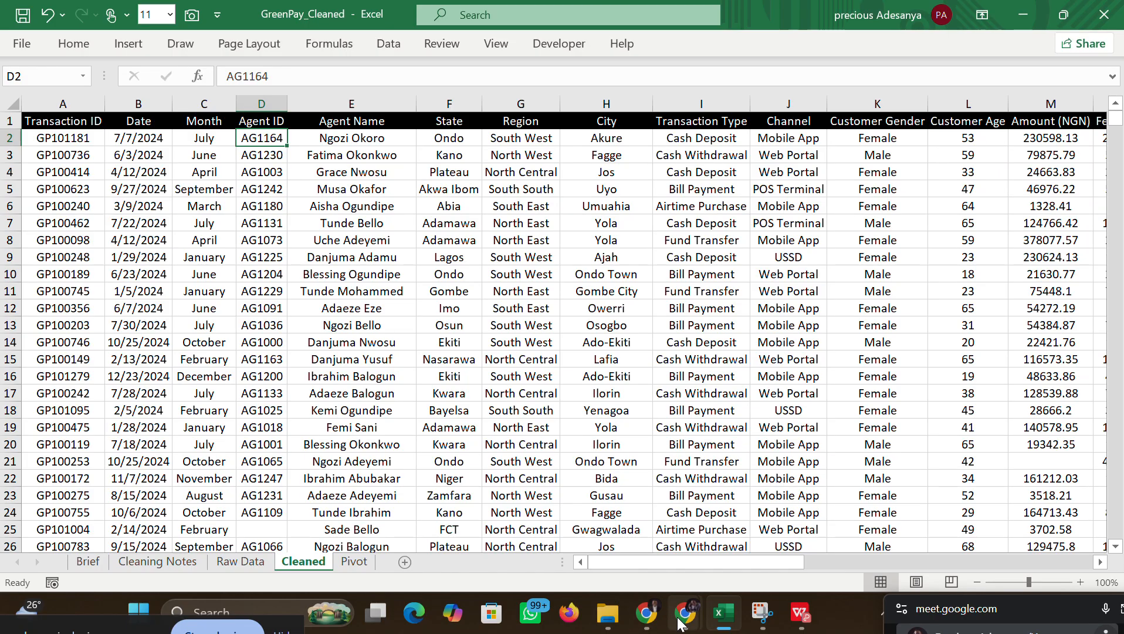
Step: Return to the Claude draft and replace the word Volume with "Amount ( Volume)"
{"action": "left_click", "coordinate": [649, 616]}
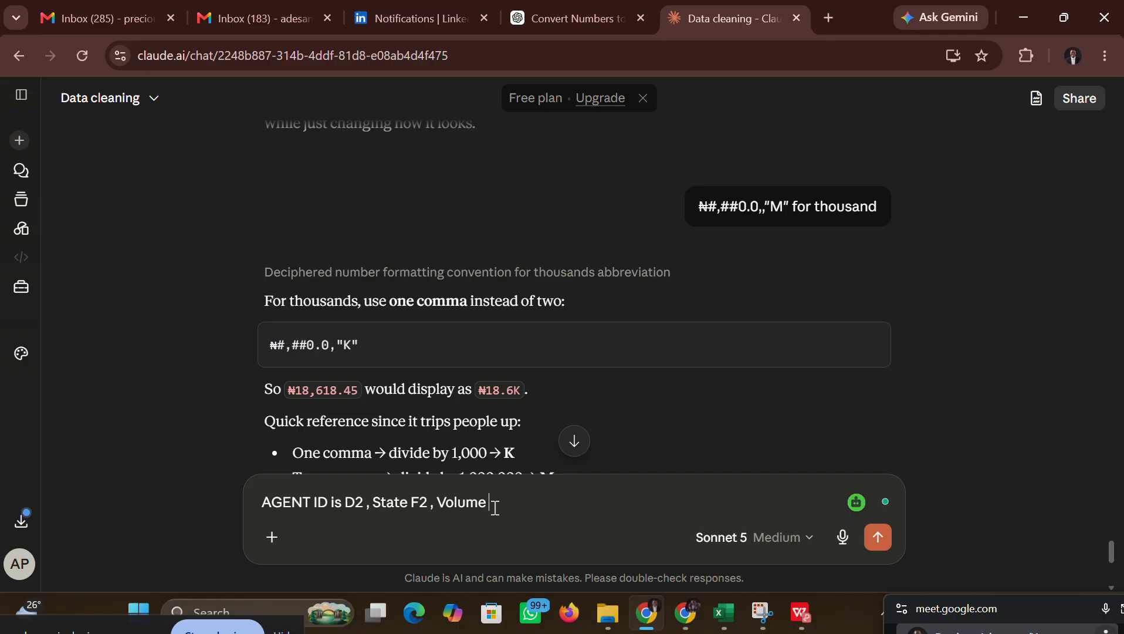
{"action": "type", "text": "mou"}
{"action": "key", "text": "BackSpace"}
{"action": "key", "text": "BackSpace"}
{"action": "key", "text": "BackSpace"}
{"action": "key", "text": "BackSpace"}
{"action": "key", "text": "BackSpace"}
{"action": "key", "text": "BackSpace"}
{"action": "key", "text": "BackSpace"}
{"action": "key", "text": "BackSpace"}
{"action": "type", "text": "Amount ( Volume"}
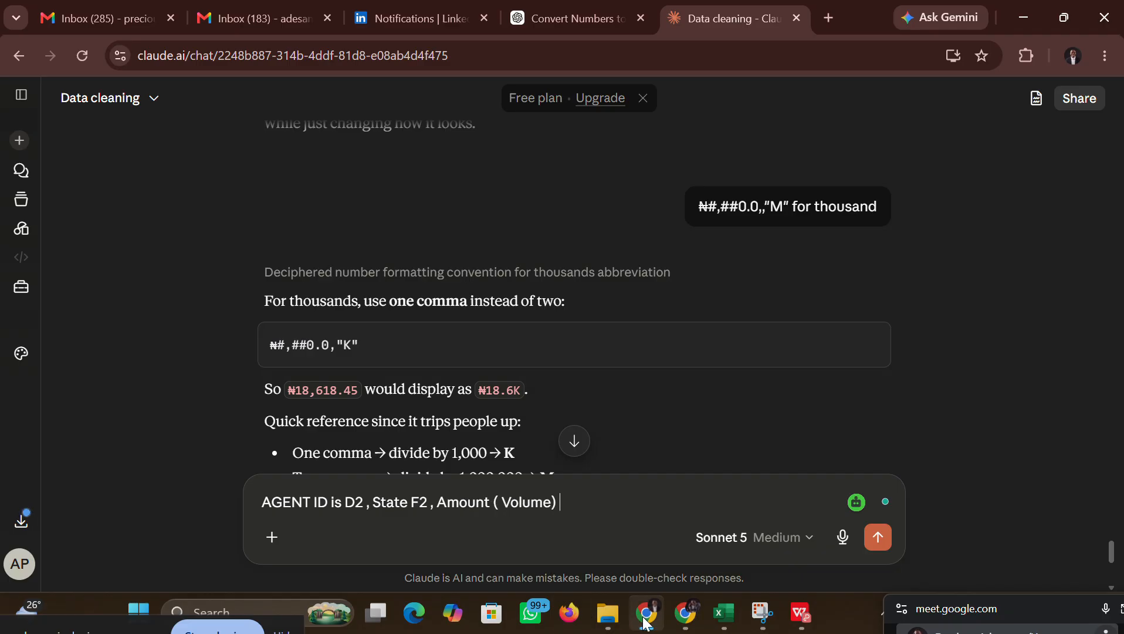
Step: Check the Amount (NGN) column letter on the Cleaned sheet in Excel and add "M2 ..." to the end of the Claude draft
{"action": "mouse_move", "coordinate": [723, 613]}
{"action": "left_click", "coordinate": [677, 551]}
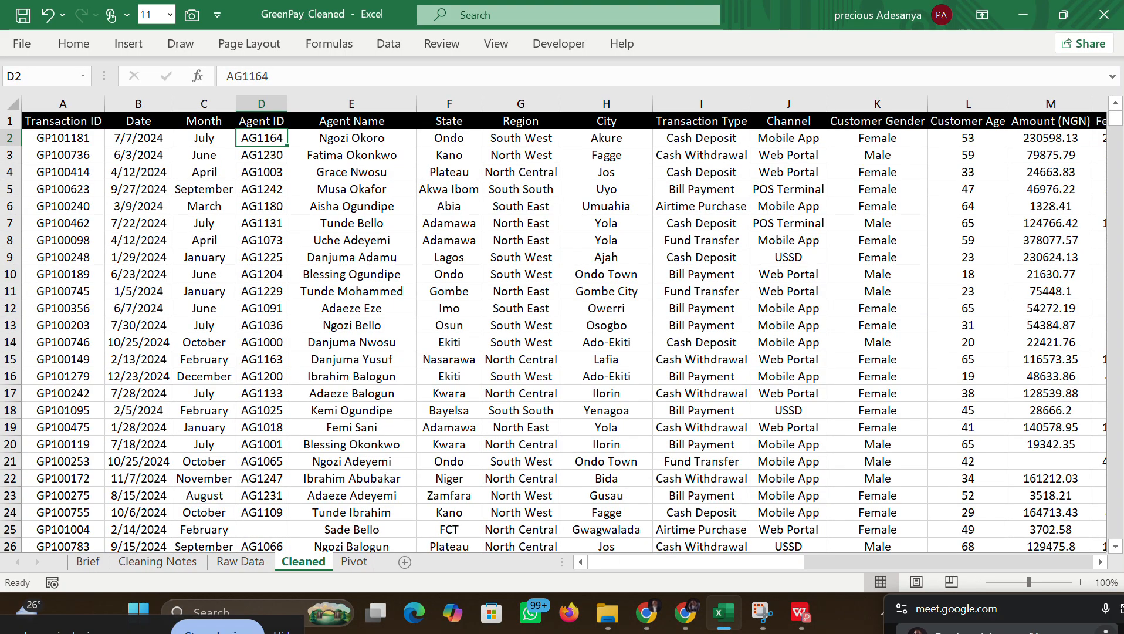
{"action": "scroll", "coordinate": [564, 324], "scroll_direction": "right", "scroll_amount": 1}
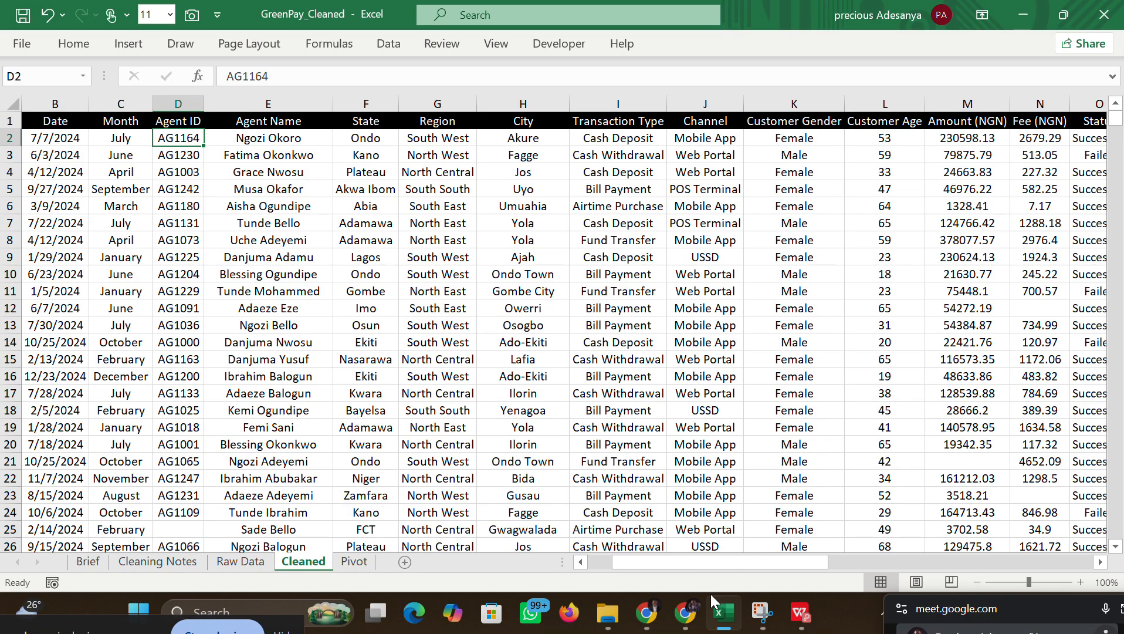
{"action": "mouse_move", "coordinate": [638, 596]}
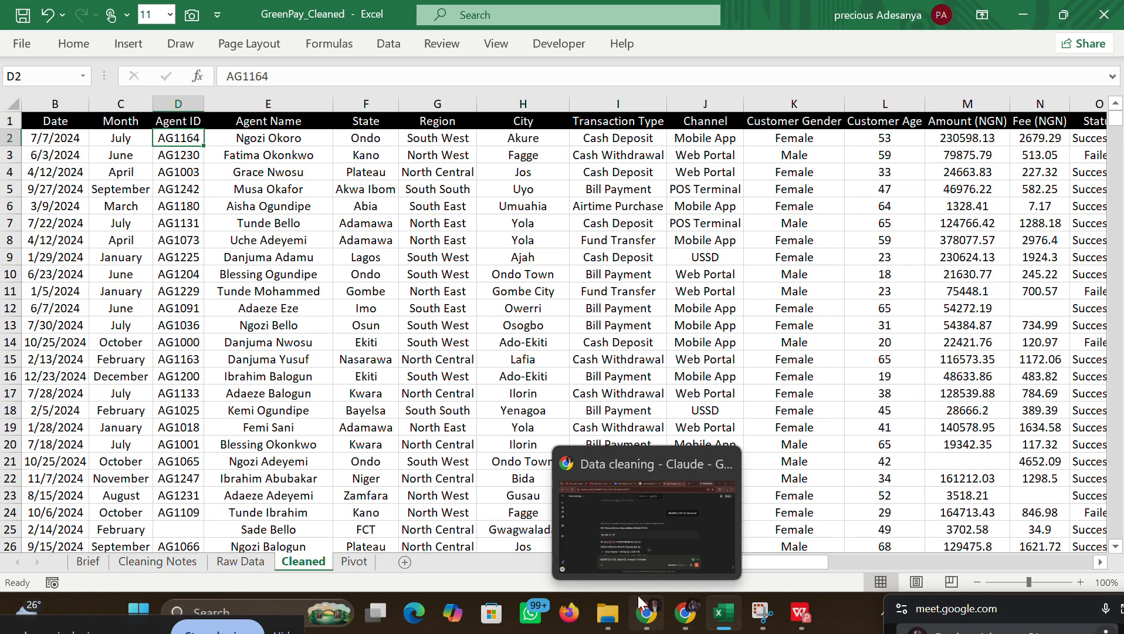
{"action": "left_click", "coordinate": [631, 557]}
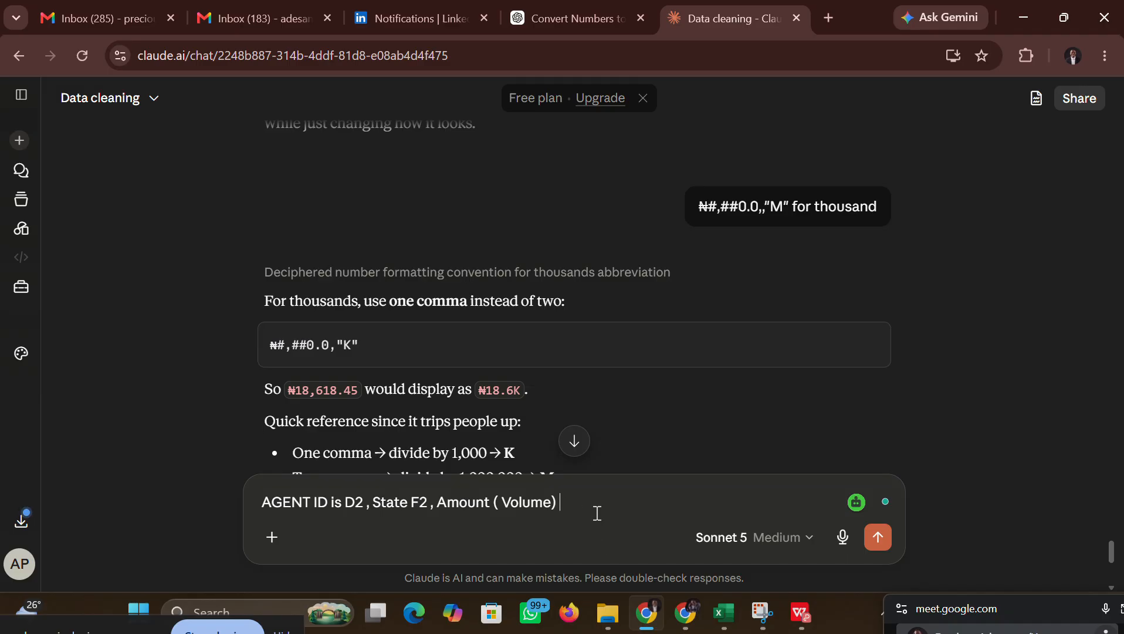
{"action": "type", "text": "M2 ..."}
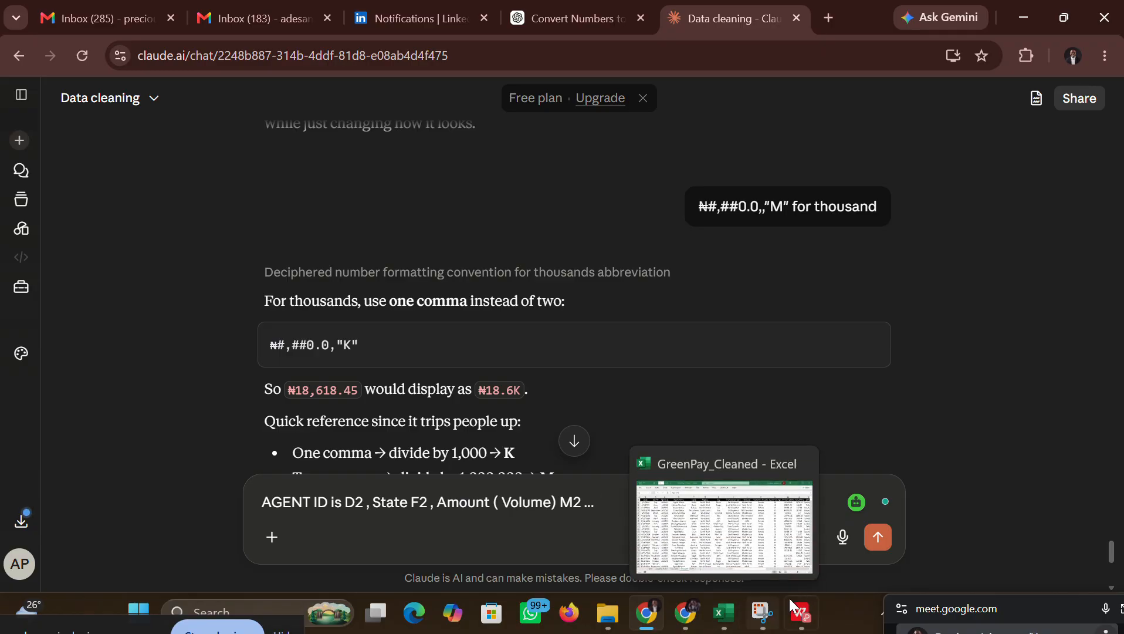
Step: Check the top agents table in the dashboard PDF in WPS, and replace "Amount ( Volume)" in the Claude draft with "Transaction ID"
{"action": "mouse_move", "coordinate": [804, 625]}
{"action": "left_click", "coordinate": [753, 549]}
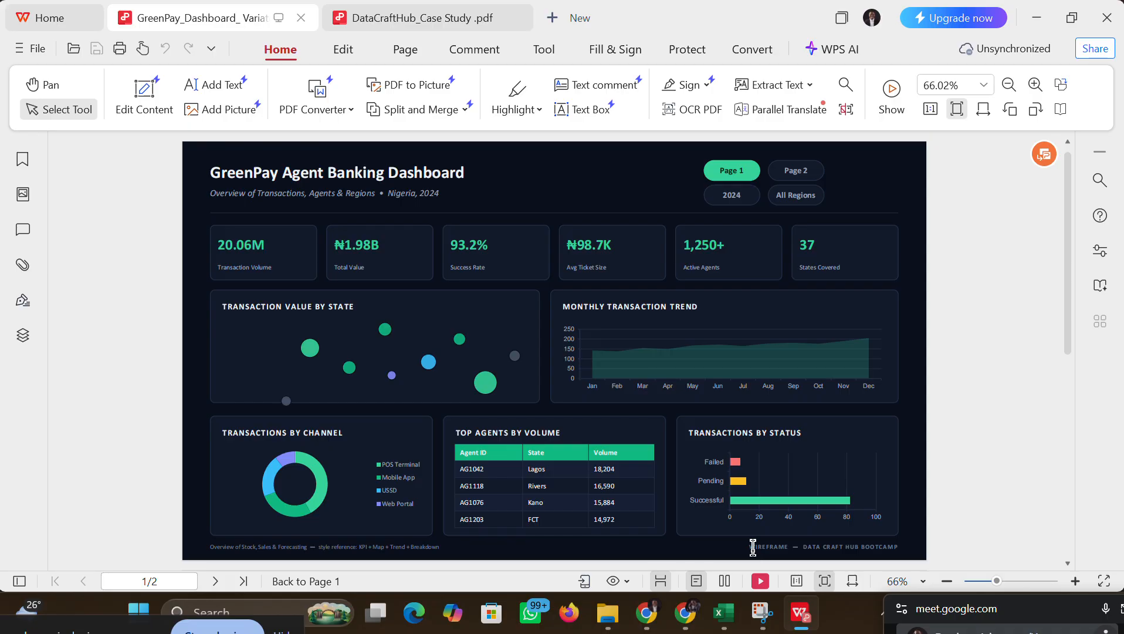
{"action": "left_click", "coordinate": [657, 613]}
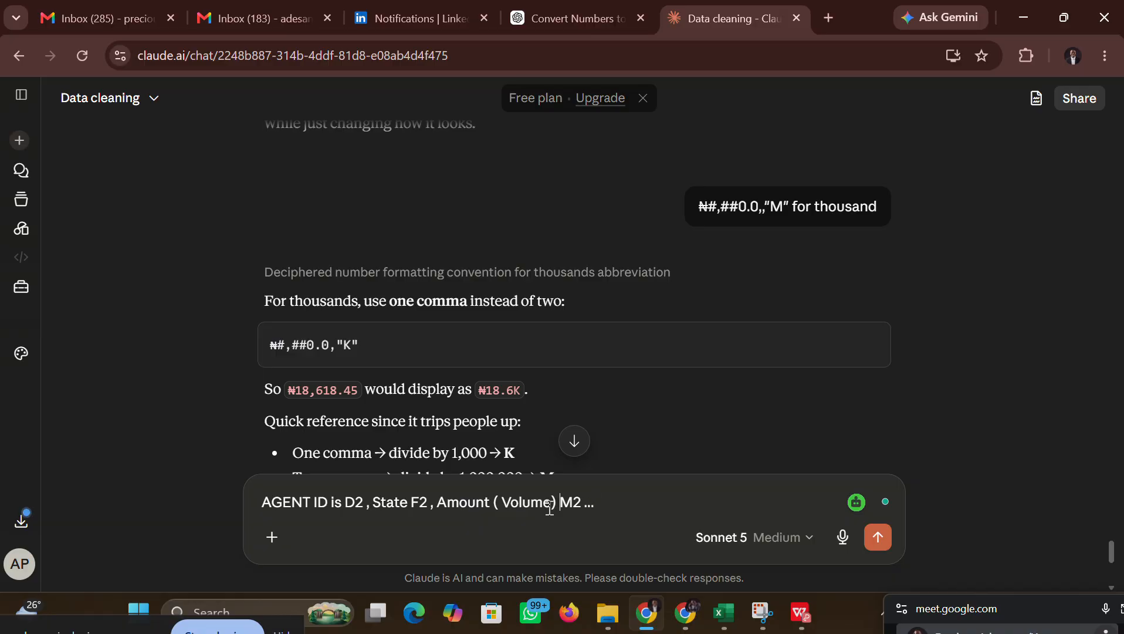
{"action": "left_click_drag", "start_coordinate": [551, 505], "coordinate": [440, 505]}
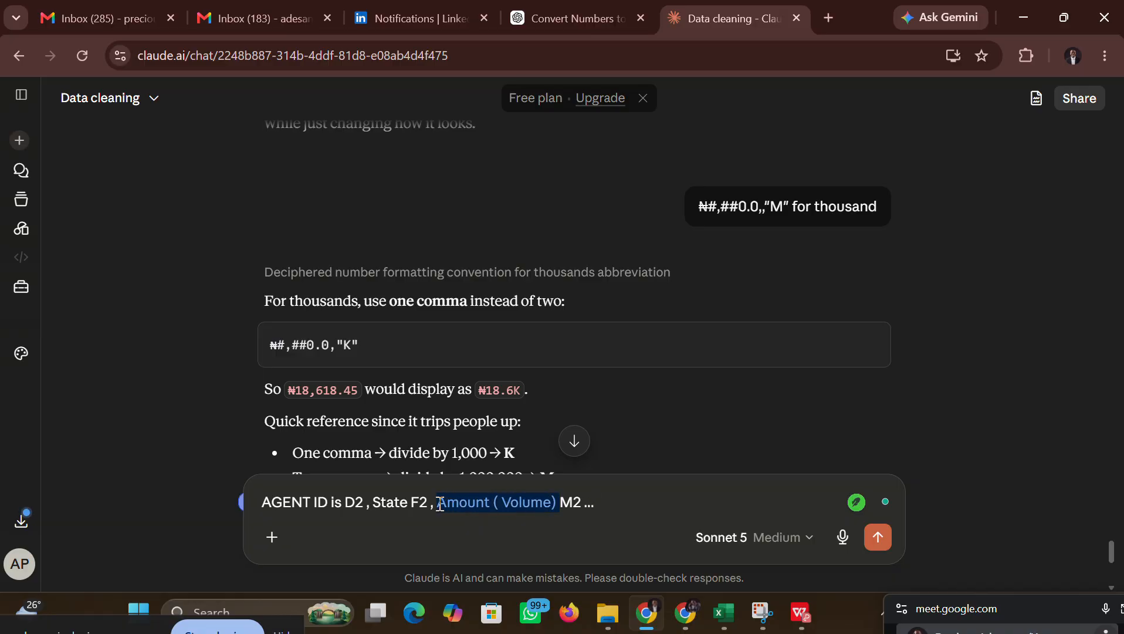
{"action": "key", "text": "BackSpace"}
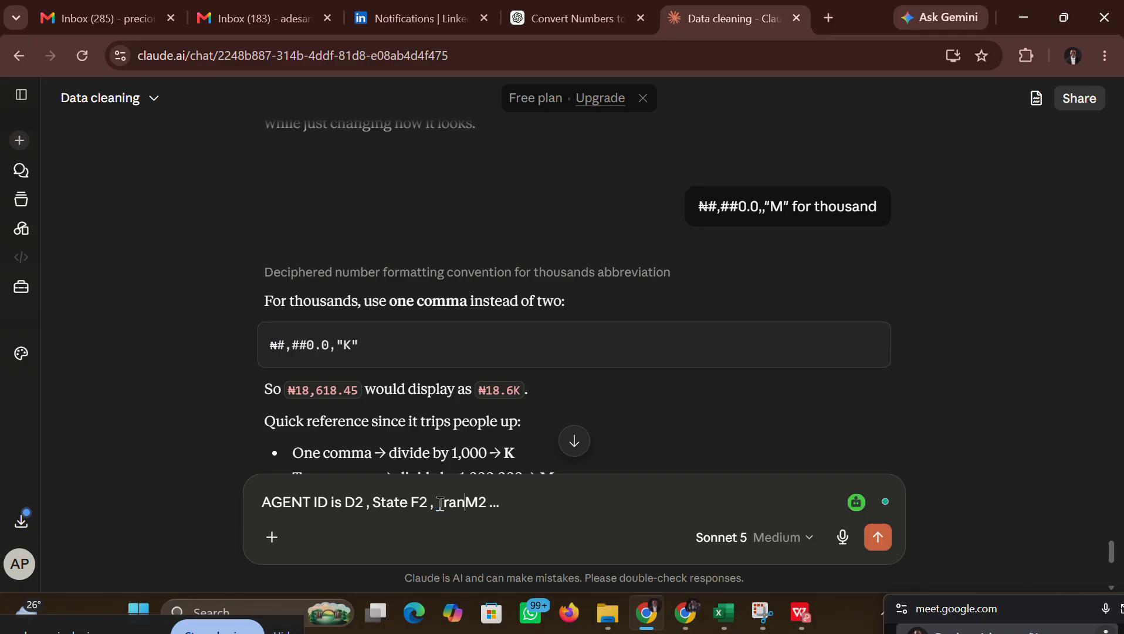
{"action": "type", "text": "Transacti"}
{"action": "type", "text": "on ID "}
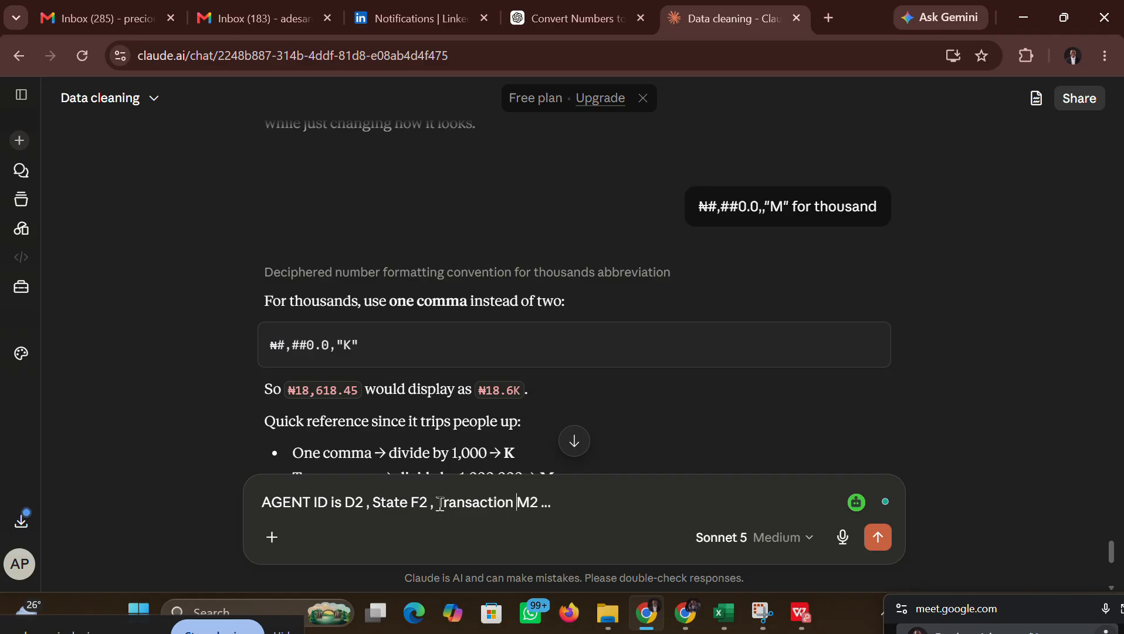
{"action": "type", "text": "("}
{"action": "key", "text": "BackSpace"}
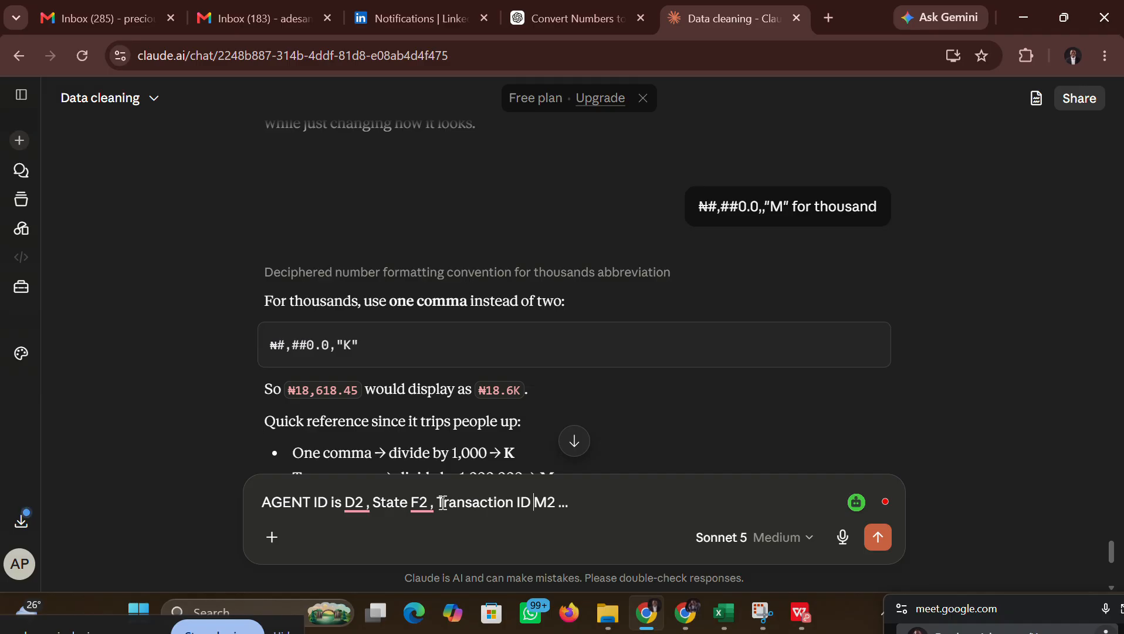
Step: Insert Volume before Transaction ID in the draft and enclose Transaction ID in parentheses, so it reads "Volume (Transaction ID )"
{"action": "left_click", "coordinate": [439, 502]}
{"action": "type", "text": "Volume "}
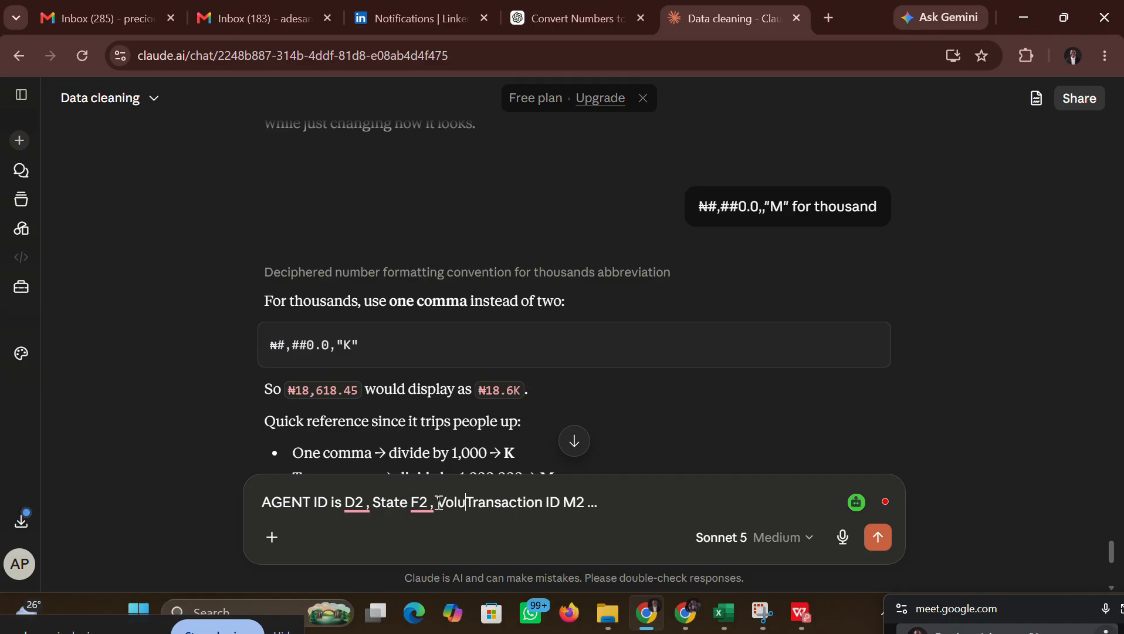
{"action": "type", "text": "("}
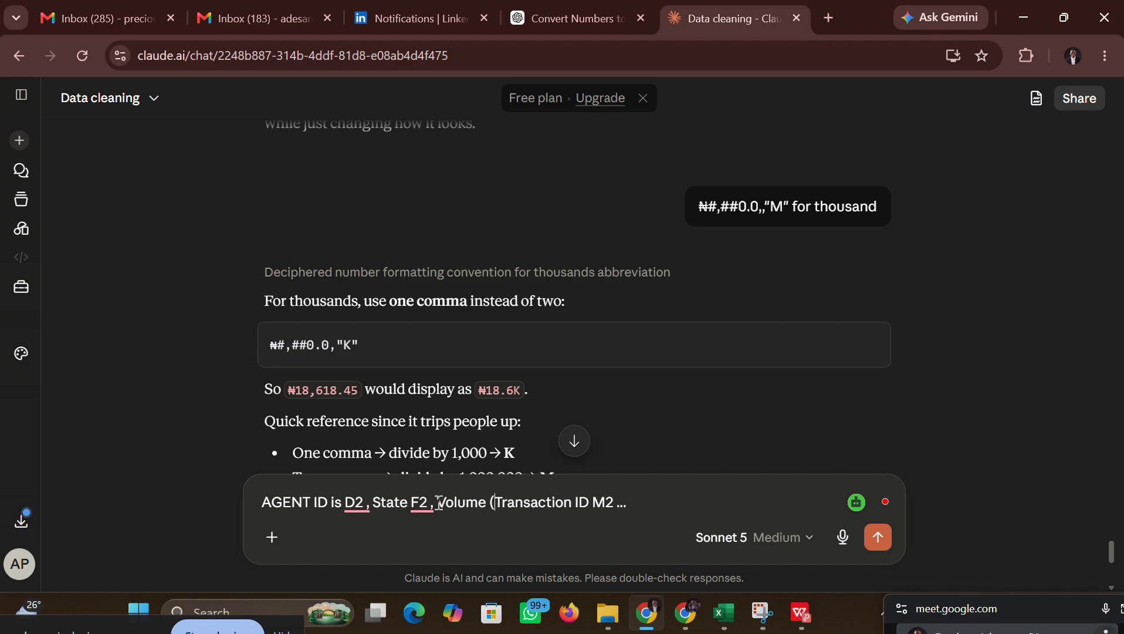
{"action": "left_click", "coordinate": [596, 502]}
{"action": "type", "text": ")"}
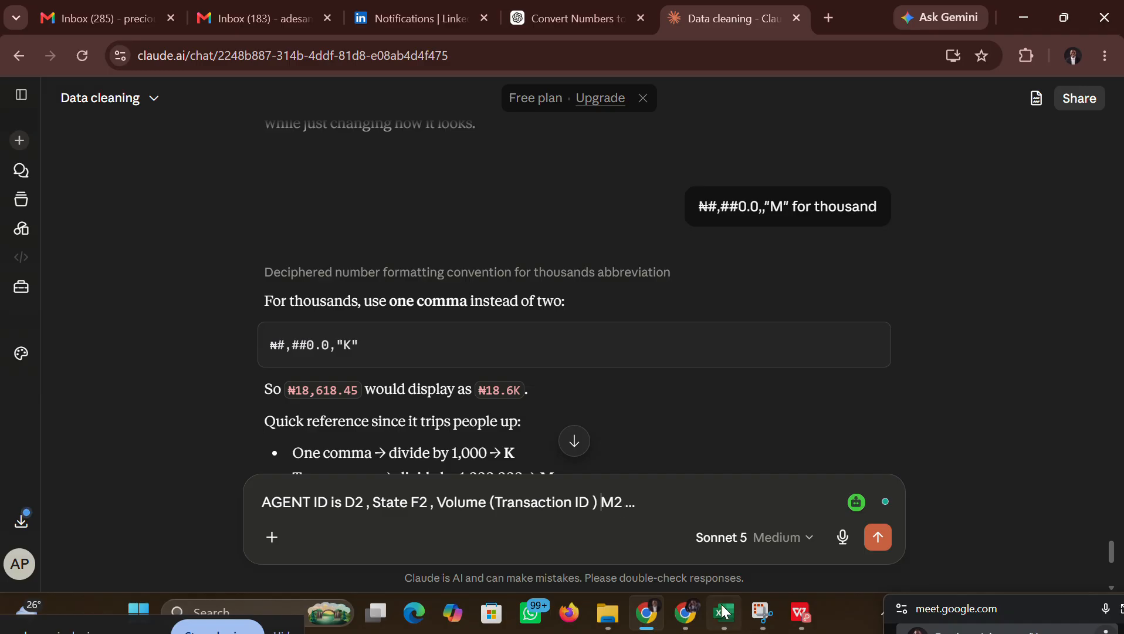
Step: Check the Transaction ID column letter on the Cleaned sheet in Excel, and replace M2 with A2 in the Claude draft
{"action": "mouse_move", "coordinate": [710, 624]}
{"action": "left_click", "coordinate": [690, 573]}
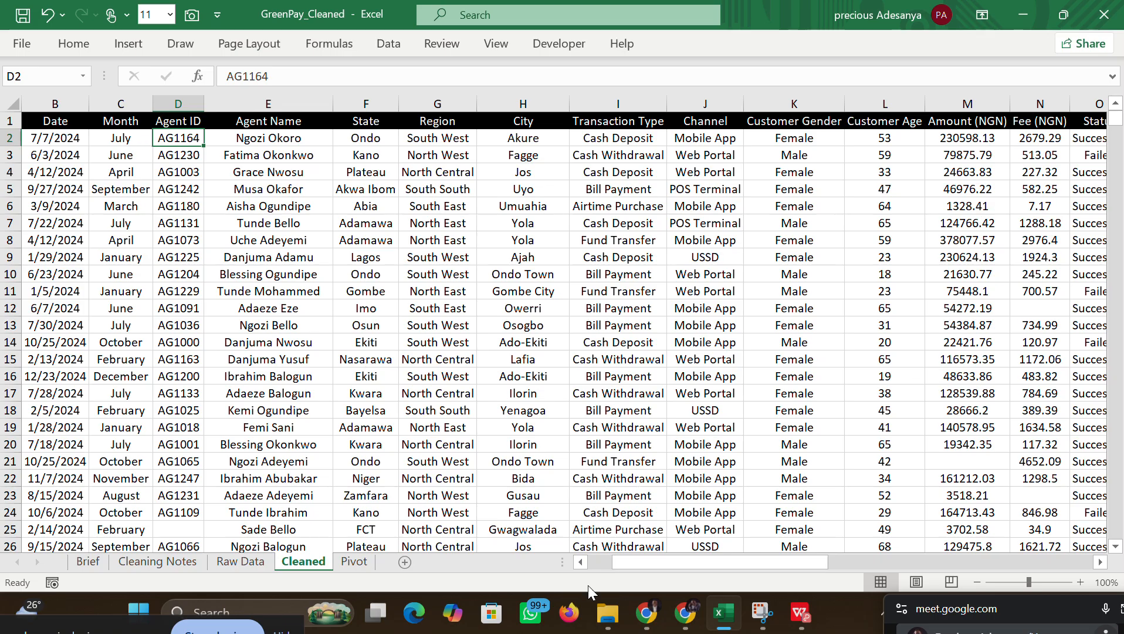
{"action": "left_click_drag", "start_coordinate": [659, 562], "coordinate": [631, 561]}
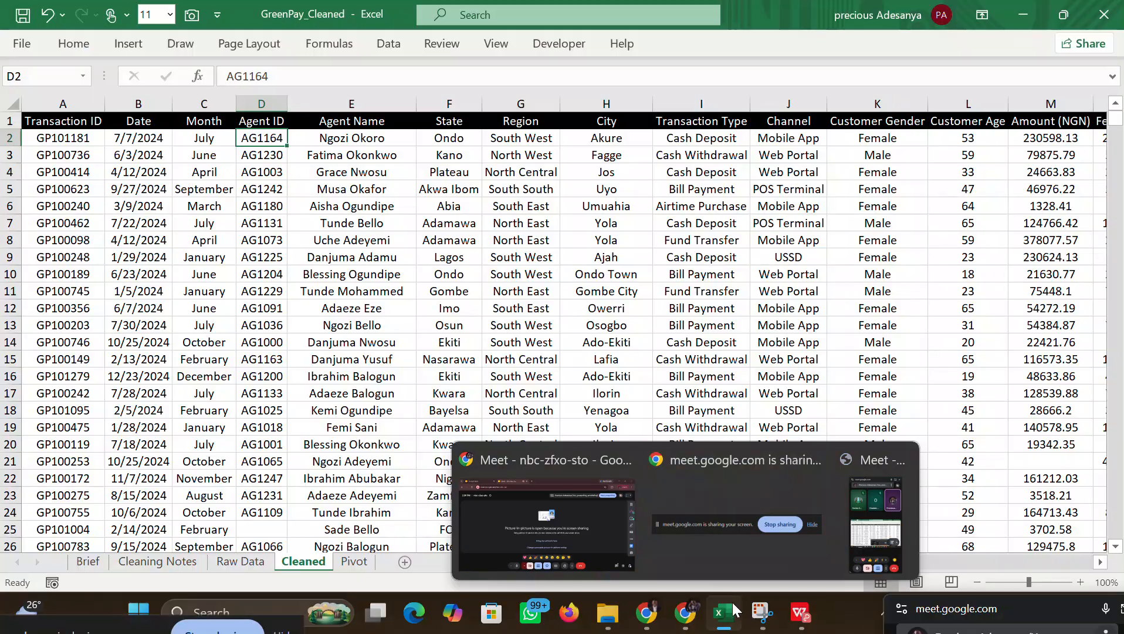
{"action": "mouse_move", "coordinate": [731, 593]}
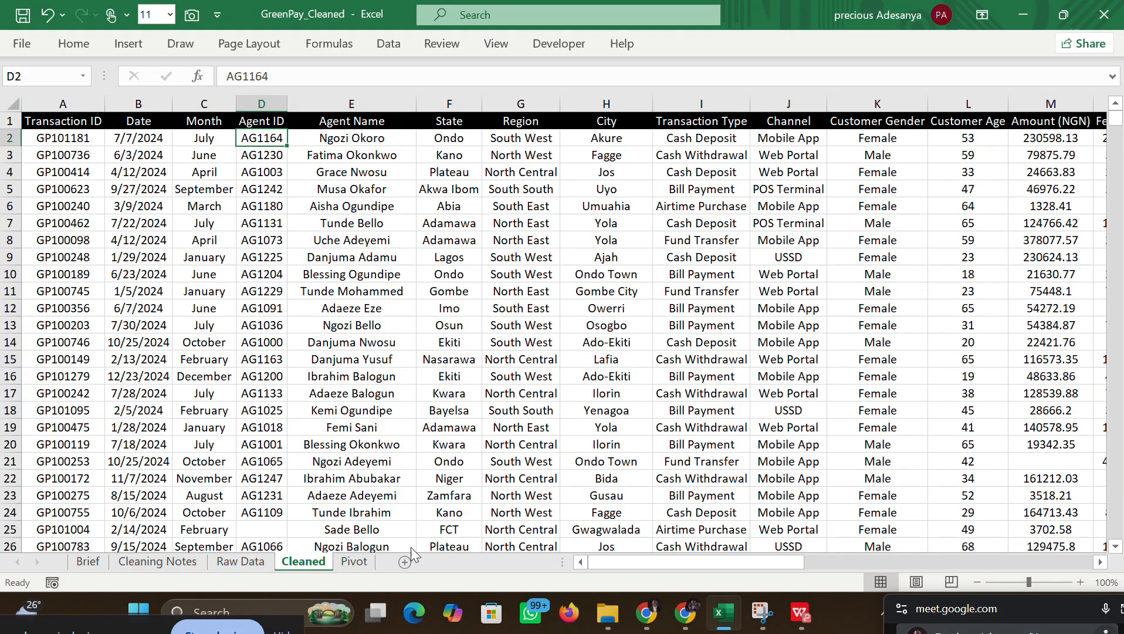
{"action": "left_click", "coordinate": [354, 562]}
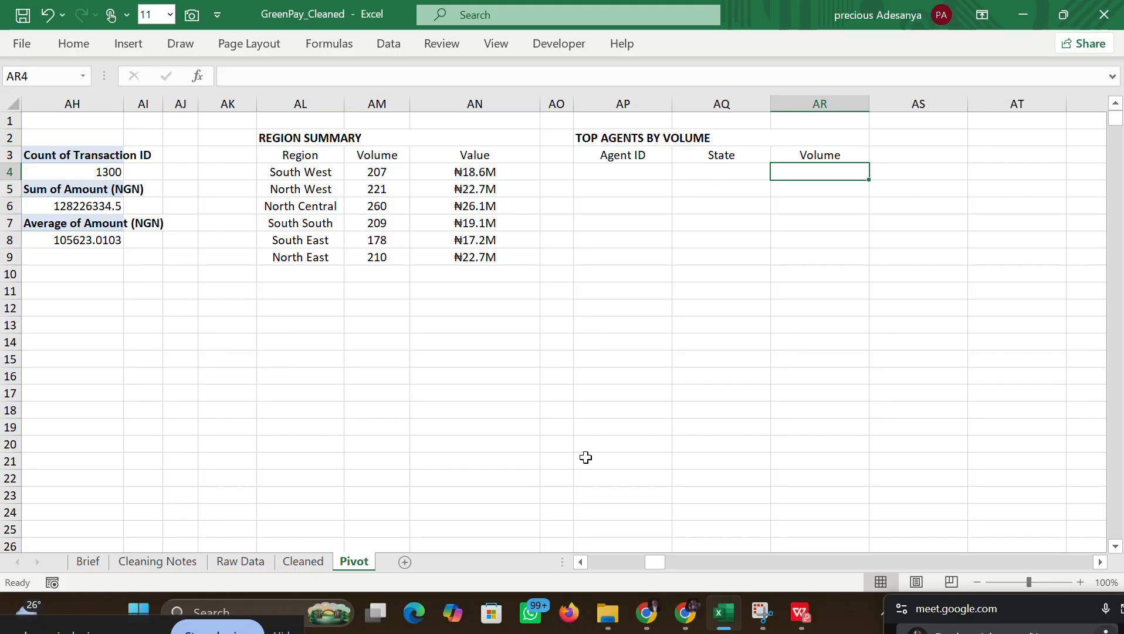
{"action": "left_click", "coordinate": [646, 613]}
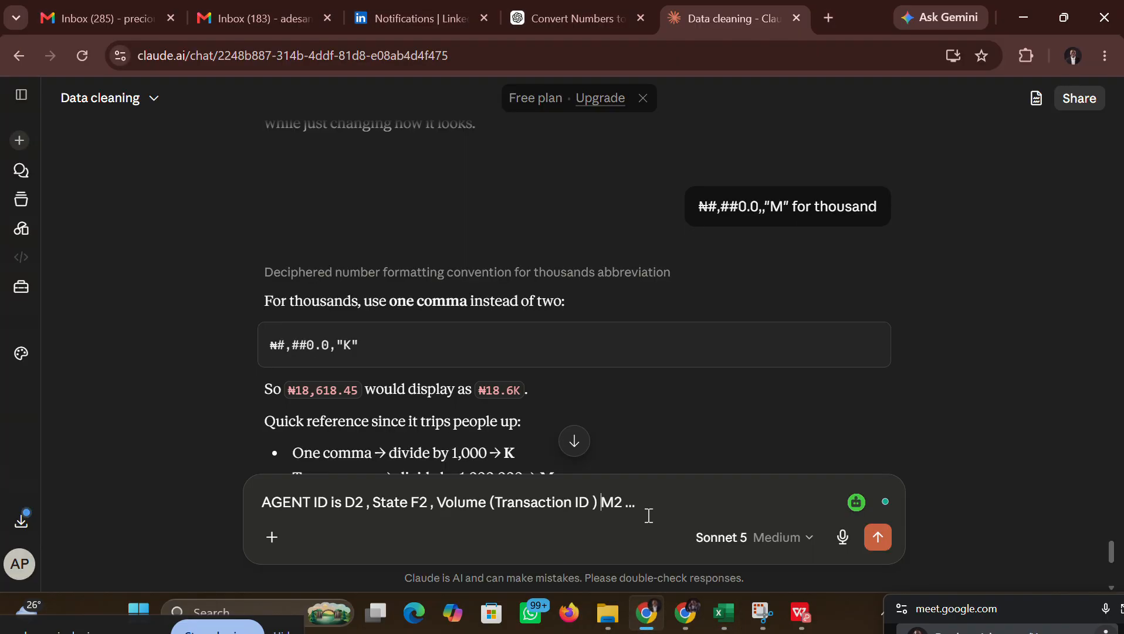
{"action": "left_click", "coordinate": [613, 502]}
{"action": "key", "text": "BackSpace"}
{"action": "type", "text": "A2 ... i "}
Step: Continue the draft: "These are in the tab called Cleaned , now i have a summary table in a sheet called Pivot , i need formula to drag the top"
{"action": "type", "text": "want "}
{"action": "type", "text": "to"}
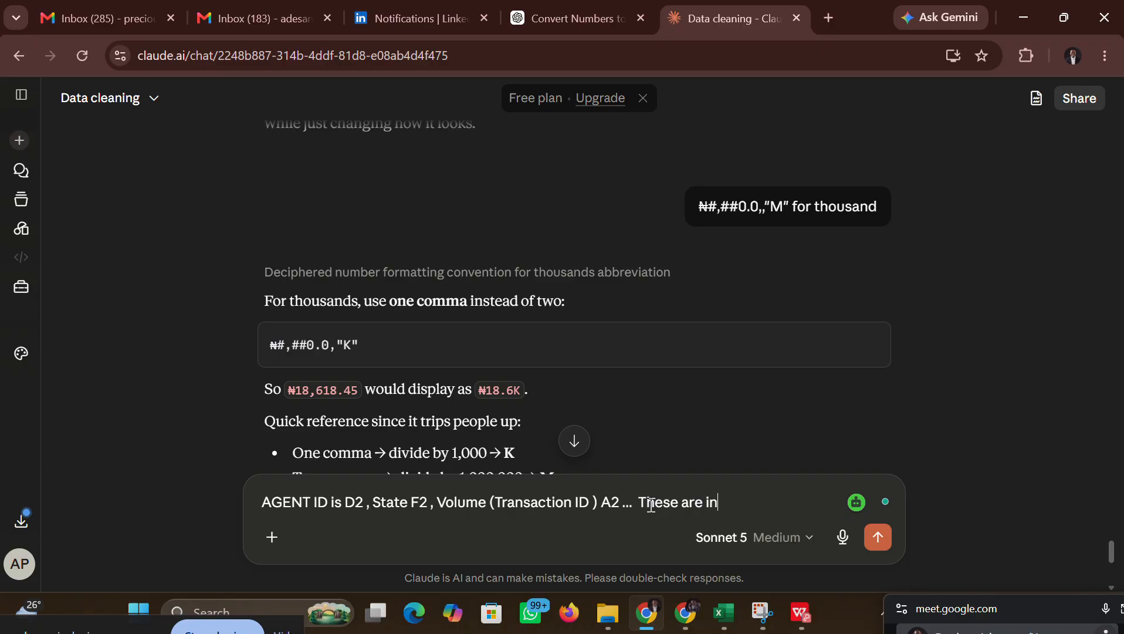
{"action": "type", "text": "the tab called Cleaned"}
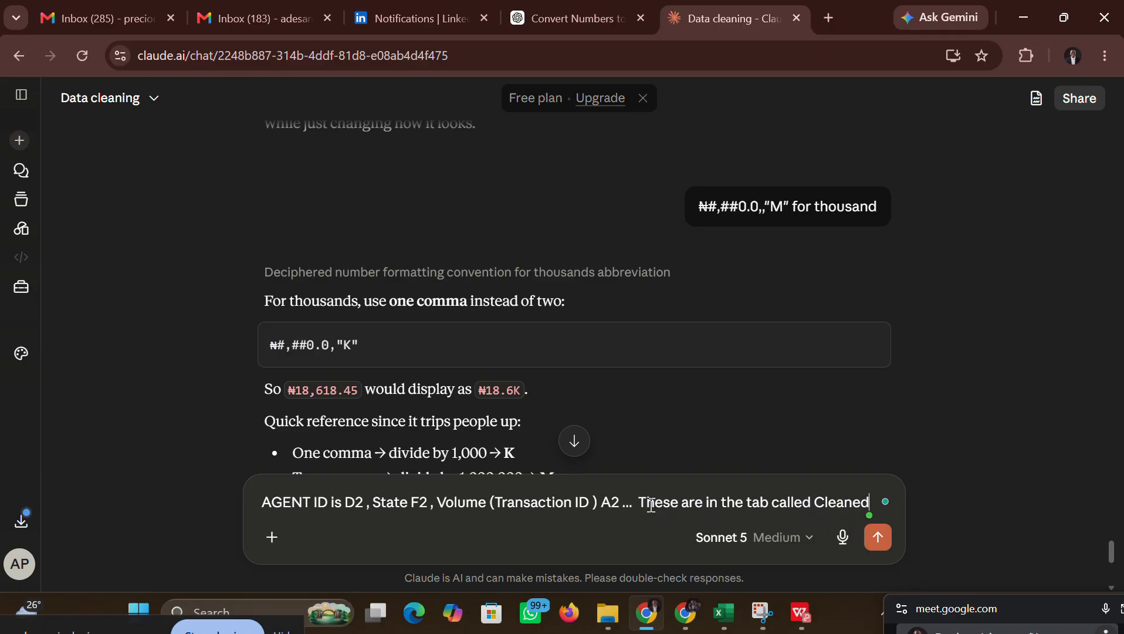
{"action": "type", "text": "now i"}
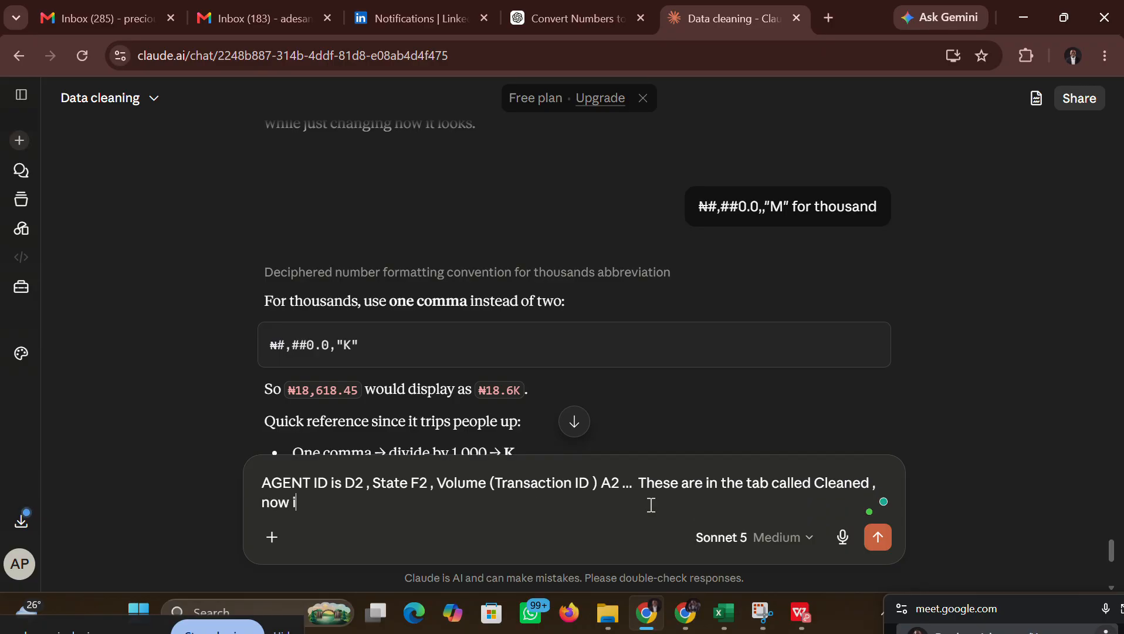
{"action": "type", "text": " have a summary table in a"}
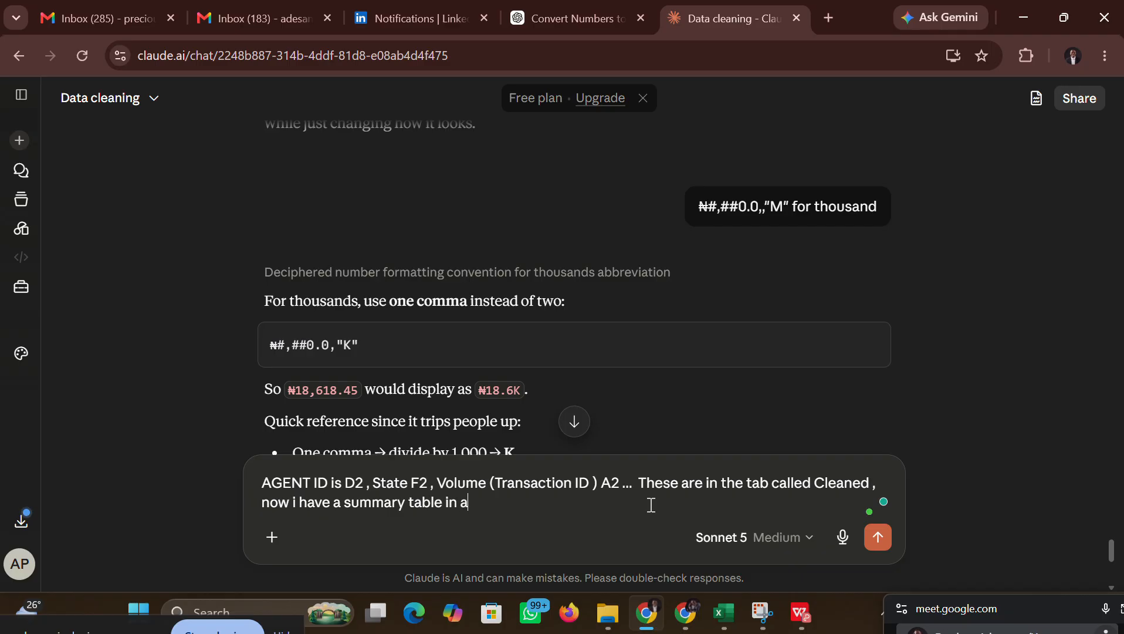
{"action": "type", "text": " sheet called Pivo"}
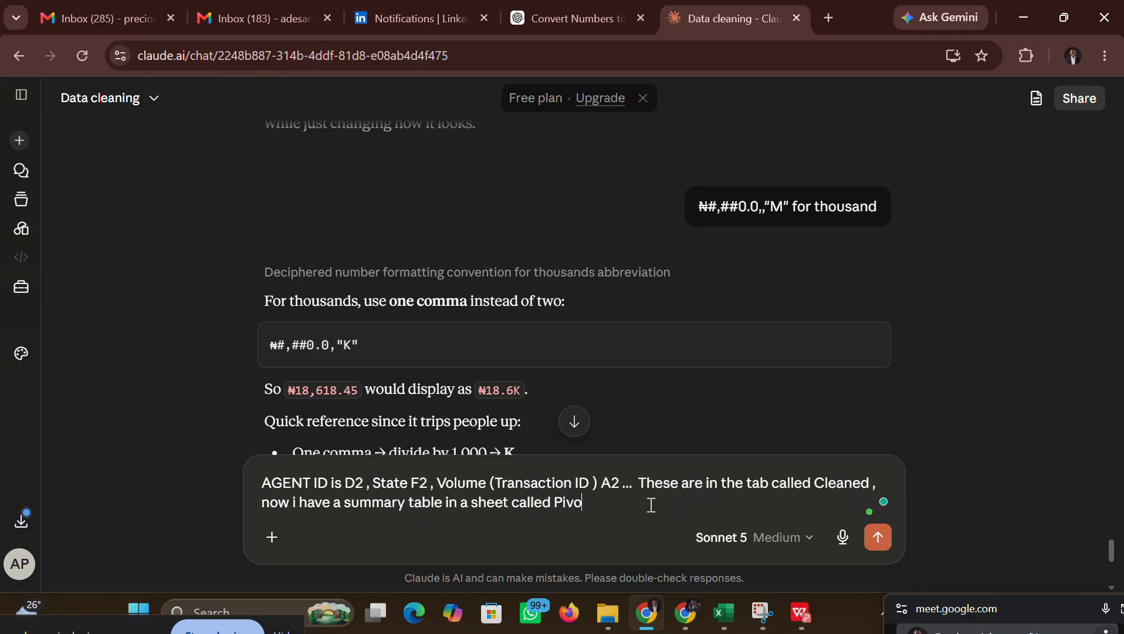
{"action": "type", "text": "t , i need formula to d"}
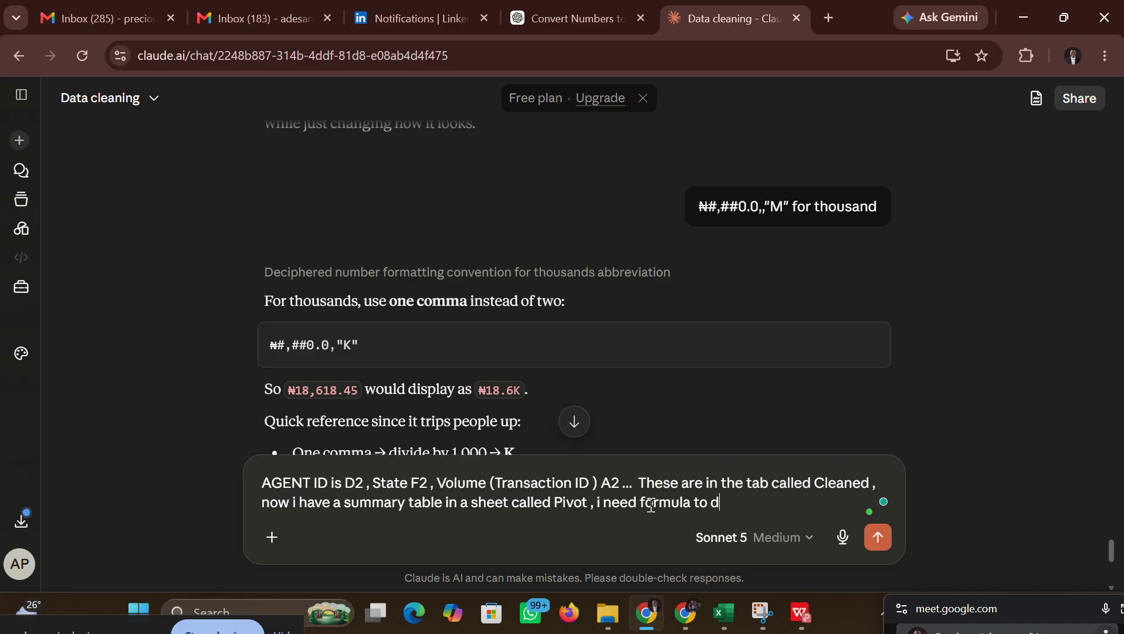
{"action": "type", "text": "rag the top"}
Step: Capture a screenshot of the empty Top Agents by Volume table on the Pivot sheet in Excel and paste it into the Claude draft
{"action": "mouse_move", "coordinate": [724, 613]}
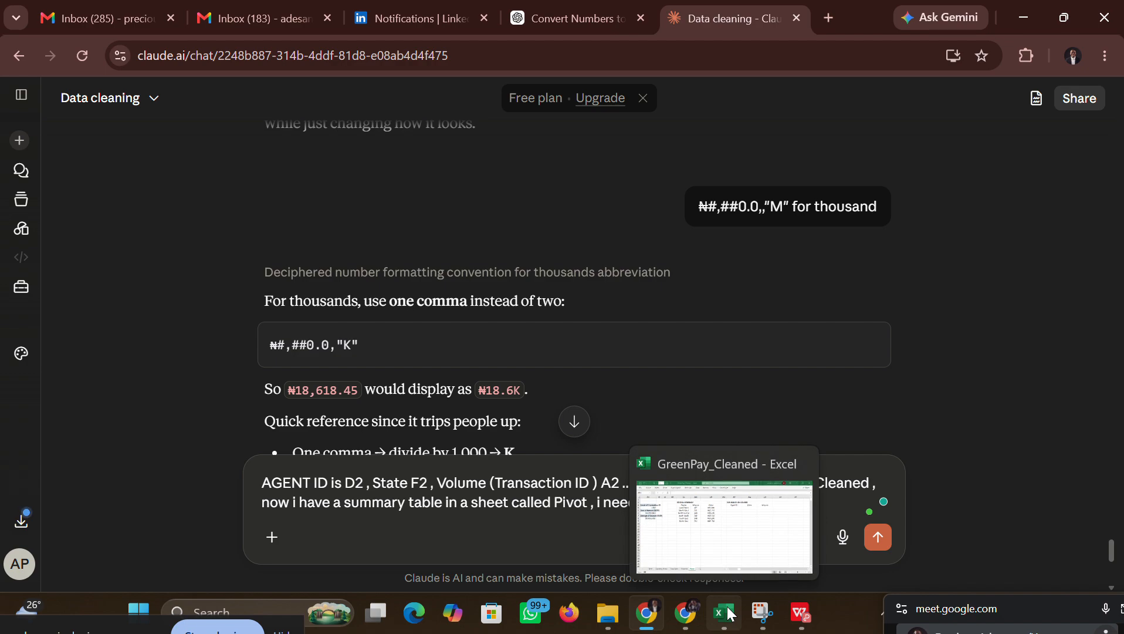
{"action": "left_click", "coordinate": [715, 542]}
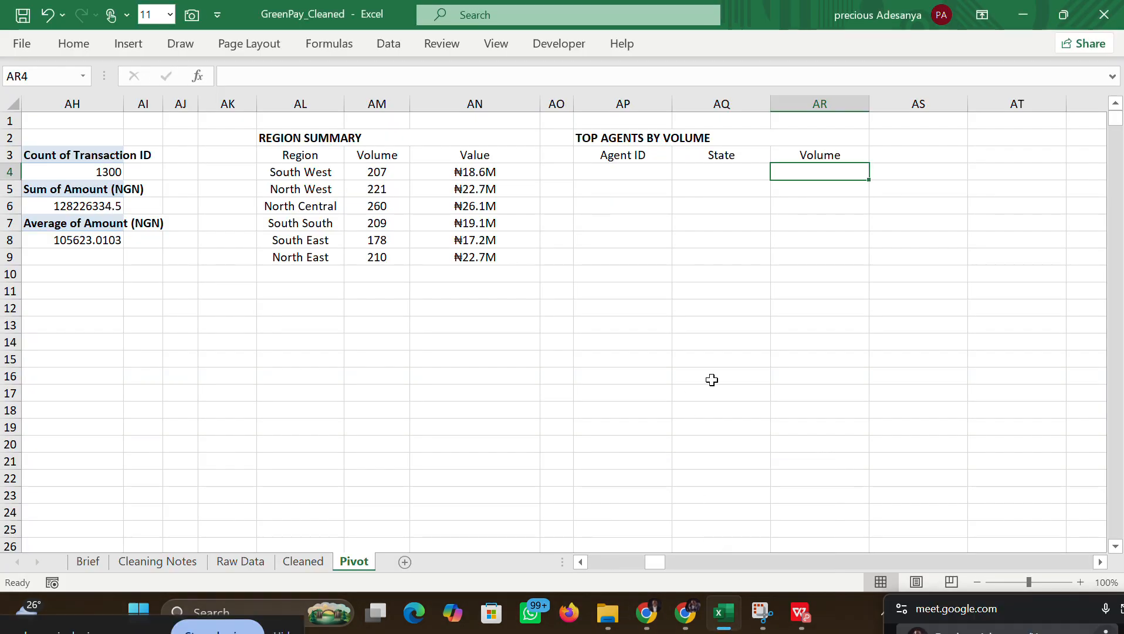
{"action": "key", "text": "super+shift+s"}
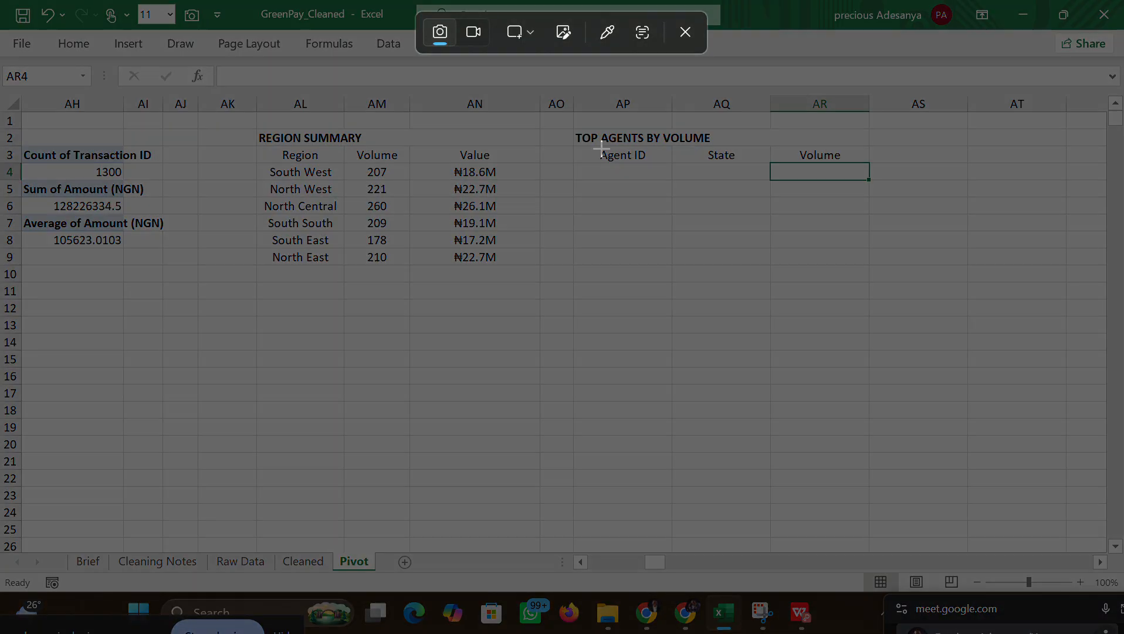
{"action": "left_click_drag", "start_coordinate": [540, 79], "coordinate": [947, 362]}
{"action": "mouse_move", "coordinate": [647, 612]}
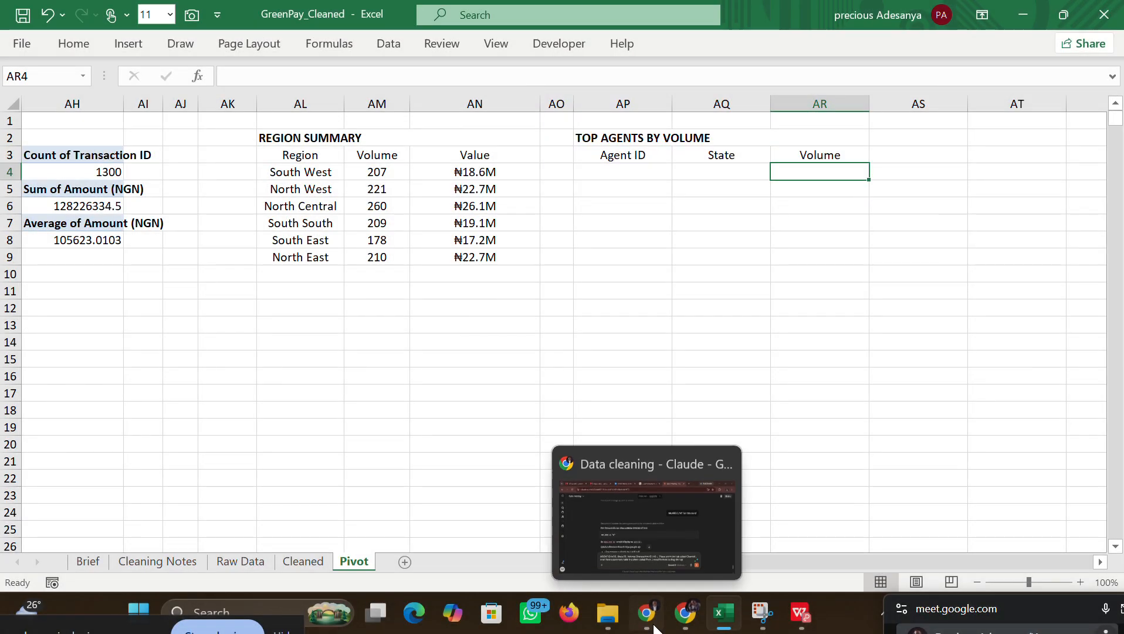
{"action": "left_click", "coordinate": [645, 535]}
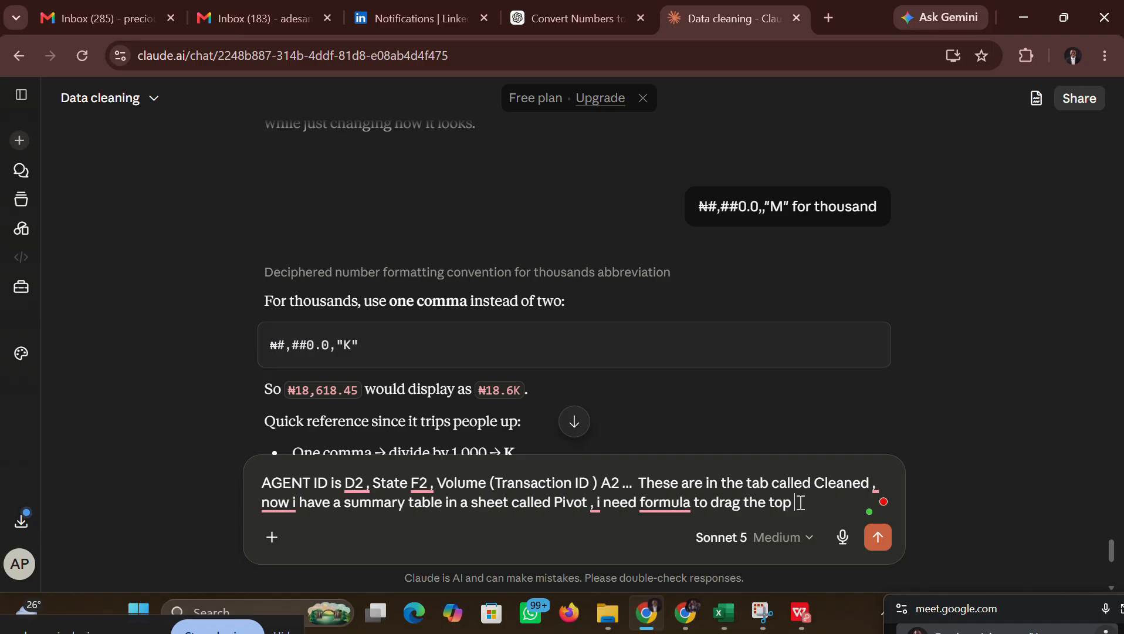
{"action": "key", "text": "ctrl+v"}
Step: Complete the draft with "agents per volume", send it to Claude and dismiss the plan upgrade notice
{"action": "type", "text": "agene"}
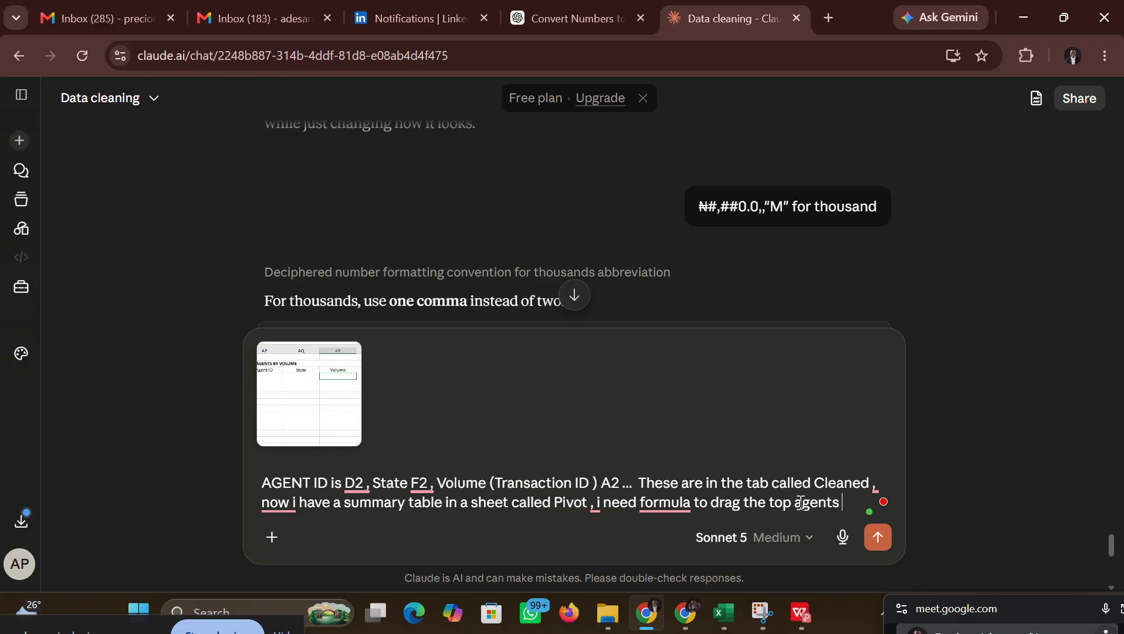
{"action": "type", "text": "s per volume"}
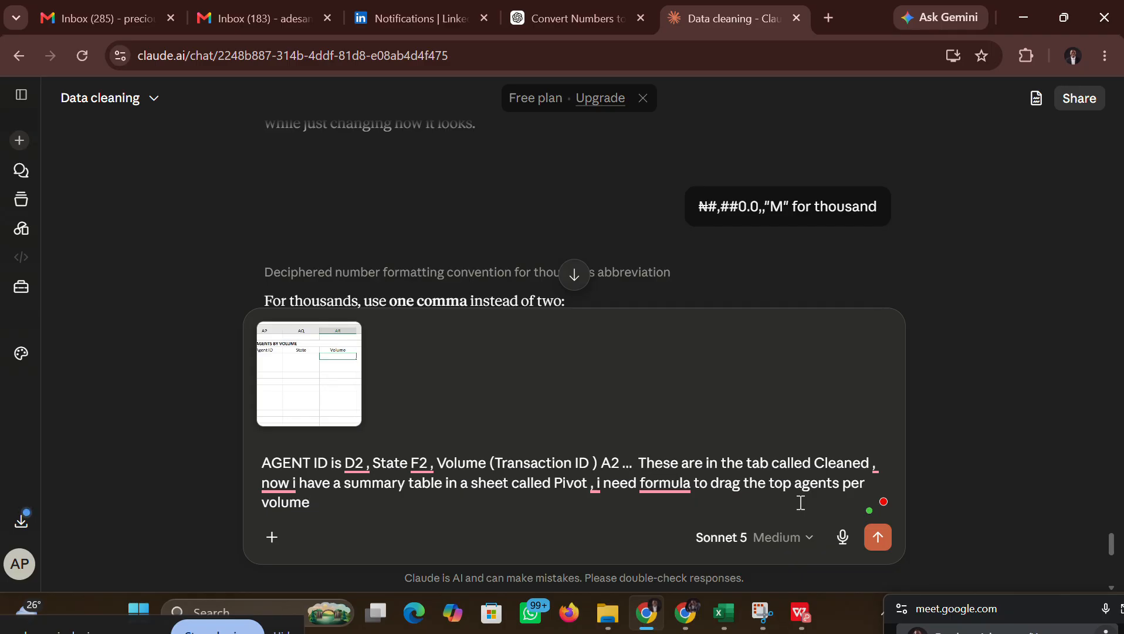
{"action": "key", "text": "Return"}
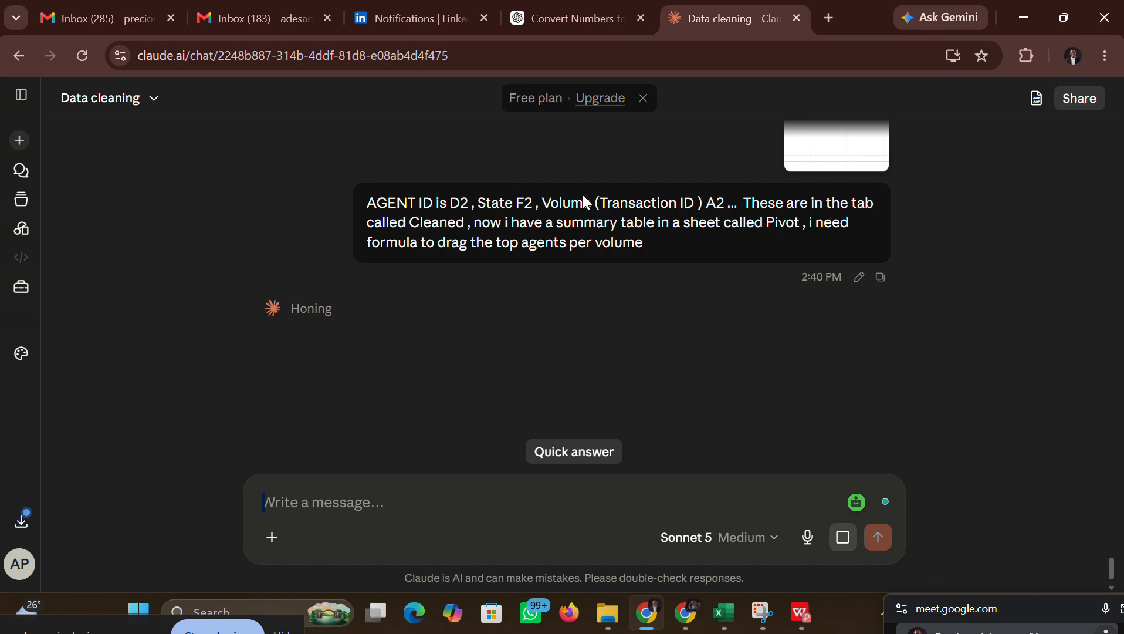
{"action": "left_click", "coordinate": [642, 98]}
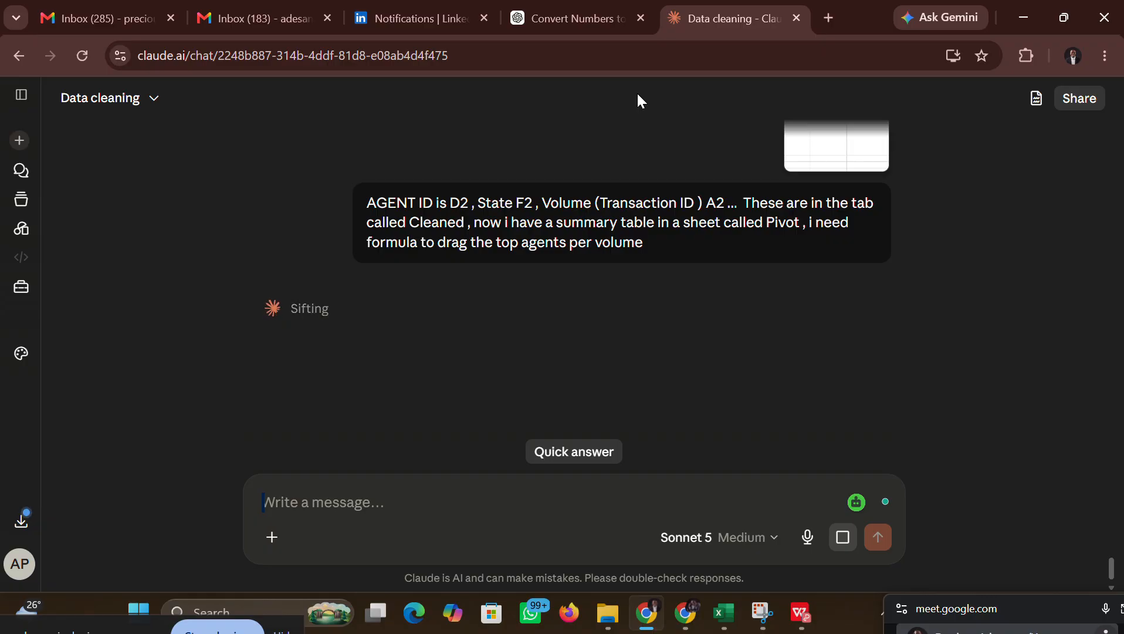
Step: Switch to Excel and review the Pivot, Brief, Cleaning Notes, Raw Data and Cleaned sheets of the GreenPay workbook
{"action": "mouse_move", "coordinate": [728, 613]}
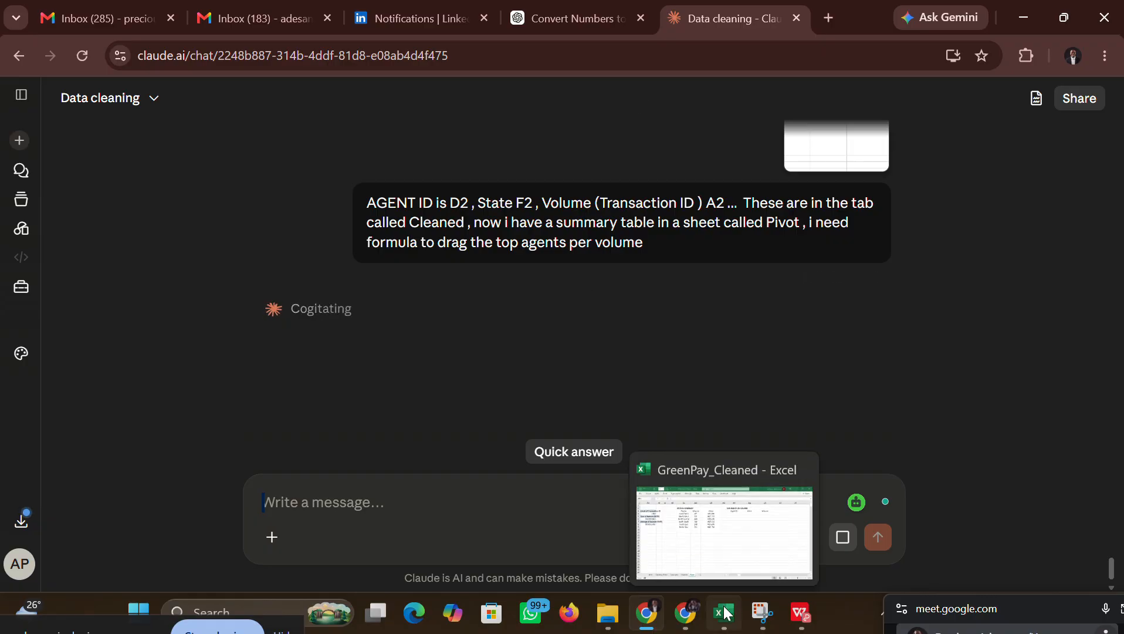
{"action": "left_click", "coordinate": [704, 525]}
{"action": "left_click", "coordinate": [550, 500]}
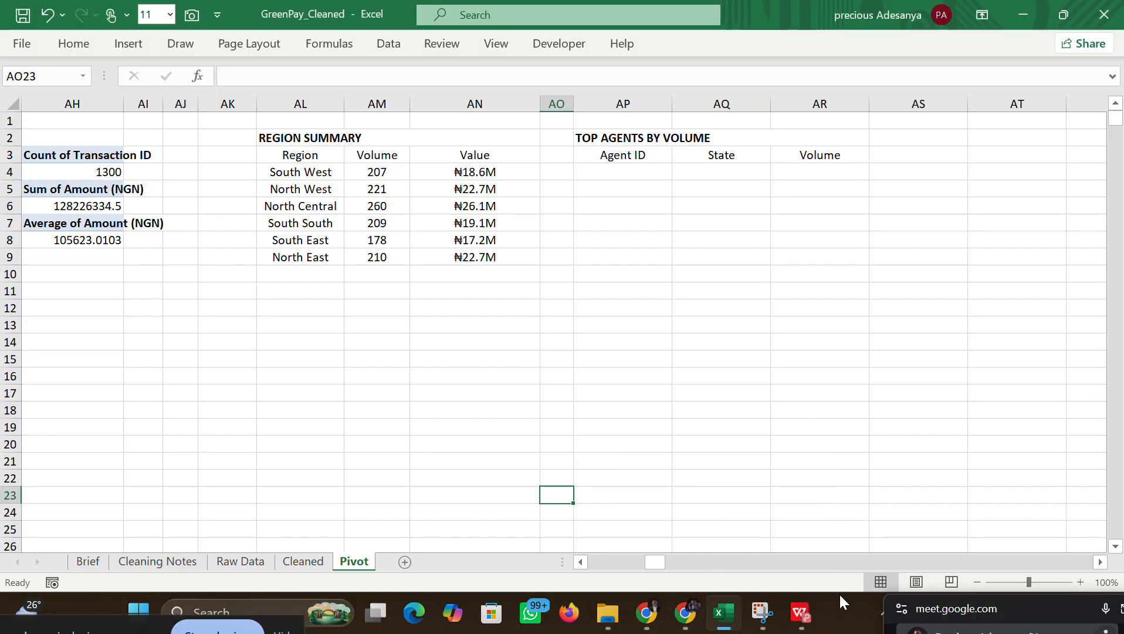
{"action": "left_click_drag", "start_coordinate": [657, 562], "coordinate": [589, 568]}
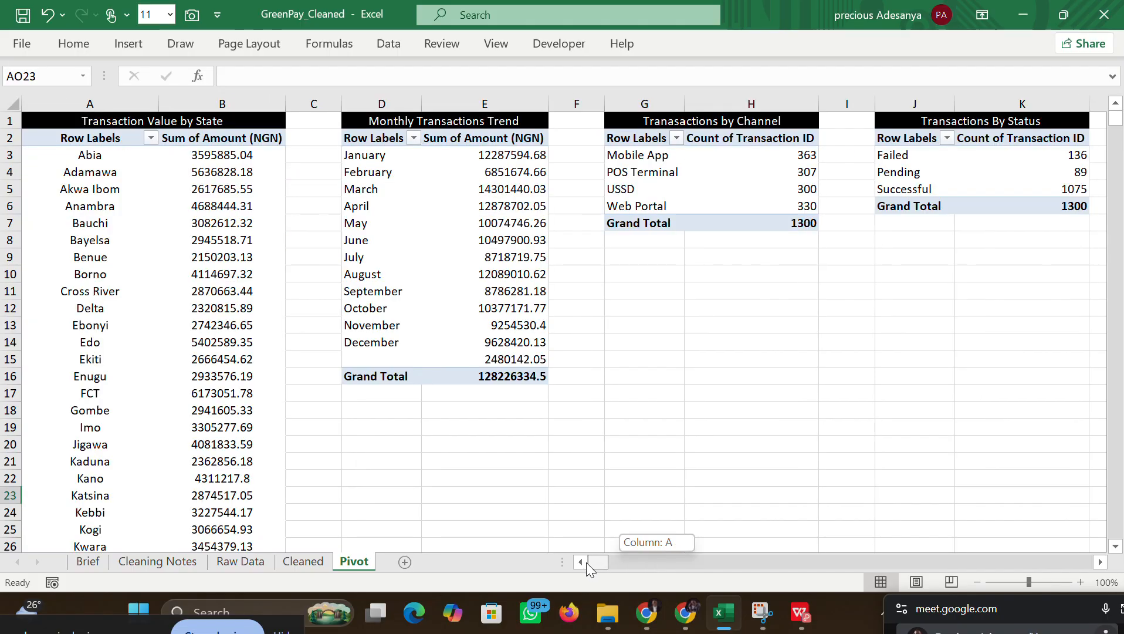
{"action": "left_click", "coordinate": [89, 562]}
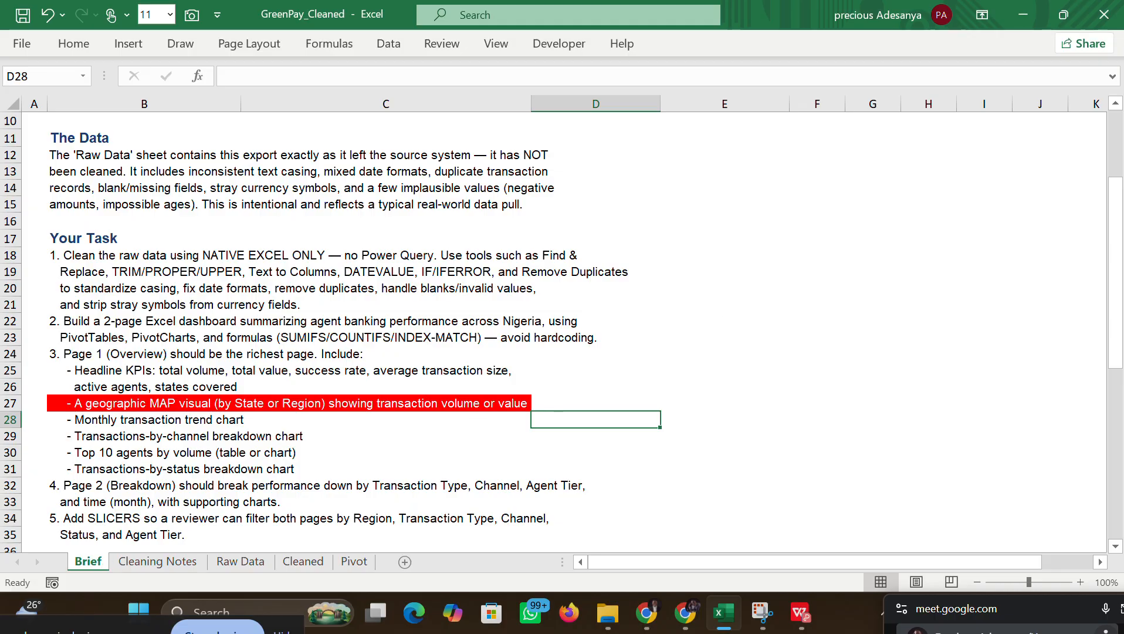
{"action": "left_click_drag", "start_coordinate": [1115, 281], "coordinate": [1115, 216]}
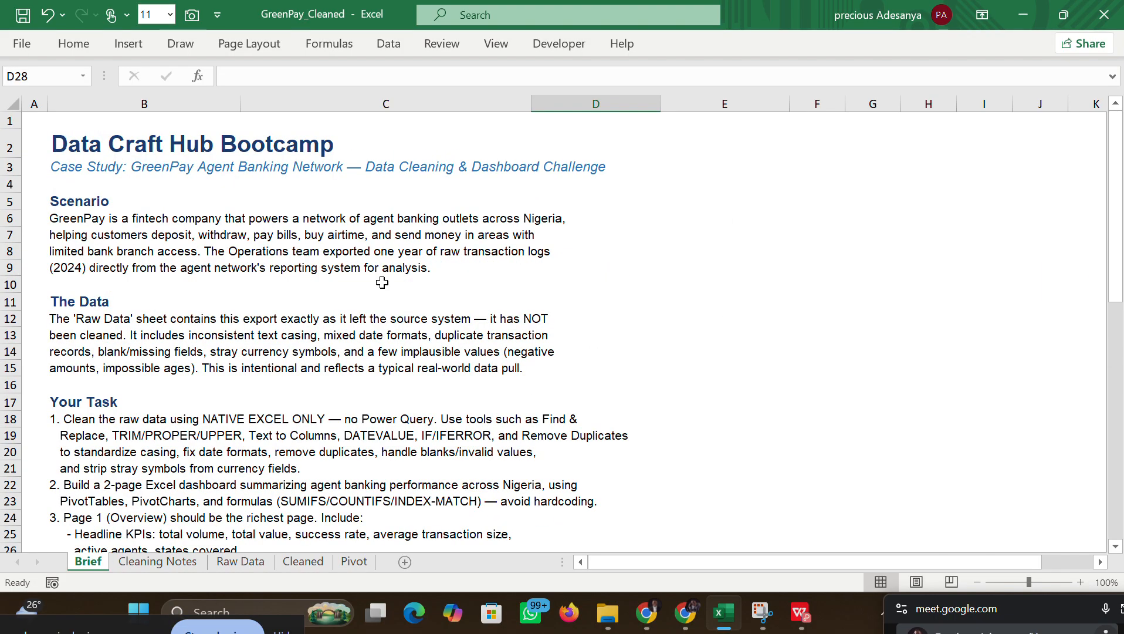
{"action": "left_click", "coordinate": [130, 568]}
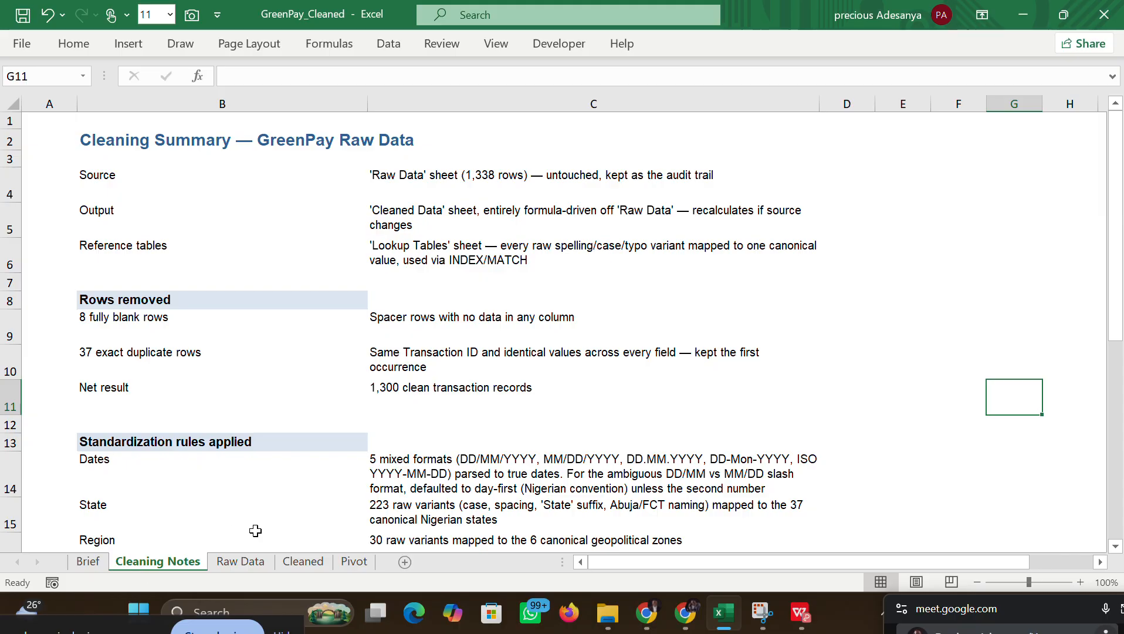
{"action": "left_click", "coordinate": [261, 560]}
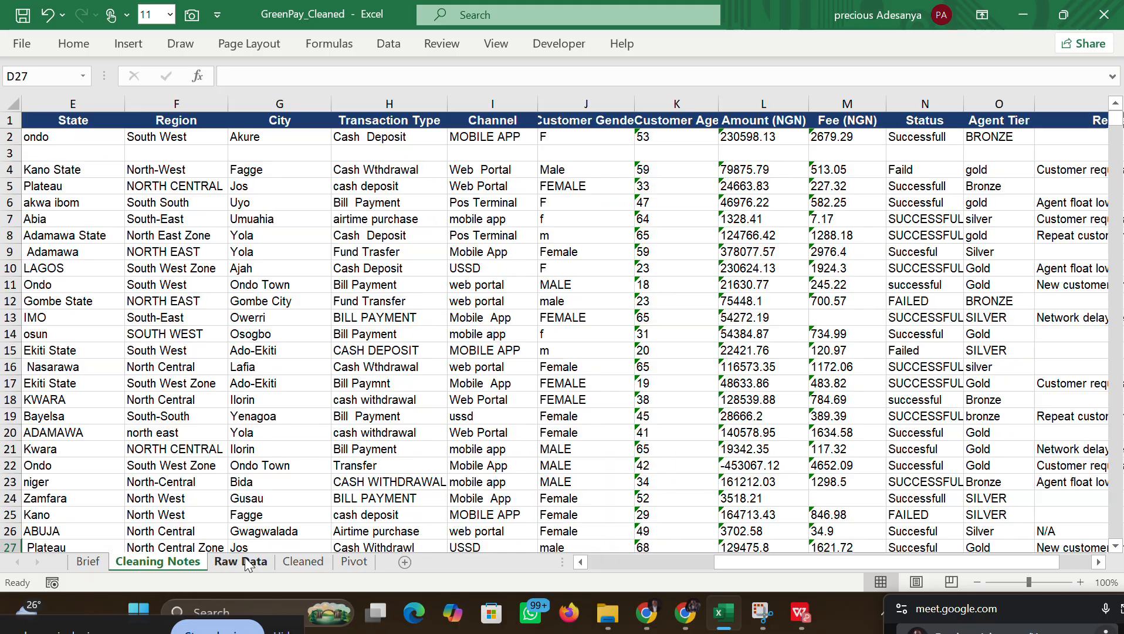
{"action": "left_click", "coordinate": [313, 563]}
{"action": "left_click", "coordinate": [349, 562]}
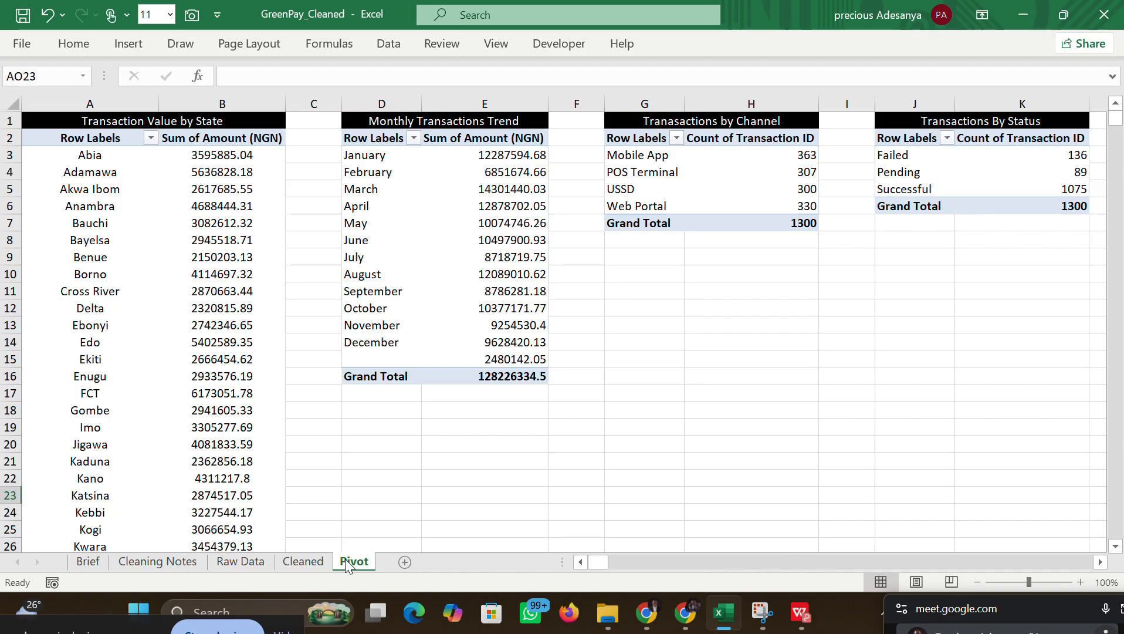
{"action": "left_click", "coordinate": [298, 563]}
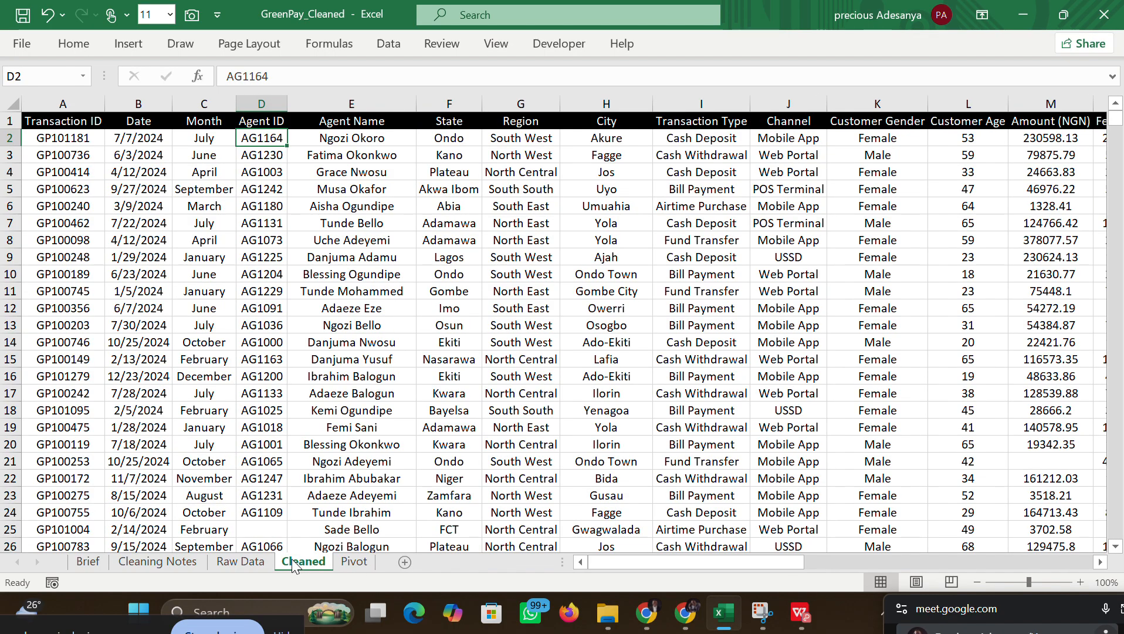
{"action": "left_click", "coordinate": [251, 563]}
{"action": "left_click", "coordinate": [125, 562]}
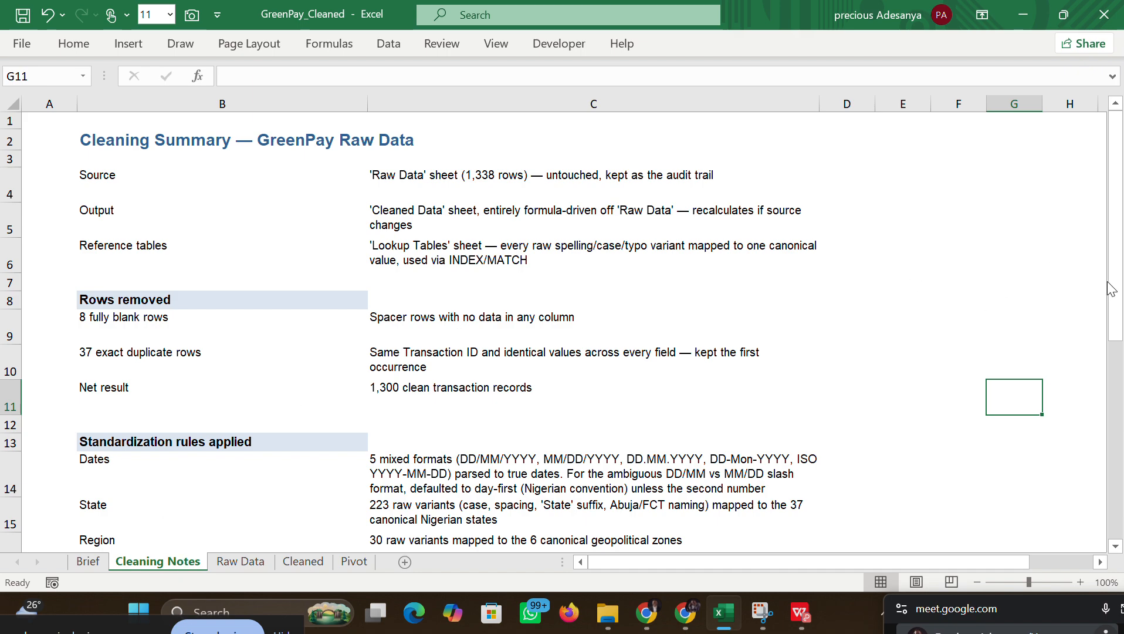
{"action": "left_click_drag", "start_coordinate": [1111, 290], "coordinate": [1119, 604]}
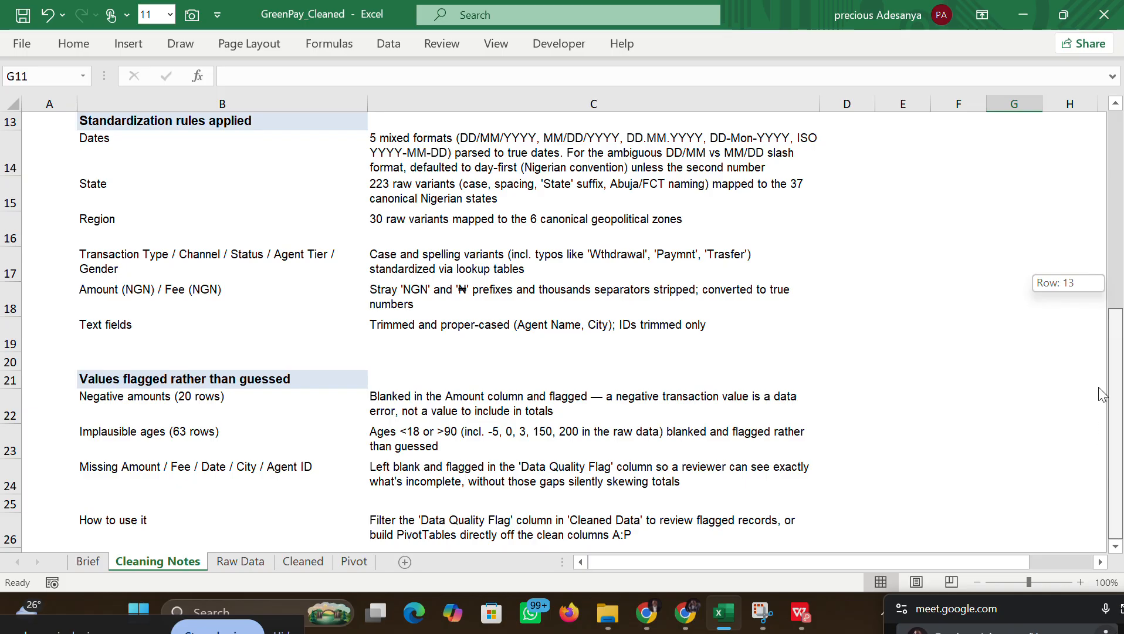
{"action": "left_click_drag", "start_coordinate": [1099, 387], "coordinate": [1092, 237]}
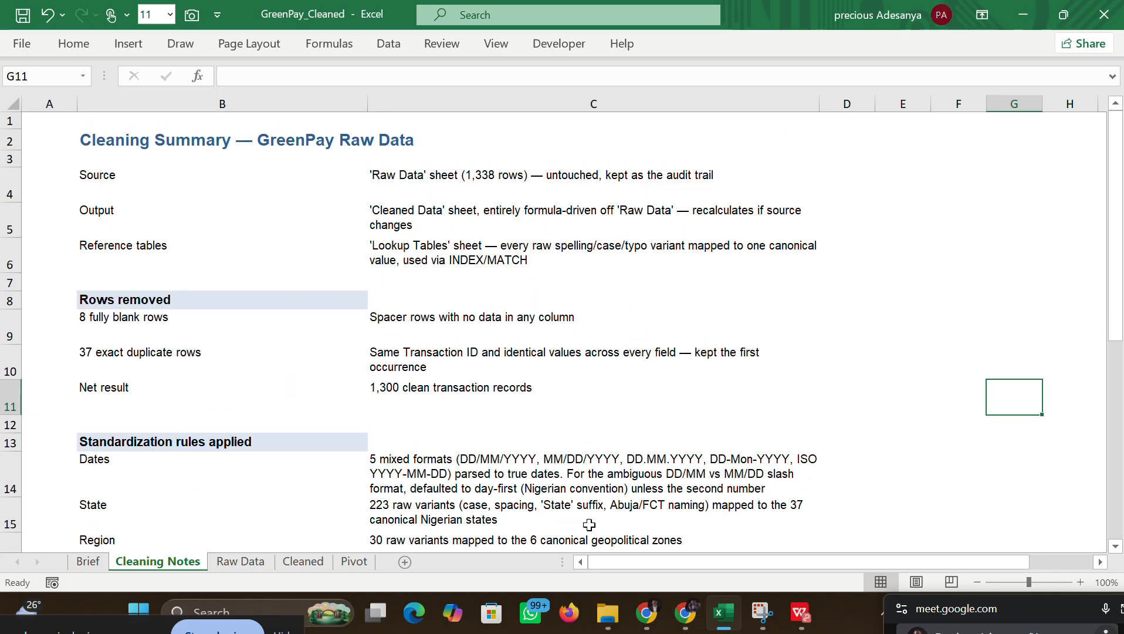
Step: On the Pivot sheet, merge and center AF2:AG2 above the Total Volume summary and enter the heading "KPI INDICATORS"
{"action": "left_click", "coordinate": [354, 562]}
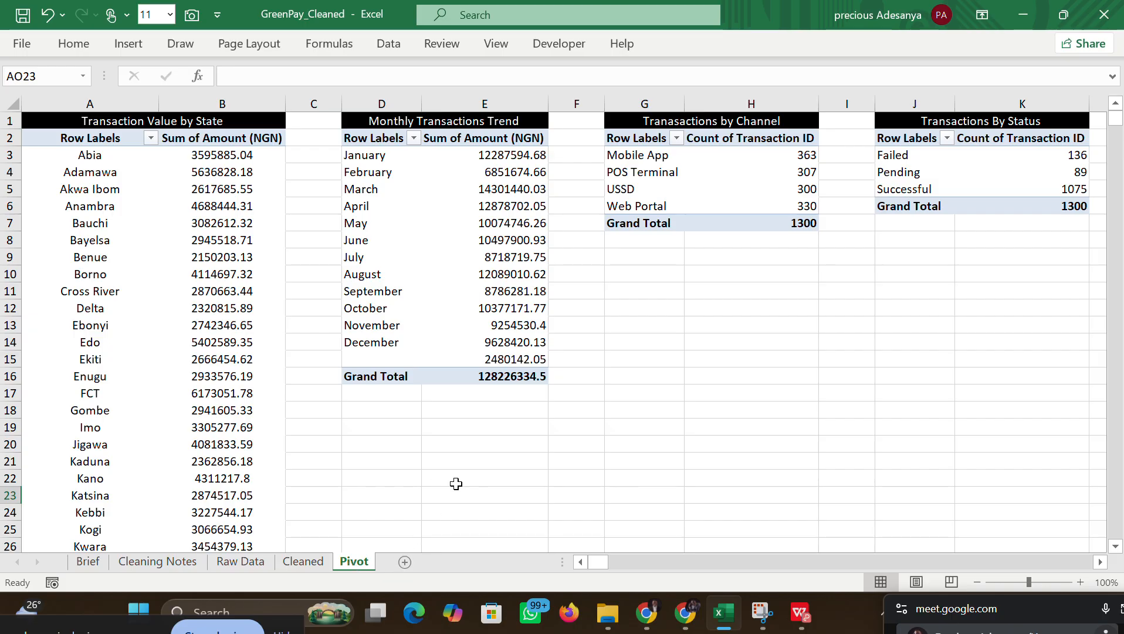
{"action": "left_click_drag", "start_coordinate": [600, 567], "coordinate": [641, 567]}
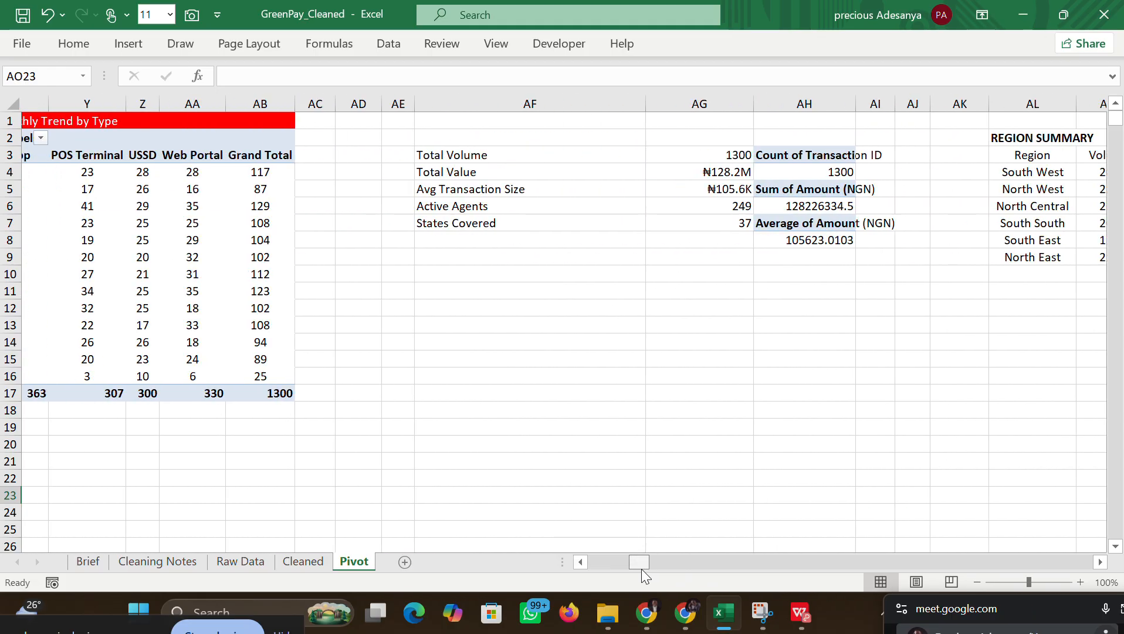
{"action": "left_click_drag", "start_coordinate": [444, 130], "coordinate": [672, 137]}
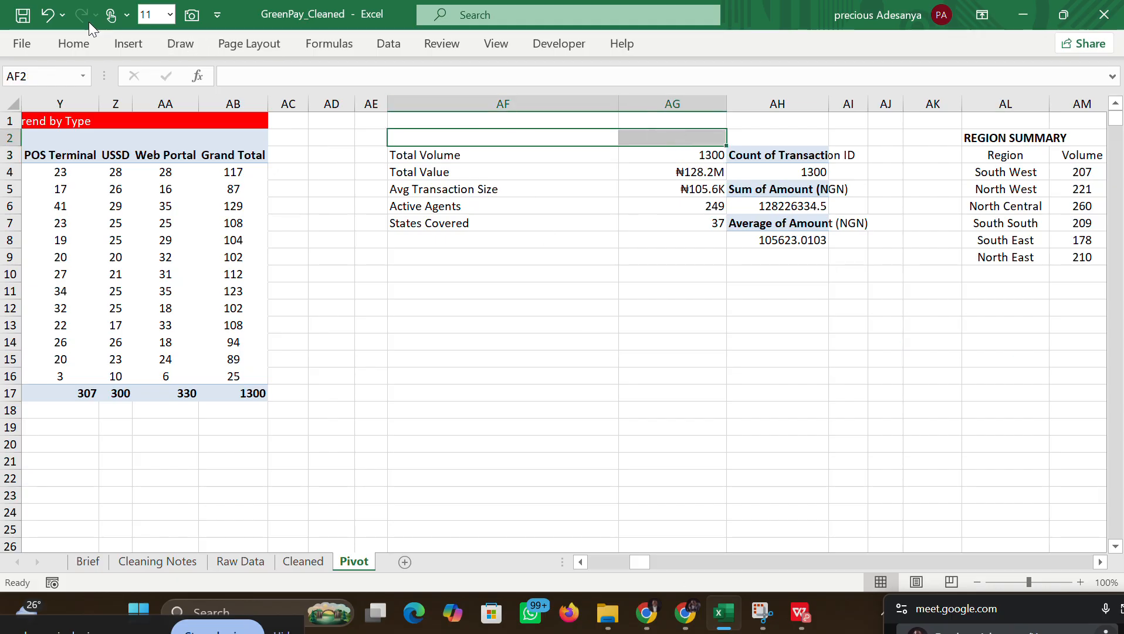
{"action": "left_click", "coordinate": [78, 47]}
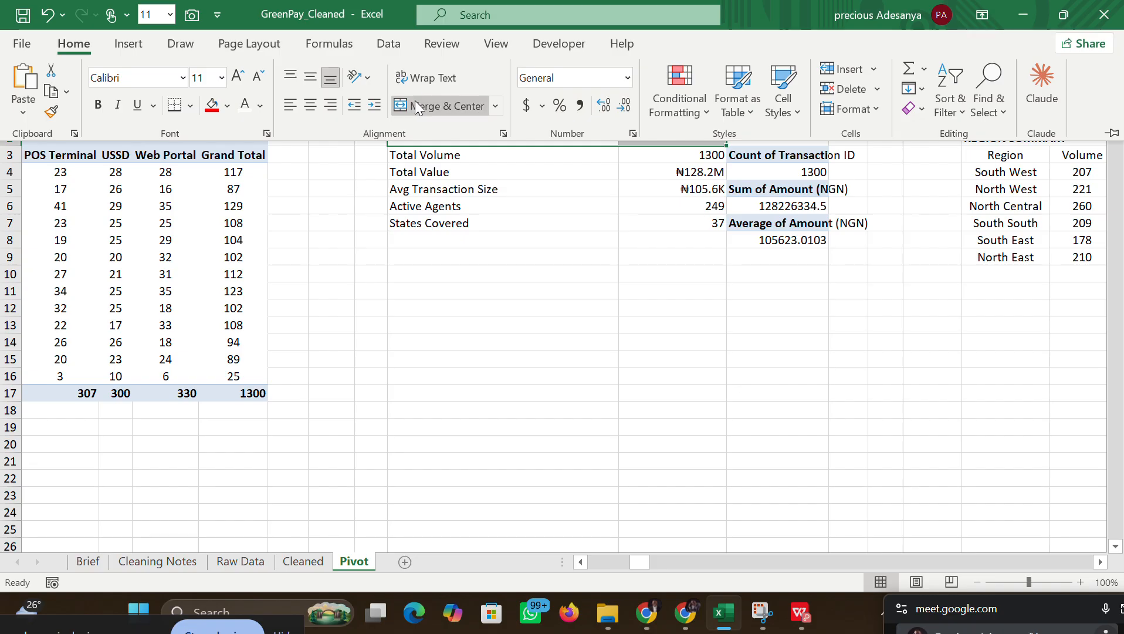
{"action": "left_click", "coordinate": [417, 102]}
{"action": "left_click", "coordinate": [557, 136]}
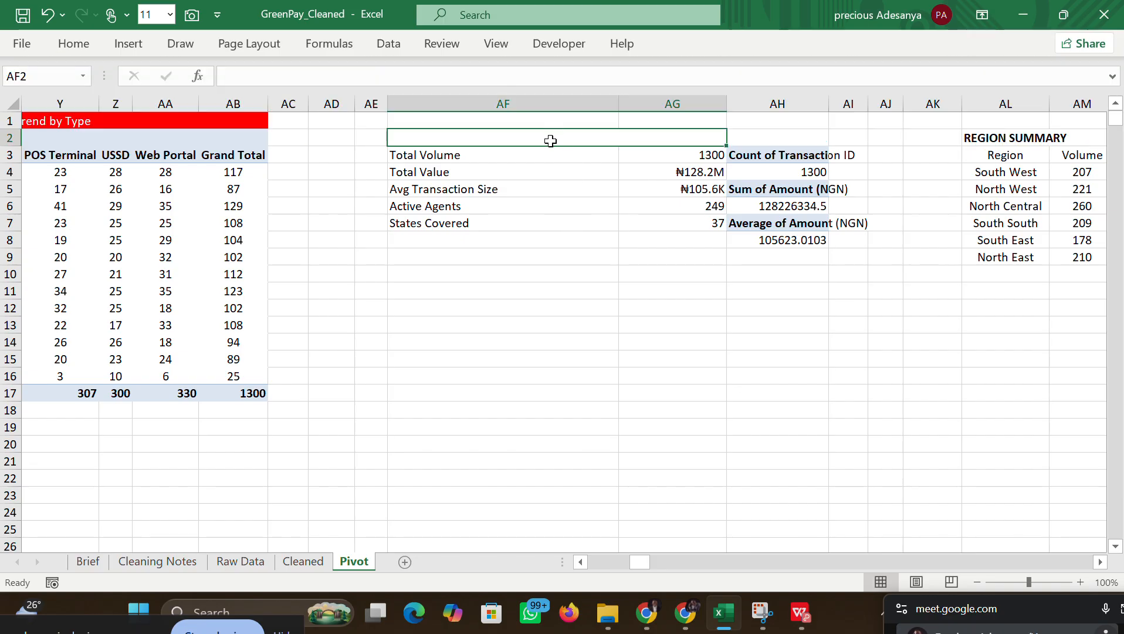
{"action": "type", "text": "KPI "}
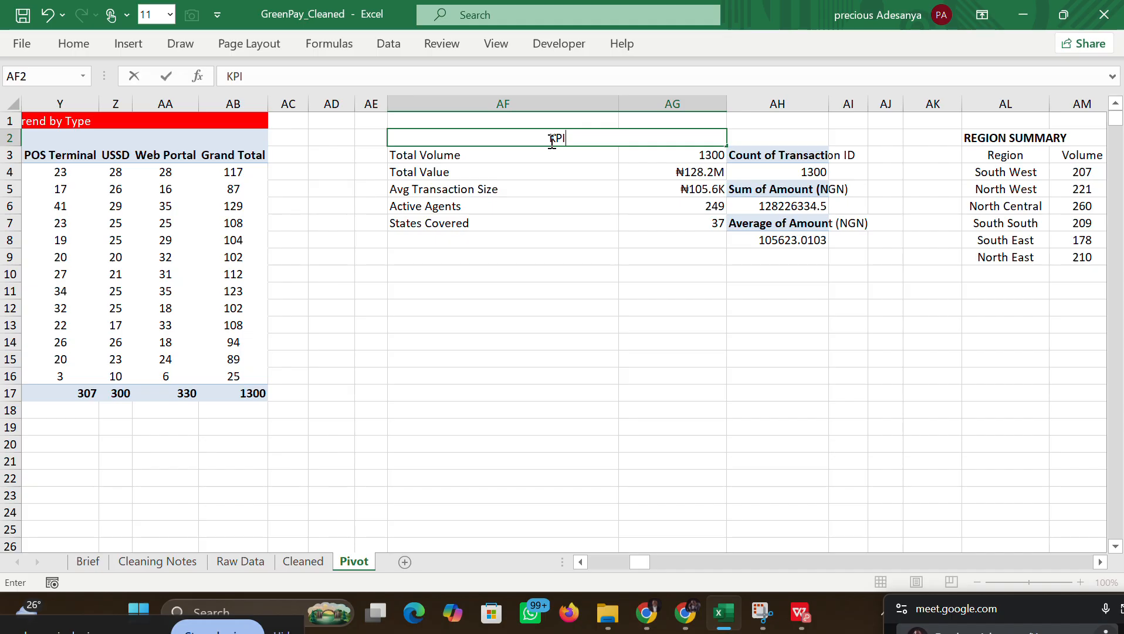
{"action": "type", "text": "INDICATORS"}
{"action": "left_click", "coordinate": [572, 261]}
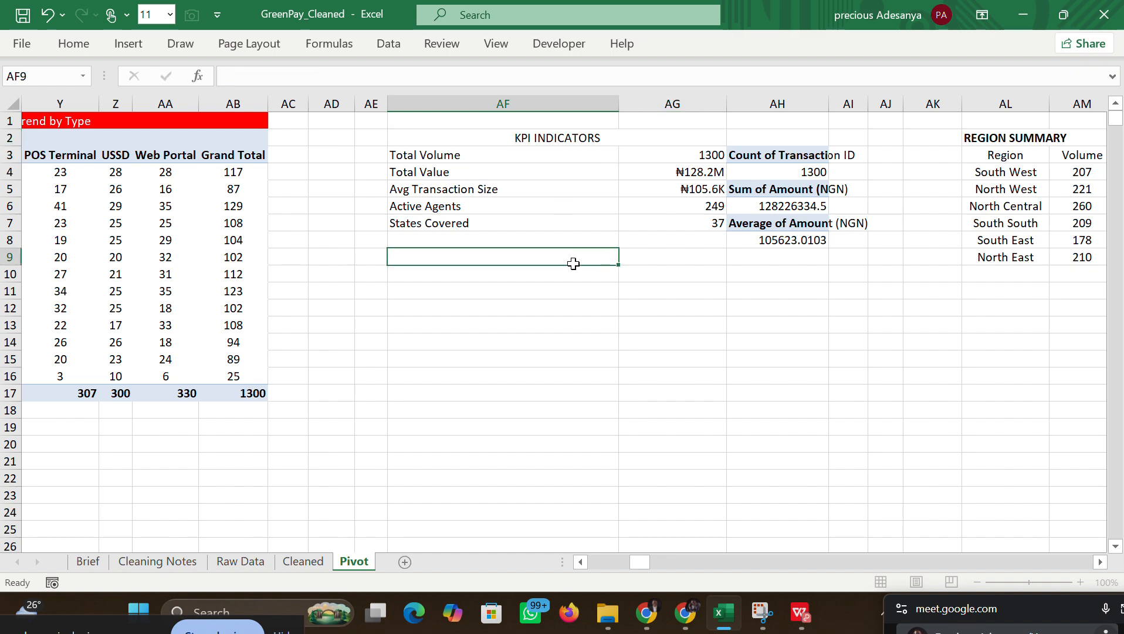
Step: Format the KPI INDICATORS heading with a red fill and white text
{"action": "left_click", "coordinate": [538, 133]}
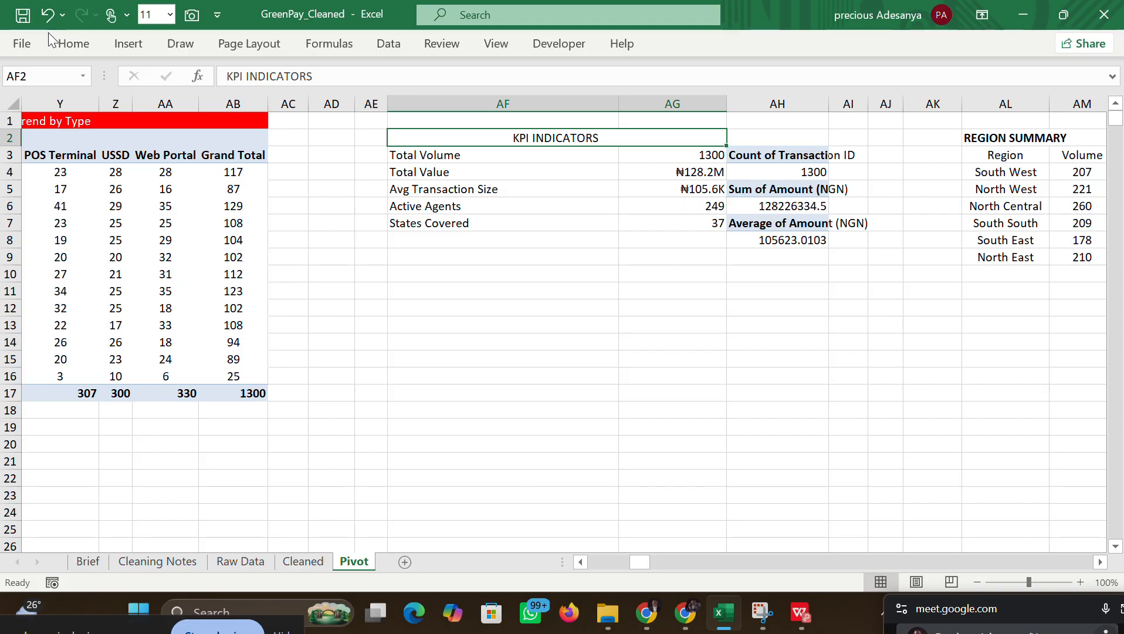
{"action": "left_click", "coordinate": [72, 43]}
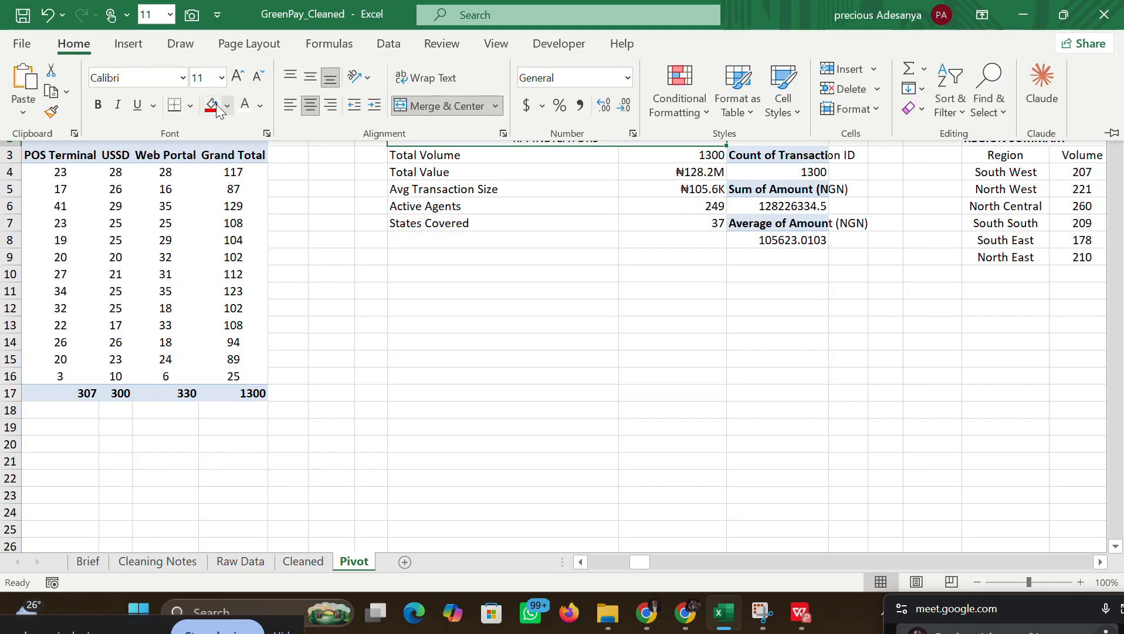
{"action": "left_click", "coordinate": [212, 106]}
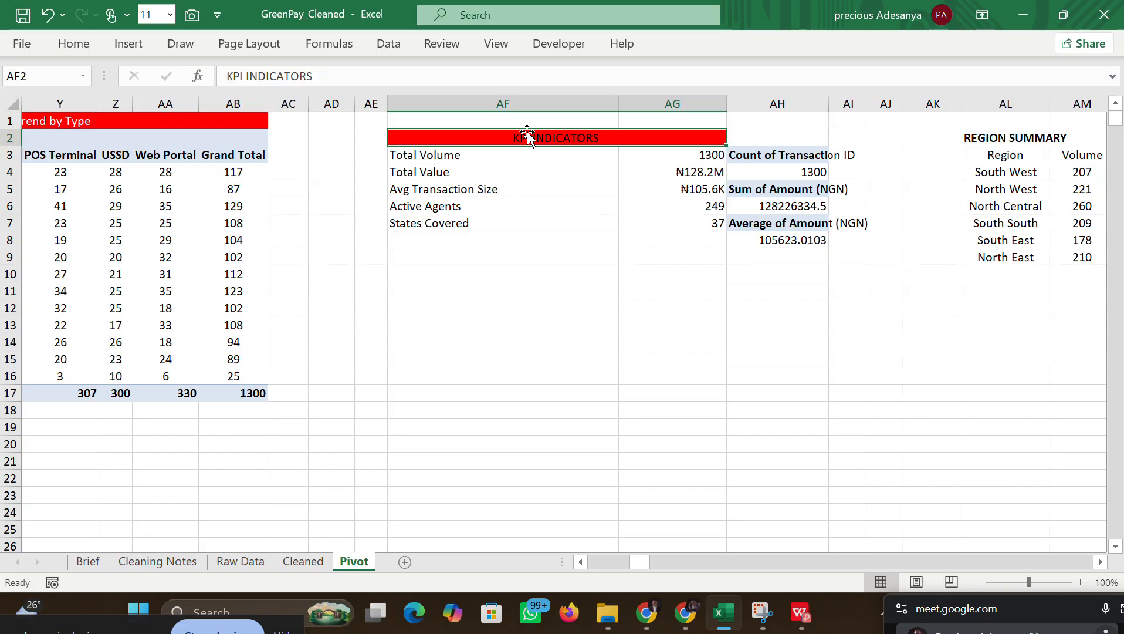
{"action": "left_click", "coordinate": [77, 44]}
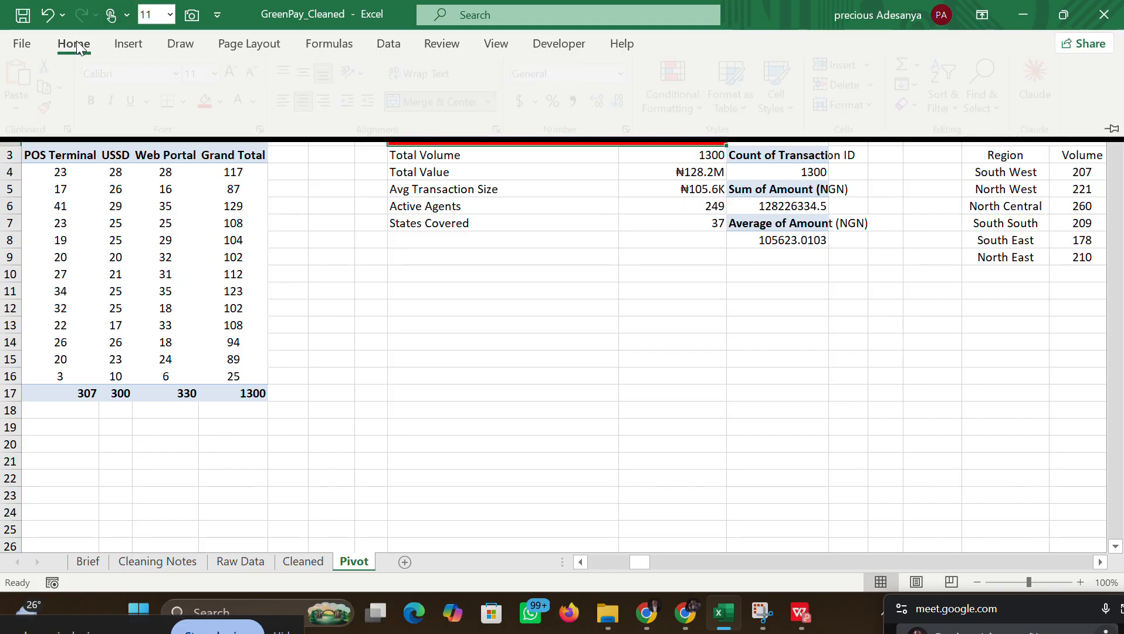
{"action": "left_click", "coordinate": [527, 277]}
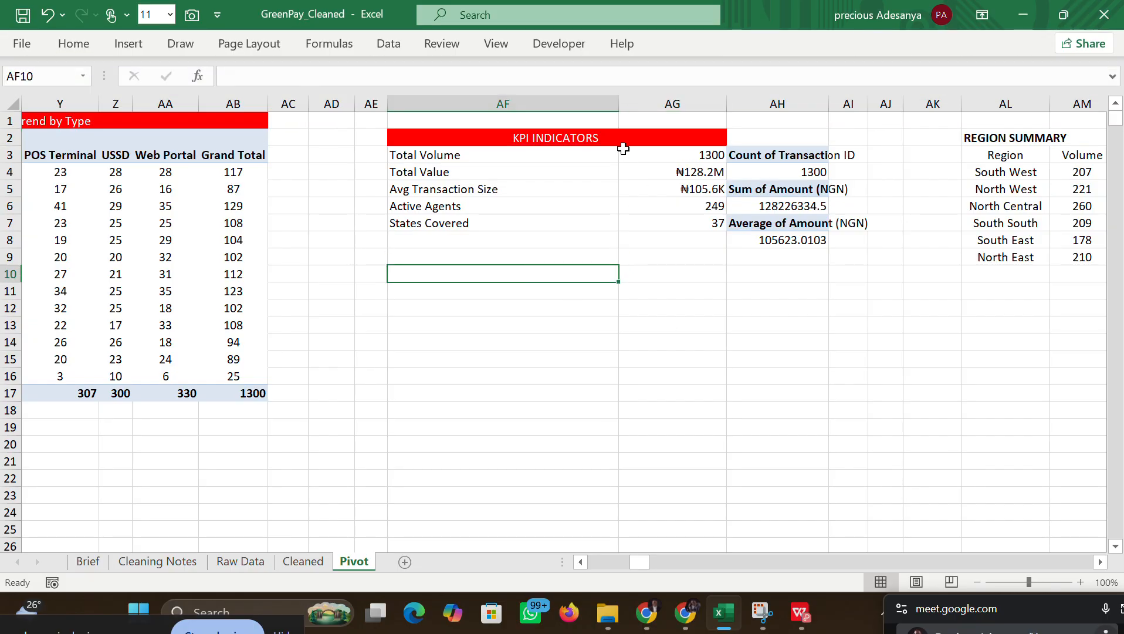
Step: Bold the Region, Volume and Value column headers of the Region Summary table
{"action": "mouse_move", "coordinate": [641, 560]}
{"action": "left_mouse_down"}
{"action": "mouse_move", "coordinate": [684, 568]}
{"action": "mouse_move", "coordinate": [645, 566]}
{"action": "mouse_move", "coordinate": [657, 566]}
{"action": "left_mouse_up"}
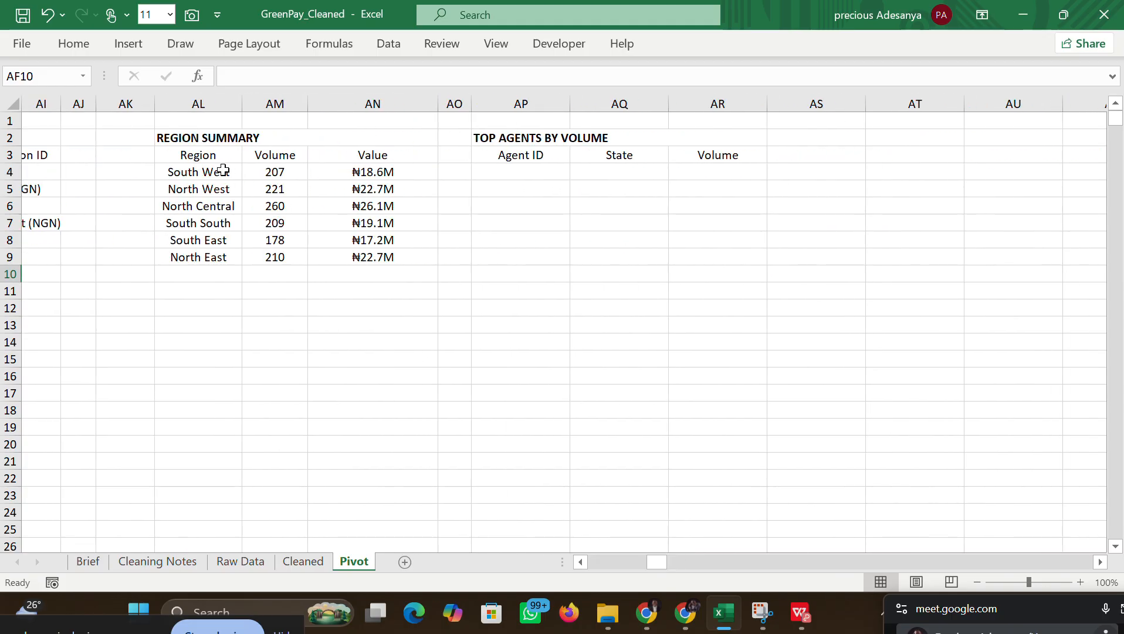
{"action": "left_click_drag", "start_coordinate": [197, 154], "coordinate": [333, 162]}
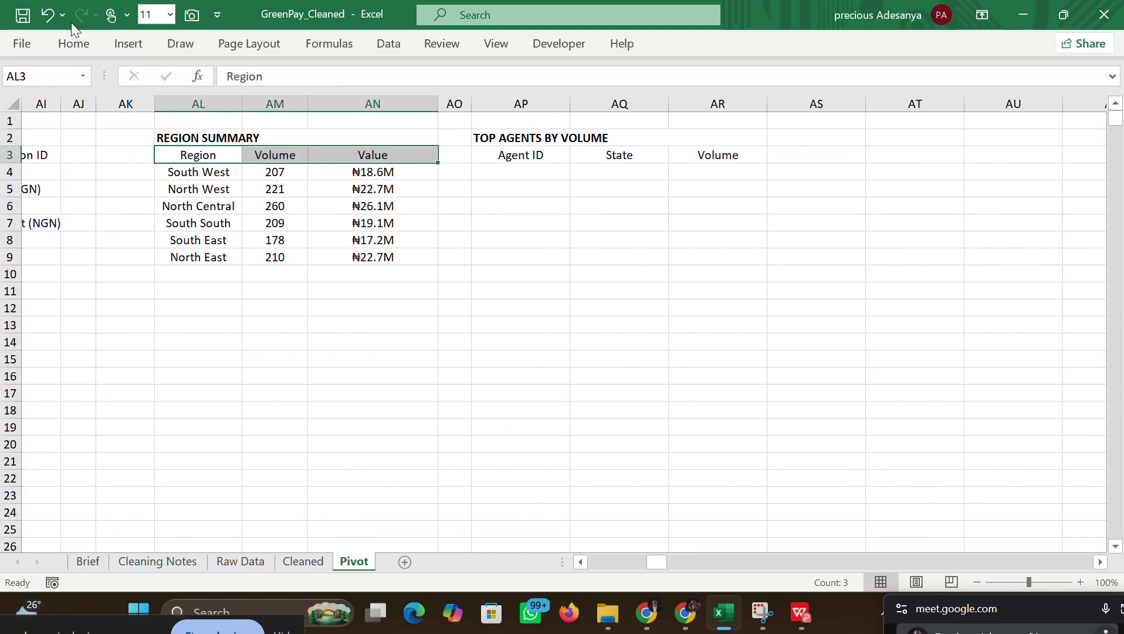
{"action": "left_click", "coordinate": [73, 44]}
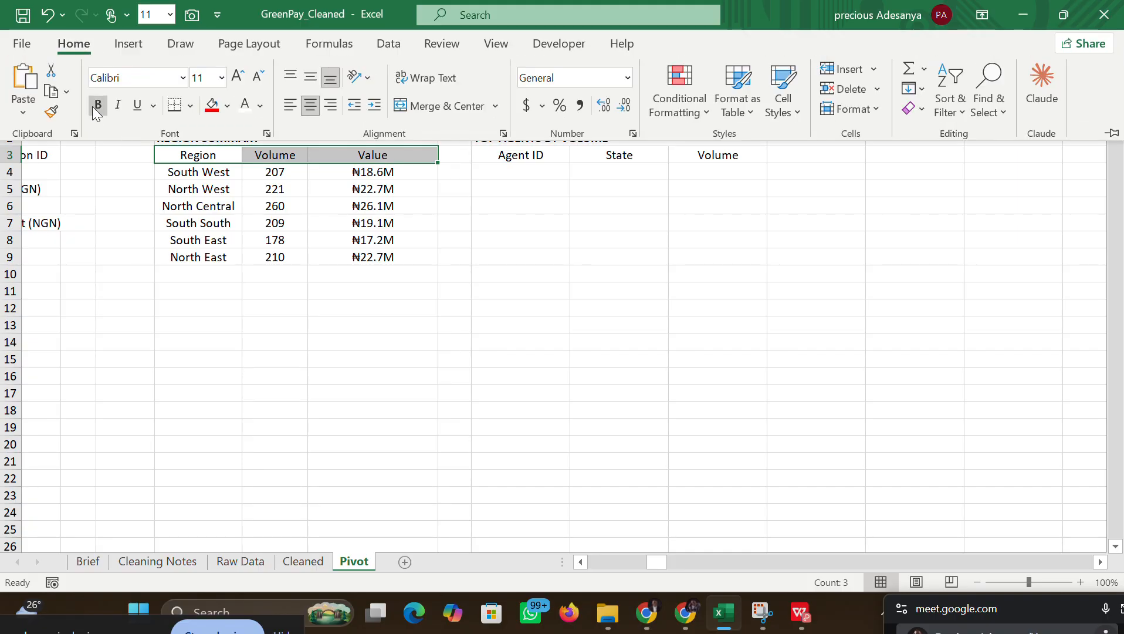
{"action": "left_click", "coordinate": [93, 107]}
{"action": "left_click", "coordinate": [509, 271]}
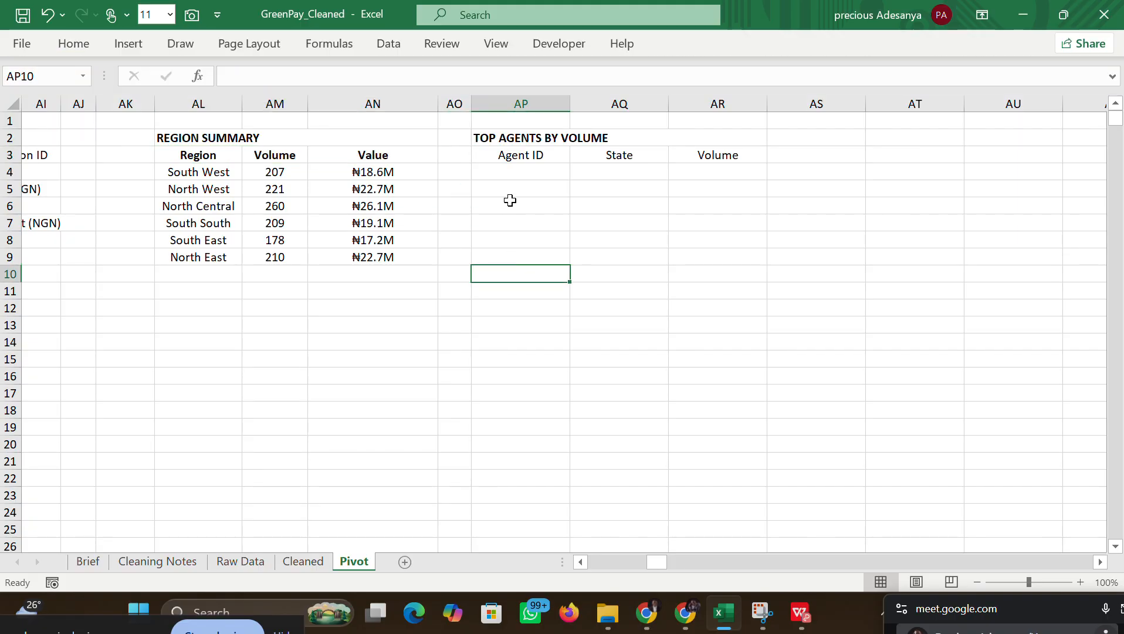
Step: Bold the Agent ID, State and Volume column headers of the Top Agents by Volume table
{"action": "left_click", "coordinate": [510, 172]}
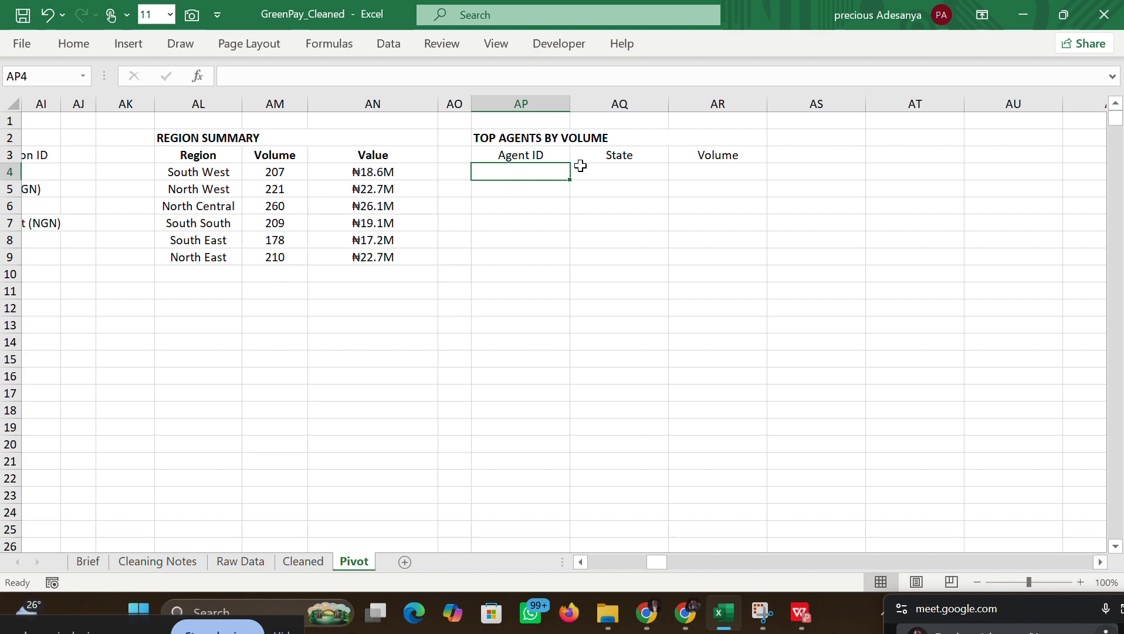
{"action": "left_click_drag", "start_coordinate": [522, 155], "coordinate": [682, 155]}
{"action": "left_click", "coordinate": [62, 48]}
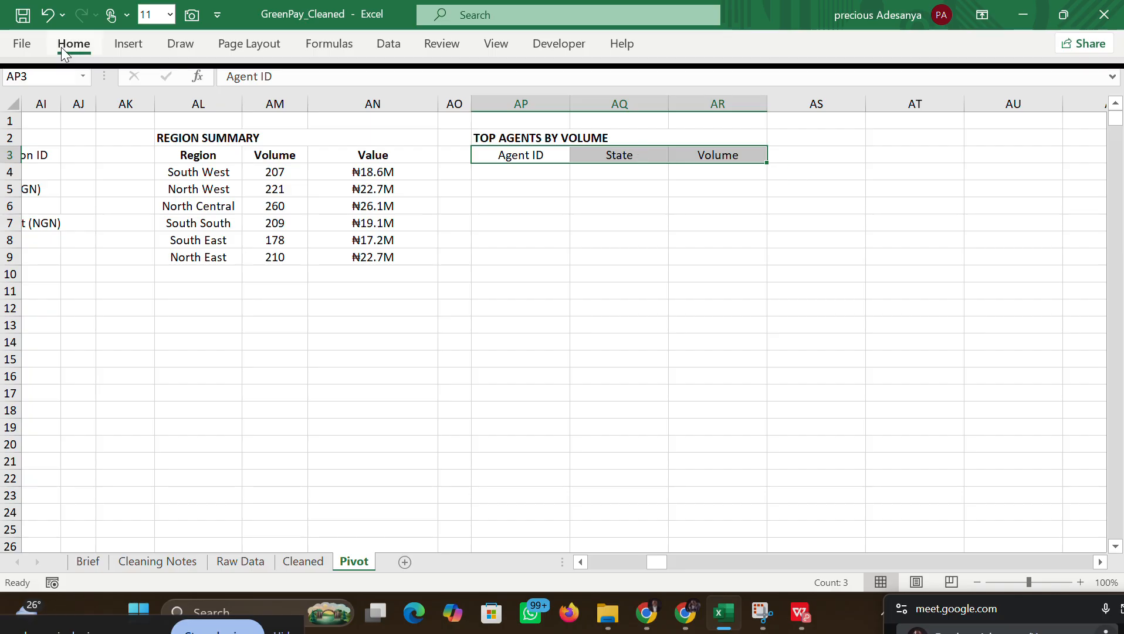
{"action": "left_click", "coordinate": [96, 108]}
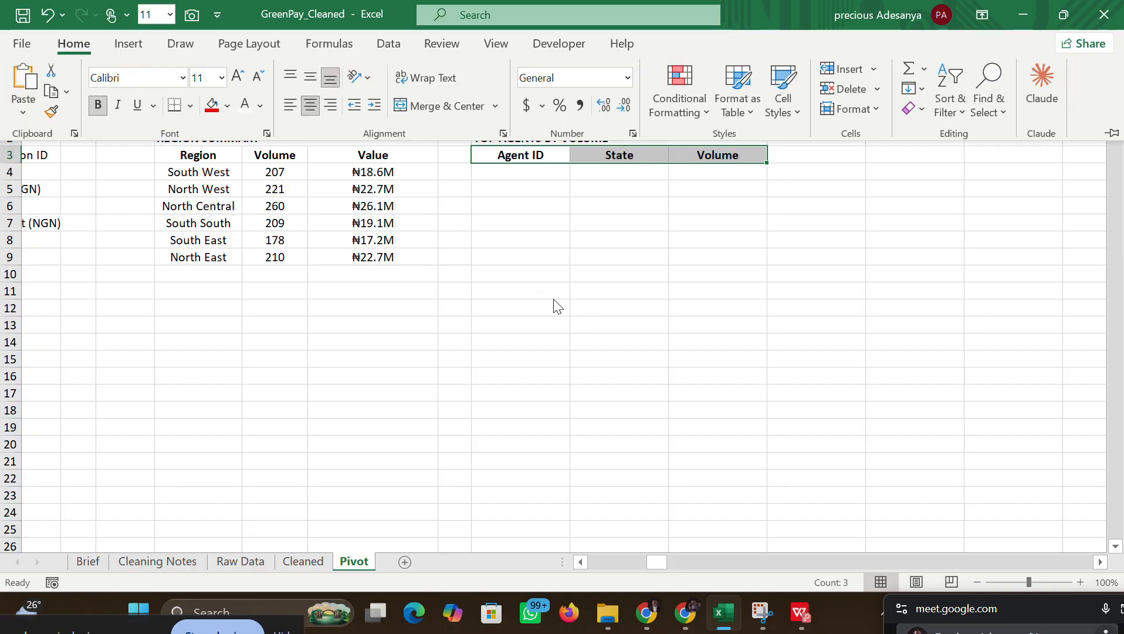
{"action": "left_click", "coordinate": [572, 293]}
Step: Select AP4 for the formula, switch to the Claude chat in Chrome and copy its INDEX/SORTBY formula for the ranked Agent ID list
{"action": "left_click", "coordinate": [518, 177]}
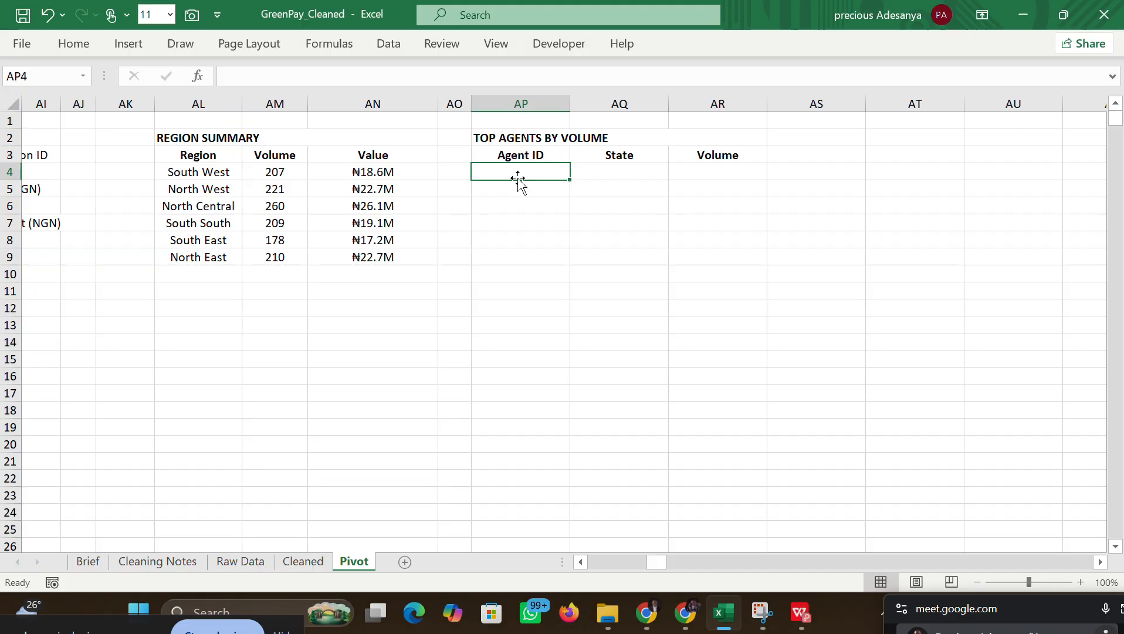
{"action": "left_click", "coordinate": [640, 616]}
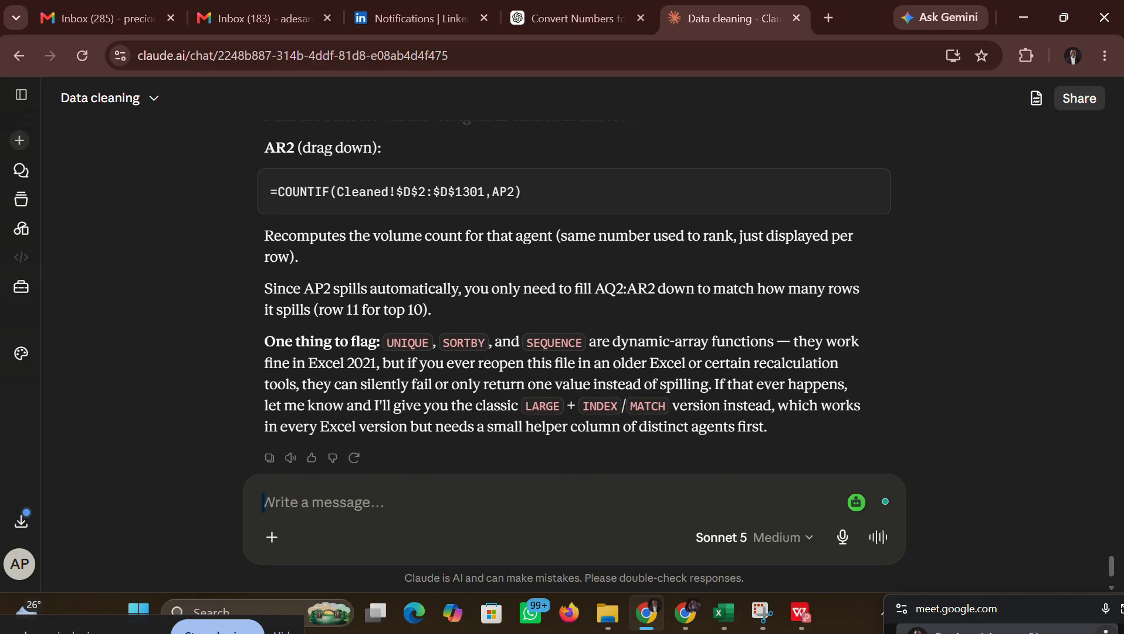
{"action": "scroll", "coordinate": [575, 293], "scroll_direction": "up", "scroll_amount": 2}
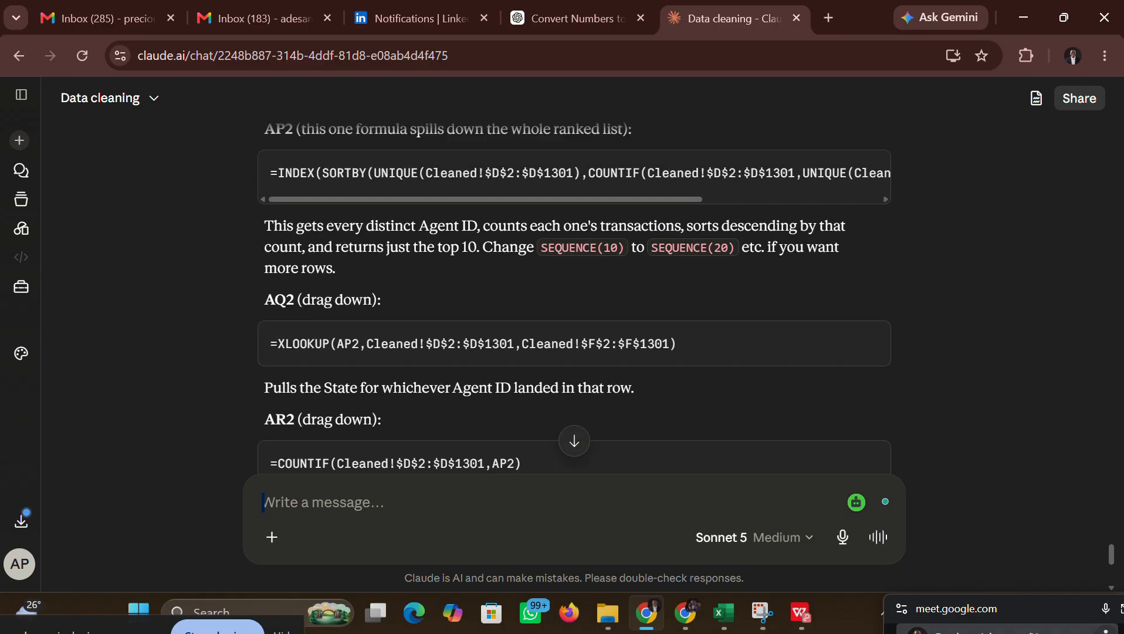
{"action": "scroll", "coordinate": [575, 293], "scroll_direction": "up", "scroll_amount": 3}
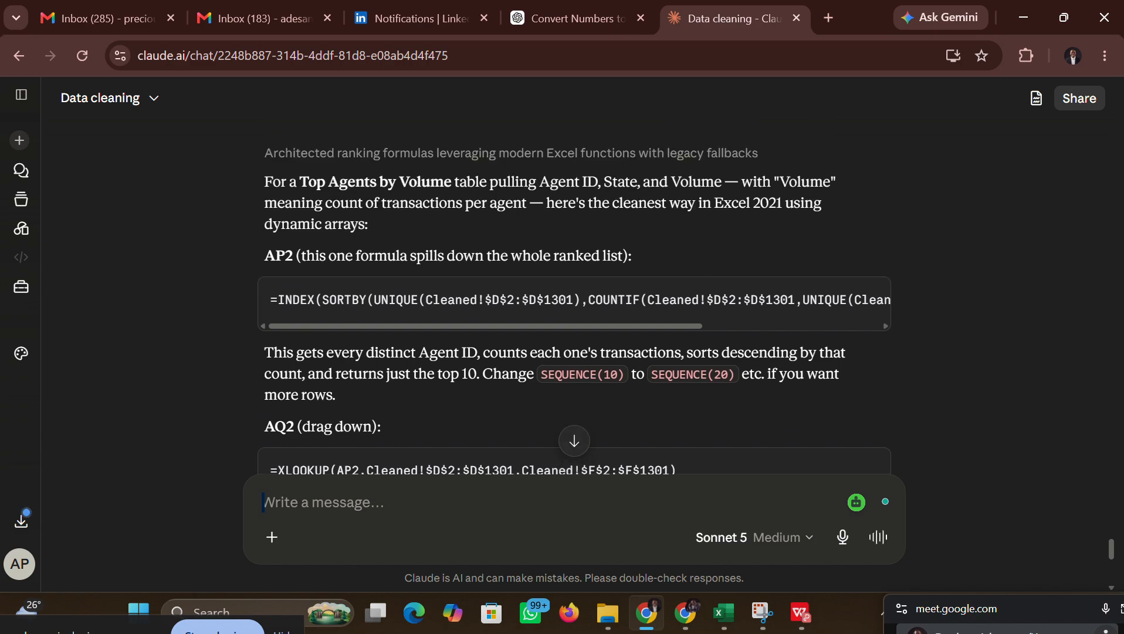
{"action": "scroll", "coordinate": [574, 293], "scroll_direction": "up", "scroll_amount": 1}
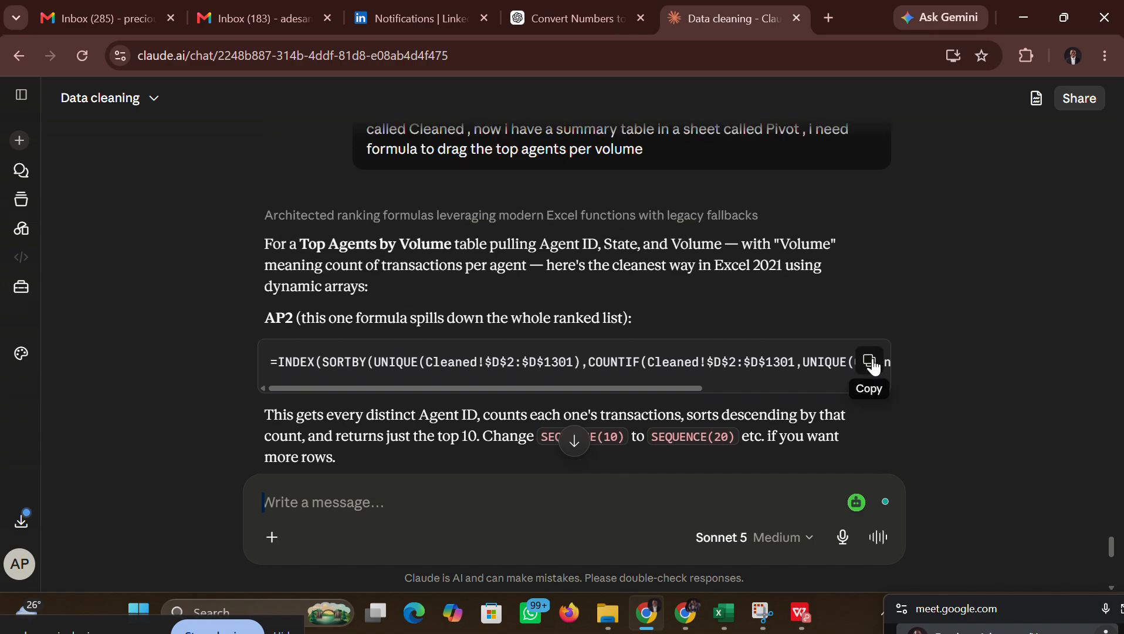
{"action": "left_click", "coordinate": [869, 361]}
Step: Switch to Excel and paste the copied formula into AP4 under Agent ID to list the top 10 agents
{"action": "mouse_move", "coordinate": [730, 625]}
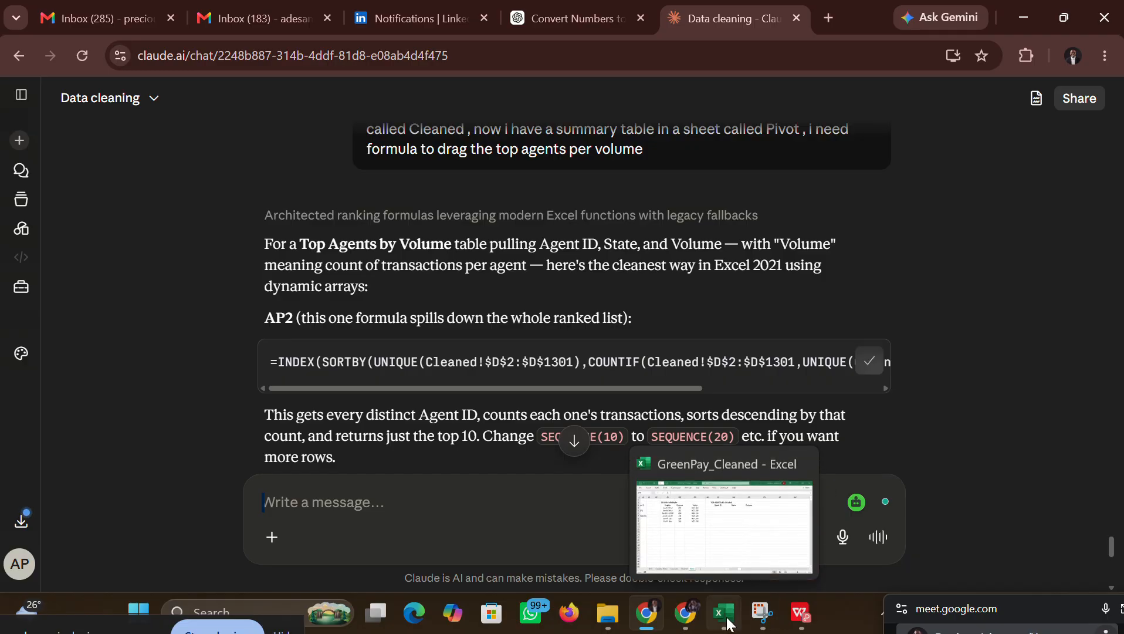
{"action": "left_click", "coordinate": [727, 550]}
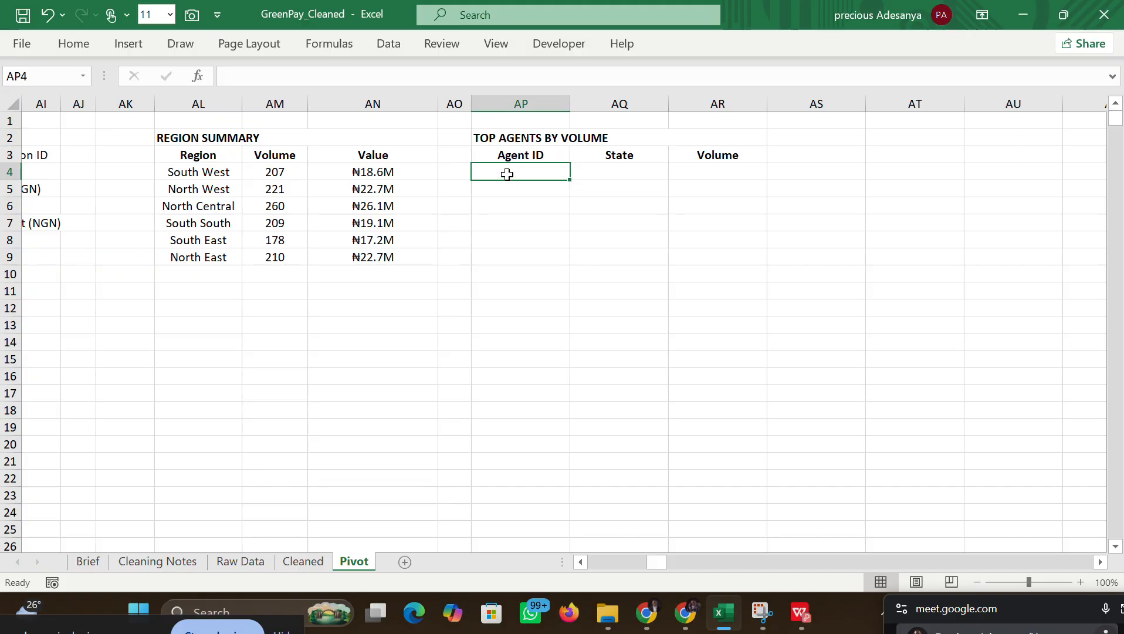
{"action": "key", "text": "ctrl+v"}
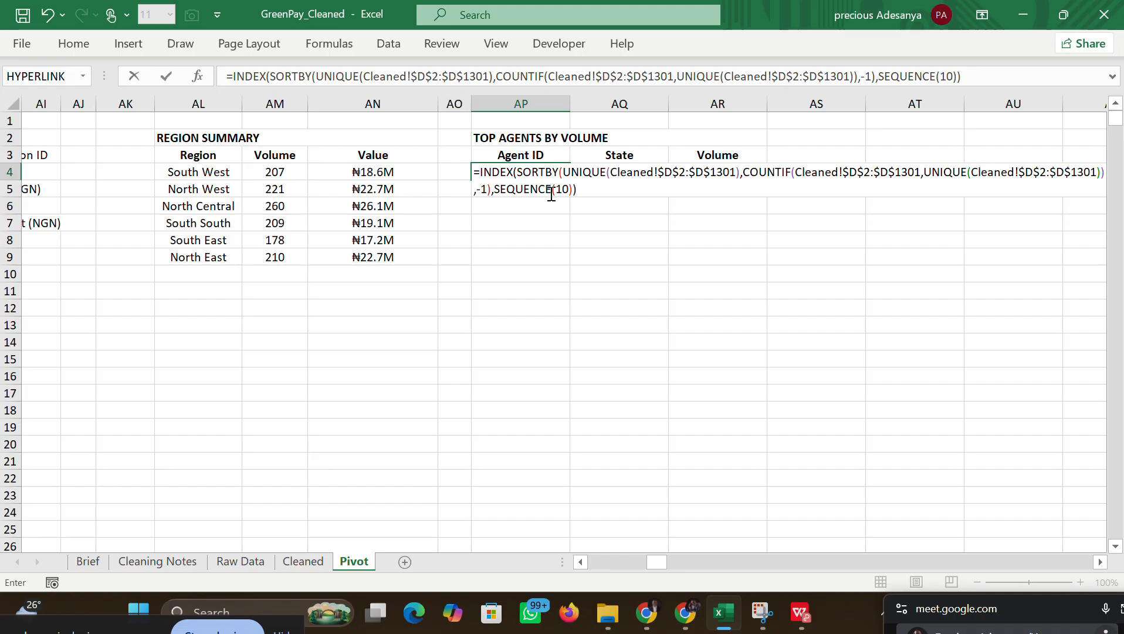
{"action": "key", "text": "Return"}
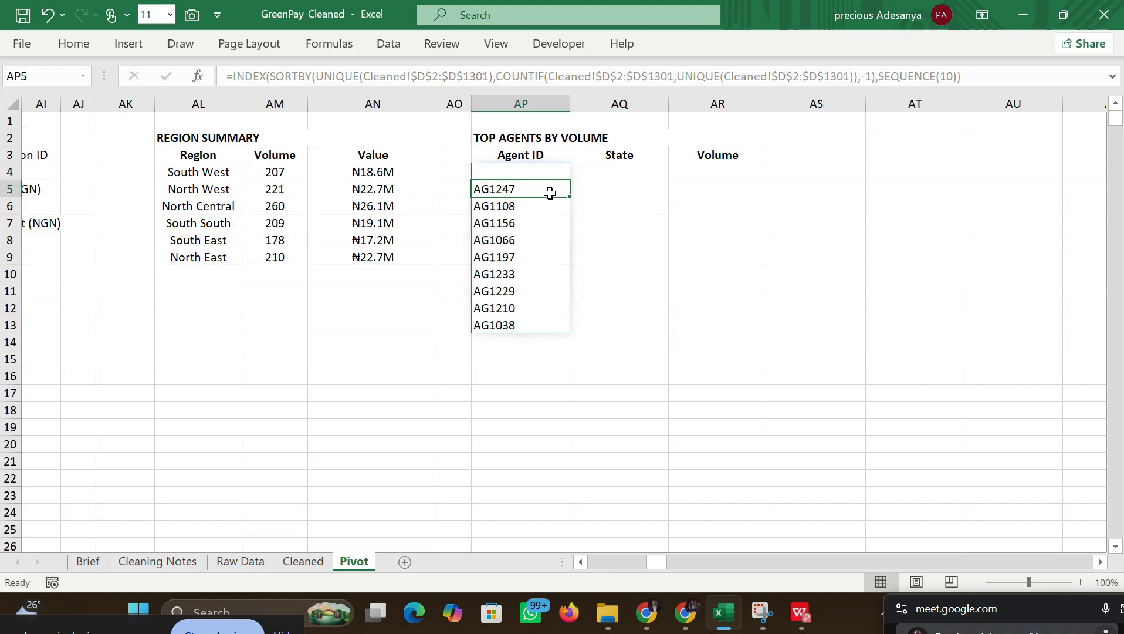
Step: Examine the first rows of the Agent ID and State columns in the Top Agents by Volume table
{"action": "left_click", "coordinate": [606, 216]}
{"action": "key", "text": "Up"}
{"action": "key", "text": "Up"}
{"action": "key", "text": "Up"}
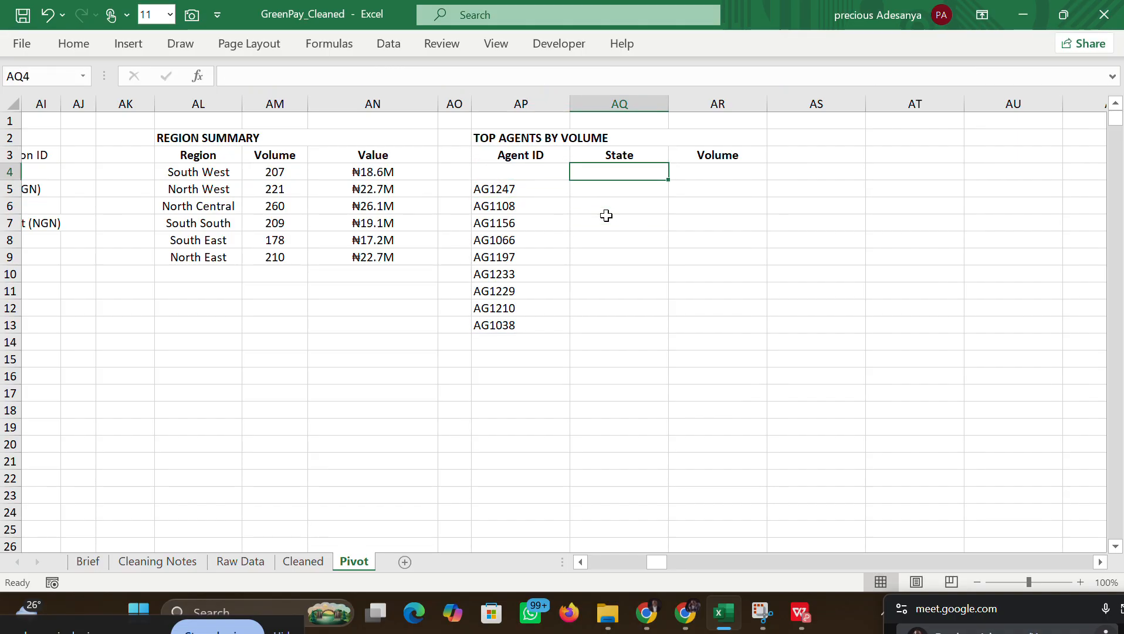
{"action": "left_click", "coordinate": [542, 188]}
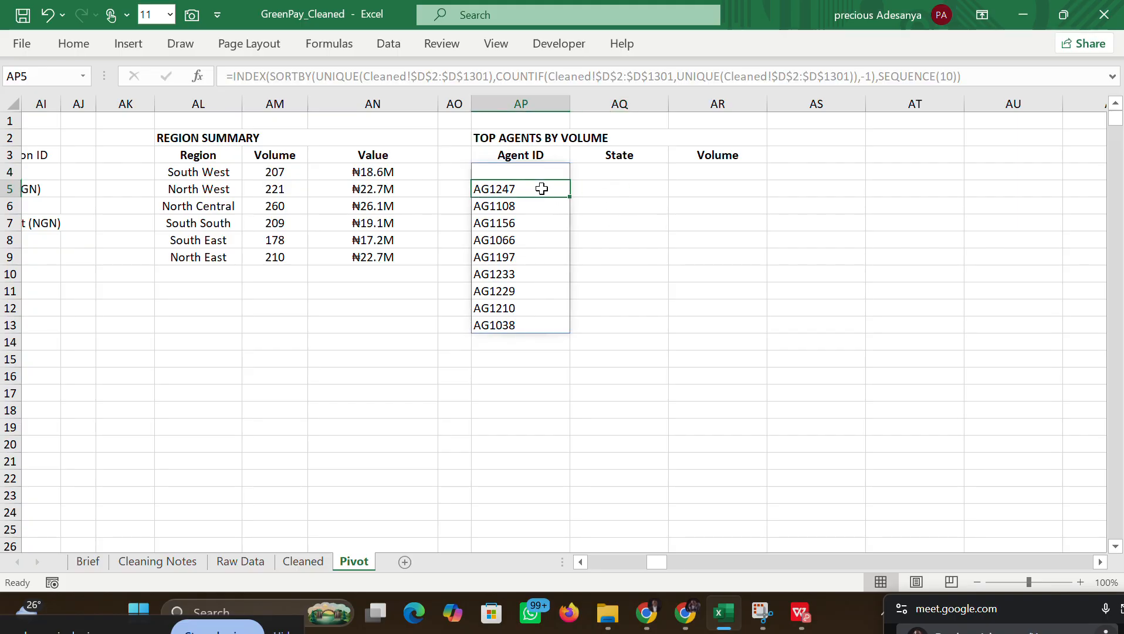
{"action": "left_click", "coordinate": [595, 188]}
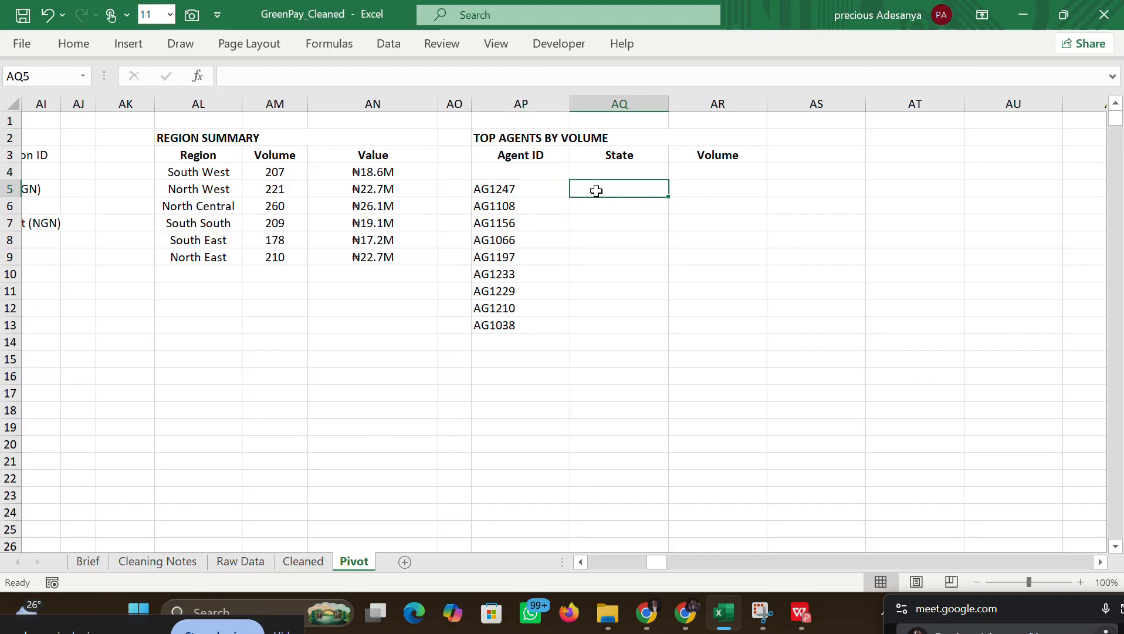
{"action": "left_click", "coordinate": [557, 176]}
{"action": "left_click", "coordinate": [593, 172]}
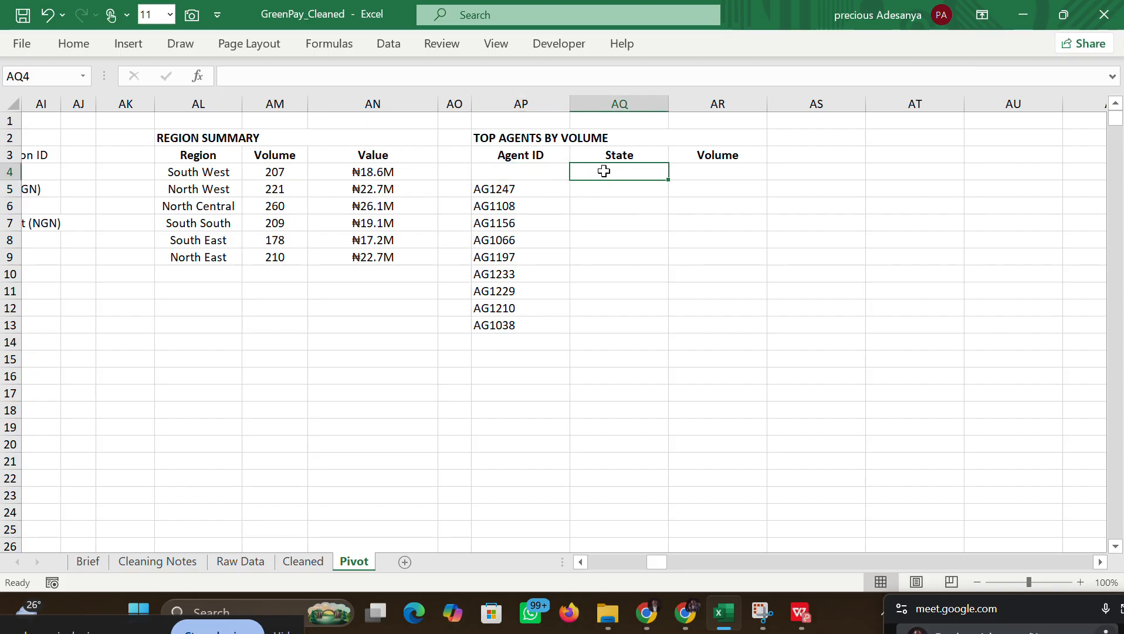
Step: Switch to the Claude chat in Chrome and copy its XLOOKUP formula for the State column
{"action": "left_click", "coordinate": [646, 612]}
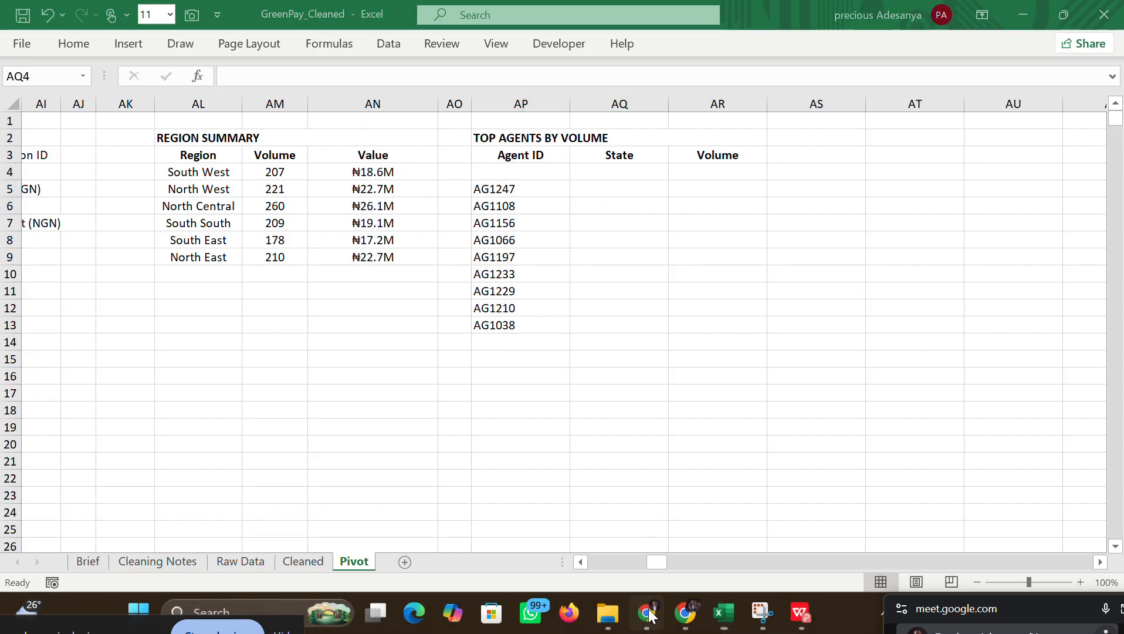
{"action": "scroll", "coordinate": [869, 359], "scroll_direction": "down", "scroll_amount": 4}
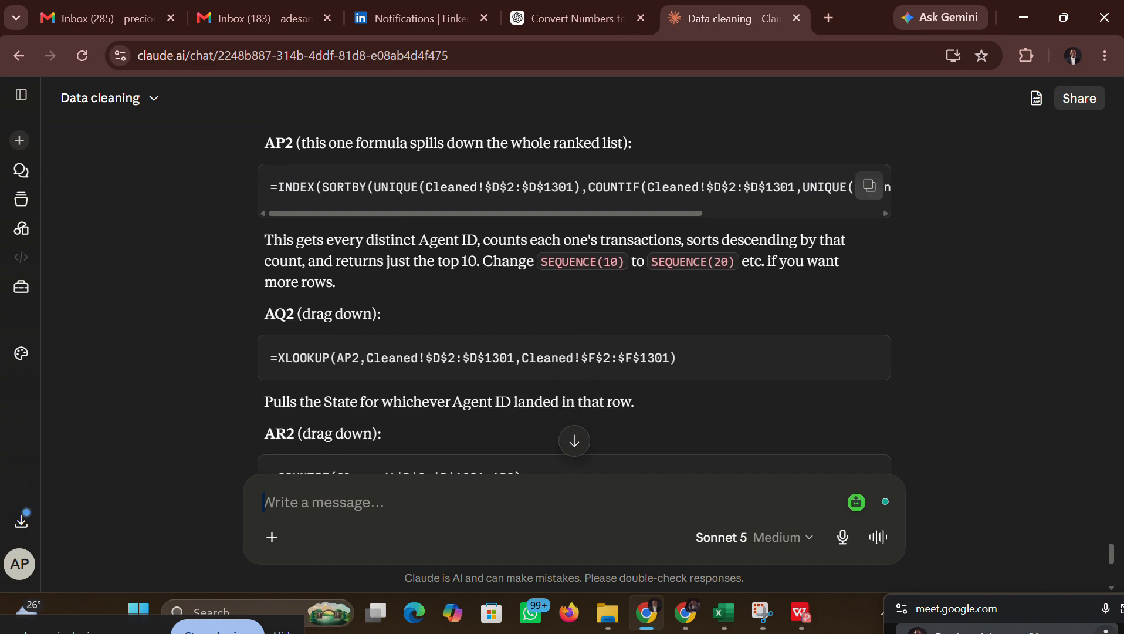
{"action": "scroll", "coordinate": [575, 298], "scroll_direction": "up", "scroll_amount": 3}
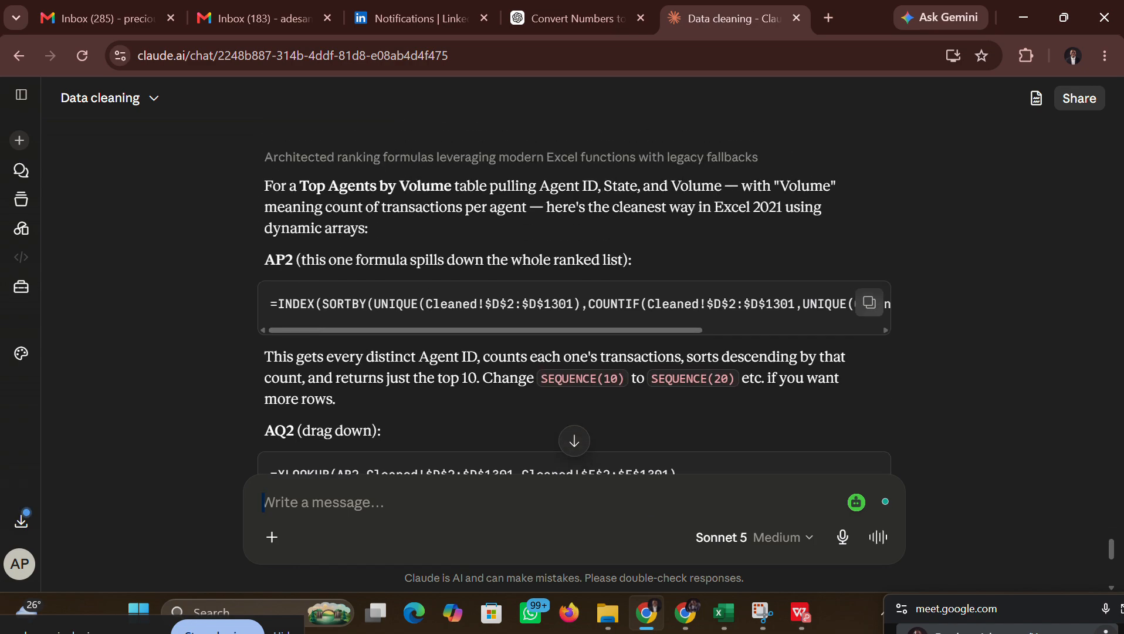
{"action": "scroll", "coordinate": [574, 298], "scroll_direction": "down", "scroll_amount": 4}
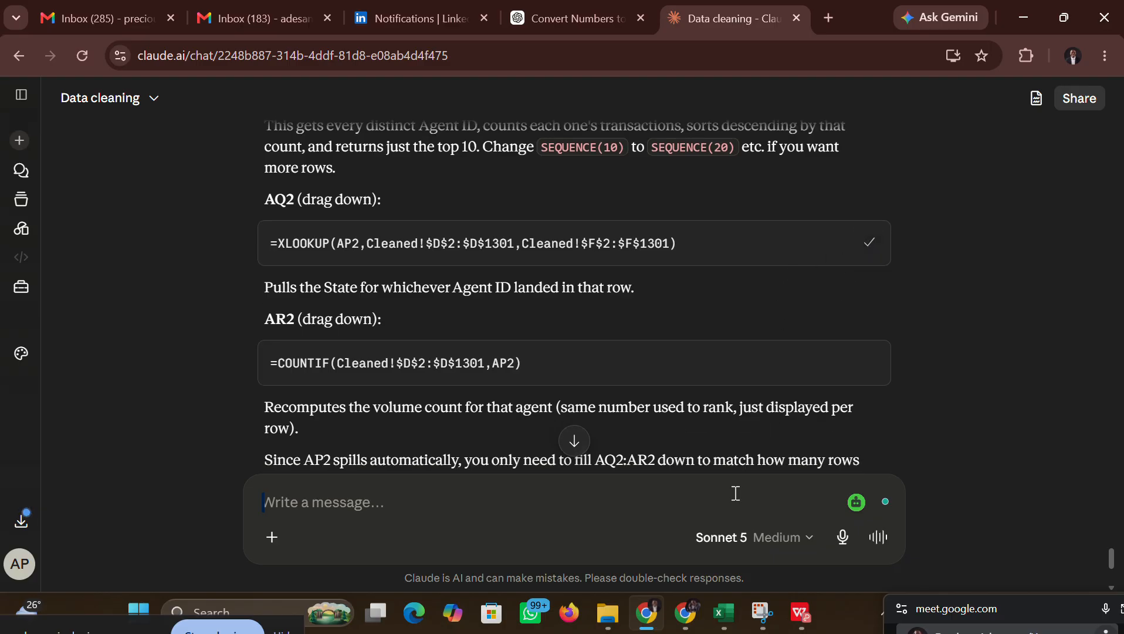
Step: Switch to Excel and enter the copied formula in AQ4 as =XLOOKUP(AP4,Cleaned!$D$2:$D$1301,Cleaned!$F$2:$F$1301)
{"action": "mouse_move", "coordinate": [724, 613]}
{"action": "left_click", "coordinate": [711, 562]}
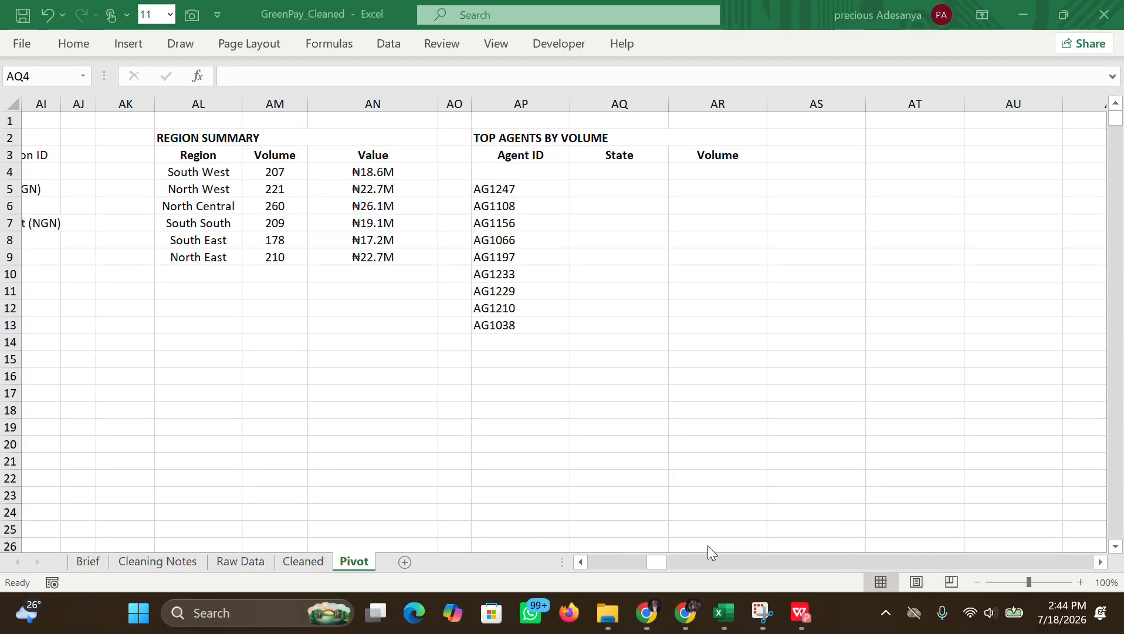
{"action": "double_click", "coordinate": [615, 175]}
{"action": "key", "text": "ctrl+v"}
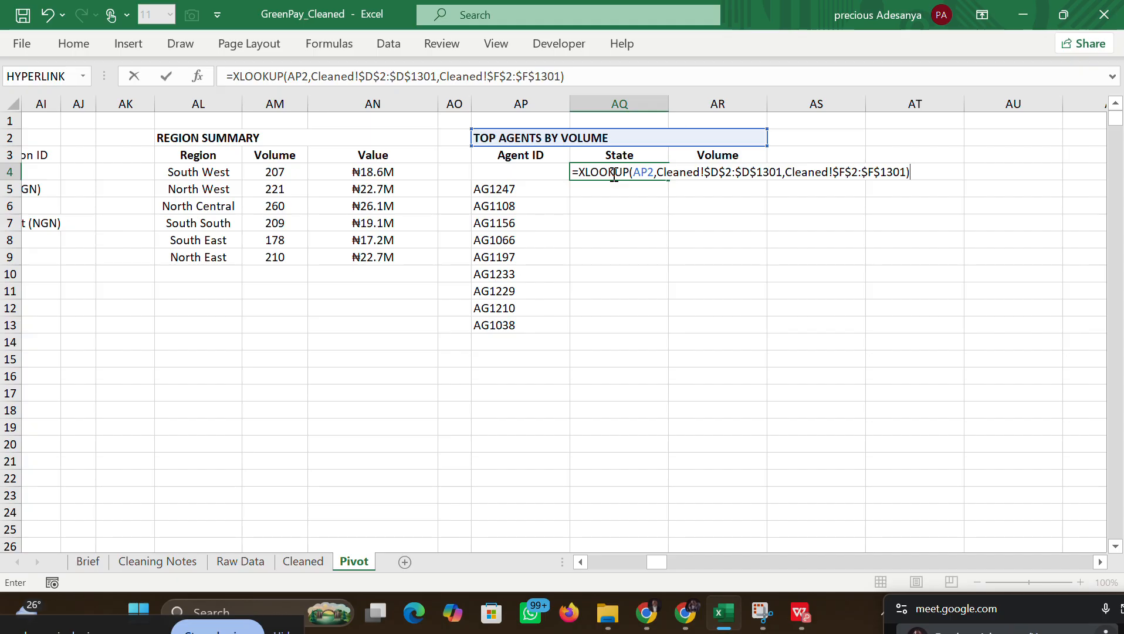
{"action": "left_click", "coordinate": [651, 170]}
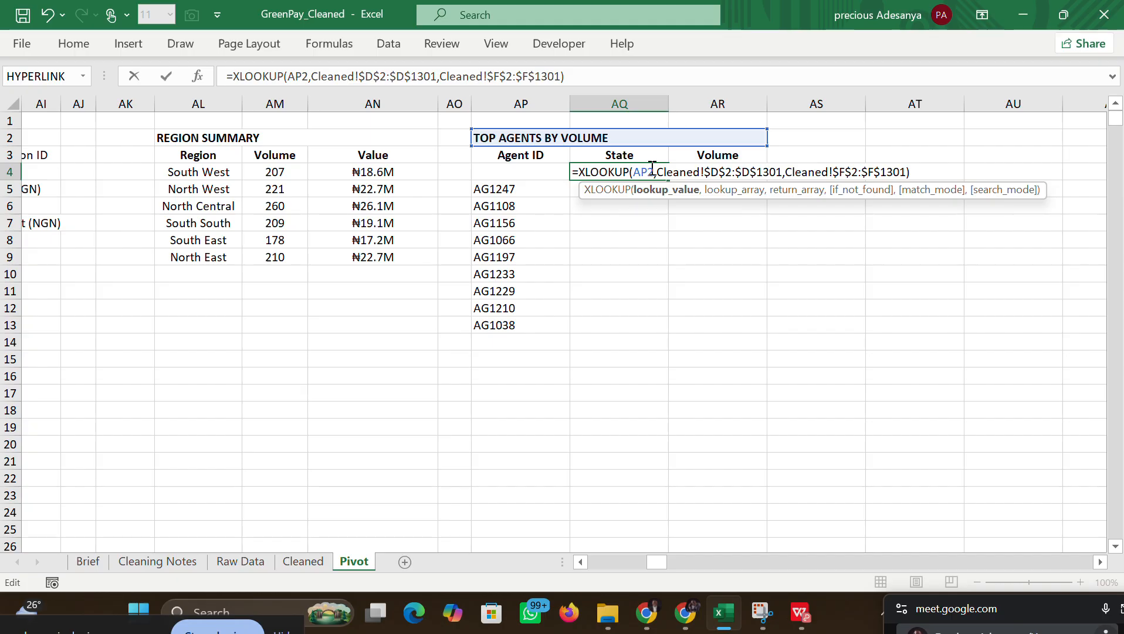
{"action": "key", "text": "BackSpace"}
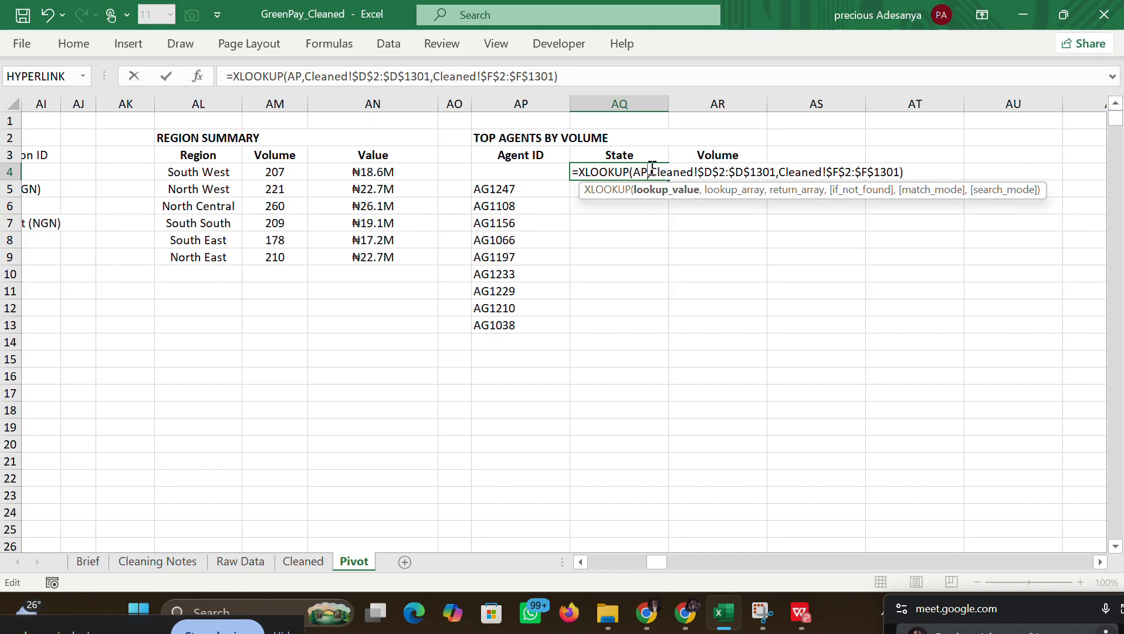
{"action": "type", "text": "4"}
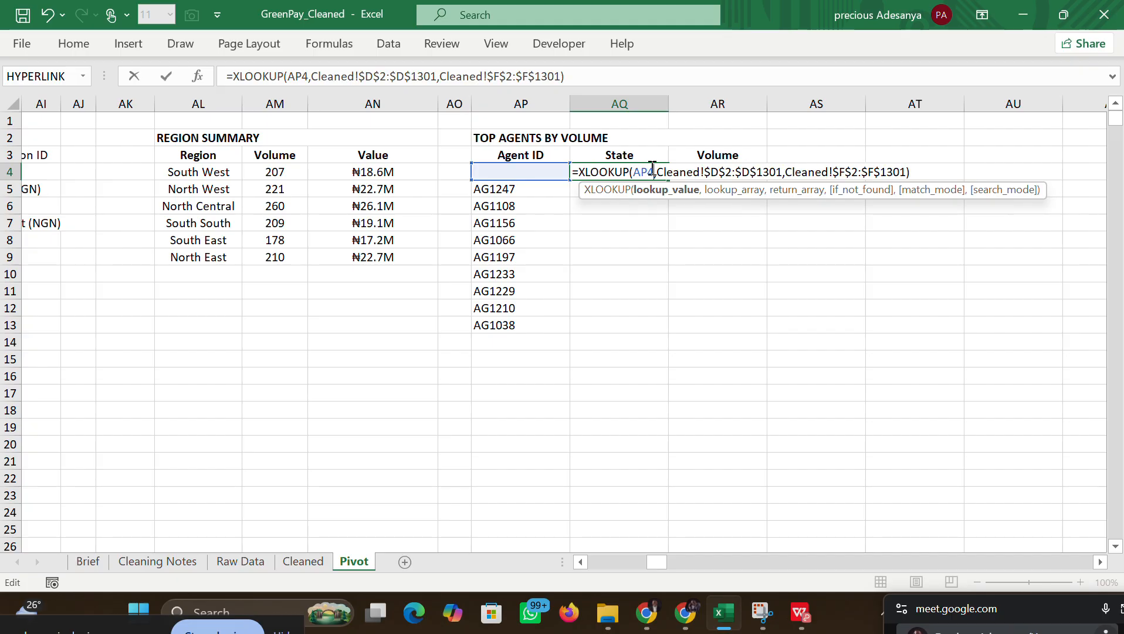
{"action": "key", "text": "Return"}
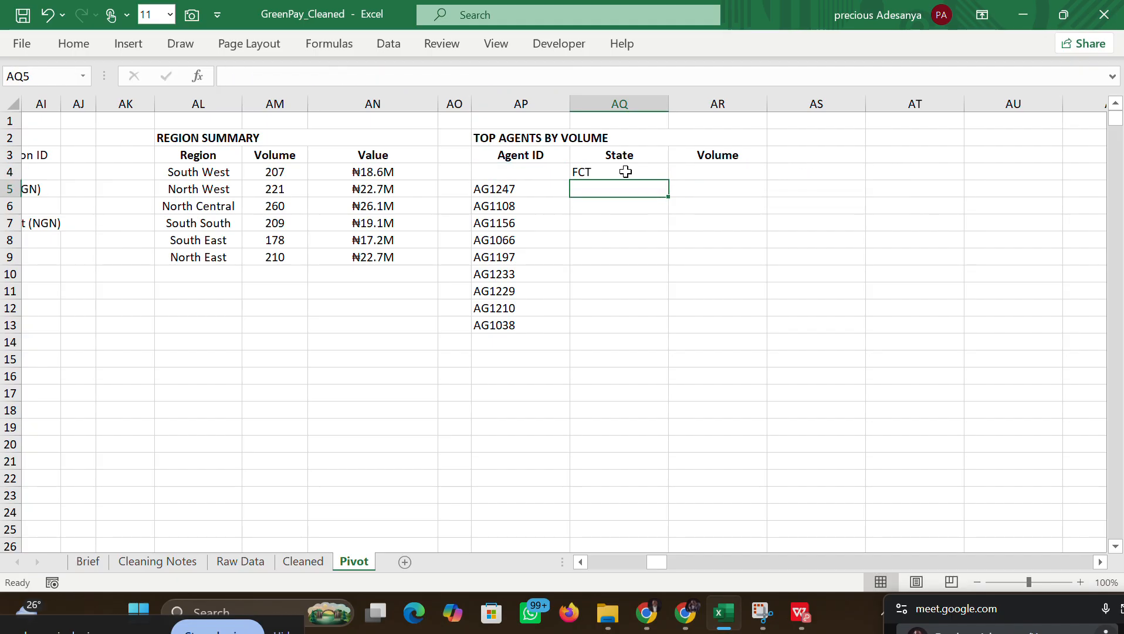
Step: Fill the State lookup formula from AQ4 down to AQ13, matching the listed agents
{"action": "left_click", "coordinate": [627, 170]}
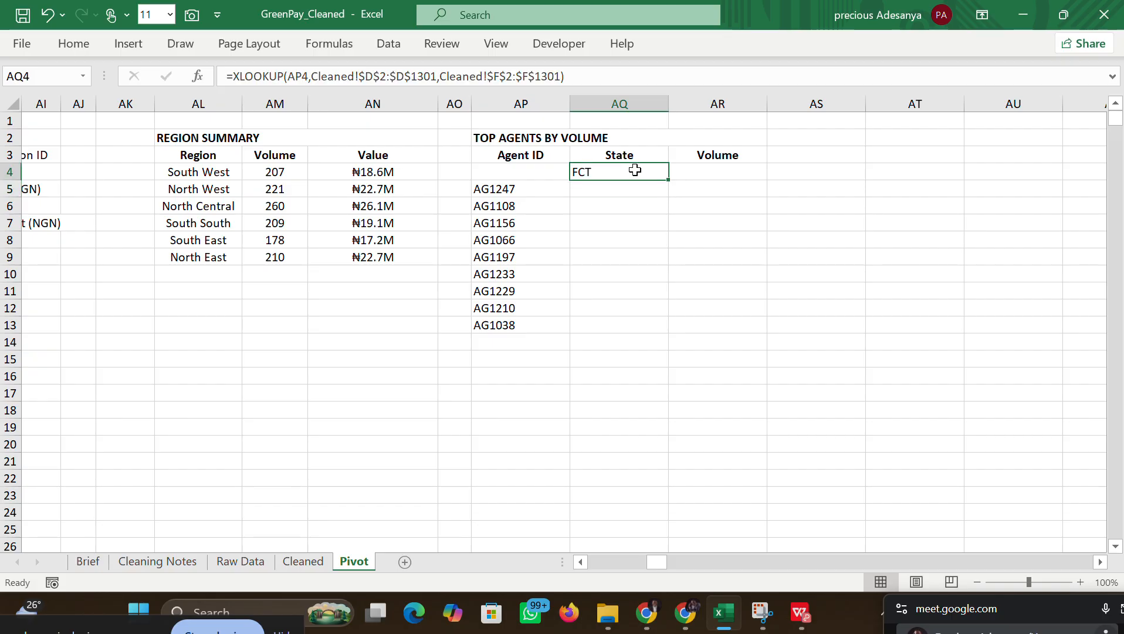
{"action": "left_click_drag", "start_coordinate": [669, 181], "coordinate": [660, 328]}
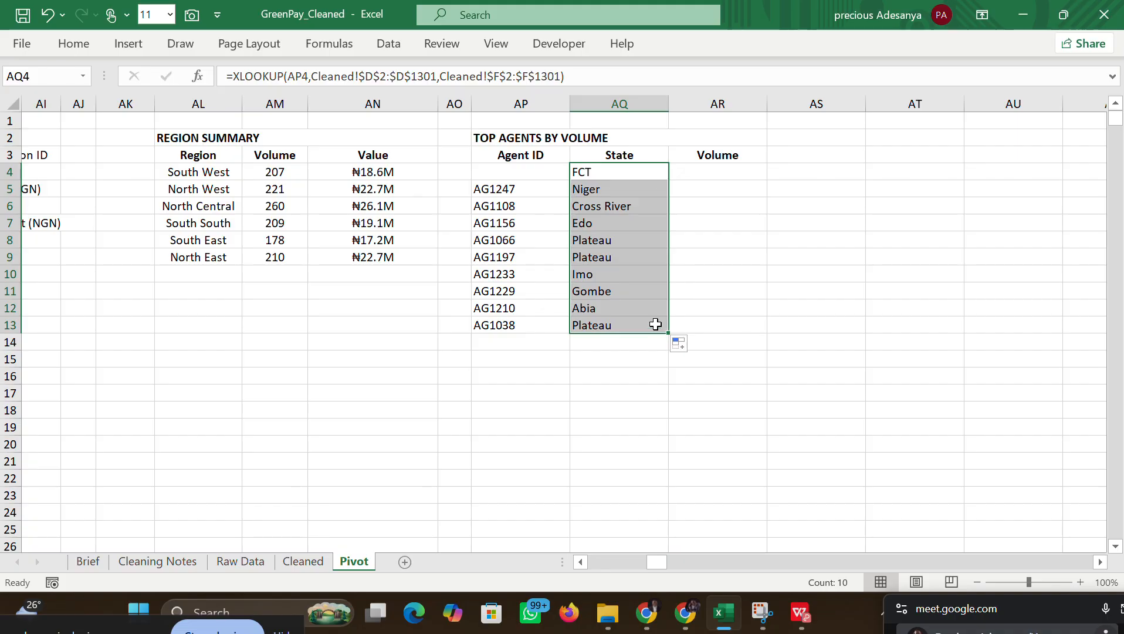
{"action": "left_click", "coordinate": [522, 179]}
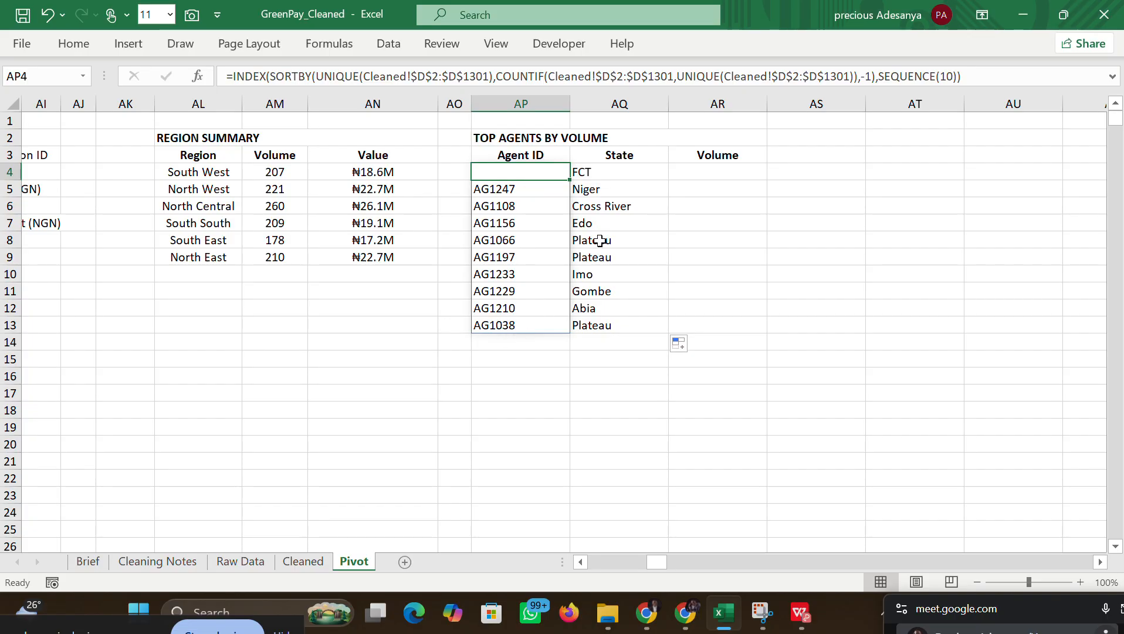
Step: Select AR4 for the formula, switch to the Claude chat in Chrome and copy its COUNTIF formula for Volume
{"action": "left_click", "coordinate": [716, 171]}
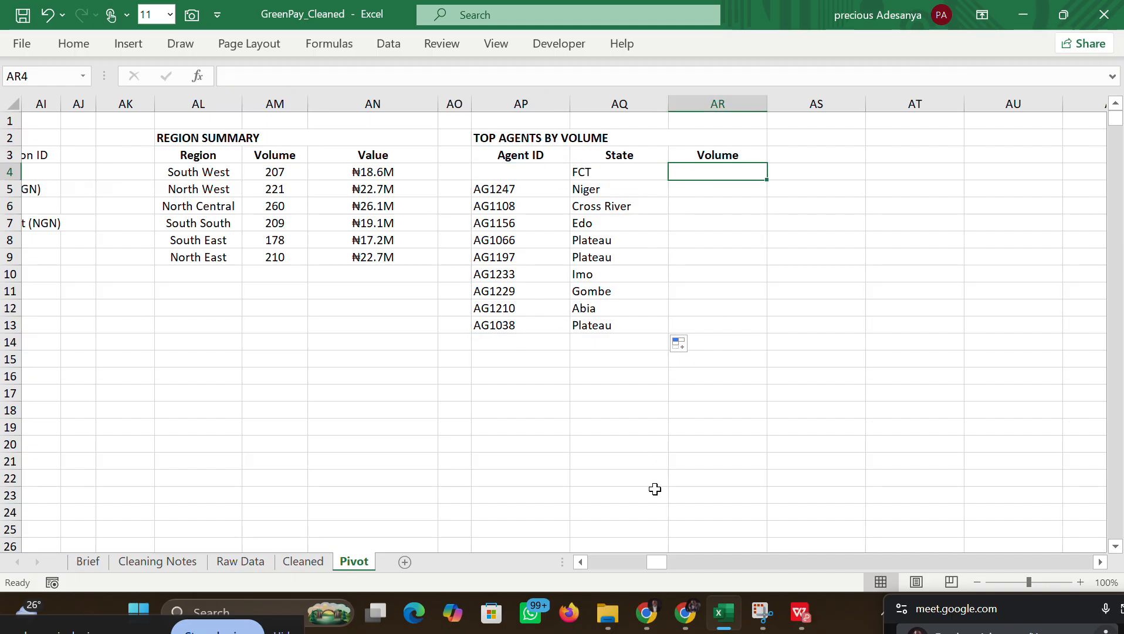
{"action": "left_click", "coordinate": [657, 612]}
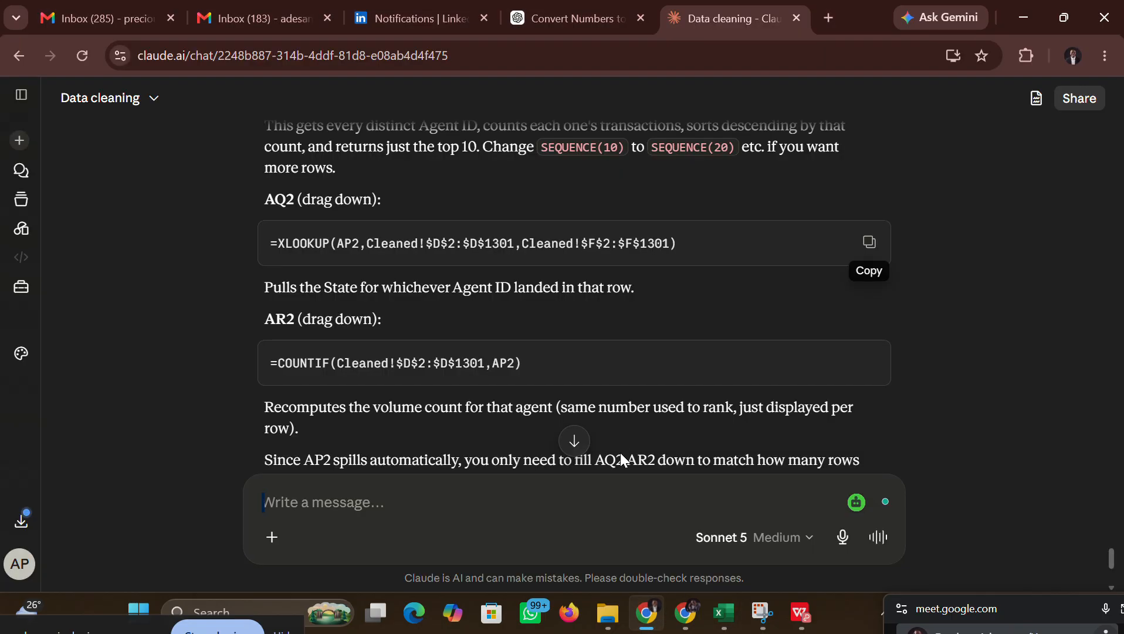
{"action": "left_click", "coordinate": [868, 370]}
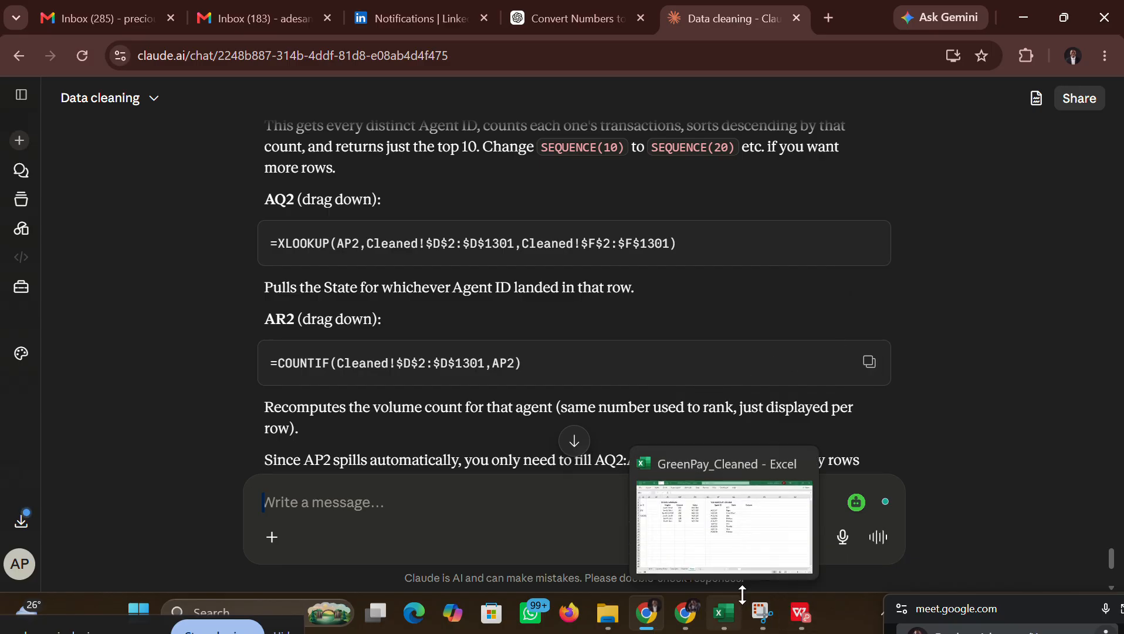
{"action": "scroll", "coordinate": [844, 267], "scroll_direction": "up", "scroll_amount": 3}
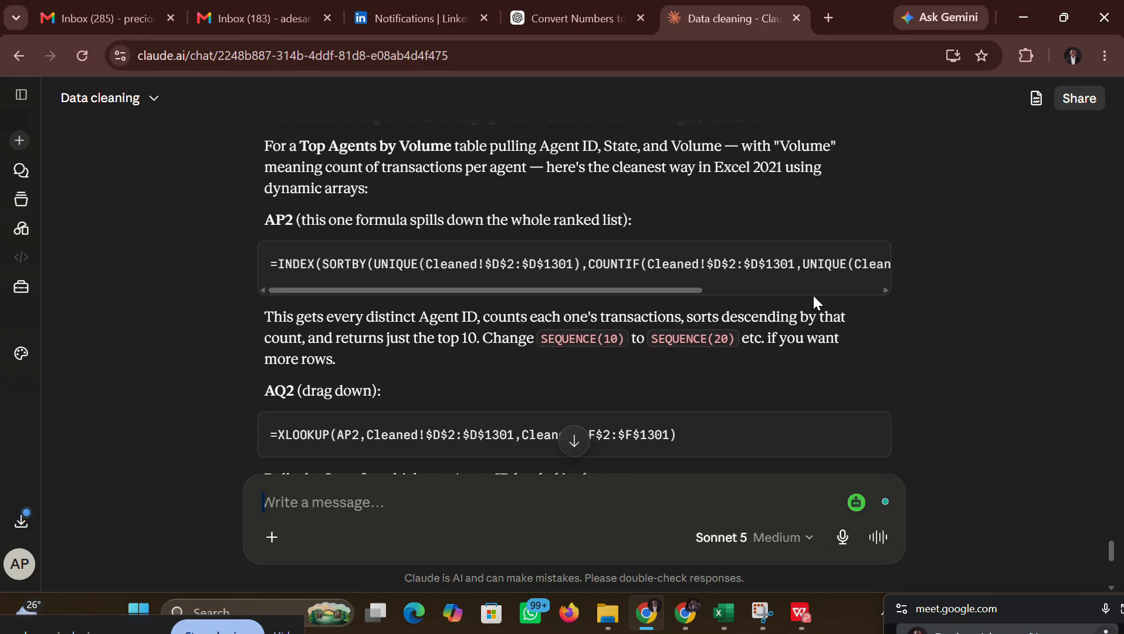
Step: Switch to Excel, enter =COUNTIF(Cleaned!$D$2:$D$1301,AP4) in AR4 under Volume and fill it down to AR13
{"action": "mouse_move", "coordinate": [724, 616]}
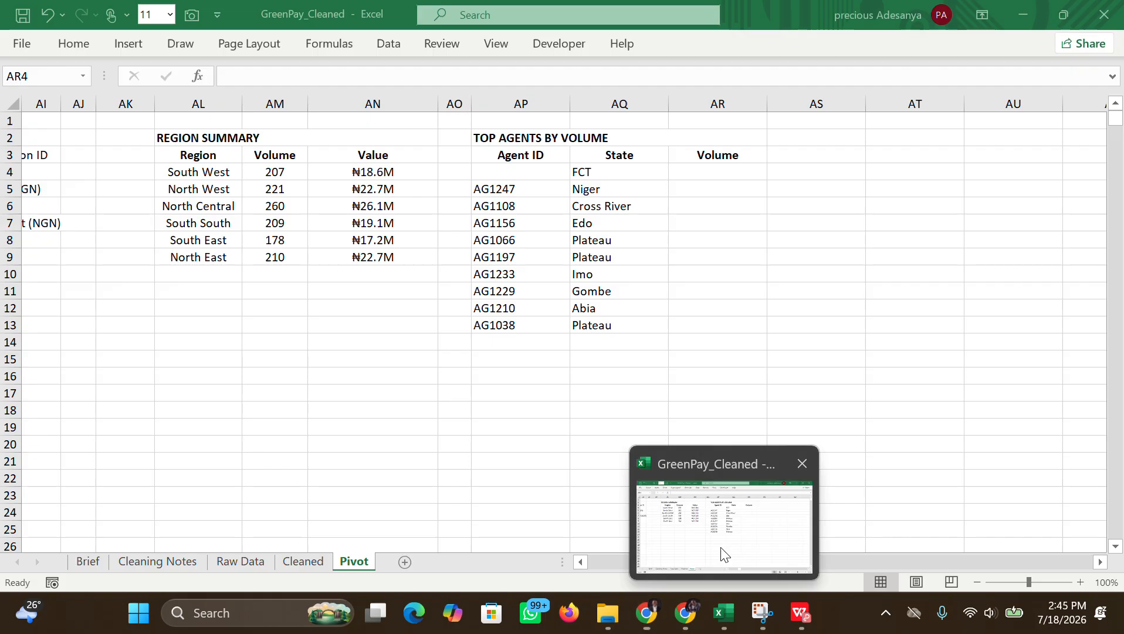
{"action": "left_click", "coordinate": [725, 554]}
{"action": "double_click", "coordinate": [710, 176]}
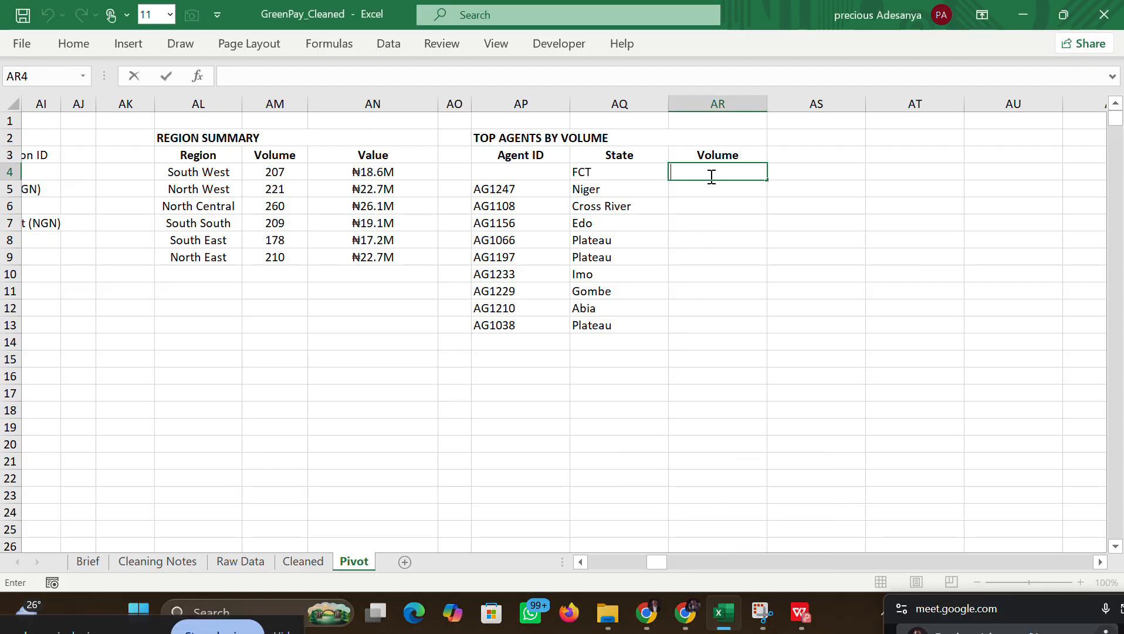
{"action": "key", "text": "ctrl+v"}
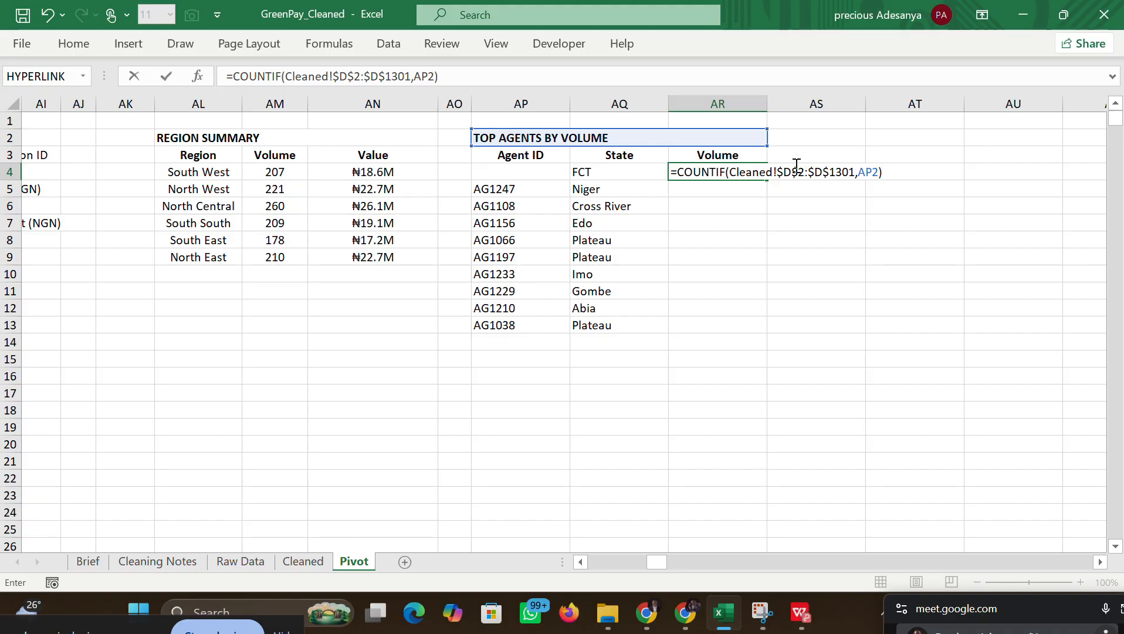
{"action": "left_click", "coordinate": [879, 170]}
{"action": "key", "text": "BackSpace"}
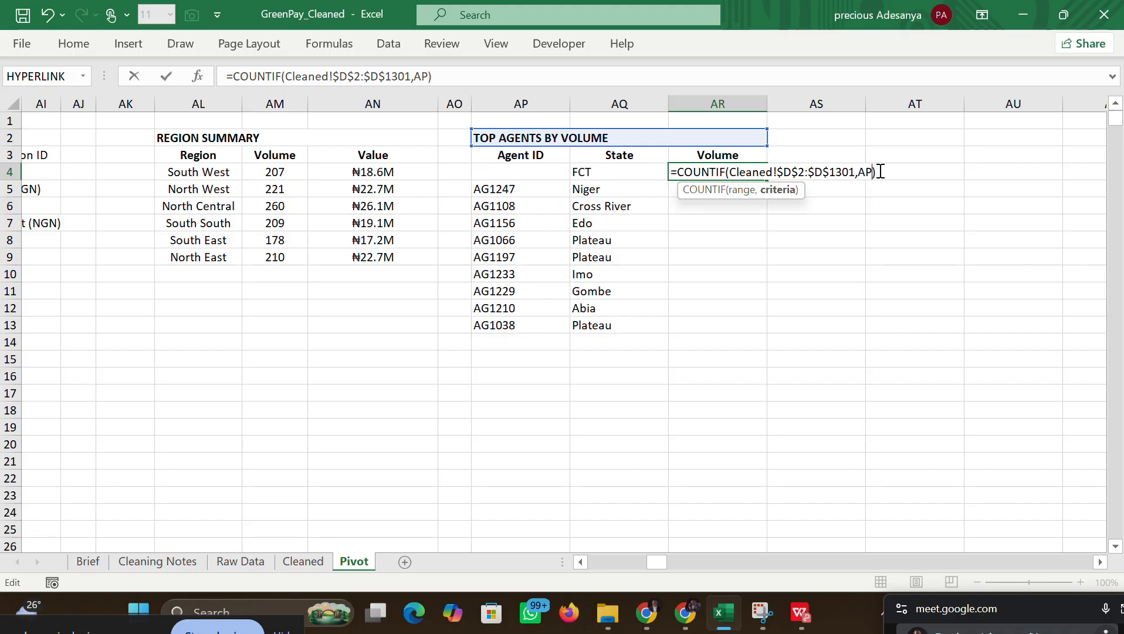
{"action": "type", "text": "4"}
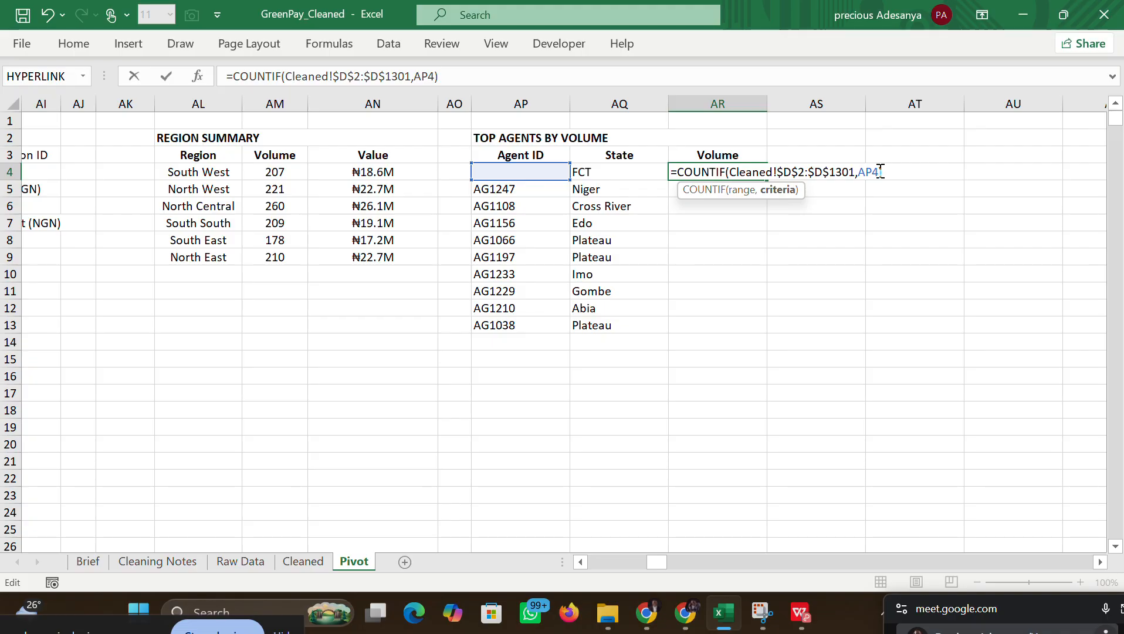
{"action": "key", "text": "Return"}
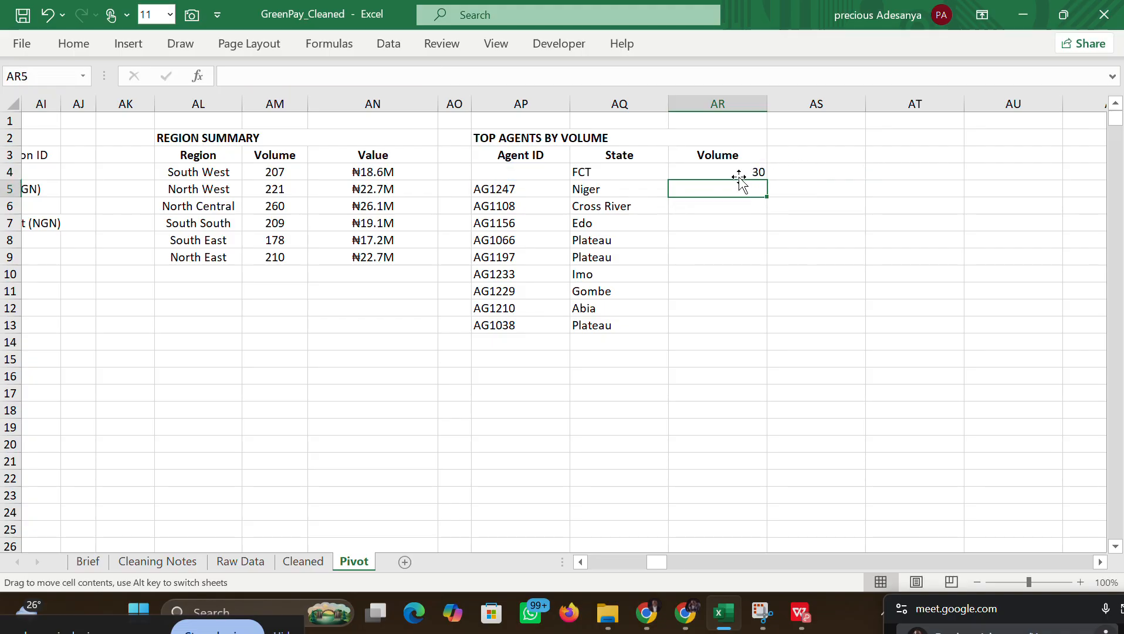
{"action": "left_click", "coordinate": [738, 174]}
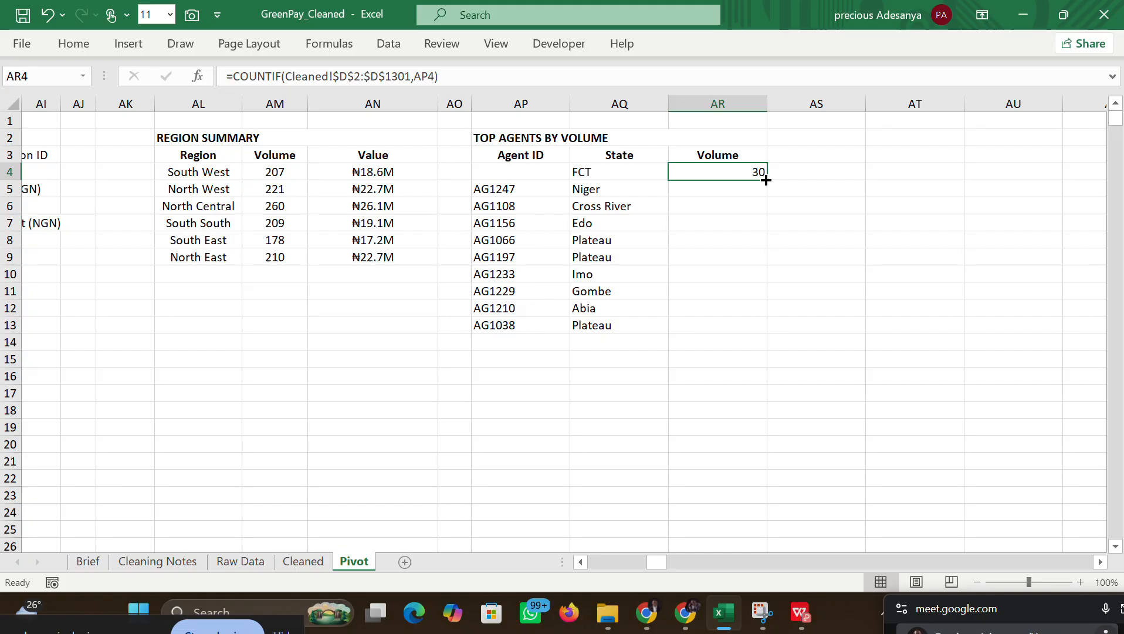
{"action": "left_click_drag", "start_coordinate": [766, 180], "coordinate": [753, 334]}
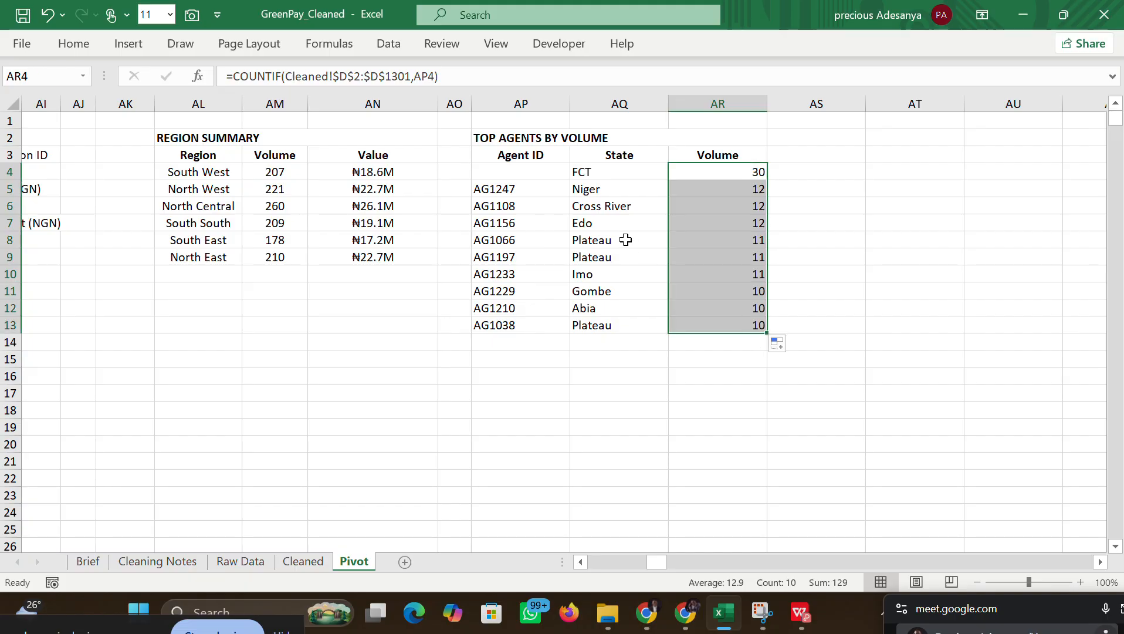
Step: Inspect the INDEX/SORTBY formula in AP4, the first Agent ID cell of the Top Agents by Volume table
{"action": "left_click", "coordinate": [495, 171]}
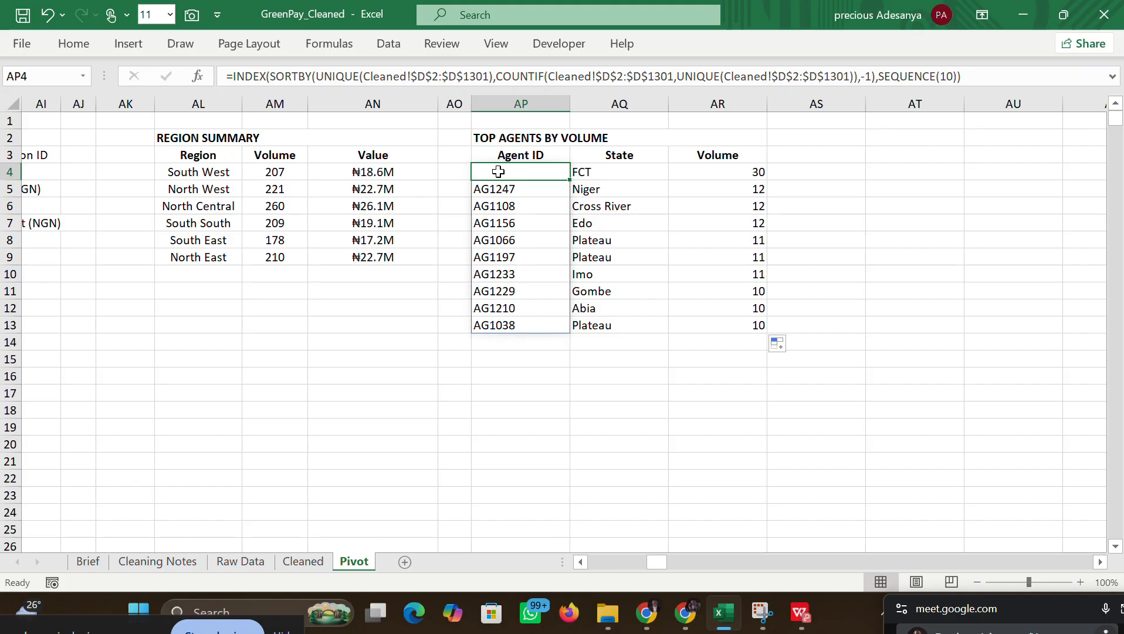
{"action": "double_click", "coordinate": [498, 171]}
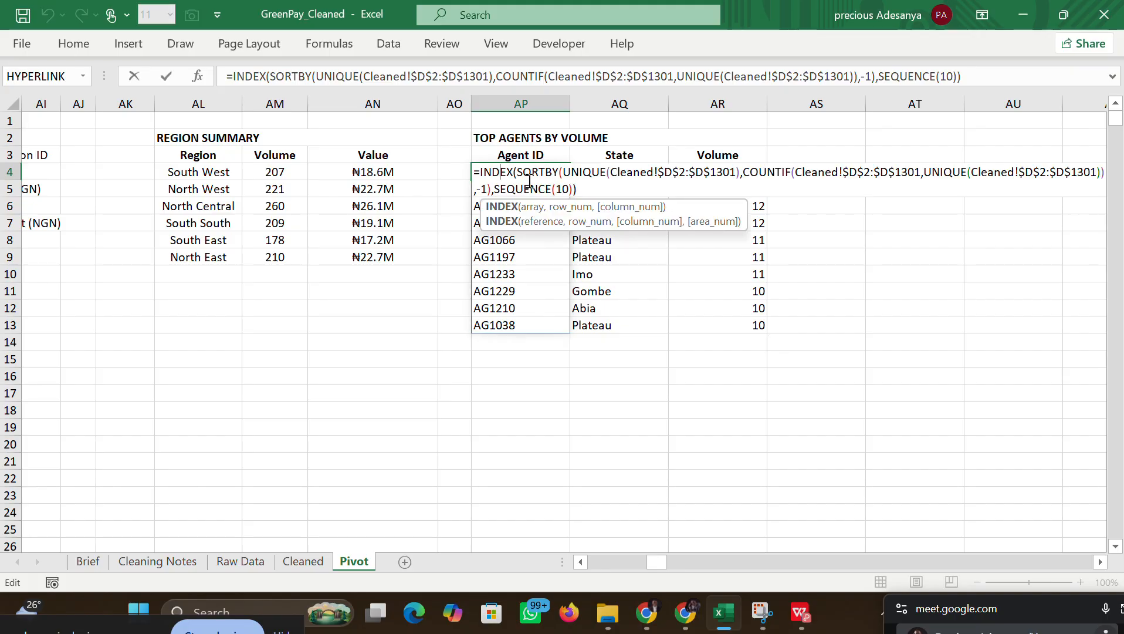
{"action": "left_click", "coordinate": [774, 287]}
{"action": "left_click", "coordinate": [533, 176]}
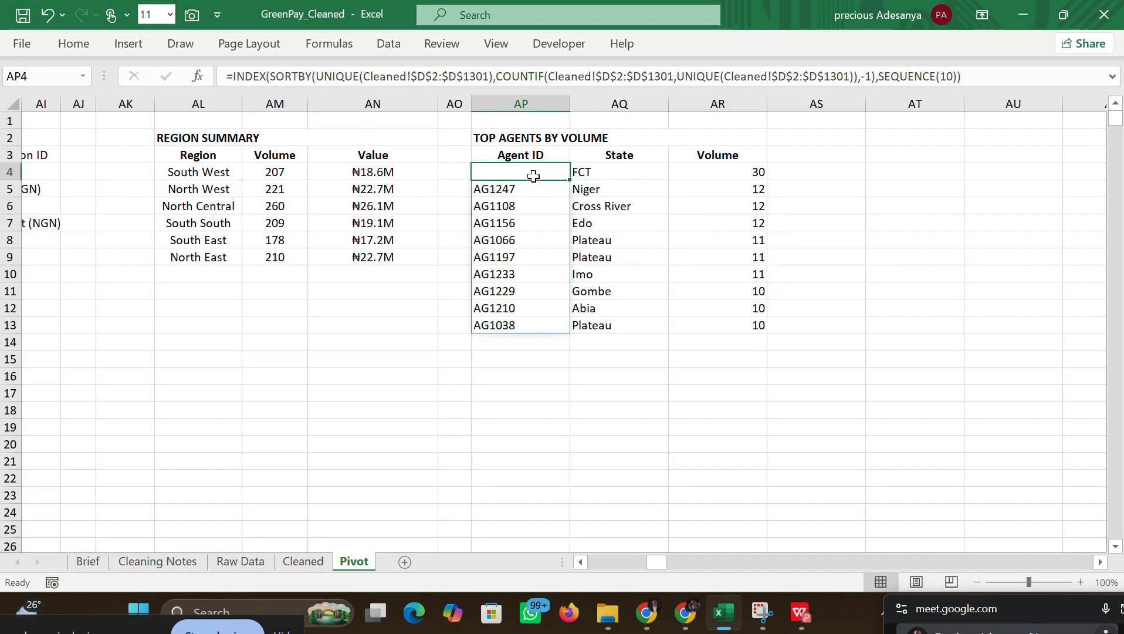
Step: Switch to the Claude chat in Chrome and copy its INDEX/SORTBY formula for the ranked Agent ID list
{"action": "left_click", "coordinate": [645, 610]}
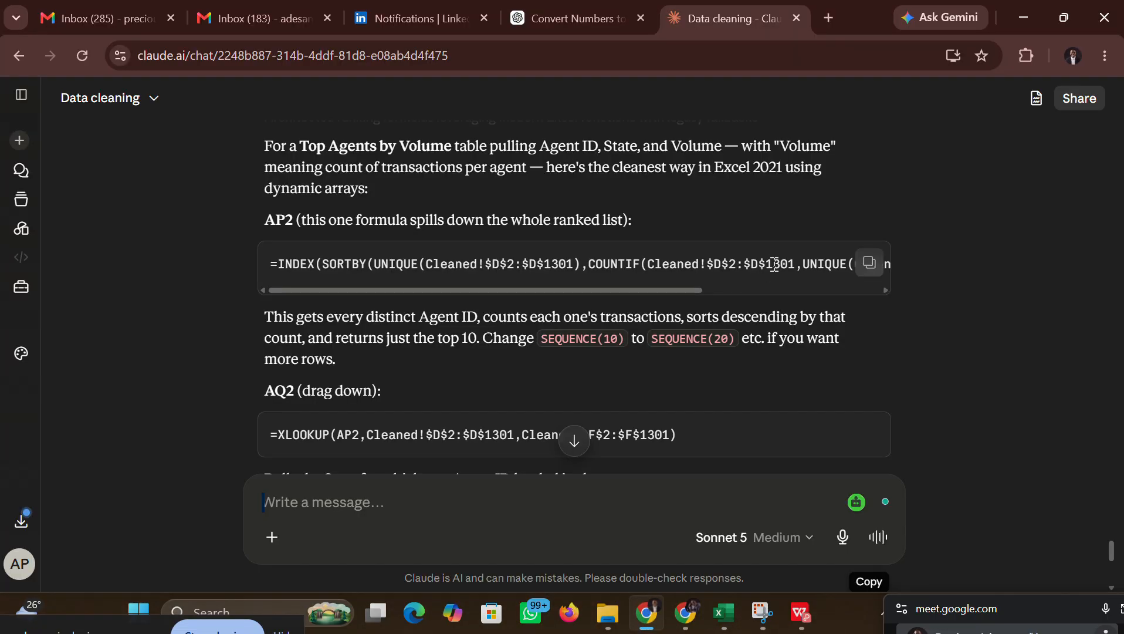
{"action": "scroll", "coordinate": [868, 272], "scroll_direction": "up", "scroll_amount": 3}
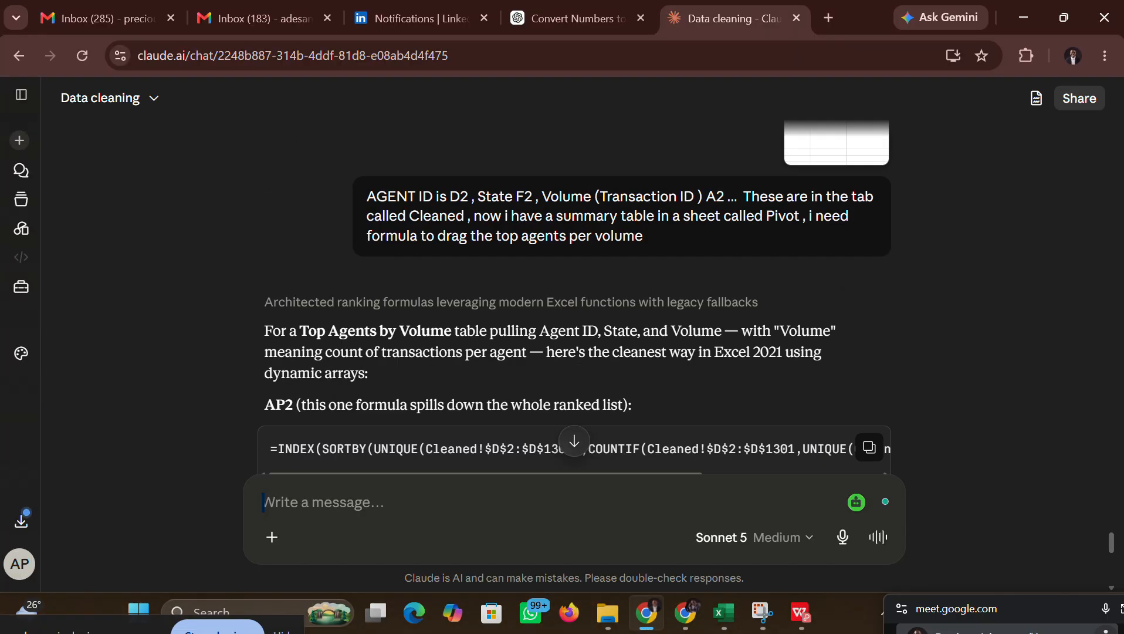
{"action": "scroll", "coordinate": [868, 272], "scroll_direction": "down", "scroll_amount": 3}
{"action": "scroll", "coordinate": [869, 272], "scroll_direction": "down", "scroll_amount": 1}
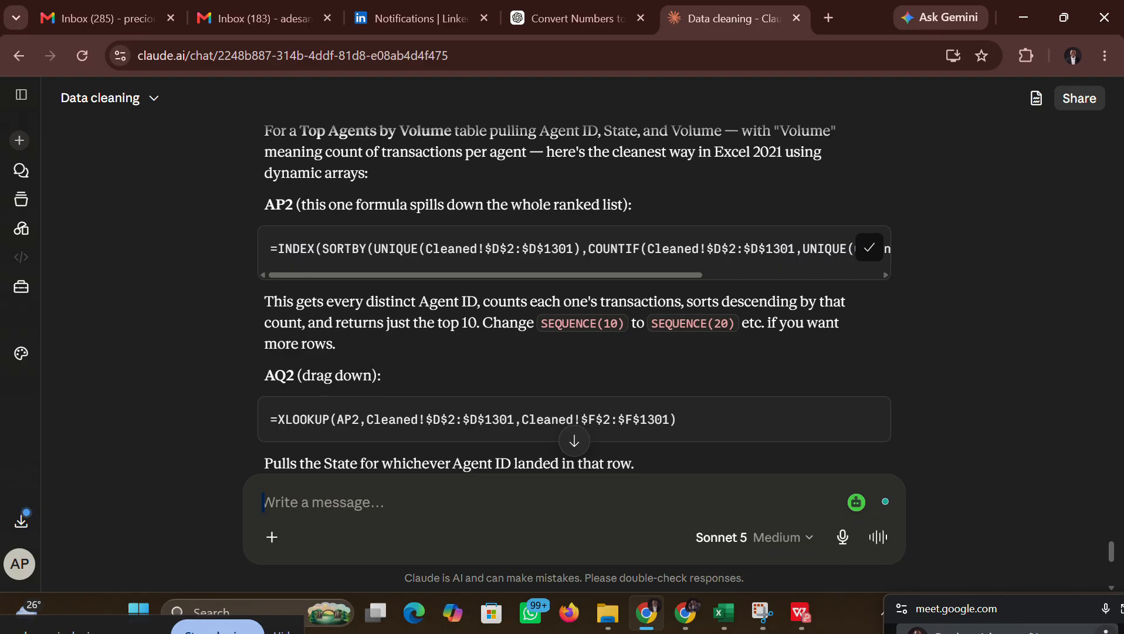
Step: Send Claude the copied INDEX/SORTBY formula with the note "IT Is now showing tht first one but the only remaning 9 , Fix it"
{"action": "key", "text": "ctrl+v"}
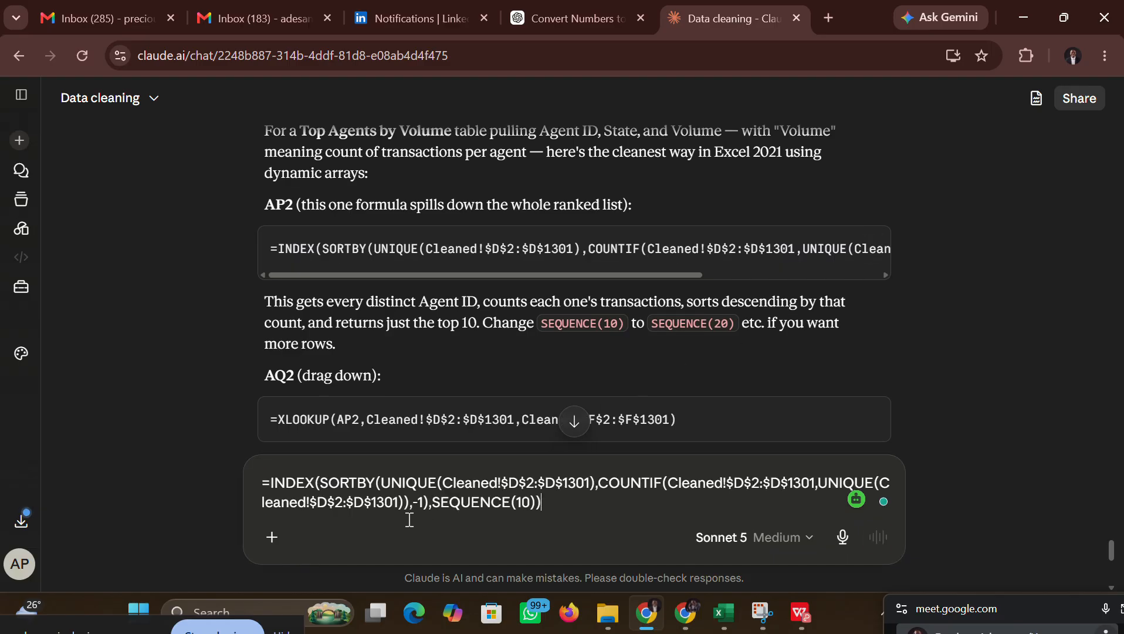
{"action": "type", "text": ", IT IS"}
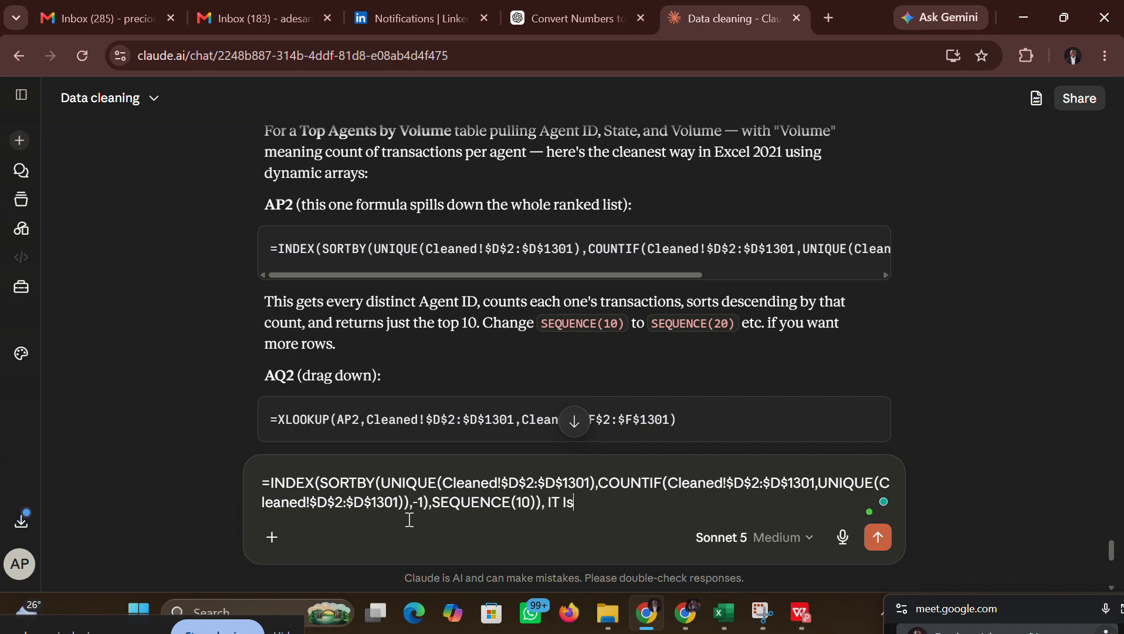
{"action": "type", "text": " now showing tht"}
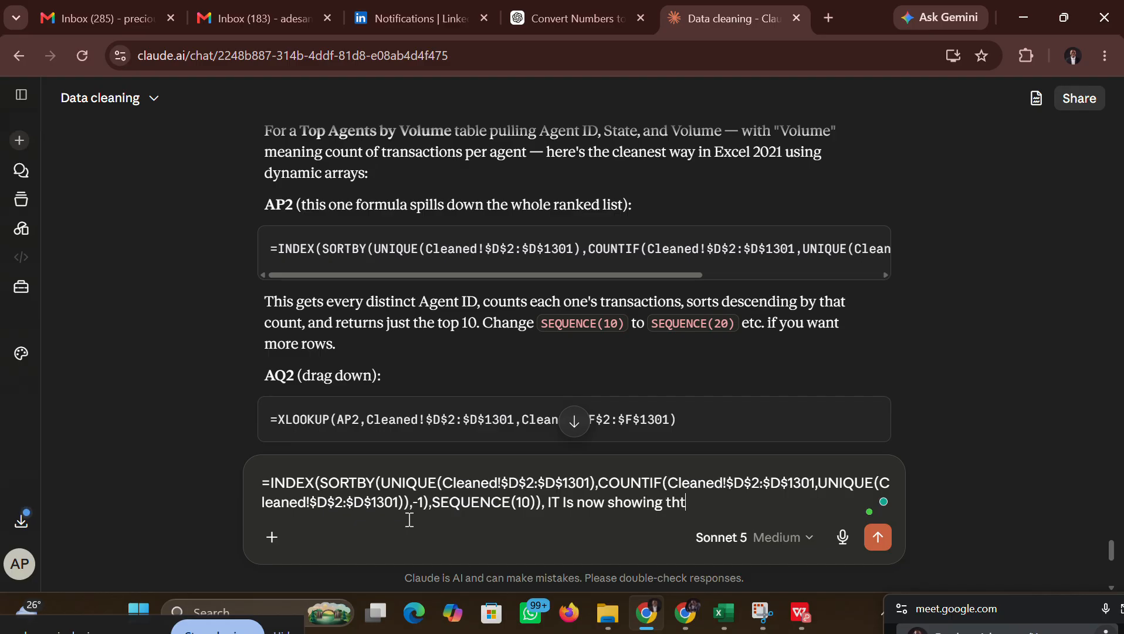
{"action": "type", "text": " first one but the onl"}
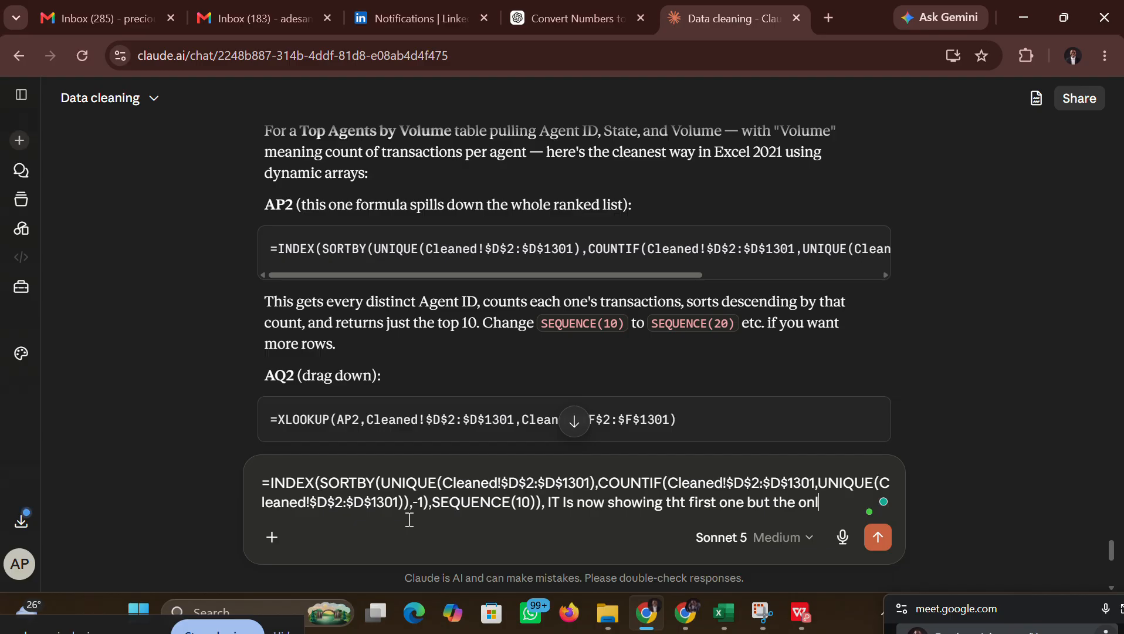
{"action": "type", "text": "emaning "}
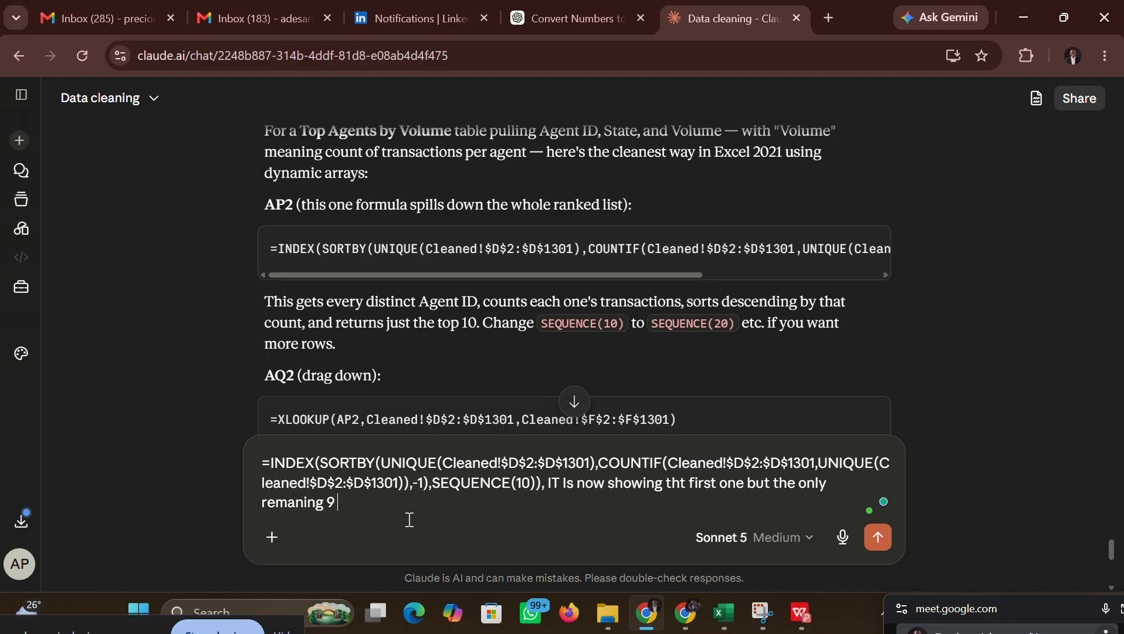
{"action": "type", "text": "9 , Fix it"}
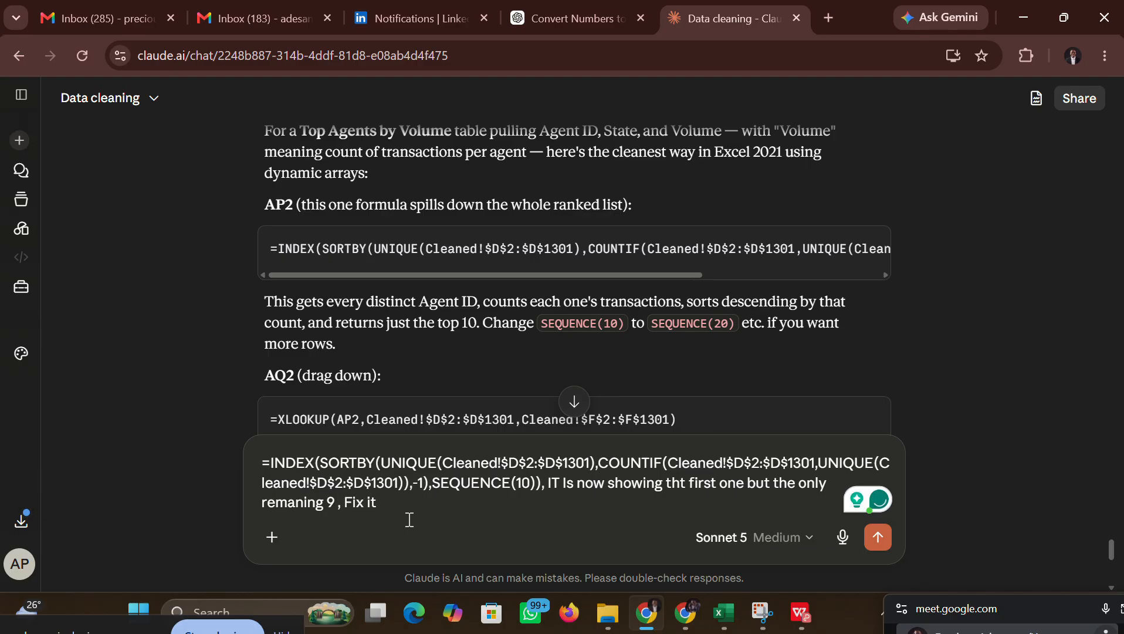
{"action": "key", "text": "Return"}
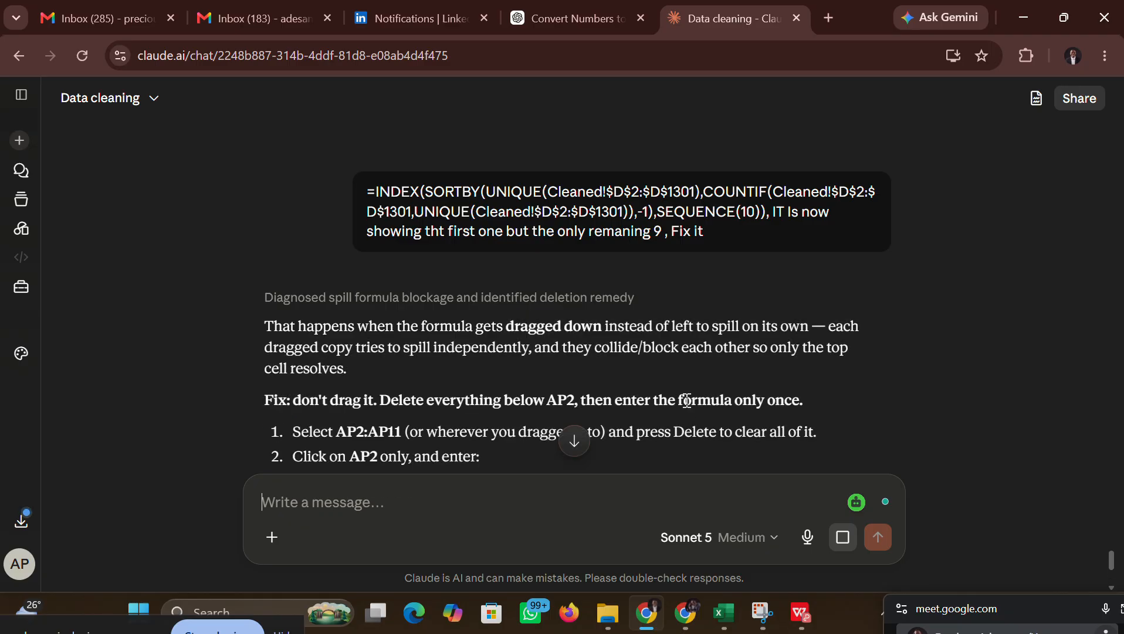
Step: Copy the INDEX/SORTBY formula from Claude's reply and read its troubleshooting notes on spilling
{"action": "scroll", "coordinate": [687, 400], "scroll_direction": "down", "scroll_amount": 2}
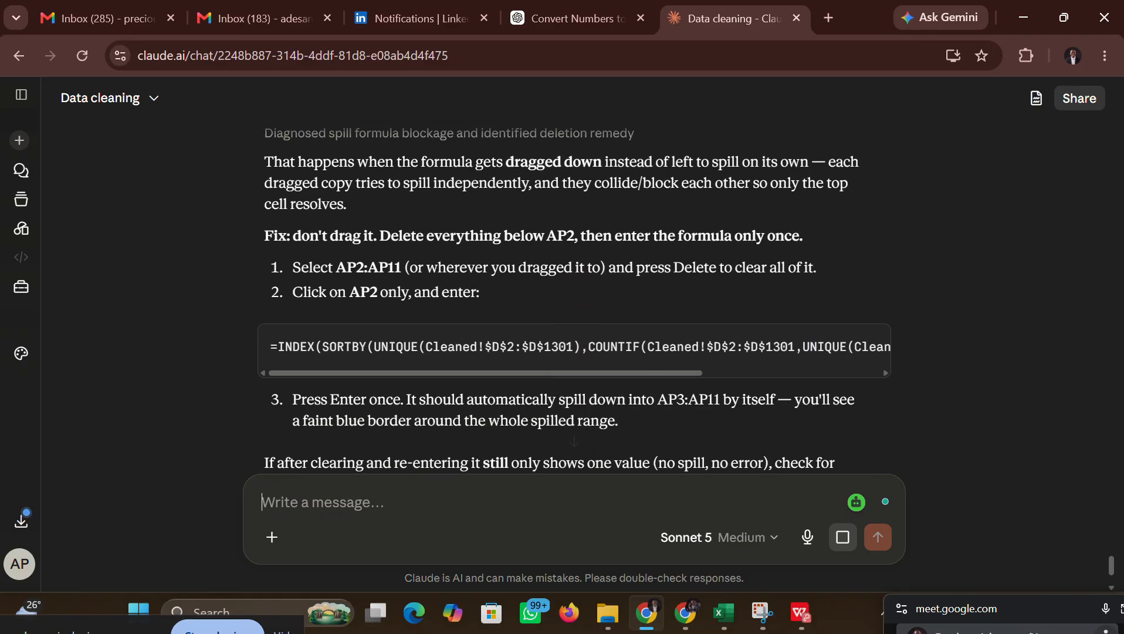
{"action": "scroll", "coordinate": [574, 297], "scroll_direction": "down", "scroll_amount": 1}
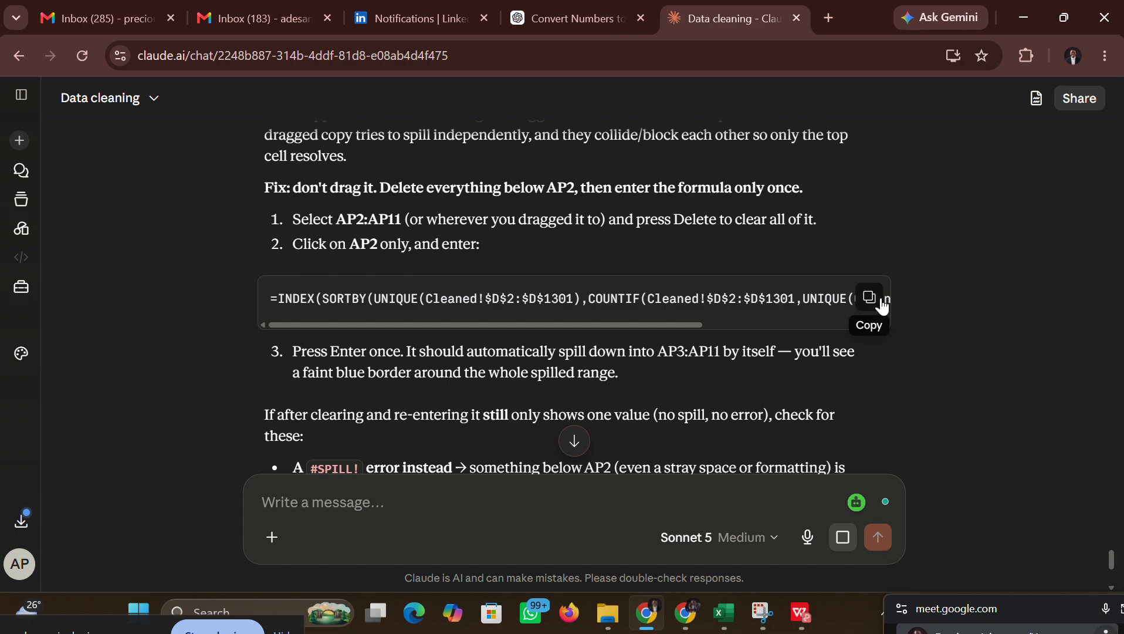
{"action": "left_click", "coordinate": [870, 298]}
{"action": "scroll", "coordinate": [574, 296], "scroll_direction": "down", "scroll_amount": 4}
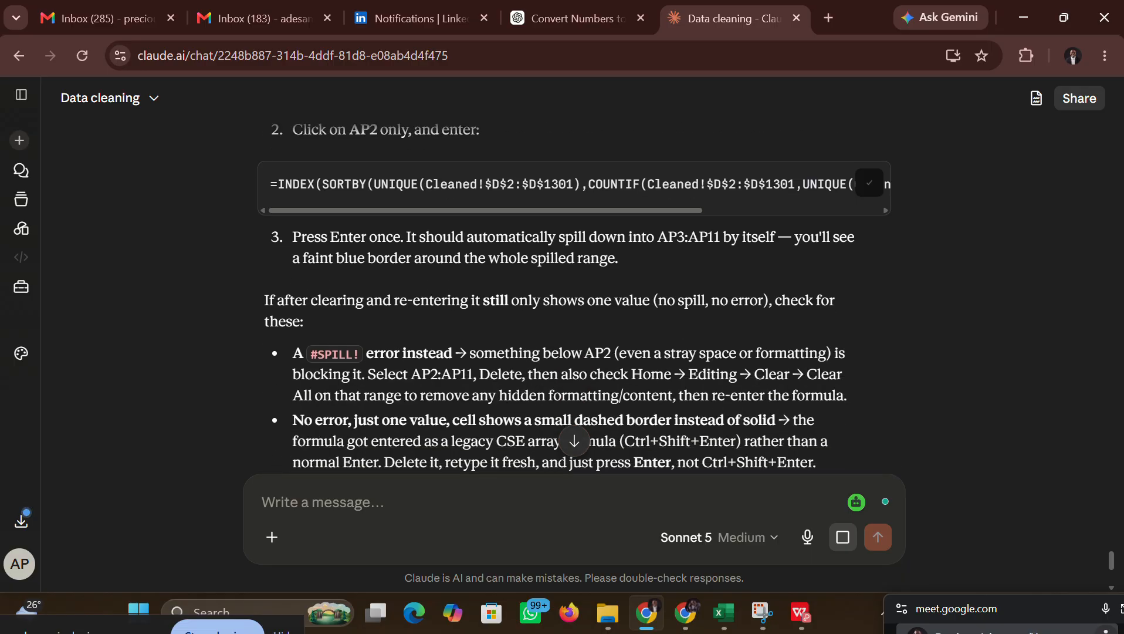
{"action": "scroll", "coordinate": [574, 296], "scroll_direction": "down", "scroll_amount": 3}
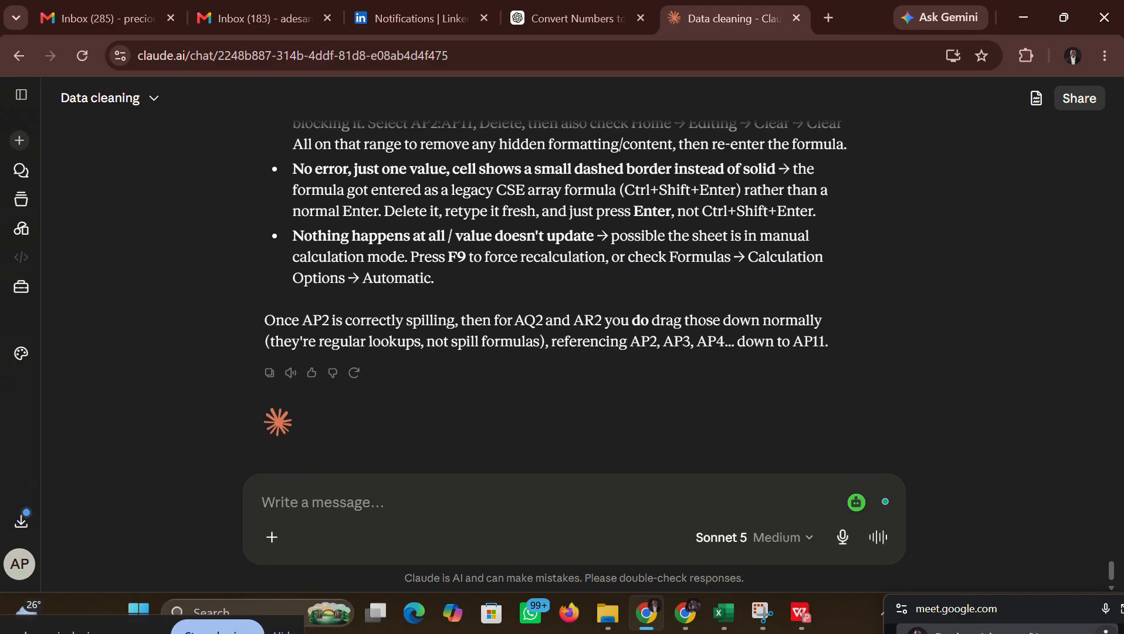
Step: Switch to Excel, clear the Agent IDs in AP4:AP13 and enter the copied INDEX/SORTBY formula once in AP4
{"action": "left_click", "coordinate": [725, 614]}
{"action": "left_click", "coordinate": [509, 172]}
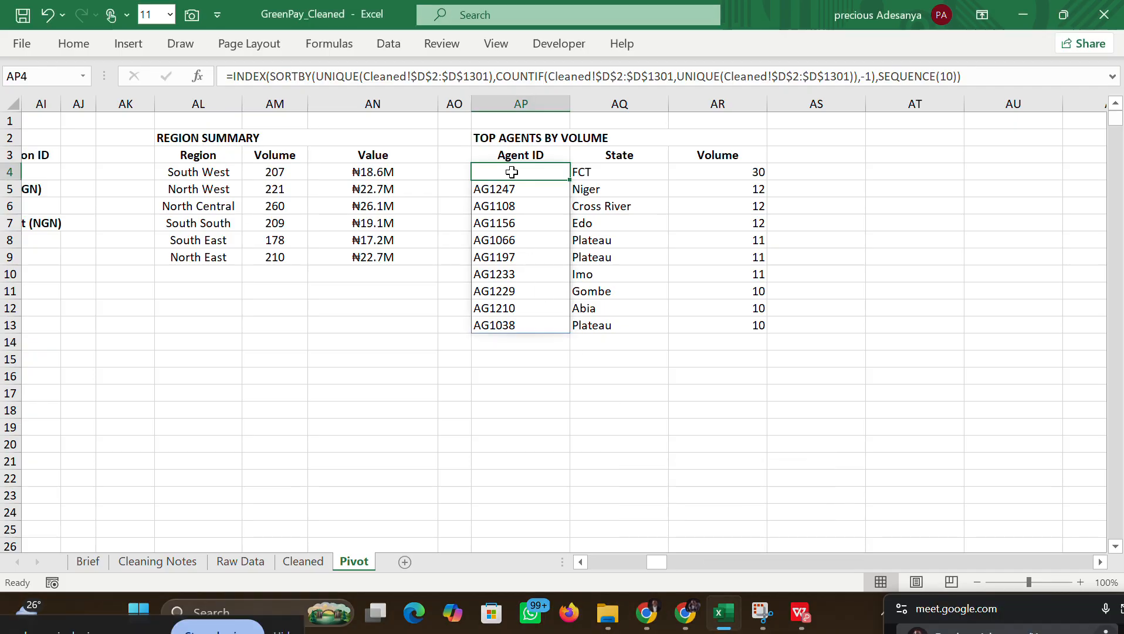
{"action": "left_click_drag", "start_coordinate": [511, 172], "coordinate": [515, 328]}
{"action": "key", "text": "Delete"}
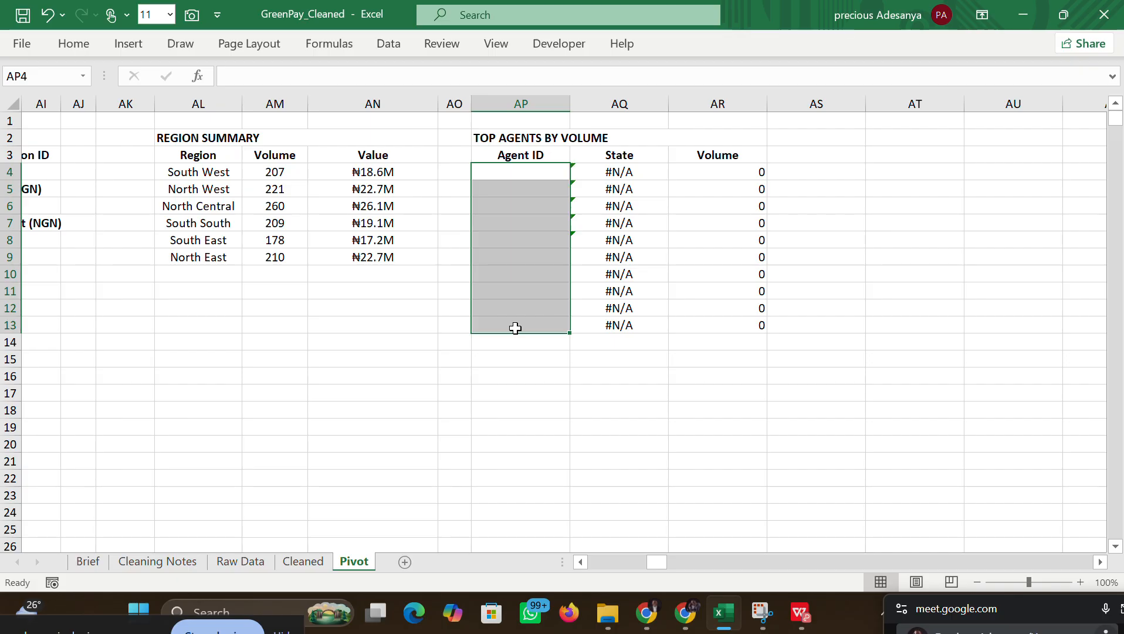
{"action": "double_click", "coordinate": [512, 169]}
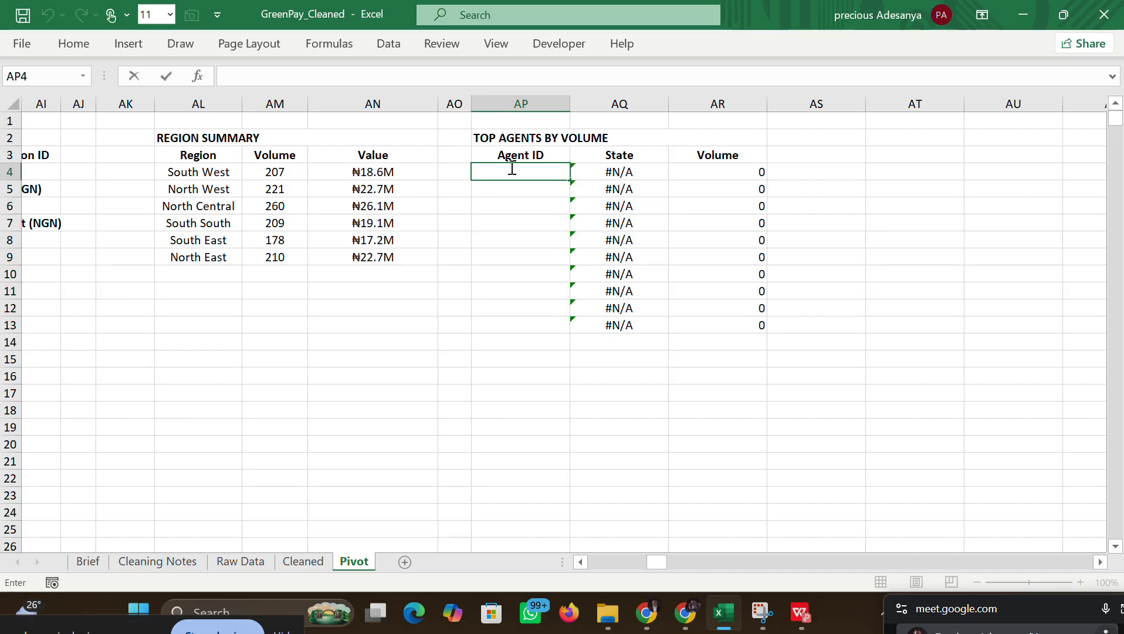
{"action": "key", "text": "ctrl+v"}
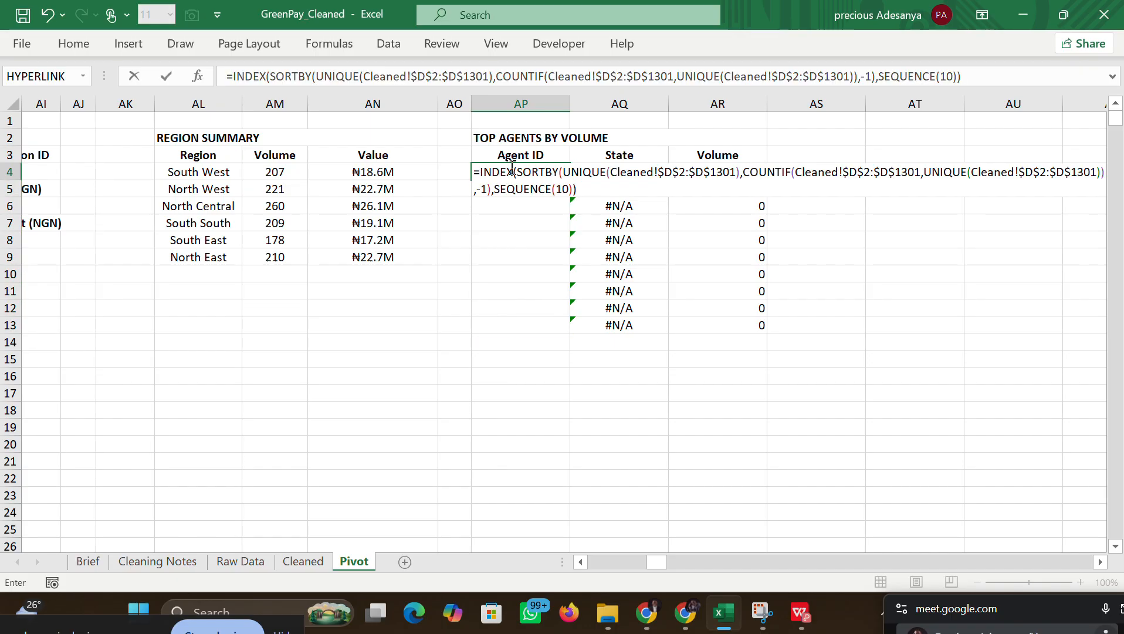
{"action": "key", "text": "Return"}
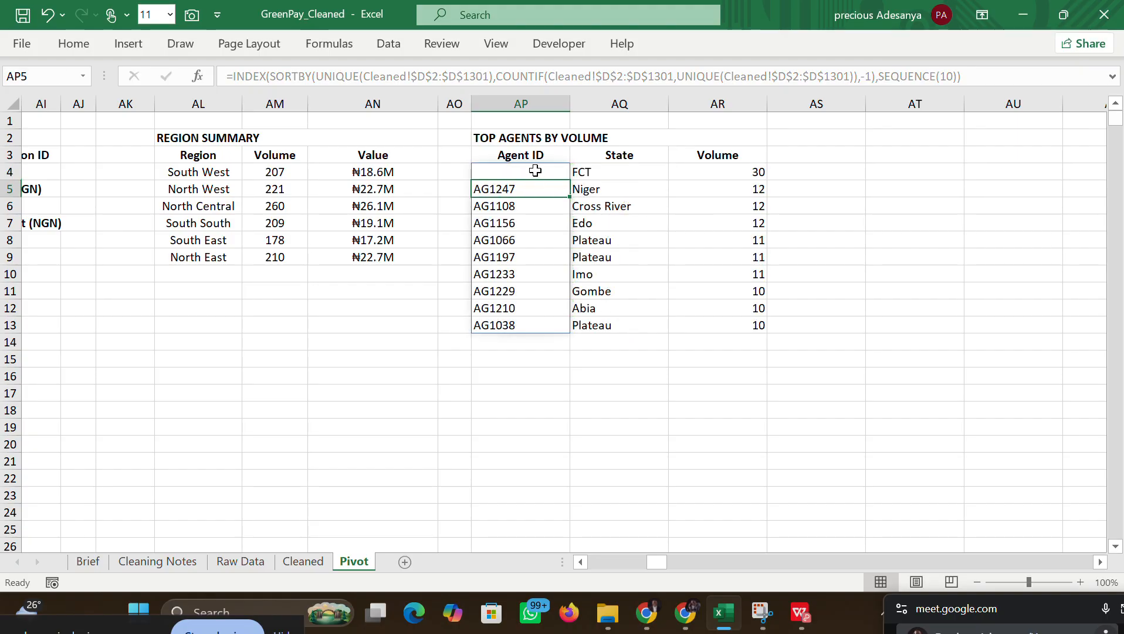
Step: Capture a screen snip of the Top Agents by Volume table and switch to the Claude chat in Chrome
{"action": "left_click", "coordinate": [882, 299]}
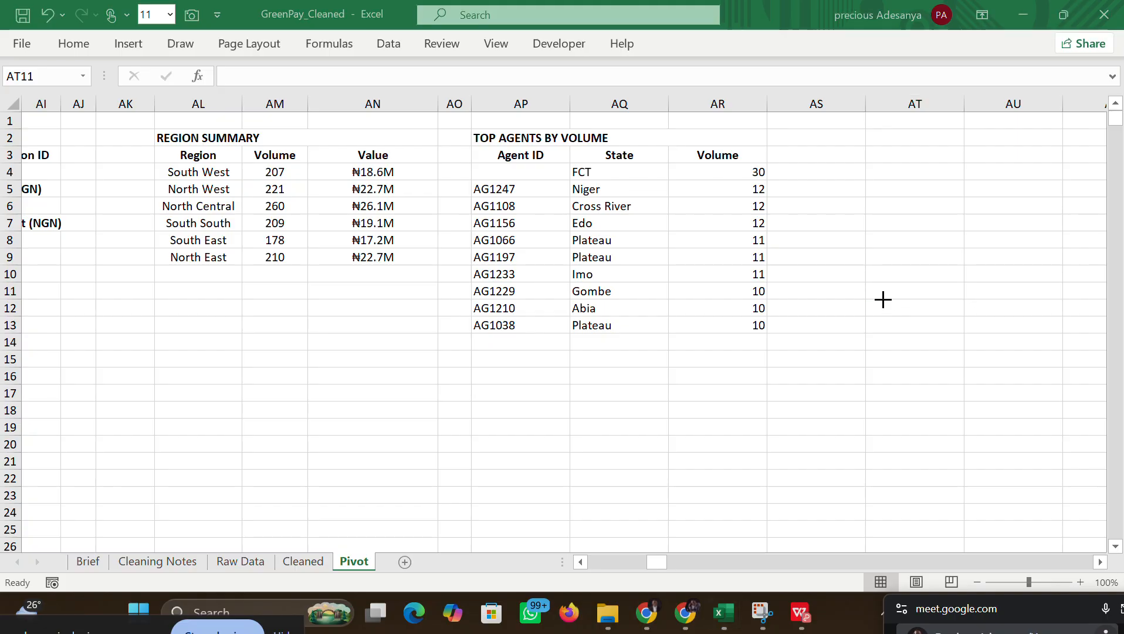
{"action": "key", "text": "super+shift+s"}
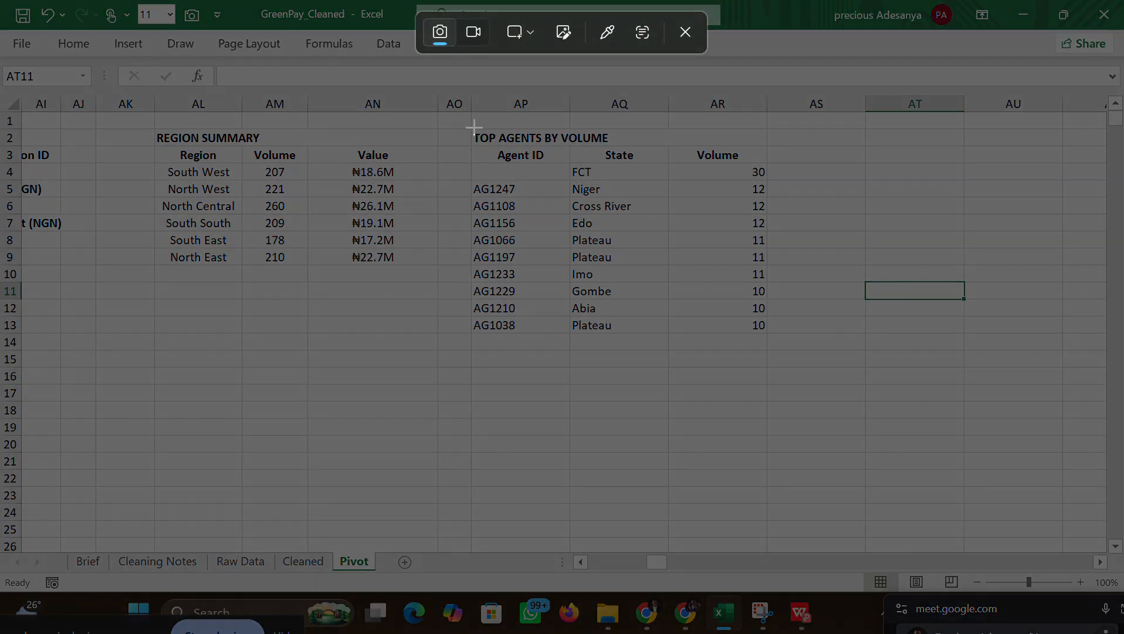
{"action": "left_click_drag", "start_coordinate": [465, 127], "coordinate": [798, 353]}
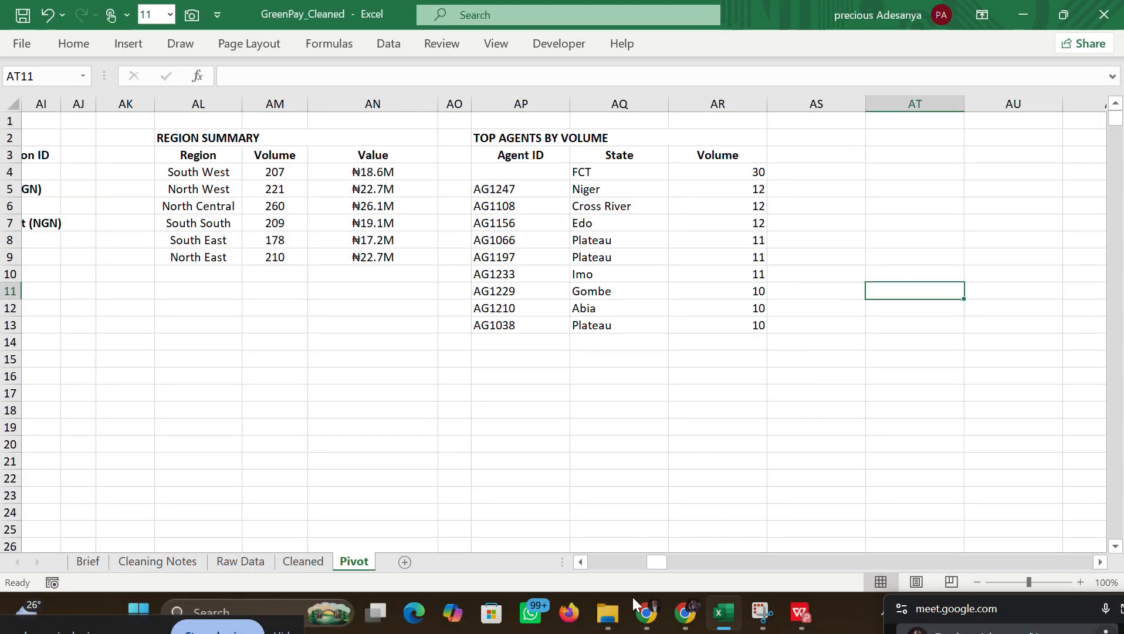
{"action": "left_click", "coordinate": [646, 613]}
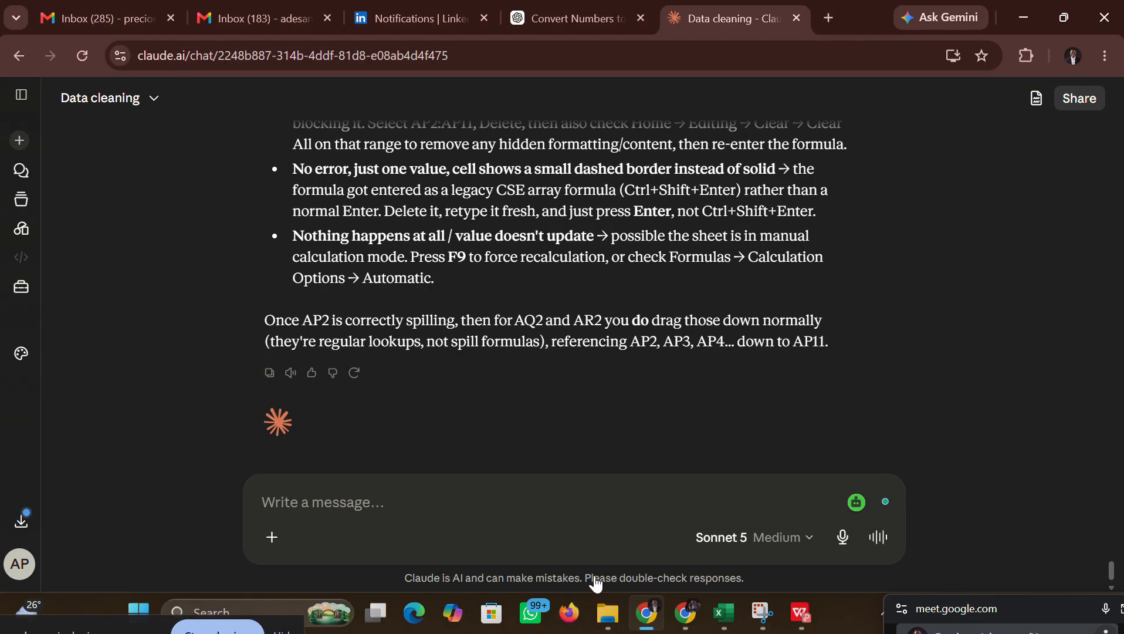
Step: Return to Excel and inspect the formulas in AP4 and AQ4, the first Agent ID and State cells
{"action": "mouse_move", "coordinate": [713, 610]}
{"action": "left_click", "coordinate": [687, 548]}
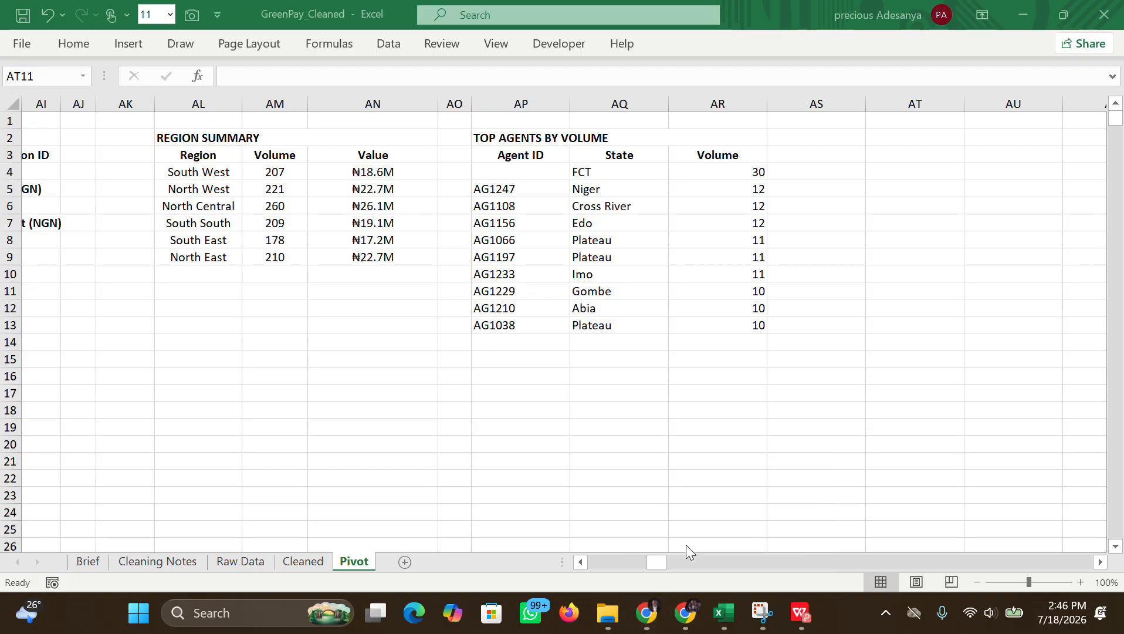
{"action": "left_click", "coordinate": [509, 170]}
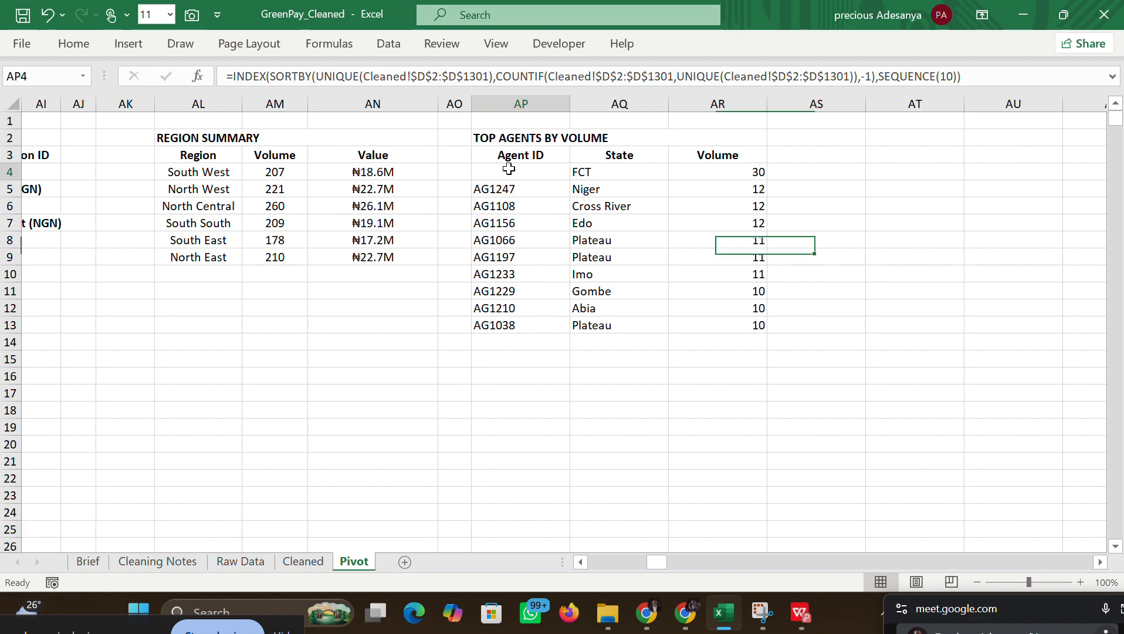
{"action": "left_click", "coordinate": [627, 171]}
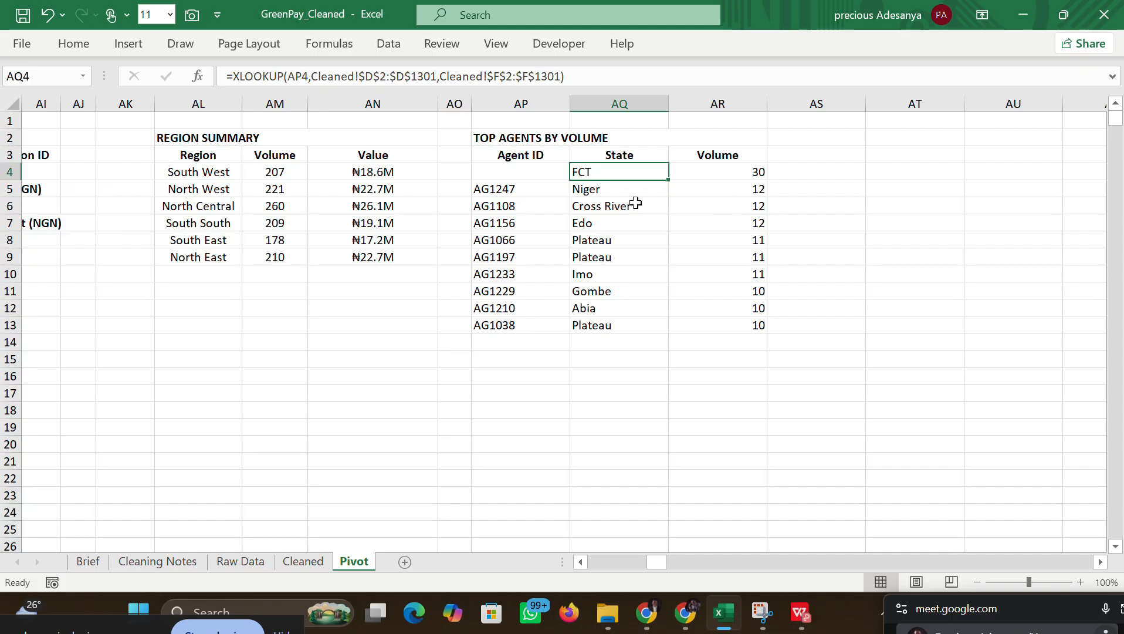
{"action": "left_click", "coordinate": [886, 311]}
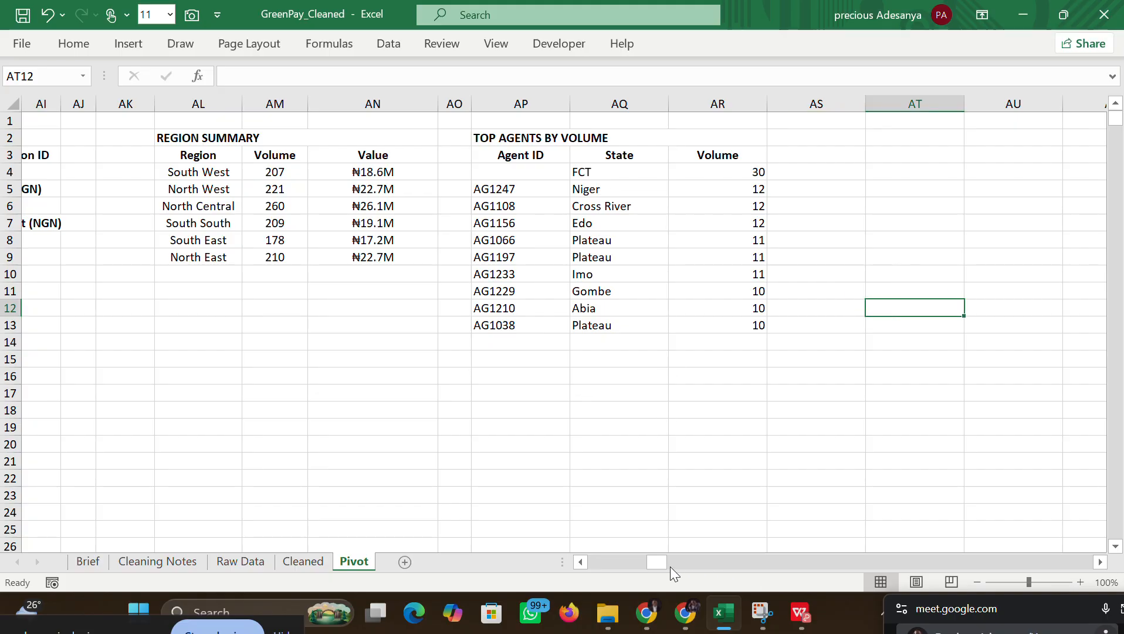
Step: Compare the KPI Indicators labels with the KPI cards in the GreenPay dashboard PDF in WPS, and return to the Pivot sheet in Excel
{"action": "left_click_drag", "start_coordinate": [658, 564], "coordinate": [573, 564]}
{"action": "mouse_move", "coordinate": [655, 562]}
{"action": "left_mouse_down"}
{"action": "mouse_move", "coordinate": [607, 562]}
{"action": "mouse_move", "coordinate": [636, 560]}
{"action": "left_mouse_up"}
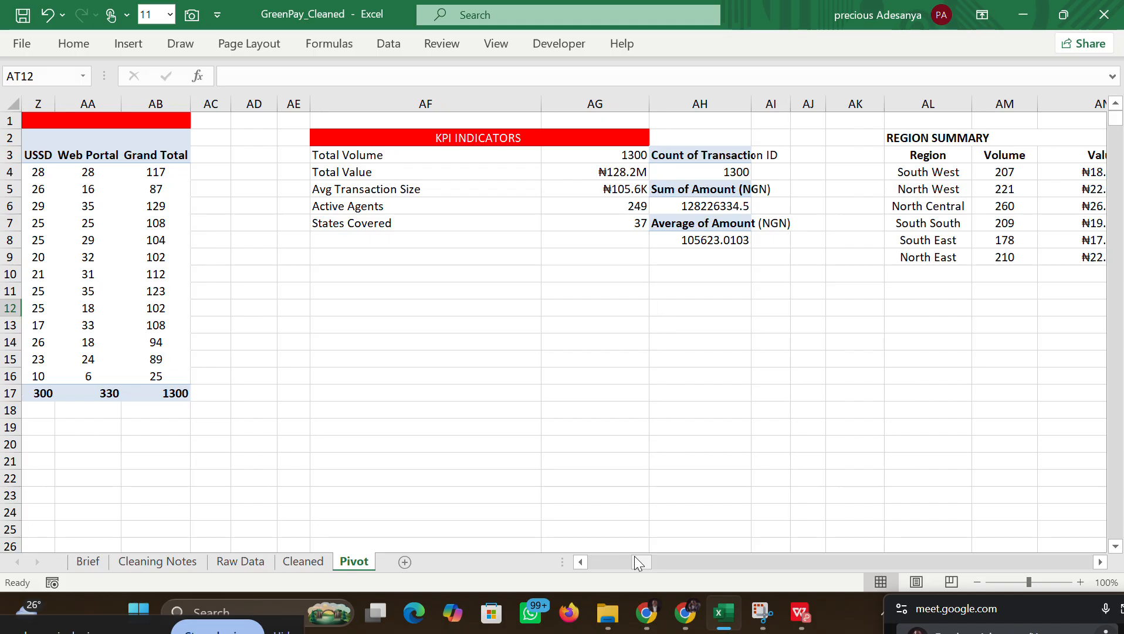
{"action": "left_click", "coordinate": [361, 154]}
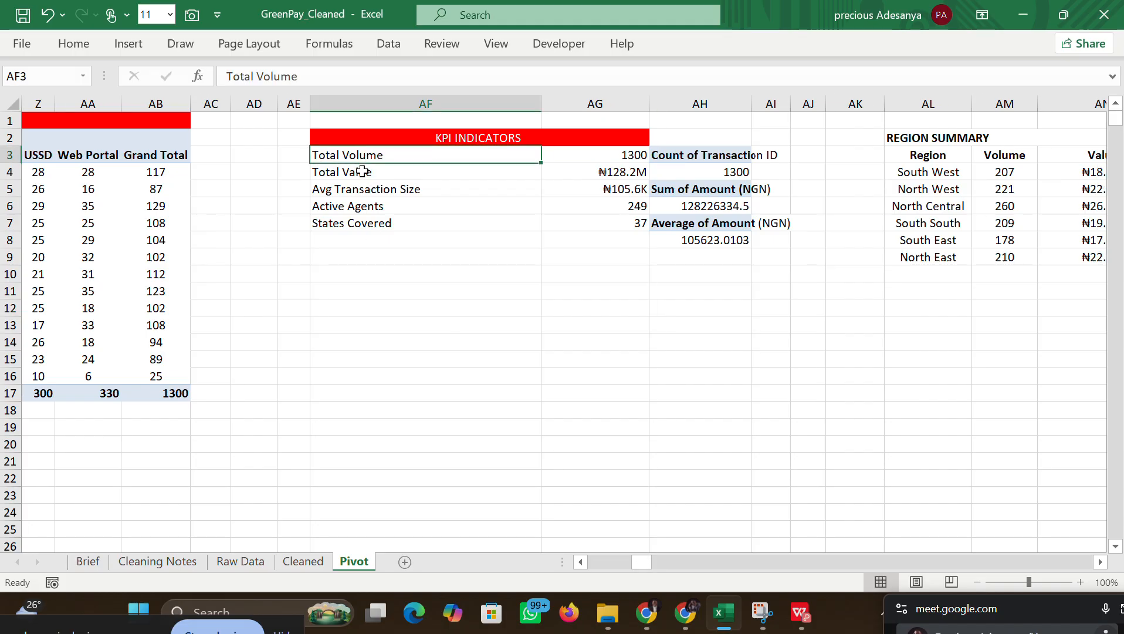
{"action": "left_click", "coordinate": [362, 172]}
{"action": "left_click", "coordinate": [361, 189]}
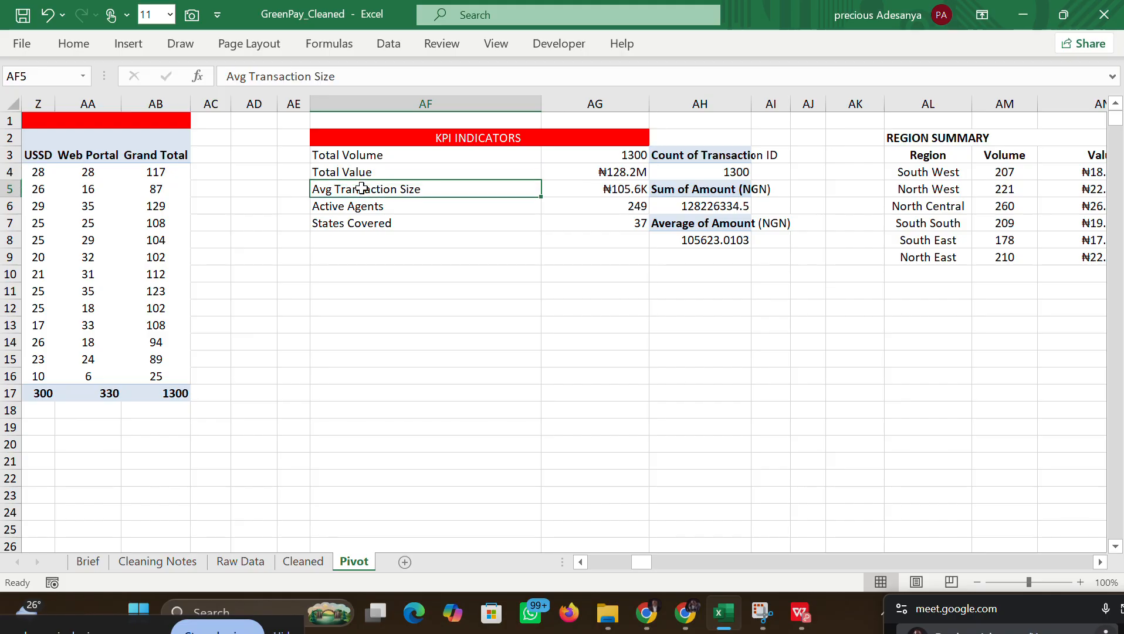
{"action": "left_click", "coordinate": [786, 616]}
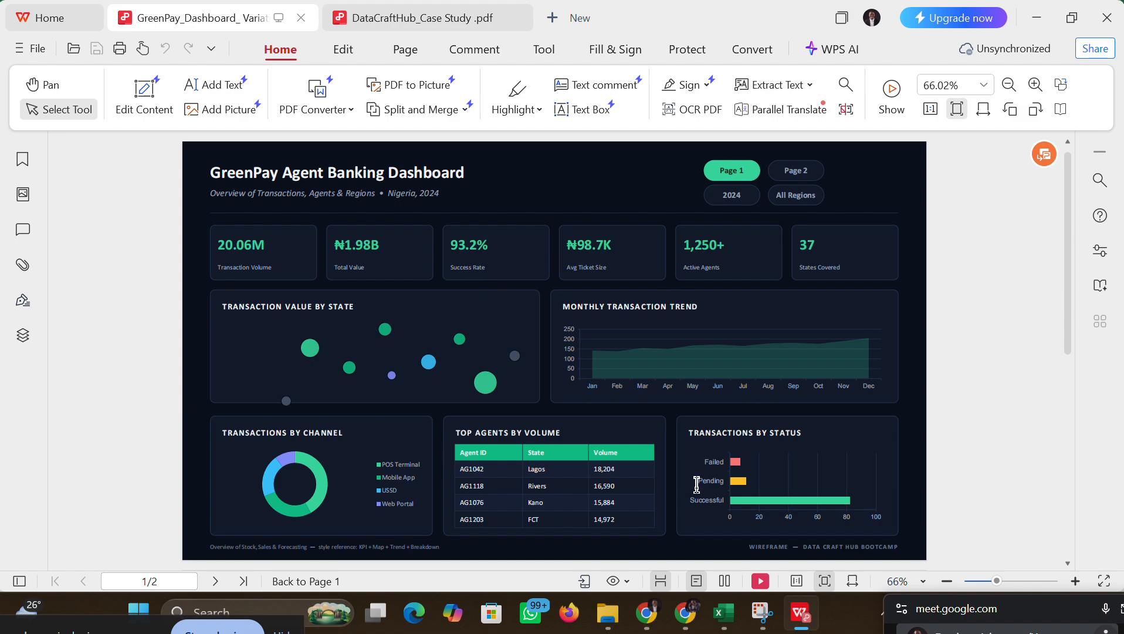
{"action": "left_click", "coordinate": [653, 623]}
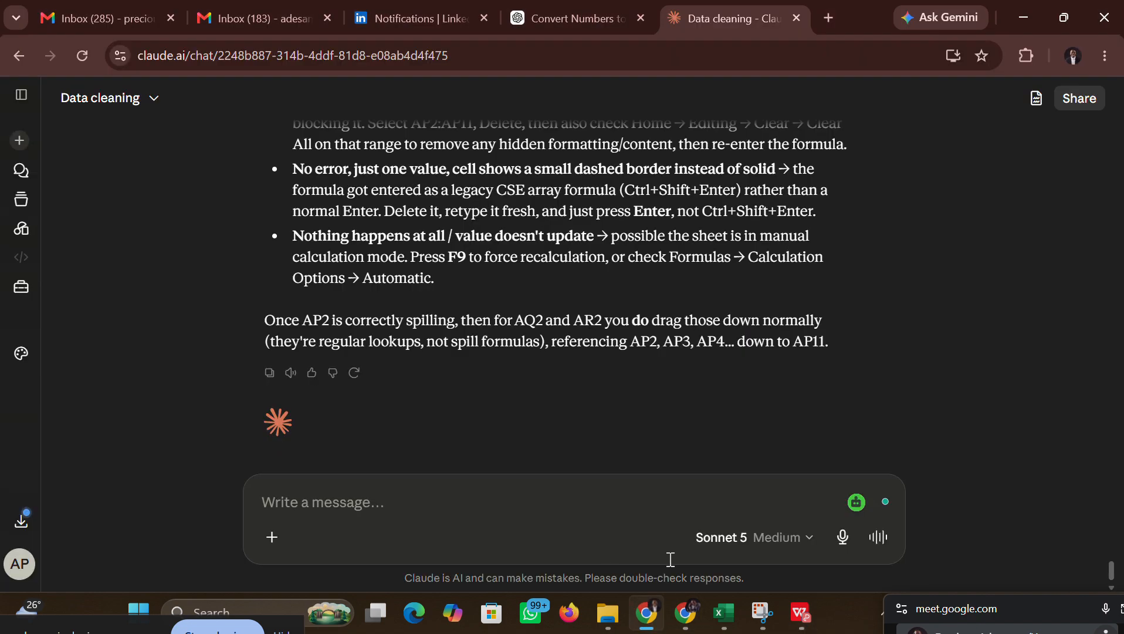
{"action": "mouse_move", "coordinate": [719, 613]}
{"action": "left_click", "coordinate": [697, 556]}
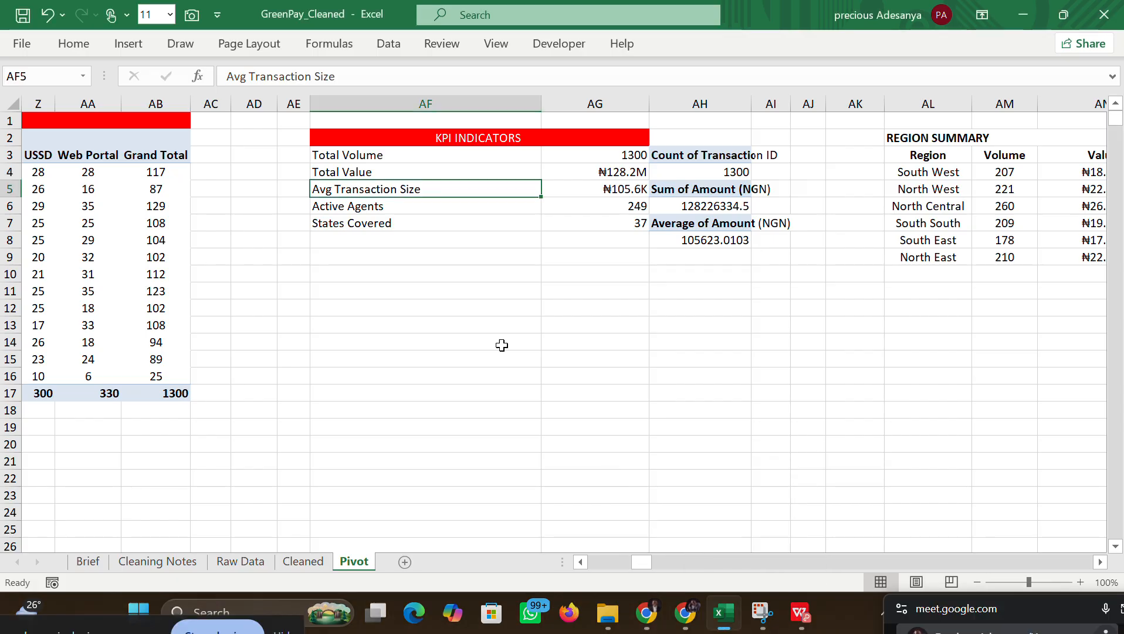
Step: Add the label "Success Rate" in AF8 below States Covered and select AG8 for its value
{"action": "double_click", "coordinate": [363, 239]}
{"action": "type", "text": "S"}
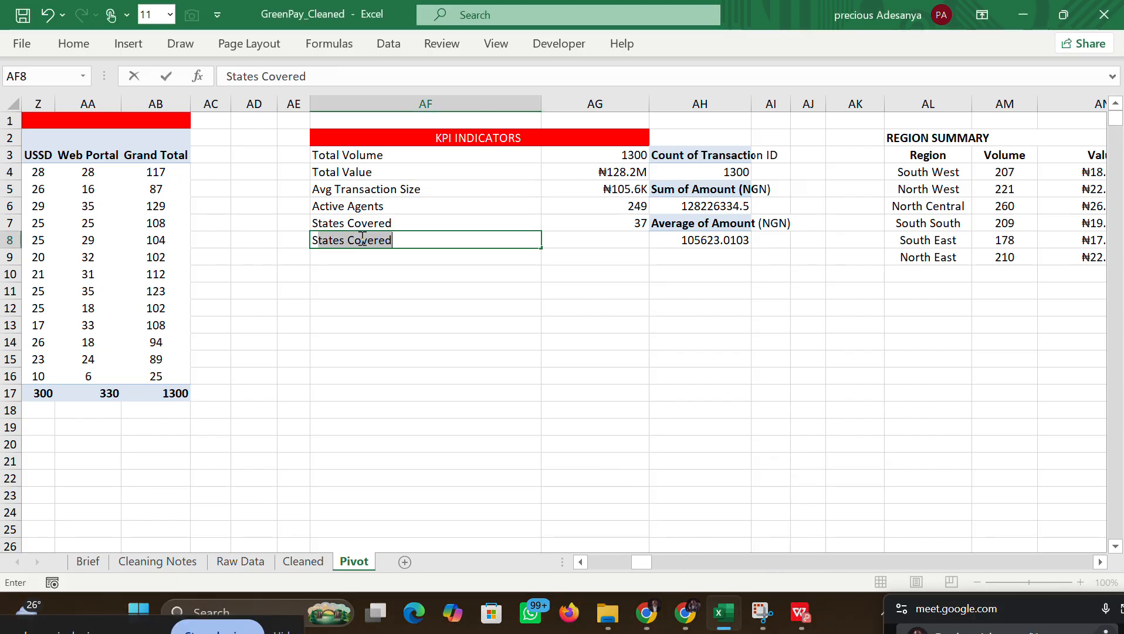
{"action": "type", "text": "uccess "}
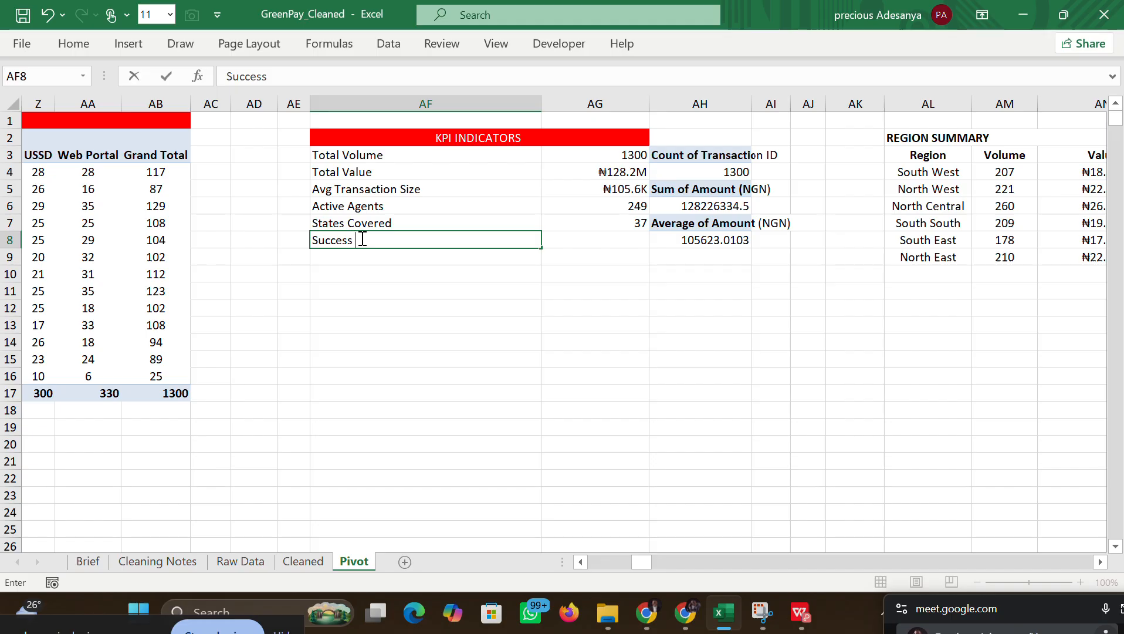
{"action": "type", "text": "rATE"}
{"action": "left_click", "coordinate": [599, 243]}
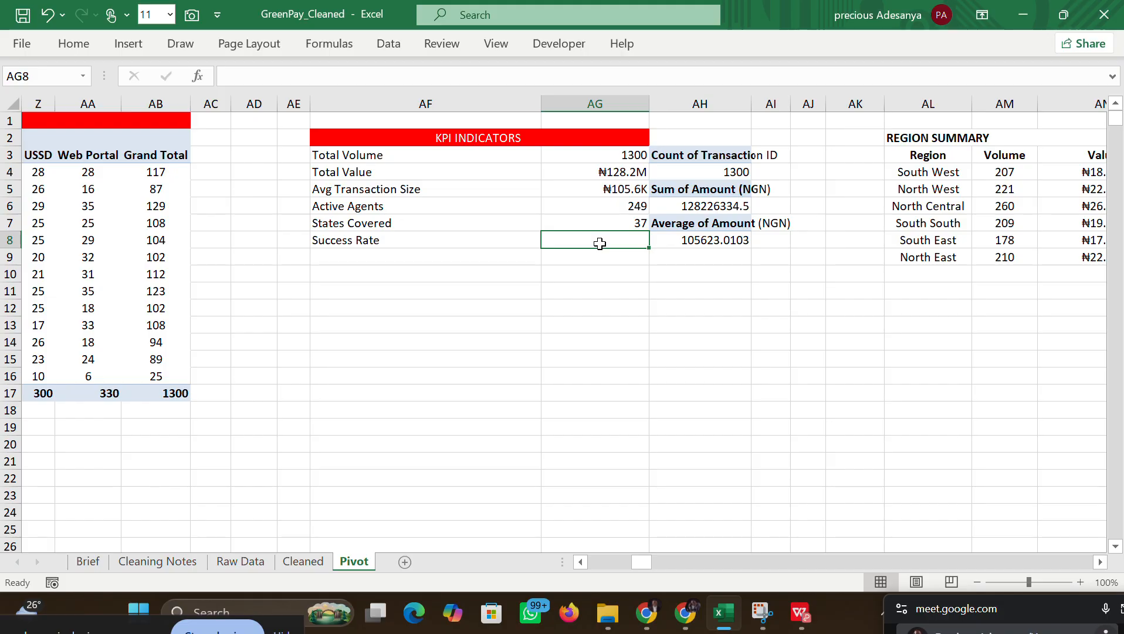
Step: Disguise the helper pivot values in AH3:AK8 beside the KPI Indicators with a white font colour and a light grey fill
{"action": "left_click", "coordinate": [677, 156]}
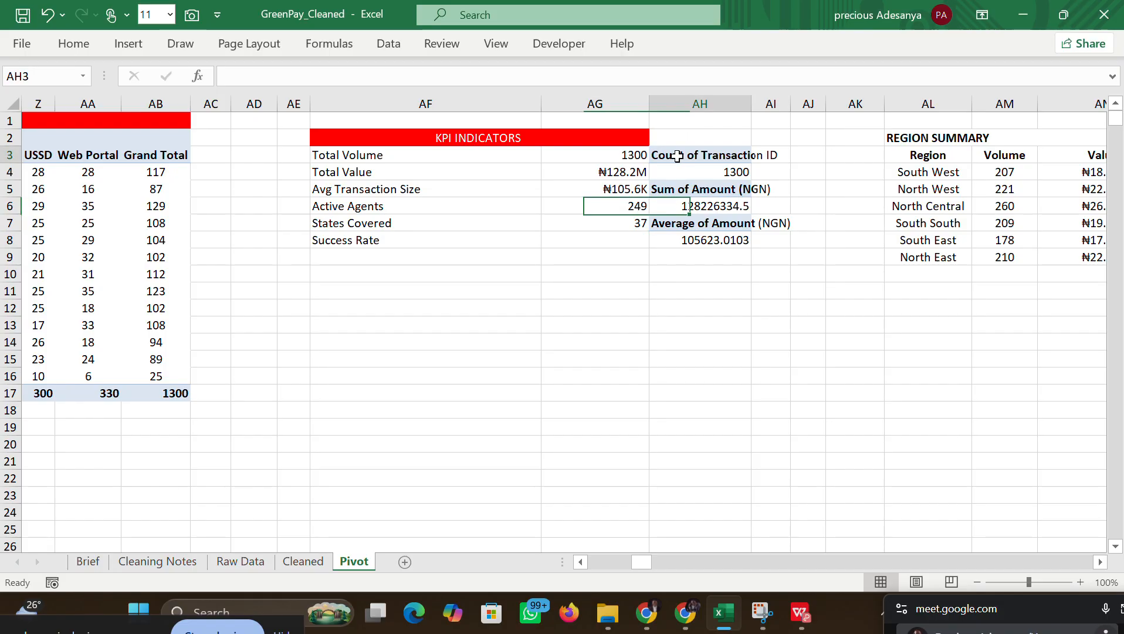
{"action": "left_click_drag", "start_coordinate": [678, 156], "coordinate": [786, 241]}
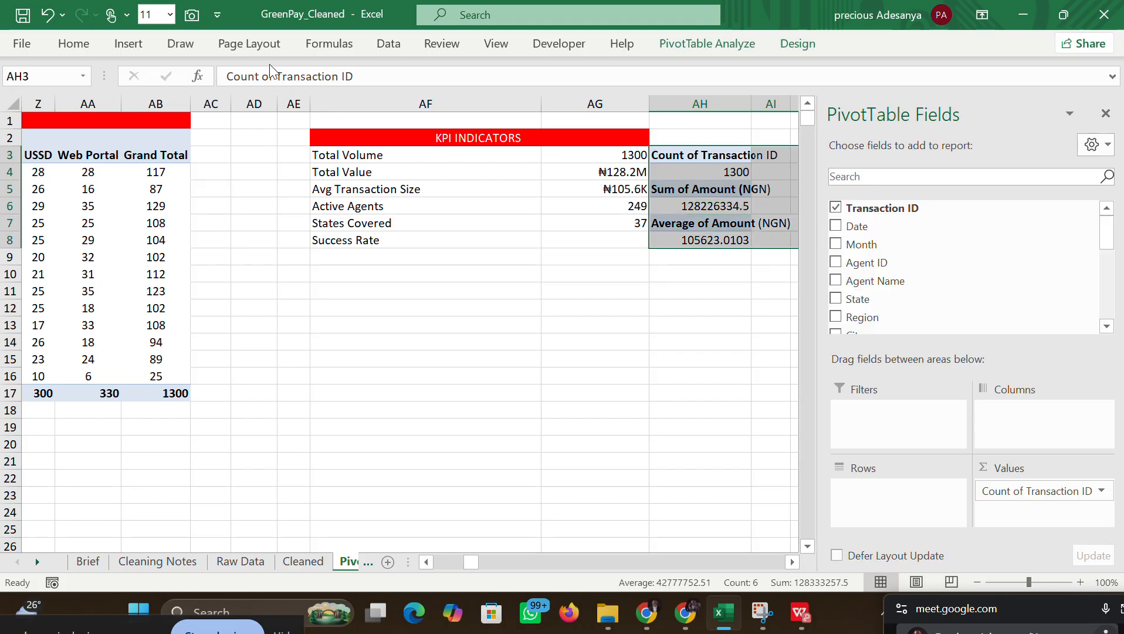
{"action": "left_click", "coordinate": [73, 44]}
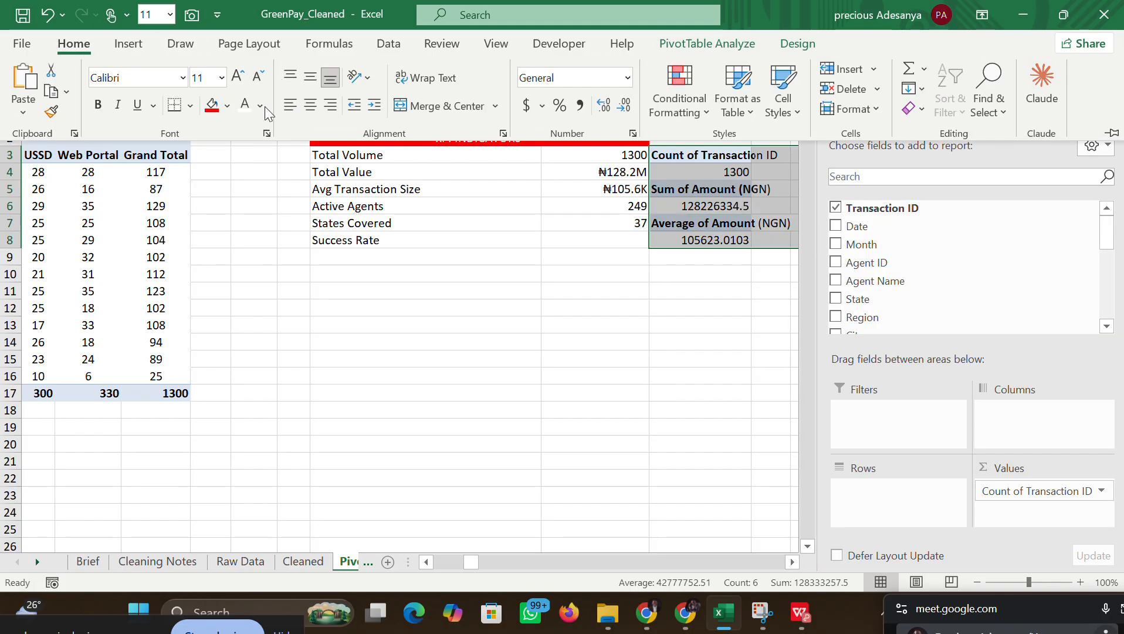
{"action": "left_click", "coordinate": [246, 111]}
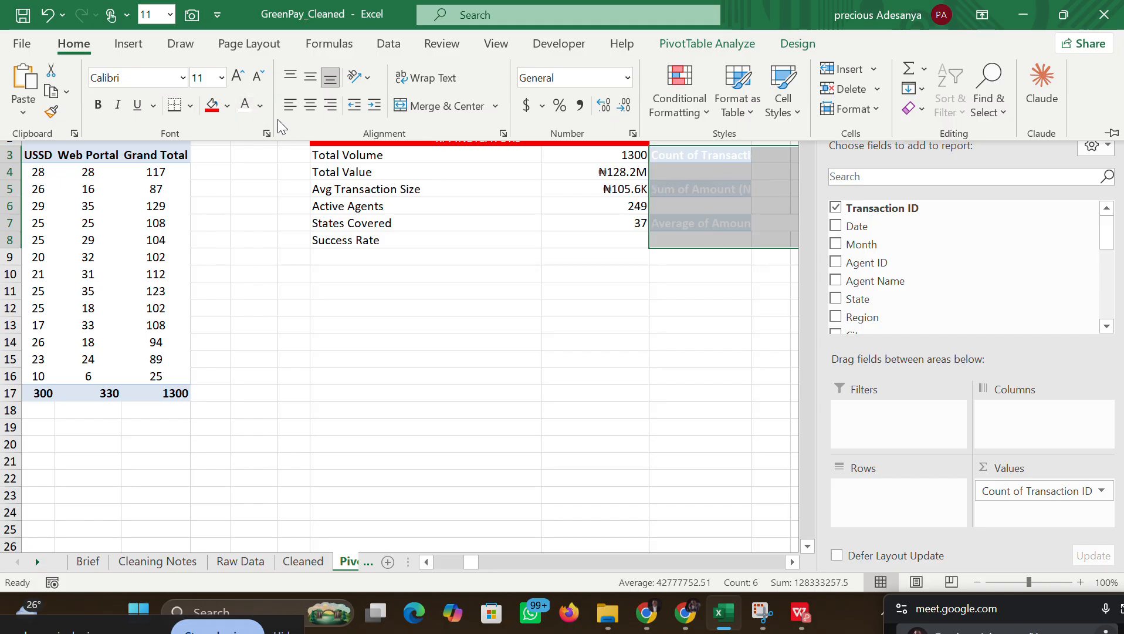
{"action": "left_click", "coordinate": [227, 106]}
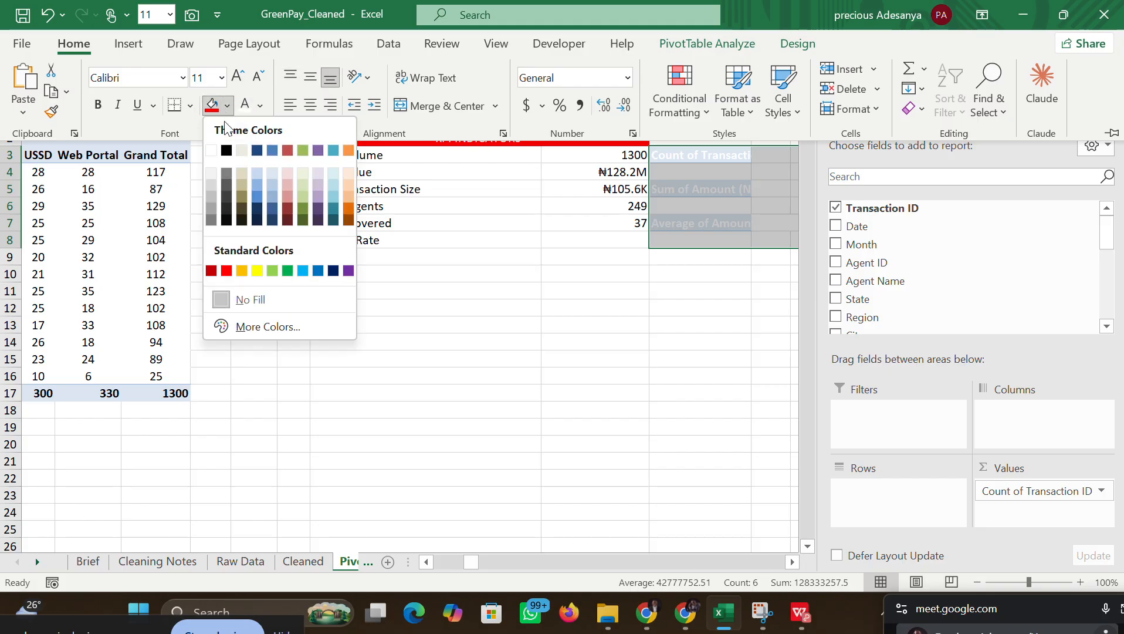
{"action": "left_click", "coordinate": [211, 153]}
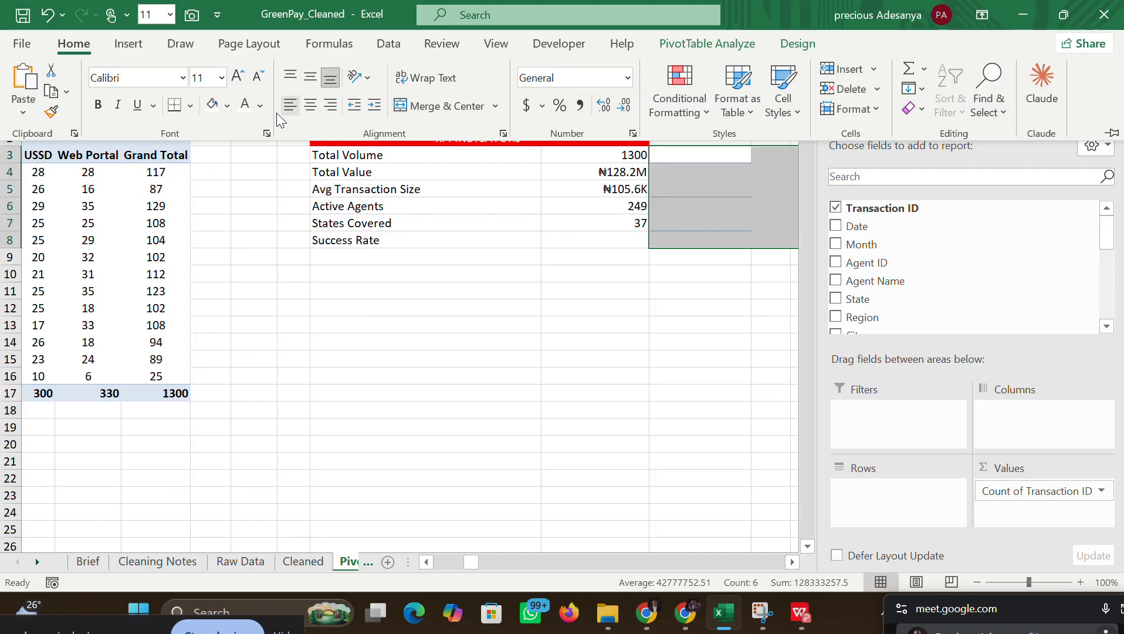
{"action": "left_click", "coordinate": [227, 105]}
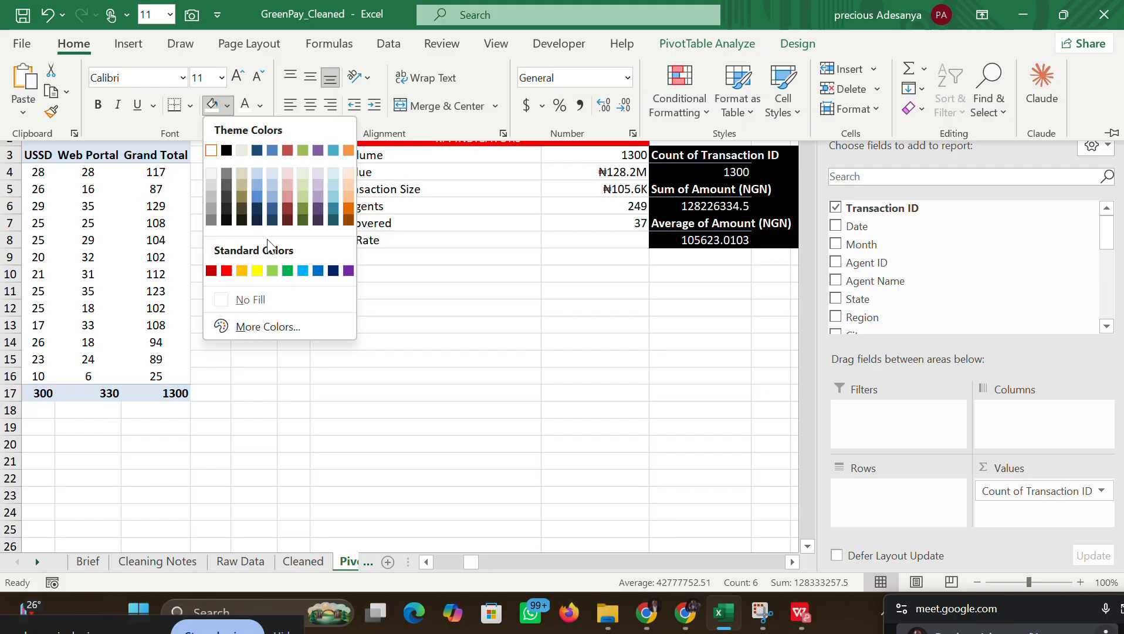
{"action": "left_click", "coordinate": [211, 175]}
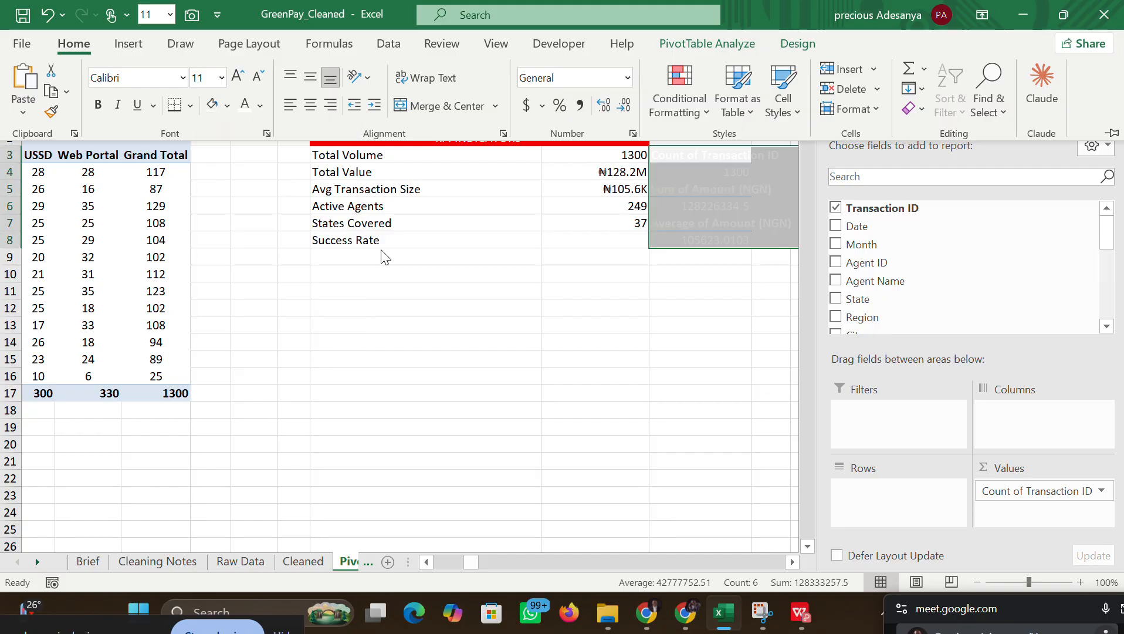
{"action": "left_click", "coordinate": [534, 328]}
{"action": "left_click", "coordinate": [808, 322]}
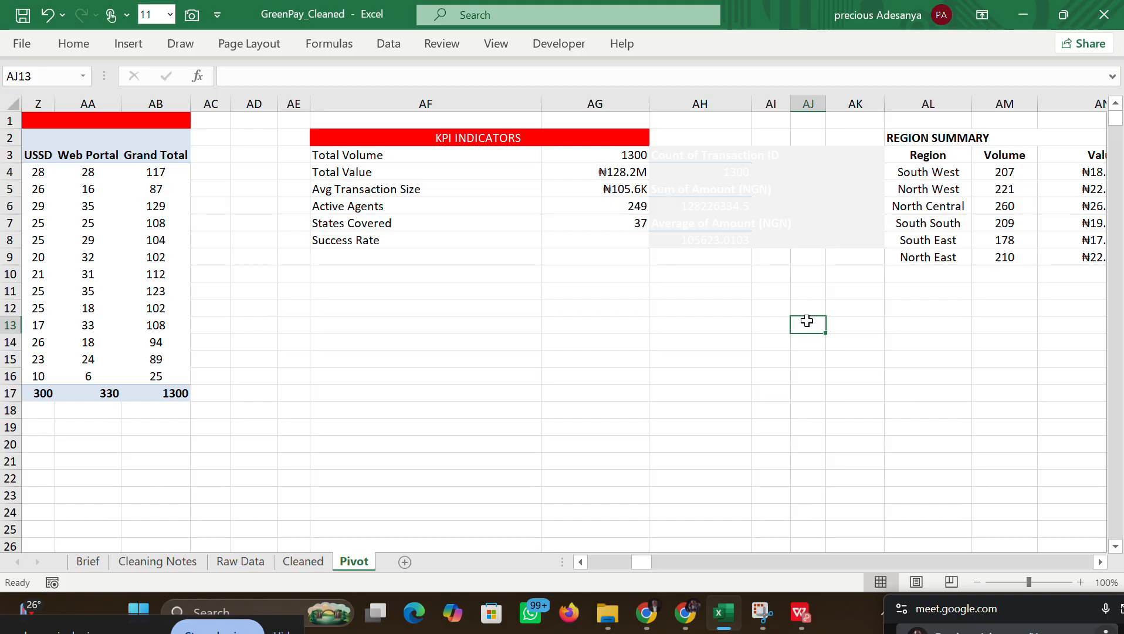
Step: Open AG8 for editing, switch to the Claude chat in Chrome and ask "how do we calculate success rate"
{"action": "double_click", "coordinate": [601, 243]}
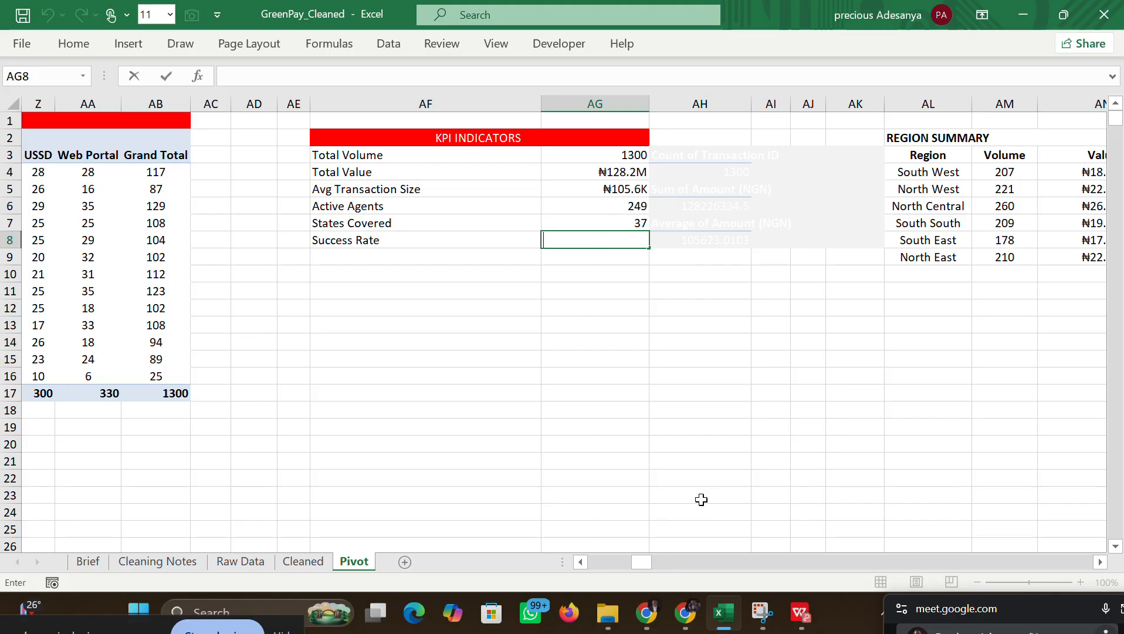
{"action": "left_click", "coordinate": [646, 612]}
{"action": "type", "text": "h"}
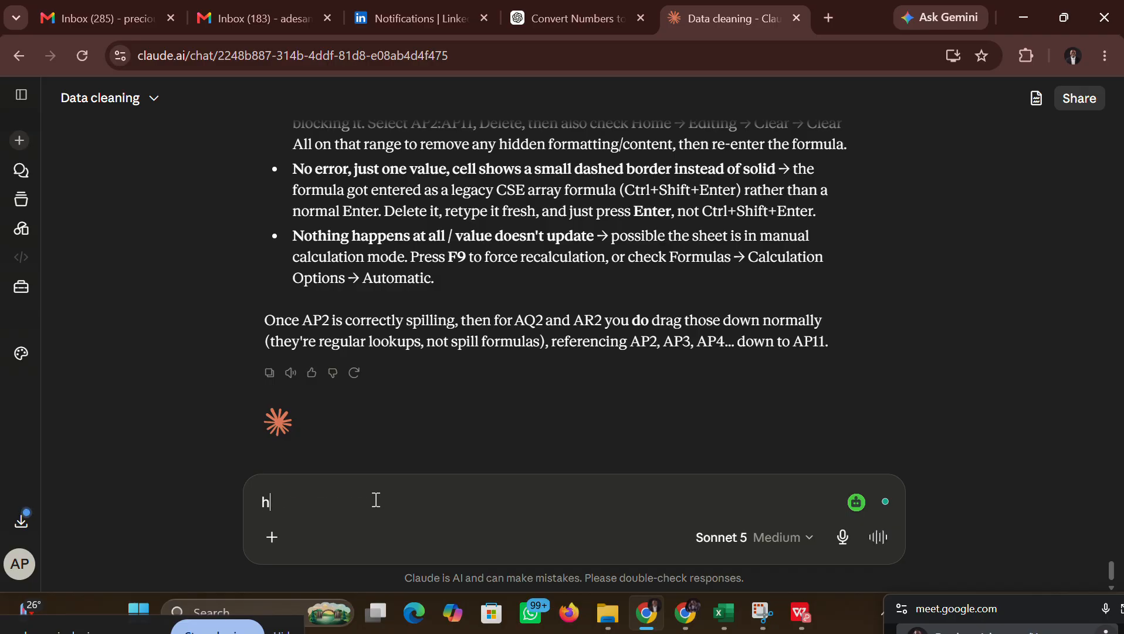
{"action": "type", "text": "ow t"}
{"action": "key", "text": "BackSpace"}
{"action": "type", "text": "do we"}
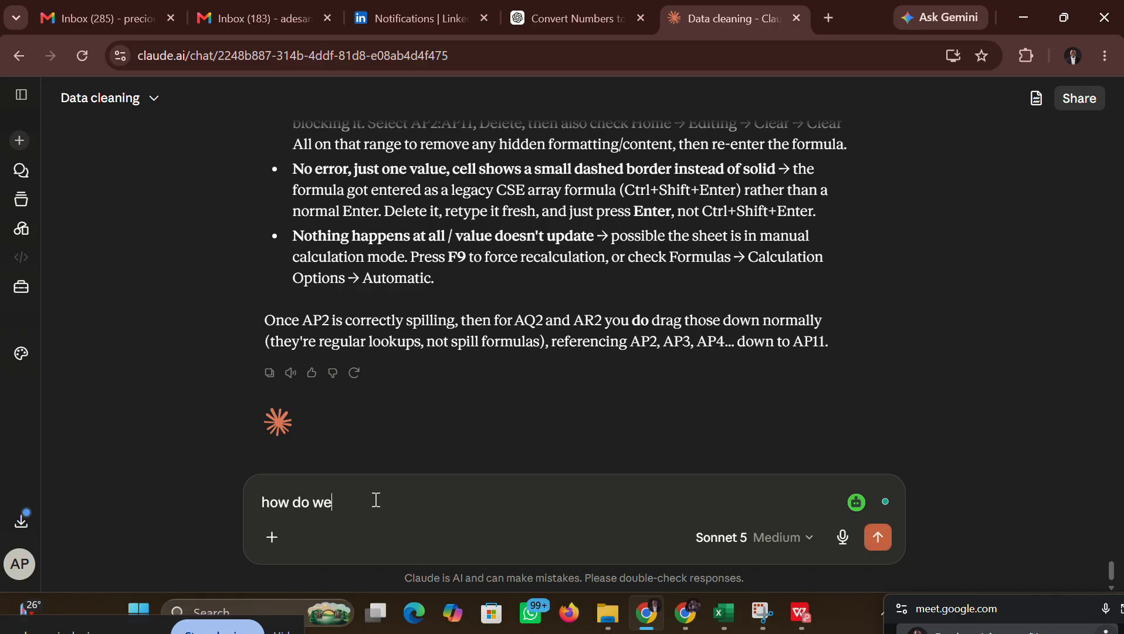
{"action": "type", "text": " calculaye success rate te success rate"}
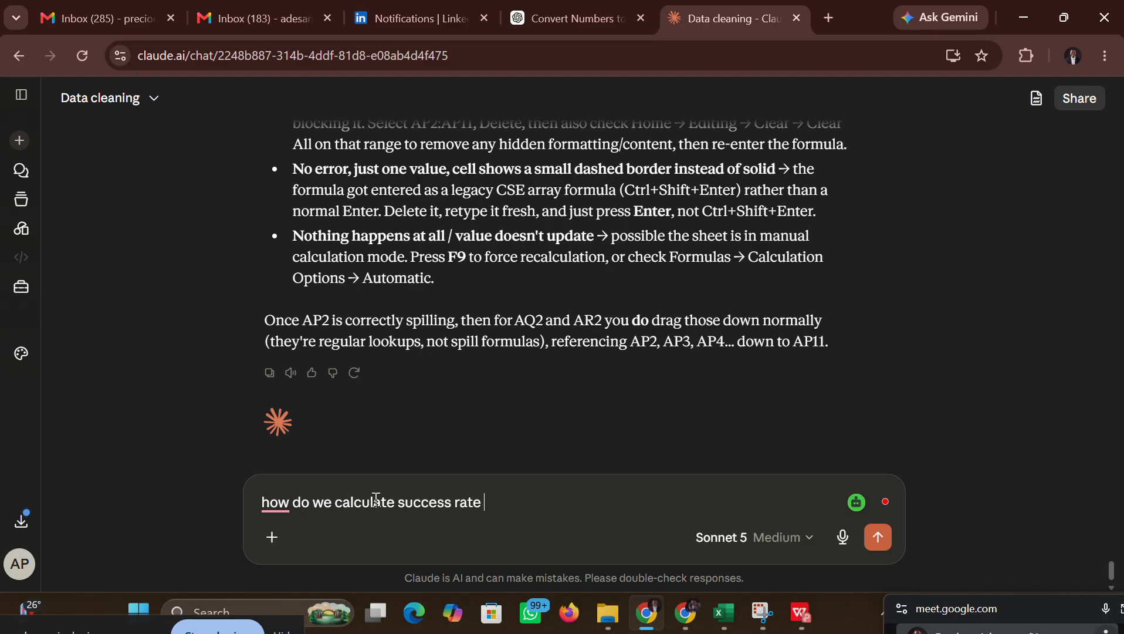
{"action": "key", "text": "Return"}
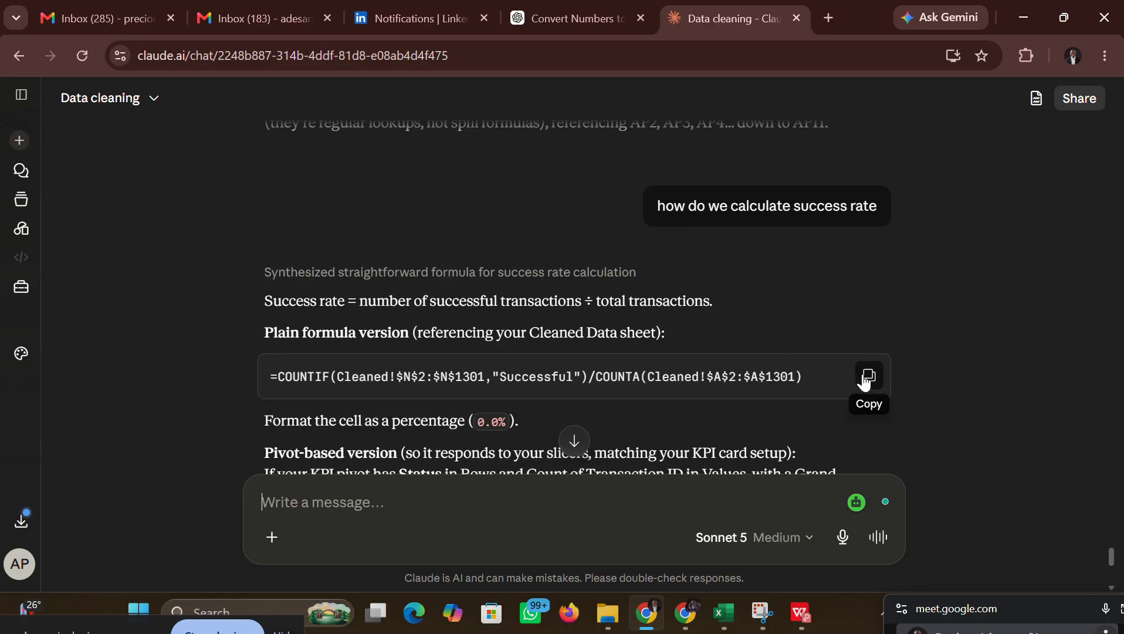
Step: Read Claude's plain and pivot-based success rate formulas, copy the plain COUNTIF/COUNTA version and return to the Excel workbook
{"action": "left_click", "coordinate": [868, 376]}
{"action": "mouse_move", "coordinate": [726, 613]}
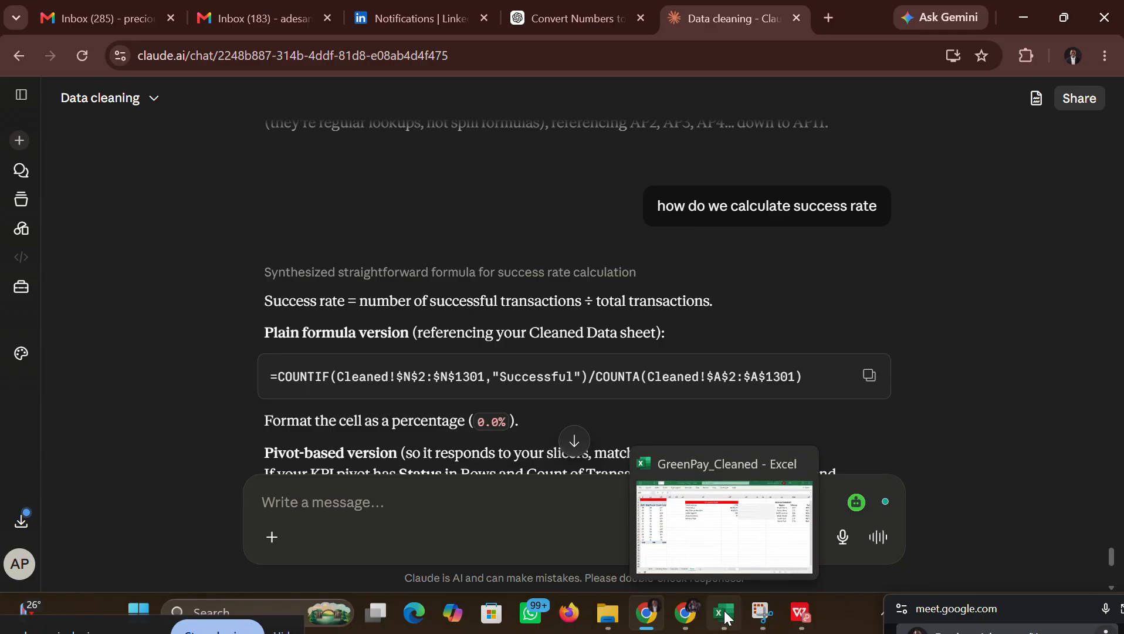
{"action": "left_click", "coordinate": [705, 553]}
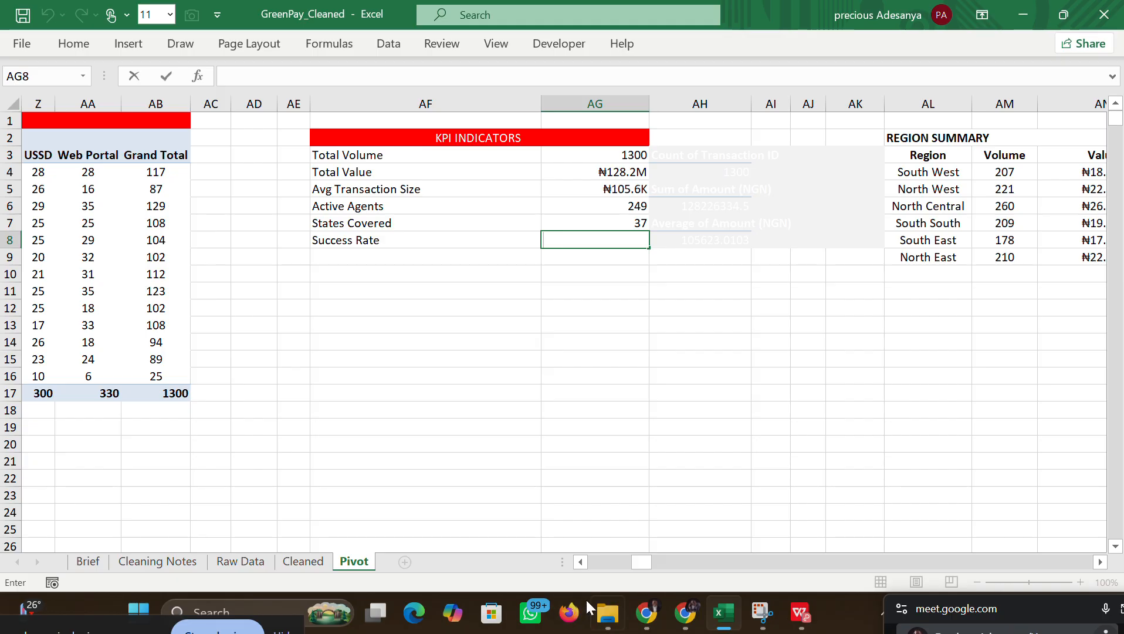
{"action": "left_click", "coordinate": [646, 613]}
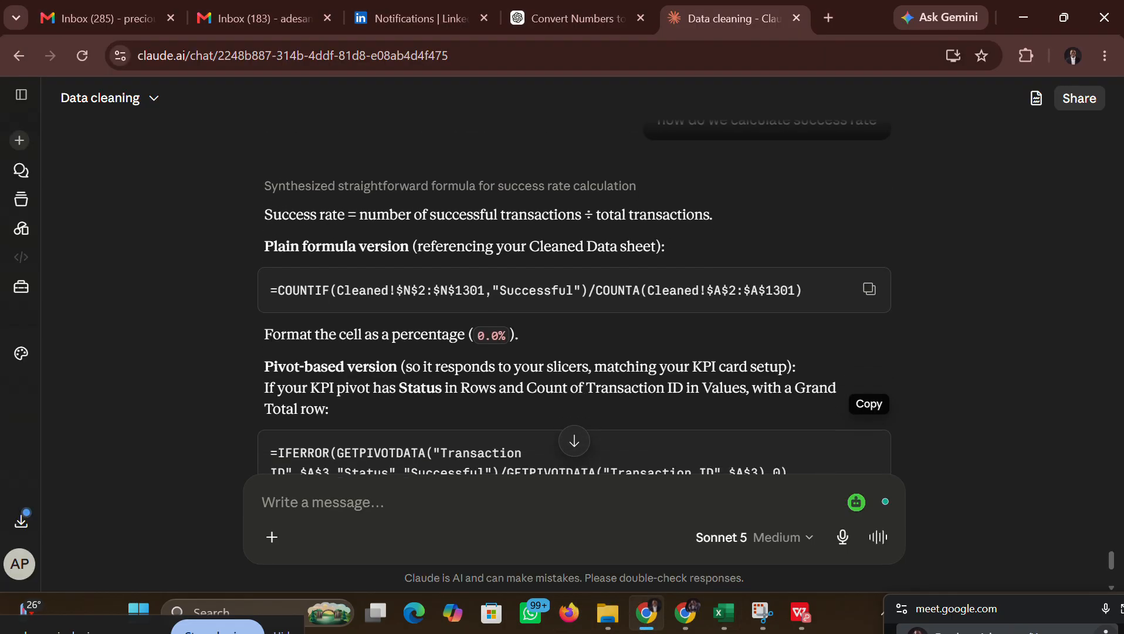
{"action": "scroll", "coordinate": [575, 293], "scroll_direction": "down", "scroll_amount": 3}
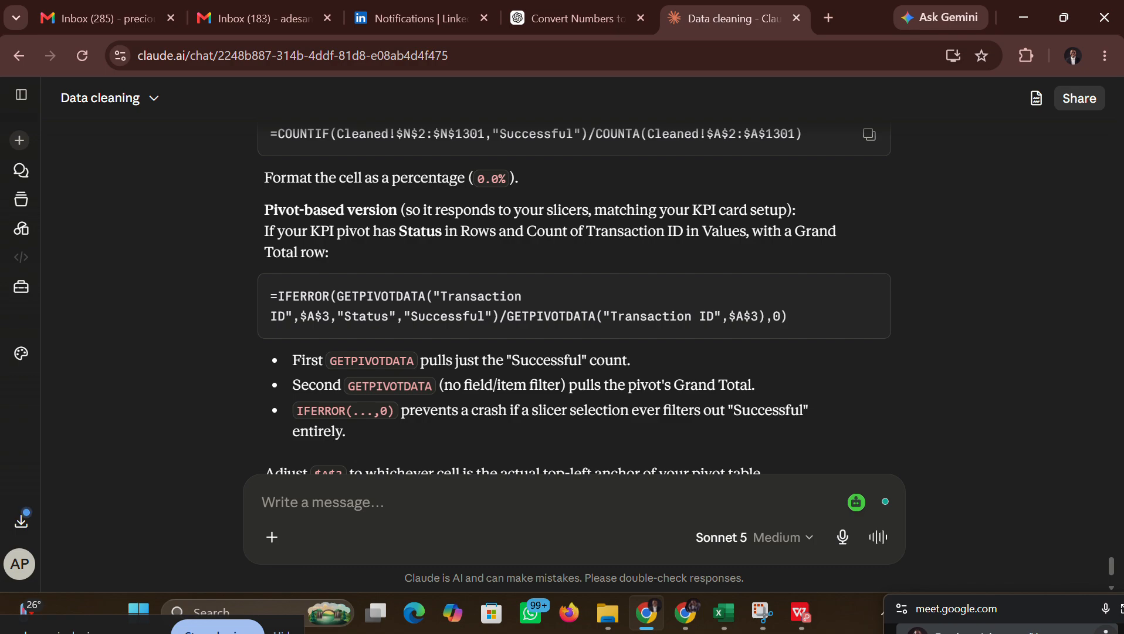
{"action": "scroll", "coordinate": [574, 298], "scroll_direction": "down", "scroll_amount": 1}
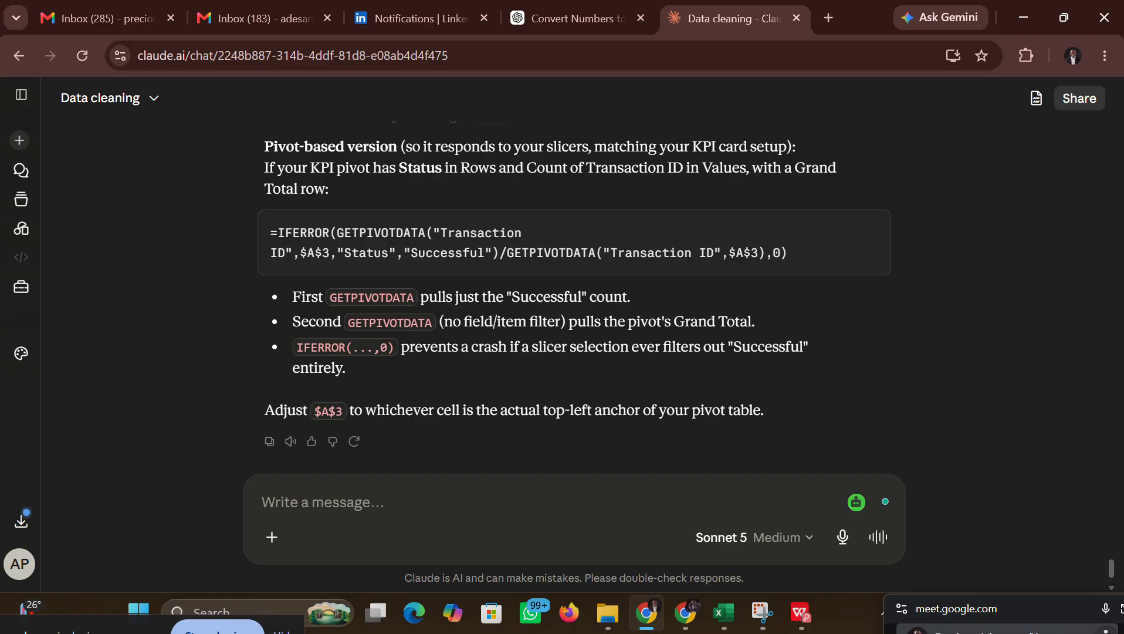
{"action": "scroll", "coordinate": [574, 292], "scroll_direction": "up", "scroll_amount": 1}
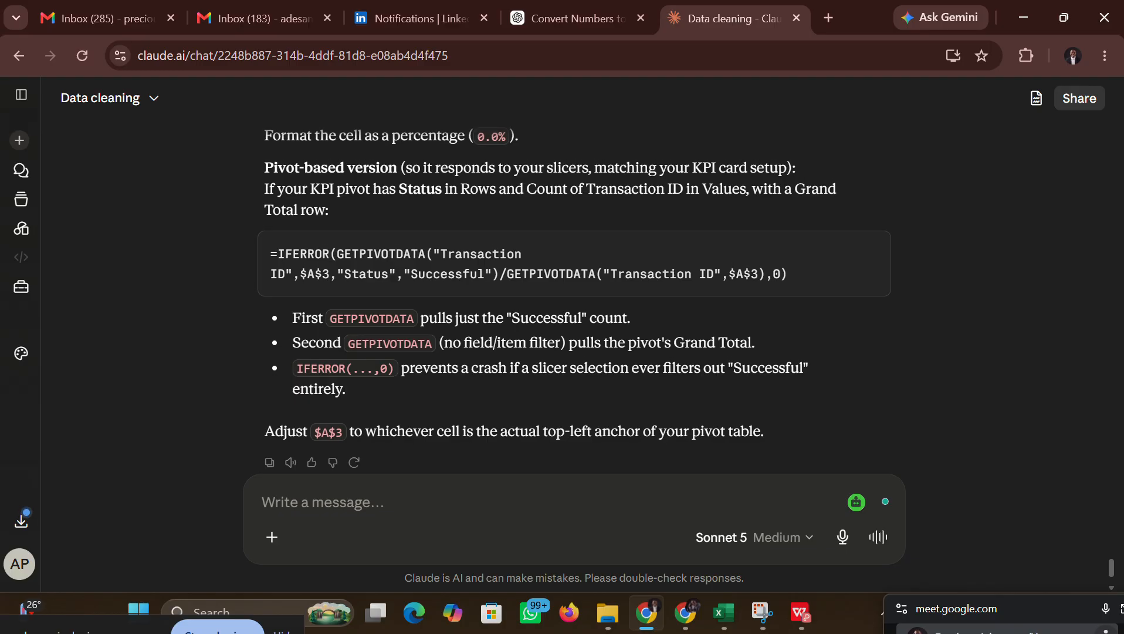
{"action": "scroll", "coordinate": [574, 299], "scroll_direction": "up", "scroll_amount": 4}
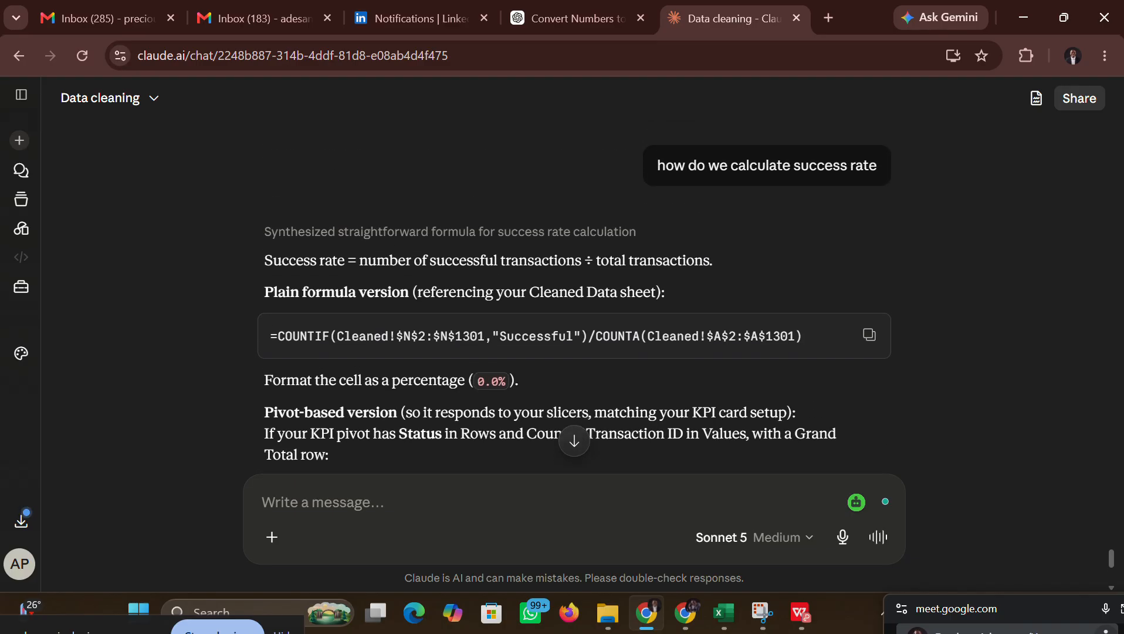
{"action": "left_click", "coordinate": [869, 336]}
{"action": "mouse_move", "coordinate": [723, 613]}
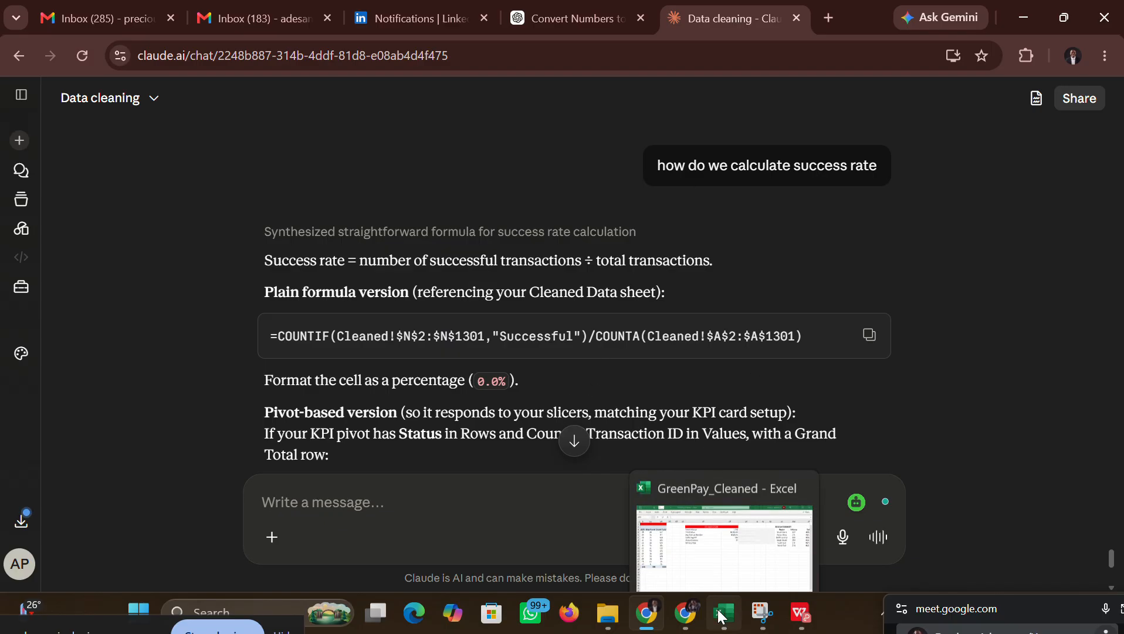
{"action": "left_click", "coordinate": [704, 549]}
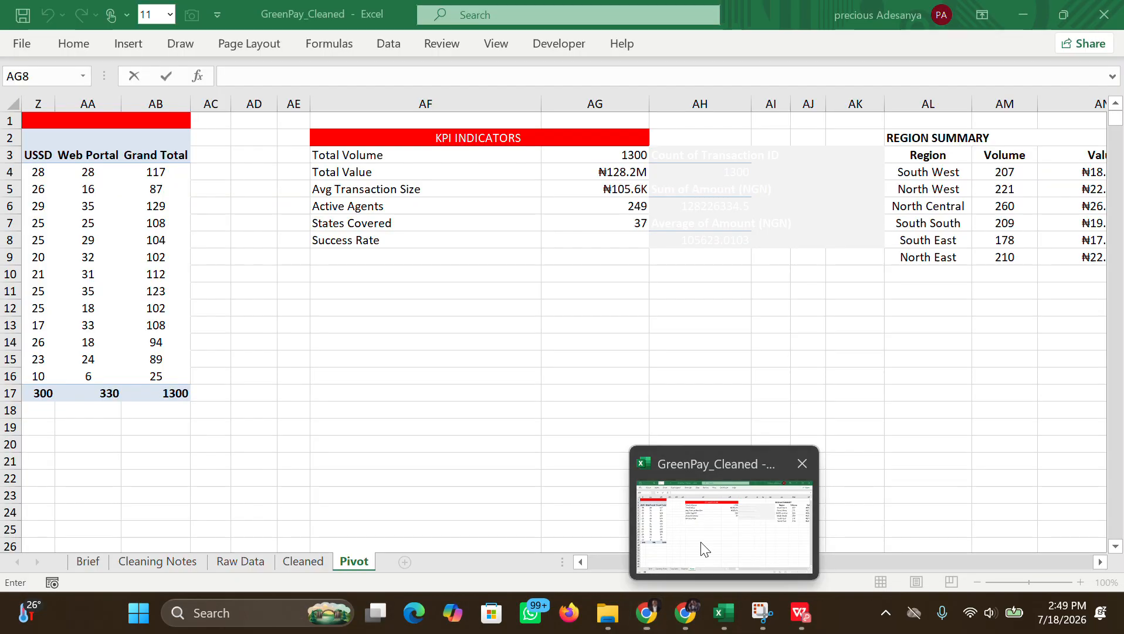
Step: Check which column of the Cleaned sheet holds Status, and return to the Success Rate cell on the Pivot sheet
{"action": "left_click", "coordinate": [303, 561]}
{"action": "scroll", "coordinate": [563, 328], "scroll_direction": "right", "scroll_amount": 8}
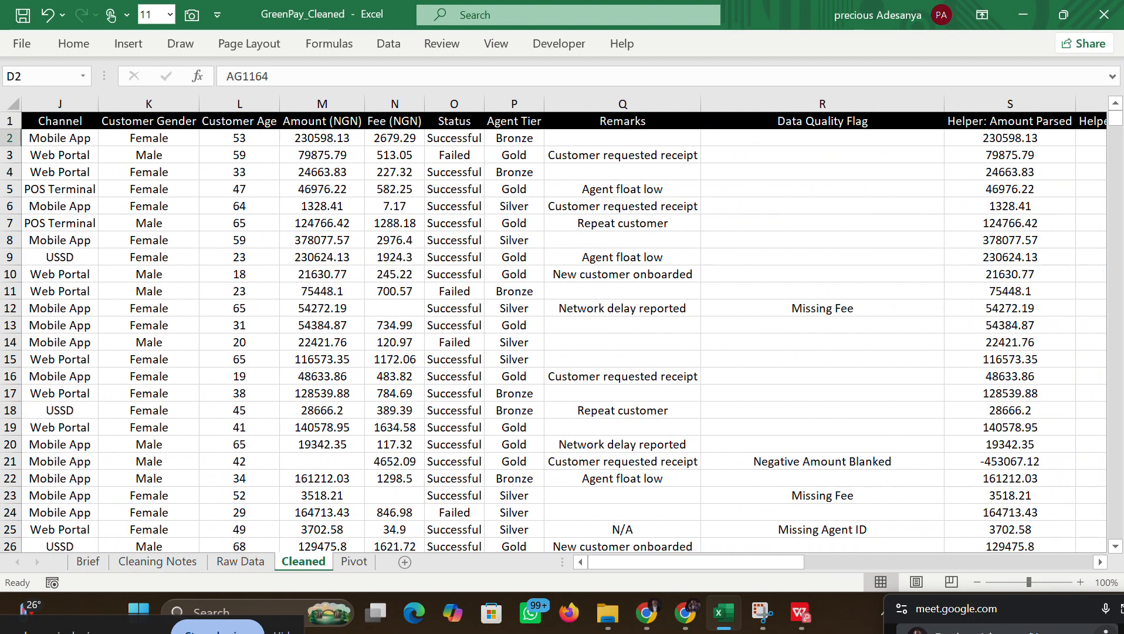
{"action": "scroll", "coordinate": [563, 329], "scroll_direction": "left", "scroll_amount": 1}
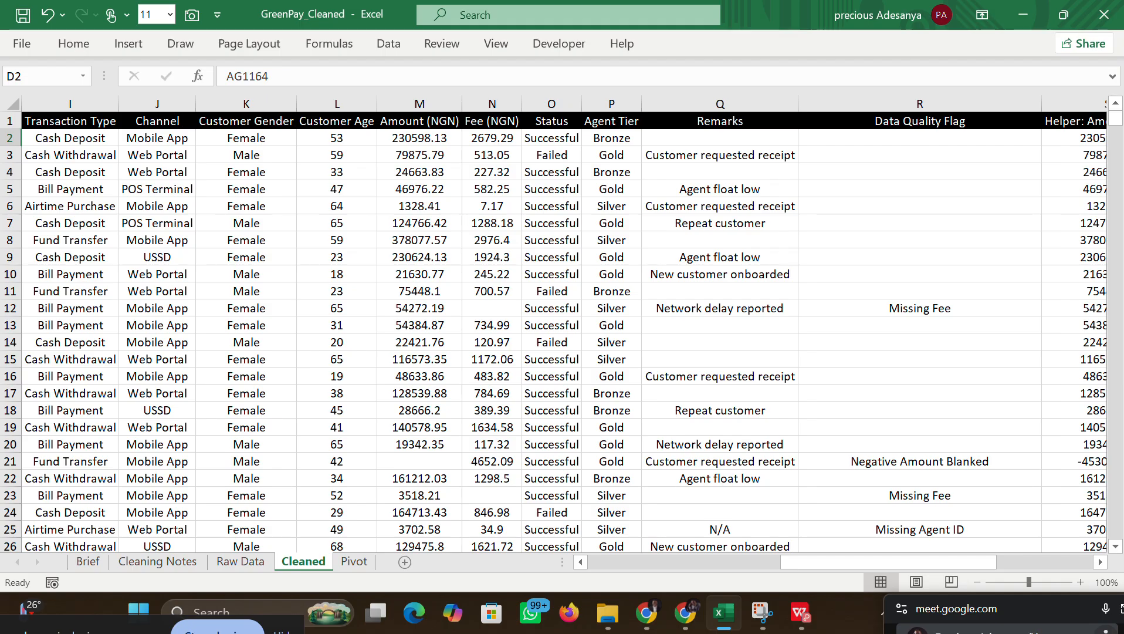
{"action": "left_click", "coordinate": [335, 566]}
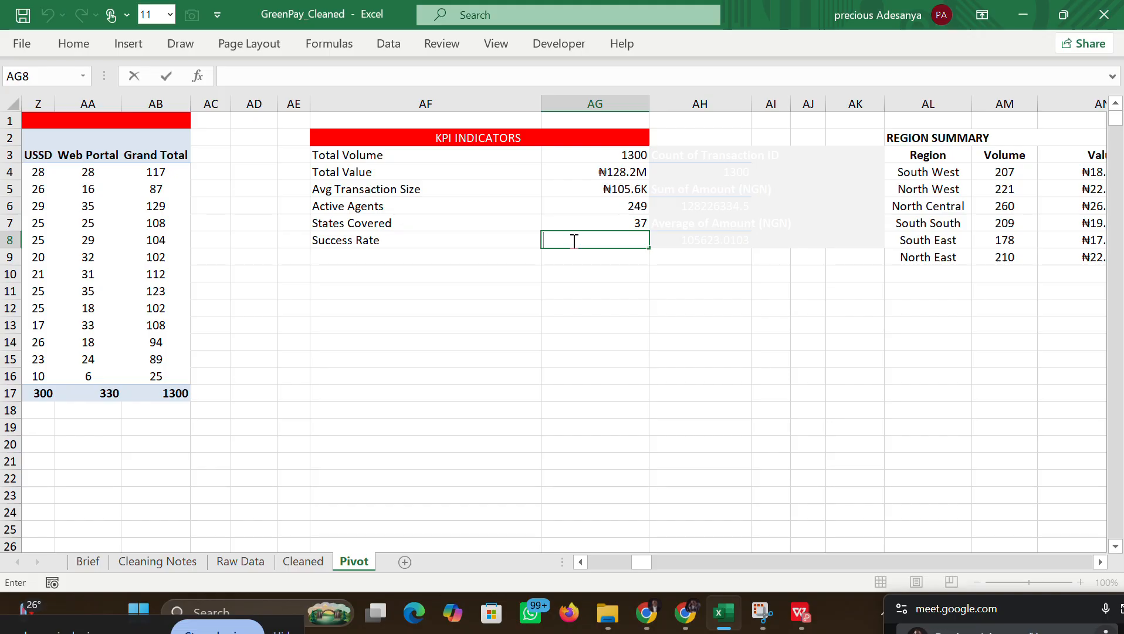
Step: Start the Success Rate formula in AG8 with =COUNTIF(Cleaned!O2:O1301,"Successful")/, taking the range from the Cleaned sheet's Status column
{"action": "type", "text": "=cou"}
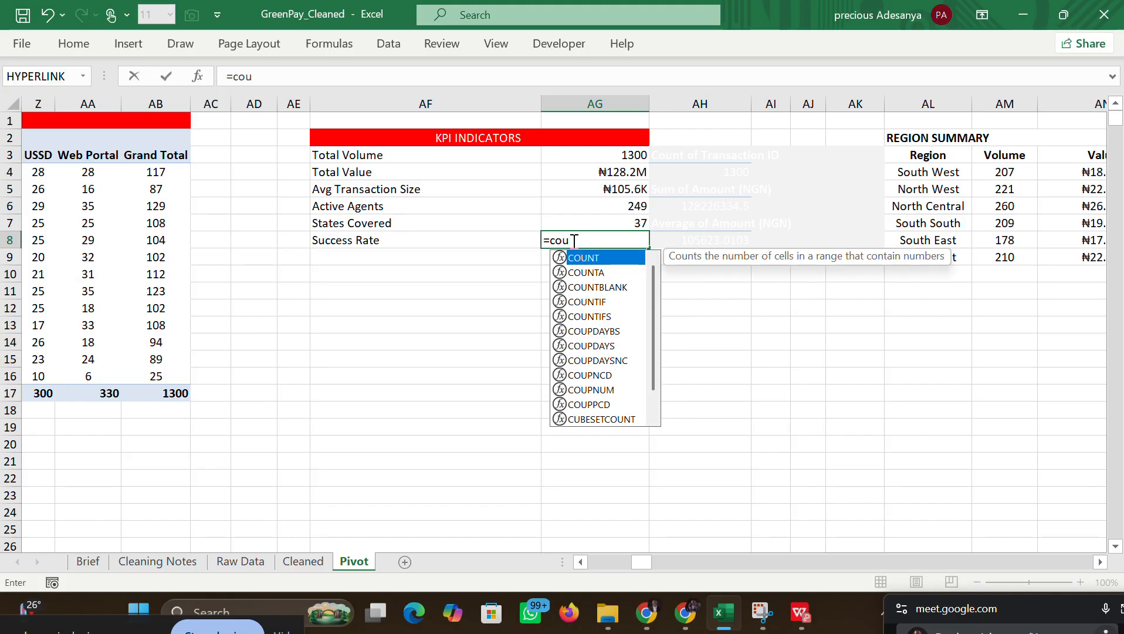
{"action": "double_click", "coordinate": [596, 303]}
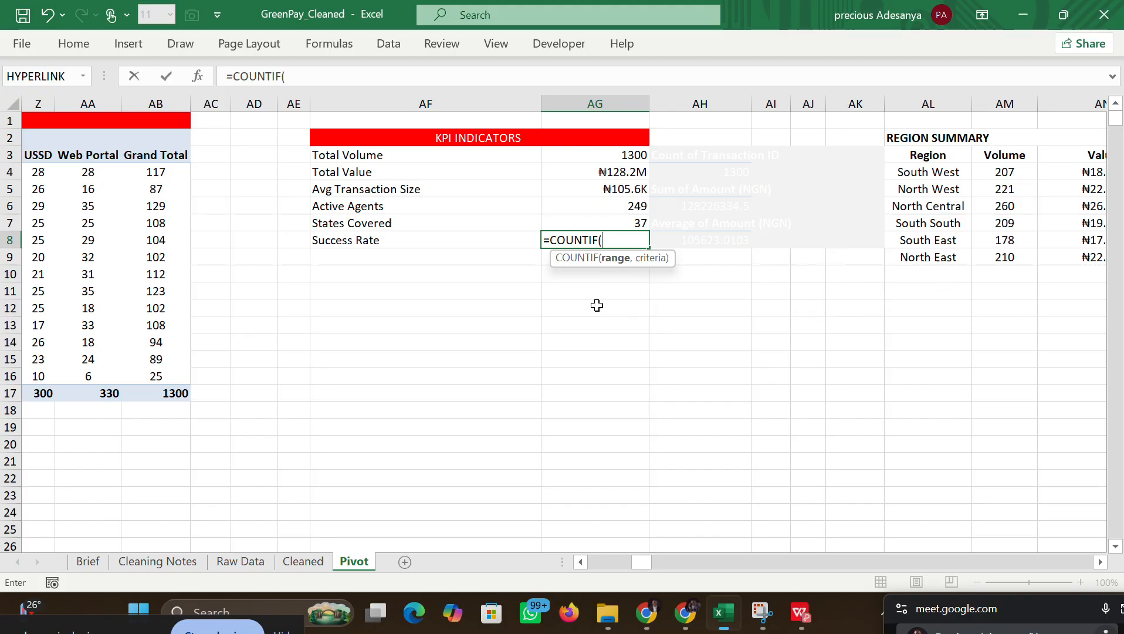
{"action": "left_click", "coordinate": [287, 566]}
{"action": "left_click_drag", "start_coordinate": [551, 138], "coordinate": [577, 240]}
{"action": "left_click", "coordinate": [453, 77]}
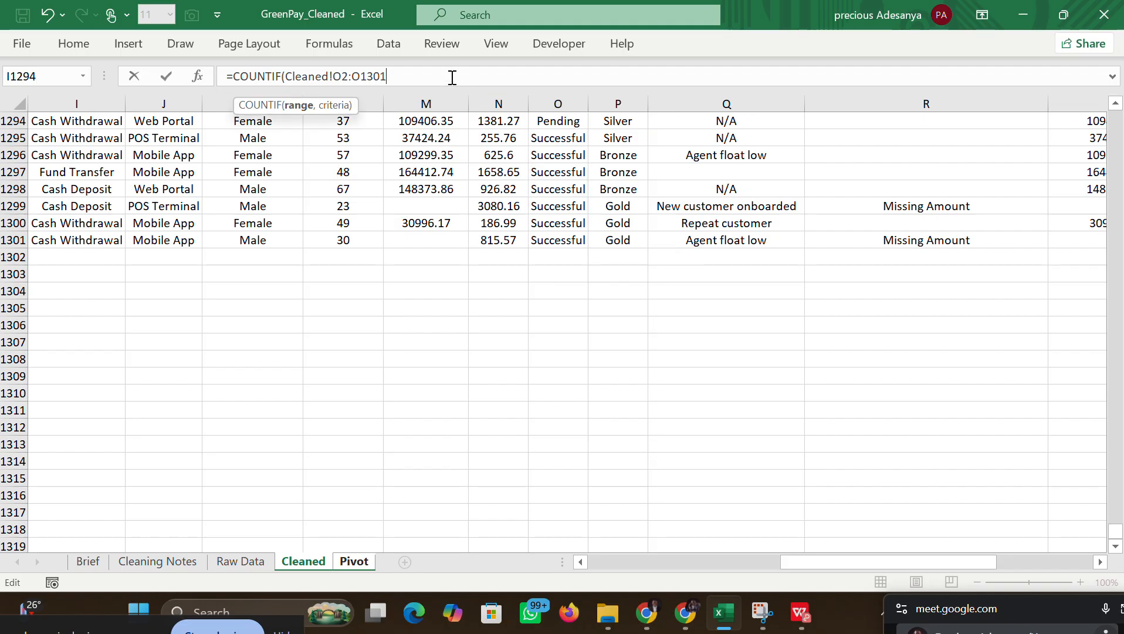
{"action": "type", "text": ",\"Su"}
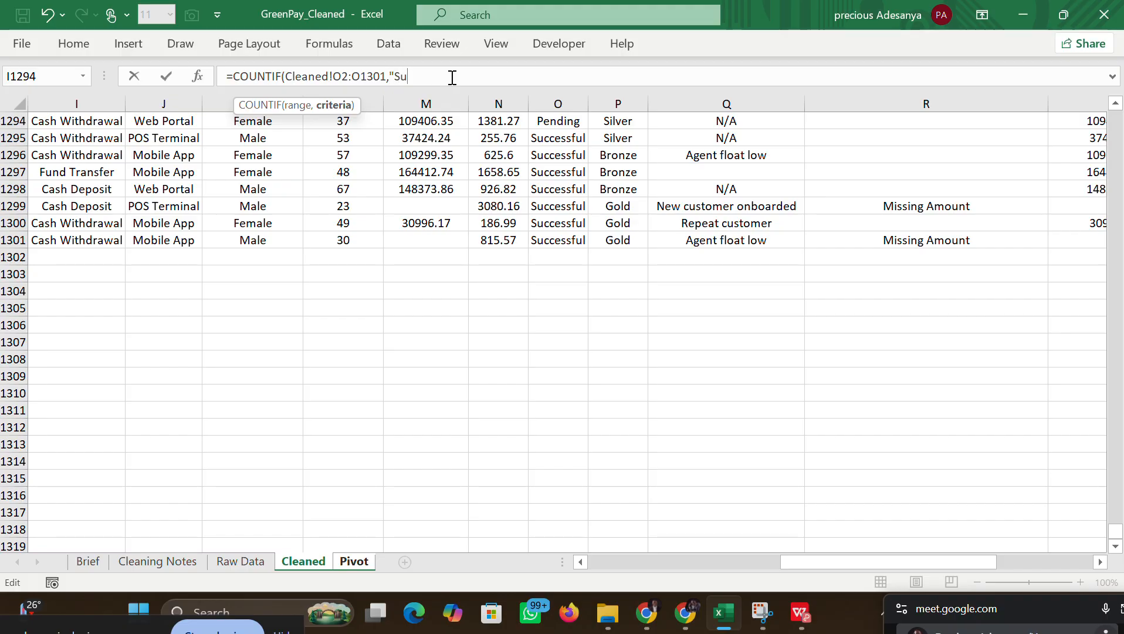
{"action": "type", "text": "ccessful\")/"}
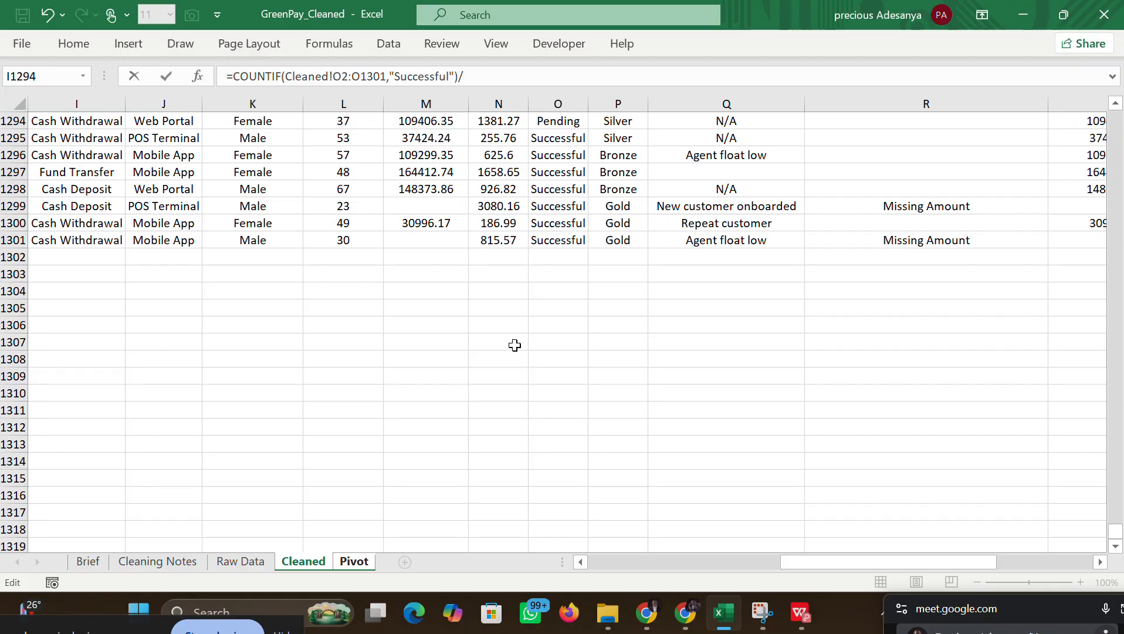
Step: Recheck the denominator in Claude's success rate formula in Chrome, return to Excel and add the COUNTA function after the division sign
{"action": "left_click", "coordinate": [647, 611]}
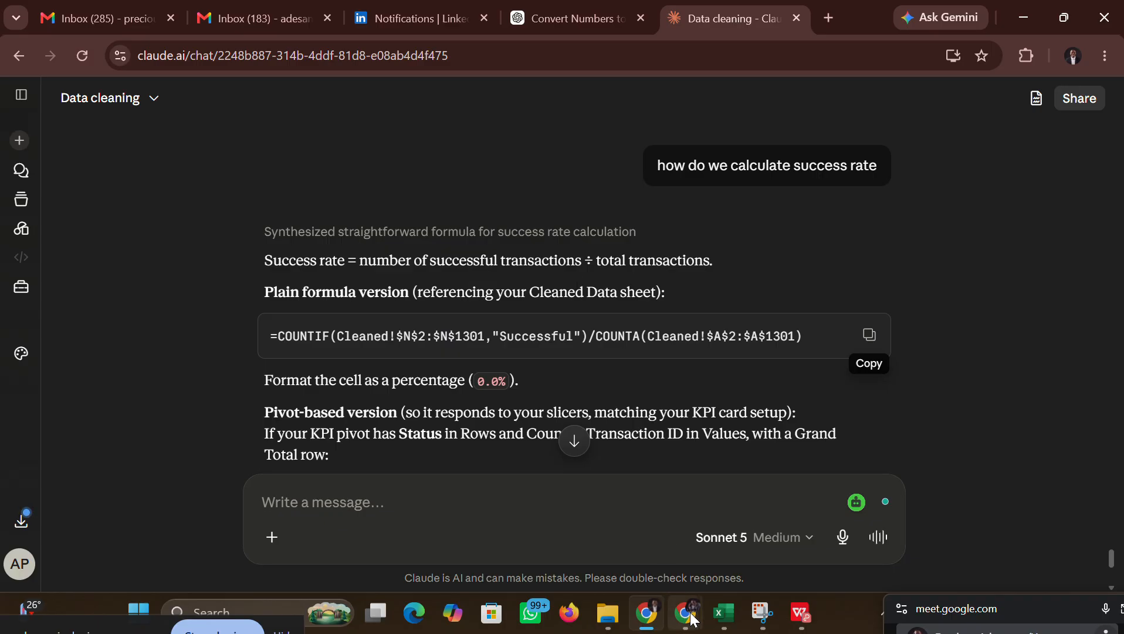
{"action": "mouse_move", "coordinate": [713, 619]}
{"action": "left_click", "coordinate": [698, 531]}
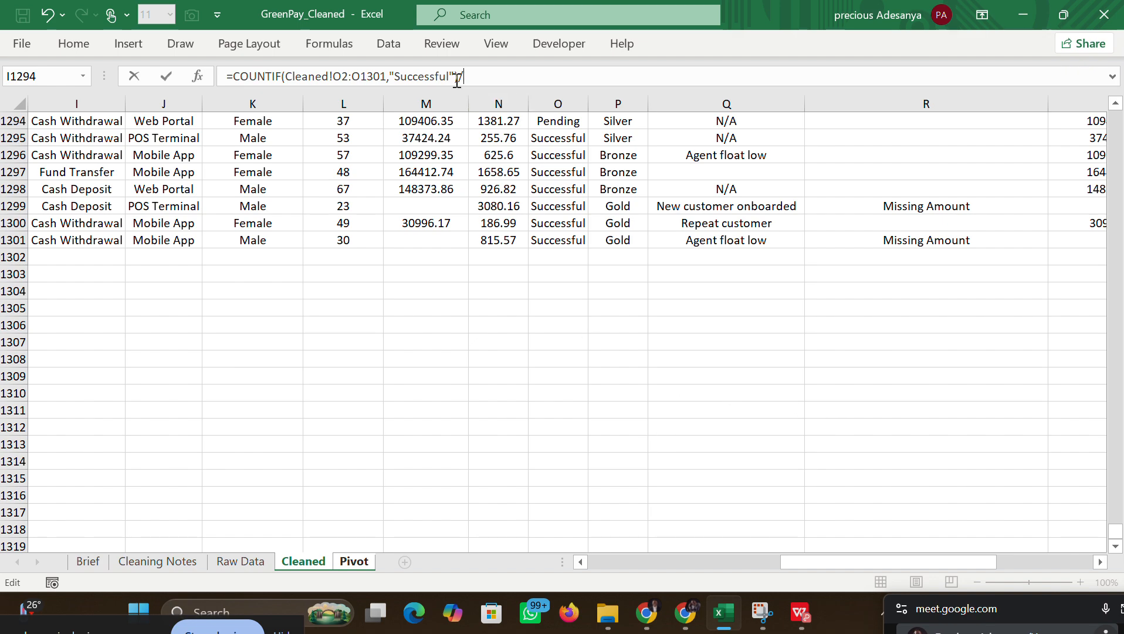
{"action": "type", "text": "coun"}
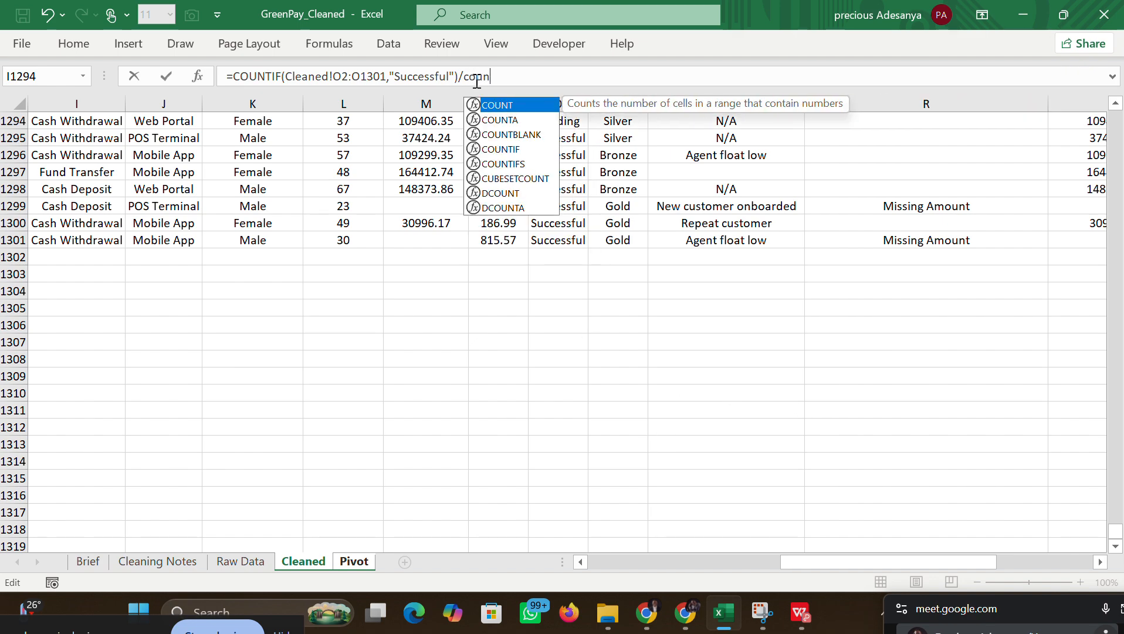
{"action": "double_click", "coordinate": [512, 120]}
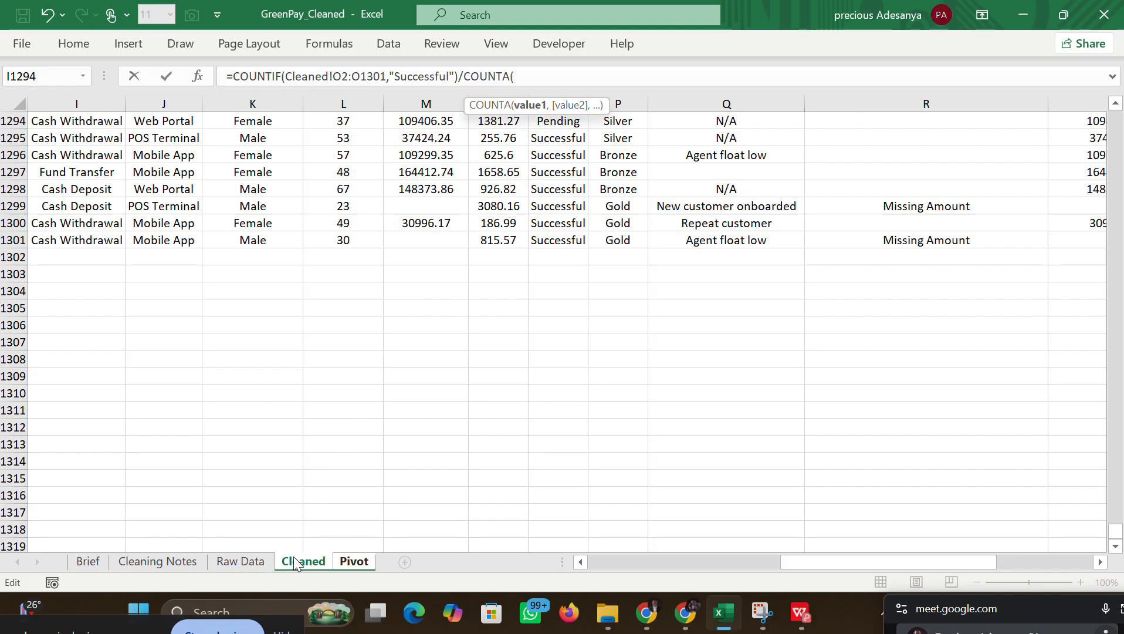
Step: Complete the Success Rate formula with the Transaction ID range Cleaned!A2:A1301 as the COUNTA argument and enter it
{"action": "left_click", "coordinate": [1115, 530]}
{"action": "left_click_drag", "start_coordinate": [1114, 534], "coordinate": [1110, 7]}
{"action": "left_click_drag", "start_coordinate": [895, 561], "coordinate": [566, 562]}
{"action": "left_click_drag", "start_coordinate": [82, 137], "coordinate": [82, 235]}
{"action": "left_click", "coordinate": [606, 73]}
{"action": "key", "text": "BackSpace"}
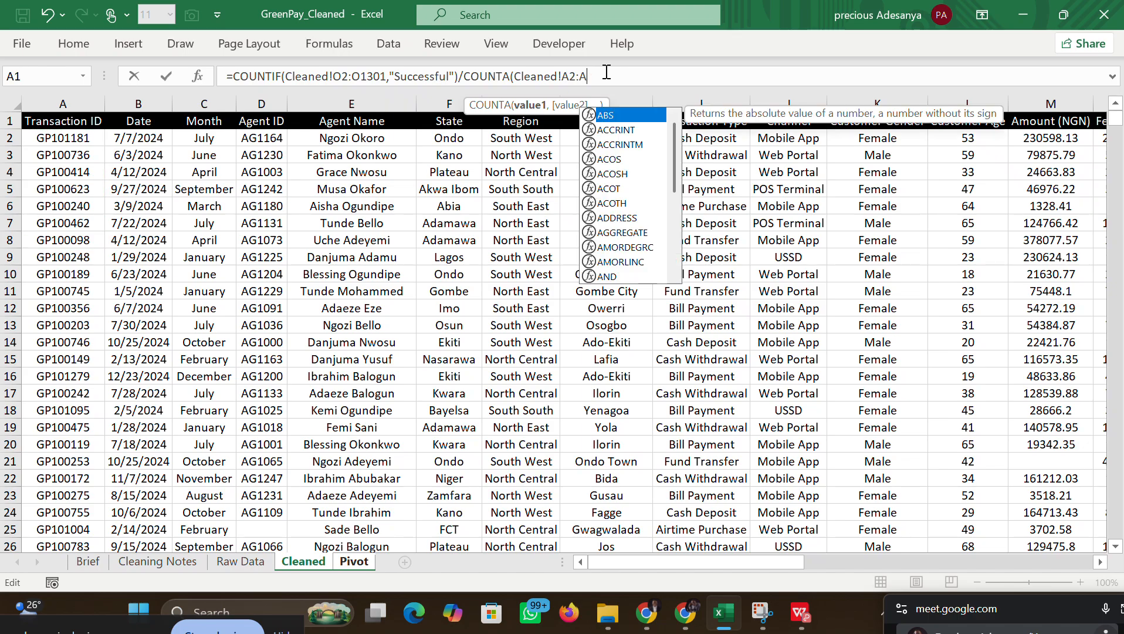
{"action": "key", "text": "BackSpace"}
{"action": "type", "text": "1"}
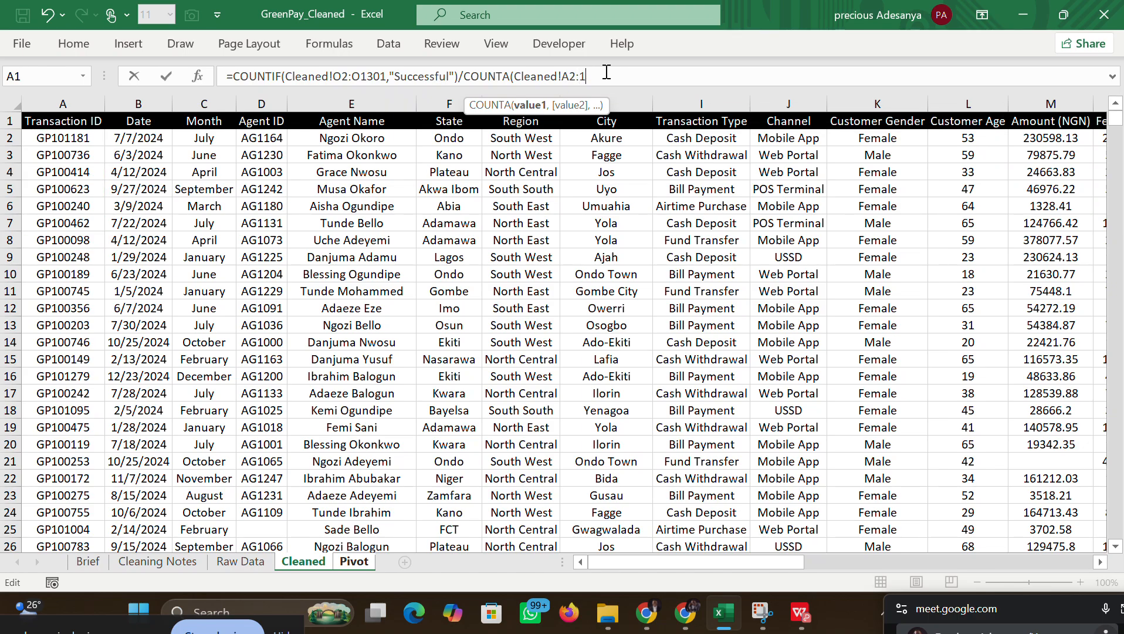
{"action": "key", "text": "BackSpace"}
{"action": "type", "text": "A1301)"}
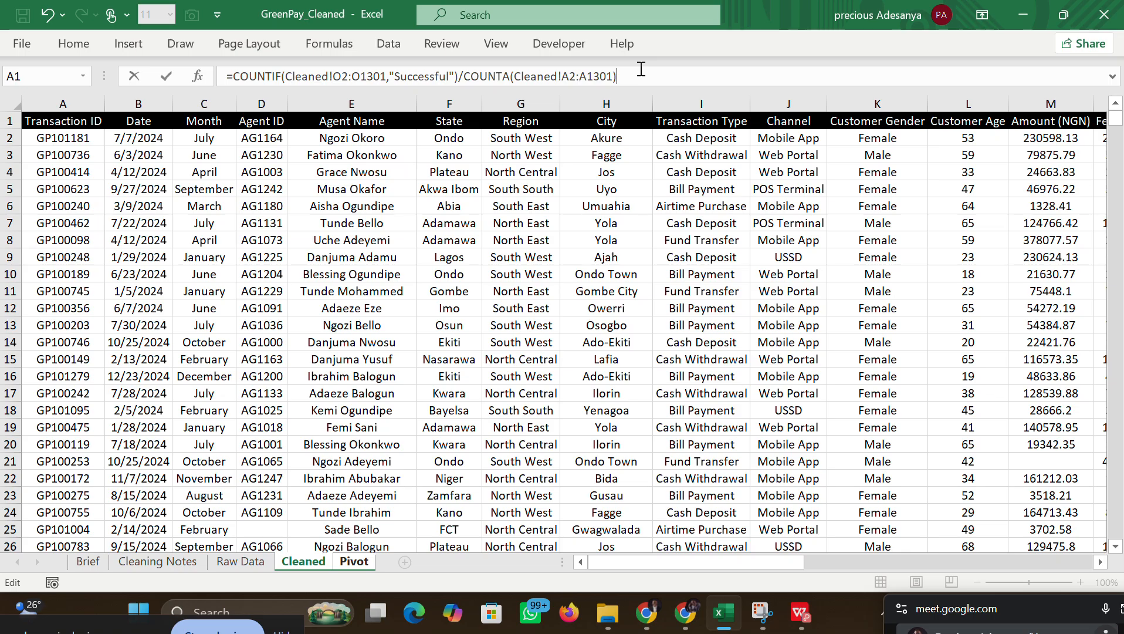
{"action": "key", "text": "Return"}
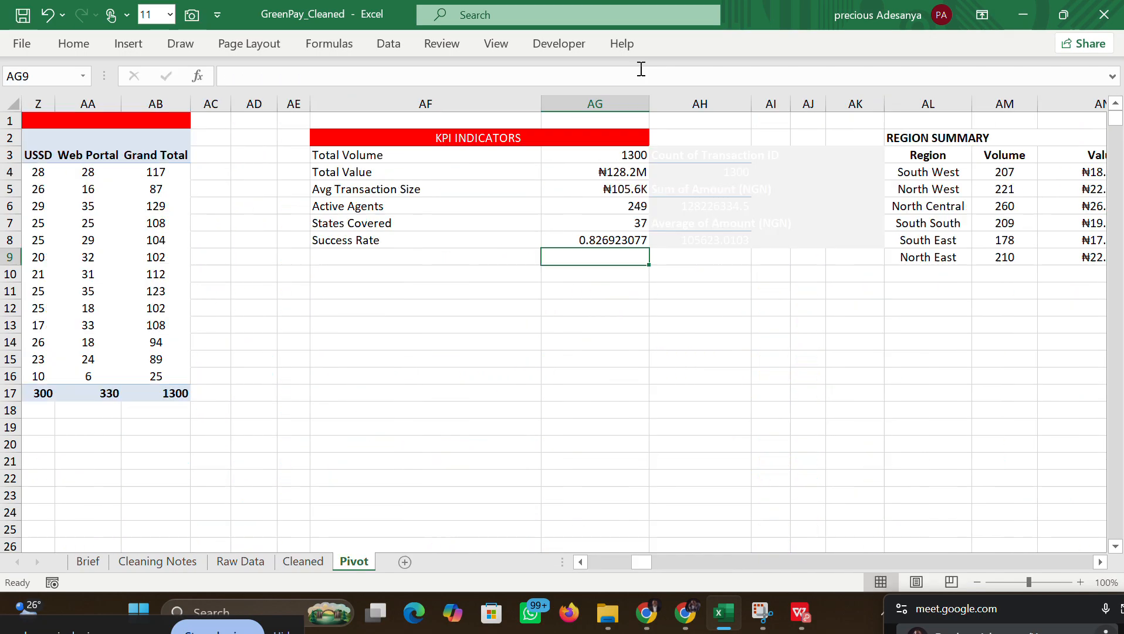
Step: Format the Success Rate value in AG8 as a percentage
{"action": "left_click", "coordinate": [587, 242]}
{"action": "left_click", "coordinate": [88, 42]}
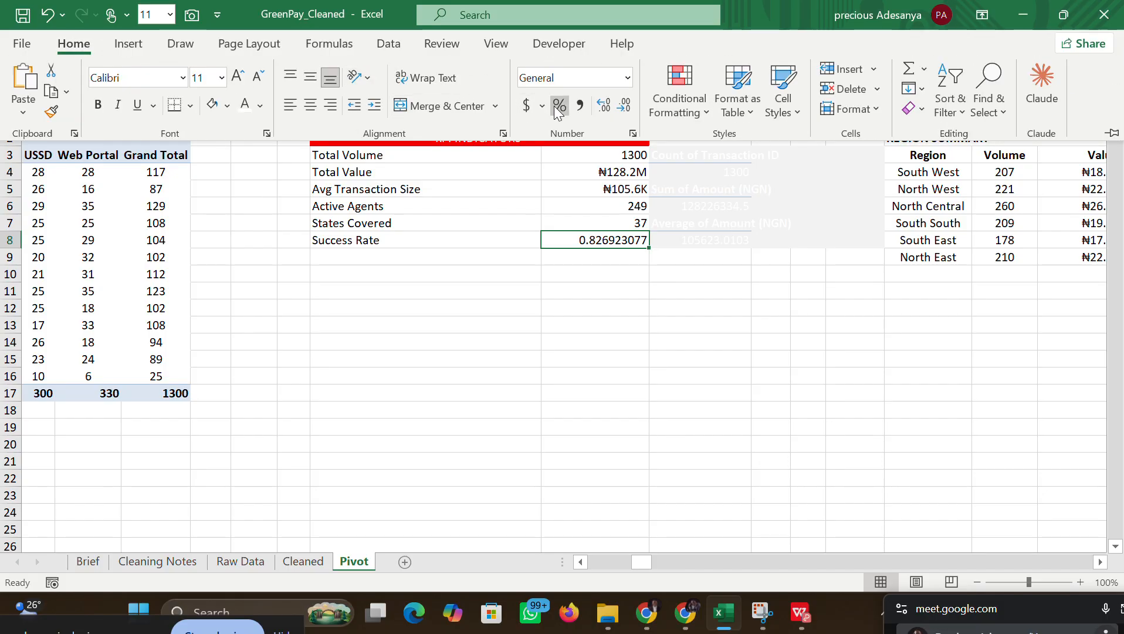
{"action": "left_click", "coordinate": [557, 106]}
{"action": "left_click", "coordinate": [664, 341]}
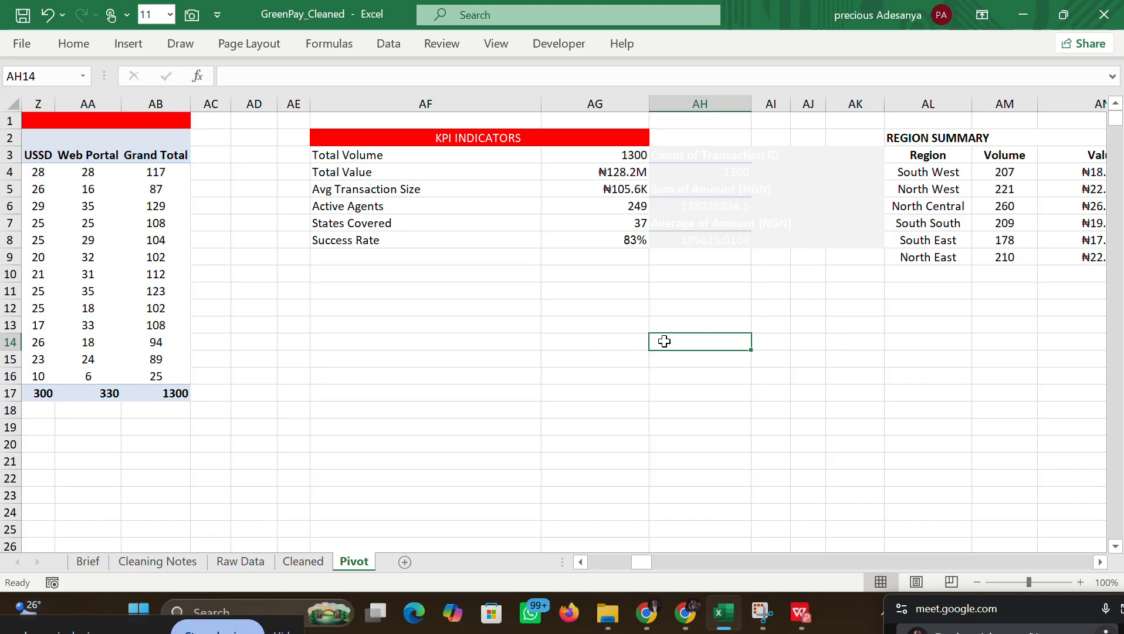
Step: Check the dashboard wireframe PDF in WPS, return to Excel and review the Pivot, Raw Data, Cleaning Notes and Brief sheets
{"action": "left_click", "coordinate": [800, 613]}
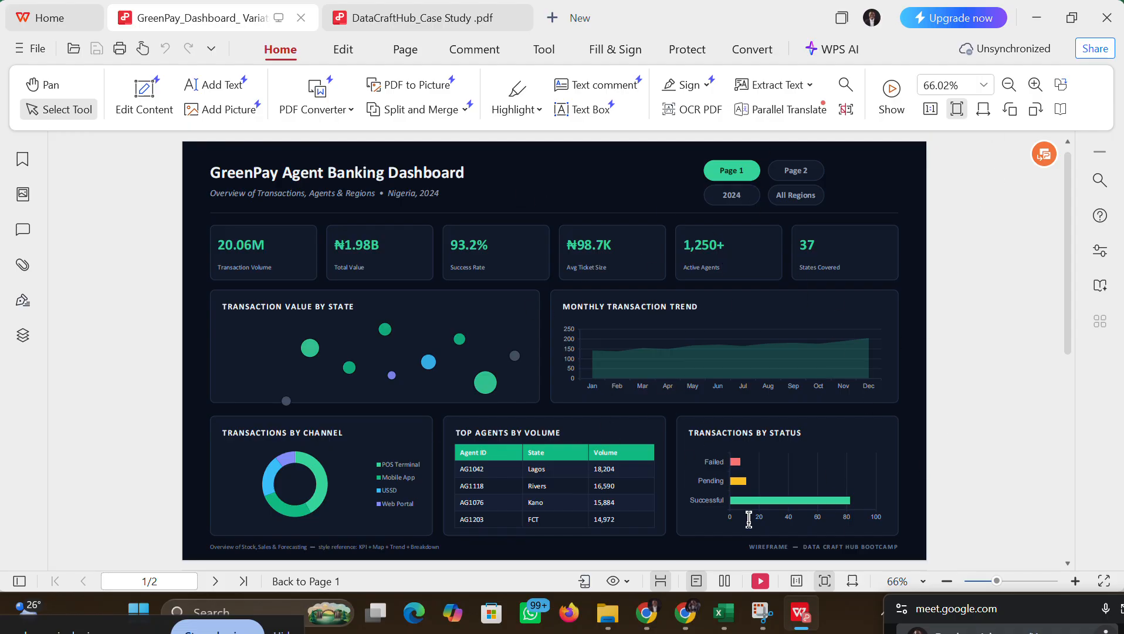
{"action": "key", "text": "alt+Tab"}
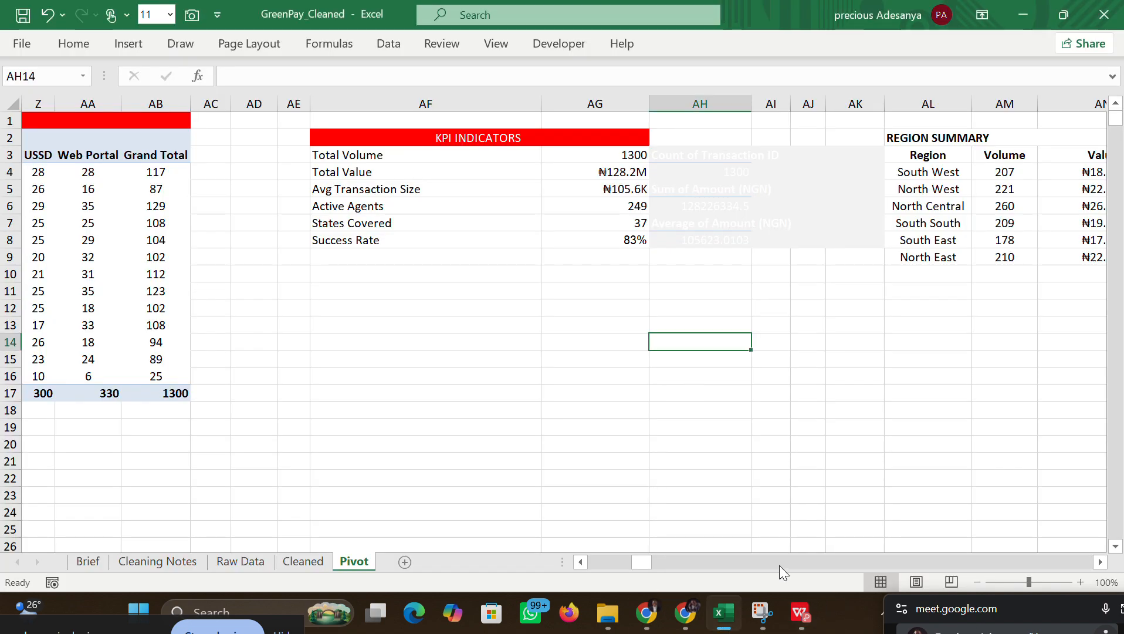
{"action": "left_click_drag", "start_coordinate": [648, 555], "coordinate": [474, 557]}
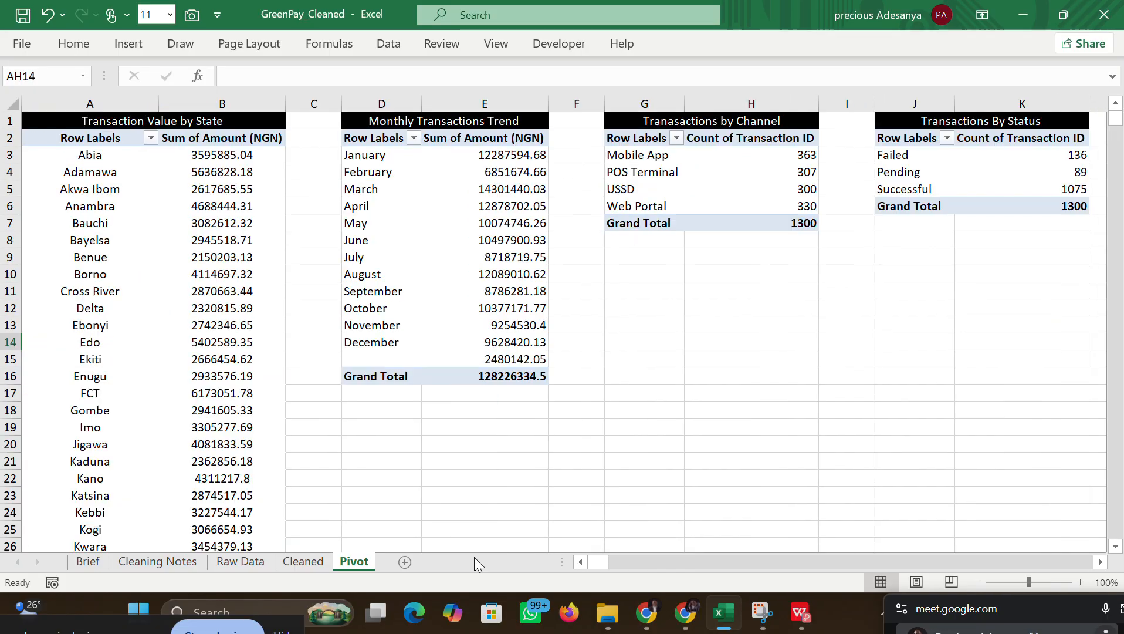
{"action": "left_click", "coordinate": [293, 561]}
{"action": "left_click", "coordinate": [233, 562]}
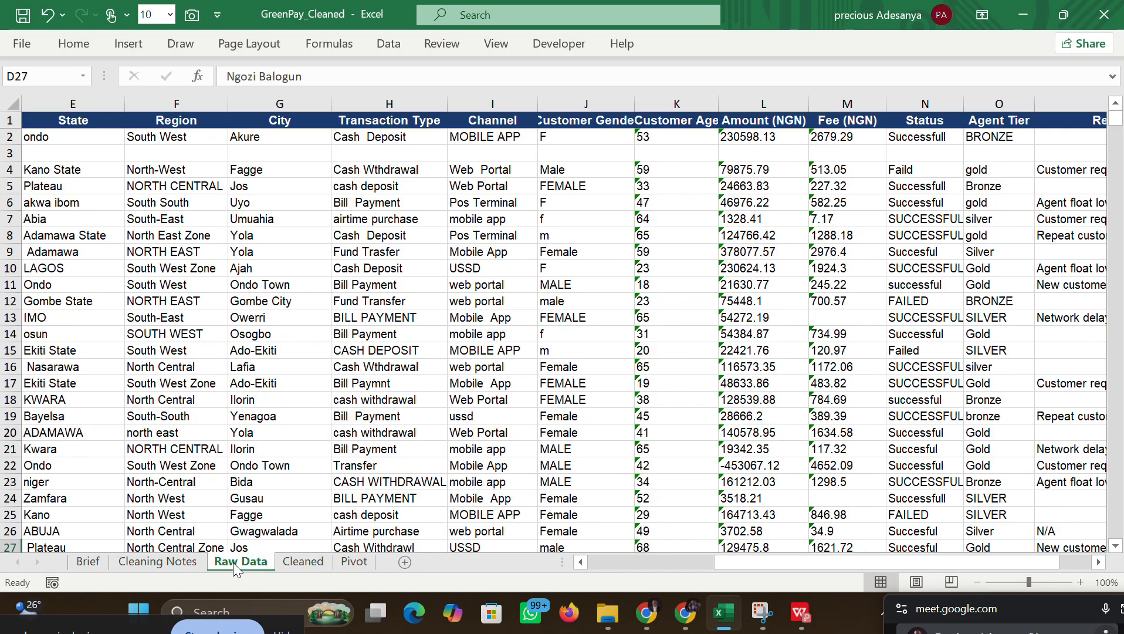
{"action": "left_click", "coordinate": [170, 564]}
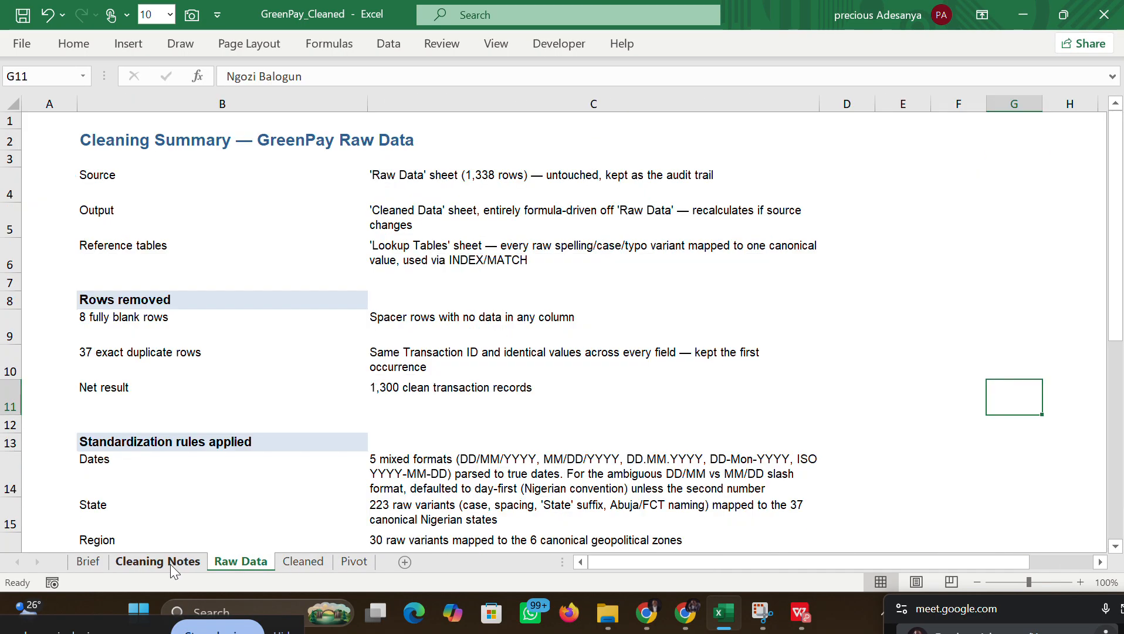
{"action": "left_click", "coordinate": [91, 564]}
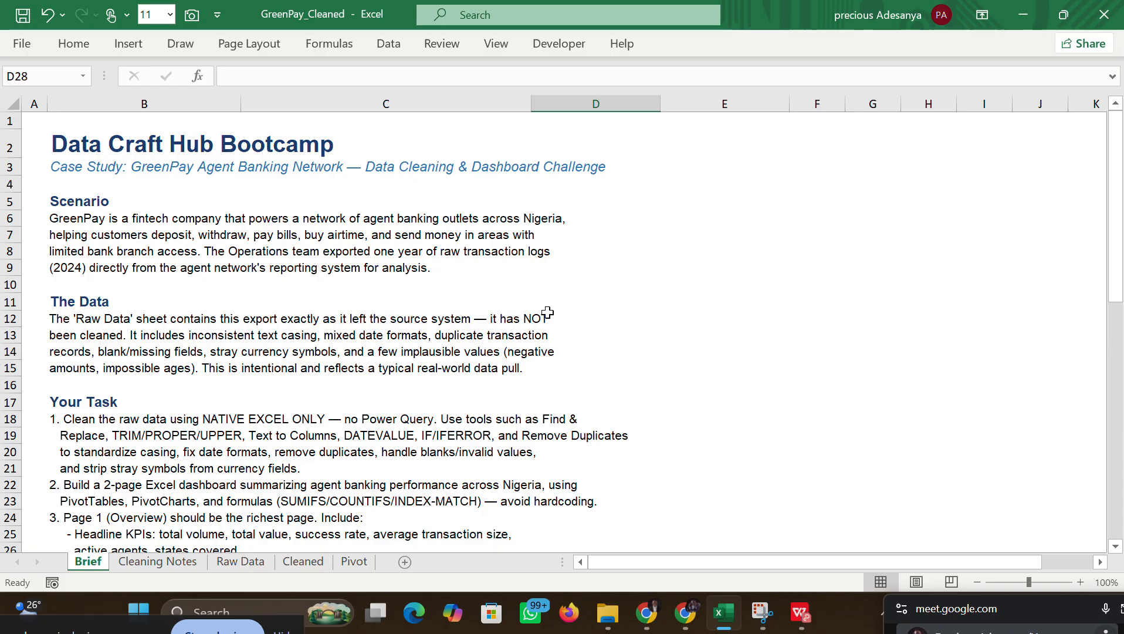